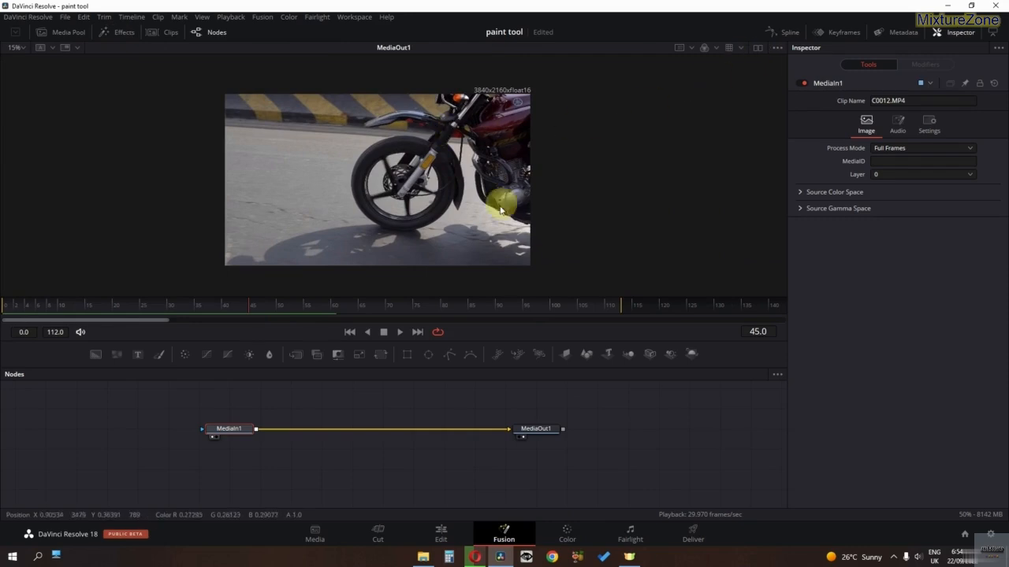
Step: Add a Paint node between MediaIn1 and MediaOut1 and place it midway along their connection
key(shift+space)
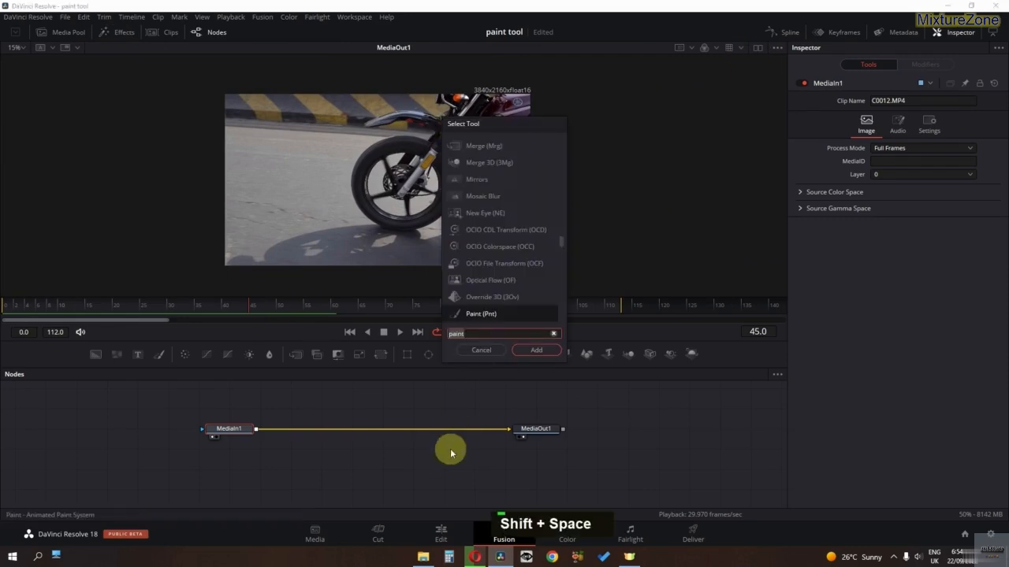
text(oa)
key(BackSpace)
key(BackSpace)
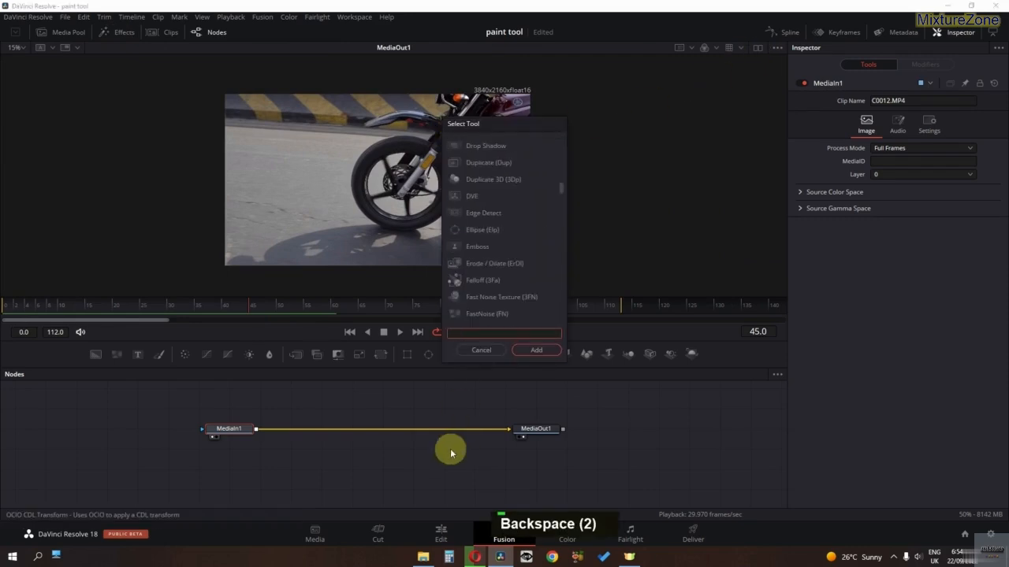
text(paint)
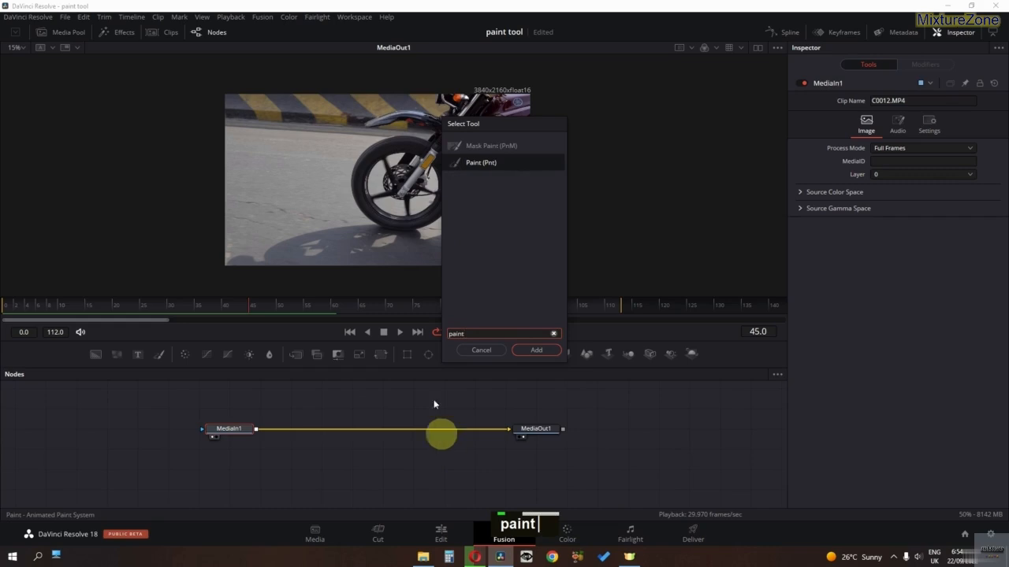
click(537, 352)
drag(283, 429, 371, 433)
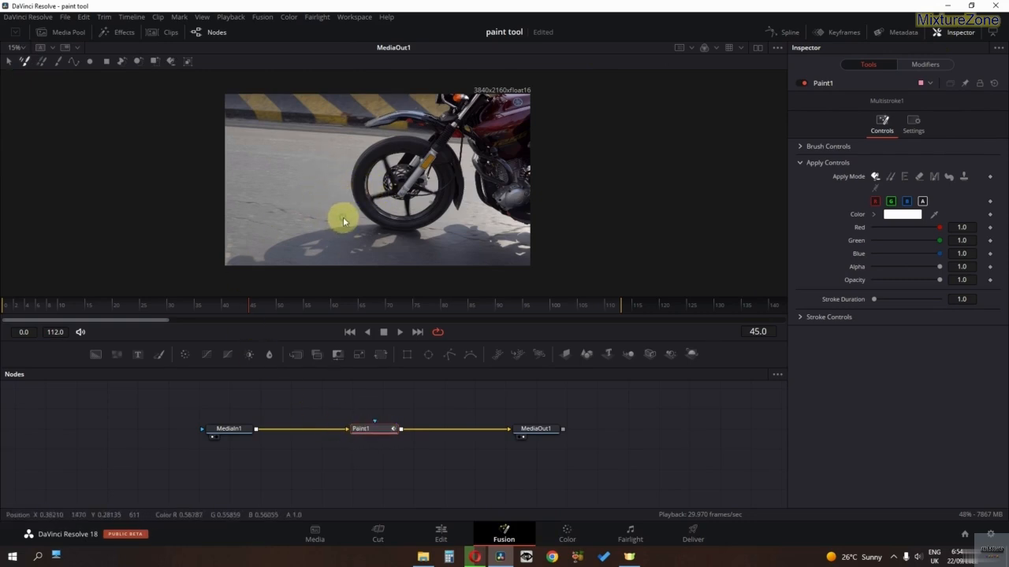
Step: Resize the Paint brush interactively to about 0.023, and try the circular brush shape before switching back to the soft one
click(802, 145)
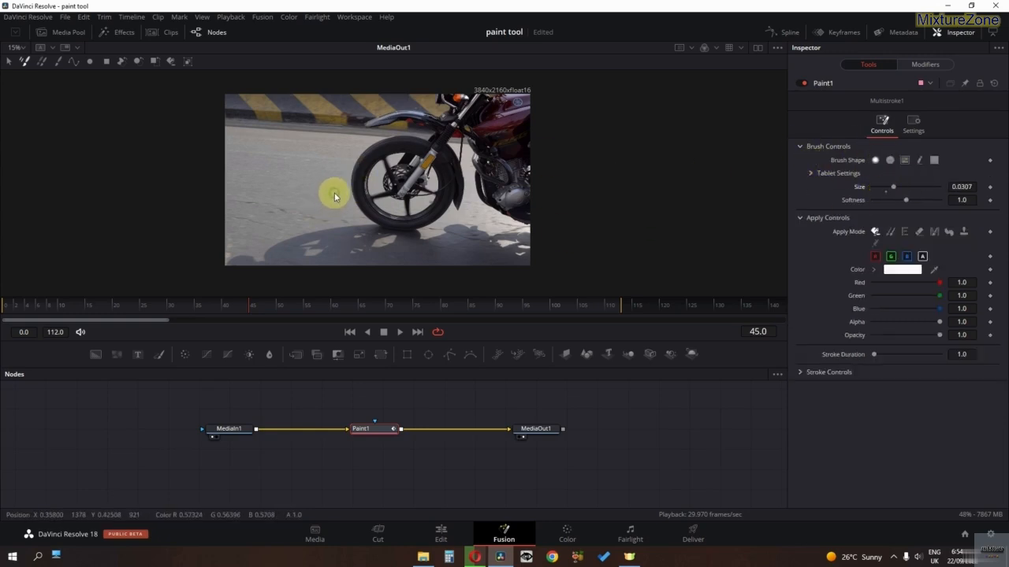
key(ctrl)
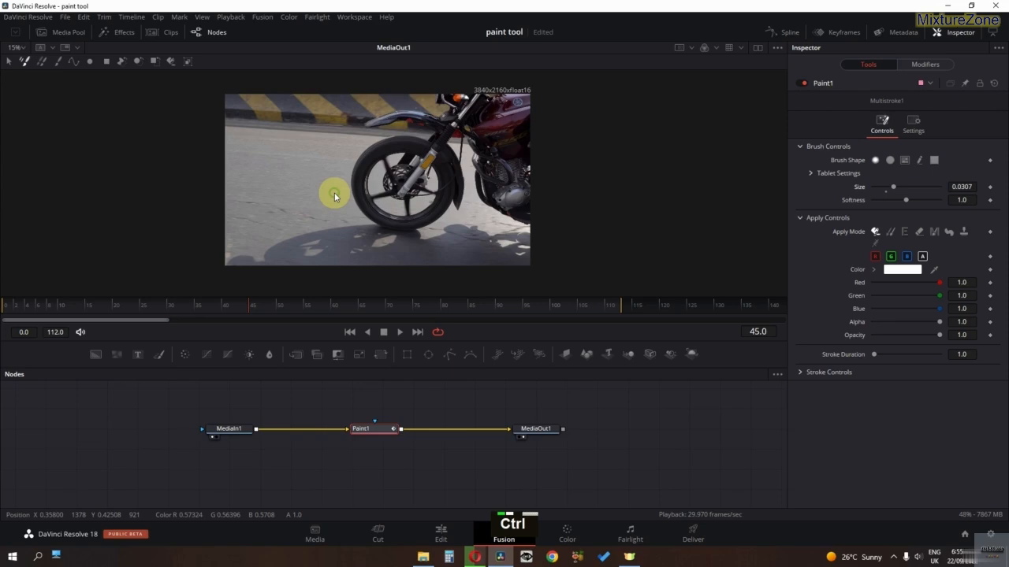
ctrl+click(334, 194)
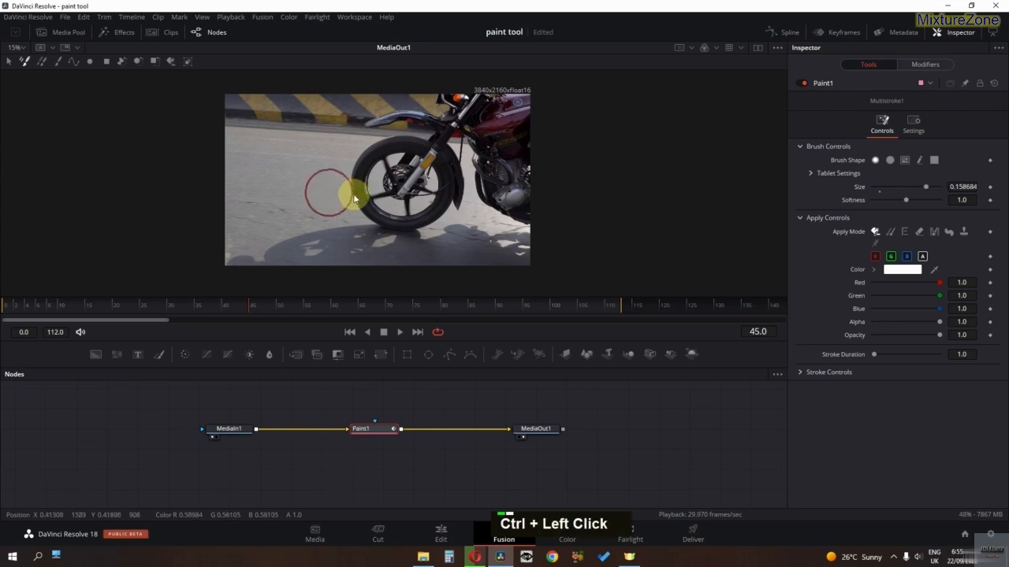
mouse_move(354, 199)
mouse_down()
mouse_move(501, 202)
mouse_move(330, 197)
mouse_up()
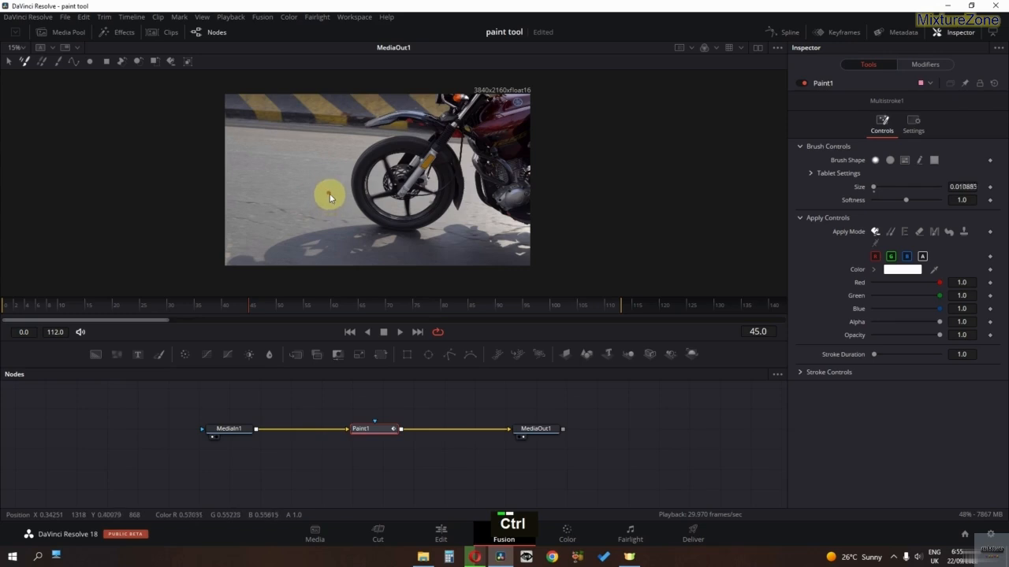
drag(329, 193, 332, 200)
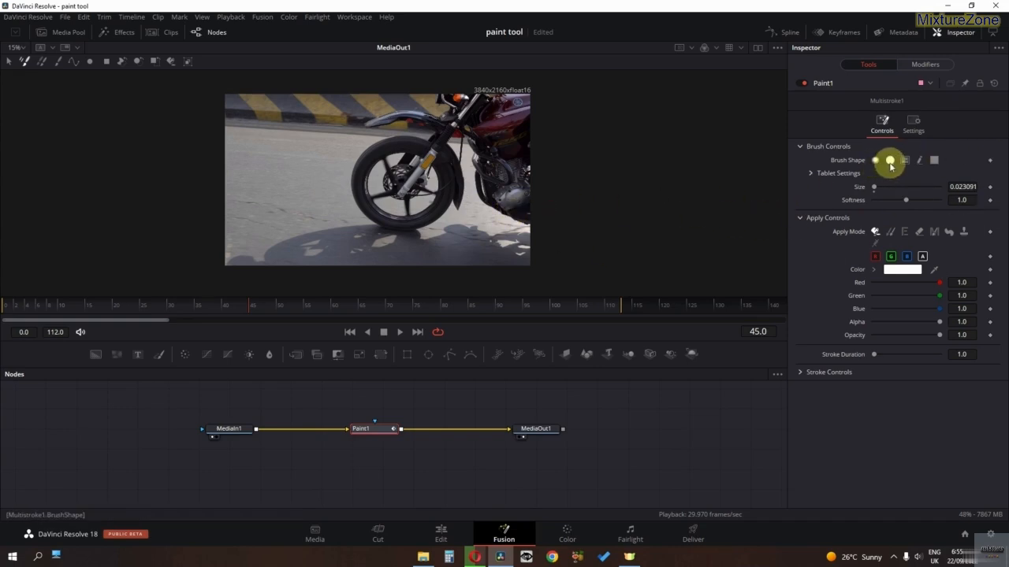
click(890, 161)
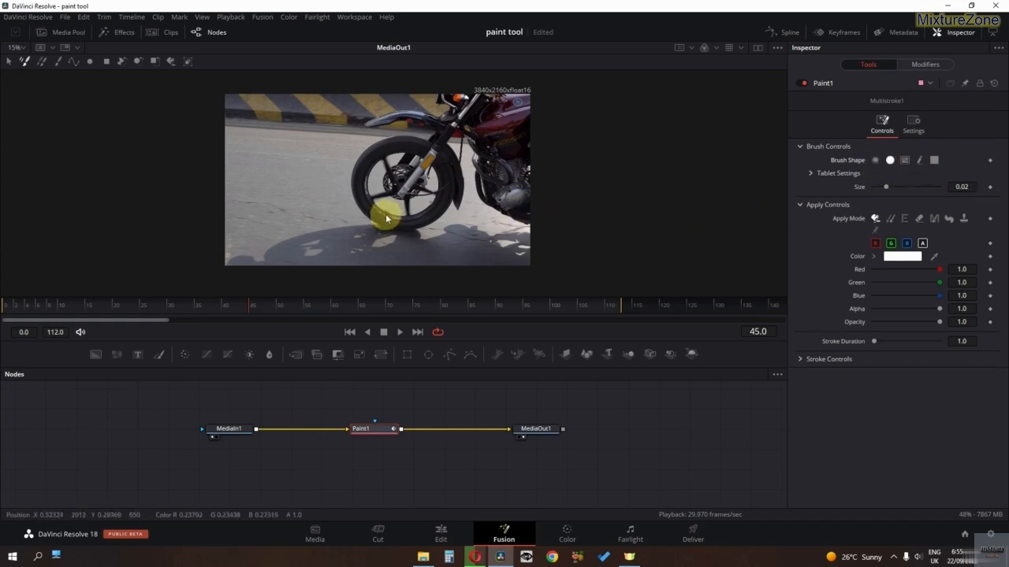
click(875, 160)
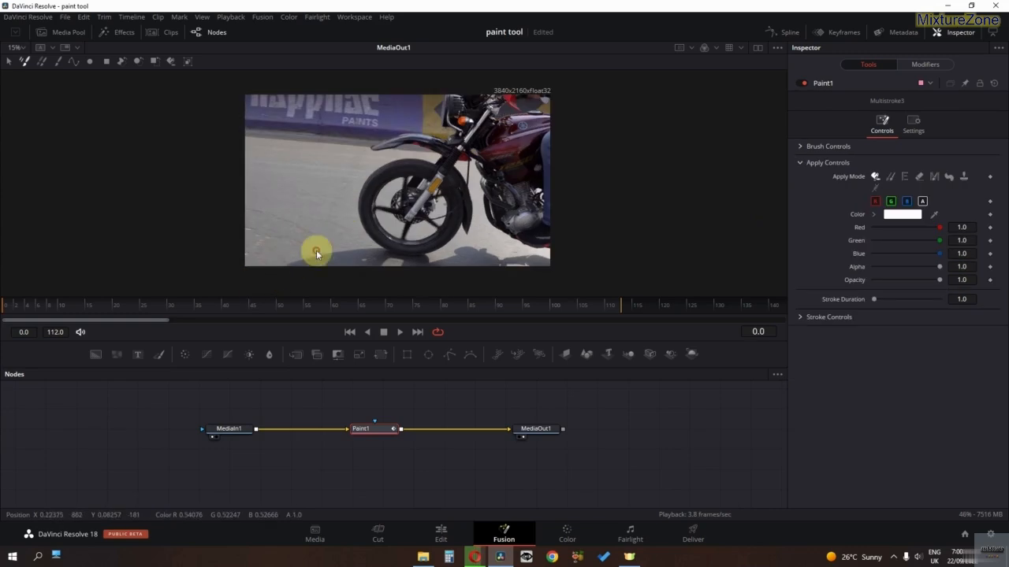
Step: With the Multistroke tool, paint short white dashes around the motorcycle's front wheel on frame 0
click(25, 63)
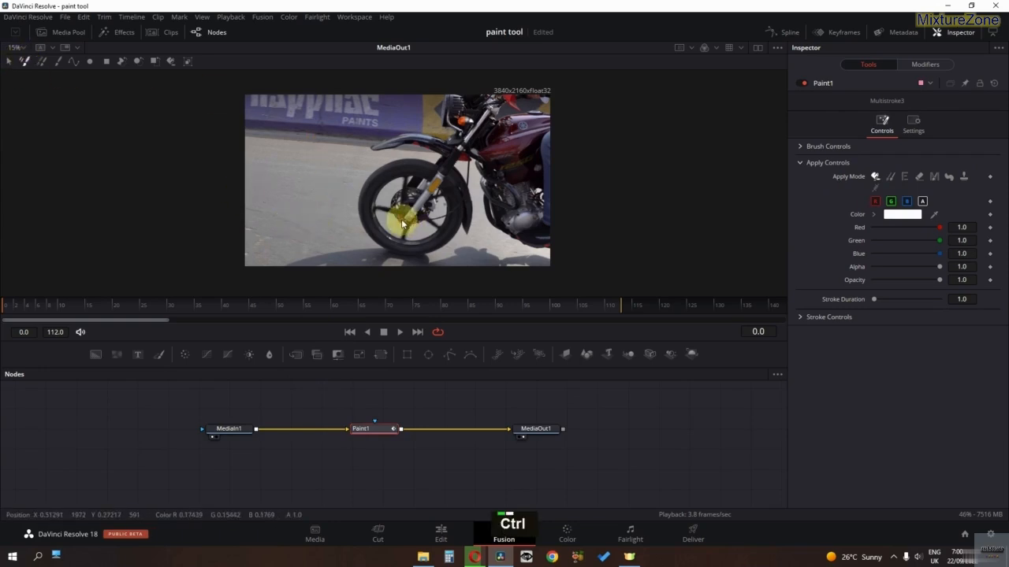
ctrl+scroll(394, 217, up, 2)
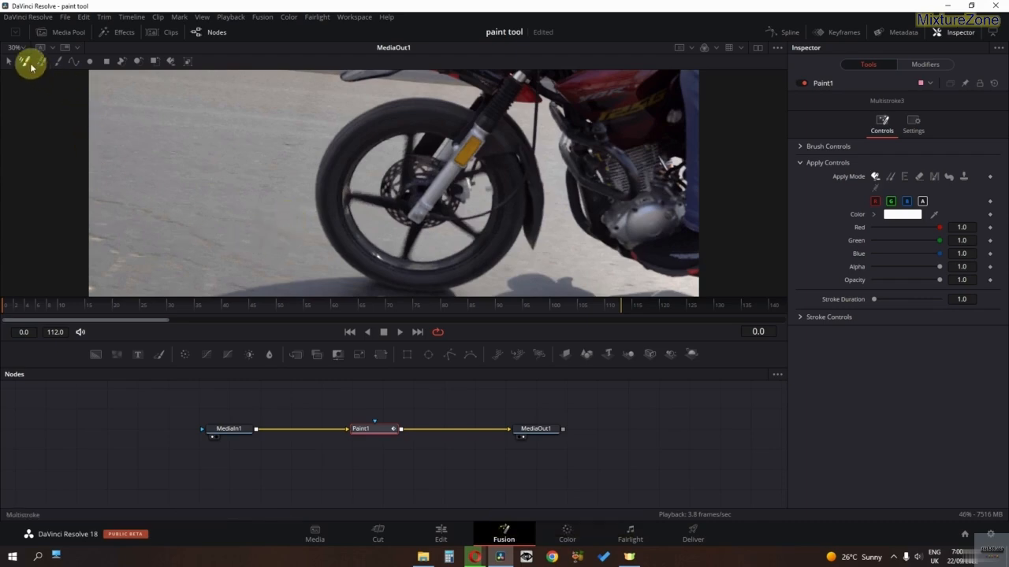
ctrl+click(334, 207)
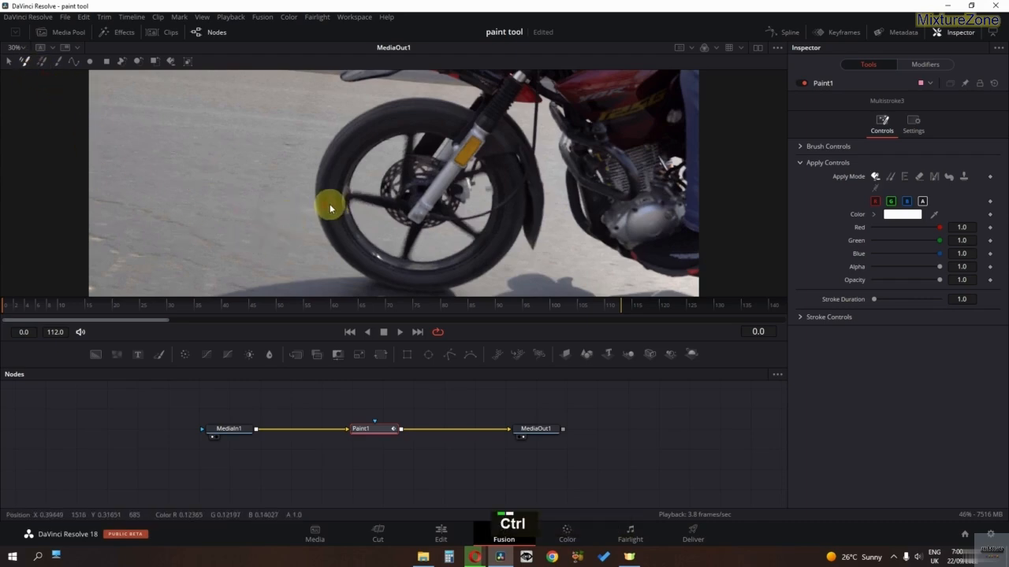
drag(334, 182, 360, 145)
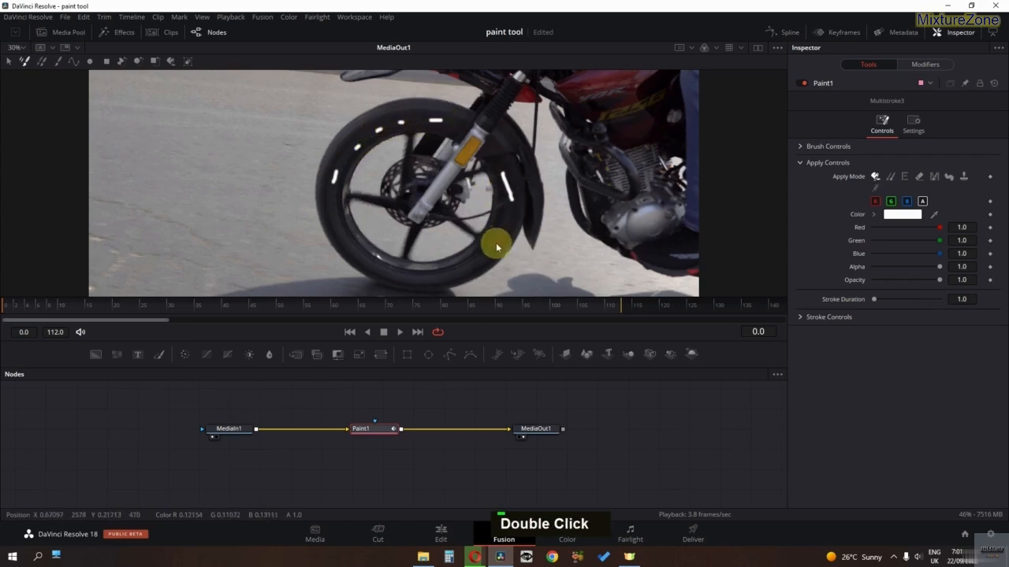
drag(496, 243, 490, 252)
mouse_move(461, 268)
mouse_down()
mouse_move(398, 277)
mouse_move(362, 267)
mouse_move(344, 237)
mouse_up()
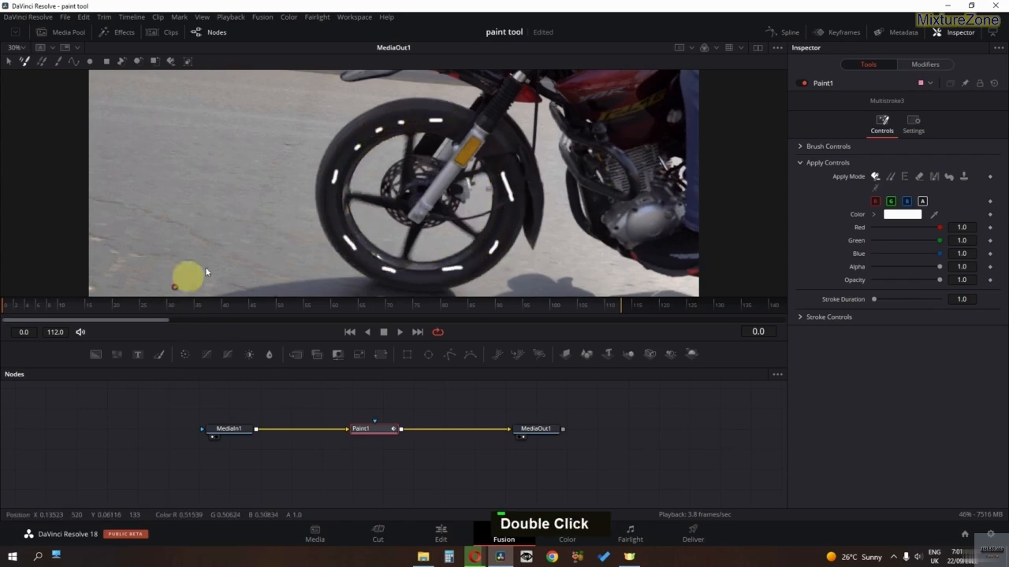
Step: Advance to frame 1 and paint short white dashes around the front tyre and rim
key(Right)
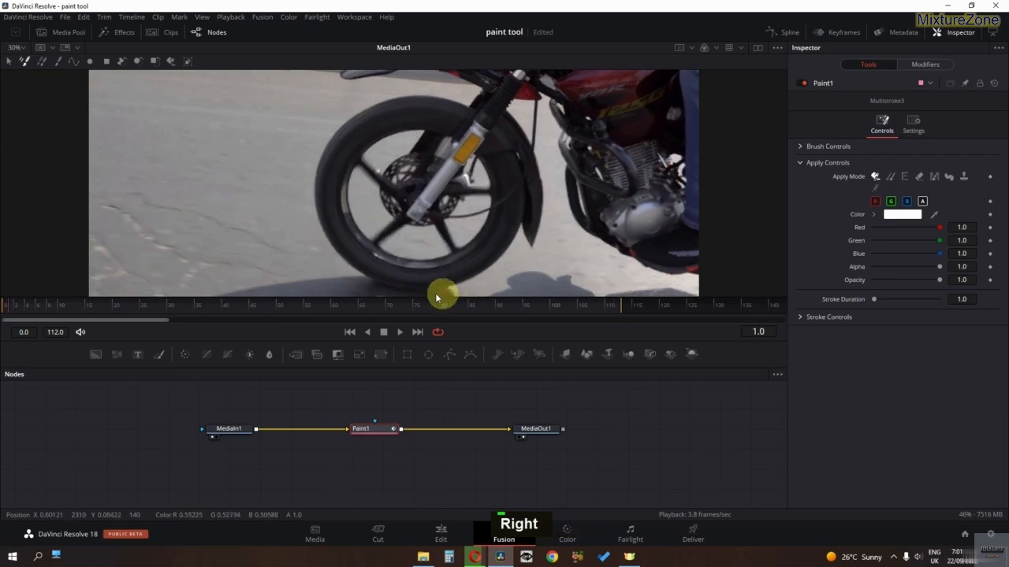
drag(358, 256, 352, 249)
click(335, 220)
drag(337, 167, 340, 158)
click(371, 132)
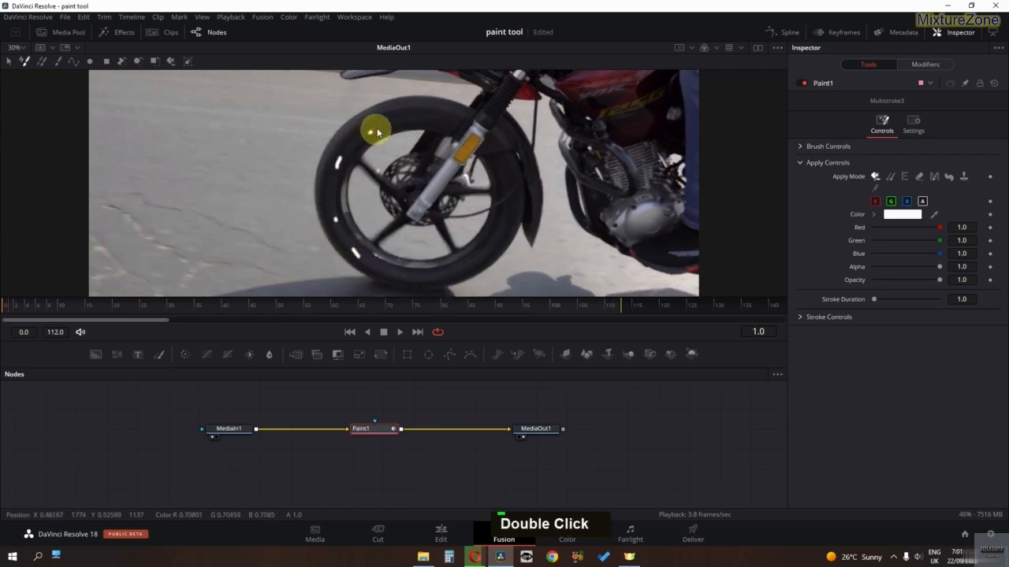
click(406, 264)
drag(365, 279, 355, 271)
click(326, 223)
Step: Advance to frame 2 and paint white dashes along the outer upper-left edge of the front tyre
key(Right)
mouse_move(315, 167)
mouse_down()
mouse_move(319, 134)
mouse_move(339, 140)
mouse_move(352, 116)
mouse_up()
drag(369, 106, 375, 102)
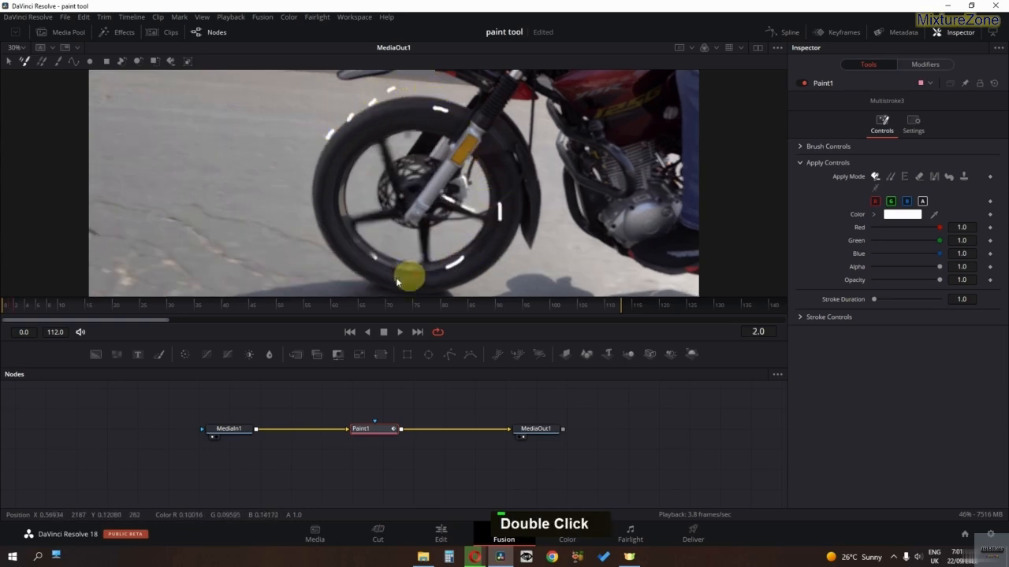
Step: Advance to frame 3 and paint white dashes around the wheel rim and beneath the tyre
key(Right)
click(345, 176)
drag(364, 149, 370, 145)
drag(391, 136, 399, 133)
drag(414, 128, 445, 128)
drag(484, 157, 488, 163)
drag(373, 281, 354, 271)
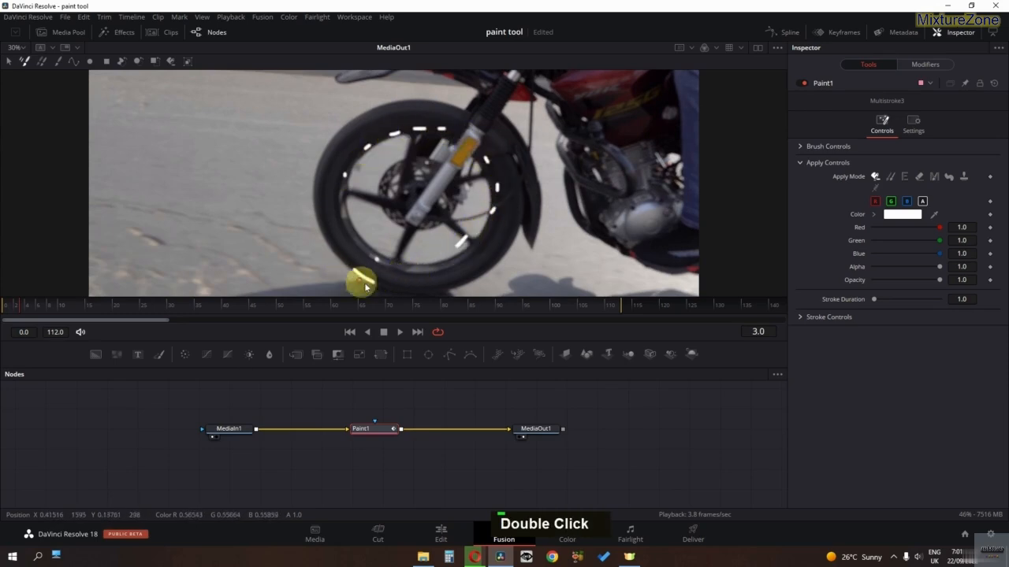
drag(487, 281, 501, 281)
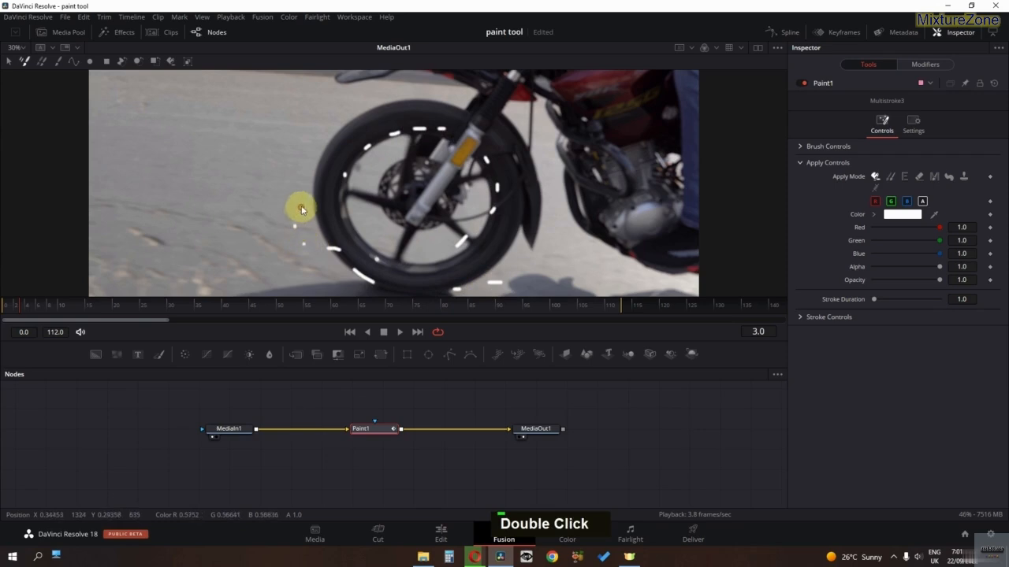
Step: Advance to frame 4 and paint scattered white dashes on the road around the tyre's upper-left edge
key(Right)
click(305, 162)
click(312, 145)
mouse_move(303, 133)
mouse_down()
mouse_move(277, 118)
mouse_move(345, 125)
mouse_move(415, 83)
mouse_up()
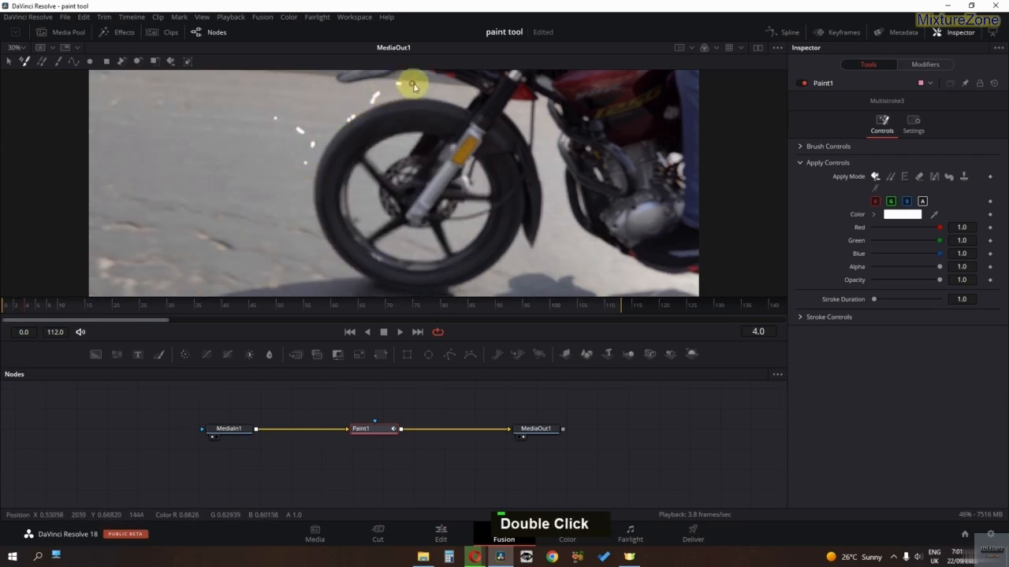
Step: Paint short white dashes along the tyre's upper-left edge on frames 5 and 6
key(Right)
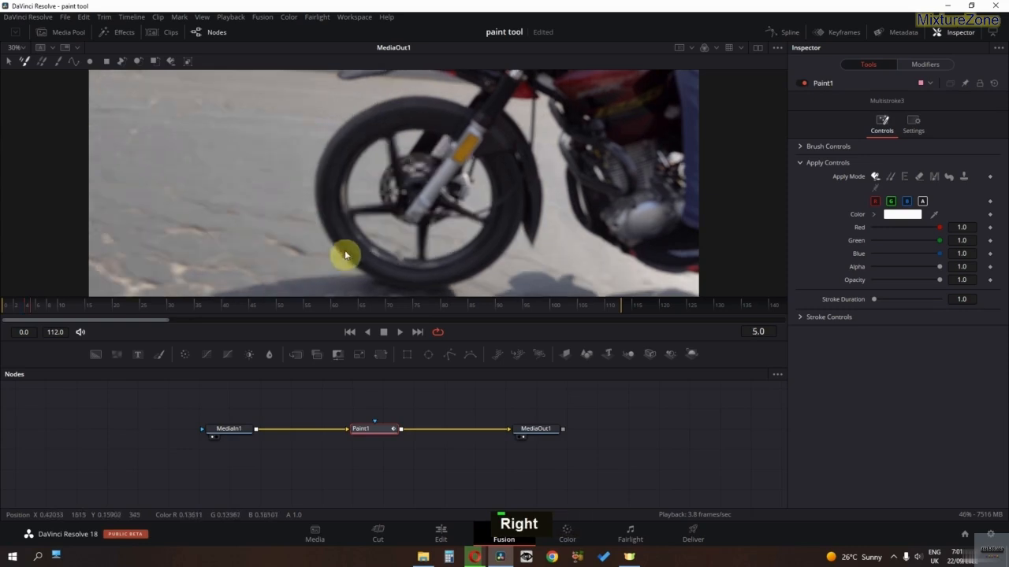
double_click(316, 169)
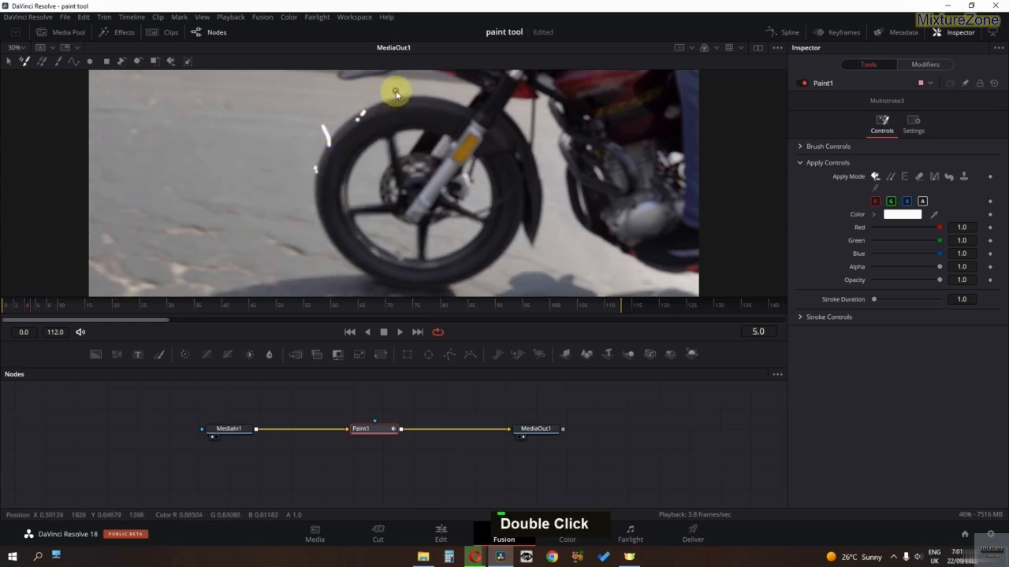
key(Right)
double_click(297, 186)
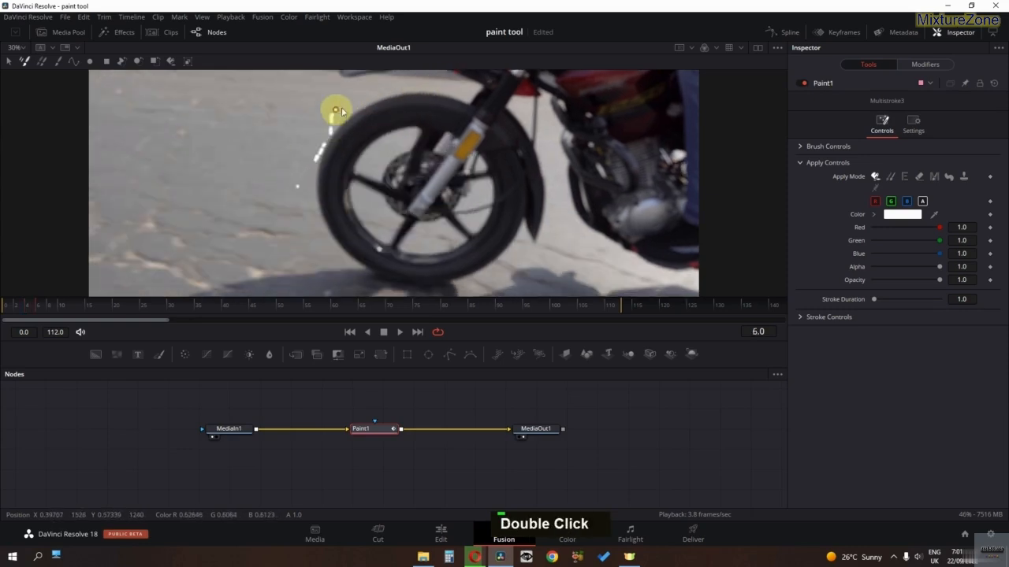
Step: Paint white strokes along the forward side of the front wheel on frames 7 and 8
key(Right)
mouse_move(354, 241)
mouse_down()
mouse_move(335, 195)
mouse_move(352, 155)
mouse_move(370, 134)
mouse_up()
key(Right)
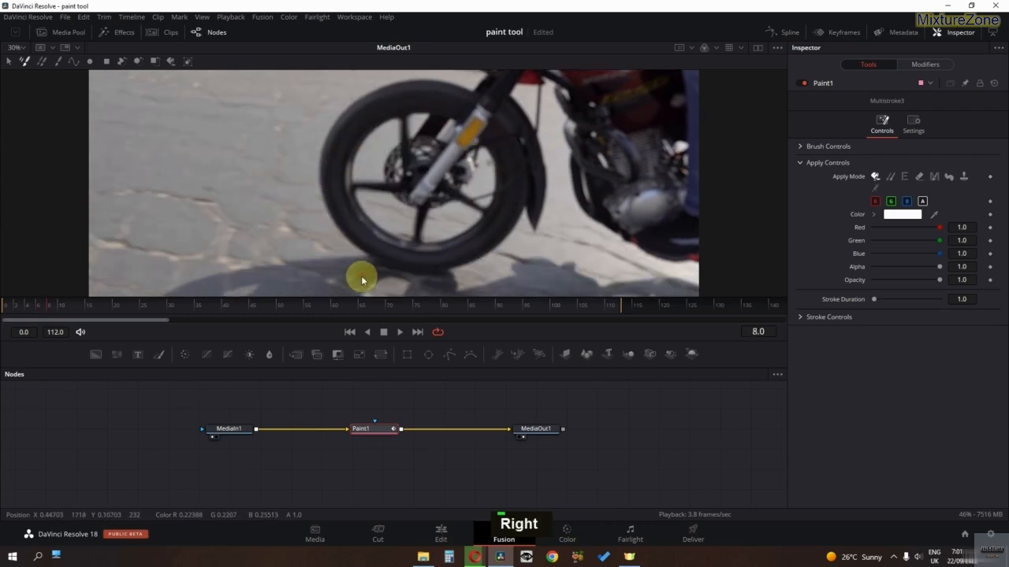
mouse_move(378, 270)
mouse_down()
mouse_move(321, 196)
mouse_move(353, 117)
mouse_up()
Step: Continue painting white strokes around the front wheel frame by frame up to frame 14
key(Right)
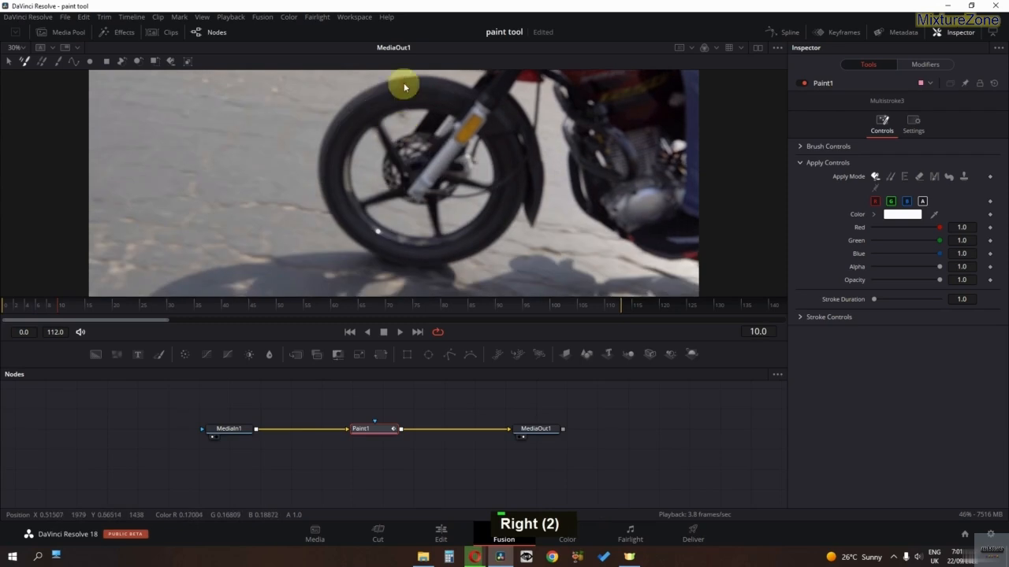
key(Right)
drag(499, 139, 505, 215)
key(Right)
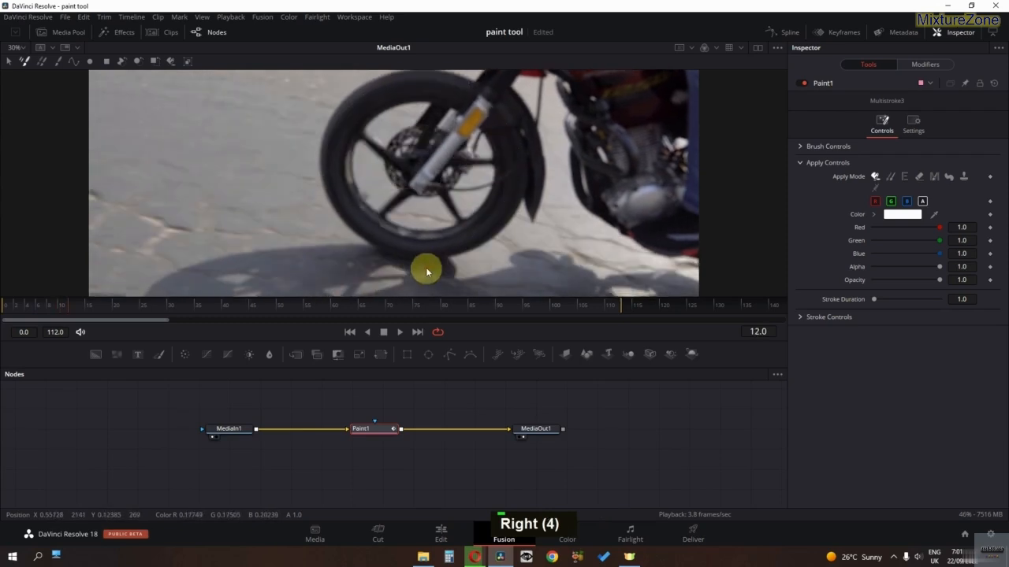
mouse_move(423, 271)
mouse_down()
mouse_move(339, 219)
mouse_move(324, 197)
mouse_up()
key(Right)
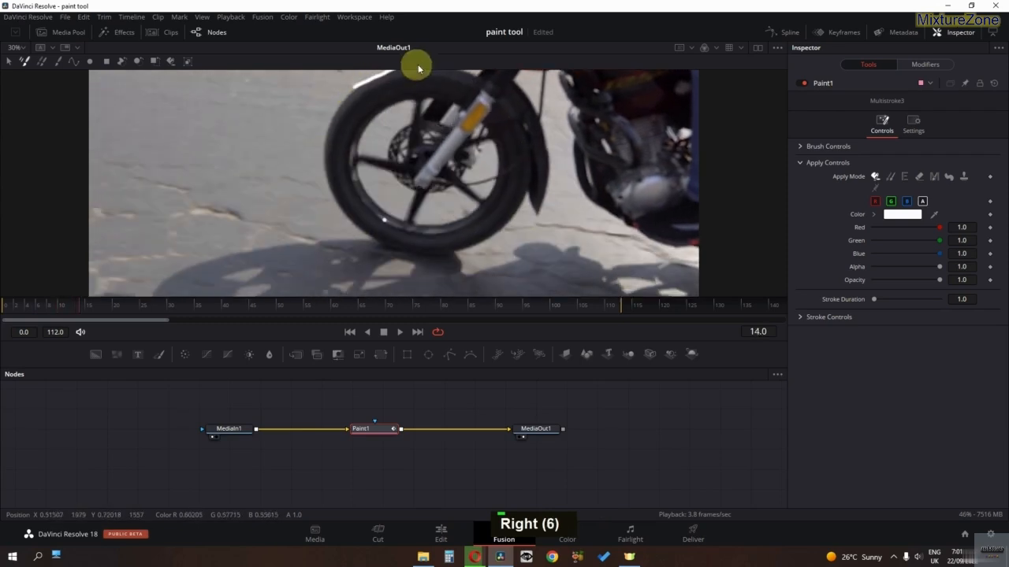
Step: Paint white dashes along the upper rim on frame 15 and around the wheel on frames 16 and 17
key(Right)
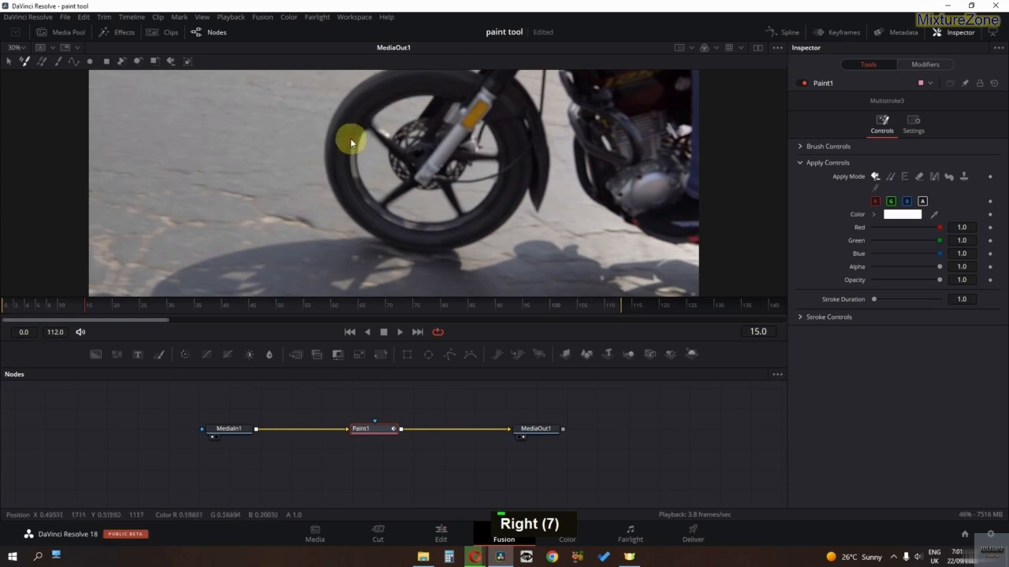
mouse_move(362, 129)
mouse_down()
mouse_move(405, 97)
mouse_move(425, 95)
mouse_up()
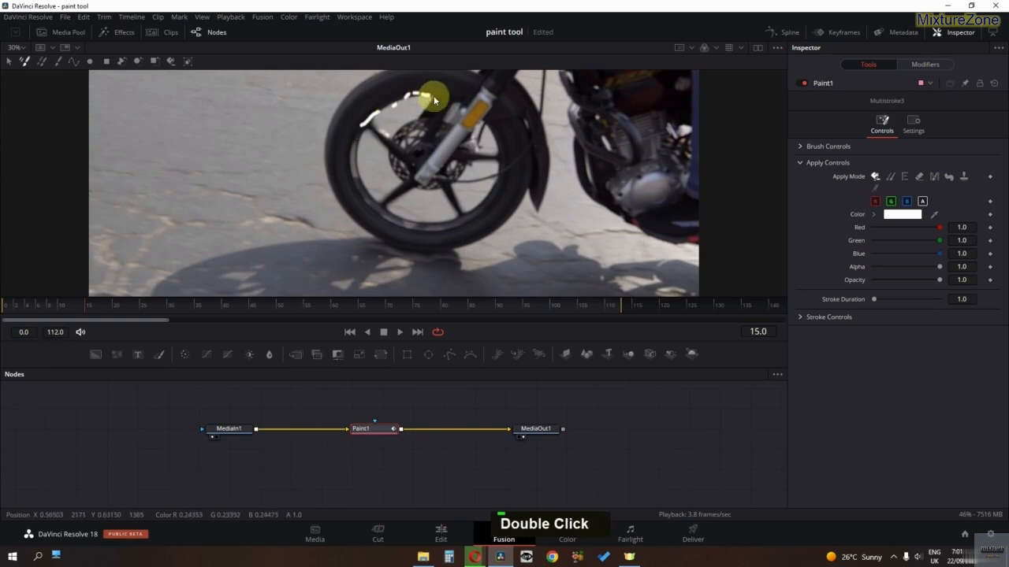
key(Right)
double_click(453, 152)
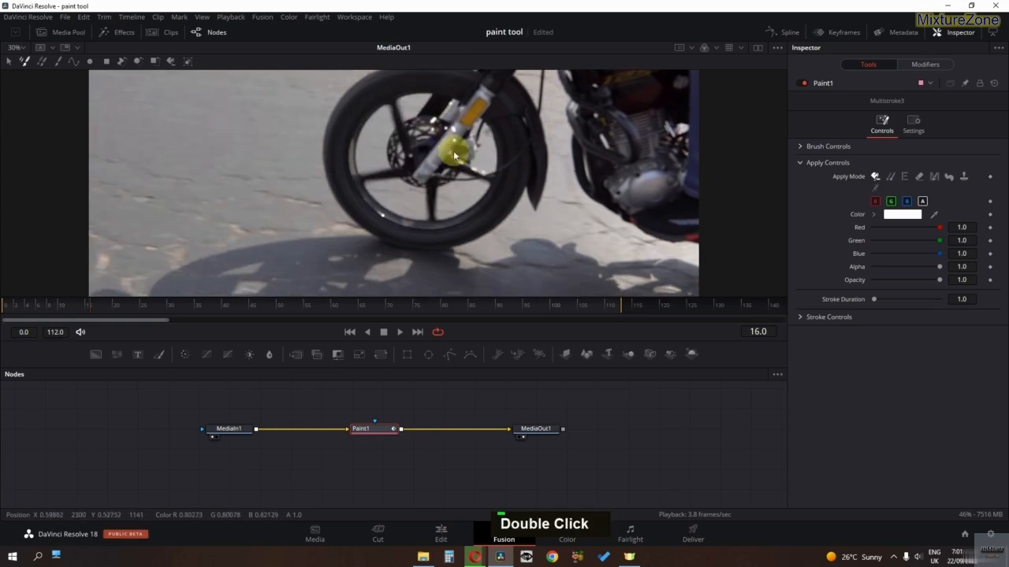
key(Right)
double_click(435, 177)
mouse_move(435, 177)
mouse_down()
mouse_move(460, 217)
mouse_move(409, 225)
mouse_move(348, 183)
mouse_move(330, 126)
mouse_up()
Step: Two frames further on, paint a white arc along the lower-left edge of the front tyre
key(Right)
key(Right)
click(405, 252)
drag(387, 248, 329, 203)
key(Right)
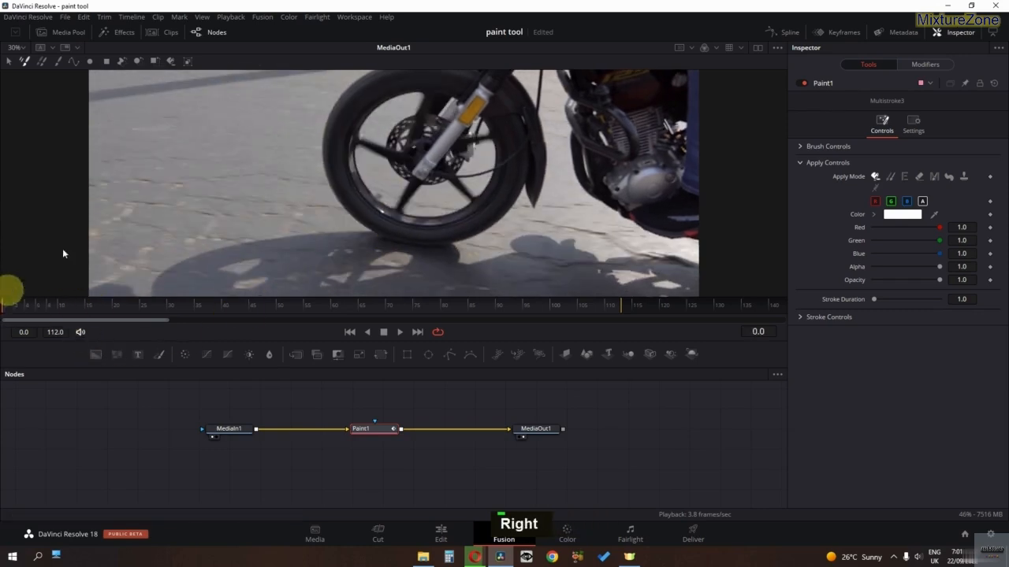
Step: Play the painted animation from frame 0 with the whole image in view, stop it and return to the start
click(10, 304)
scroll(369, 144, down, 2)
key(space)
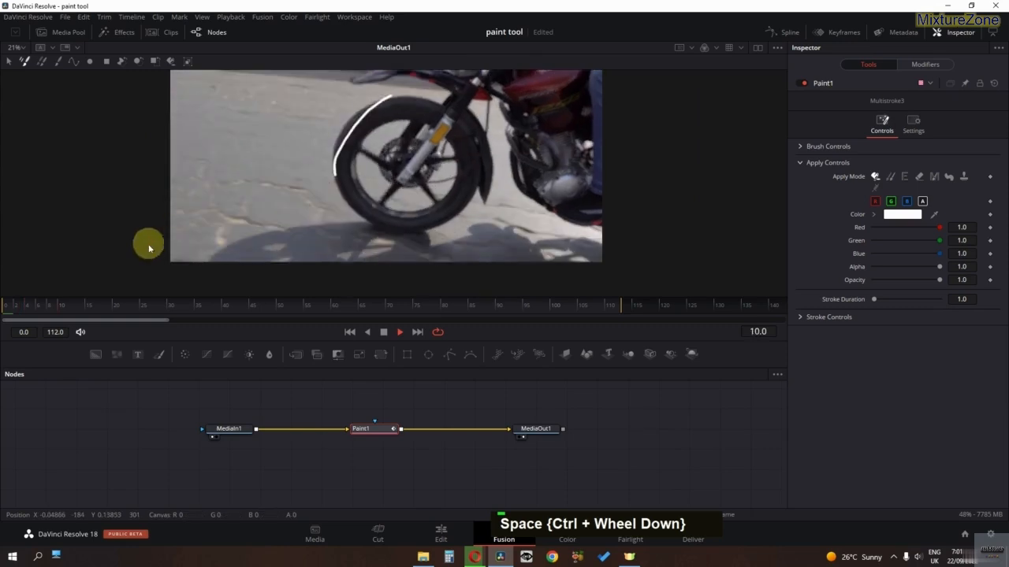
key(space)
click(8, 305)
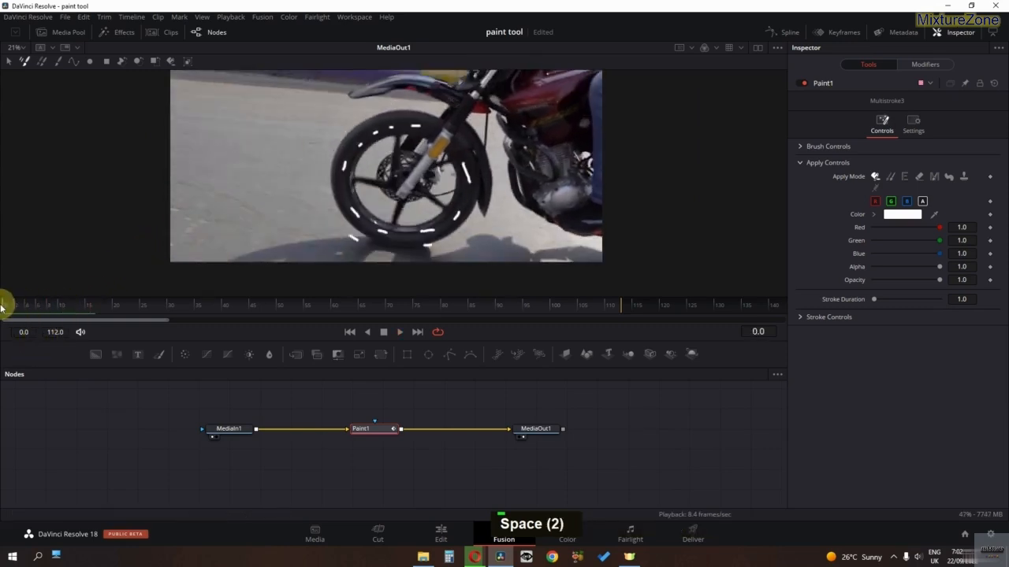
Step: Replay the painted wheel animation from frame 0 several times, stop it and return to frame 0
key(space)
key(space)
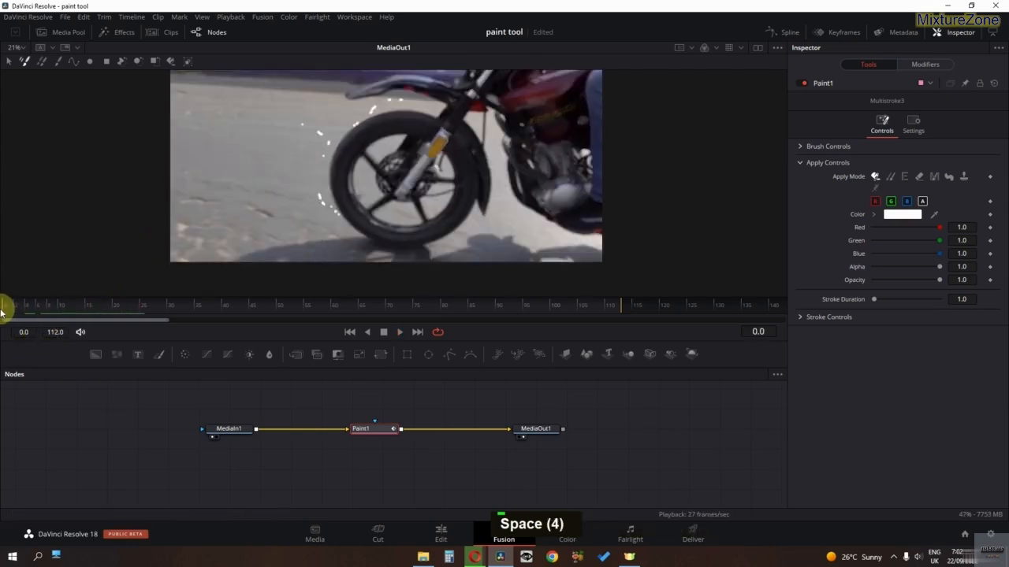
key(space)
key(space)
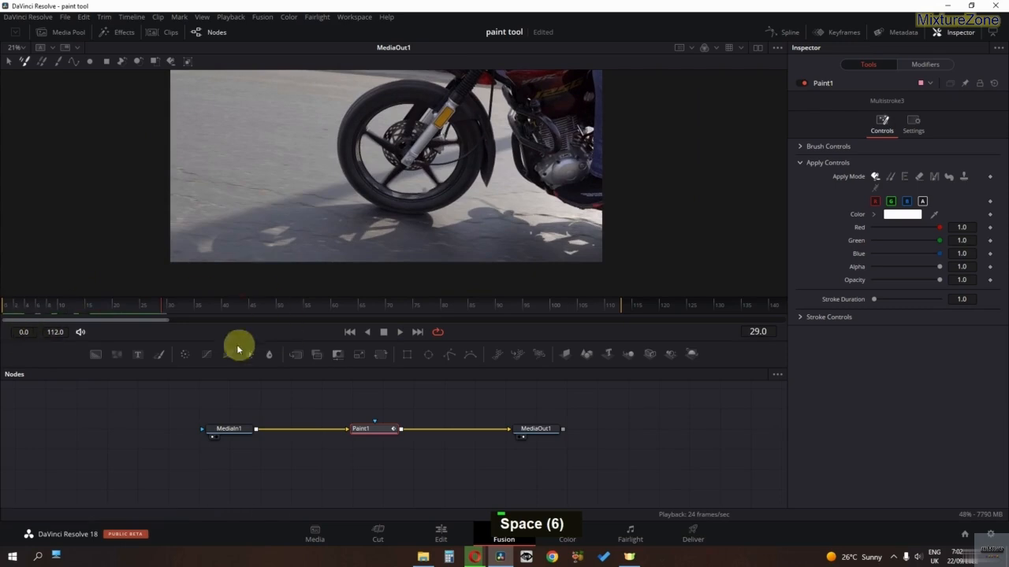
click(5, 312)
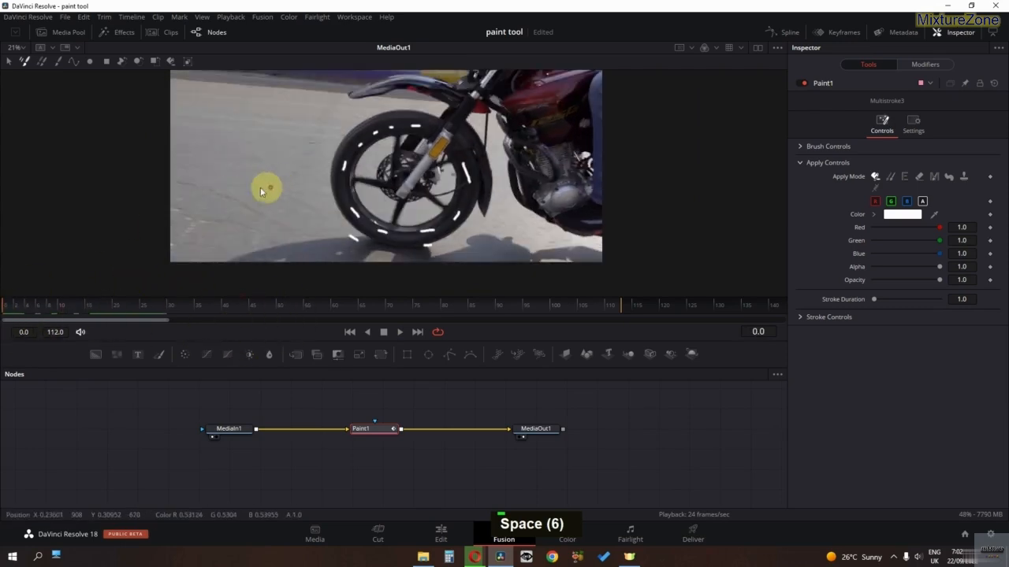
Step: Add a Background node above MediaIn1, detach the Paint node from the main flow and connect the Background output to its input
middle_click(326, 455)
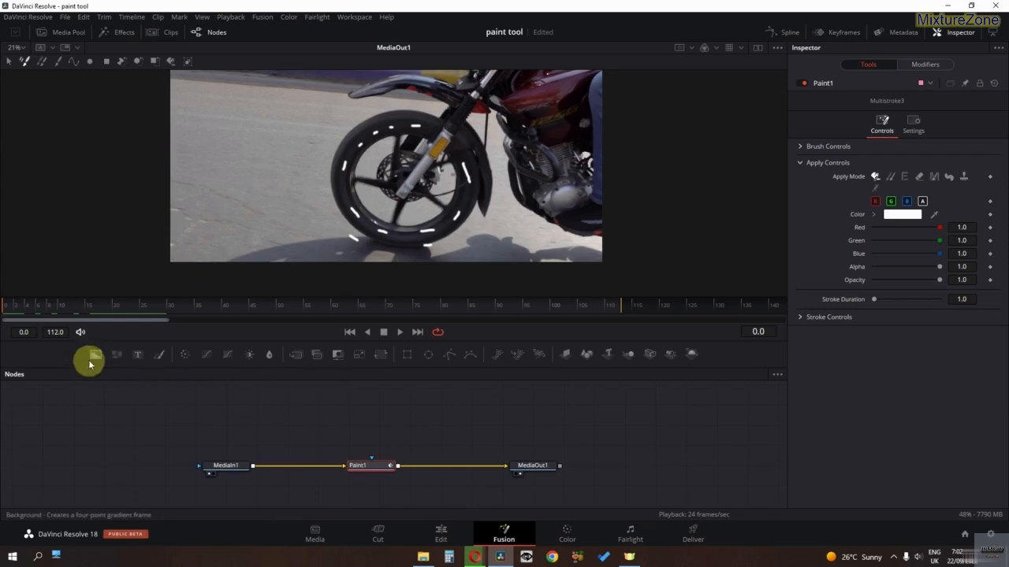
drag(94, 356, 142, 395)
drag(225, 414, 226, 413)
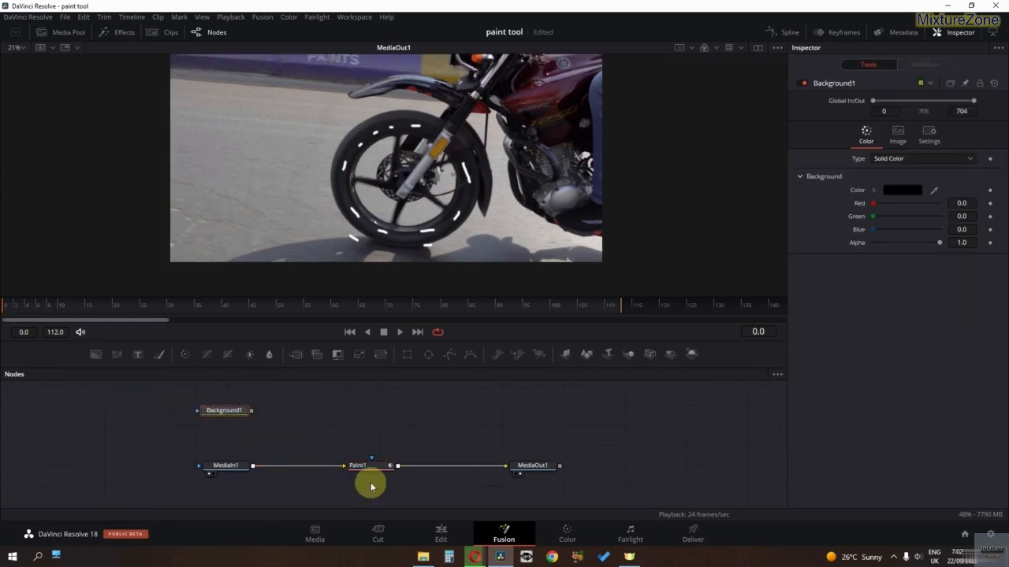
drag(371, 474, 333, 408)
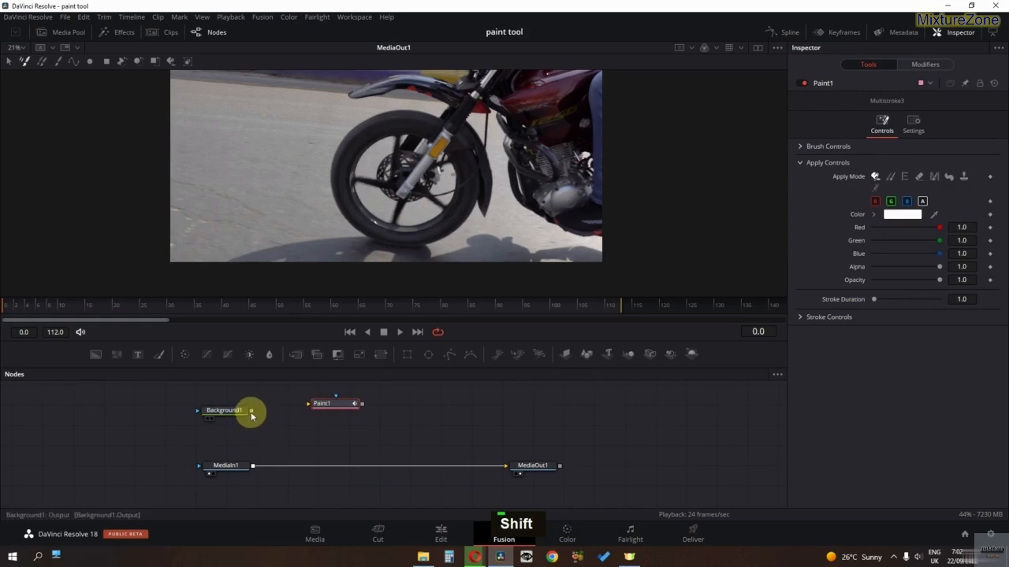
mouse_move(251, 410)
mouse_down()
mouse_move(320, 407)
mouse_move(302, 411)
mouse_move(309, 405)
mouse_up()
Step: Add a Glow node and connect the Paint node's output to its input
key(shift+space)
text(paint)
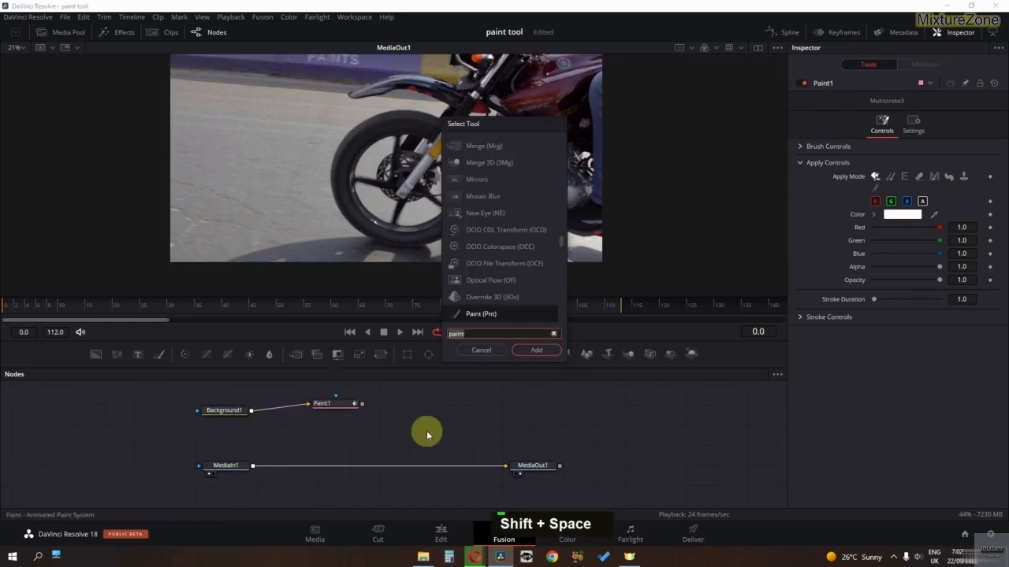
key(BackSpace)
key(BackSpace)
key(BackSpace)
key(BackSpace)
key(BackSpace)
text(glow)
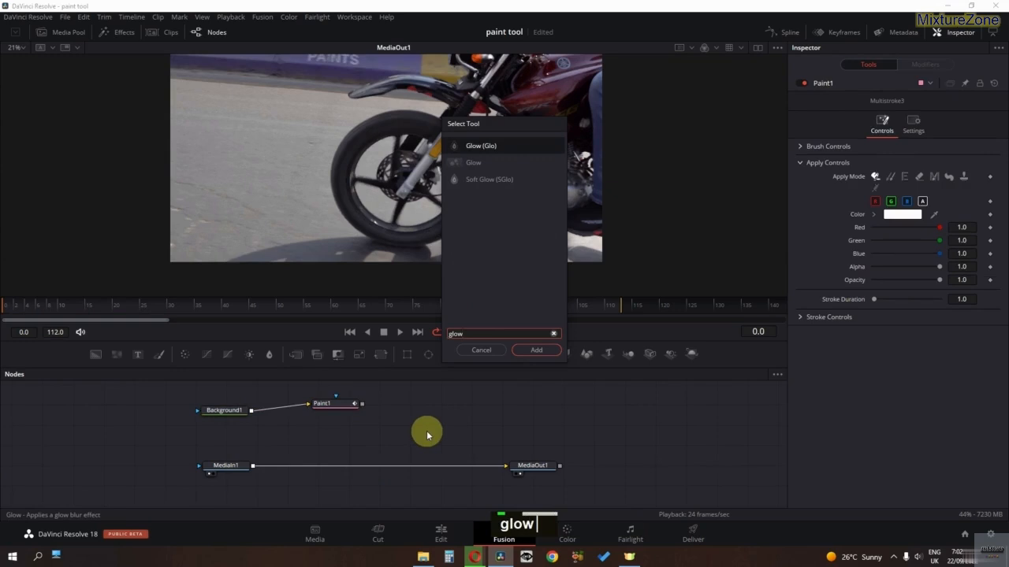
key(Return)
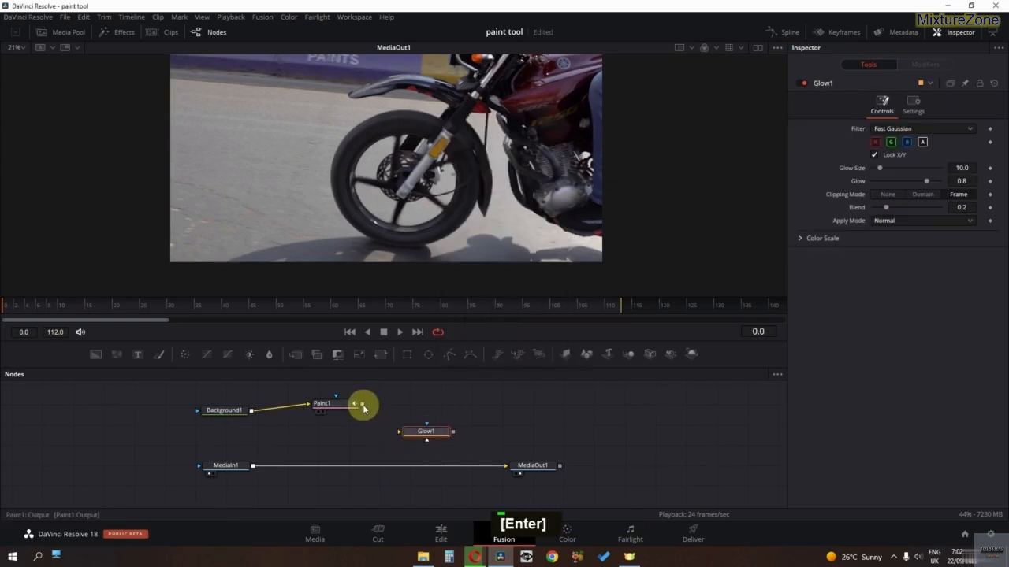
mouse_move(364, 407)
mouse_down()
mouse_move(416, 438)
mouse_move(392, 425)
mouse_move(407, 431)
mouse_up()
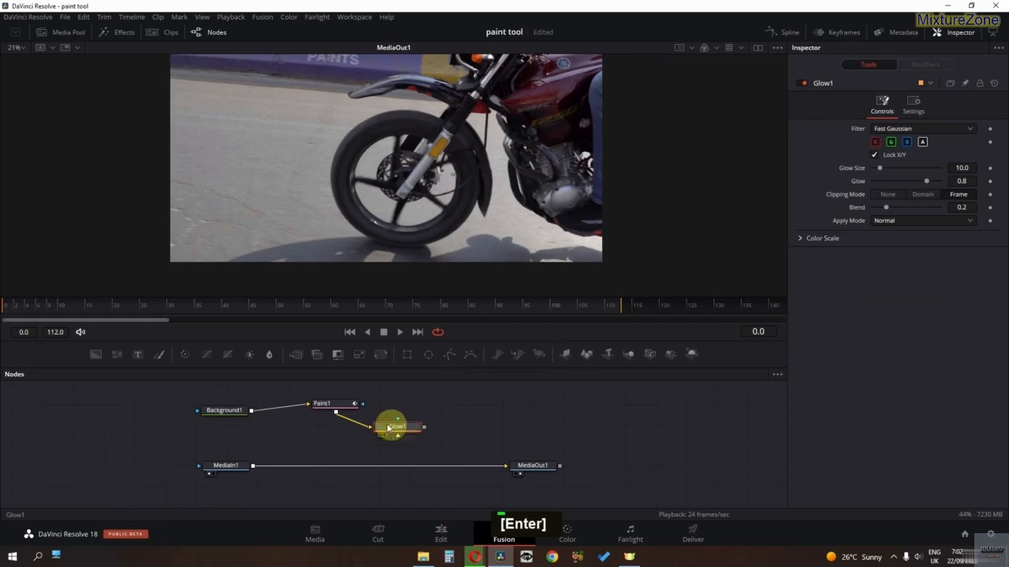
Step: Insert a Merge node between MediaIn1 and MediaOut1 and connect the Glow node's output as its foreground
key(shift+space)
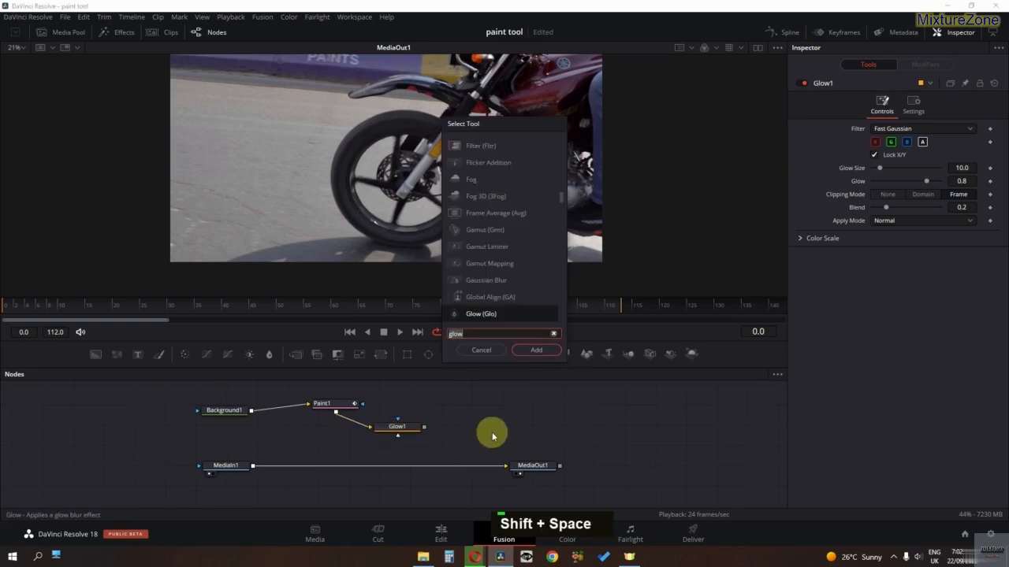
text(merge)
key(Return)
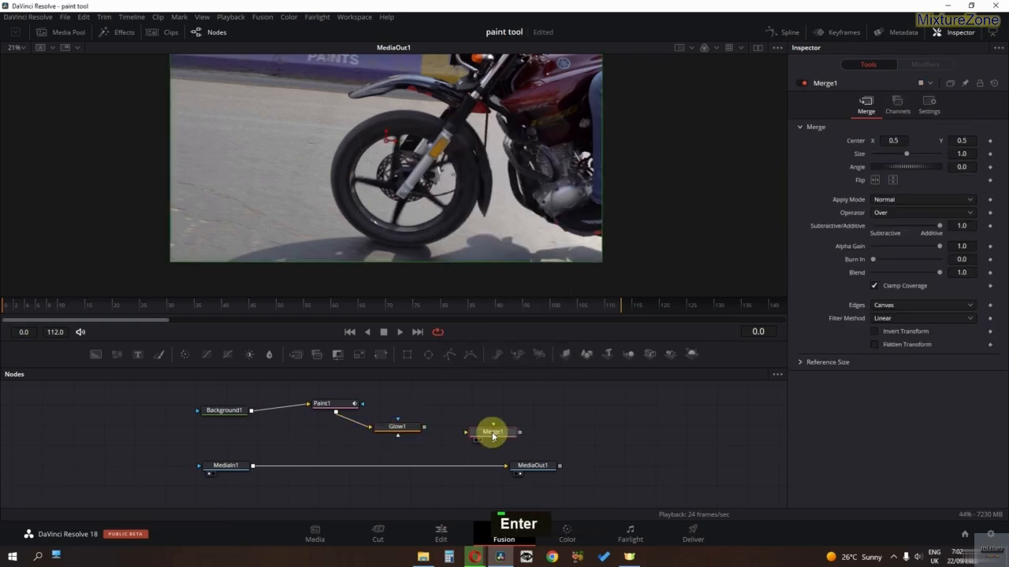
drag(492, 436, 379, 470)
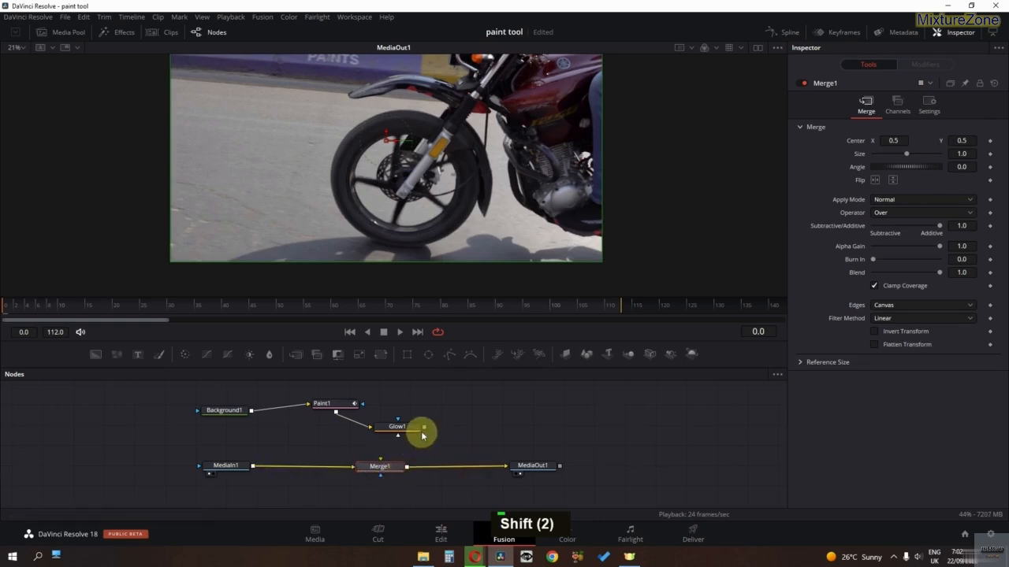
mouse_move(424, 429)
mouse_down()
mouse_move(387, 448)
mouse_move(380, 465)
mouse_up()
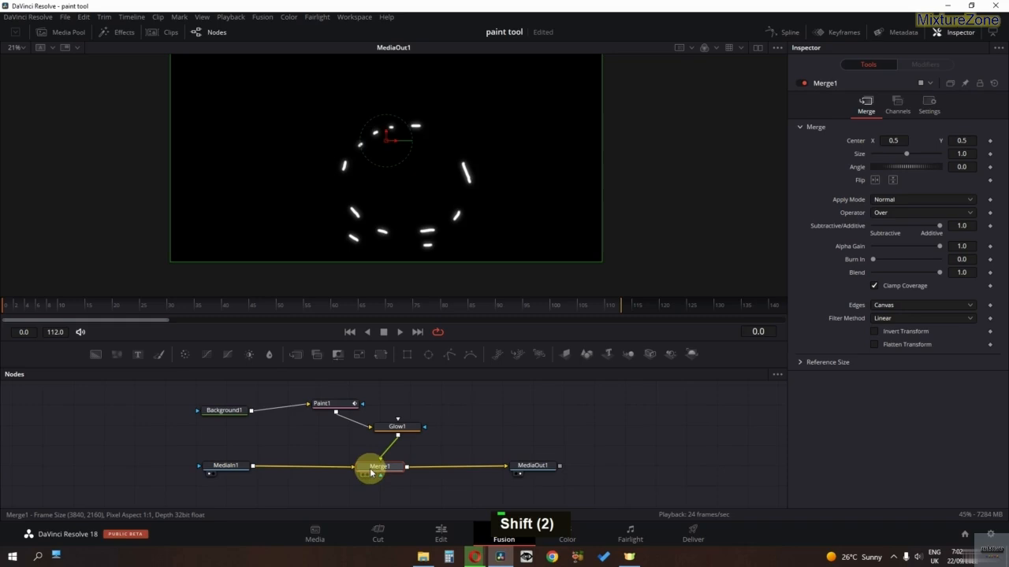
Step: Set the Merge node's apply mode to Screen and play the composite from the start
click(897, 200)
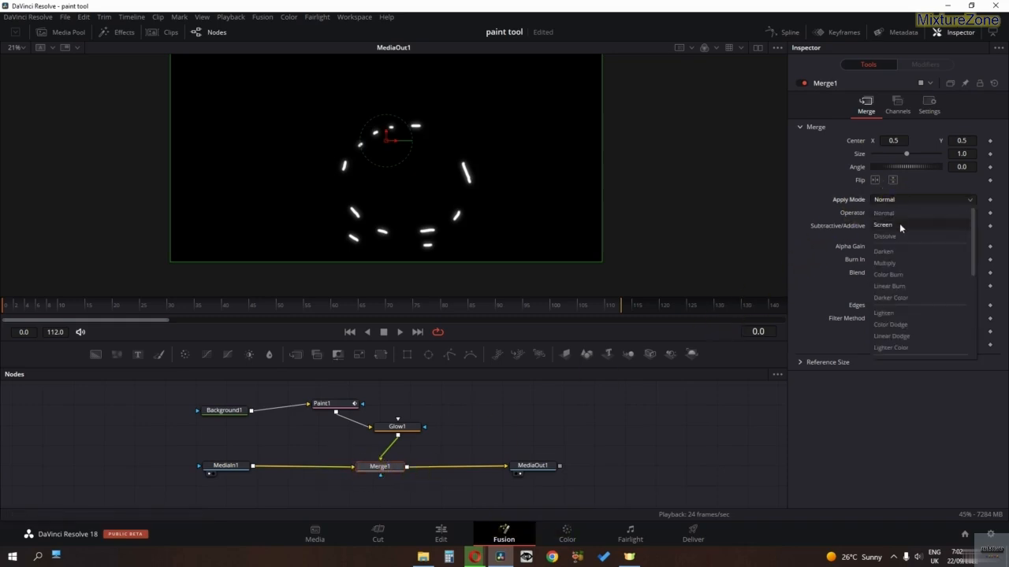
click(899, 224)
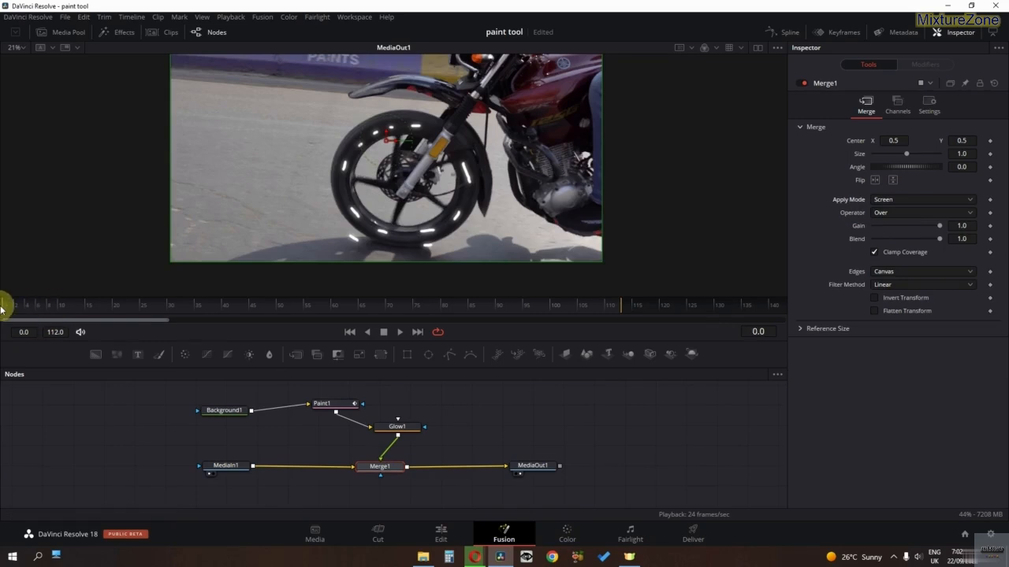
key(space)
key(space)
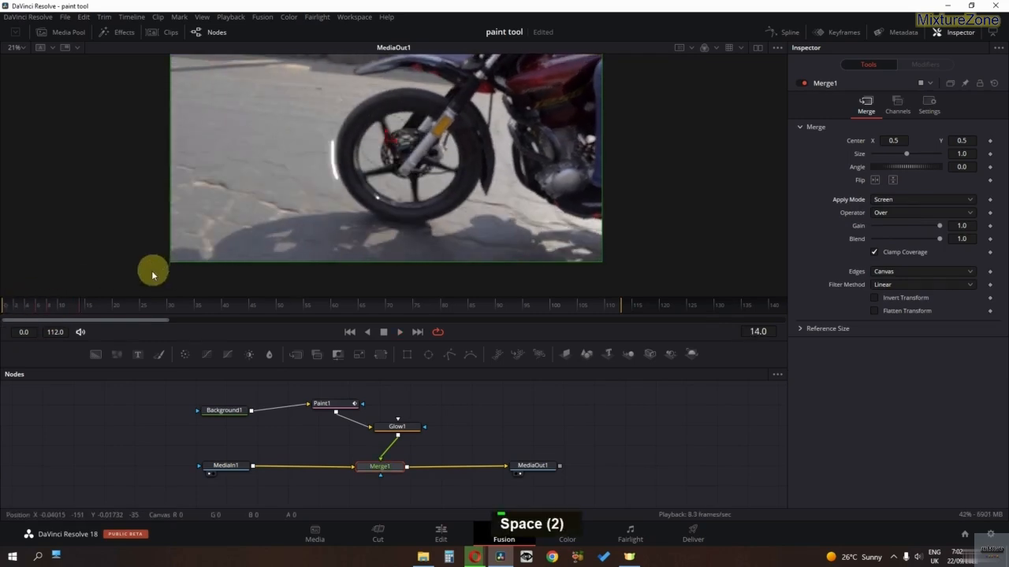
key(space)
key(space)
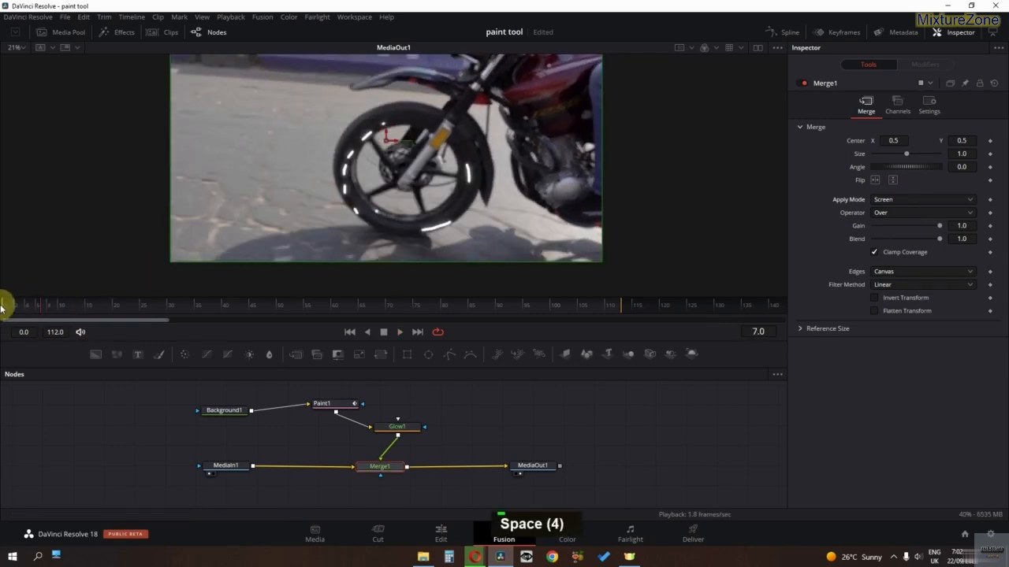
Step: Set the Glow node's glow size to 14.2 and glow to 0.882, and play the result from frame 0
click(386, 426)
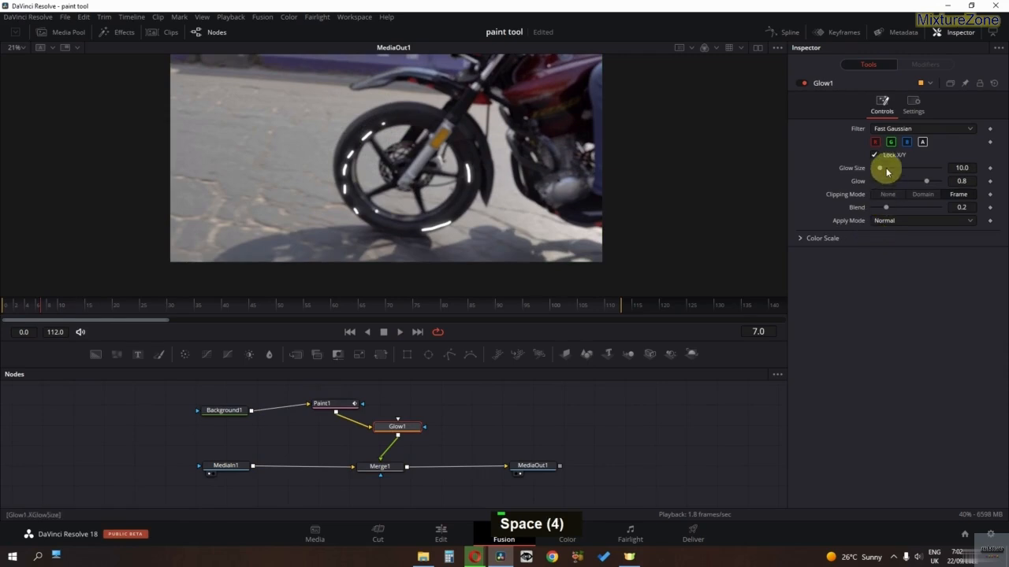
drag(880, 169, 932, 180)
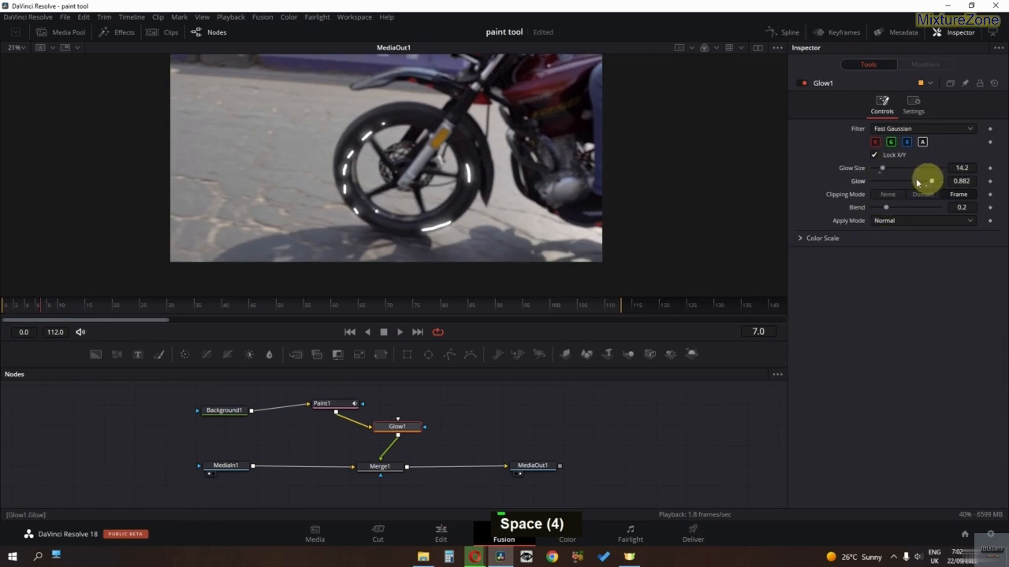
key(space)
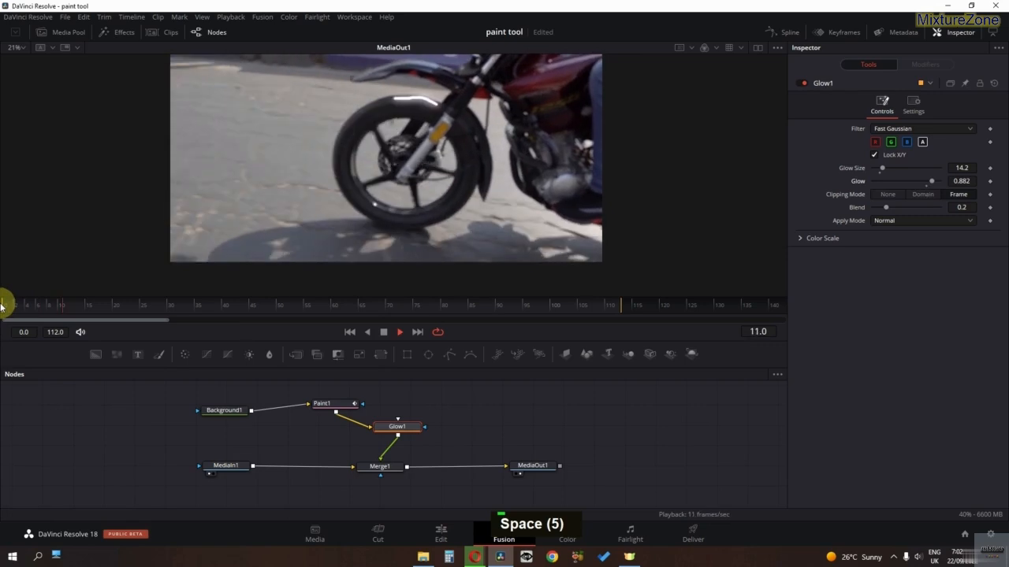
key(space)
key(space)
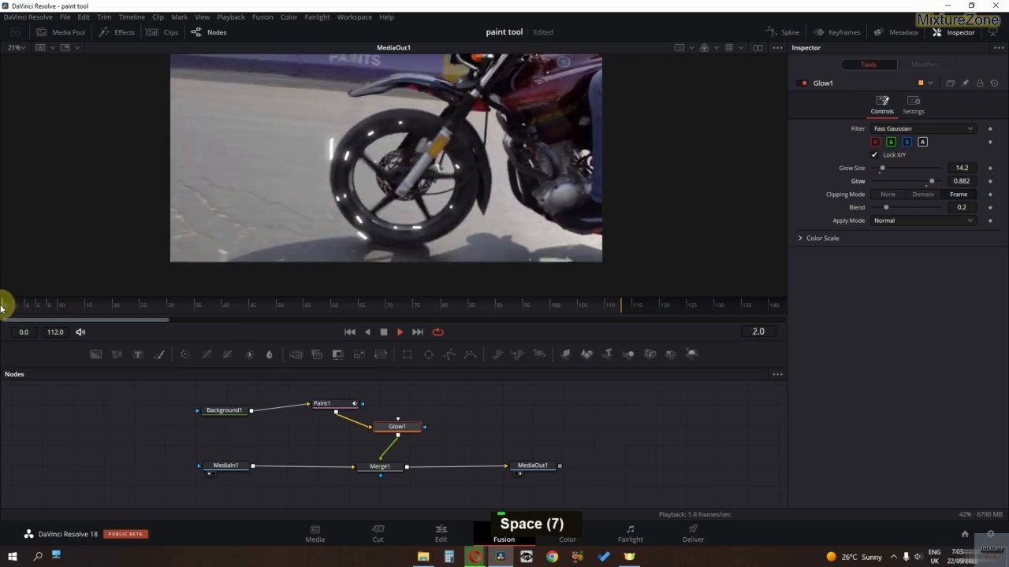
key(space)
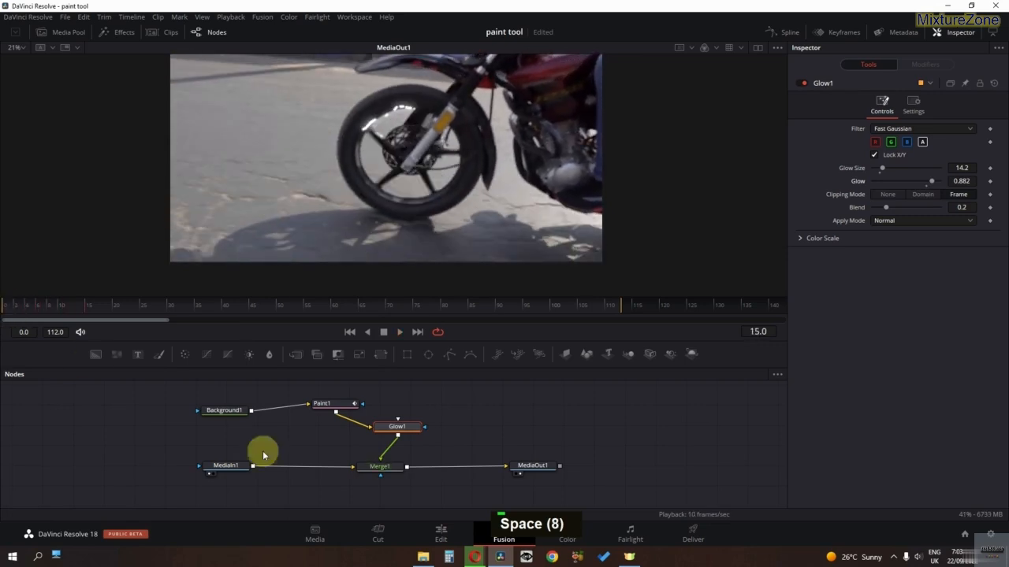
Step: Open Timeline 1 on the Edit page, play its wheel animation from the start twice and close that timeline
click(441, 532)
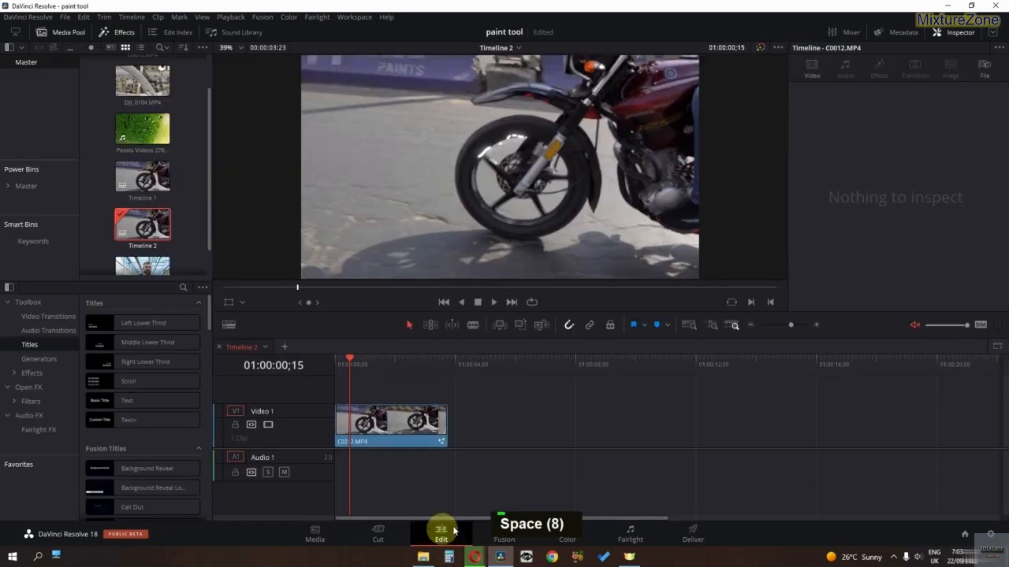
double_click(142, 176)
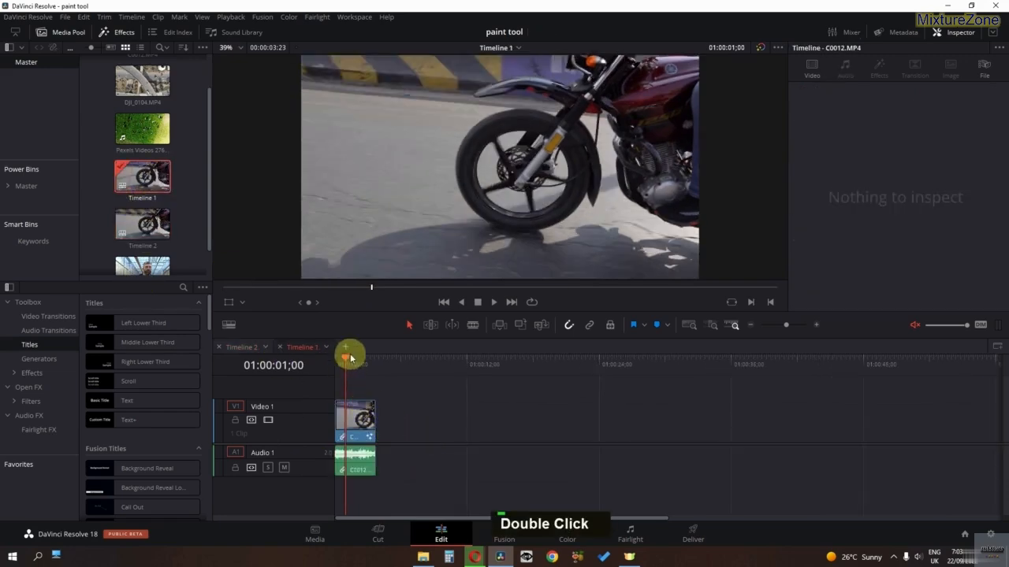
drag(342, 365, 317, 365)
key(space)
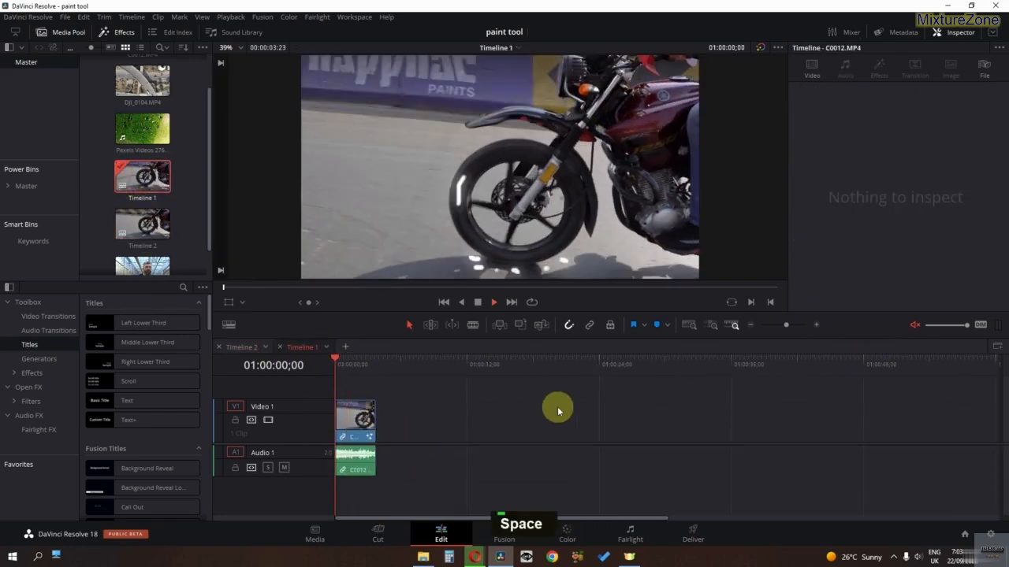
key(space)
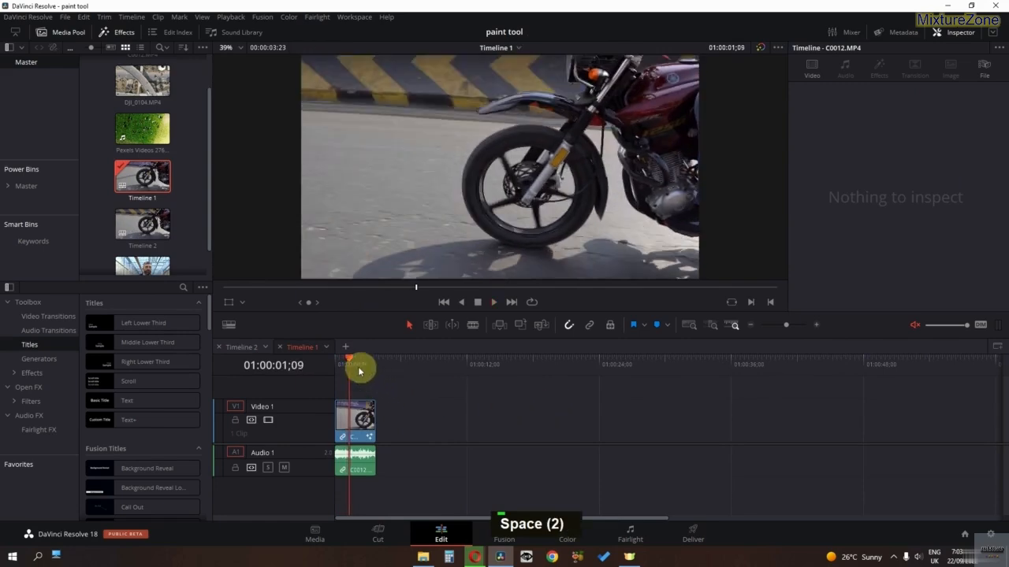
drag(360, 366, 300, 367)
key(space)
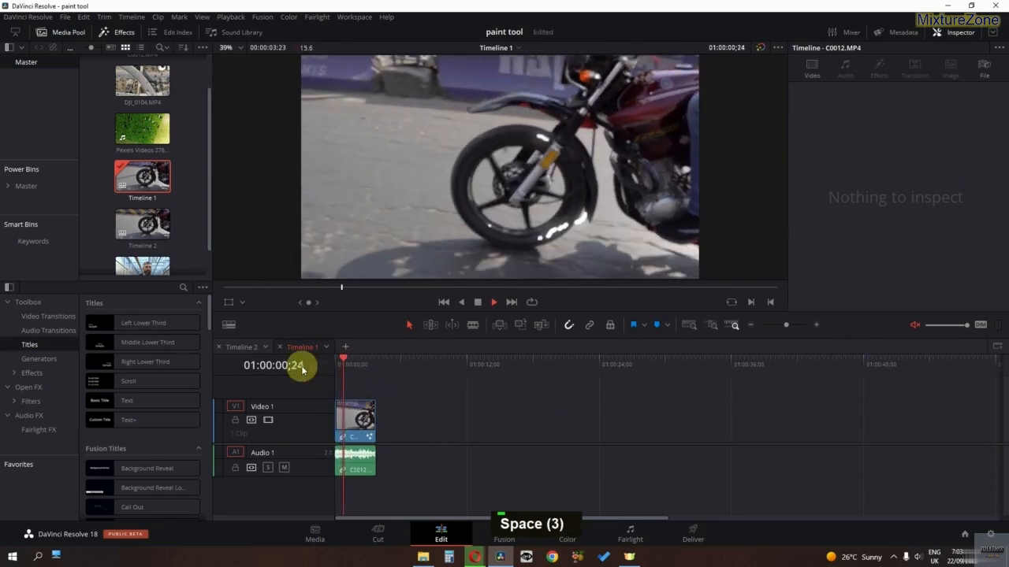
key(space)
click(280, 347)
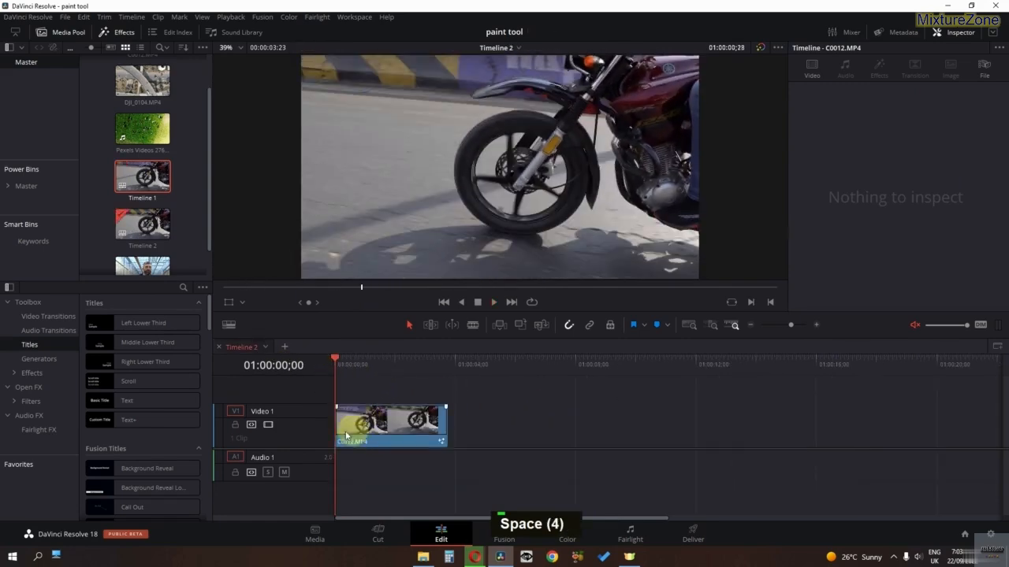
Step: On the Fusion page, delete the Glow, Merge and Background nodes and reinsert the Paint node between MediaIn1 and MediaOut1
click(522, 524)
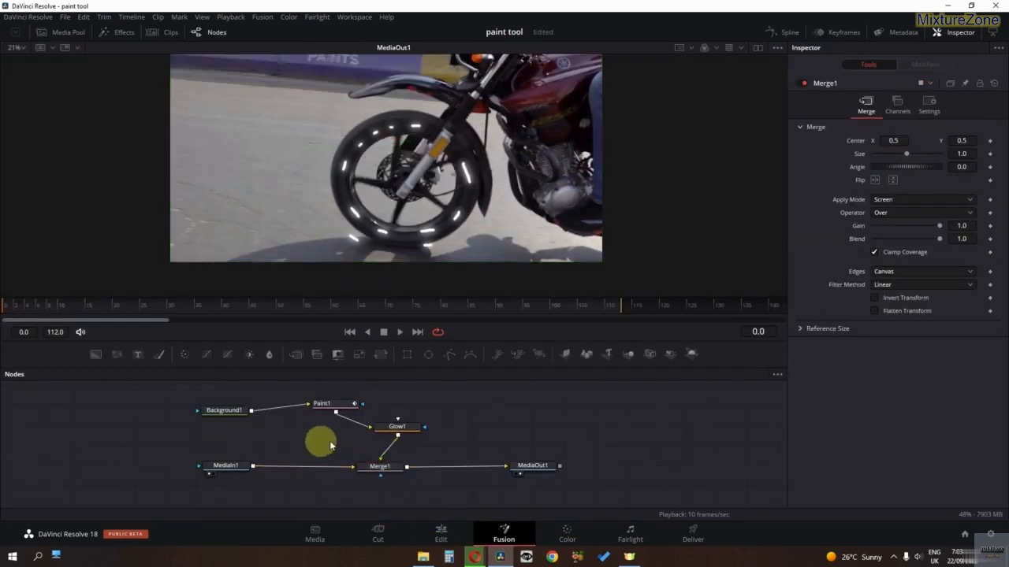
click(397, 426)
key(Delete)
click(390, 468)
key(Delete)
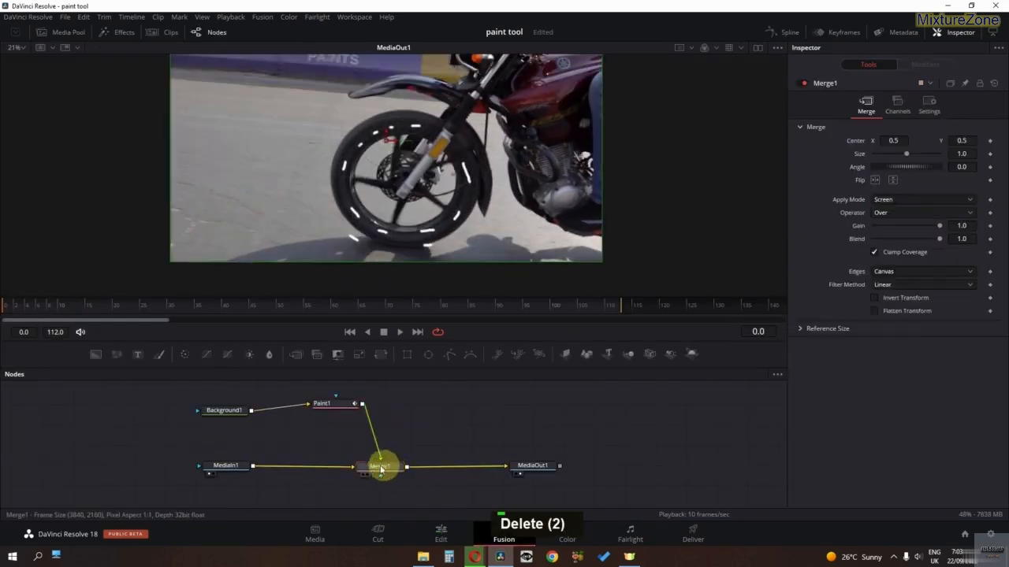
click(236, 412)
key(Delete)
drag(345, 412, 383, 466)
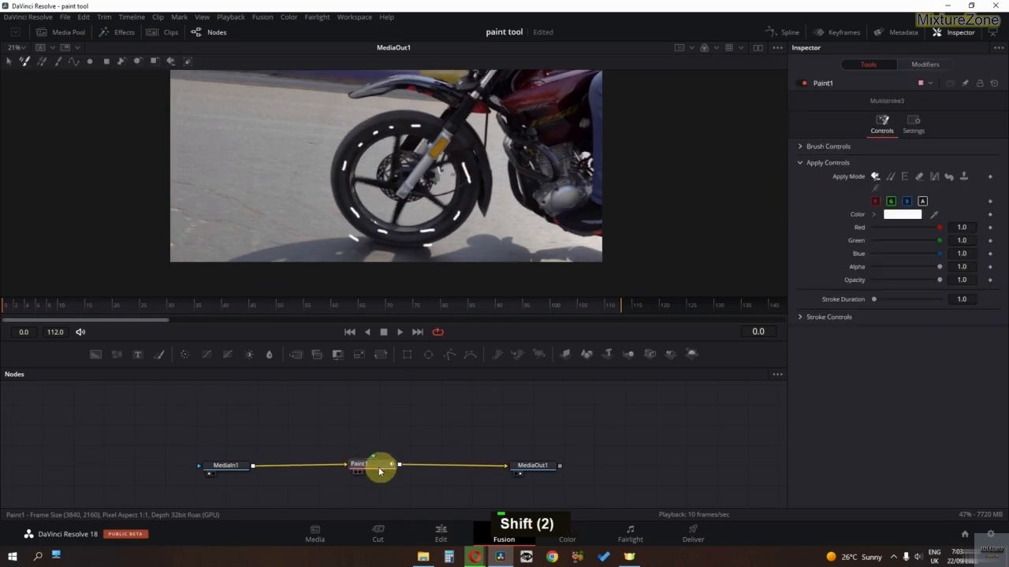
Step: Reset the Paint node to clear its strokes and activate the CloneMultistroke tool
click(994, 83)
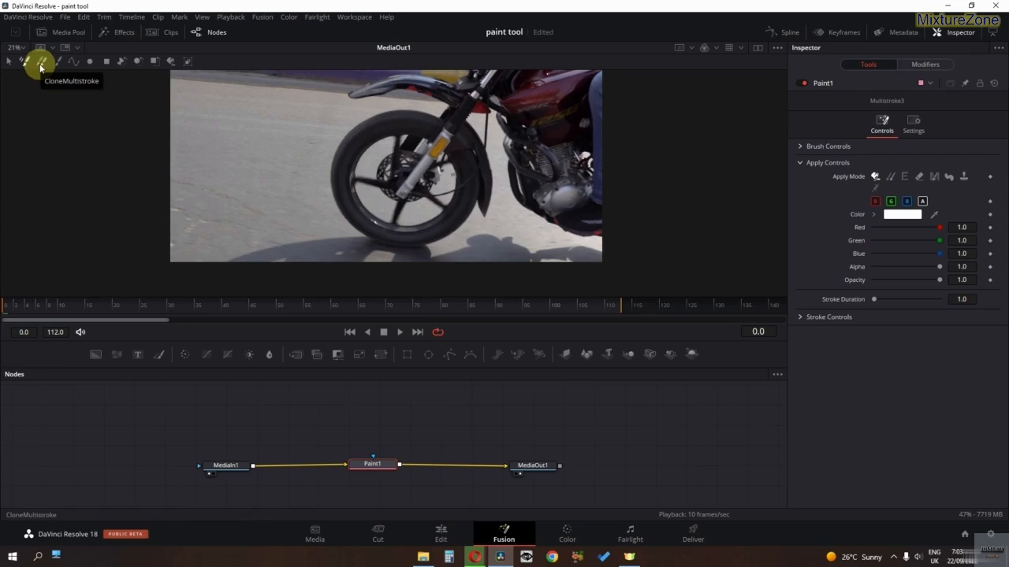
click(41, 63)
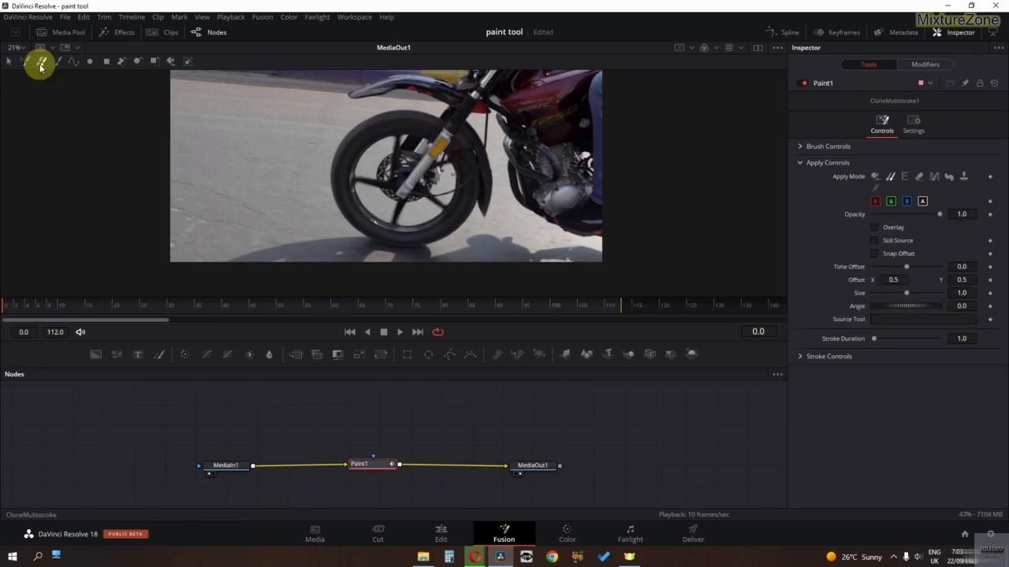
Step: On the Edit page, create a new timeline from the Pexels Videos 2766950.mp4 cow clip and open it on the Fusion page
click(429, 534)
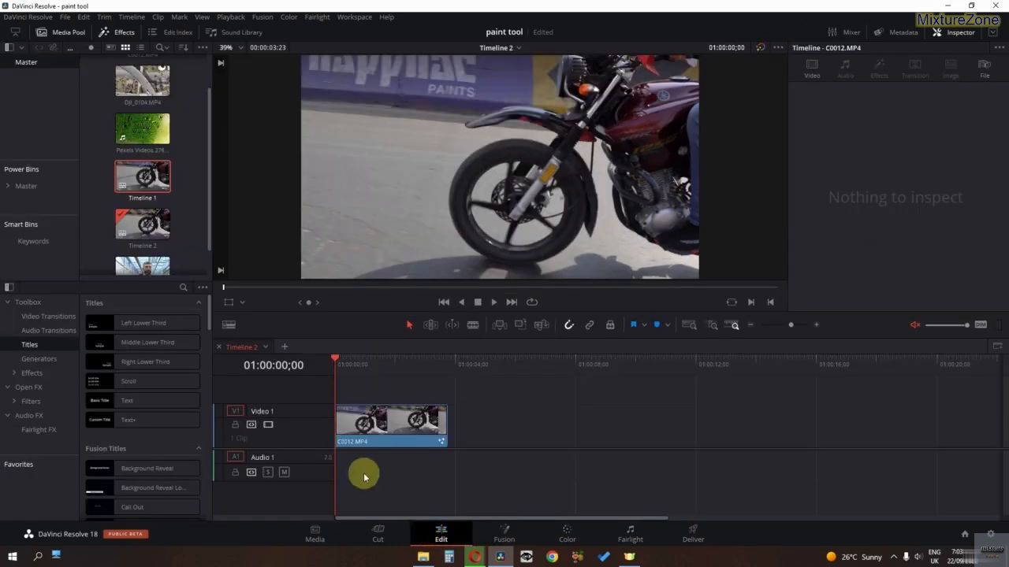
click(286, 347)
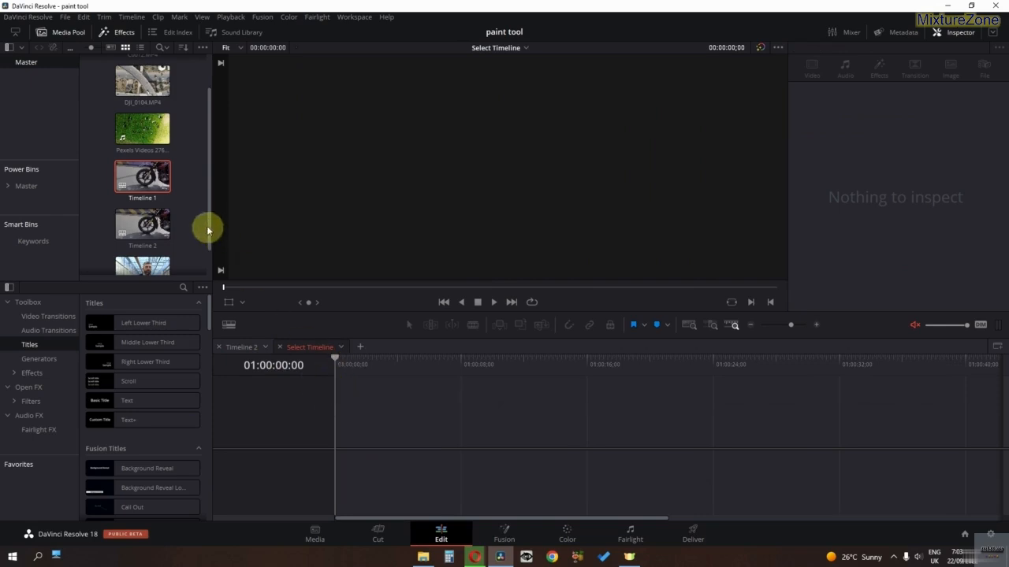
drag(154, 135, 344, 379)
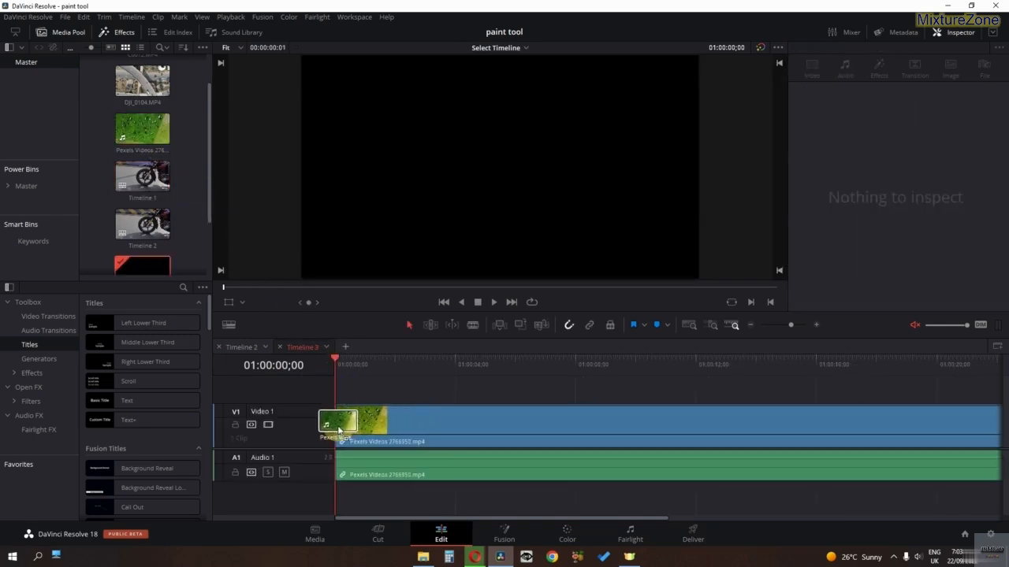
click(311, 421)
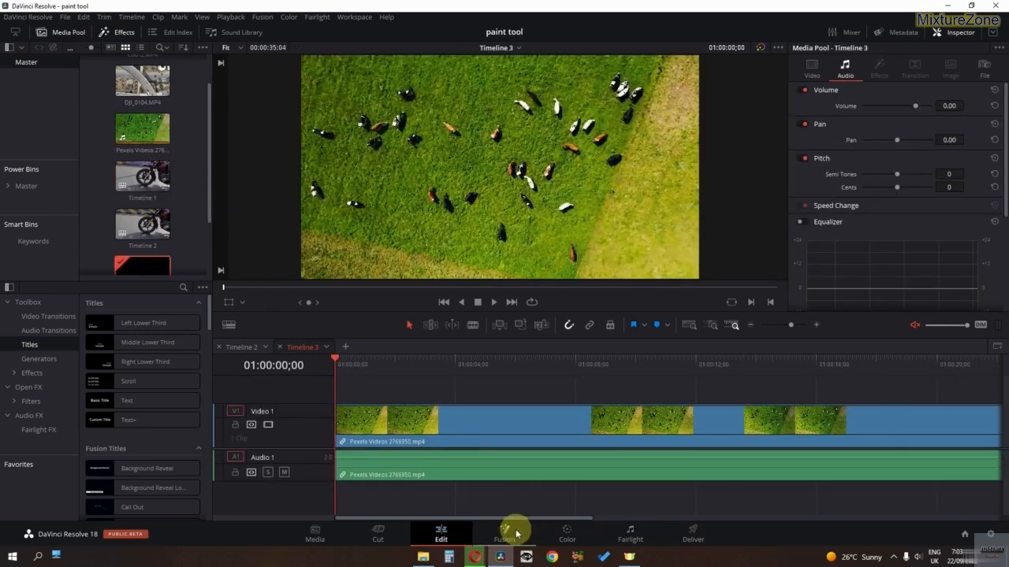
click(514, 532)
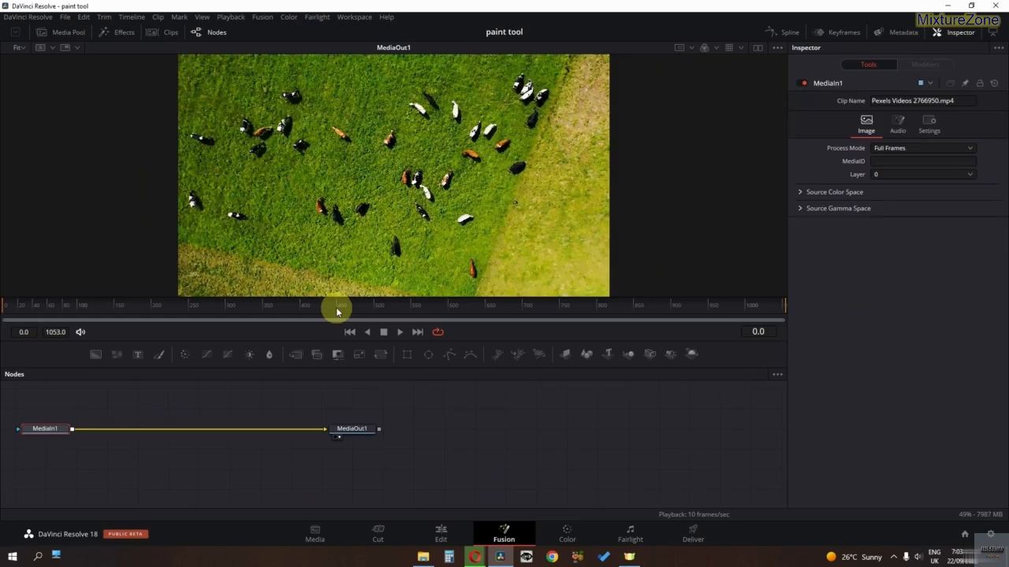
Step: Insert a Paint node between MediaIn1 and MediaOut1 and activate its CloneMultistroke tool
middle_click(333, 457)
key(shift+space)
text(pai)
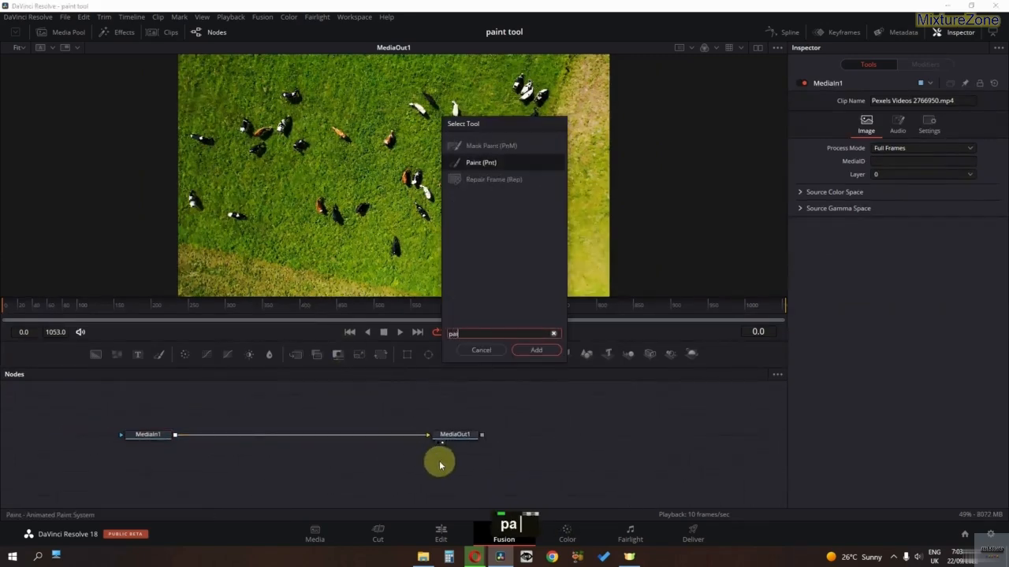
text(nt)
key(Return)
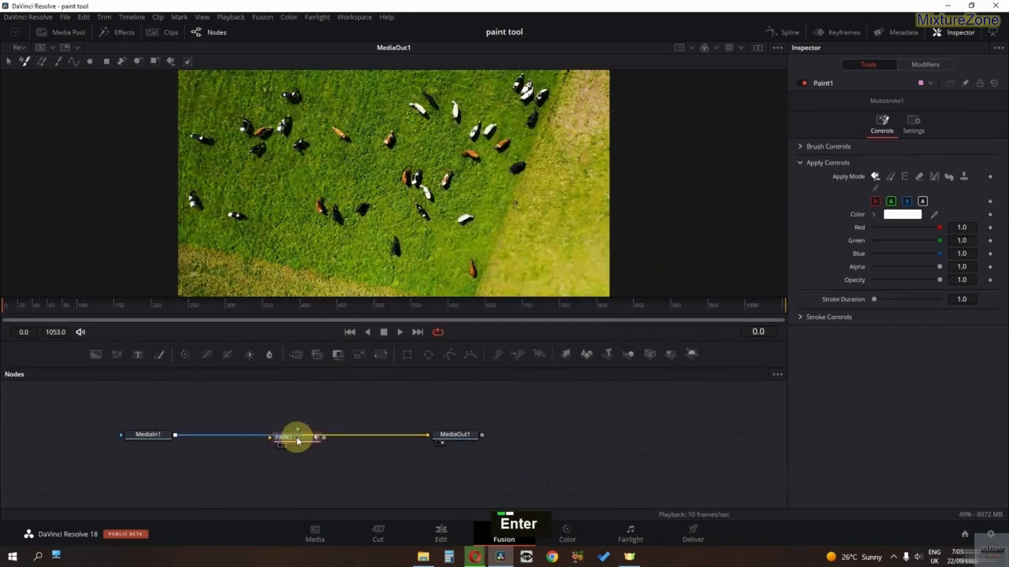
click(296, 439)
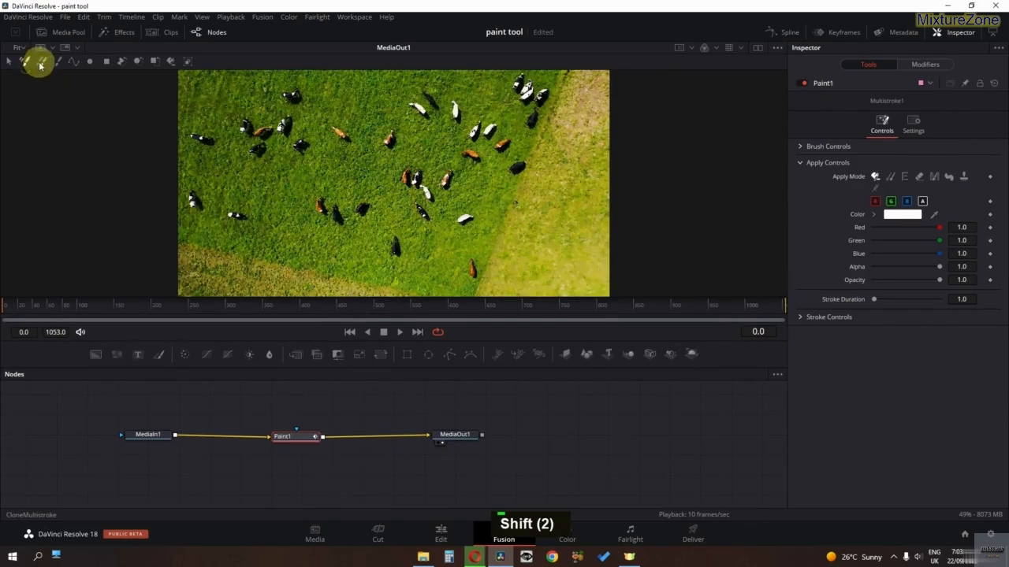
click(41, 63)
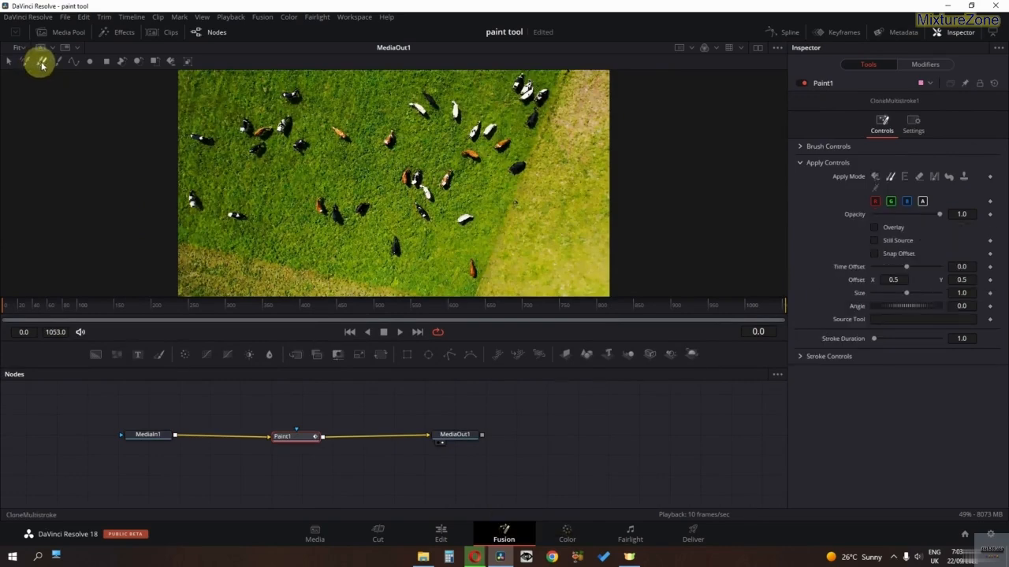
Step: Resize the clone brush and paint sampled grass over the lone black-and-white cow in the image's lower-left area on frame 0
middle_click(347, 165)
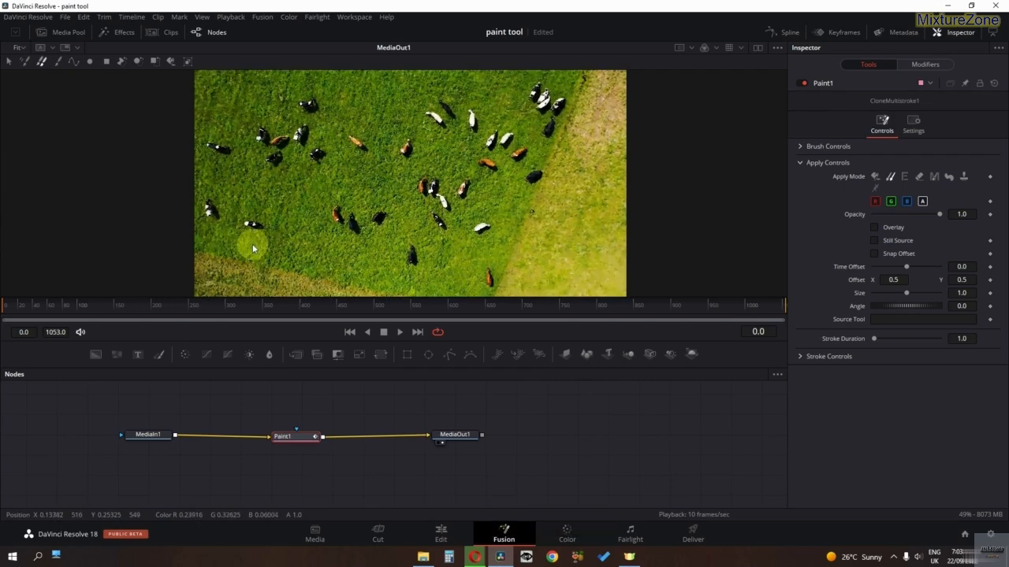
ctrl+scroll(240, 240, up, 2)
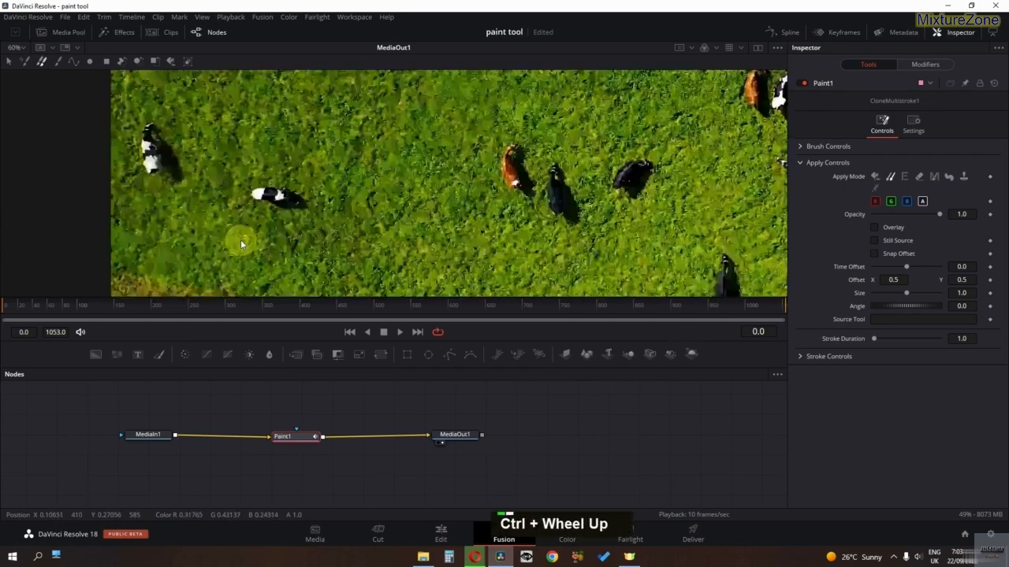
ctrl+click(322, 230)
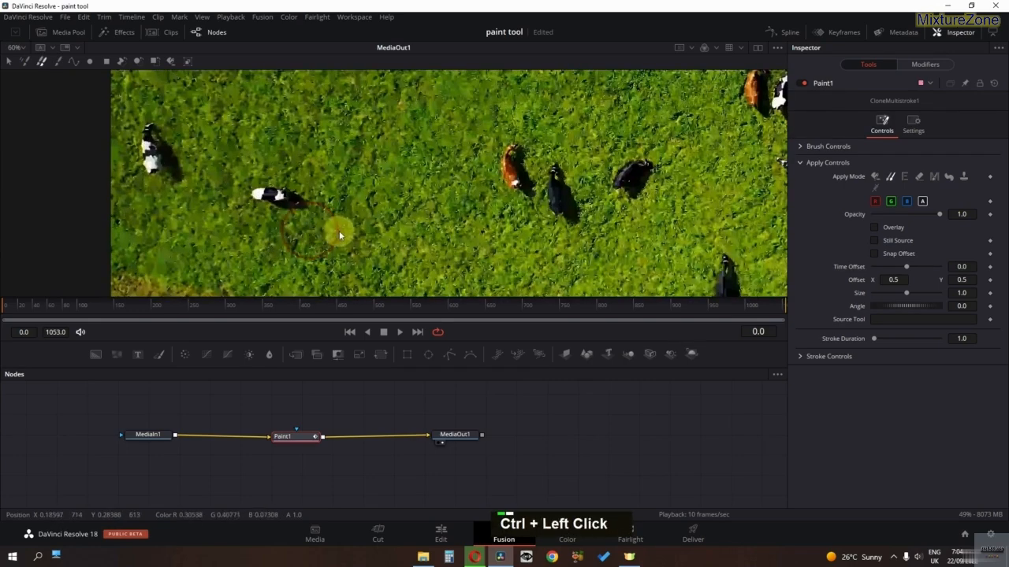
alt+click(420, 222)
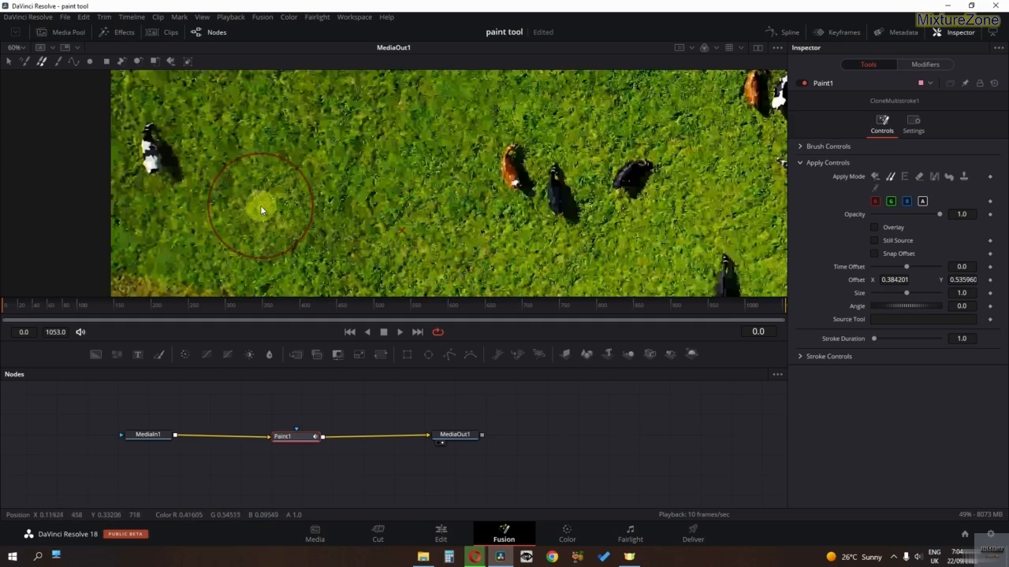
alt+scroll(261, 210, down, 1)
ctrl+scroll(273, 224, down, 2)
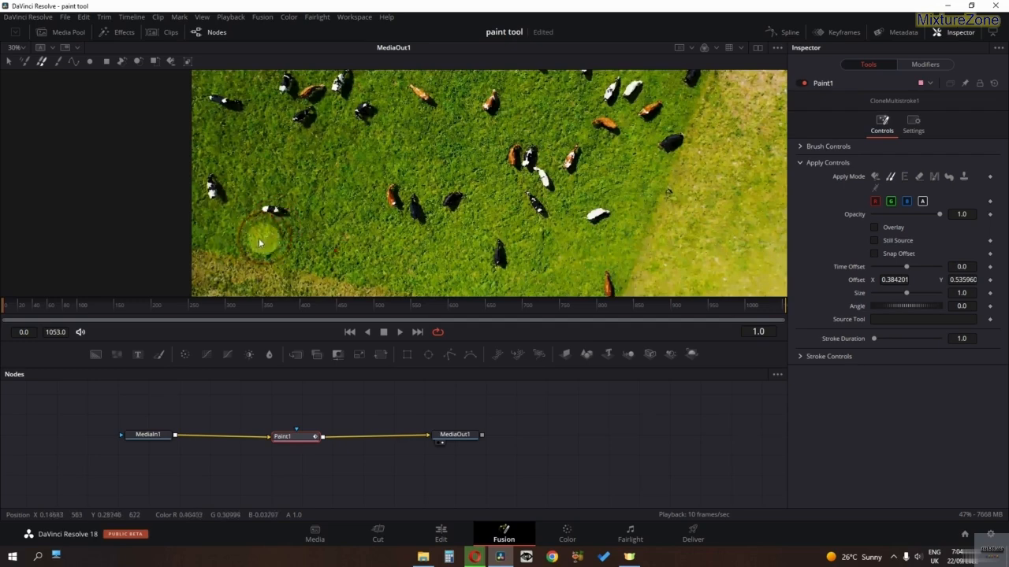
click(127, 66)
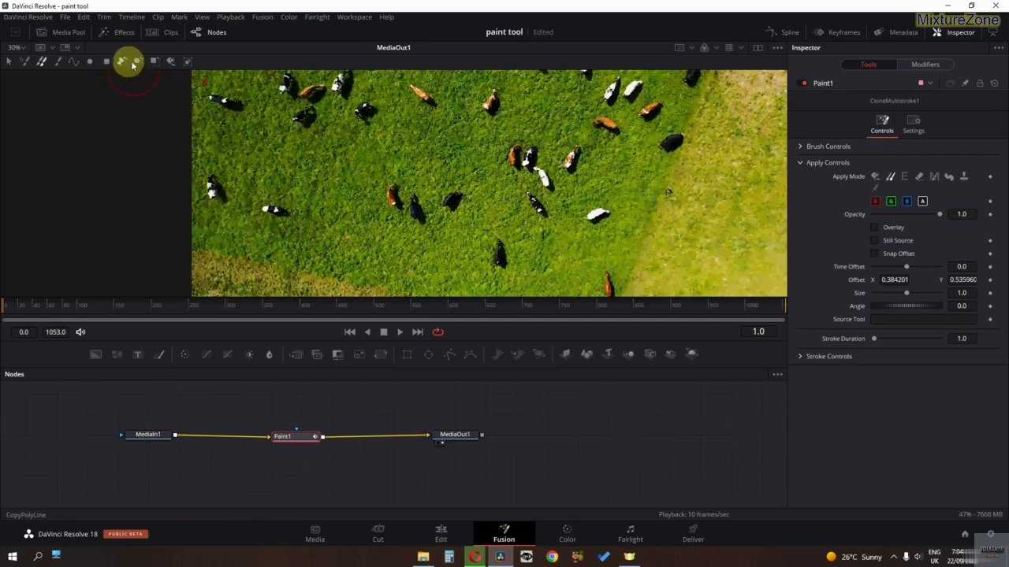
click(140, 63)
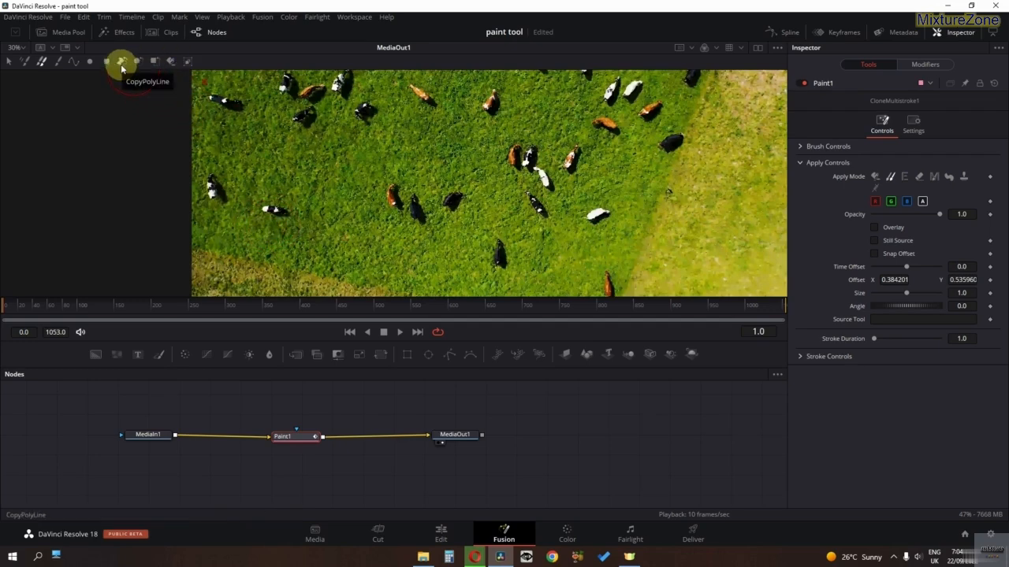
click(136, 63)
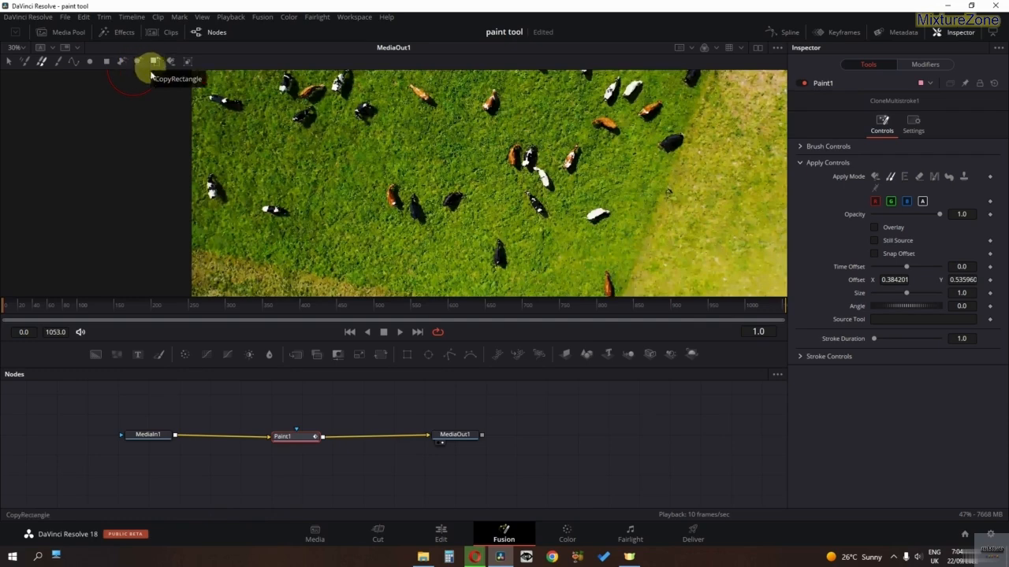
click(119, 63)
ctrl+scroll(283, 213, up, 5)
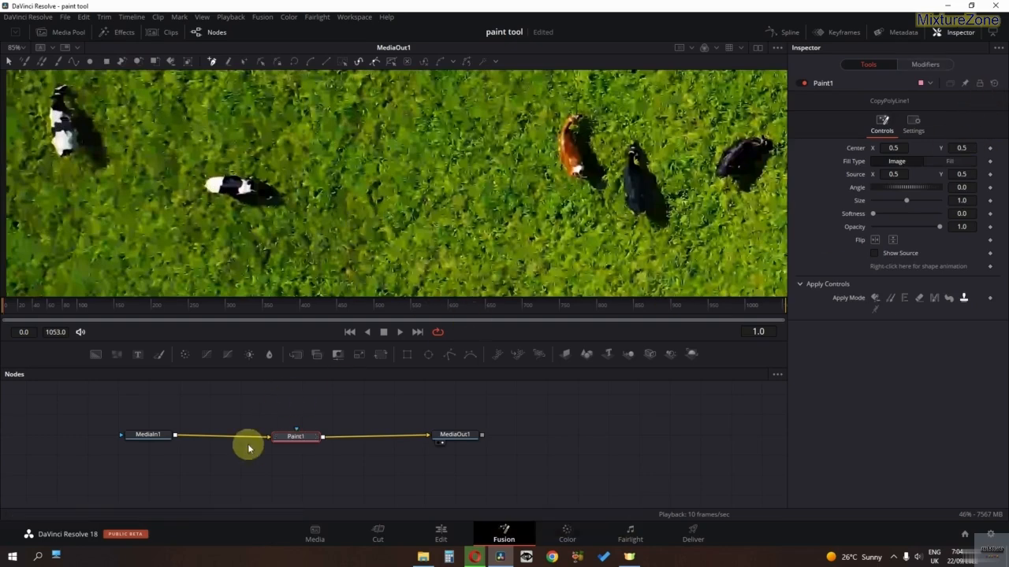
click(122, 60)
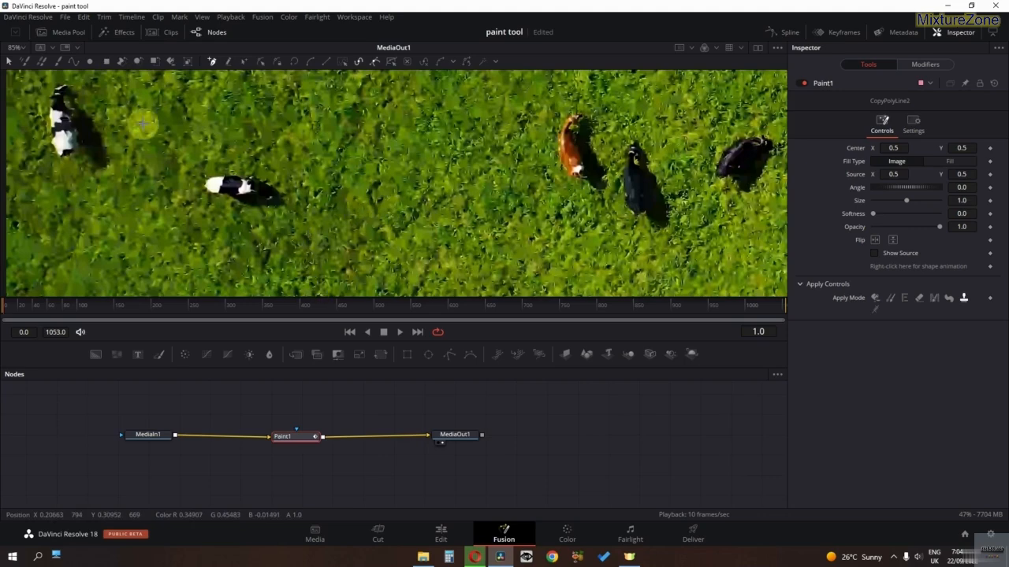
Step: Delete the Paint node and insert a fresh one between MediaIn1 and MediaOut1
click(293, 438)
key(Delete)
key(shift+space)
text(paint)
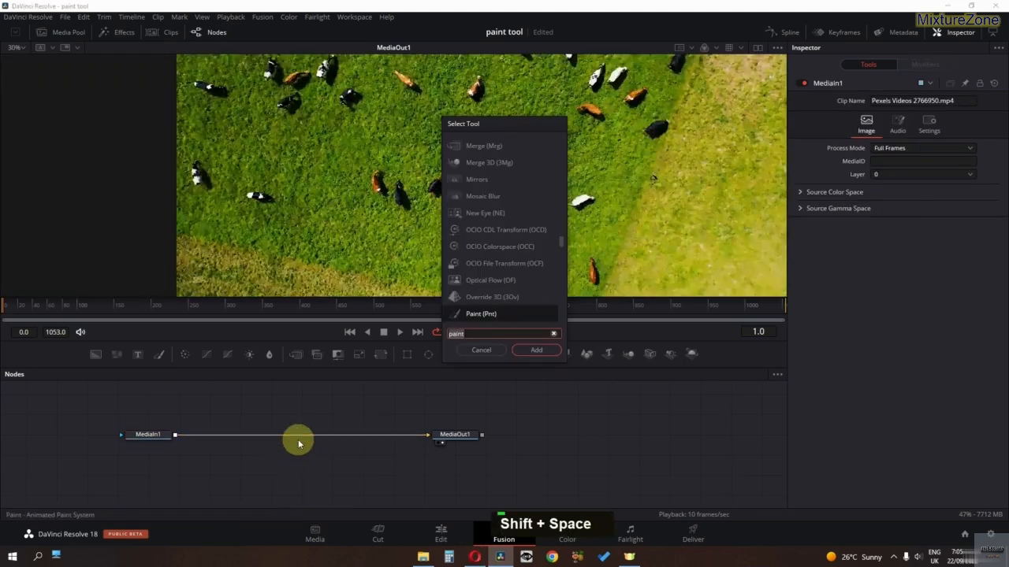
key(Return)
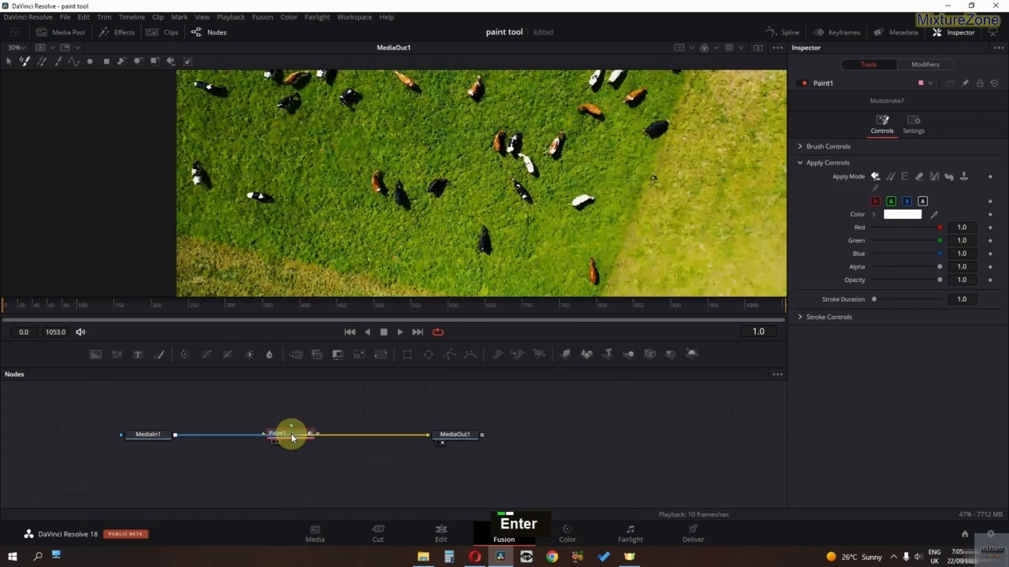
click(292, 438)
Step: Draw a closed six-point CopyPolyLine shape on the empty grass to the right of the lower-left black-and-white cow
scroll(230, 211, up, 3)
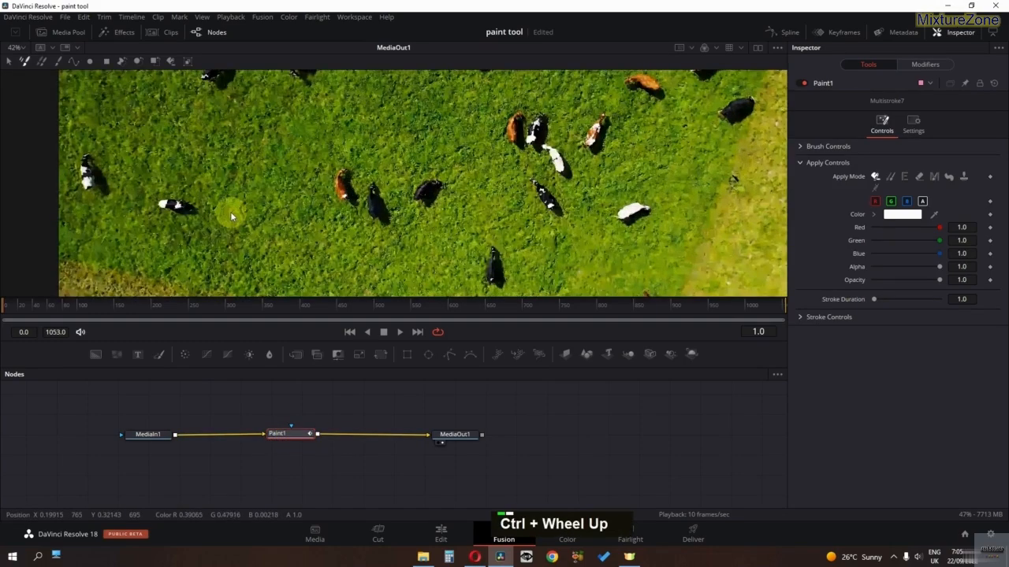
middle_click(191, 214)
click(120, 62)
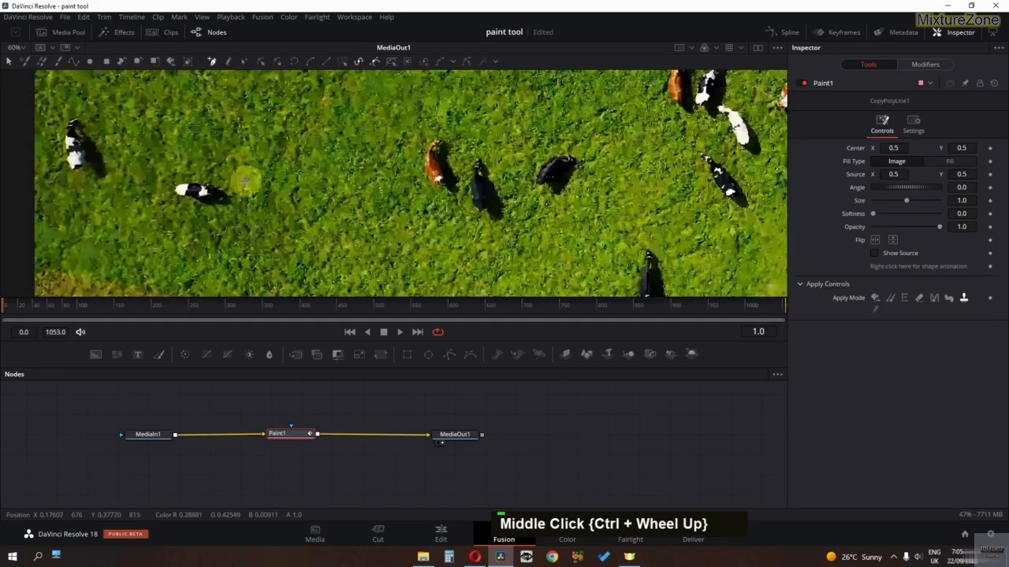
scroll(252, 207, up, 2)
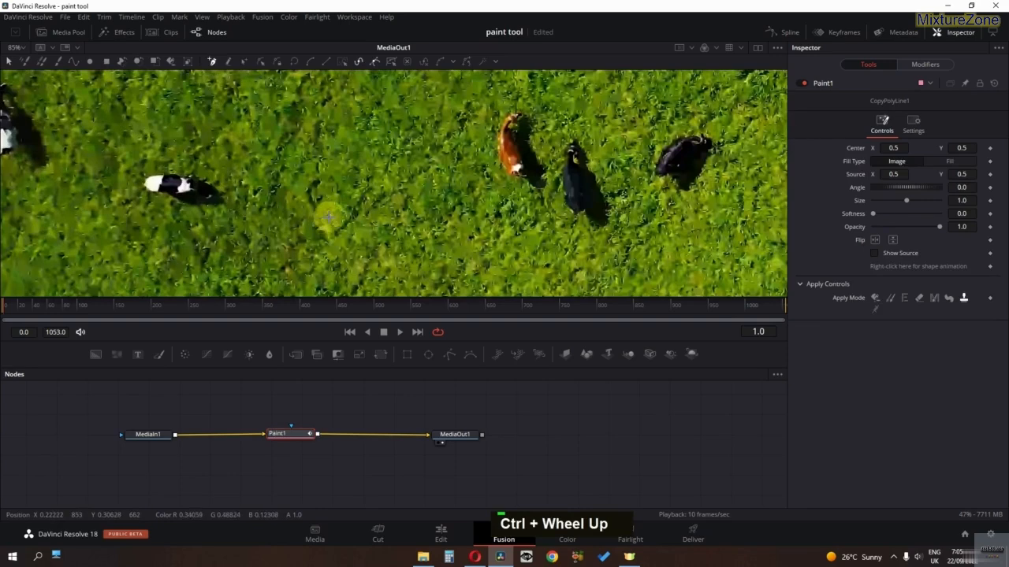
scroll(320, 143, down, 2)
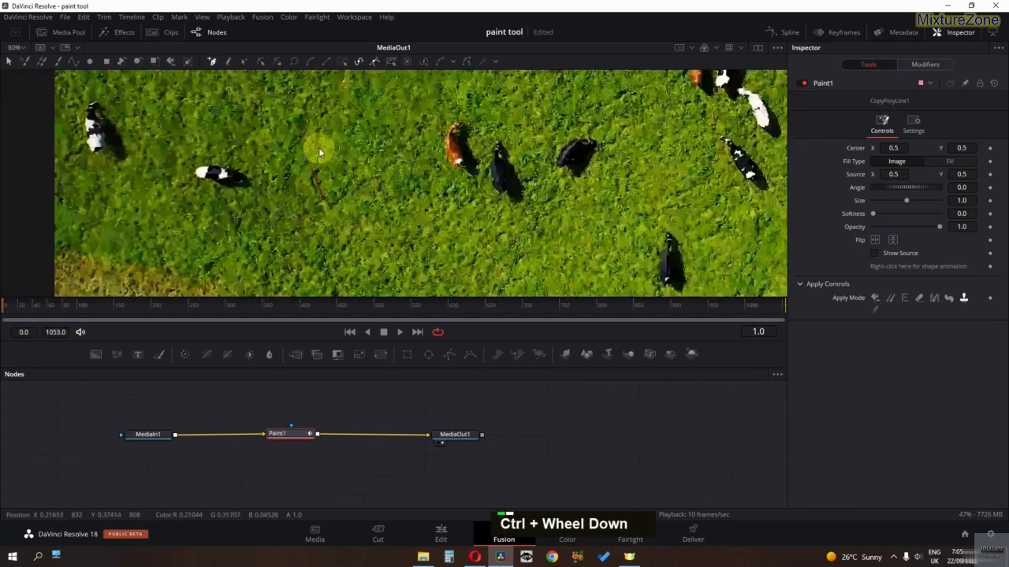
click(329, 111)
click(392, 101)
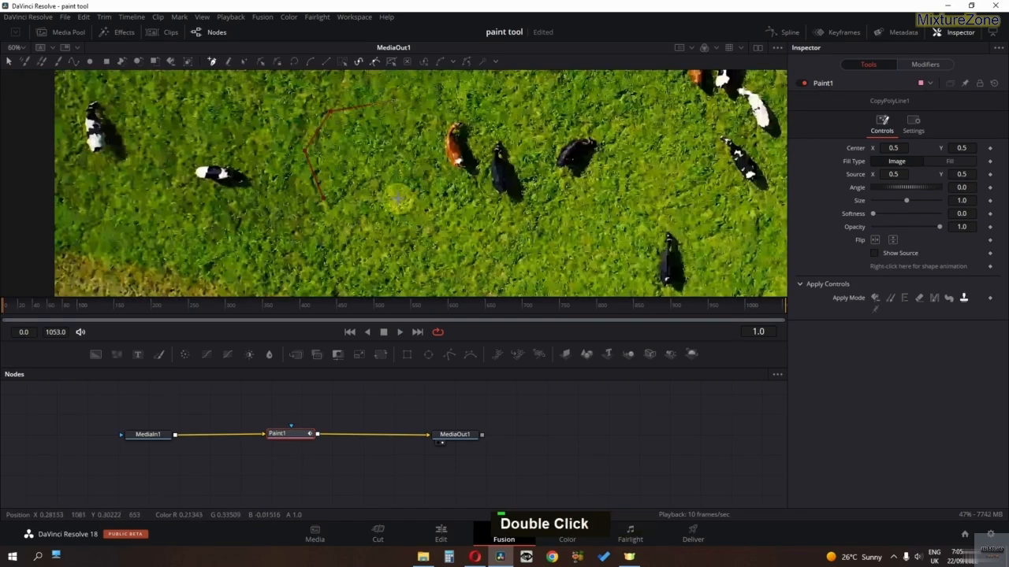
click(400, 197)
click(356, 223)
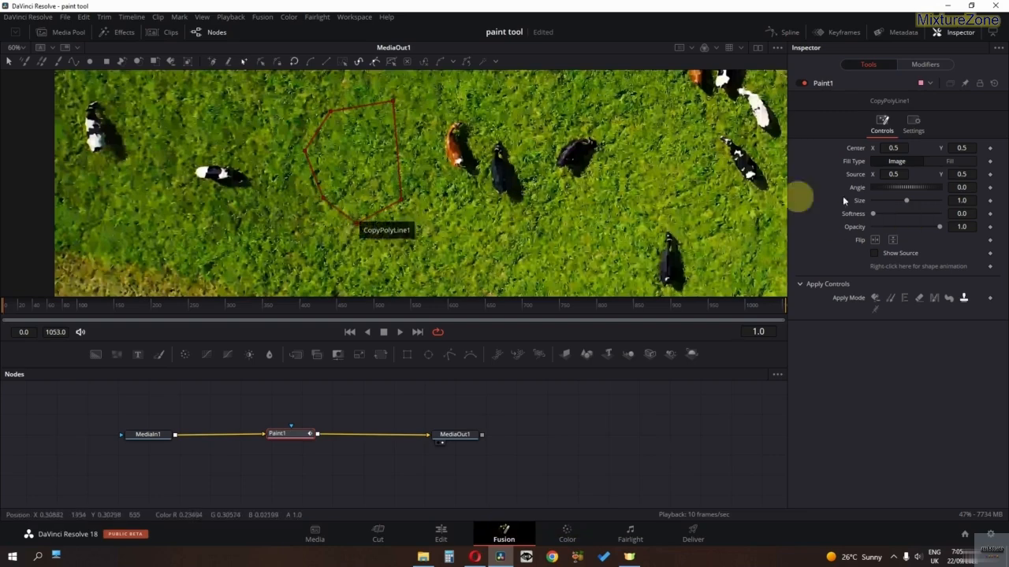
Step: Shift the copied grass patch over the cow with Center X 0.387 and soften its edges with Softness 0.0189
drag(903, 150, 843, 157)
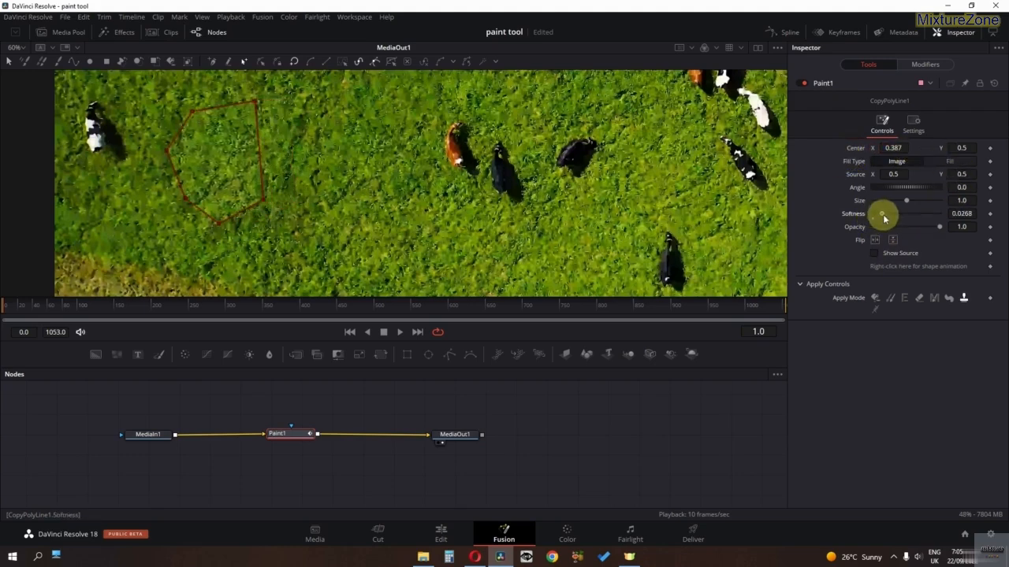
drag(884, 219, 882, 218)
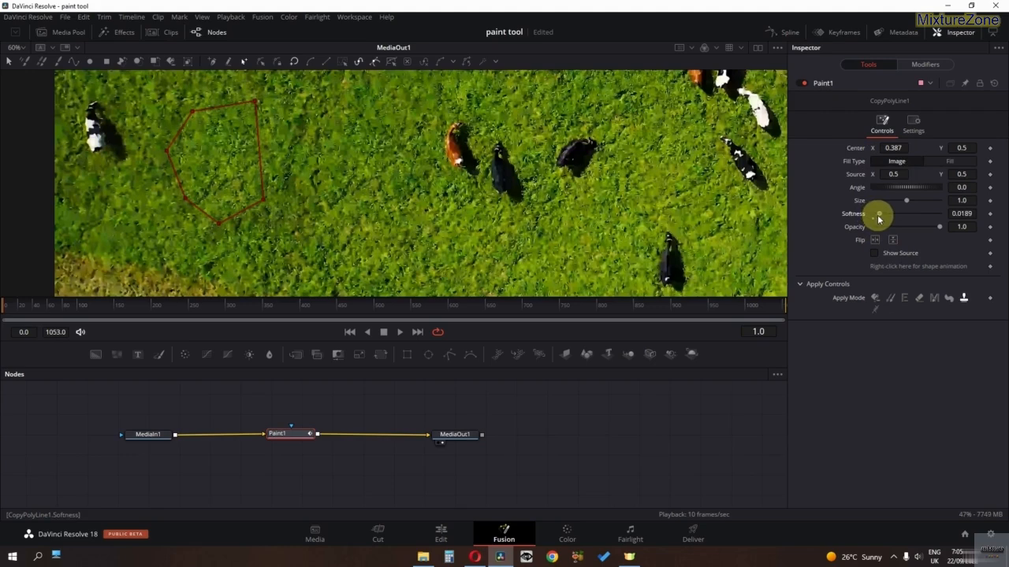
Step: Play the clip to check the grass patch over the cow, and reset the Paint node to clear it
ctrl+scroll(367, 171, down, 3)
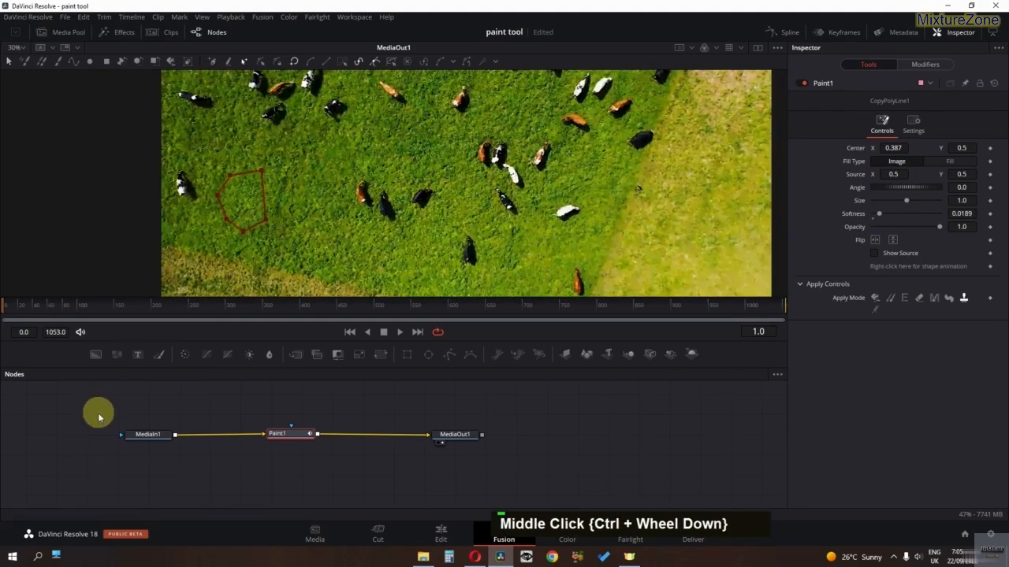
key(space)
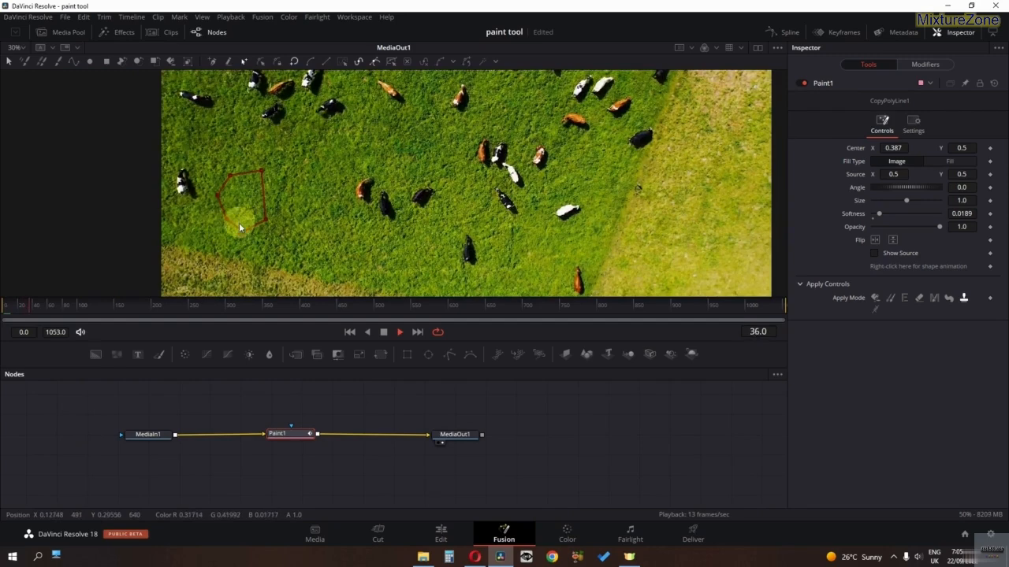
key(space)
key(space)
key(space)
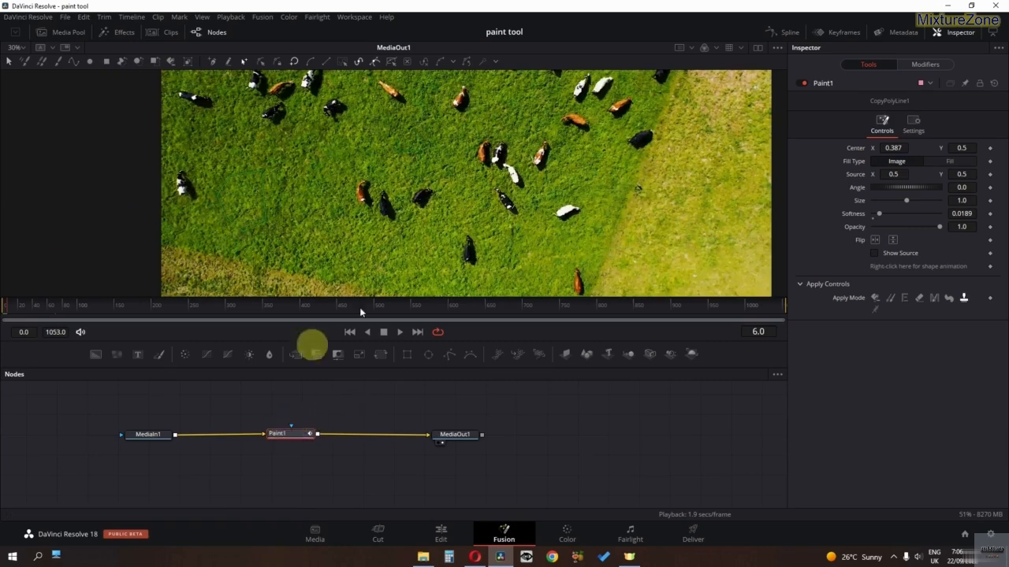
click(996, 87)
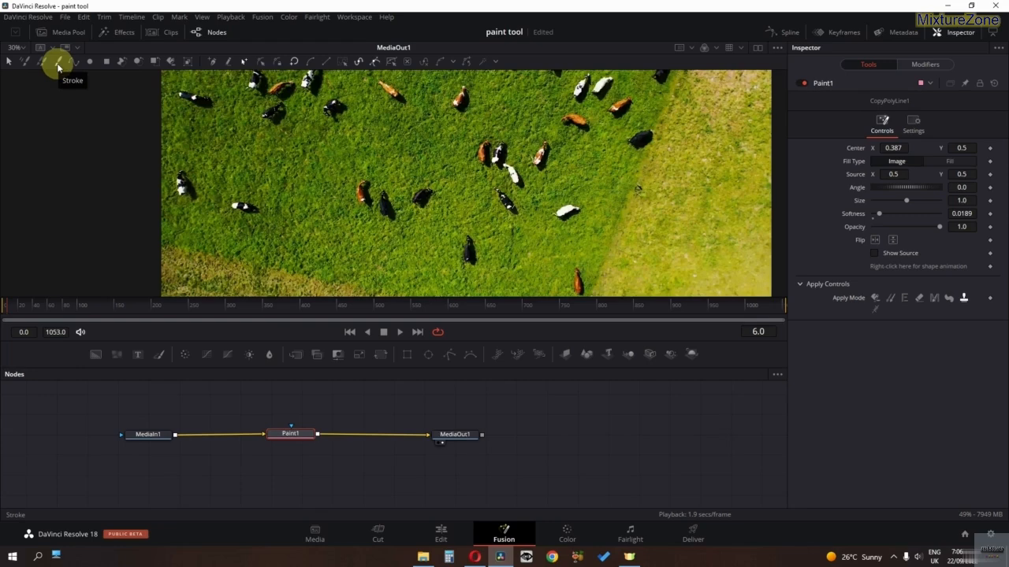
Step: Switch to the Edit page and place video.mp4 on a new timeline in its own tab
click(440, 533)
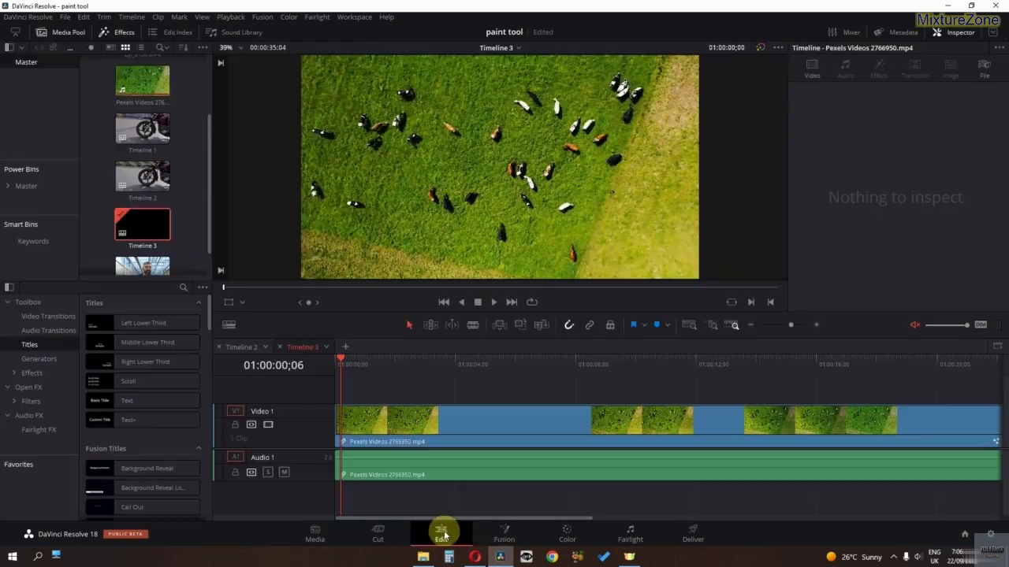
click(345, 346)
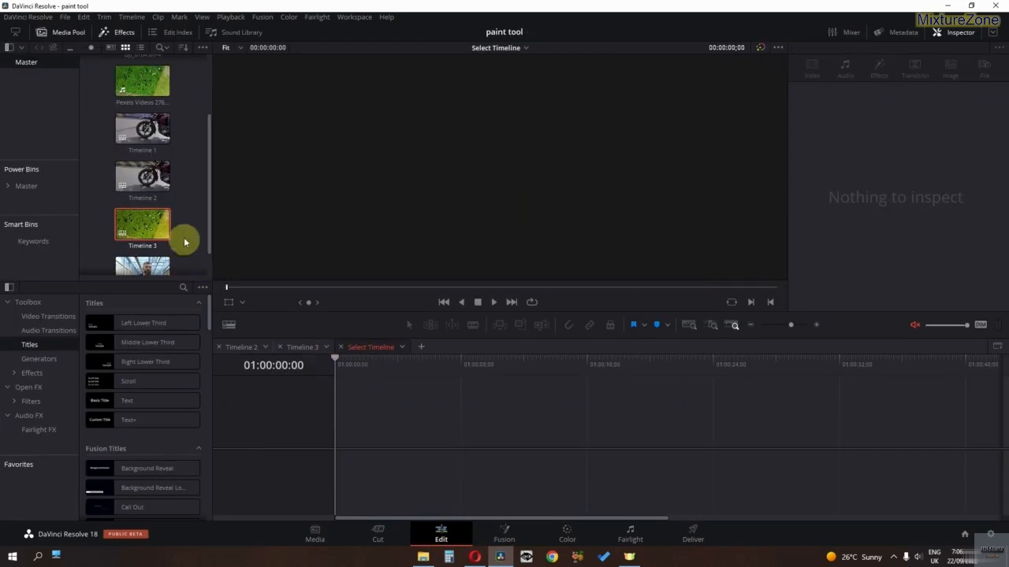
scroll(185, 241, down, 1)
drag(155, 241, 341, 445)
Step: Trim the end of video.mp4 to 01:00:04;18 and open the clip on the Fusion page from its first frame
drag(382, 365, 470, 371)
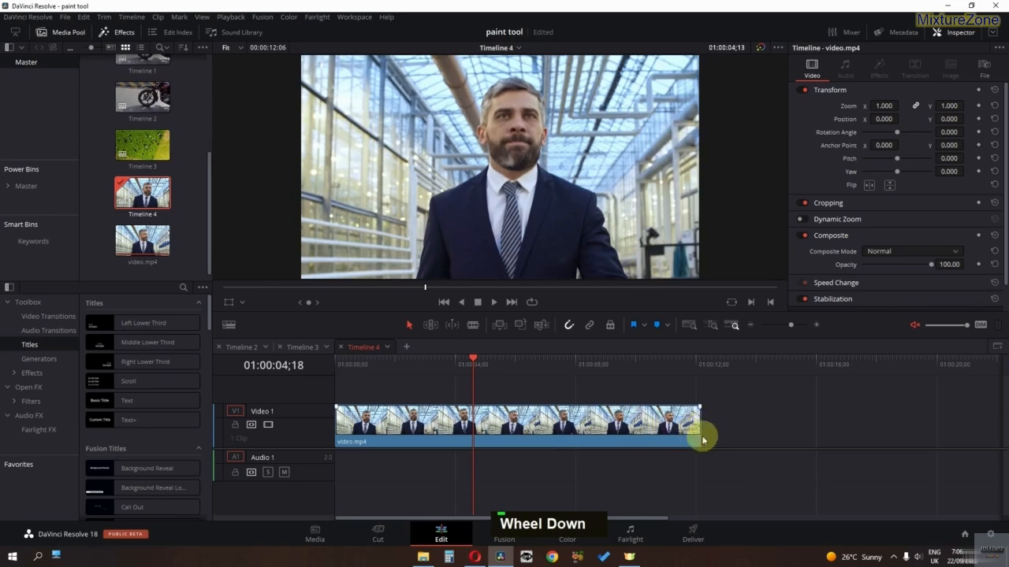
drag(703, 439, 462, 412)
key(Home)
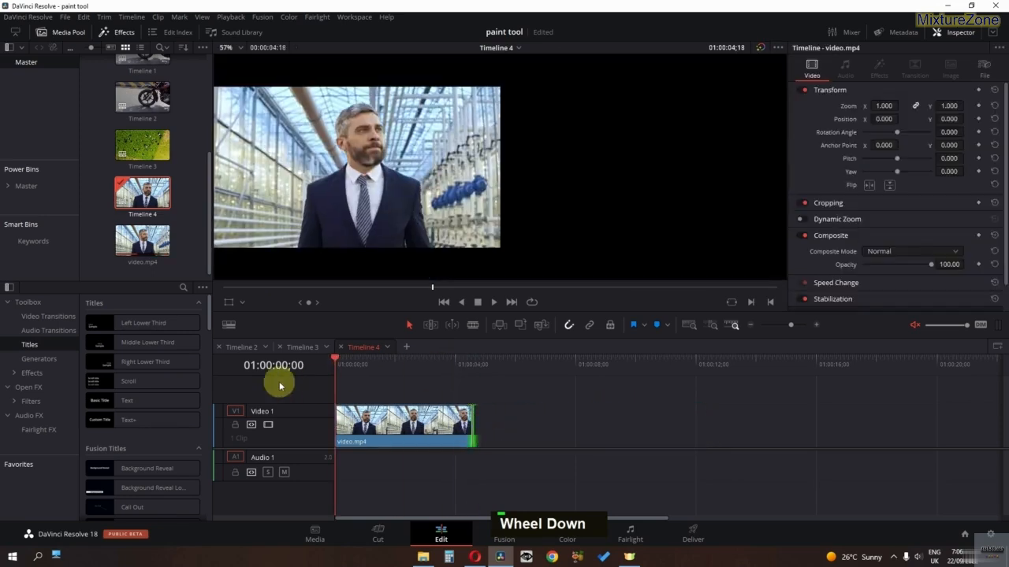
click(504, 531)
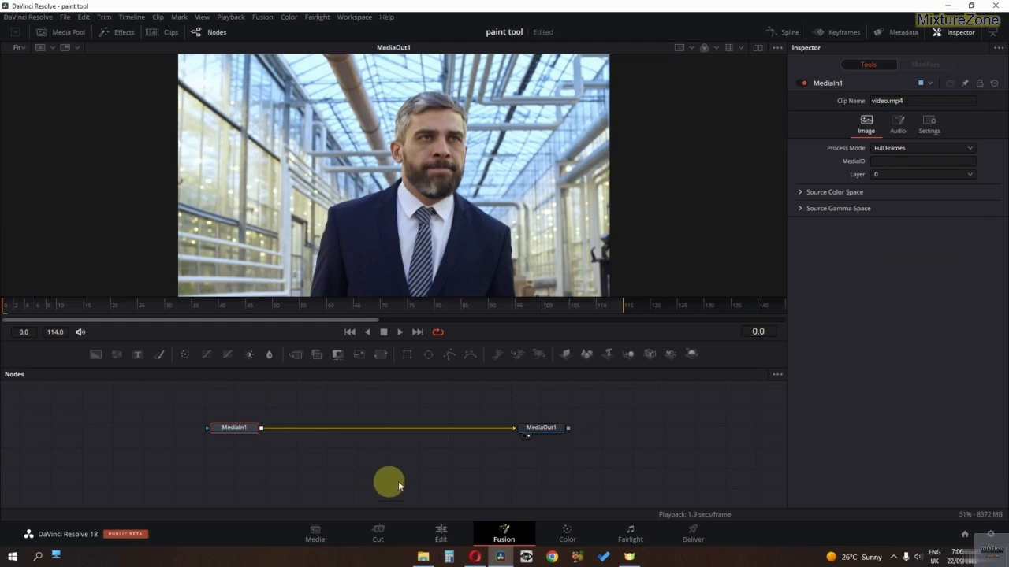
Step: Insert a Planar Tracker node between MediaIn1 and MediaOut1, spaced midway along the connection
key(shift+space)
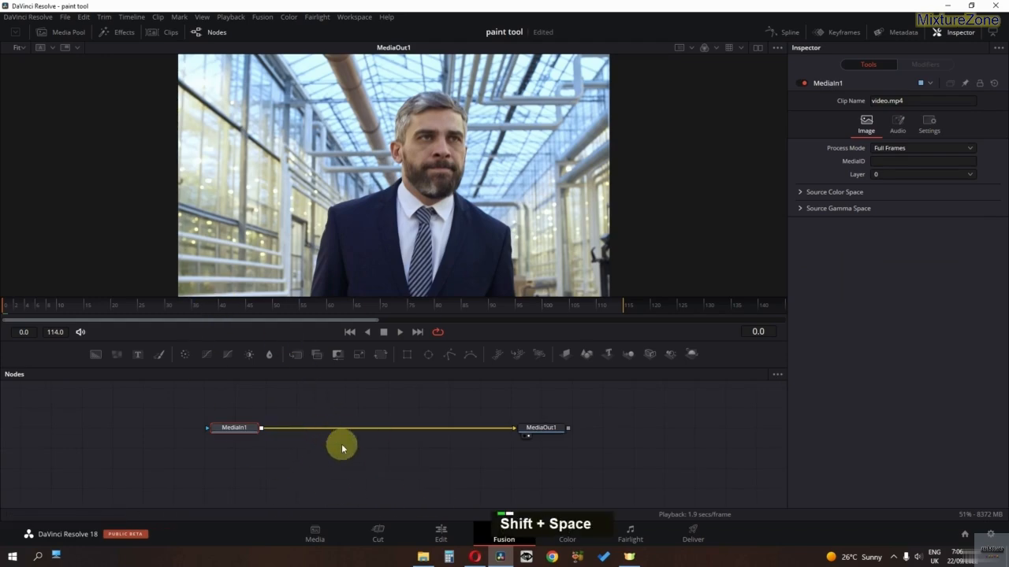
text(t)
key(BackSpace)
text(plan)
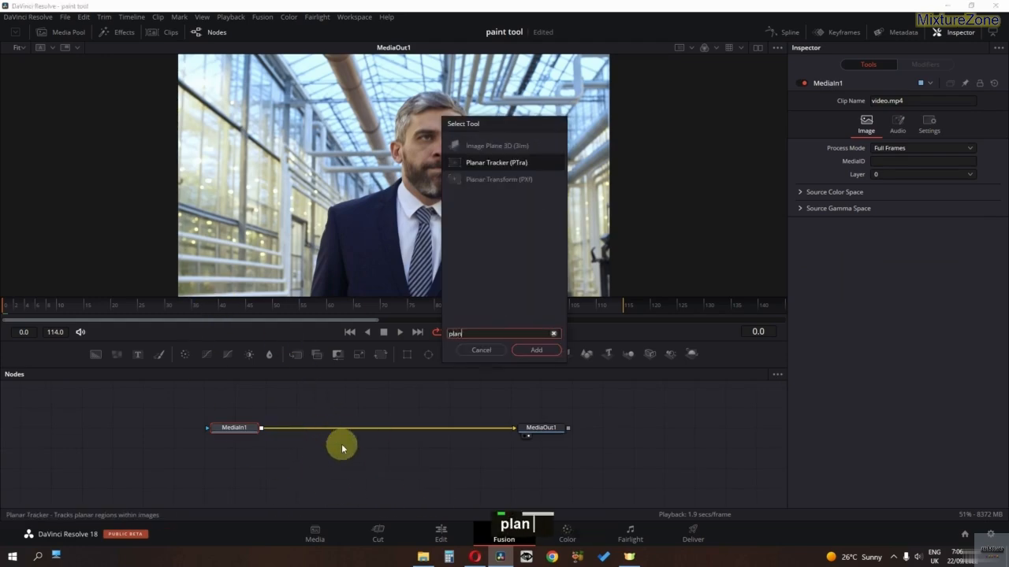
key(Return)
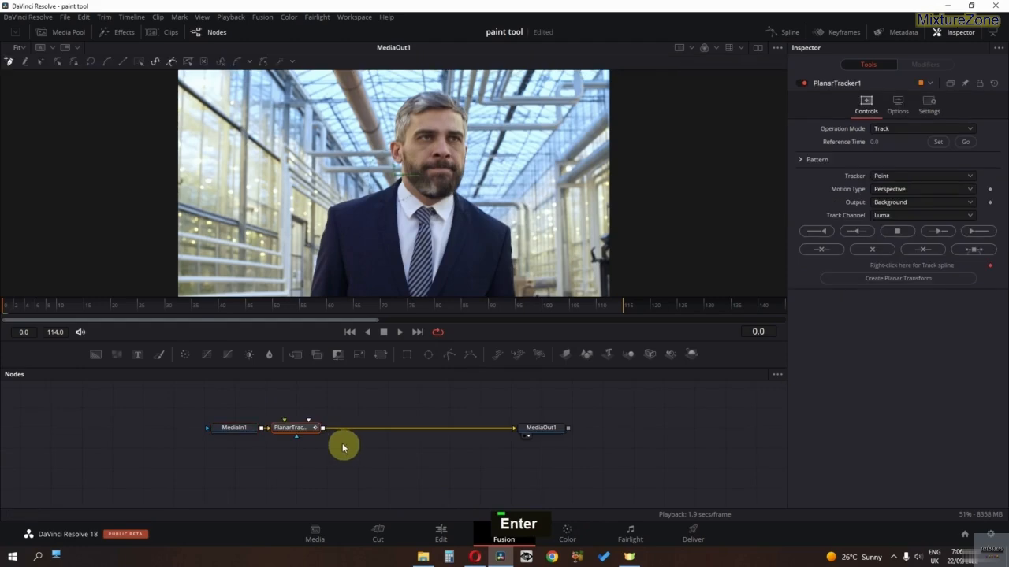
drag(305, 429, 370, 428)
Step: Outline a closed four-point tracking pattern on the man's face from forehead to beard and track it forward to frame 114
scroll(419, 153, up, 2)
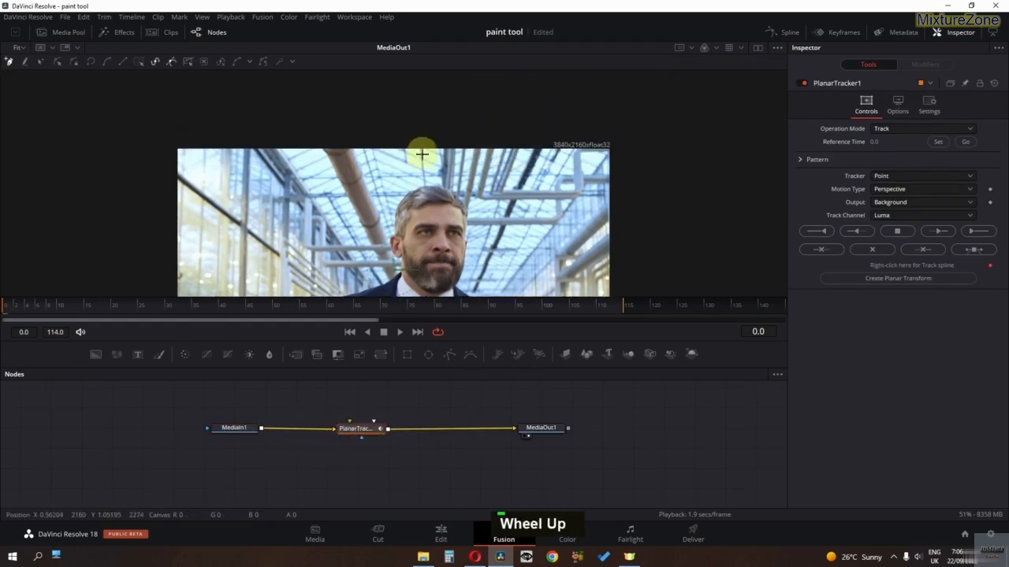
scroll(426, 161, down, 2)
ctrl+scroll(434, 171, up, 3)
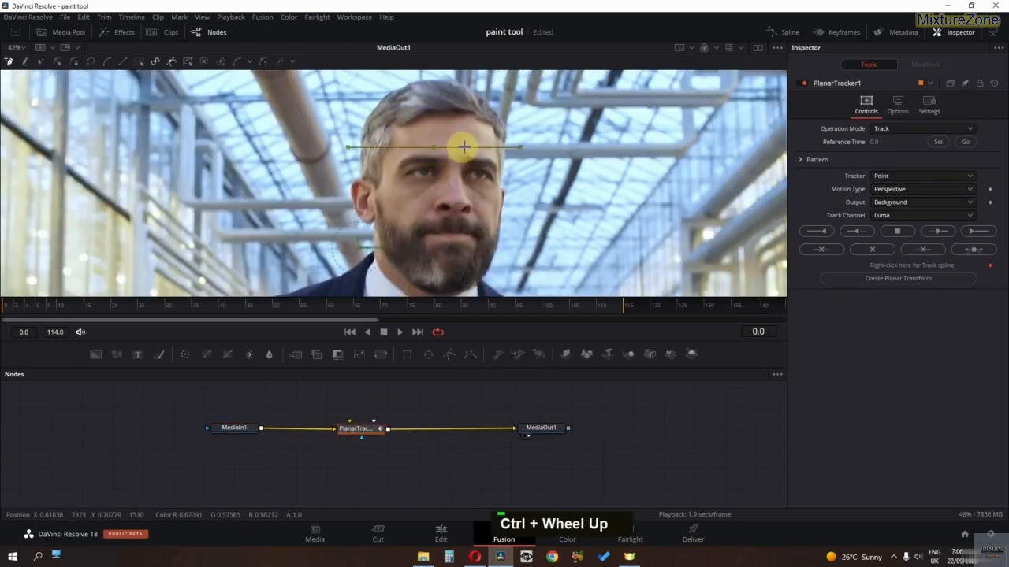
click(477, 146)
click(476, 243)
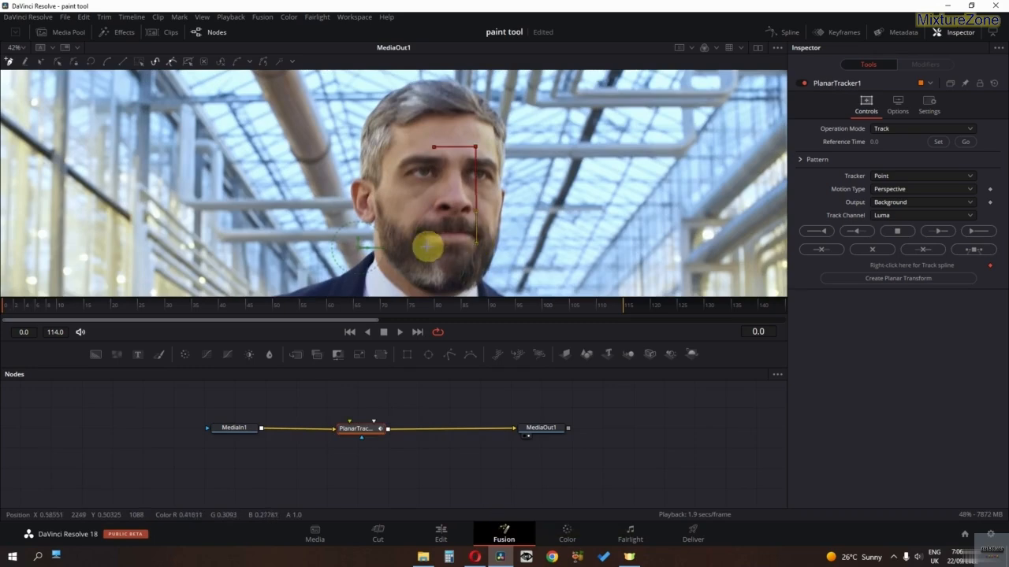
click(424, 245)
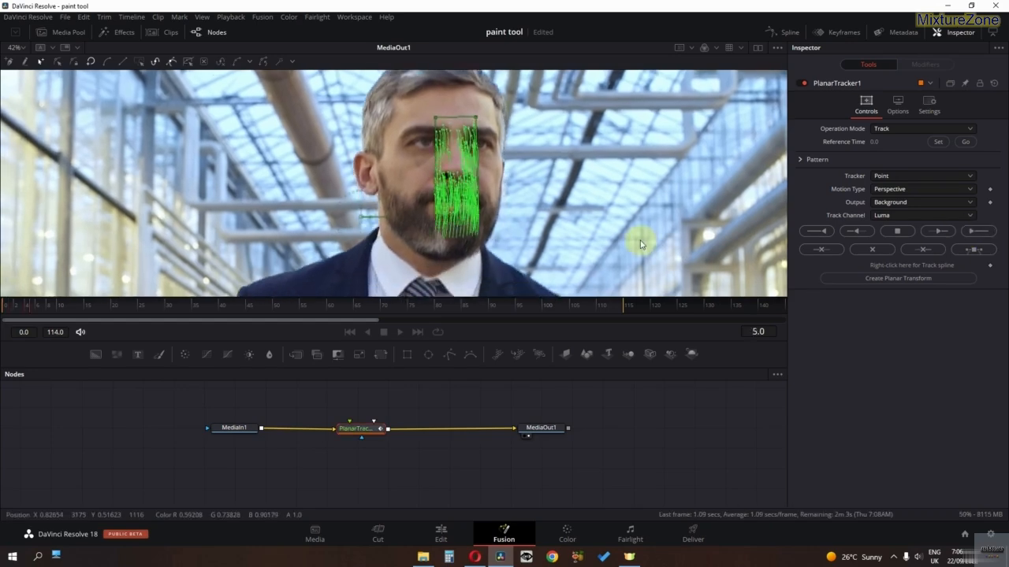
ctrl+scroll(640, 244, down, 2)
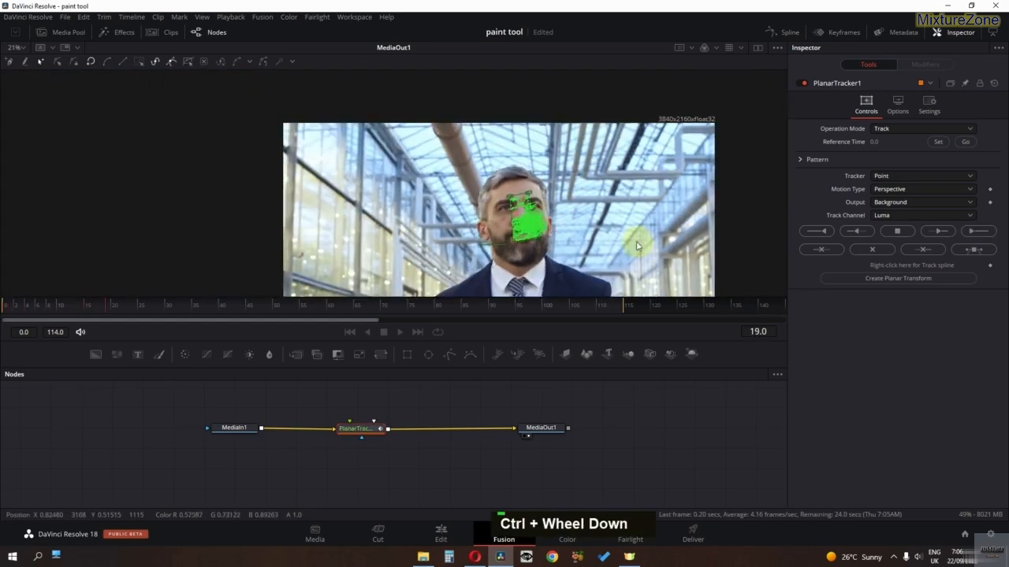
ctrl+scroll(520, 217, down, 2)
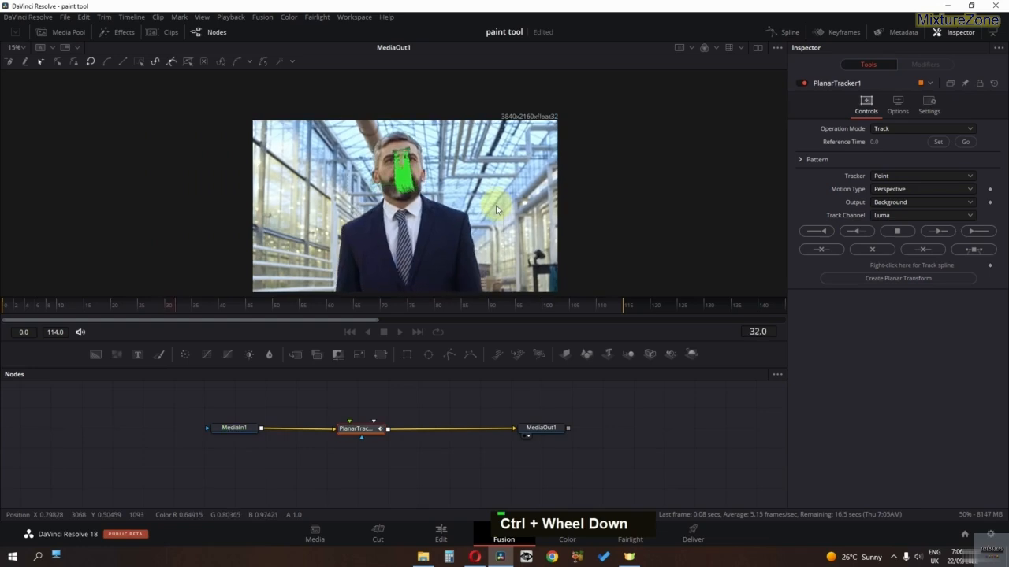
ctrl+scroll(461, 195, up, 2)
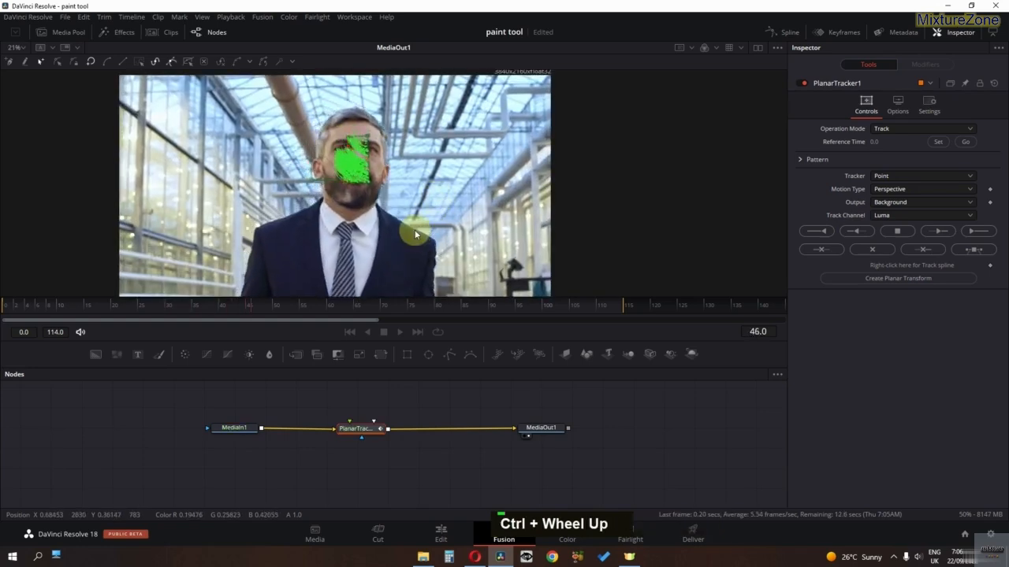
middle_click(415, 229)
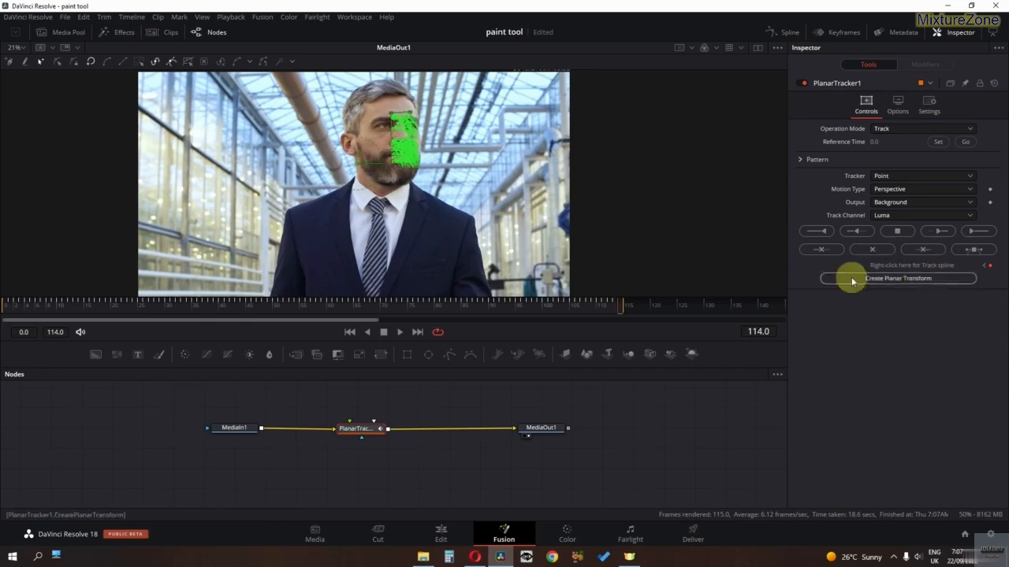
Step: Play the clip from frame 0 to check how the planar track follows the face
click(3, 308)
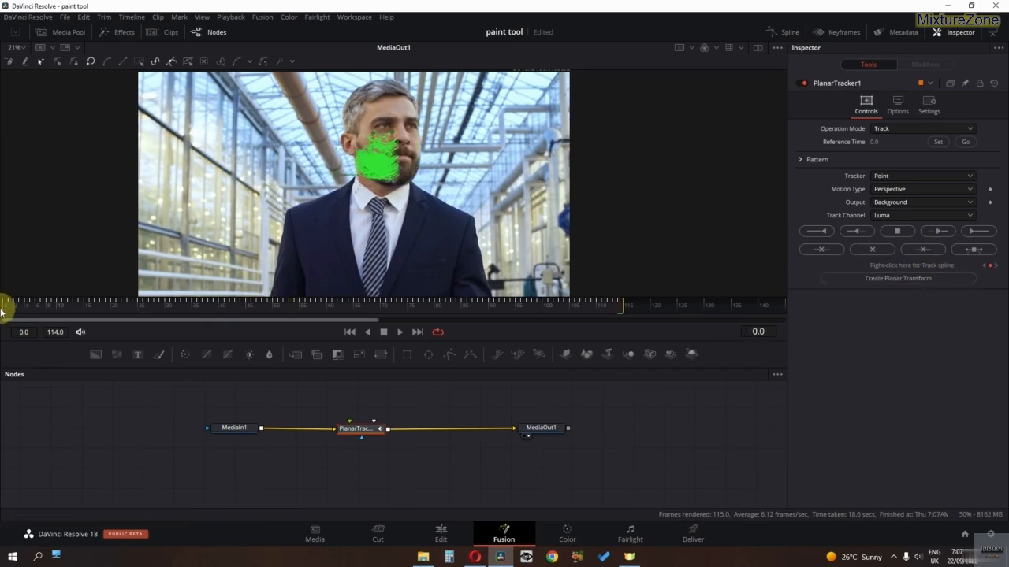
key(space)
key(space)
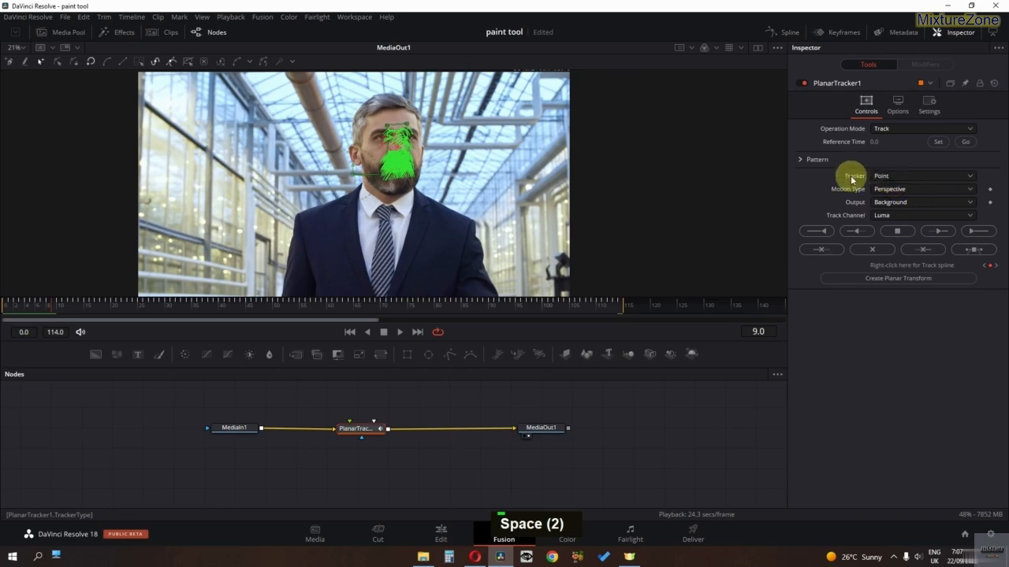
Step: Set the Planar Tracker's tracker to Hybrid Point/Area and its motion type to Affine (TRS + shear)
click(898, 175)
click(895, 201)
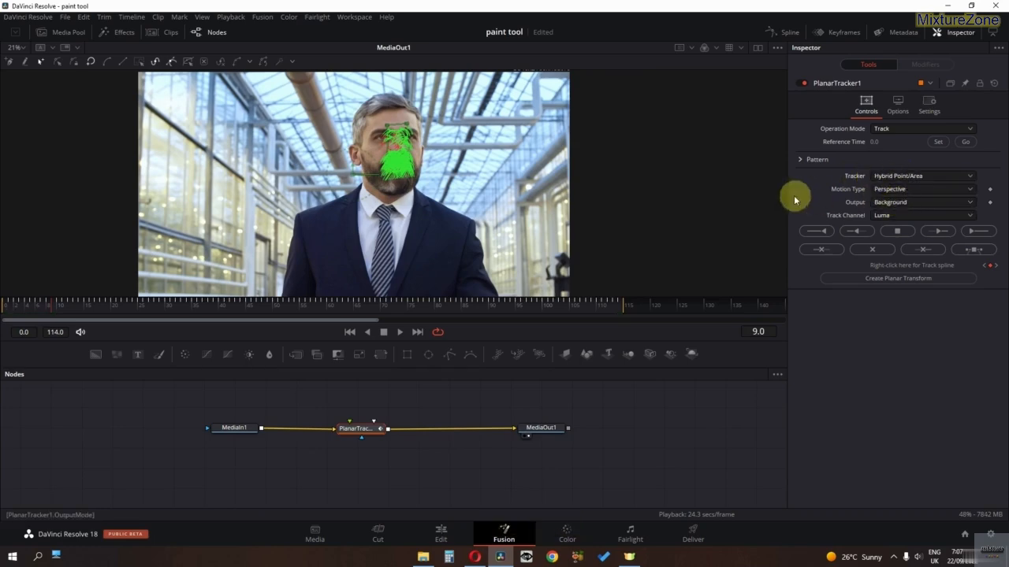
click(890, 190)
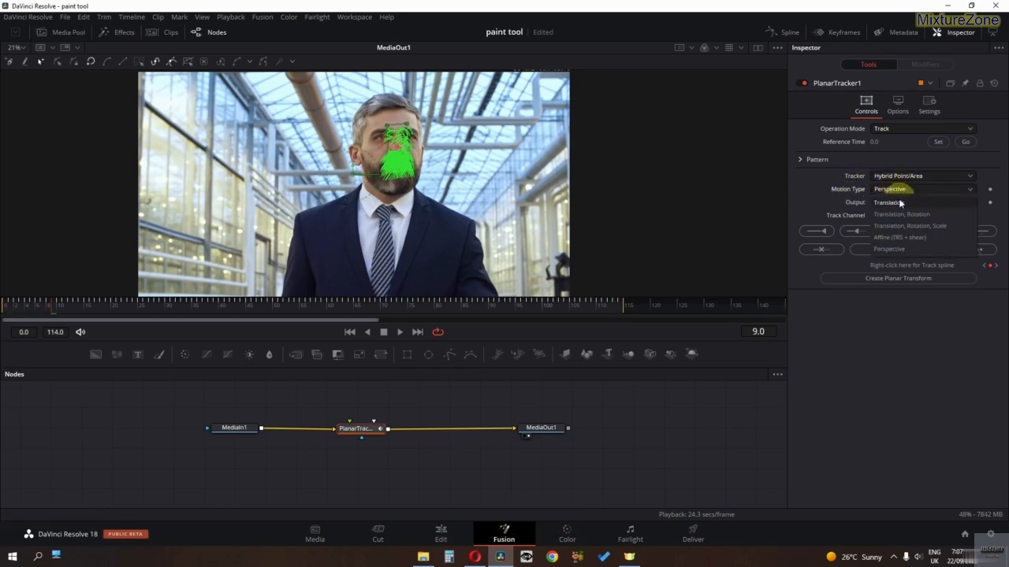
click(895, 238)
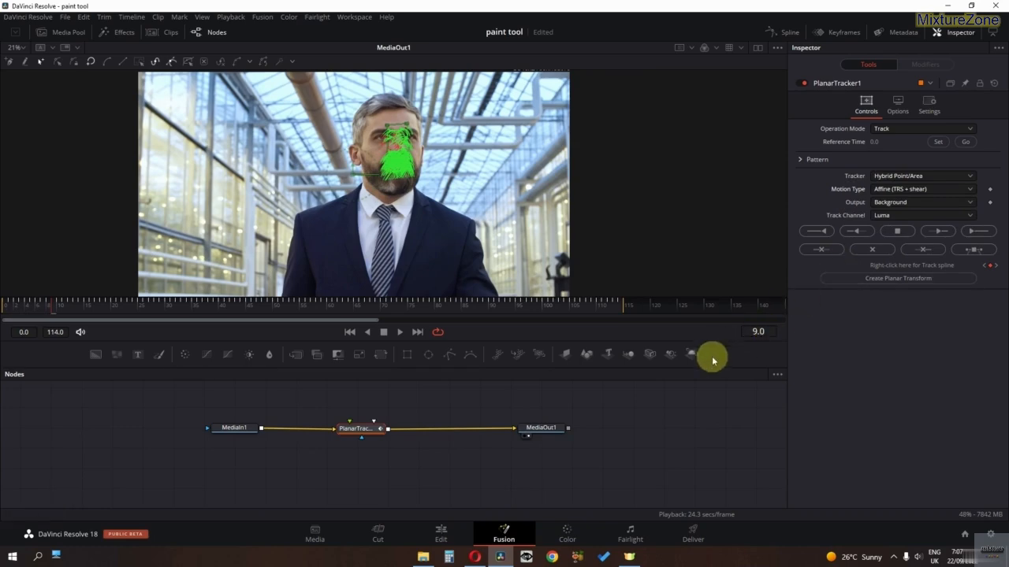
Step: Replace the Planar Tracker with a Planar Transform created from its track, and park the new node unconnected beyond MediaOut1
click(893, 286)
middle_click(328, 500)
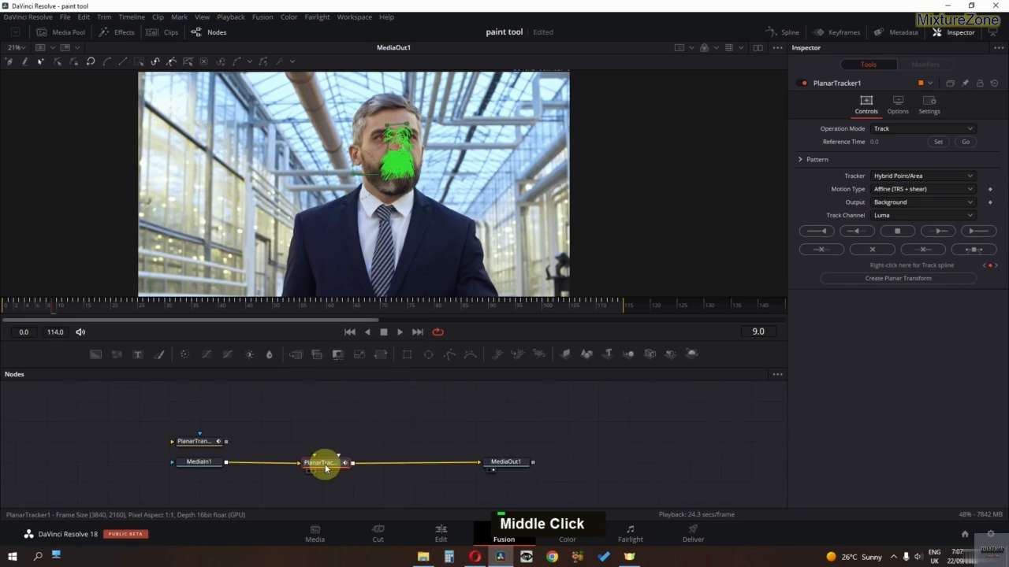
key(Delete)
drag(228, 442, 612, 413)
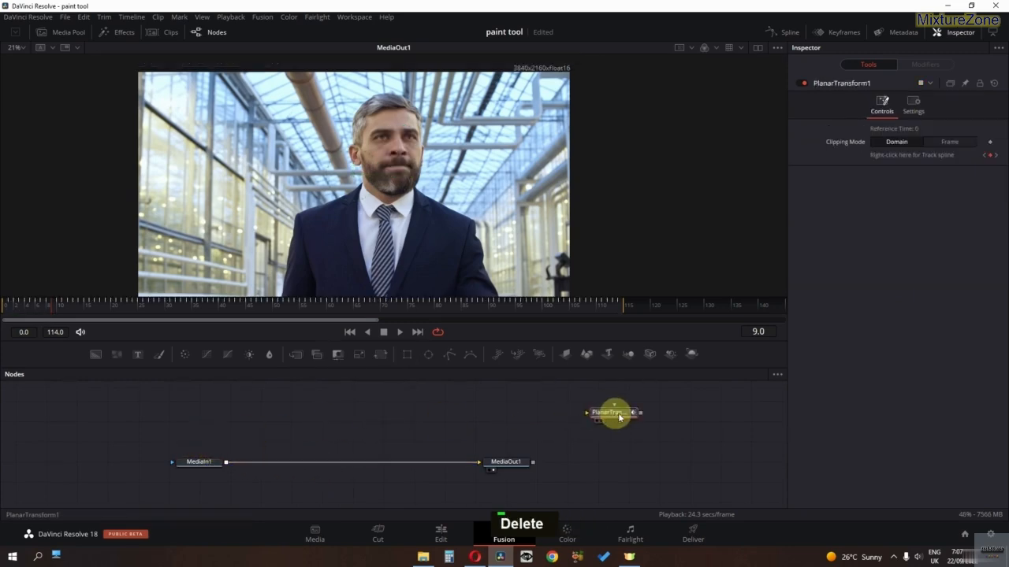
Step: Add a Paint node and connect it between MediaIn1 and MediaOut1
double_click(338, 438)
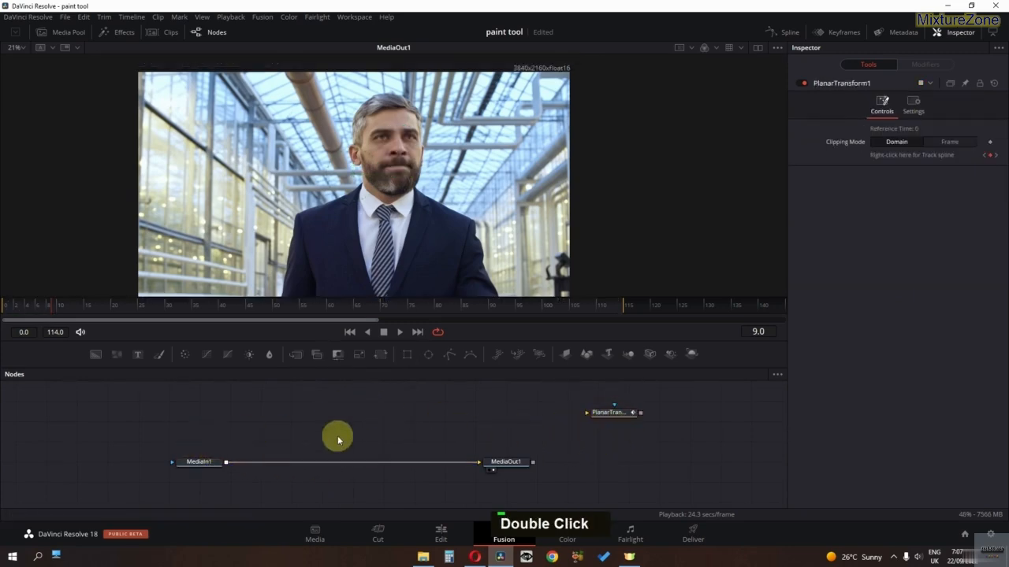
key(shift+space)
text(plan)
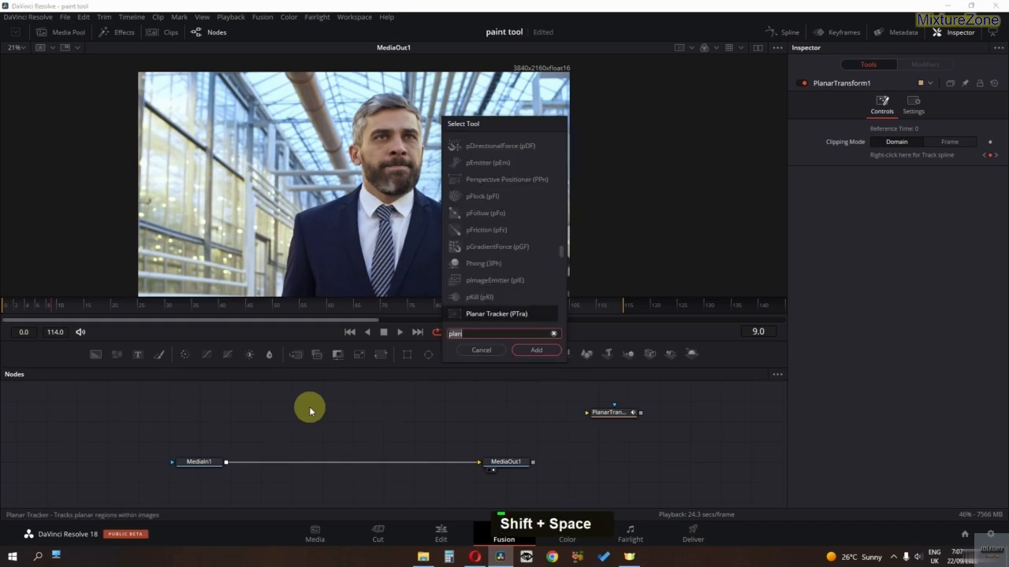
key(BackSpace)
key(BackSpace)
key(BackSpace)
key(BackSpace)
text(pai)
key(Return)
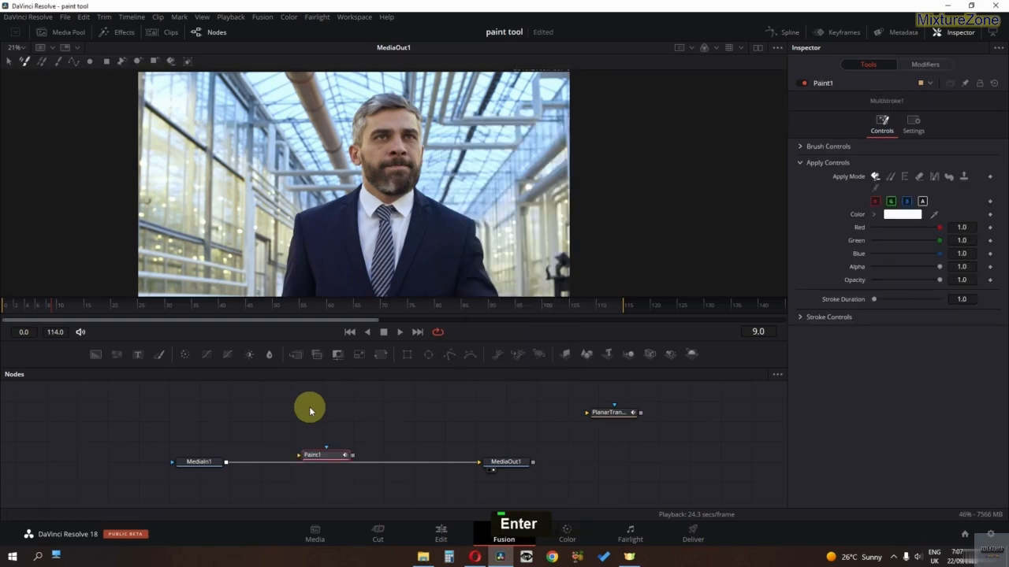
drag(317, 465, 318, 465)
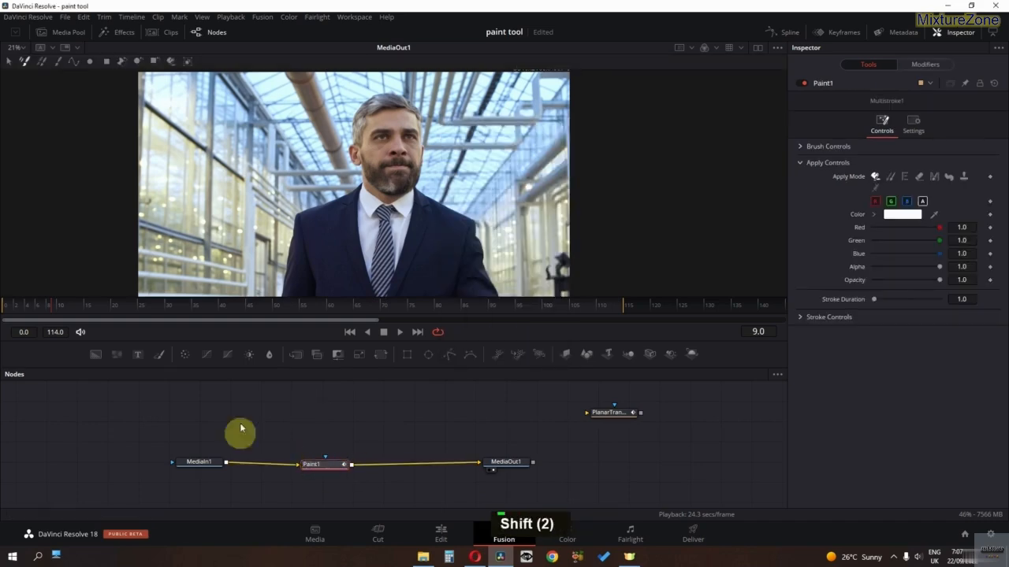
Step: Activate the Stroke tool in Paint1 and frame the man's face close up in the viewer
click(59, 61)
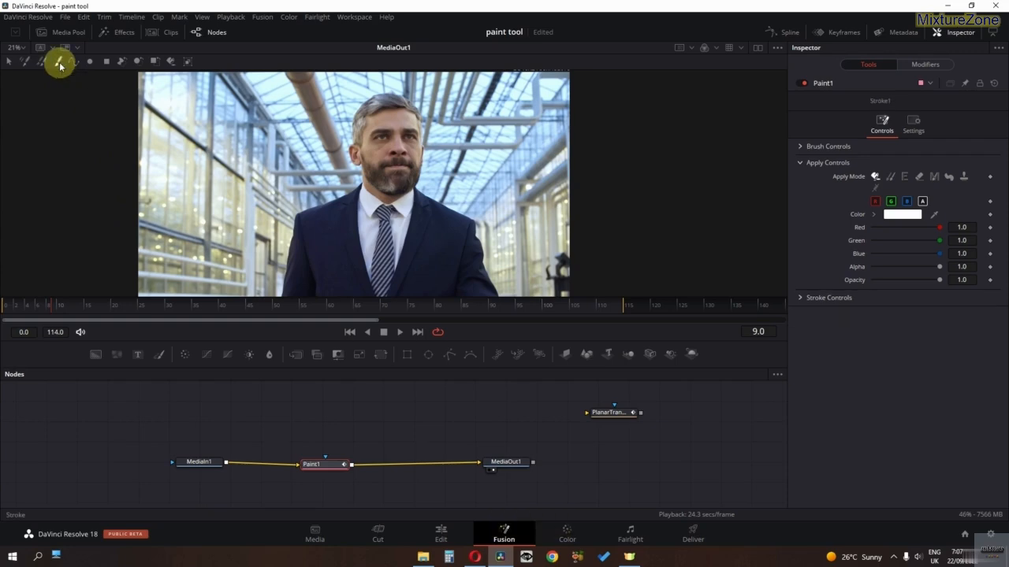
ctrl+scroll(359, 154, up, 2)
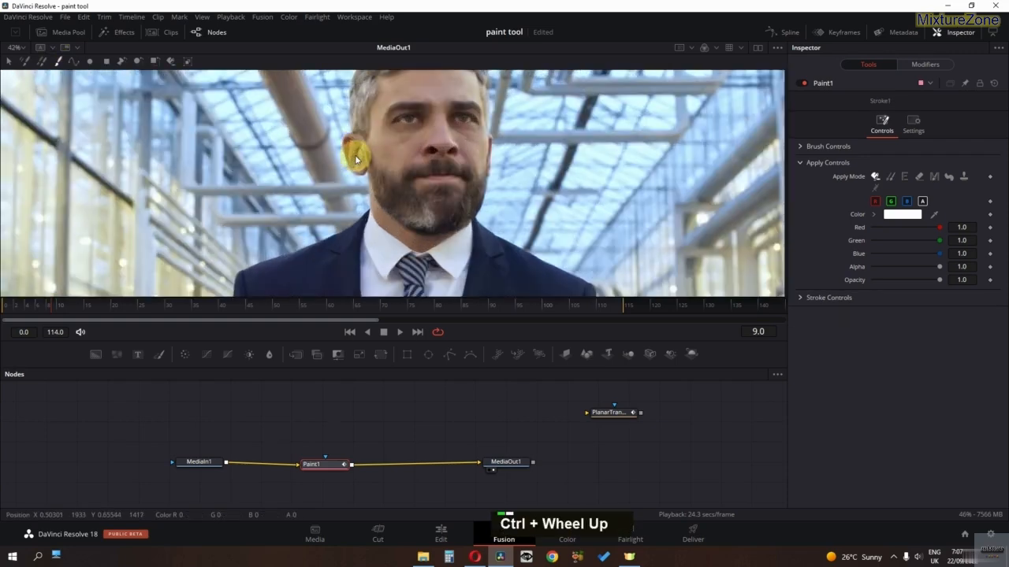
middle_click(398, 145)
ctrl+scroll(405, 157, up, 4)
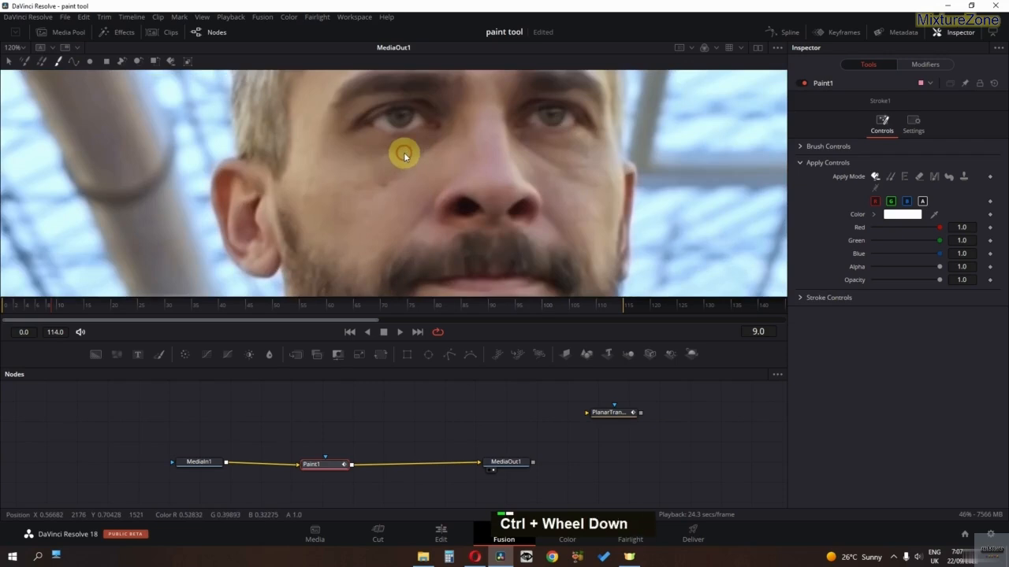
ctrl+scroll(405, 154, down, 1)
middle_click(404, 155)
drag(412, 133, 391, 171)
drag(378, 138, 420, 173)
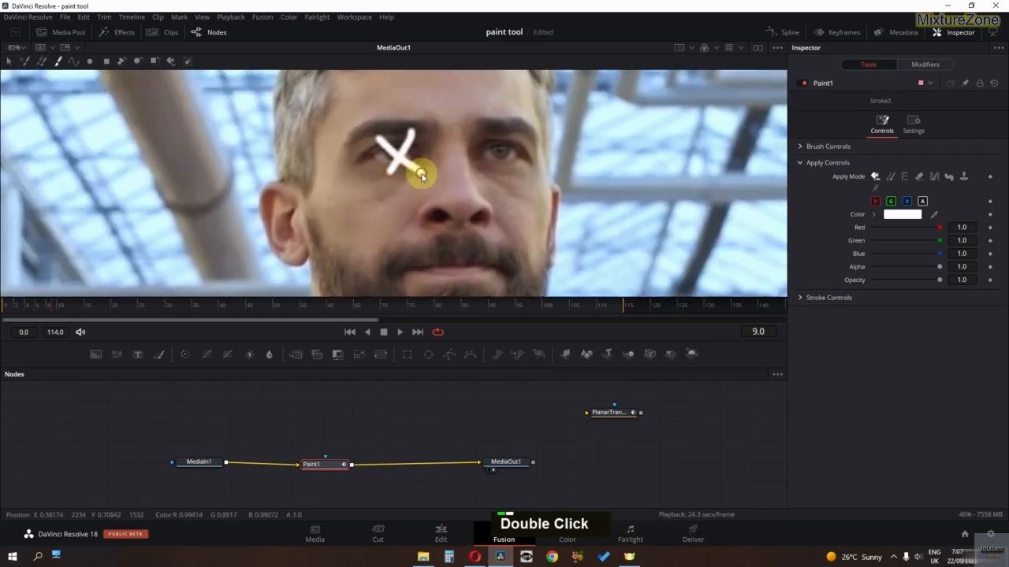
key(ctrl+z)
key(ctrl+z)
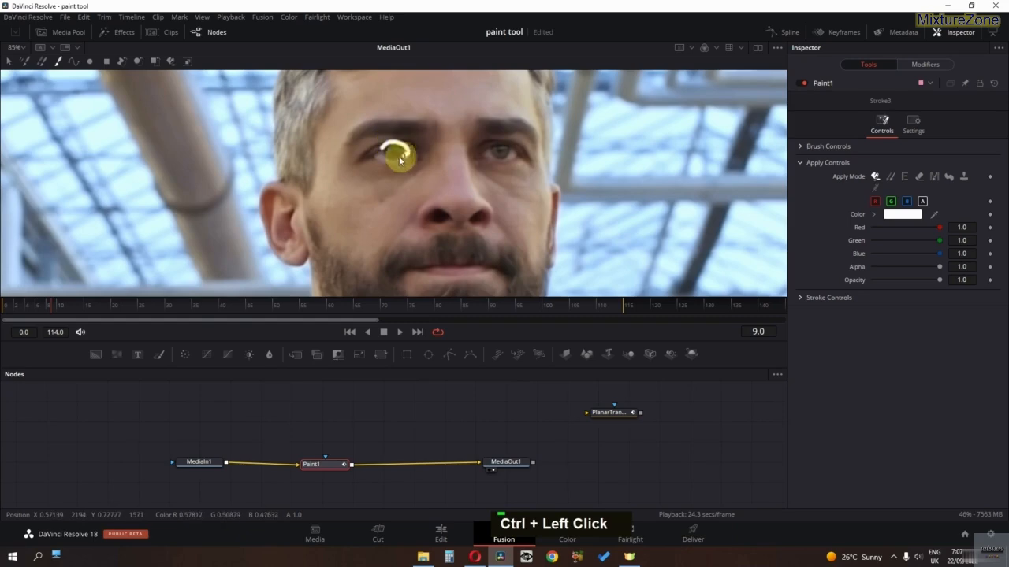
Step: Draw white strokes around both of the man's eyes and down each side of his nose
drag(380, 150, 383, 145)
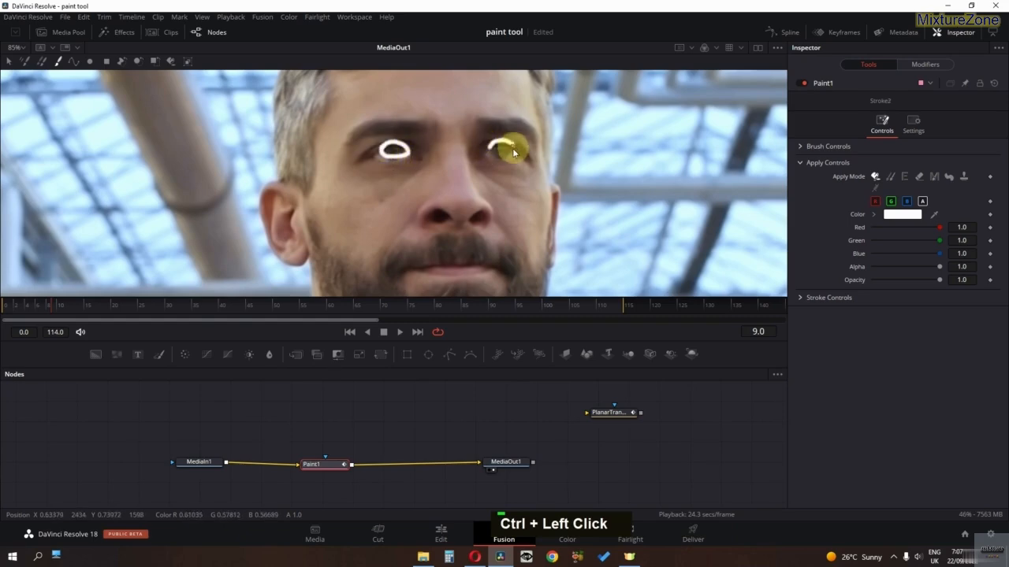
scroll(468, 195, down, 1)
drag(432, 140, 420, 190)
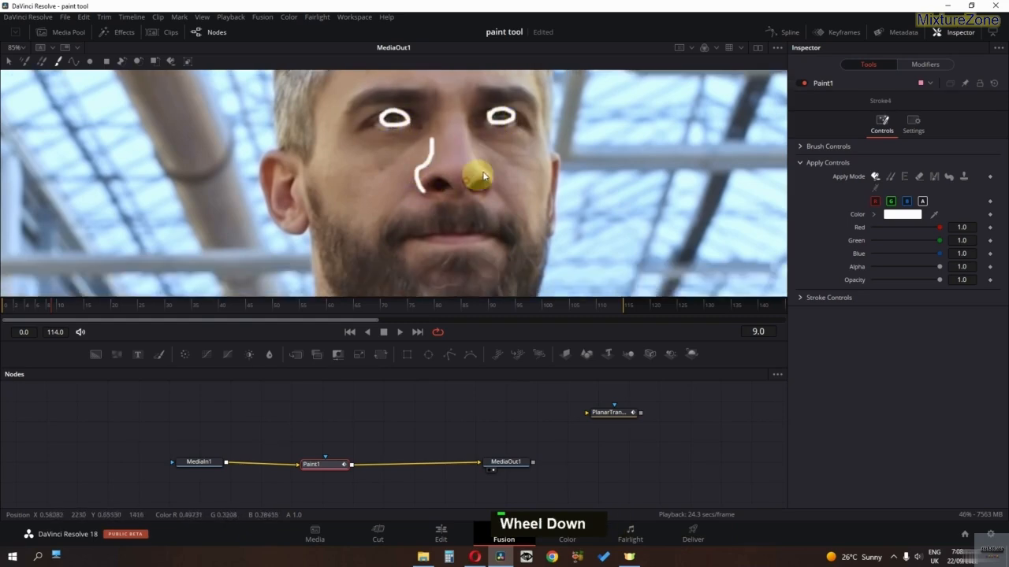
drag(493, 197, 495, 192)
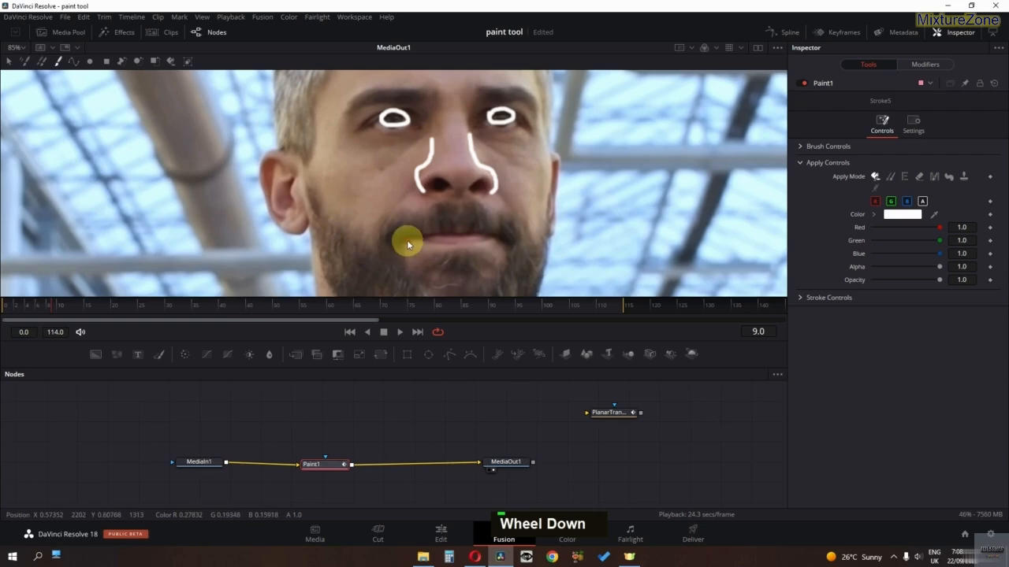
Step: Dot two rows of short white strokes above the man's upper lip to form a moustache
click(406, 225)
click(416, 219)
click(433, 215)
click(446, 212)
click(458, 211)
click(475, 213)
click(486, 217)
click(503, 226)
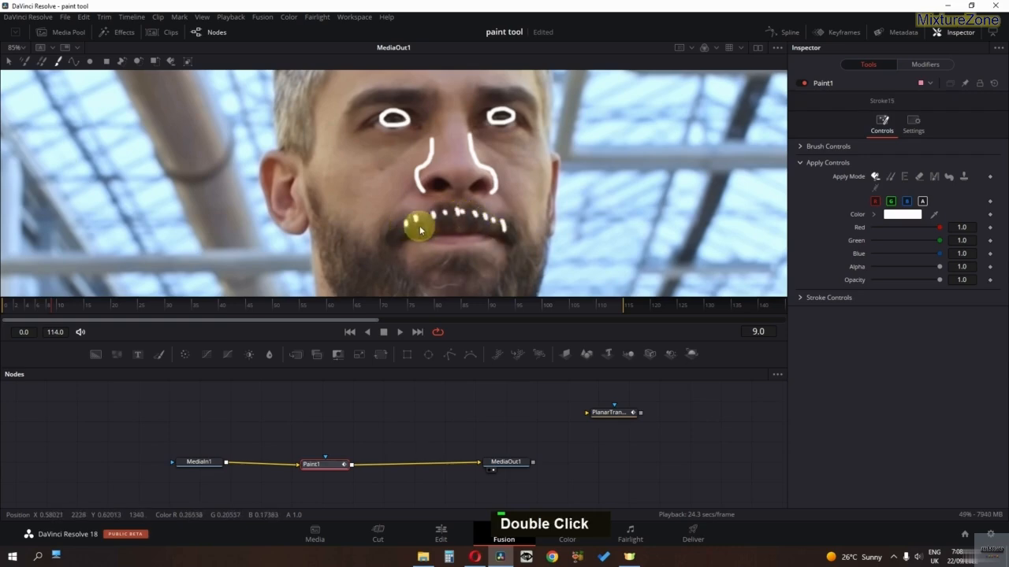
click(420, 228)
click(433, 224)
click(450, 222)
click(474, 223)
click(492, 224)
Step: Draw a series of wavy white strokes along the man's cheeks and jaw to form a beard
scroll(473, 211, down, 1)
scroll(443, 193, down, 3)
mouse_move(355, 180)
mouse_down()
mouse_move(349, 228)
mouse_move(383, 251)
mouse_up()
drag(409, 208, 411, 260)
drag(421, 237, 420, 266)
mouse_move(445, 237)
mouse_down()
mouse_move(444, 268)
mouse_move(464, 266)
mouse_up()
drag(481, 229, 482, 257)
drag(500, 221, 499, 253)
drag(514, 200, 515, 219)
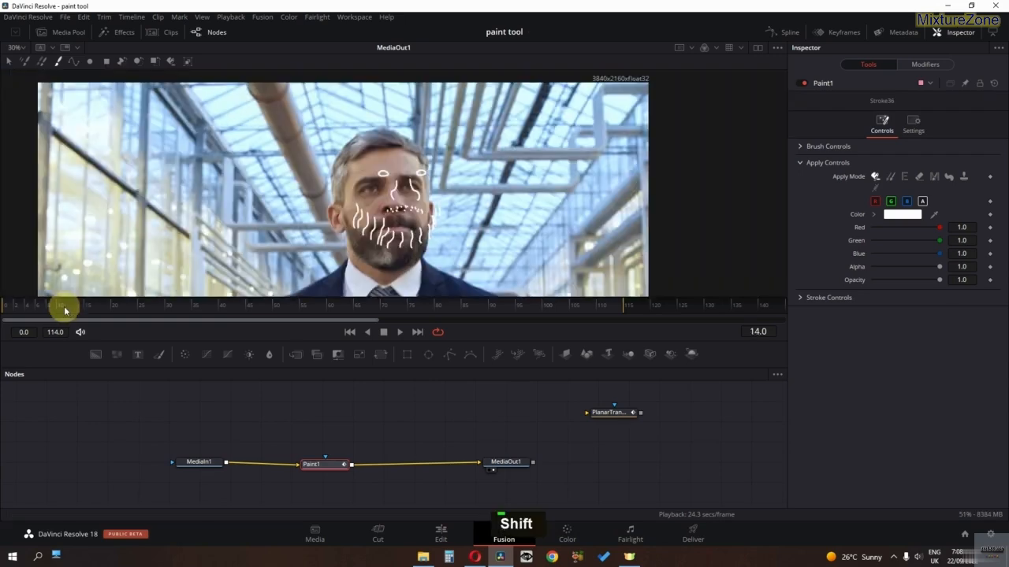
Step: Scrub back to frame 0 and play the clip to check whether the strokes follow the face
mouse_move(73, 310)
mouse_down()
mouse_move(26, 308)
mouse_move(59, 309)
mouse_up()
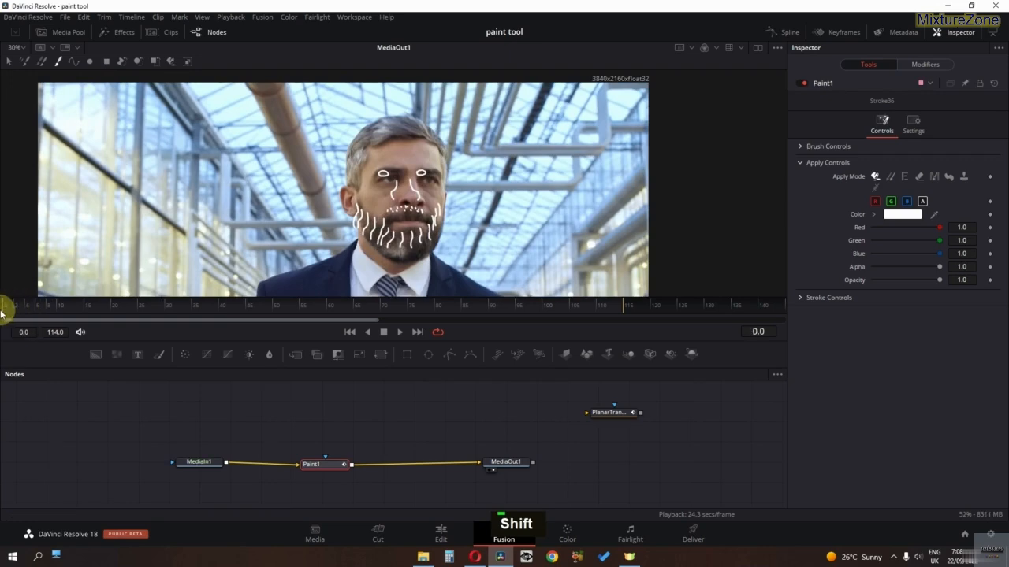
key(space)
key(space)
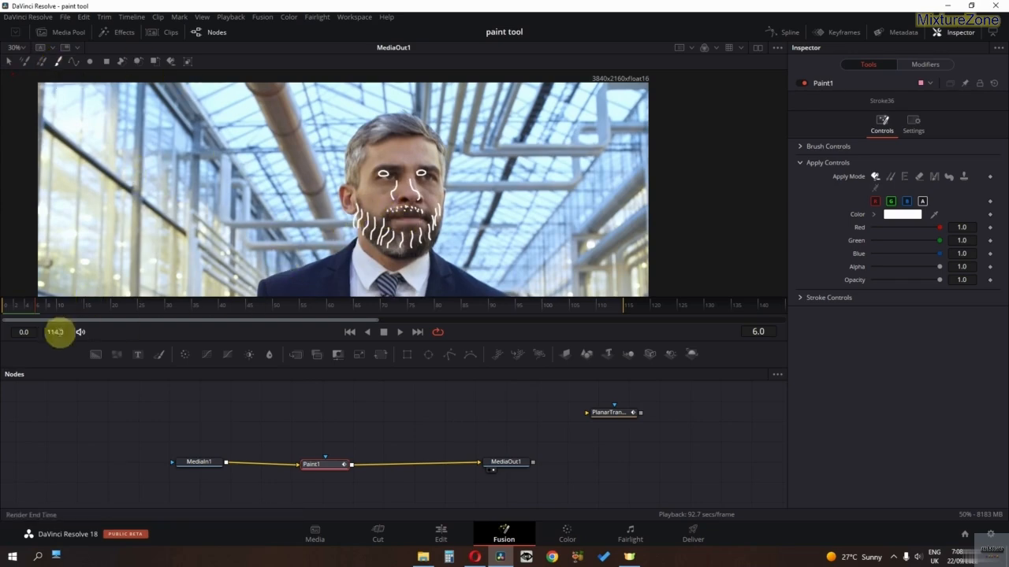
key(space)
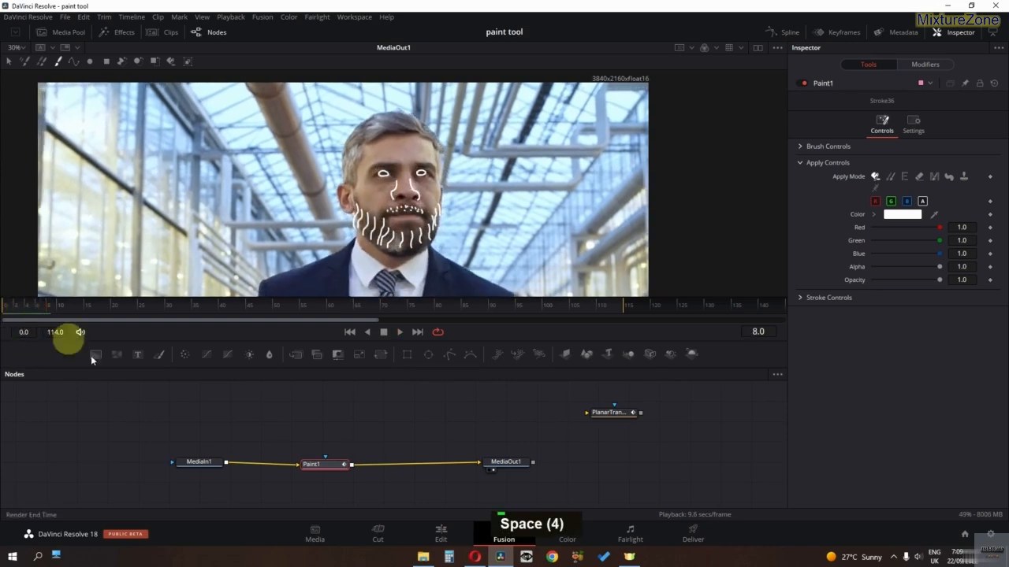
Step: Pull Paint1 out of the MediaIn1 line, feeding it from a new Background node and adding a Glow node after it
drag(329, 471, 348, 418)
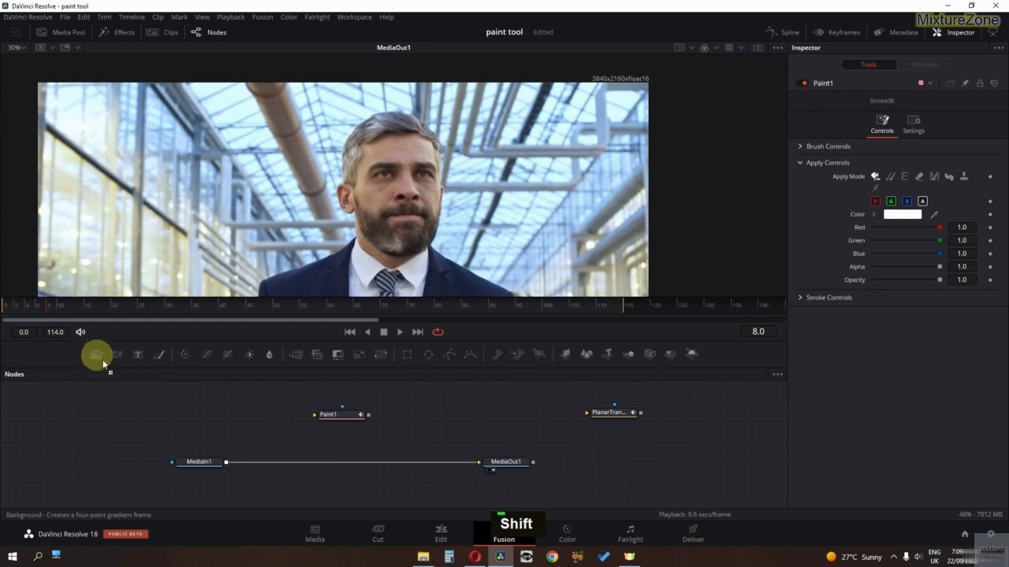
mouse_move(95, 356)
mouse_down()
mouse_move(212, 414)
mouse_move(367, 420)
mouse_move(302, 404)
mouse_up()
key(shift+space)
text(glow)
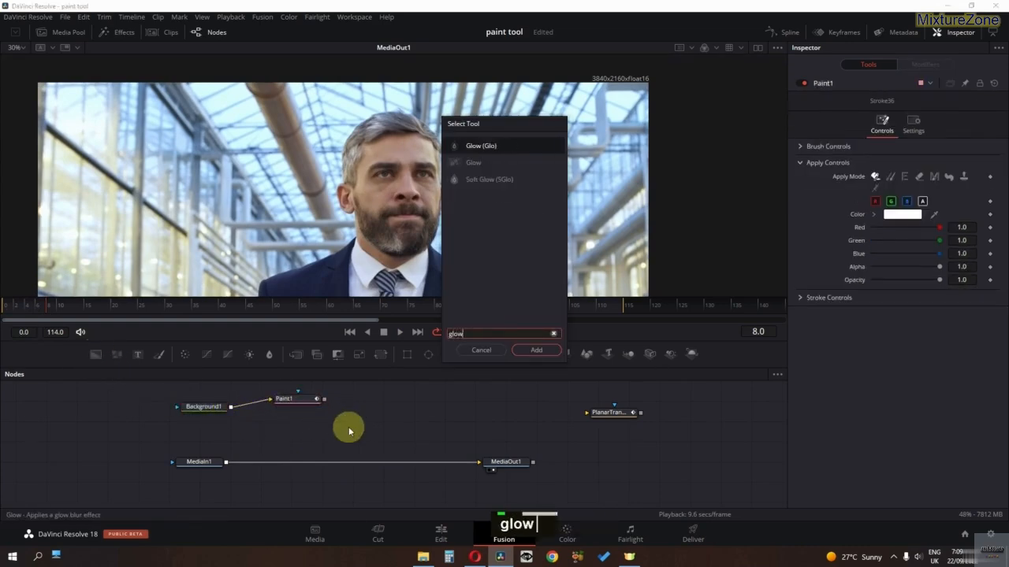
key(Return)
mouse_move(353, 428)
mouse_down()
mouse_move(371, 411)
mouse_move(356, 408)
mouse_up()
Step: Insert a Merge between MediaIn1 and MediaOut1, and route Glow1 through PlanarTransform1 into its foreground
key(shift+space)
text(merge)
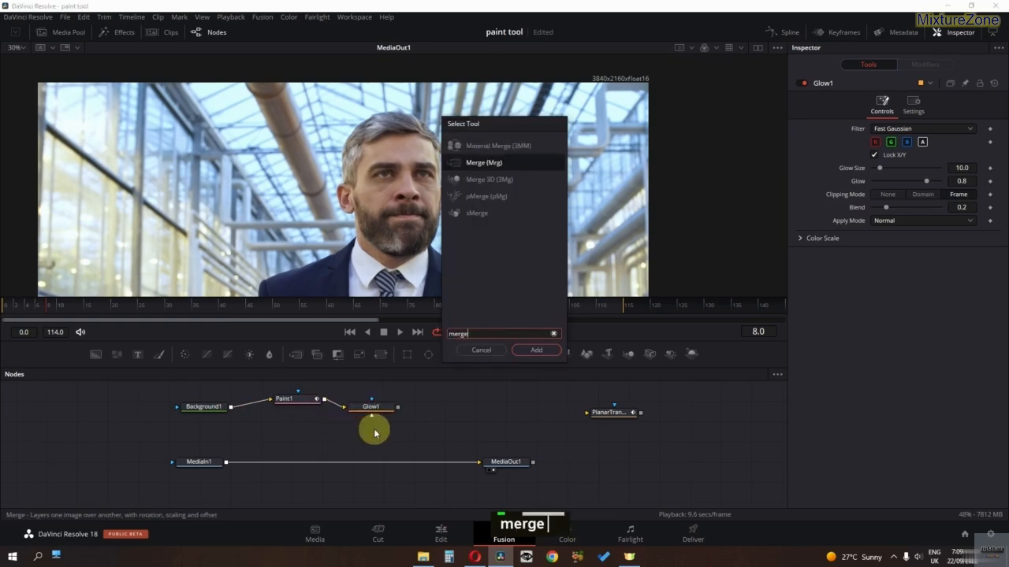
key(Return)
drag(375, 432, 355, 467)
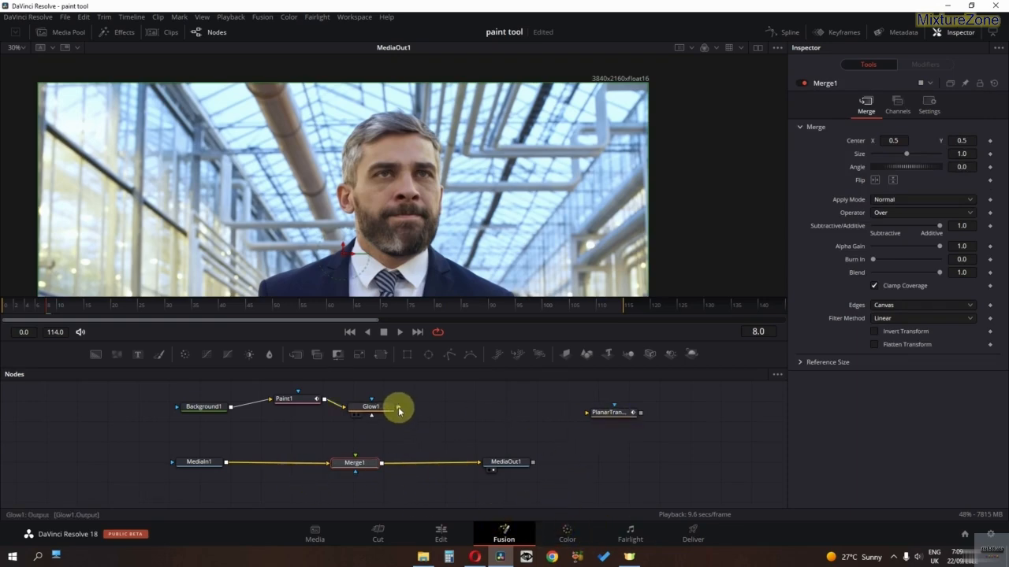
drag(399, 410, 342, 469)
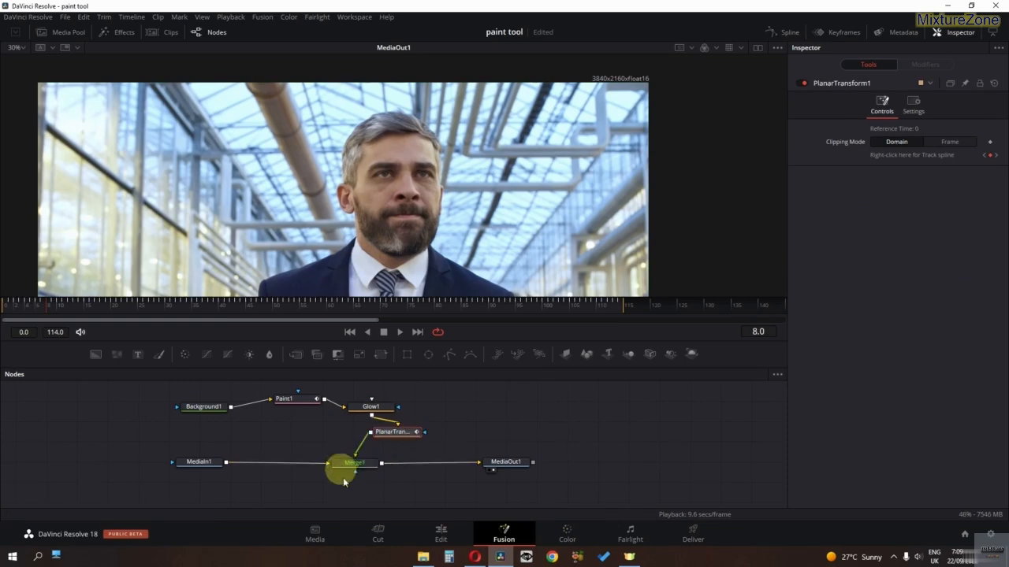
Step: Play the composite from frame 0 to check how the tracked strokes sit over the footage
click(1, 308)
scroll(310, 221, down, 3)
key(space)
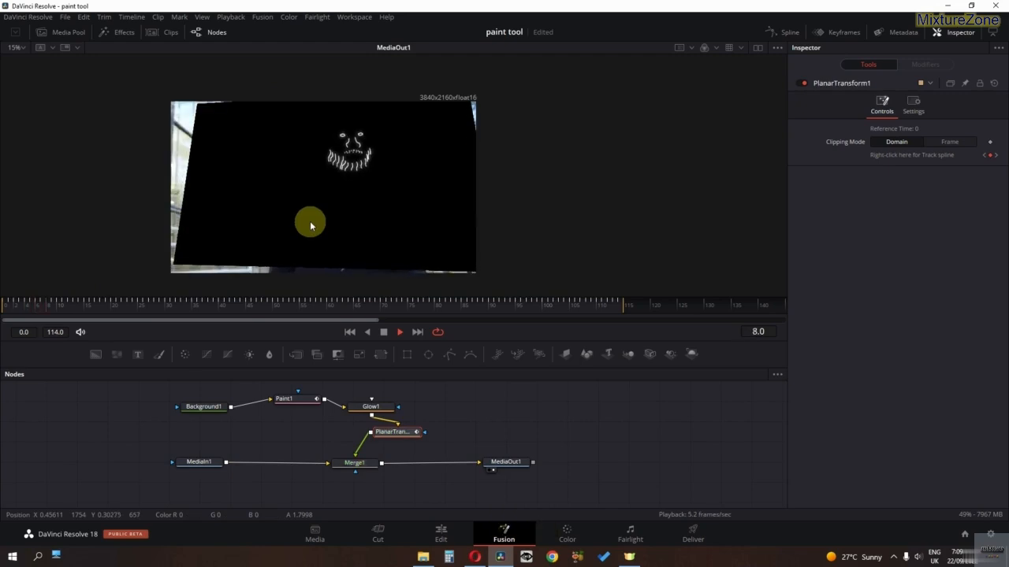
key(space)
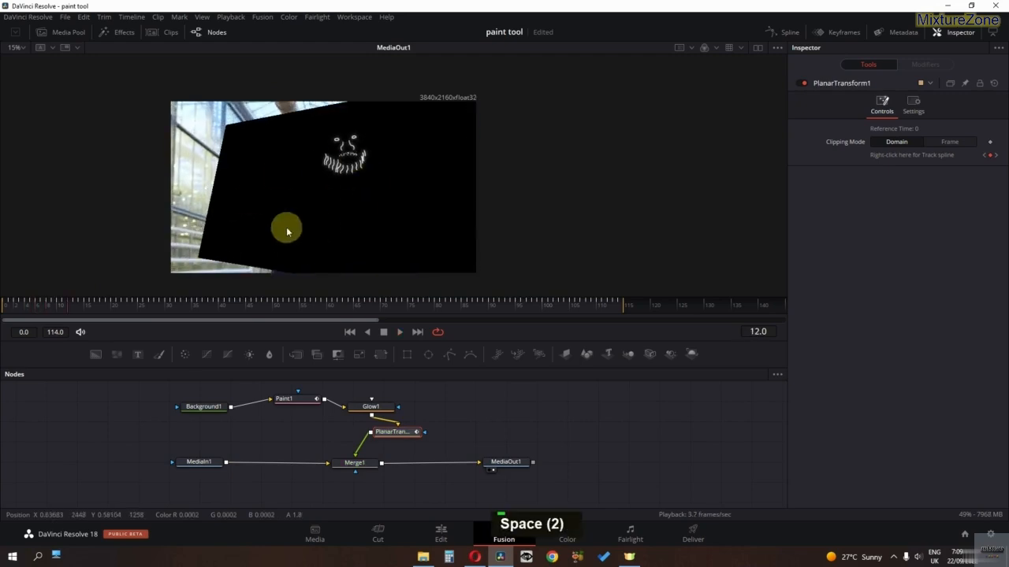
Step: Set Merge1's Apply Mode to Screen
click(356, 464)
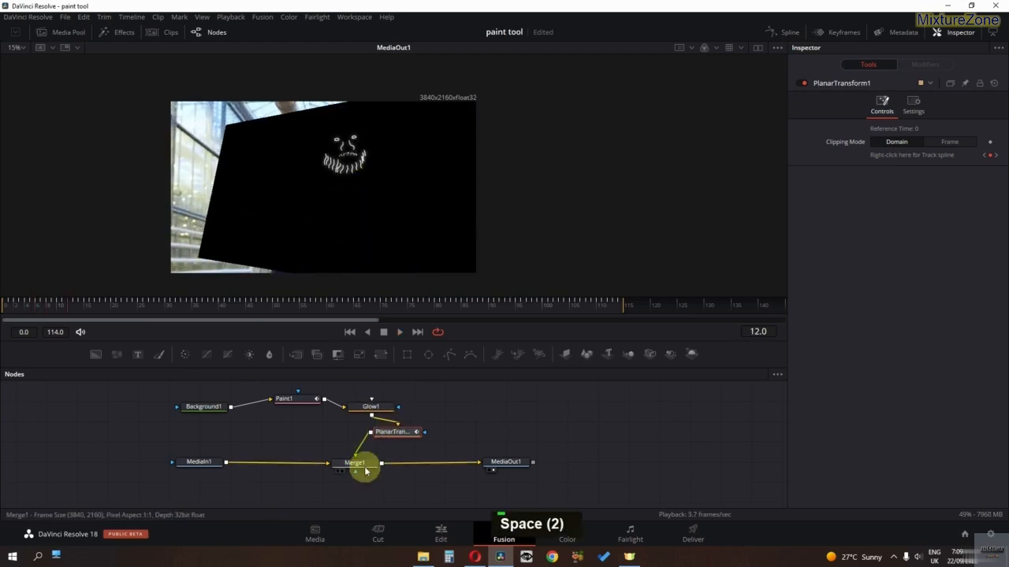
click(910, 200)
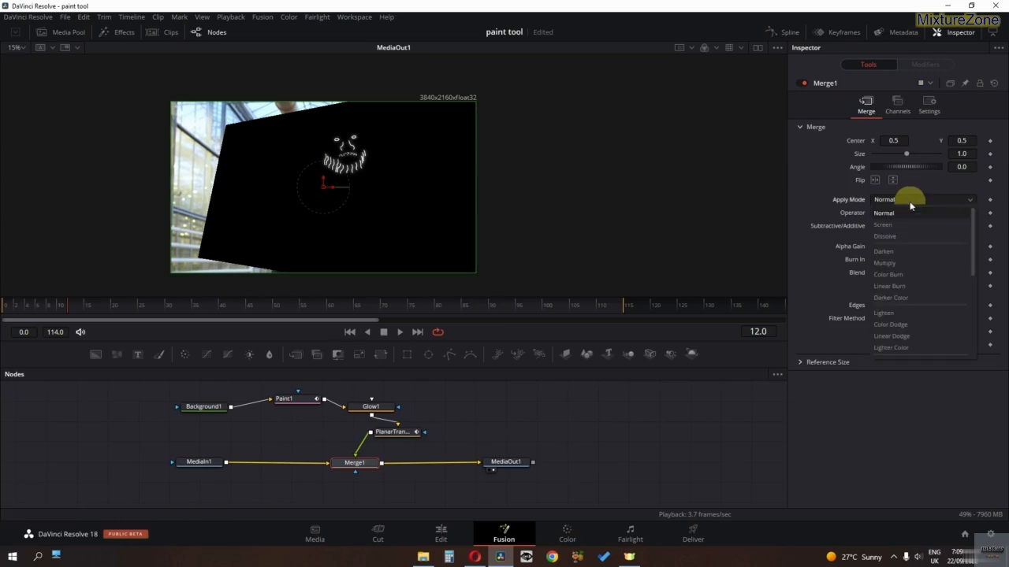
click(883, 224)
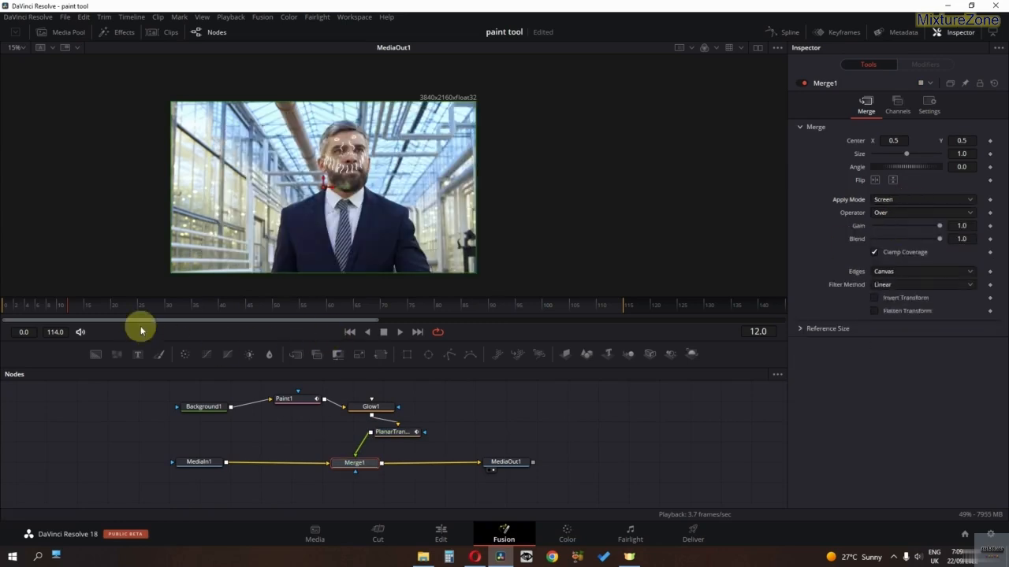
Step: Return to frame 0 and add a Transform node between PlanarTransform1 and Merge1
drag(35, 307, 2, 310)
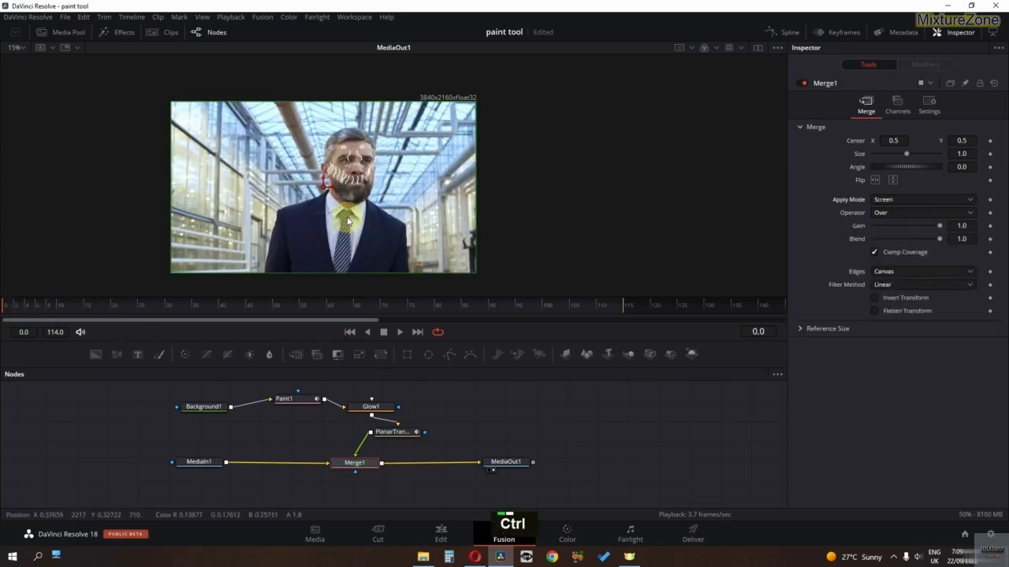
ctrl+scroll(341, 140, up, 2)
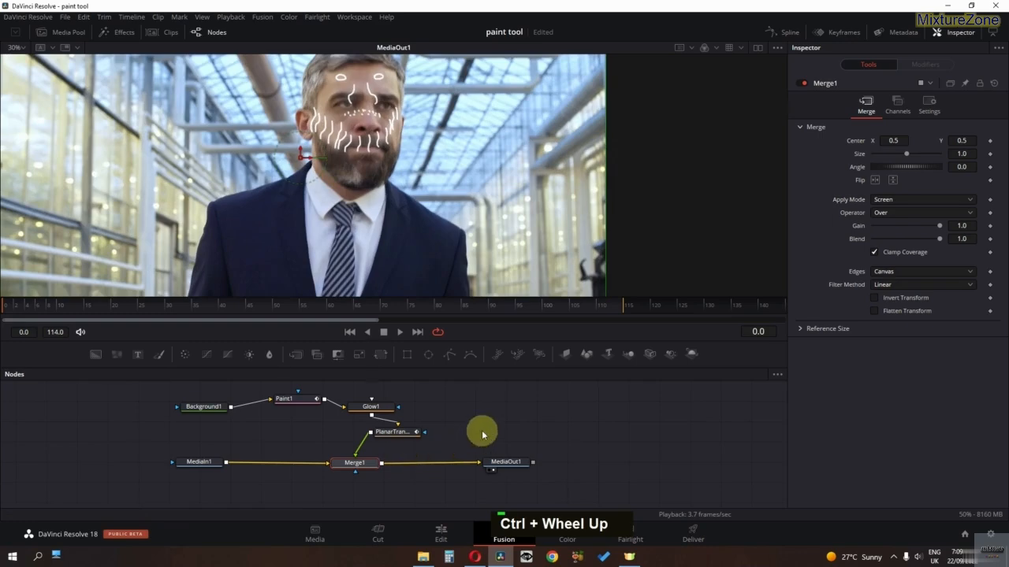
key(shift+space)
text(tra)
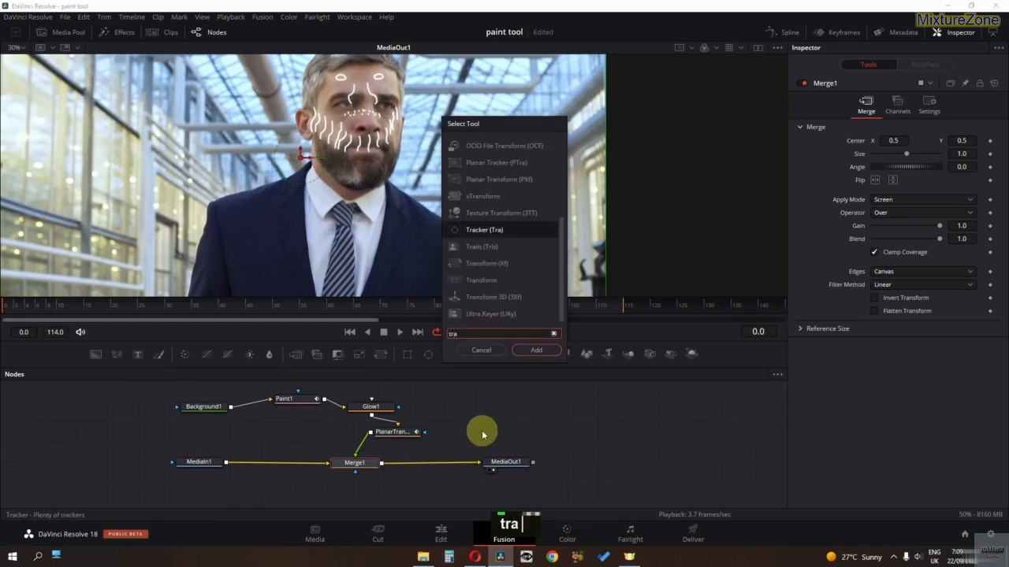
text(n)
key(Return)
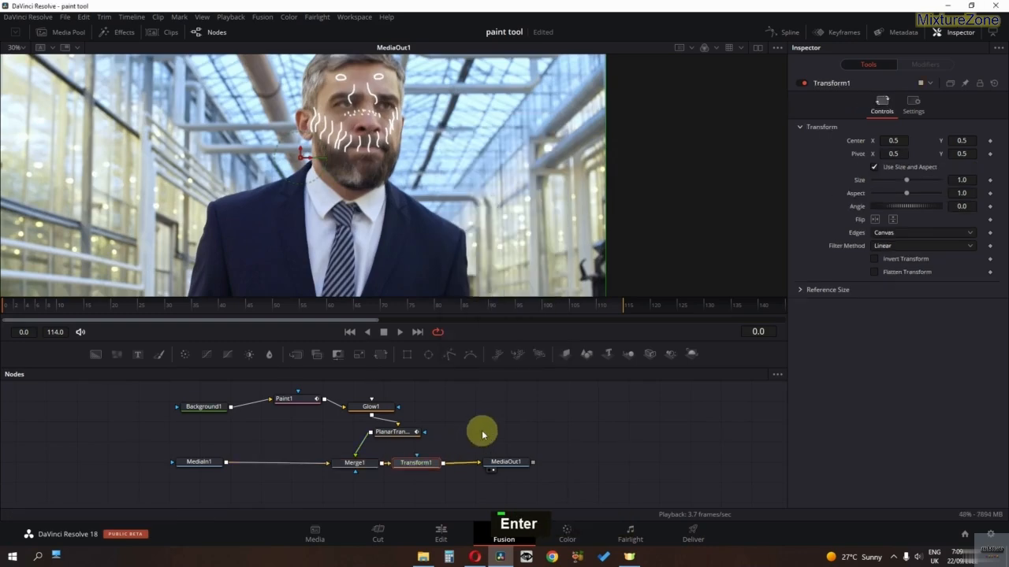
mouse_move(370, 467)
mouse_down()
mouse_move(367, 486)
mouse_move(403, 466)
mouse_move(358, 465)
mouse_up()
Step: Move Transform1's center to about X 0.507, Y 0.419 to align the strokes with the face, and play the result
drag(367, 186, 352, 232)
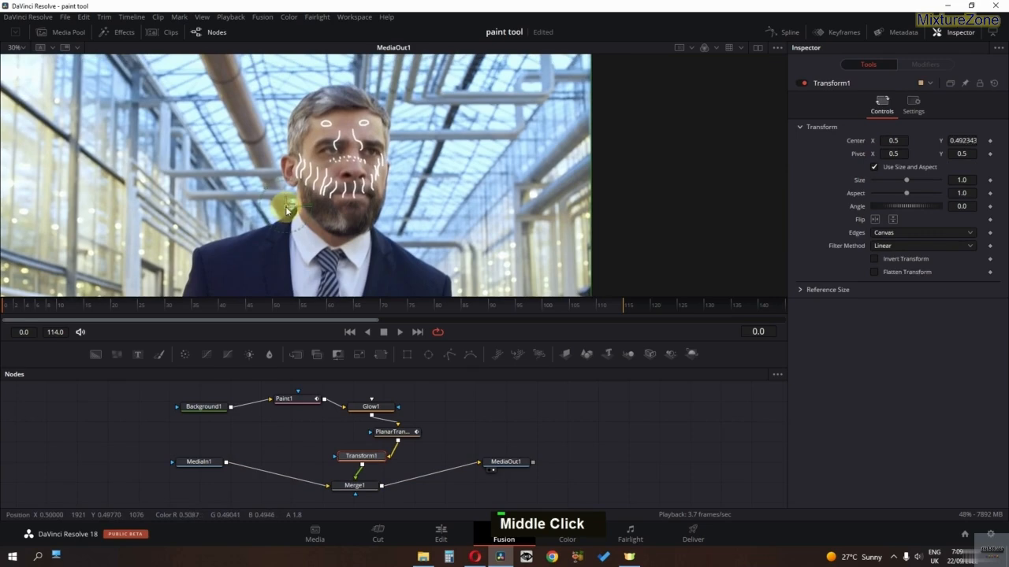
drag(288, 209, 291, 236)
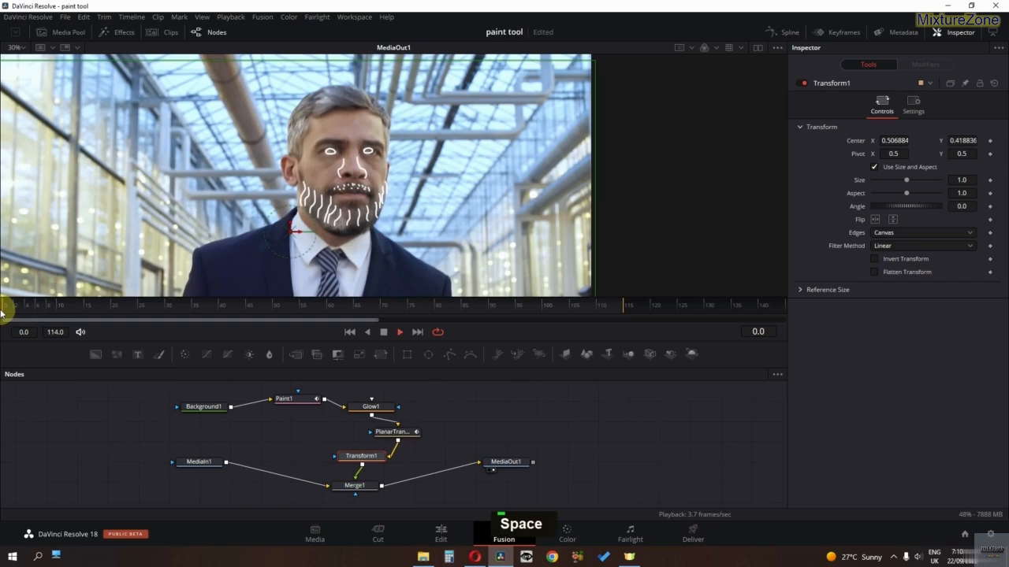
scroll(253, 211, down, 2)
middle_click(253, 211)
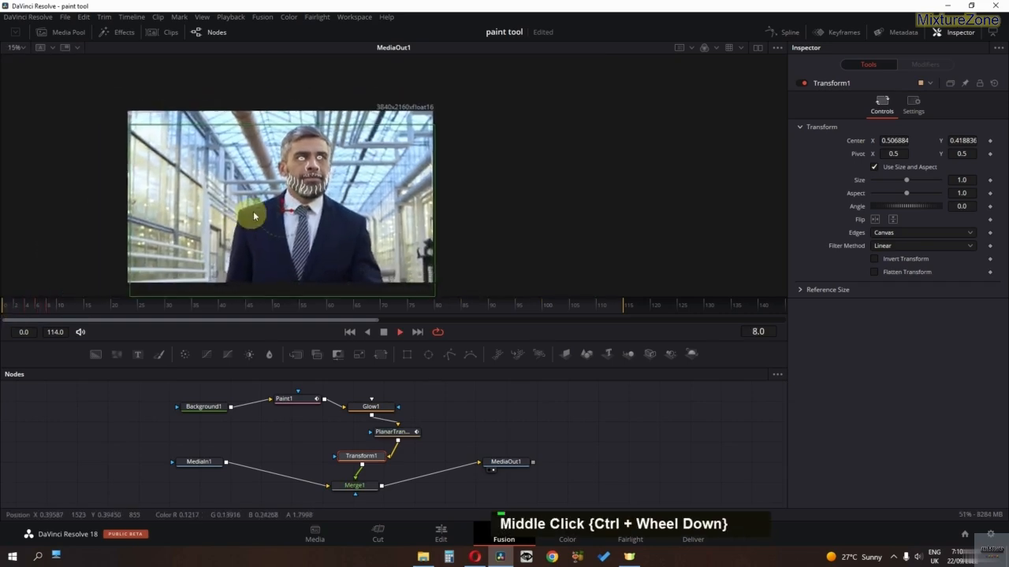
scroll(268, 204, up, 1)
scroll(268, 205, down, 1)
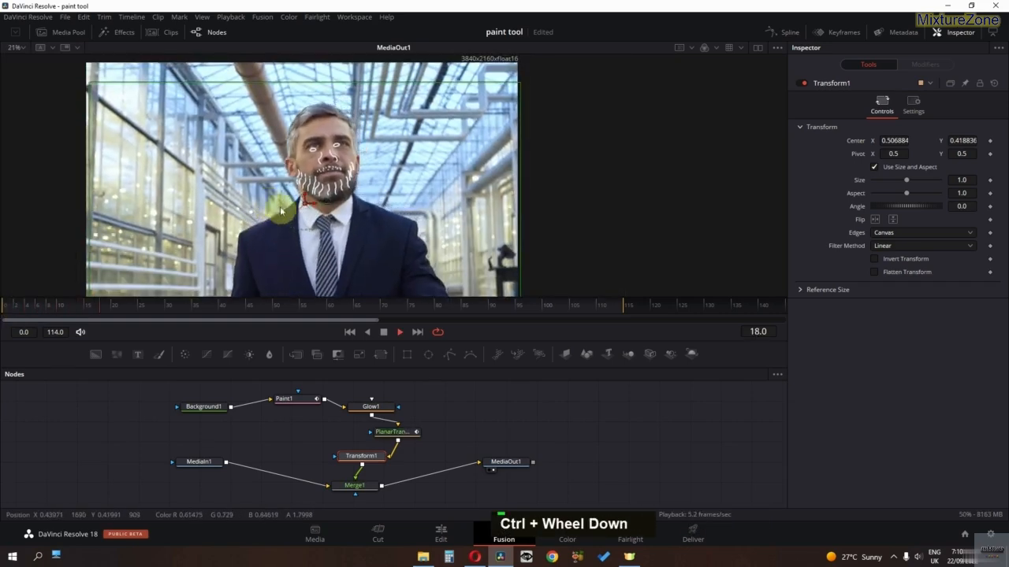
key(space)
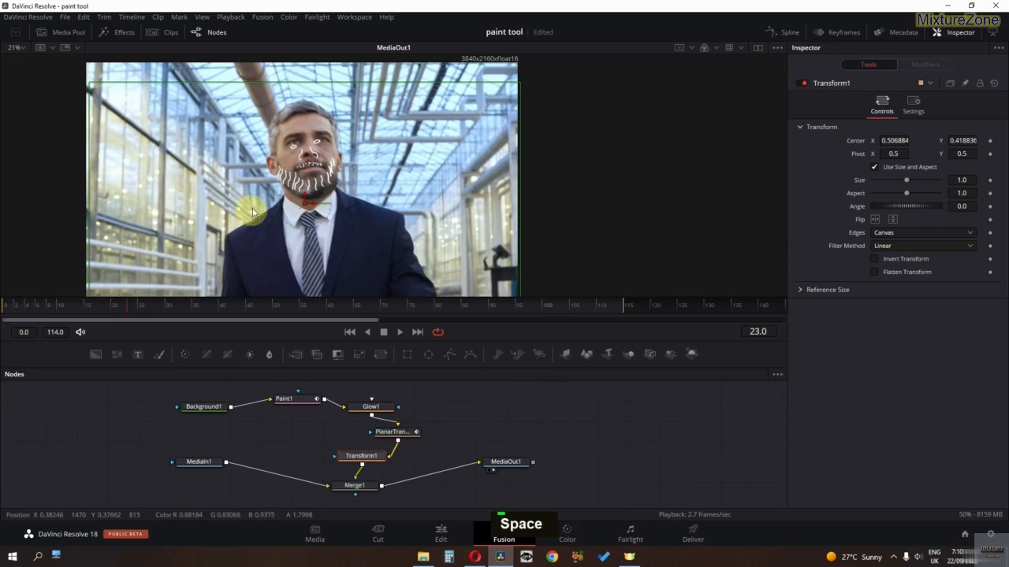
Step: At frame 23, refine Transform1's center to about X 0.511, Y 0.432, and replay the clip
scroll(258, 197, up, 1)
drag(349, 212, 353, 206)
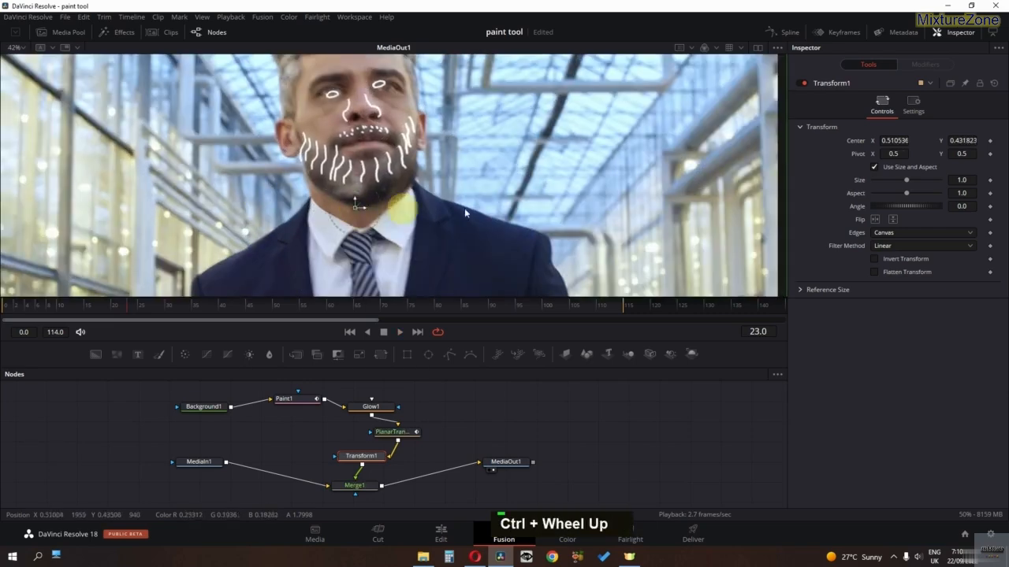
double_click(893, 207)
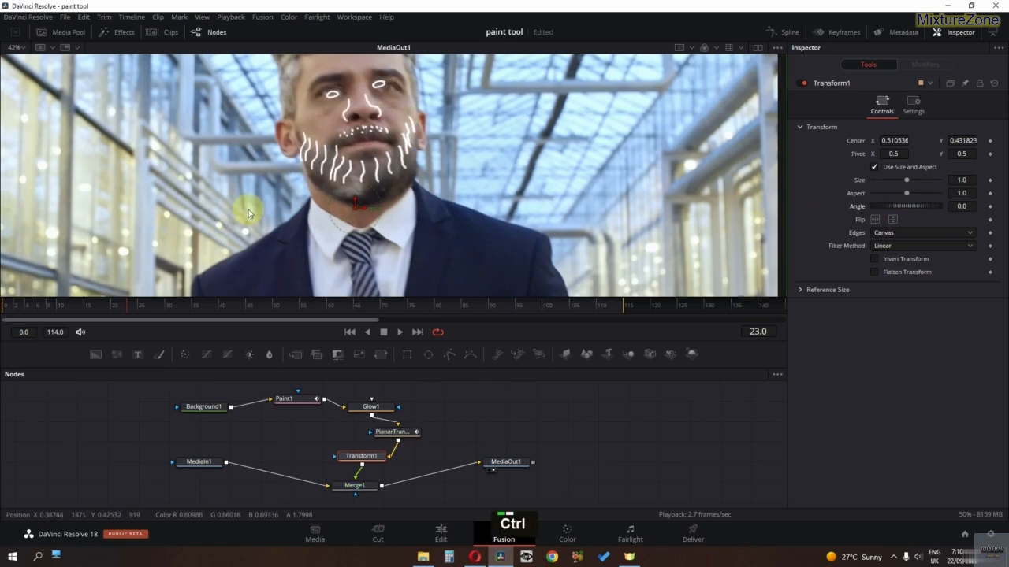
ctrl+scroll(249, 213, down, 2)
key(ctrl+space)
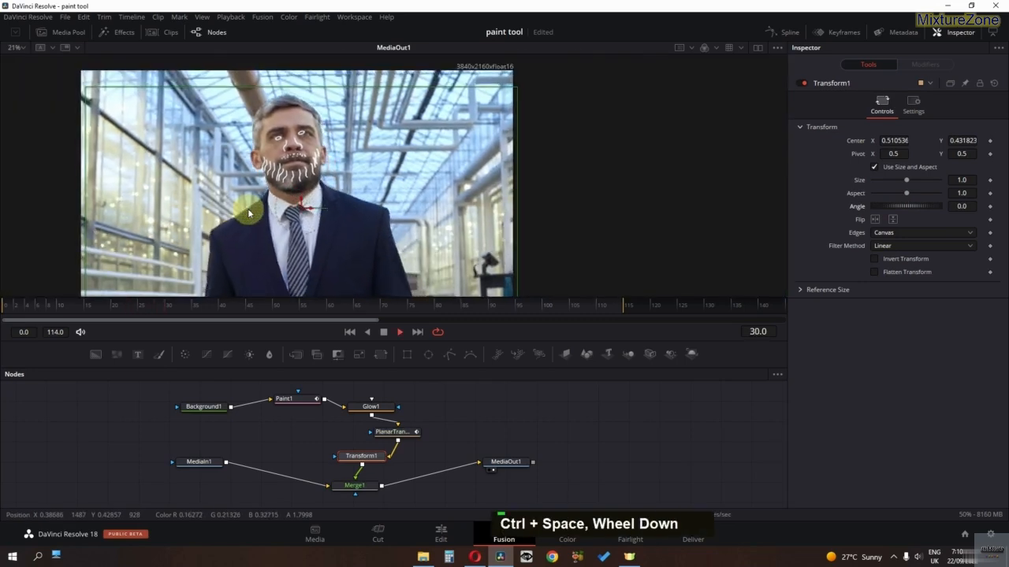
key(space)
key(space)
key(space)
Step: Clear the white strokes from Paint1 at frame 48 and activate its Stroke tool, framing the man's eyes
click(288, 399)
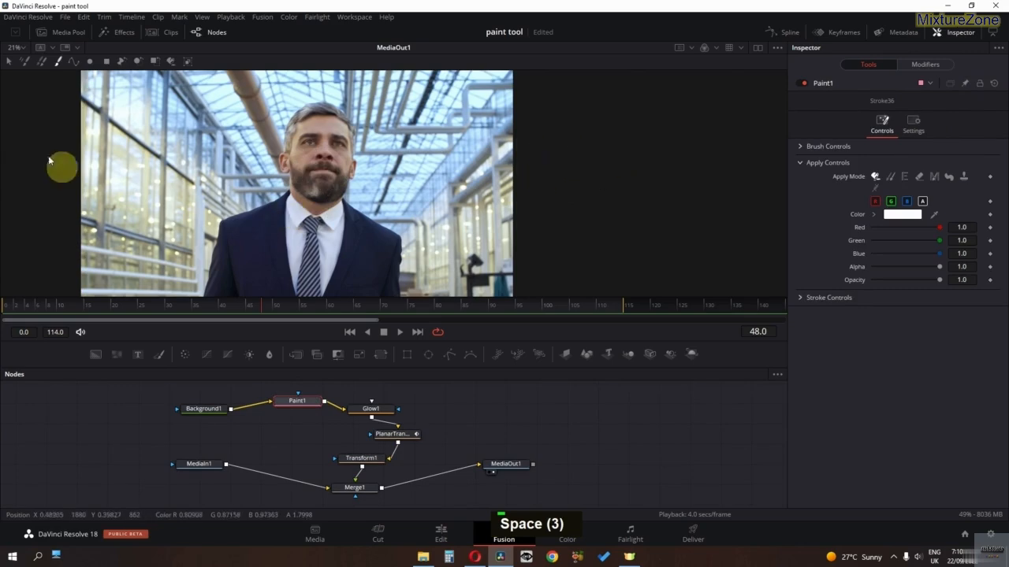
click(58, 60)
scroll(320, 137, up, 3)
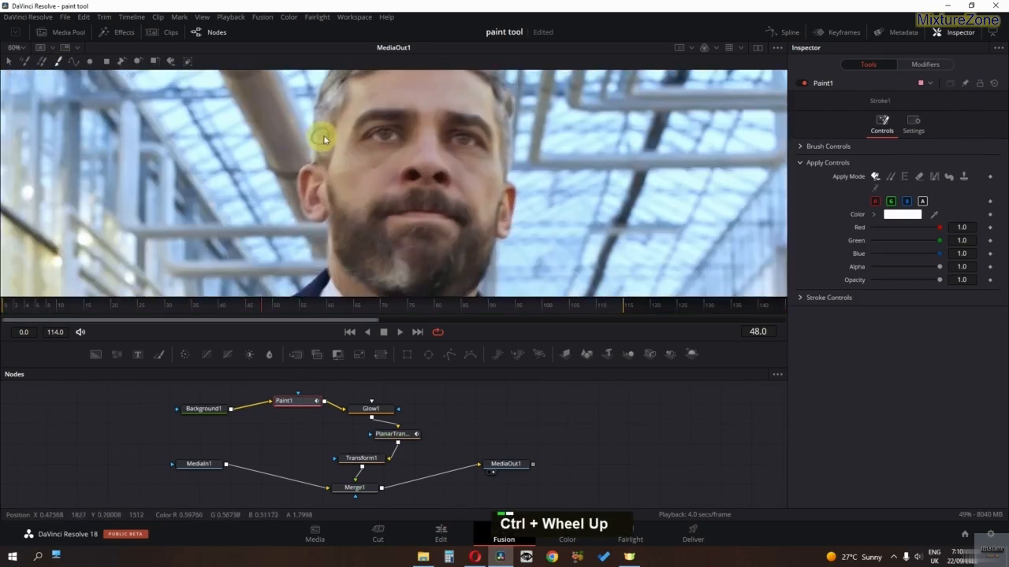
middle_click(295, 187)
scroll(307, 188, up, 1)
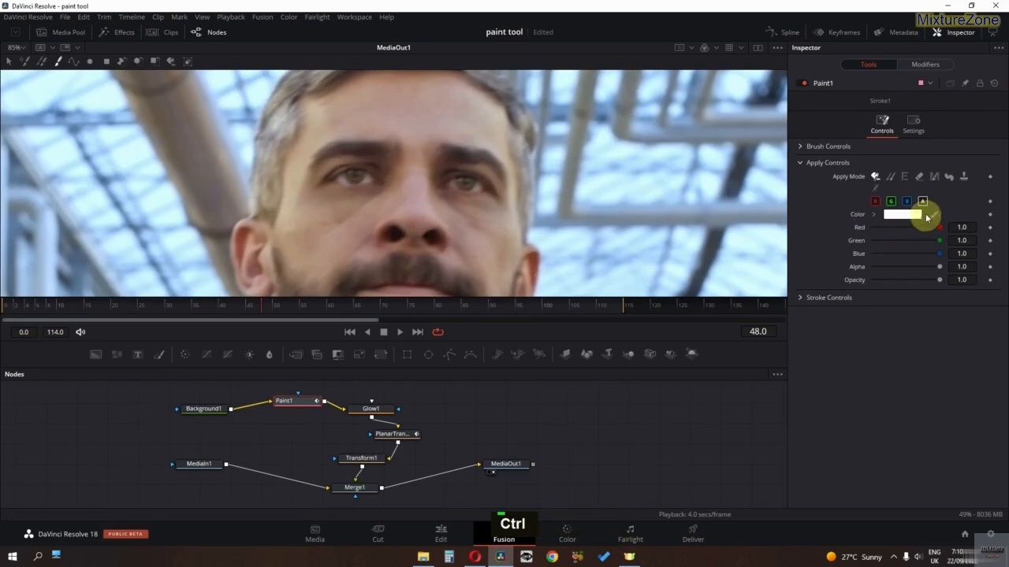
Step: Set the stroke color to orange with Red 1.0, Green 0.415686 and Blue 0.0
double_click(902, 213)
drag(521, 248, 604, 183)
key(Return)
Step: Draw an orange X over each of the man's eyes and a curved smile across his mouth
ctrl+click(350, 179)
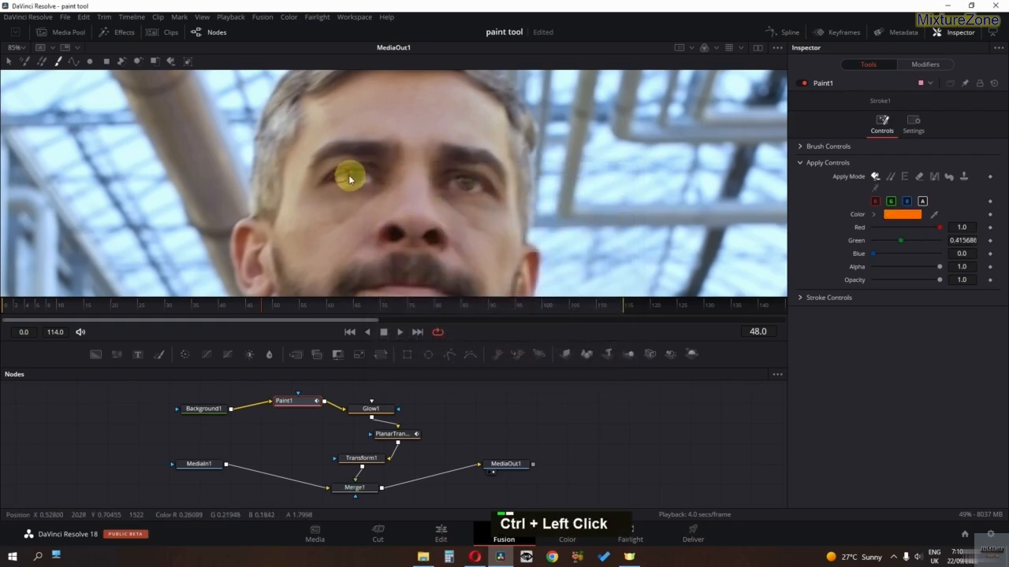
drag(332, 160, 376, 187)
mouse_move(440, 158)
mouse_down()
mouse_move(491, 189)
mouse_move(490, 203)
mouse_up()
ctrl+scroll(441, 238, down, 2)
middle_click(441, 238)
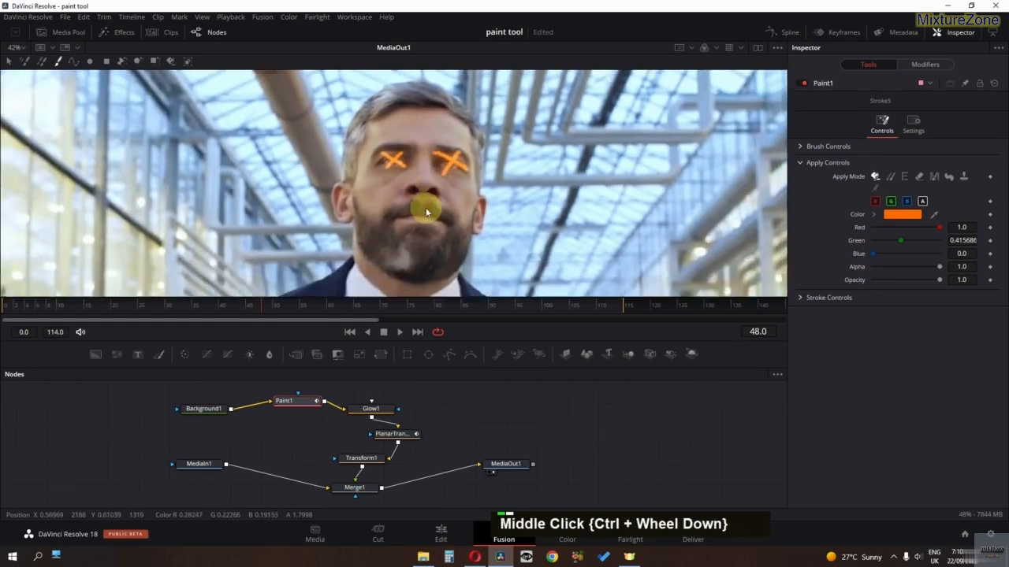
ctrl+scroll(425, 207, up, 2)
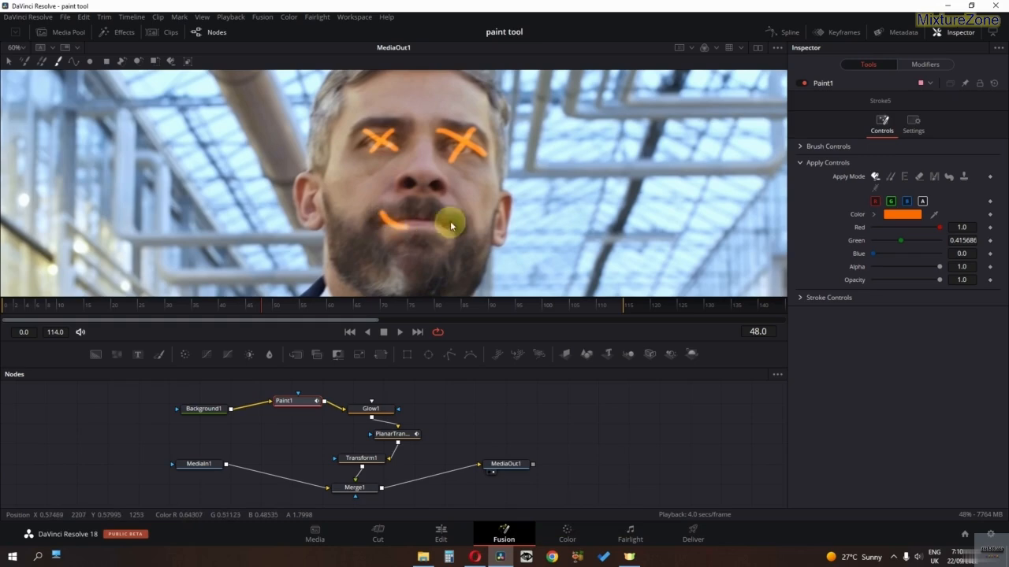
drag(451, 226, 462, 213)
Step: Play the clip with the whole frame in view to check how the orange drawings follow the man's face
ctrl+scroll(391, 268, down, 3)
ctrl+scroll(244, 308, up, 2)
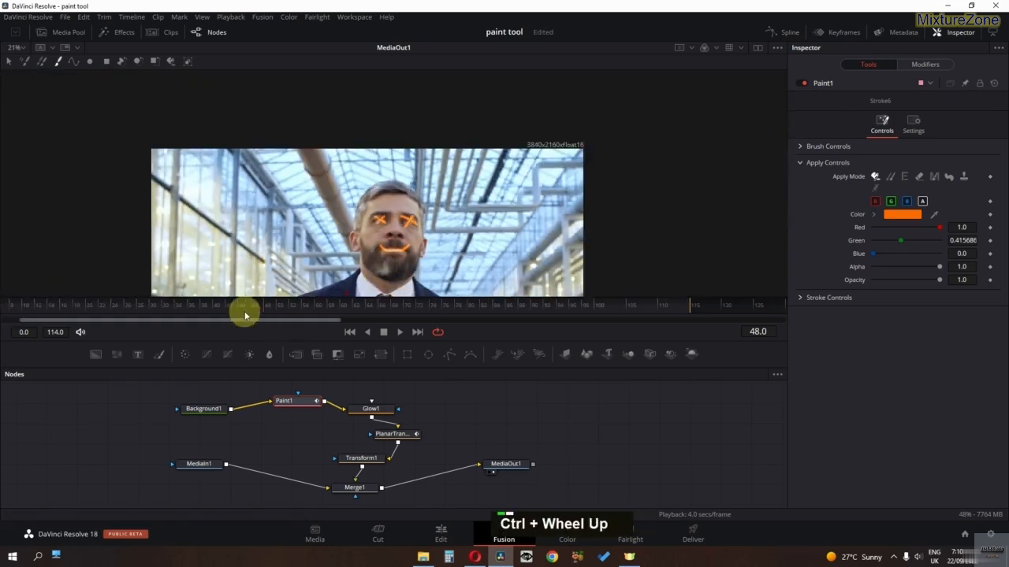
key(space)
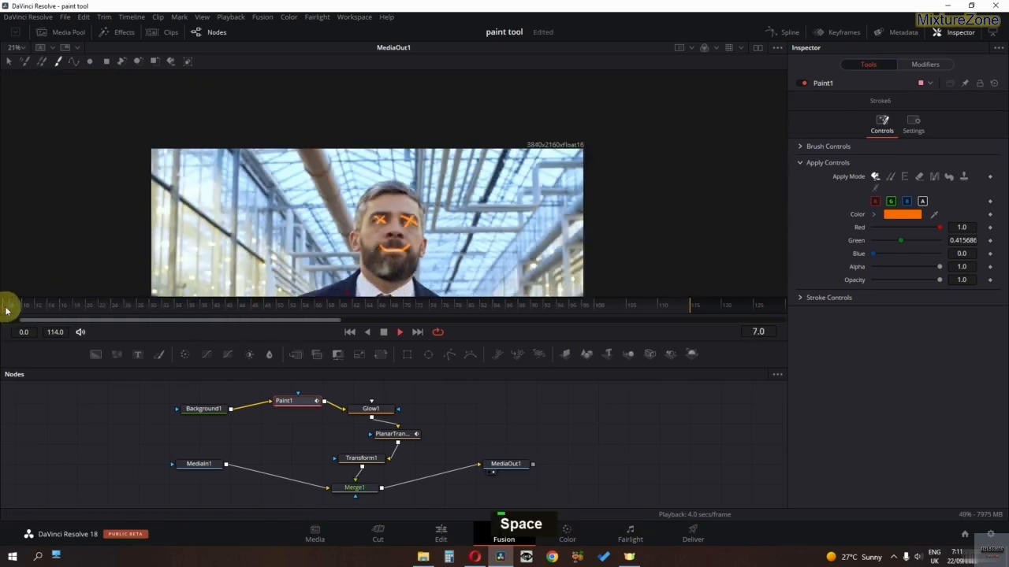
ctrl+scroll(306, 228, down, 1)
middle_click(306, 227)
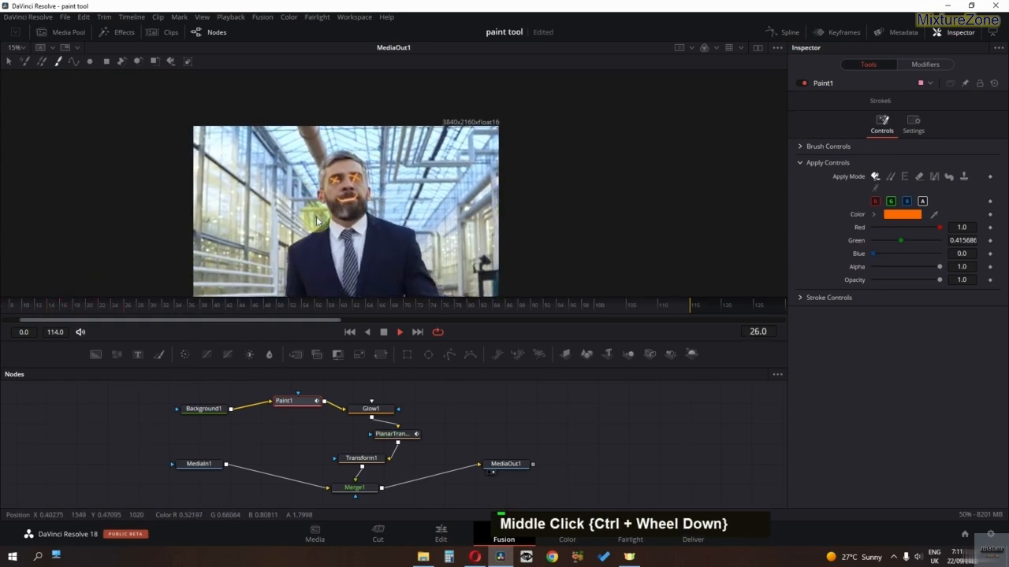
ctrl+scroll(30, 307, down, 2)
key(space)
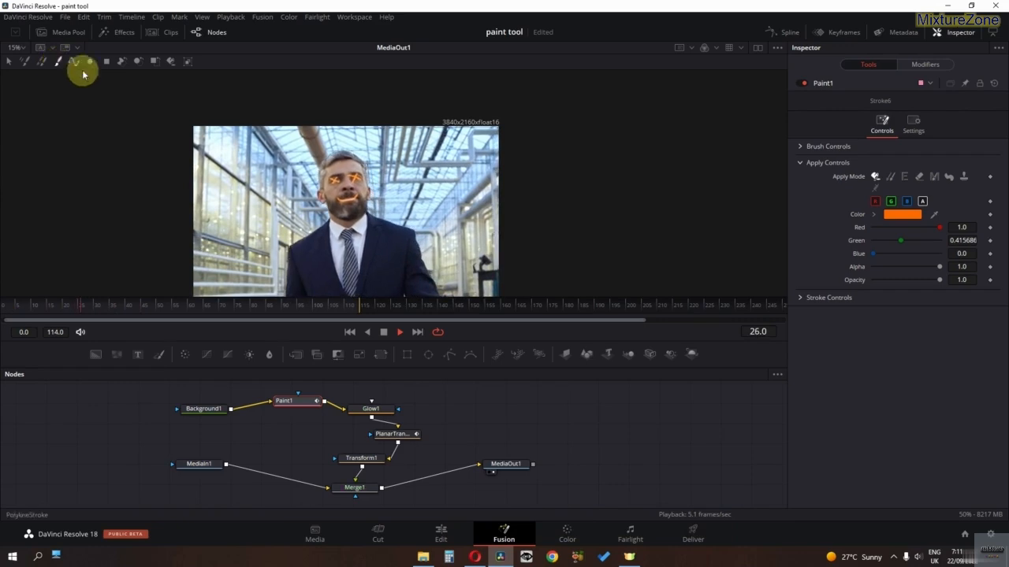
click(355, 488)
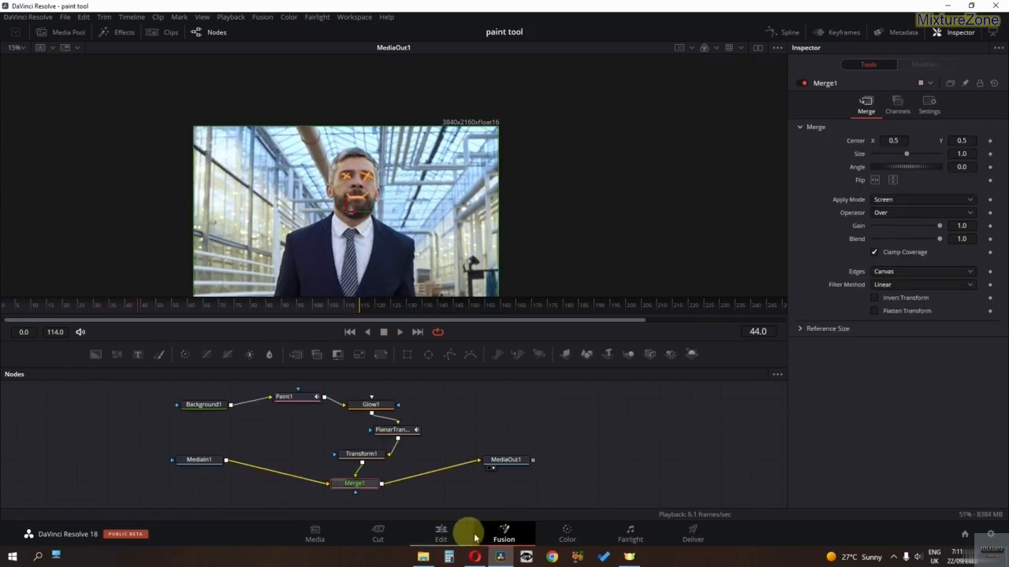
Step: Switch to Timeline 2 and open its motorcycle clip on the Fusion page
click(456, 528)
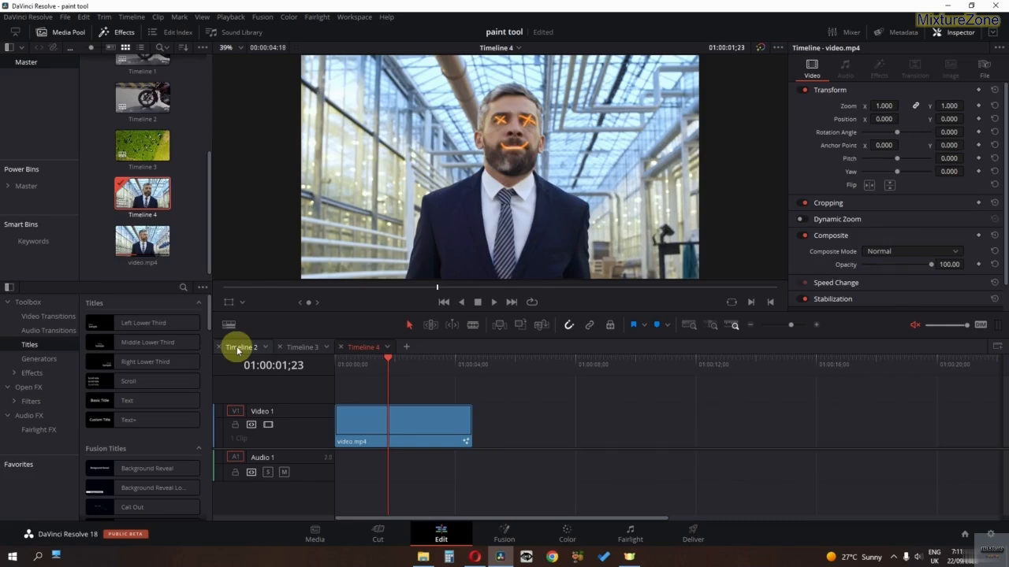
click(238, 347)
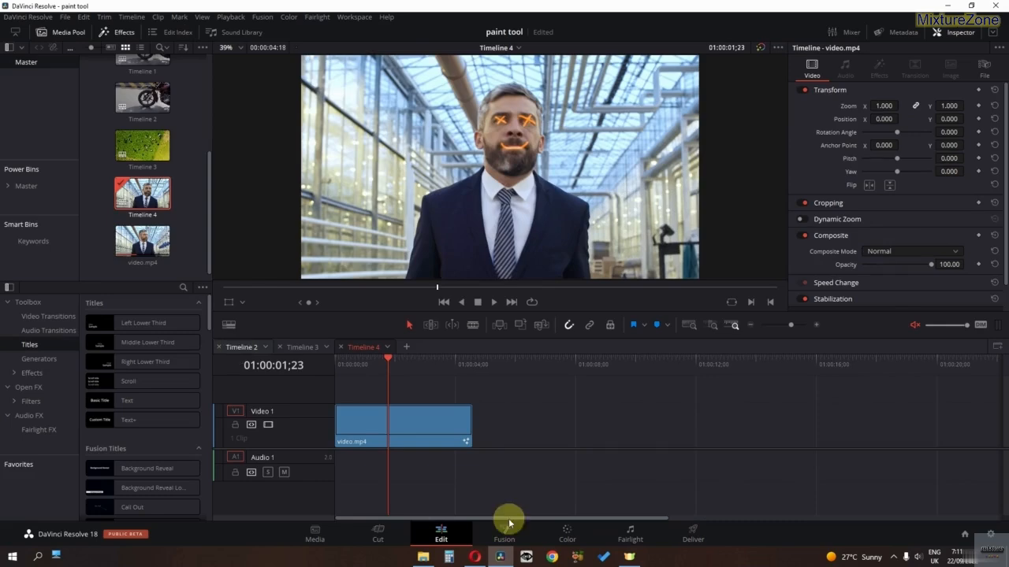
click(511, 530)
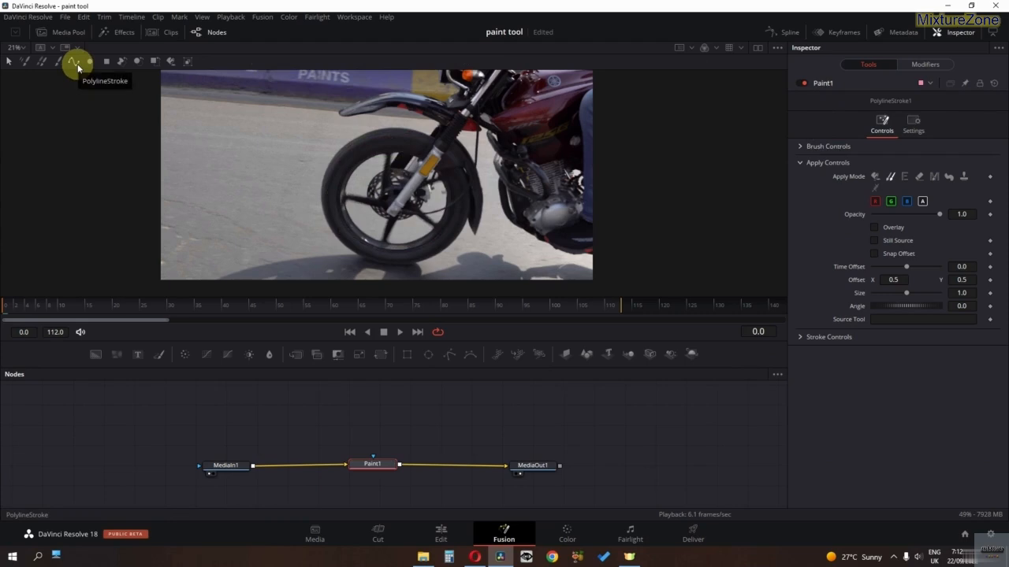
Step: Draw a closed white PolylineStroke around the motorcycle's front wheel at frame 0 and play the clip briefly
click(73, 62)
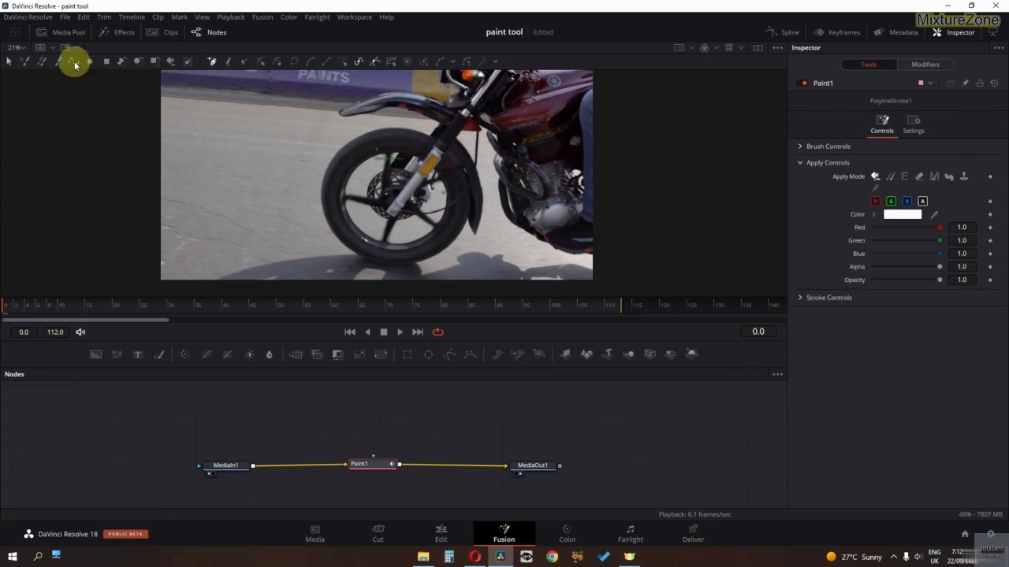
click(337, 208)
click(331, 171)
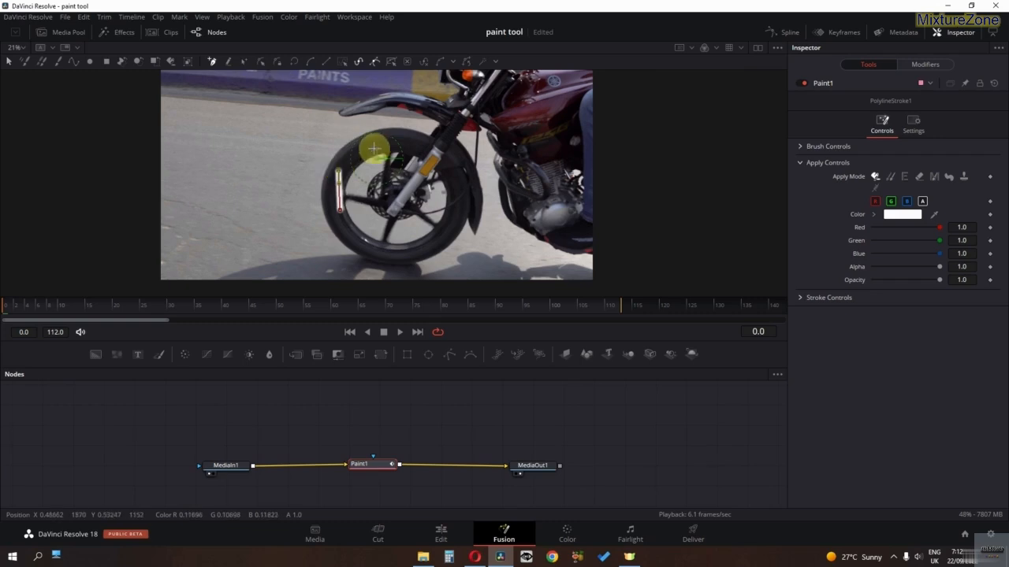
drag(409, 144, 445, 154)
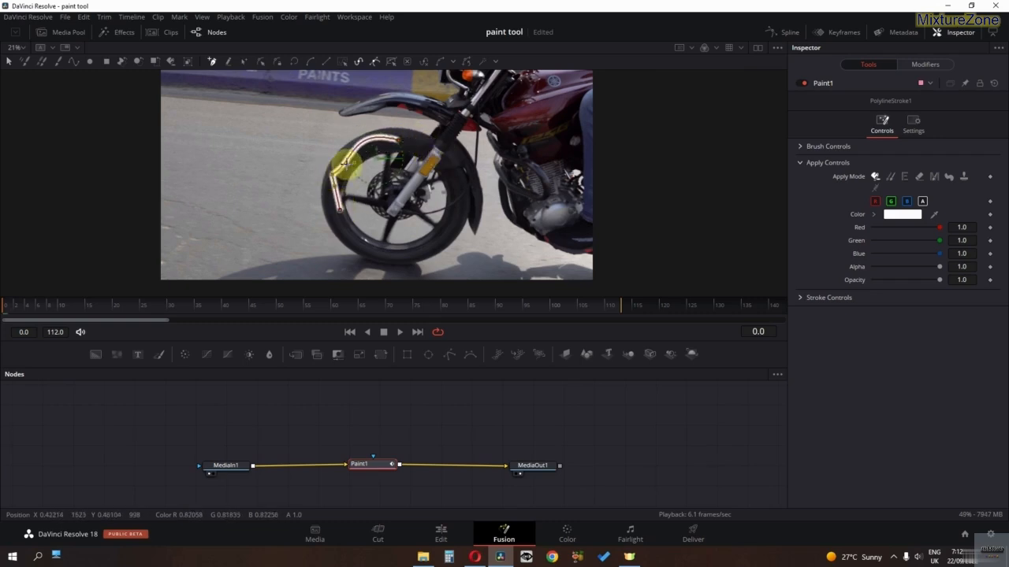
click(456, 149)
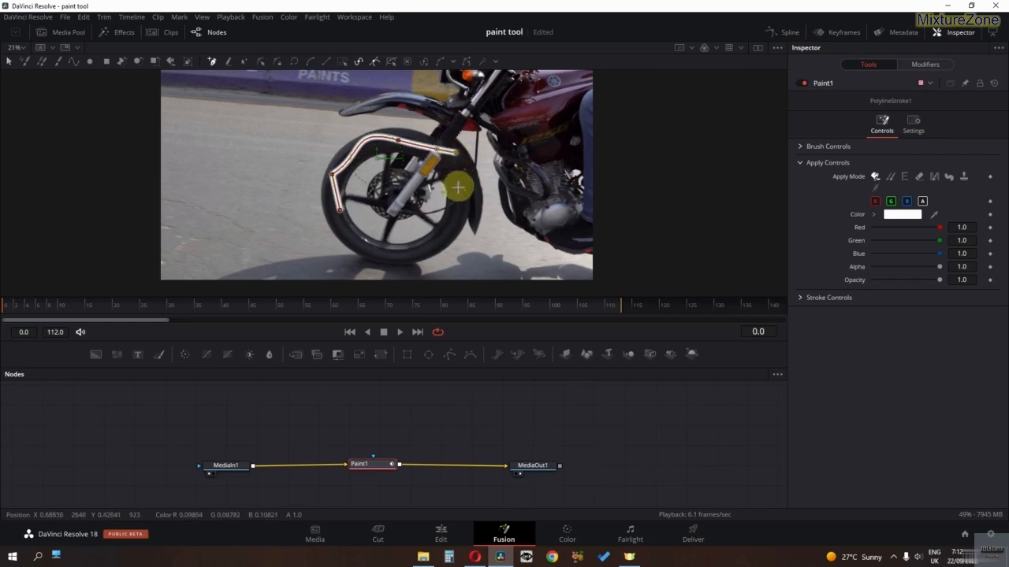
click(458, 193)
double_click(436, 246)
double_click(378, 252)
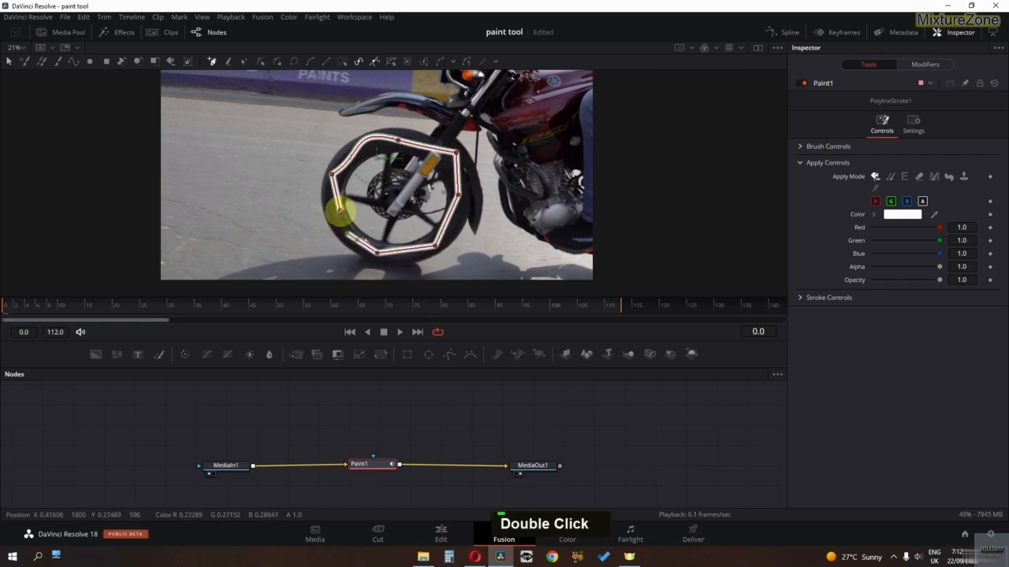
key(space)
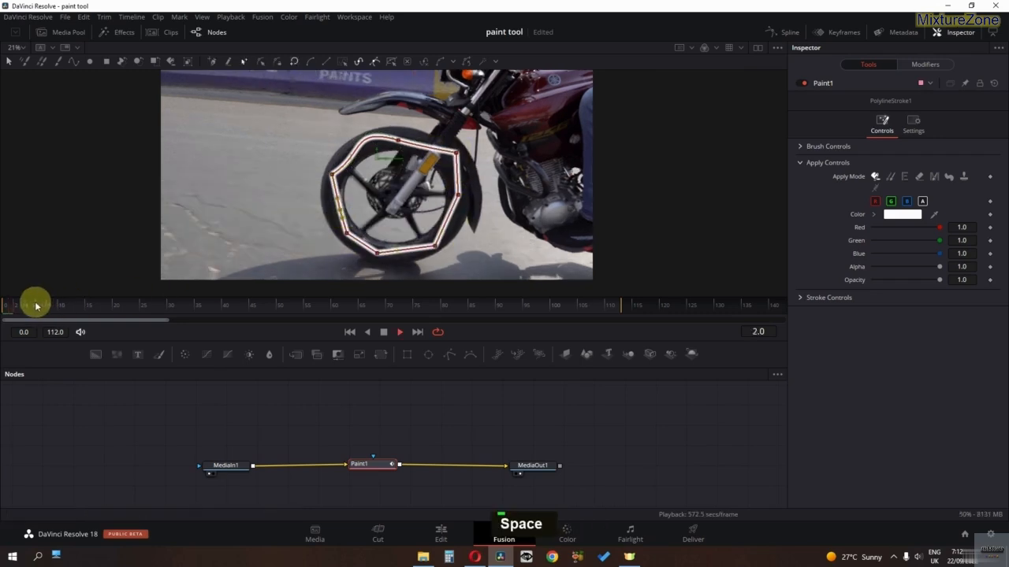
key(space)
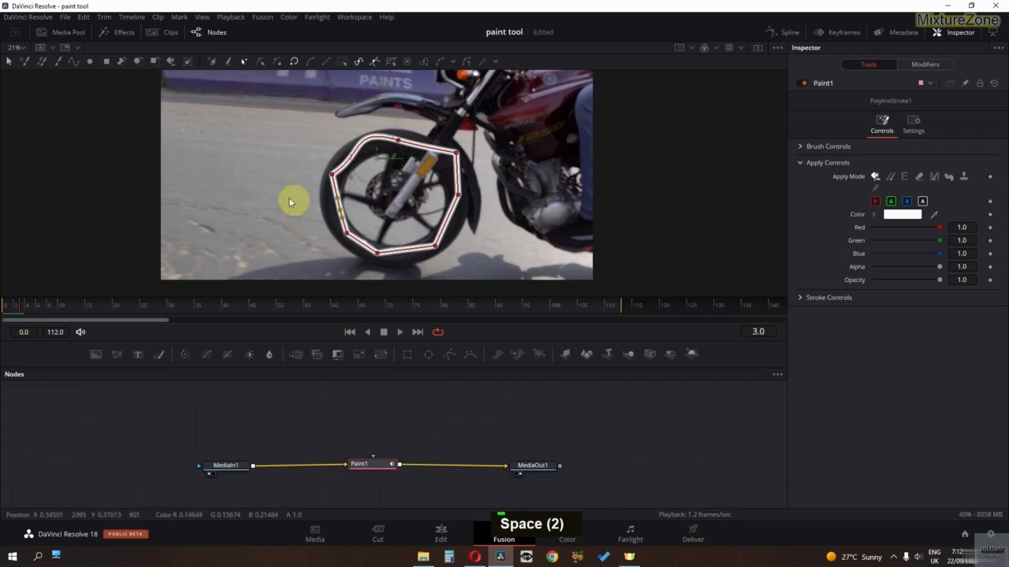
Step: Animate the polyline stroke's Write On end from 0.0 at frame 0 to 1.0 at frame 25
click(8, 304)
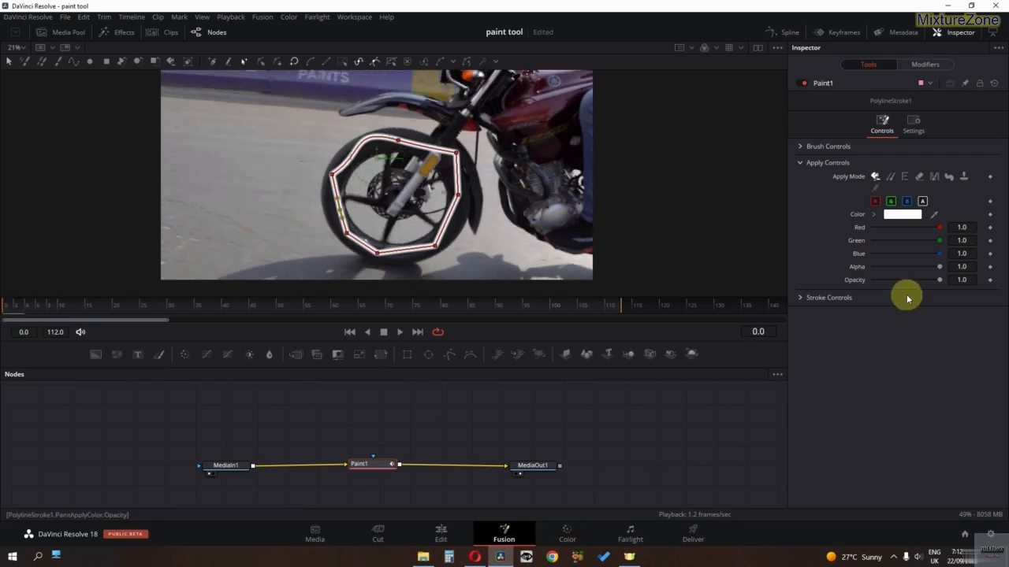
click(799, 297)
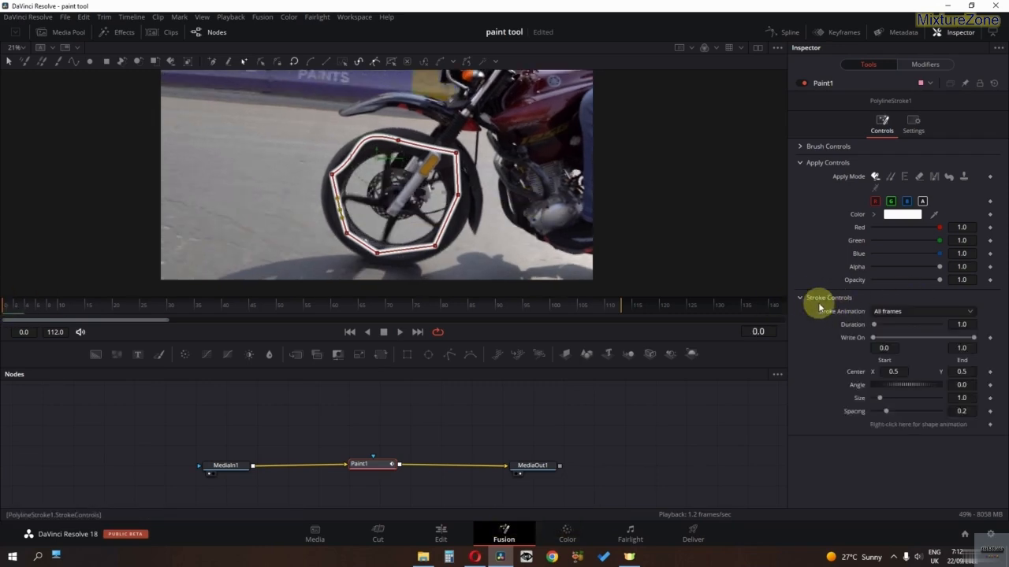
drag(947, 340, 857, 347)
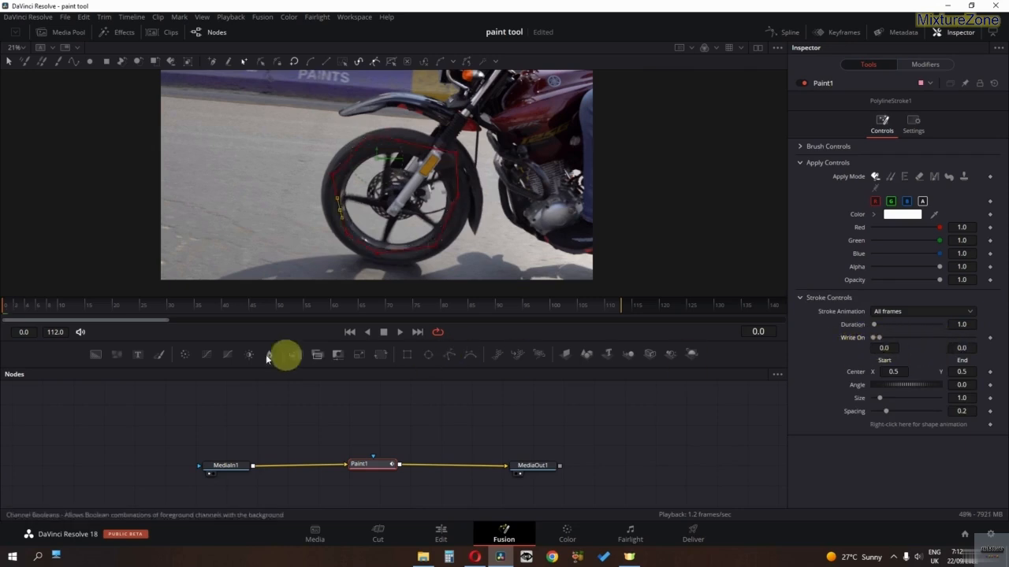
click(990, 338)
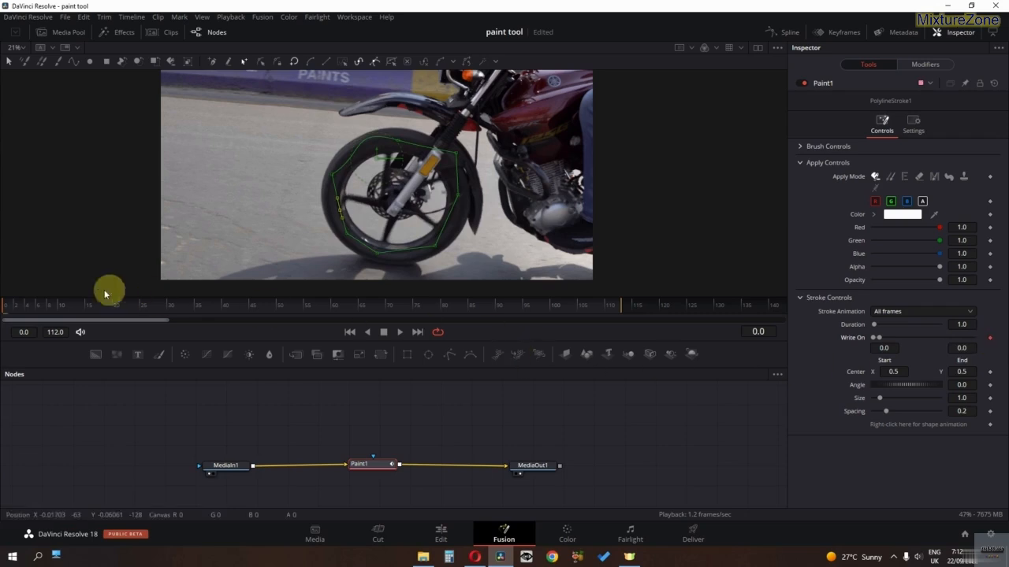
drag(11, 304, 139, 316)
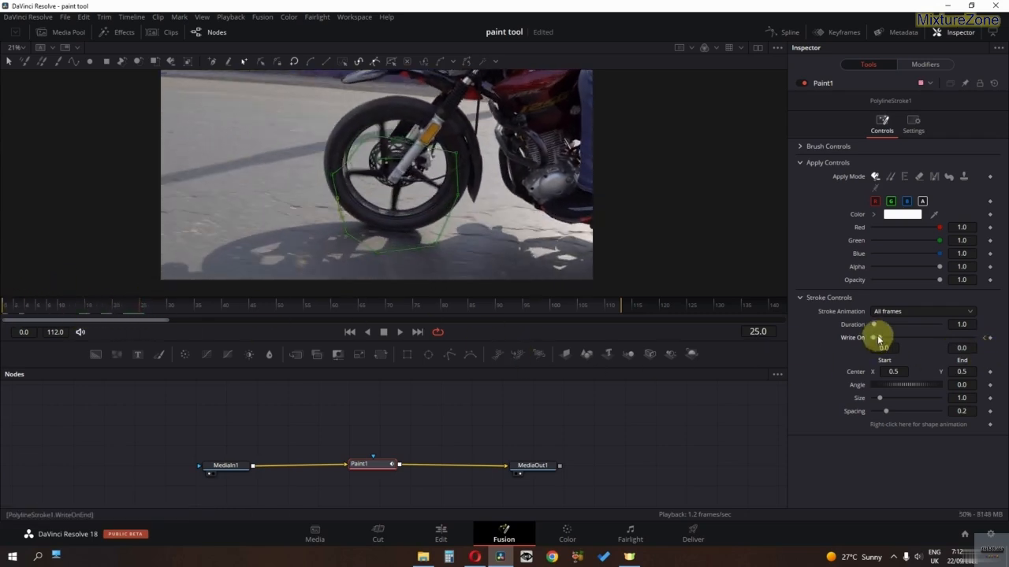
drag(881, 339, 974, 337)
drag(147, 309, 7, 300)
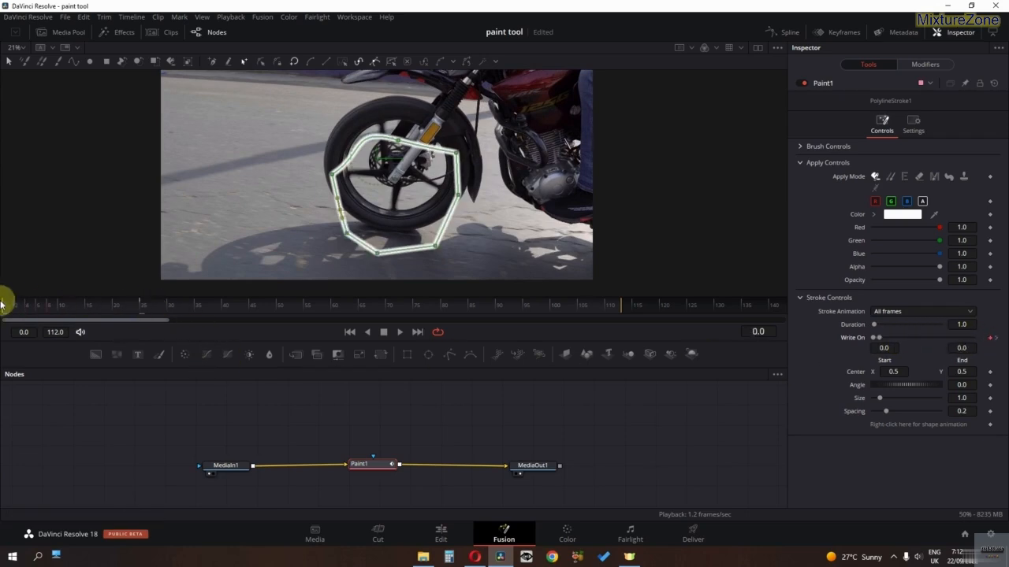
Step: Play back the stroke's write-on animation and reset Paint1
key(space)
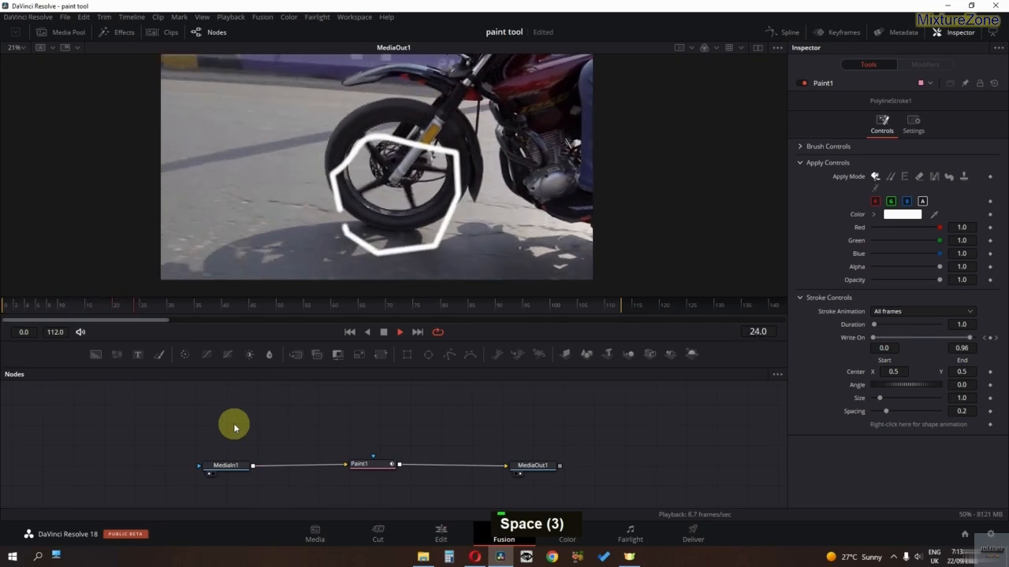
key(space)
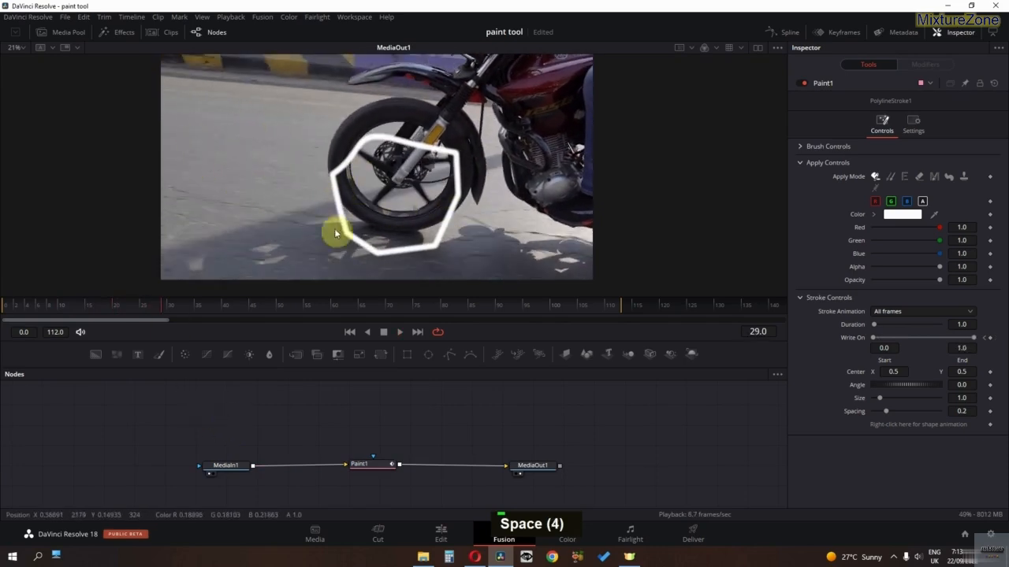
click(993, 85)
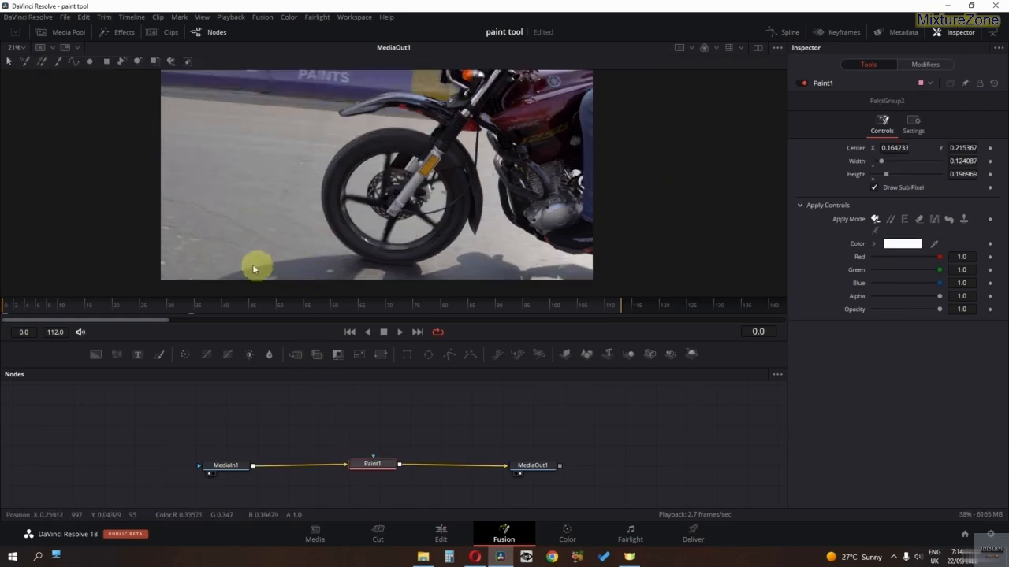
Step: Paint a white circle of radius about 0.095 in the image's upper-left corner and a rectangle about 0.142 by 0.242 beside the wheel's lower left
click(90, 60)
drag(219, 125, 221, 126)
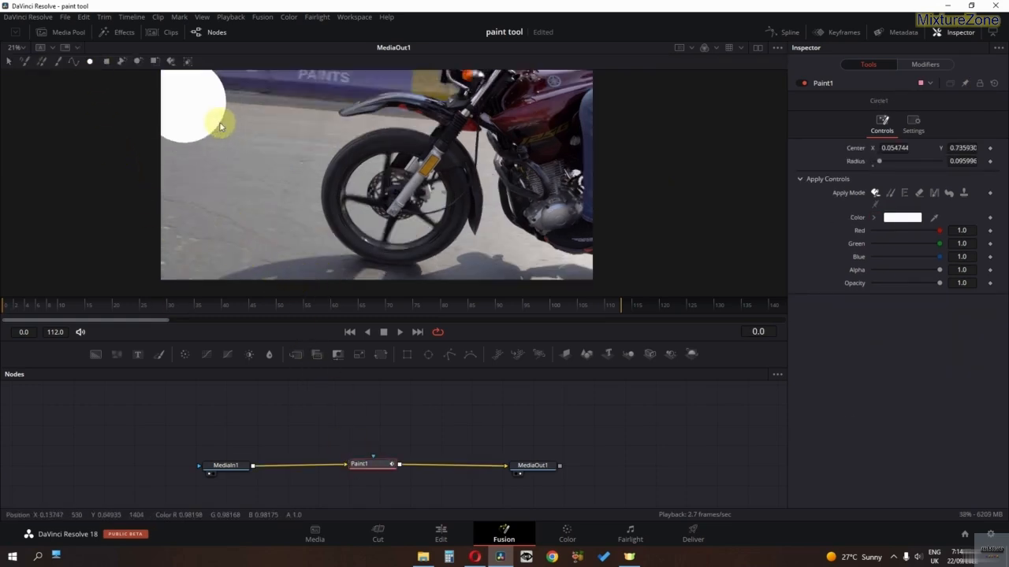
click(107, 60)
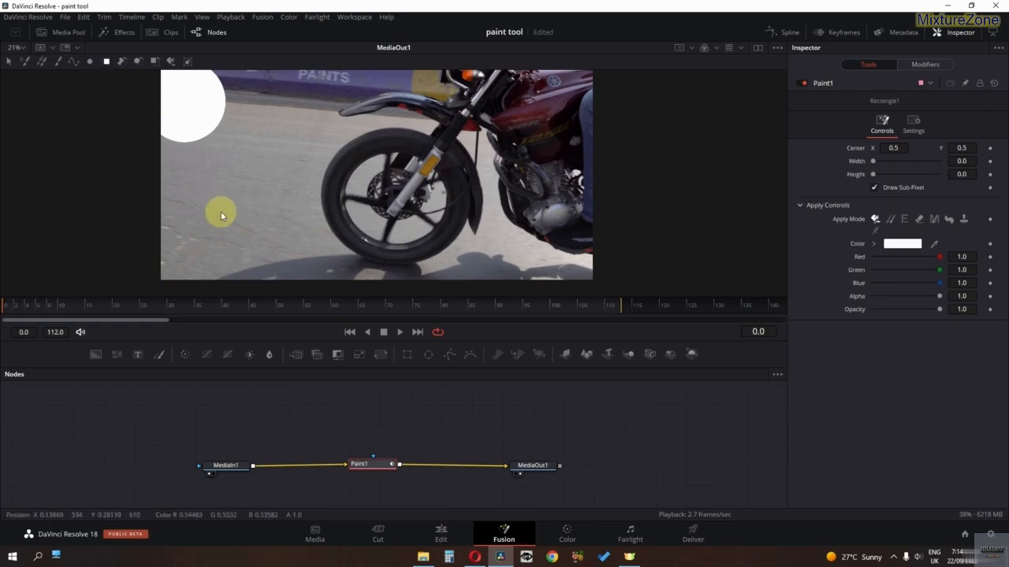
mouse_move(219, 204)
mouse_down()
mouse_move(250, 246)
mouse_move(280, 262)
mouse_up()
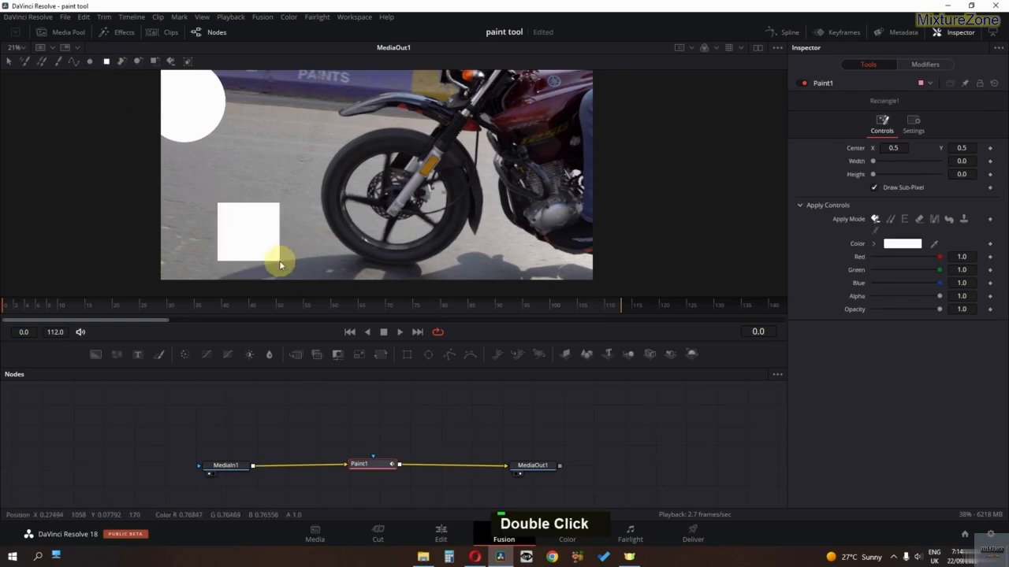
Step: Copy the front wheel area with CopyEllipse, about 0.168 wide and 0.165 high, and place the copy over the engine at about X 0.698, Y 0.342
click(138, 61)
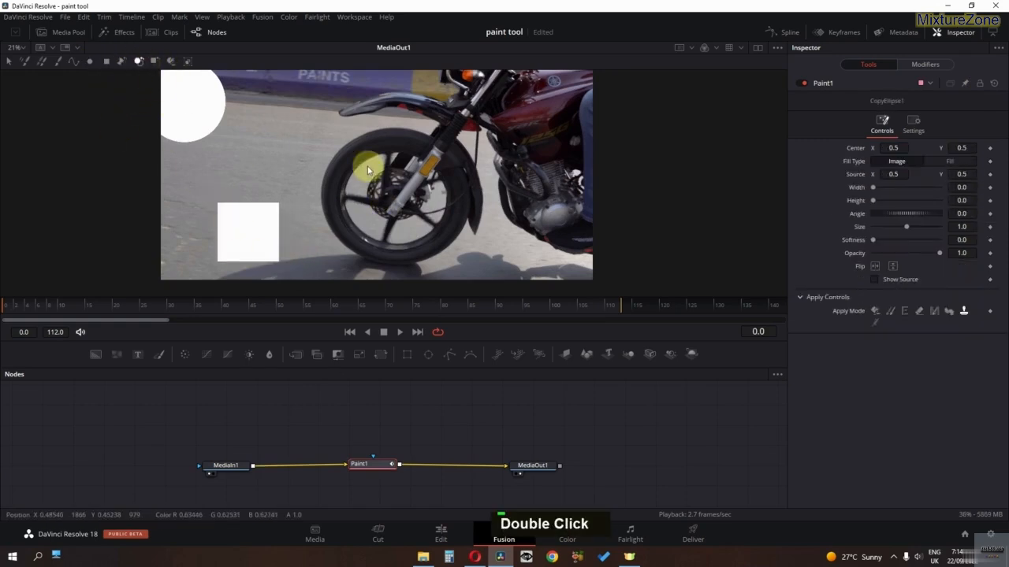
mouse_move(352, 161)
mouse_down()
mouse_move(421, 213)
mouse_move(424, 196)
mouse_up()
drag(349, 154, 463, 196)
Step: Select the painted shapes in turn, then move the large circle right toward the mudguard and the smaller circle down to about X 0.080, Y 0.539
click(200, 136)
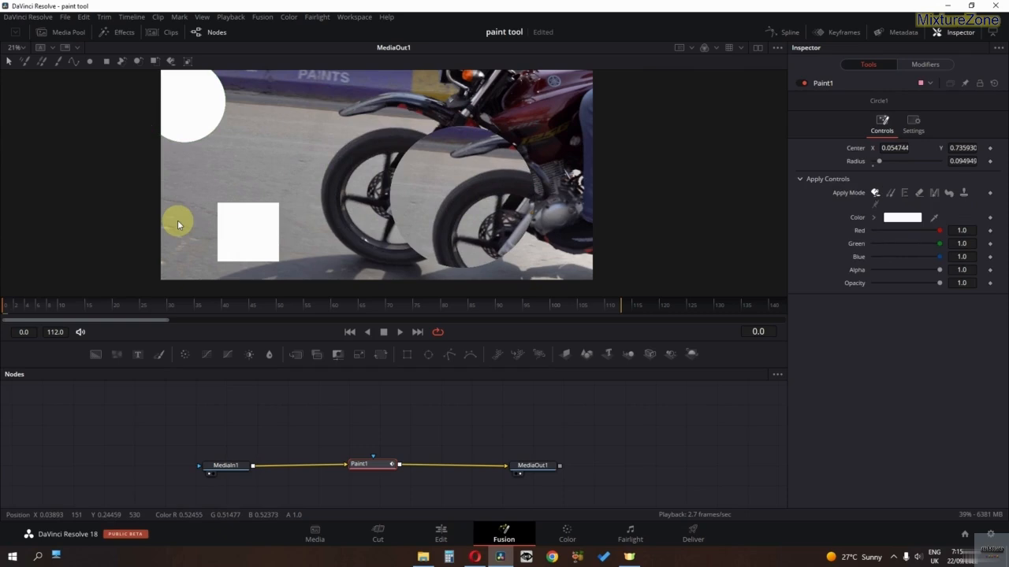
click(412, 214)
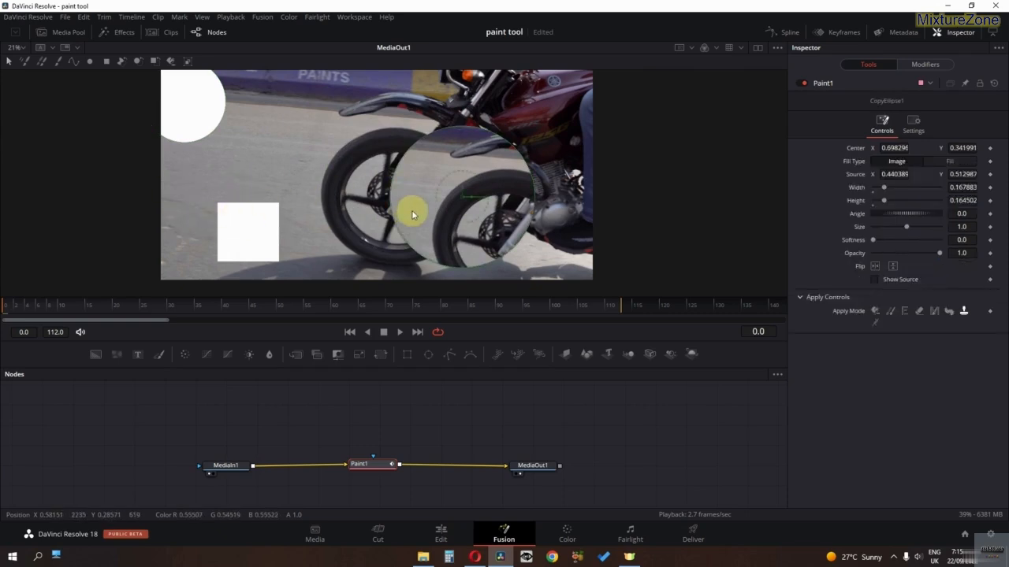
click(245, 246)
double_click(176, 129)
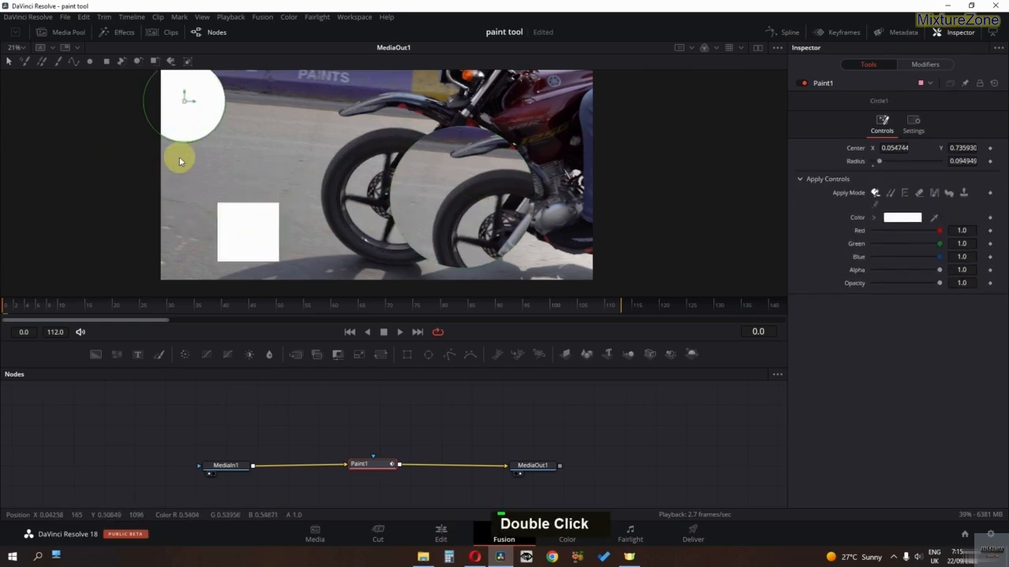
drag(216, 113, 301, 122)
click(192, 110)
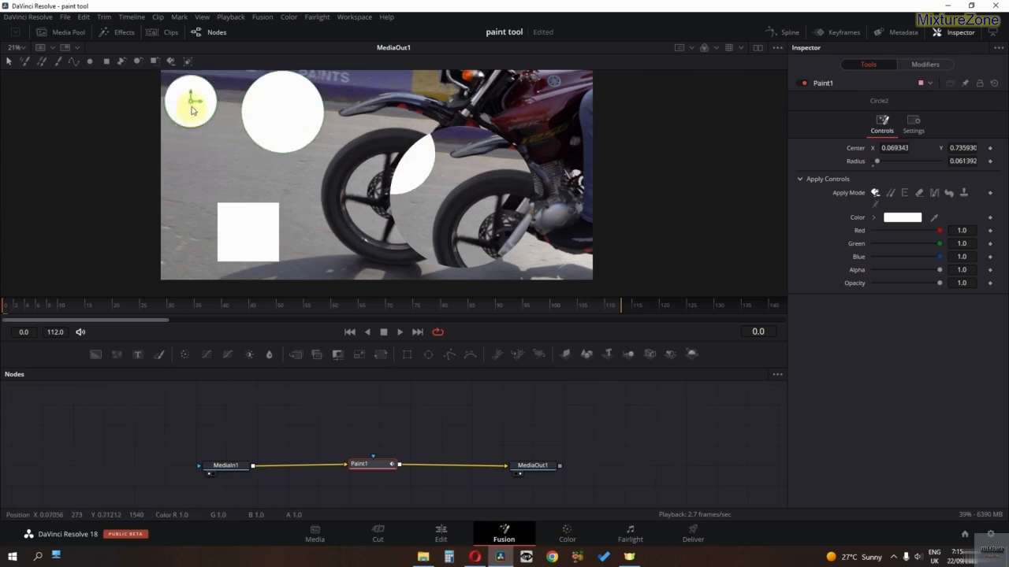
drag(195, 142, 188, 173)
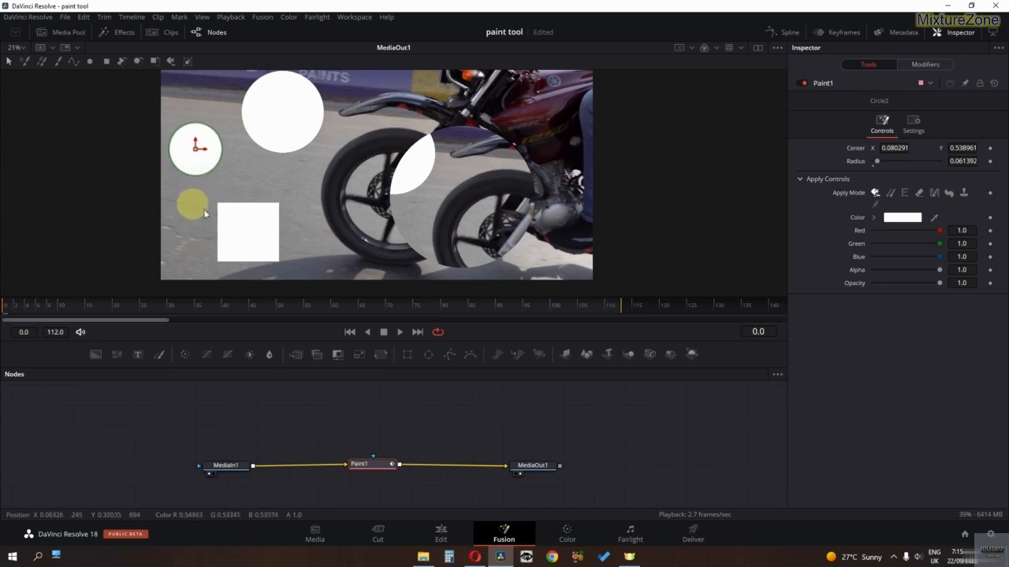
Step: Move the white rectangle up just below the large circle and the copied wheel ellipse left to about X 0.550, Y 0.346
click(249, 239)
drag(251, 232, 250, 197)
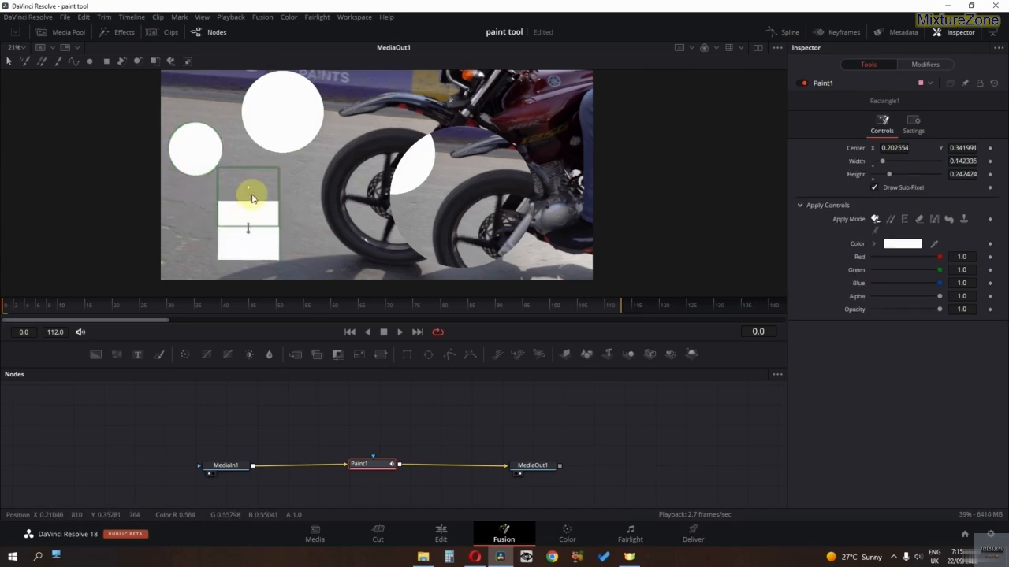
click(452, 201)
drag(463, 200, 397, 195)
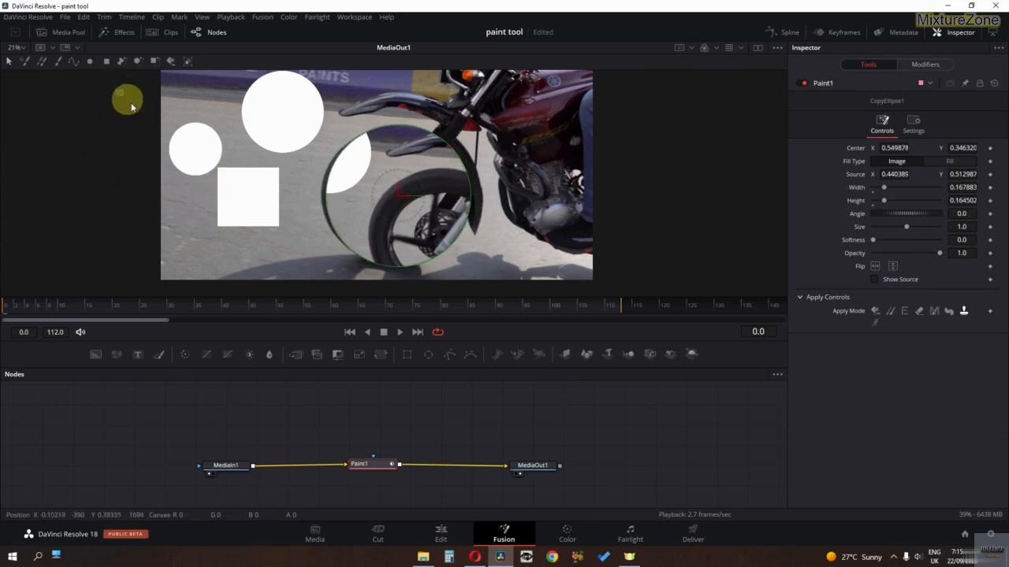
Step: Group the two white circles and the rectangle and move the group right to about X 0.263, Y 0.517
drag(131, 107, 521, 285)
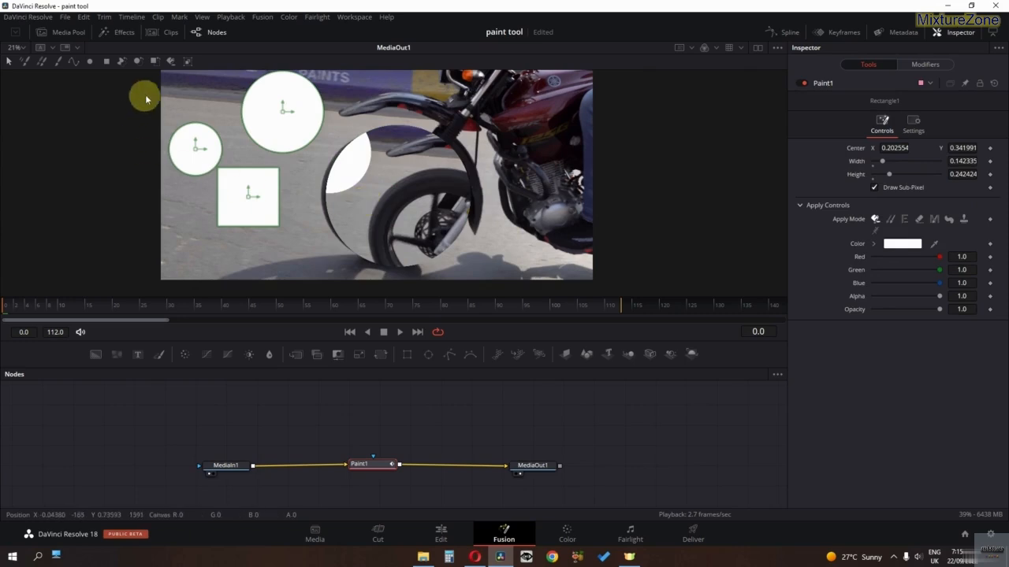
click(188, 63)
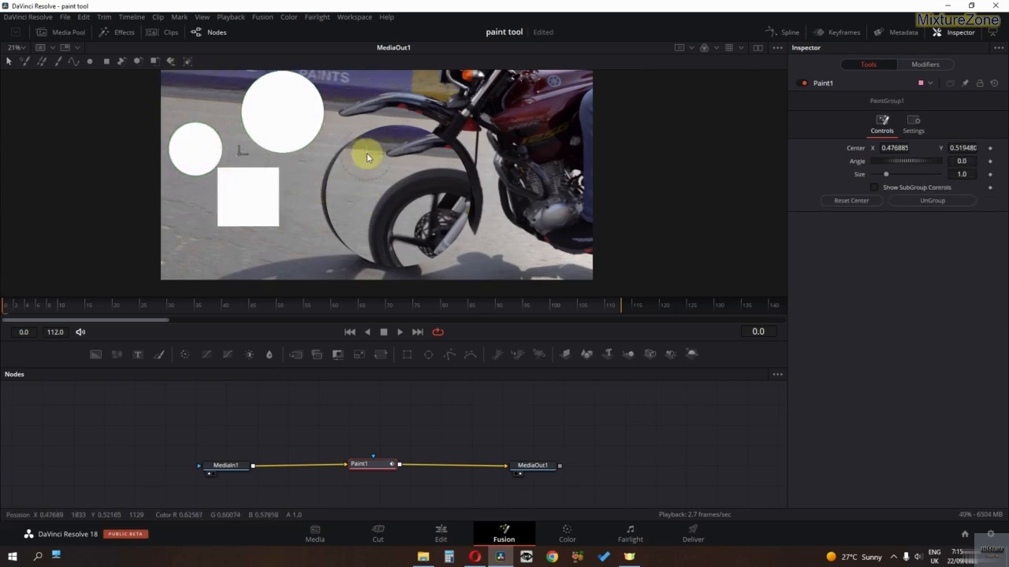
mouse_move(367, 158)
mouse_down()
mouse_move(295, 163)
mouse_move(256, 139)
mouse_move(256, 170)
mouse_up()
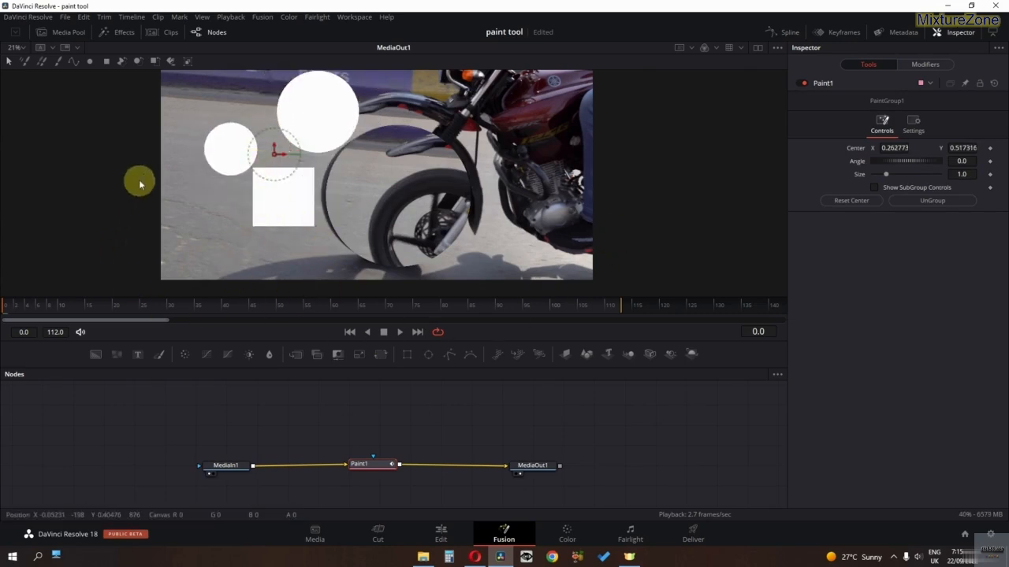
Step: Reset Paint1 to clear all its strokes and shapes and delete the node
click(995, 85)
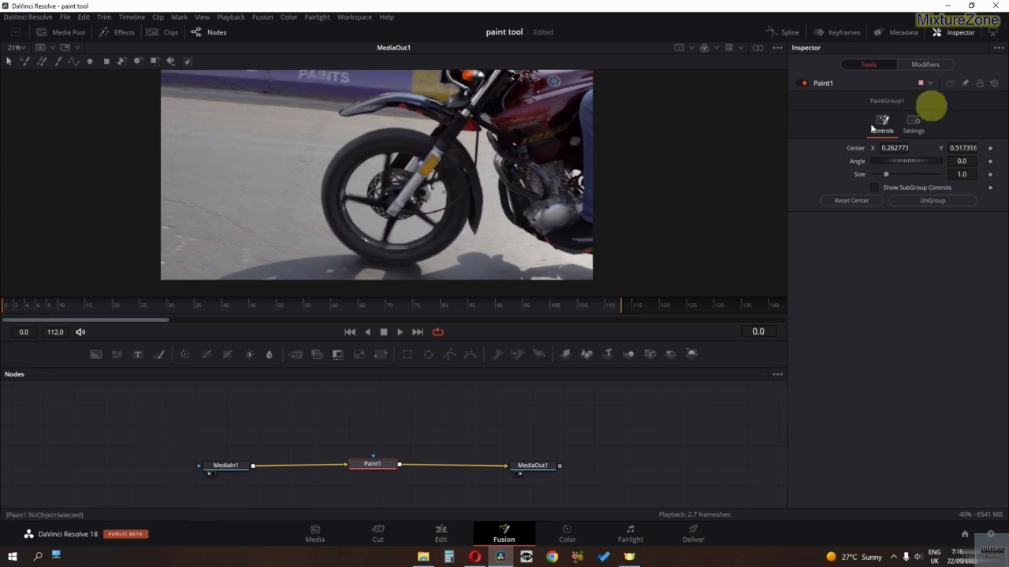
click(368, 472)
key(Delete)
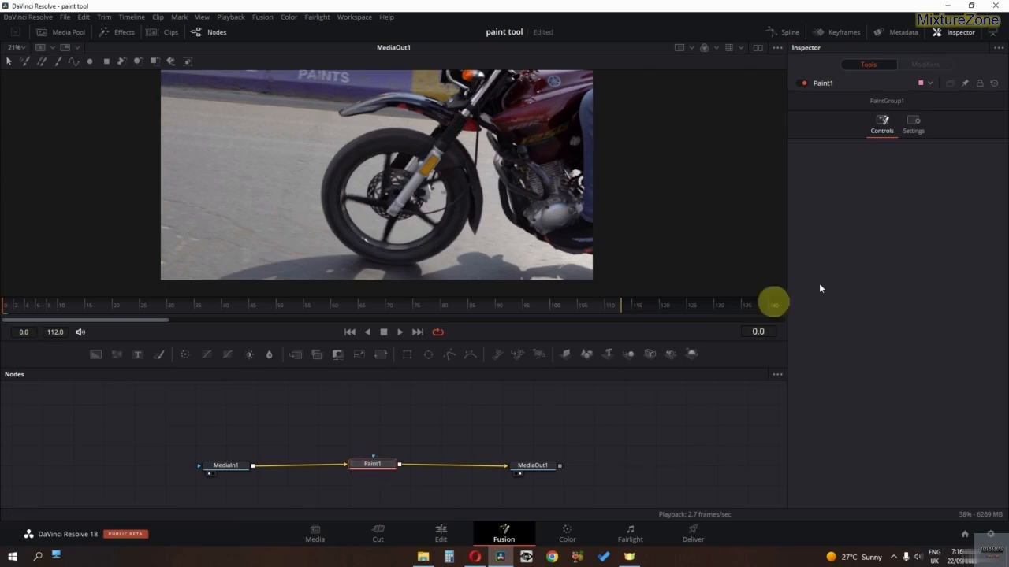
key(Delete)
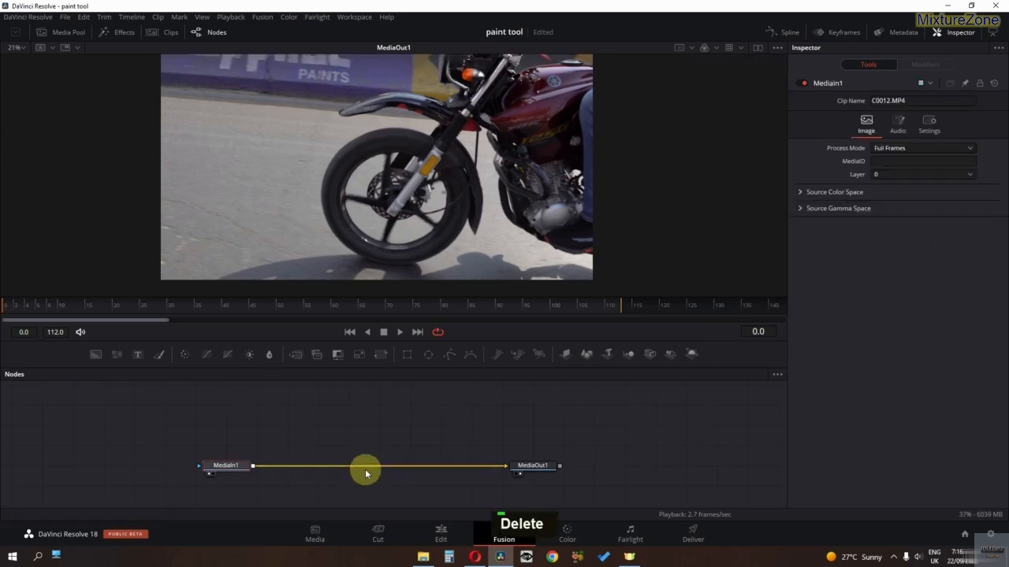
Step: Add a new Paint node and connect it between MediaIn1 and MediaOut1
key(shift+space)
text(tran)
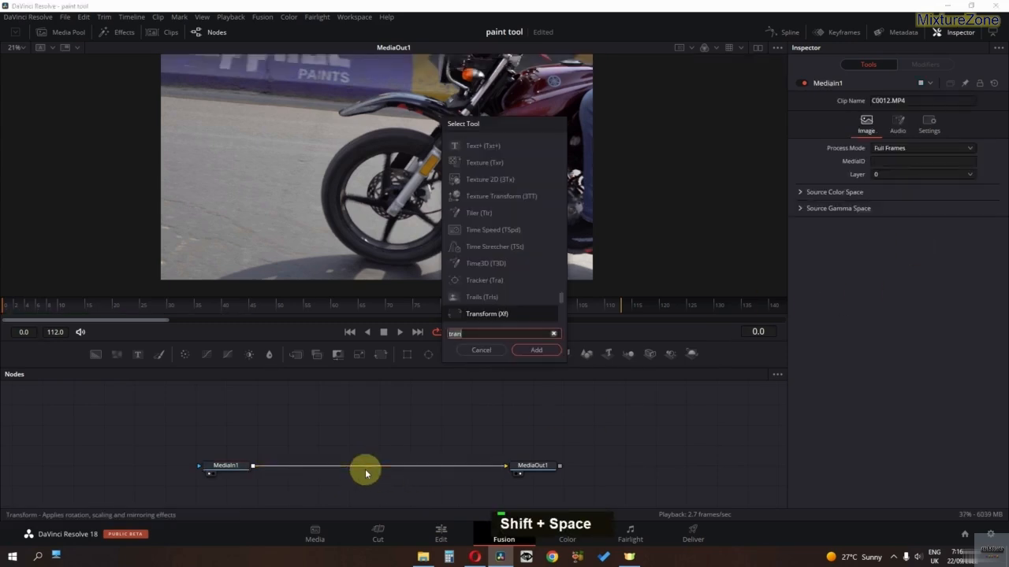
text(paint)
key(Return)
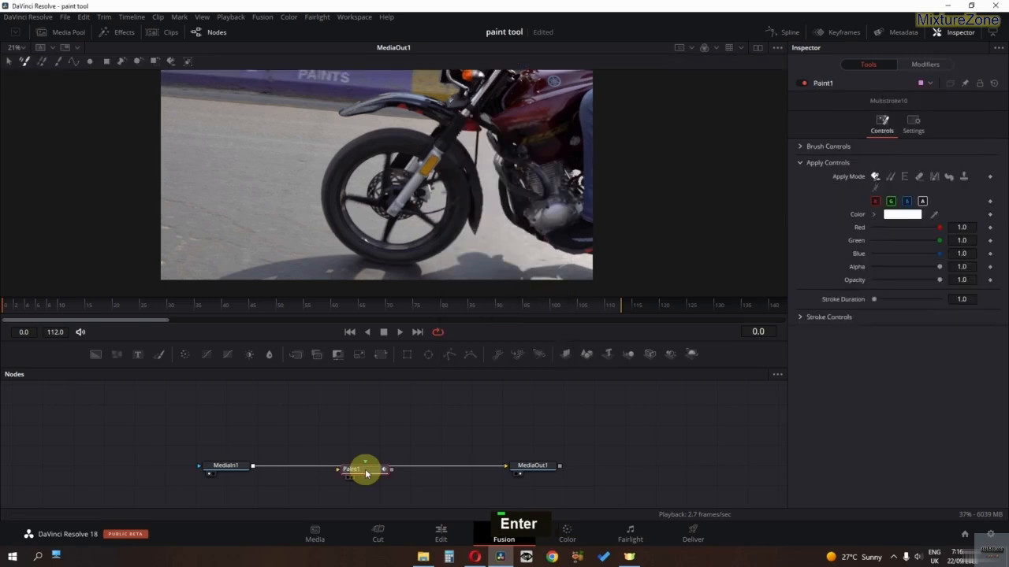
click(378, 469)
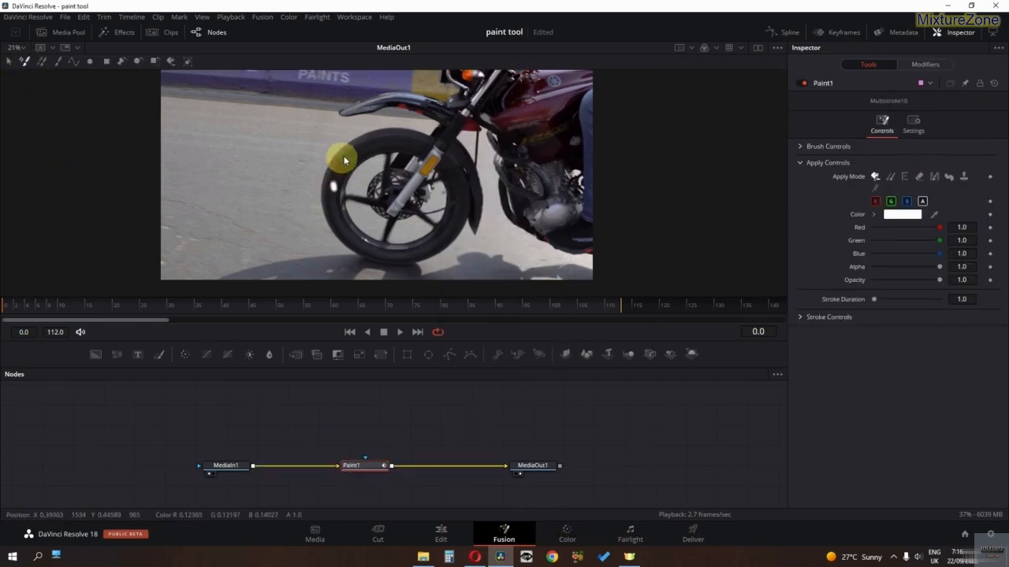
Step: Paint strokes over the front wheel in the Erase apply mode and undo the last one
click(917, 180)
drag(432, 208, 413, 207)
mouse_move(359, 142)
mouse_down()
mouse_move(336, 186)
mouse_move(391, 133)
mouse_move(317, 219)
mouse_up()
key(ctrl+z)
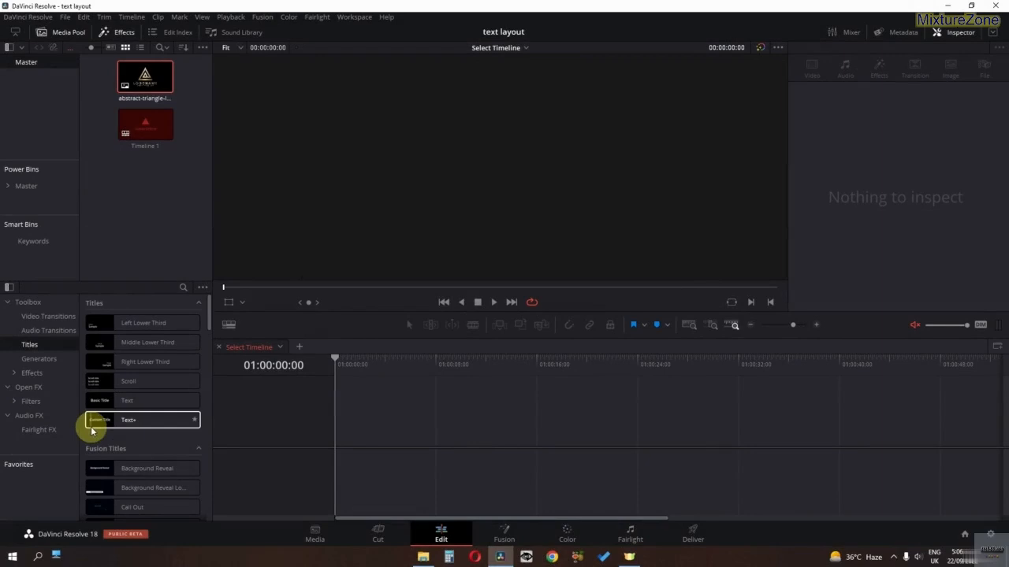
Step: In the text layout project, place a Text+ title at the timeline's start and open it in Fusion
drag(91, 423, 335, 440)
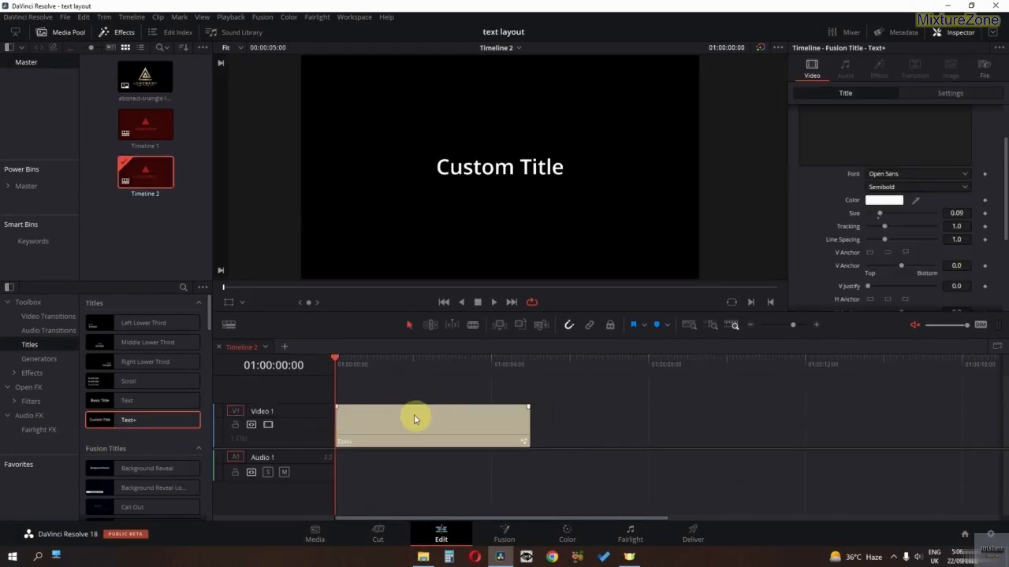
click(506, 538)
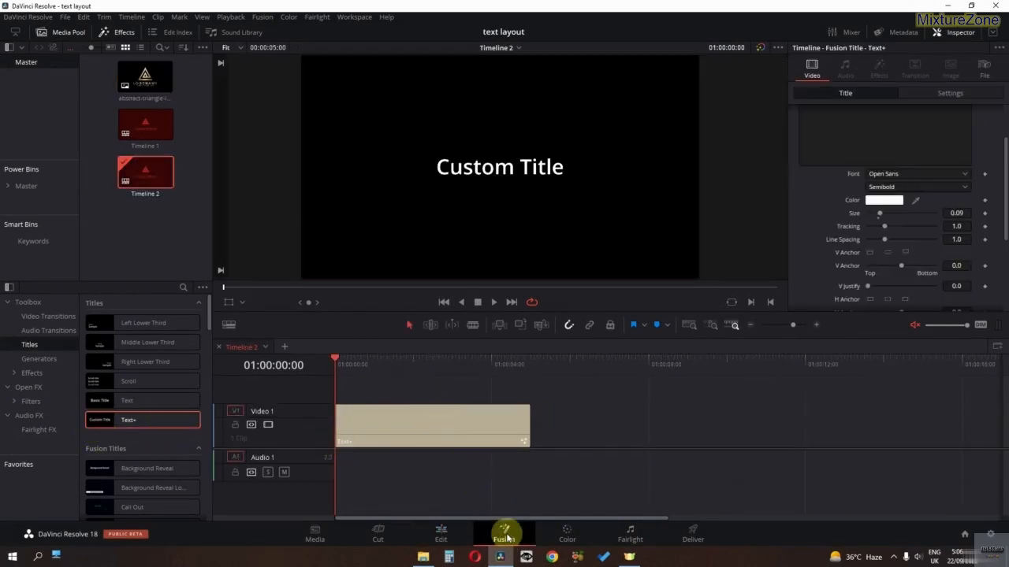
middle_click(489, 452)
drag(489, 452, 526, 452)
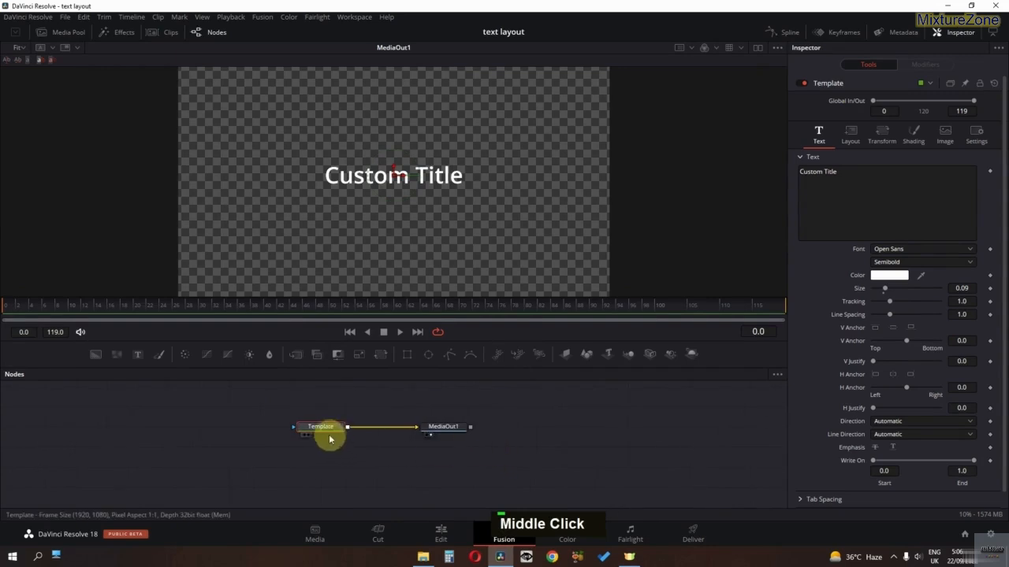
Step: Set the title's layout type to Path and draw an angular path from the frame's left edge to its upper right edge
click(853, 132)
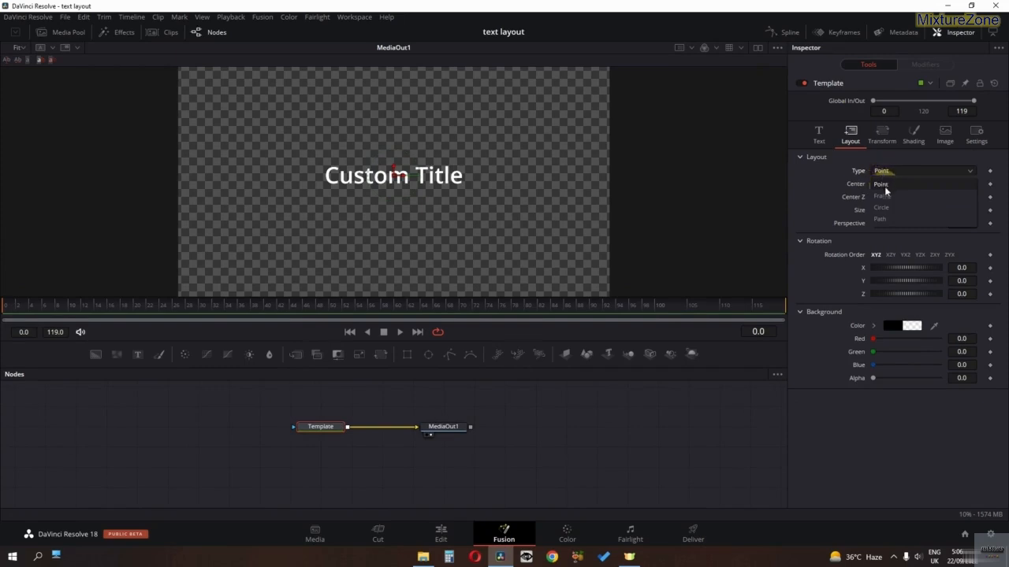
click(881, 219)
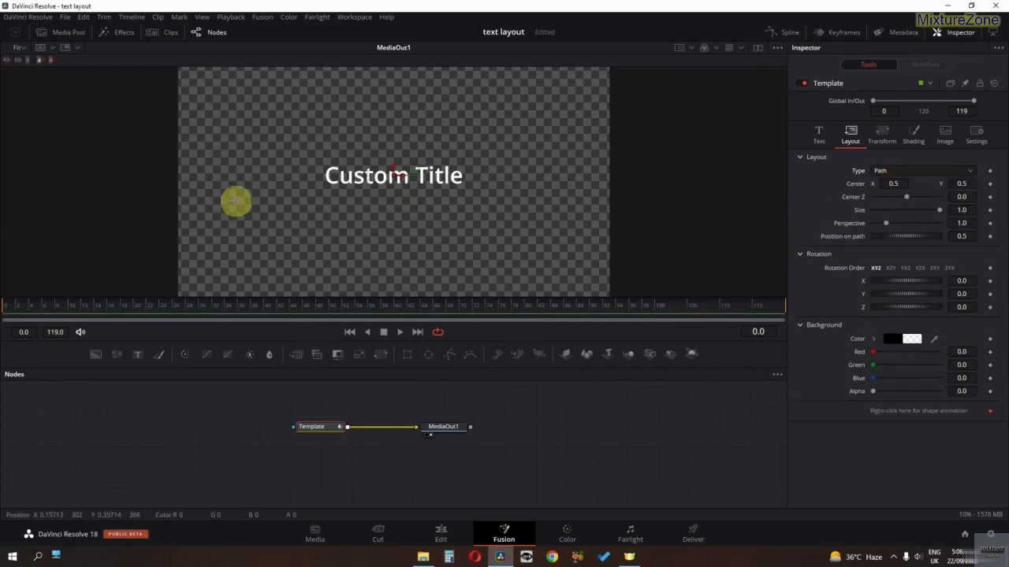
click(175, 217)
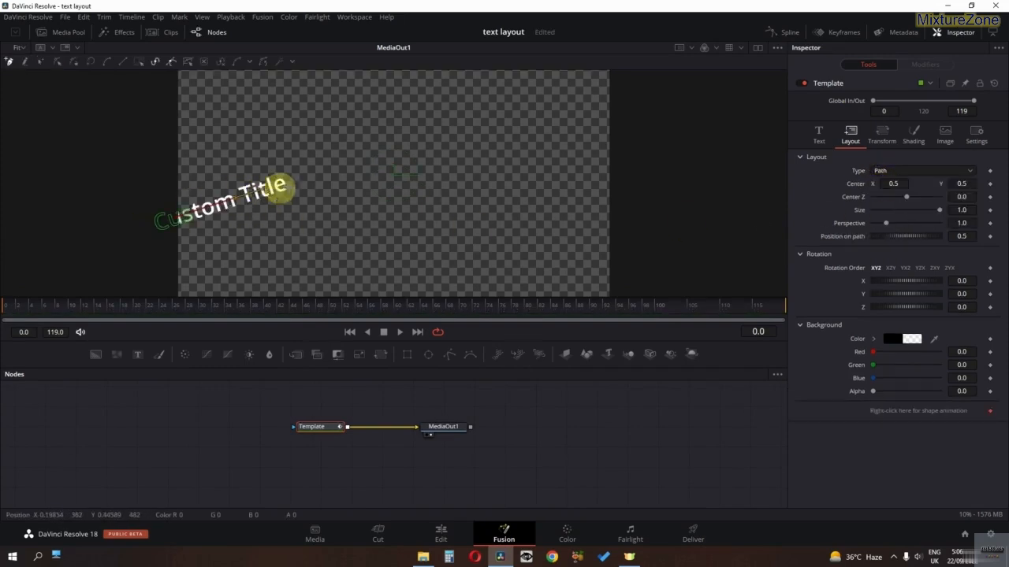
double_click(497, 175)
click(516, 140)
click(578, 128)
click(606, 124)
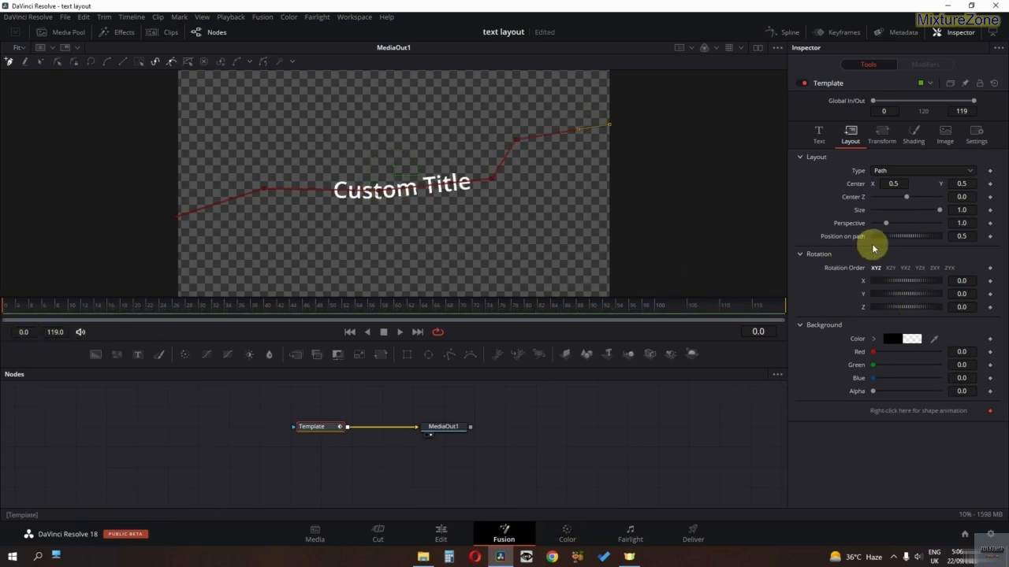
Step: Keyframe Position on path at -0.196 on frame 0 and 1.217 on frame 26, and play the animation from the start
drag(889, 240, 840, 263)
click(990, 237)
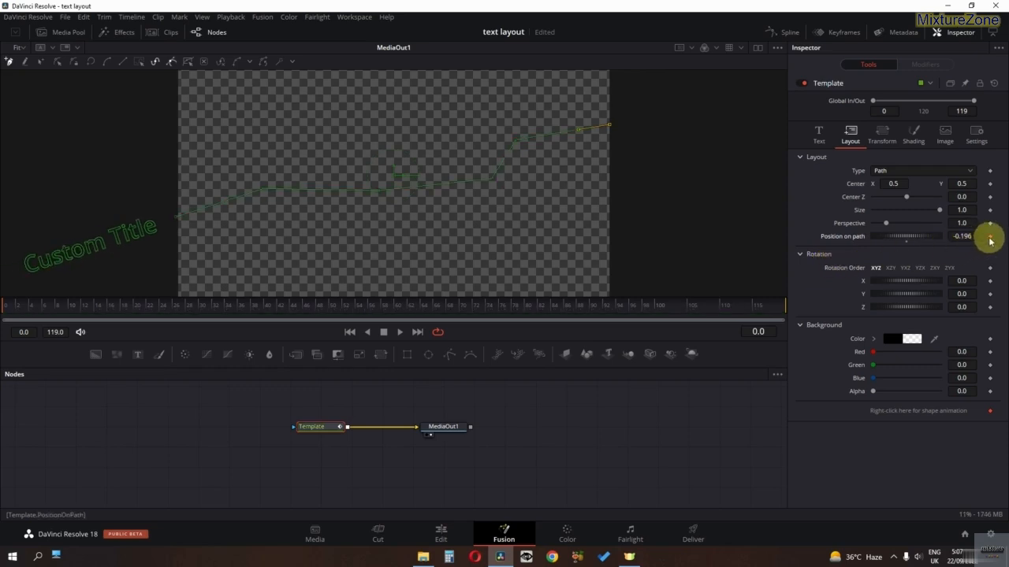
drag(9, 314, 65, 315)
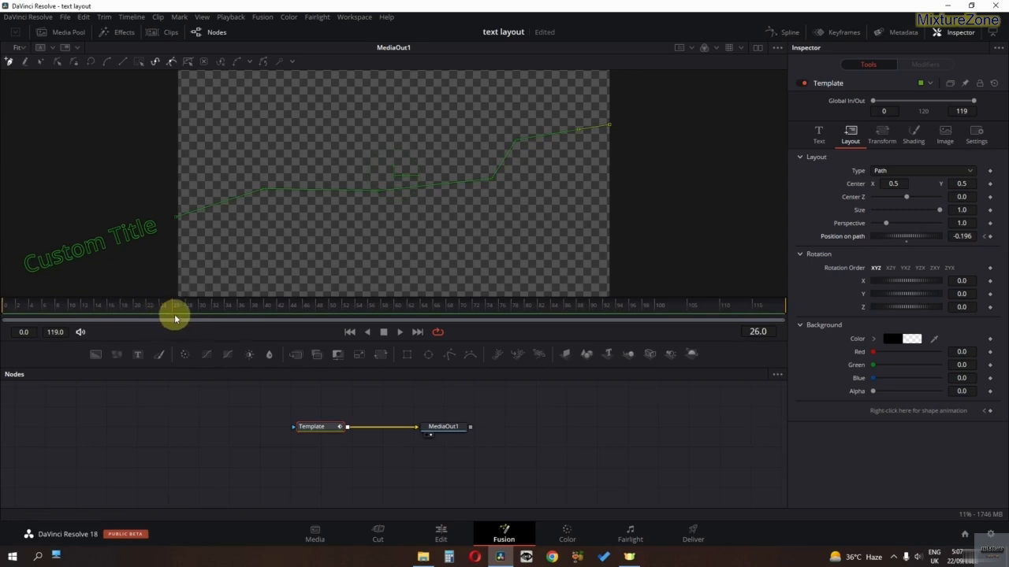
drag(882, 237, 993, 242)
drag(105, 310, 28, 365)
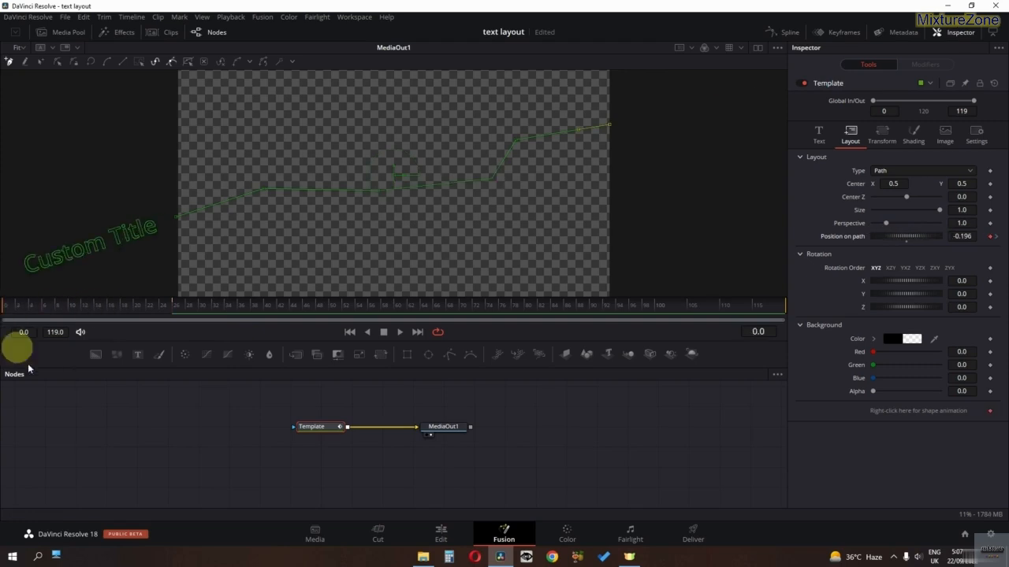
key(space)
key(space)
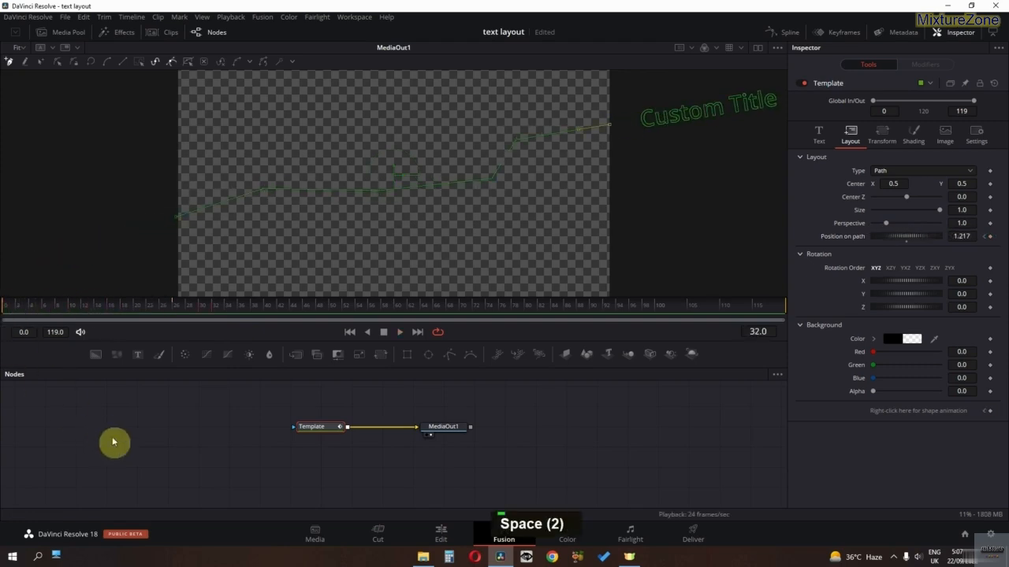
click(4, 306)
key(space)
key(space)
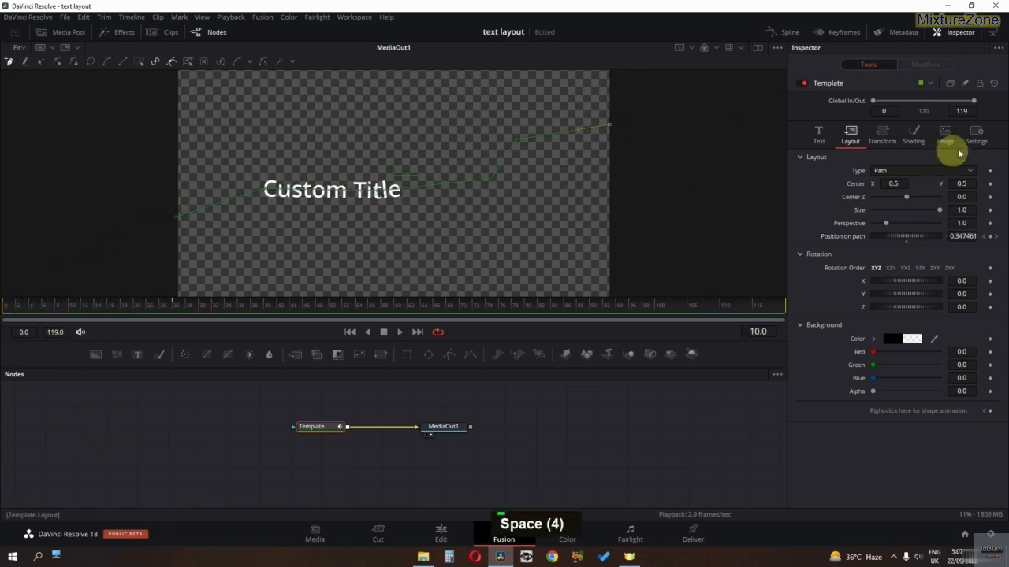
Step: Enable motion blur on the title with a shutter angle of 19.8 and replay the animation from the start
click(981, 141)
click(875, 204)
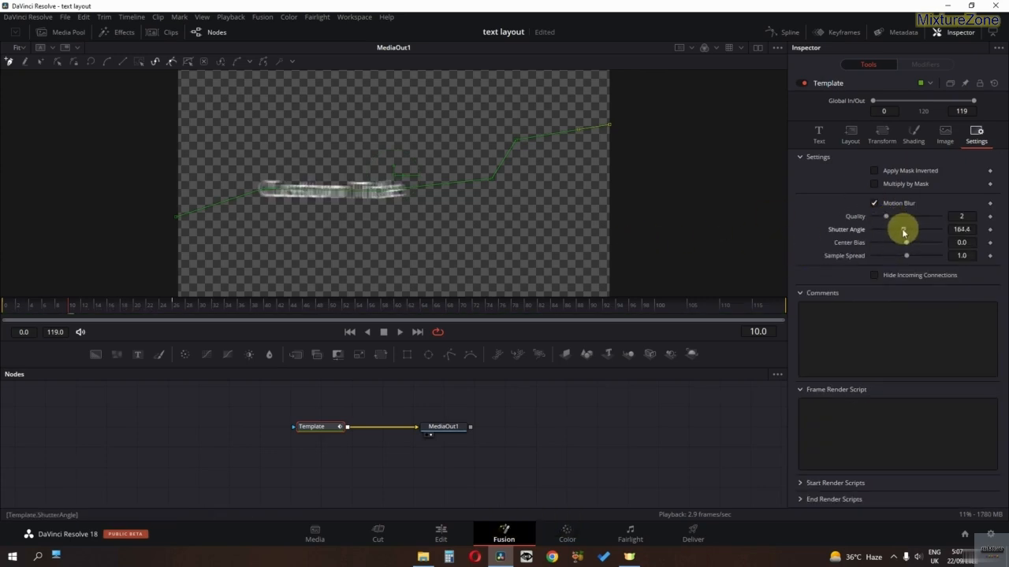
drag(903, 231, 882, 240)
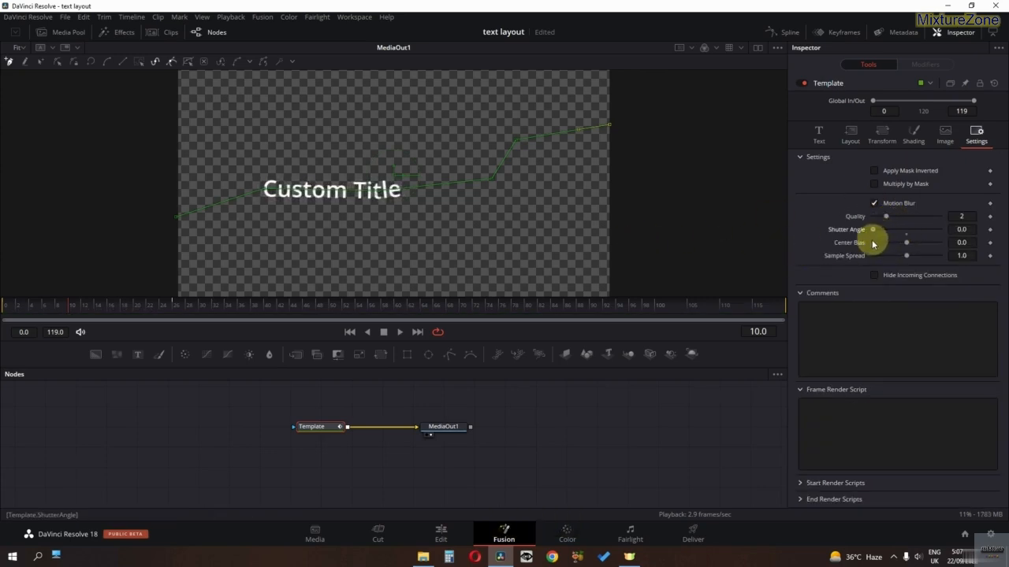
key(space)
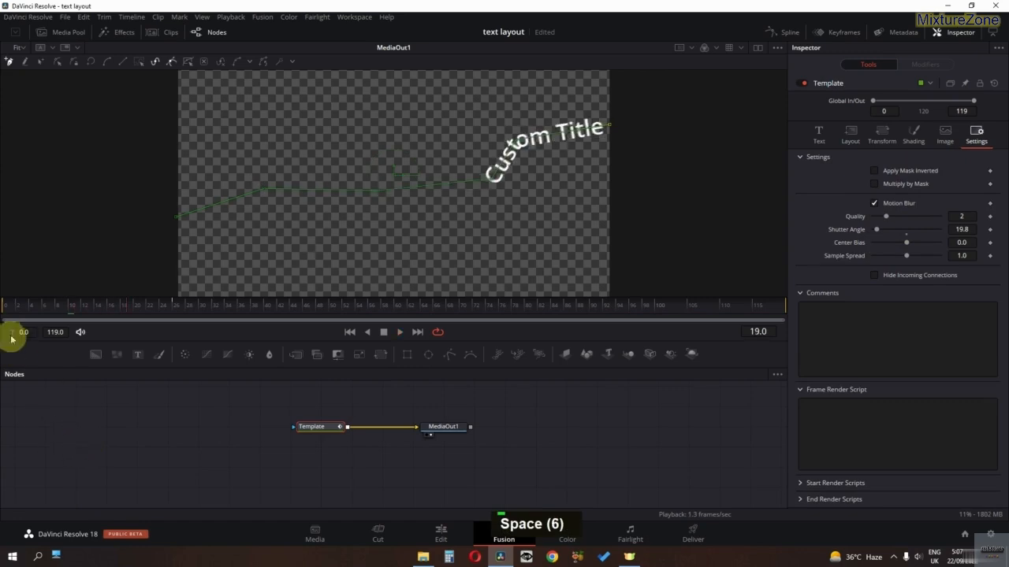
click(5, 310)
key(space)
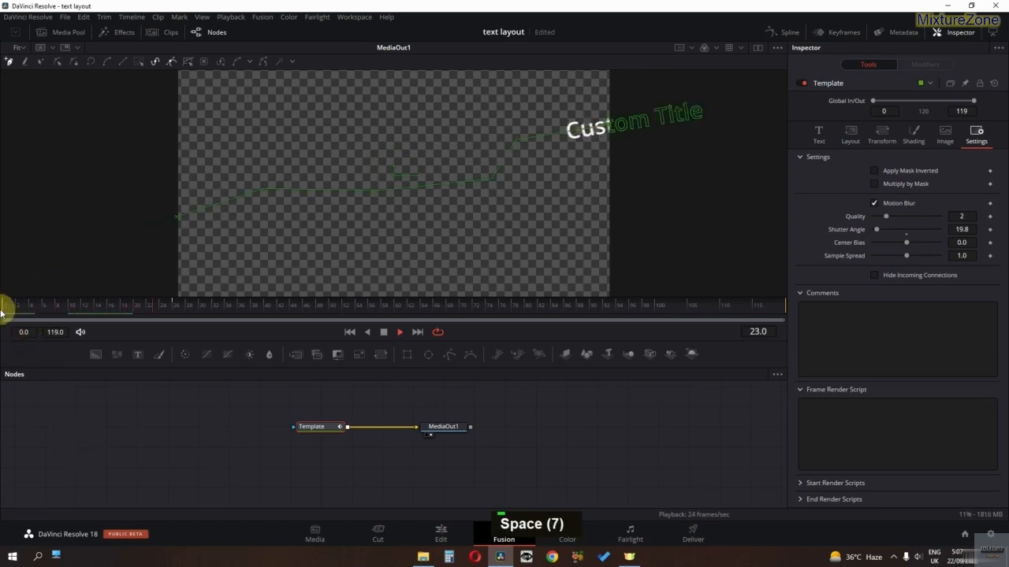
key(space)
click(15, 312)
key(space)
key(space)
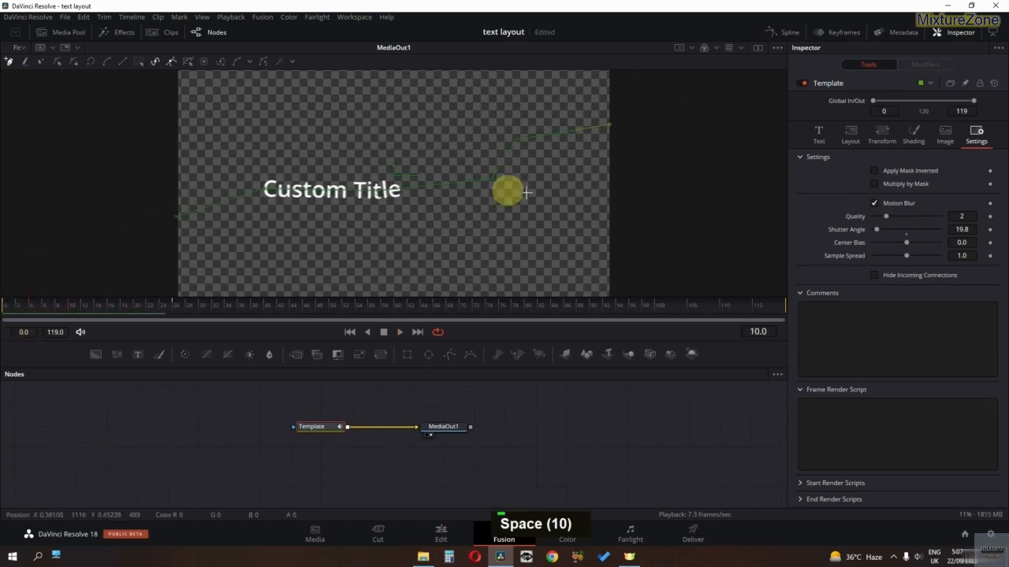
Step: Extend the text path in zigzags down the frame to just outside its lower left corner and play the animation
double_click(275, 234)
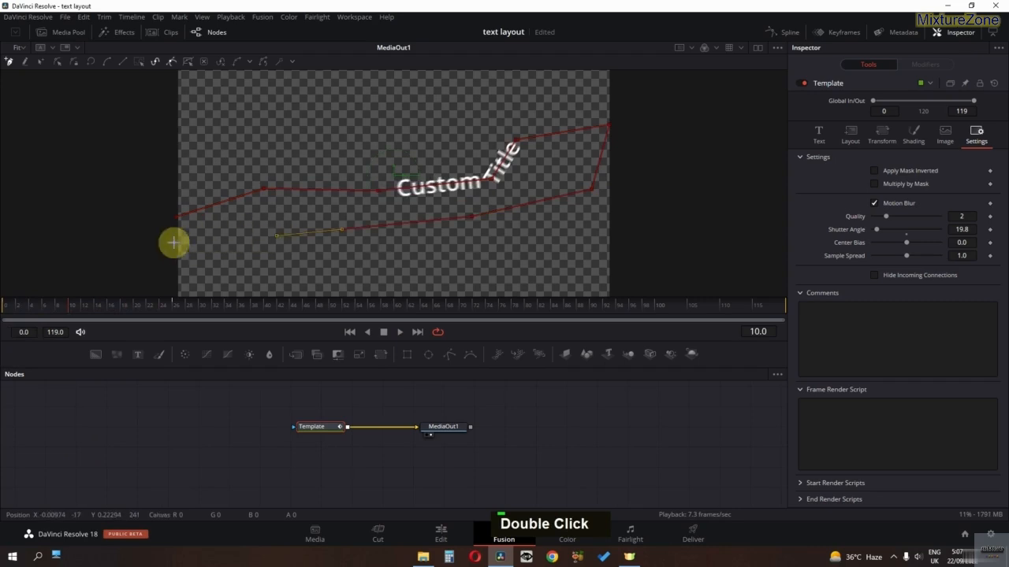
scroll(193, 251, down, 2)
mouse_move(211, 190)
mouse_down()
mouse_move(283, 198)
mouse_move(551, 173)
mouse_move(590, 183)
mouse_up()
drag(446, 224, 173, 243)
middle_click(202, 226)
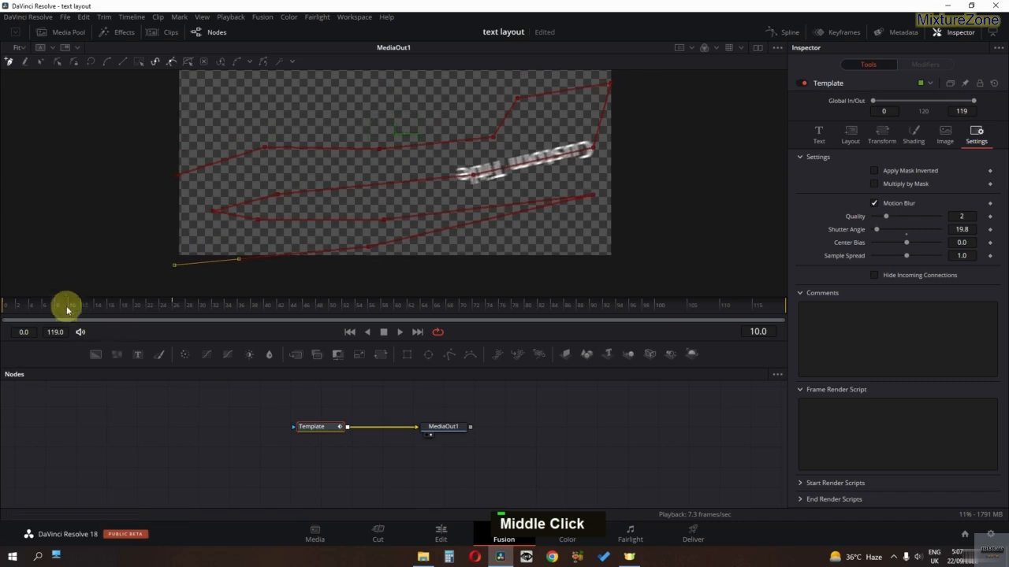
key(space)
key(space)
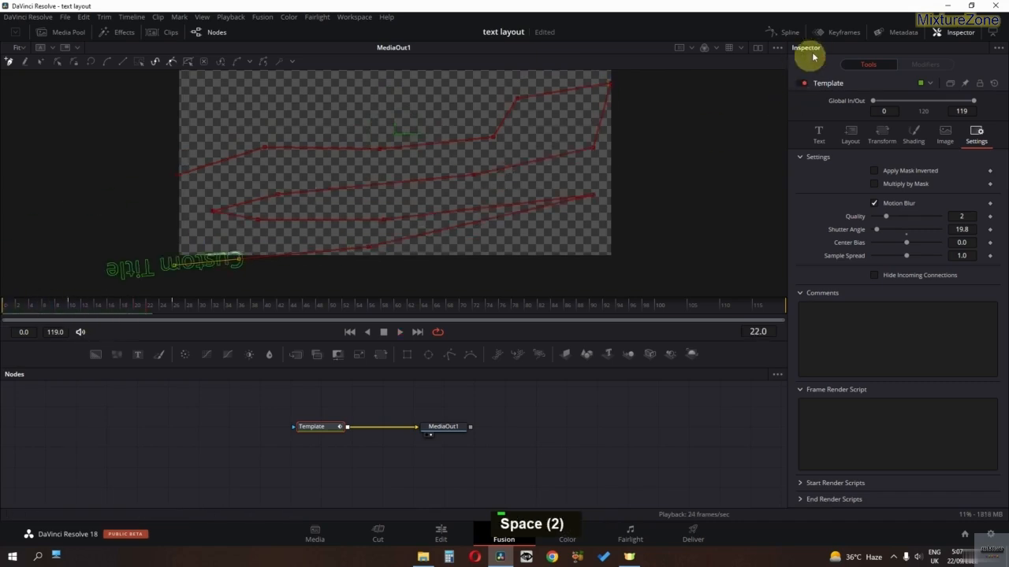
Step: Show the title's Position on path and Path curves in the Spline editor and stretch their keyframes to end at about frame 60
click(844, 32)
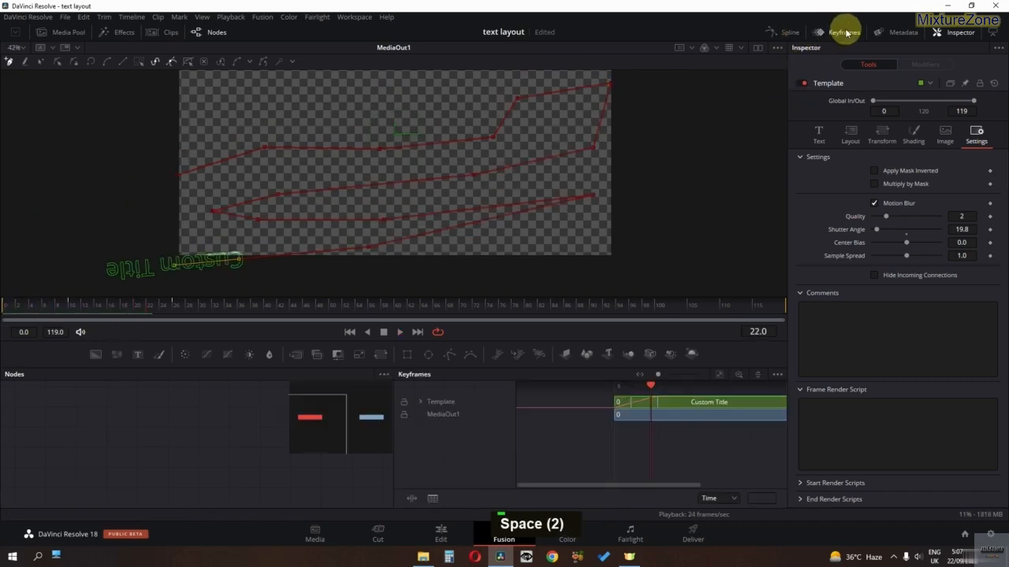
click(420, 402)
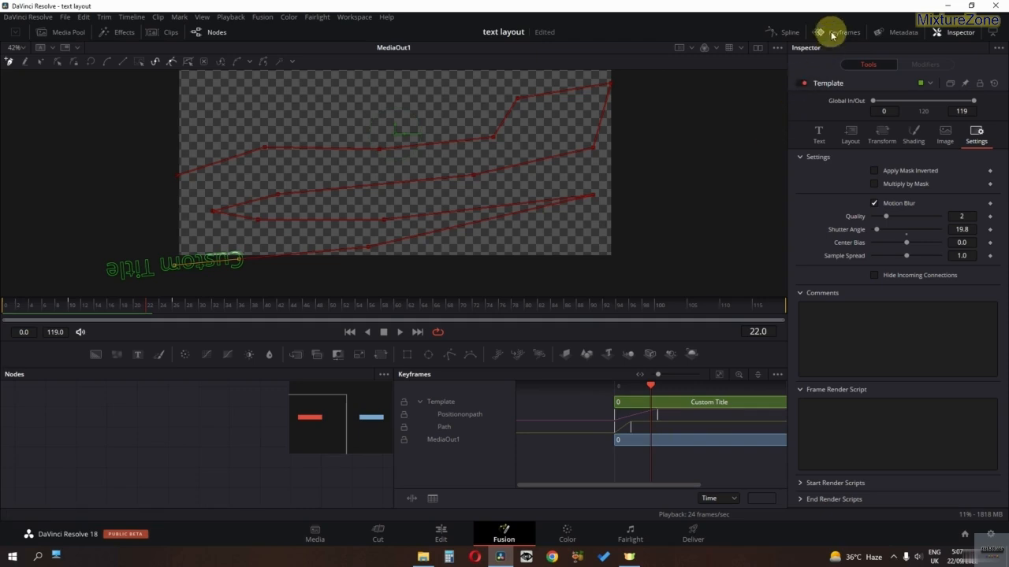
double_click(786, 32)
click(401, 408)
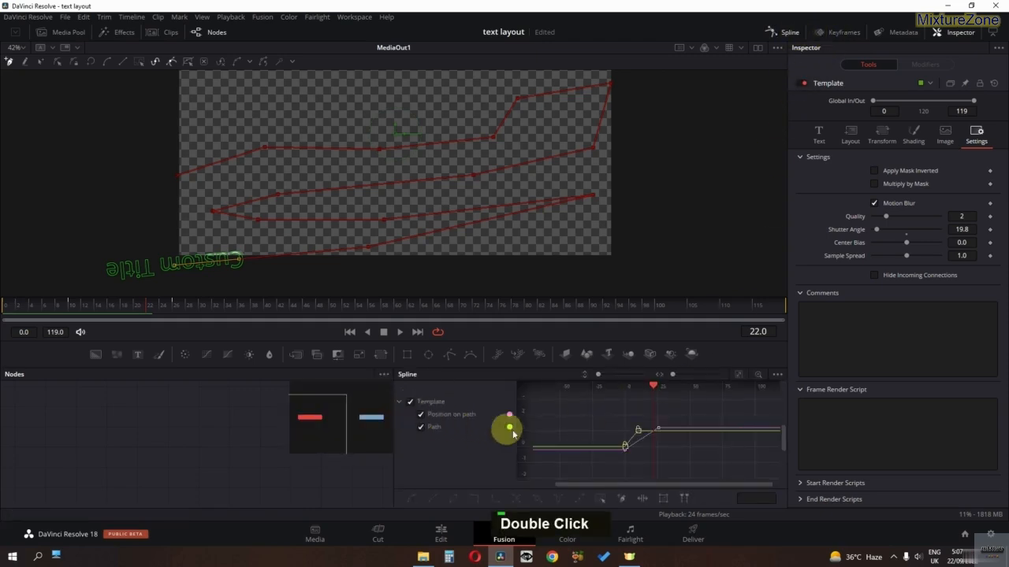
click(663, 500)
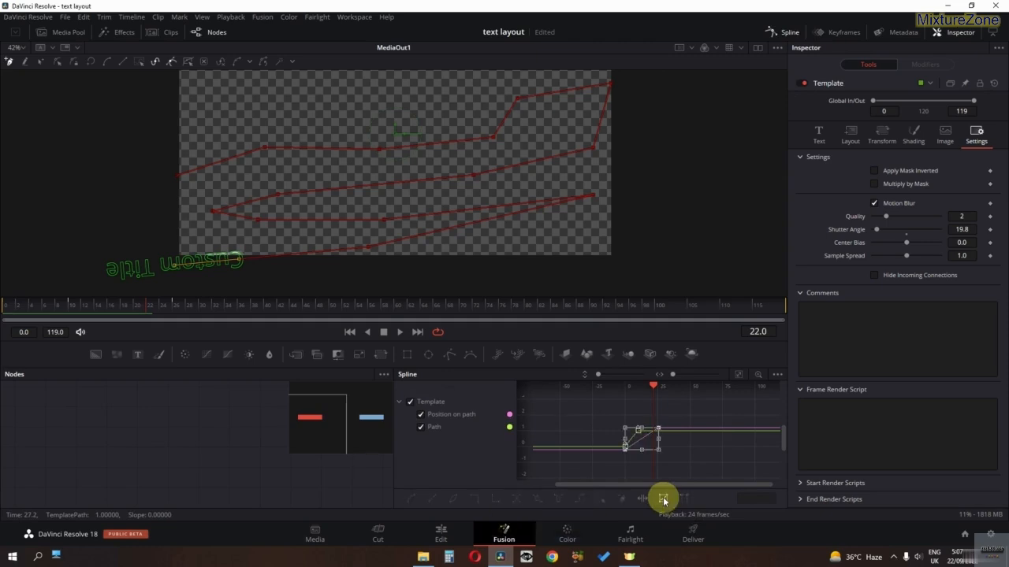
drag(657, 438, 704, 444)
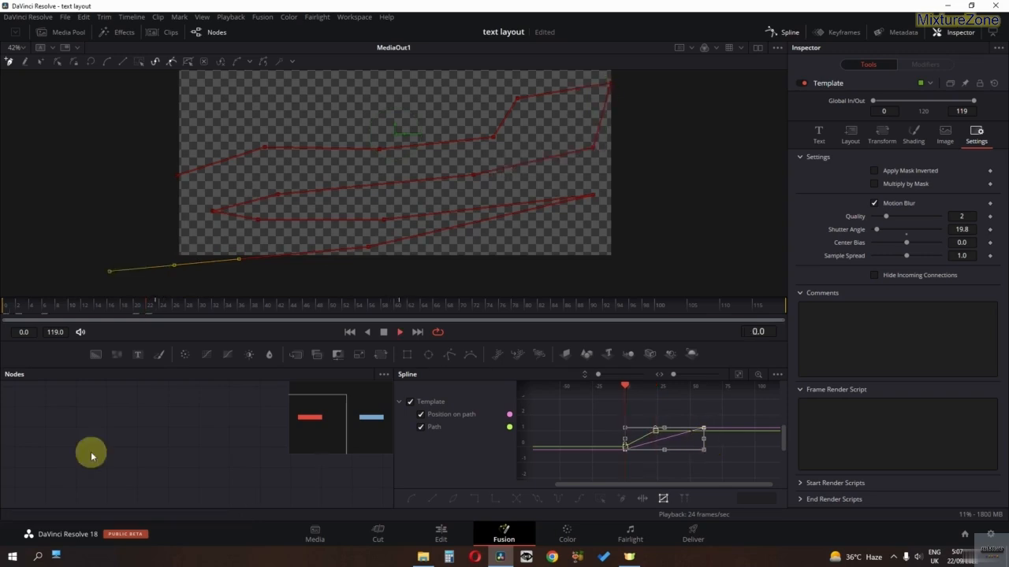
Step: Play the retimed title animation in the Fusion viewer and close the Spline editor
key(space)
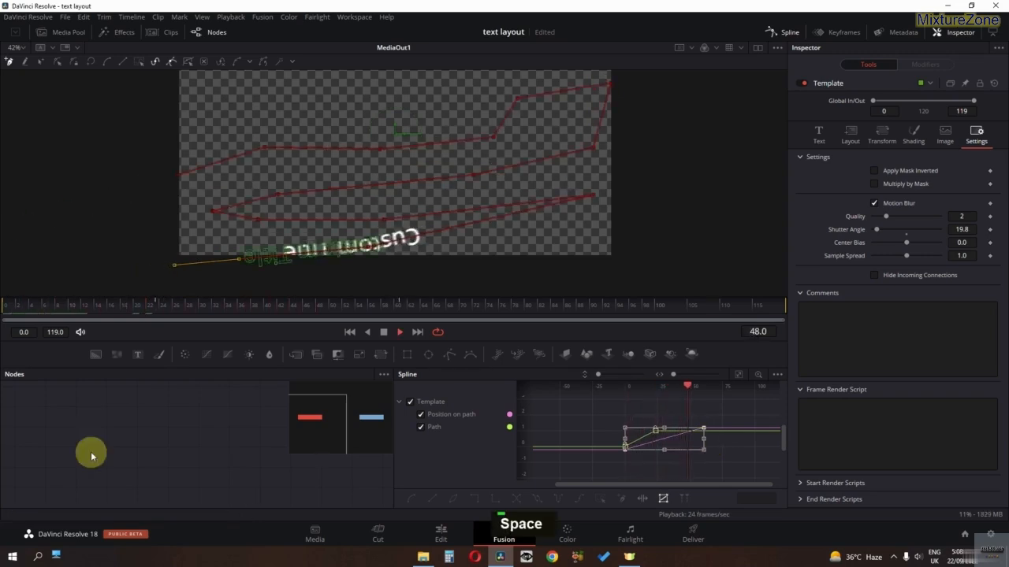
key(space)
click(784, 31)
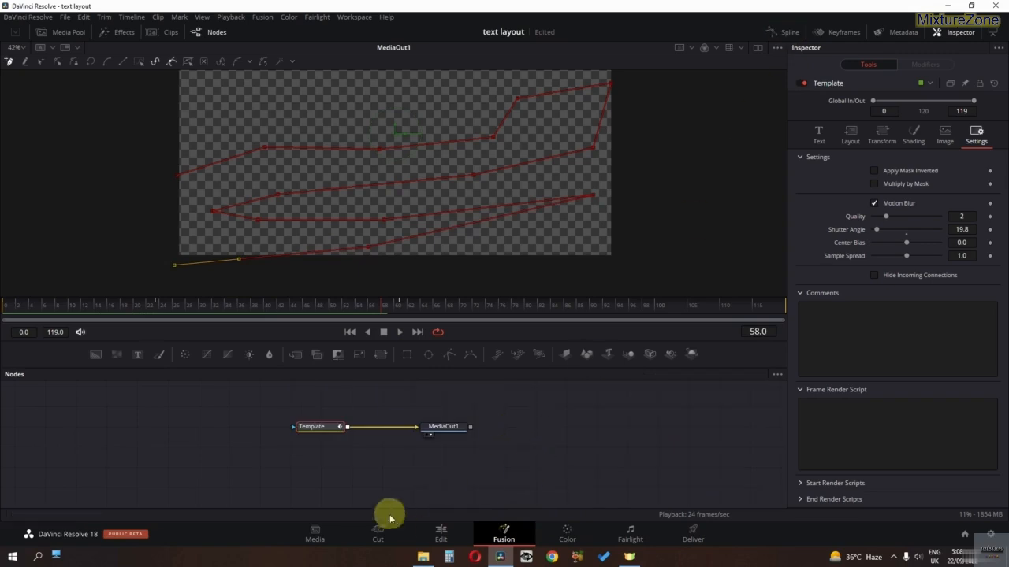
Step: Play the title from the start of the Edit page timeline and find the frame where it leaves the picture
click(437, 533)
drag(381, 379, 275, 379)
key(space)
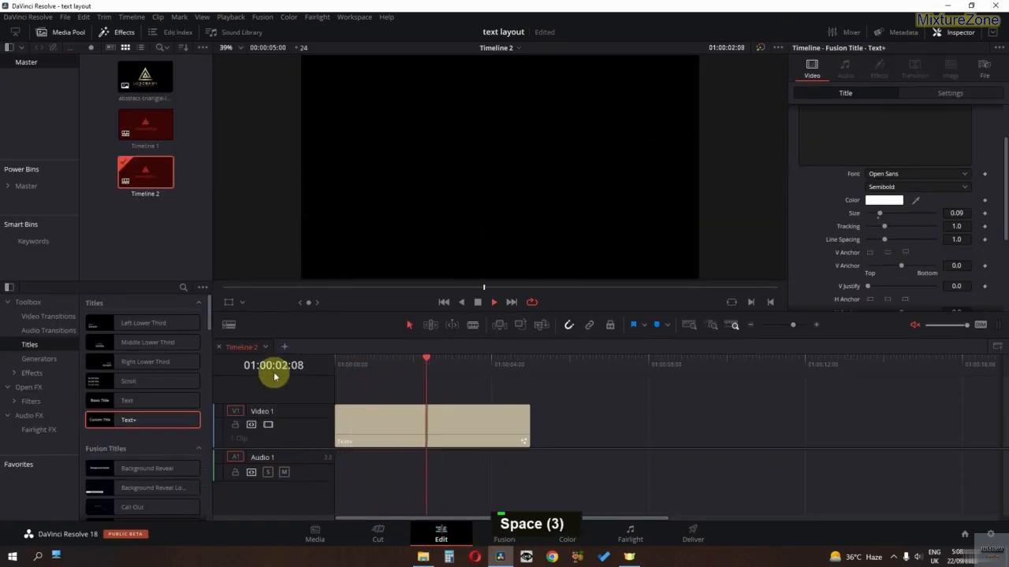
click(433, 376)
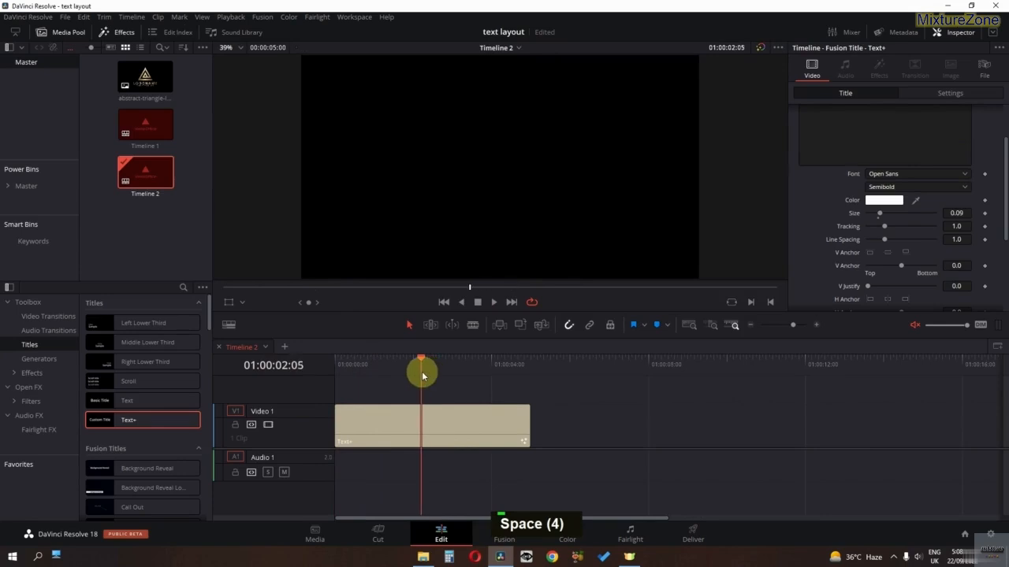
mouse_move(421, 376)
mouse_down()
mouse_move(413, 376)
mouse_move(422, 376)
mouse_up()
scroll(430, 247, down, 1)
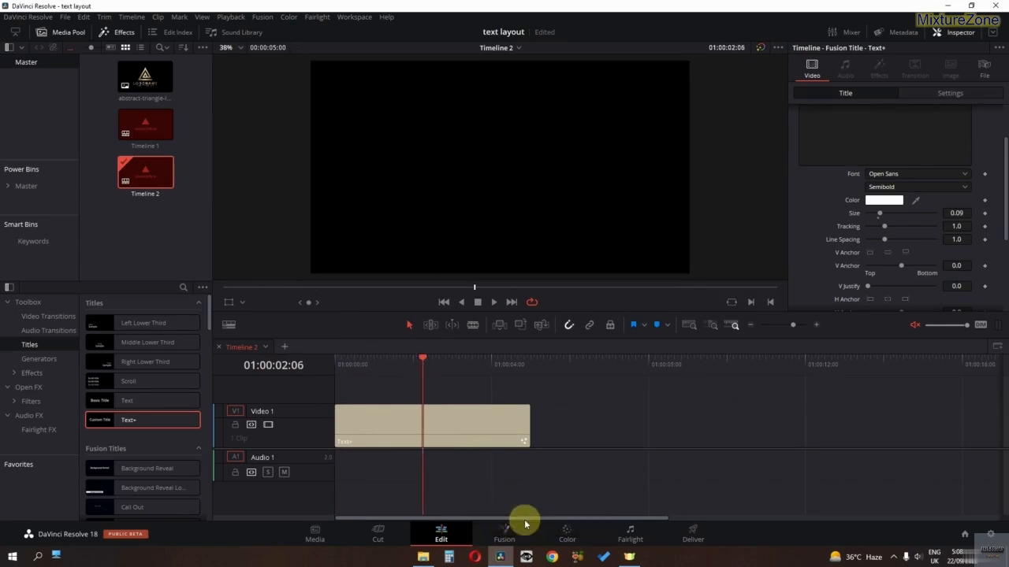
Step: Add a Glow node between the Template and MediaOut1 nodes in Fusion and space out the nodes
click(504, 534)
middle_click(335, 470)
key(shift+space)
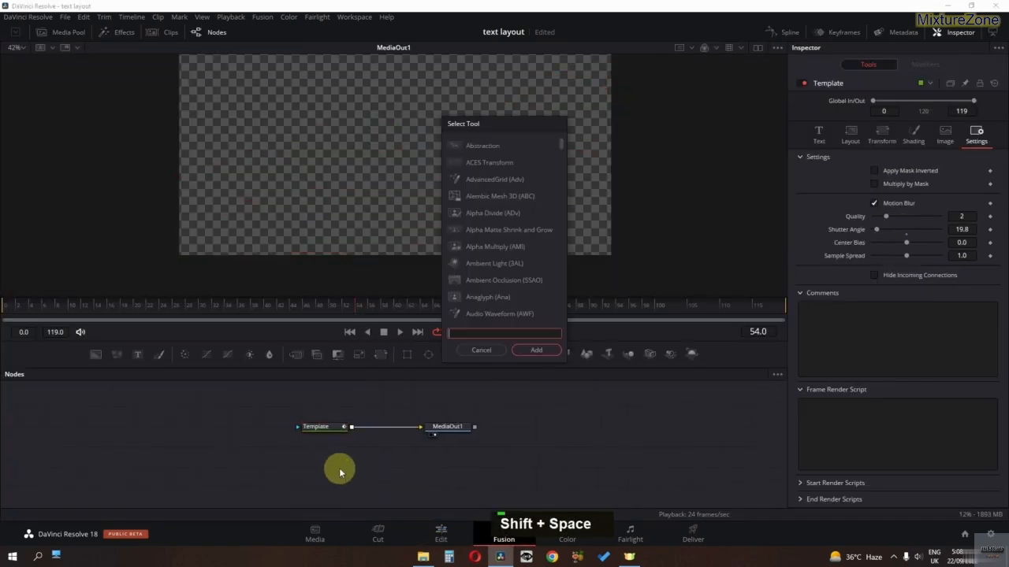
text(glow)
key(Return)
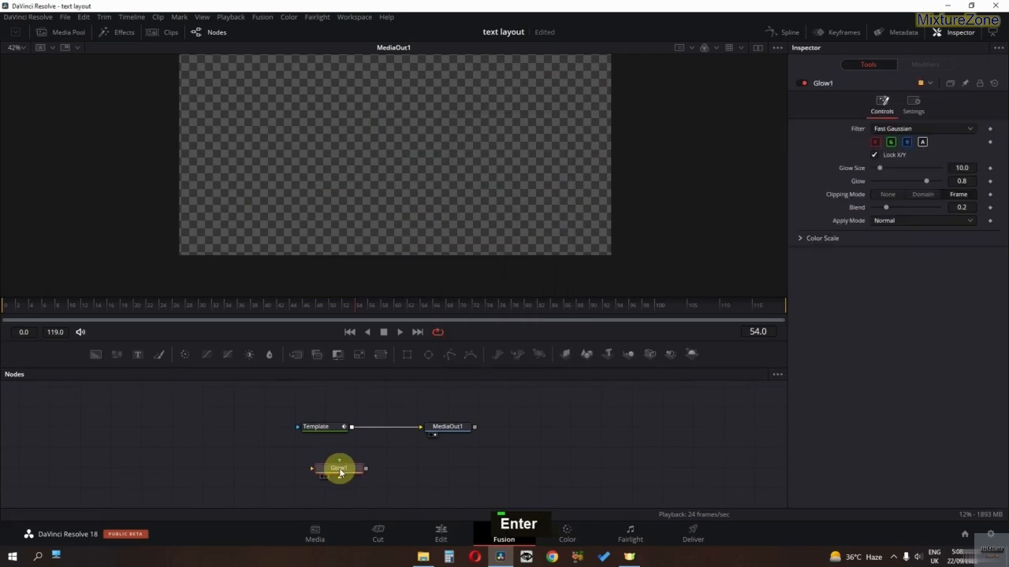
drag(341, 472, 381, 433)
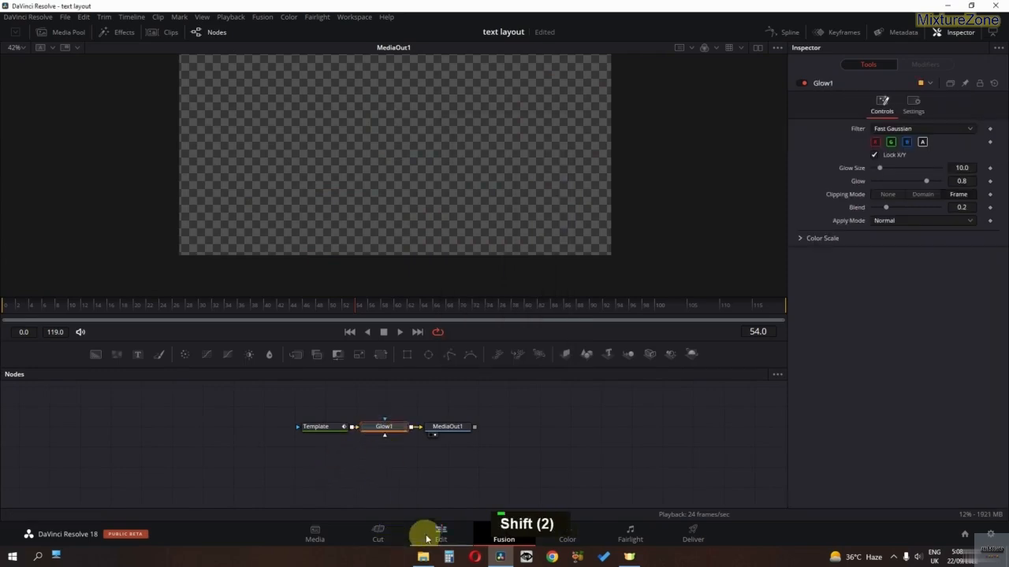
drag(311, 430, 262, 427)
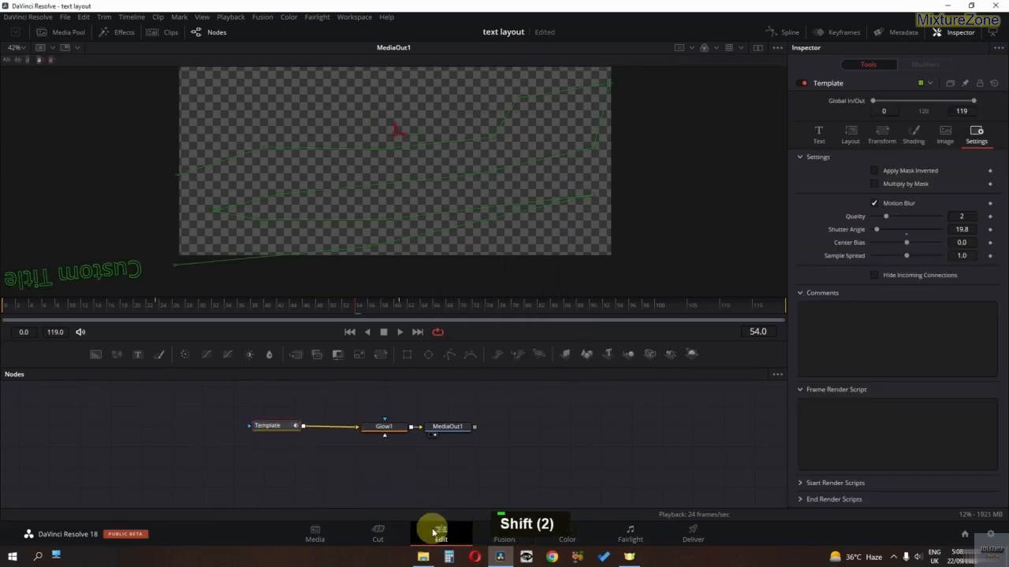
Step: Preview the glowing title on the Edit page timeline
click(439, 533)
key(space)
key(space)
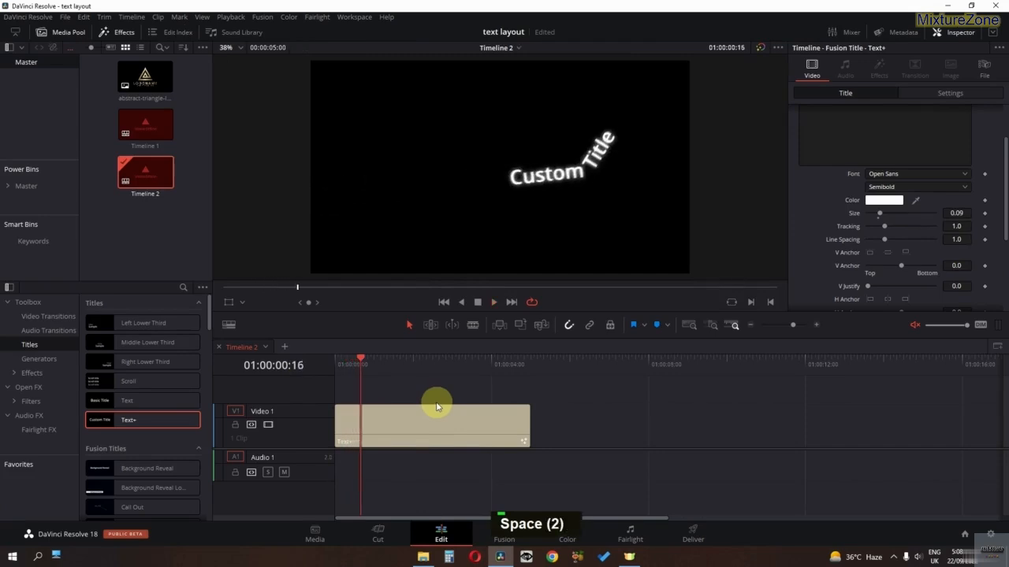
Step: Set the Glow node's Glow Size to 11.8 and Glow to 0.85, and play the title on the Edit page
click(504, 536)
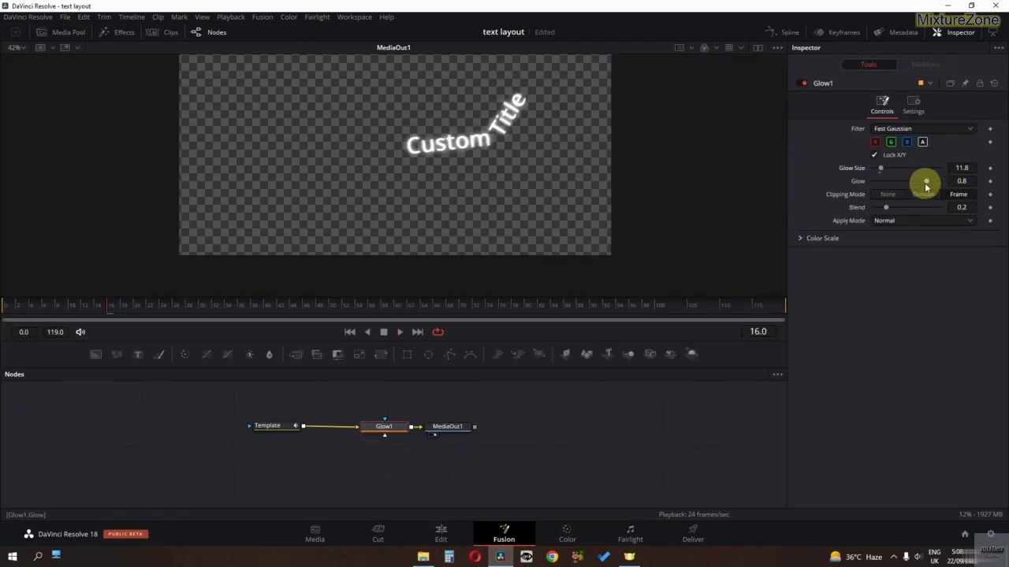
drag(928, 186, 930, 186)
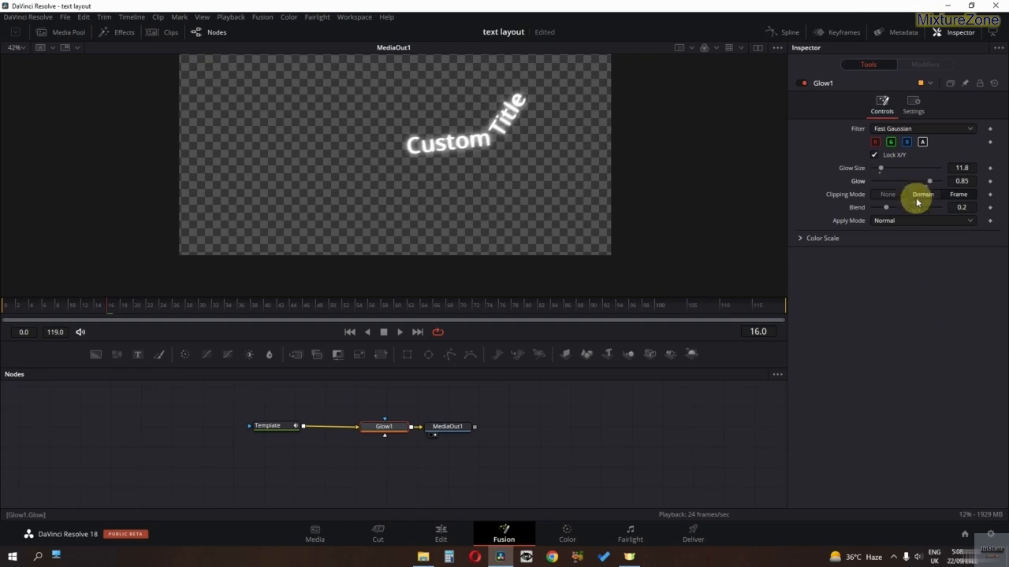
click(441, 535)
key(space)
key(space)
key(space)
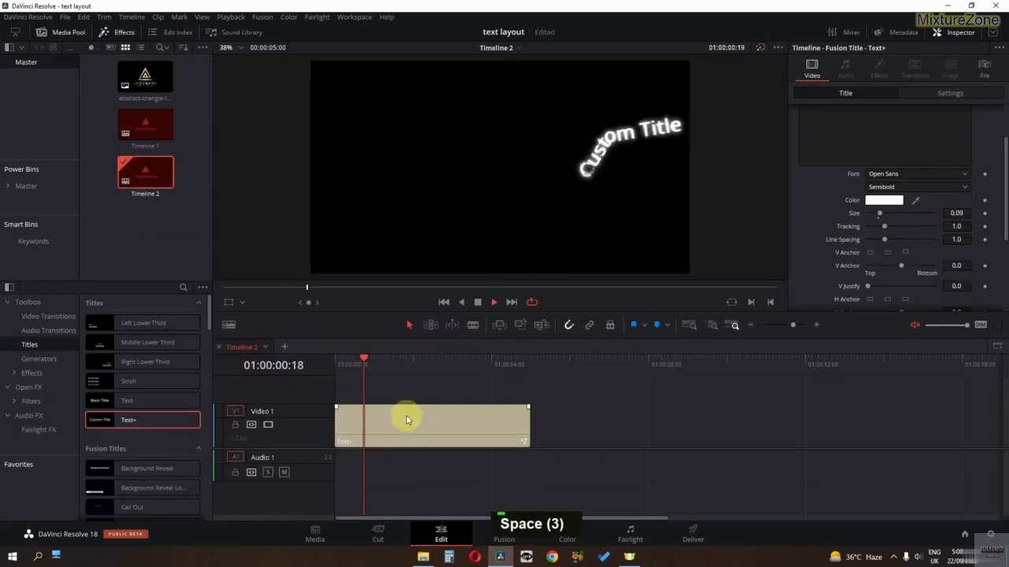
key(space)
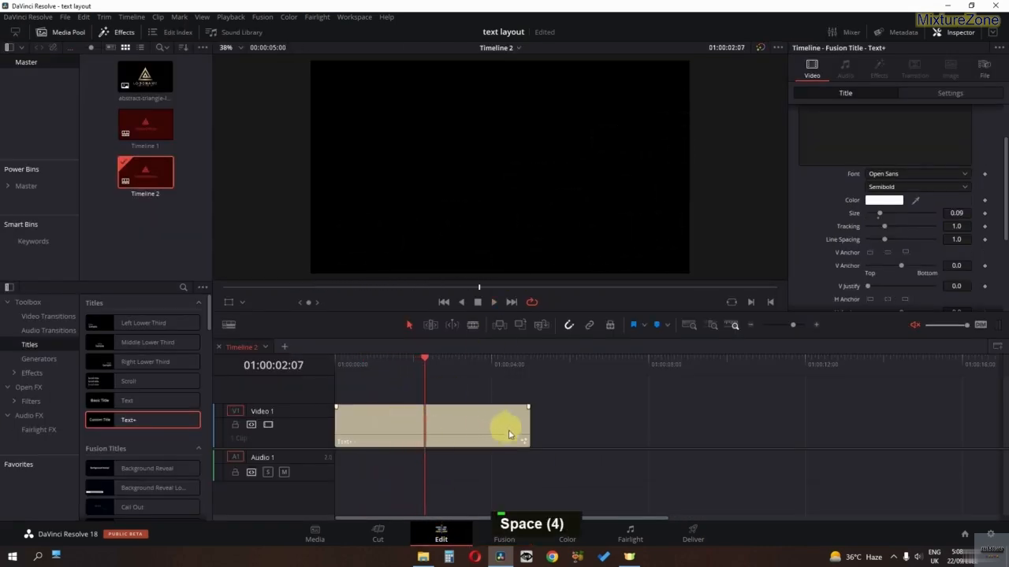
Step: Trim the end of the Text+ clip to 01:00:02:07 on the timeline and play the shortened clip
drag(528, 435, 424, 435)
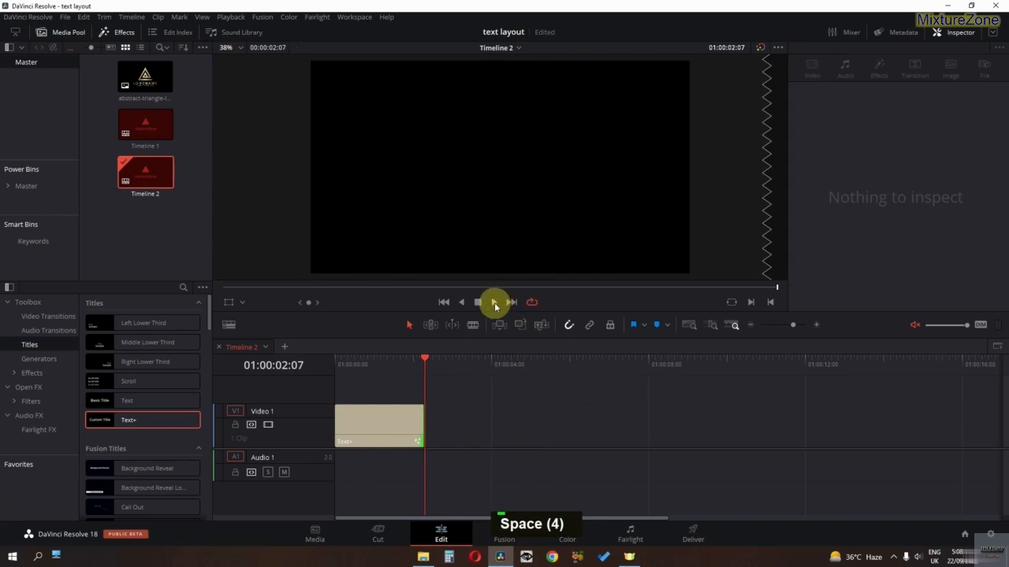
click(495, 302)
scroll(481, 210, down, 1)
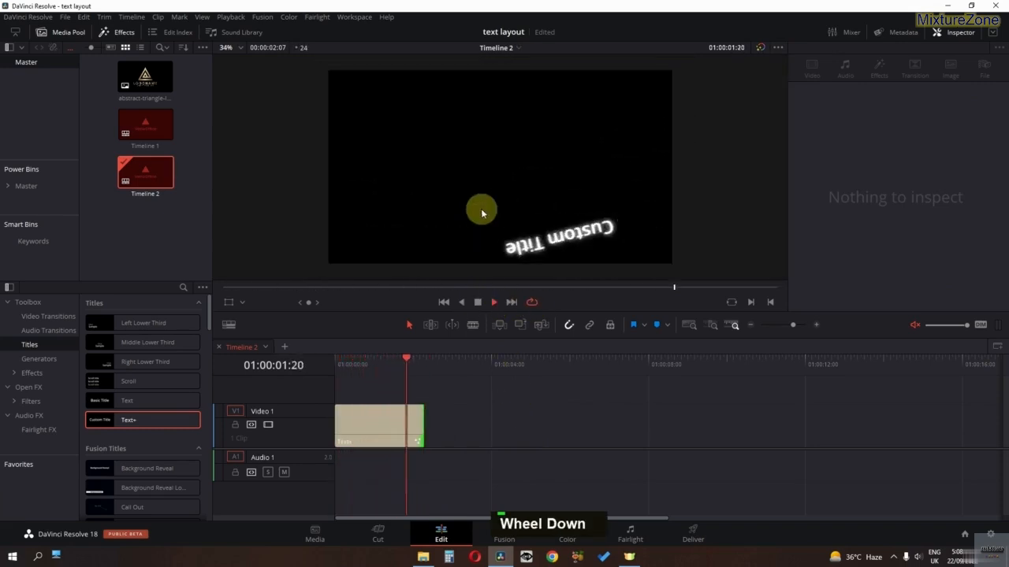
key(space)
Step: Replace the title text with the person's full name and replay the animation from the start
click(374, 428)
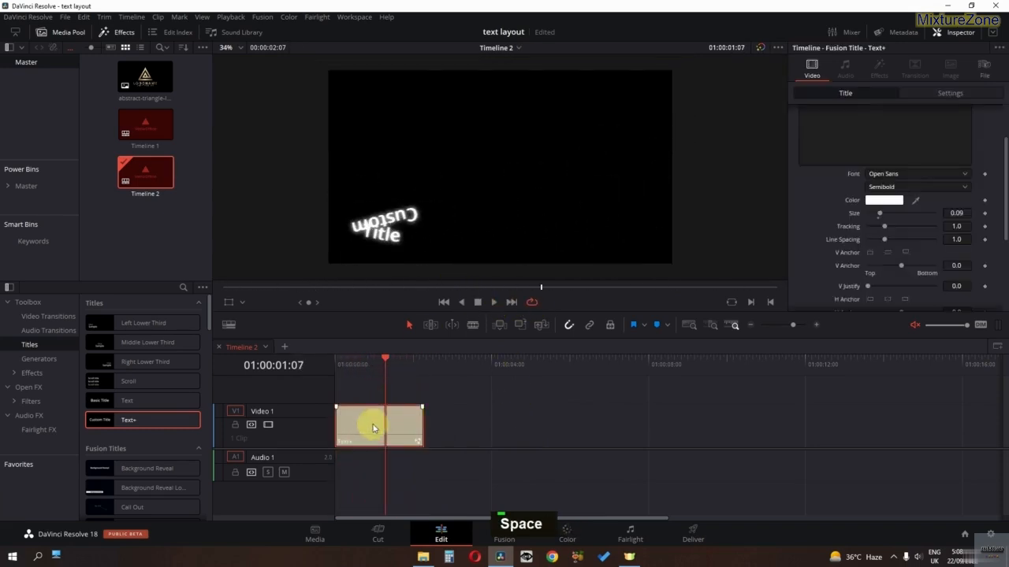
scroll(902, 136, up, 2)
double_click(877, 163)
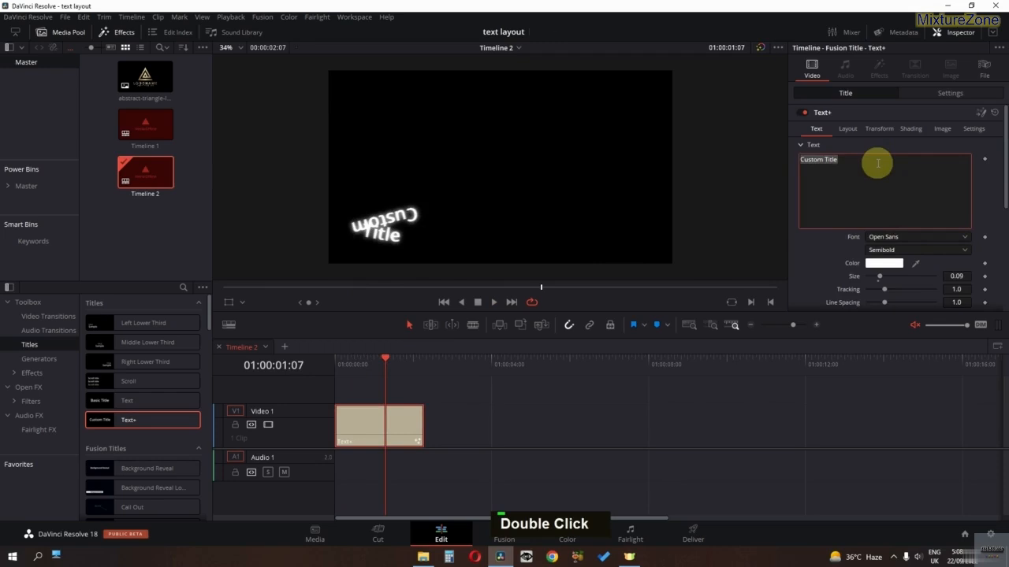
text(Faizan)
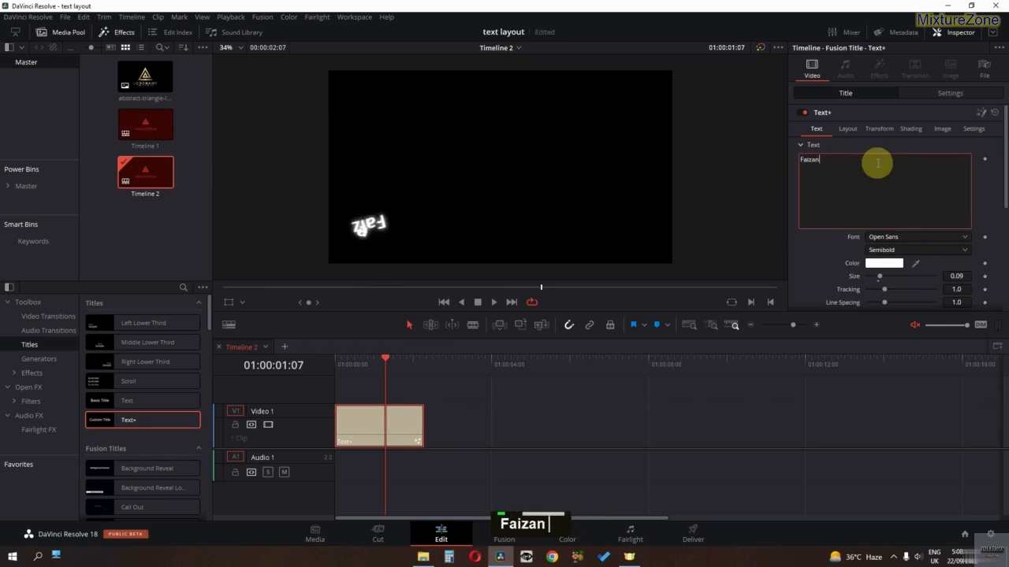
text( Amjed)
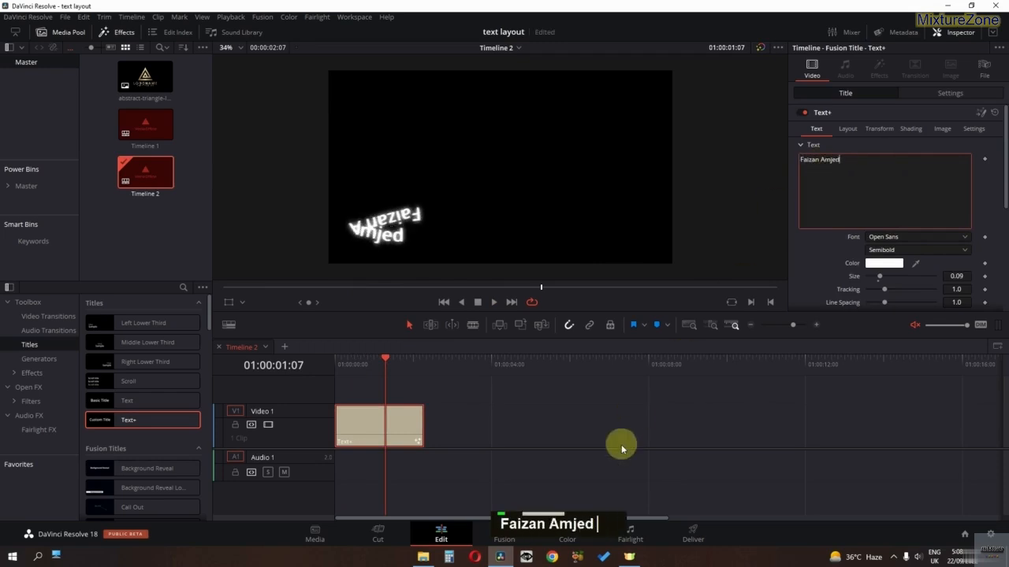
click(616, 446)
drag(375, 365, 275, 360)
key(space)
key(space)
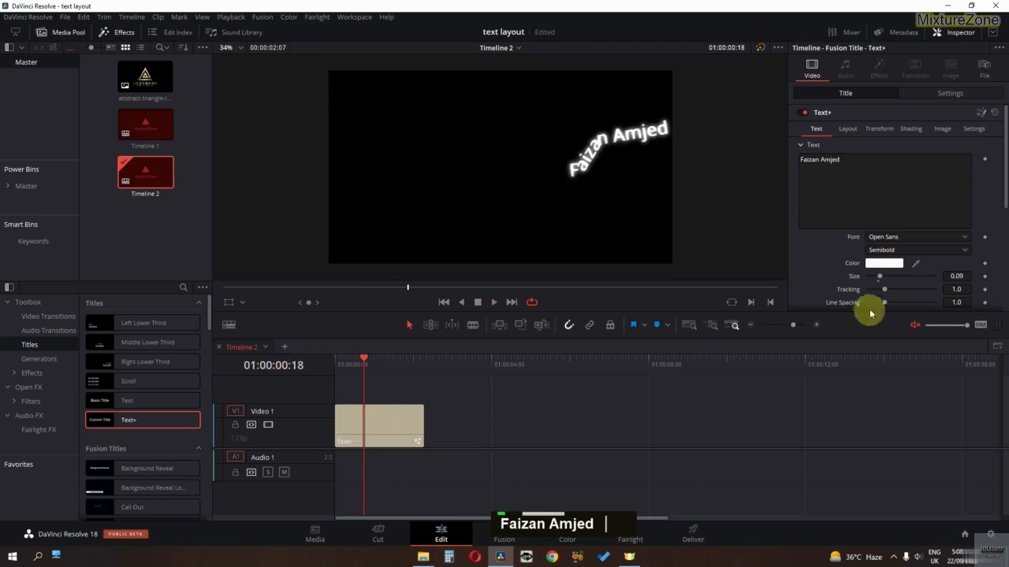
Step: Change the title's text color to bright green
click(878, 265)
double_click(516, 268)
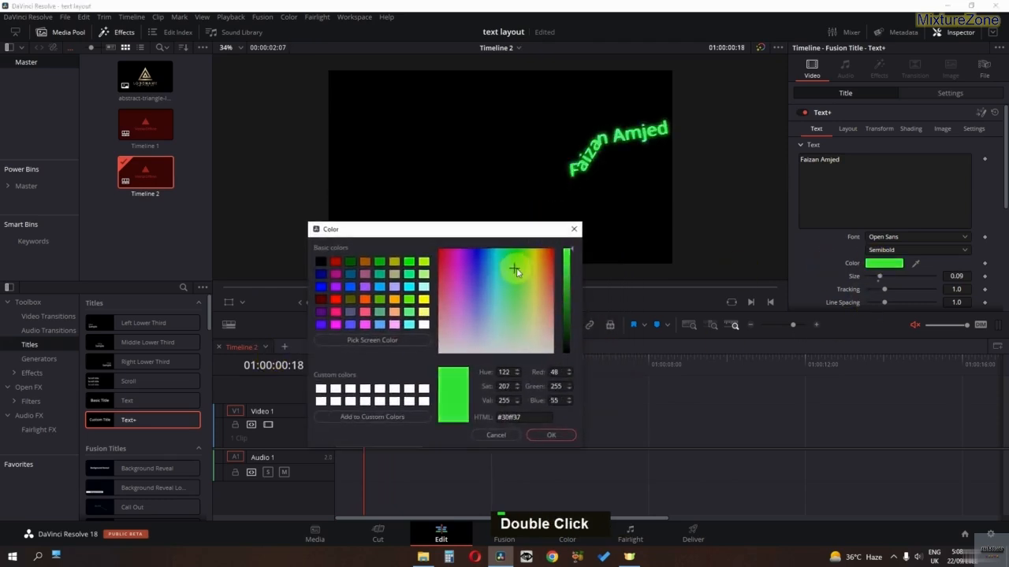
click(530, 269)
click(519, 271)
key(Return)
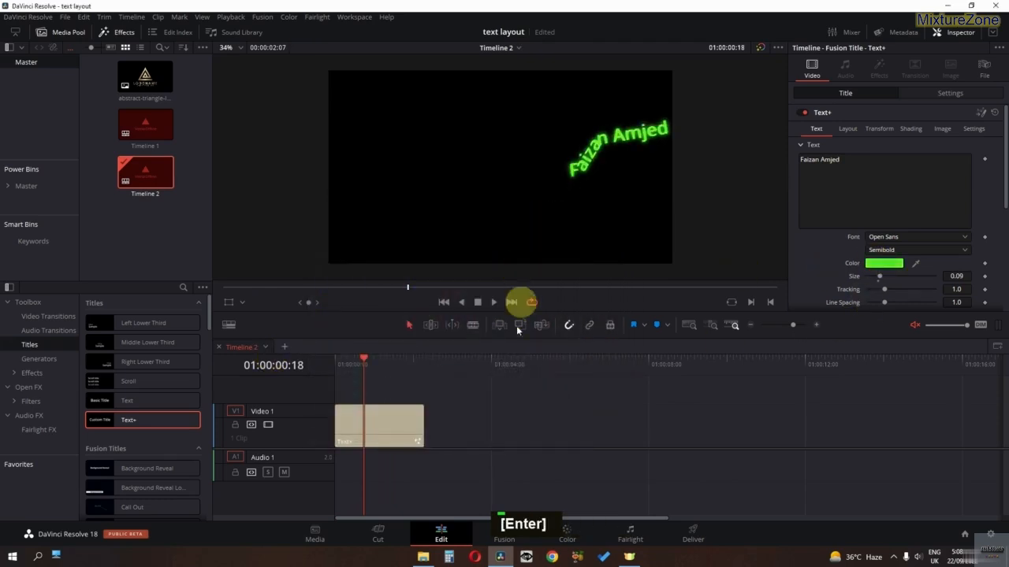
Step: Place the abstract triangle logo image directly after the title clip on Video 1 and open it in Fusion
click(498, 415)
drag(130, 84, 420, 435)
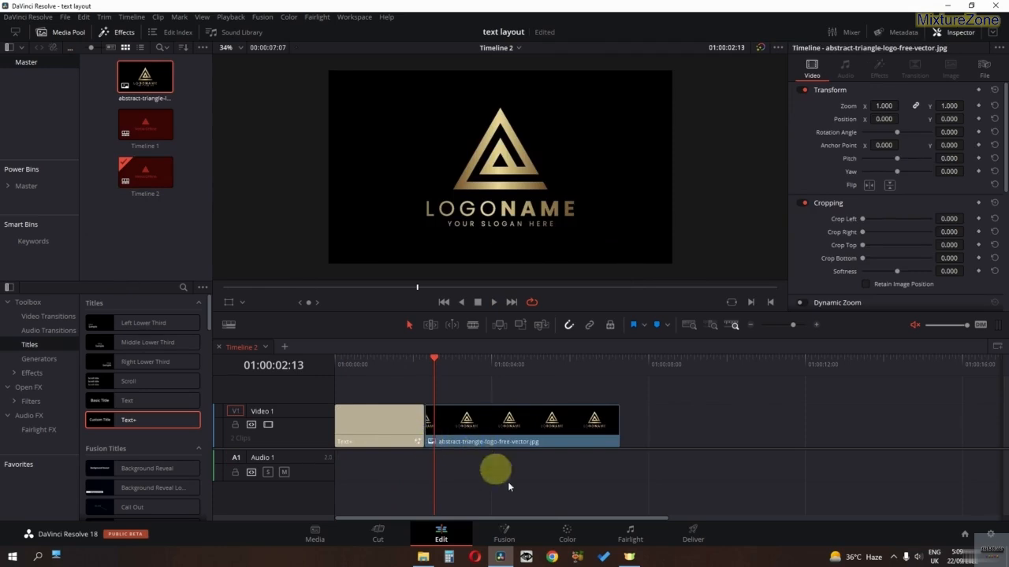
click(523, 536)
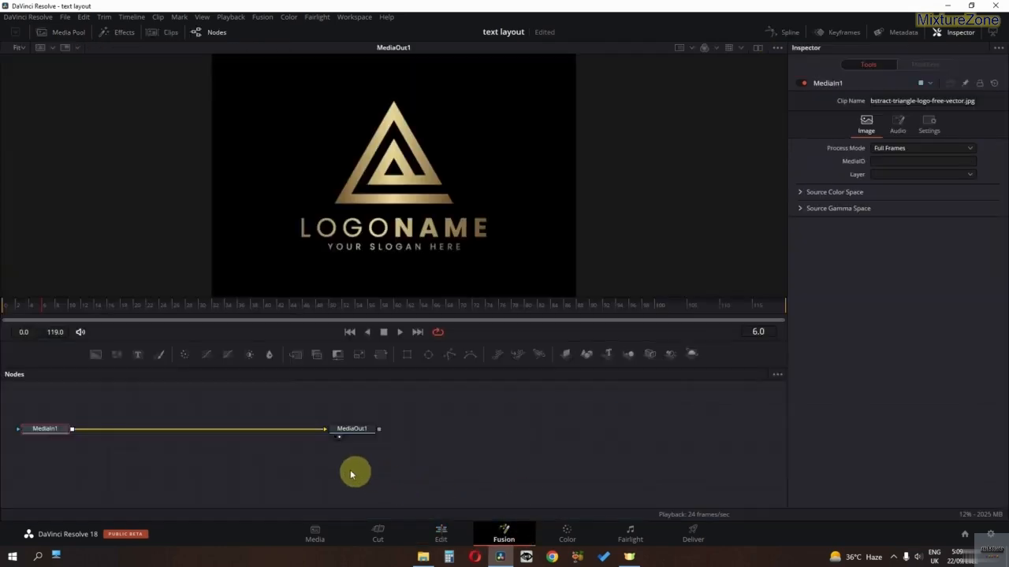
Step: Add a Text+ node and merge it over the logo image between MediaIn1 and MediaOut1
middle_click(354, 473)
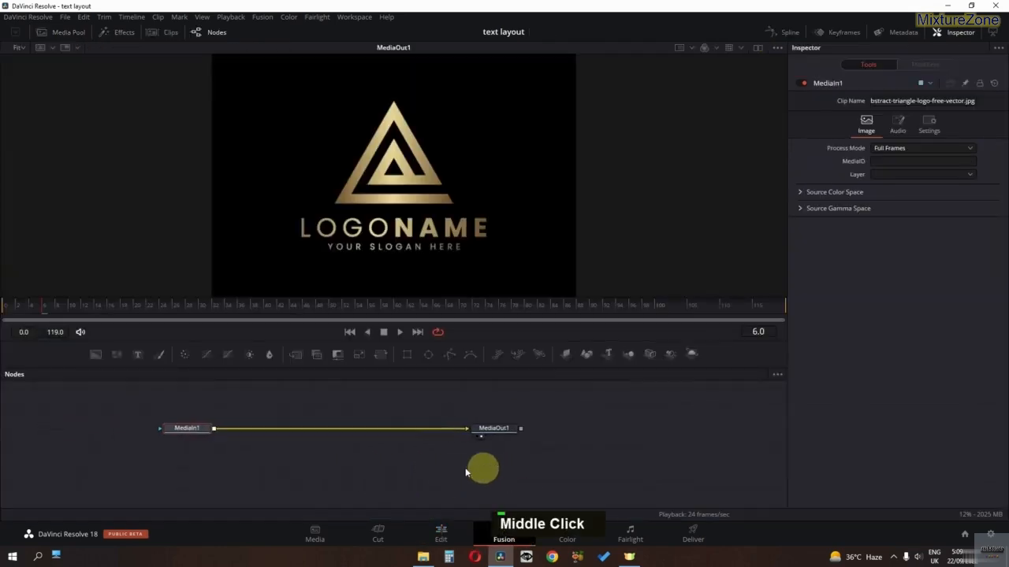
key(shift+space)
text(text)
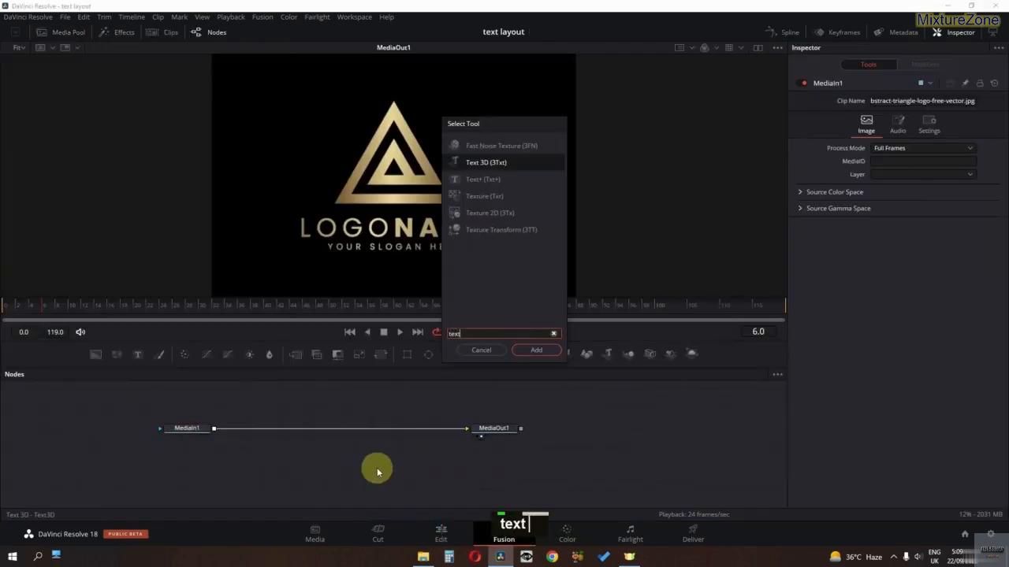
click(540, 179)
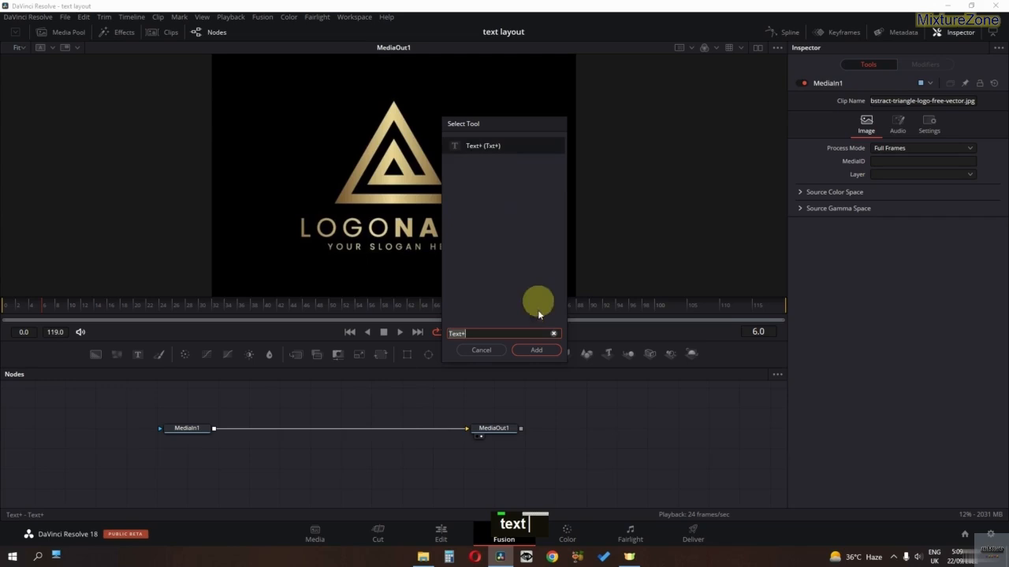
click(540, 353)
drag(362, 466, 338, 431)
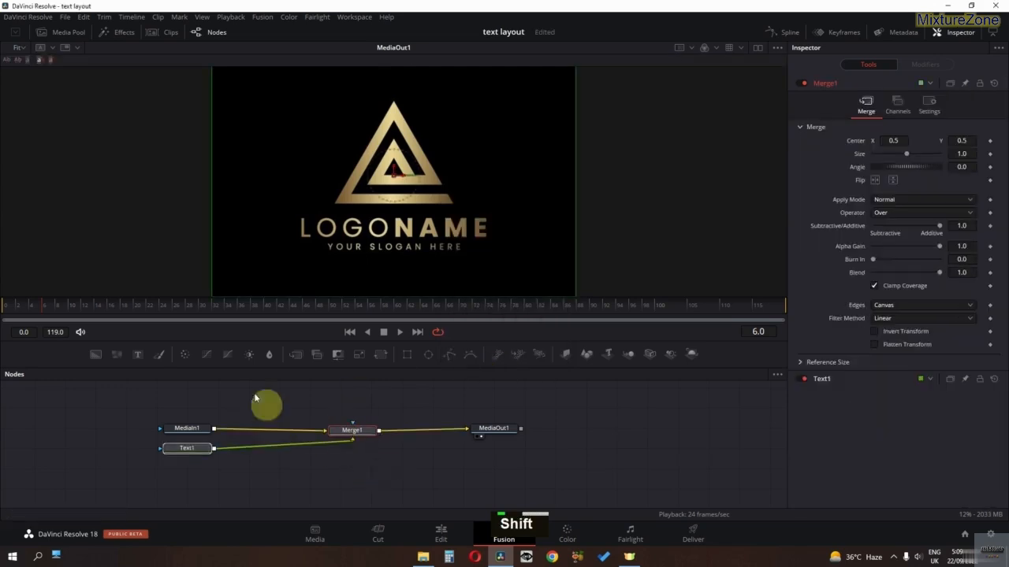
Step: Rearrange the node graph so that Text1 sits directly above Merge1
drag(177, 453, 327, 407)
click(234, 471)
drag(407, 453, 343, 441)
Step: Set the Text1 node's layout type to Path
click(330, 407)
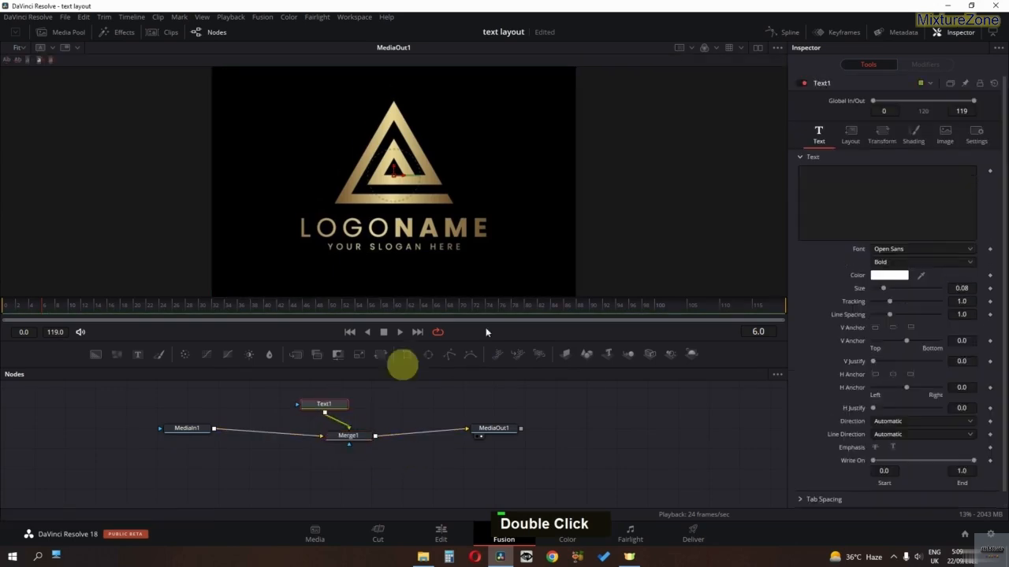
click(851, 141)
click(887, 171)
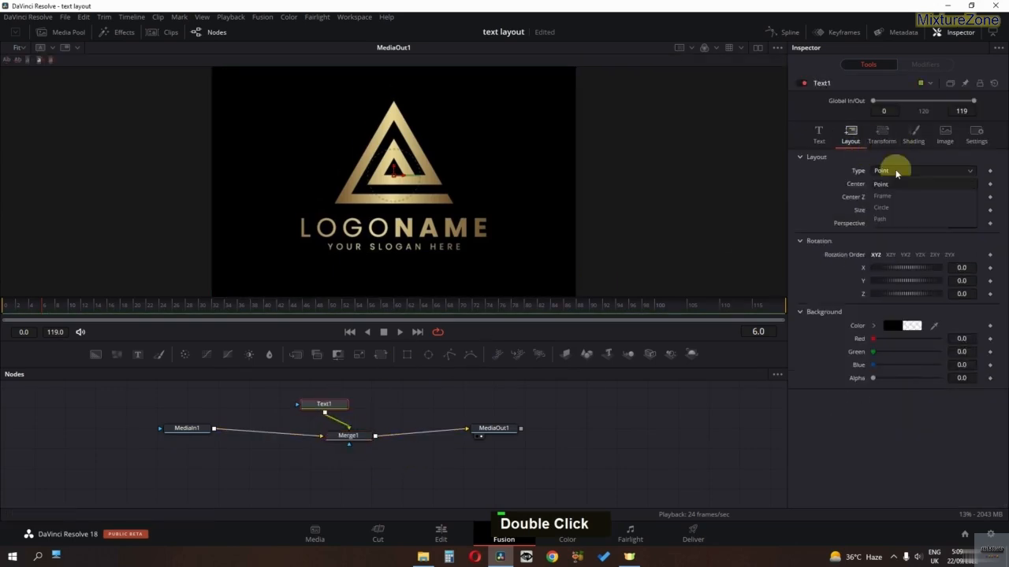
click(886, 219)
Step: Trace the logo's inner contours with the Text1 path, from the base's open end around to the inner triangle's lower-left corner
scroll(349, 173, up, 2)
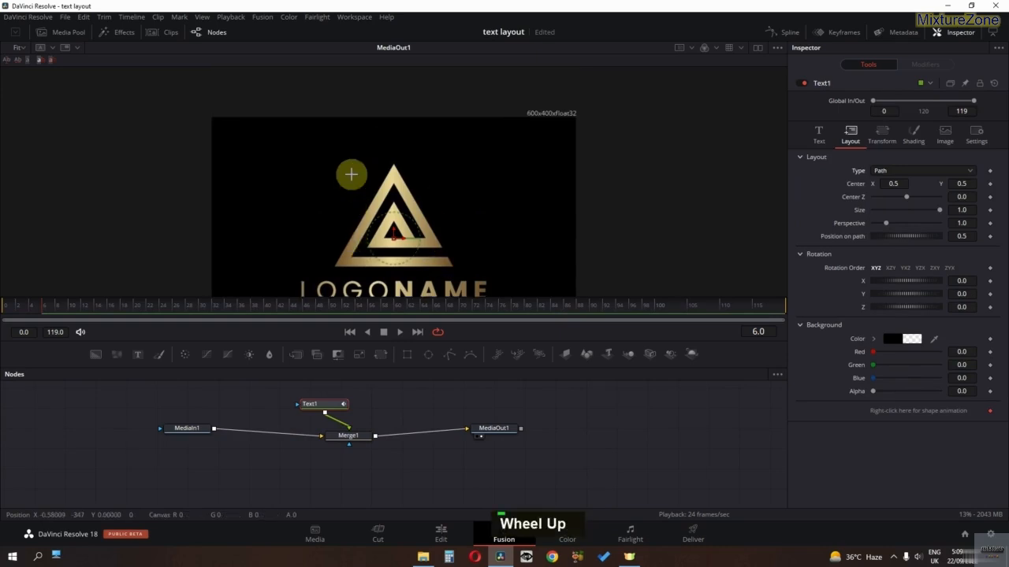
scroll(356, 190, down, 1)
ctrl+scroll(356, 190, up, 2)
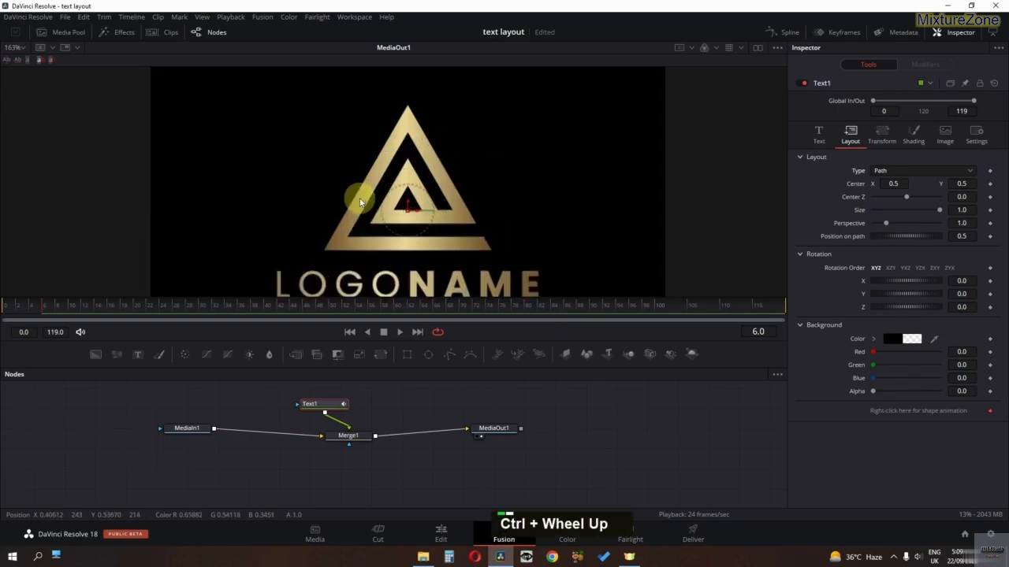
click(482, 237)
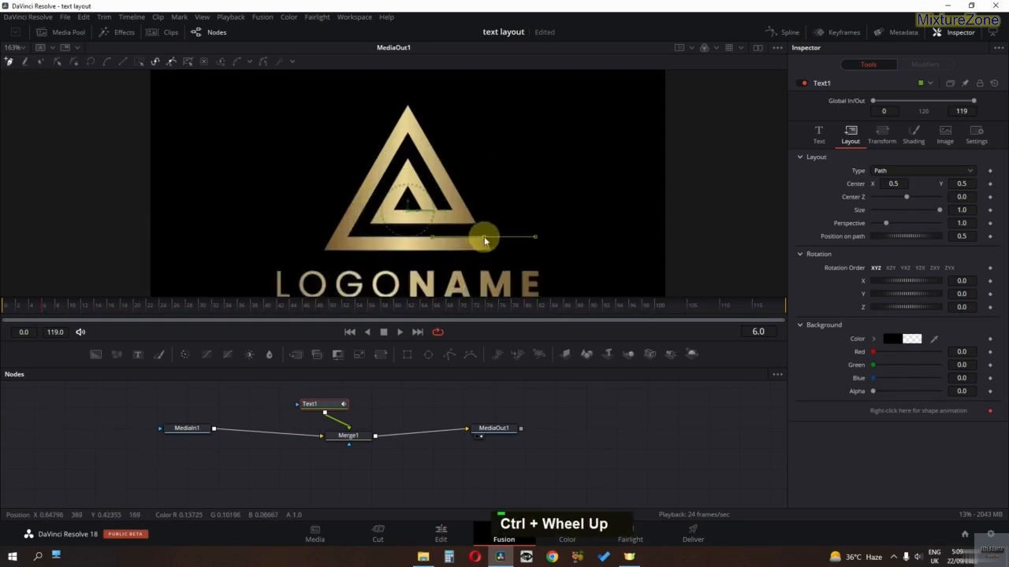
click(347, 237)
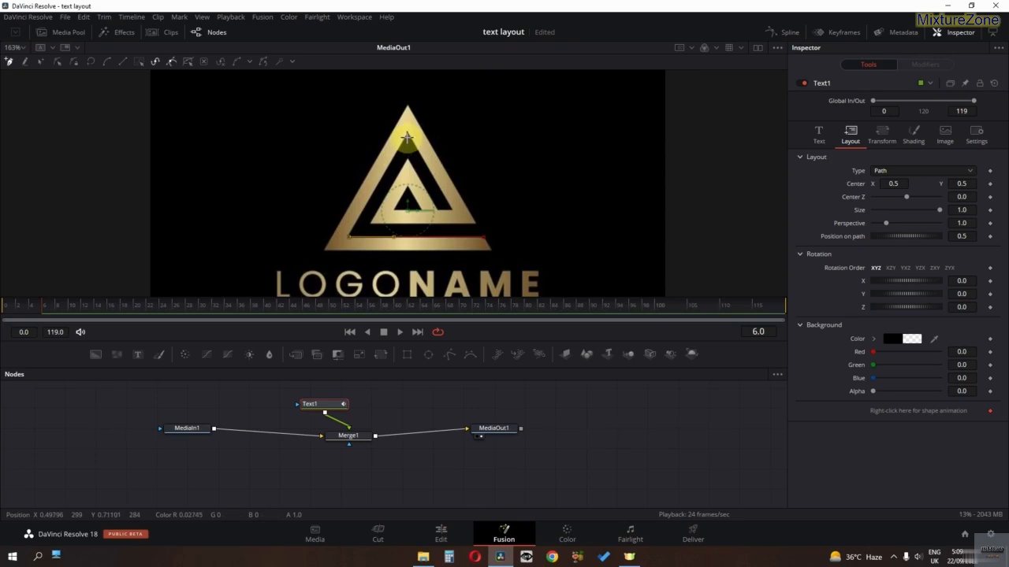
click(444, 205)
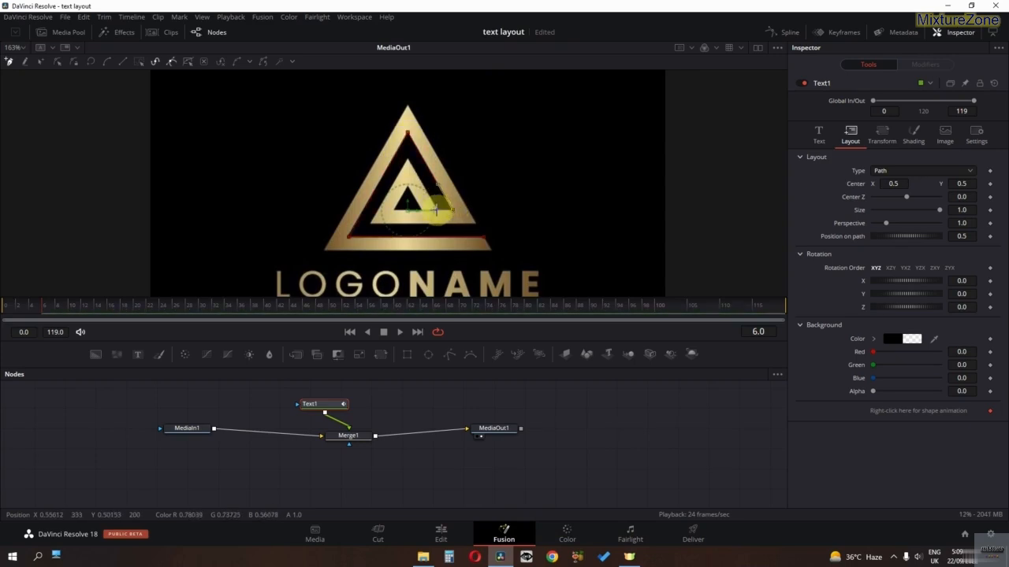
click(409, 162)
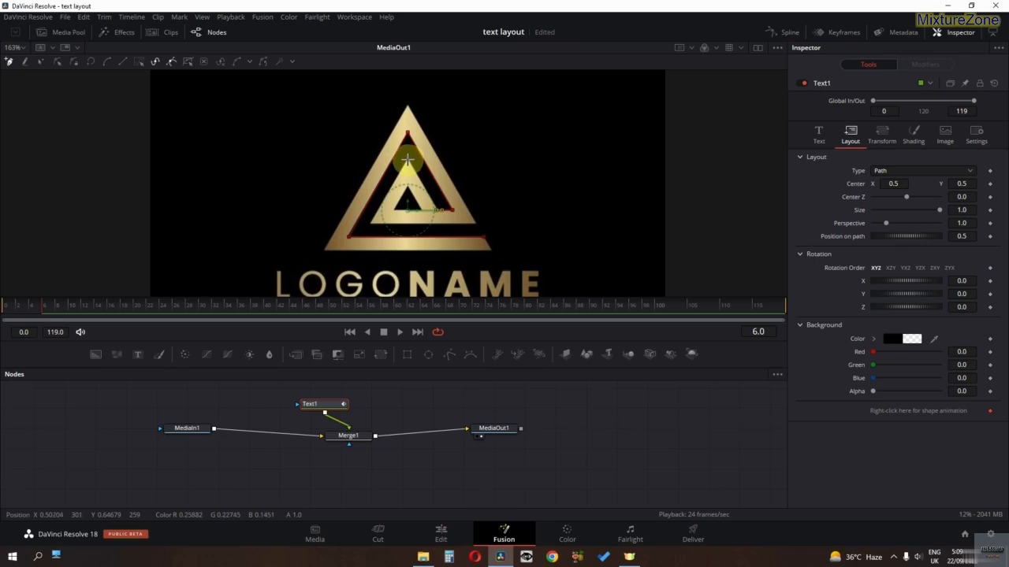
click(407, 160)
click(370, 223)
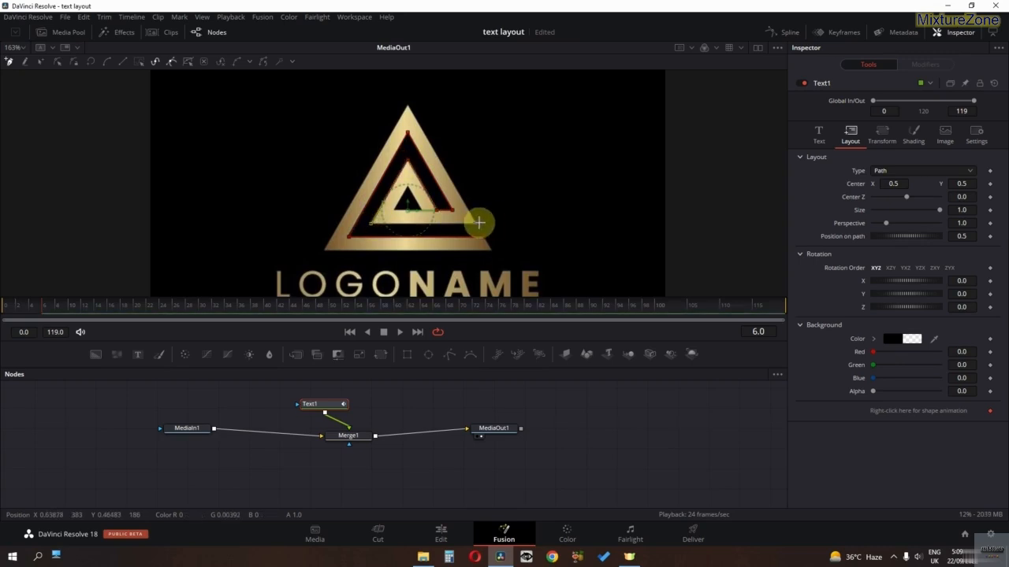
Step: Continue the path around the outer triangle's apex and base corners, and close it at its starting point
click(416, 116)
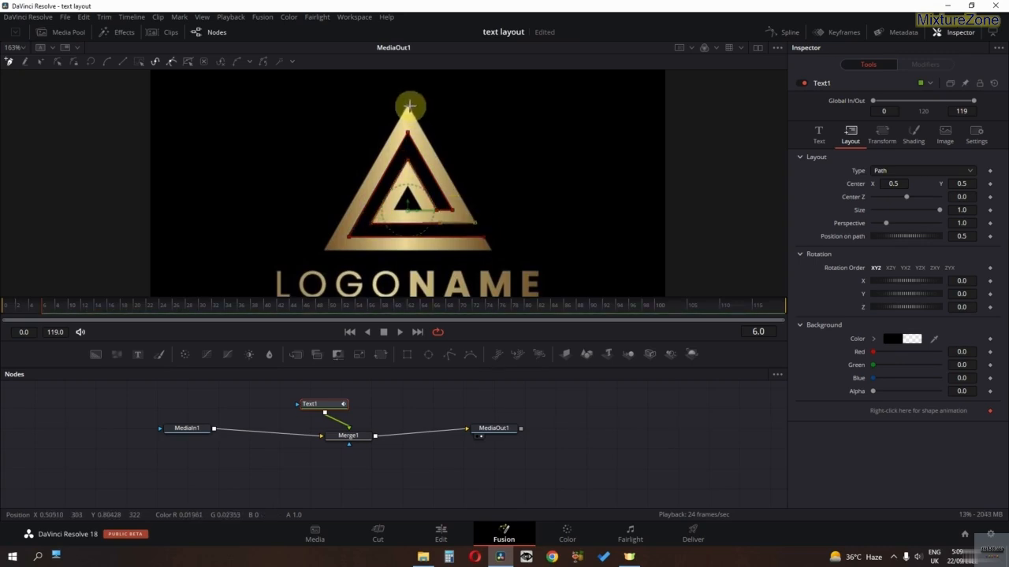
click(325, 249)
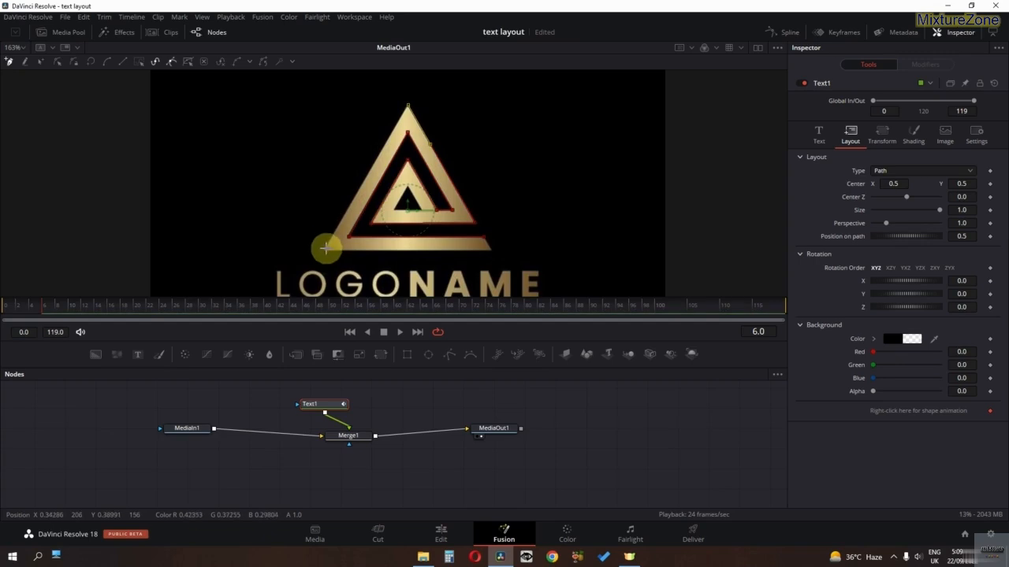
click(479, 254)
click(326, 251)
click(482, 252)
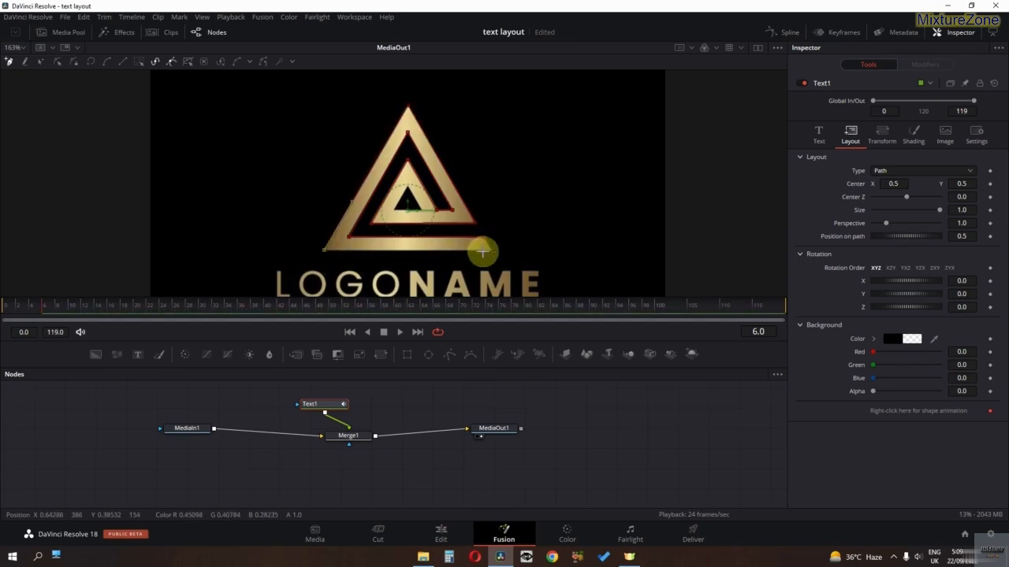
click(488, 251)
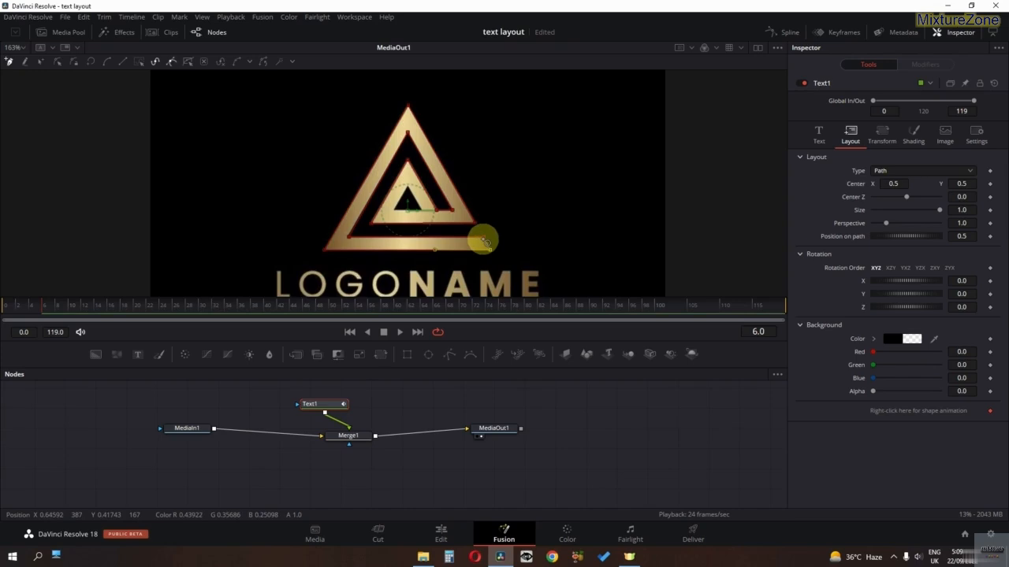
click(484, 238)
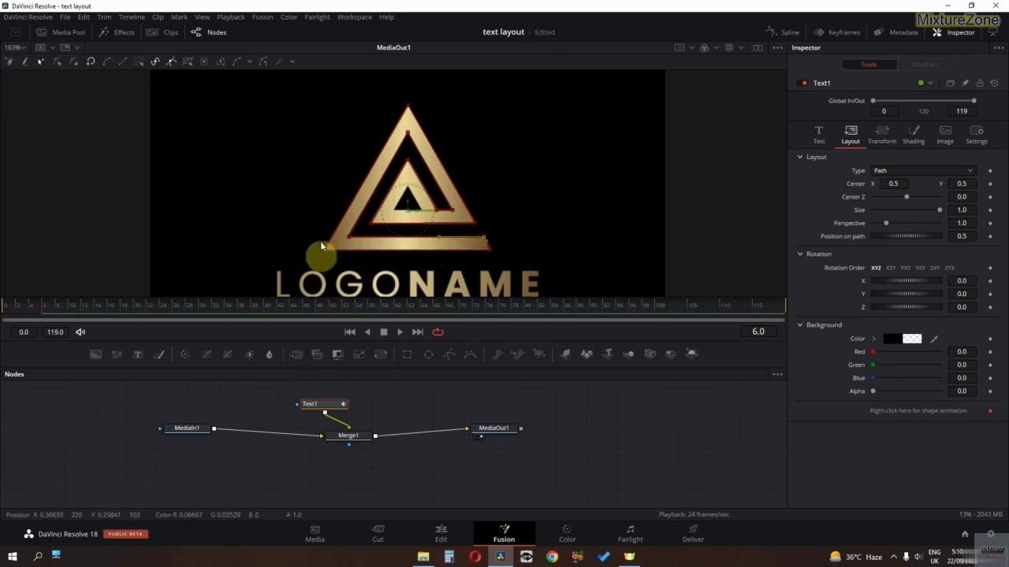
Step: Enter a short row of hyphens as the Text1 node's text
click(831, 140)
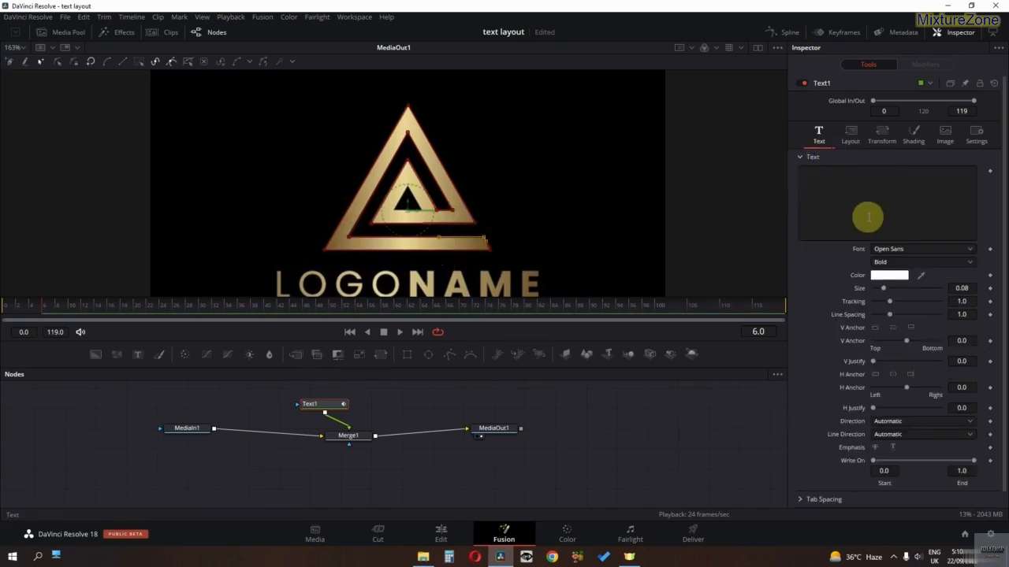
double_click(868, 217)
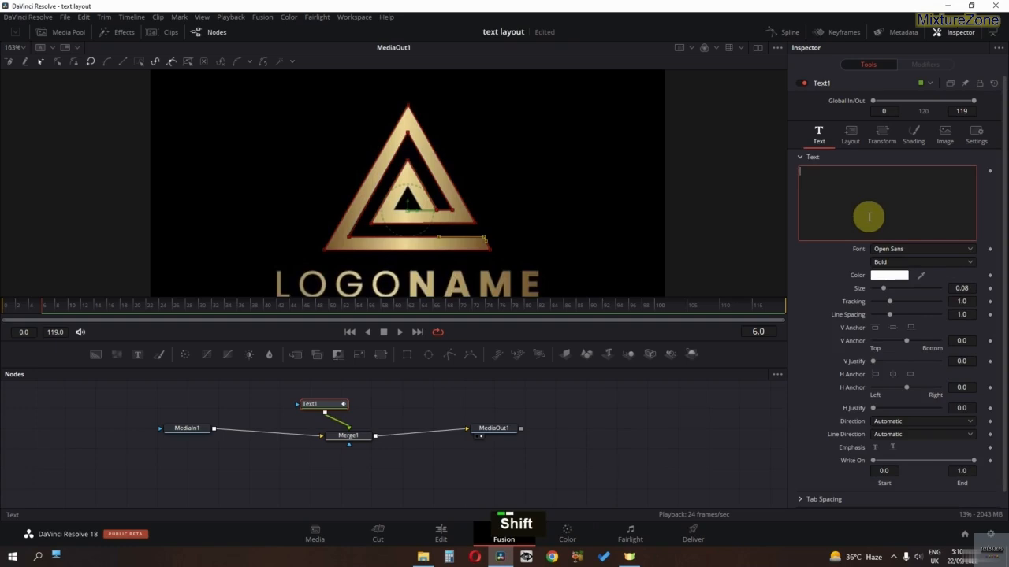
text(_)
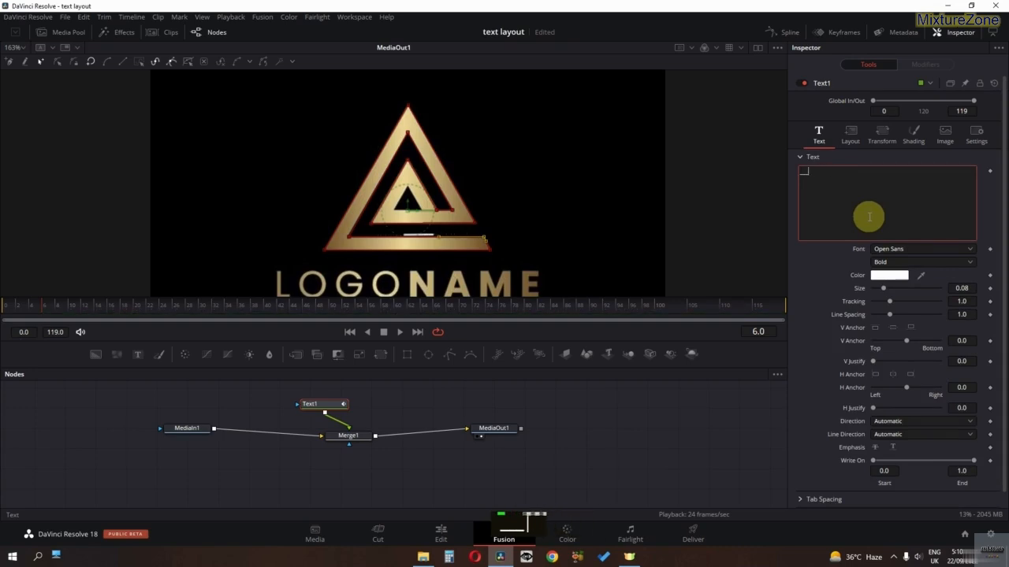
key(BackSpace)
key(BackSpace)
text(_)
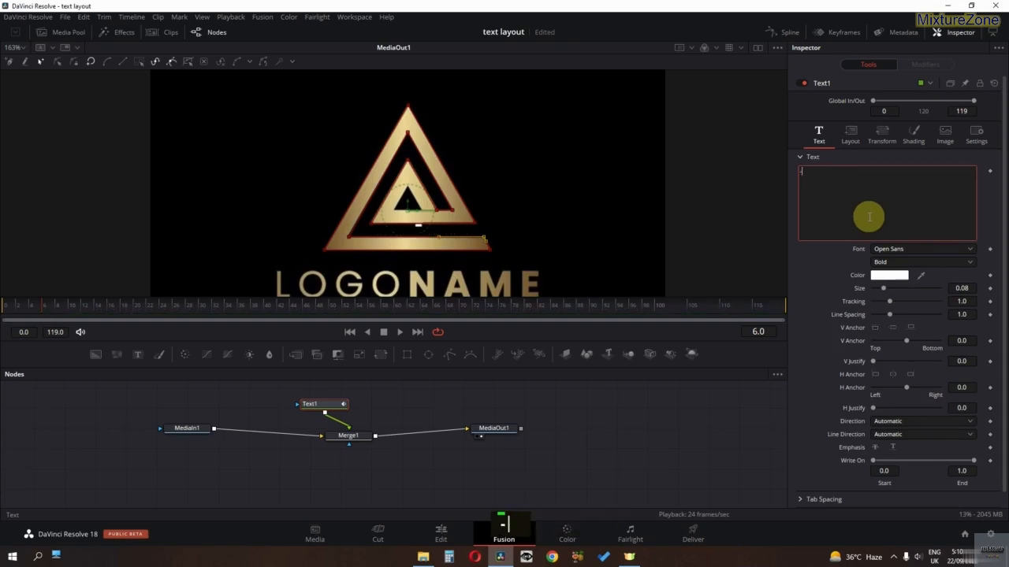
text(___)
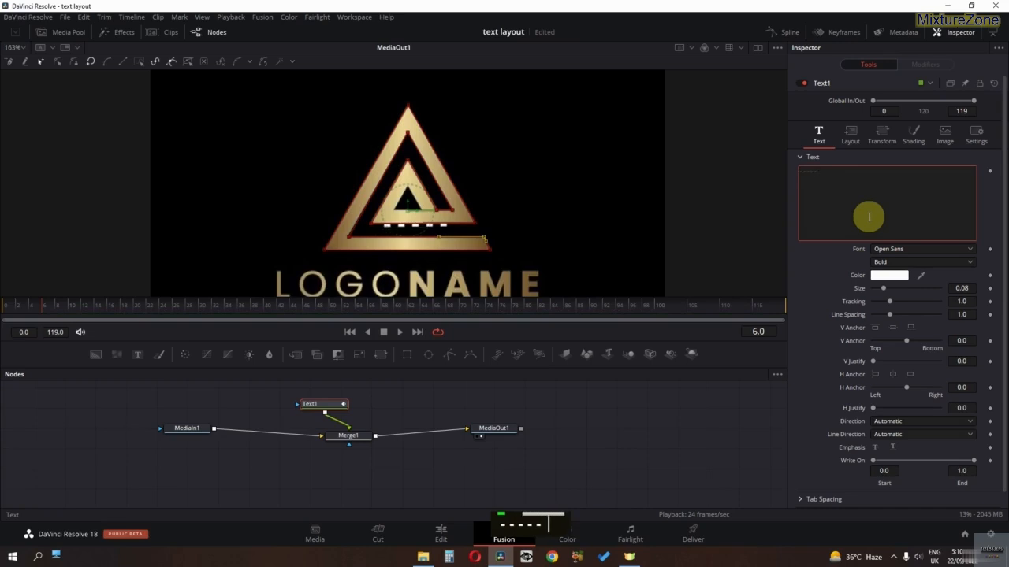
text(____)
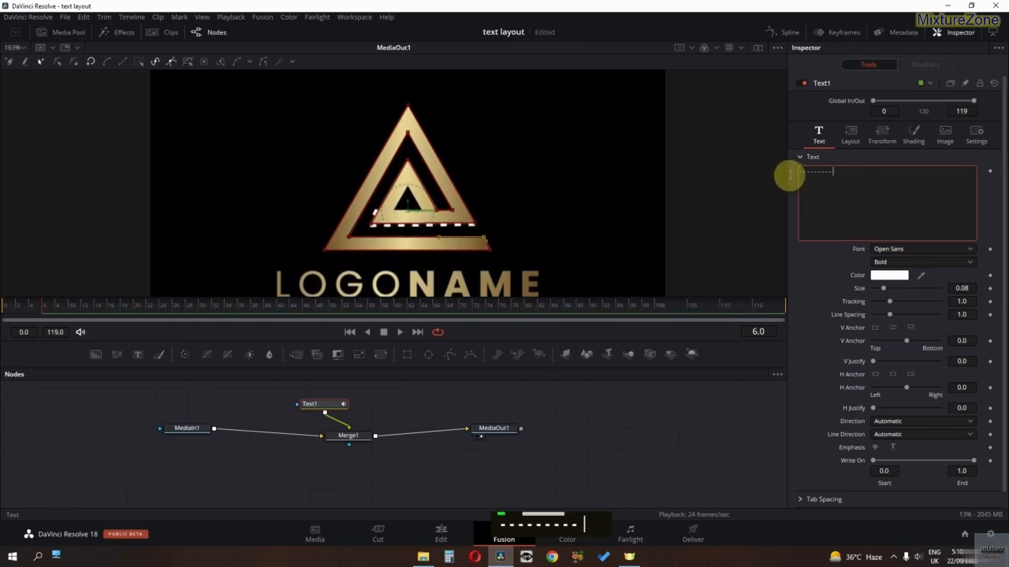
Step: Repeat the row of hyphens in Text1 until the dashes run around the entire path
drag(789, 175, 842, 175)
text(___________________)
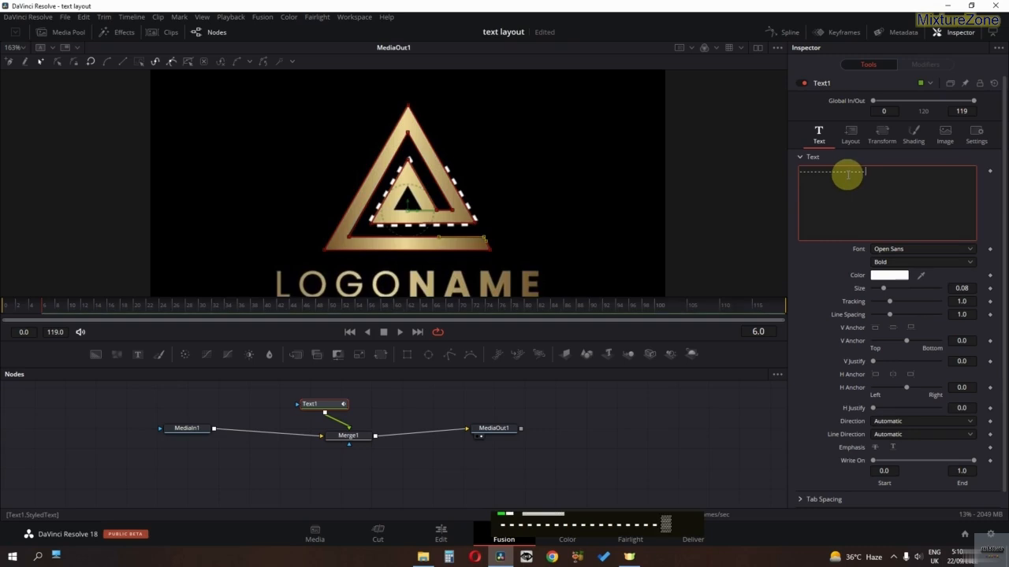
text(_______________________________________)
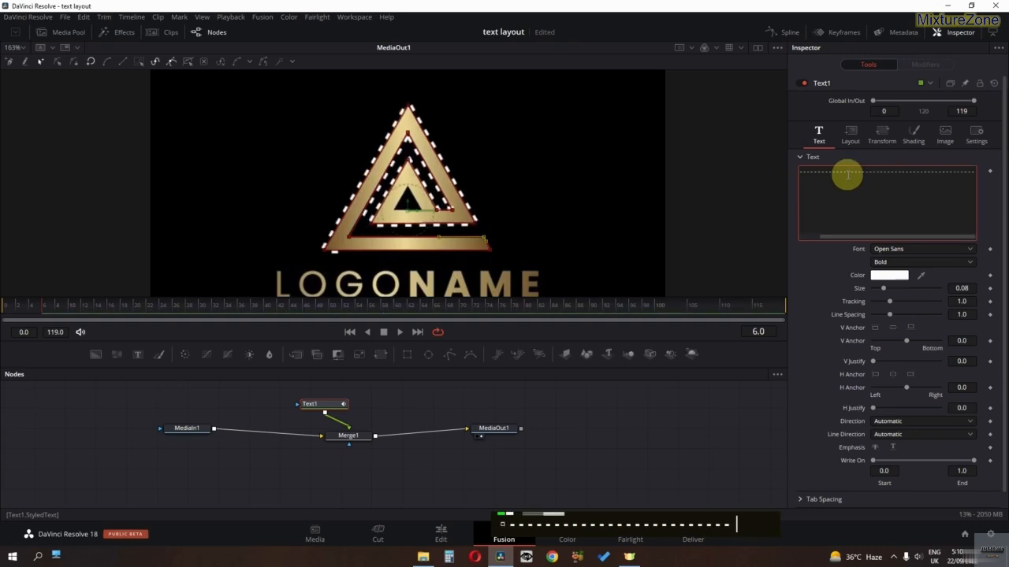
text(-------)
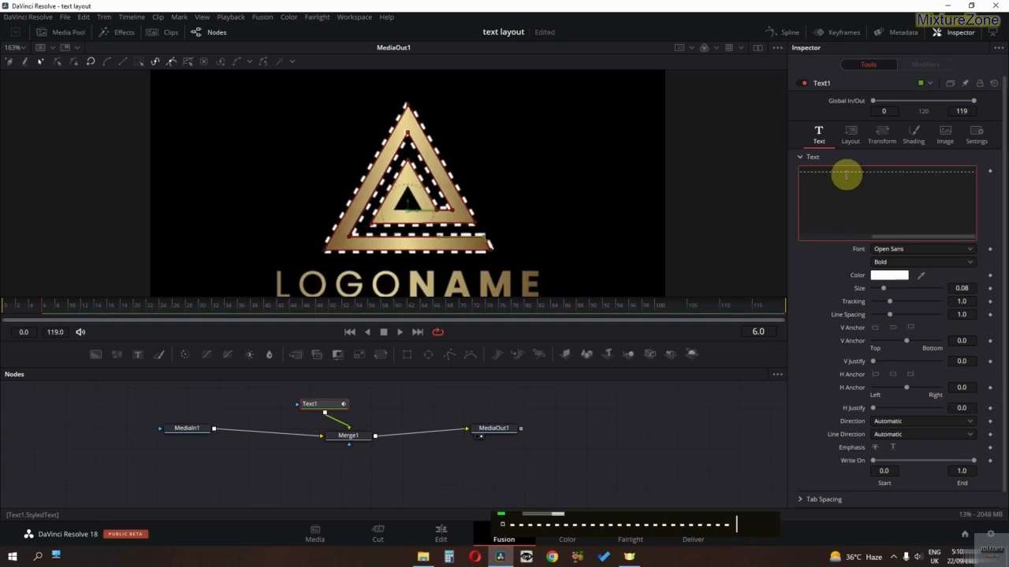
Step: Keyframe Text1's Position on path at frame 0, and set it to 0.812 at frame 30
click(4, 305)
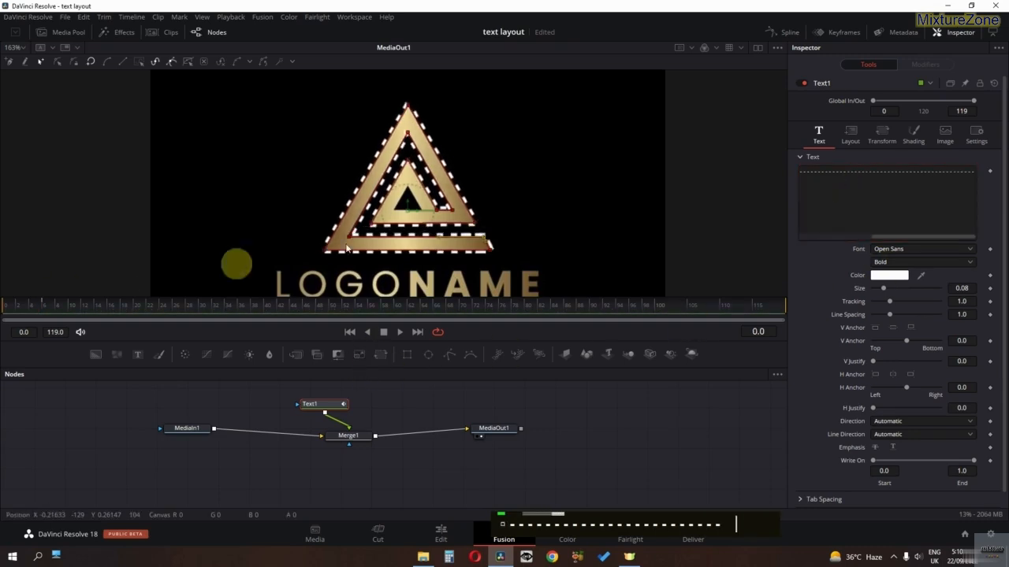
click(861, 140)
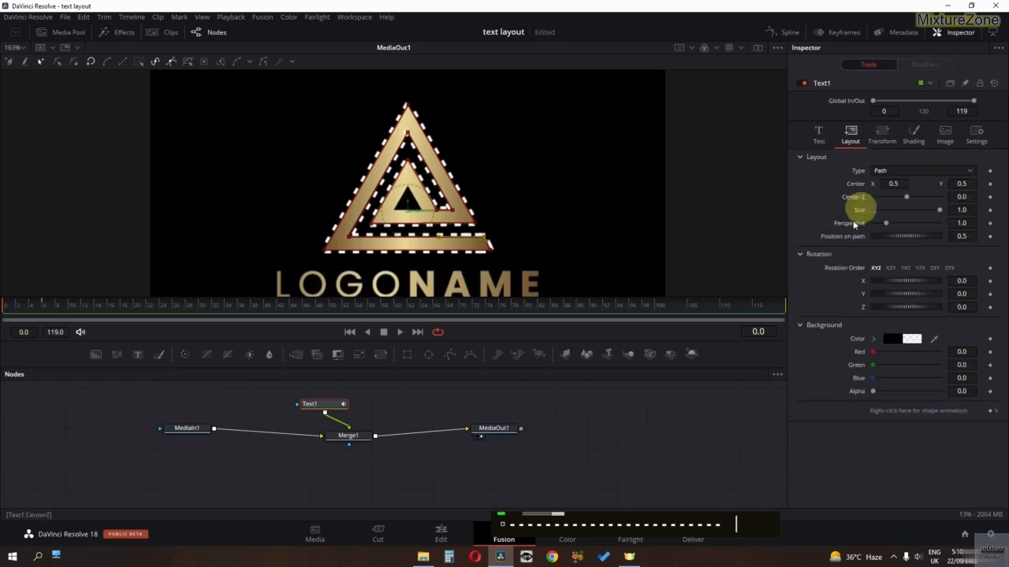
click(990, 236)
drag(39, 310, 146, 310)
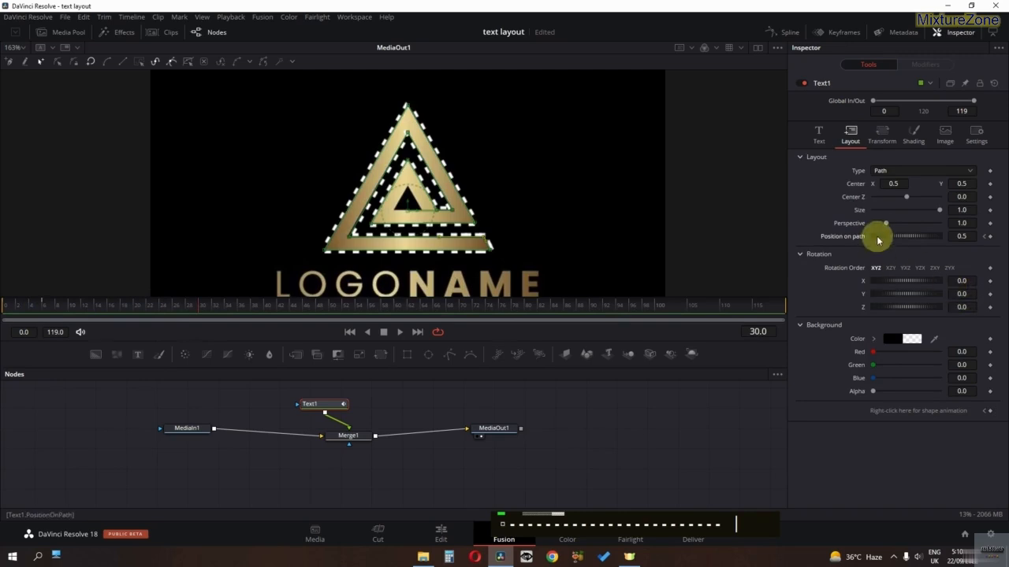
drag(876, 236, 895, 240)
Step: Play the dash animation from the start in Fusion and on the Edit page, and return to the logo clip's beginning
click(11, 307)
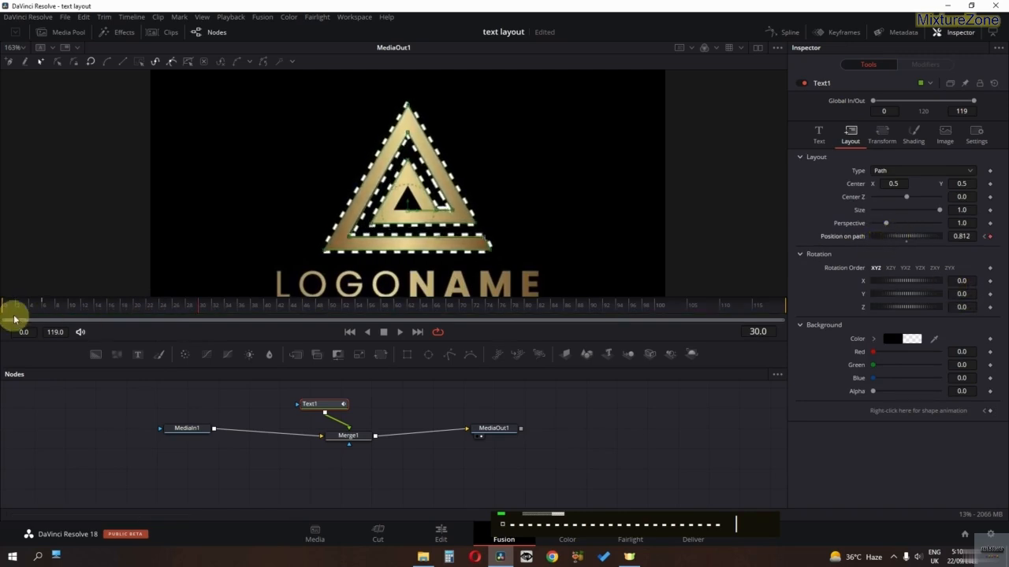
double_click(104, 441)
key(space)
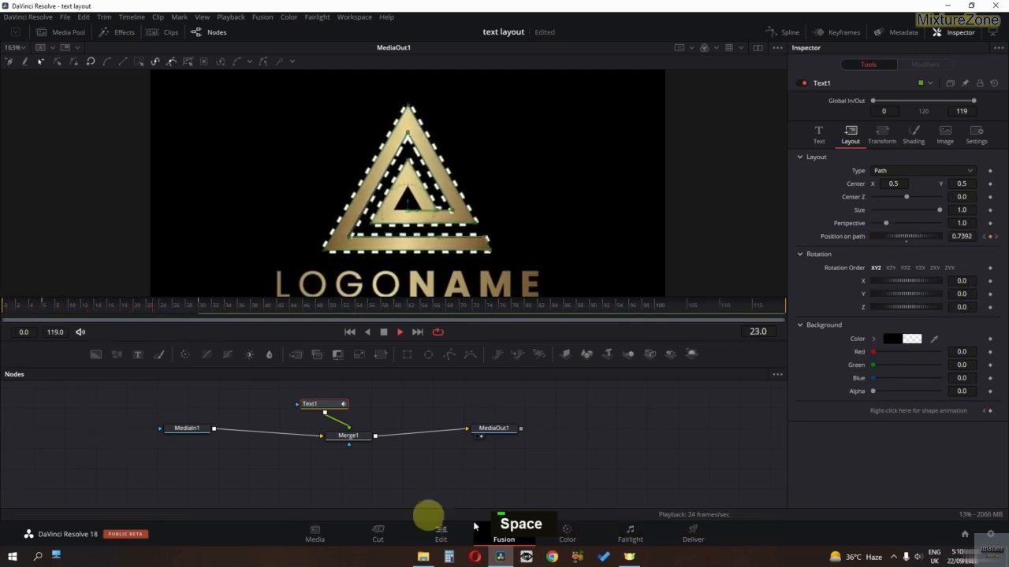
click(432, 530)
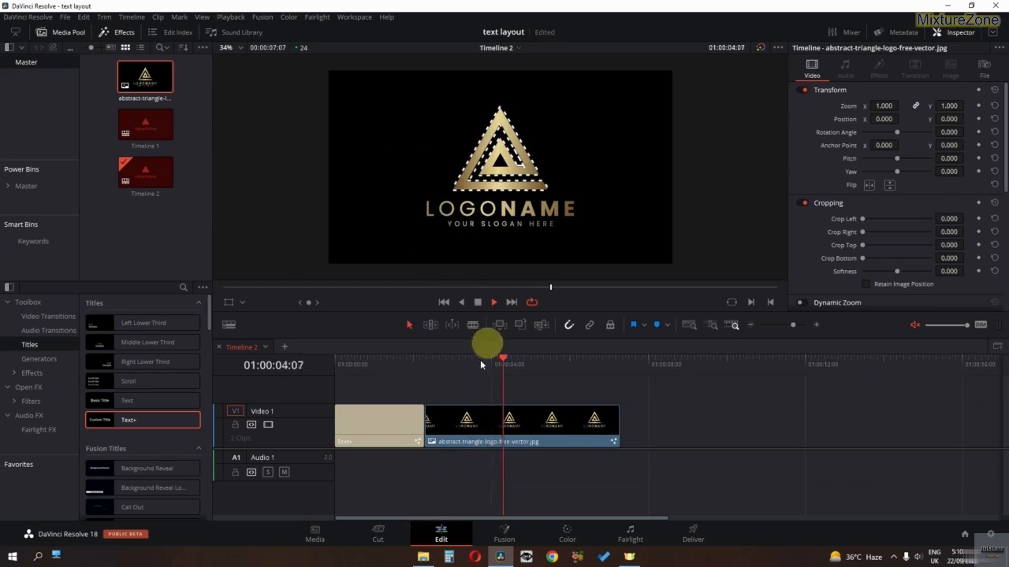
key(space)
click(427, 365)
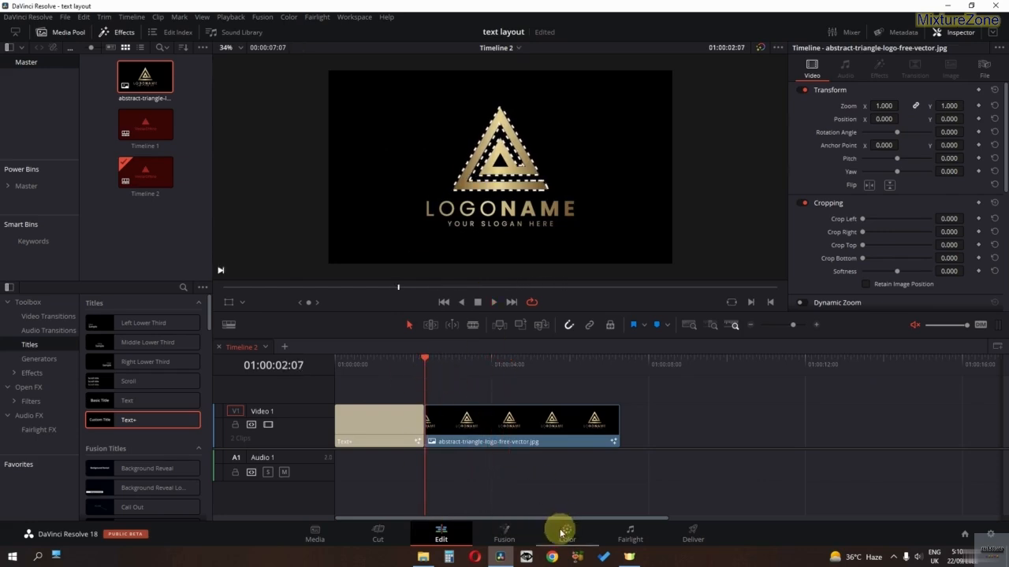
Step: Loop Text1's Position on path keyframes in the Fusion spline editor, and preview the repeating motion
click(501, 533)
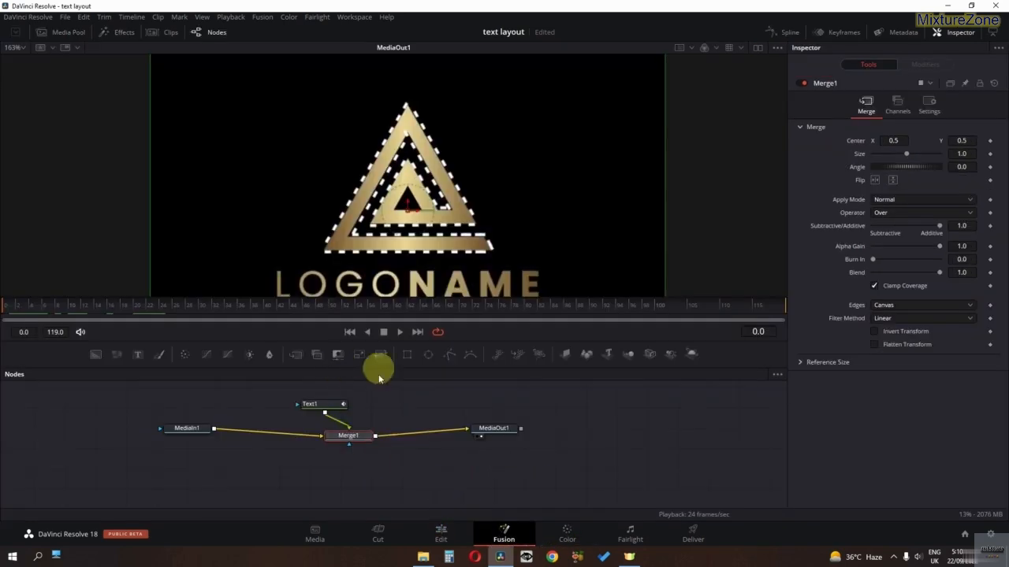
click(772, 33)
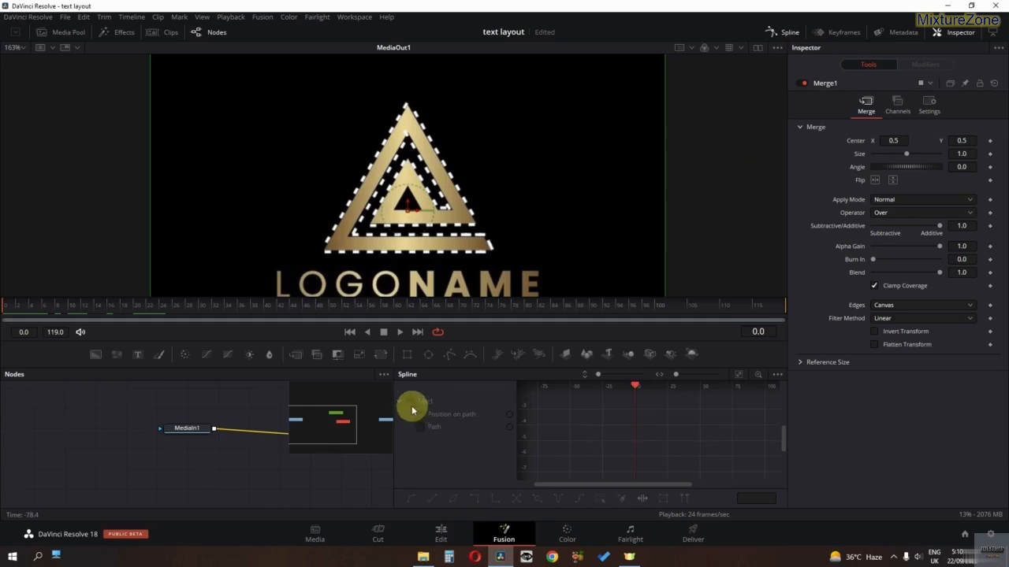
drag(718, 409, 597, 442)
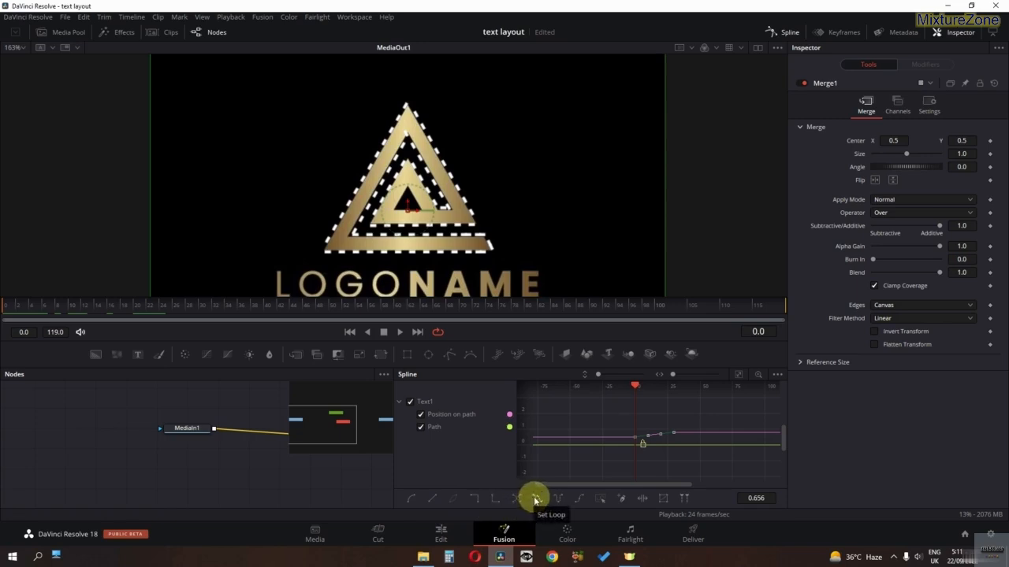
key(space)
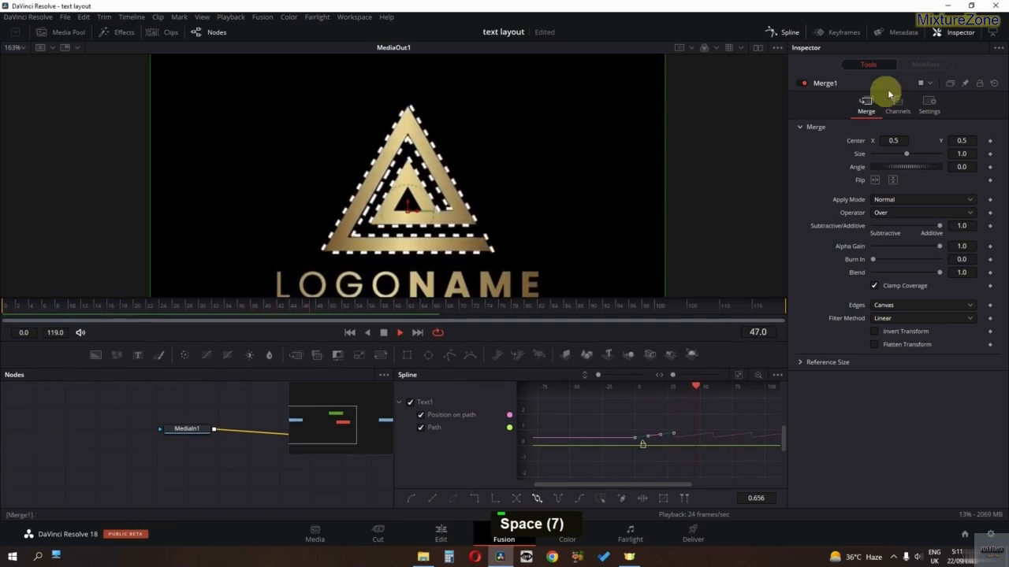
key(space)
click(778, 37)
Step: Enable Motion Blur on the Merge1 node and play back the dash animation
click(930, 105)
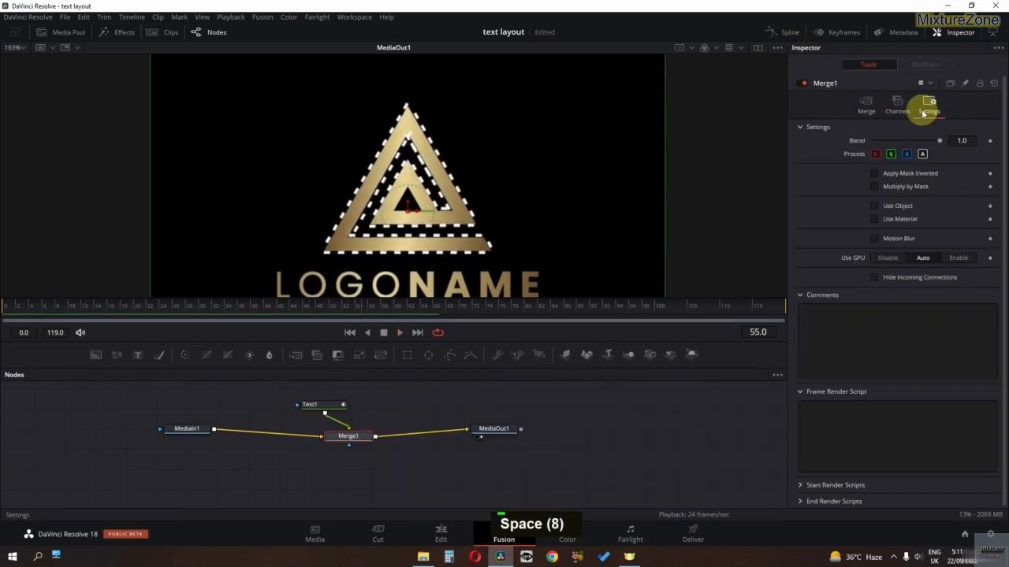
click(874, 239)
key(space)
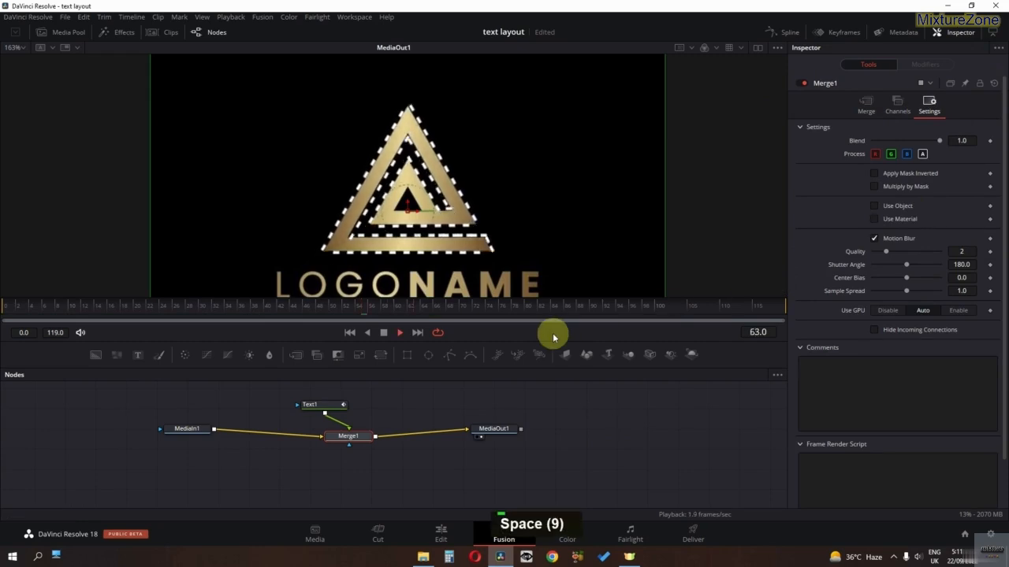
key(space)
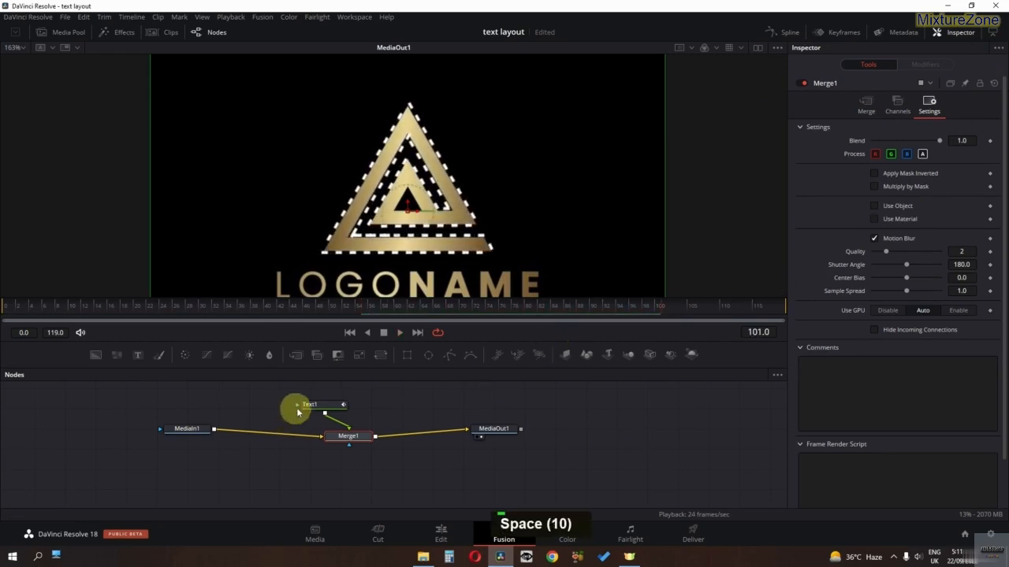
Step: Enable Motion Blur on the Text1 node and lower its shutter angle to 59.5
click(307, 405)
click(976, 134)
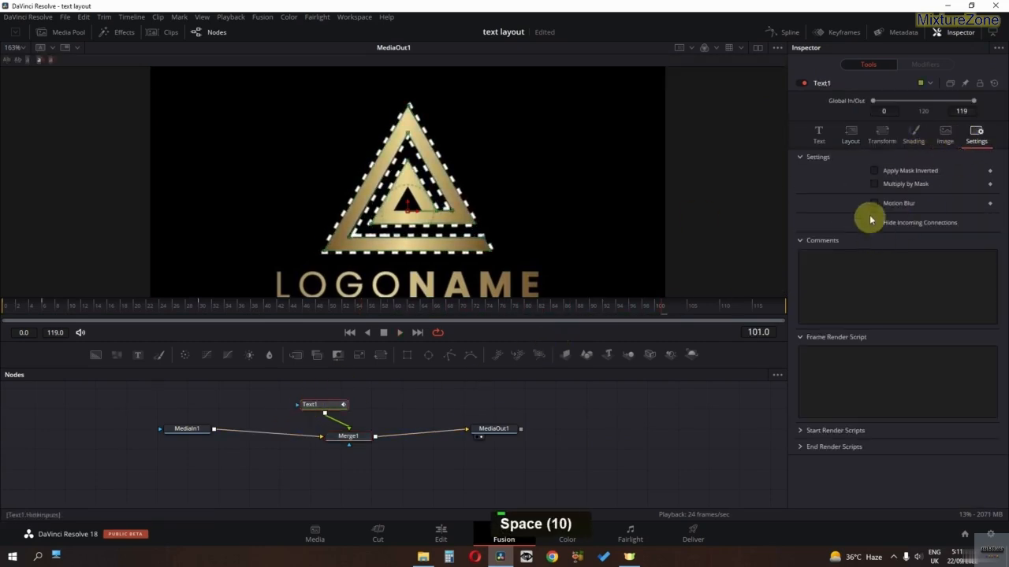
click(873, 204)
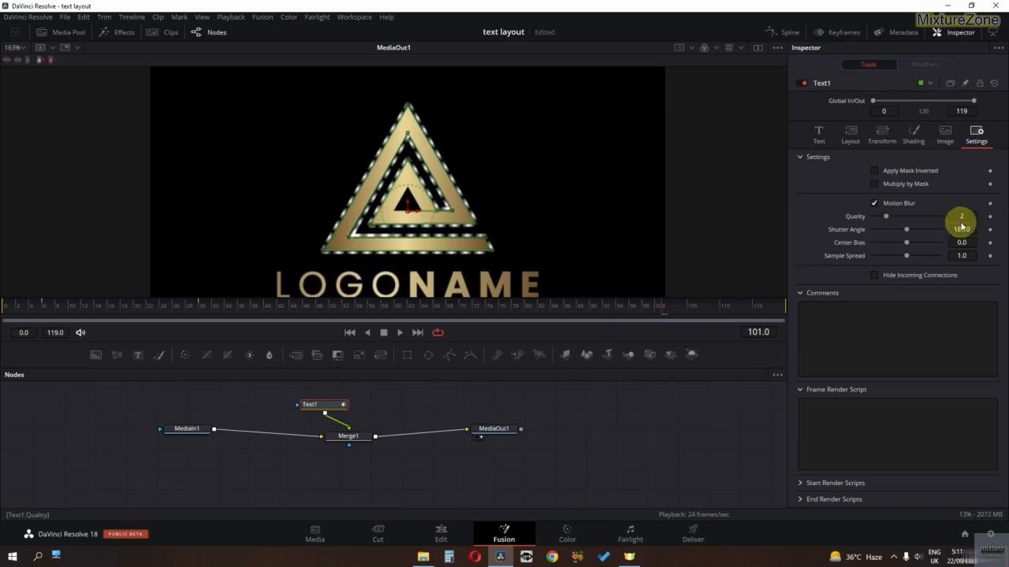
drag(896, 234, 875, 238)
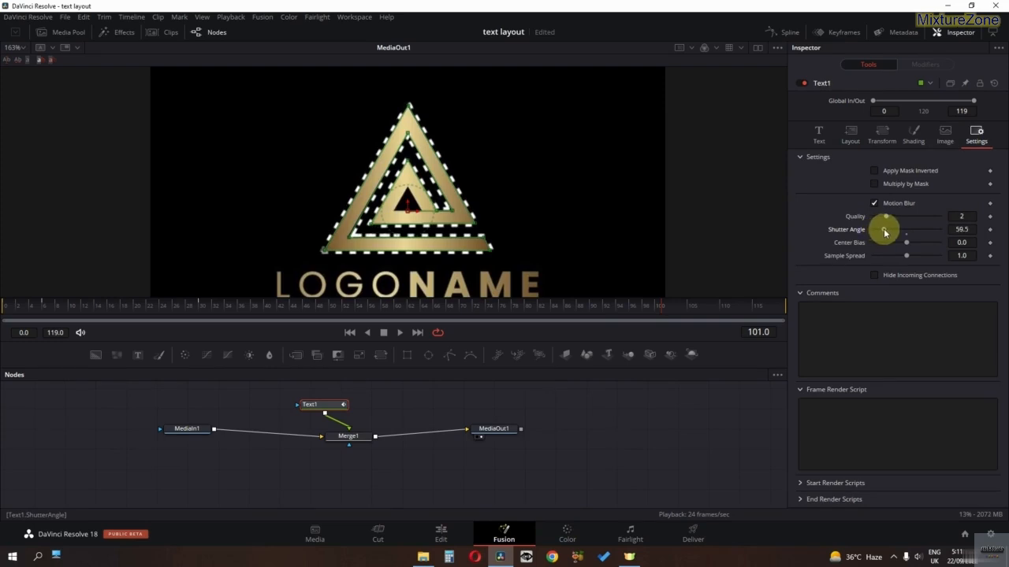
Step: Add a Glow node after Text1 with a glow size of 6.3 and a glow strength of 0.835
key(shift+space)
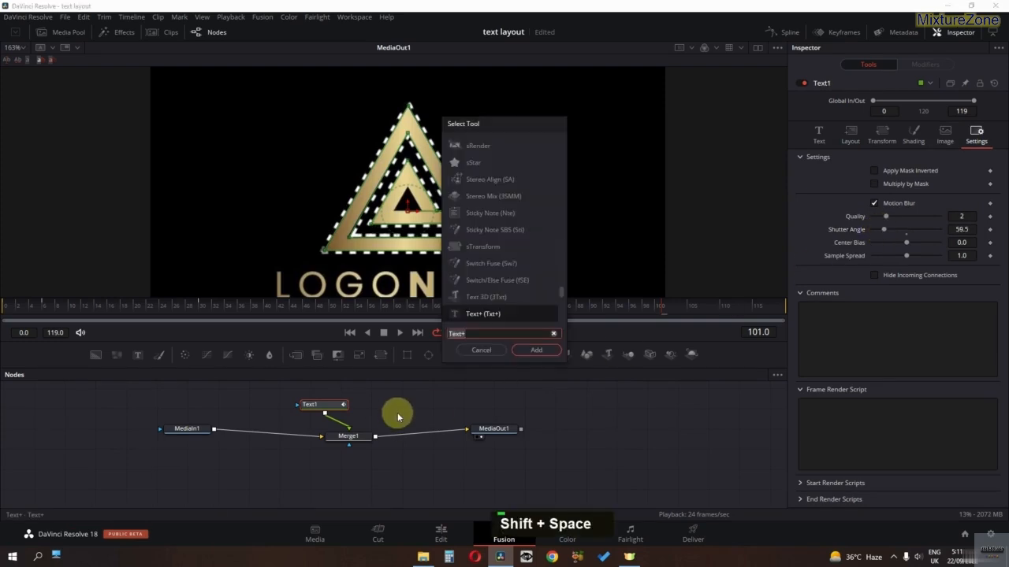
text(glow)
key(Return)
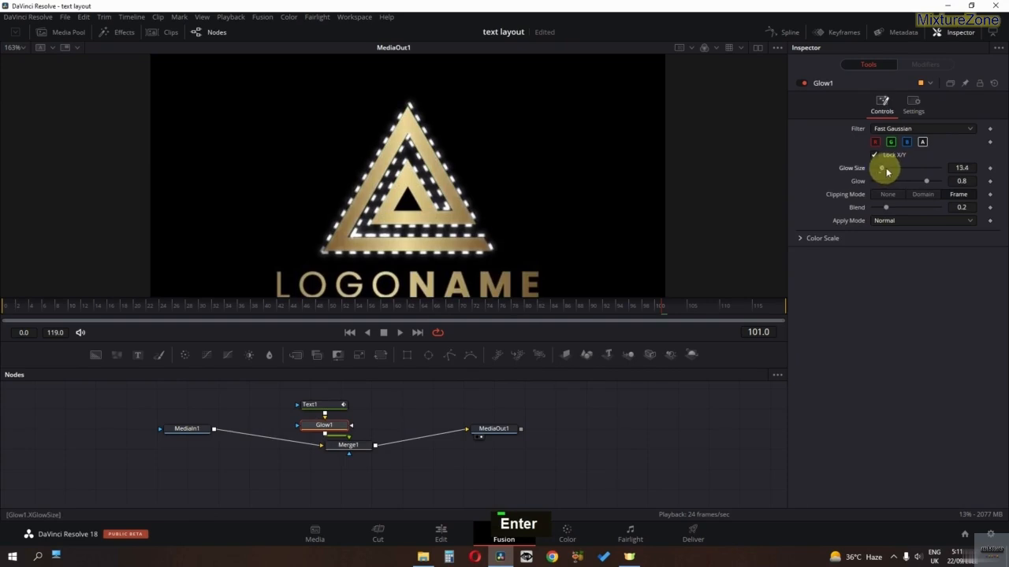
drag(886, 172, 927, 189)
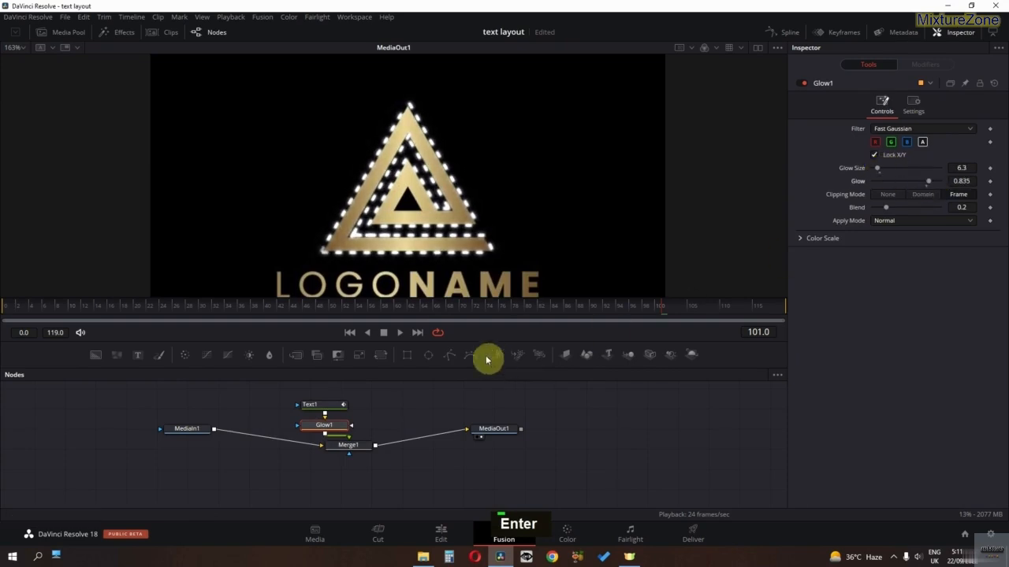
Step: Change the color of Text1's dashes to bright yellow
click(314, 406)
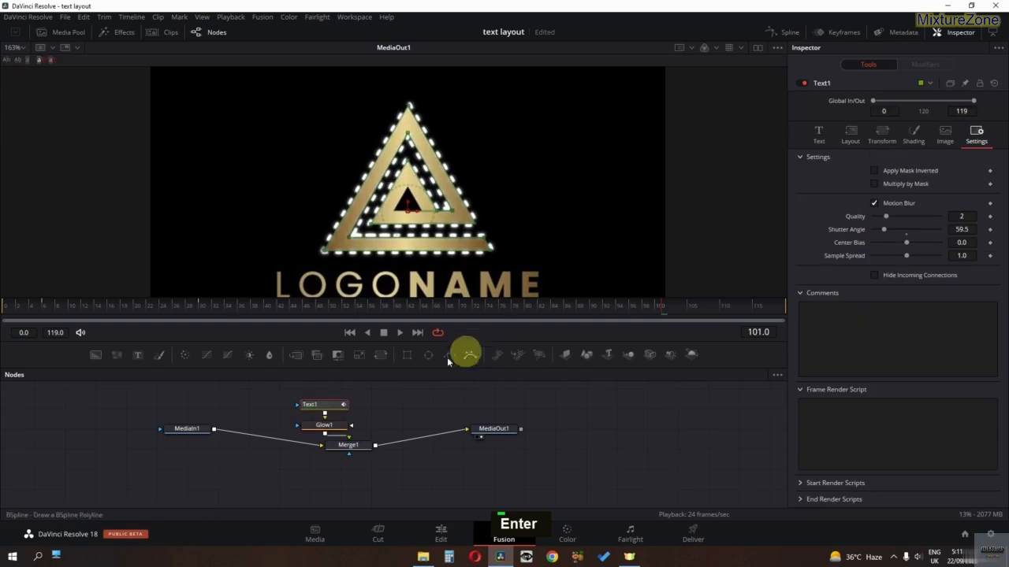
click(819, 134)
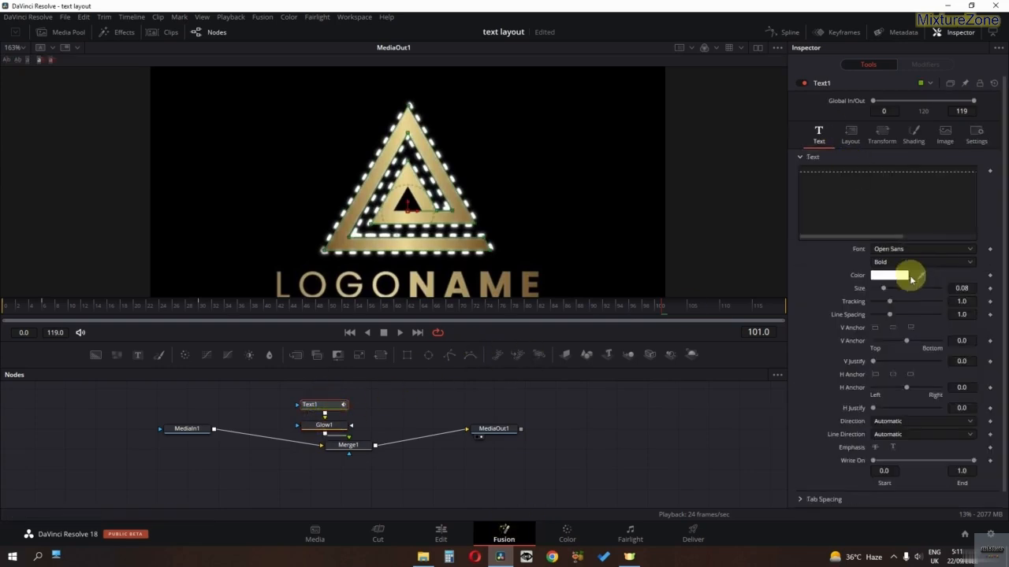
click(895, 275)
drag(540, 171, 417, 305)
drag(450, 322, 507, 331)
key(Return)
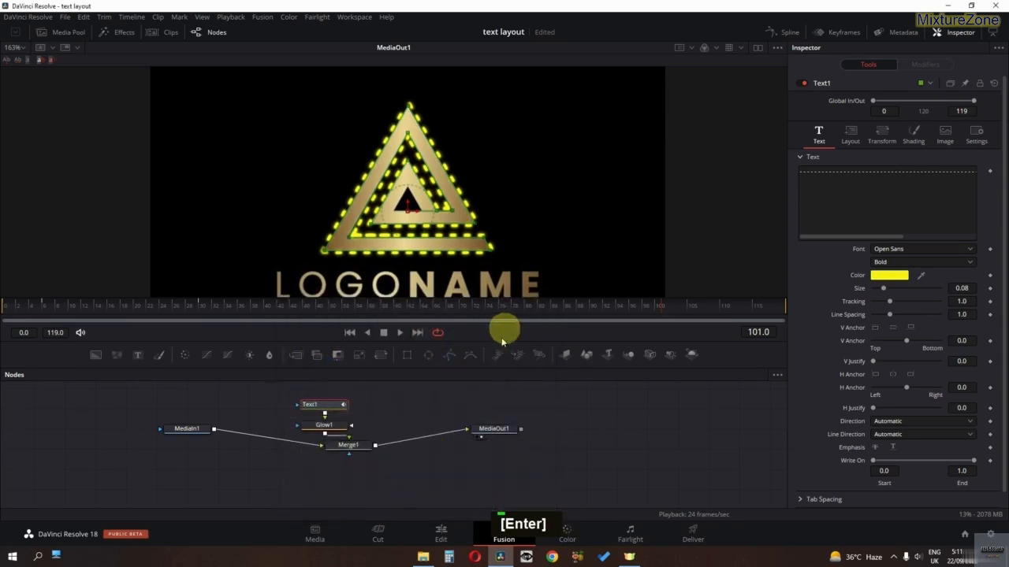
Step: Play the glowing yellow dash animation twice from the logo clip's beginning on the Edit page
click(447, 533)
click(423, 367)
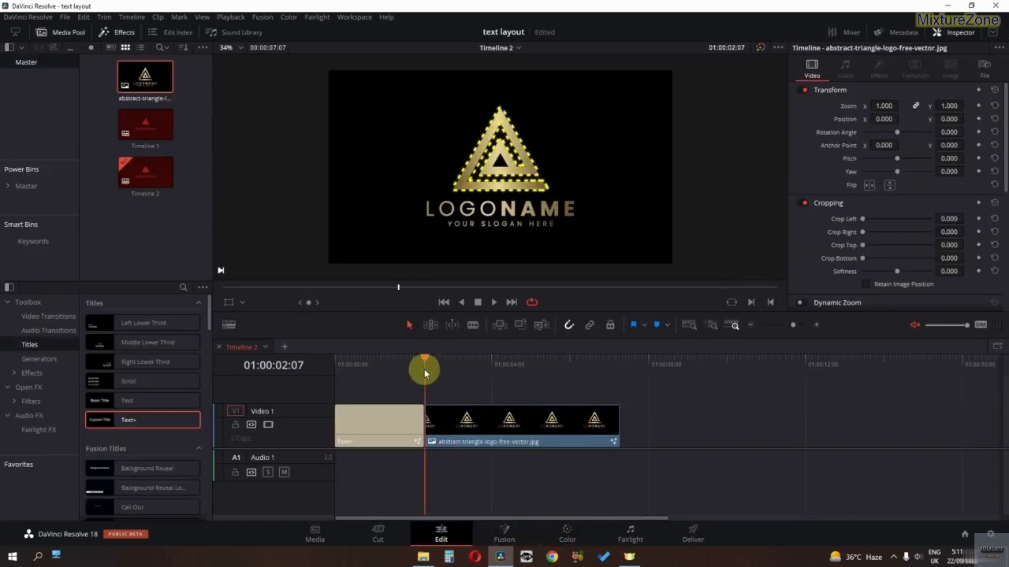
key(space)
key(space)
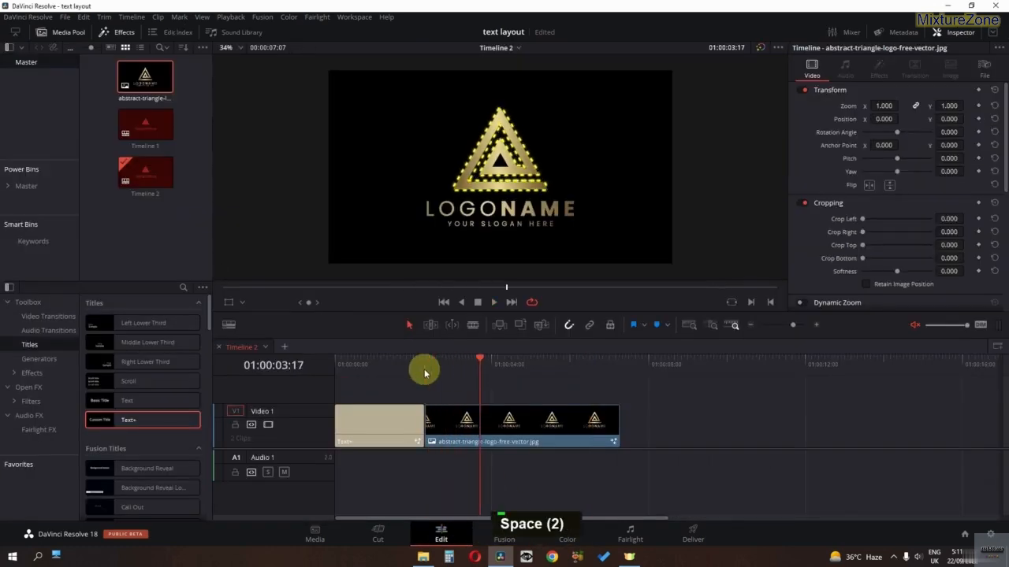
click(424, 367)
key(space)
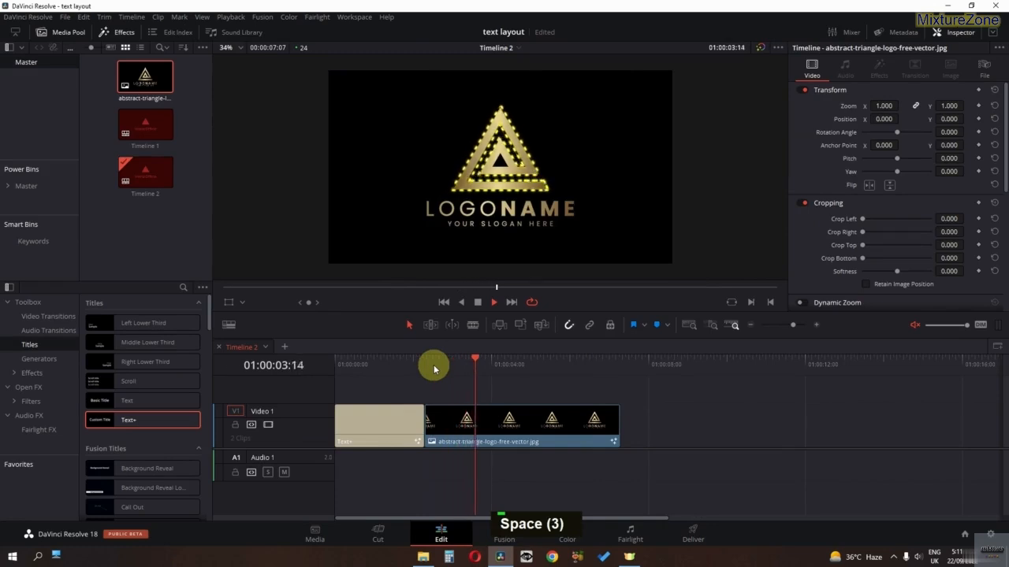
key(space)
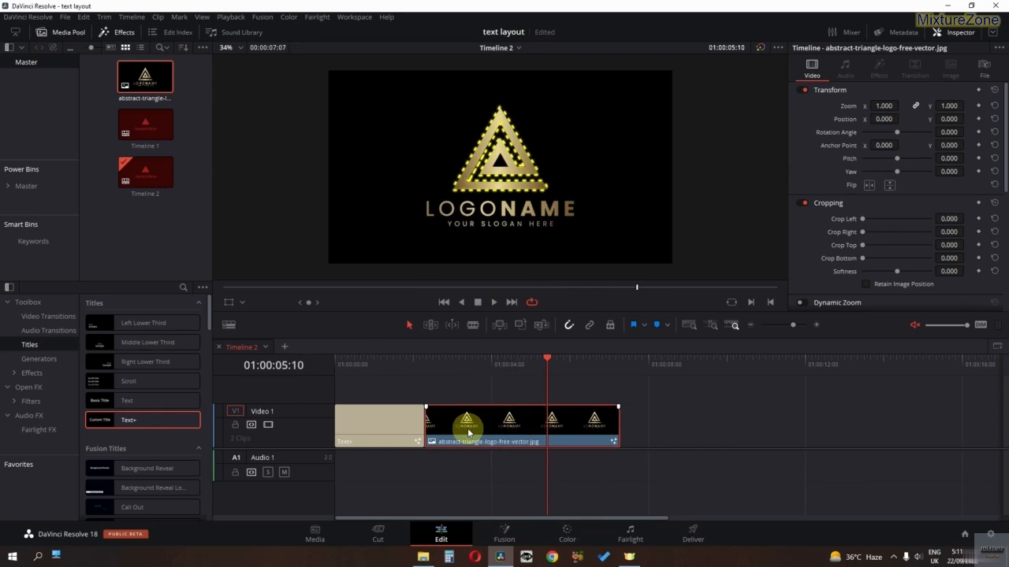
Step: Delete the logo clip from the timeline and open the remaining Text+ title at its start in Fusion
key(BackSpace)
drag(407, 369, 319, 419)
click(356, 446)
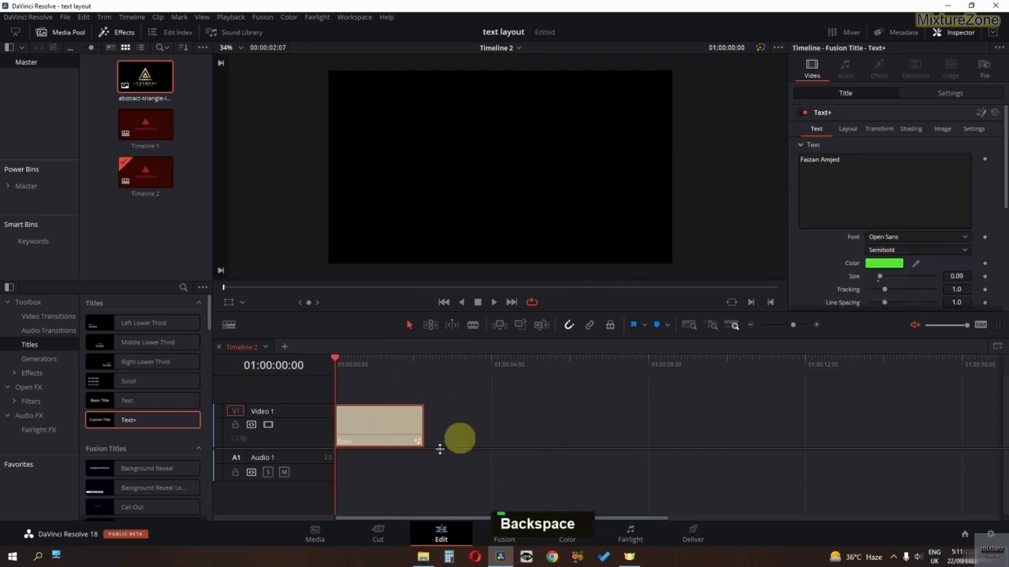
click(504, 532)
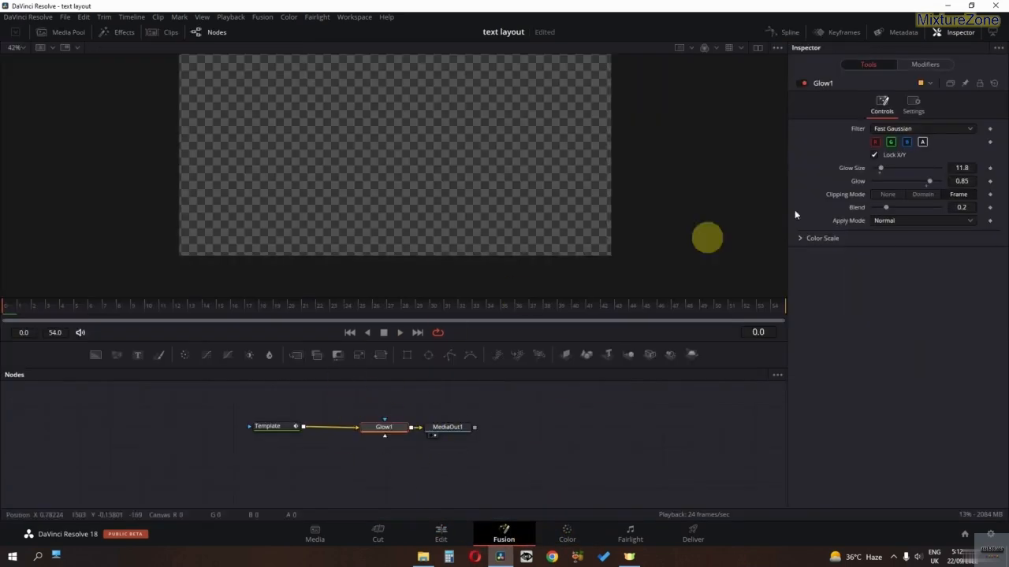
Step: Reset the Glow1 node to its defaults and detach it from the connection between Template and MediaOut1
click(995, 85)
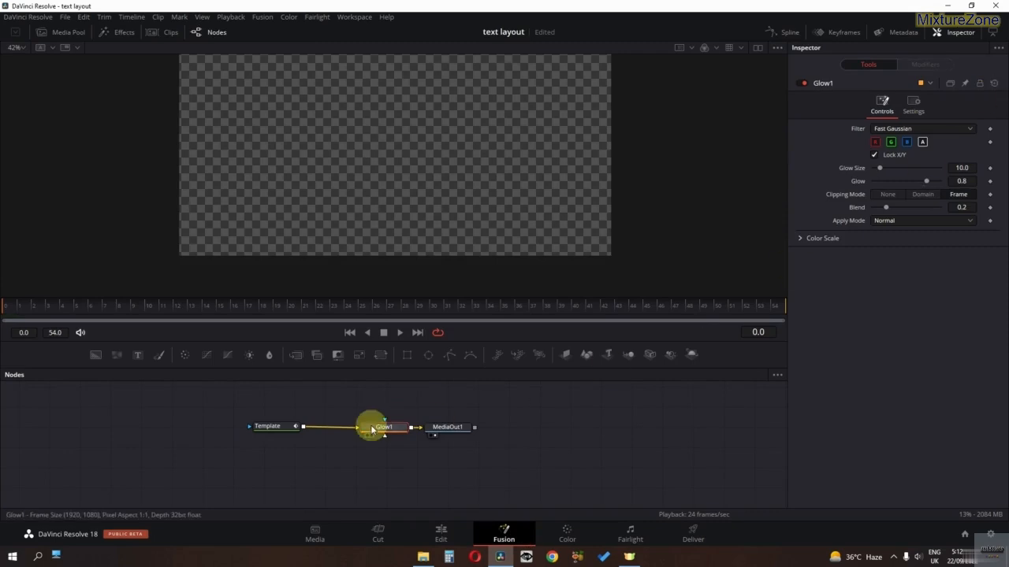
drag(378, 430, 592, 432)
scroll(416, 462, down, 2)
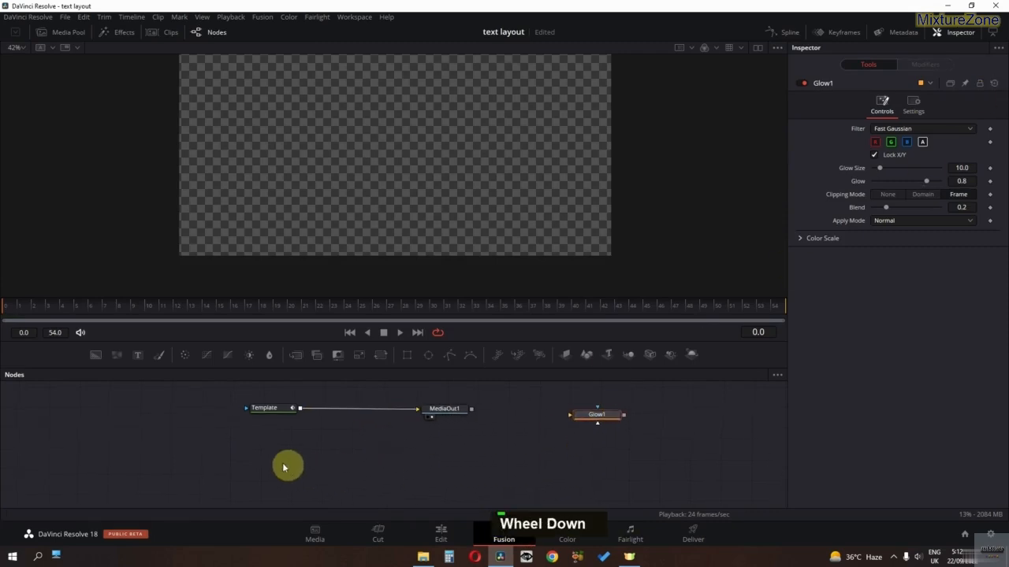
Step: Reset the Template text node to its defaults and enter a row of 14 question marks as its text
click(269, 409)
click(828, 144)
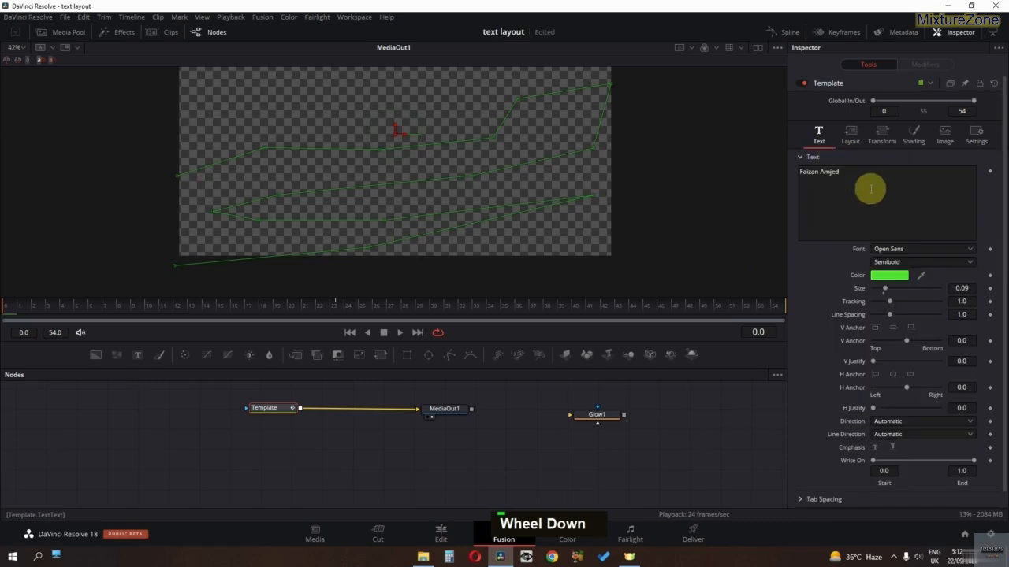
click(849, 139)
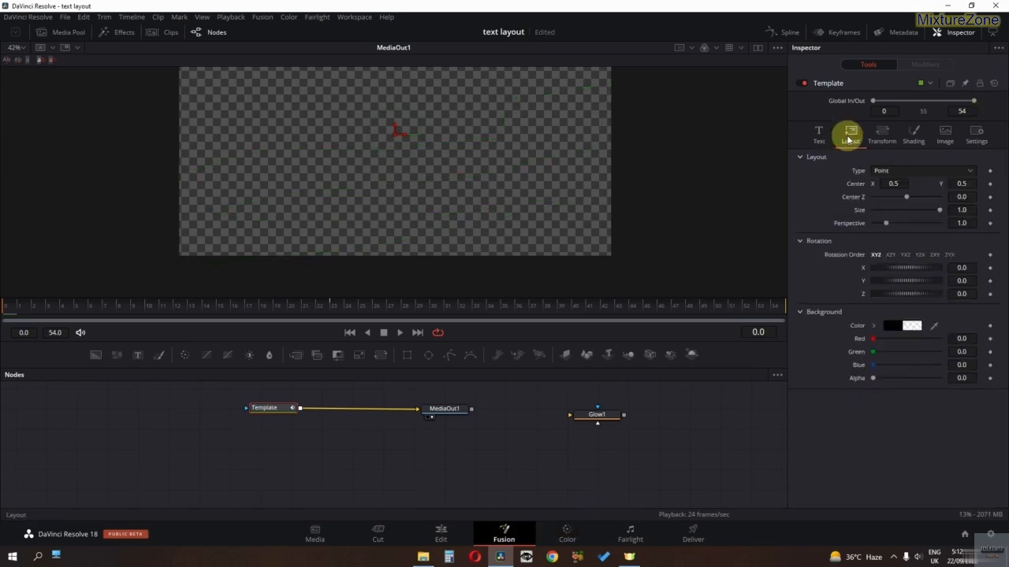
click(821, 140)
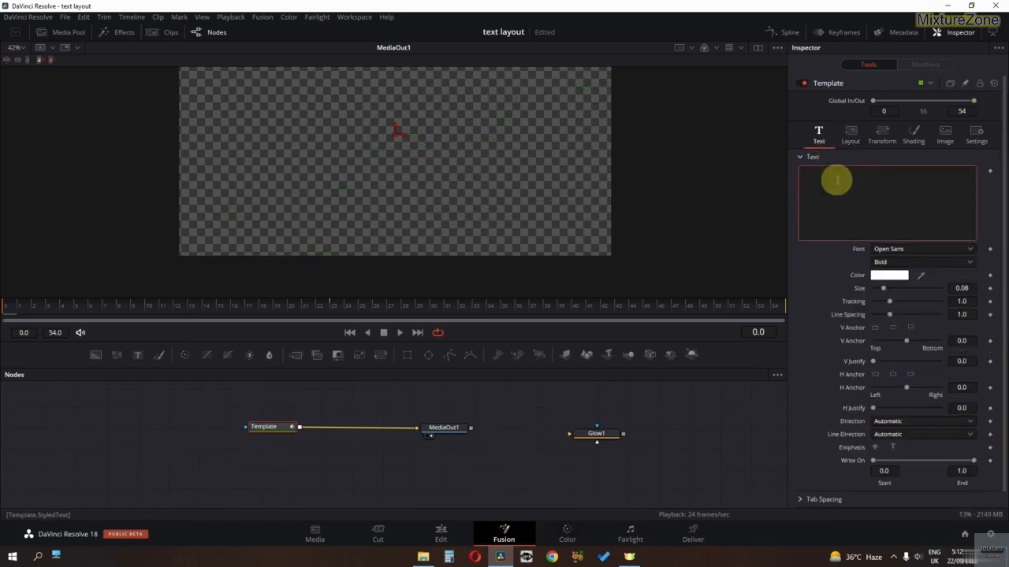
text(??????????????)
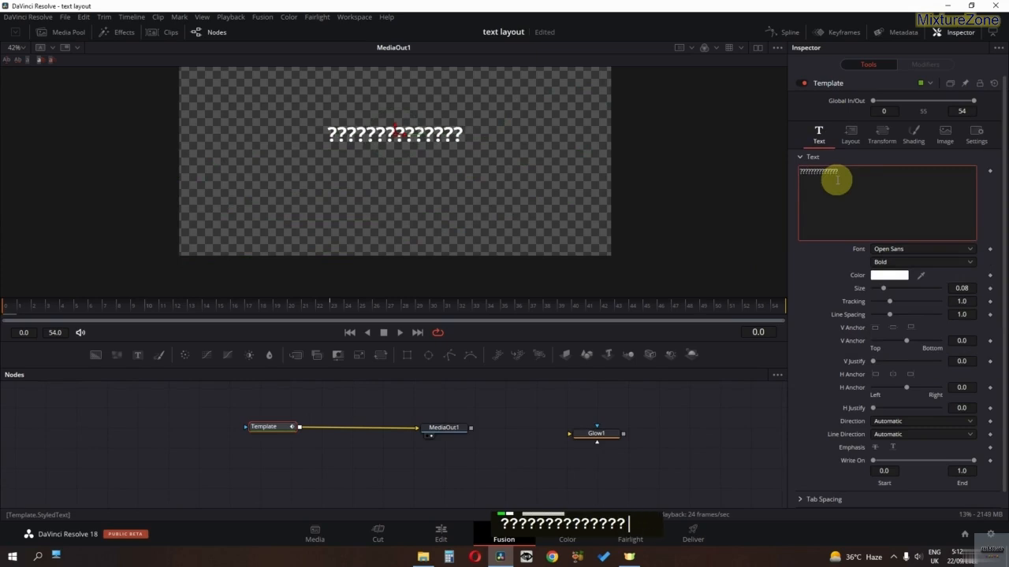
Step: Set the Template's layout type to Circle, its size to 0.976, and reduce the width to tighten the arc
click(850, 136)
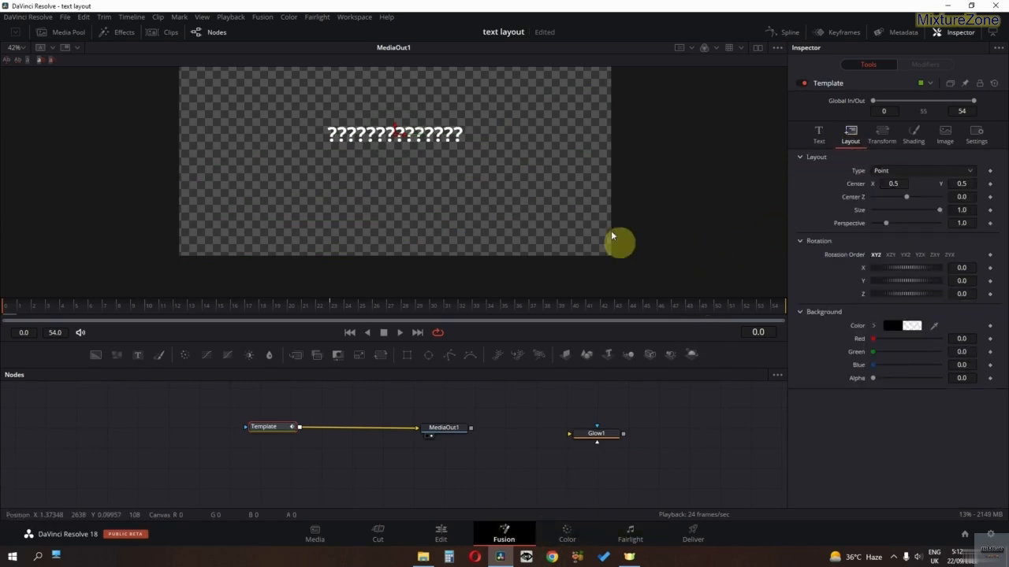
click(885, 172)
click(904, 208)
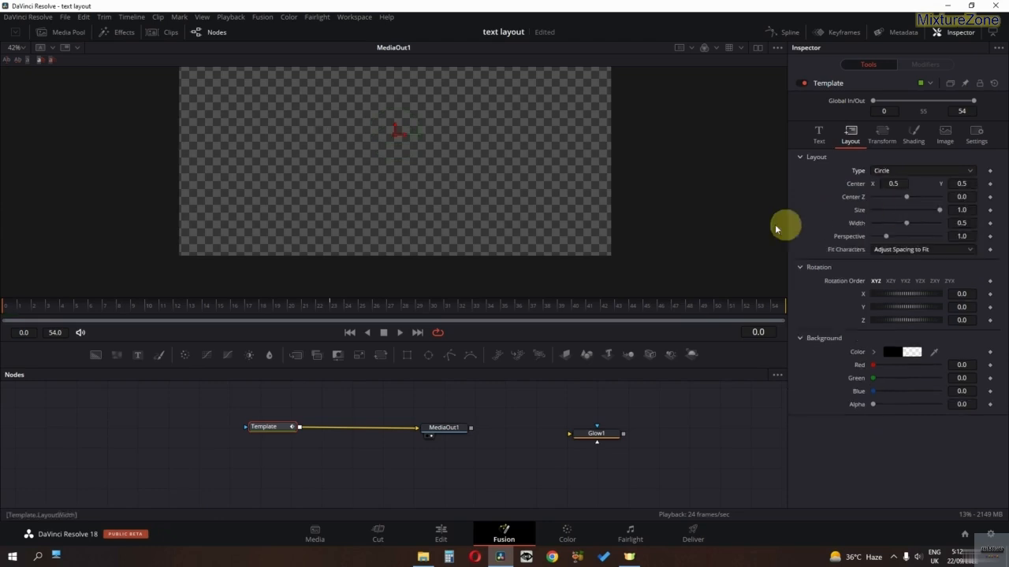
scroll(450, 207, up, 1)
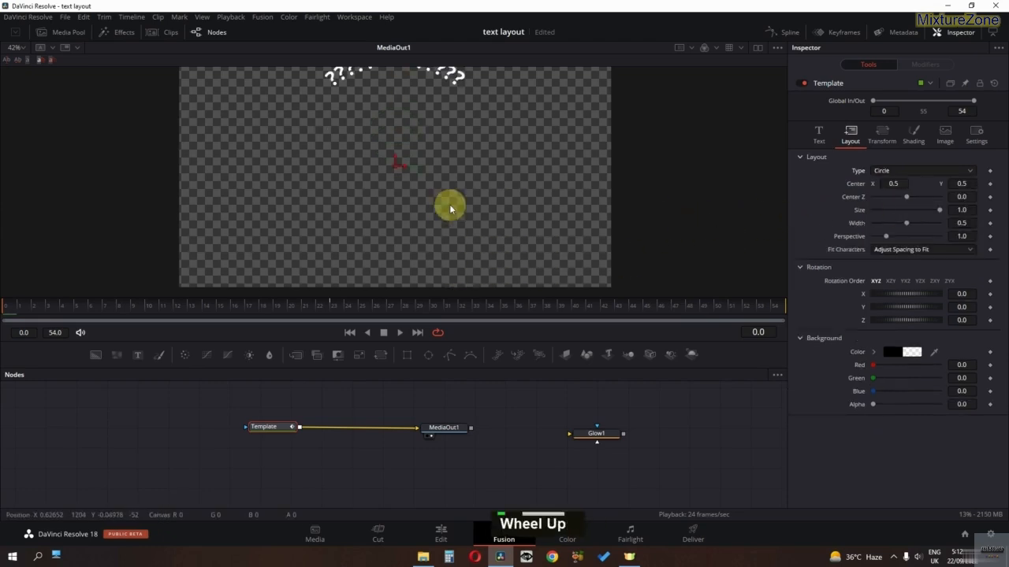
ctrl+scroll(450, 207, down, 2)
middle_click(450, 207)
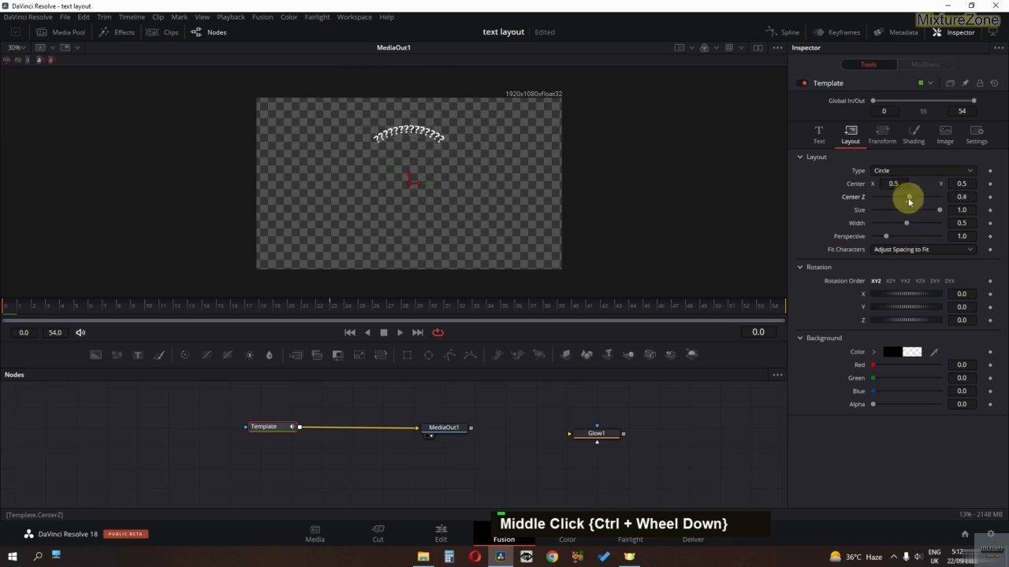
drag(907, 203, 905, 204)
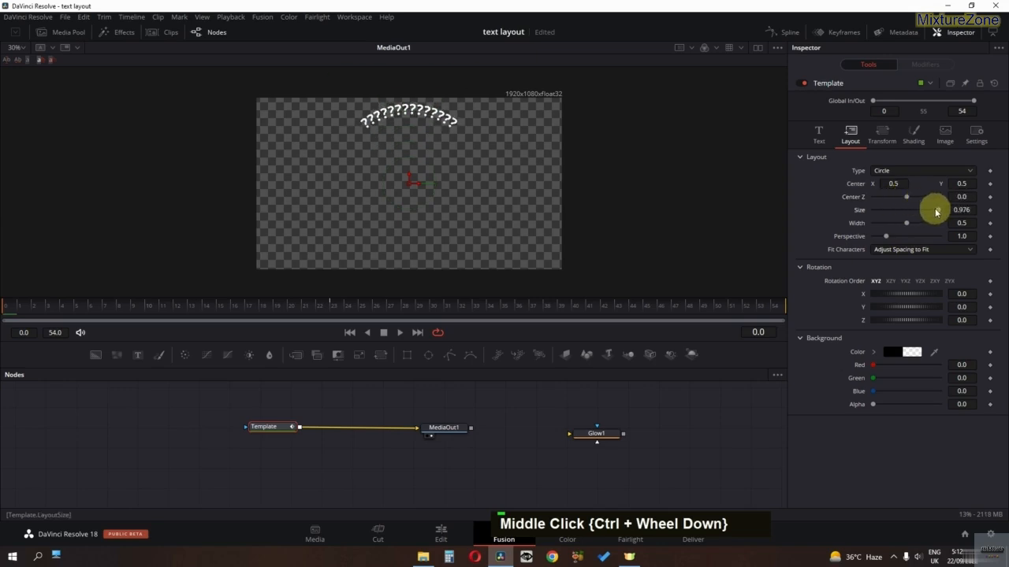
drag(906, 223, 889, 233)
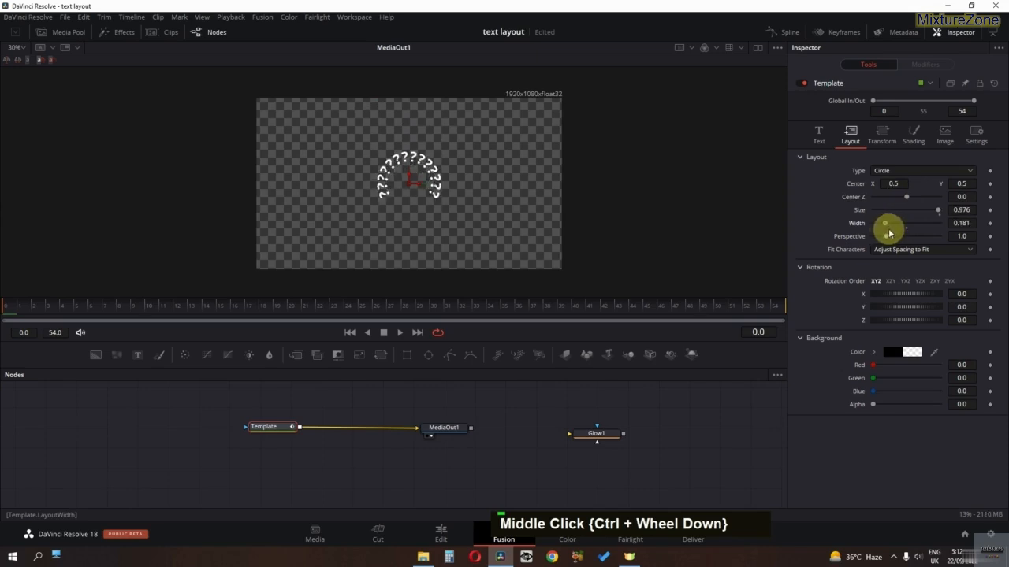
Step: Add more question marks to the Template's text until they form a complete circle
click(818, 136)
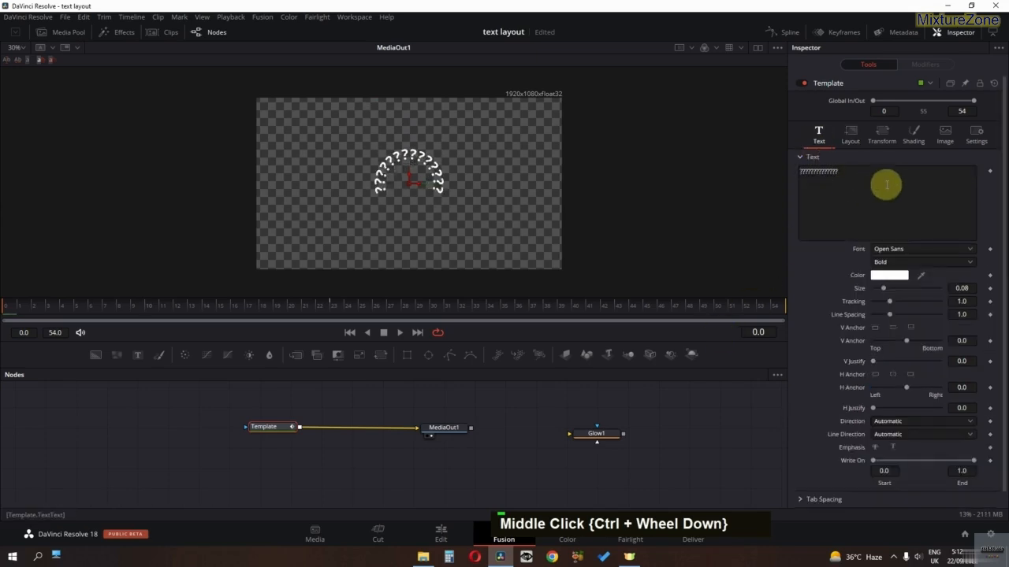
double_click(886, 184)
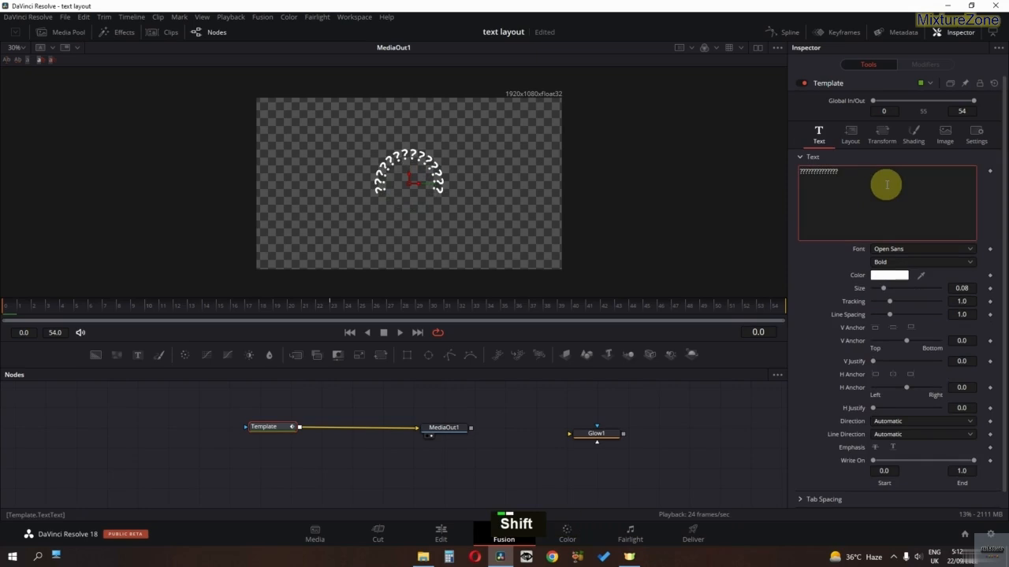
text(??)
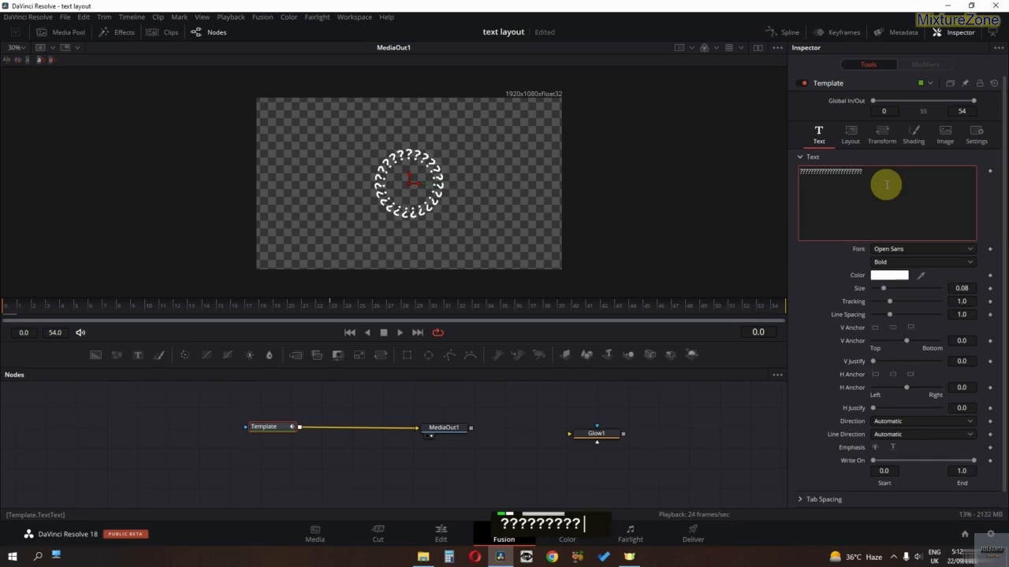
Step: Set the Template's character Z rotation to -7.8 and keyframe it at frame 0
click(851, 136)
click(882, 136)
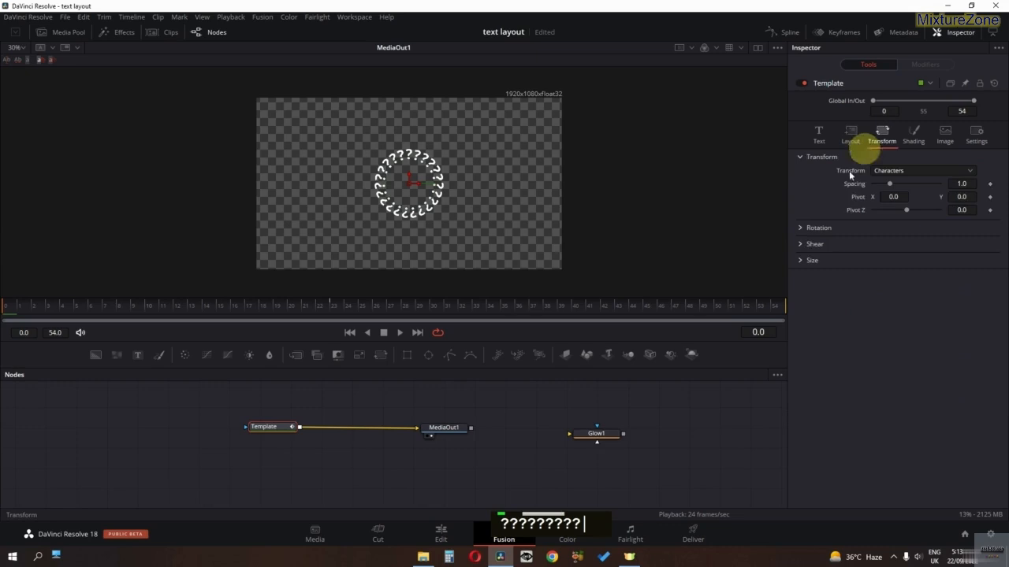
click(802, 230)
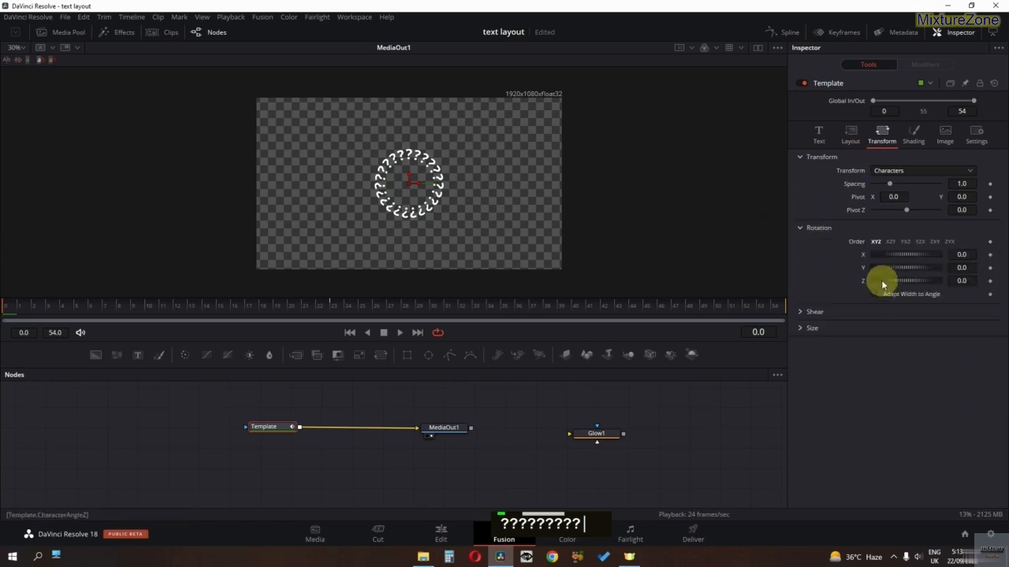
mouse_move(881, 280)
mouse_down()
mouse_move(1000, 284)
mouse_move(879, 285)
mouse_up()
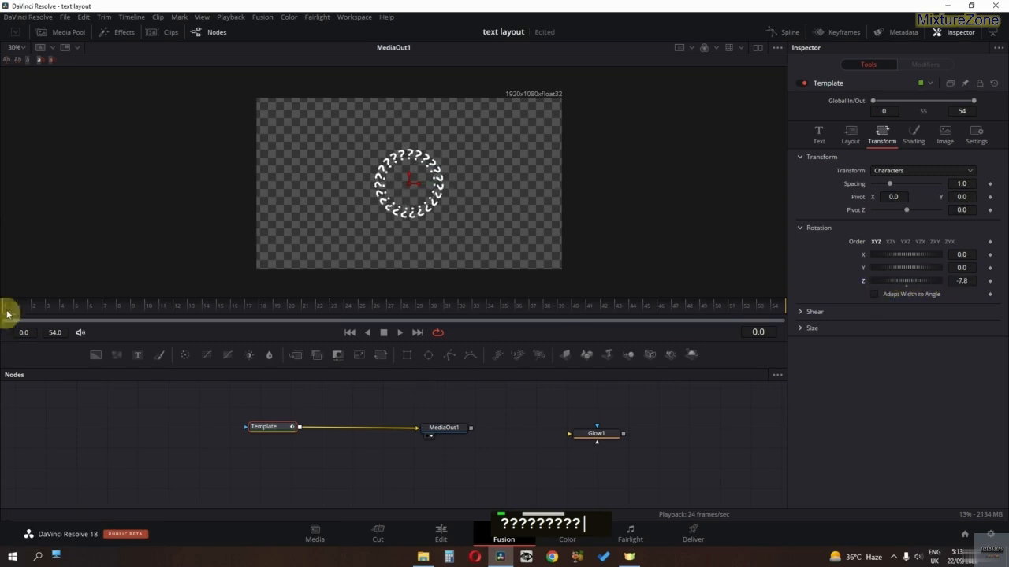
click(989, 282)
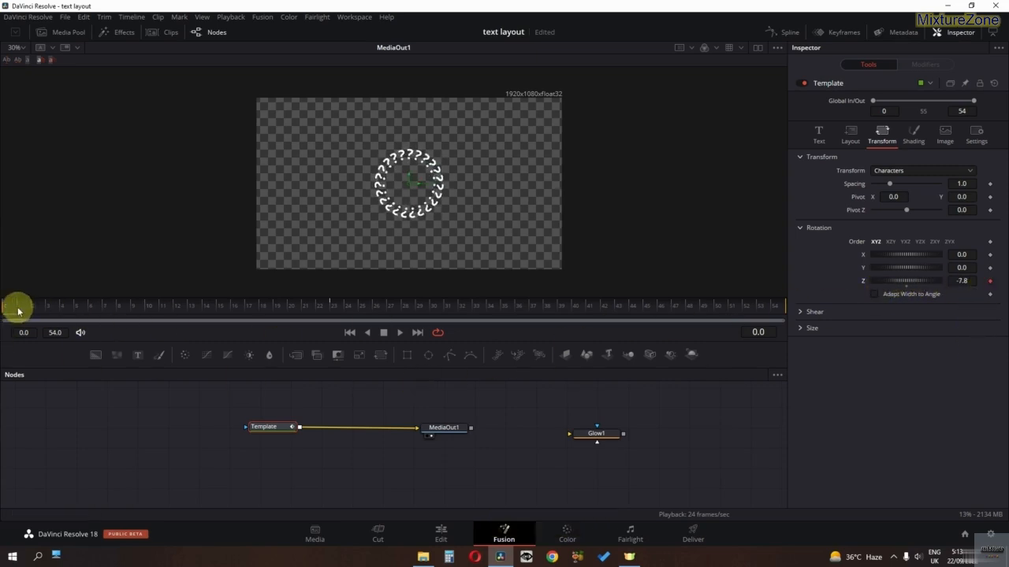
Step: Keyframe the characters' Z rotation at 738.2 on frame 15 and play back the spin
drag(18, 306, 560, 317)
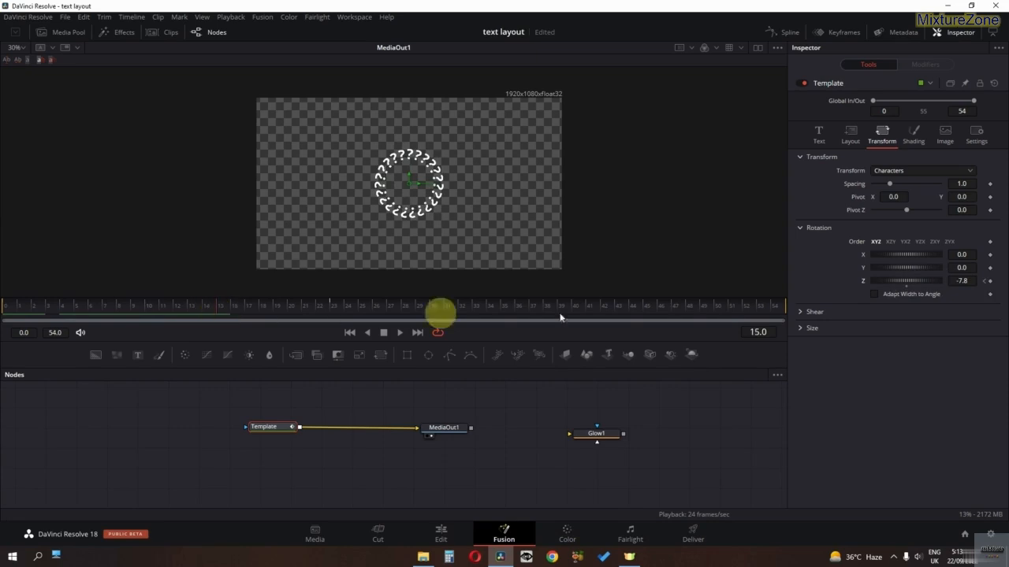
drag(883, 280, 935, 282)
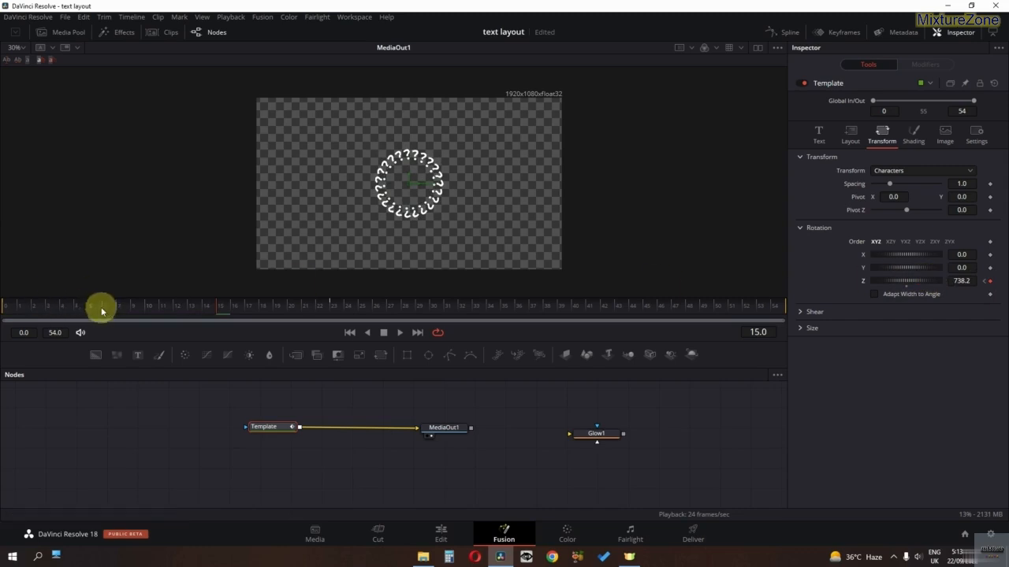
key(space)
key(space)
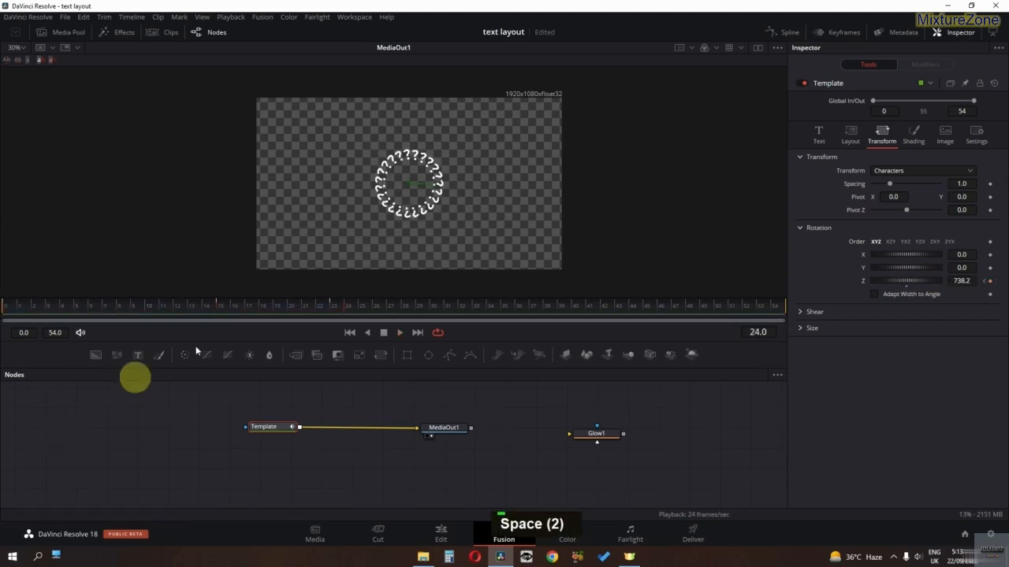
Step: Isolate the Character Angle Z curve in the spline editor, stretch its keyframes to about frame 35, and play the slower rotation
click(781, 32)
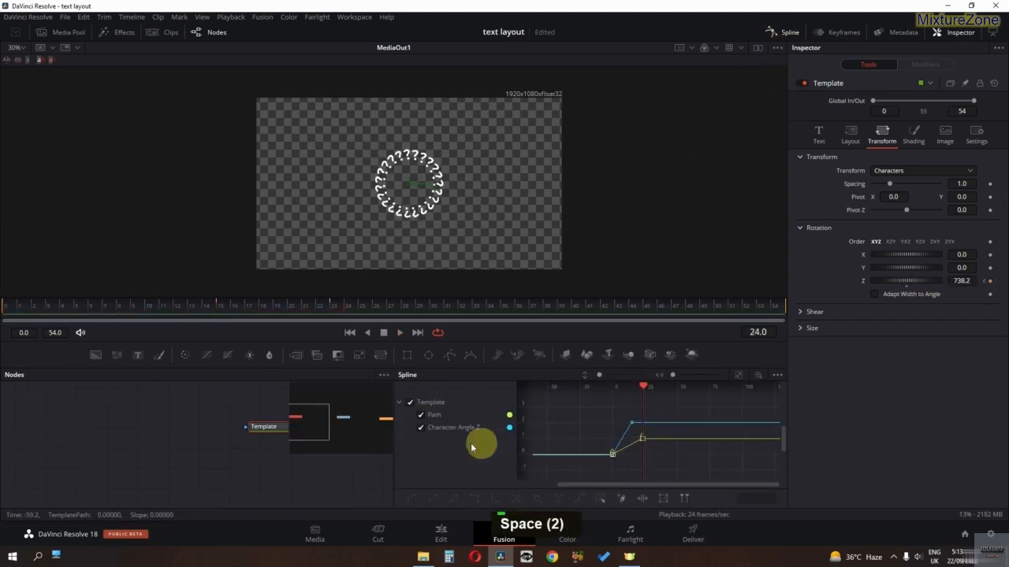
click(420, 415)
click(662, 471)
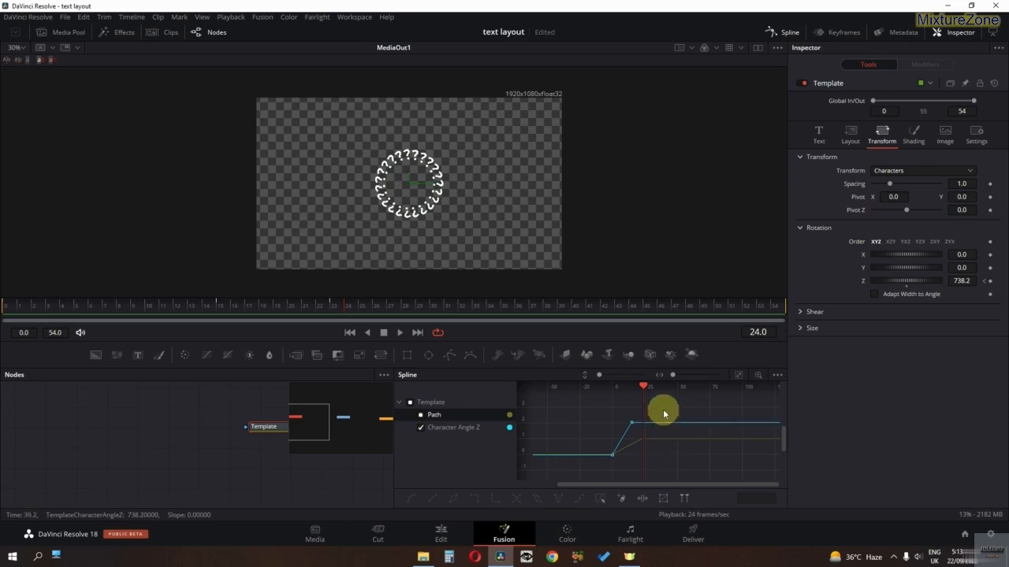
drag(665, 410, 592, 476)
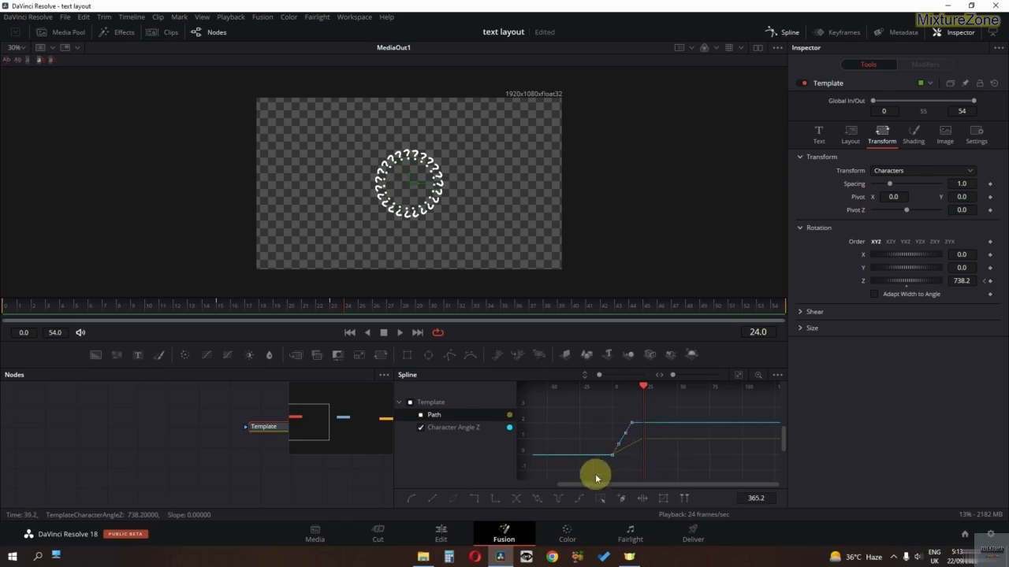
click(662, 498)
drag(632, 438, 657, 439)
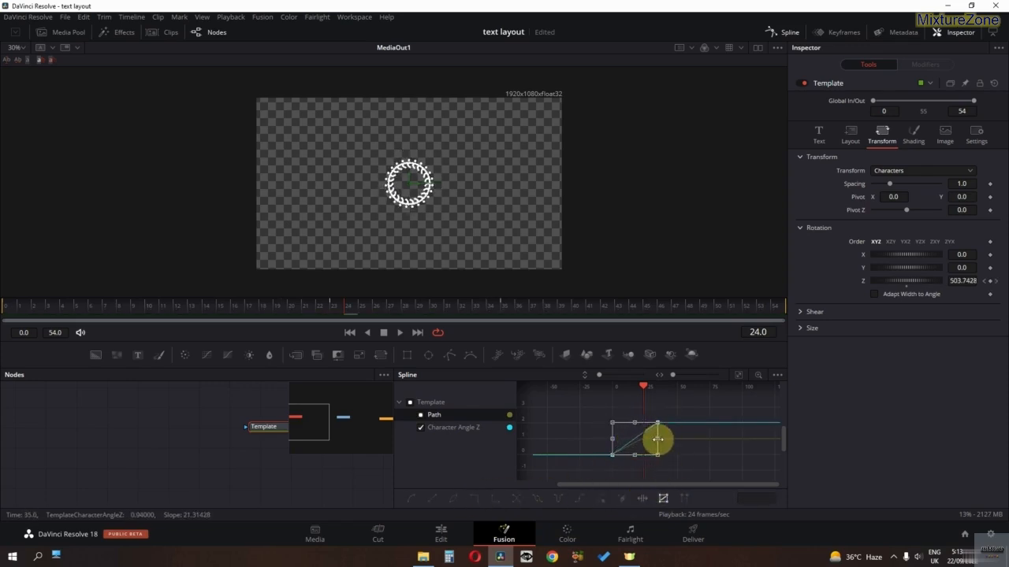
click(6, 308)
key(space)
key(space)
key(space)
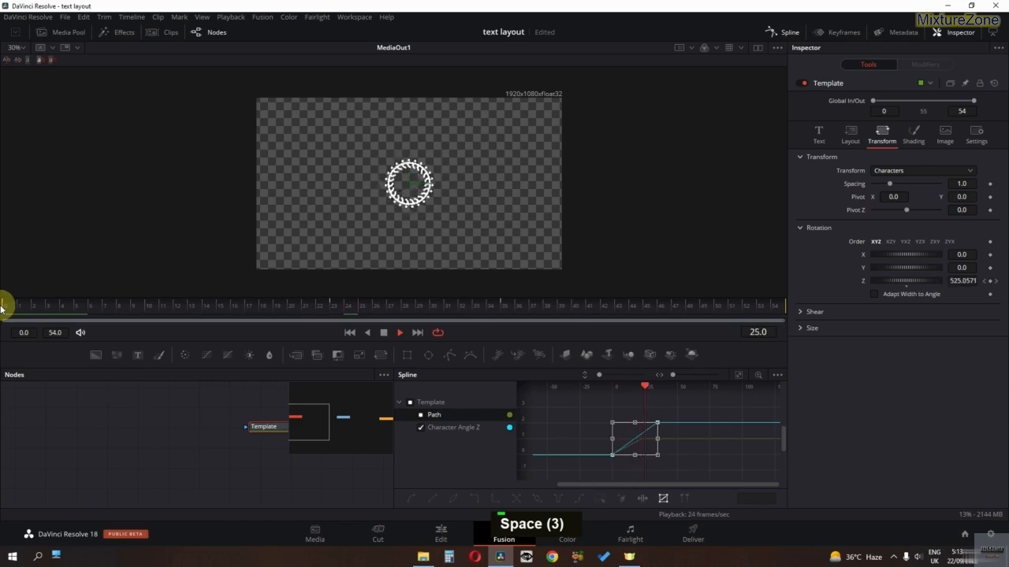
Step: Stretch the Character Angle Z keyframes further out in time, preview the animation, and close the spline editor
drag(657, 438, 666, 439)
click(4, 308)
key(space)
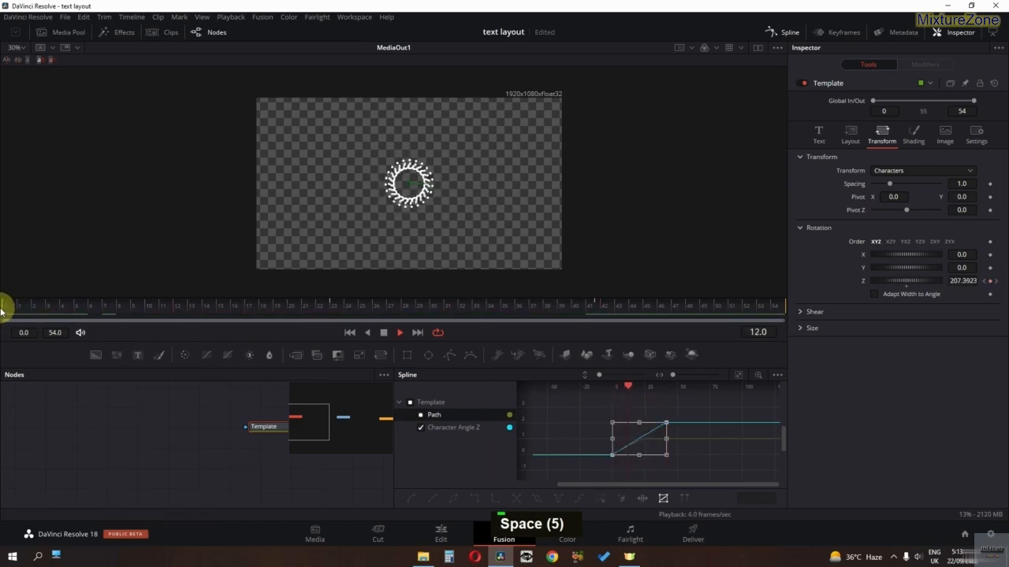
key(space)
click(783, 35)
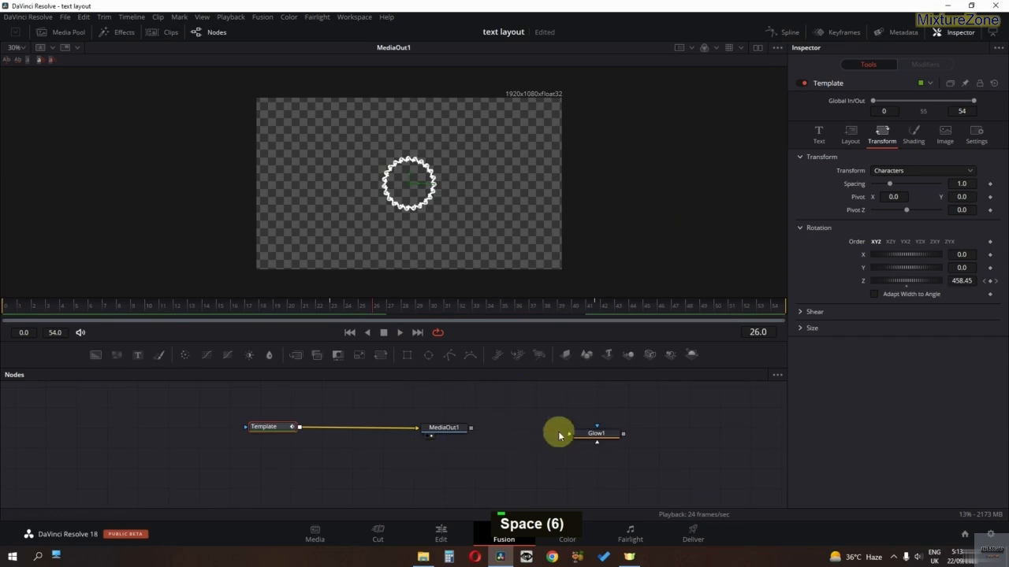
Step: Insert the Glow1 node between Template and MediaOut1 and play back the glowing title on the Edit page
drag(554, 433, 371, 433)
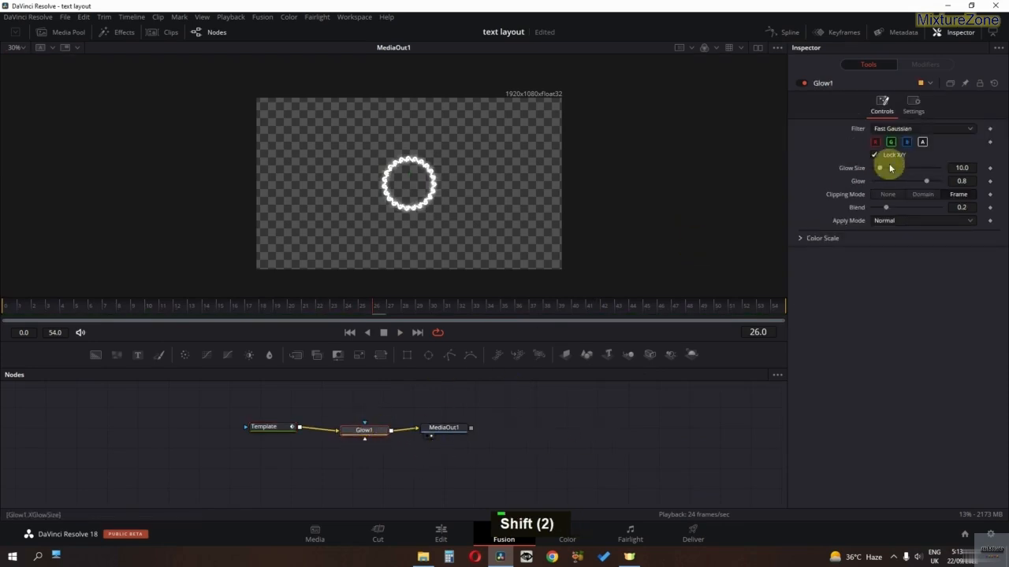
click(439, 534)
key(space)
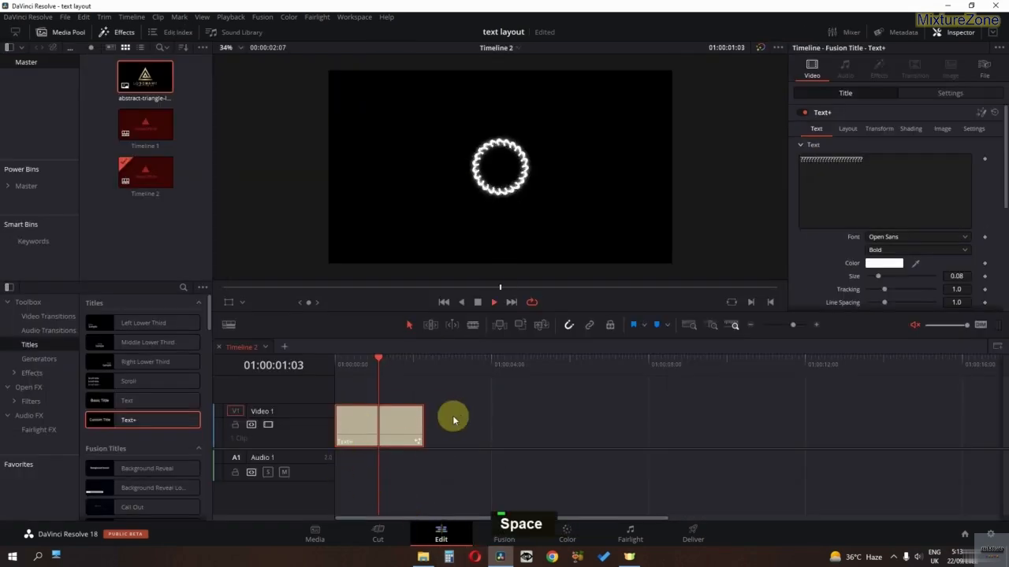
key(space)
key(space)
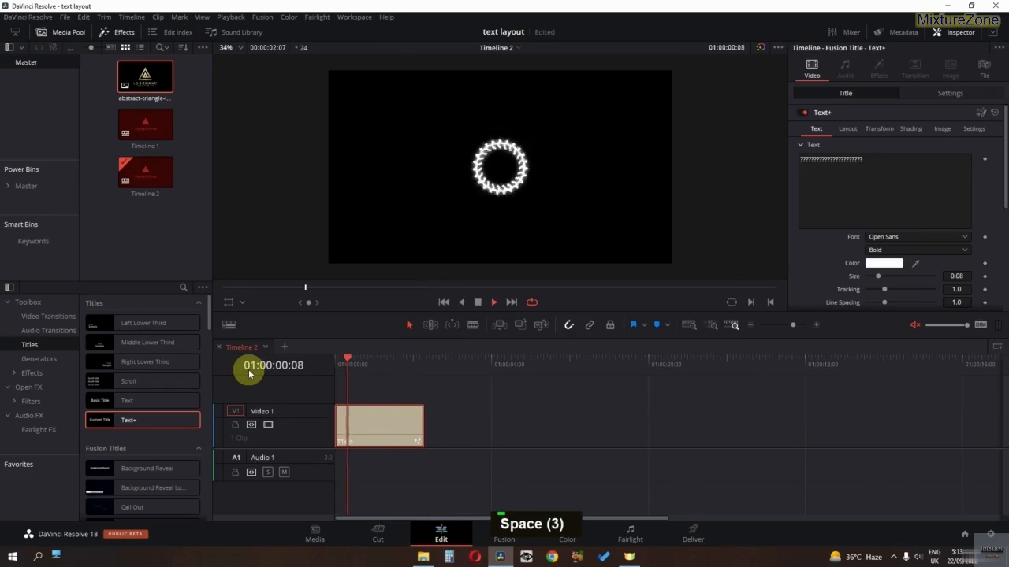
key(space)
key(space)
key(space)
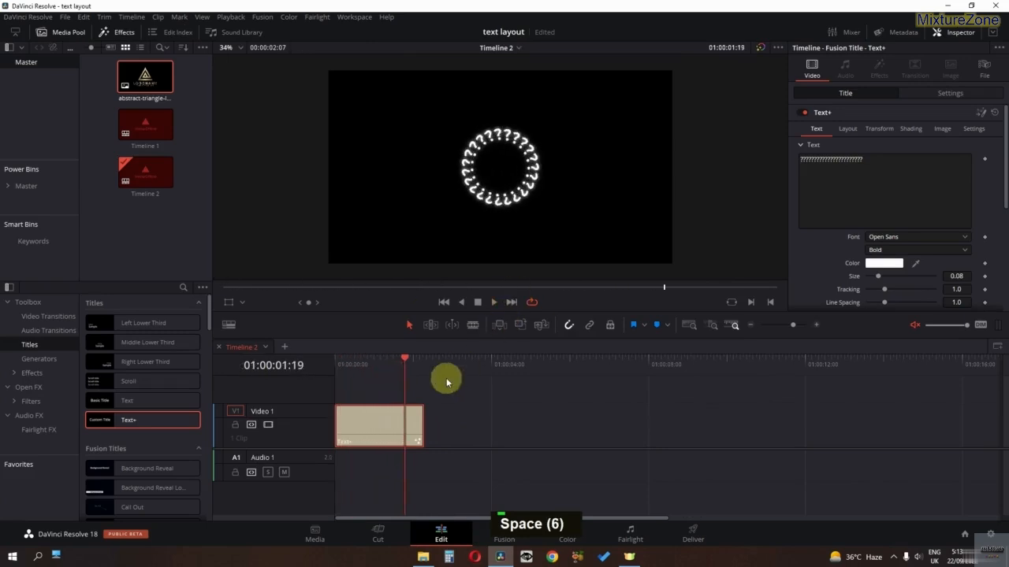
Step: Trim the end of the Text+ clip to 01:00:01:19 and play it back
drag(423, 426, 404, 428)
key(space)
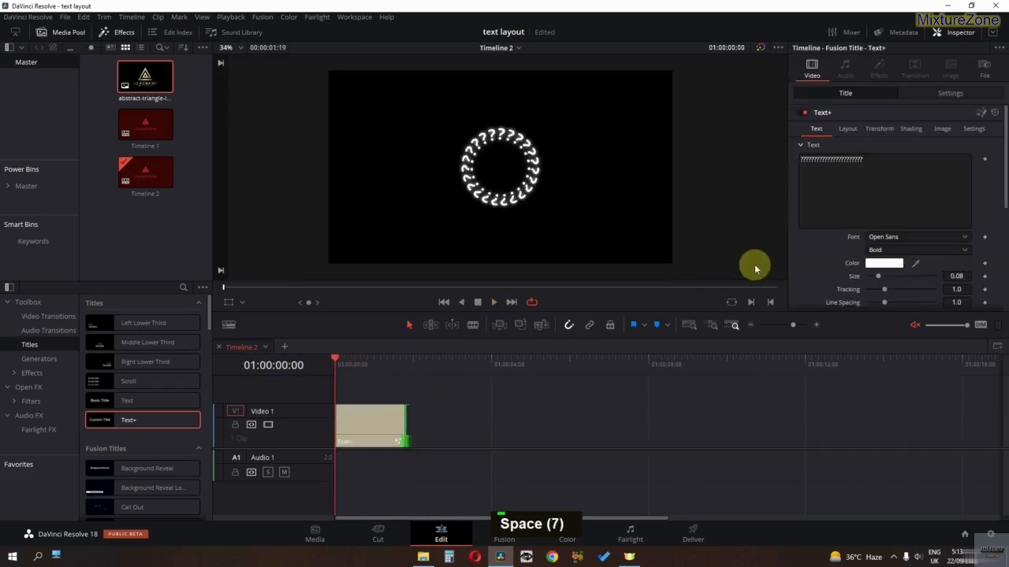
key(space)
Step: Change the Text+ color to bright green (#7bff00) and preview the rotating circle
double_click(888, 265)
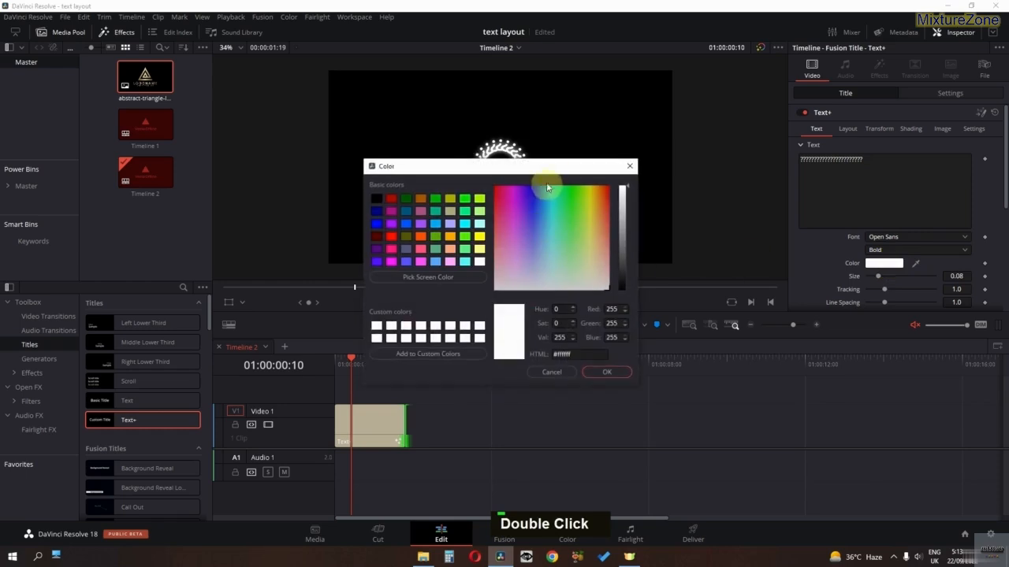
drag(547, 161, 491, 306)
drag(493, 325, 524, 318)
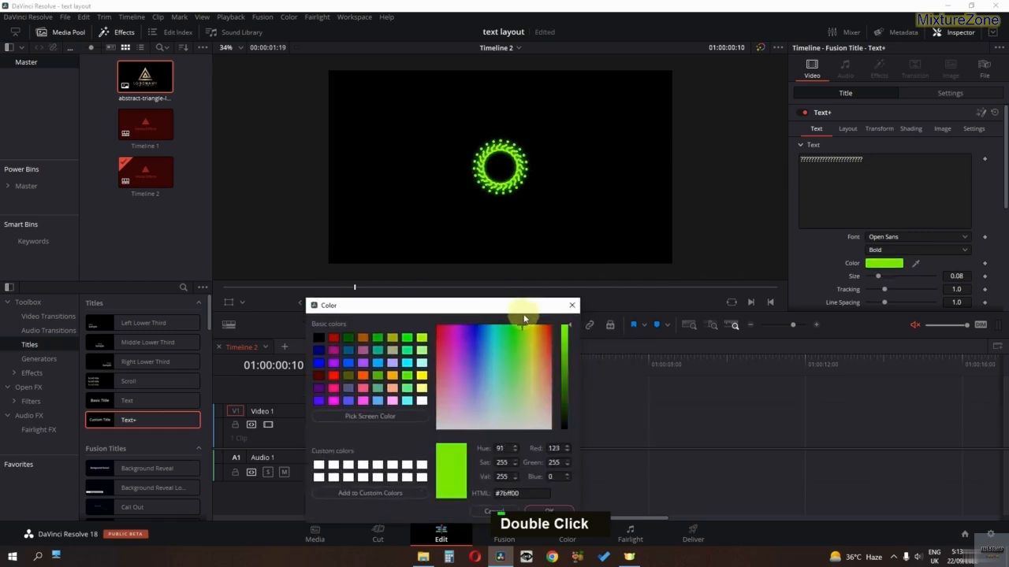
key(Return)
key(space)
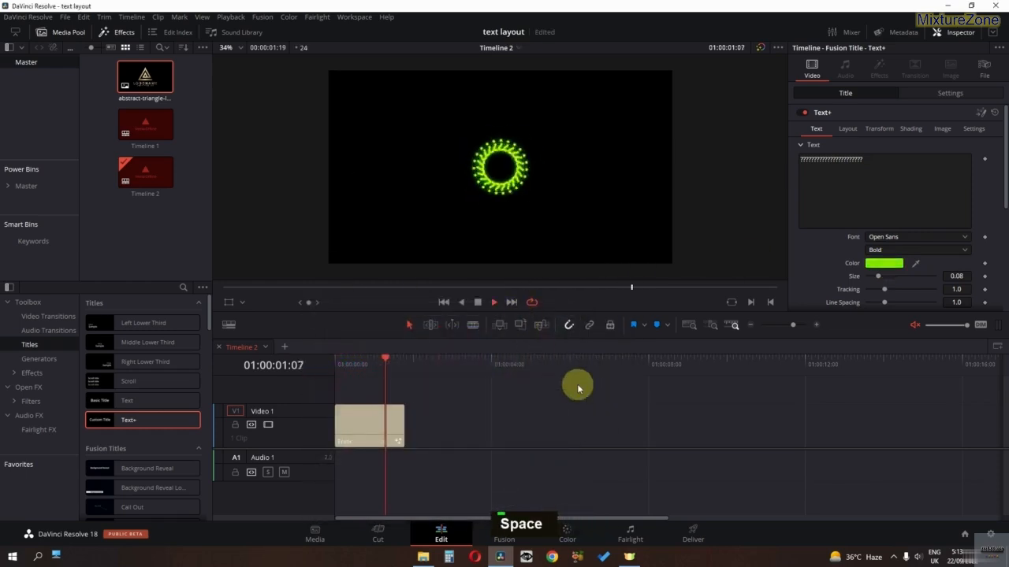
key(space)
Step: Replace the Text+ text with enough > characters to fill the circle and play the animation
click(894, 169)
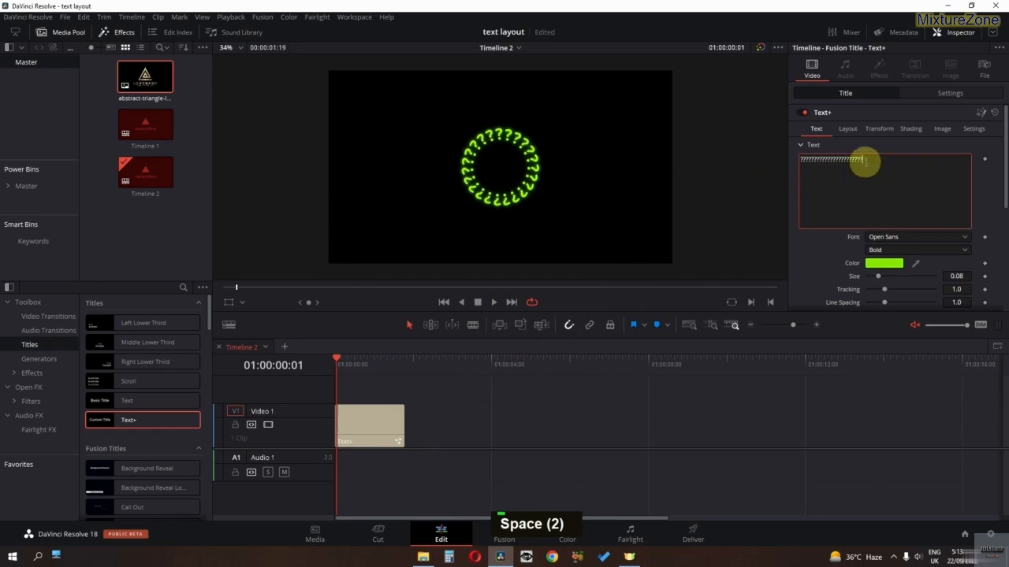
key(ctrl+a)
key(BackSpace)
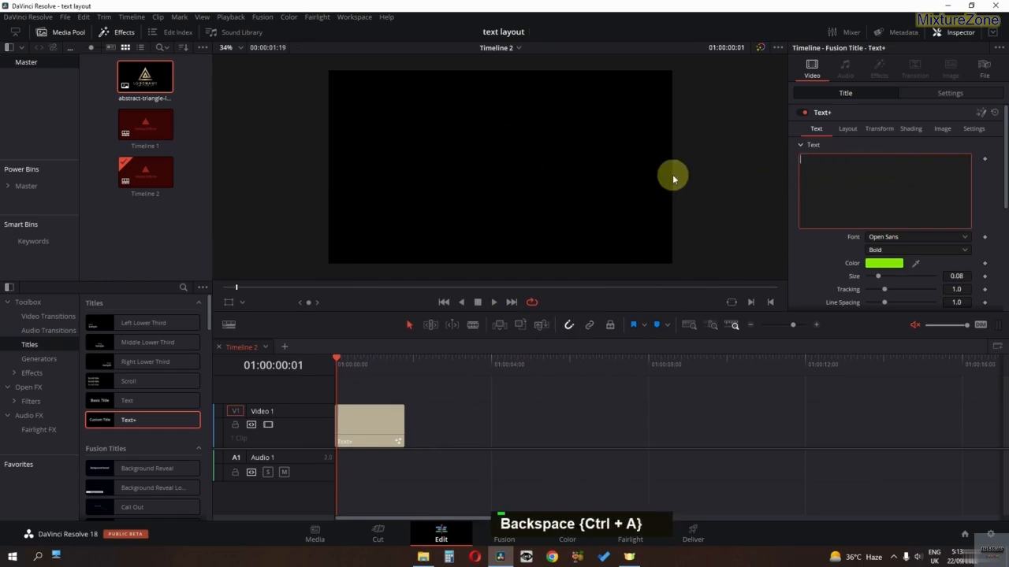
text(>>>>>>>>>)
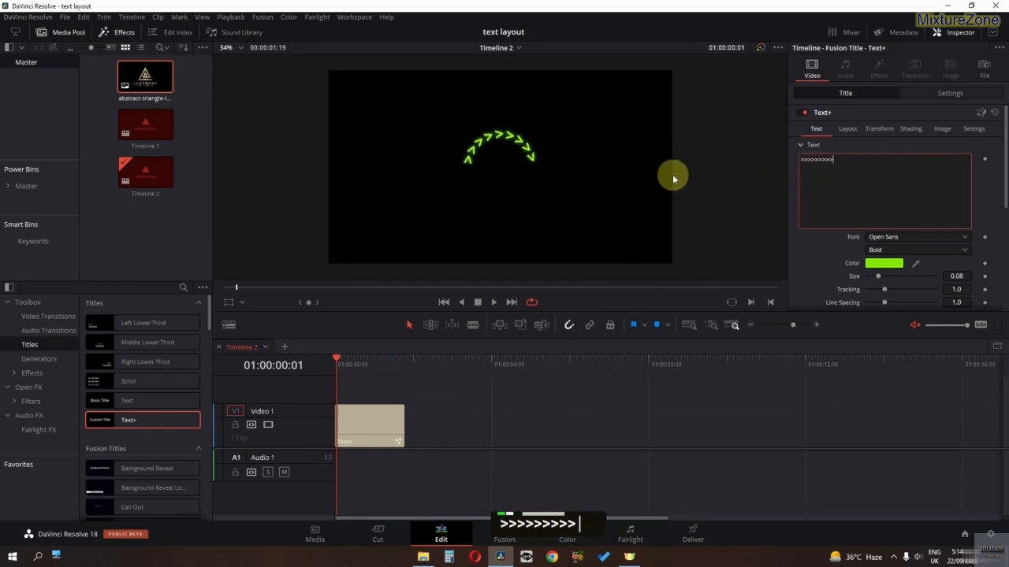
text(>>>>>>>>>>)
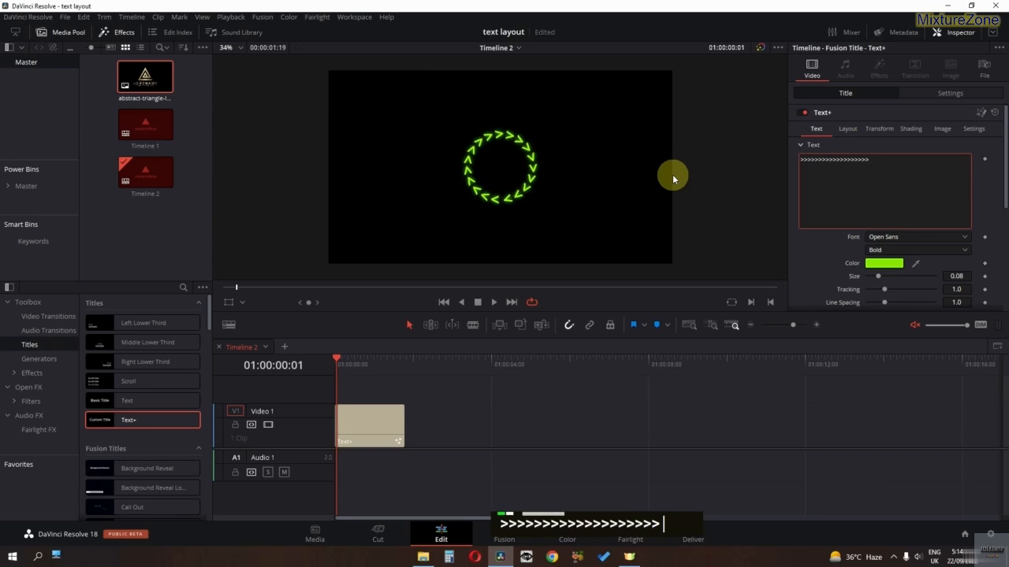
click(488, 443)
key(space)
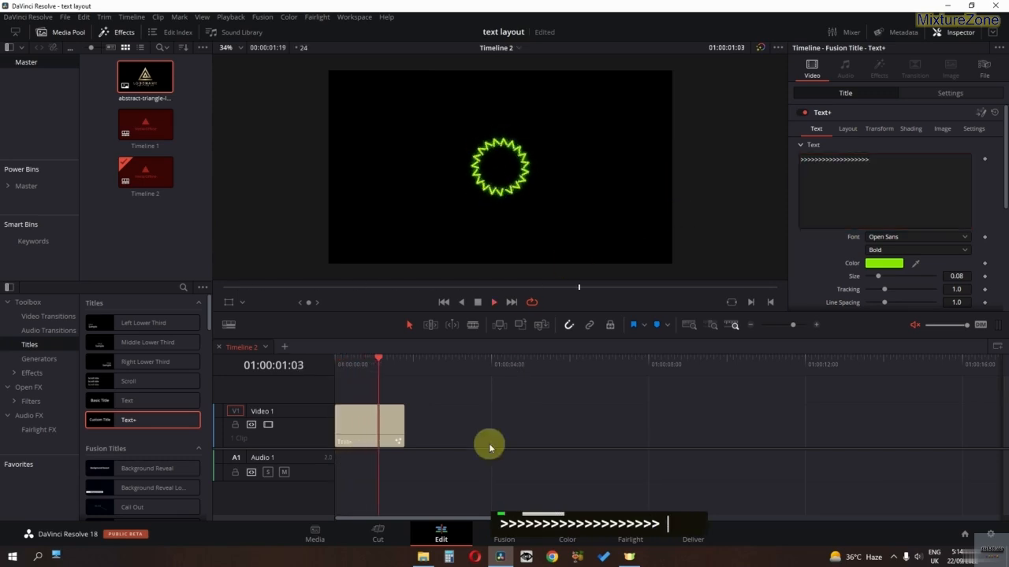
key(space)
Step: Replace the Text+ text with enough exclamation marks to complete the circle and play the animation
click(854, 168)
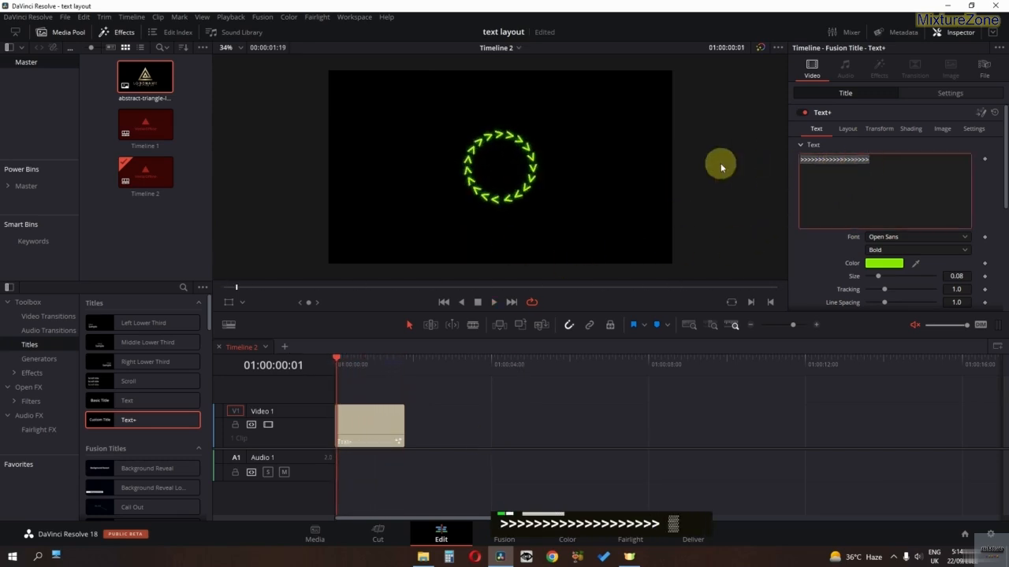
text(!!!!!!!!!!!!!!!!!!!!!!!!)
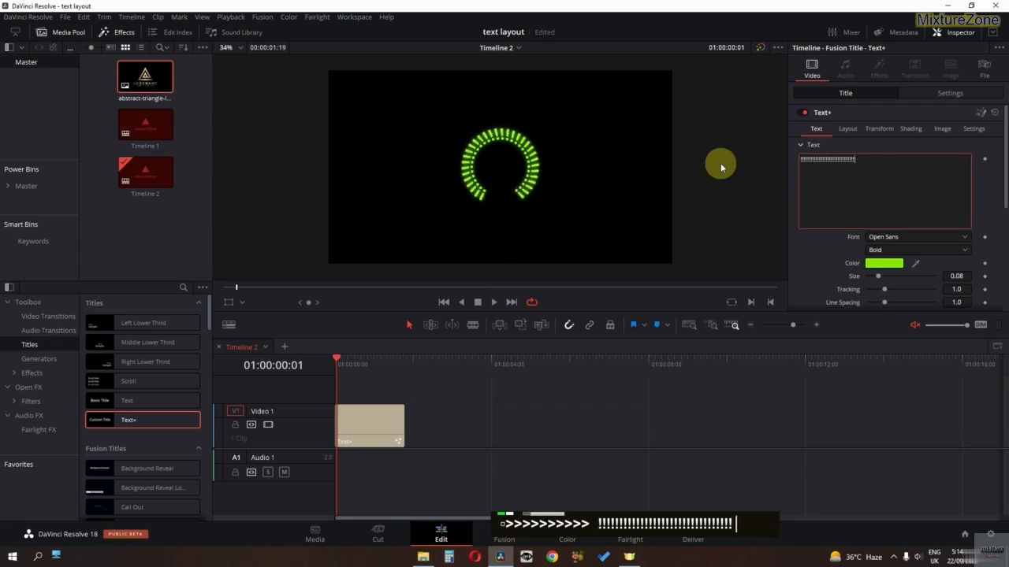
text(!!!!)
click(490, 435)
key(space)
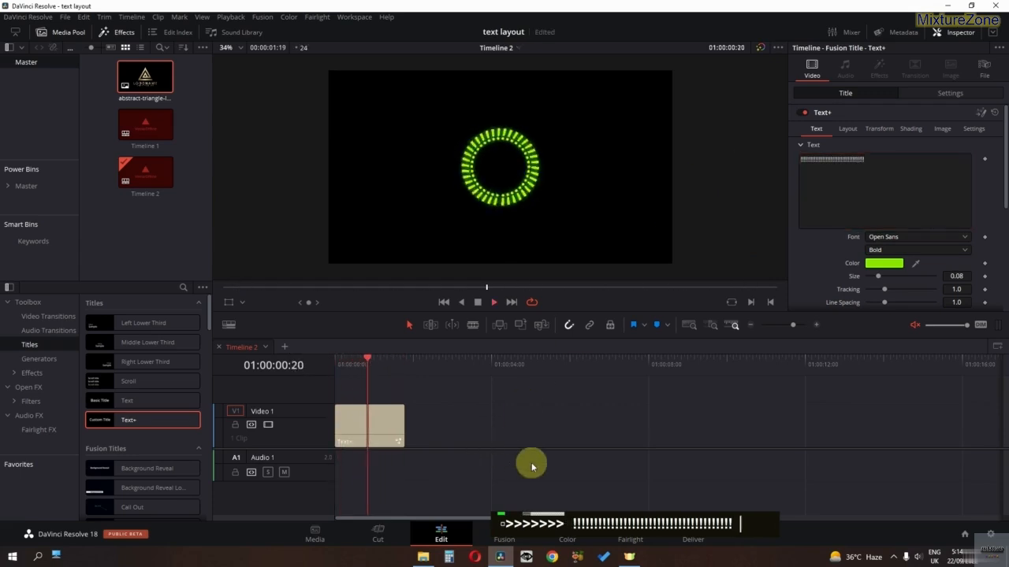
key(space)
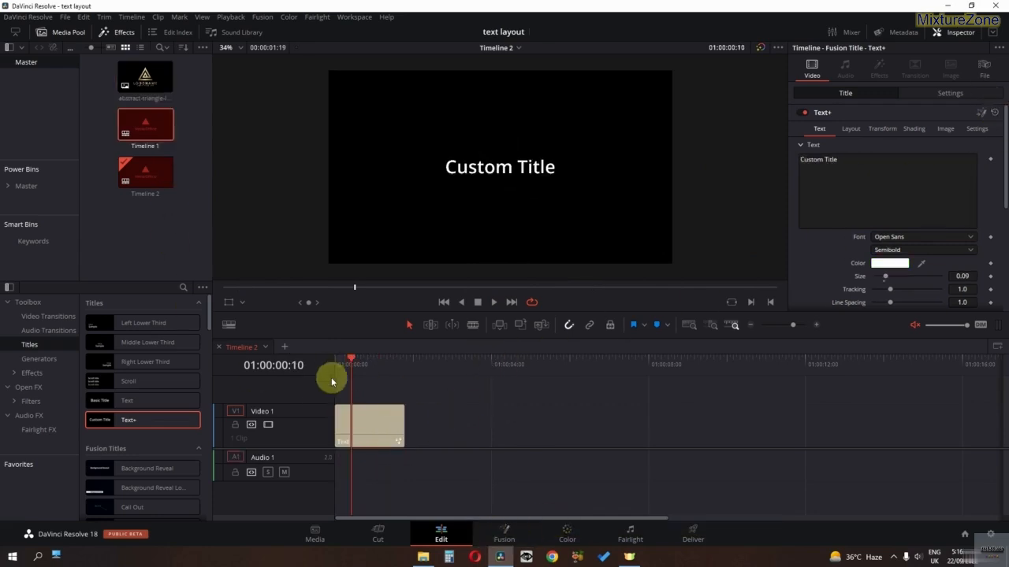
Step: Open Timeline 1 from the media pool and play its glowing circular text animation
click(153, 142)
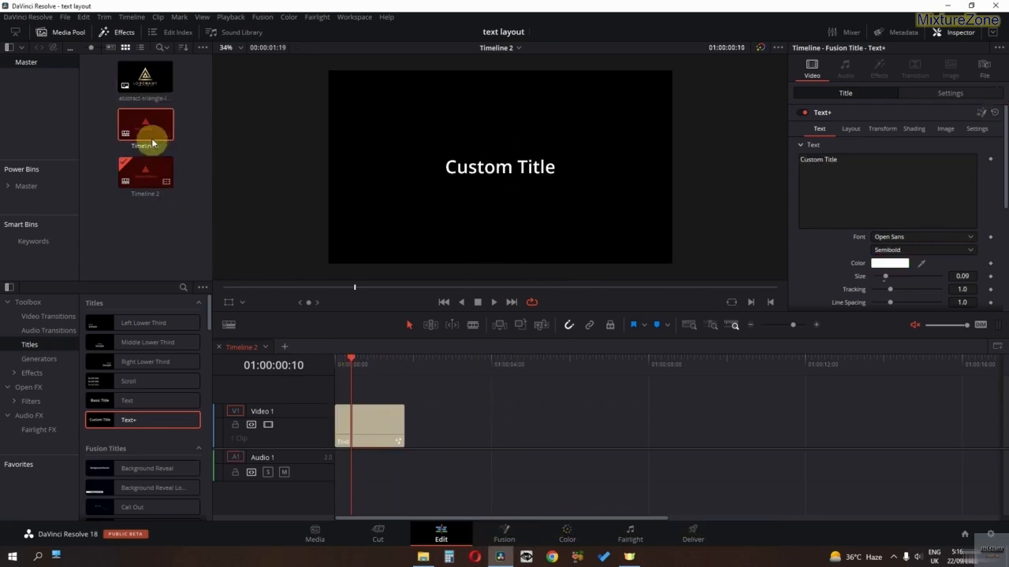
double_click(151, 137)
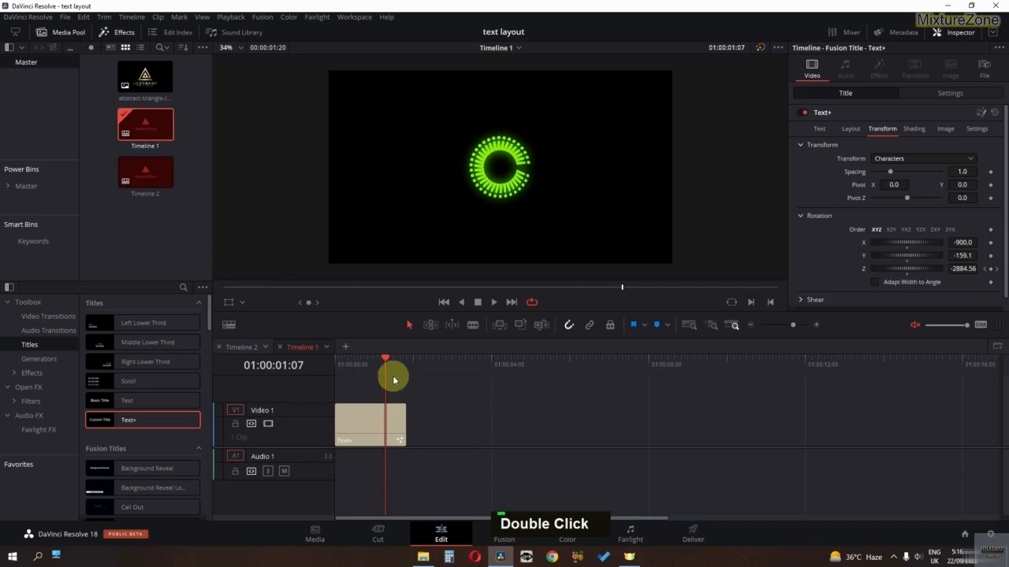
key(space)
key(space)
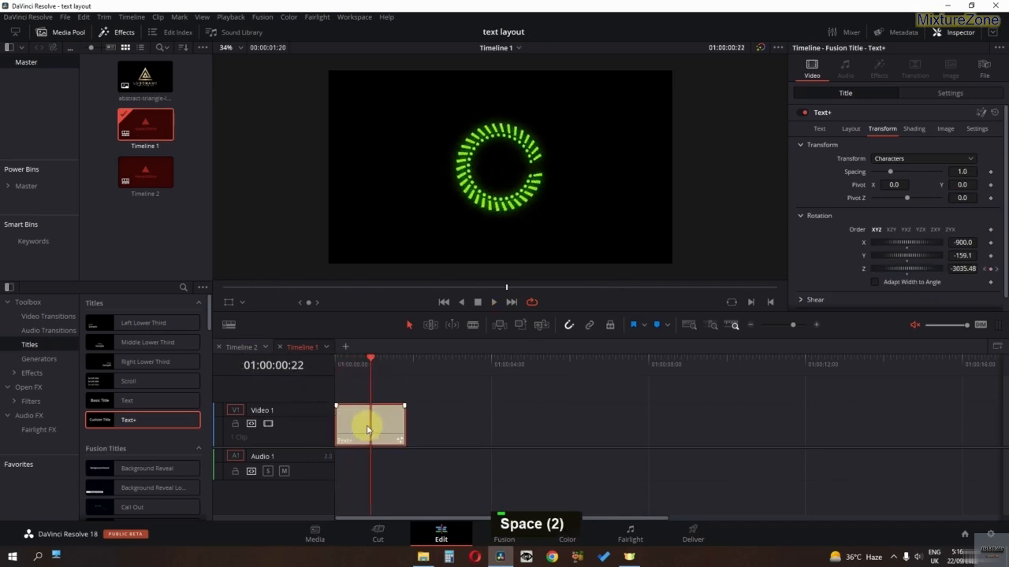
Step: Replace the Text+ text in Timeline 1 with question marks until they fill the circle, and play it back
click(820, 128)
double_click(875, 176)
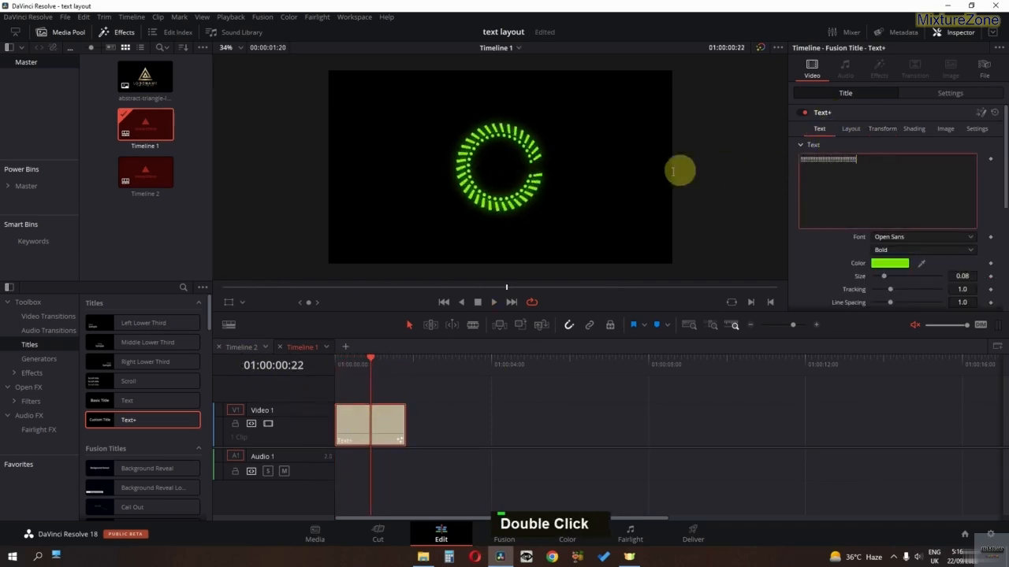
key(ctrl+a)
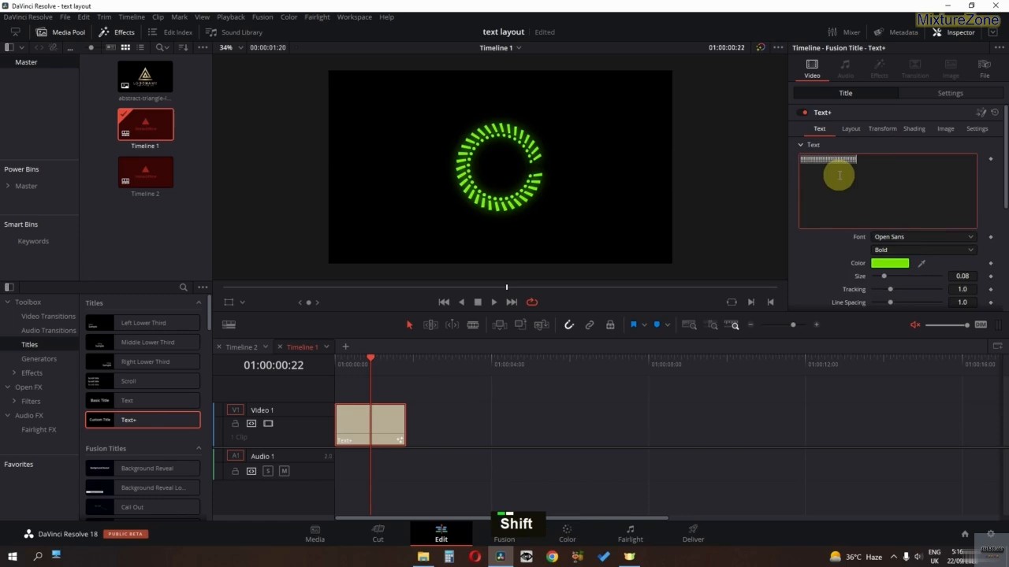
text(????????????)
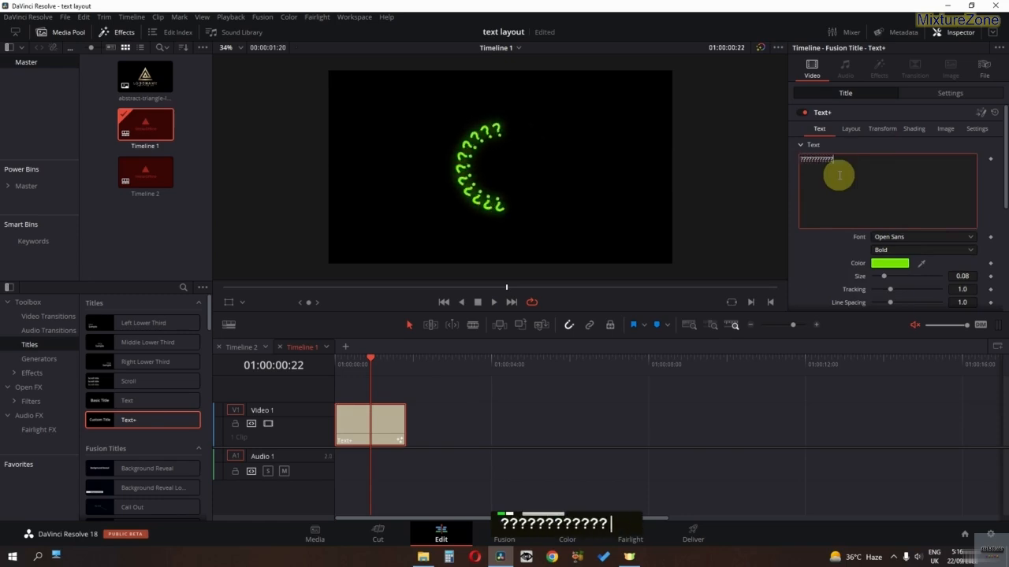
text(????????)
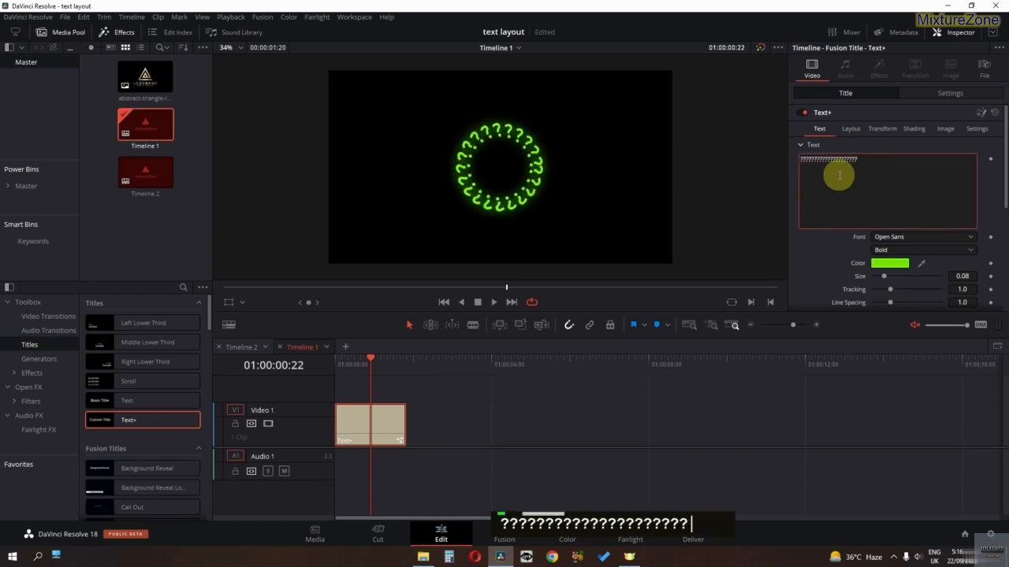
key(space)
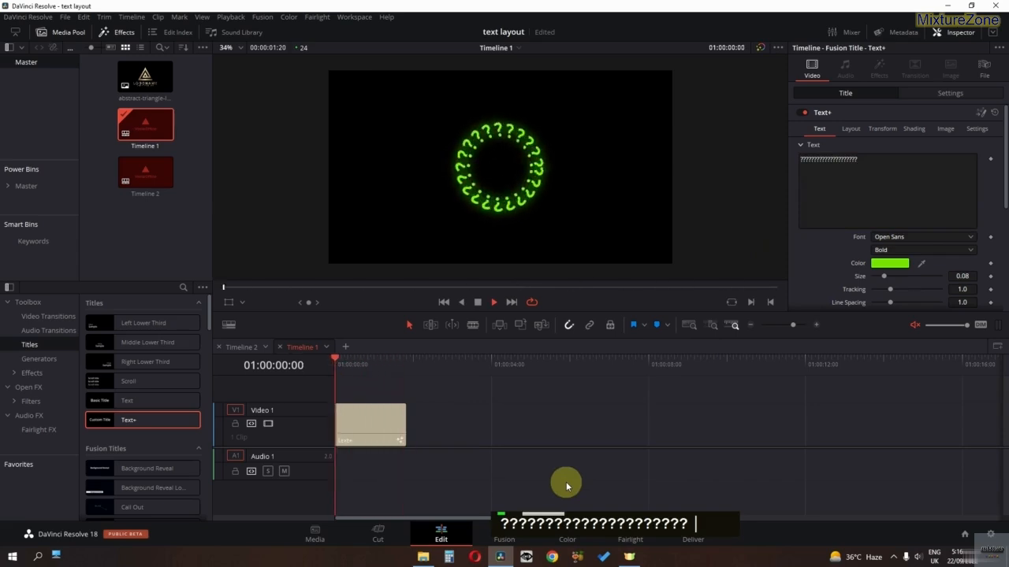
key(space)
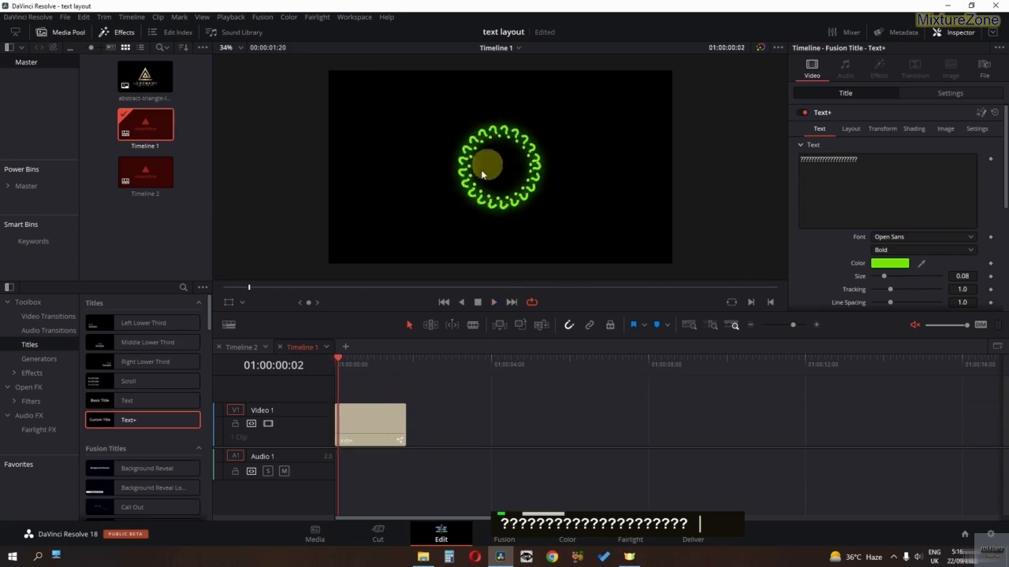
Step: Inspect the Template node's character rotation settings on the Fusion page and play the ring text animation from the first frame
click(506, 536)
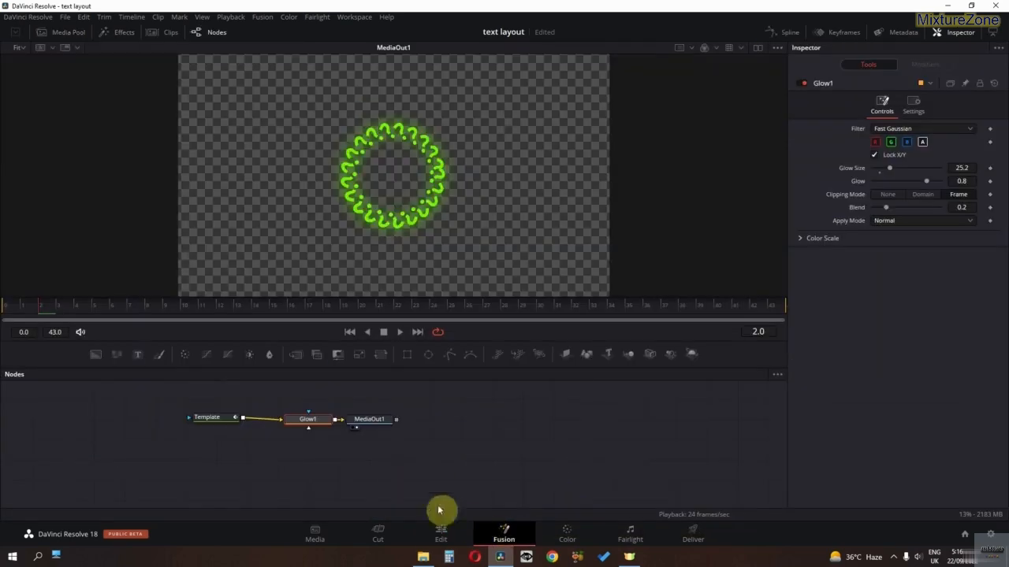
click(227, 417)
click(881, 135)
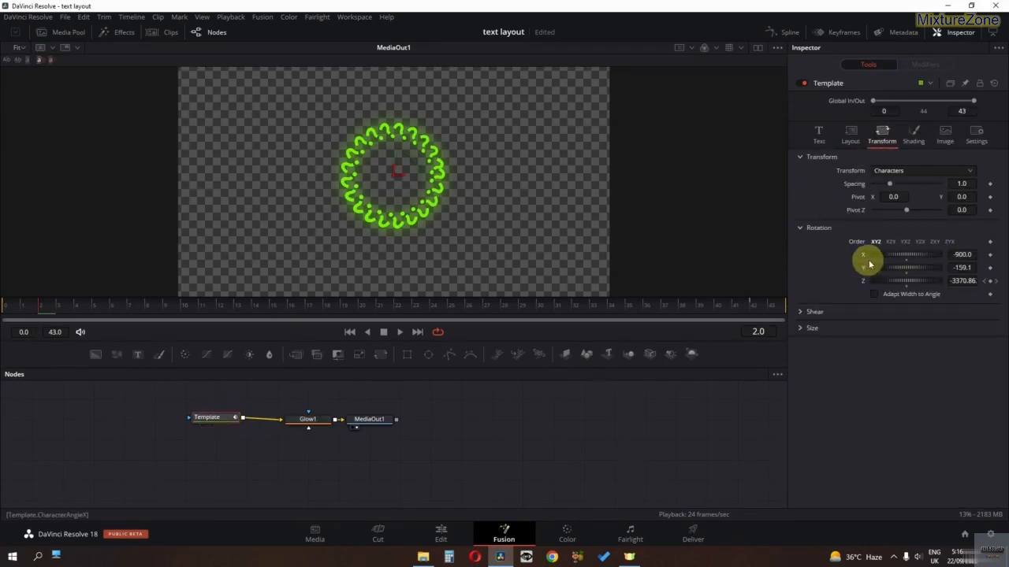
drag(898, 254, 906, 268)
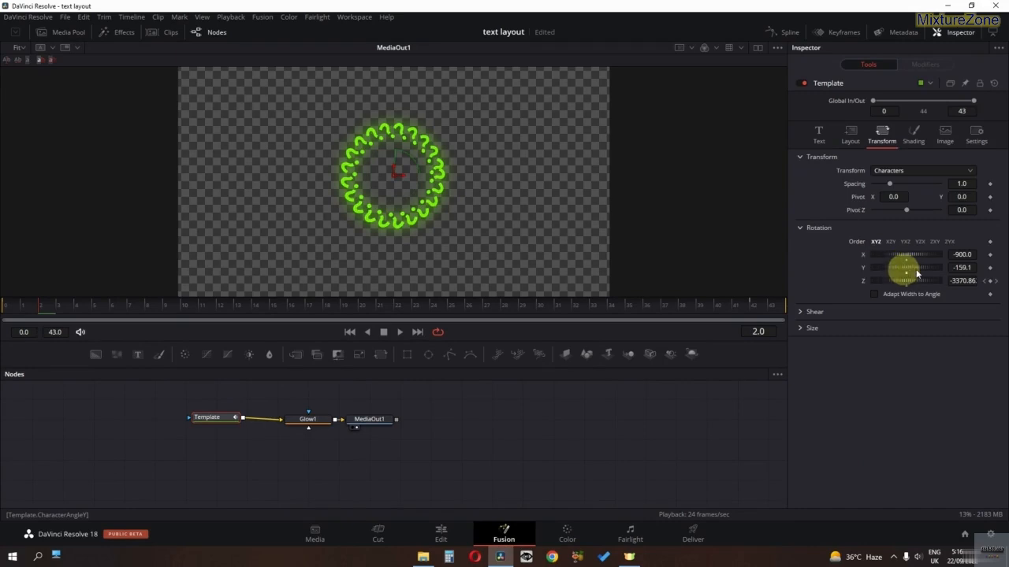
click(961, 267)
drag(56, 310, 12, 314)
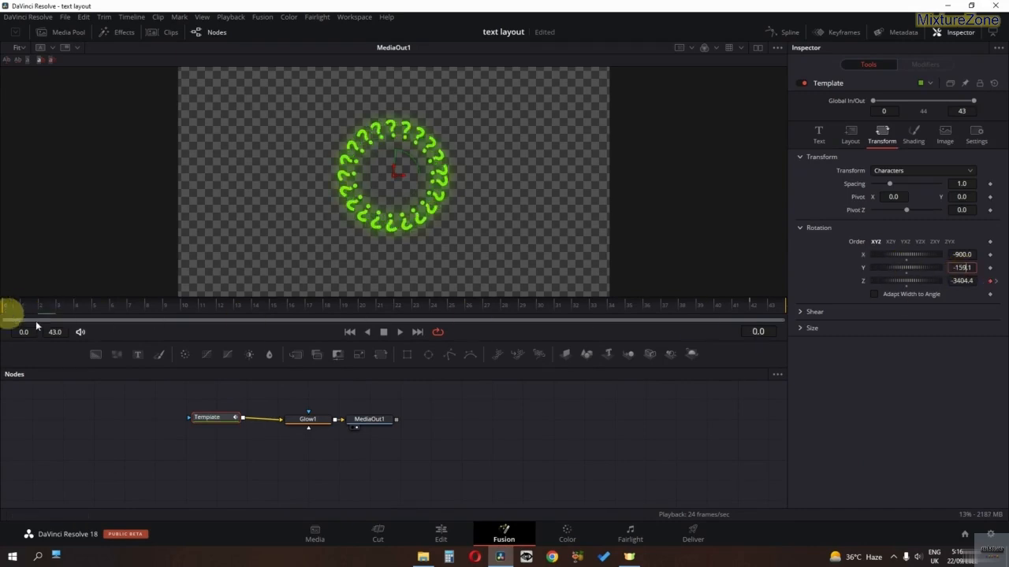
click(906, 310)
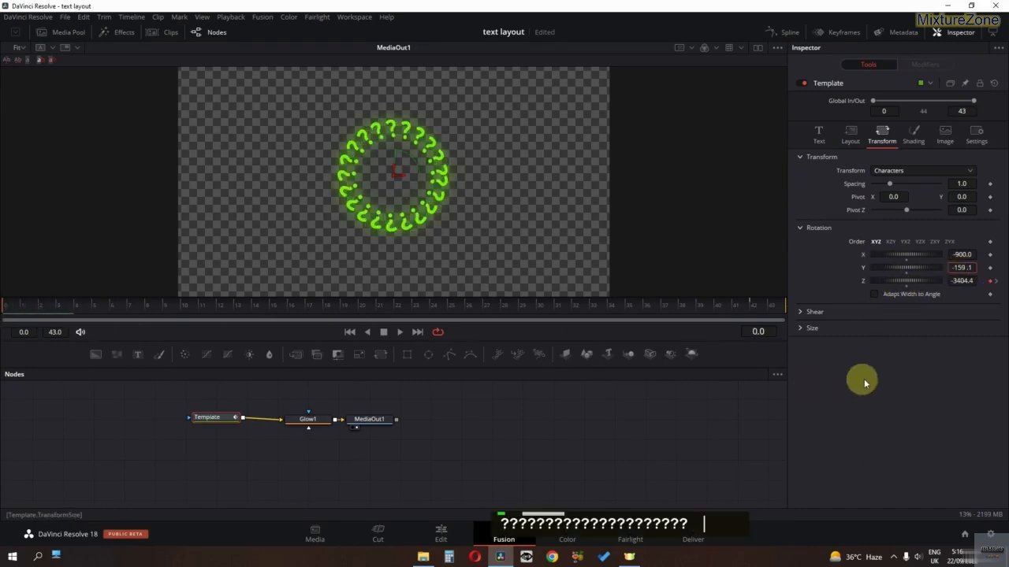
key(space)
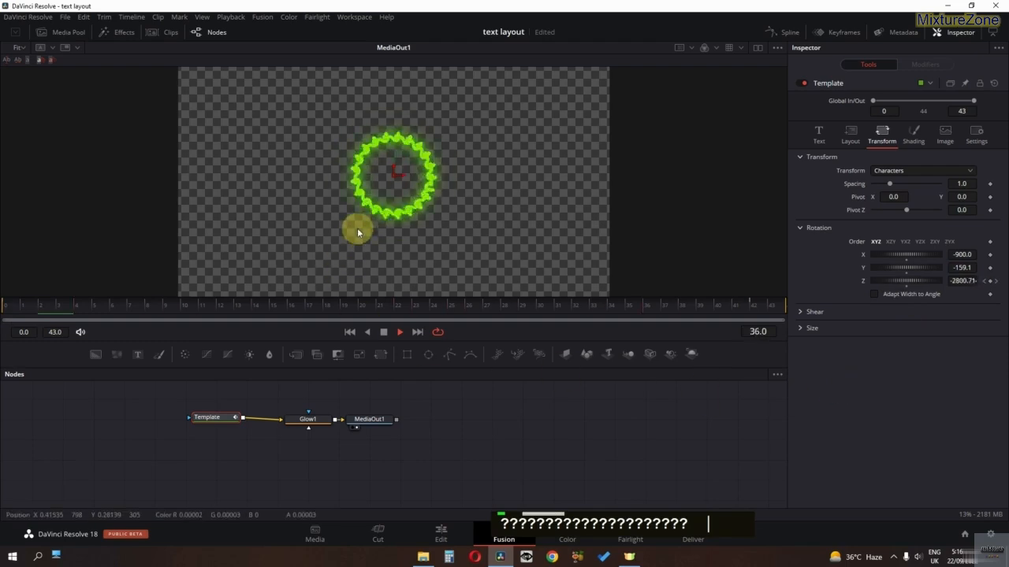
key(space)
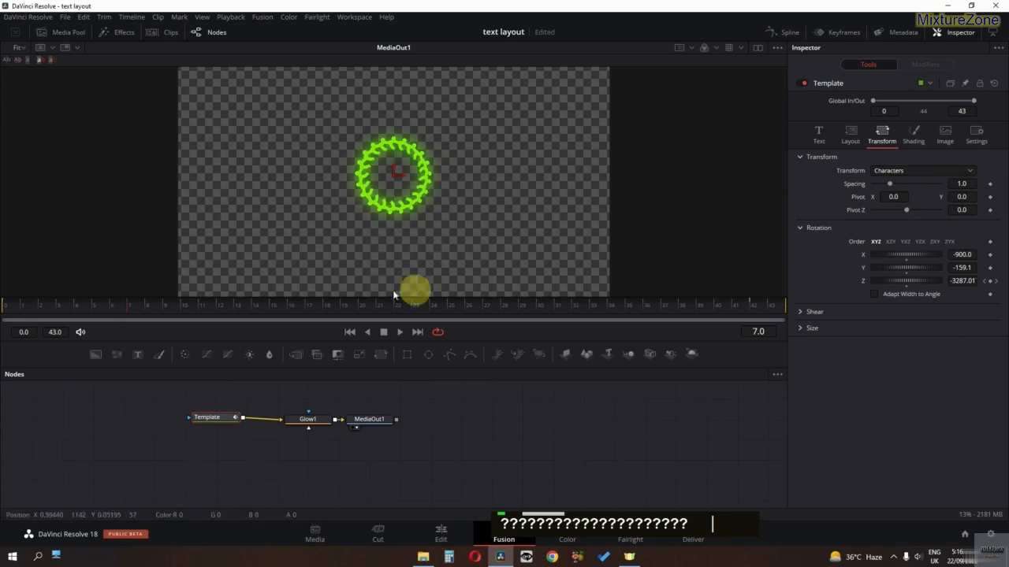
Step: Add a Paper generator to the Video 1 track at the start of Timeline 2 on the Edit page
click(442, 536)
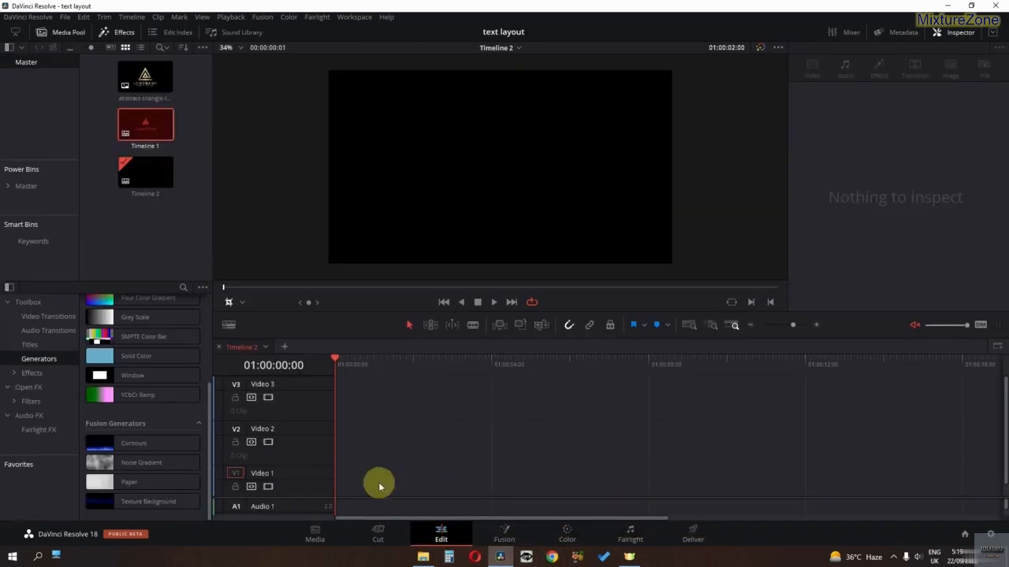
click(35, 367)
scroll(110, 426, down, 3)
drag(136, 481, 358, 479)
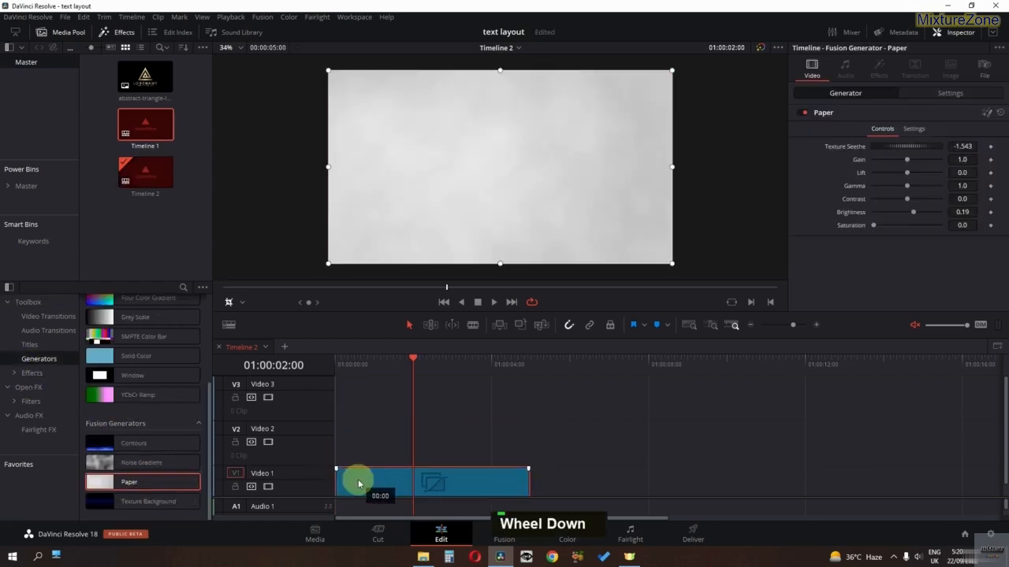
Step: Place a Text+ title on the Video 2 track above the Paper clip, starting at the beginning of the timeline
click(46, 347)
scroll(112, 412, down, 2)
scroll(123, 410, up, 2)
drag(108, 417, 376, 456)
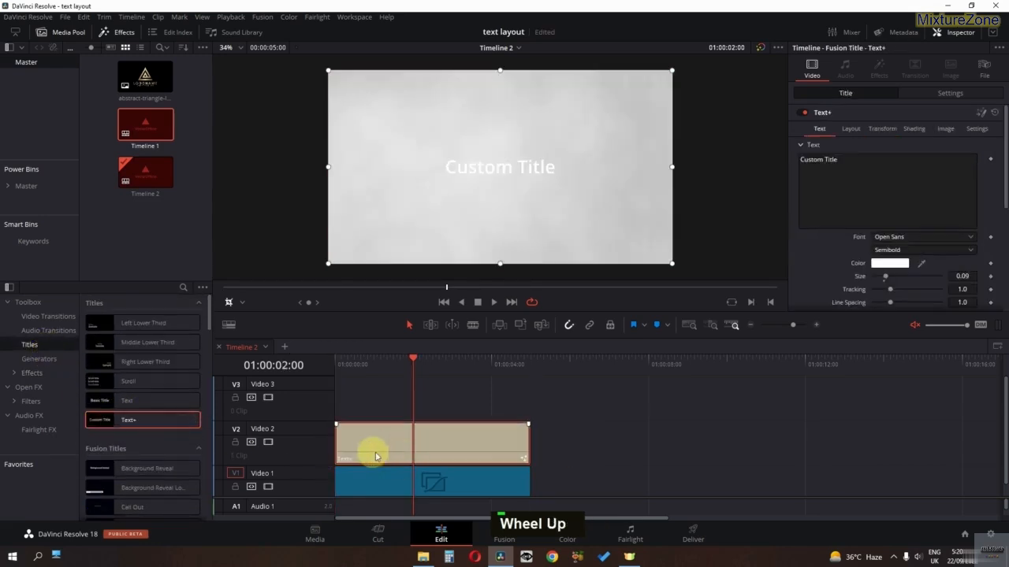
Step: Replace the title's default text with the person's full name in capitals and set its font to Open Sans Condensed
double_click(873, 182)
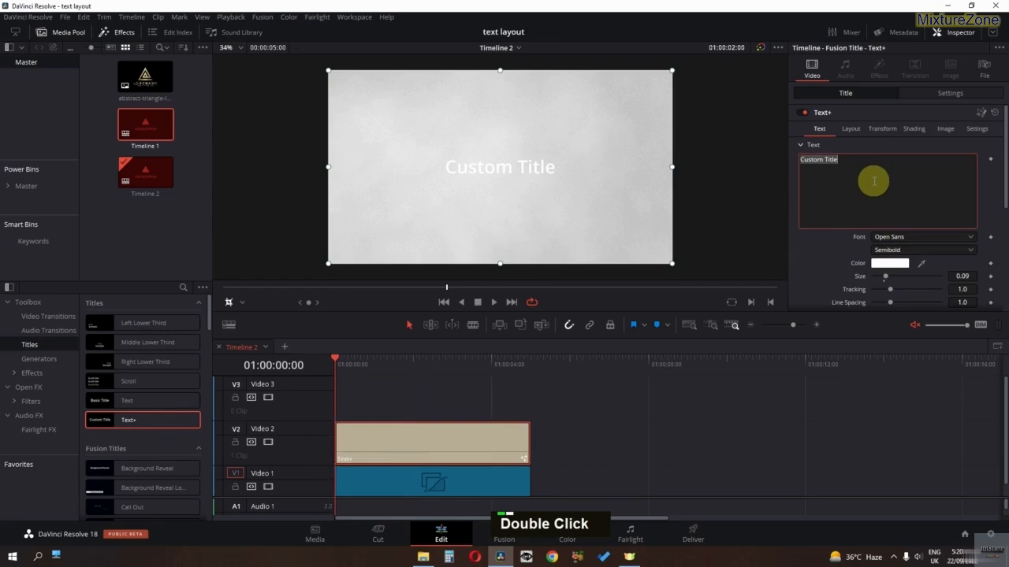
text(FAIZAN AMJED)
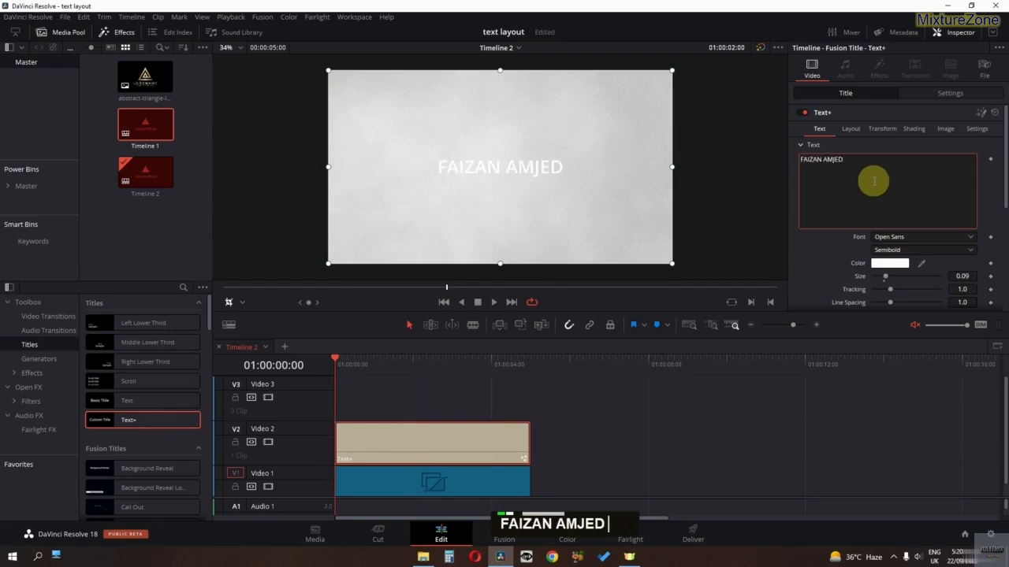
click(875, 236)
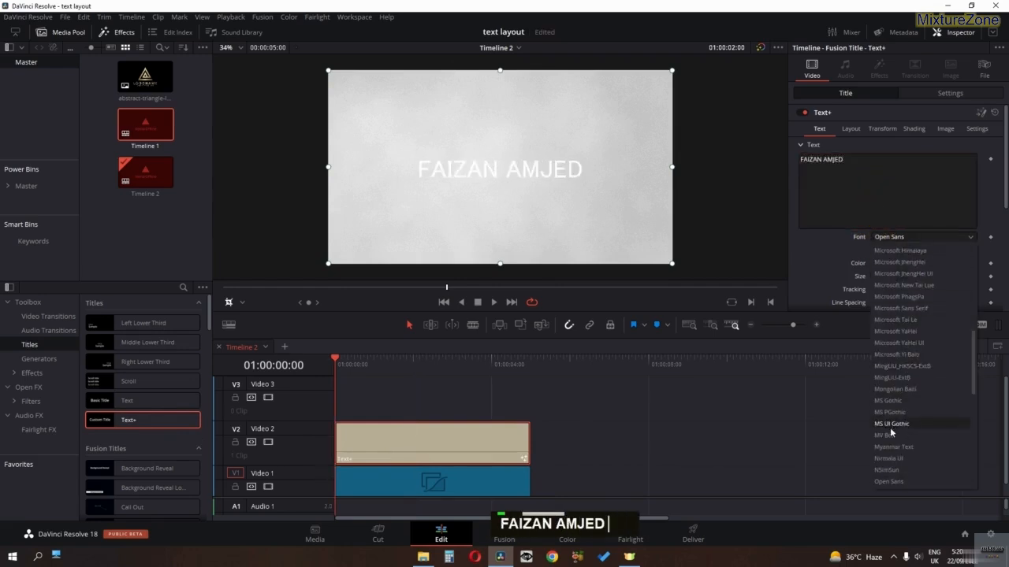
scroll(891, 426, down, 2)
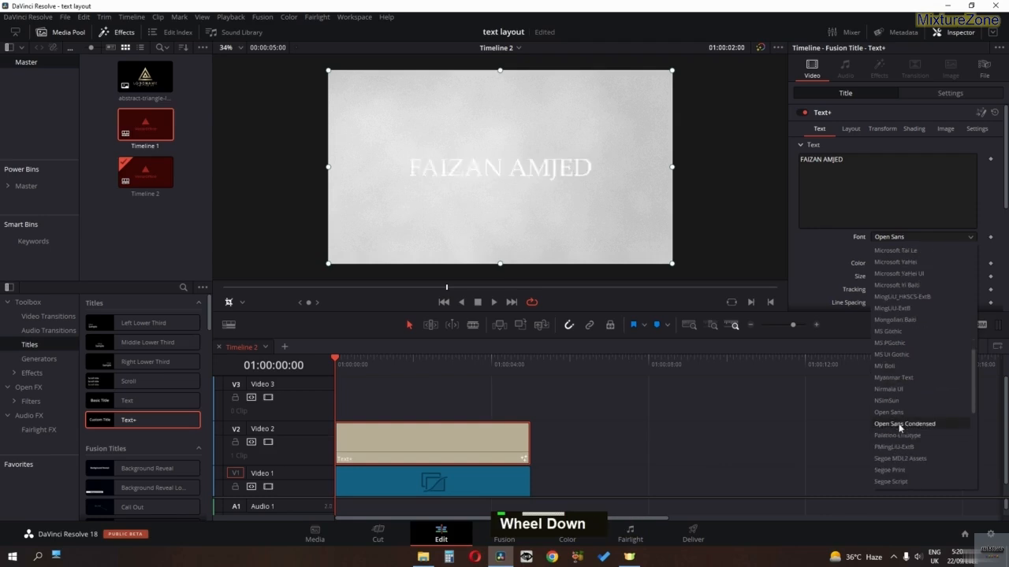
click(898, 423)
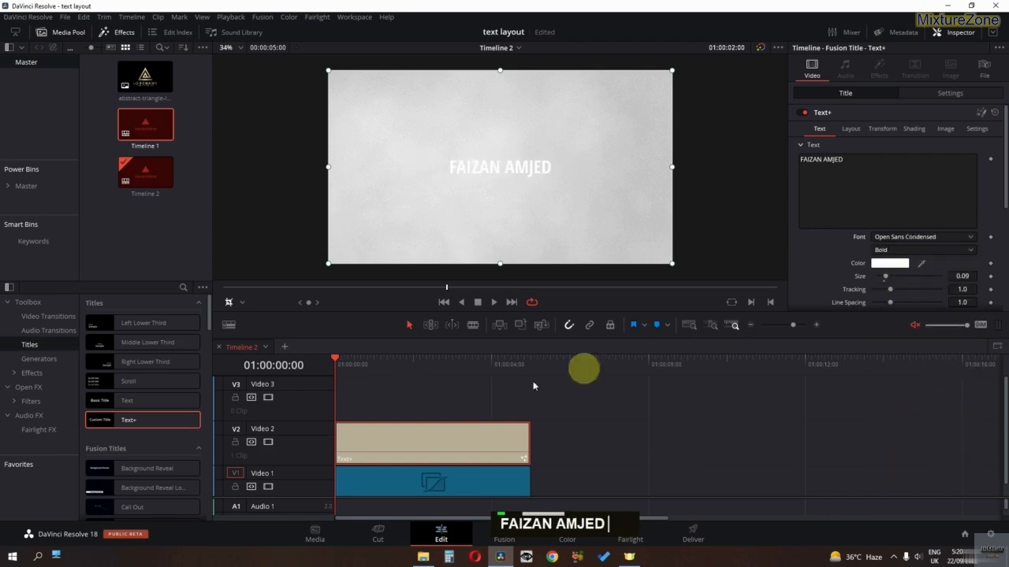
Step: Duplicate the title onto the Video 3 track and change the copy's text color to black
alt+drag(412, 450, 457, 402)
click(893, 265)
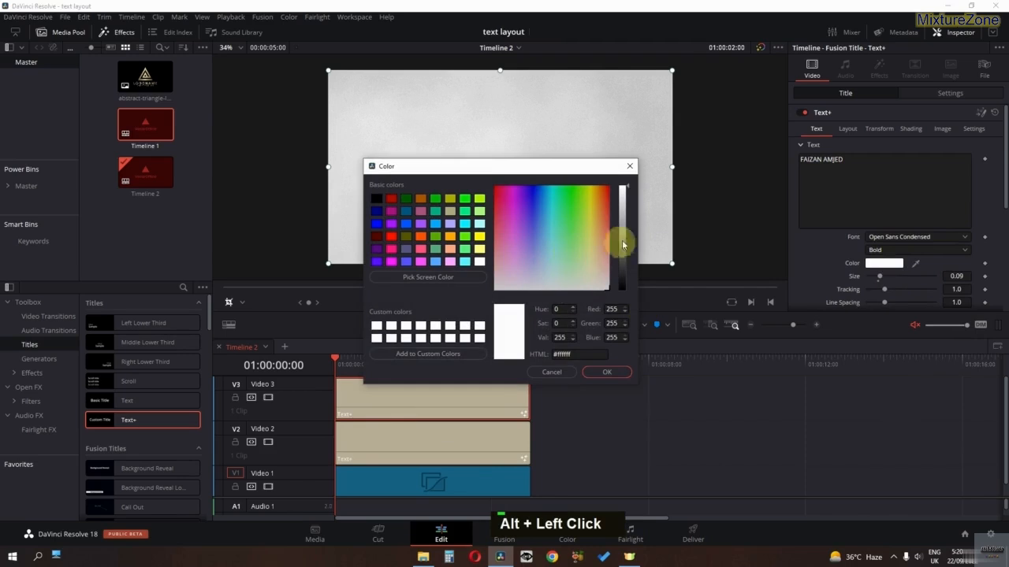
drag(623, 250, 628, 331)
click(607, 372)
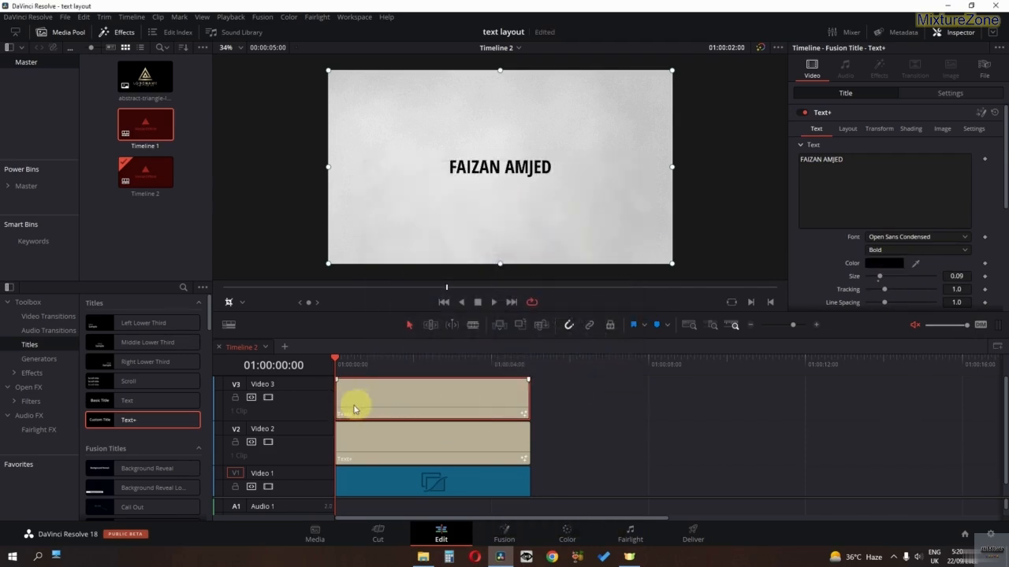
Step: Enable shading element 4, Blue Border, on the Video 3 title and set its level to Word
click(910, 130)
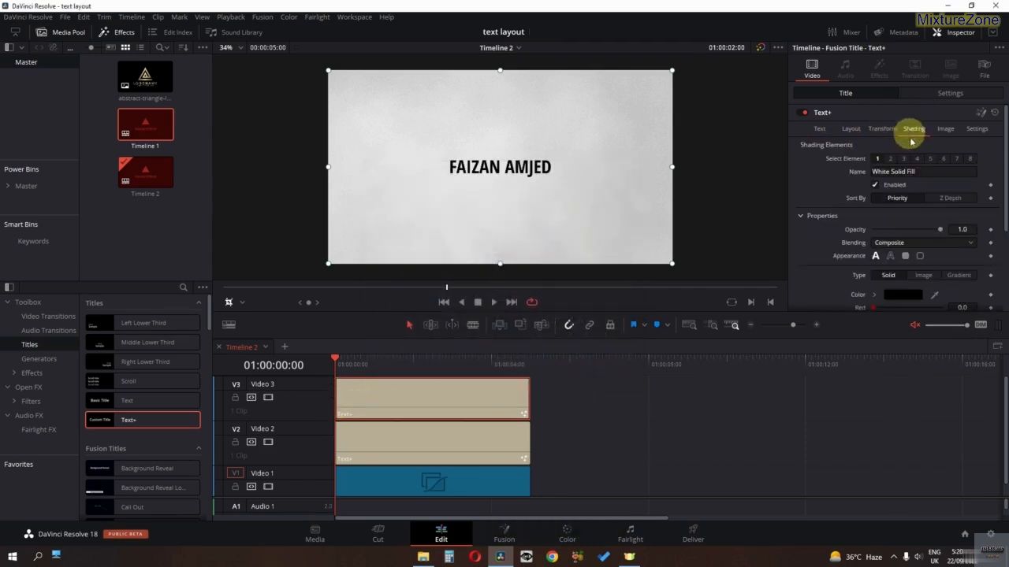
click(914, 160)
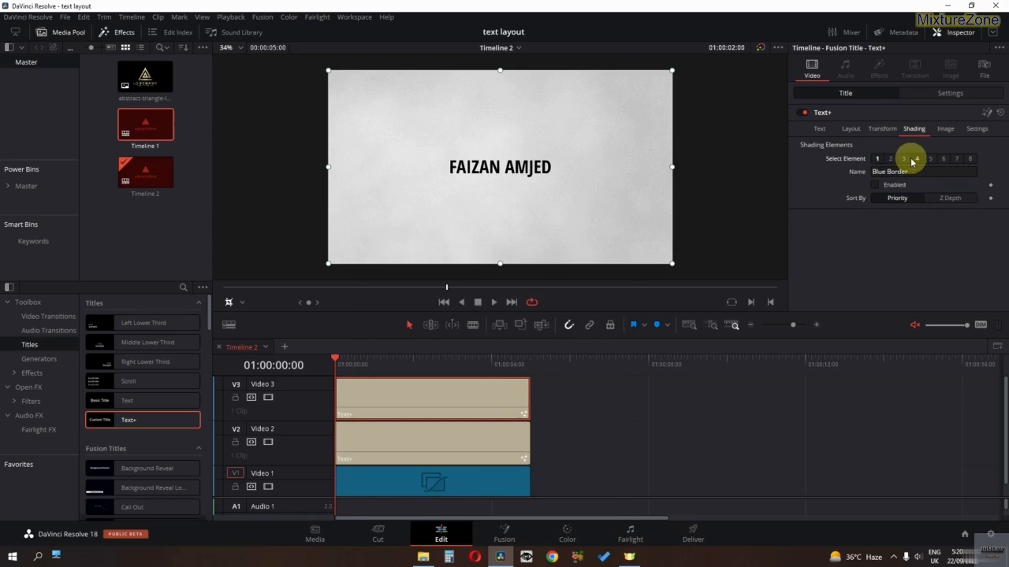
click(876, 186)
scroll(892, 194, down, 1)
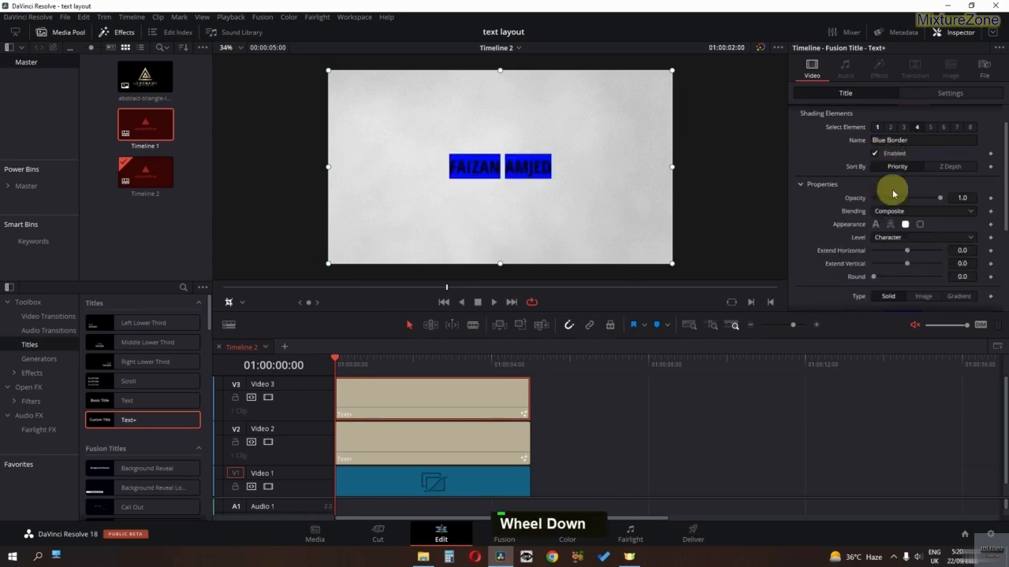
click(893, 238)
click(883, 274)
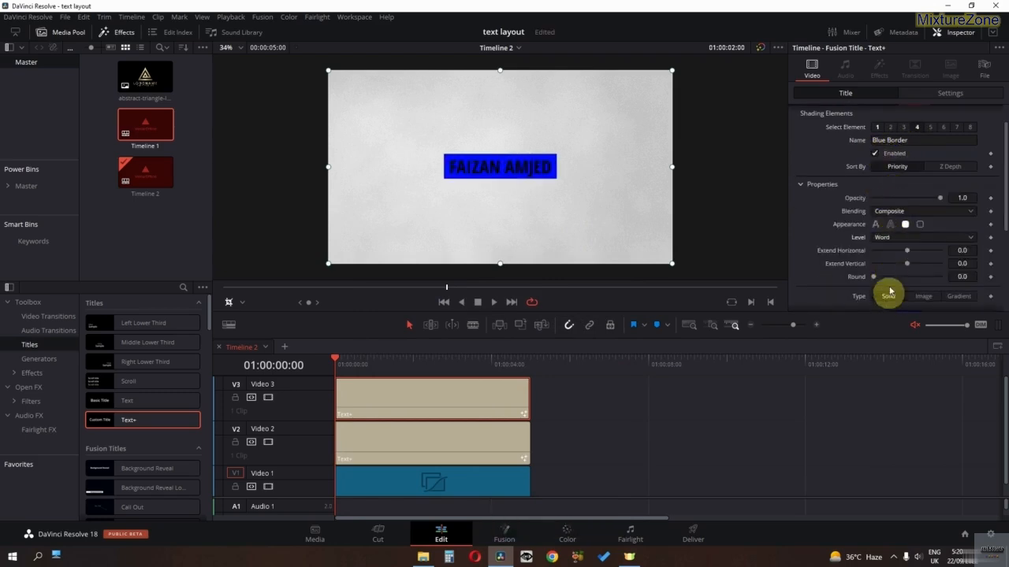
Step: Change the border element's solid fill color to yellow, #ffe418
scroll(889, 290, down, 2)
click(903, 253)
drag(566, 171, 522, 241)
drag(512, 272, 547, 270)
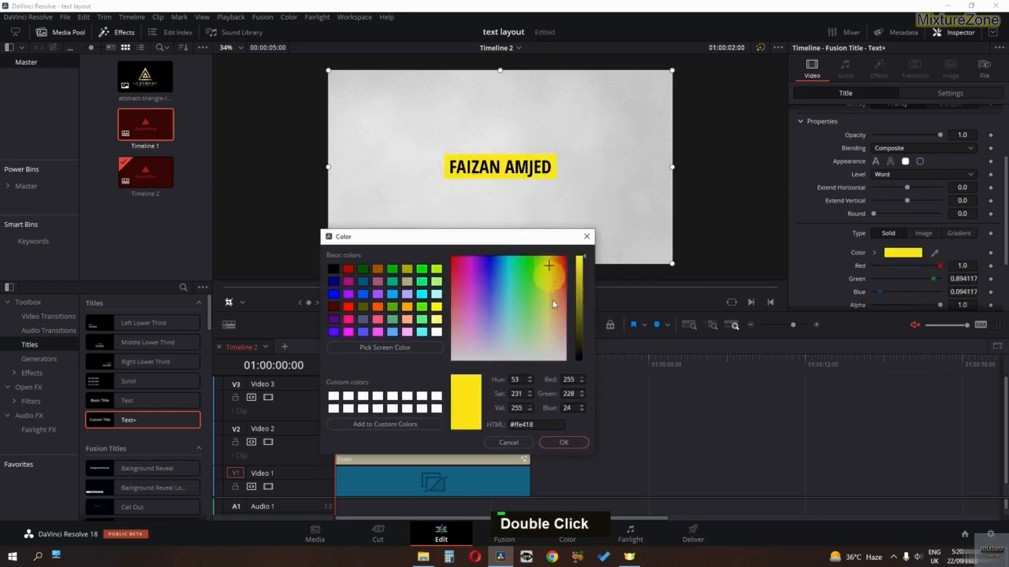
click(563, 442)
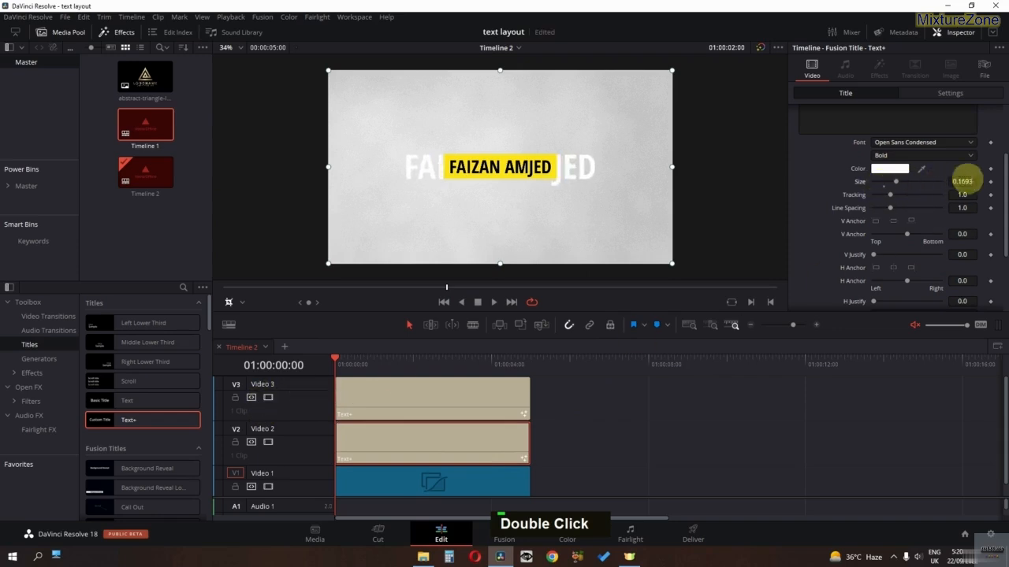
Step: Set the Video 3 title's text size to 0.1693 and toggle the Video 3 track off and on to compare both titles
double_click(451, 412)
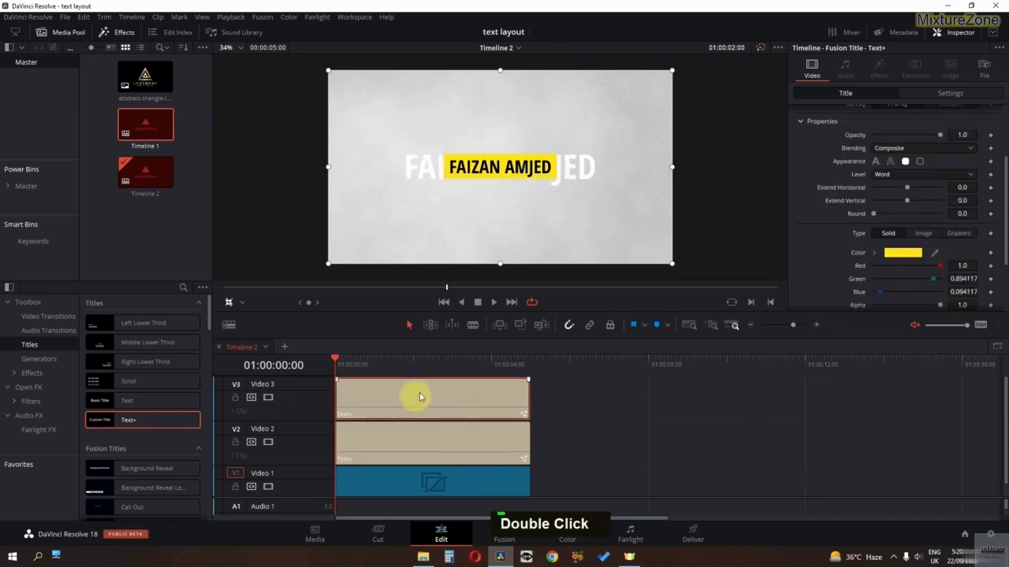
scroll(835, 138, up, 3)
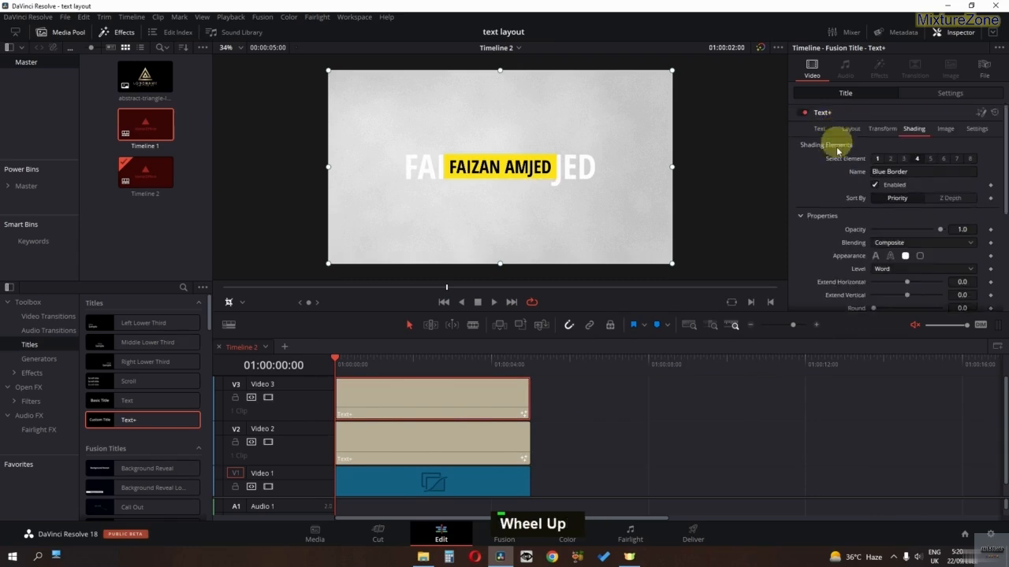
click(821, 132)
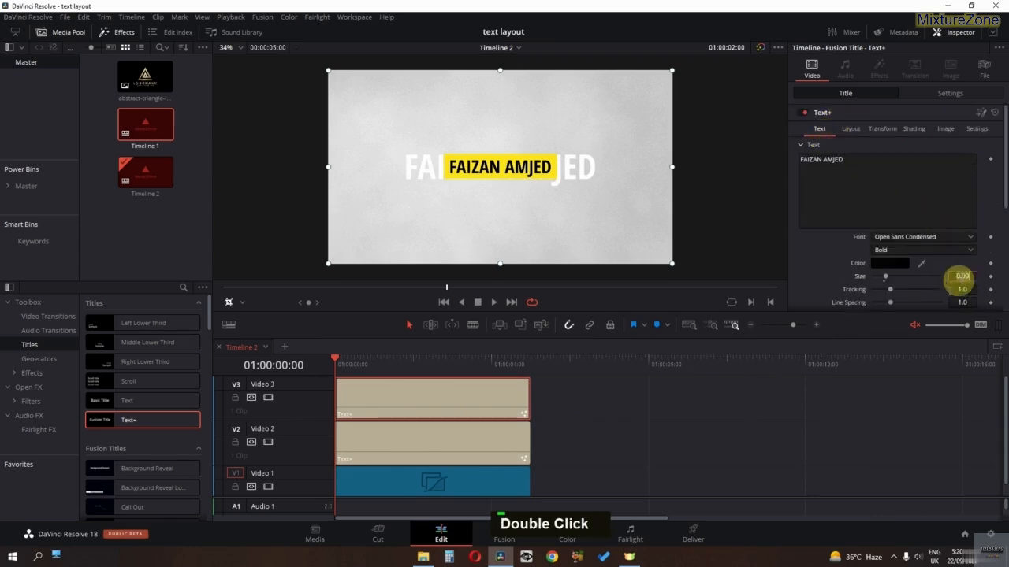
text(0.1693)
key(Return)
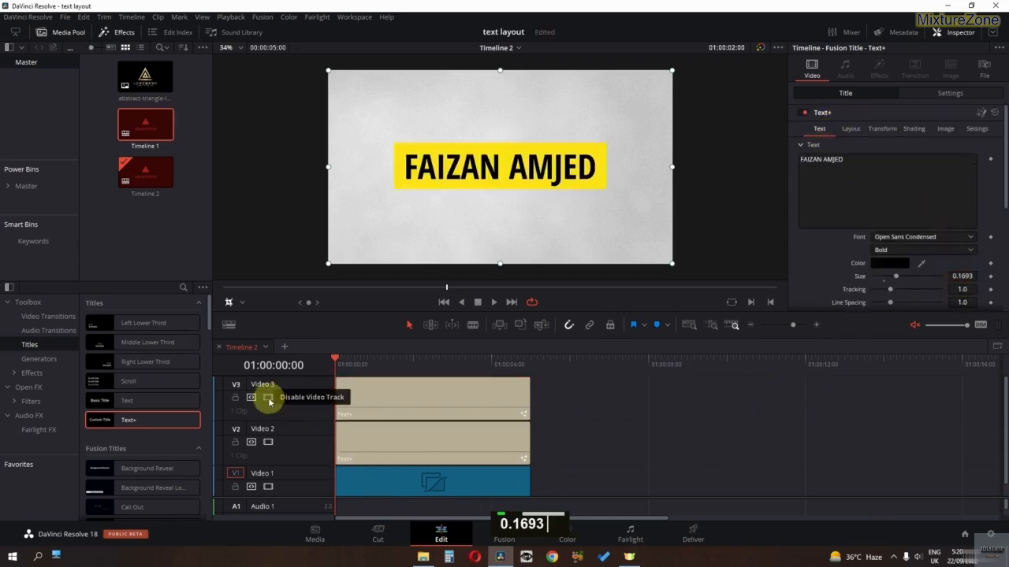
double_click(269, 400)
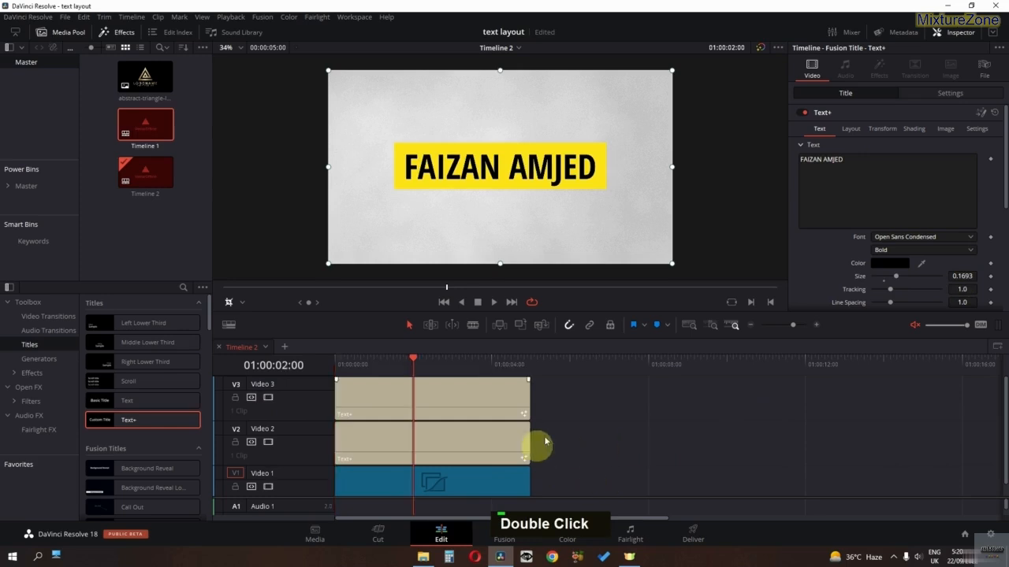
Step: Crop the Video 3 title in the viewer from its right edge past the highlighted text, to a right crop of about 1685
click(242, 303)
click(252, 333)
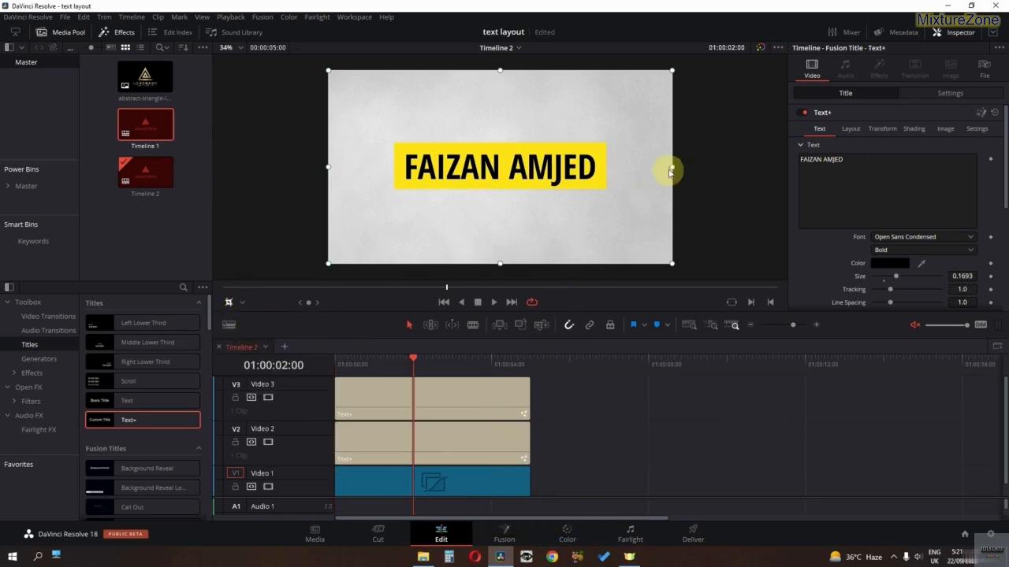
drag(673, 167, 399, 177)
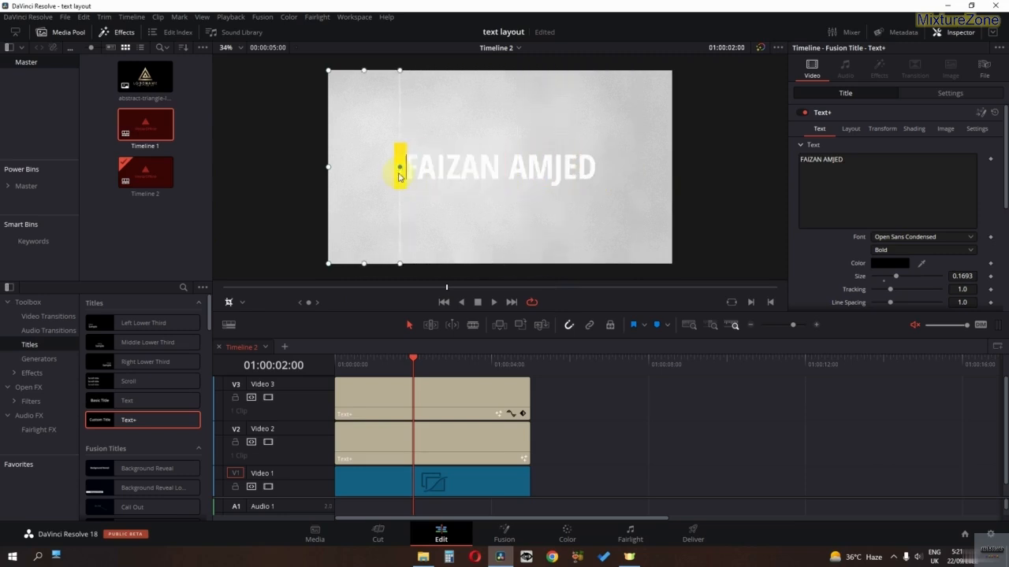
Step: Animate the Video 3 title's cropping with a keyframe at the timeline start and a right crop of about 18 at 01:00:02:22
click(914, 94)
key(Home)
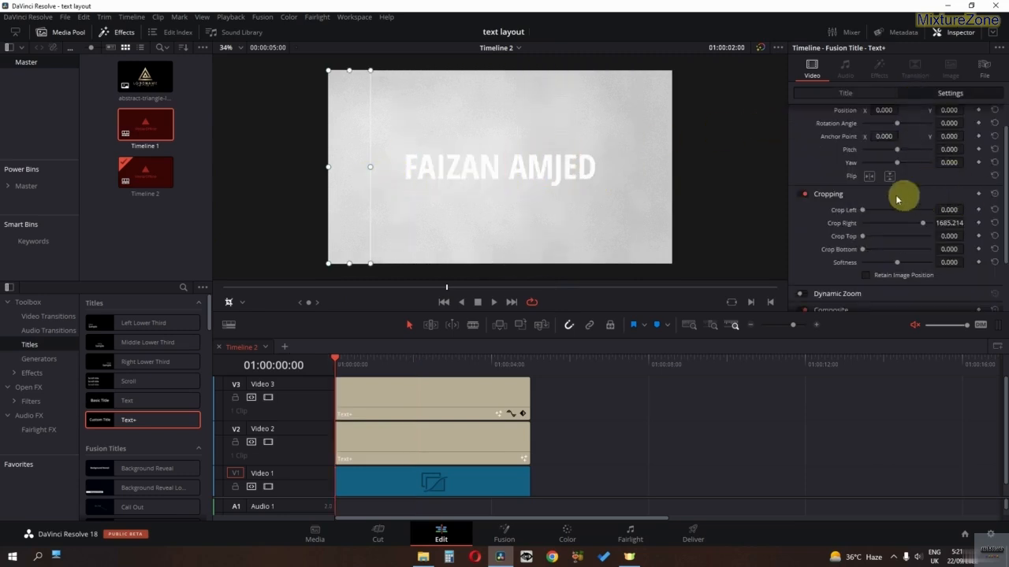
double_click(837, 197)
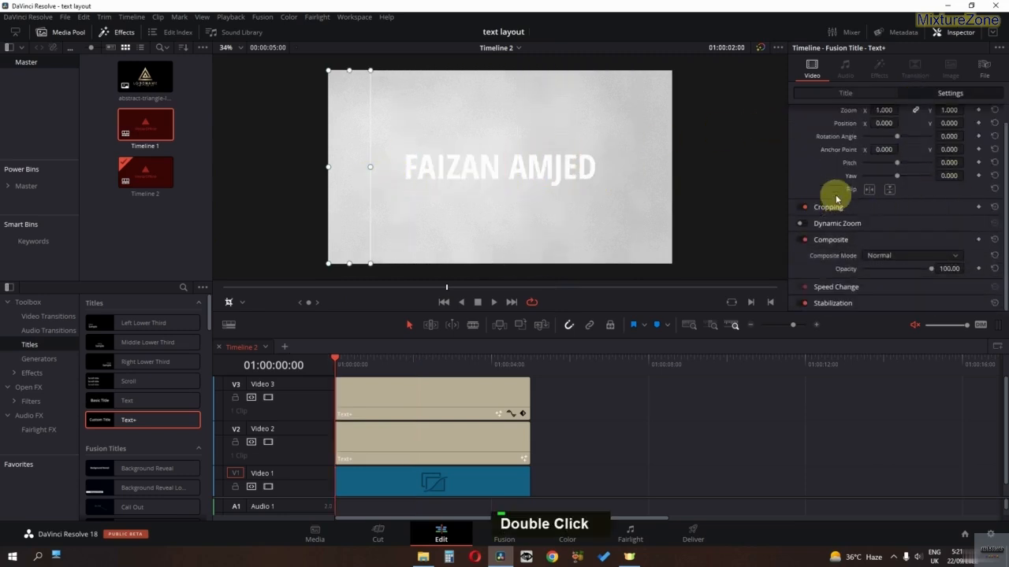
click(980, 208)
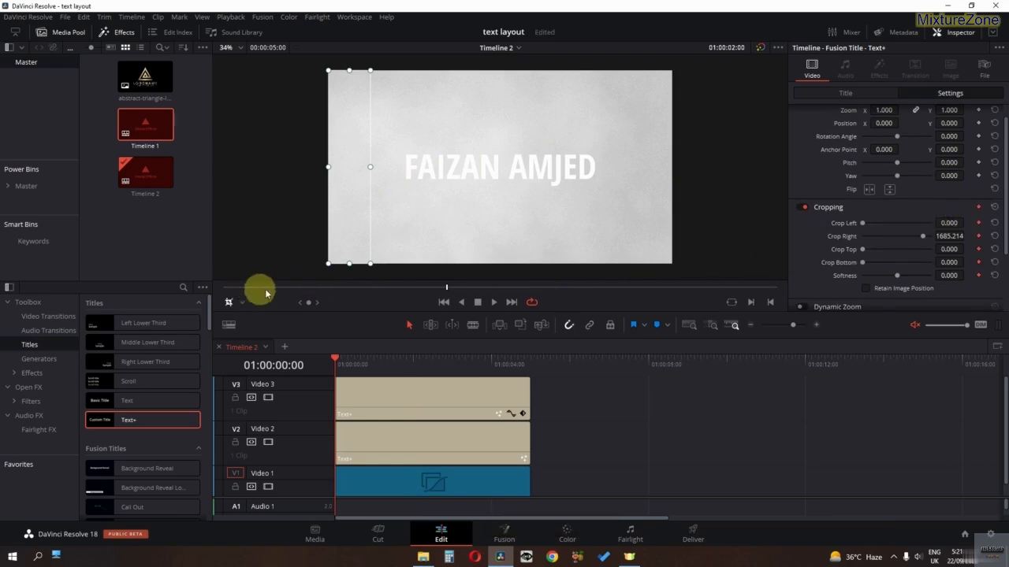
drag(450, 289, 543, 291)
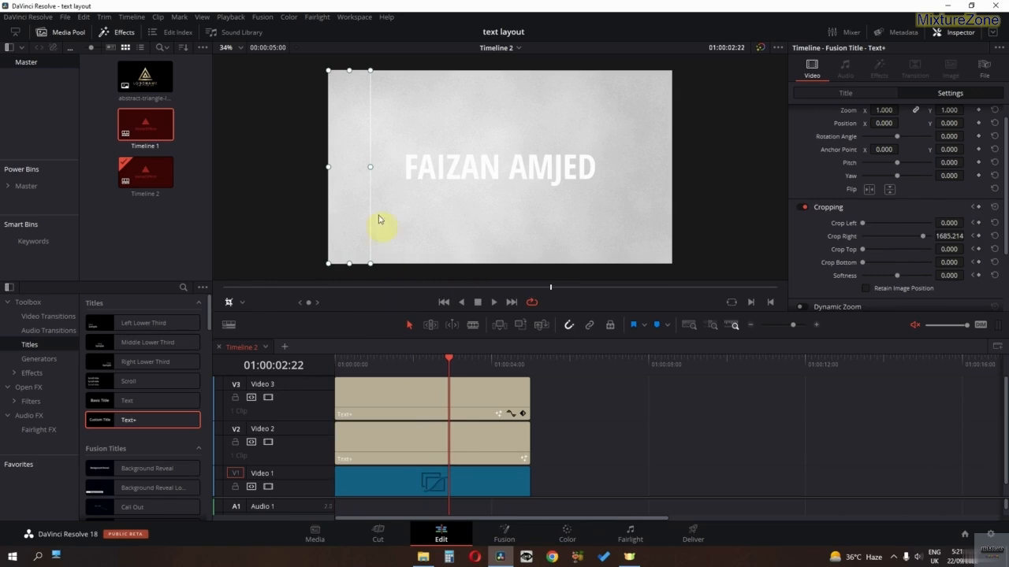
drag(423, 172, 669, 169)
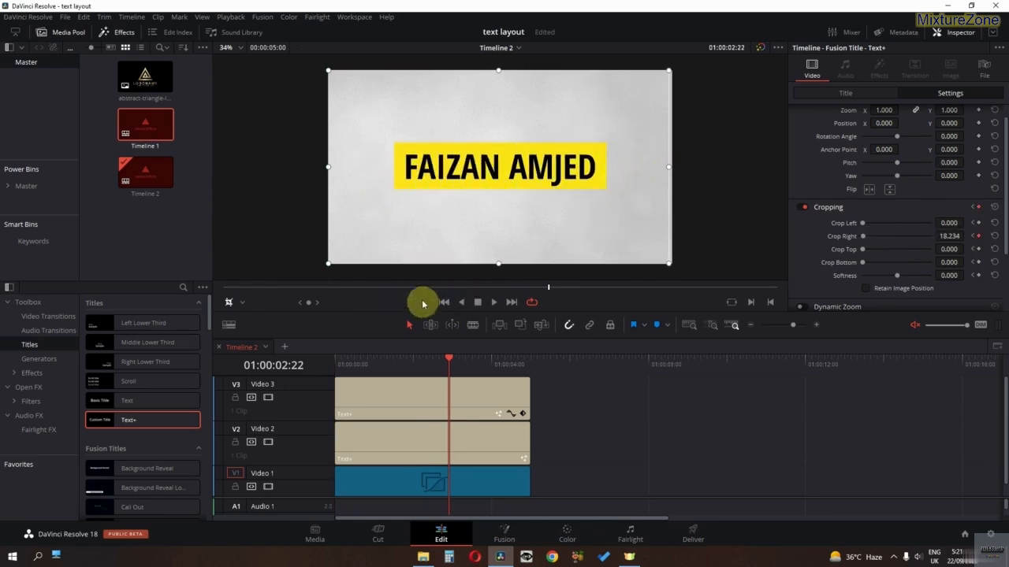
Step: Shift the Video 3 title's two cropping keyframes close to the clip start, about one second apart, and play back the reveal
click(522, 413)
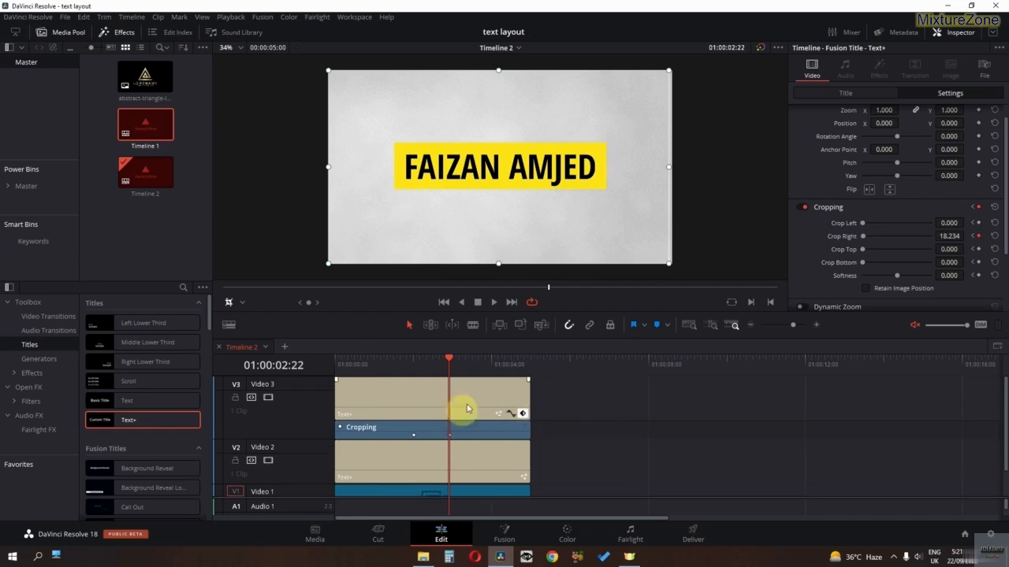
drag(480, 435, 384, 436)
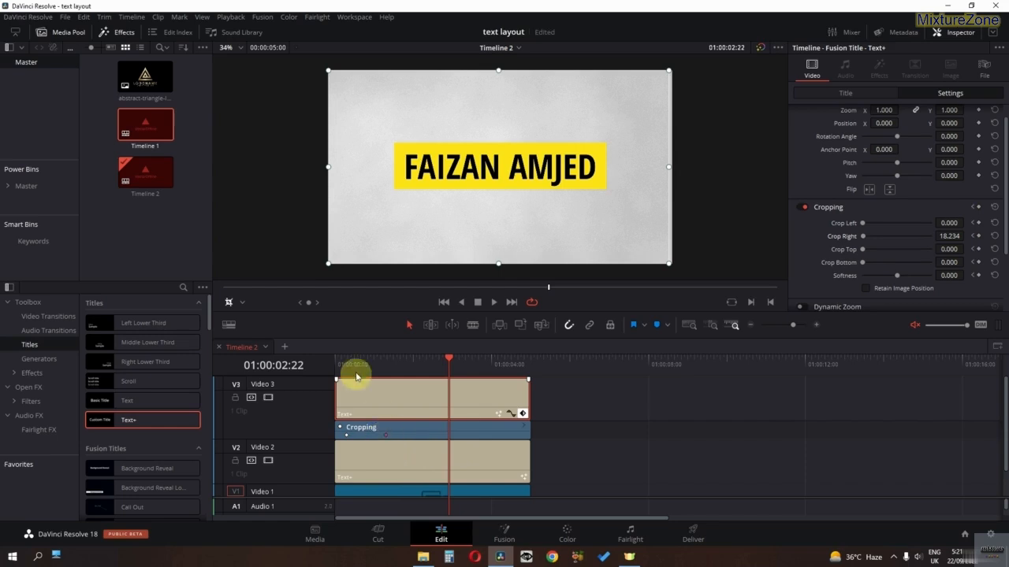
click(341, 364)
key(space)
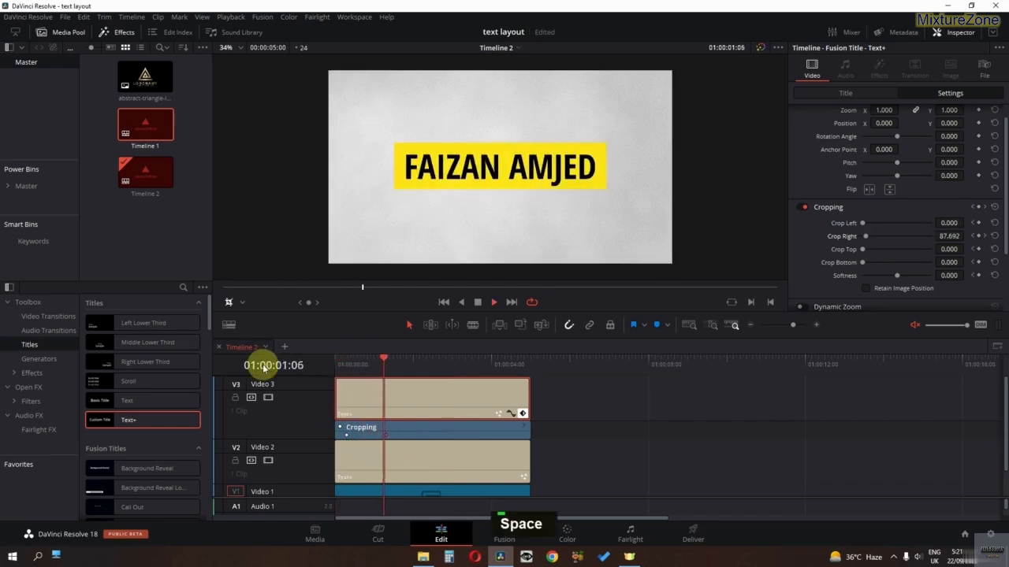
click(339, 365)
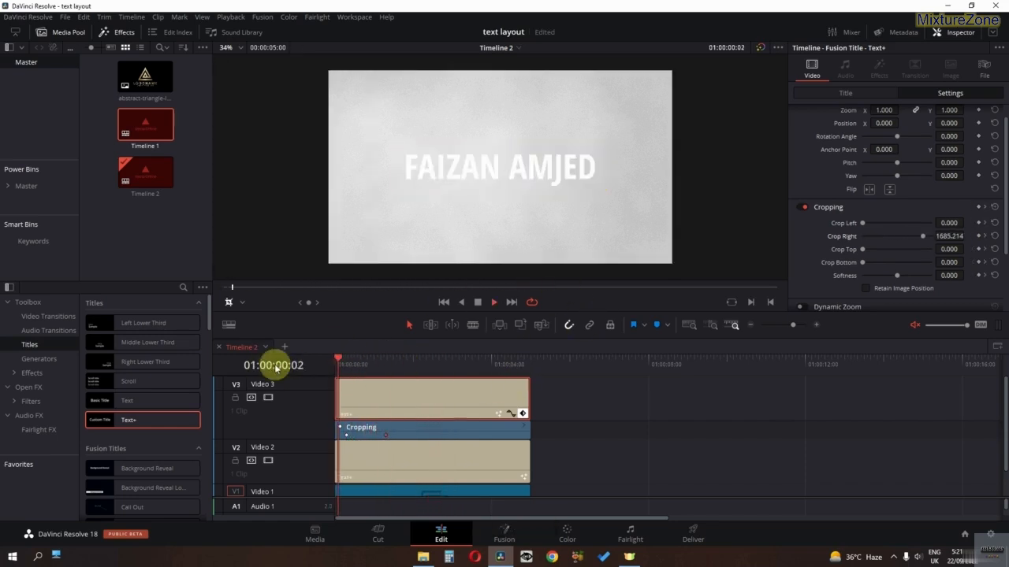
key(space)
Step: Ease both Crop Right keyframes of the Video 3 title into a smooth curve, play the reveal, and close its keyframe lanes
click(519, 414)
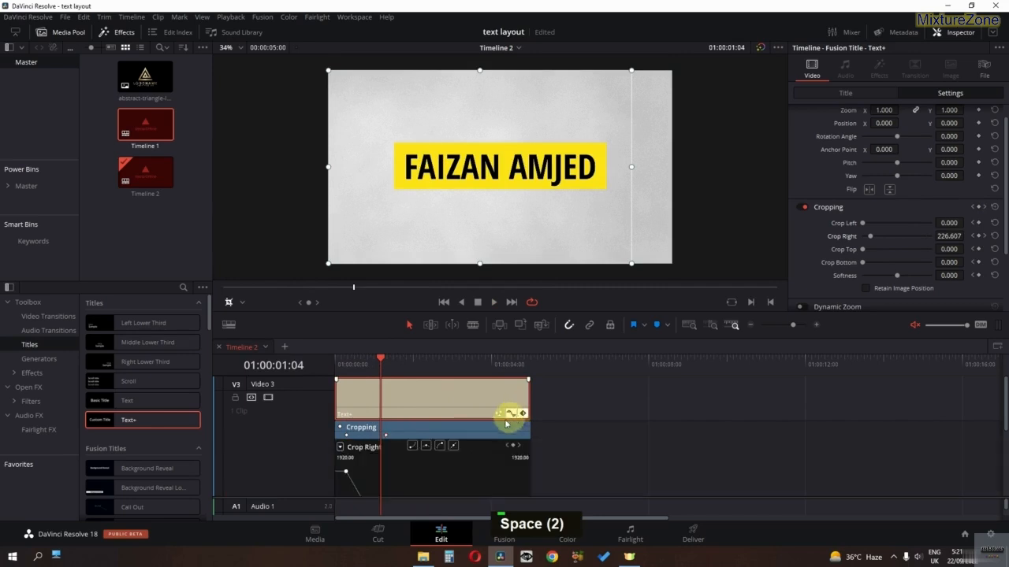
scroll(450, 438, down, 2)
ctrl+scroll(400, 451, down, 2)
ctrl+scroll(400, 450, down, 1)
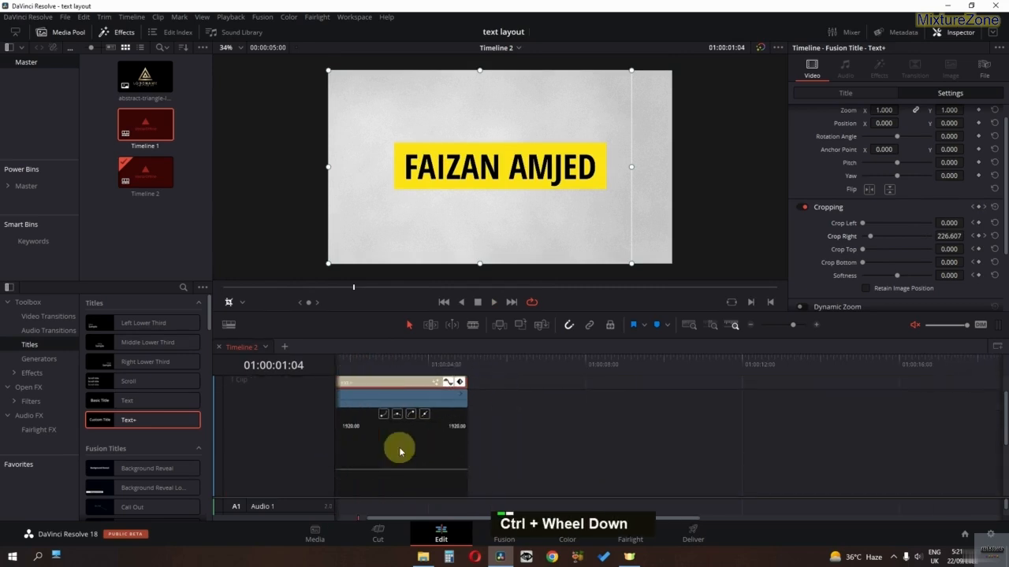
scroll(390, 444, down, 2)
drag(357, 434, 411, 485)
click(414, 383)
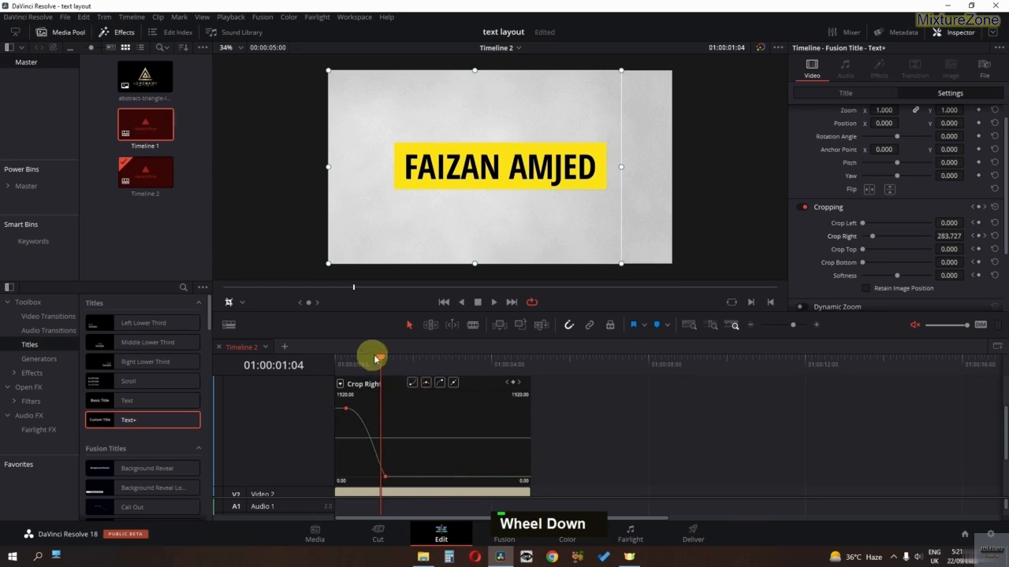
drag(376, 354, 326, 355)
key(space)
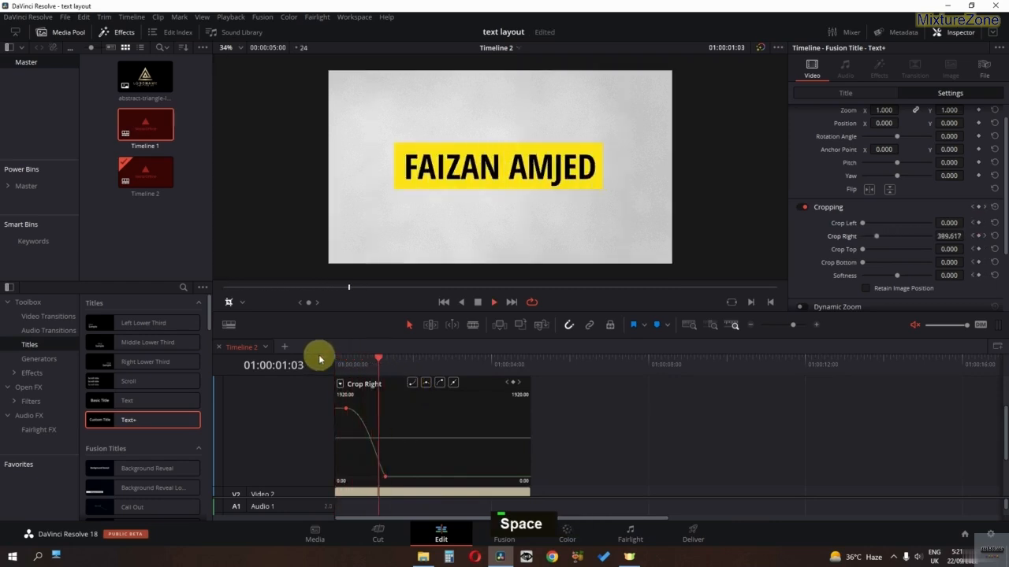
key(space)
scroll(454, 455, up, 2)
click(511, 393)
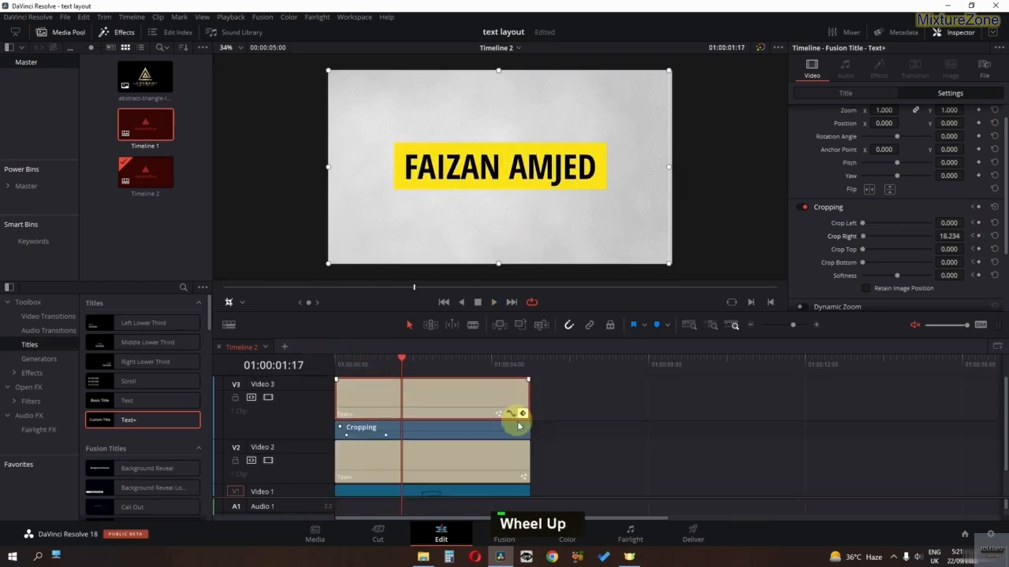
click(522, 415)
Step: Darken the Paper background with Texture Seethe -1.5, Gain 0.8, Lift -0.05, Gamma 0.69, Contrast 0.37 and Brightness 0.14
scroll(586, 426, down, 1)
click(431, 479)
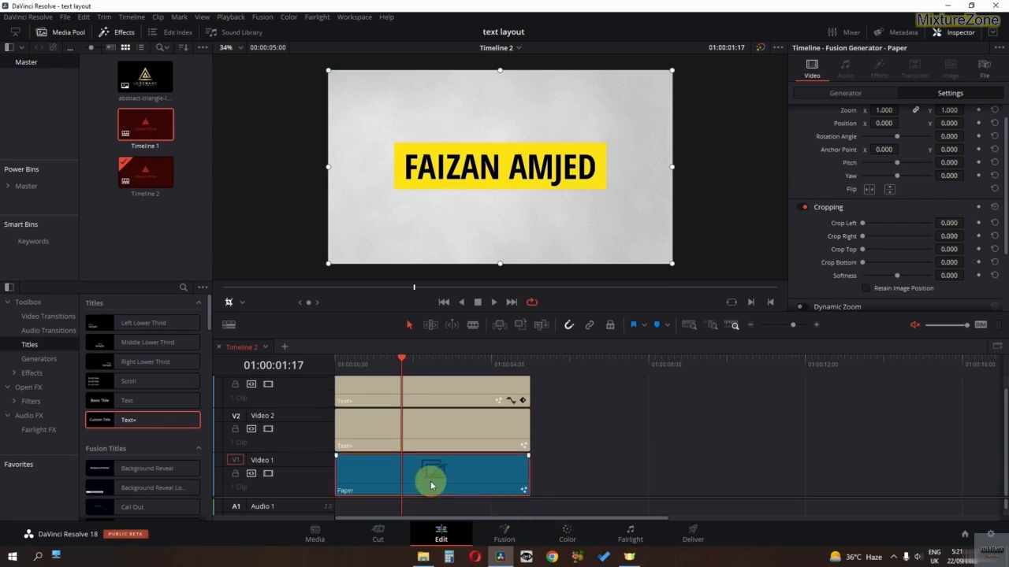
click(845, 93)
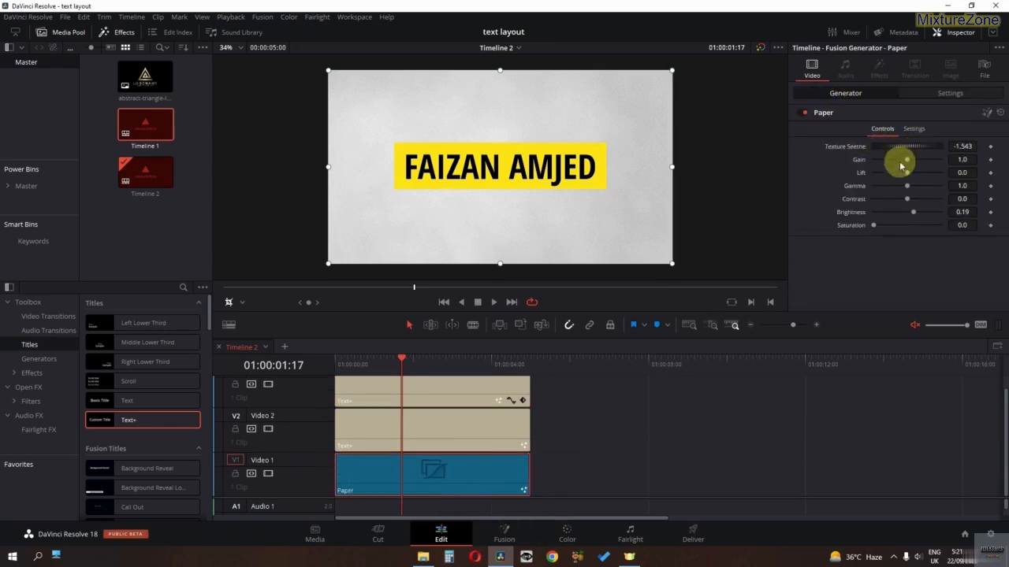
drag(910, 163, 912, 211)
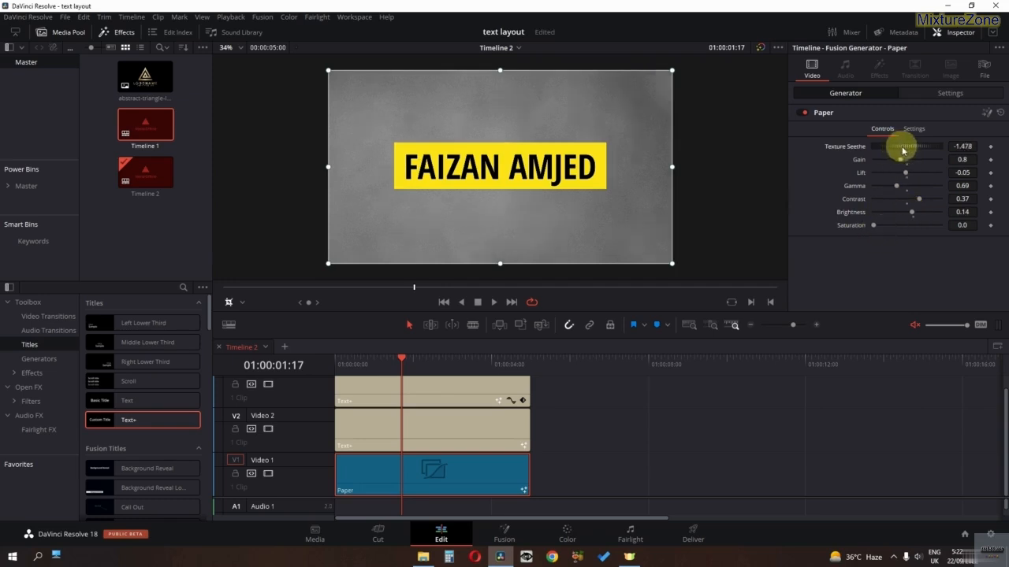
drag(902, 148, 900, 148)
Step: Open the Paper generator in Fusion and keyframe its Texture Seethe at -1.5 on frame 0 and -1.246 on frame 11
drag(376, 358, 289, 361)
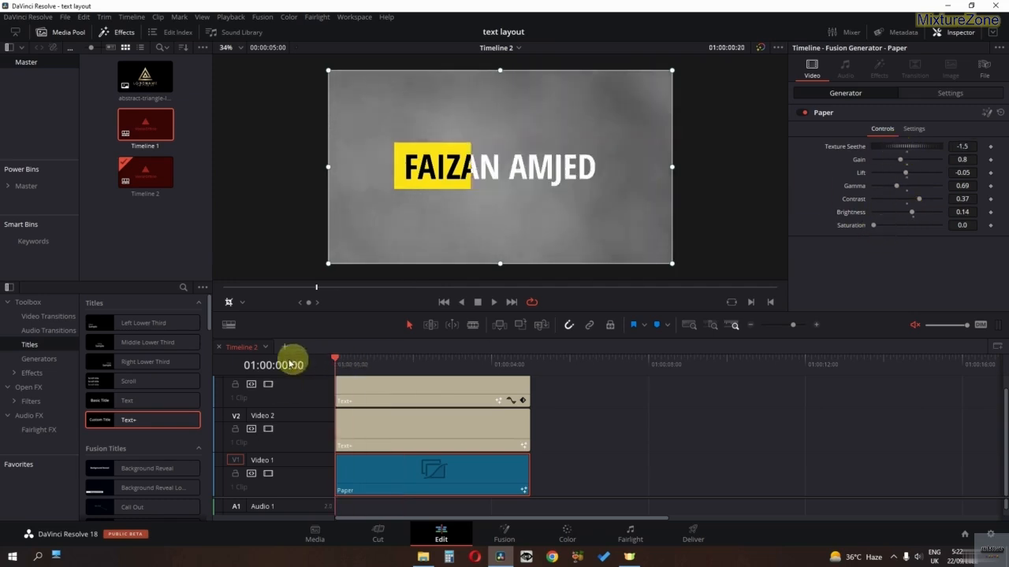
click(987, 115)
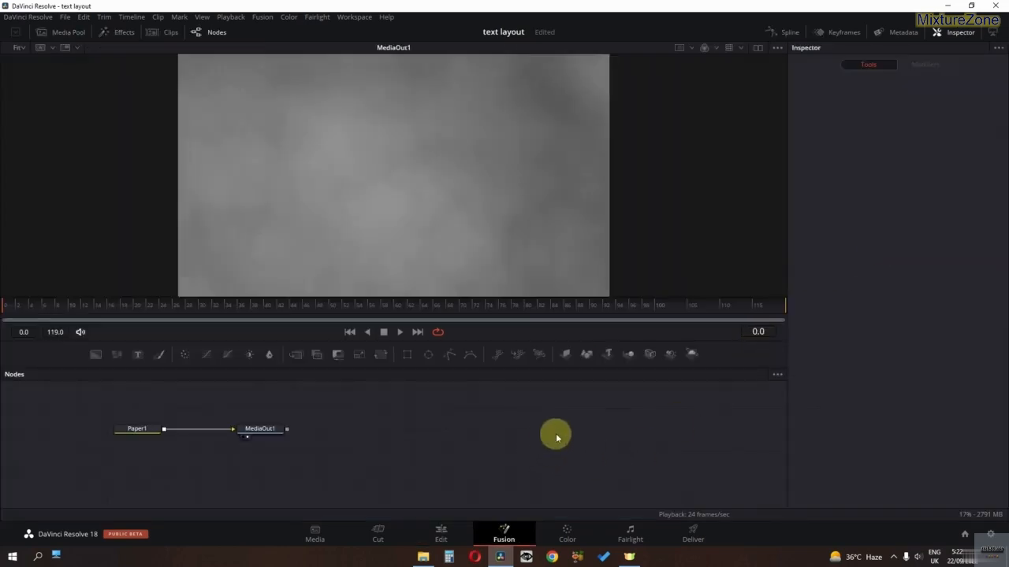
middle_click(391, 445)
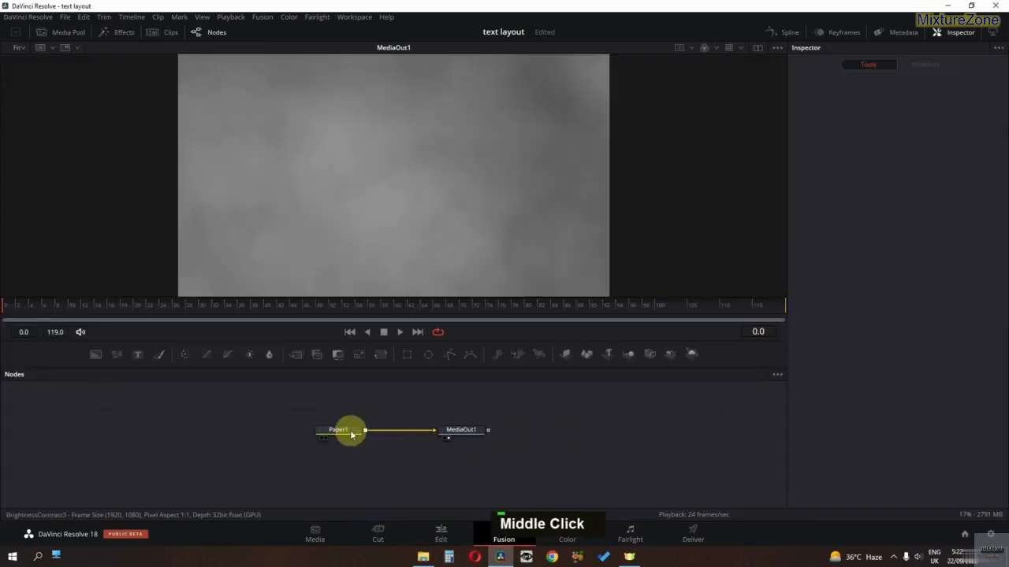
click(331, 434)
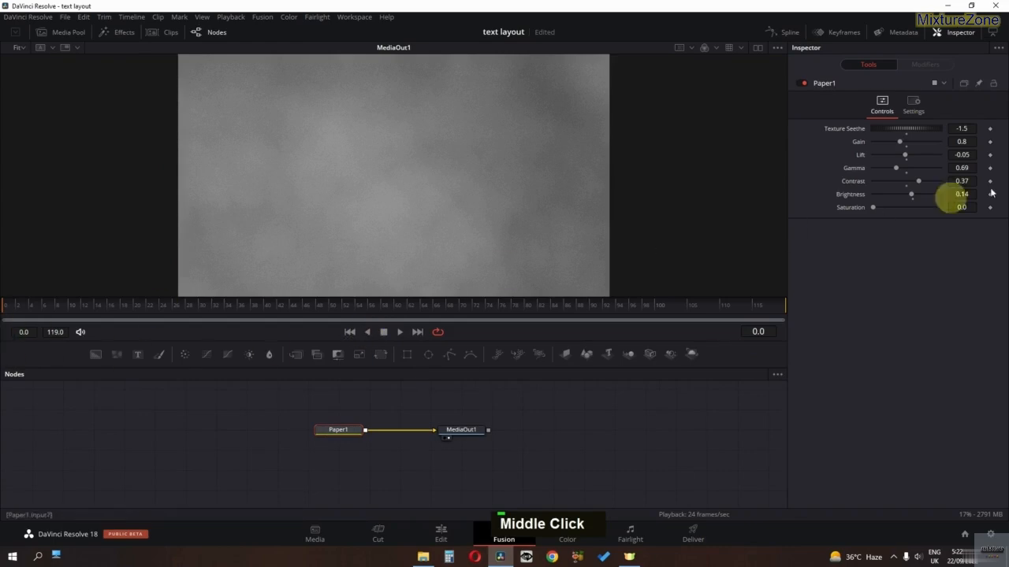
click(991, 128)
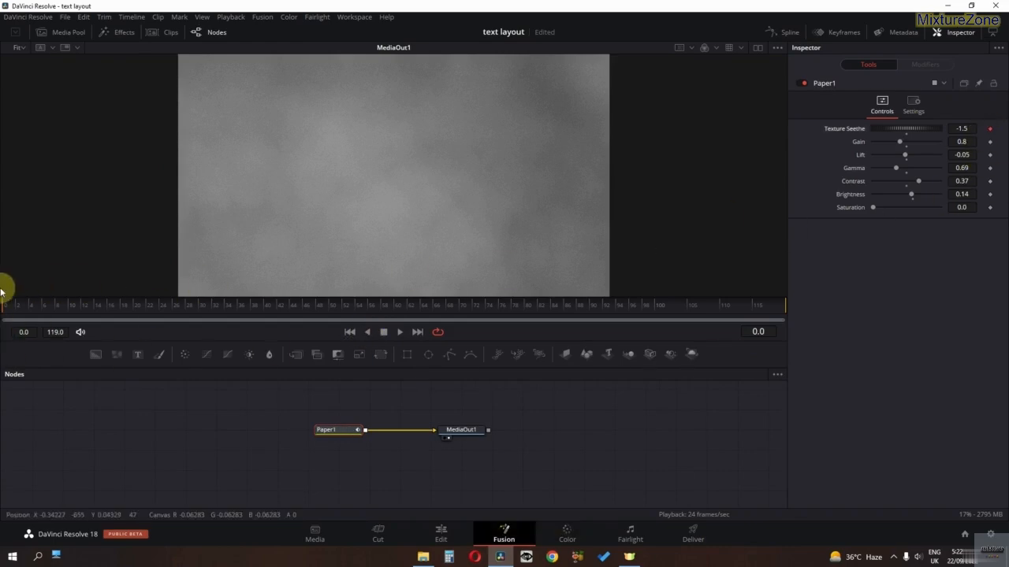
click(64, 307)
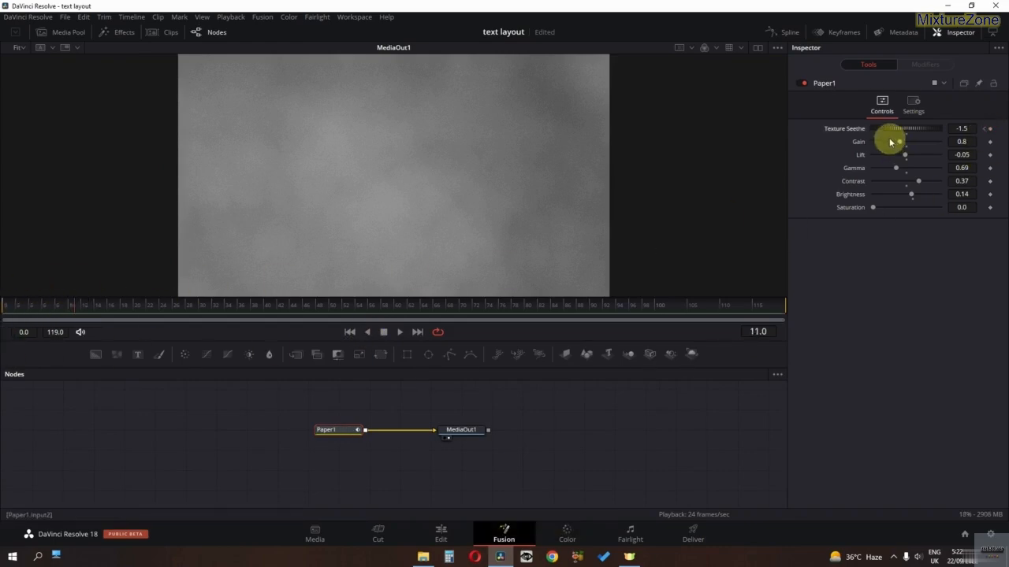
drag(883, 131, 898, 130)
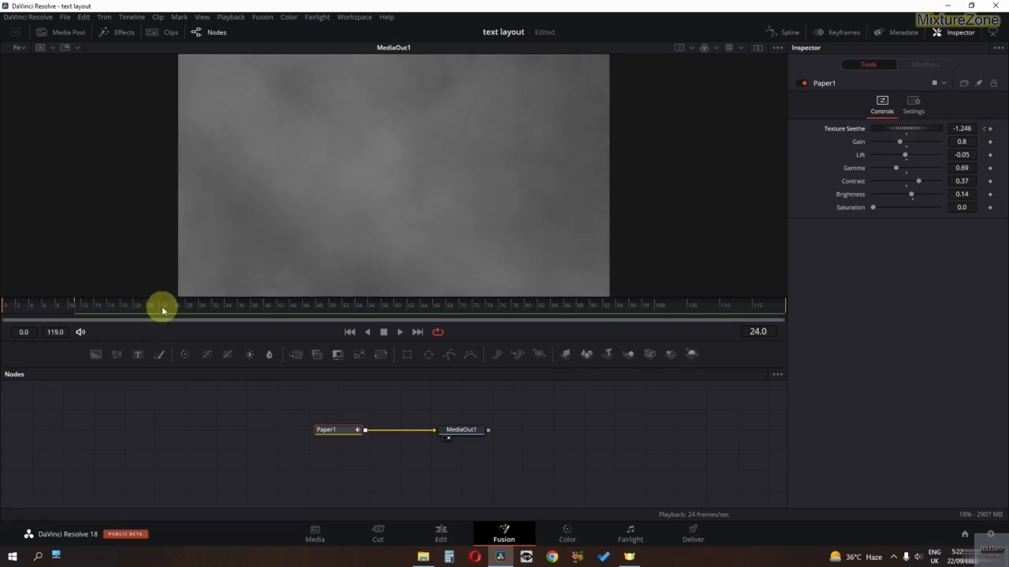
Step: Keyframe the Paper node's Texture Seethe at -1.014 on frame 24, -0.623 on frame 38 and -1.746 on frame 56
drag(879, 136, 916, 128)
click(257, 307)
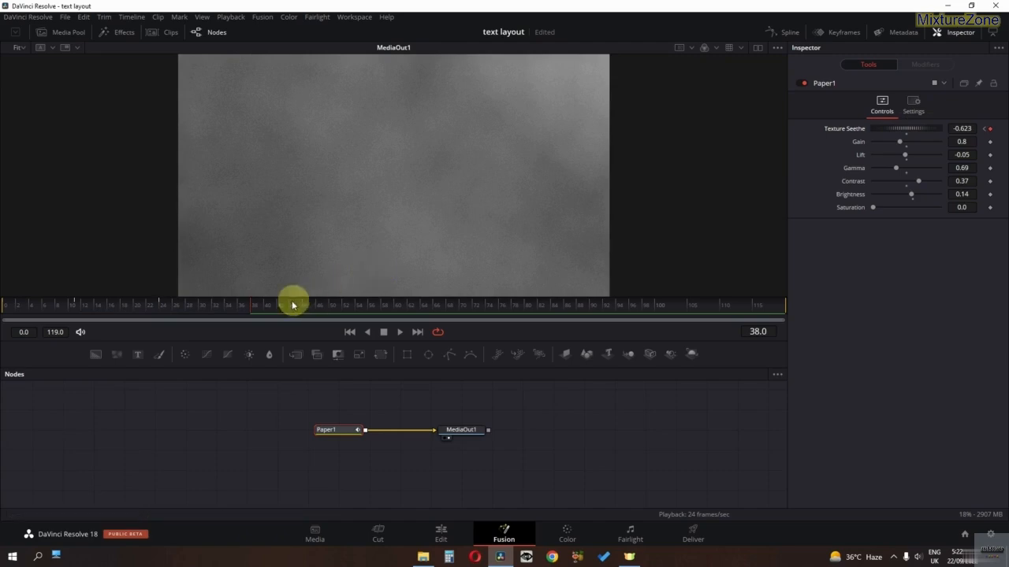
click(375, 306)
drag(906, 133, 840, 131)
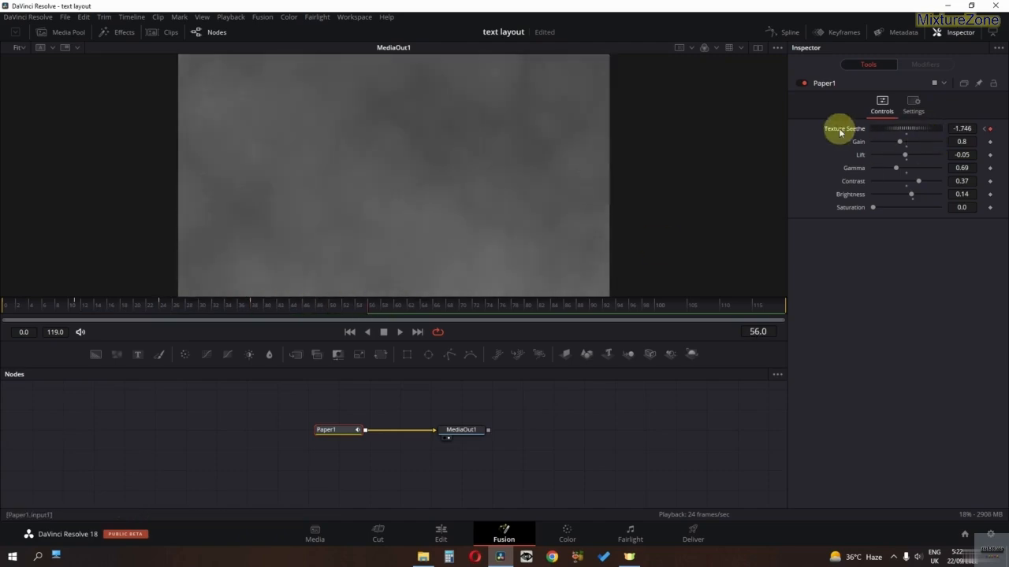
Step: Set Paper's Gain to 0.84, Lift -0.27, Gamma 0.66, Contrast 0.75 and Brightness 0.11, and keyframe Texture Seethe at -1.572 on frame 76
drag(905, 129, 911, 193)
click(904, 151)
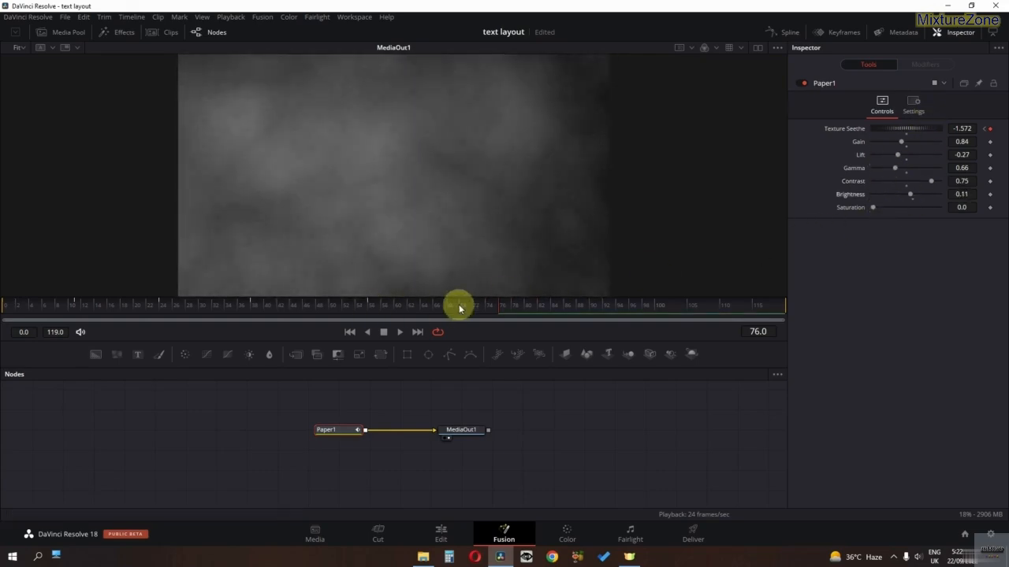
Step: Give all Seethe keyframes stepped interpolation in the spline editor and play the background from frame 0
click(788, 33)
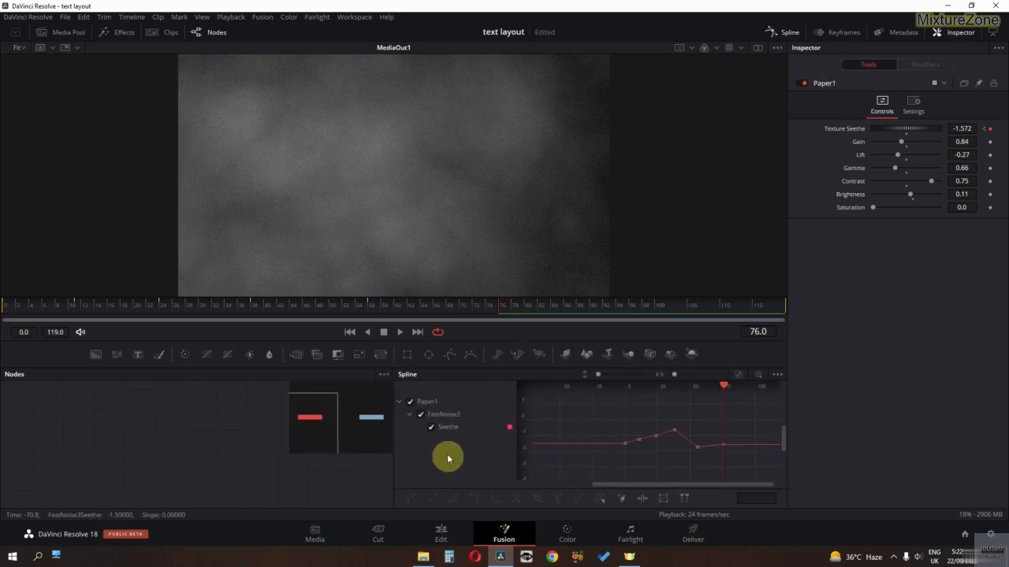
scroll(666, 473, down, 2)
drag(739, 429, 579, 488)
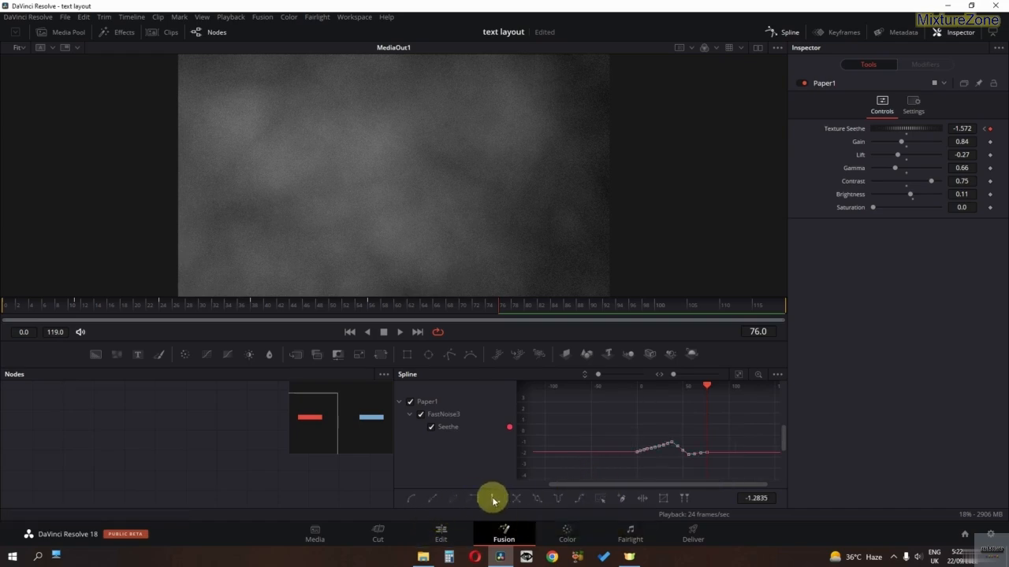
click(493, 498)
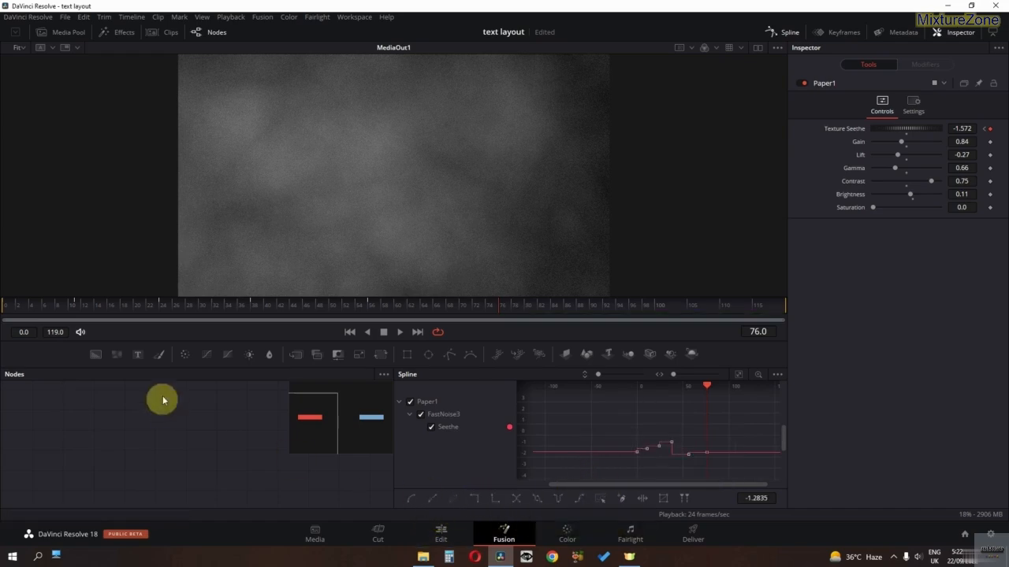
click(4, 306)
key(space)
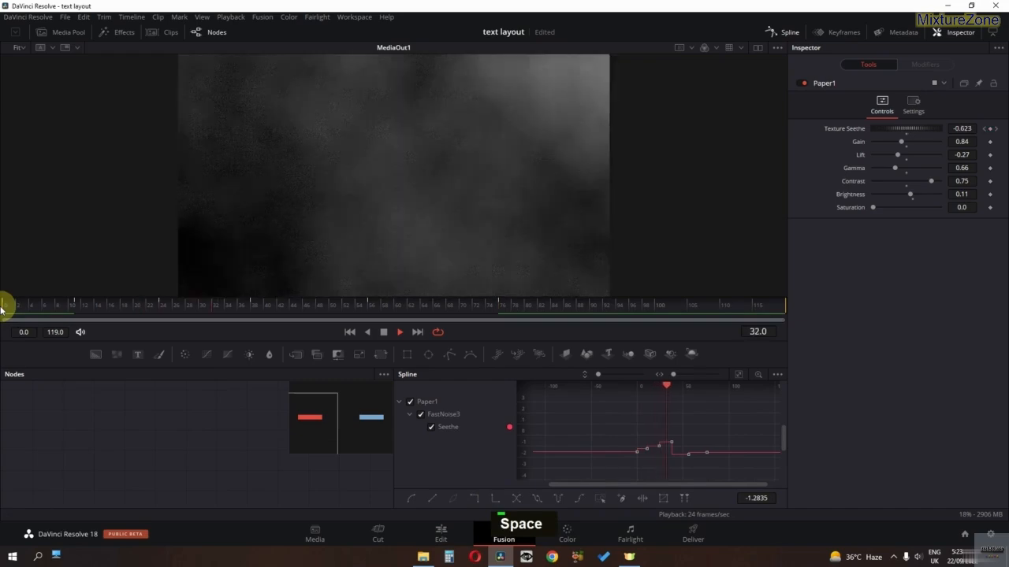
key(space)
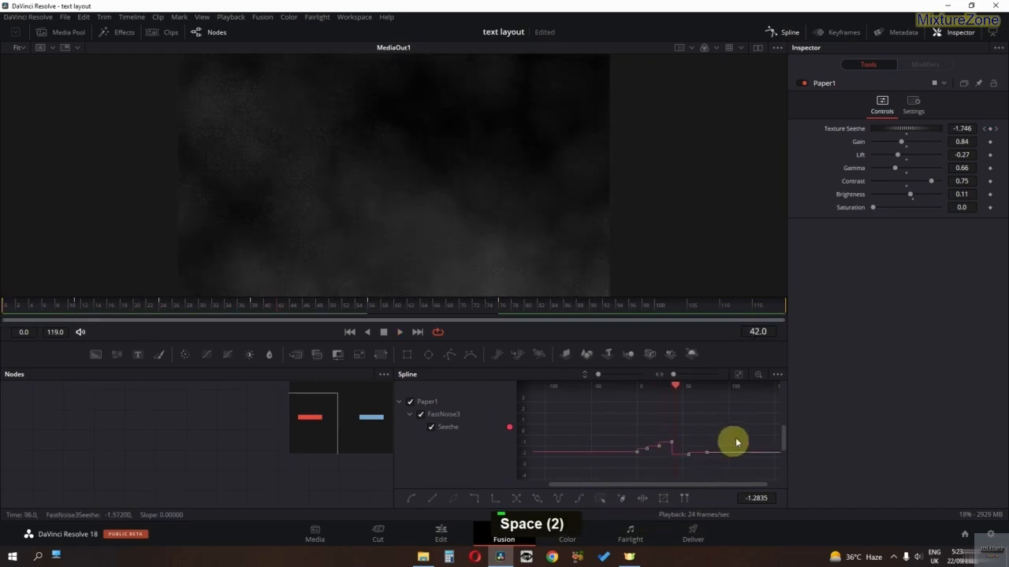
Step: Compress the Seethe keyframes in time with the shape box so they end near frame 43, and play back the faster texture changes
click(663, 498)
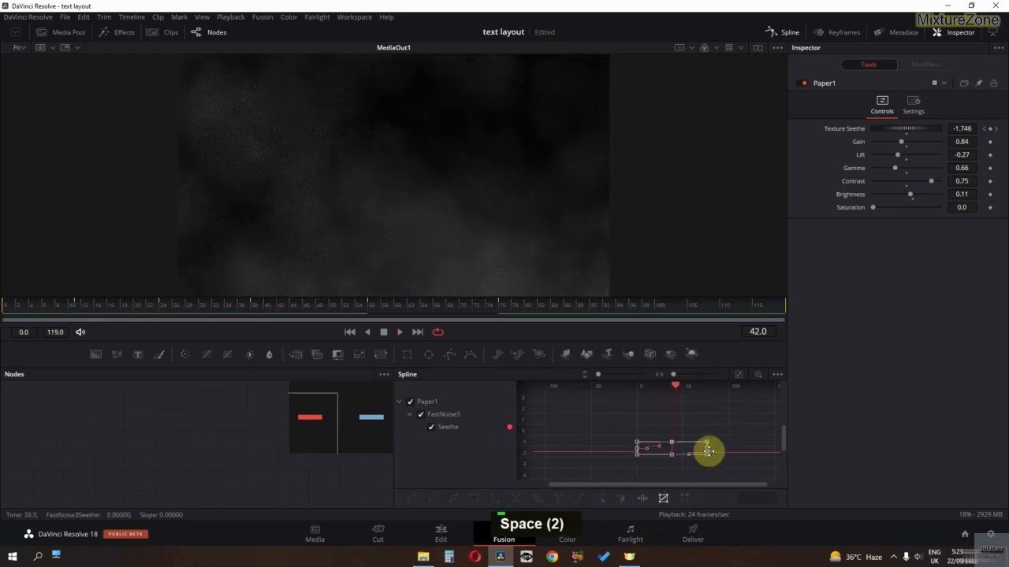
drag(708, 451, 683, 451)
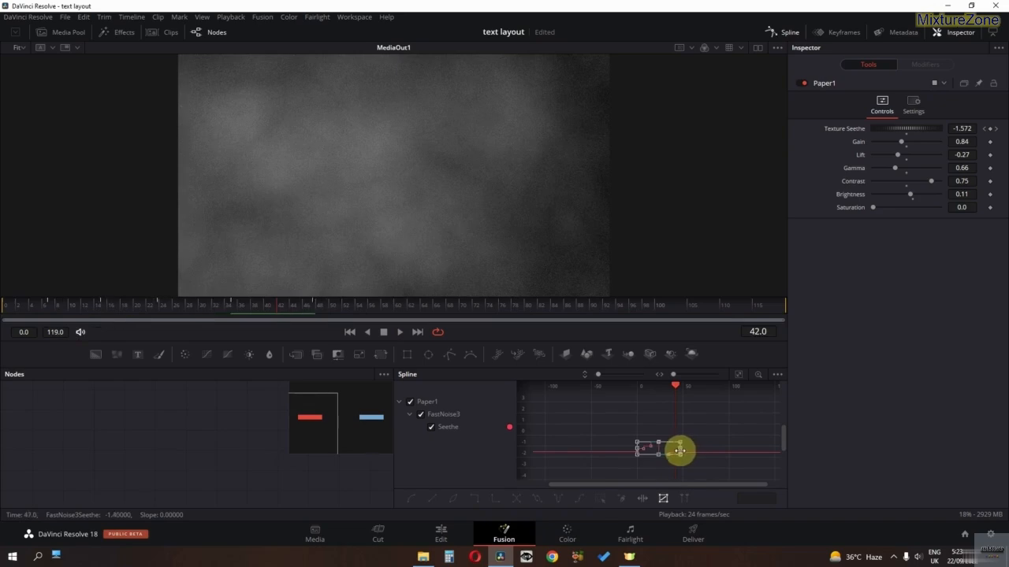
click(7, 303)
key(space)
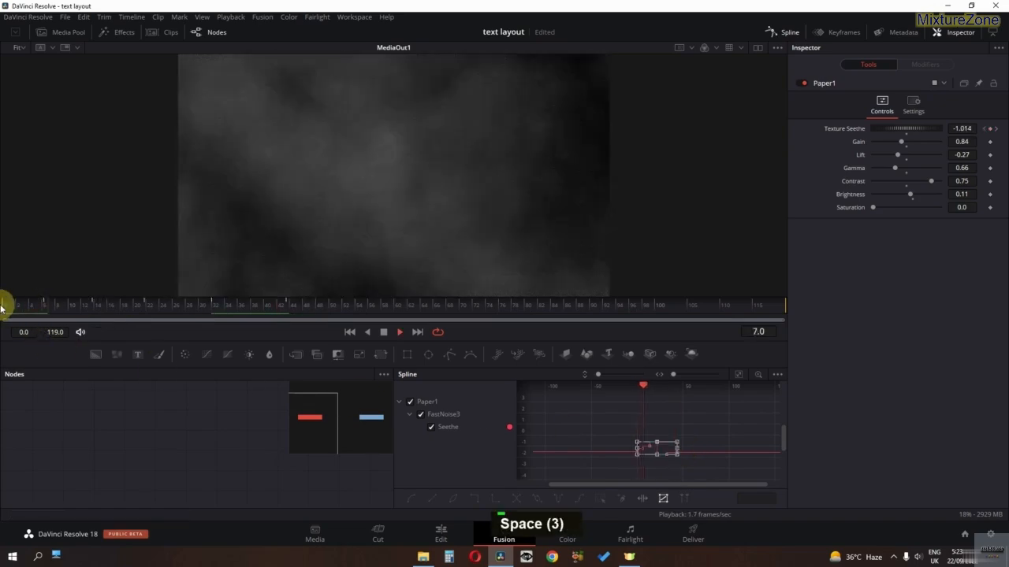
key(space)
key(space)
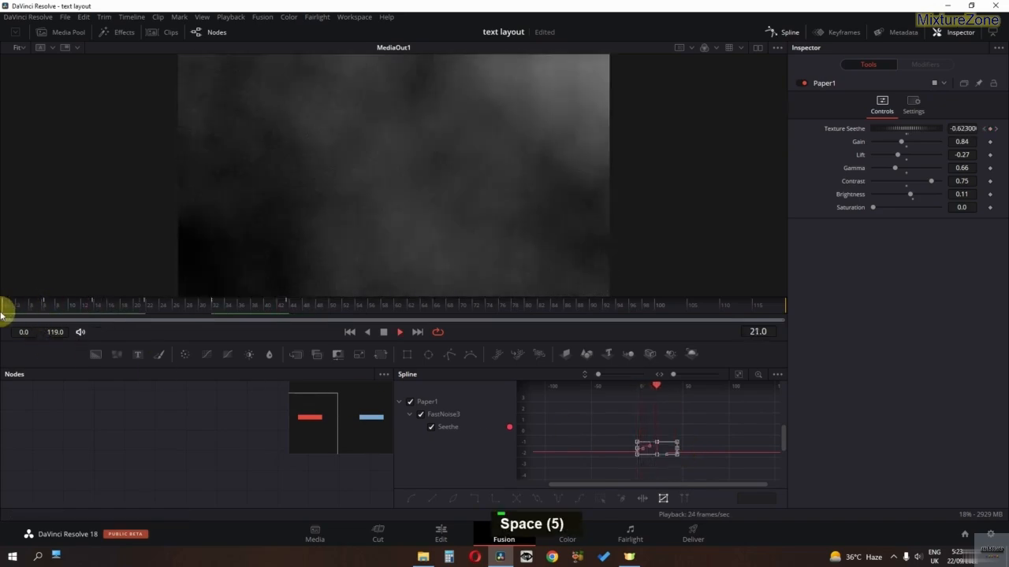
key(space)
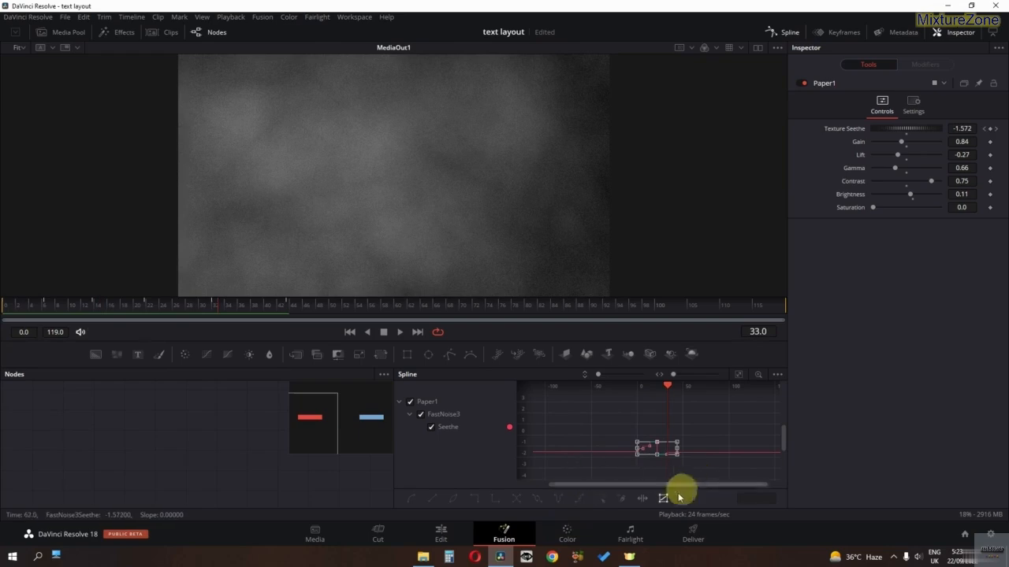
Step: Set the whole Seethe keyframe sequence to loop, and close the spline editor
click(694, 465)
drag(713, 429, 614, 471)
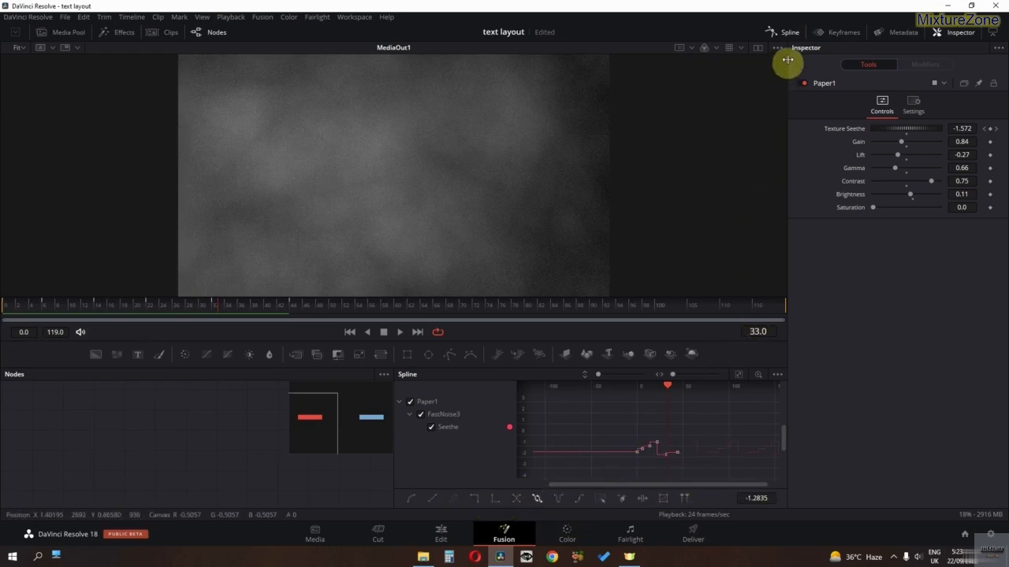
click(783, 32)
Step: Return to the Edit page and play the complete title animation from the timeline start
click(423, 542)
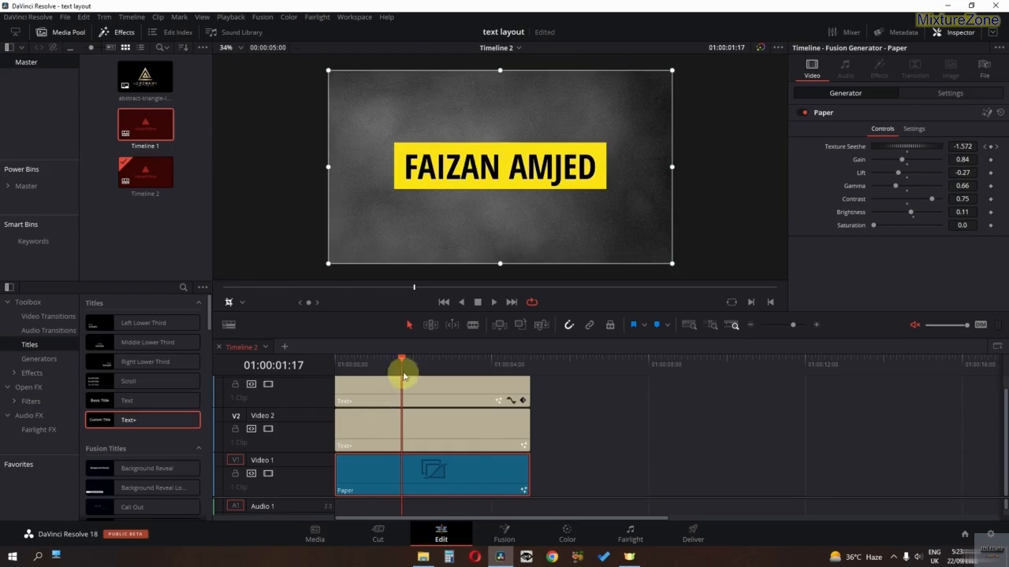
drag(400, 367, 315, 368)
key(space)
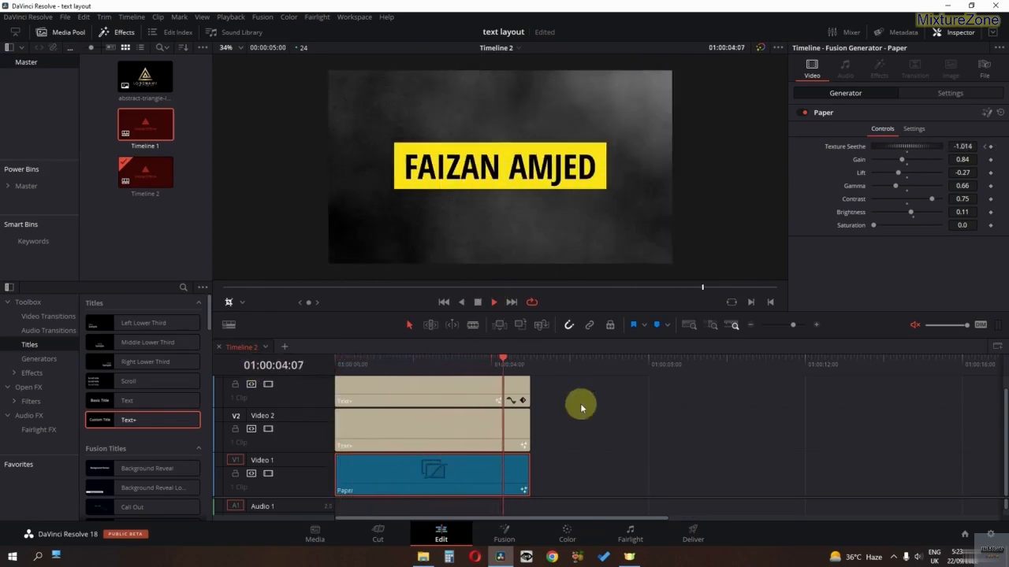
Step: Stop the title playback and show the MrAlexTech effects group in the new project
key(space)
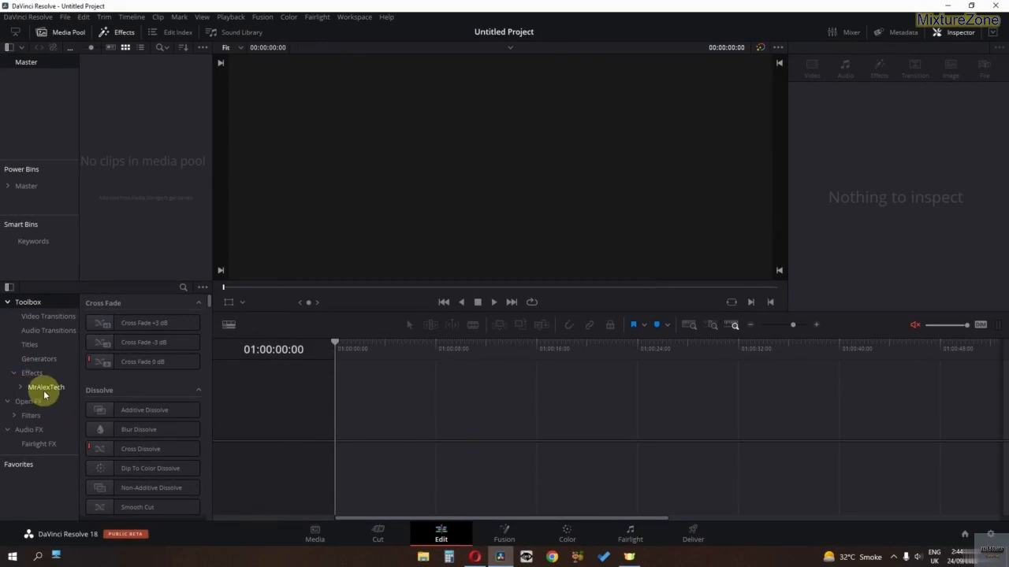
click(44, 390)
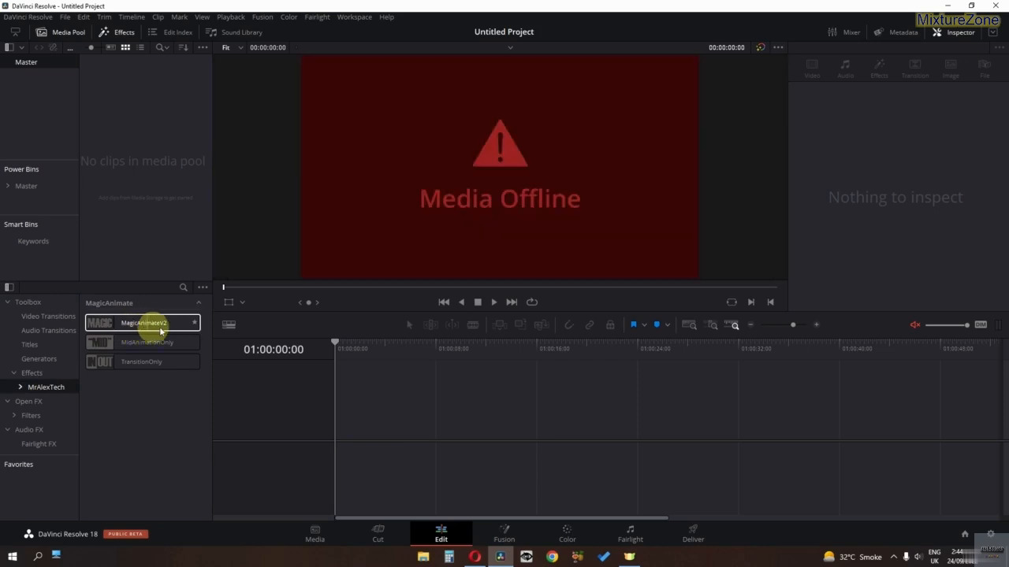
Step: Switch to the Opera browser and open the MagicAnimateV2 Ko-fi shop page from the search results
click(475, 559)
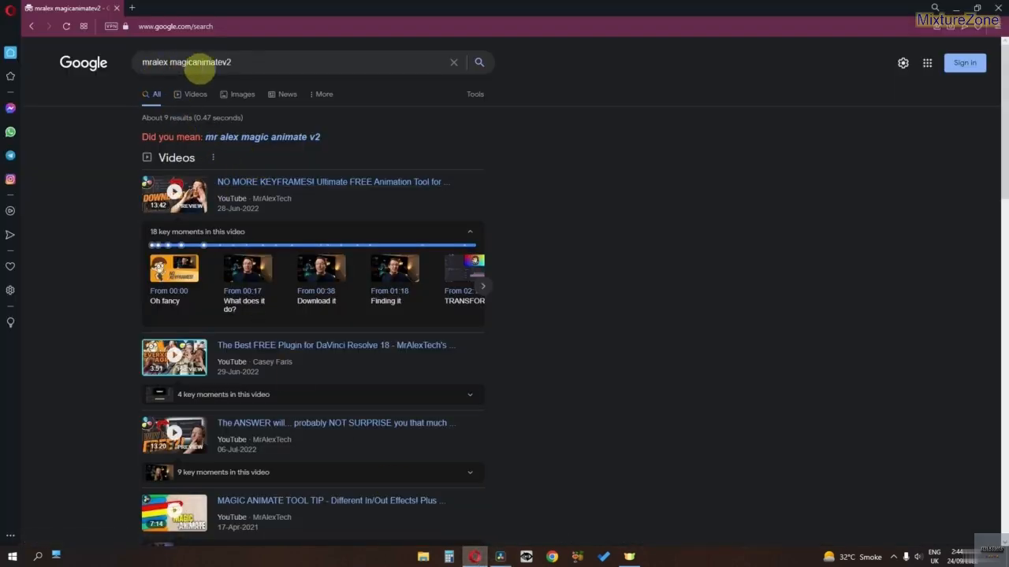
scroll(219, 157, down, 5)
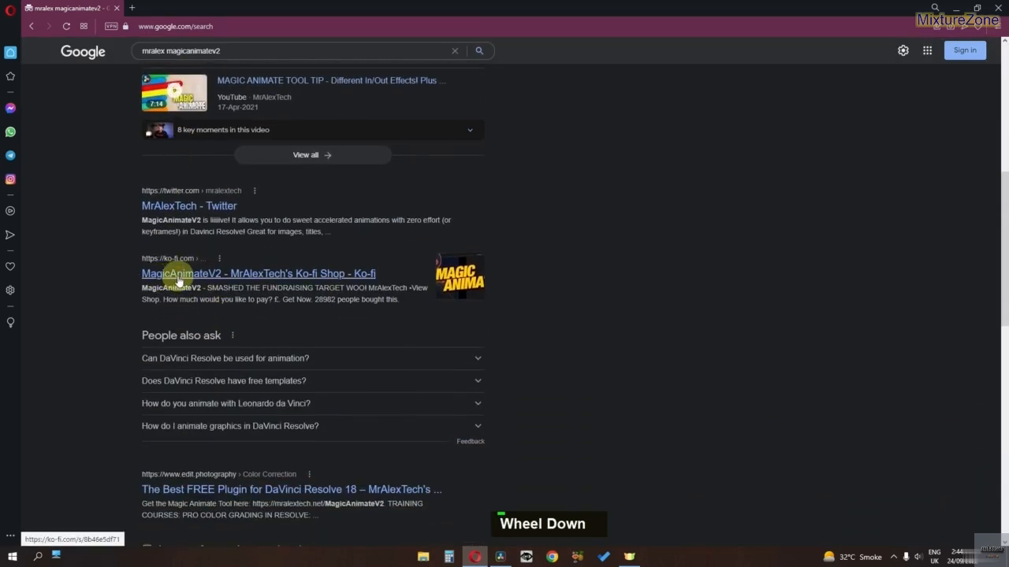
click(178, 277)
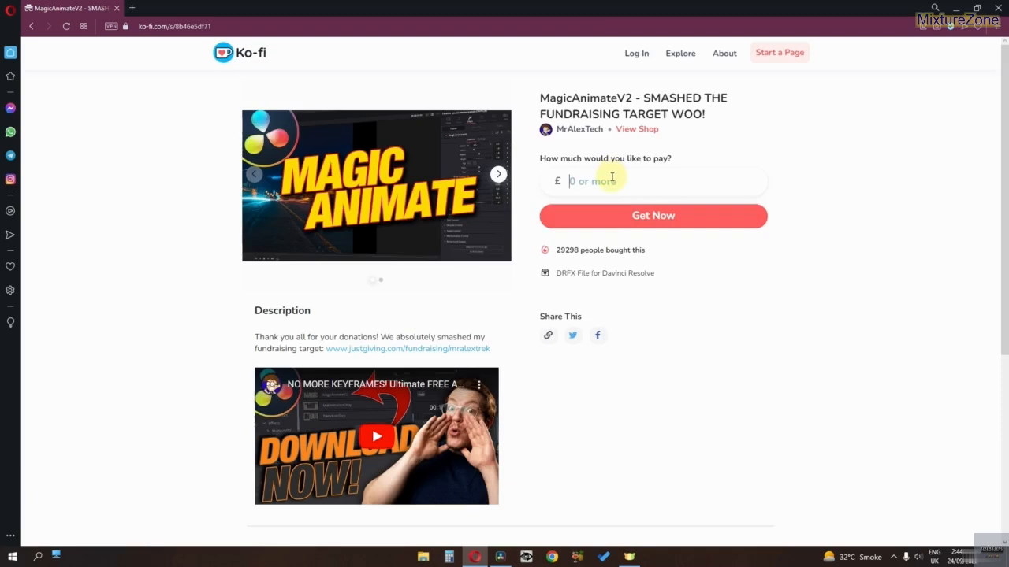
Step: Order MagicAnimateV2 as a guest for £0, filling in the buyer's e-mail address and nickname, and check out
click(612, 180)
text(0)
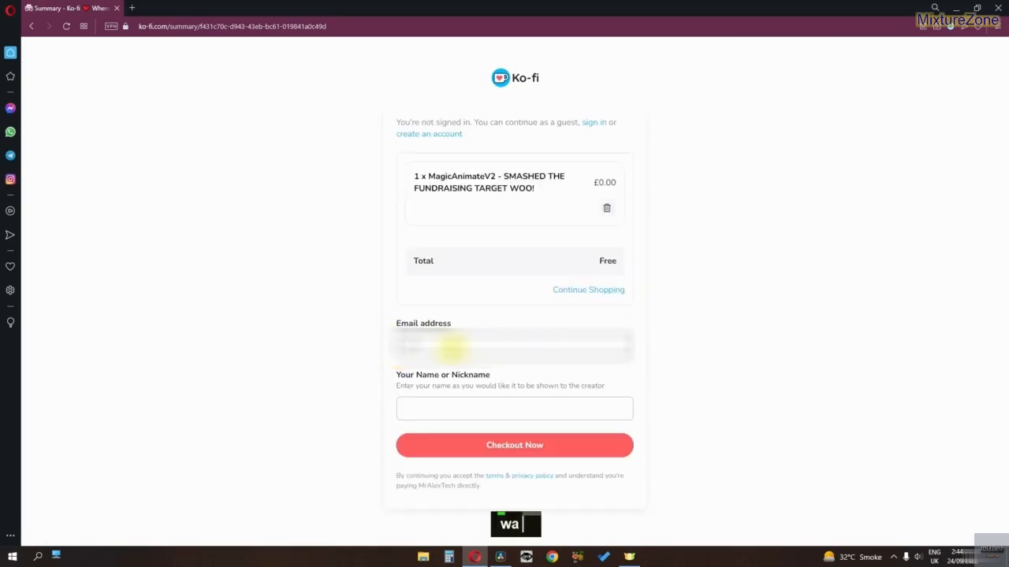
click(515, 406)
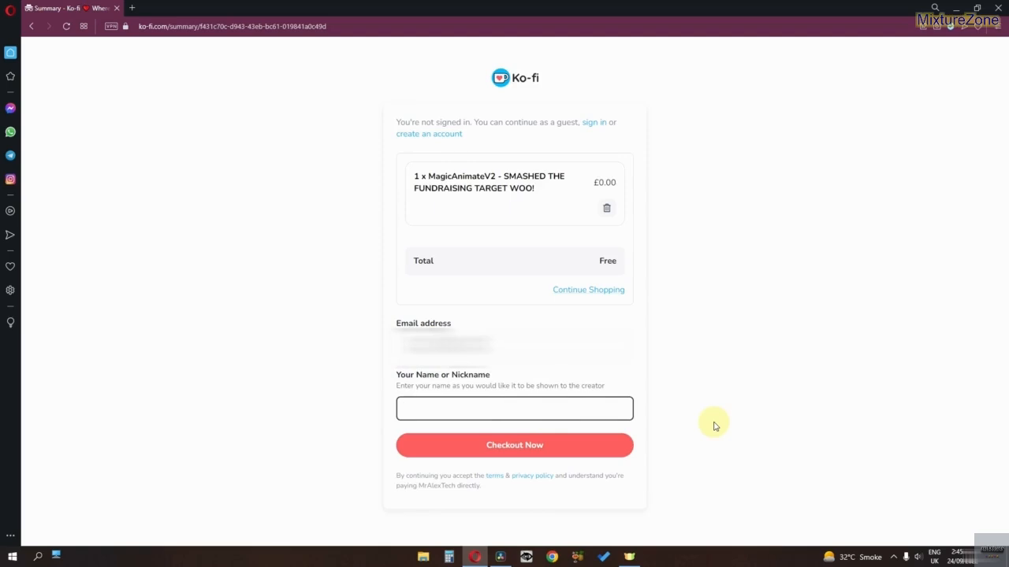
text(fazy)
click(554, 454)
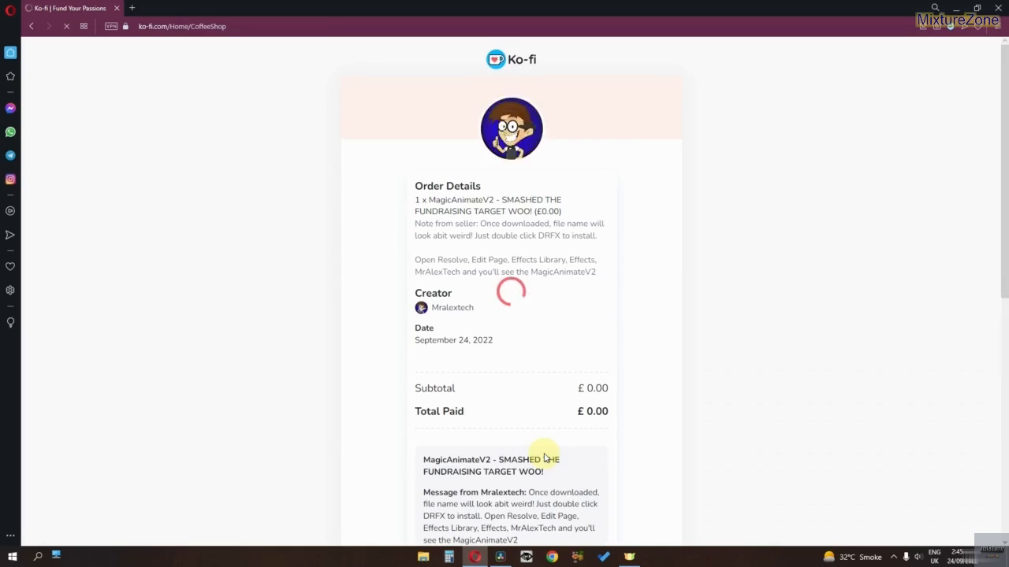
Step: View the content of the completed order and download MagicAnimateV2.drfx
scroll(545, 459, down, 2)
click(506, 437)
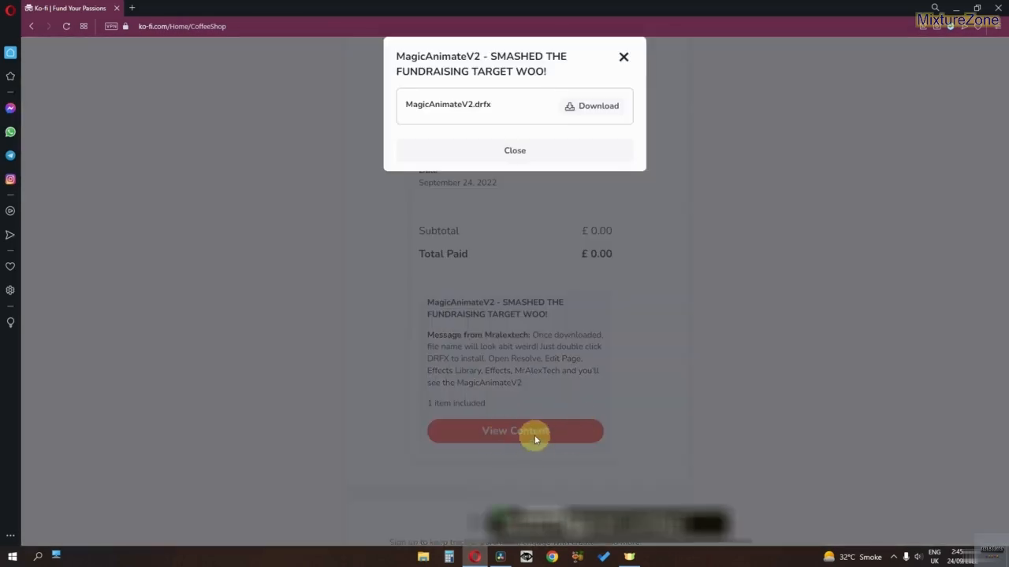
click(577, 114)
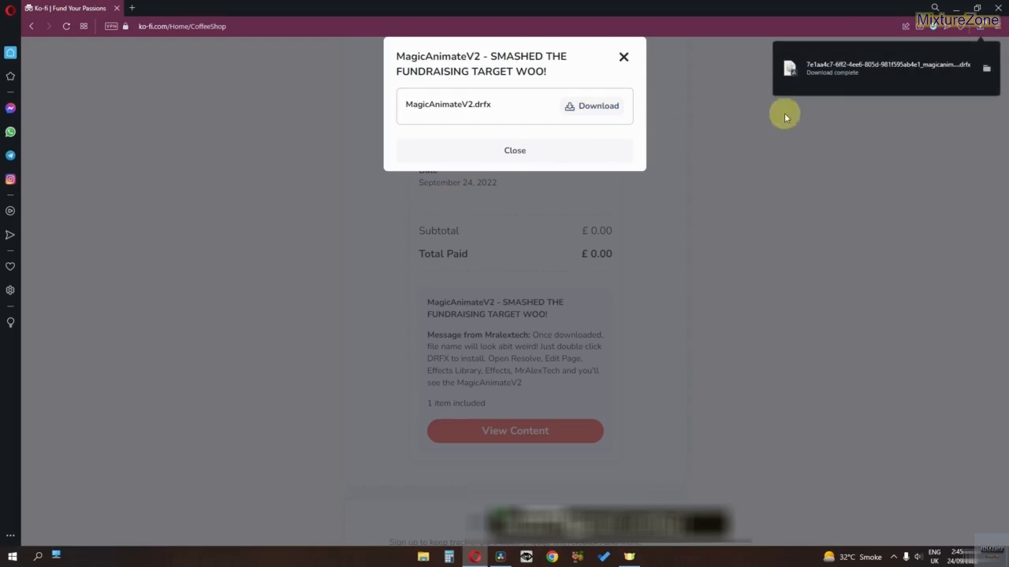
Step: Open the folder with the downloaded DRFX file and install the template bundle into DaVinci Resolve
click(987, 72)
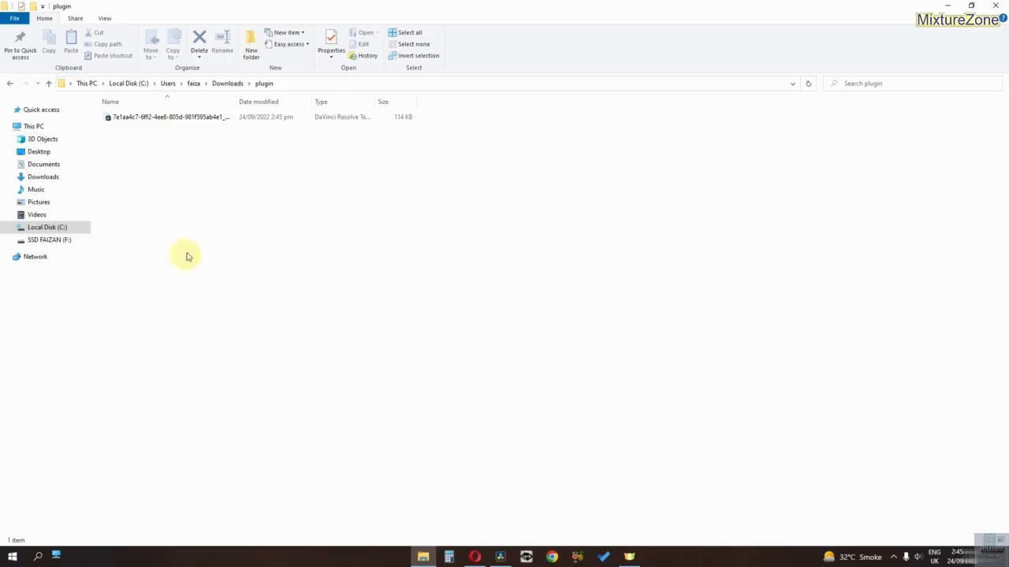
double_click(137, 126)
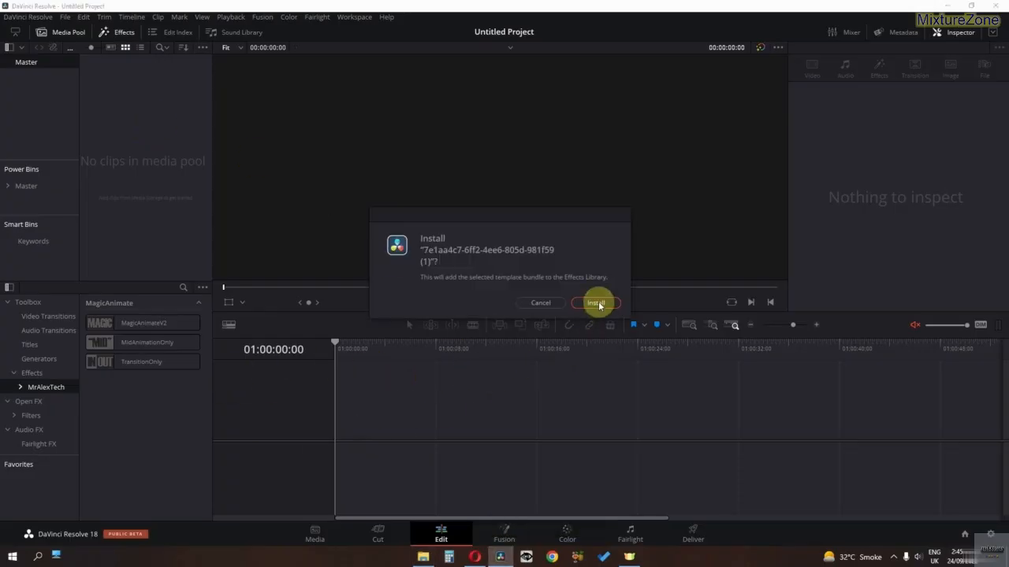
click(596, 304)
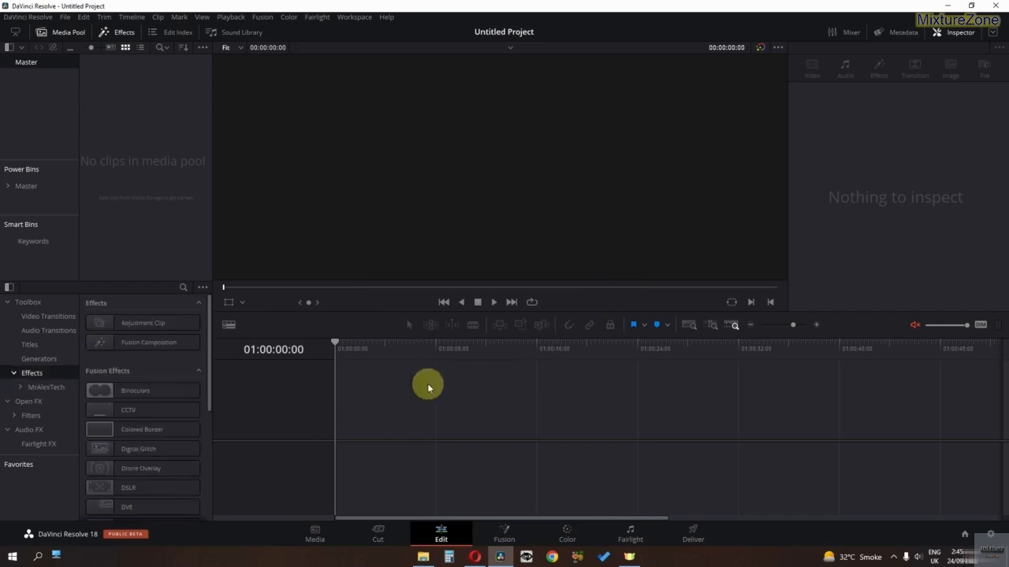
Step: Add a Text+ title at the start of the empty timeline and apply the MagicAnimateV2 effect to it
click(45, 346)
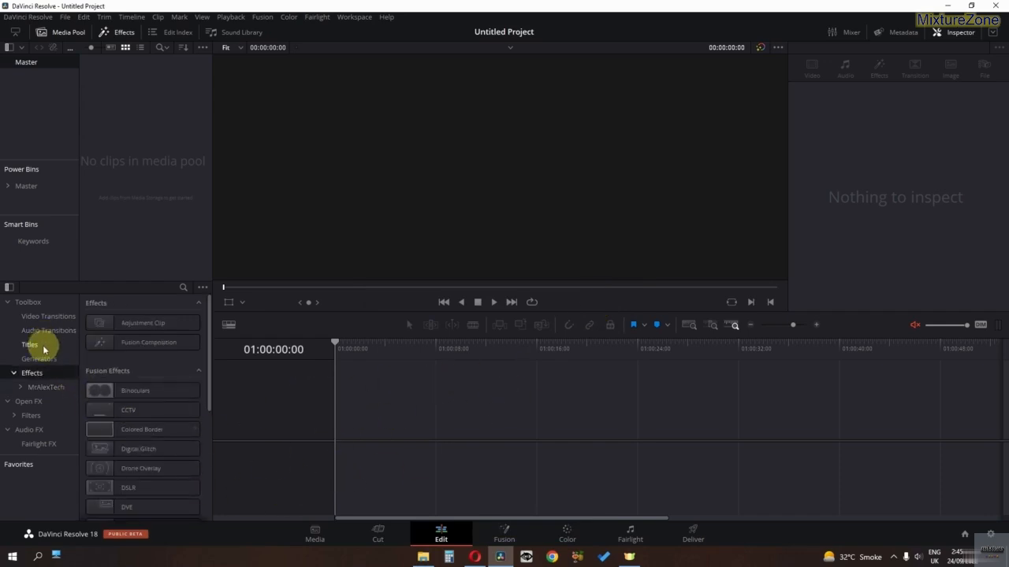
drag(128, 421, 336, 430)
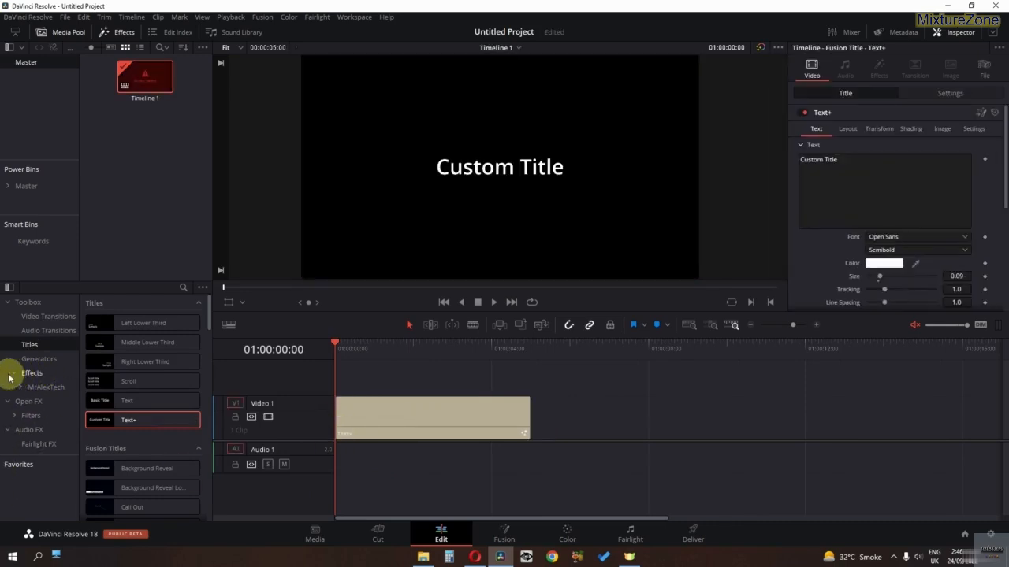
click(15, 376)
click(24, 389)
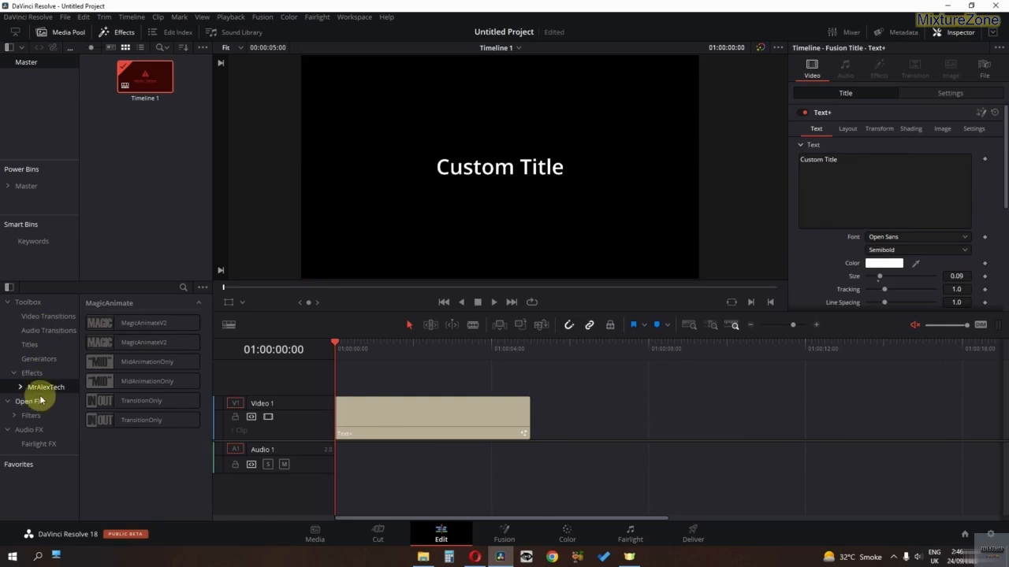
click(94, 362)
drag(99, 323, 387, 421)
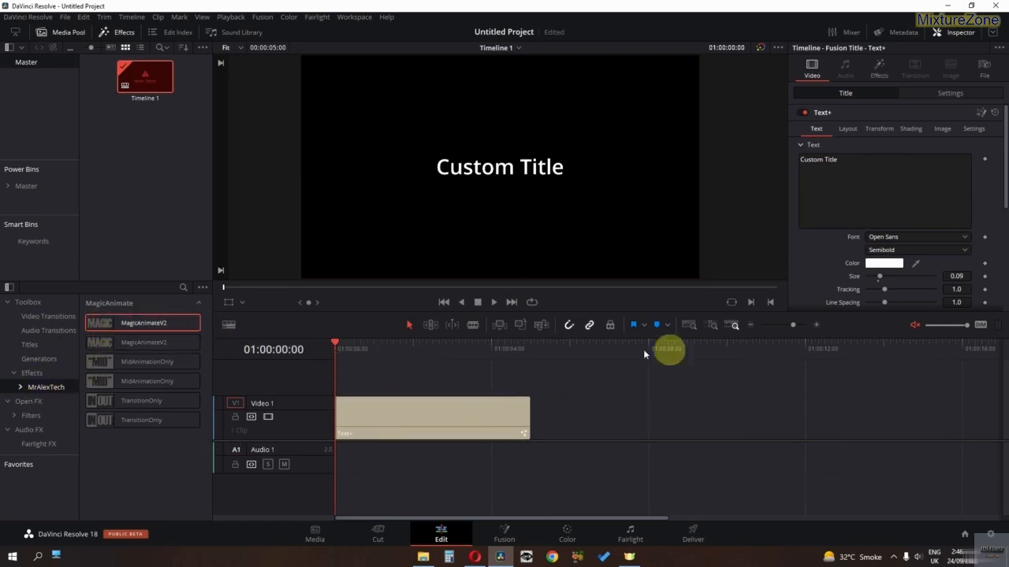
Step: Enable the In animation in MagicAnimateV2's Whip Control for the title and play back its entrance
click(869, 75)
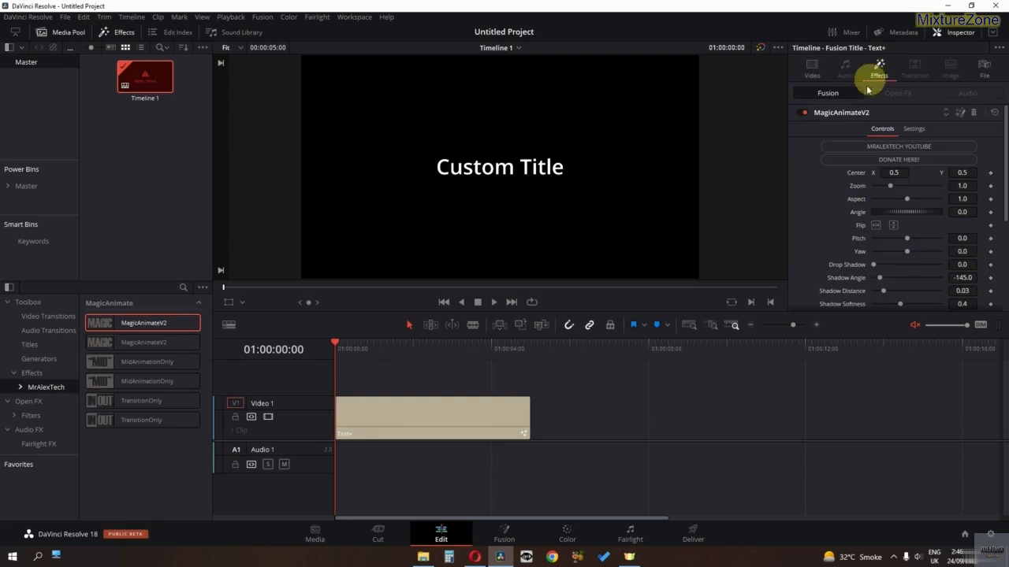
click(805, 113)
click(804, 112)
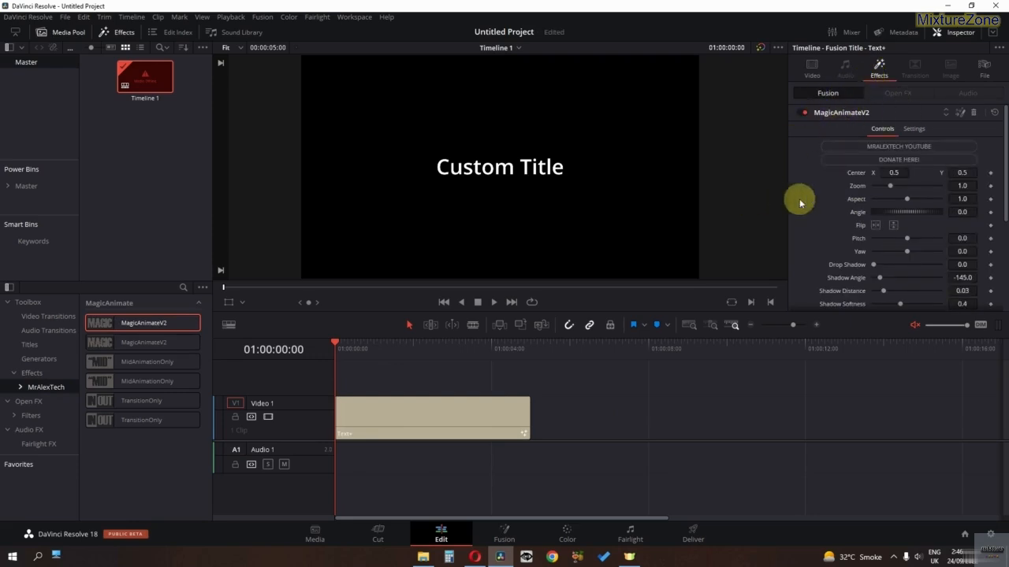
scroll(816, 197, down, 5)
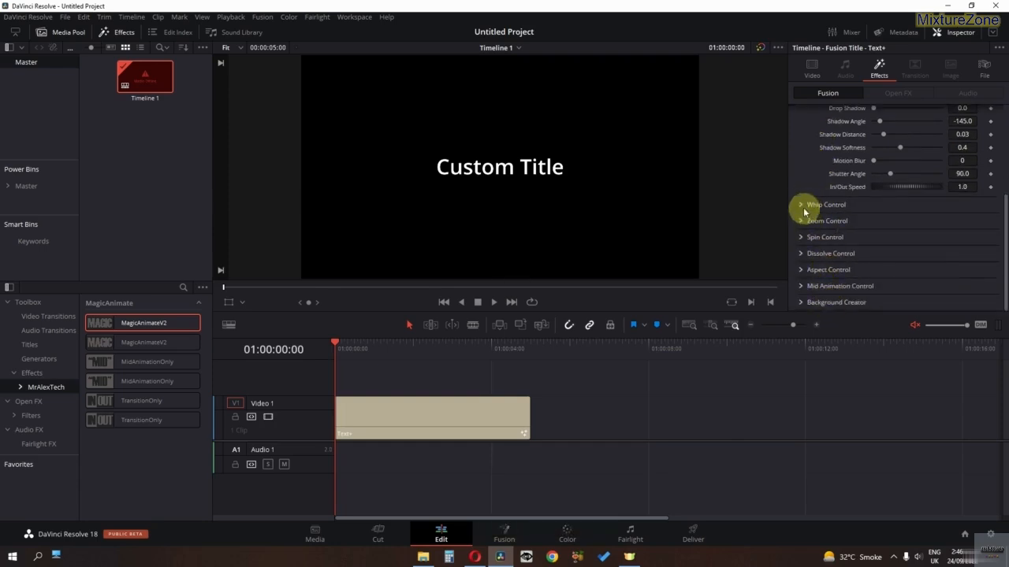
click(801, 206)
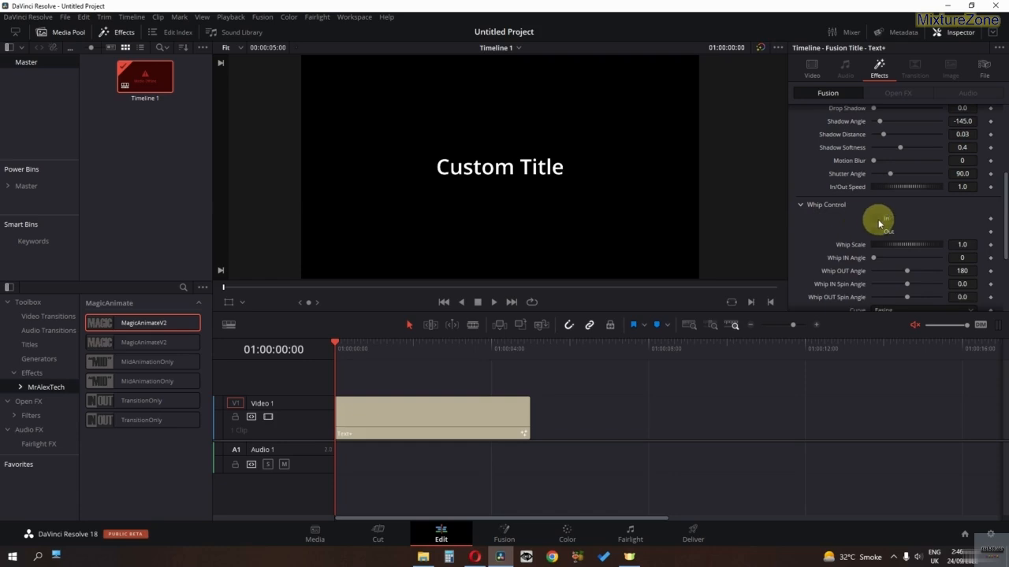
click(874, 219)
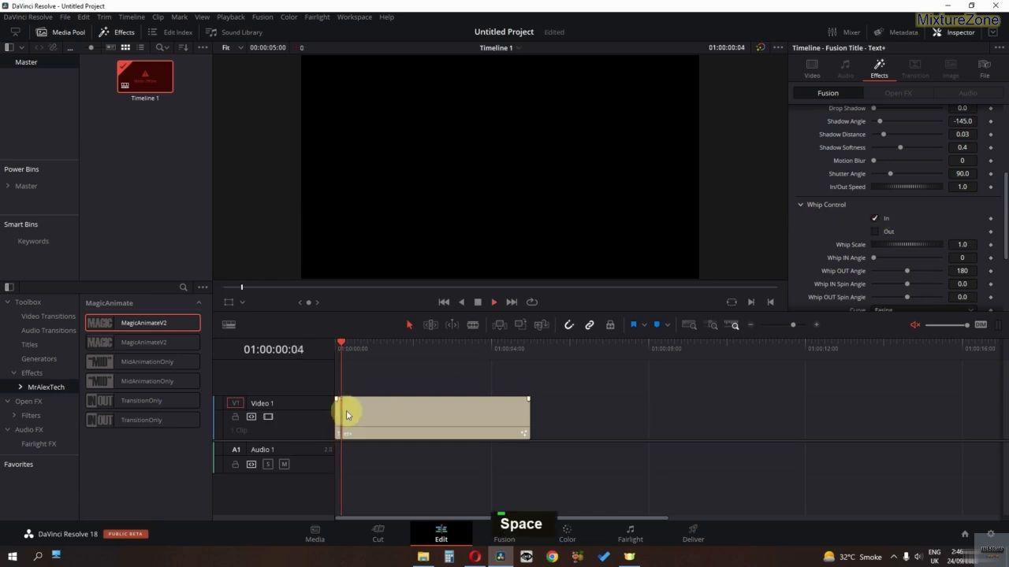
key(space)
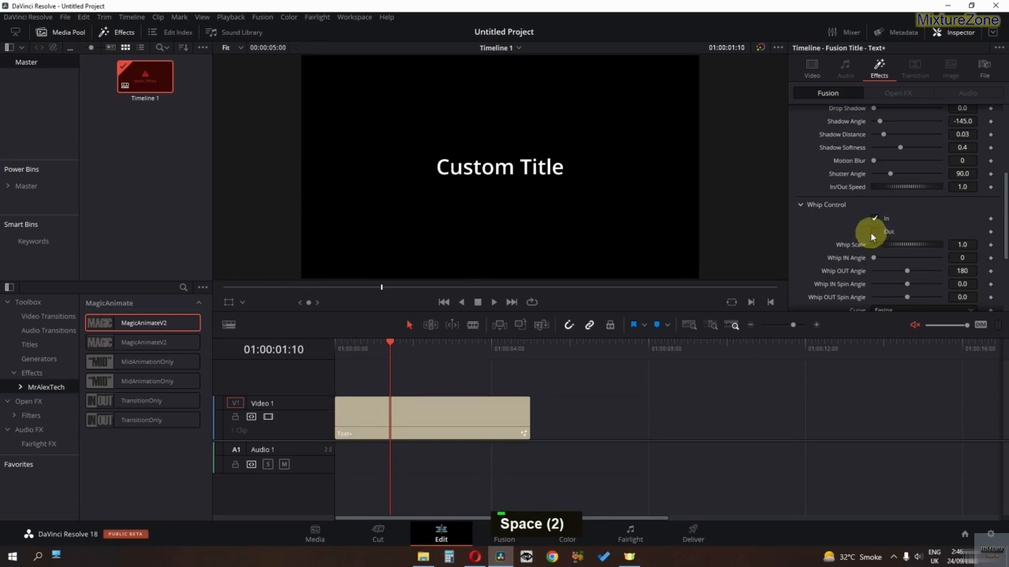
Step: Enable the Out animation in Whip Control and play back the title's exit and entrance
key(space)
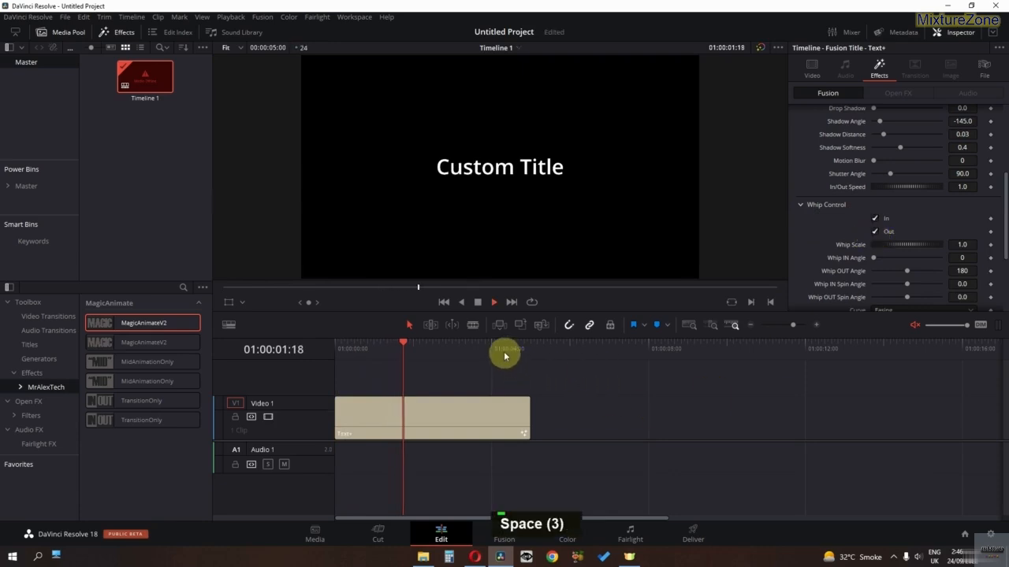
click(503, 351)
click(497, 351)
key(space)
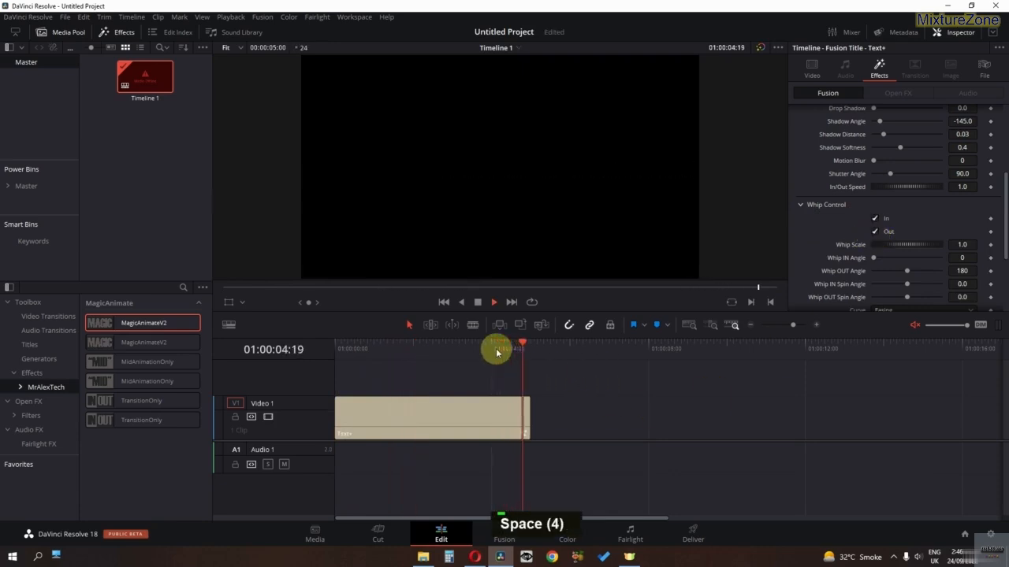
drag(496, 349, 335, 360)
key(space)
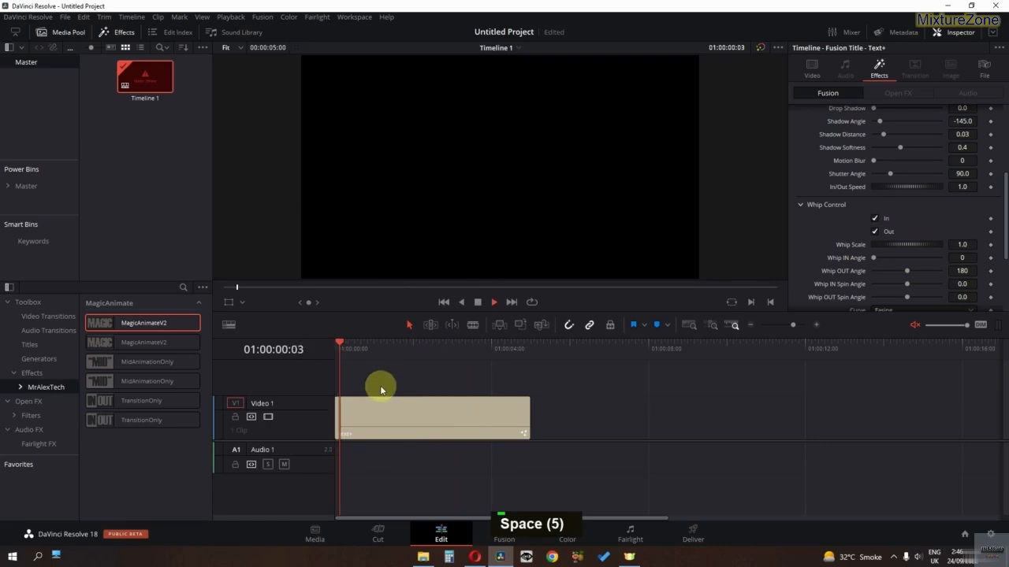
key(space)
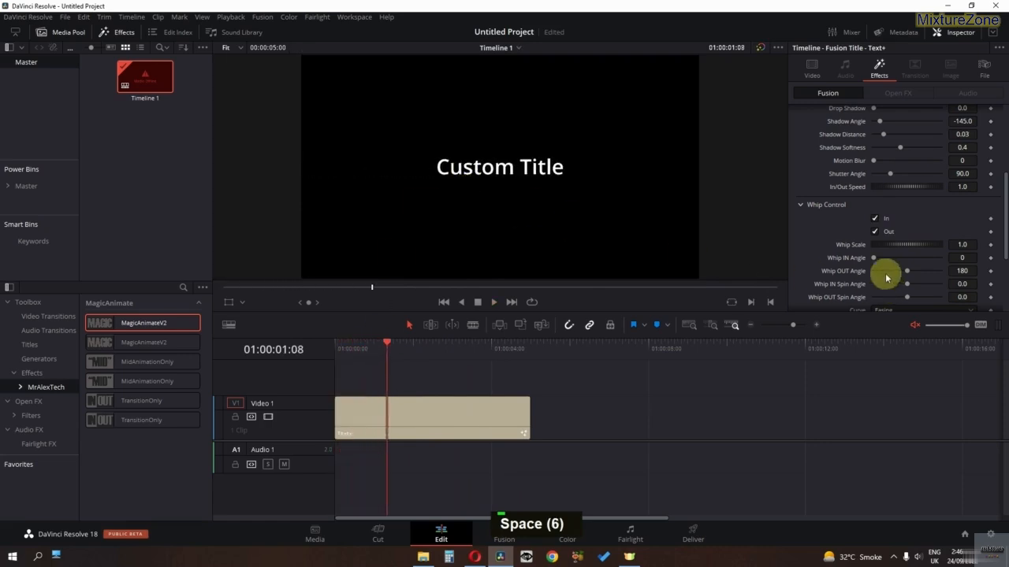
Step: Set the Whip IN Angle to 87 with the playhead at 01:00:00:13, zoom out the viewer, and play the title from the start
scroll(884, 289, down, 1)
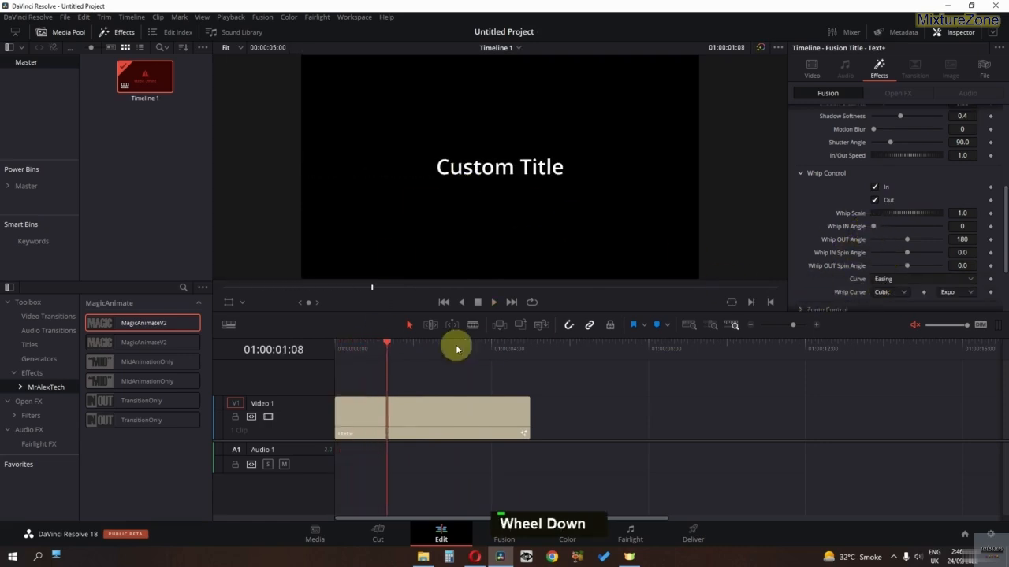
click(358, 352)
drag(358, 352, 356, 353)
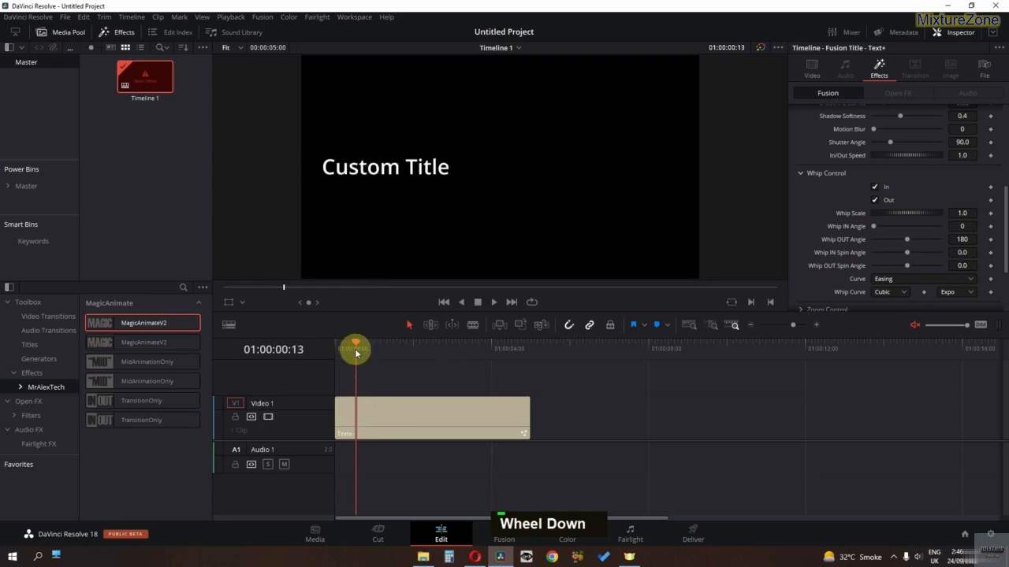
drag(872, 226, 894, 230)
scroll(543, 214, down, 1)
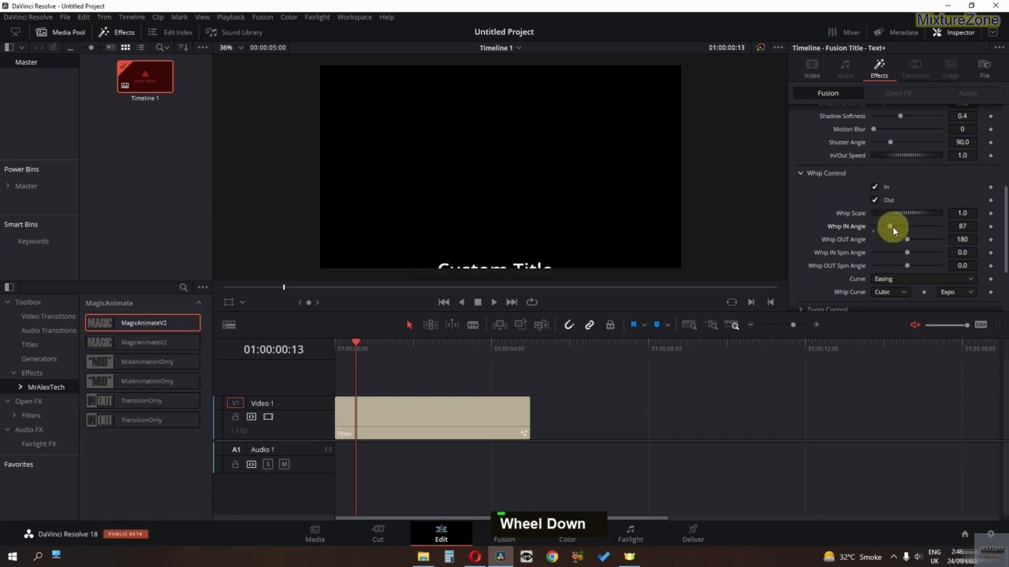
drag(351, 345, 308, 351)
key(space)
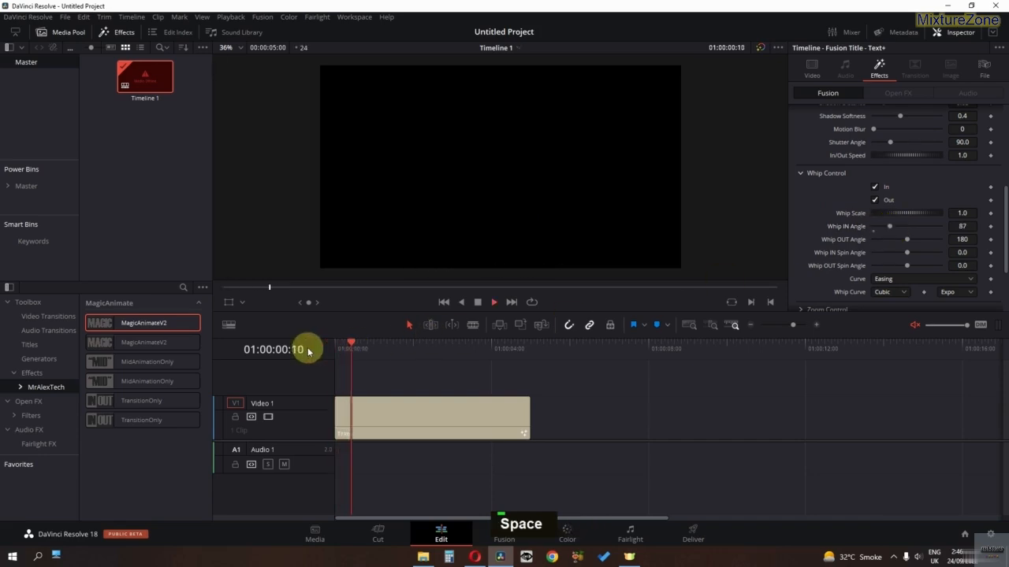
key(space)
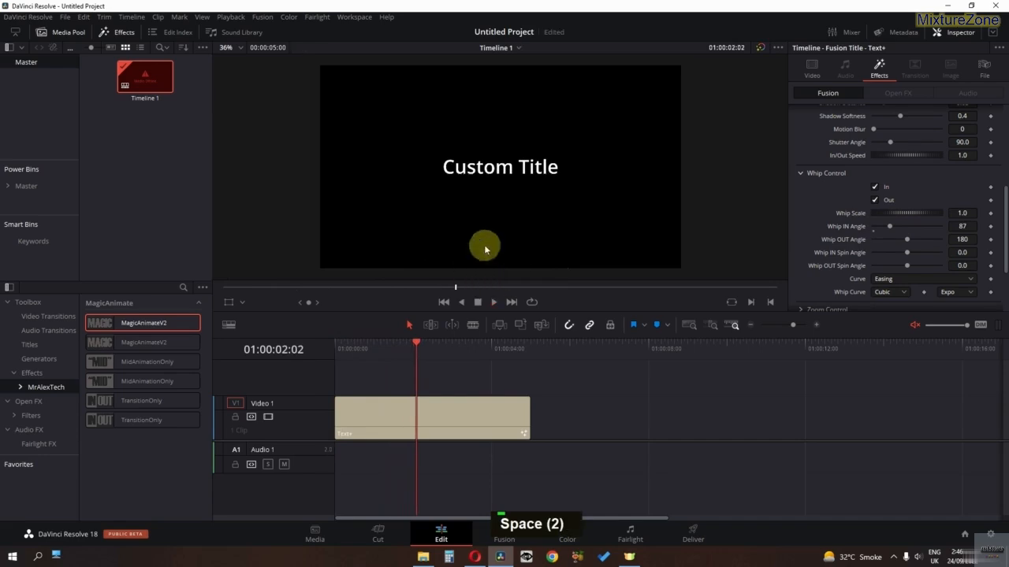
drag(375, 349, 263, 354)
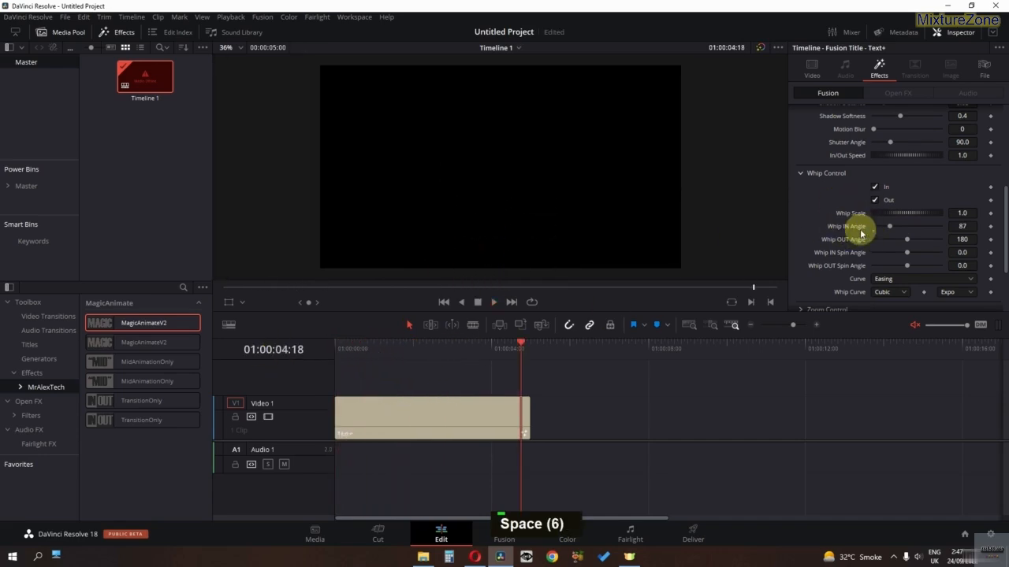
Step: Set the Whip OUT Angle to 200 with the playhead at 01:00:04:11 in the title's exit
click(512, 348)
drag(512, 349, 510, 347)
drag(907, 245, 911, 245)
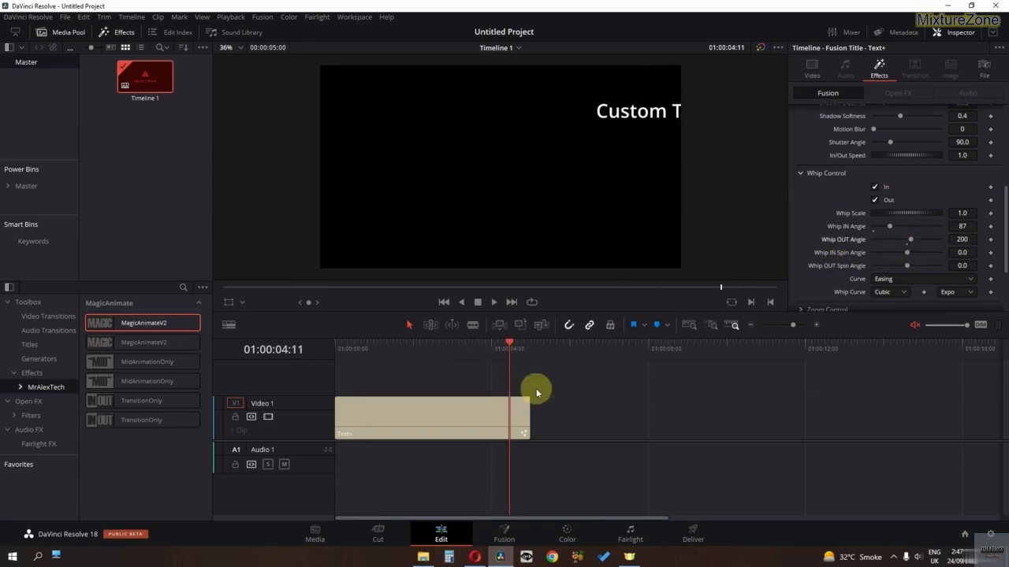
drag(515, 355, 509, 356)
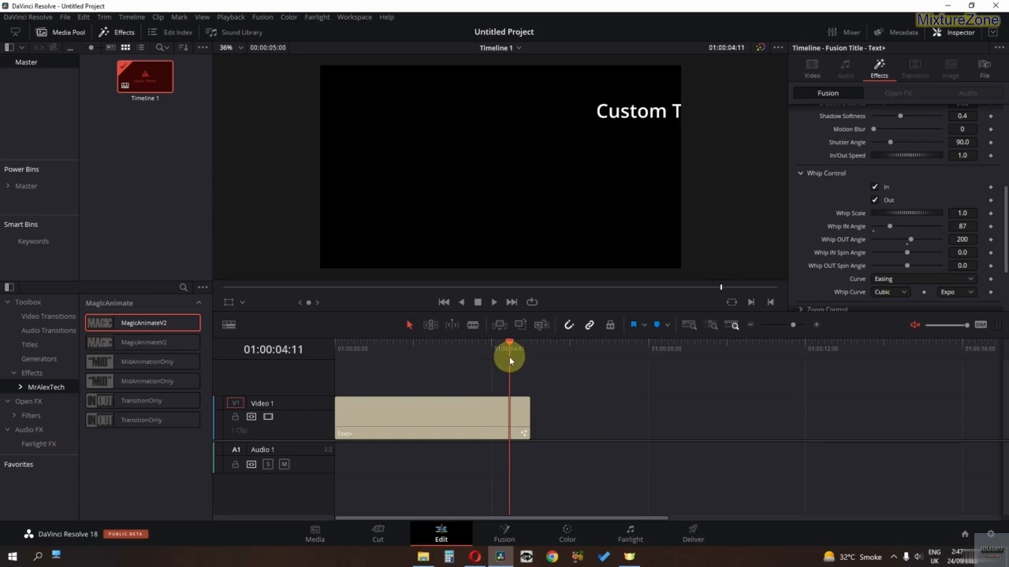
Step: Set the title's Whip OUT Angle to 266 and play the title from the start through its exit
mouse_move(910, 239)
mouse_down()
mouse_move(901, 243)
mouse_move(918, 242)
mouse_up()
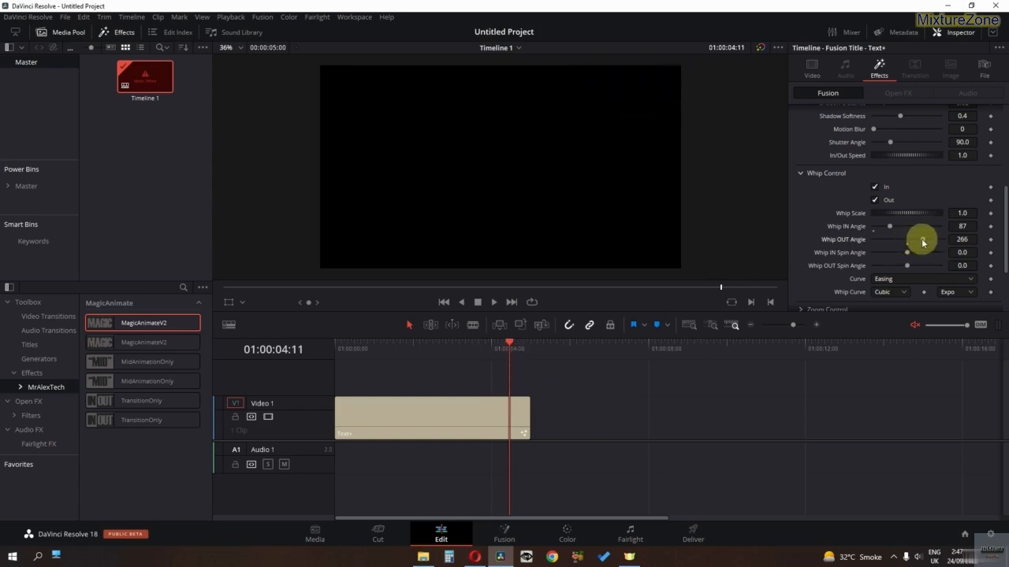
key(space)
drag(491, 344, 289, 355)
key(space)
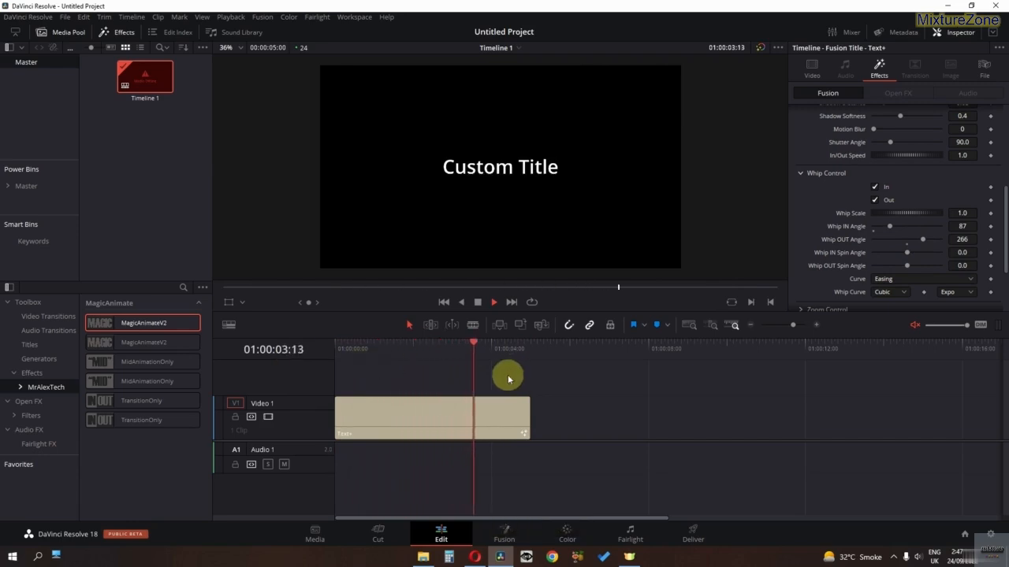
key(space)
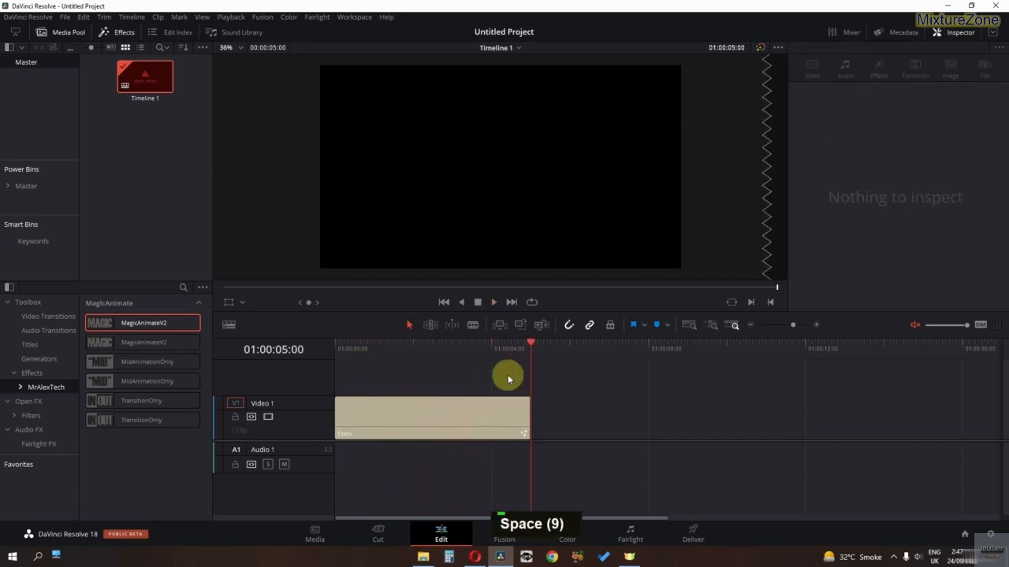
click(504, 353)
key(space)
key(space)
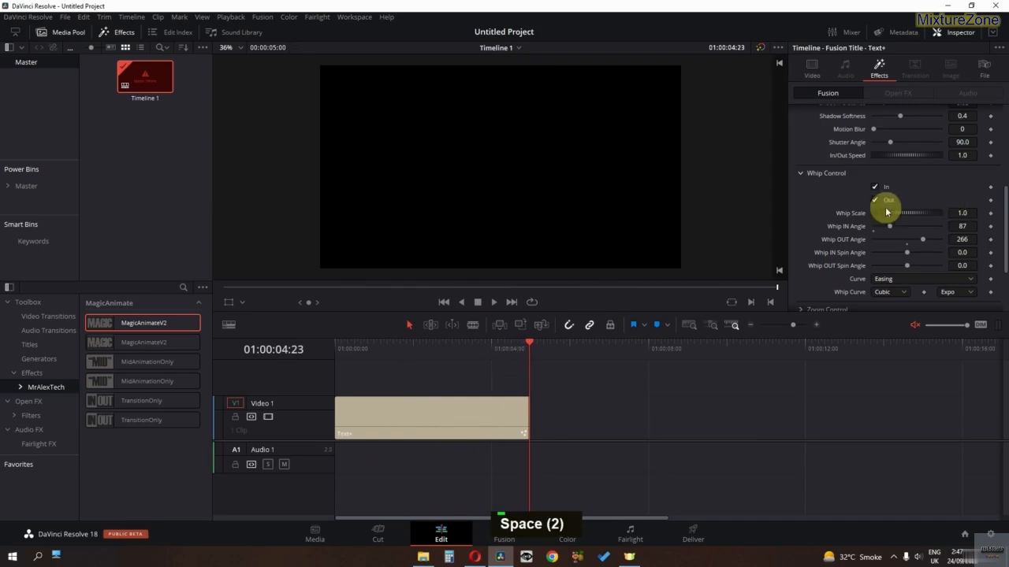
Step: Examine the Curve options in the title's Whip Control and play the title
scroll(851, 263, down, 2)
click(888, 251)
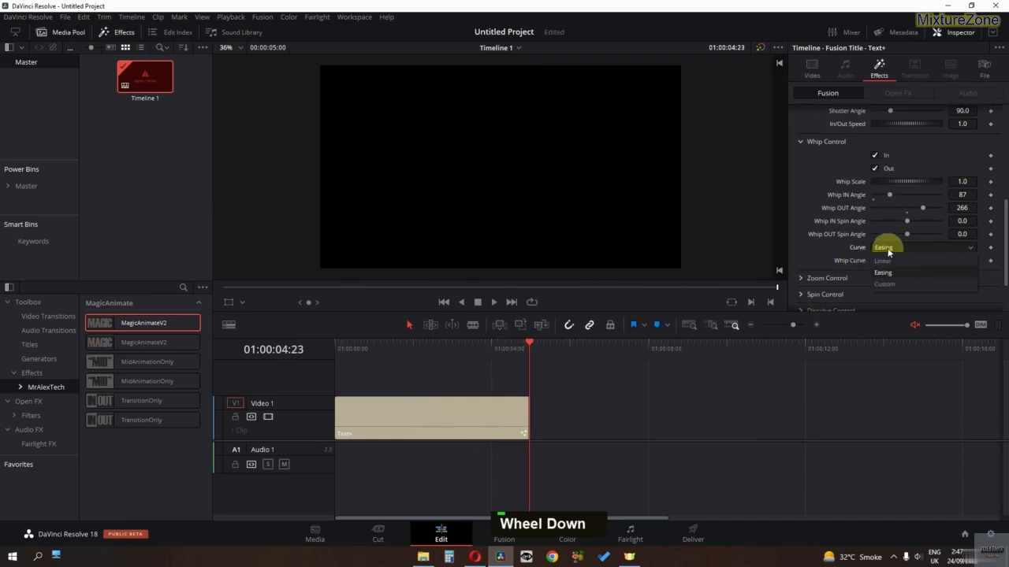
key(space)
Step: Set the title's Motion Blur to 1 and Shutter Angle to 28.3 with the playhead at 01:00:00:15, and replay the title
scroll(851, 237, up, 4)
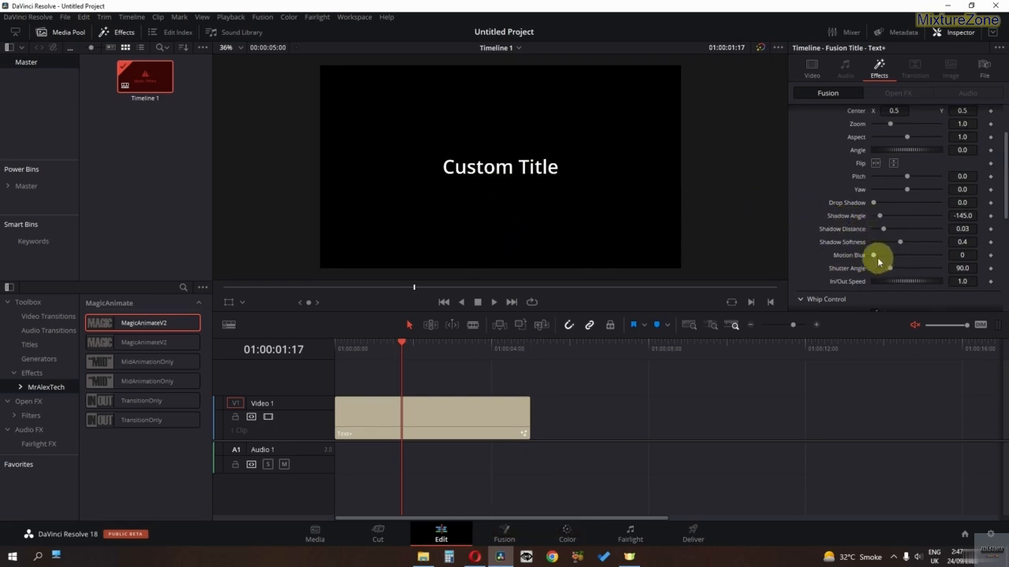
click(339, 348)
key(space)
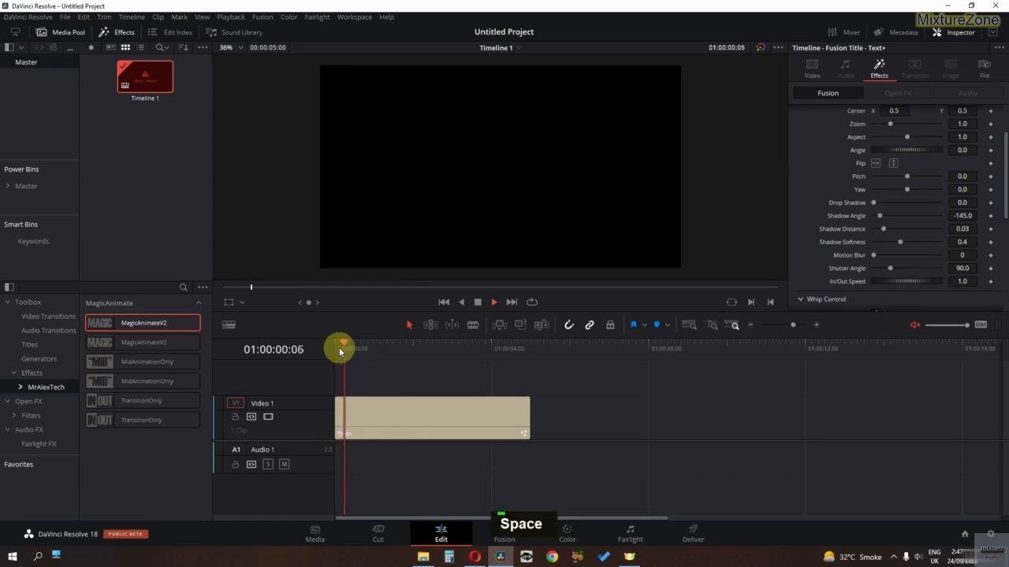
key(space)
drag(355, 351, 360, 348)
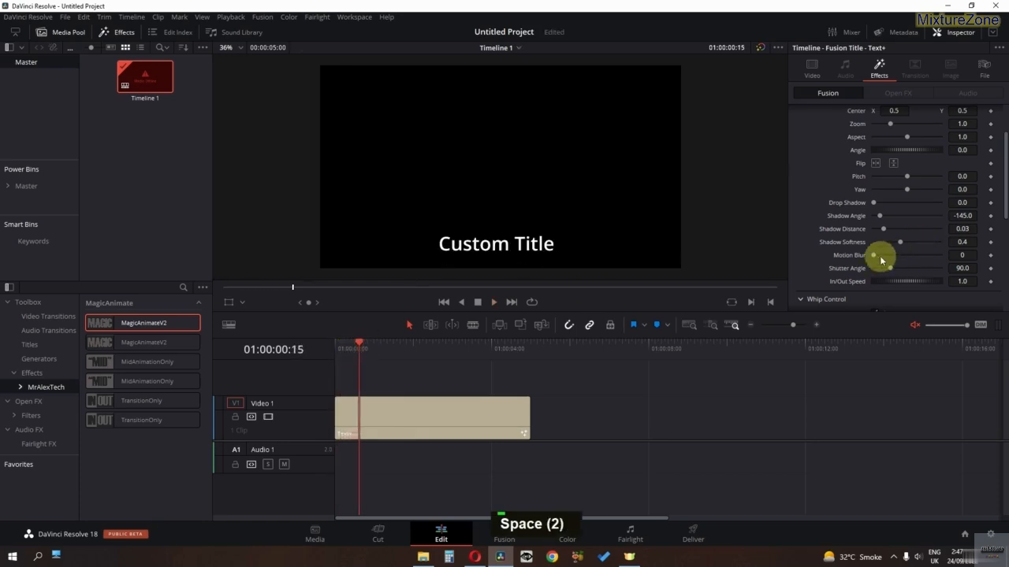
drag(874, 260, 879, 275)
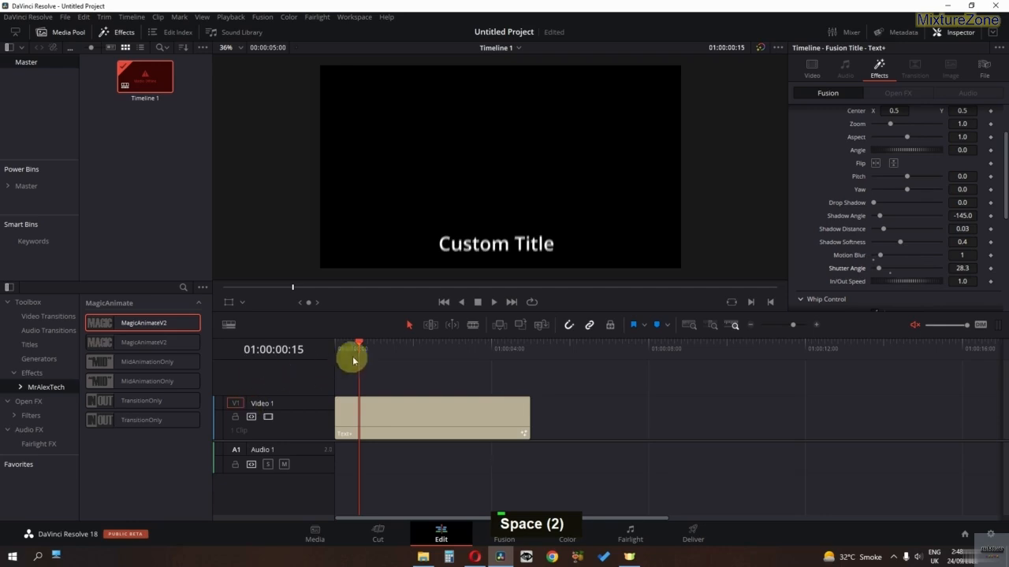
drag(349, 353, 283, 352)
key(space)
drag(348, 353, 520, 365)
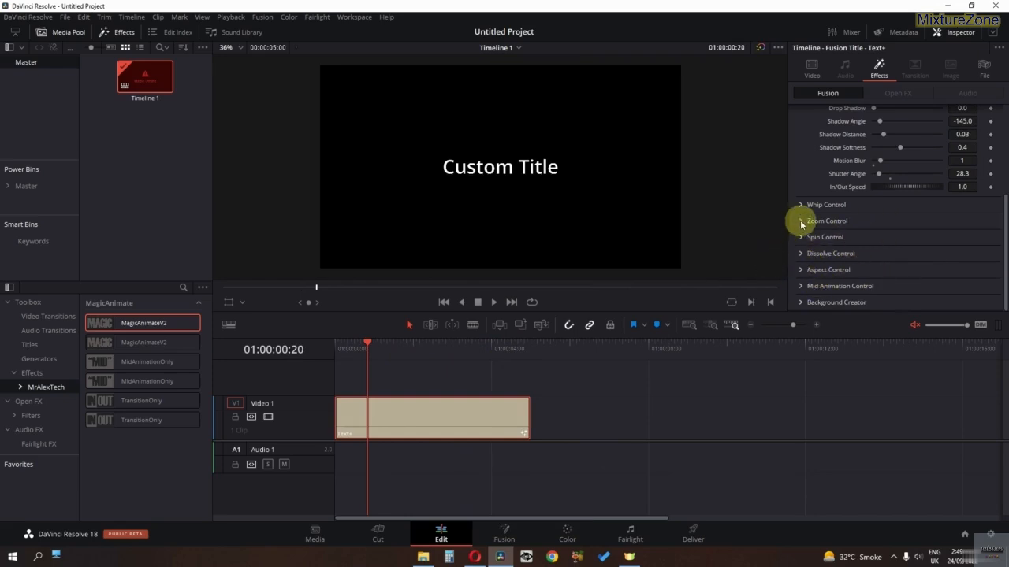
Step: Enable the In animation in MagicAnimateV2's Zoom Control for the title and preview its entrance
click(802, 223)
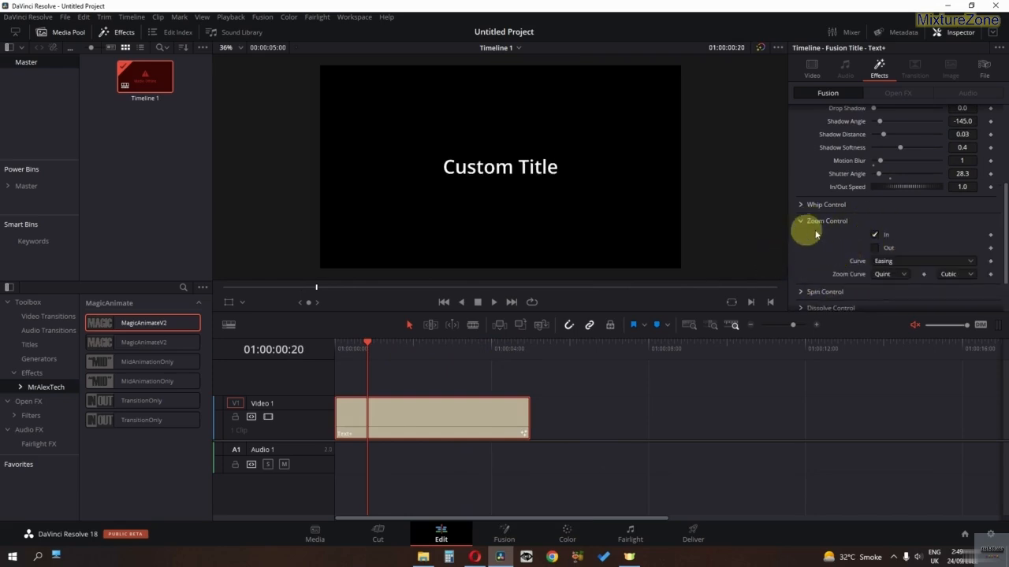
mouse_move(381, 351)
mouse_down()
mouse_move(292, 368)
mouse_move(345, 354)
mouse_move(385, 361)
mouse_up()
key(space)
key(space)
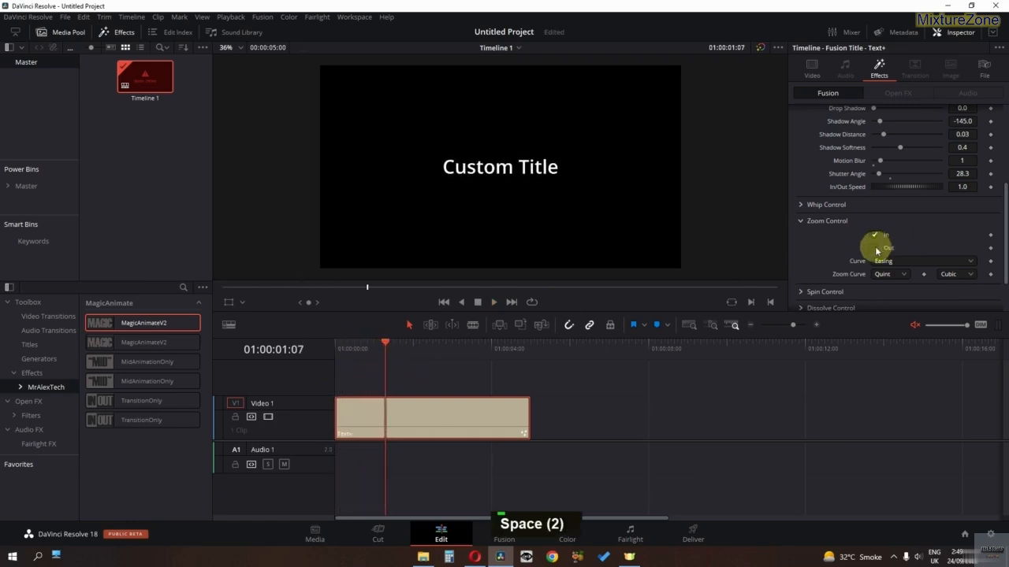
drag(417, 356, 447, 372)
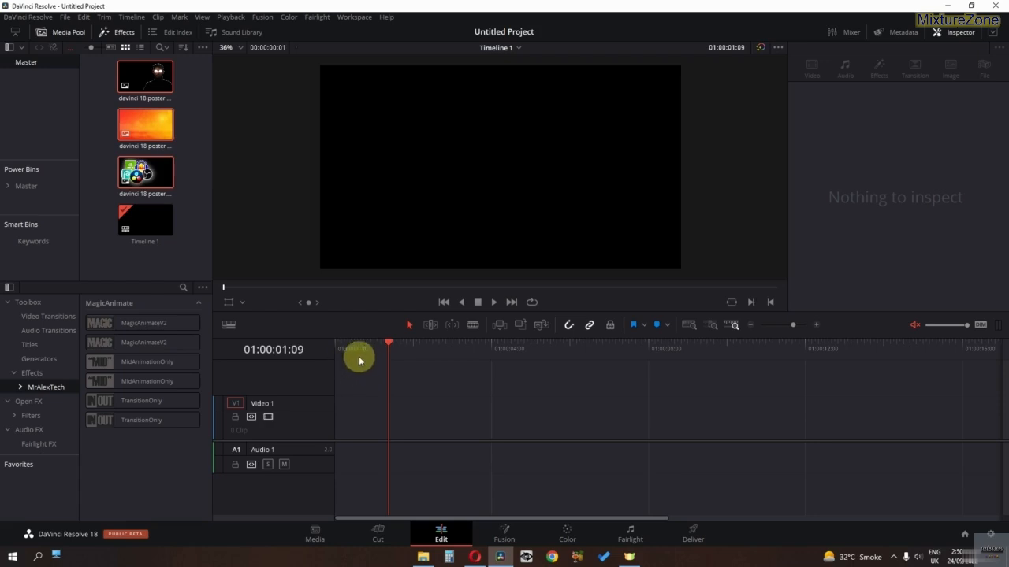
Step: Stack davinci 18 poster (18).jpg on Video 1, davinci 18 poster.png on Video 2 and davinci 18 poster (1).png on Video 3, starting together
drag(146, 125, 335, 427)
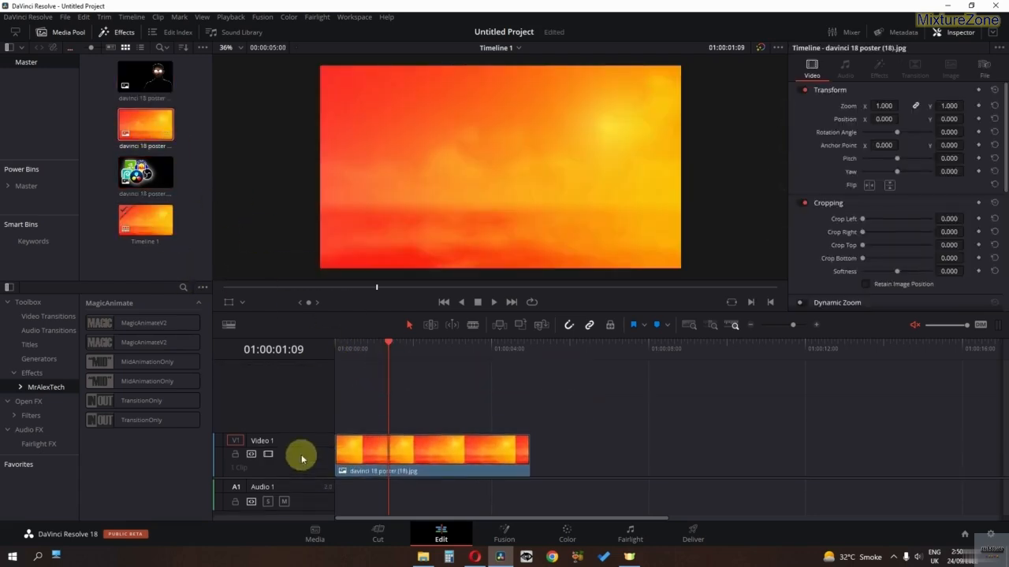
drag(146, 172, 365, 422)
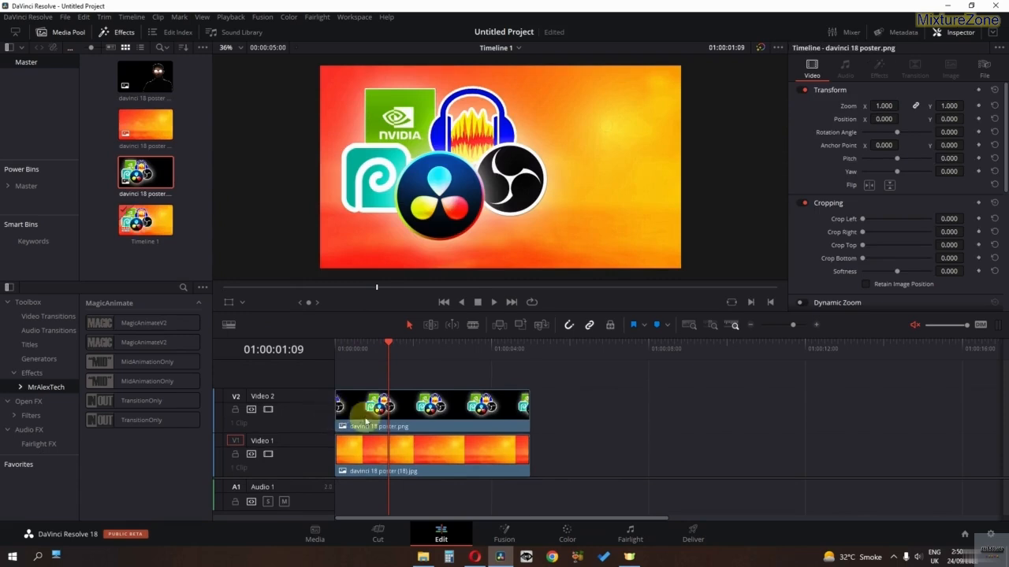
drag(145, 76, 336, 376)
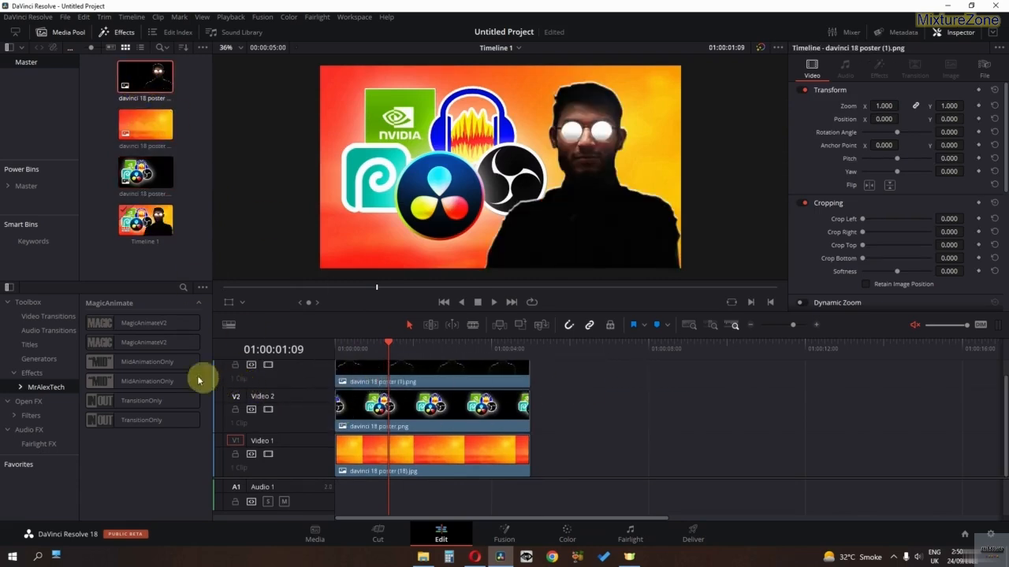
Step: Apply MagicAnimateV2 to the portrait clip on Video 3 and the logos clip on Video 2
drag(91, 323, 403, 379)
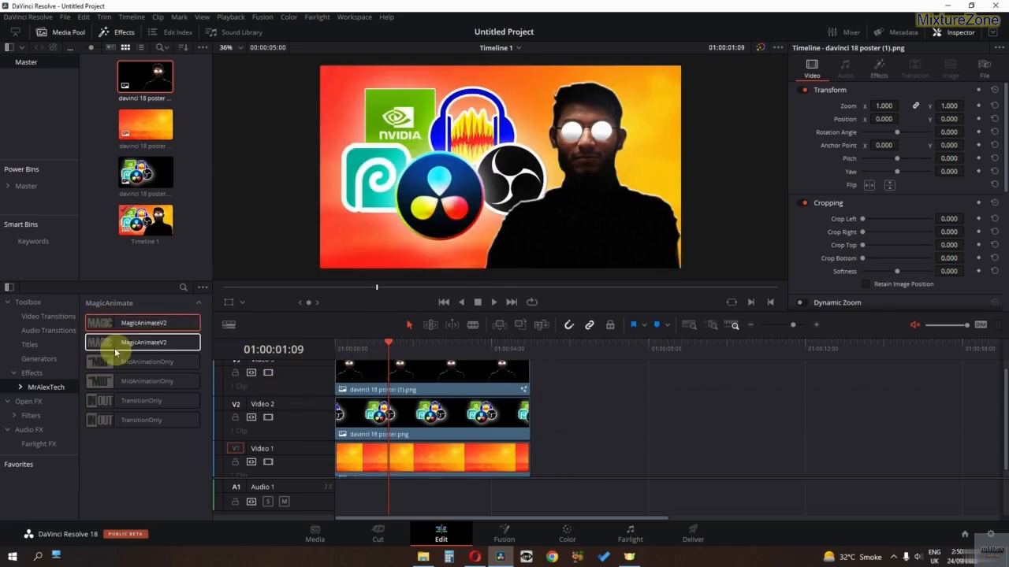
drag(102, 329, 393, 420)
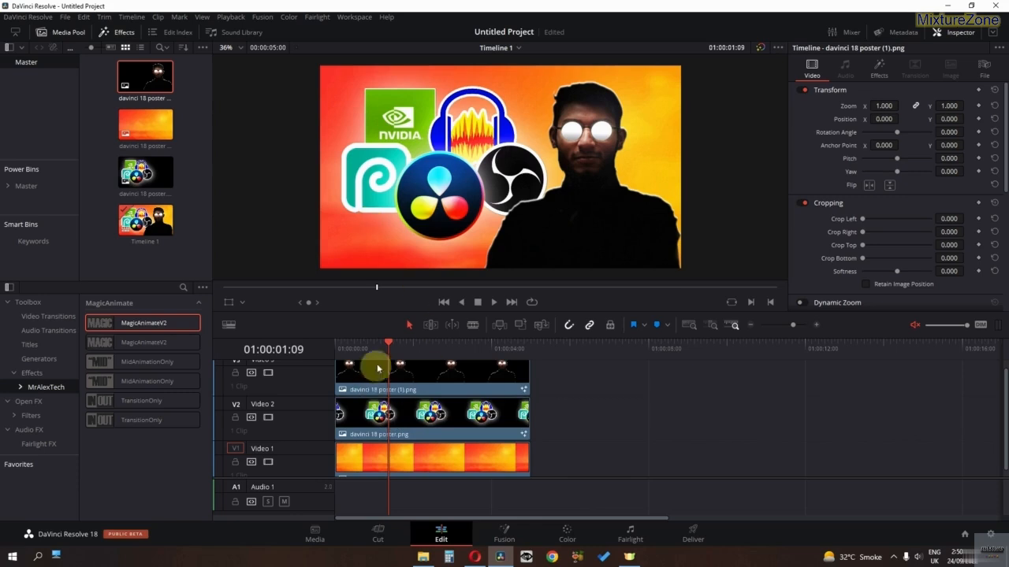
Step: Enable the In animation in Whip Control for the portrait clip on Video 3 and play it from the start
drag(368, 351, 319, 354)
double_click(390, 385)
click(889, 72)
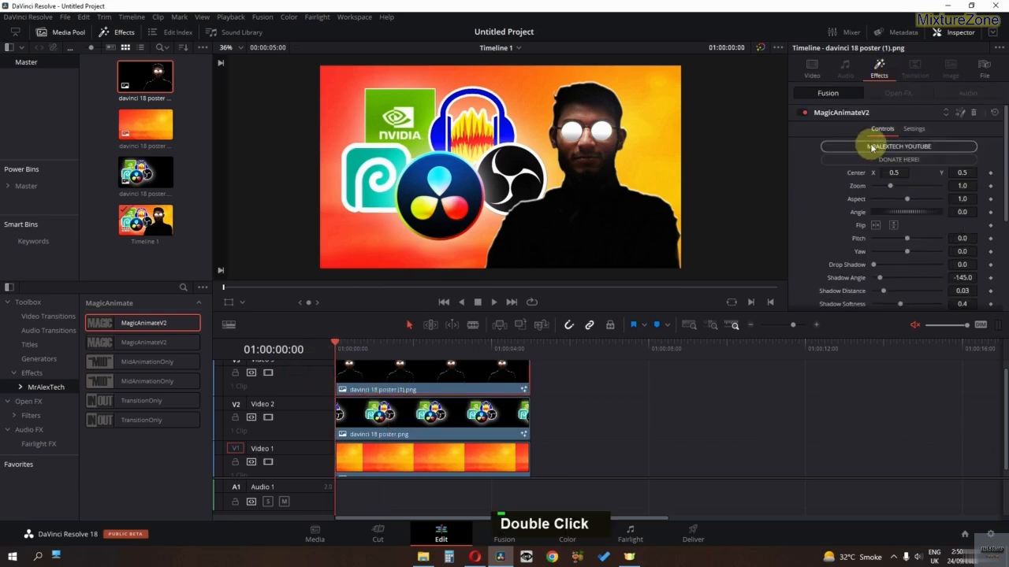
scroll(877, 157, down, 4)
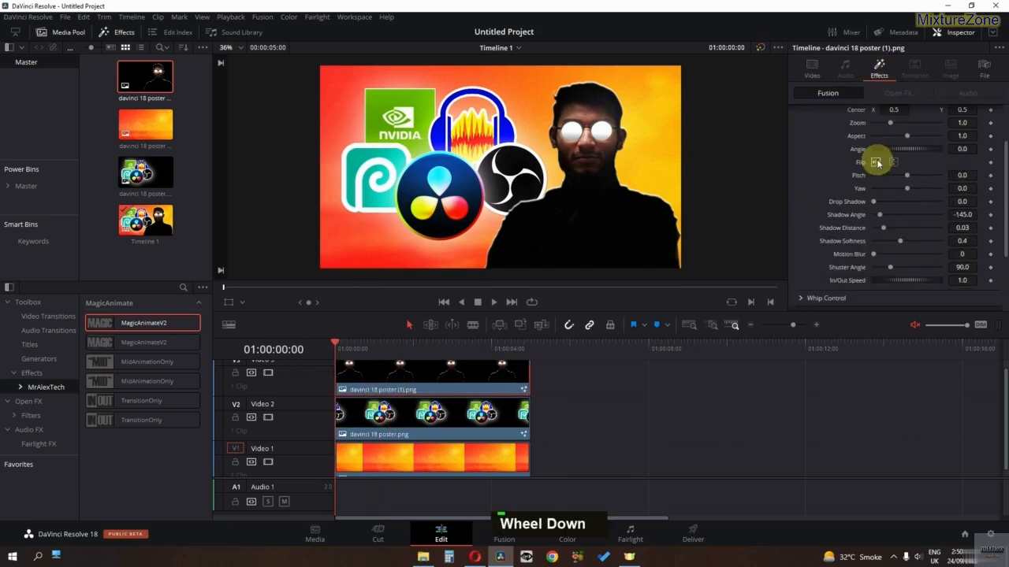
click(801, 204)
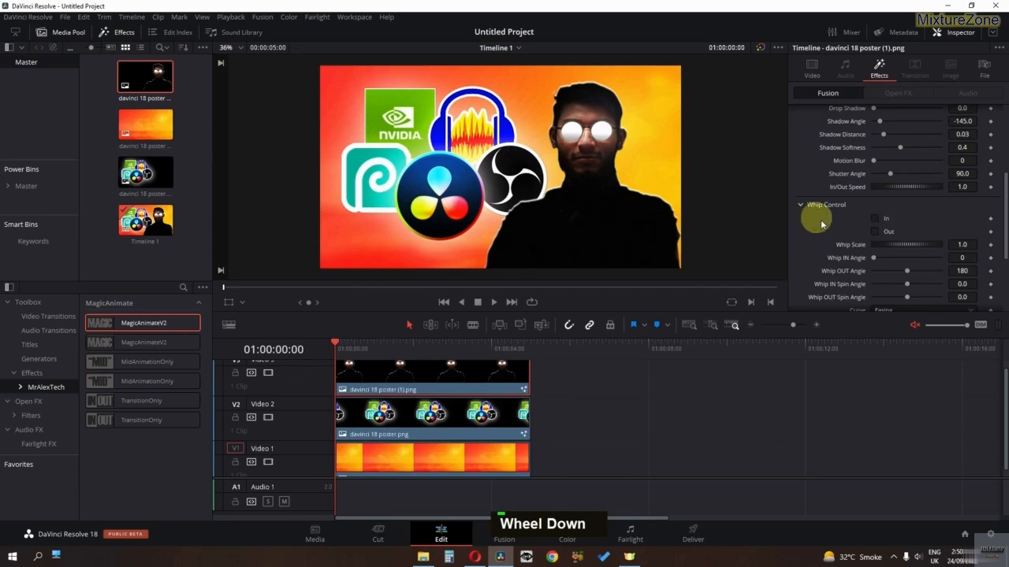
click(874, 219)
key(space)
key(space)
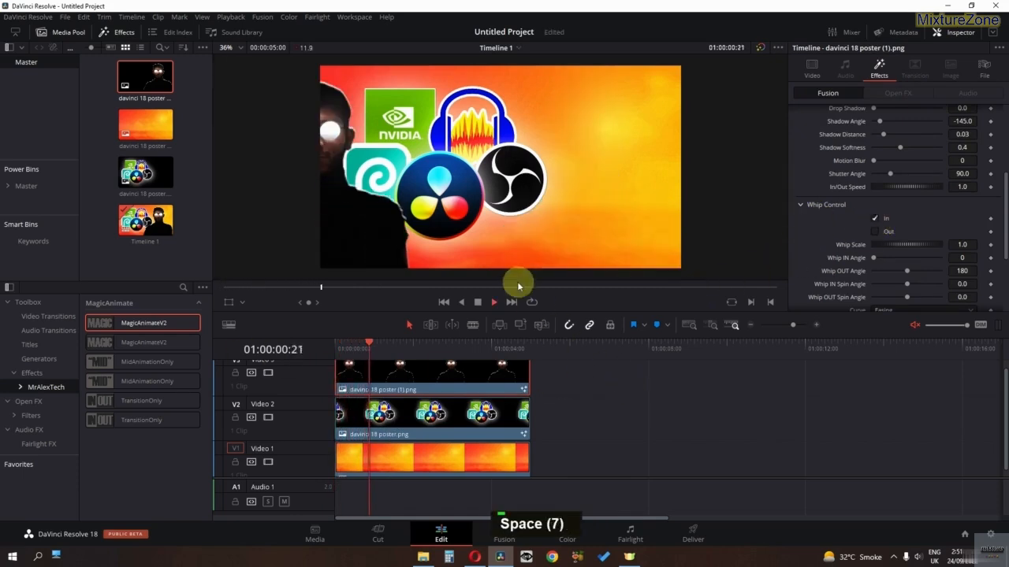
key(space)
Step: Set the Timeline Proxy Resolution to Quarter and replay the portrait's entrance from the start of the timeline
drag(363, 352, 336, 351)
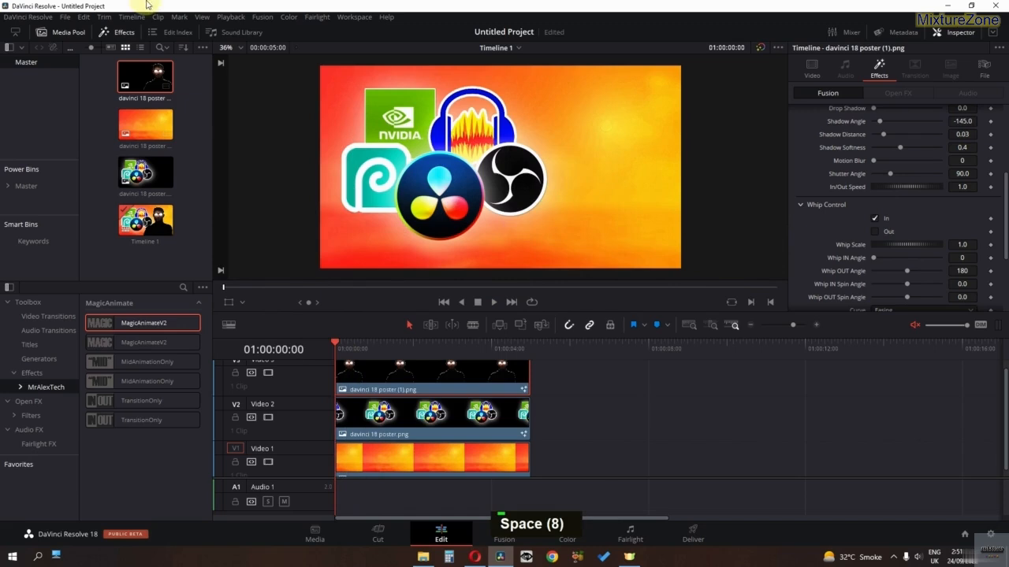
click(231, 16)
mouse_move(281, 53)
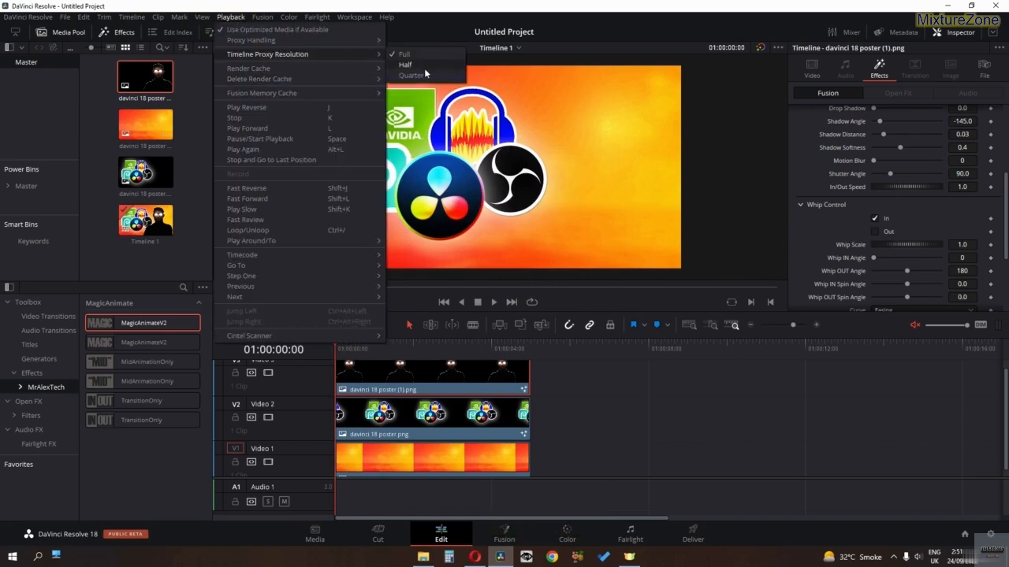
click(424, 75)
key(space)
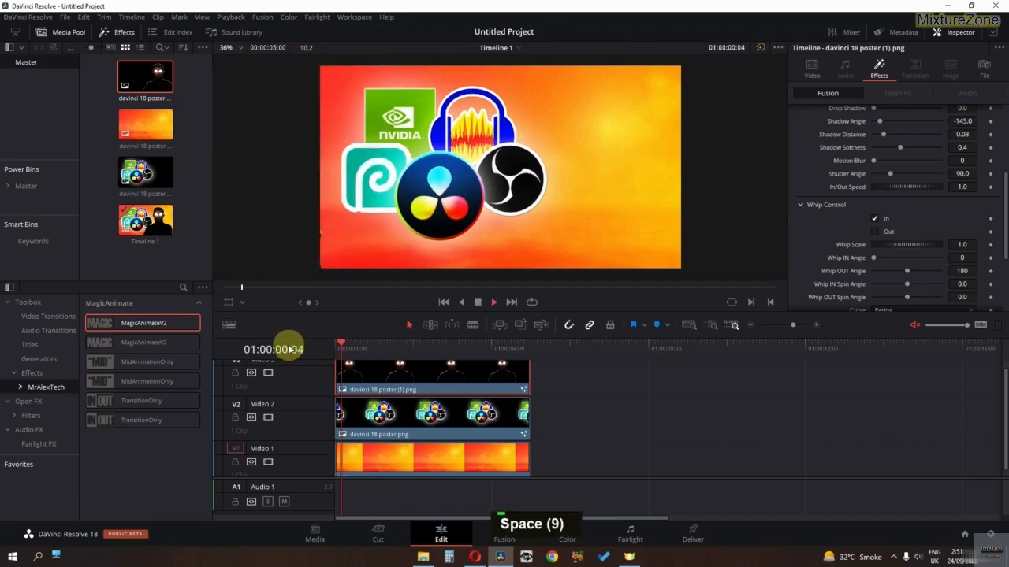
key(space)
key(space)
key(space)
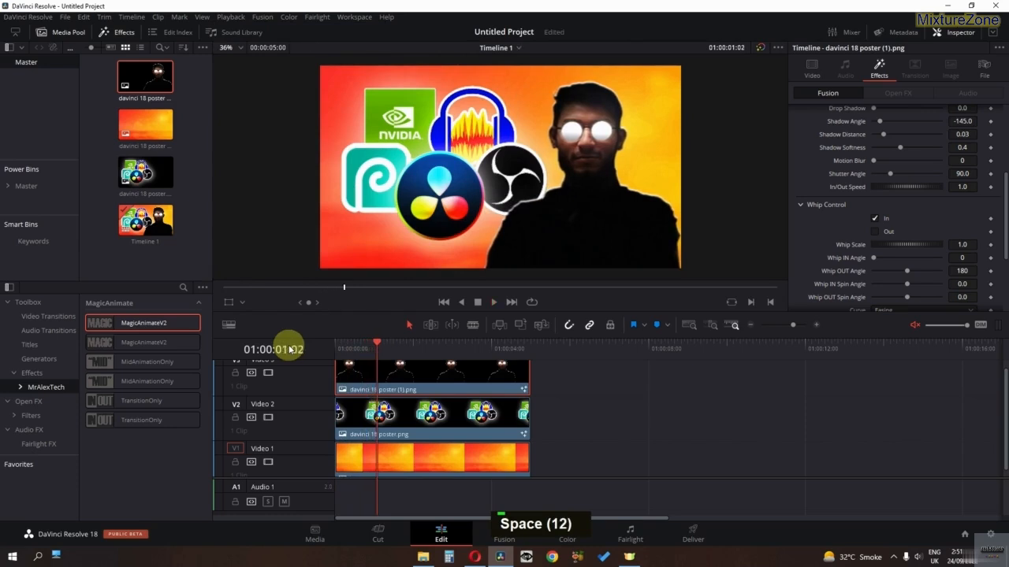
Step: Enable the In animation in Zoom Control for the logos clip on Video 2
click(411, 416)
scroll(837, 193, down, 4)
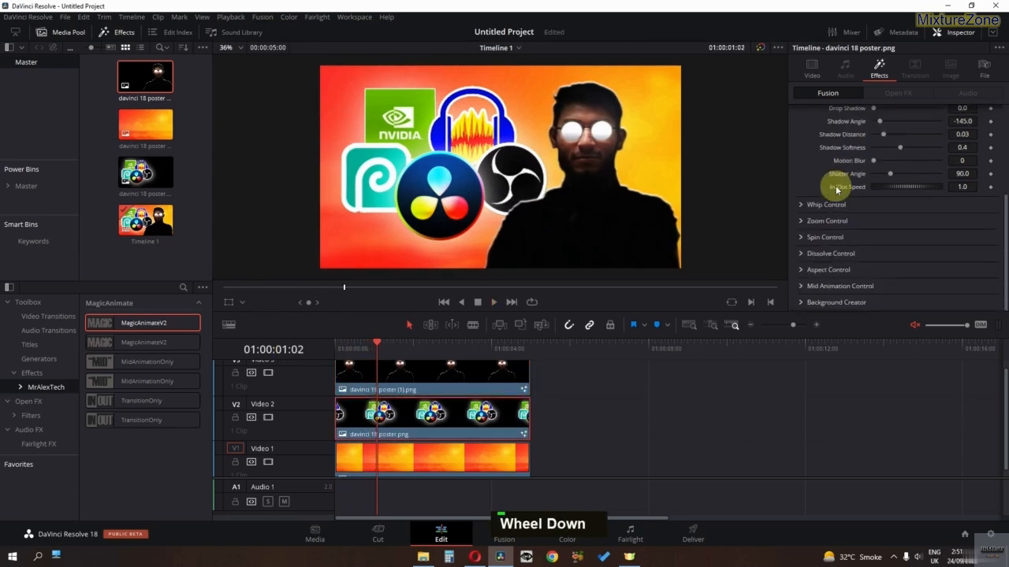
click(802, 221)
click(873, 235)
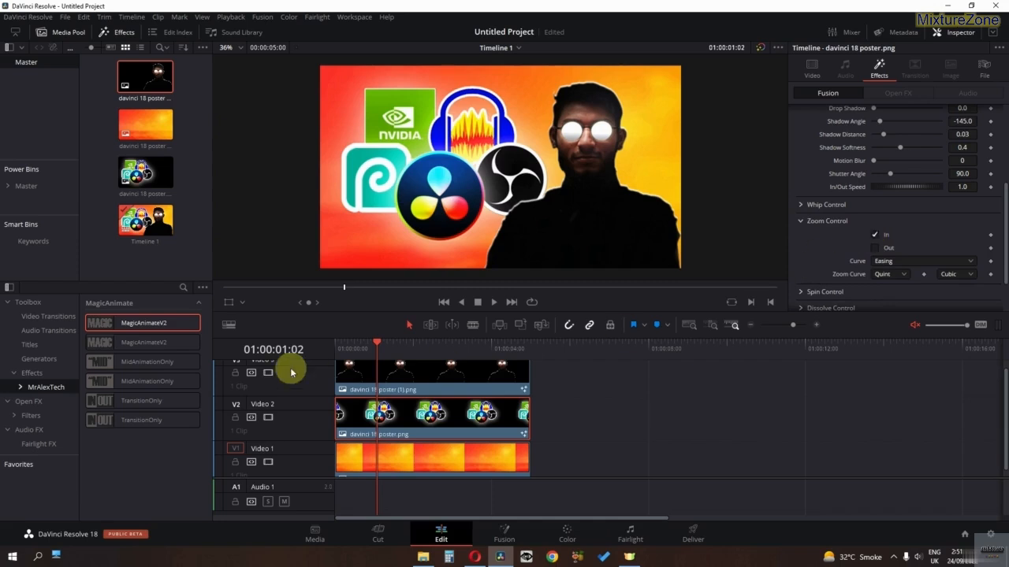
Step: Play the opening of the timeline several times to check the portrait's whip and the logos' zoom together
drag(377, 348, 224, 353)
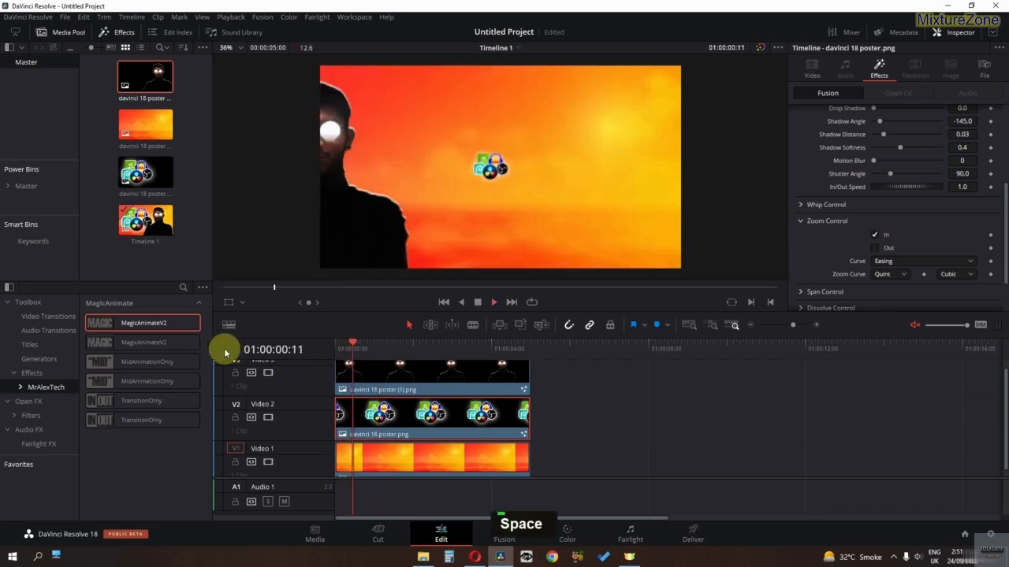
key(space)
click(349, 349)
key(space)
key(space)
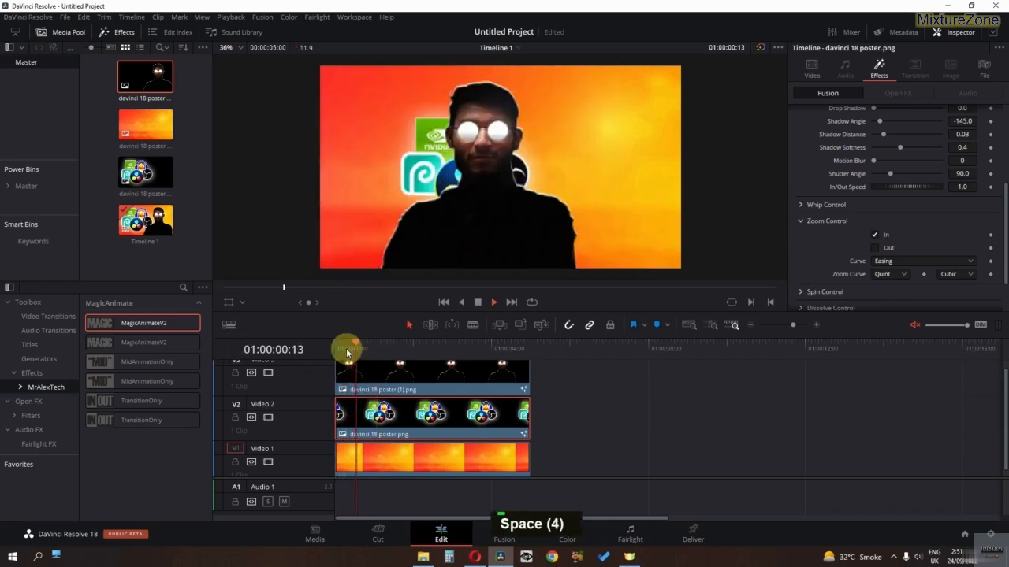
key(space)
drag(344, 349, 315, 345)
key(space)
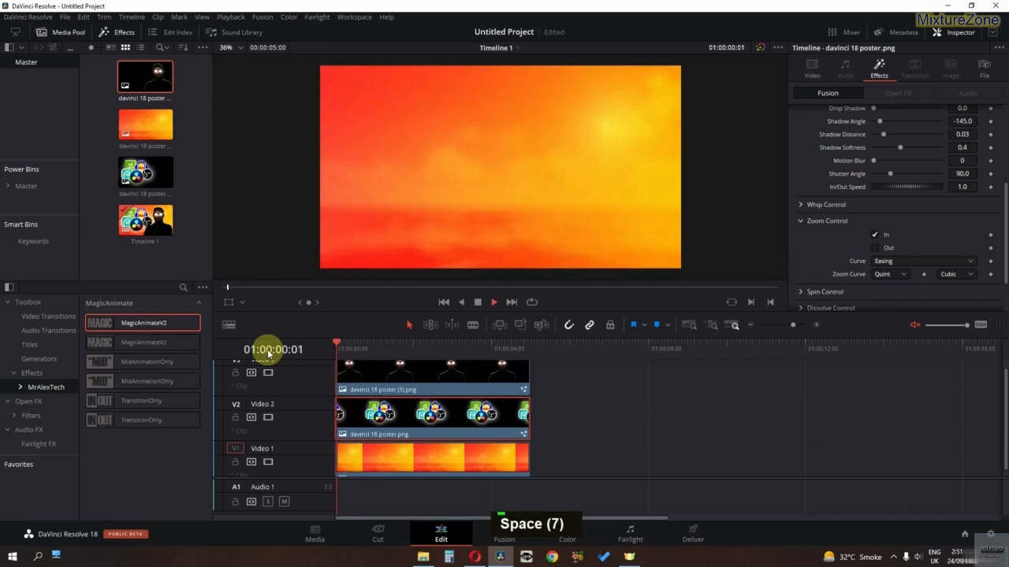
key(space)
key(space)
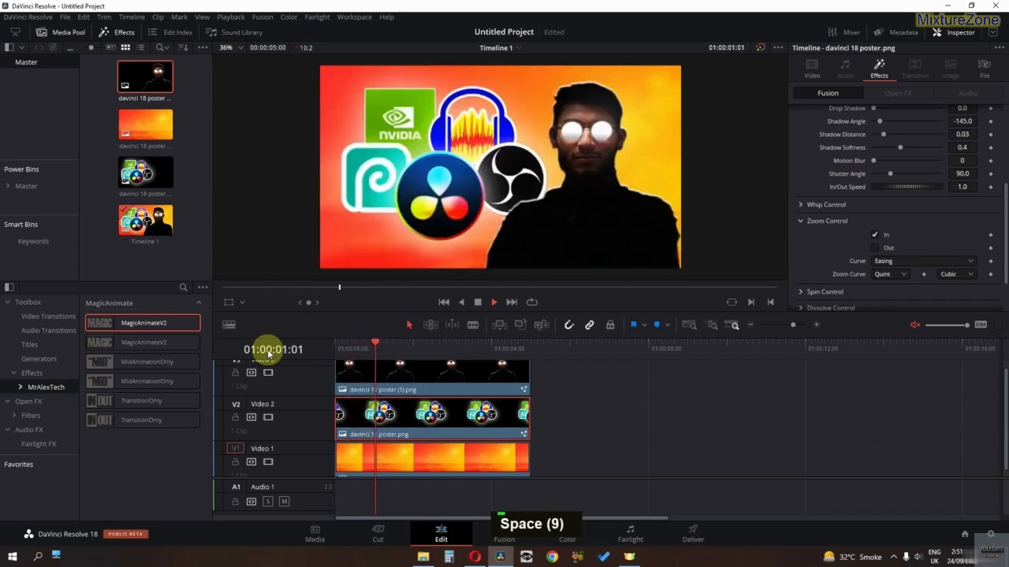
key(space)
drag(345, 351, 325, 351)
key(space)
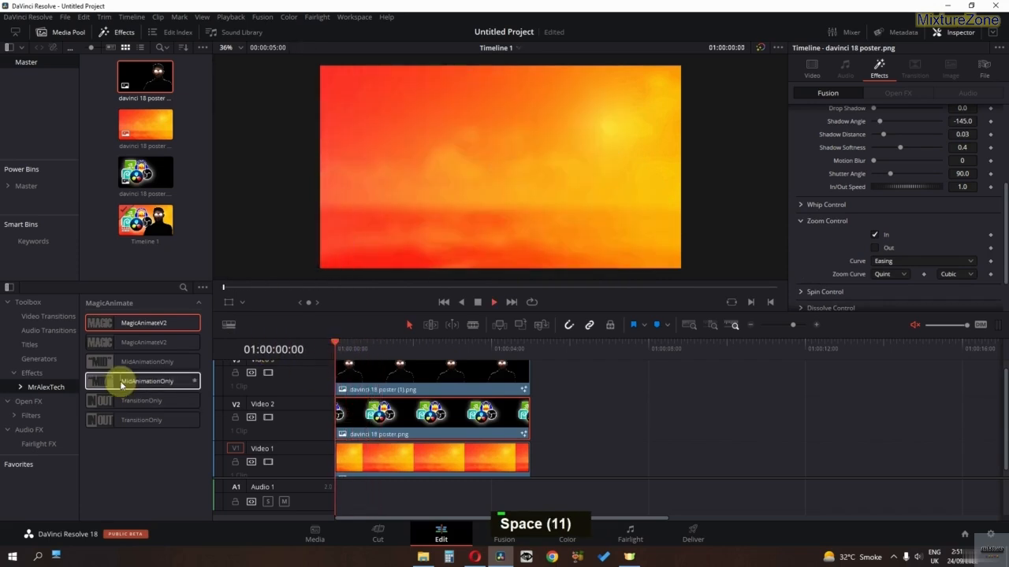
key(space)
key(space)
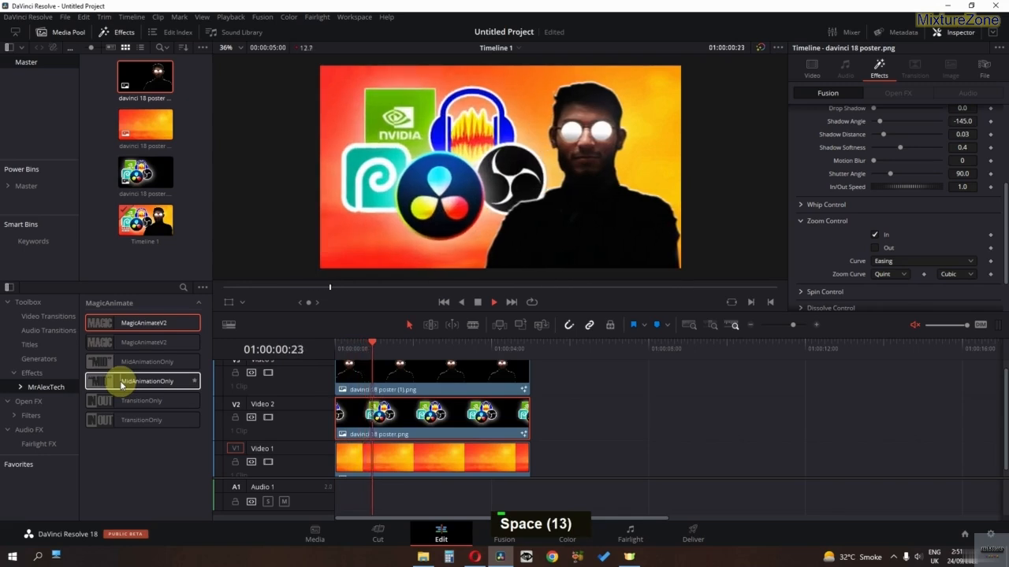
key(space)
Step: With the playhead at 01:00:00:11, set the logos clip's Motion Blur to 1 and its Shutter Angle to about 25.5
drag(331, 358, 352, 358)
key(space)
scroll(851, 250, up, 5)
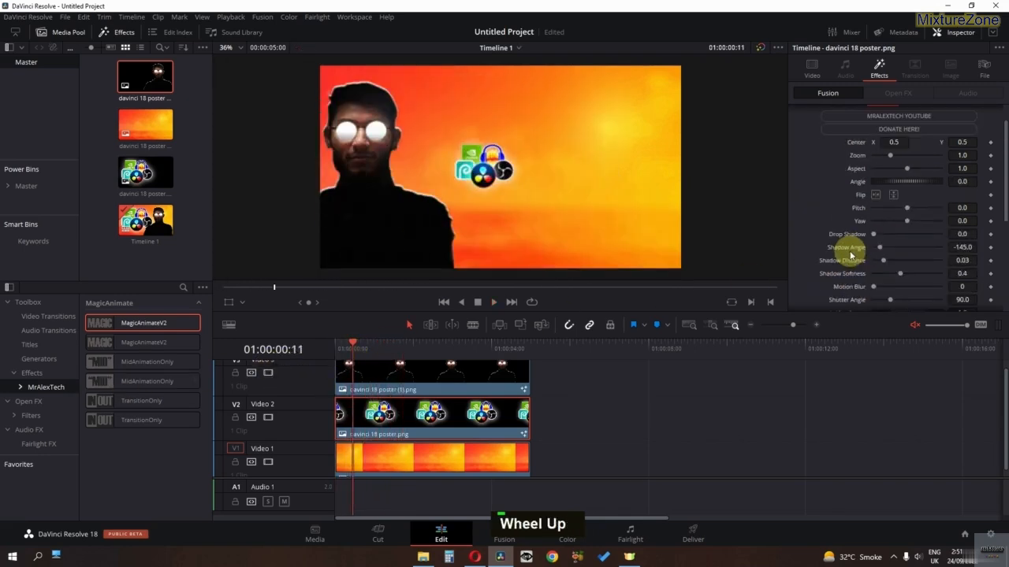
scroll(851, 248, down, 2)
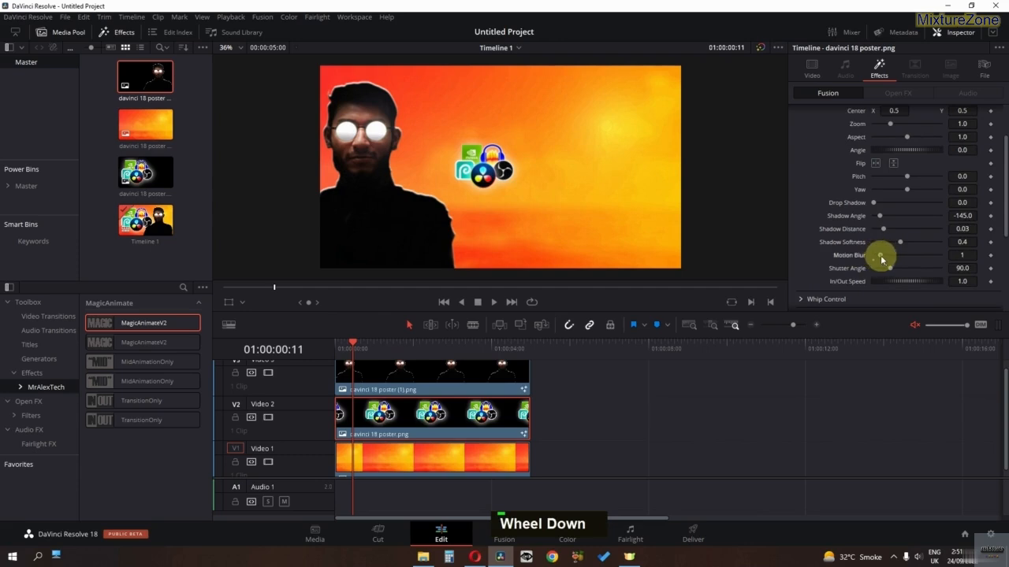
drag(880, 256, 873, 258)
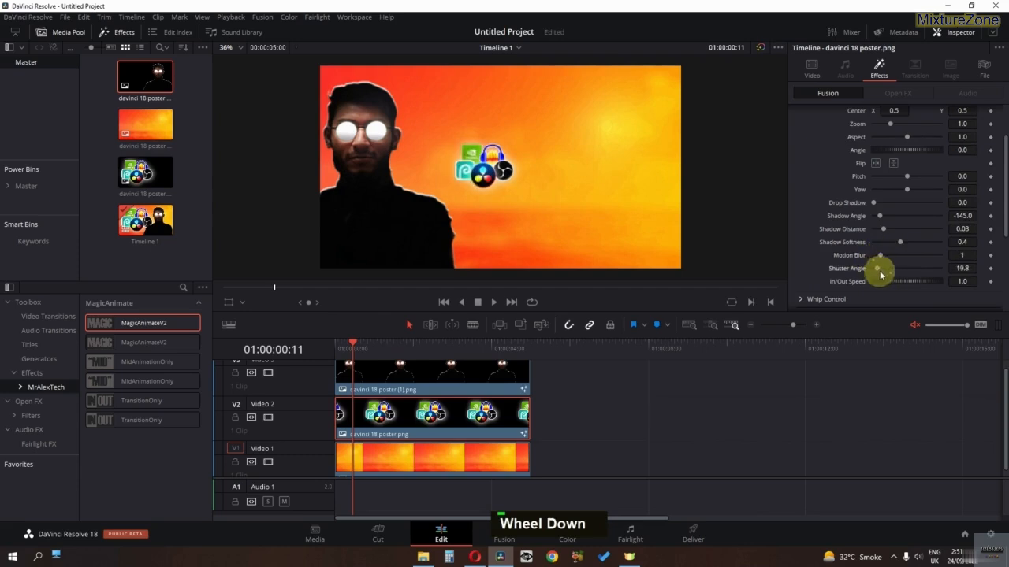
Step: Set the portrait clip's Motion Blur to 1 and Shutter Angle to about 11.3, and play the timeline from the start
click(445, 367)
scroll(844, 239, down, 3)
scroll(845, 242, down, 2)
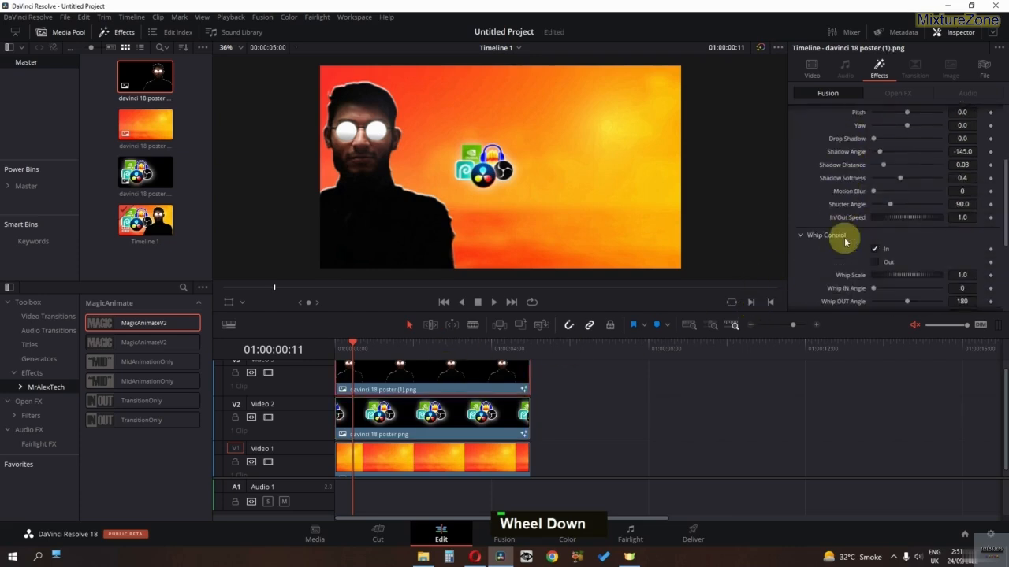
drag(876, 193, 876, 210)
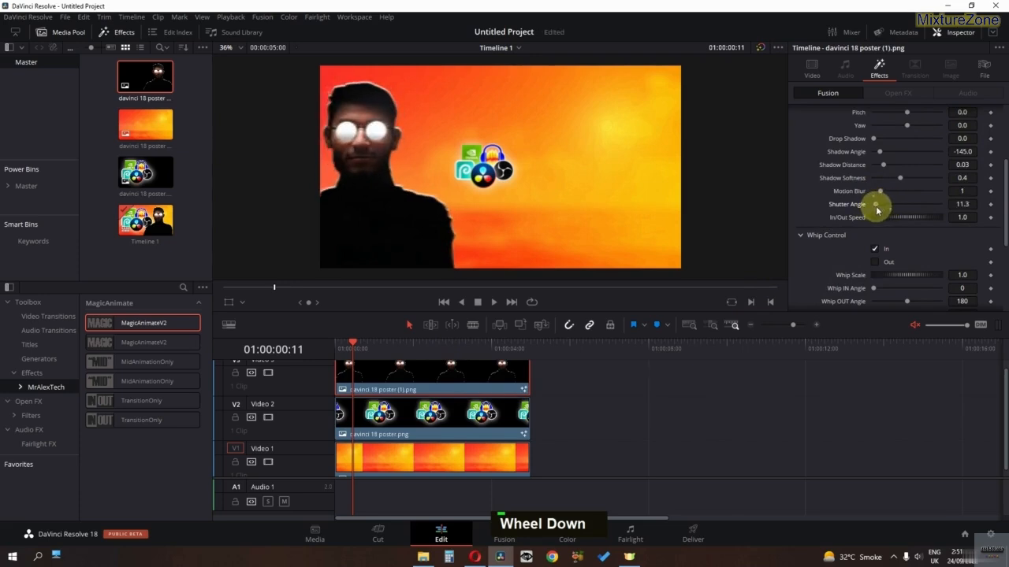
drag(345, 355, 272, 348)
key(space)
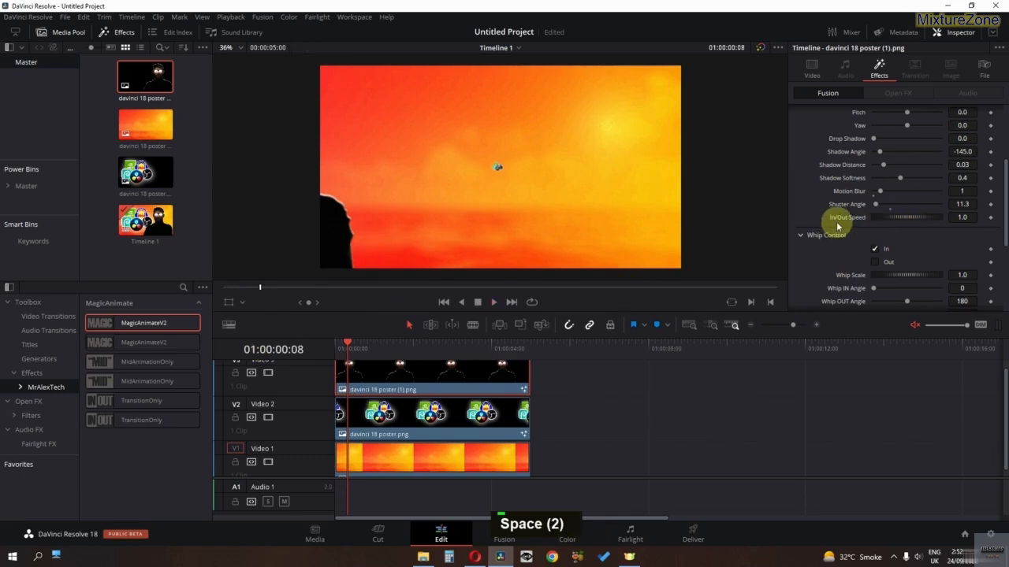
Step: Set the In/Out Speed of the logos clip on Video 2 to 0.9
click(383, 426)
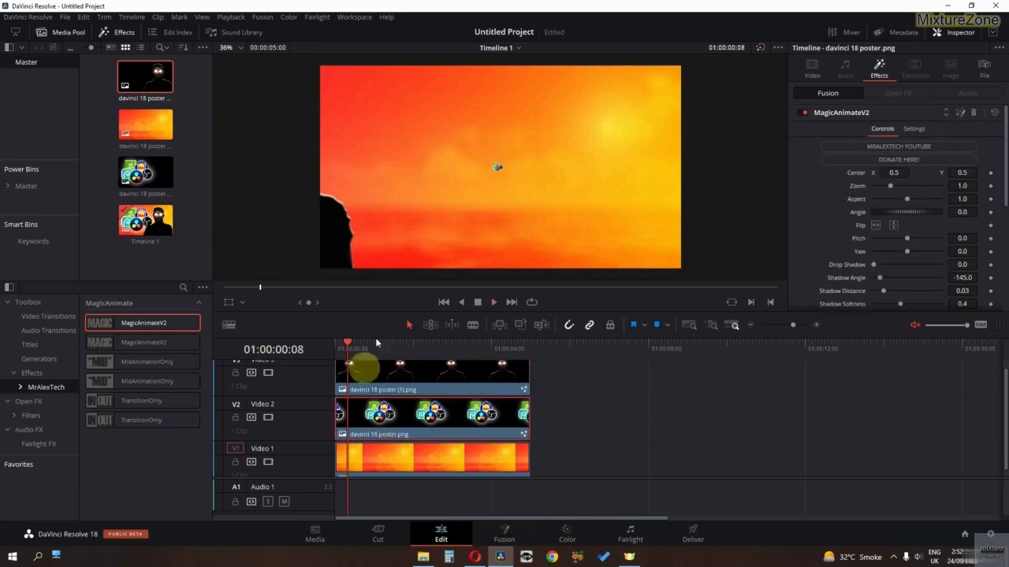
scroll(875, 231, down, 3)
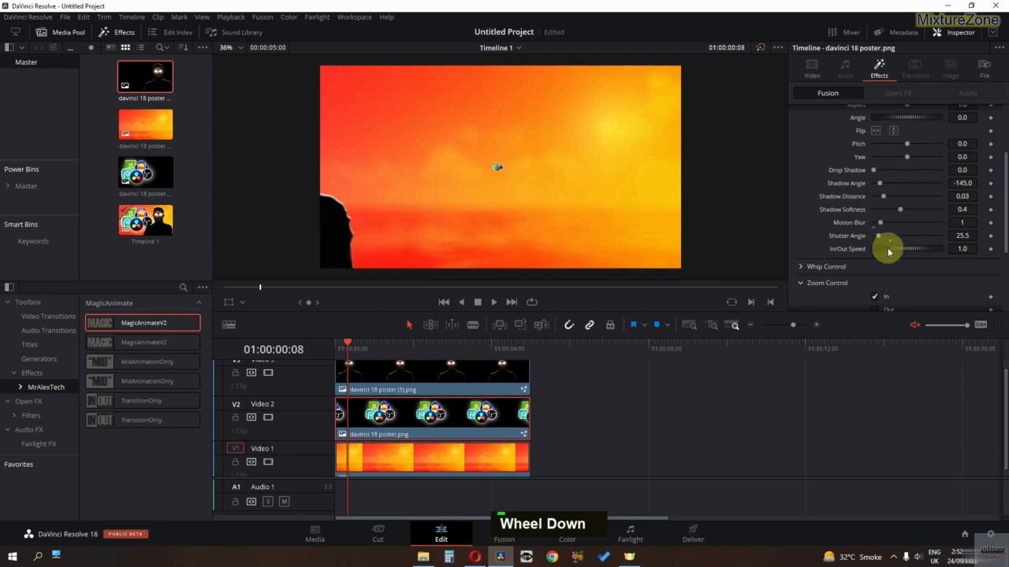
scroll(884, 252, down, 2)
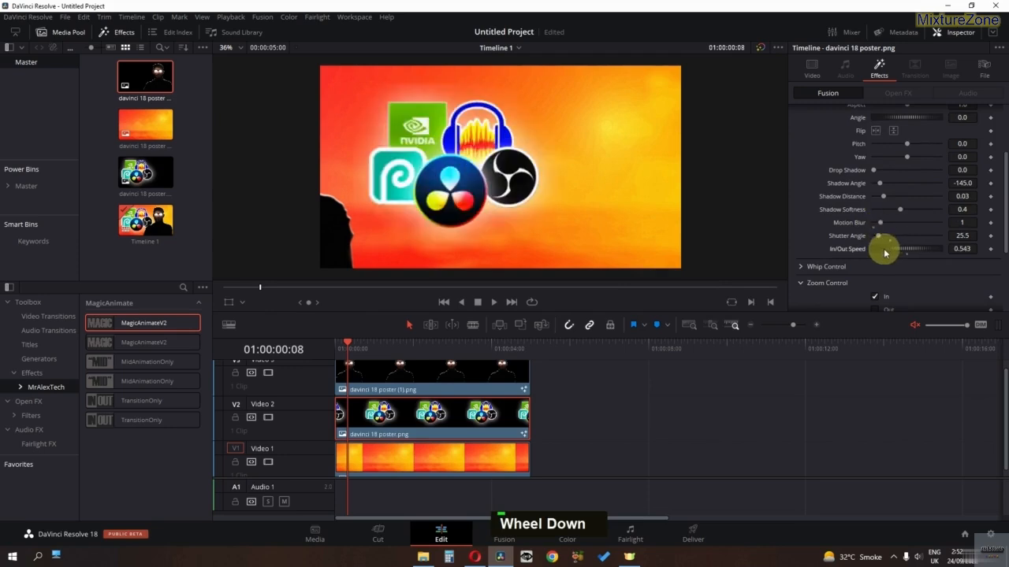
drag(884, 252, 945, 252)
text(0.9)
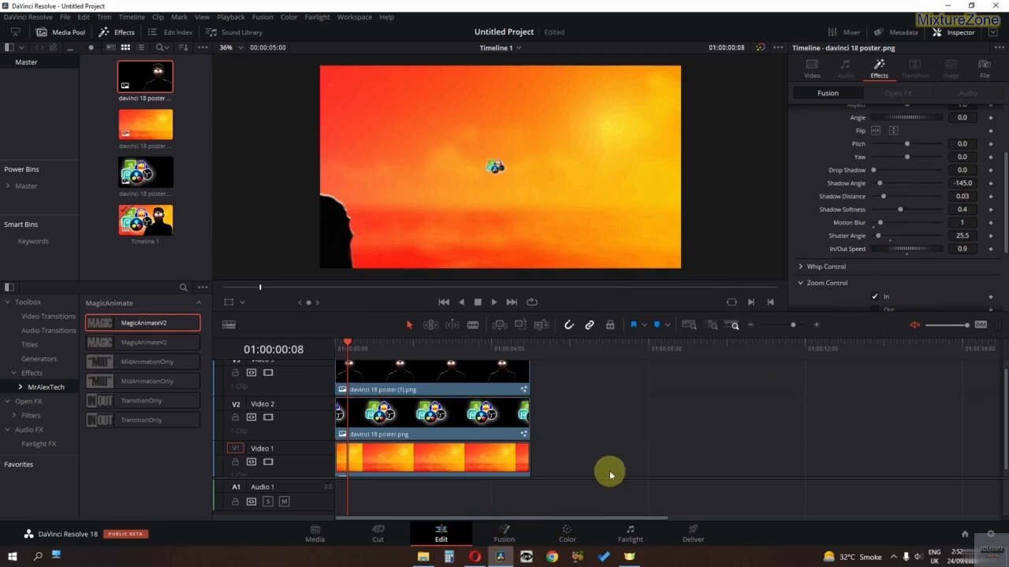
Step: Play the opening of the timeline to check the timing of the logos' zoom against the portrait's whip
key(space)
key(space)
key(space)
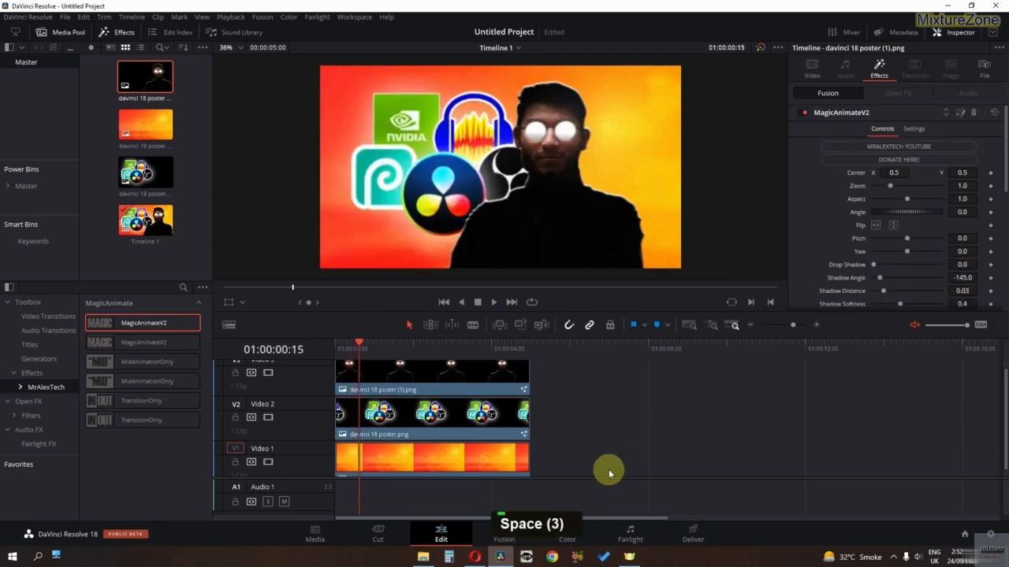
key(space)
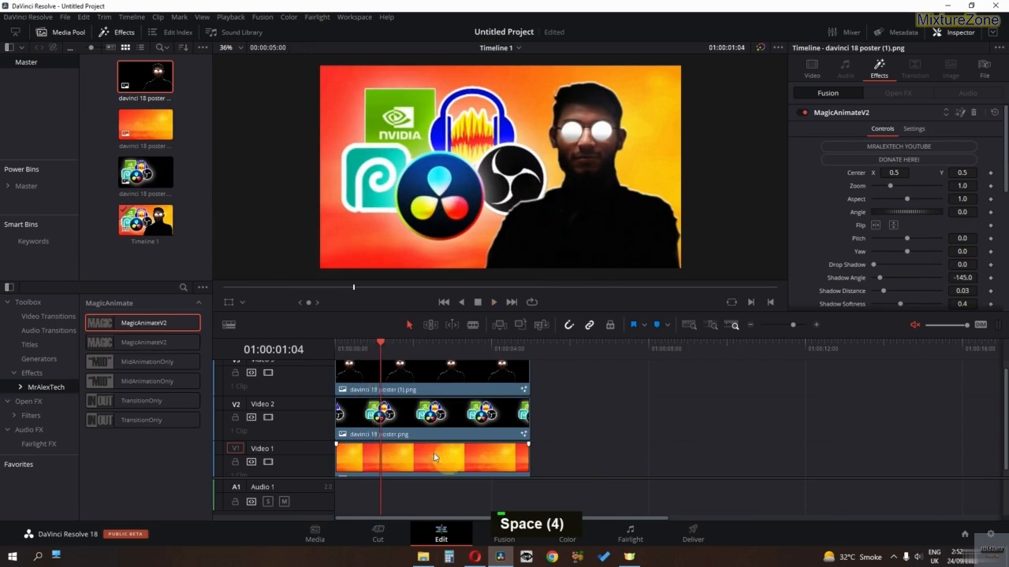
click(354, 357)
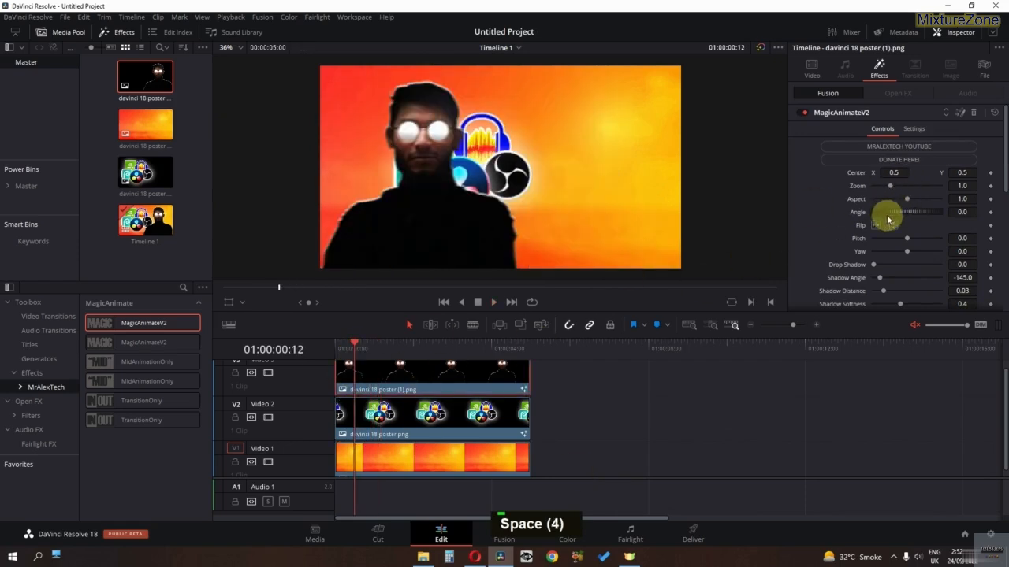
drag(889, 186, 891, 172)
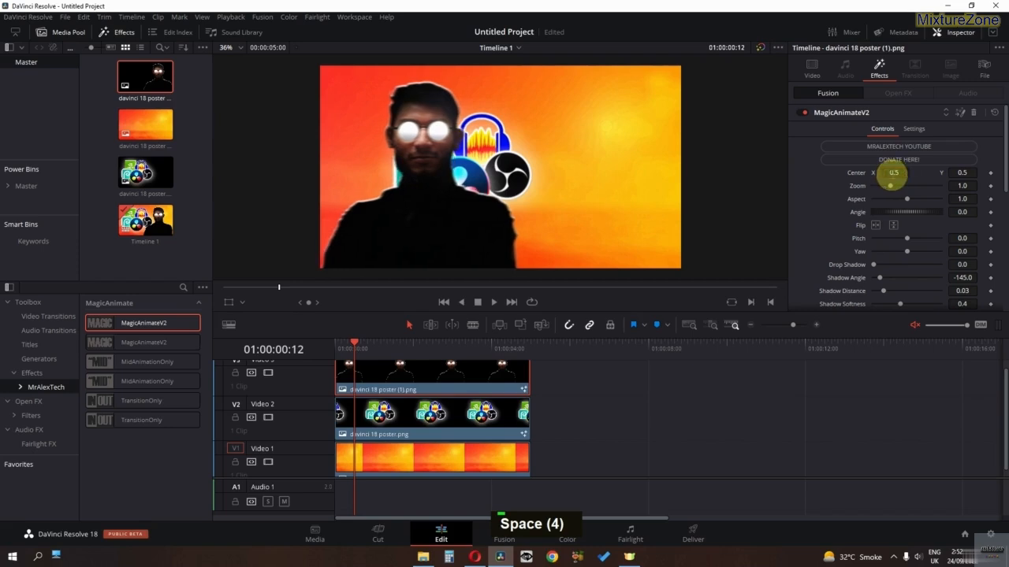
key(space)
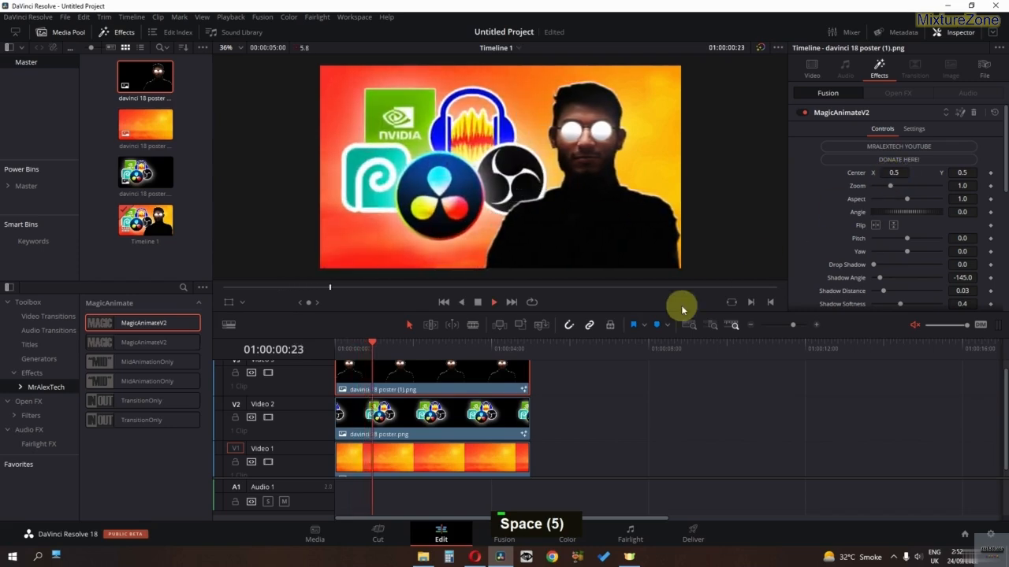
Step: Set the In/Out Speed of the portrait clip on Video 3 to 1.5 and replay the entrance from the start
scroll(863, 217, down, 3)
scroll(863, 221, down, 3)
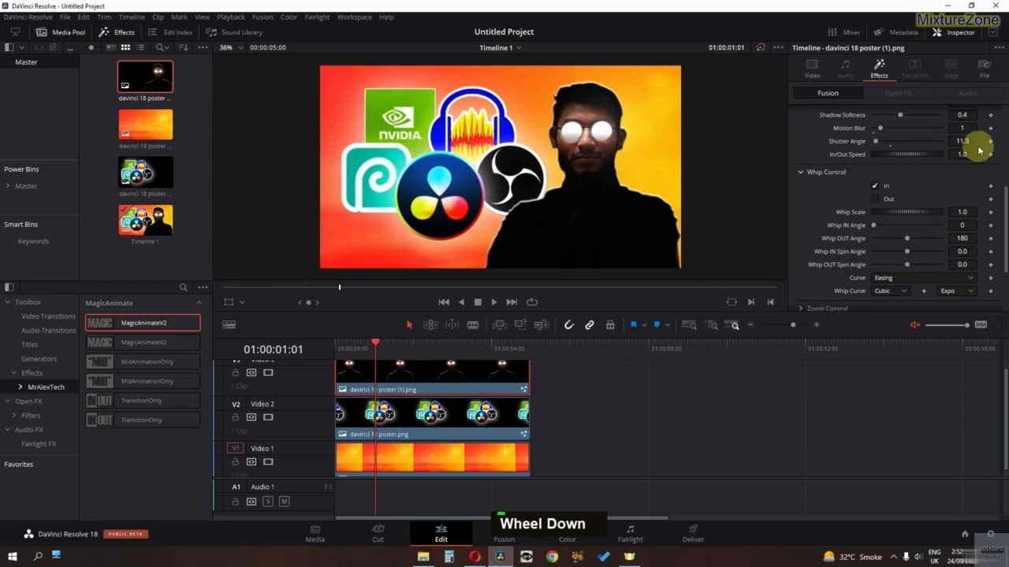
text(1.)
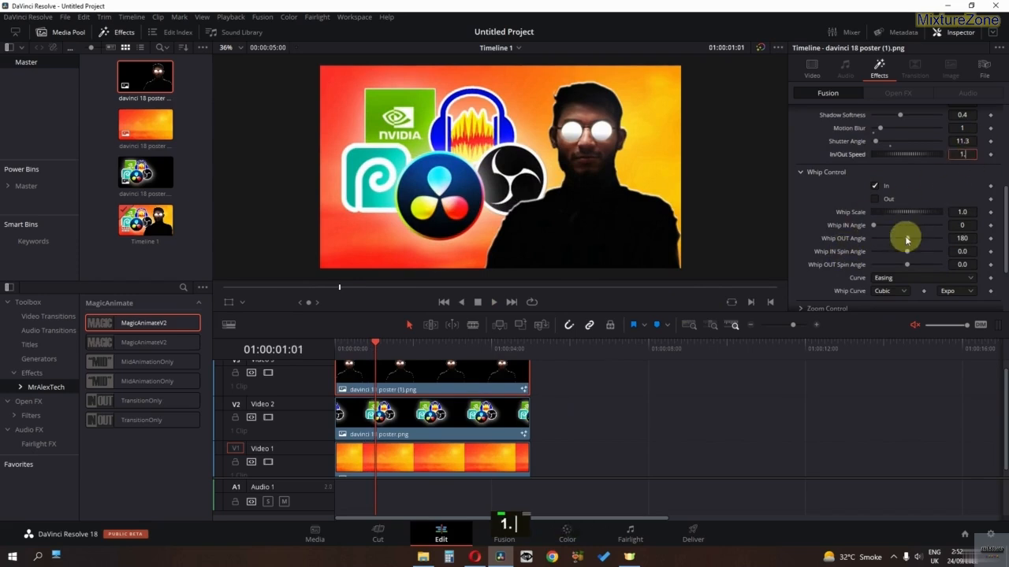
text(5)
key(Return)
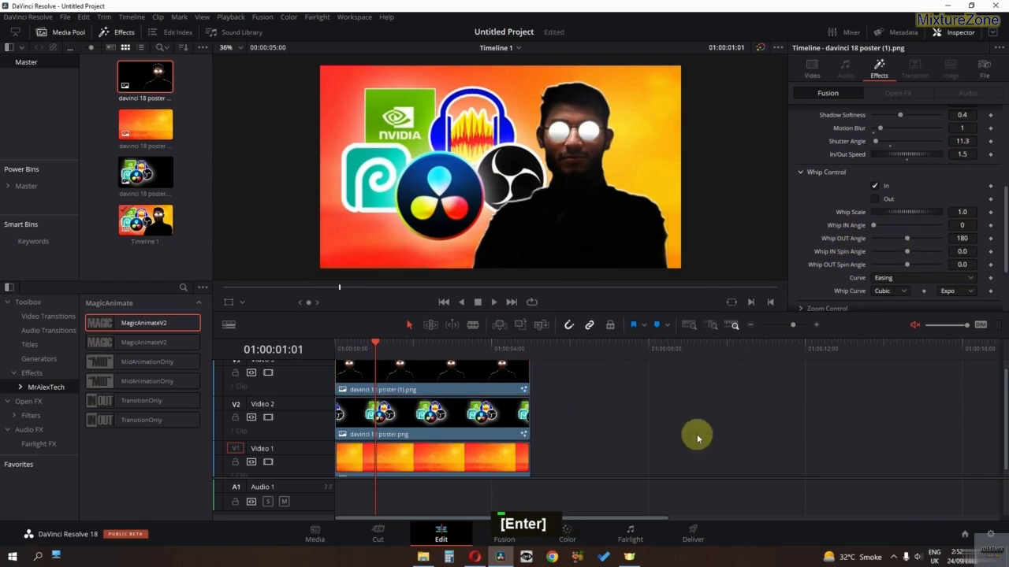
drag(373, 347, 312, 361)
key(space)
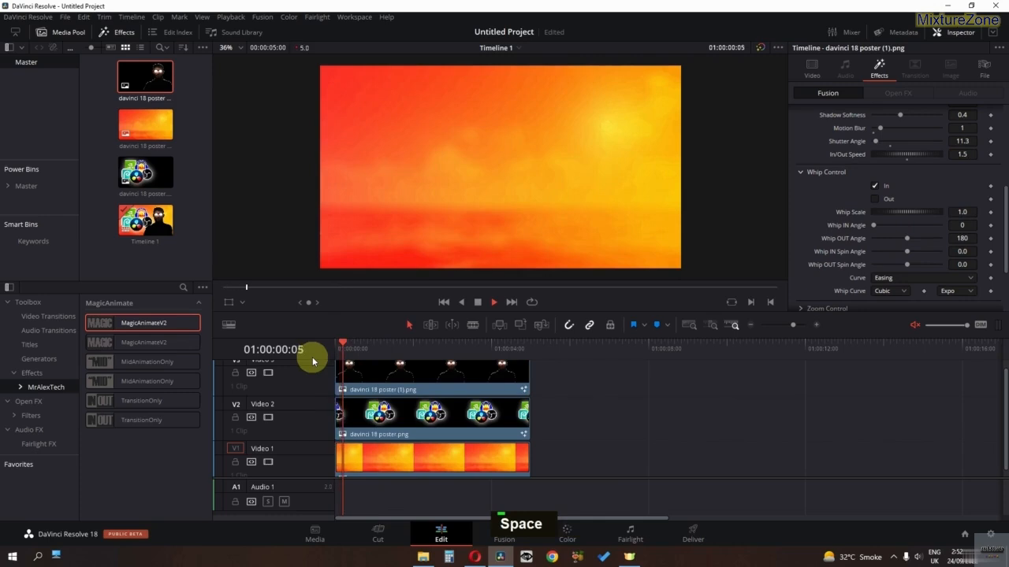
key(space)
Step: Enable the Out animation in Whip Control for the portrait clip and play its exit from 01:00:03:22
drag(355, 353, 409, 362)
click(423, 377)
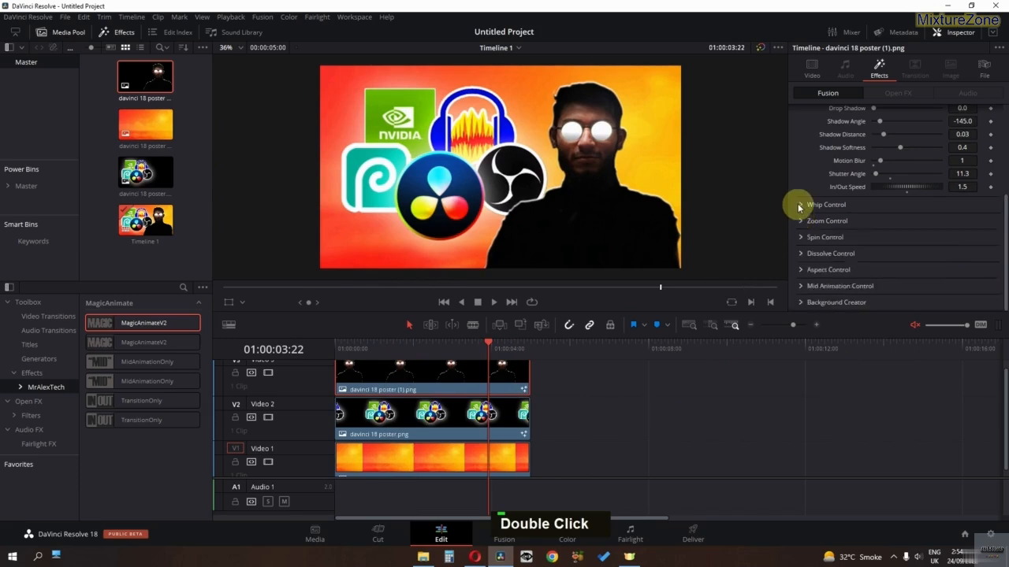
click(811, 205)
key(space)
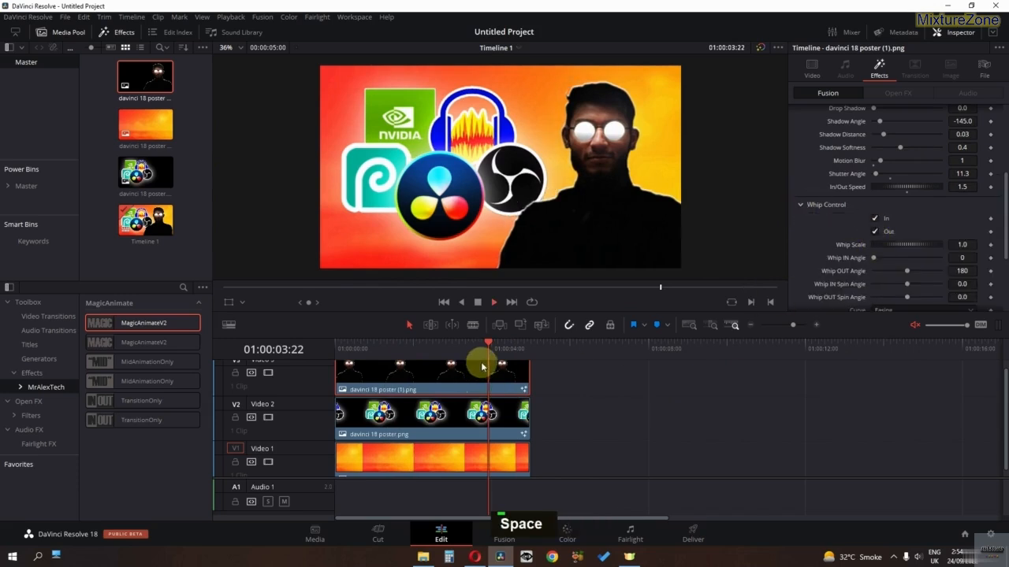
key(space)
Step: Adjust the Whip OUT Angle of the portrait clip and return the playhead to before its exit
scroll(898, 234, down, 2)
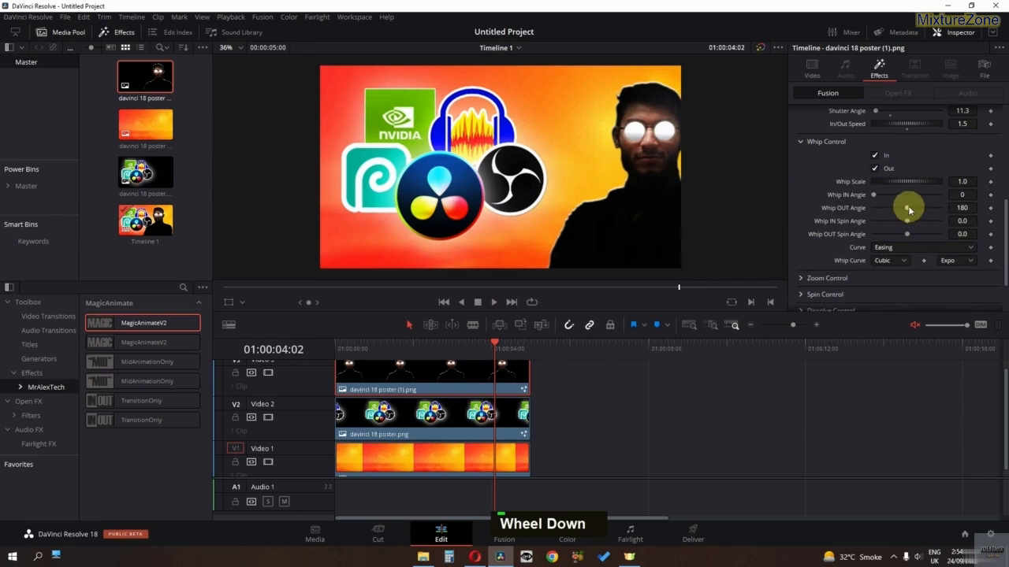
mouse_move(909, 209)
mouse_down()
mouse_move(954, 209)
mouse_move(894, 216)
mouse_up()
click(454, 349)
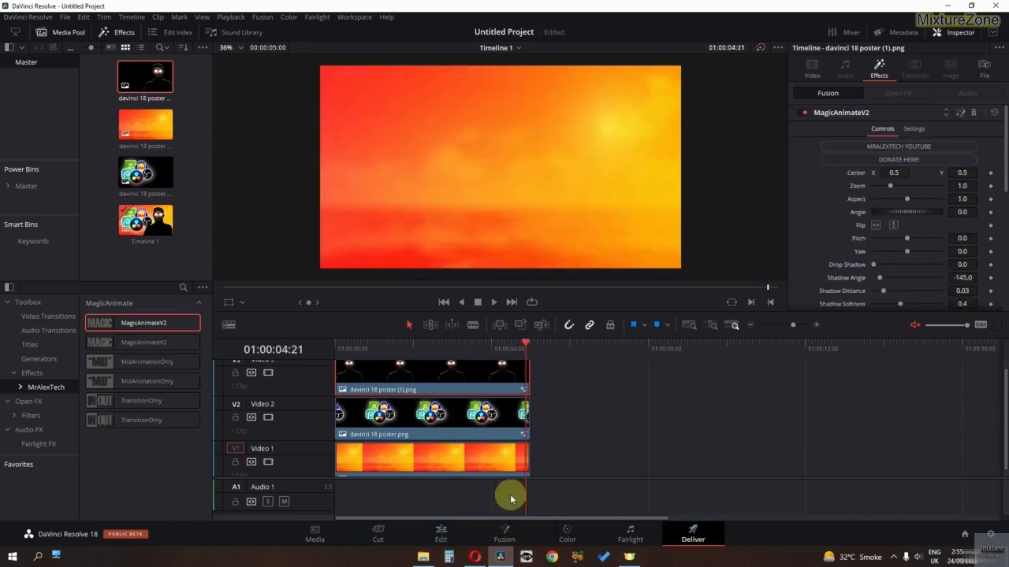
Step: Open the Deliver page and browse for the export location of the timeline
click(692, 534)
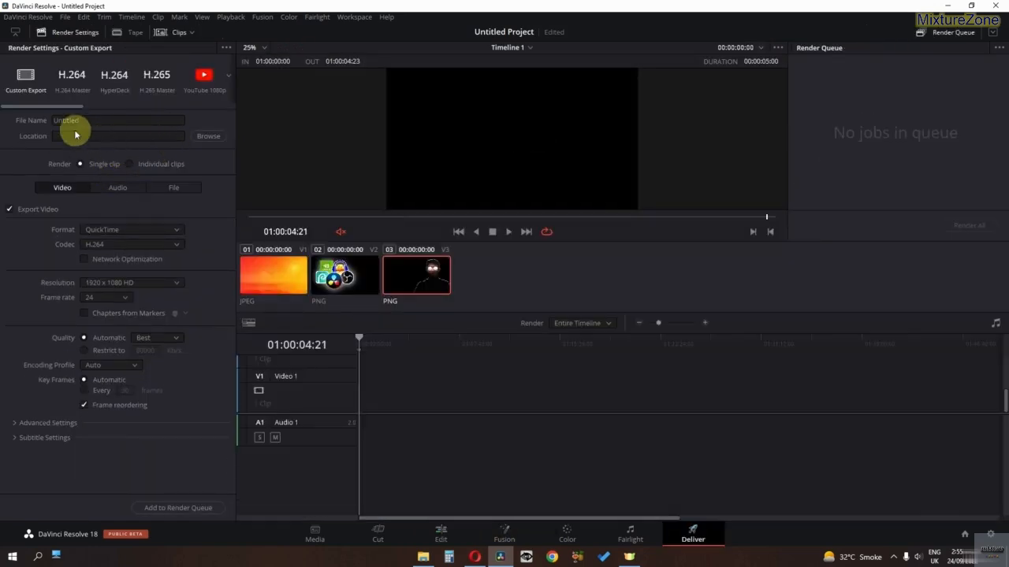
click(200, 140)
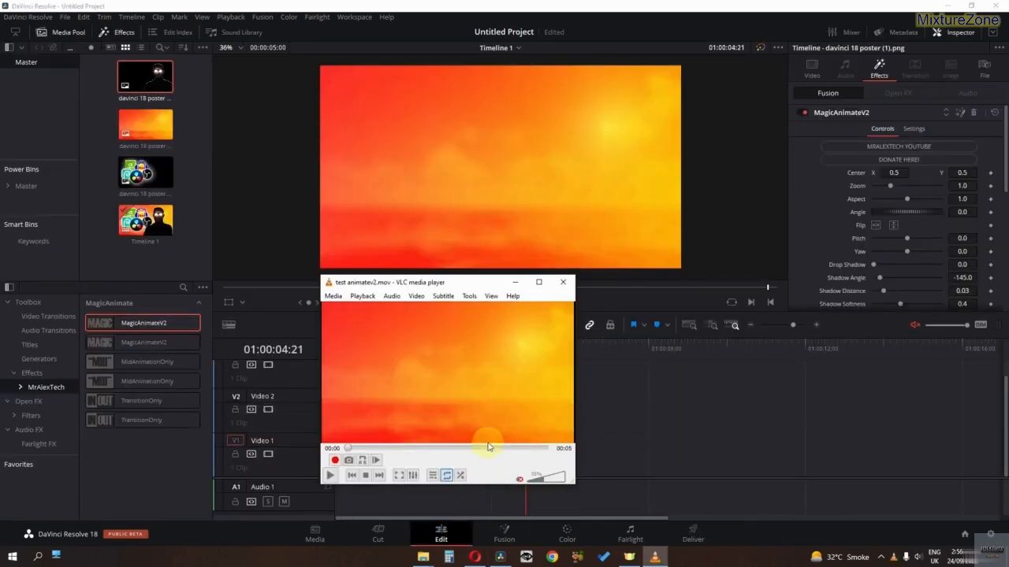
Step: Play the rendered test animatev2.mov in VLC media player to check the finished animation
key(space)
key(space)
key(space)
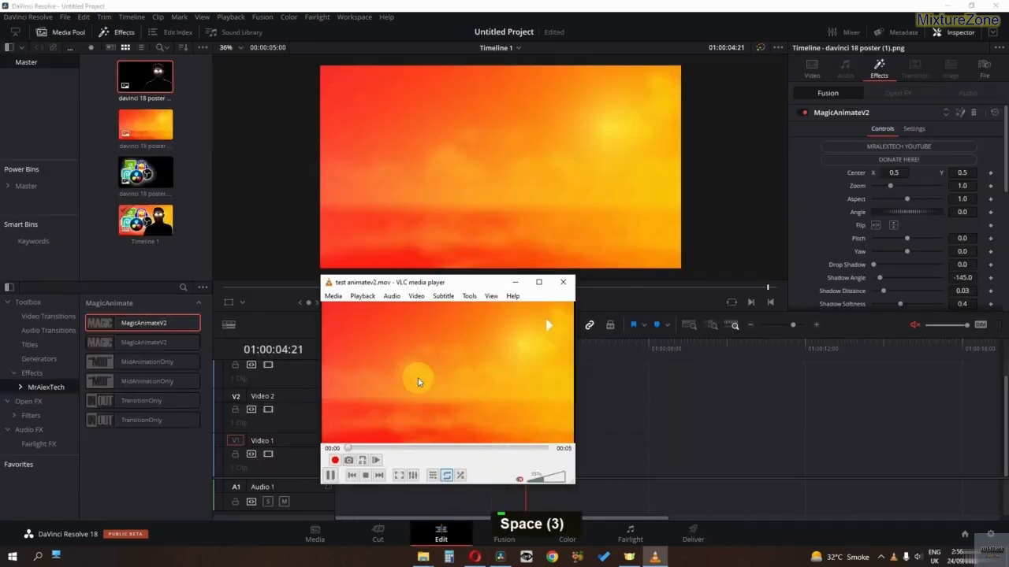
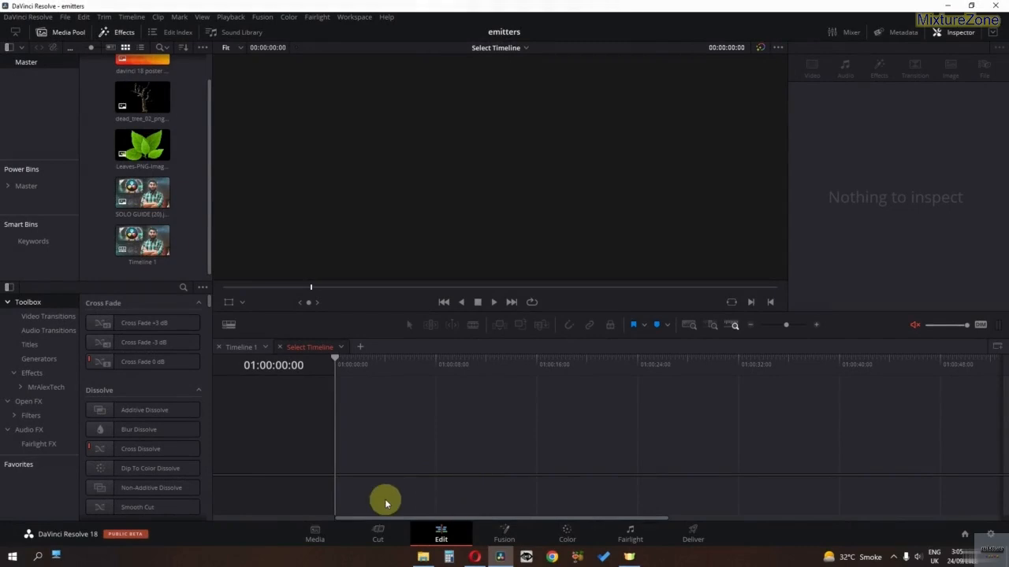
Step: In the emitters project, place SOLO GUIDE (20).jpg in a new timeline and open the clip in Fusion
drag(142, 193, 328, 456)
click(483, 532)
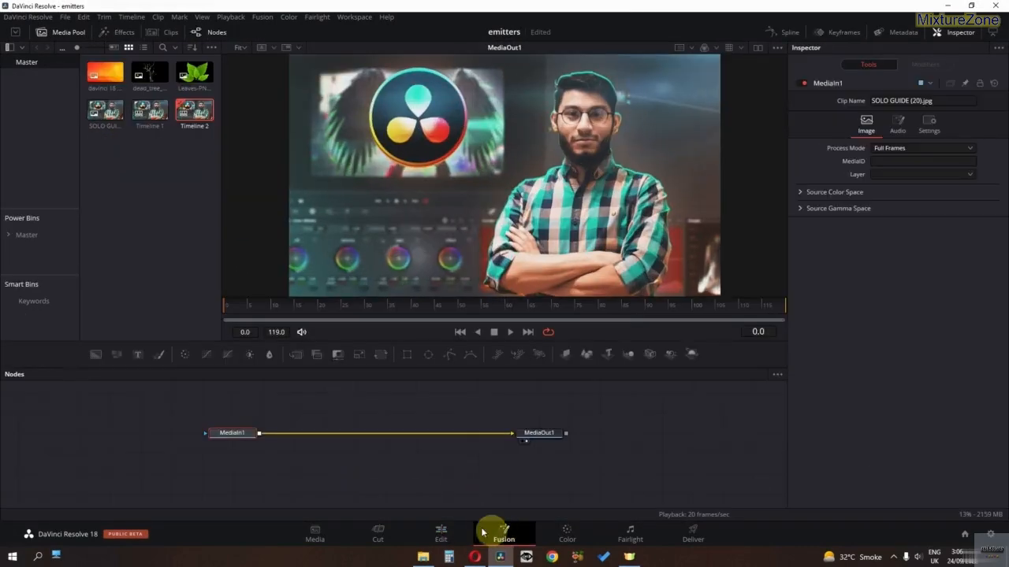
Step: Add a Text+ node above MediaIn1 and enter the person's full name as its text
click(353, 471)
key(shift+space)
text(tex)
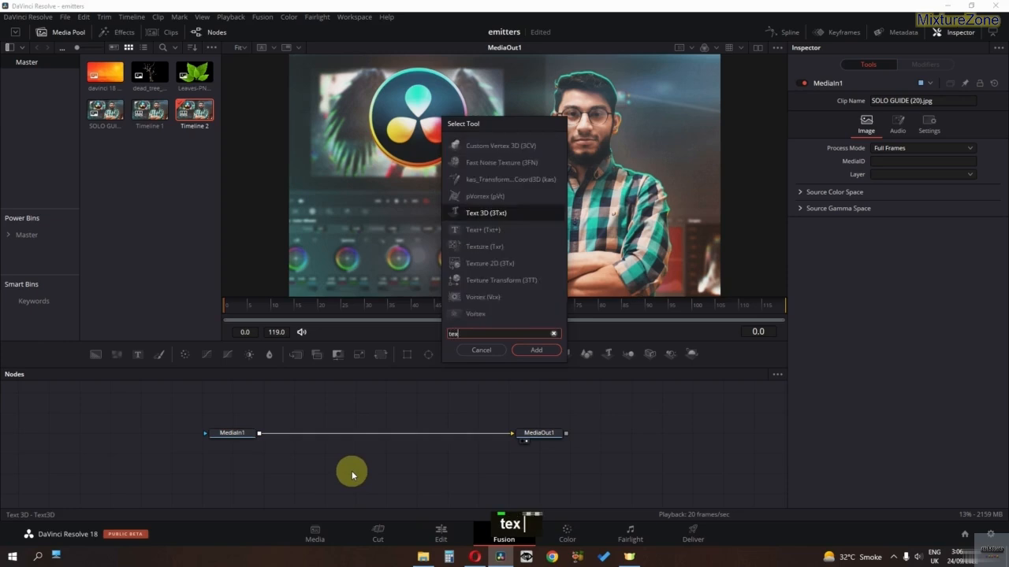
text(t)
click(499, 190)
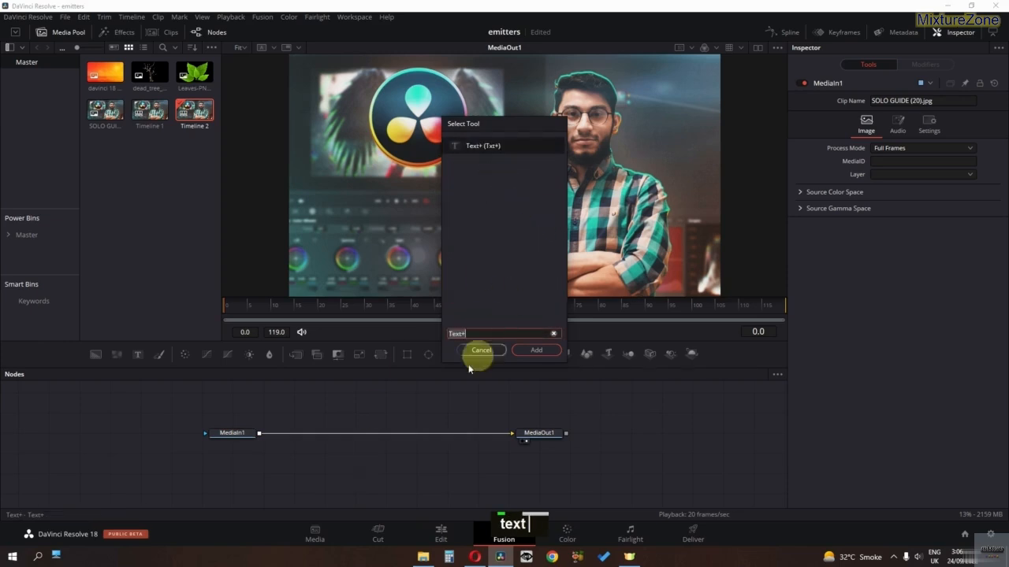
click(536, 351)
drag(342, 475, 285, 402)
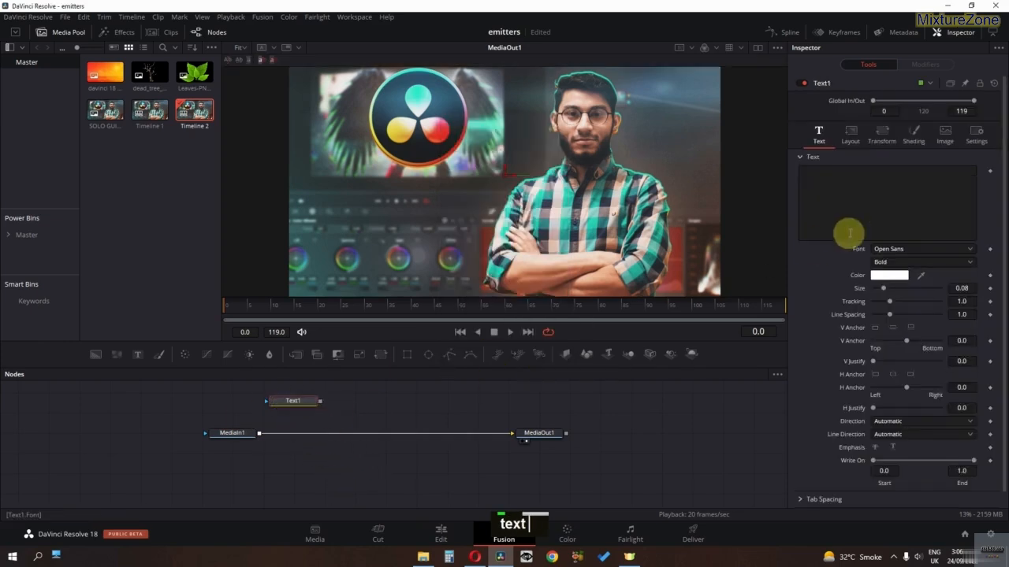
click(853, 200)
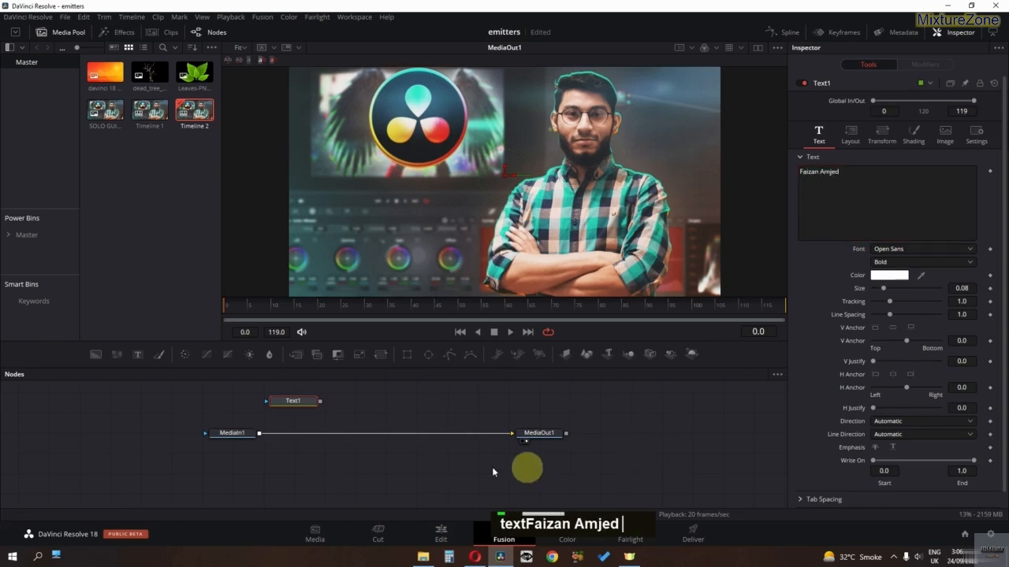
Step: Add a pEmitter node above the MediaIn1–MediaOut1 line and connect a pRender node after it
middle_click(457, 471)
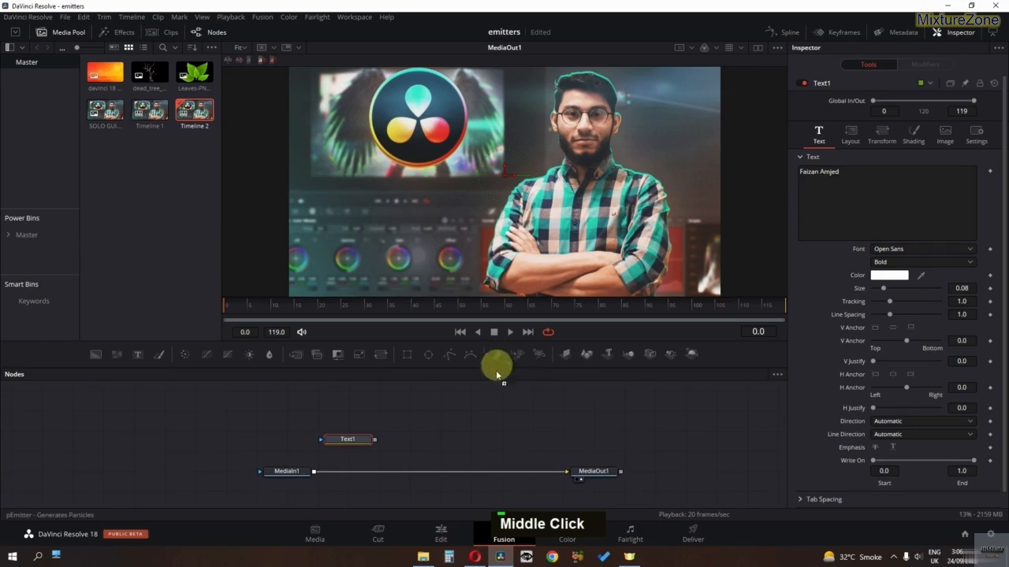
drag(443, 423, 439, 421)
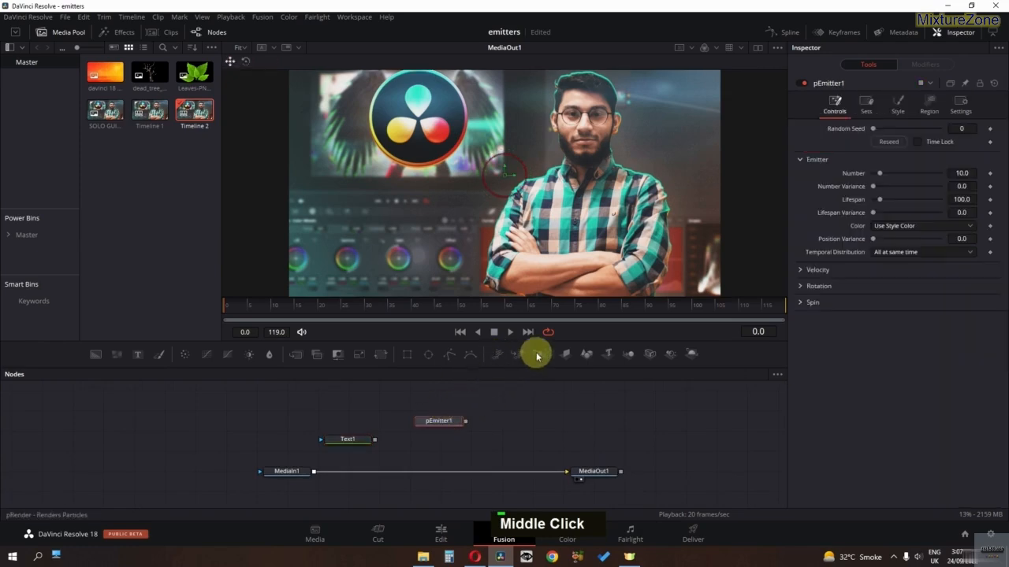
drag(537, 356, 528, 421)
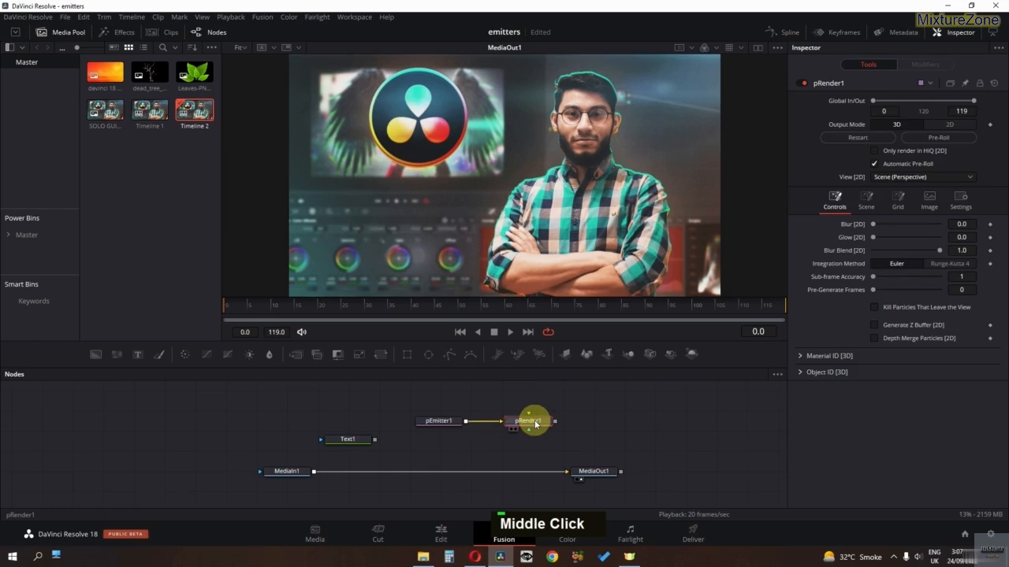
Step: Set pEmitter1's particle style to Bitmap and connect Text1 to its style bitmap input, with Text1 placed above MediaIn1
drag(356, 443, 289, 418)
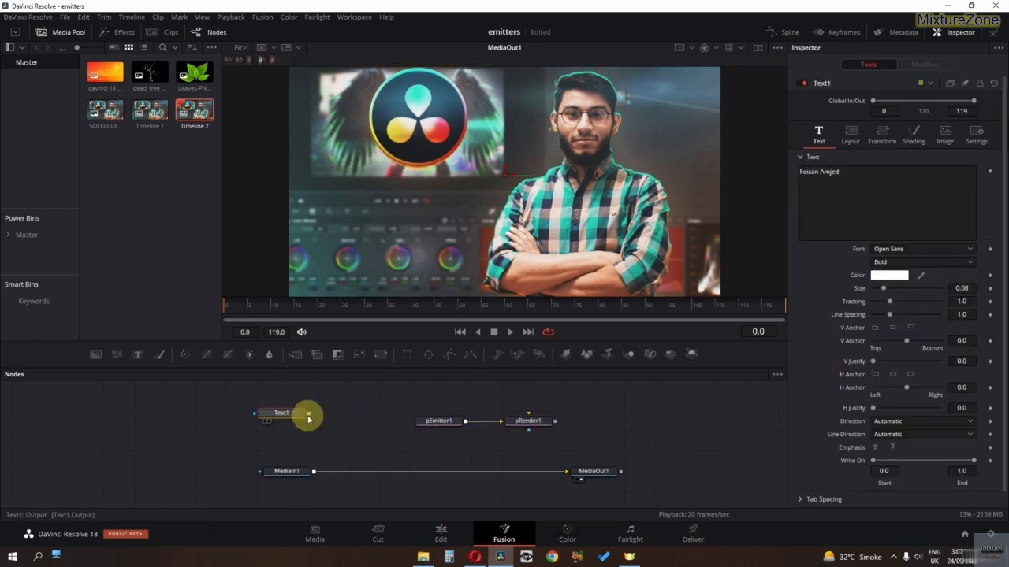
drag(308, 414, 462, 429)
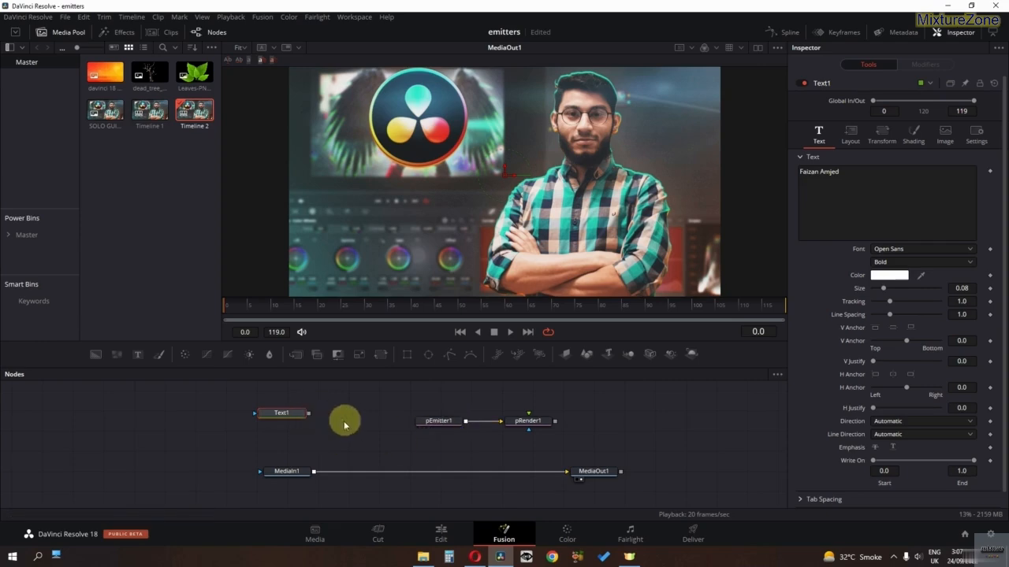
click(432, 430)
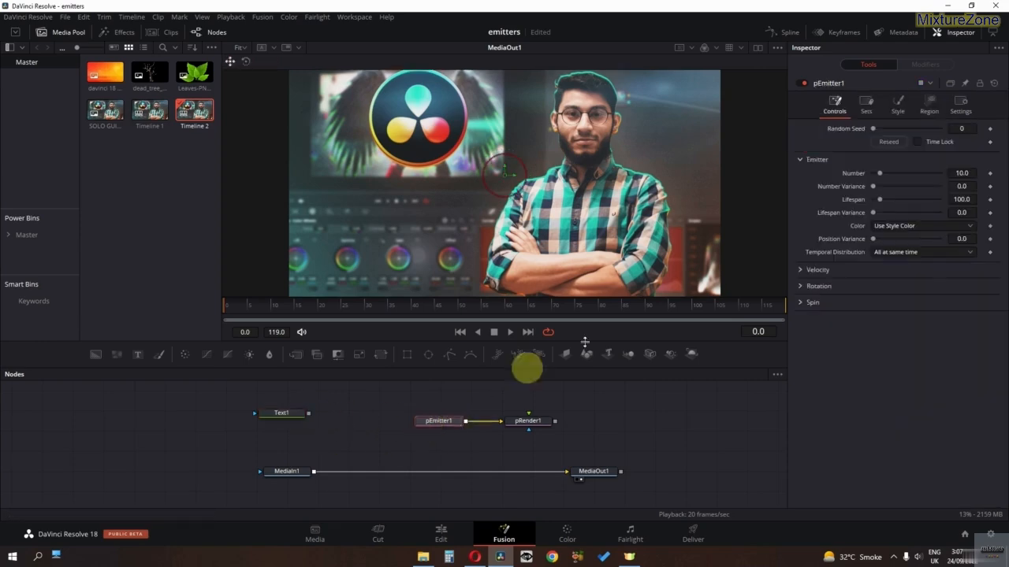
click(900, 108)
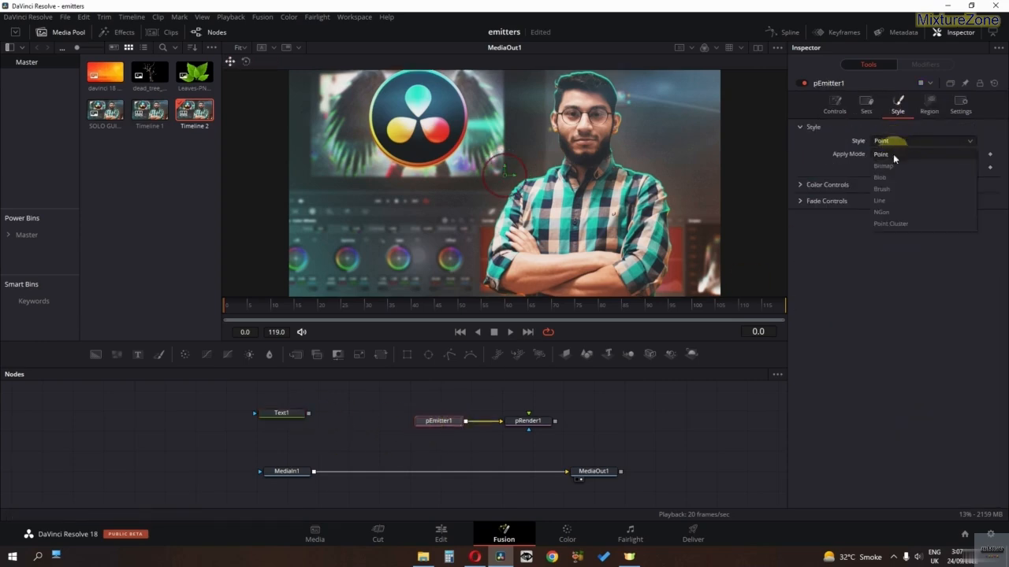
click(894, 166)
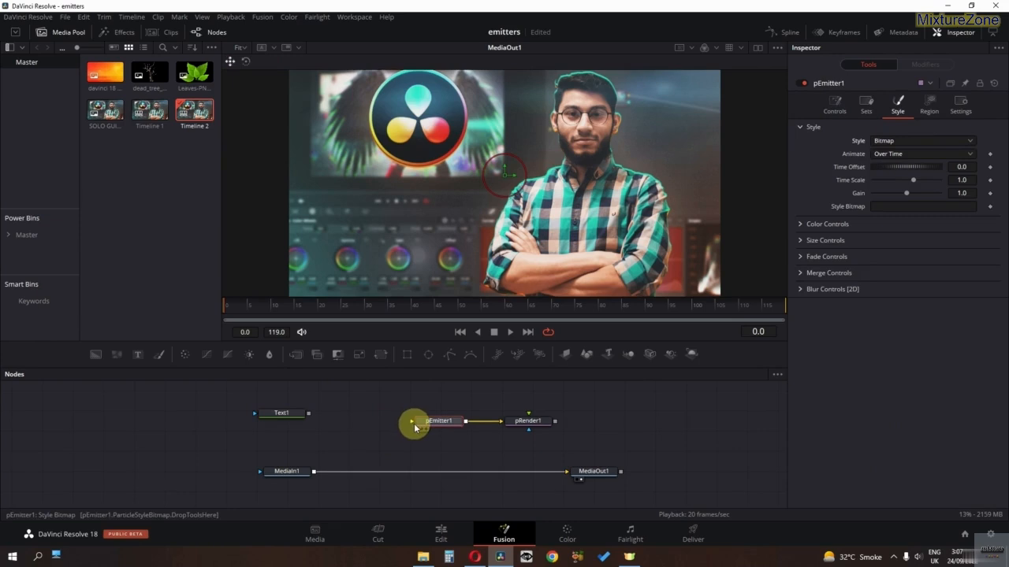
drag(308, 415, 412, 422)
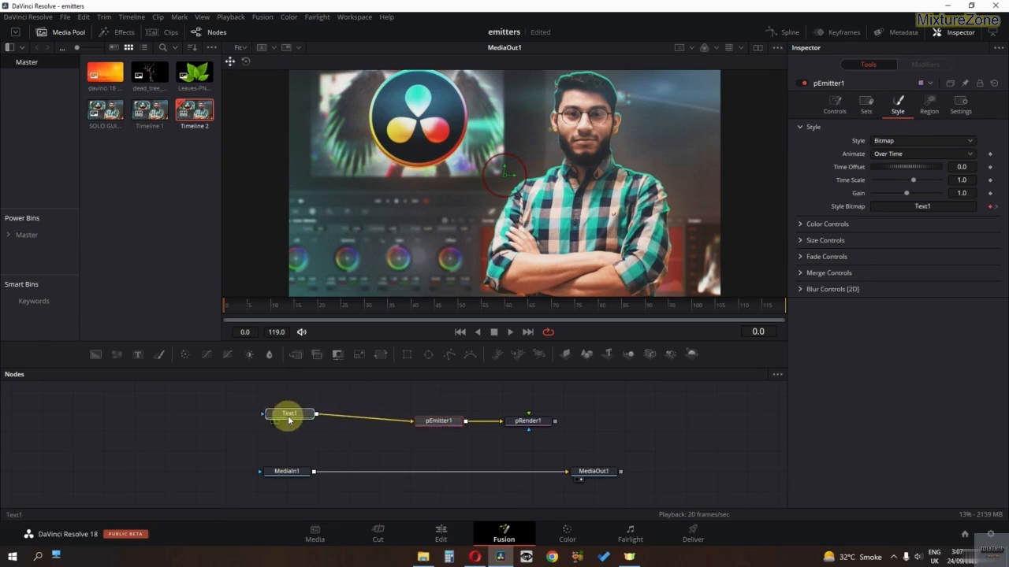
drag(288, 419, 304, 418)
key(space)
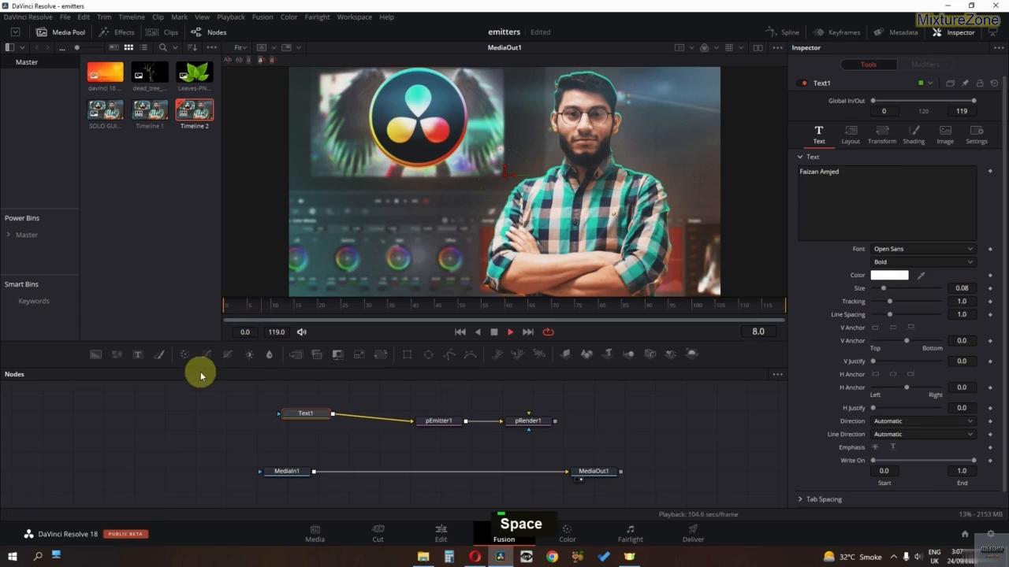
key(space)
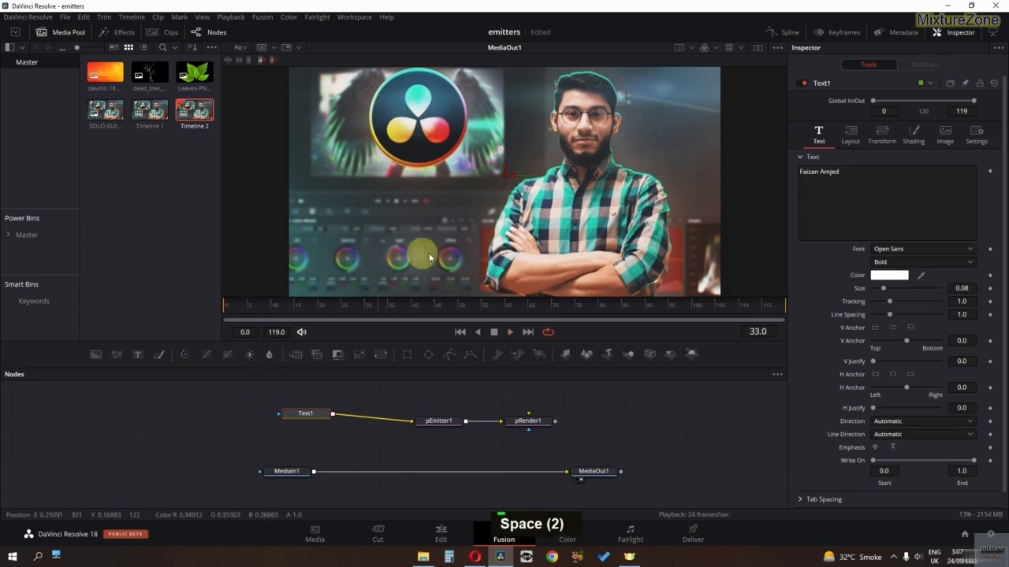
Step: Insert a Merge node between MediaIn1 and MediaOut1, connect pRender1 into it, and preview the particles
click(461, 452)
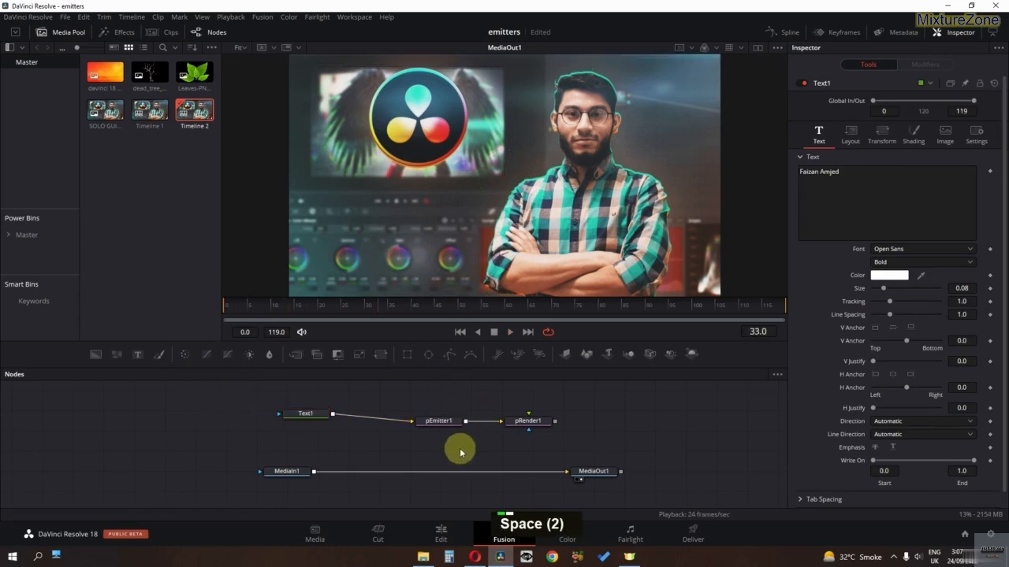
key(shift+space)
text(merge)
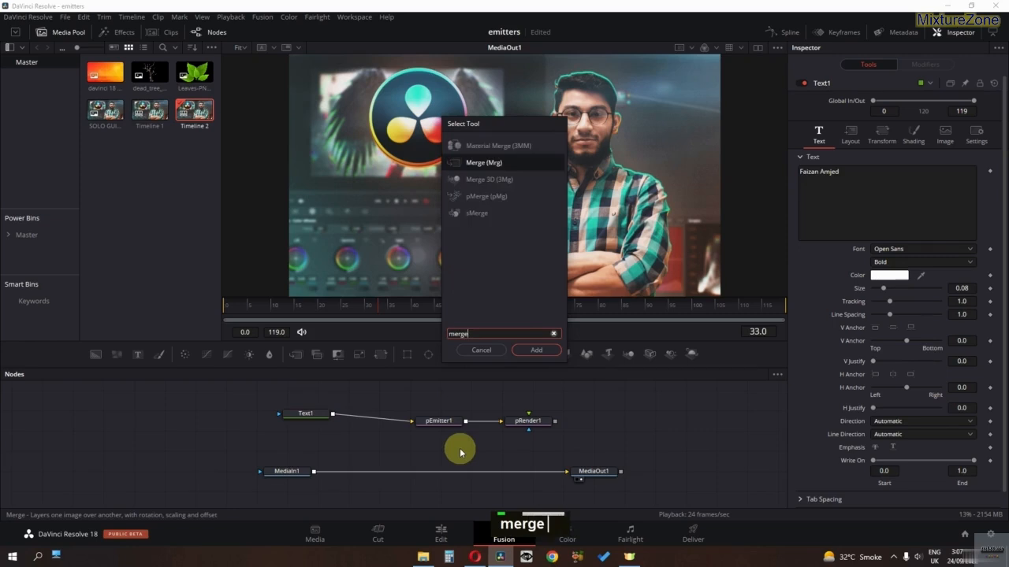
key(Return)
drag(460, 448, 439, 473)
key(shift)
key(shift)
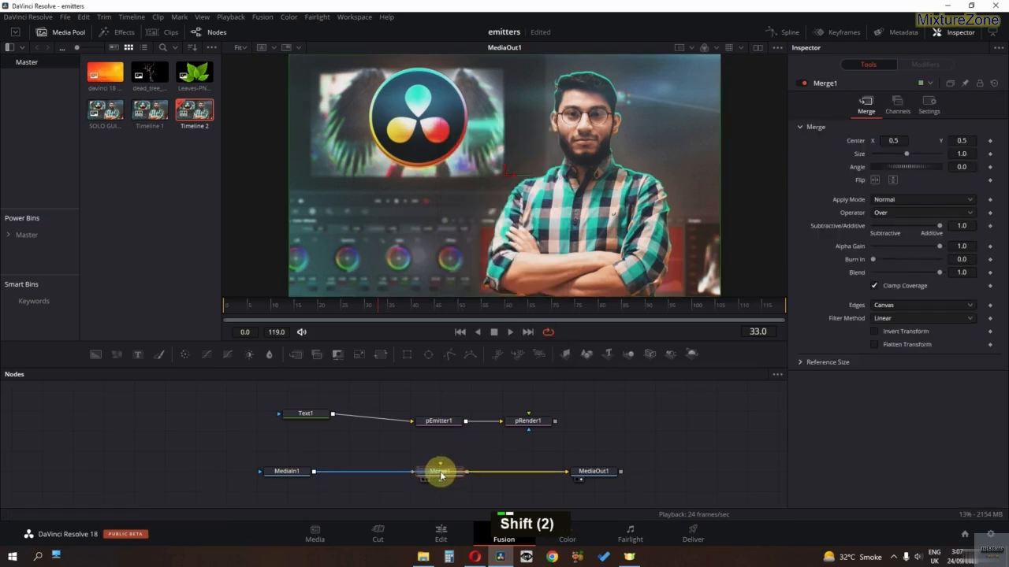
drag(555, 421, 435, 471)
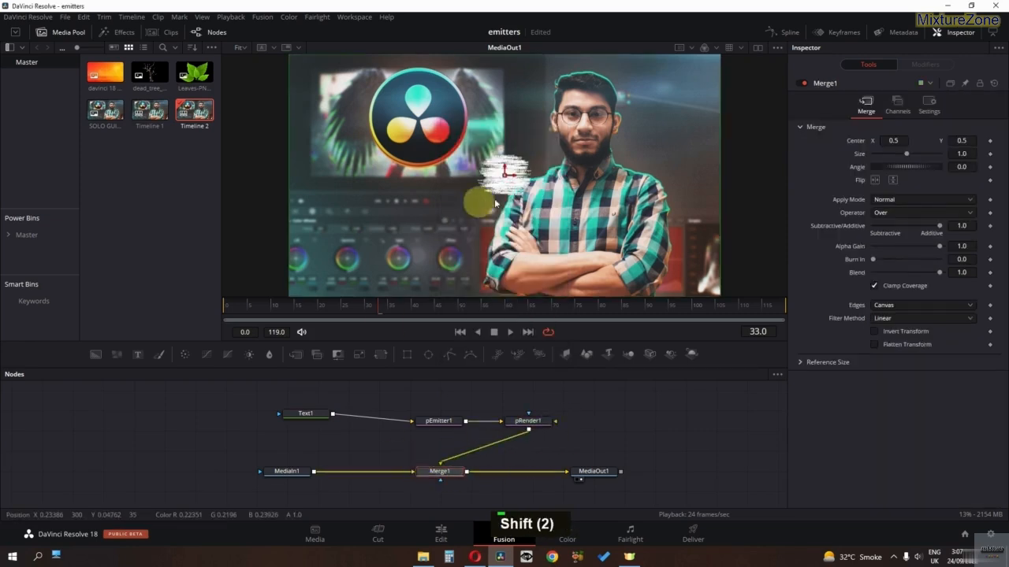
click(266, 306)
key(space)
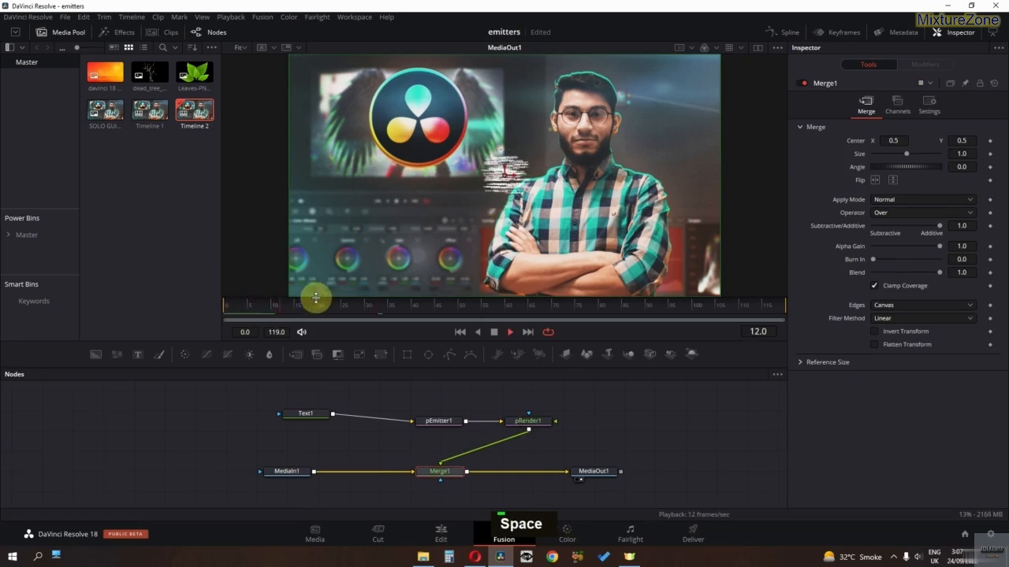
key(space)
Step: Set pEmitter1's particle Number to 0.5 and play back the composition
click(439, 421)
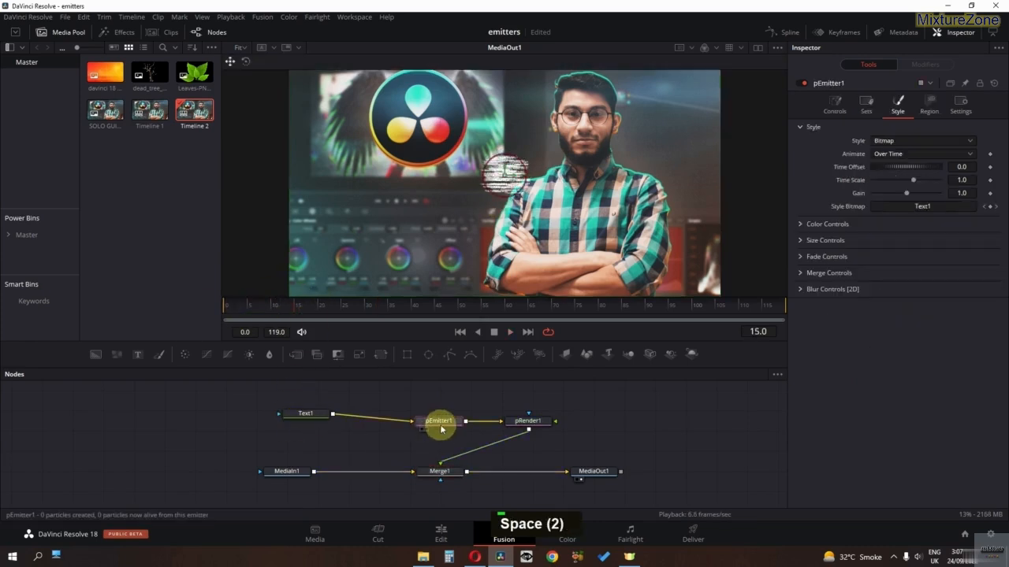
click(834, 104)
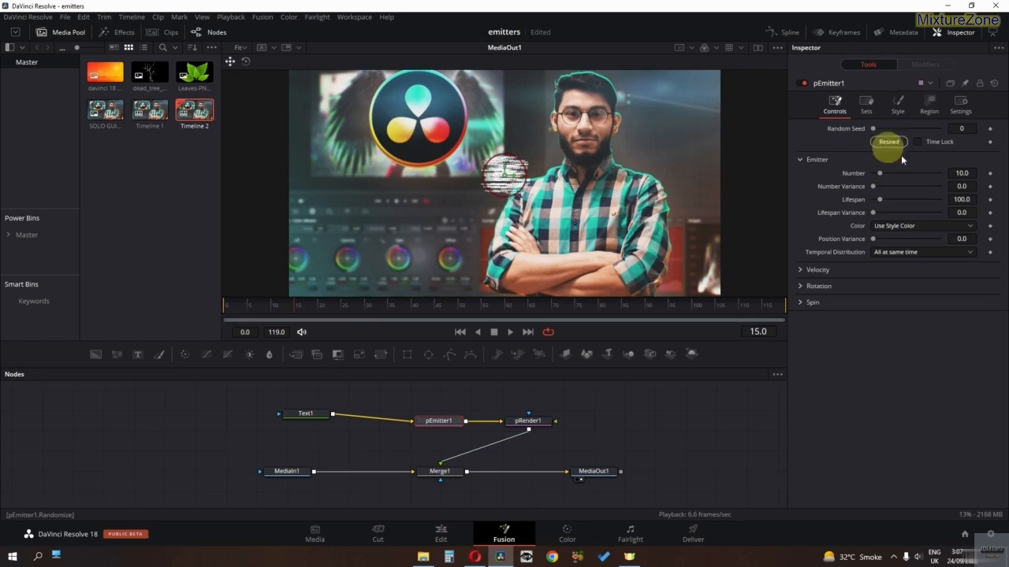
double_click(970, 175)
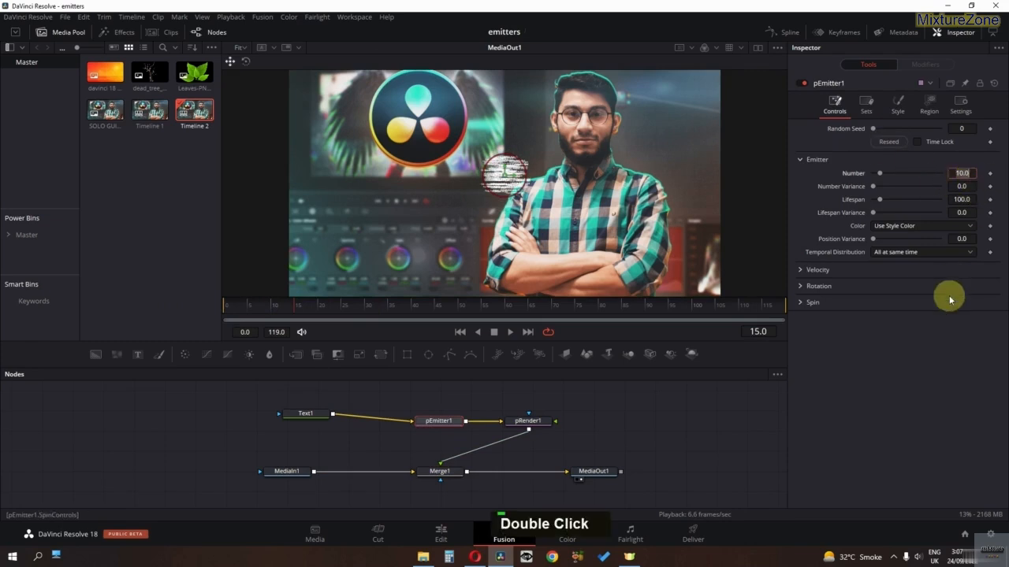
text(0.)
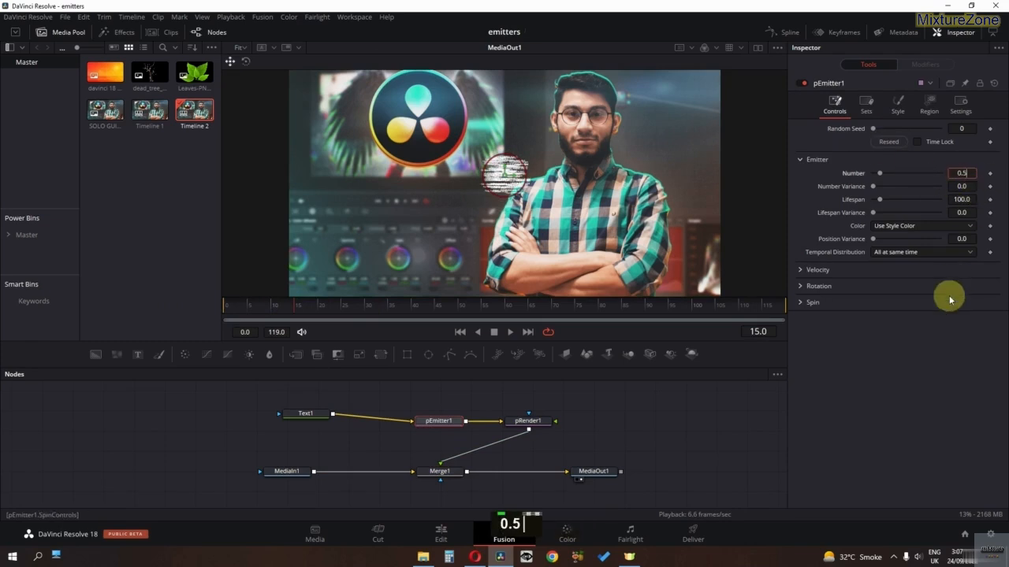
key(Return)
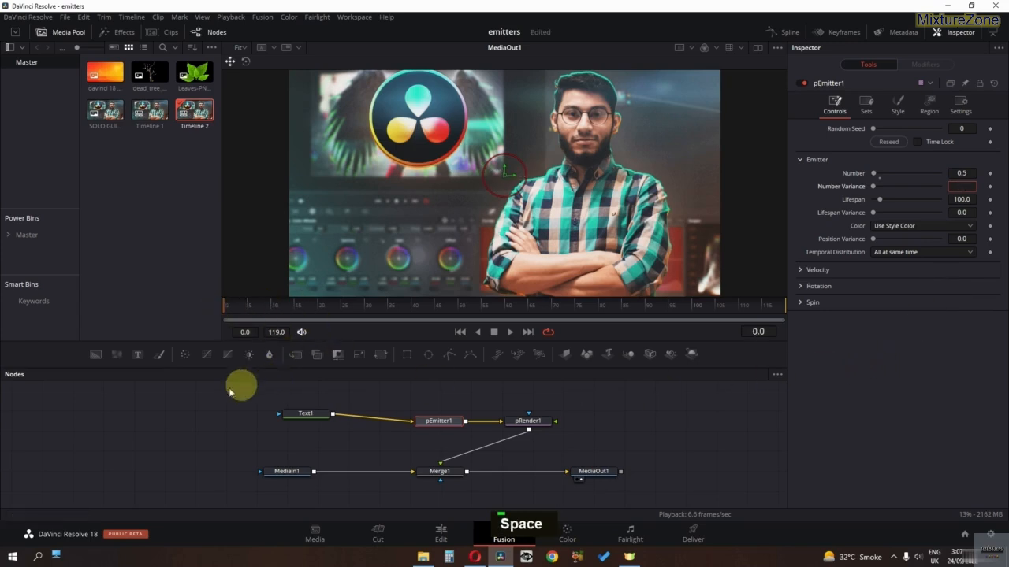
key(space)
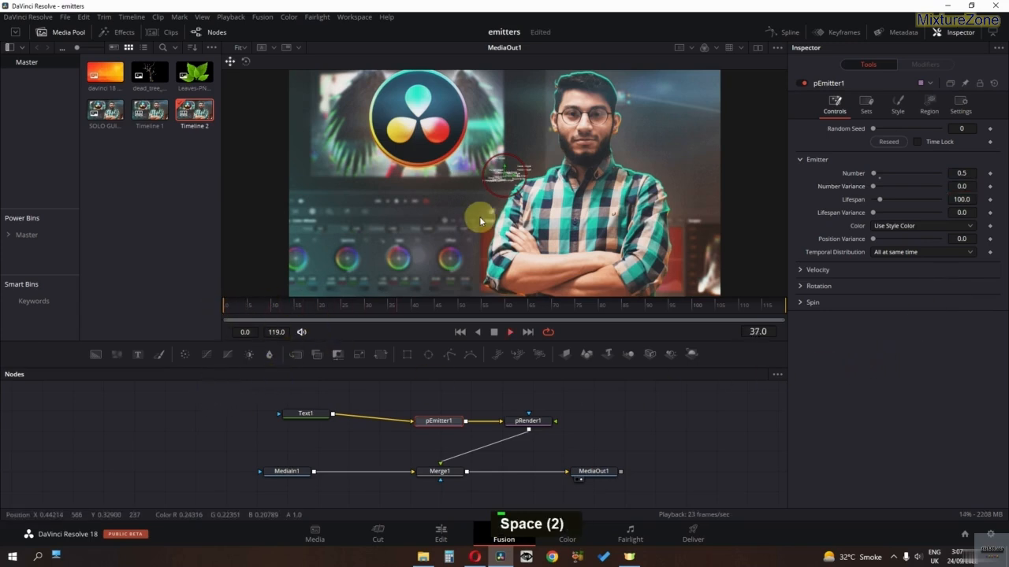
key(space)
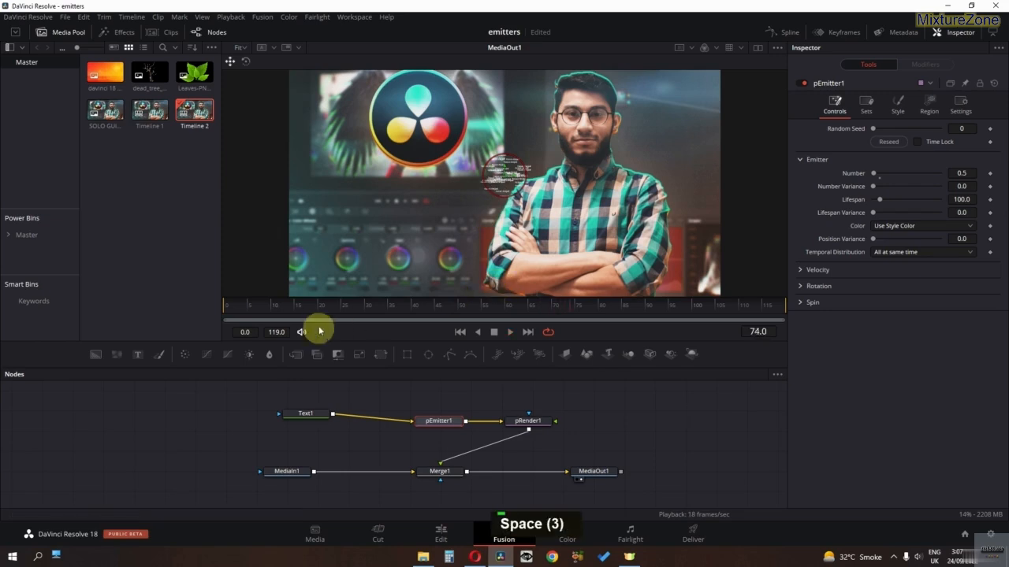
Step: Tune pEmitter1's motion during playback, setting Velocity to 0.142, Velocity Variance to 0.039 and Inherit to -0.09
click(800, 271)
click(270, 312)
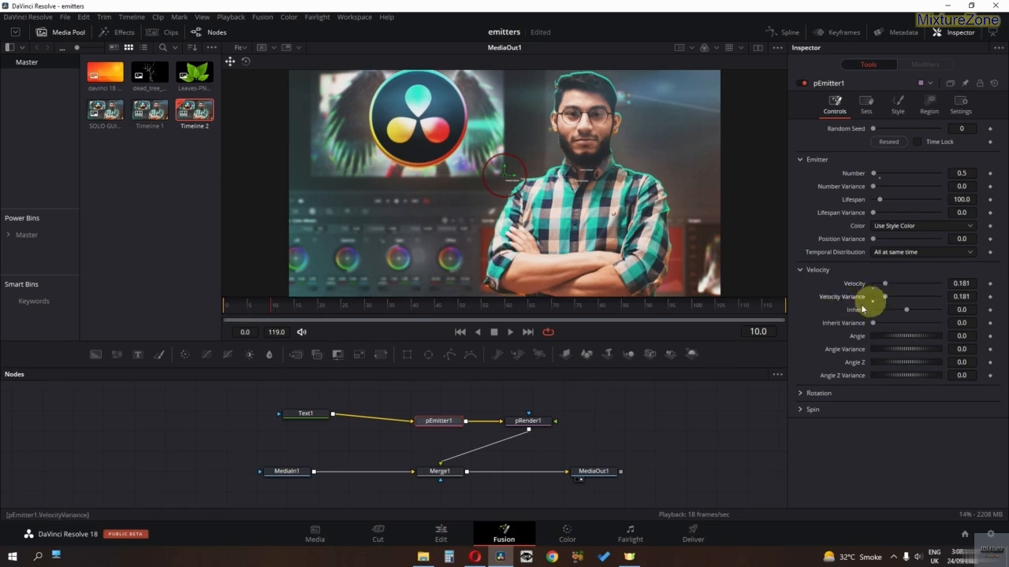
key(space)
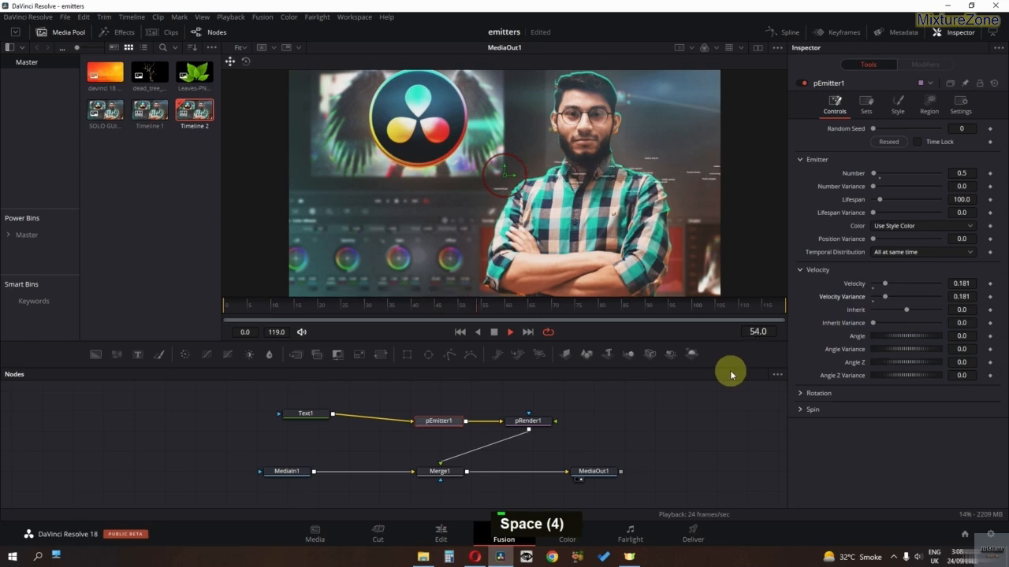
key(space)
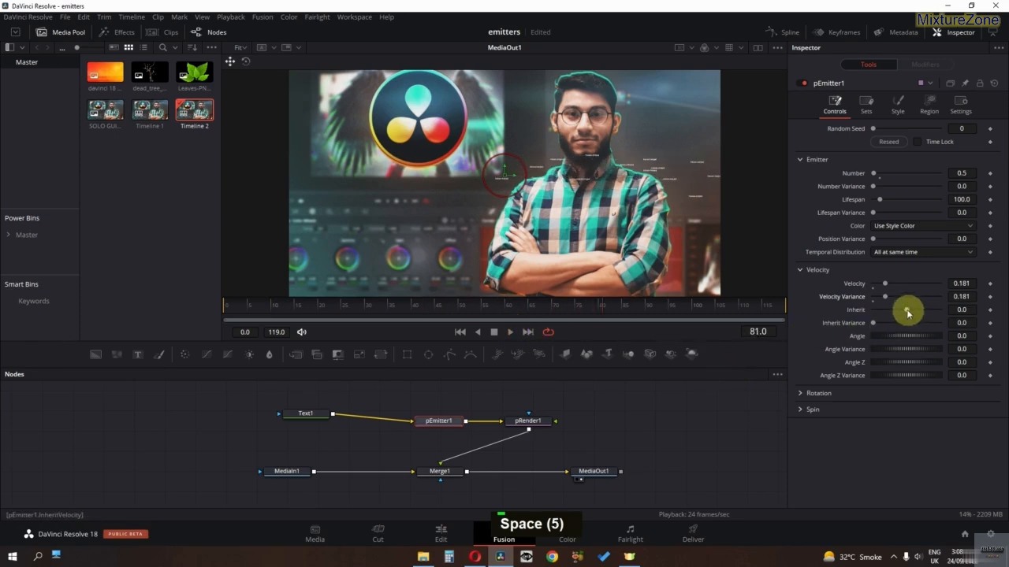
drag(903, 312, 904, 310)
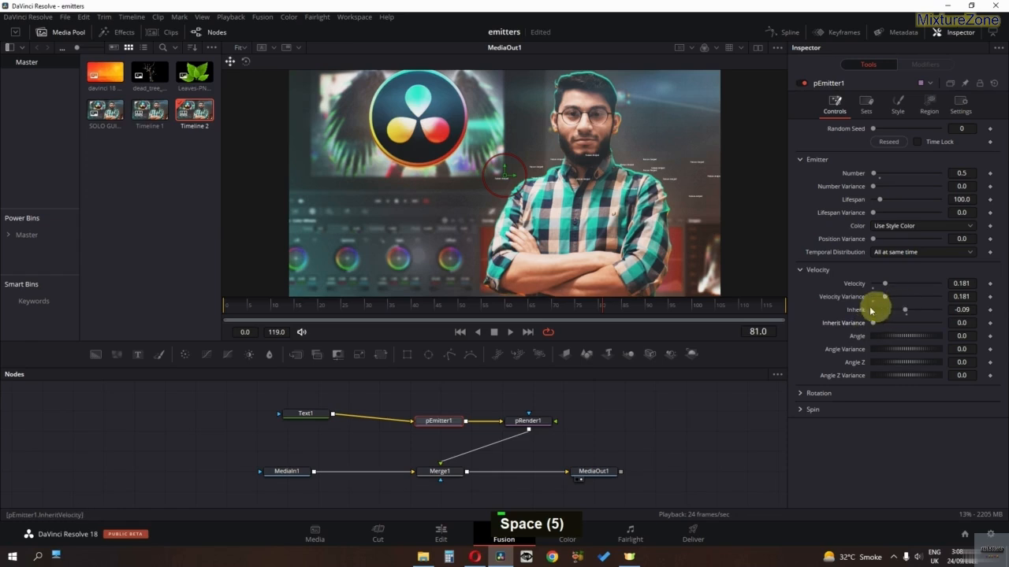
key(space)
key(space)
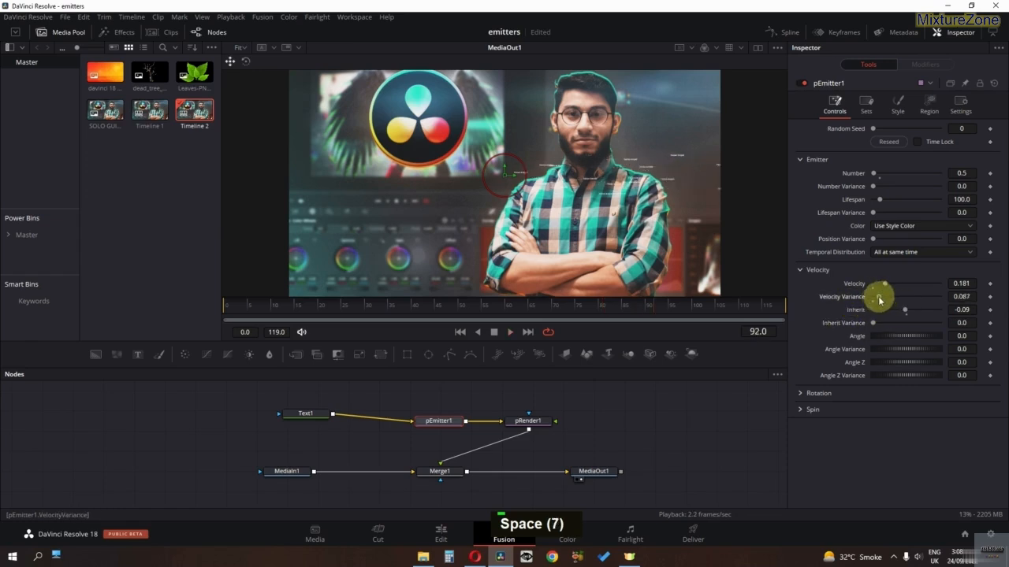
drag(880, 300, 882, 301)
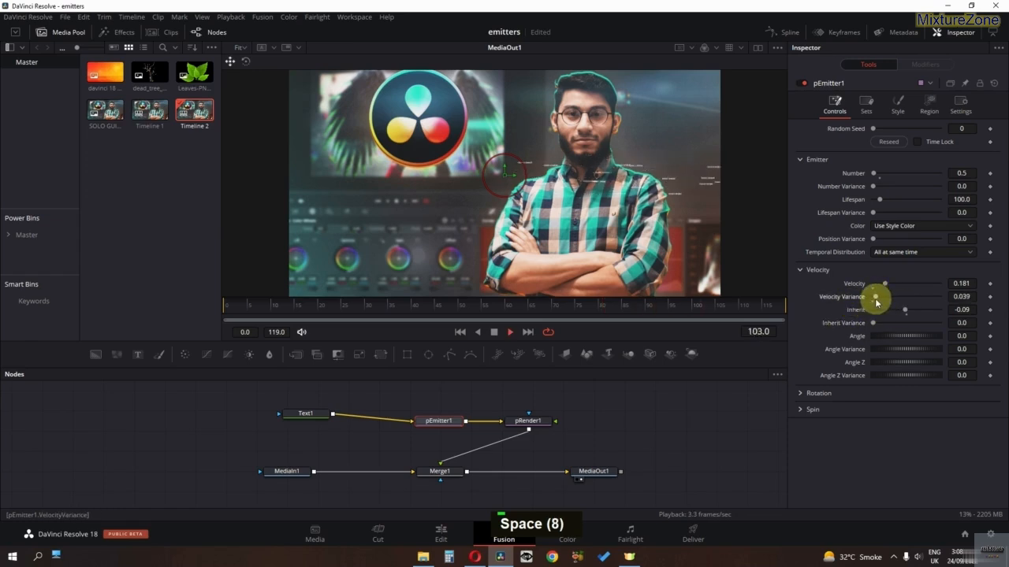
key(space)
key(space)
key(space)
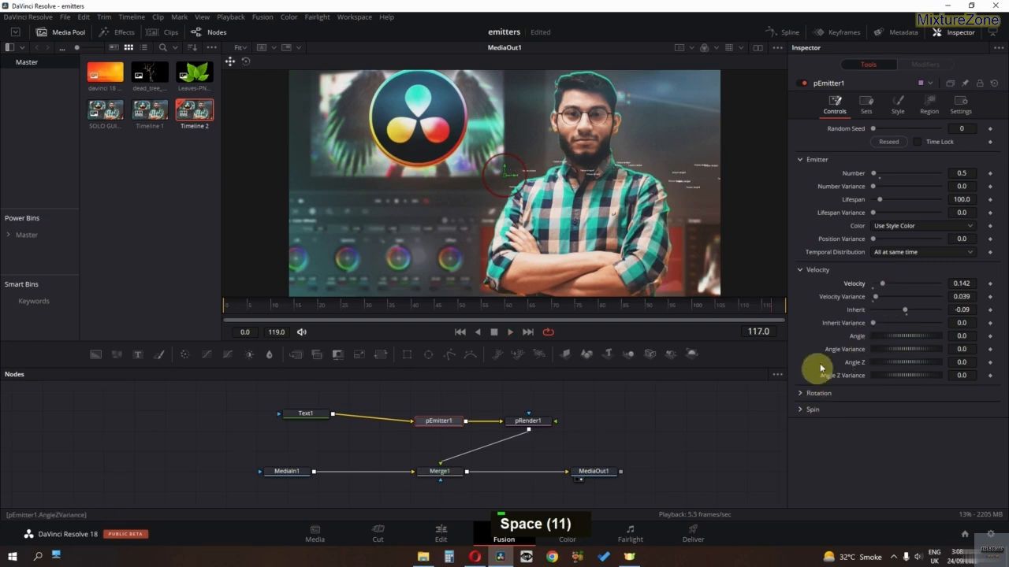
Step: Set pEmitter1's Angle Variance to 41.7, Angle Z to 88.7 and Angle Z Variance to 54.8, and preview the spread
drag(872, 336, 907, 374)
key(space)
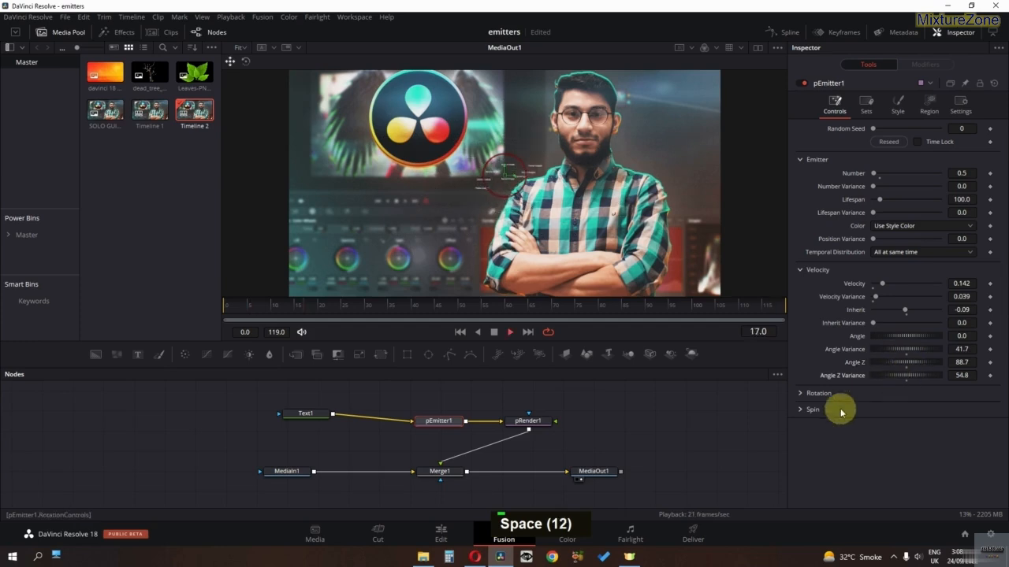
key(space)
key(space)
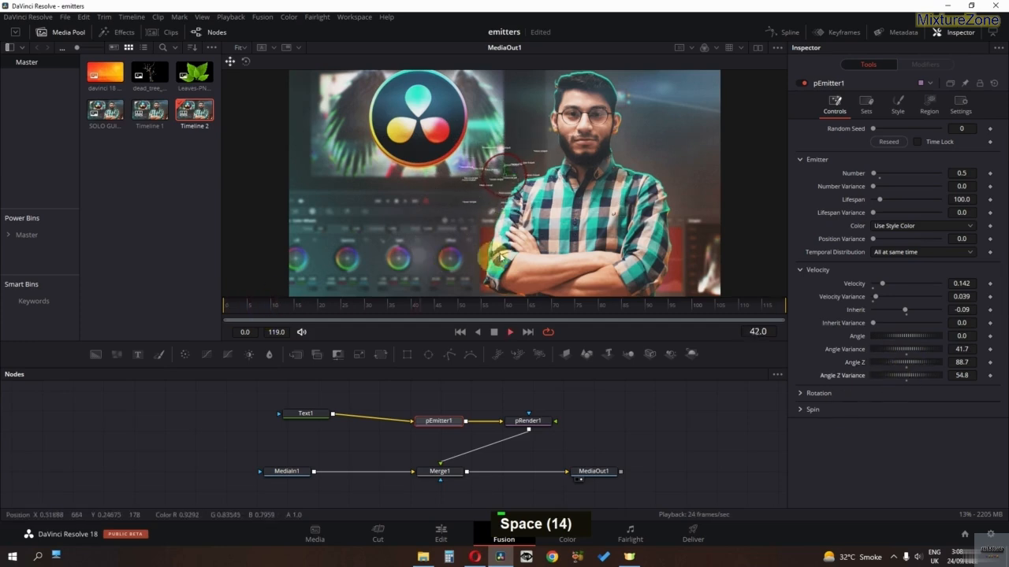
key(space)
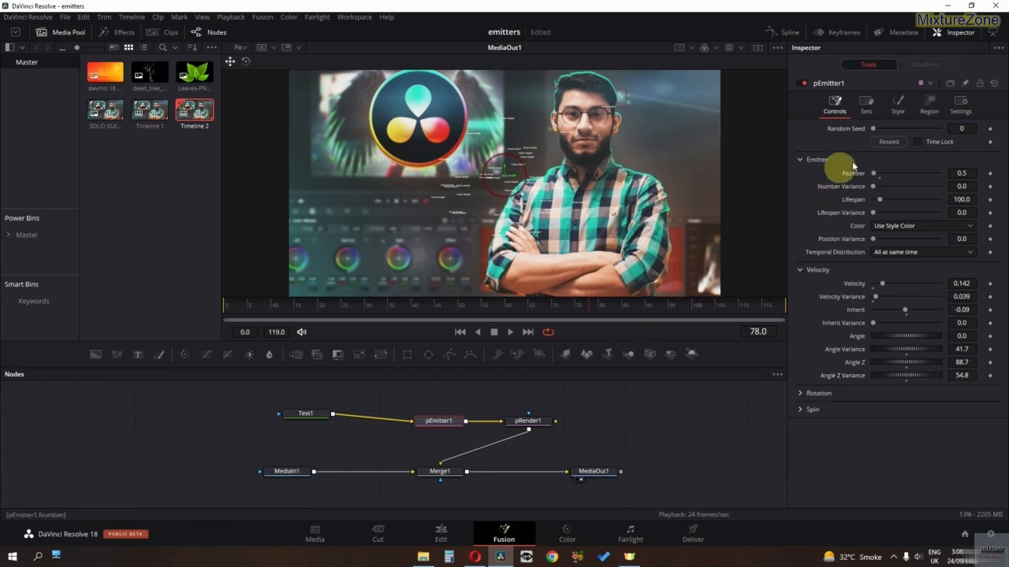
Step: Change the particle style color of pEmitter1 to orange #ffb83c
click(899, 105)
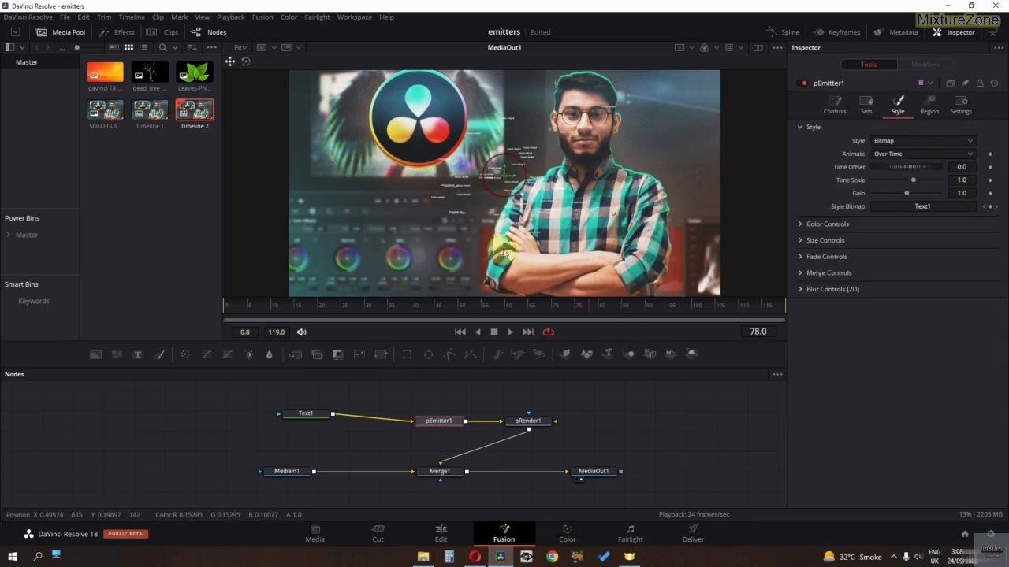
click(799, 225)
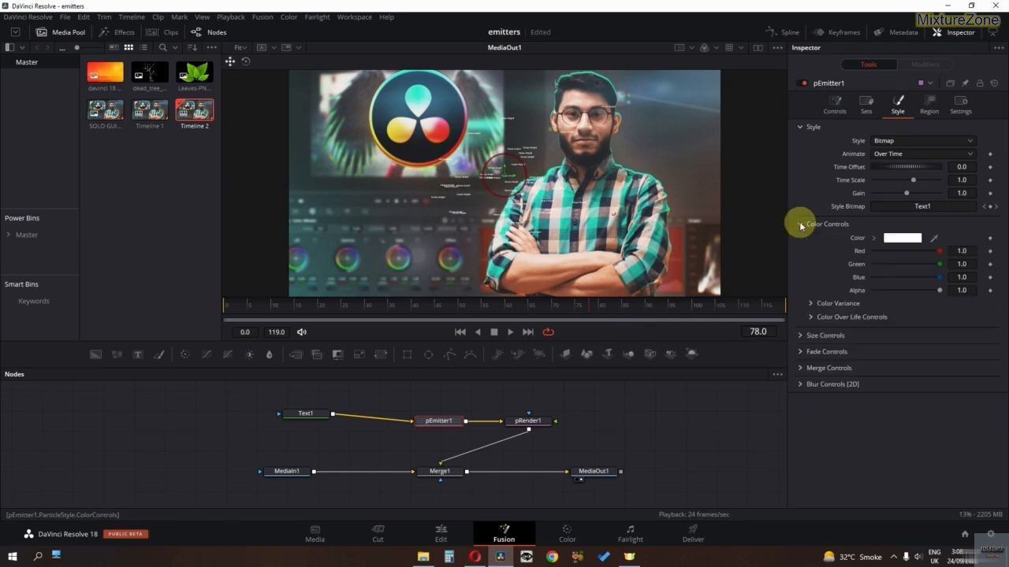
double_click(903, 239)
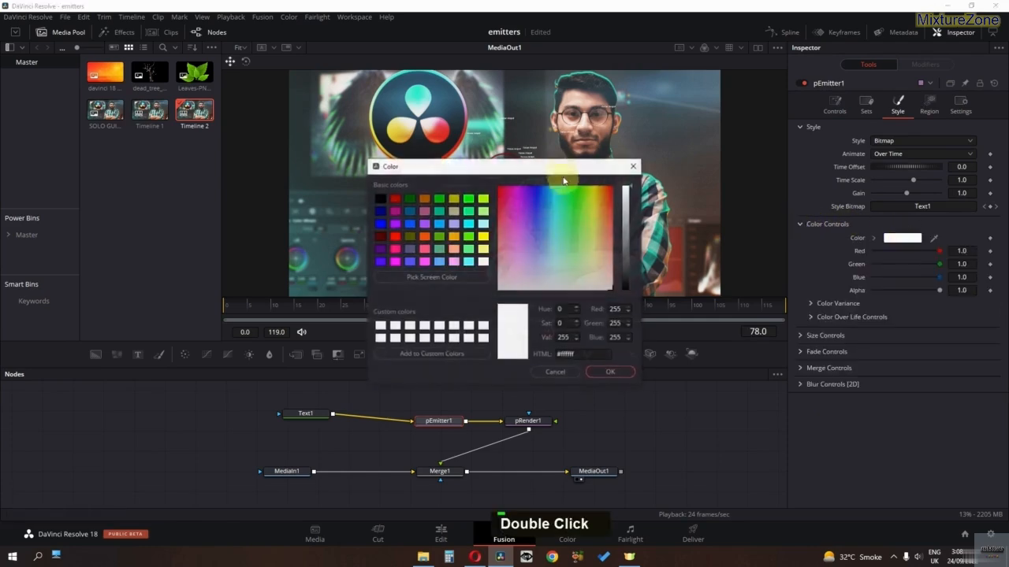
drag(481, 216, 523, 250)
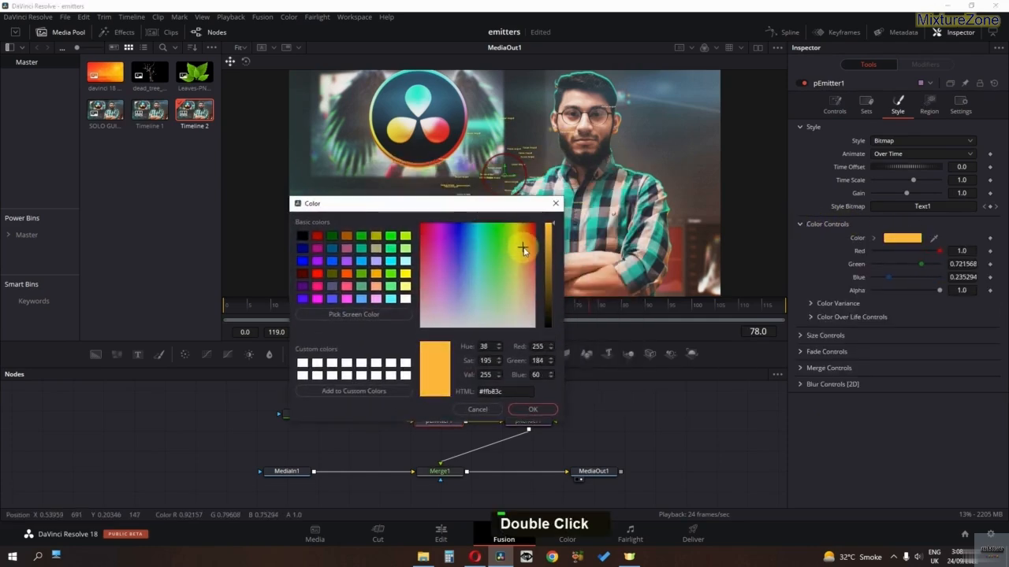
click(532, 410)
double_click(800, 226)
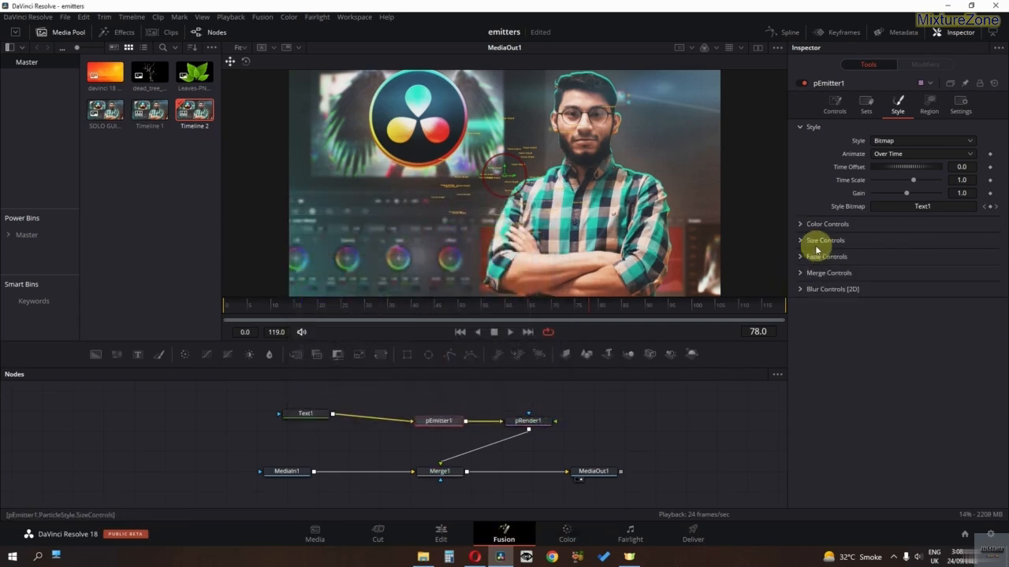
Step: Set the particle Size of pEmitter1 to 0.2717 and its Size Variance to 0.2795
click(800, 242)
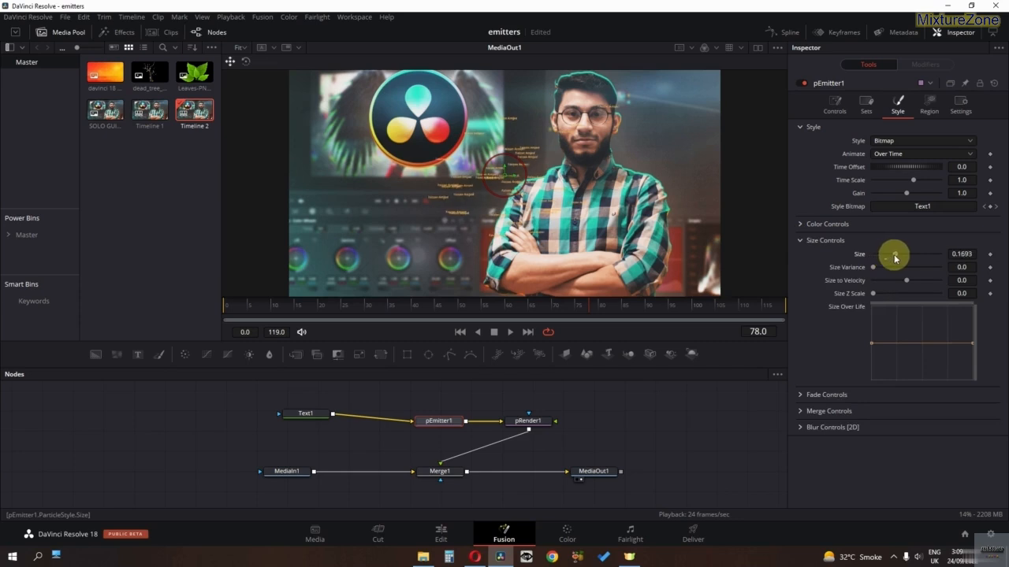
drag(895, 257, 904, 276)
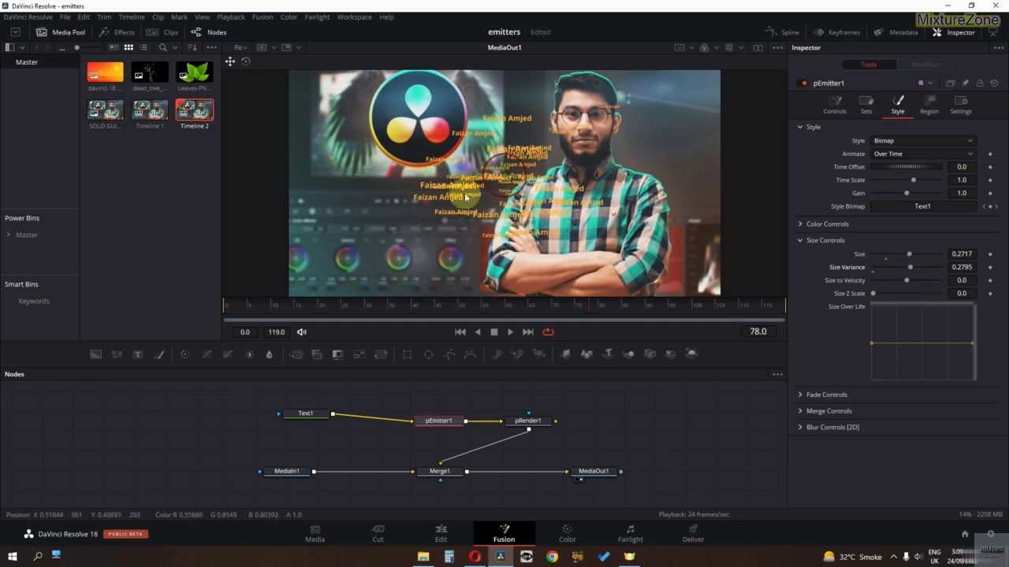
scroll(670, 286, up, 1)
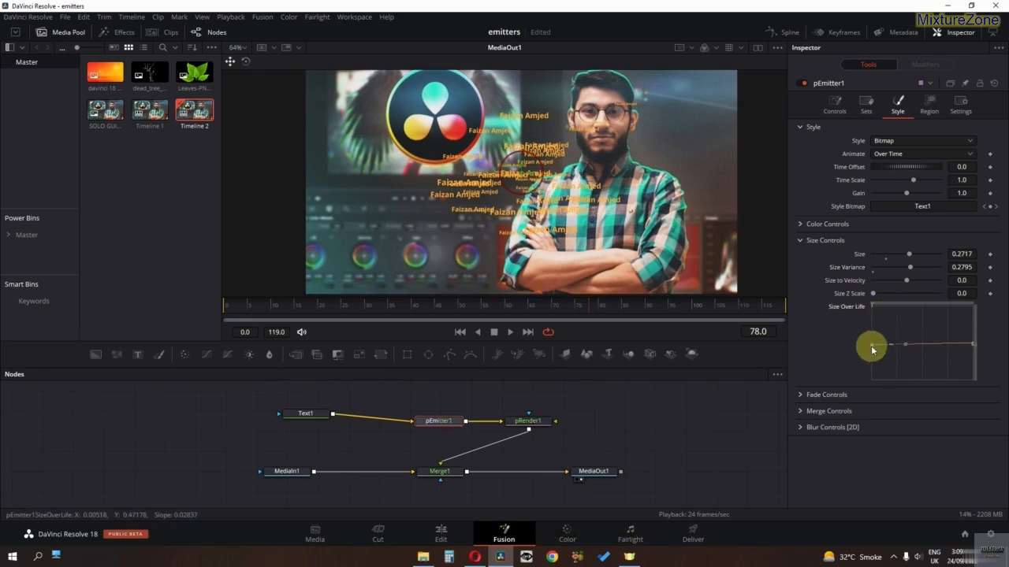
Step: Shape the Size Over Life curve to start low, rise smoothly and end slightly higher, and play back from frame 0
drag(873, 349, 909, 331)
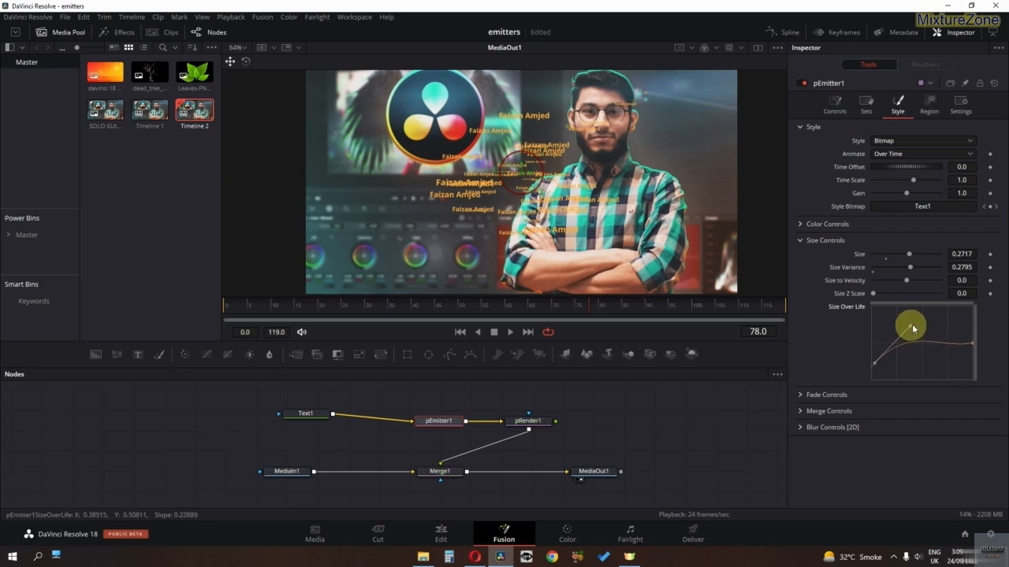
drag(974, 345, 972, 338)
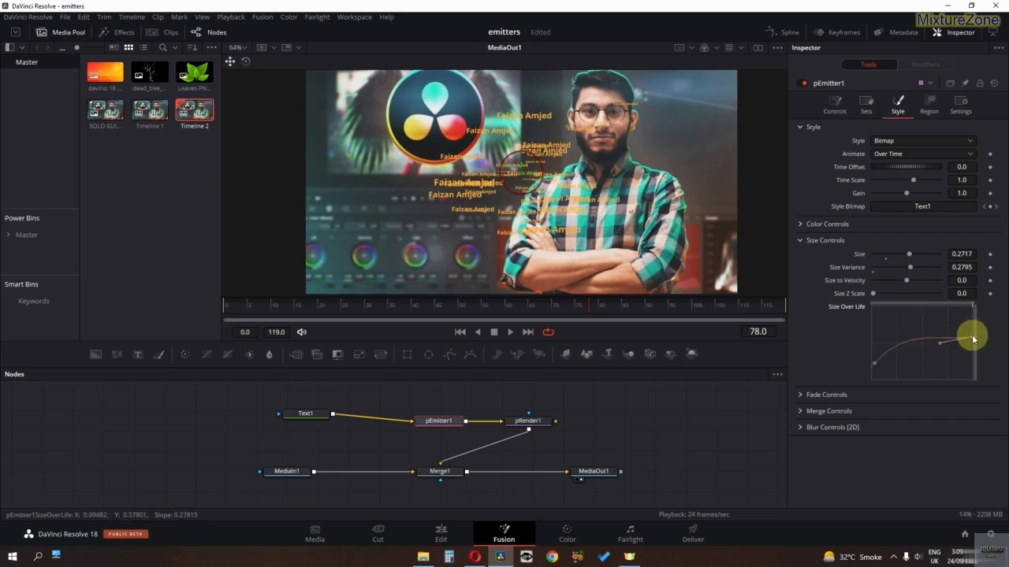
click(226, 309)
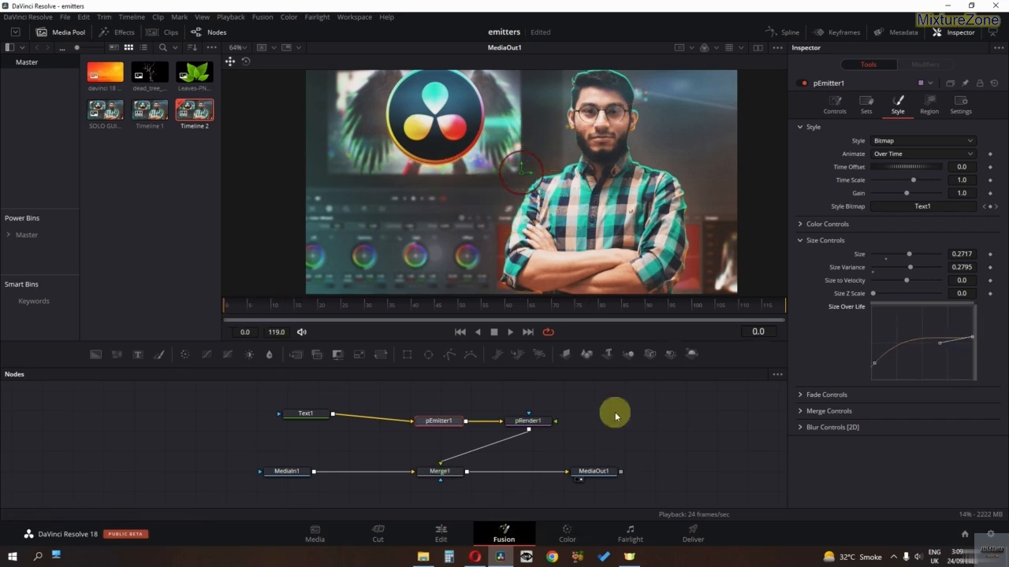
key(space)
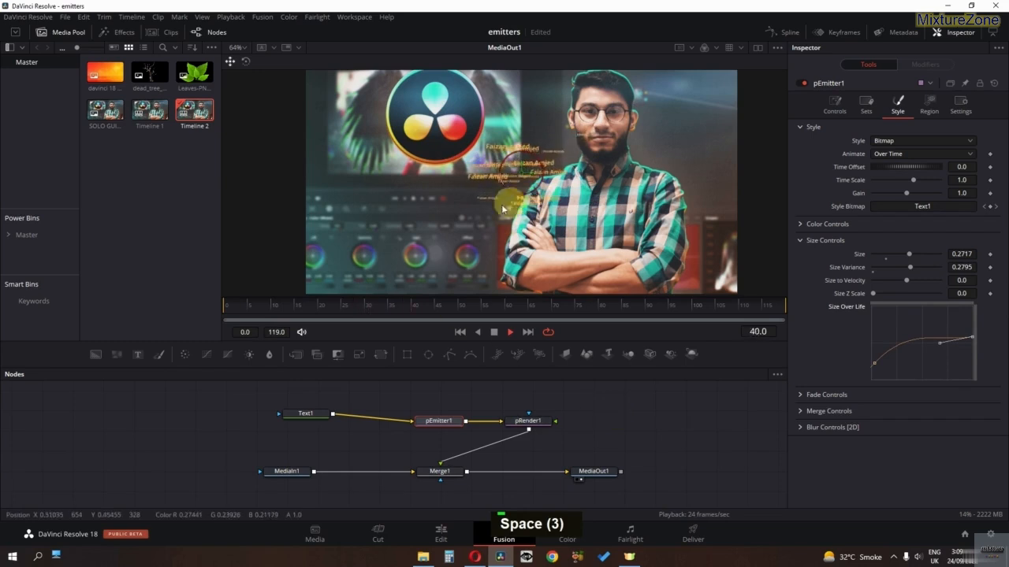
key(space)
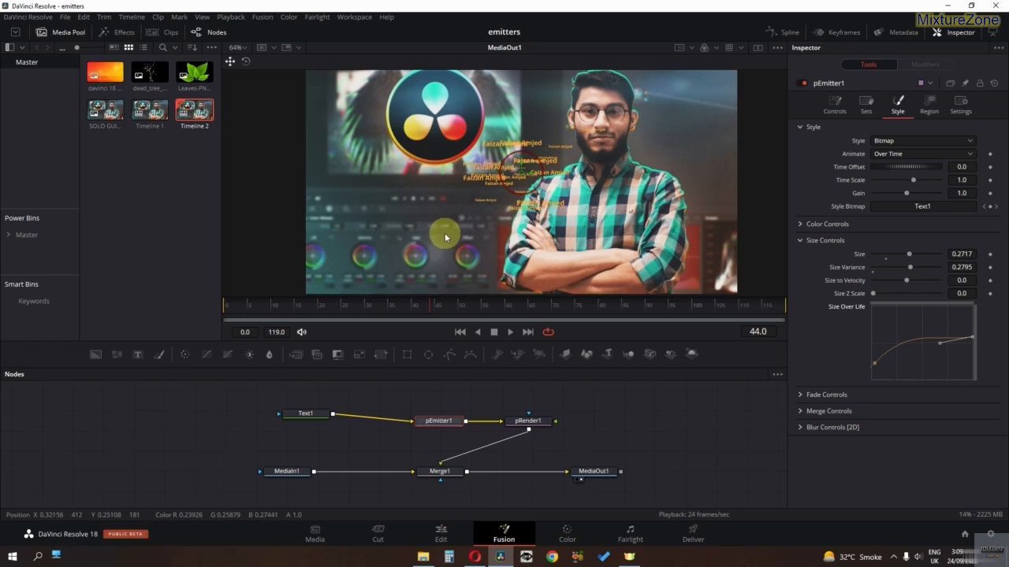
drag(311, 305, 202, 309)
key(space)
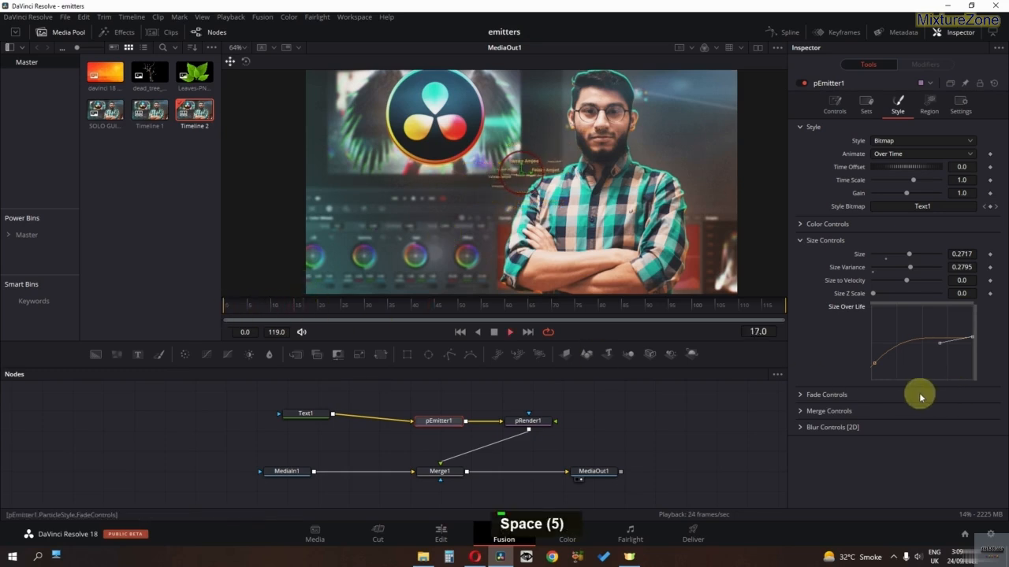
key(space)
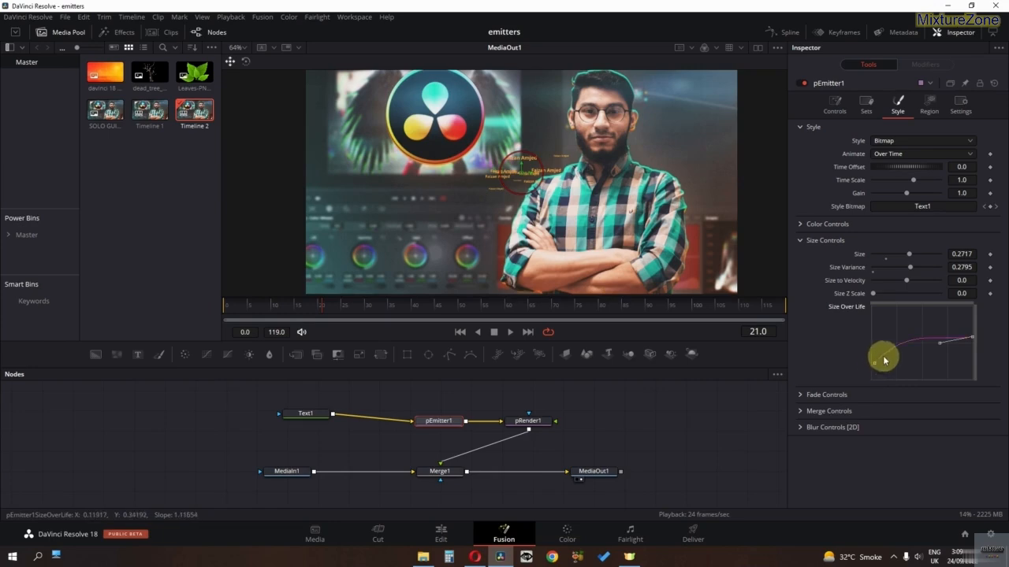
Step: Raise the Size Over Life curve's end point and set Size to 0.2047, Size to Velocity to 0.024 and Size Z Scale to 0.252
click(974, 334)
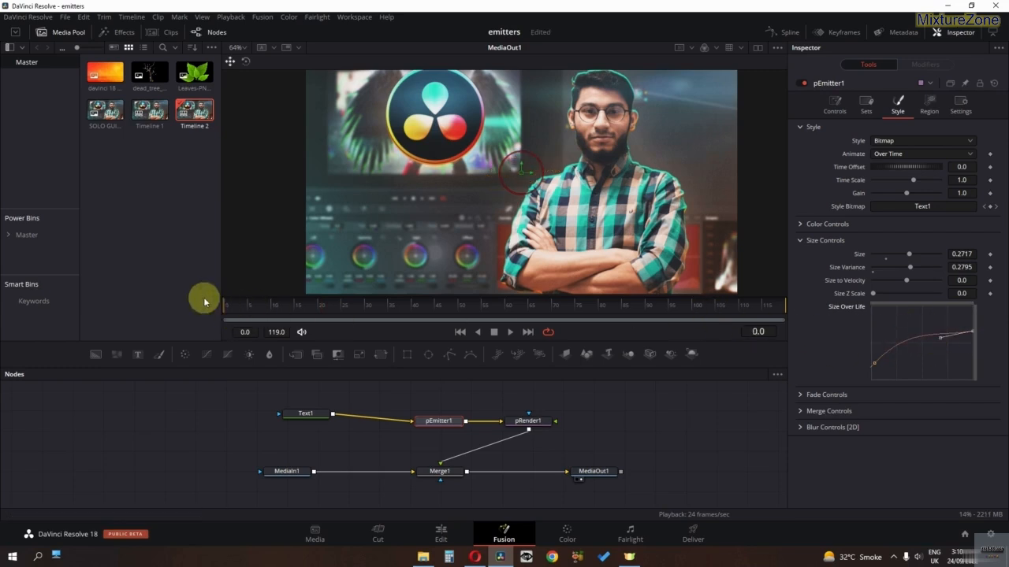
key(space)
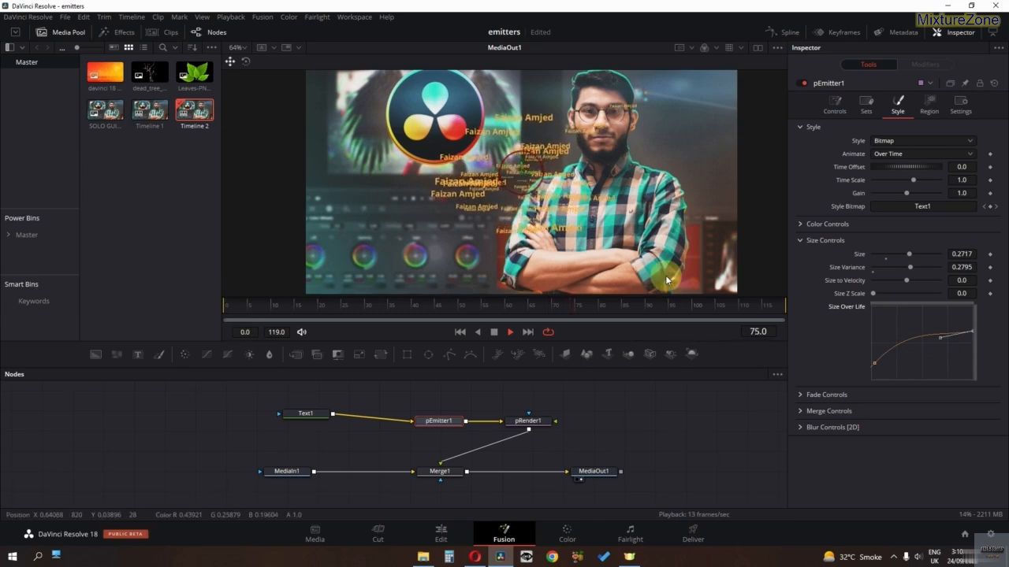
key(space)
drag(908, 256, 880, 297)
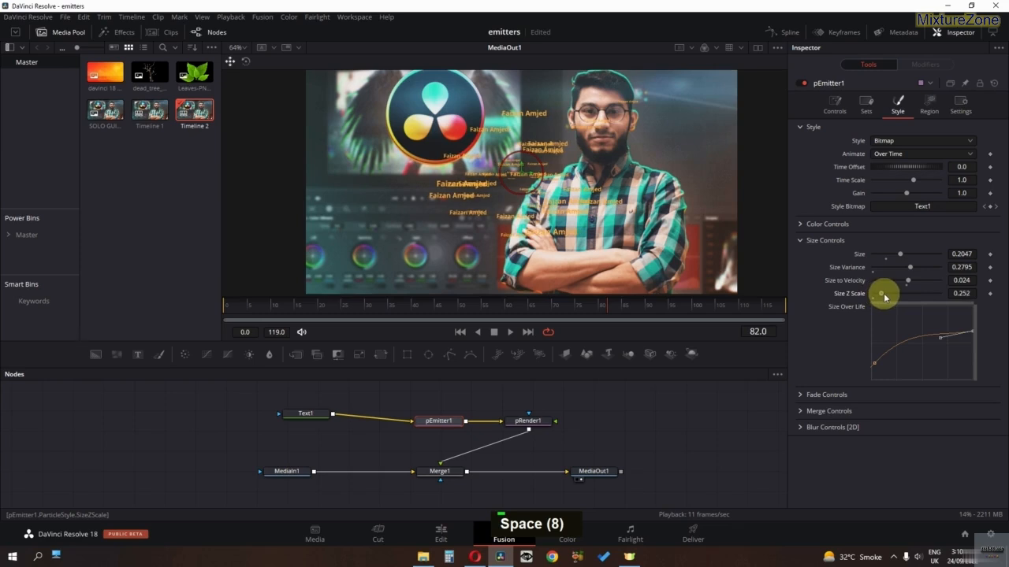
click(802, 240)
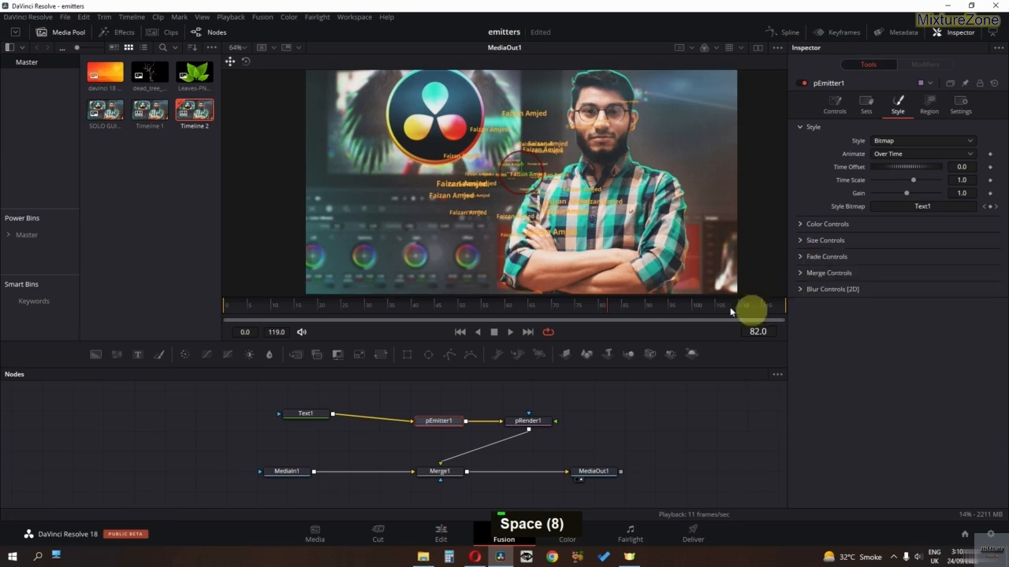
Step: Set the particle fade of pEmitter1 to In 0.111 and Out 0.867, and play back from the start
click(801, 257)
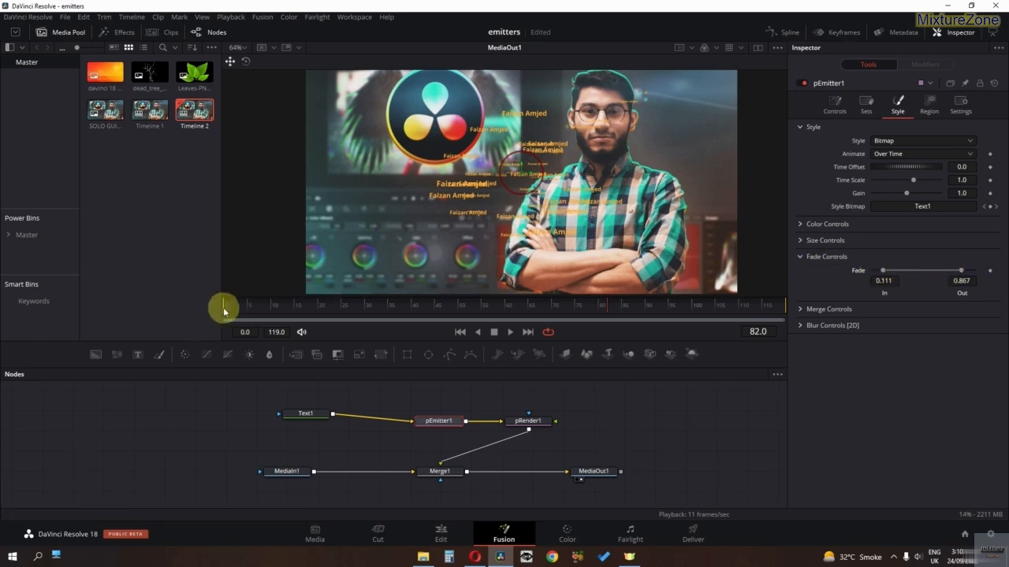
drag(222, 304, 184, 304)
key(space)
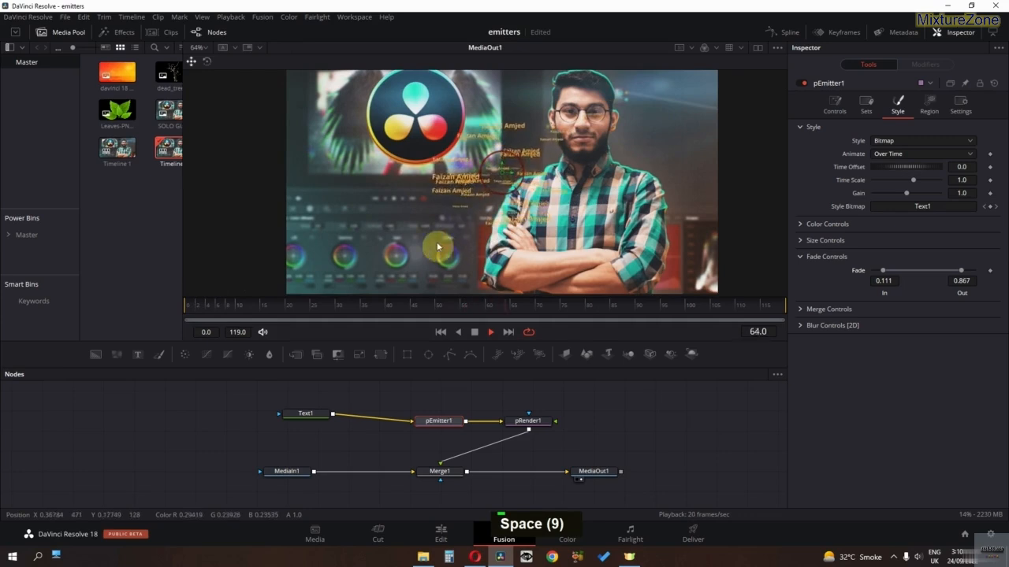
key(space)
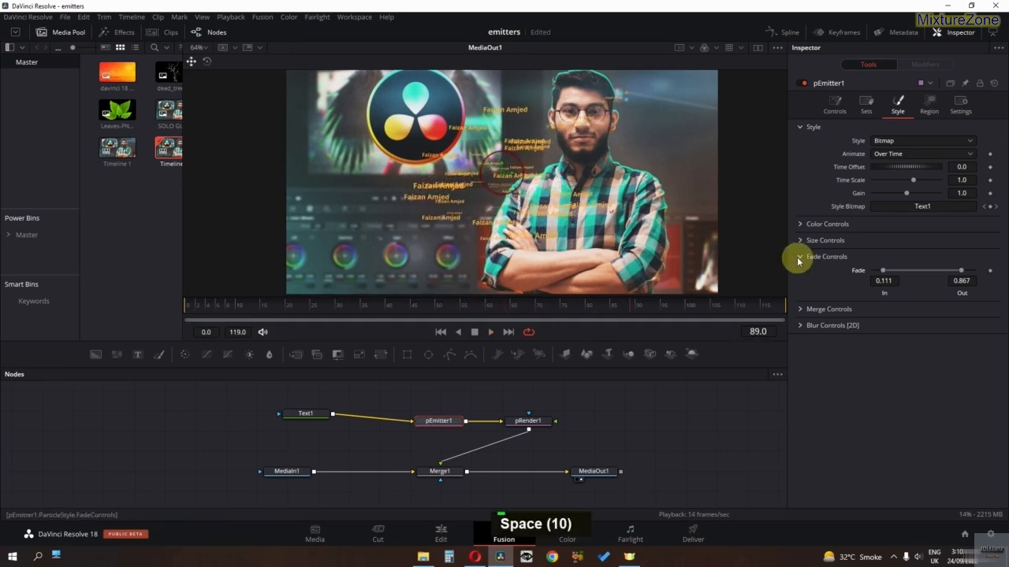
click(799, 257)
Step: Set the 2D Blur Variance of pEmitter1's particles to 0.032 and preview the result up to frame 84
click(801, 289)
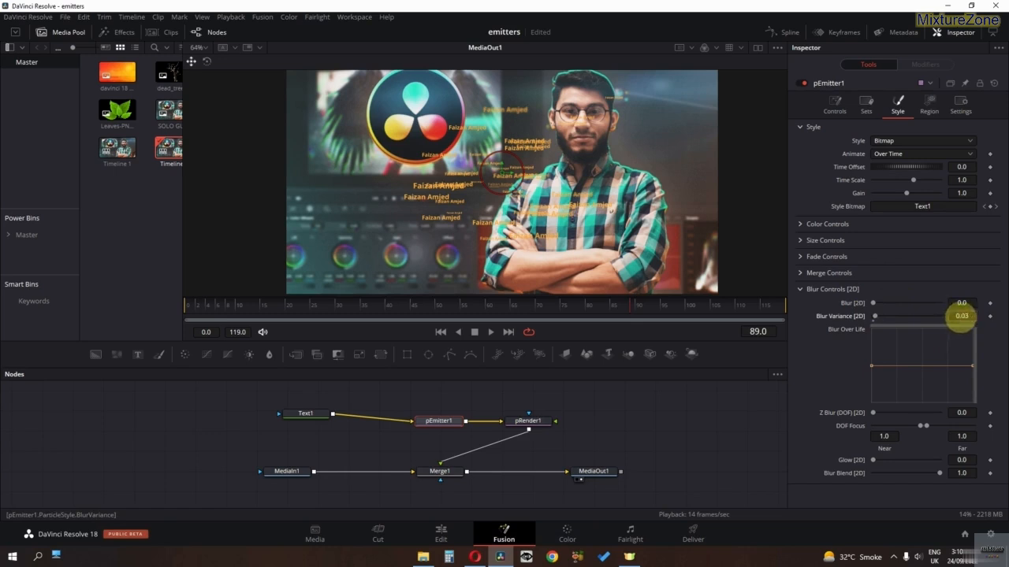
drag(962, 316, 963, 316)
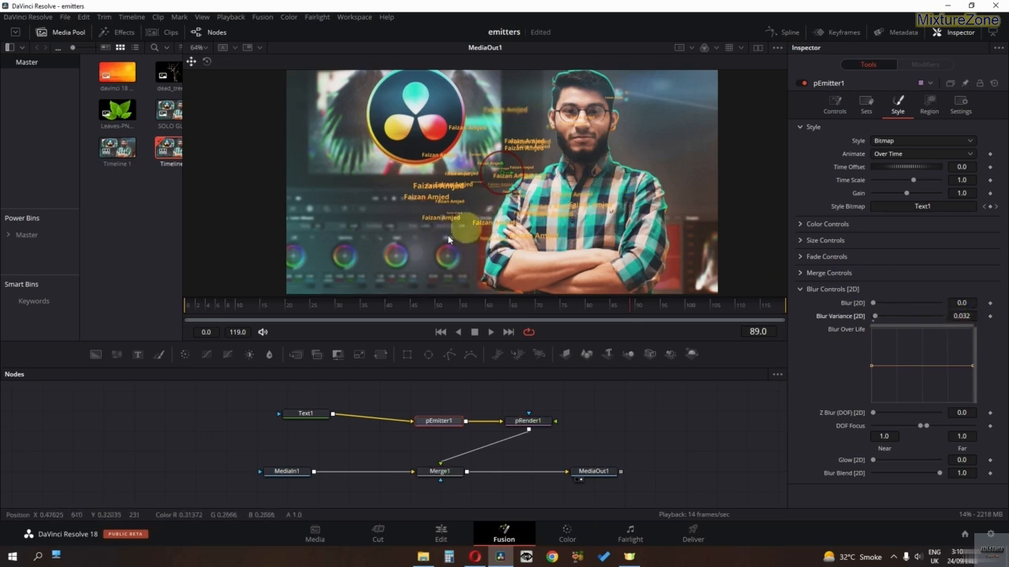
key(space)
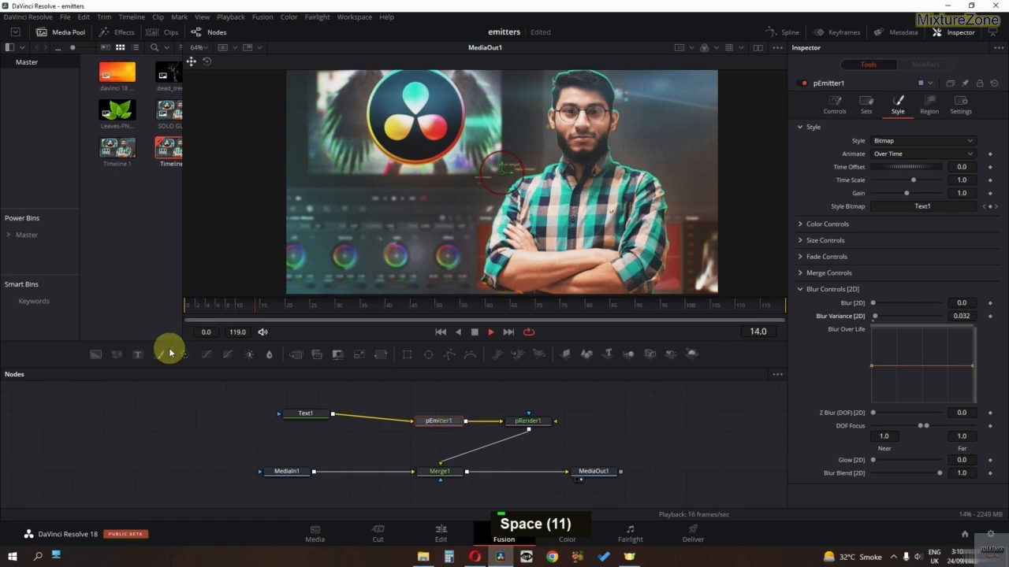
key(space)
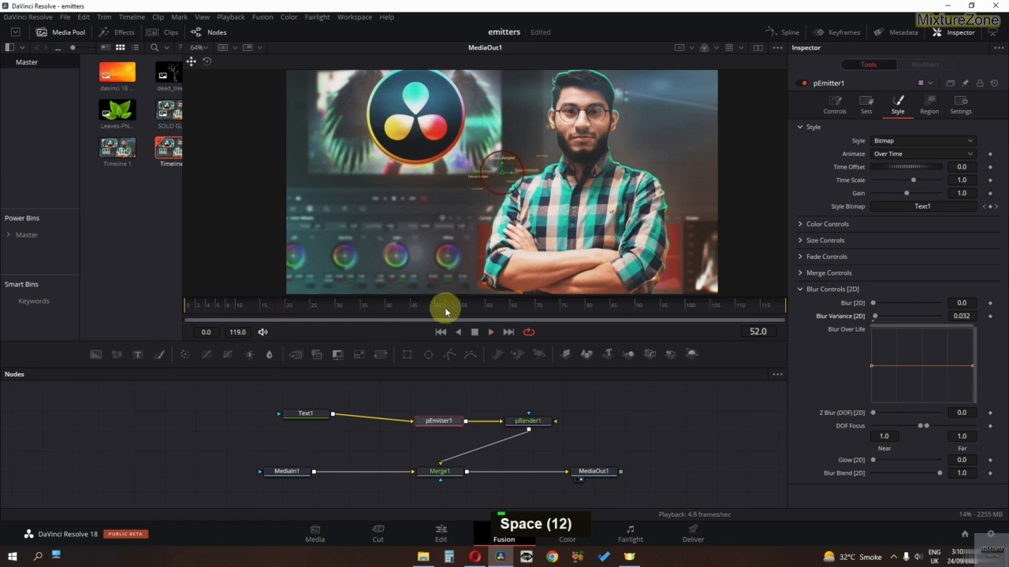
drag(558, 311, 606, 311)
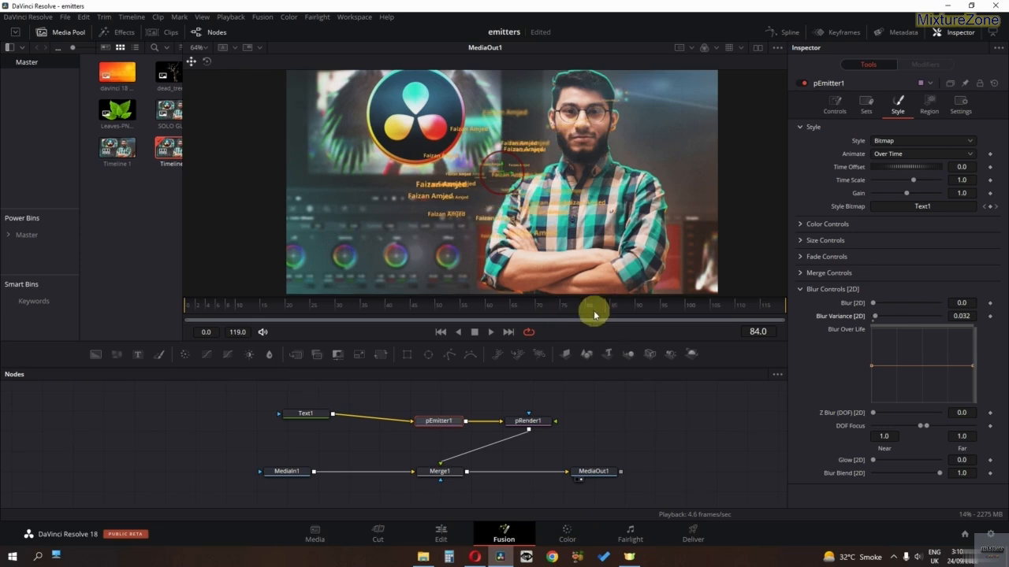
Step: Set pEmitter1's particle Number to 0.5 and Lifespan to 50, and play back the composition
click(833, 103)
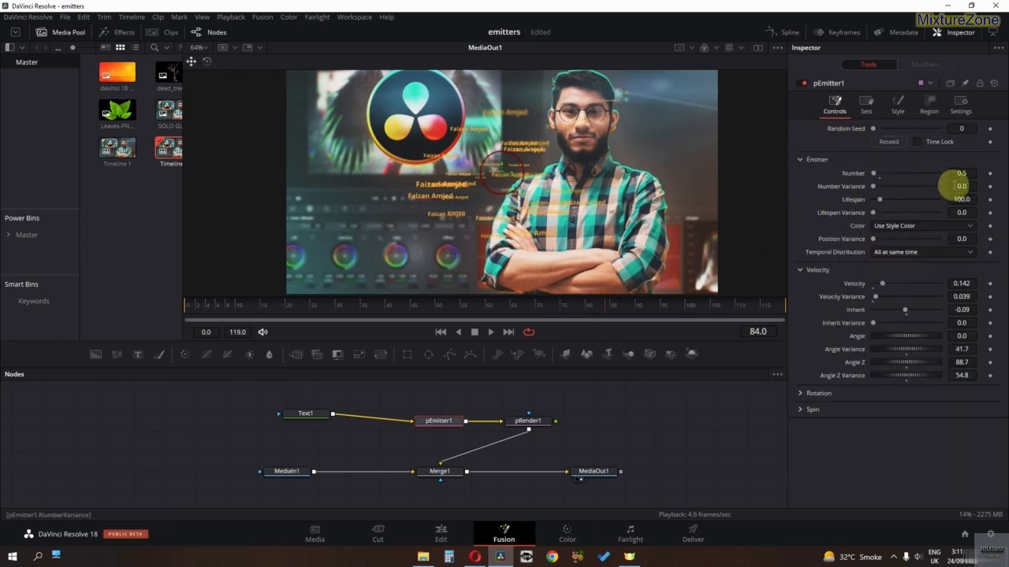
click(961, 173)
text(0.5)
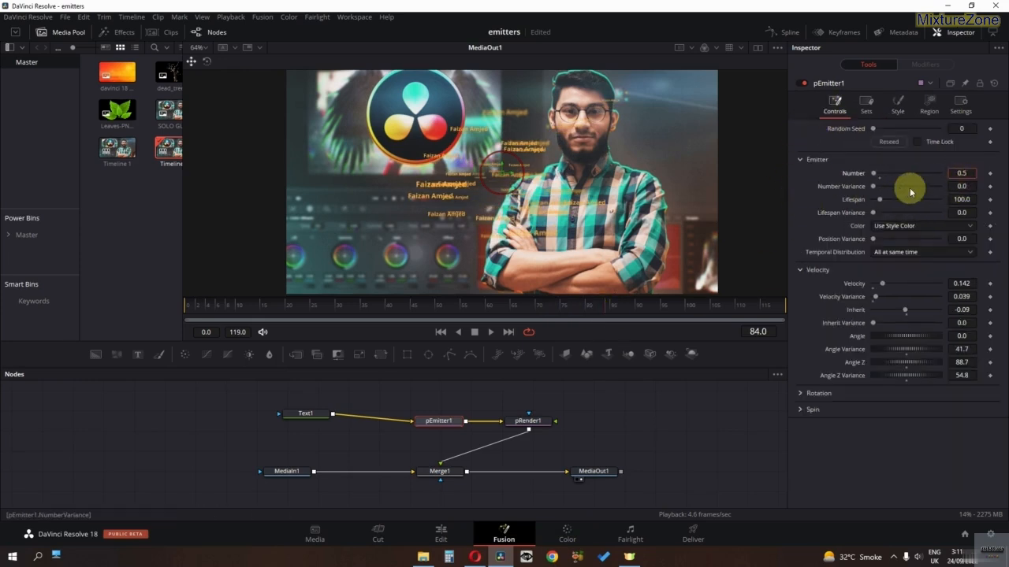
drag(880, 190, 862, 188)
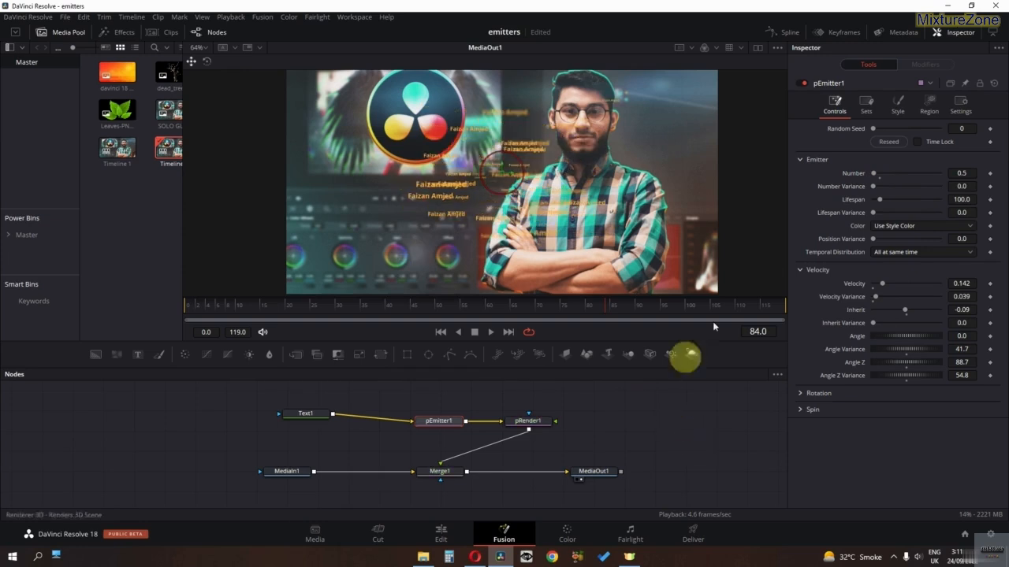
double_click(961, 173)
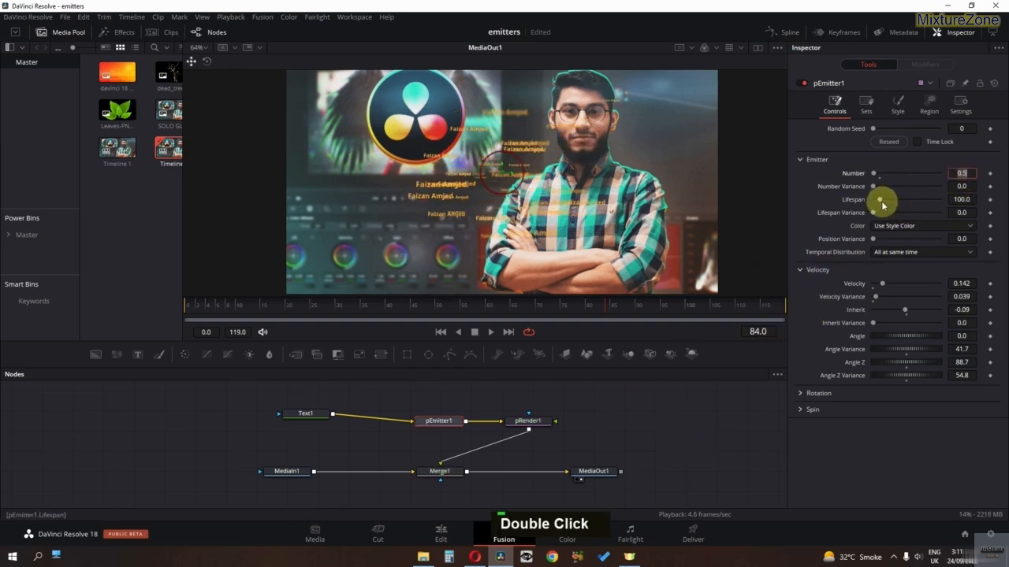
double_click(962, 200)
text(5)
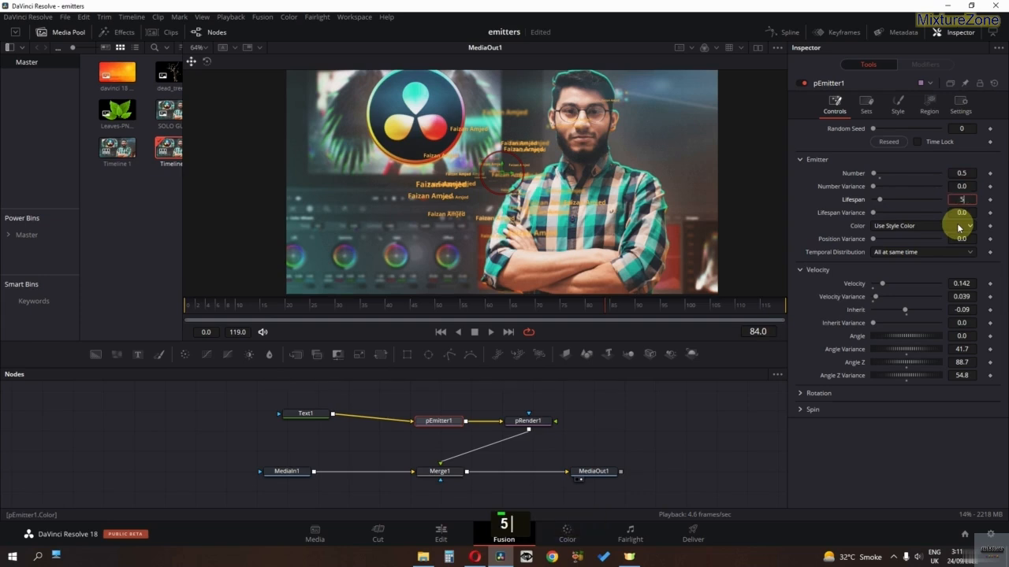
text(0)
key(Return)
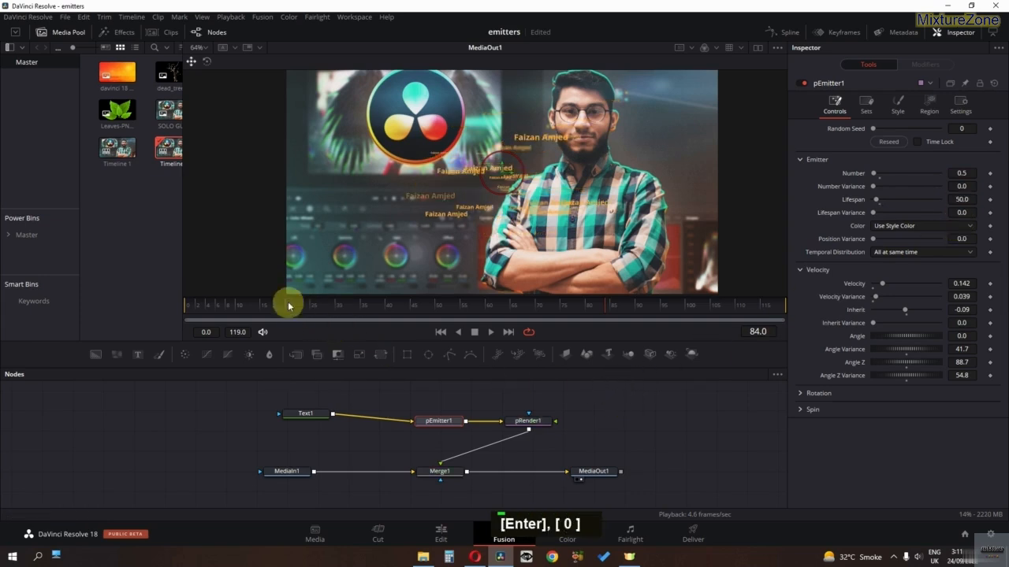
key(space)
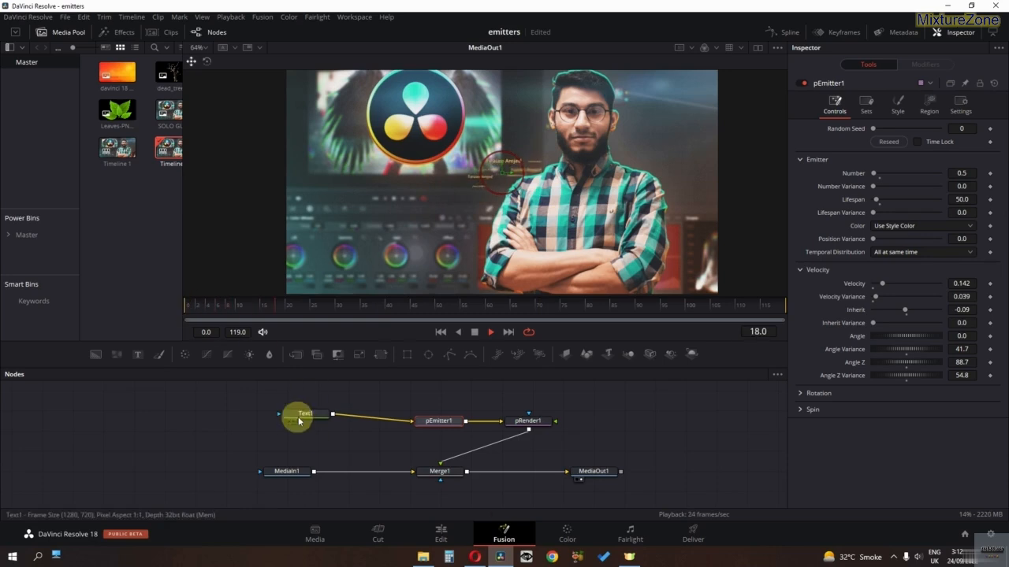
key(space)
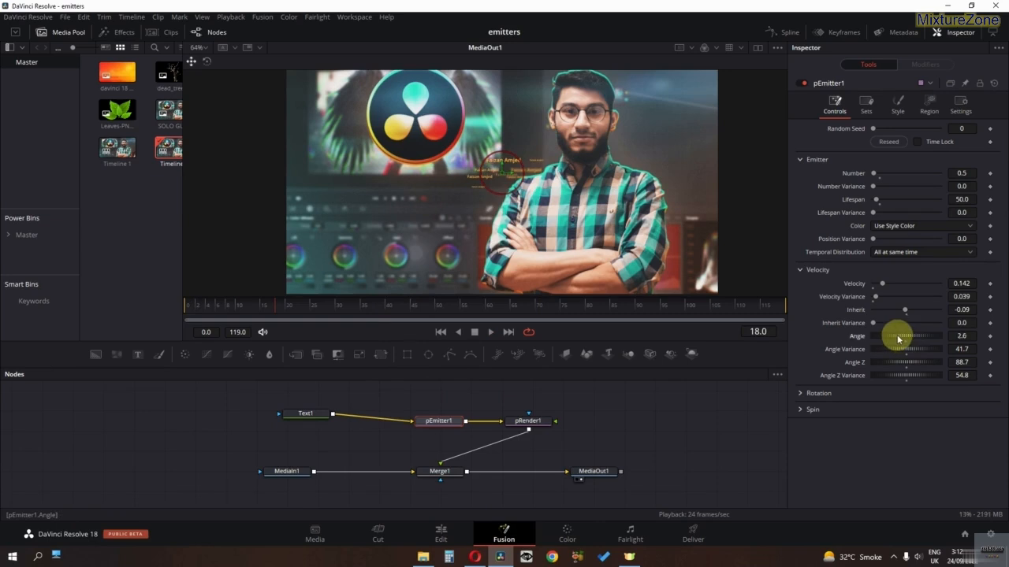
Step: Adjust pEmitter1's emission direction during playback, setting Angle Variance to 151.3 and Angle to -10.5
drag(903, 336, 906, 336)
key(space)
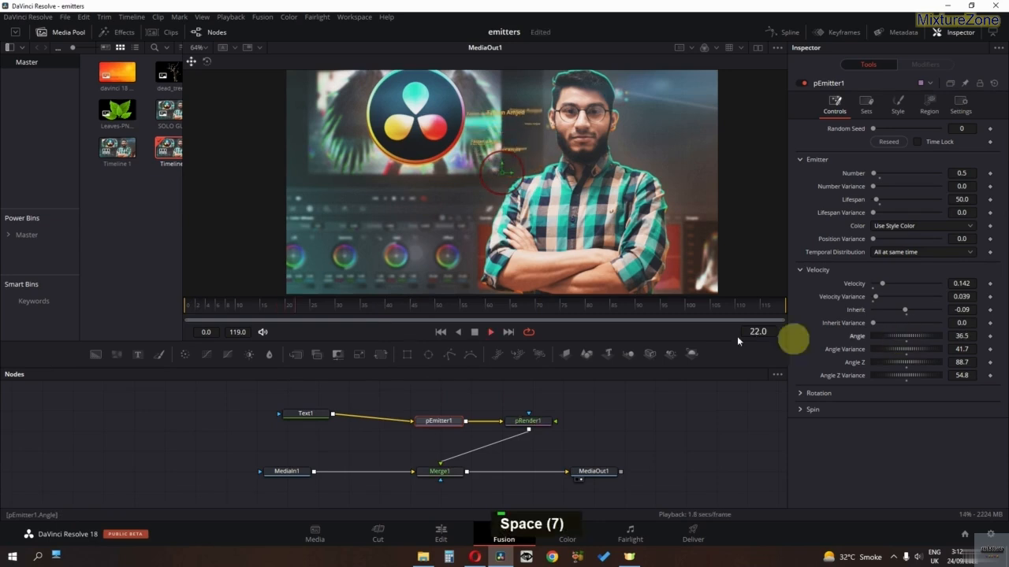
key(space)
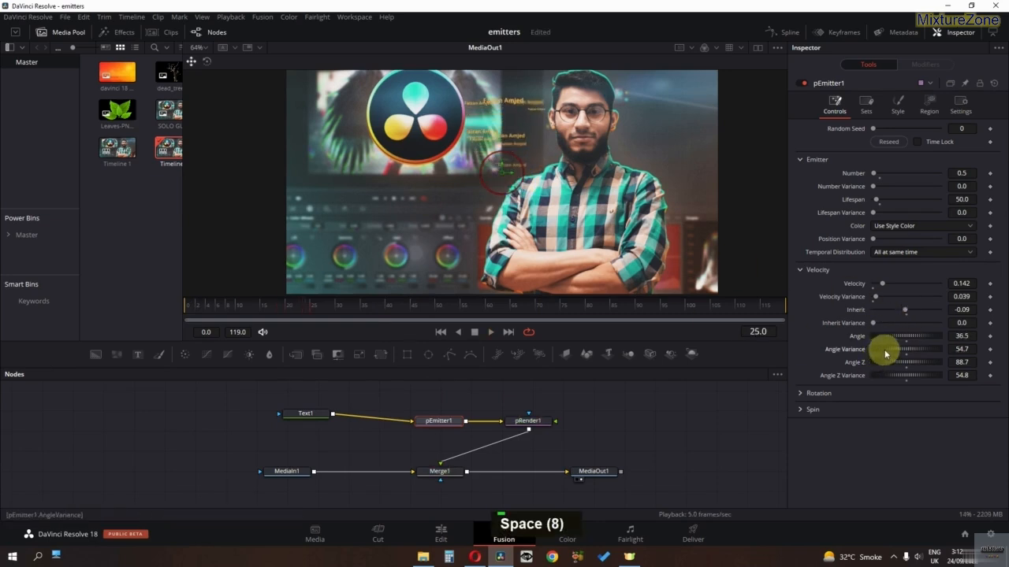
drag(897, 355, 905, 355)
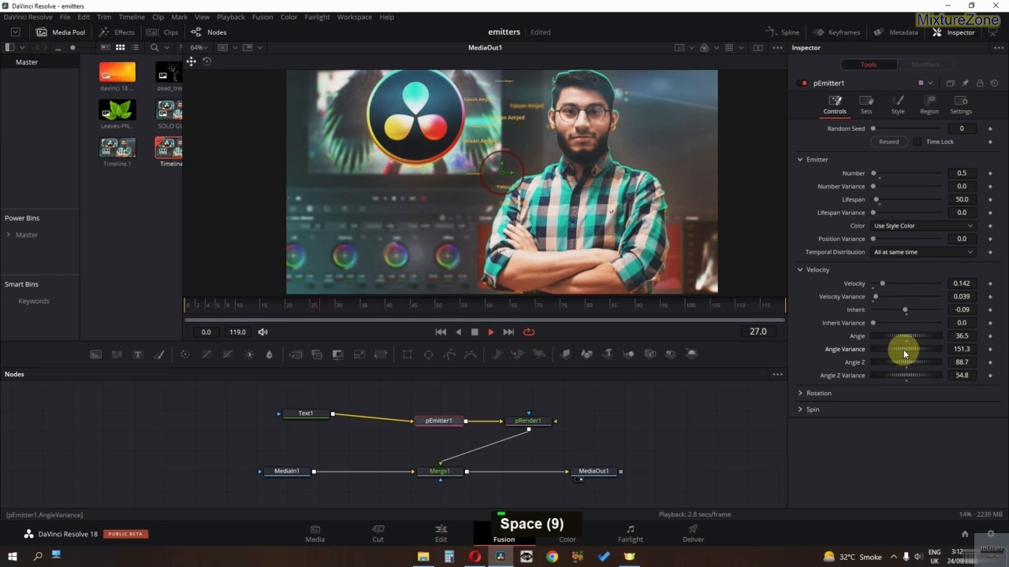
key(space)
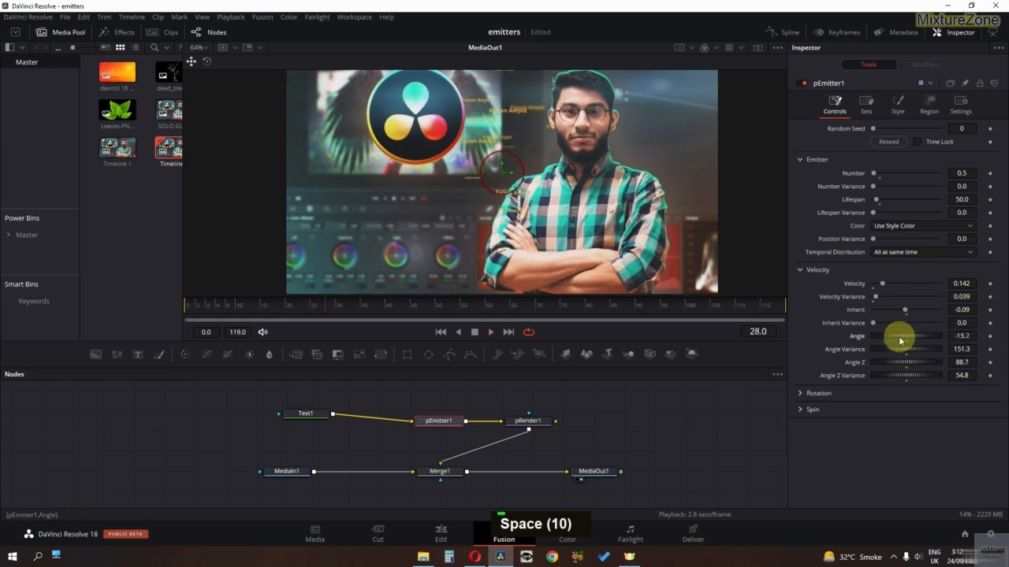
drag(900, 340, 902, 342)
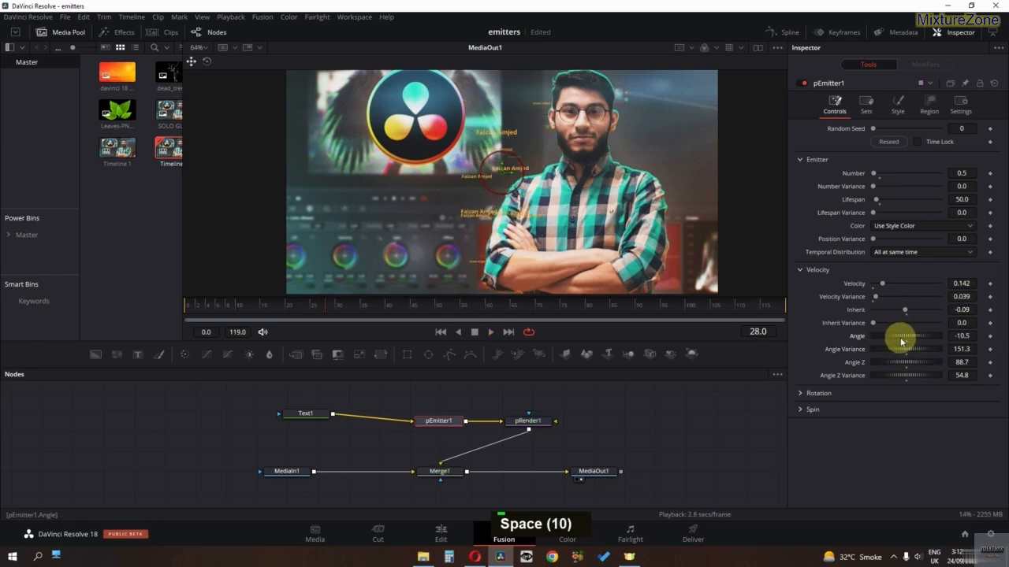
Step: Set the 2D Blur Variance of pEmitter1's particles to 0.04 and play back the composition from frame 0
key(space)
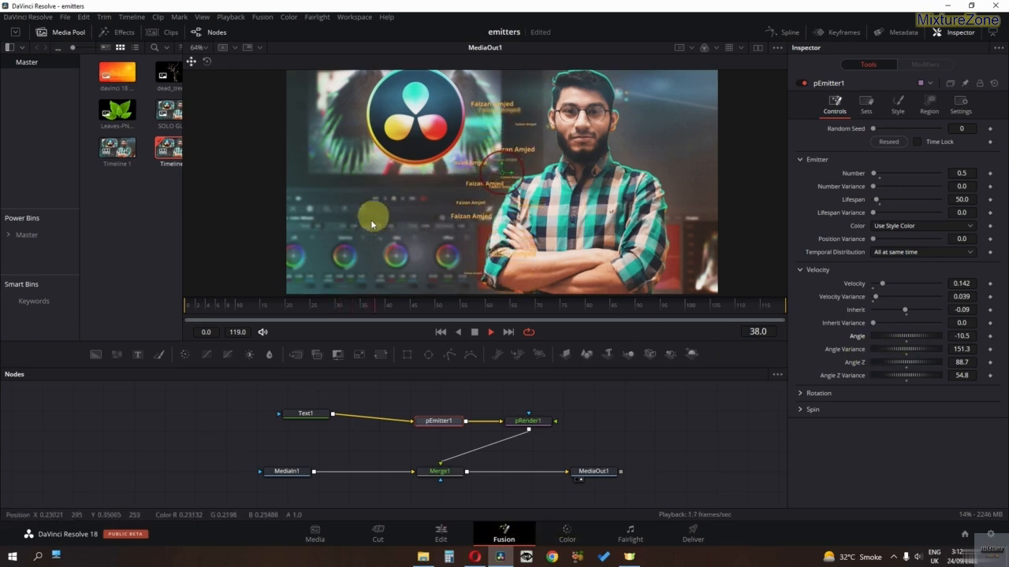
key(space)
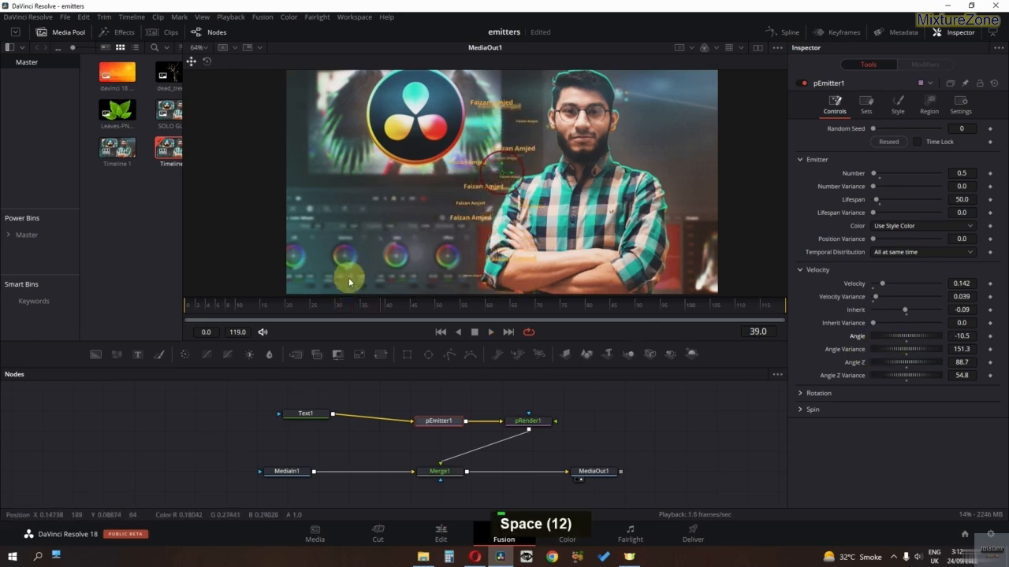
click(903, 105)
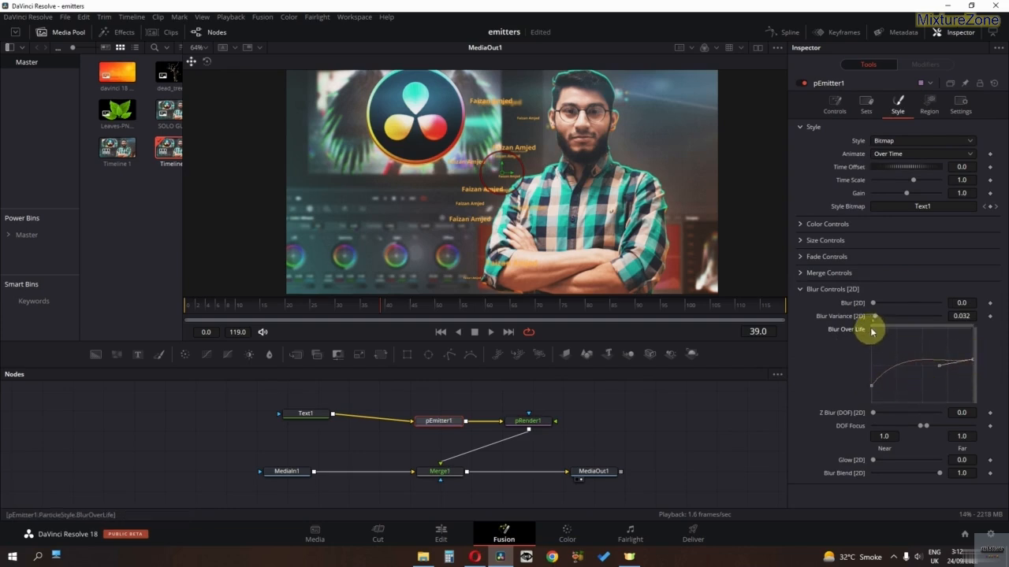
double_click(961, 316)
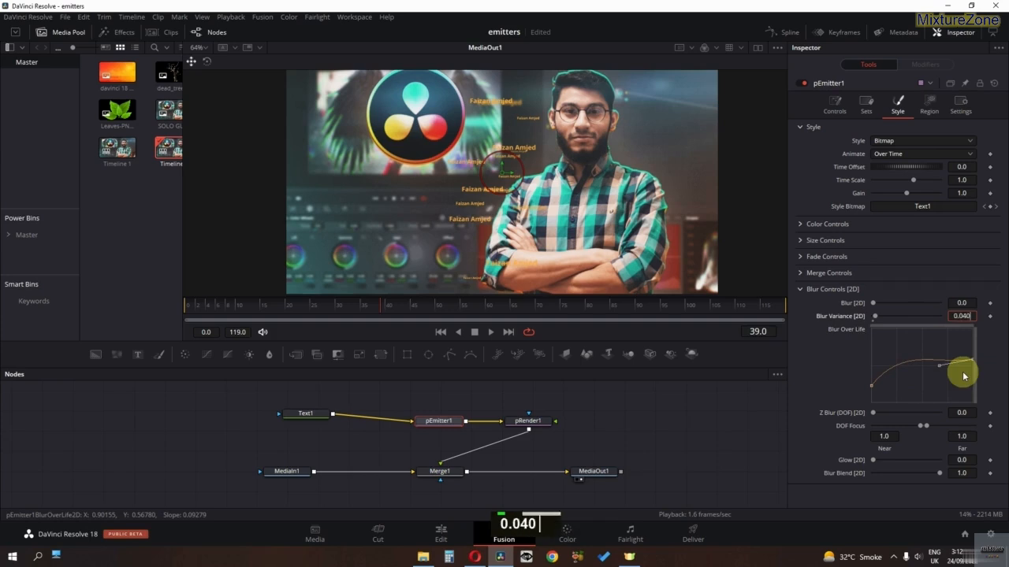
key(Return)
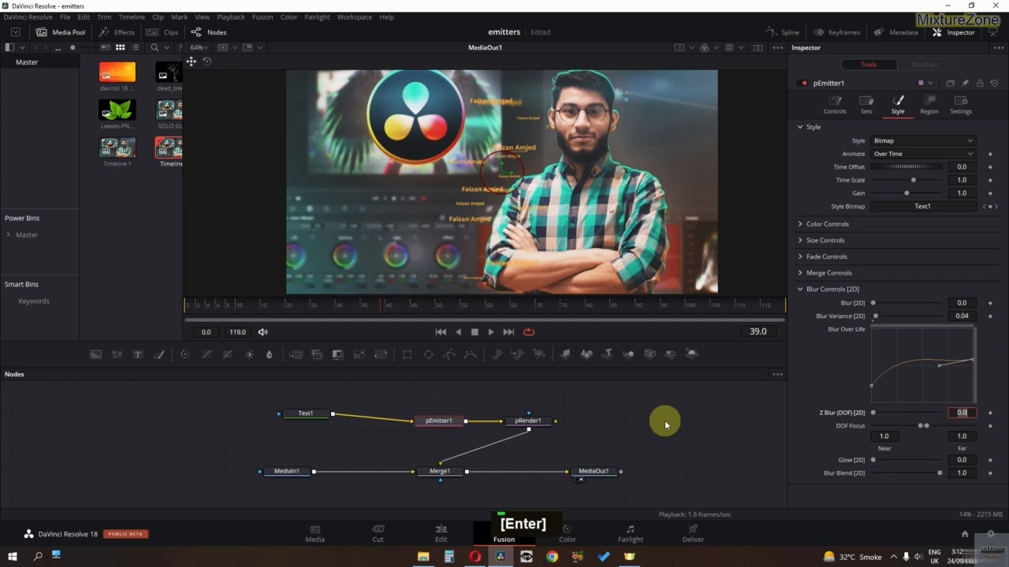
drag(219, 310, 171, 310)
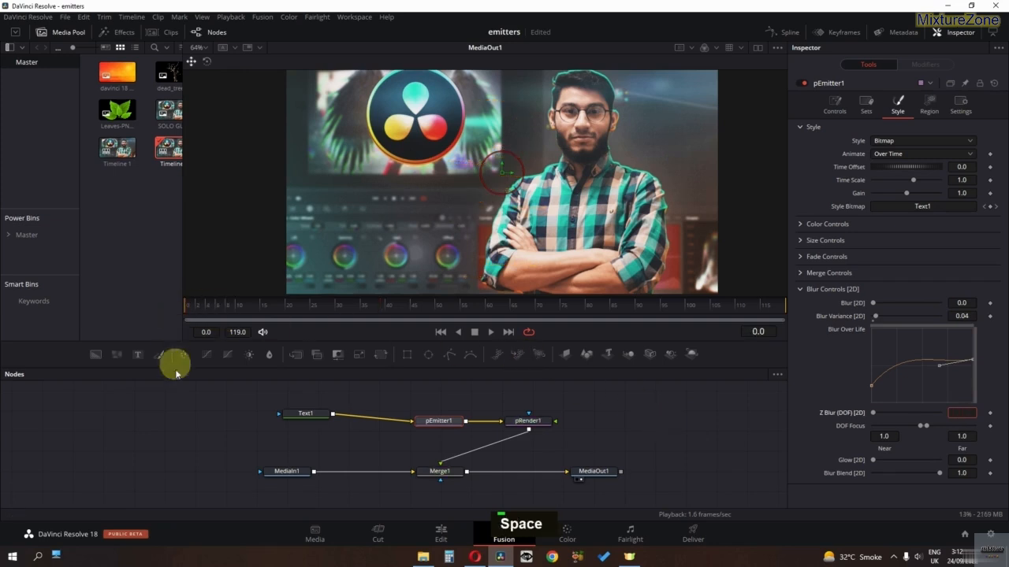
key(space)
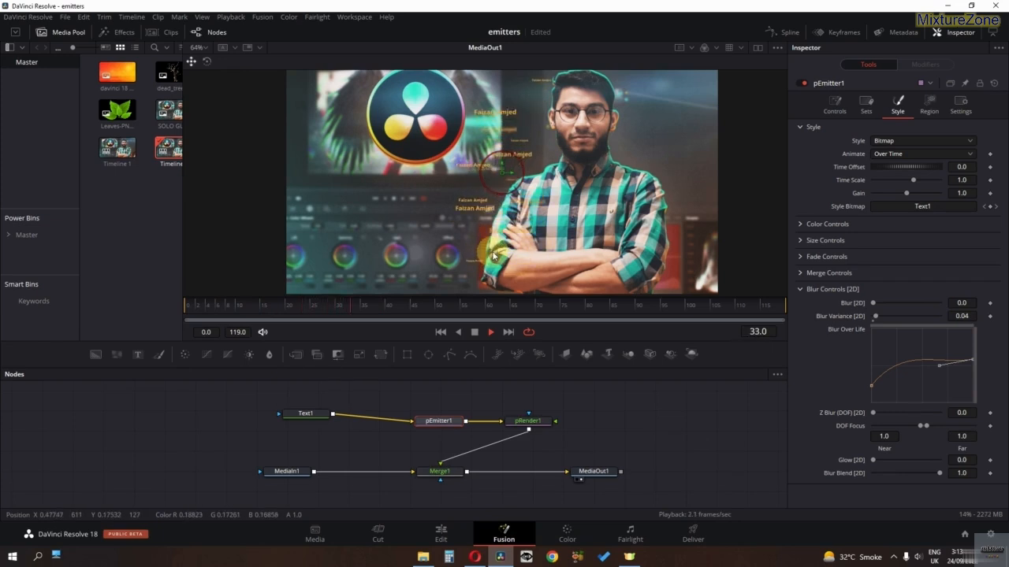
key(space)
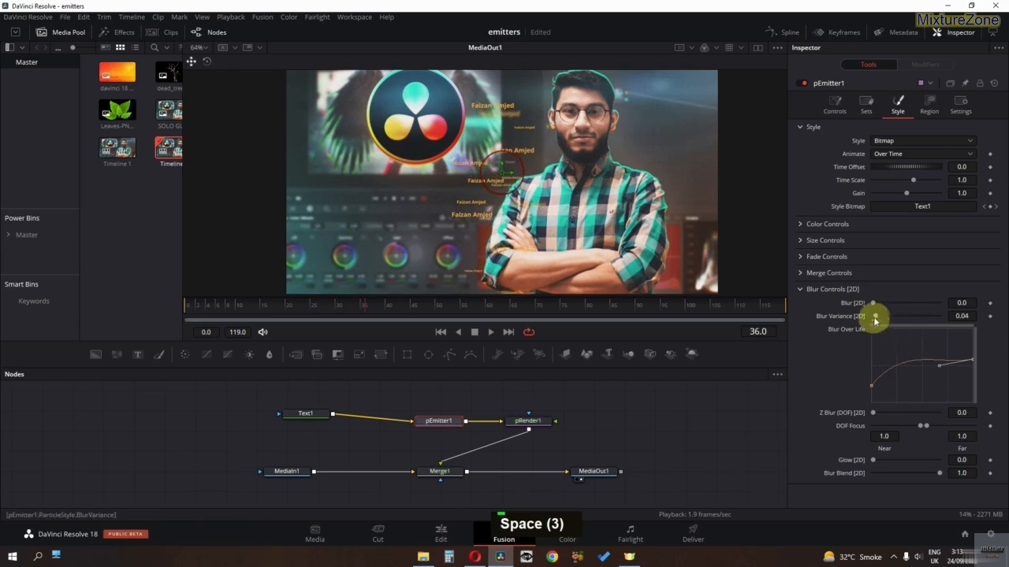
Step: Set the 2D Blur of pEmitter1's particles to 0.03 and play back the result
double_click(962, 303)
text(0)
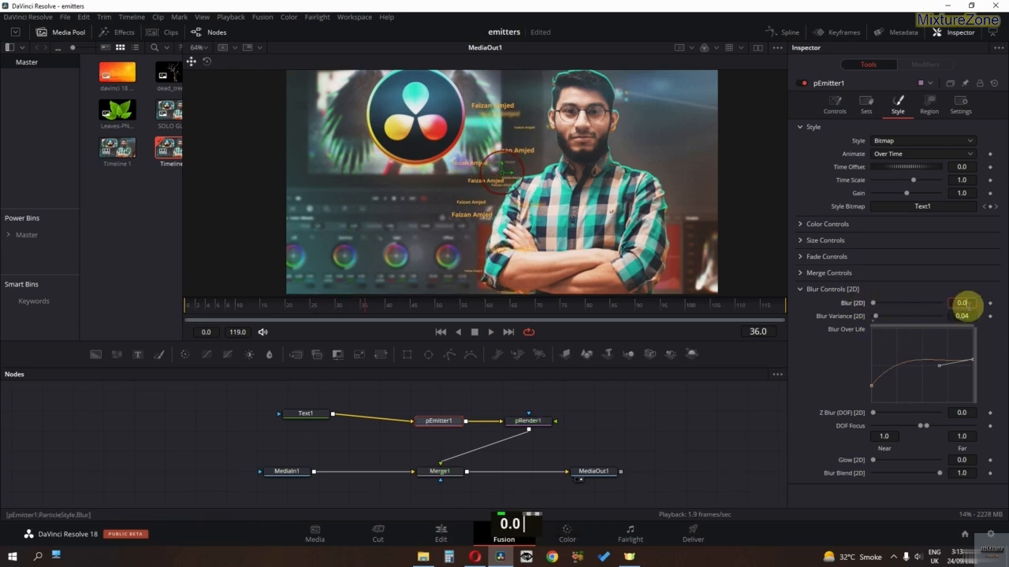
key(Return)
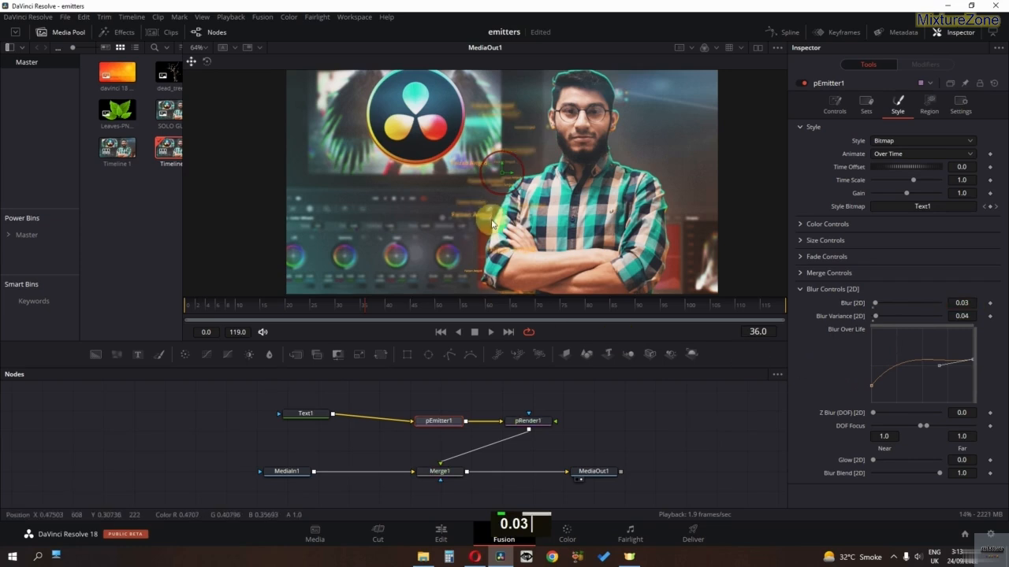
key(space)
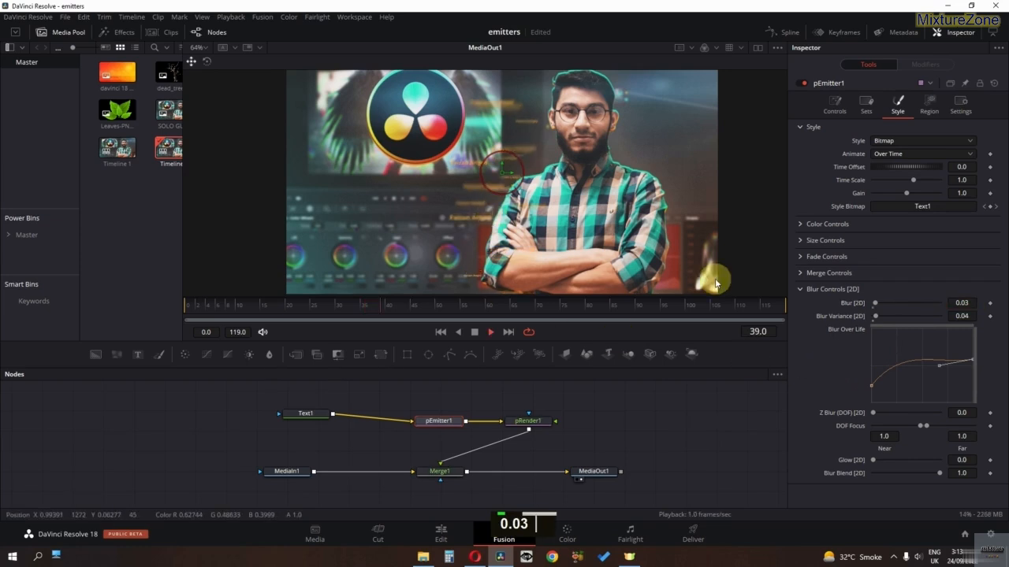
Step: Set the 2D Blur of pEmitter1's particles to 0.01, play back the composition, and return to frame 0
click(954, 302)
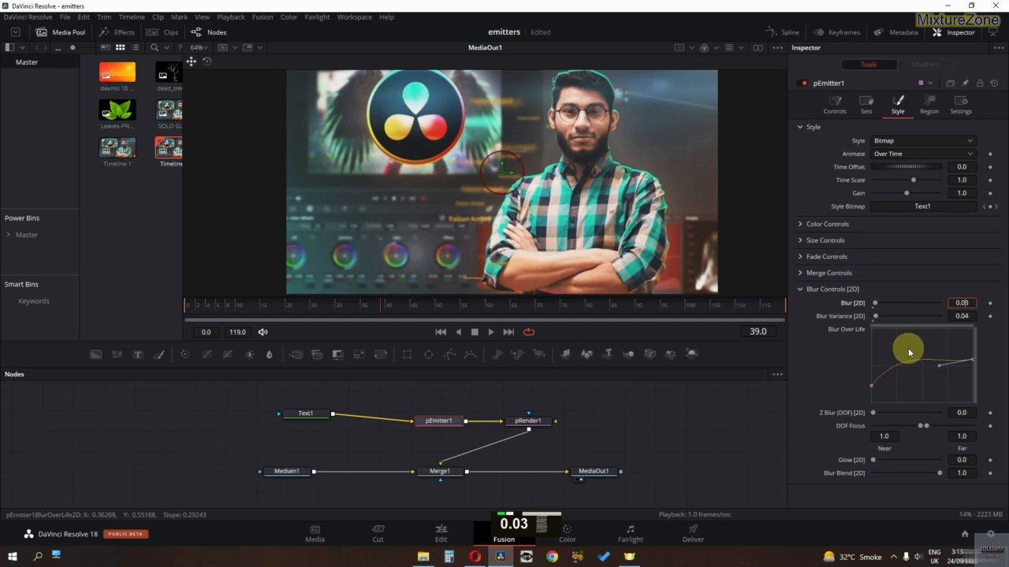
text(0.01)
key(Return)
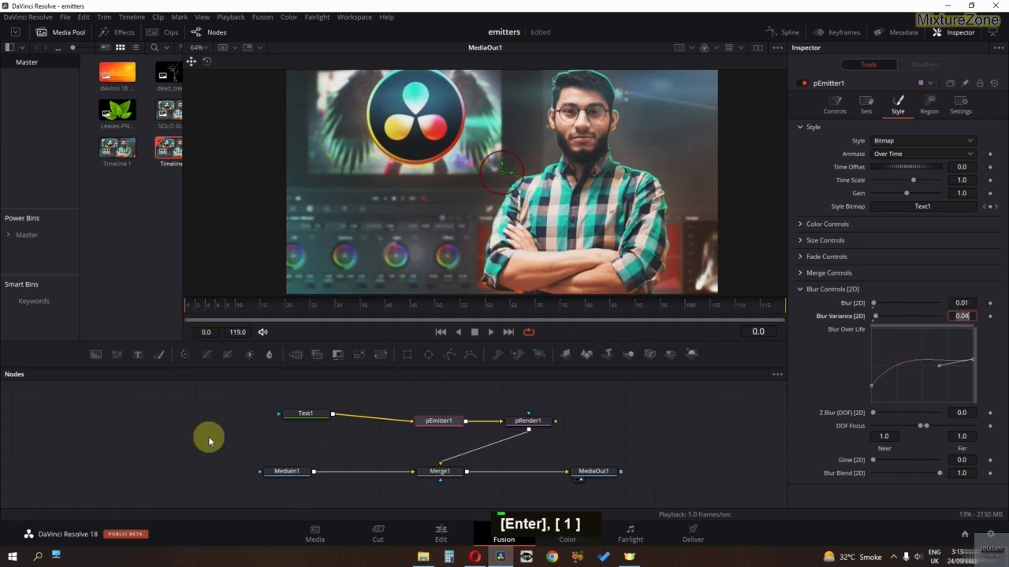
key(space)
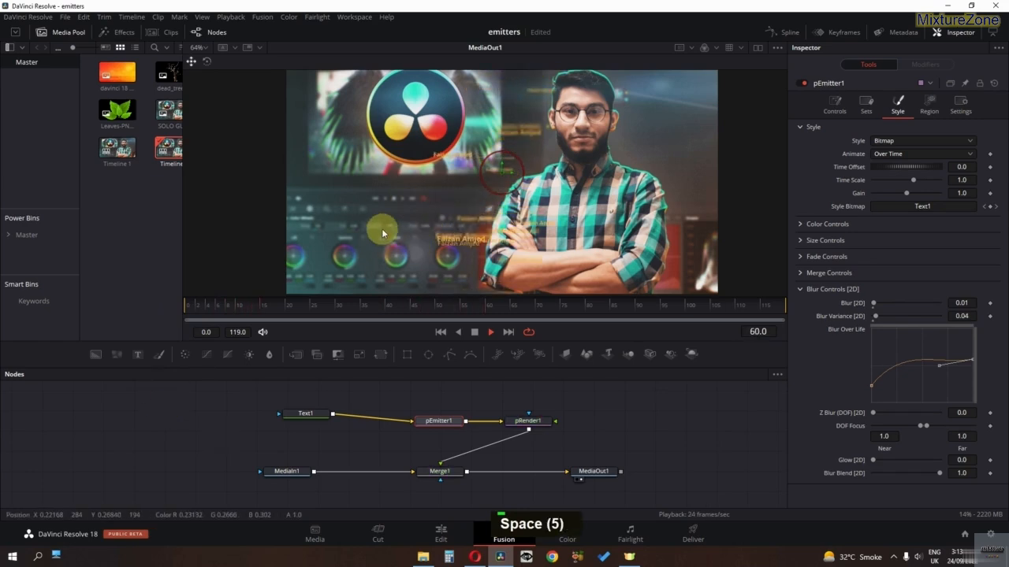
key(space)
drag(382, 319, 185, 308)
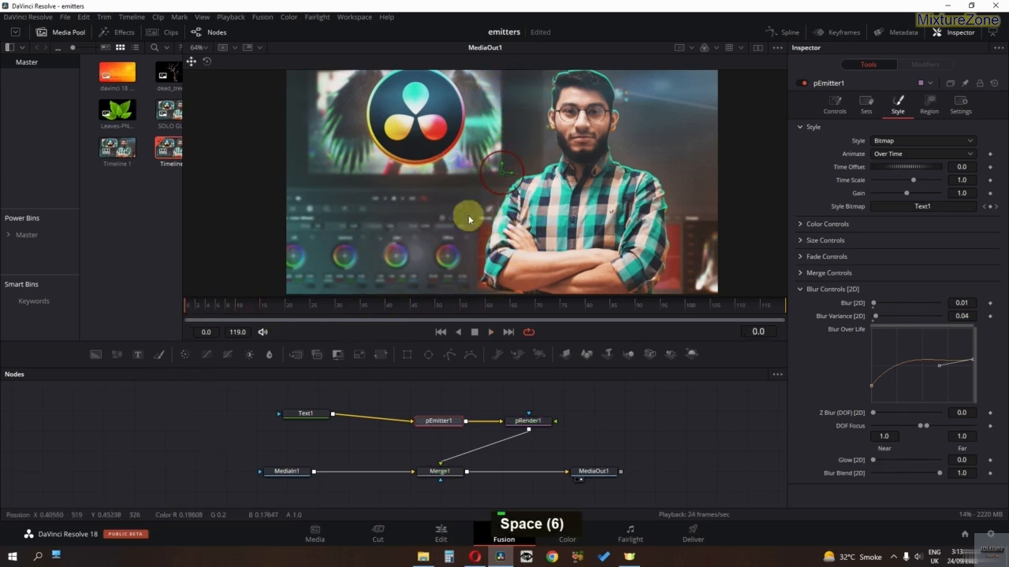
Step: Add a Glow node and insert it on the connection between pRender1 and Merge1
click(219, 425)
key(shift+space)
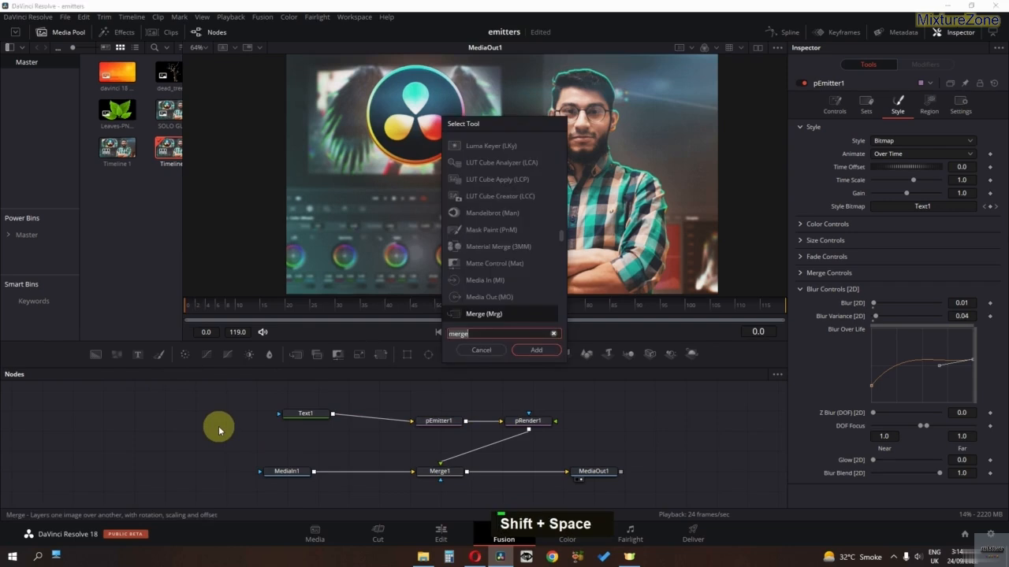
text(g:p)
key(BackSpace)
key(BackSpace)
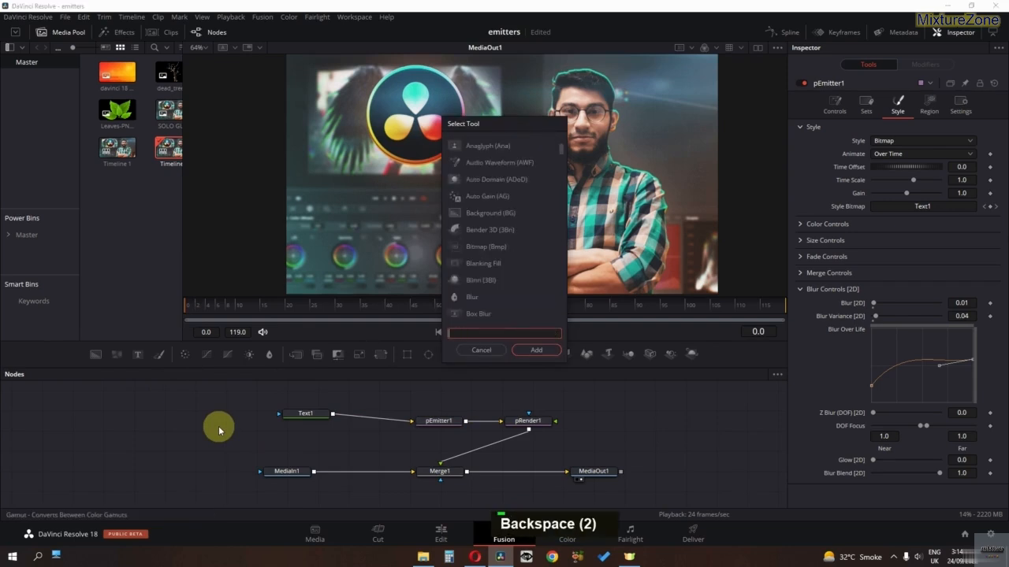
text(low)
key(Return)
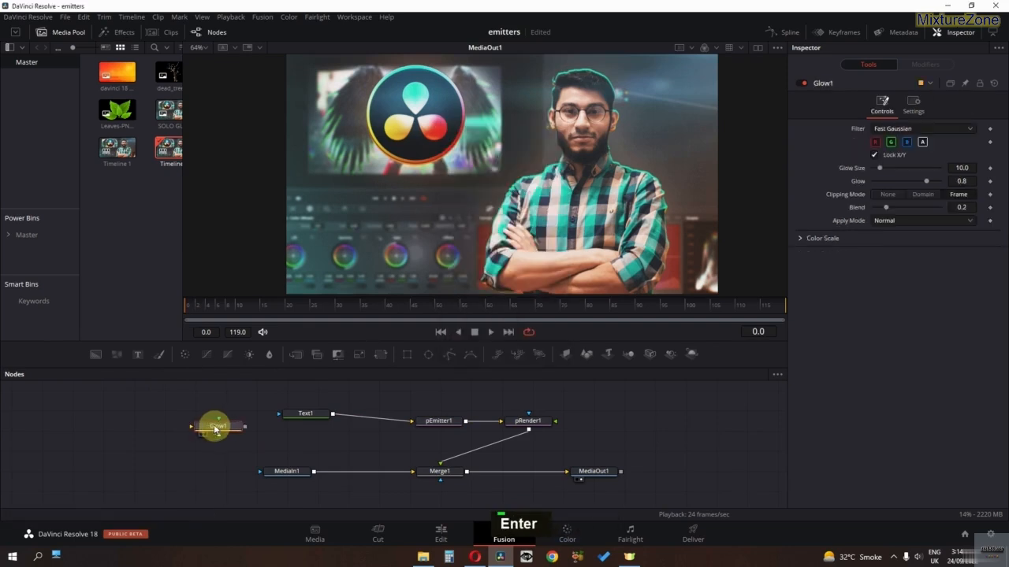
drag(218, 426, 479, 448)
Step: At frame 28, set Glow1's Glow Size to 12.6 and Glow to 0.913, and play back the result
click(304, 309)
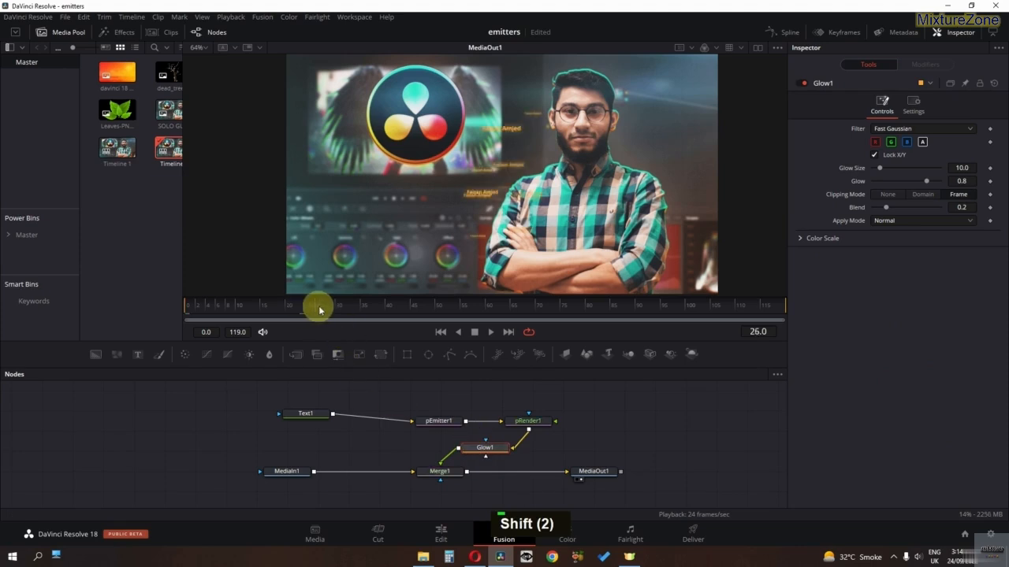
drag(319, 310, 327, 309)
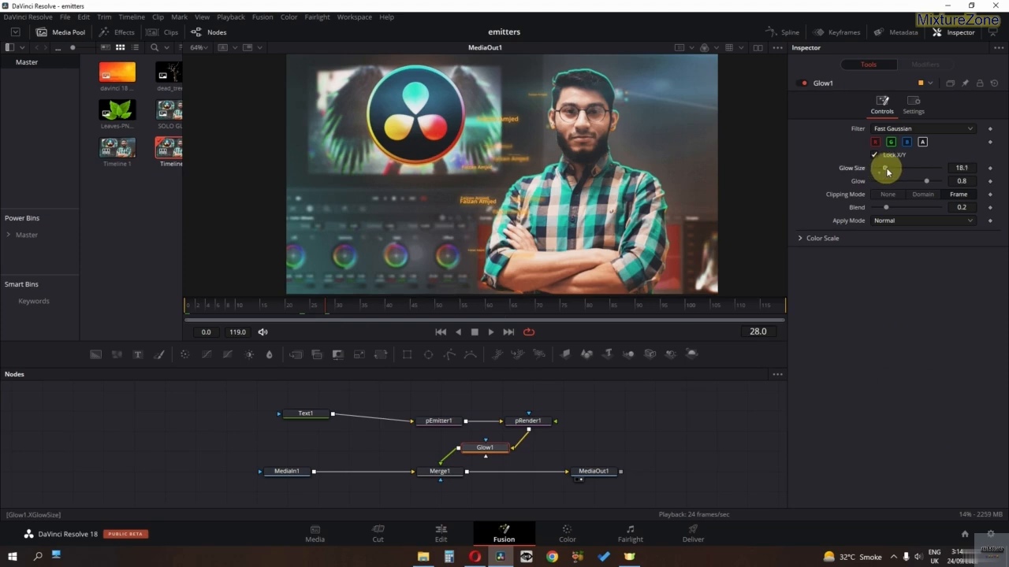
drag(880, 168, 934, 188)
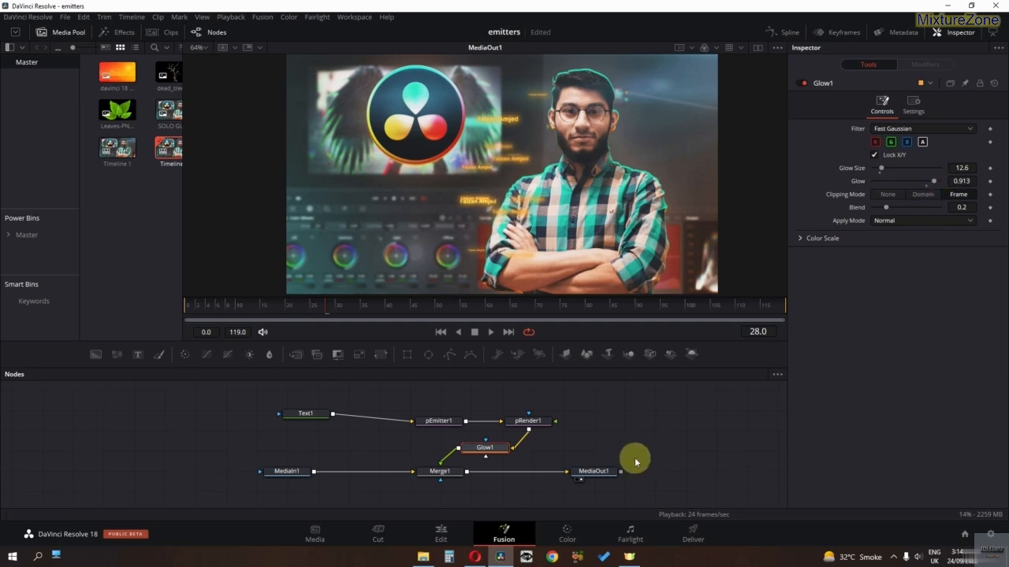
key(space)
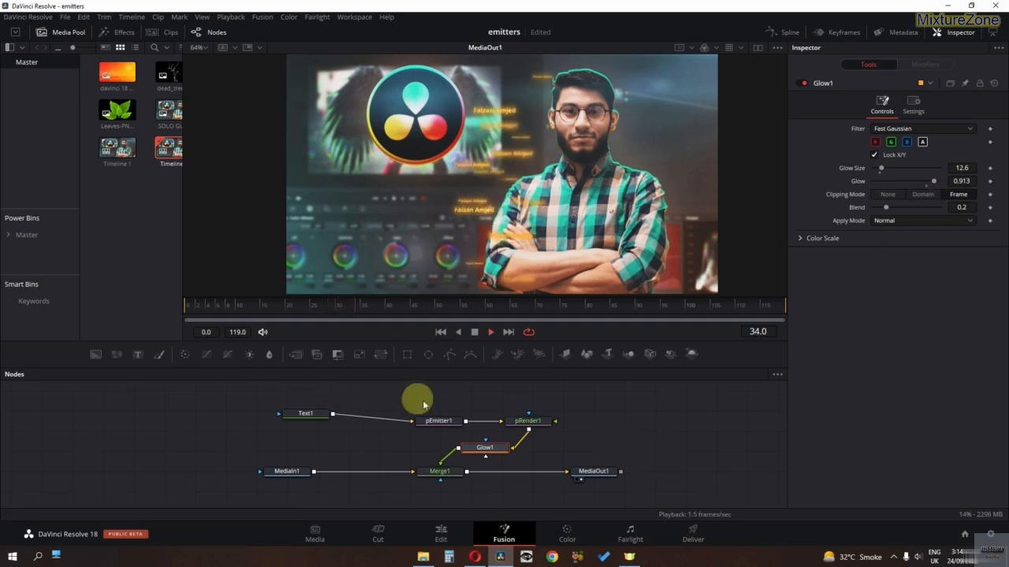
key(space)
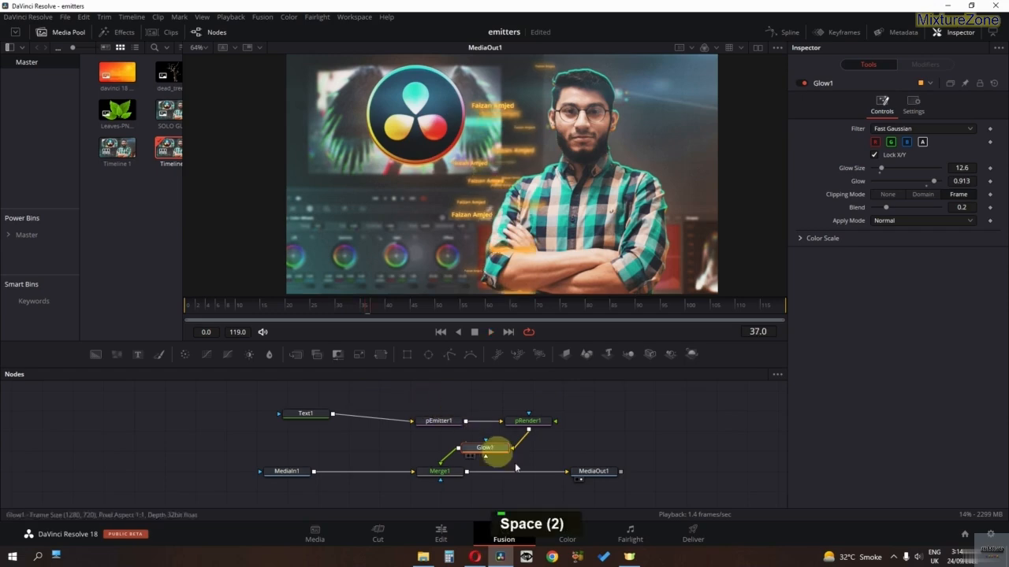
Step: Open the Deliver page and browse for the render's output location
click(692, 532)
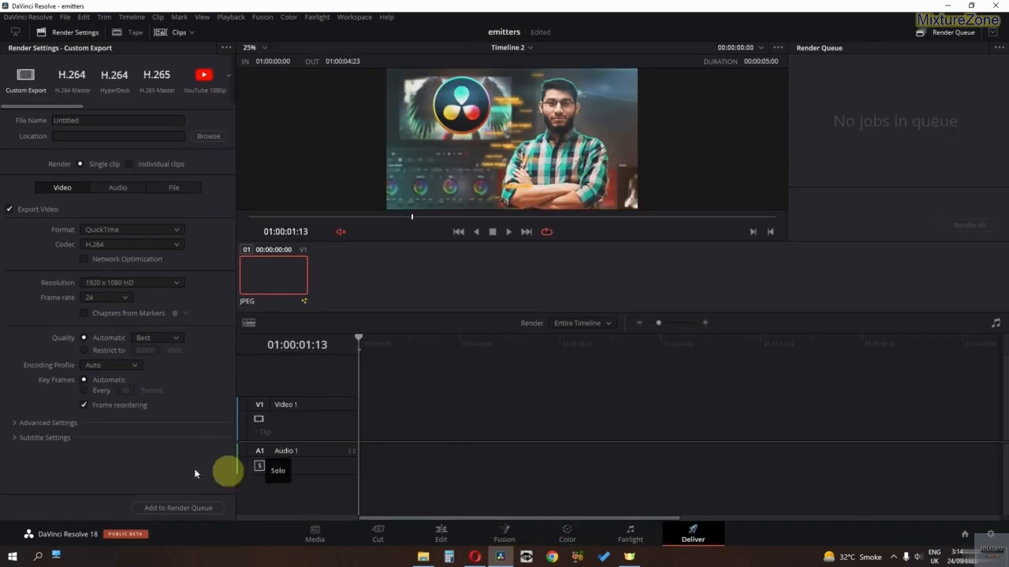
click(198, 141)
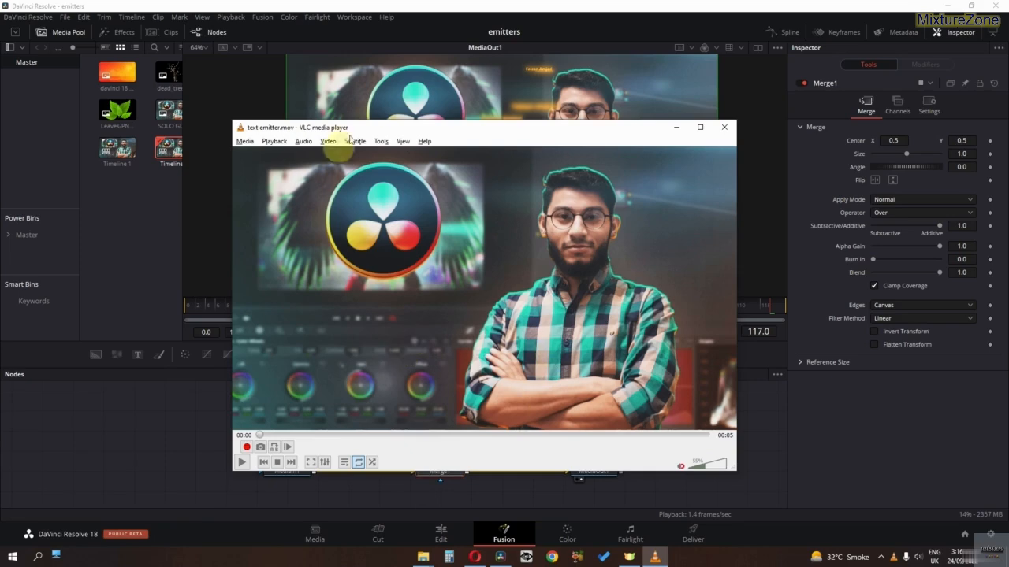
Step: Play the rendered text emitter.mov in VLC media player to review the animation, and close the player
key(space)
key(space)
key(space)
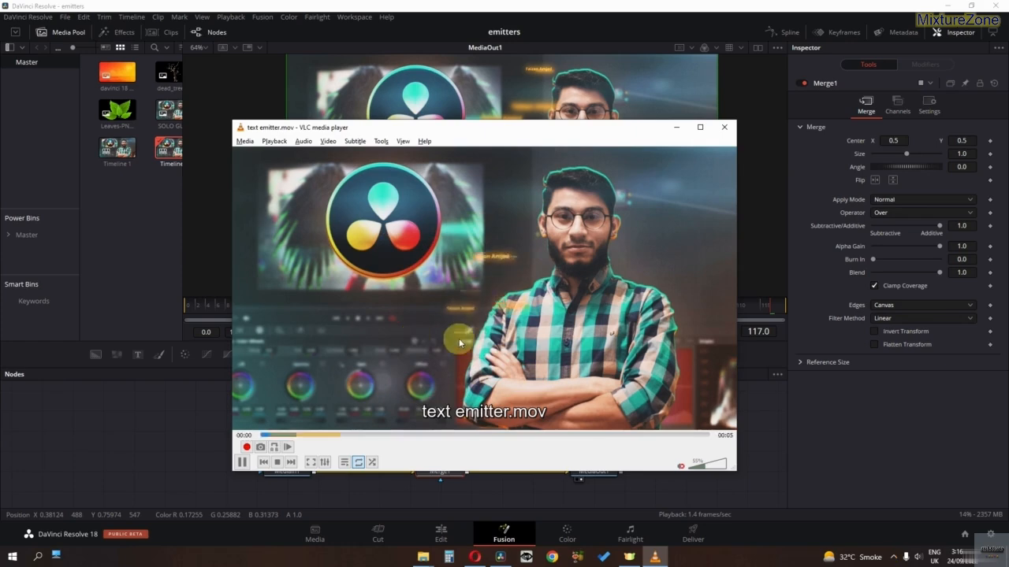
key(space)
key(space)
key(space)
key(space)
click(724, 127)
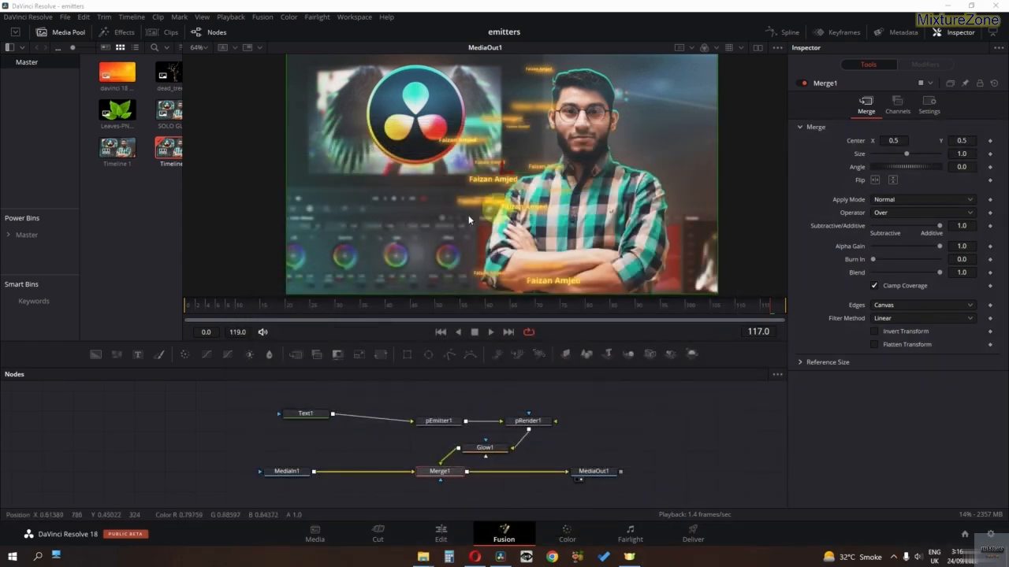
Step: On the Edit page, create a new timeline with the davinci 18 poster on Video 1 and the dead_tree_02 image above it
click(350, 412)
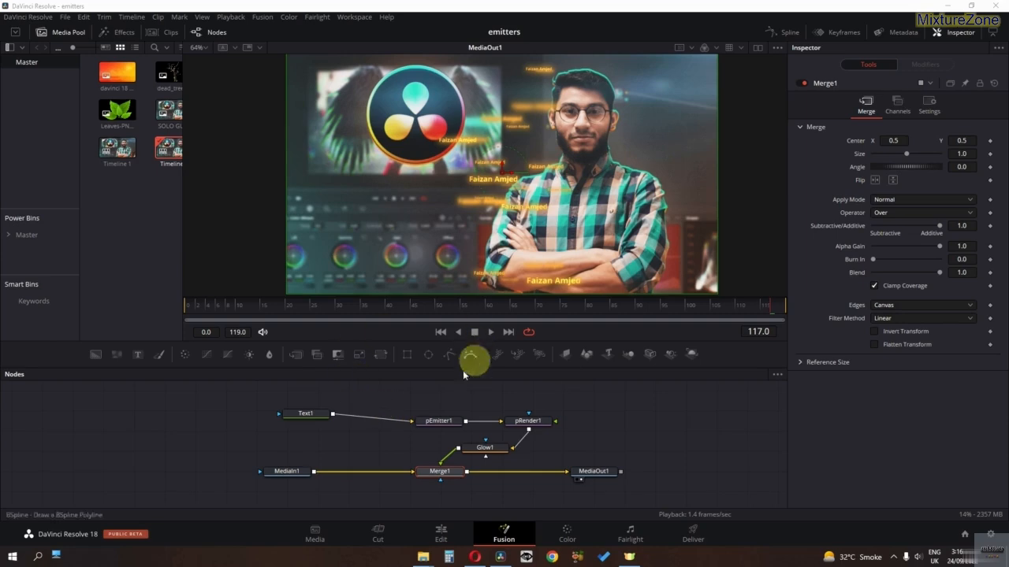
click(441, 536)
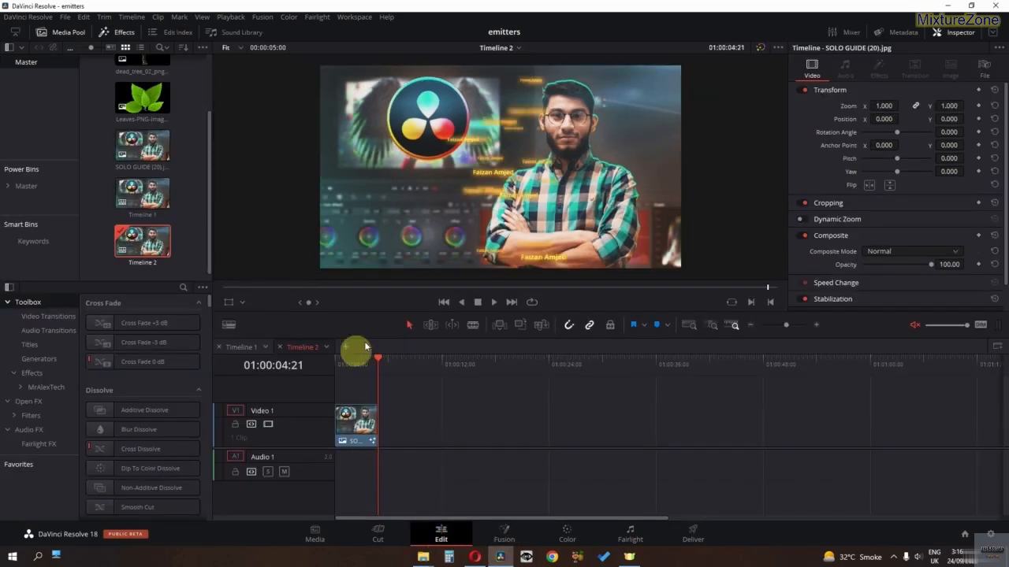
click(346, 348)
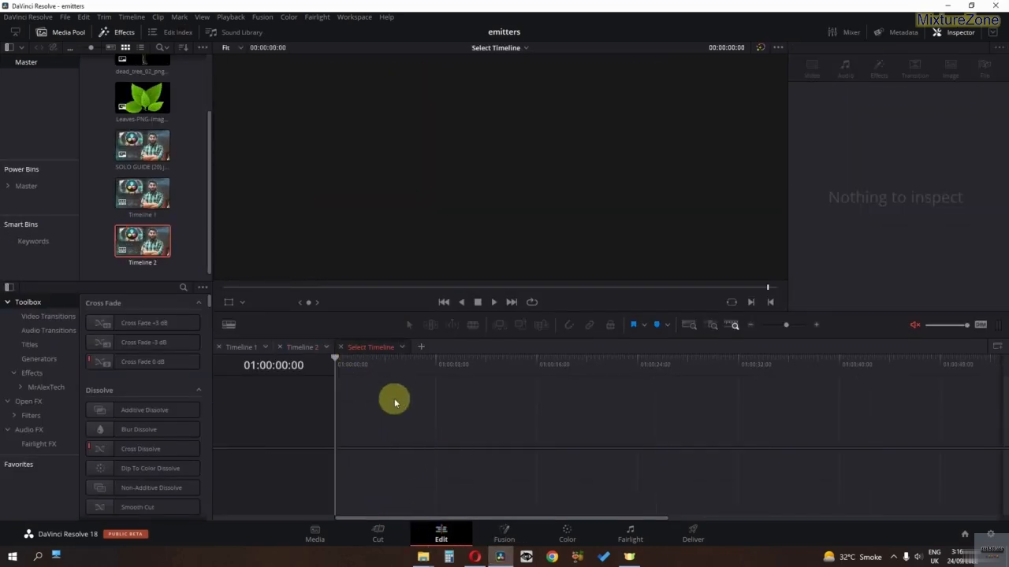
scroll(157, 241, up, 5)
drag(143, 79, 339, 431)
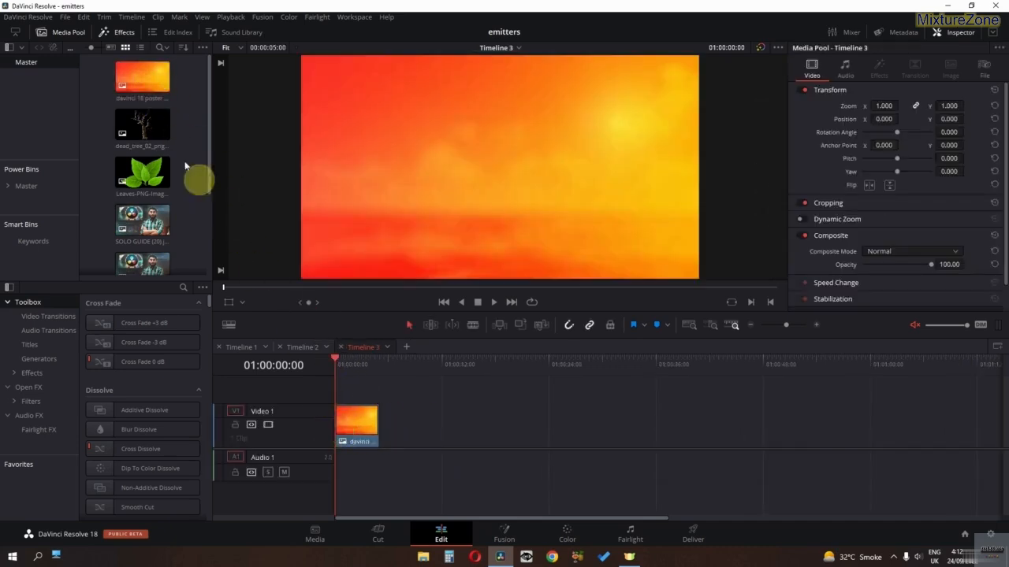
drag(142, 126, 349, 383)
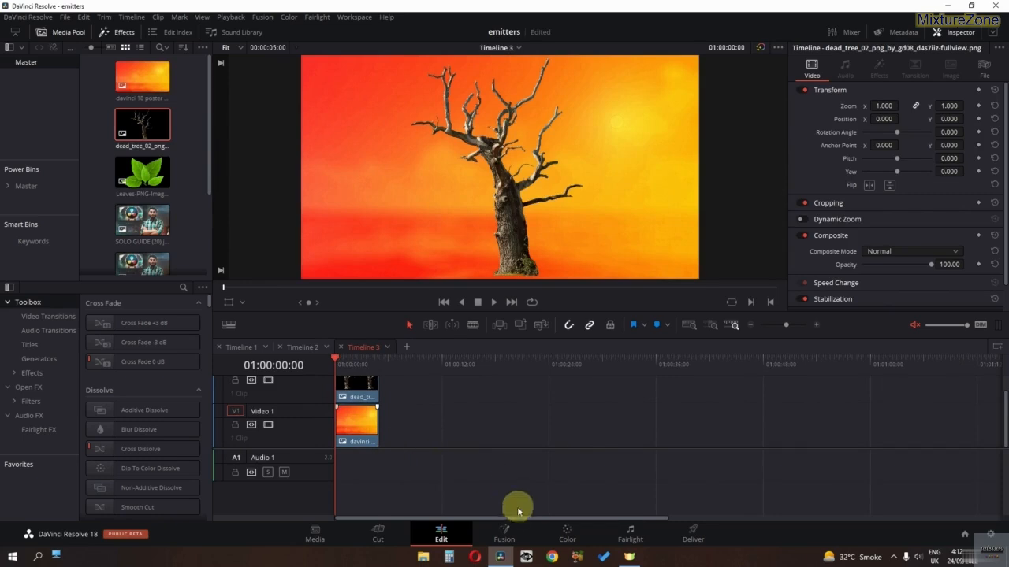
Step: Open the dead tree clip in Fusion and add a pEmitter node above the MediaIn1 to MediaOut1 connection
click(508, 533)
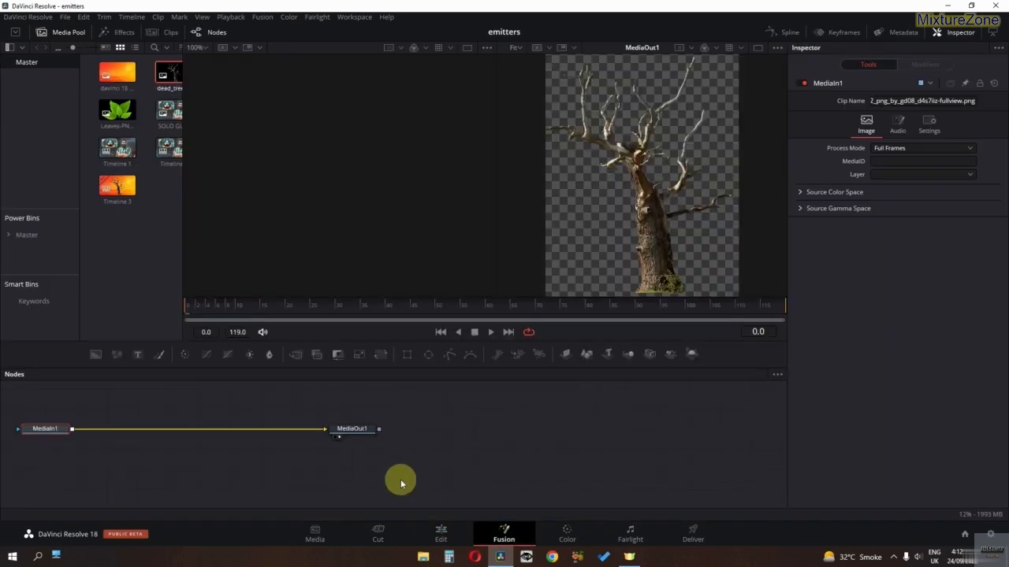
drag(367, 480, 515, 500)
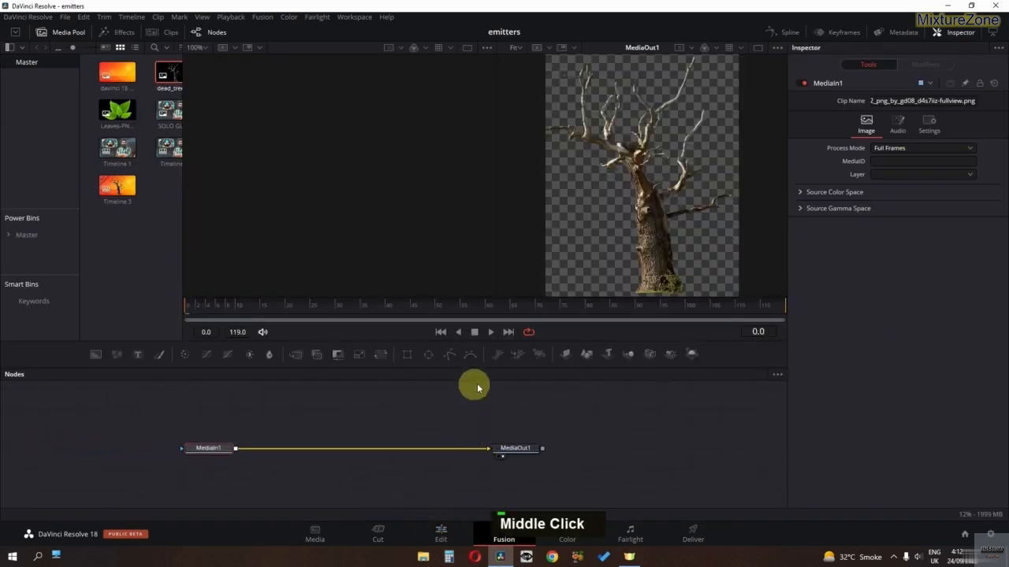
drag(493, 365, 339, 402)
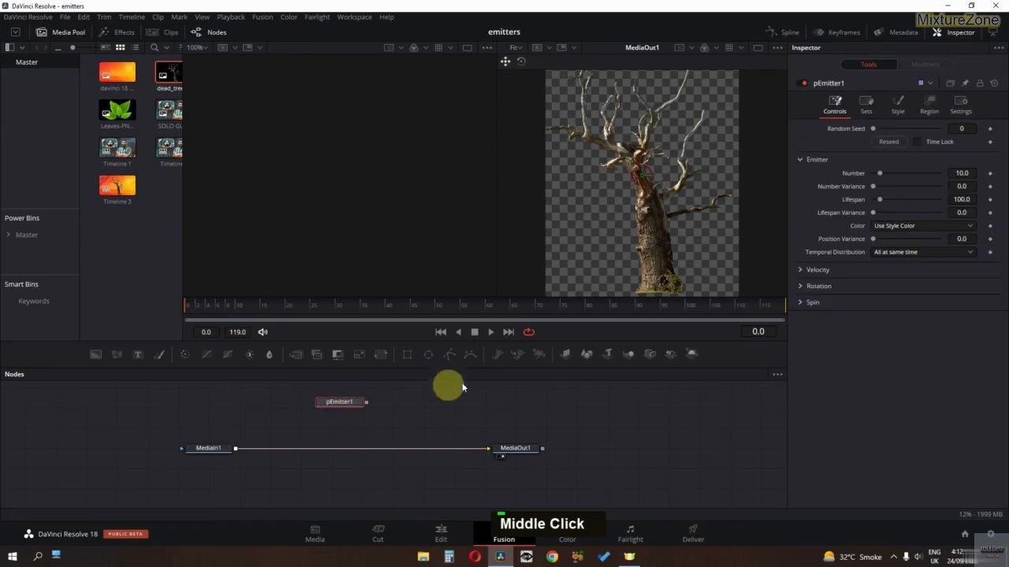
Step: Add a pRender node connected after pEmitter1 and set the emitter's style to Bitmap
drag(542, 360, 424, 449)
click(352, 441)
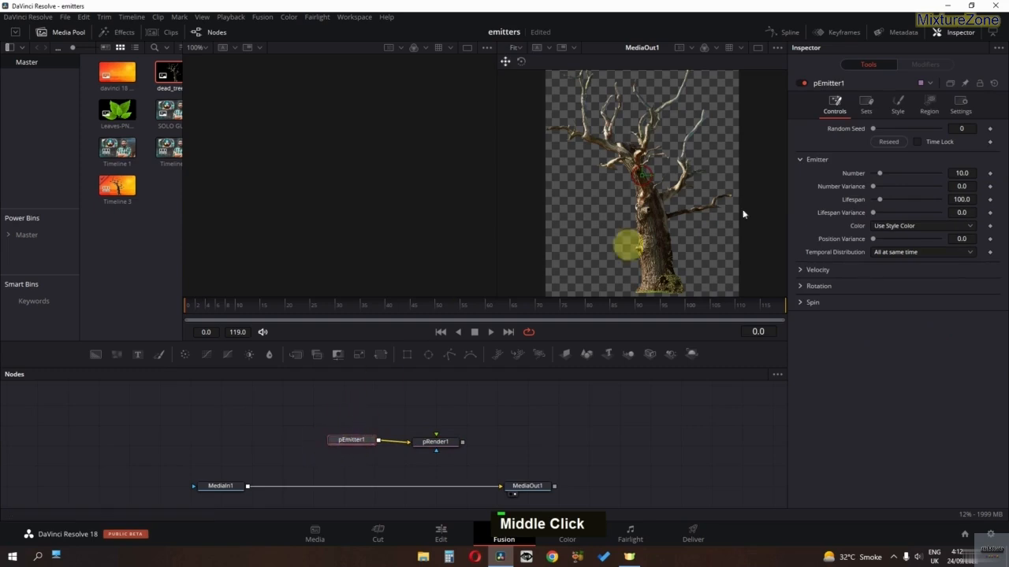
click(896, 105)
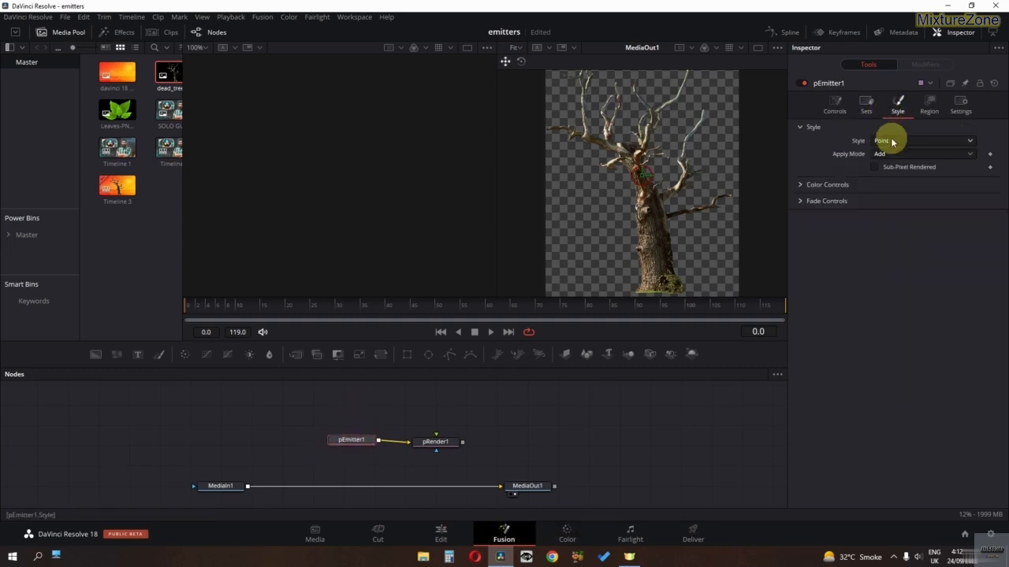
click(892, 142)
click(887, 165)
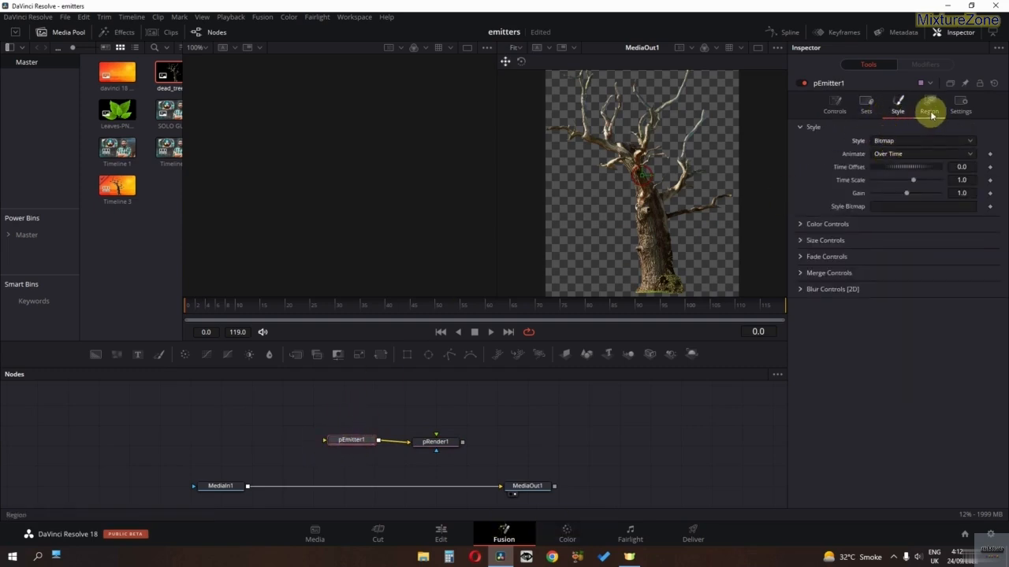
Step: Set pEmitter1's region to Bitmap and connect MediaIn1 to it as the region bitmap
click(930, 111)
click(920, 140)
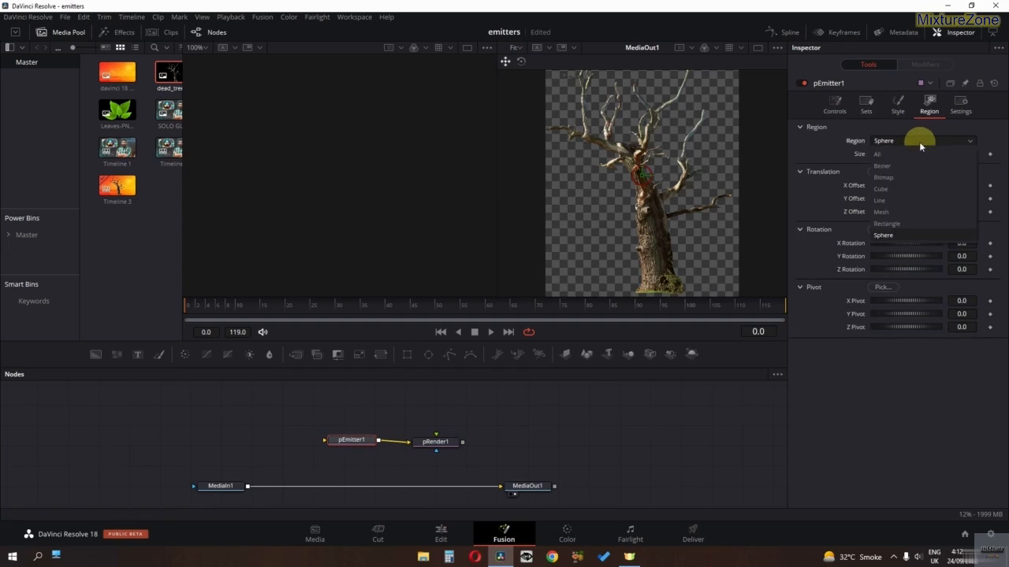
click(902, 177)
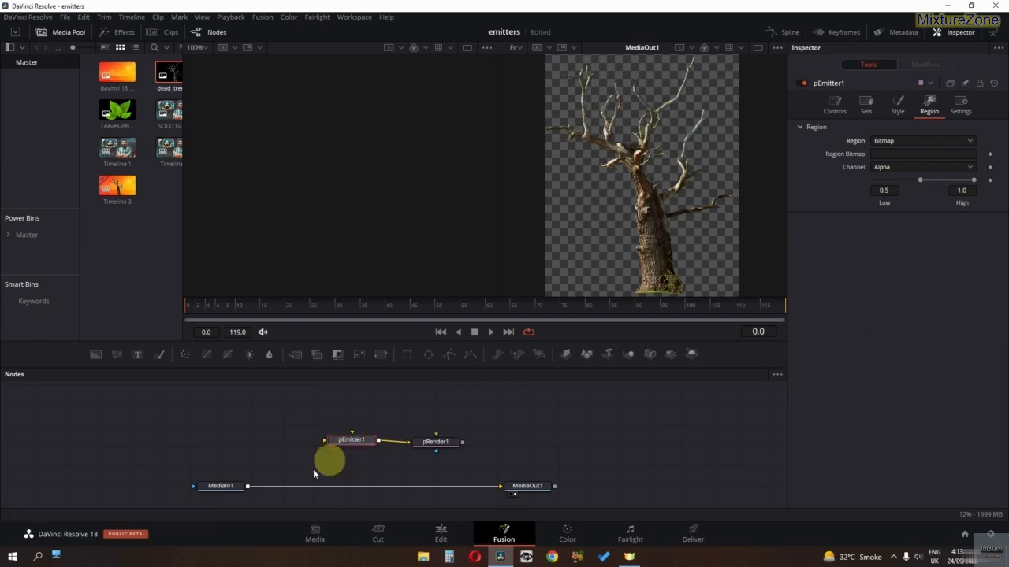
drag(249, 487, 356, 446)
click(389, 459)
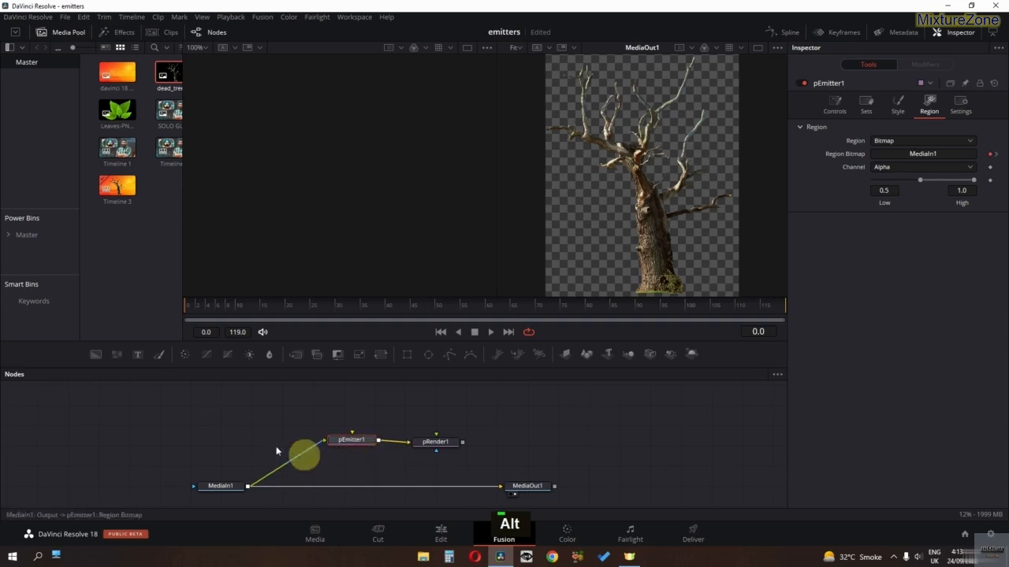
Step: Add the Leaves PNG image to the node graph, view it, and connect it to pEmitter1 as the style bitmap
drag(117, 111, 193, 410)
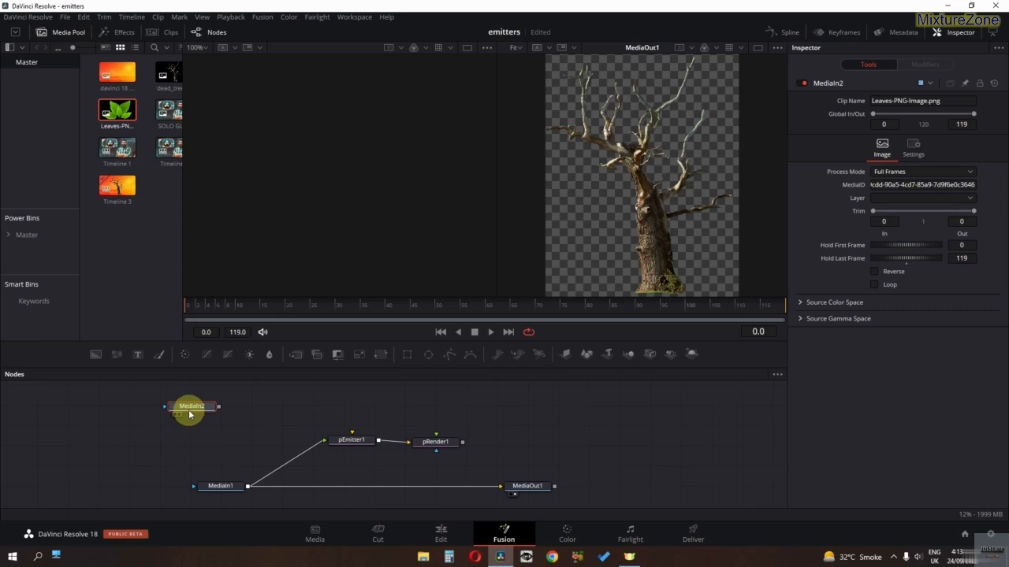
key(1)
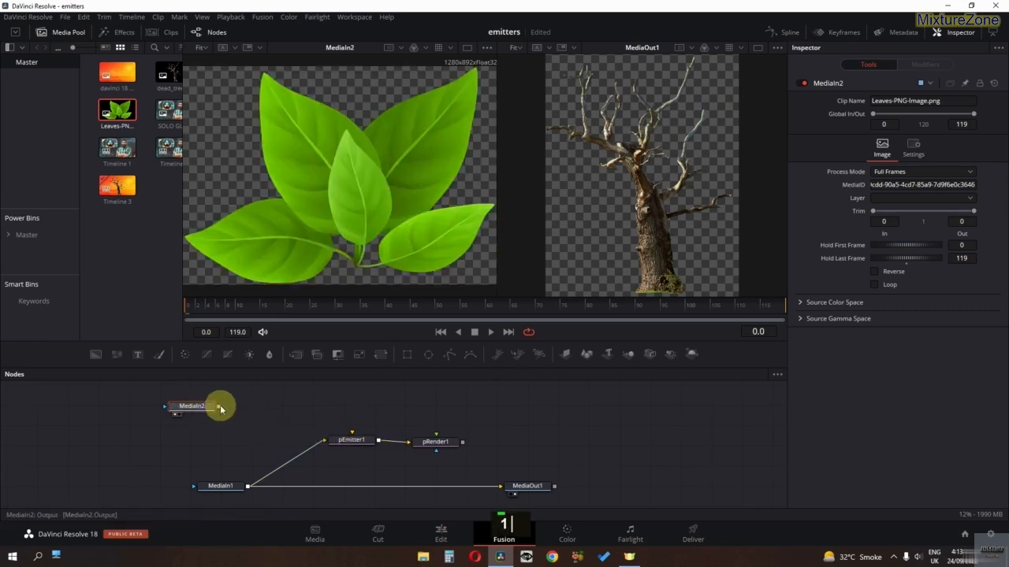
drag(221, 408, 361, 445)
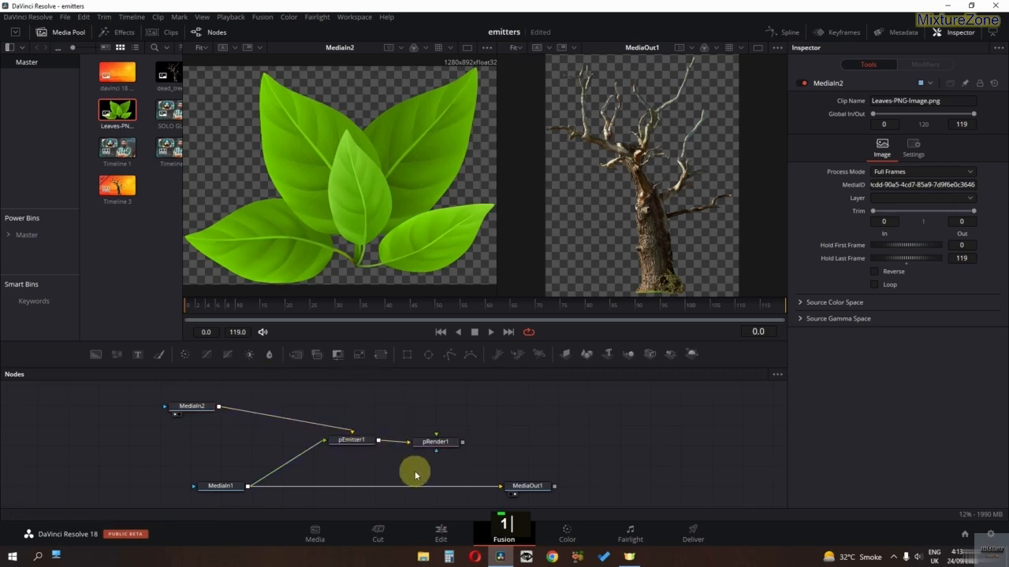
Step: Insert a Merge node between MediaIn1 and MediaOut1 and connect pRender1 to its foreground
key(shift+space)
text(,er)
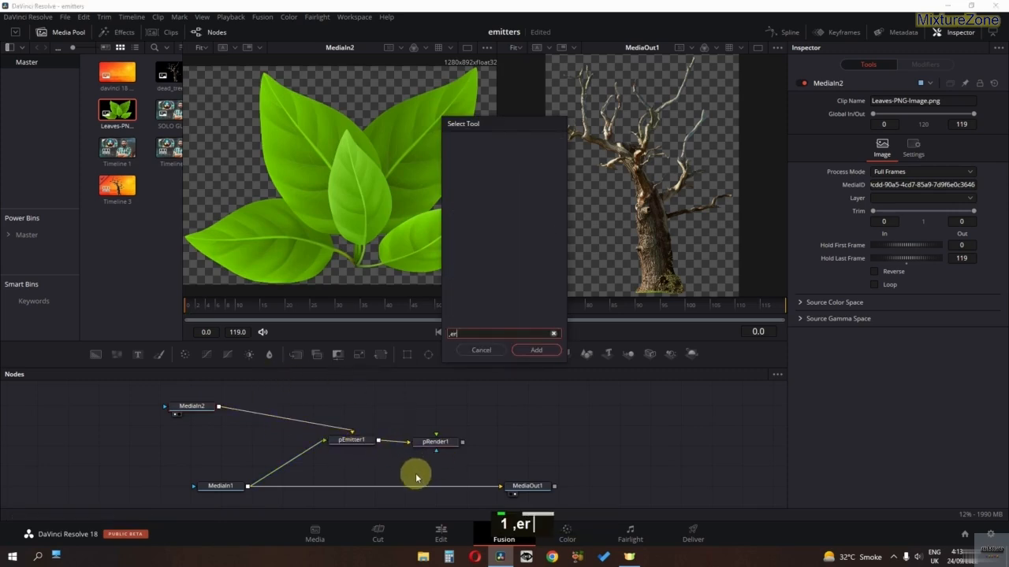
key(BackSpace)
key(BackSpace)
key(BackSpace)
text(merge)
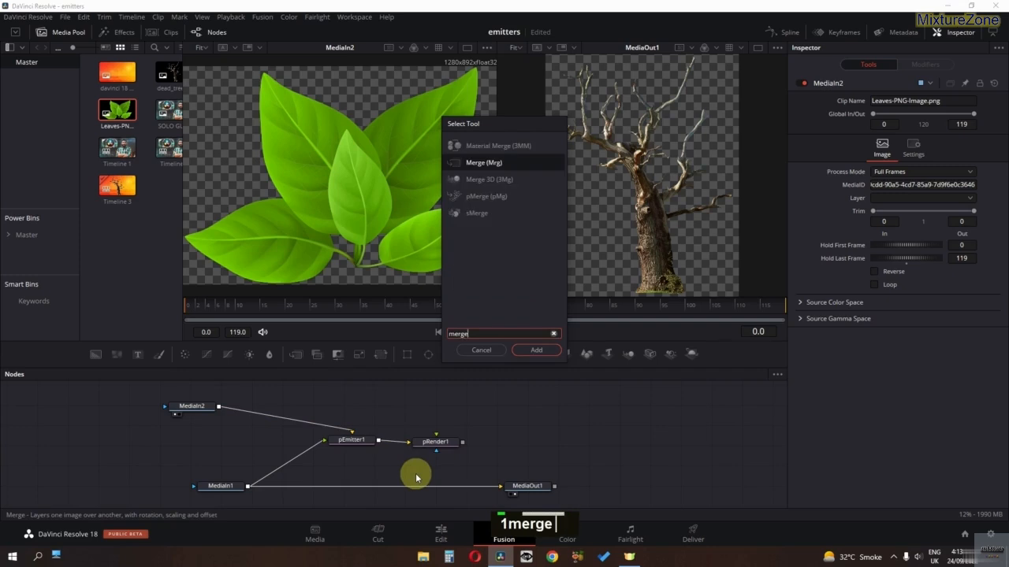
key(Return)
drag(434, 473, 393, 491)
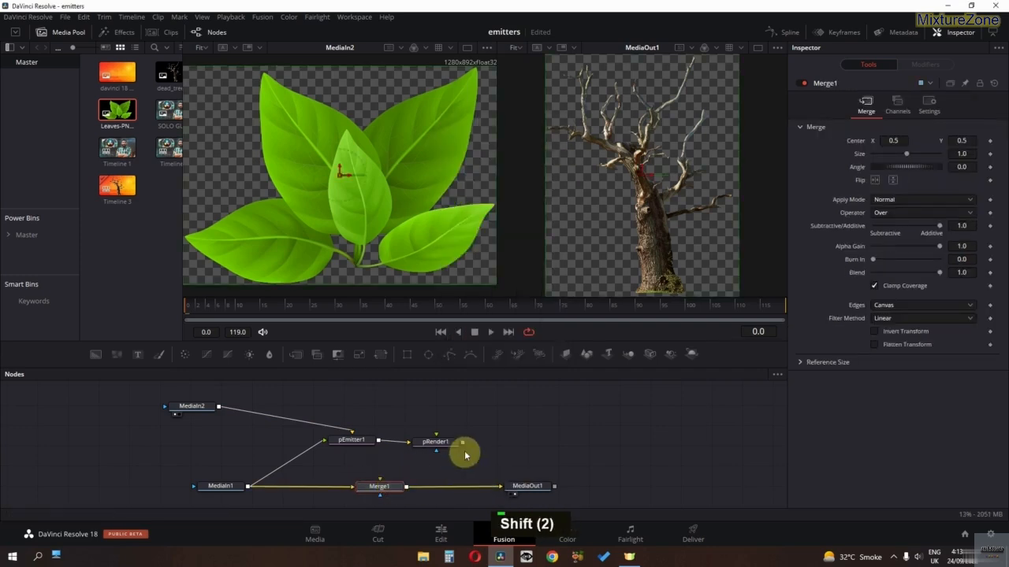
drag(463, 442, 379, 483)
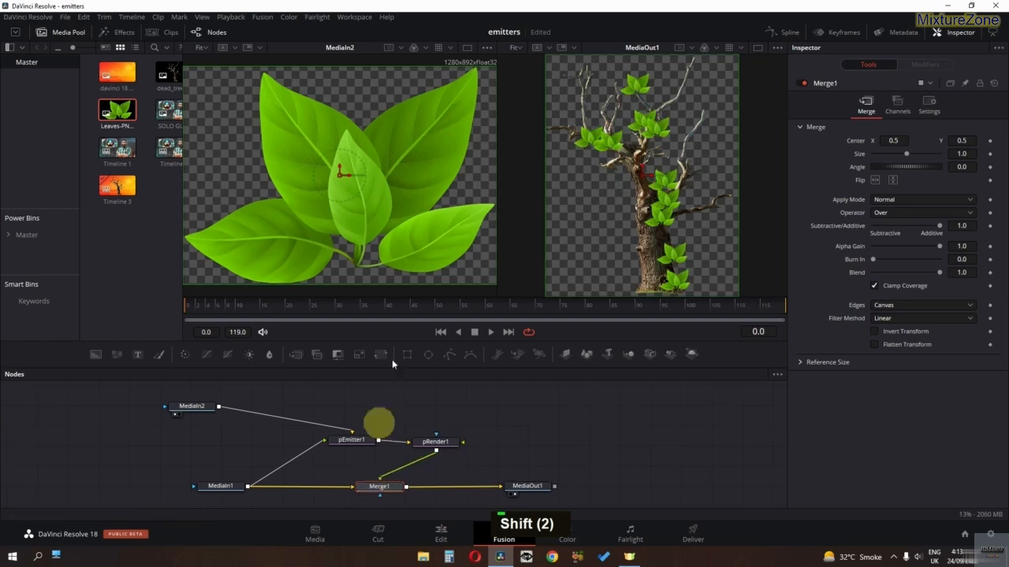
Step: Switch to a single viewer and play the composition to review the leaf particles on the tree
click(758, 47)
key(space)
key(space)
key(space)
key(space)
key(space)
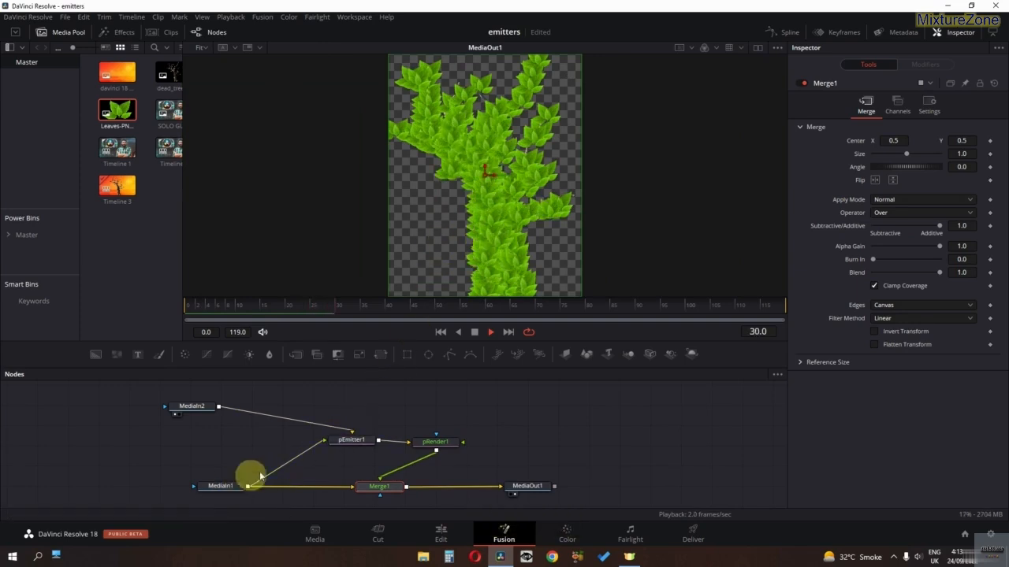
click(339, 447)
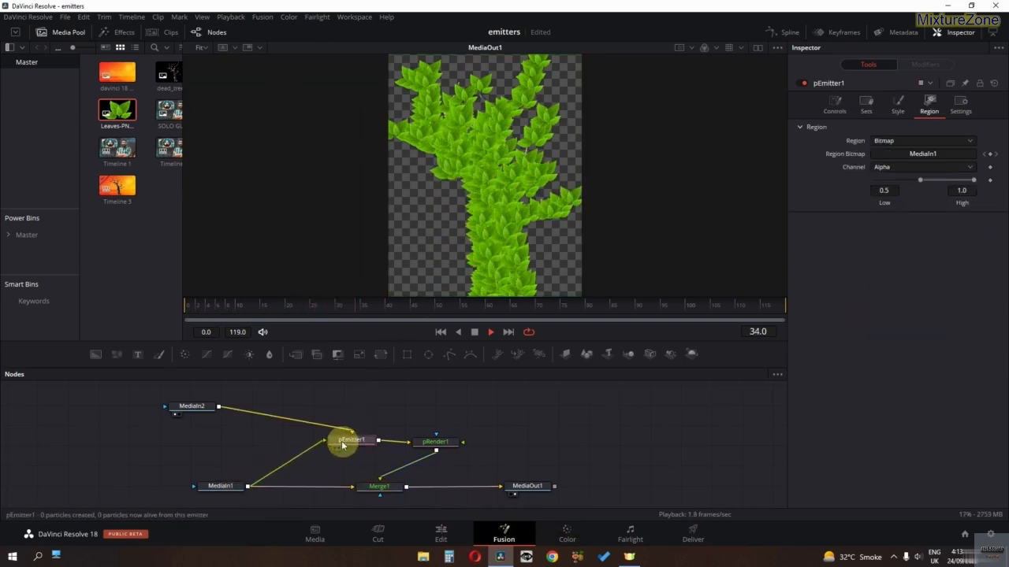
click(232, 493)
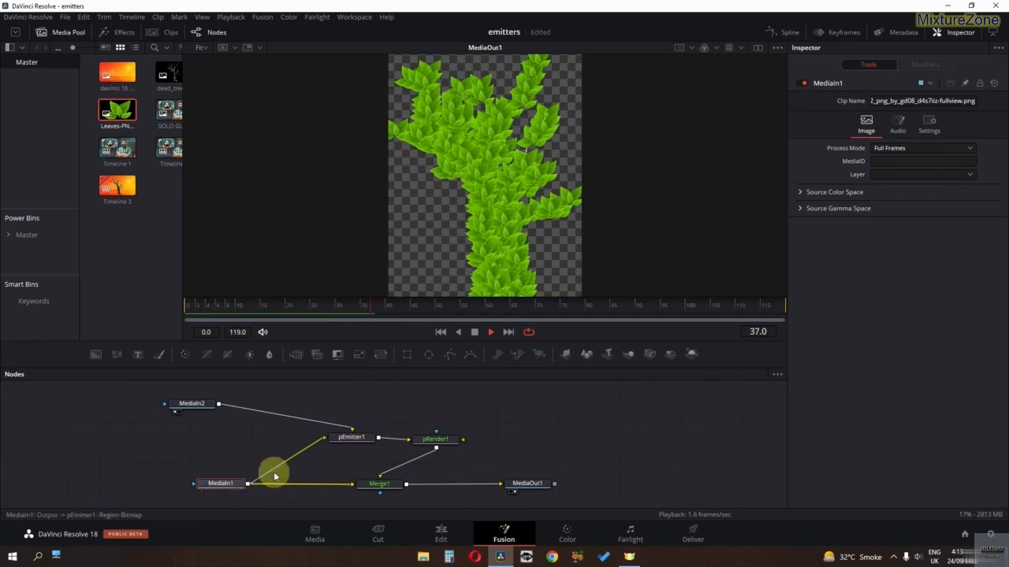
key(space)
Step: Insert a Matte Control node between MediaIn1 and pEmitter1, and move pEmitter1 and pRender1 higher in the node graph
drag(549, 423, 556, 394)
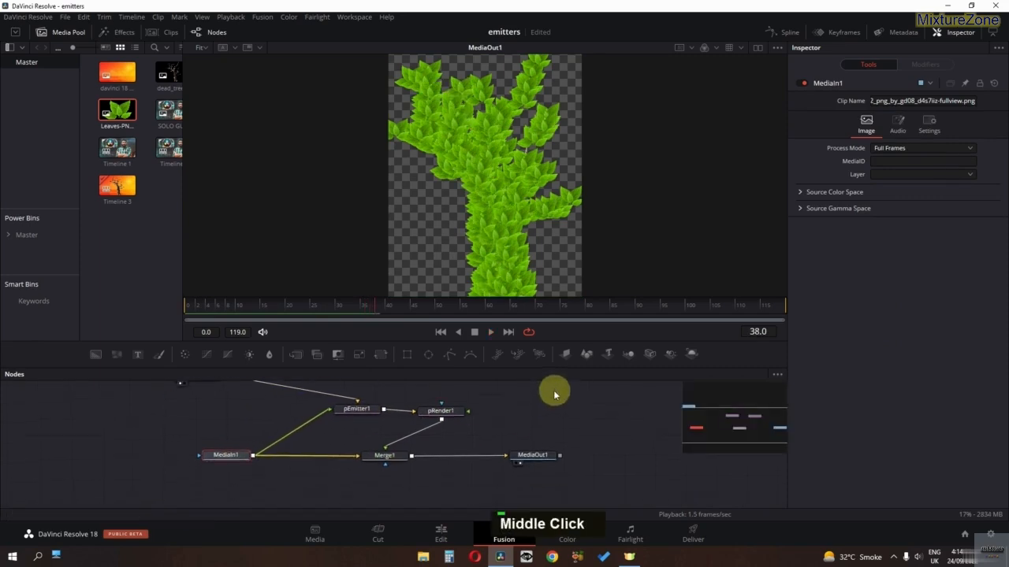
drag(514, 432, 532, 468)
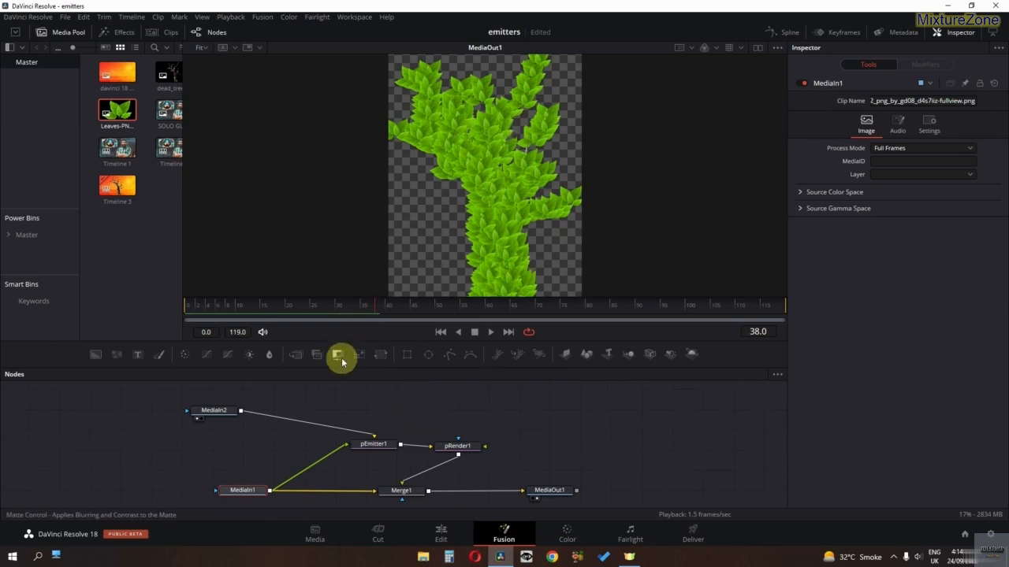
drag(342, 358, 331, 460)
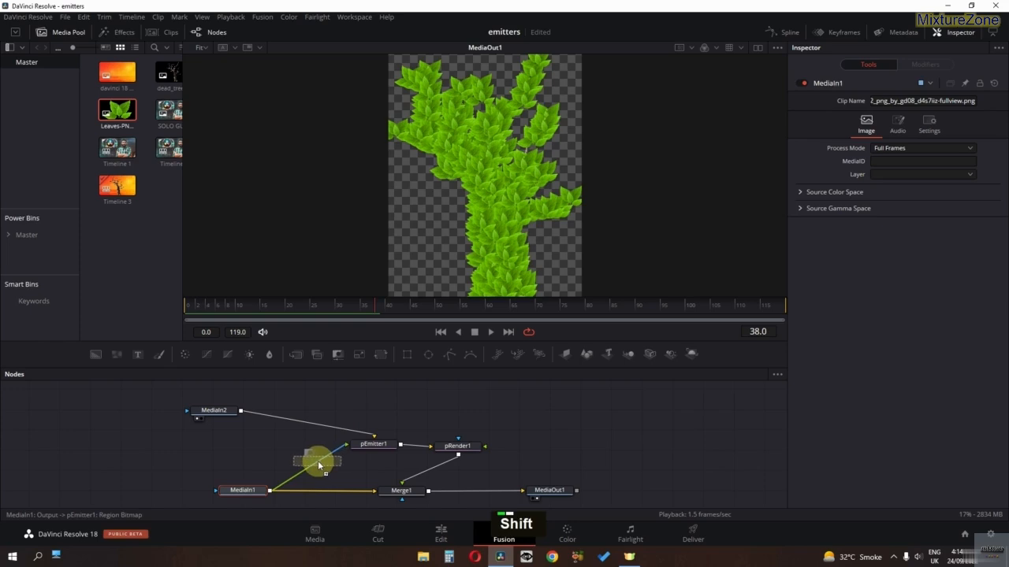
drag(318, 460, 377, 419)
drag(448, 454, 470, 416)
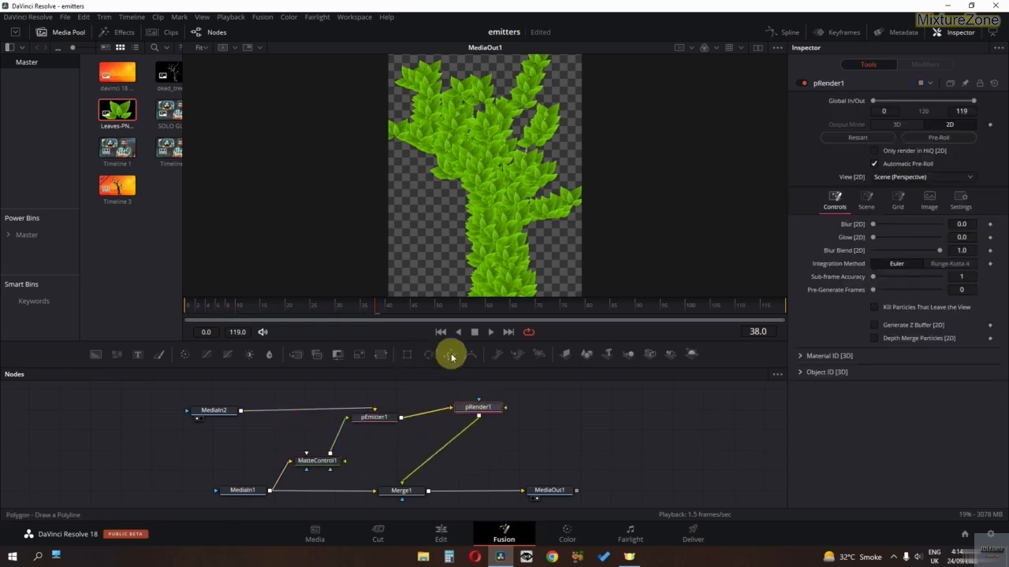
Step: Add an unconnected Polygon mask node and draw a closed shape around the tree trunk at frame 0
drag(451, 357, 415, 450)
middle_click(484, 242)
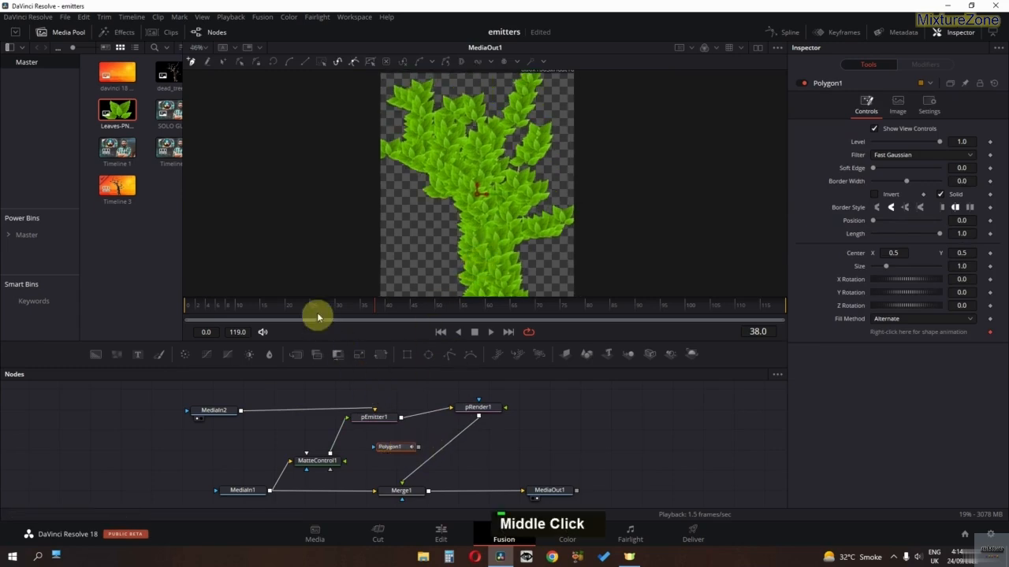
drag(318, 317, 139, 308)
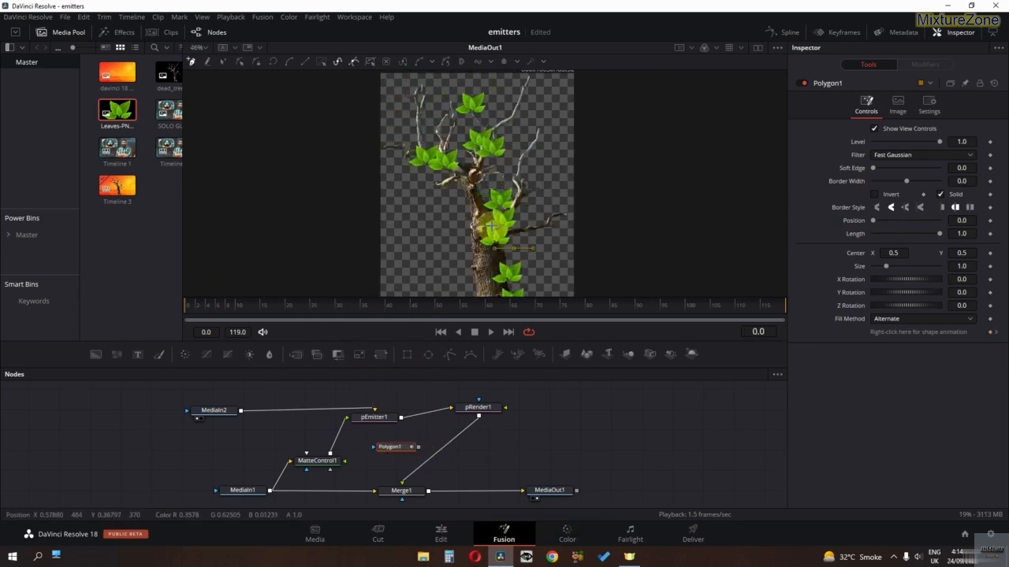
double_click(466, 197)
middle_click(430, 221)
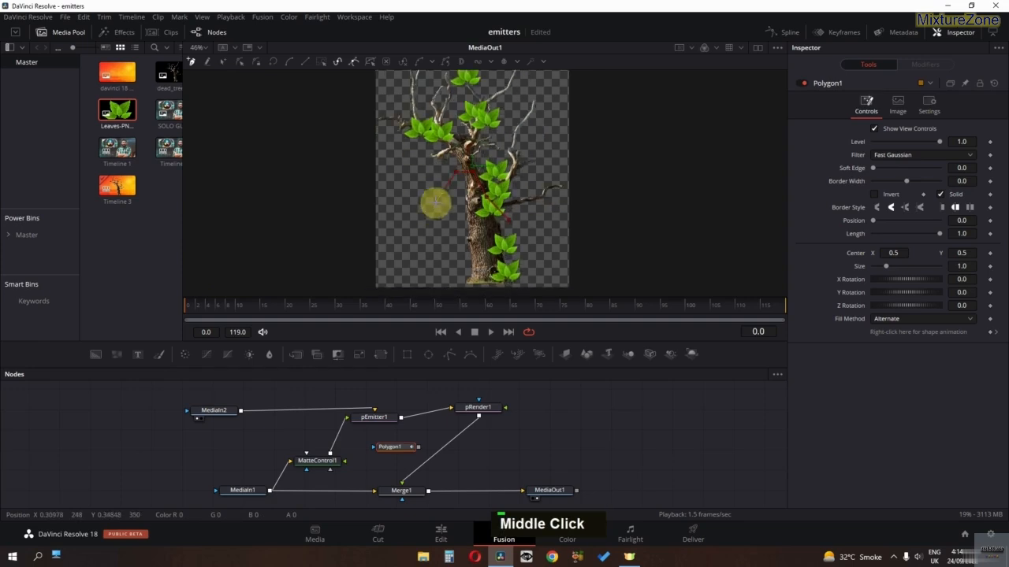
click(458, 279)
middle_click(466, 289)
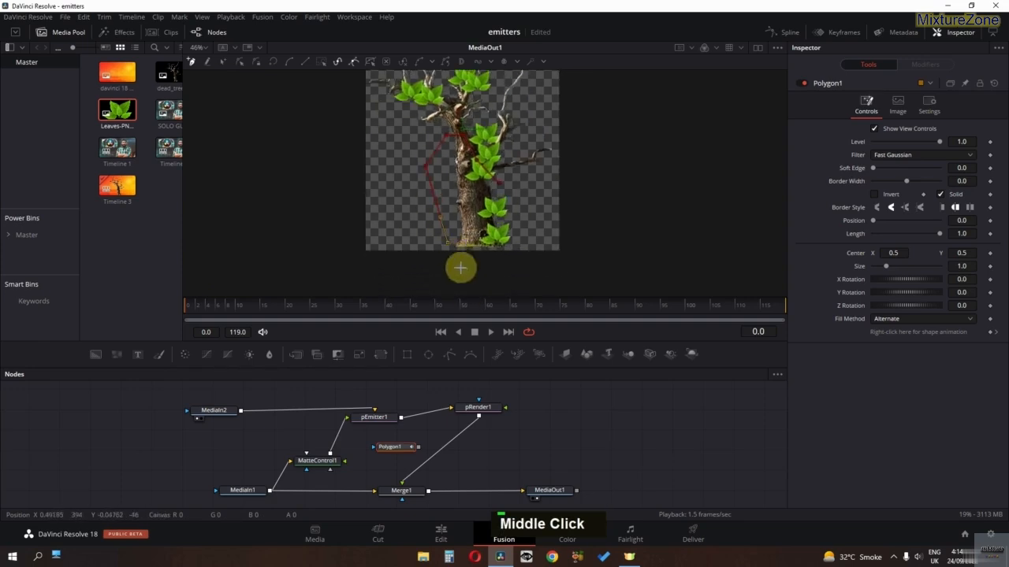
click(461, 267)
click(528, 261)
click(533, 231)
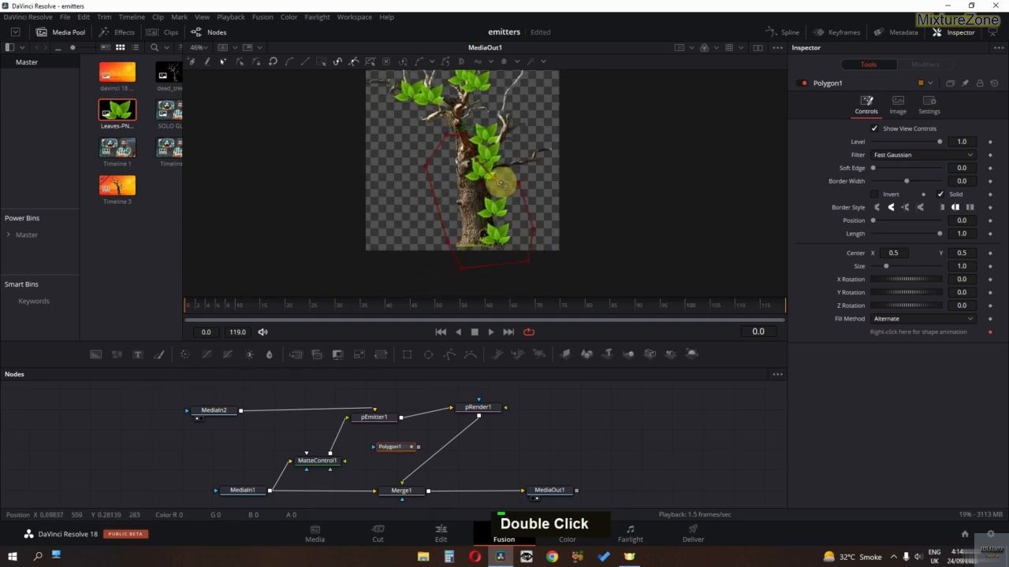
middle_click(500, 183)
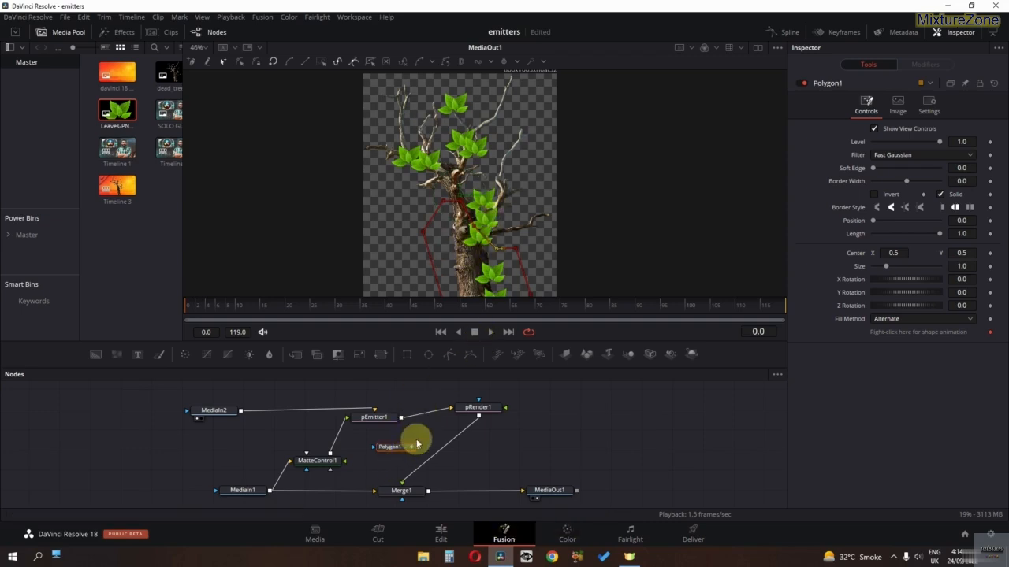
Step: Connect Polygon1 to MatteControl1 as its garbage matte and play the composition to check the leaf coverage
drag(419, 447, 326, 463)
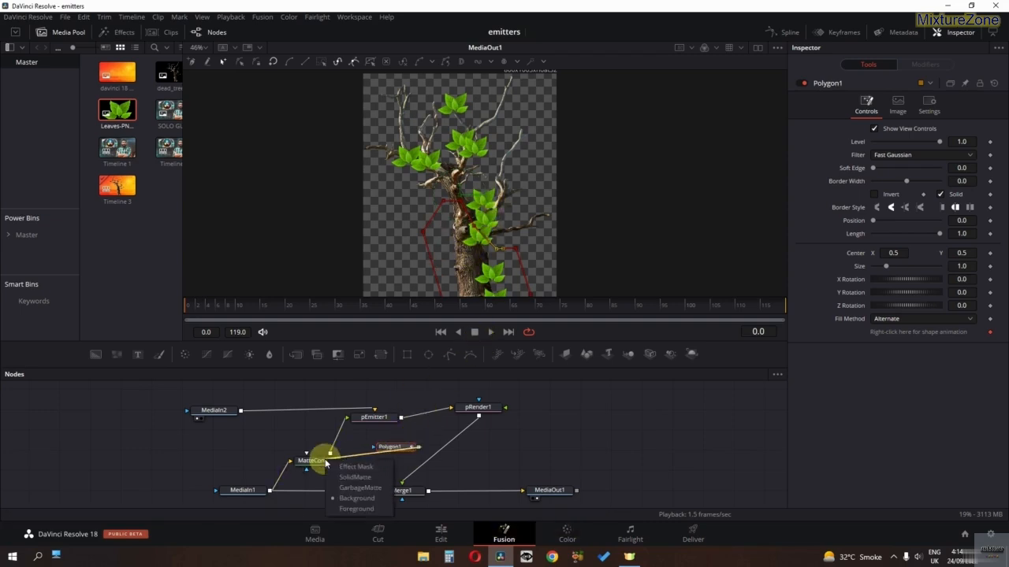
click(359, 488)
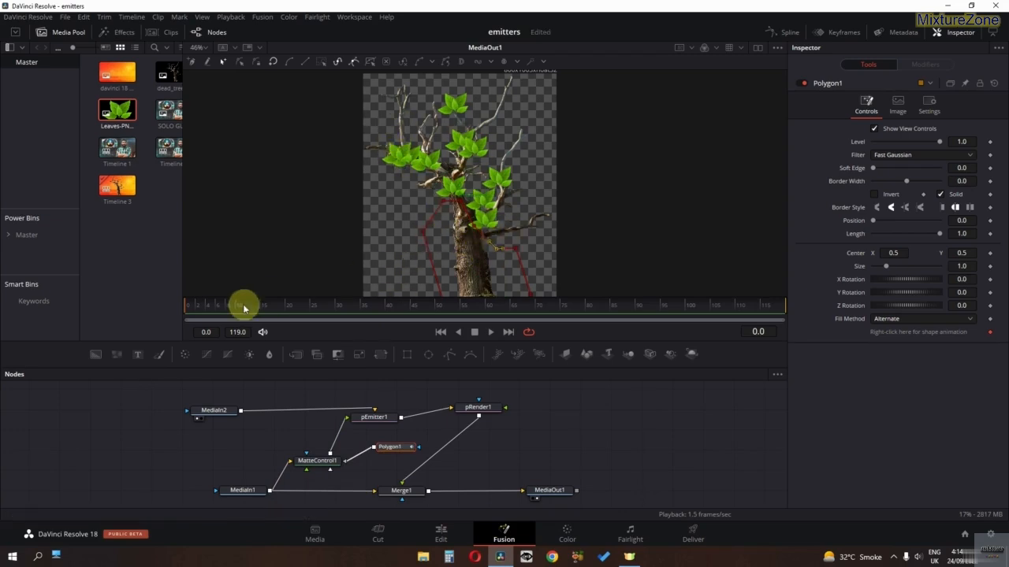
key(space)
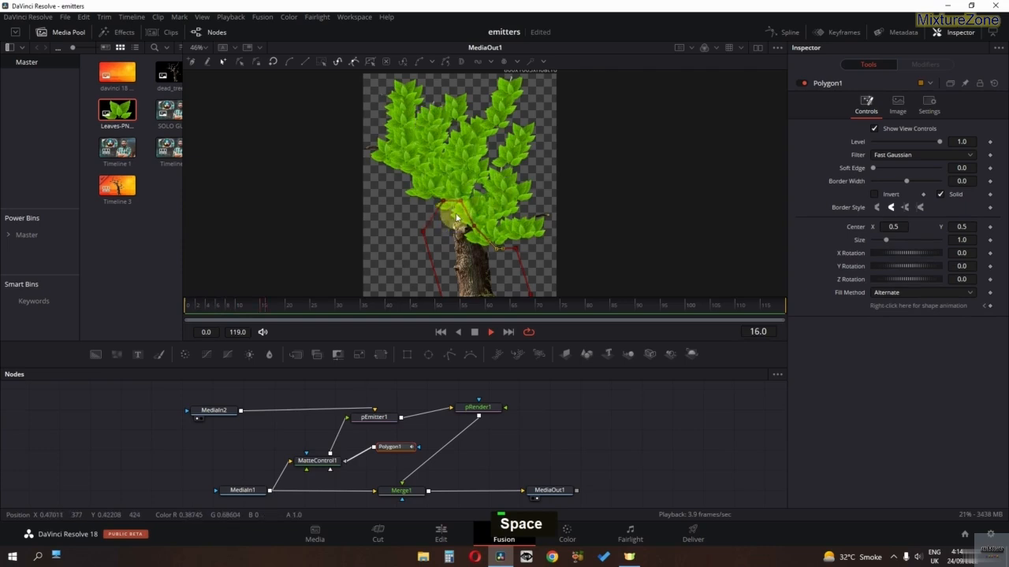
key(space)
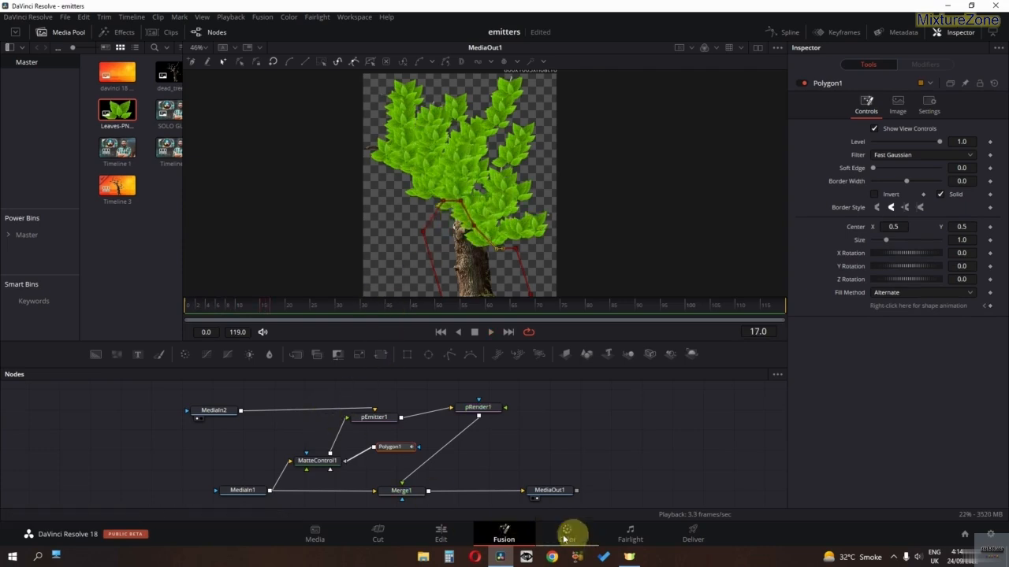
Step: Set pEmitter1's particle Number to 2 and its Lifespan to 200
click(385, 425)
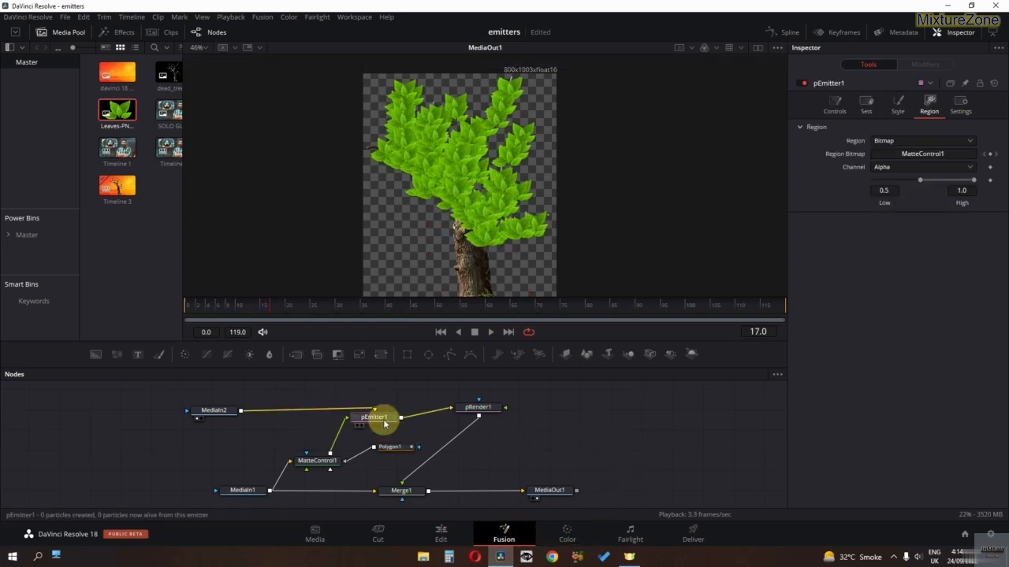
click(834, 110)
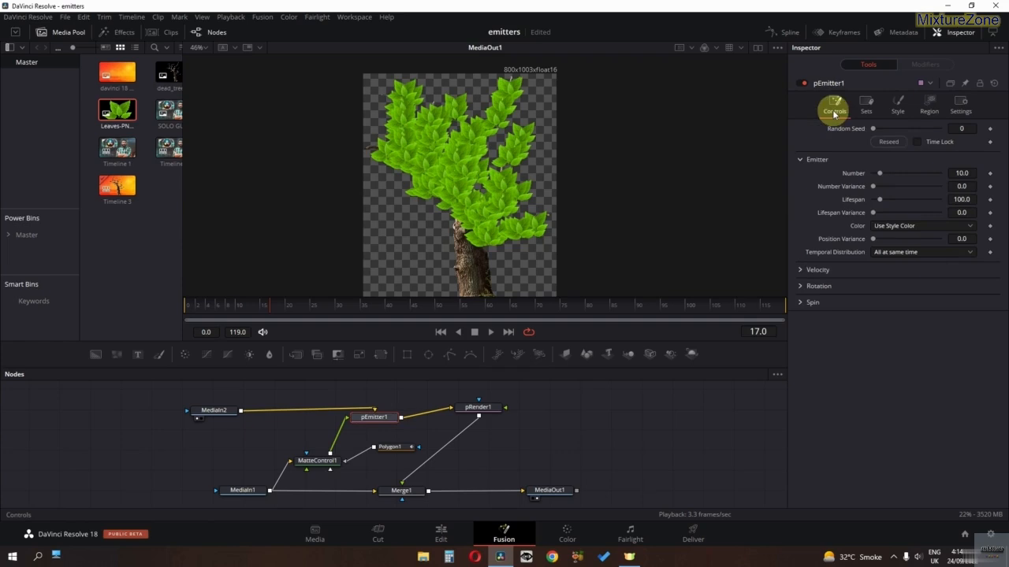
double_click(969, 172)
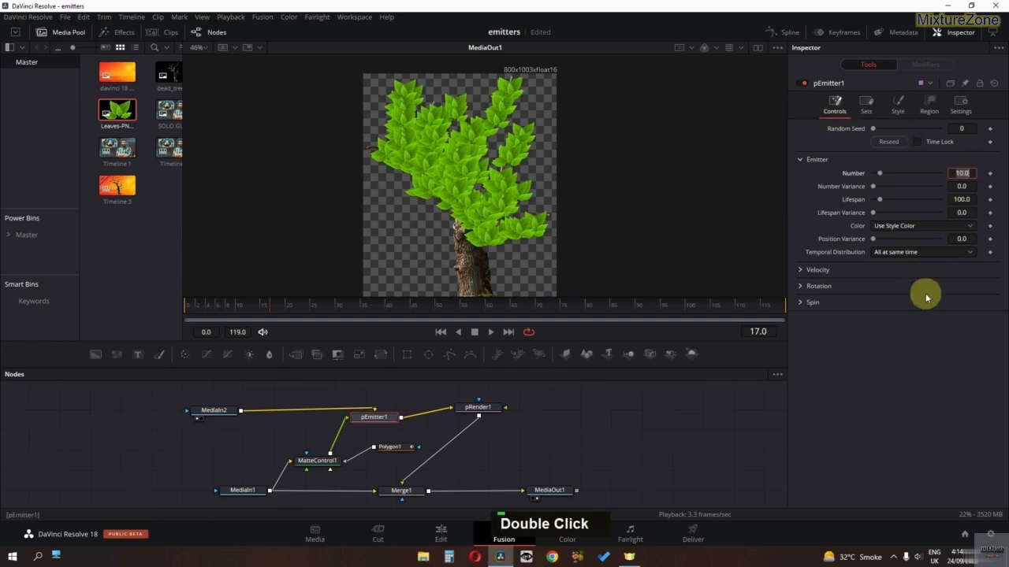
text(2)
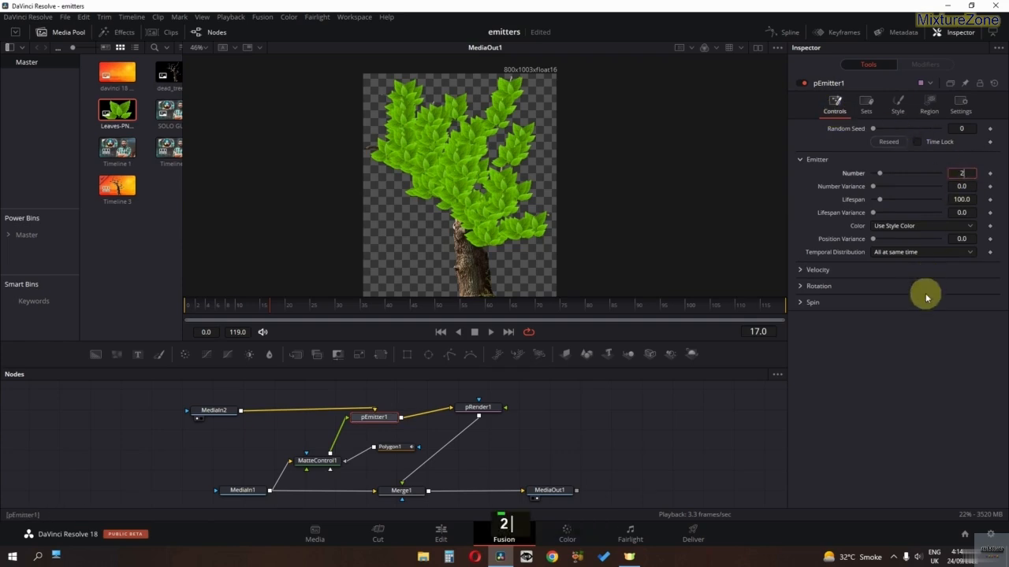
key(Return)
double_click(960, 199)
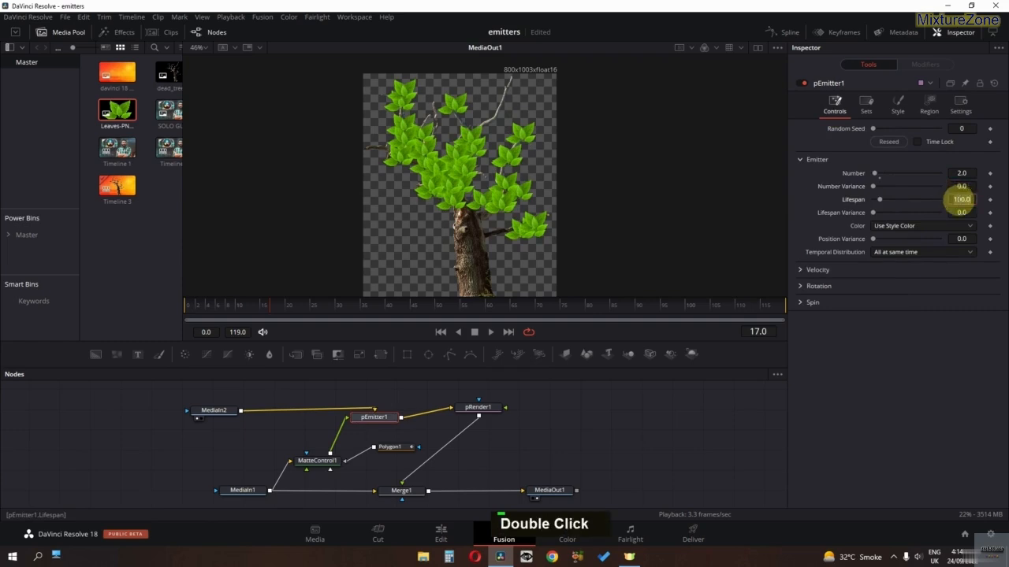
text(200)
key(Return)
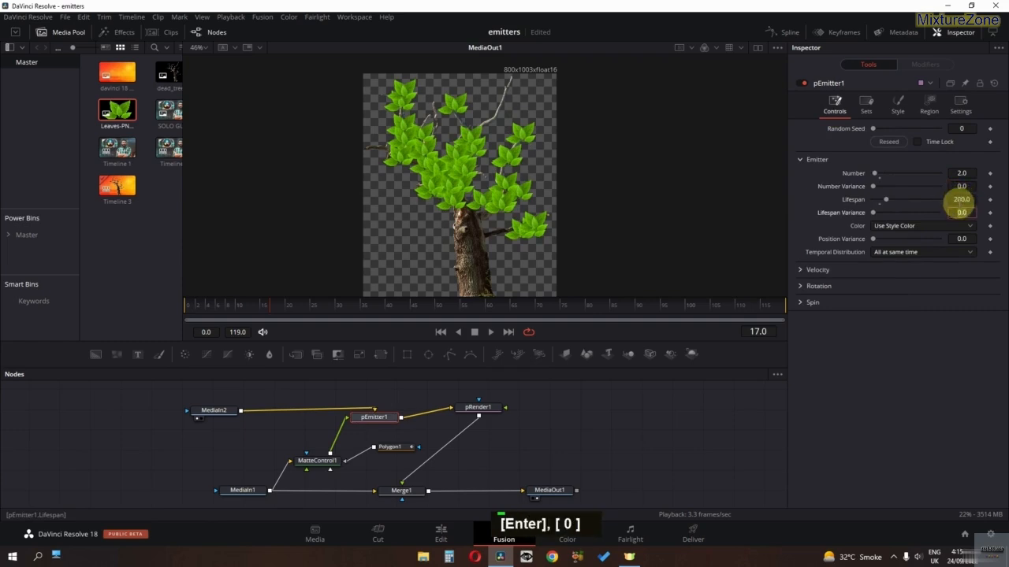
Step: Change pEmitter1's style color to orange with Red 1.0, Green 0.333333 and Blue 0.0
click(898, 103)
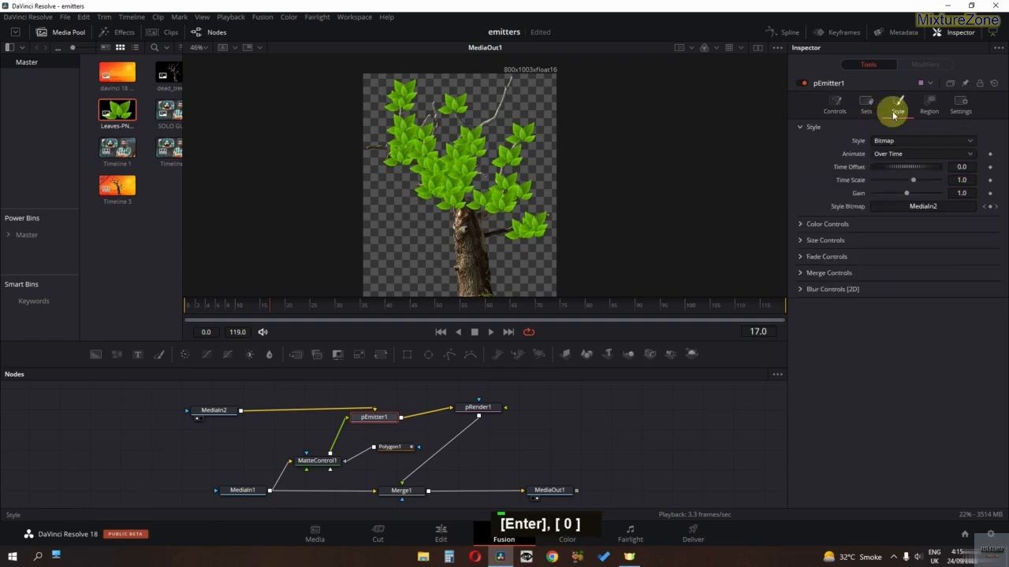
click(801, 224)
click(908, 238)
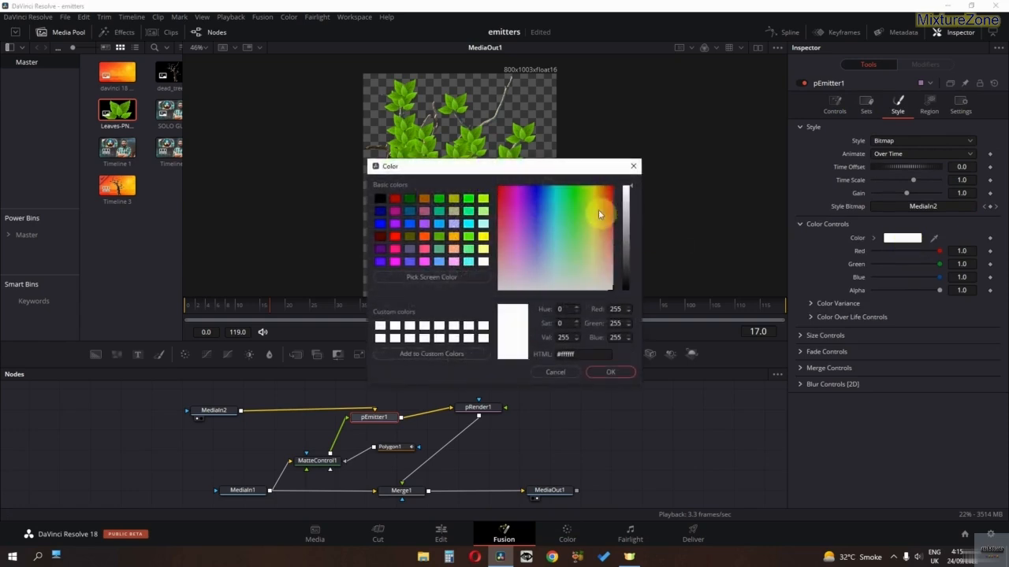
drag(540, 177, 441, 309)
drag(451, 356, 505, 319)
click(519, 506)
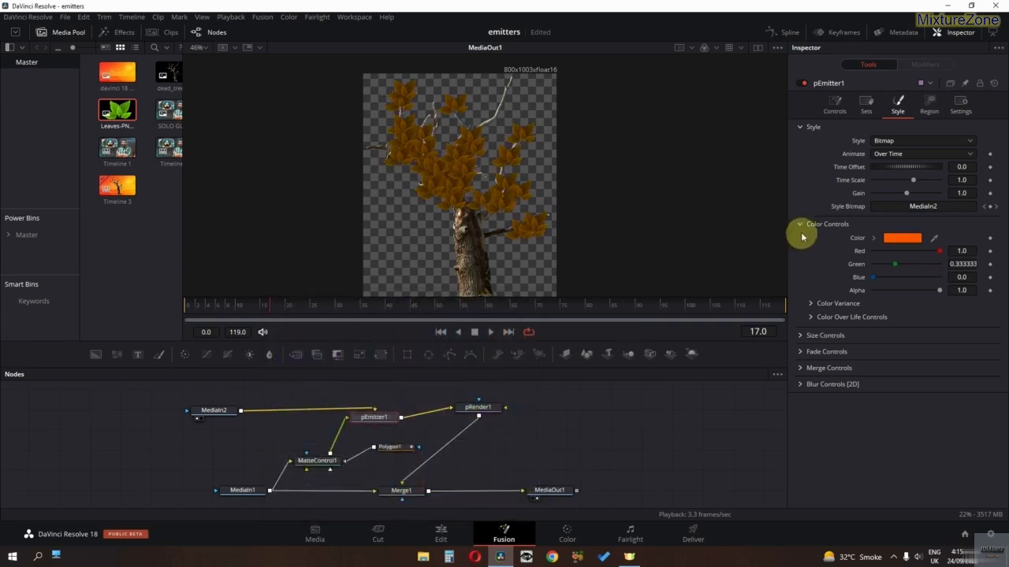
click(806, 224)
Step: Shape pEmitter1's Size Over Life curve into a smooth rise that levels off at the end, and play the composition to check the leaf growth
click(802, 240)
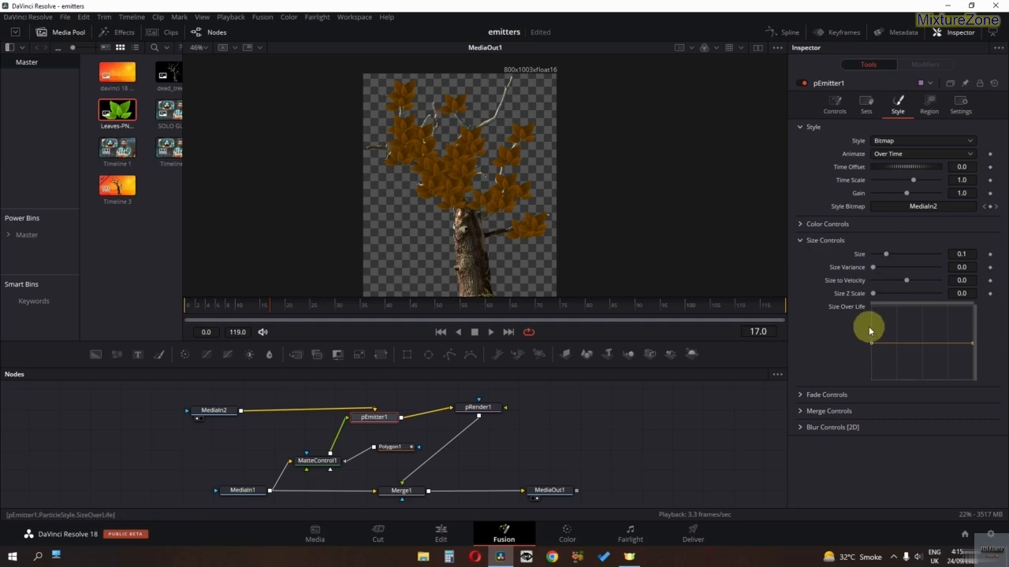
mouse_move(874, 349)
mouse_down()
mouse_move(874, 360)
mouse_move(868, 349)
mouse_up()
click(915, 350)
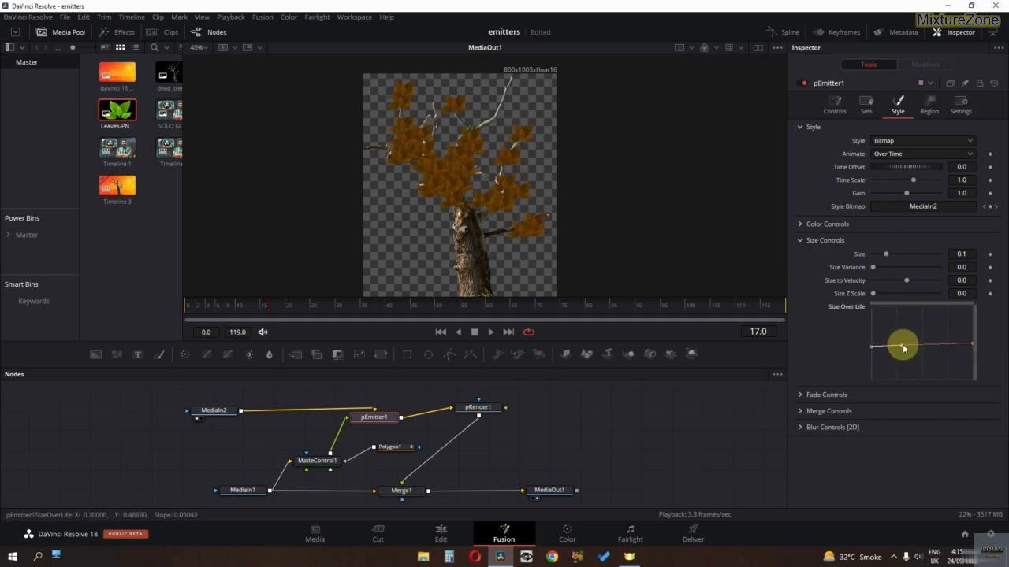
click(959, 345)
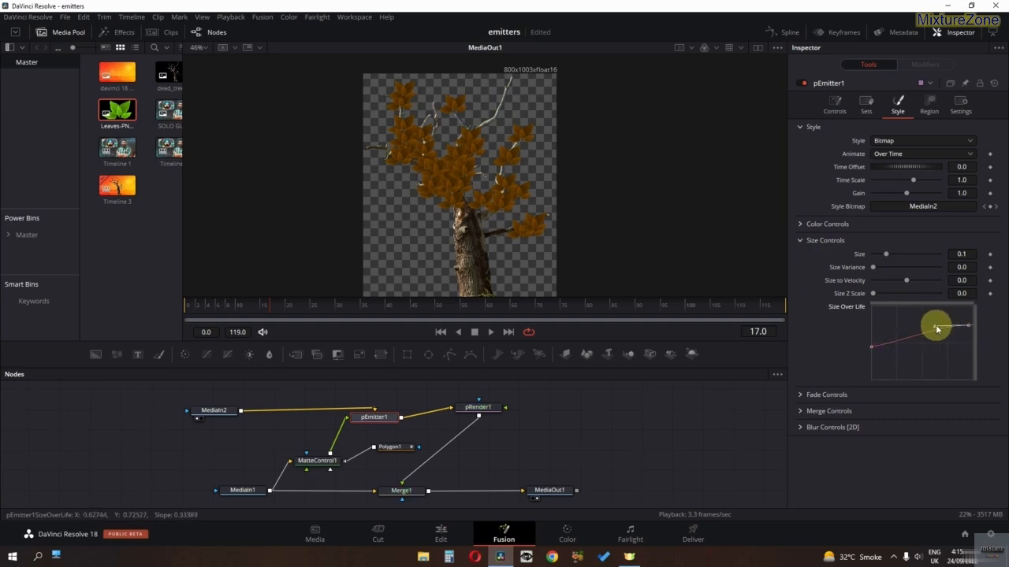
drag(927, 329, 916, 333)
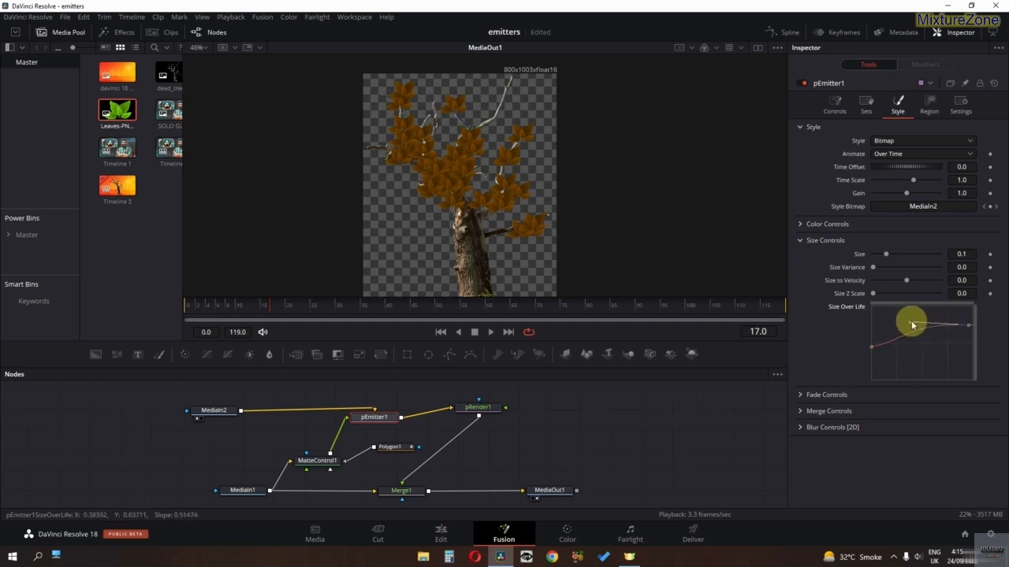
click(971, 327)
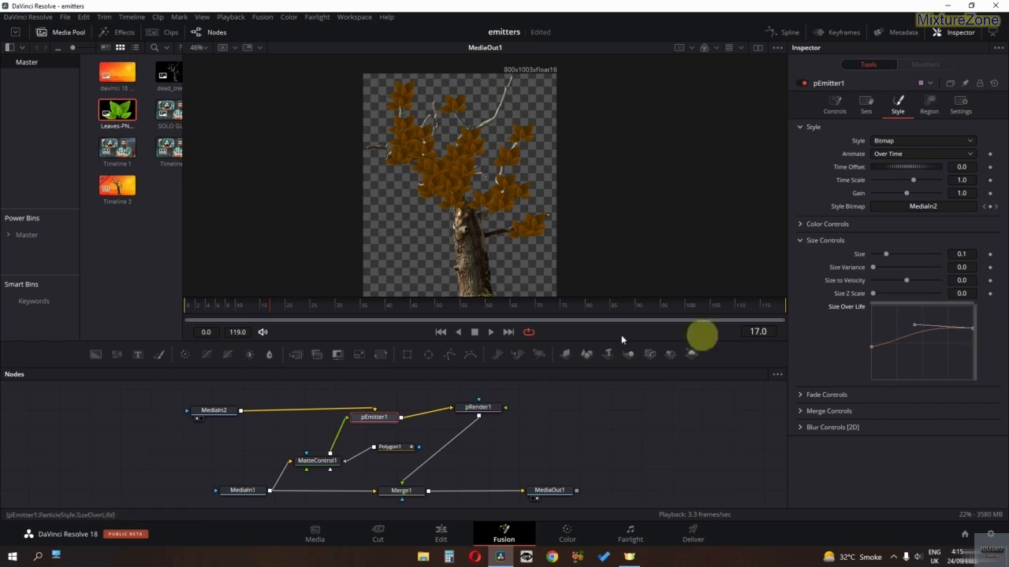
click(191, 304)
key(space)
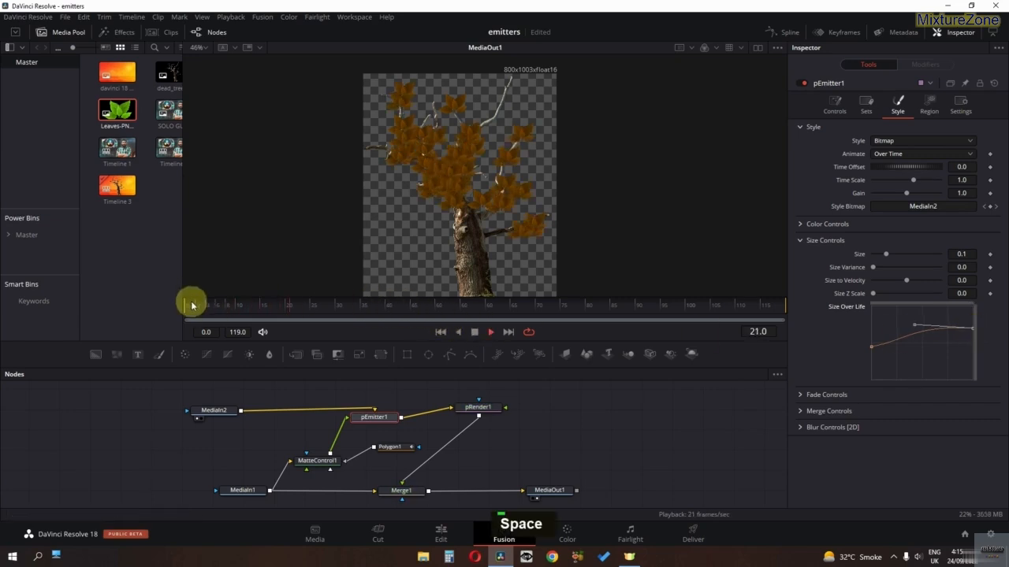
key(space)
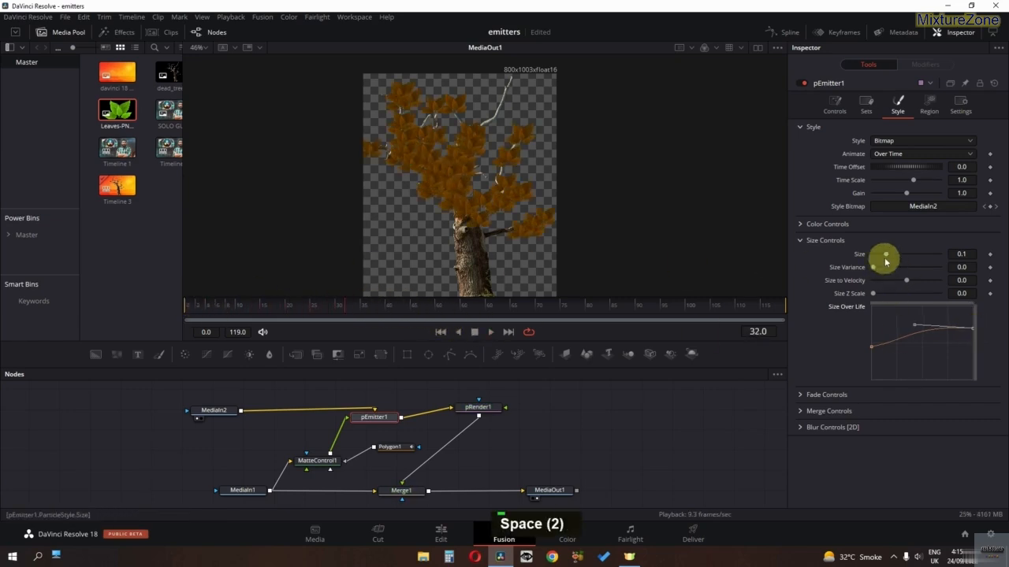
Step: Set the leaf particles' Size to 0.1024 and their Fade In to 0.039 and Fade Out to 0.967
drag(885, 254, 883, 255)
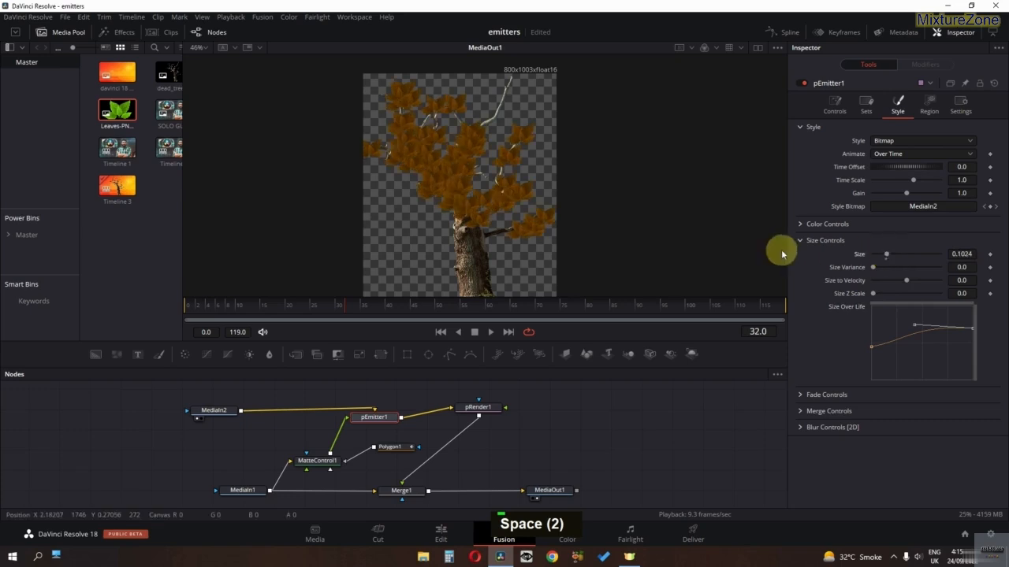
click(801, 241)
click(804, 257)
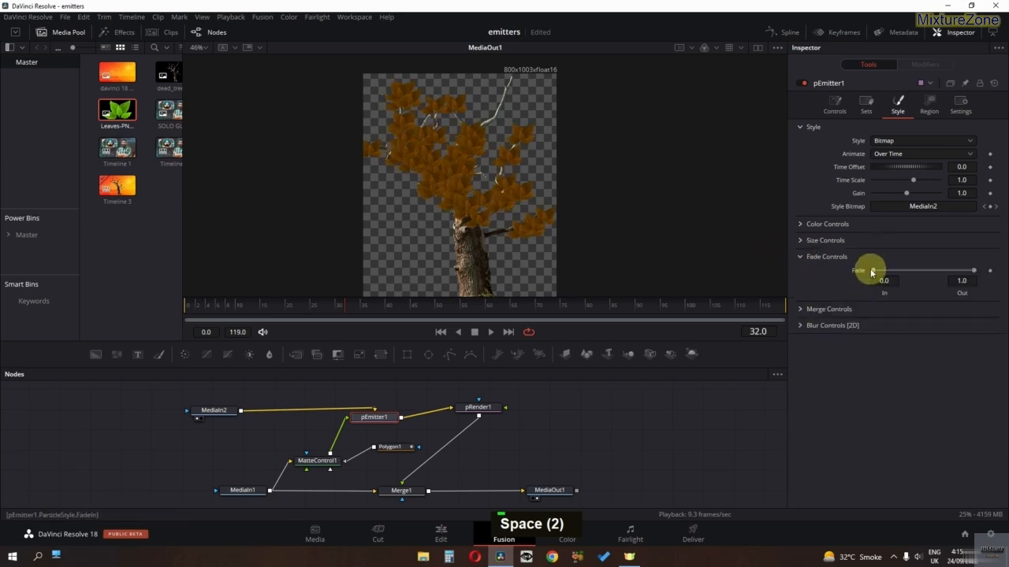
drag(873, 271, 875, 272)
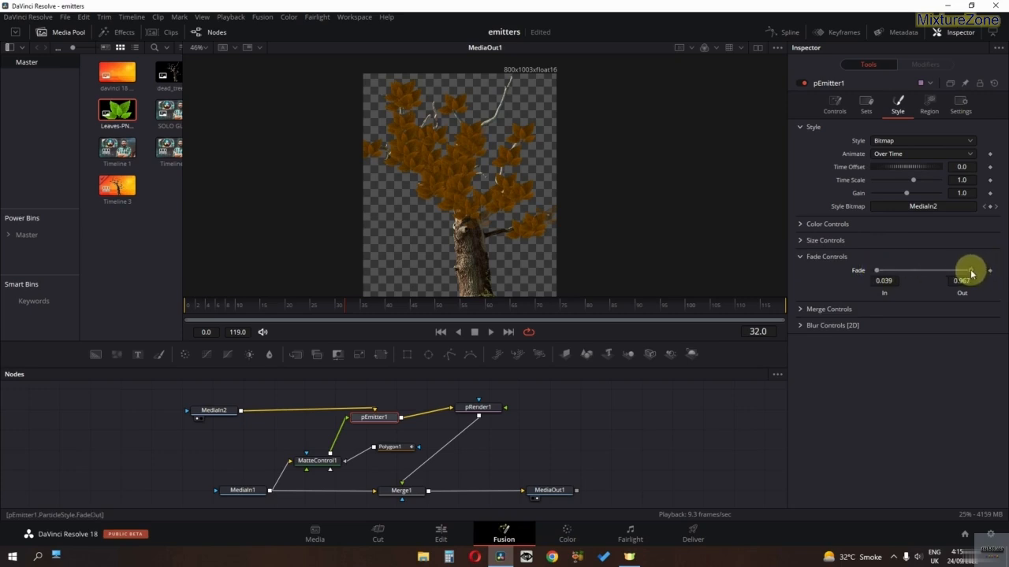
Step: Reduce the particles' Fade In to 0.015 while playing the composition to judge how the leaves appear
key(space)
key(space)
key(space)
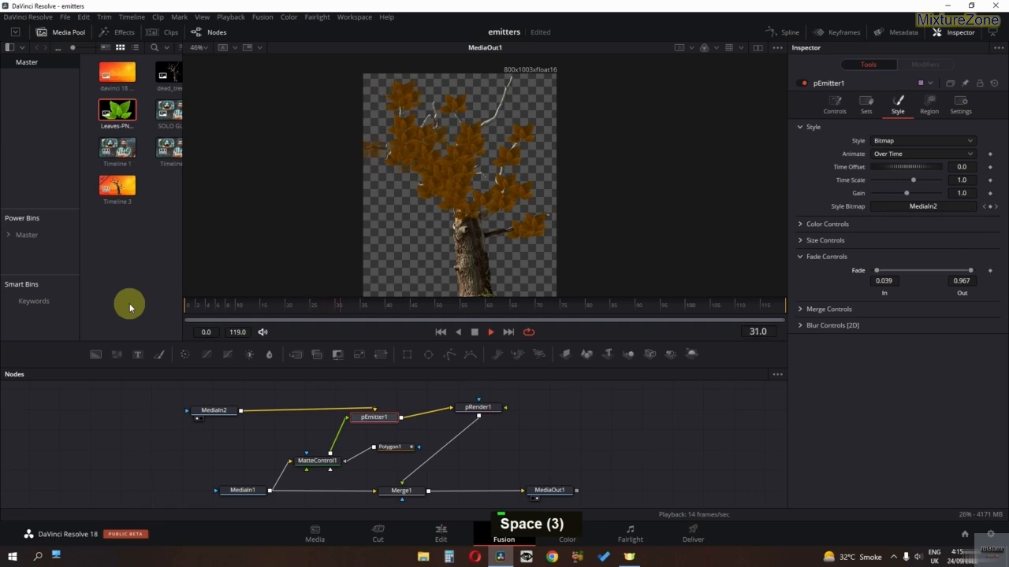
key(space)
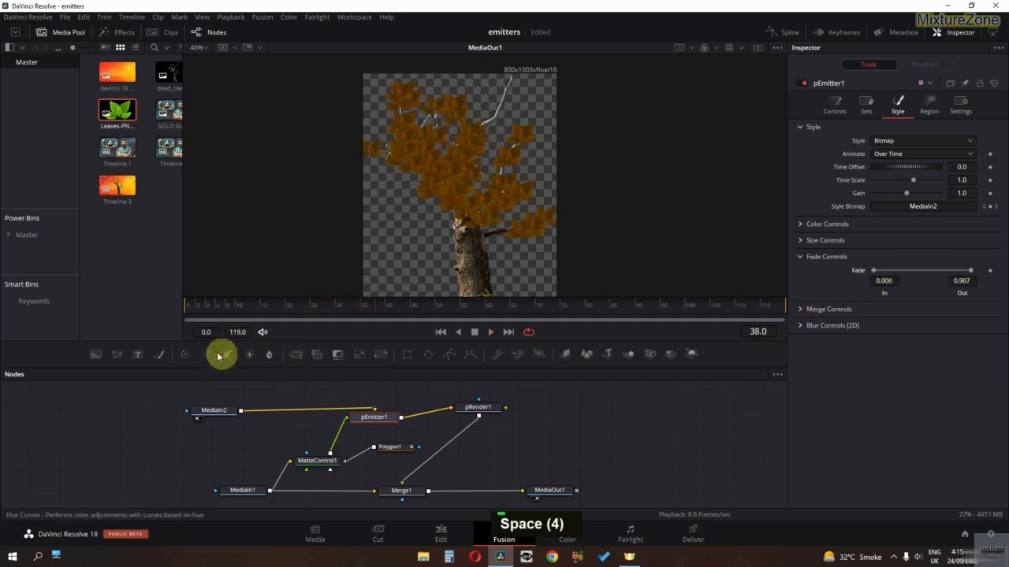
key(space)
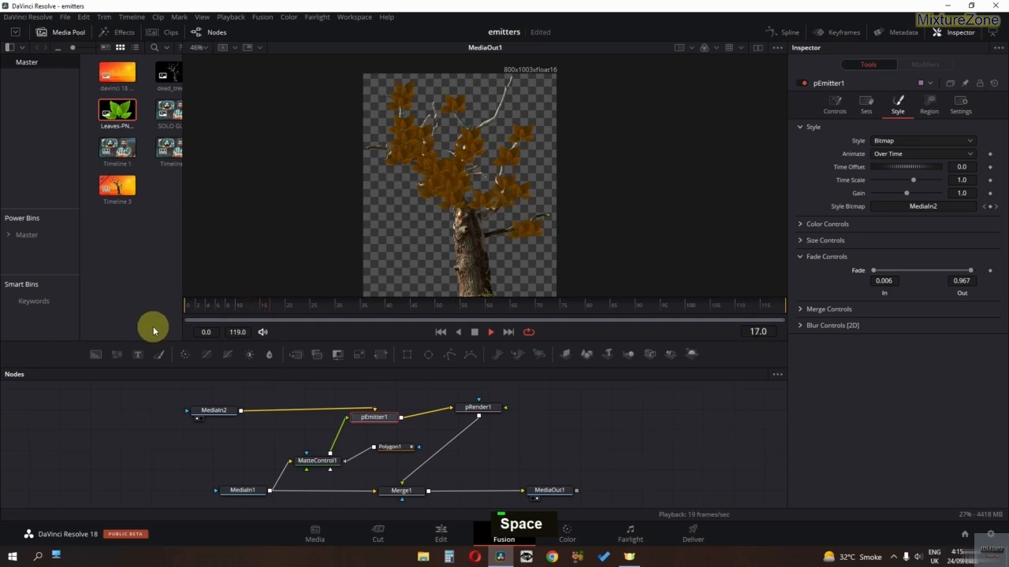
key(space)
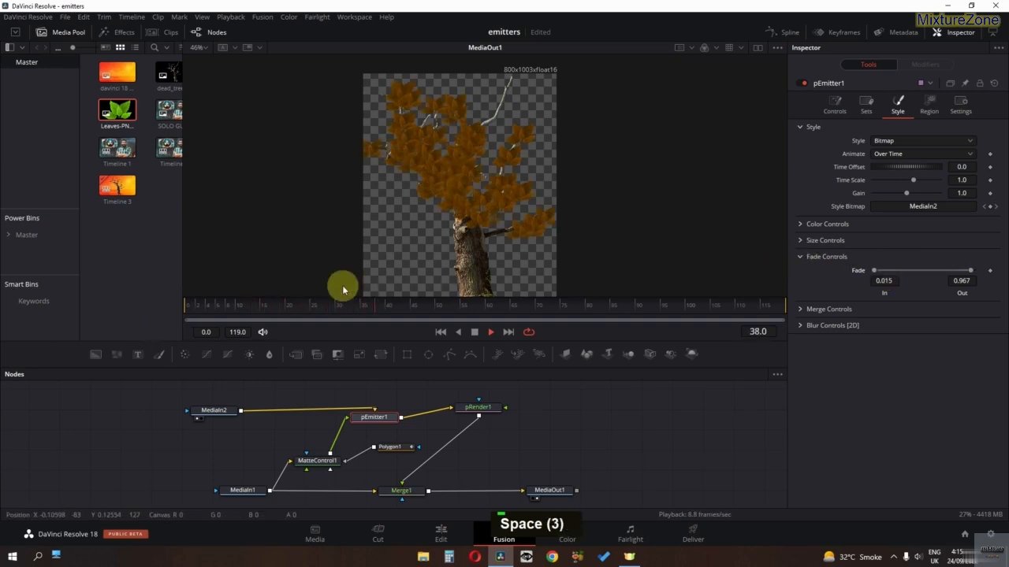
key(space)
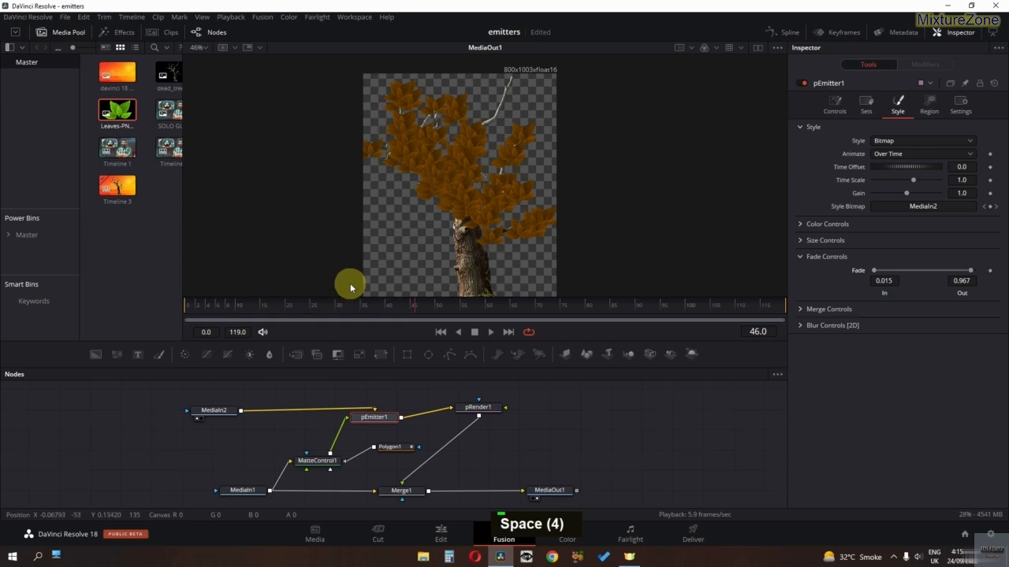
Step: Set pEmitter1's style Time Scale to 1.3 and play the composition to review the leaf growth
double_click(962, 181)
text(1.)
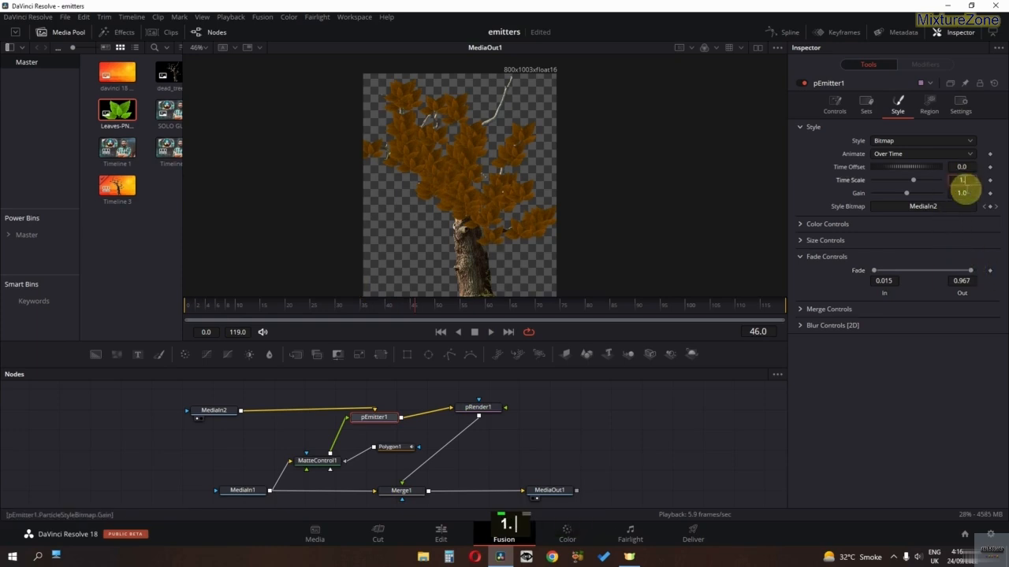
text(3)
key(Return)
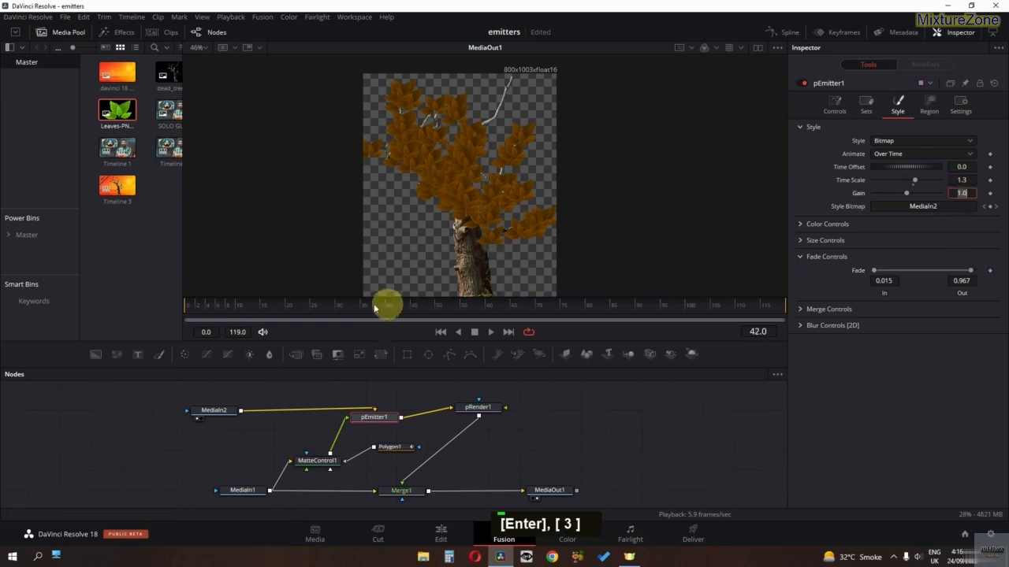
key(space)
key(space)
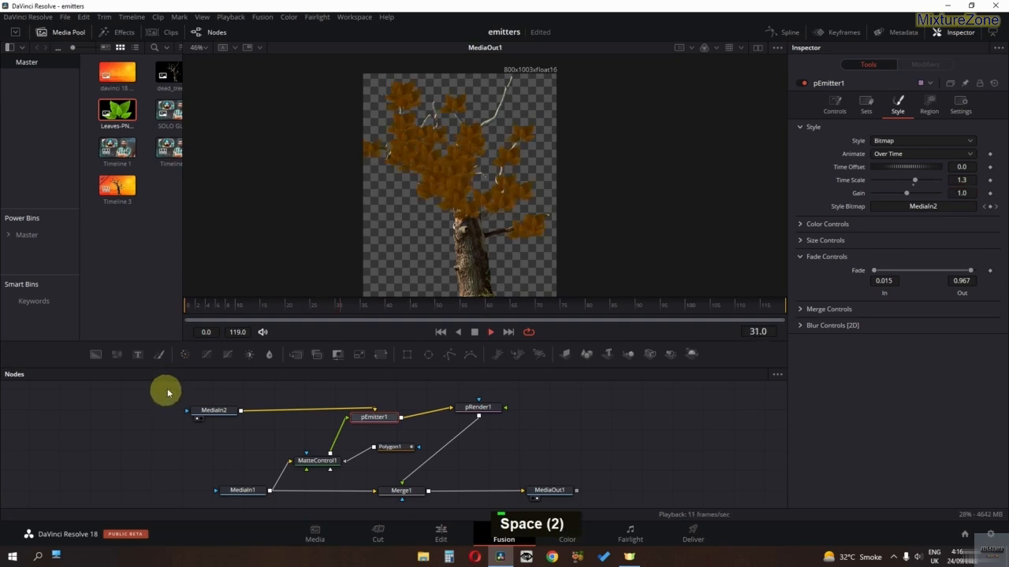
key(space)
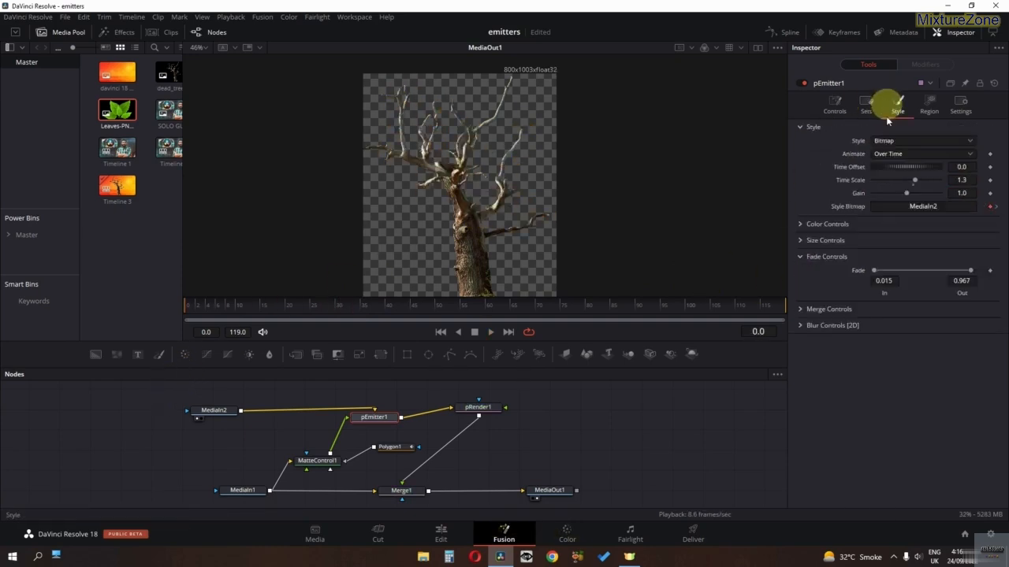
Step: Adjust pEmitter1's Size to 0.0669, Size Variance to 0.0984 and Size to Velocity to -0.016, playing the composition to compare leaf sizes
double_click(804, 241)
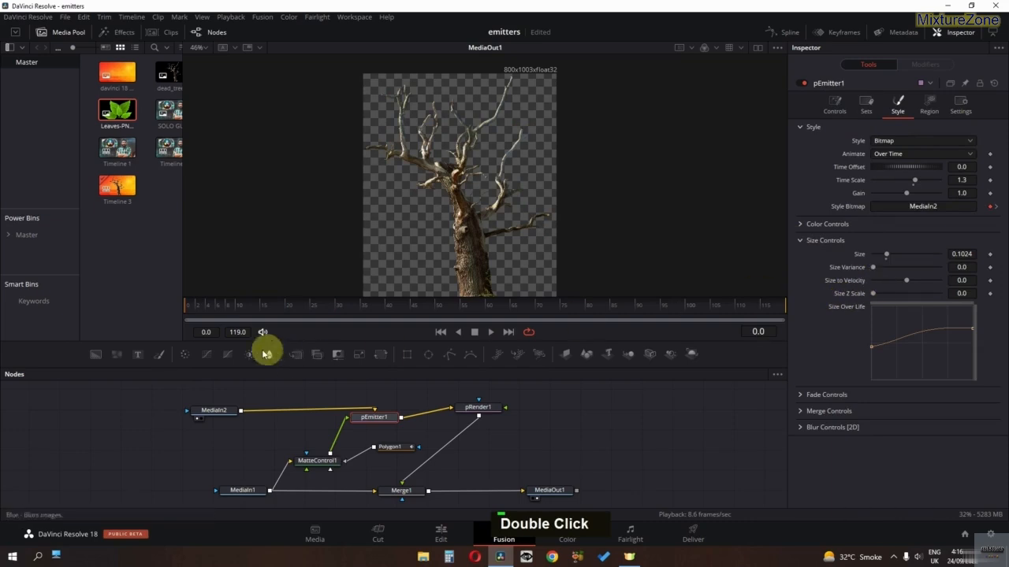
drag(236, 304, 262, 305)
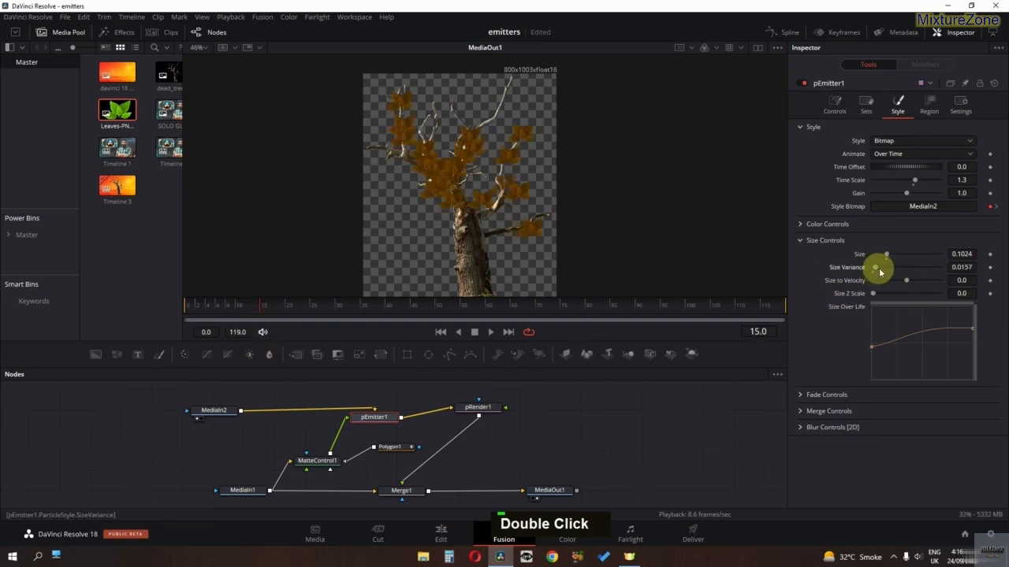
drag(888, 271, 877, 271)
key(space)
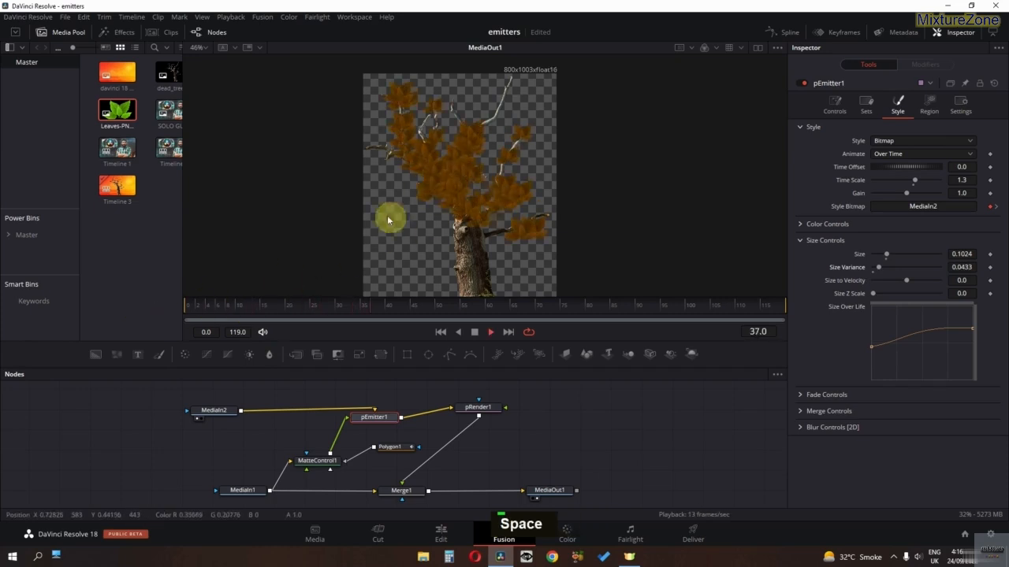
ctrl+scroll(492, 219, down, 1)
ctrl+scroll(487, 227, up, 1)
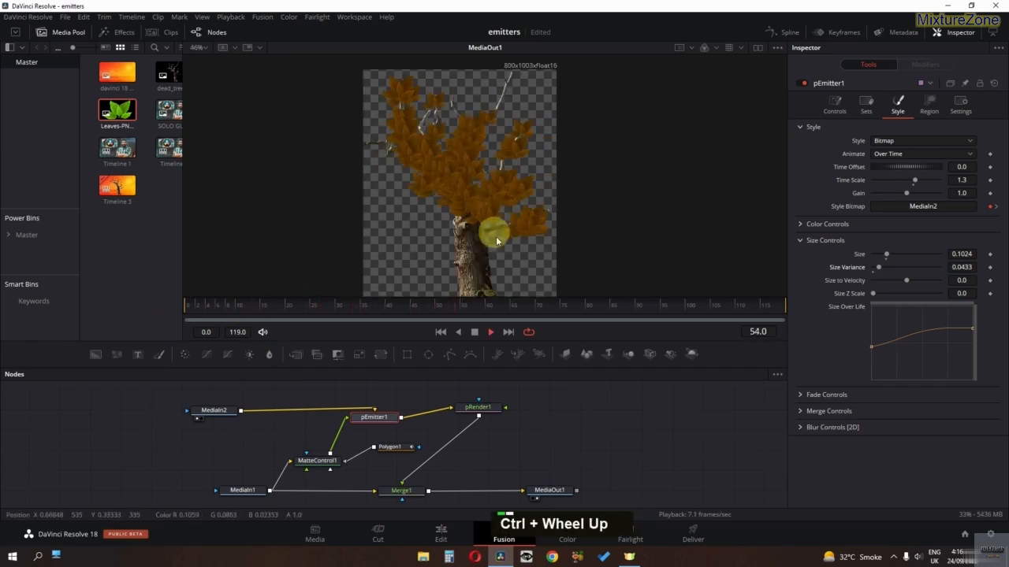
key(space)
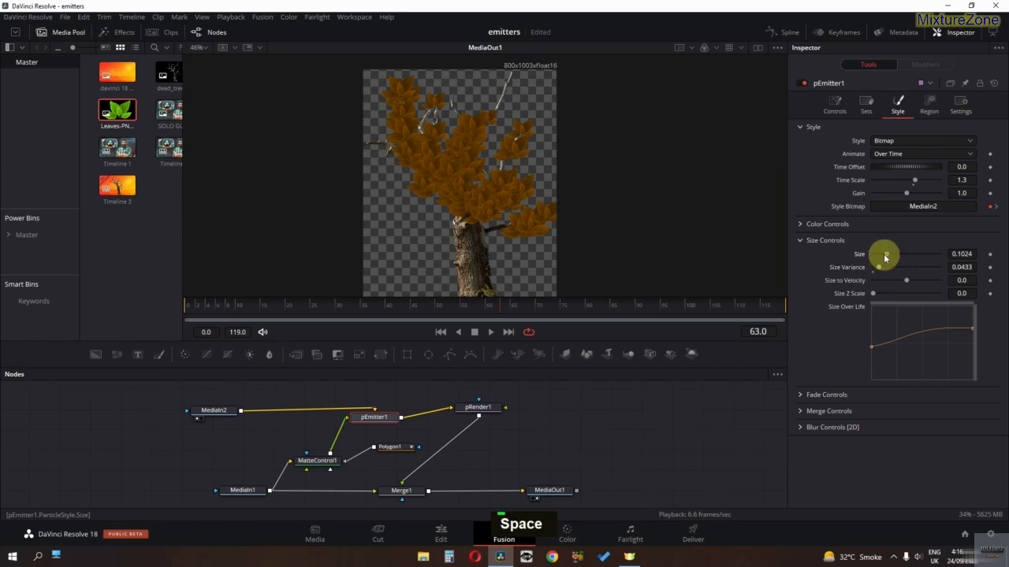
drag(885, 256, 880, 256)
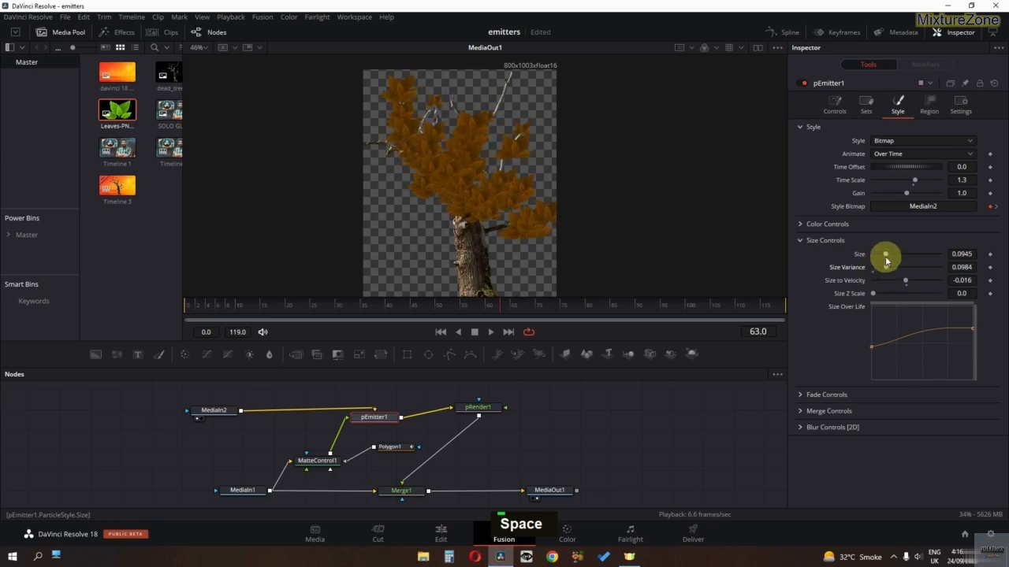
drag(881, 257, 882, 259)
key(space)
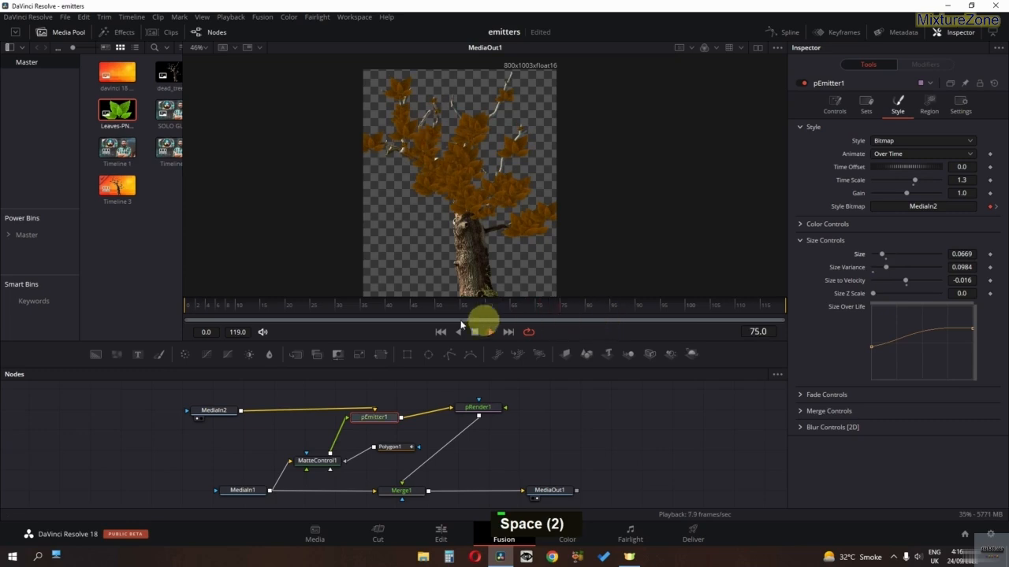
Step: Play the composition to review the leaves growing over the whole tree
ctrl+scroll(464, 234, down, 2)
ctrl+scroll(463, 234, up, 1)
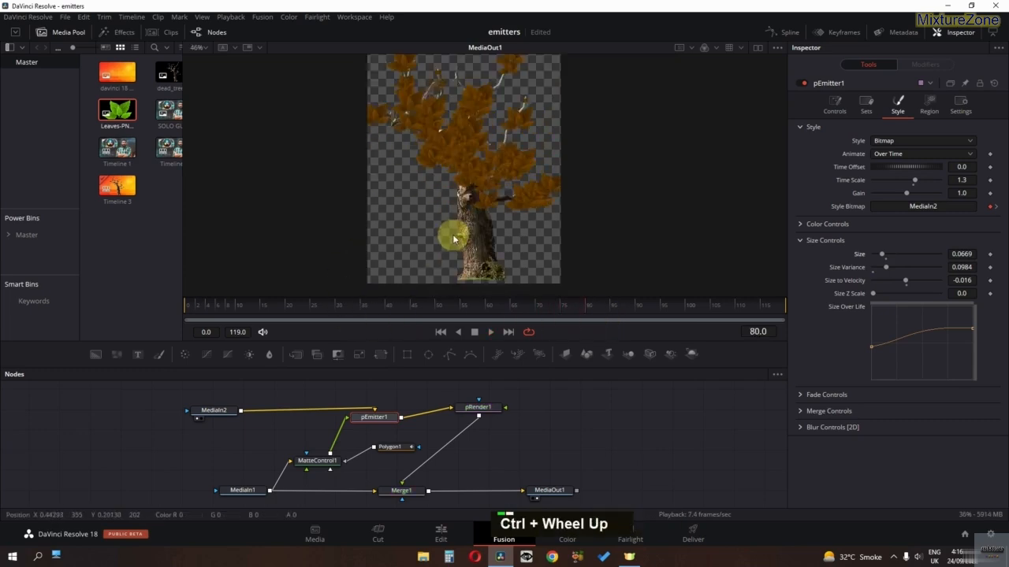
key(space)
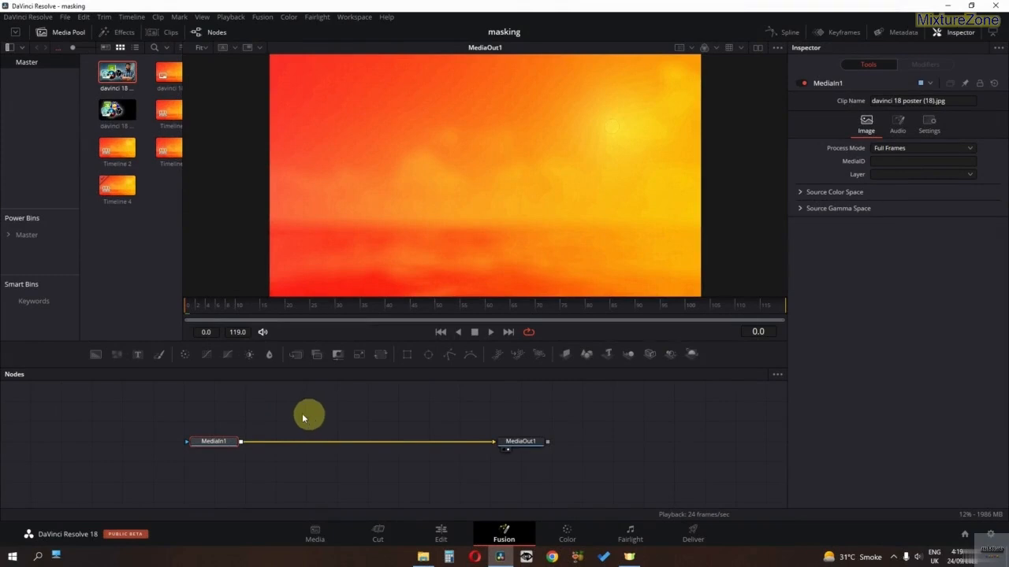
Step: Merge davinci 18 poster (1).jpg over the orange background and arrange its MediaIn2 node above Merge1
drag(139, 93, 293, 444)
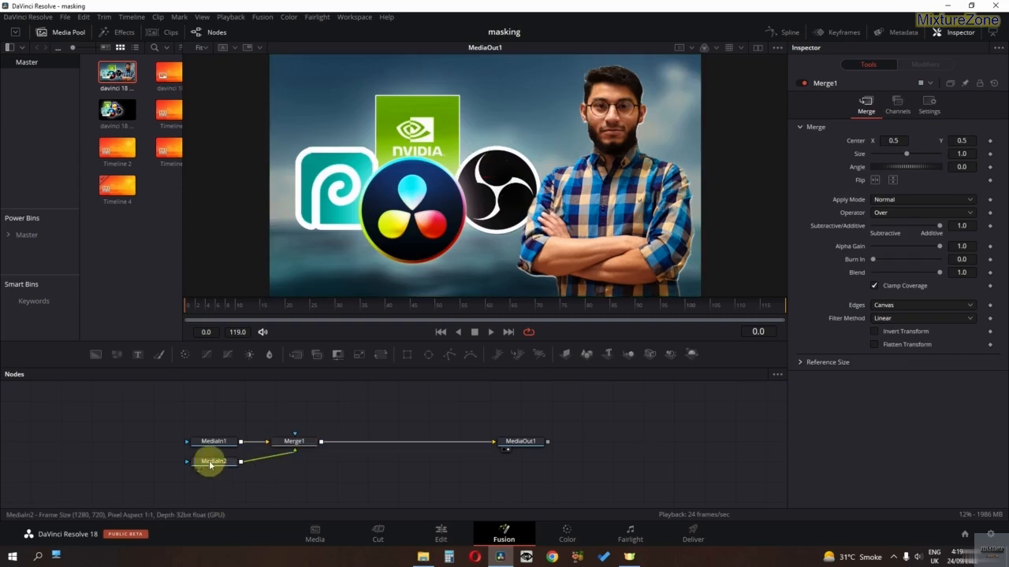
drag(210, 461, 290, 410)
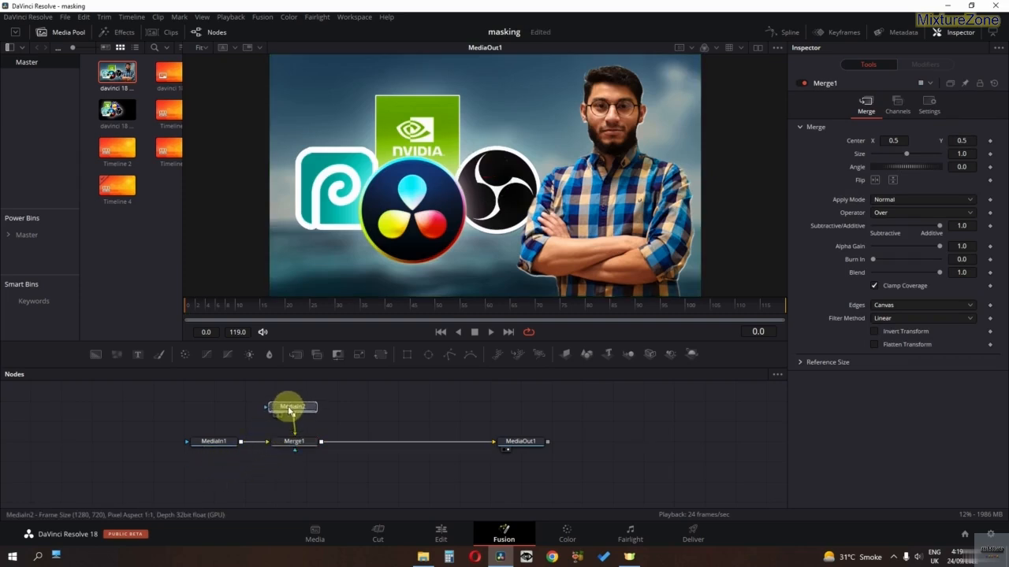
middle_click(371, 401)
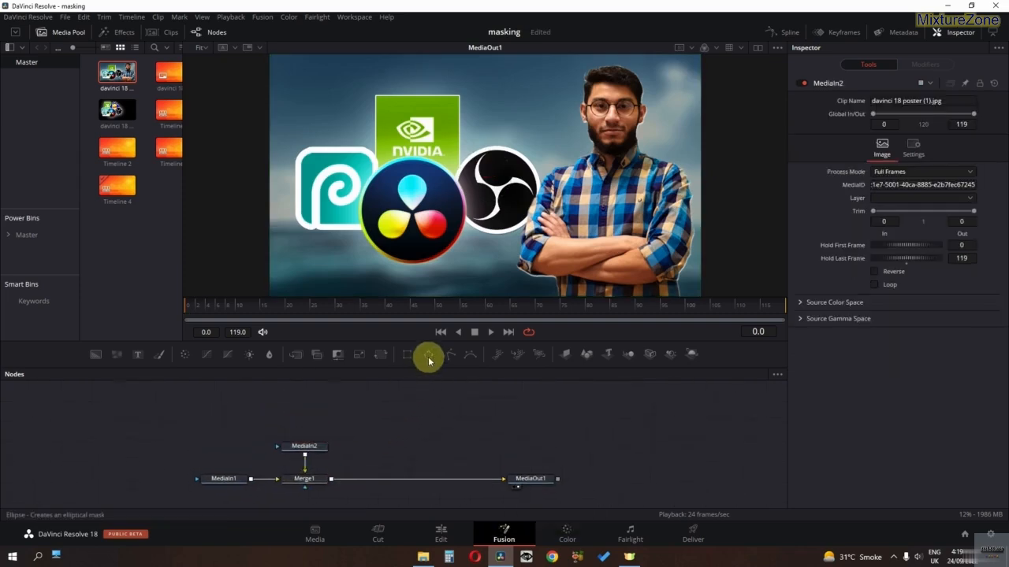
Step: Mask MediaIn2 with an ellipse about 0.243 wide and high, centered on the DaVinci Resolve logo at about X 0.332, Y 0.359
drag(428, 361, 305, 450)
drag(568, 104, 443, 171)
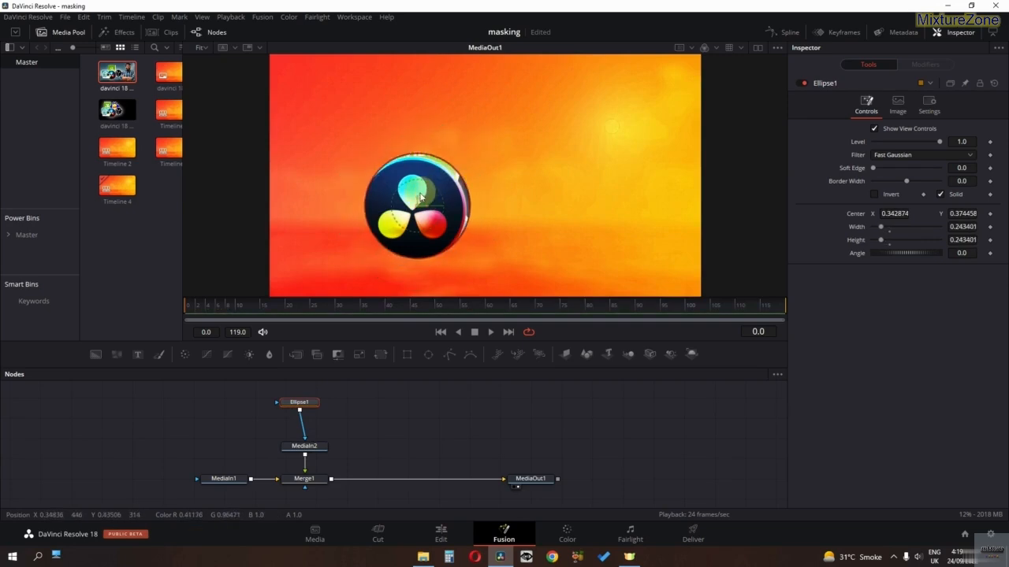
drag(415, 208, 414, 212)
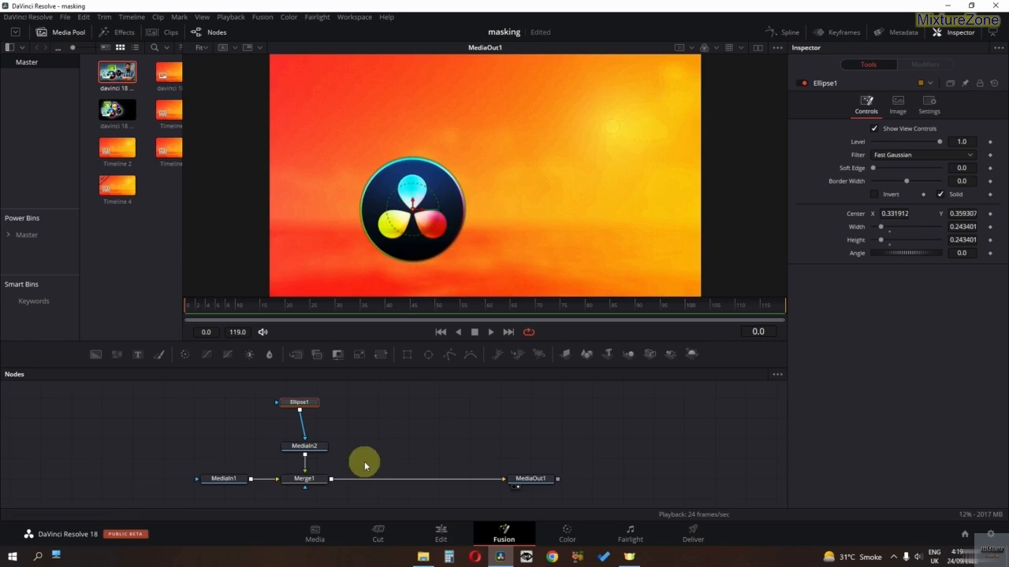
click(307, 407)
Step: Enable Motion Blur on Merge1 and return to its merge controls
click(306, 479)
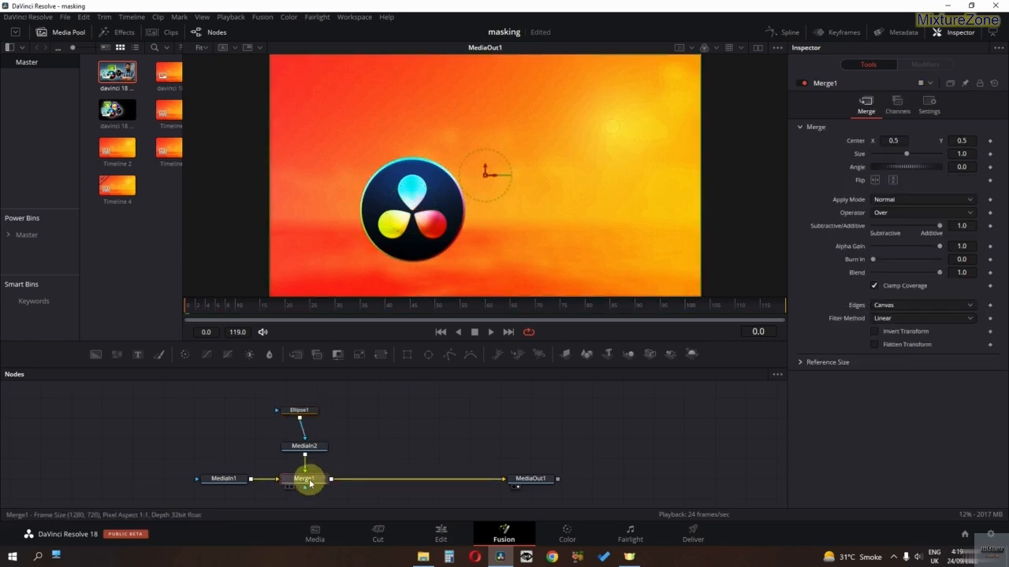
click(936, 115)
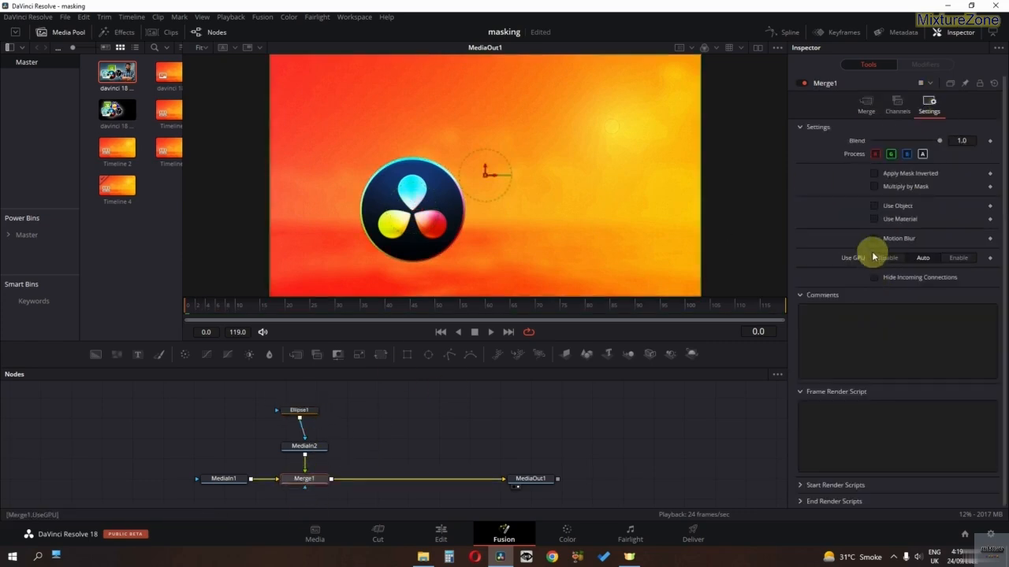
click(873, 238)
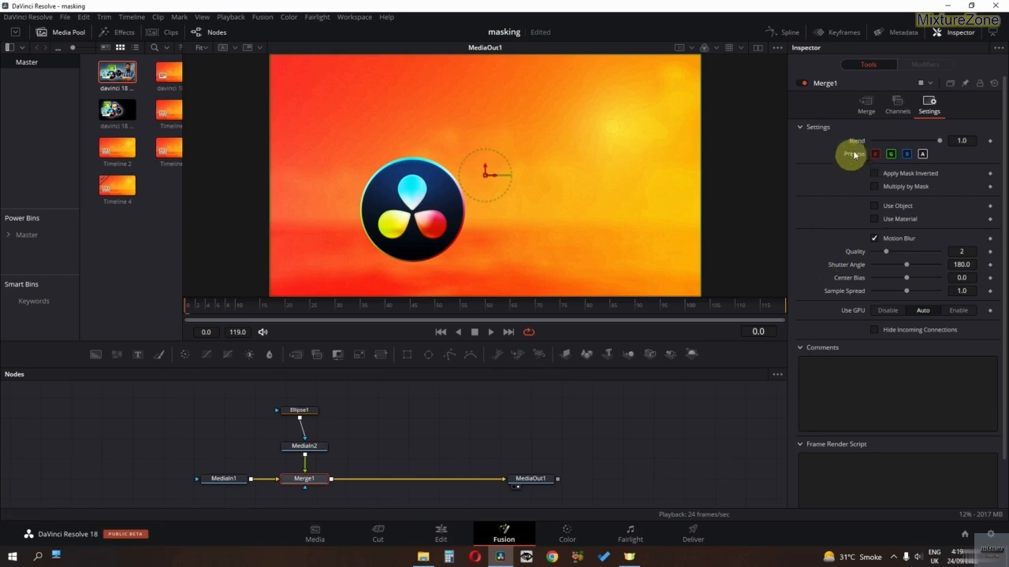
click(862, 108)
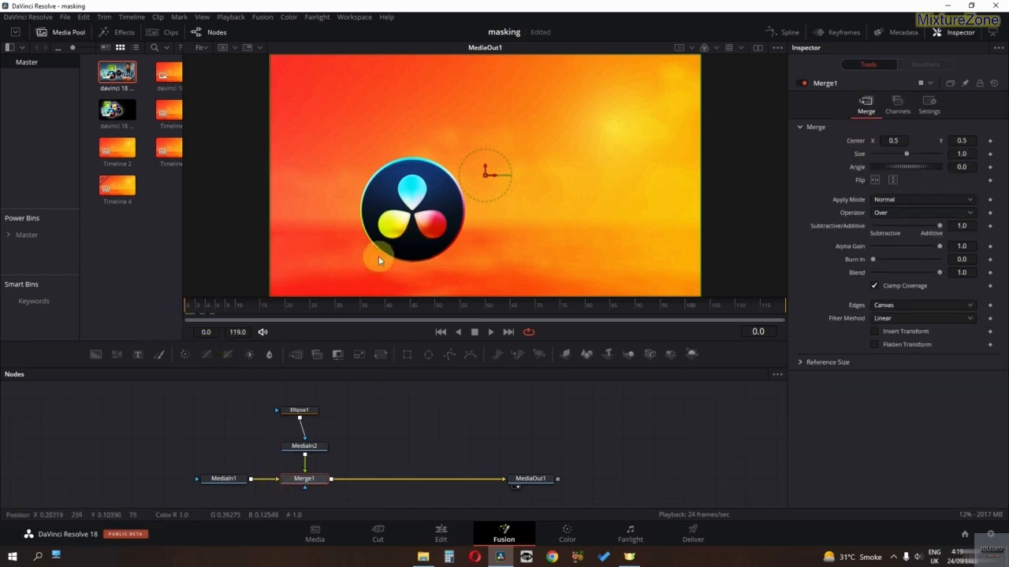
Step: Keyframe Merge1's Center at frame 0 and animate the logo straight down out of the picture by frame 35
scroll(372, 227, down, 1)
ctrl+scroll(372, 219, down, 2)
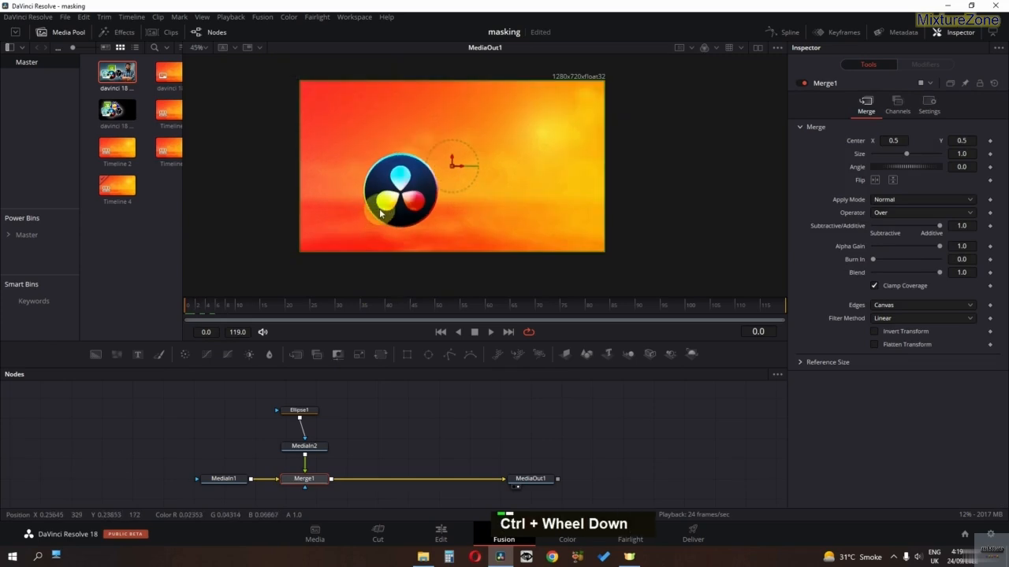
middle_click(381, 220)
ctrl+scroll(382, 221, up, 1)
ctrl+scroll(381, 220, down, 1)
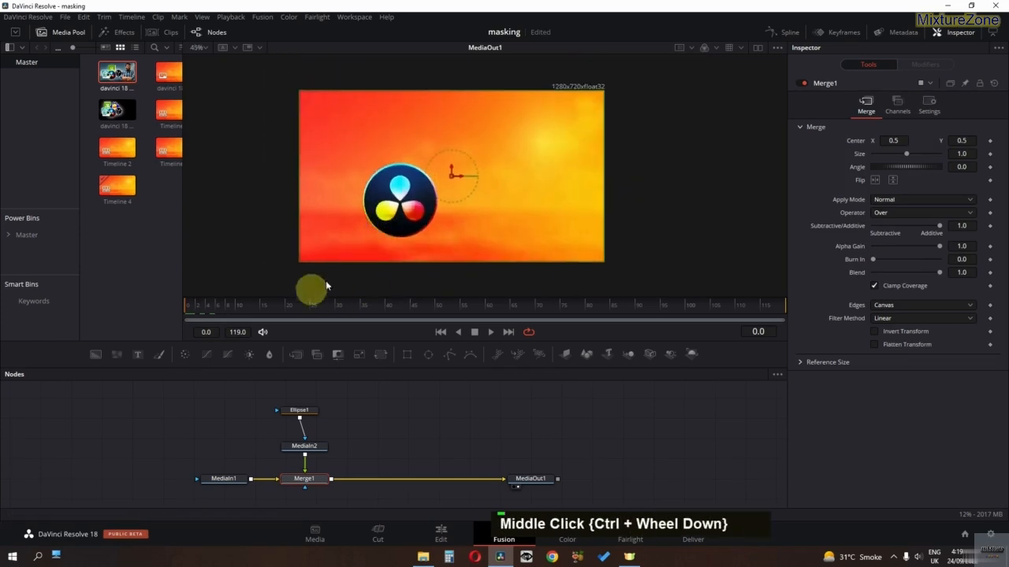
click(990, 140)
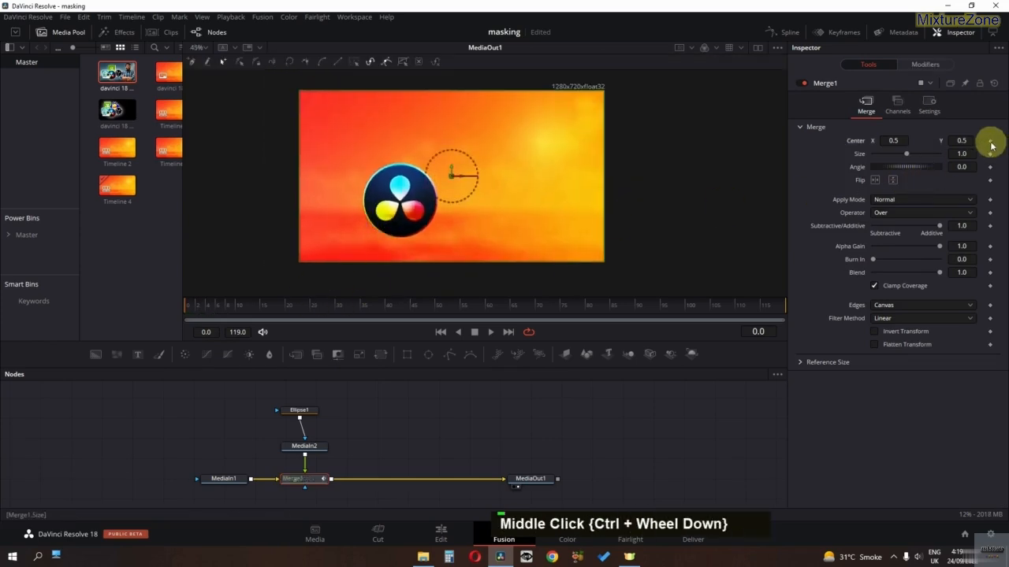
drag(196, 311, 345, 316)
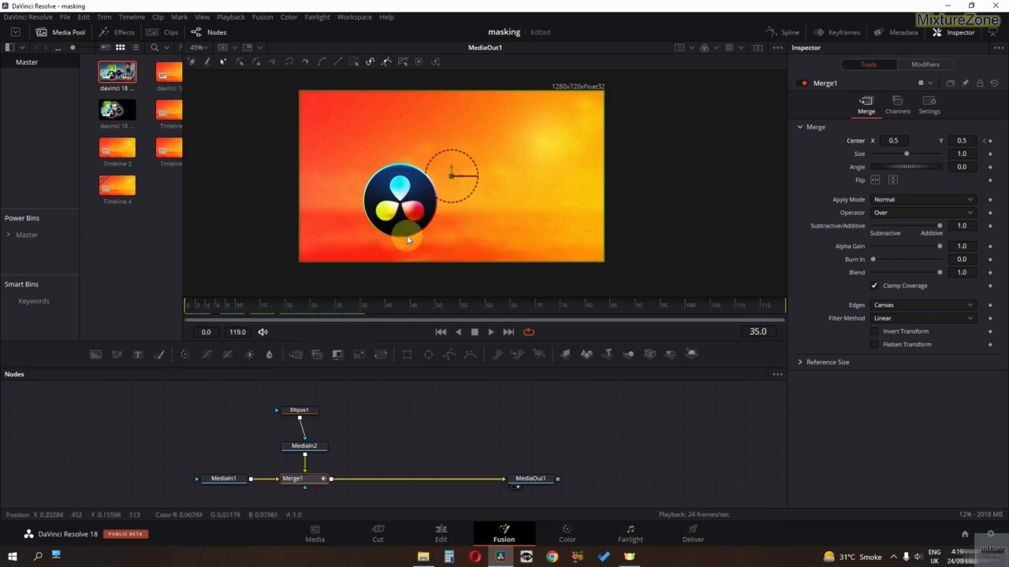
drag(452, 168, 457, 305)
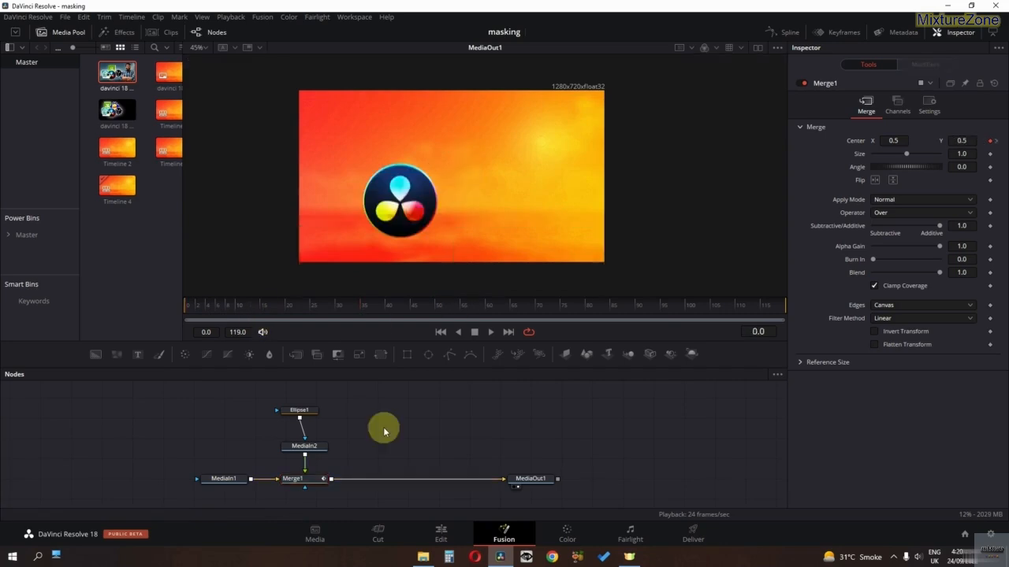
Step: Play the logo's drop animation to review it and return the playhead to frame 0
key(space)
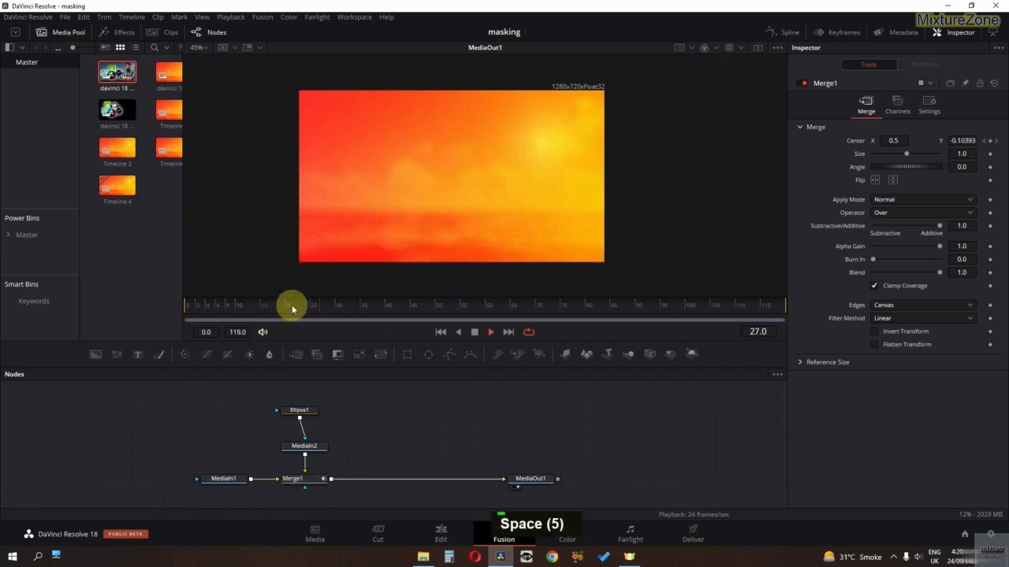
key(space)
key(space)
key(space)
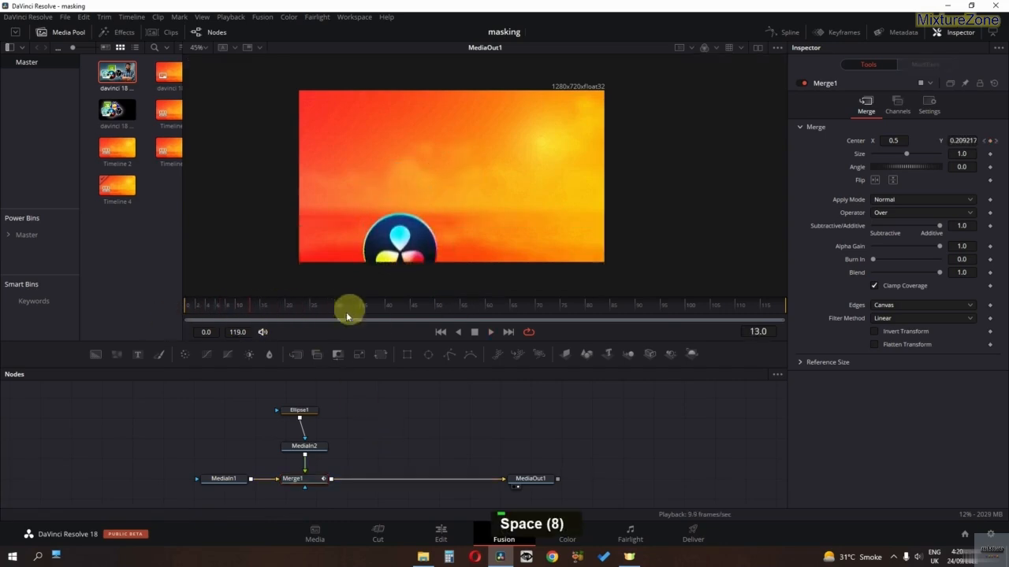
drag(254, 309, 162, 310)
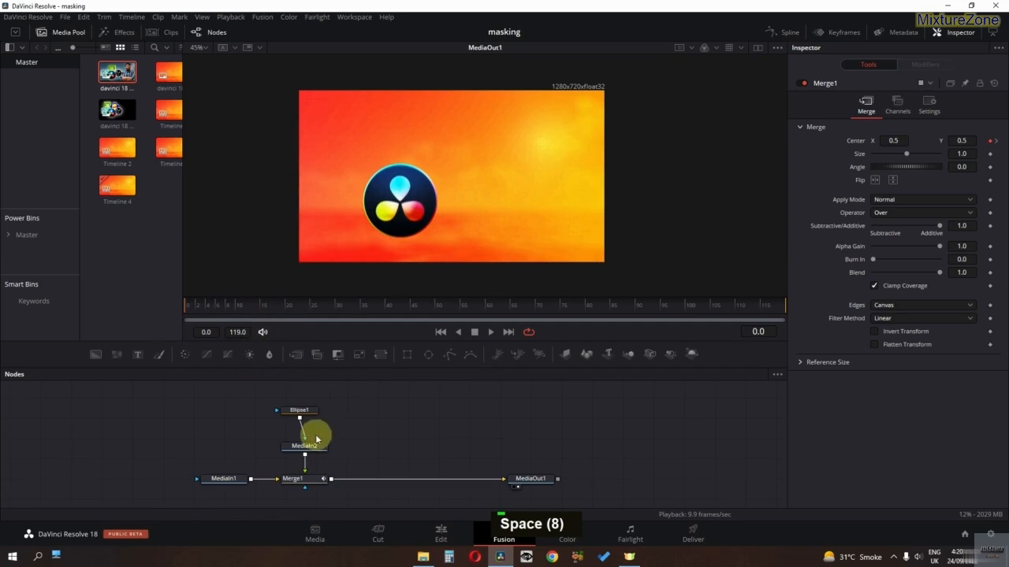
Step: Group the Ellipse1, MediaIn2 and Merge1 nodes into a single group
drag(302, 414, 308, 485)
right_click(309, 484)
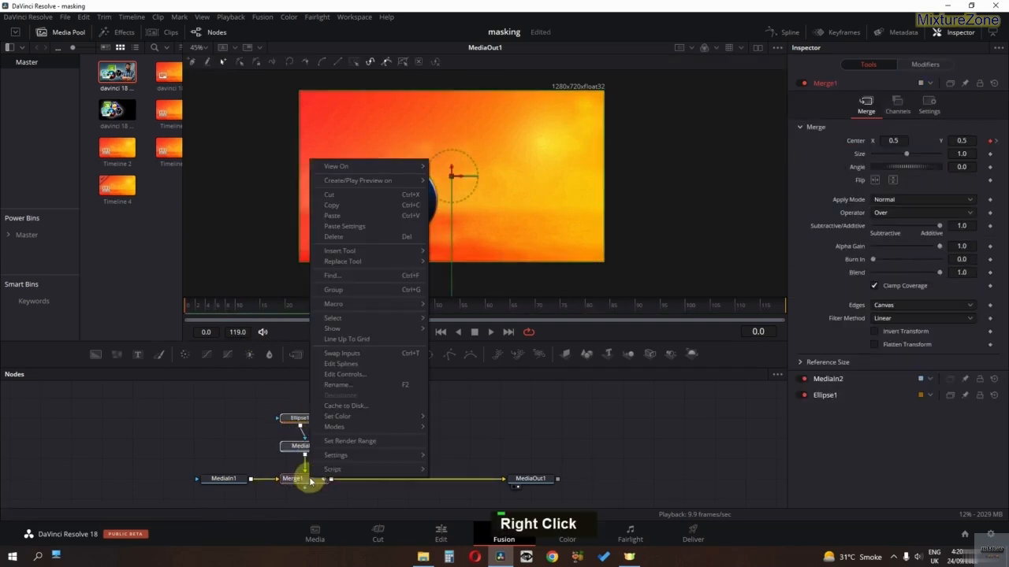
click(342, 293)
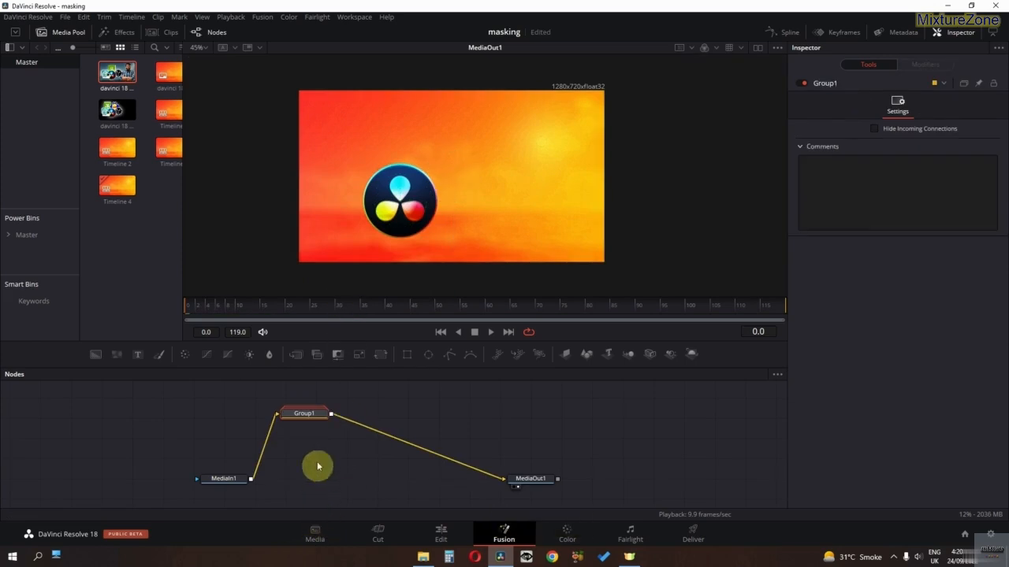
Step: Duplicate Group1 and insert the copy into the connection between Group1 and MediaOut1
click(309, 415)
drag(311, 416, 299, 416)
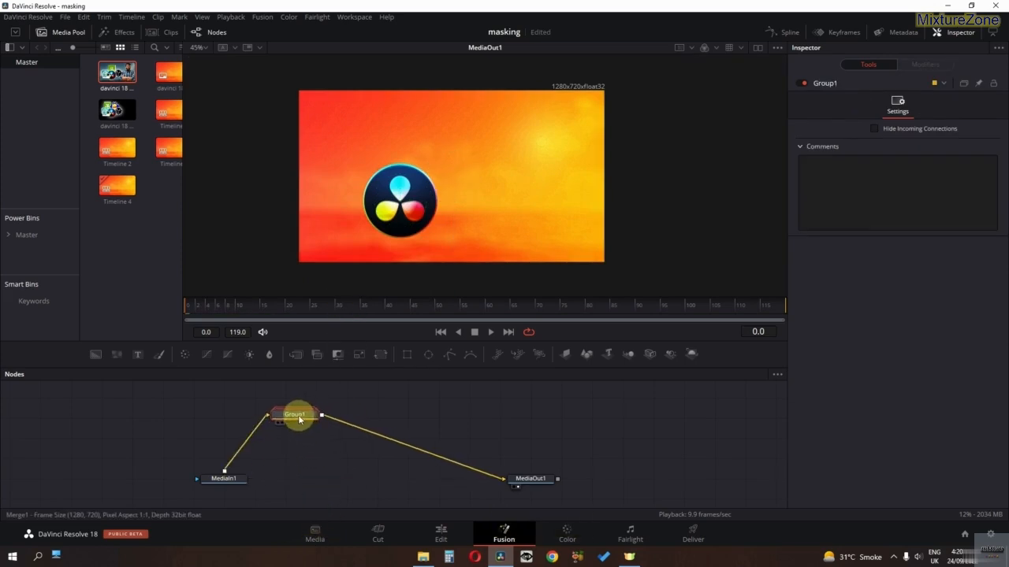
key(ctrl+c)
double_click(390, 417)
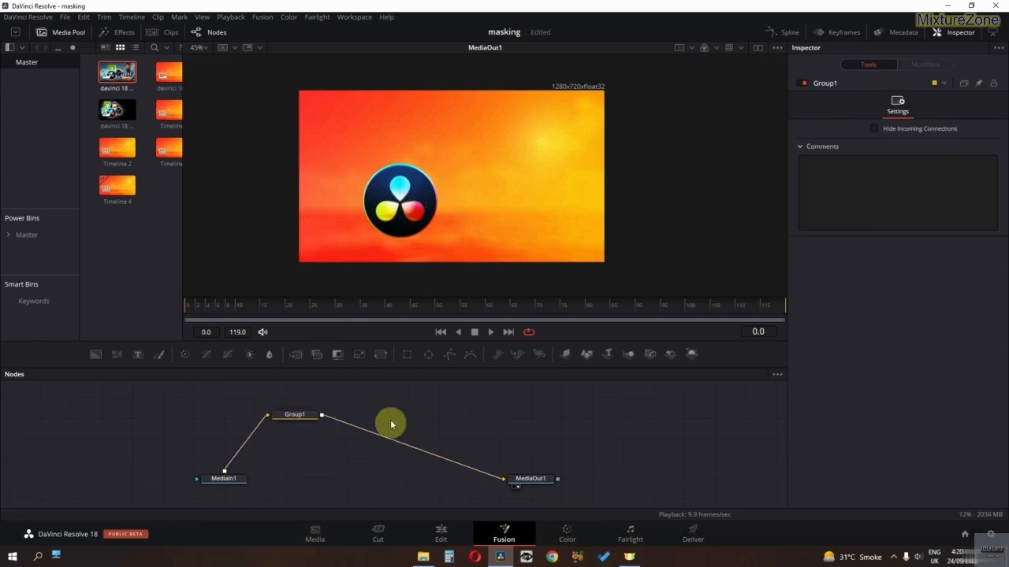
key(ctrl+v)
drag(394, 415, 370, 433)
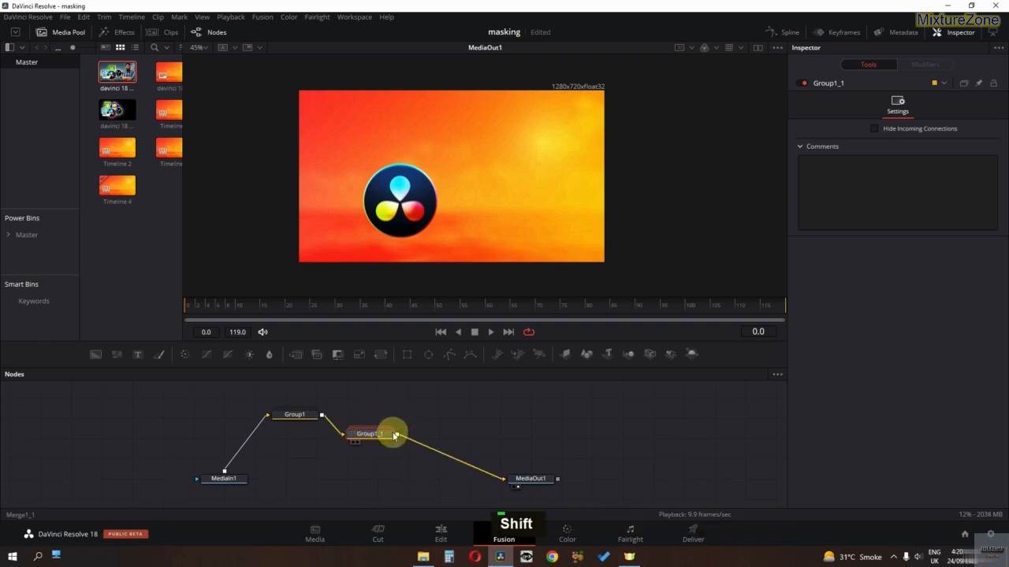
Step: Paste three more copies of the group into an empty area of the node graph and delete the last one
key(ctrl+c)
click(484, 429)
key(ctrl+v)
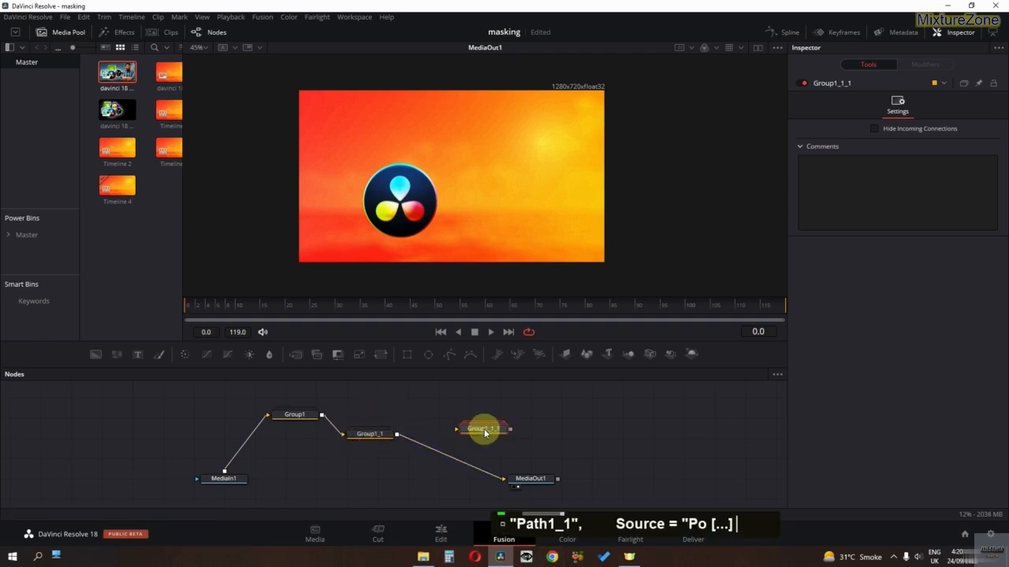
key(ctrl+v)
key(ctrl+v)
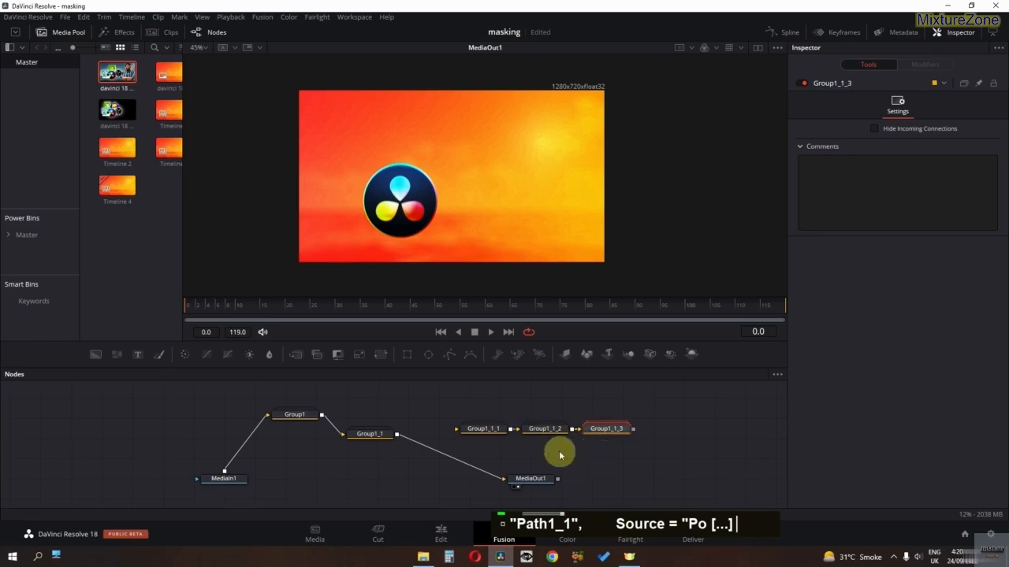
drag(599, 429, 622, 433)
key(Delete)
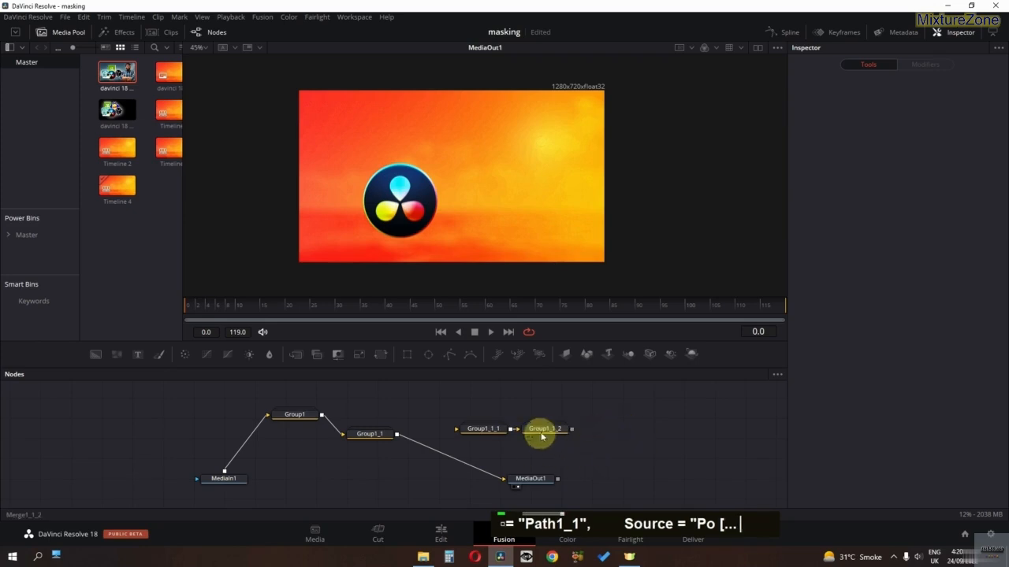
Step: Insert Group1_1_1 and Group1_1_2 into the node chain before MediaOut1, moving MediaOut1 aside to make room
drag(549, 432, 590, 430)
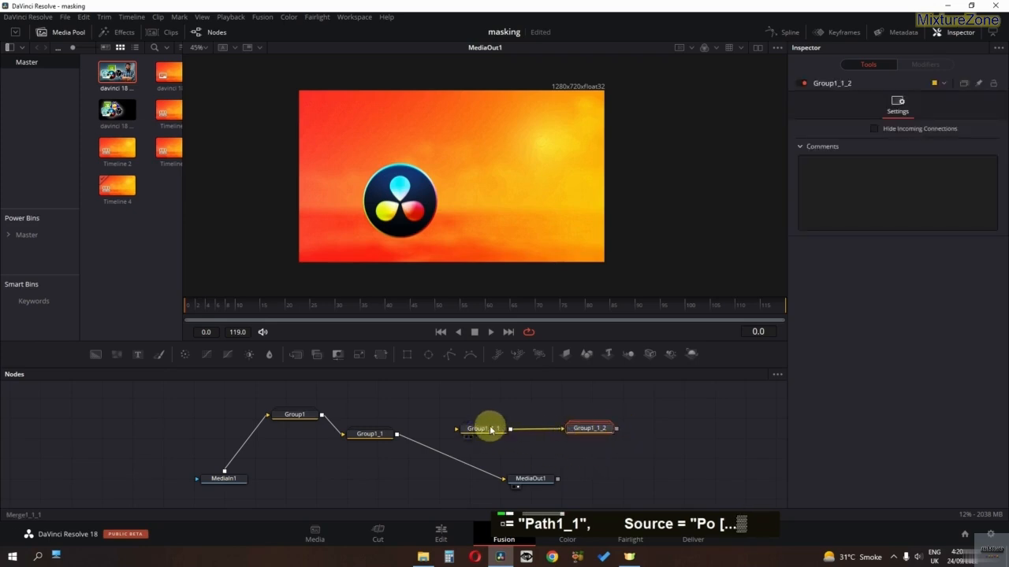
shift+drag(484, 428, 441, 456)
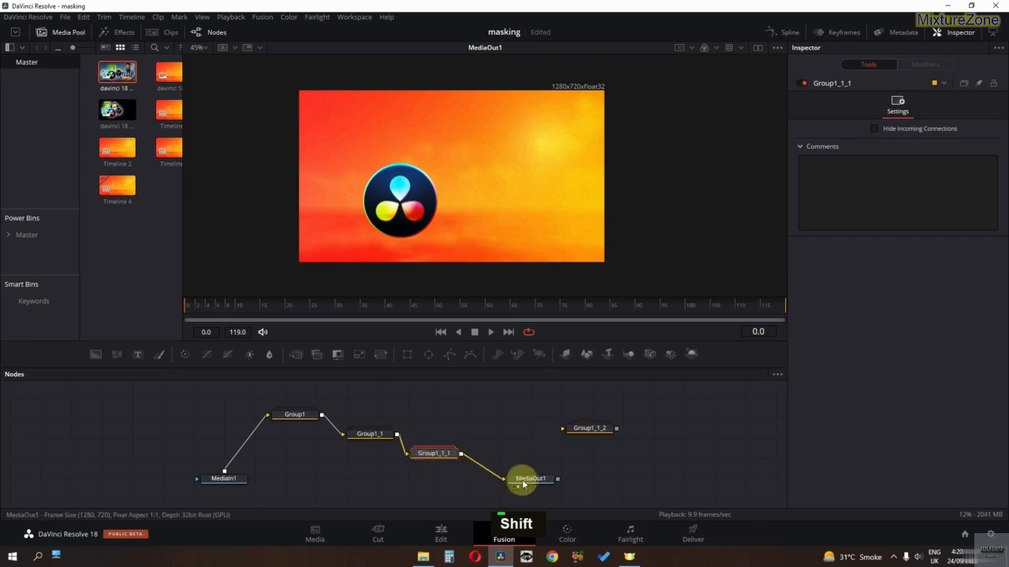
shift+drag(522, 479, 609, 475)
shift+drag(590, 428, 521, 468)
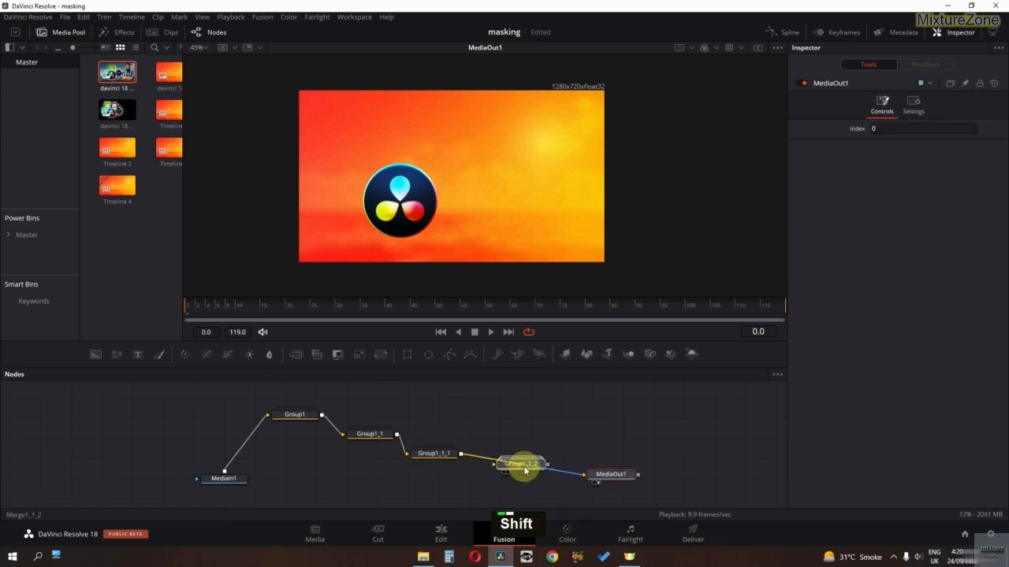
Step: Expand Group1_1 and show its Merge1_1 node in a second viewer beside MediaOut1
click(370, 435)
double_click(370, 434)
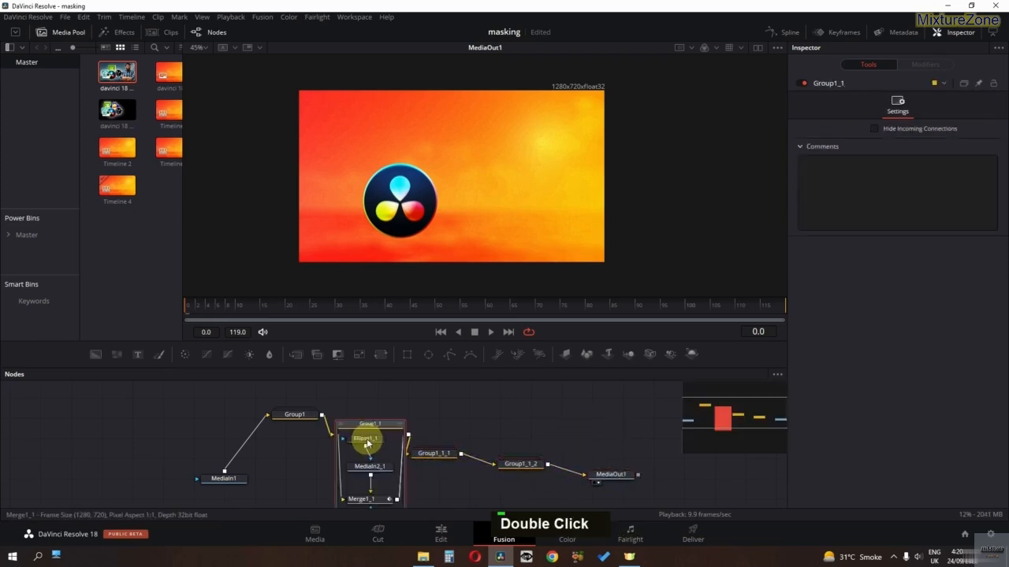
click(365, 501)
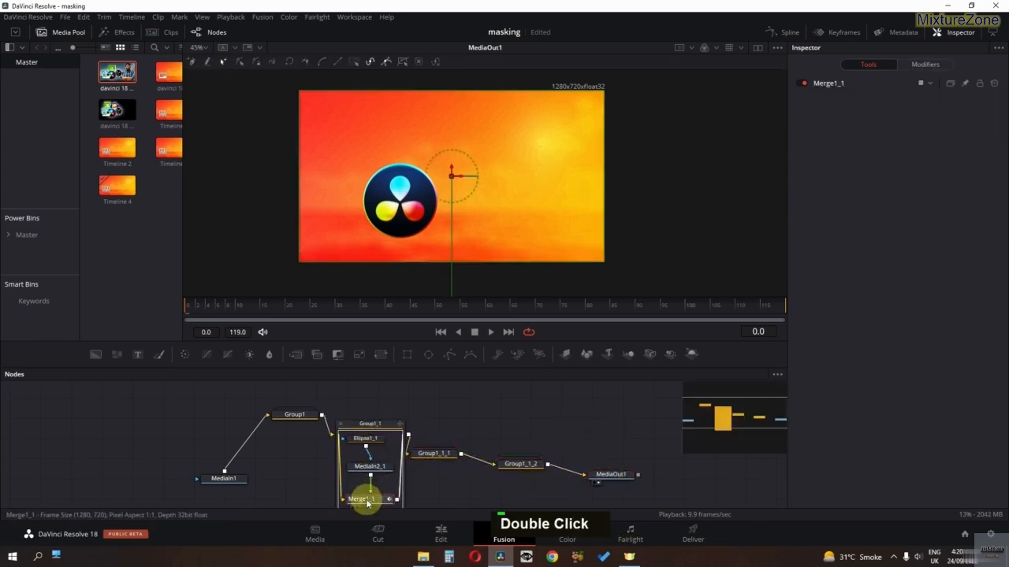
click(757, 47)
key(1)
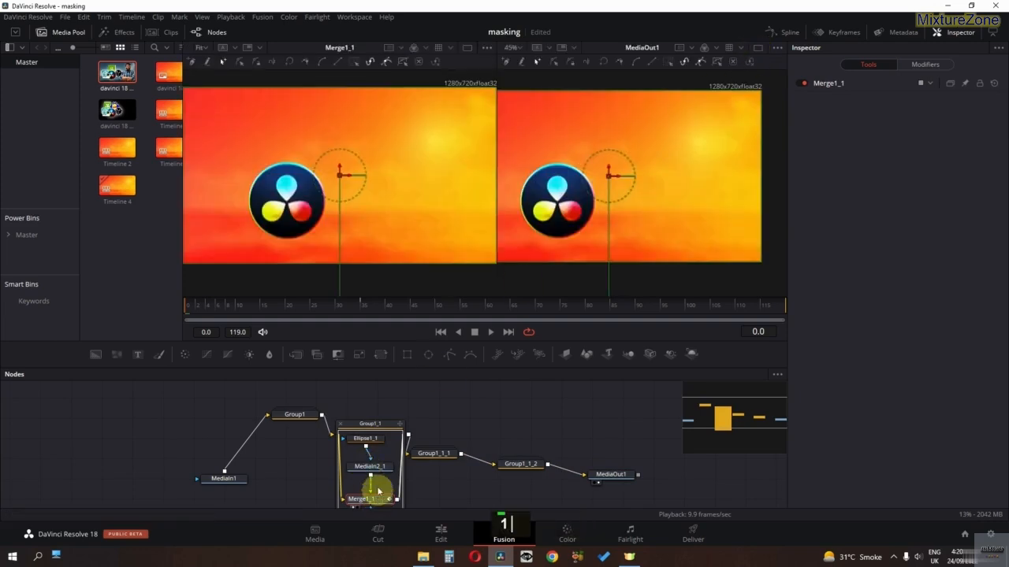
Step: In Group1_1, detach Ellipse1_1 from MediaIn2_1, centre the ellipse over the black OBS logo and reconnect it as the mask
drag(378, 424, 378, 392)
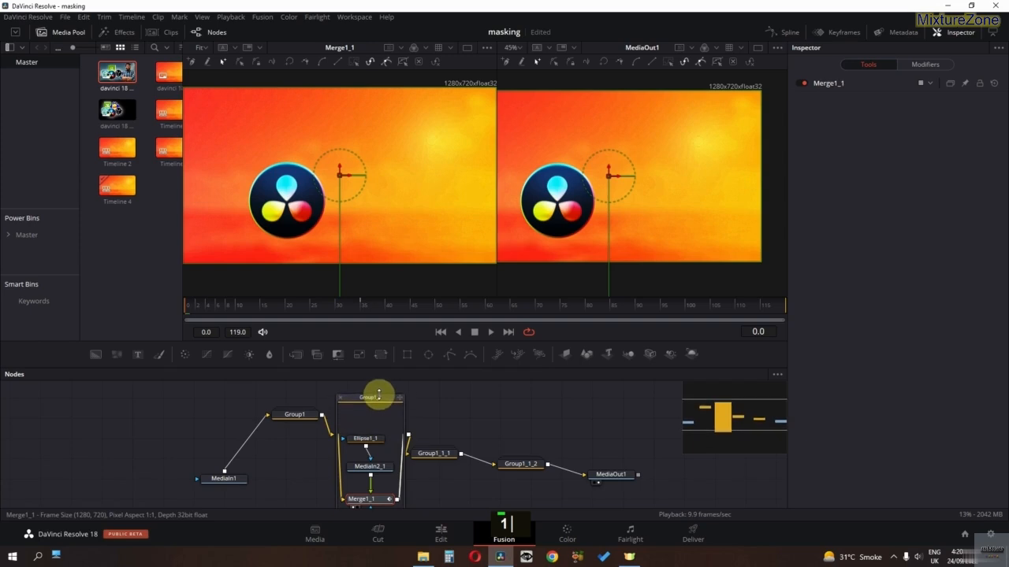
shift+click(375, 444)
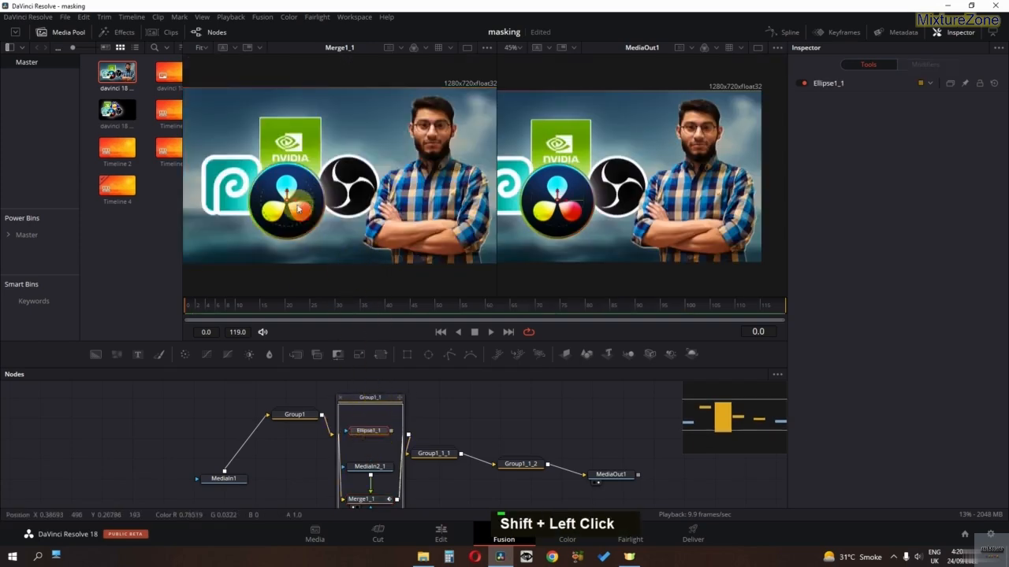
drag(298, 207, 350, 191)
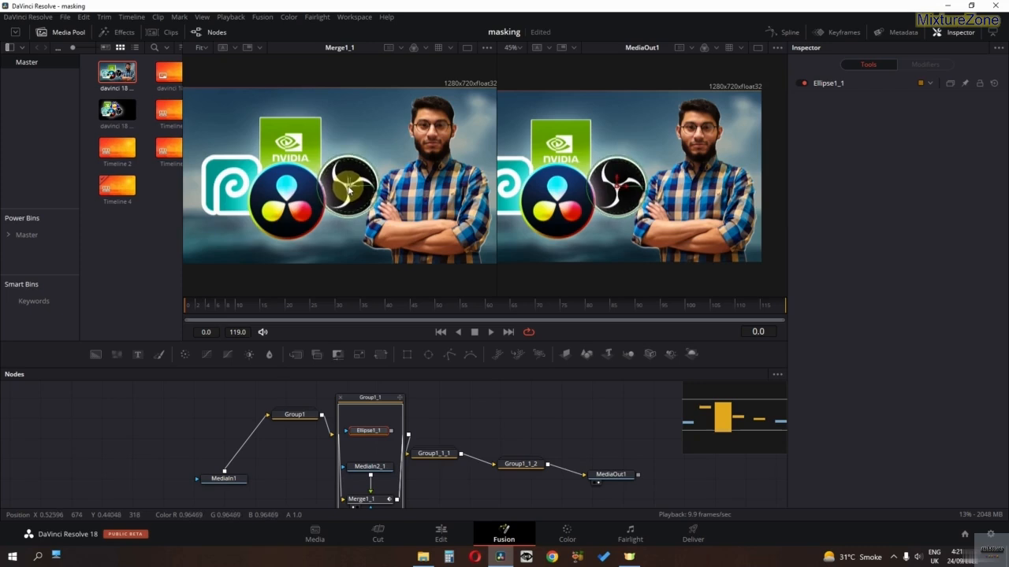
drag(394, 436, 370, 461)
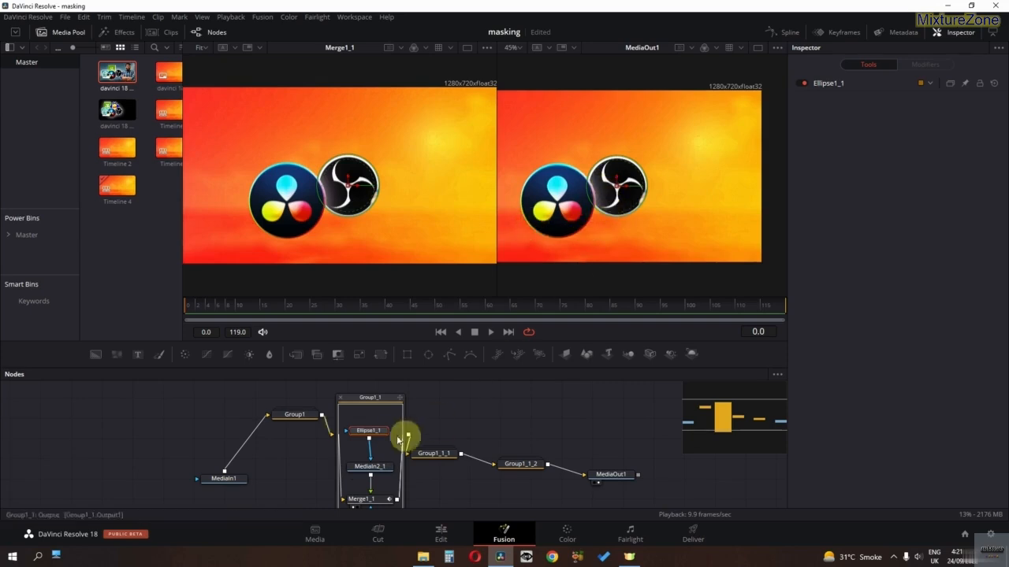
scroll(384, 441, down, 2)
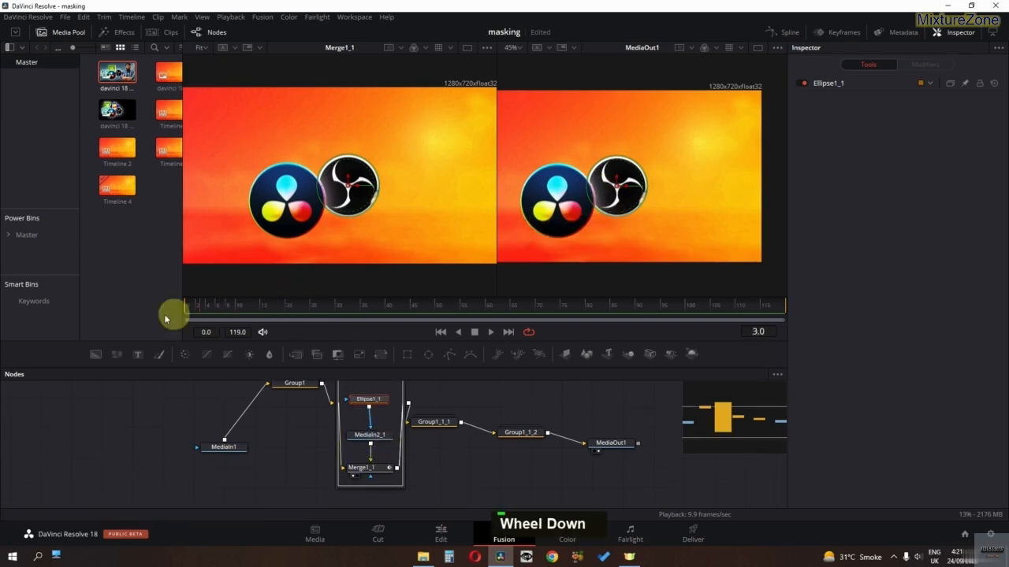
Step: Play back the start of the composition to check the newly masked OBS logo
key(space)
key(space)
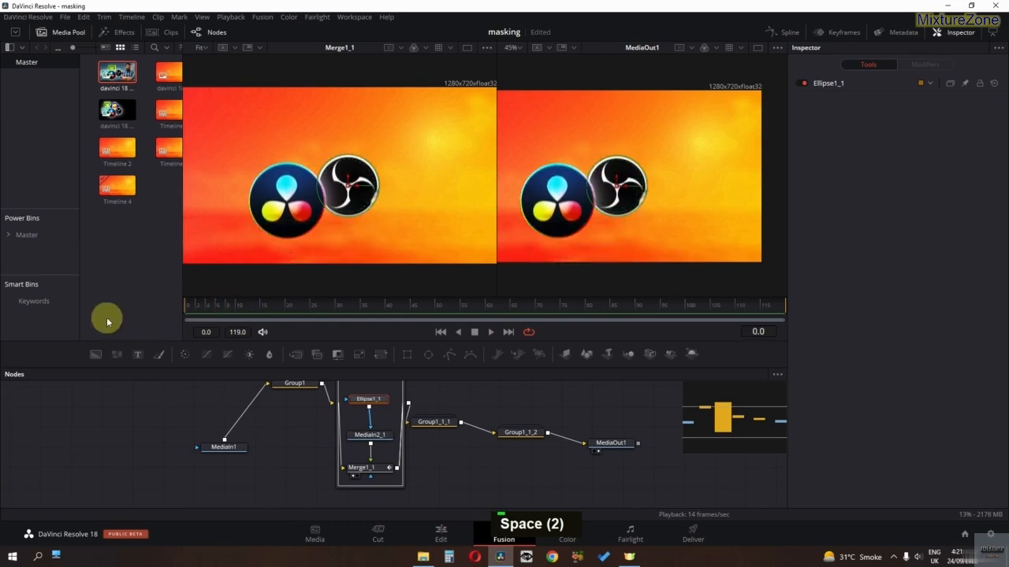
key(space)
key(space)
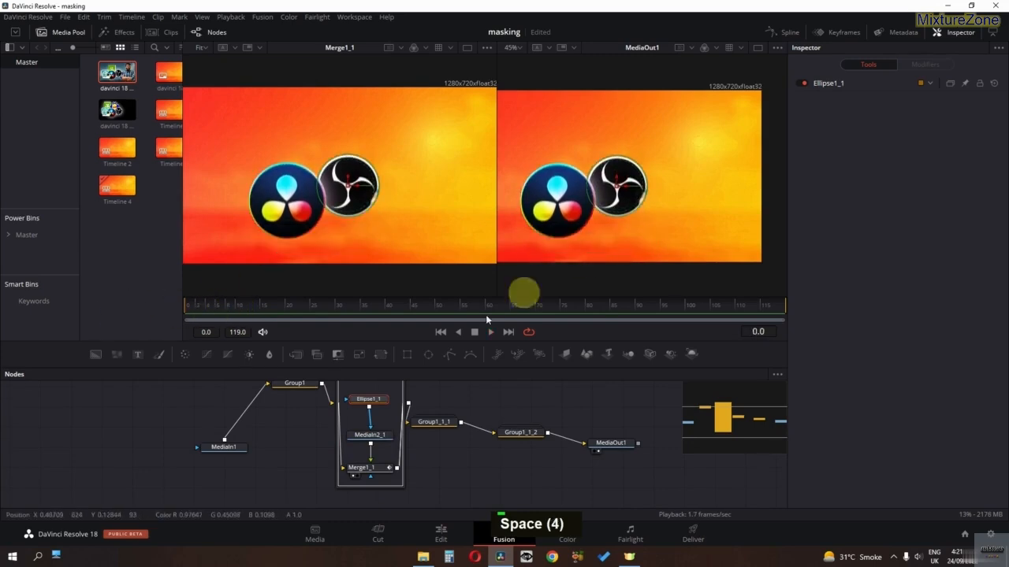
Step: Reset all Merge1_1 settings to default and add a Center keyframe at frame 0
click(360, 471)
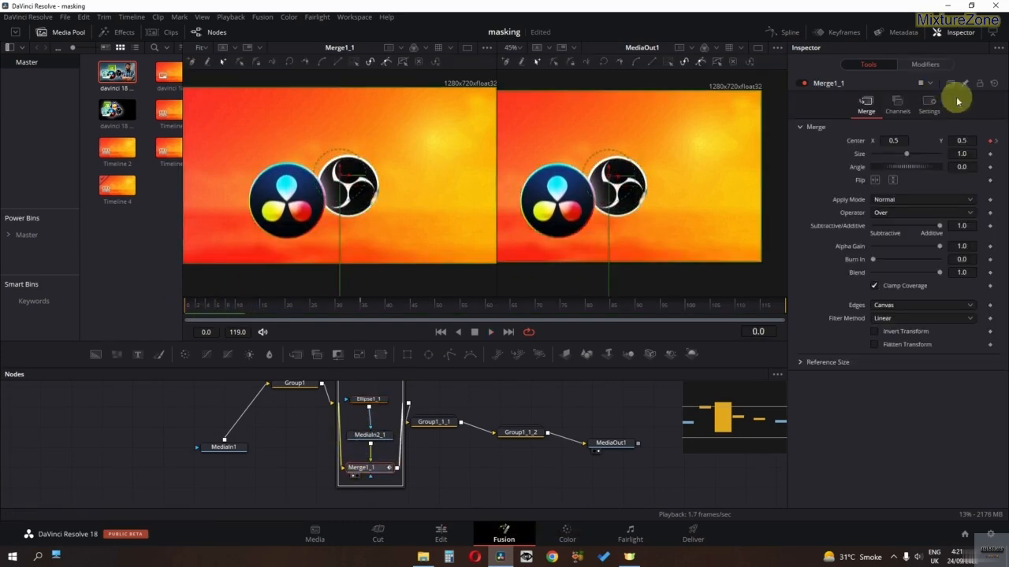
click(994, 83)
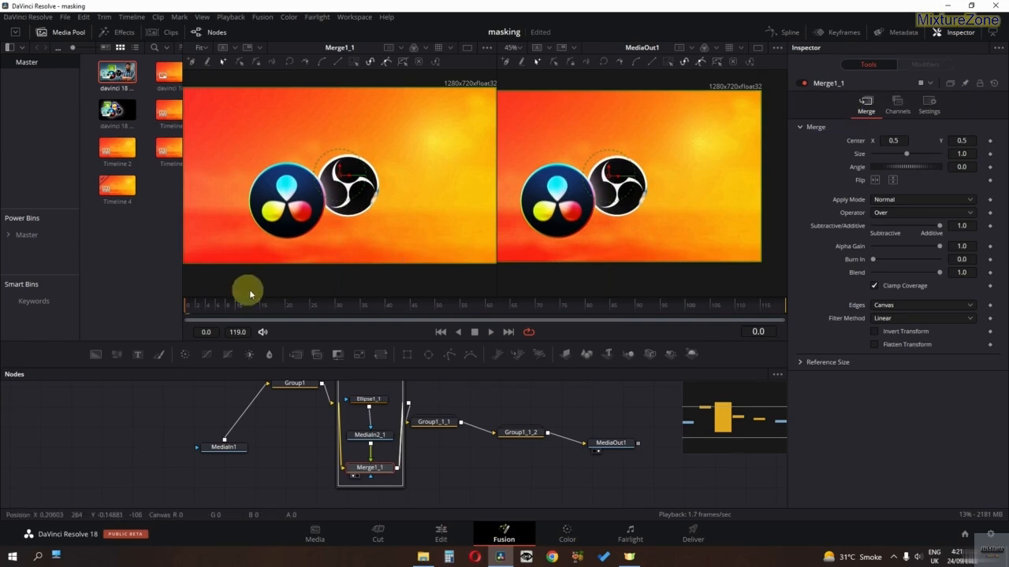
click(990, 140)
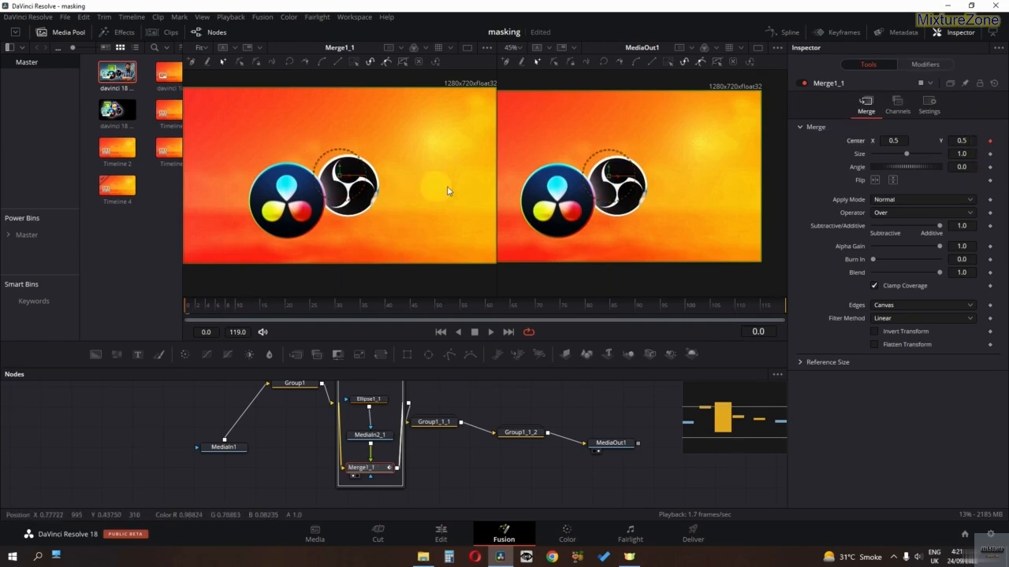
Step: At frame 32, move Merge1_1's Center X to about -0.44 so the OBS logo slides out of the frame to the left
scroll(597, 189, down, 2)
scroll(597, 195, up, 1)
drag(197, 305, 350, 310)
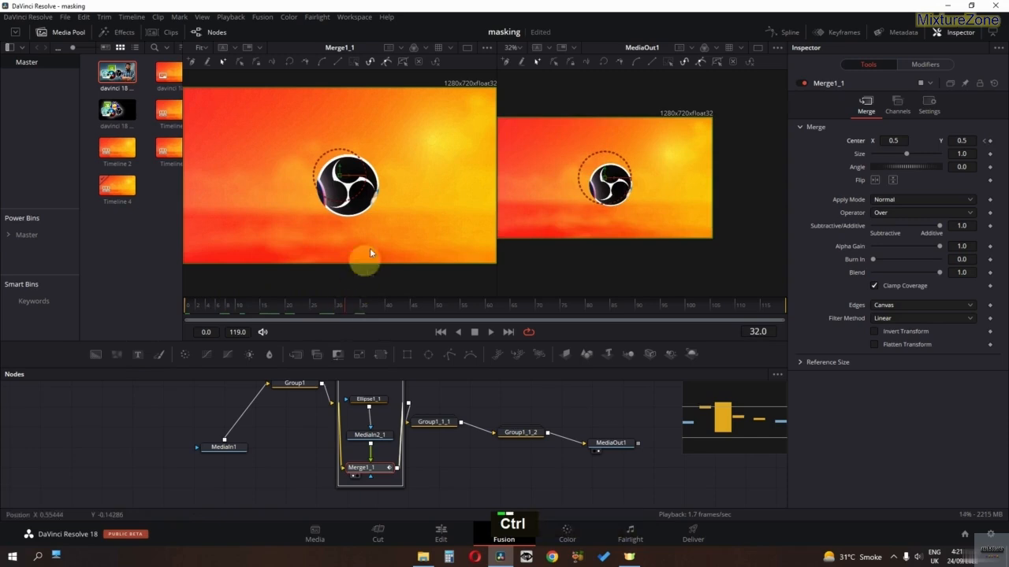
scroll(378, 229, down, 1)
scroll(402, 189, up, 1)
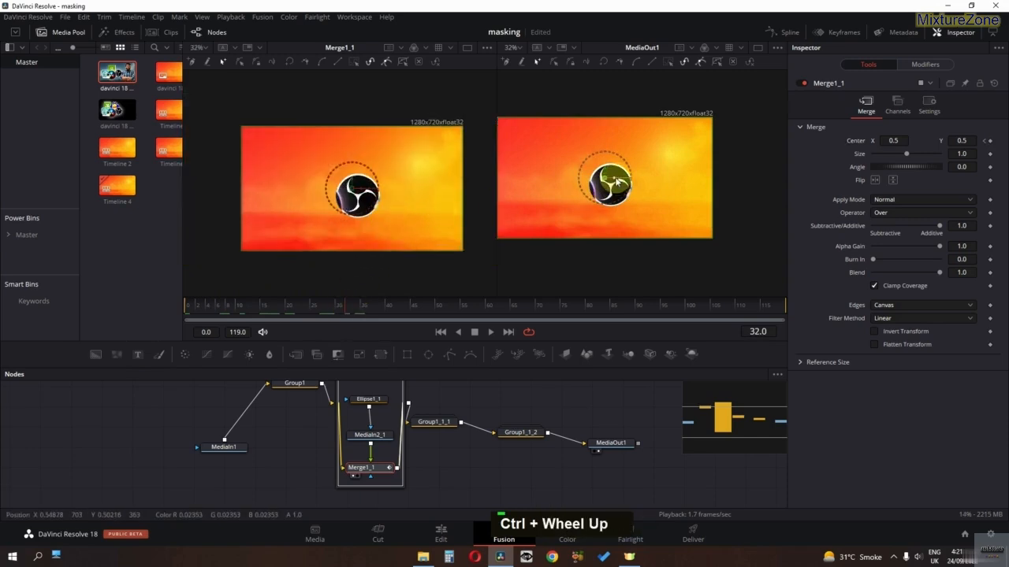
drag(617, 183, 415, 195)
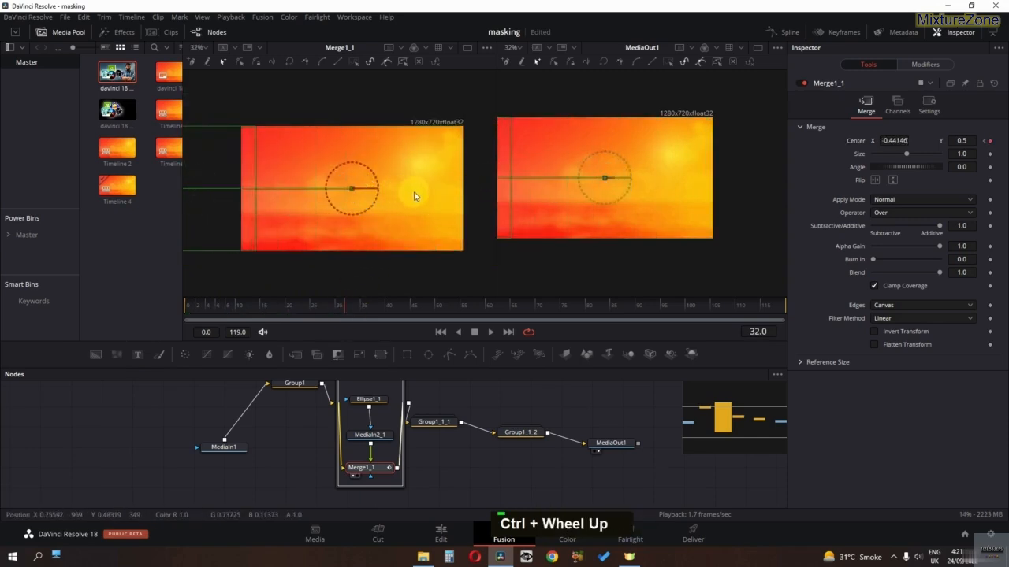
Step: Play the animation from the beginning to check the OBS logo's exit movement
click(197, 305)
key(space)
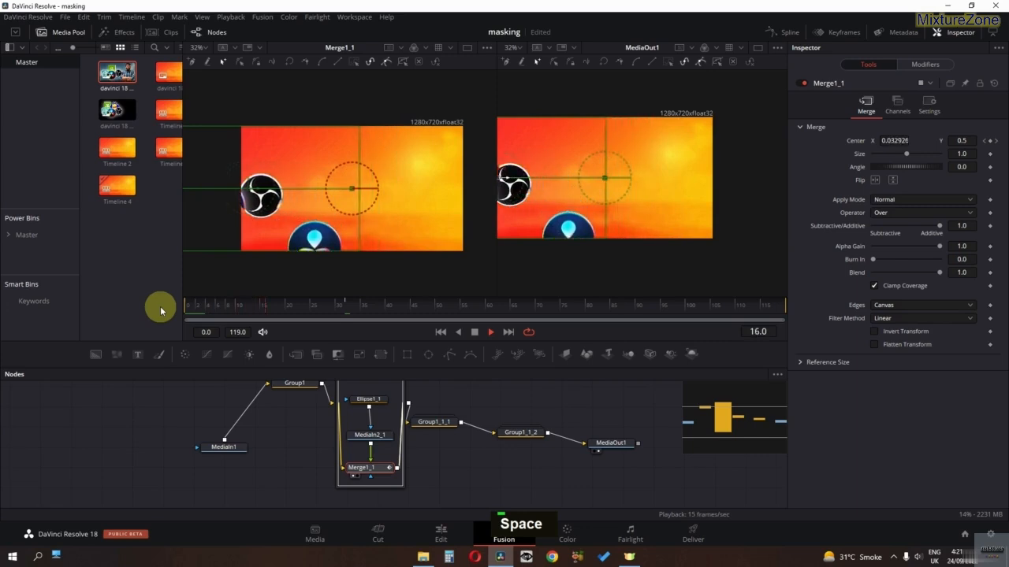
key(space)
Step: Enable Motion Blur on Merge1_1 and collapse Group1_1
click(928, 104)
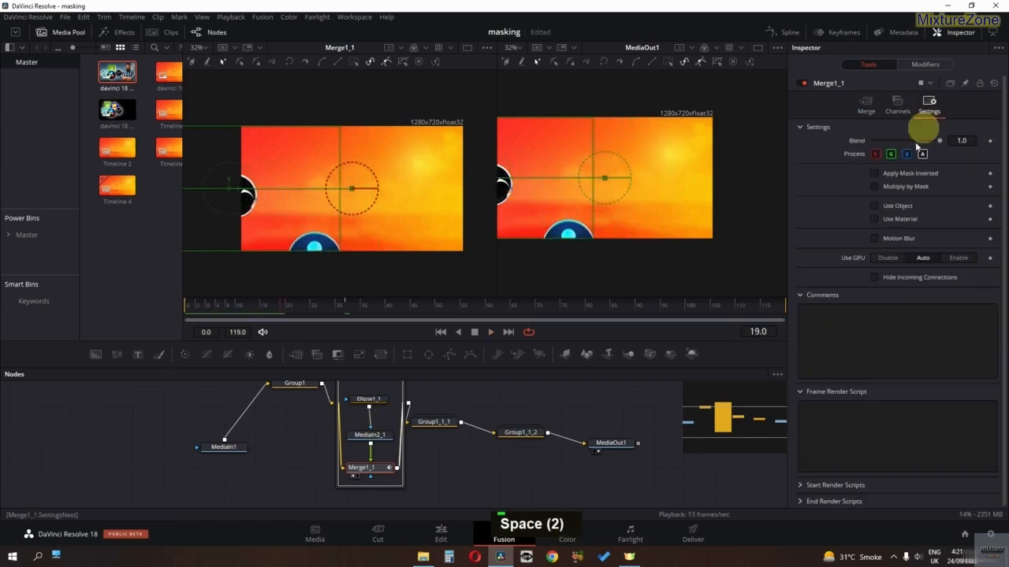
click(874, 238)
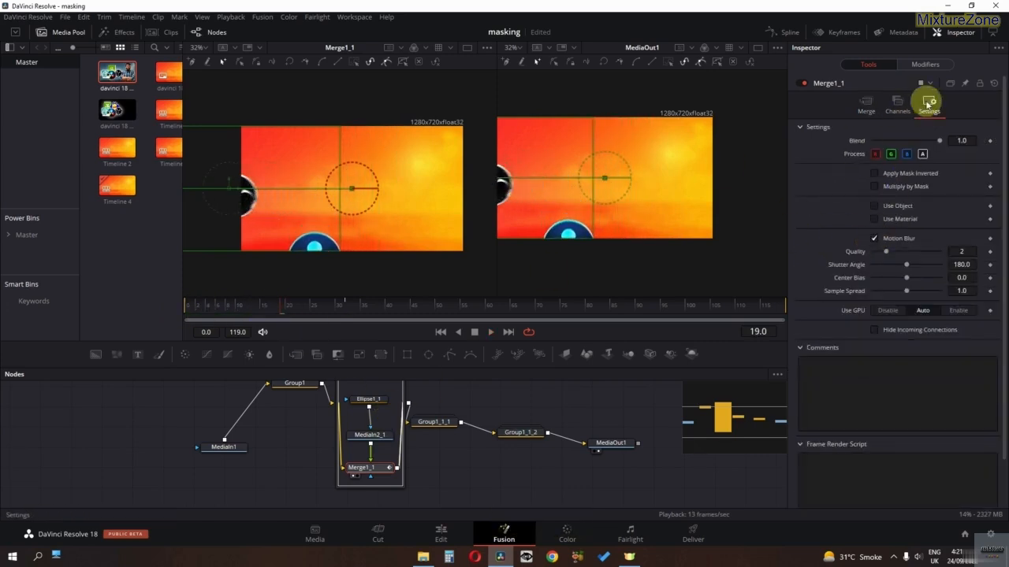
scroll(364, 413, up, 1)
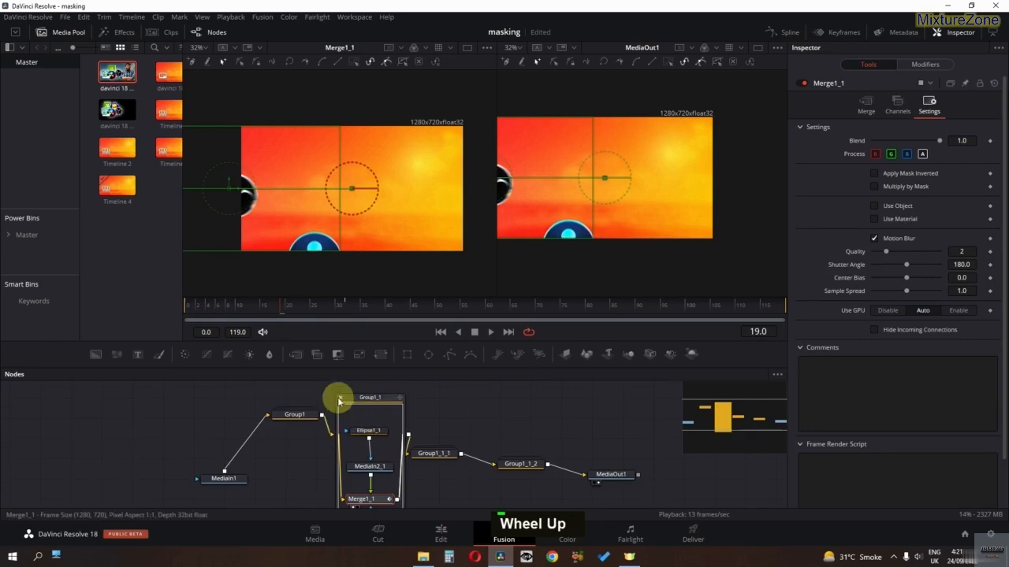
click(339, 402)
Step: Expand Group1_1_1, detach Ellipse1_1_1 from its media node and display Merge1_1_1 in the left viewer
click(435, 454)
double_click(435, 455)
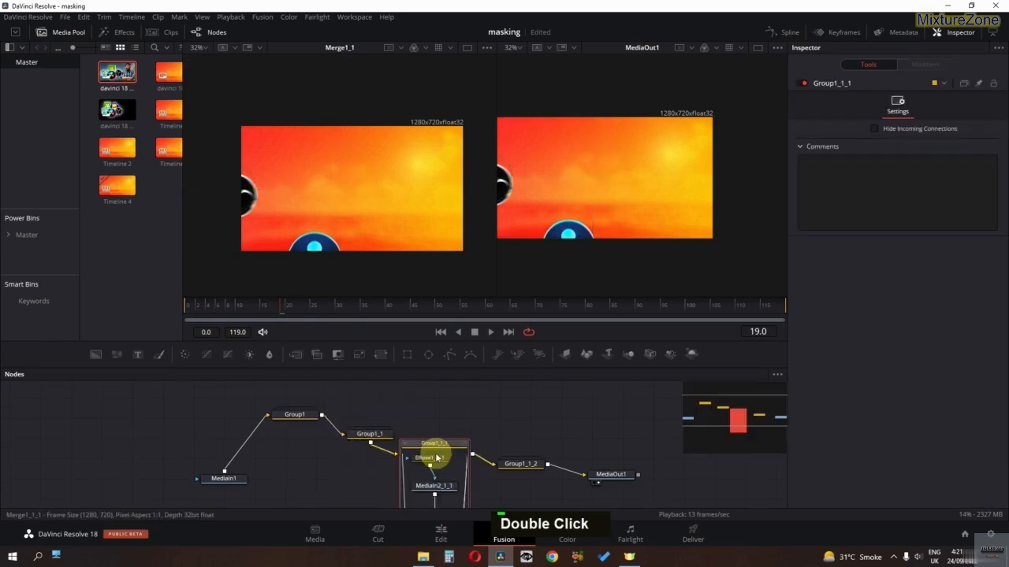
scroll(437, 457, down, 1)
shift+click(432, 424)
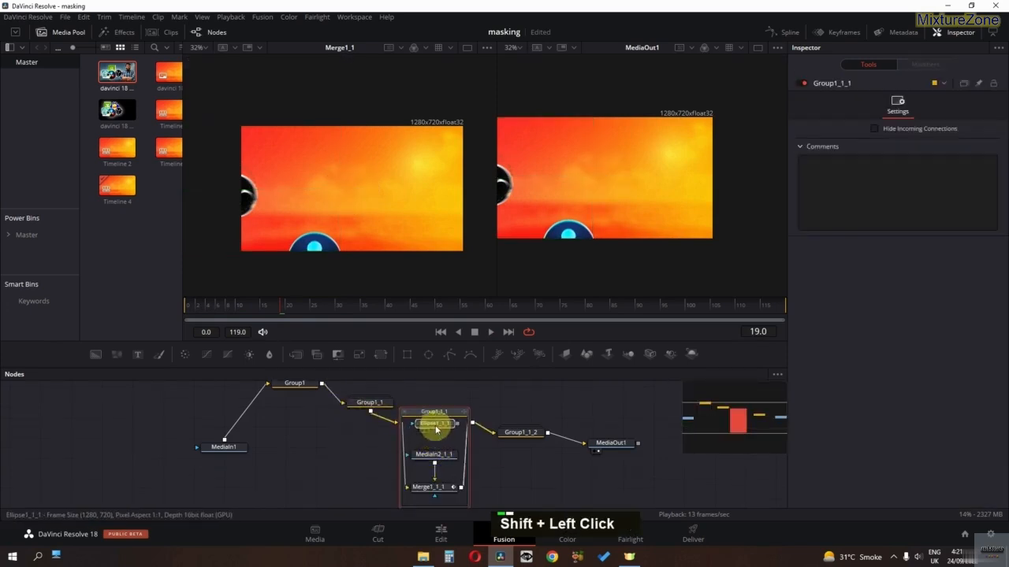
shift+click(415, 492)
key(1)
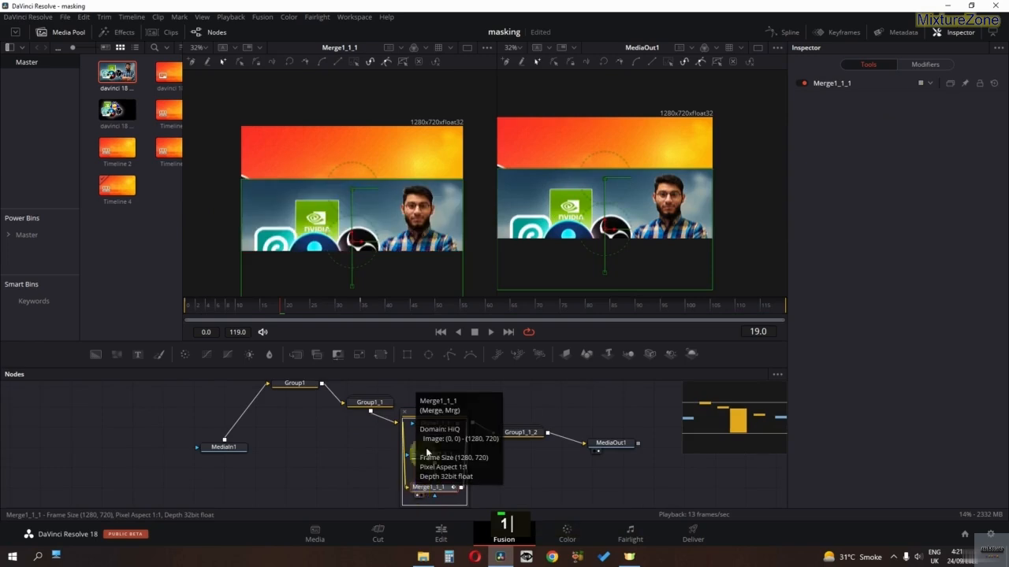
Step: Delete Ellipse1_1_1 and reset Merge1_1_1 to its default settings
click(434, 431)
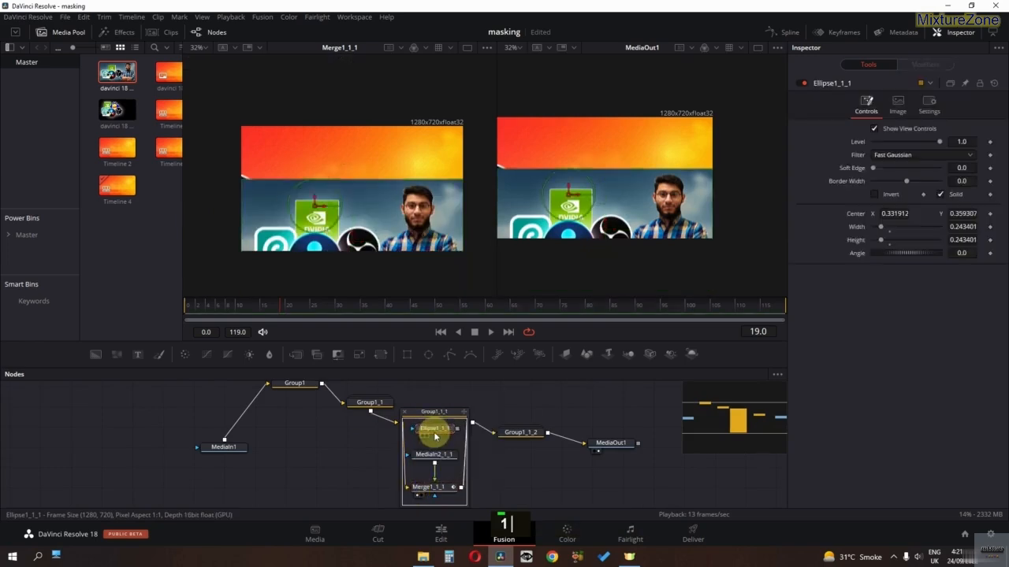
key(BackSpace)
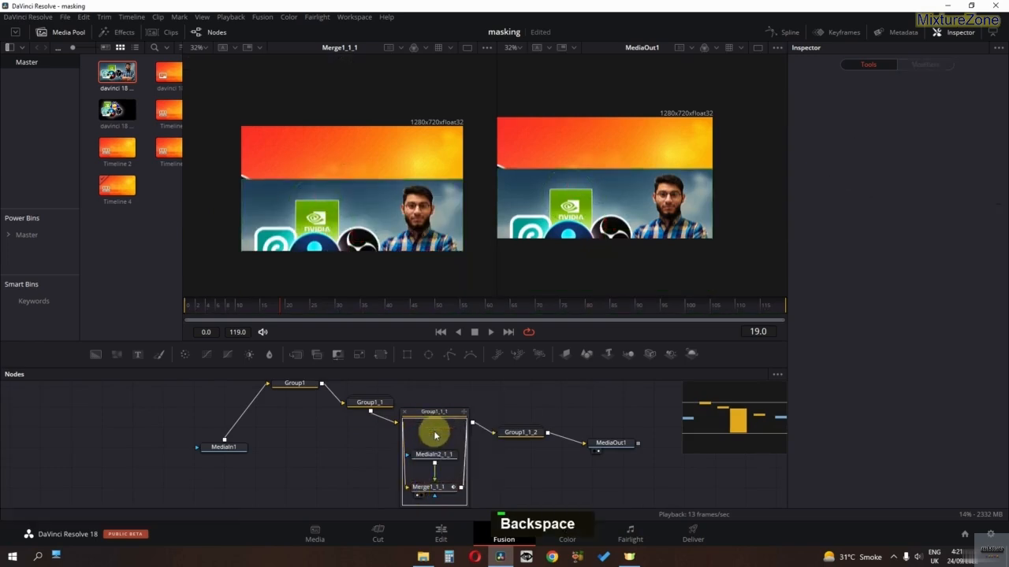
click(428, 484)
click(991, 88)
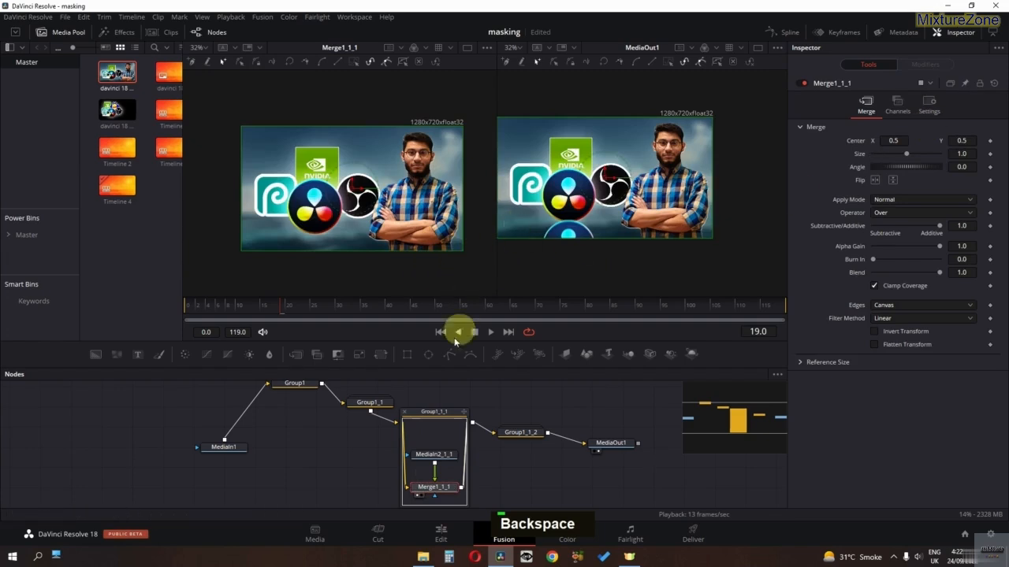
Step: Add a Polygon mask inside Group1_1_1 and trace a closed outline around the visible part of the teal P logo
drag(445, 356, 453, 443)
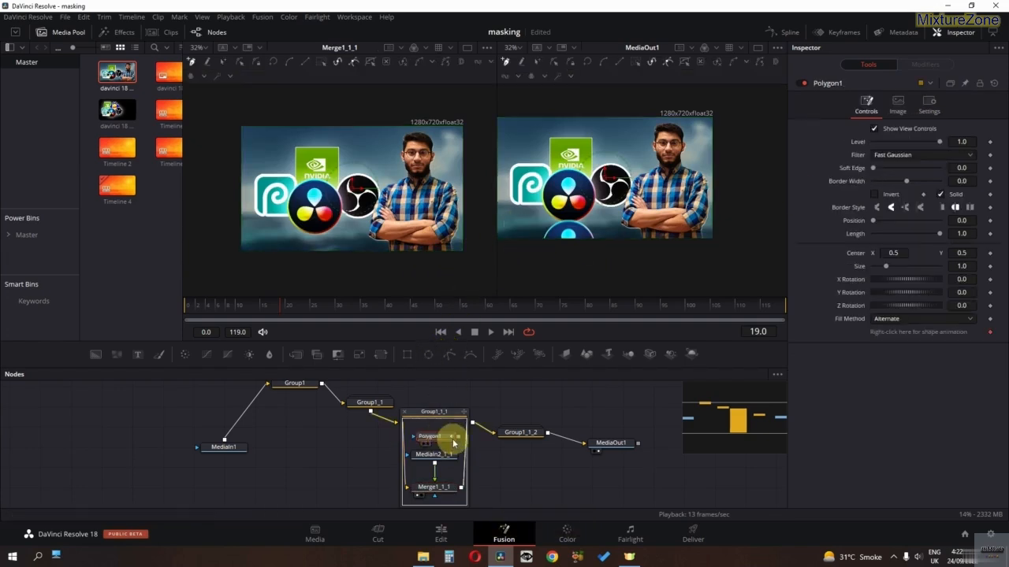
scroll(255, 202, up, 3)
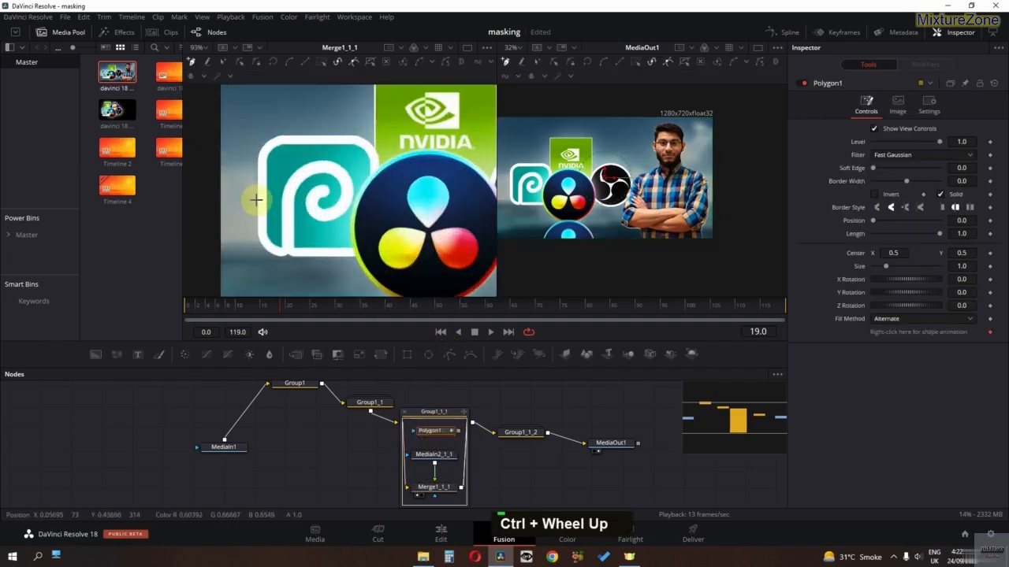
click(259, 234)
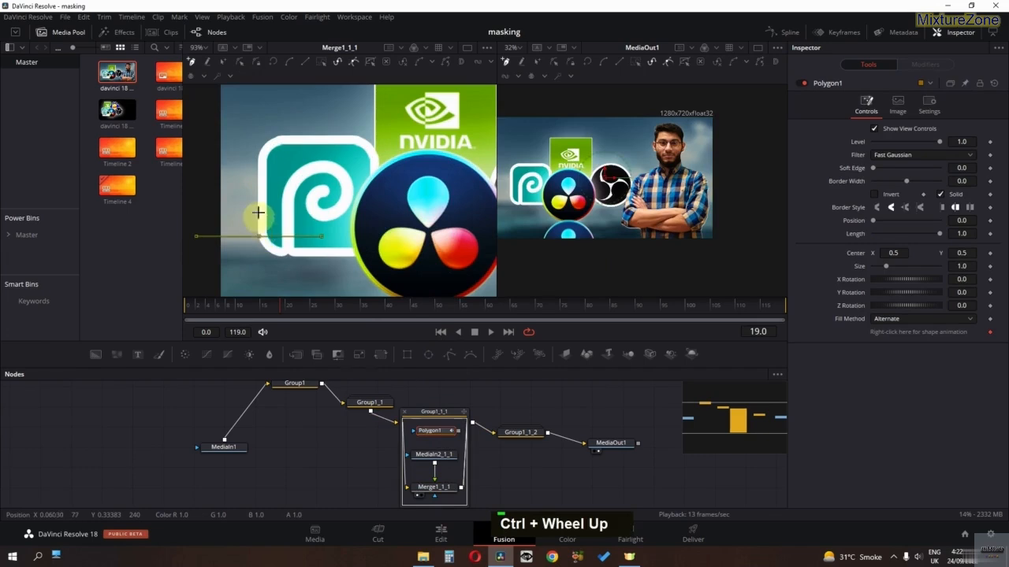
double_click(261, 151)
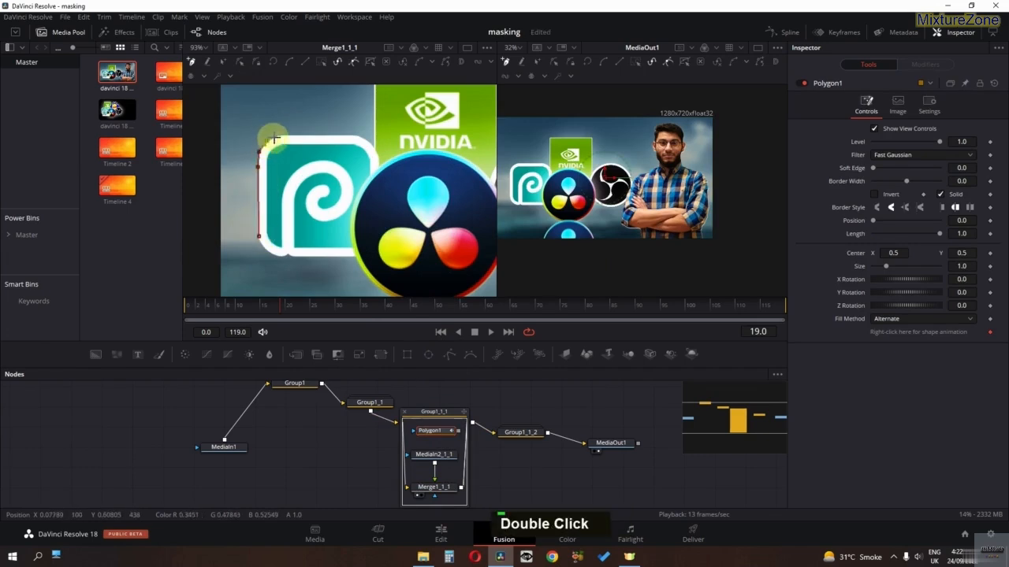
drag(301, 137, 339, 137)
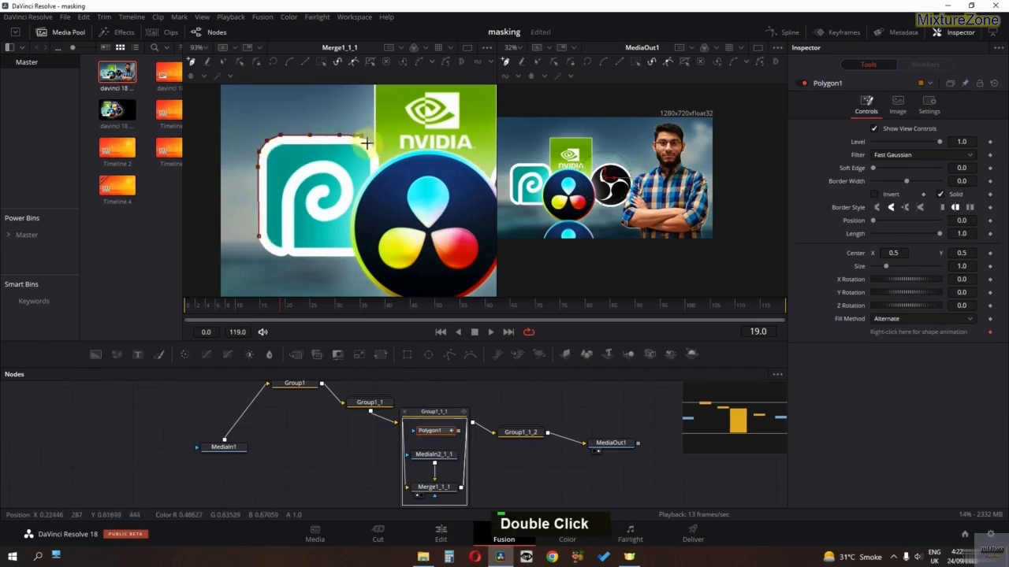
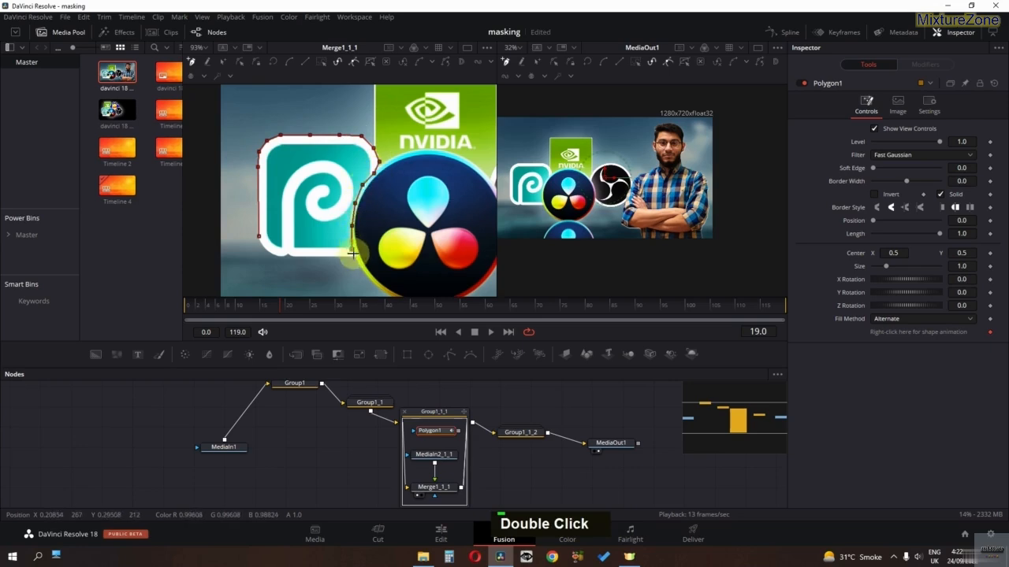
drag(311, 257, 291, 260)
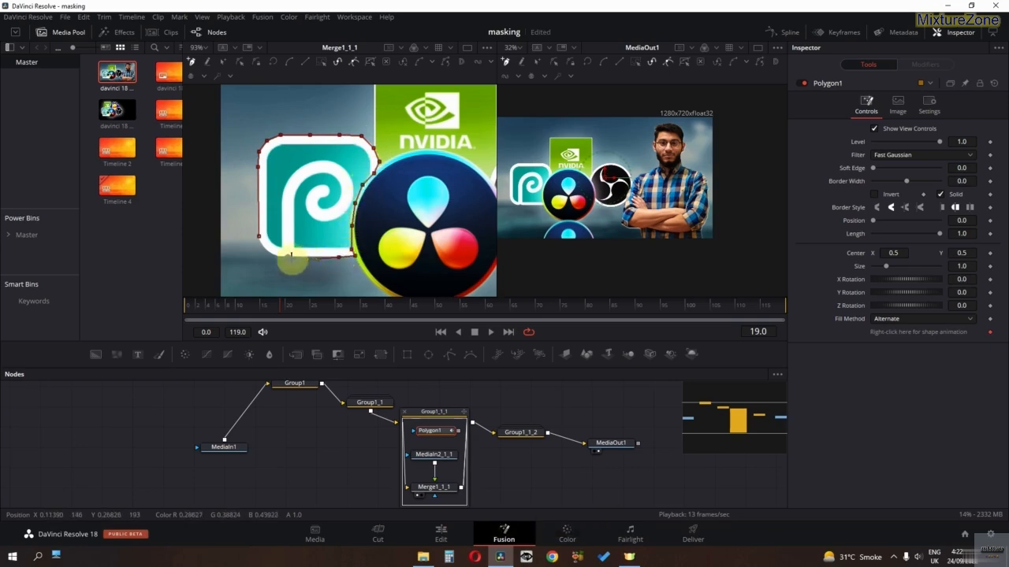
double_click(261, 247)
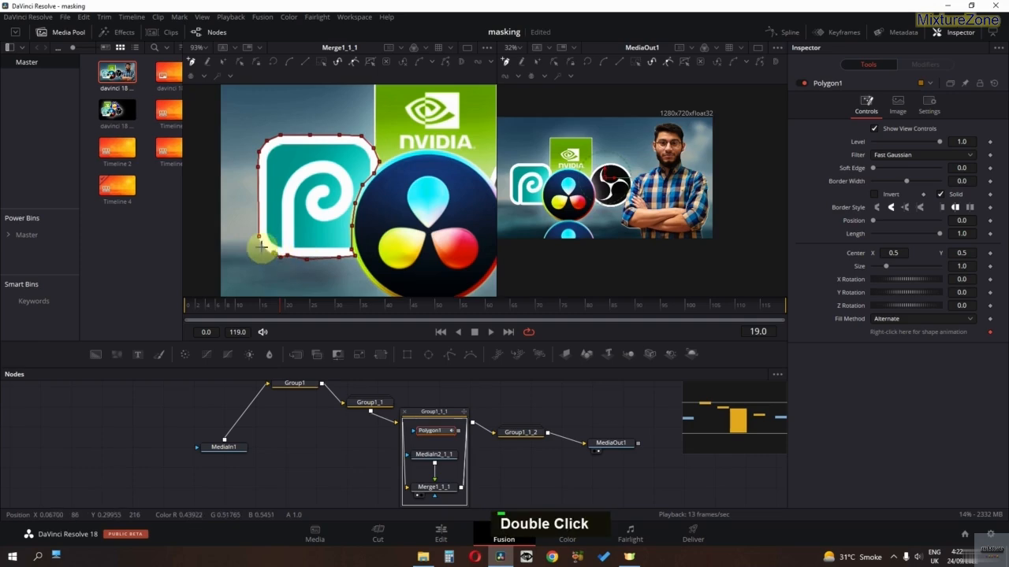
Step: Connect Polygon1 to MediaIn2_1_1 as its mask to isolate the teal P logo
scroll(269, 220, down, 3)
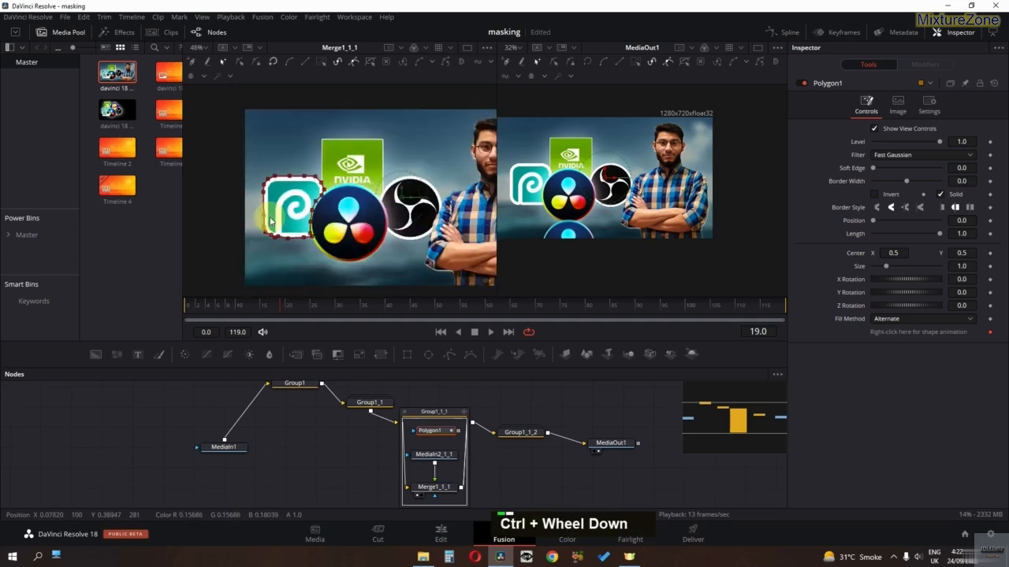
drag(453, 431, 417, 462)
click(411, 416)
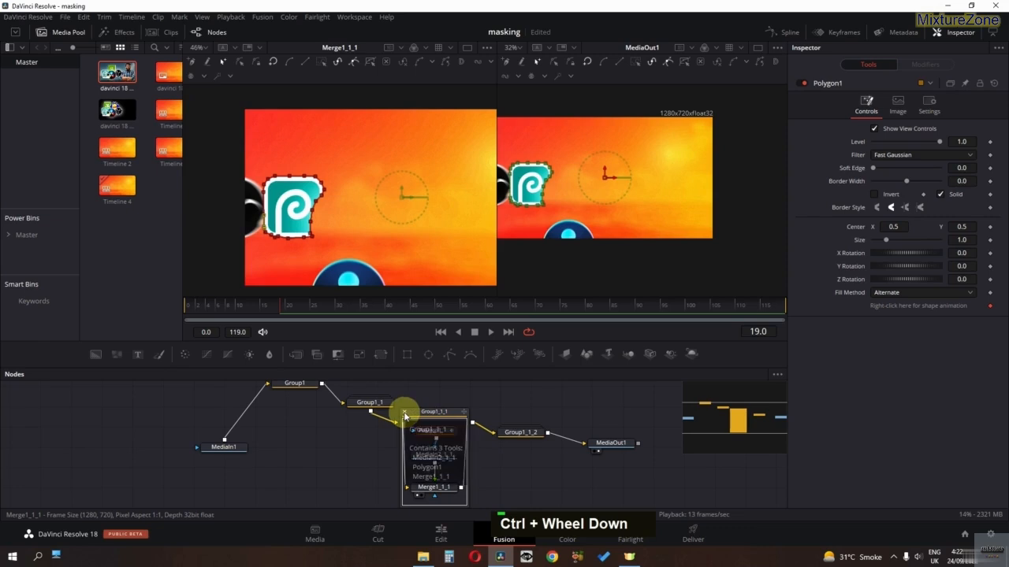
Step: Keyframe Merge1_1_1's Center at frame 0 and move the teal P logo up out of the frame at frame 34, Center Y about 1.43
click(440, 490)
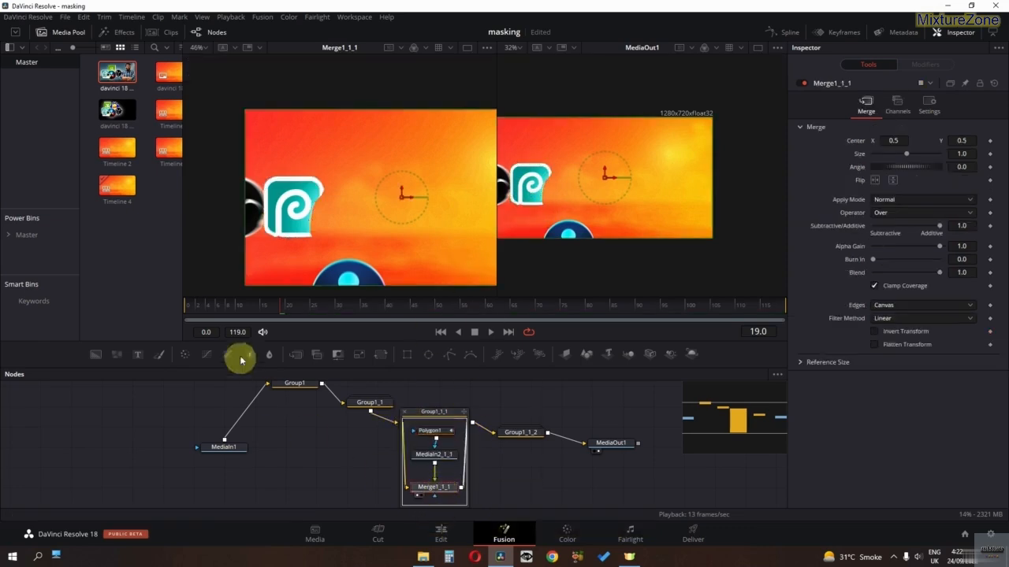
drag(244, 307, 120, 317)
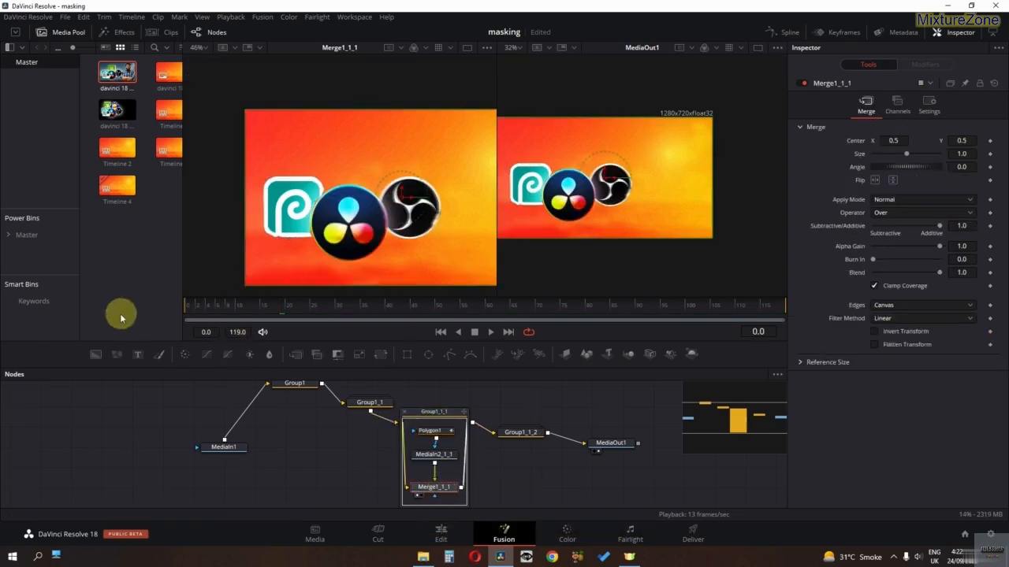
click(991, 142)
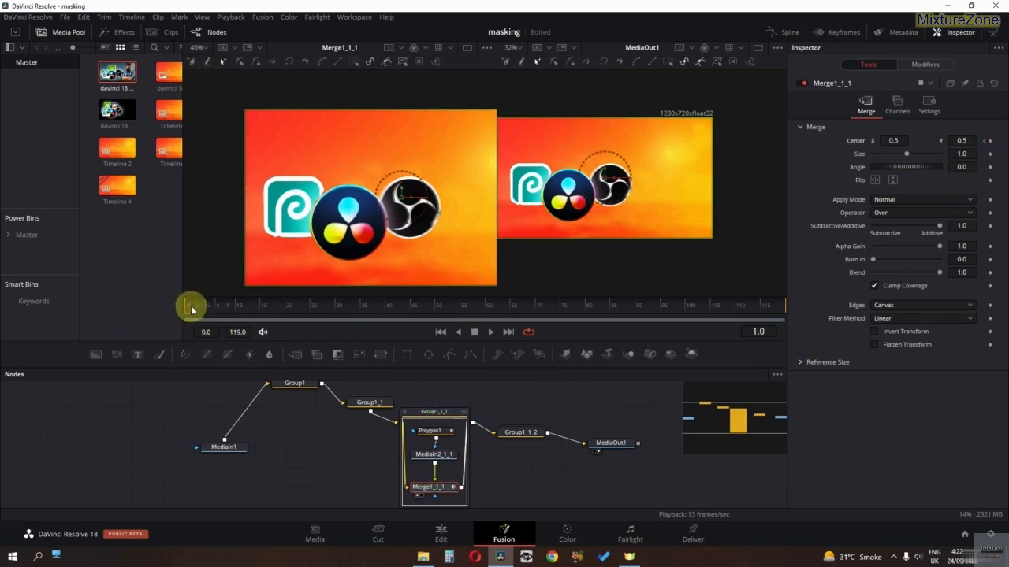
drag(191, 308, 337, 313)
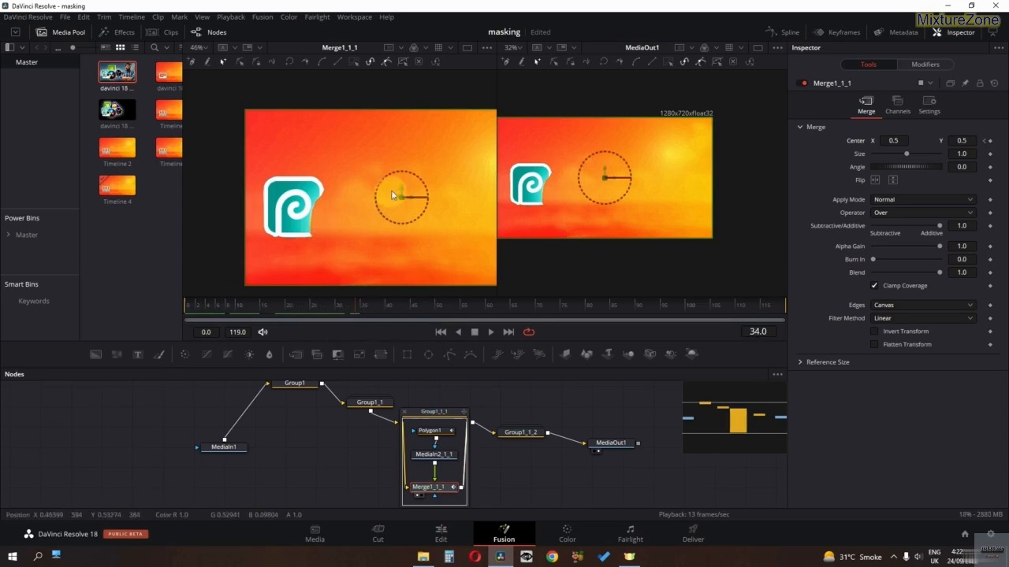
drag(403, 193, 404, 29)
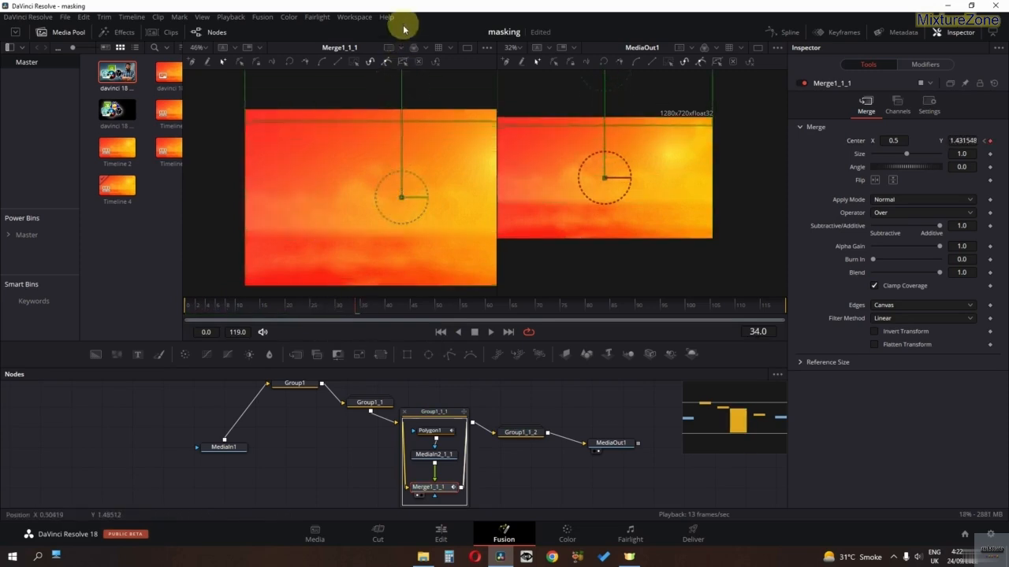
Step: Turn on Motion Blur for Merge1_1_1, play back the animation and collapse Group1_1_1
click(927, 108)
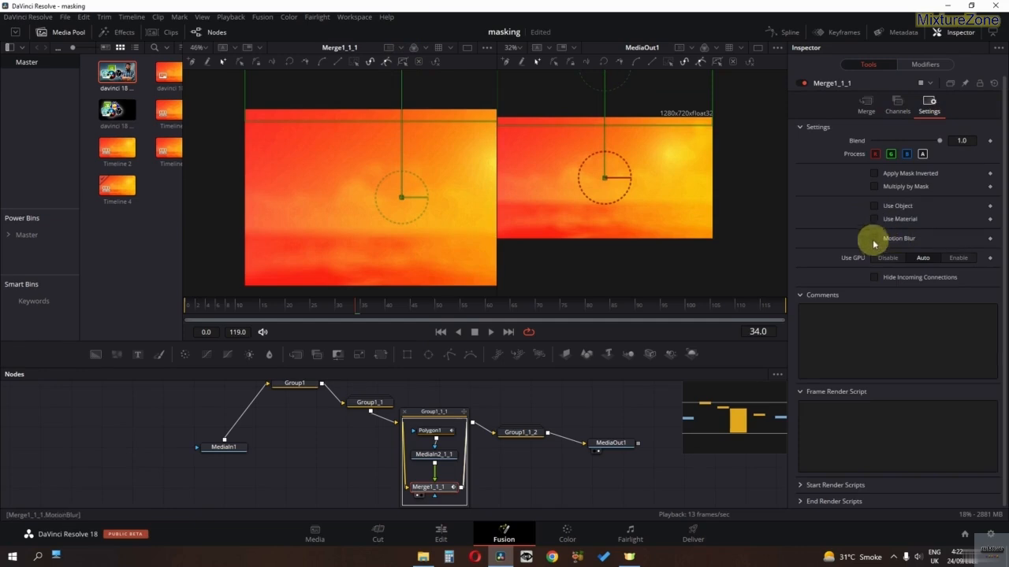
click(873, 241)
key(space)
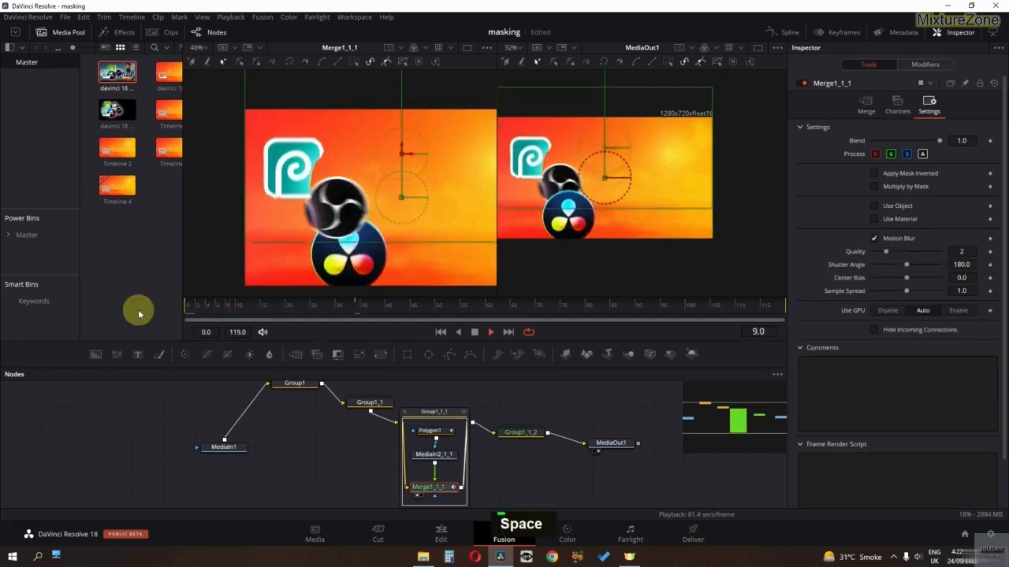
key(space)
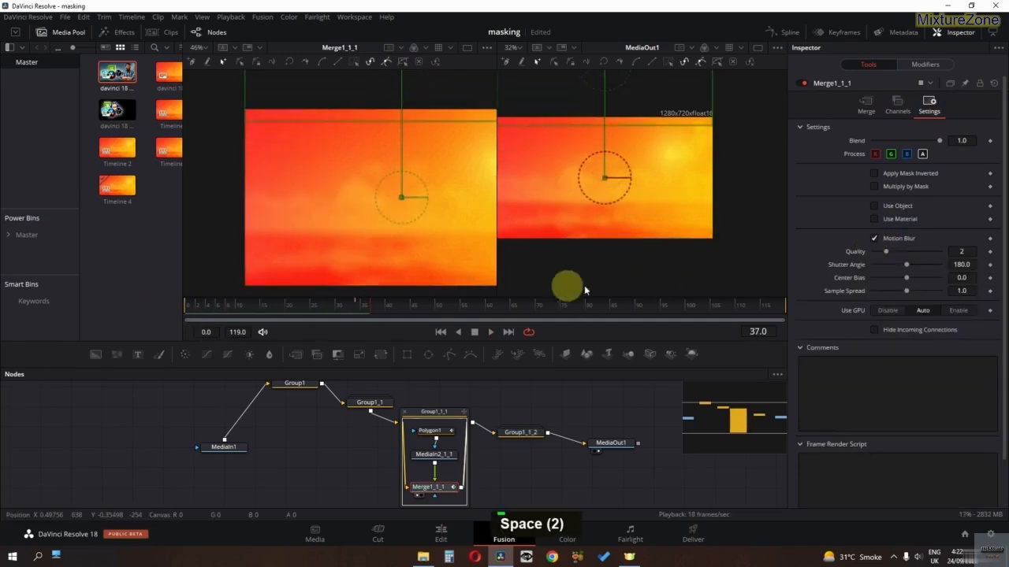
click(404, 412)
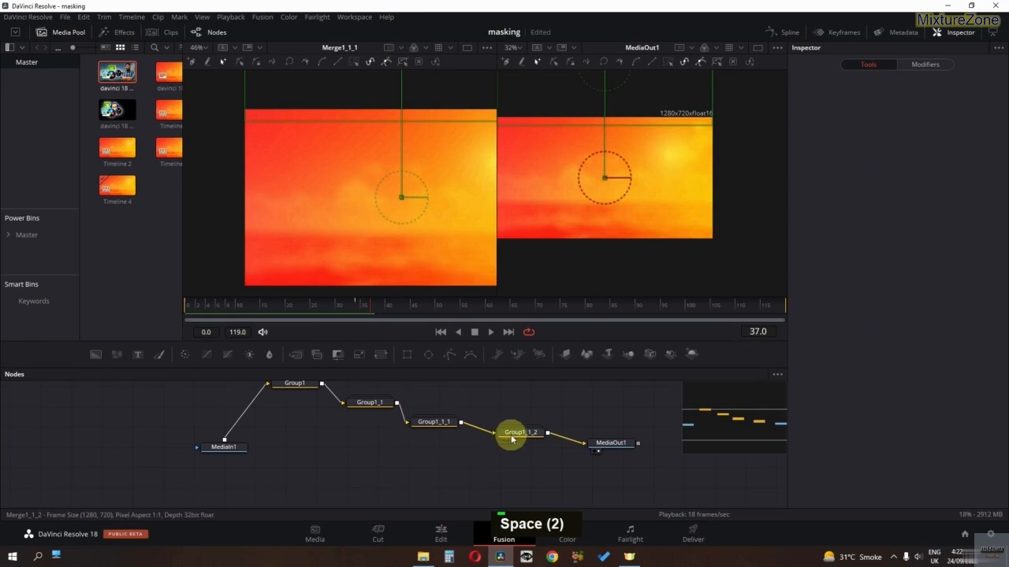
Step: Reset Merge1_1_2 to its default settings inside Group1_1_2, and detach and delete Ellipse1_1_2
double_click(512, 439)
click(517, 495)
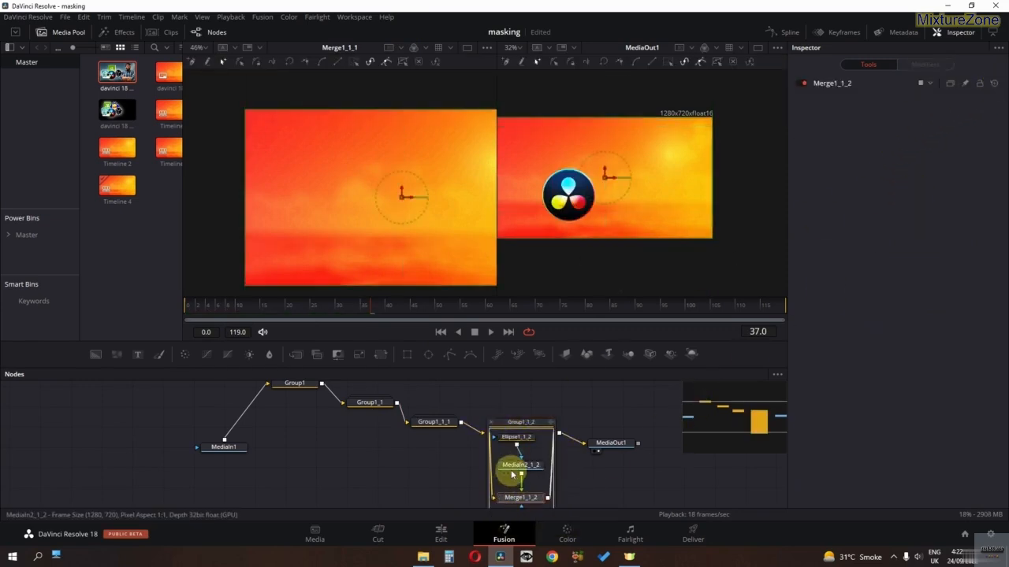
shift+click(513, 441)
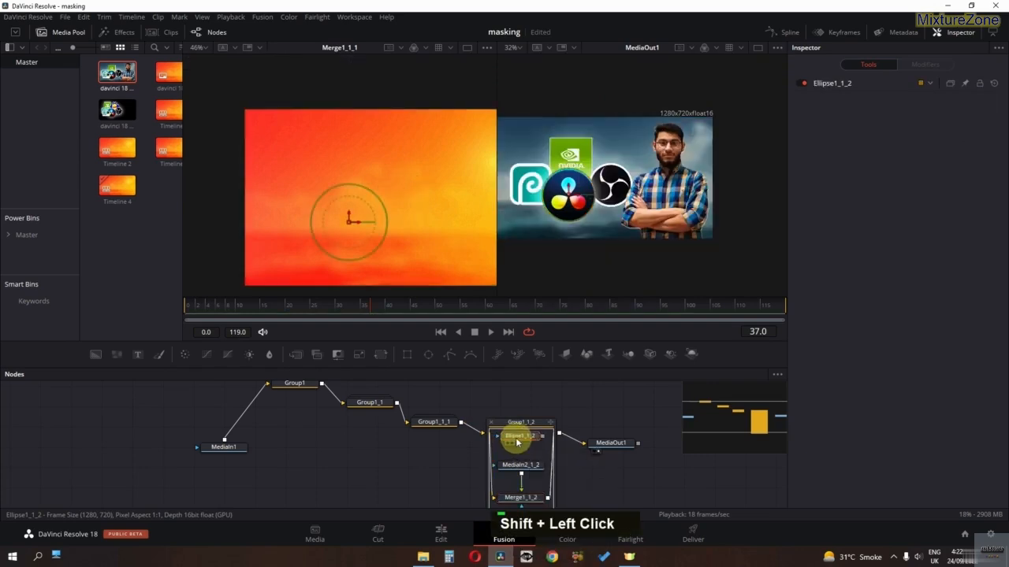
key(Delete)
Step: Display Merge1_1_2 in the left viewer and add a Polygon mask above MediaIn2_1_2 inside Group1_1_2
click(521, 498)
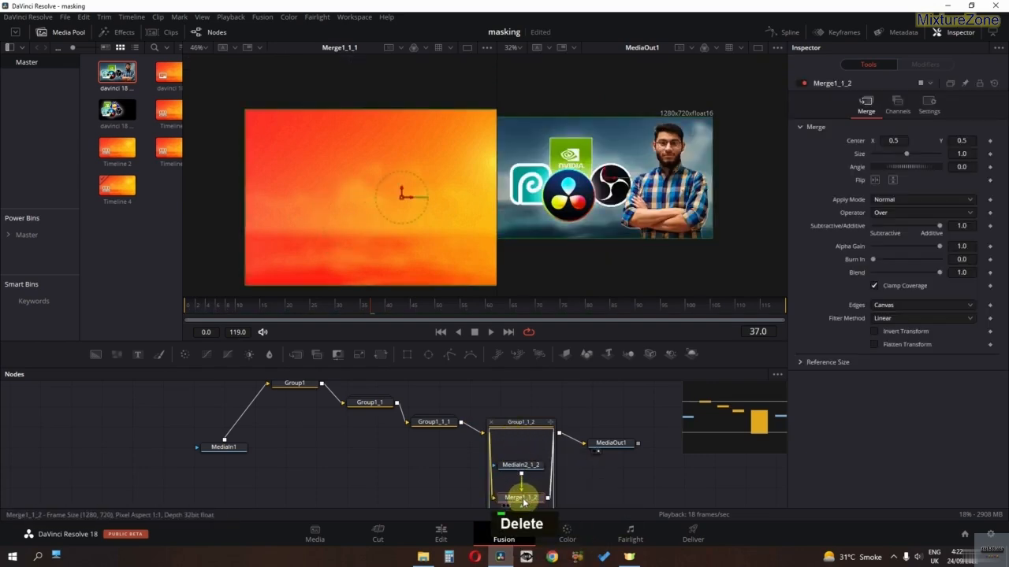
key(1)
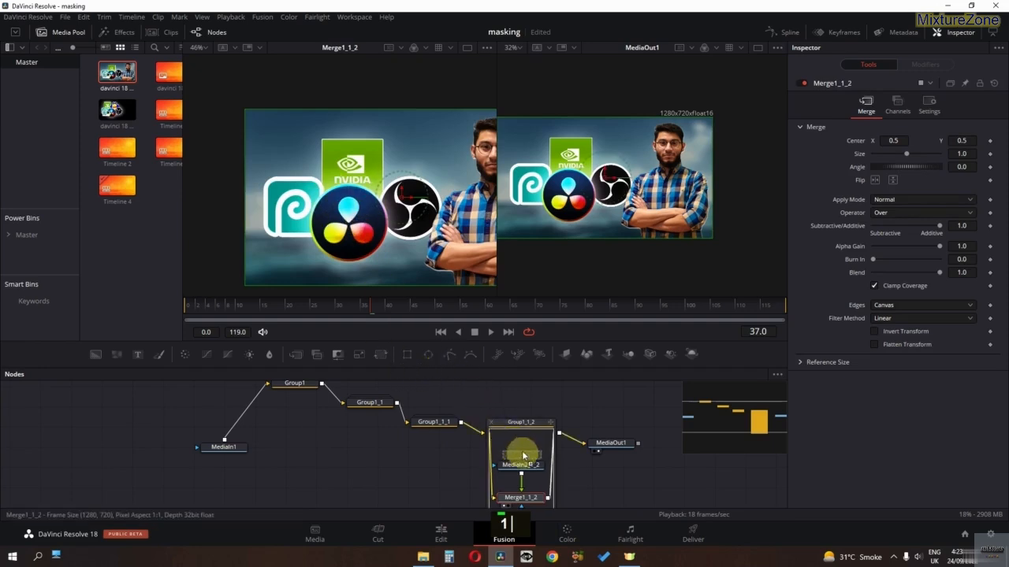
drag(522, 455, 523, 443)
Step: Trace a closed polygon outline around the man in the plaid shirt, extending it below the frame's lower edge
drag(412, 199, 322, 184)
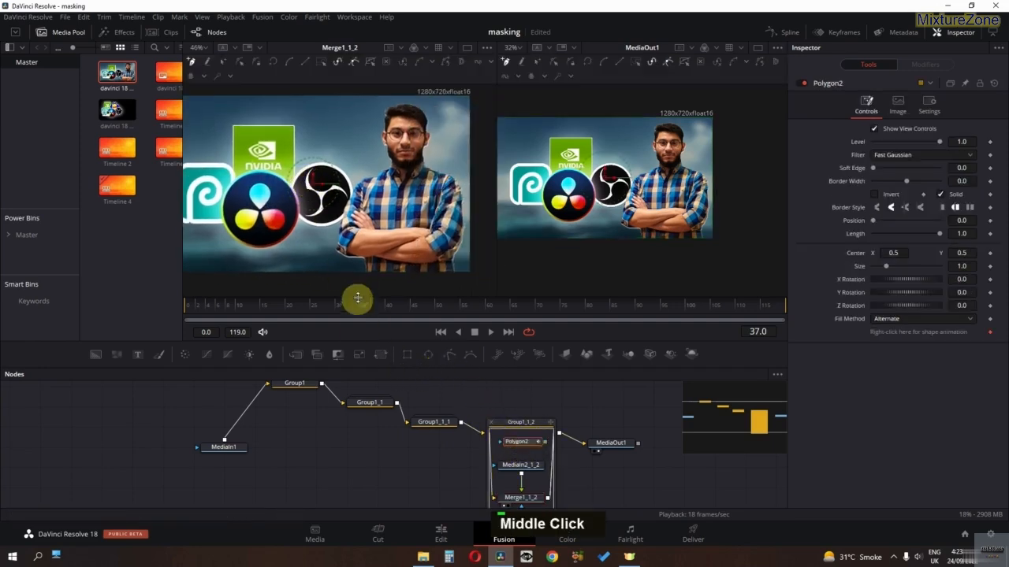
ctrl+scroll(365, 276, up, 2)
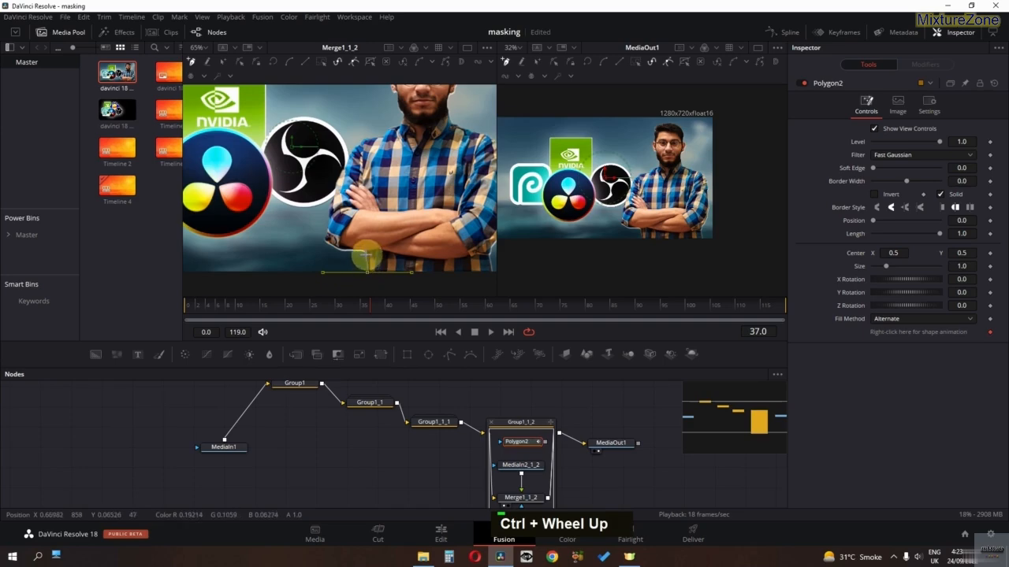
key(ctrl+z)
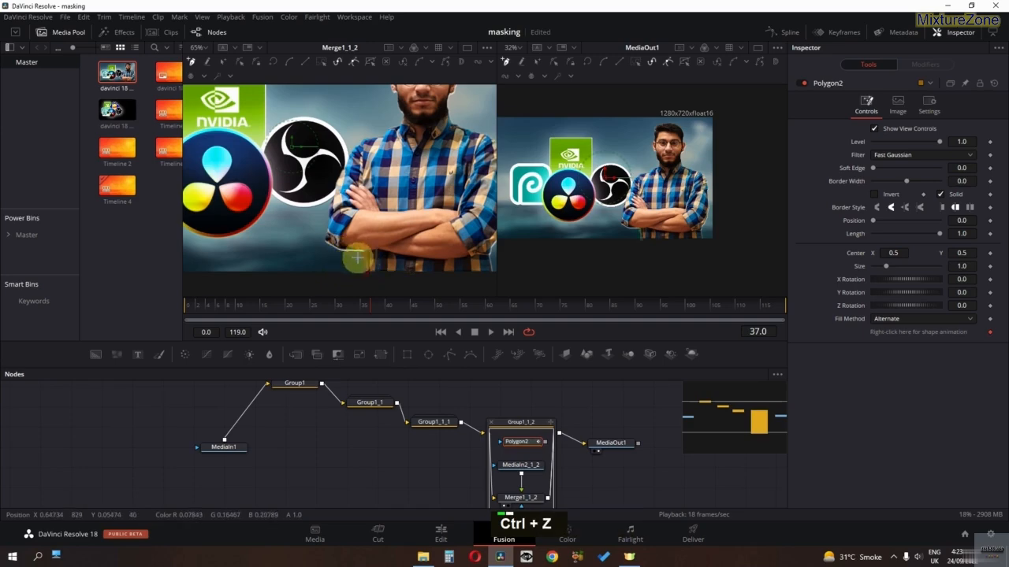
double_click(328, 244)
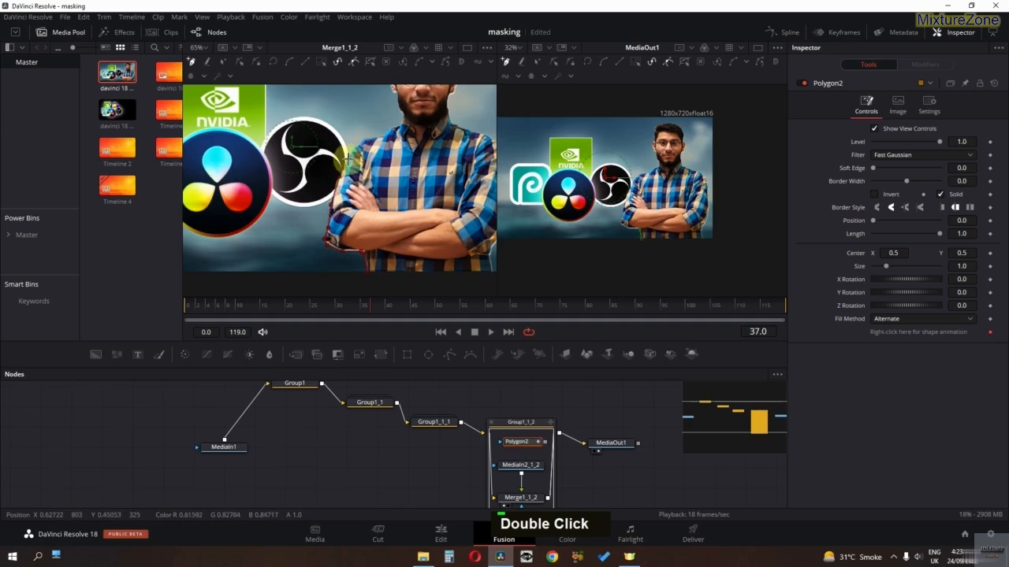
middle_click(357, 143)
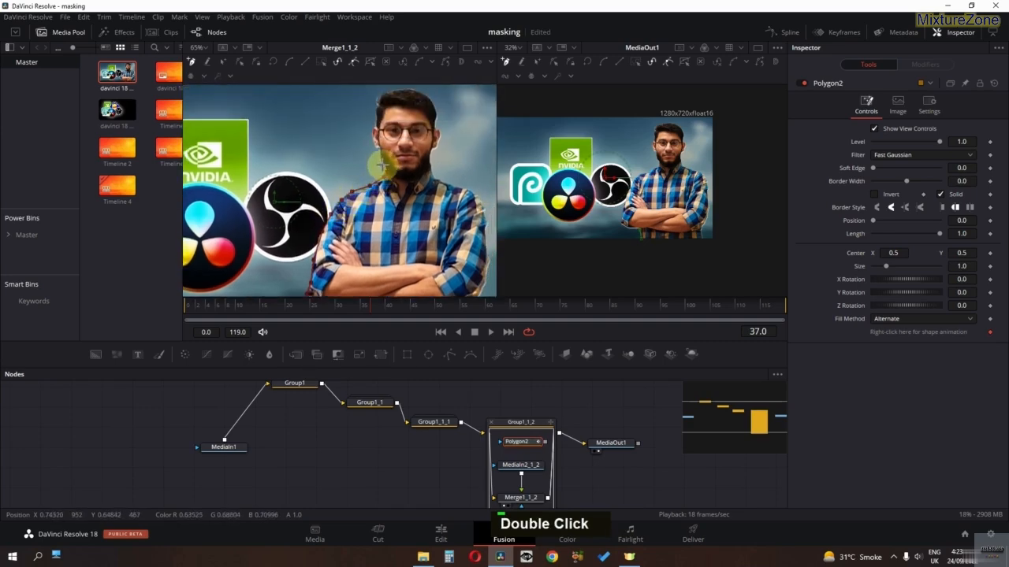
click(376, 127)
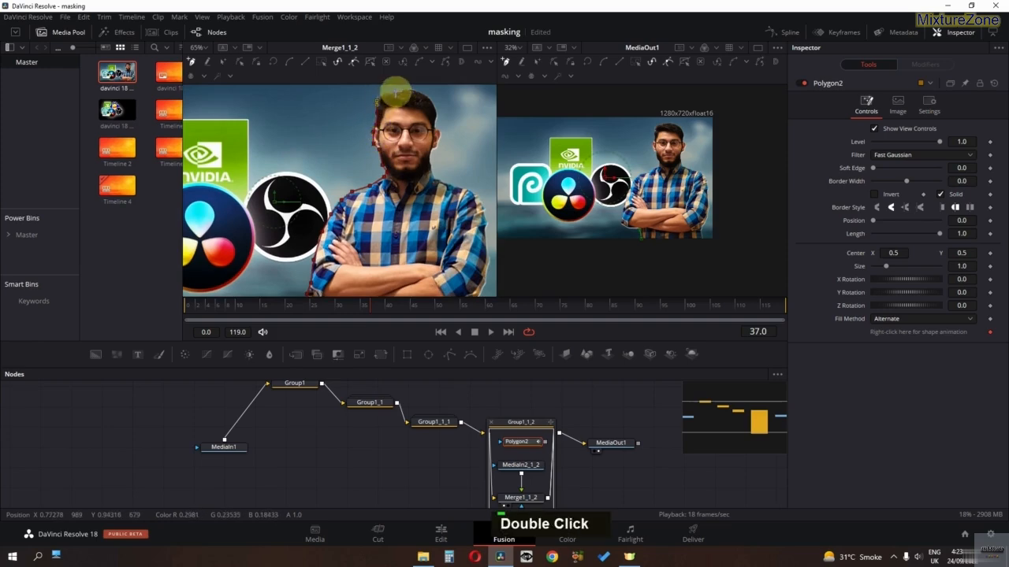
double_click(442, 135)
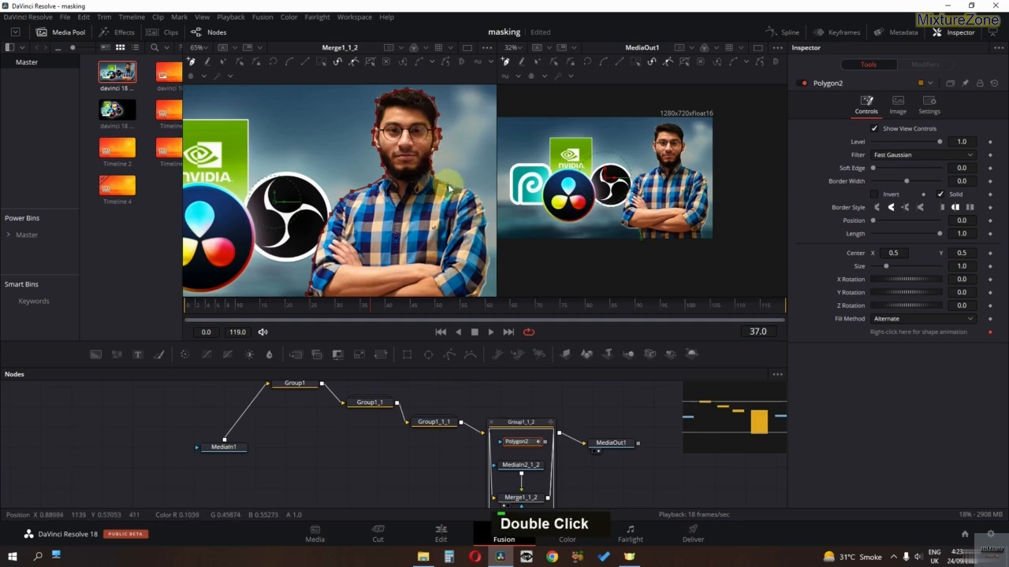
middle_click(478, 202)
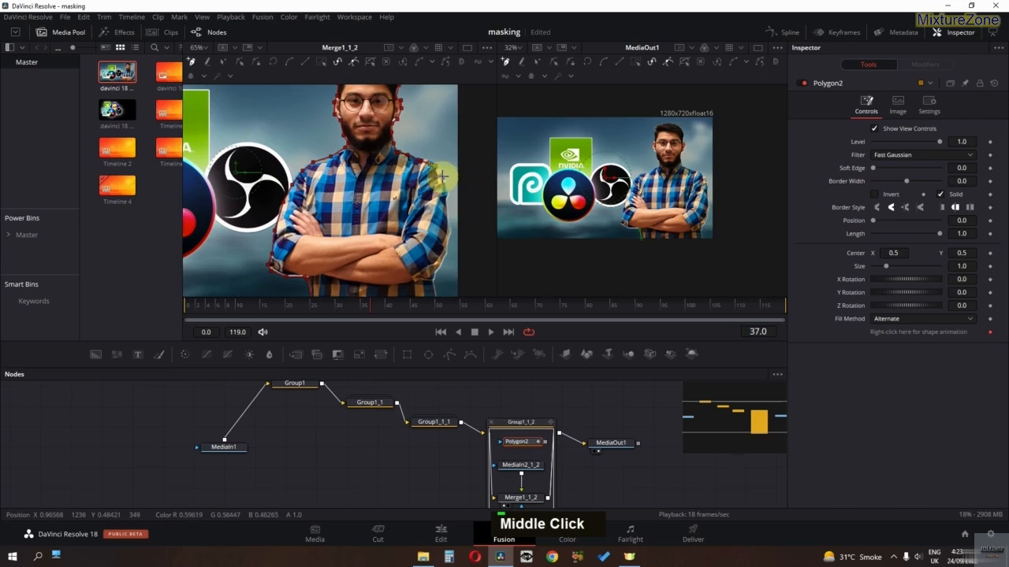
middle_click(441, 254)
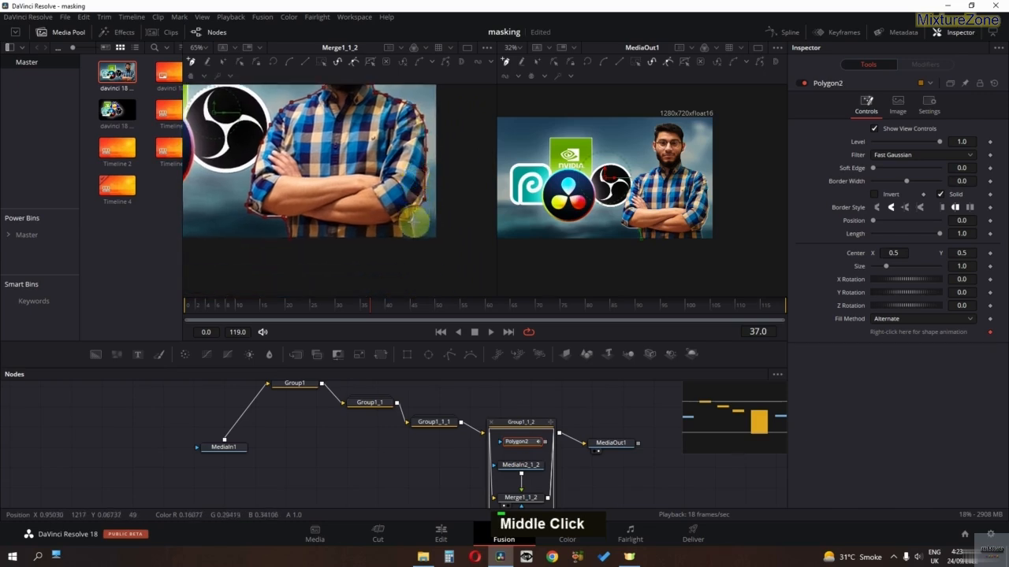
double_click(414, 245)
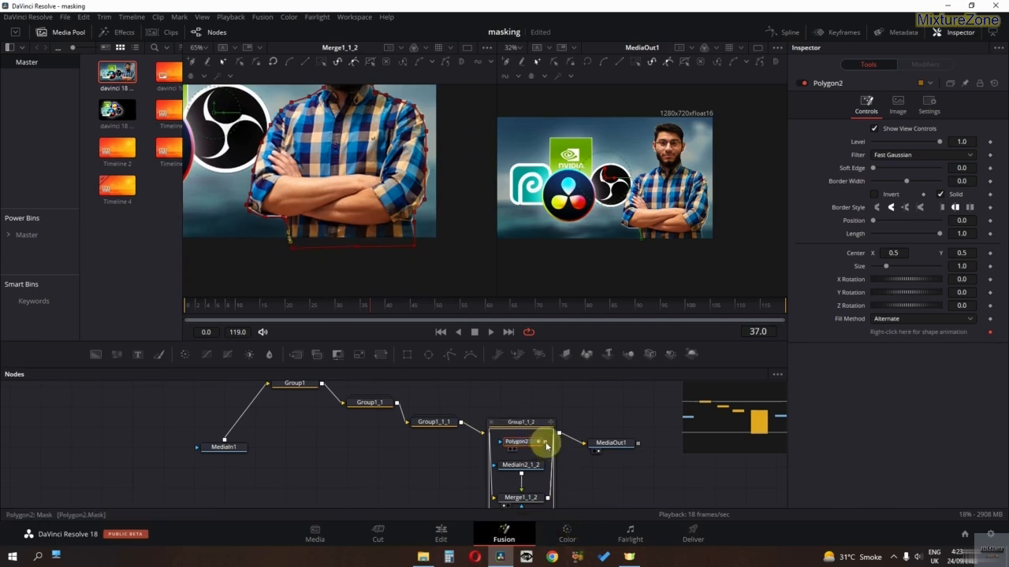
Step: Connect Polygon2 to MediaIn2_1_2 as its mask and select Merge1_1_2 inside Group1_1_2
drag(546, 446, 522, 465)
click(491, 422)
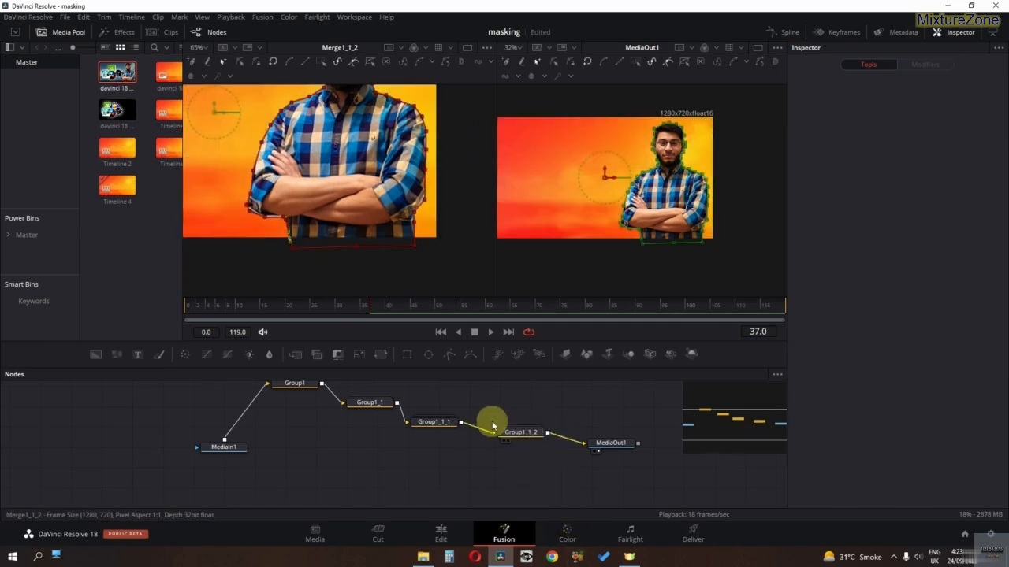
double_click(532, 434)
click(520, 497)
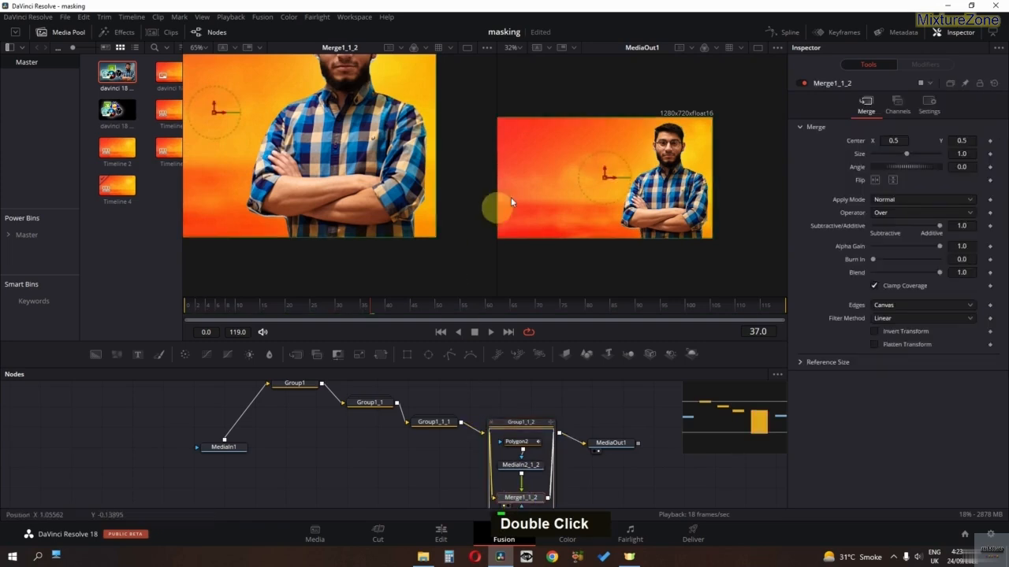
Step: Play the composition from the first frame to check how the logos leave the frame around the masked man
ctrl+scroll(524, 189, down, 2)
key(space)
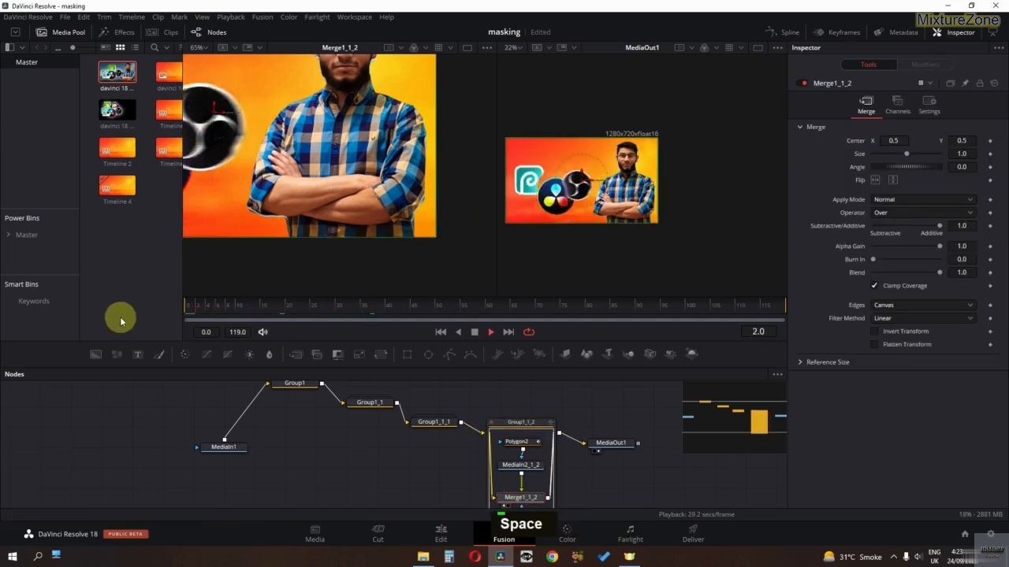
key(space)
drag(289, 307, 181, 307)
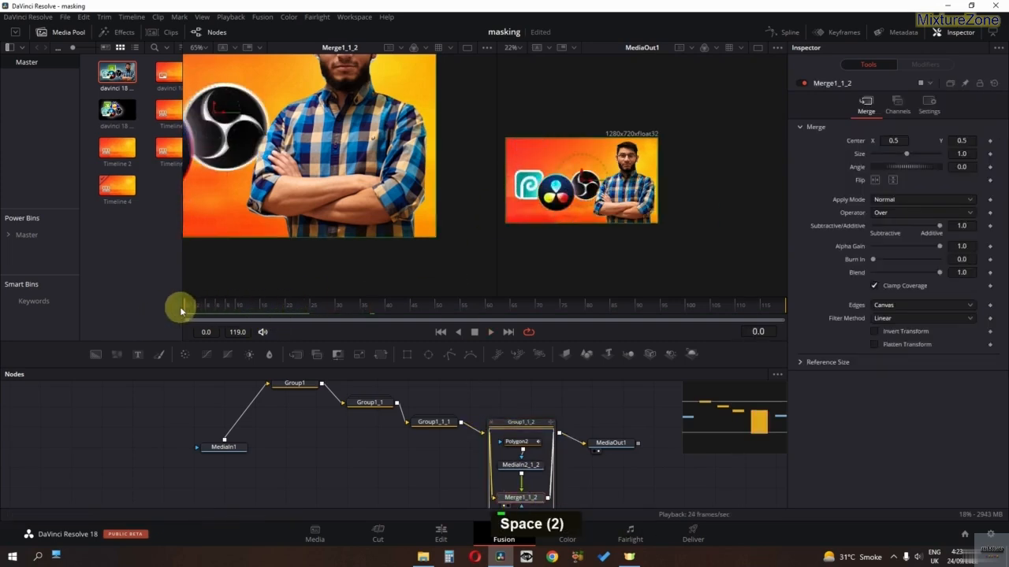
key(space)
key(space)
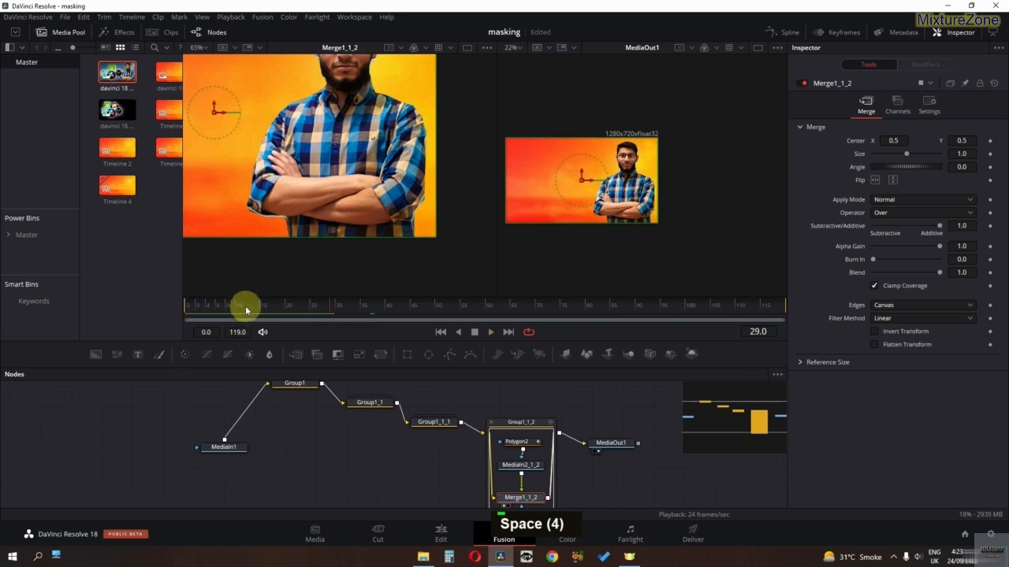
Step: Keyframe Merge1_1_2's Center at frame 0 and move the man right out of the frame at frame 35, Center X about 1.33
click(184, 309)
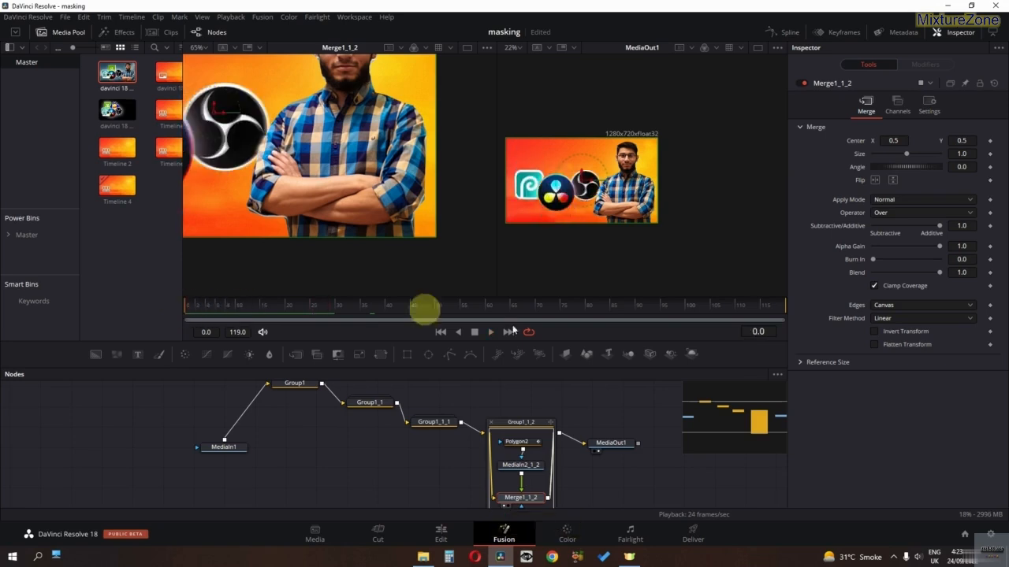
click(990, 141)
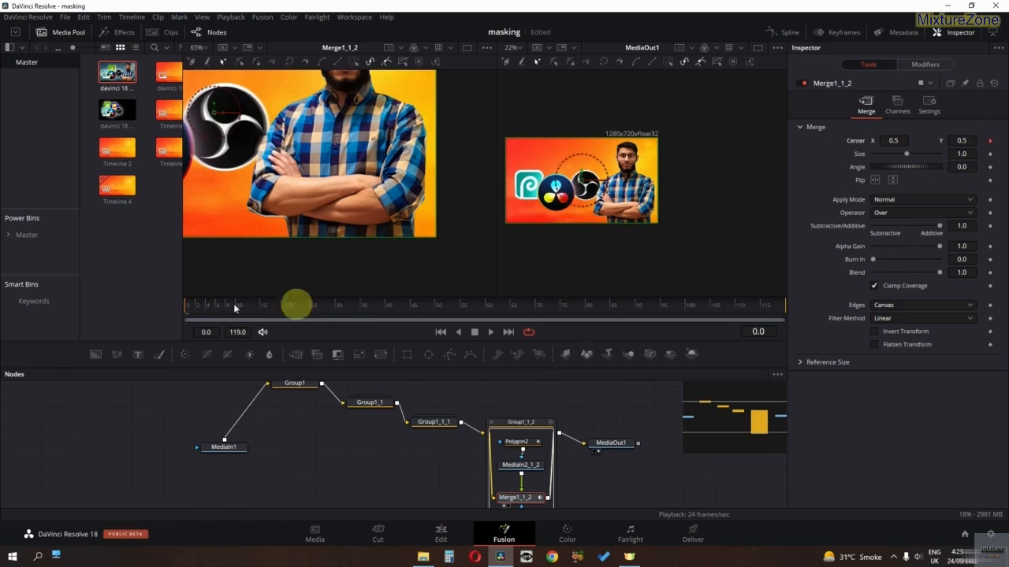
drag(189, 306, 362, 308)
click(669, 189)
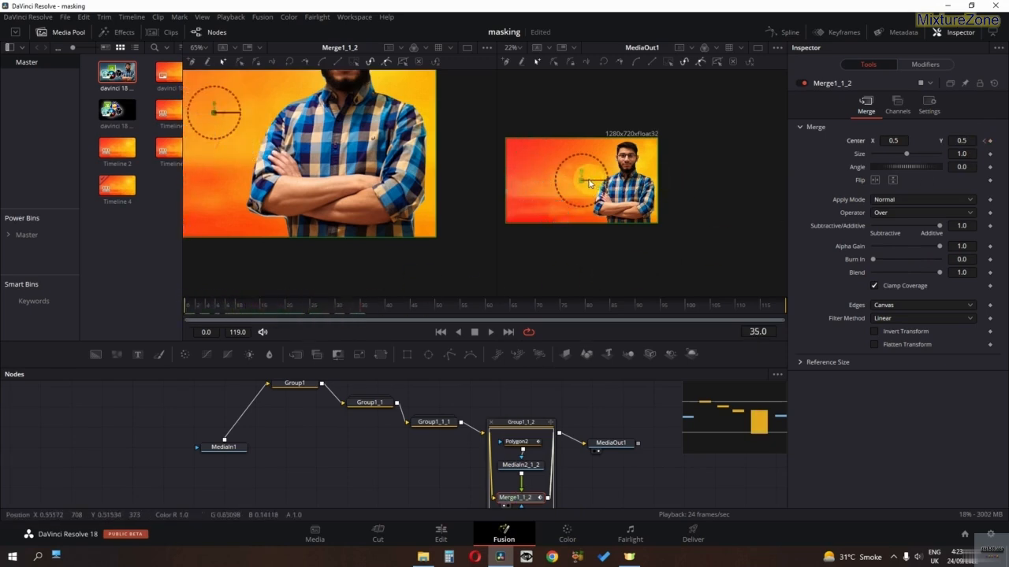
drag(589, 183, 709, 180)
click(914, 143)
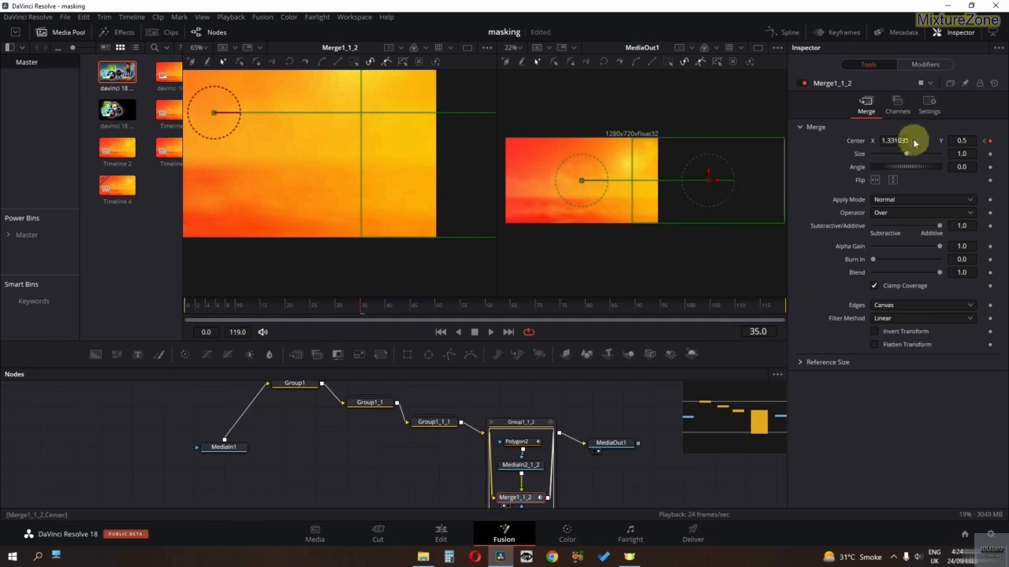
Step: Turn on Motion Blur for Merge1_1_2, play back the animation and show only MediaOut1 in a single viewer
click(929, 103)
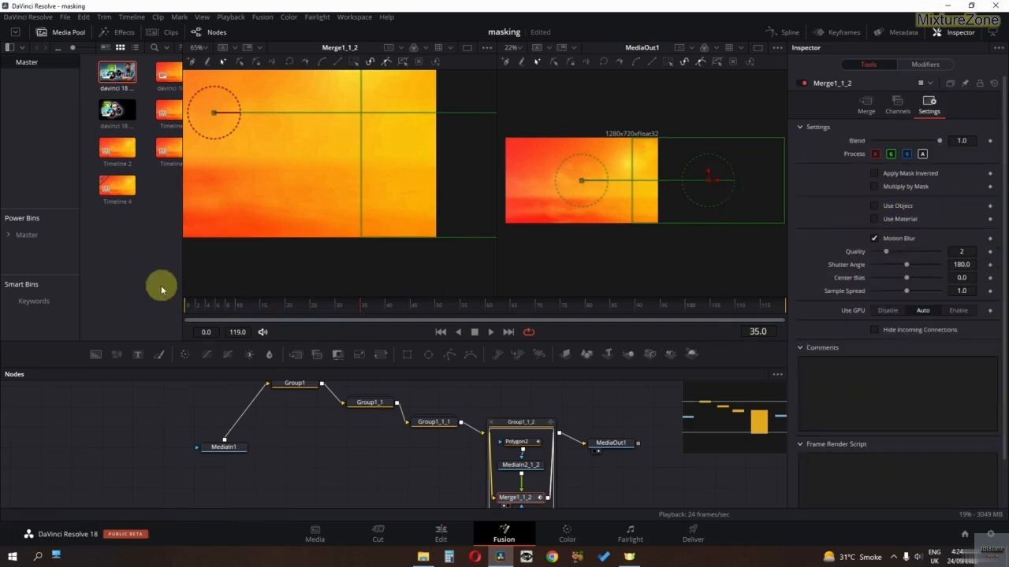
key(space)
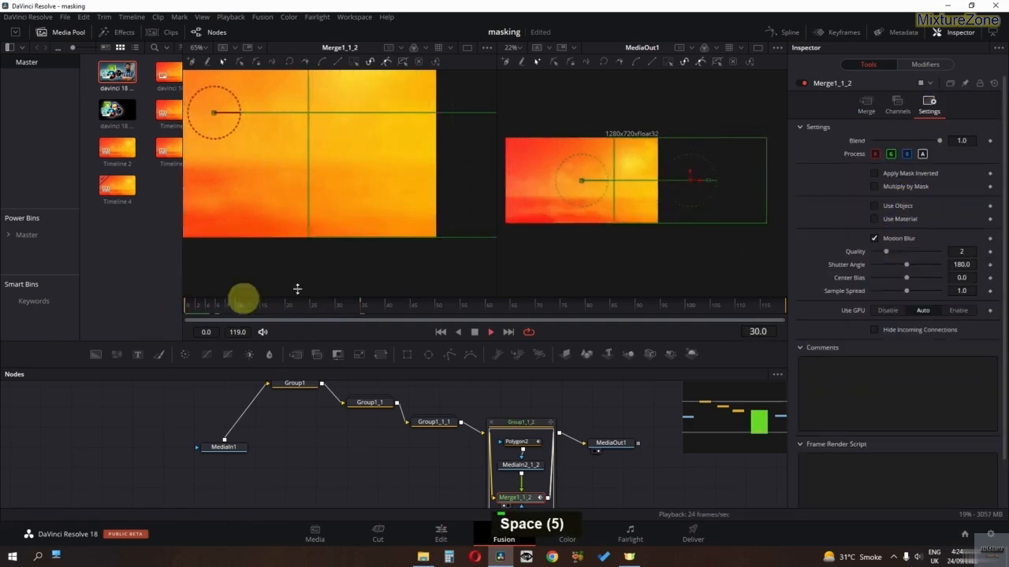
key(space)
click(756, 49)
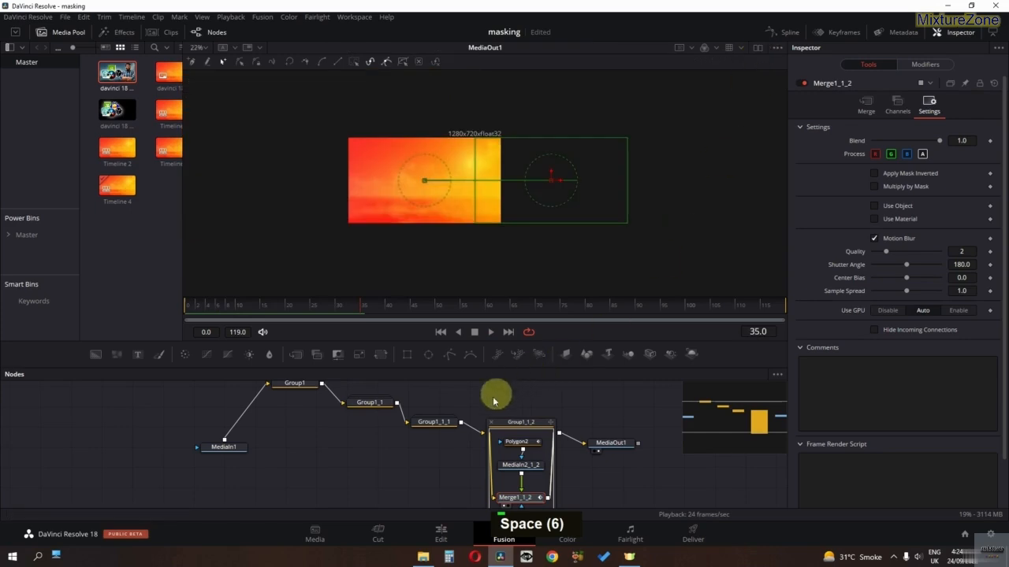
Step: Collapse Group1_1_2, select MediaOut1 and display only Group1_1_2's animation curves in the Spline editor, with the group entries collapsed
click(490, 423)
drag(602, 446, 617, 447)
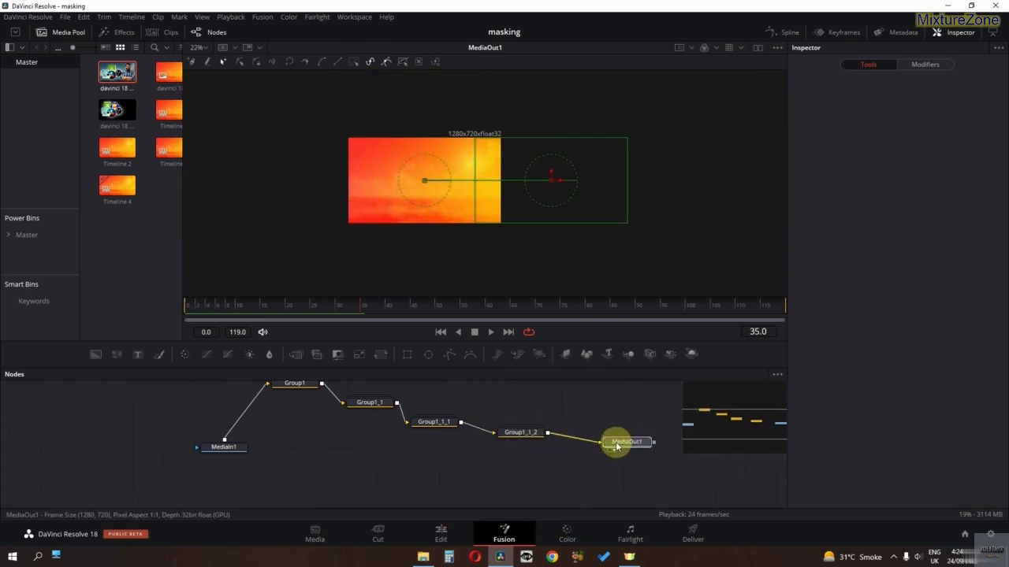
click(786, 32)
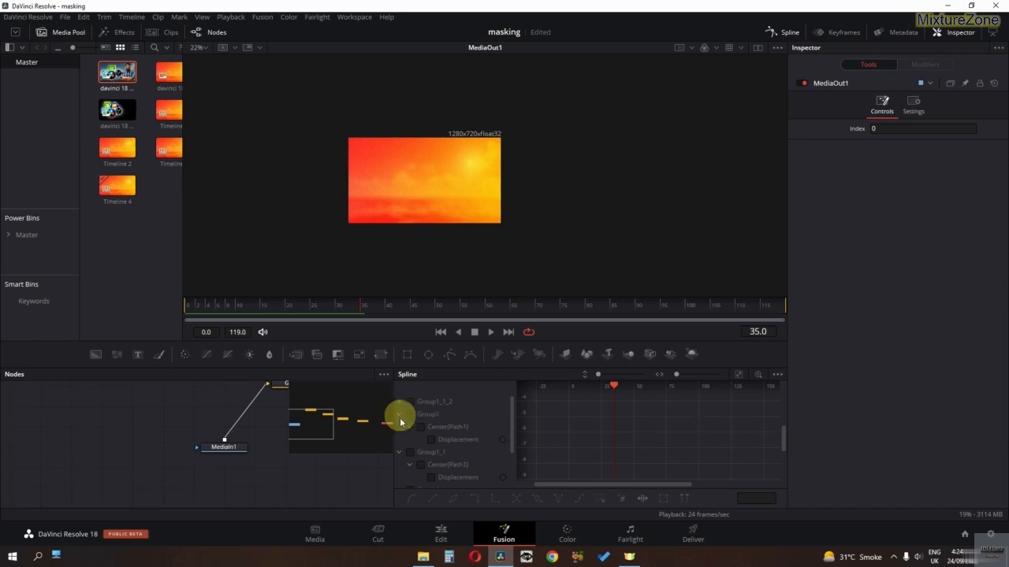
click(399, 417)
double_click(400, 432)
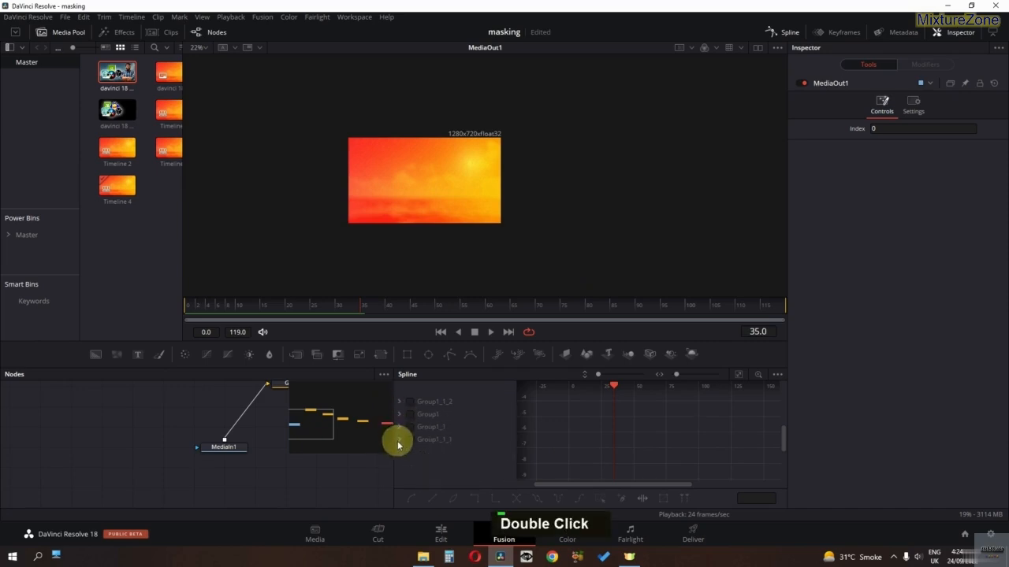
click(410, 403)
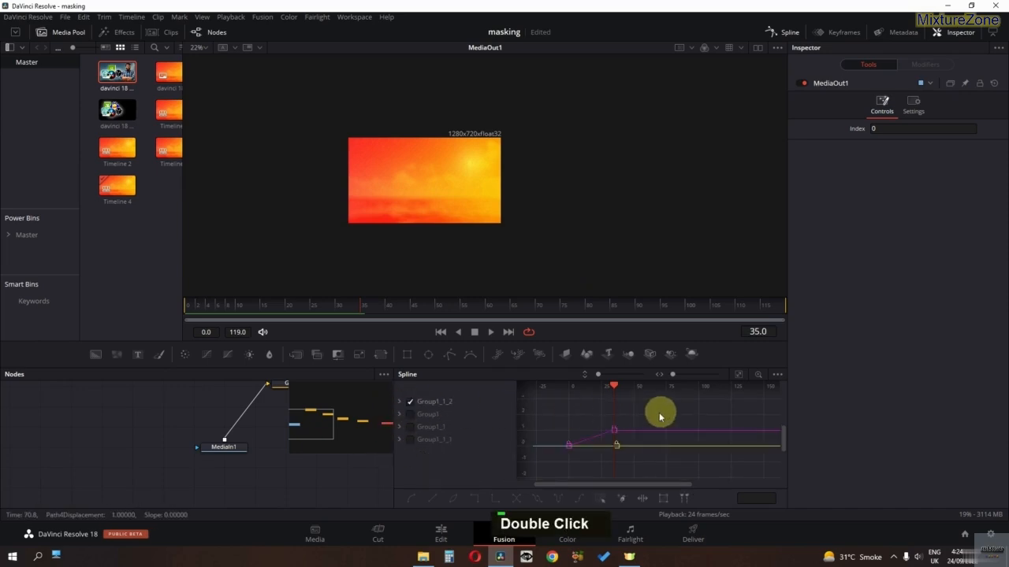
Step: Smooth and reverse all Group1_1_2 keyframes so the man slides in, enable the shape box and play from frame 0
drag(657, 412, 543, 476)
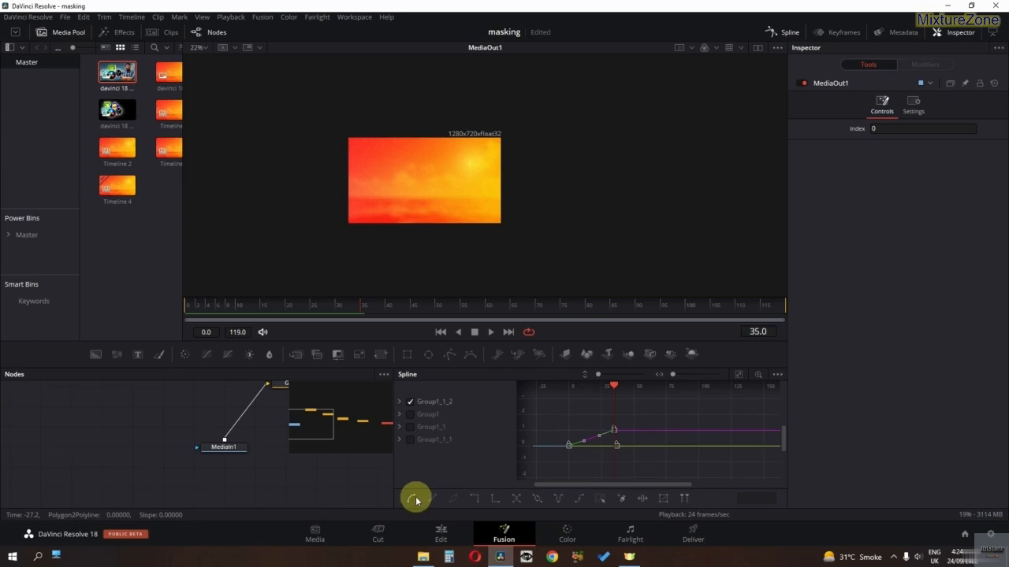
click(515, 500)
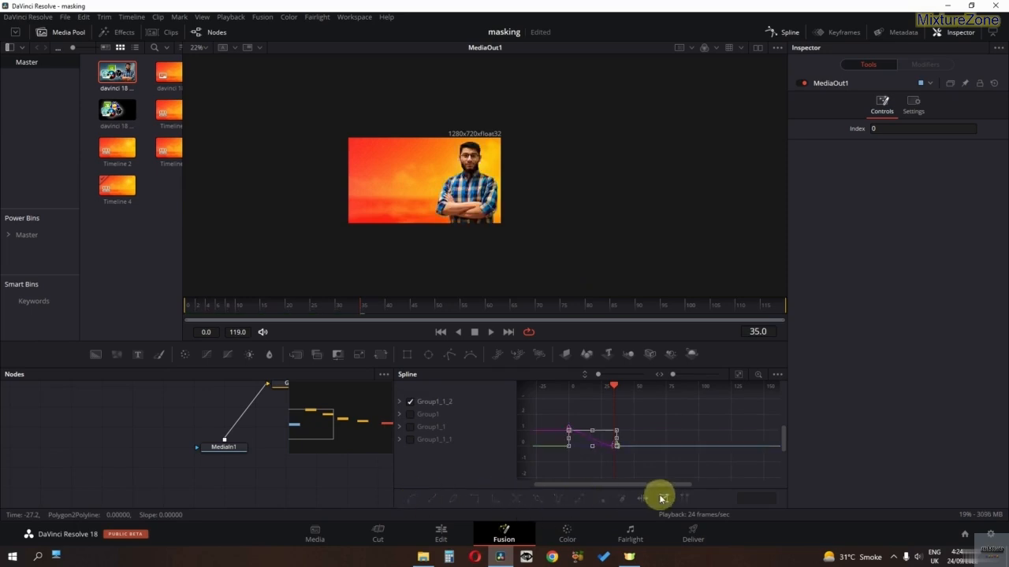
click(215, 304)
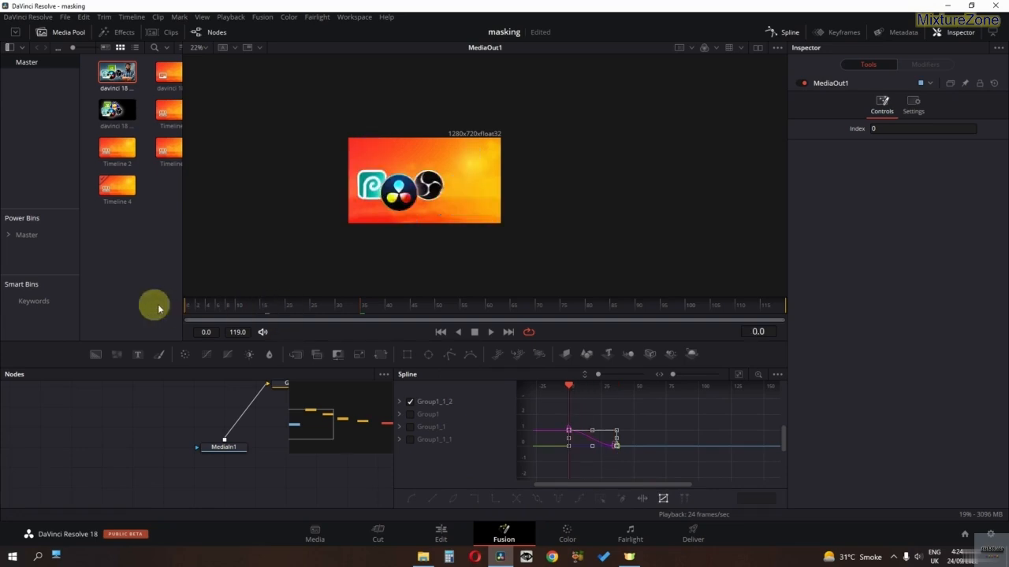
key(space)
key(space)
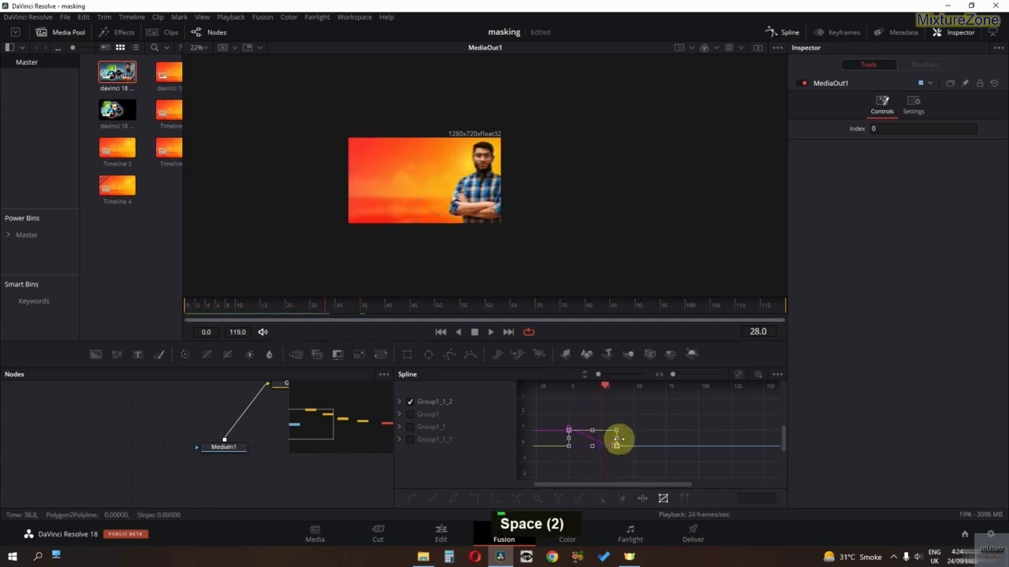
Step: Compress Group1_1_2's keyframes in time to end at about frame 22 and replay the animation from the start
drag(619, 439, 605, 439)
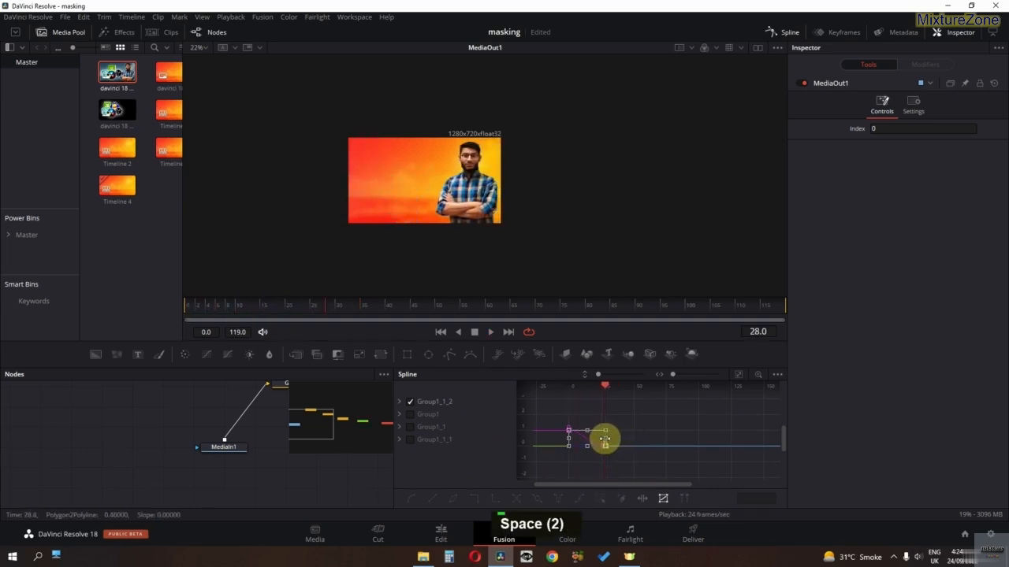
click(186, 304)
key(space)
key(space)
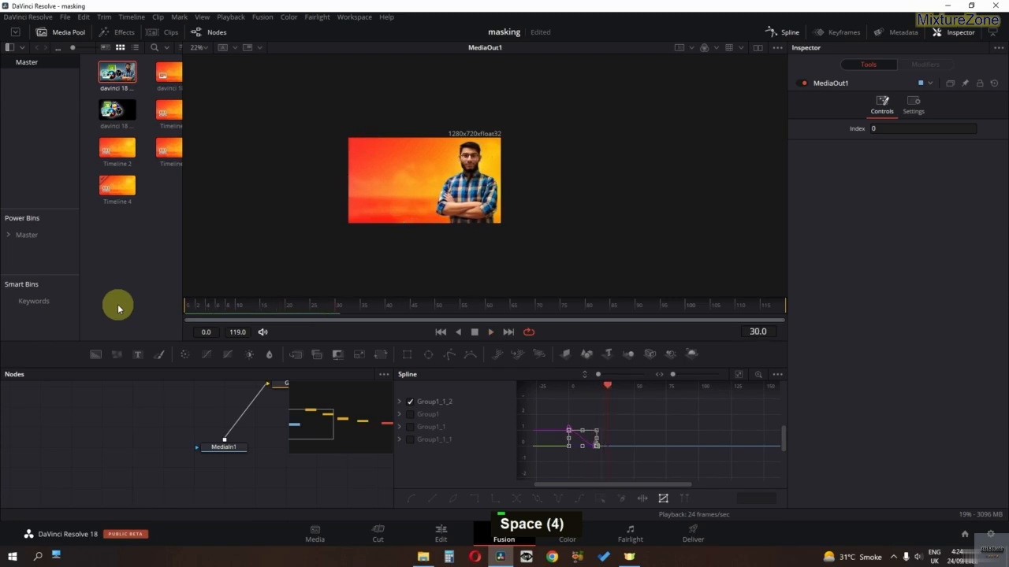
click(211, 306)
key(space)
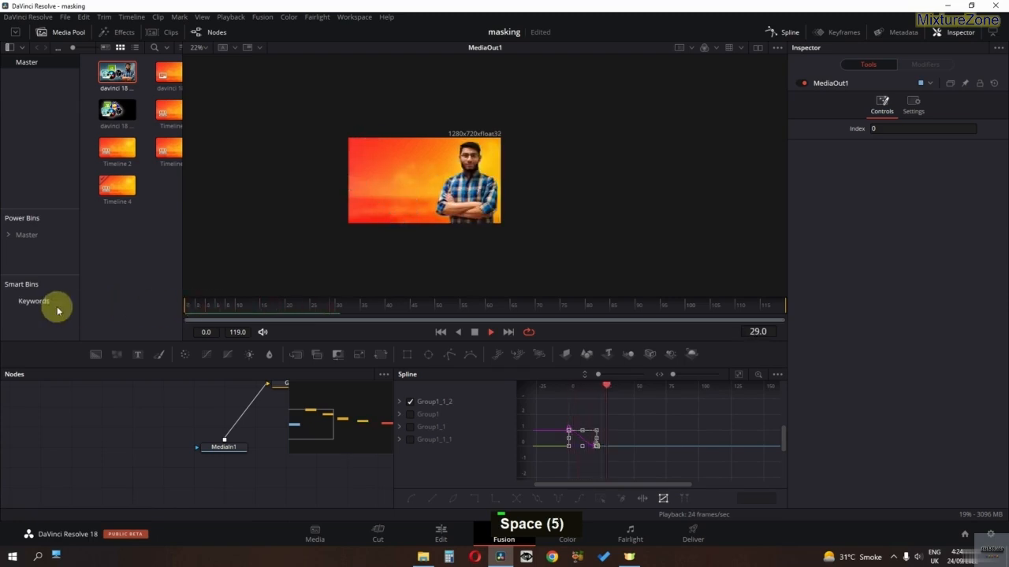
key(space)
click(187, 306)
key(space)
key(space)
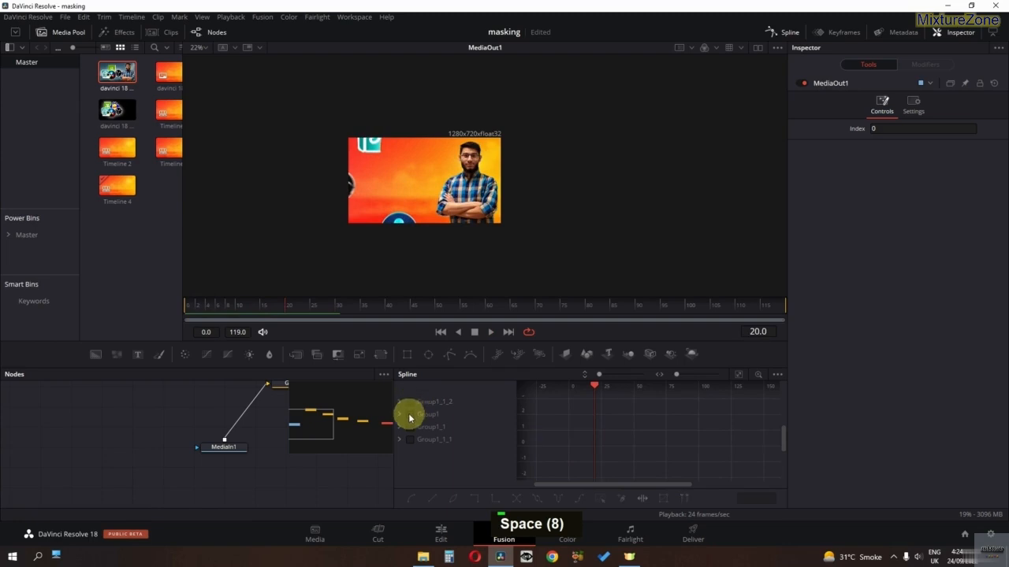
Step: Show only Group1's curve, smooth and reverse both of its keyframes and enable the shape box around them
ctrl+scroll(541, 423, down, 3)
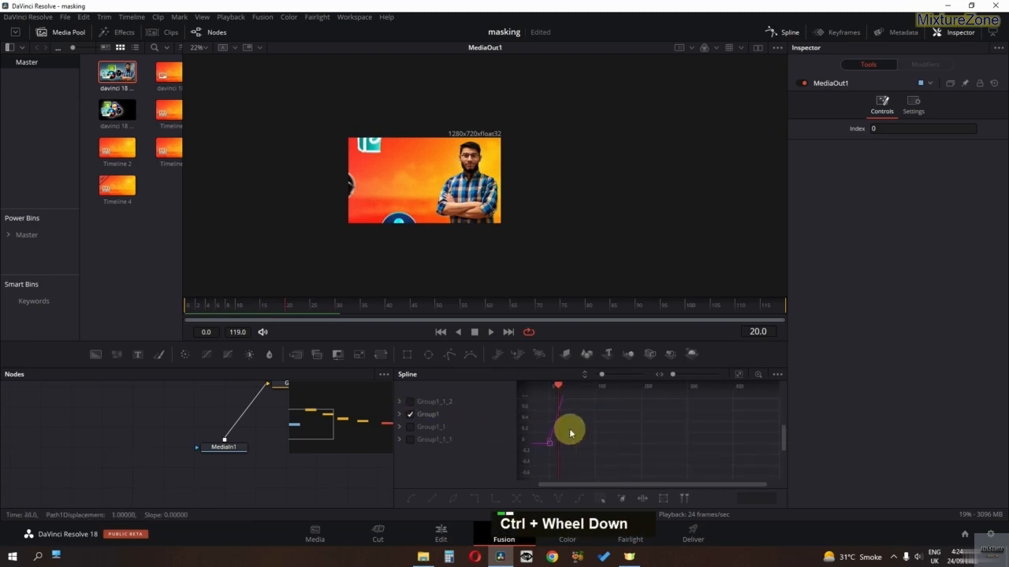
middle_click(595, 477)
ctrl+scroll(592, 435, down, 3)
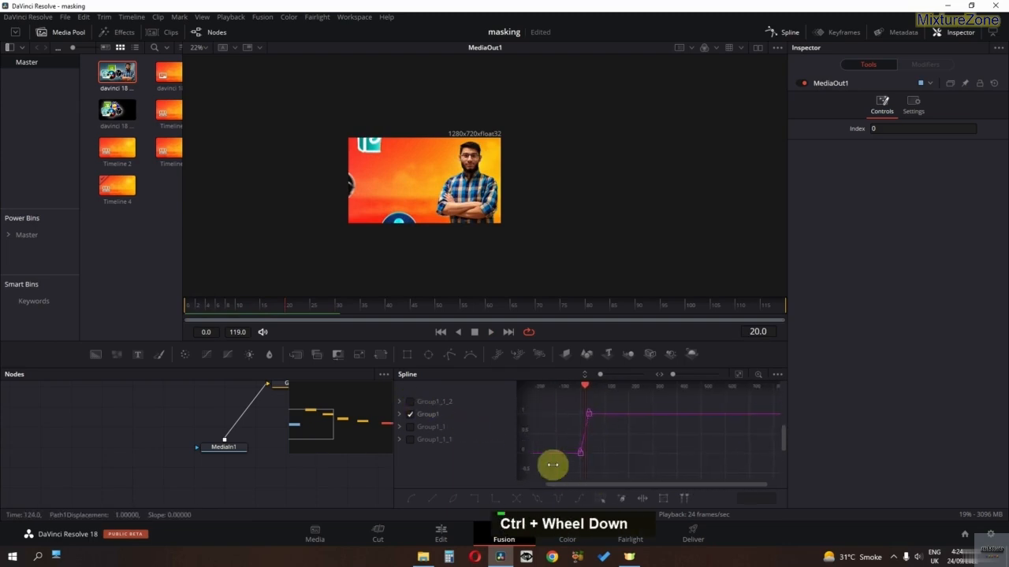
drag(622, 405, 563, 470)
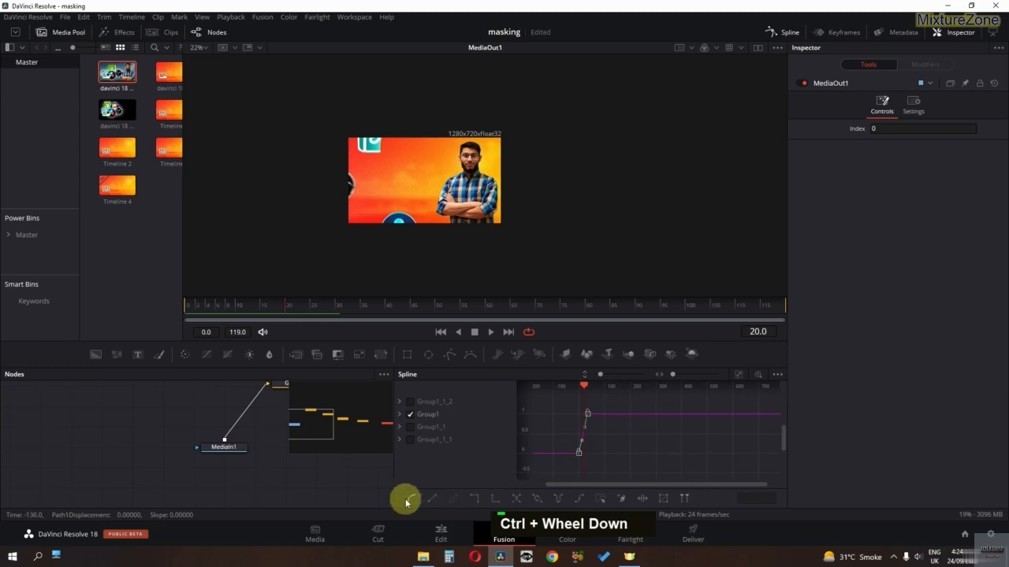
click(516, 498)
click(662, 501)
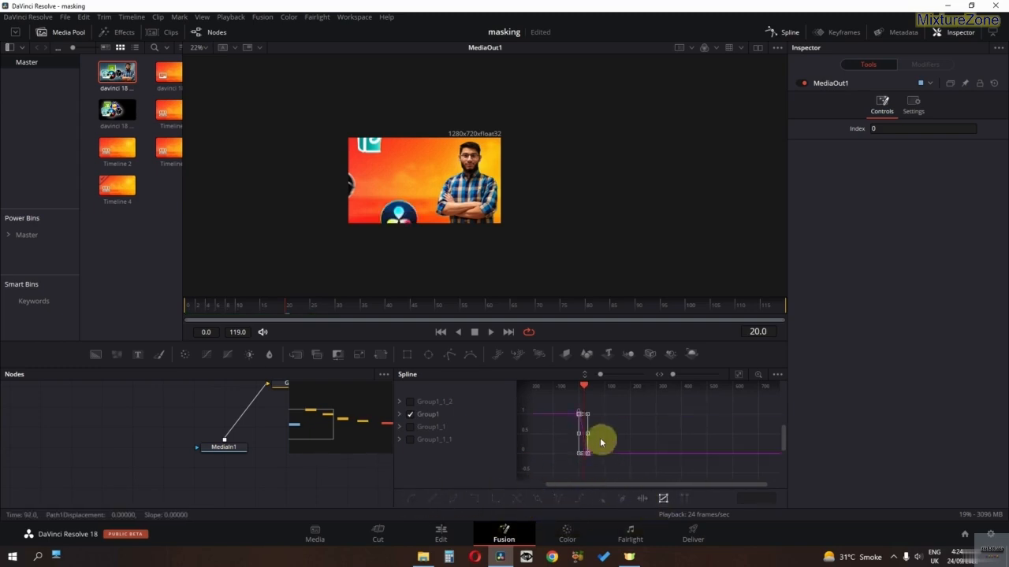
Step: Compress Group1's keyframes in time to end at about frame 22 and play the composition
ctrl+scroll(591, 436, up, 3)
ctrl+scroll(583, 438, down, 1)
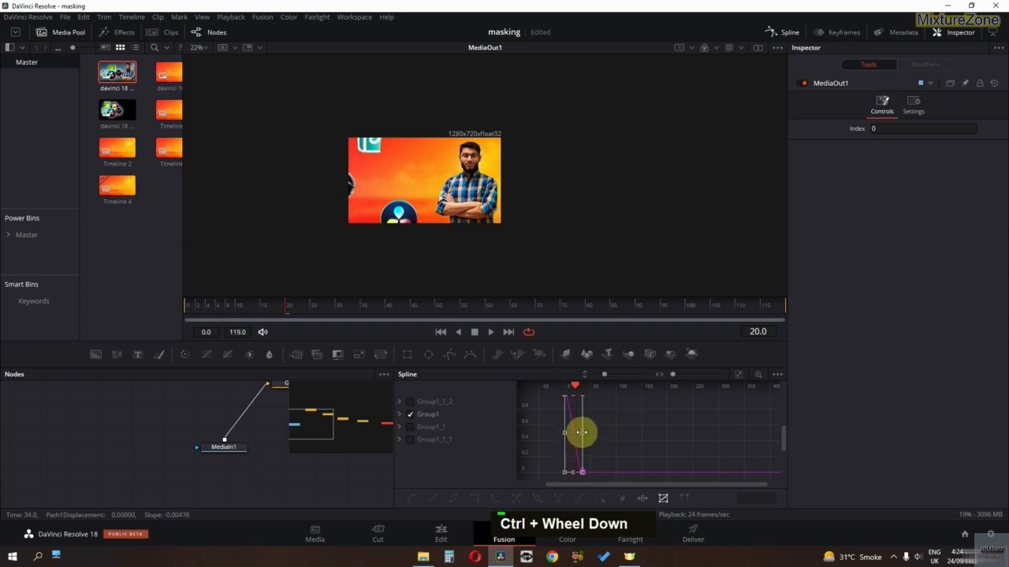
drag(581, 433, 577, 433)
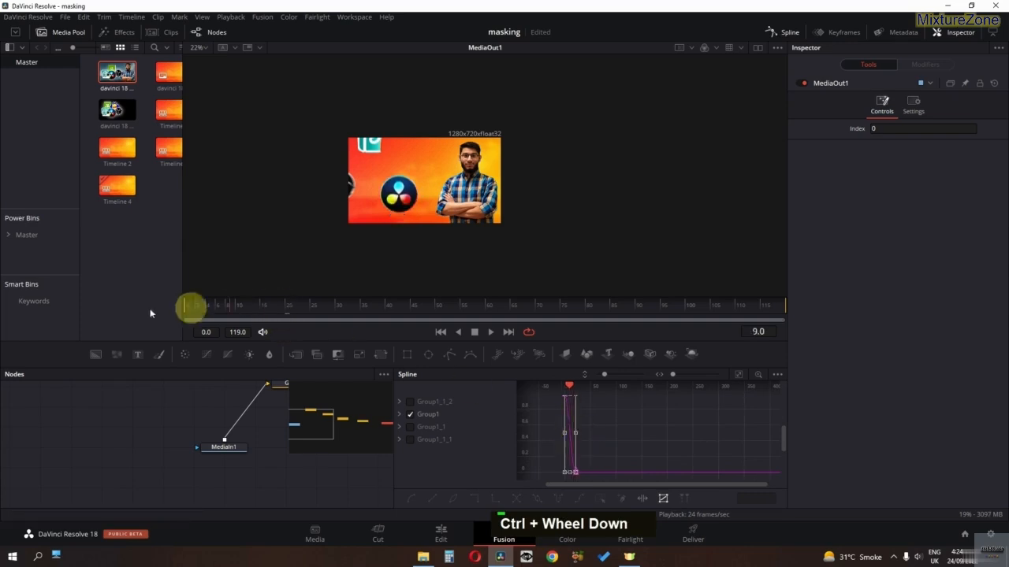
key(space)
key(space)
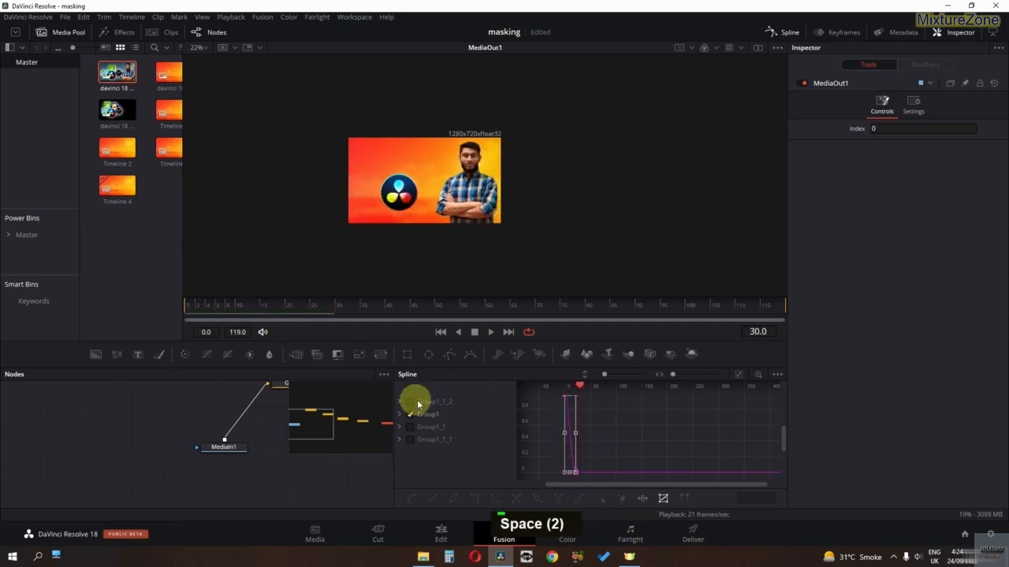
Step: Show only Group1_1's curve, then smooth and reverse its two keyframes
double_click(412, 428)
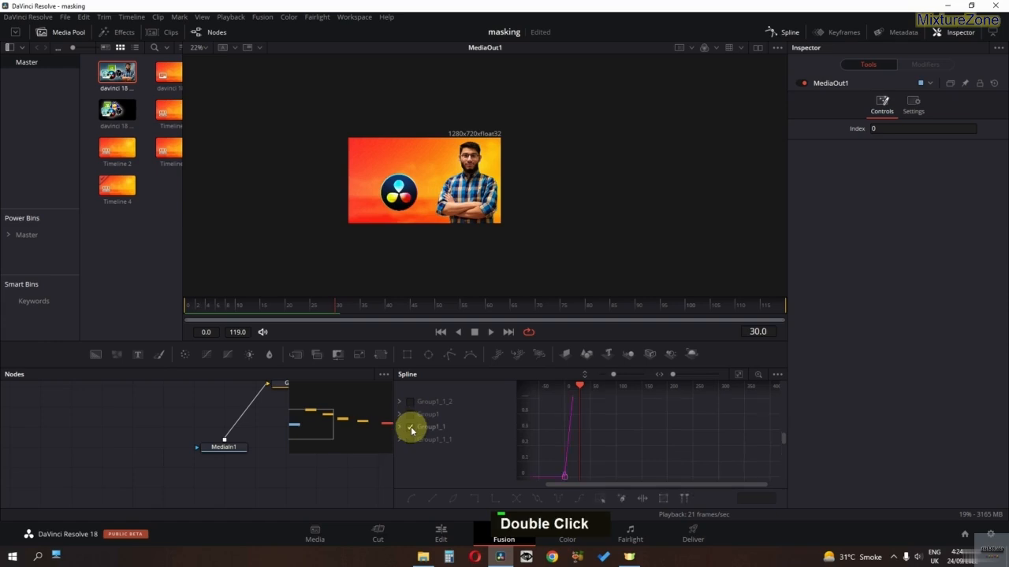
ctrl+scroll(583, 435, down, 1)
middle_click(582, 441)
ctrl+scroll(586, 446, down, 3)
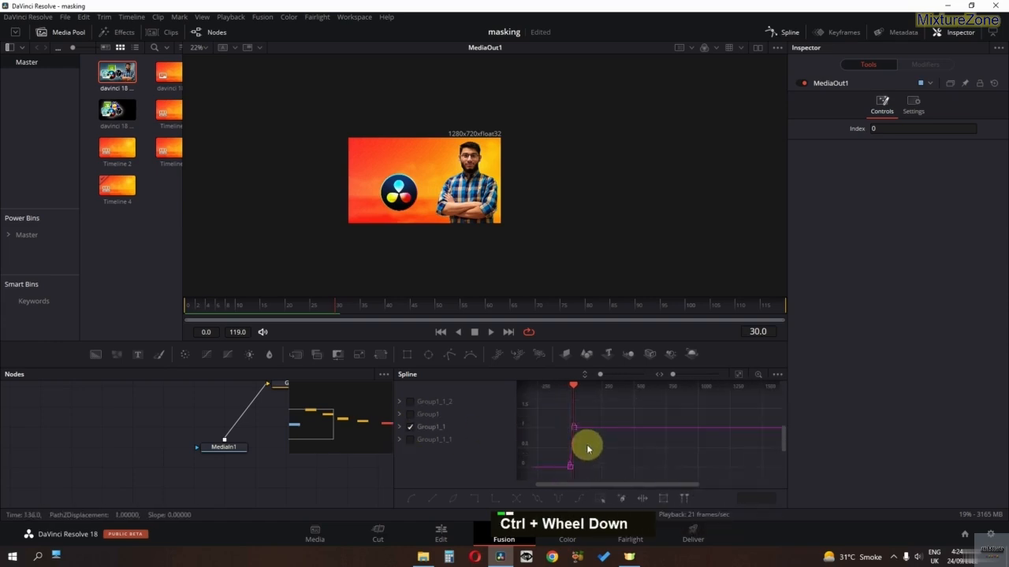
middle_click(608, 464)
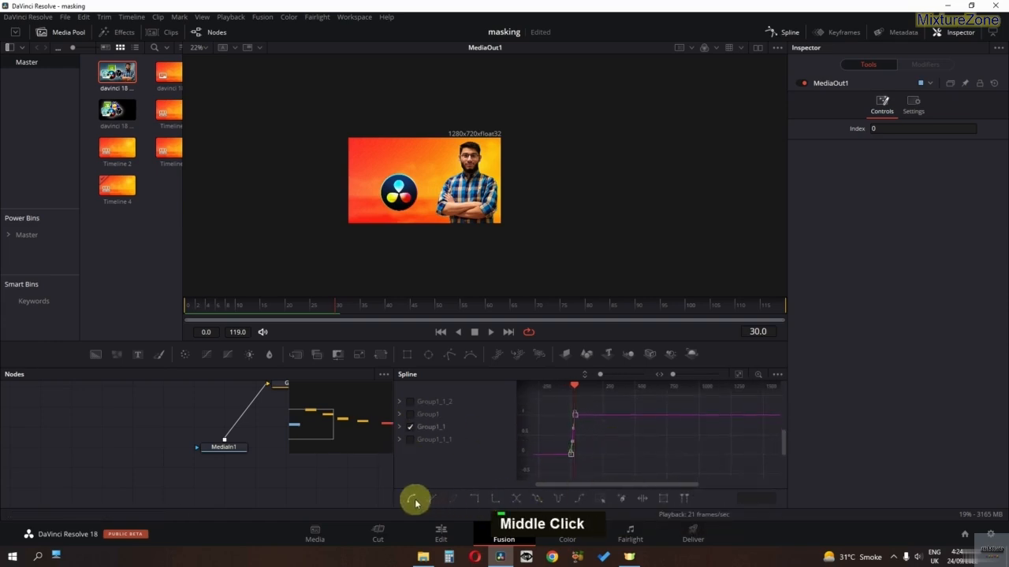
click(412, 500)
click(514, 500)
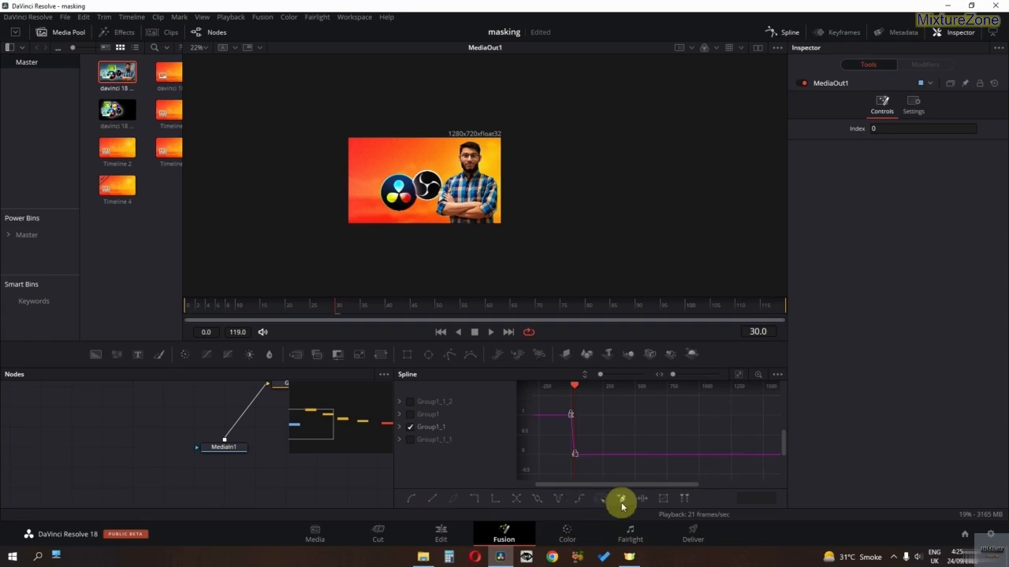
Step: Use the shape box to compress Group1_1's keyframes to end at about frame 23 and play the result
ctrl+scroll(586, 446, up, 4)
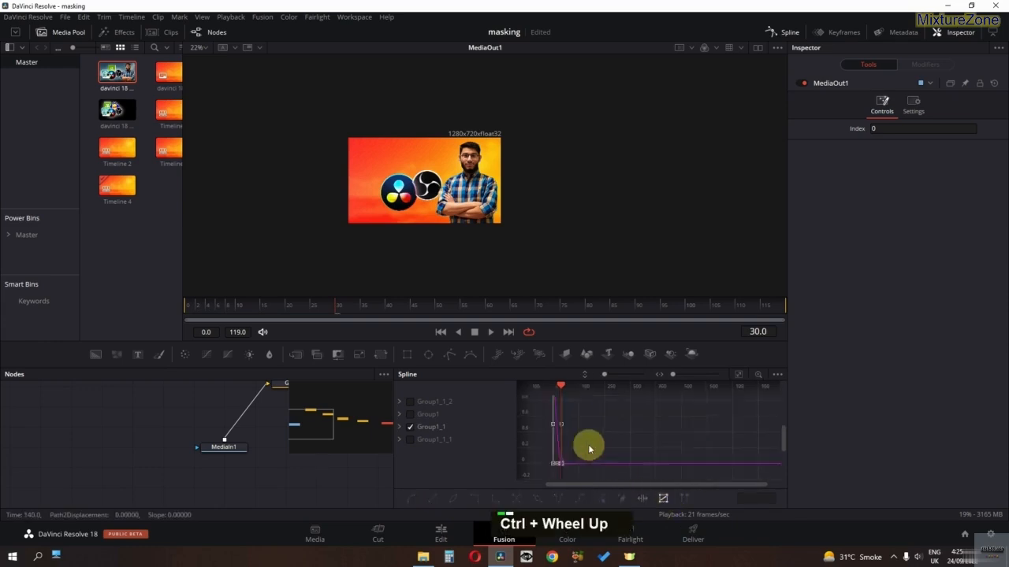
middle_click(580, 431)
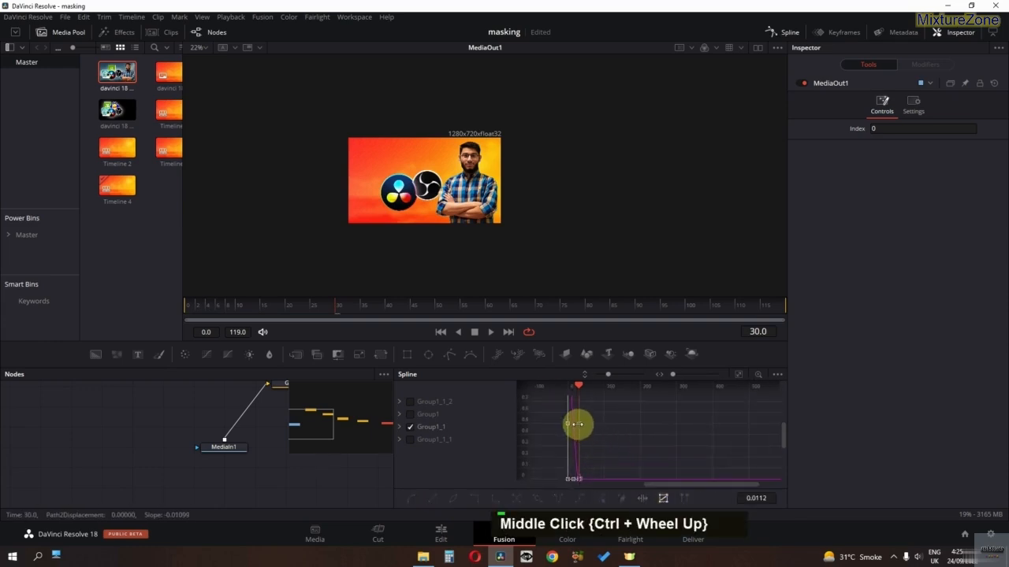
drag(578, 424, 570, 421)
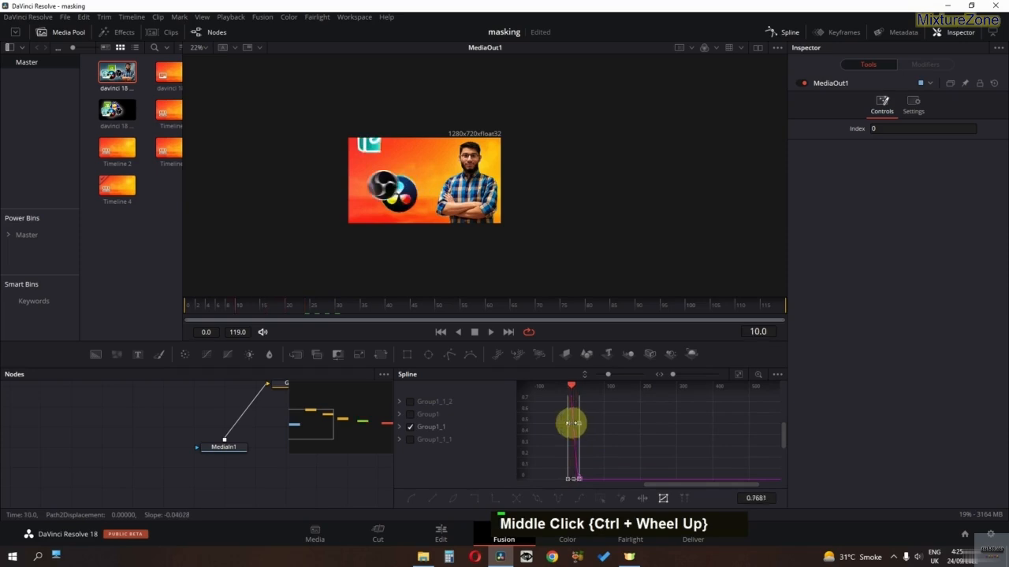
alt+scroll(590, 428, up, 4)
ctrl+scroll(653, 433, up, 2)
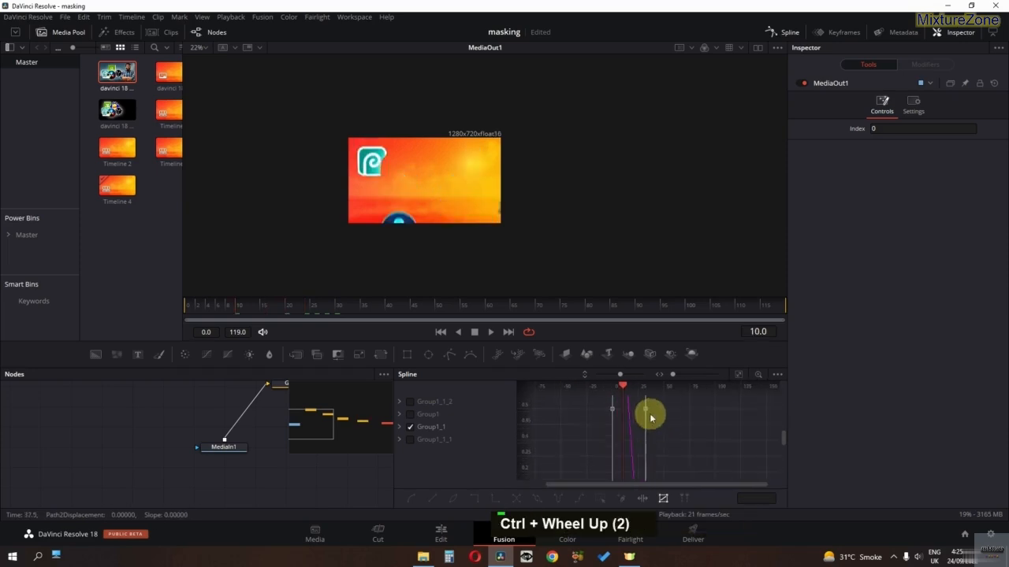
drag(645, 408, 635, 409)
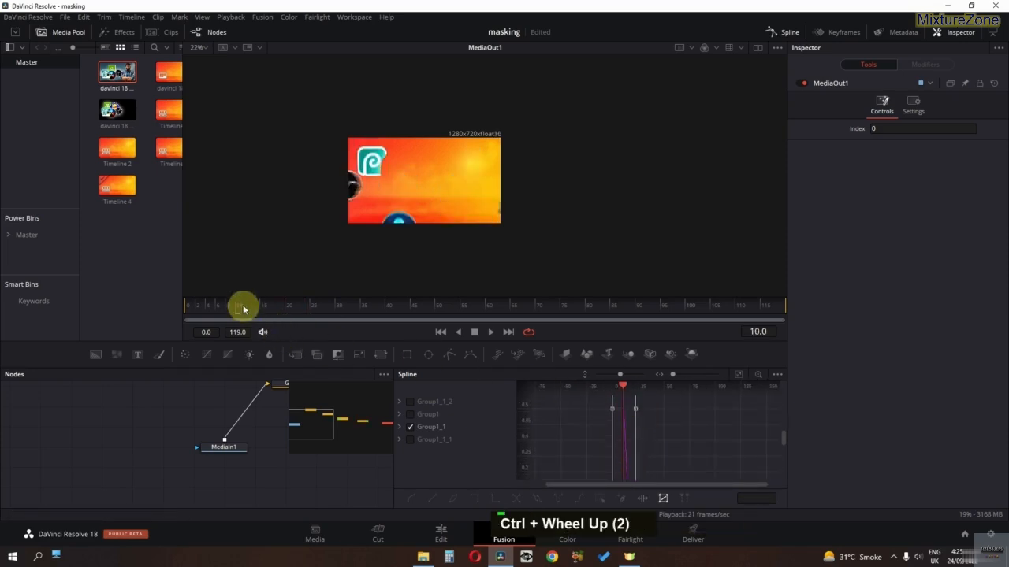
key(space)
key(space)
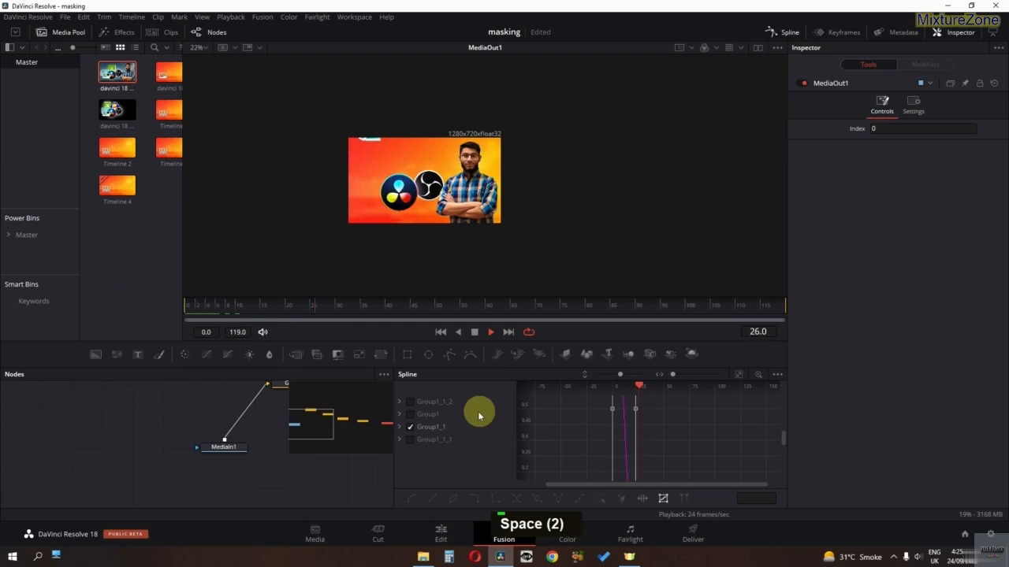
Step: Show only Group1_1_1's curves, smooth and reverse the keyframes and compress them with the shape box to end at about frame 23
double_click(409, 440)
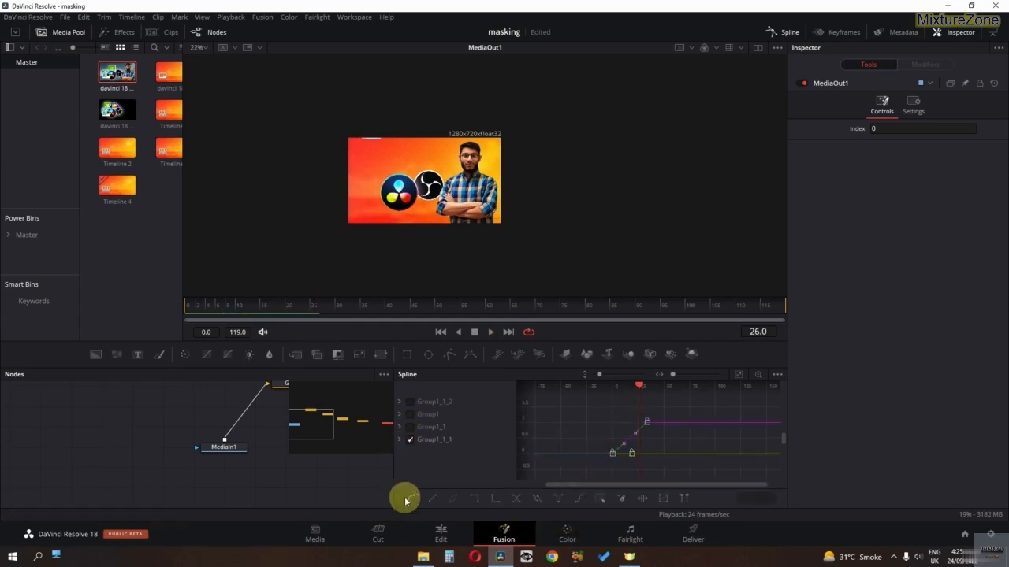
click(516, 499)
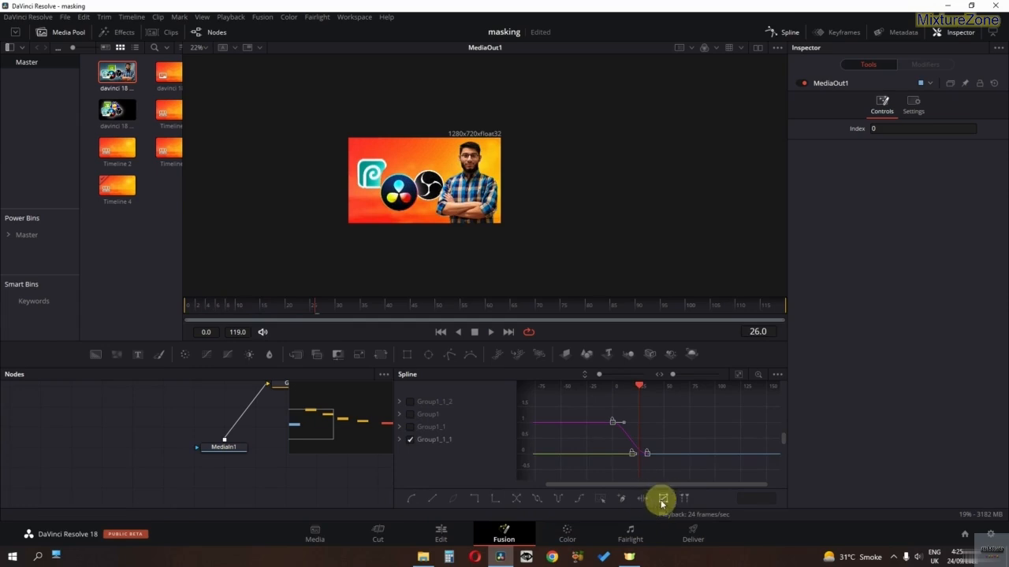
click(662, 498)
drag(647, 438, 642, 442)
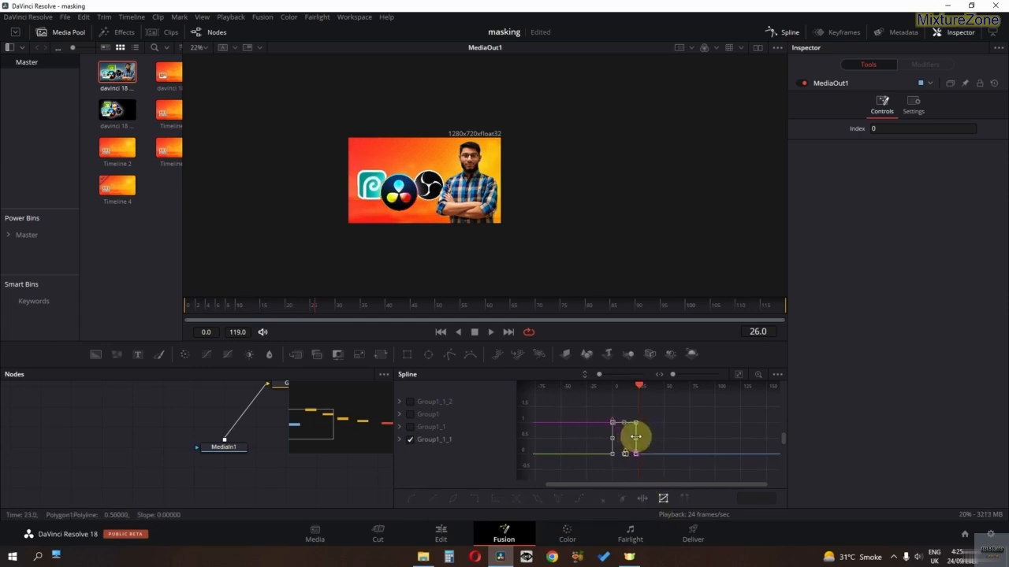
Step: Play the composition to check the logos and the man sliding into the frame, and close the Spline editor
key(space)
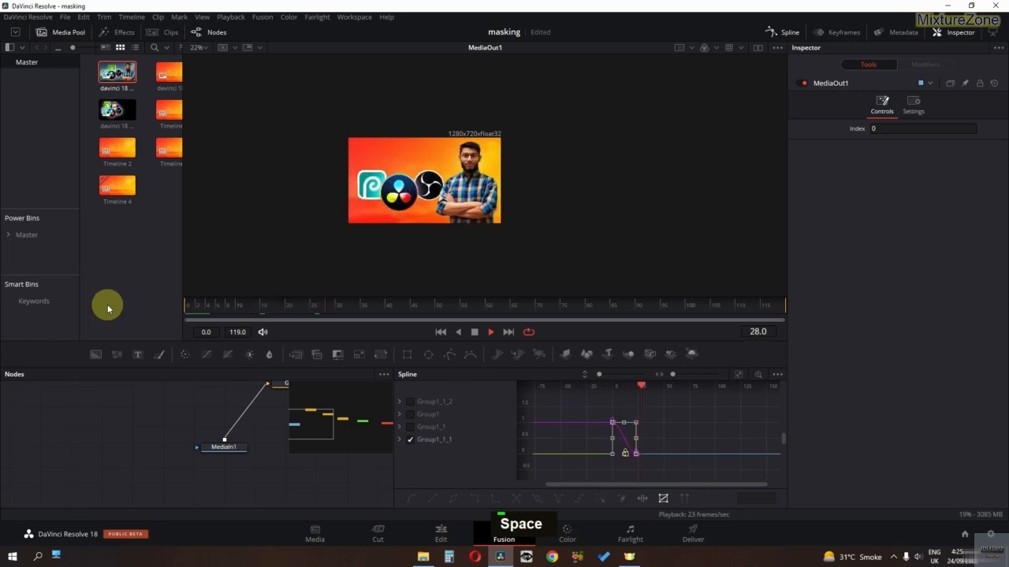
key(space)
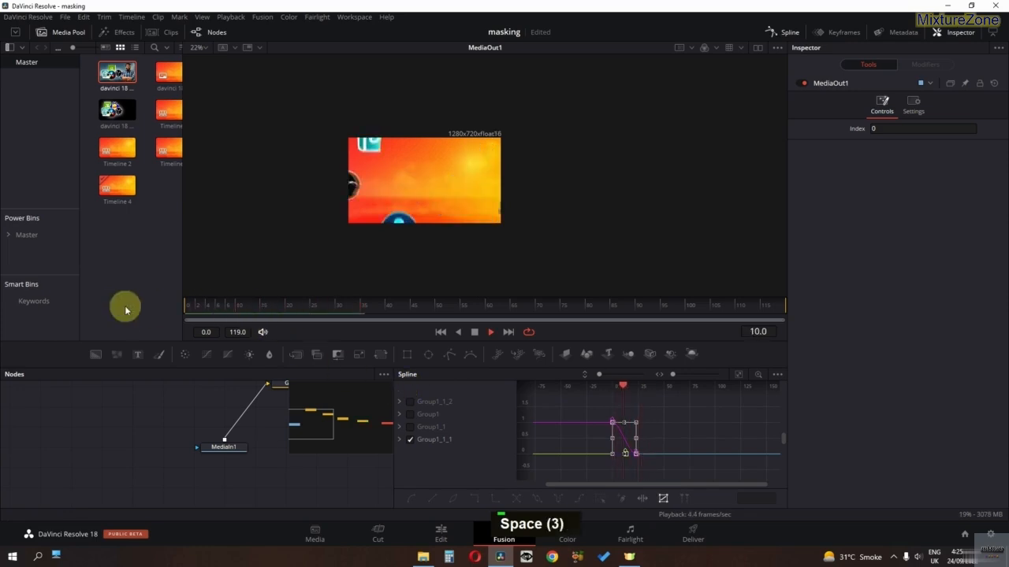
key(space)
key(space)
key(space)
click(777, 30)
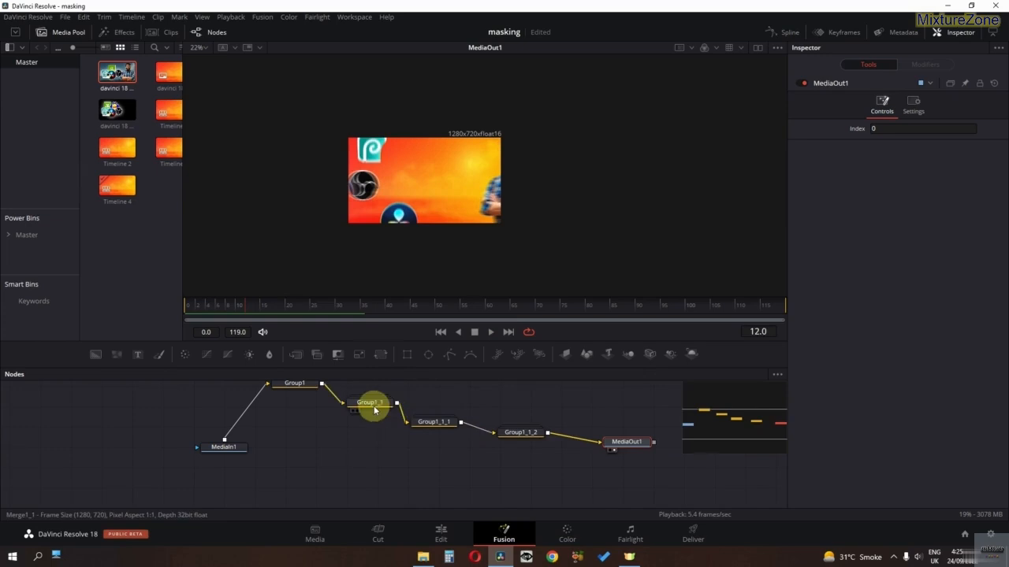
Step: Reduce the motion blur shutter angle of Merge1_1 inside Group1_1 to 62.4 and collapse the group
double_click(371, 403)
click(375, 471)
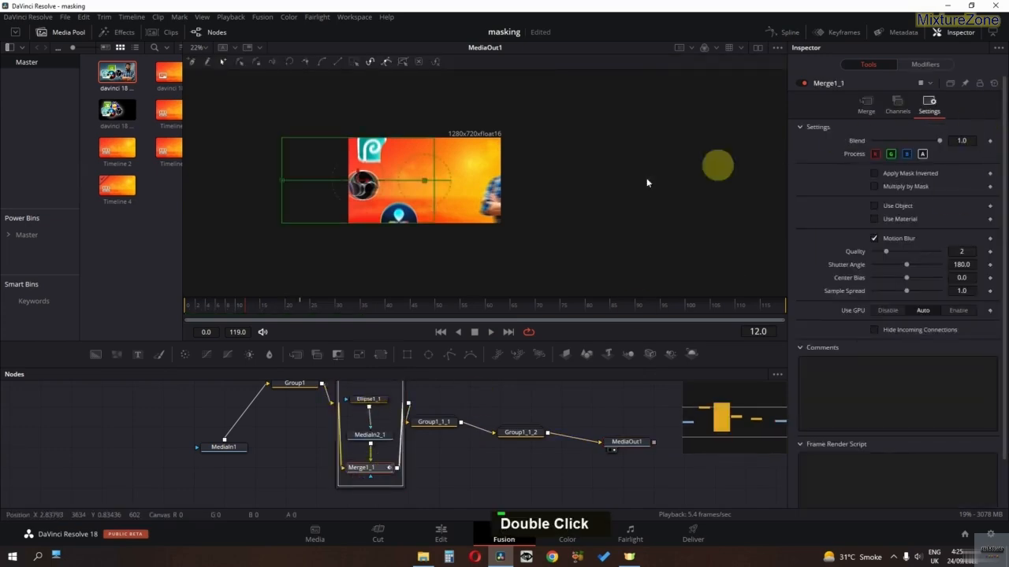
scroll(408, 207, up, 4)
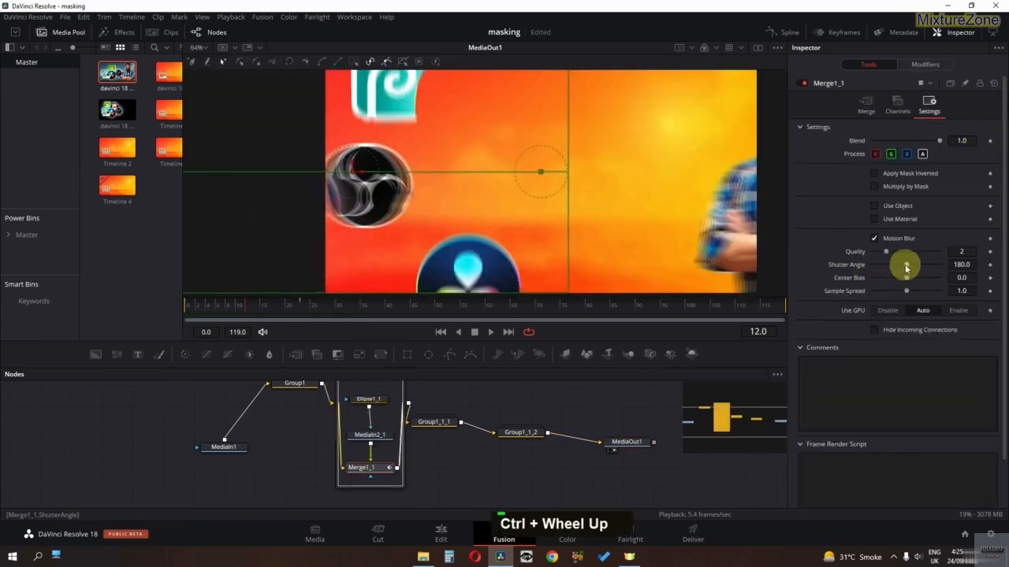
drag(905, 265, 884, 266)
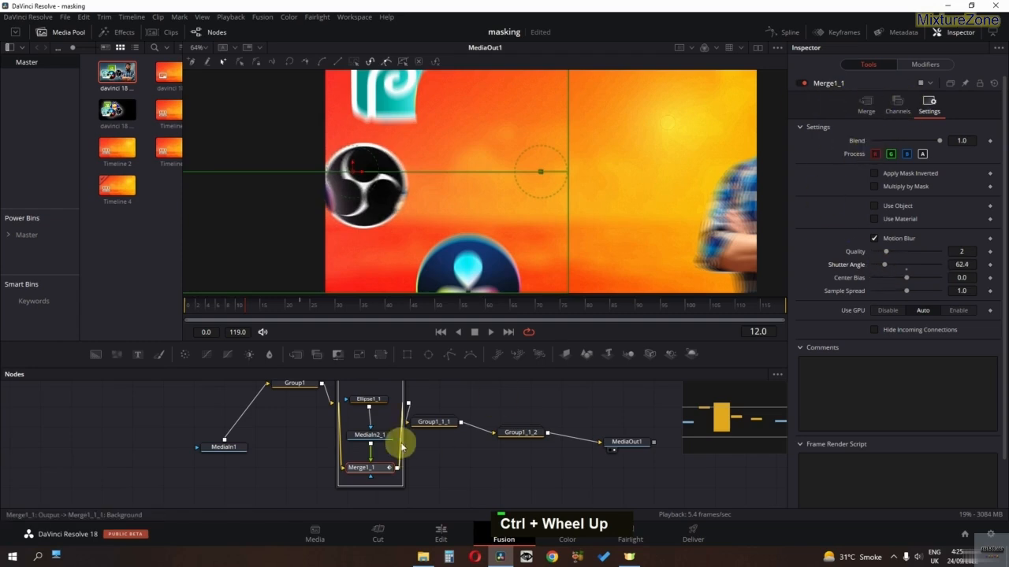
scroll(379, 429, up, 2)
click(341, 430)
ctrl+scroll(360, 378, down, 1)
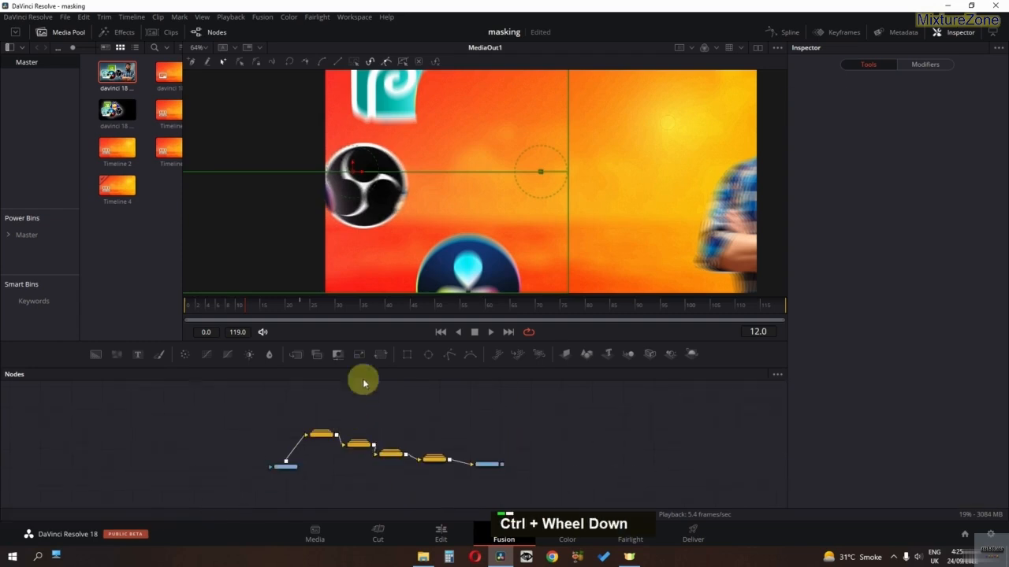
Step: Play the composition to check the reduced motion blur on the logo
ctrl+scroll(445, 246, down, 2)
ctrl+scroll(445, 247, up, 1)
key(space)
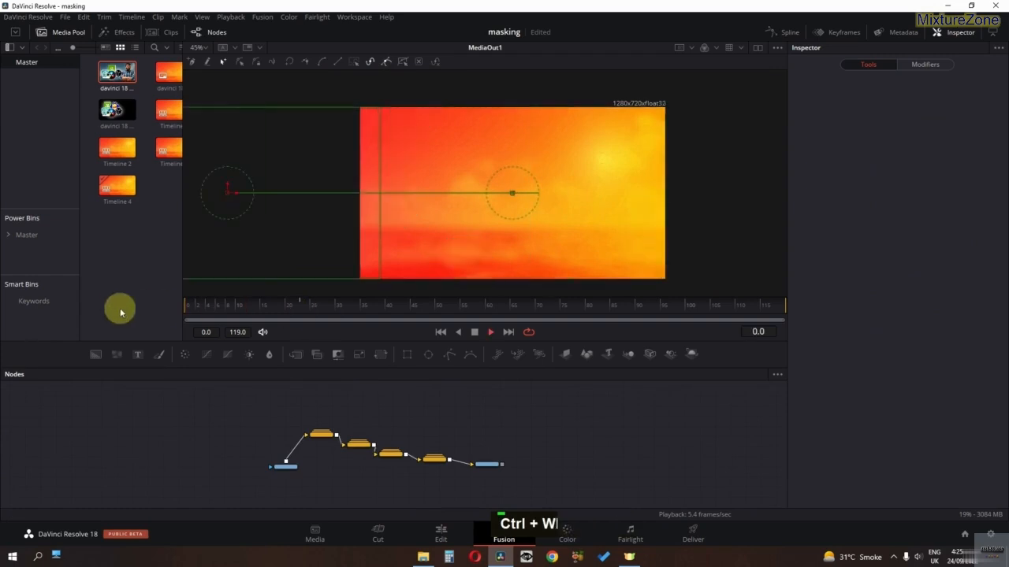
key(space)
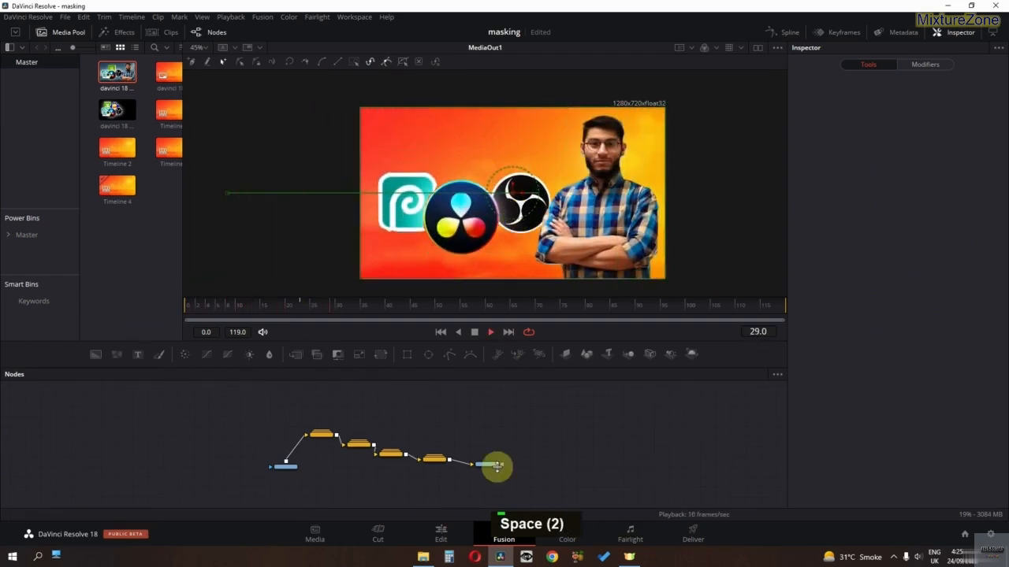
Step: Merge the full thumbnail image, the first davinci 18 item in the media pool, between Group1_1_2 and MediaOut1
ctrl+scroll(501, 454, up, 2)
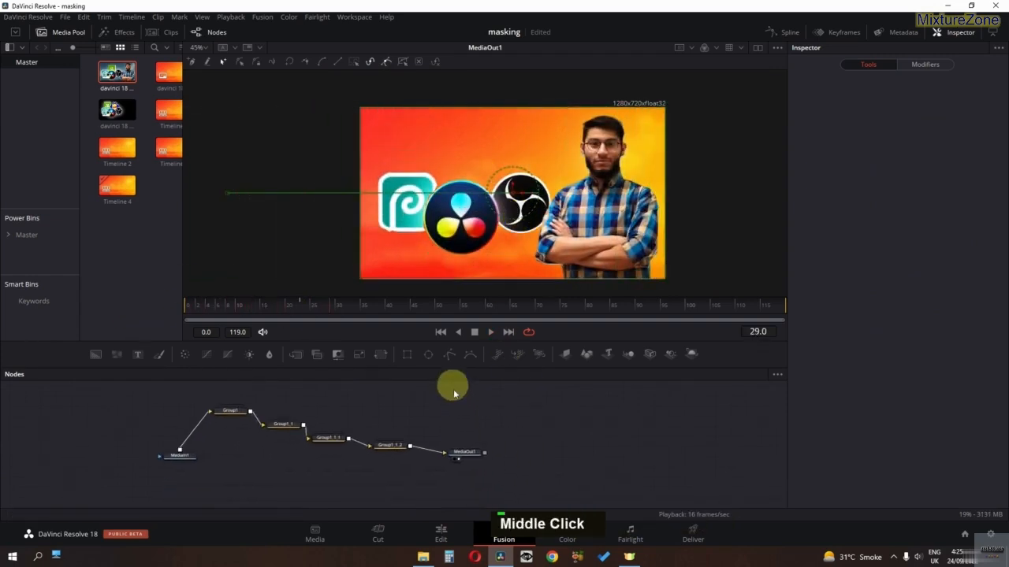
ctrl+scroll(462, 461, up, 3)
click(501, 459)
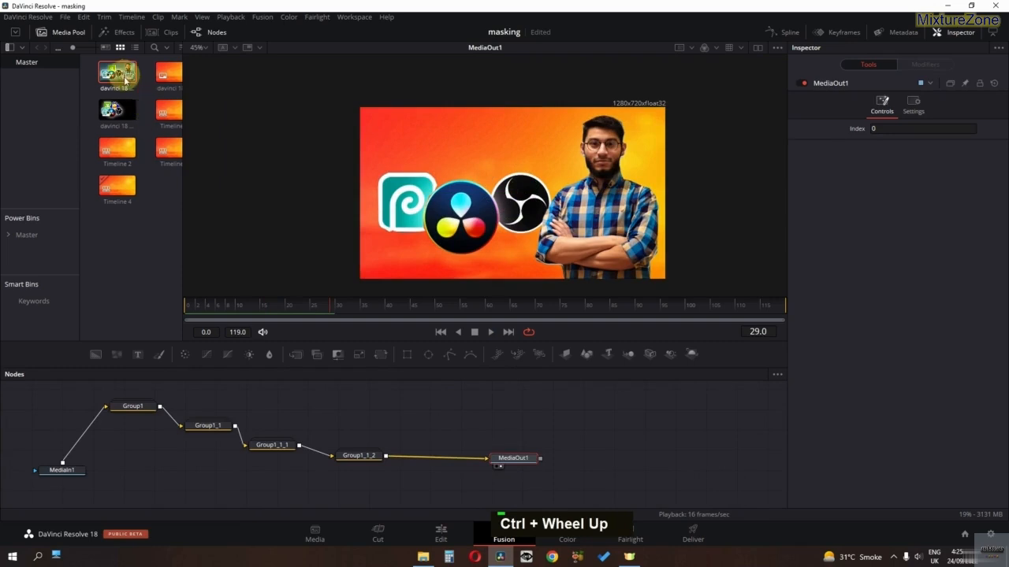
drag(125, 79, 439, 457)
key(shift)
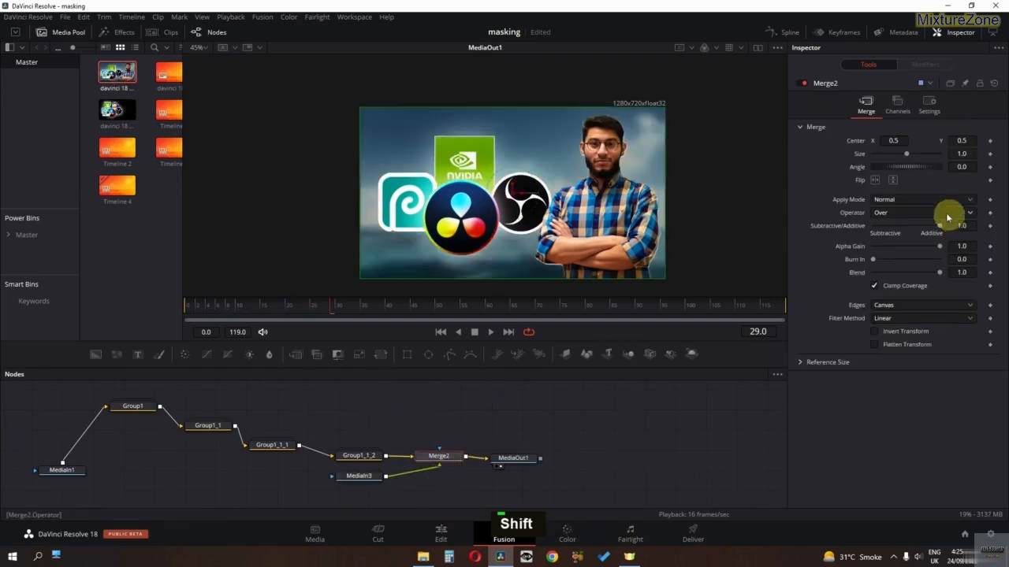
Step: Keyframe Merge2's Blend at 0.0 on frame 22 and 1.0 on frame 31 to fade in the full thumbnail
drag(938, 276, 800, 282)
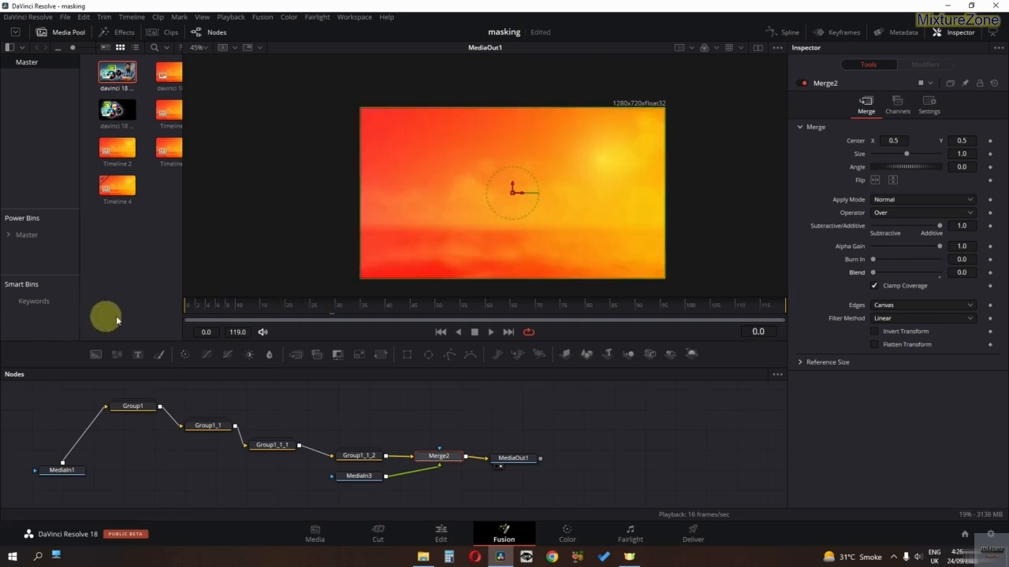
click(292, 310)
mouse_move(292, 312)
mouse_down()
mouse_move(265, 309)
mouse_move(298, 317)
mouse_up()
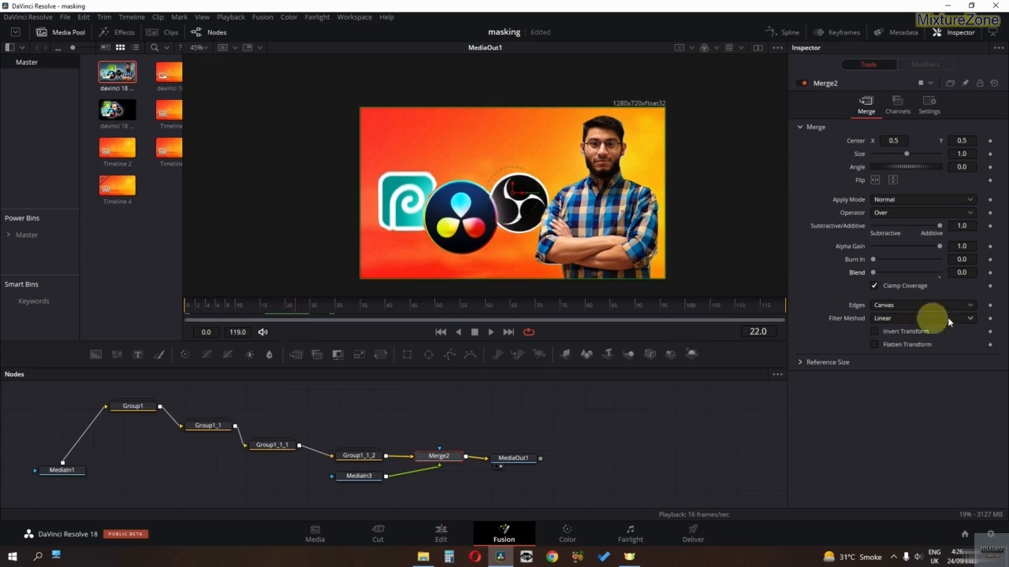
click(990, 274)
click(315, 308)
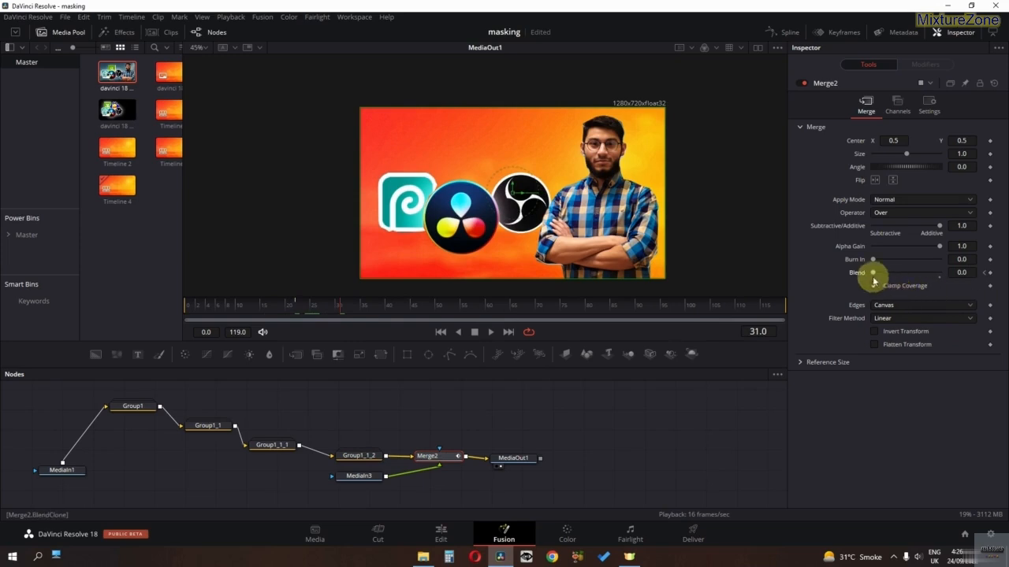
drag(872, 273, 911, 270)
Step: Show Merge2's Blend curve in the Spline editor and smooth its two keyframes
click(783, 32)
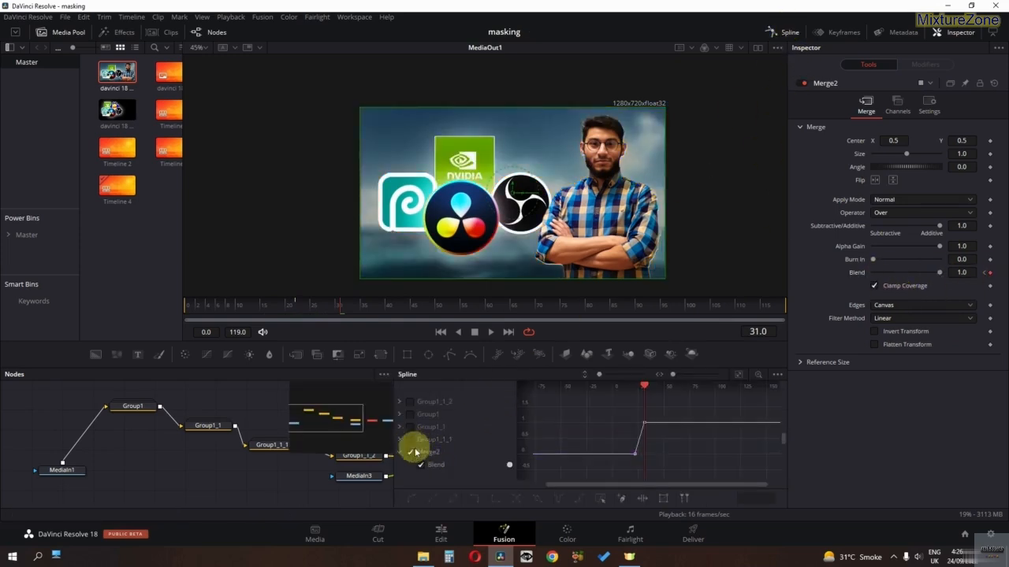
drag(678, 414, 605, 471)
click(413, 498)
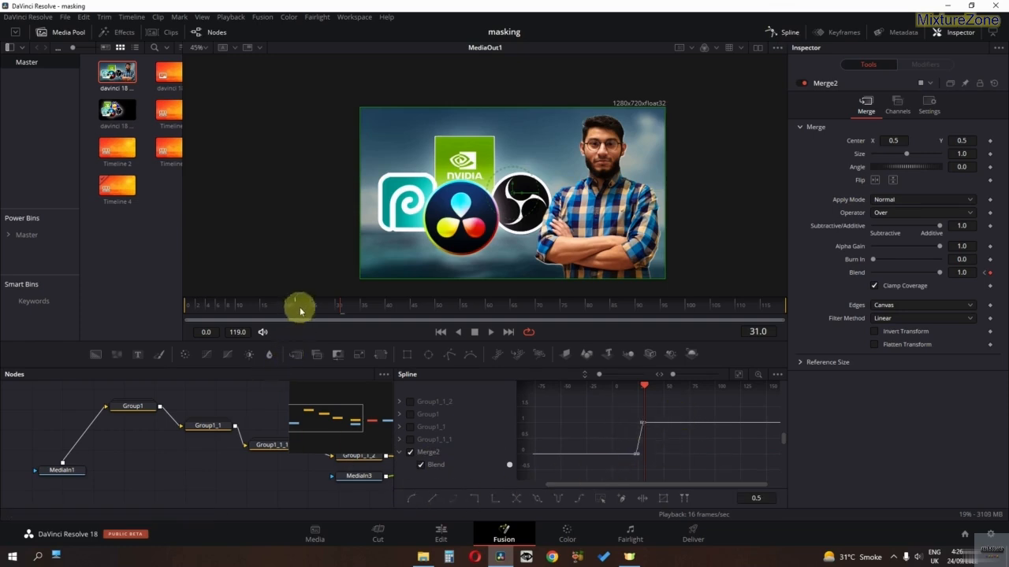
Step: Play the composition to check the fade to the full thumbnail
key(space)
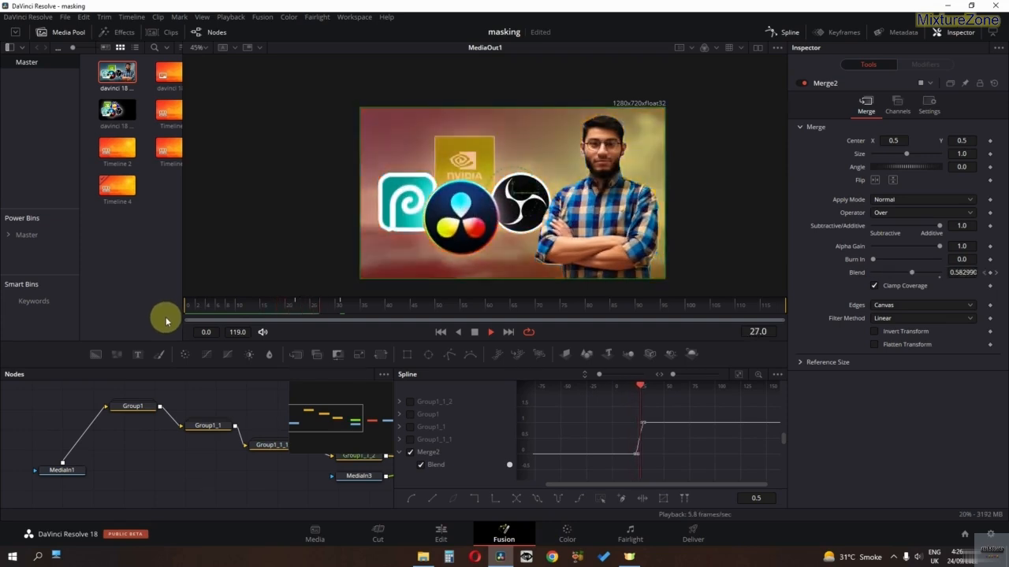
key(space)
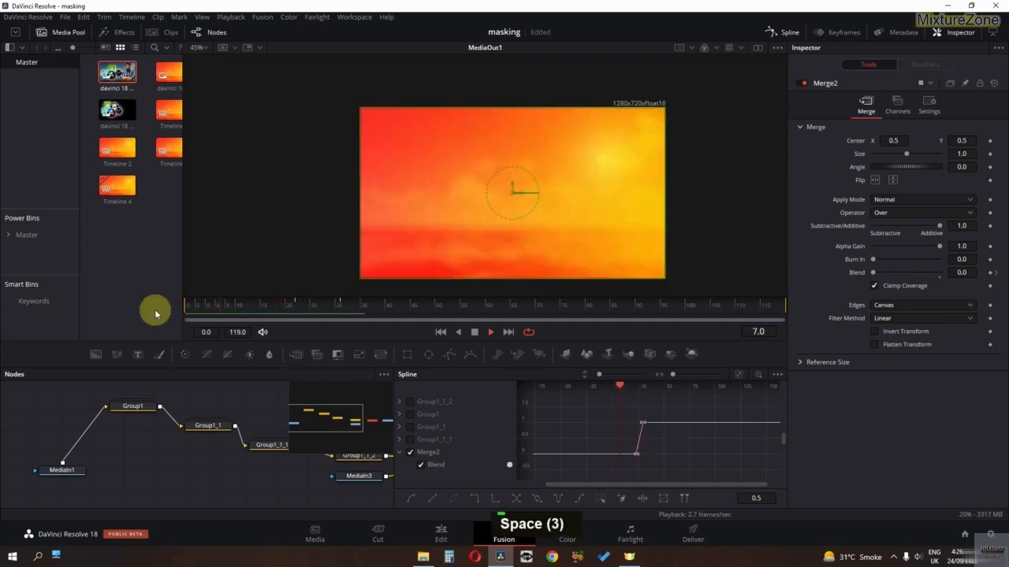
key(space)
key(space)
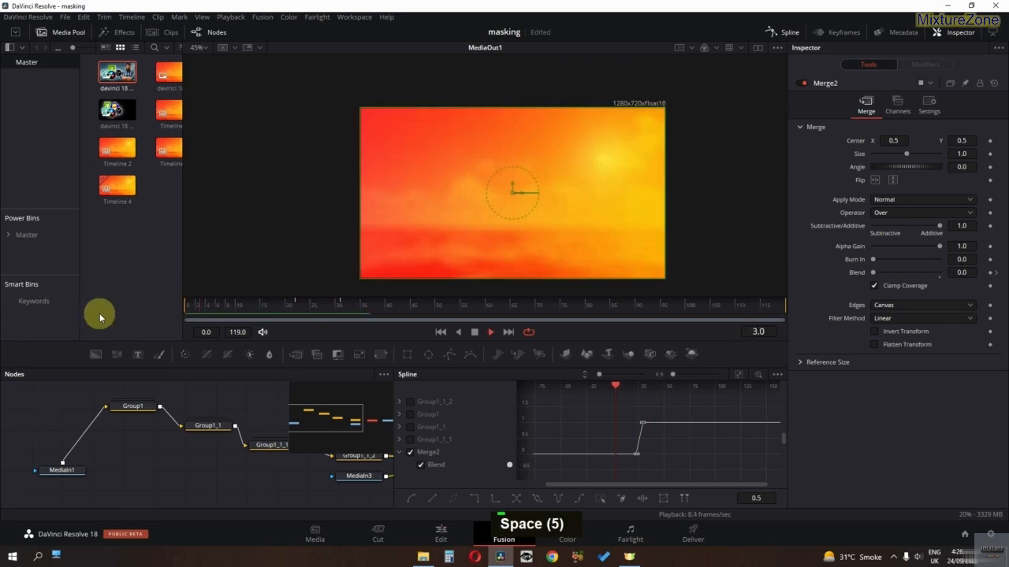
key(space)
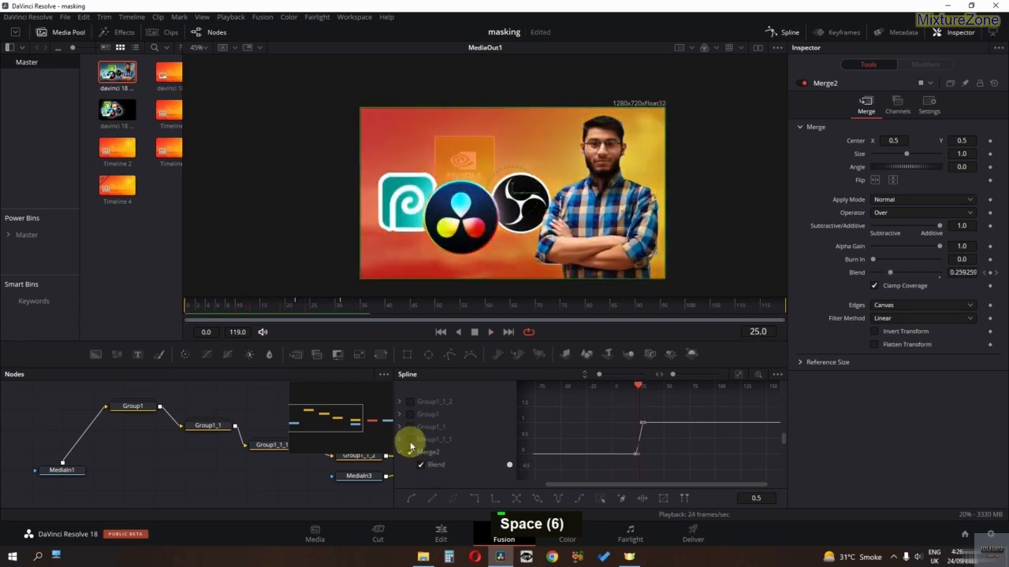
Step: Show the curves of all groups and Merge2 and stretch all keyframes with the shape box to end at about frame 38
double_click(410, 424)
ctrl+scroll(562, 428, down, 3)
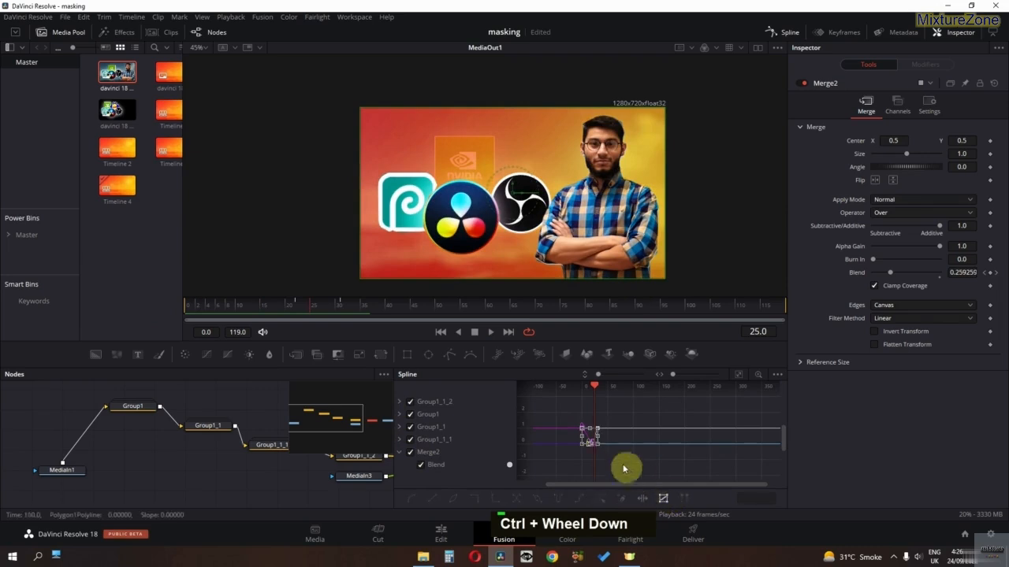
ctrl+scroll(599, 450, up, 3)
middle_click(633, 498)
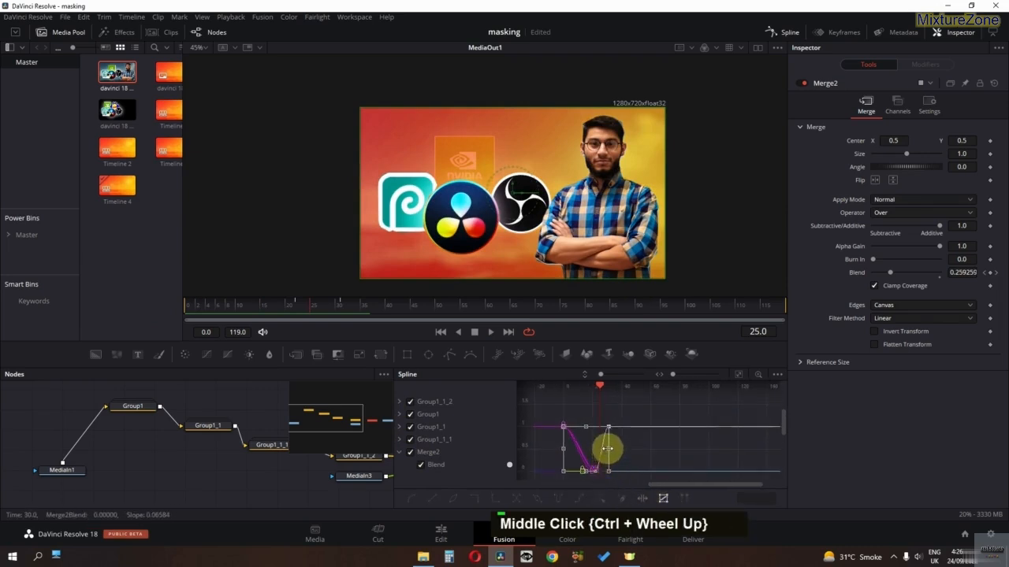
drag(607, 449, 619, 449)
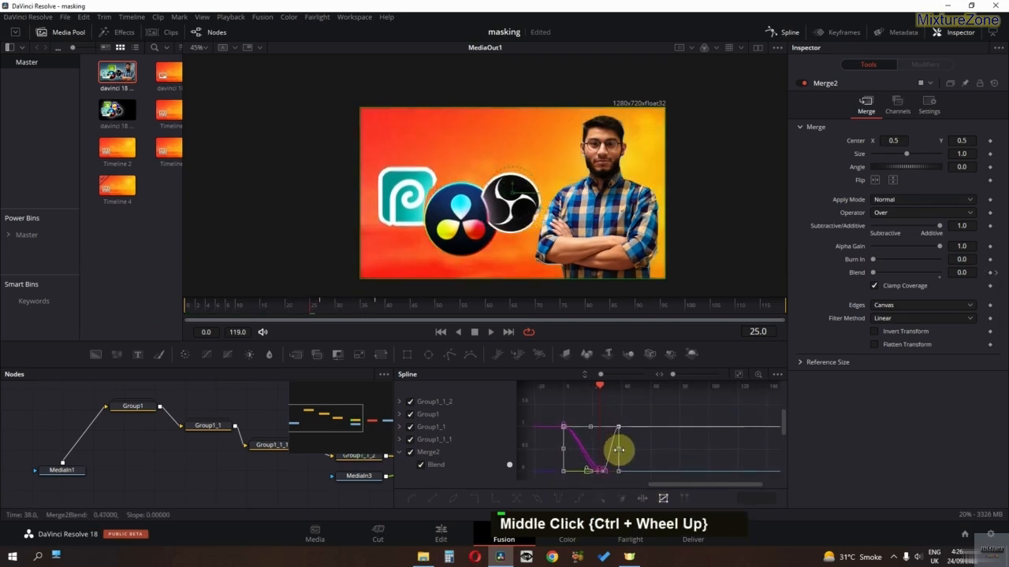
Step: Replay the composition from the start to check the slower animation and close the Spline editor
drag(203, 306, 126, 308)
key(space)
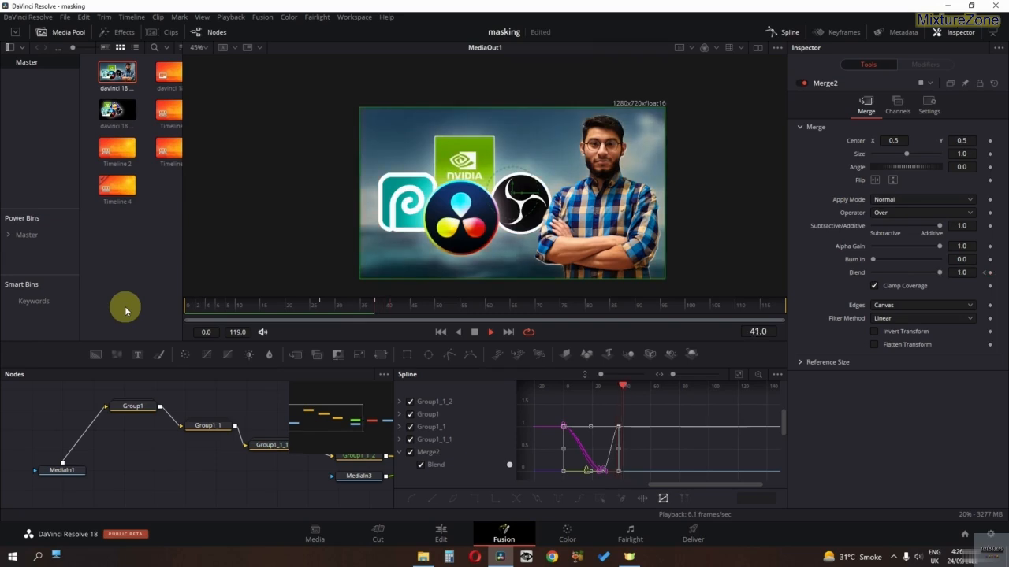
key(space)
key(space)
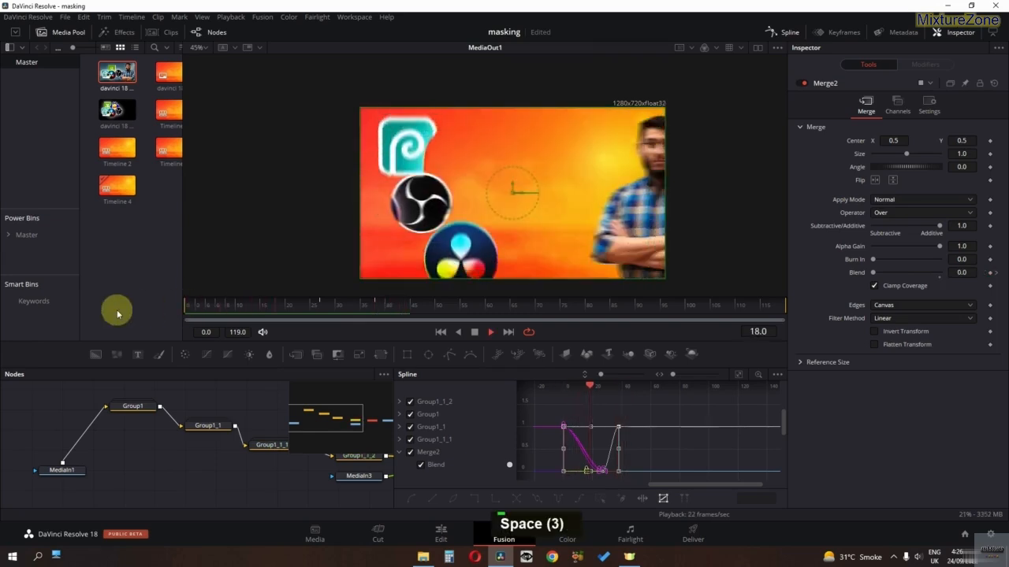
key(space)
key(space)
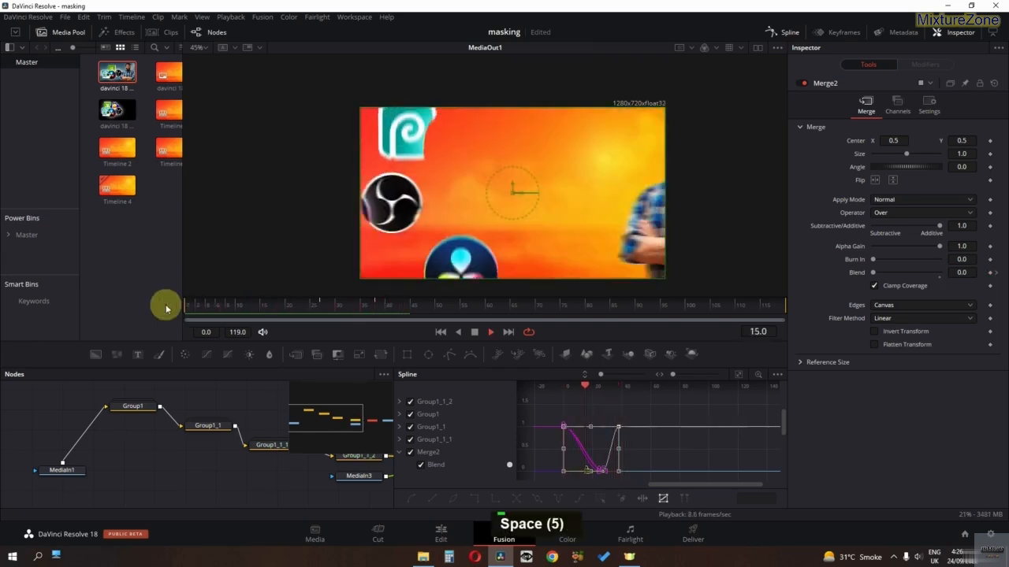
key(space)
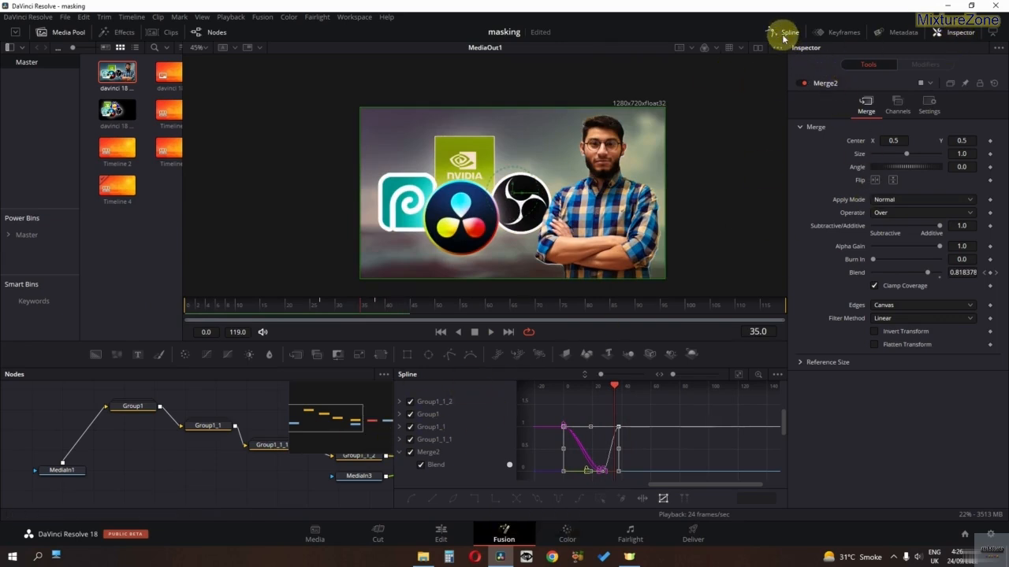
click(783, 36)
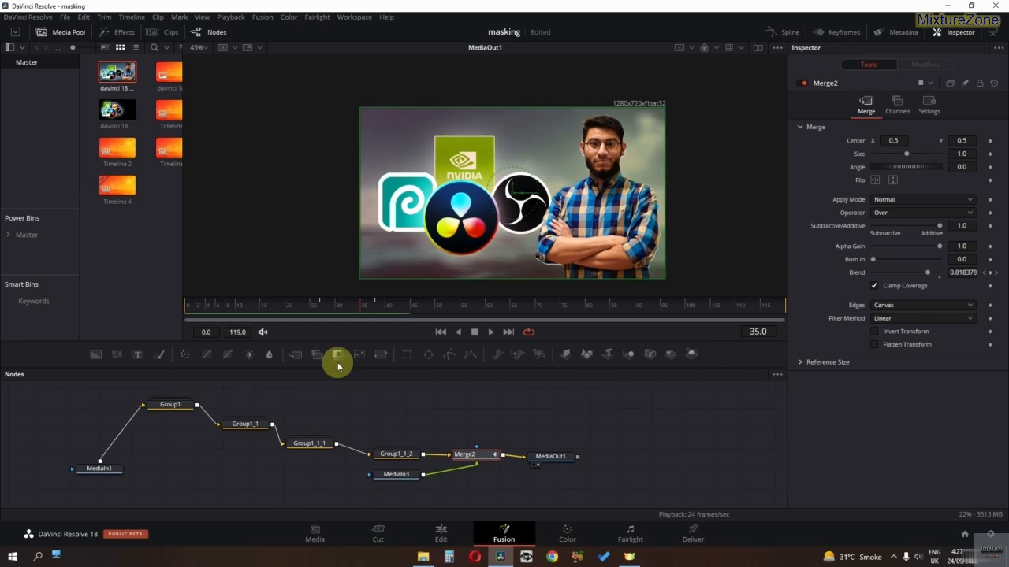
Step: Switch to Timeline 1 on the Edit page and open its clip at the start in Fusion
click(442, 535)
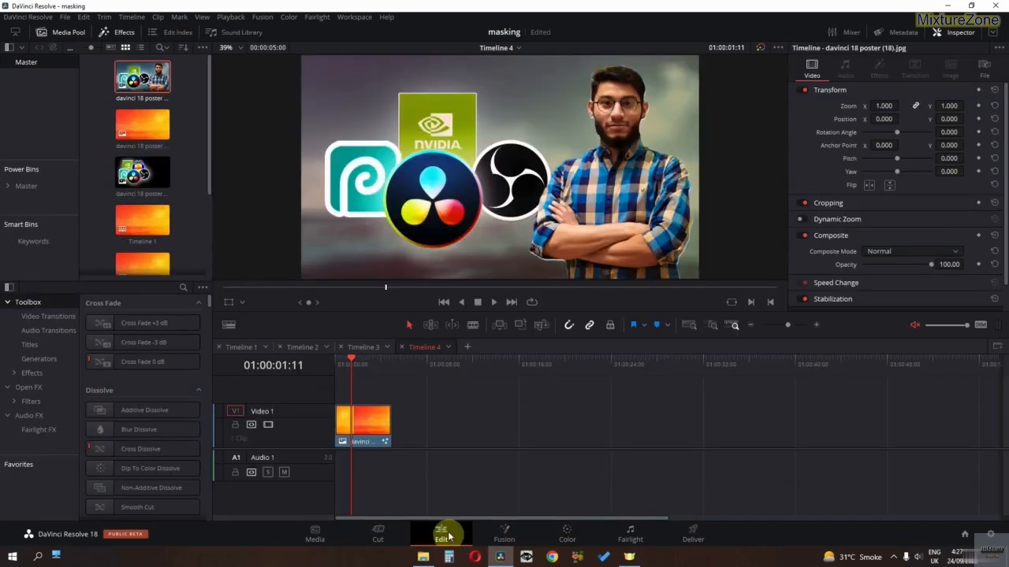
click(239, 350)
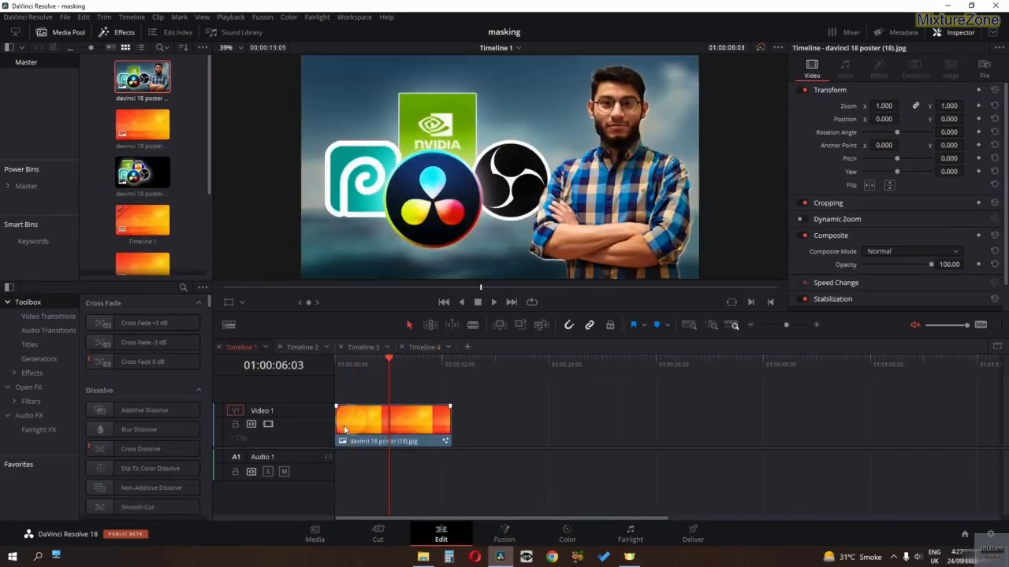
drag(390, 370, 335, 375)
click(490, 532)
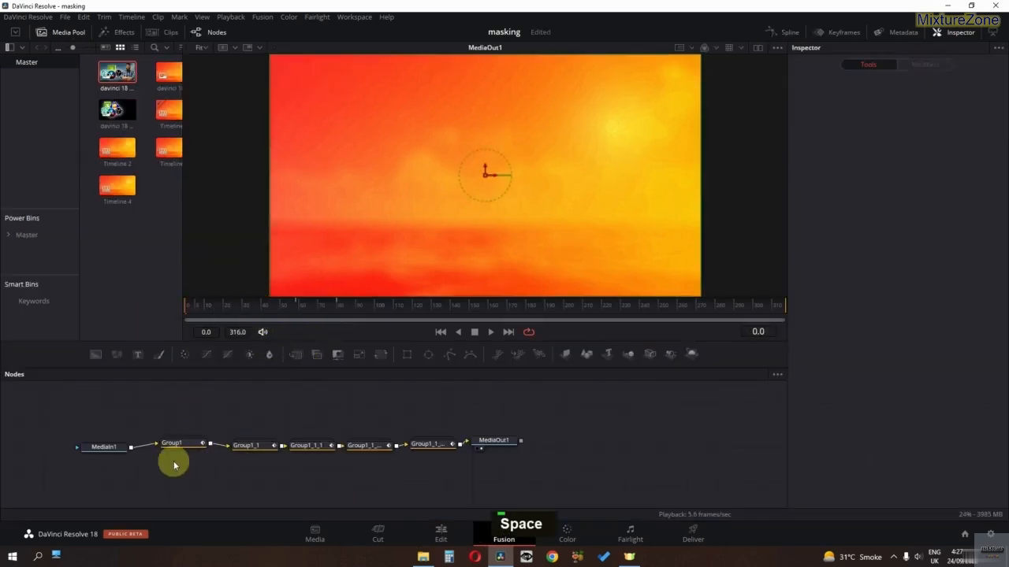
Step: Play Timeline 1's composition from the start to examine how the logos, man and background animate in
double_click(195, 444)
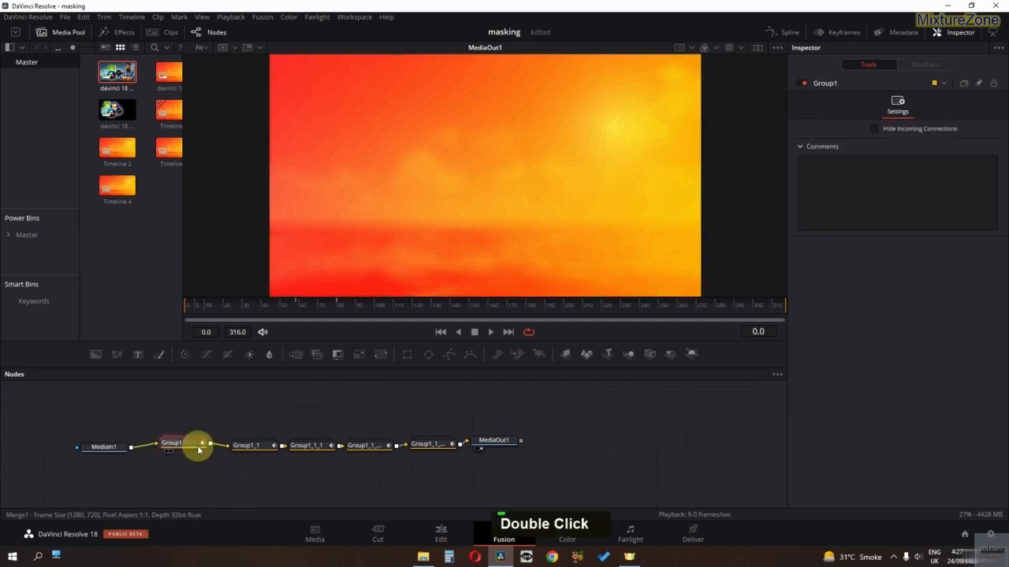
scroll(189, 457, down, 2)
click(152, 402)
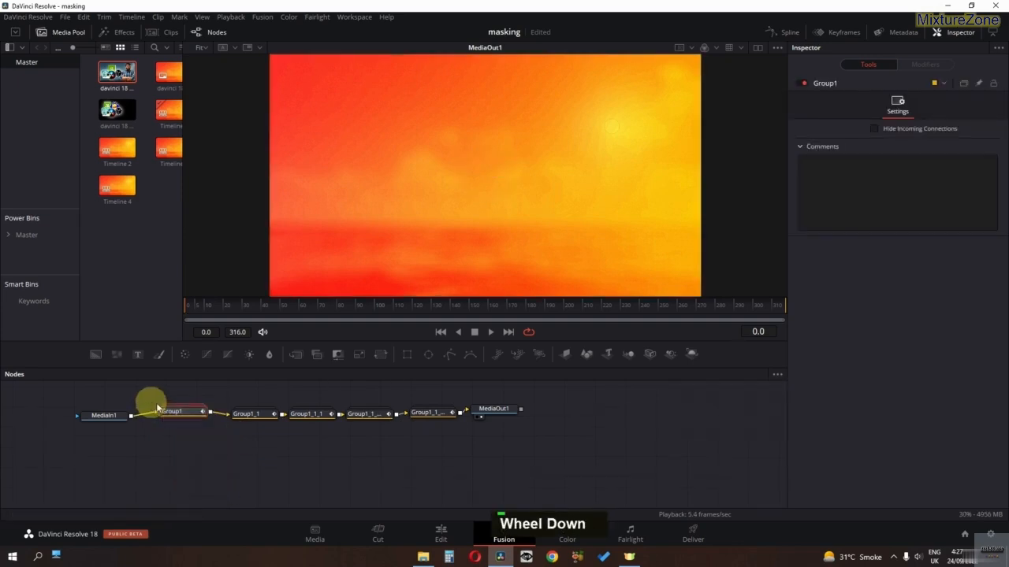
drag(206, 303, 173, 315)
key(space)
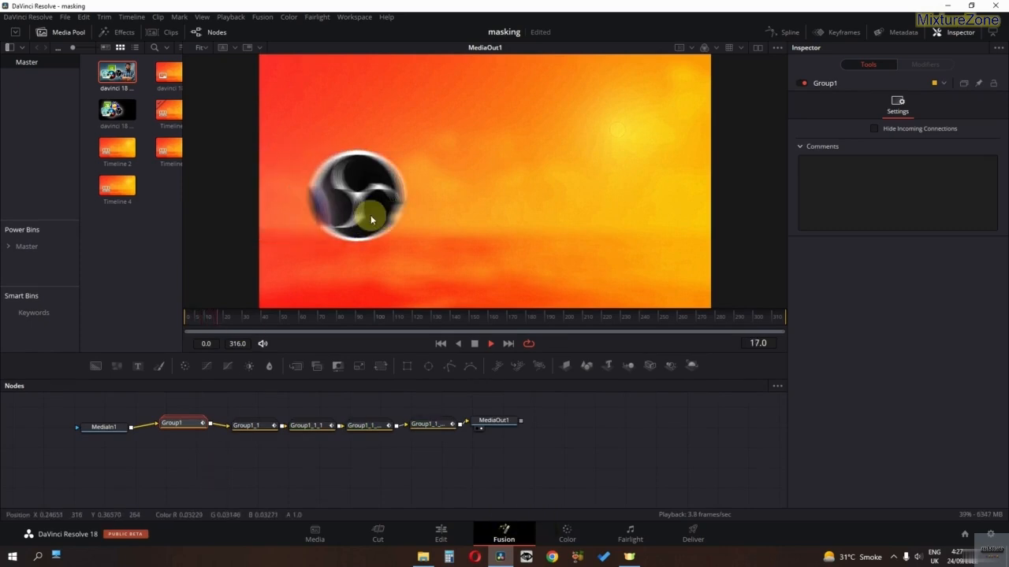
scroll(371, 221, down, 1)
scroll(371, 221, up, 1)
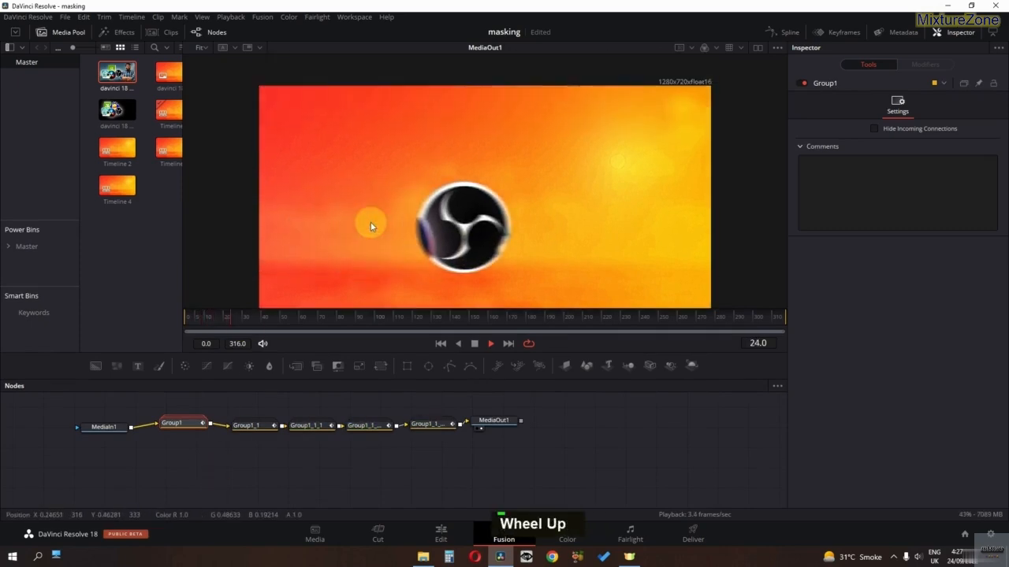
scroll(370, 221, down, 1)
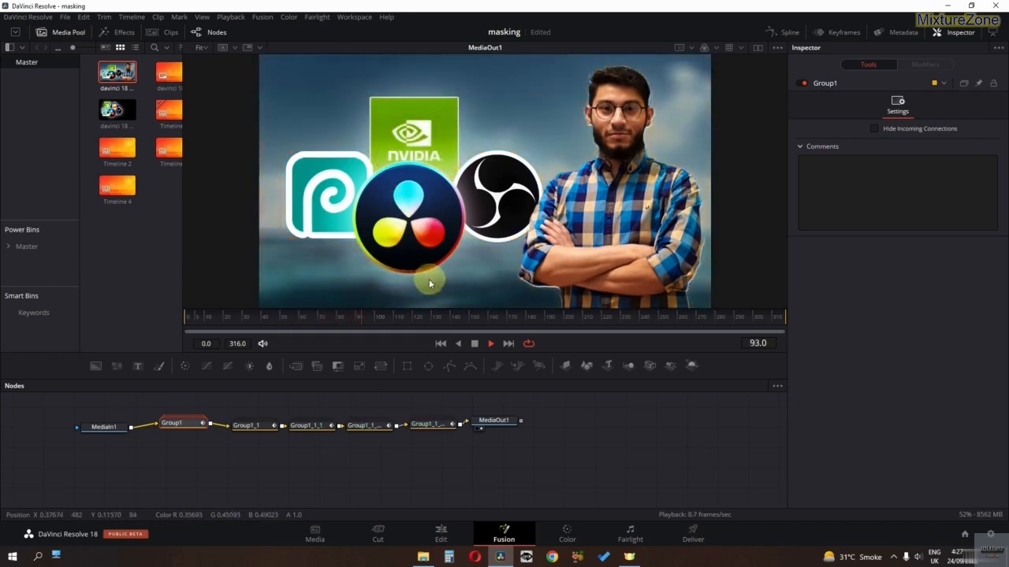
key(space)
drag(249, 330, 226, 333)
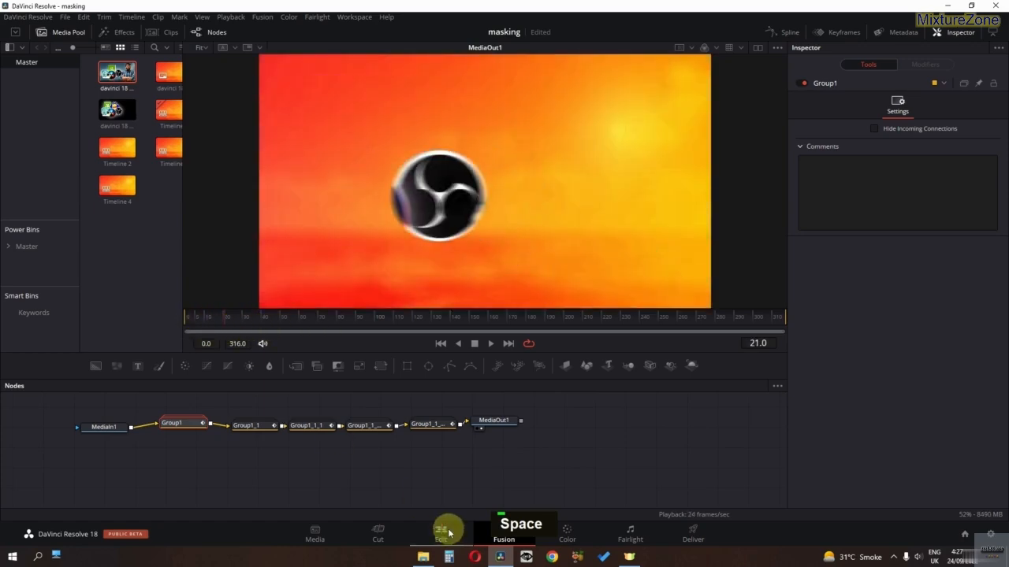
Step: On the Edit page, create a new timeline from the orange background image davinci 18 poster (18).jpg and open its clip in Fusion
click(446, 530)
key(space)
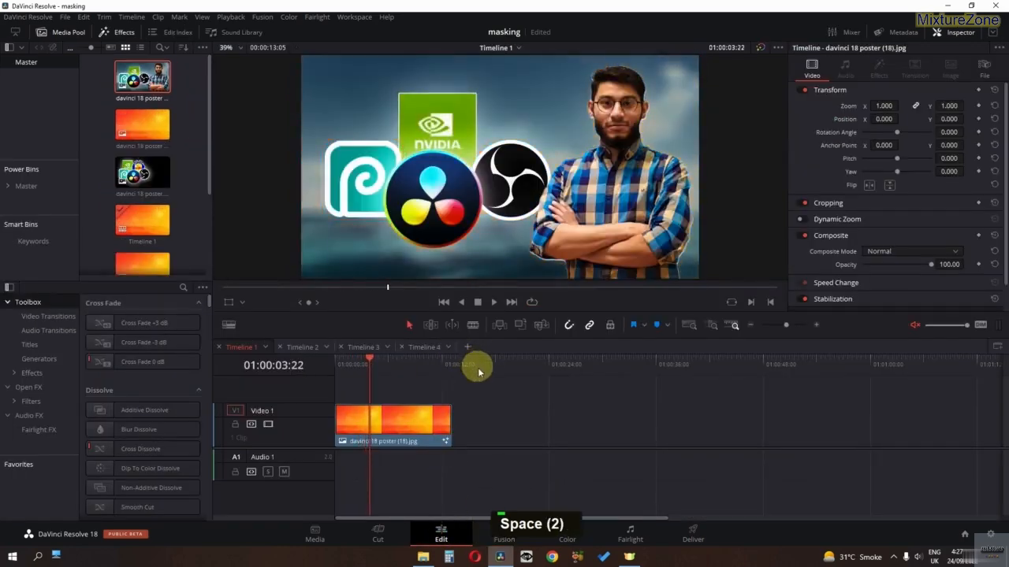
click(469, 348)
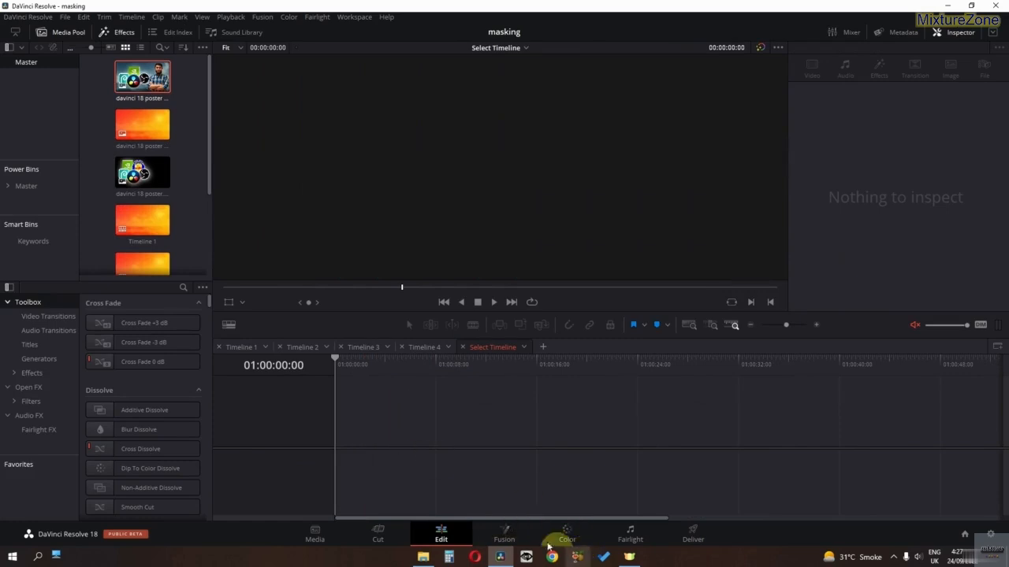
drag(142, 130, 340, 440)
click(511, 536)
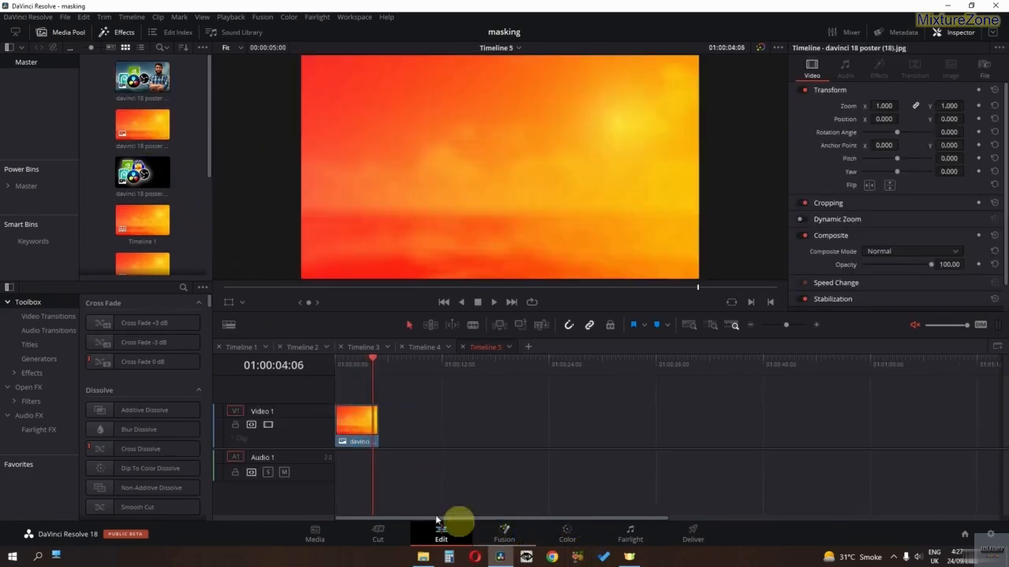
Step: Add the thumbnail image davinci 18 poster (1).jpg and a Matte Control node above the existing media connection
middle_click(323, 483)
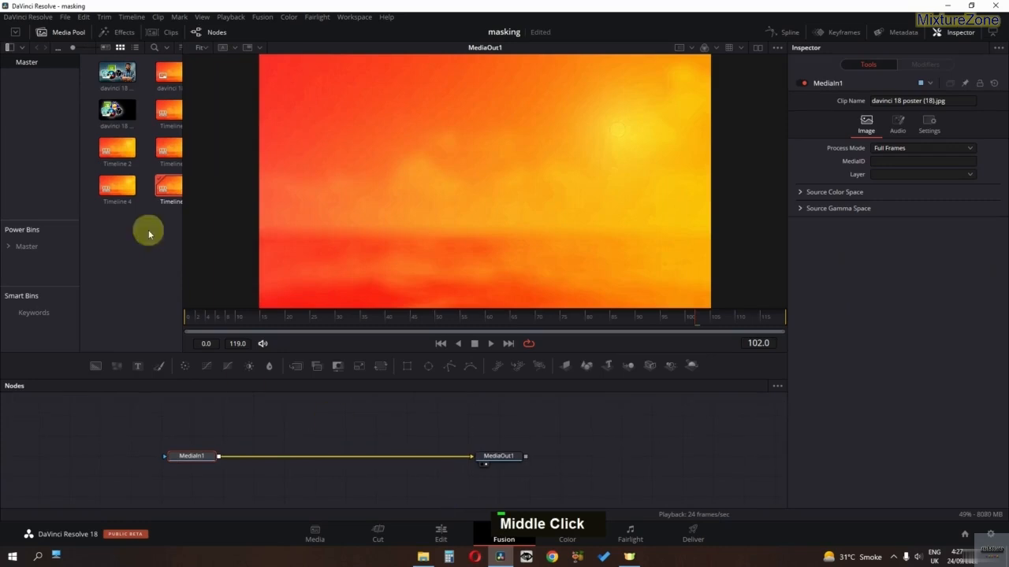
drag(116, 73, 201, 415)
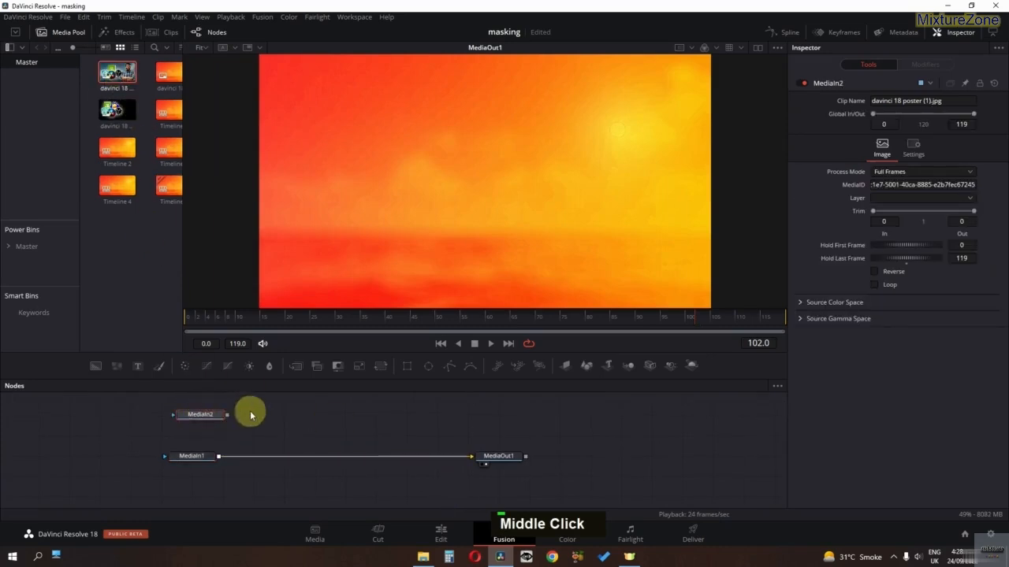
drag(336, 372, 326, 439)
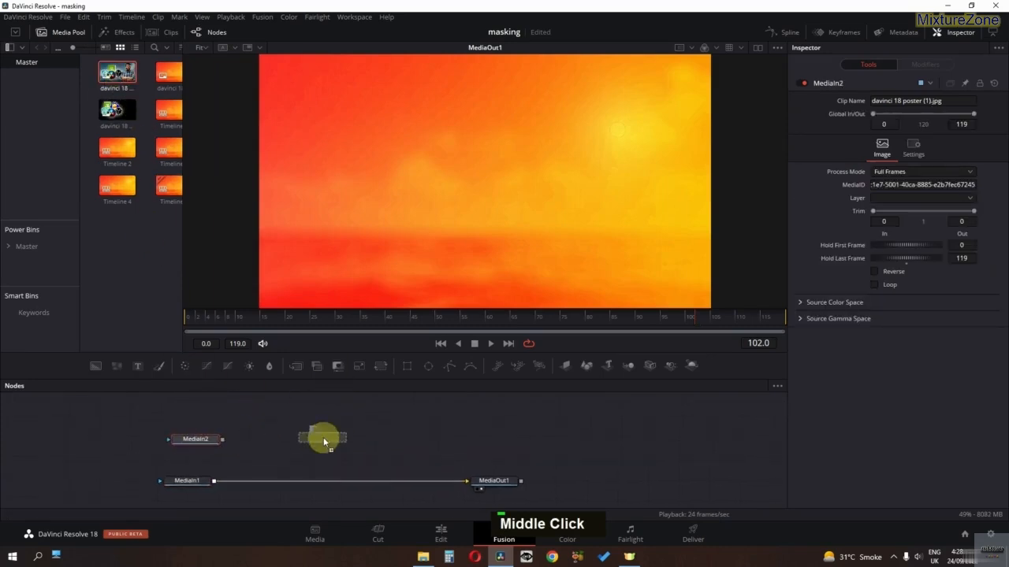
Step: Add a Merge node and insert it between MediaIn1 and MediaOut1
key(shift+space)
text(merge)
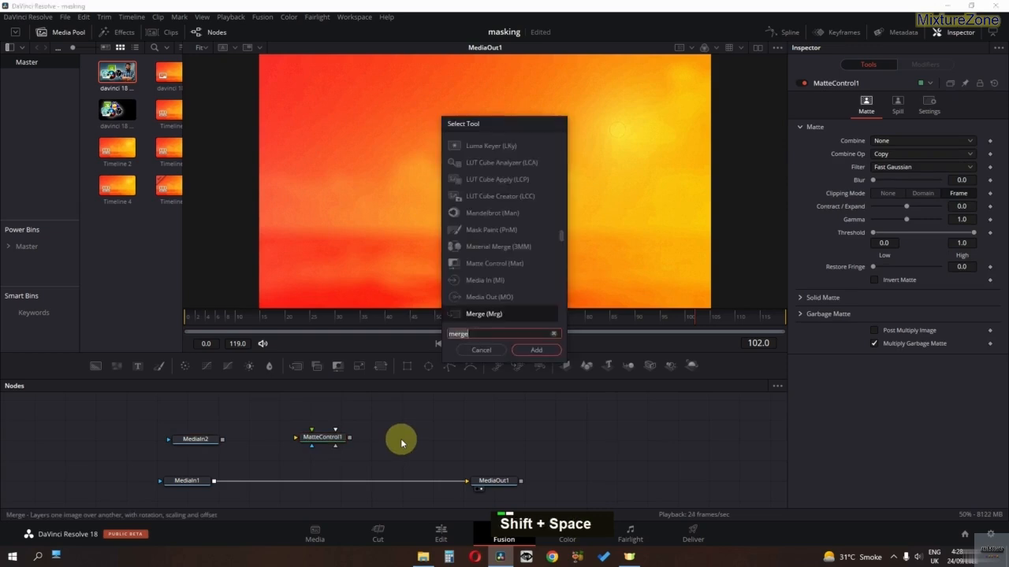
key(Return)
drag(409, 457, 323, 484)
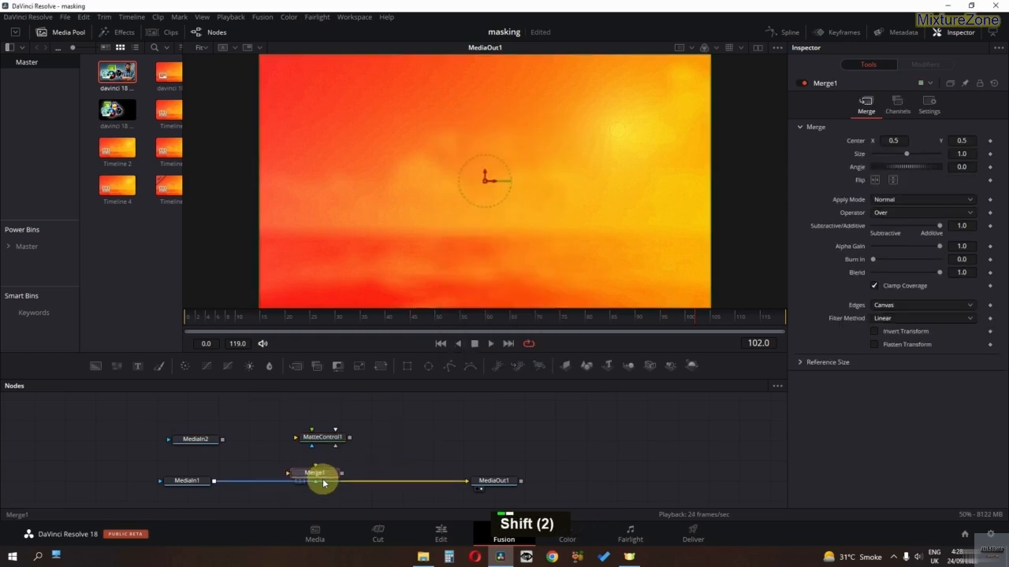
Step: Connect MatteControl1 to Merge1's foreground and feed the thumbnail from MediaIn2 into MatteControl1's background
click(309, 444)
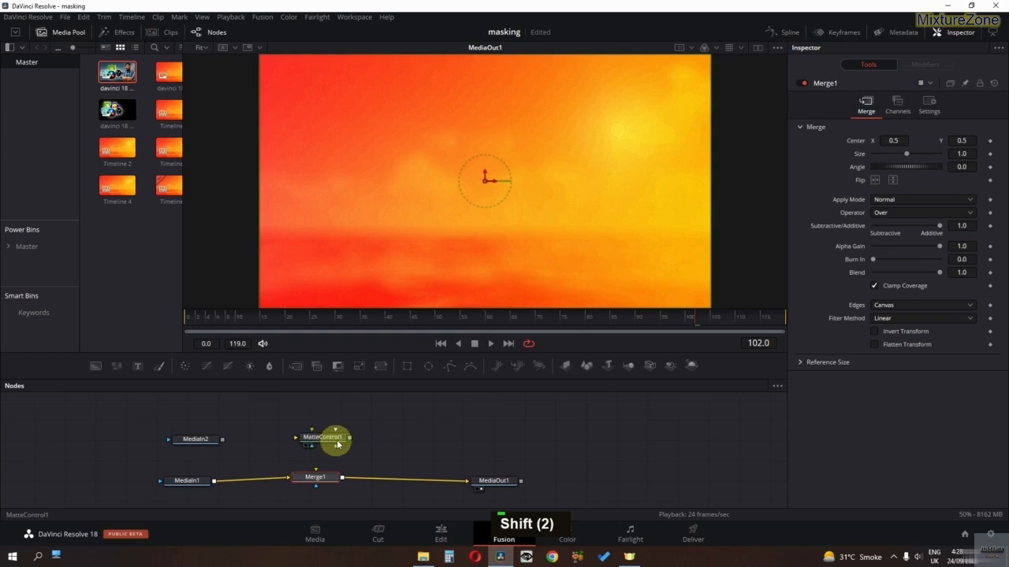
drag(348, 439, 319, 475)
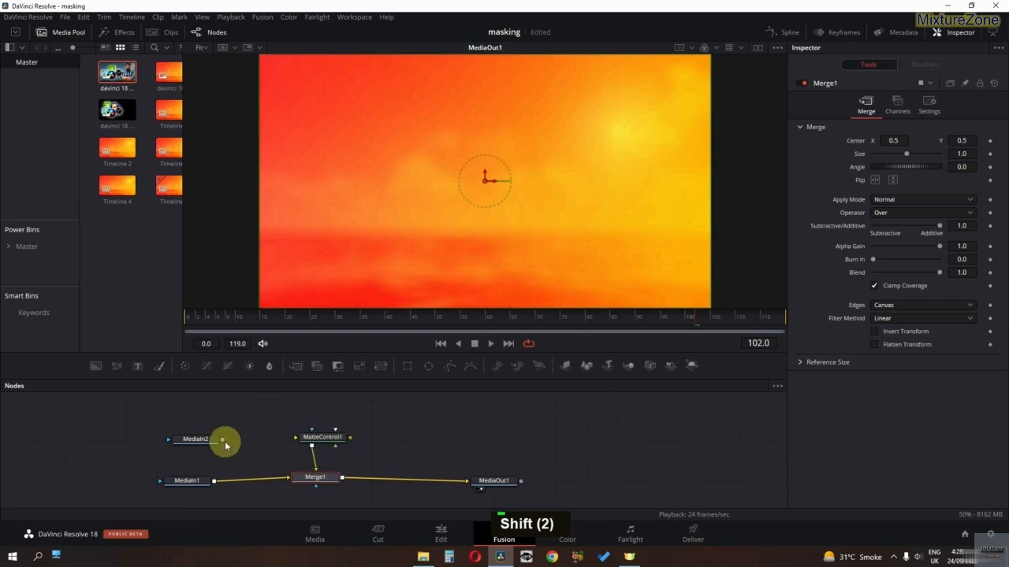
drag(223, 441, 251, 450)
drag(311, 443, 312, 442)
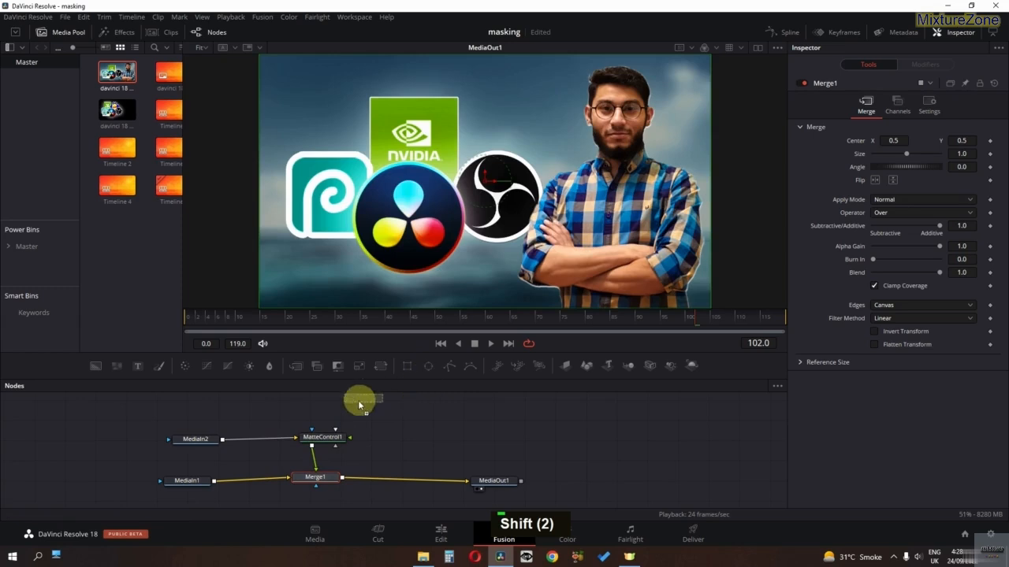
Step: Add an Ellipse mask, connect it to MatteControl1 as a garbage matte, and invert it
click(340, 408)
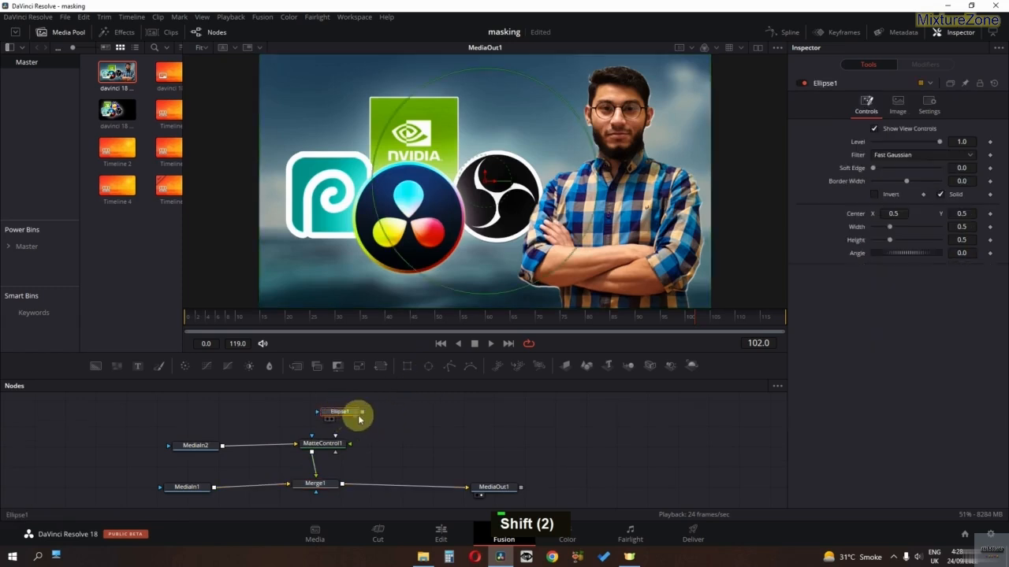
drag(362, 414, 326, 444)
click(347, 471)
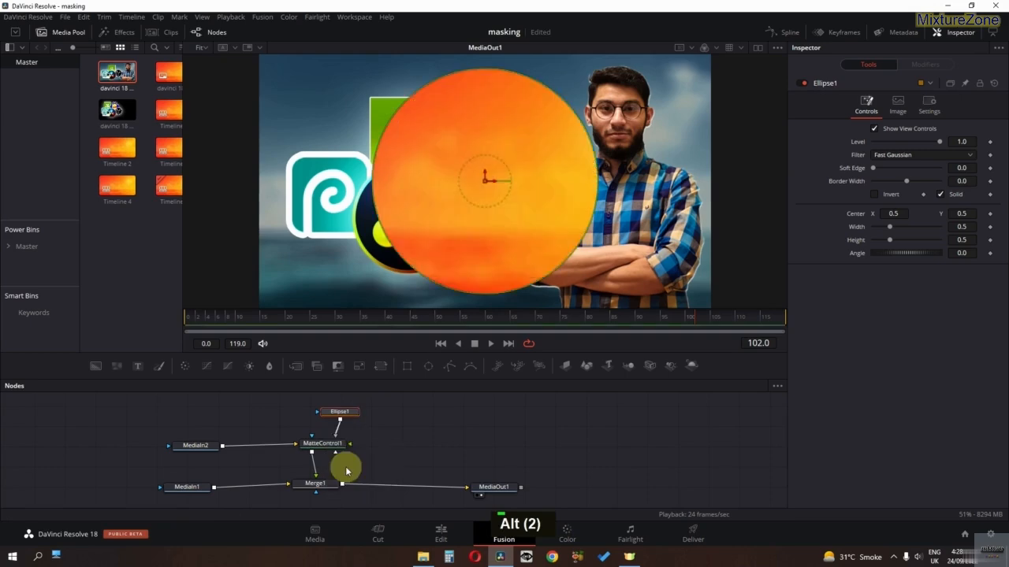
click(874, 195)
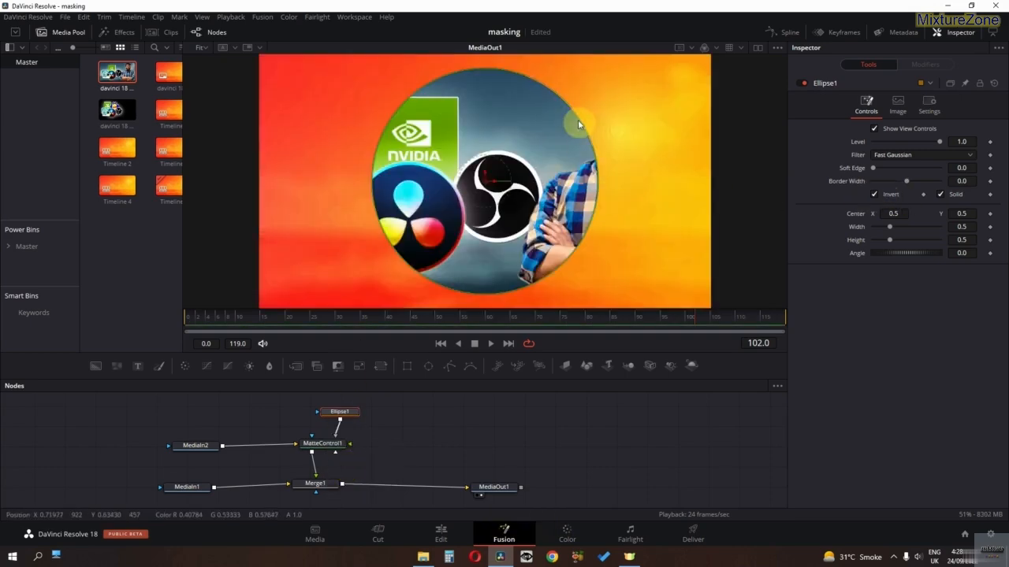
Step: Fit the ellipse to the DaVinci Resolve logo, about 0.226 wide and high, centred at about X 0.333, Y 0.366
drag(571, 109, 548, 131)
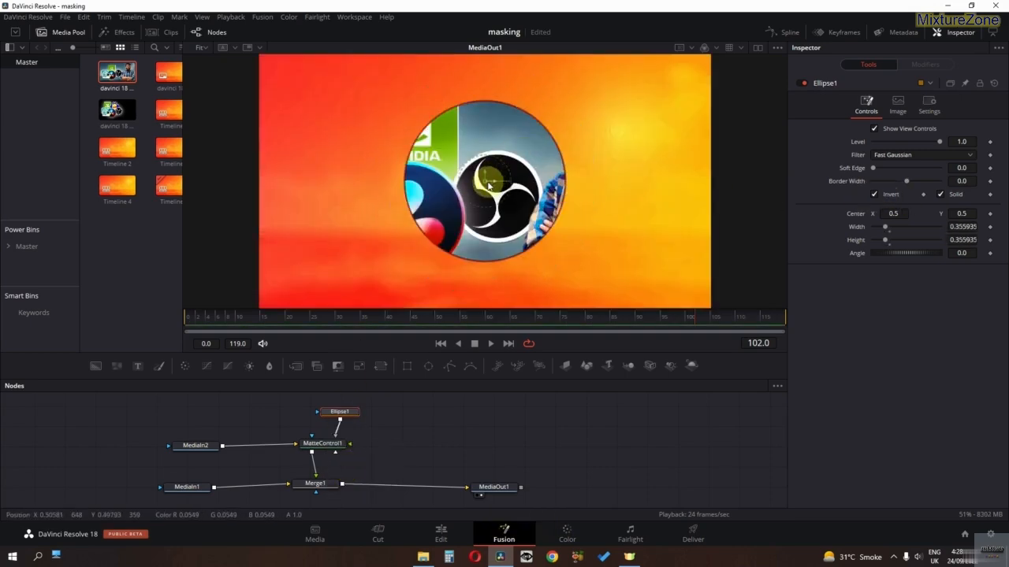
drag(489, 184, 411, 211)
drag(462, 150, 443, 174)
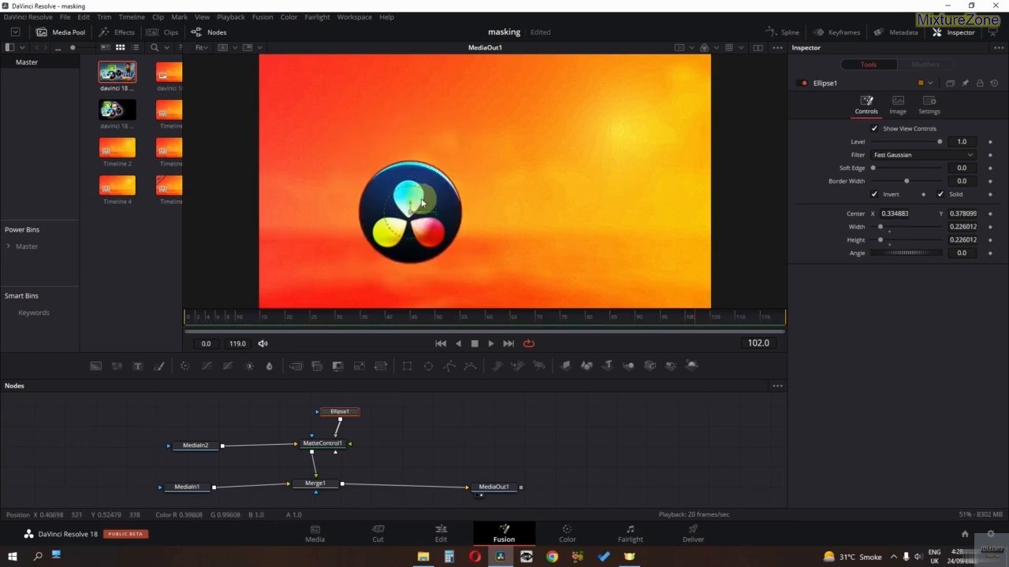
drag(414, 213, 411, 219)
click(420, 470)
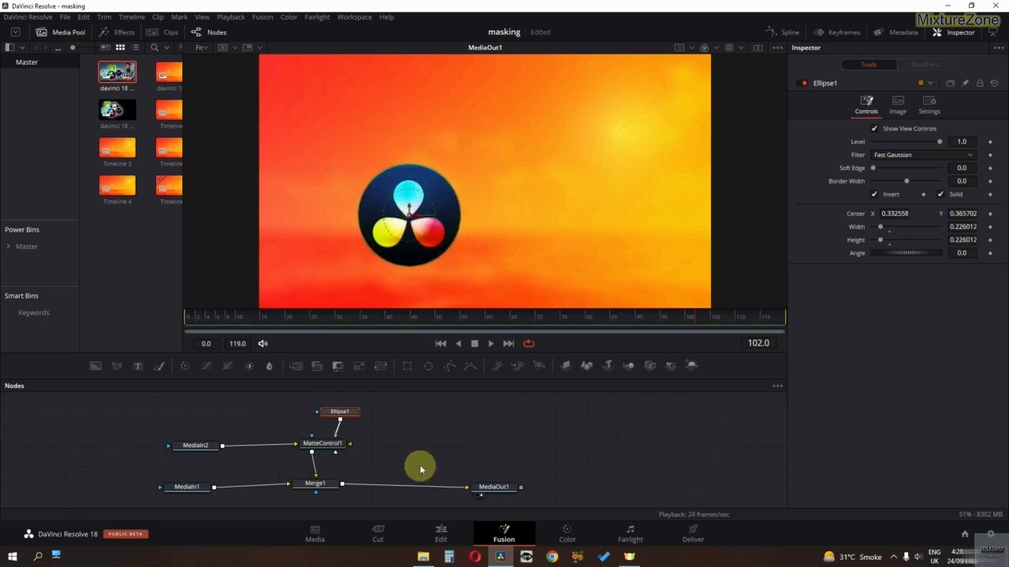
Step: Duplicate the Ellipse1, MatteControl1 and Merge1 nodes and insert the copied Merge between Merge1 and MediaOut1
drag(330, 504, 342, 412)
key(ctrl+c)
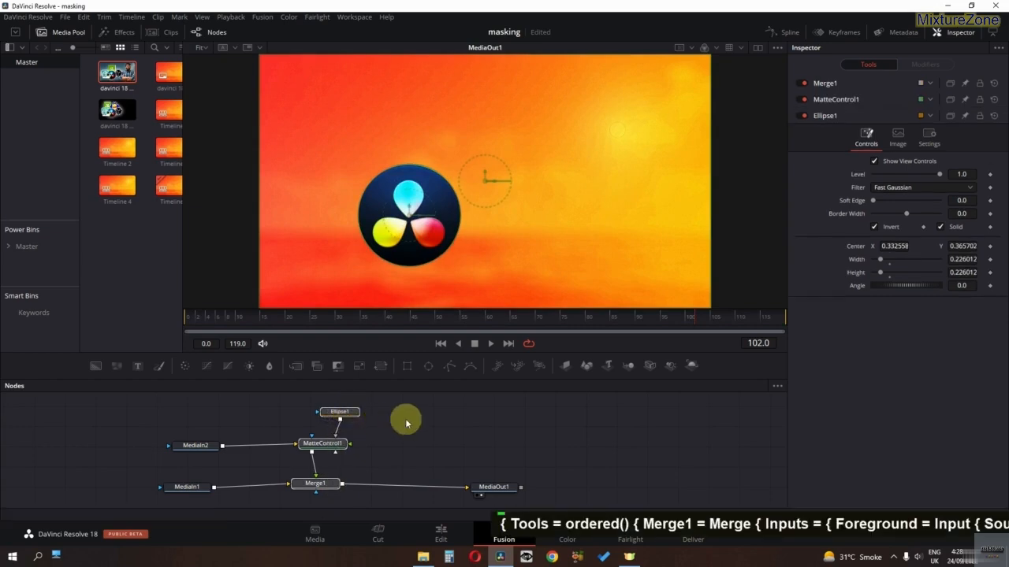
key(ctrl+v)
middle_click(448, 428)
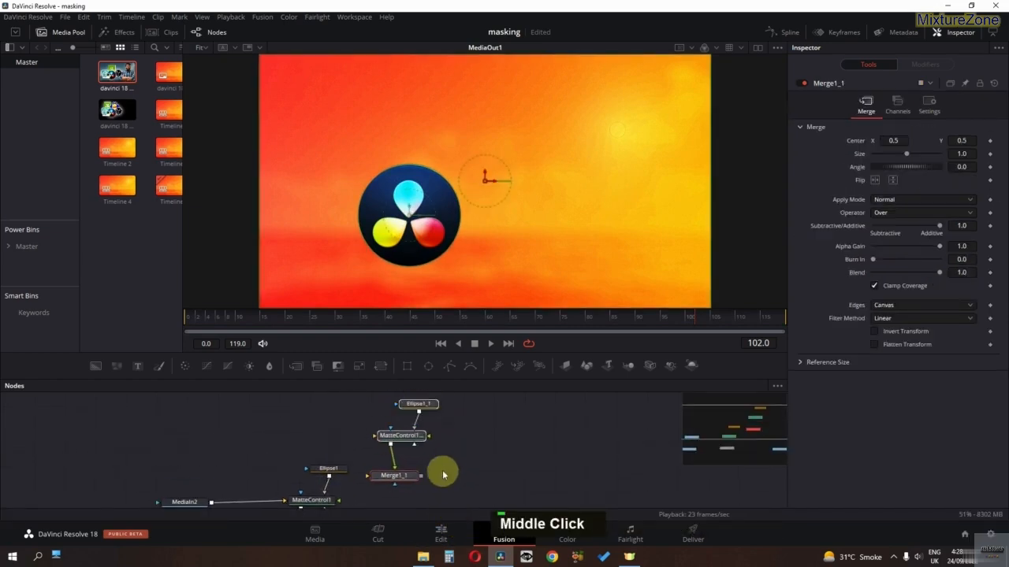
shift+click(392, 435)
drag(392, 436, 394, 495)
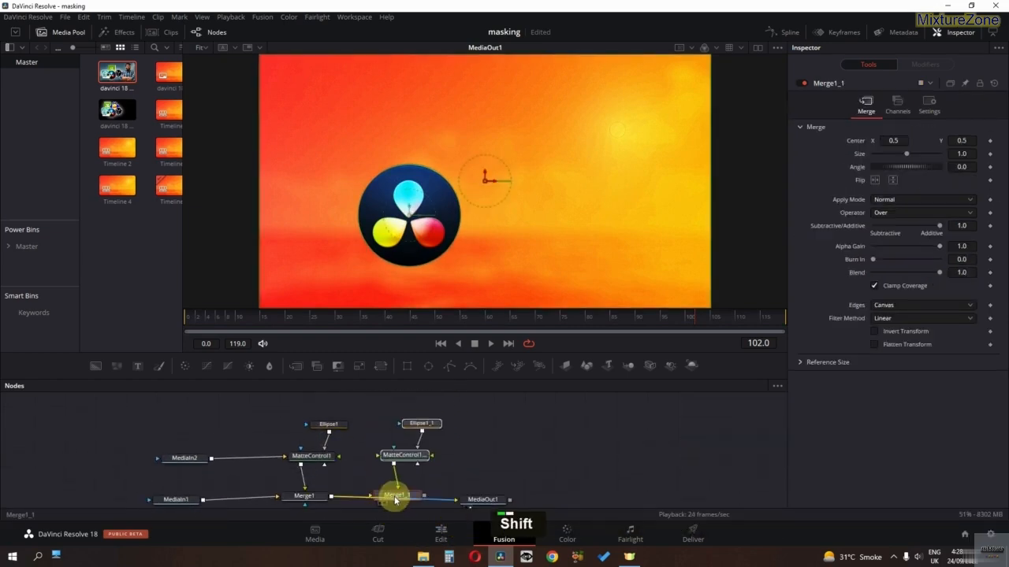
middle_click(476, 452)
click(476, 452)
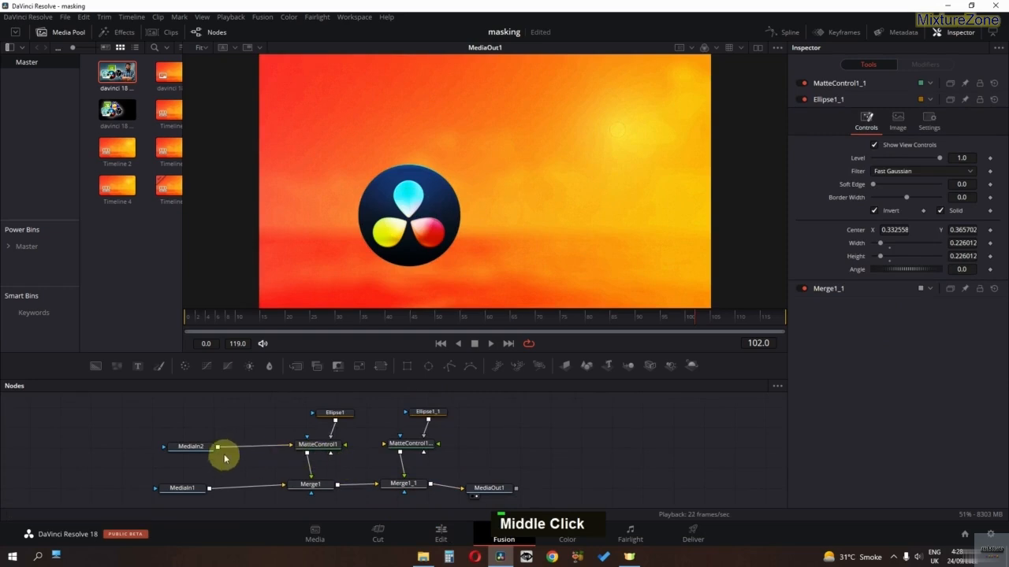
Step: Connect MediaIn2 to the copied Matte Control and show the copied Merge in a second viewer beside MediaOut1
drag(236, 406, 384, 444)
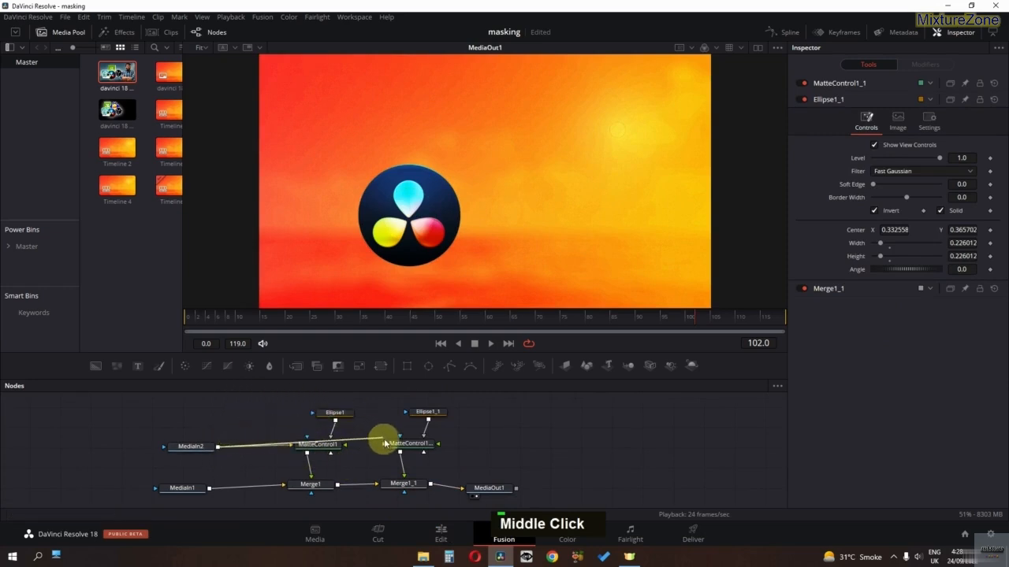
click(432, 413)
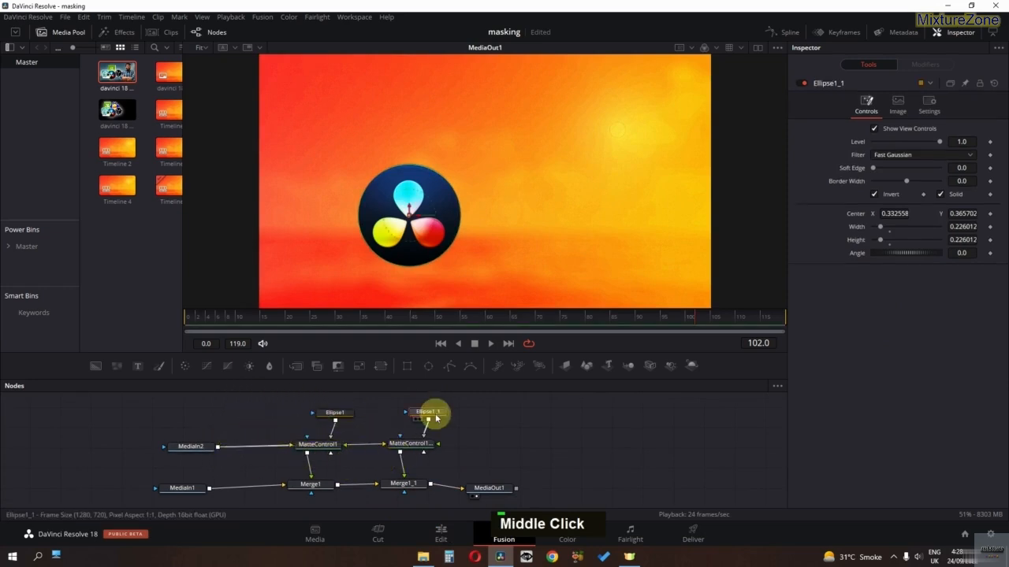
click(401, 483)
click(758, 48)
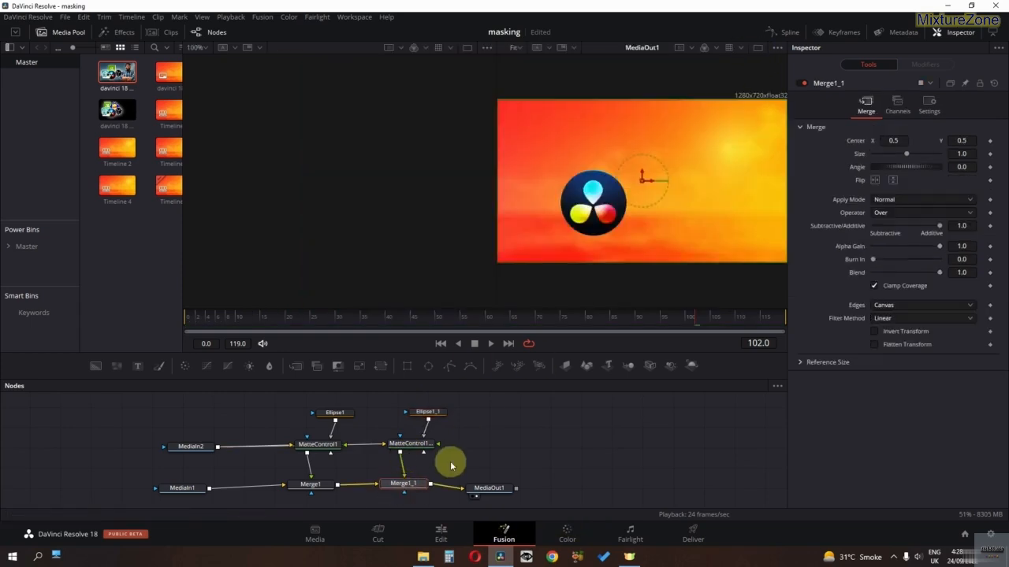
key(1)
Step: Detach the copied ellipse and fit it to the OBS logo, about 0.207 wide and high, centred at about X 0.527, Y 0.440
click(425, 415)
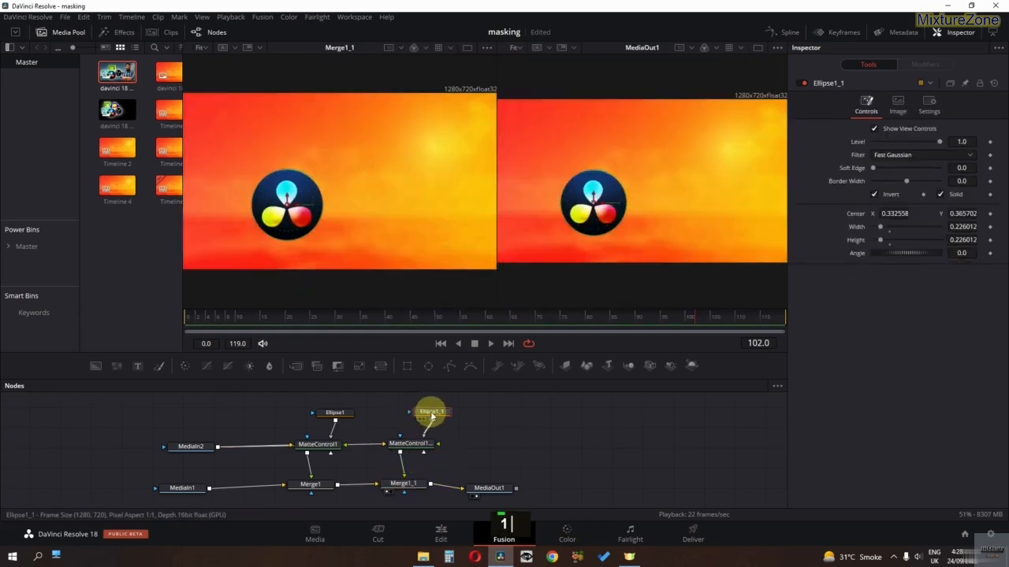
drag(440, 416, 451, 412)
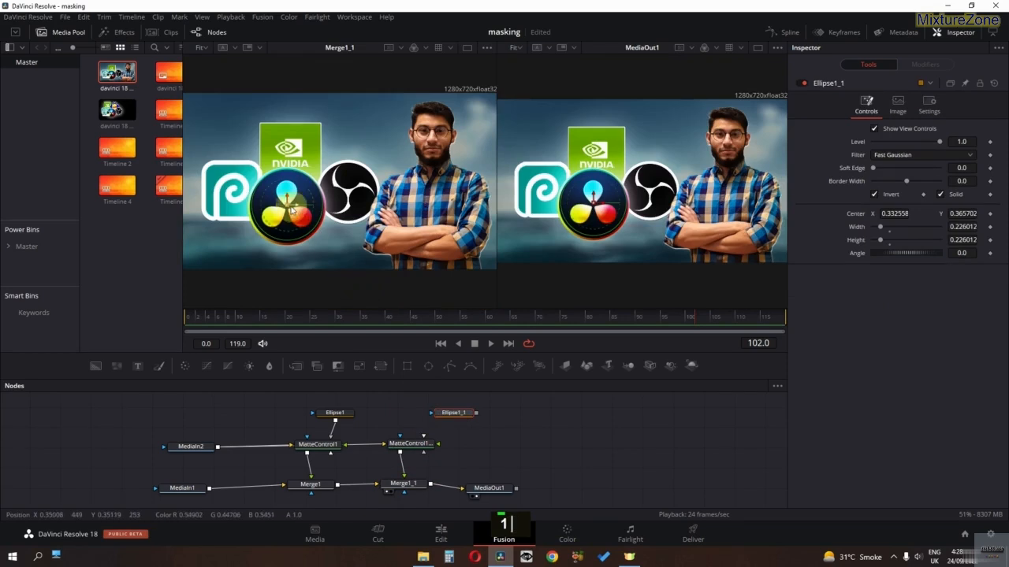
drag(290, 207, 361, 183)
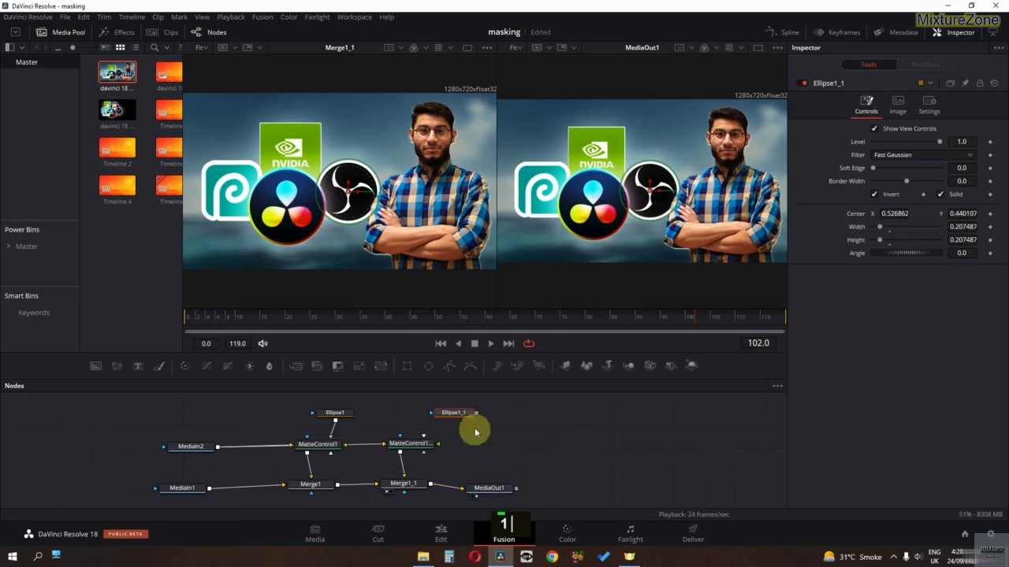
Step: Connect the copied ellipse to the copied Matte Control as its garbage matte and play the composition from frame 0
drag(477, 416, 418, 445)
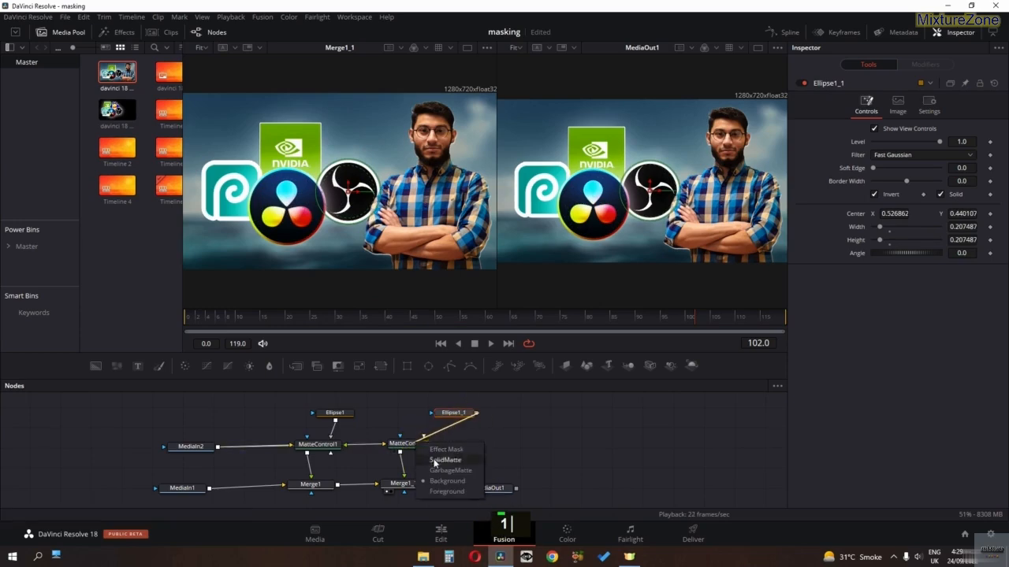
click(438, 402)
double_click(473, 435)
drag(246, 326, 123, 324)
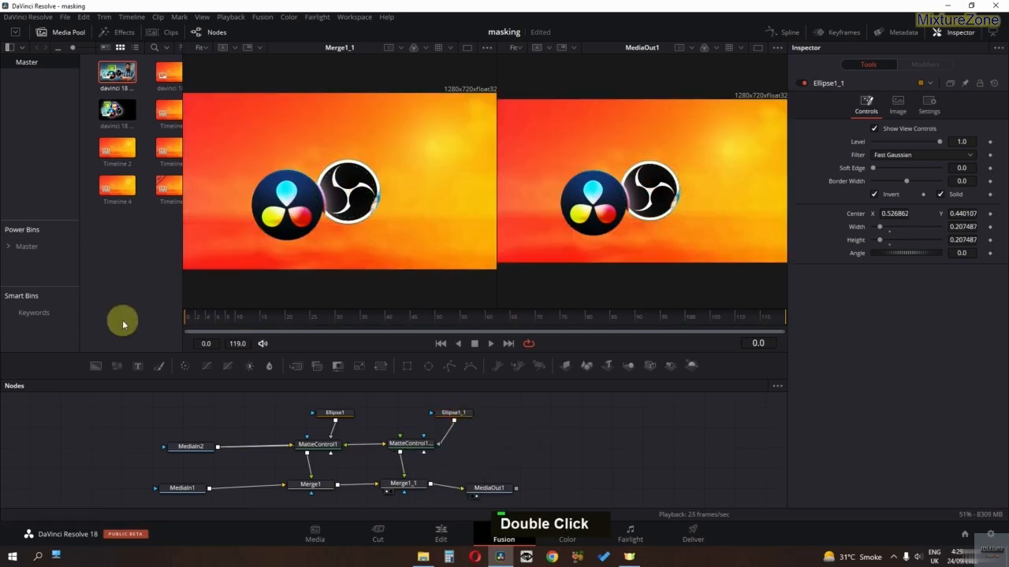
key(space)
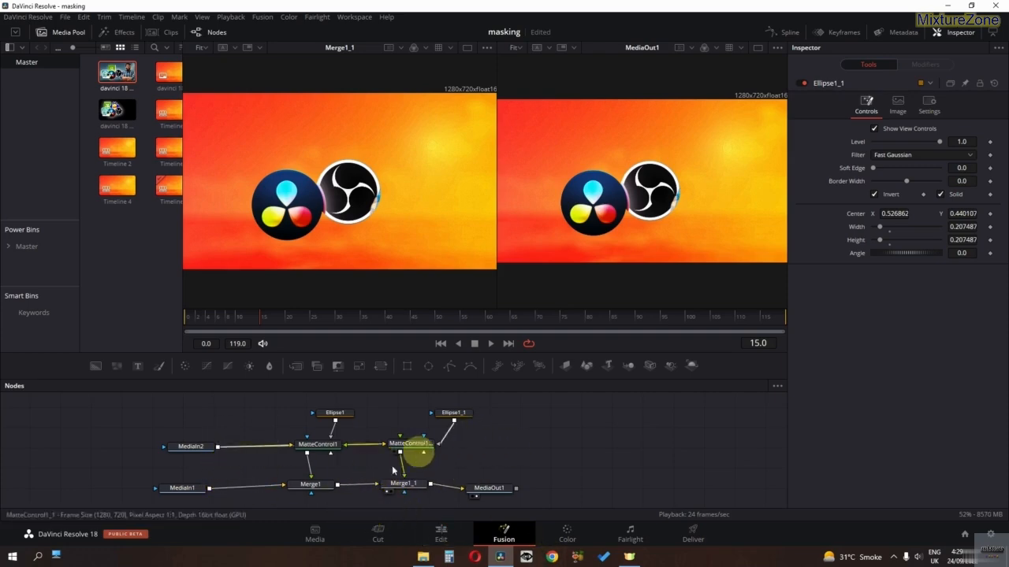
Step: Create another timeline from the orange background image on the Edit page and open its clip near the start in Fusion
click(440, 533)
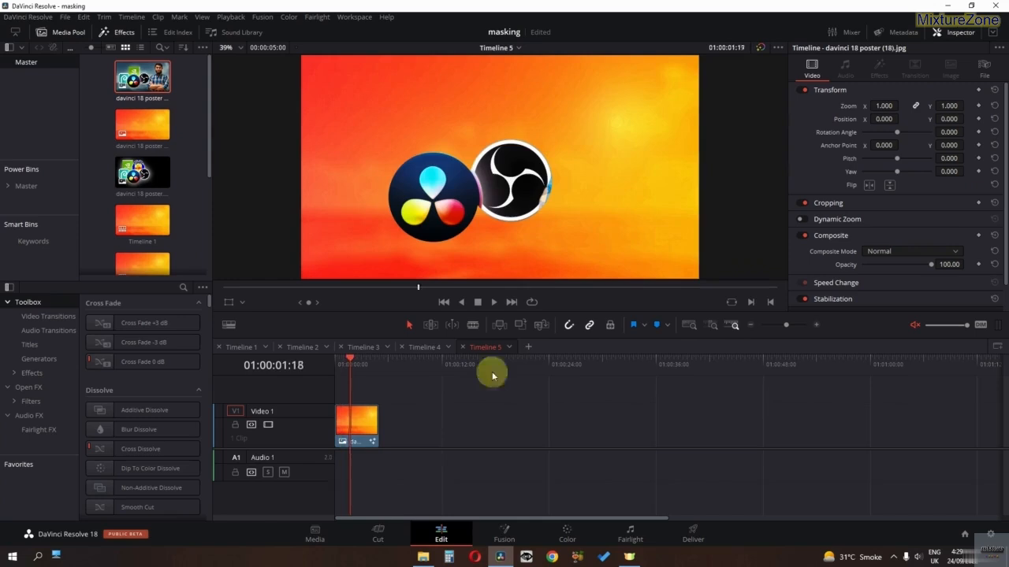
click(528, 347)
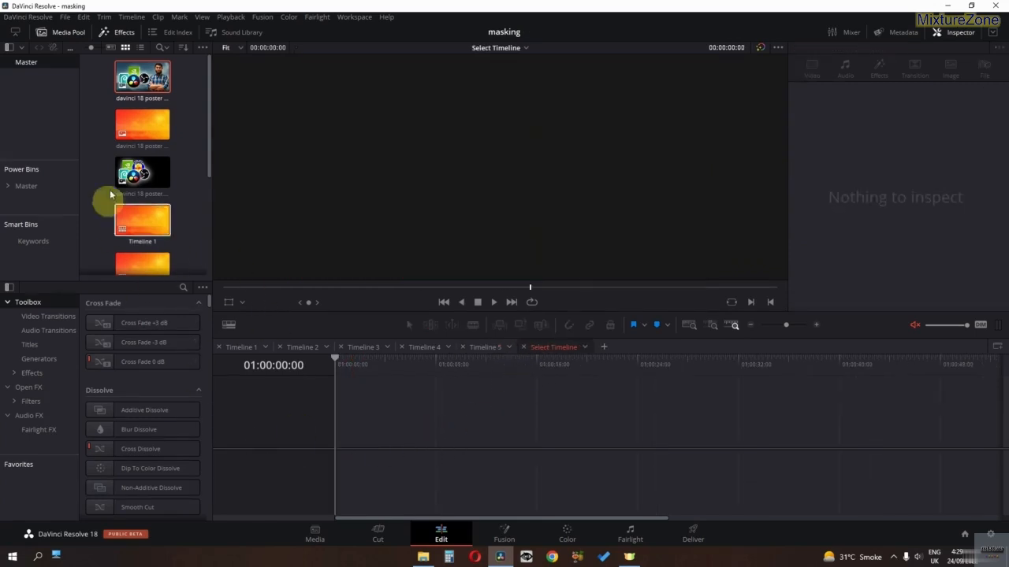
drag(135, 138, 323, 427)
drag(122, 171, 362, 394)
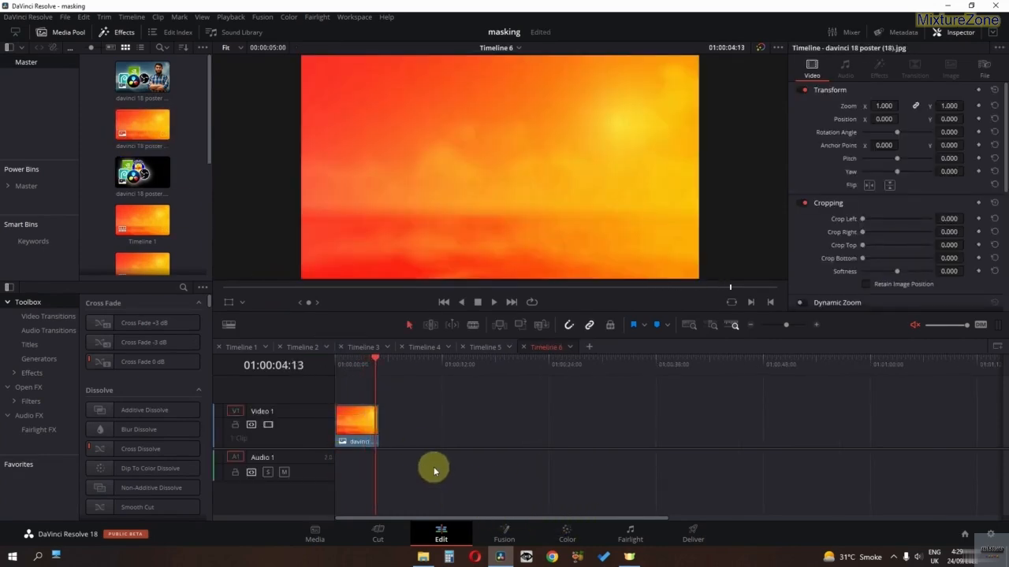
click(350, 424)
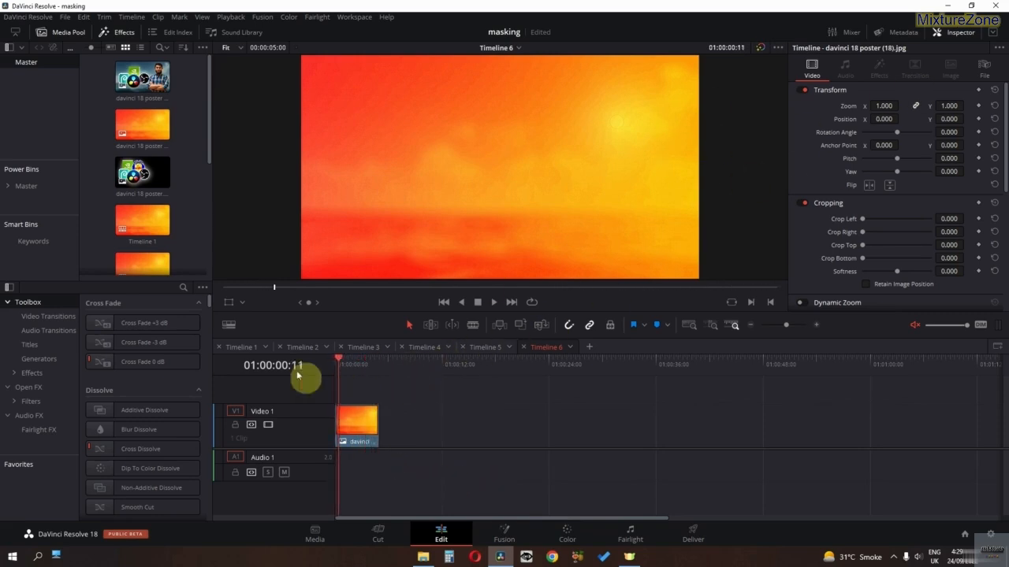
click(507, 536)
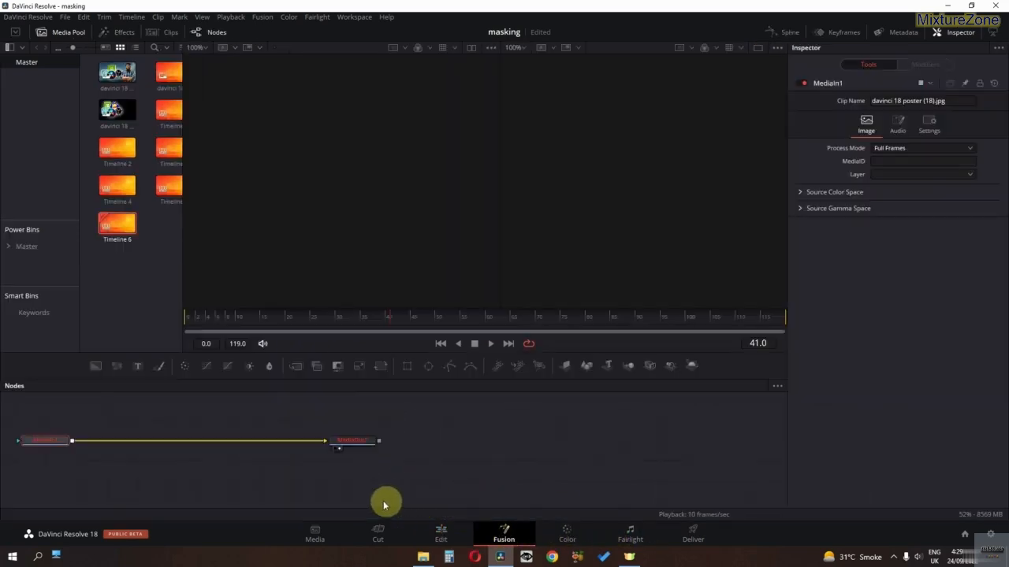
Step: Show MediaOut1 in a single viewer, merge the transparent logos image over the background, and place its MediaIn2 node above Merge1
middle_click(386, 506)
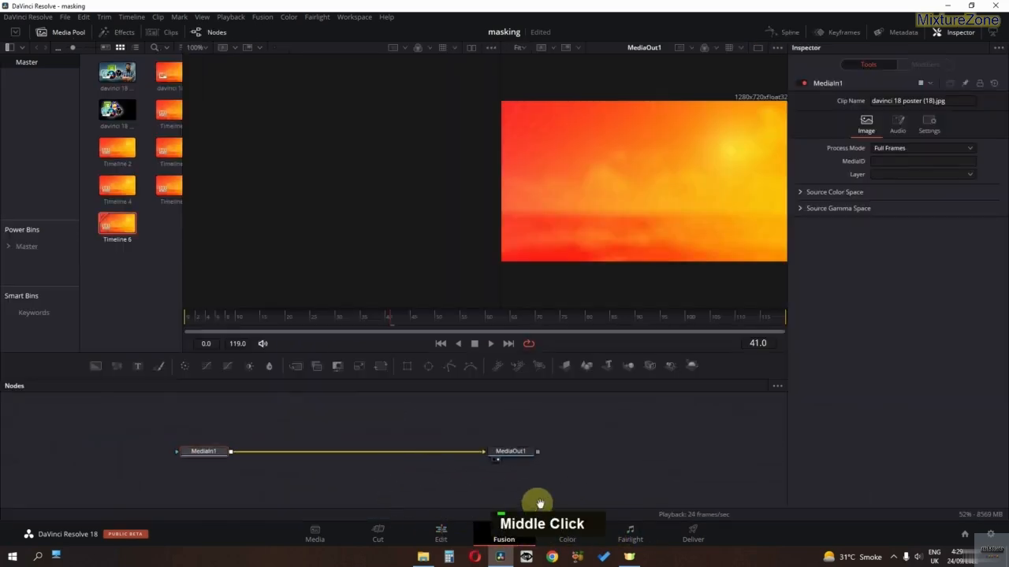
double_click(759, 49)
drag(111, 110, 355, 452)
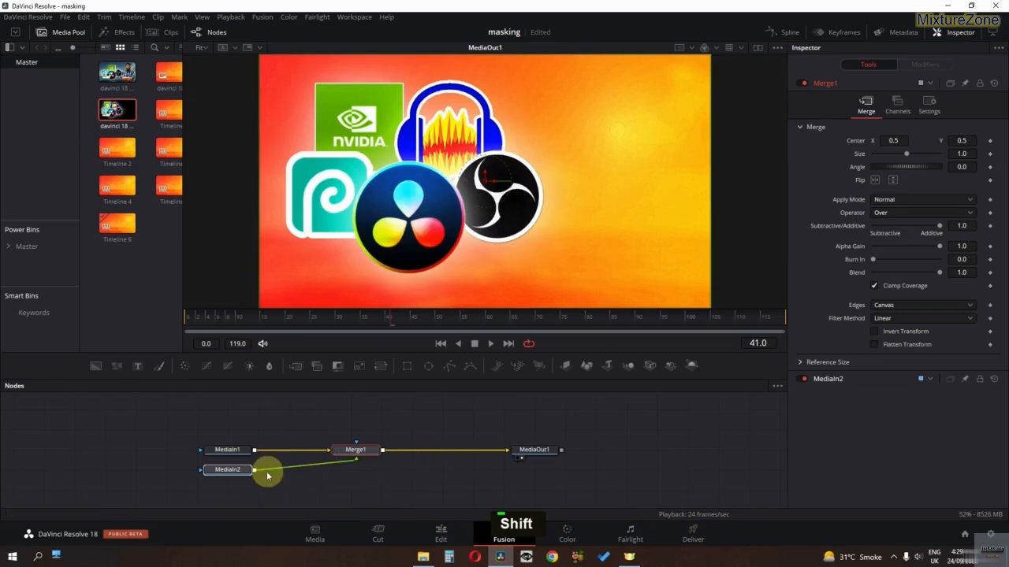
double_click(221, 471)
drag(221, 471, 326, 420)
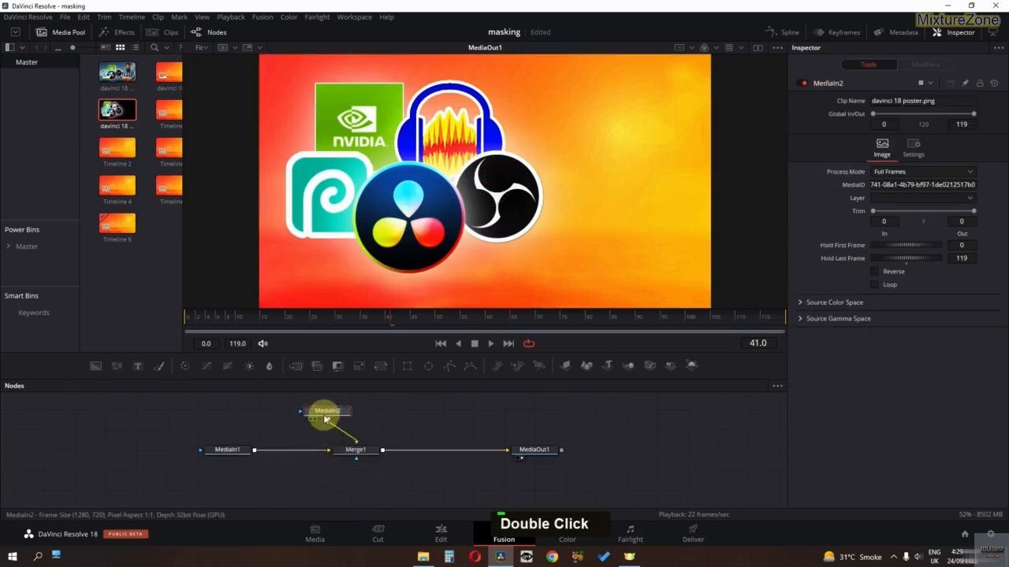
Step: Keyframe Merge1's Center from frame 0, animate the logos along a path around the frame, and play the motion
middle_click(381, 225)
click(353, 450)
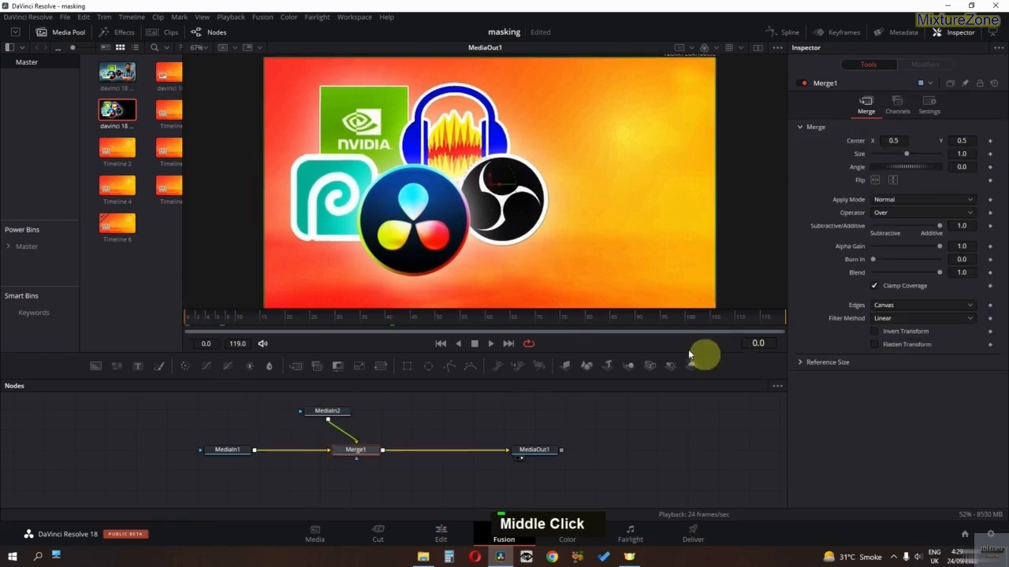
click(990, 141)
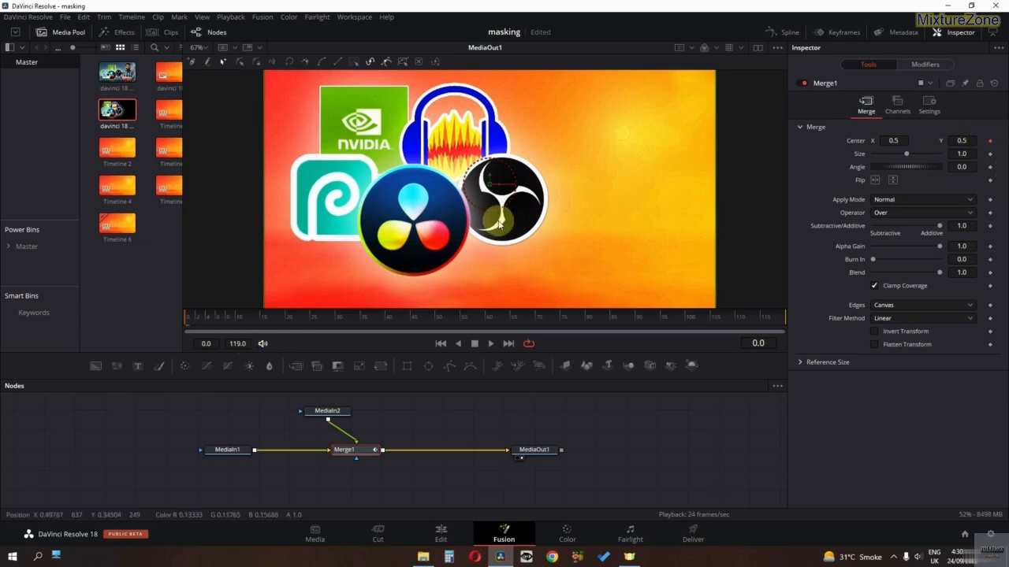
key(space)
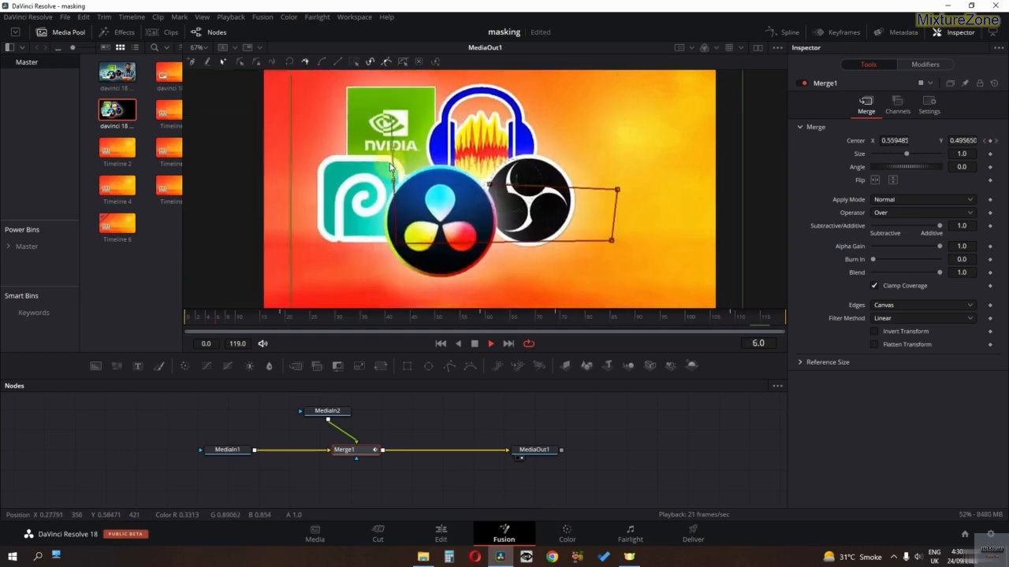
ctrl+scroll(390, 168, down, 2)
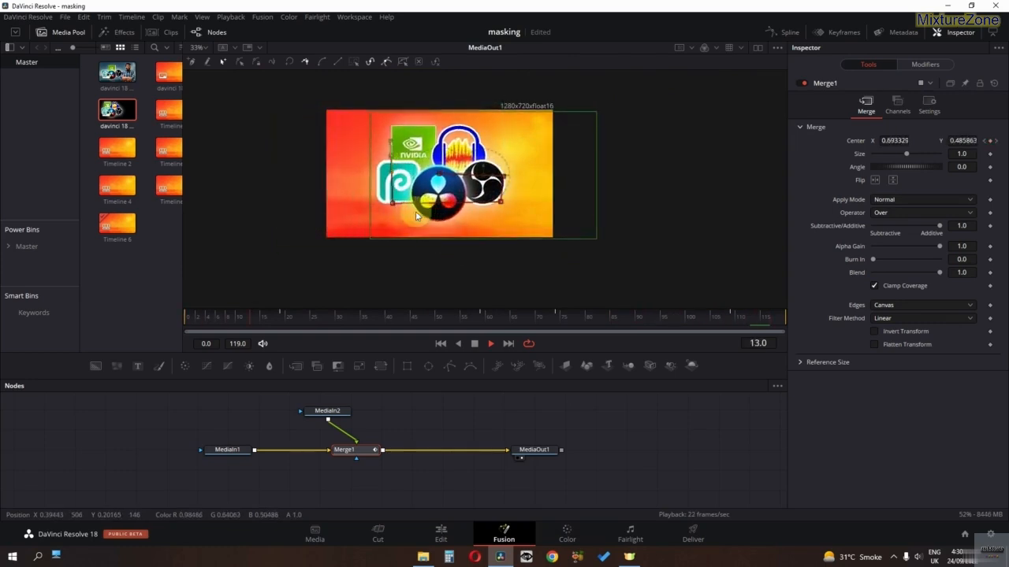
key(space)
Step: Compress Merge1's Center displacement keyframes in the Spline editor so the last falls at about frame 64, and play the faster motion
click(785, 32)
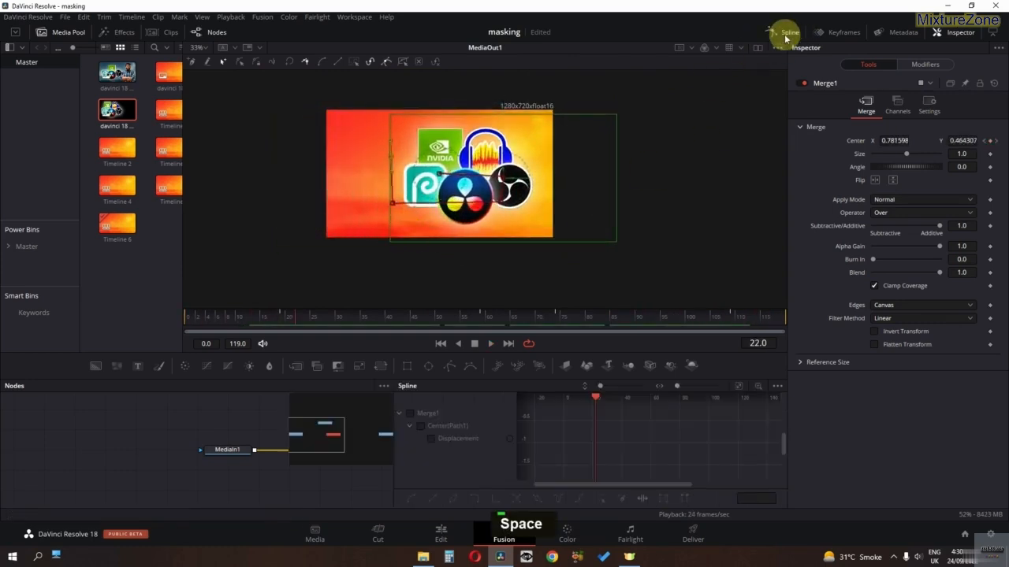
click(417, 418)
ctrl+scroll(649, 416, down, 3)
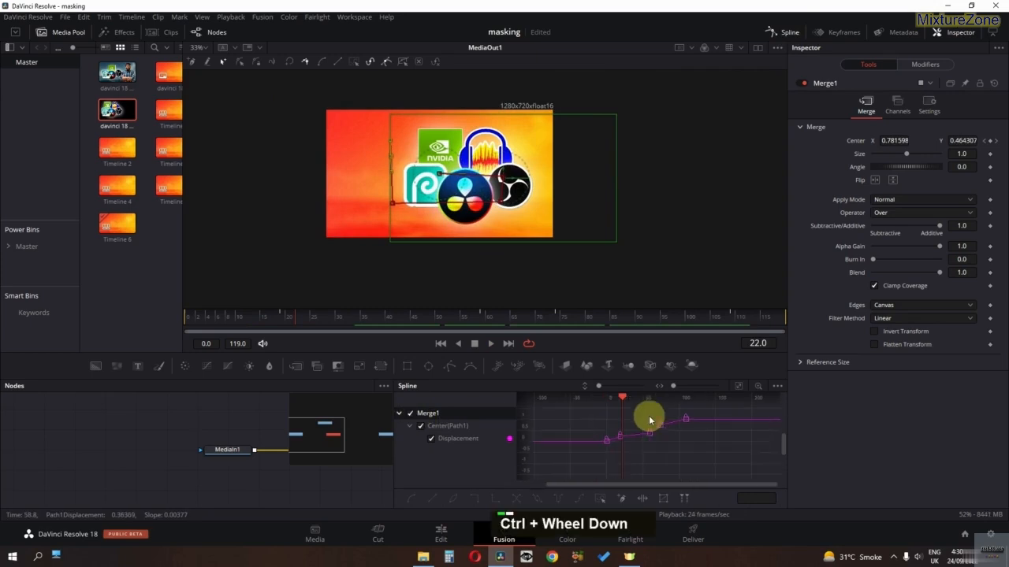
ctrl+scroll(607, 453, down, 2)
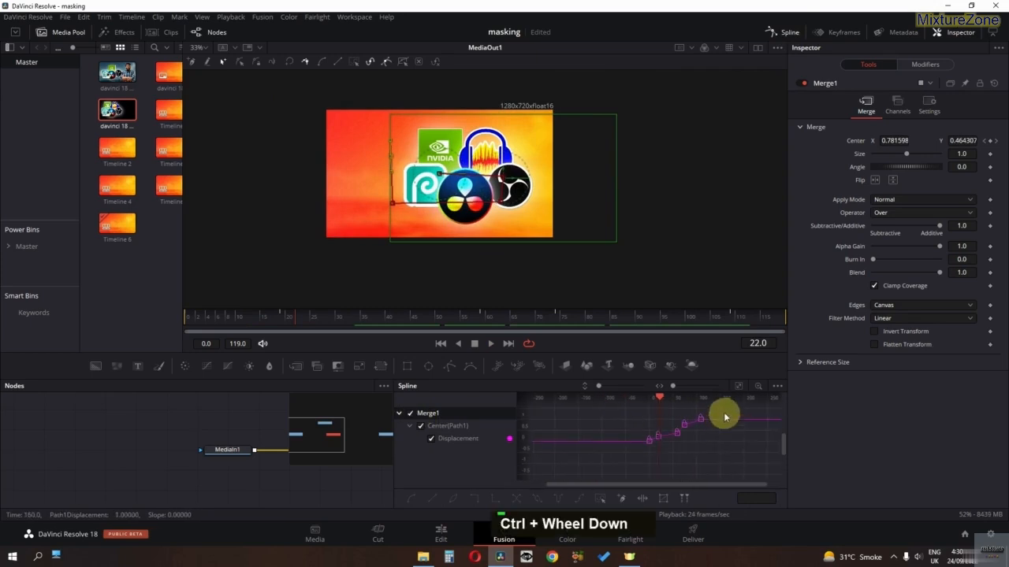
click(661, 499)
drag(701, 431, 679, 431)
key(space)
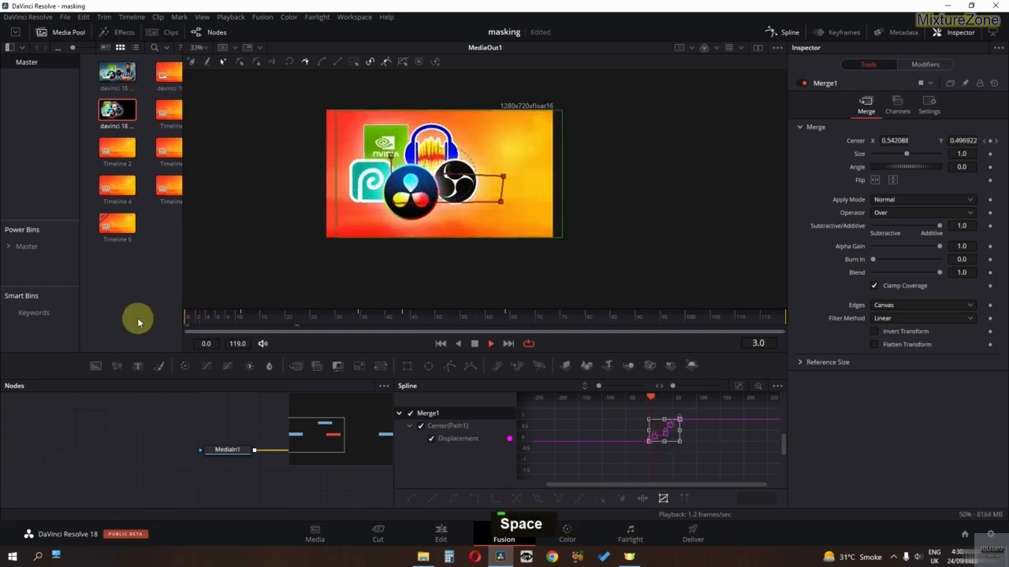
key(space)
Step: Enable Motion Blur on Merge1 and play the animation
click(944, 115)
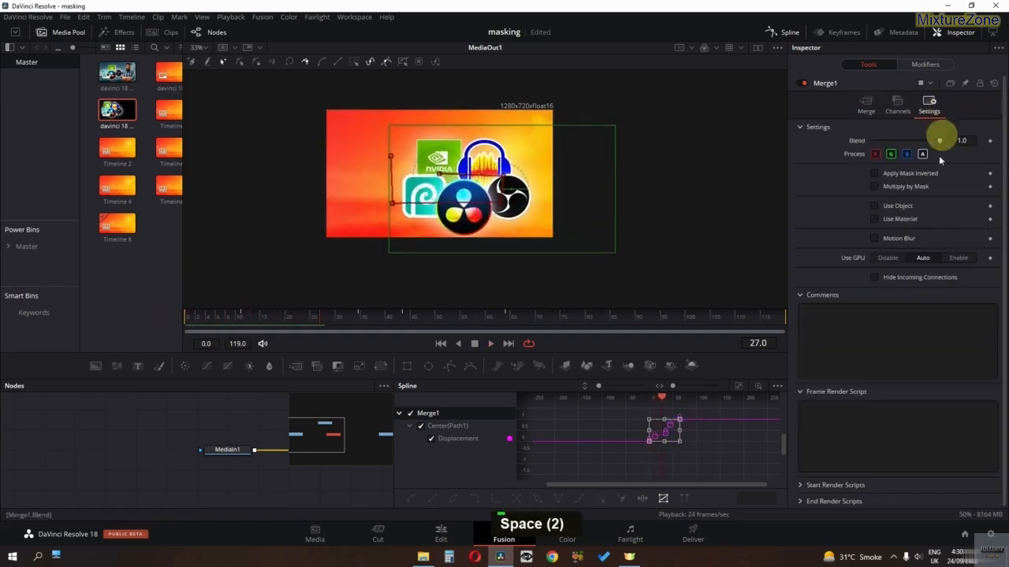
click(874, 239)
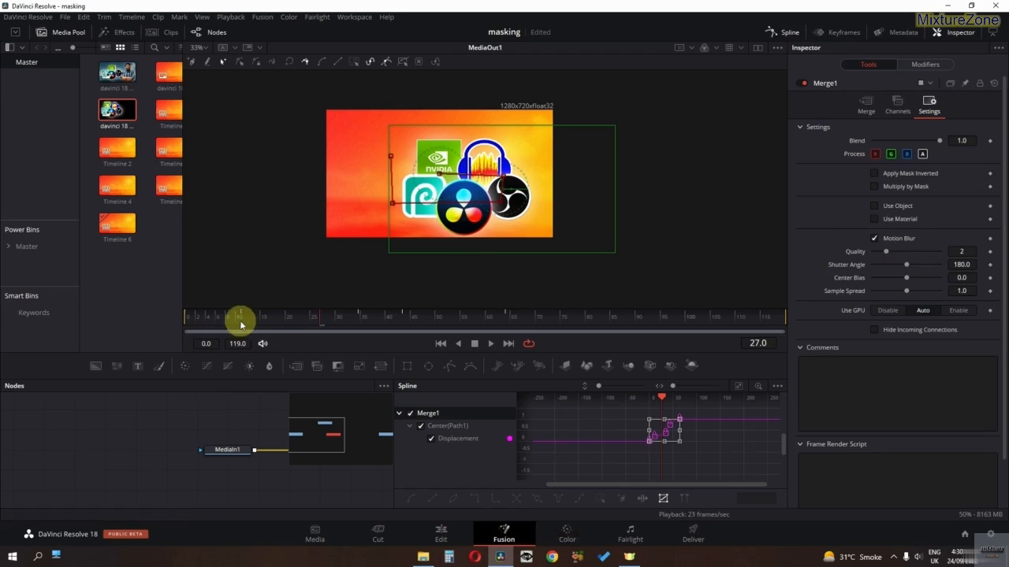
key(space)
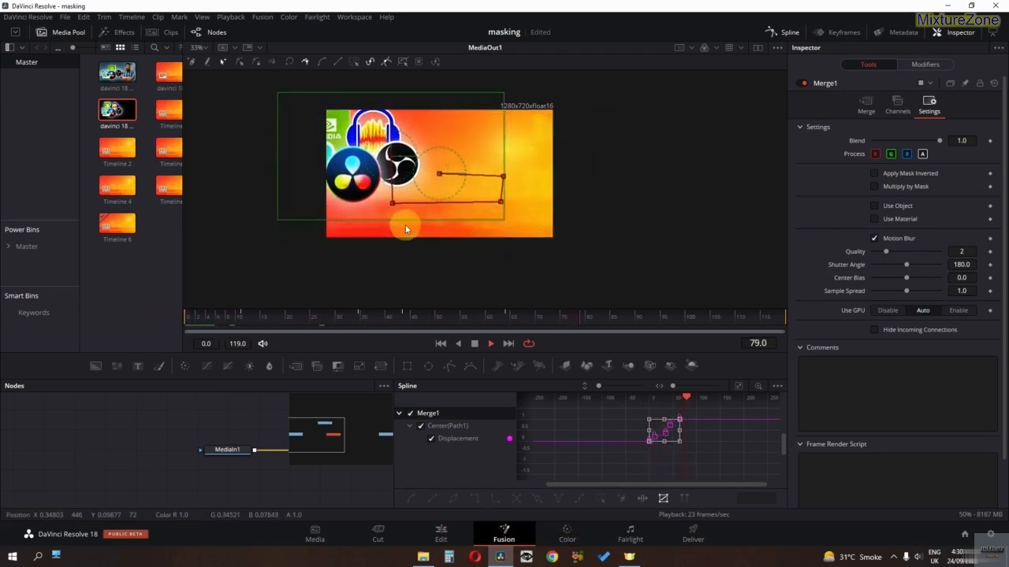
key(space)
Step: Close the Spline editor and reset Merge1 to its default settings
click(791, 31)
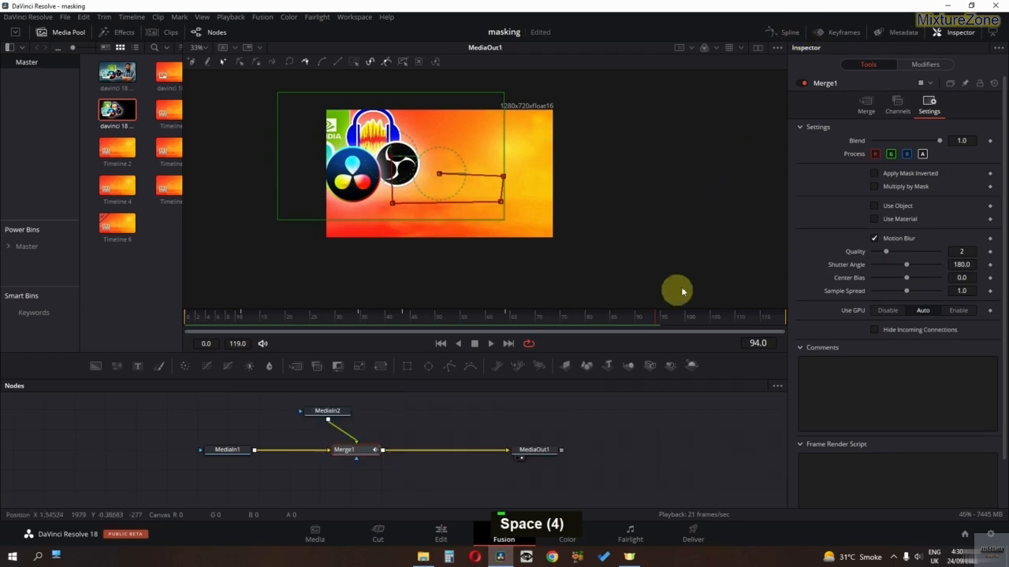
click(993, 83)
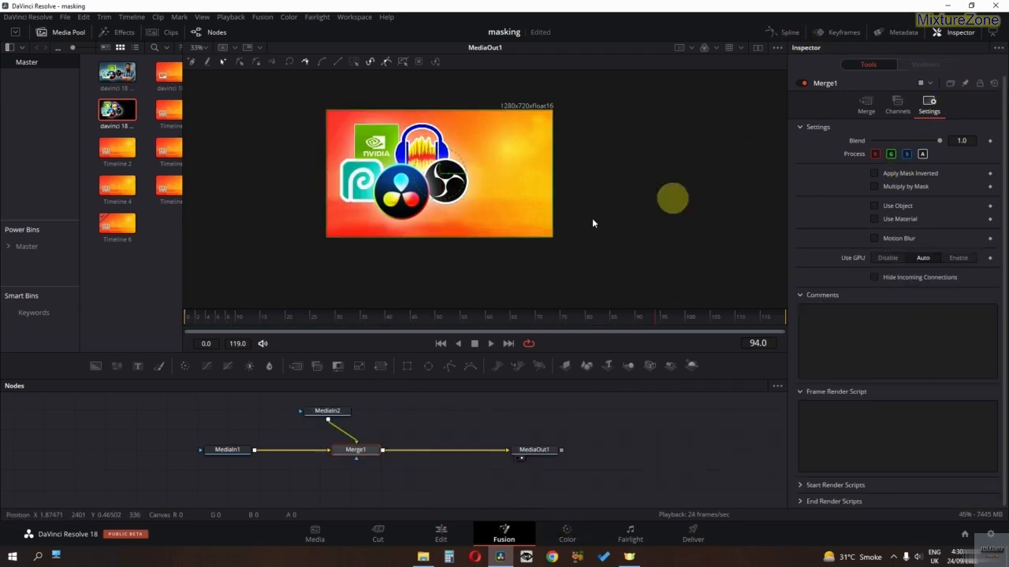
middle_click(424, 210)
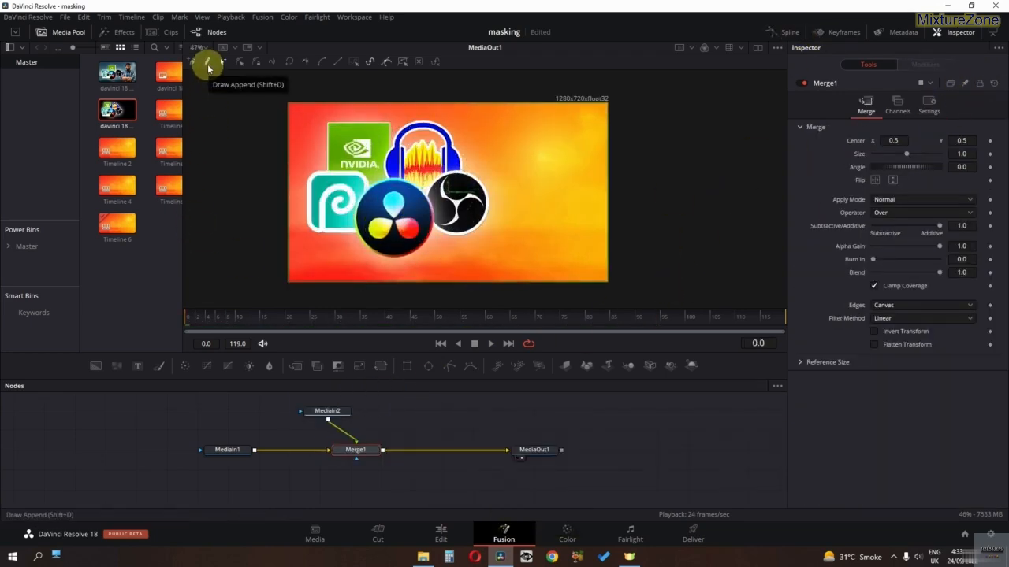
Step: Keyframe Merge1's Center at frame 0, draw a winding freehand motion path with Draw Append, and play it
click(990, 142)
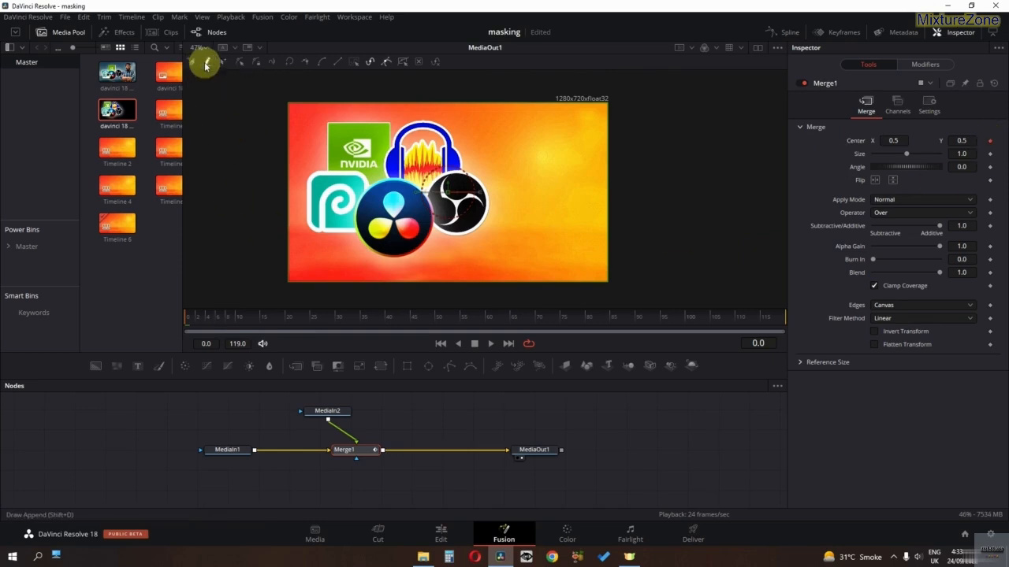
click(205, 64)
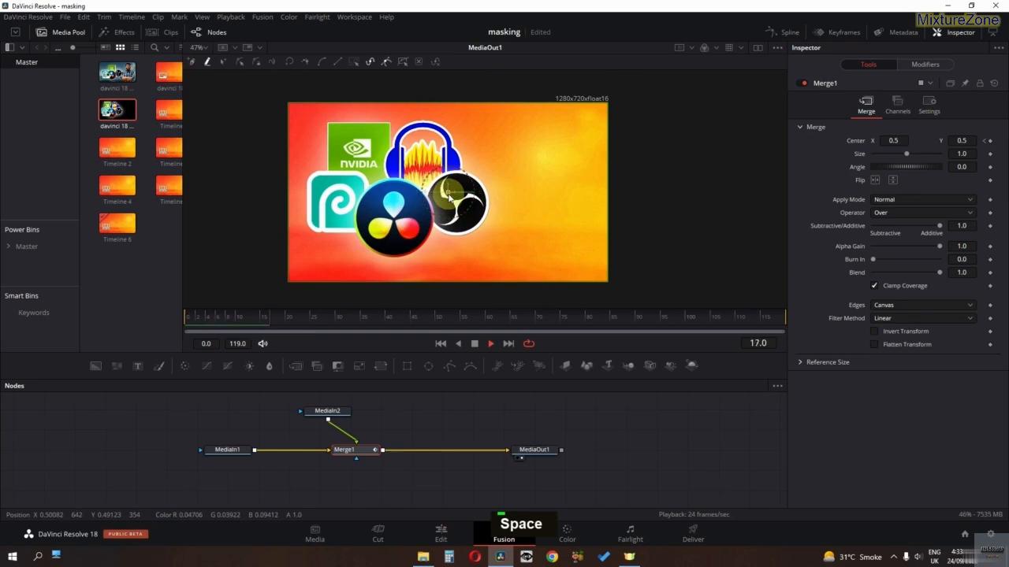
mouse_move(448, 197)
mouse_down()
mouse_move(447, 160)
mouse_move(511, 220)
mouse_move(627, 178)
mouse_move(465, 252)
mouse_move(459, 176)
mouse_move(350, 173)
mouse_move(422, 123)
mouse_move(402, 163)
mouse_move(289, 257)
mouse_move(411, 180)
mouse_move(293, 150)
mouse_move(480, 123)
mouse_move(689, 122)
mouse_move(467, 106)
mouse_move(229, 145)
mouse_up()
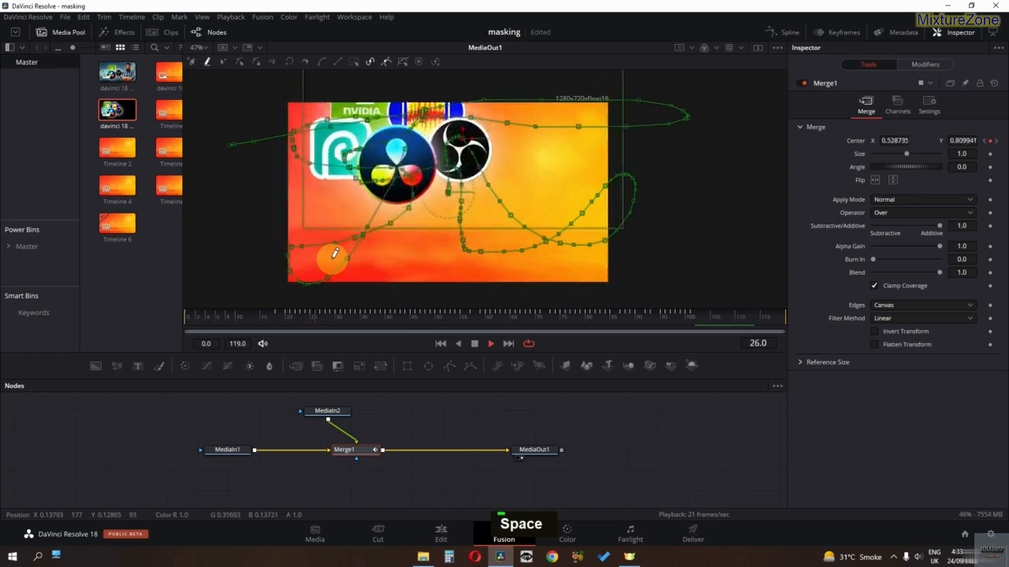
key(space)
Step: Enable Motion Blur on Merge1 and reduce its Shutter Angle to about 45.4
click(929, 103)
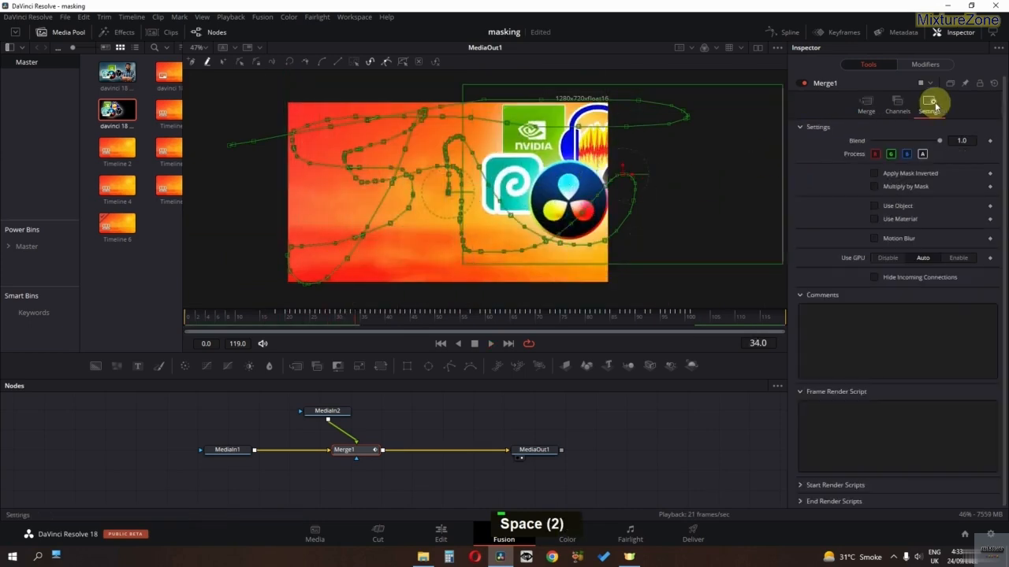
click(875, 240)
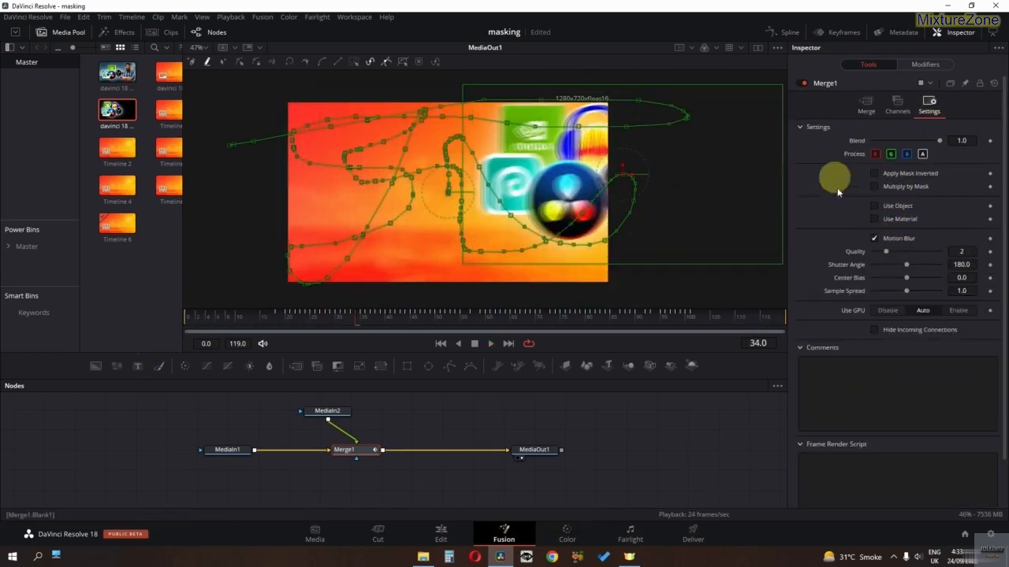
drag(905, 270, 879, 273)
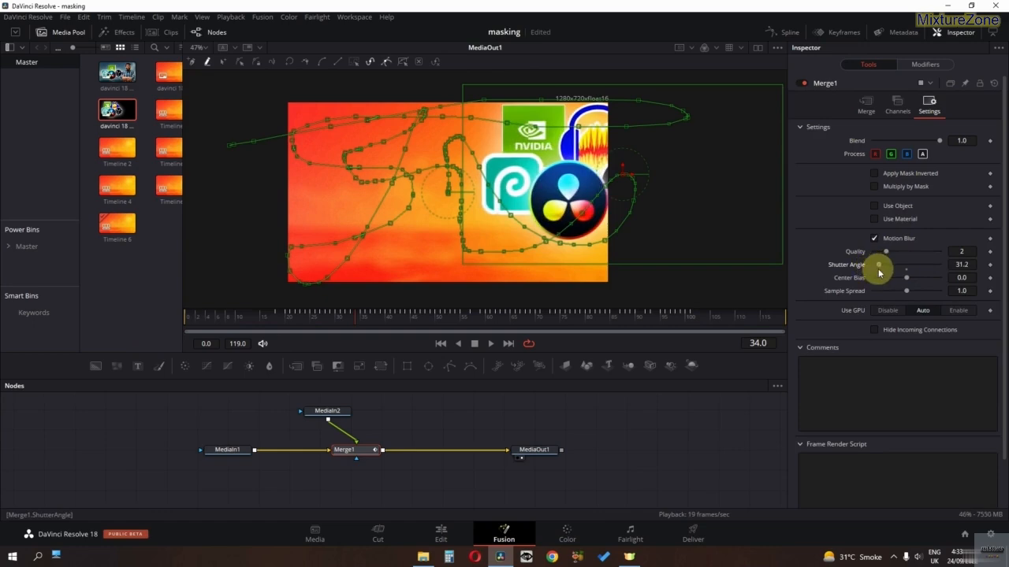
Step: Play the motion-blurred freehand animation and reset Merge1 to its default settings
key(space)
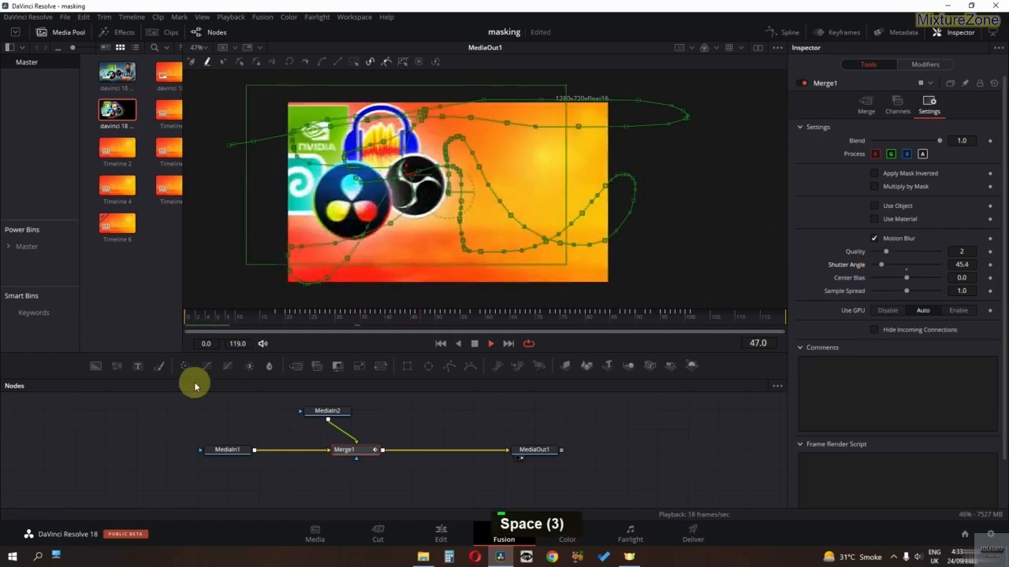
key(space)
key(space)
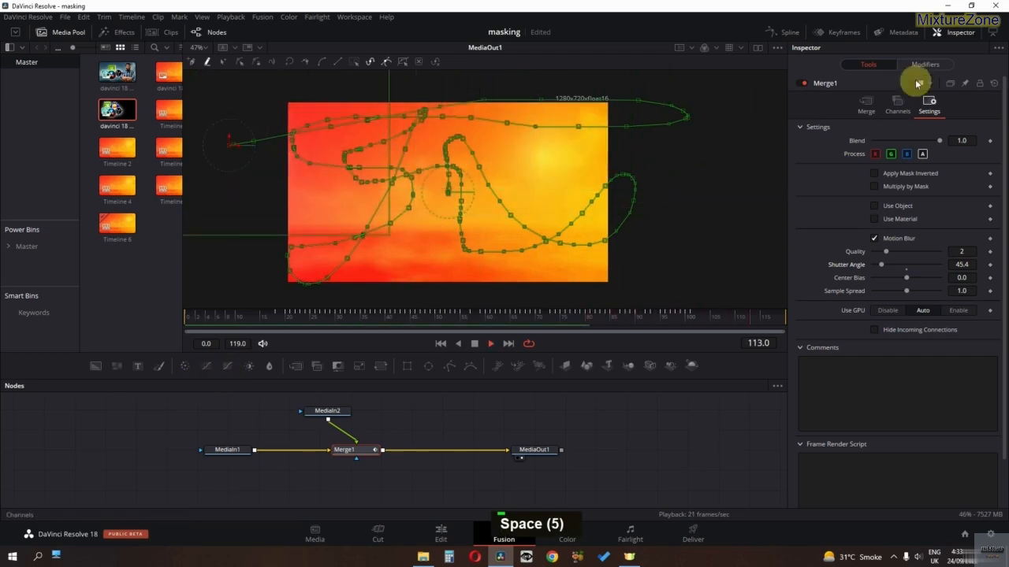
key(space)
click(994, 87)
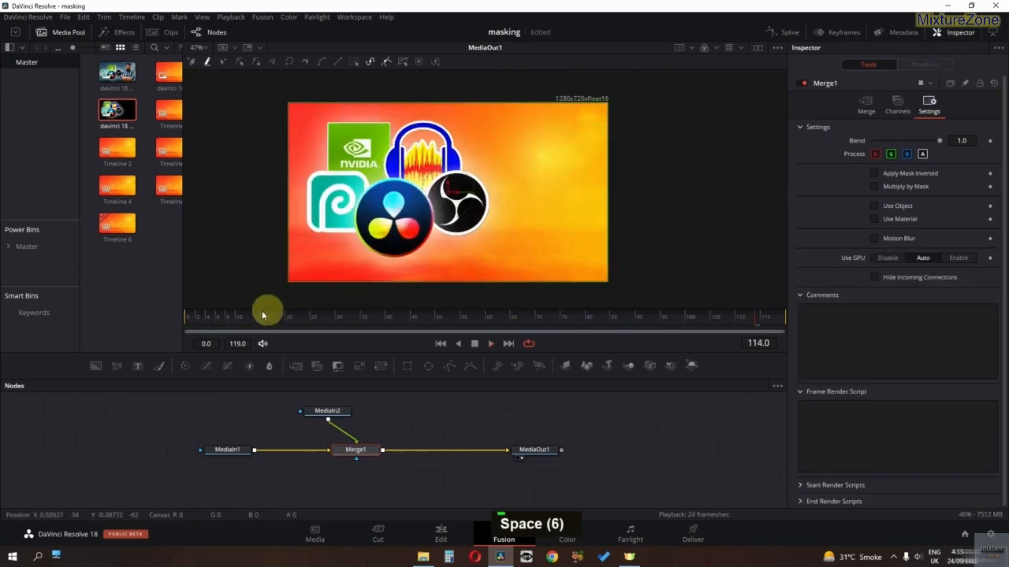
Step: Keyframe Merge1's Center at frame 14 and draw another looping freehand motion path with Draw Append during playback
drag(263, 315, 432, 318)
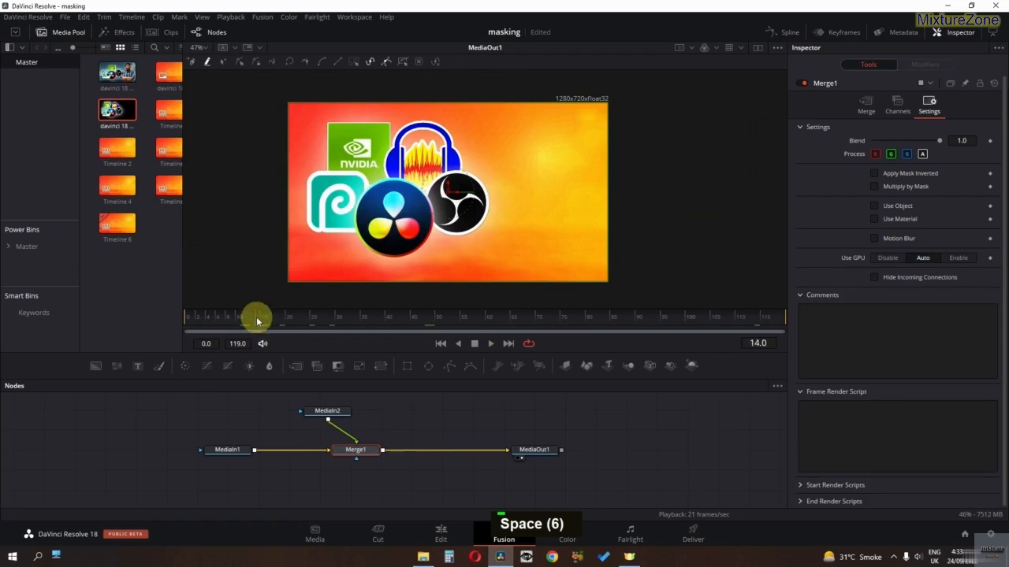
click(866, 105)
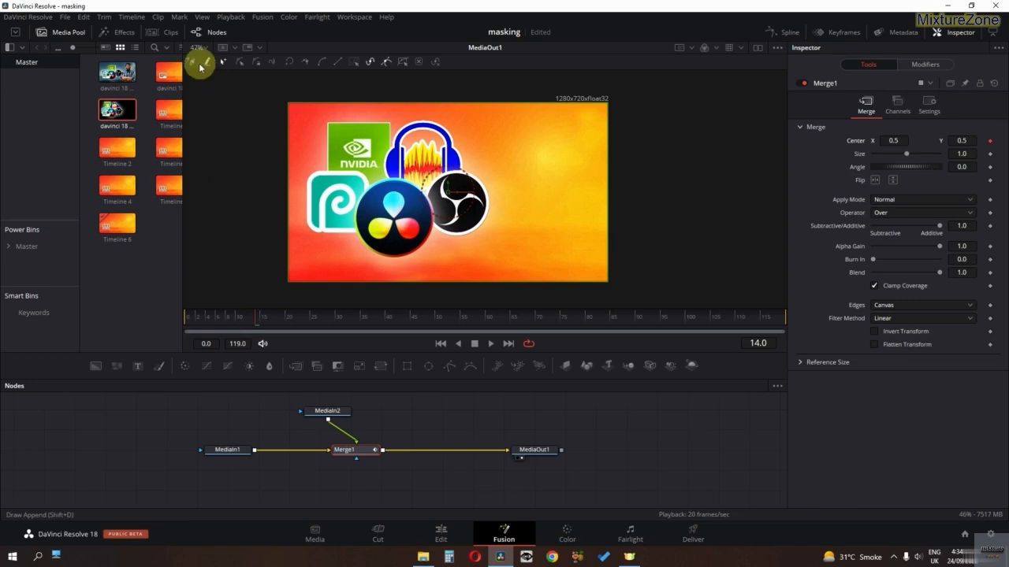
click(207, 64)
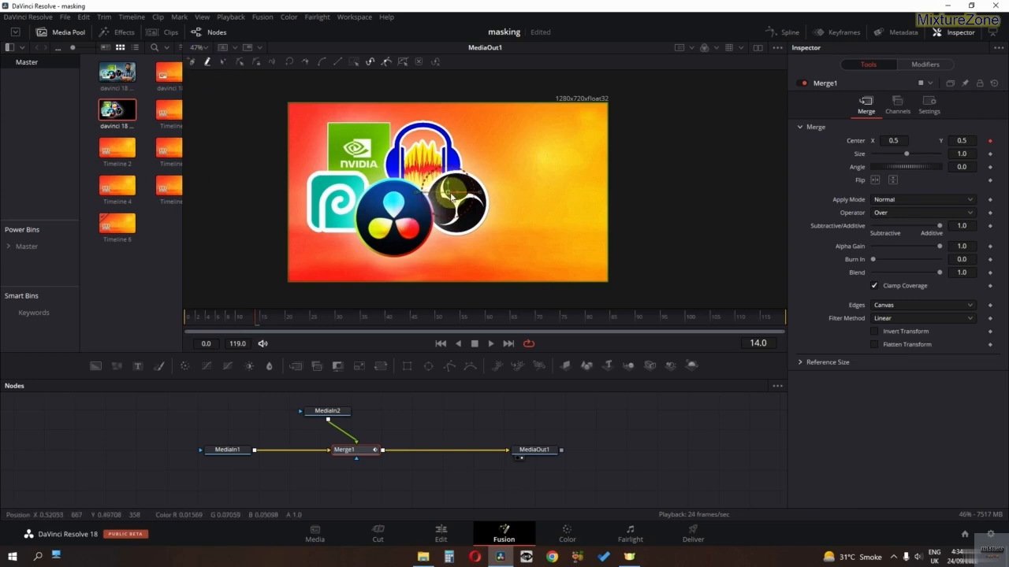
key(space)
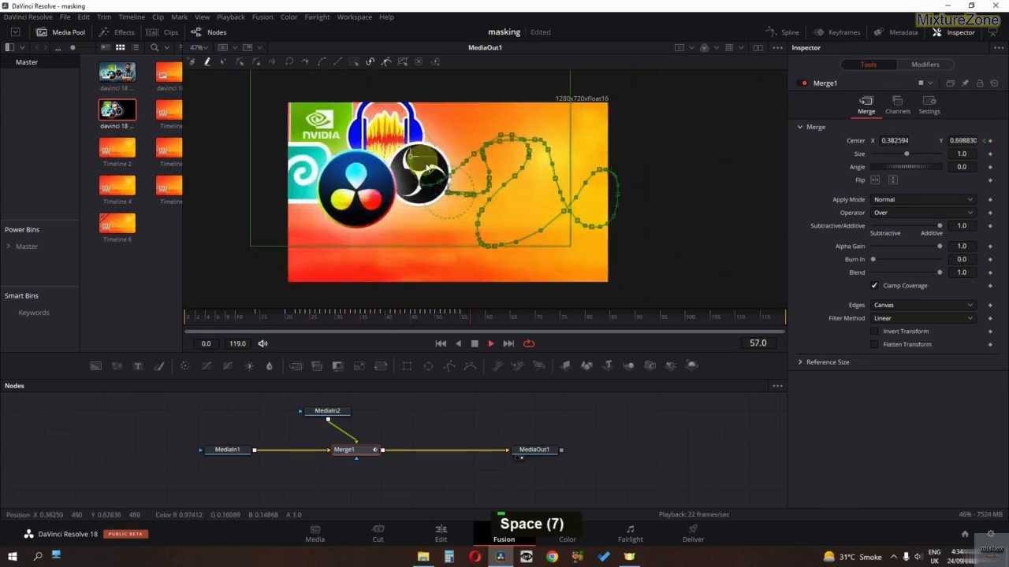
key(space)
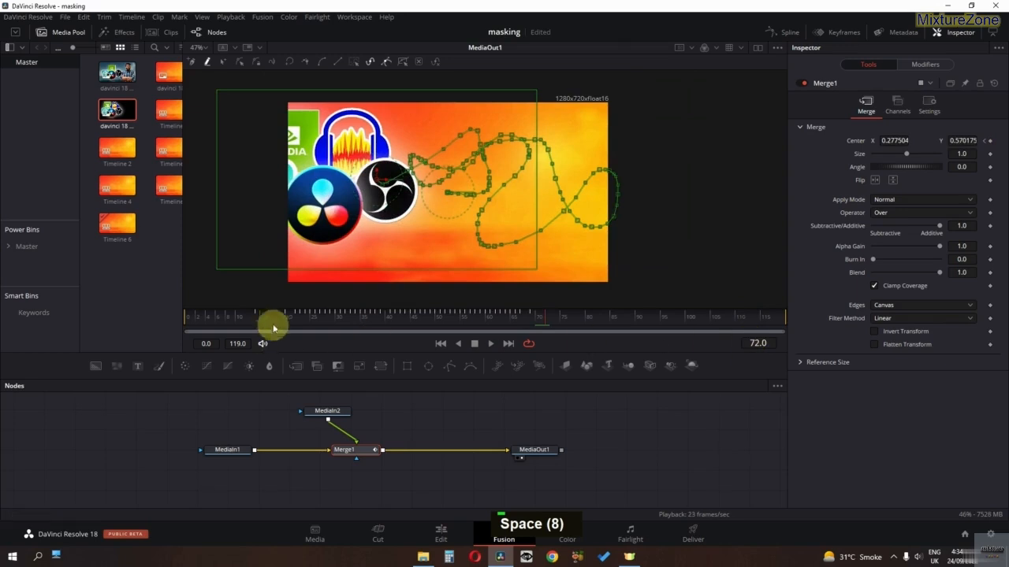
Step: Play the new freehand motion from about frame 10 and reset Merge1
click(237, 316)
key(space)
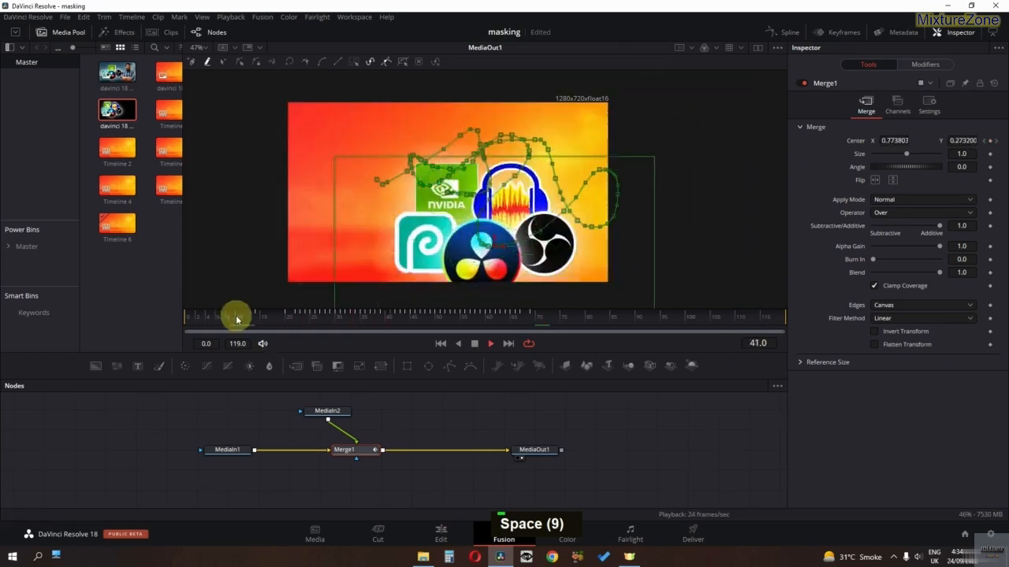
key(space)
click(993, 82)
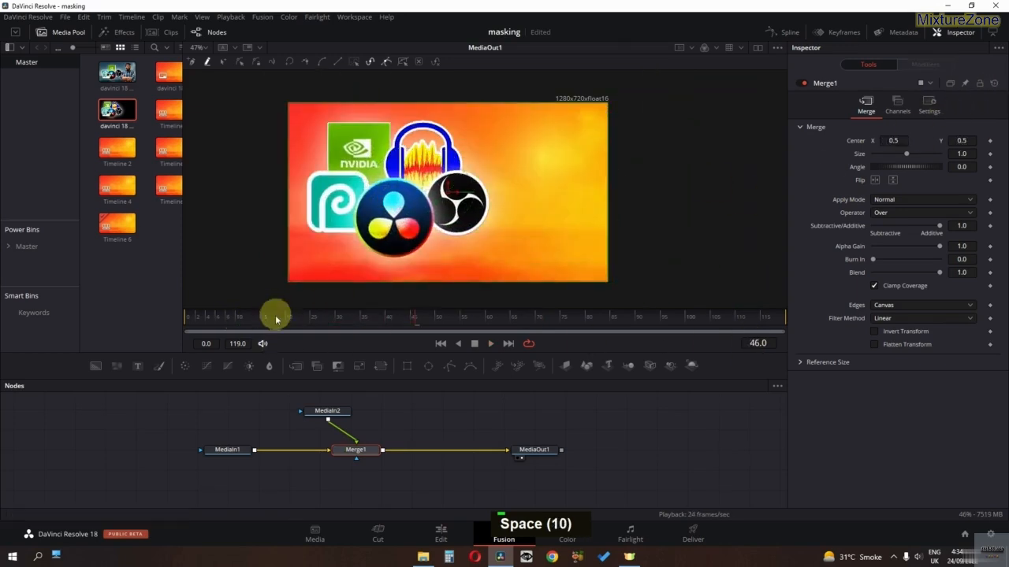
Step: Keyframe Merge1's Center at frame 0, place an angular motion path around the canvas with Click Append during playback, and replay it
drag(276, 319, 101, 326)
click(989, 140)
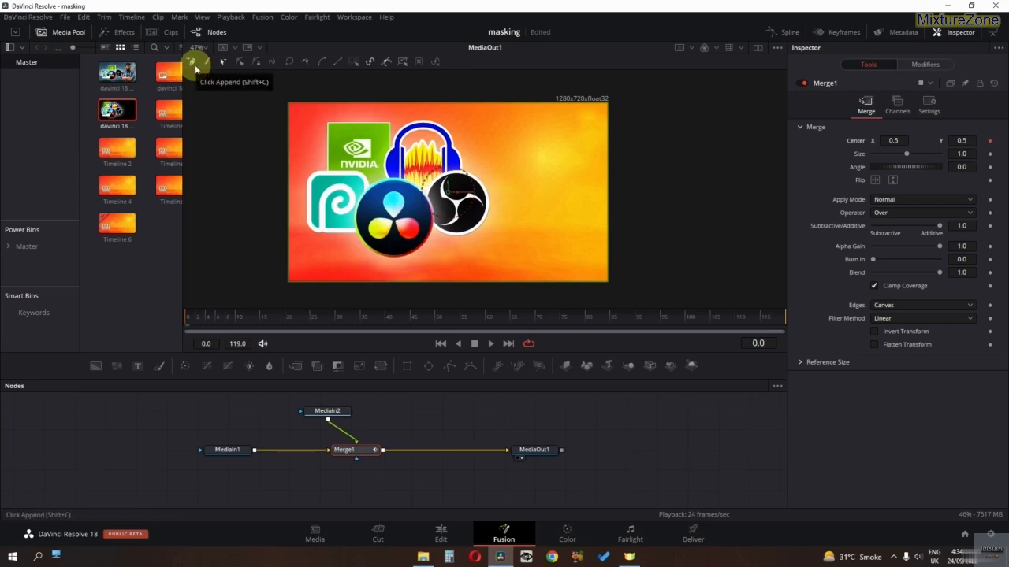
click(195, 64)
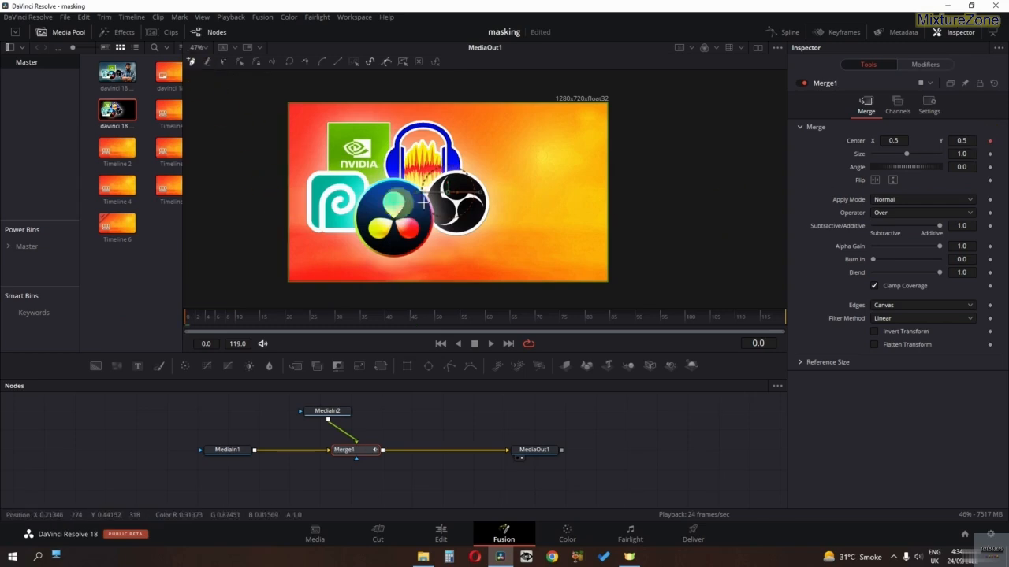
key(space)
click(301, 234)
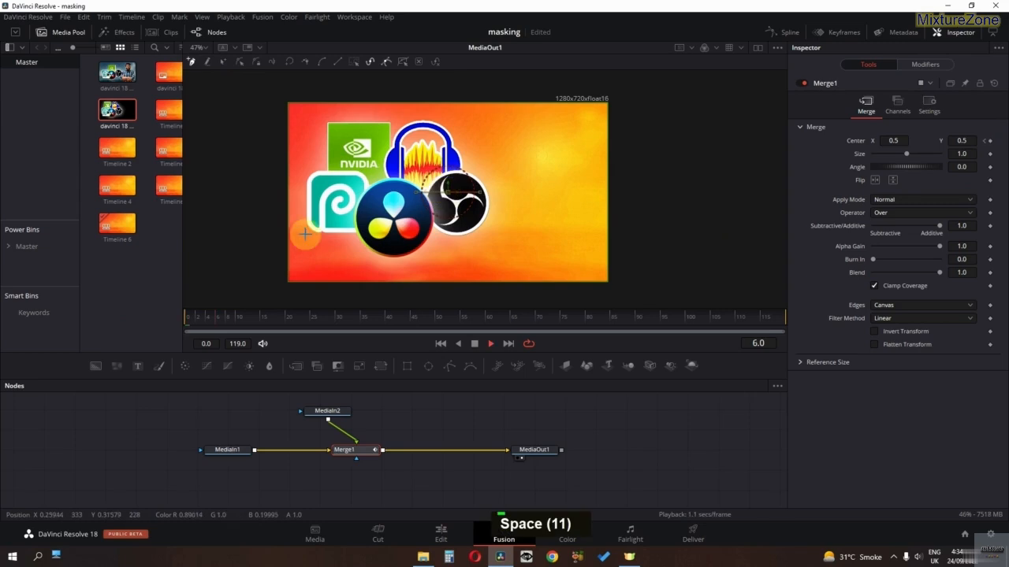
click(372, 140)
double_click(547, 106)
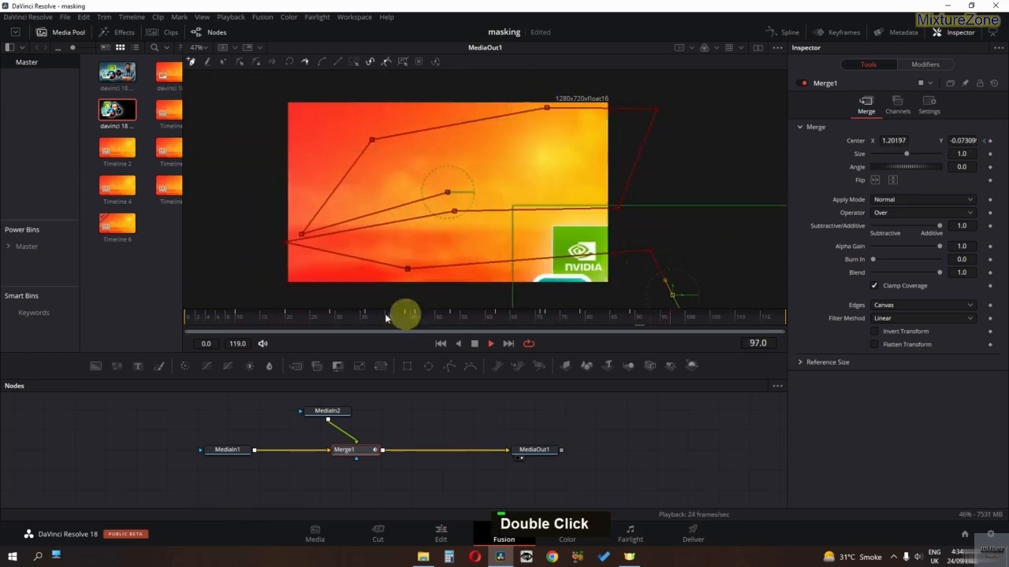
click(292, 315)
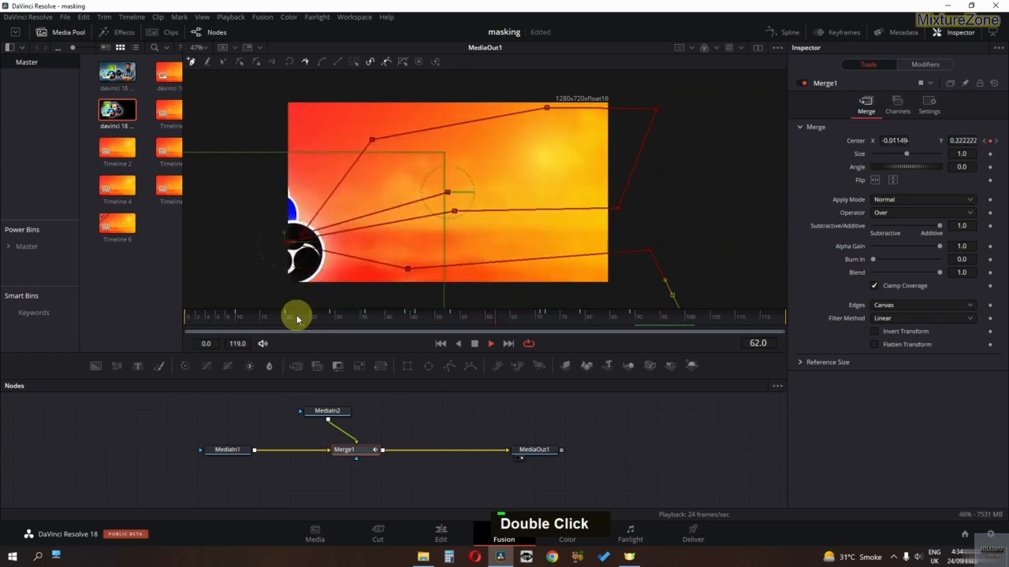
key(space)
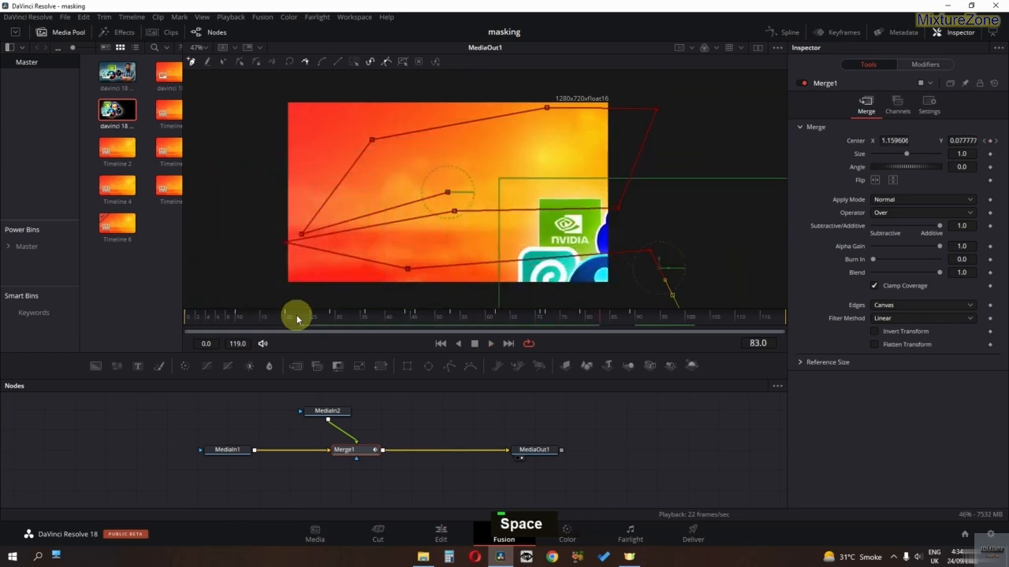
Step: Select all keyframes of Merge1's Center displacement curve in the Spline editor and play the motion from frame 0
click(778, 32)
click(410, 413)
ctrl+scroll(597, 417, down, 3)
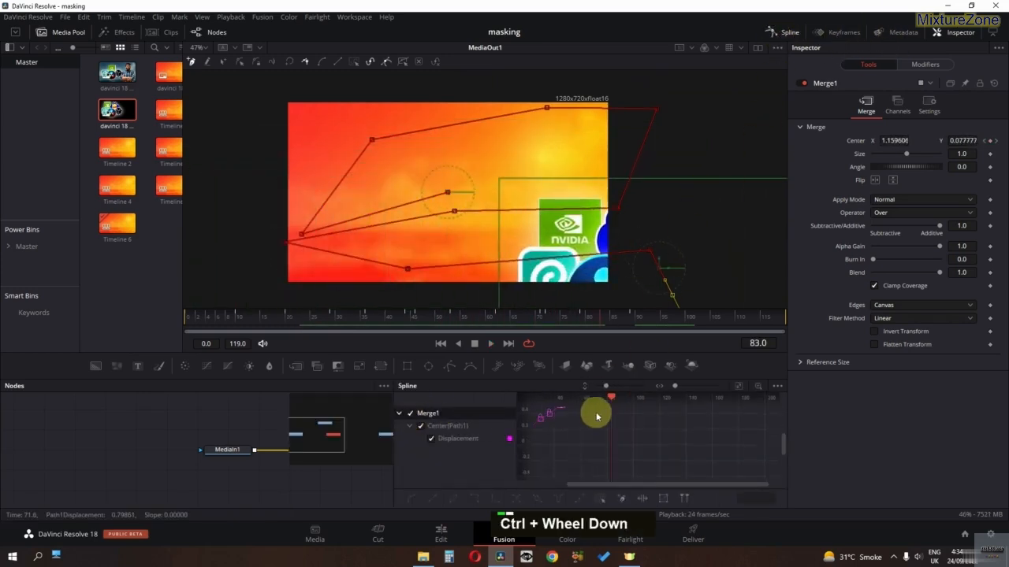
middle_click(597, 424)
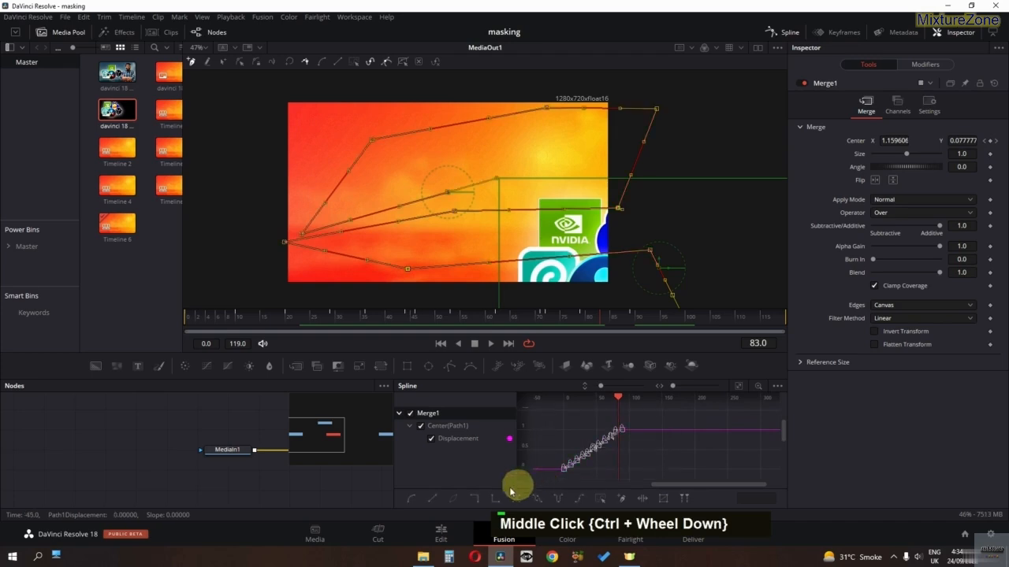
click(239, 317)
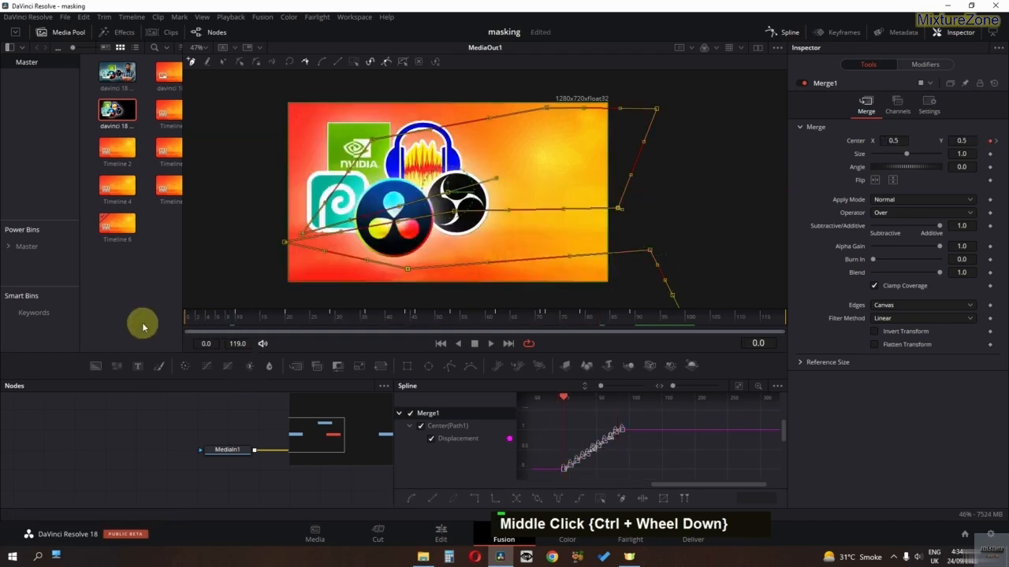
key(space)
key(space)
Step: Enable Motion Blur on Merge1 with a Shutter Angle of about 53.9 and play the animation
click(929, 102)
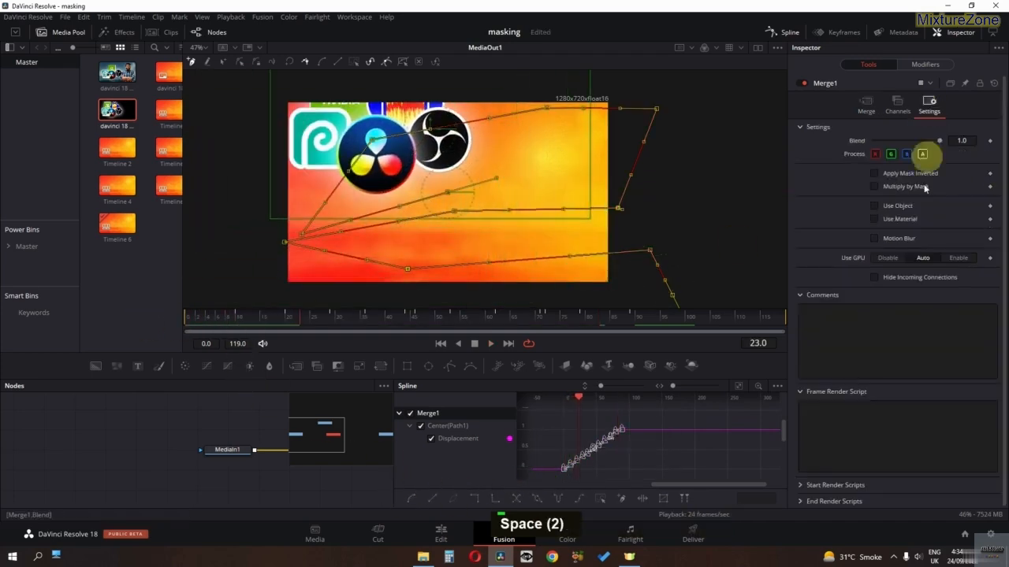
click(883, 240)
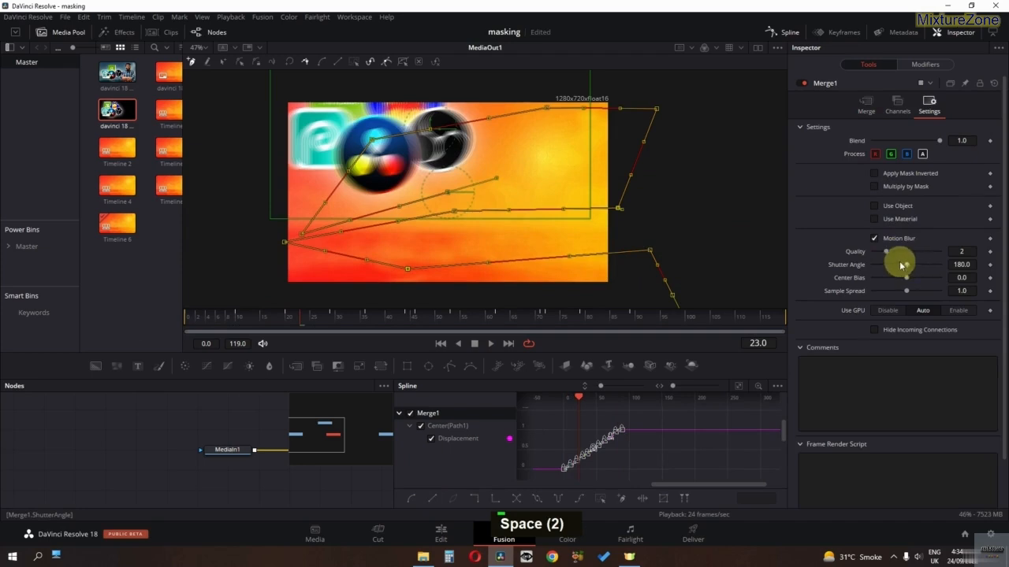
drag(907, 266, 884, 265)
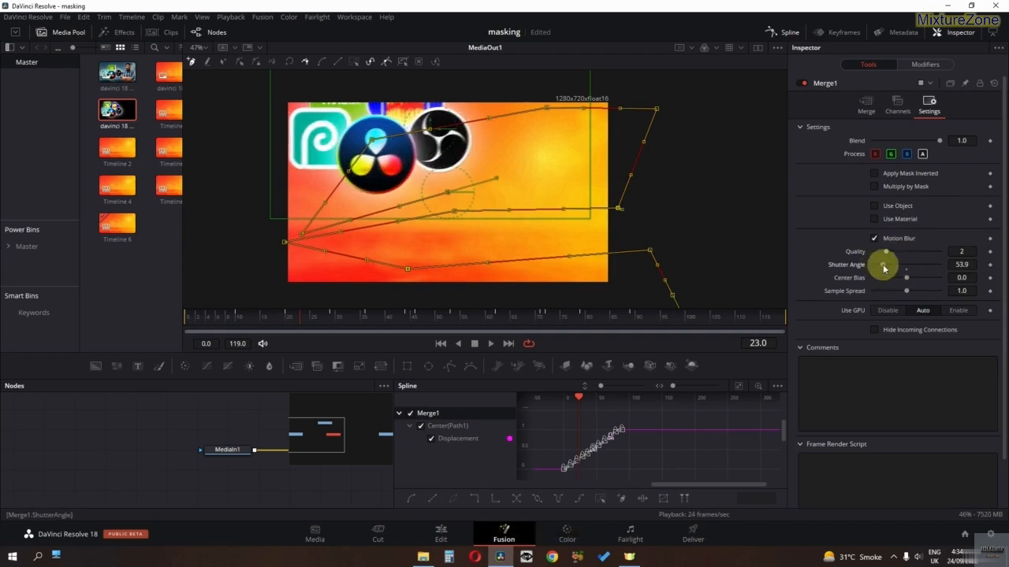
key(space)
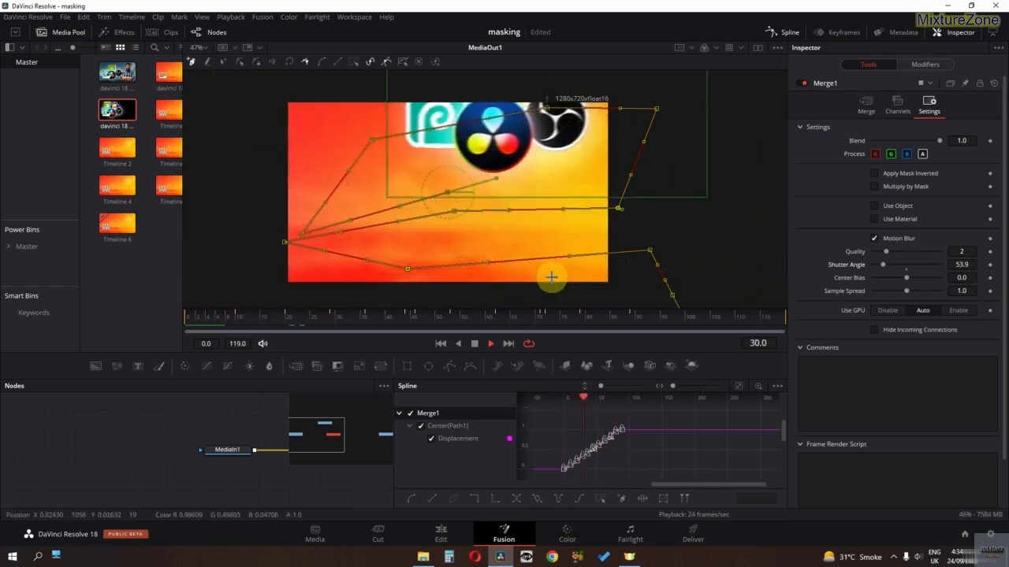
key(space)
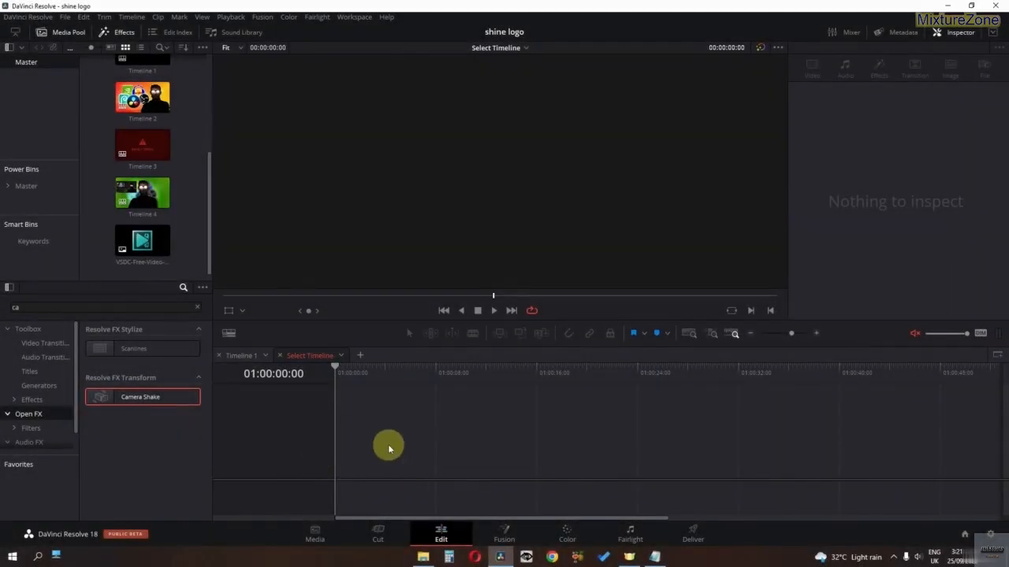
Step: Create a timeline from the VSDC logo image in the shine logo project and open it in Fusion
drag(118, 245, 340, 446)
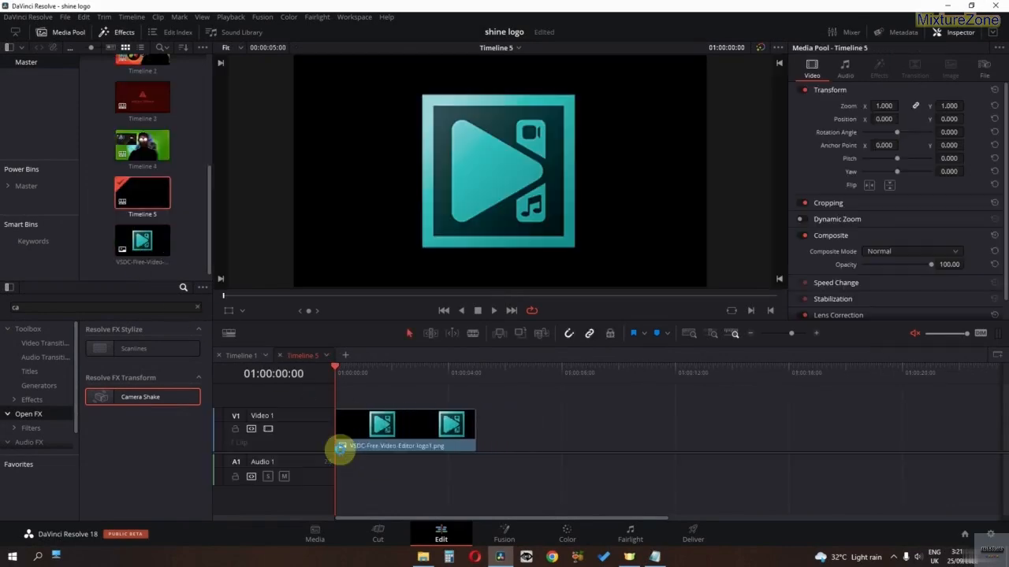
click(507, 533)
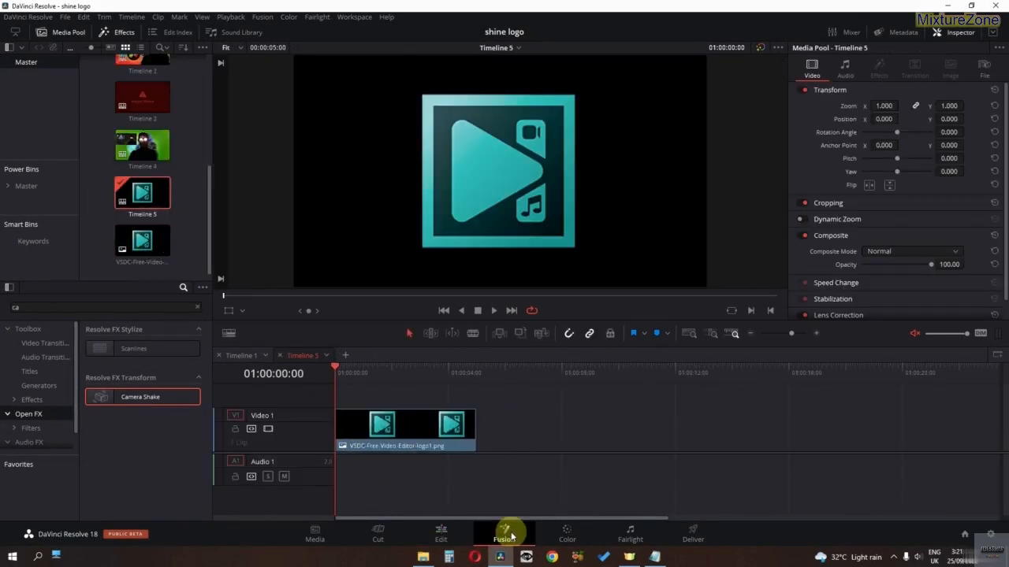
middle_click(334, 483)
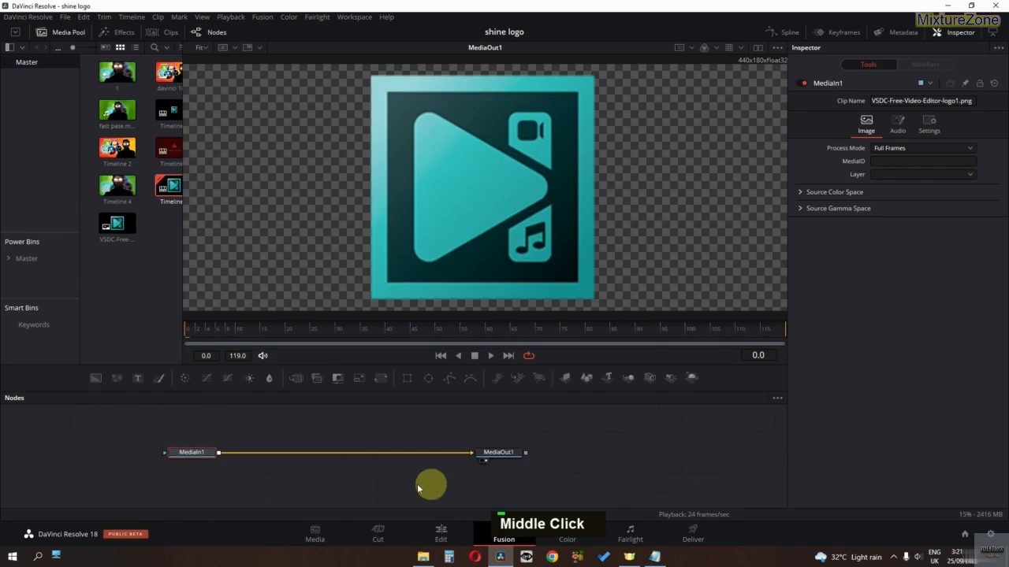
Step: Add a Transform node and insert it between MediaIn1 and MediaOut1
key(shift+space)
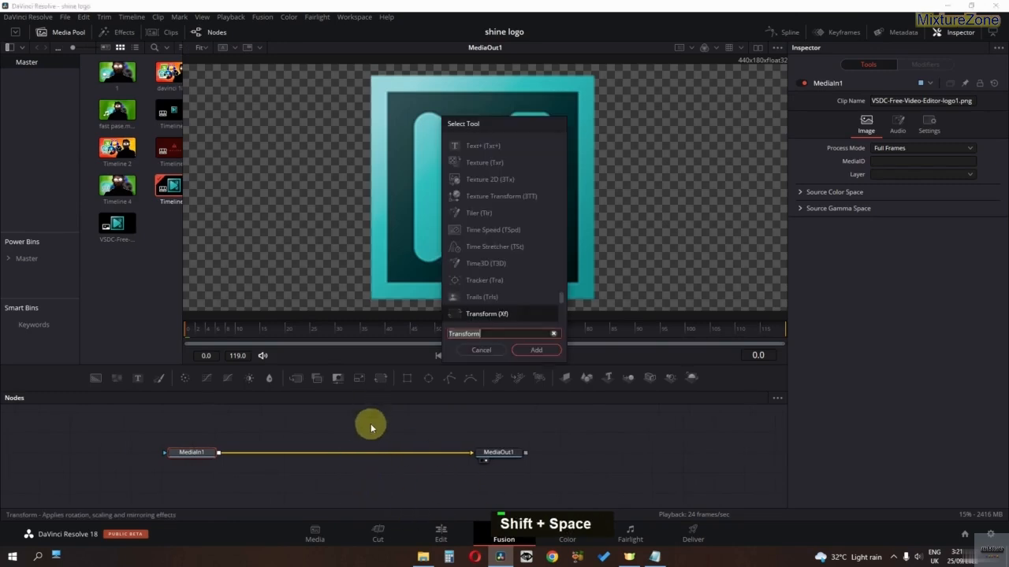
key(Return)
drag(247, 455, 359, 454)
scroll(451, 191, down, 1)
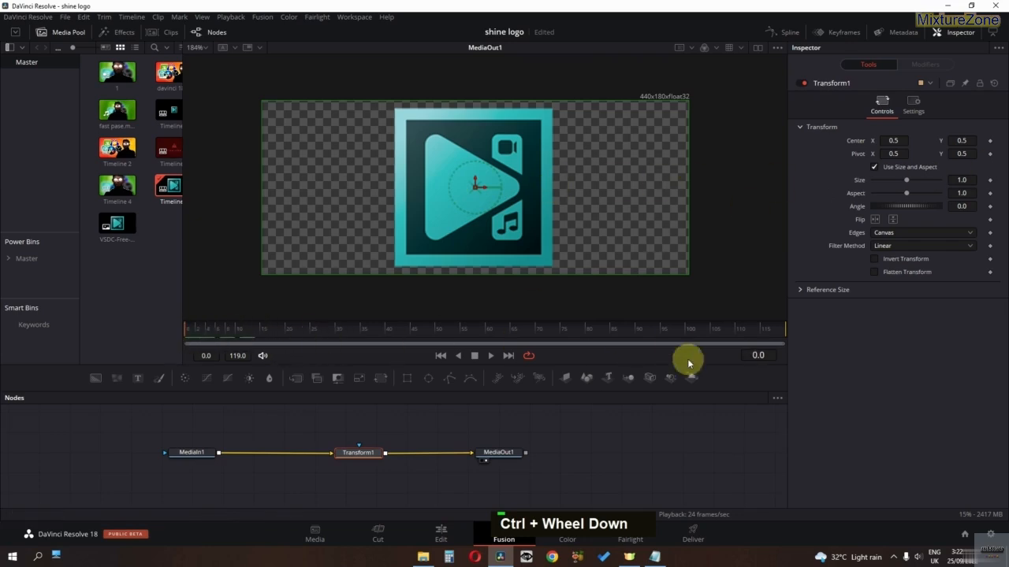
Step: Keyframe Transform1's Center X at 1.202 on frame 0 and at about 0.361 near frame 20
click(990, 141)
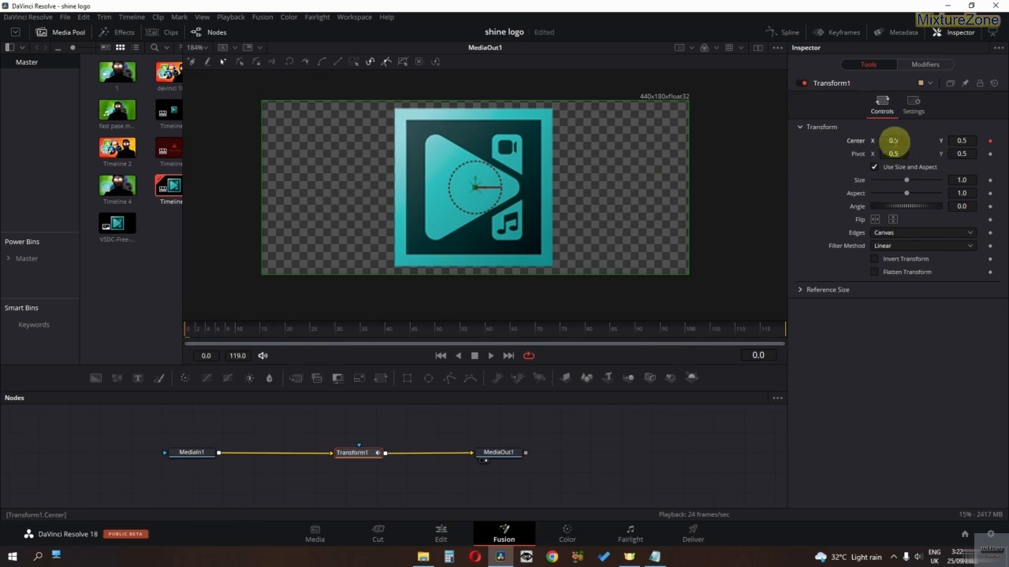
drag(468, 134, 761, 140)
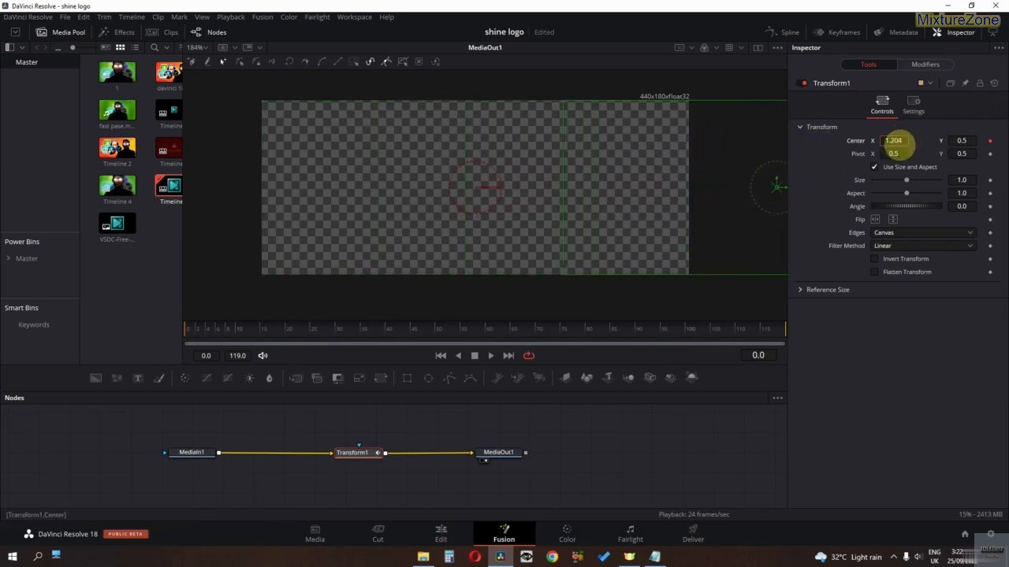
drag(206, 333, 269, 337)
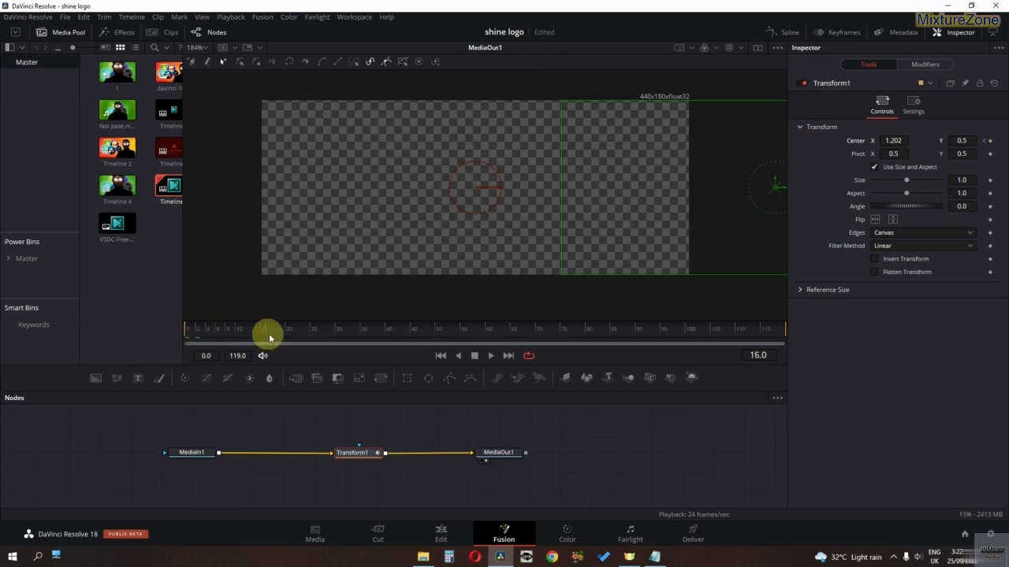
drag(888, 140, 446, 177)
Step: Set Transform1's Center X to 0.5 at frame 29 so the logo settles in the middle
drag(286, 328, 331, 328)
double_click(893, 140)
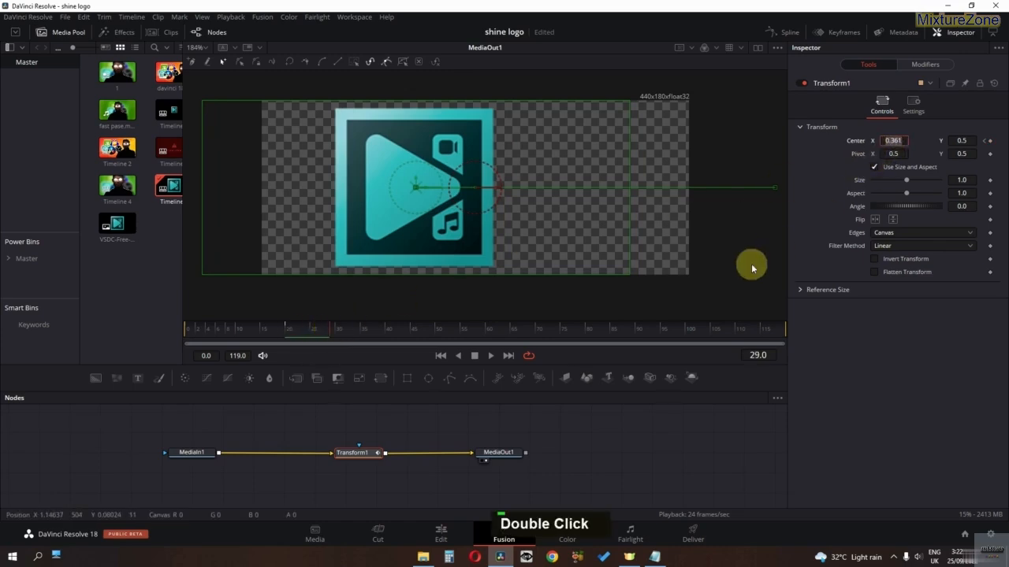
text(0.4)
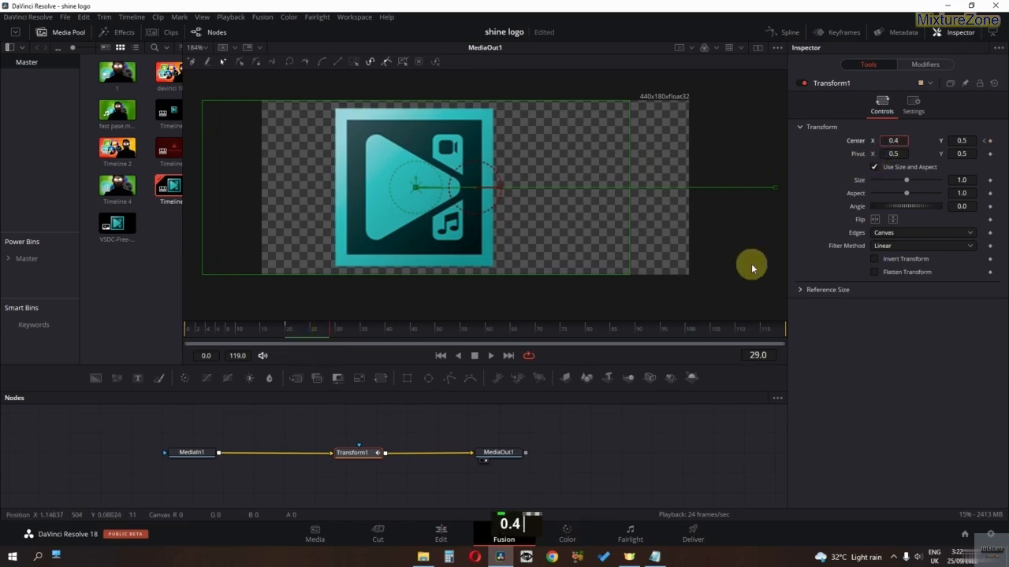
key(BackSpace)
text(5)
key(Return)
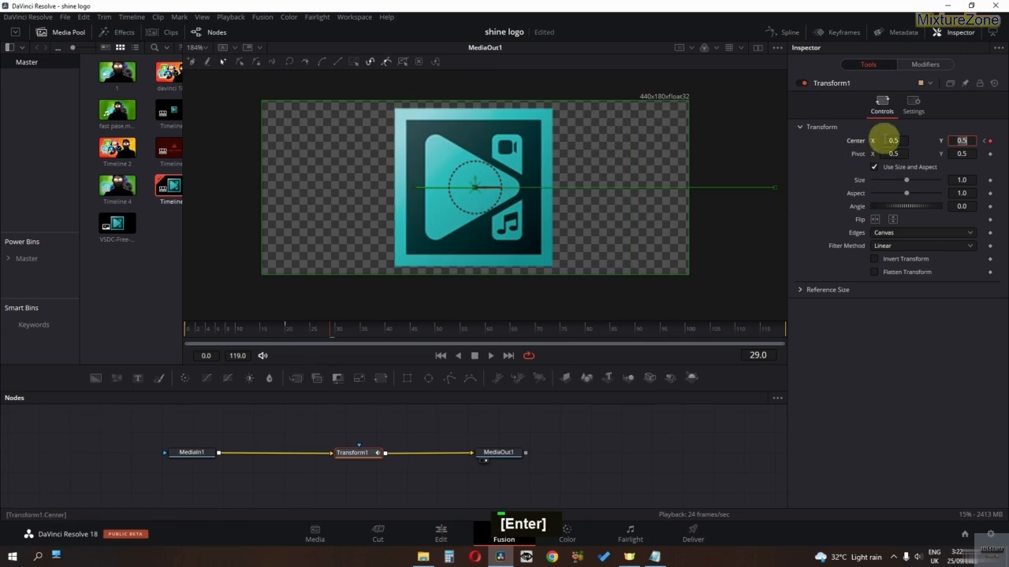
Step: Play the logo's slide-in animation from near the start
click(200, 341)
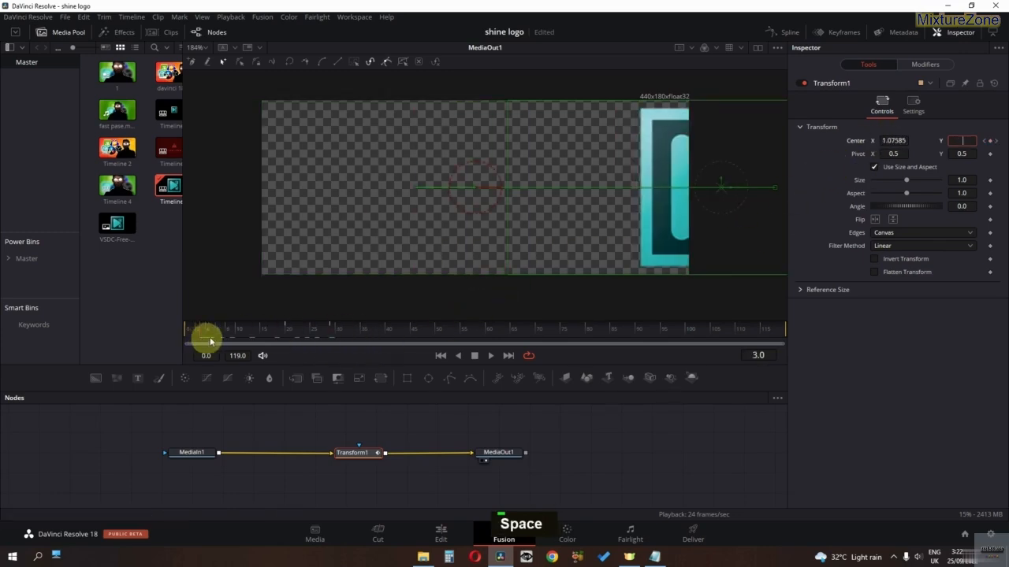
key(space)
key(space)
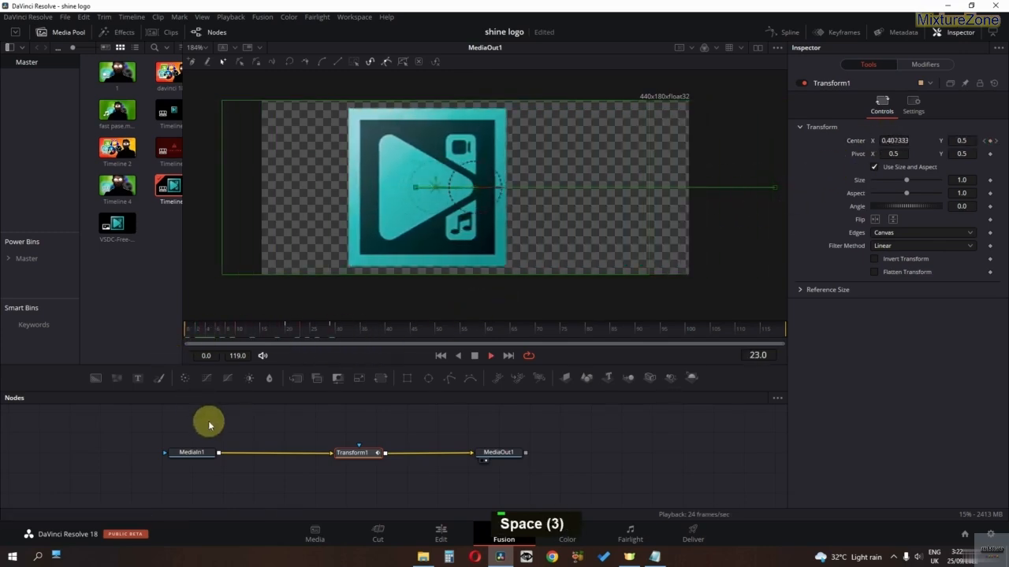
key(space)
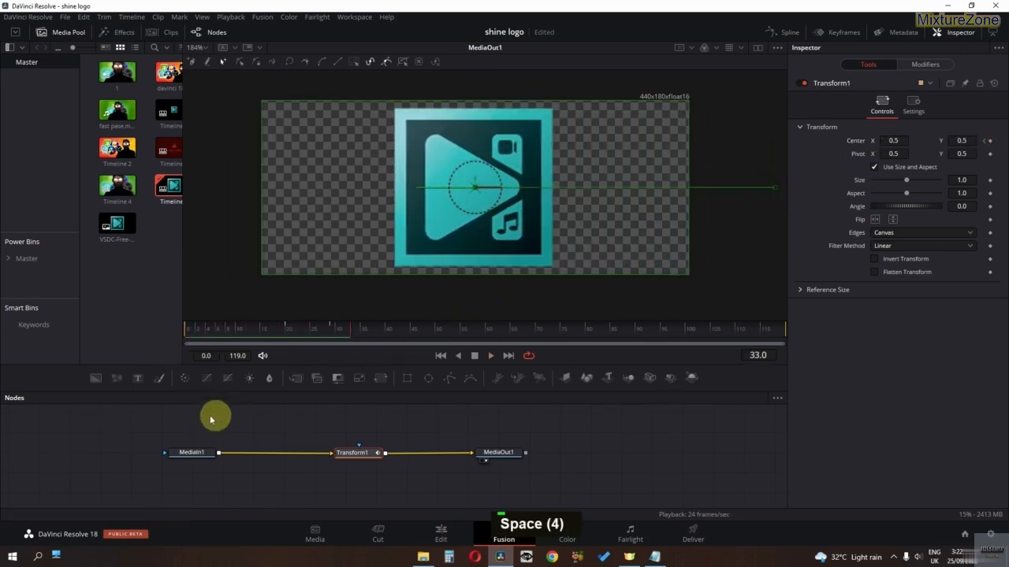
Step: Compress Transform1's Center keyframes with the Shape Box in the Spline editor so the last falls on frame 22, and play the result
click(769, 35)
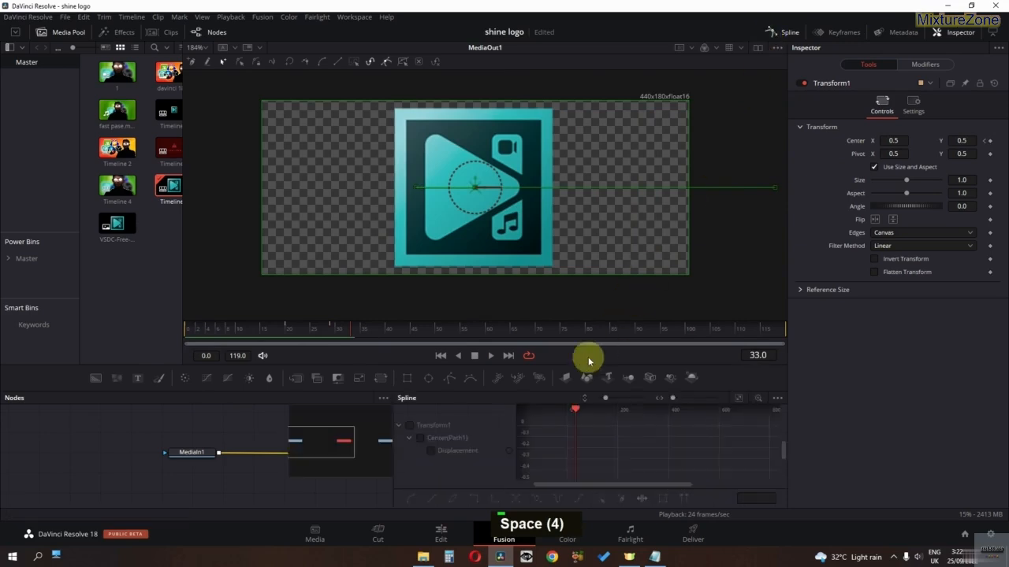
click(399, 426)
scroll(552, 435, down, 1)
middle_click(595, 463)
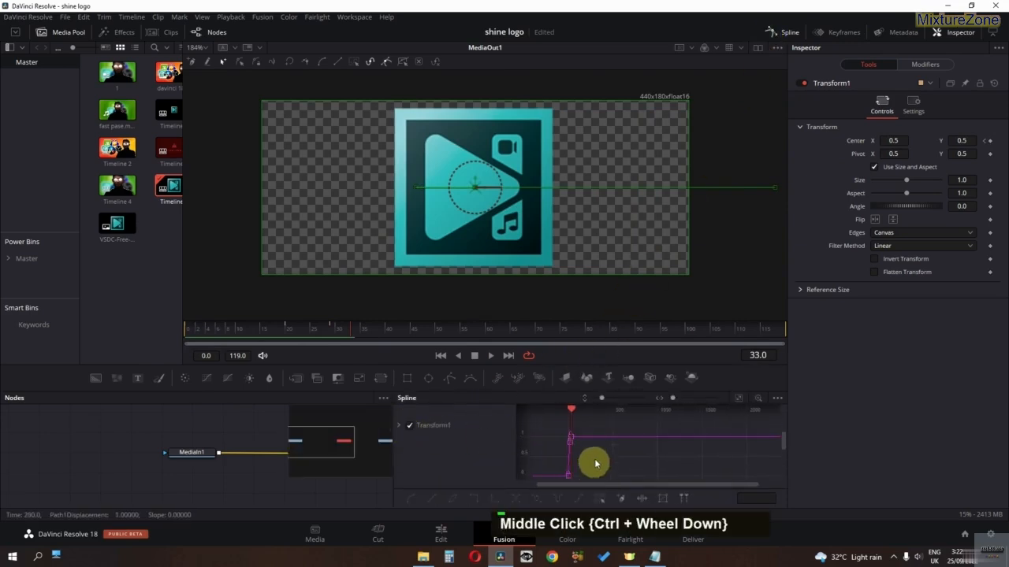
scroll(595, 463, down, 3)
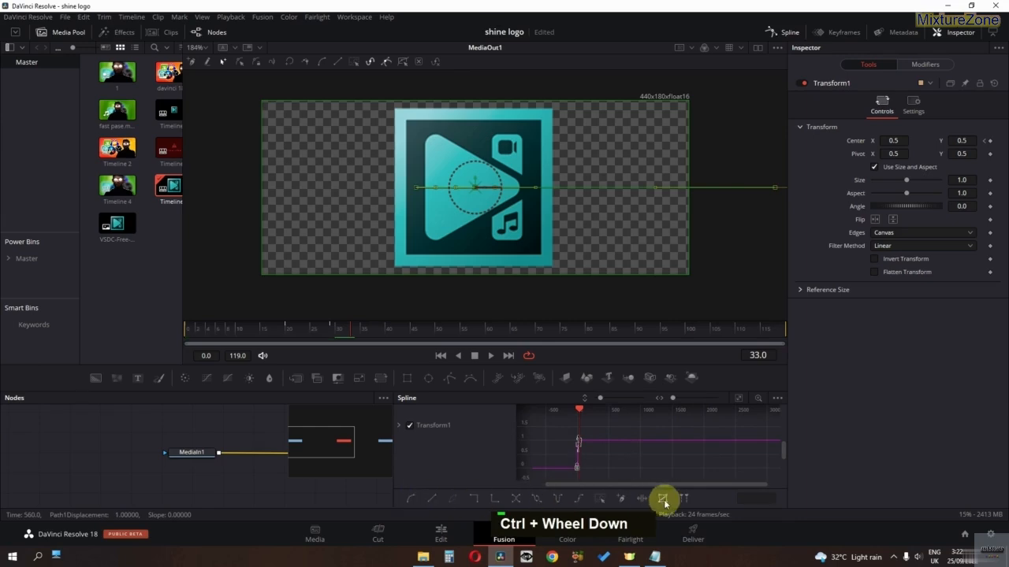
scroll(580, 461, up, 3)
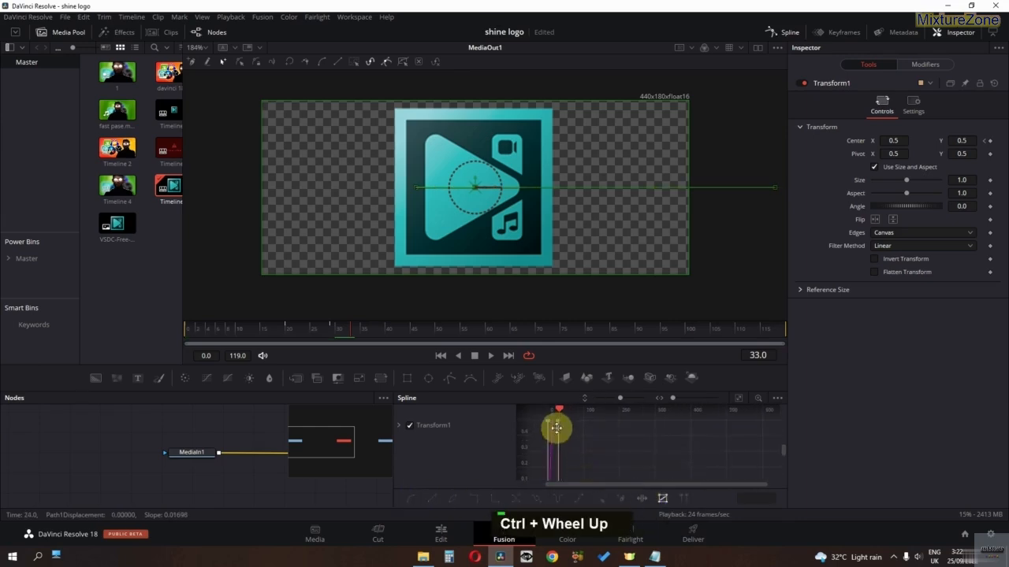
middle_click(577, 435)
drag(600, 449, 597, 447)
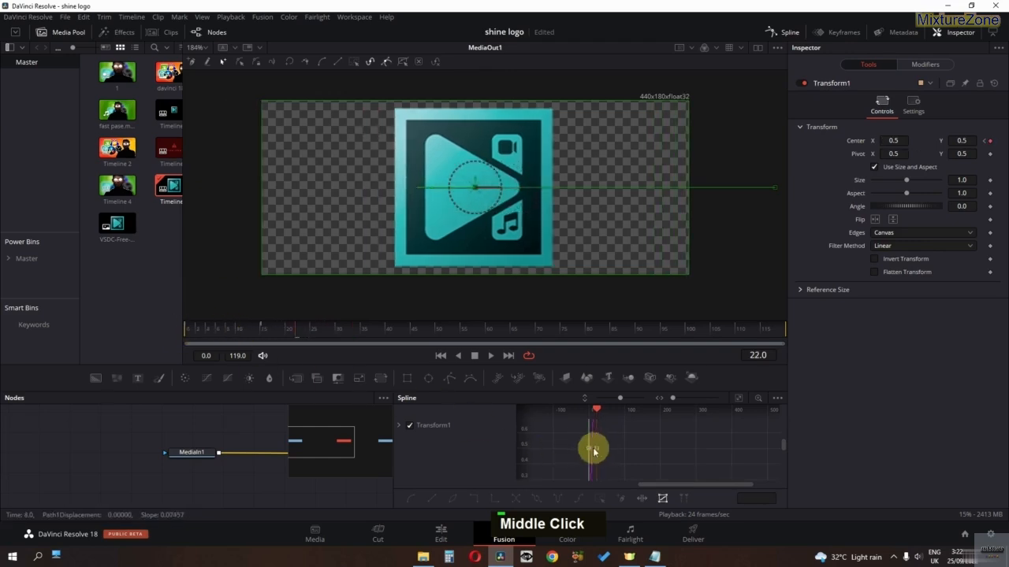
key(space)
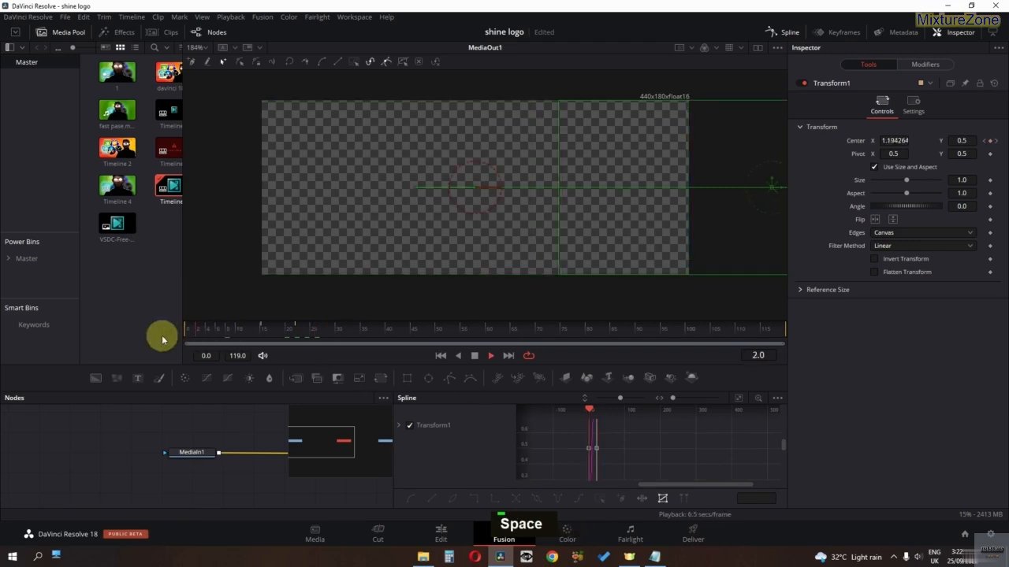
key(space)
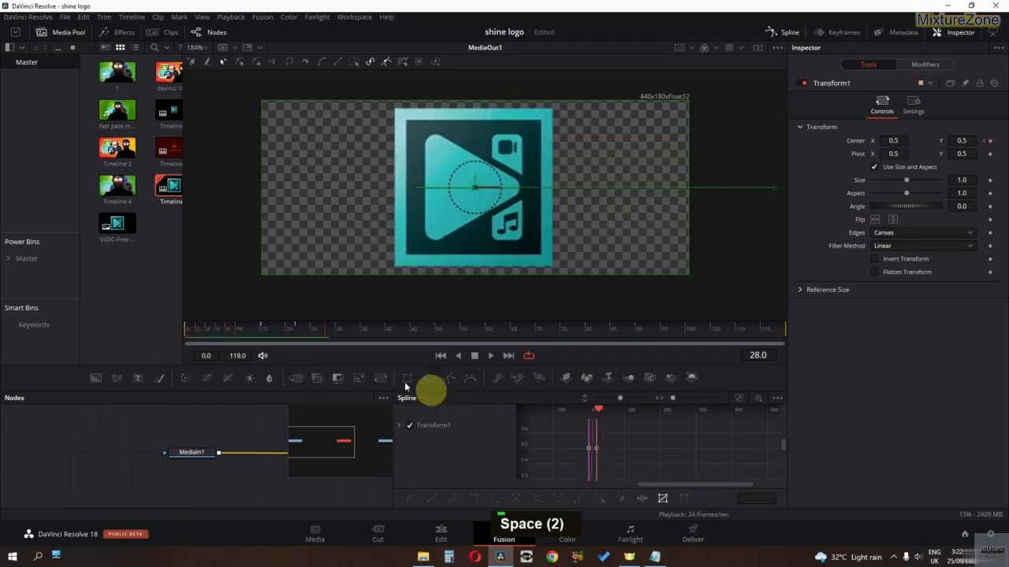
Step: Add a Center keyframe on Transform1 at frame 53 to hold the logo in the middle
drag(393, 331, 456, 328)
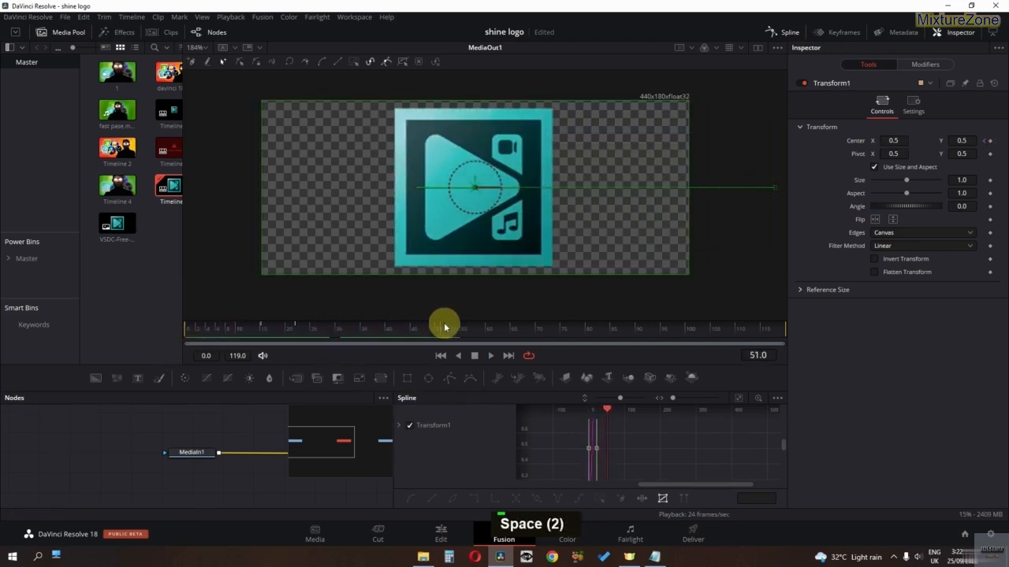
click(790, 32)
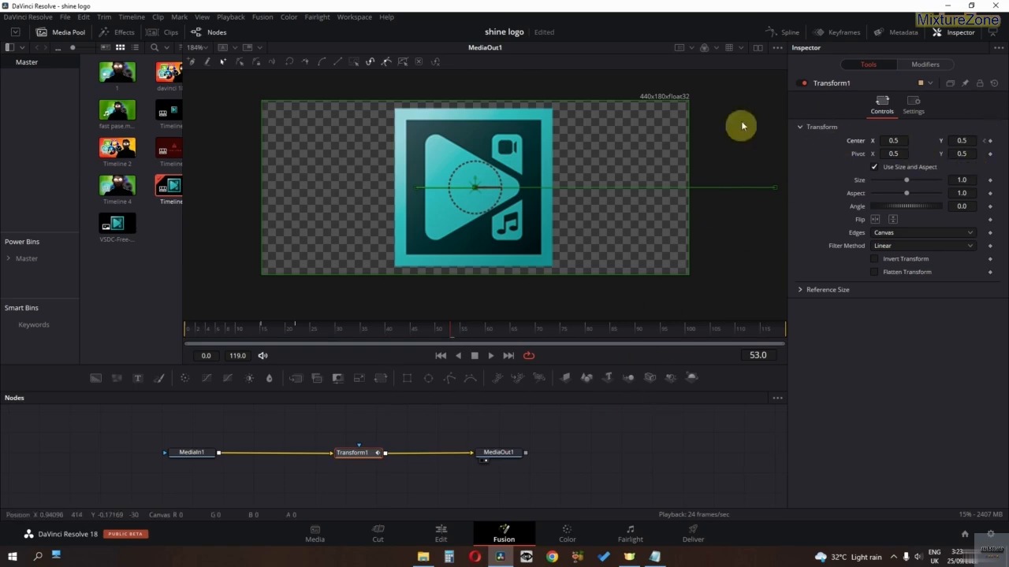
click(780, 33)
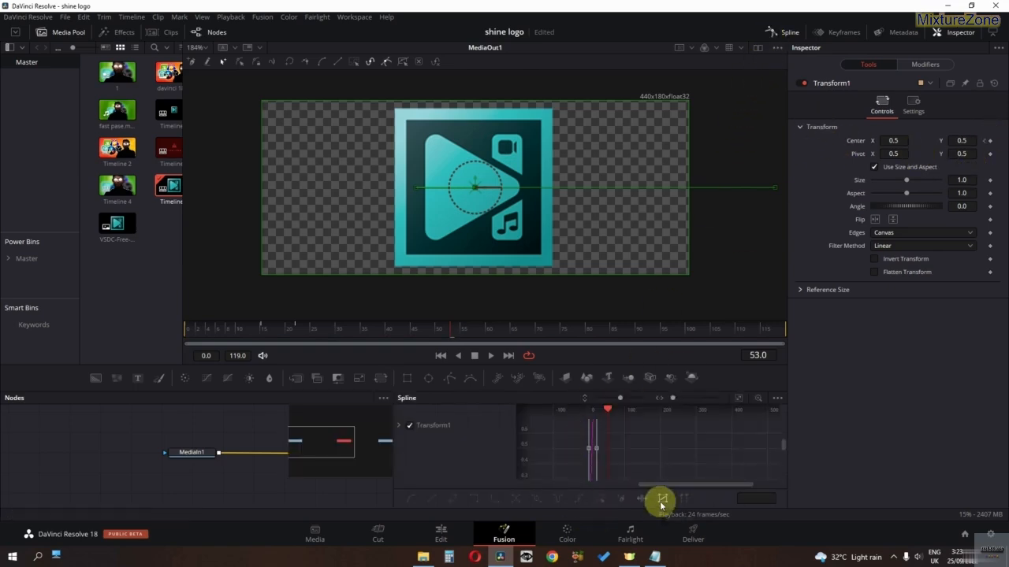
click(784, 33)
click(989, 142)
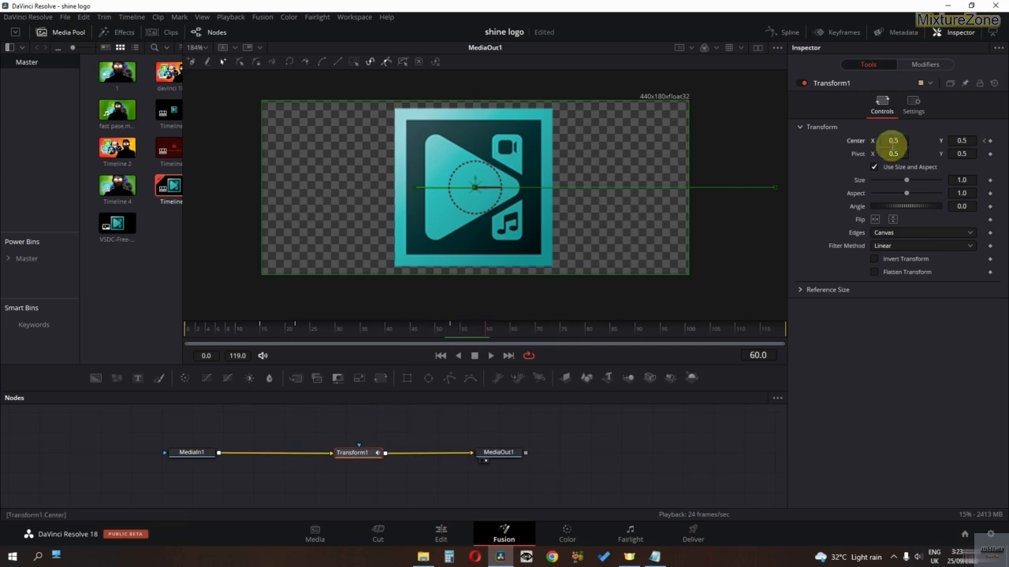
Step: Keyframe Transform1's Center X at 0.397 on frame 60 and at 1.271 on frame 74 so the logo slides out
drag(893, 141, 840, 151)
drag(497, 331, 552, 337)
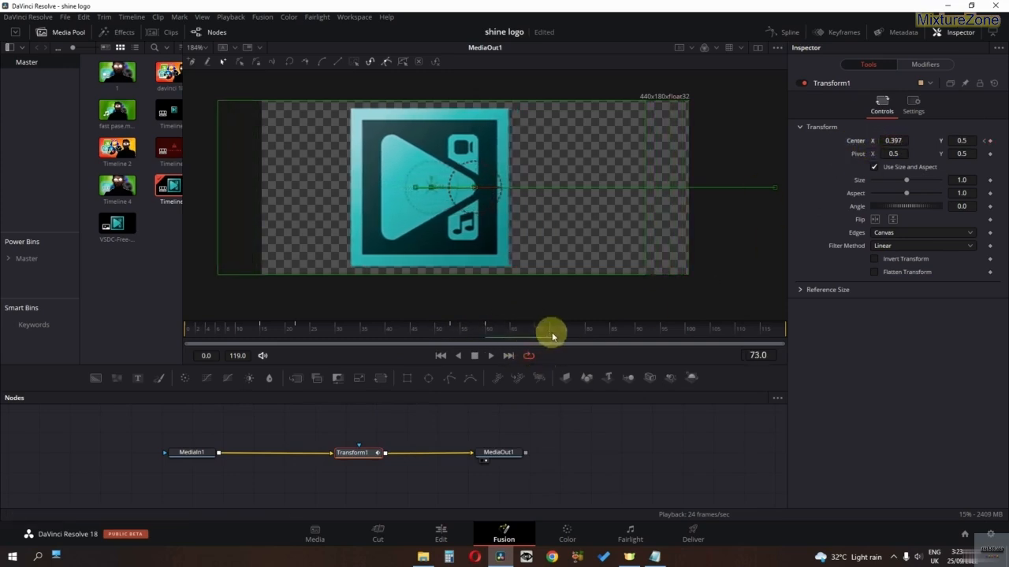
double_click(893, 141)
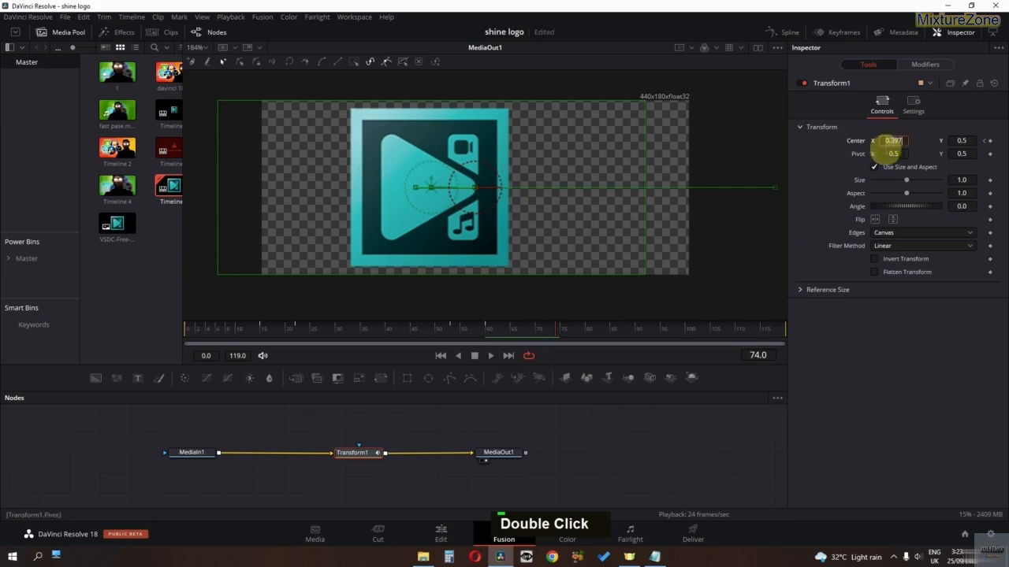
text(1.175)
key(Return)
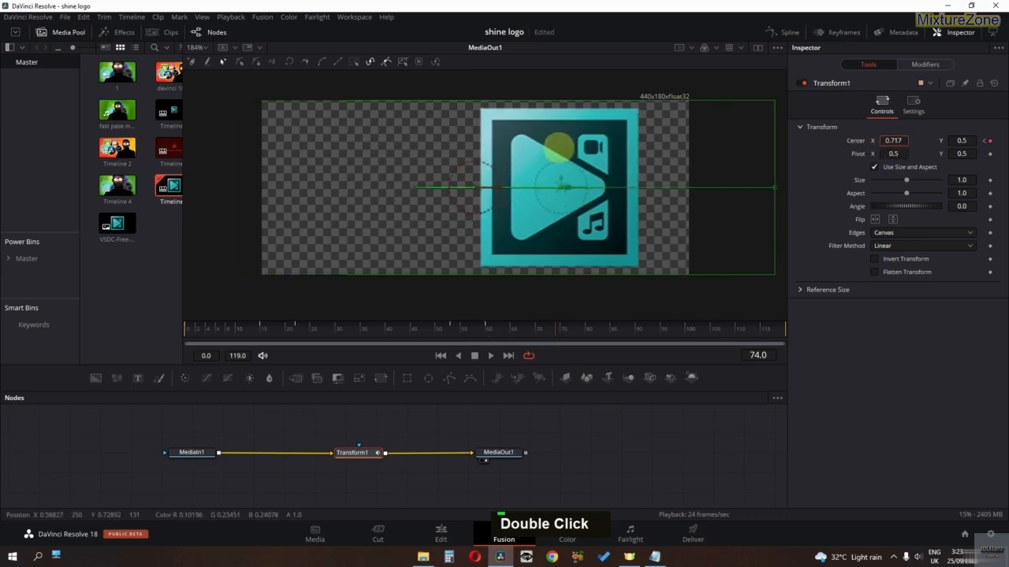
drag(795, 154, 832, 155)
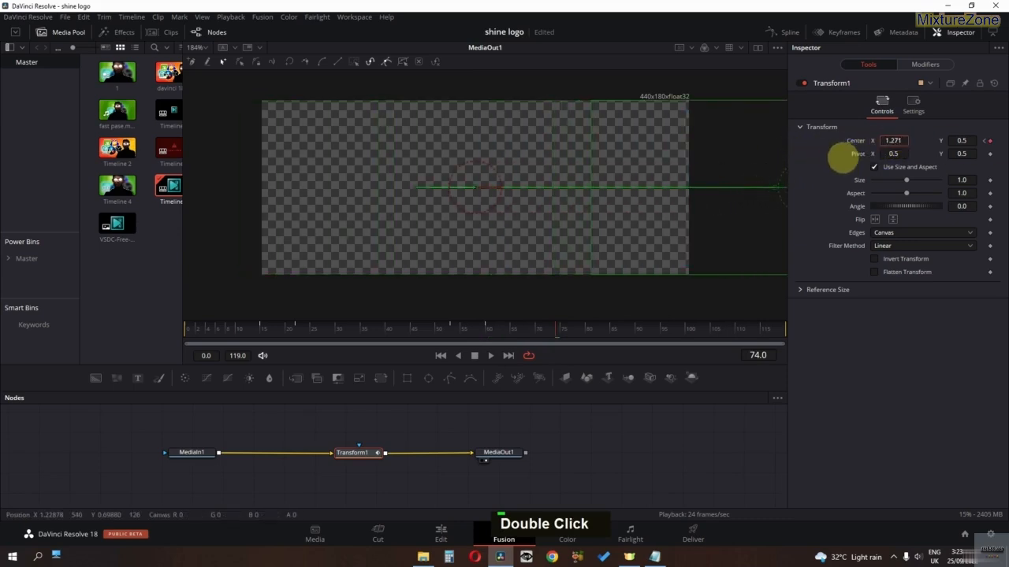
Step: Play the logo's slide-out animation from just before frame 50
drag(544, 331, 429, 334)
key(space)
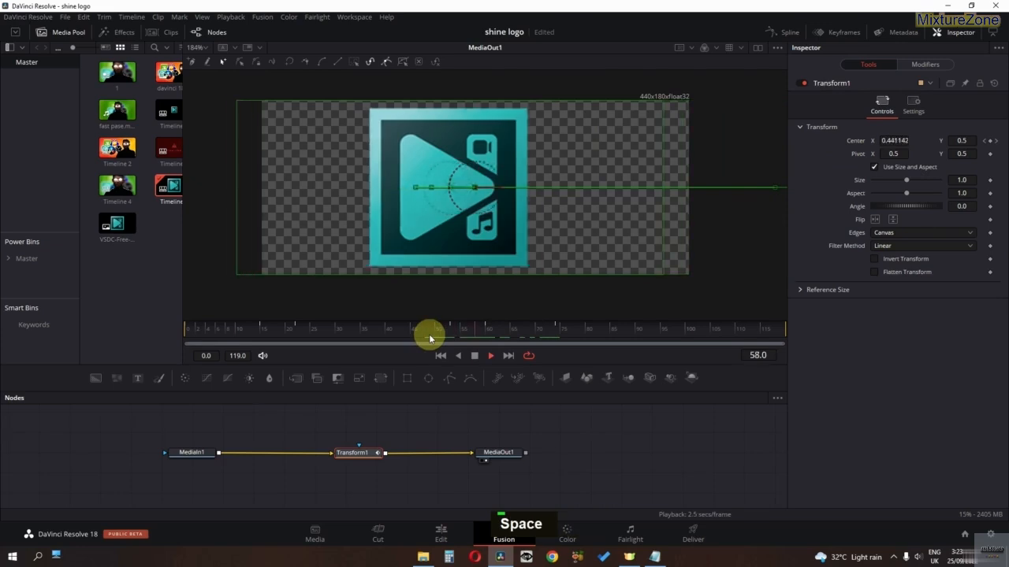
key(space)
Step: Select the slide-out keyframes of Transform1's path in the Spline editor and smooth their curve
click(782, 32)
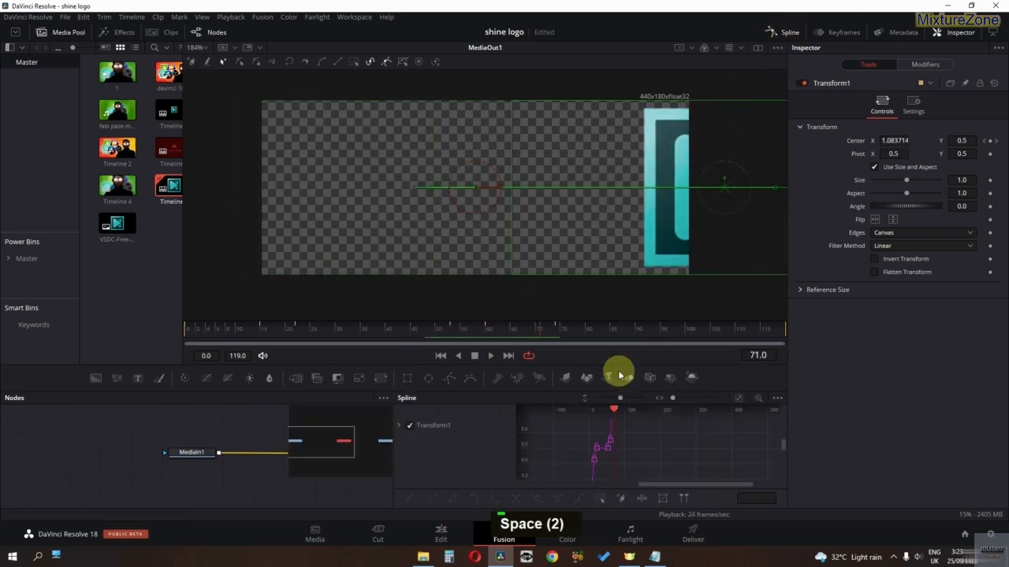
ctrl+scroll(628, 444, up, 1)
ctrl+scroll(612, 466, down, 2)
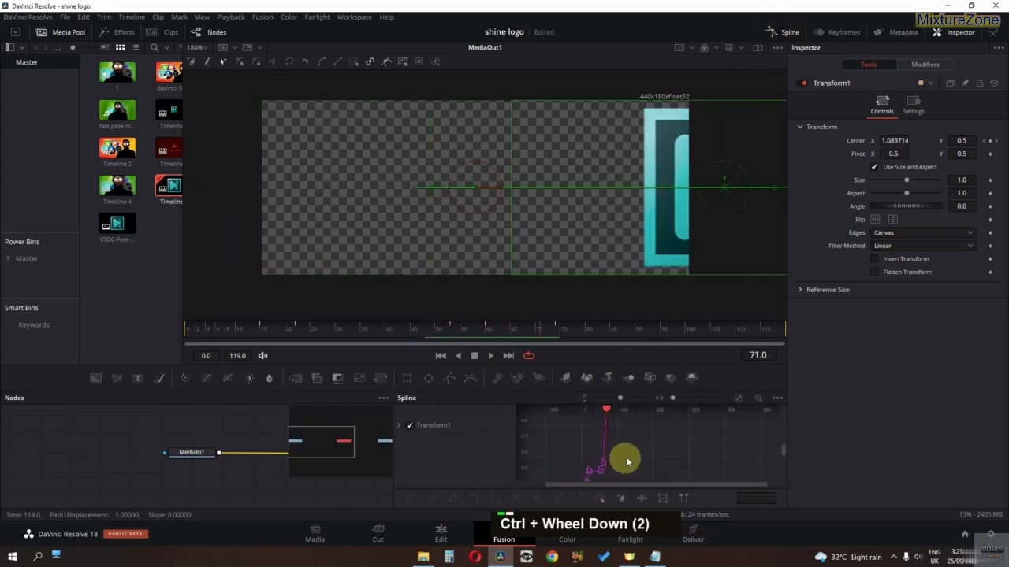
ctrl+scroll(629, 461, down, 2)
middle_click(638, 458)
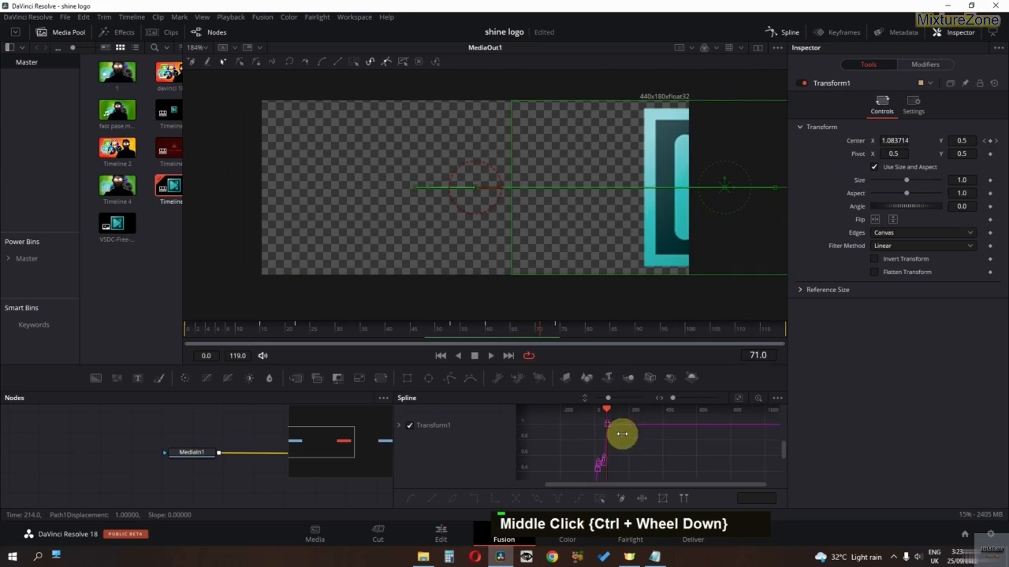
ctrl+scroll(617, 473, up, 1)
middle_click(603, 471)
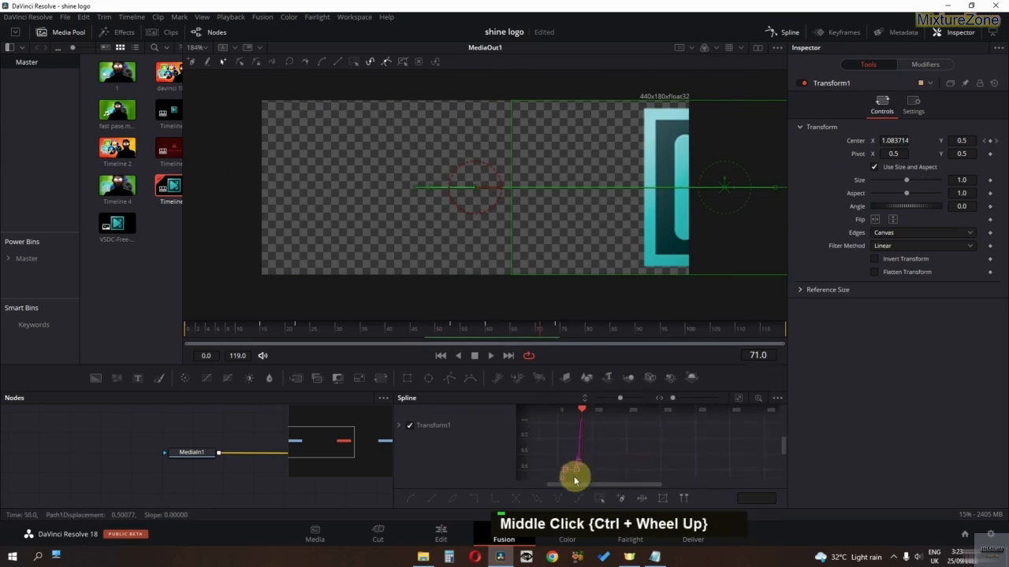
drag(576, 479, 604, 410)
ctrl+scroll(602, 462, down, 2)
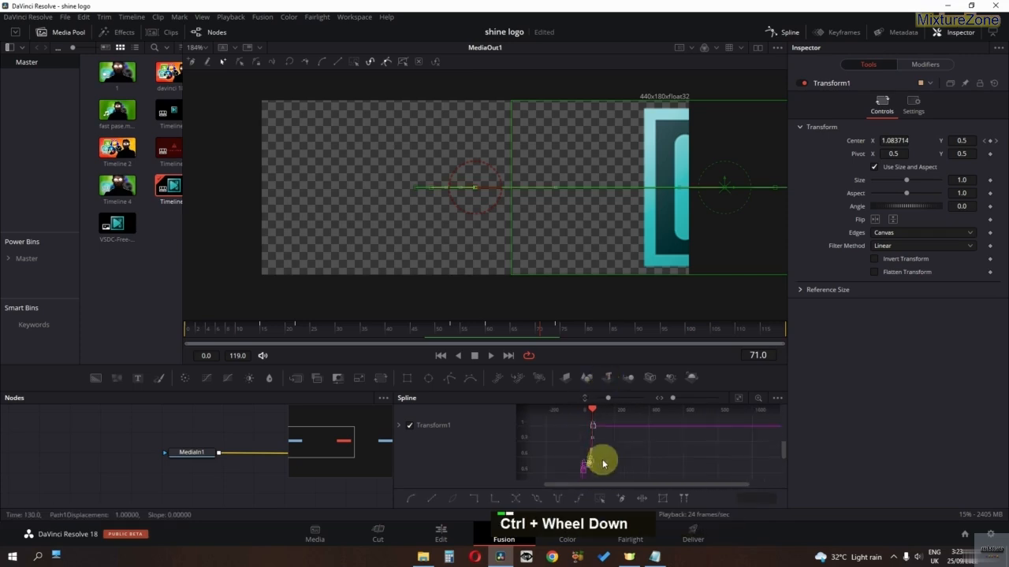
click(411, 498)
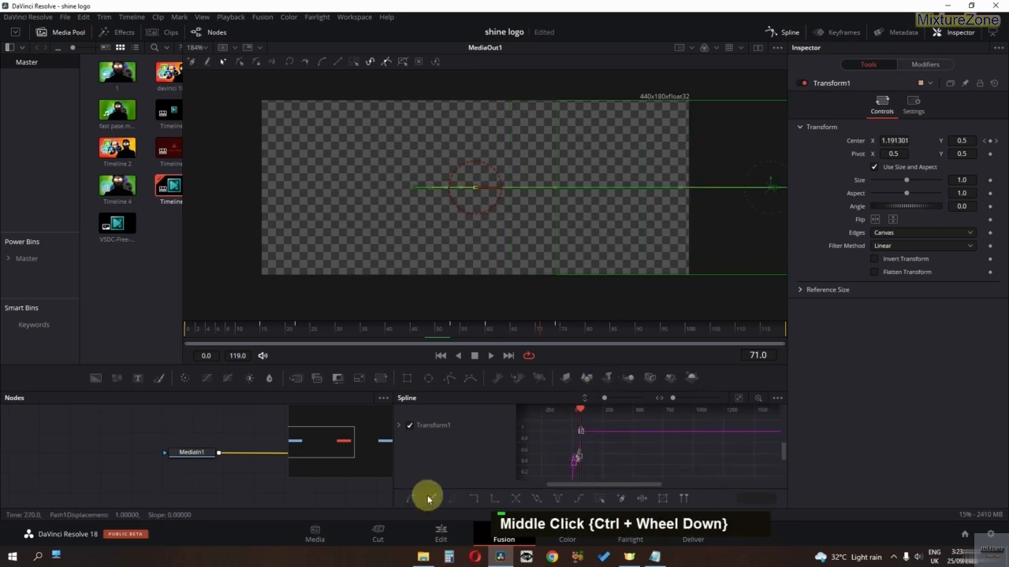
Step: Compress the slide-out keyframes with the Shape Box so the last falls near frame 70, and play the result
ctrl+scroll(585, 452, up, 2)
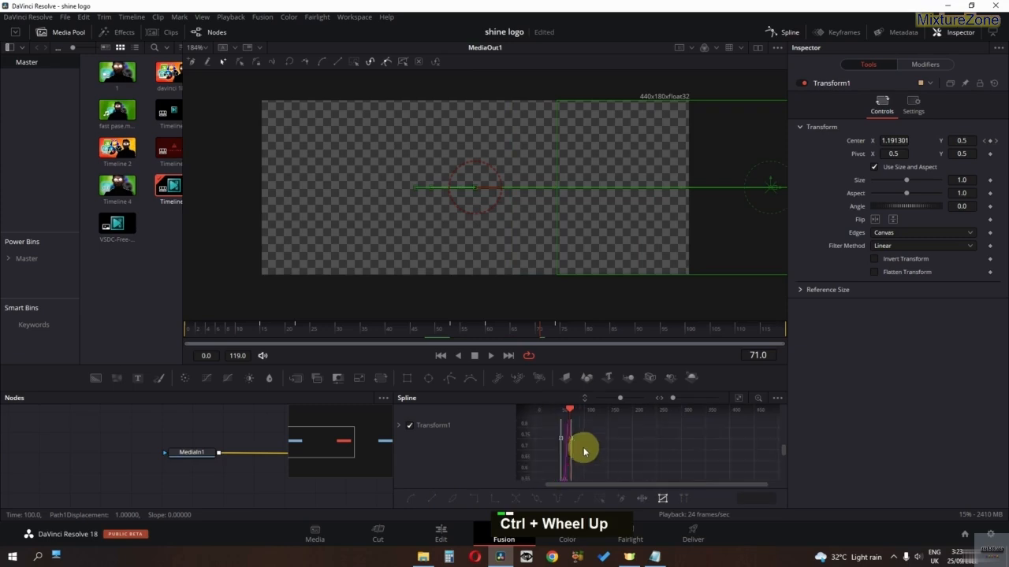
drag(569, 438, 566, 439)
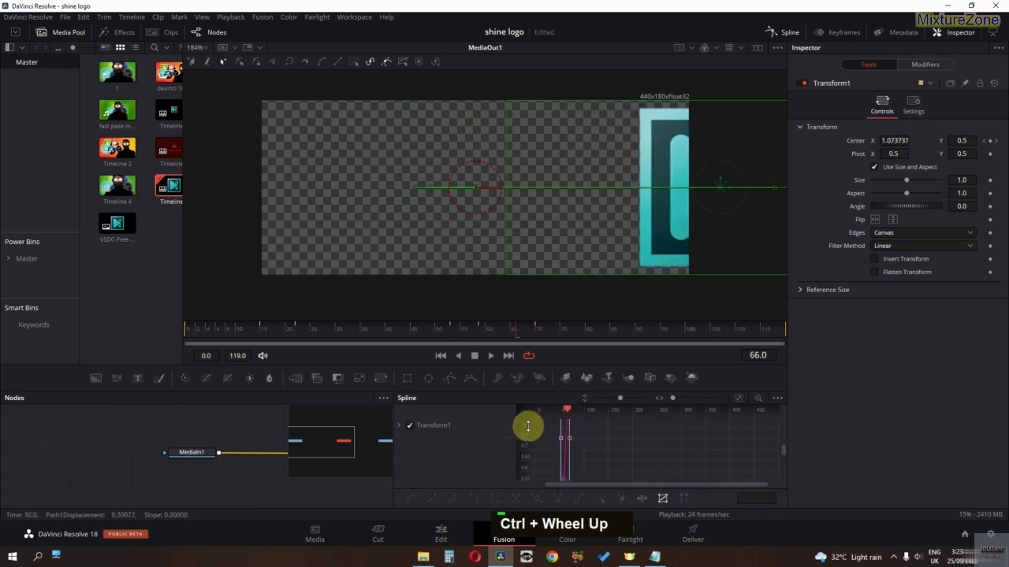
key(space)
key(space)
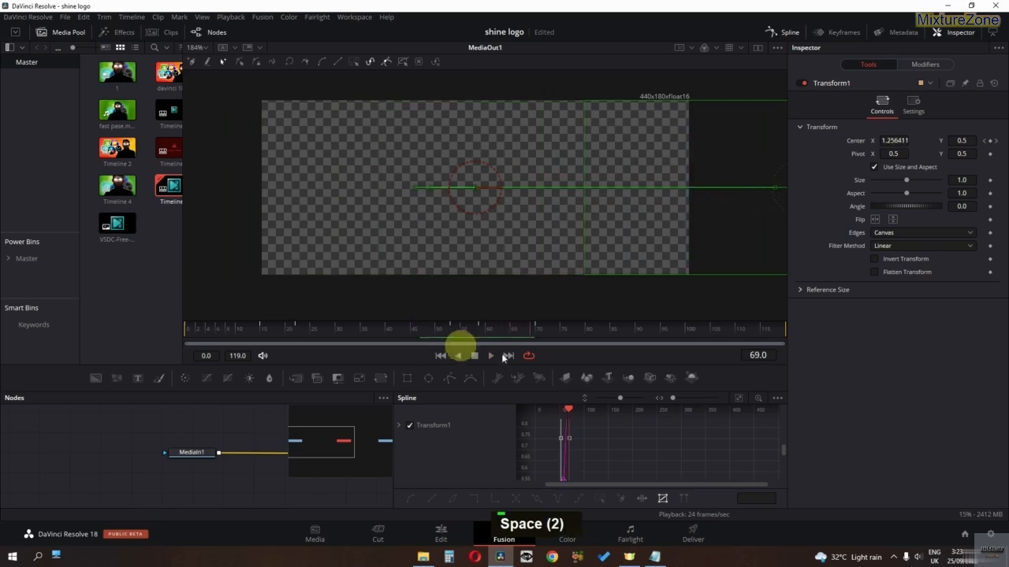
Step: Enable Motion Blur on Transform1 and play the animation to check the blur
click(778, 32)
click(914, 105)
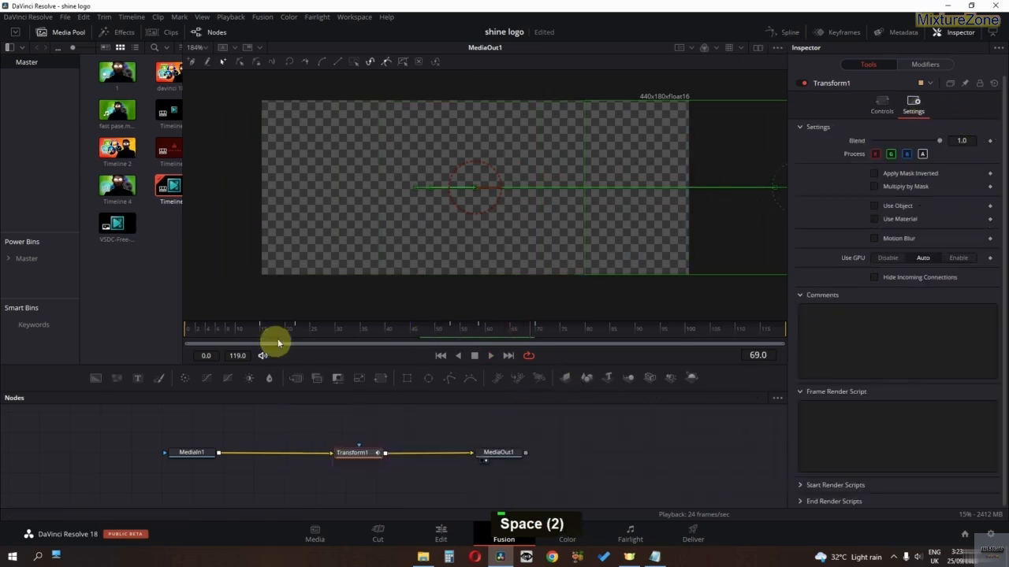
drag(270, 342, 162, 340)
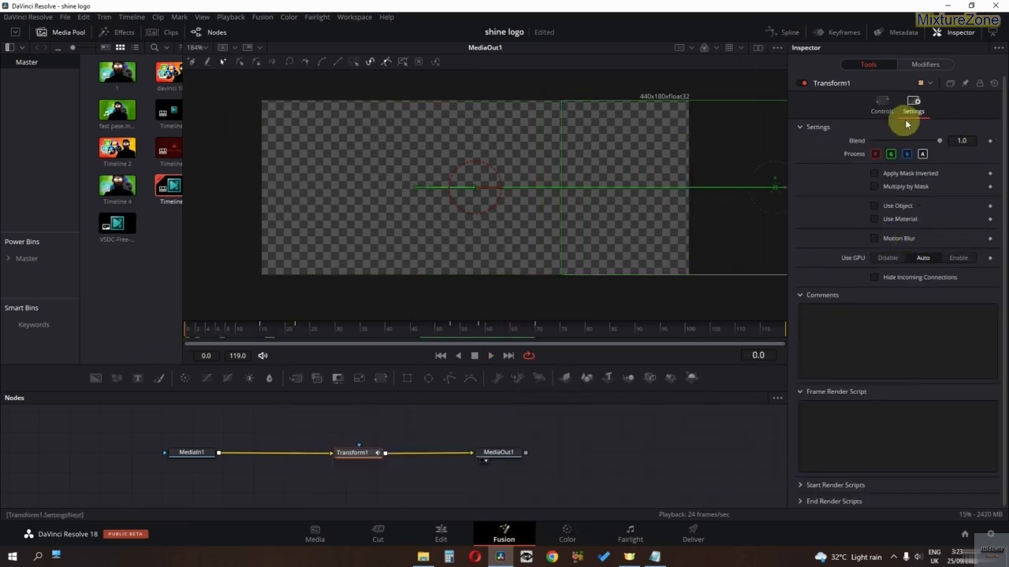
click(873, 239)
key(space)
key(space)
key(space)
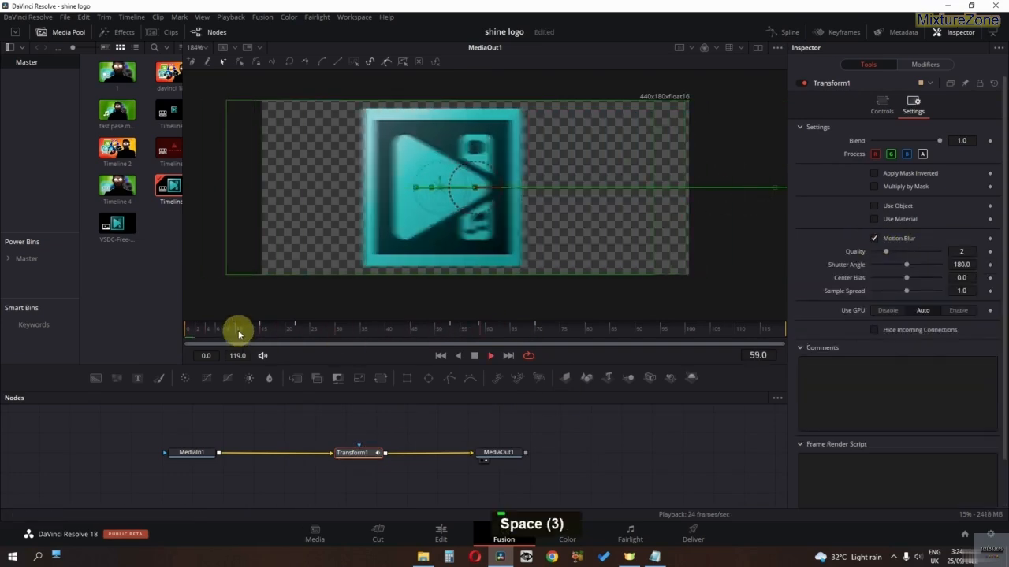
key(space)
Step: Play the logo clip on the Edit page and move the playhead to 01:00:01:06, where the logo is centered
click(465, 537)
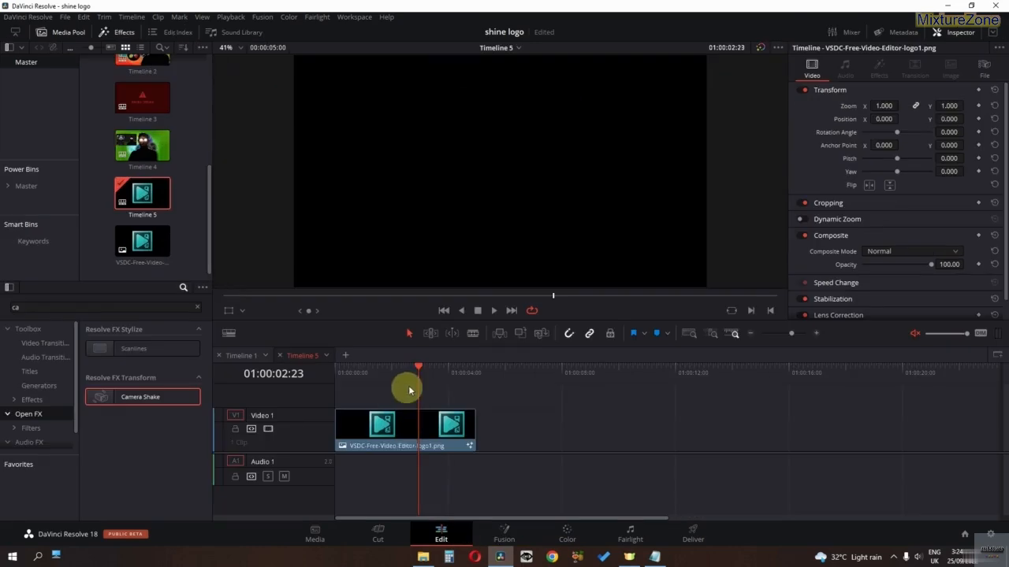
key(space)
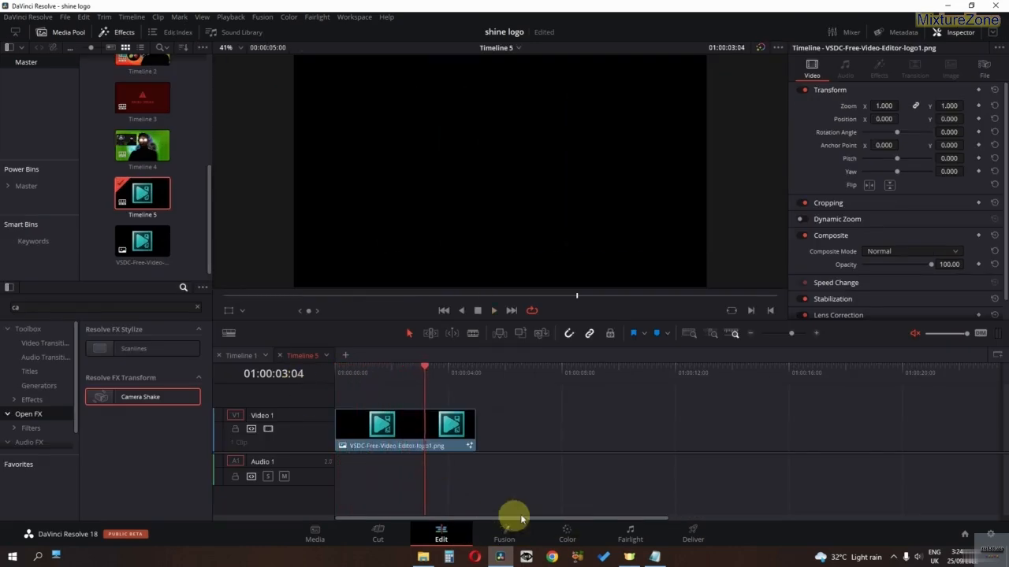
click(371, 371)
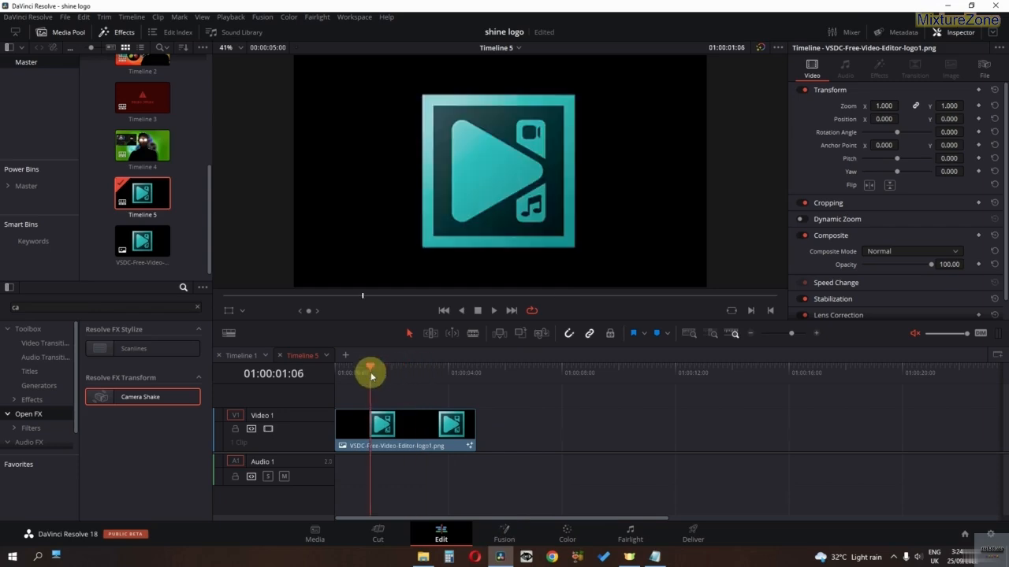
Step: Make room in the Fusion node tree and insert a Brightness/Contrast node between MediaIn1 and Transform1
click(498, 537)
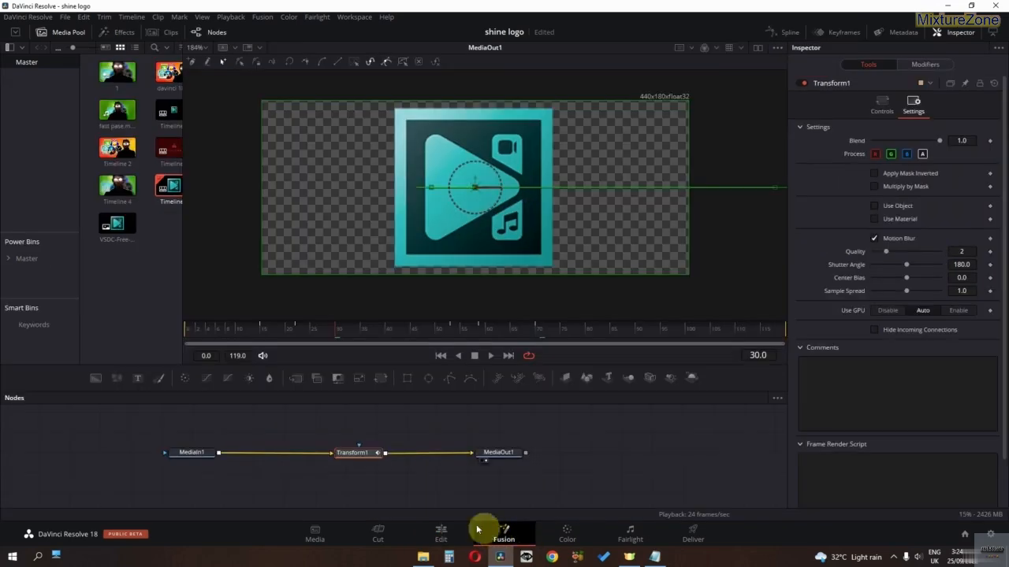
middle_click(373, 482)
drag(438, 460, 497, 461)
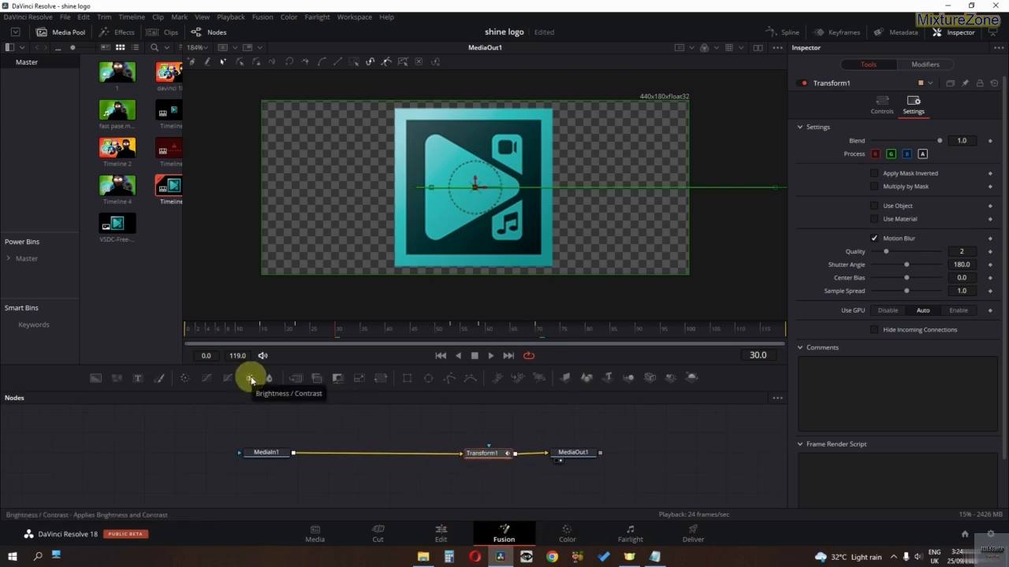
drag(251, 381, 367, 453)
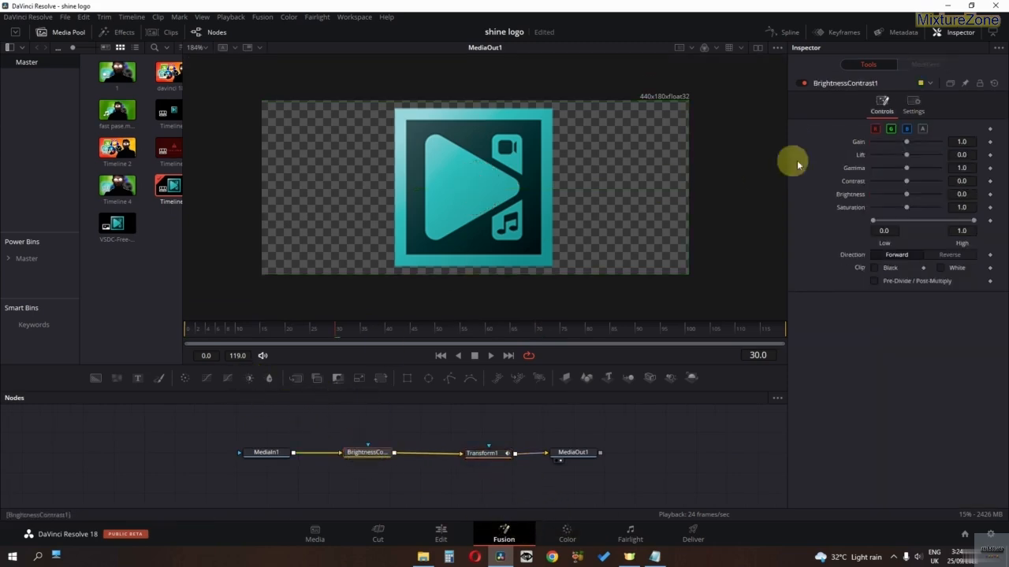
Step: Set BrightnessContrast1's Gain to 2.84, Lift to -0.44, Gamma to 0.94, Contrast to -0.41 and Brightness to 0
drag(911, 147, 902, 193)
double_click(962, 194)
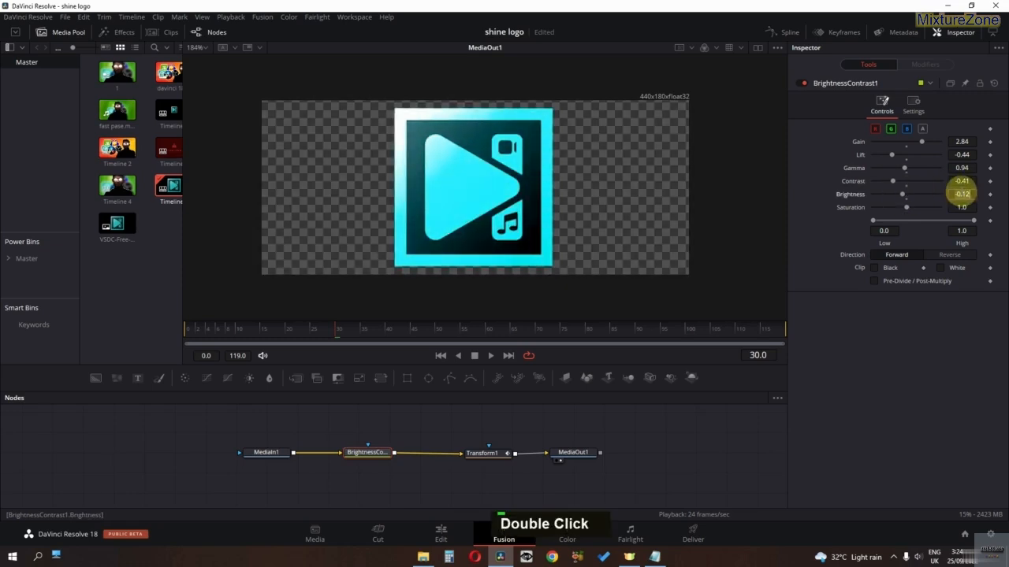
text(0)
key(Return)
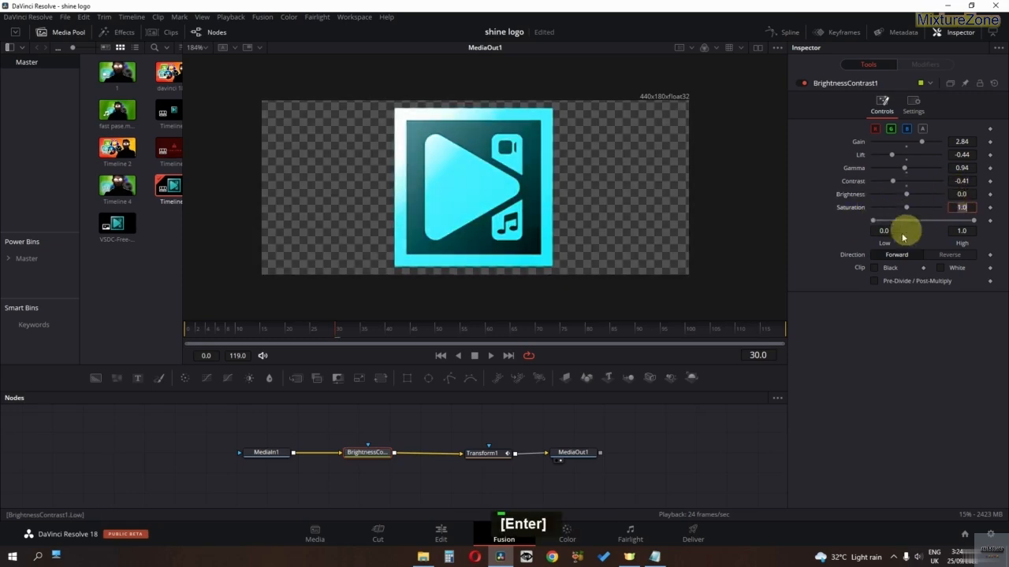
Step: Draw a thin diagonal Polygon mask across the logo and connect it to BrightnessContrast1's mask input
middle_click(409, 454)
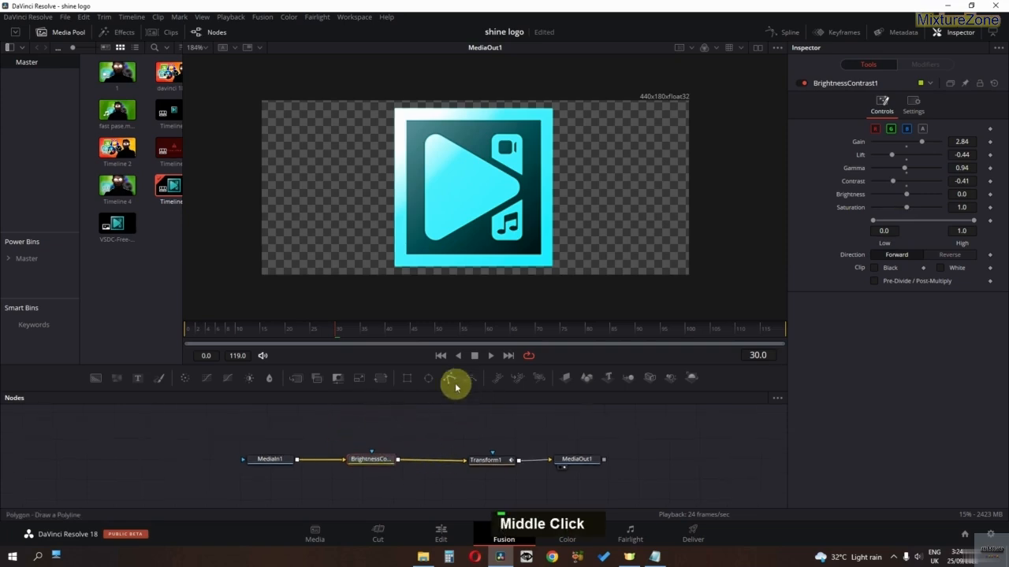
drag(440, 394, 376, 424)
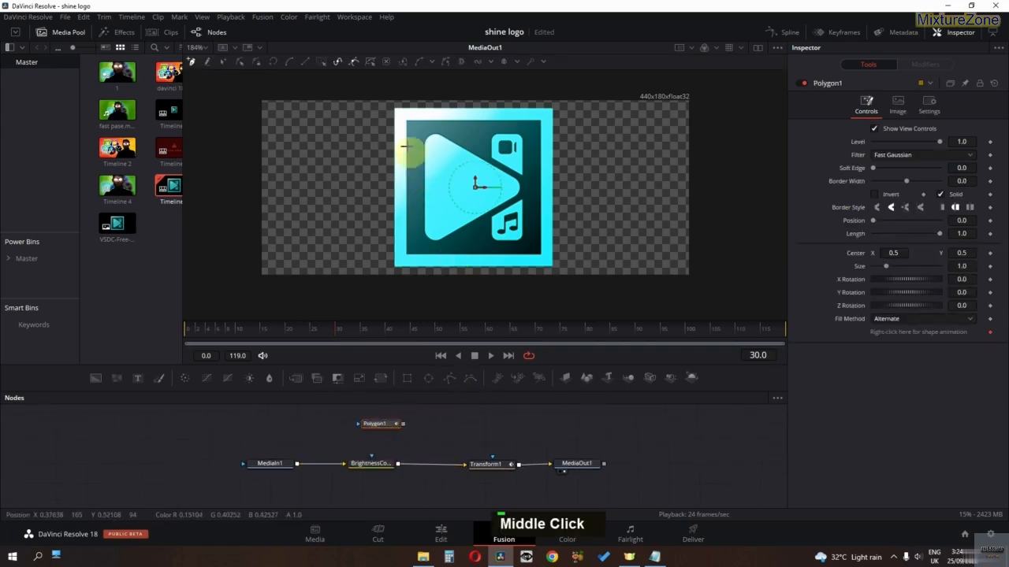
click(376, 117)
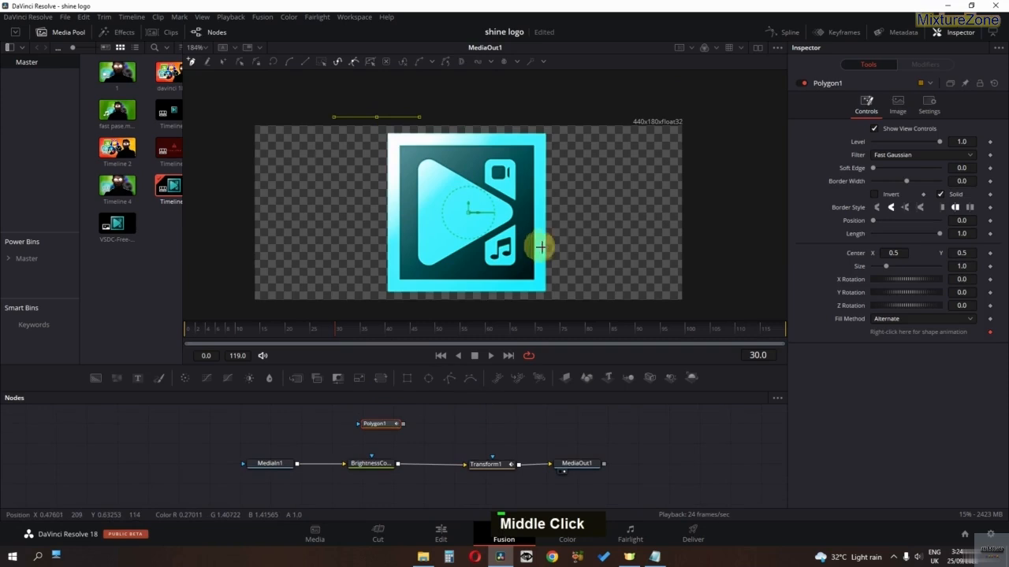
click(580, 301)
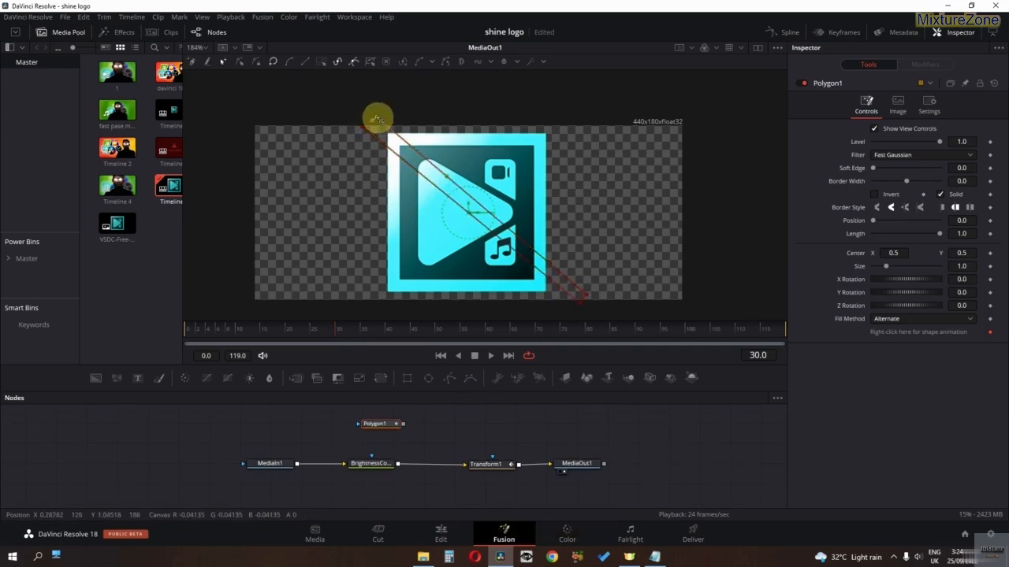
click(376, 118)
drag(403, 430, 372, 458)
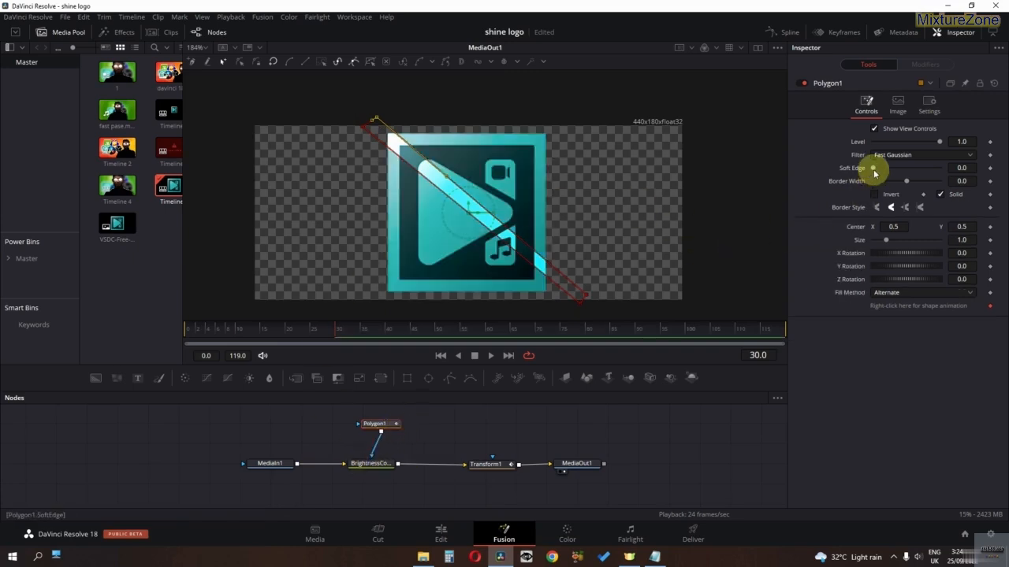
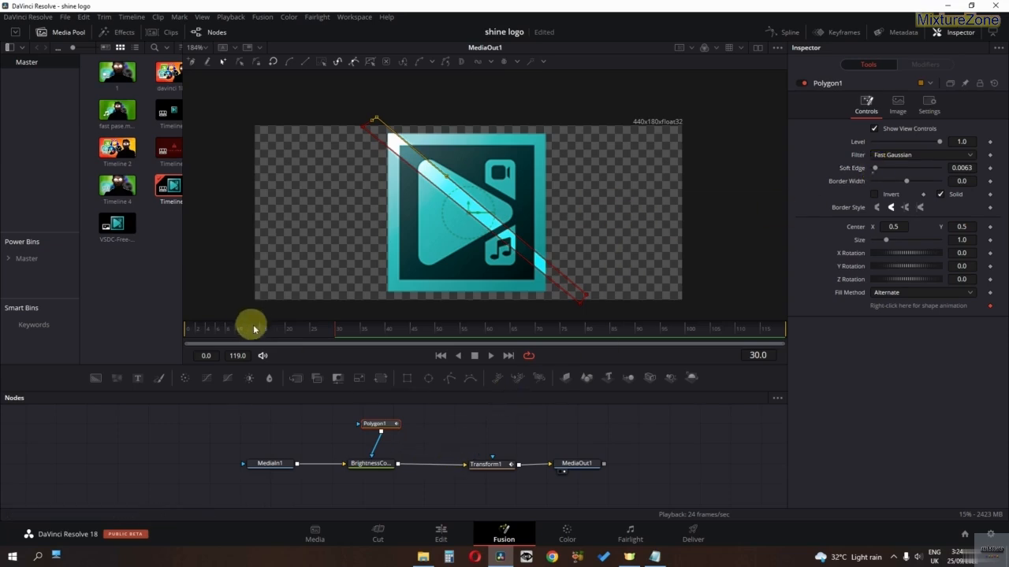
Step: Keyframe Polygon1's Center at frame 24 to X 0.714022, Y 1.012048 and at frame 29 to about X 0.32, Y -0.18
drag(255, 326, 291, 342)
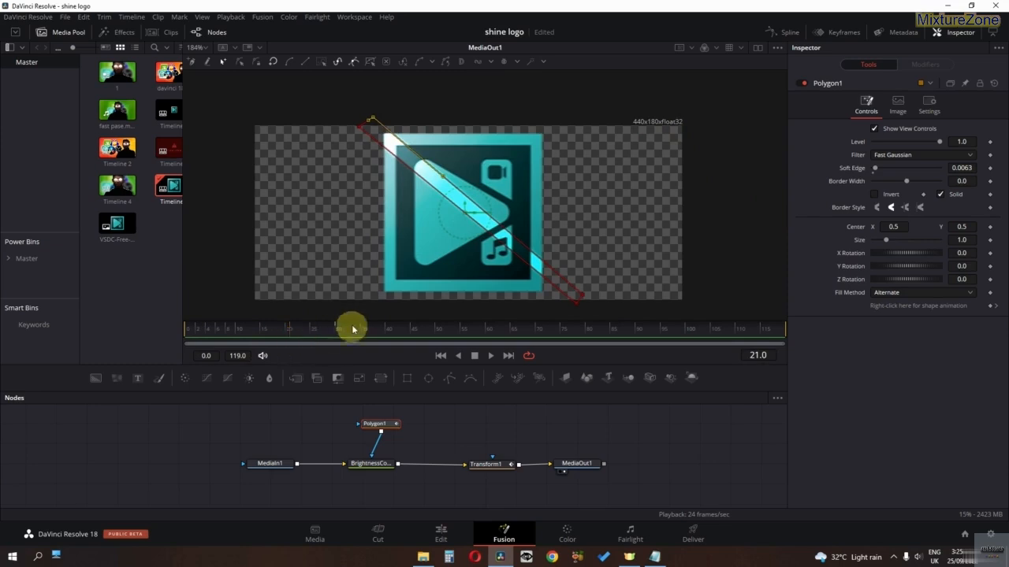
click(307, 331)
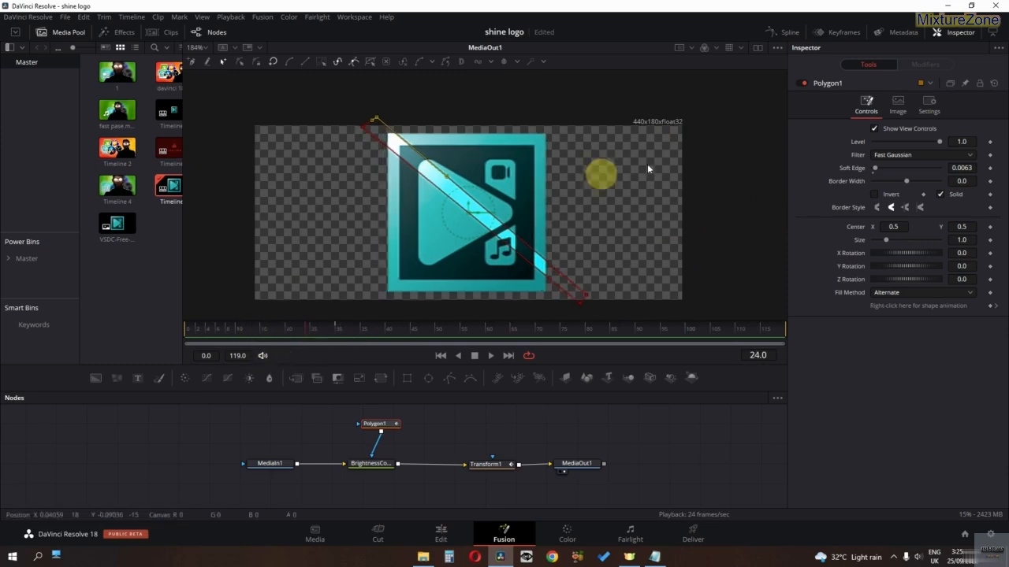
click(990, 228)
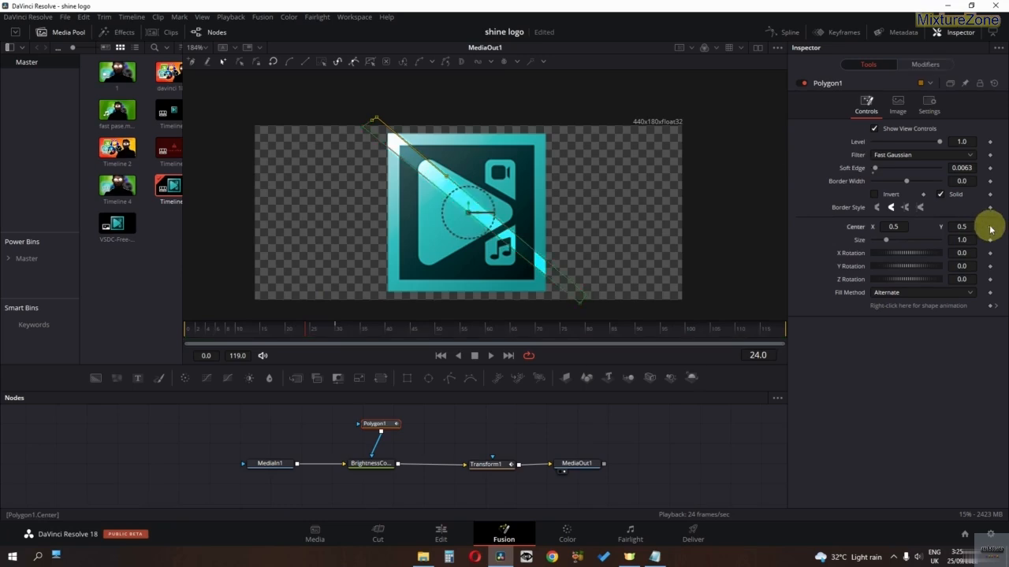
click(991, 229)
drag(470, 216, 540, 136)
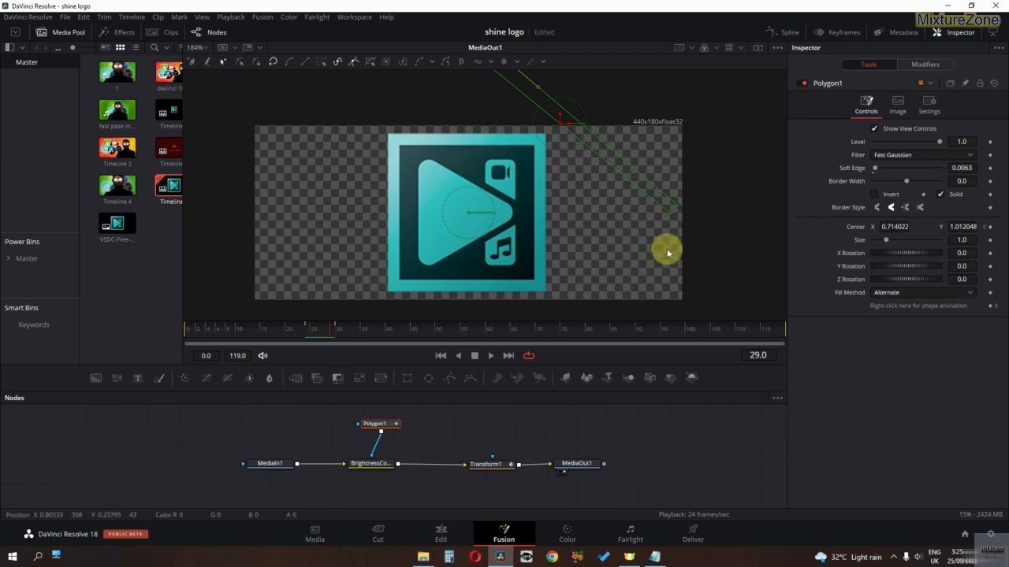
drag(558, 123, 392, 333)
Step: Play the composition from frame 24 to review the shine sweeping across the logo
drag(321, 343, 304, 332)
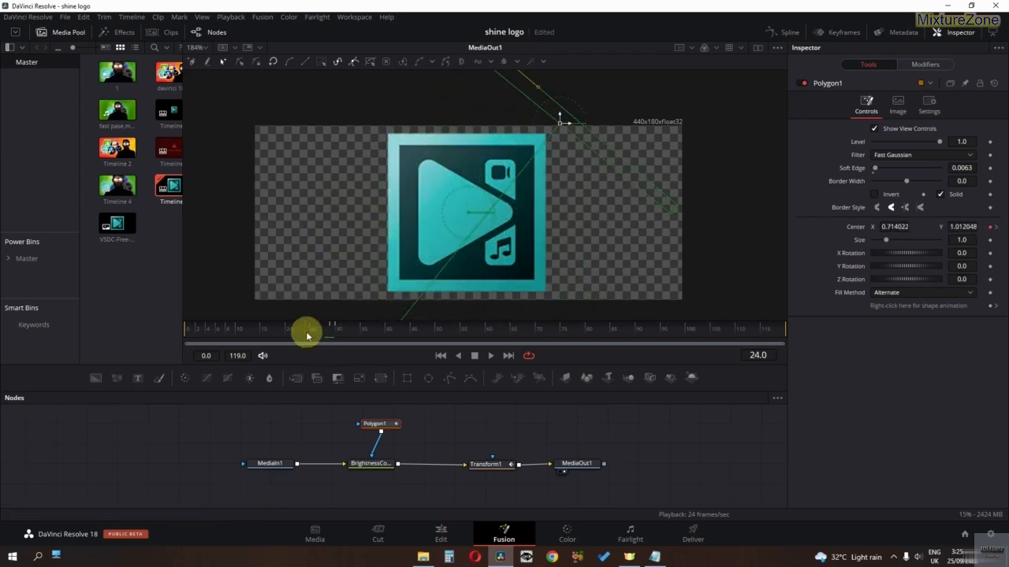
key(space)
key(space)
key(space)
key(space)
key(space)
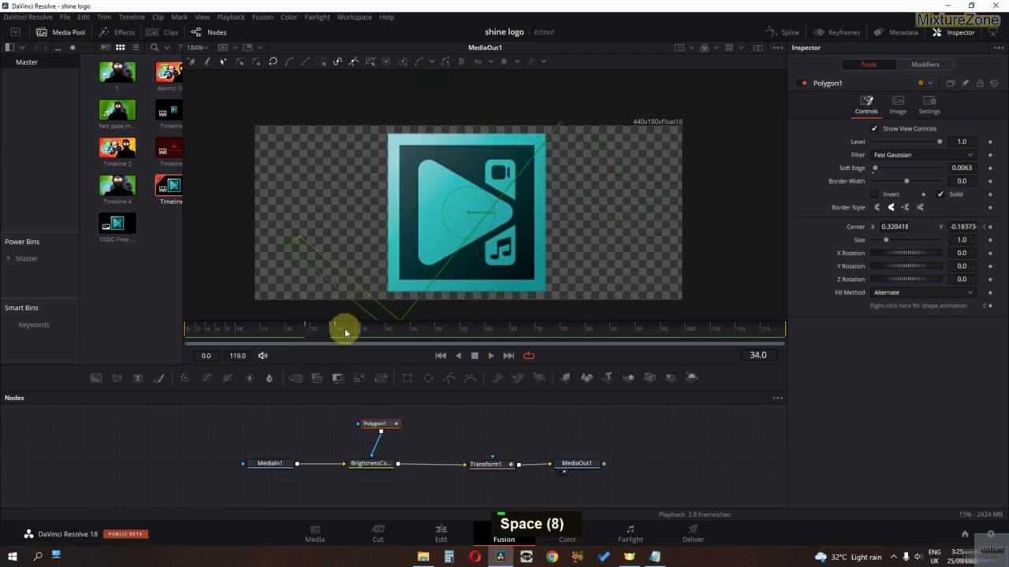
Step: Move Polygon1's Center keyframes earlier in the Keyframes editor so the last one sits at frame 19, and play the result
click(823, 32)
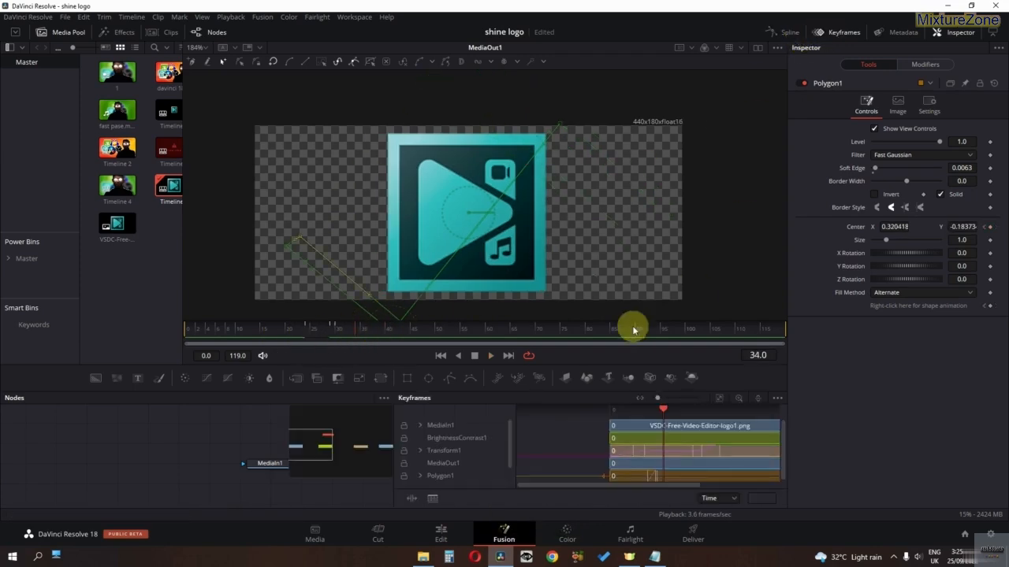
scroll(558, 435, down, 2)
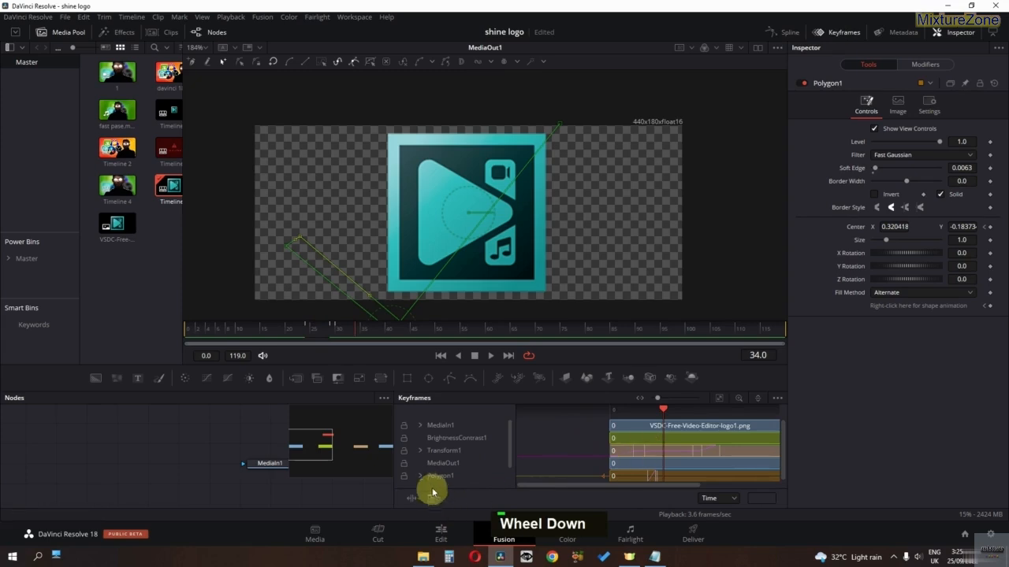
middle_click(557, 462)
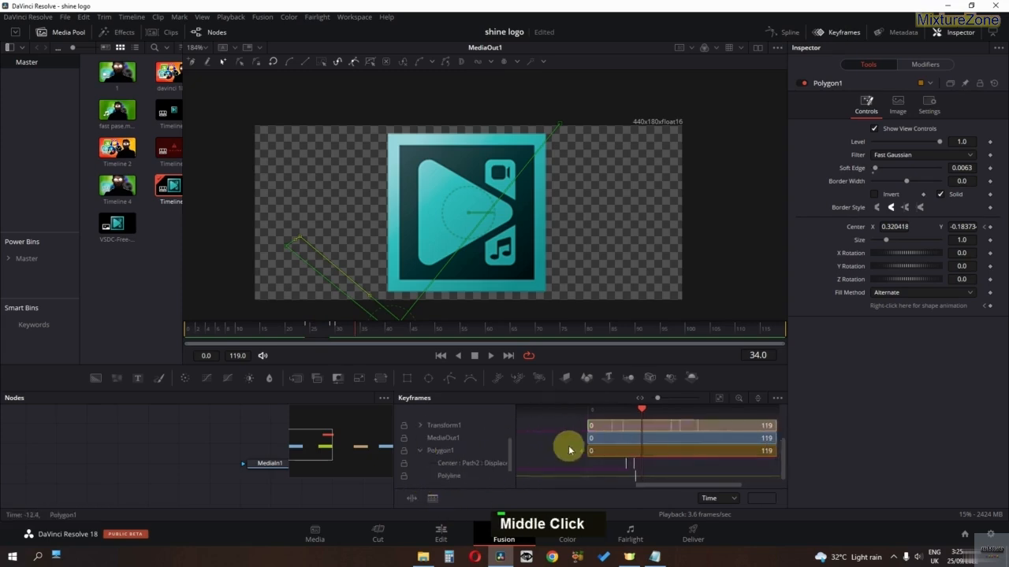
middle_click(569, 450)
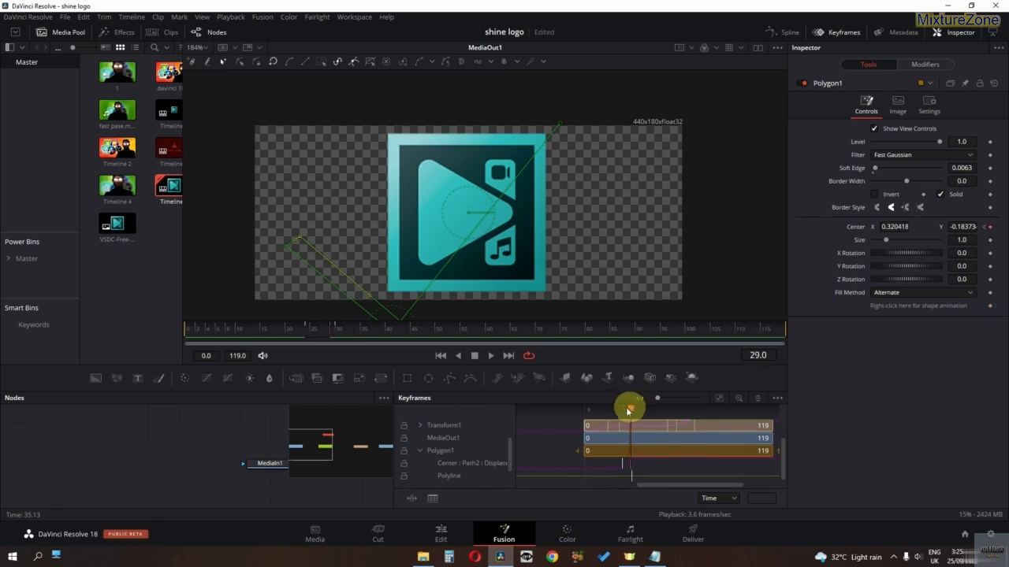
drag(628, 409, 597, 411)
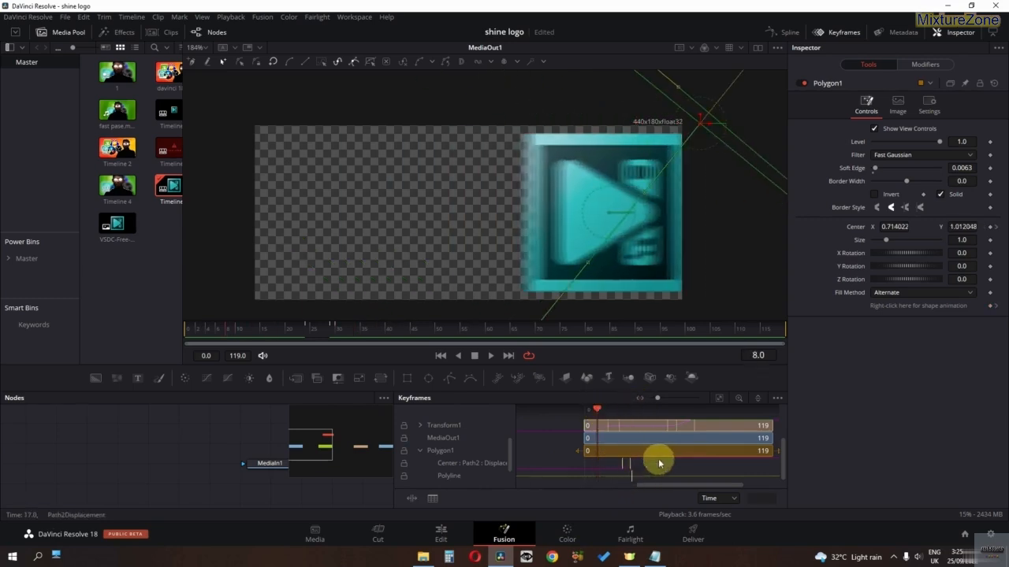
mouse_move(622, 468)
mouse_down()
mouse_move(586, 470)
mouse_move(612, 469)
mouse_up()
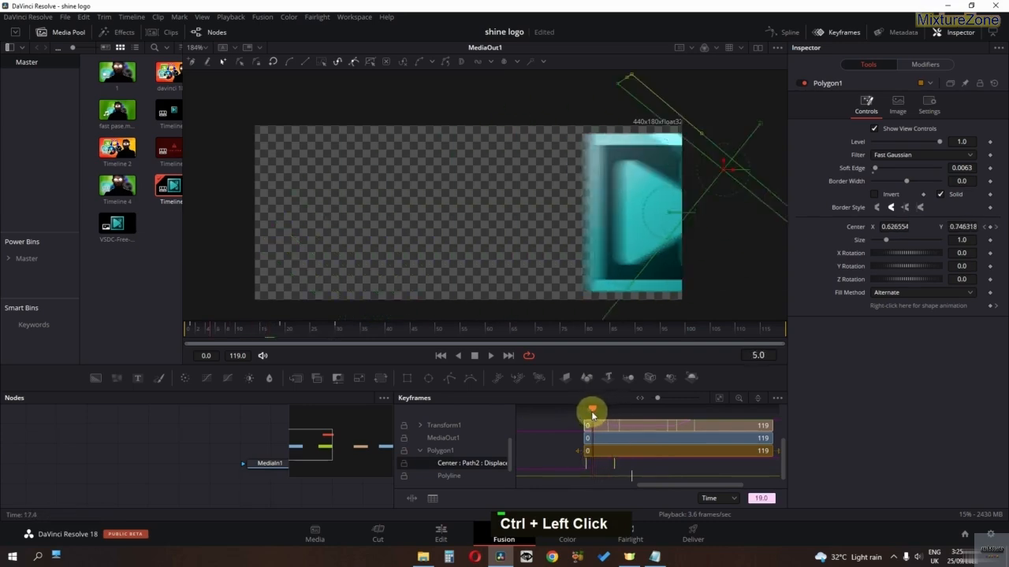
key(space)
key(space)
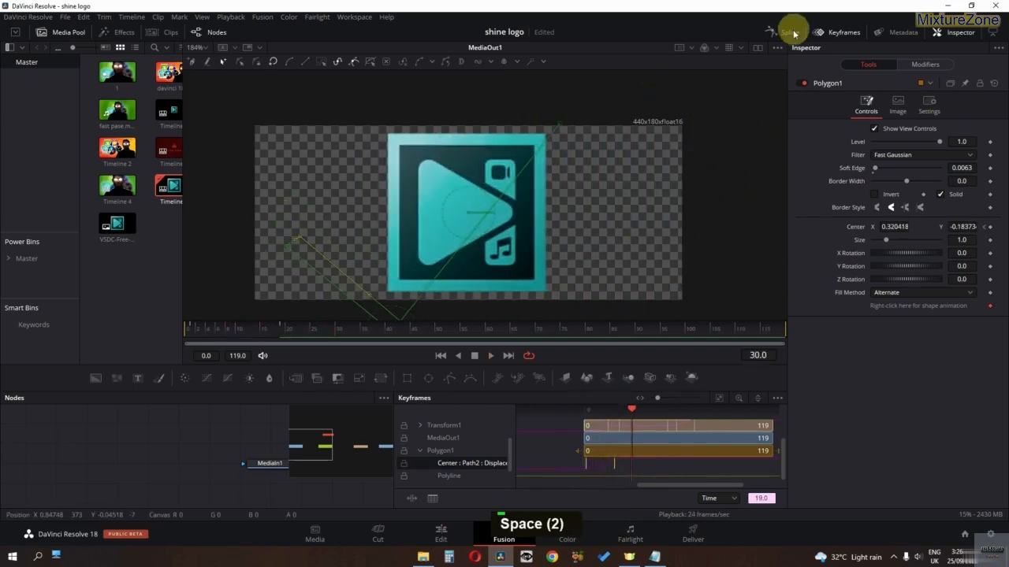
Step: Show only Polygon1 in the Spline editor, select all its keyframes and set them to Loop
click(827, 31)
click(785, 32)
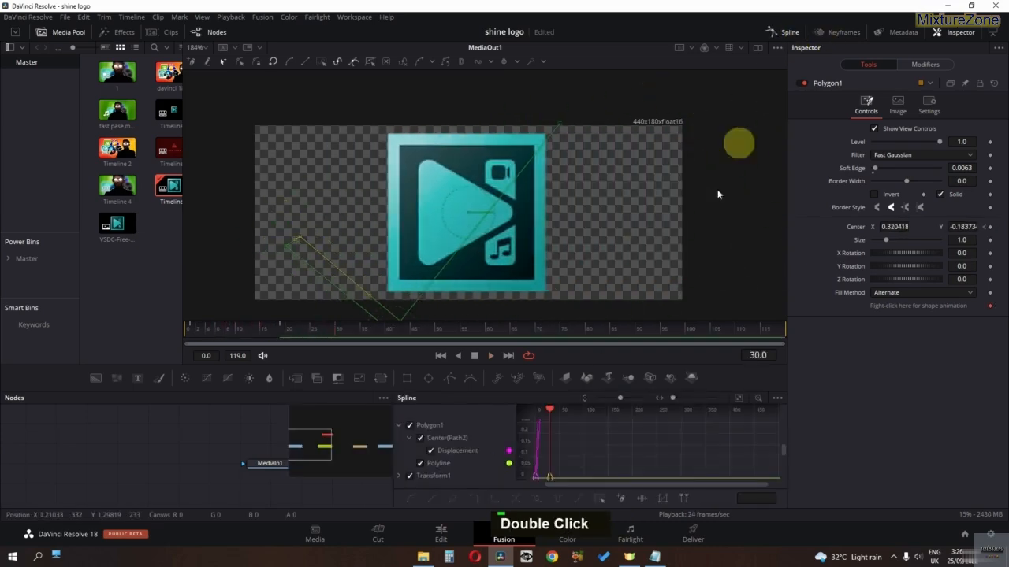
click(409, 439)
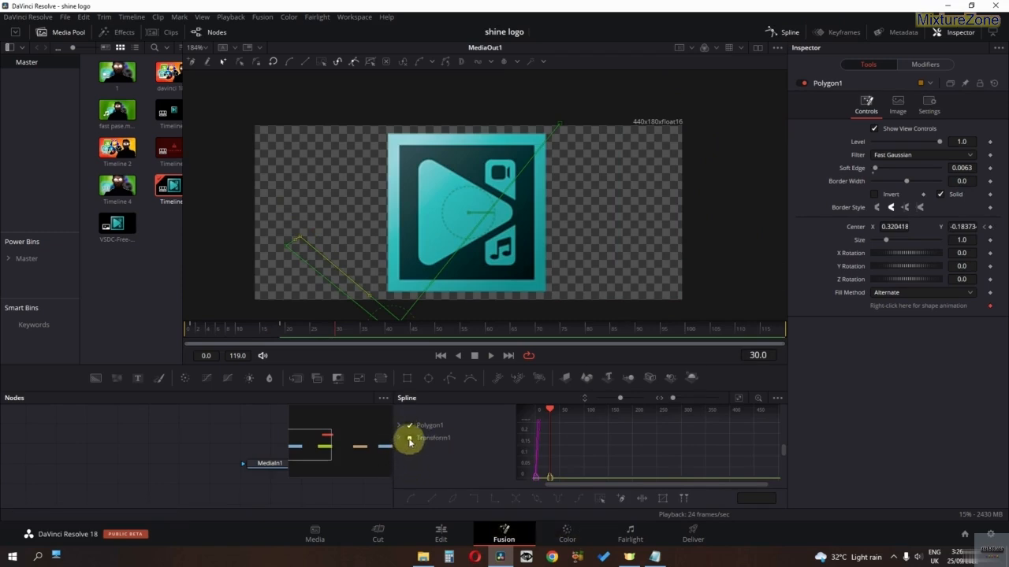
ctrl+scroll(574, 447, down, 5)
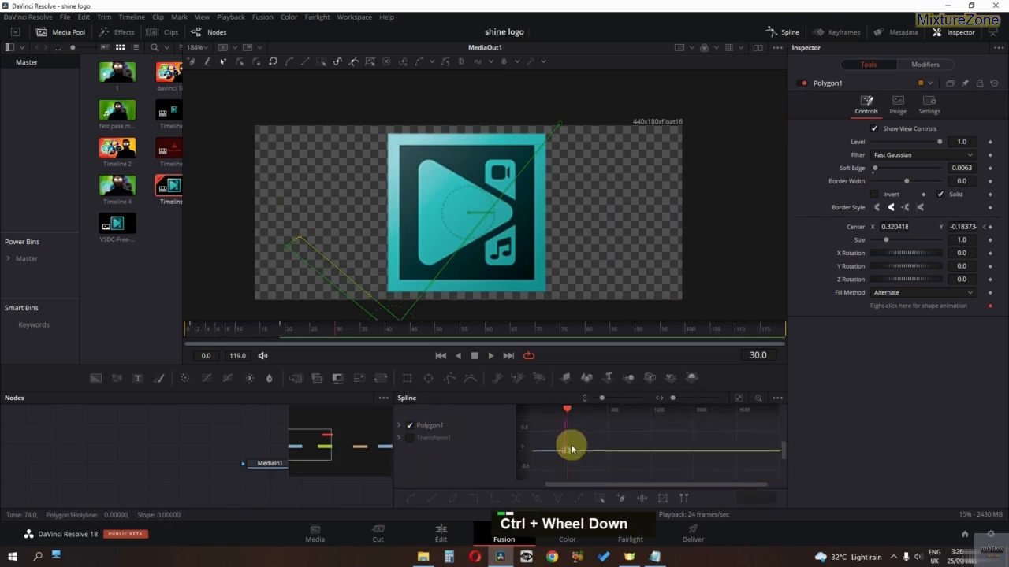
ctrl+scroll(592, 451, down, 2)
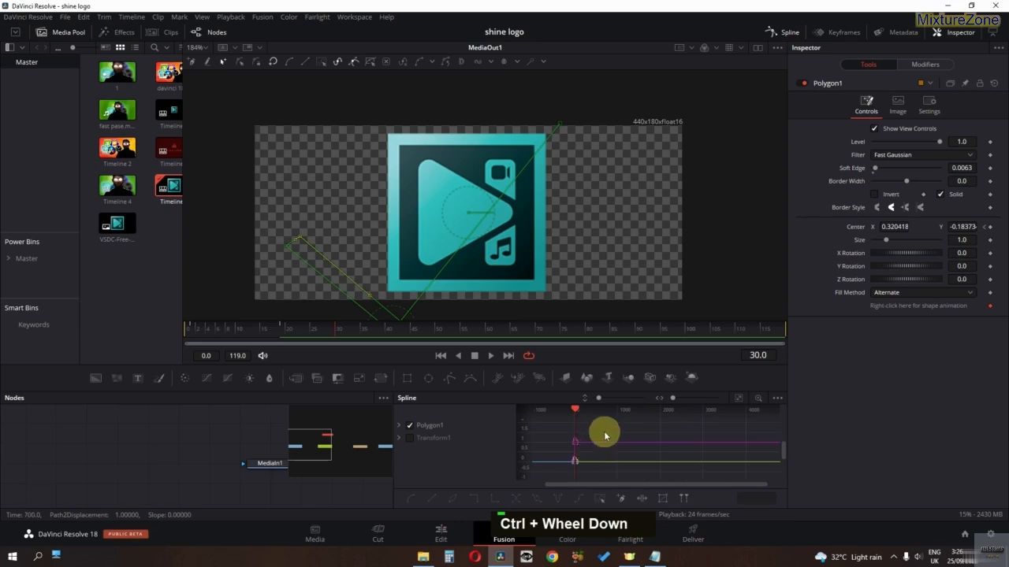
drag(604, 434, 560, 481)
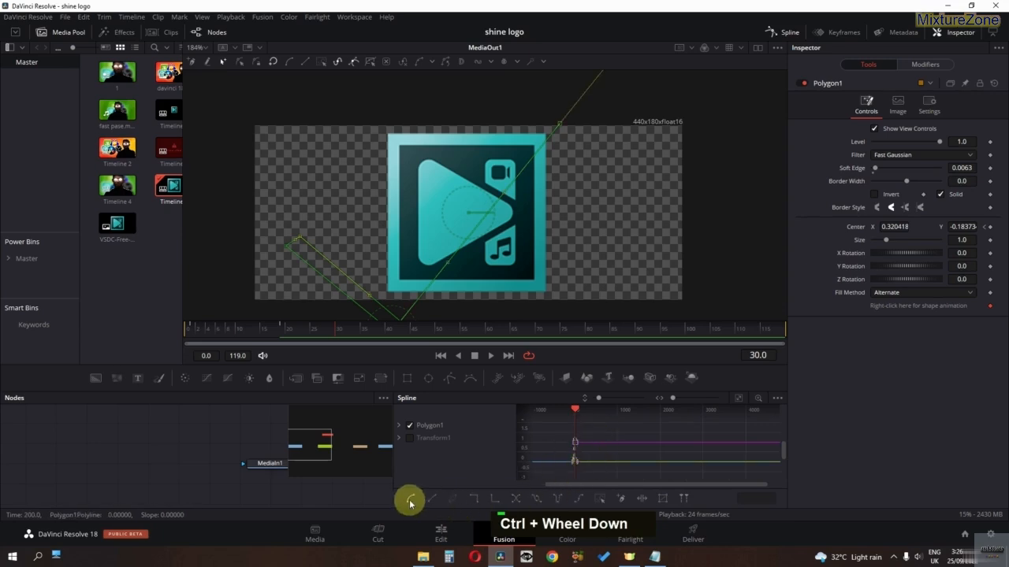
click(533, 499)
Step: Play the repeating shine in Fusion with the Spline editor closed, then play the clip on the Edit page
key(space)
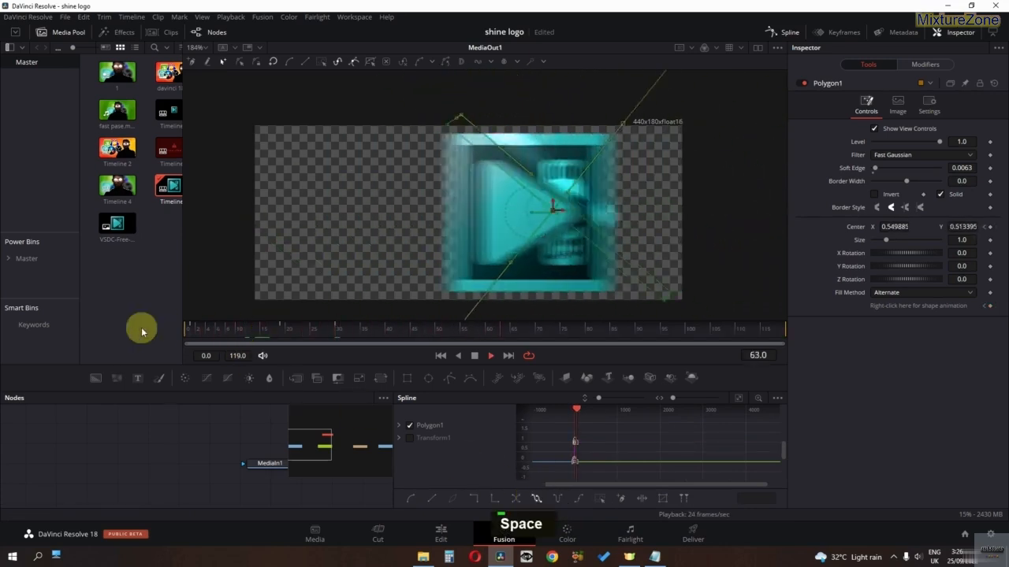
key(space)
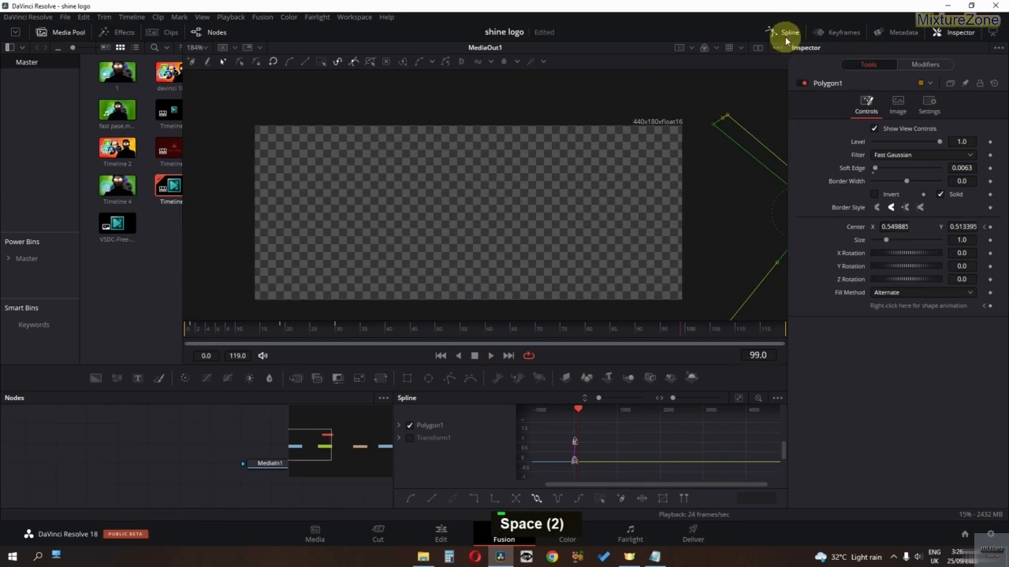
click(785, 35)
drag(364, 334, 178, 346)
key(space)
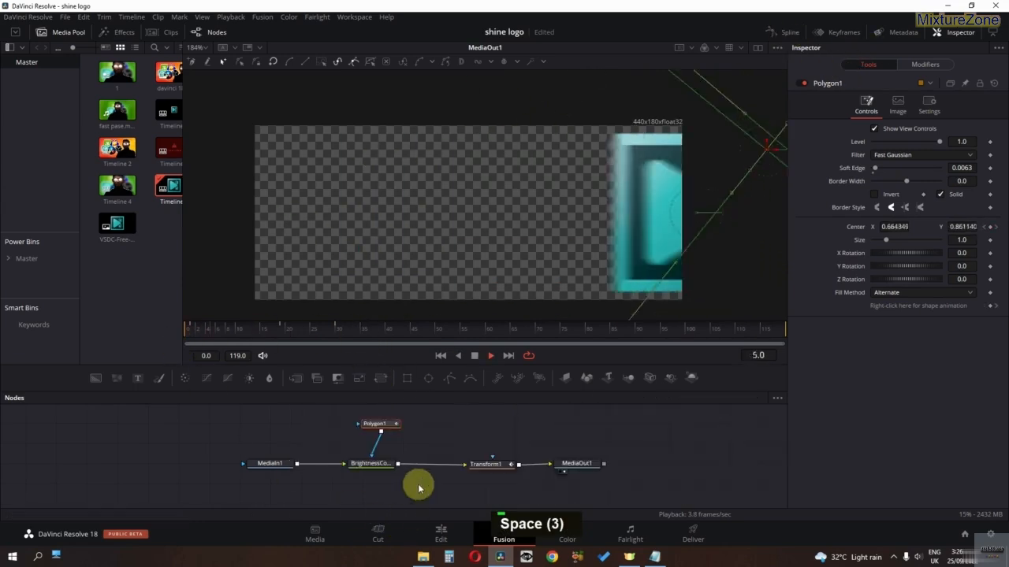
key(space)
click(441, 535)
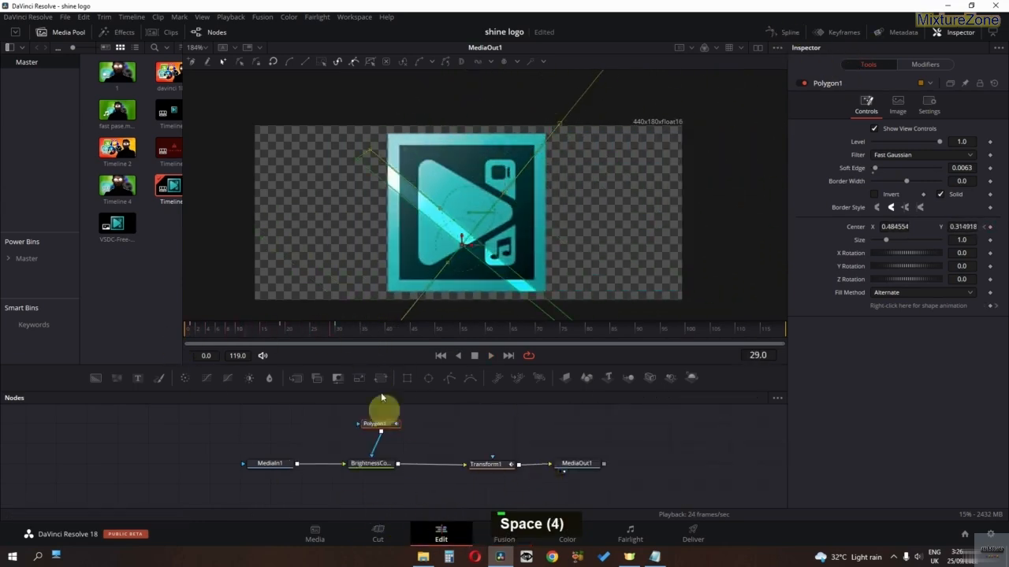
key(space)
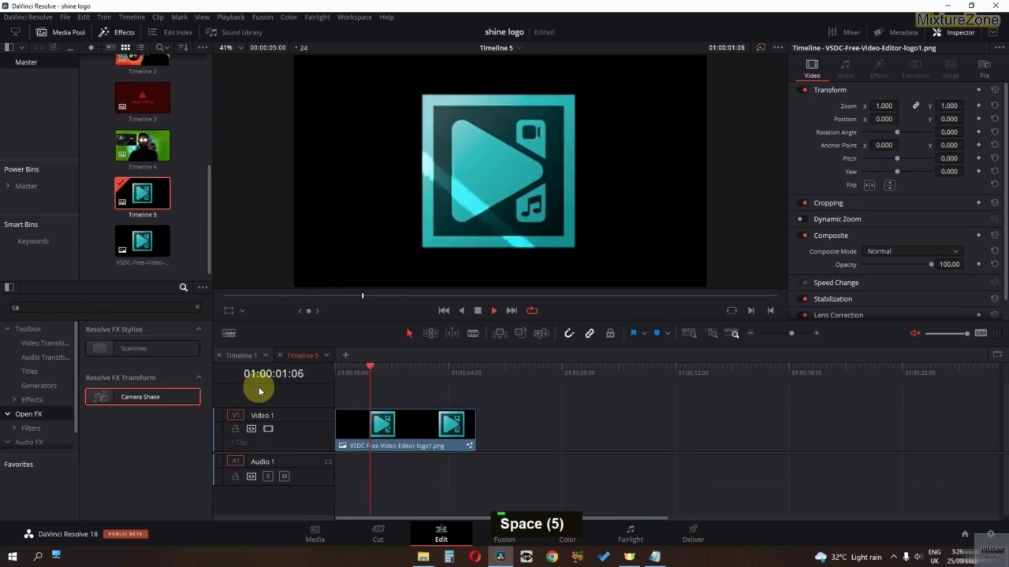
key(space)
Step: Return to the Fusion page and enable Motion Blur for the Polygon1 mask
click(504, 535)
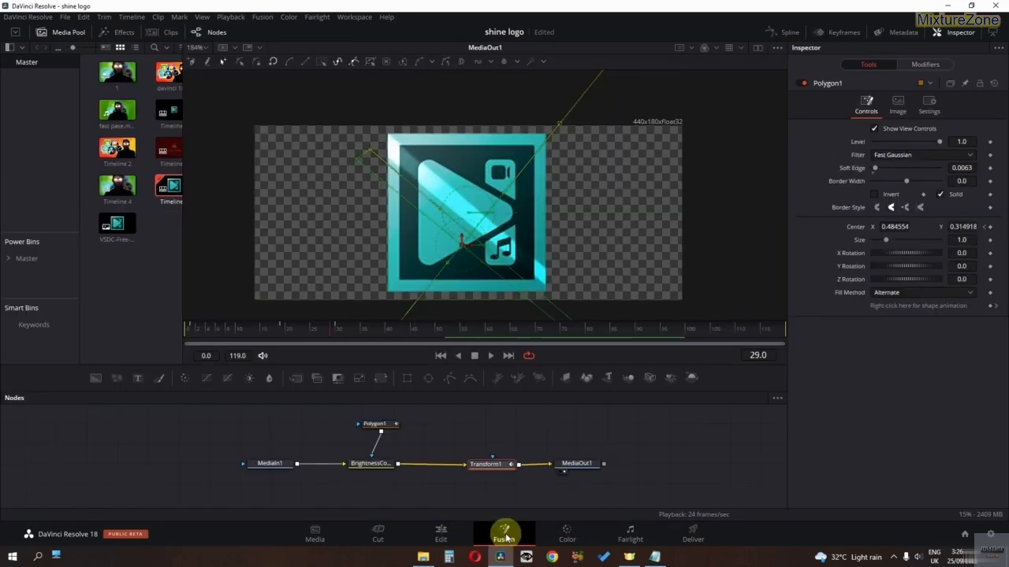
click(377, 426)
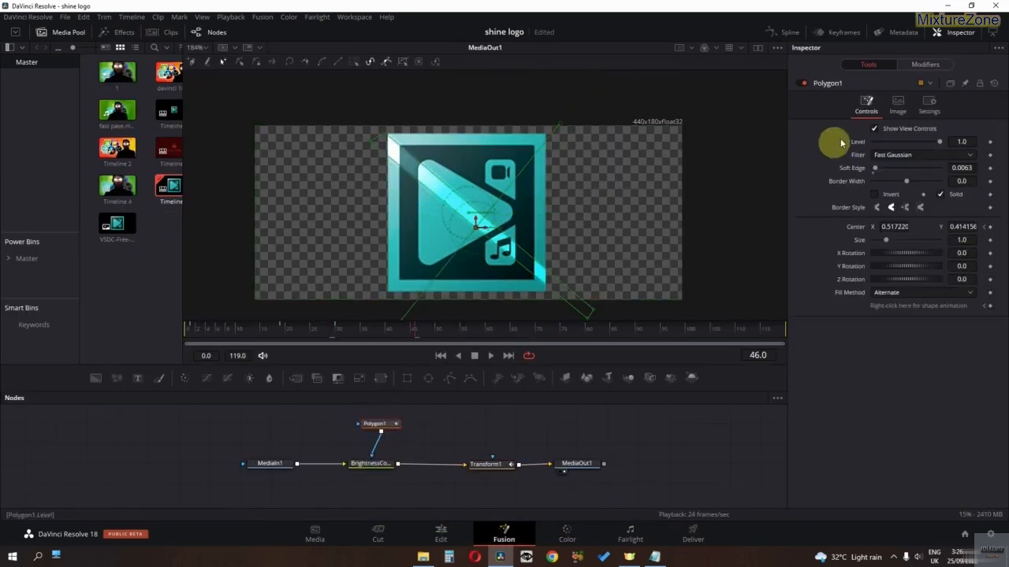
click(929, 102)
click(874, 140)
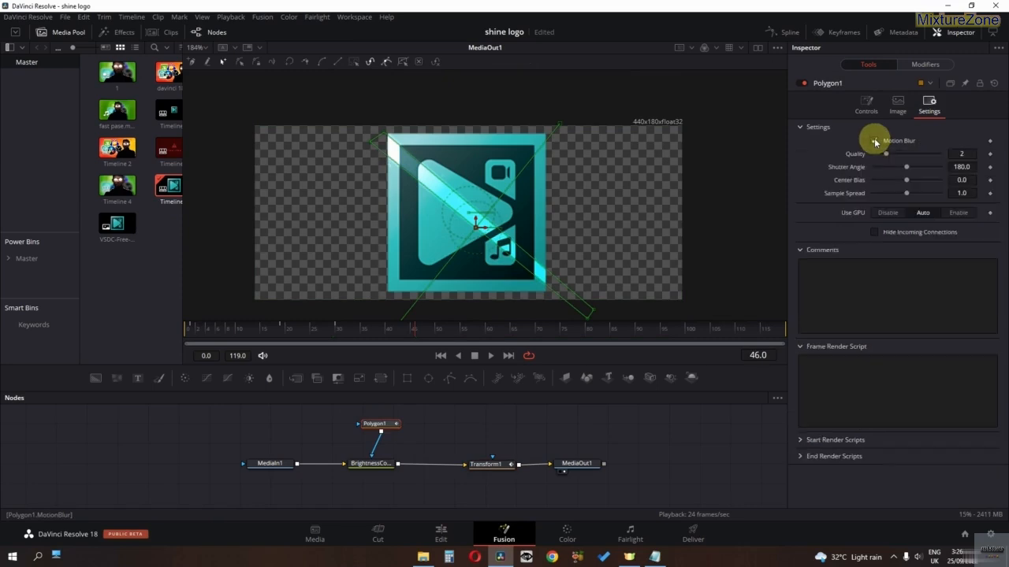
Step: Play the motion-blurred shine from the start in Fusion and again on the Edit page
drag(297, 331, 181, 344)
key(space)
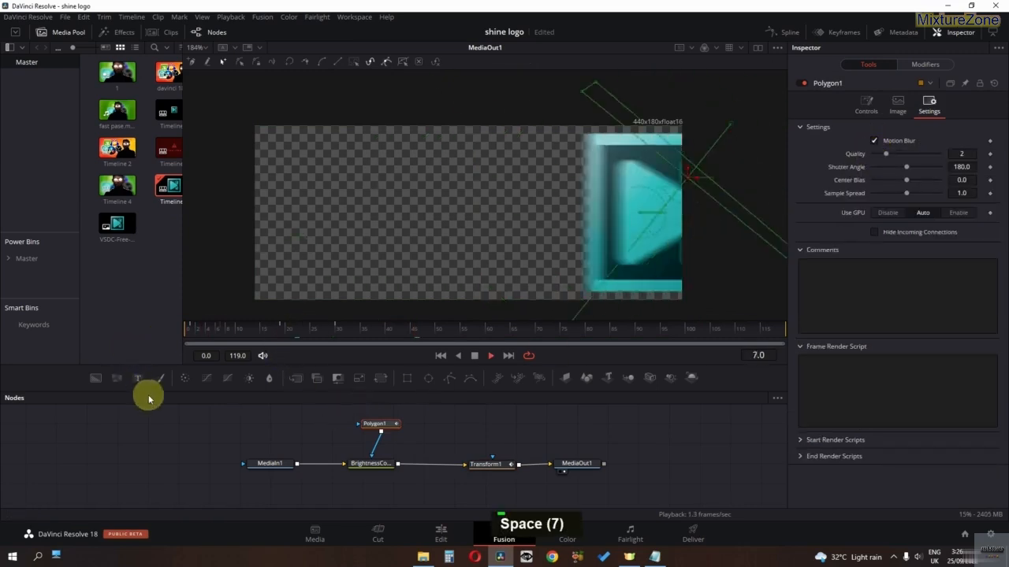
key(space)
double_click(432, 529)
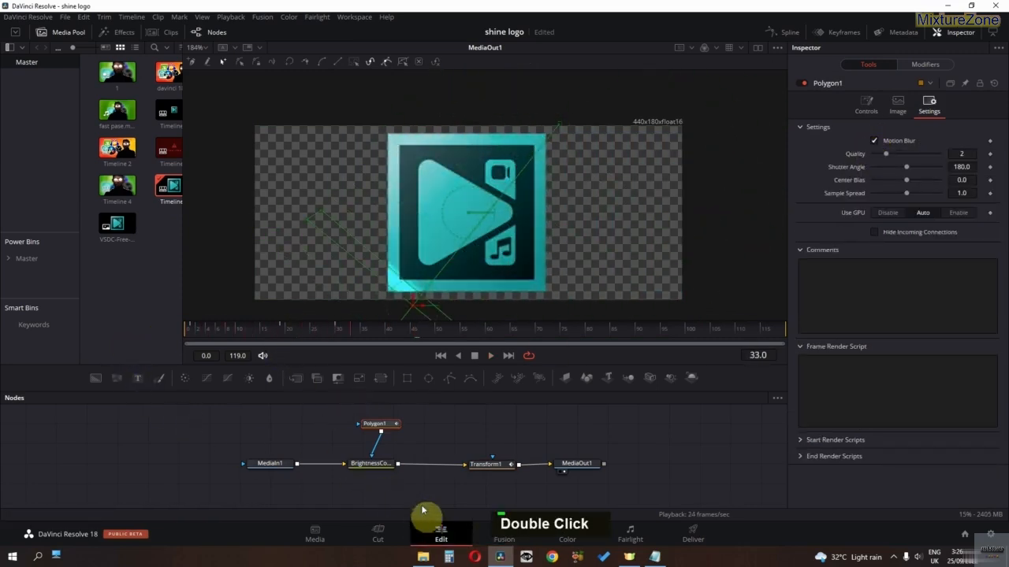
drag(363, 377, 234, 375)
key(space)
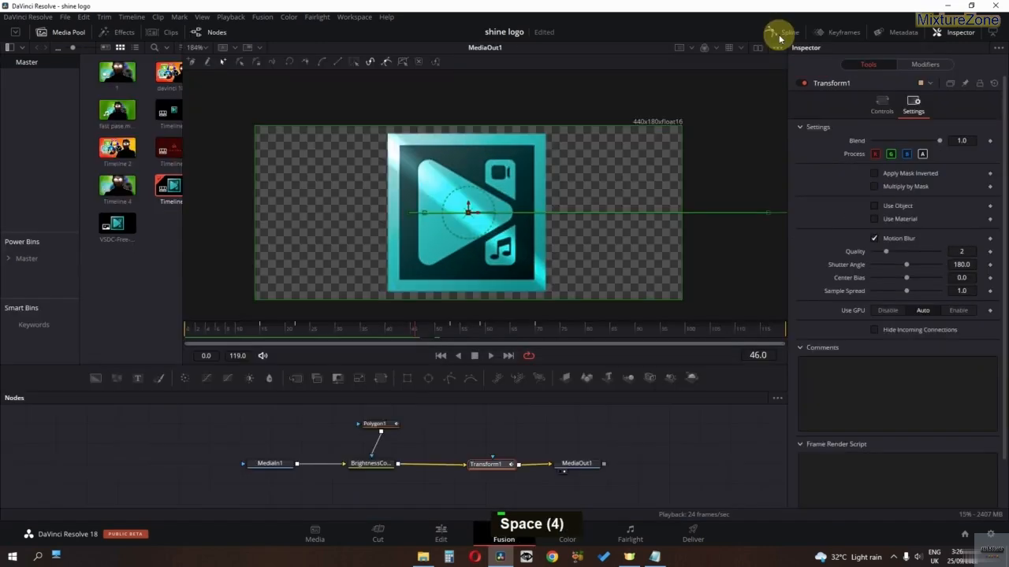
Step: Turn off looping for Polygon1 in the Spline editor, time-stretch its keyframes over a longer range and play the slower shine
click(782, 33)
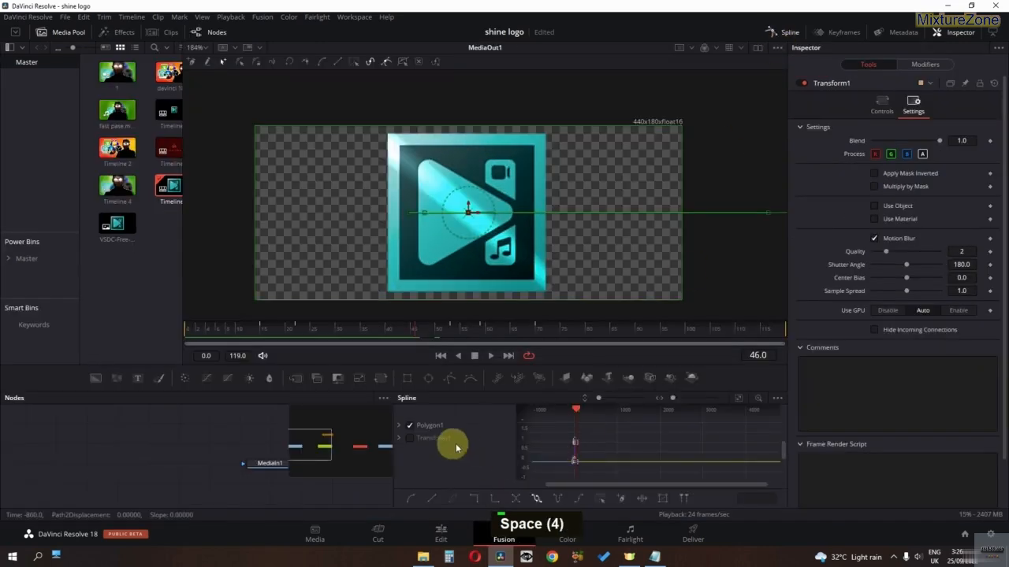
ctrl+scroll(563, 450, down, 1)
ctrl+scroll(563, 451, up, 2)
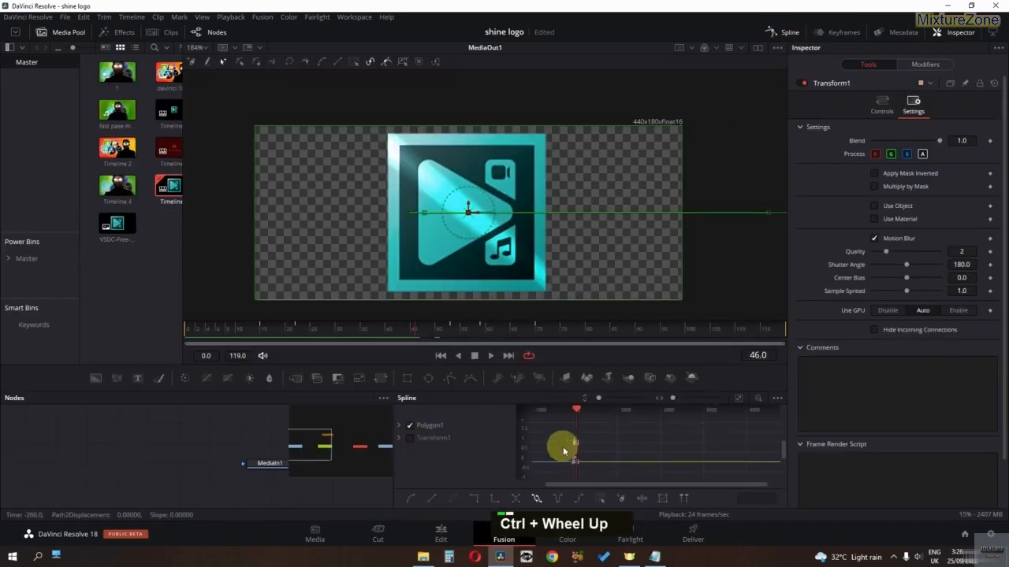
click(537, 500)
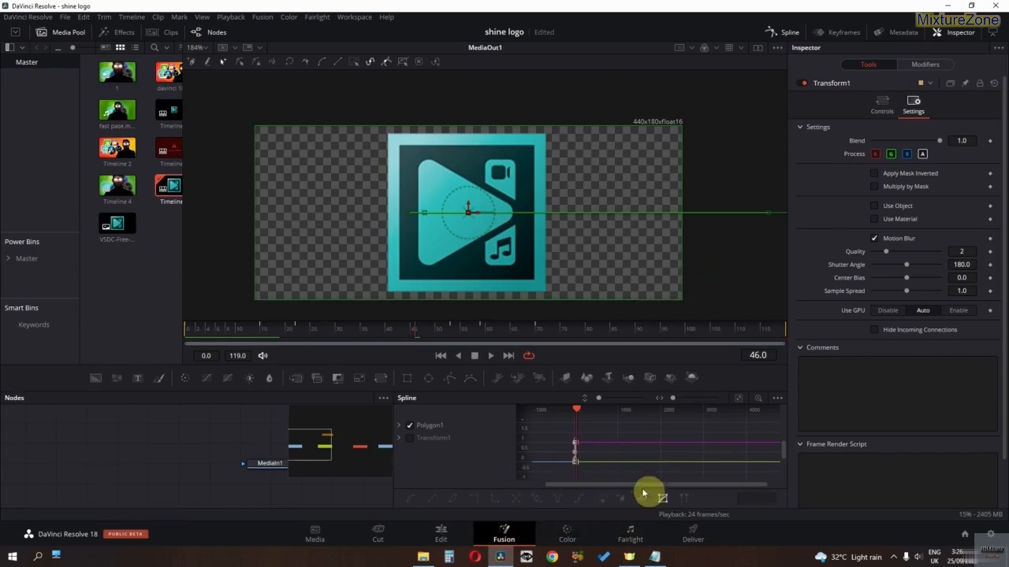
ctrl+scroll(574, 450, up, 2)
drag(579, 447, 586, 448)
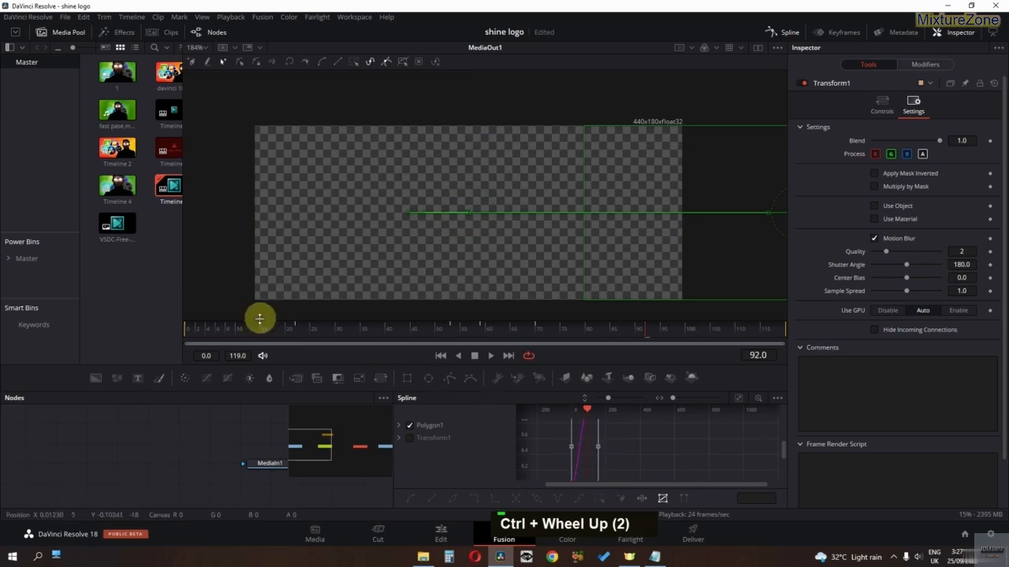
key(space)
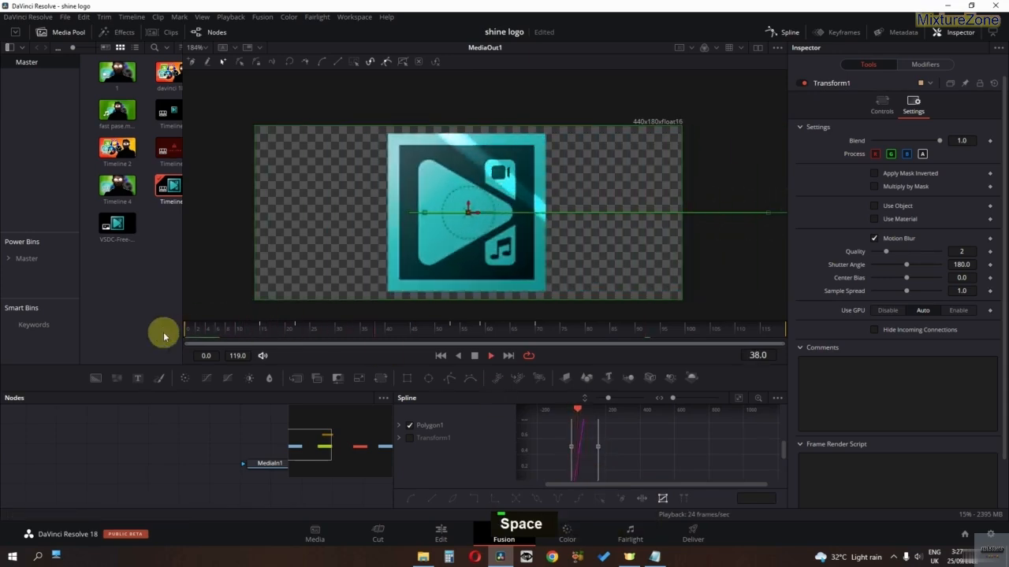
key(space)
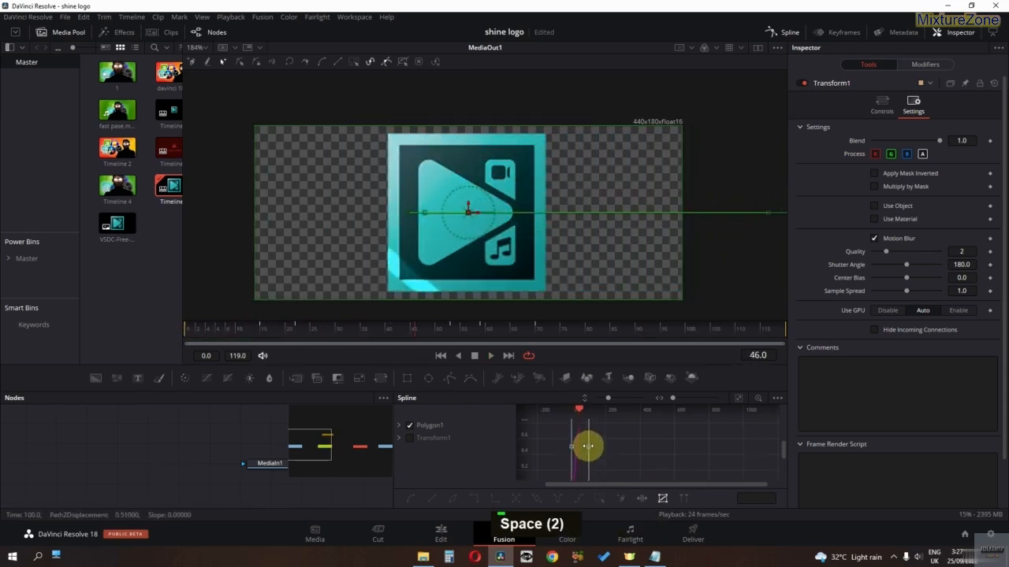
Step: Shorten Polygon1's time-stretched keyframe range to speed up the shine, replaying the animation from the start
click(182, 342)
key(space)
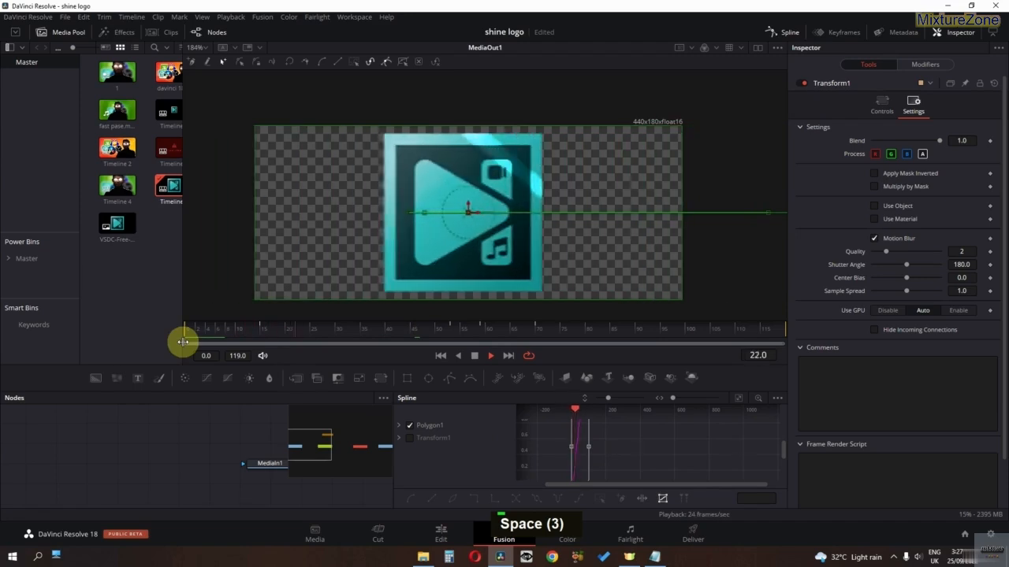
key(space)
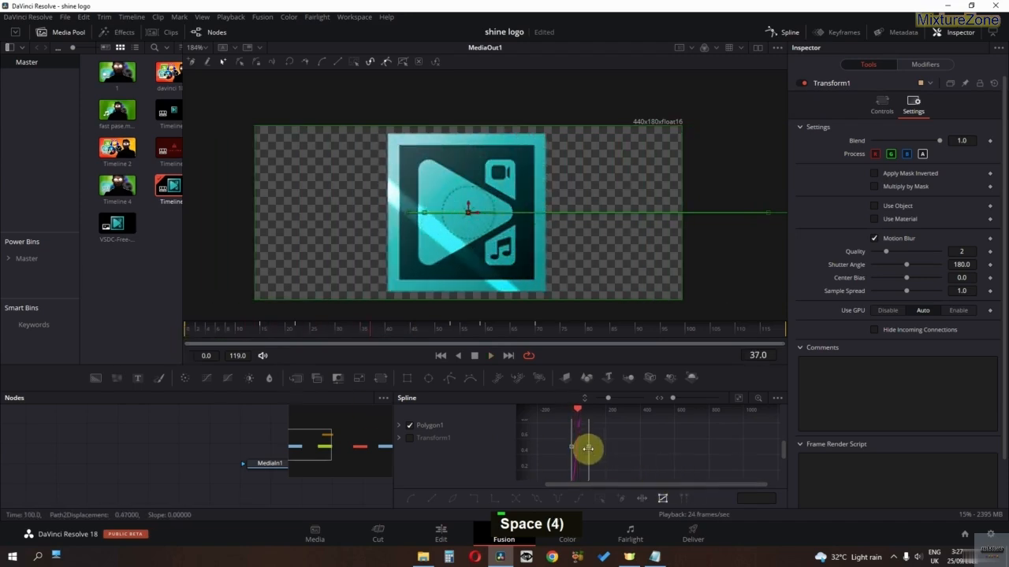
drag(587, 448, 585, 448)
click(178, 333)
key(space)
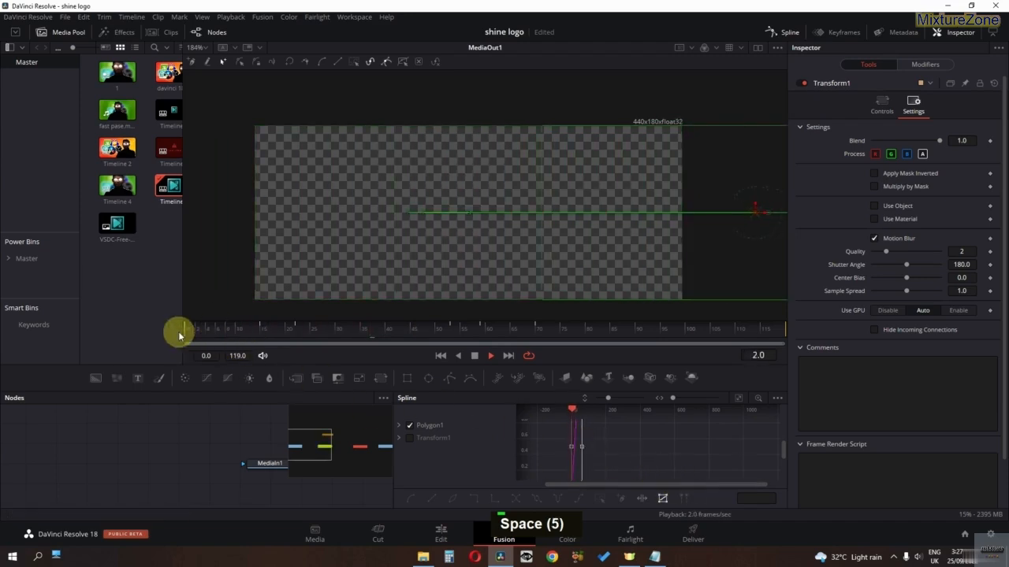
key(space)
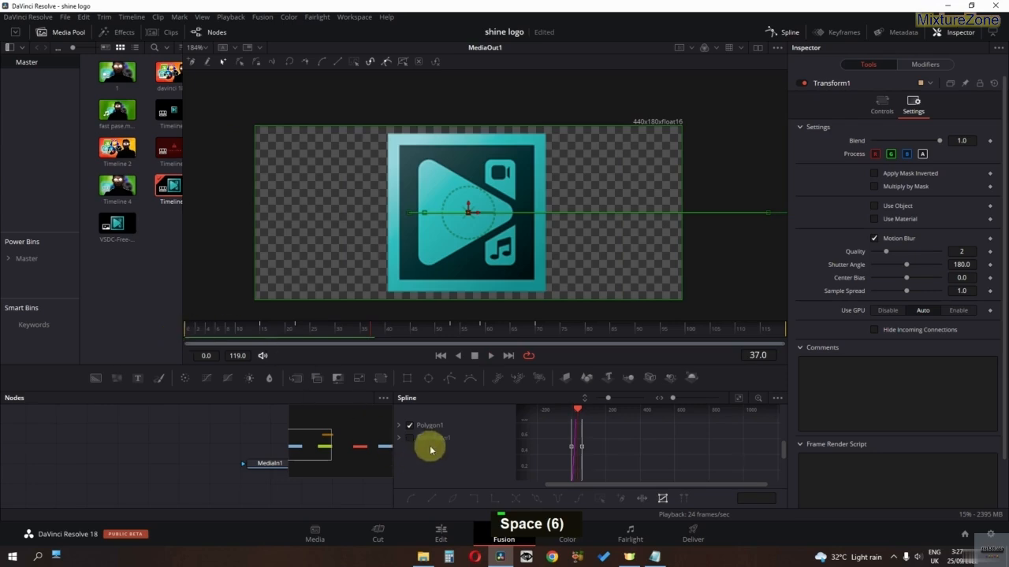
Step: Set the retimed Polygon1 keyframes back to Loop and play the shine in Fusion and on the Edit page
ctrl+scroll(623, 453, down, 5)
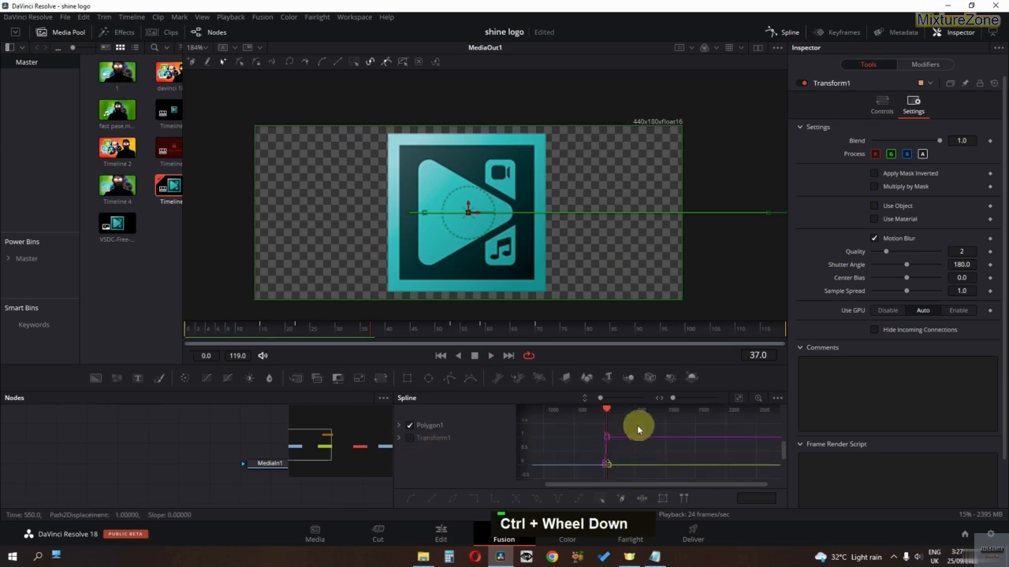
click(212, 322)
key(space)
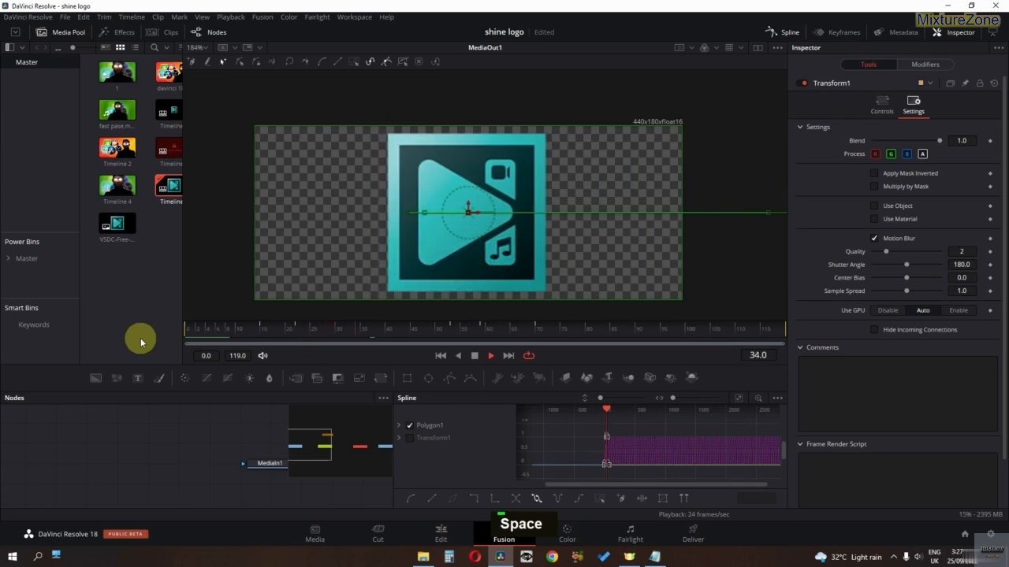
key(space)
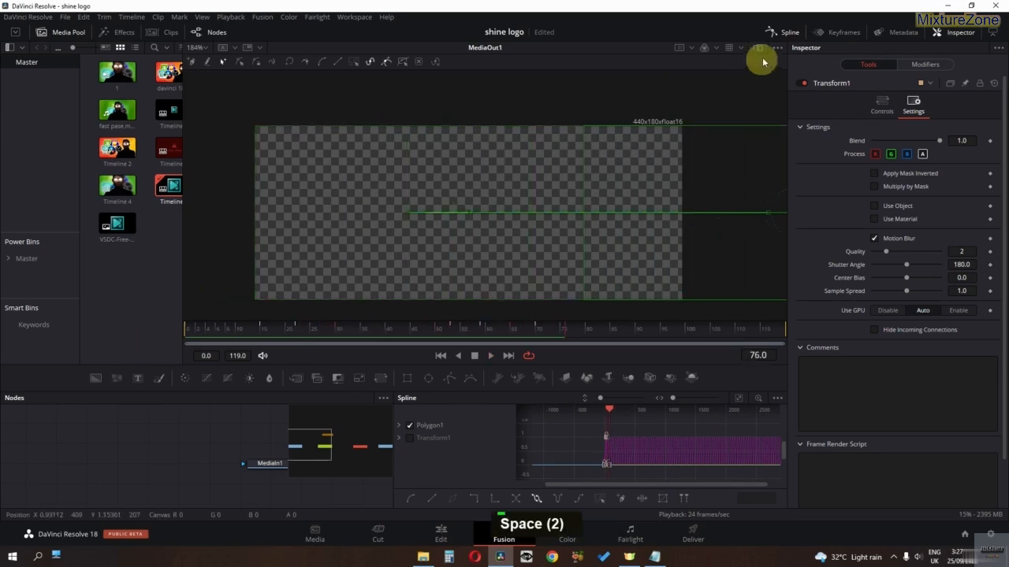
click(779, 32)
click(438, 534)
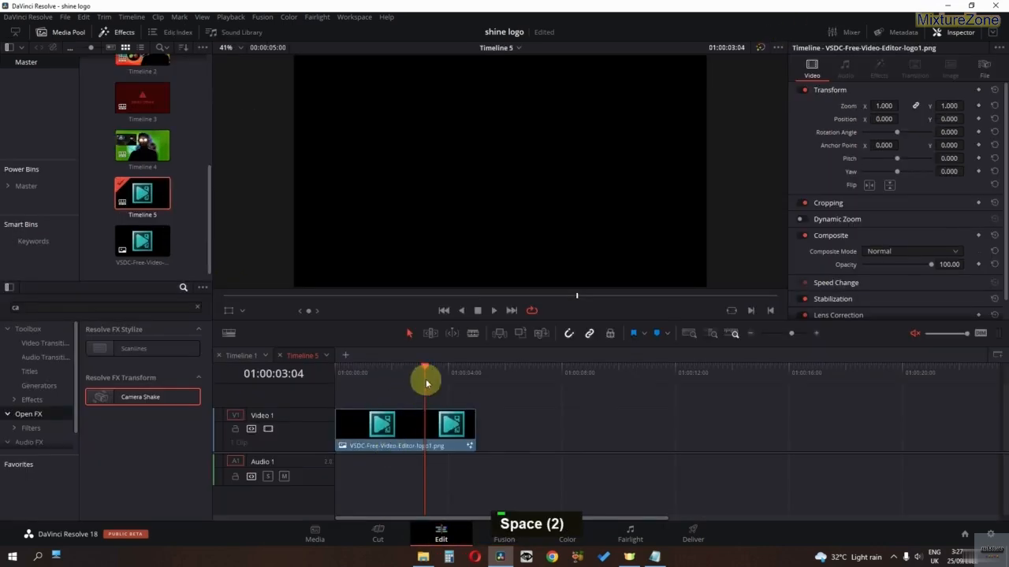
key(space)
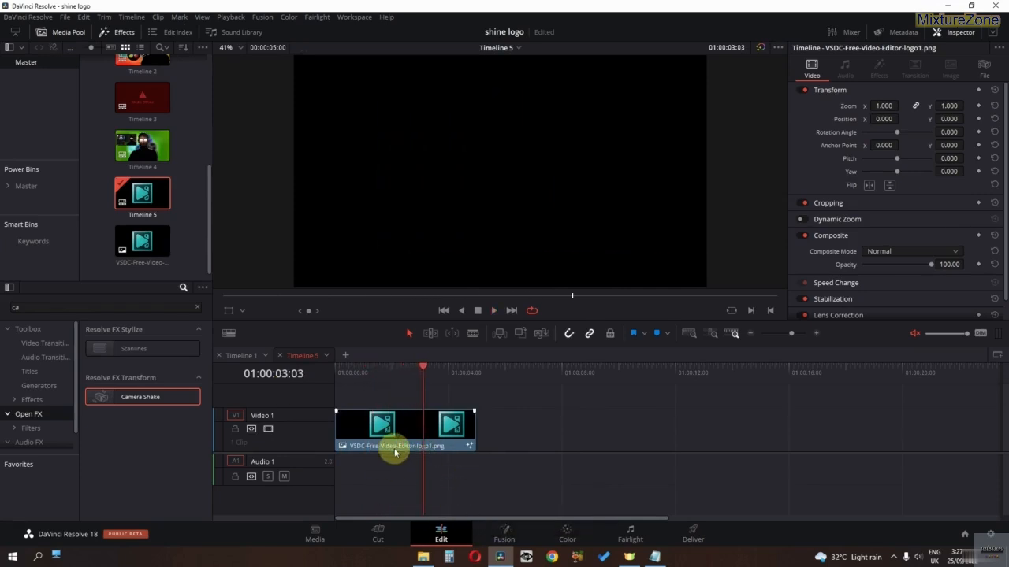
Step: Duplicate the logo clip and stack the original on Video 2 directly above the copy on Video 1, both at the timeline start
drag(373, 438, 509, 438)
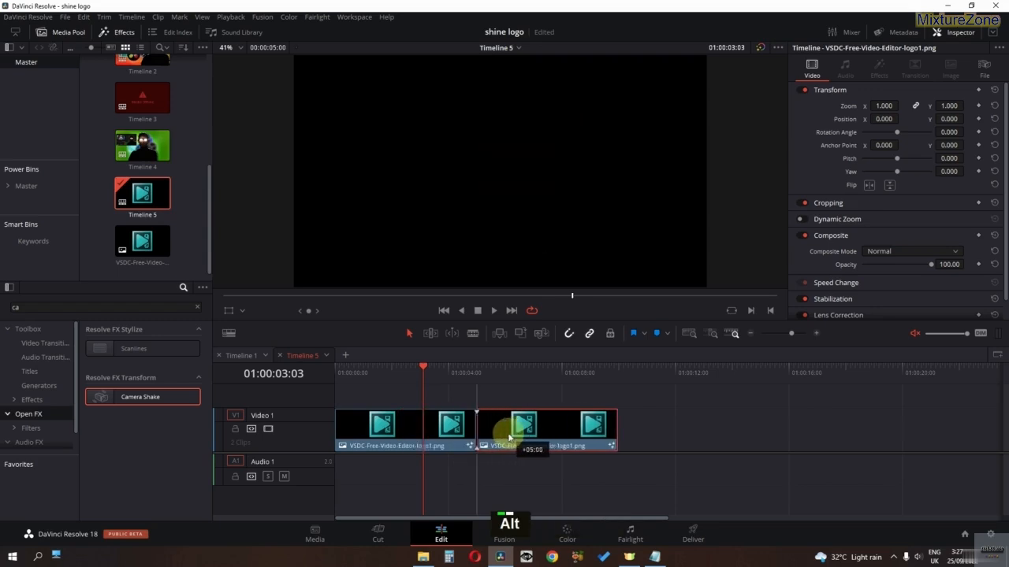
drag(354, 441, 361, 402)
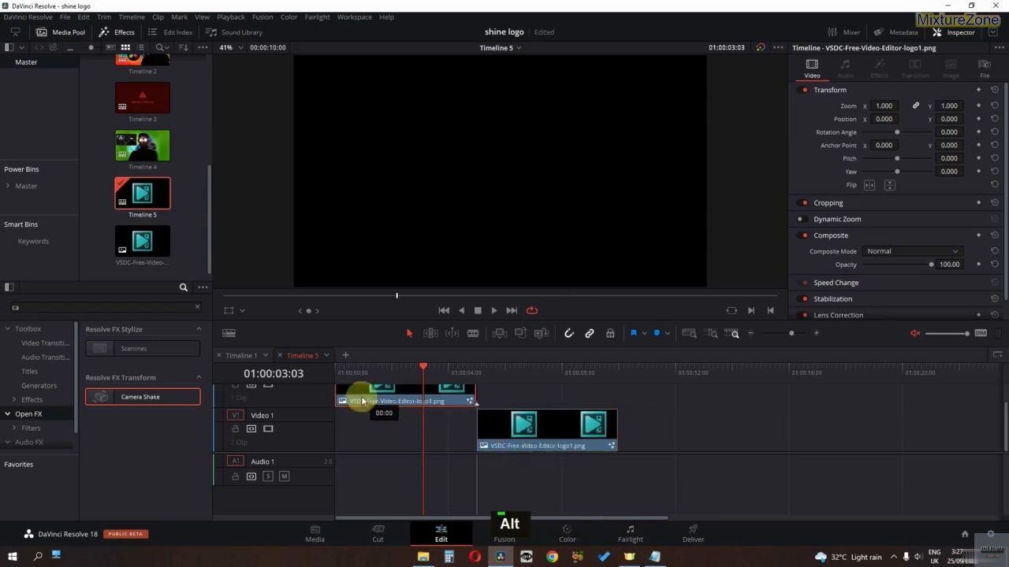
drag(541, 430, 358, 426)
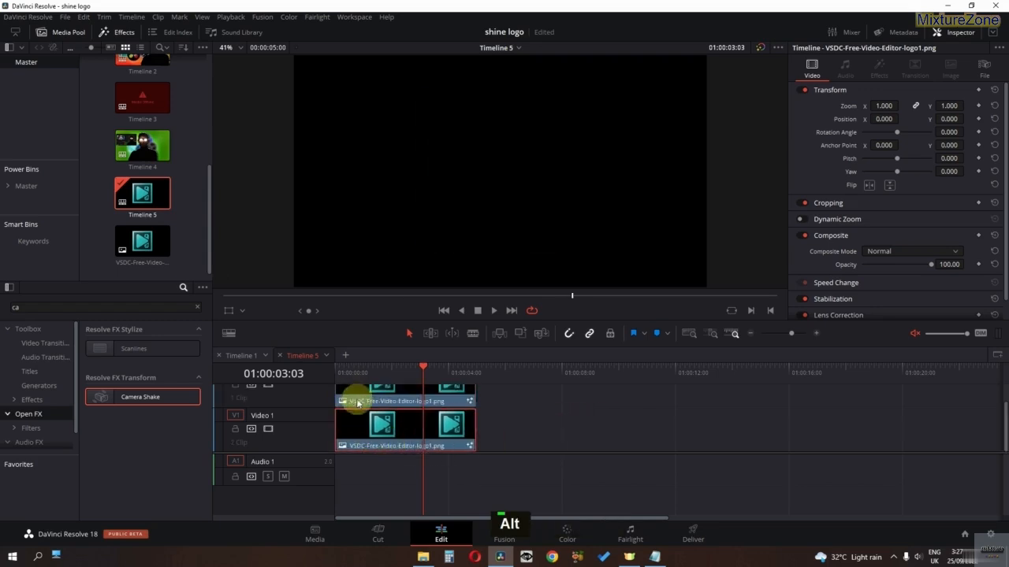
shift+scroll(346, 416, down, 3)
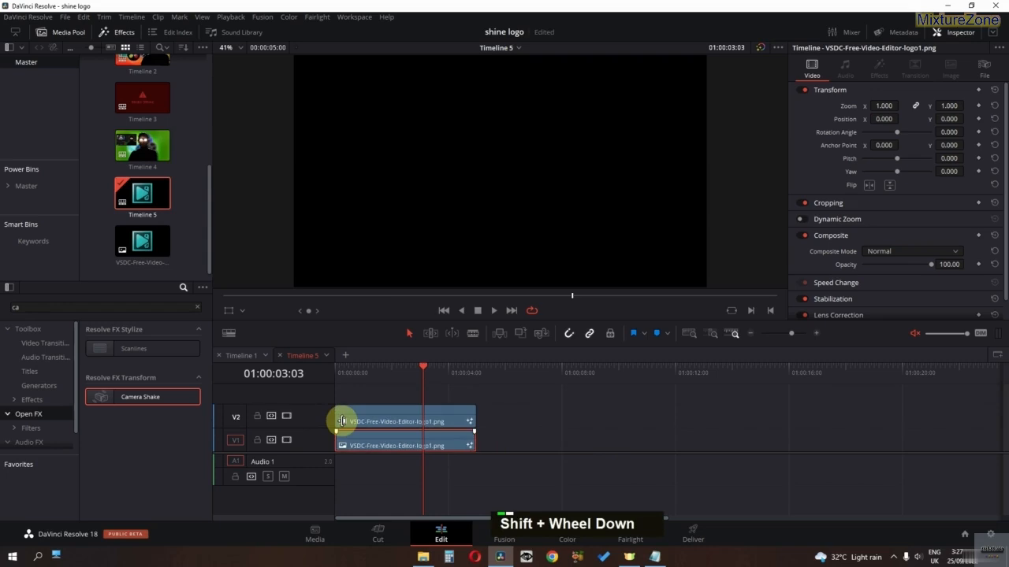
Step: Disable the Video 2 track and recolor the Video 1 logo clip to purple with the Color Warper on the Color page
click(341, 370)
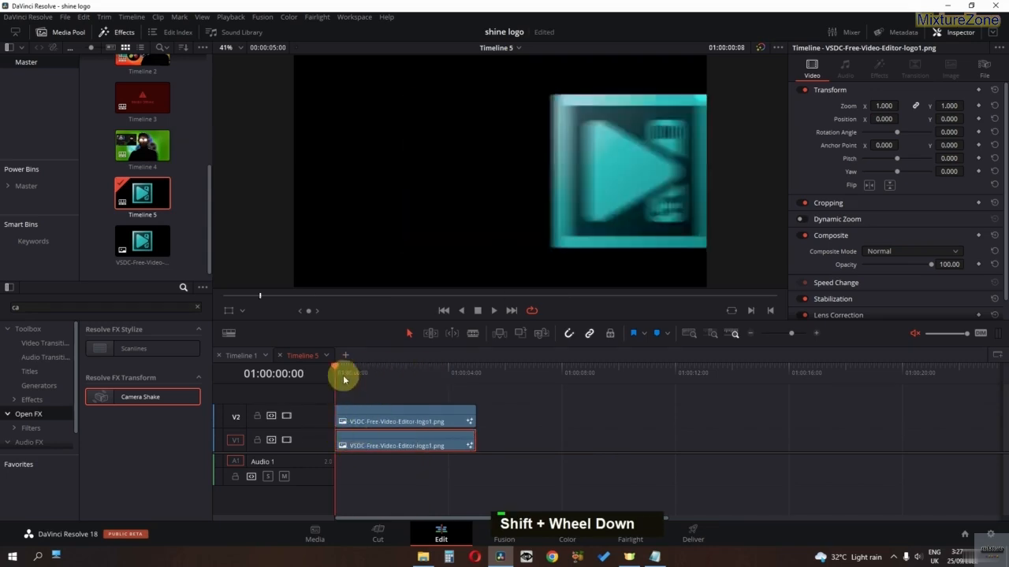
click(286, 416)
click(565, 530)
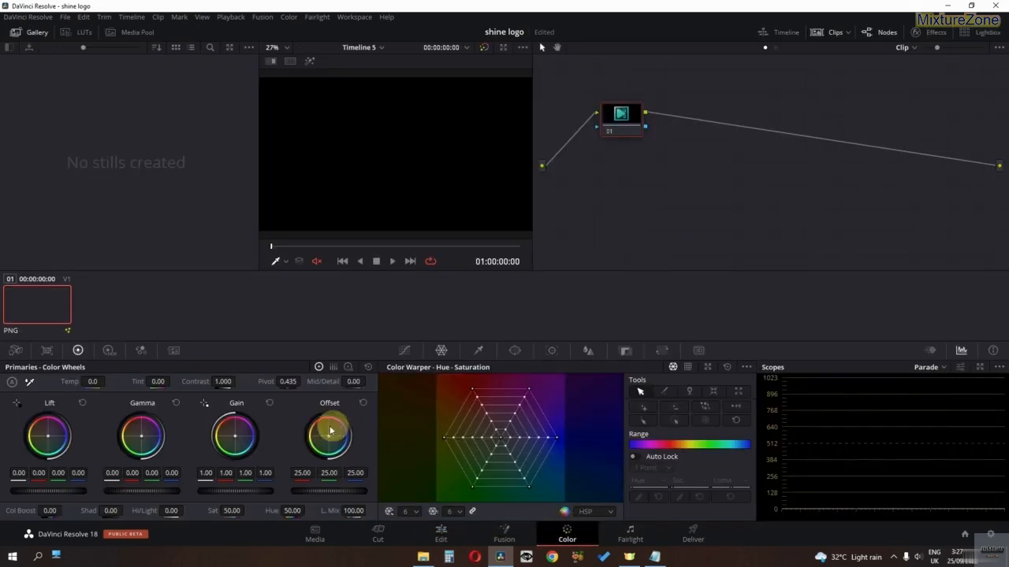
click(344, 249)
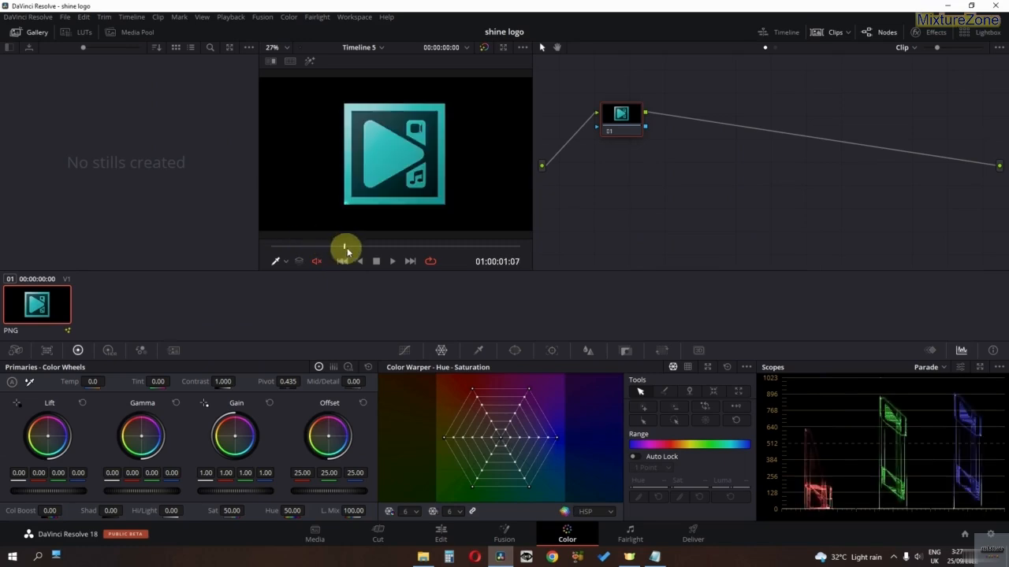
drag(502, 439, 560, 367)
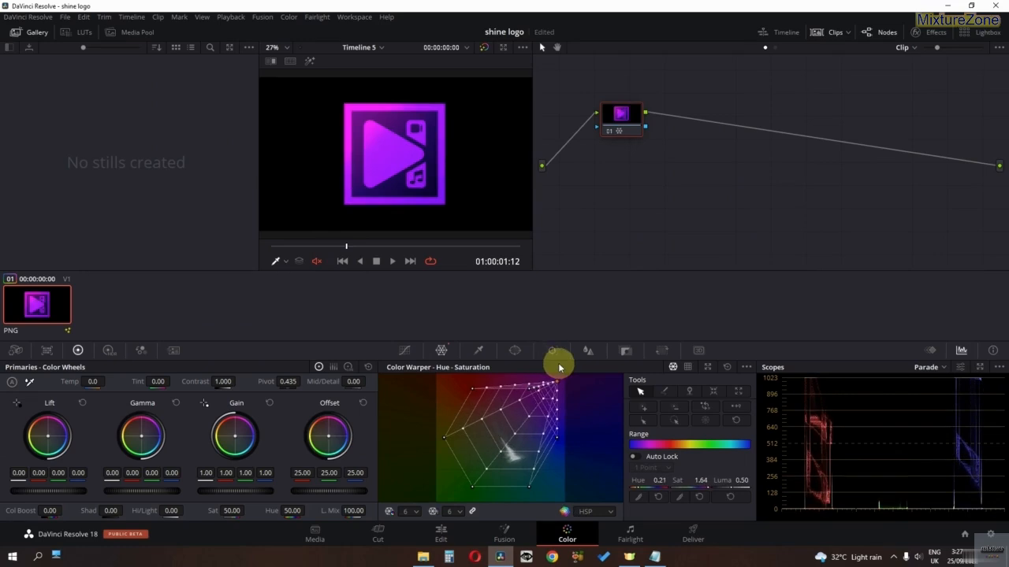
Step: On the Edit page, re-enable Video 2 and shift the purple Video 1 clip four frames later than the clip above
click(439, 532)
drag(387, 394, 297, 388)
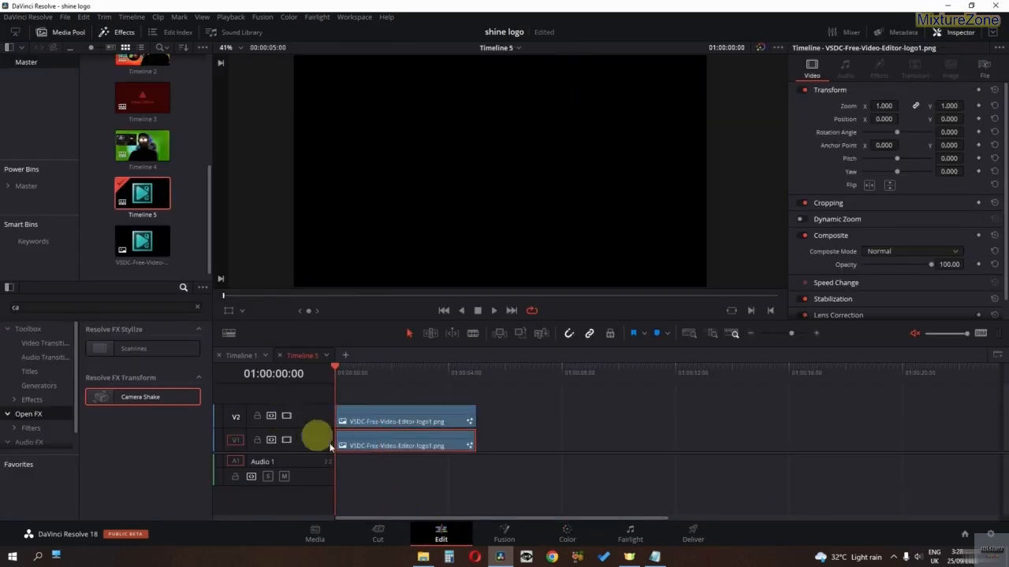
alt+scroll(377, 465, up, 1)
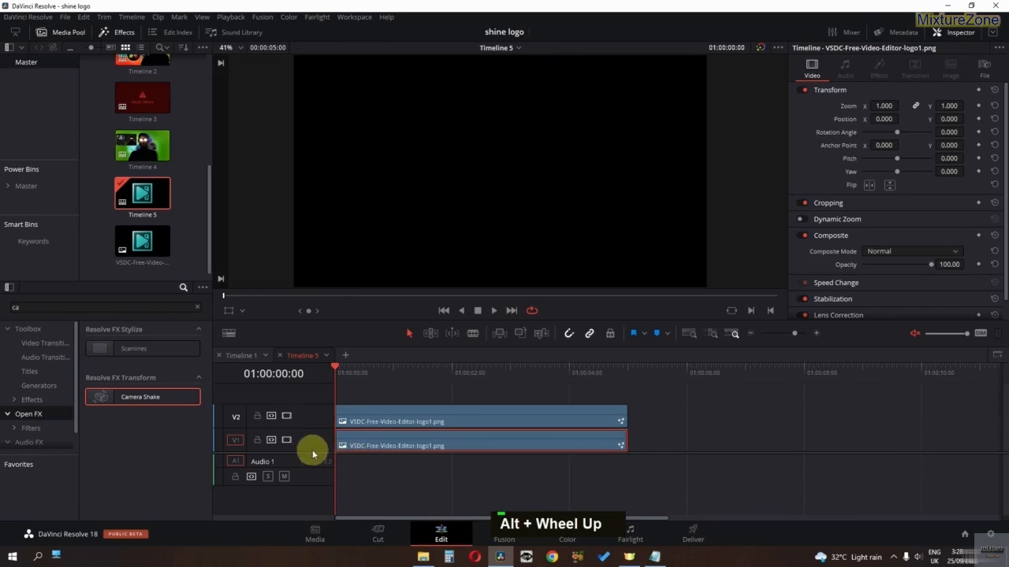
drag(312, 454, 356, 459)
alt+scroll(351, 465, up, 1)
alt+scroll(354, 457, up, 2)
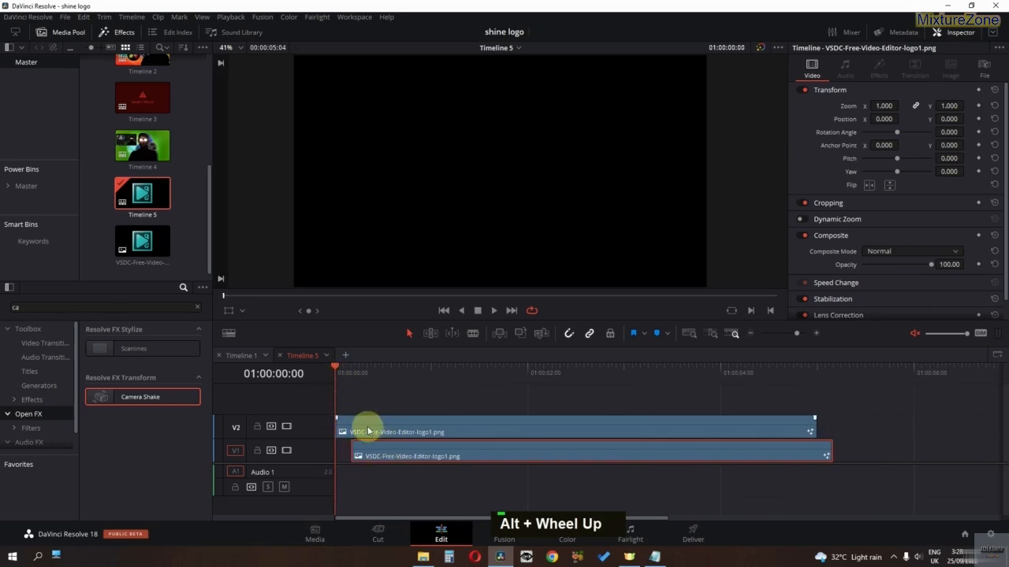
Step: Play the offset logo clips in Timeline 5, and play Timeline 1 for comparison
click(367, 484)
key(space)
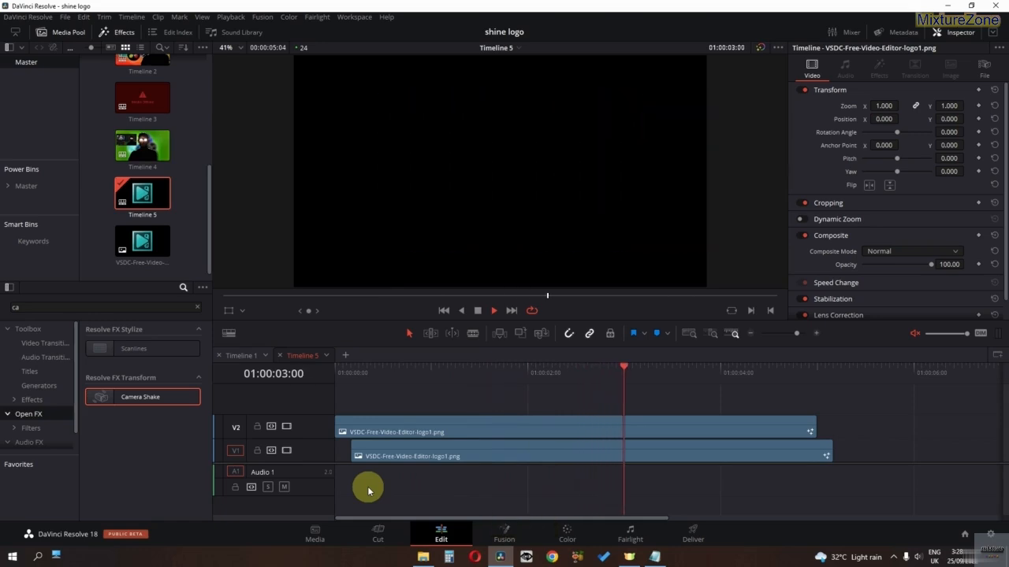
key(space)
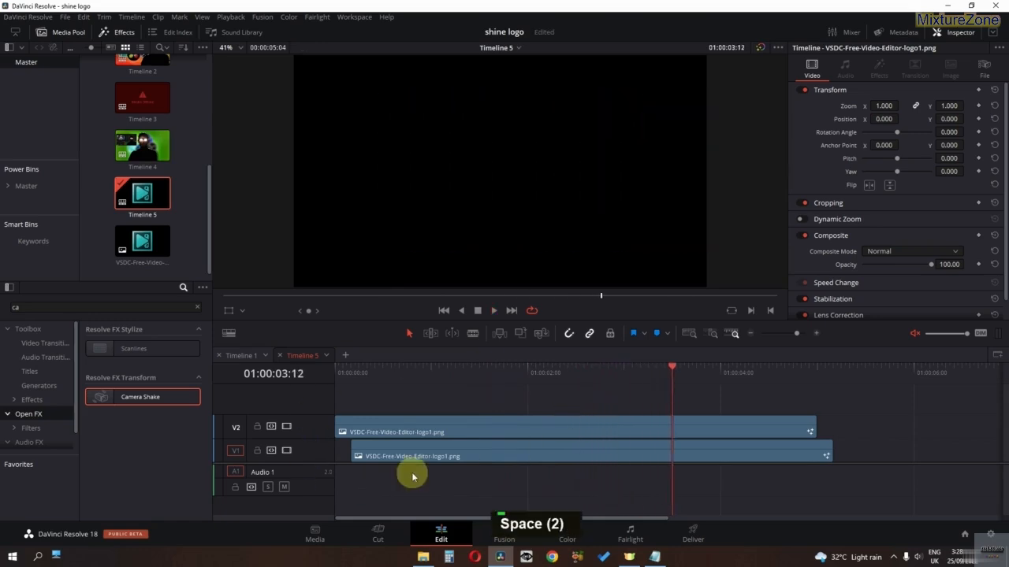
click(251, 355)
key(space)
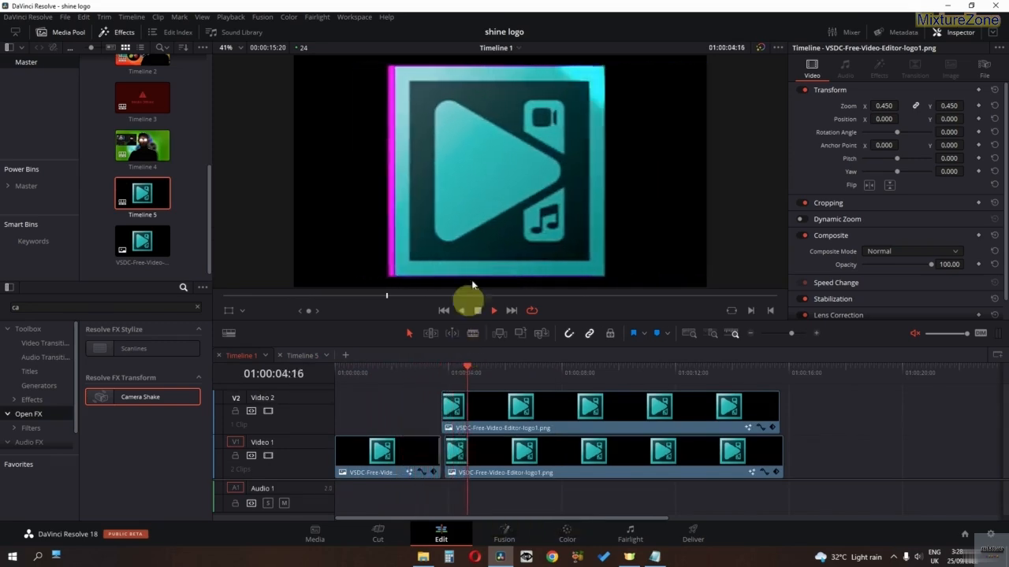
key(space)
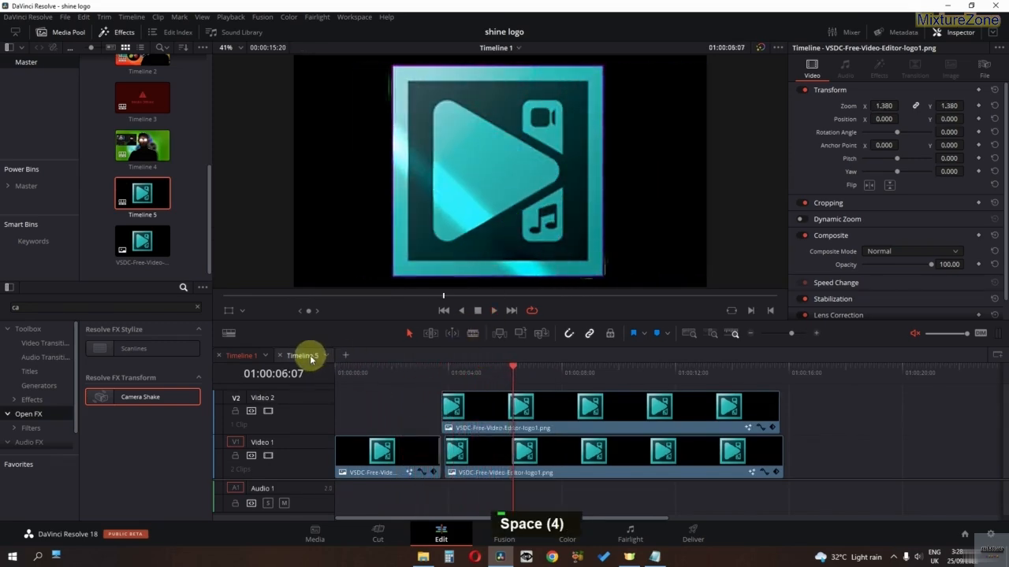
Step: Back in Timeline 5, add an Adjustment Clip from the effects library on a new Video 3 track at the timeline start
click(309, 356)
drag(388, 386, 312, 381)
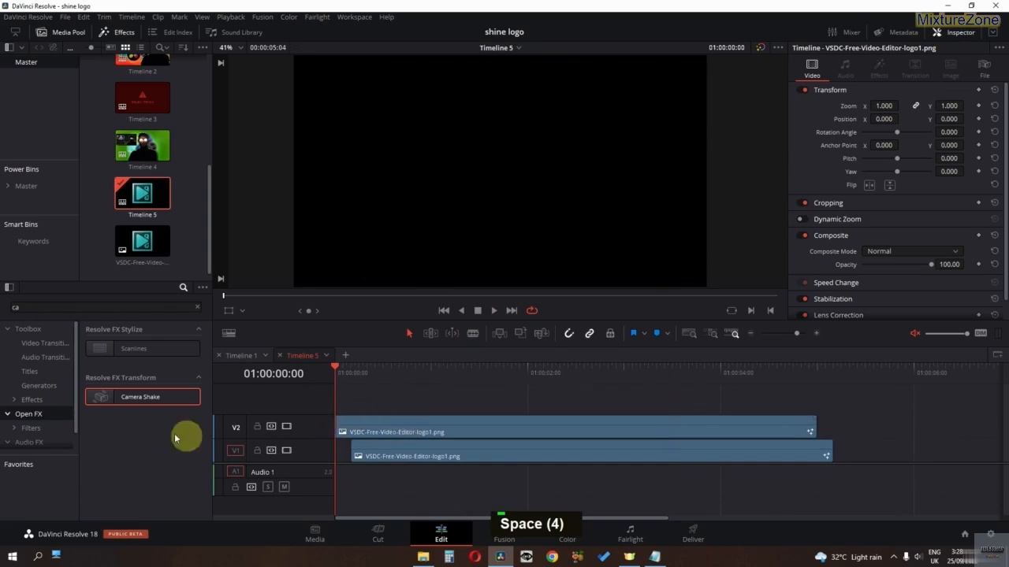
click(38, 400)
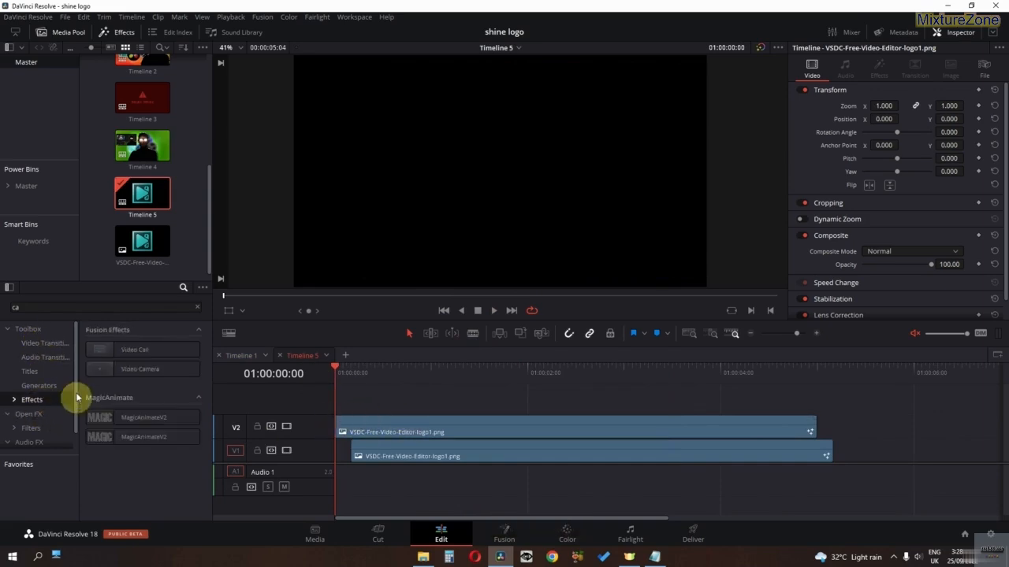
click(197, 307)
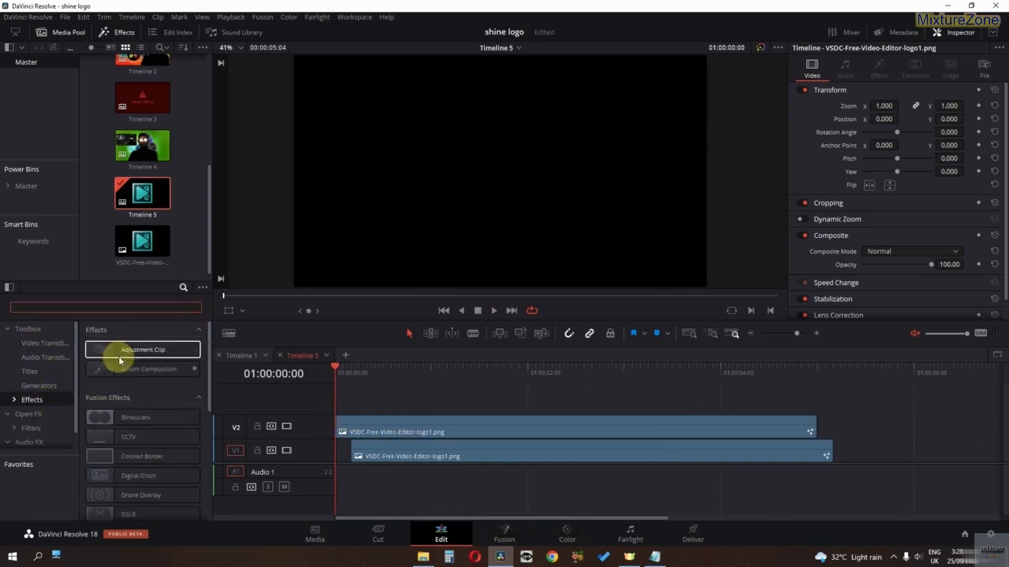
drag(120, 360, 333, 407)
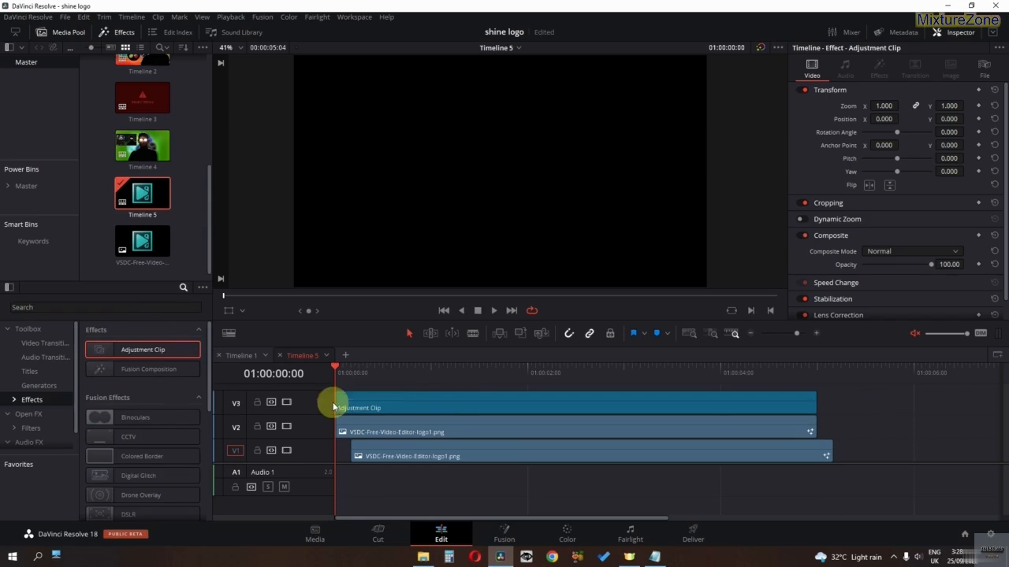
Step: Apply the Camera Shake effect to the adjustment clip, with Motion Scale about 0.527 and Motion Blur about 0.326
click(29, 414)
click(153, 309)
text(ca)
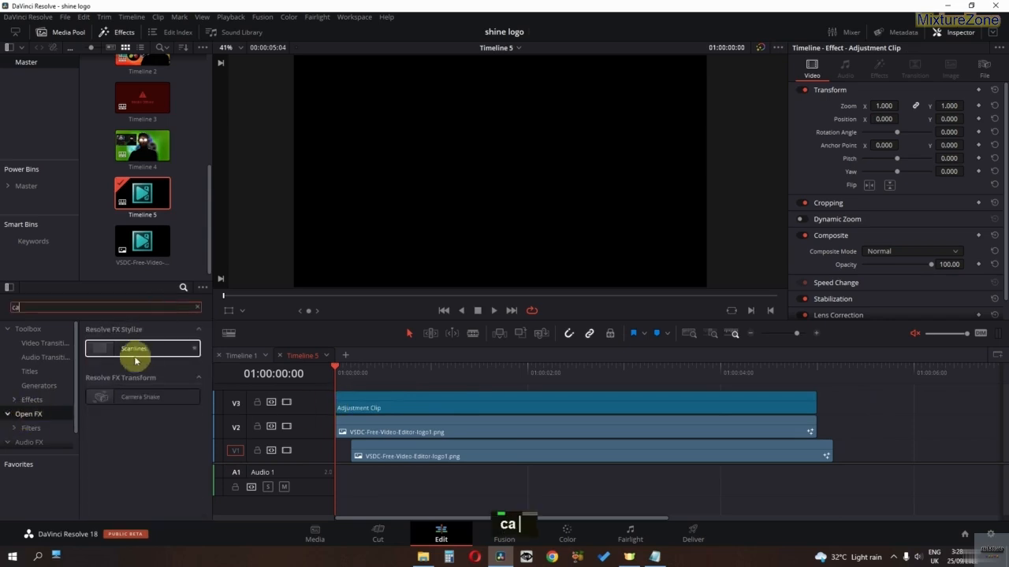
drag(110, 397, 370, 404)
drag(347, 386, 476, 391)
click(879, 69)
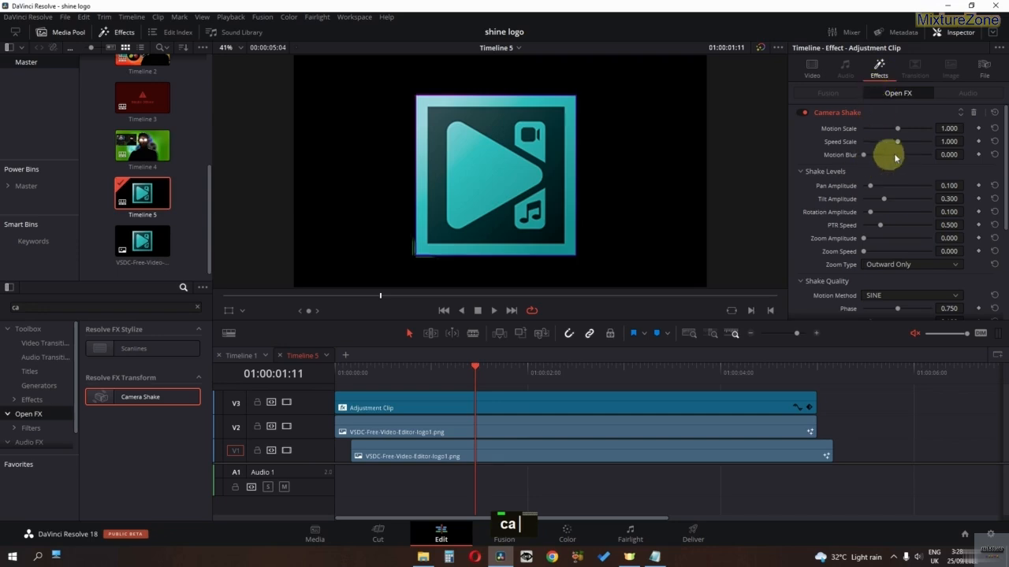
drag(899, 130, 886, 158)
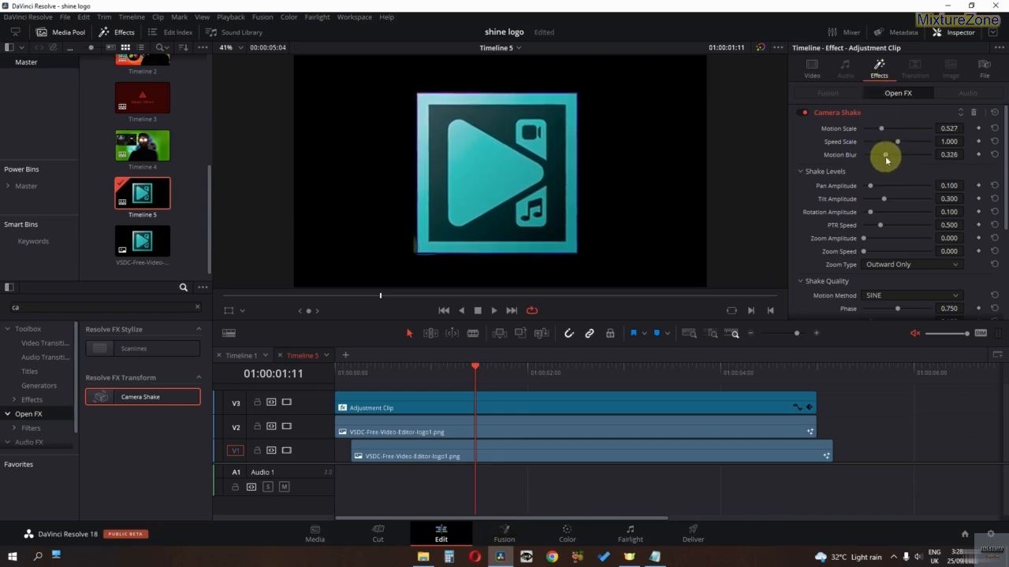
Step: Play Timeline 5 from its start to check the camera shake on the logo animation
key(Home)
key(space)
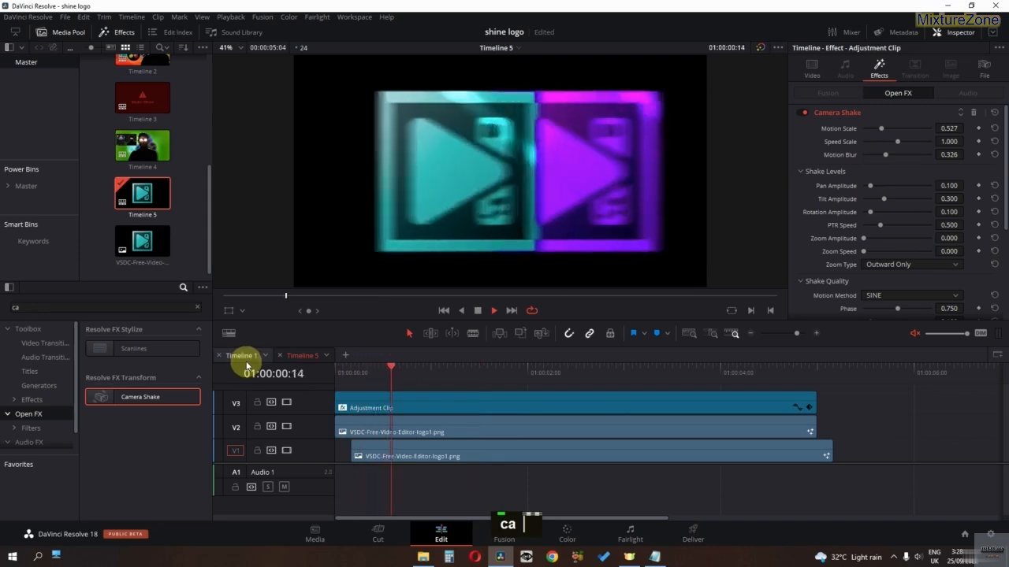
ctrl+scroll(463, 175, down, 2)
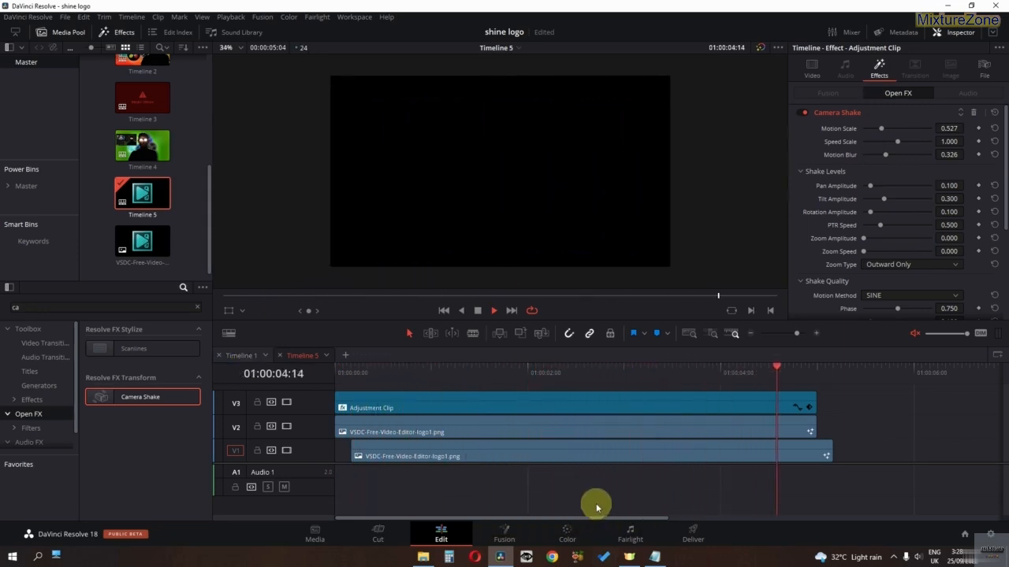
key(space)
Step: Split the adjustment clip and both logo clips at 01:00:03:12 and delete the portions after the cut
drag(608, 378, 661, 385)
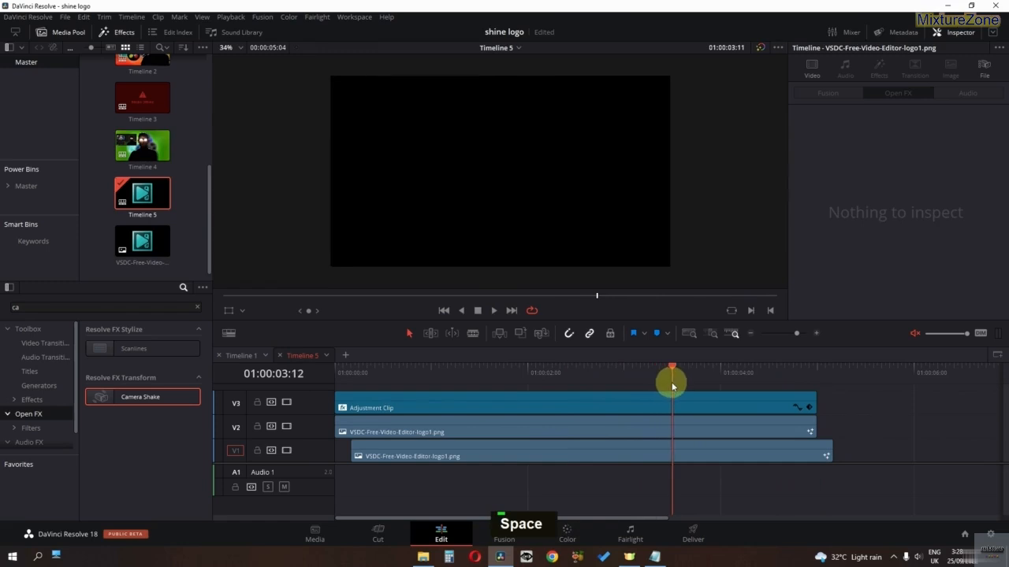
click(672, 402)
drag(889, 407, 800, 460)
key(ctrl+b)
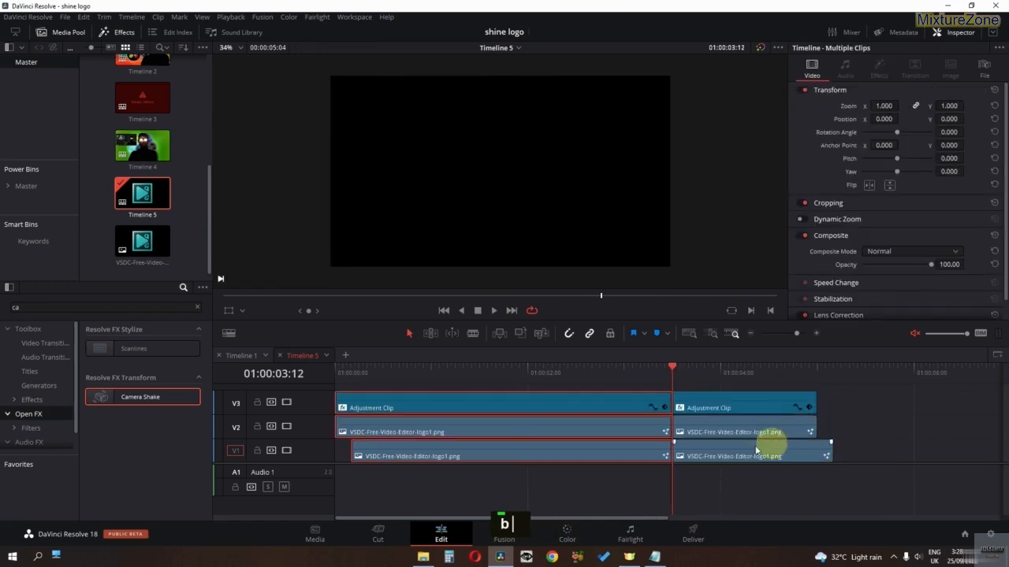
drag(705, 484, 741, 399)
key(BackSpace)
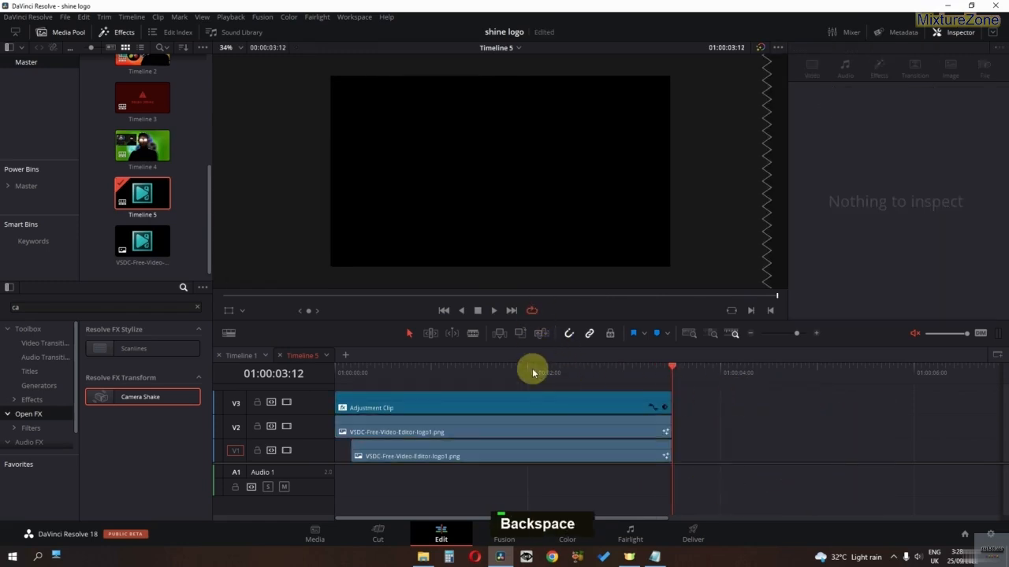
Step: Play the shortened animation, and shift the purple Video 1 clip two frames earlier
key(space)
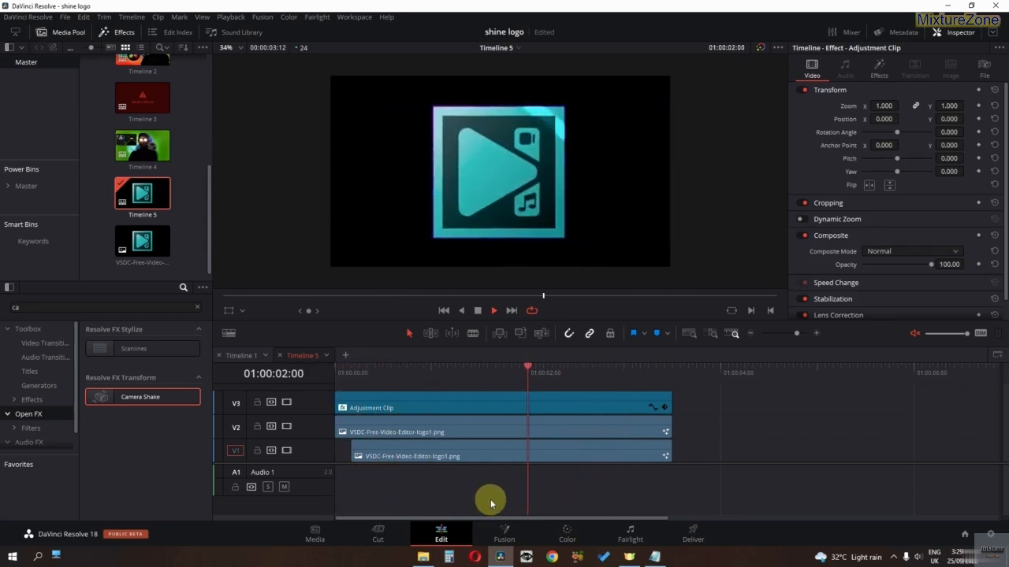
key(space)
scroll(536, 418, down, 3)
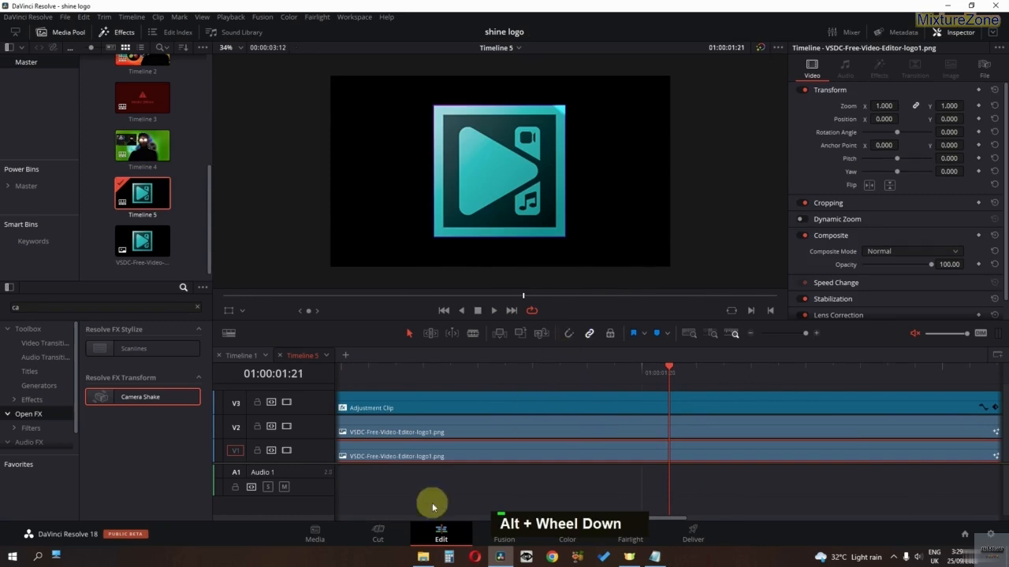
drag(635, 521, 434, 520)
mouse_move(385, 457)
mouse_down()
mouse_move(472, 457)
mouse_move(394, 456)
mouse_up()
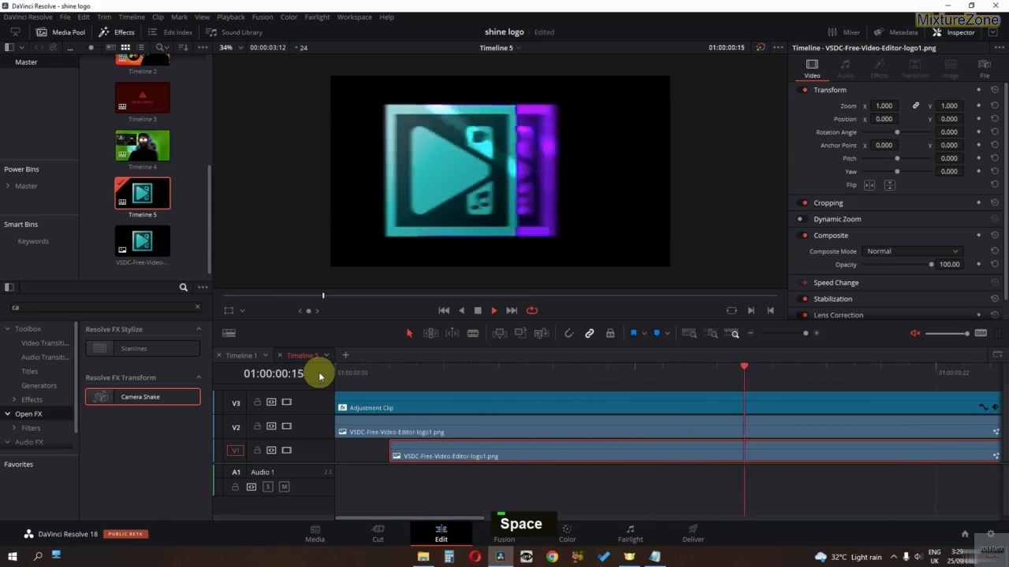
Step: Replay the logo animation from the timeline start to check the reduced offset of the purple clip
key(space)
scroll(452, 422, down, 7)
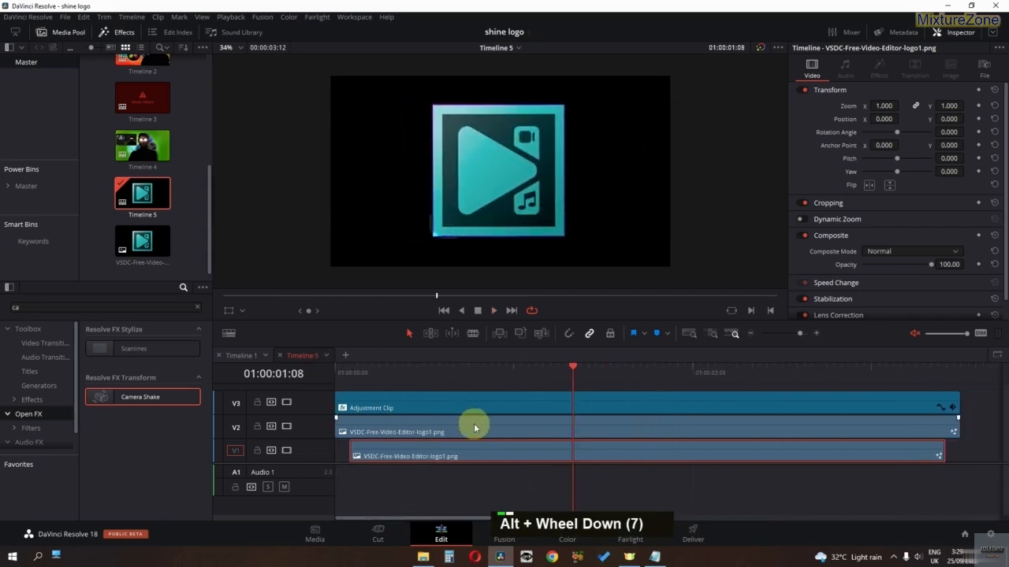
drag(469, 383, 315, 386)
key(space)
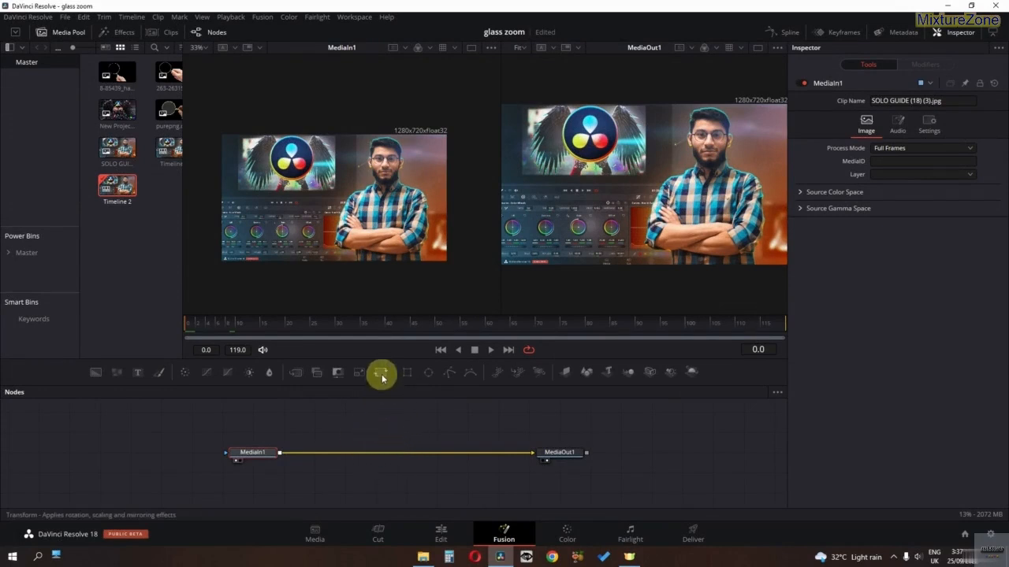
Step: In the glass zoom project's Fusion page, insert a Transform node between MediaIn1 and MediaOut1 and mask it with an Ellipse node
drag(391, 457, 392, 452)
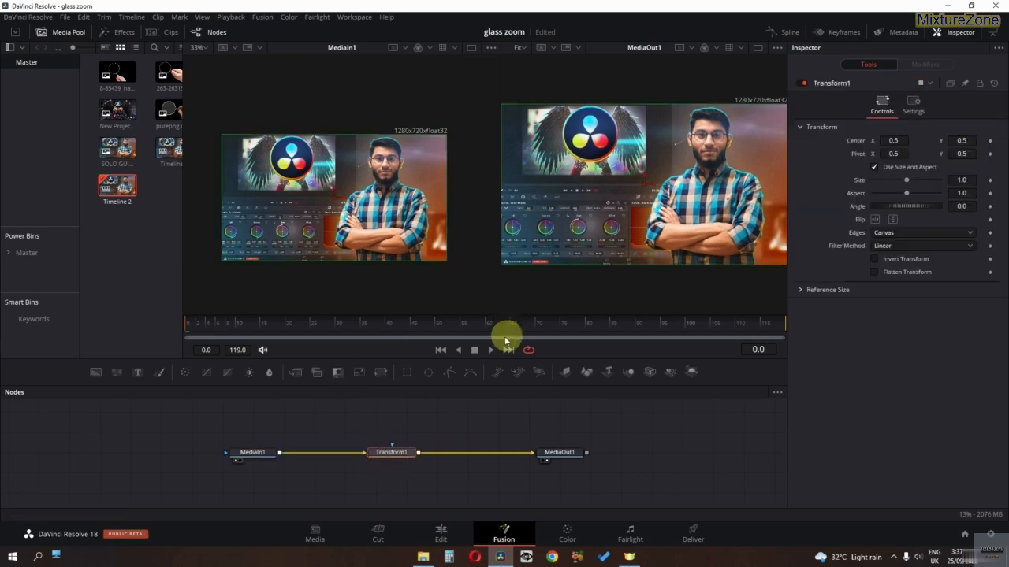
click(426, 378)
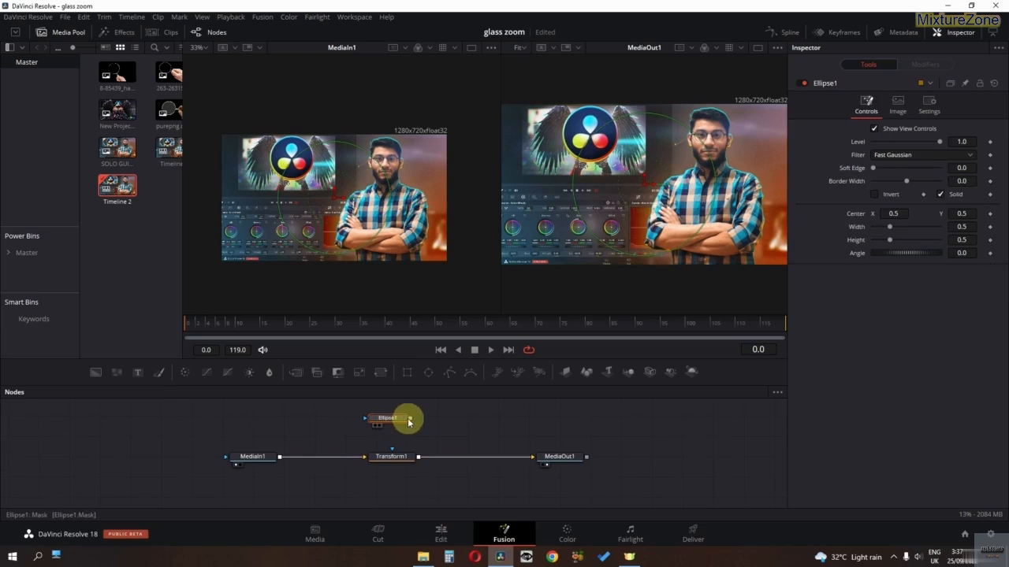
click(394, 458)
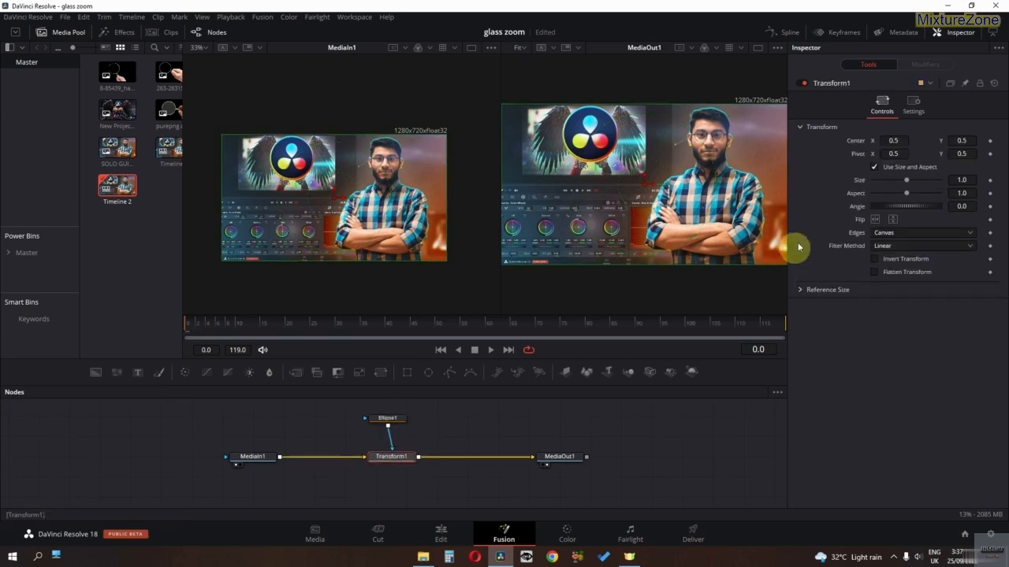
Step: Set Transform1's size to 1.25 and move the Ellipse1 mask's center to about 0.546, 0.484
drag(906, 185, 909, 186)
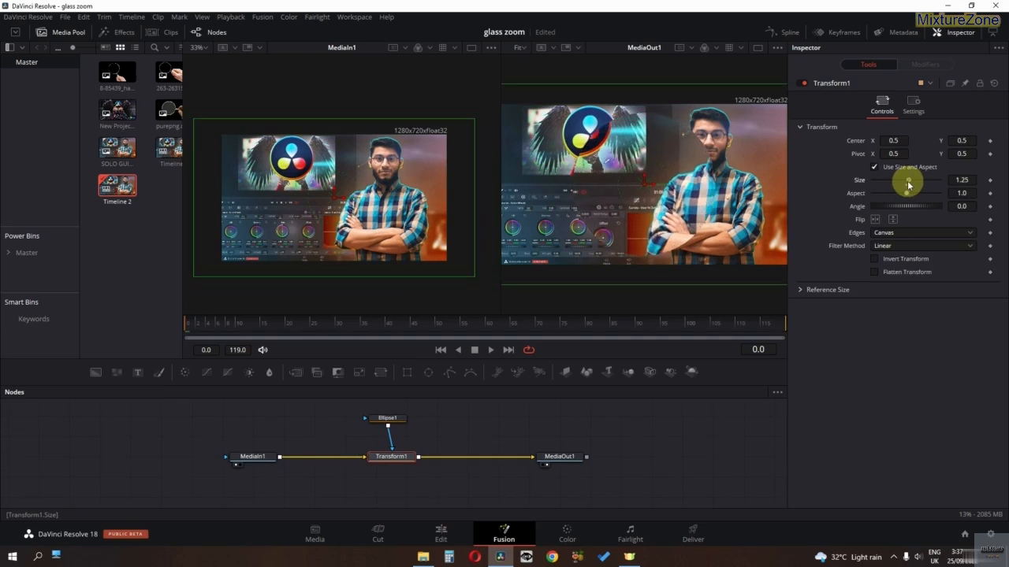
click(386, 421)
mouse_move(644, 185)
mouse_down()
mouse_move(626, 189)
mouse_move(683, 183)
mouse_move(641, 187)
mouse_move(631, 175)
mouse_move(659, 189)
mouse_up()
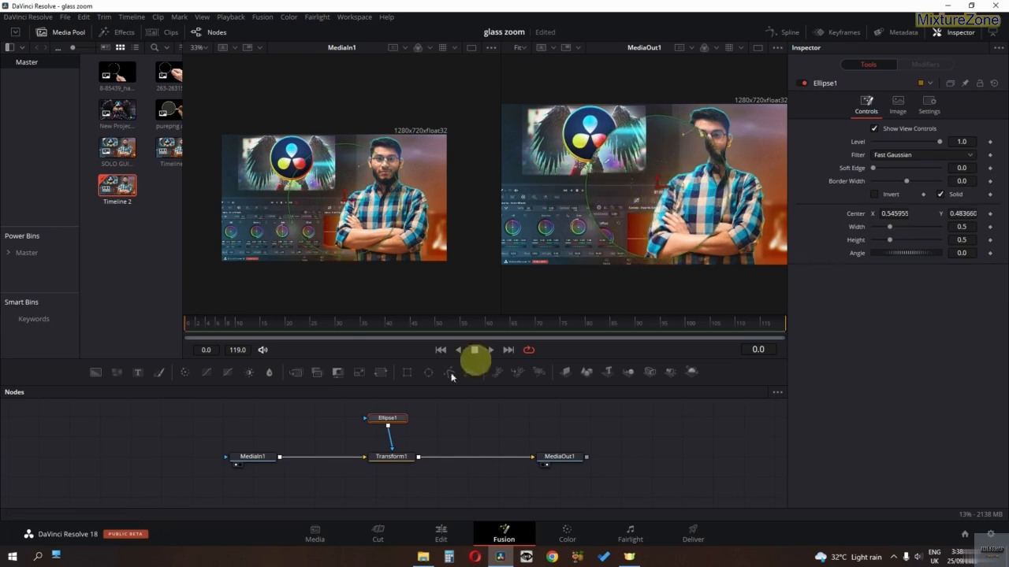
Step: Pin Transform1's controls, link its Pivot to Ellipse1's Center with an expression, and move the ellipse center to about 0.502, 0.461
click(392, 457)
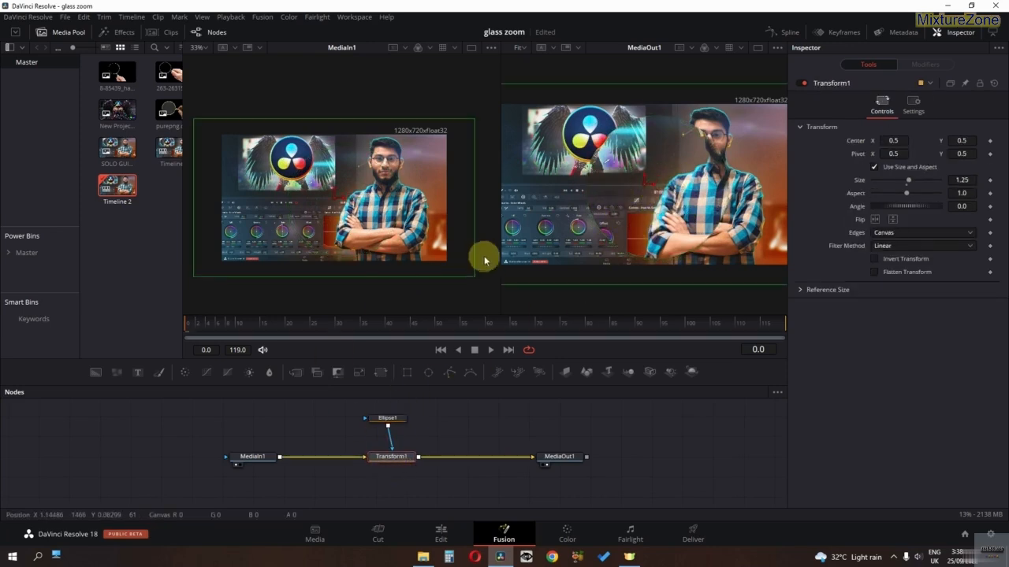
click(390, 419)
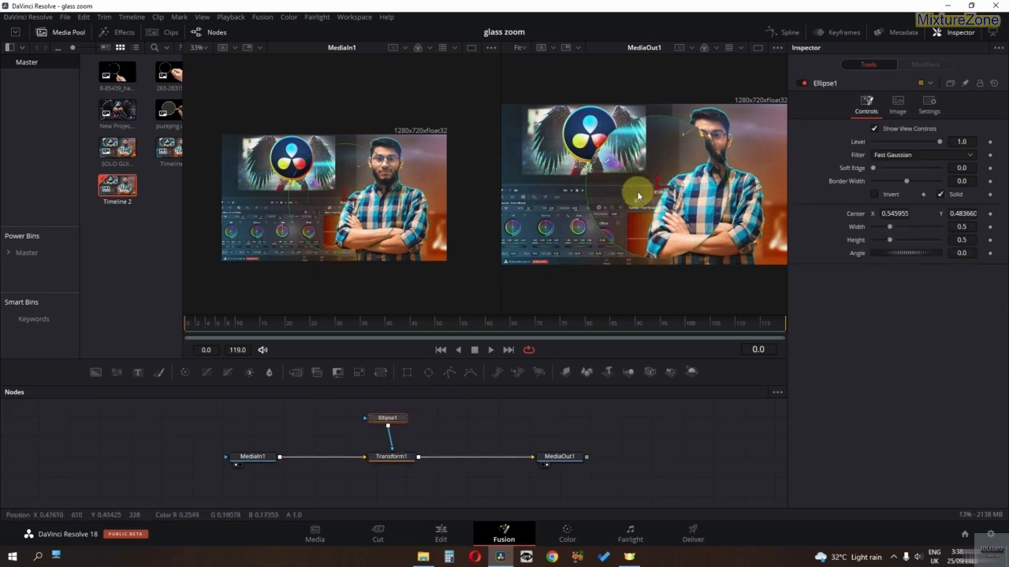
click(385, 459)
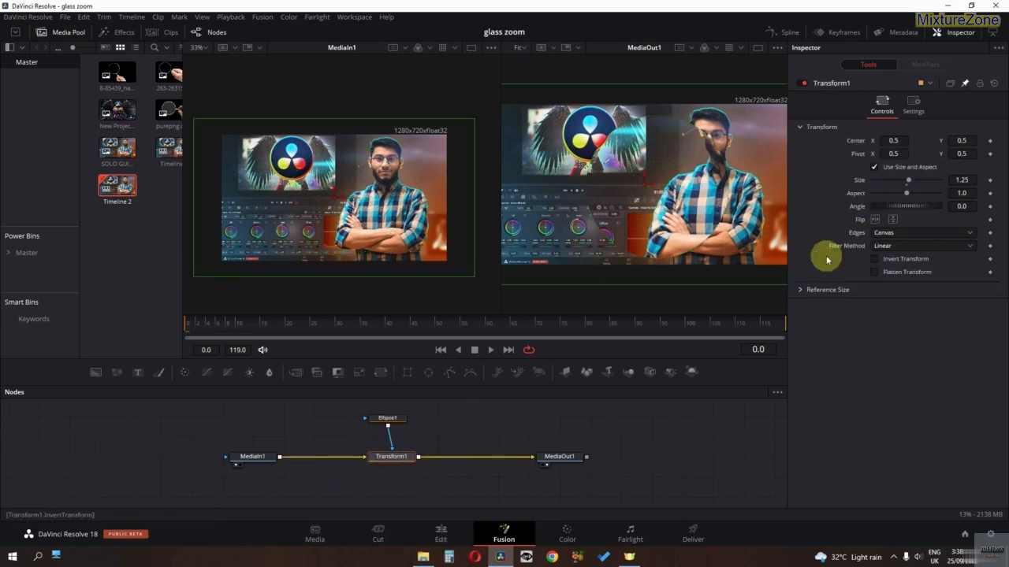
click(397, 423)
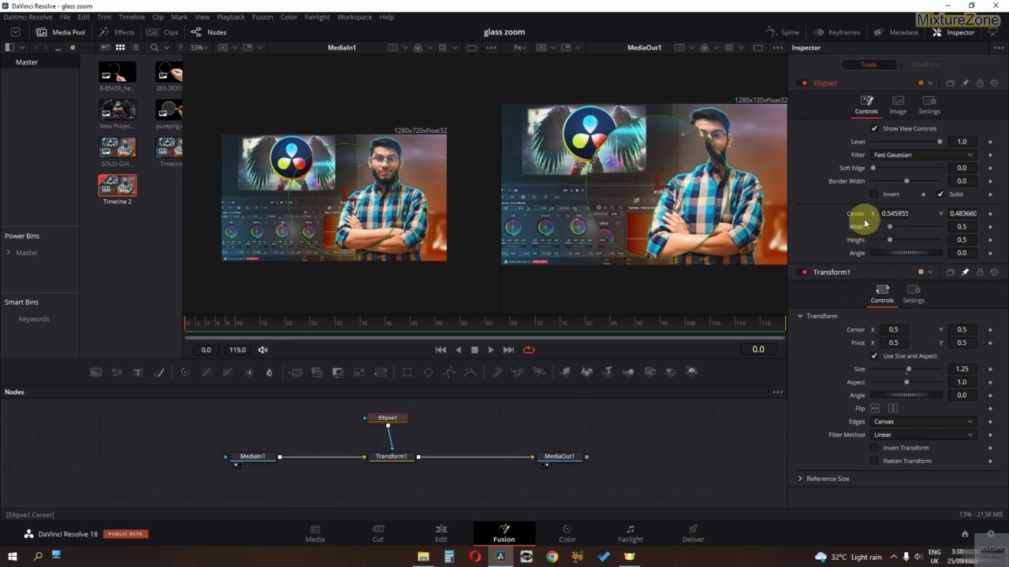
right_click(861, 346)
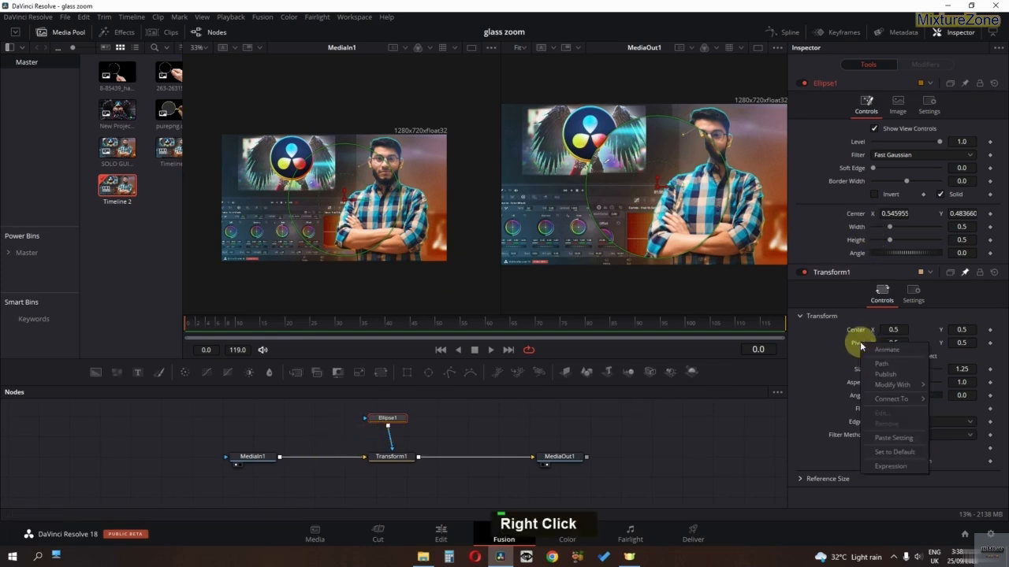
click(889, 465)
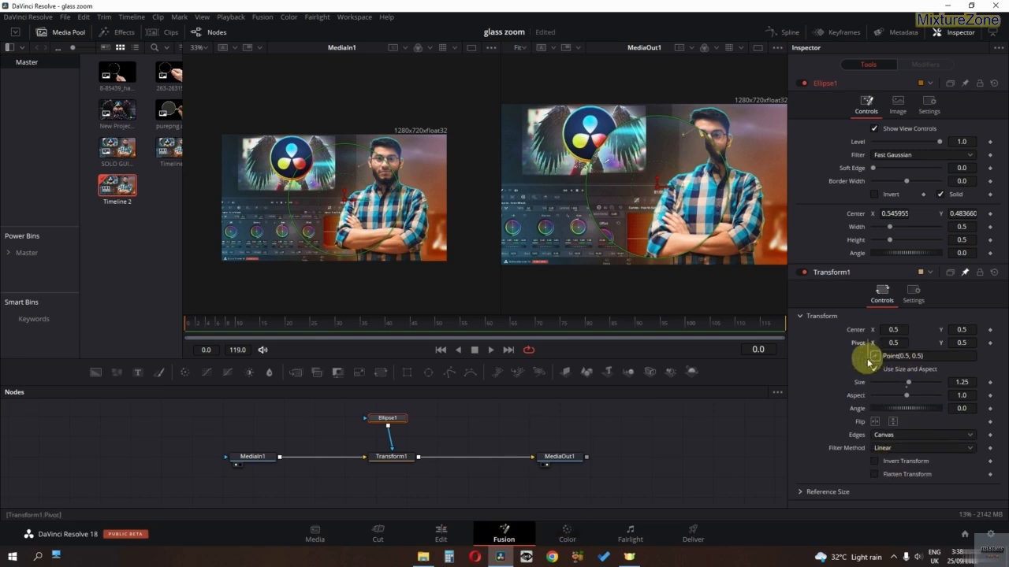
drag(875, 356, 864, 223)
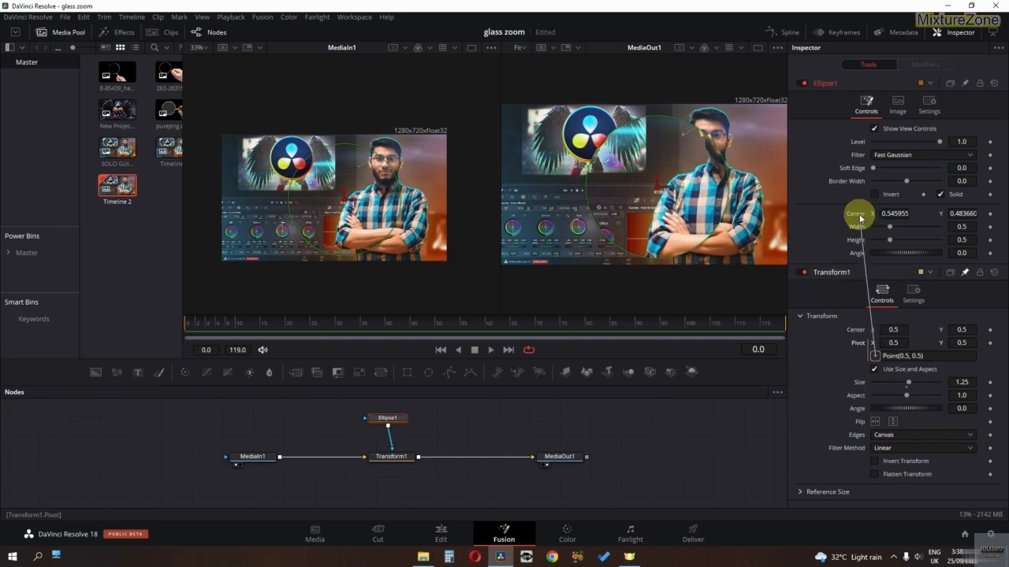
drag(859, 219, 858, 218)
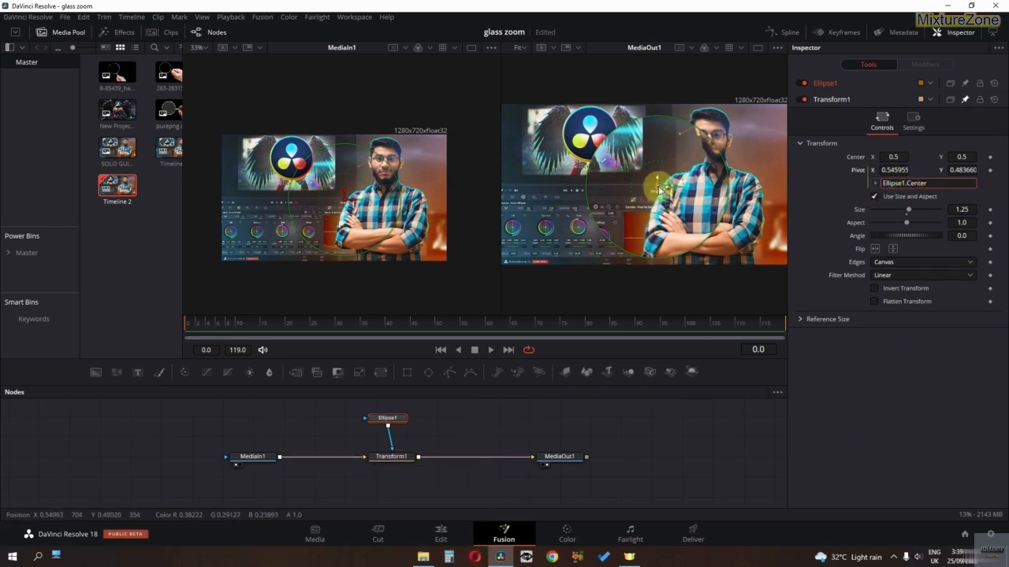
mouse_move(659, 189)
mouse_down()
mouse_move(637, 186)
mouse_move(677, 175)
mouse_move(695, 187)
mouse_move(710, 161)
mouse_move(608, 187)
mouse_move(643, 189)
mouse_up()
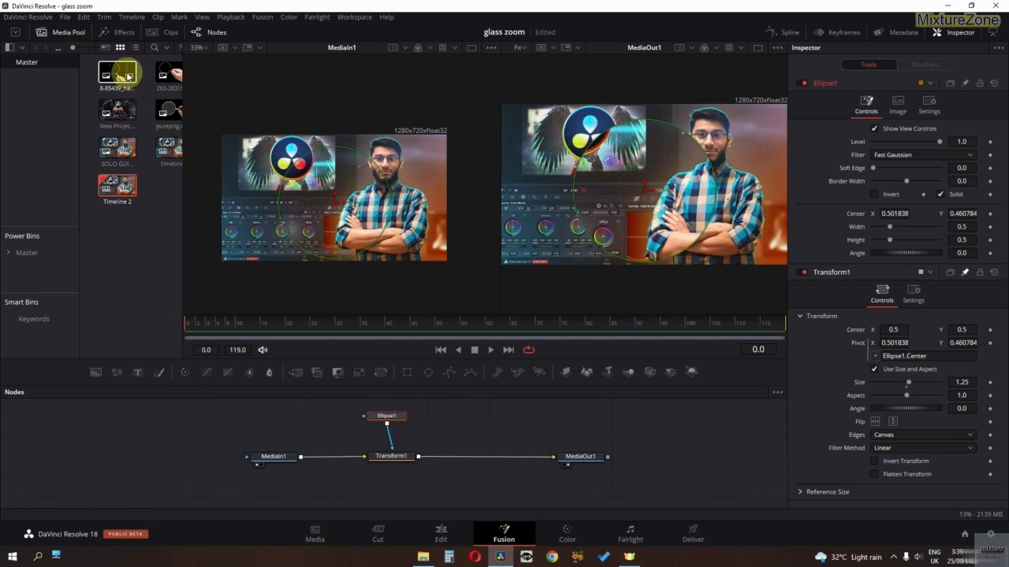
Step: Merge the magnifying-glass PNG over Transform1's output and place the MediaIn2 node above Merge1
drag(168, 73, 473, 473)
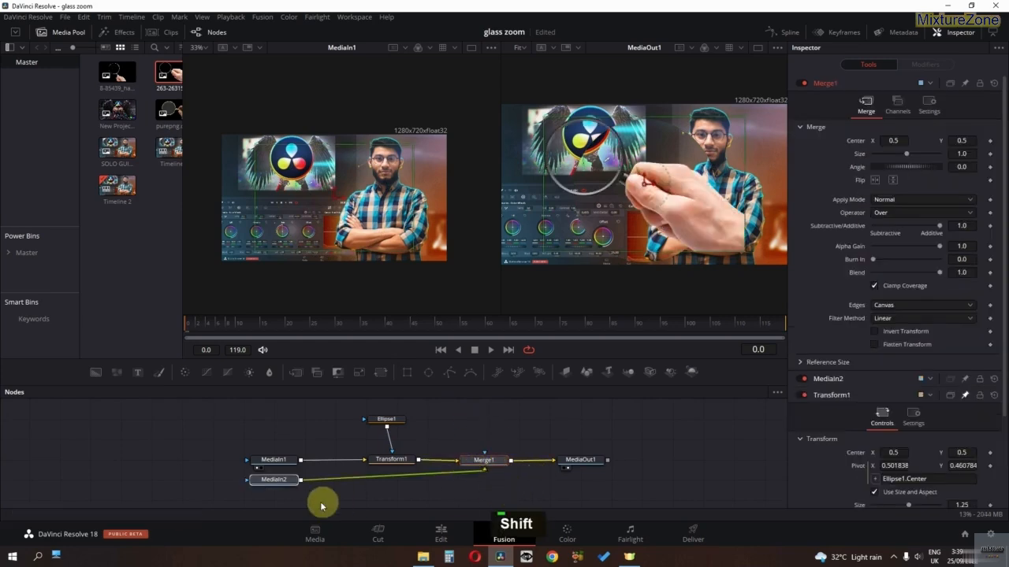
drag(278, 488, 500, 409)
middle_click(538, 420)
Step: Insert a second Transform node between MediaIn2 and Merge1
key(shift+space)
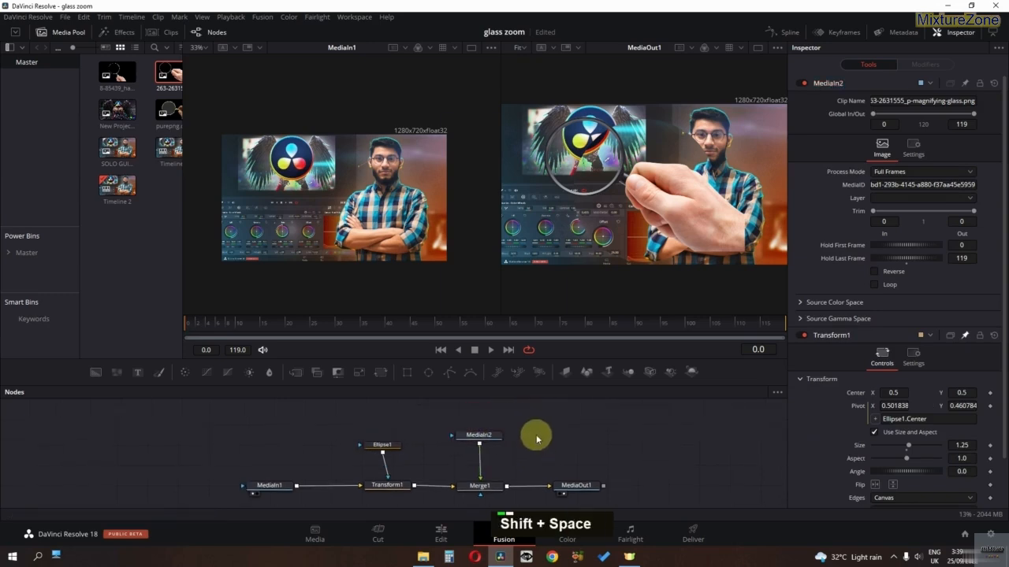
text(tra)
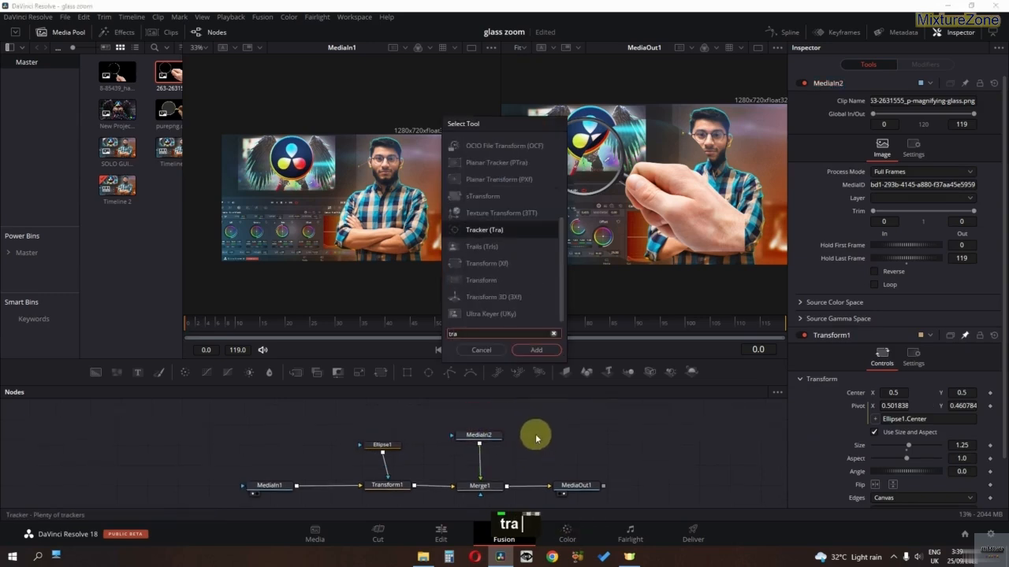
text(nsf)
key(Return)
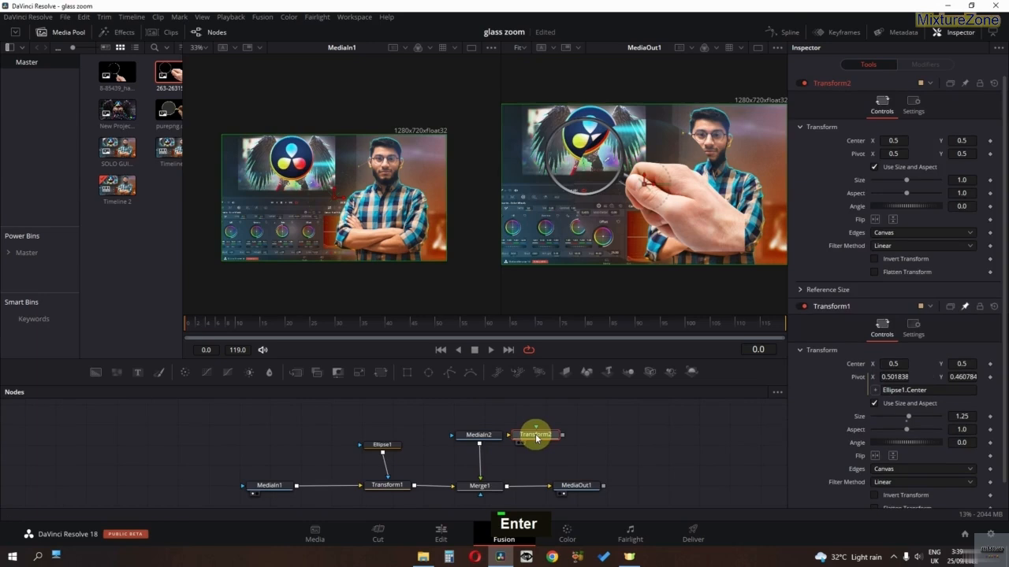
drag(536, 439, 478, 463)
key(shift)
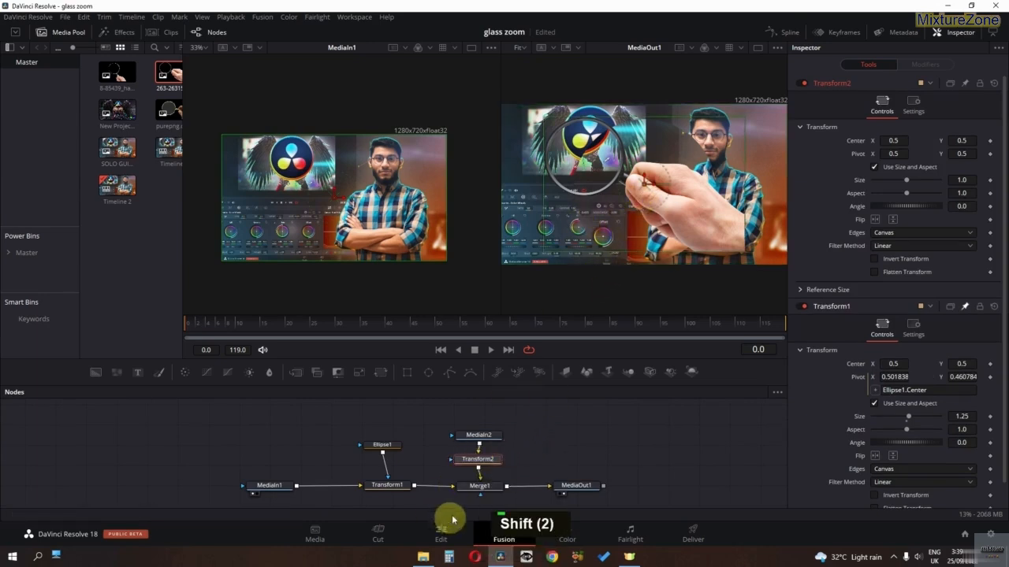
Step: Display Merge1 in the first viewer and move the magnifying glass with Transform2 to center about 0.768, 0.224
key(1)
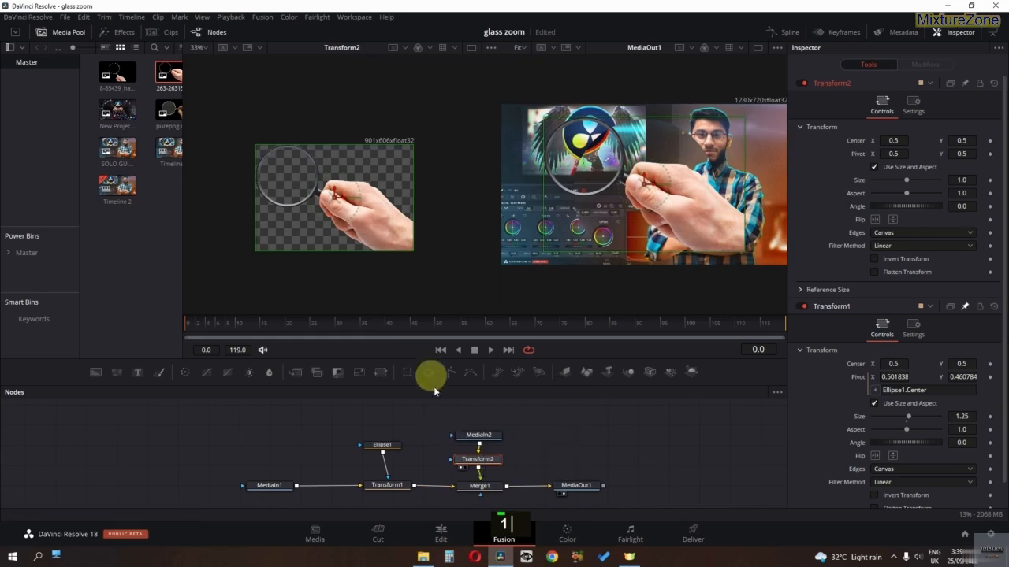
click(479, 494)
key(1)
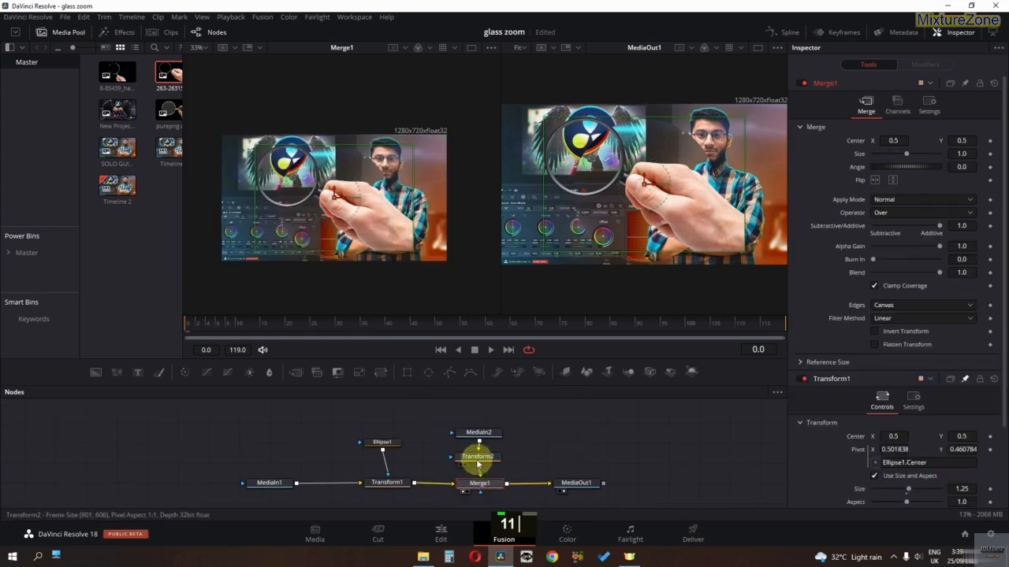
click(476, 460)
ctrl+scroll(319, 208, up, 2)
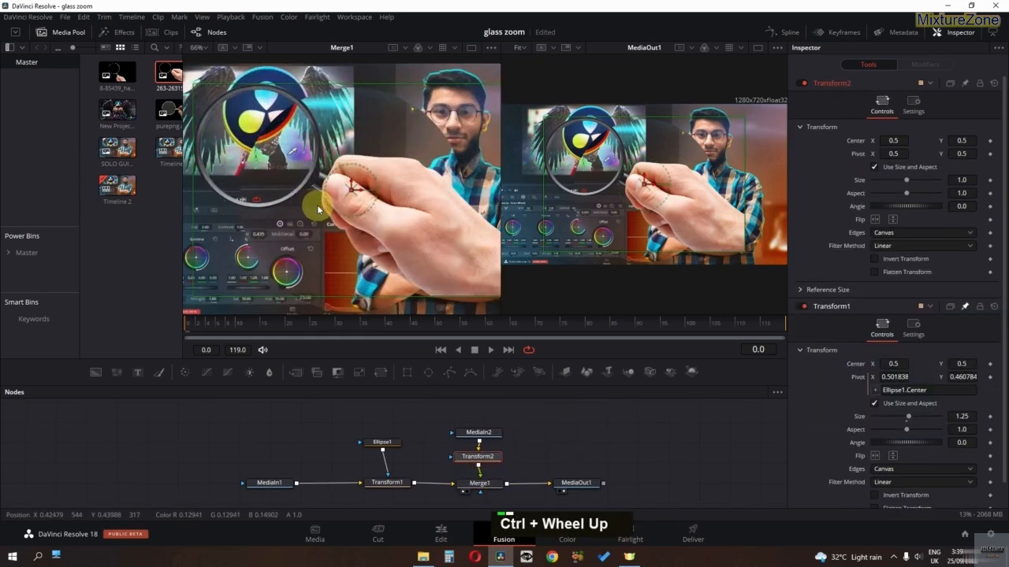
drag(349, 192, 439, 252)
scroll(408, 236, down, 2)
ctrl+scroll(408, 236, down, 1)
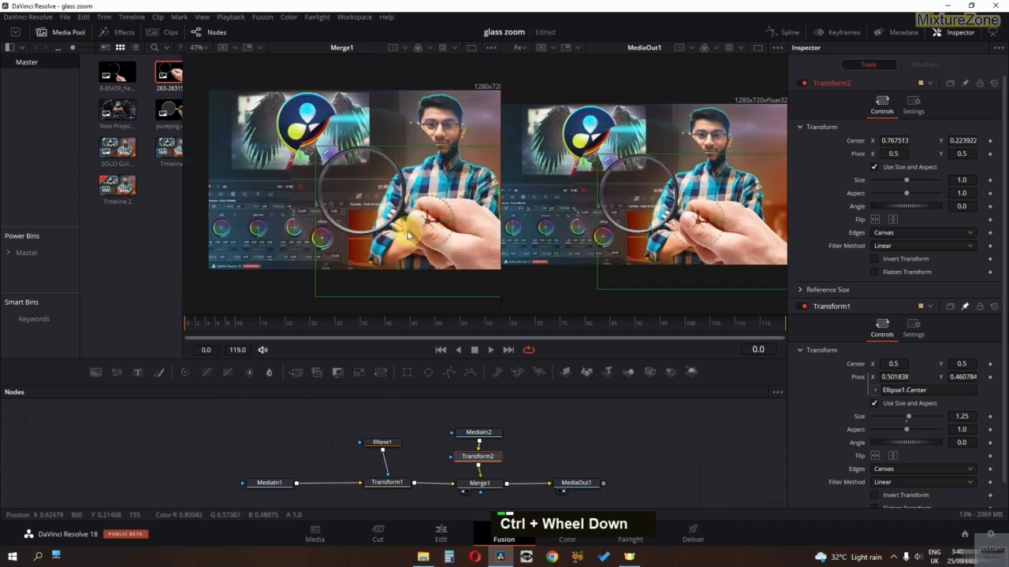
ctrl+scroll(410, 240, up, 1)
Step: Select the Ellipse1 mask node to show its outline over the magnifying glass
click(383, 442)
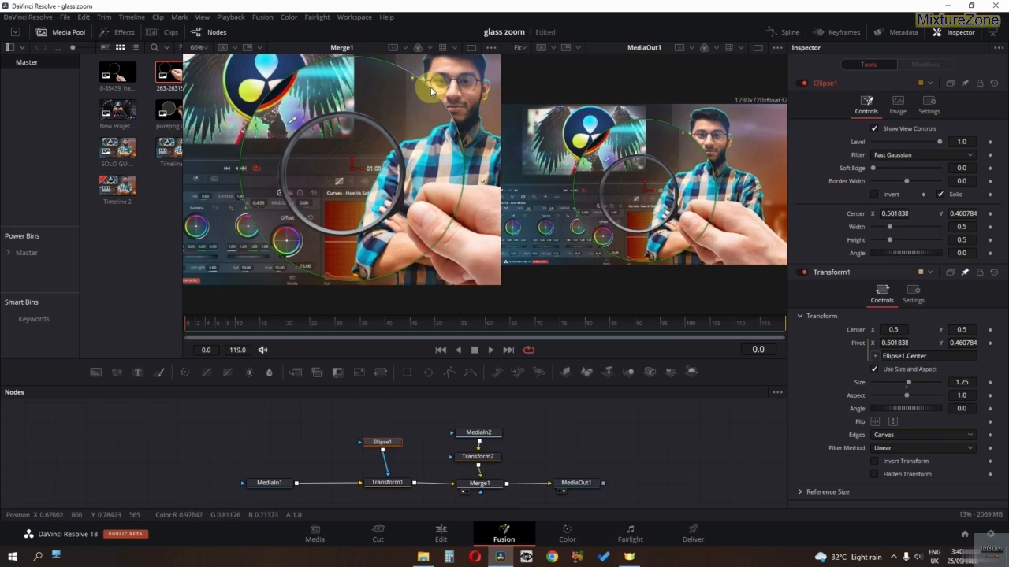
Step: Shrink the Ellipse1 mask to about 0.312 wide and high, and enlarge the magnifying glass around it to size 1.206
drag(431, 90, 401, 121)
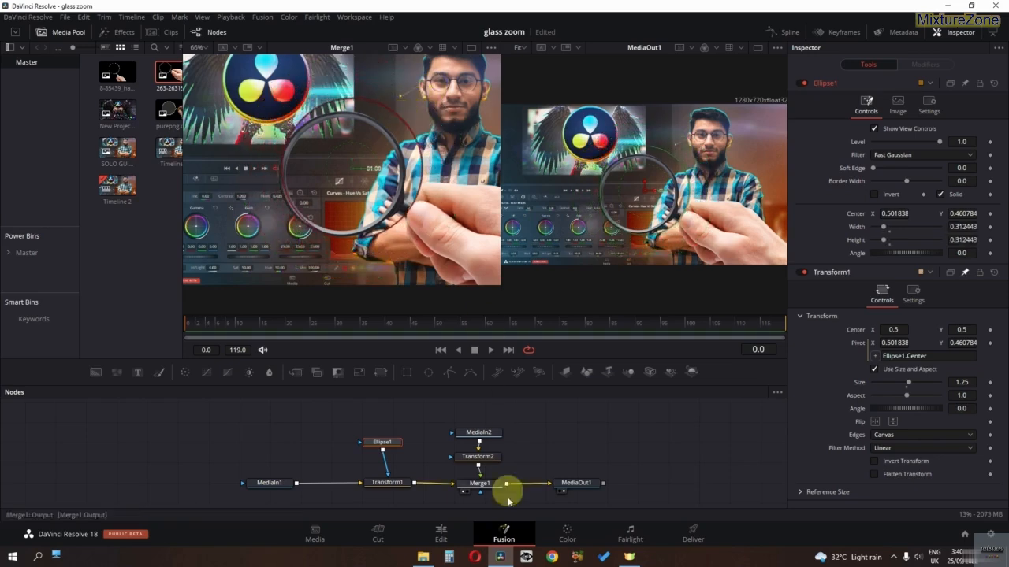
click(478, 457)
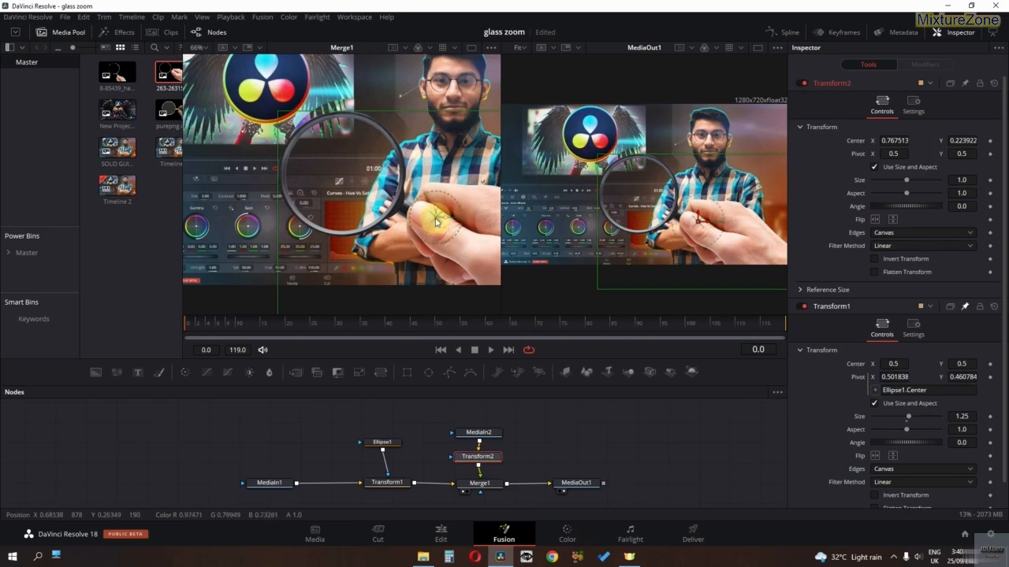
drag(437, 222, 447, 208)
drag(907, 182, 910, 187)
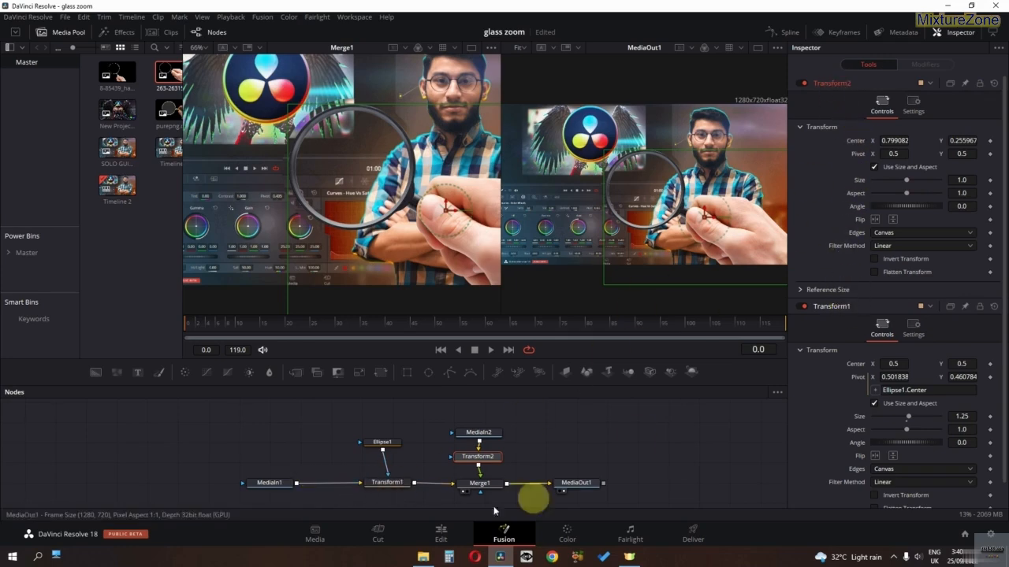
drag(907, 190, 908, 178)
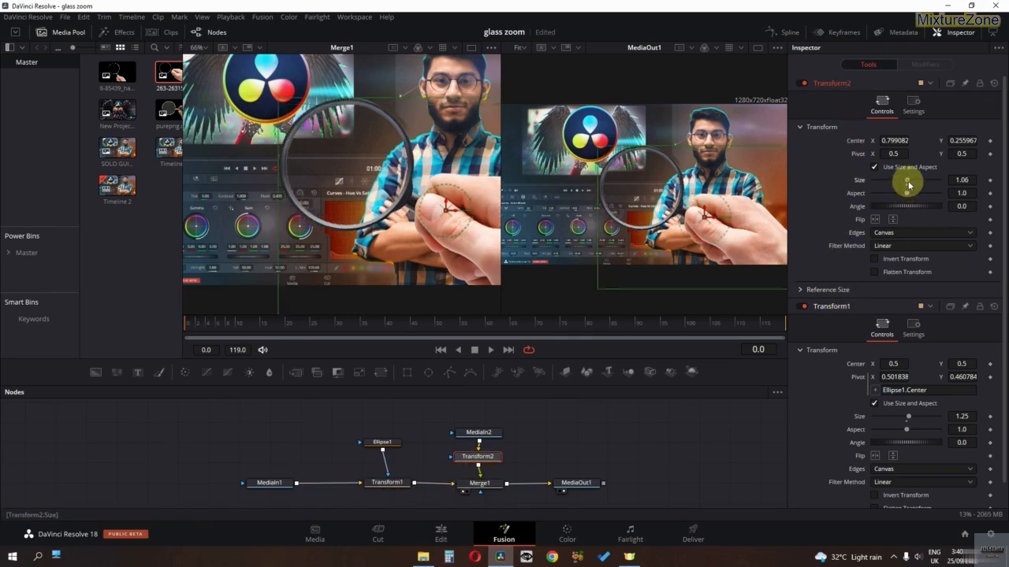
drag(444, 211, 468, 217)
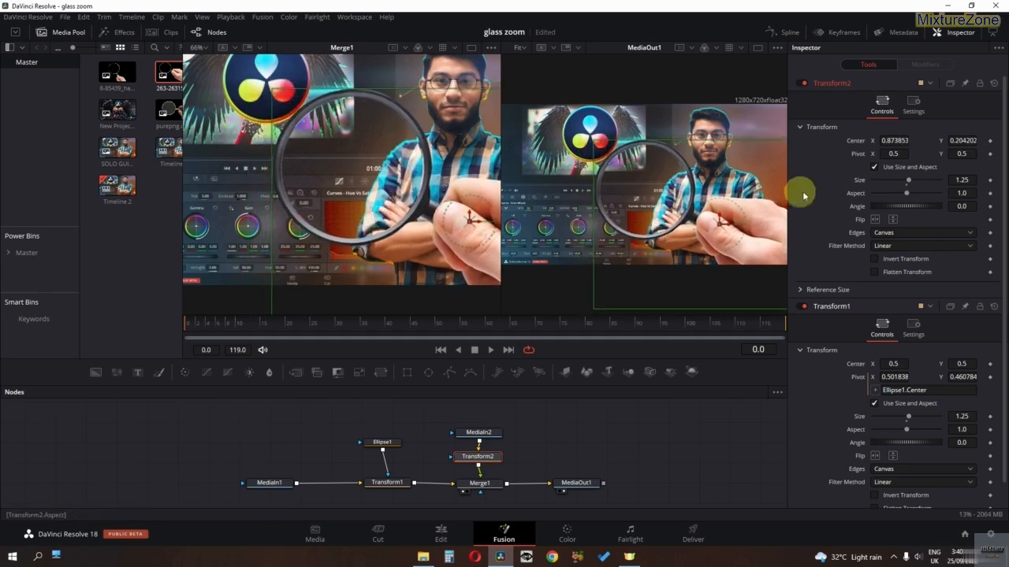
drag(961, 180, 954, 180)
mouse_move(467, 225)
mouse_down()
mouse_move(461, 218)
mouse_move(468, 224)
mouse_up()
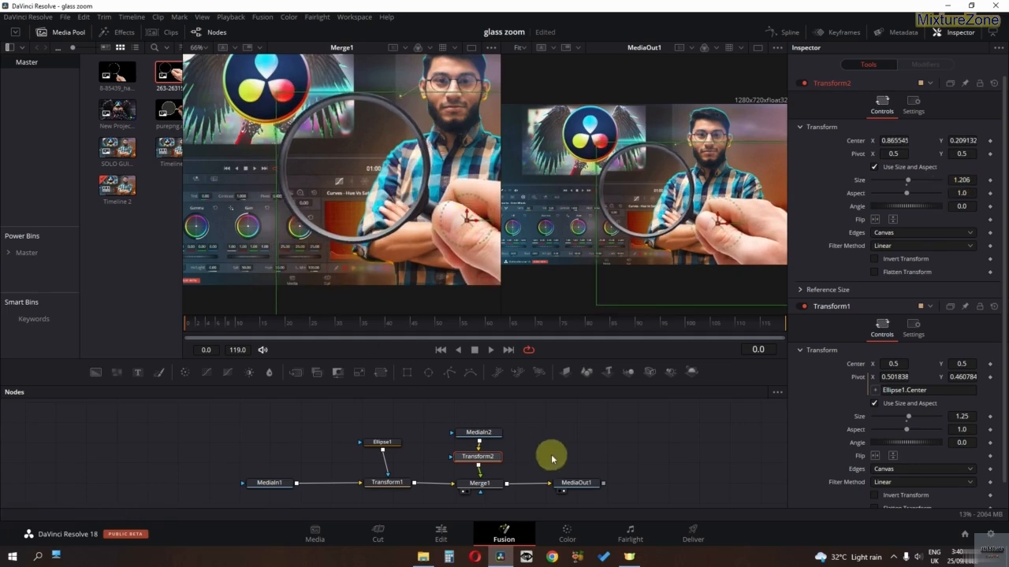
click(383, 443)
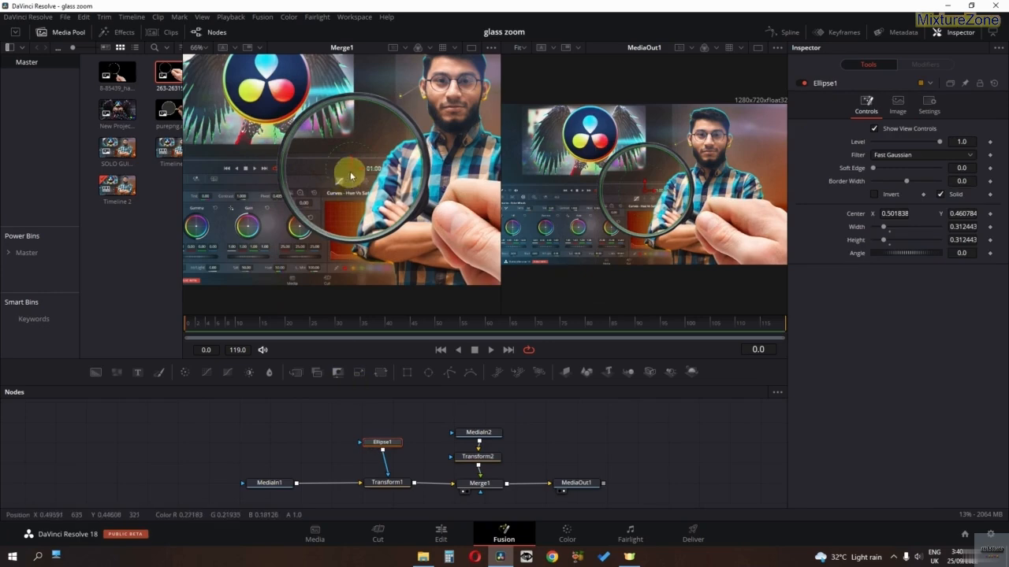
drag(349, 169, 331, 171)
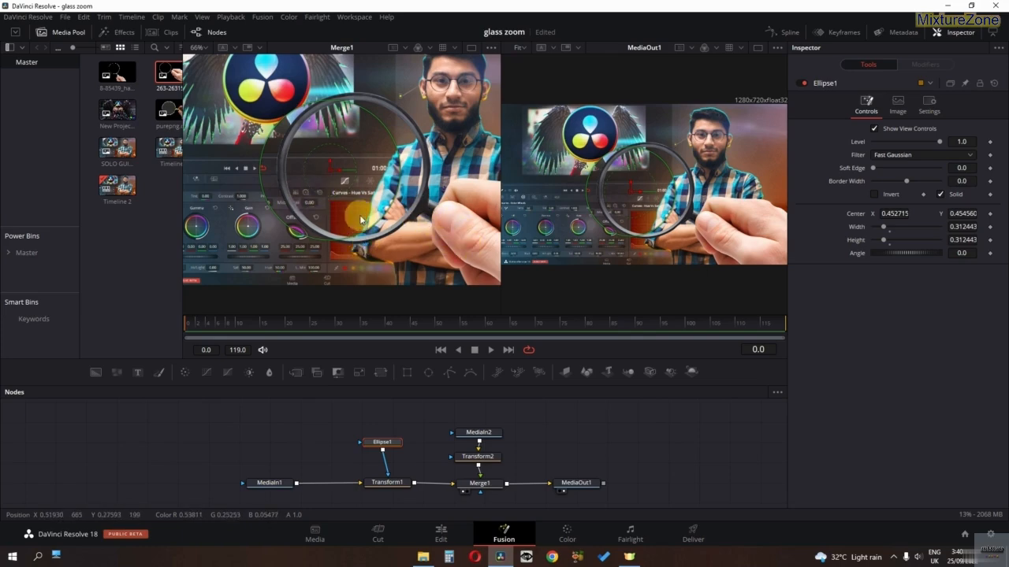
key(ctrl+z)
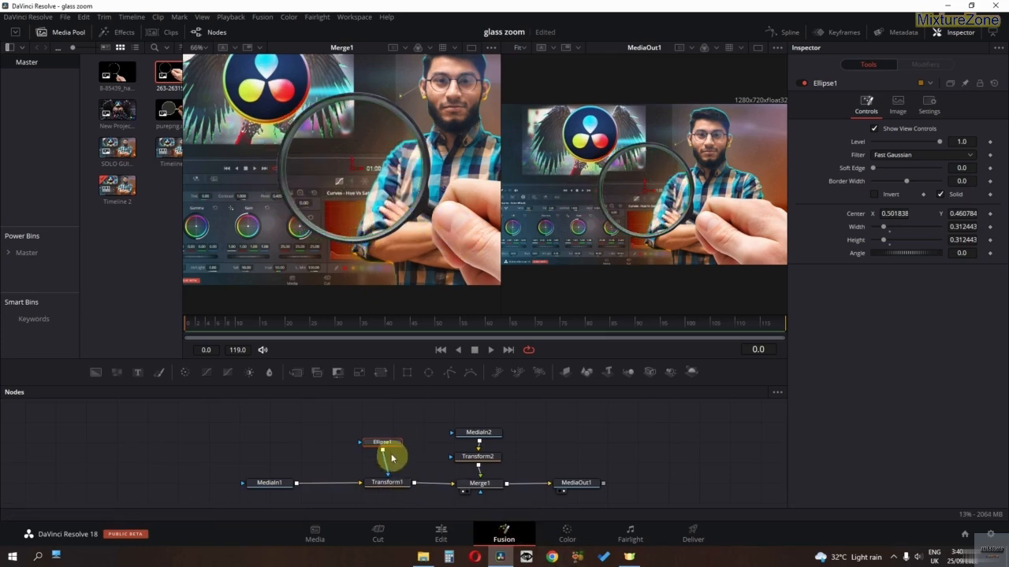
Step: Pin the Ellipse1 controls and link Merge1's Center to Ellipse1.Center with an expression
click(966, 85)
click(478, 483)
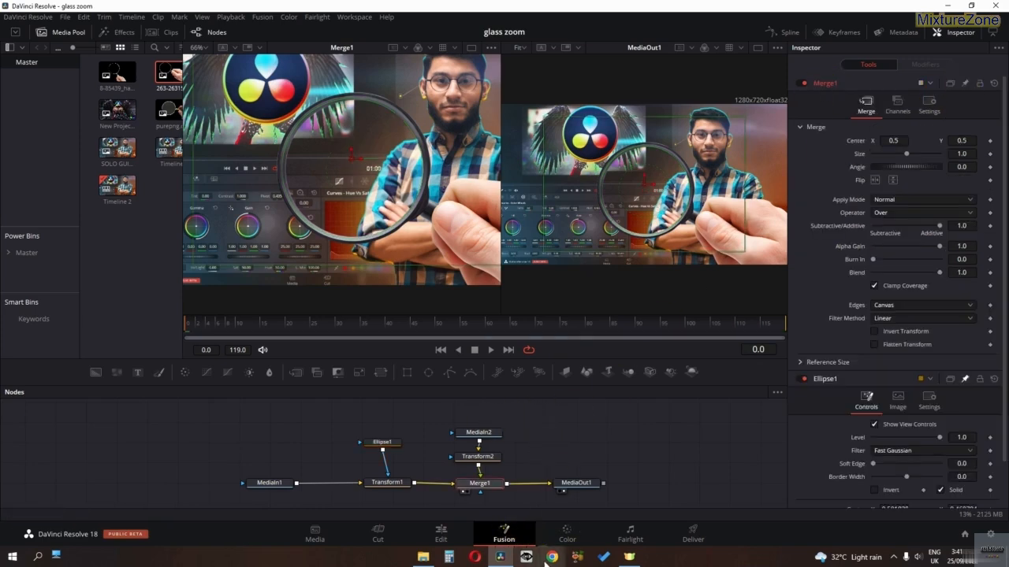
right_click(861, 142)
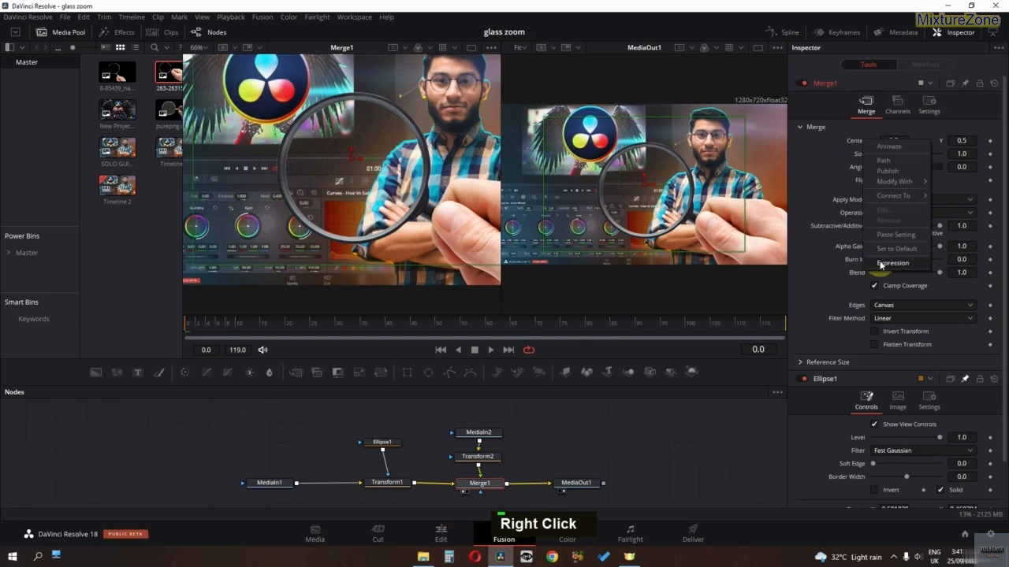
click(881, 263)
scroll(873, 177, down, 2)
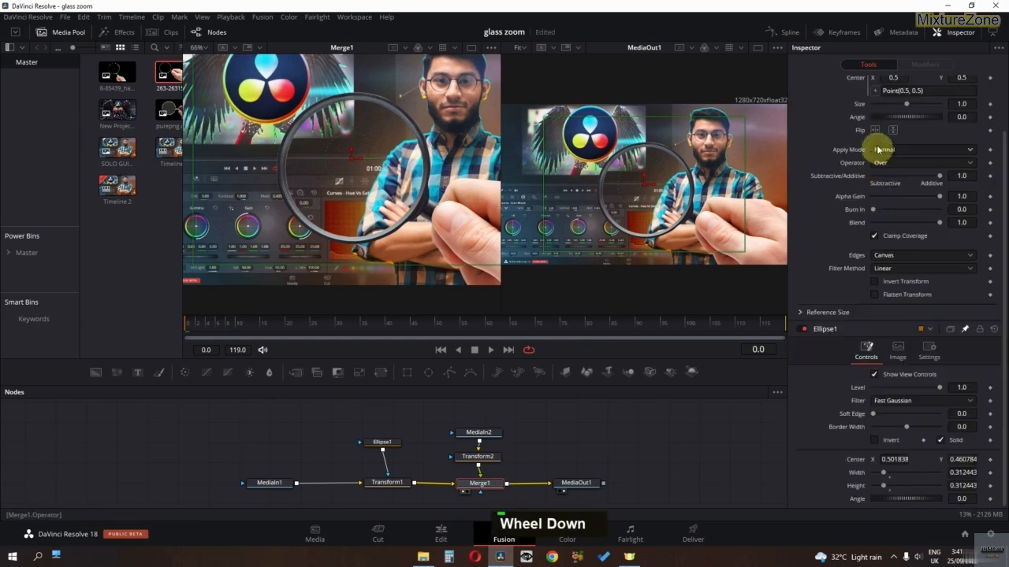
drag(877, 92, 862, 462)
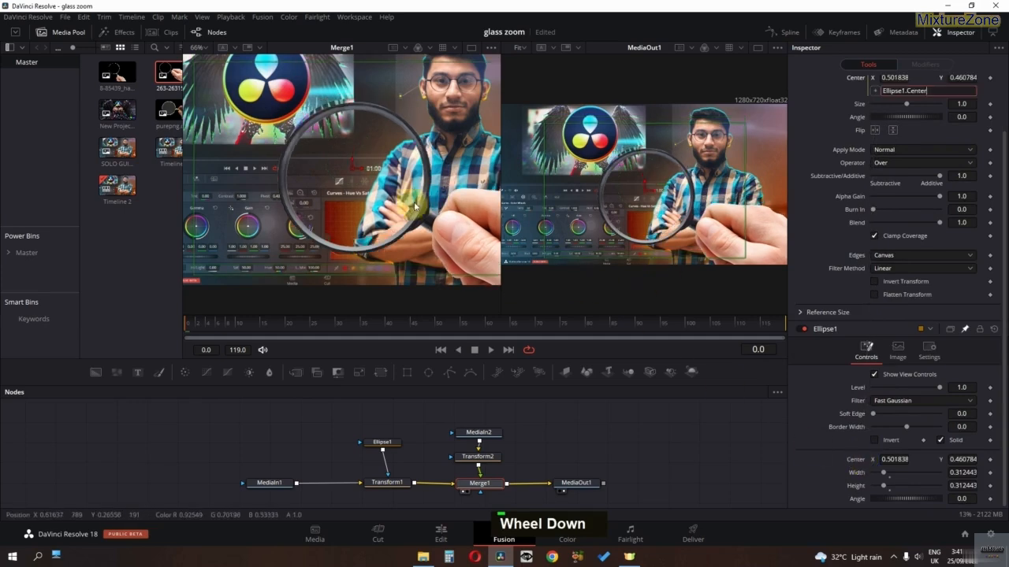
Step: Realign the magnifying glass over the ellipse mask by moving Transform2's center to about 0.861, 0.254
click(478, 457)
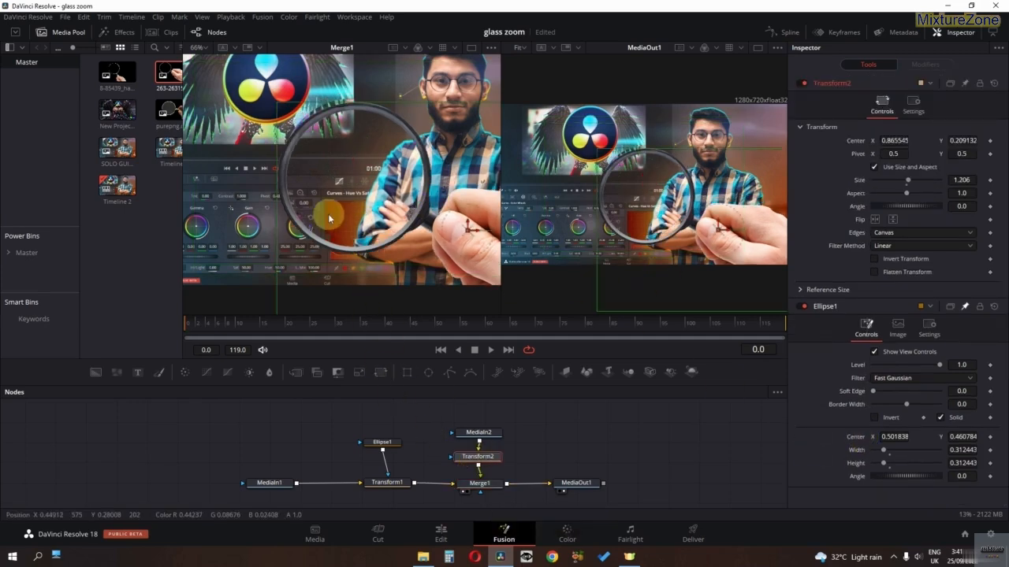
ctrl+scroll(323, 207, up, 2)
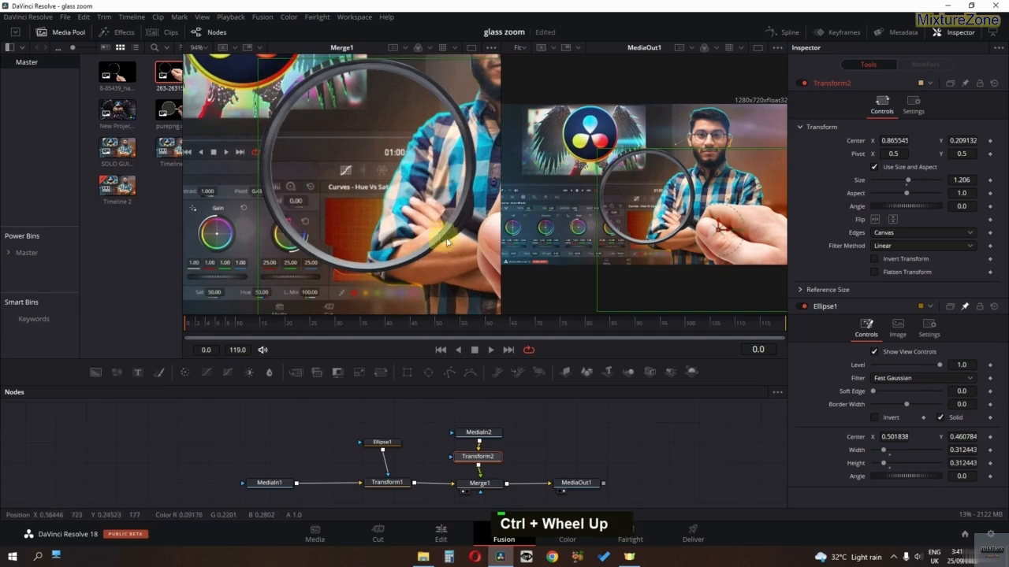
middle_click(419, 249)
drag(465, 251, 462, 238)
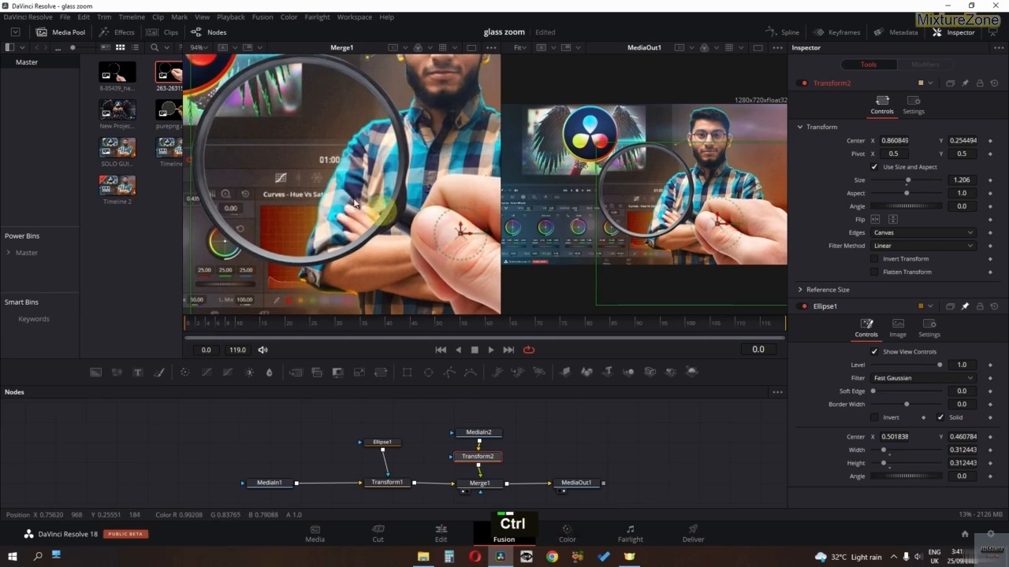
scroll(381, 210, down, 3)
scroll(320, 183, up, 1)
drag(235, 324, 164, 315)
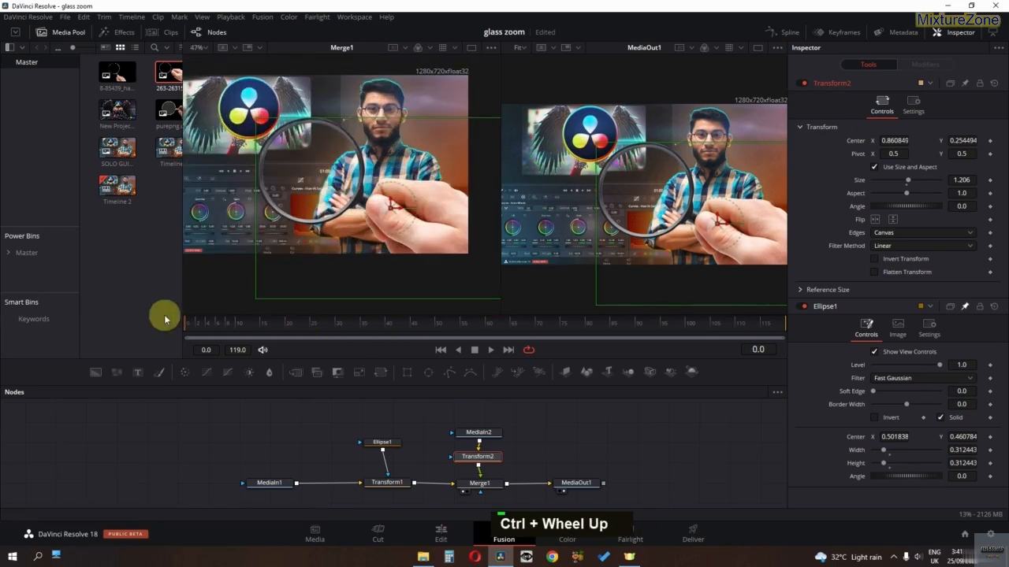
Step: Move the Ellipse1 mask together with the linked glass to a center of about 0.472, 0.367
click(381, 442)
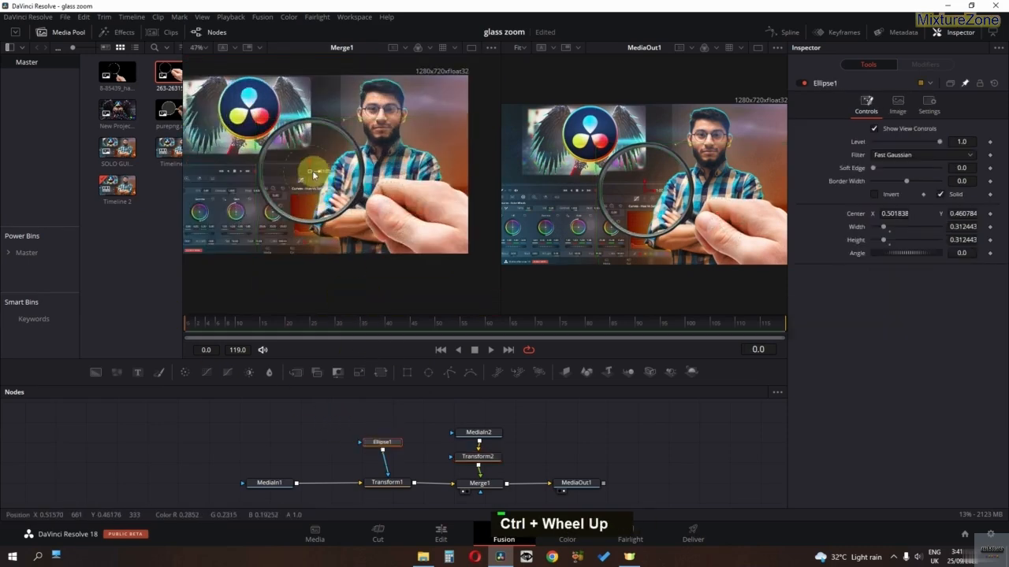
mouse_move(313, 175)
mouse_down()
mouse_move(293, 179)
mouse_move(360, 150)
mouse_move(282, 198)
mouse_move(410, 179)
mouse_move(303, 225)
mouse_move(358, 209)
mouse_move(253, 153)
mouse_move(401, 124)
mouse_move(355, 174)
mouse_move(300, 188)
mouse_up()
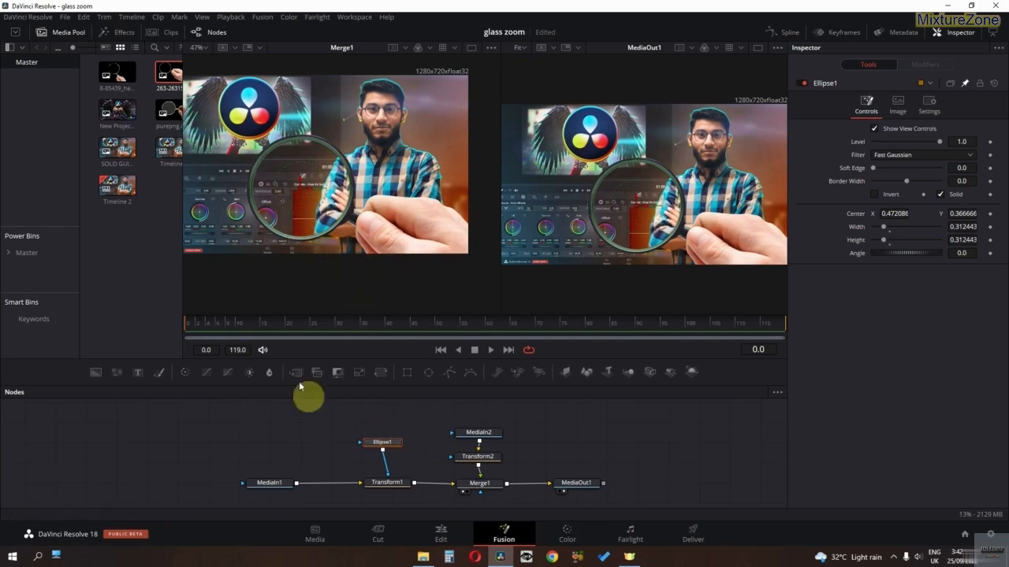
middle_click(359, 186)
ctrl+scroll(371, 197, down, 2)
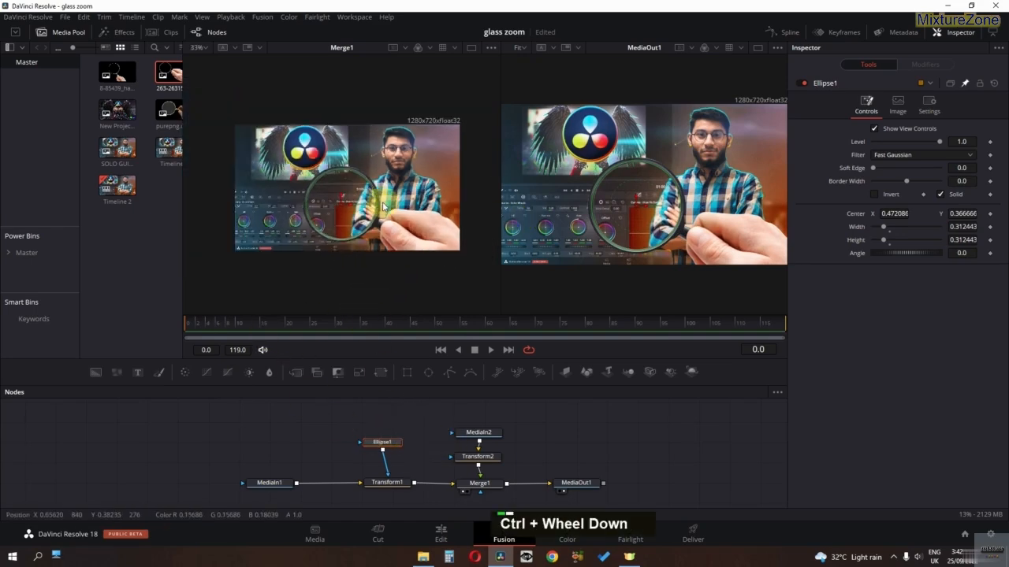
ctrl+scroll(384, 206, up, 3)
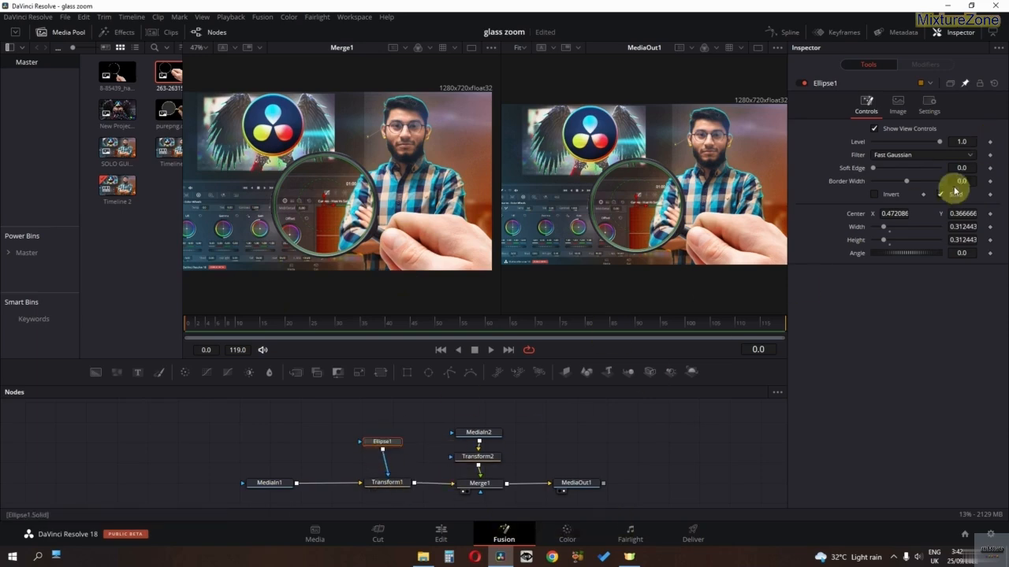
Step: Keyframe Ellipse1's Center at frame 0, placing the glass over the logo at frame 13 and the man's face at about frame 38
click(989, 214)
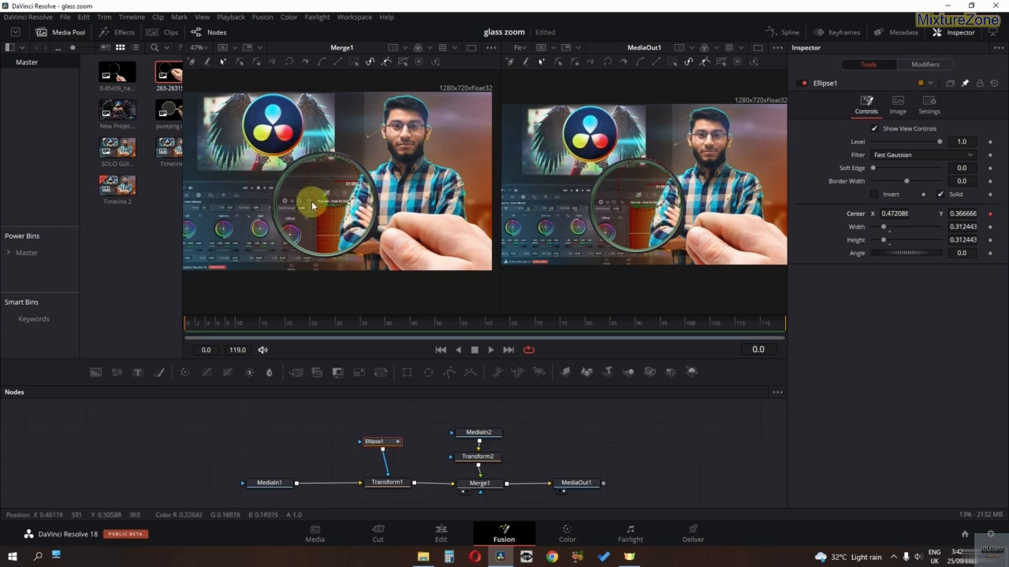
ctrl+scroll(316, 207, down, 2)
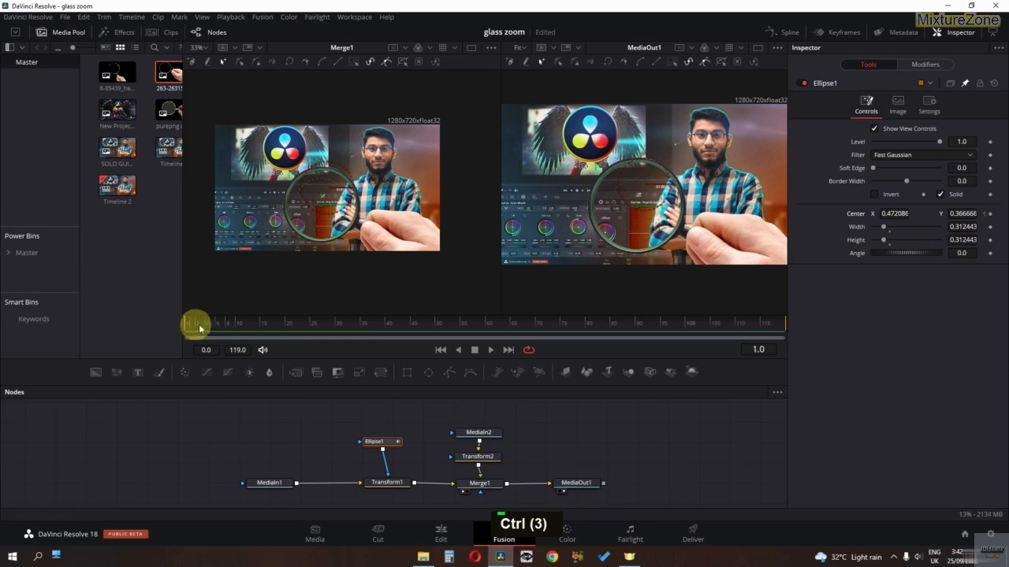
drag(200, 329, 253, 329)
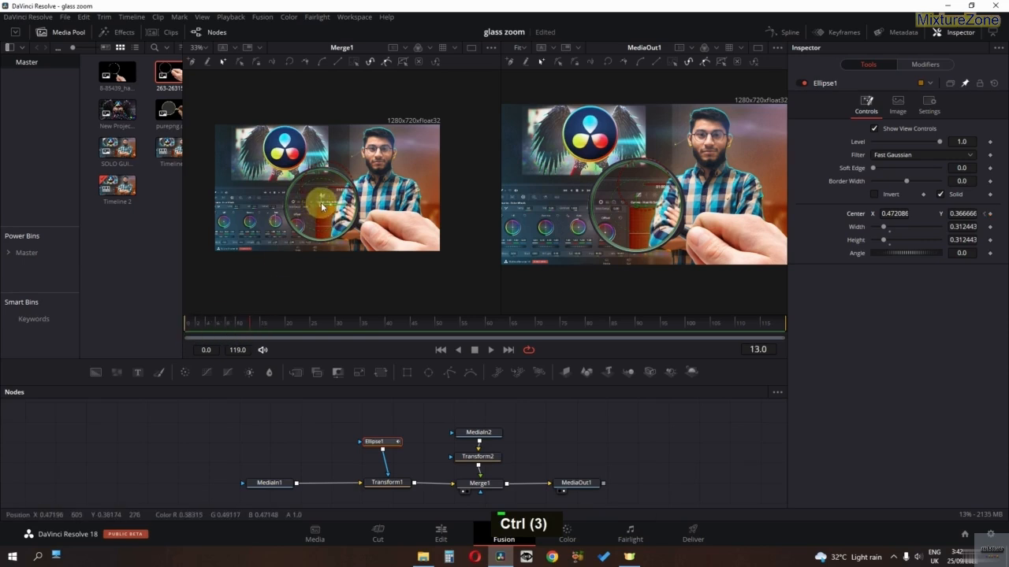
drag(322, 207, 272, 162)
drag(251, 323, 375, 324)
drag(272, 163, 382, 163)
Step: Keyframe the ellipse center at about 0.811, 0.284 on frame 61 and 0.168, 0.275 on frame 91, and preview the animation
drag(376, 323, 491, 325)
drag(378, 179, 400, 220)
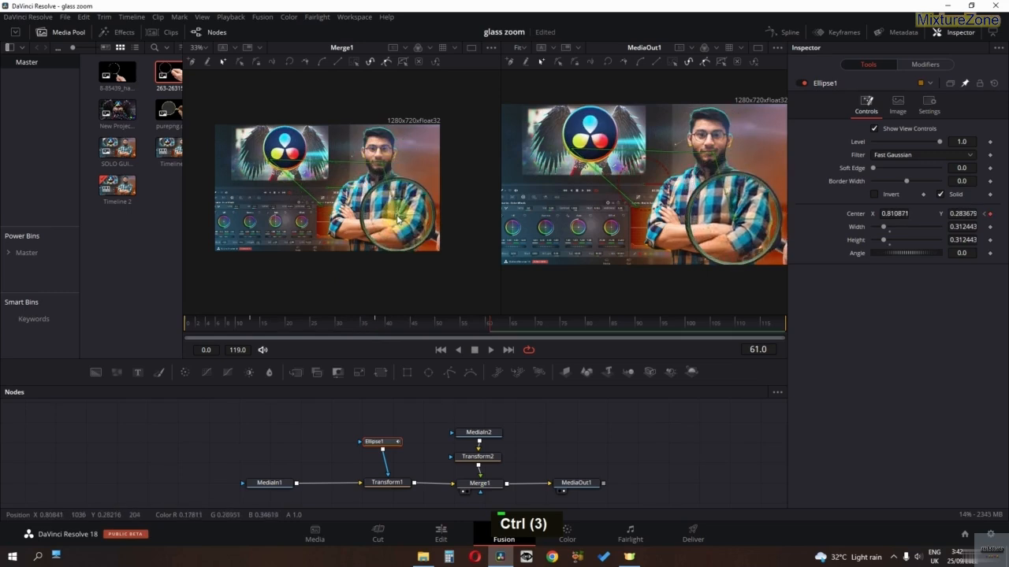
drag(489, 323, 640, 328)
drag(400, 218, 254, 219)
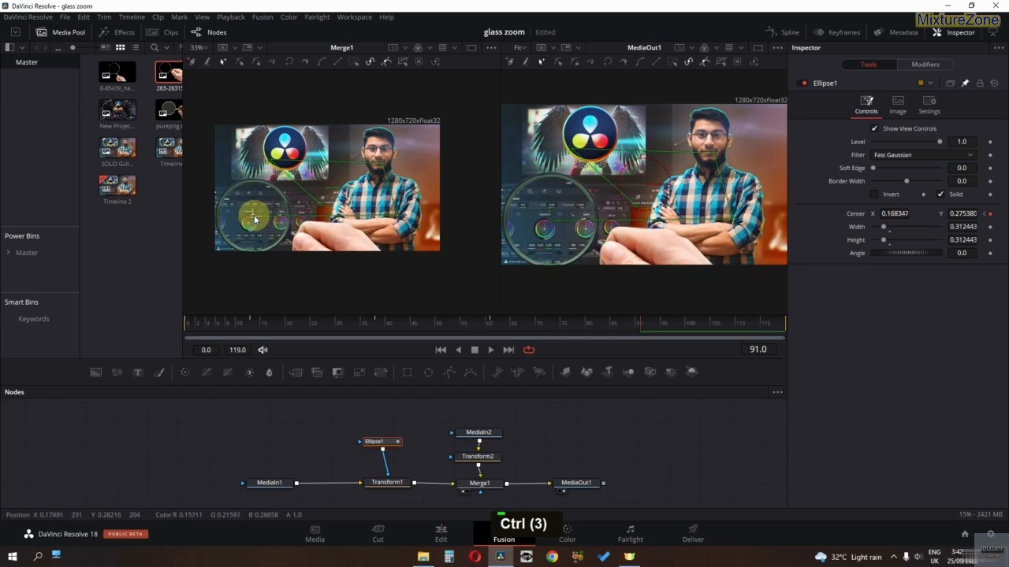
key(space)
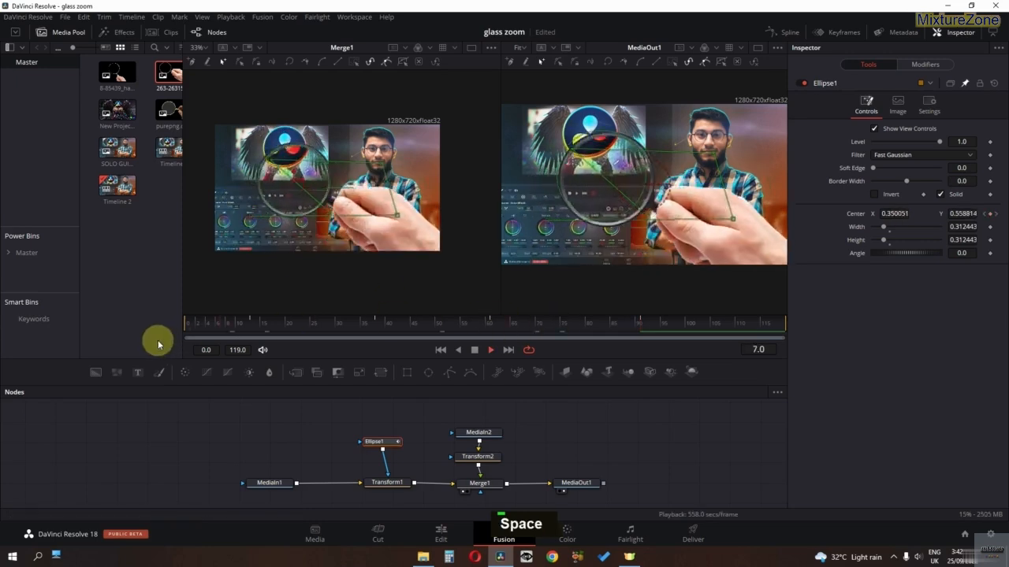
key(space)
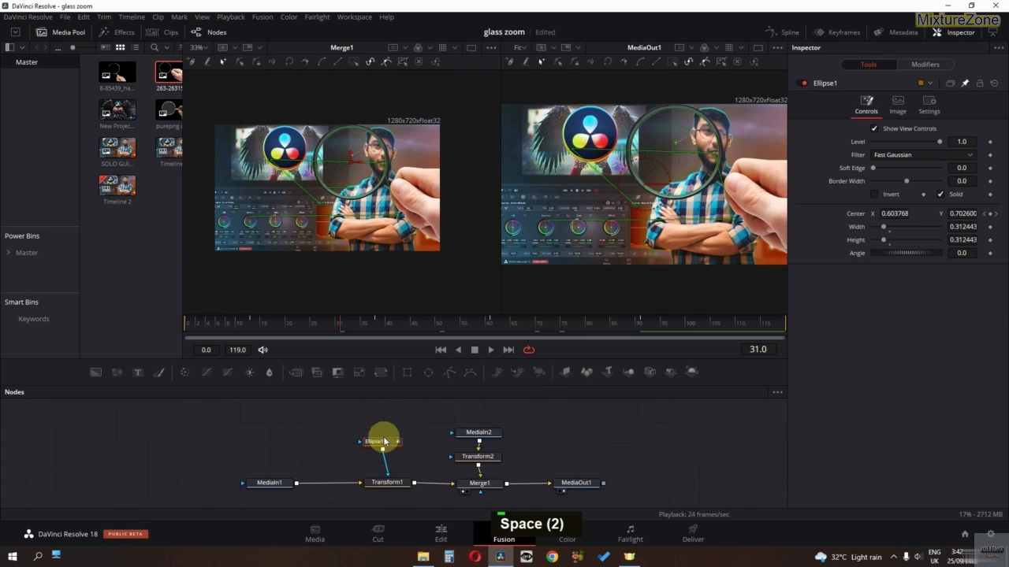
Step: Show only the MediaOut1 viewer and smooth the ellipse's motion path points beside the man
click(758, 50)
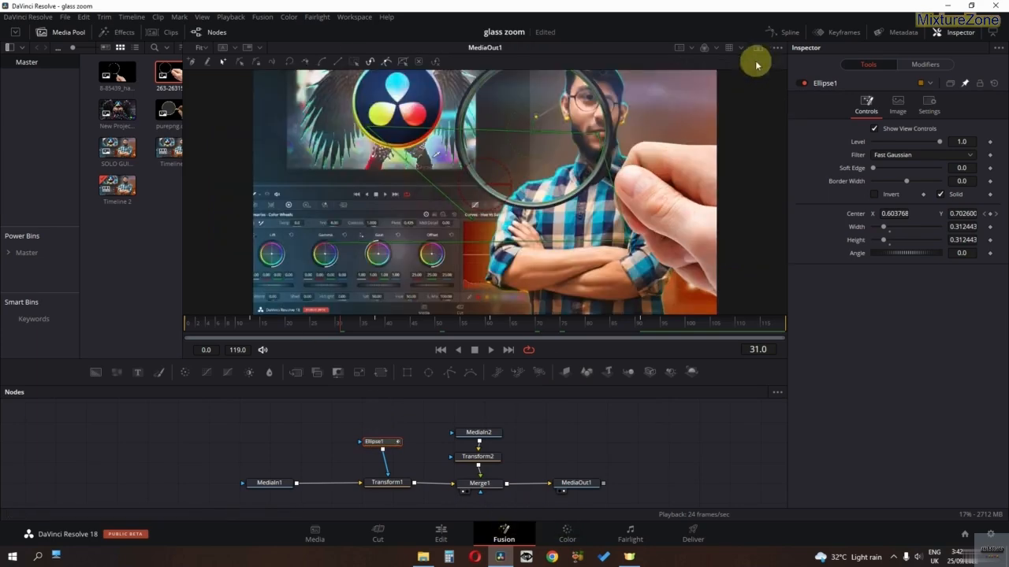
scroll(450, 185, down, 2)
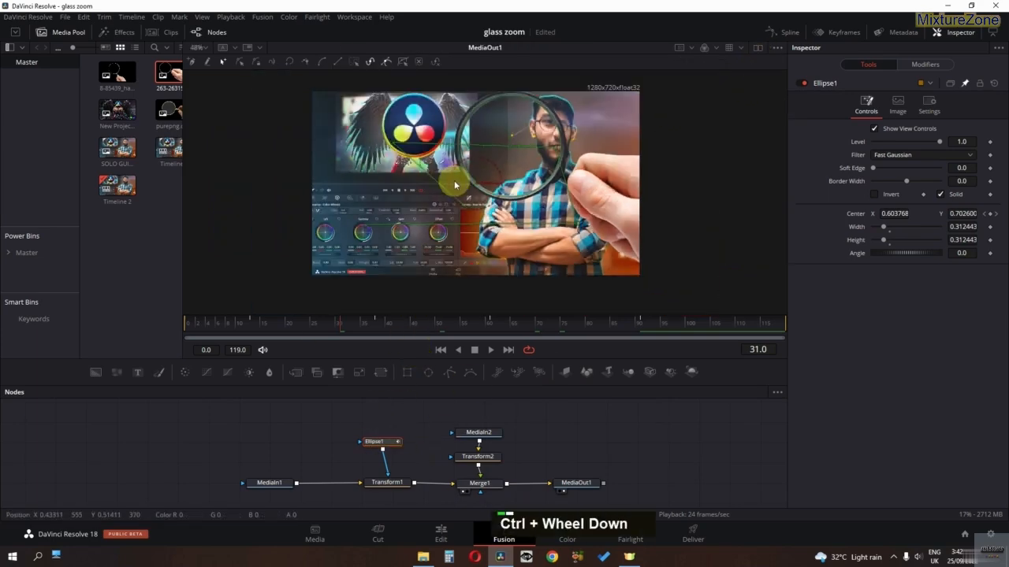
scroll(460, 197, up, 2)
drag(459, 197, 445, 225)
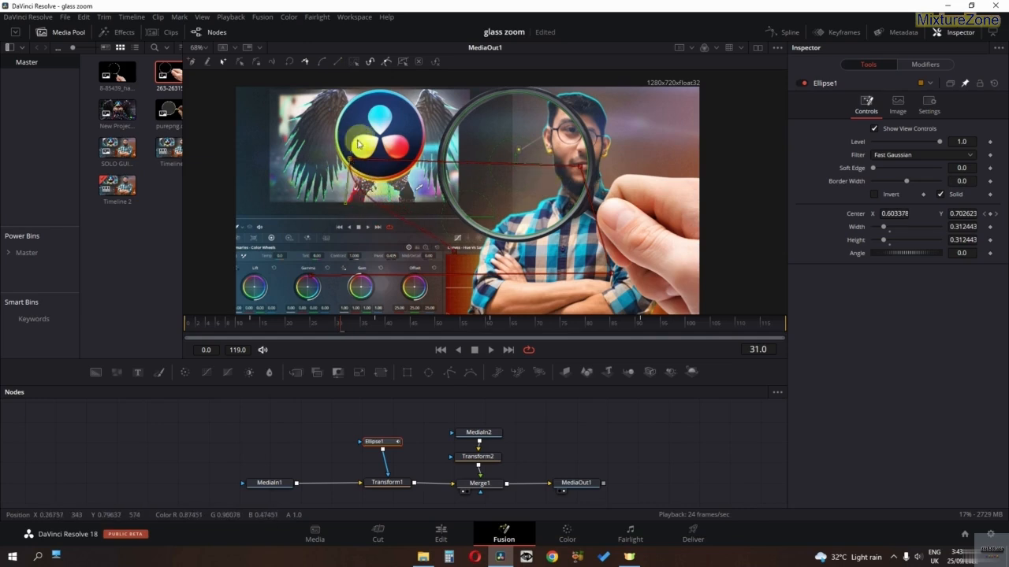
click(322, 62)
drag(525, 137, 635, 292)
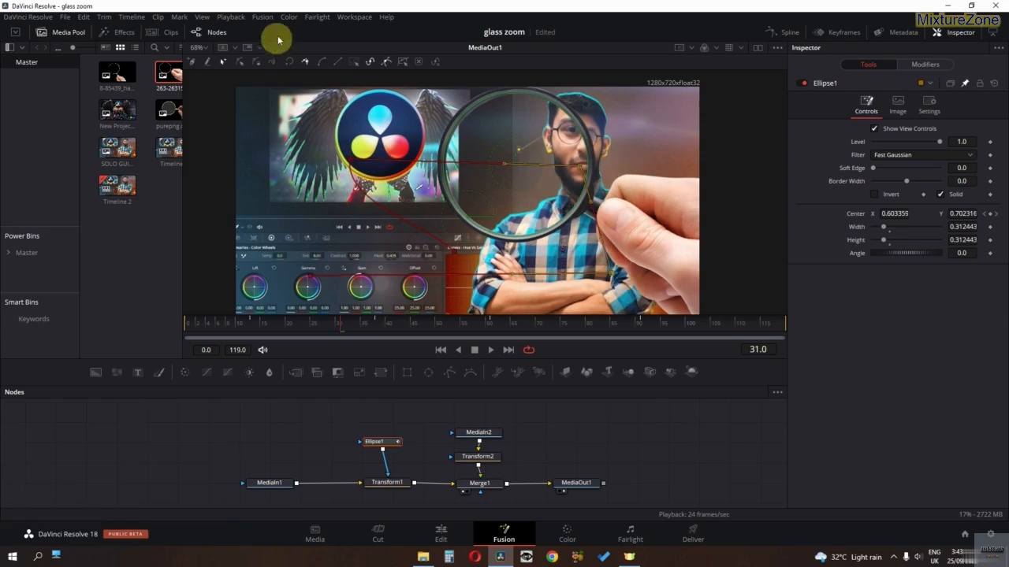
click(316, 66)
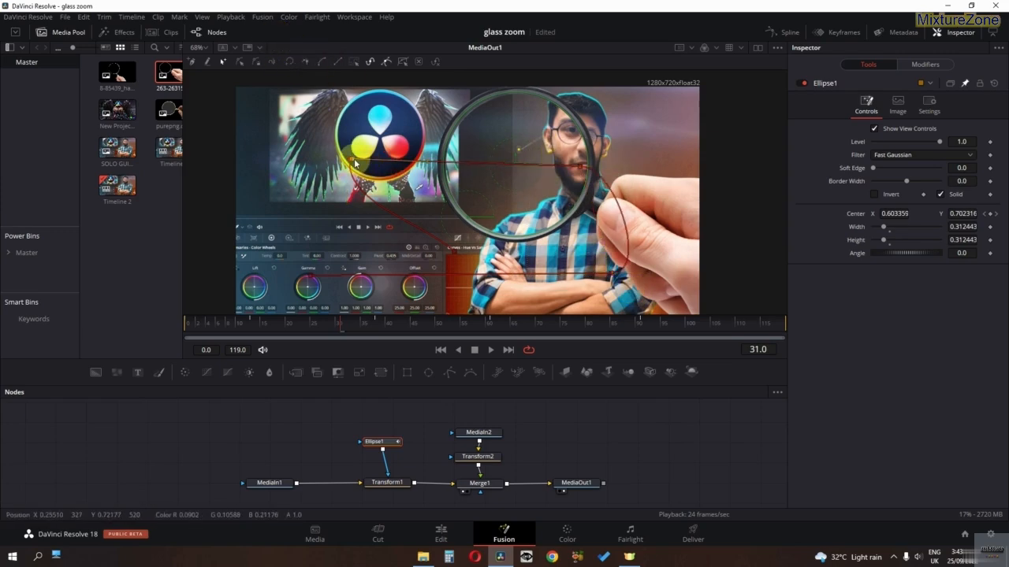
Step: Move the motion path point near the logo onto the logo's center and smooth the path there
drag(353, 162, 386, 133)
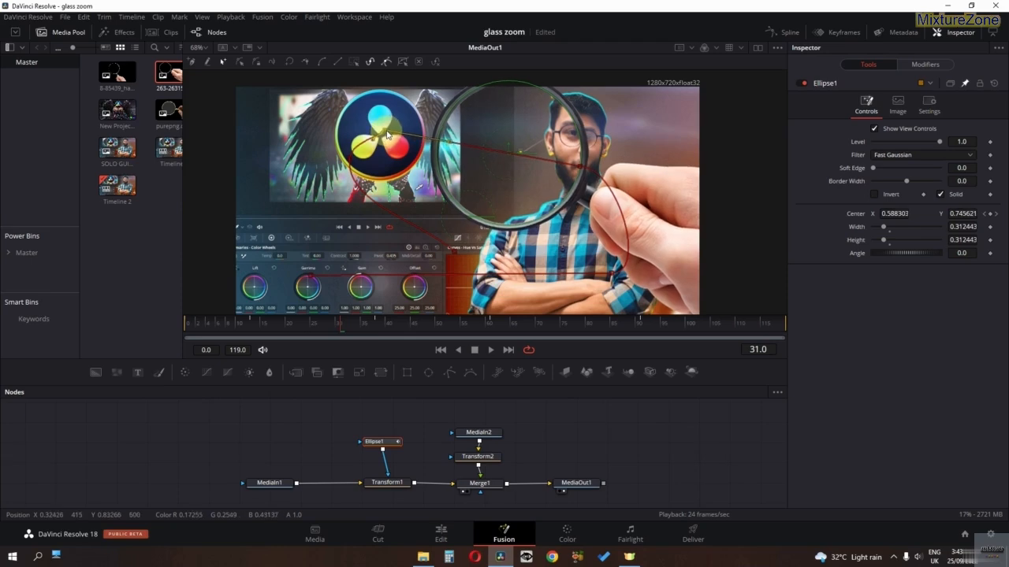
click(321, 62)
middle_click(368, 221)
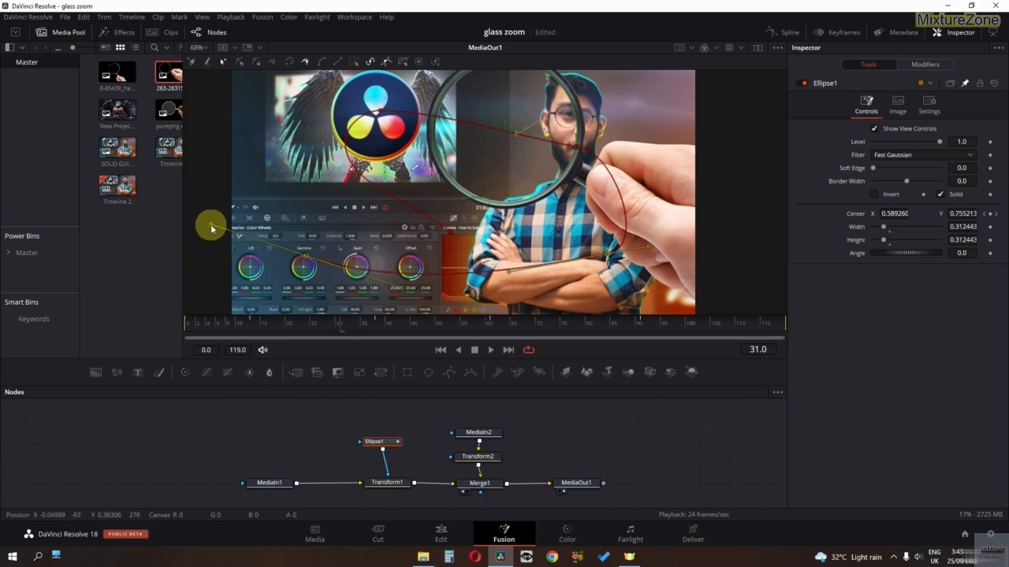
Step: Preview the glass animation and display Ellipse1's displacement curve in the Spline editor
key(space)
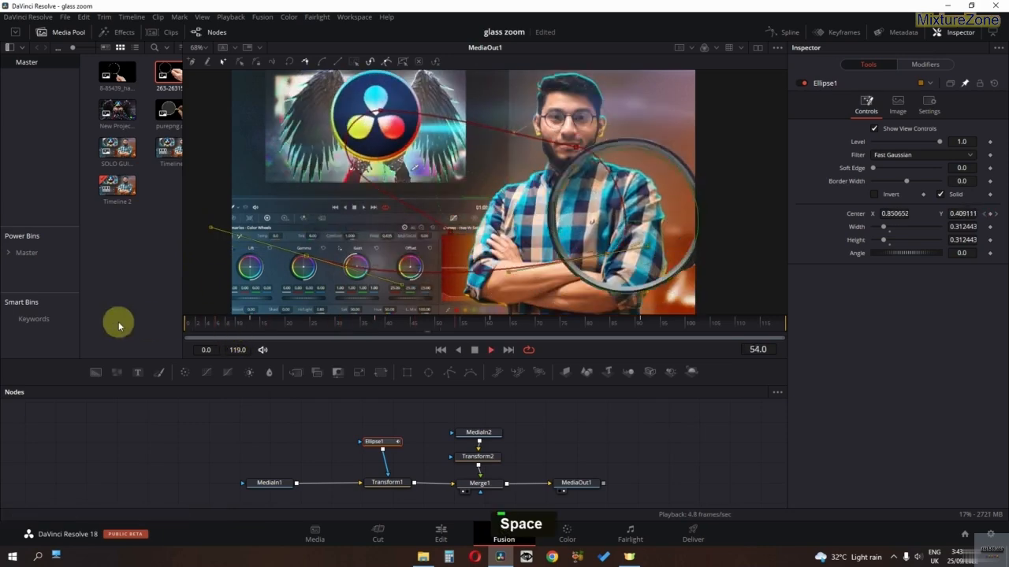
key(space)
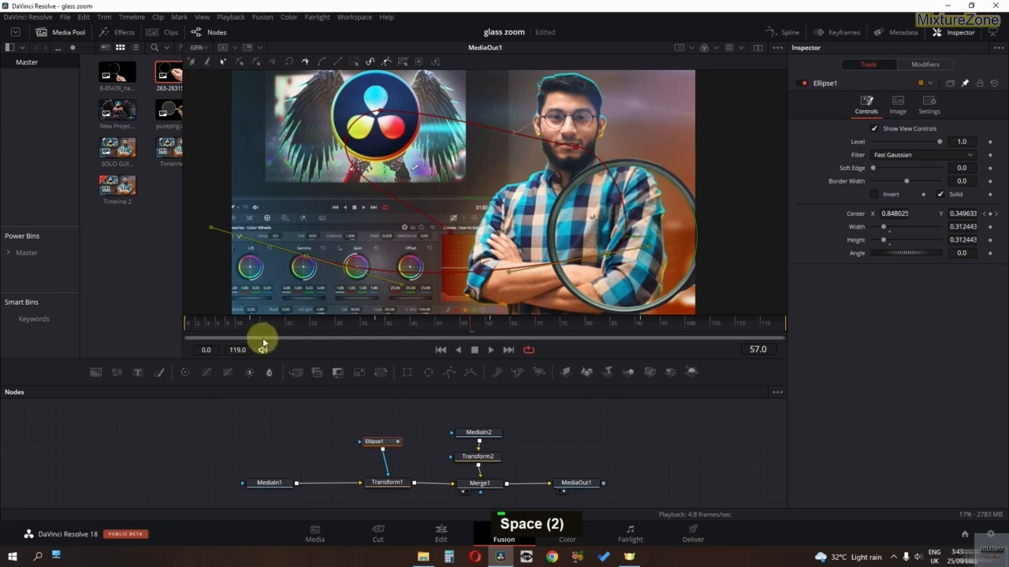
scroll(531, 266, down, 2)
click(783, 32)
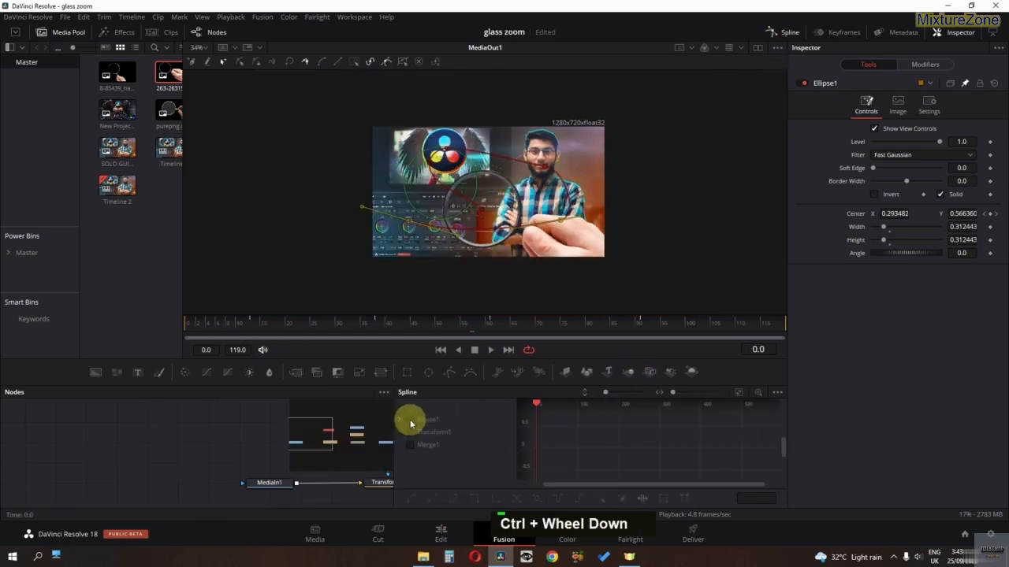
click(410, 421)
scroll(603, 452, down, 1)
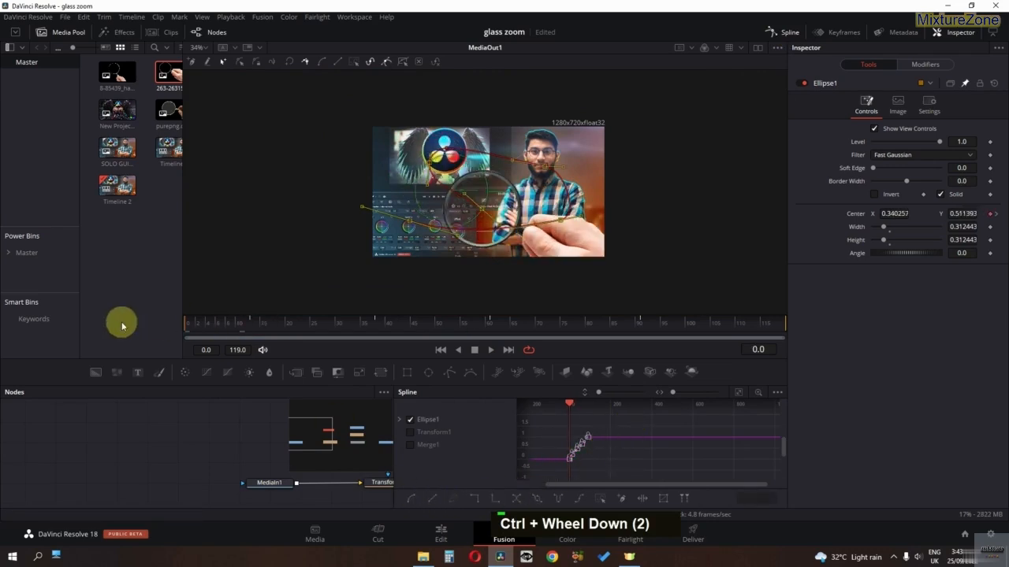
key(space)
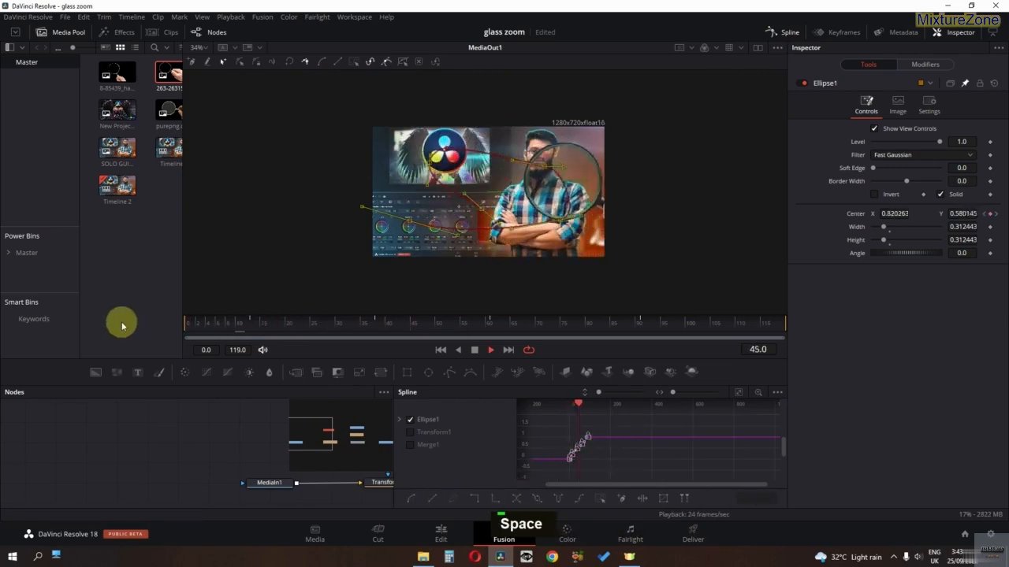
key(space)
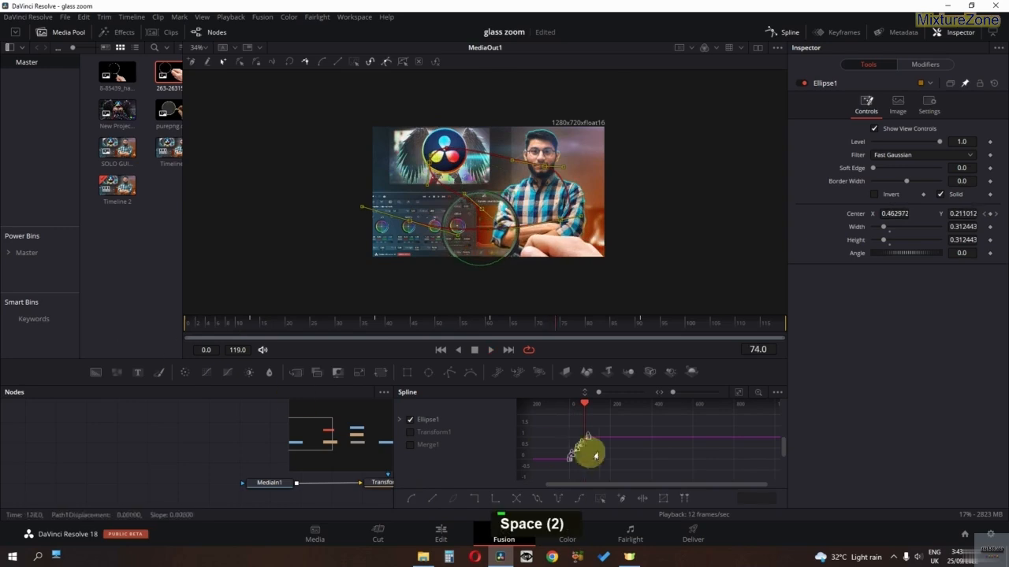
Step: Stretch all of Ellipse1's path keyframes so the last one lands at about frame 107, preview the slower motion and close the Spline editor
double_click(558, 477)
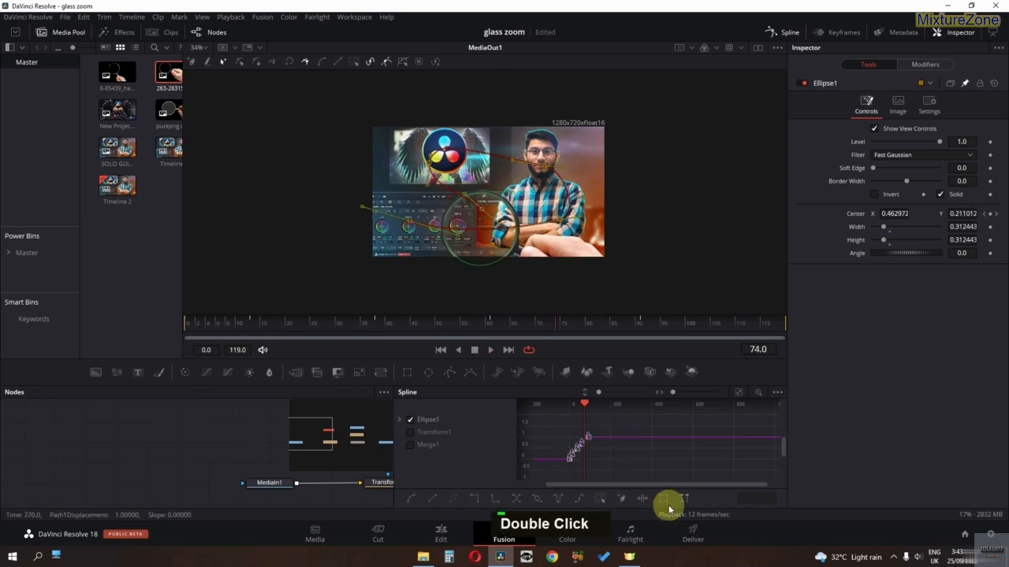
ctrl+scroll(584, 463, up, 3)
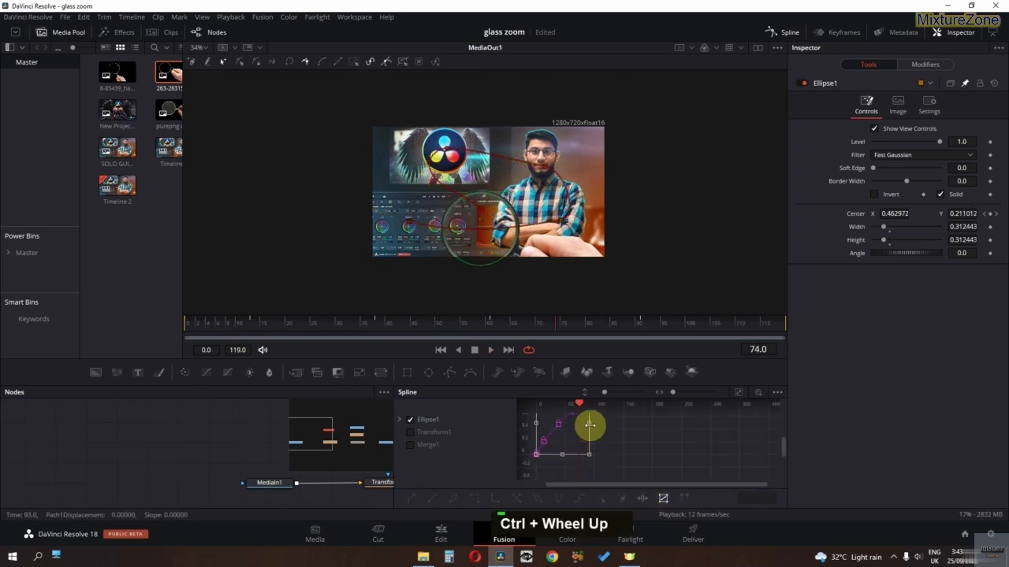
drag(589, 426, 598, 426)
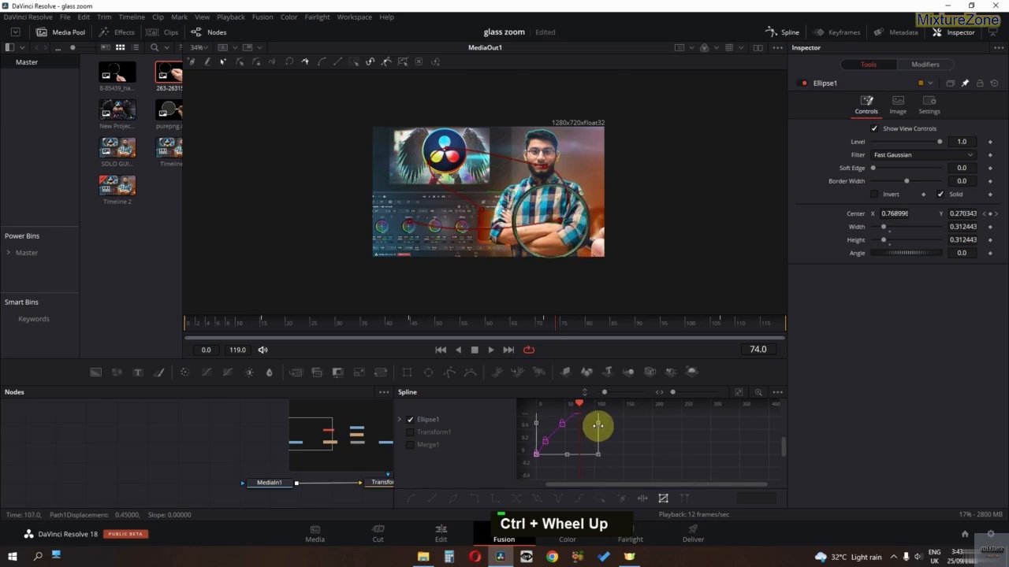
key(space)
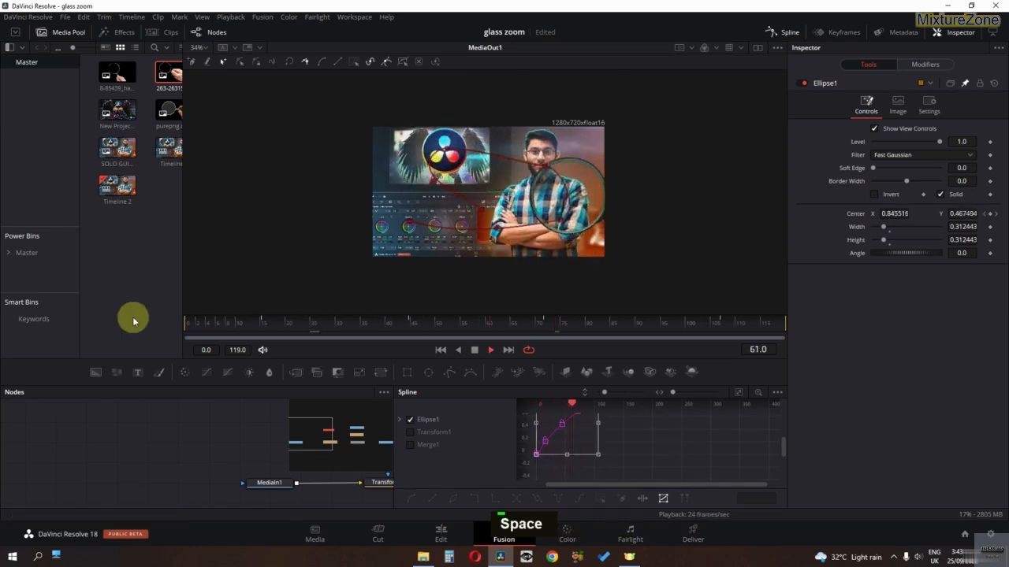
key(space)
click(782, 31)
Step: Enable Motion Blur on Merge1 and play back the animation
click(492, 482)
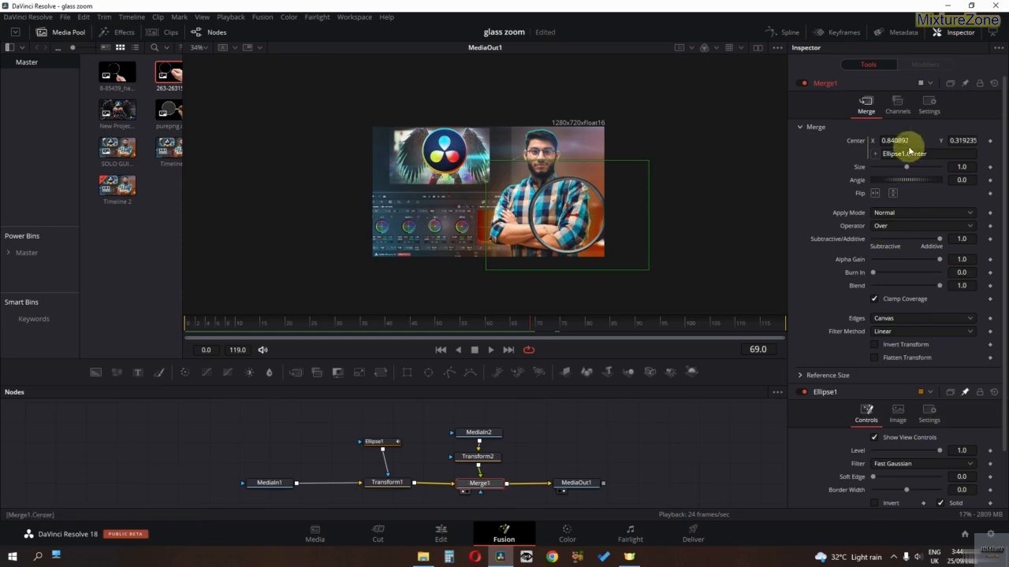
click(928, 102)
click(874, 239)
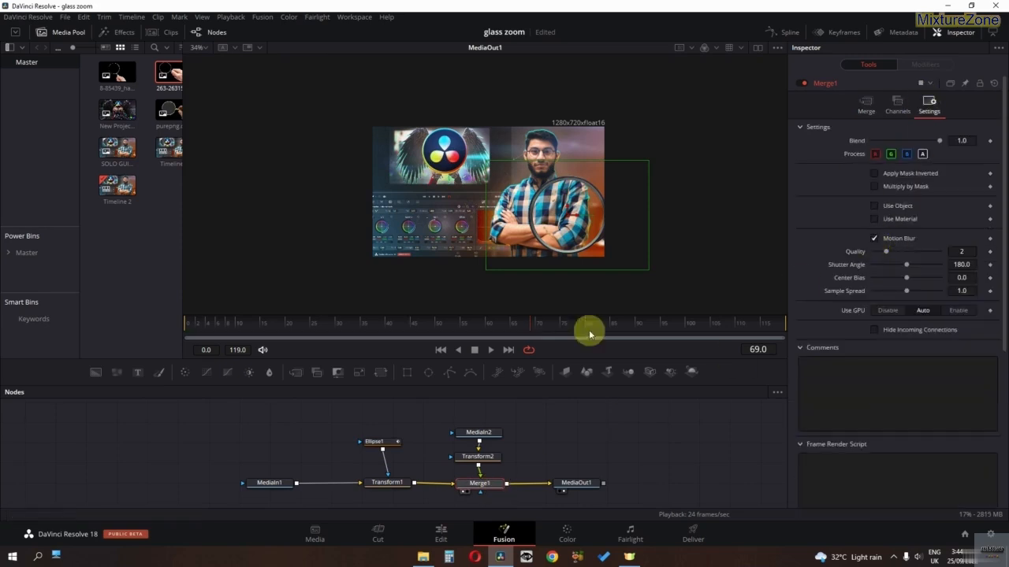
key(space)
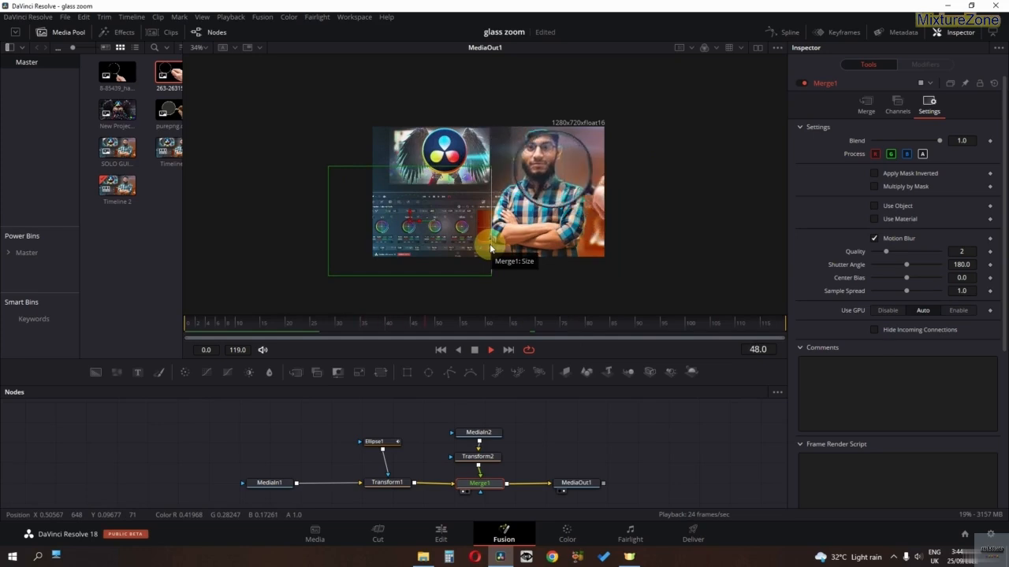
key(space)
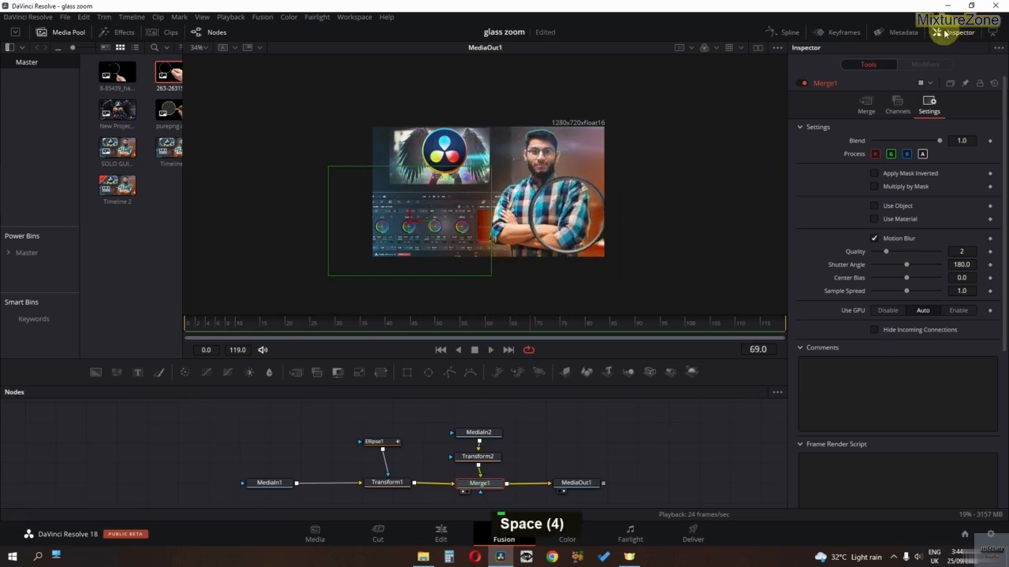
Step: Add a BrightnessContrast node and a second Merge node below the main chain, and feed MediaIn1 into the BrightnessContrast
middle_click(512, 496)
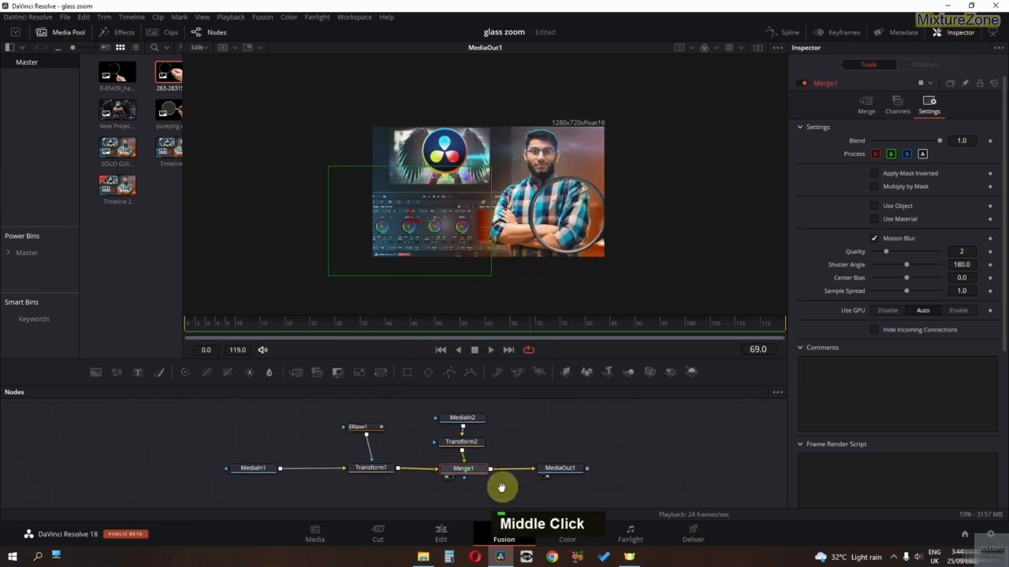
middle_click(299, 496)
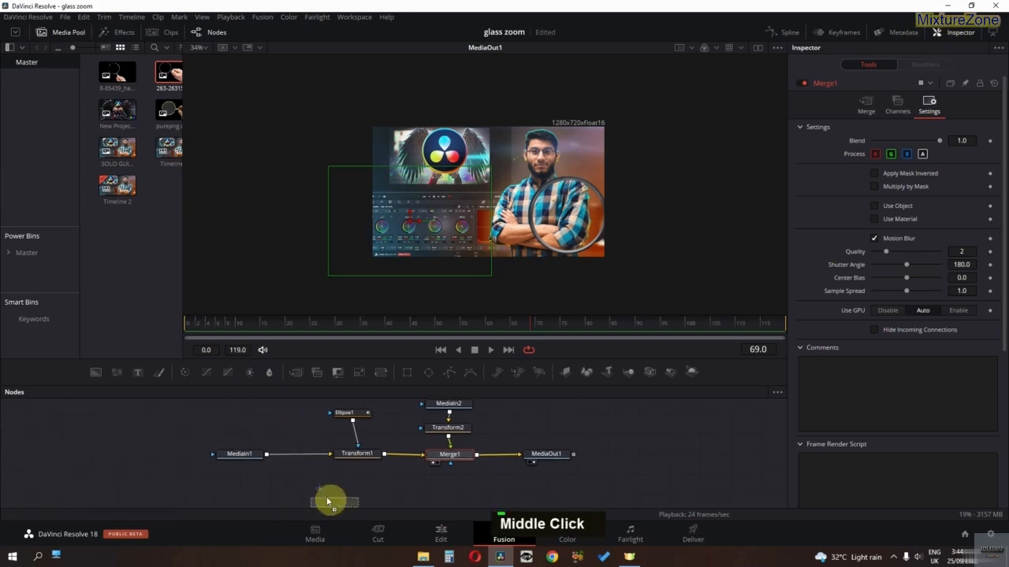
drag(326, 497, 308, 482)
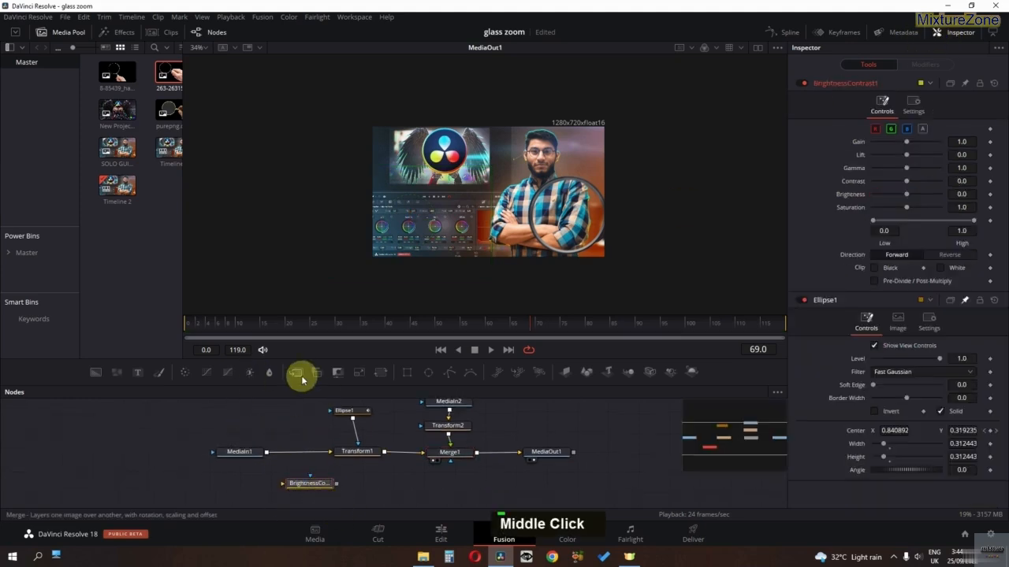
drag(302, 380, 394, 484)
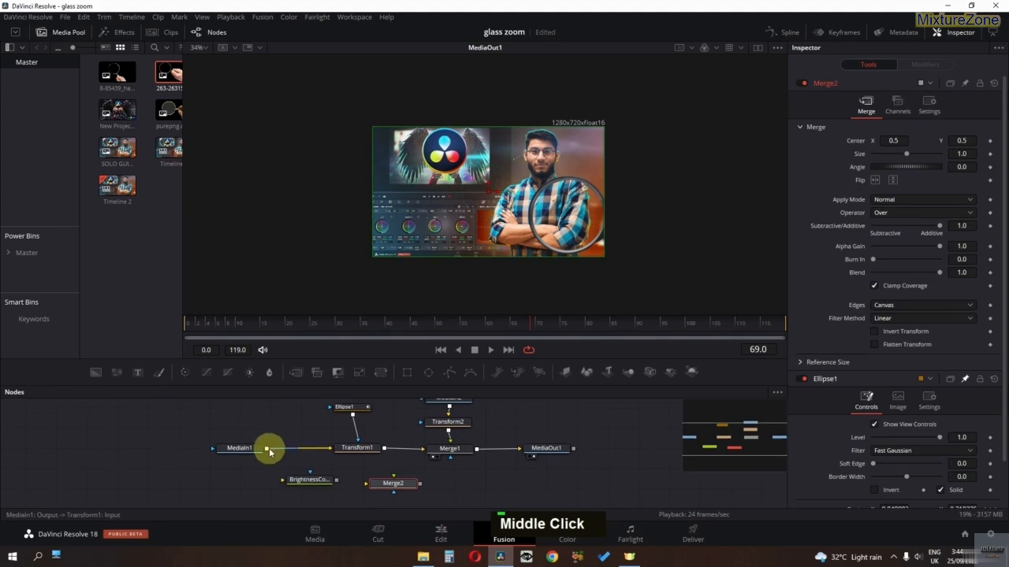
click(308, 484)
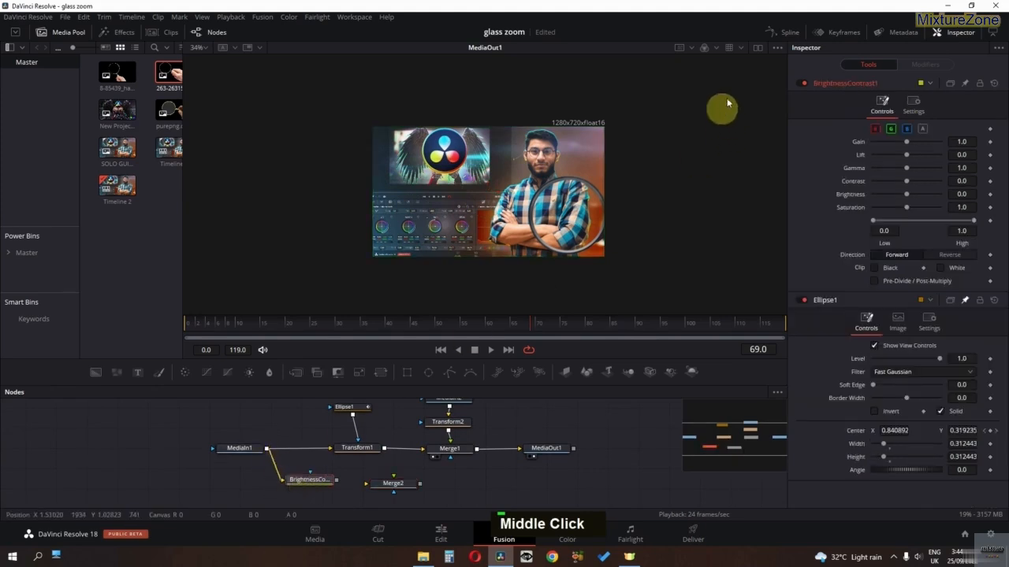
Step: Show BrightnessContrast1 in a second viewer and darken the image with Gain 0.58, Lift -0.05 and Gamma 0.98
click(758, 47)
click(302, 489)
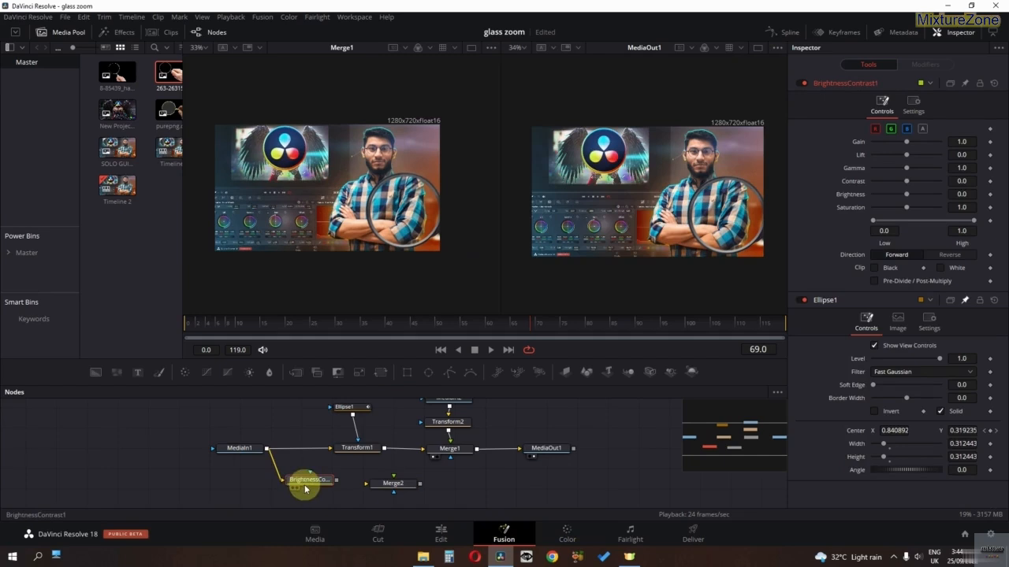
key(1)
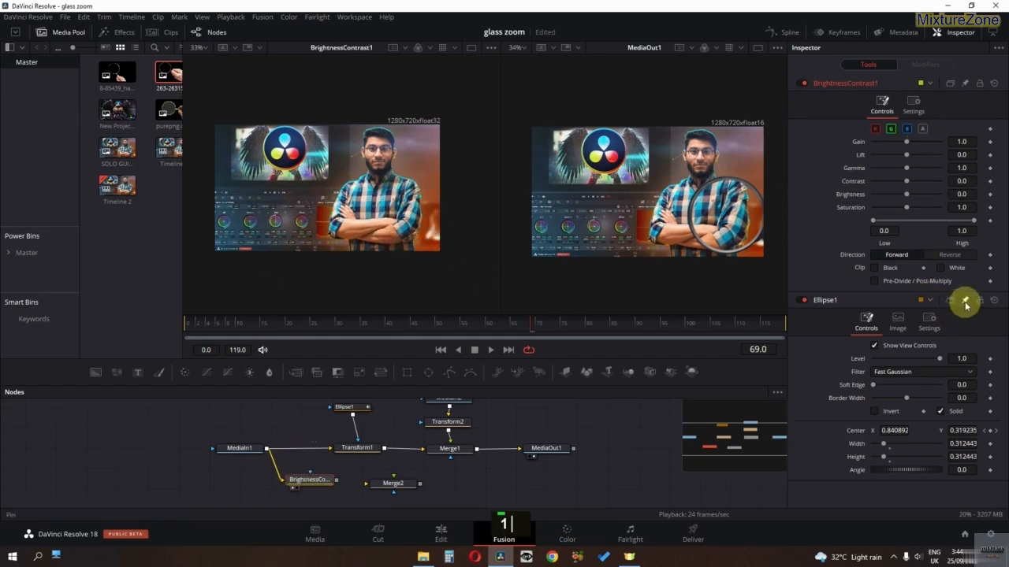
drag(907, 144, 907, 173)
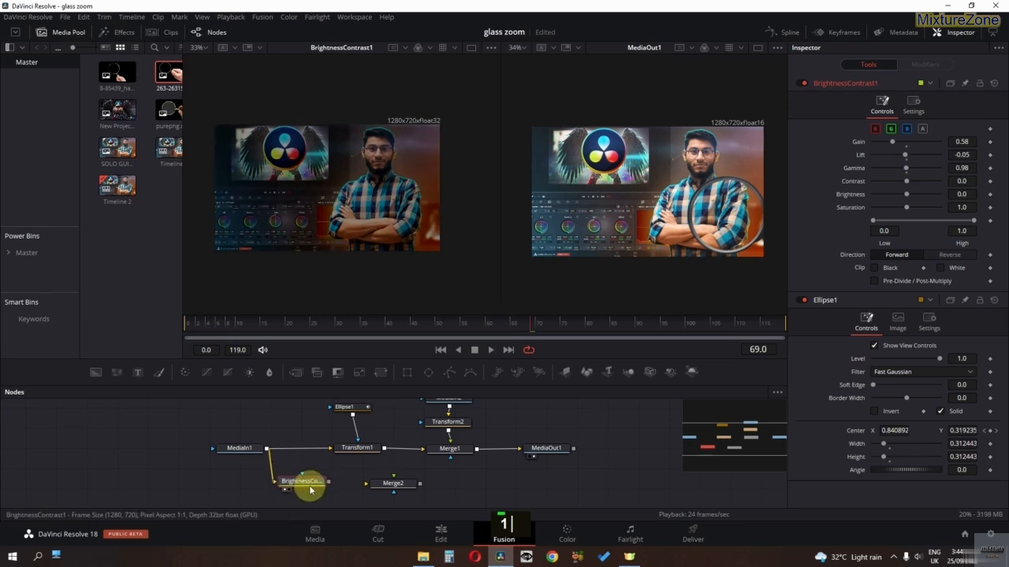
Step: Merge Transform1 over the darkened background in Merge2, feed Merge2 into Merge1's background, and preview the result
drag(329, 480, 369, 491)
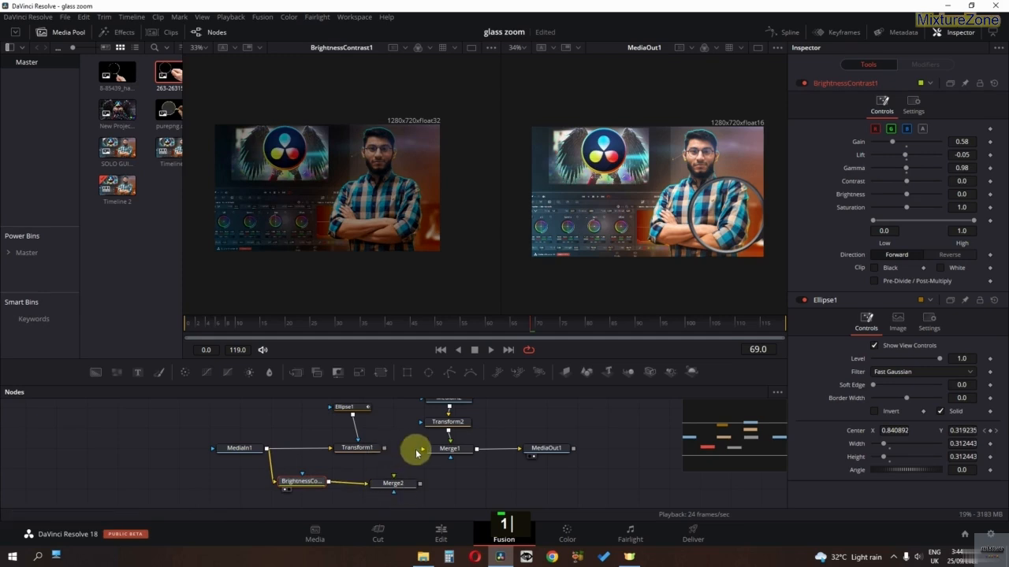
drag(417, 454, 388, 459)
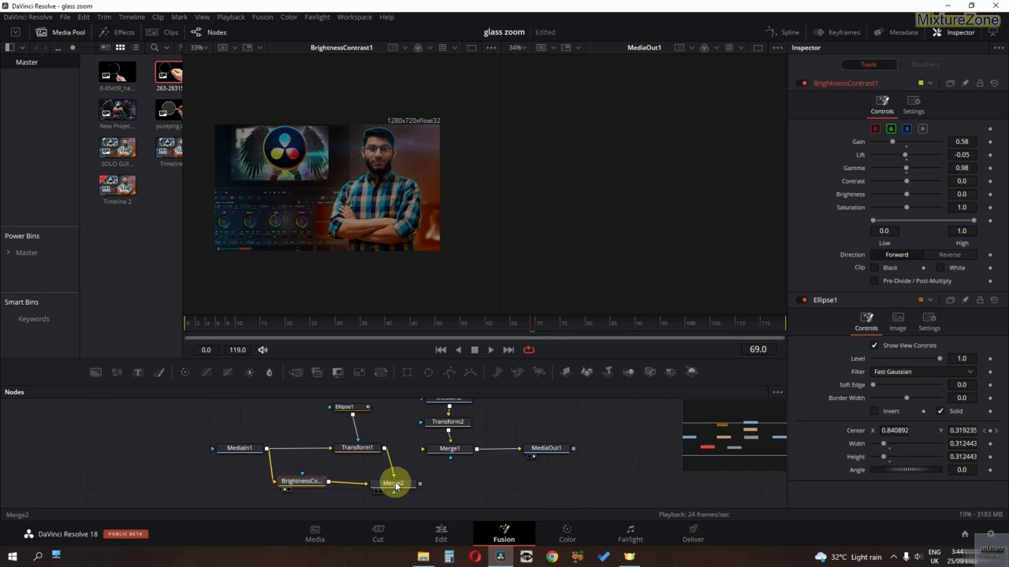
drag(421, 490, 435, 450)
key(space)
key(space)
key(space)
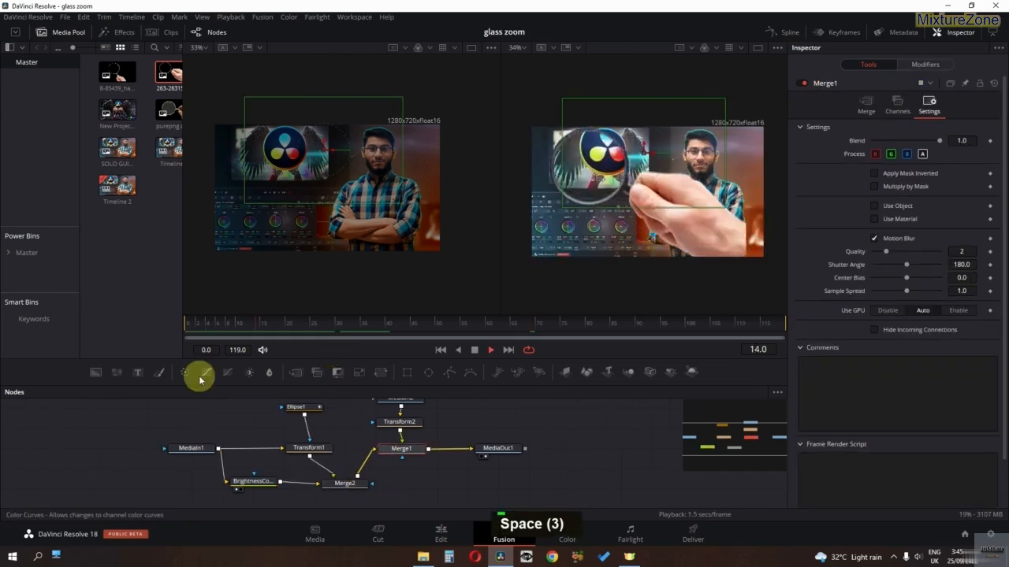
key(space)
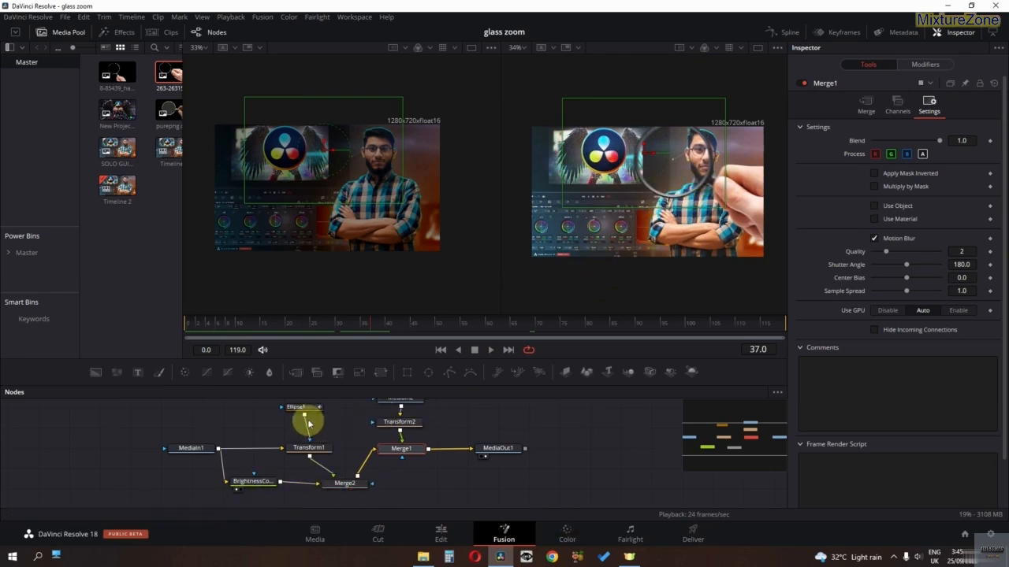
Step: Connect Ellipse1 to Merge2 as its mask so only the area outside the glass is darkened, and preview the animation
drag(311, 422, 352, 482)
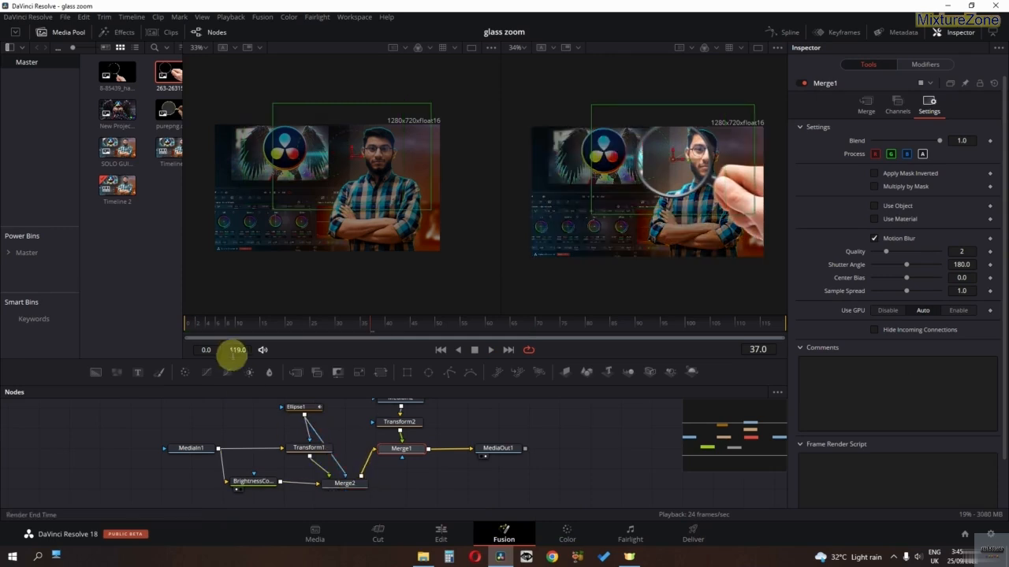
key(space)
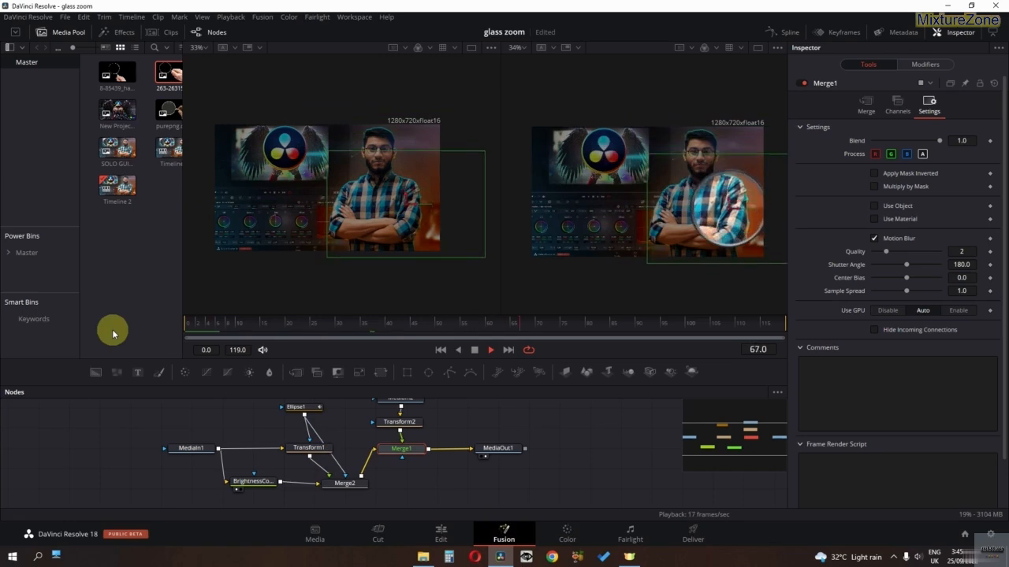
key(space)
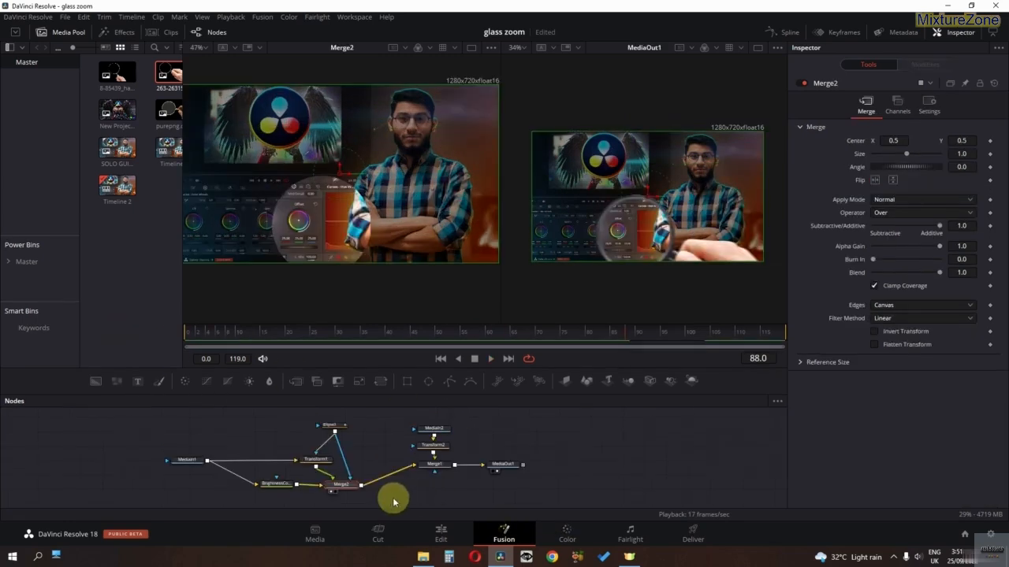
Step: Go to frame 38 and insert a Dent node between Merge2 and Merge1
click(378, 337)
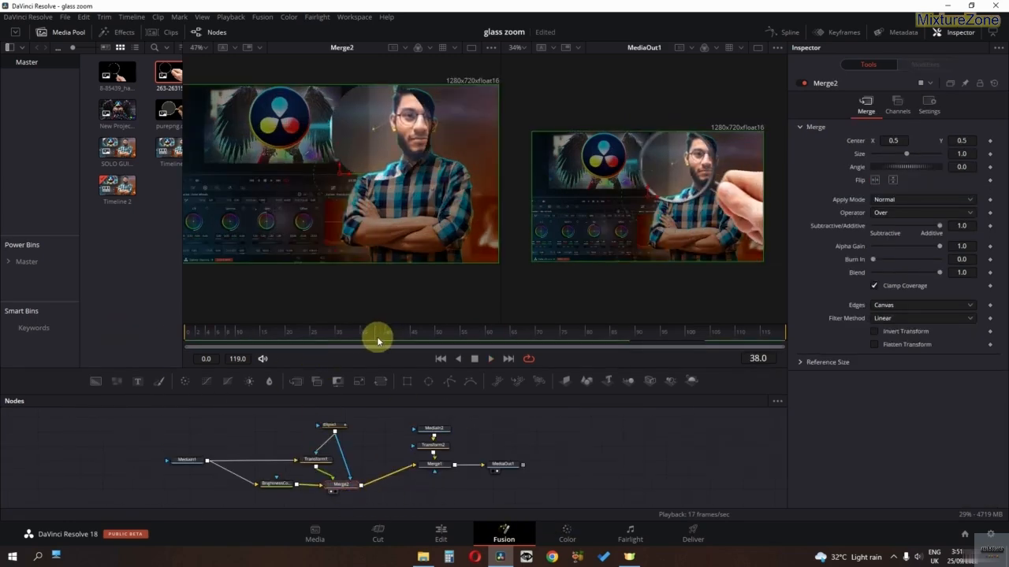
key(shift+space)
text(dent)
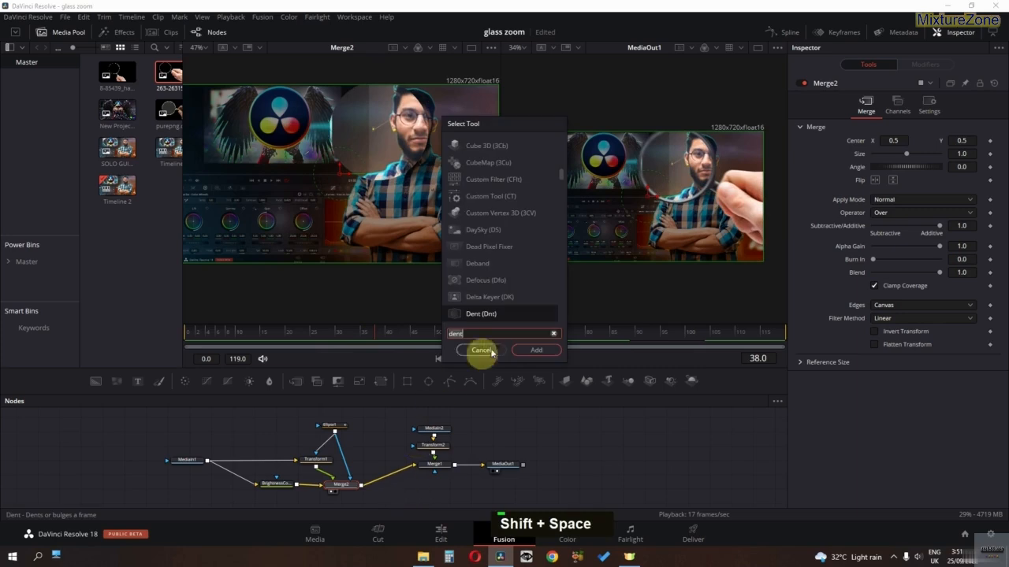
click(536, 347)
drag(402, 488, 388, 465)
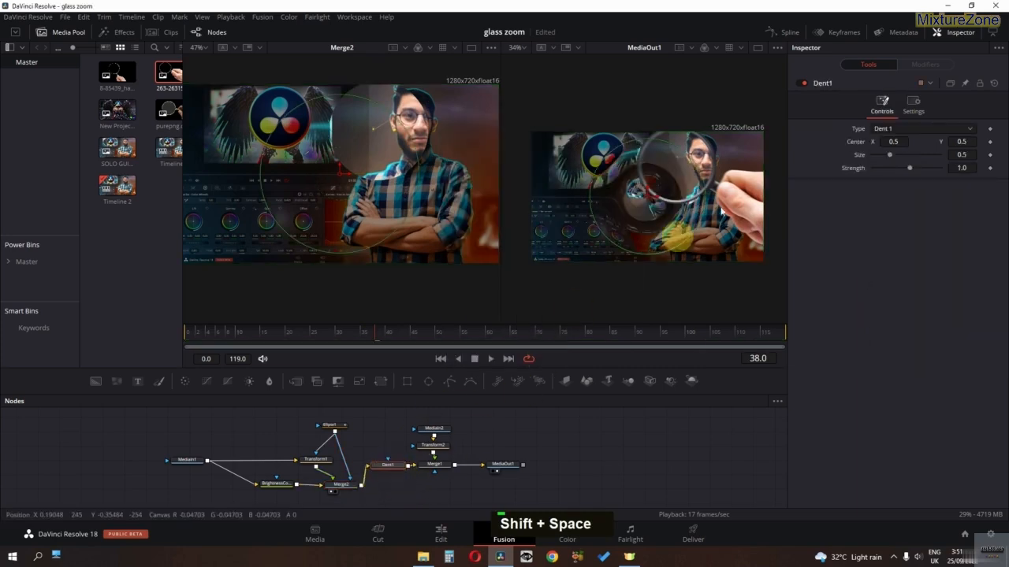
Step: Fit the Dent to the magnifying glass with a center at about 0.629, 0.738 and a size of 0.31
drag(888, 154, 883, 156)
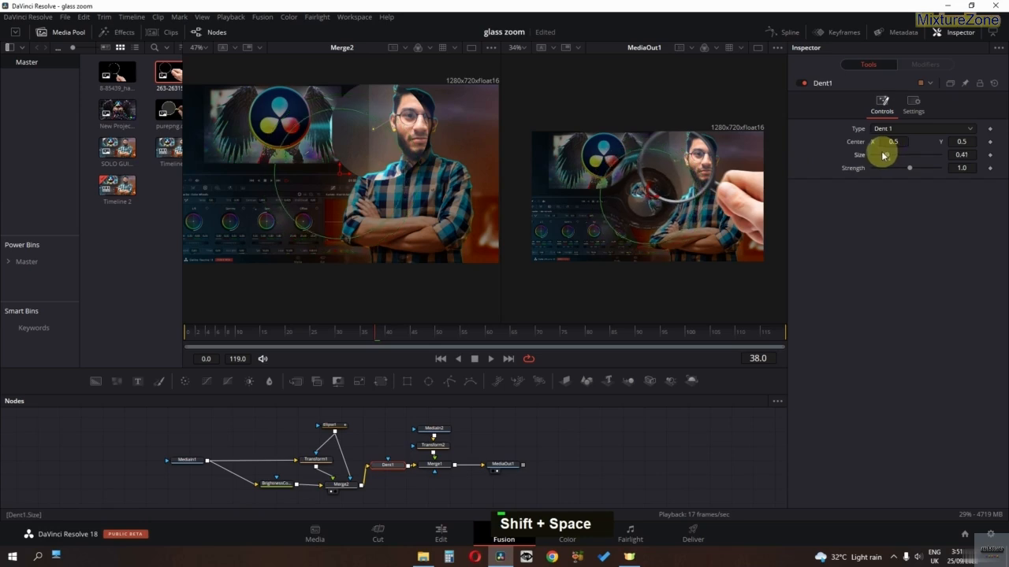
drag(653, 183, 680, 169)
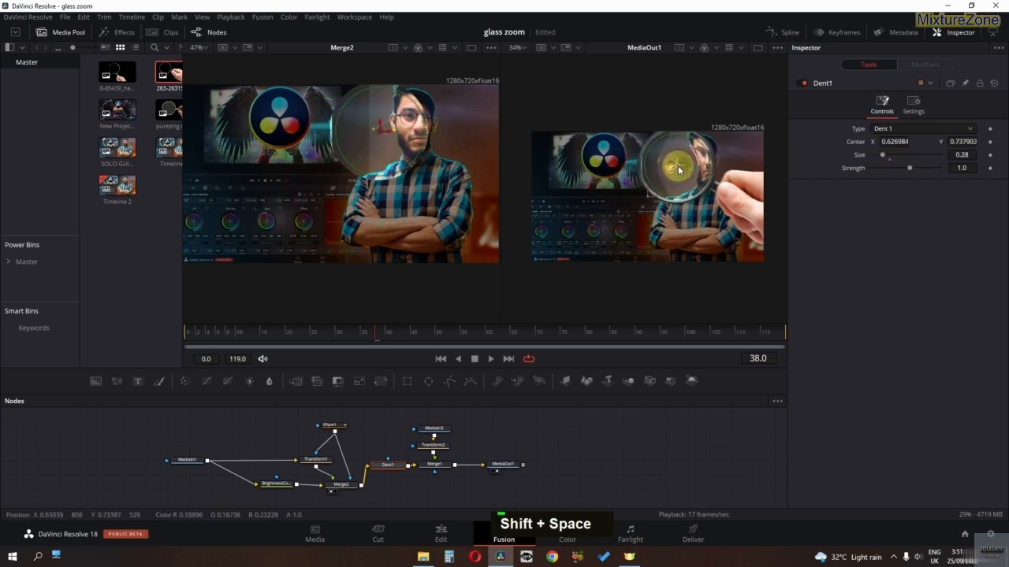
drag(973, 154, 963, 154)
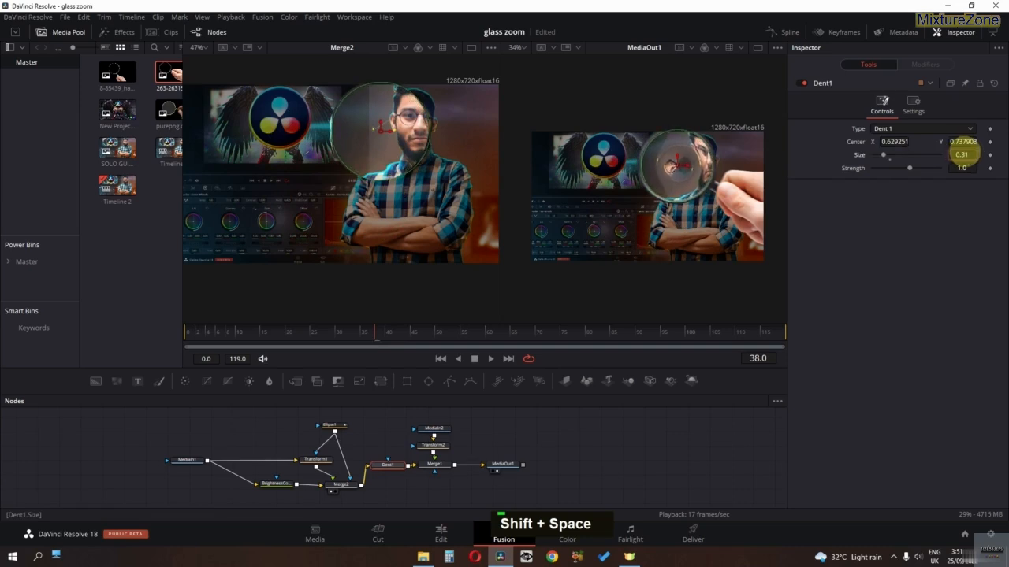
Step: Set the Dent type to Dent 2 and its strength to 0.3
click(891, 130)
click(892, 168)
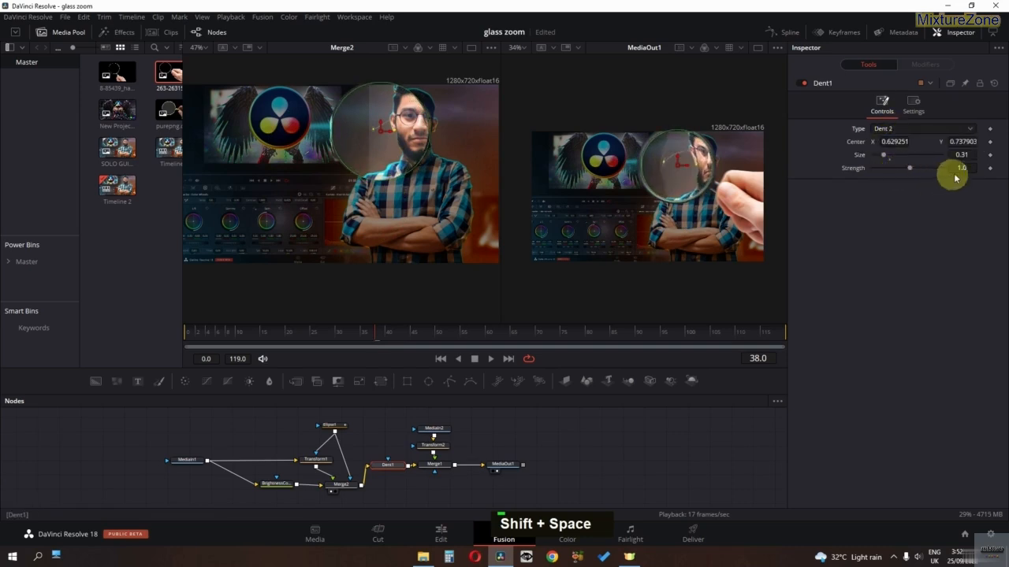
drag(962, 168, 920, 175)
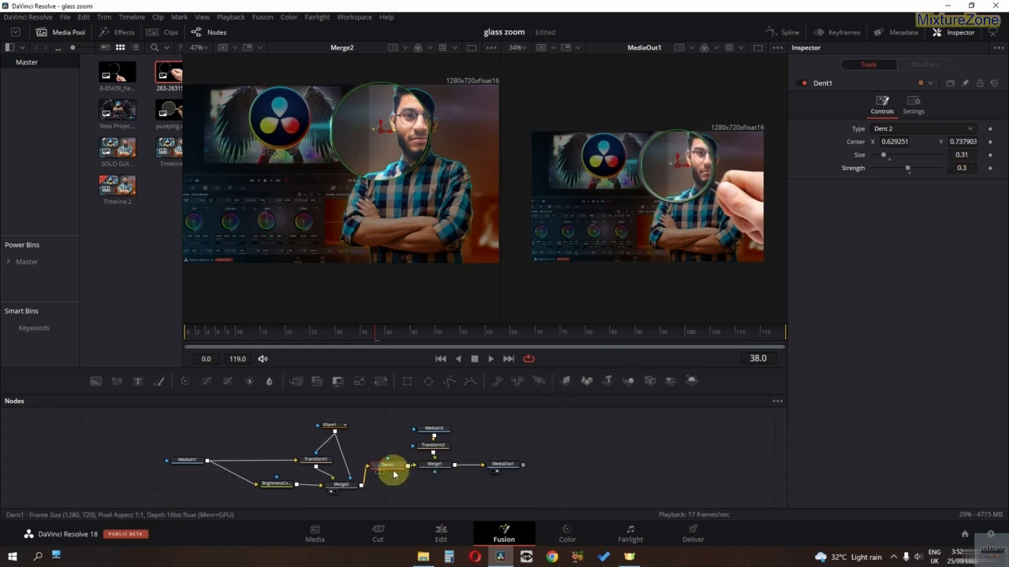
Step: Pin Ellipse1's settings, link Dent1's center to Ellipse1.Center with an expression, and preview the animation from frame 0
click(337, 426)
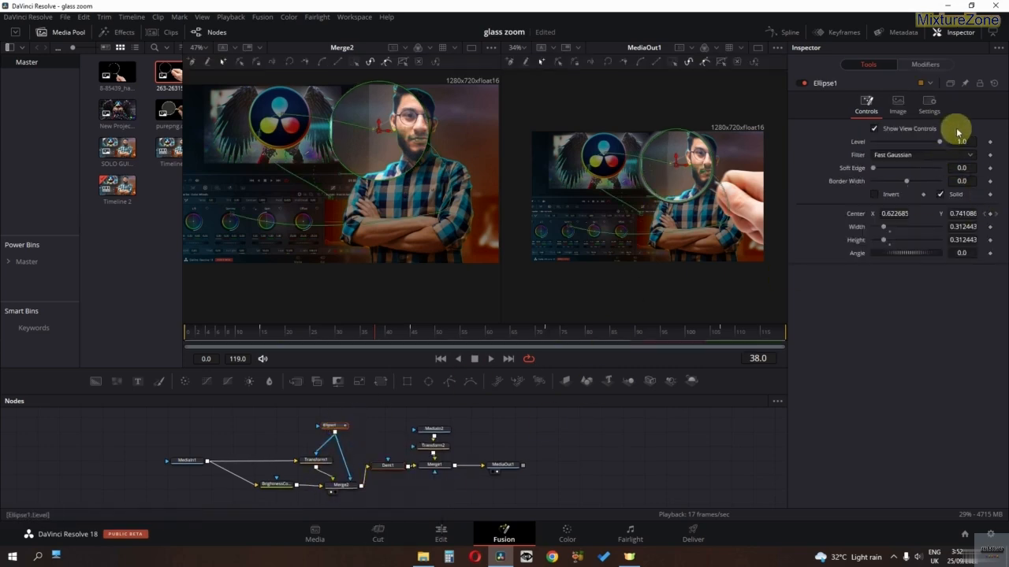
click(965, 83)
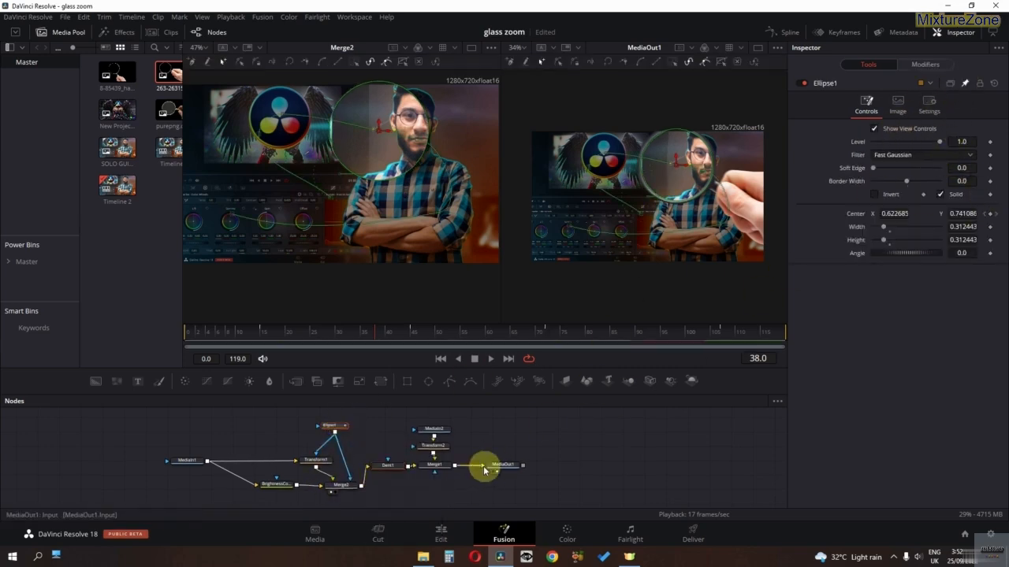
click(380, 467)
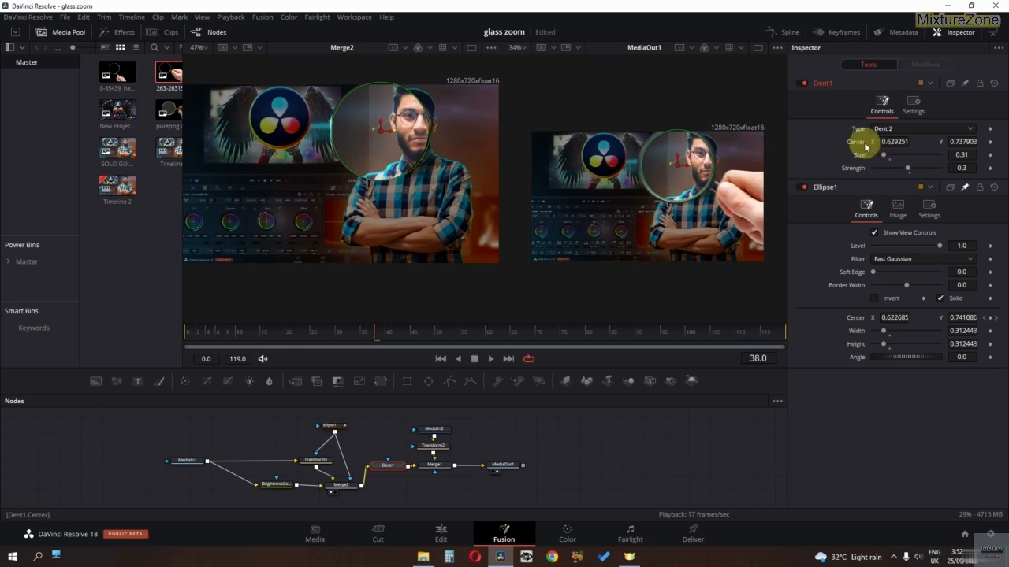
right_click(865, 146)
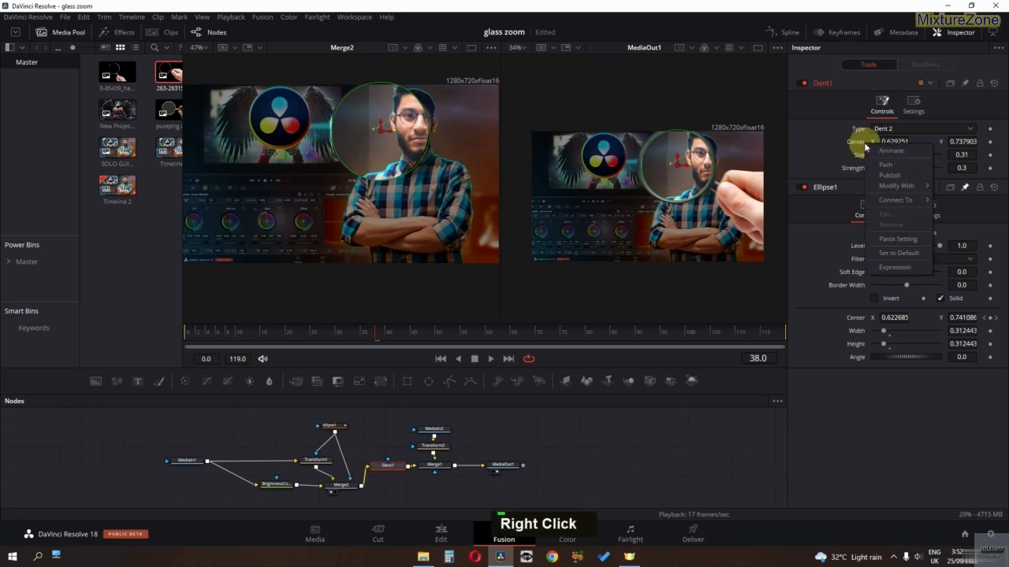
click(896, 268)
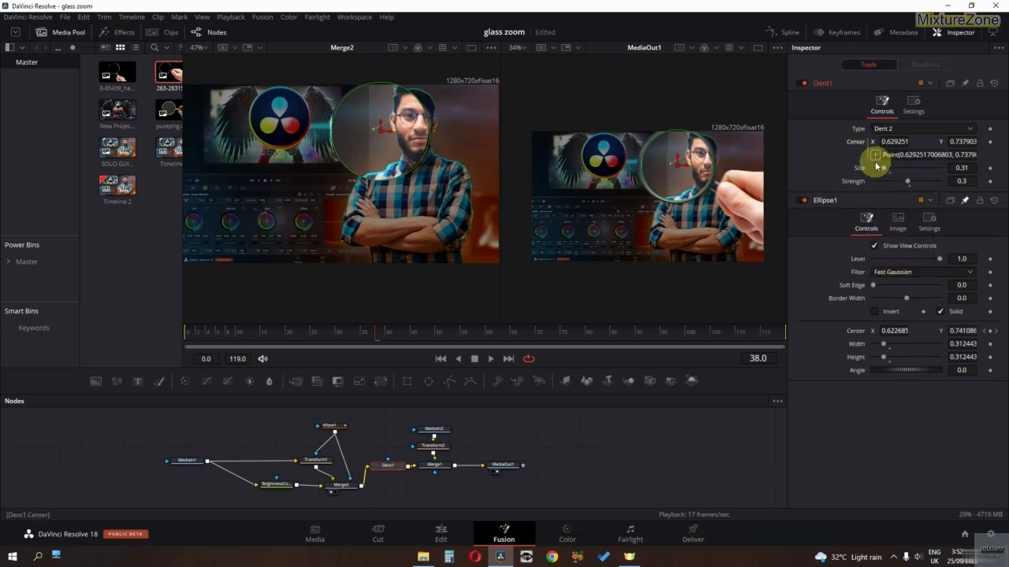
drag(851, 207, 856, 338)
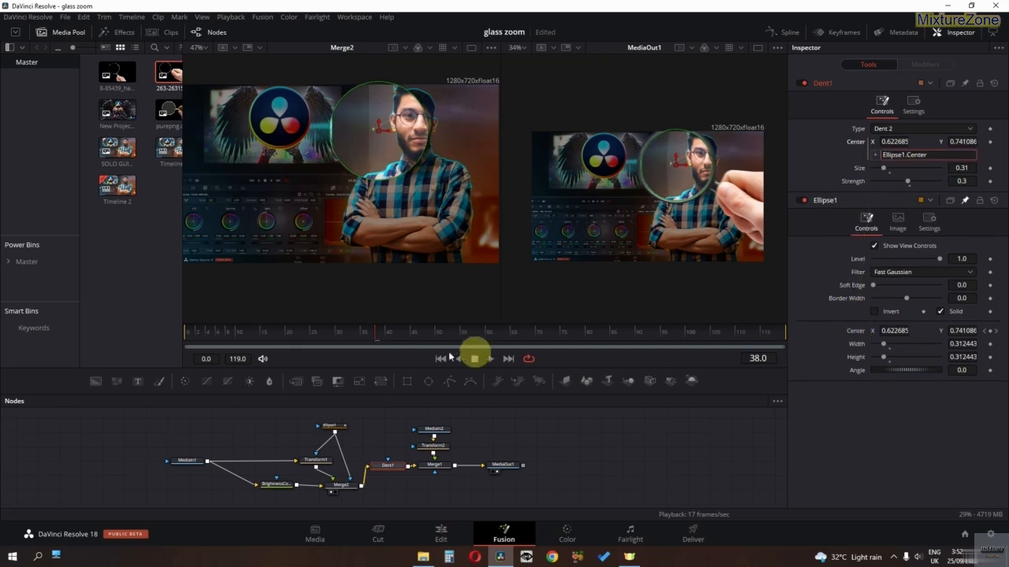
drag(219, 340, 148, 342)
click(169, 432)
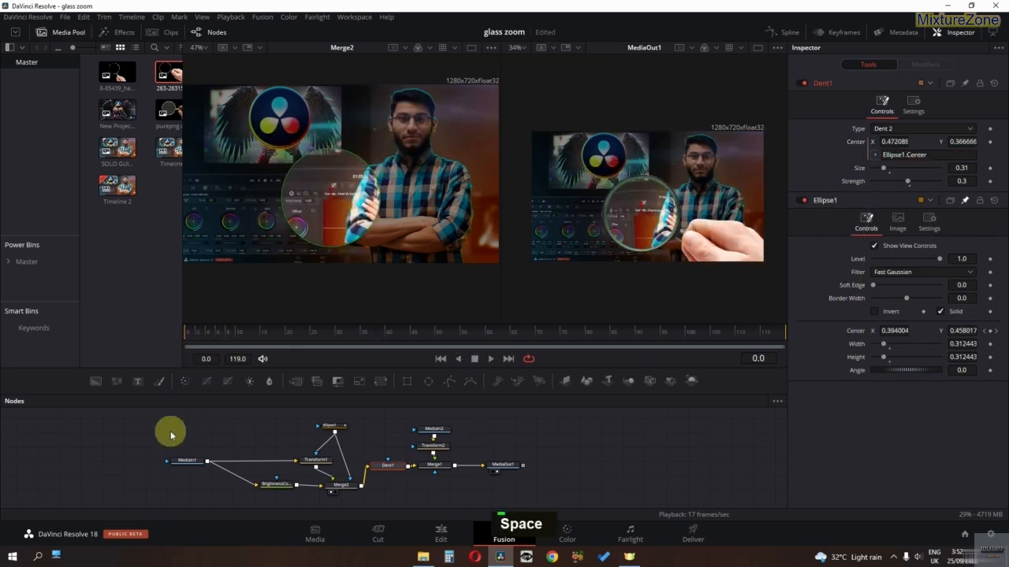
key(space)
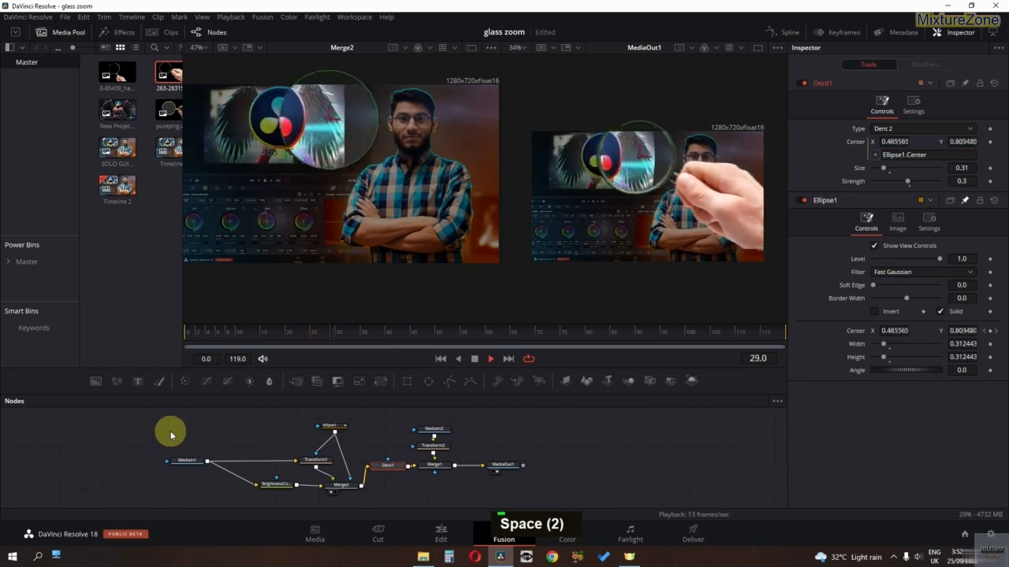
key(space)
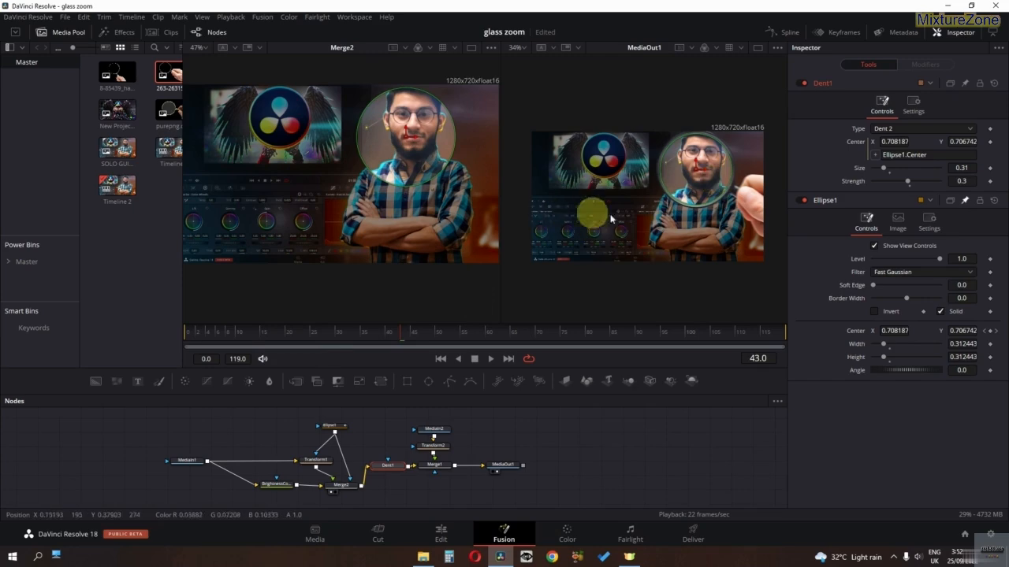
Step: Disconnect Ellipse1 from Transform1 and Merge2 and preview the animation without the mask
middle_click(364, 425)
shift+click(359, 438)
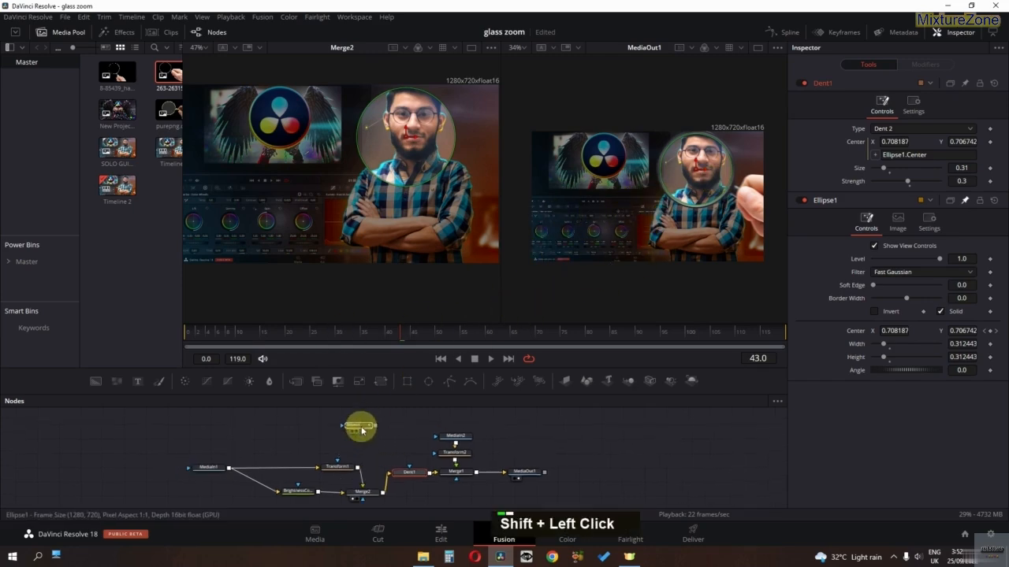
click(361, 430)
key(space)
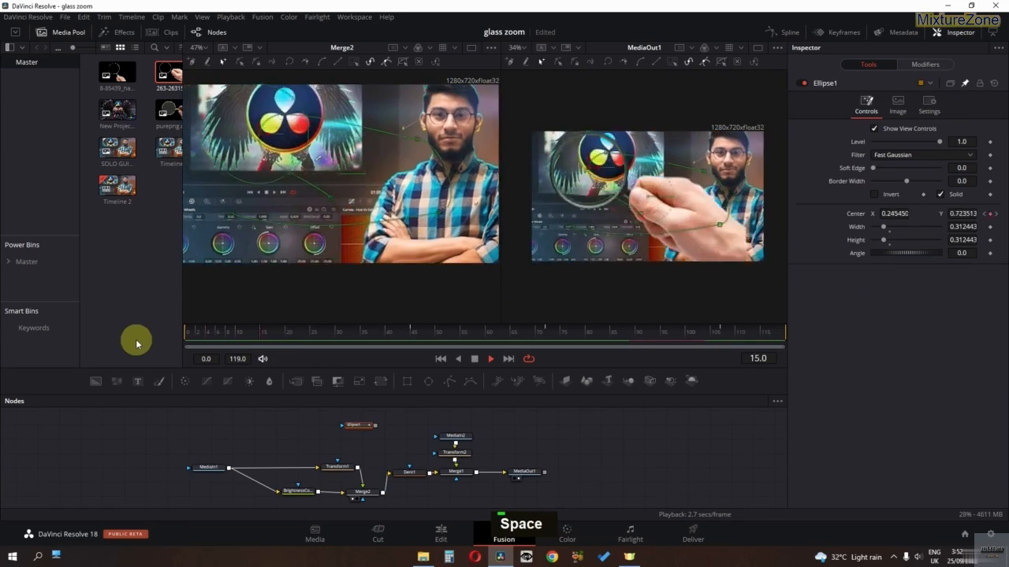
key(space)
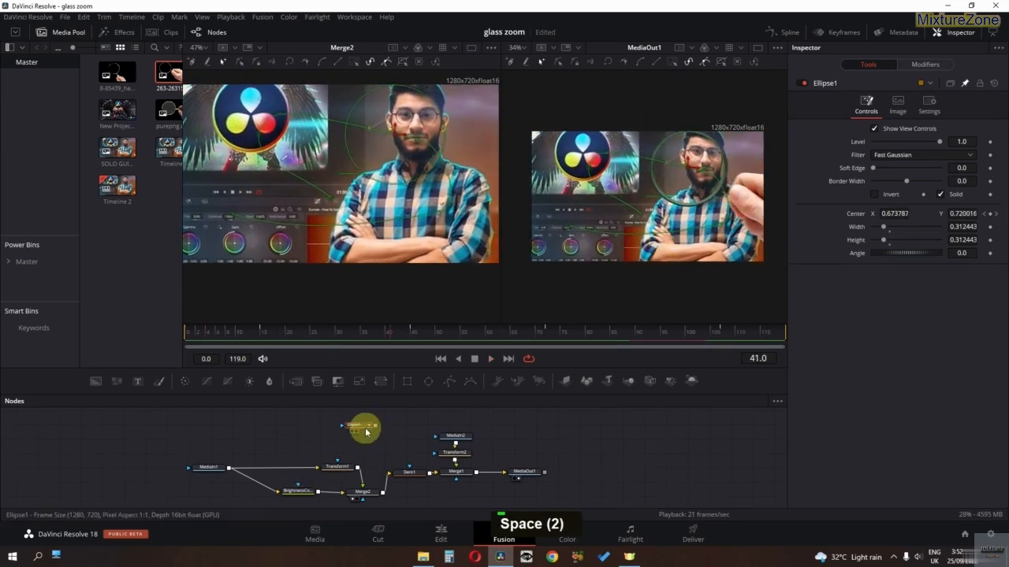
Step: Reconnect Ellipse1 as the mask of both Transform1 and Merge2 and preview the animation again
drag(376, 430, 369, 486)
key(space)
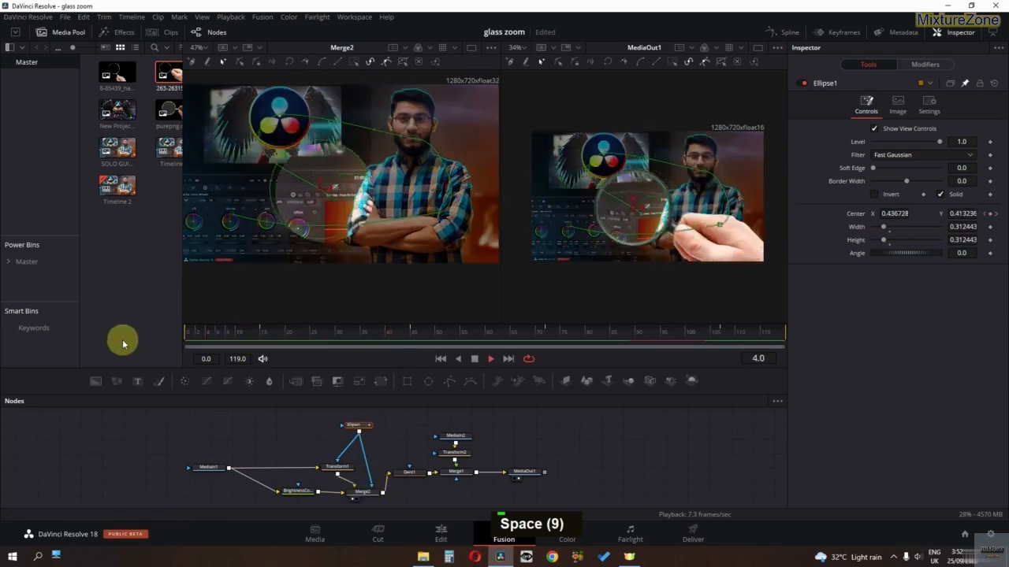
key(space)
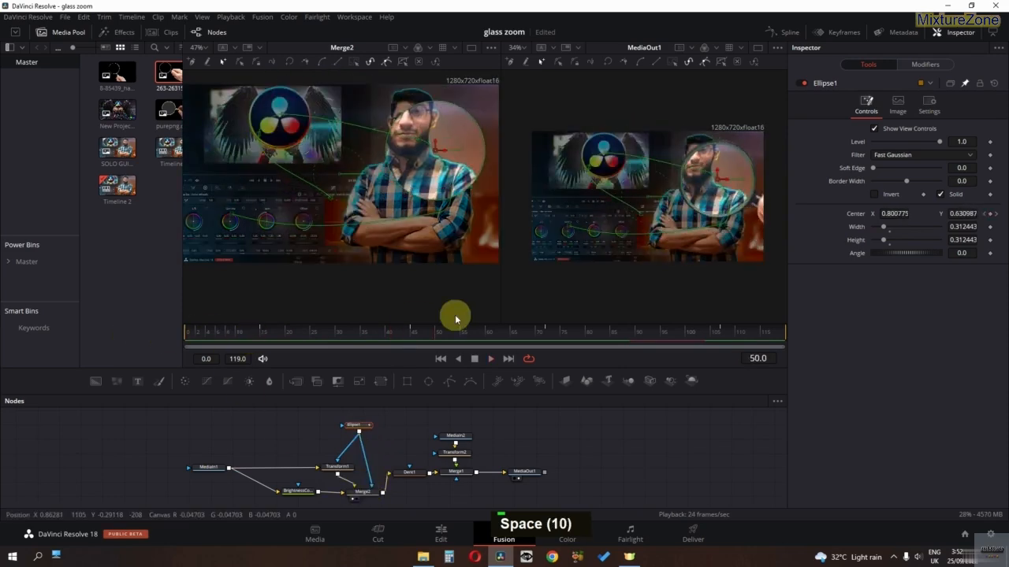
Step: Lower Dent1's strength first to 0.01 and then to 0.18, previewing the animation with each value
drag(416, 333, 385, 335)
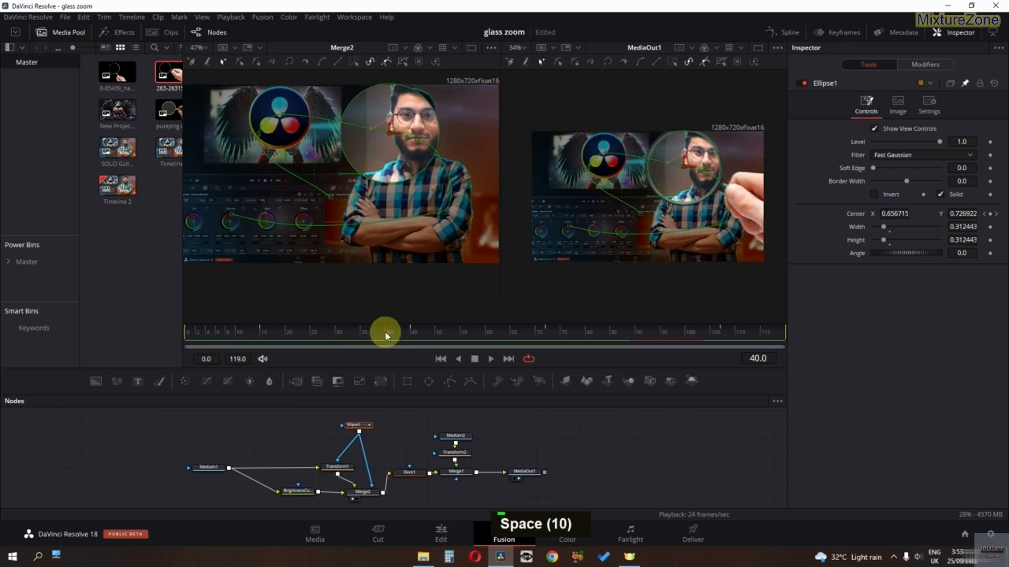
click(404, 478)
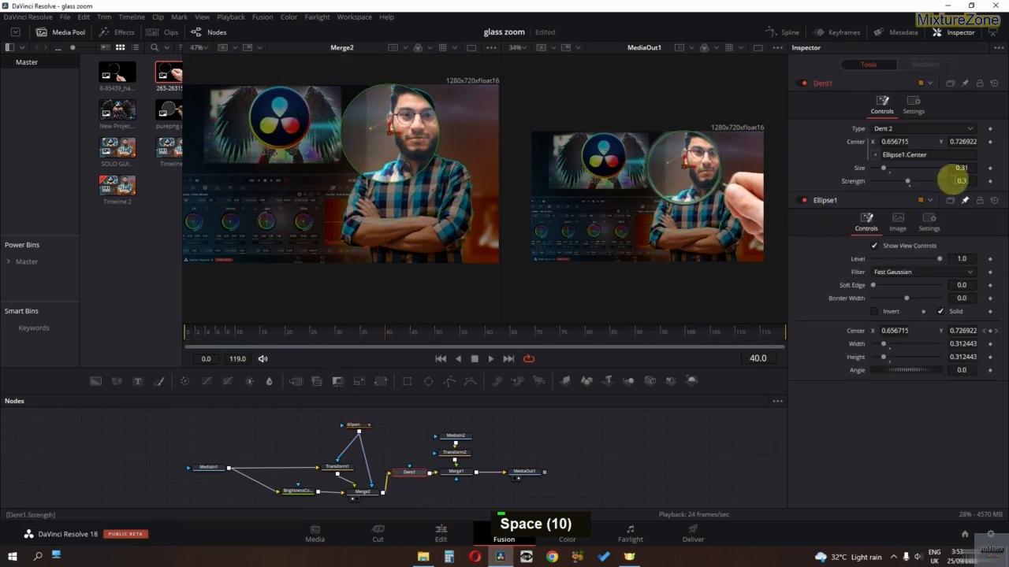
click(961, 180)
text(0.04)
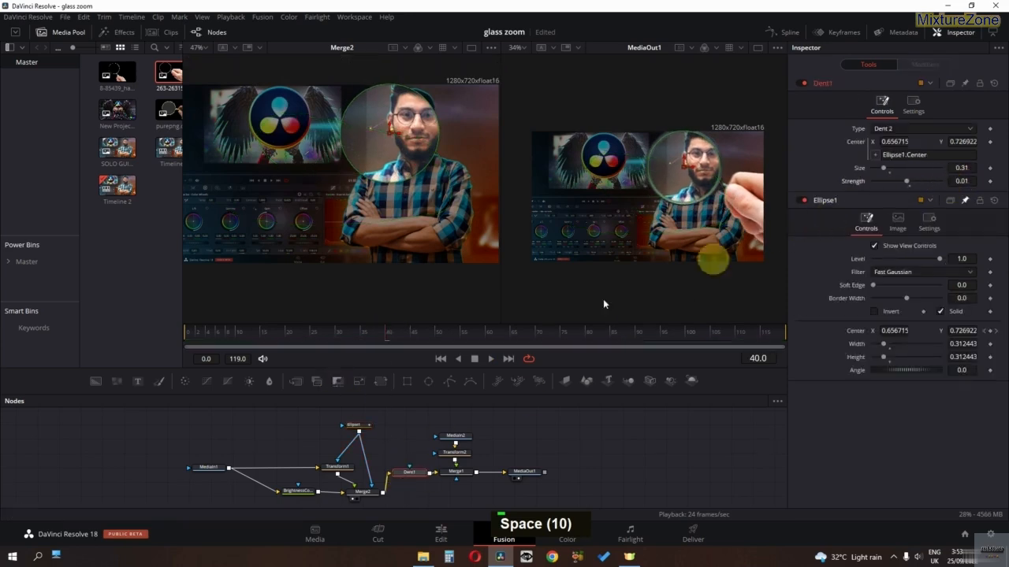
click(208, 334)
key(space)
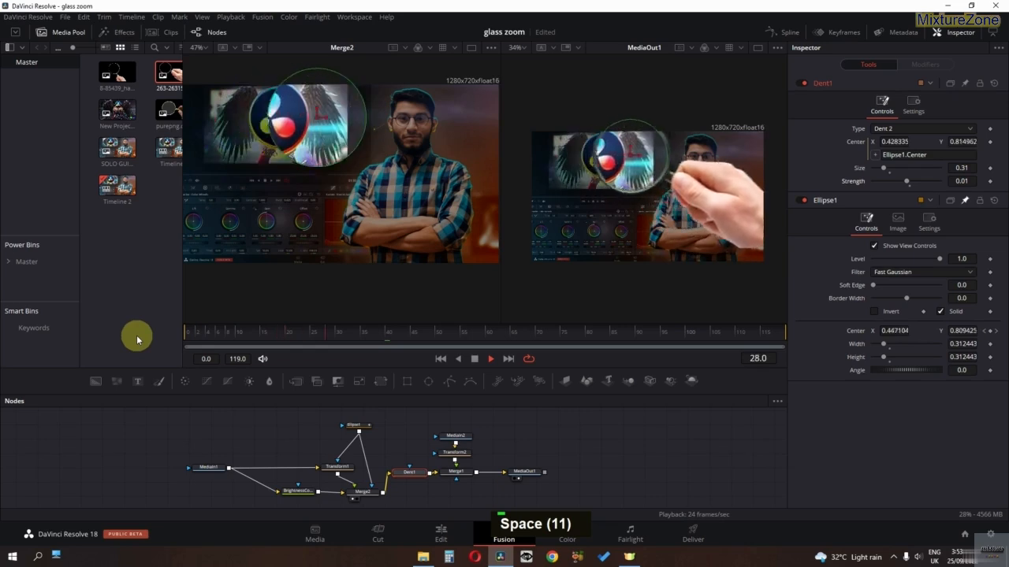
key(space)
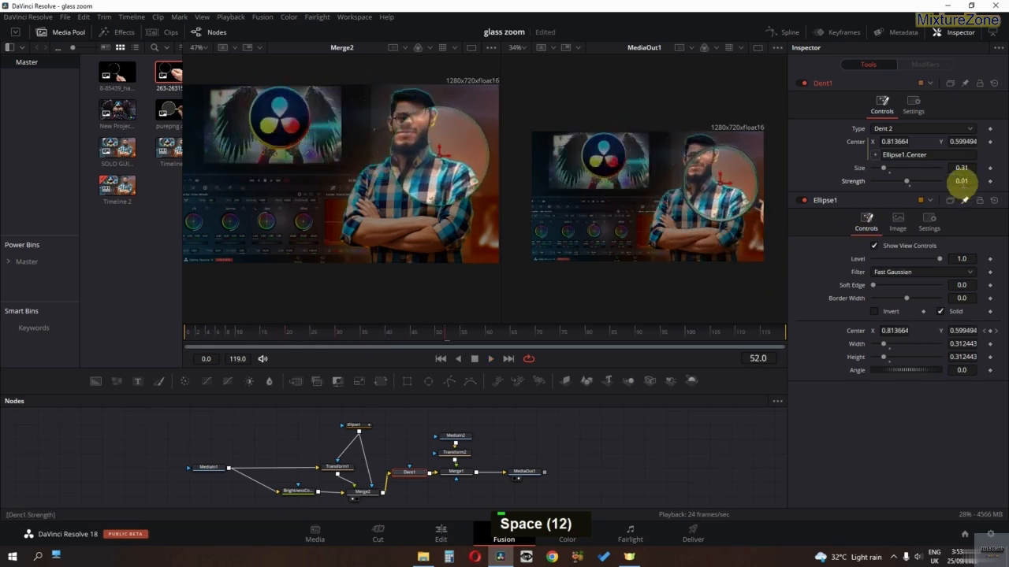
key(space)
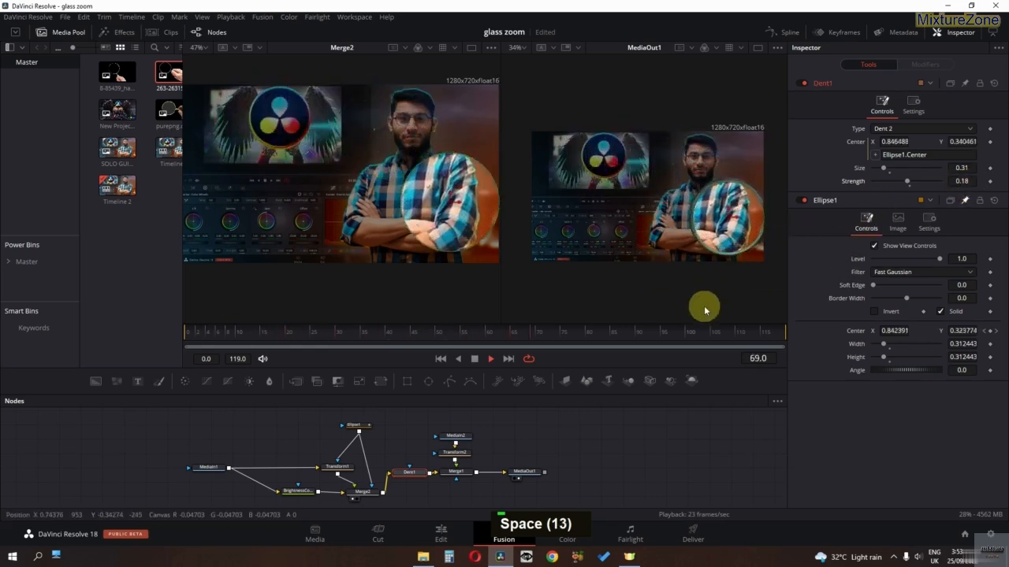
key(space)
Step: Replace MediaIn1 with the New Project image from the media pool, feed it into Transform1 and the BrightnessContrast node, and preview the result
drag(202, 479, 275, 468)
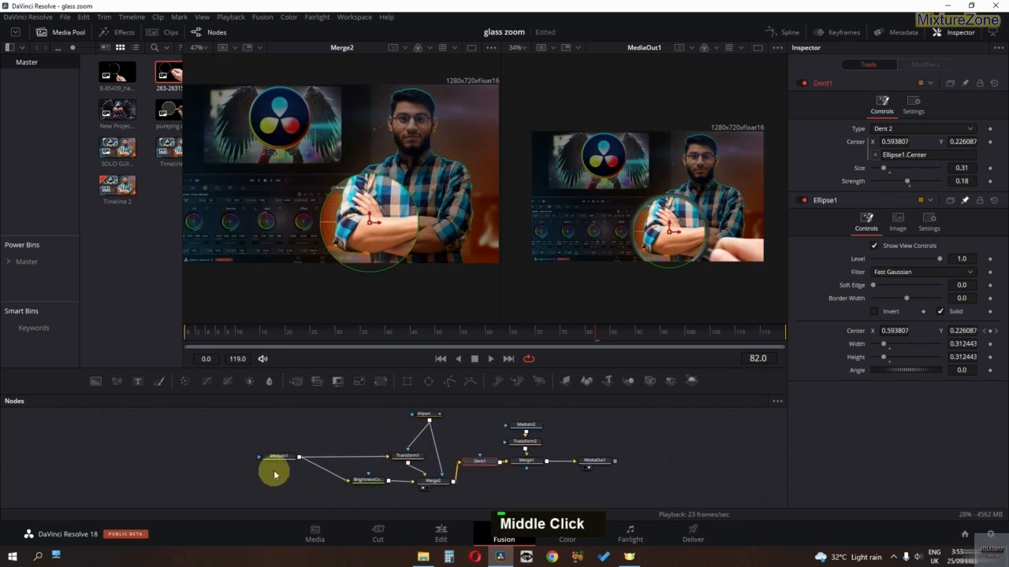
drag(118, 110, 153, 478)
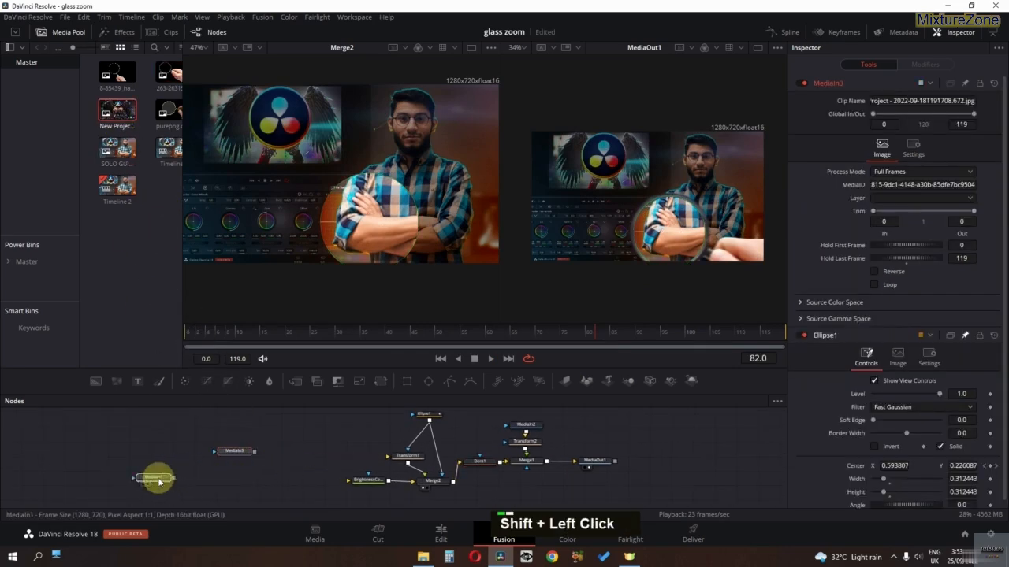
drag(256, 452, 402, 458)
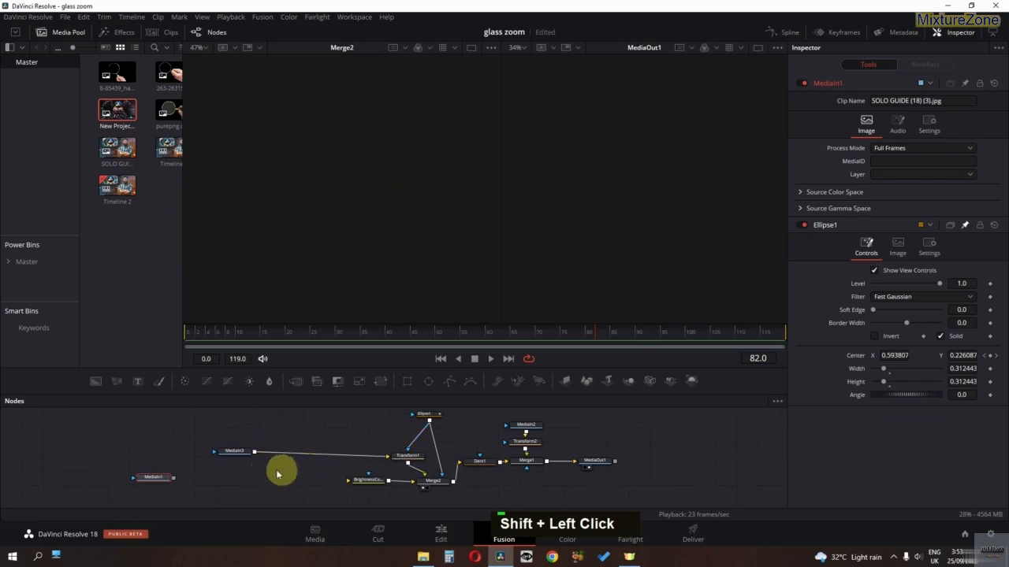
drag(254, 457, 361, 480)
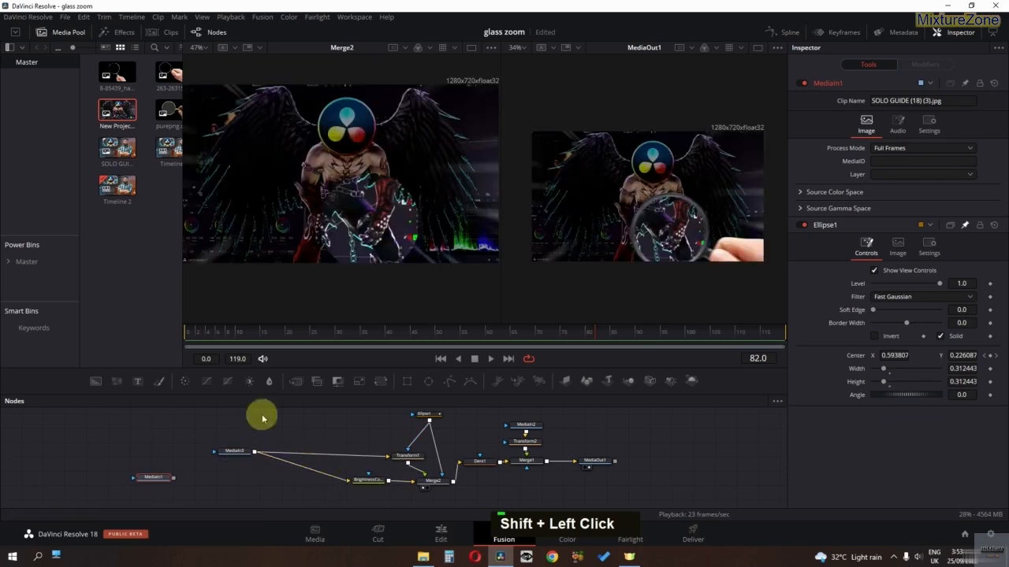
key(space)
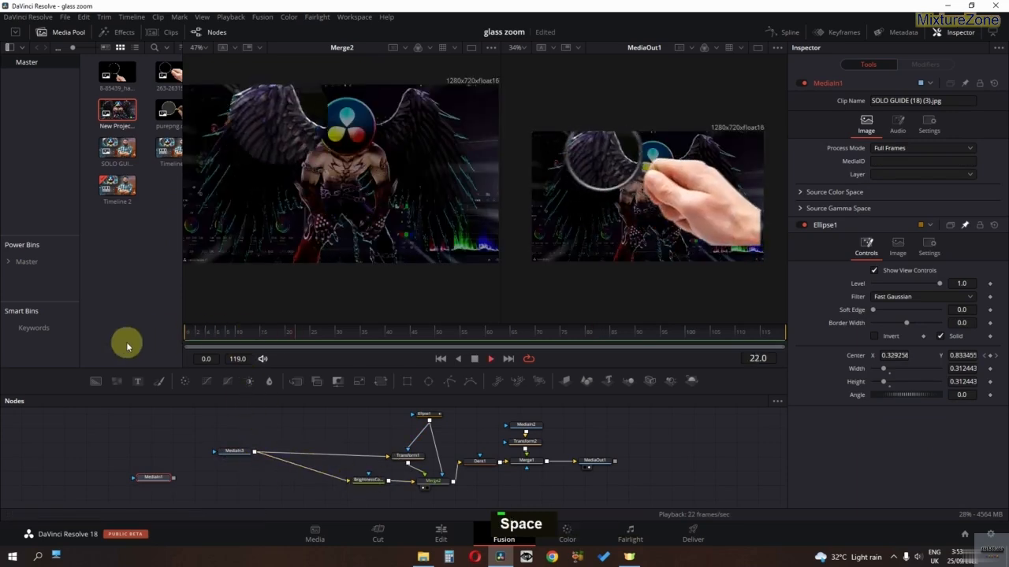
key(space)
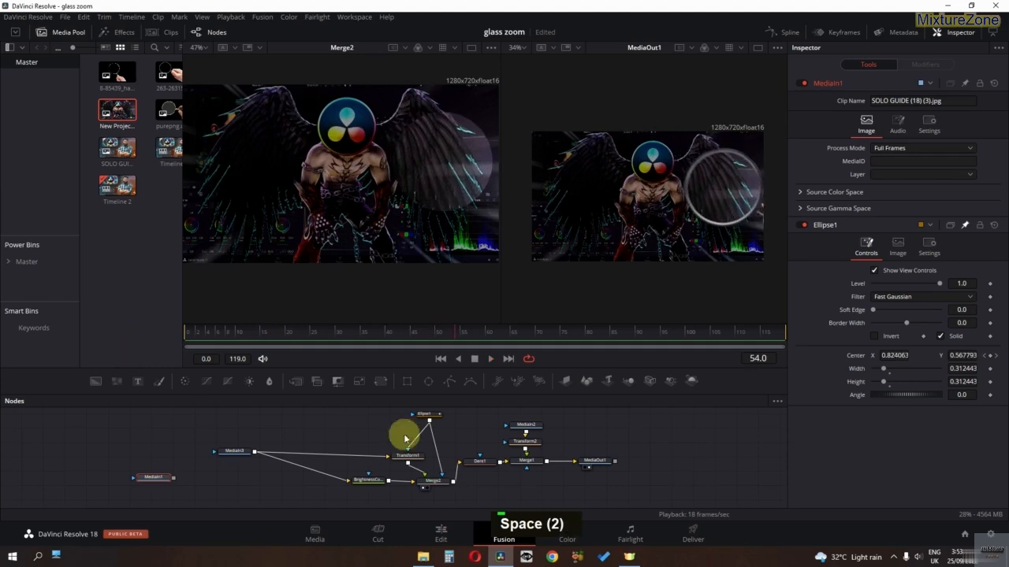
Step: At frame 19, replace MediaIn2 with the purepng magnifying glass image as Transform2's input, and open Transform2's settings
middle_click(408, 442)
drag(417, 334, 279, 339)
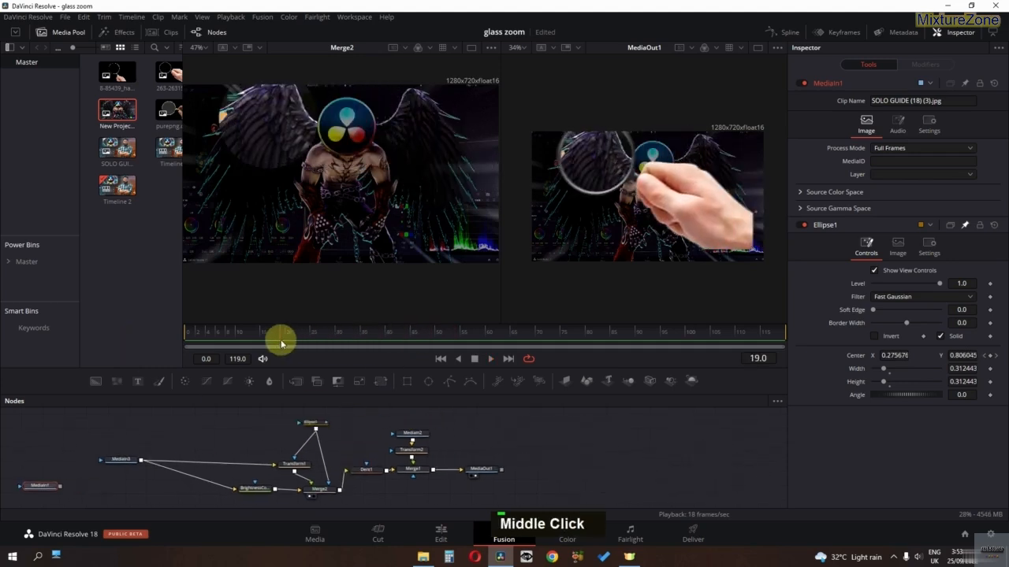
ctrl+scroll(435, 451, up, 5)
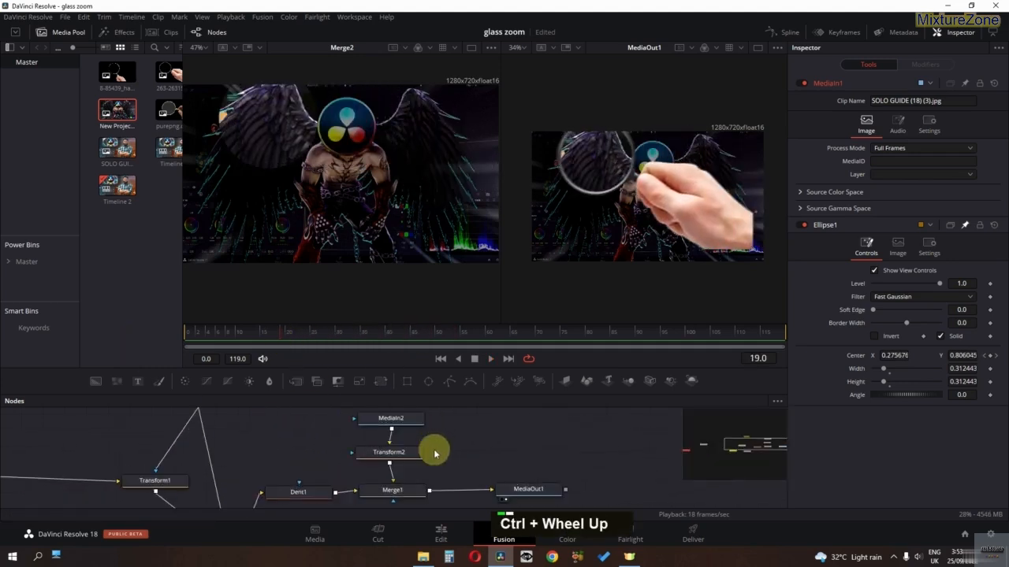
drag(397, 424, 581, 429)
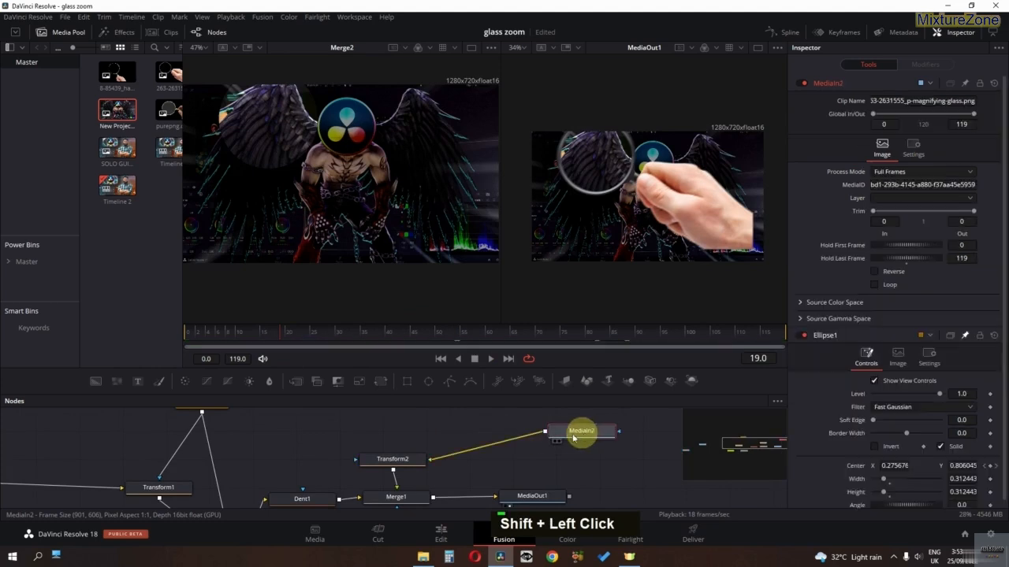
click(171, 118)
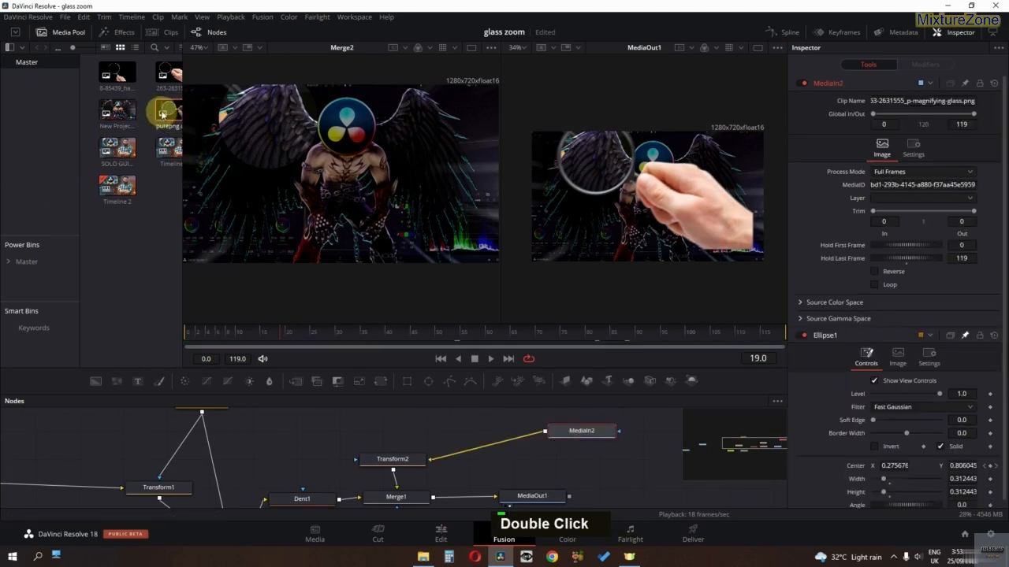
drag(162, 114, 382, 430)
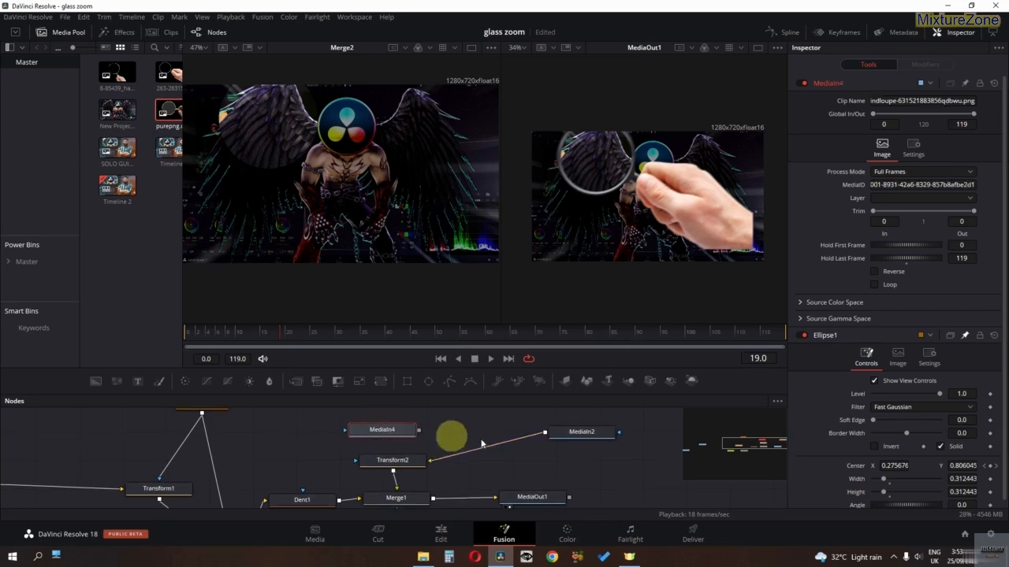
shift+drag(561, 433, 581, 433)
mouse_move(419, 431)
mouse_down()
mouse_move(387, 461)
mouse_move(399, 421)
mouse_move(402, 429)
mouse_up()
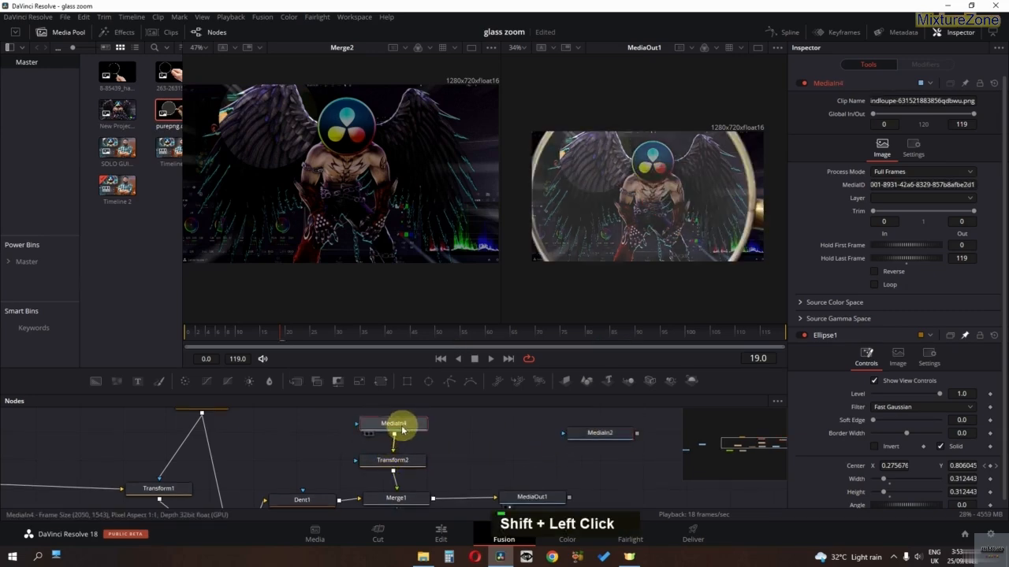
click(394, 465)
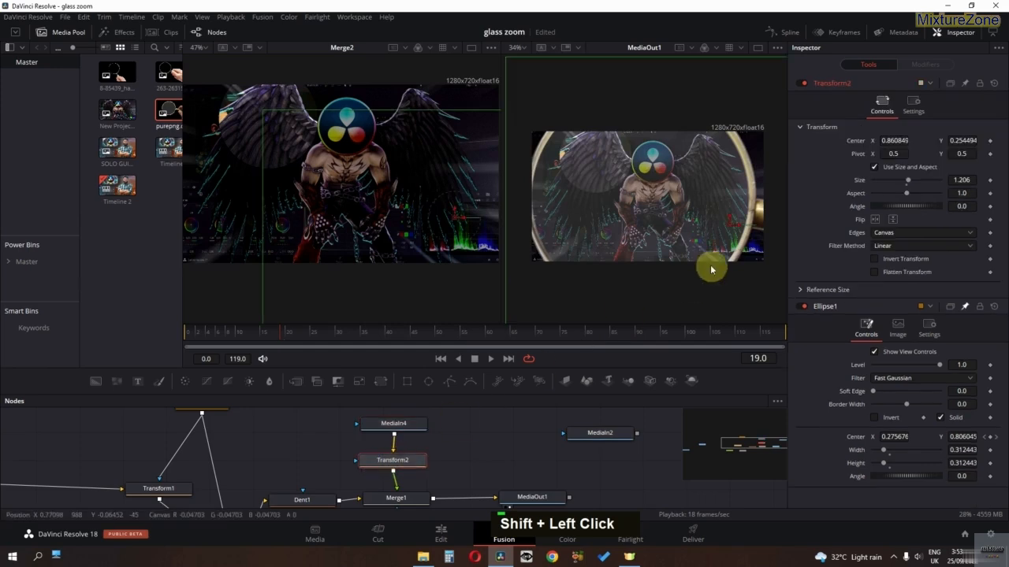
Step: At frame 10, set Transform2's size to 0.407 and move its center to X 0.581218, Y 0.465196, fitting the new glass over the magnified area
click(252, 334)
drag(252, 333, 237, 335)
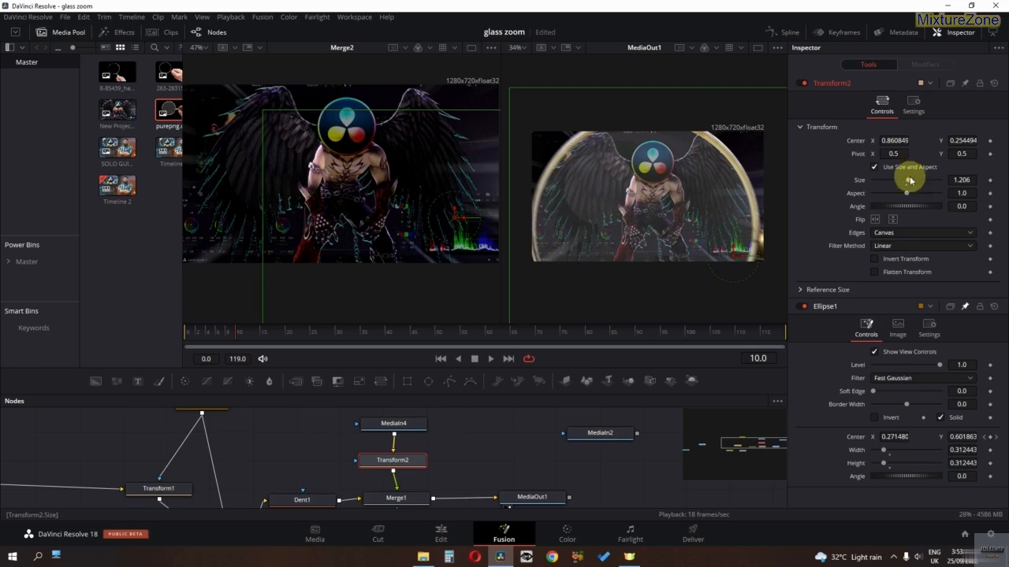
drag(909, 180, 899, 180)
drag(732, 259, 671, 229)
drag(895, 181, 886, 181)
scroll(677, 200, up, 2)
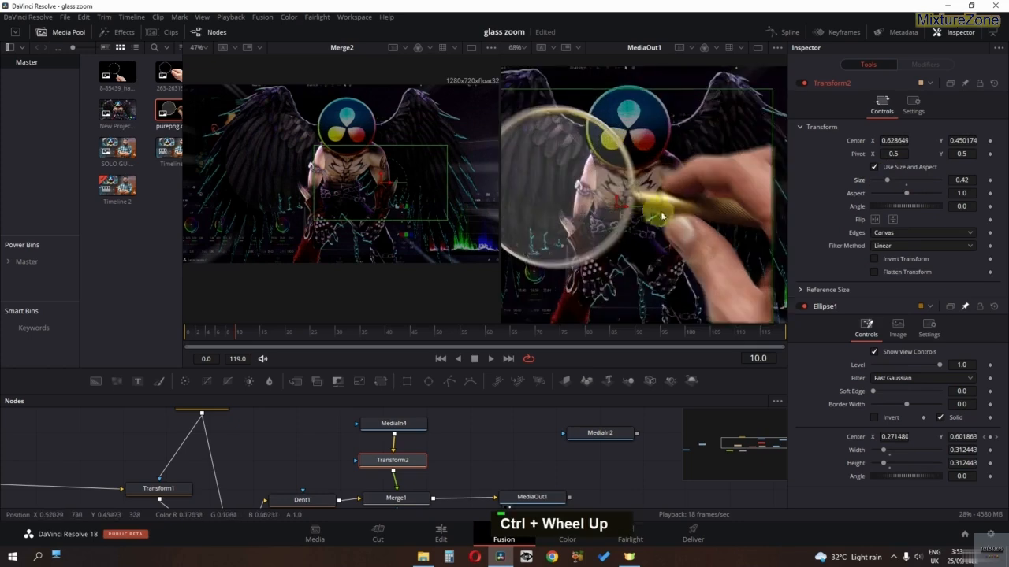
drag(658, 208, 709, 202)
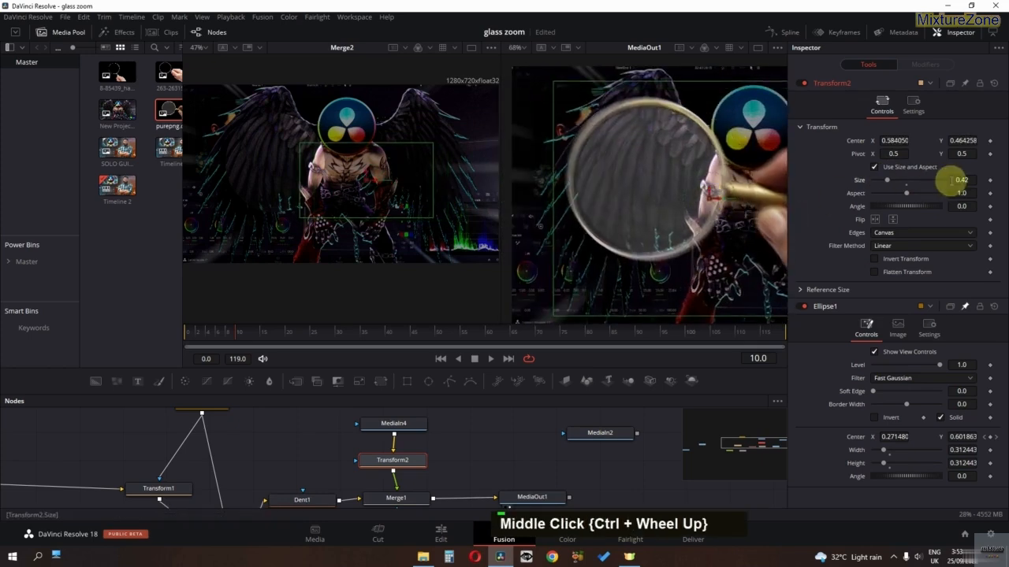
drag(949, 180, 941, 180)
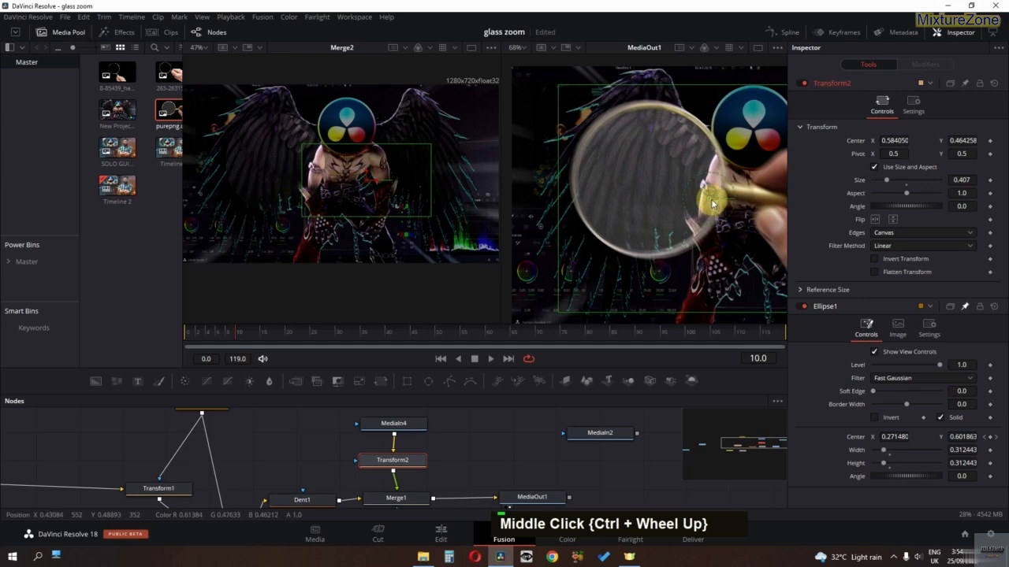
drag(712, 204, 709, 203)
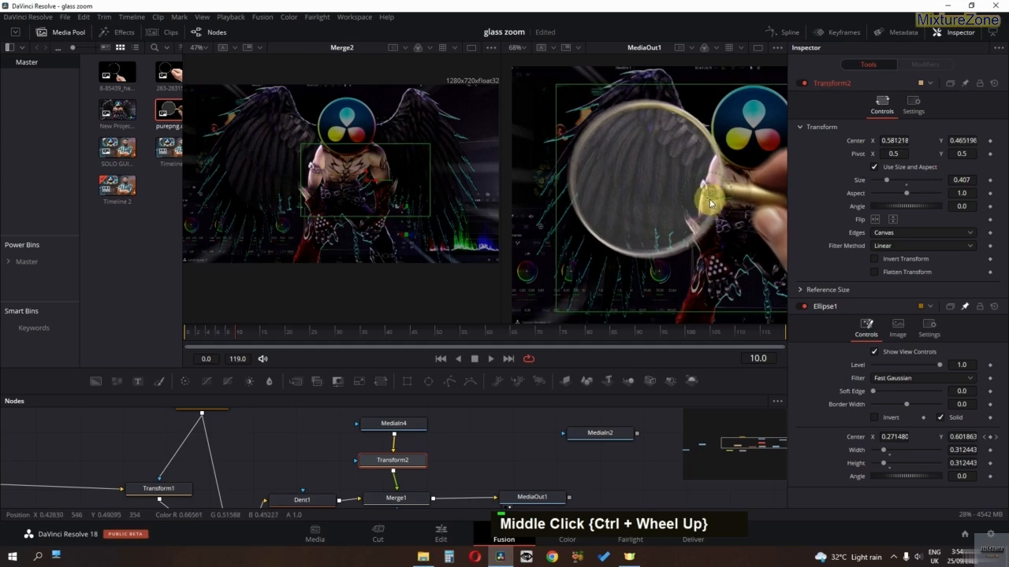
Step: Preview the animation to check how the resized magnifying glass follows the magnified area
ctrl+scroll(709, 203, down, 2)
key(space)
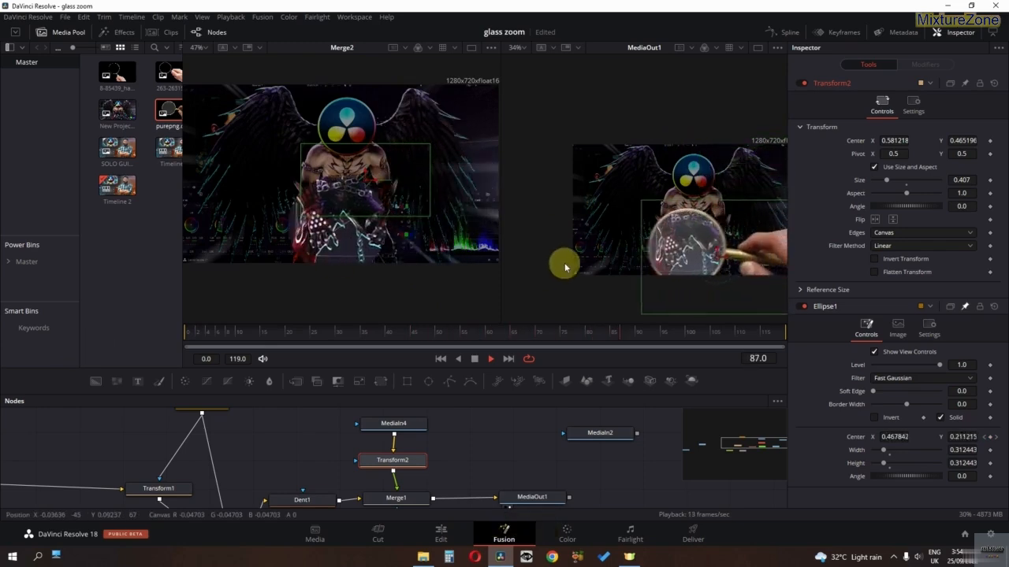
key(space)
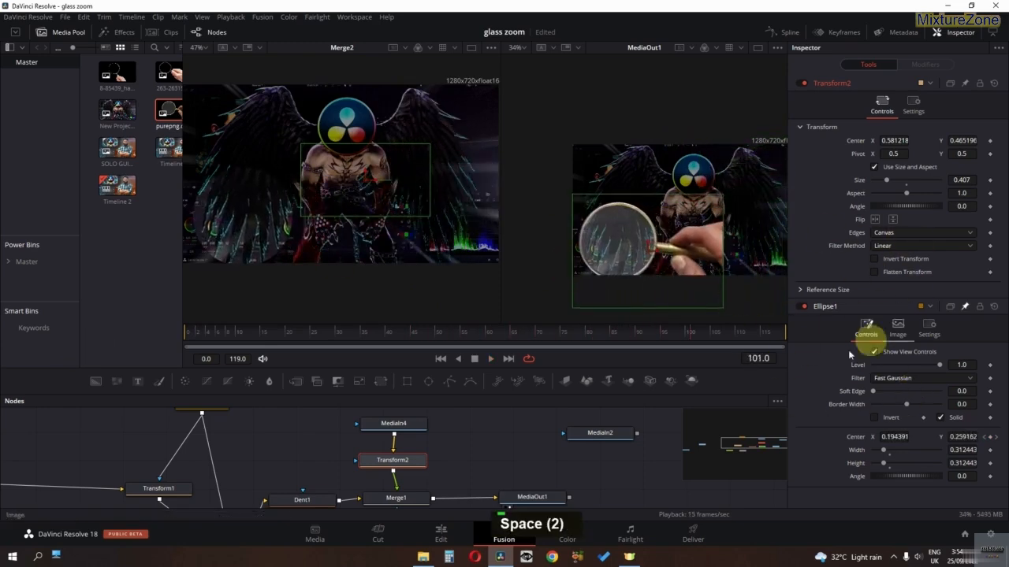
ctrl+scroll(480, 412, down, 2)
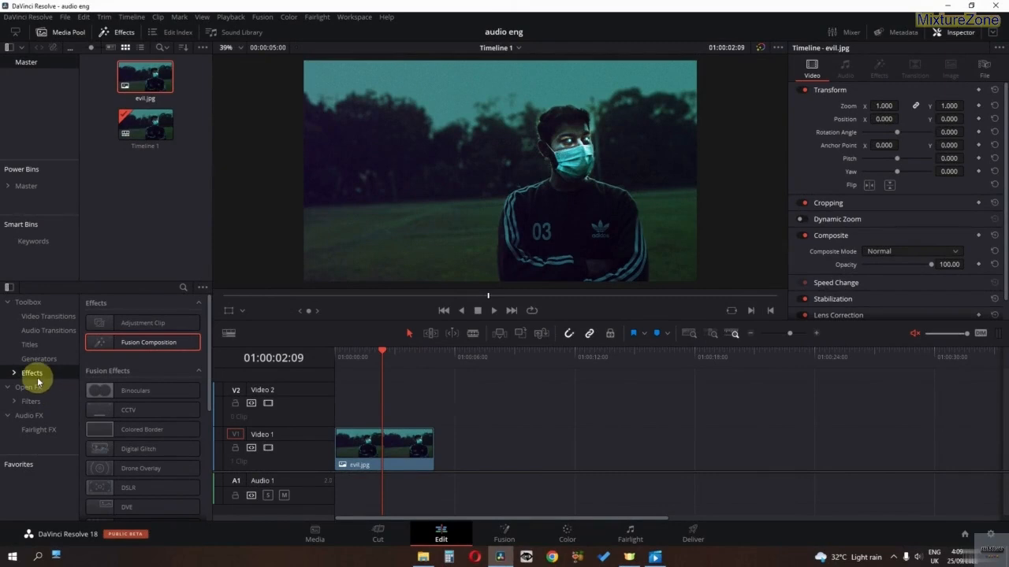
Step: Place a Fusion Composition on Video 2 above evil.jpg and add an Audio Waveform node inside it
drag(126, 342, 334, 413)
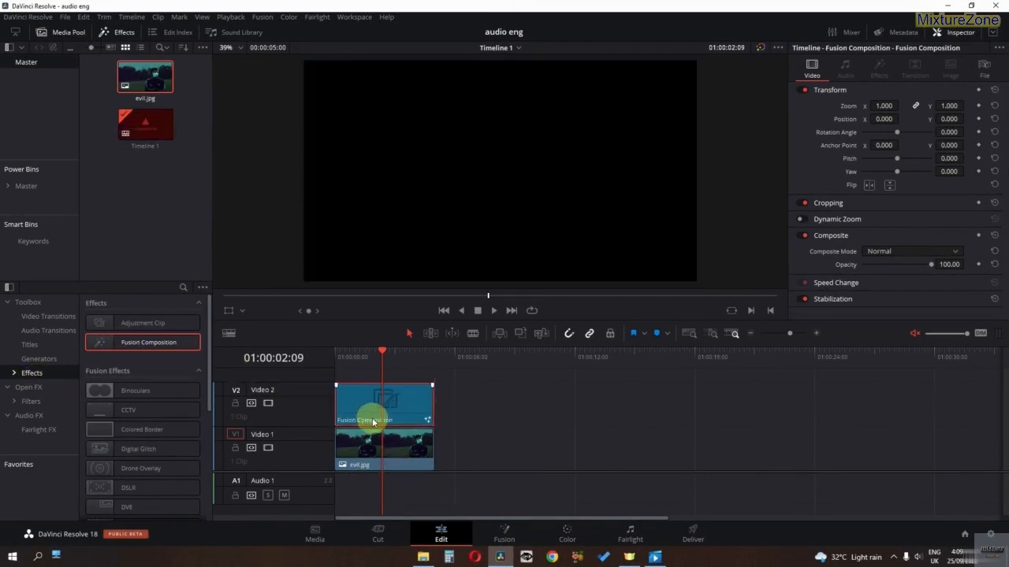
click(502, 539)
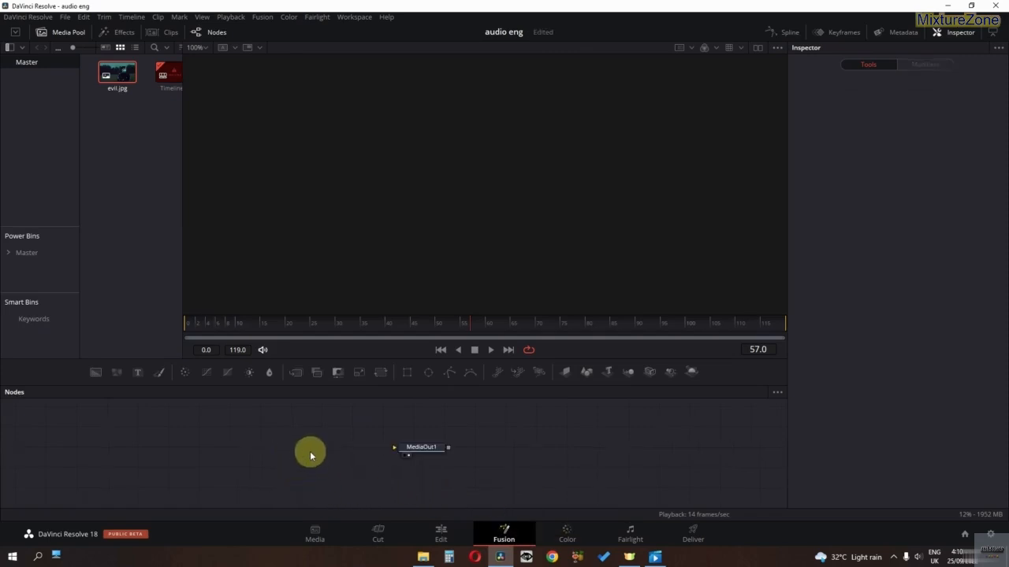
key(shift+space)
text(audio)
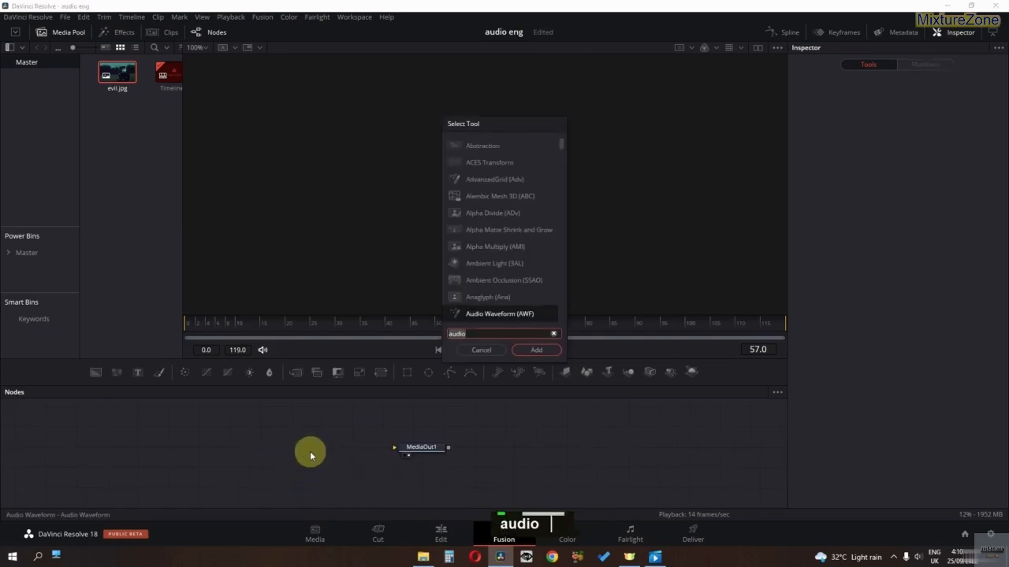
text(audio)
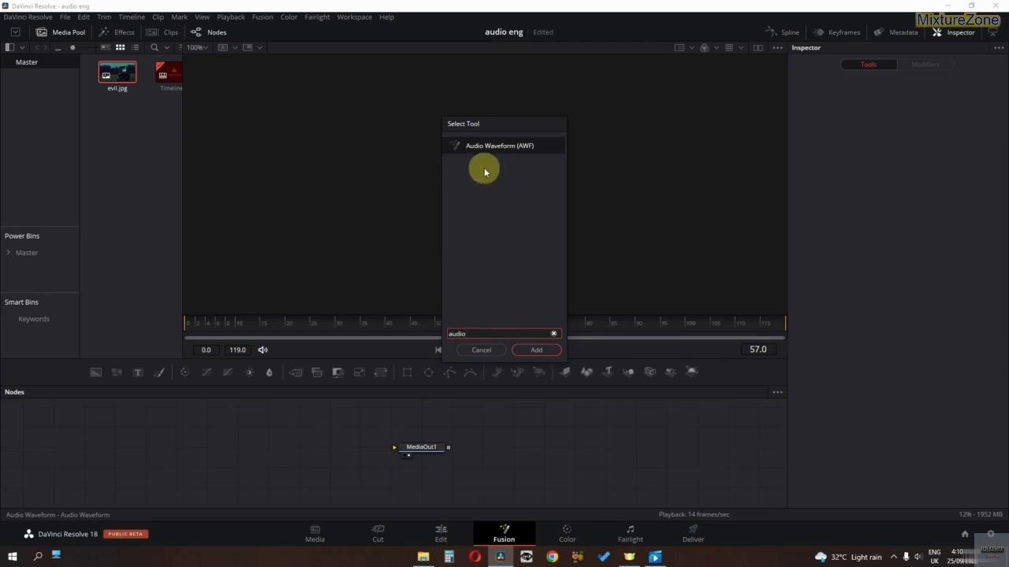
click(536, 350)
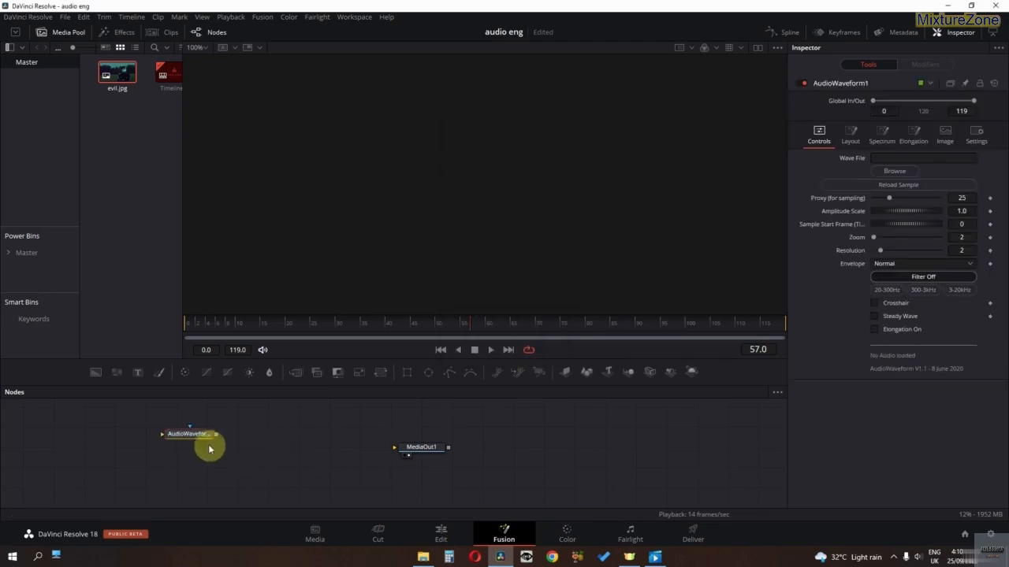
Step: Connect the Audio Waveform node to MediaOut1 and load audio test.wav as its wave file
drag(209, 449, 407, 460)
click(413, 455)
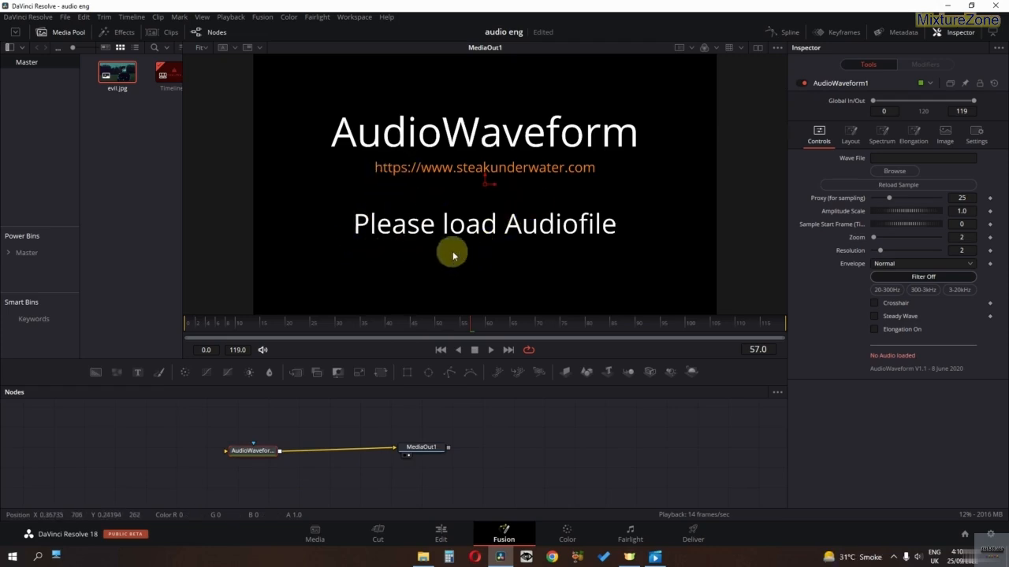
click(896, 173)
click(230, 327)
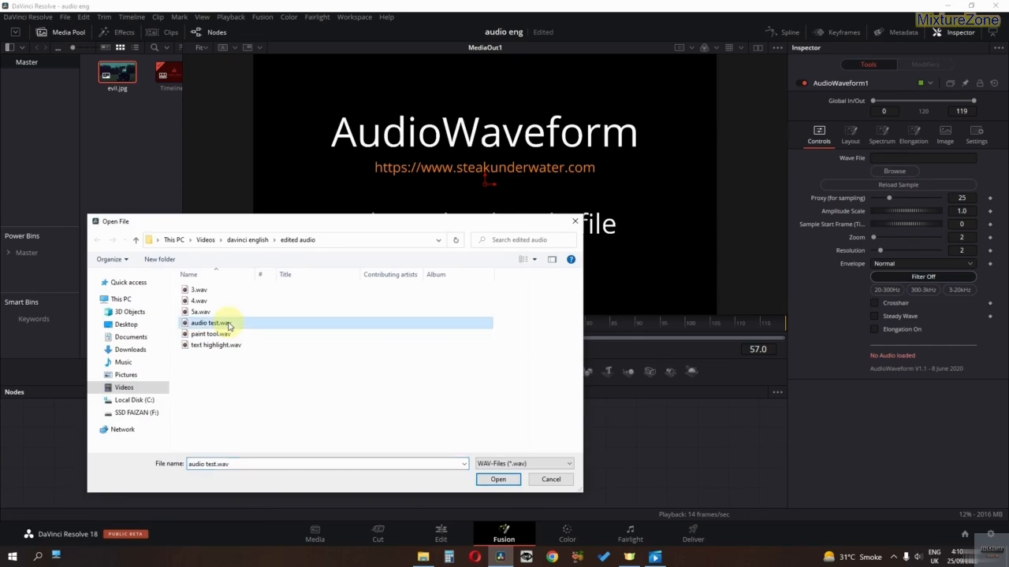
click(483, 478)
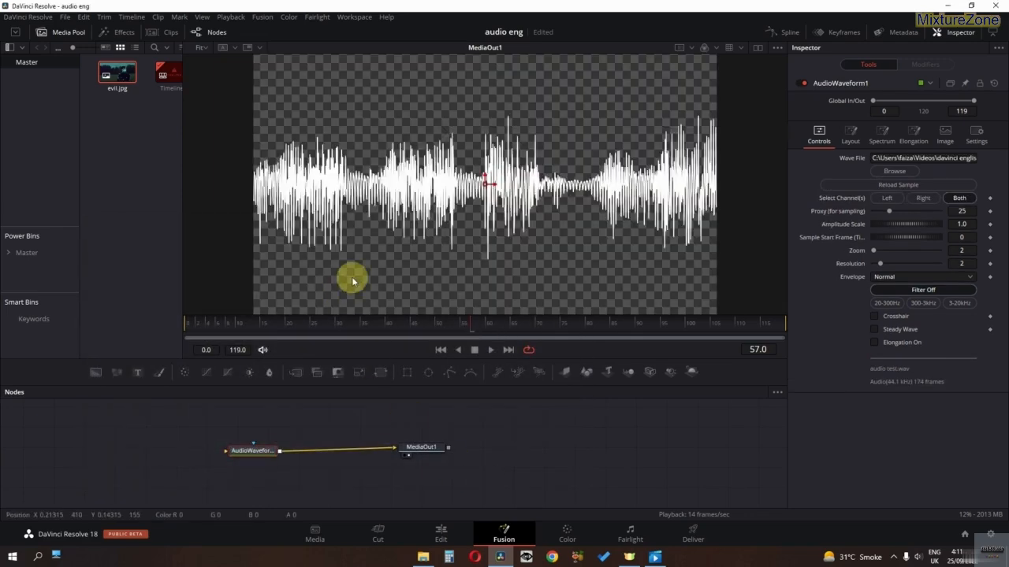
Step: Preview the waveform, then at frame 36 set its amplitude scale to 0.746, sample start frame to -1 and zoom to 3
key(space)
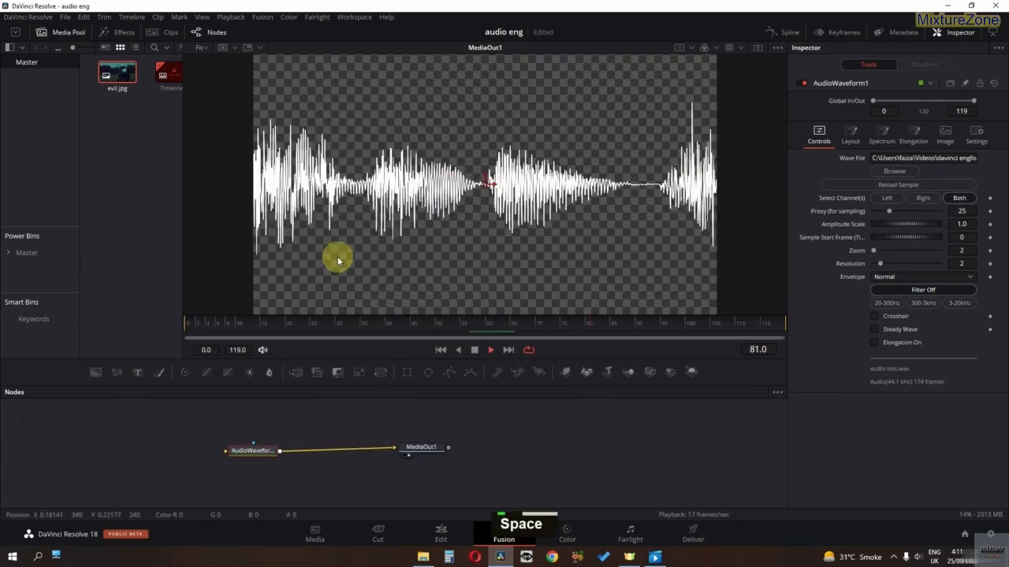
key(space)
mouse_move(367, 324)
mouse_down()
mouse_move(299, 324)
mouse_move(368, 324)
mouse_up()
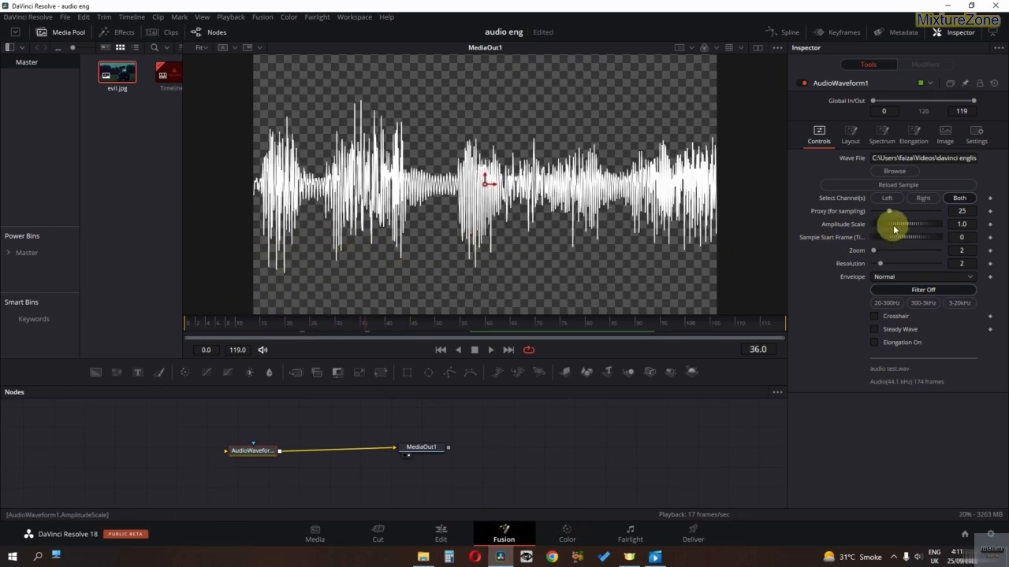
drag(893, 224, 883, 273)
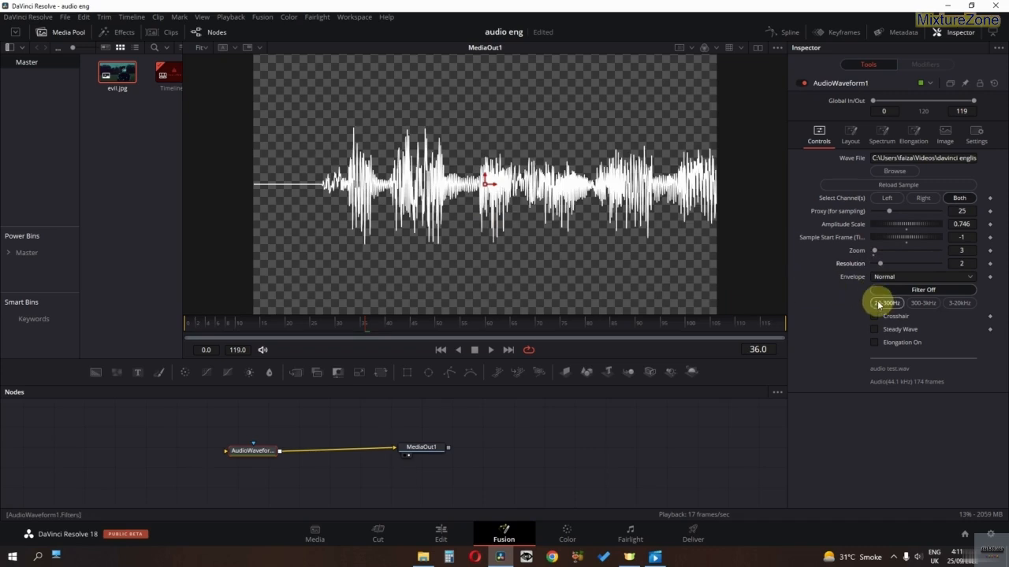
Step: Set the waveform's zoom to 1 and compare the 20-300Hz, 300-3kHz and 3-20kHz filters, ending on 3-20kHz
click(883, 303)
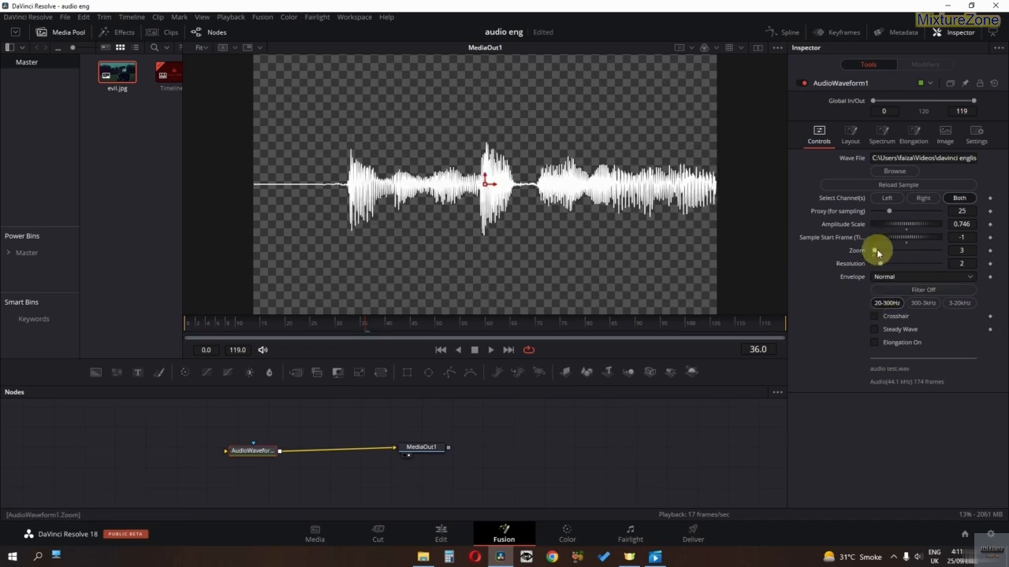
drag(877, 252, 875, 254)
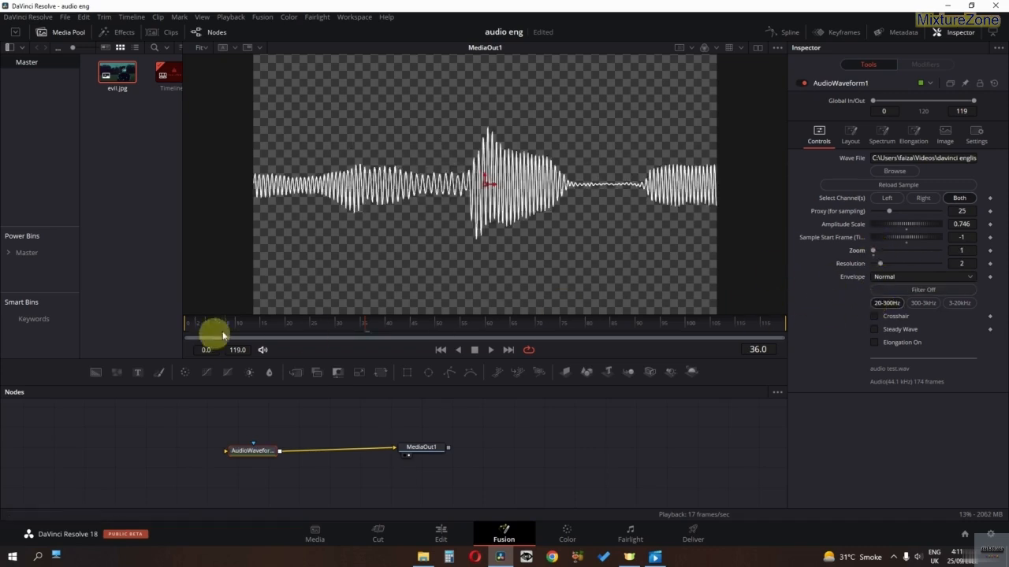
key(space)
key(space)
key(space)
key(space)
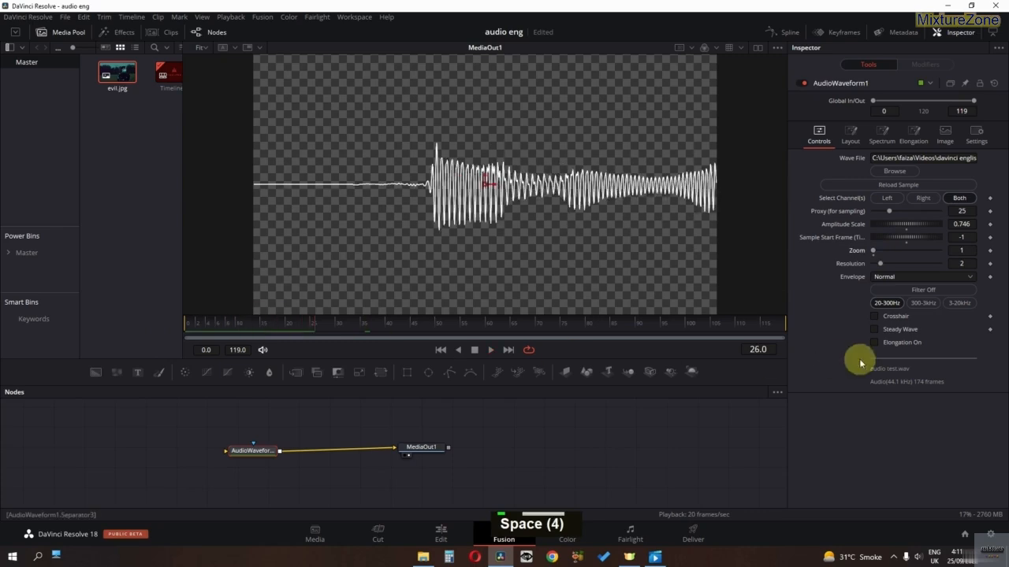
click(923, 303)
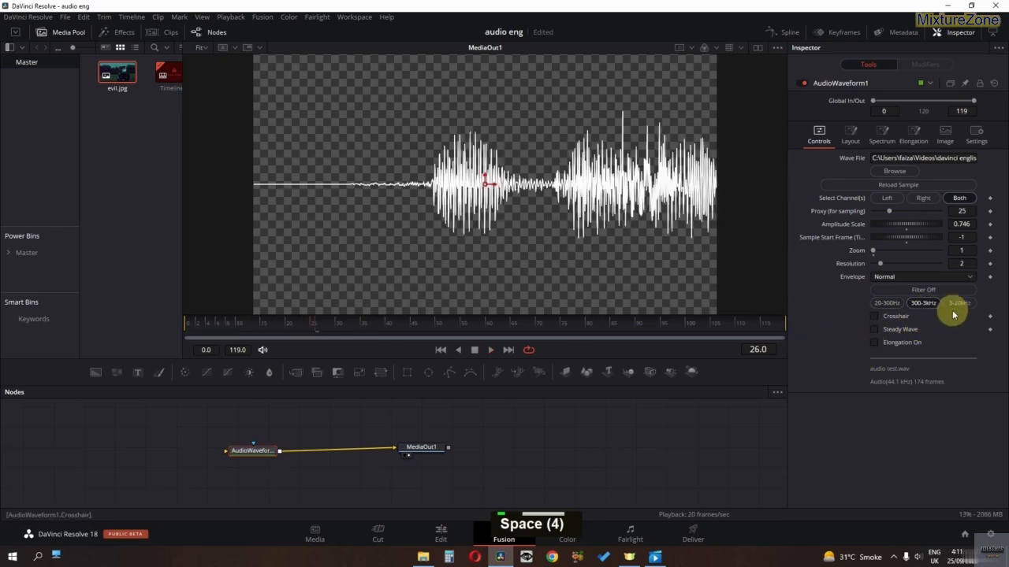
click(956, 305)
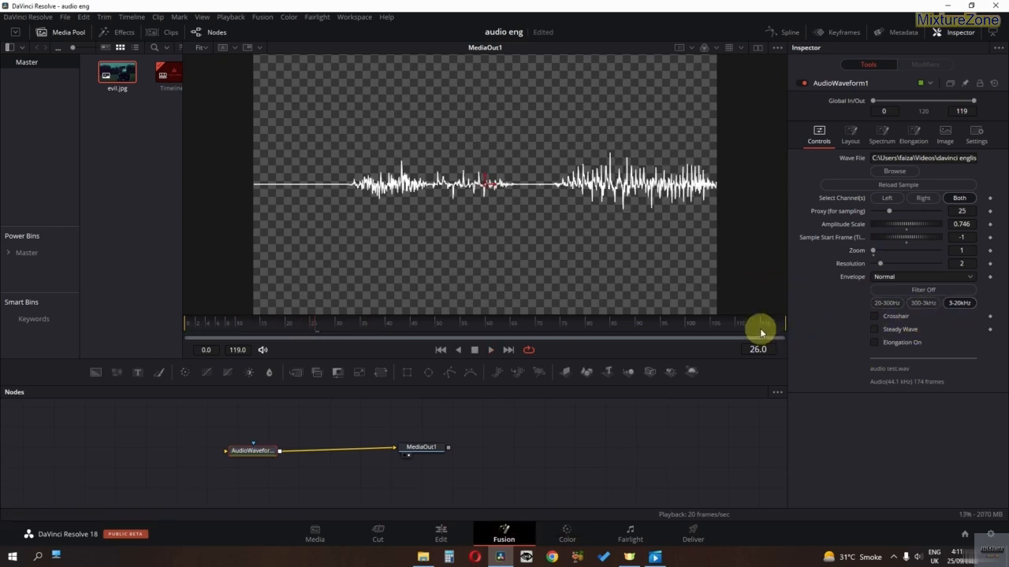
Step: Turn on the Audio Waveform node's Spectrum option and preview the spectrum animation
click(880, 143)
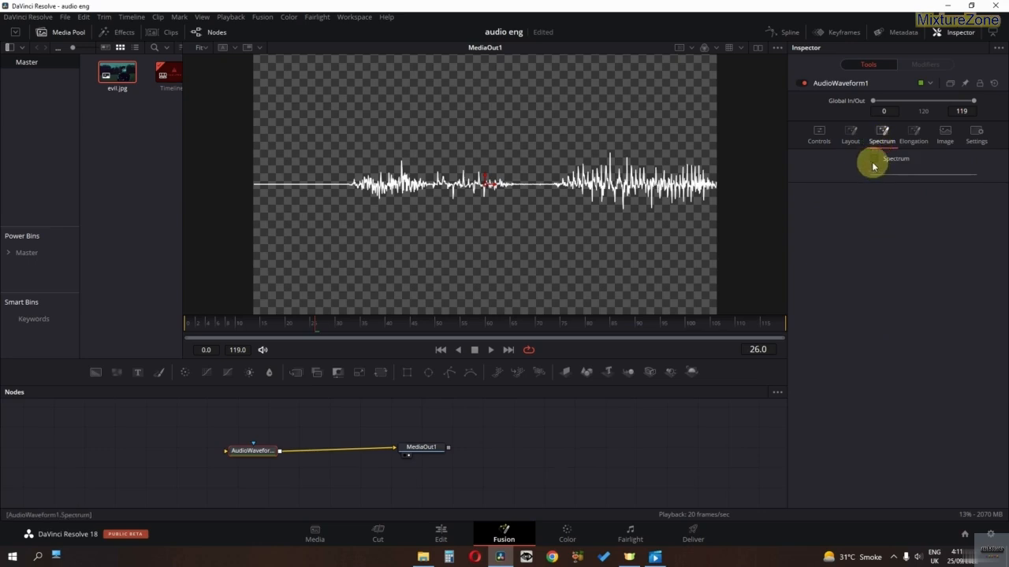
click(874, 159)
key(space)
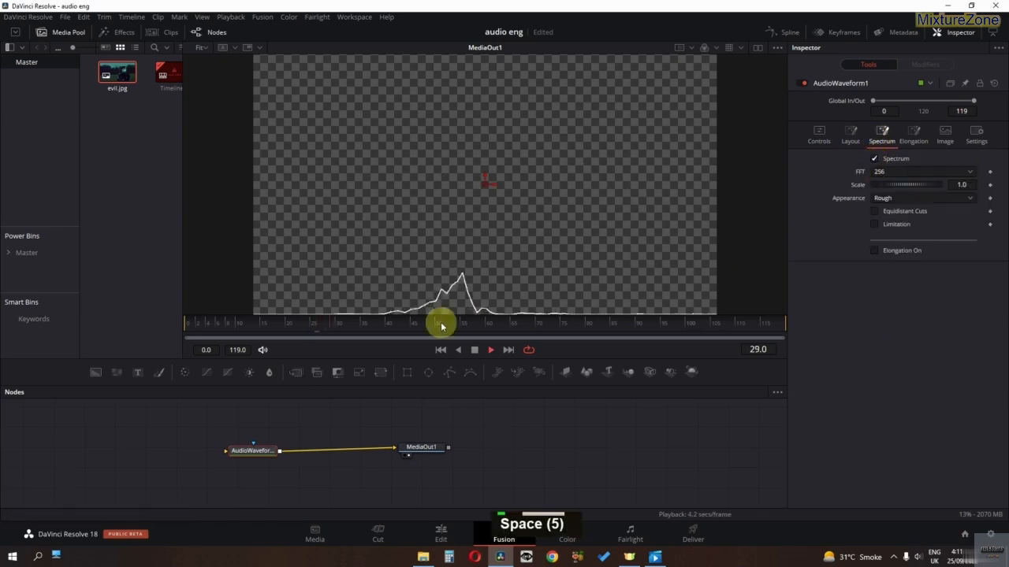
key(space)
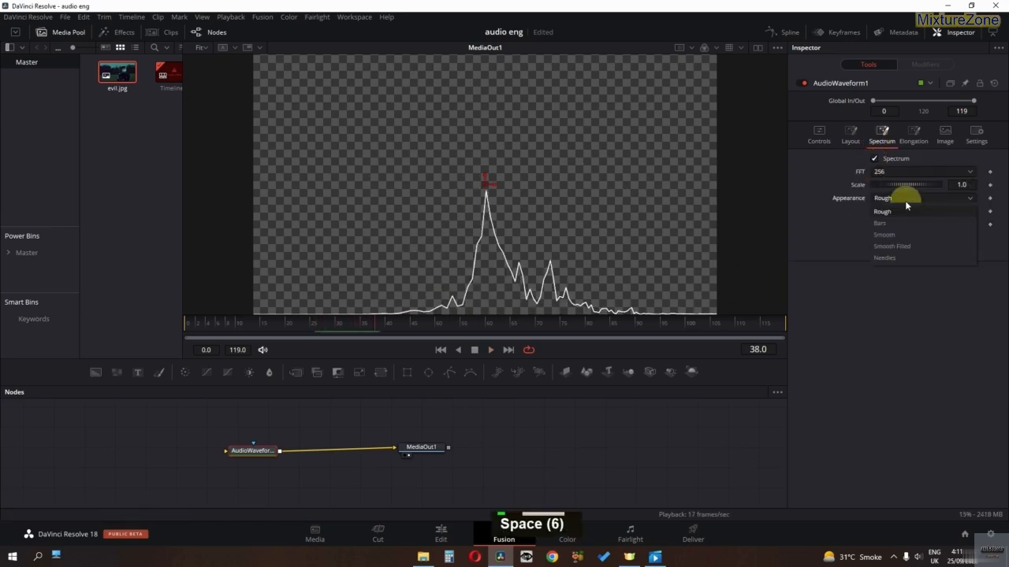
Step: Try the Bars, Smooth and Smooth Filled spectrum appearances, settle on Needles and preview it
click(898, 223)
click(898, 199)
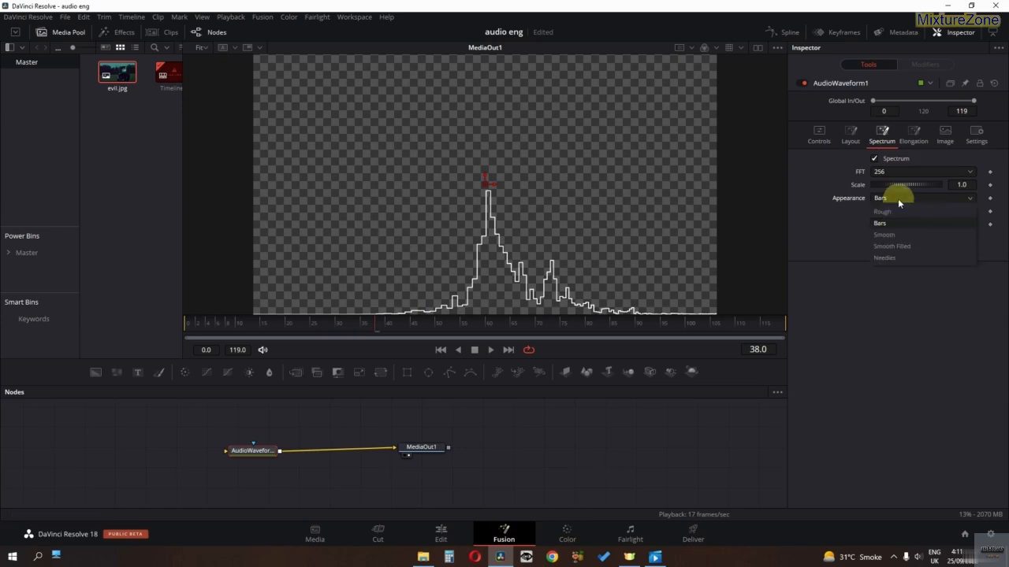
click(891, 235)
click(950, 199)
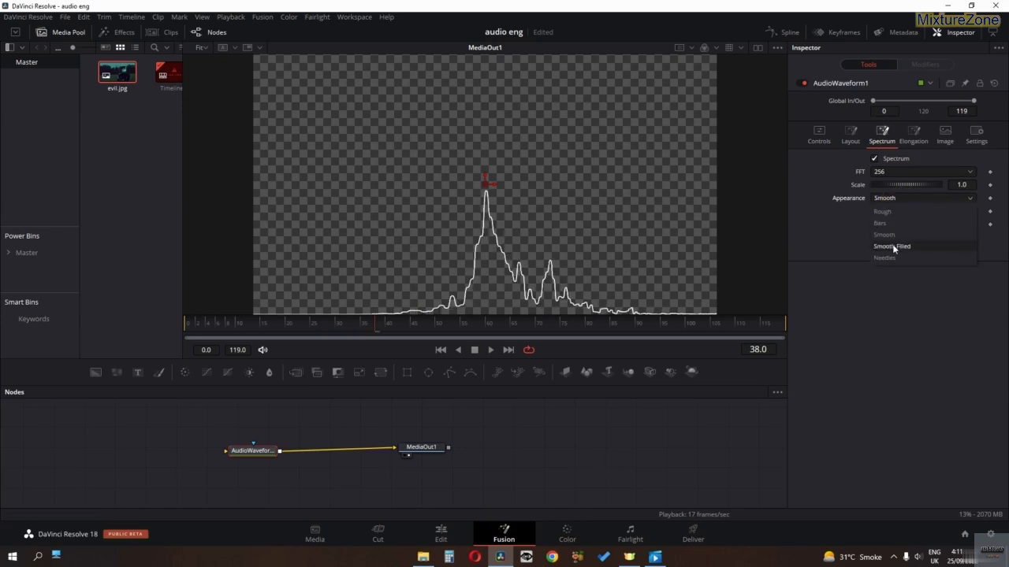
click(893, 246)
click(890, 198)
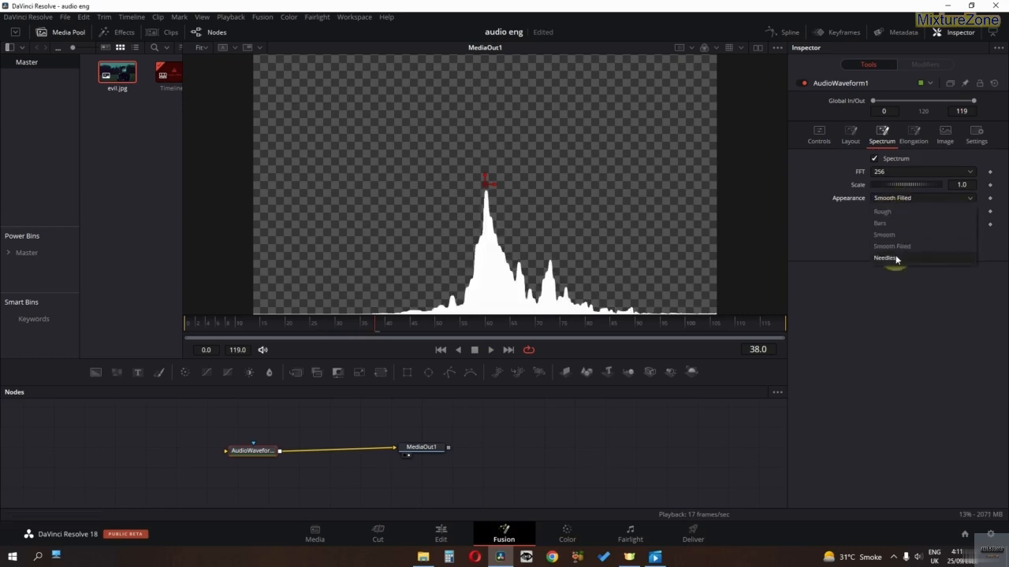
click(896, 259)
key(space)
key(space)
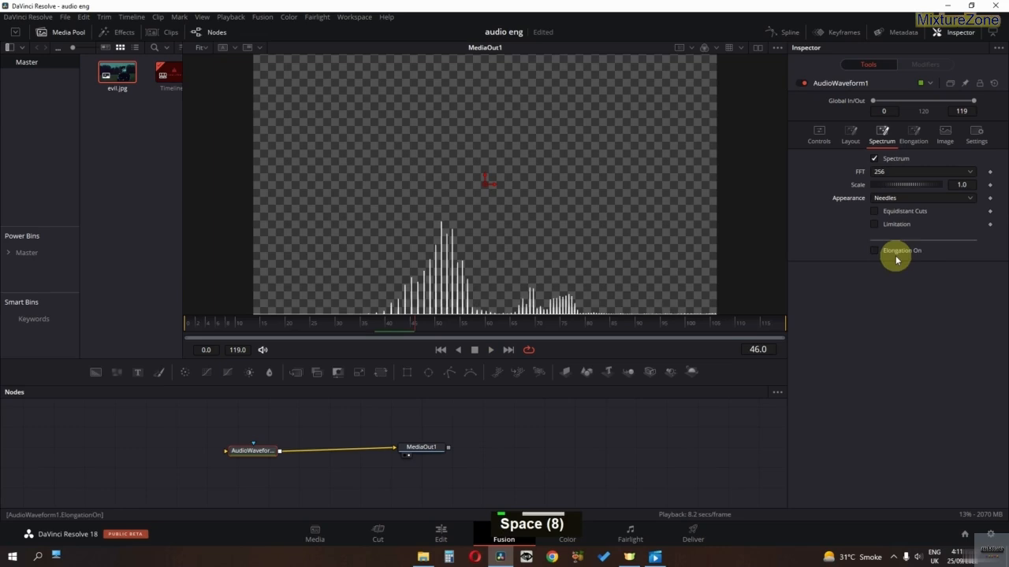
Step: Compare the needle spectrum with the 20-300Hz and 300-3kHz filters, then return the filter to 3-20kHz
click(820, 134)
click(883, 305)
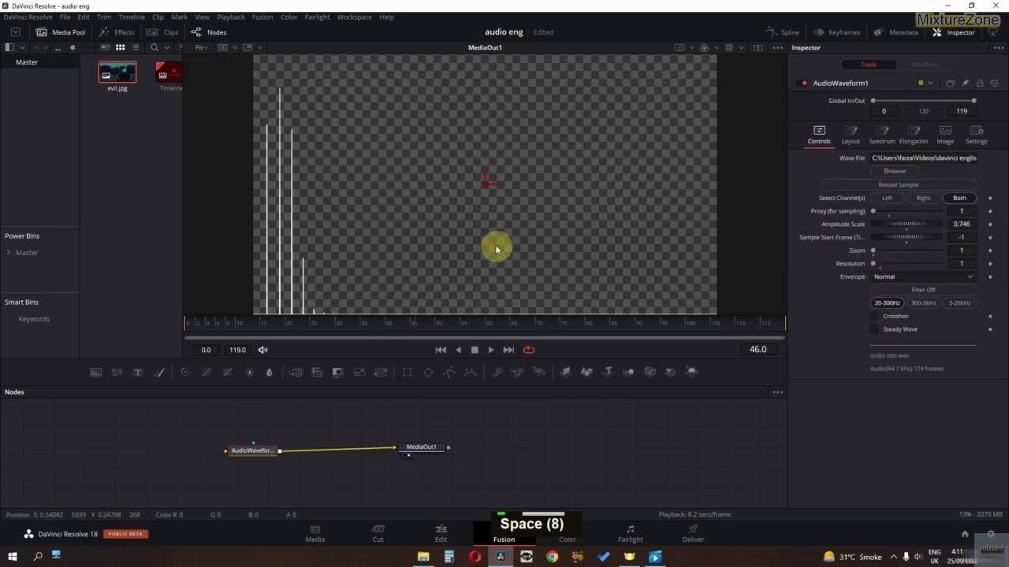
scroll(494, 239, down, 2)
ctrl+scroll(494, 237, down, 2)
middle_click(505, 224)
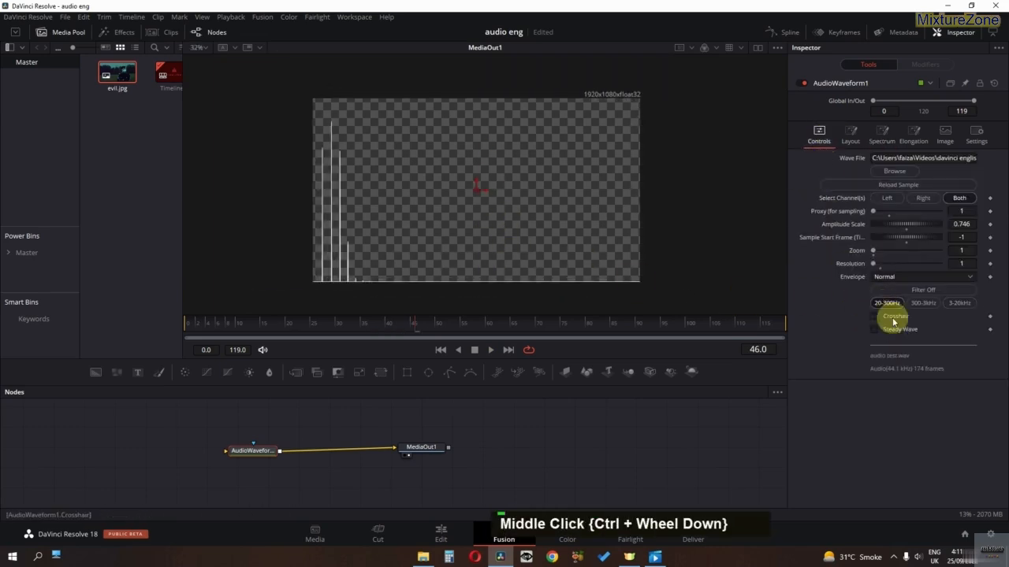
click(922, 303)
key(space)
key(space)
click(967, 305)
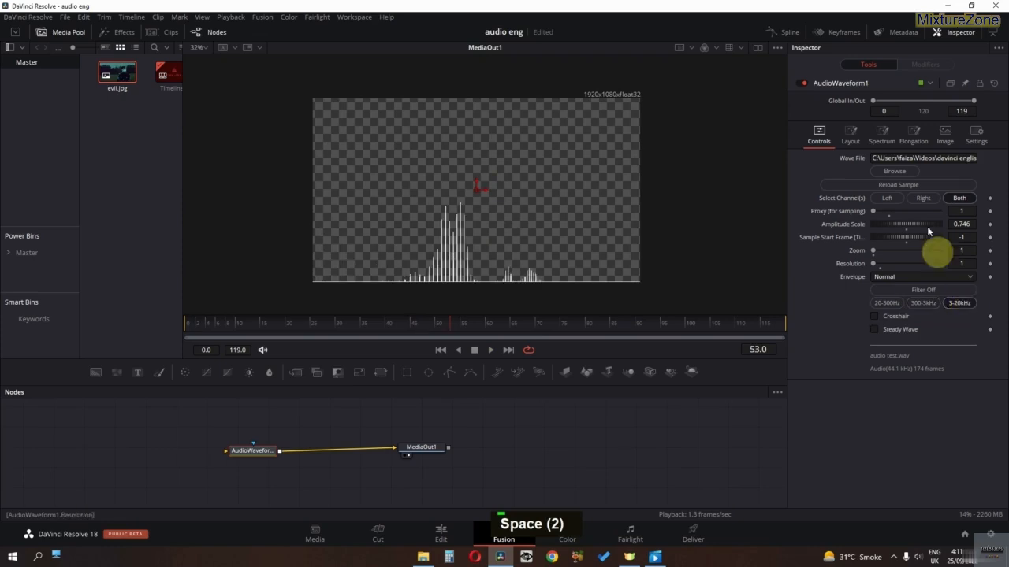
Step: Set the spectrum's FFT value to 512
double_click(882, 134)
click(882, 172)
click(885, 198)
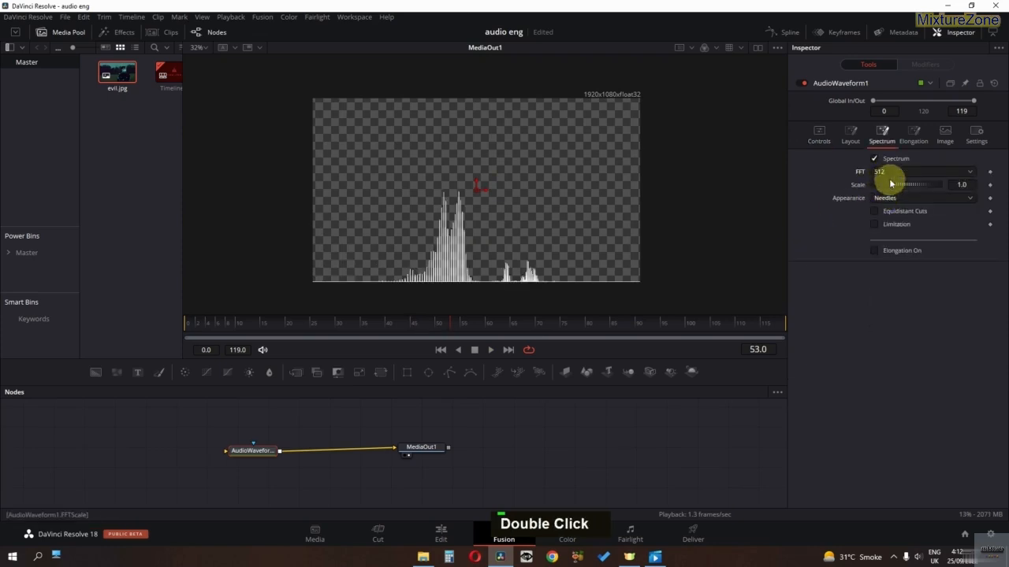
Step: Try the FFT values 1024 and 2048 on the needle spectrum
click(889, 207)
click(893, 173)
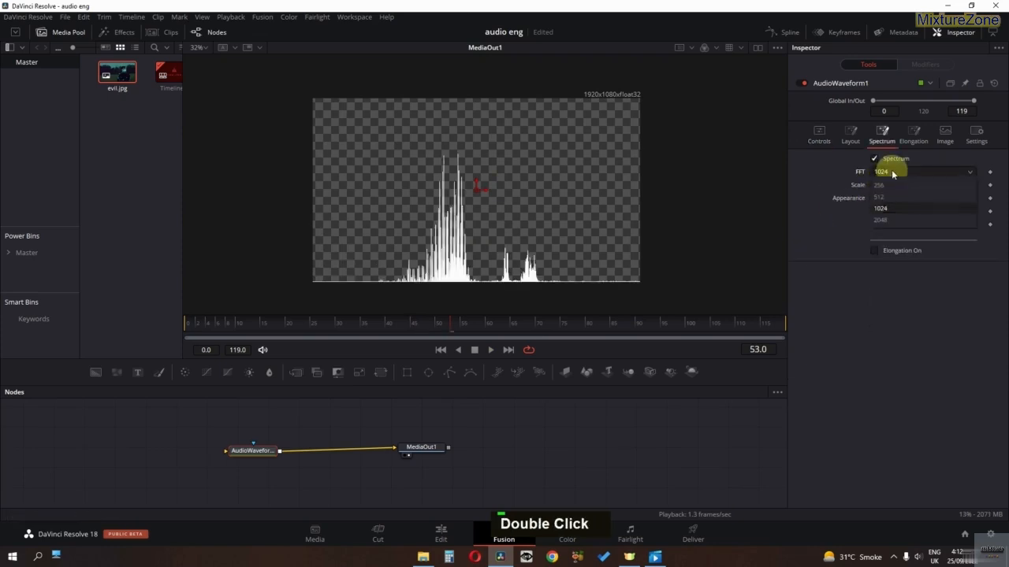
click(885, 220)
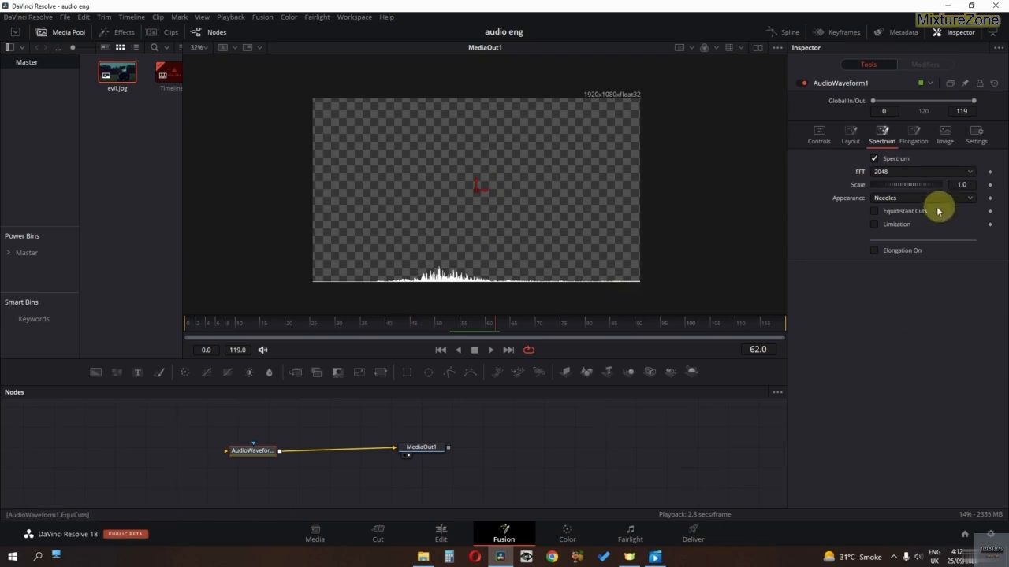
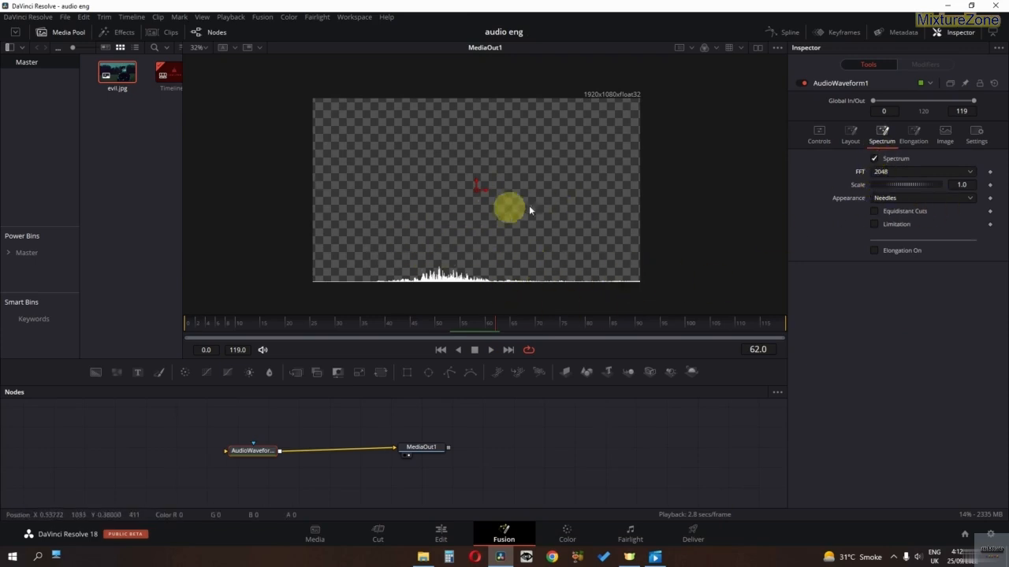
Step: Reset the Audio Waveform node to its defaults and load audio test.wav again as its wave file
click(995, 85)
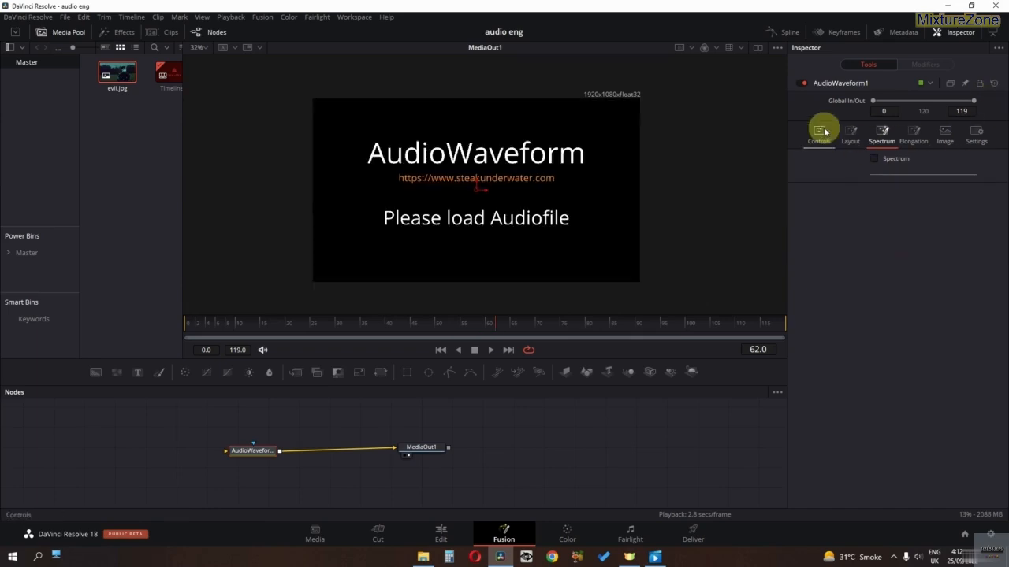
click(818, 132)
click(894, 171)
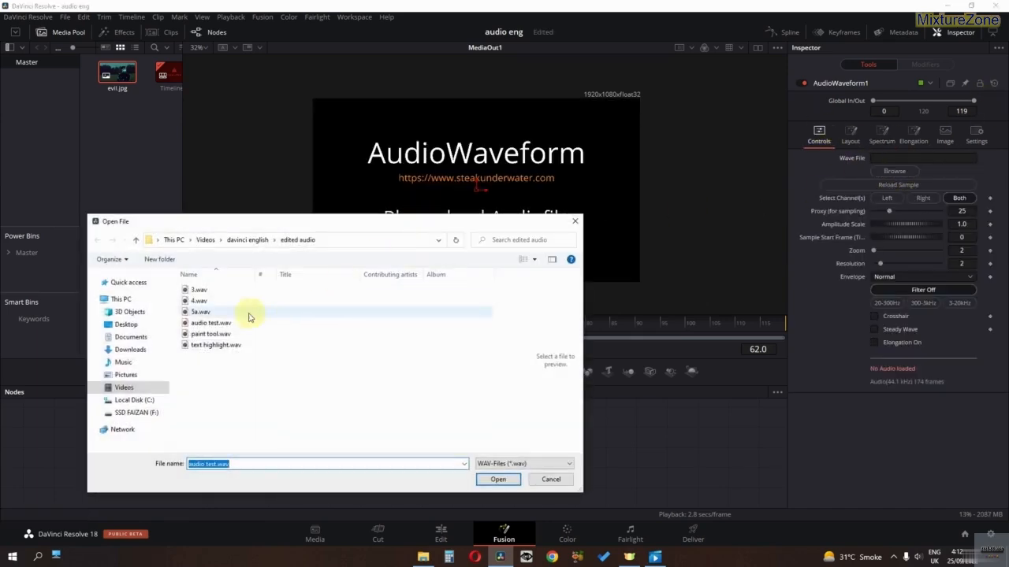
double_click(217, 323)
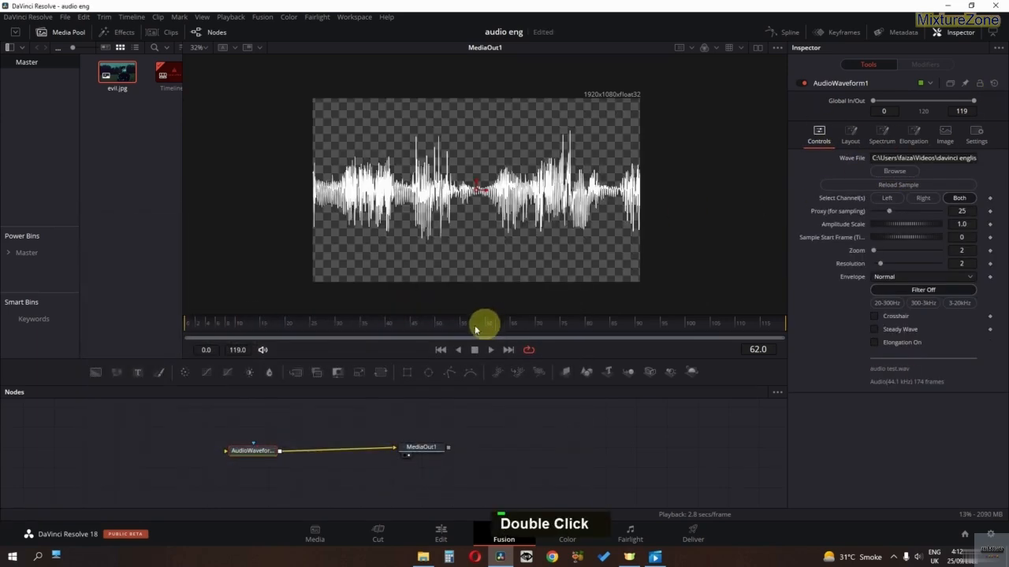
Step: Apply the 20-300Hz filter to the waveform, set its Zoom to 1 and preview the animation
click(886, 304)
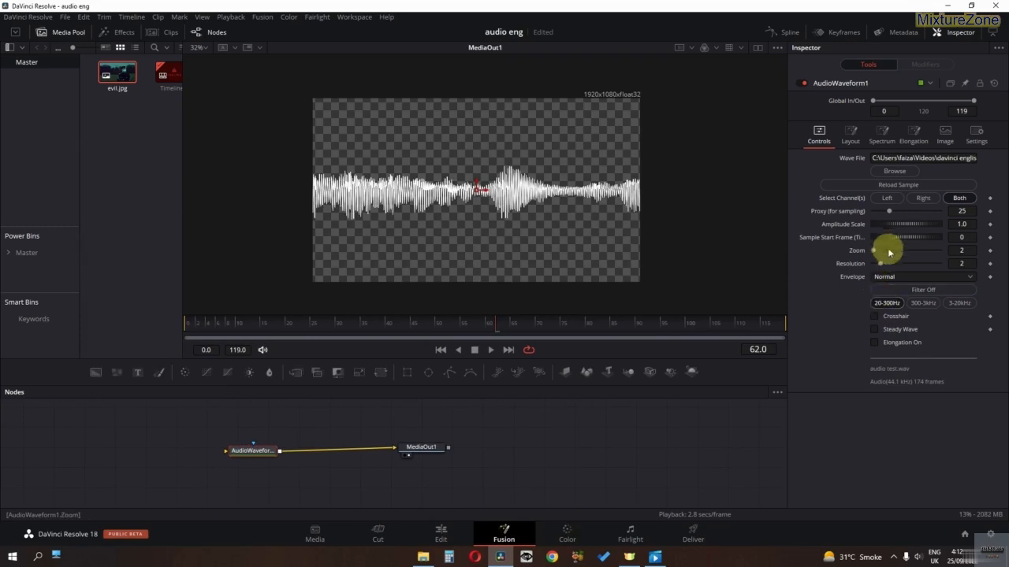
click(296, 325)
drag(296, 326, 278, 323)
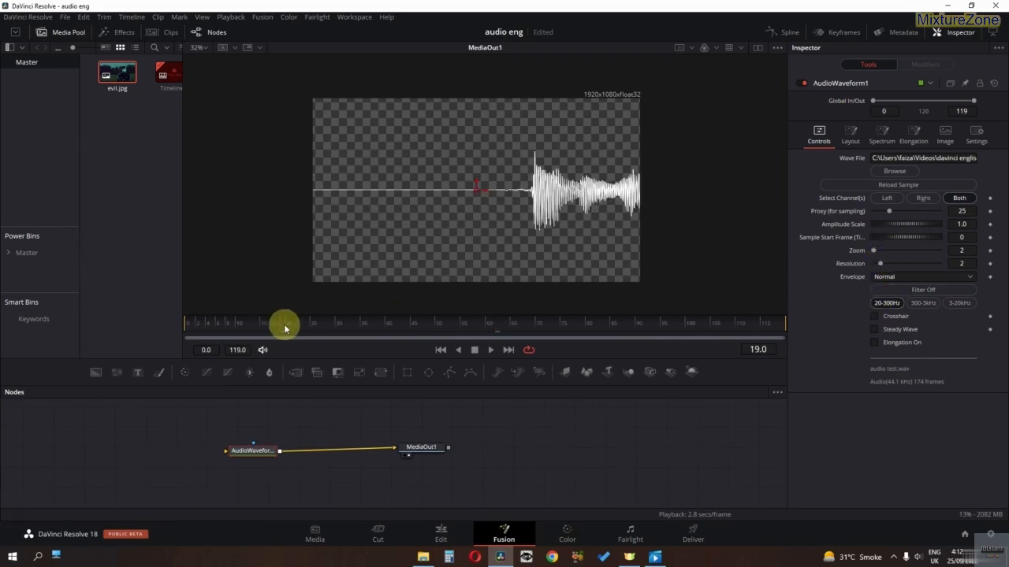
drag(873, 250, 872, 253)
key(space)
key(space)
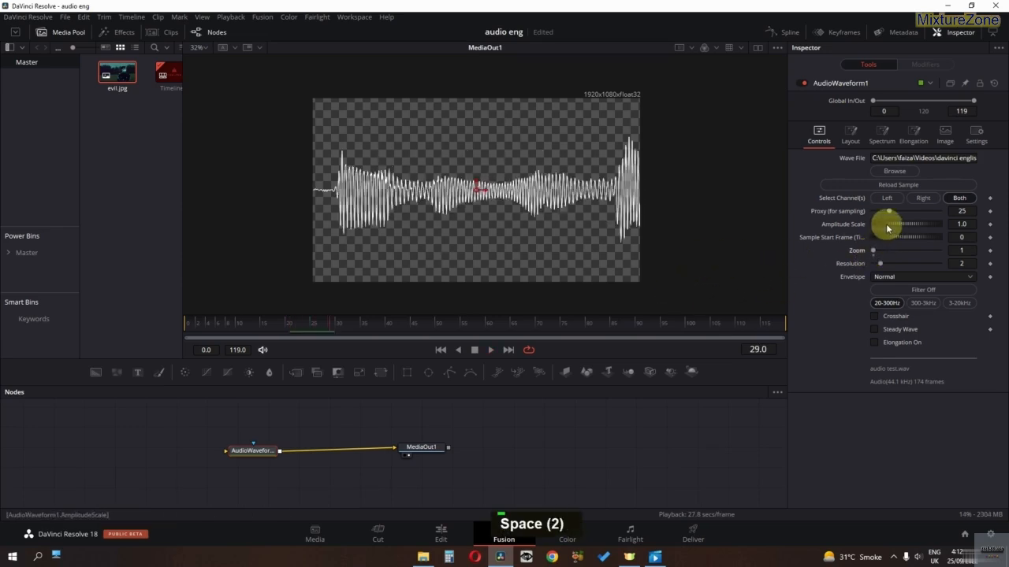
Step: Set the waveform's Amplitude Scale to 0.855 and preview the result
drag(886, 223, 885, 225)
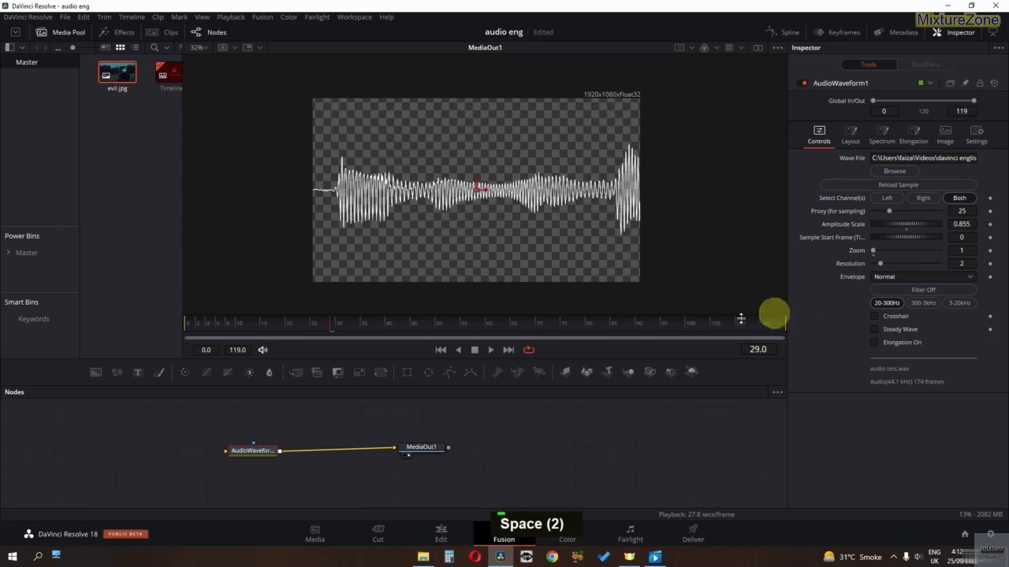
key(space)
key(space)
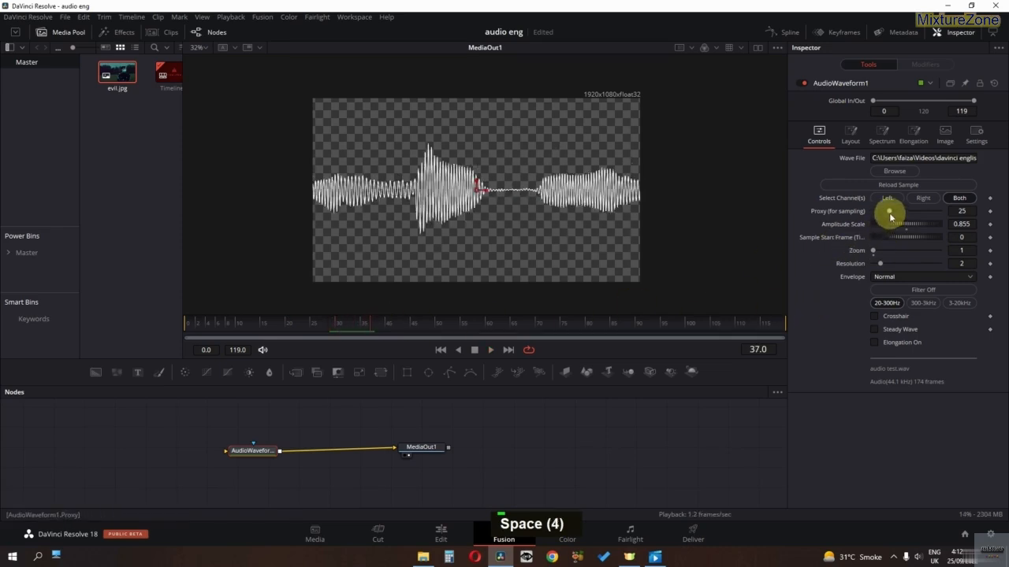
Step: Try a sampling proxy of 16 for the waveform, settle on 17 and preview the playback
drag(889, 215, 883, 214)
click(250, 327)
key(space)
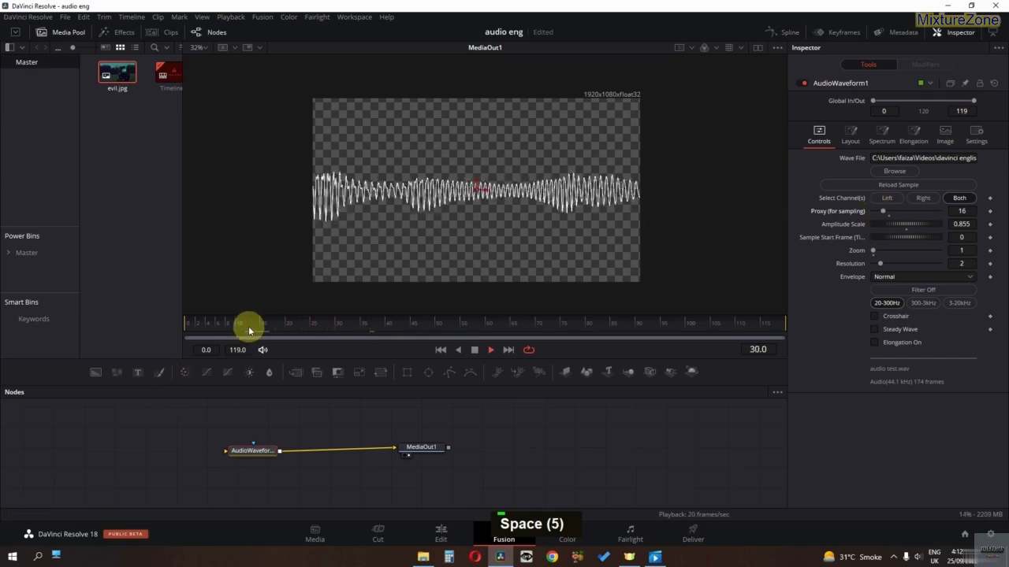
key(space)
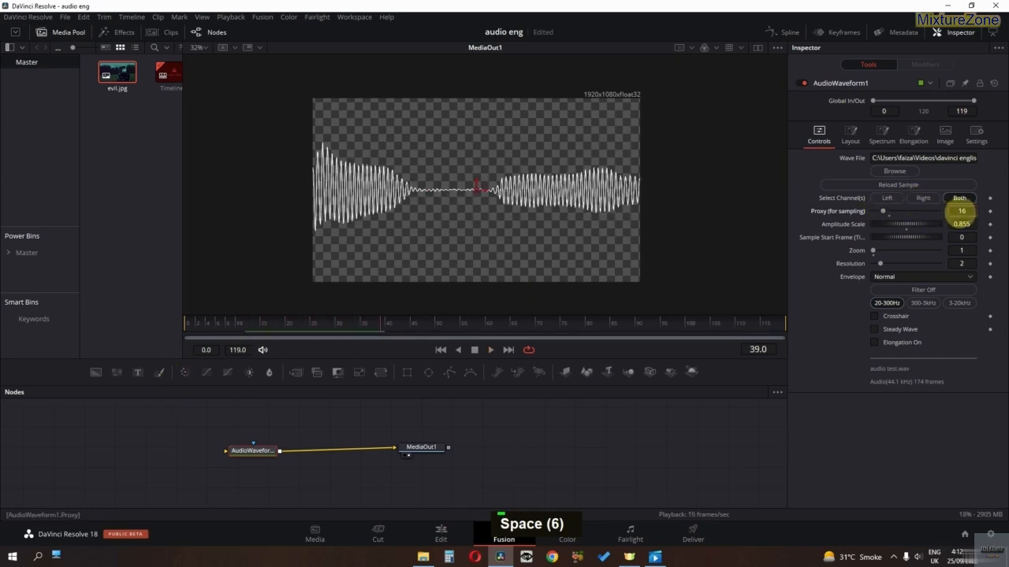
drag(883, 211, 885, 211)
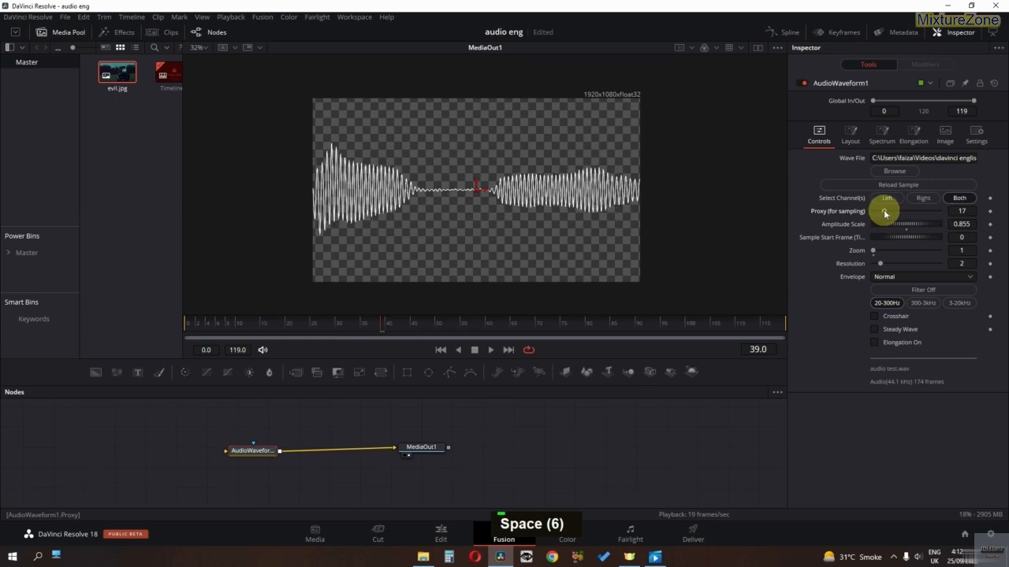
key(space)
key(space)
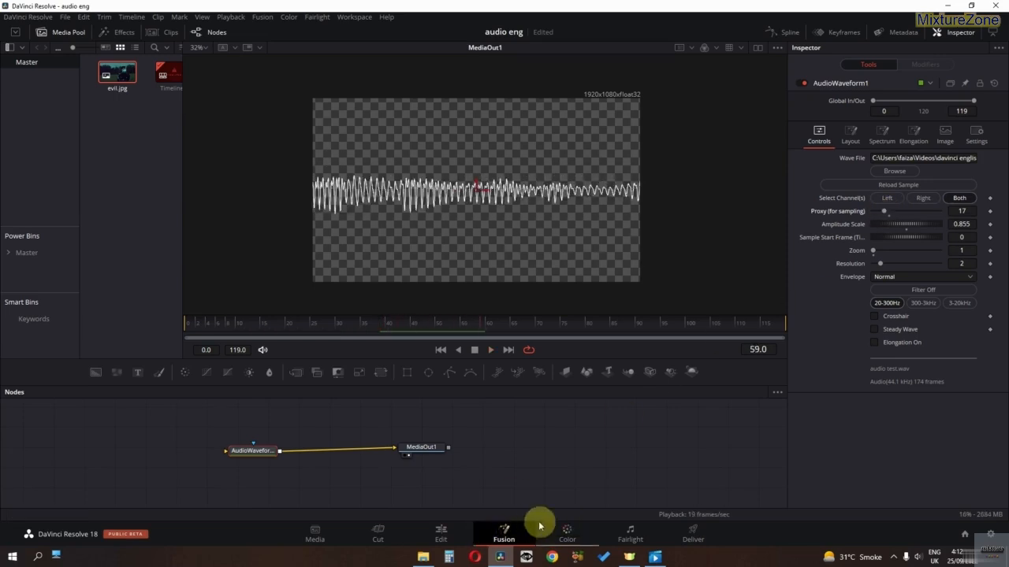
Step: Change the waveform line colour to orange (#ffa333) after trying green
click(851, 138)
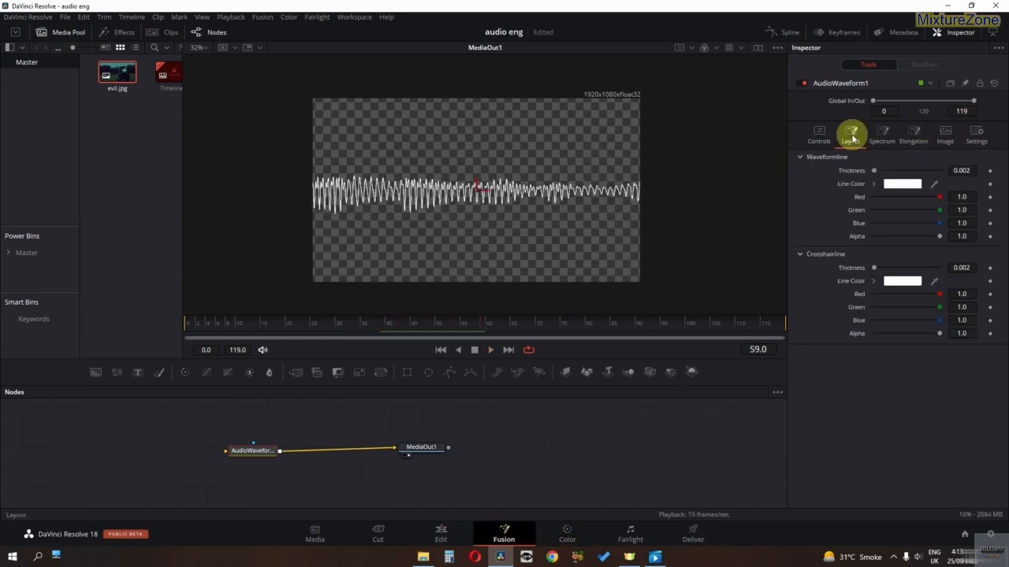
click(886, 186)
drag(532, 168, 447, 265)
double_click(491, 299)
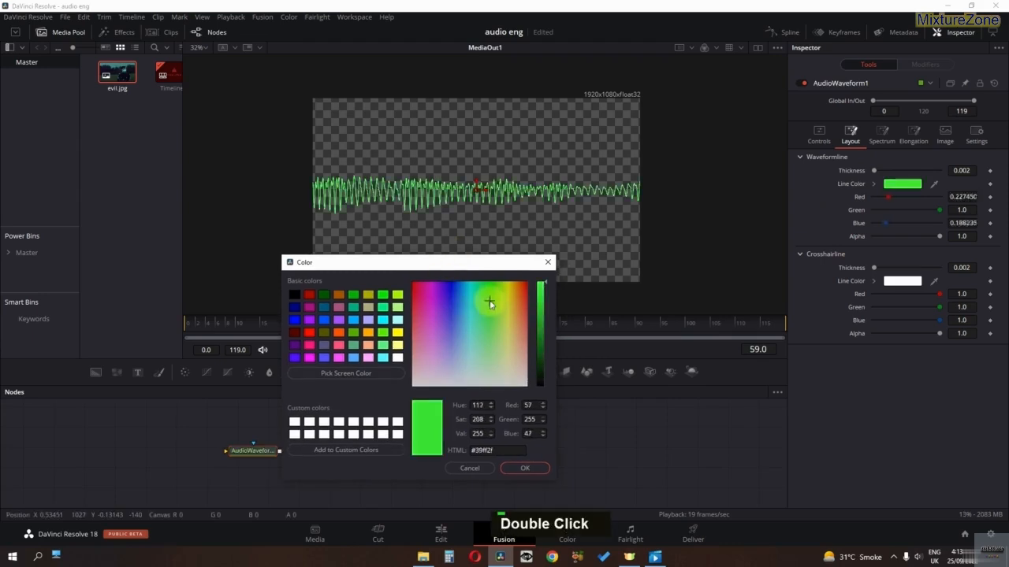
click(516, 300)
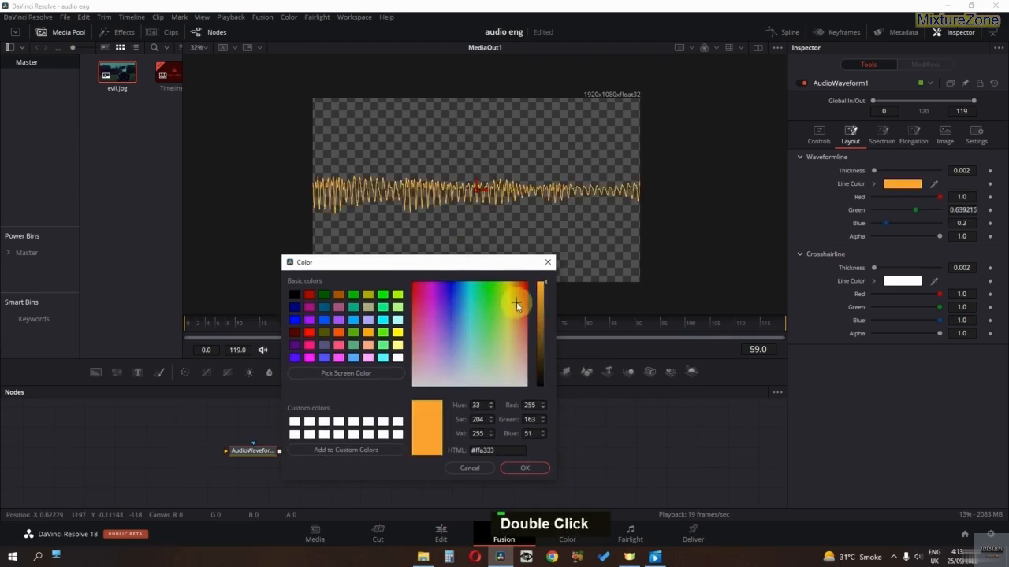
click(525, 468)
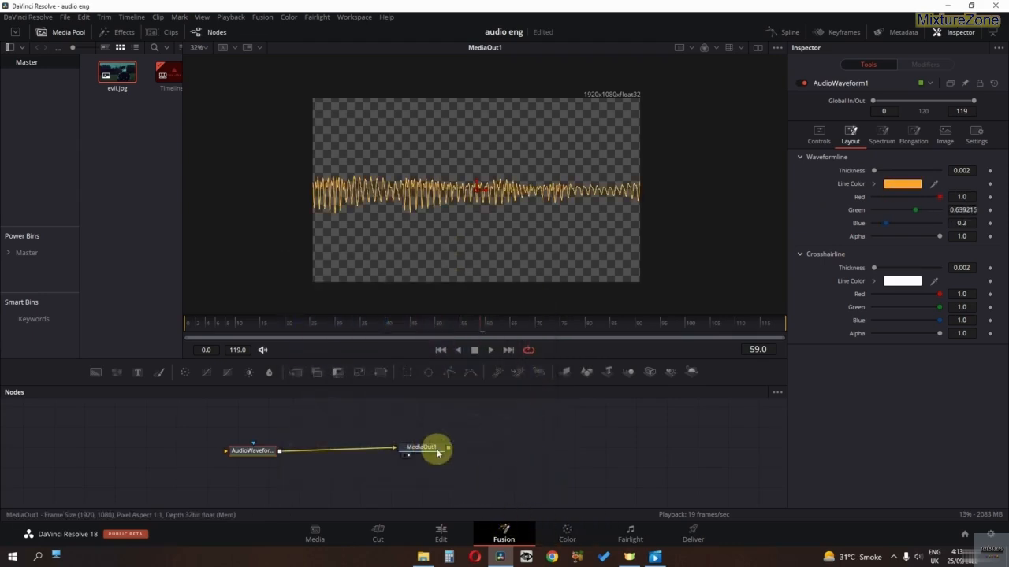
Step: Add a Glow node and insert it between the Audio Waveform and MediaOut nodes
drag(437, 453, 477, 455)
key(shift+space)
text(g)
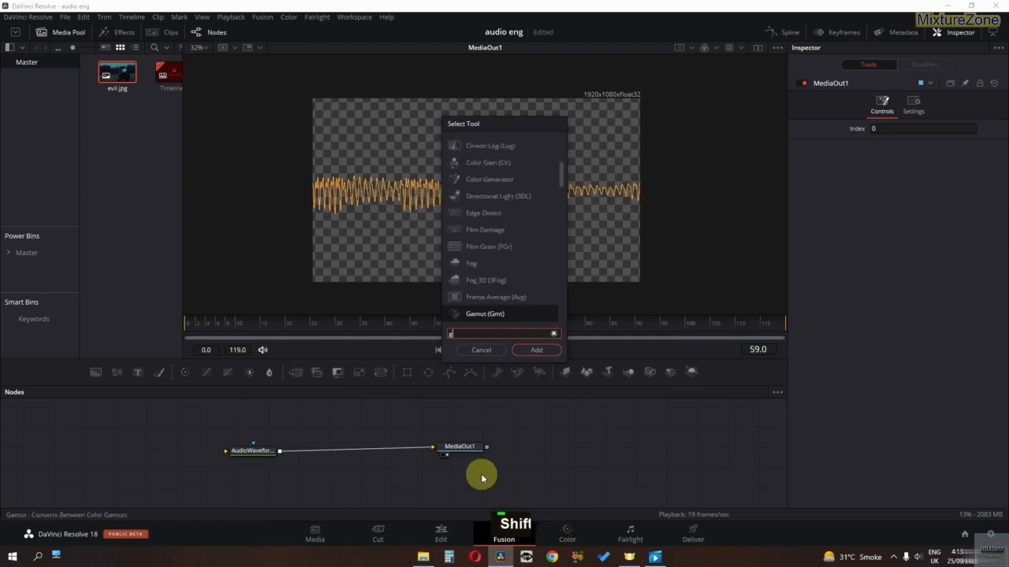
text(low)
key(Return)
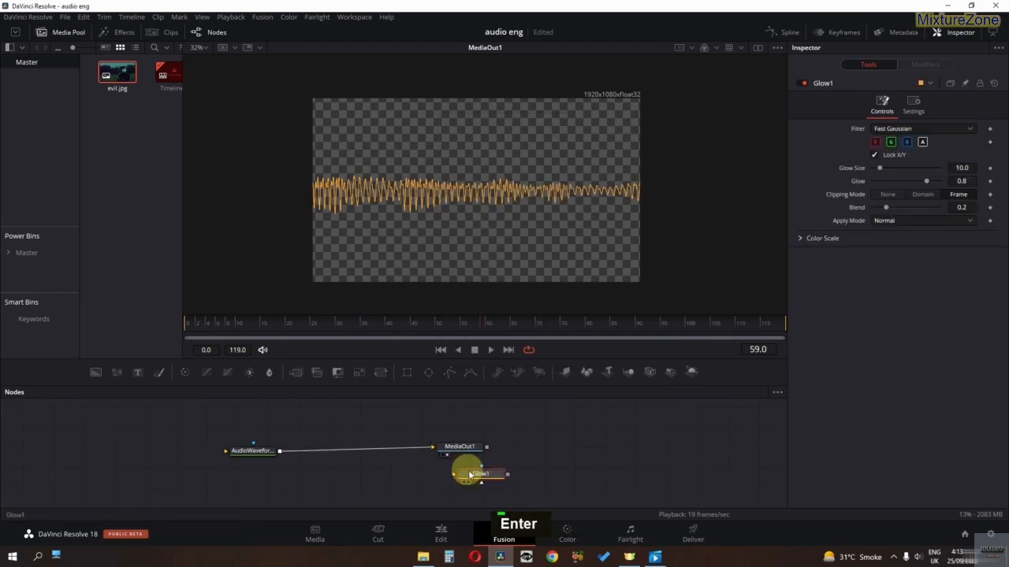
drag(470, 475, 352, 450)
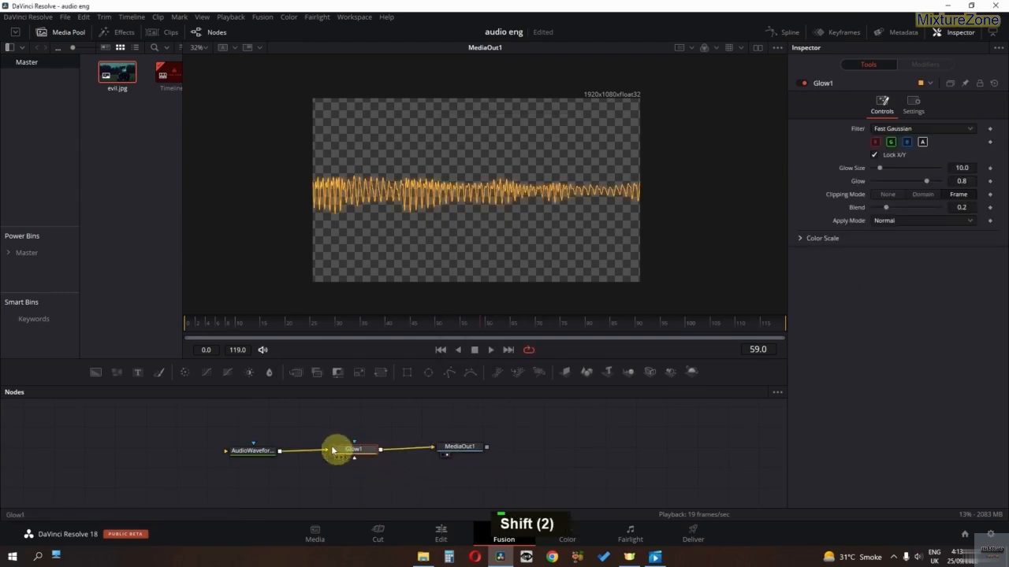
Step: Set the Glow node's Glow Size to 15.7 and Glow to 0.827, and preview the glowing waveform
drag(880, 167, 929, 187)
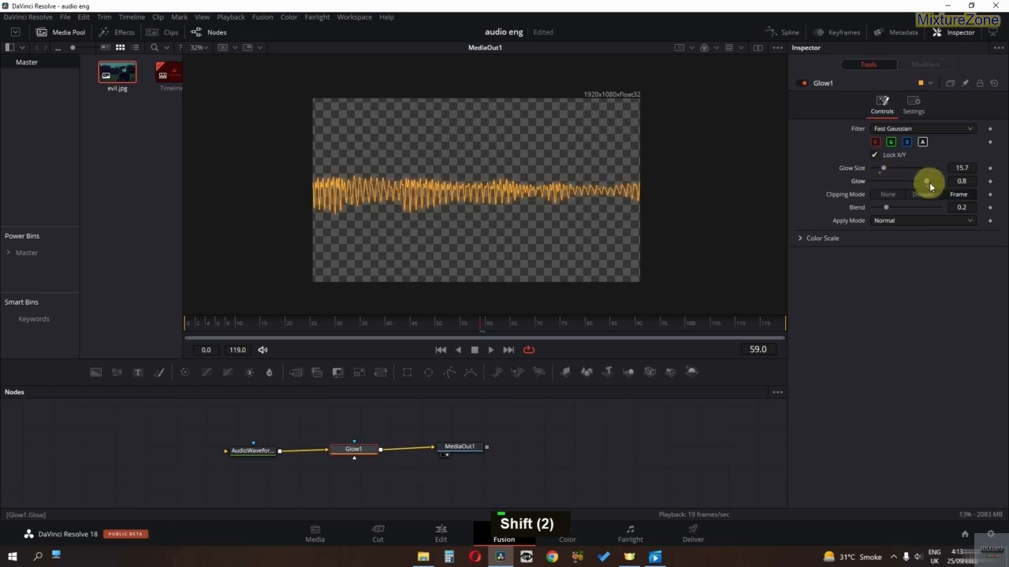
drag(302, 337, 228, 326)
key(space)
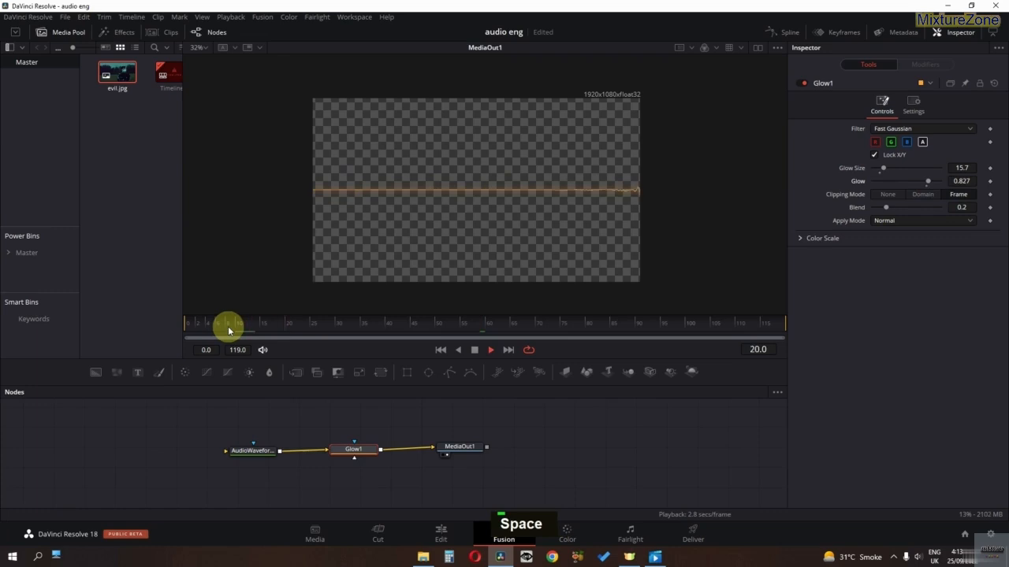
Step: Play the timeline on the Edit page to check the glowing waveform over evil.jpg
click(441, 534)
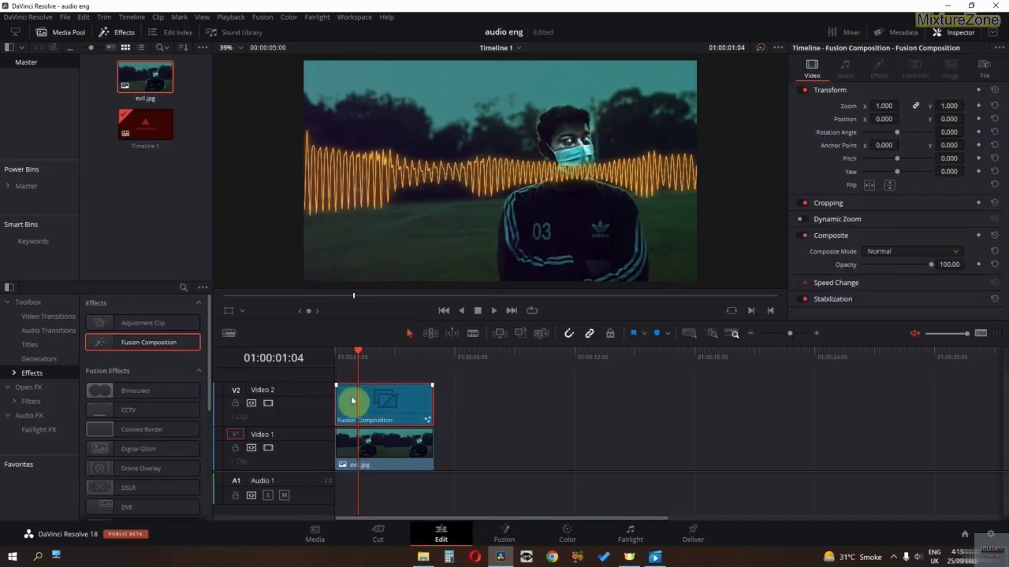
drag(352, 353, 266, 355)
key(space)
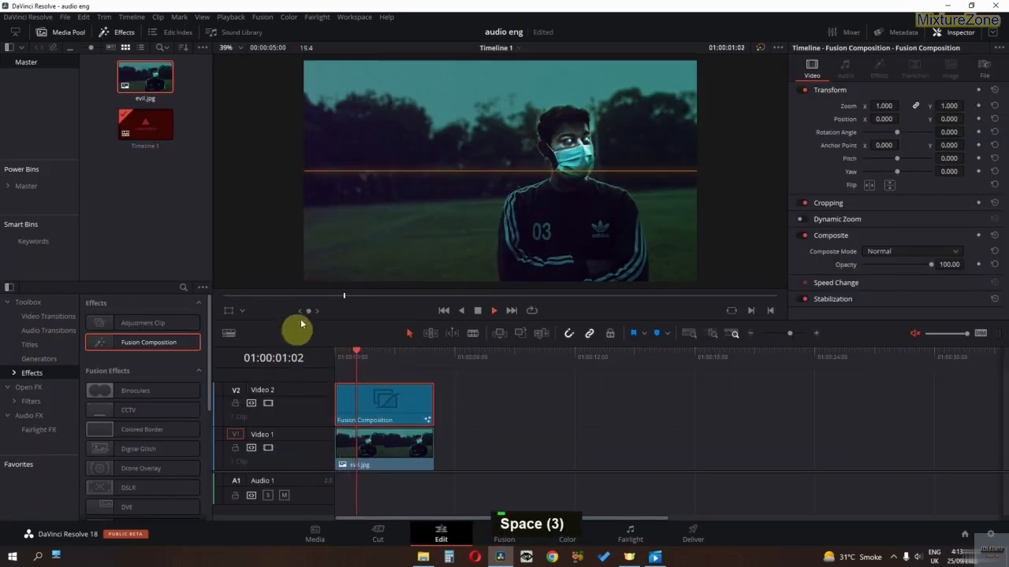
key(space)
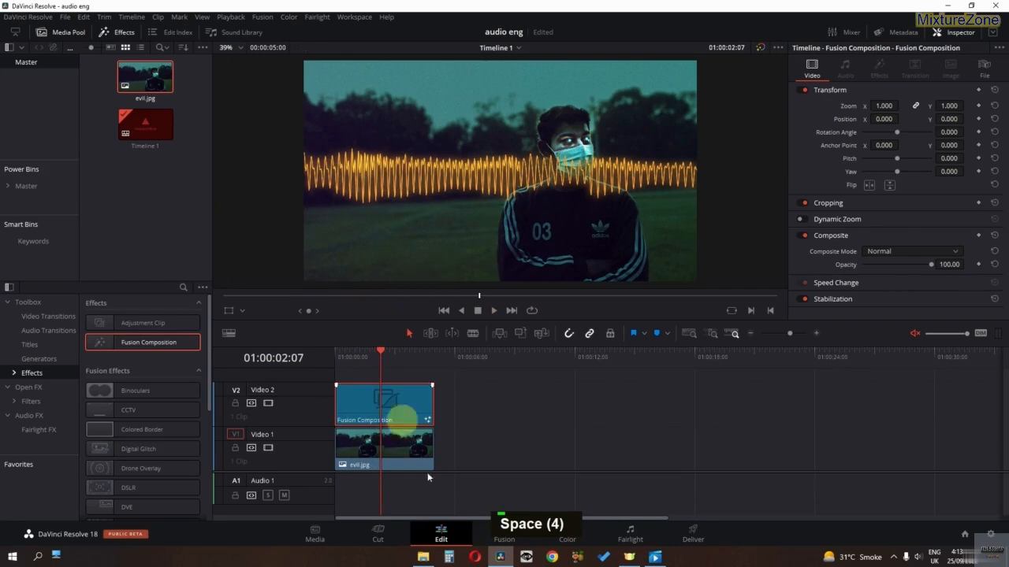
Step: Return to the Fusion page and move the Audio Waveform and Glow nodes apart to make room between them
click(505, 533)
middle_click(362, 494)
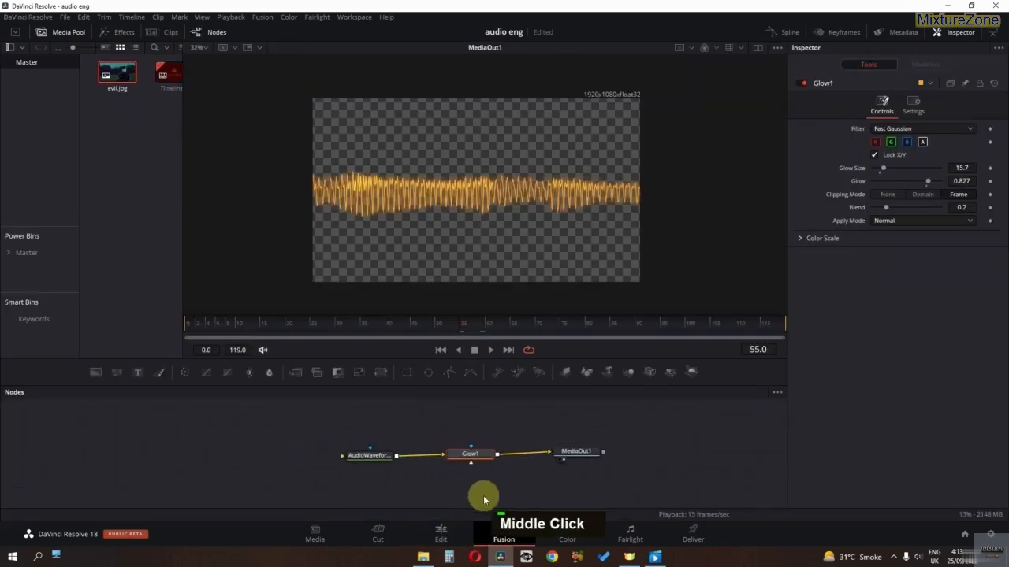
drag(357, 470, 241, 460)
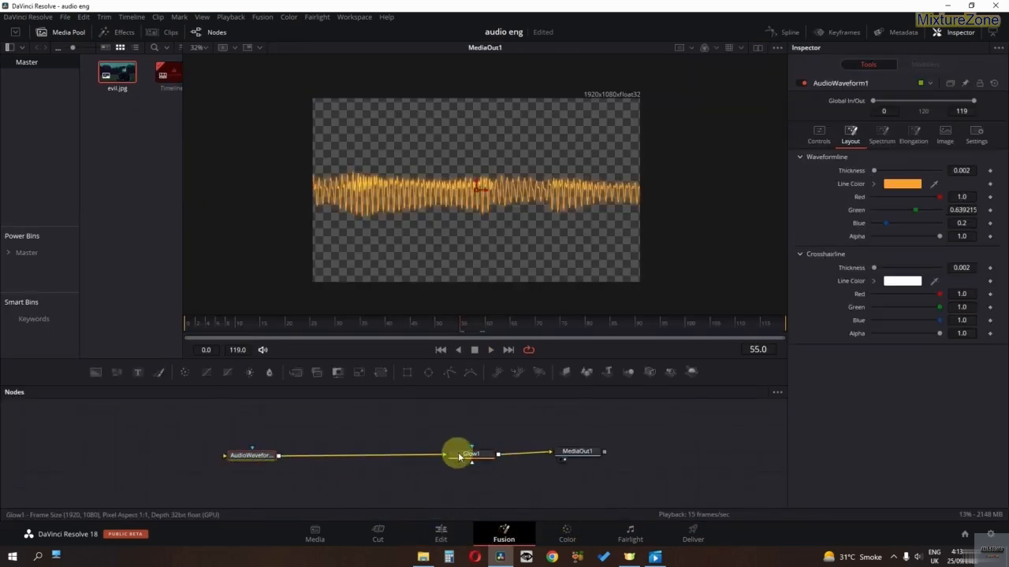
drag(463, 459, 523, 456)
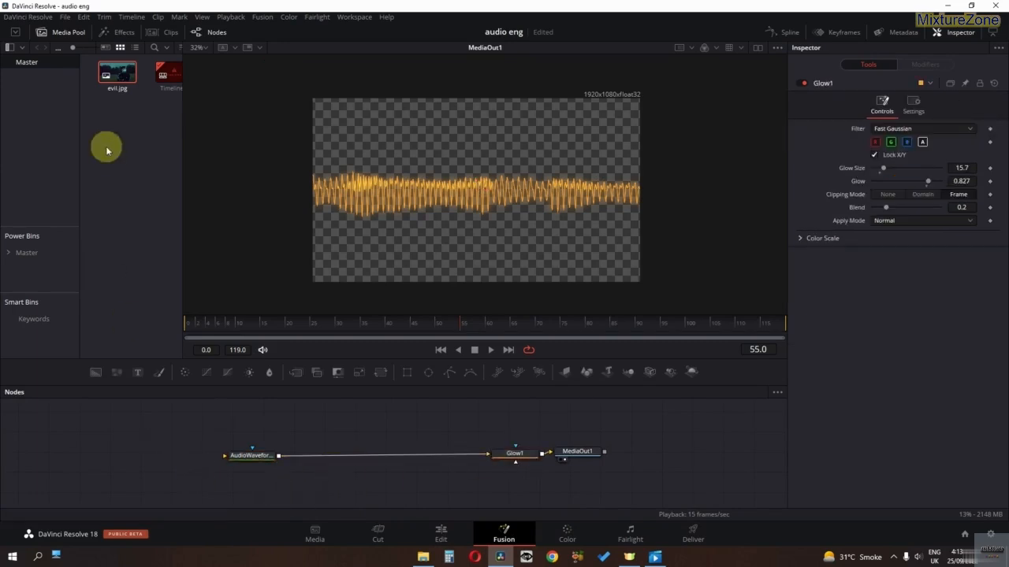
Step: Add the Blowing Leaves particle template to the node graph above the Audio Waveform node
click(122, 33)
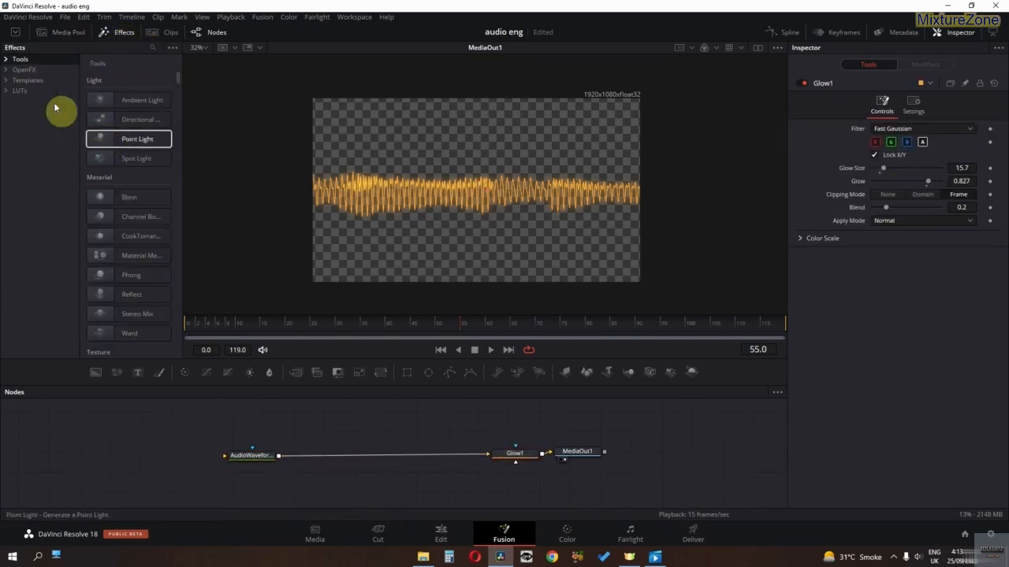
click(29, 81)
scroll(124, 126, down, 3)
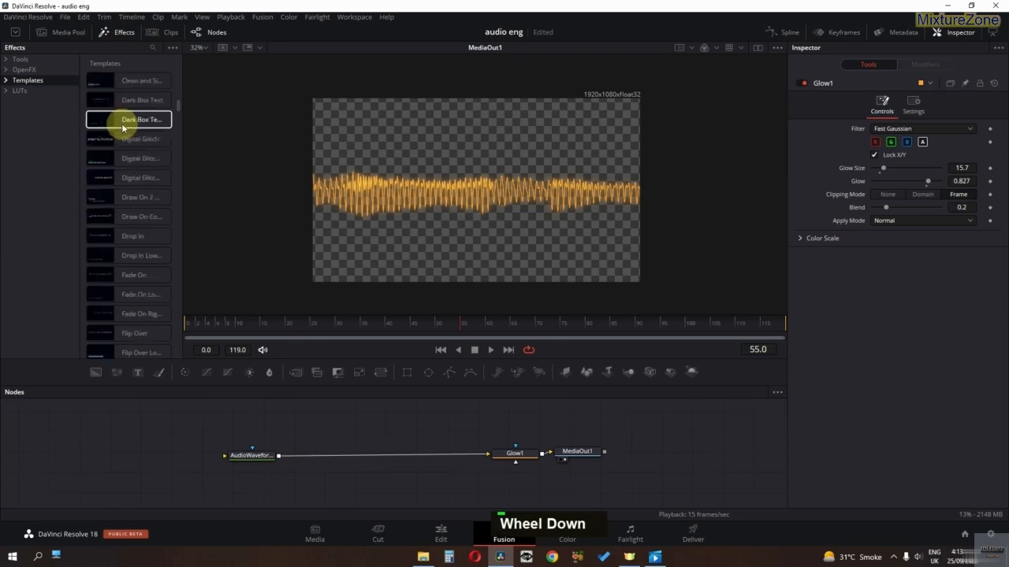
scroll(124, 129, up, 2)
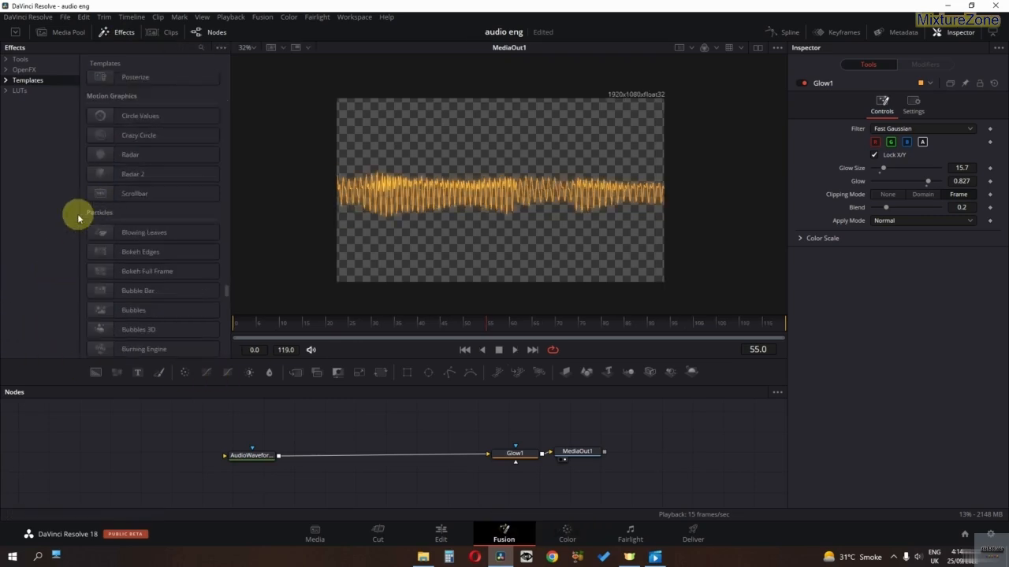
scroll(131, 228, down, 3)
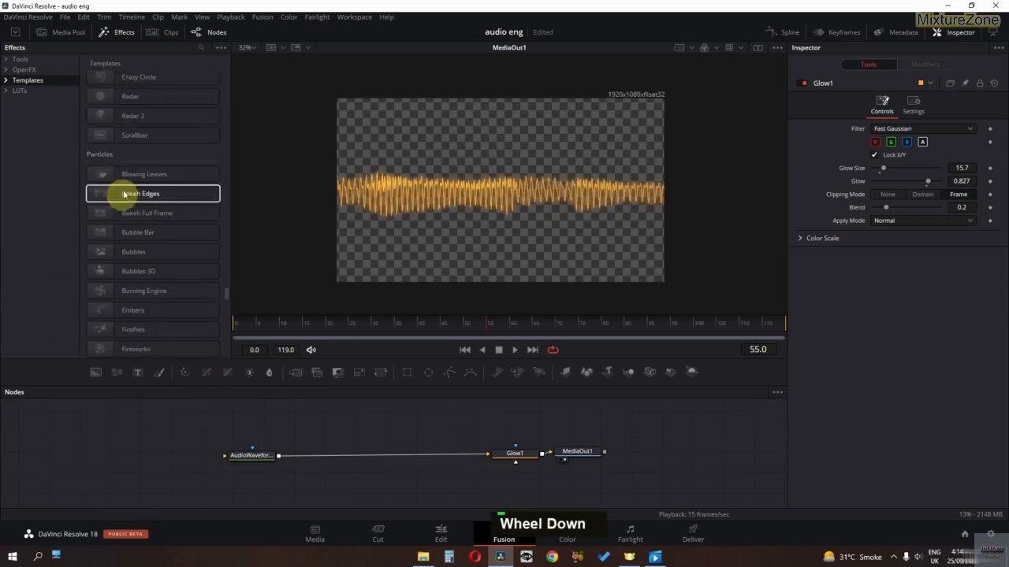
drag(123, 179, 345, 374)
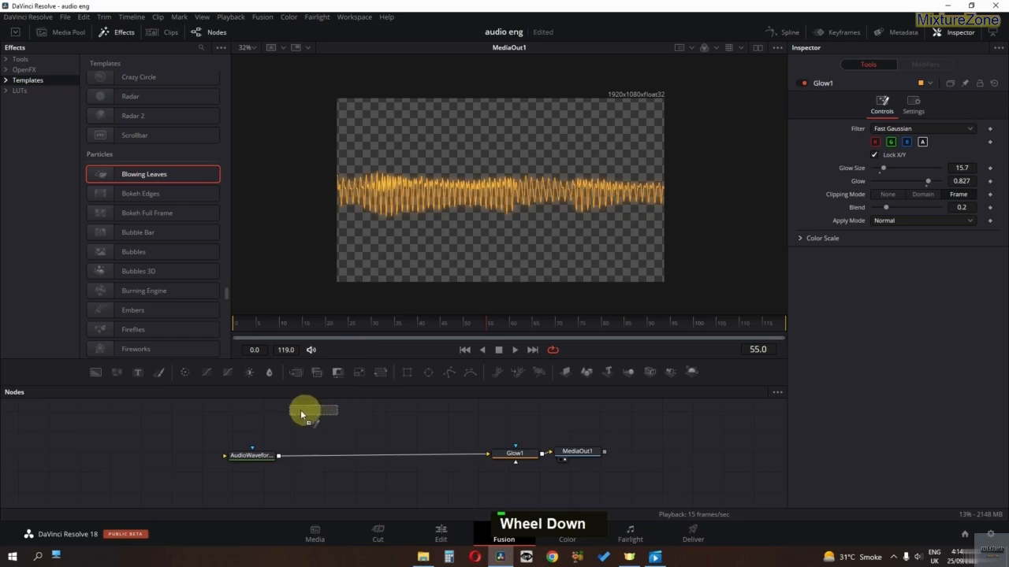
drag(270, 411, 271, 415)
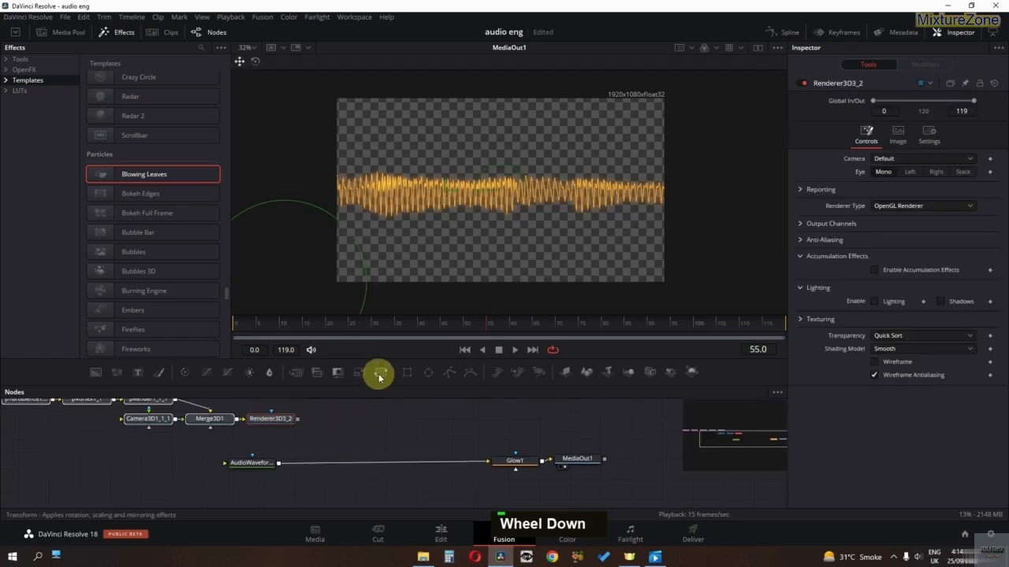
Step: Insert a Merge node between Audio Waveform and Glow, connect the leaves' Renderer3D output to it, and preview the composite
drag(290, 374, 306, 389)
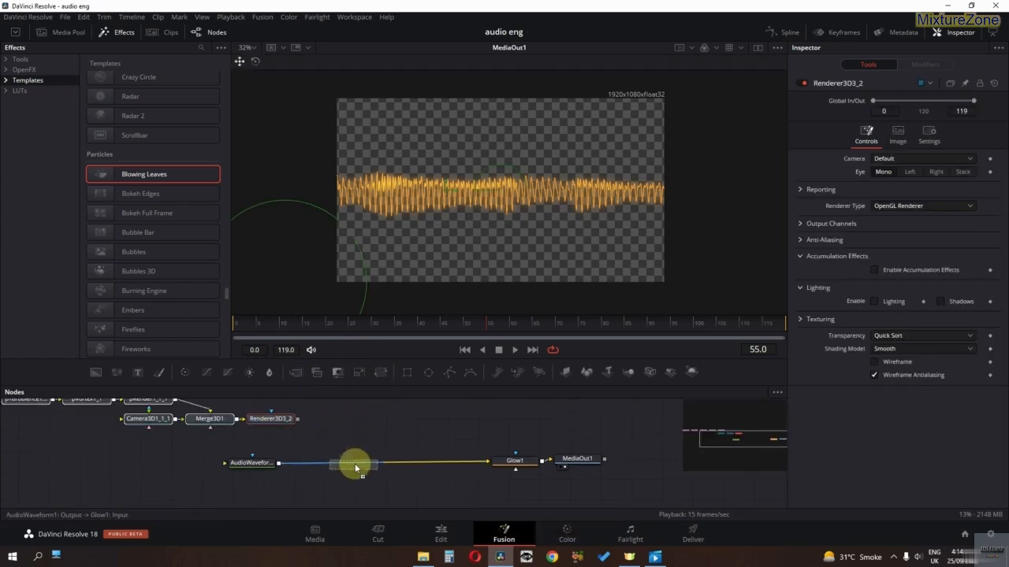
drag(355, 461, 355, 462)
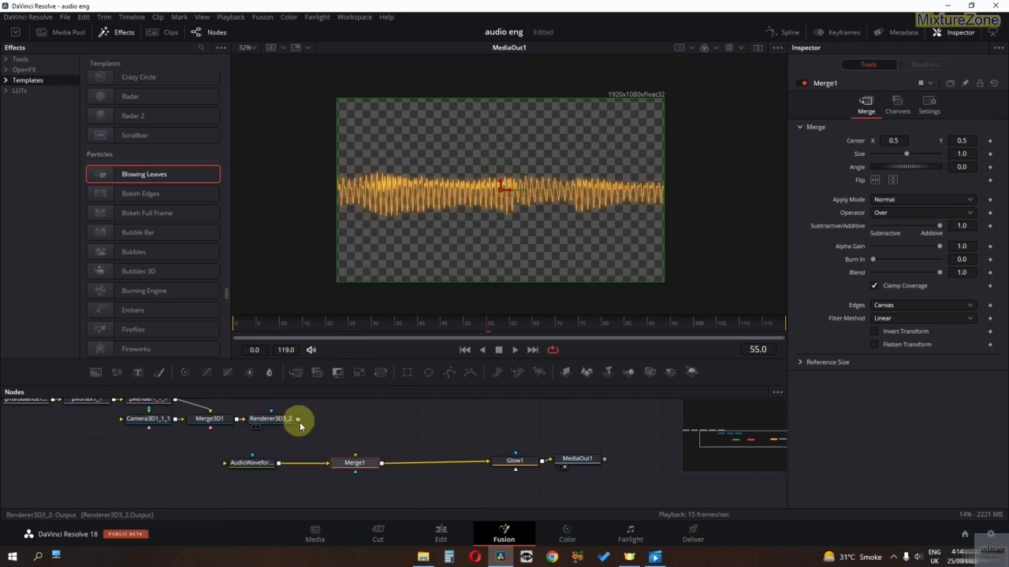
drag(299, 423, 352, 459)
key(space)
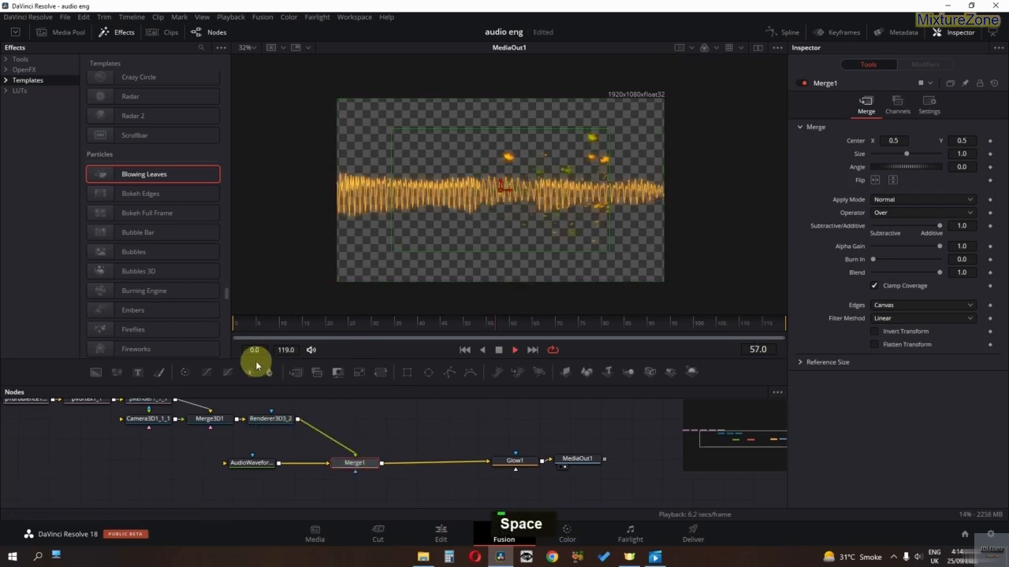
key(space)
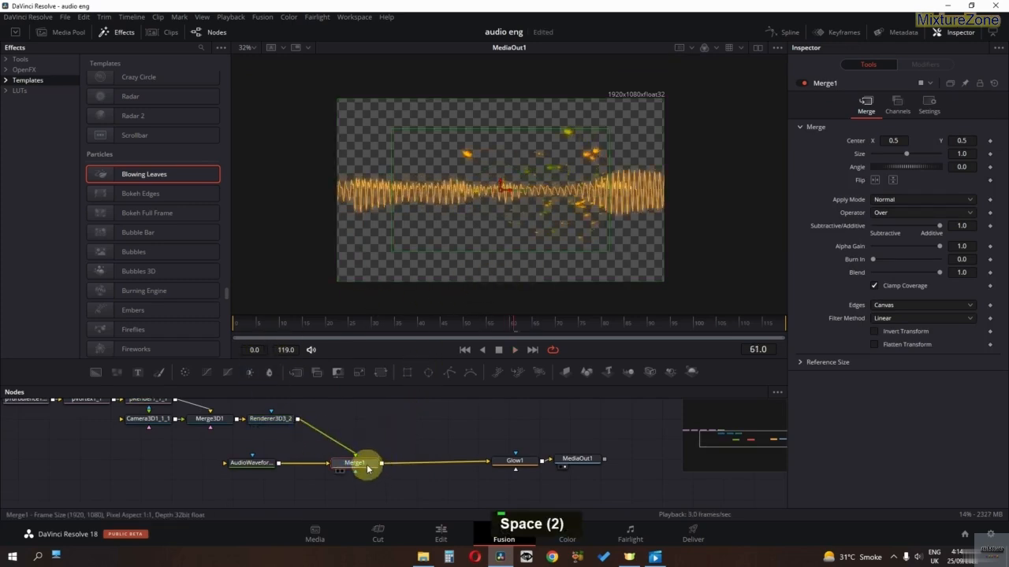
Step: Set the Merge1 node's Size to 1.83, enable its Motion Blur, and preview the enlarged leaves
drag(907, 155, 913, 155)
key(space)
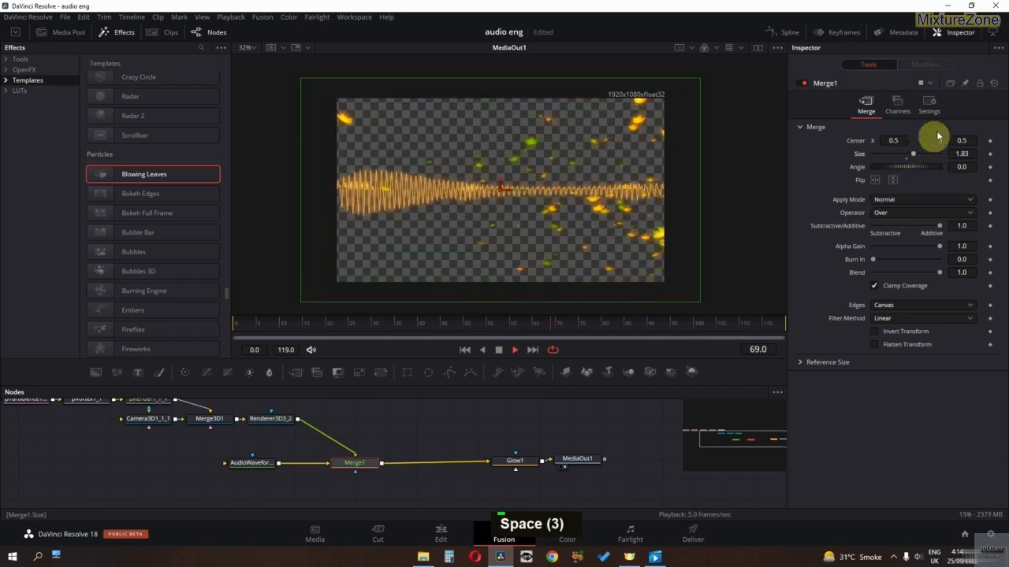
click(929, 102)
key(space)
click(880, 240)
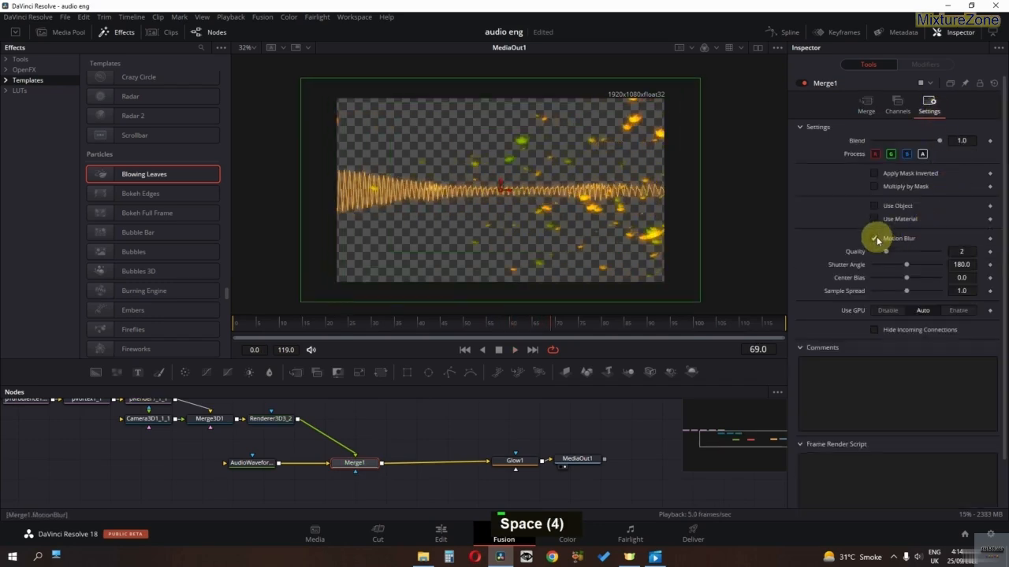
click(867, 102)
key(space)
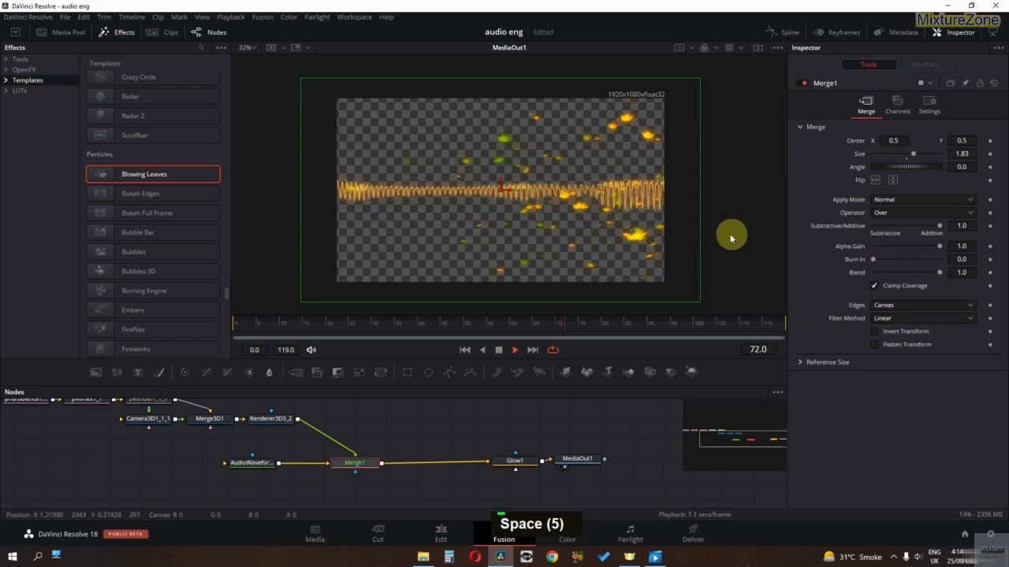
key(space)
Step: Play the timeline from the start on the Edit page to check the waveform and leaves over evil.jpg
click(433, 529)
drag(374, 359, 265, 360)
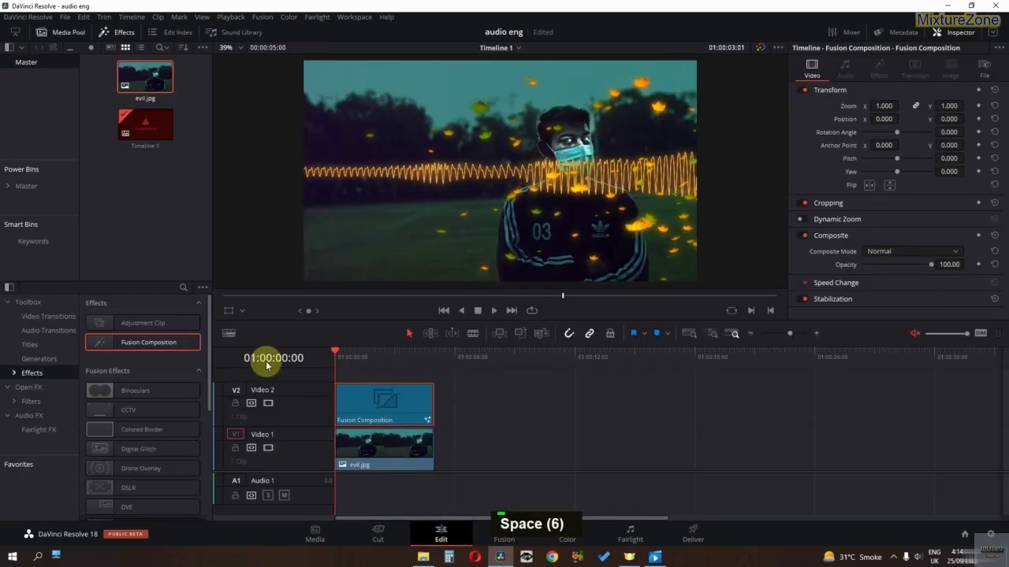
key(space)
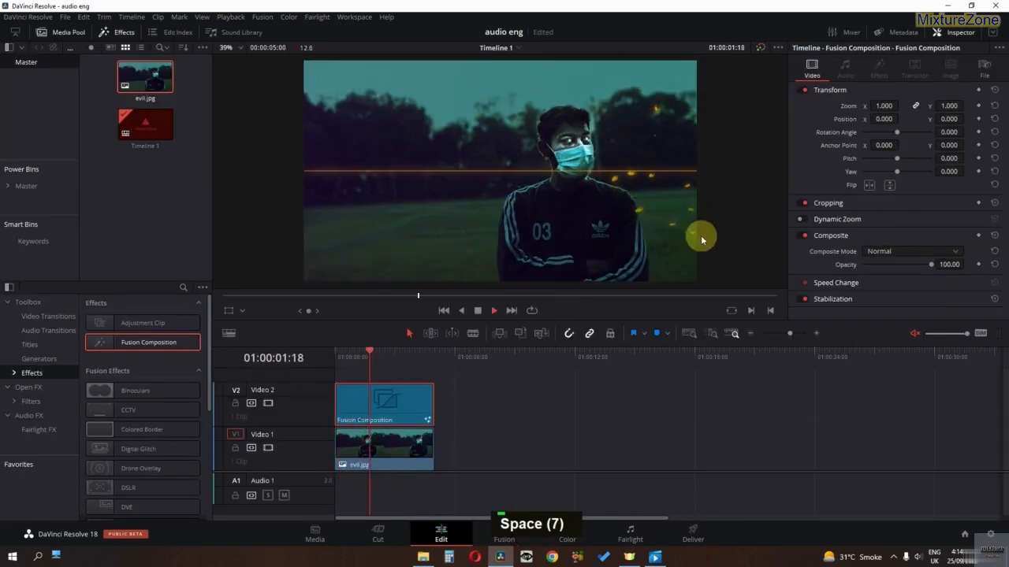
key(space)
Step: Return to the Fusion page and delete all Blowing Leaves nodes, keeping the Merge node
click(504, 532)
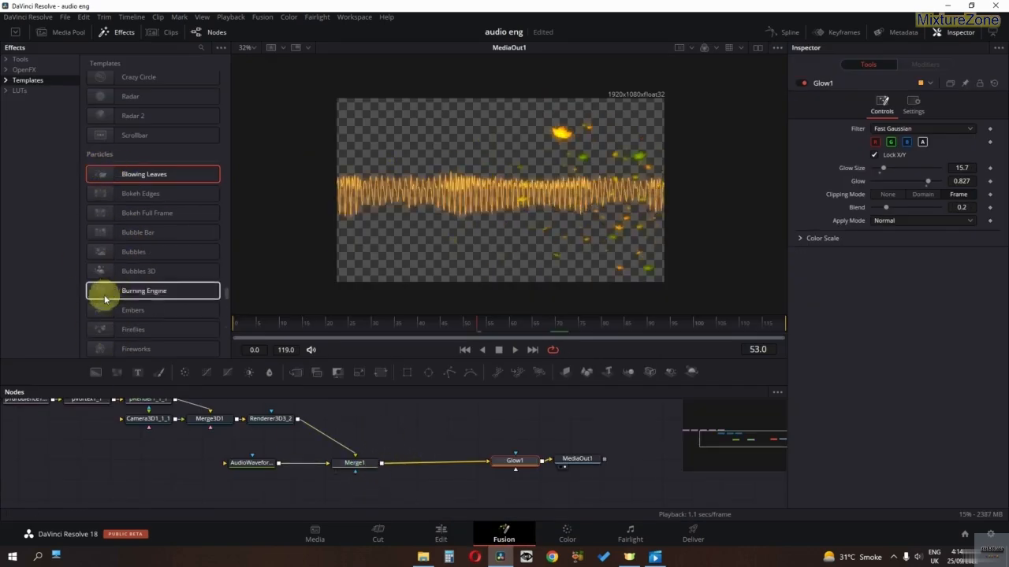
middle_click(225, 467)
ctrl+scroll(263, 482, down, 5)
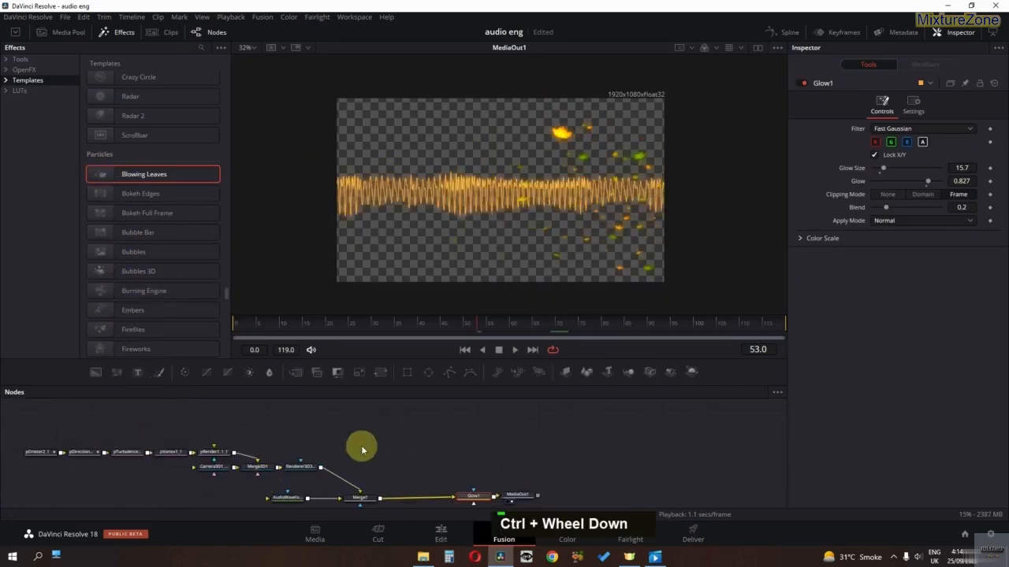
key(BackSpace)
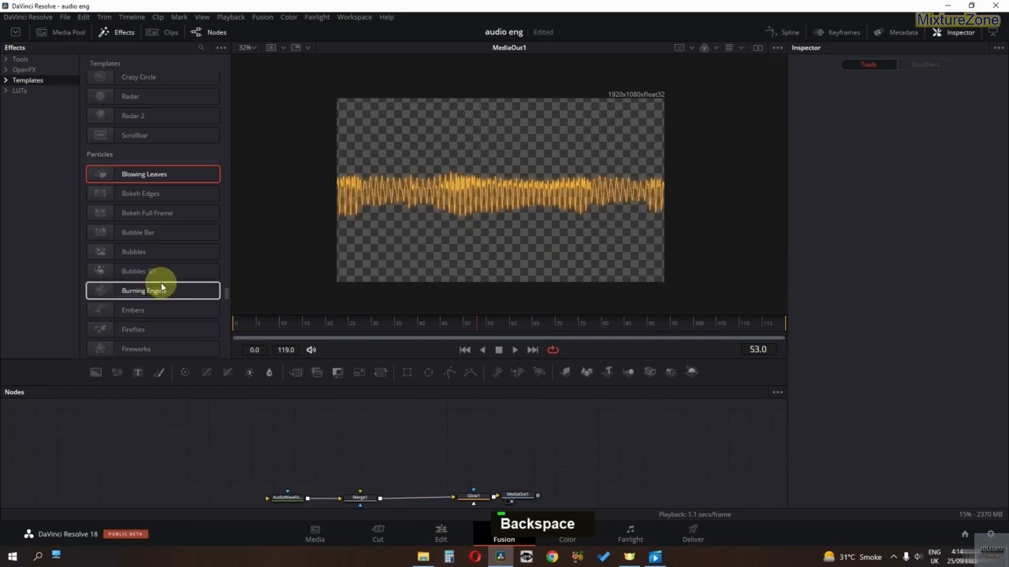
Step: Add the Matrix particle template above the waveform nodes, connect its output to Merge1, and preview the result
scroll(161, 287, down, 3)
scroll(161, 287, down, 6)
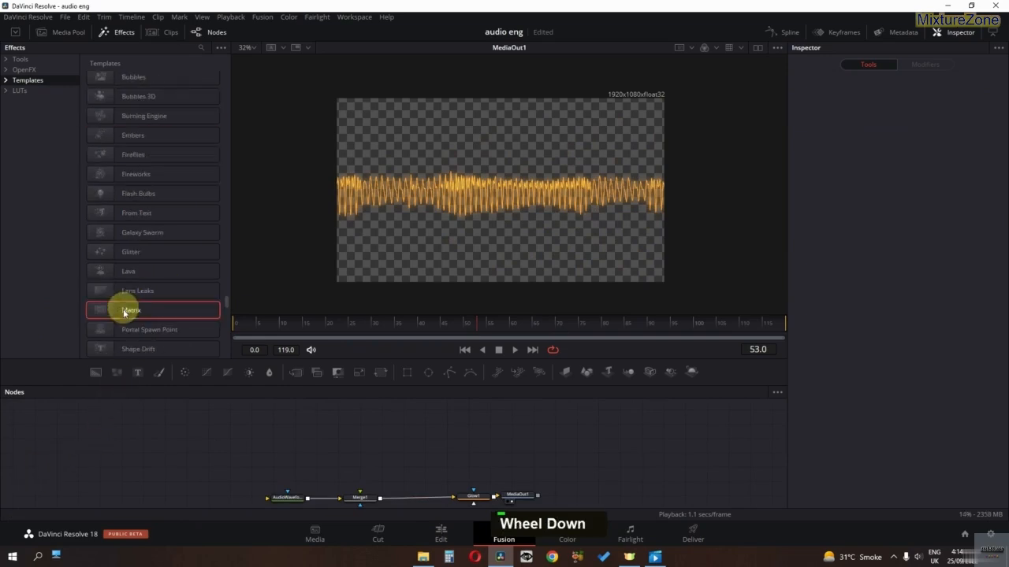
drag(287, 454, 287, 453)
middle_click(305, 417)
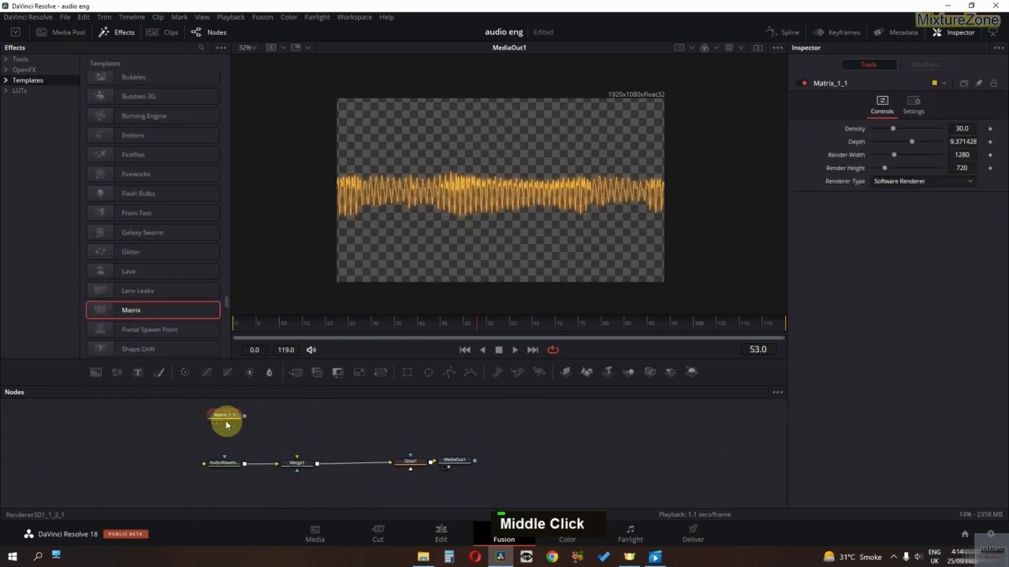
ctrl+scroll(293, 448, up, 3)
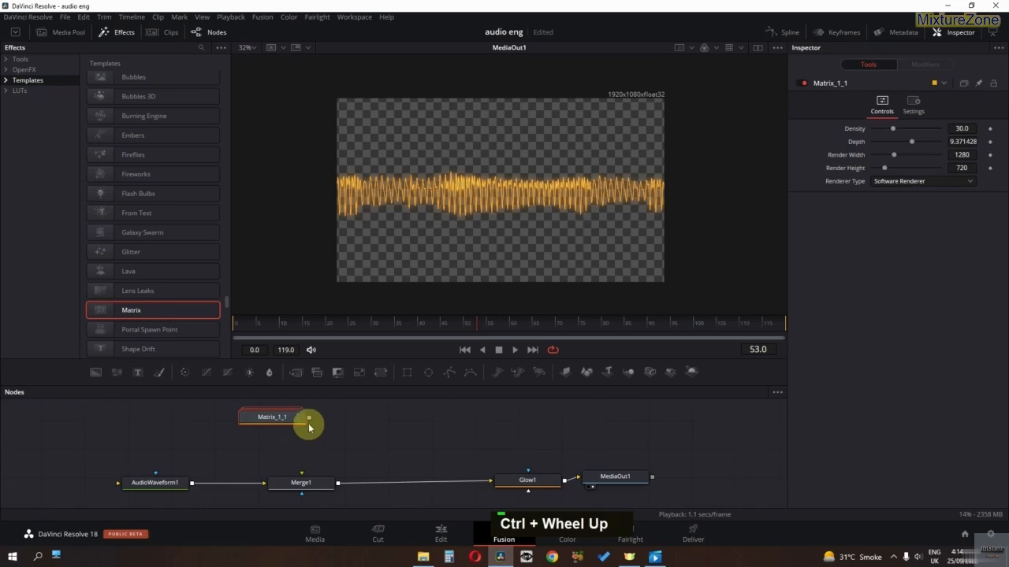
drag(309, 427, 307, 487)
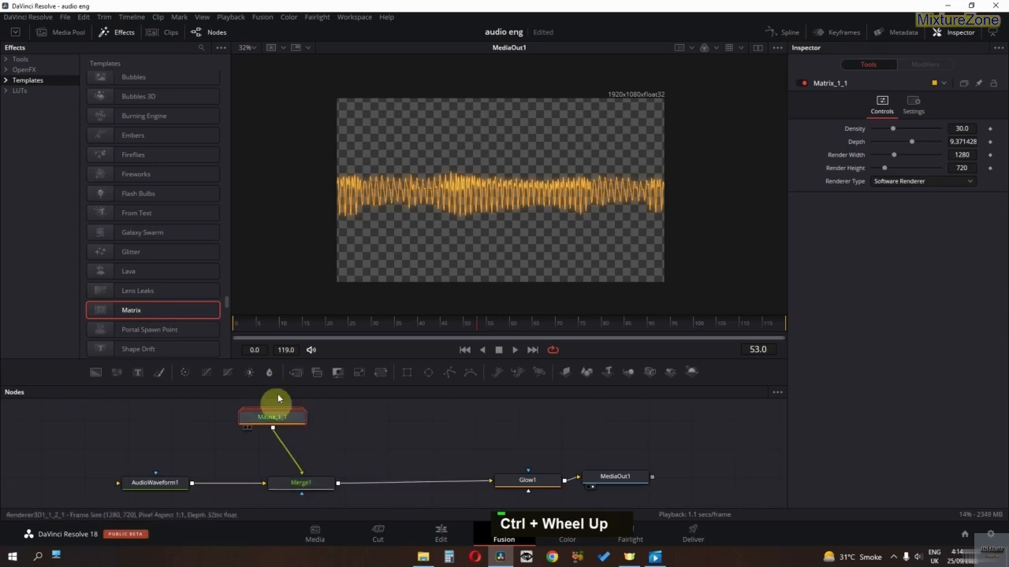
click(292, 430)
key(space)
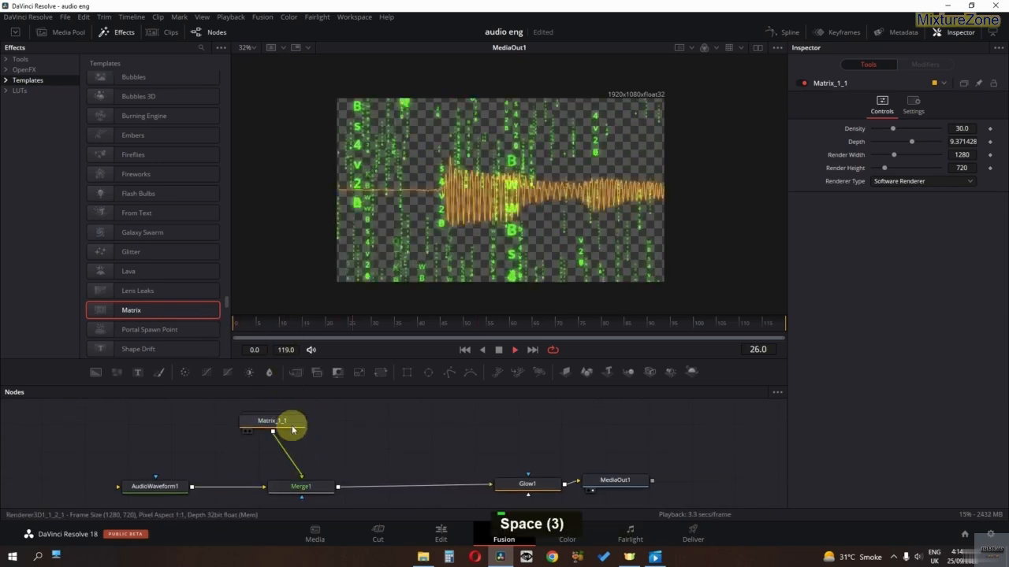
key(space)
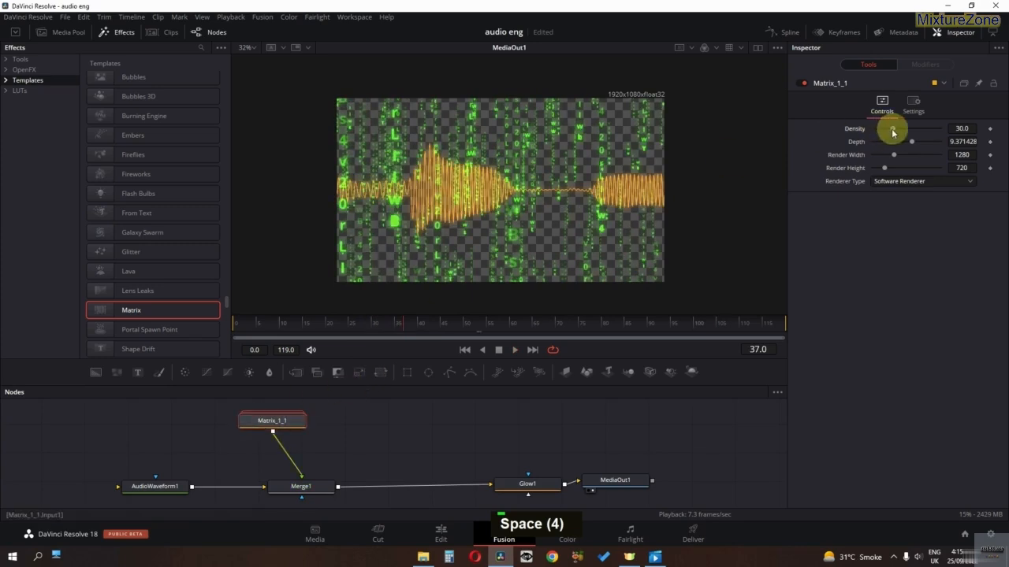
Step: Set the Matrix node's Density to 8 and preview from near the start of the composition
drag(888, 134, 881, 136)
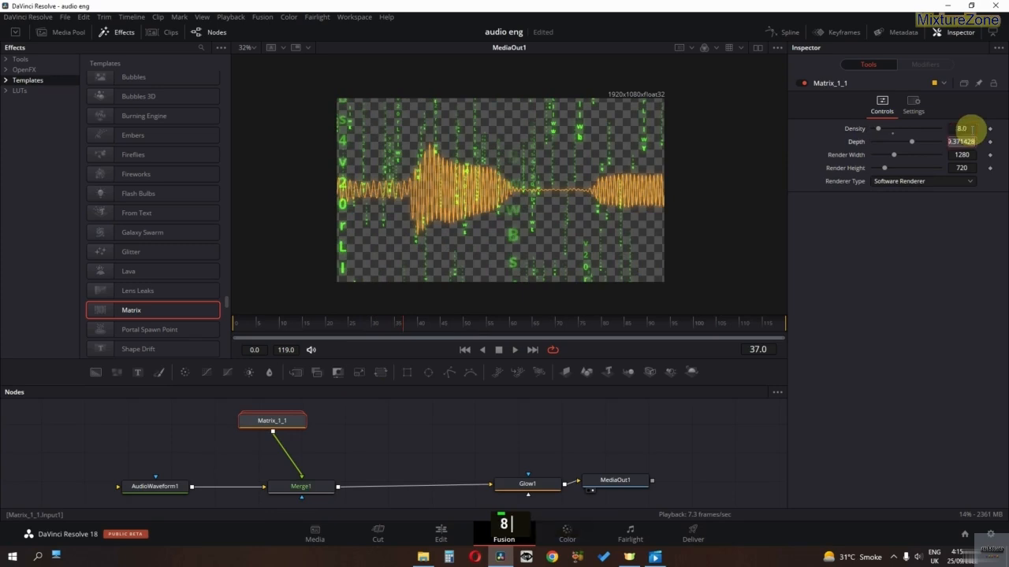
text(8)
key(Return)
click(250, 324)
key(space)
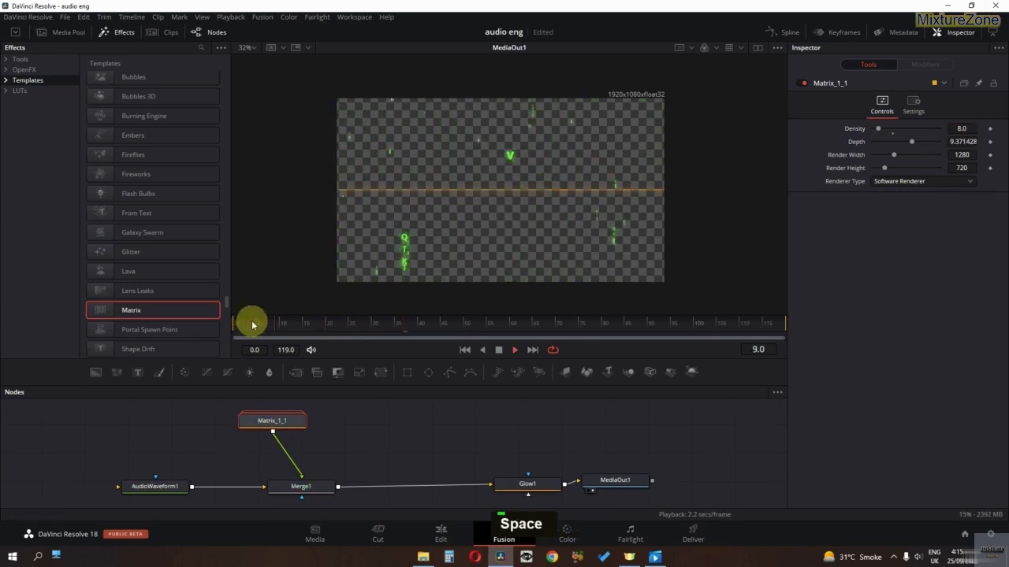
key(space)
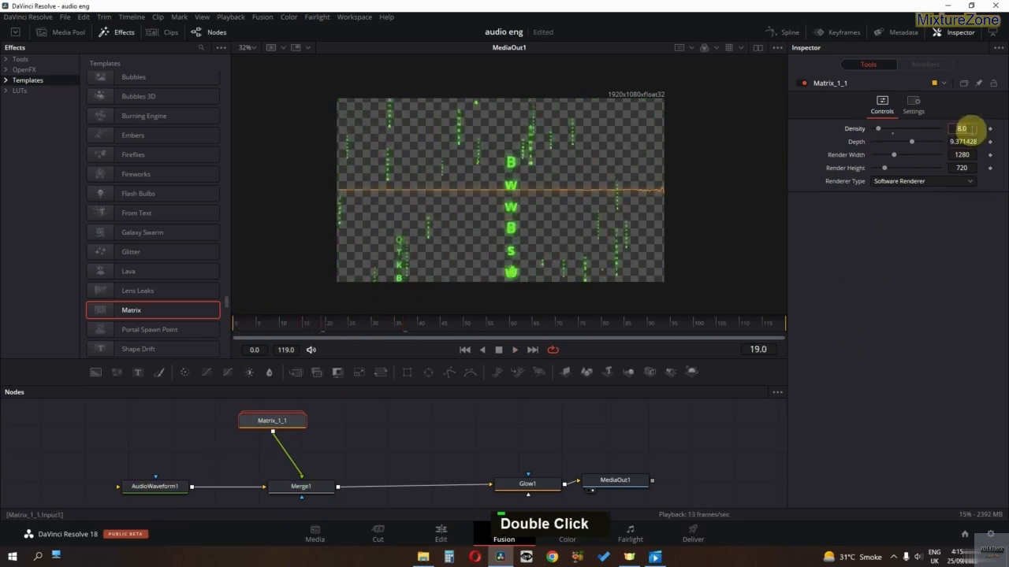
Step: Set the Matrix node's Density to 5 and preview the sparser characters
click(968, 129)
text(5)
key(Return)
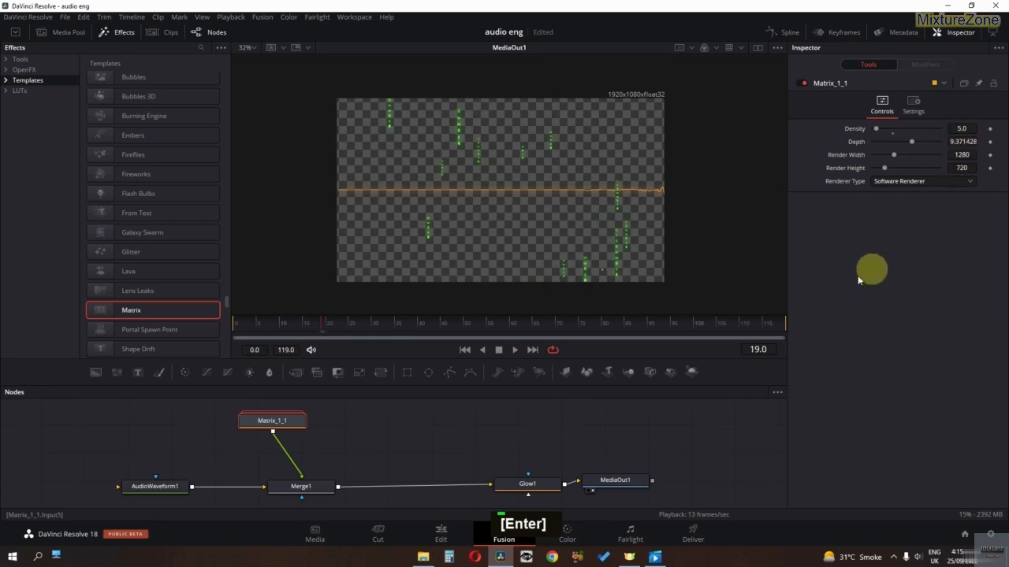
key(space)
key(space)
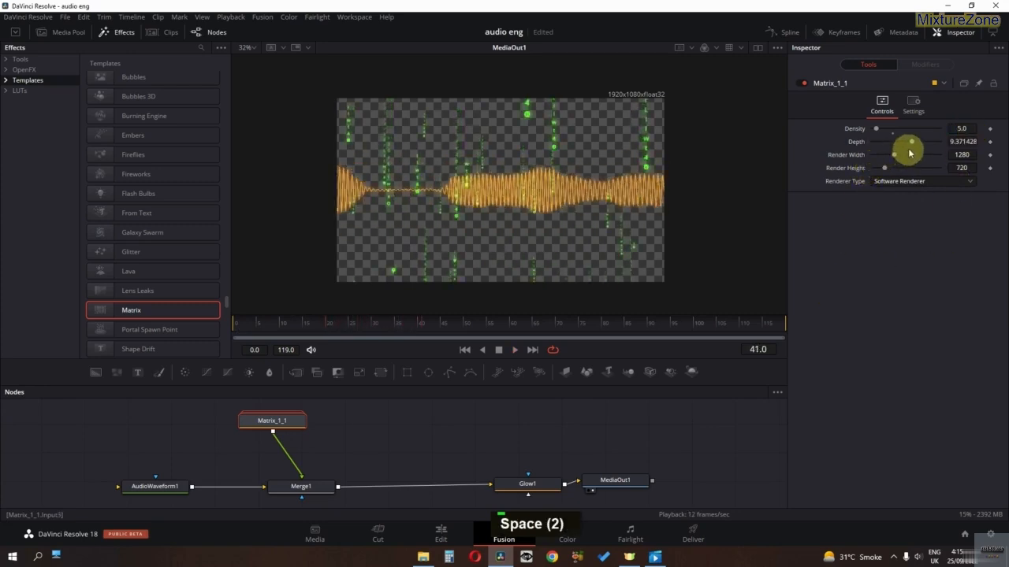
Step: Set the Matrix node's Depth to 3.53, Render Width to 2000 and Render Height to 1388, and preview
drag(913, 146, 888, 153)
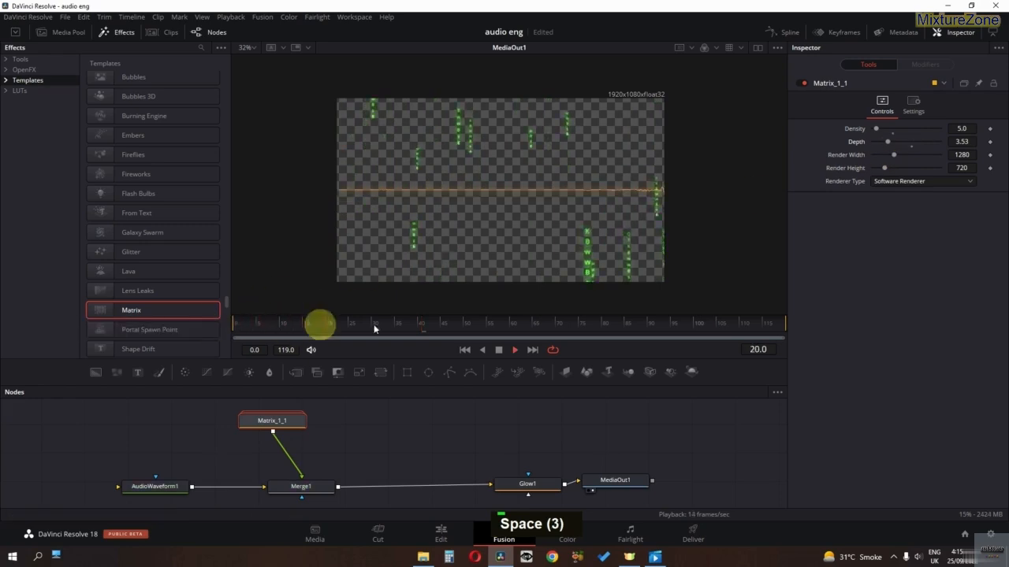
key(space)
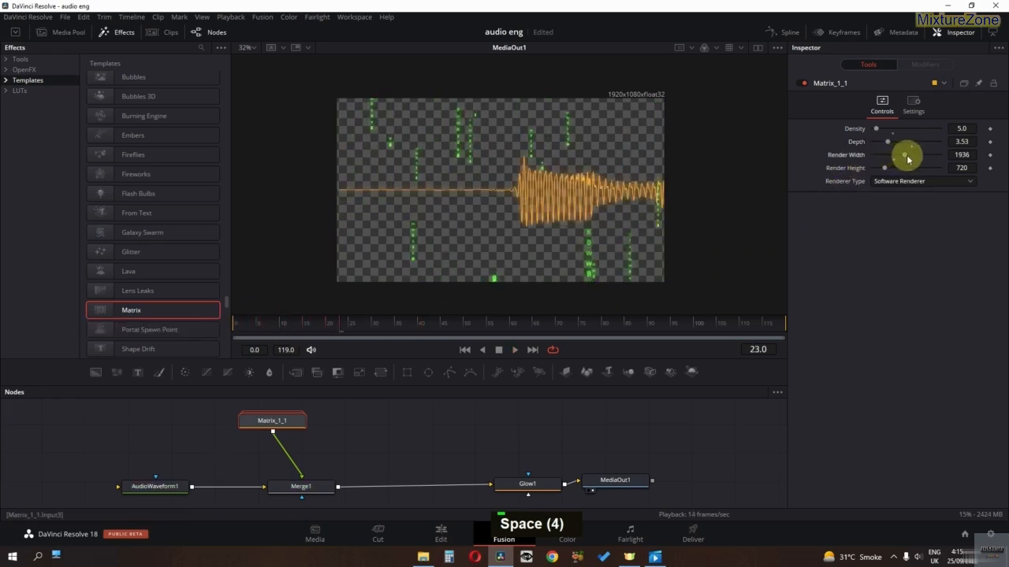
drag(880, 170, 891, 173)
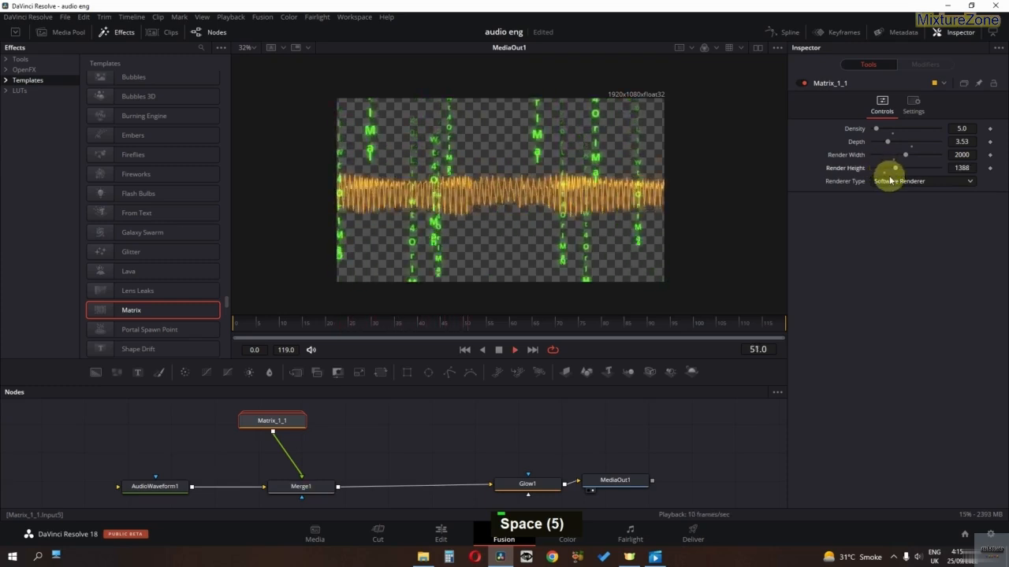
key(space)
Step: Try a Depth of 16.0 on the Matrix node, settle on 6.3, and preview the animation
drag(889, 144, 950, 140)
key(space)
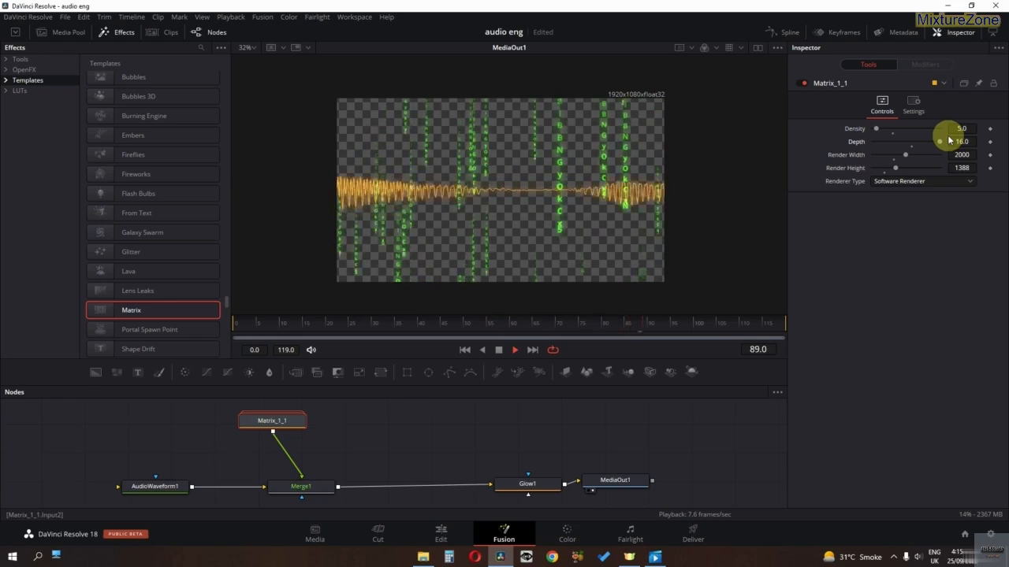
key(space)
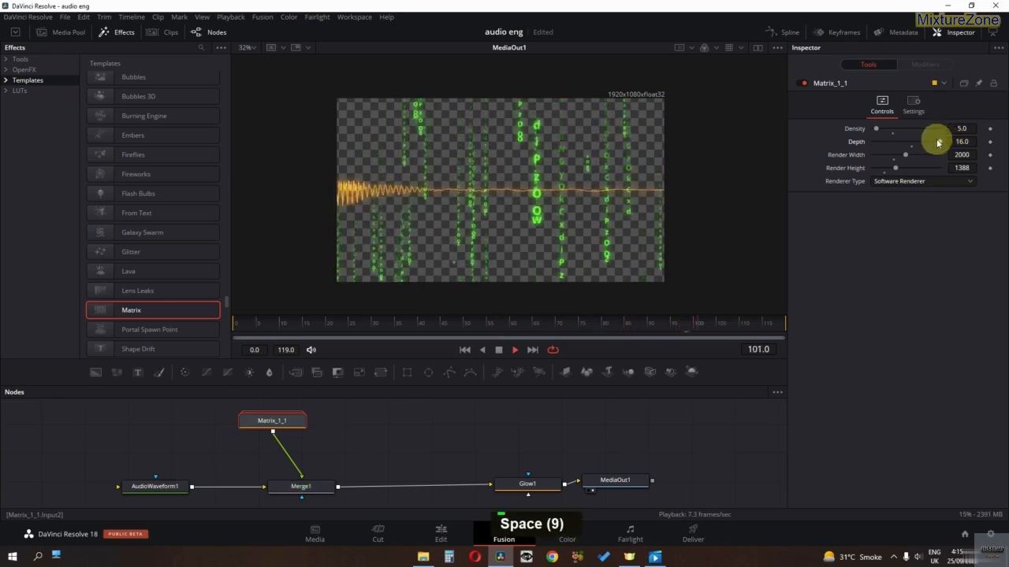
drag(922, 146, 897, 144)
key(space)
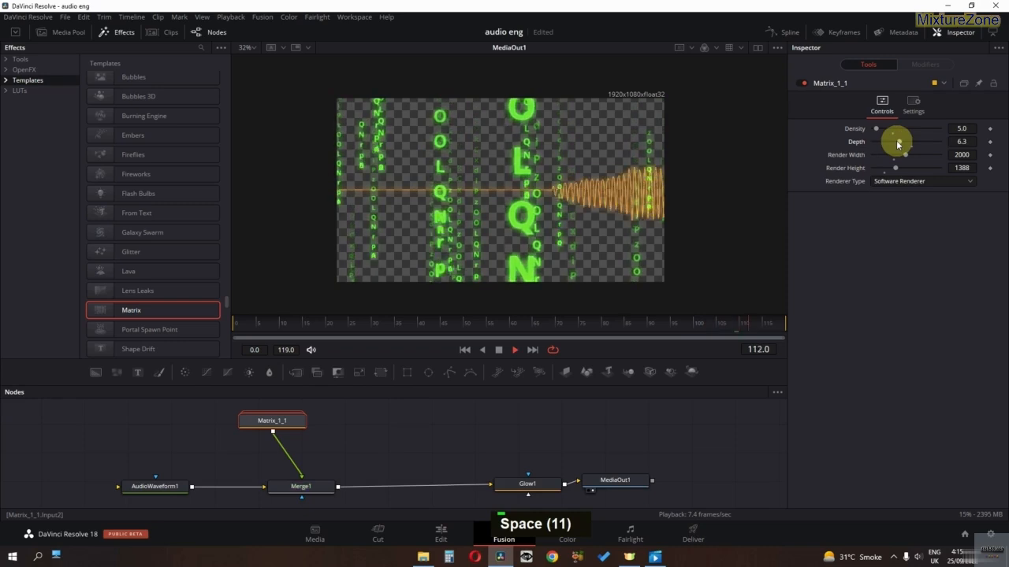
Step: Set the Matrix node's Density to 2 and preview the animation
key(space)
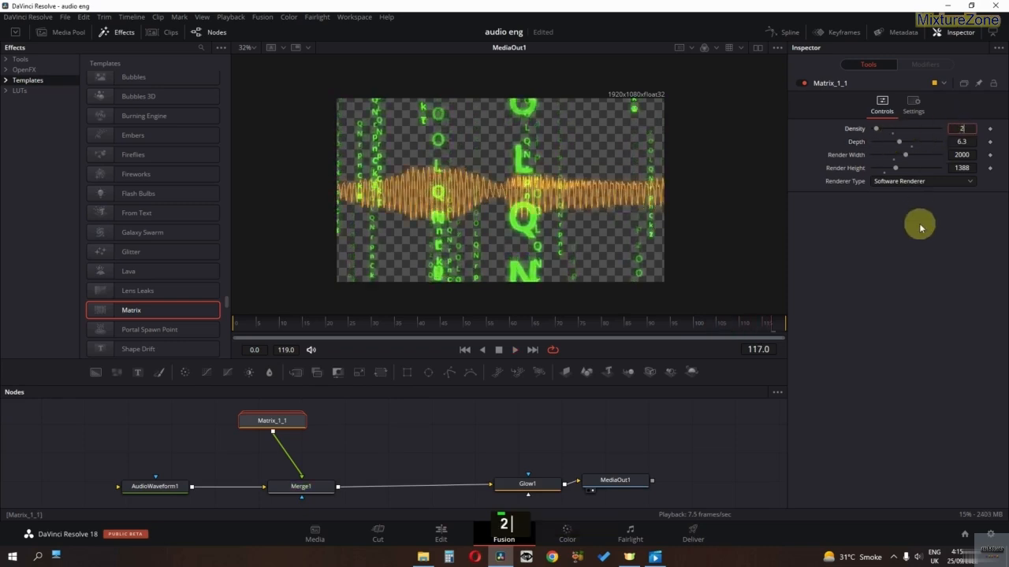
key(Return)
key(space)
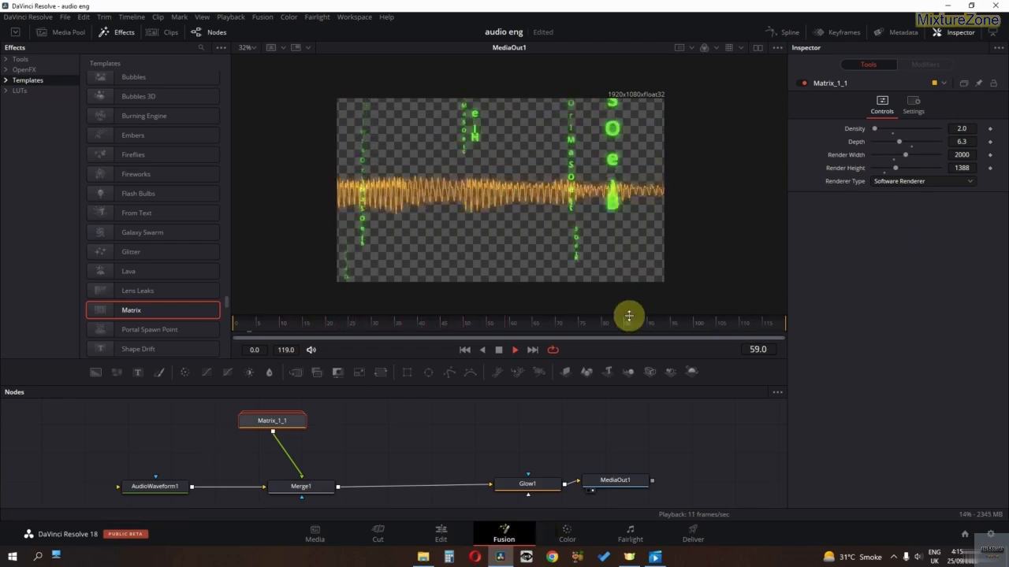
key(space)
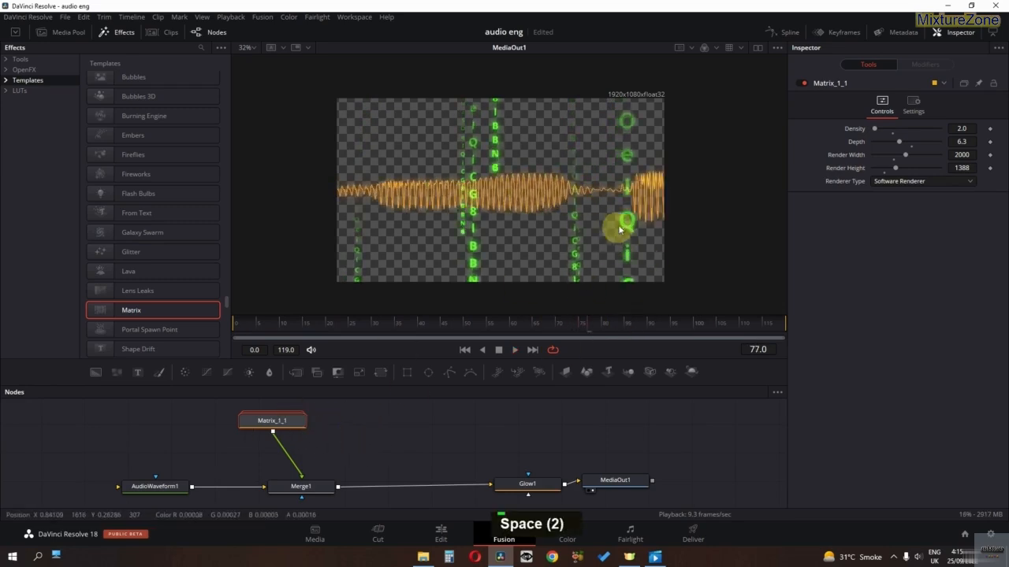
Step: Recolor the Text node inside the Matrix group to turquoise green #1affa0 and collapse the group again
double_click(268, 421)
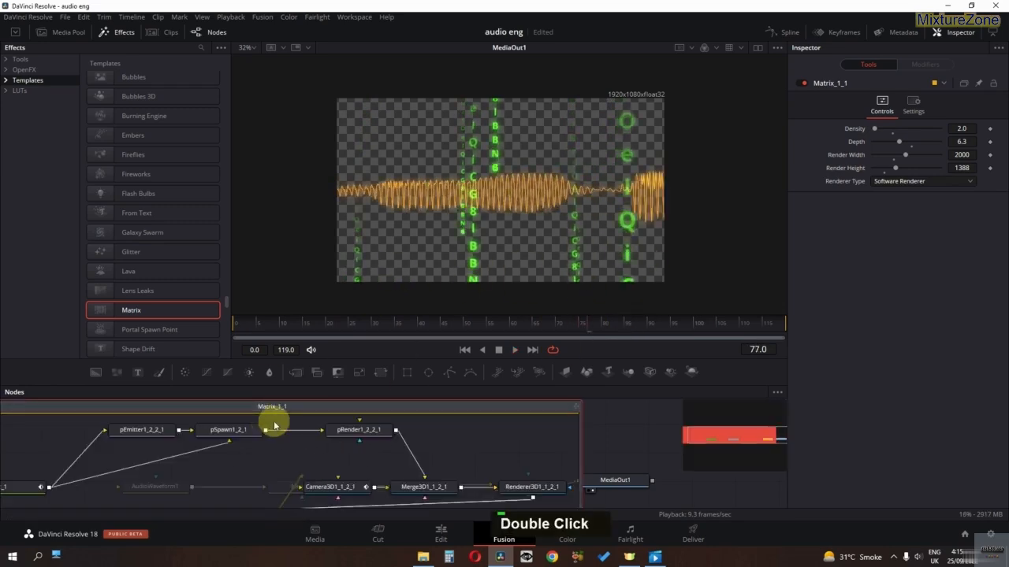
middle_click(248, 461)
click(110, 472)
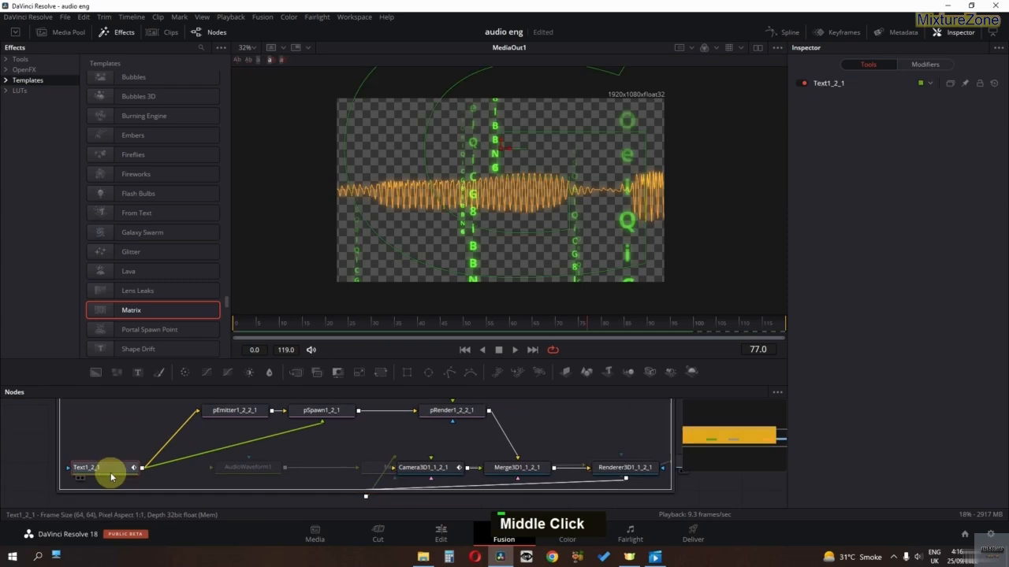
double_click(833, 85)
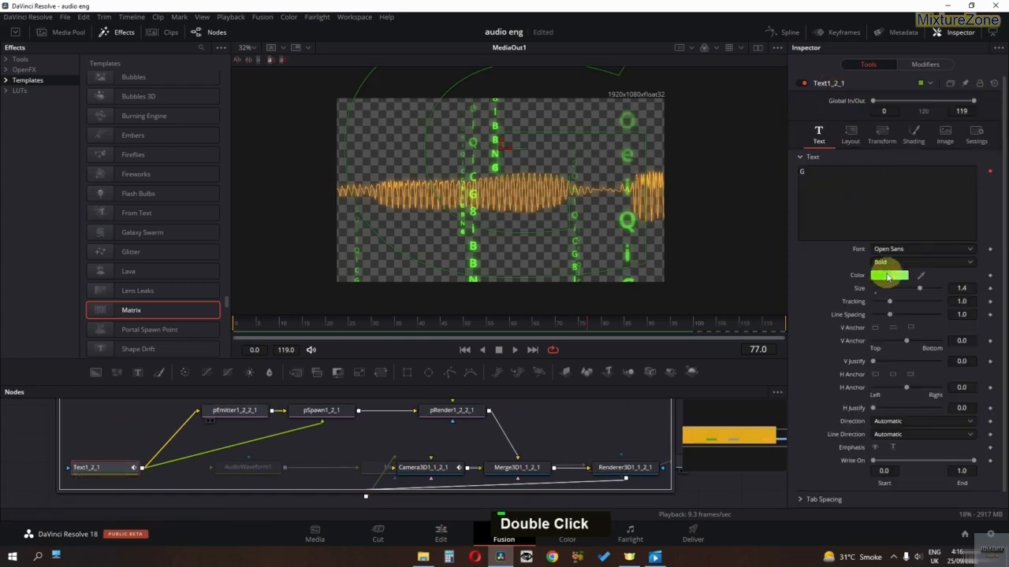
click(889, 275)
drag(597, 166, 415, 289)
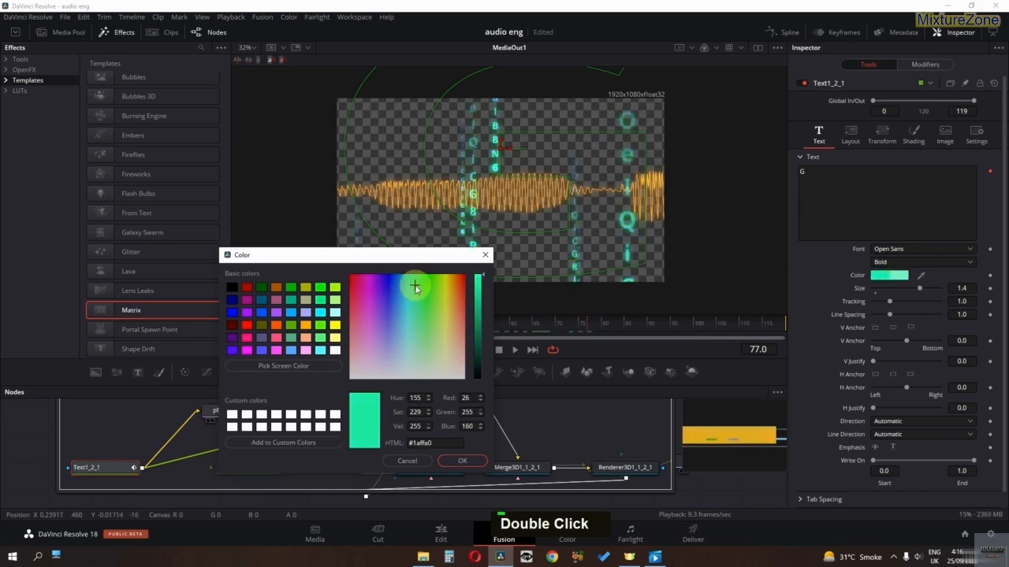
double_click(476, 466)
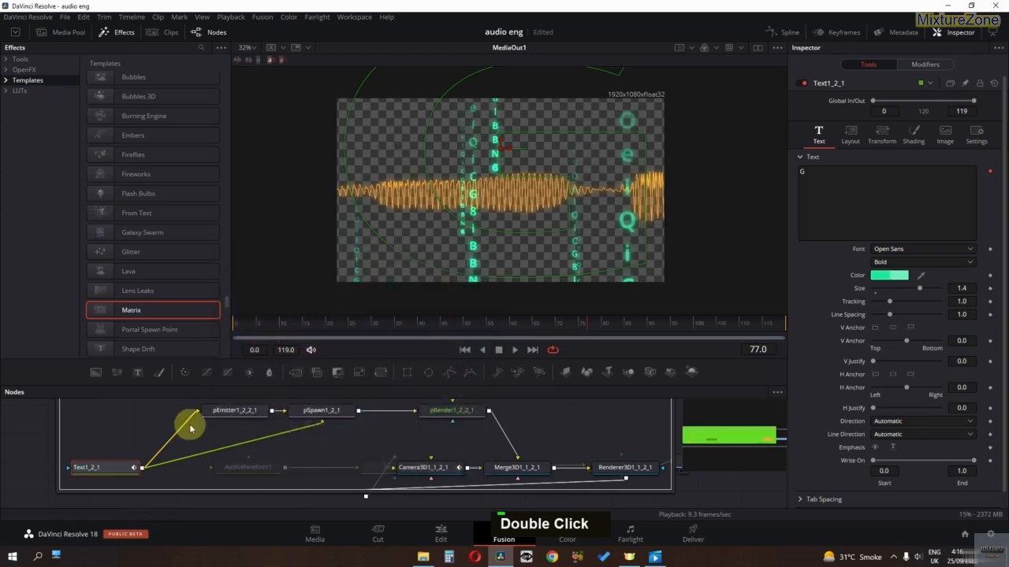
scroll(253, 435, up, 2)
click(62, 420)
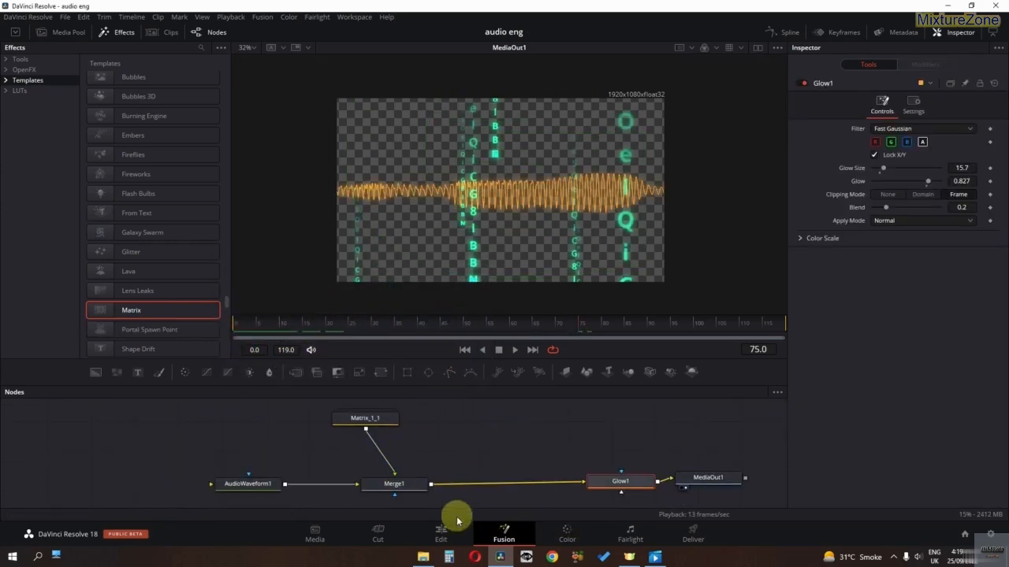
Step: Add audio test.wav at the start of Audio 1 on the Edit page and extend the Fusion composition and evil.jpg to its length
click(446, 535)
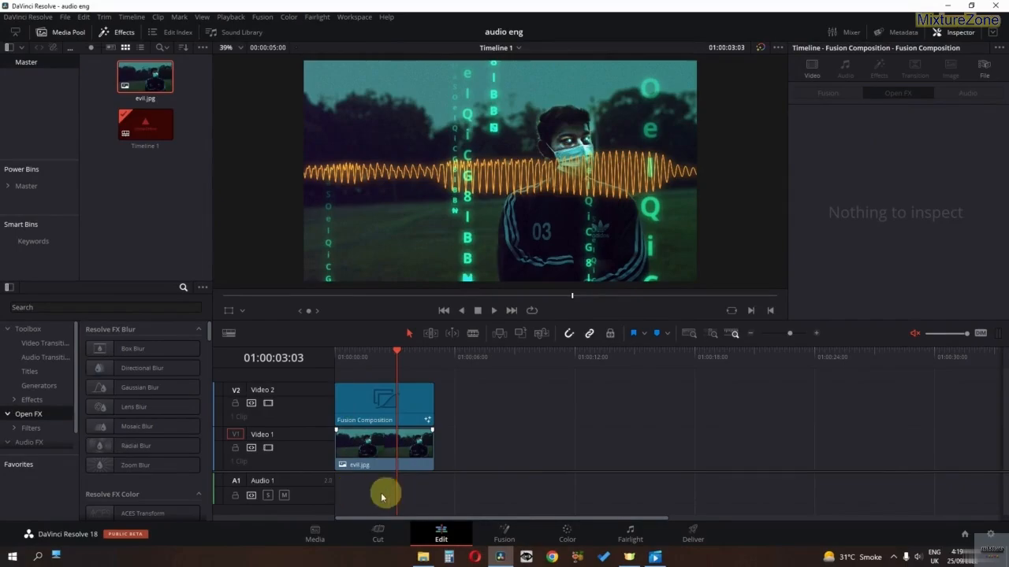
click(415, 557)
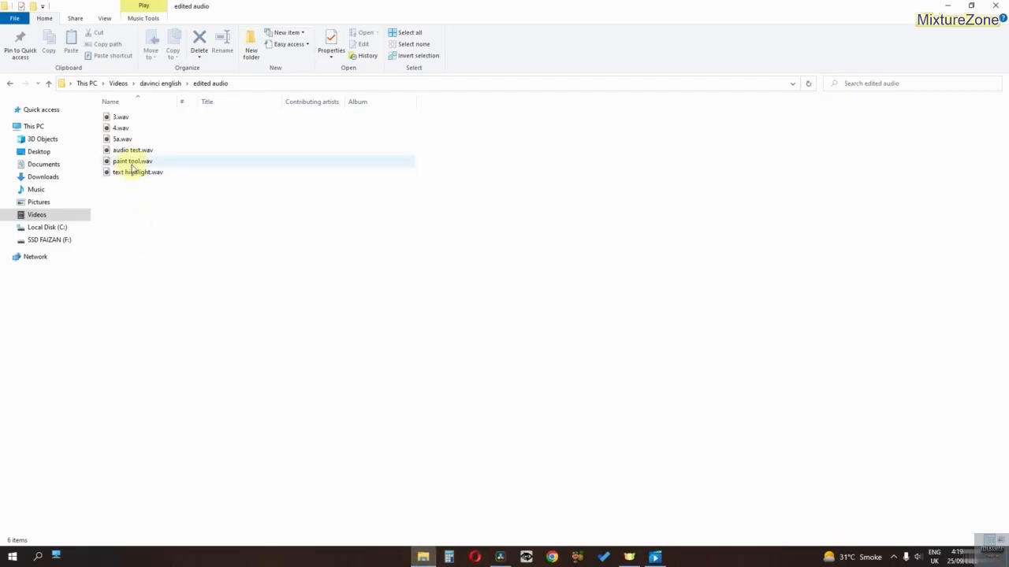
drag(132, 149, 347, 480)
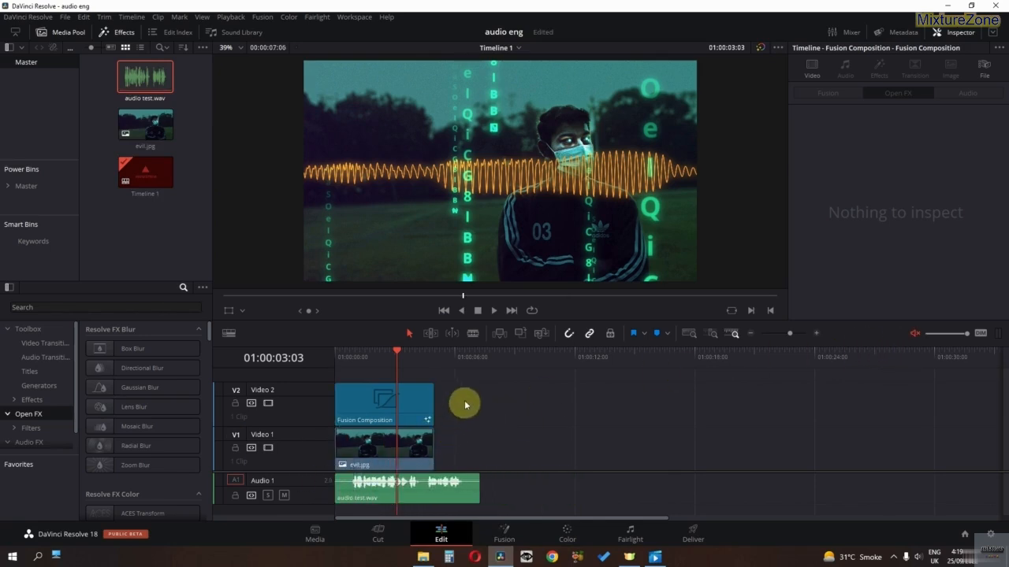
drag(464, 404, 480, 443)
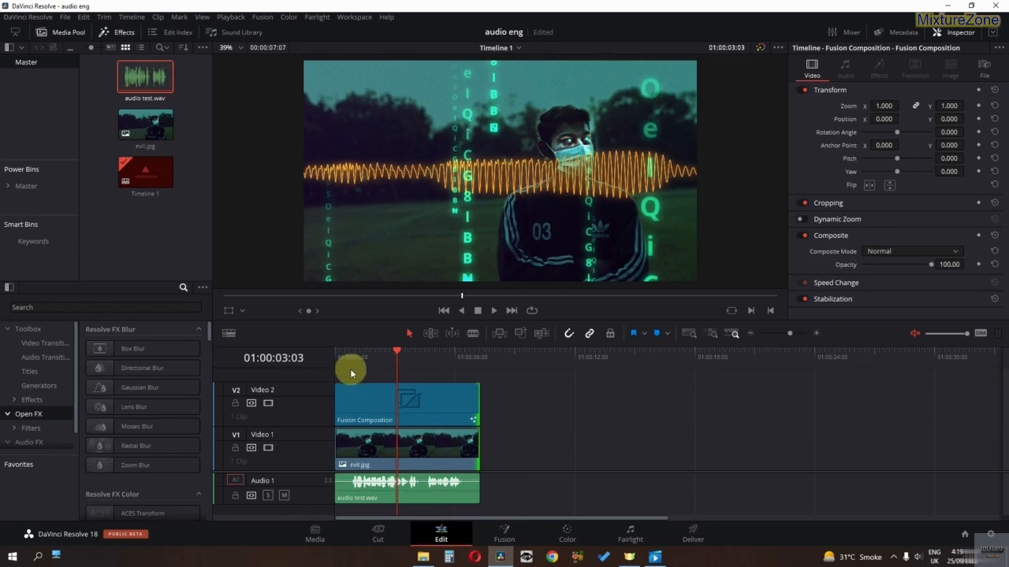
Step: Scrub through the timeline to check that the animated waveform matches the peaks and pauses of the audio clip
drag(350, 359, 351, 363)
alt+scroll(378, 439, up, 5)
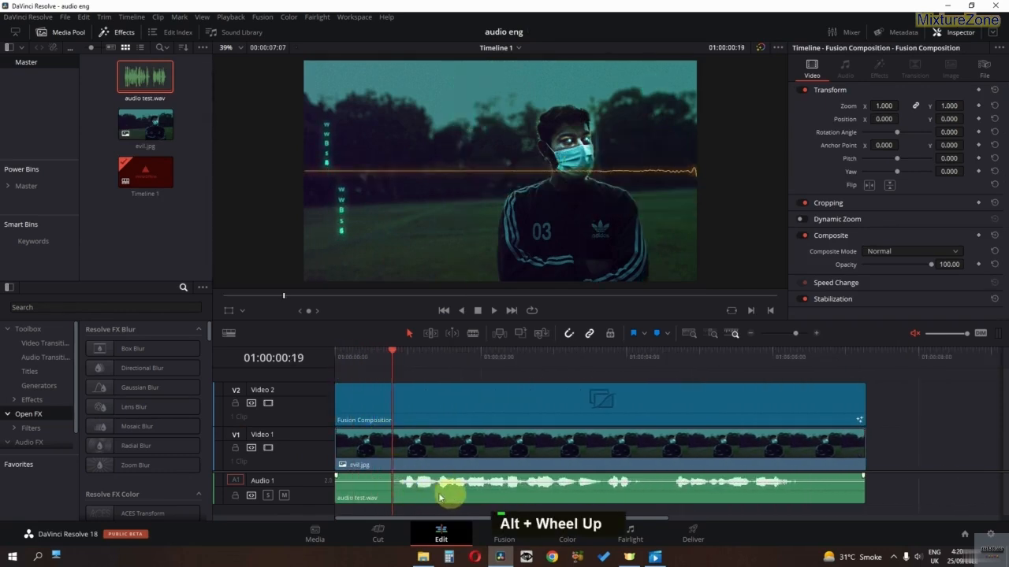
drag(393, 363, 401, 362)
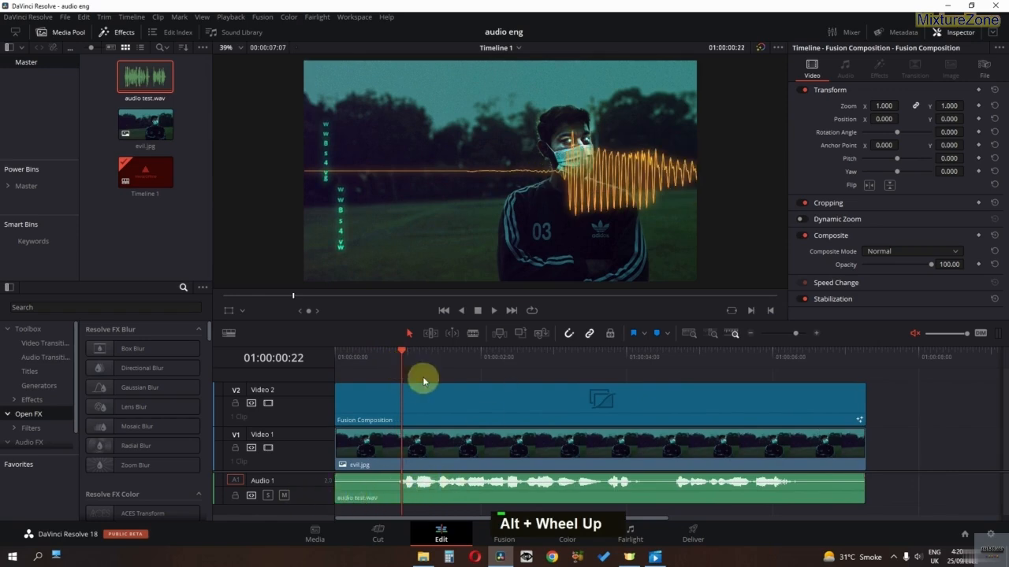
drag(407, 362, 663, 368)
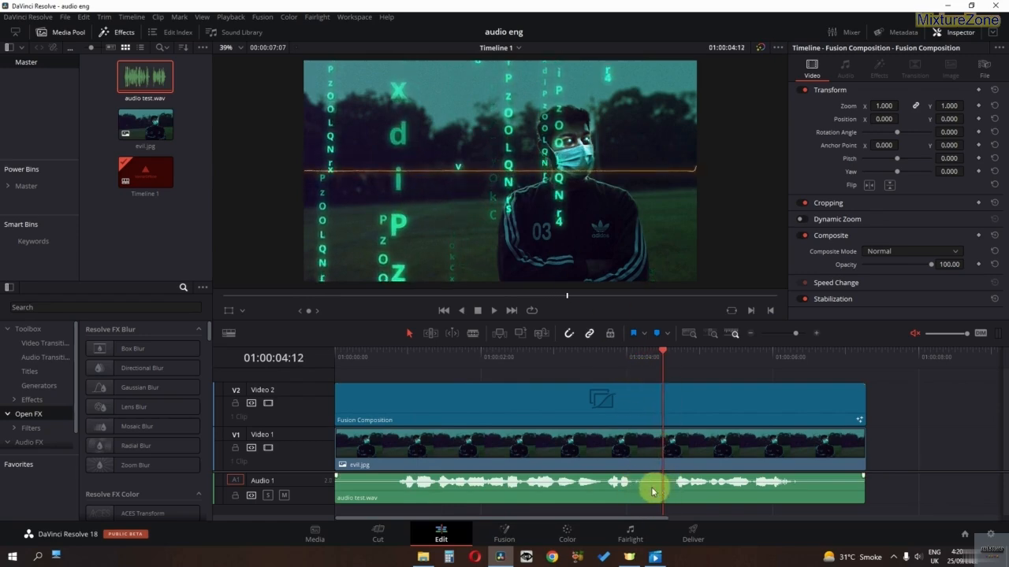
drag(661, 354, 675, 362)
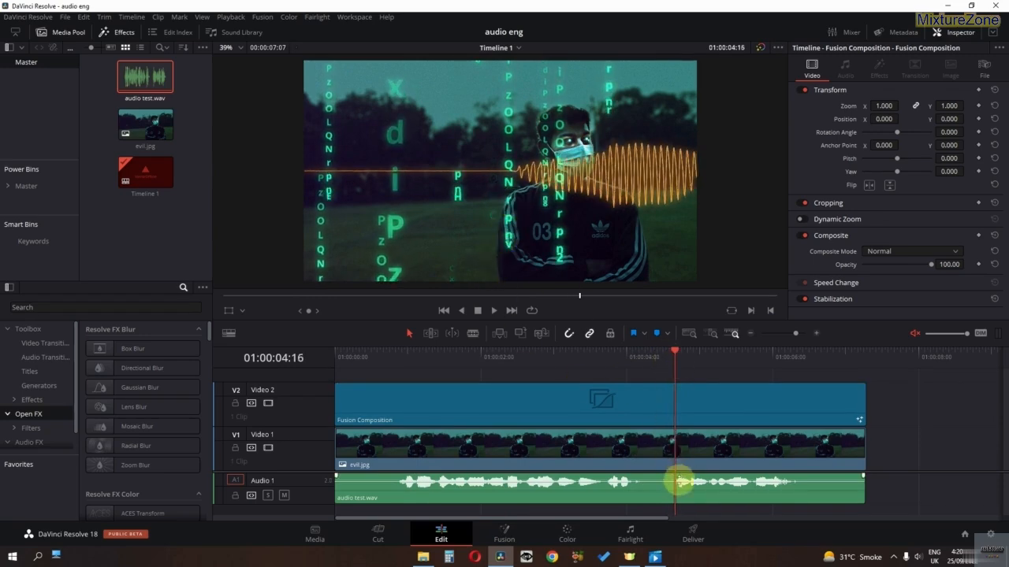
drag(546, 370, 279, 372)
alt+scroll(462, 443, down, 3)
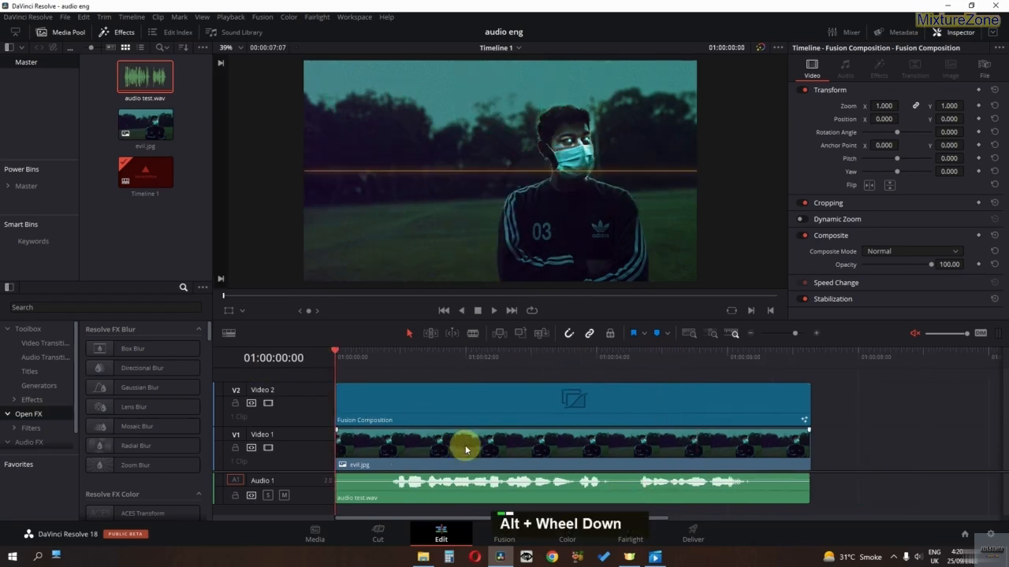
alt+scroll(464, 473, down, 1)
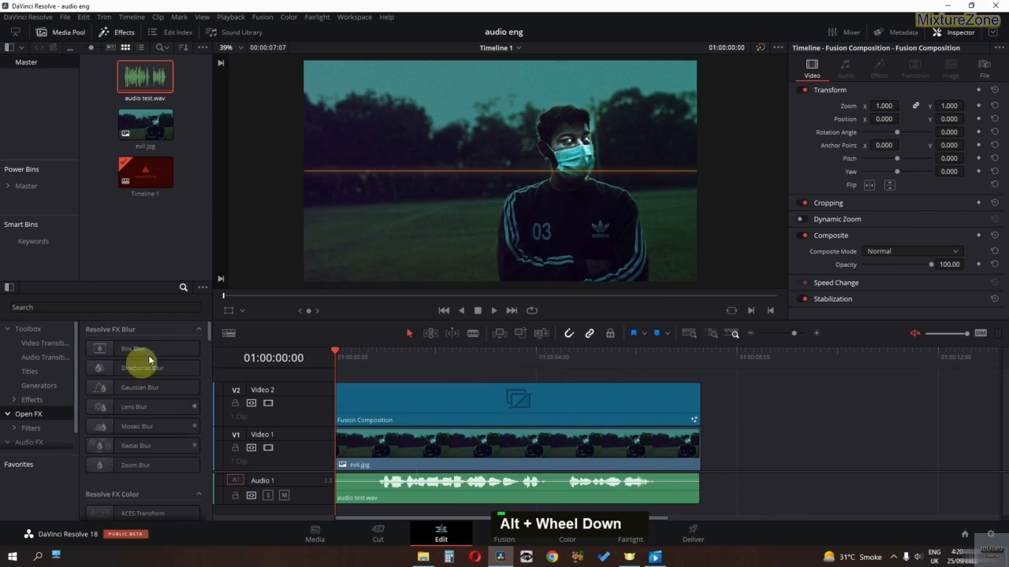
Step: Find the Glow effect and apply it to the Fusion composition clip on Video 2, viewing a frame with a visible waveform
text(g)
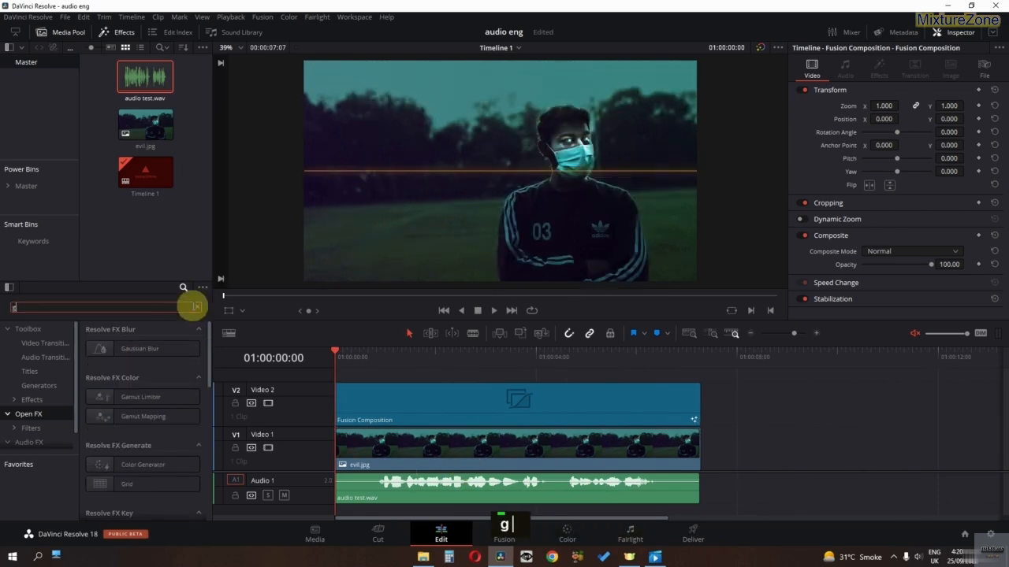
text(low)
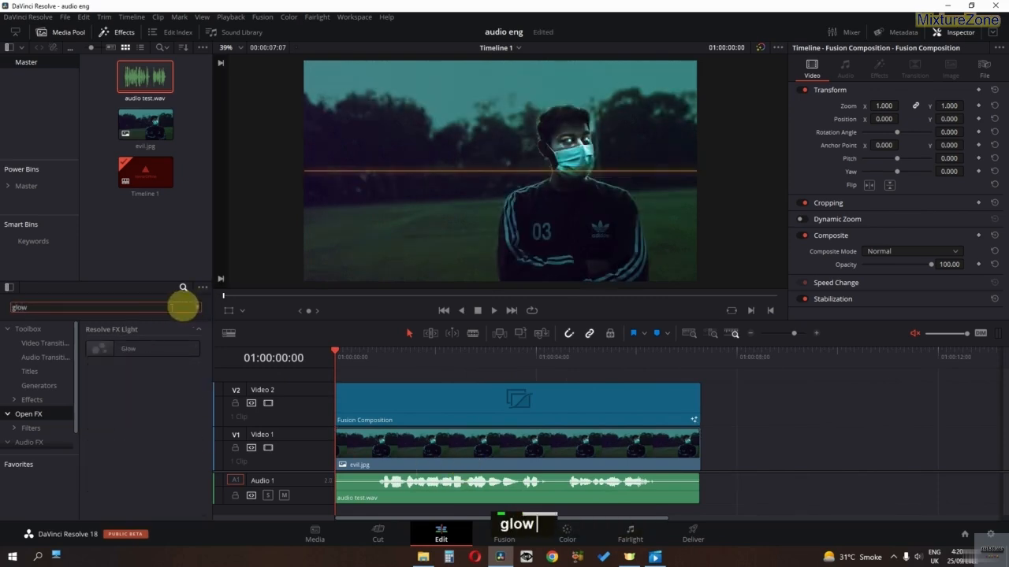
drag(124, 353, 418, 401)
click(413, 356)
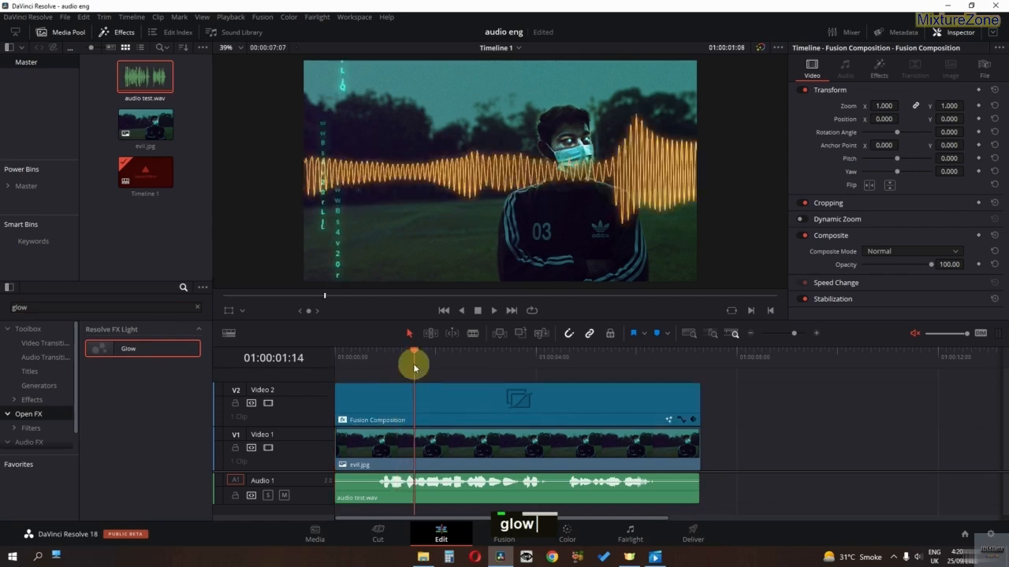
Step: Set the Glow effect's Spread to 1.070 on the Fusion composition and compare the image with the effect off and on
click(879, 68)
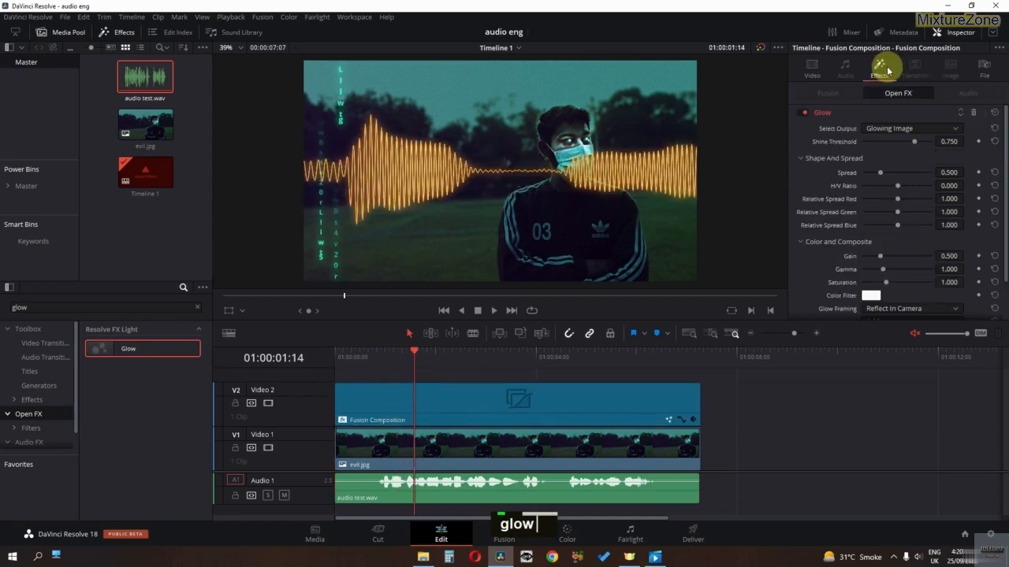
click(801, 112)
click(801, 114)
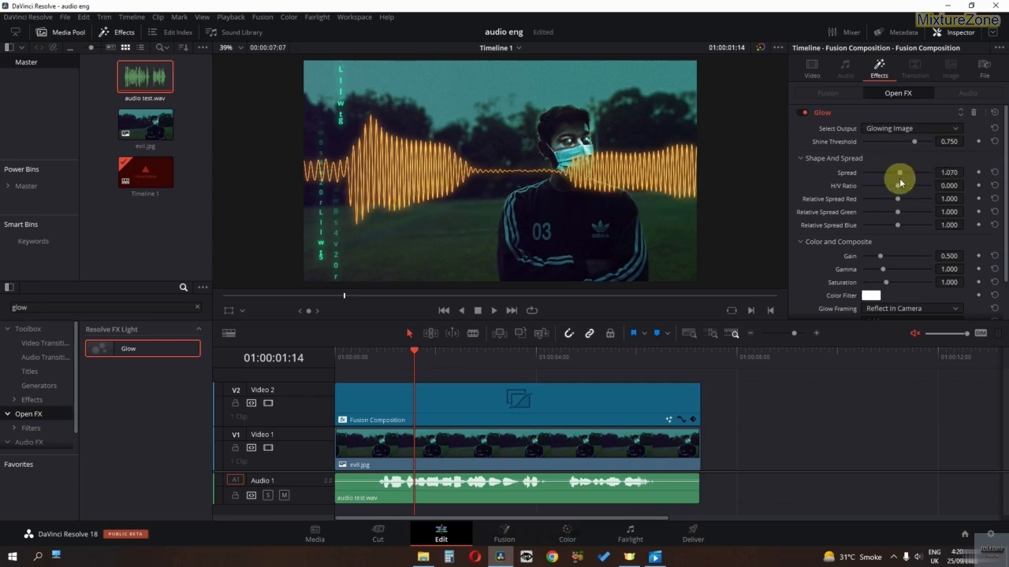
double_click(802, 114)
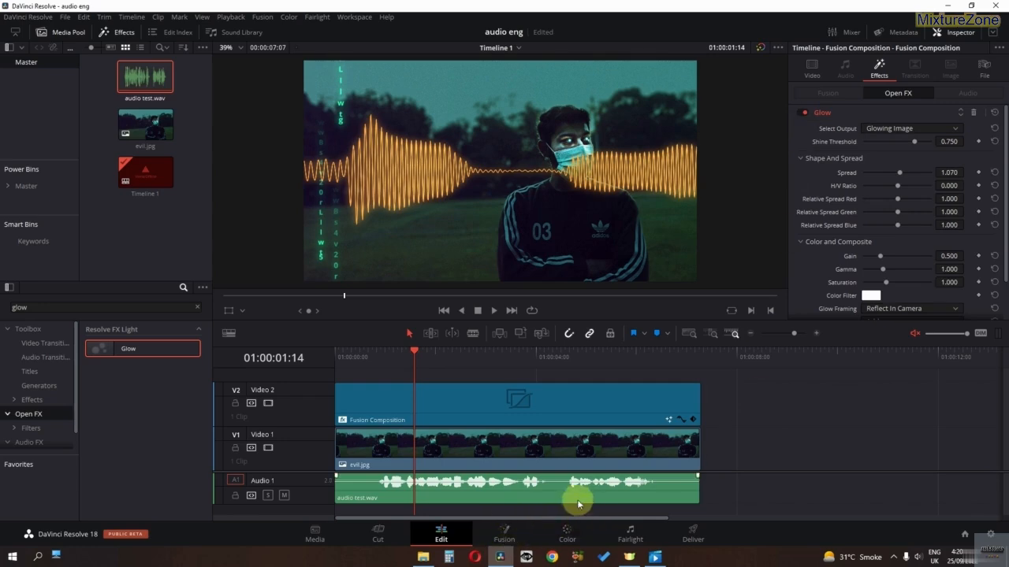
click(764, 414)
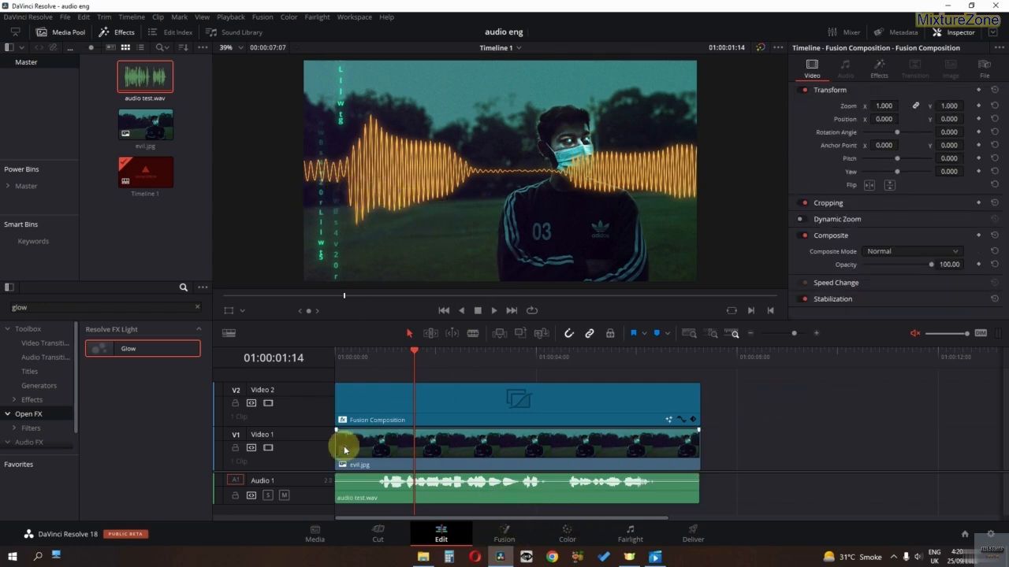
Step: Switch to the Color page and hide the clip thumbnails and the still gallery to enlarge the viewer
click(560, 535)
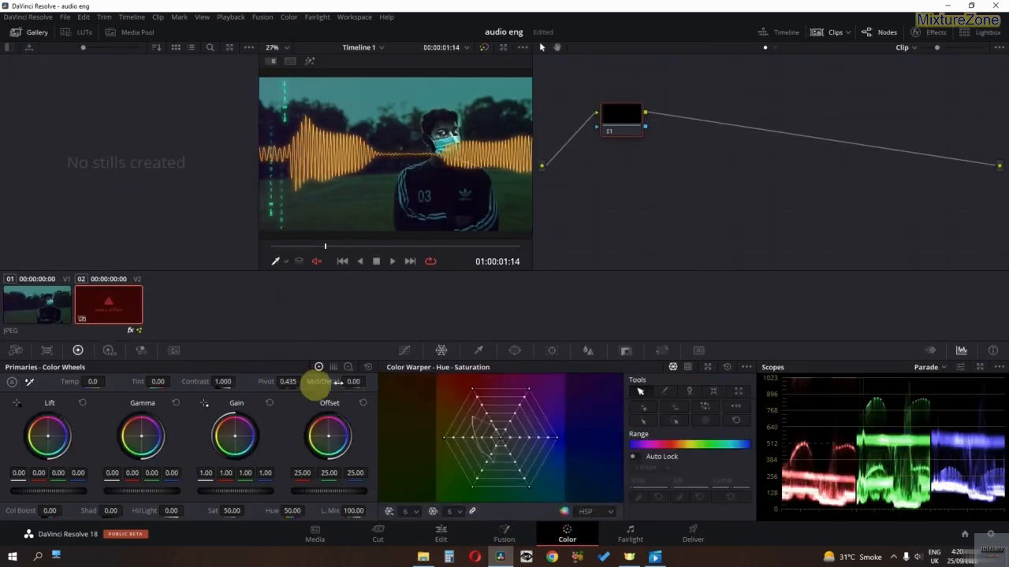
click(820, 37)
click(35, 32)
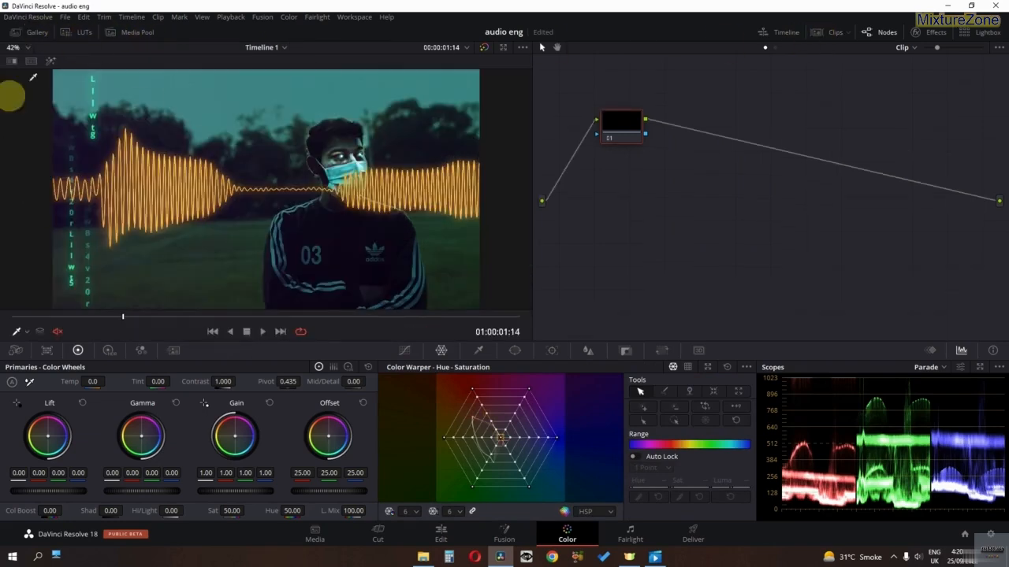
Step: Adjust the composition's Hue Vs Hue curve to shift the waveform toward red-orange and the characters toward green, and return to the Edit page
click(405, 350)
click(615, 368)
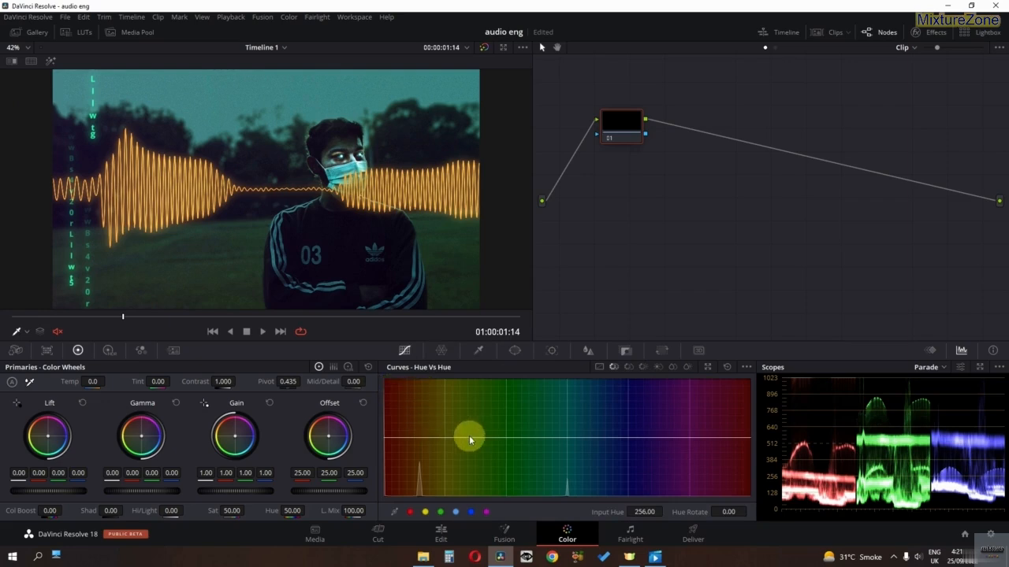
mouse_move(468, 435)
mouse_down()
mouse_move(468, 398)
mouse_move(472, 445)
mouse_move(472, 433)
mouse_up()
click(451, 542)
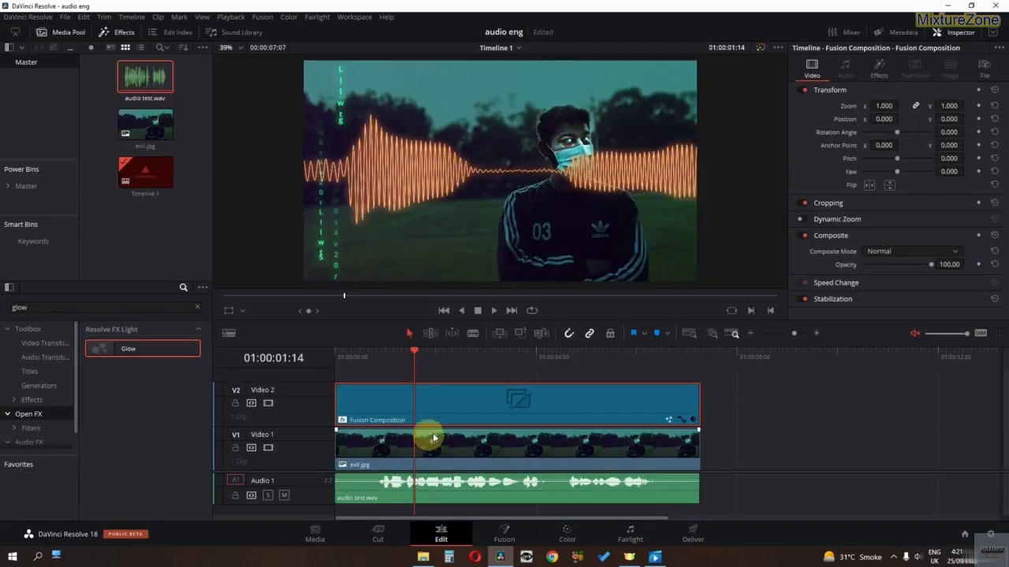
Step: Reopen the Fusion composition and change the color of the Text node inside the Matrix group to bright green #23ff3d
click(496, 535)
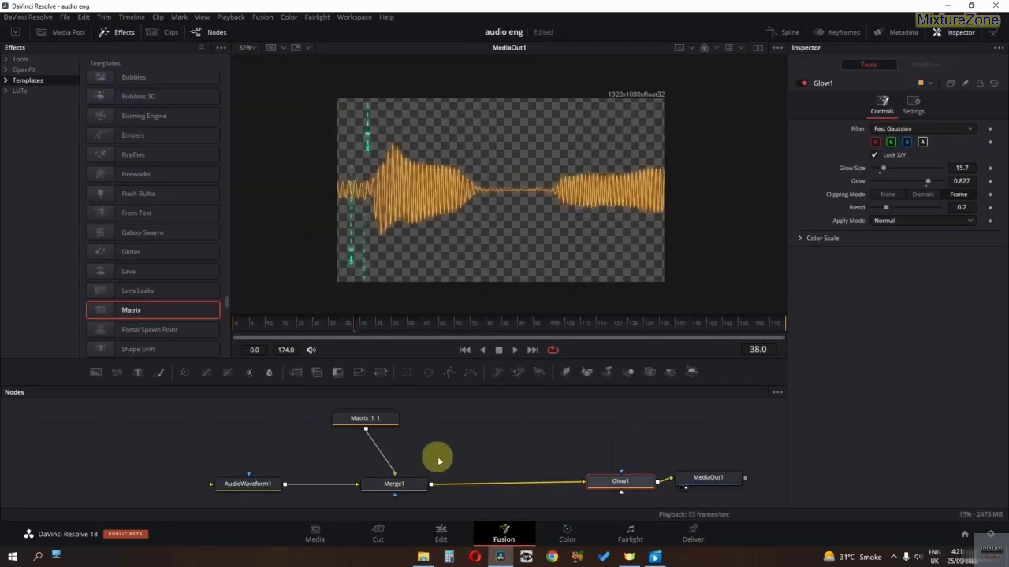
click(365, 419)
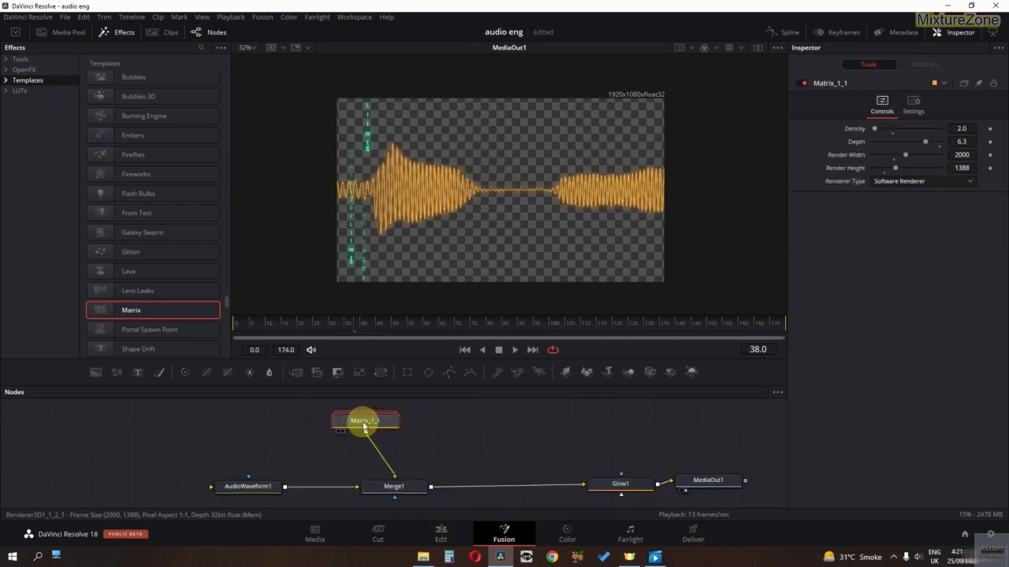
double_click(365, 422)
click(83, 486)
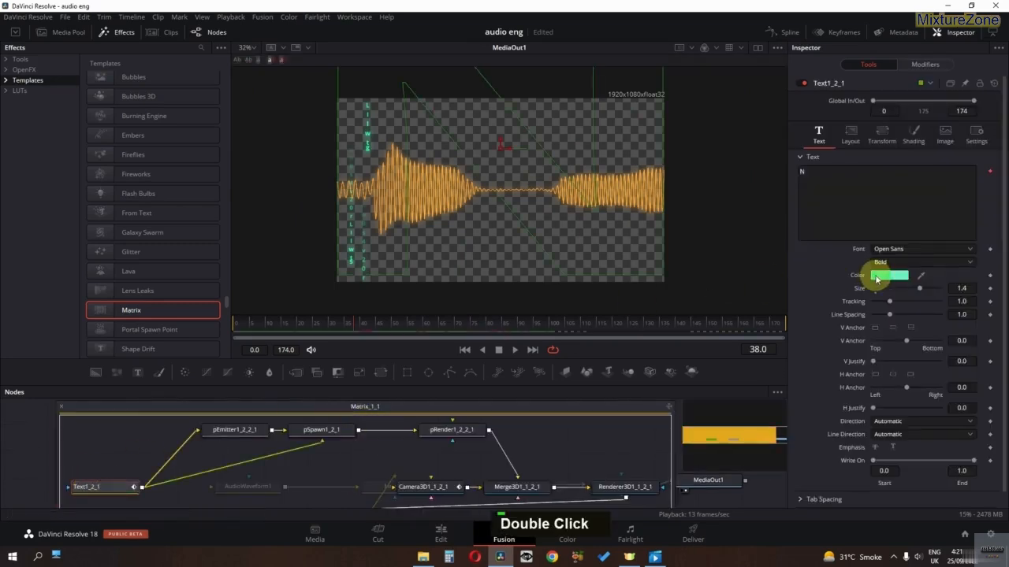
double_click(876, 278)
click(414, 282)
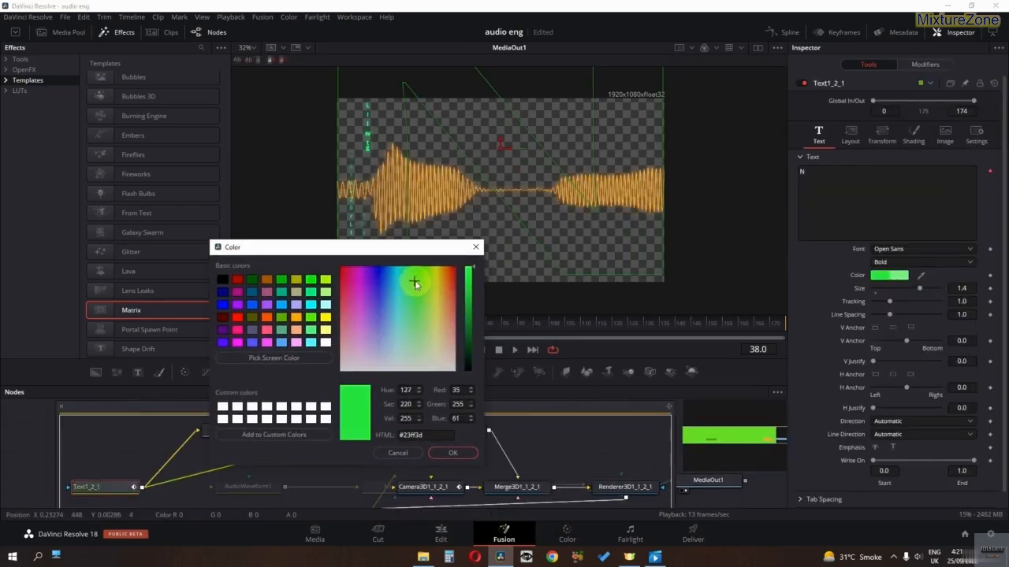
click(451, 454)
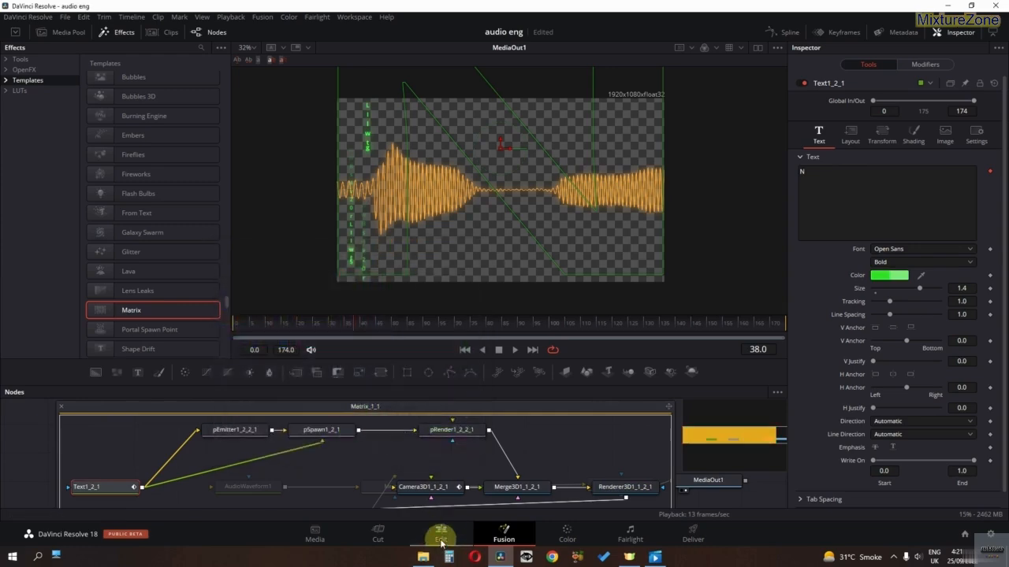
Step: Change the color of the Text node inside the Matrix group to orange #ff6e25 and play back the timeline on the Edit page
click(441, 536)
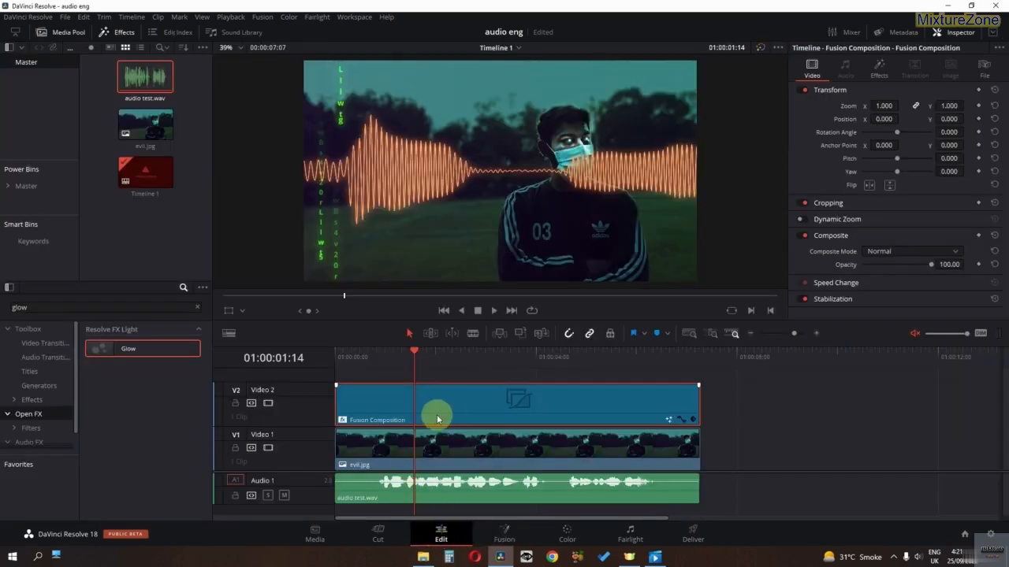
click(498, 534)
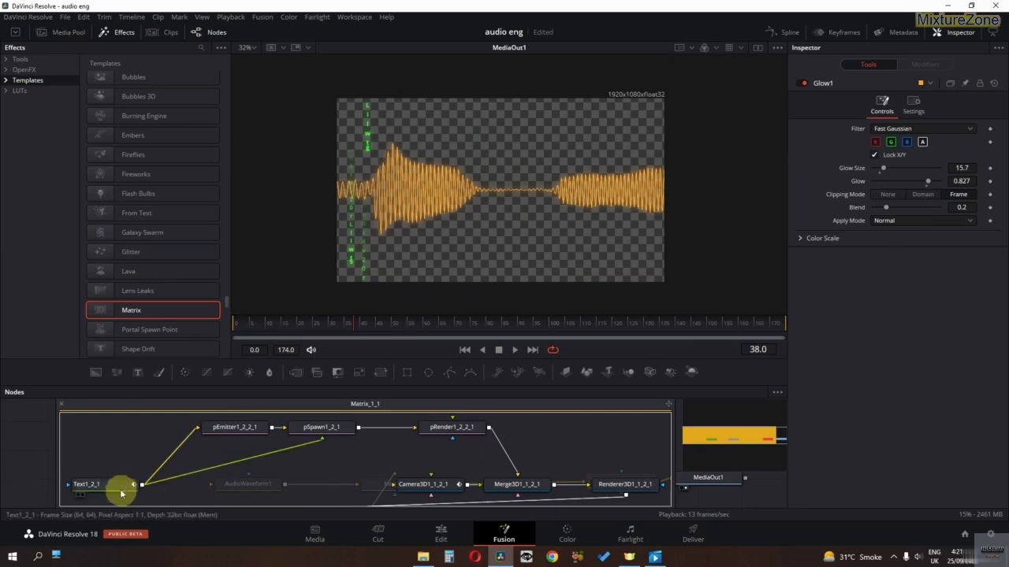
click(118, 484)
double_click(881, 279)
drag(498, 174, 349, 288)
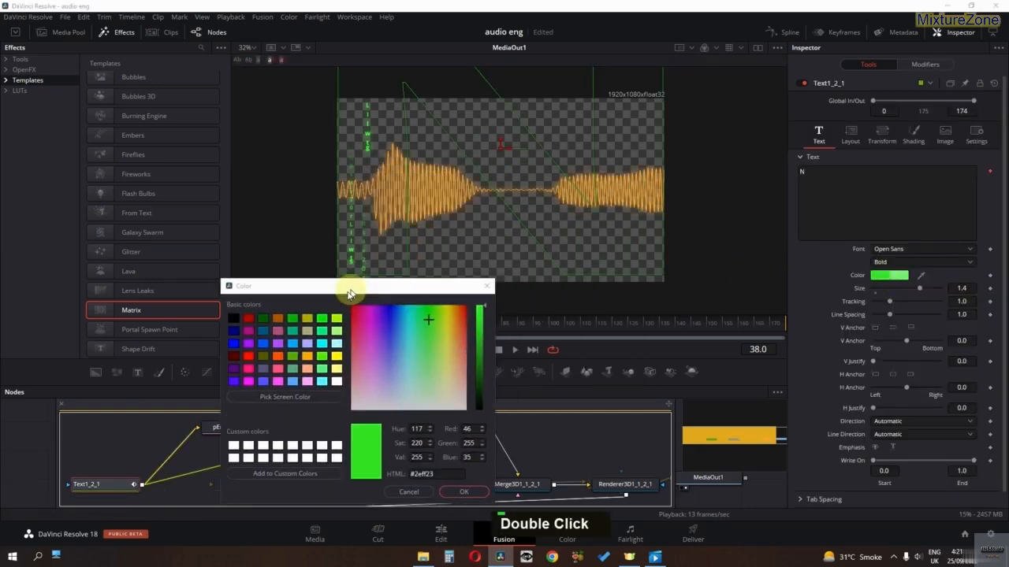
drag(426, 317, 457, 326)
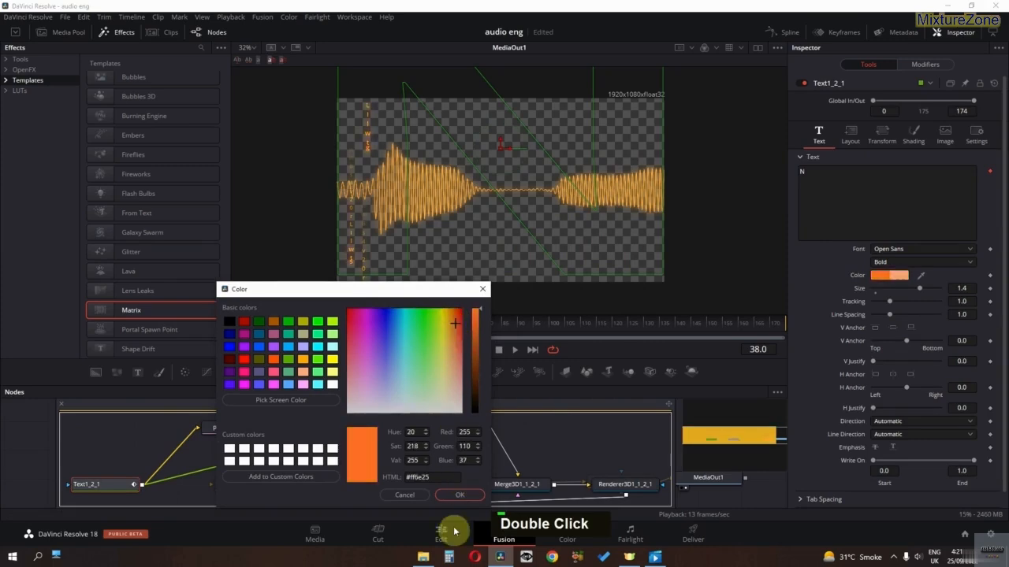
click(459, 495)
click(441, 536)
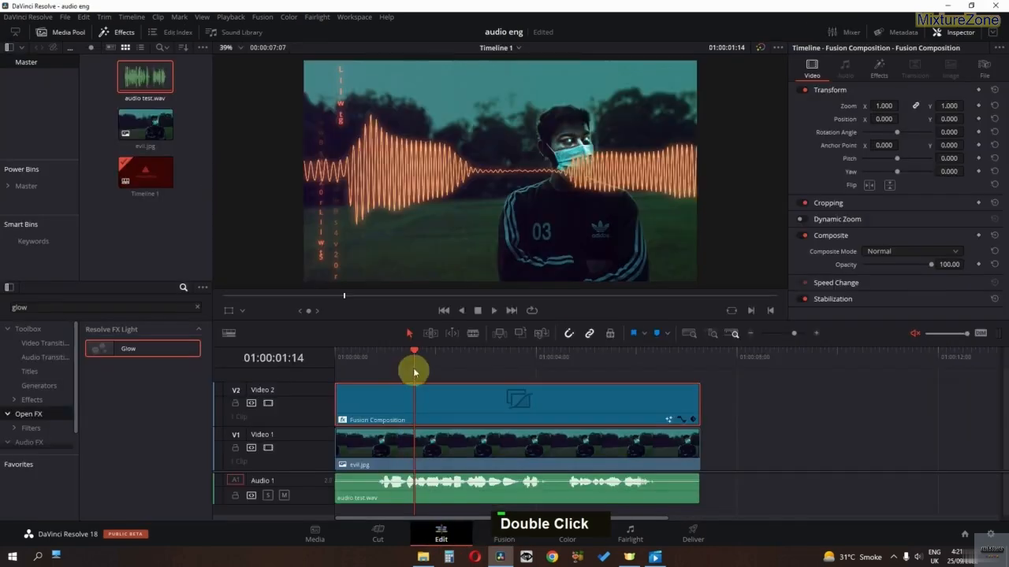
click(357, 363)
key(space)
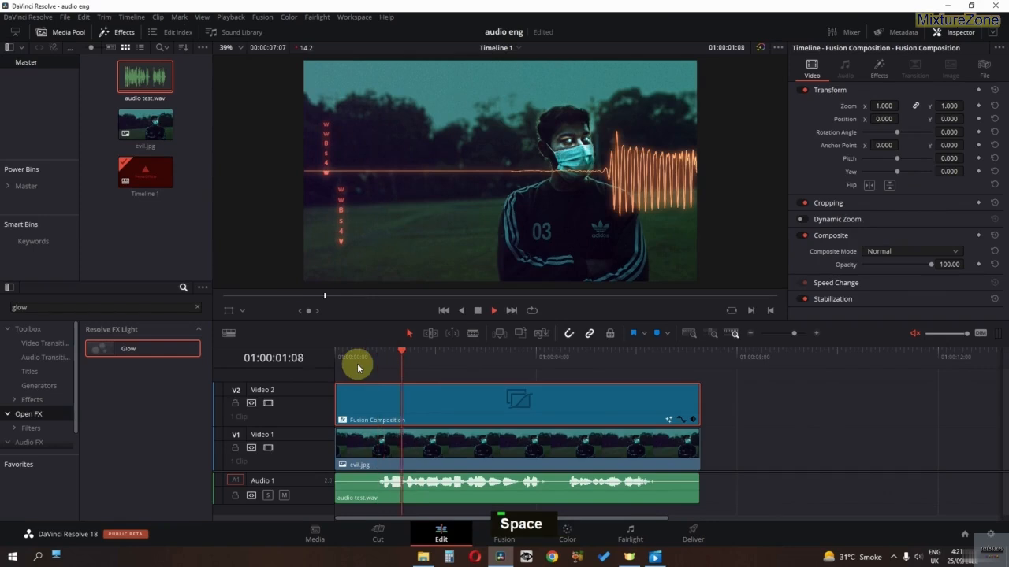
key(space)
key(space)
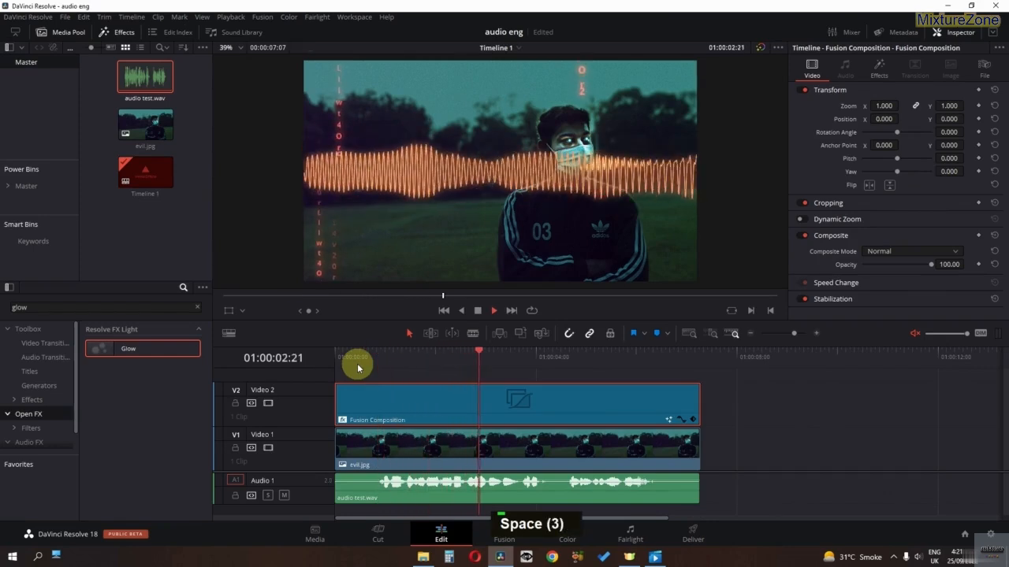
key(space)
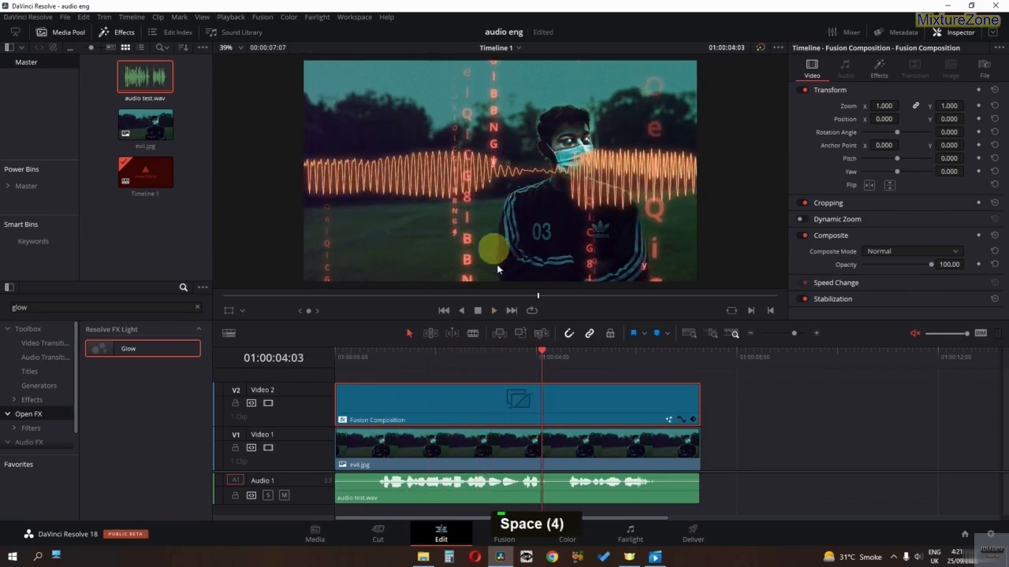
Step: Combine the Fusion composition, evil.jpg and the audio clip on the timeline into one compound clip with the default name
drag(759, 400, 490, 498)
right_click(495, 496)
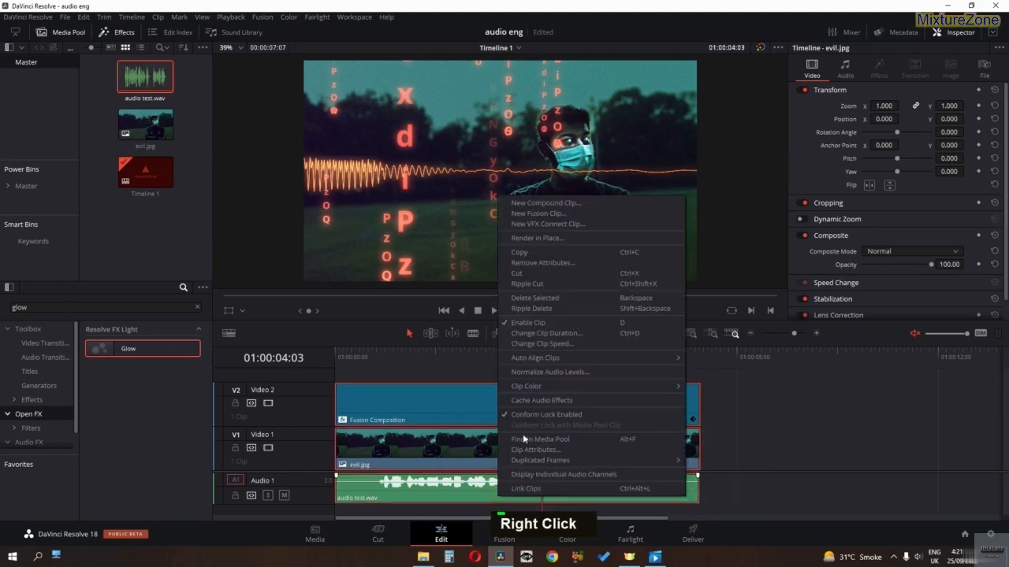
click(533, 204)
click(571, 309)
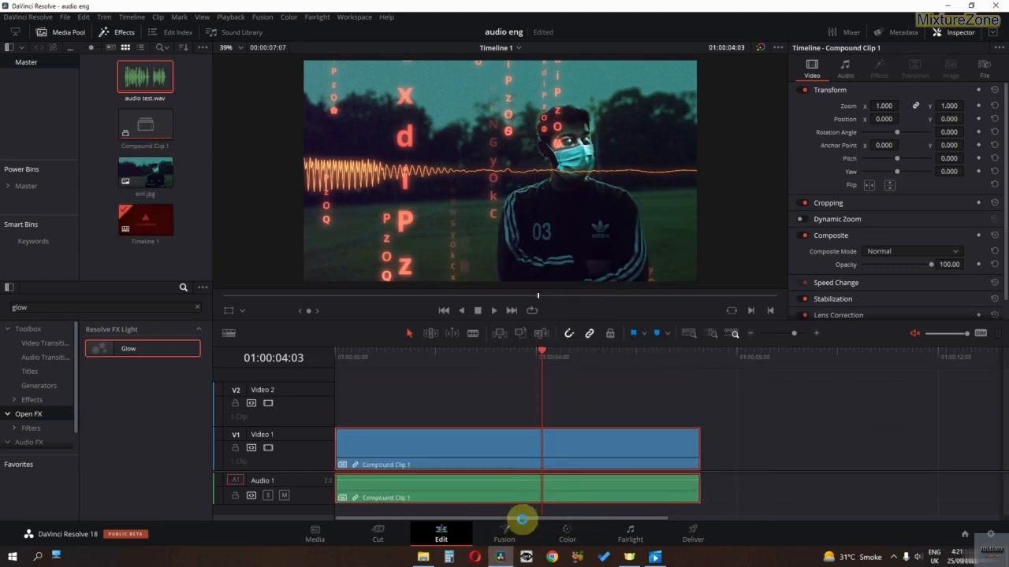
Step: Search the effects for "blur" and apply Zoom Blur to the compound clip
scroll(513, 505, down, 1)
double_click(61, 304)
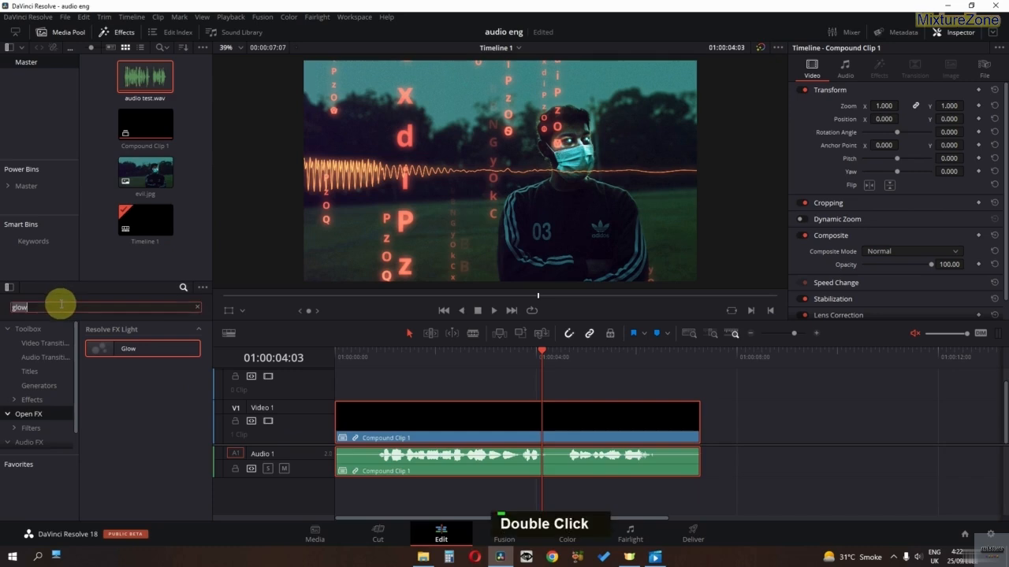
text(blur)
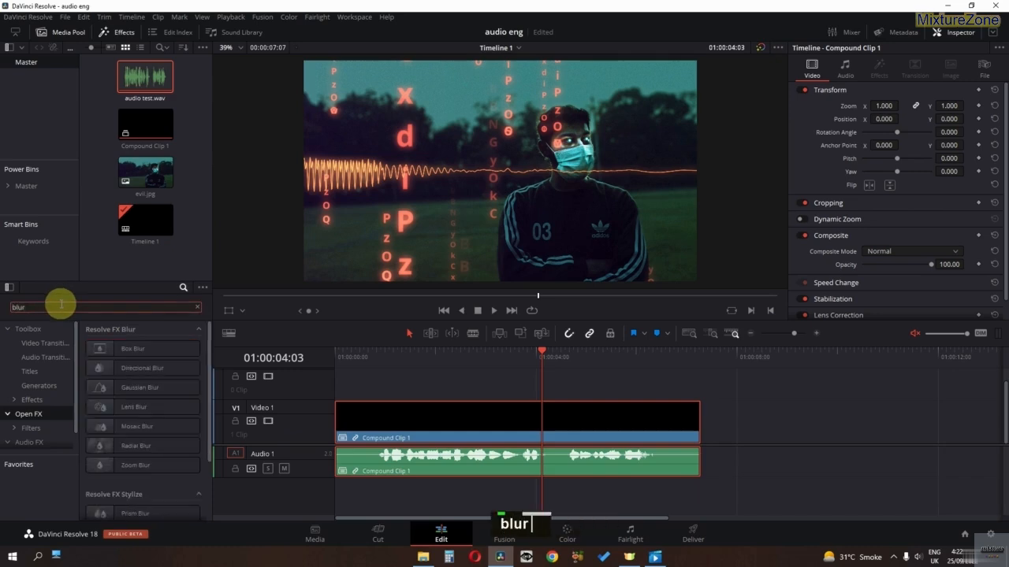
drag(135, 465, 413, 436)
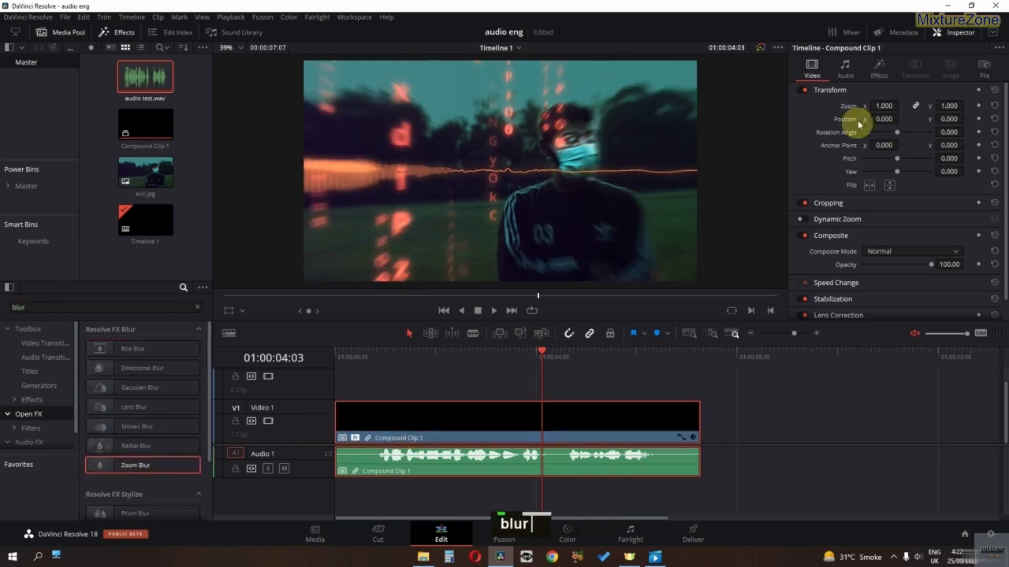
Step: Set the Zoom Blur's Zoom Amount to 0.457 and Center Exclusion to 0.775, and play a short stretch of the clip
click(875, 67)
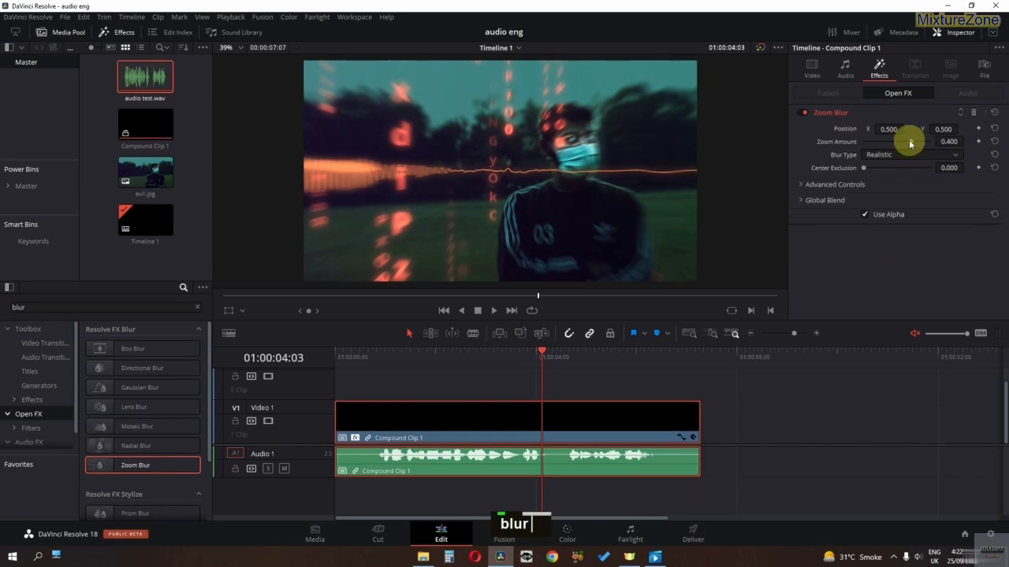
drag(911, 142, 914, 142)
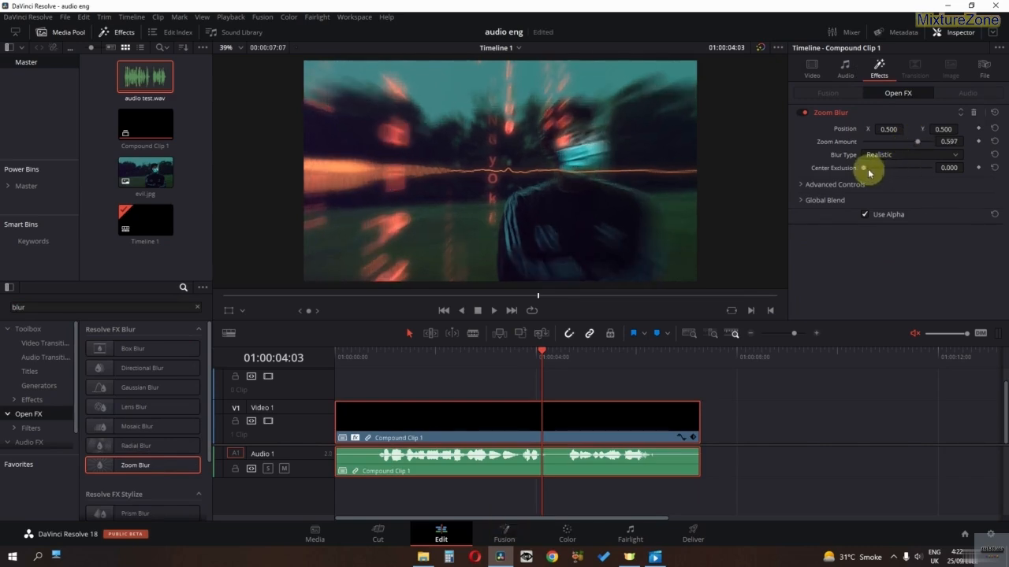
drag(871, 171, 900, 143)
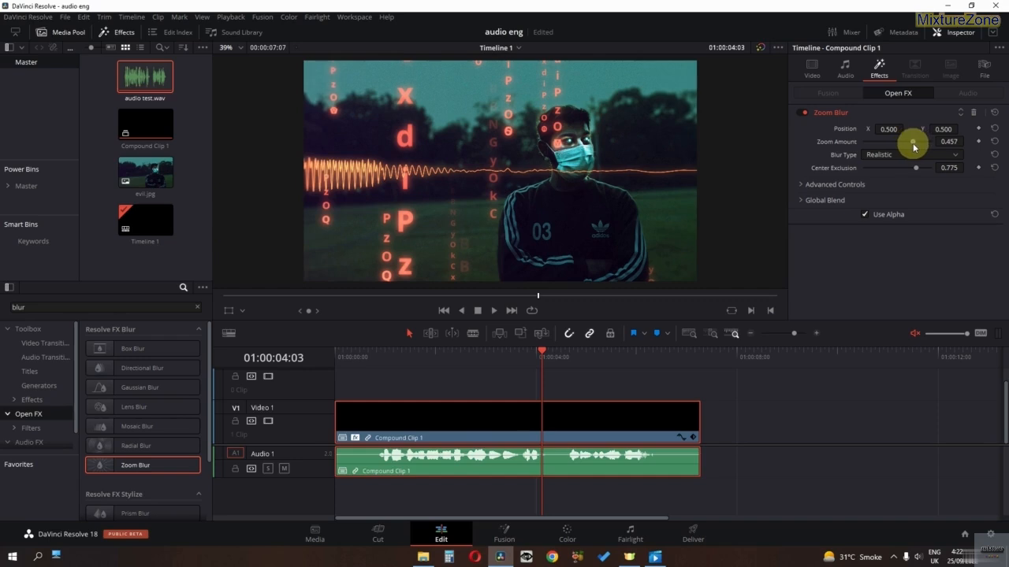
key(space)
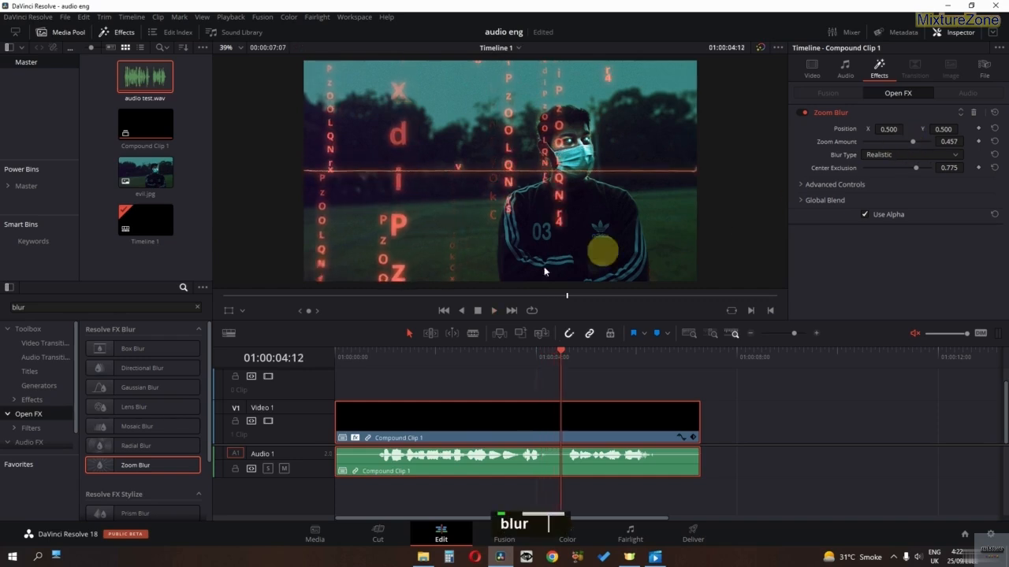
Step: Search the effects for "light" and add Light Rays to the compound clip
double_click(195, 308)
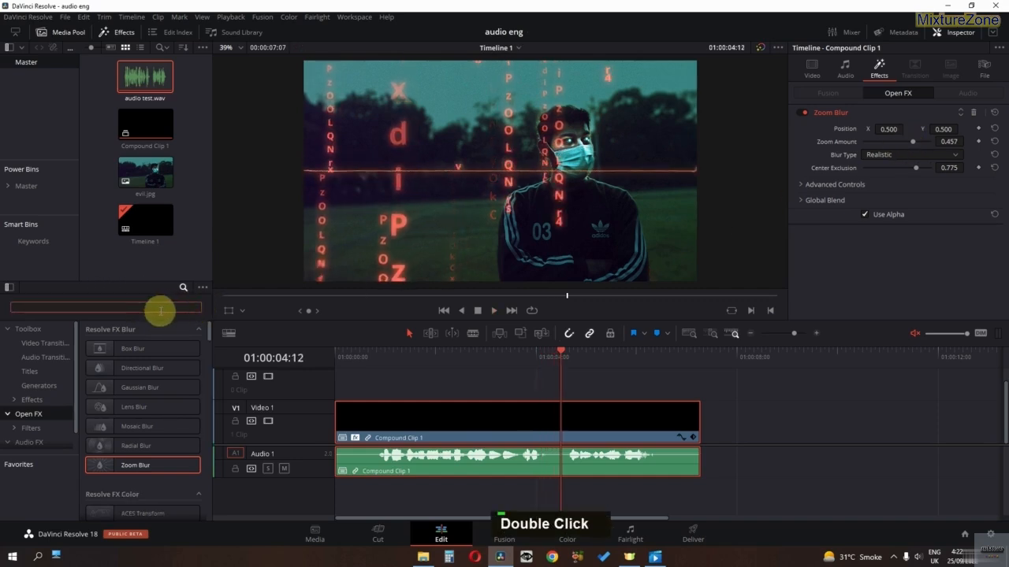
text(light)
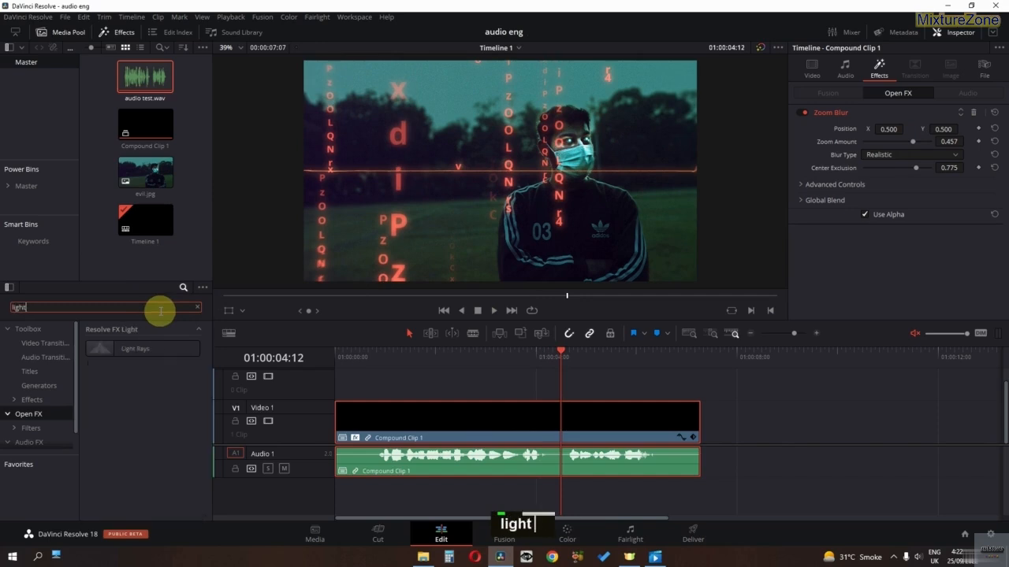
drag(135, 346, 450, 417)
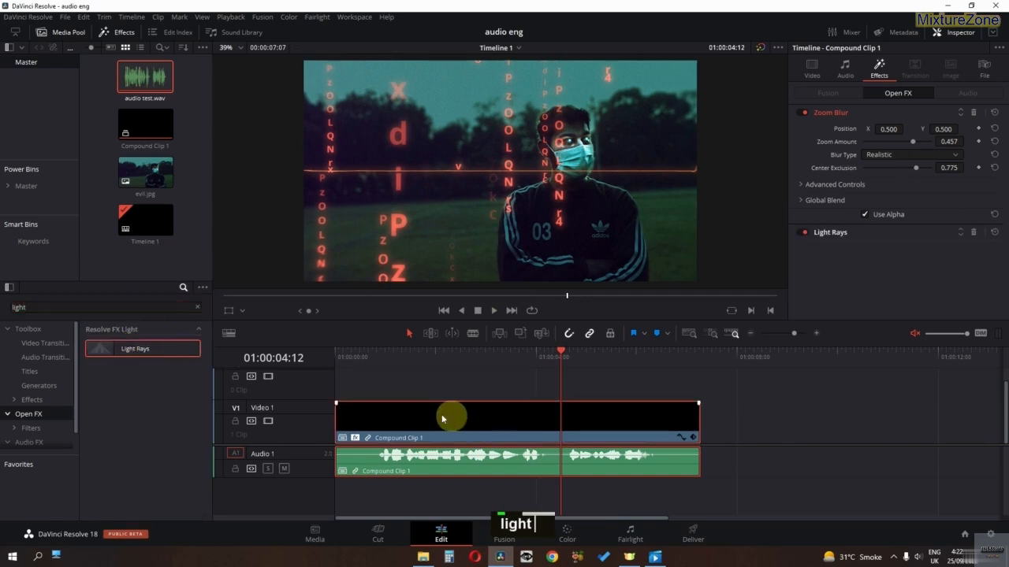
Step: Set the Light Rays Source Threshold to 0.721, Length to 0.504 and Soften to 0.106, and play back the clip
click(840, 118)
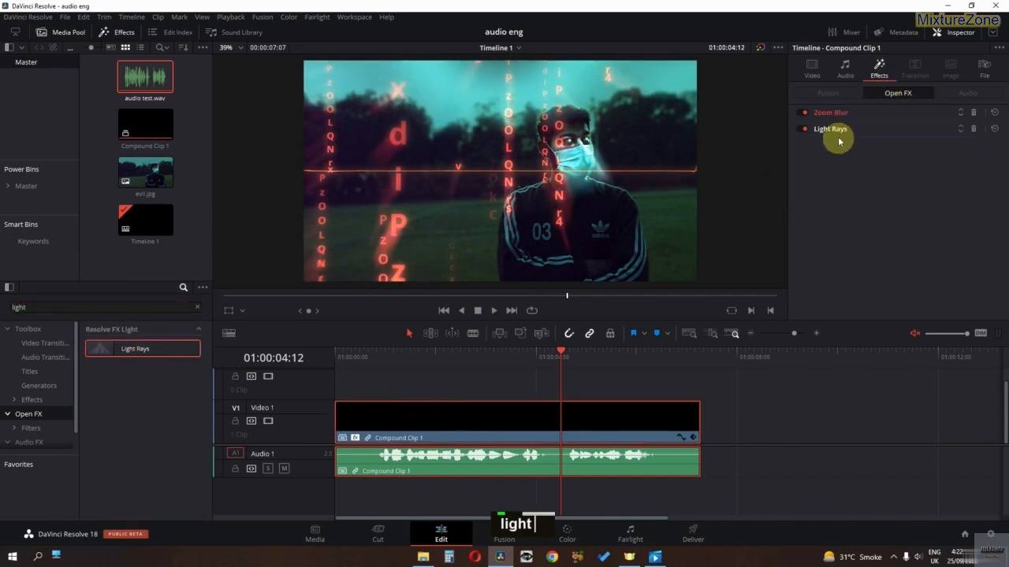
click(837, 130)
drag(896, 175, 908, 173)
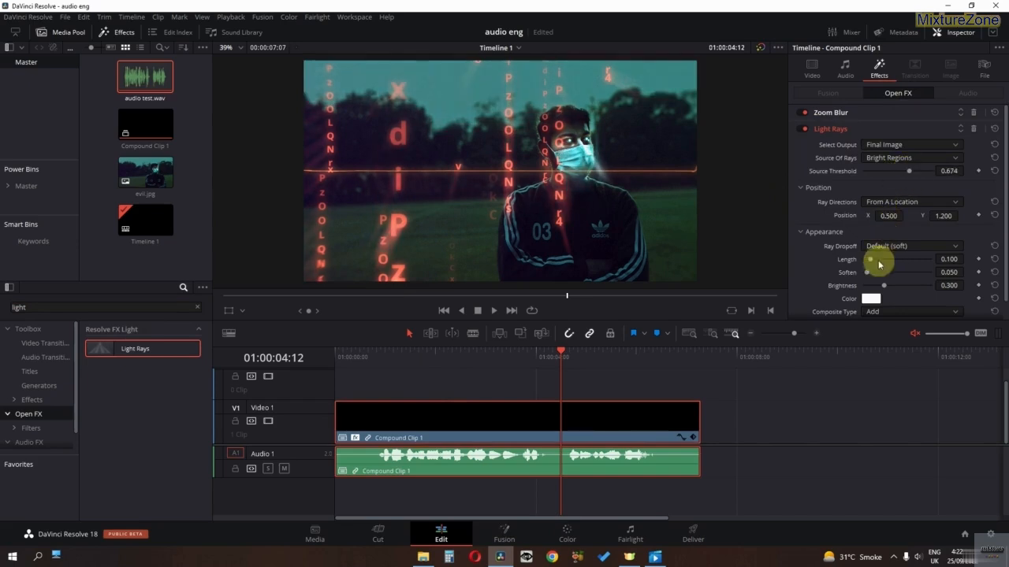
drag(877, 264, 887, 263)
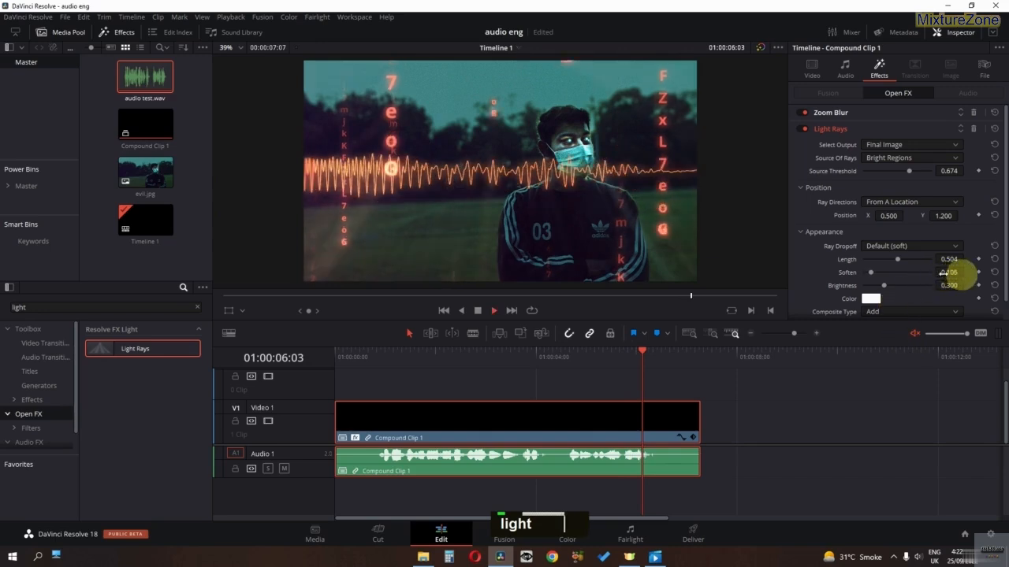
key(space)
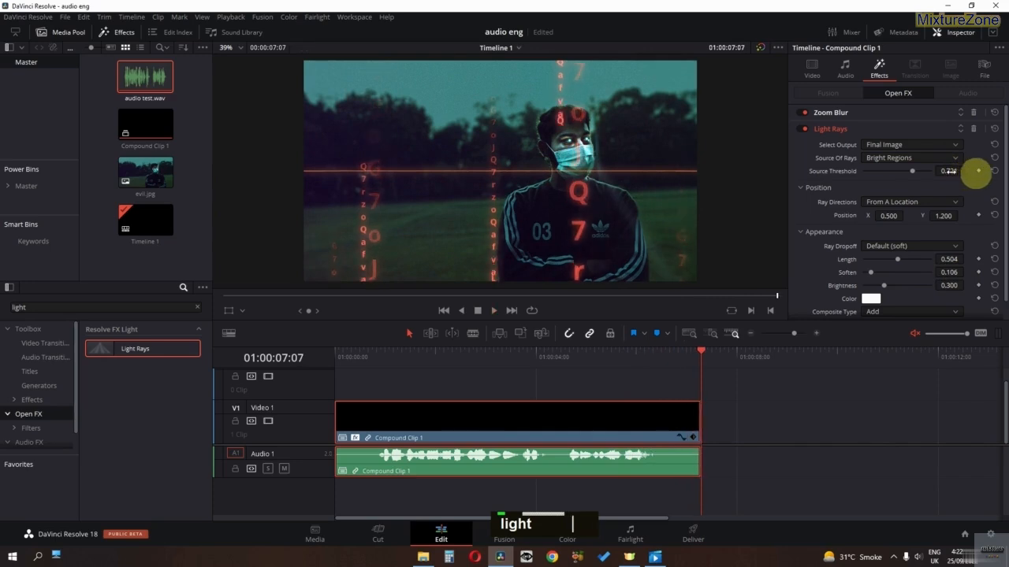
click(404, 353)
key(space)
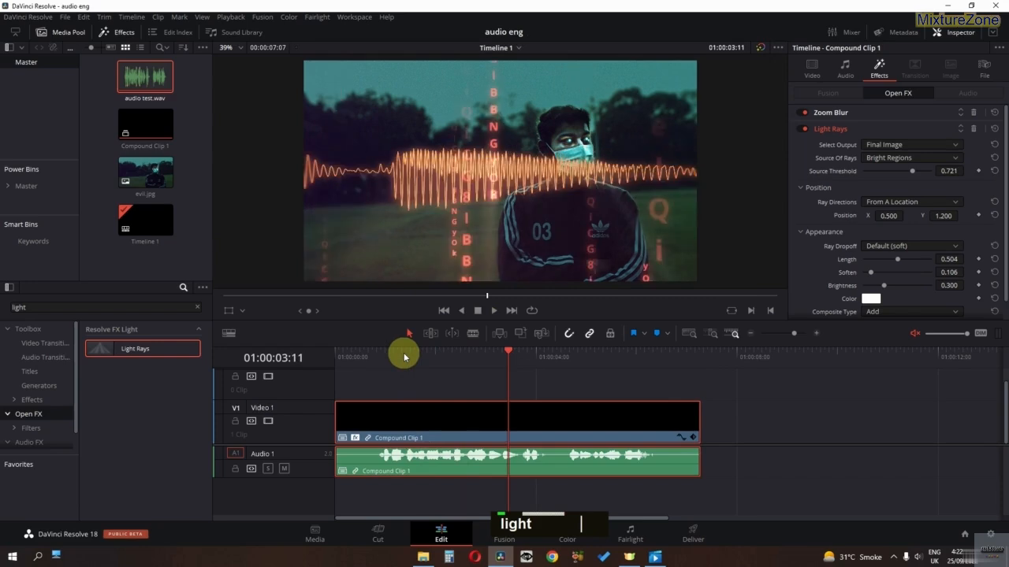
key(space)
key(space)
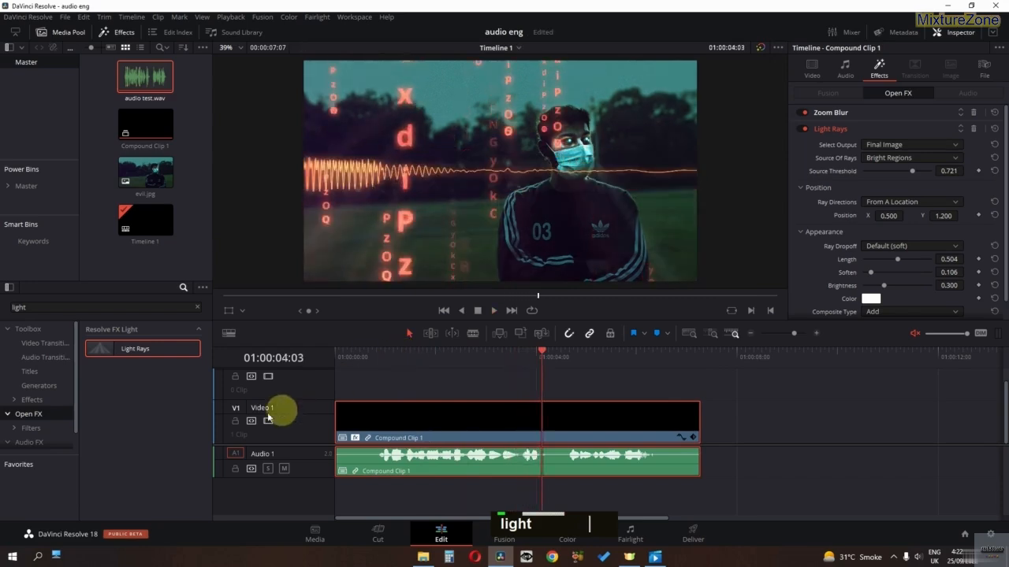
Step: Search the effects for "came" and add Camera Shake to the compound clip
click(197, 308)
text(ca)
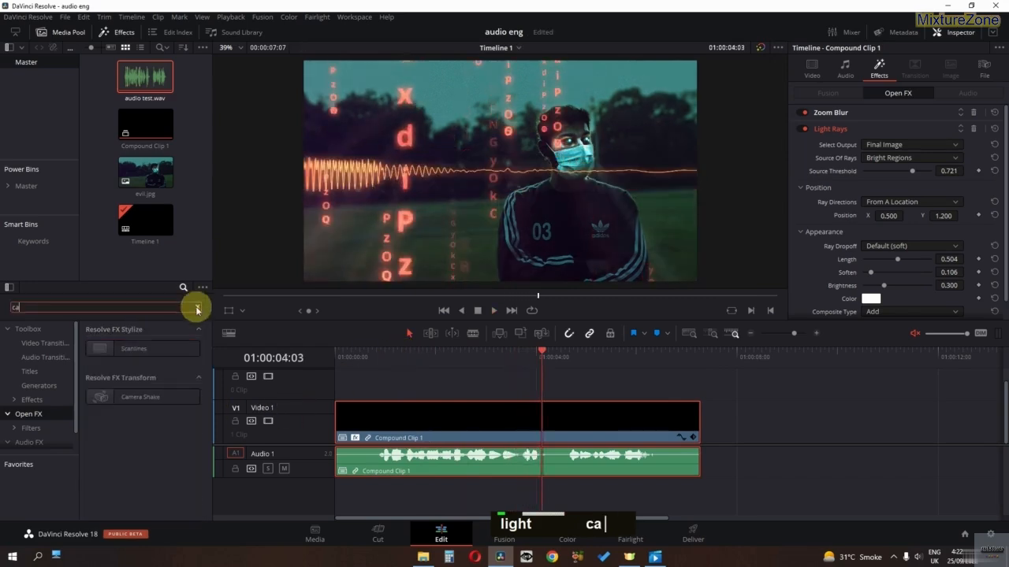
text(me)
drag(162, 348, 445, 414)
Step: Set the Camera Shake's Motion Scale to 0.341, Speed Scale to 0.512 and Motion Blur to 0.186, and play the clip from its start
click(840, 113)
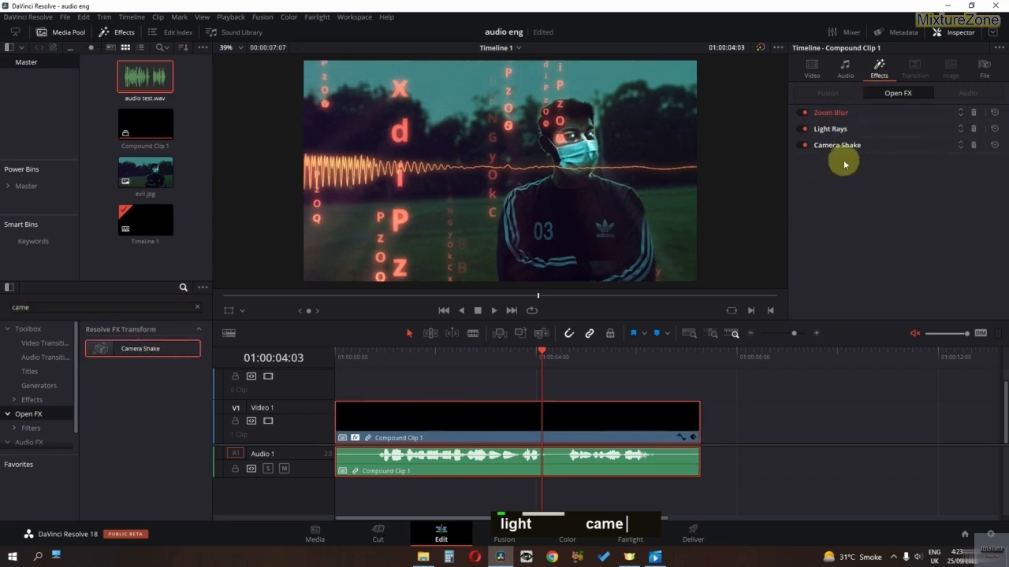
click(840, 146)
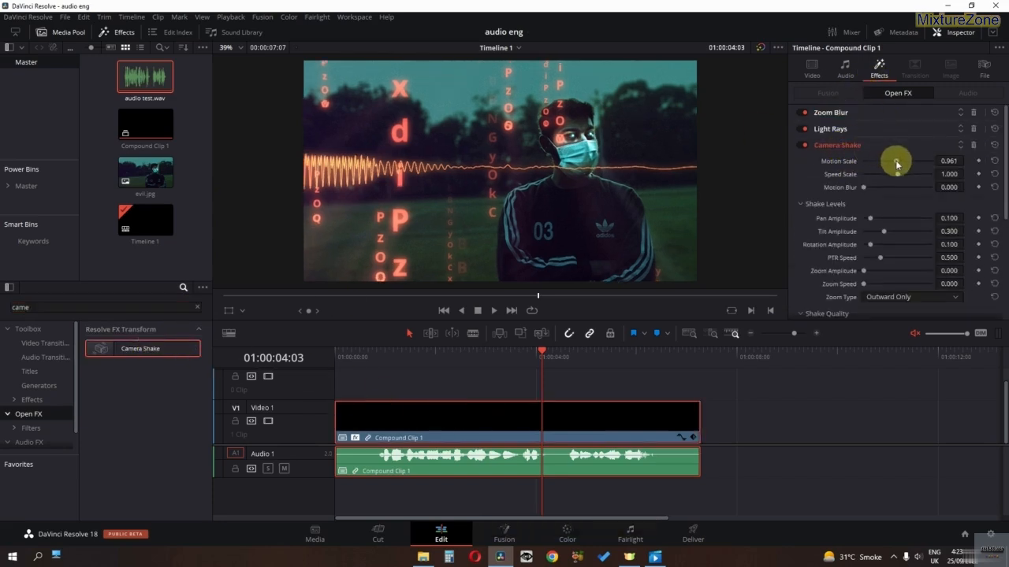
mouse_move(896, 164)
mouse_down()
mouse_move(880, 165)
mouse_move(888, 176)
mouse_up()
key(space)
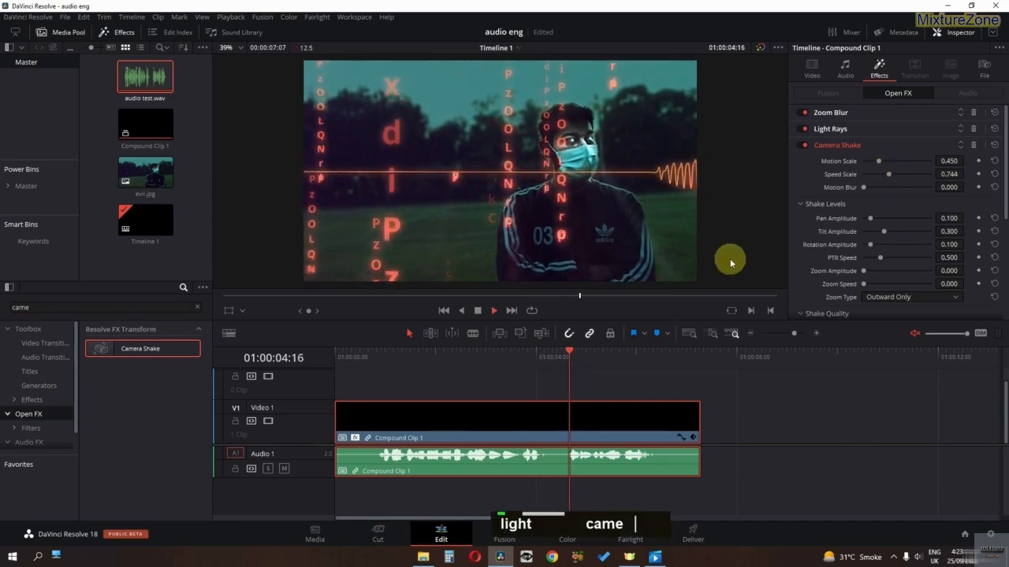
drag(878, 162, 872, 190)
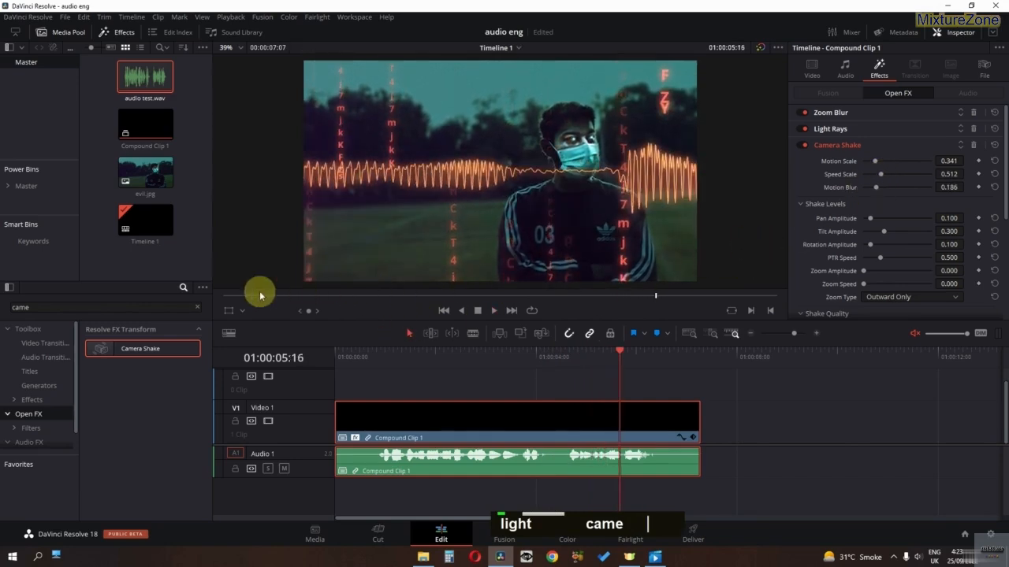
key(Home)
key(space)
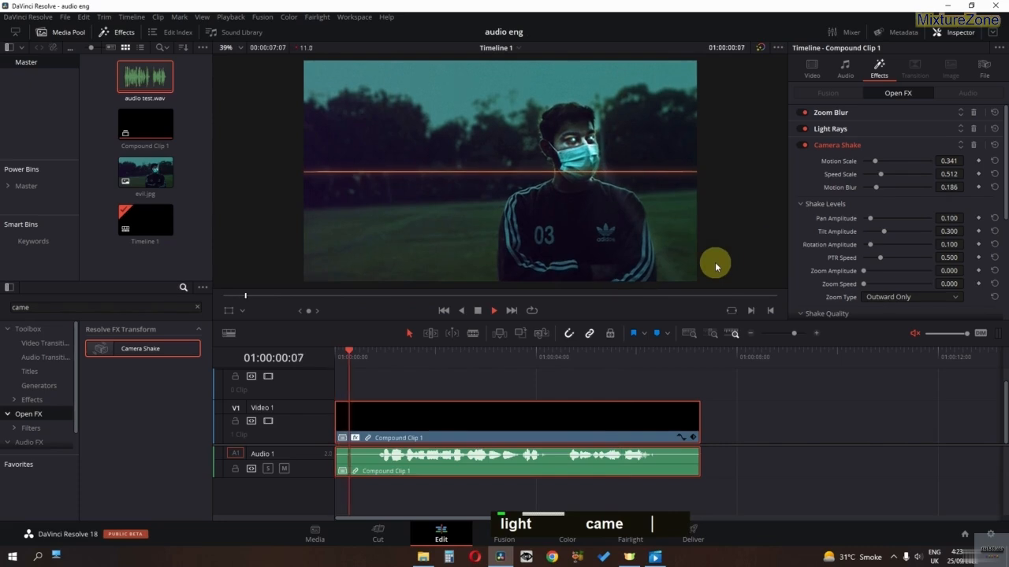
scroll(574, 215, down, 1)
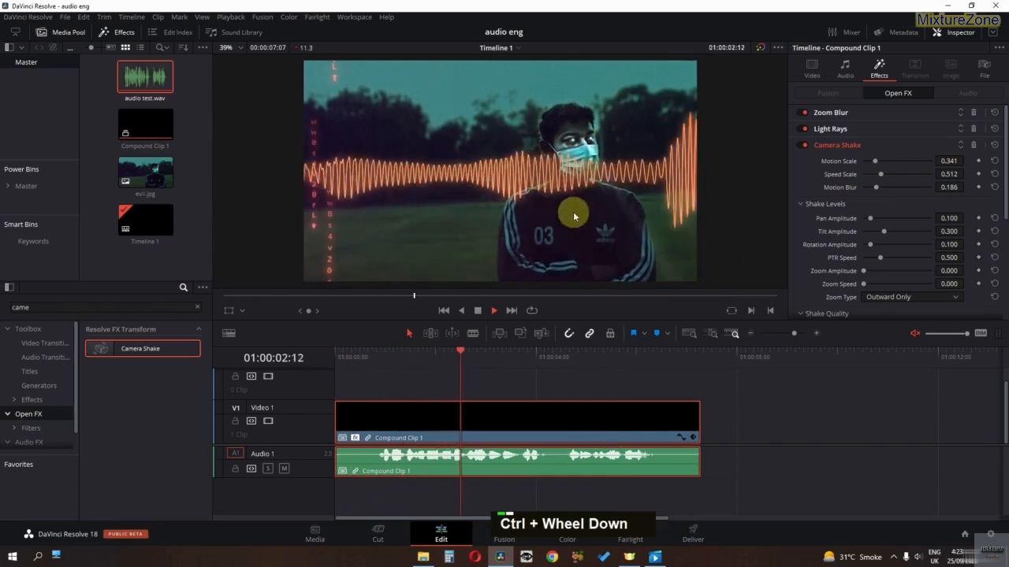
key(space)
scroll(573, 215, down, 1)
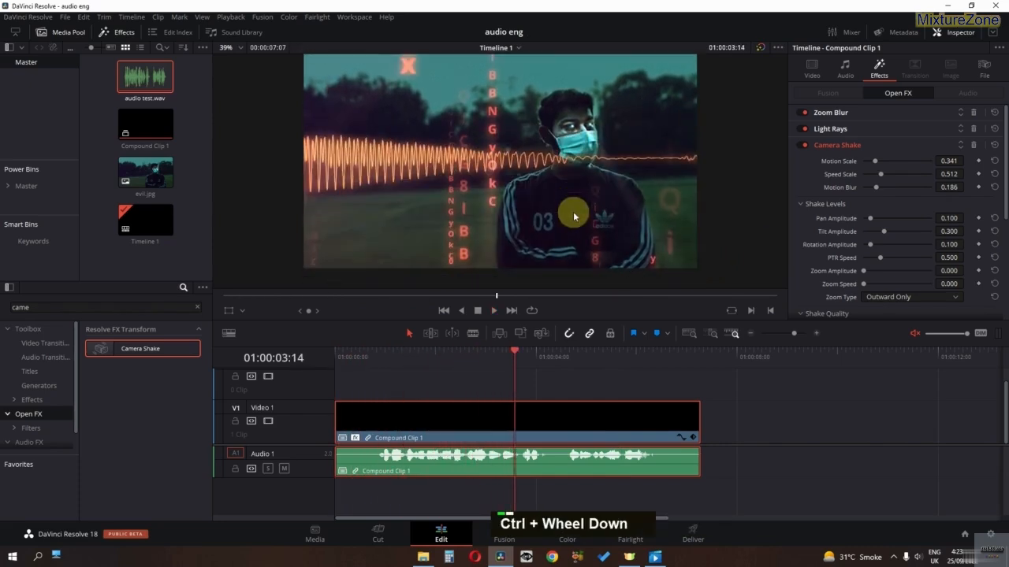
key(space)
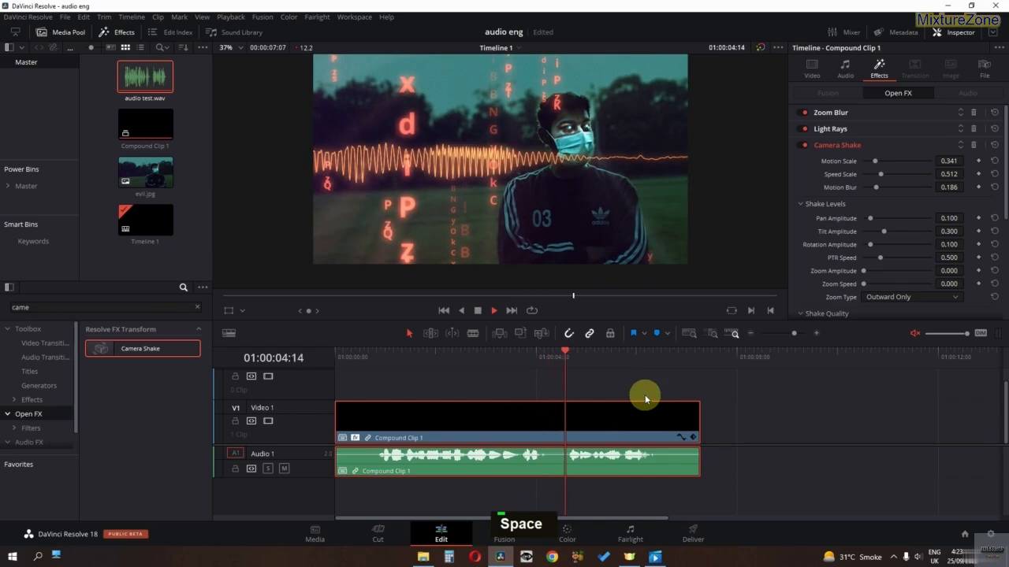
Step: Play back the compound clip, switch to the Deliver page and open the folder browser for the export location
key(space)
key(space)
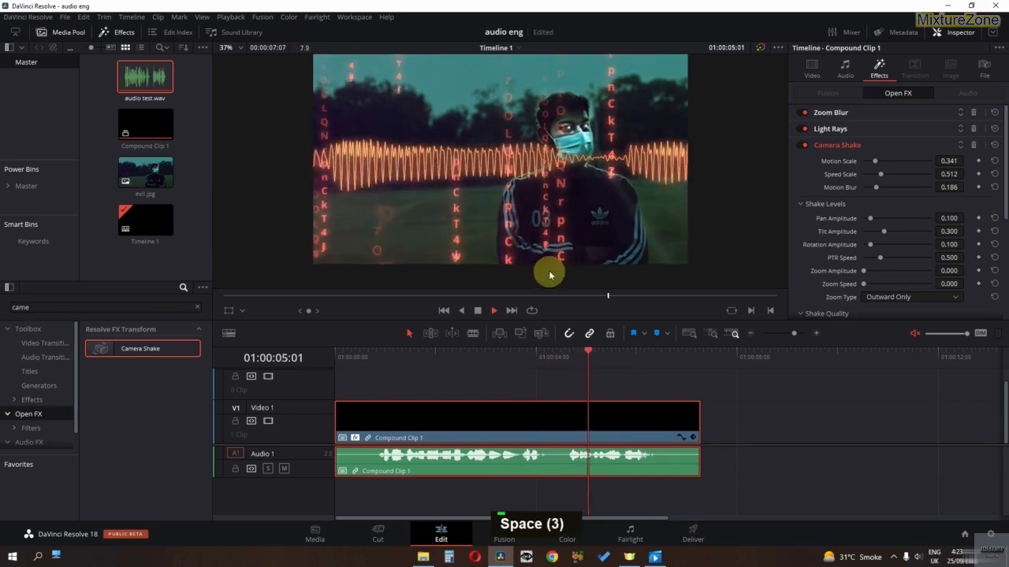
key(space)
click(684, 534)
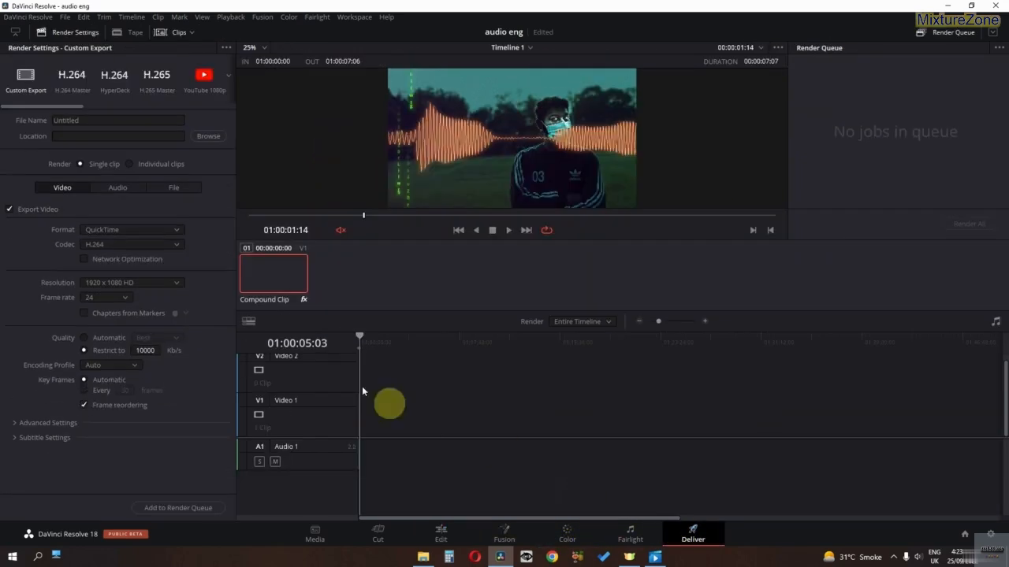
click(221, 140)
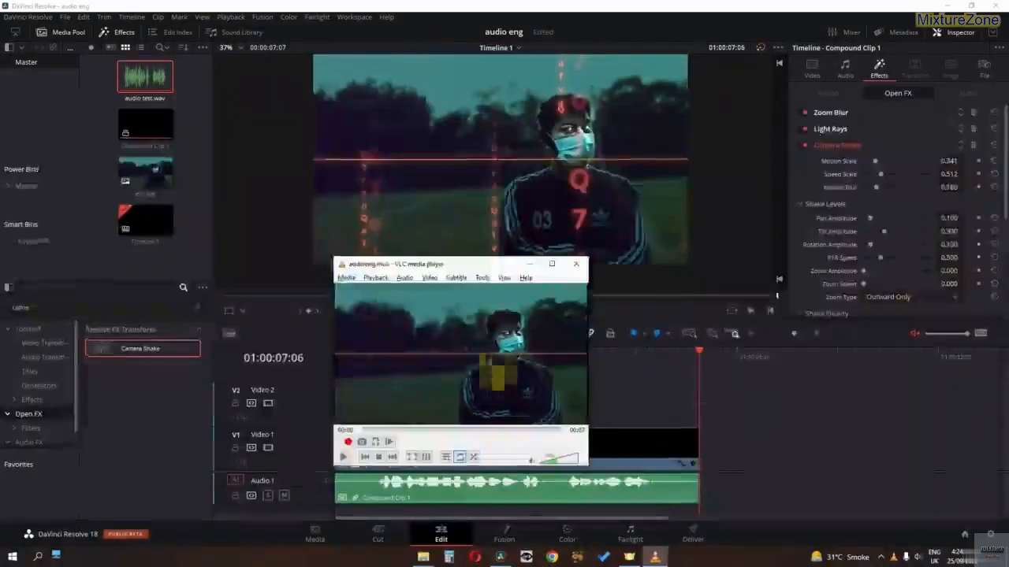
Step: Play the rendered audioeng.mov in VLC media player and close the player
key(alt+m)
key(space)
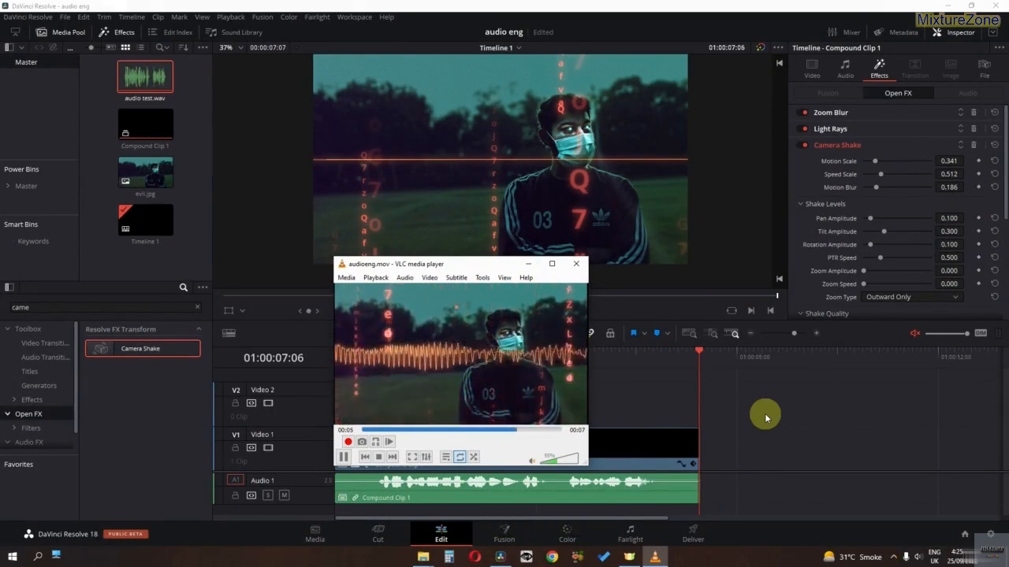
key(space)
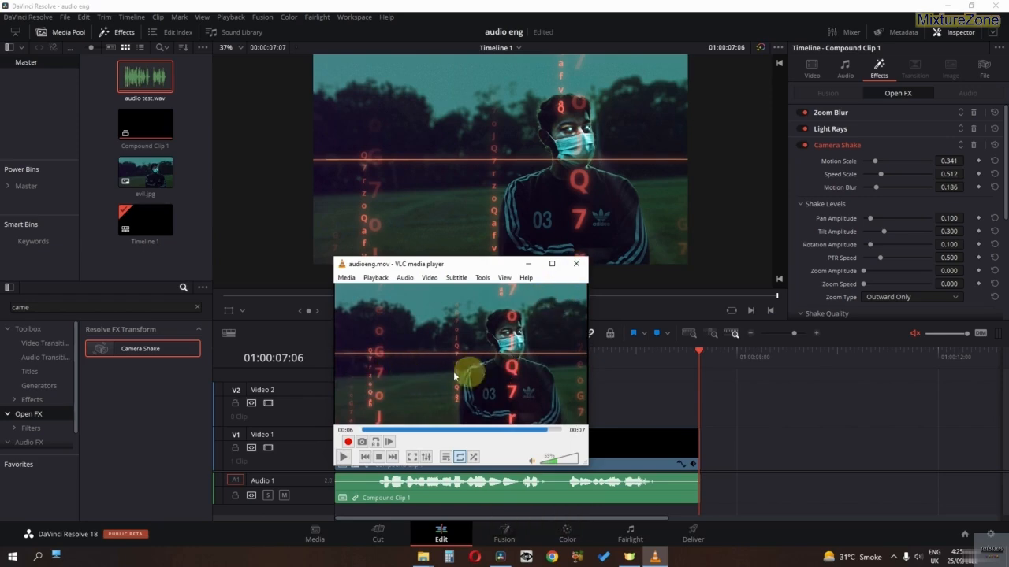
click(576, 266)
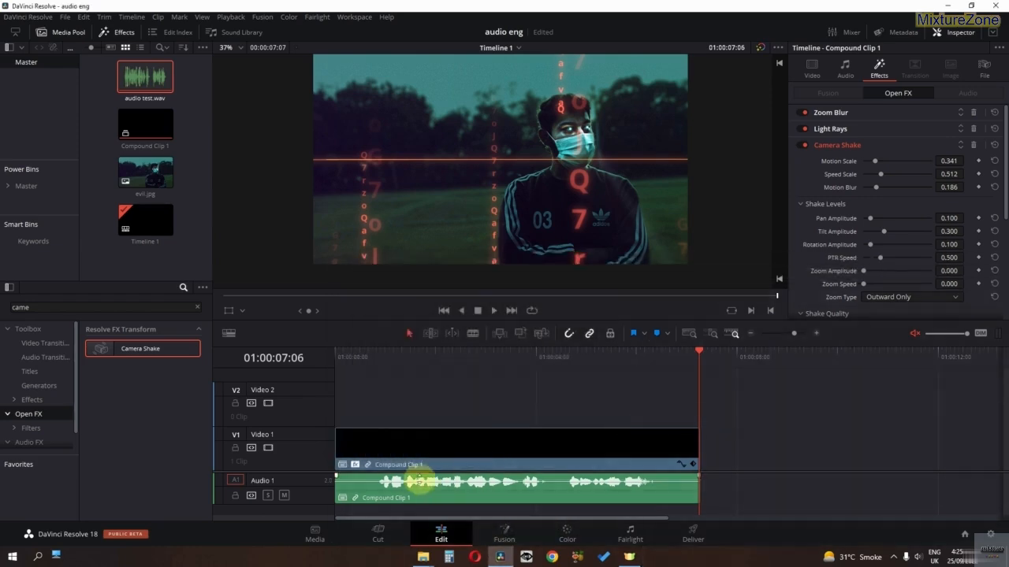
Step: Enable stacked timelines and open Compound Clip 1 in its own timeline
right_click(420, 446)
click(229, 333)
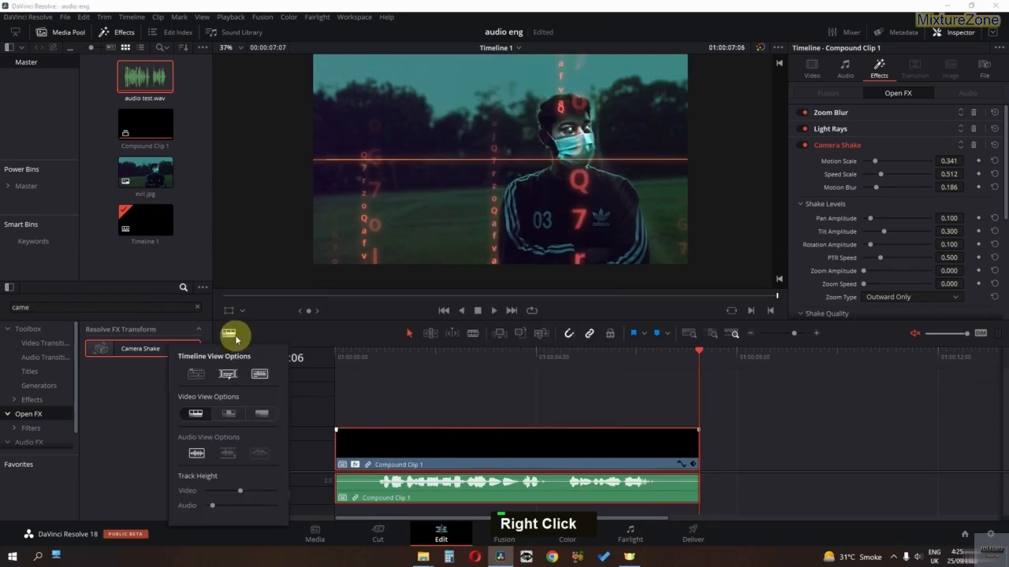
click(197, 377)
right_click(386, 465)
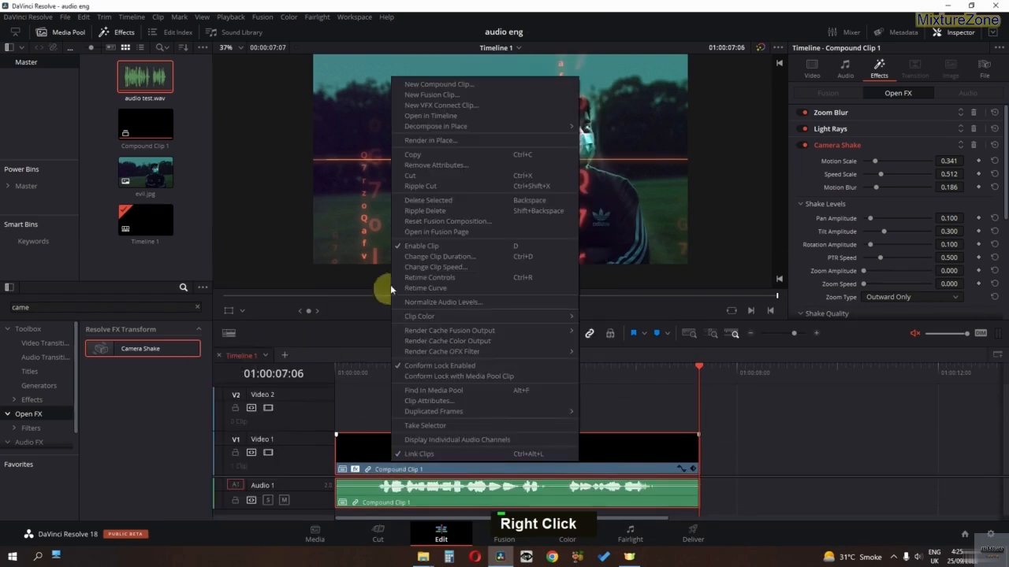
click(430, 116)
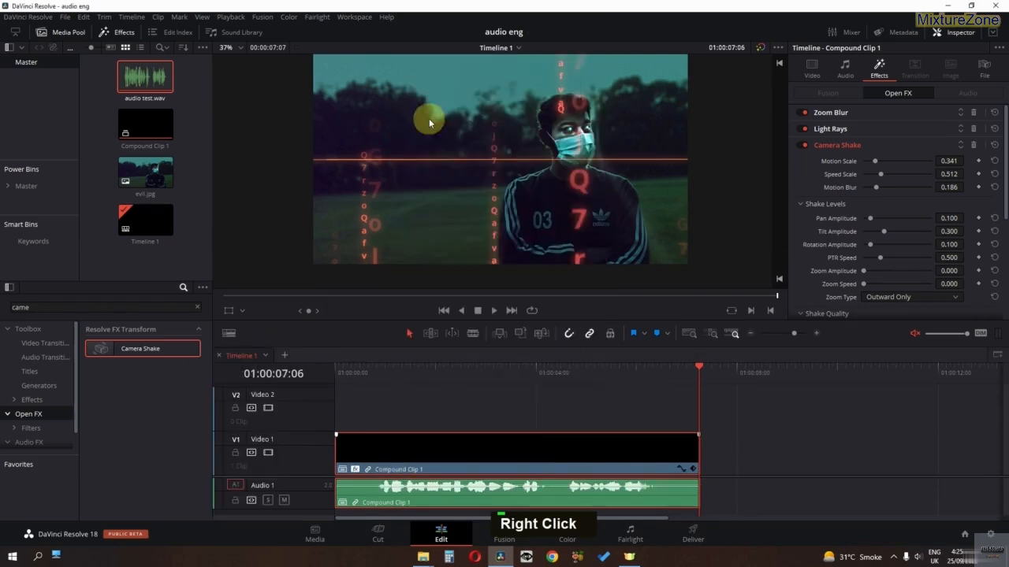
Step: Open the waveform composition in Fusion, collapse the Matrix_1_1 group and go to frame 46
click(502, 536)
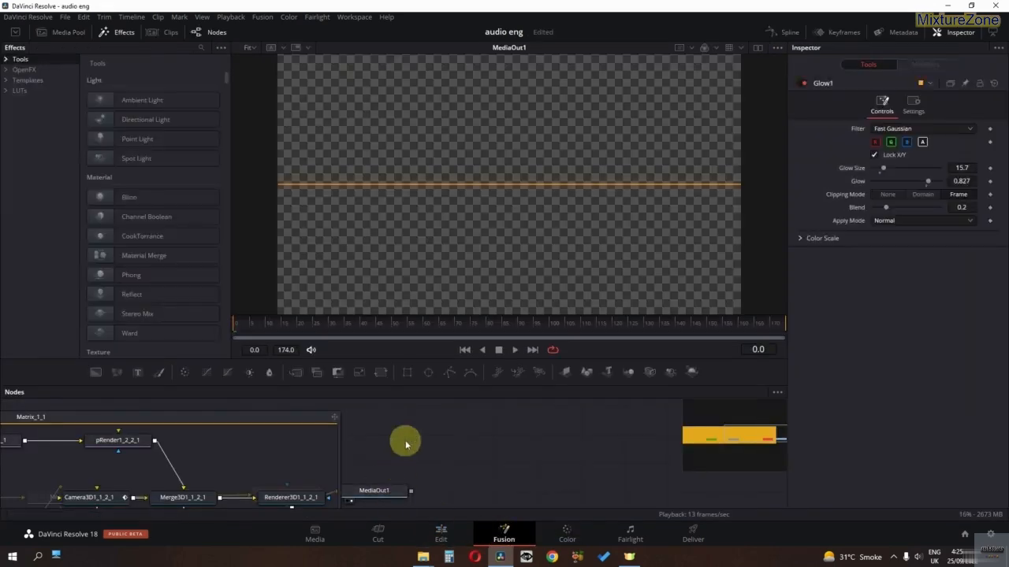
drag(405, 443, 579, 438)
drag(89, 420, 275, 424)
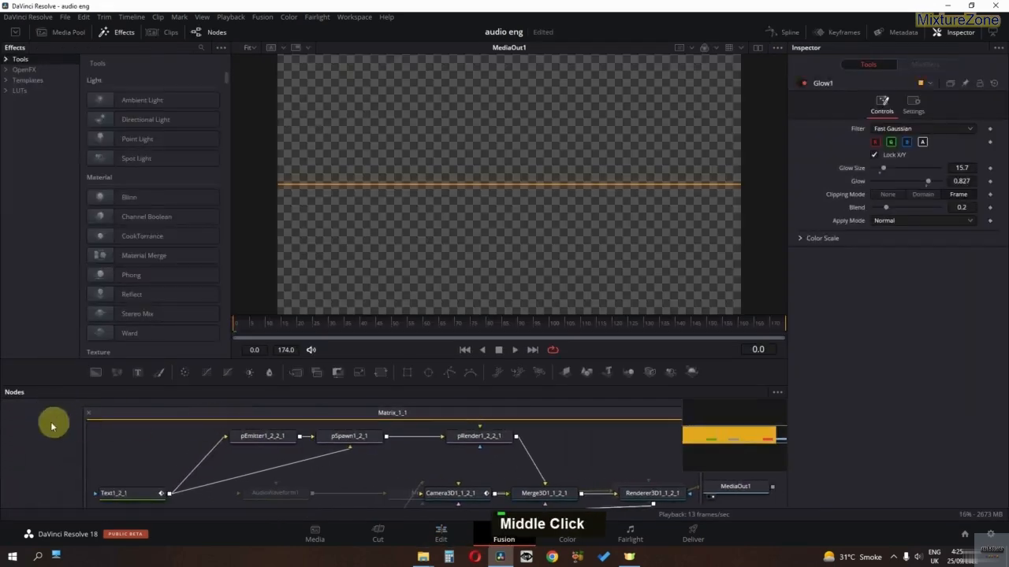
click(91, 412)
drag(236, 451, 207, 405)
drag(342, 328, 377, 326)
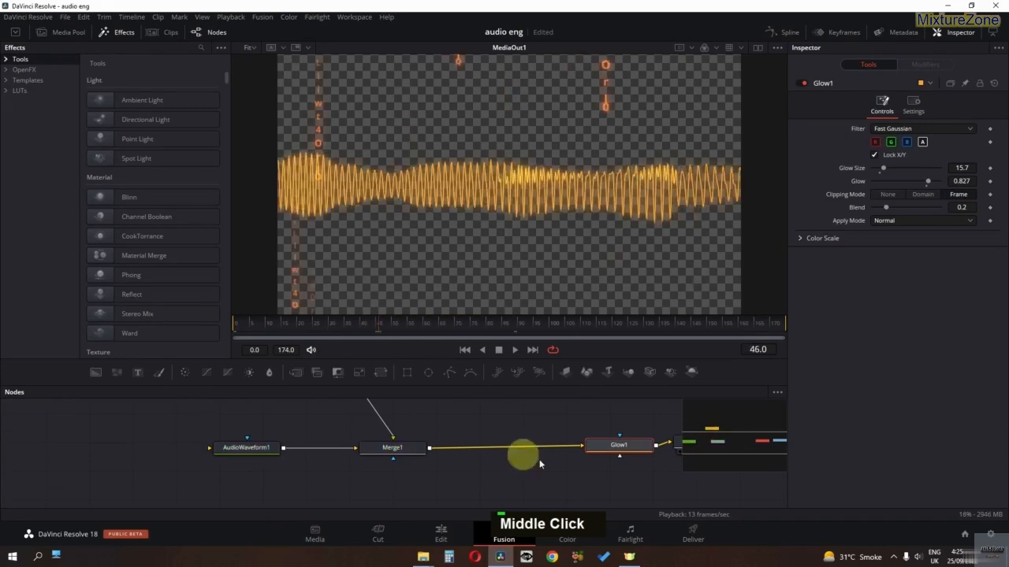
Step: Set AudioWaveform1's frequency filter to 300-3kHz and check the result in Timeline 1 around 01:00:04:08
click(245, 456)
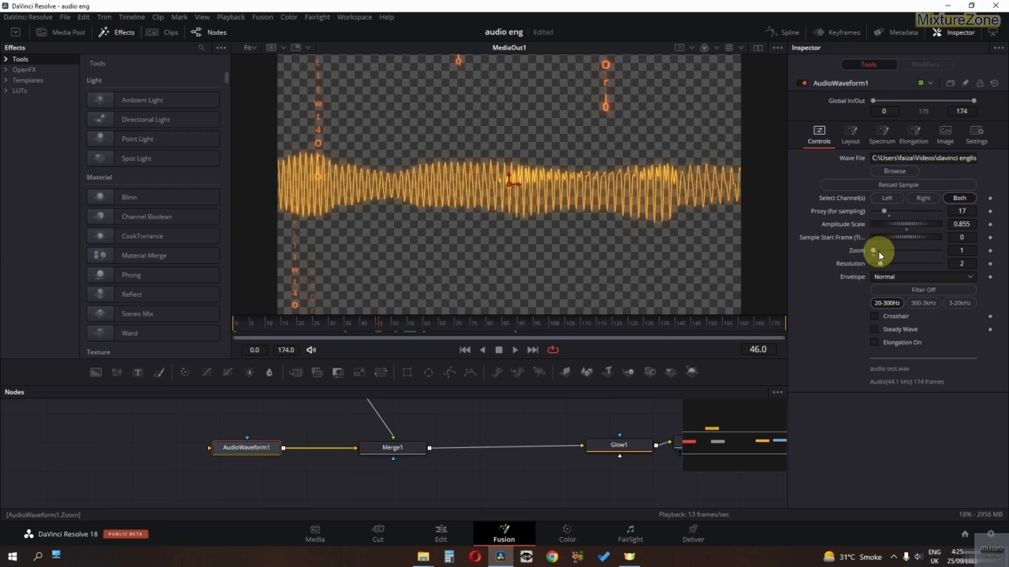
click(923, 303)
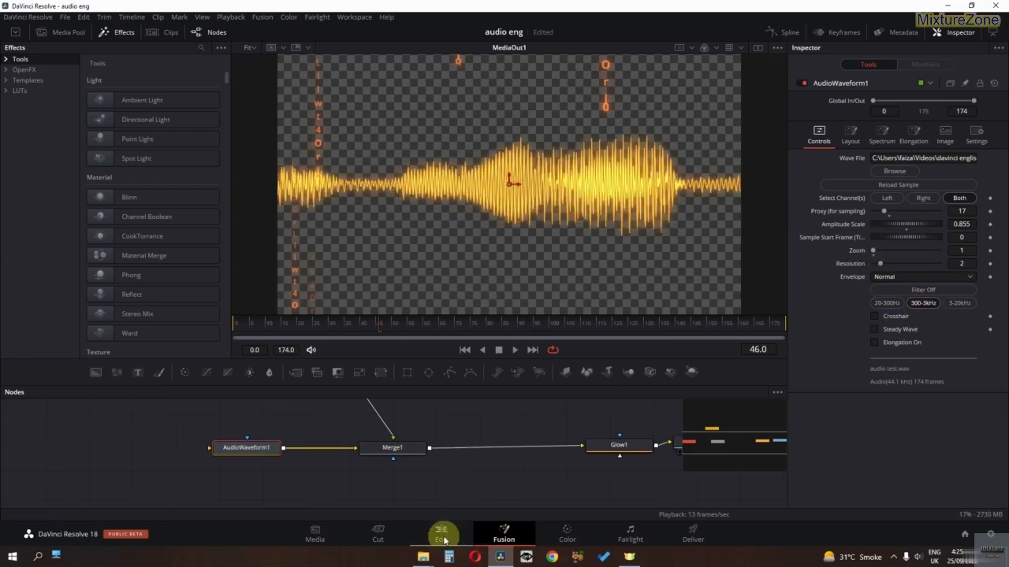
click(441, 536)
click(242, 356)
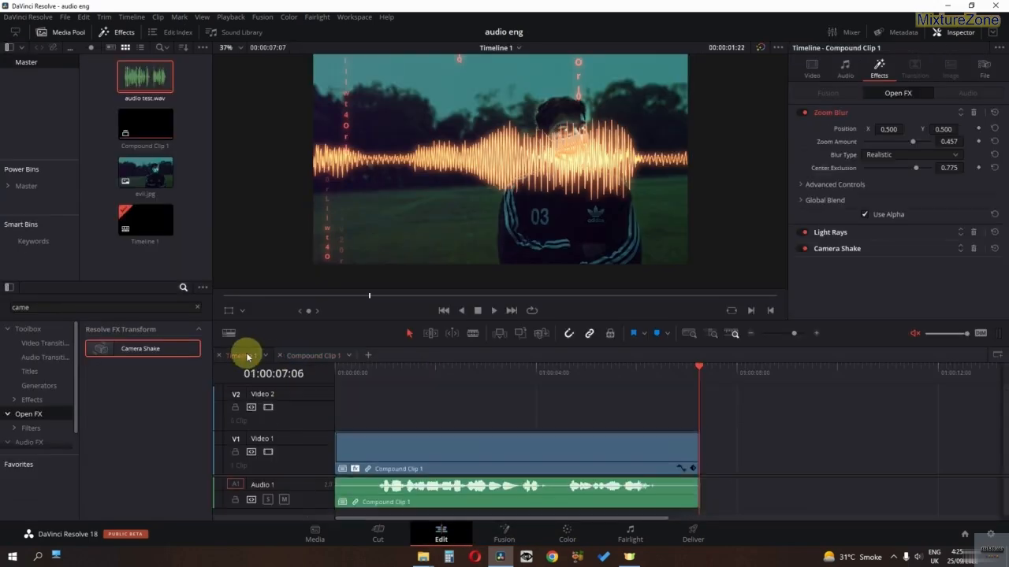
click(528, 375)
drag(528, 375, 553, 372)
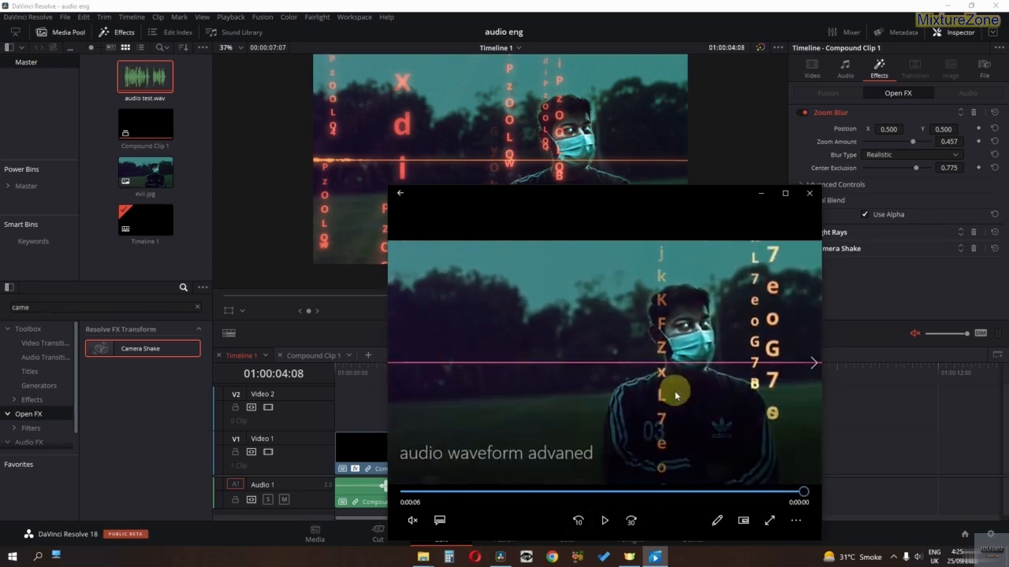
Step: Close the preview video, play TRAILER.mov in VLC media player and close the player
click(805, 199)
key(space)
key(space)
key(space)
key(space)
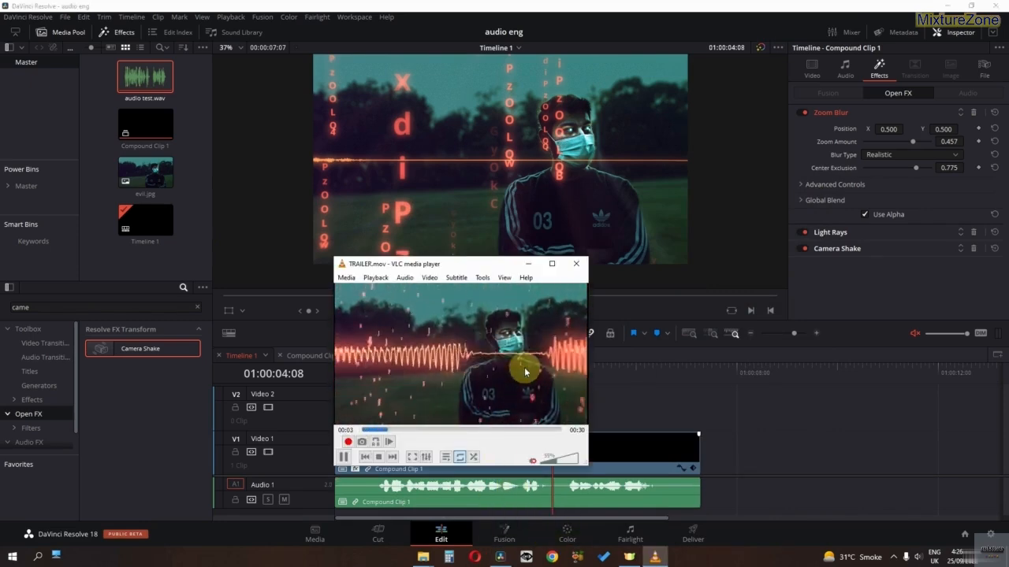
key(space)
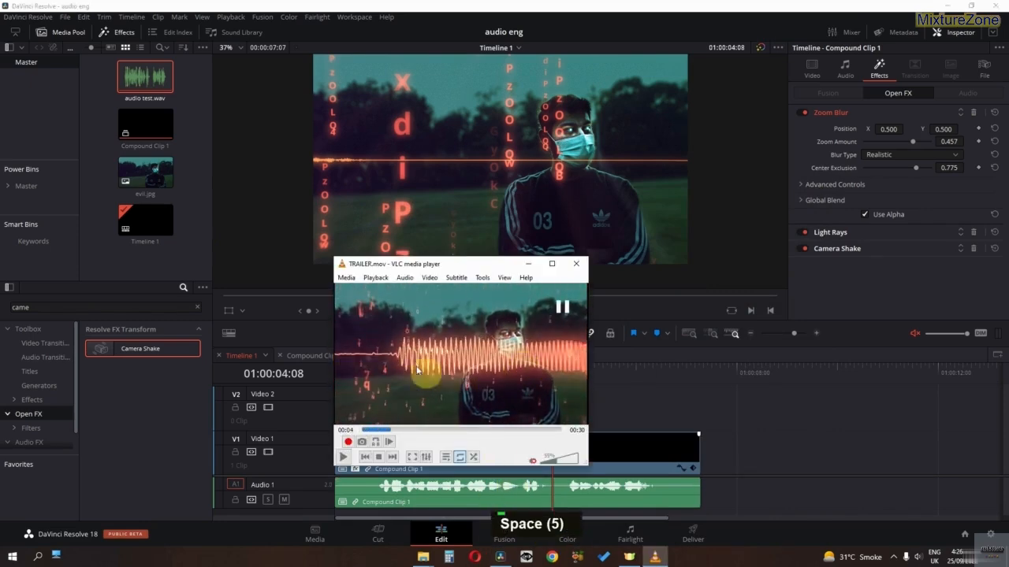
click(577, 265)
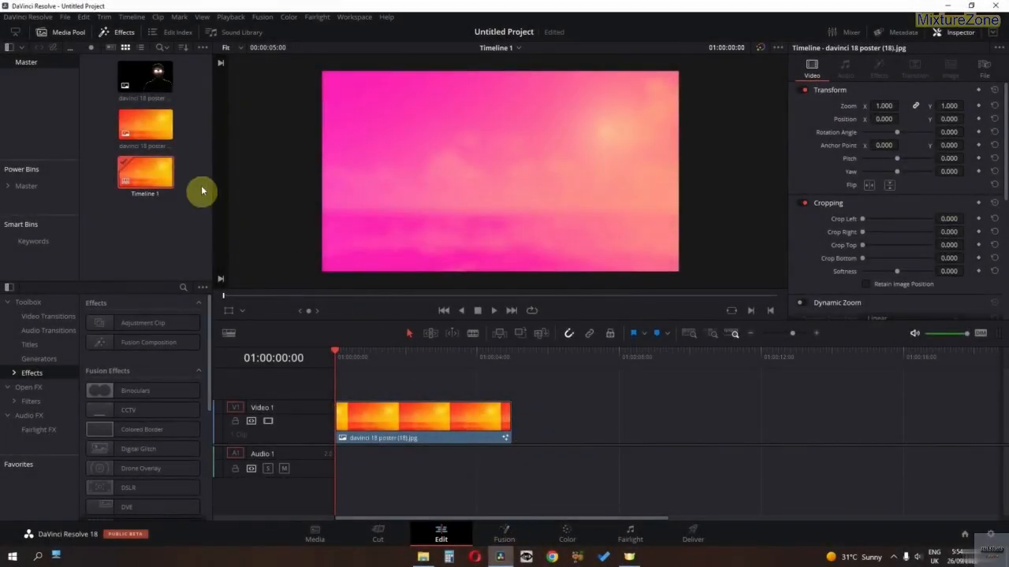
Step: Place davinci 18 poster (1).png on a video track above the background image and open it in Fusion
double_click(148, 91)
drag(151, 93, 347, 383)
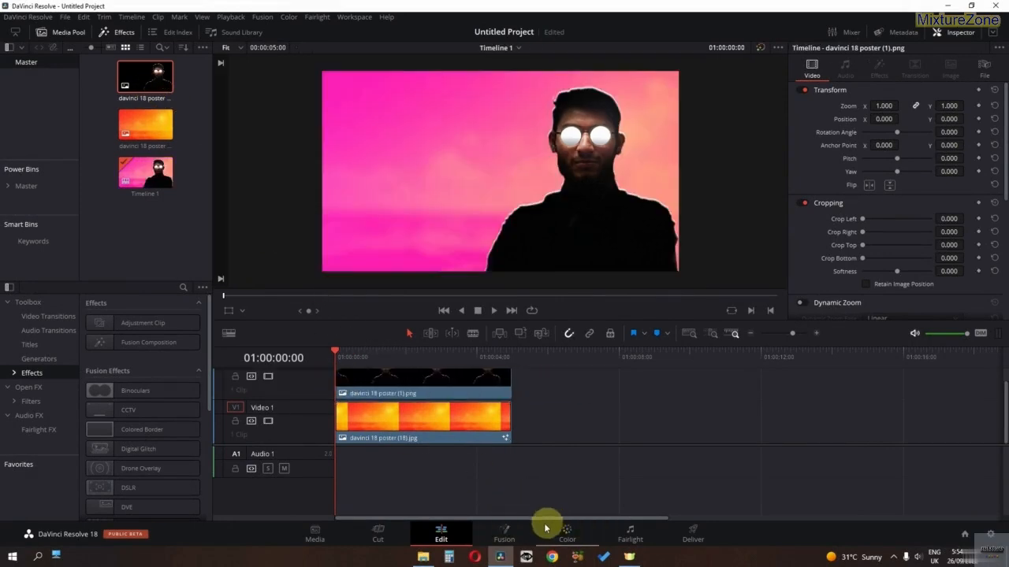
click(517, 531)
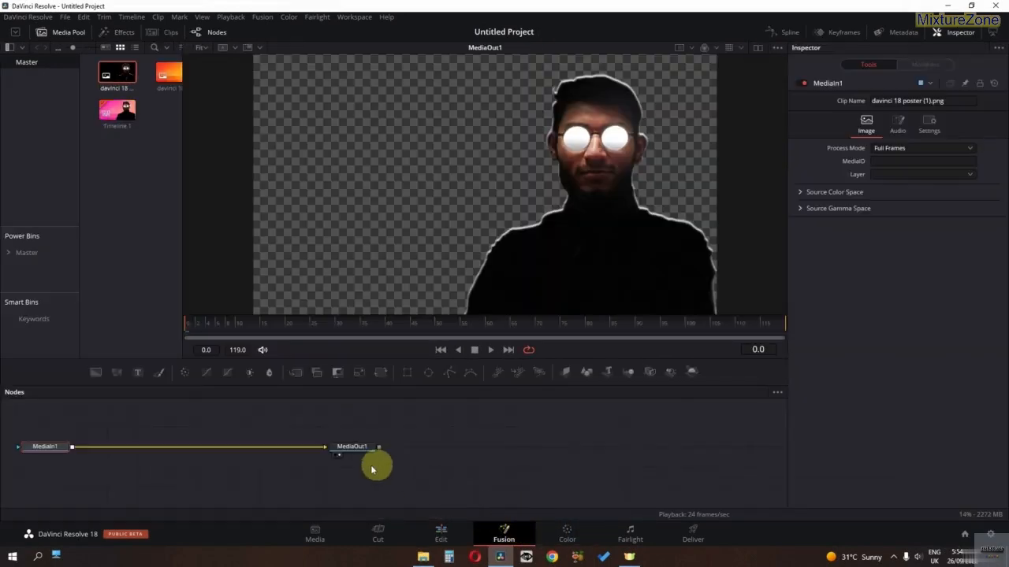
Step: Add a Transform (Xf) node and insert it between MediaIn1 and MediaOut1
middle_click(376, 466)
key(shift+space)
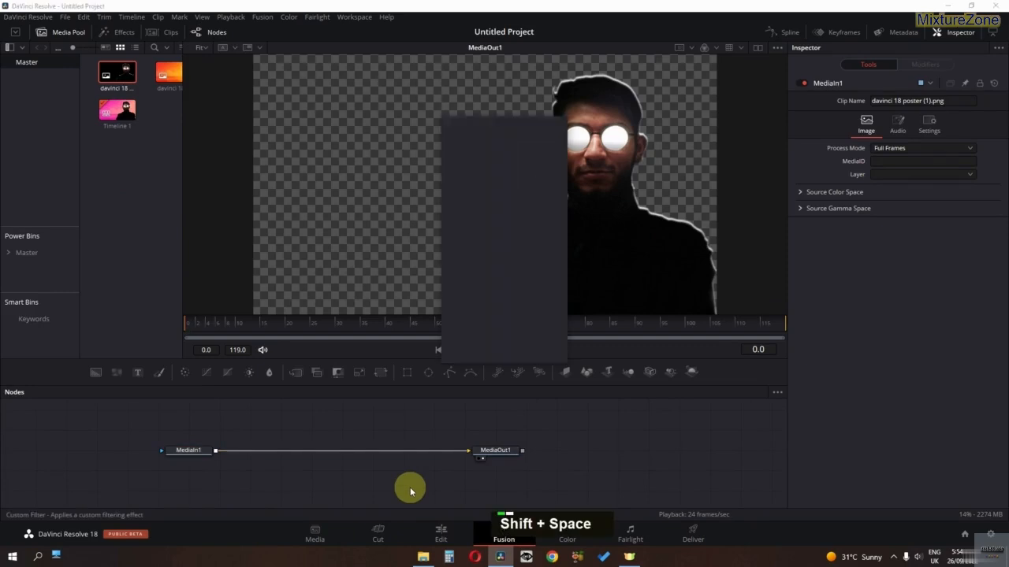
text(trans)
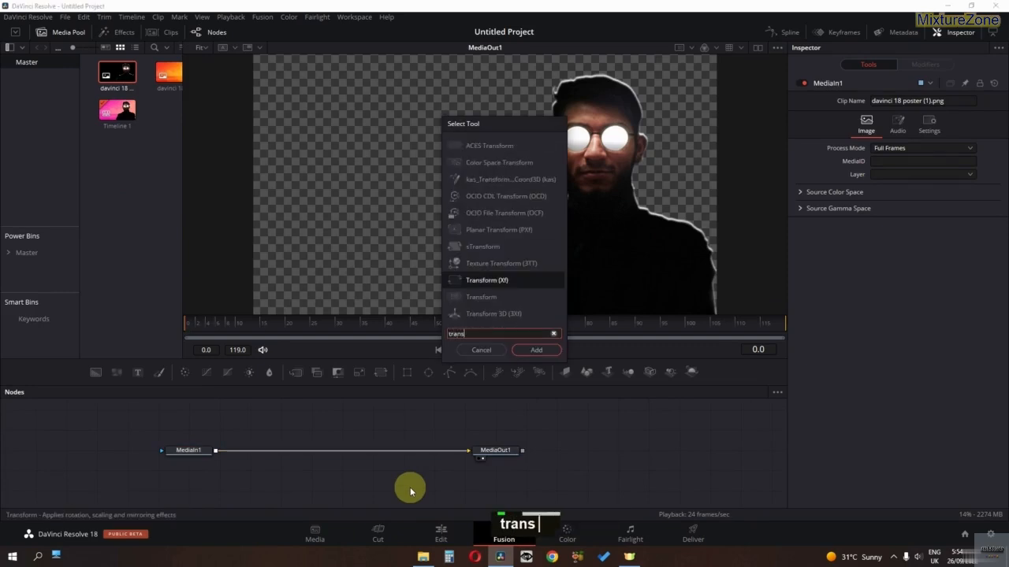
key(Return)
drag(410, 486, 346, 459)
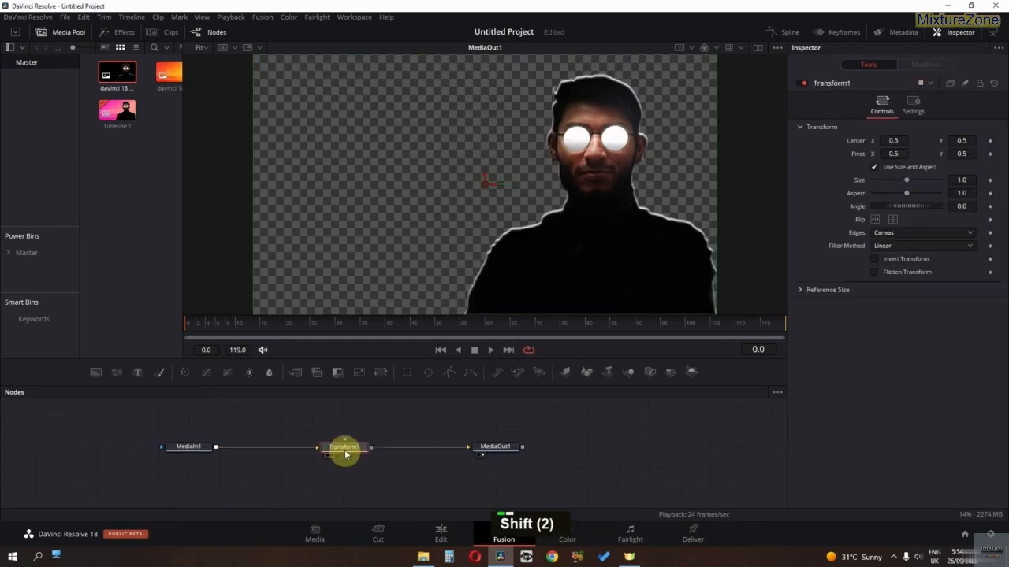
Step: Add an unconnected Custom Tool (CT) node and place it above and beyond MediaOut1
key(shift+space)
text(custom)
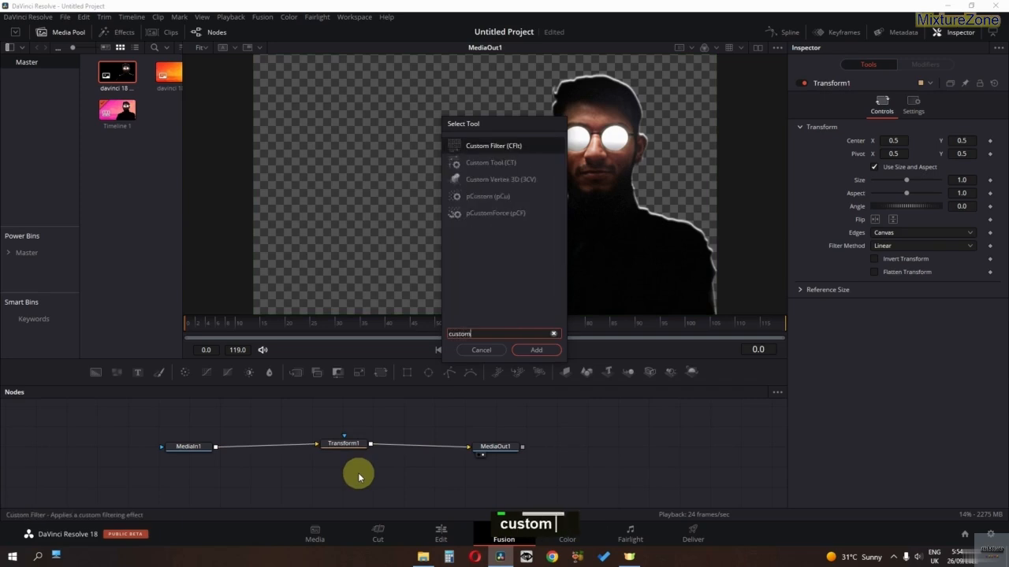
key(Down)
key(Return)
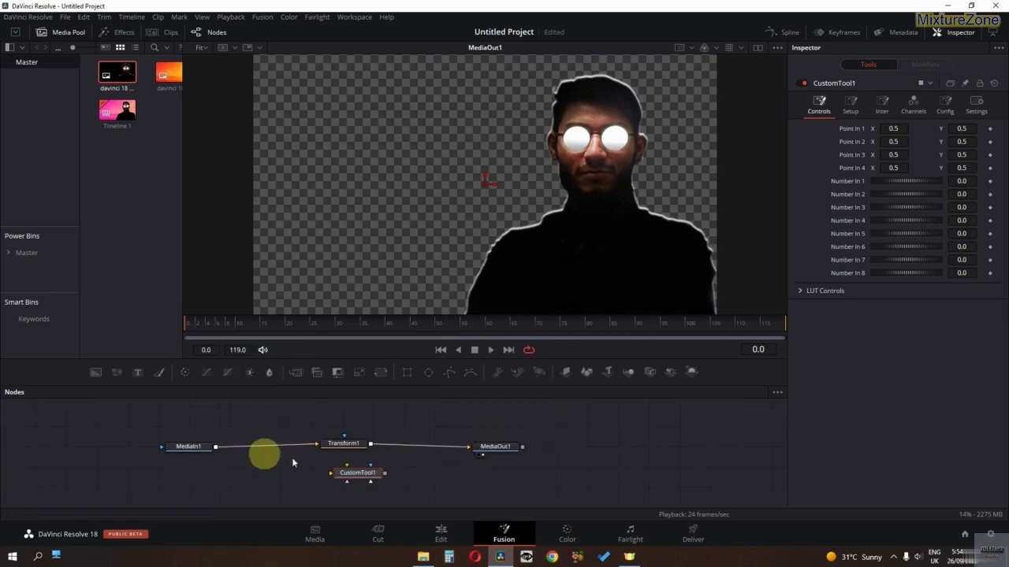
drag(366, 473, 604, 429)
Step: Give Transform1's Center the expression Point(0.5, CustomTool1.NumberIn1)
click(336, 453)
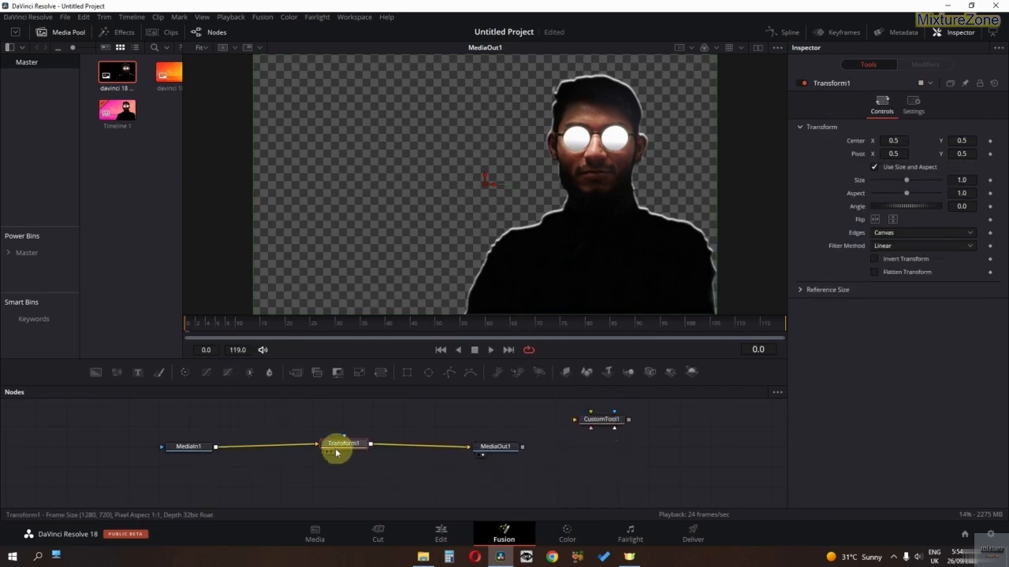
right_click(852, 144)
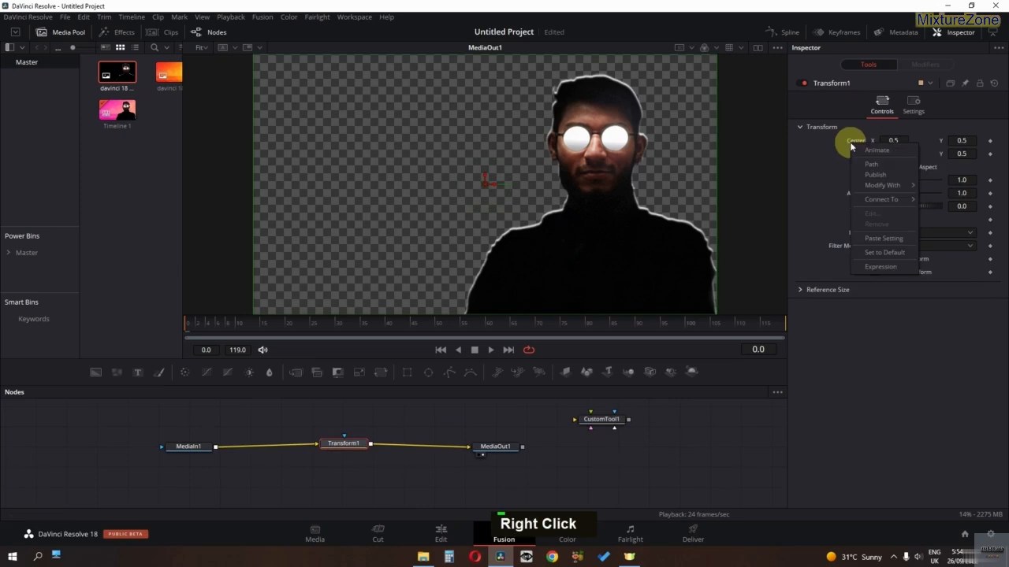
click(881, 266)
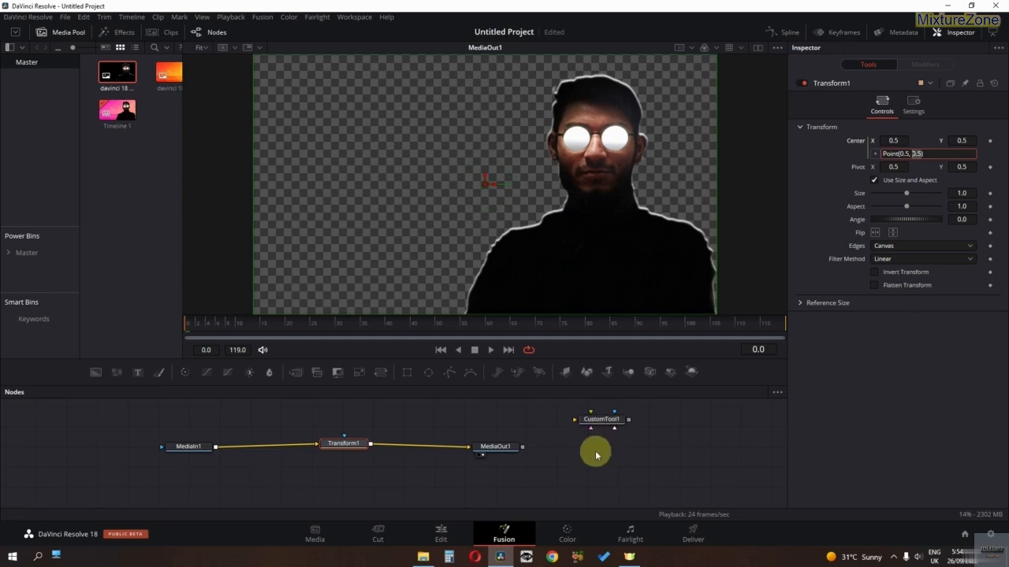
text(CustomTool1)
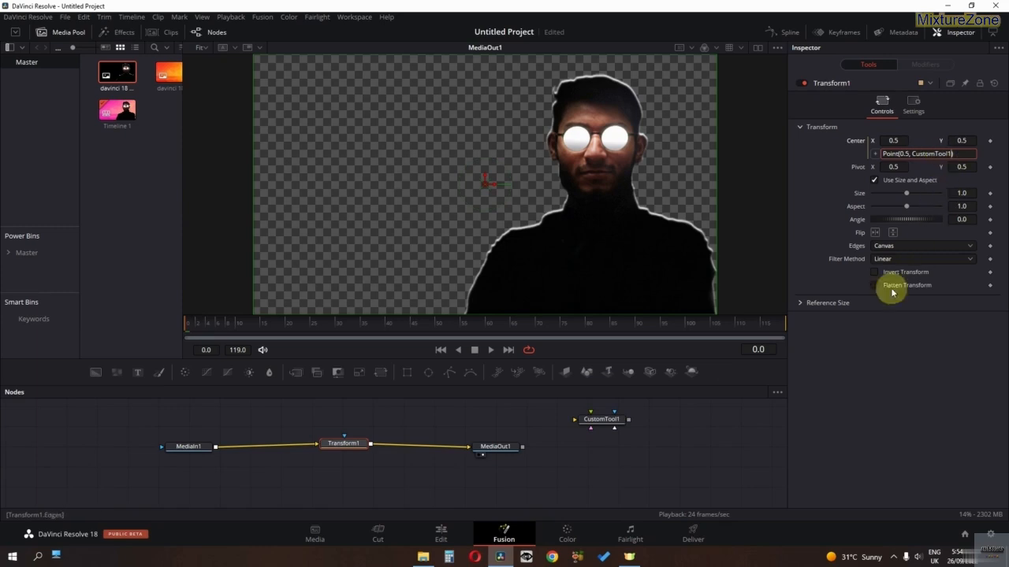
click(600, 420)
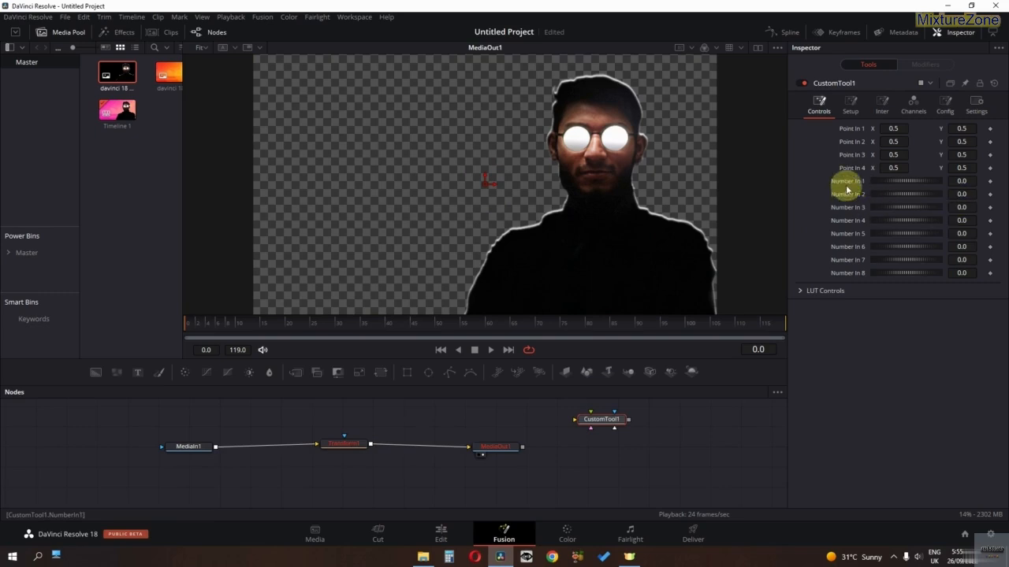
click(337, 446)
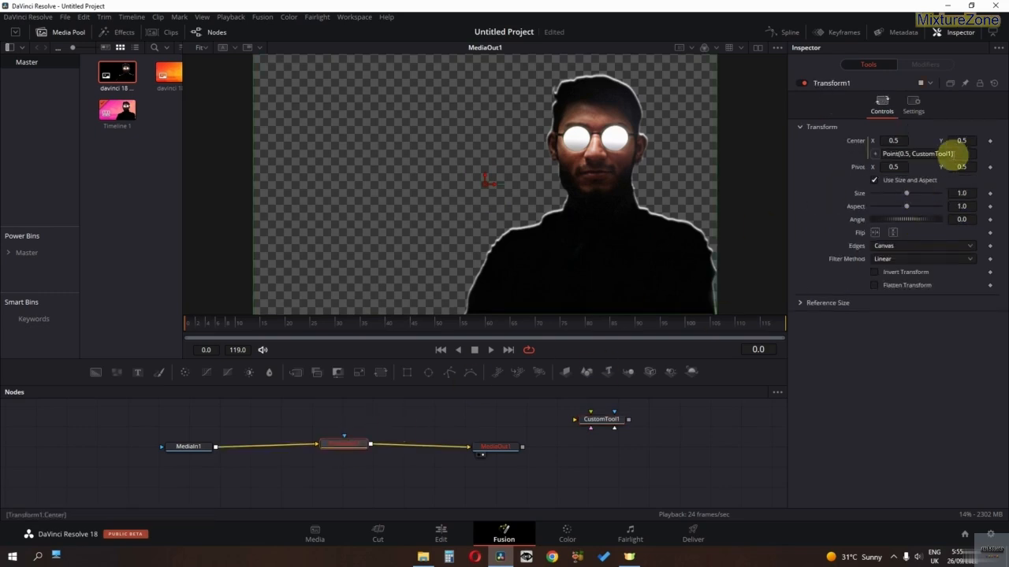
click(949, 154)
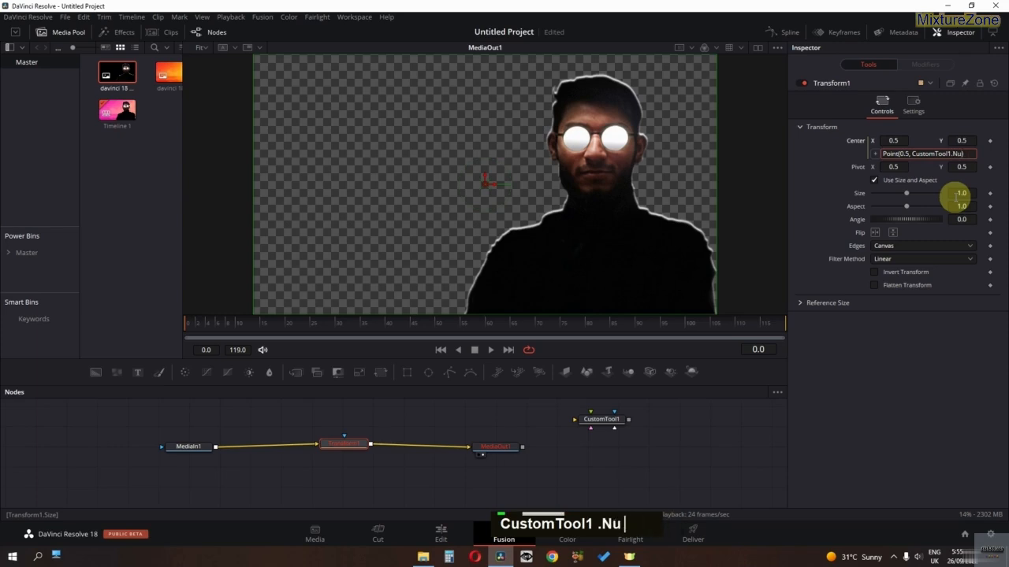
text(.NumberIn1)
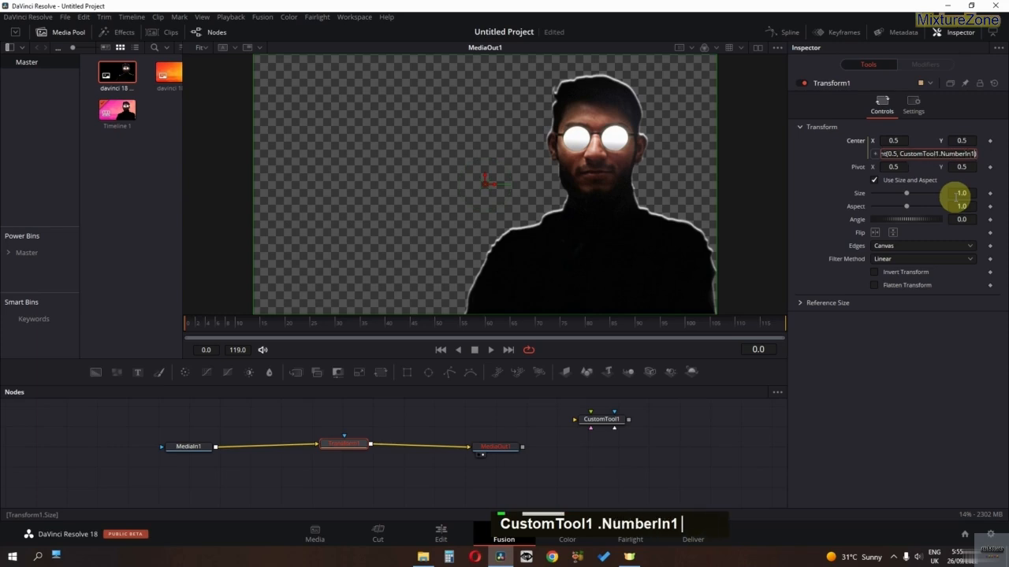
click(867, 400)
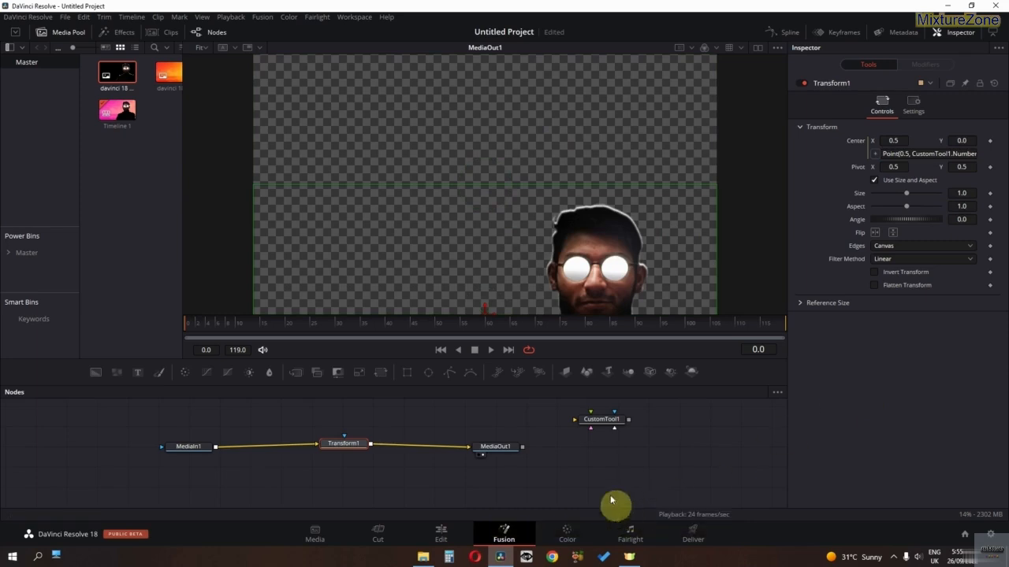
Step: Raise CustomTool1's Number In 1 to about 0.254 to test the vertical movement of the portrait
click(603, 420)
drag(873, 187, 847, 189)
scroll(633, 207, down, 2)
Step: Modify CustomTool1's Number In 1 with Shake and play back the composition to preview the motion
right_click(846, 187)
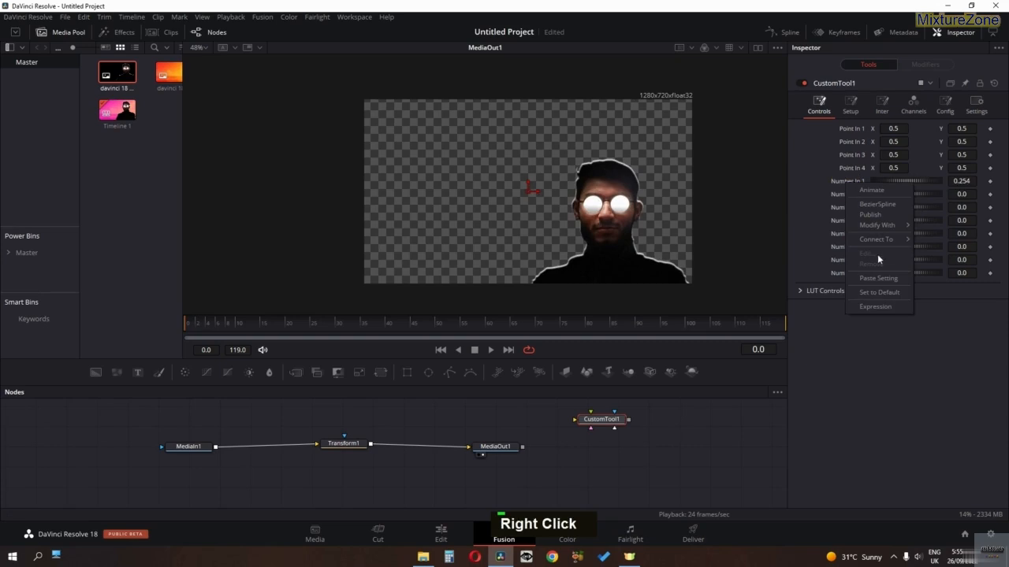
mouse_move(881, 225)
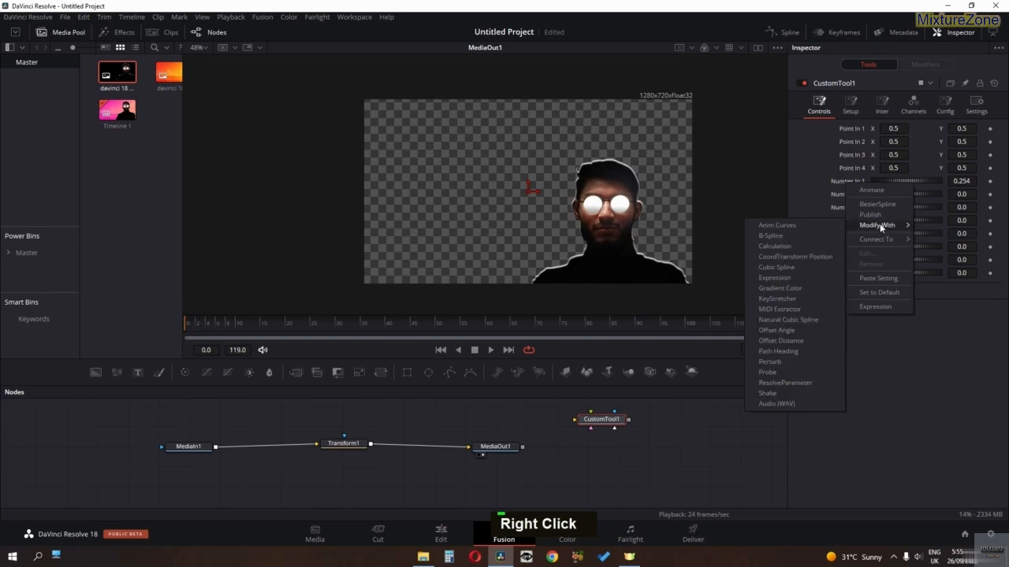
click(795, 395)
key(space)
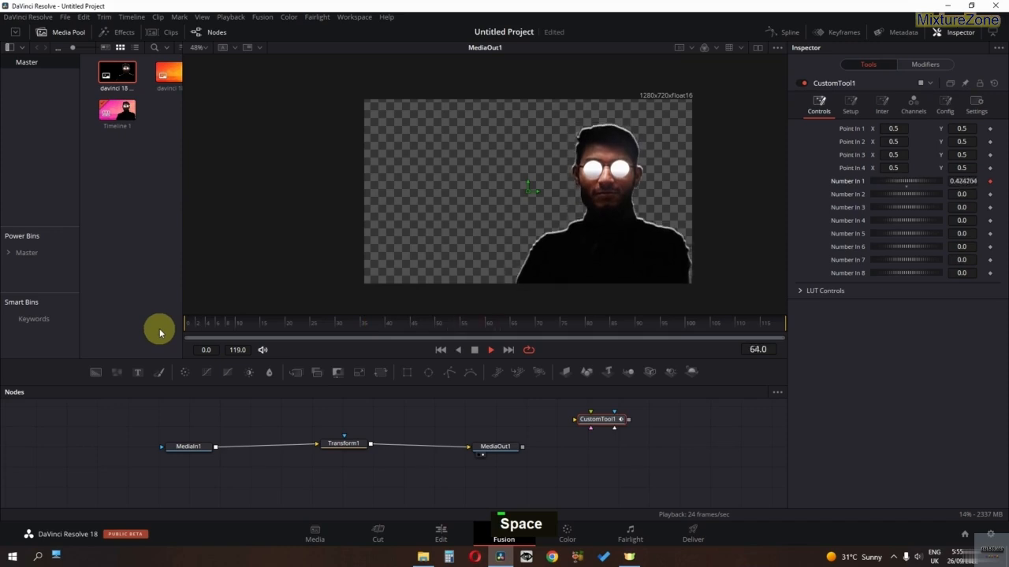
key(space)
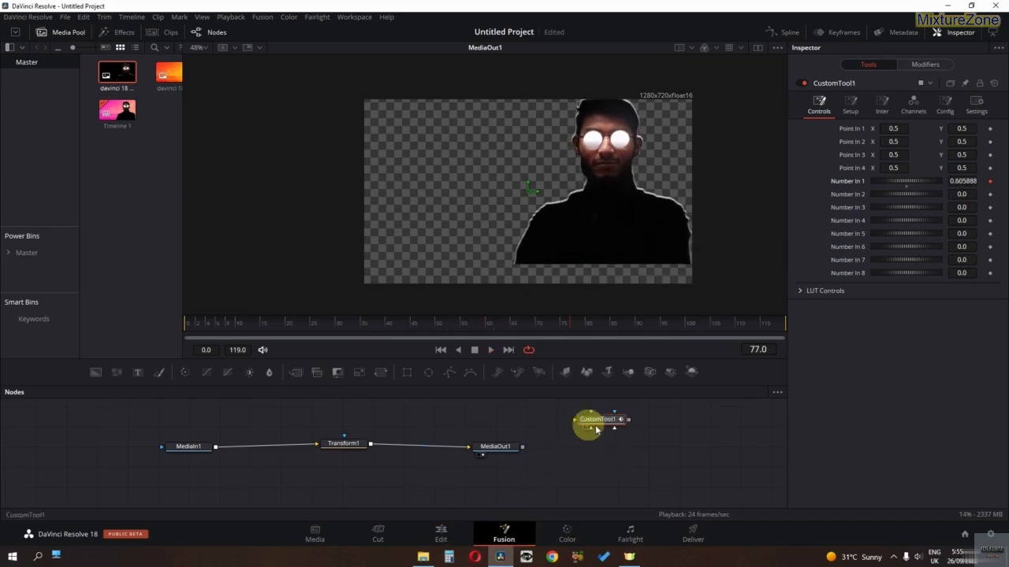
Step: Reset all settings of CustomTool1 and Transform1 to their defaults
click(995, 86)
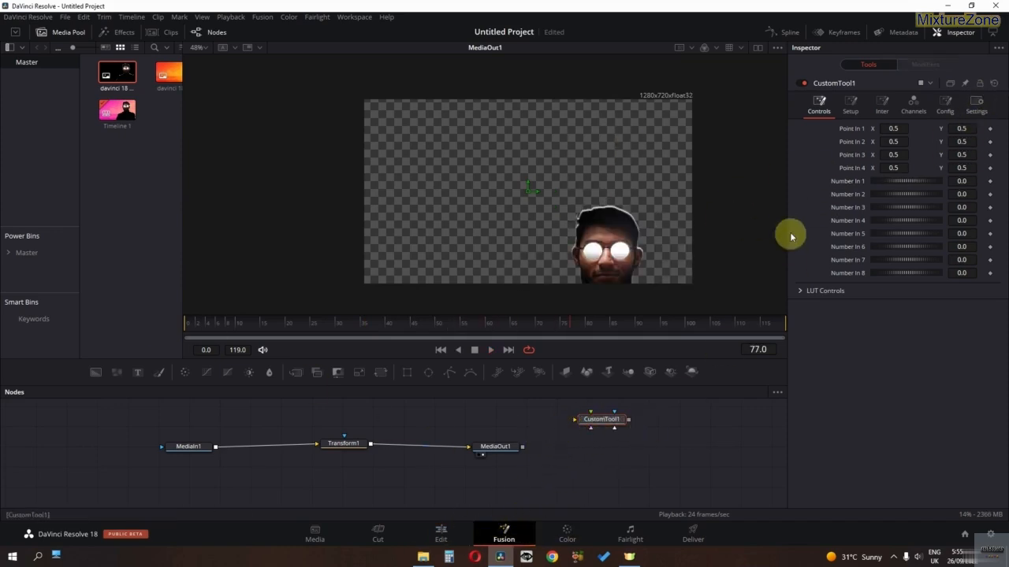
click(340, 444)
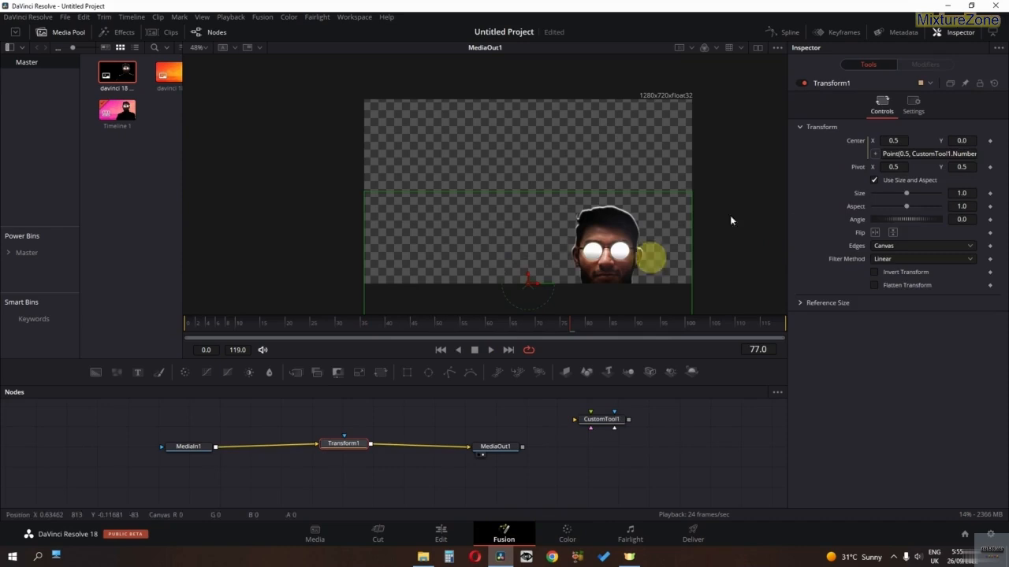
click(995, 83)
Step: Hide Point 1, Point 2, Point 3 and Point 4 from CustomTool1's controls through its configuration
click(600, 418)
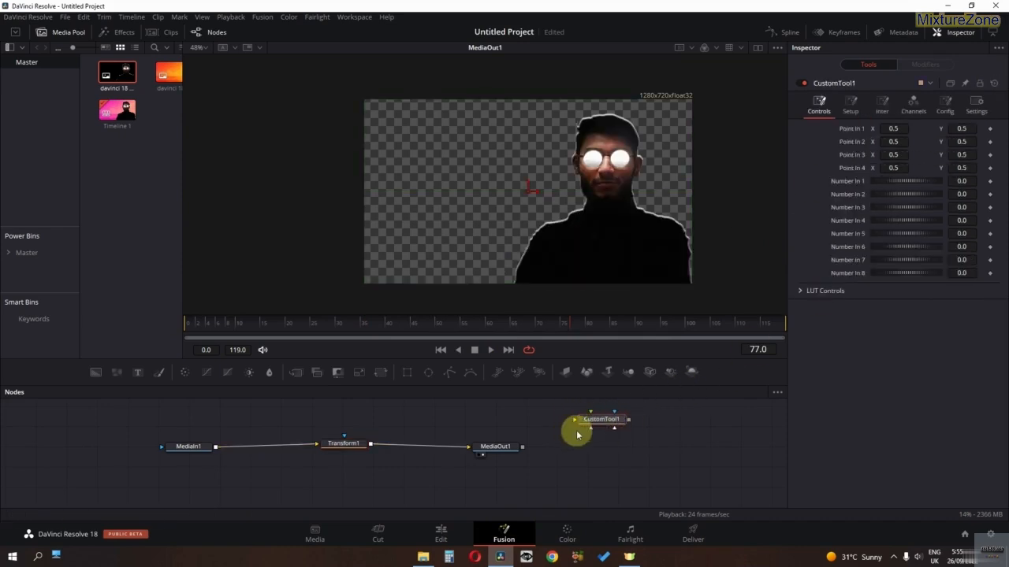
click(943, 105)
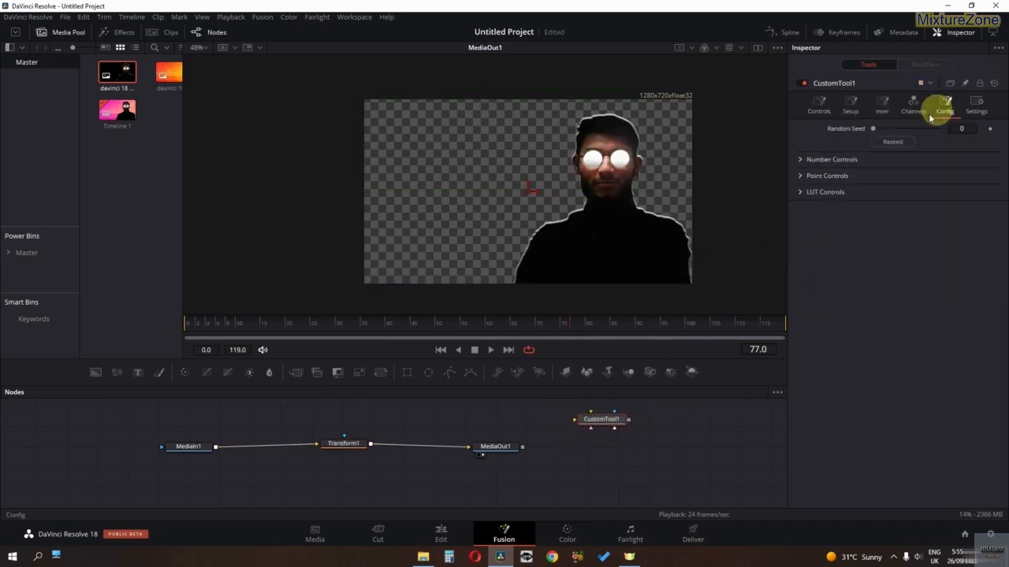
click(810, 176)
click(873, 190)
click(873, 216)
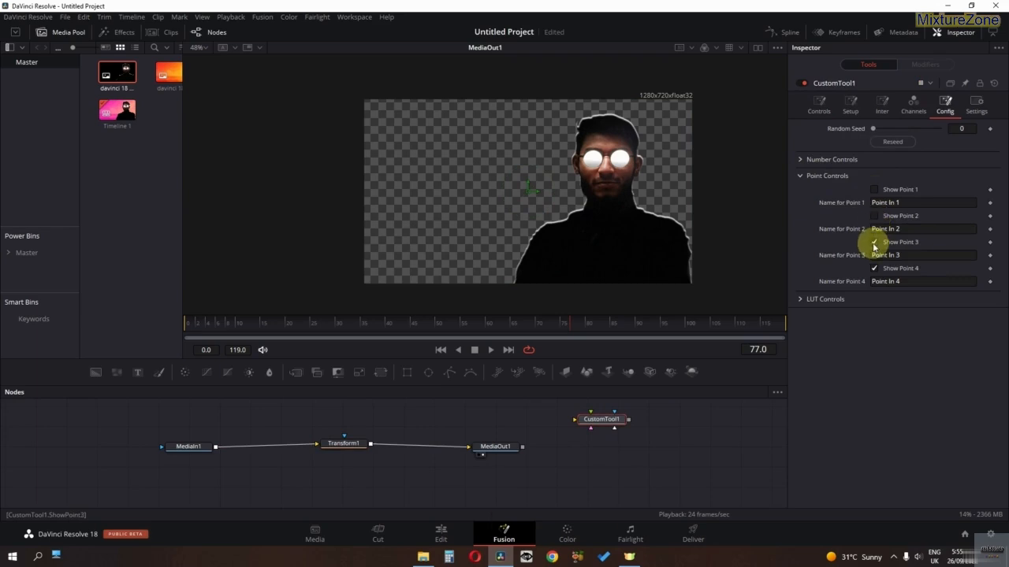
click(873, 242)
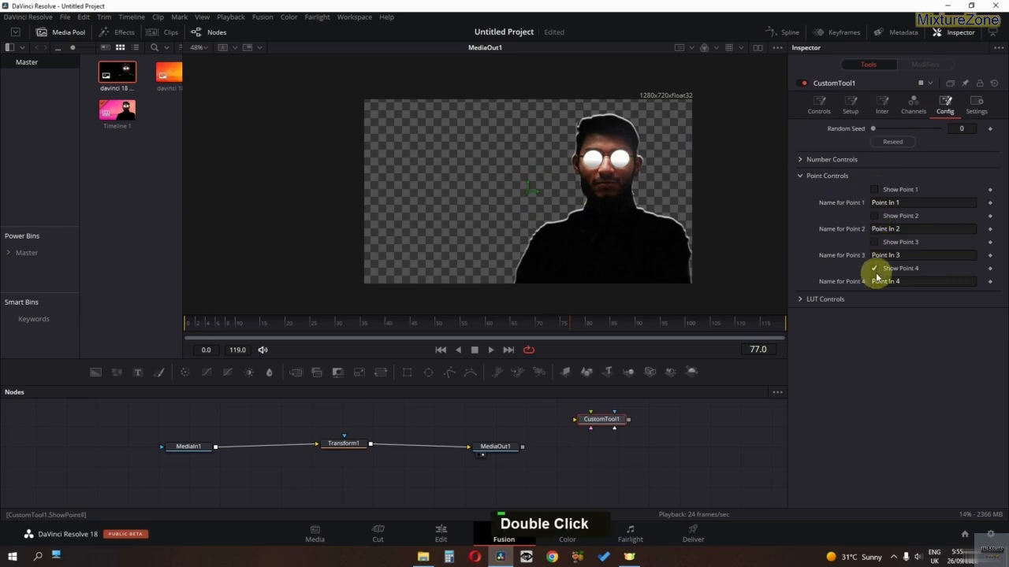
click(808, 176)
click(820, 105)
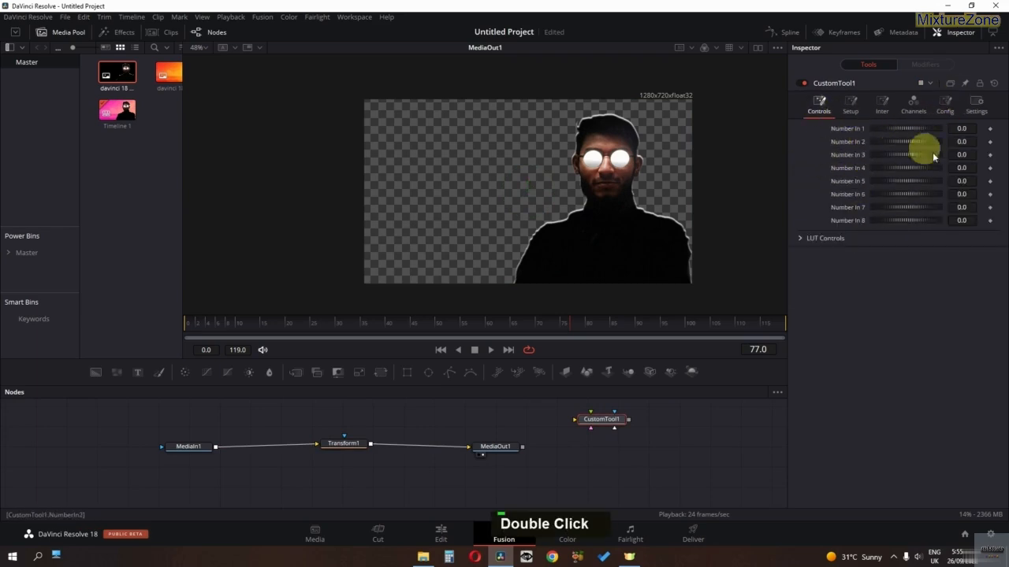
click(945, 103)
click(800, 161)
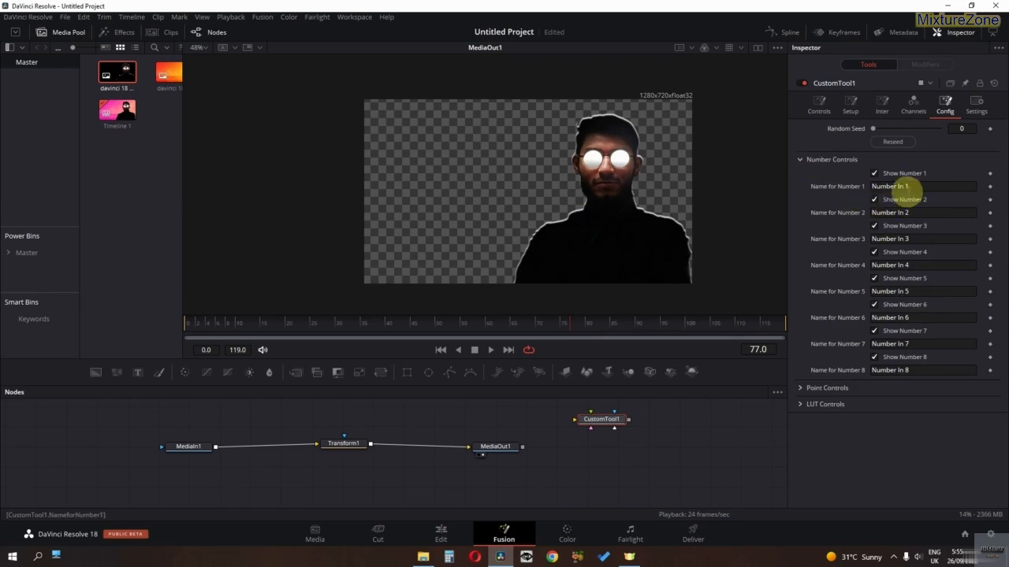
click(801, 161)
click(817, 114)
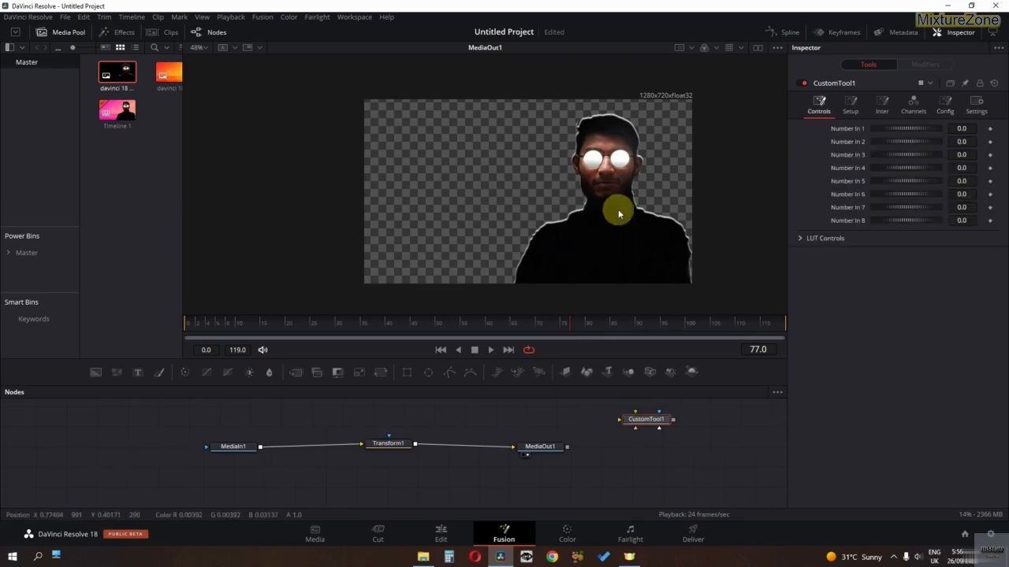
Step: Detach Transform1 from the flow between MediaIn1 and MediaOut1, and add an unconnected Polygon mask node beside MediaIn1
middle_click(378, 467)
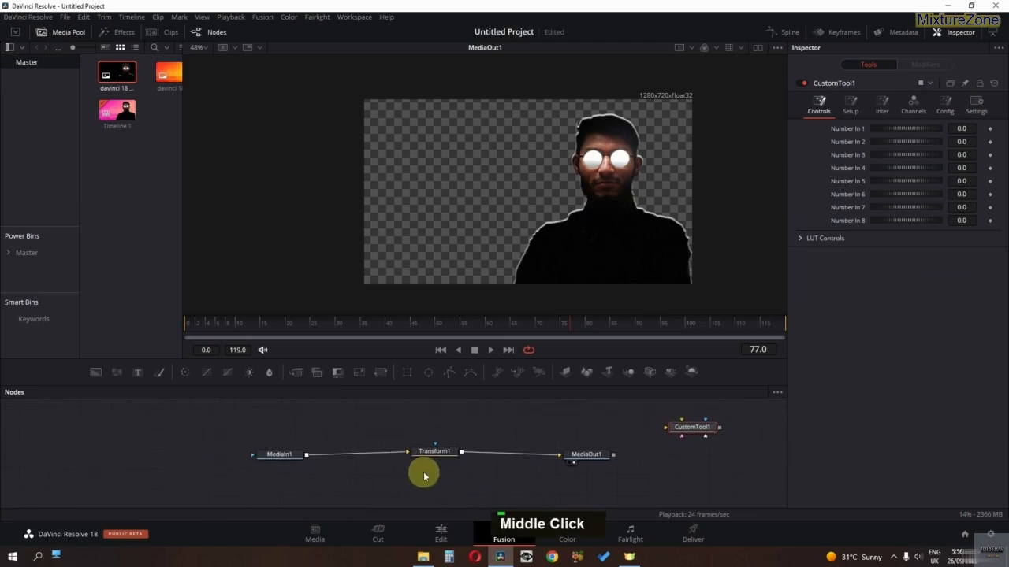
drag(430, 457, 548, 424)
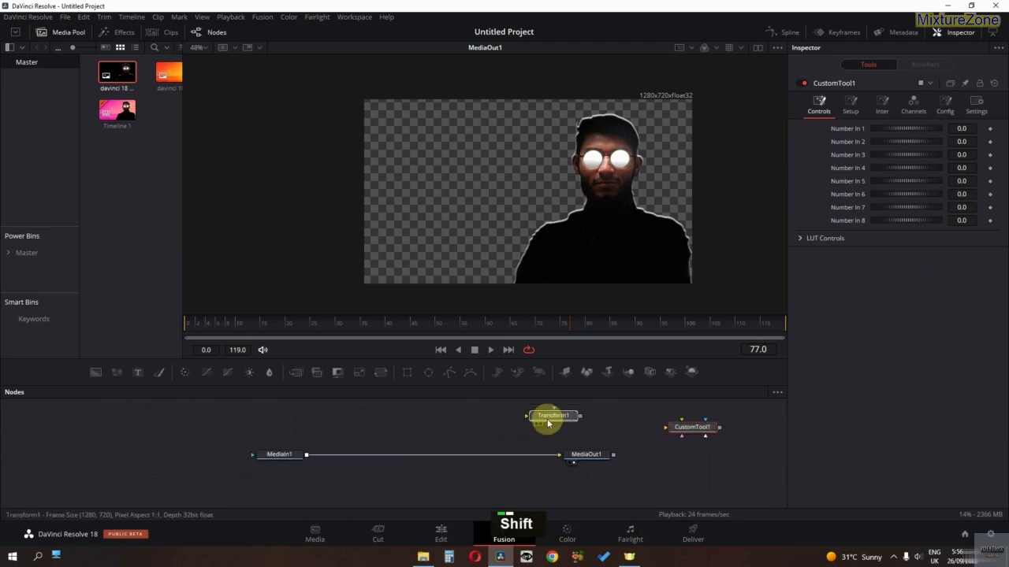
drag(449, 373, 289, 437)
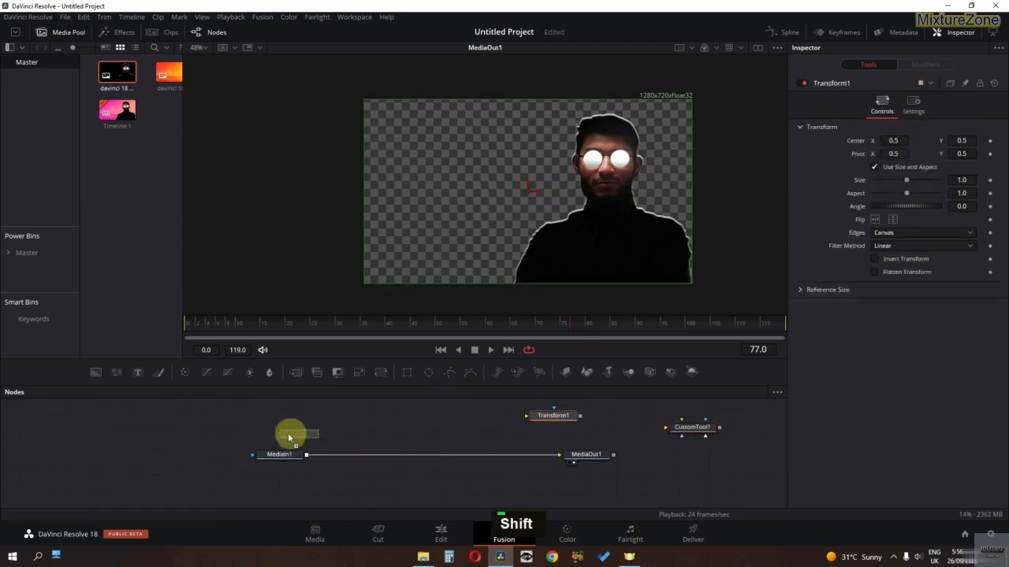
drag(191, 432, 190, 432)
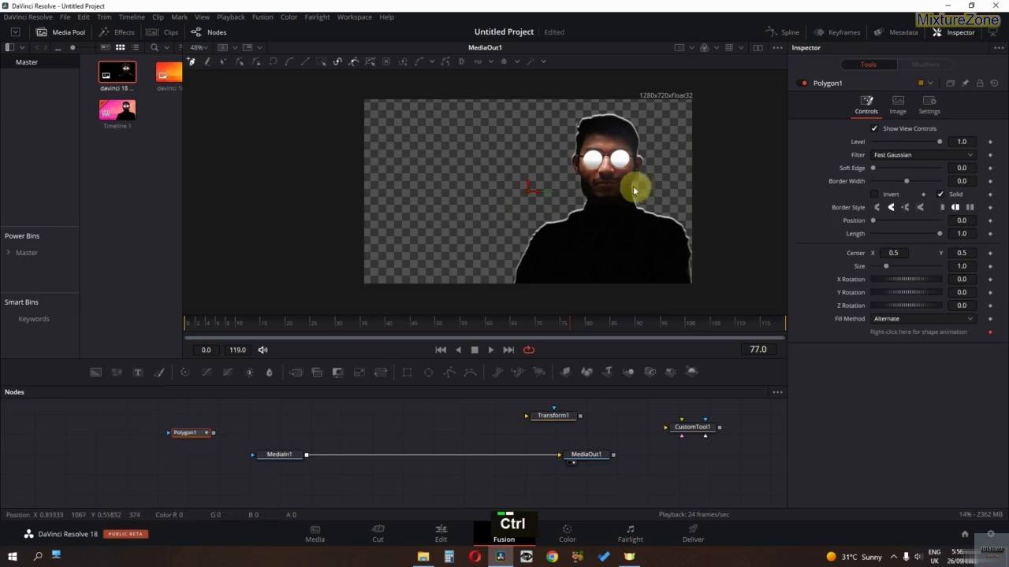
Step: Draw a closed Polygon1 shape along the mouth line and around the lower lip and chin, and invert the mask
ctrl+scroll(631, 189, up, 4)
click(490, 180)
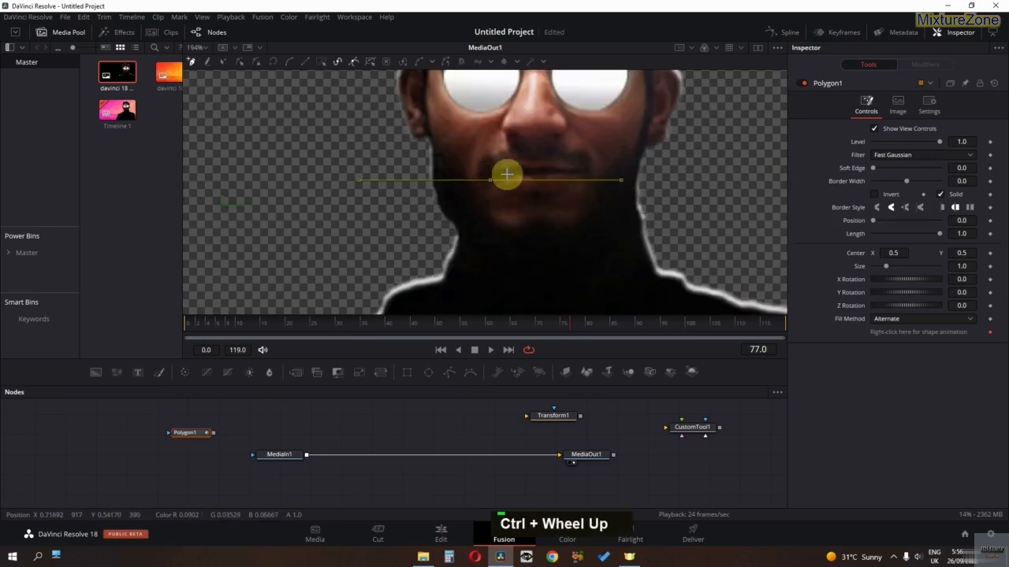
click(510, 174)
click(532, 173)
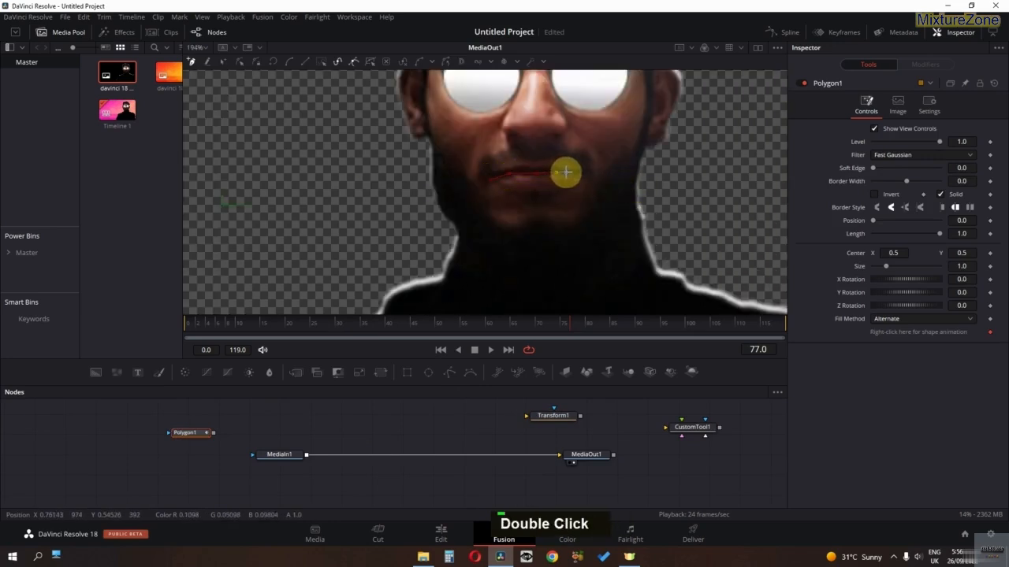
click(578, 173)
click(583, 214)
click(585, 235)
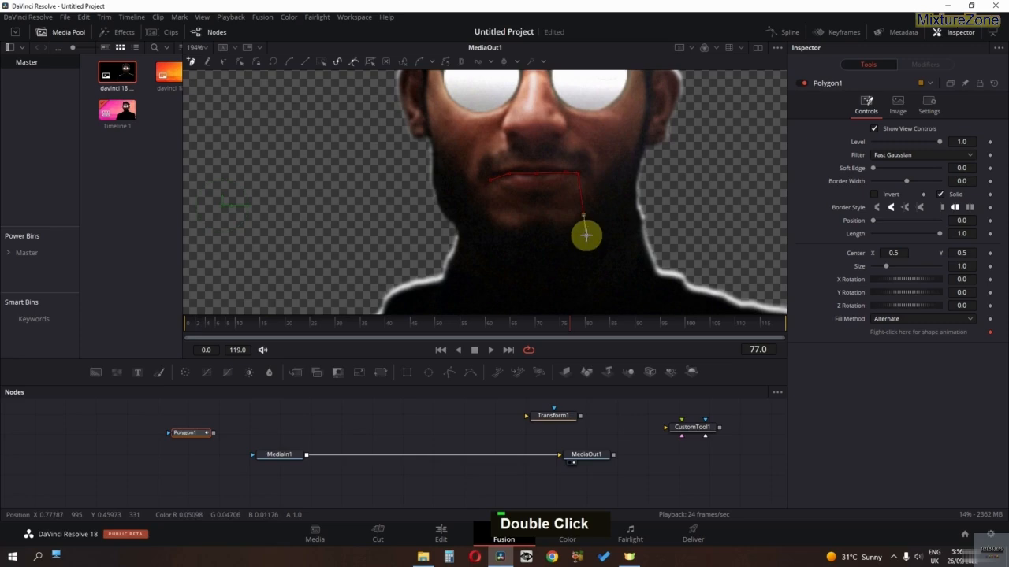
click(528, 242)
click(500, 246)
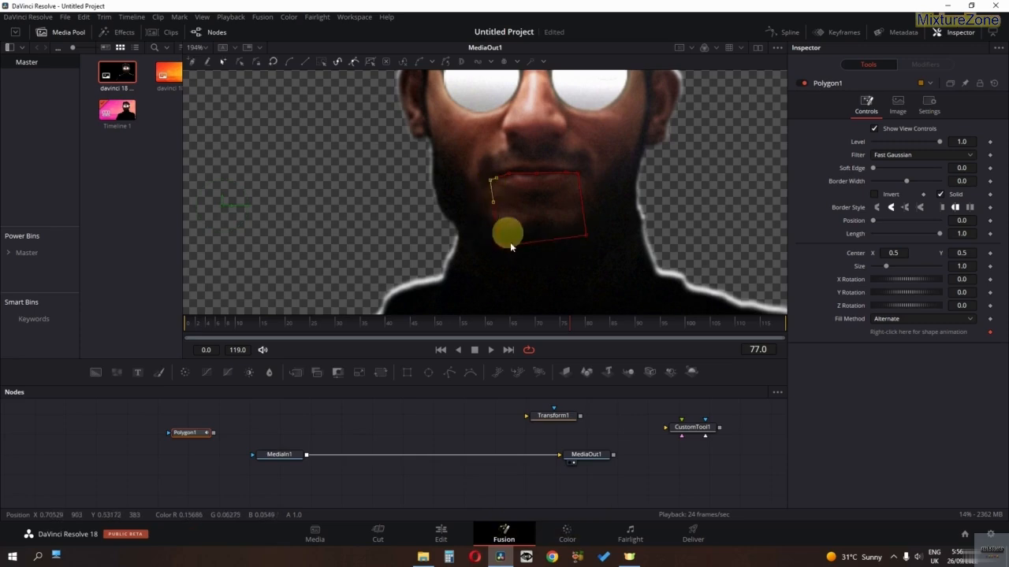
drag(497, 249, 584, 239)
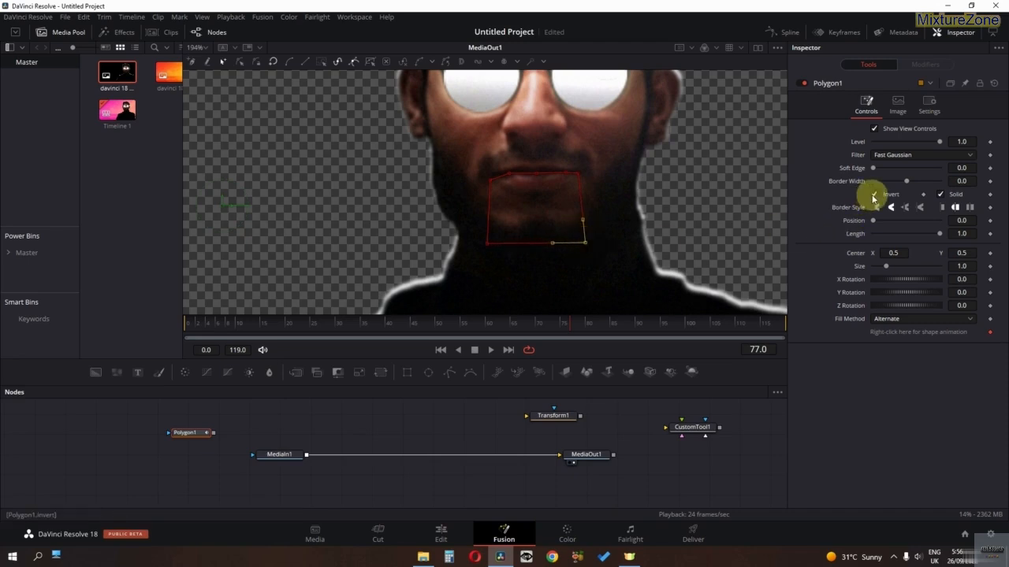
Step: Connect Polygon1 to MediaIn1 as its mask, and duplicate MediaIn1 together with the mask
drag(211, 433, 277, 458)
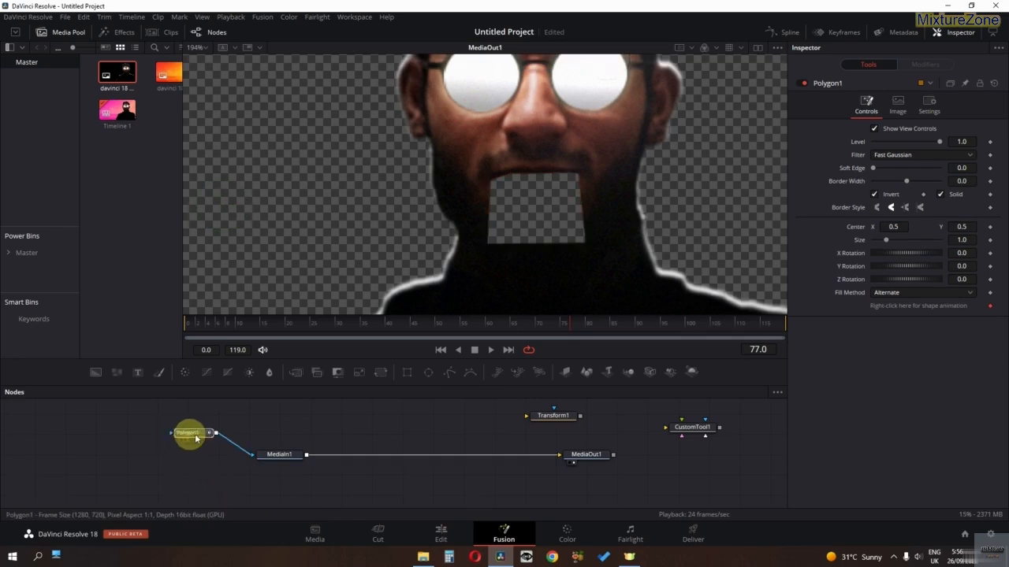
drag(189, 432, 243, 433)
right_click(270, 458)
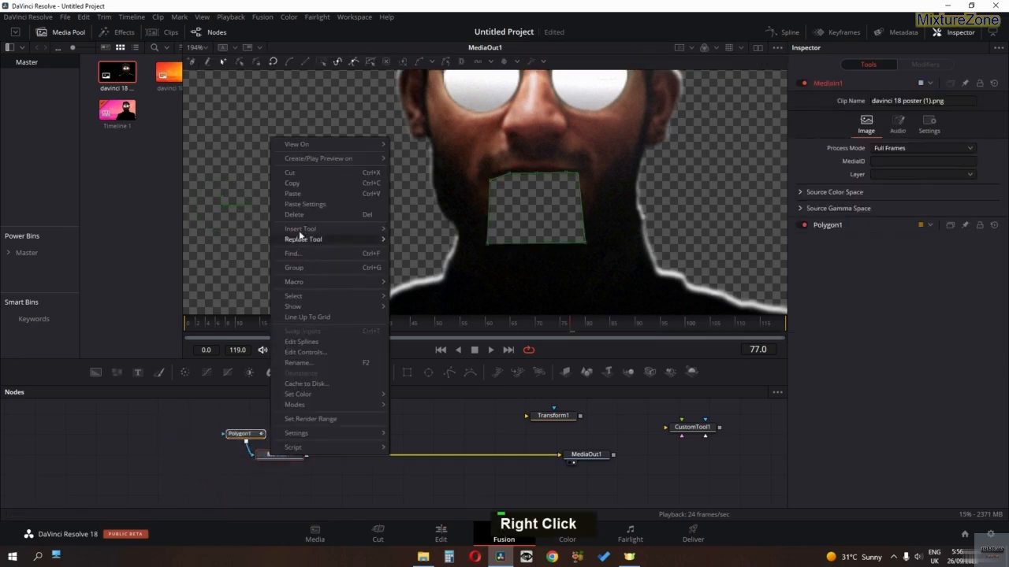
click(290, 183)
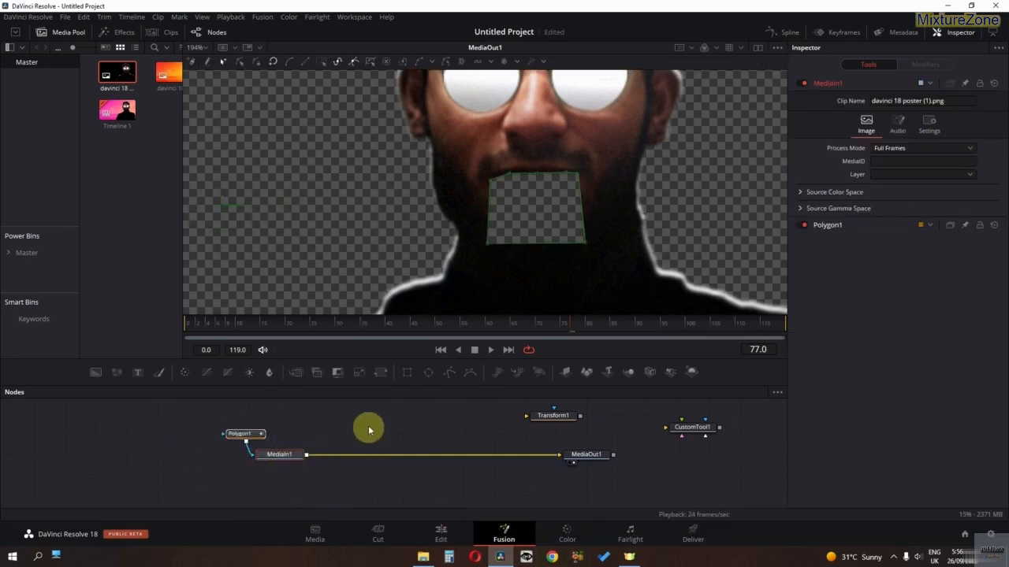
right_click(368, 424)
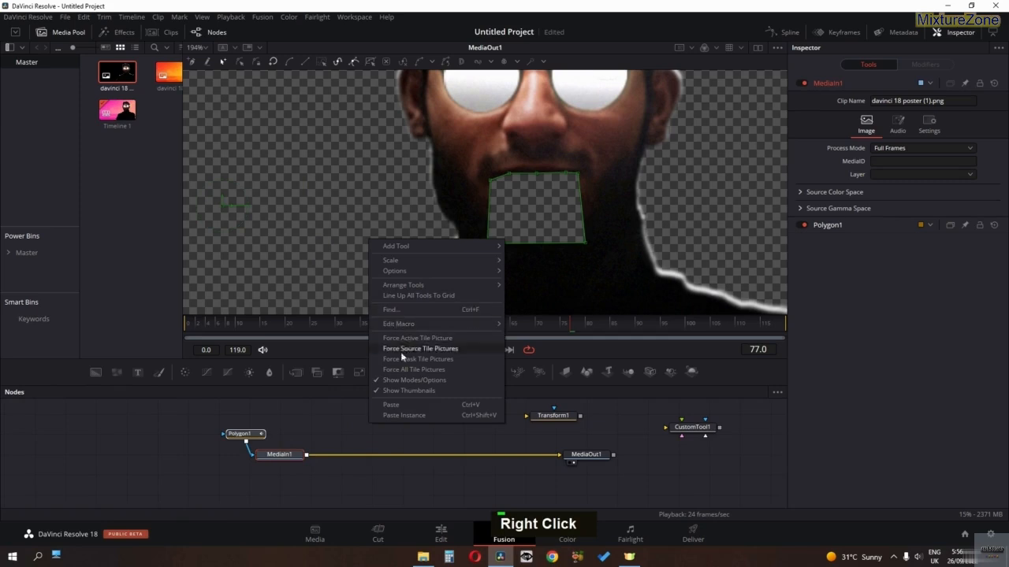
click(398, 404)
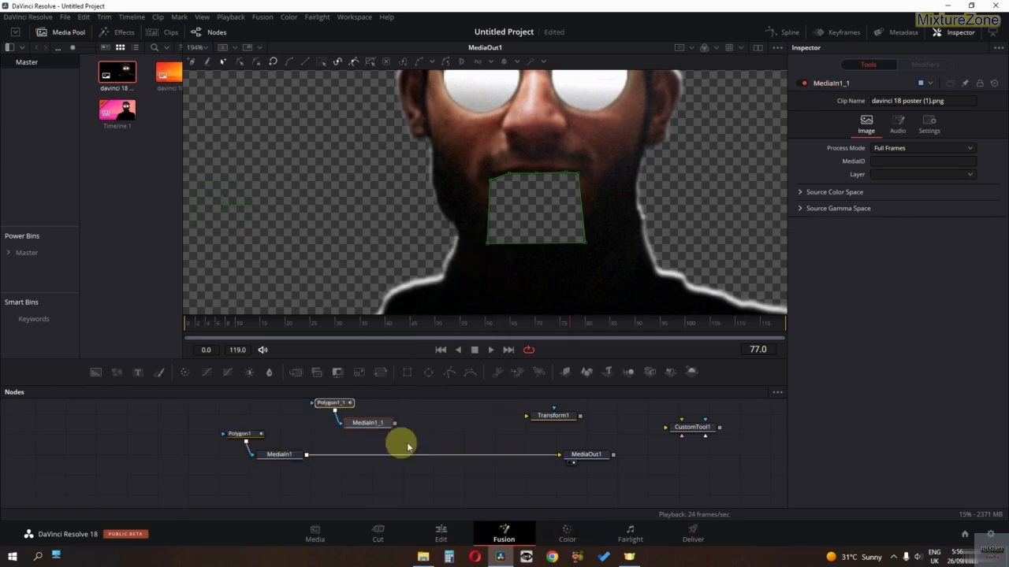
Step: Merge MediaIn1_1 over MediaIn1 ahead of MediaOut1, and arrange MediaIn1_1 and Polygon1_1 above the Merge node
drag(371, 421, 446, 460)
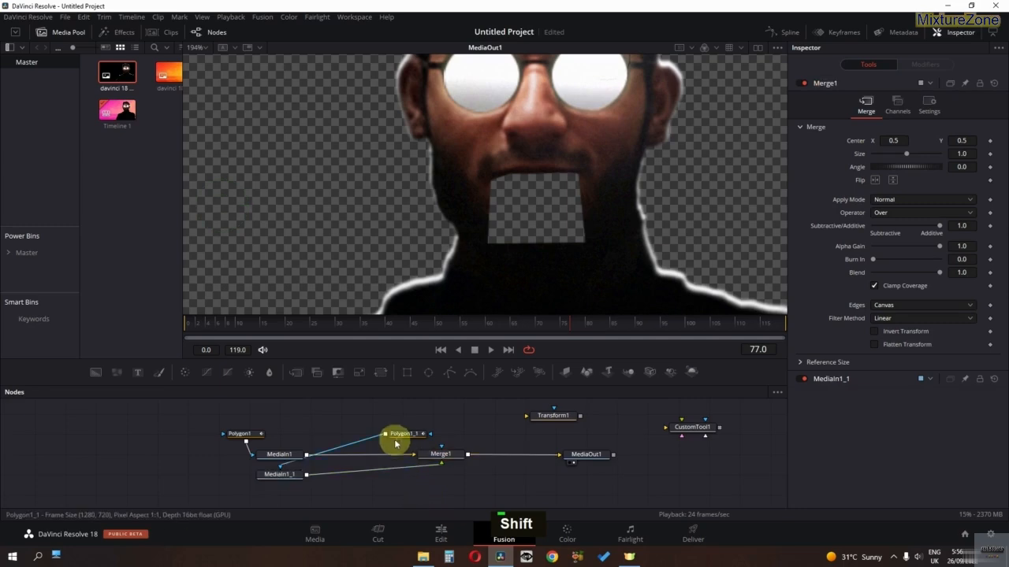
drag(395, 433, 403, 418)
drag(287, 482, 464, 433)
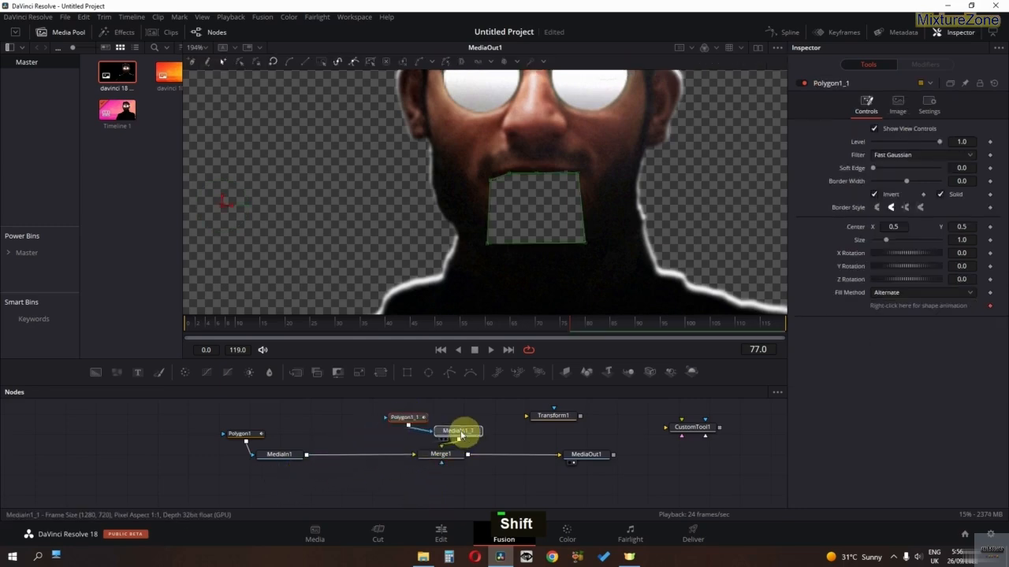
middle_click(387, 476)
drag(387, 451, 360, 427)
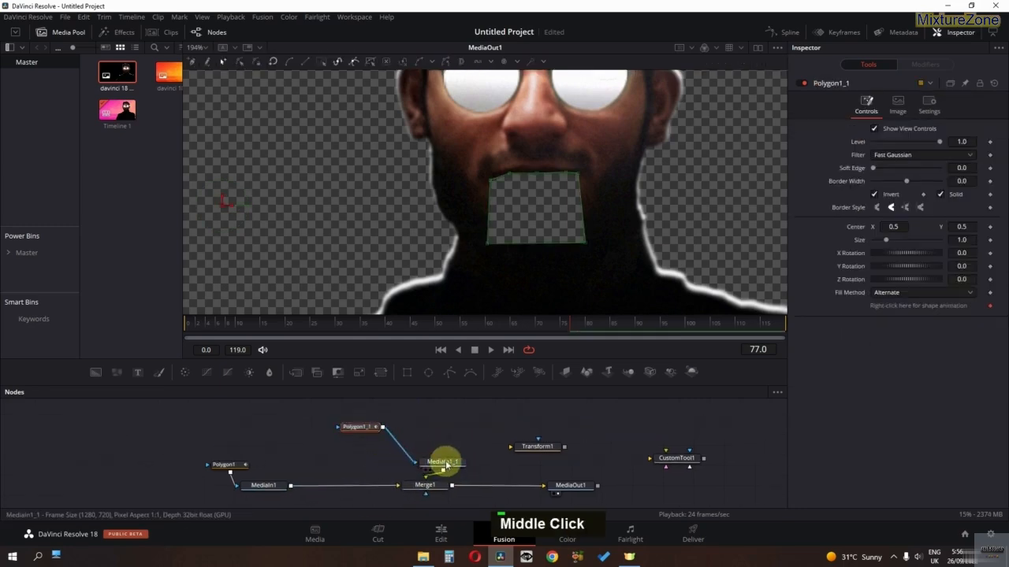
drag(443, 462, 417, 448)
Step: Turn off Invert on Polygon1_1 and set its Border Width to about 0.019 to cover the seam around the chin
click(362, 428)
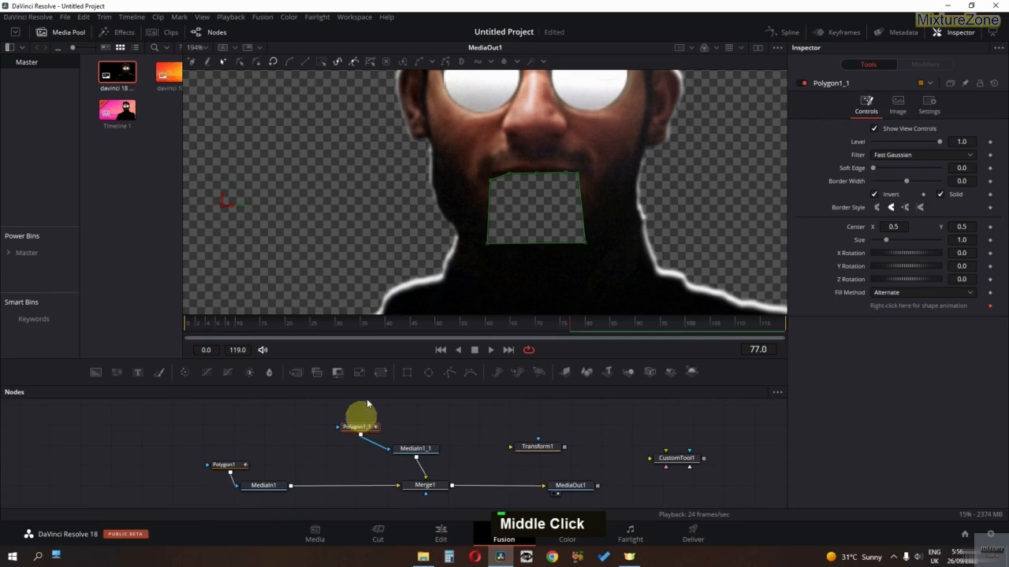
click(875, 196)
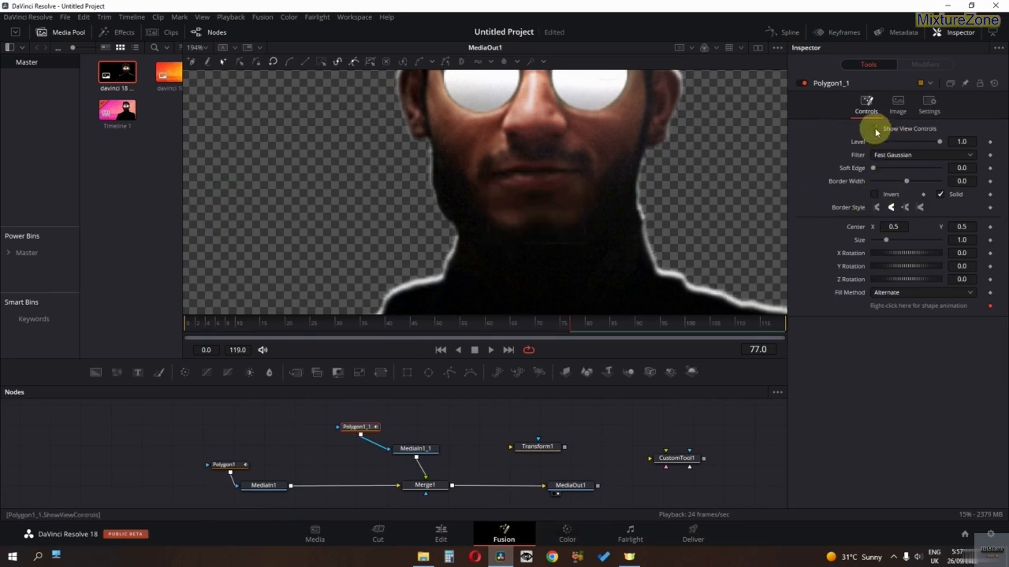
ctrl+scroll(560, 187, up, 3)
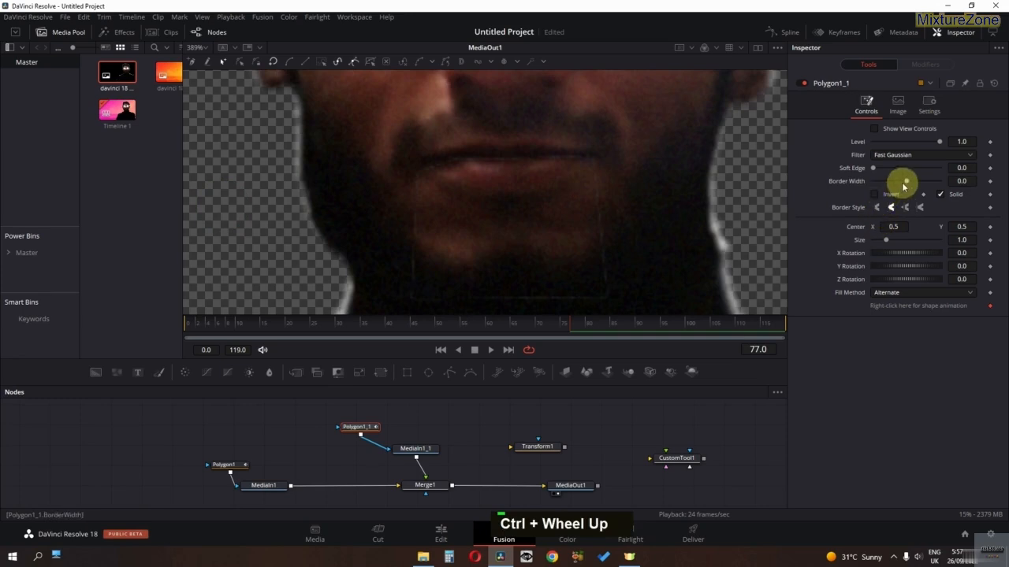
drag(908, 187, 903, 189)
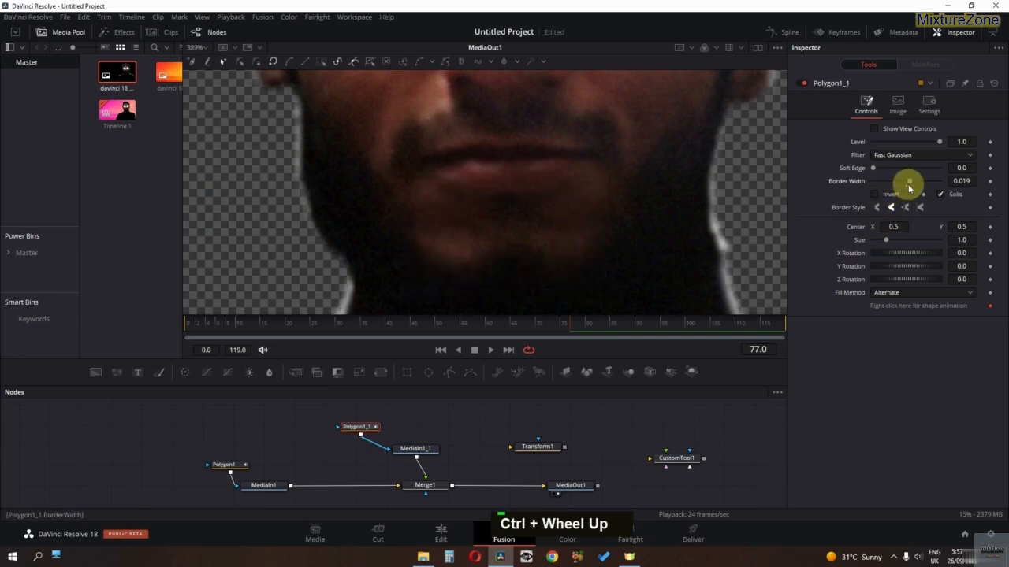
click(874, 129)
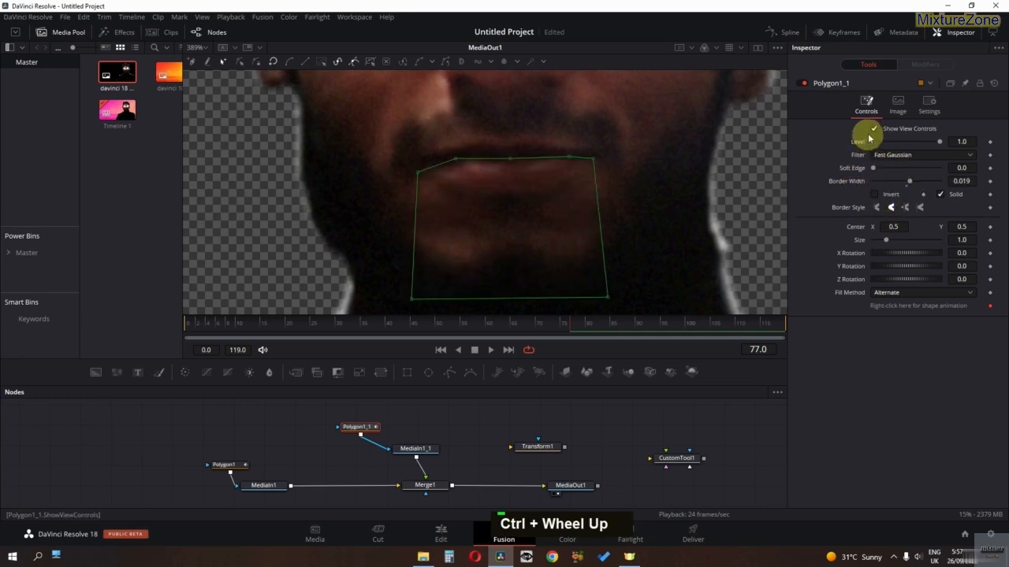
Step: Insert Transform1 between MediaIn1_1 and Merge1, moving MediaIn1_1 up to make room, and select it
click(874, 129)
click(874, 129)
ctrl+scroll(567, 249, down, 4)
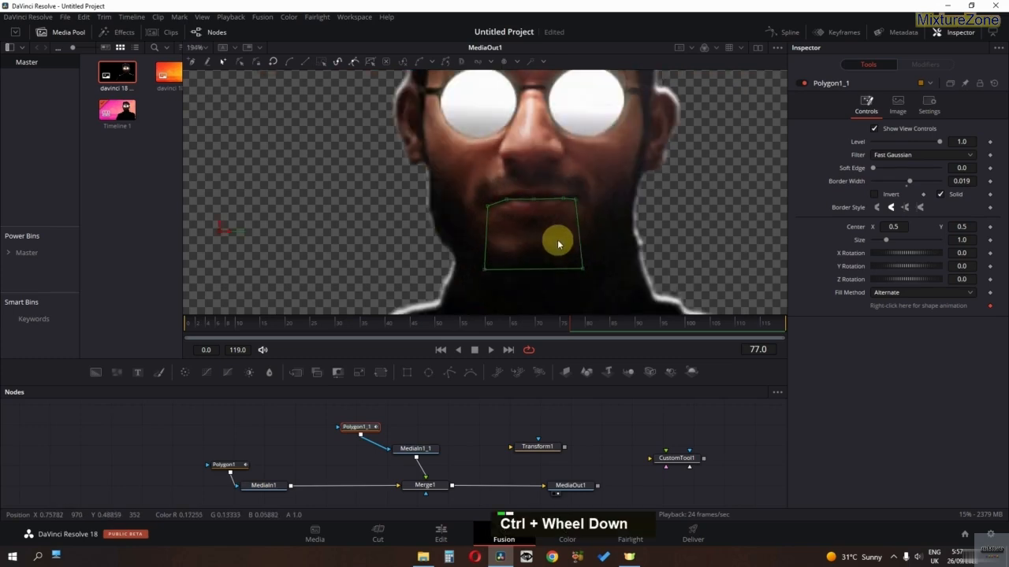
drag(431, 455, 423, 434)
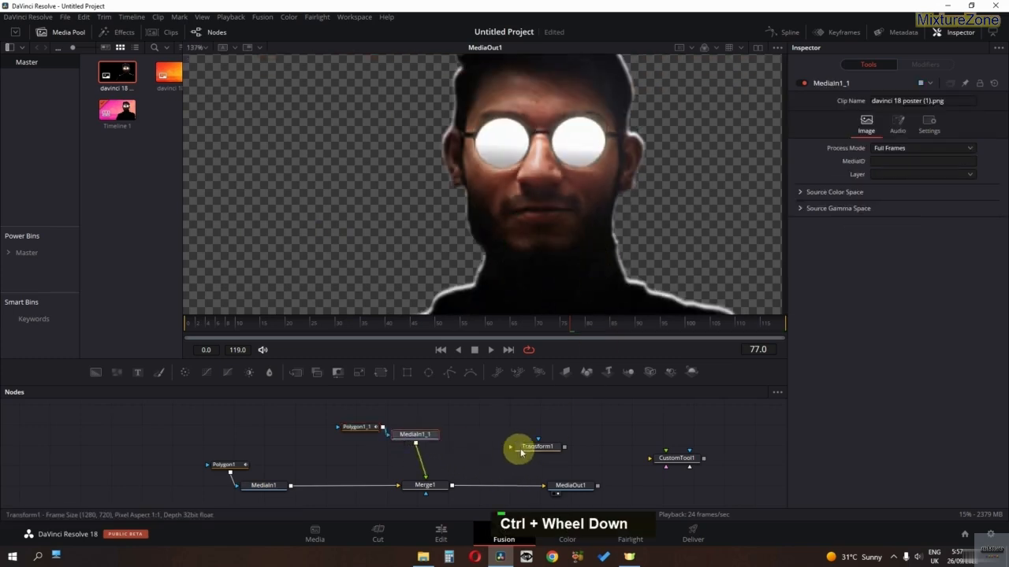
drag(537, 447, 421, 462)
double_click(421, 462)
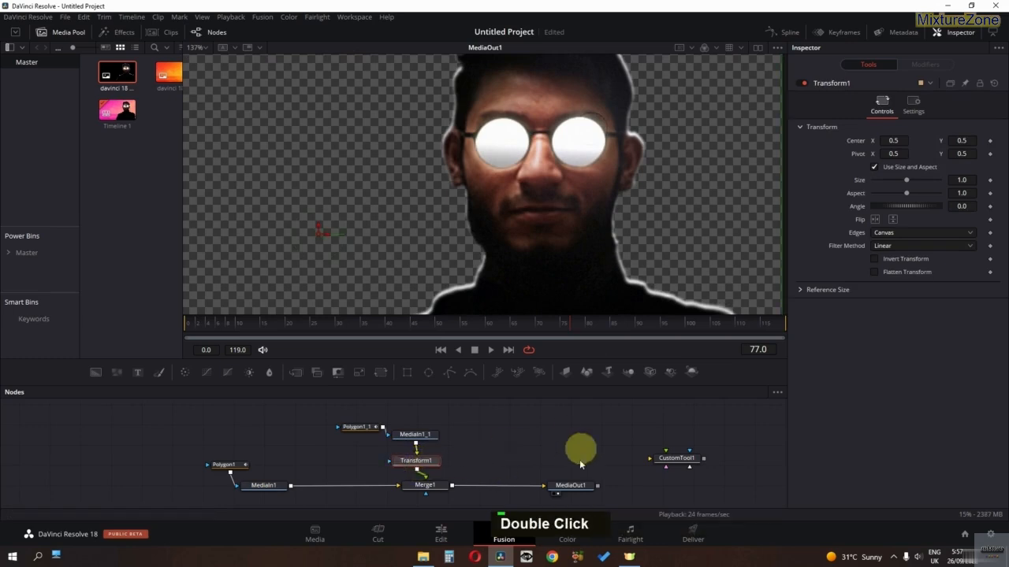
right_click(864, 142)
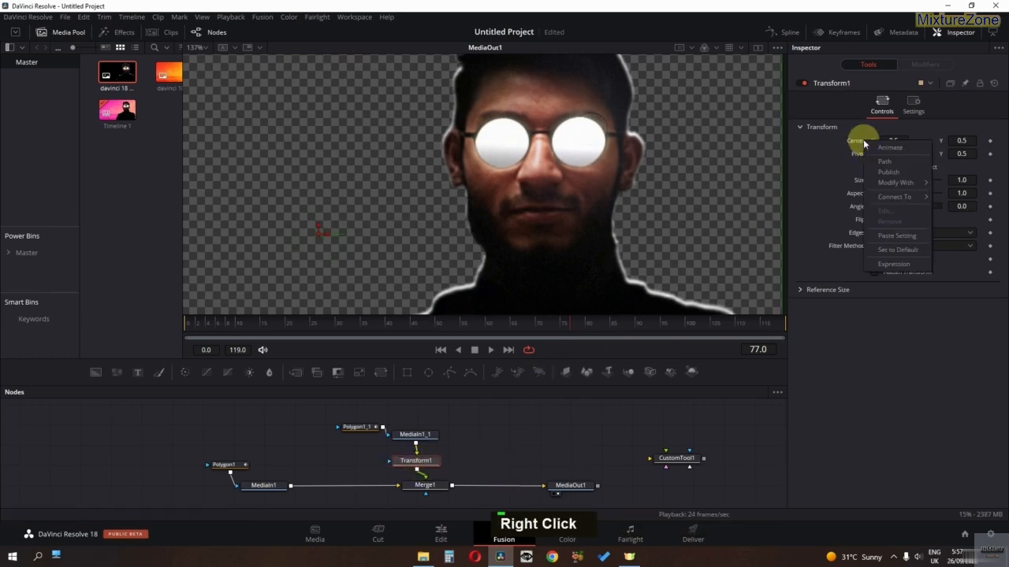
click(896, 264)
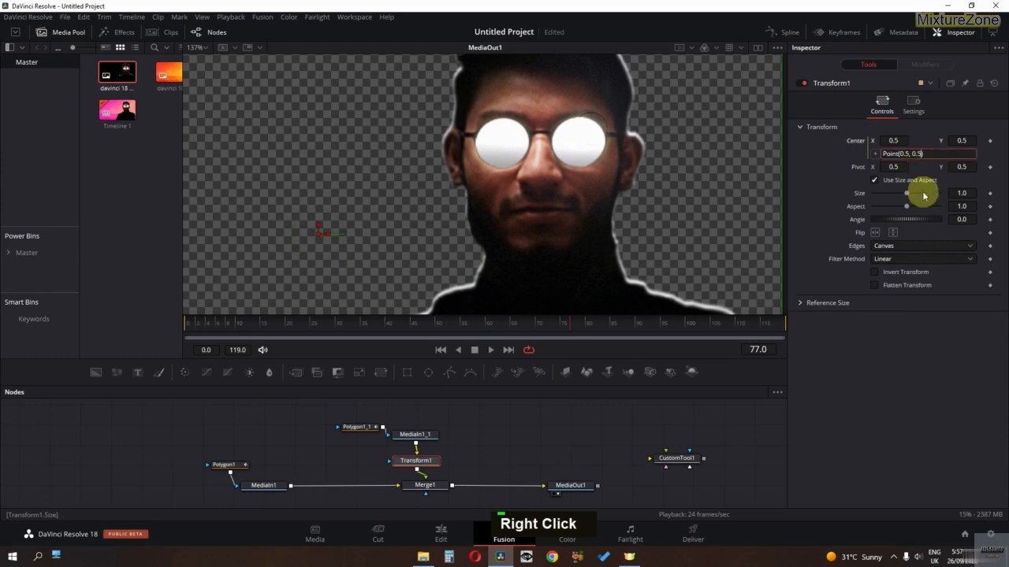
click(867, 361)
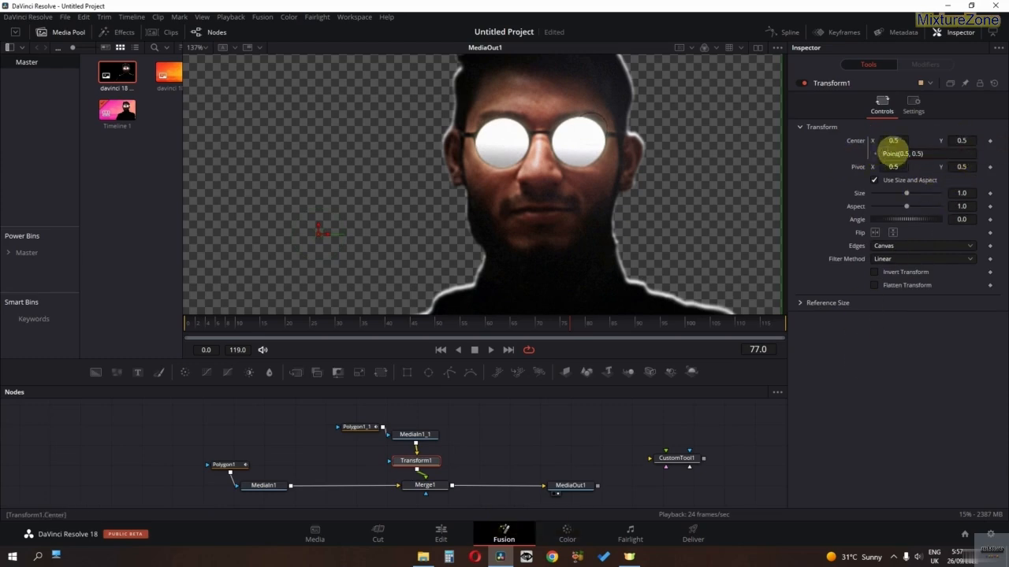
right_click(857, 143)
click(875, 267)
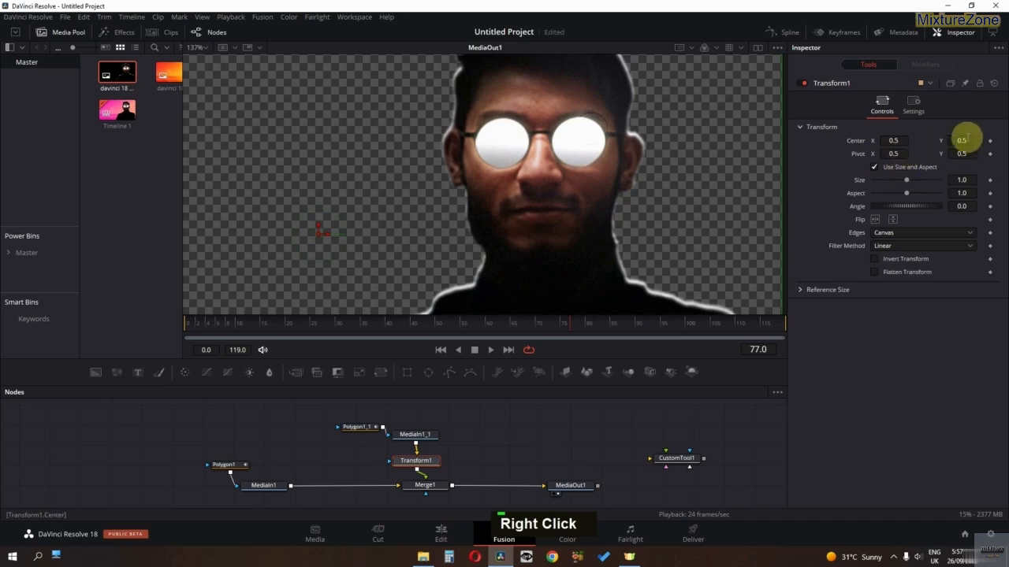
Step: Lower the jaw layer to Center Y 0.443 in Transform1, and set the Border Width of Polygon1_1 to 0.0017
drag(964, 140, 432, 164)
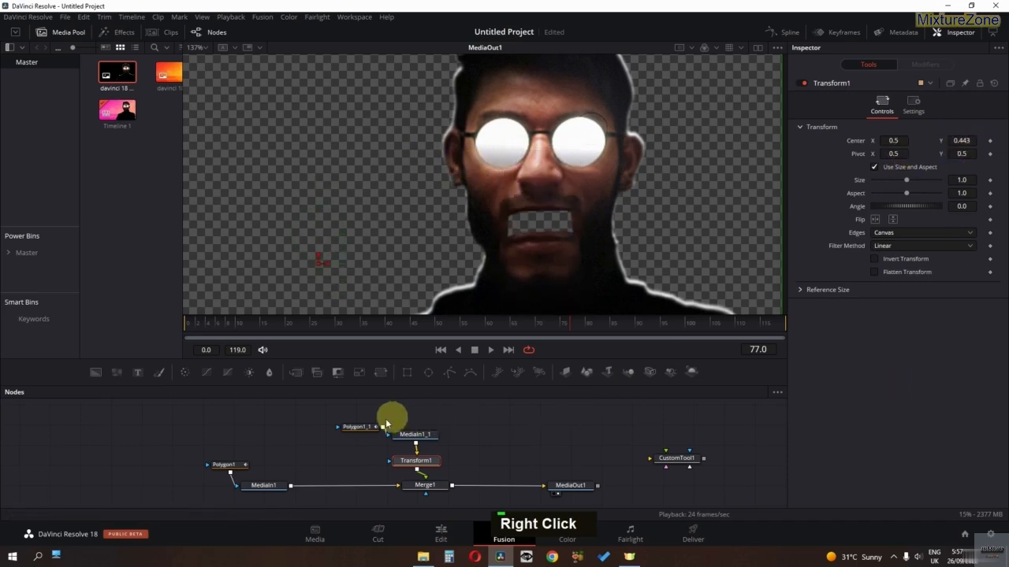
click(363, 427)
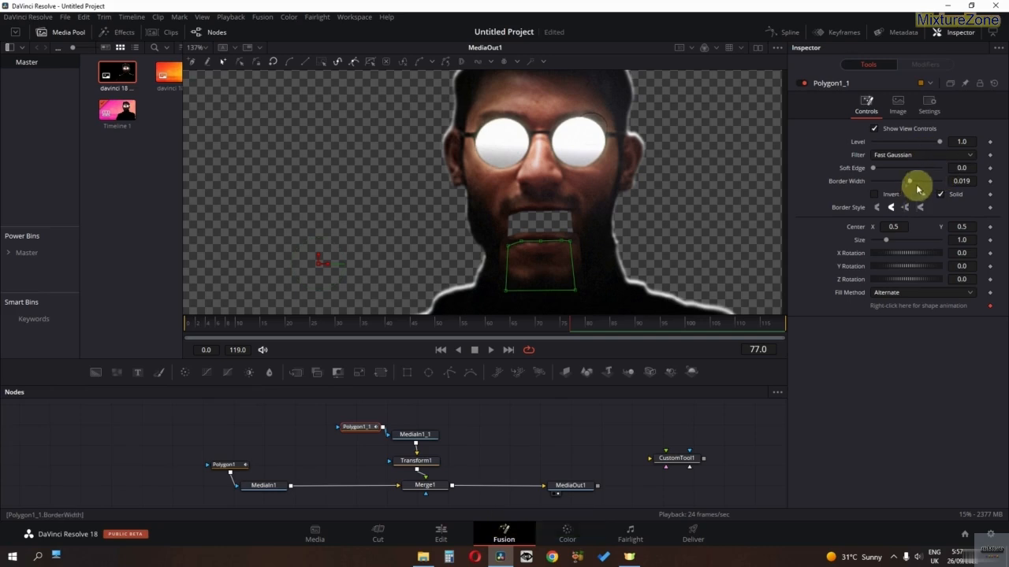
mouse_move(912, 184)
mouse_down()
mouse_move(950, 183)
mouse_move(923, 187)
mouse_up()
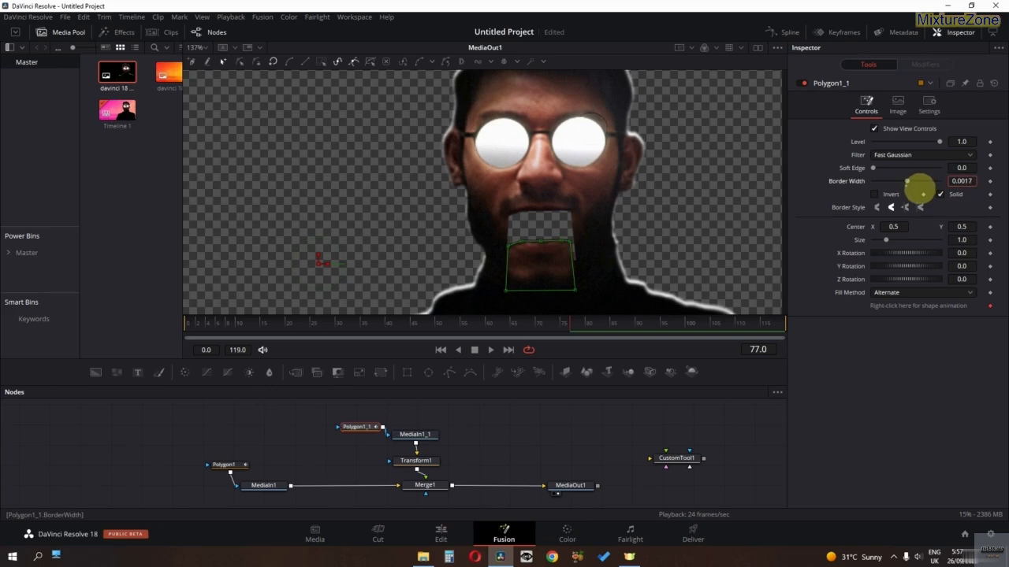
Step: Reset Transform1 and give its Center the expression Point(0.5, CustomTool1.NumberIn1)
click(415, 461)
click(994, 83)
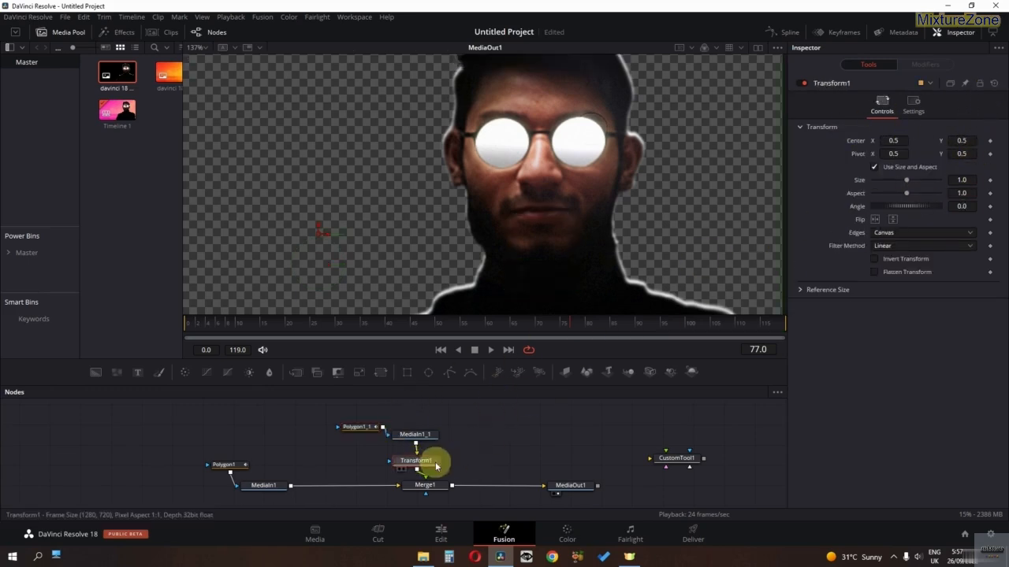
right_click(874, 154)
click(891, 262)
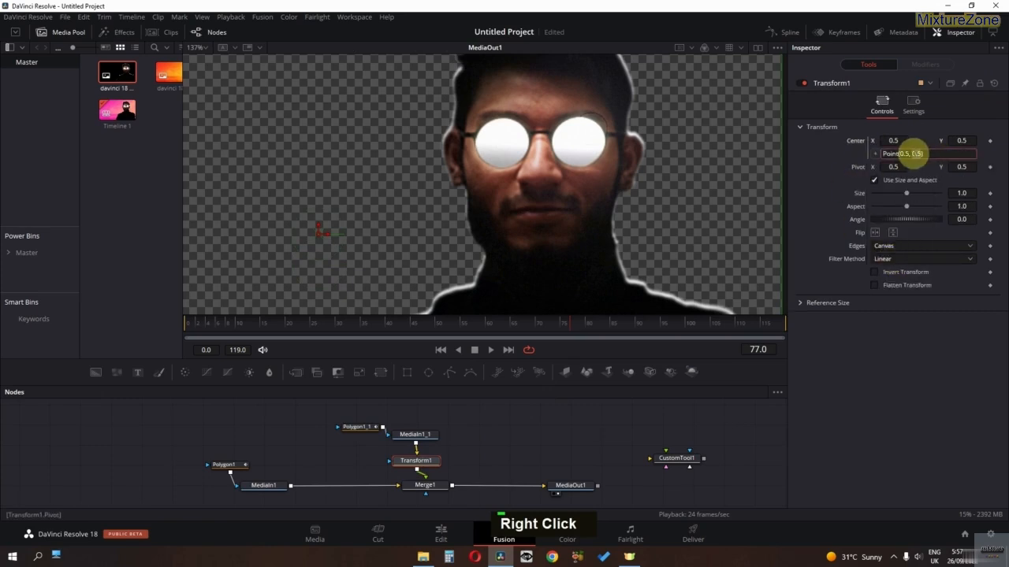
key(shift)
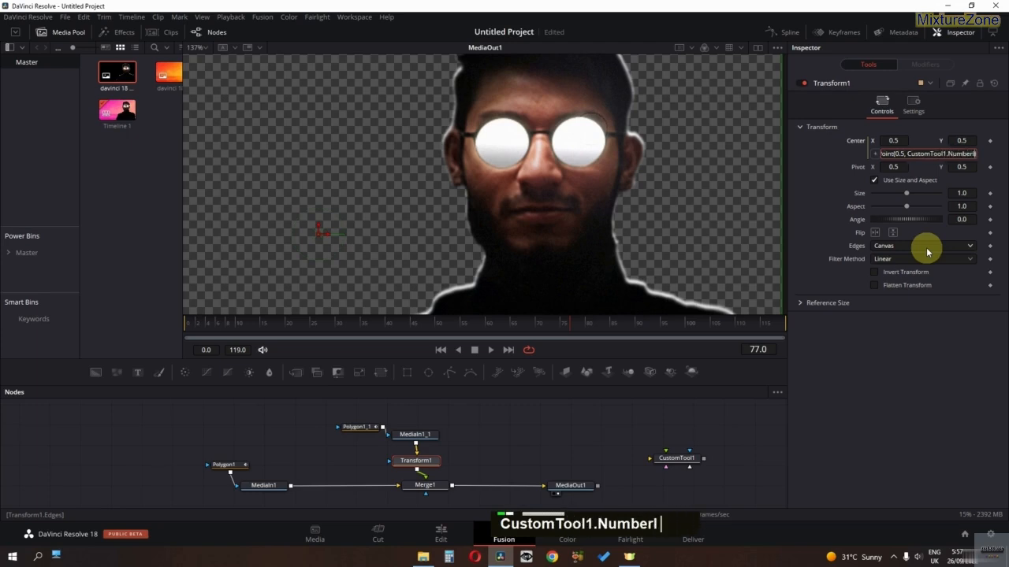
click(904, 375)
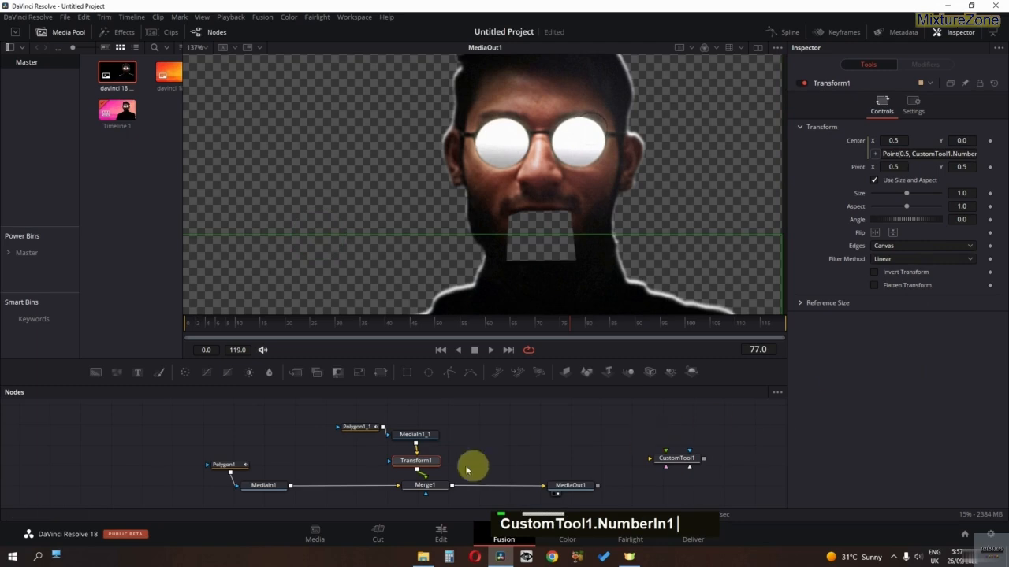
Step: Modify Number In 1 of CustomTool1 with Audio (WAV), and load audio test.wav as its wave file
click(662, 467)
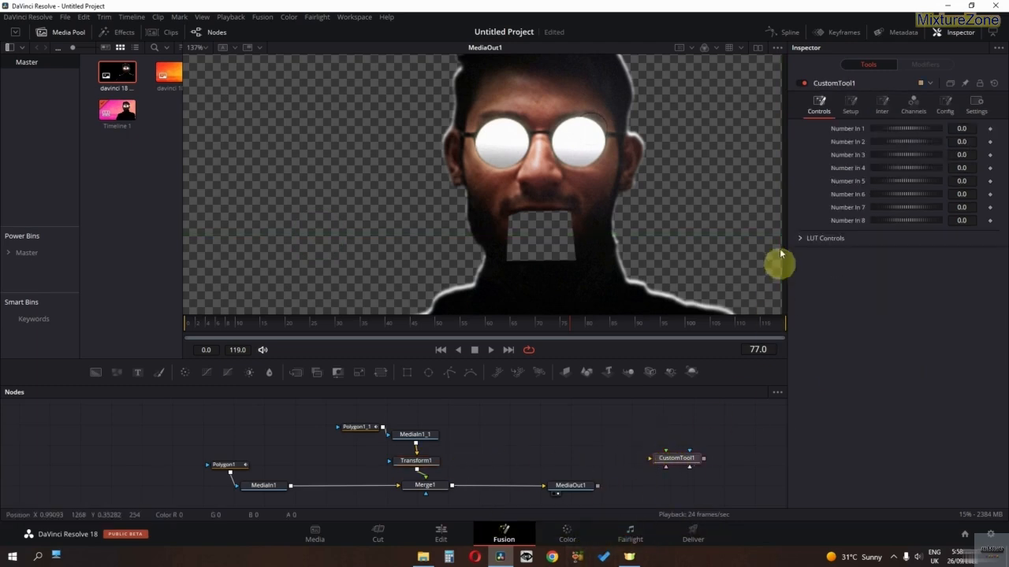
right_click(846, 135)
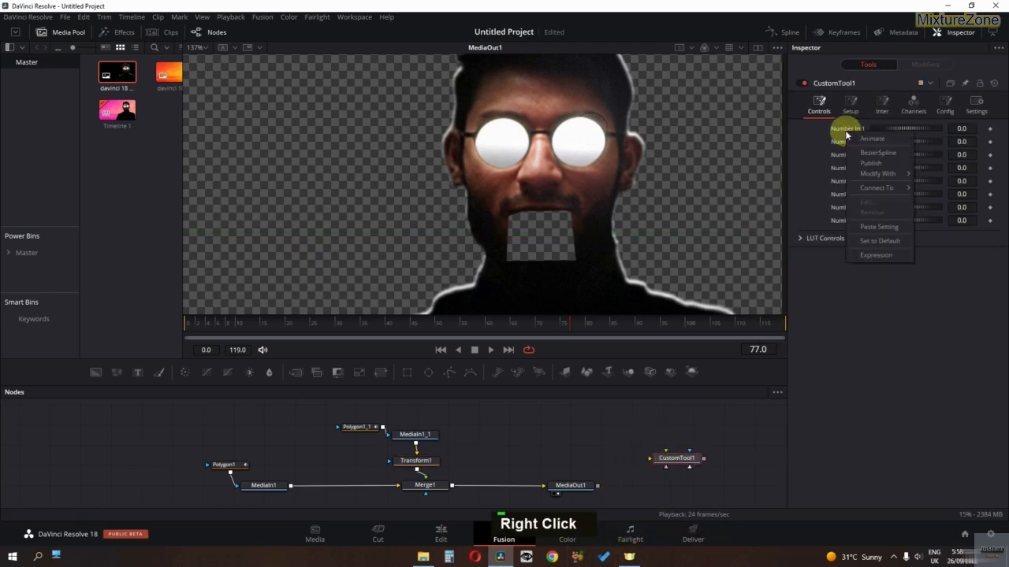
mouse_move(881, 175)
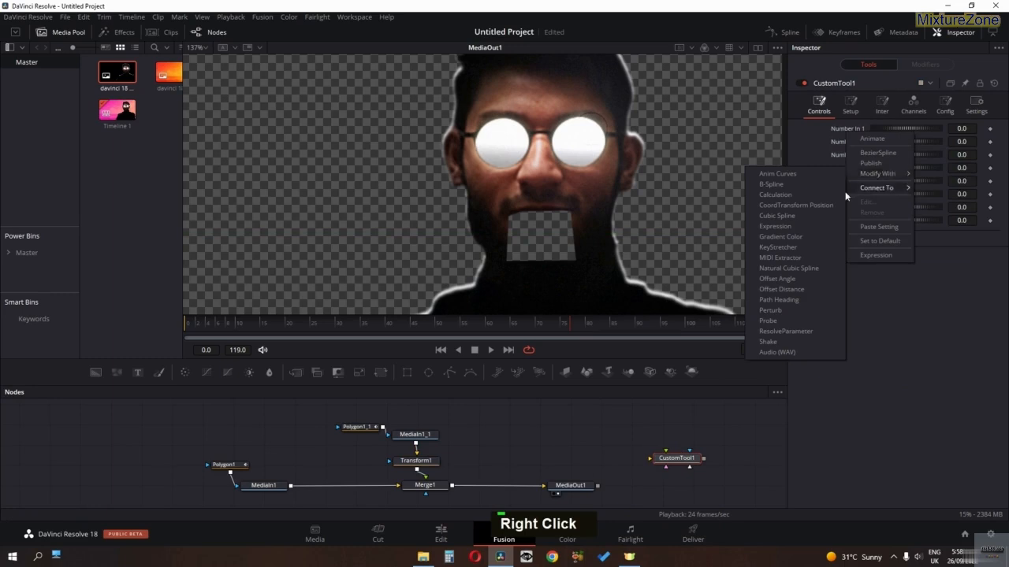
click(795, 356)
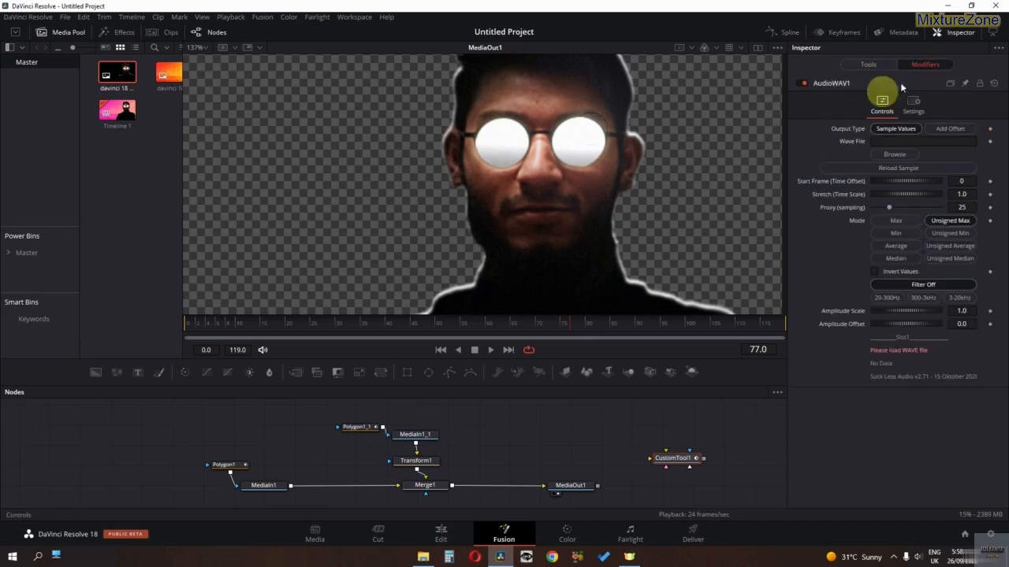
click(891, 156)
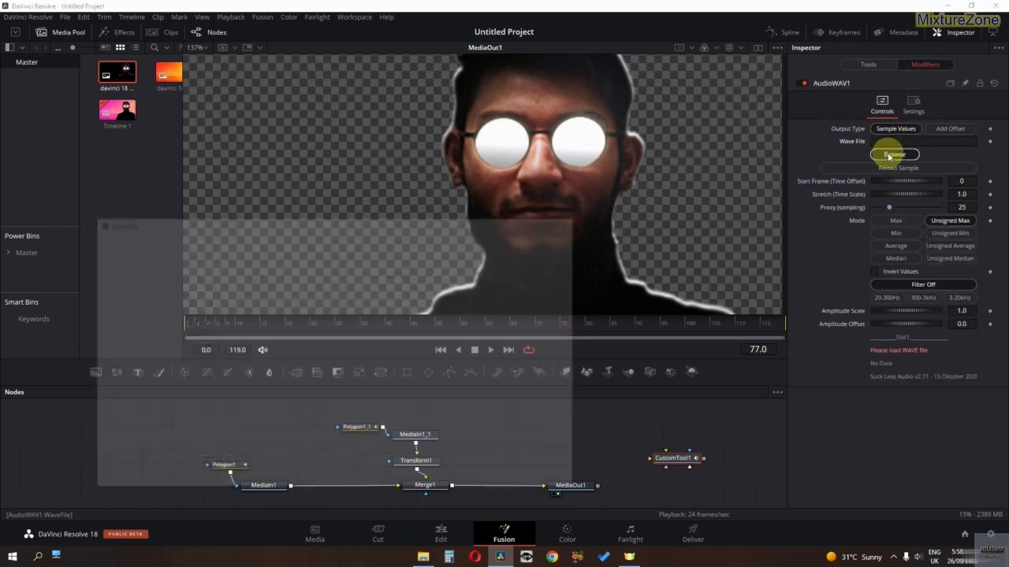
click(225, 357)
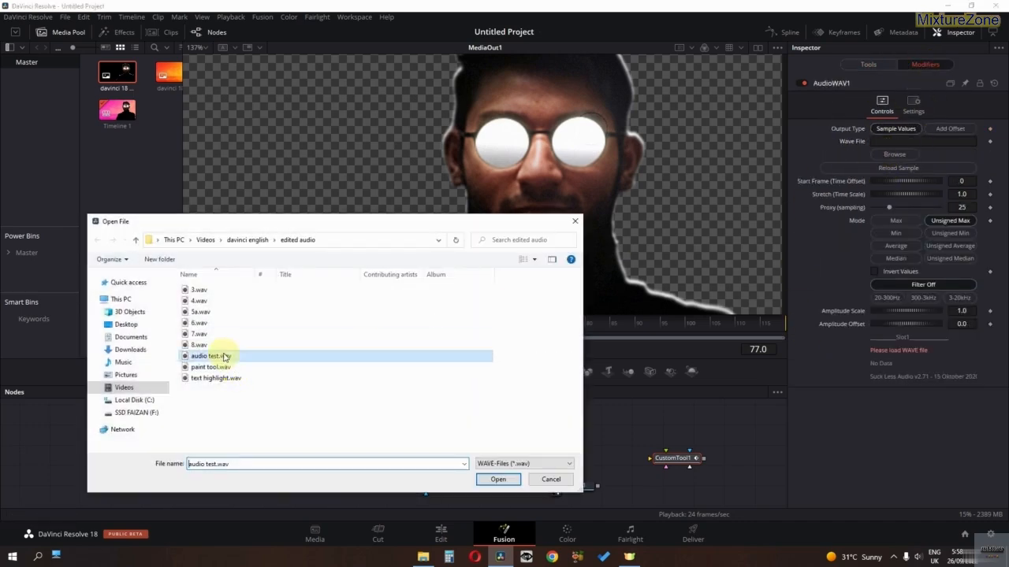
click(498, 480)
Step: Play the composition, return to the first frame and replay it to check how the jaw reacts to the audio
scroll(462, 235, down, 5)
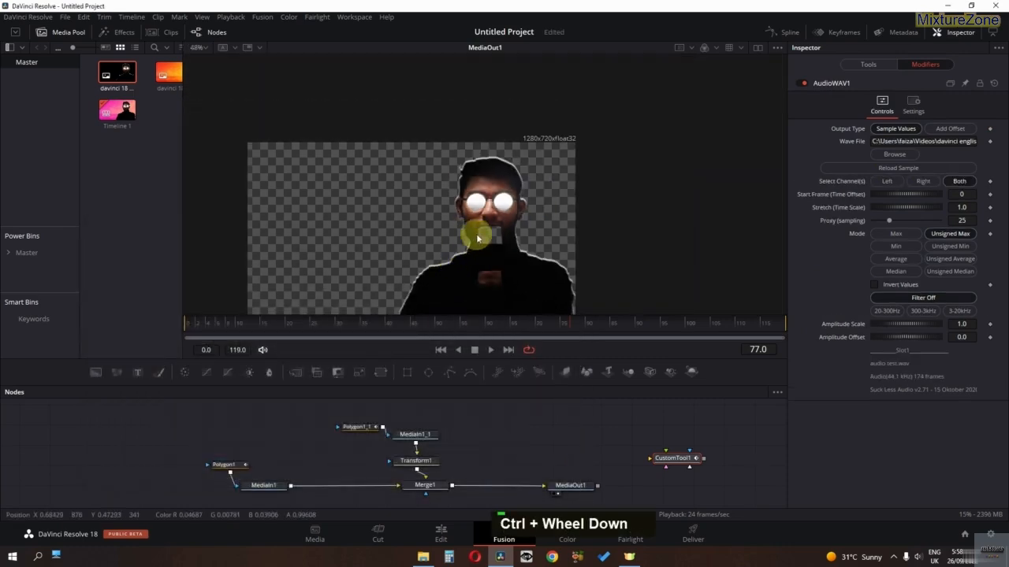
middle_click(477, 238)
key(space)
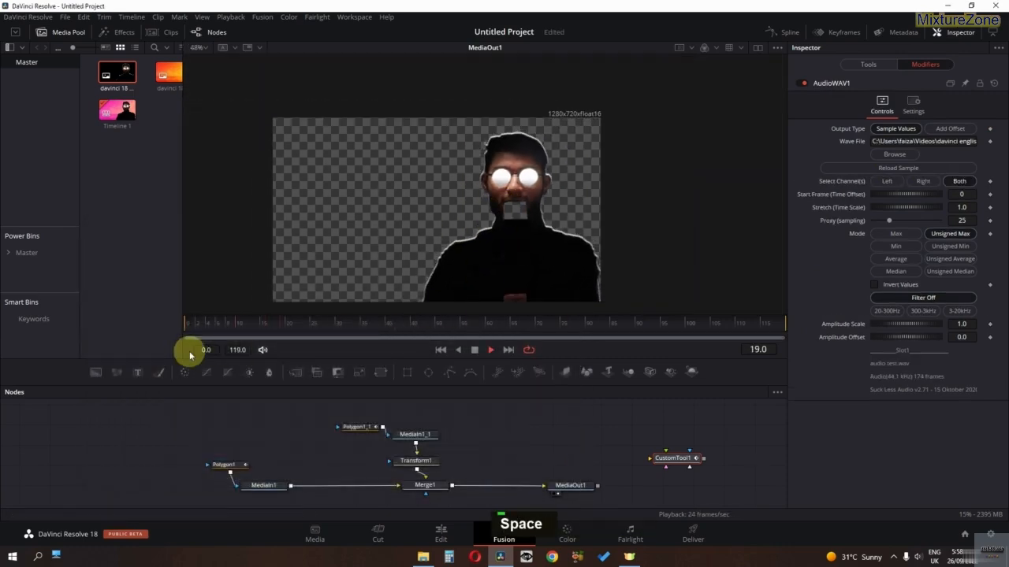
key(space)
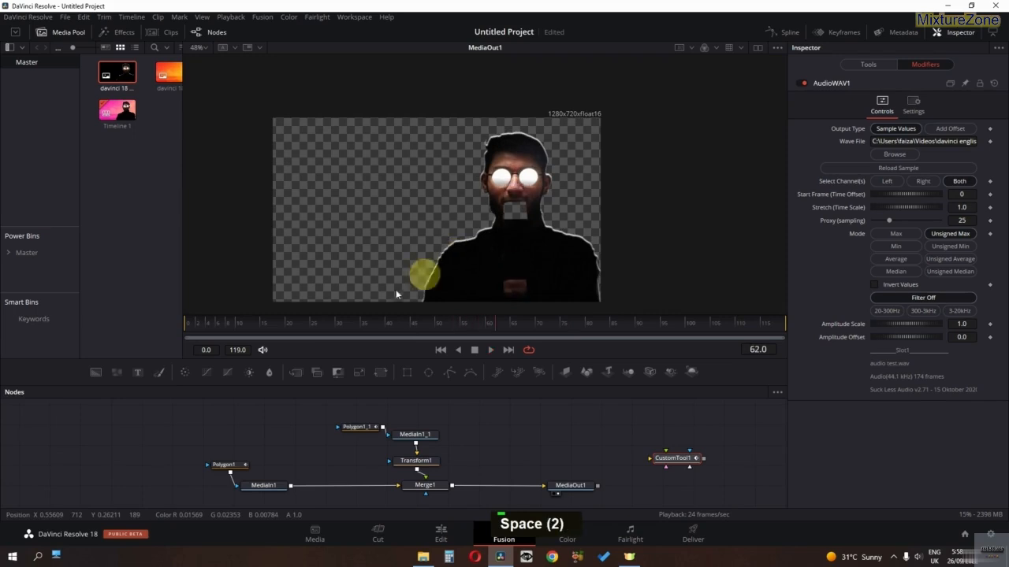
click(189, 328)
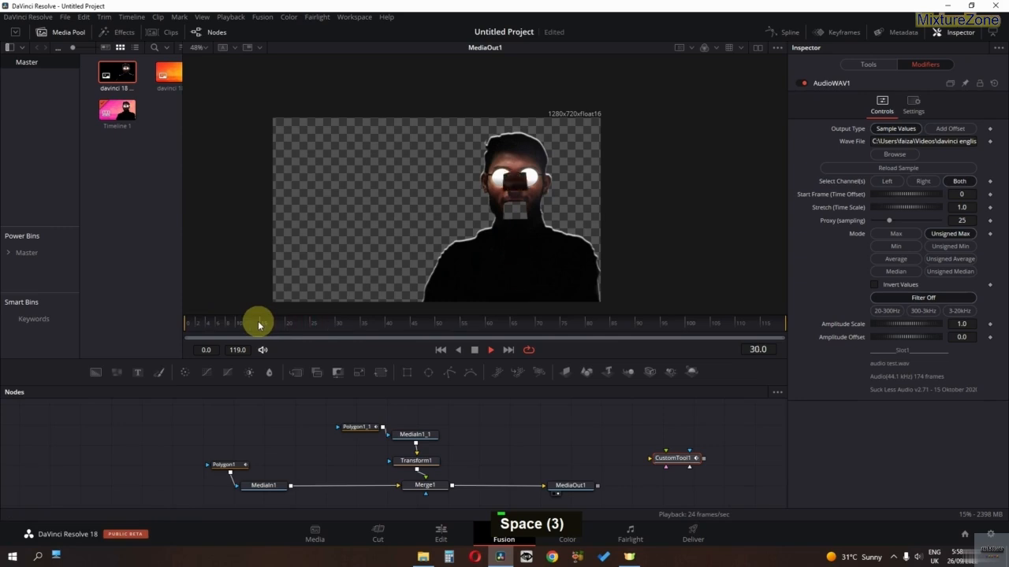
key(space)
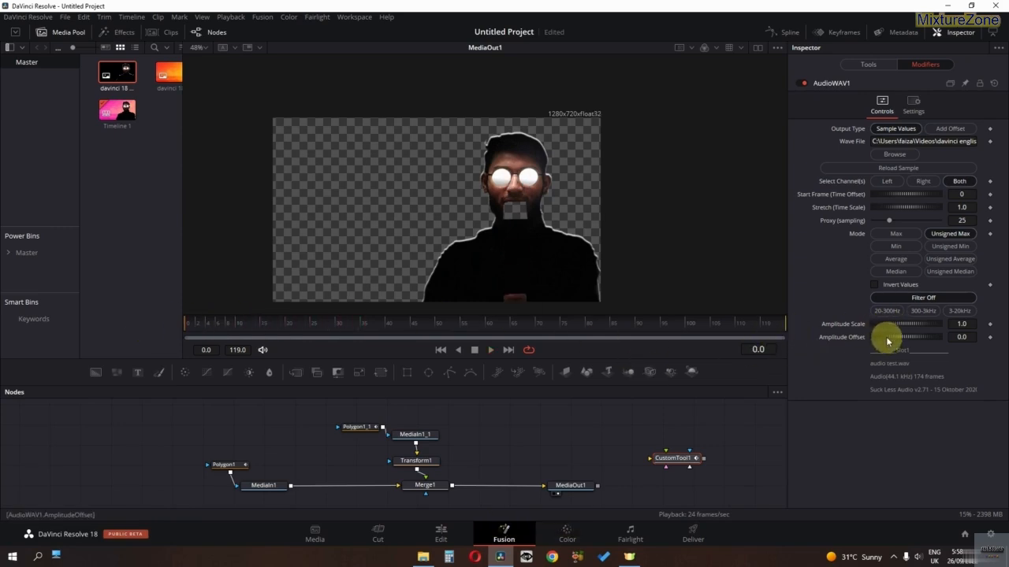
Step: Set the audio modifier's Amplitude Offset to 0.5 so the jaw sits in its original position on the face
drag(886, 337, 894, 337)
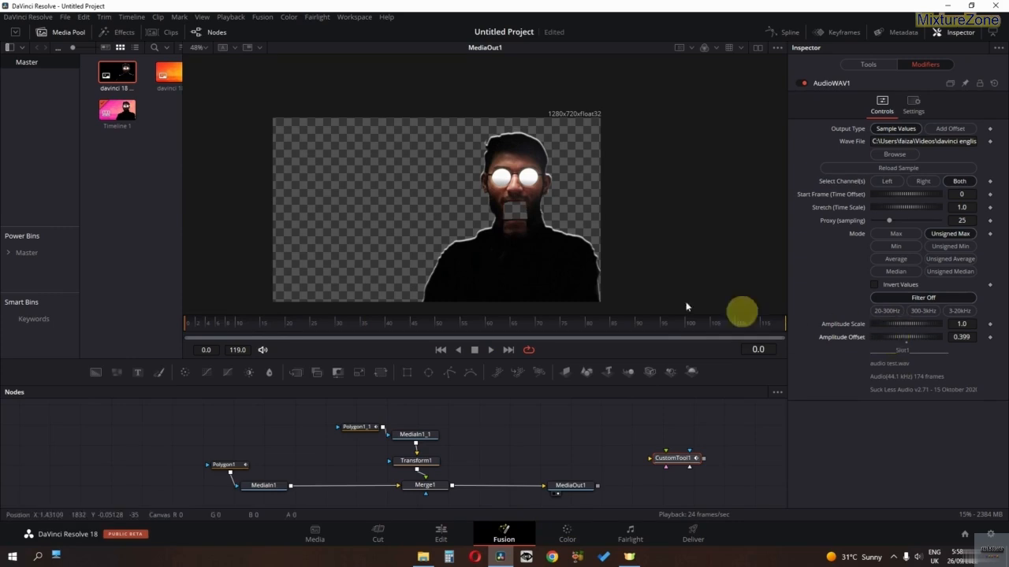
ctrl+scroll(592, 263, up, 3)
middle_click(491, 265)
drag(490, 262, 499, 313)
drag(892, 337, 889, 336)
drag(961, 338, 994, 341)
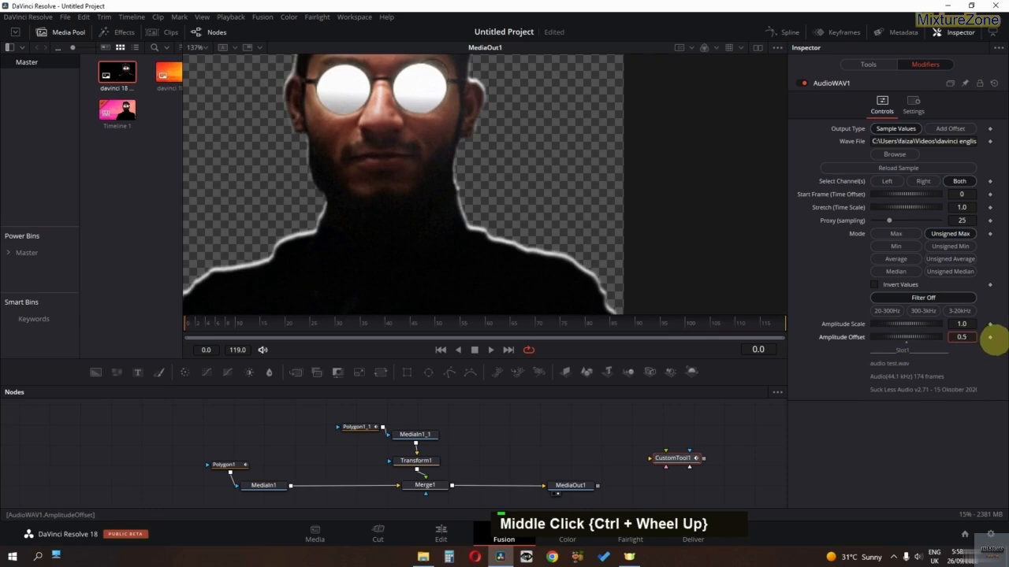
Step: Preview the jaw motion, set the audio modifier's Amplitude Scale to about -0.051, and play it again
key(space)
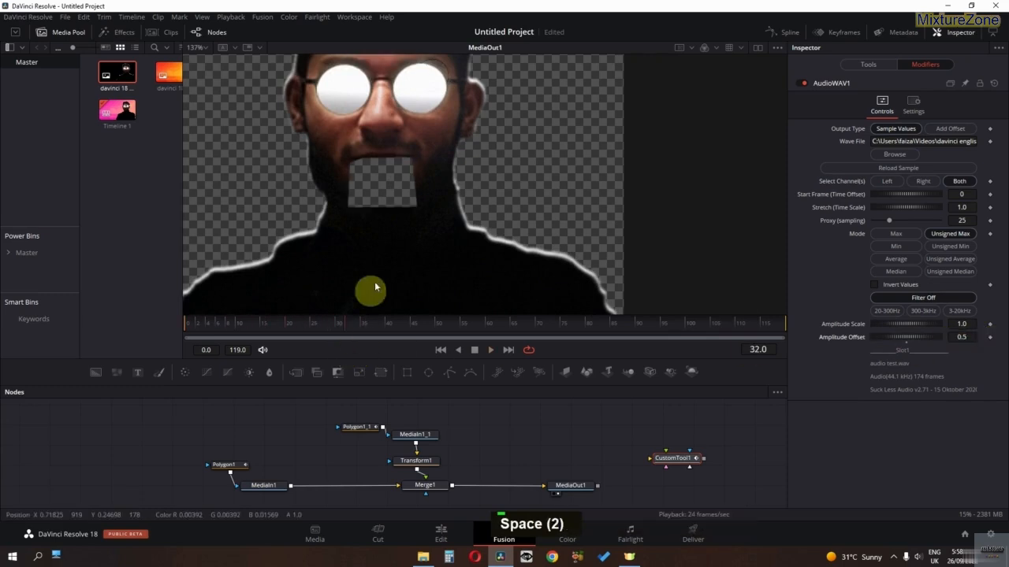
scroll(433, 222, down, 4)
key(space)
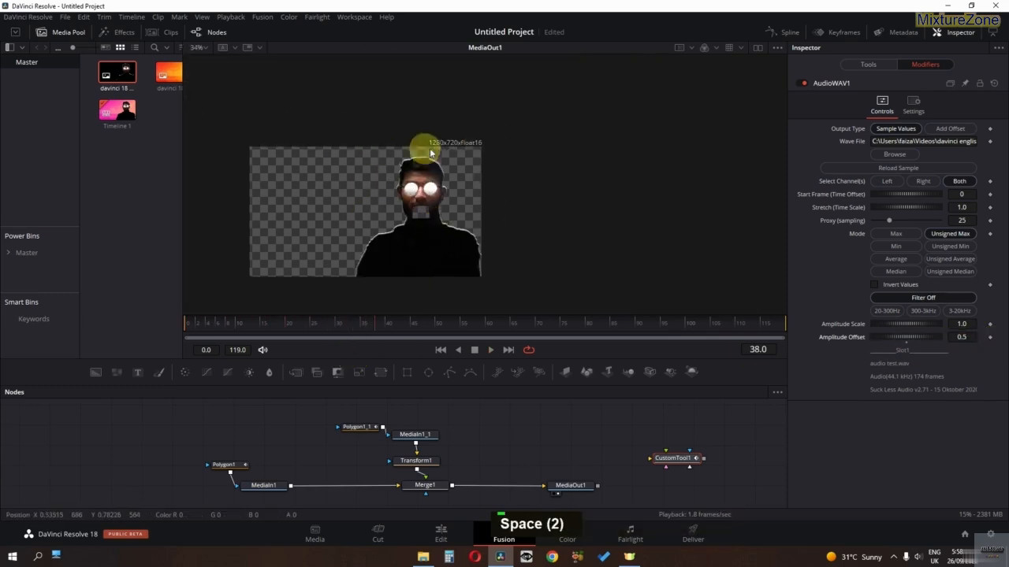
scroll(432, 197, up, 4)
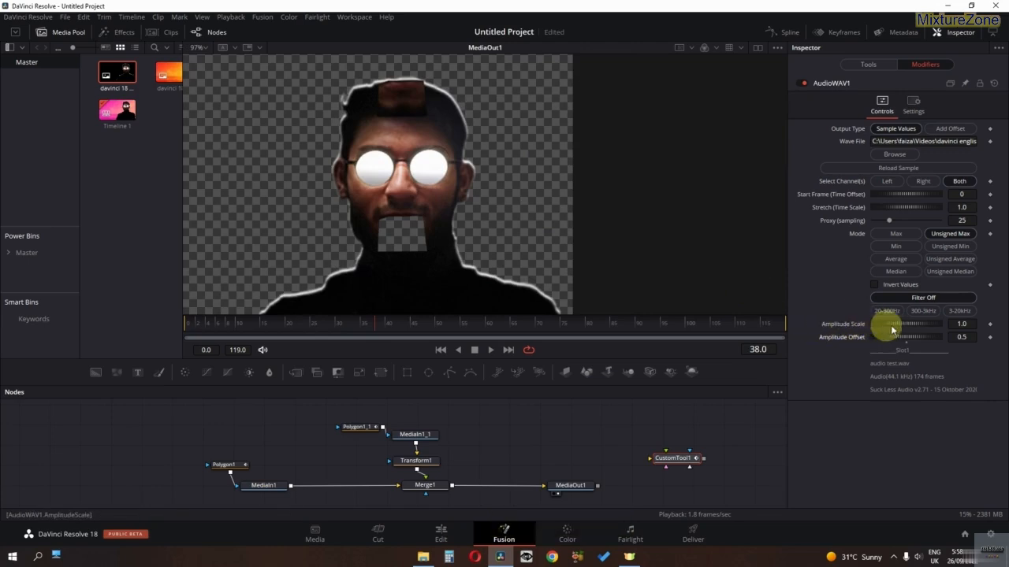
drag(902, 325, 888, 331)
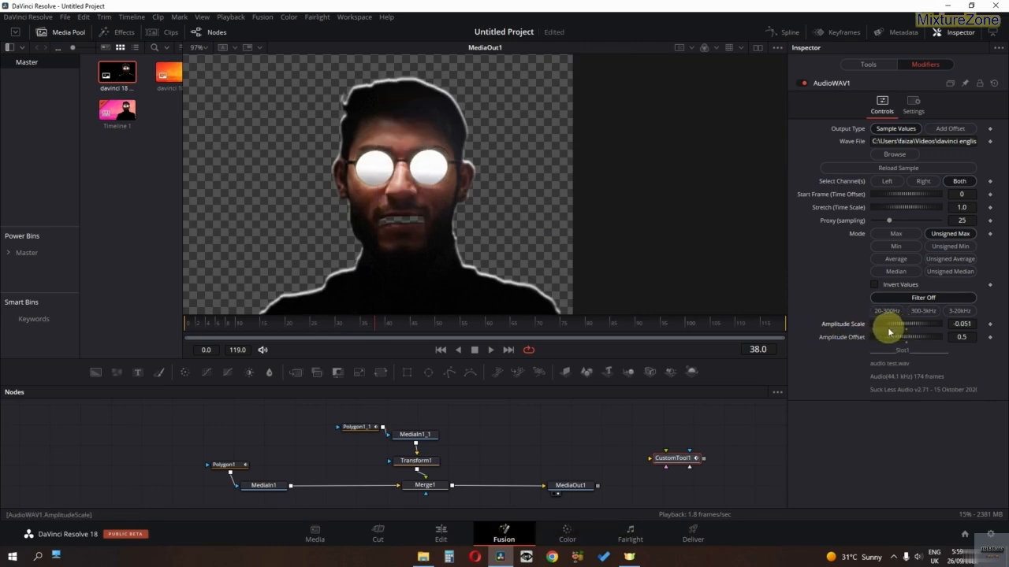
key(space)
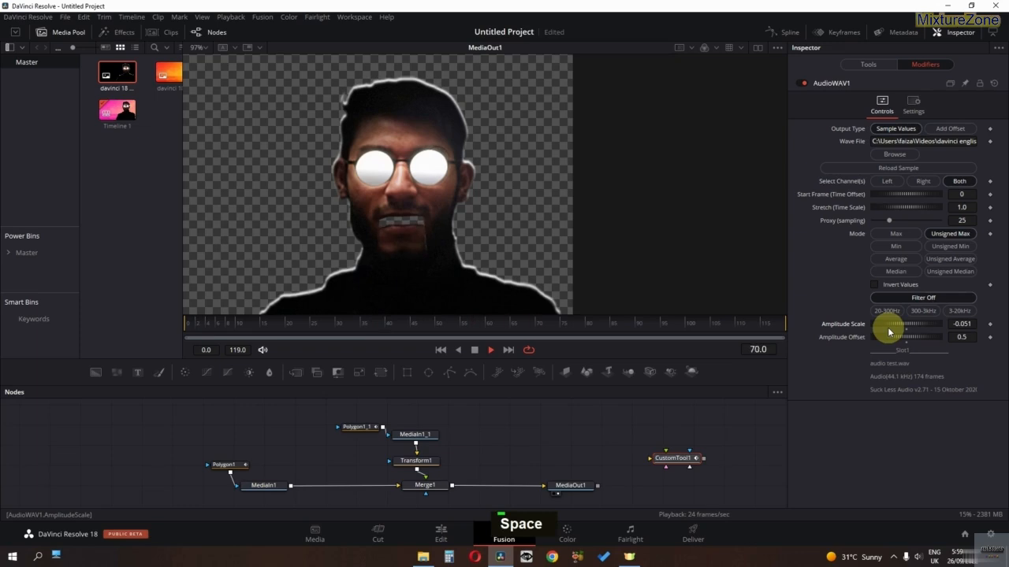
Step: Set the AudioWAV modifier's Amplitude Scale to -0.026 and play the composition to check the mouth movement
key(space)
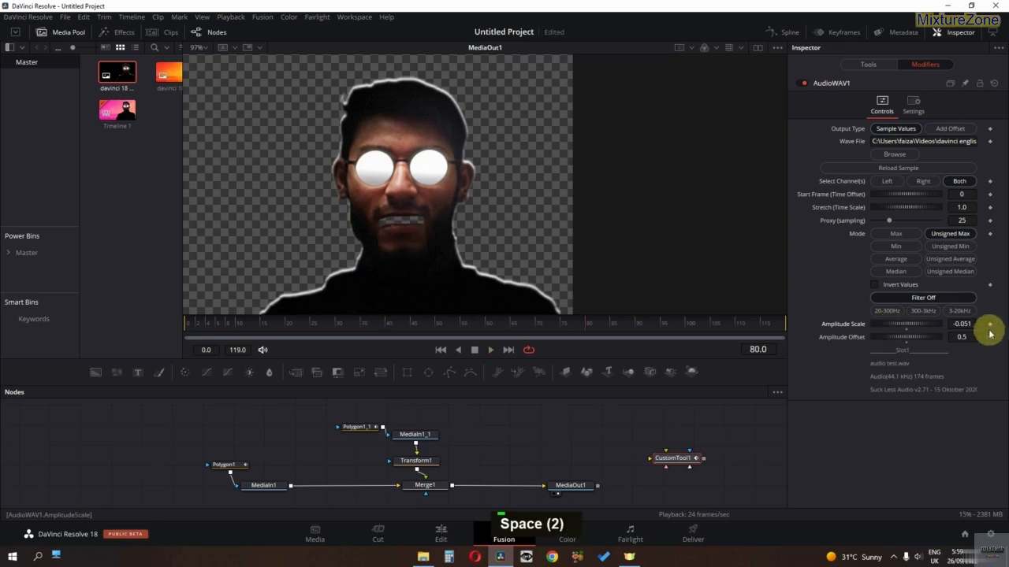
drag(962, 325, 967, 324)
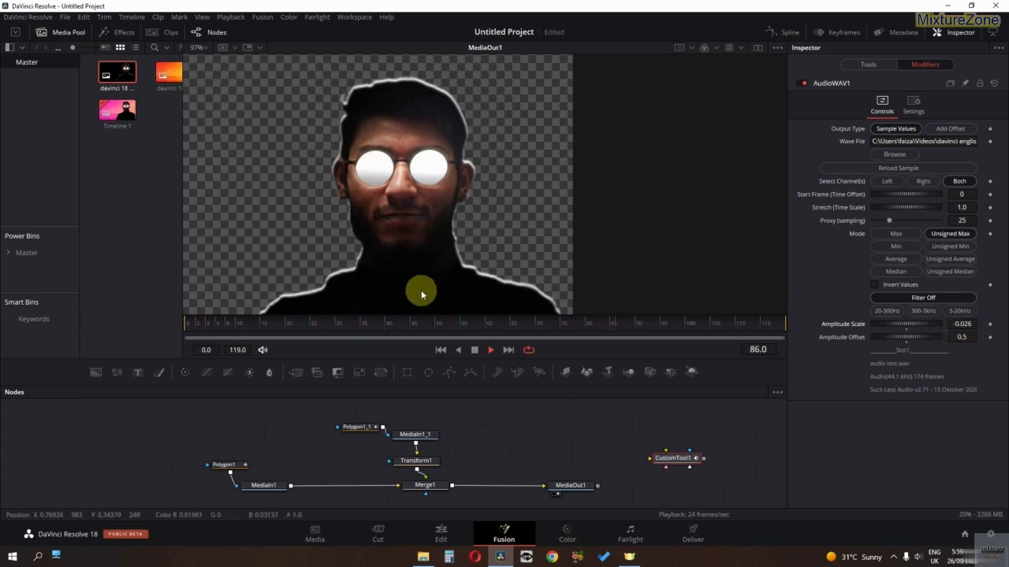
key(space)
ctrl+scroll(421, 290, down, 3)
drag(421, 260, 452, 230)
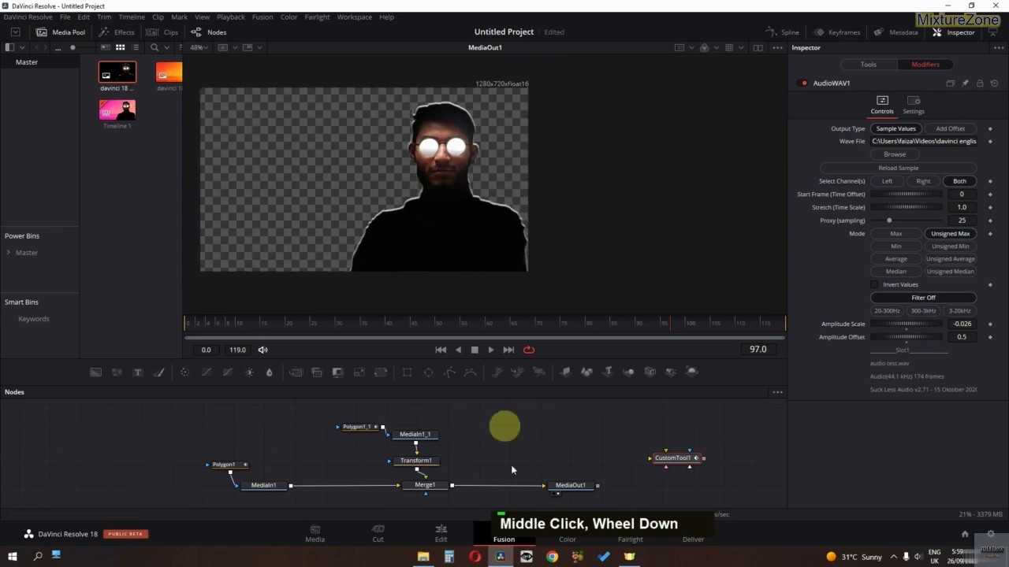
Step: Place audio test.wav on Audio 1 at the timeline start and extend both image clips to the end of the audio
click(455, 537)
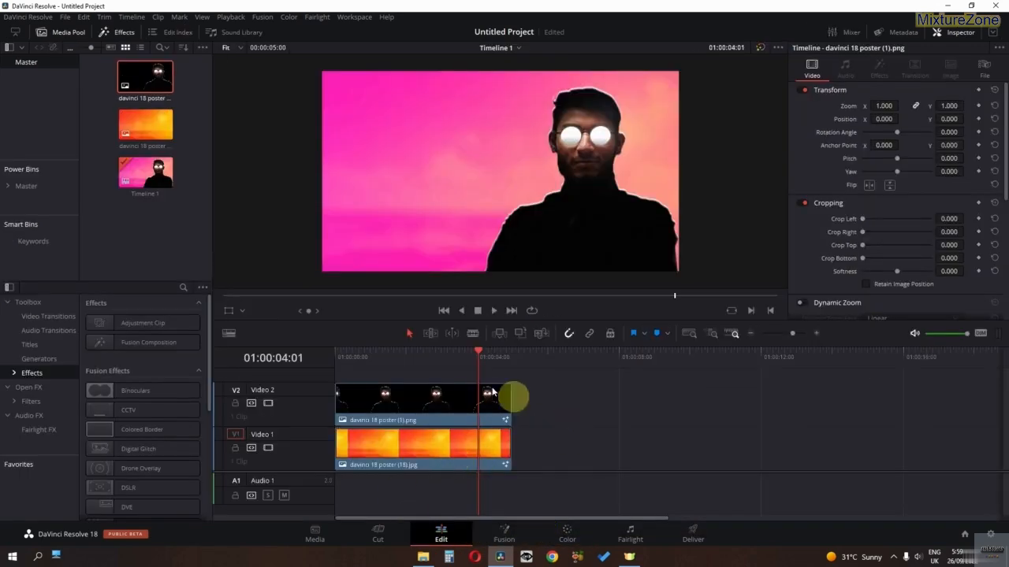
click(319, 357)
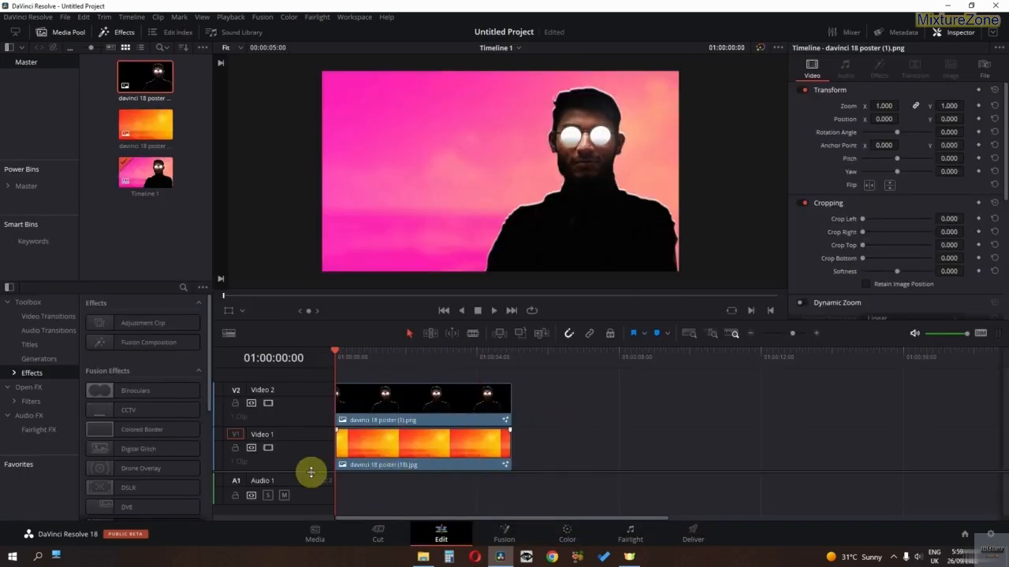
scroll(308, 465, down, 1)
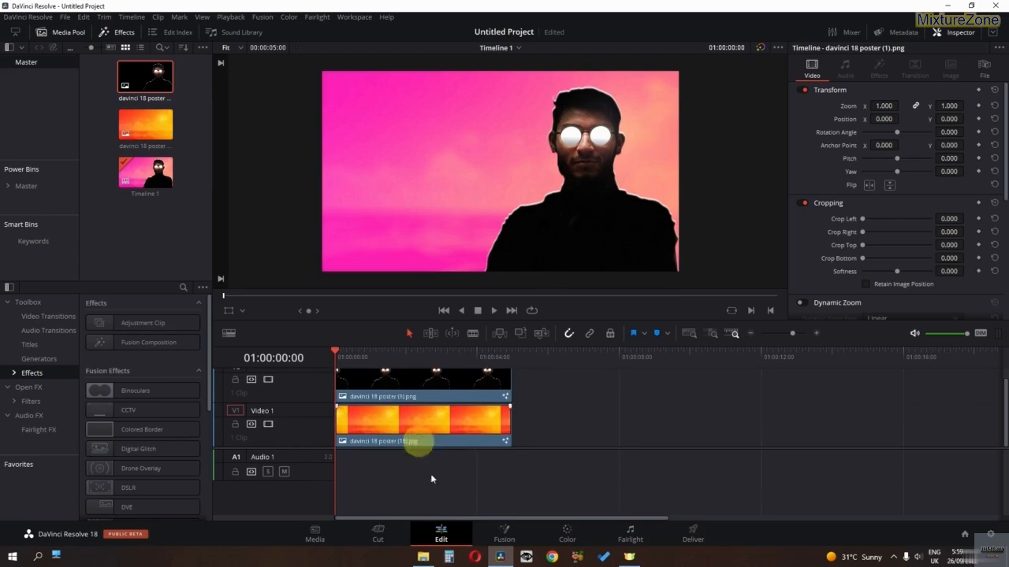
click(502, 536)
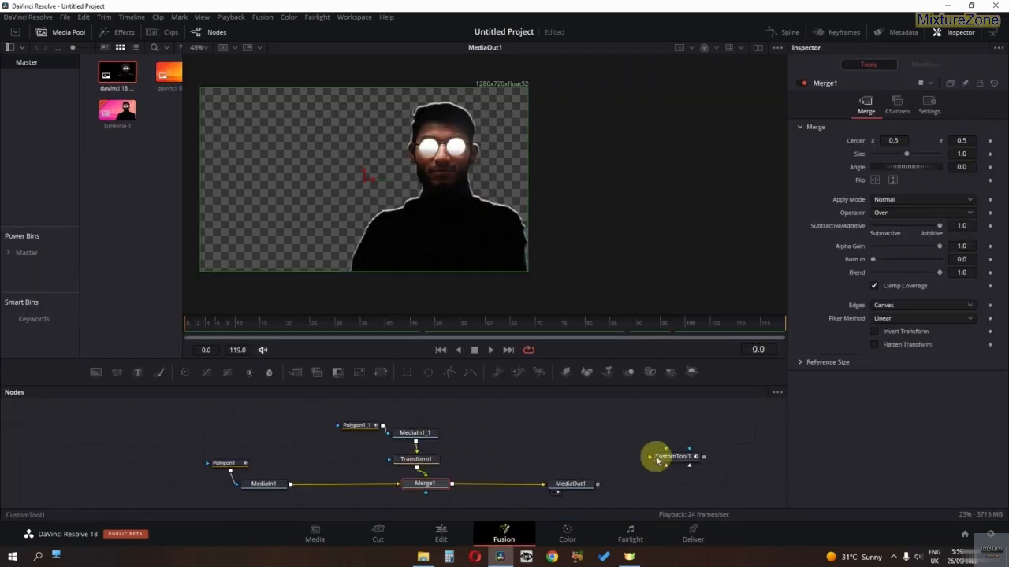
click(440, 536)
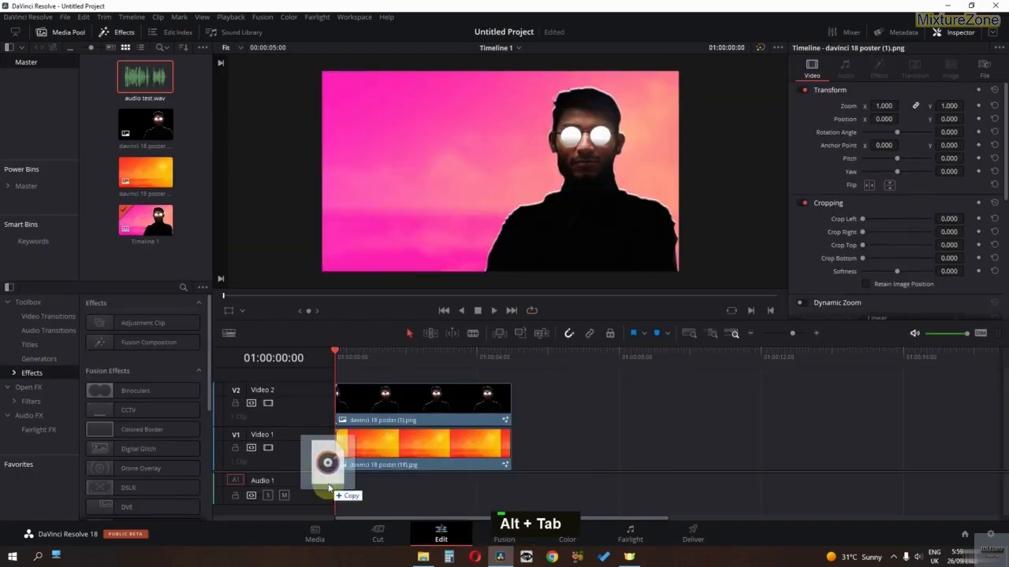
drag(329, 487, 336, 488)
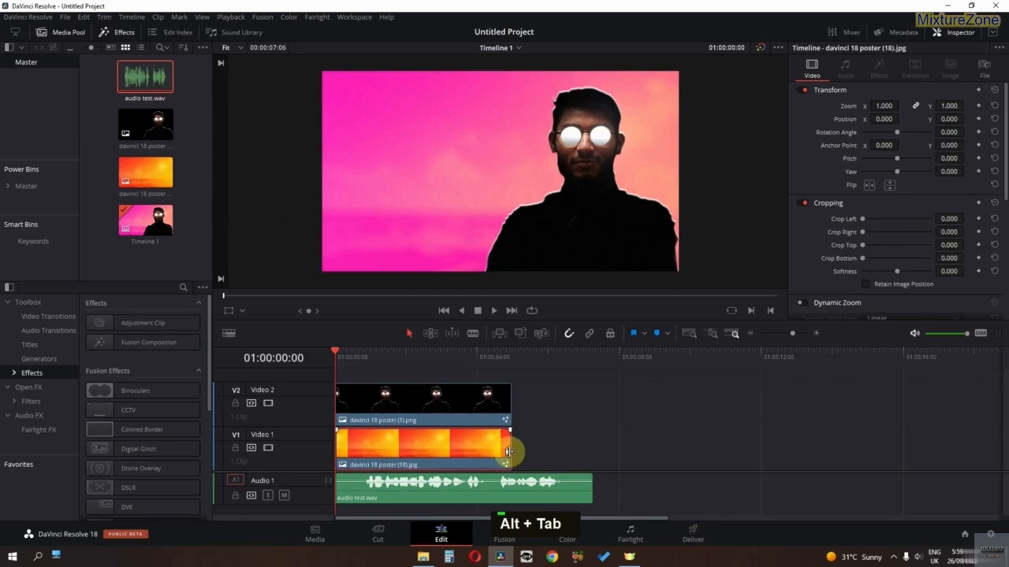
drag(508, 452, 591, 451)
drag(510, 402, 590, 410)
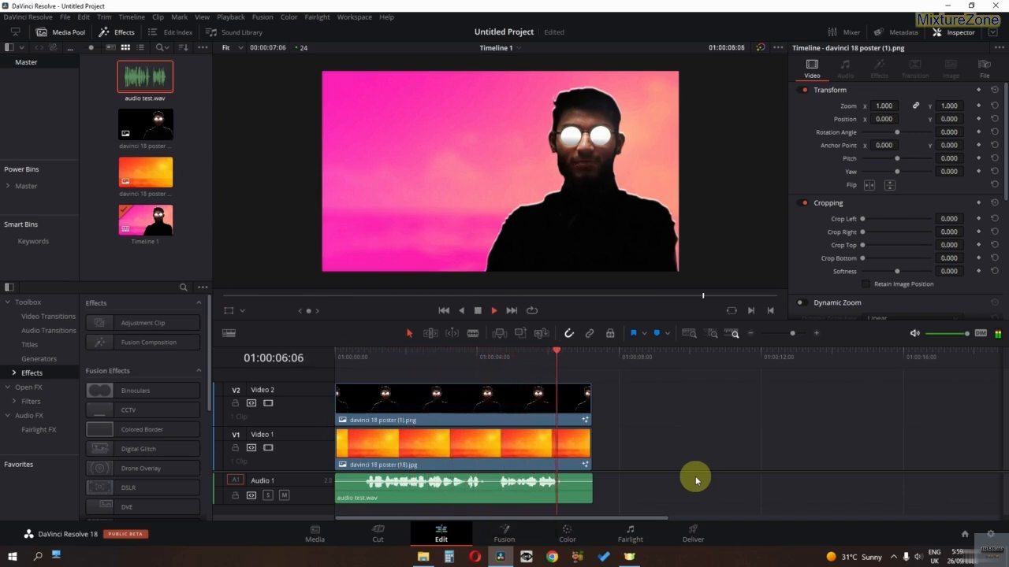
Step: Play the timeline with its audio, then examine the mouth up close at 01:00:04:20
key(space)
drag(544, 361, 507, 367)
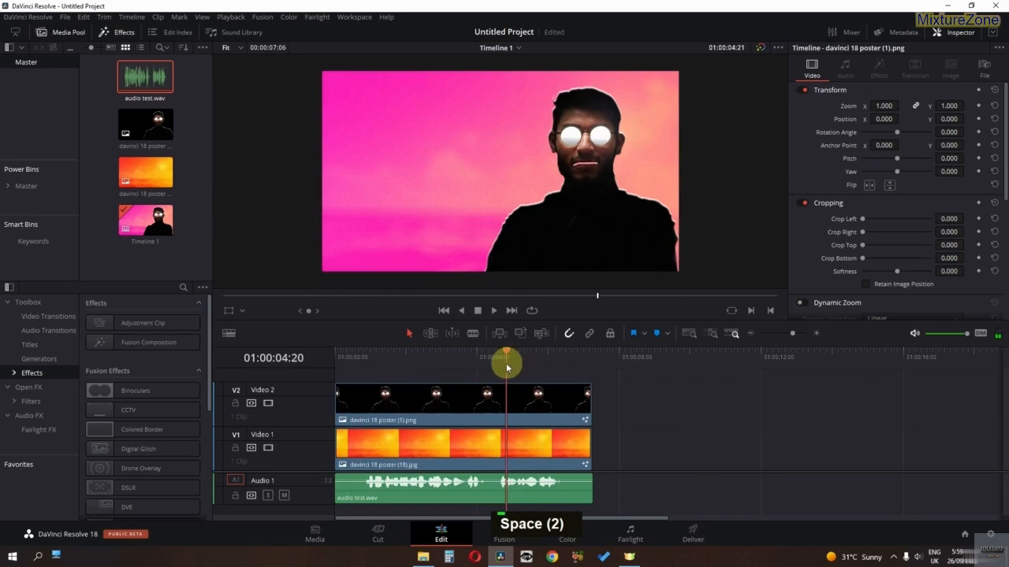
scroll(611, 167, up, 4)
middle_click(631, 176)
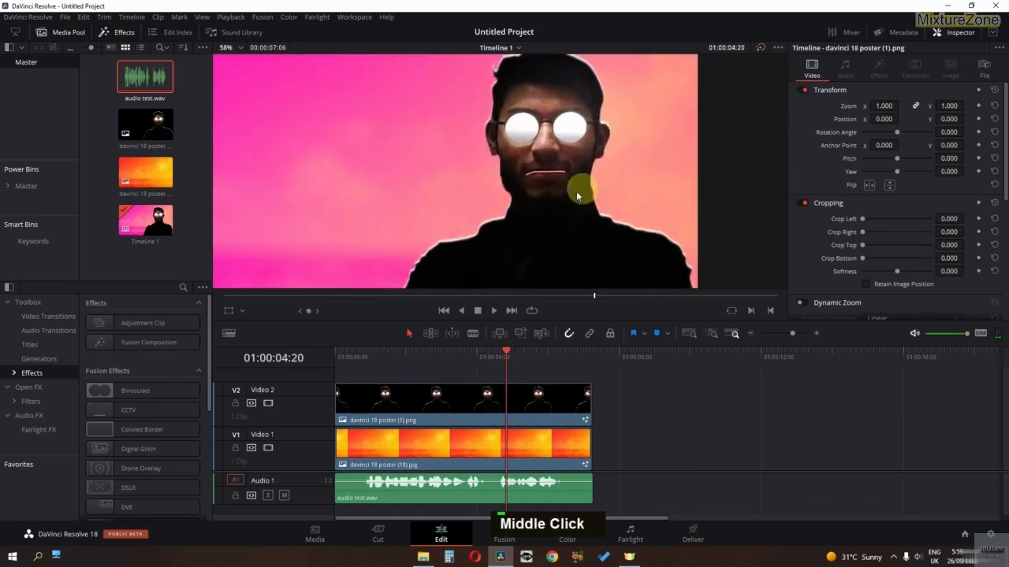
Step: Set the Border Width of the Polygon1_1 mouth mask to 0.0029 in the Fusion composition, judging it at frame 113
click(508, 539)
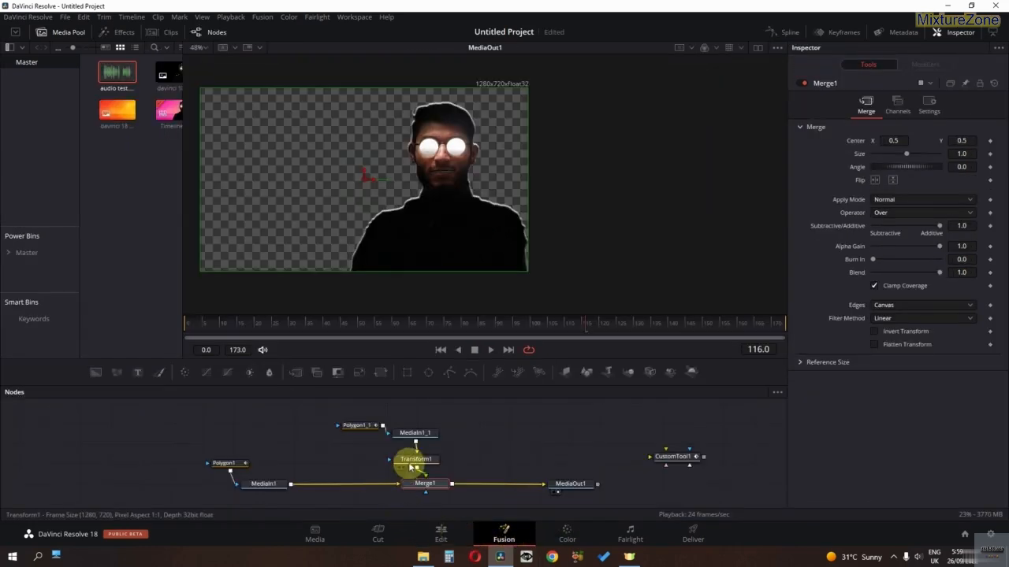
click(412, 463)
click(356, 426)
scroll(470, 168, up, 6)
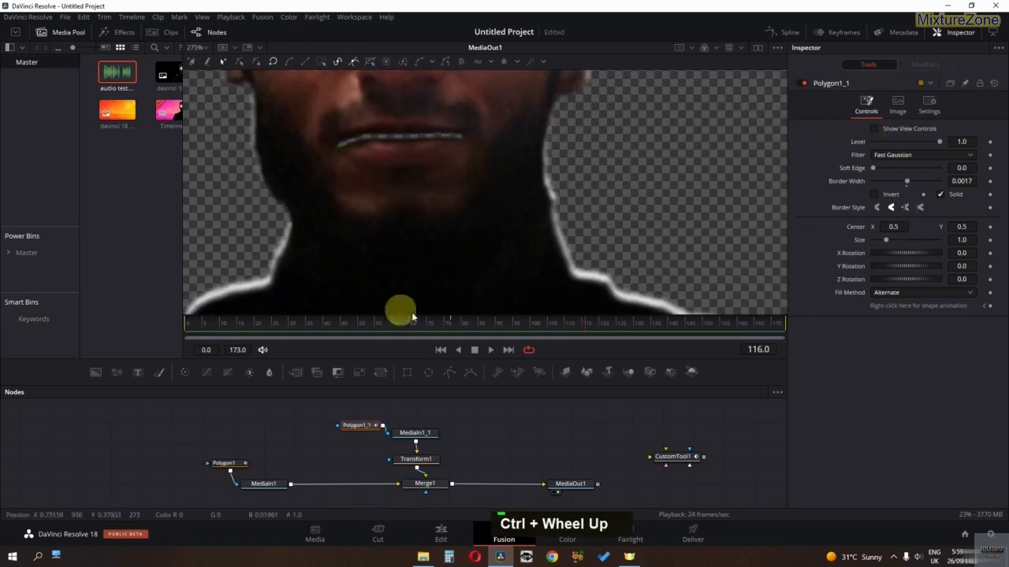
click(537, 322)
mouse_move(558, 326)
mouse_down()
mouse_move(583, 327)
mouse_move(575, 328)
mouse_up()
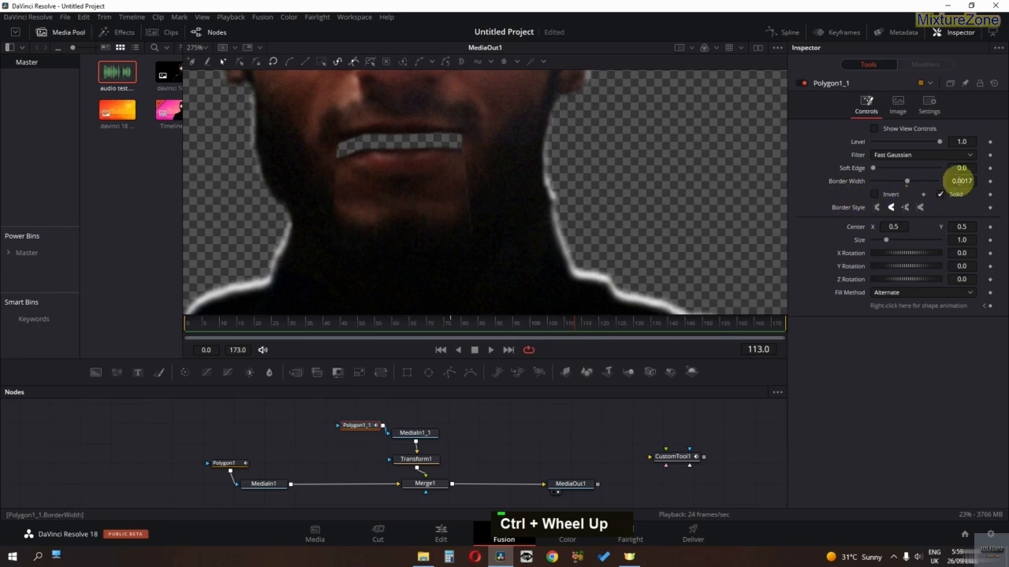
ctrl+scroll(962, 181, up, 3)
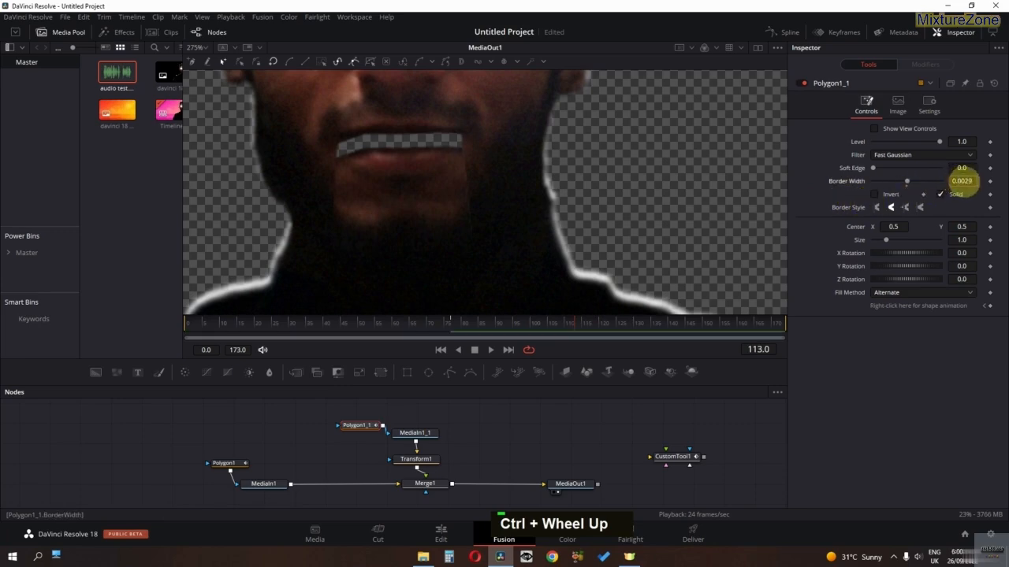
Step: Play the edited timeline from near its start to review the talking-mouth animation against the audio
key(space)
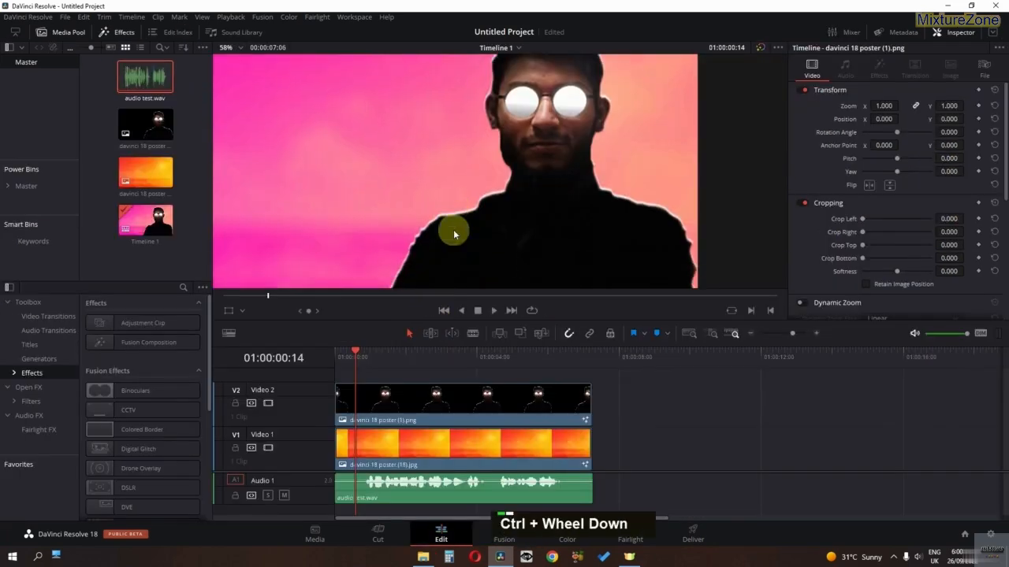
scroll(454, 235, down, 3)
key(space)
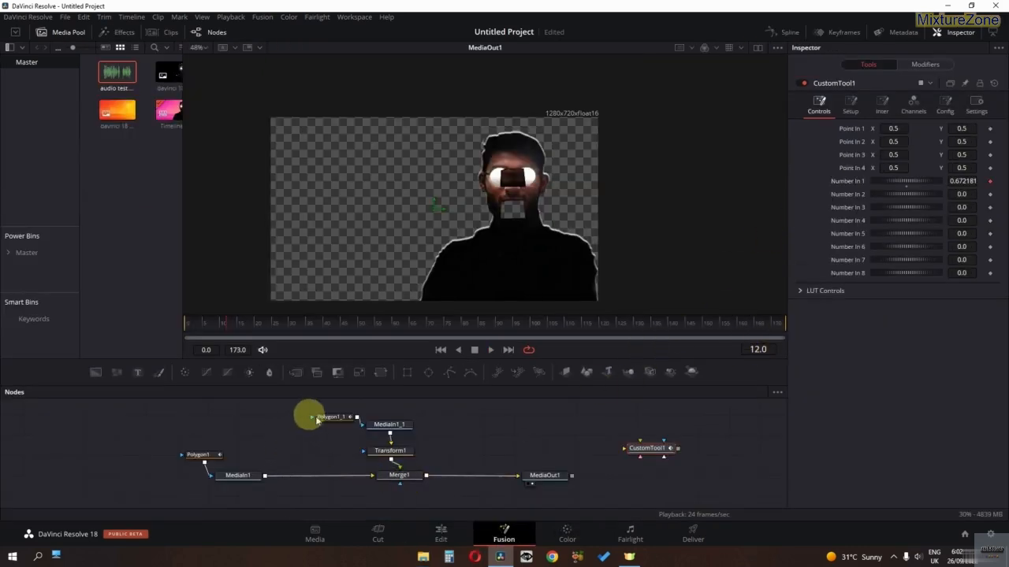
Step: Delete the Polygon1_1, MediaIn1_1, Transform1, Merge1 and Polygon1 nodes from the composition
drag(316, 420, 422, 482)
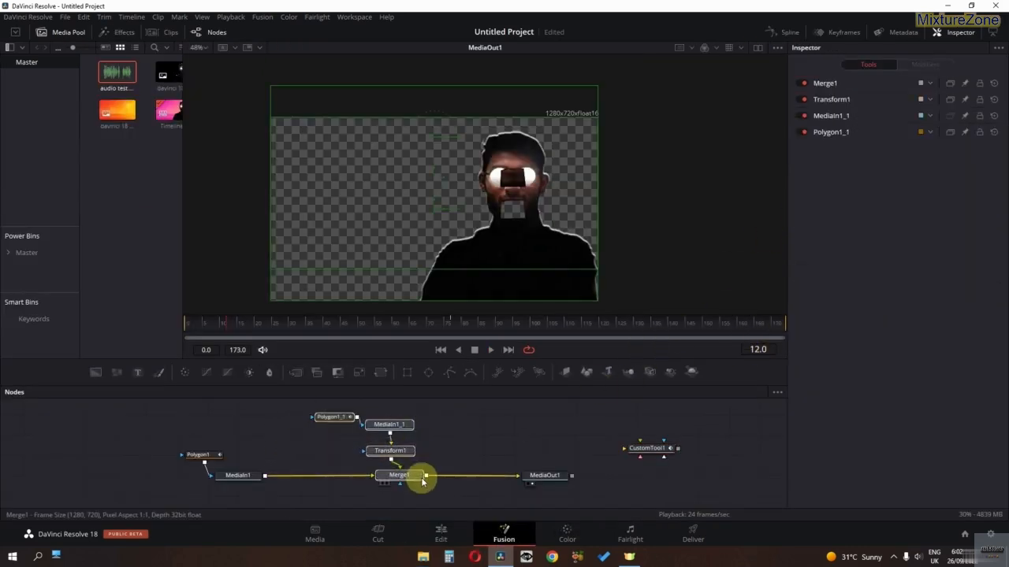
key(Delete)
click(206, 456)
key(Delete)
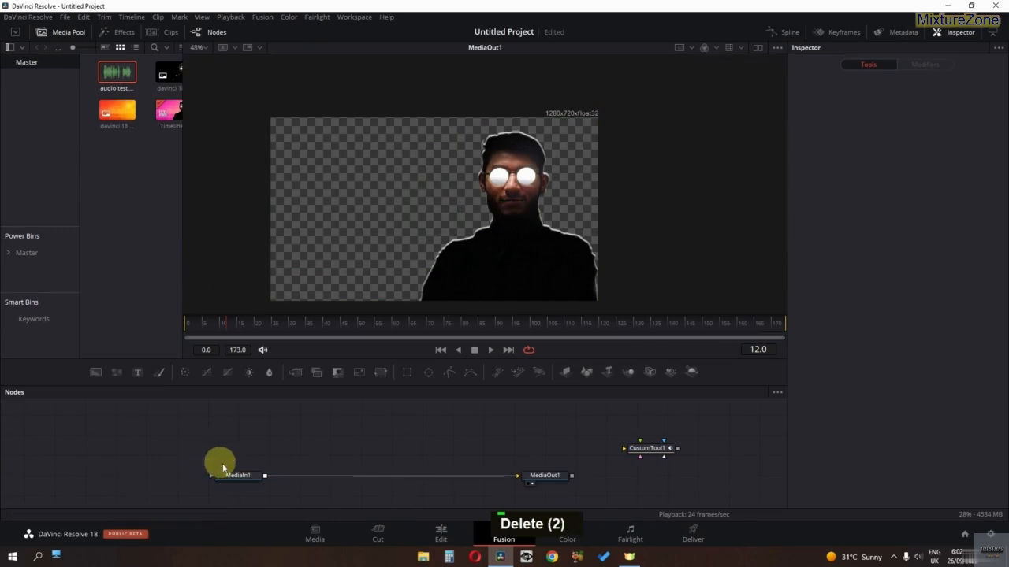
Step: Replace the MediaIn1 source with the New Project image of the winged character, connecting its node to MediaOut1
click(236, 475)
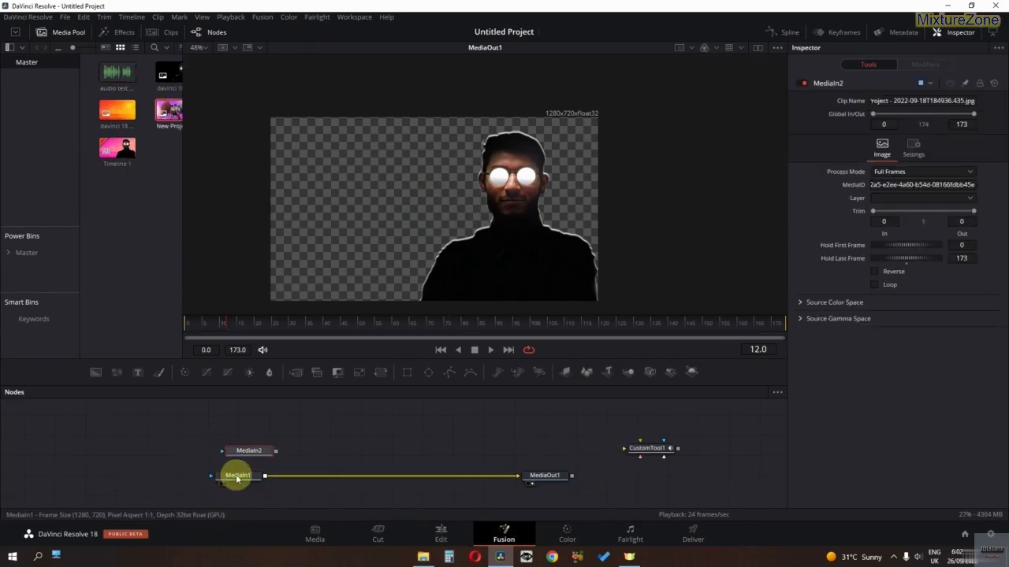
drag(236, 477, 160, 457)
drag(278, 453, 522, 477)
key(BackSpace)
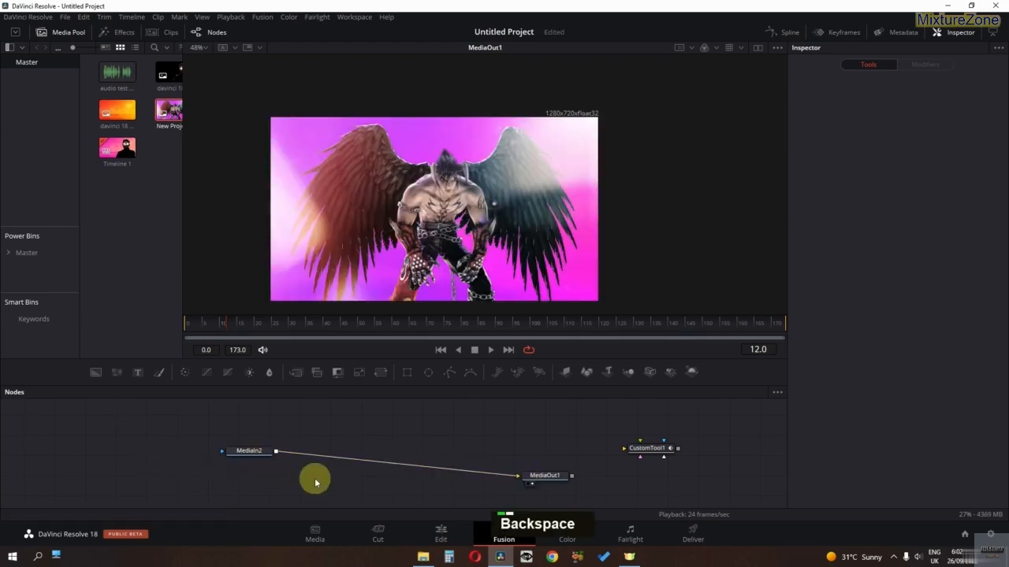
Step: Insert a Transform (Xf) node between MediaIn2 and MediaOut1
key(shift+space)
text(tra)
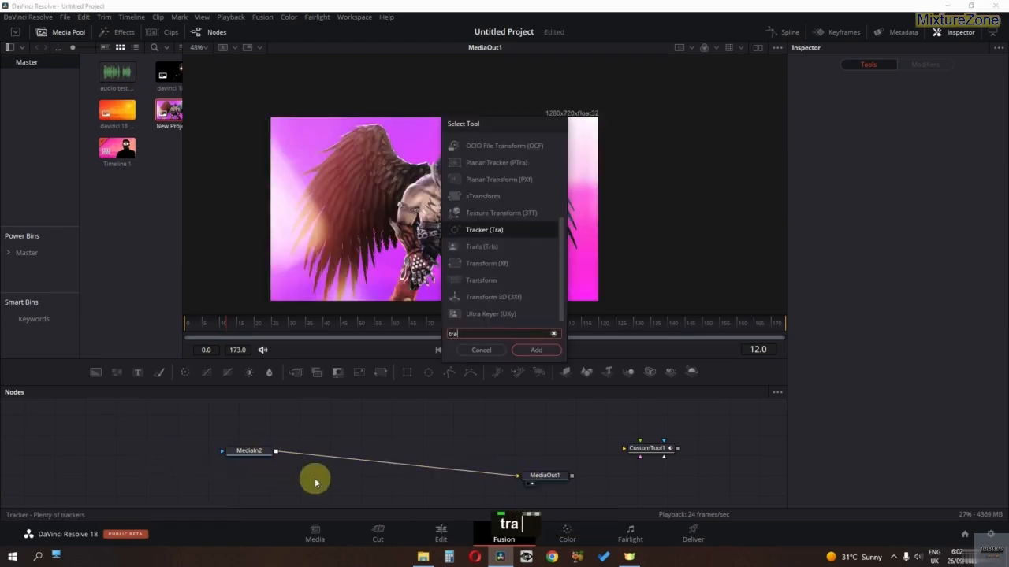
click(486, 263)
click(535, 352)
drag(327, 468, 394, 462)
Step: Reset CustomTool1 to its defaults and apply an AudioWAV modifier to its Number In 1
click(633, 448)
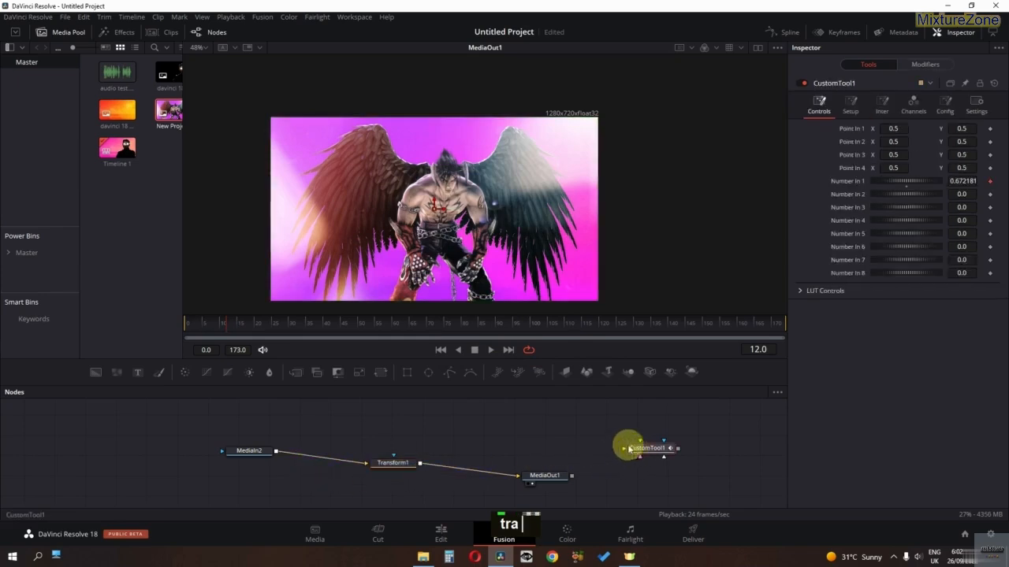
click(994, 85)
right_click(852, 183)
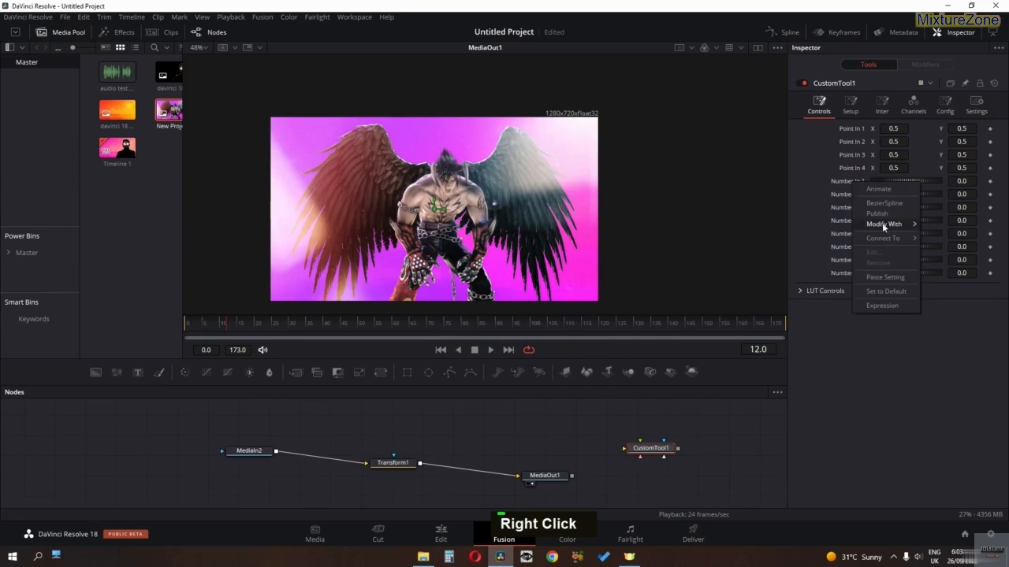
mouse_move(881, 224)
click(785, 402)
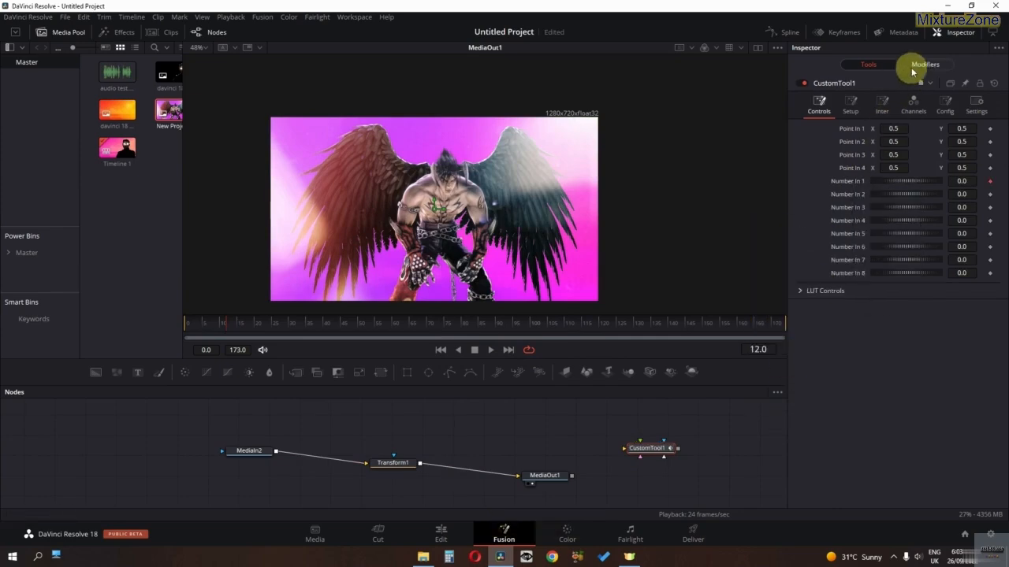
Step: Load audio test.wav from the edited audio folder as the AudioWAV modifier's wave file
click(913, 65)
click(894, 154)
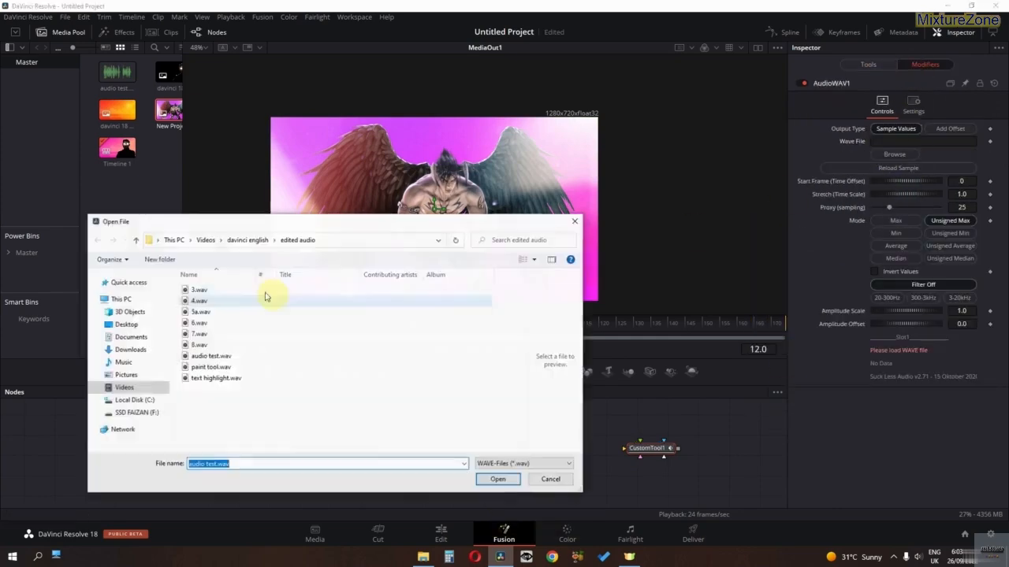
double_click(209, 356)
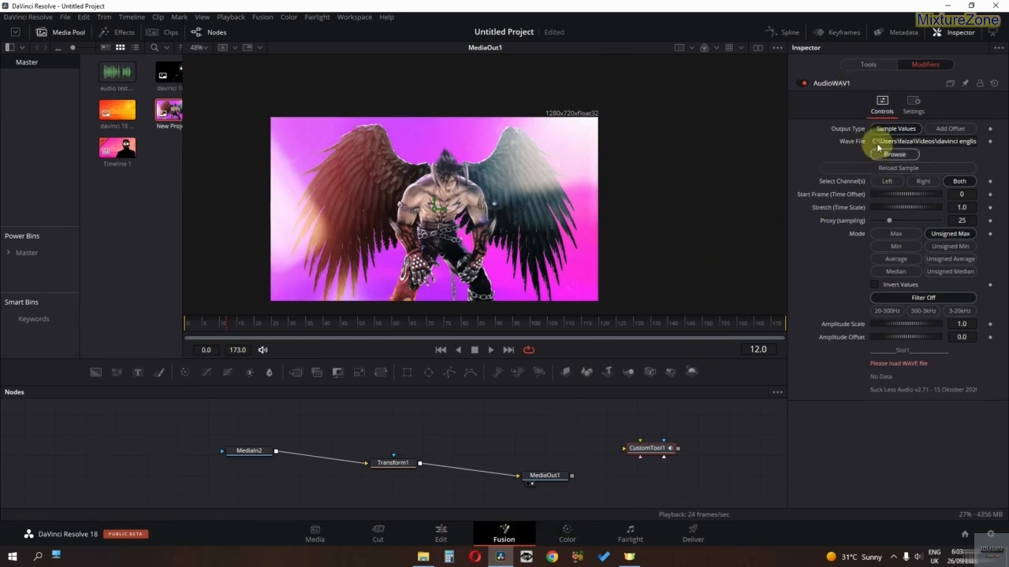
Step: Drive Transform1's Size with the expression CustomTool1.NumberIn1 and scrub the frames to check the scaling
click(867, 64)
click(399, 465)
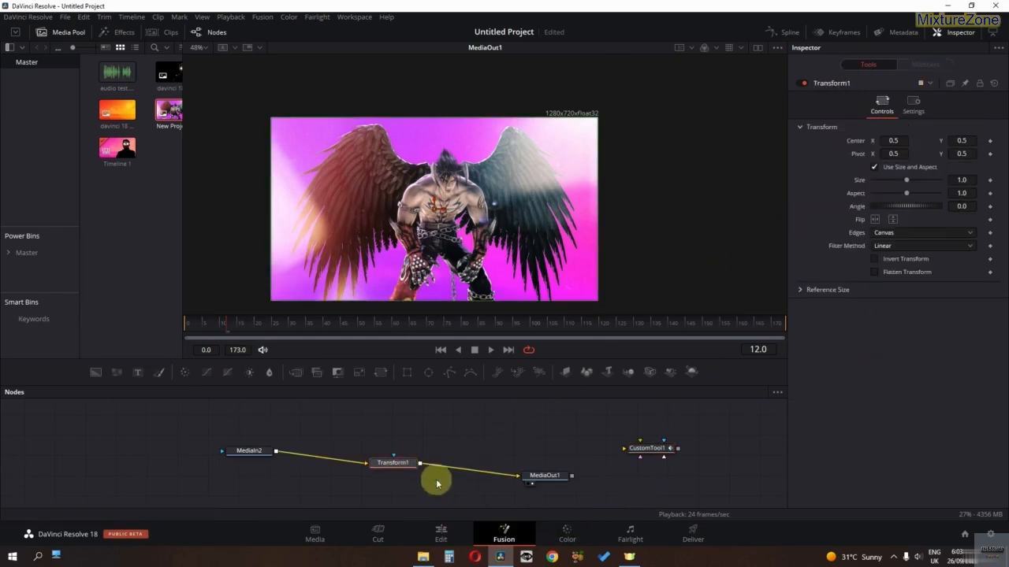
right_click(863, 182)
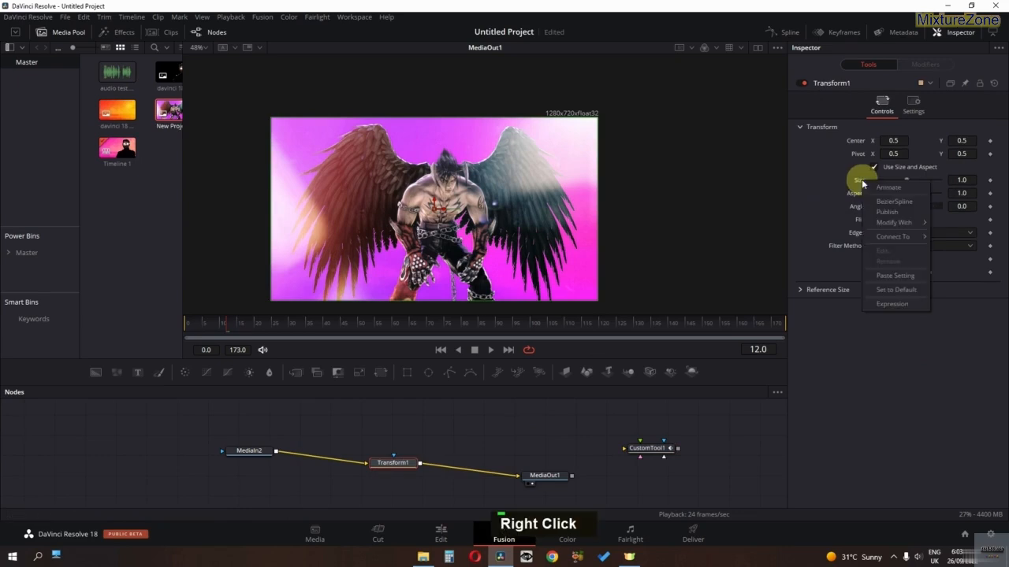
click(891, 306)
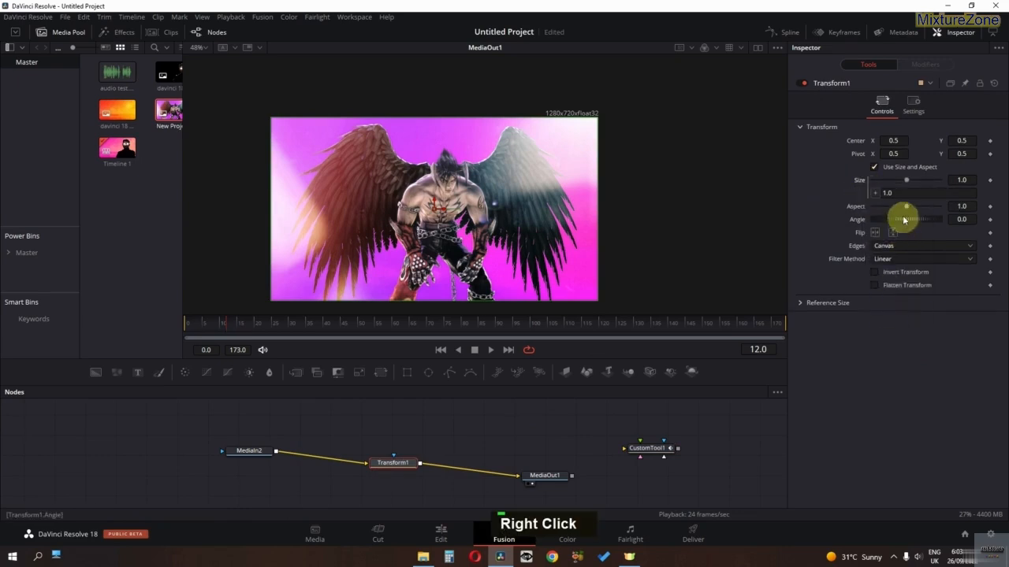
click(899, 193)
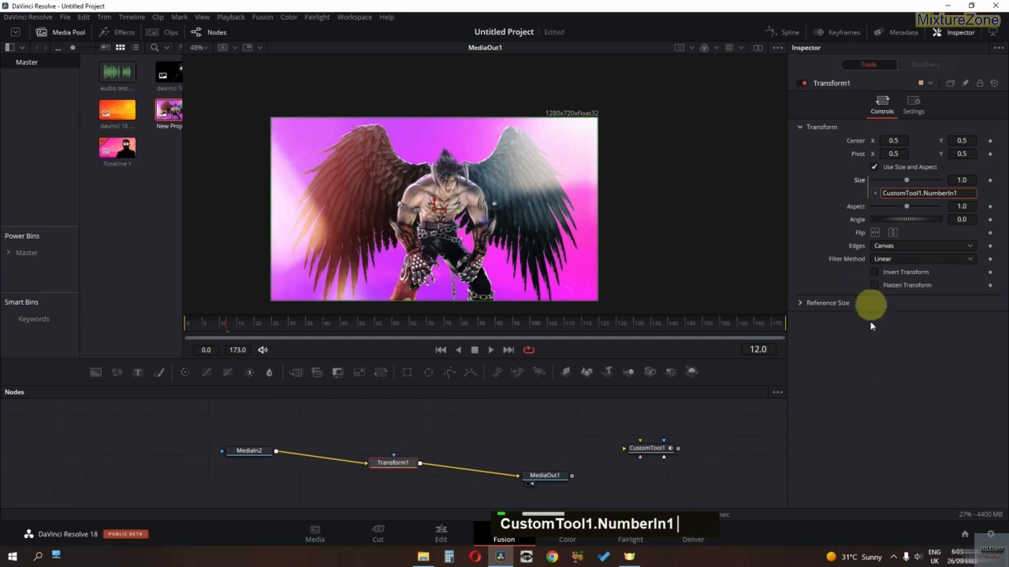
key(Return)
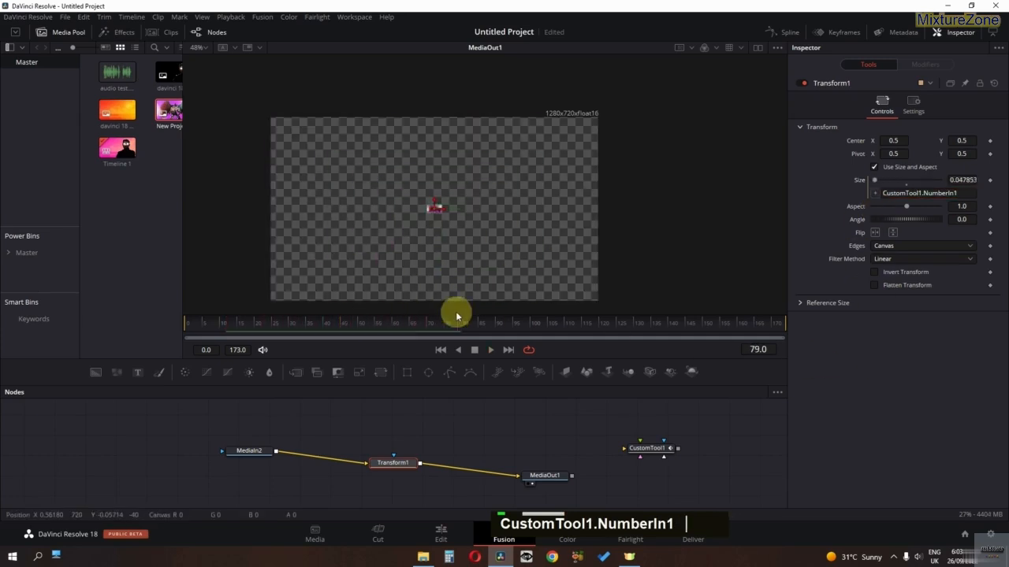
drag(450, 316, 426, 326)
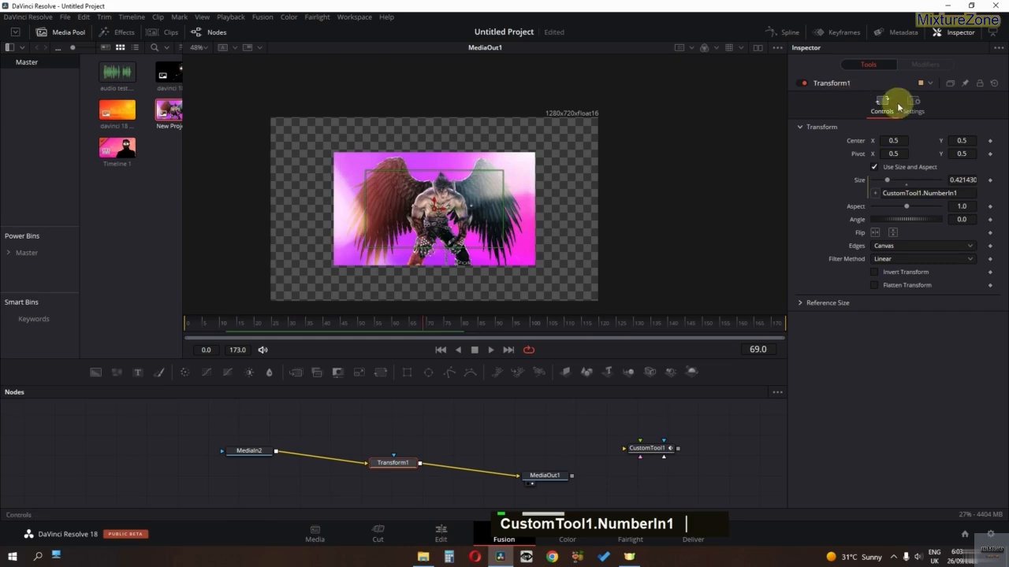
Step: Set the AudioWAV modifier's Amplitude Scale to about 1.616 and its Amplitude Offset to about 1.015, and play back the scaling animation
click(637, 448)
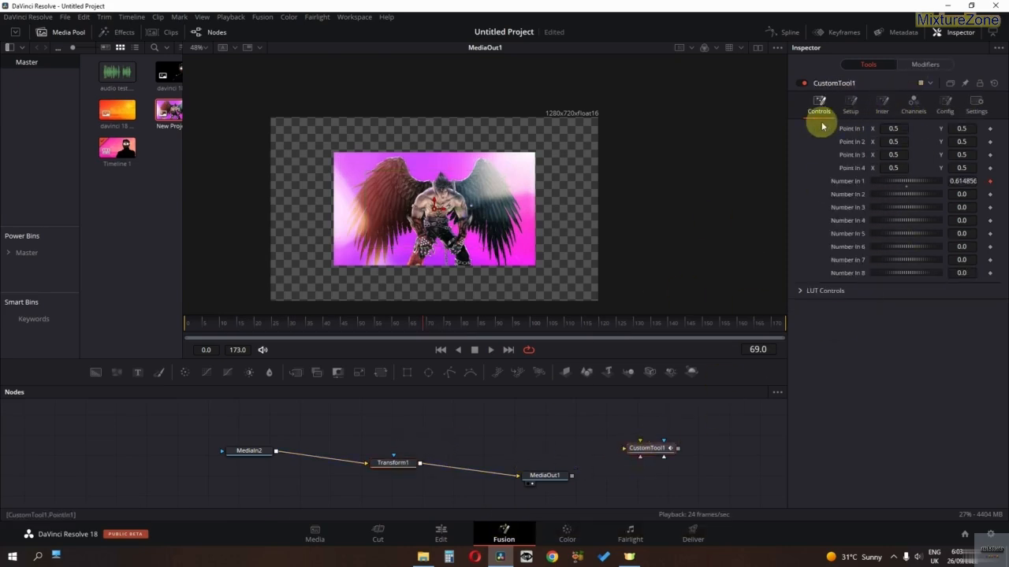
click(923, 63)
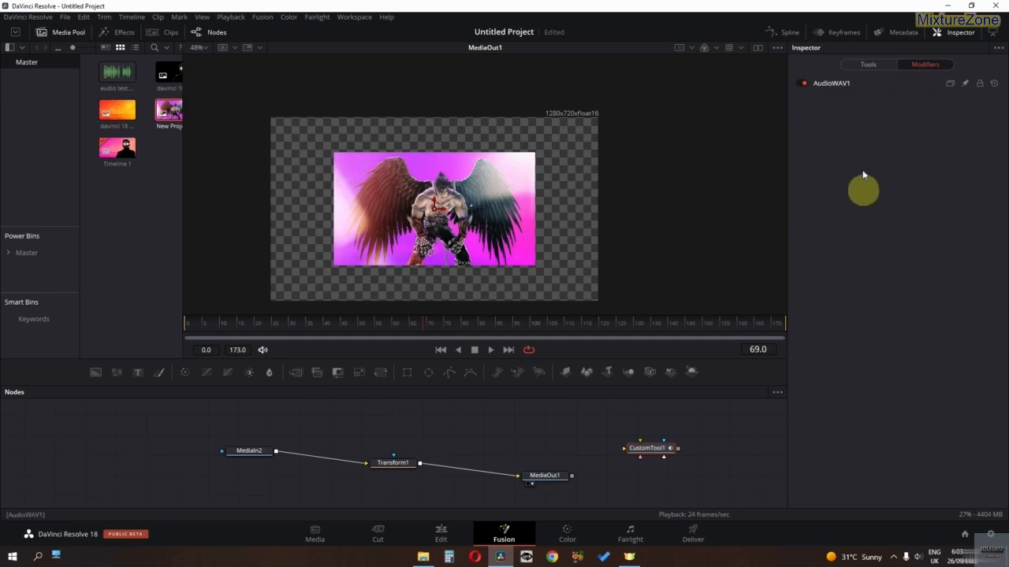
double_click(850, 97)
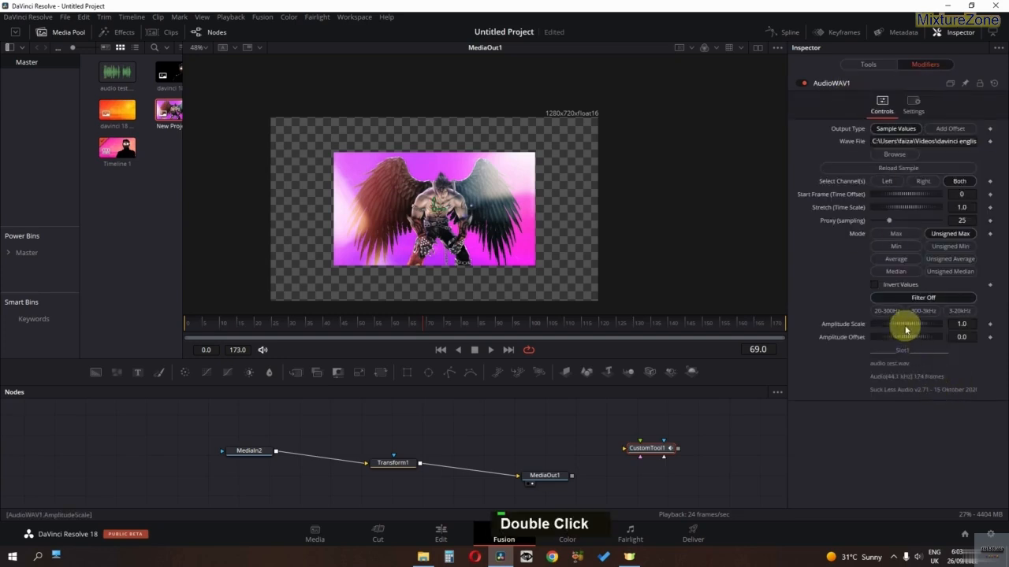
drag(901, 326, 919, 338)
key(space)
key(space)
key(space)
key(space)
key(space)
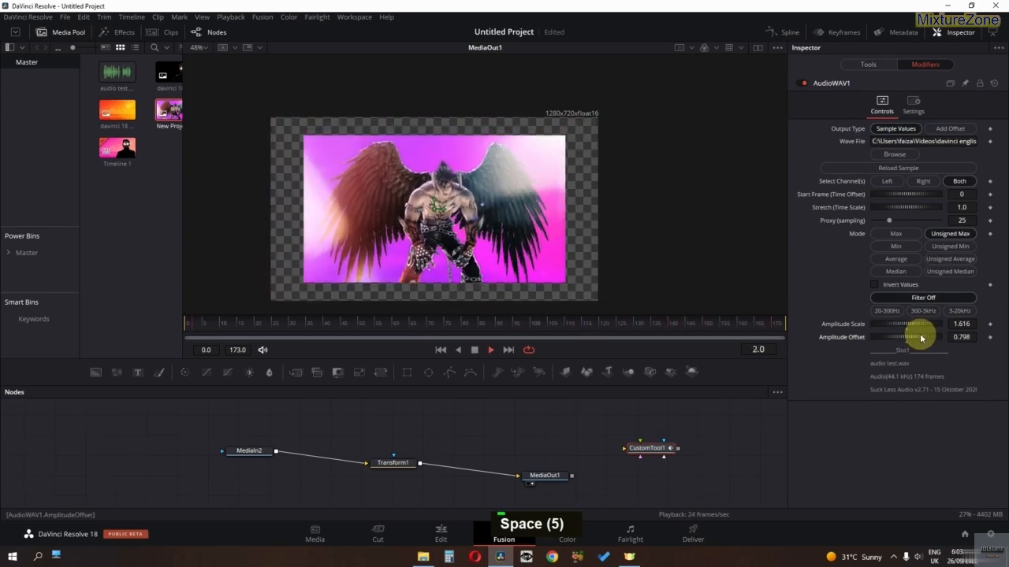
drag(916, 339, 920, 338)
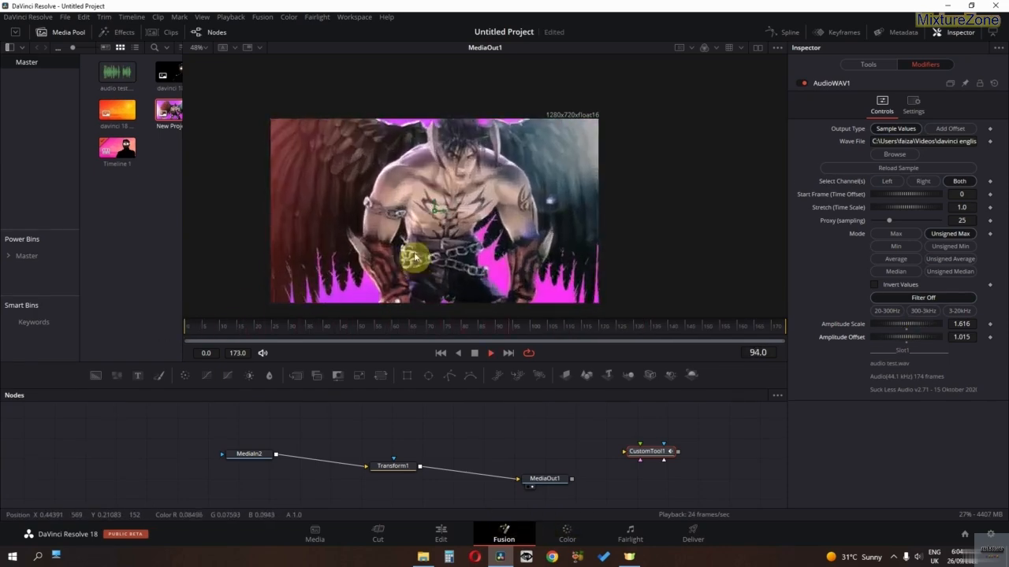
Step: Stop the playback and remove the expression from Transform1's Size
click(394, 466)
key(space)
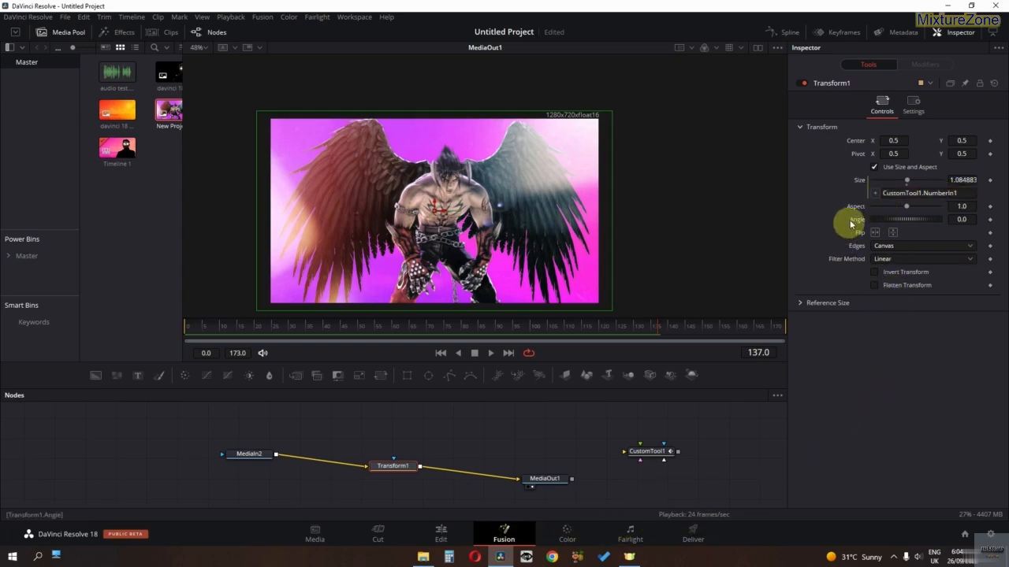
right_click(865, 184)
click(885, 304)
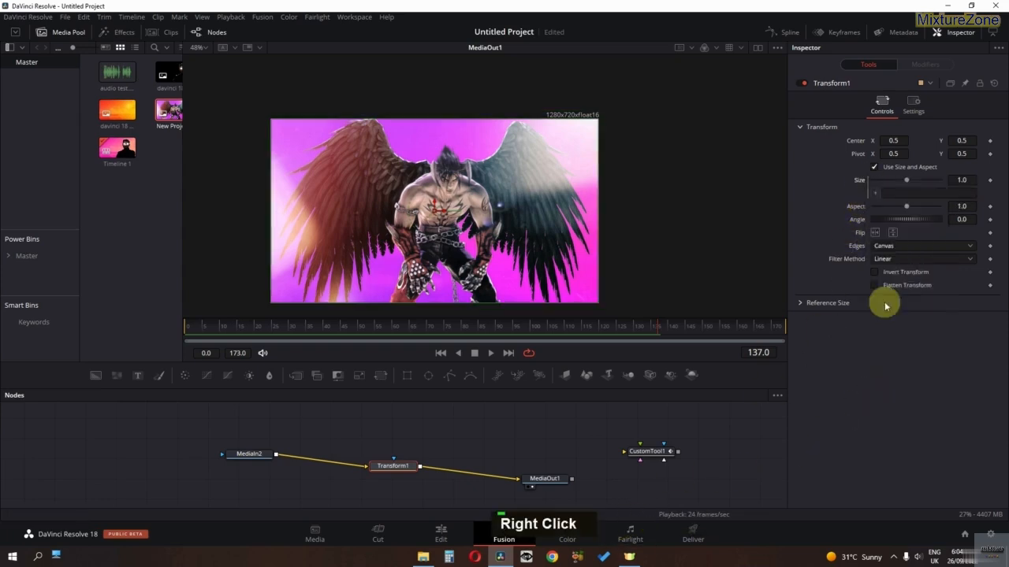
Step: Drive Transform1's Angle with the expression CustomTool1.NumberIn1 and play back the rotation
right_click(861, 208)
click(894, 326)
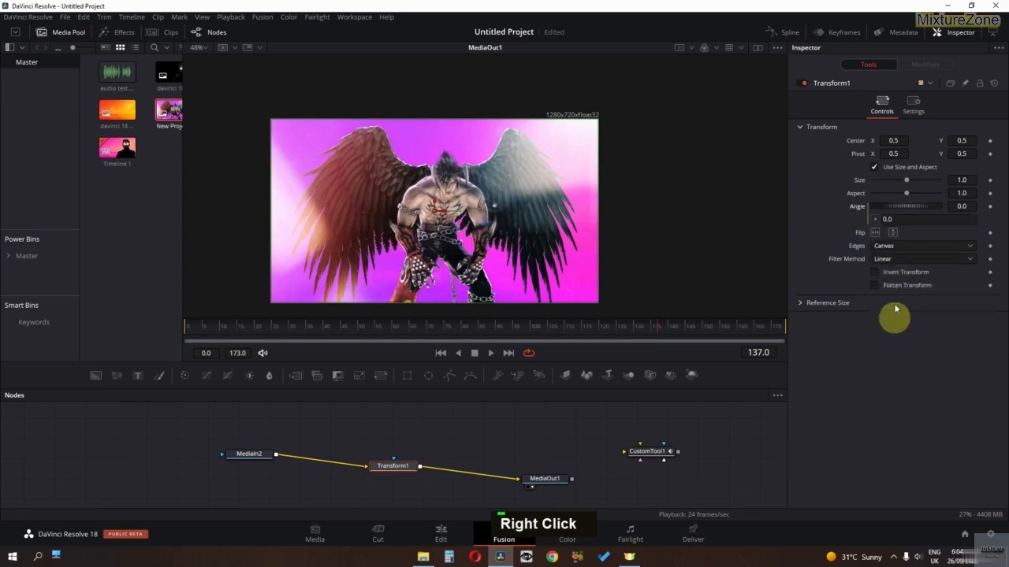
text(CustomTool1.NumberIn1)
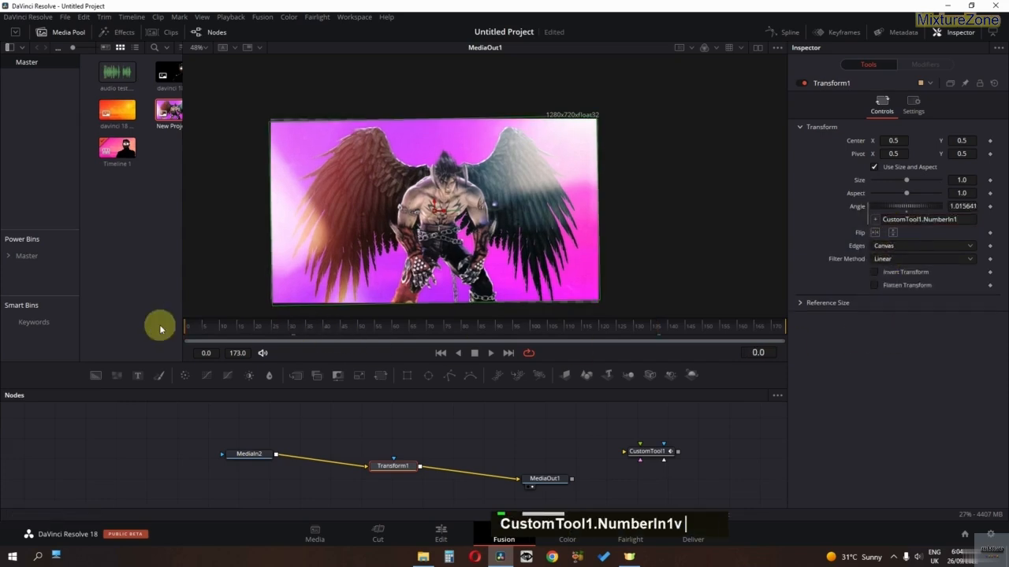
key(space)
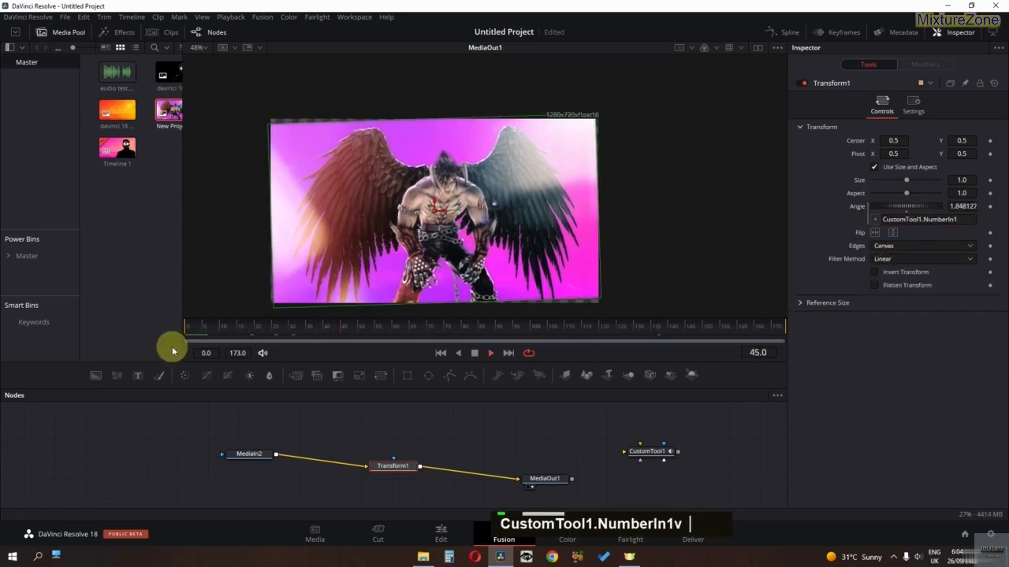
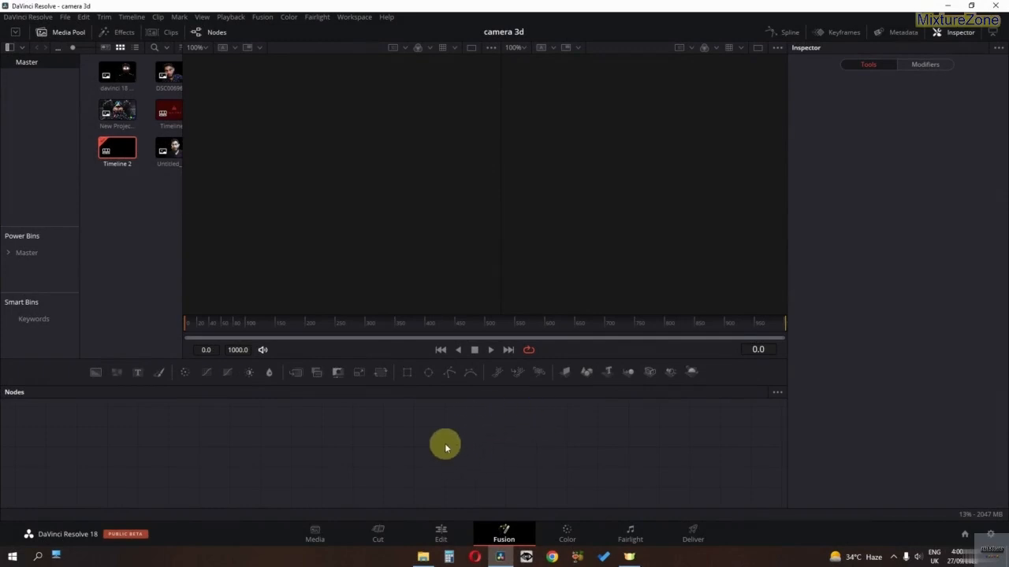
Step: Add a Text+ node to the empty composition, disconnect it from MediaOut1 and space the two nodes apart
key(shift+space)
text(text)
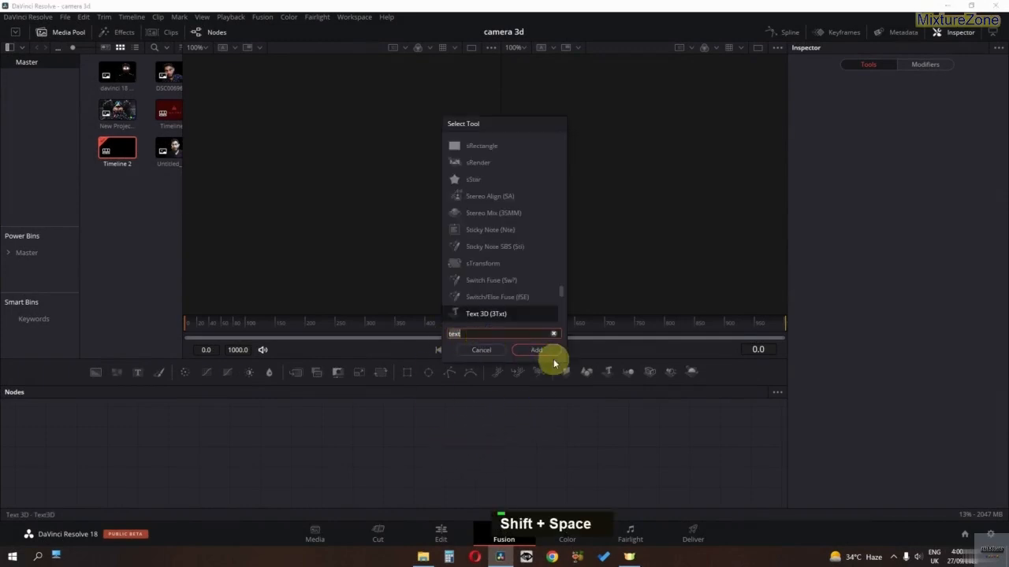
text(text)
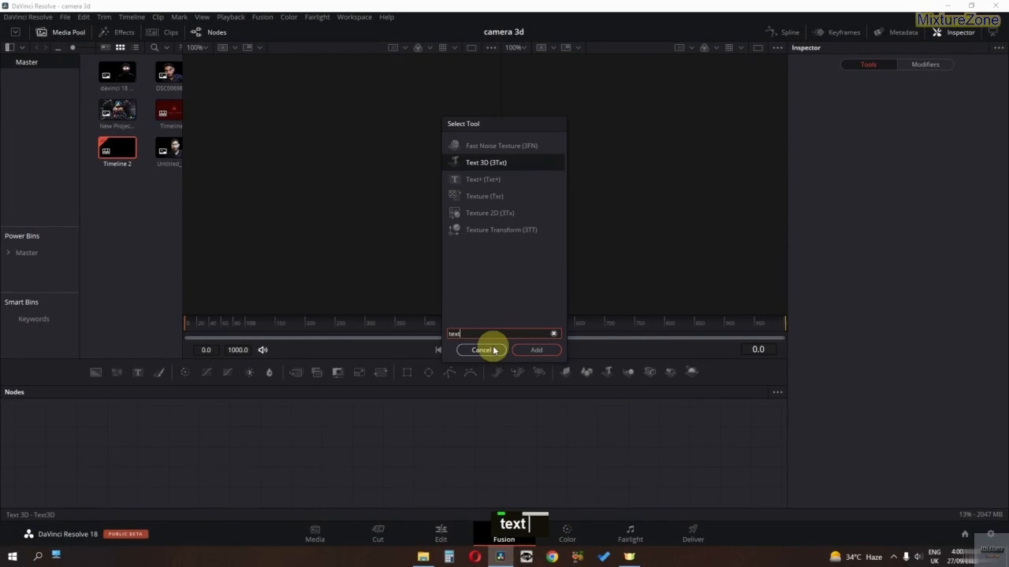
click(491, 179)
click(537, 352)
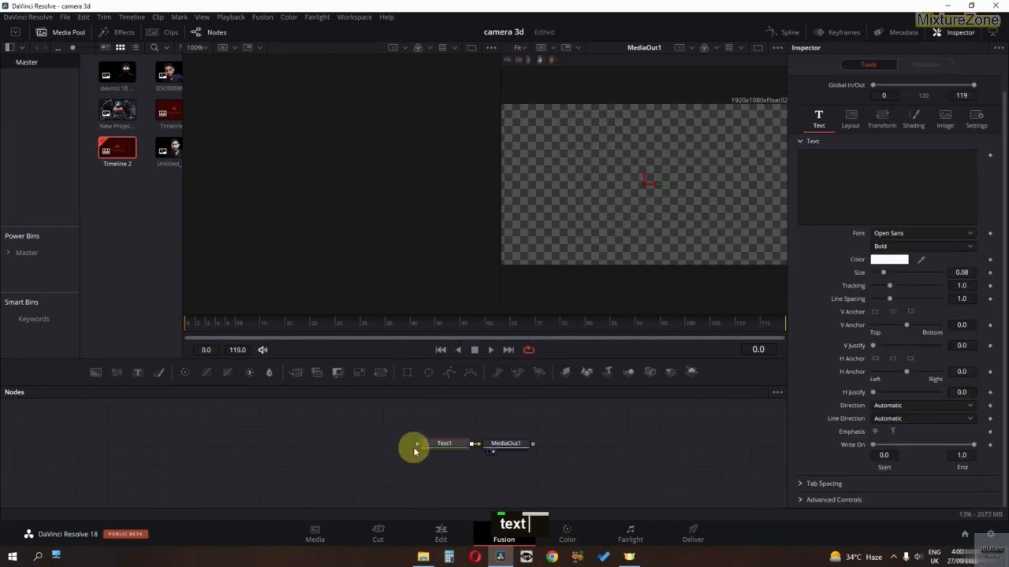
drag(444, 443, 280, 439)
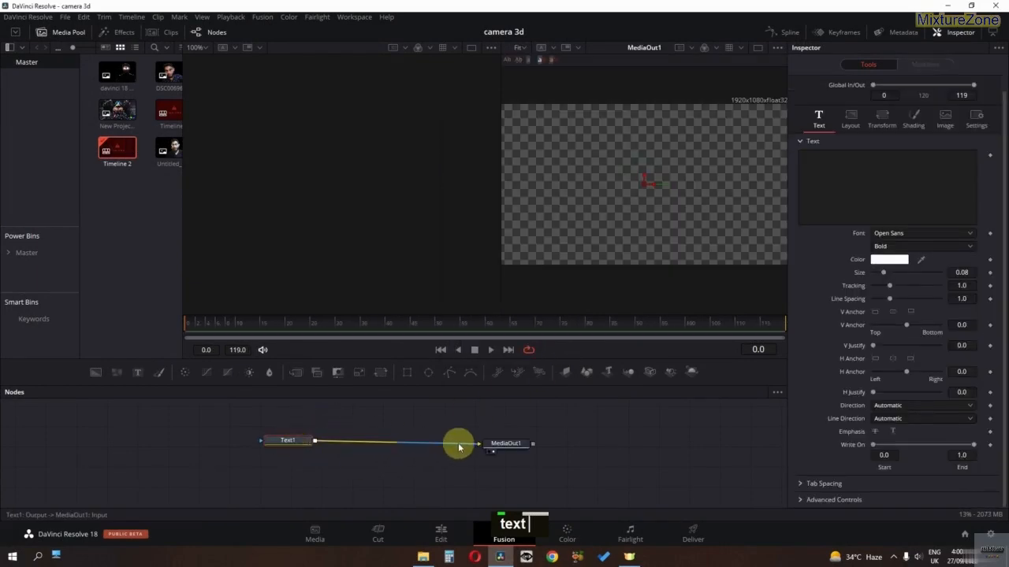
double_click(459, 447)
drag(518, 449, 534, 430)
Step: Duplicate the Text1 node twice and delete the Merge node created with each copy
click(305, 440)
key(ctrl+c)
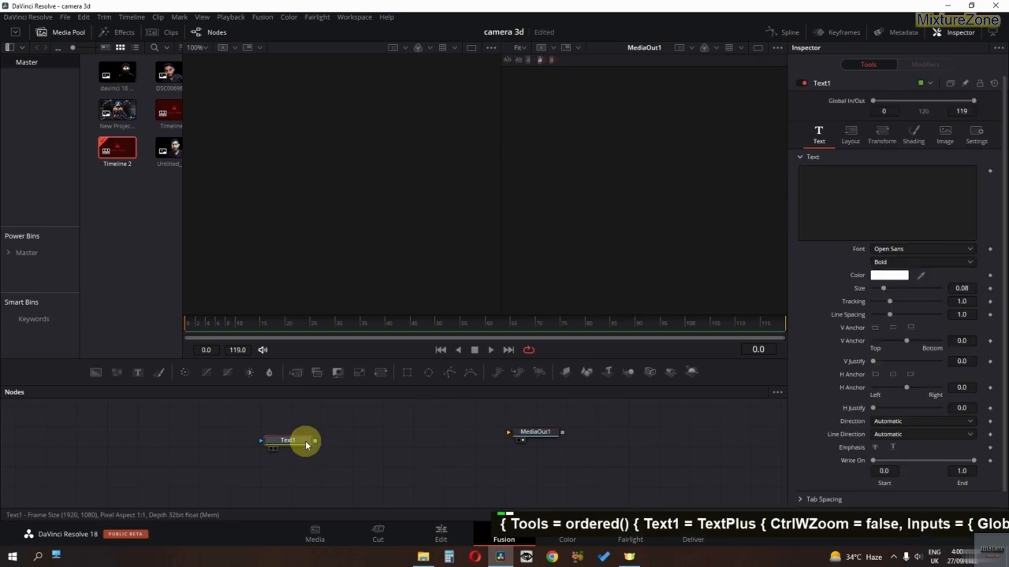
key(ctrl+v)
drag(349, 462, 379, 465)
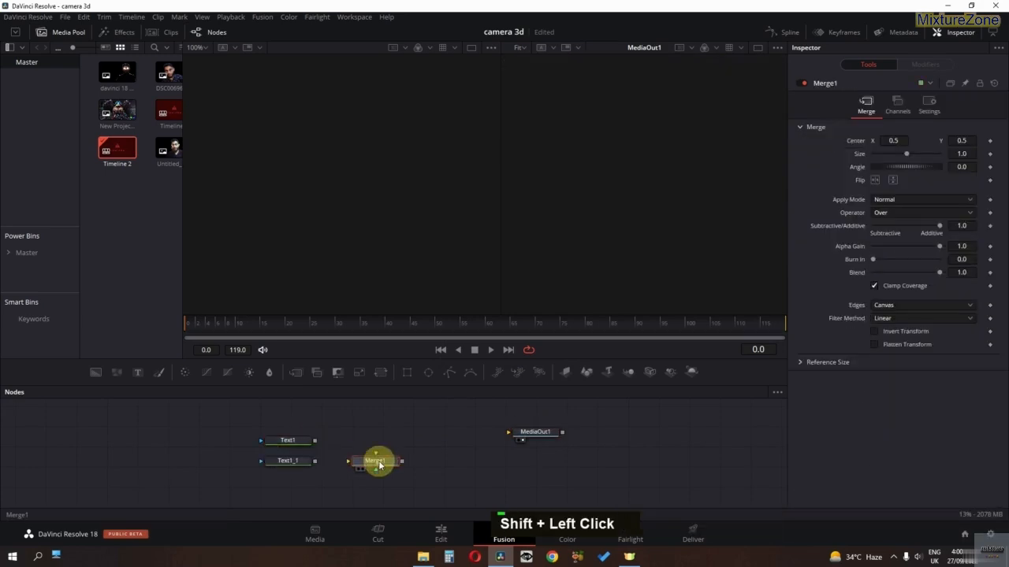
key(Delete)
click(285, 462)
key(ctrl+c)
key(ctrl+v)
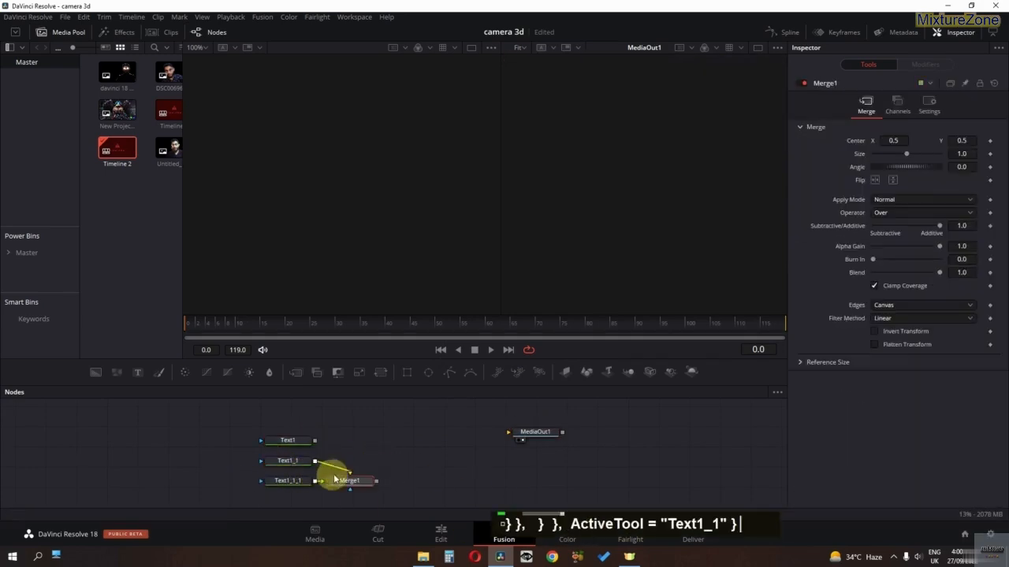
shift+click(356, 484)
key(BackSpace)
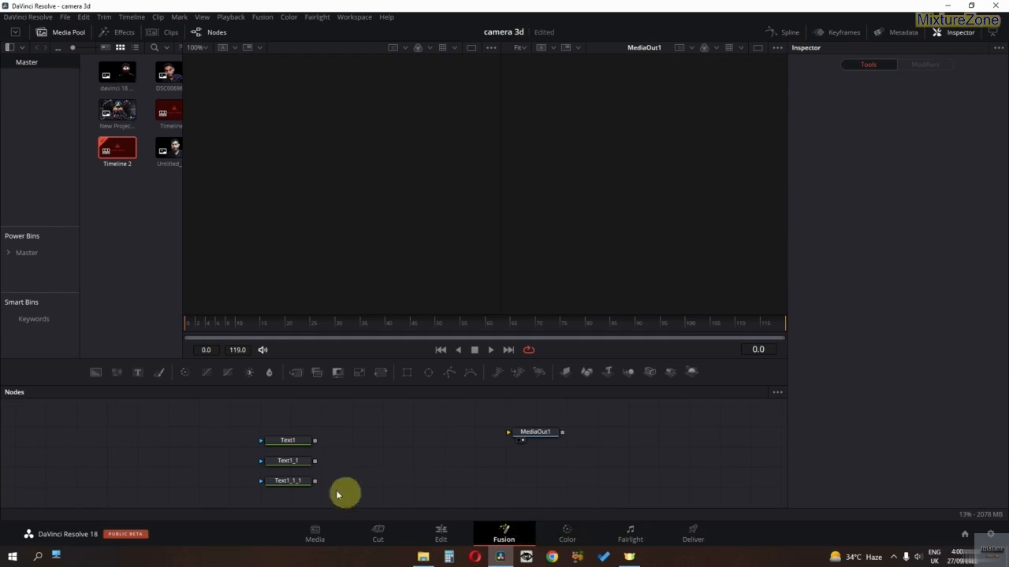
Step: Enter the text 1 in Text1, 2 in Text1_1 and 3 in Text1_1_1
click(291, 443)
click(288, 442)
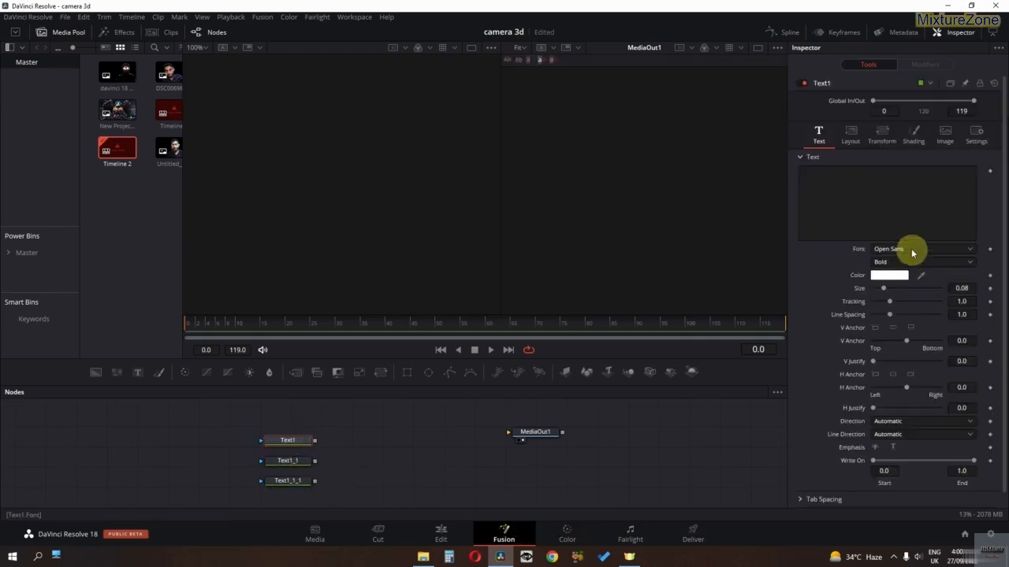
text(1)
click(288, 460)
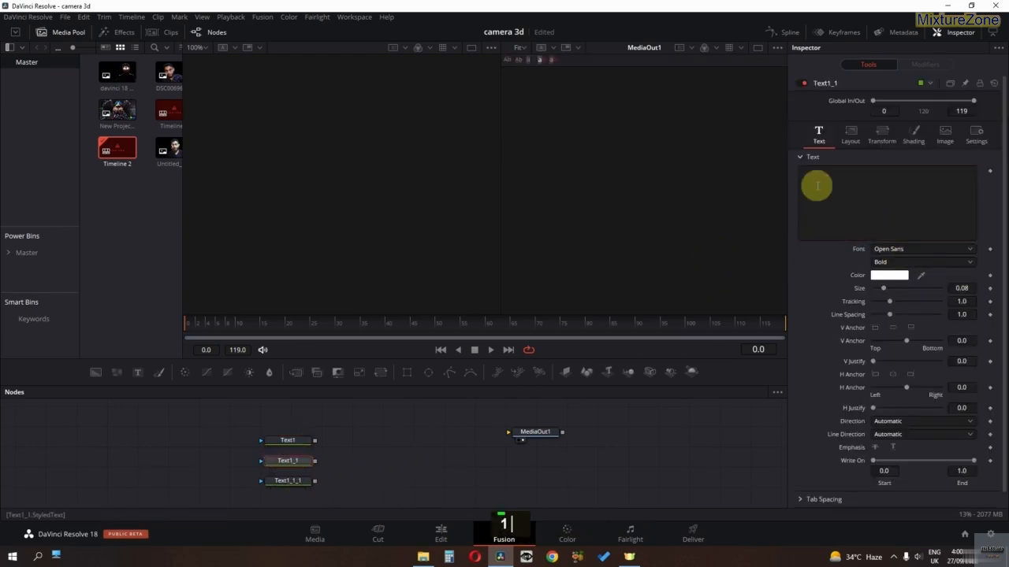
click(815, 184)
text(2)
click(287, 480)
click(801, 235)
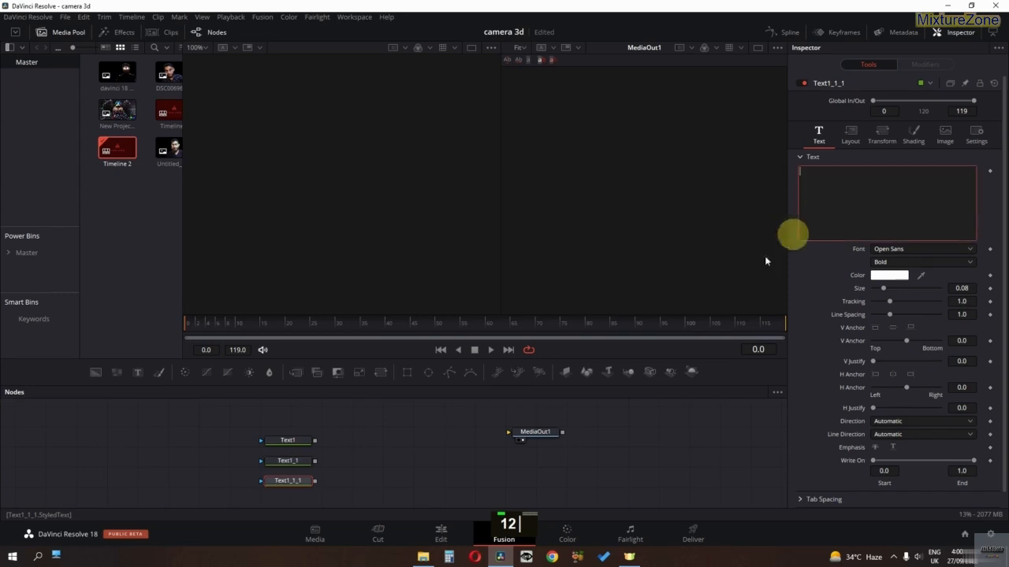
text(3)
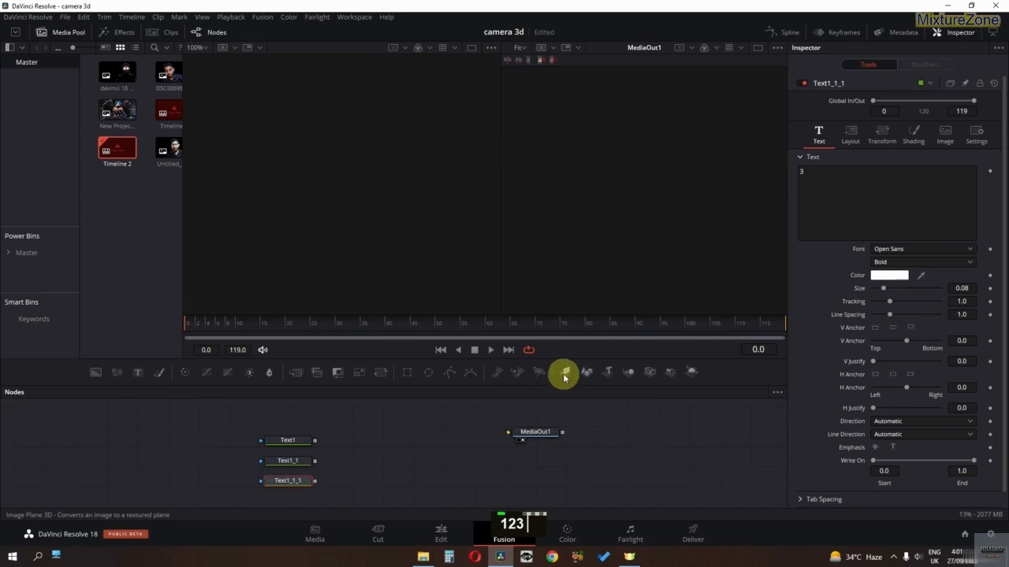
Step: Add three Image Plane 3D nodes beside the text nodes and connect each text node to its own image plane
drag(565, 379, 373, 462)
drag(593, 371, 477, 429)
drag(379, 483, 380, 483)
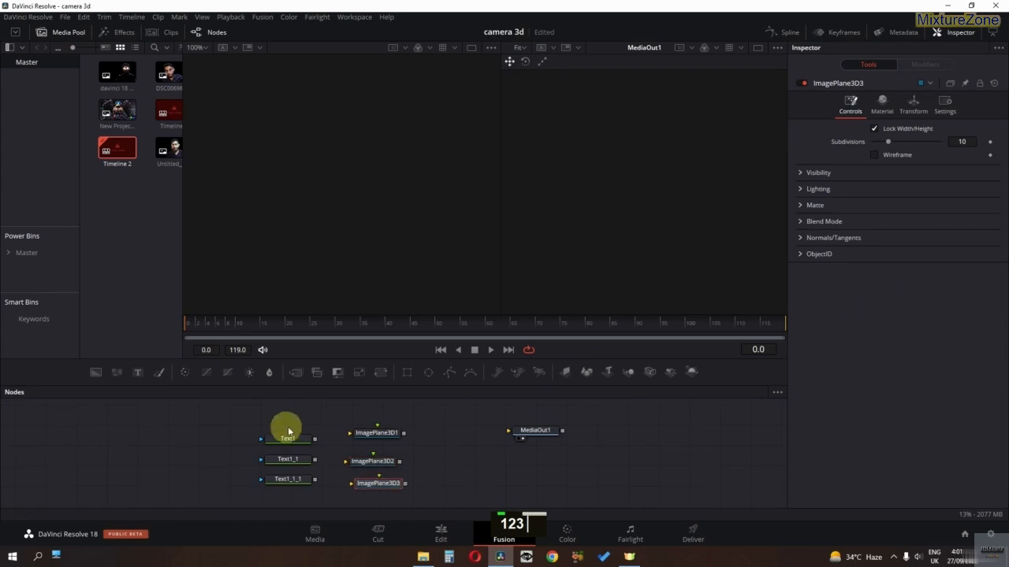
drag(314, 439, 356, 433)
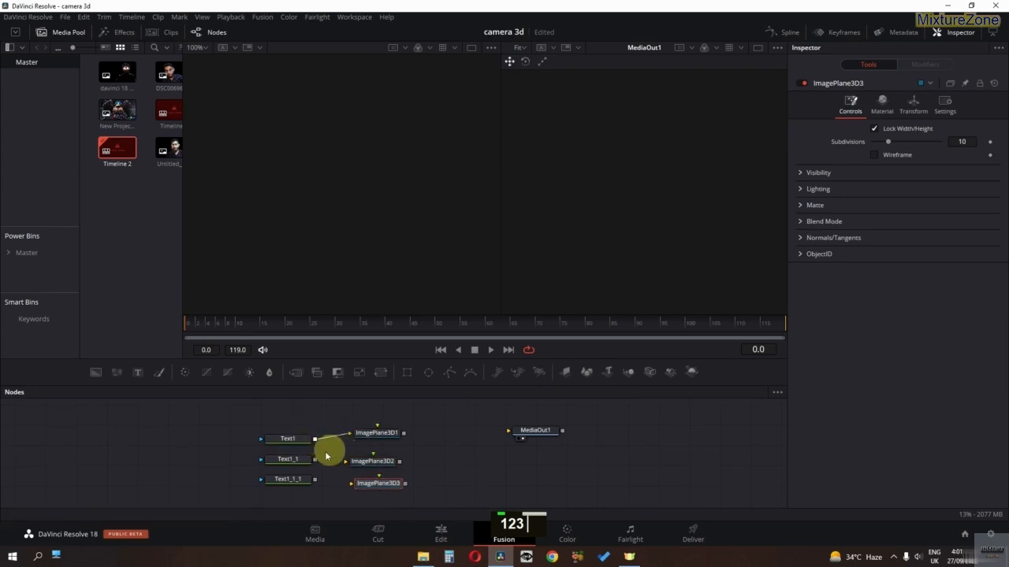
drag(314, 460, 375, 491)
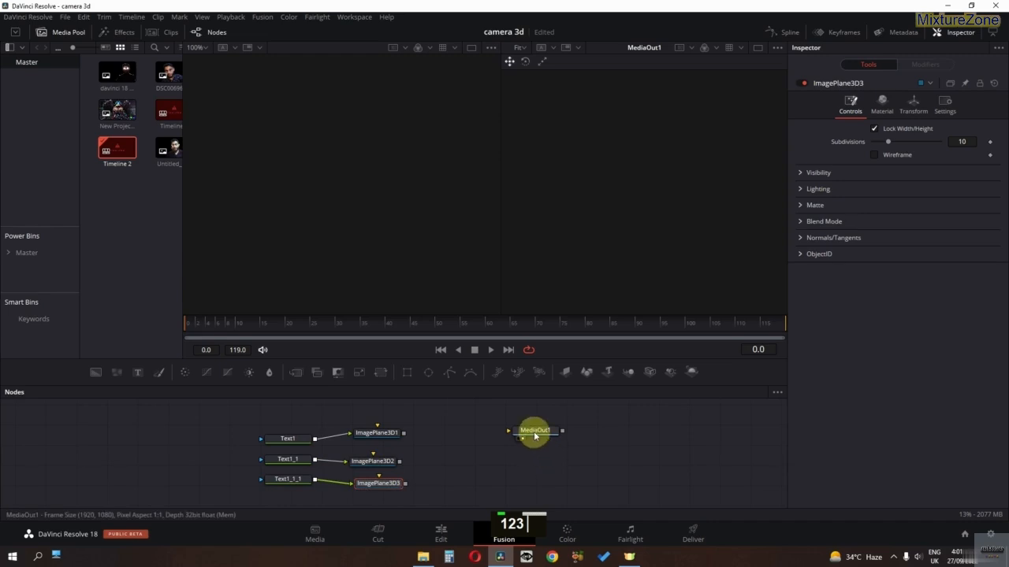
Step: Move MediaOut1 farther from the image planes and place a new Merge 3D node in the space between them
drag(535, 433, 651, 448)
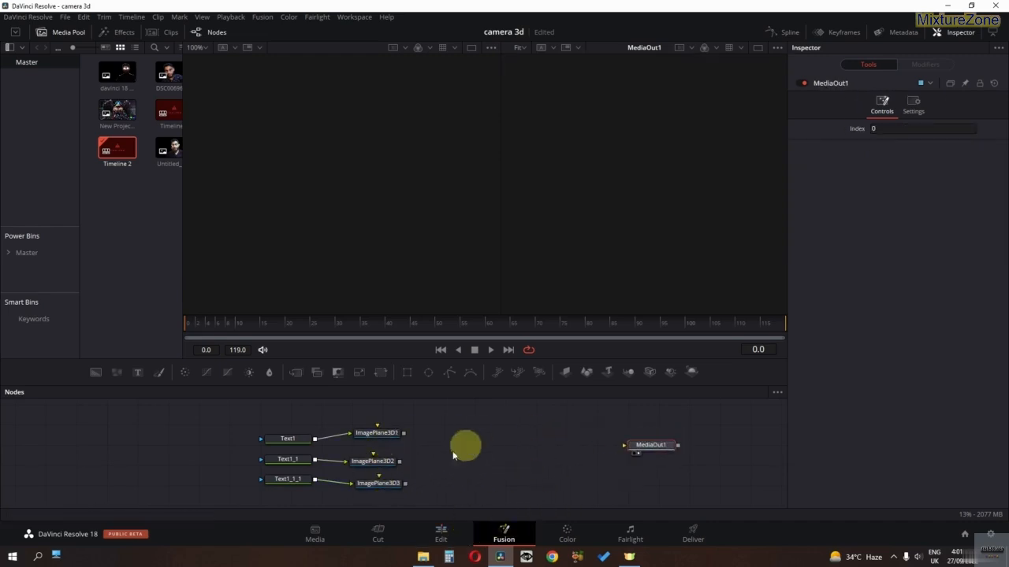
key(shift+space)
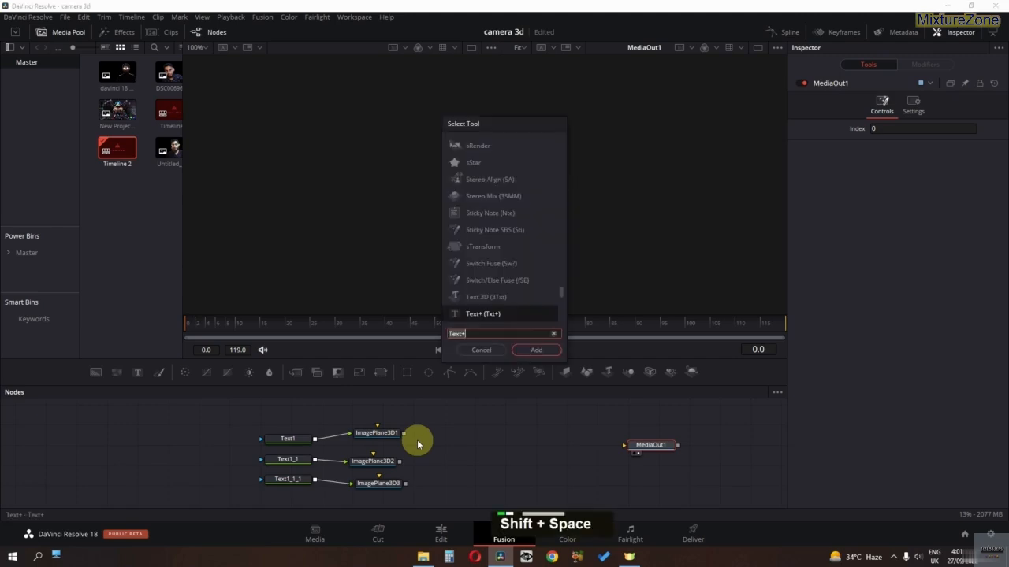
text(mer)
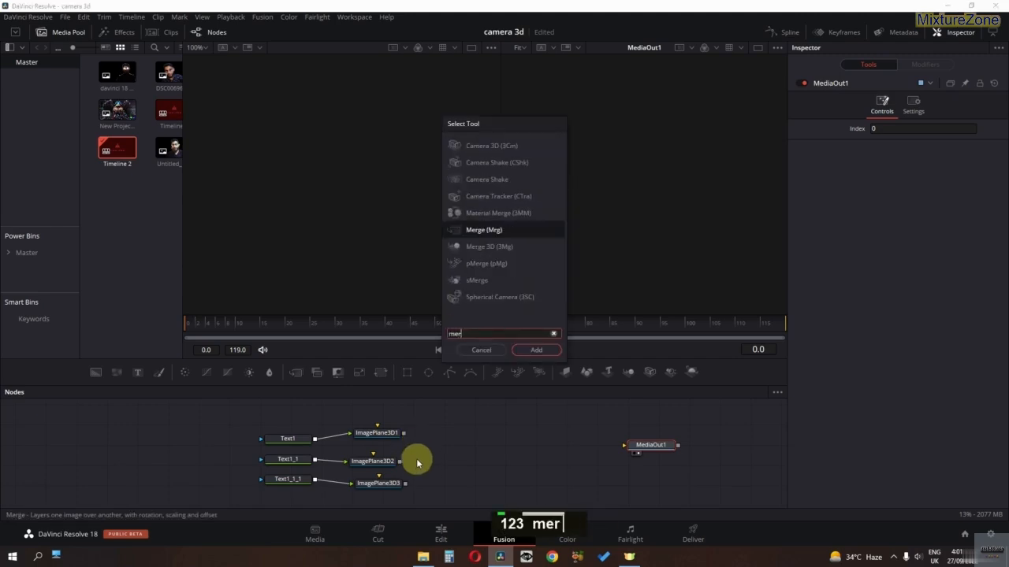
key(Down)
key(Return)
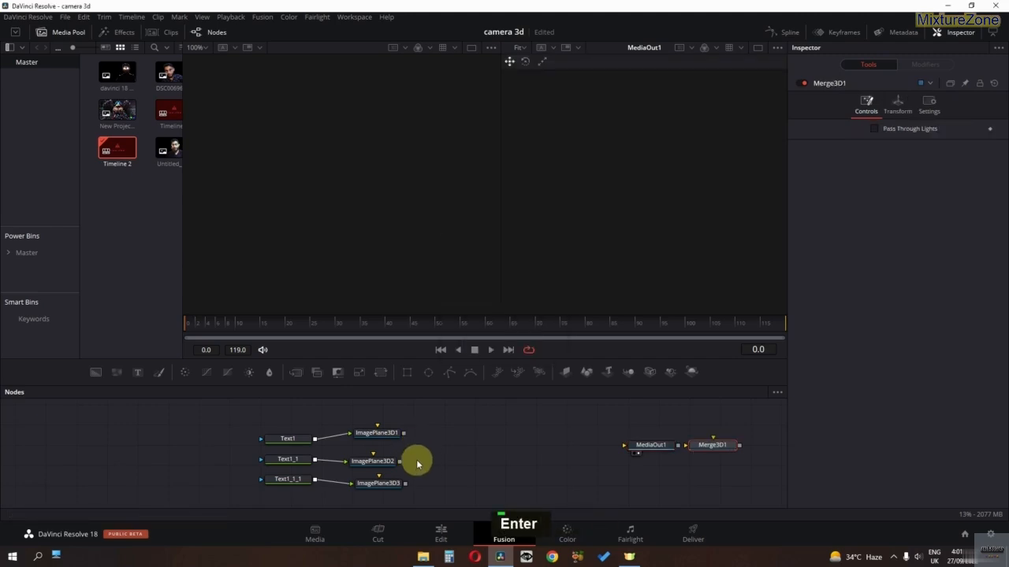
drag(727, 446, 527, 457)
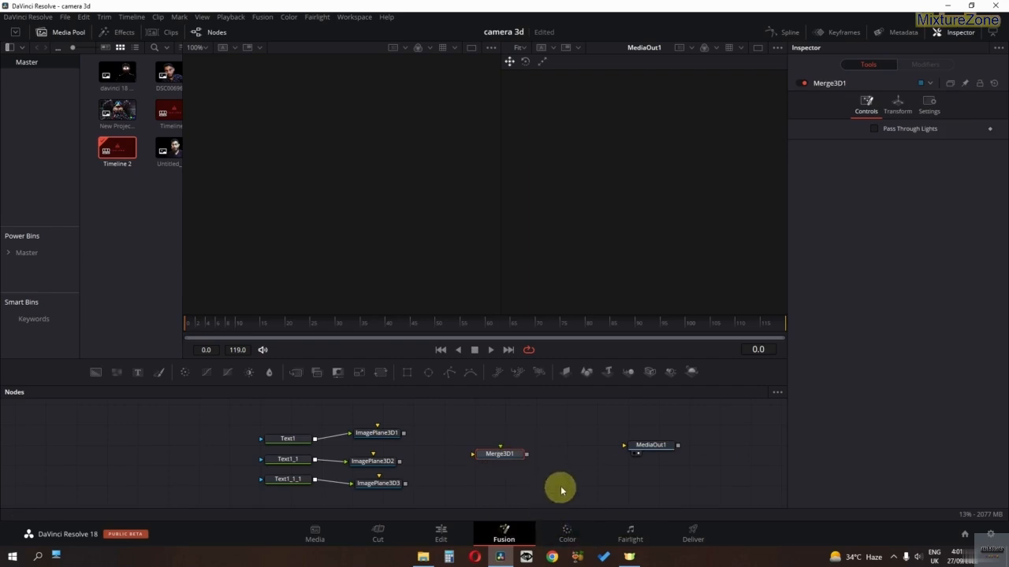
Step: Add a regular Merge node below Merge3D1 and try to connect ImagePlane3D1's output to it
key(shift+space)
text(merge)
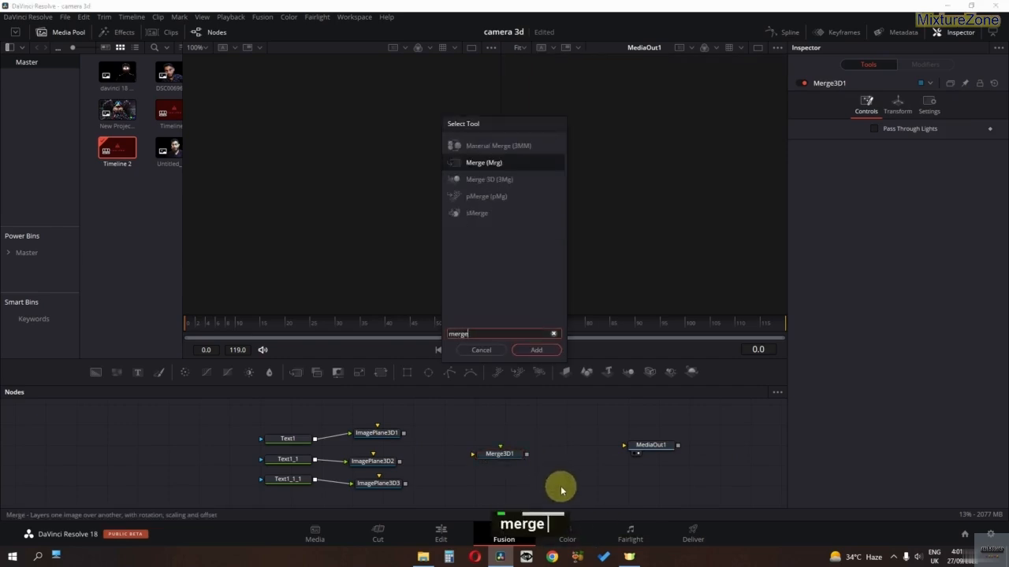
key(Return)
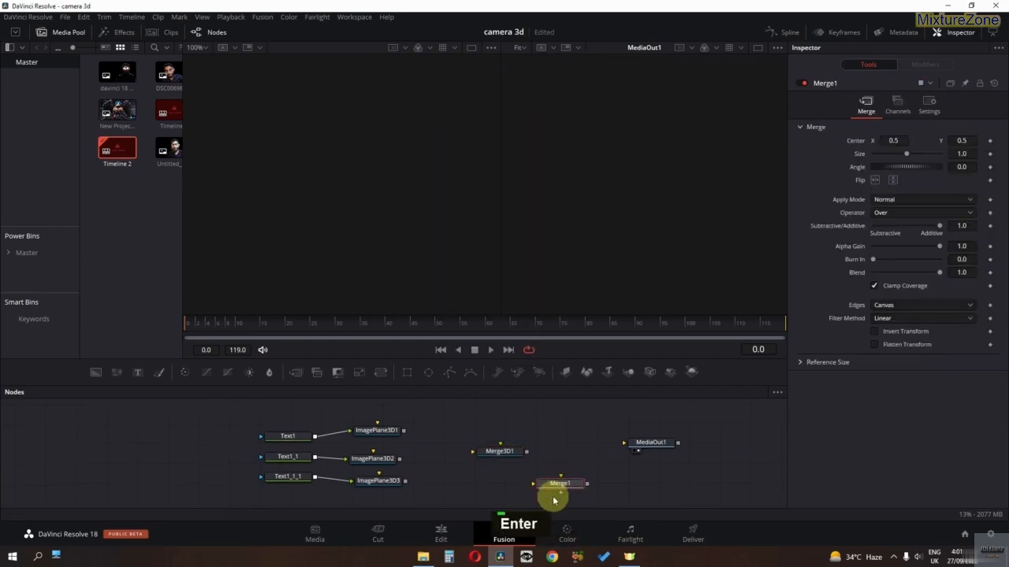
drag(560, 492, 510, 483)
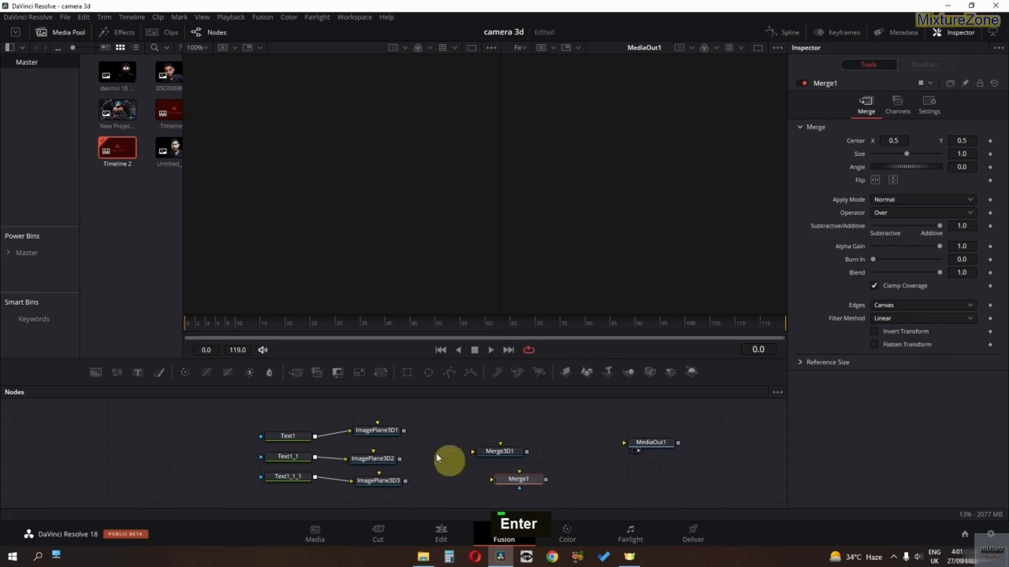
drag(401, 432, 516, 490)
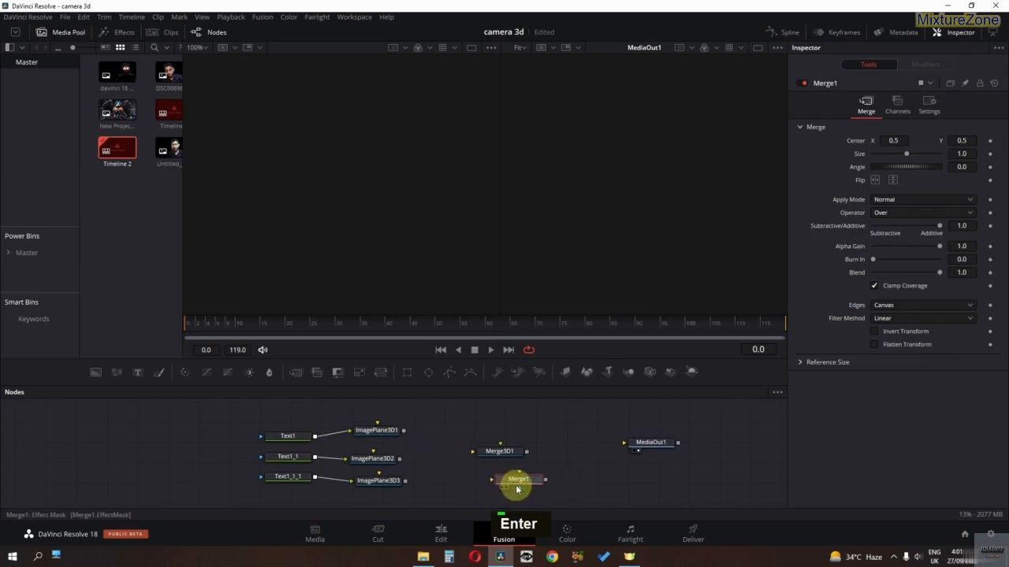
Step: Connect the three image plane outputs to Merge3D1 and delete the regular Merge node
drag(405, 432, 519, 490)
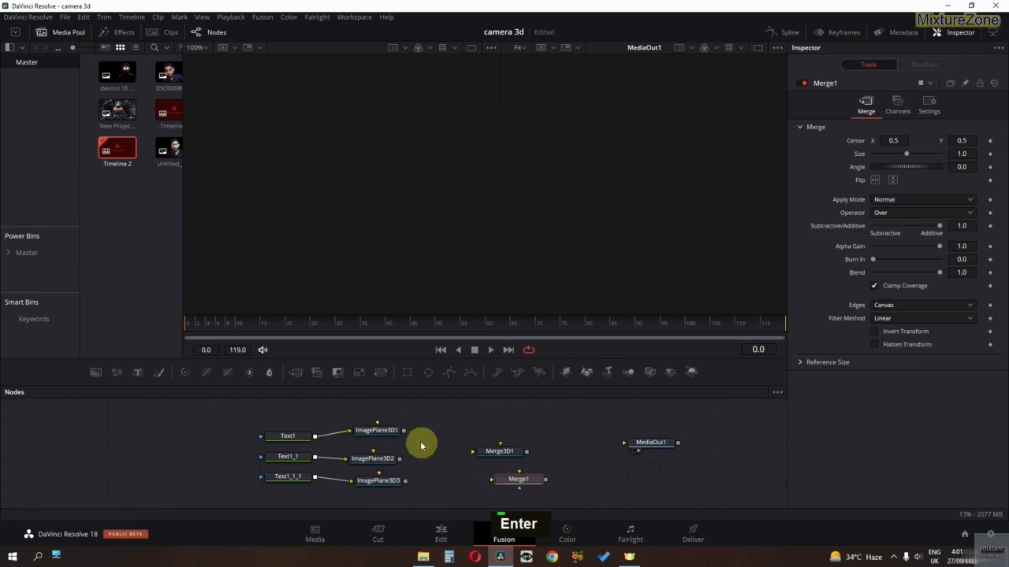
drag(404, 433, 498, 460)
drag(402, 465, 473, 463)
drag(404, 482, 483, 455)
key(Delete)
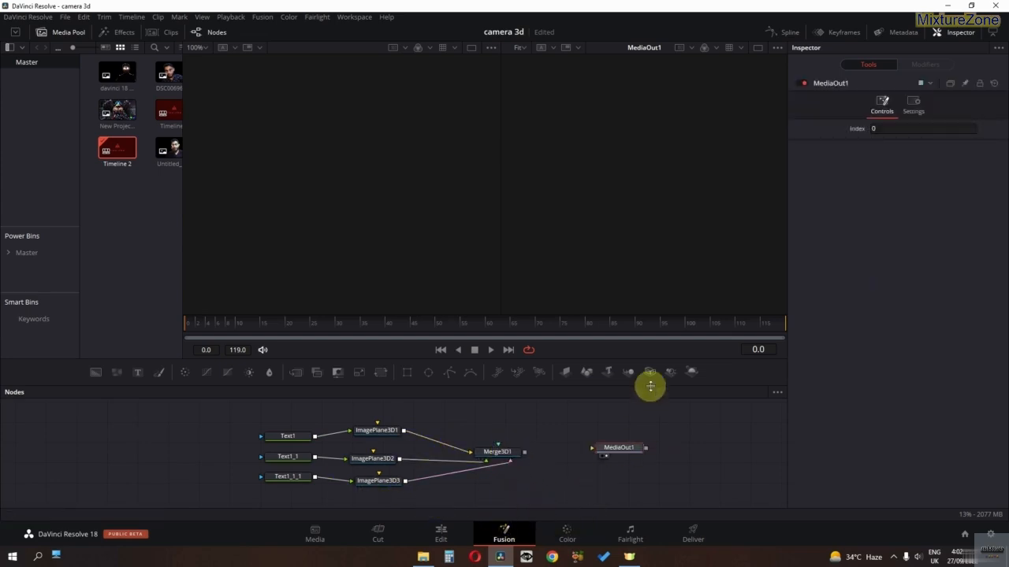
Step: Add a Camera 3D node connected to Merge3D1 and display Merge3D1 in the first viewer, seen from an angle
drag(649, 382, 490, 464)
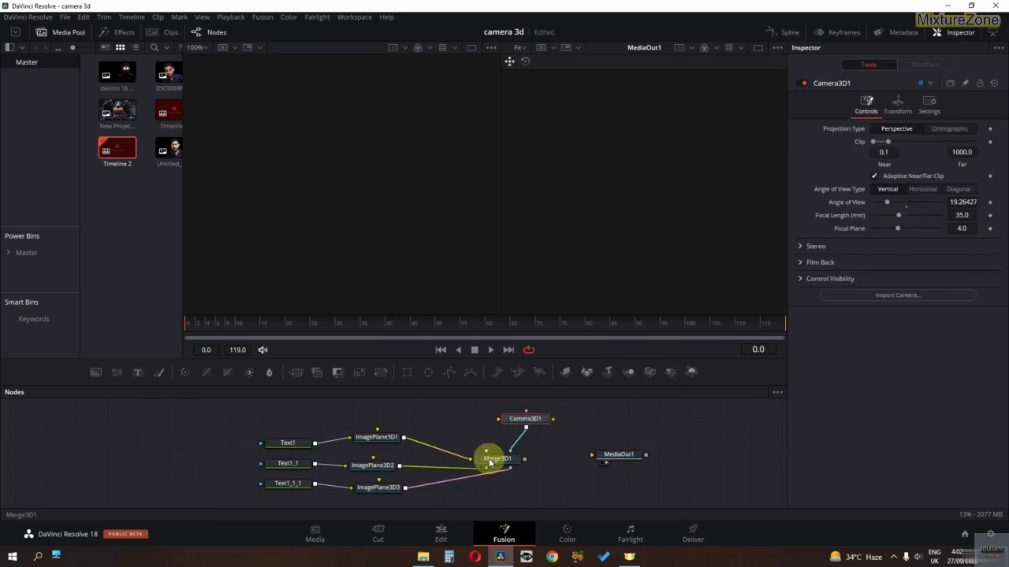
click(490, 461)
key(1)
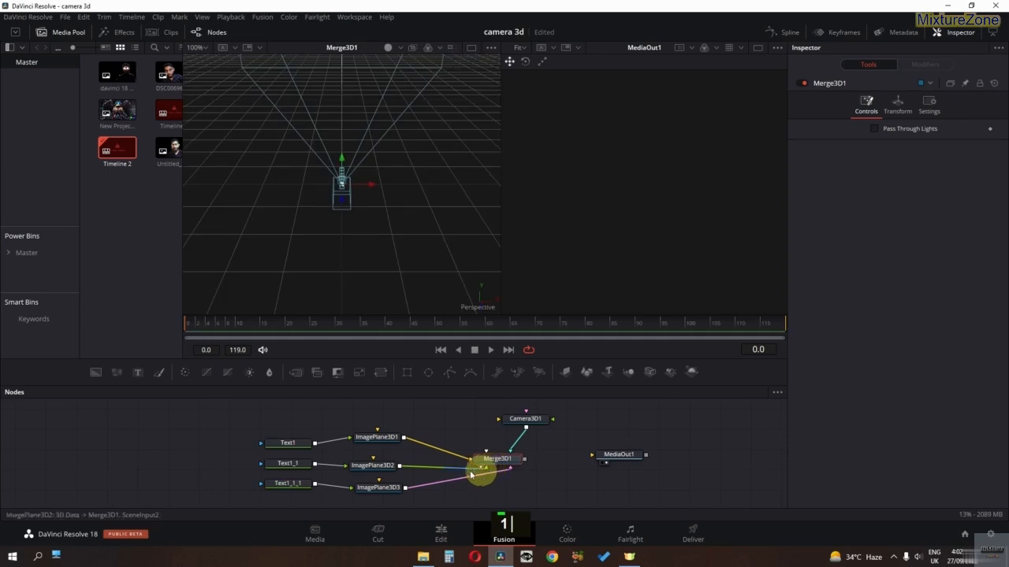
drag(361, 240, 277, 202)
Step: Insert a Renderer 3D node between Merge3D1 and MediaOut1, and show MediaOut1 in the second viewer
click(611, 454)
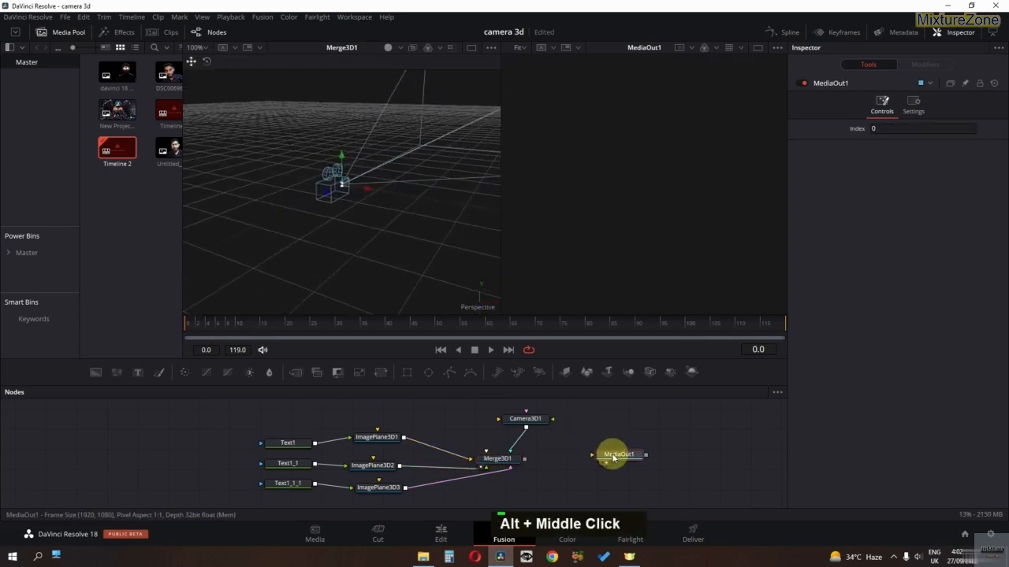
key(2)
key(2)
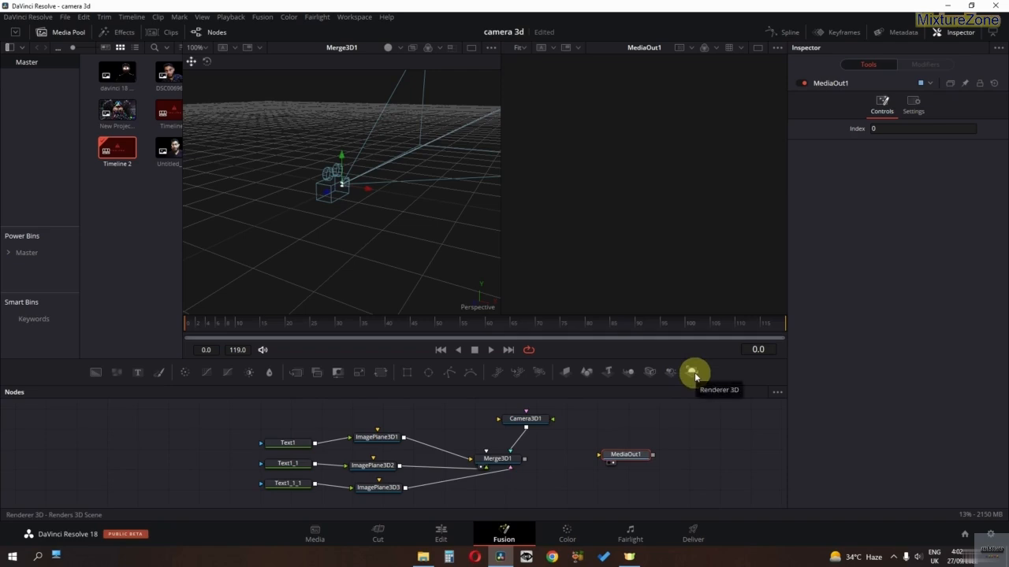
drag(696, 377, 658, 401)
drag(568, 460, 556, 464)
mouse_move(621, 457)
mouse_down()
mouse_move(641, 456)
mouse_move(629, 460)
mouse_up()
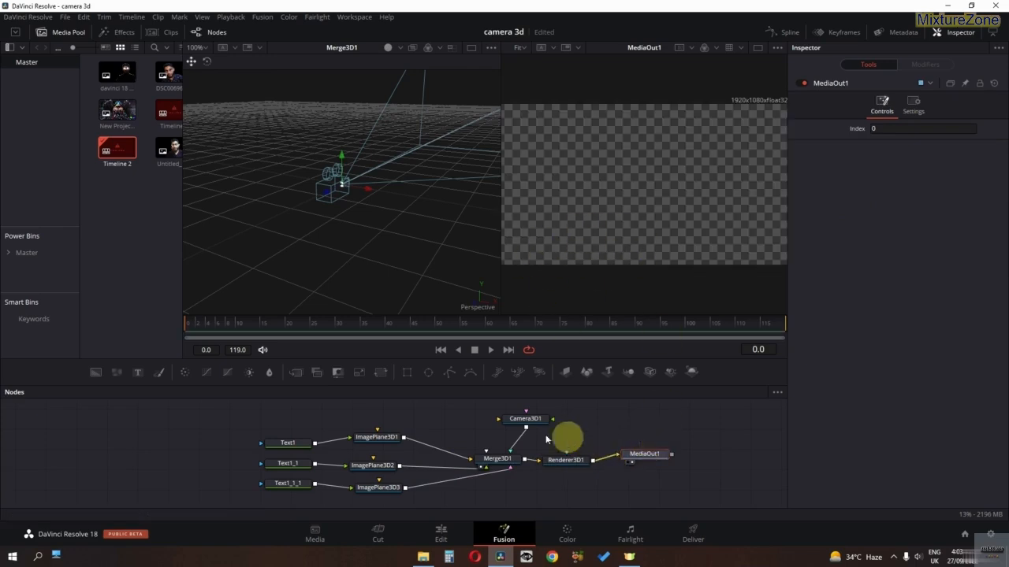
Step: Move Camera3D1 backward from the image planes until the text fits in the rendered view
click(517, 425)
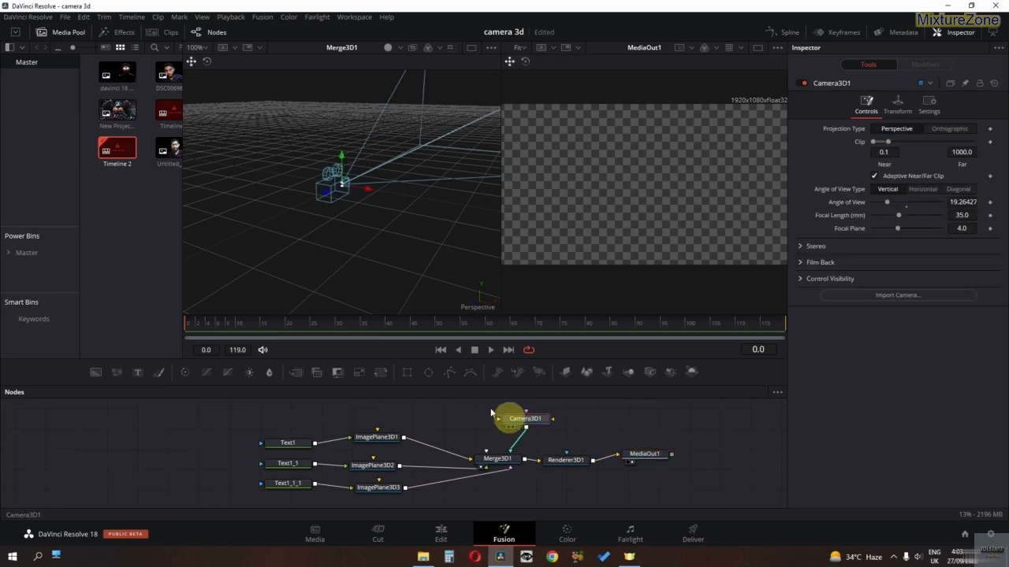
drag(326, 197, 306, 209)
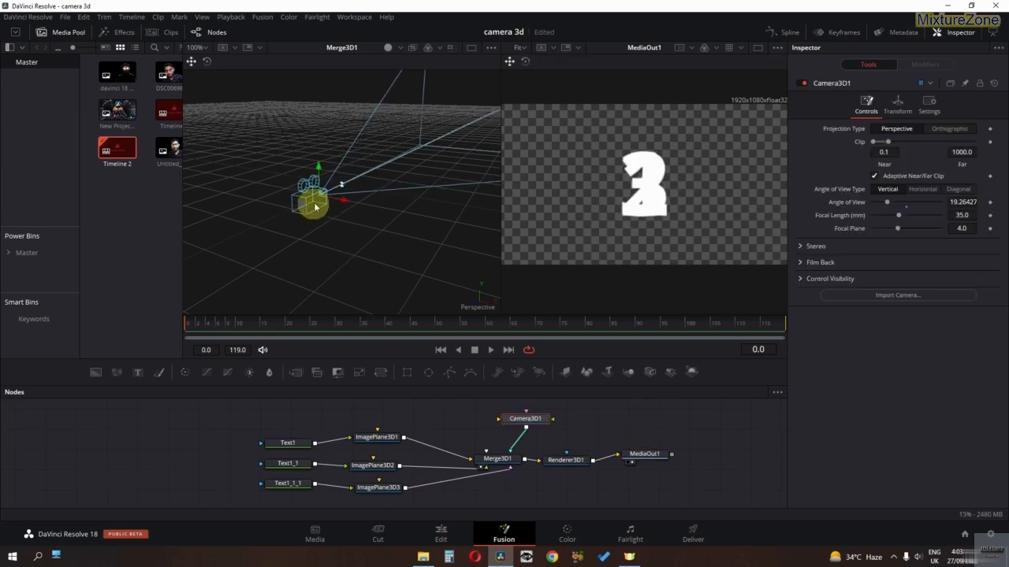
Step: Shift the 1 in Text1 to the right of the other digits and color it yellow (#ffd900)
click(285, 446)
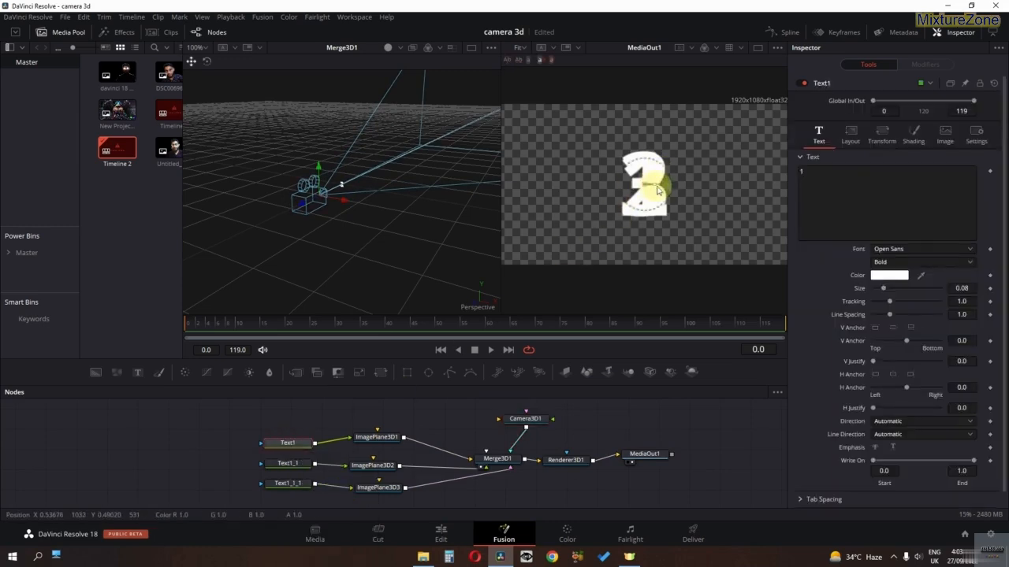
mouse_move(657, 190)
mouse_down()
mouse_move(687, 194)
mouse_move(661, 194)
mouse_up()
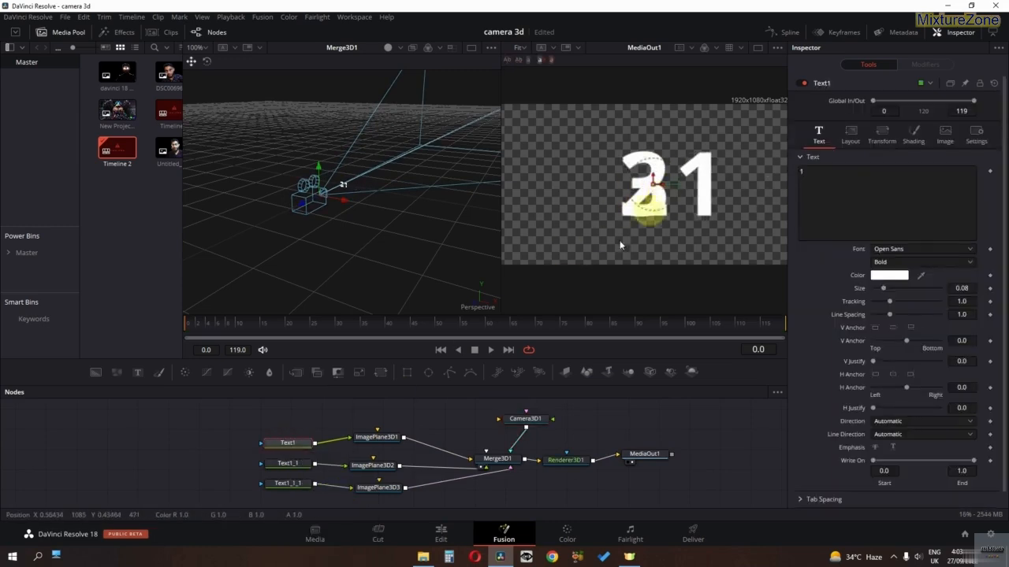
click(881, 275)
drag(507, 198, 596, 170)
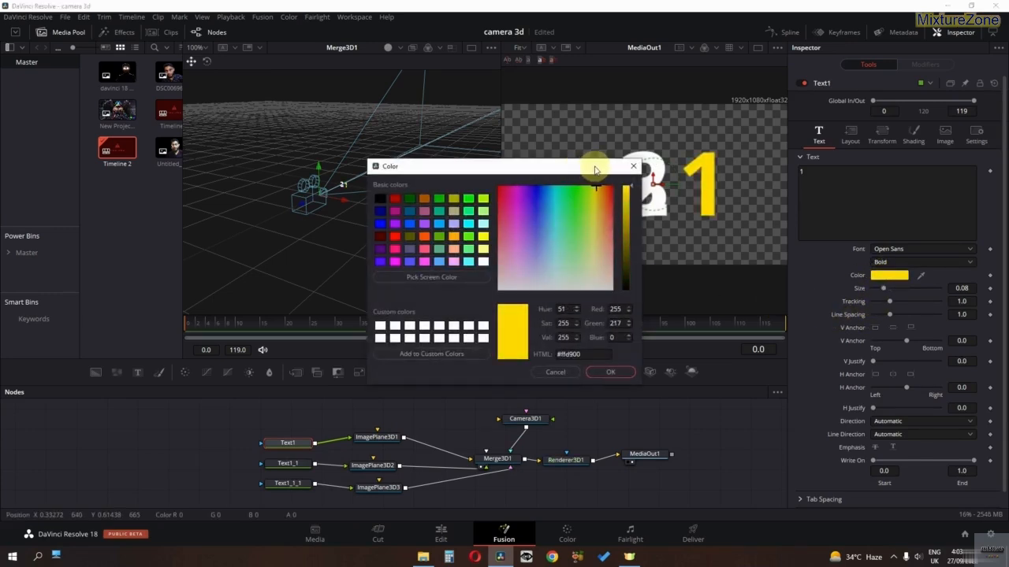
key(Return)
Step: Place the 2 in Text1_1 just left of the 1 and color it blue (#009dff)
click(288, 463)
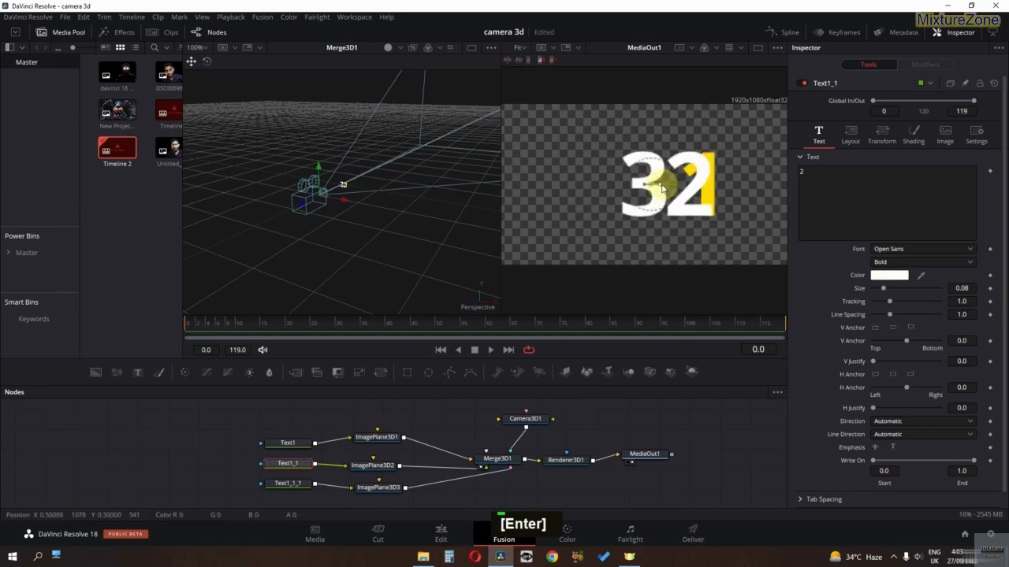
click(881, 276)
click(565, 185)
drag(565, 185, 548, 186)
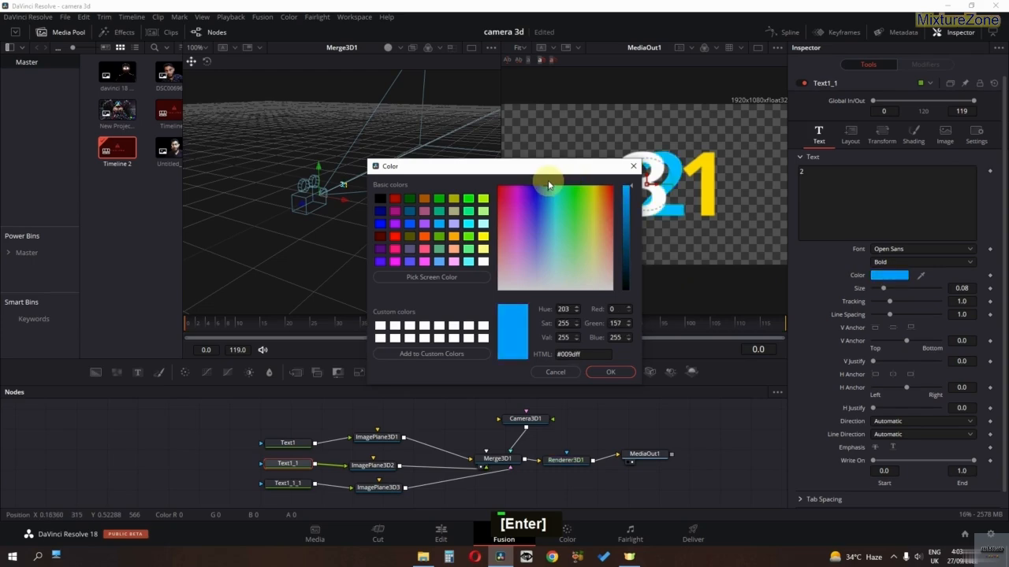
key(Return)
Step: Color the 3 in Text1_1_1 red
click(300, 482)
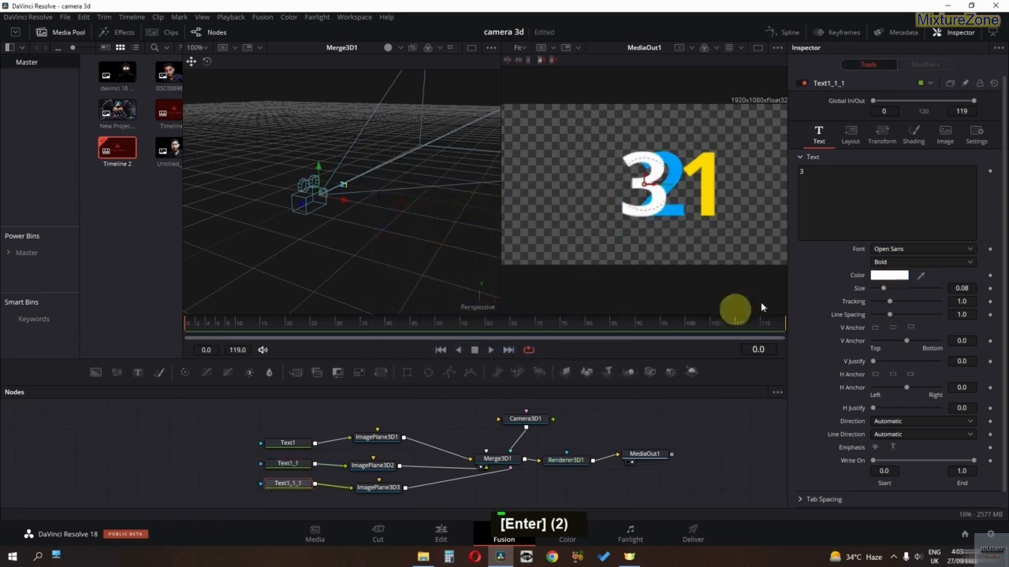
click(889, 276)
click(554, 202)
click(536, 185)
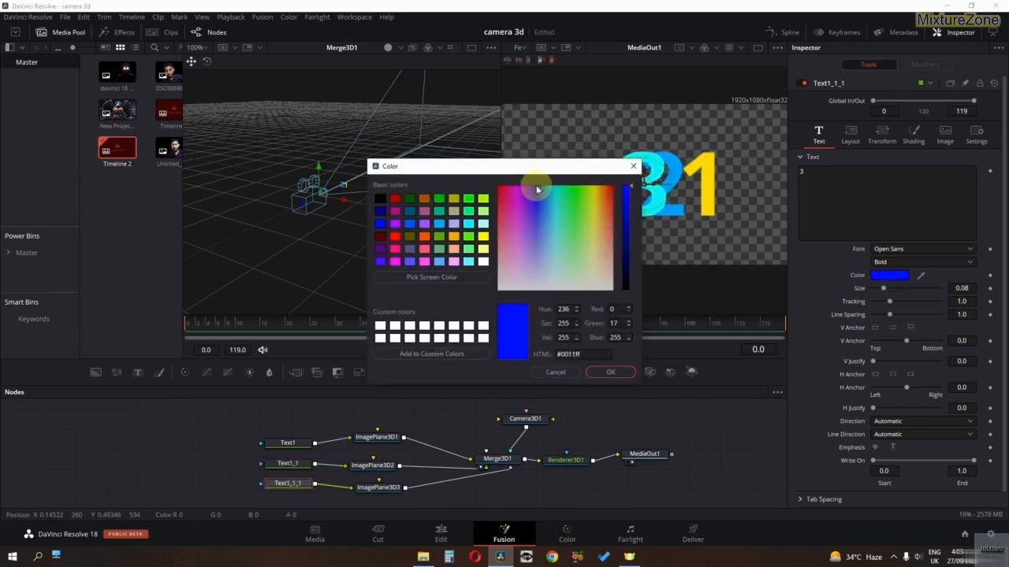
drag(535, 186, 618, 192)
key(Return)
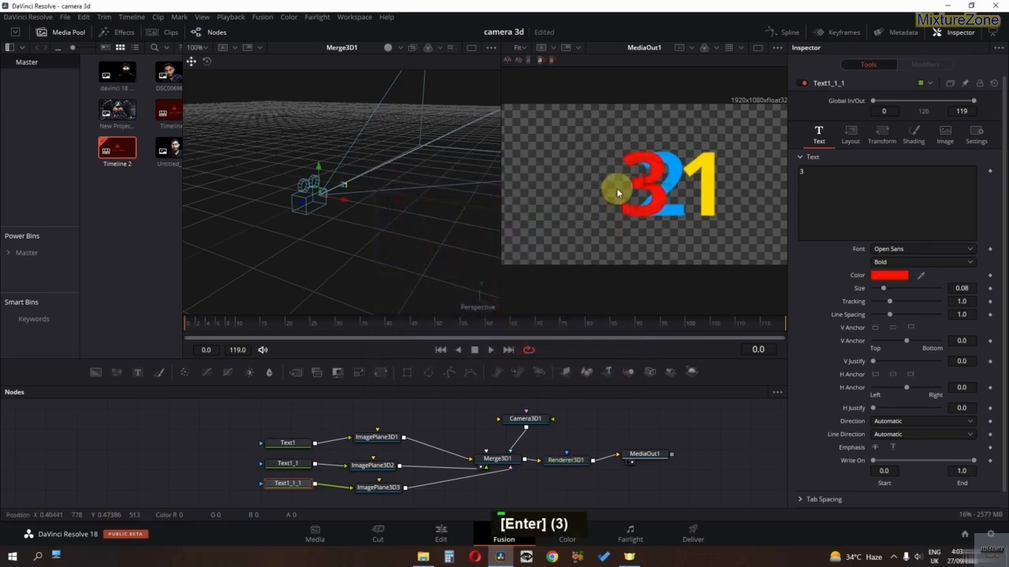
Step: Set the color of the 3 to green and move it left, clear of the 2
click(895, 275)
mouse_move(558, 193)
mouse_down()
mouse_move(588, 194)
mouse_move(577, 192)
mouse_up()
key(Return)
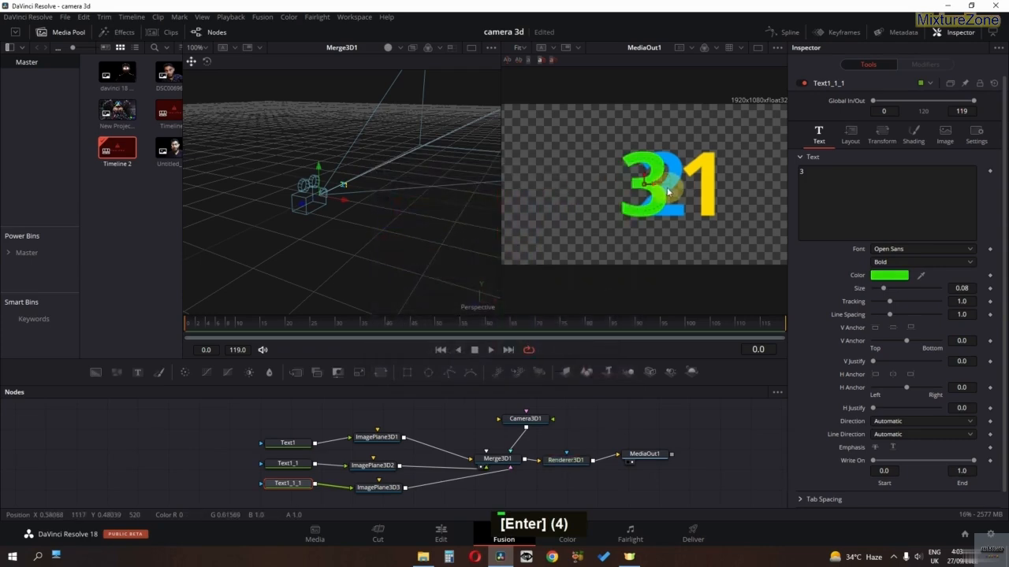
drag(653, 187, 649, 185)
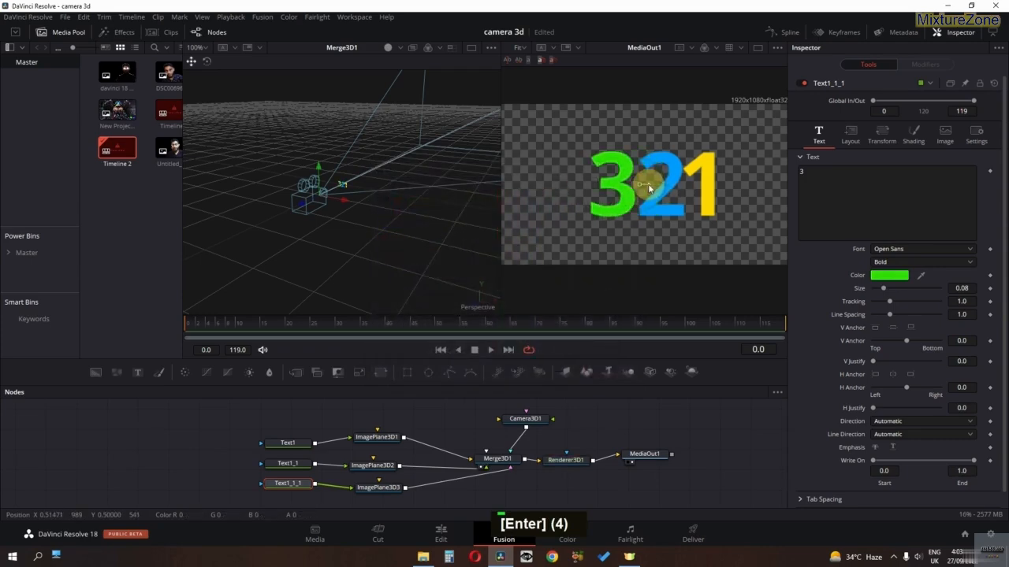
Step: Move ImagePlane3D1 toward the camera along its depth axis in the 3D scene
click(498, 459)
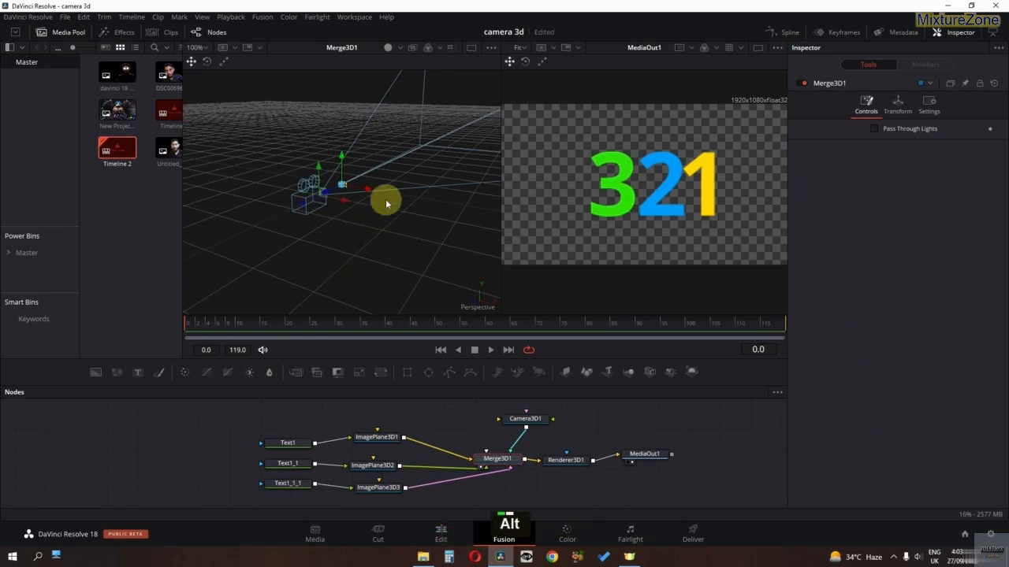
drag(384, 201, 285, 229)
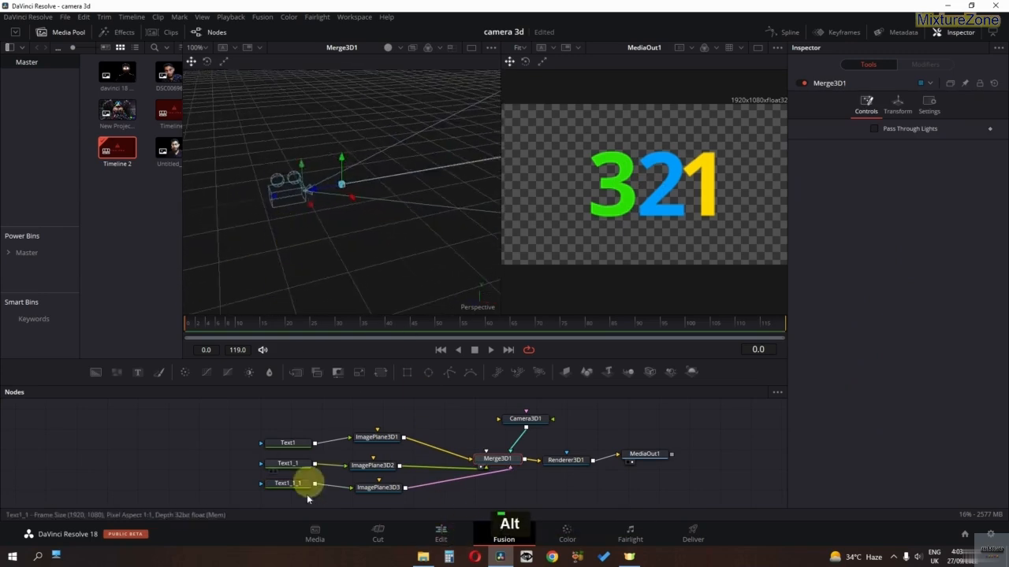
click(378, 444)
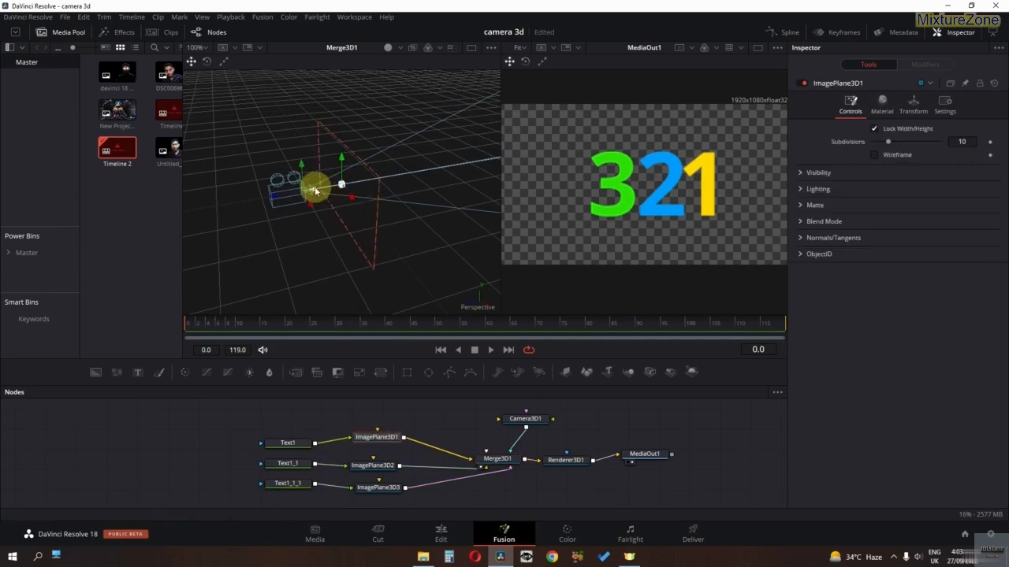
drag(318, 189, 309, 191)
Step: Move ImagePlane3D3 away from the camera behind the 2, and shift the camera slightly toward the 1
alt+middle_click(317, 202)
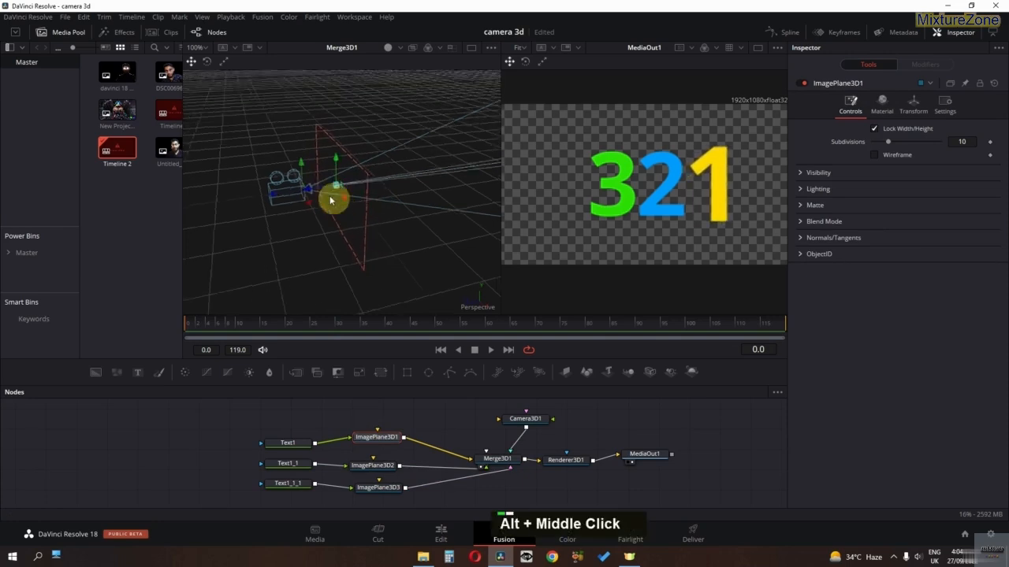
scroll(333, 184, down, 2)
ctrl+scroll(334, 188, up, 2)
ctrl+scroll(331, 186, up, 5)
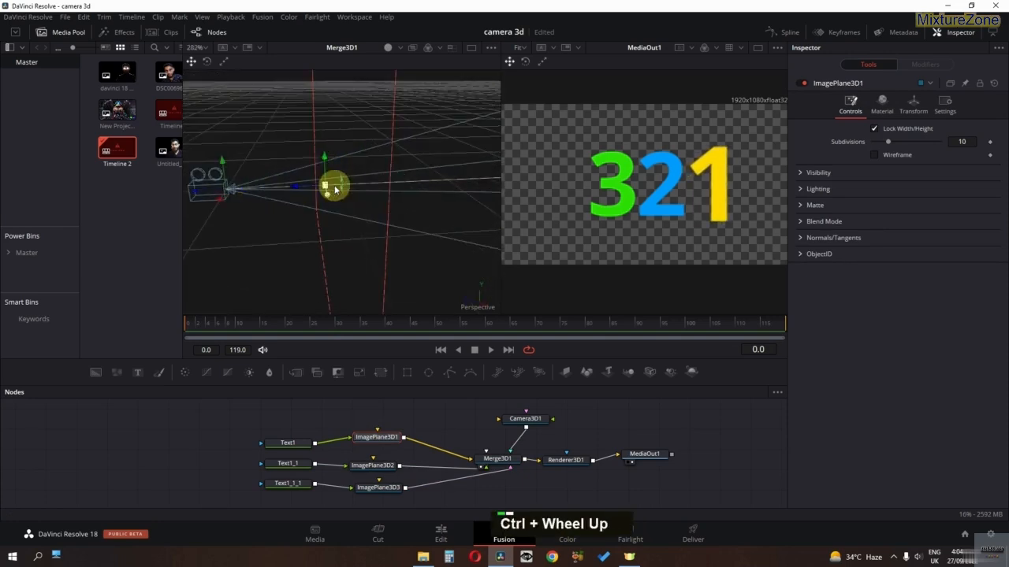
alt+middle_click(360, 198)
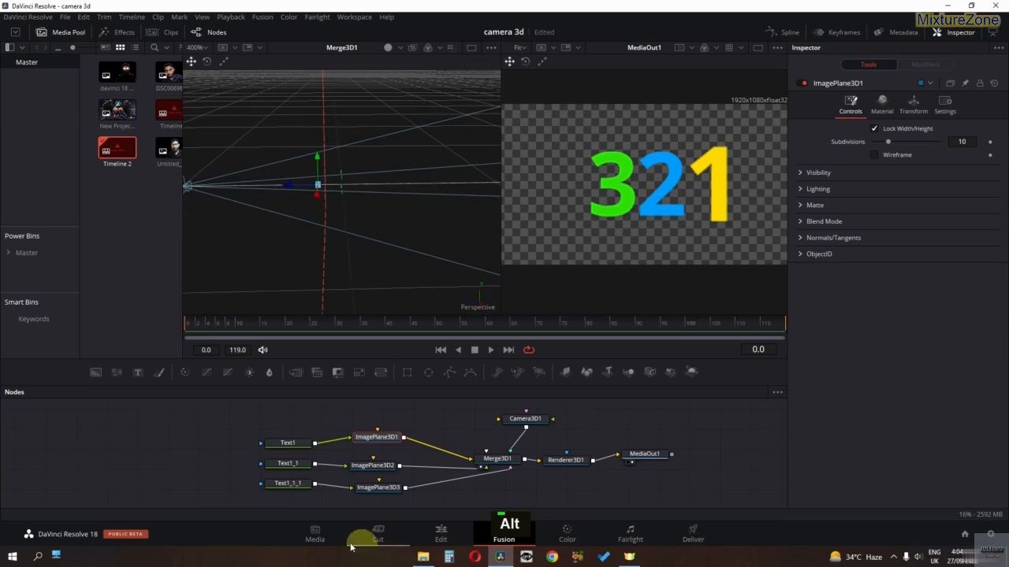
click(377, 486)
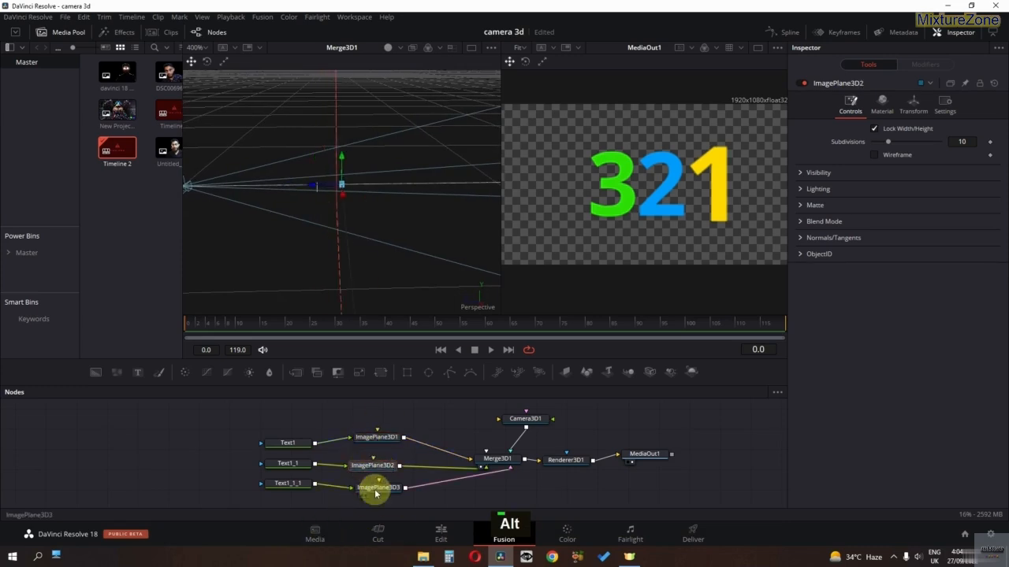
drag(325, 187, 532, 182)
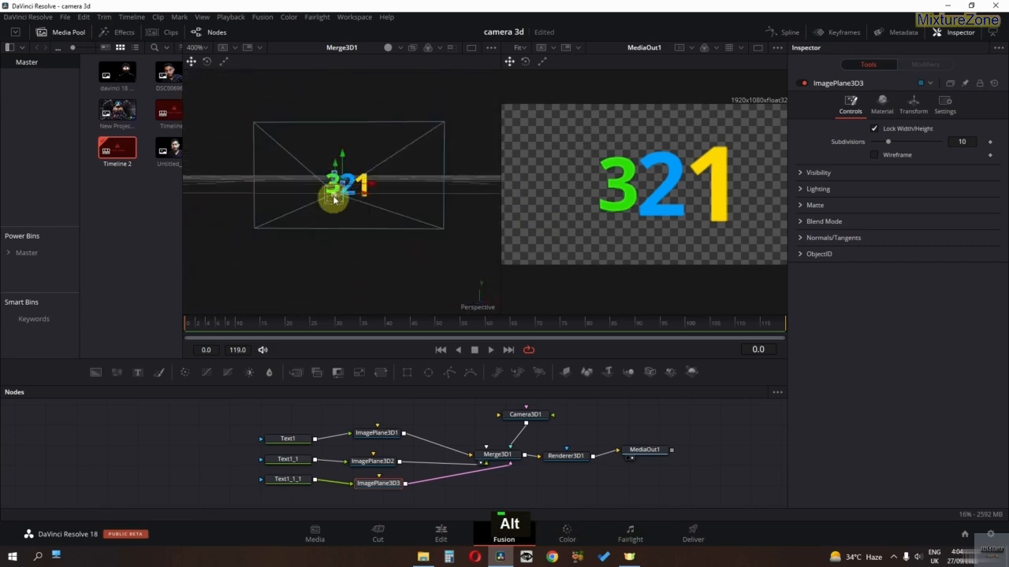
drag(331, 197, 339, 197)
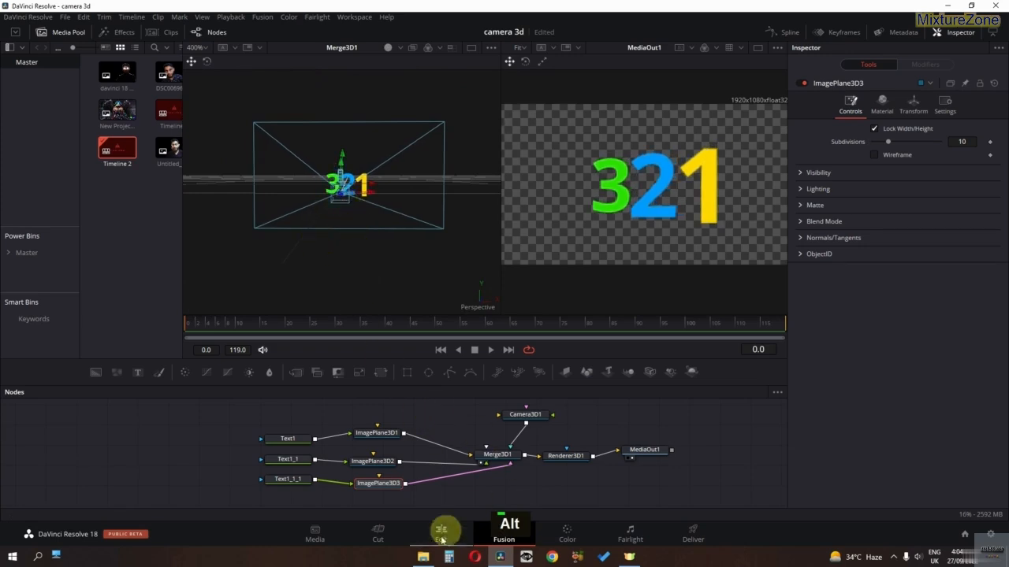
Step: Turn on the Focal Plane display in Camera3D1's control visibility options
click(518, 422)
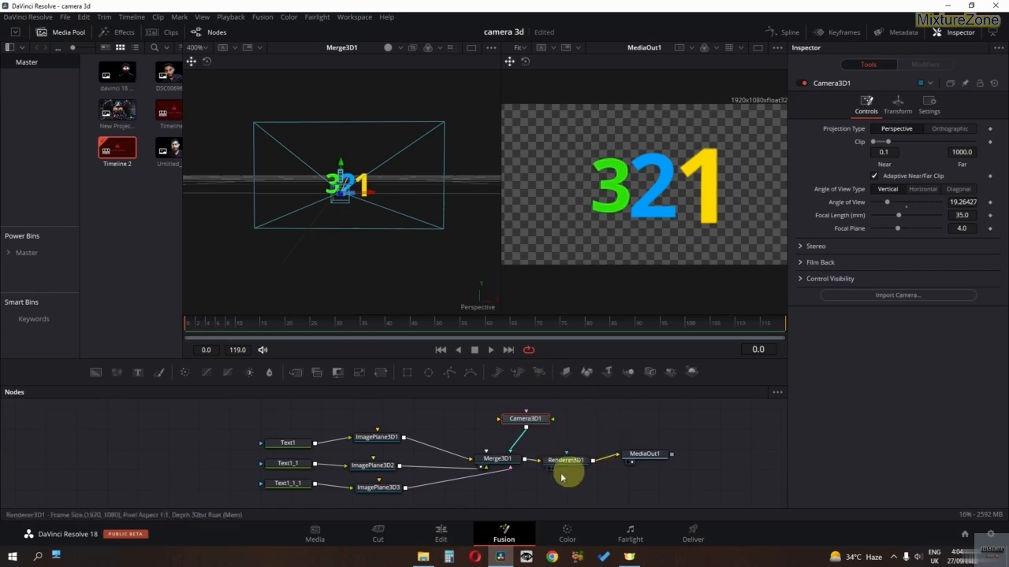
click(802, 278)
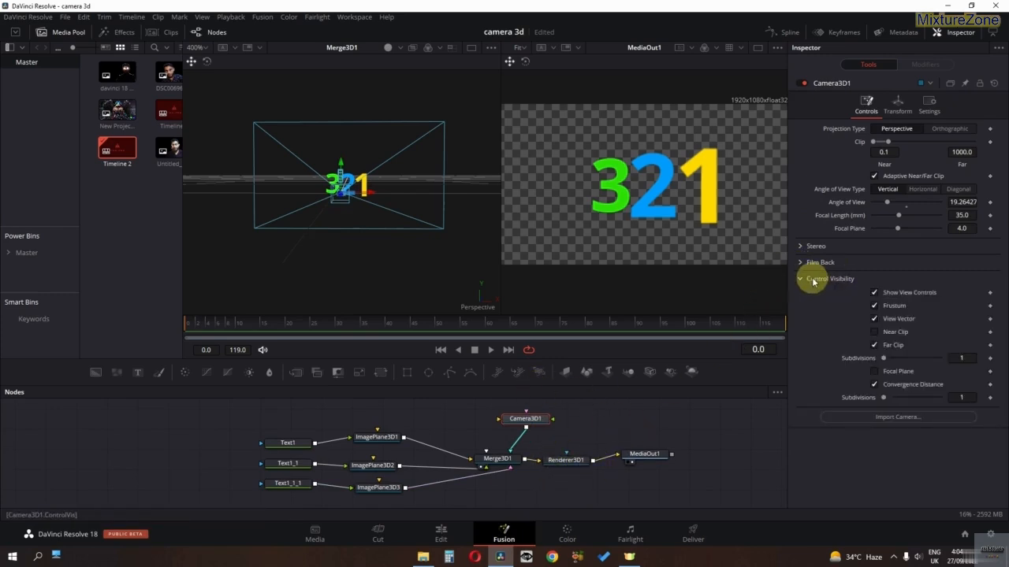
click(874, 374)
Step: Lower Camera3D1's Focal Plane to 0.5 and inspect the plane's position against the three digits
drag(421, 169, 349, 228)
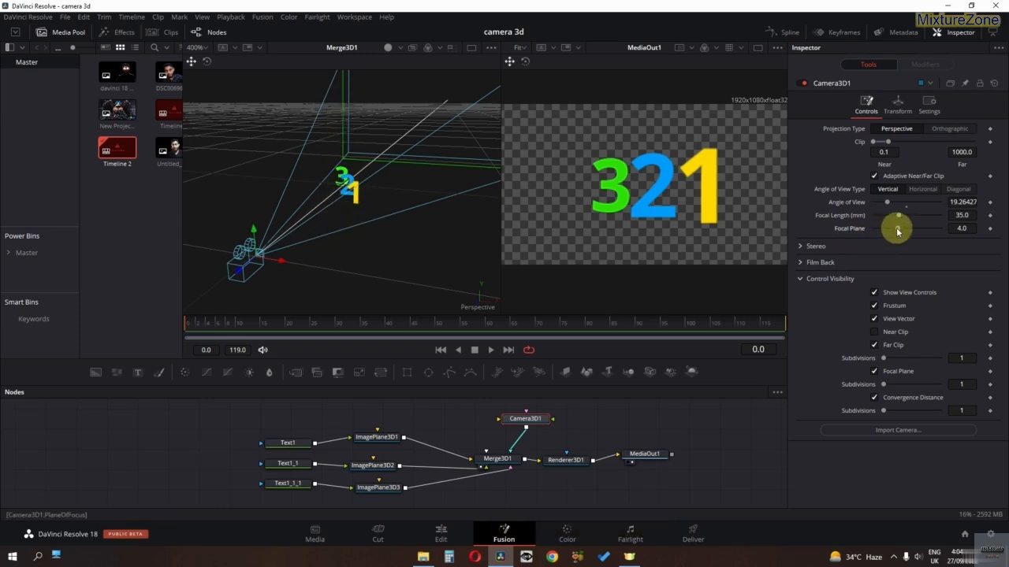
drag(896, 231, 888, 231)
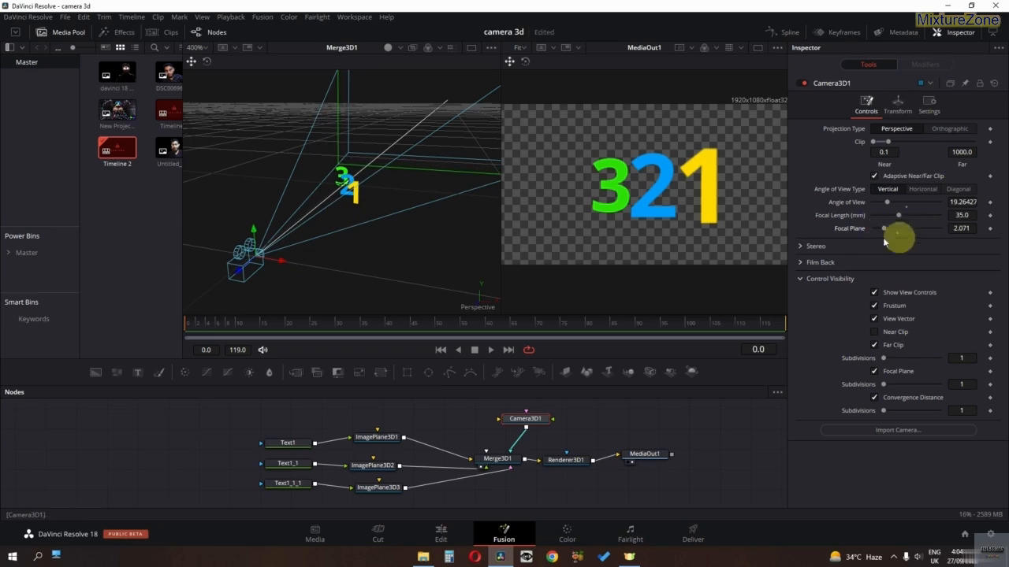
drag(457, 205, 356, 209)
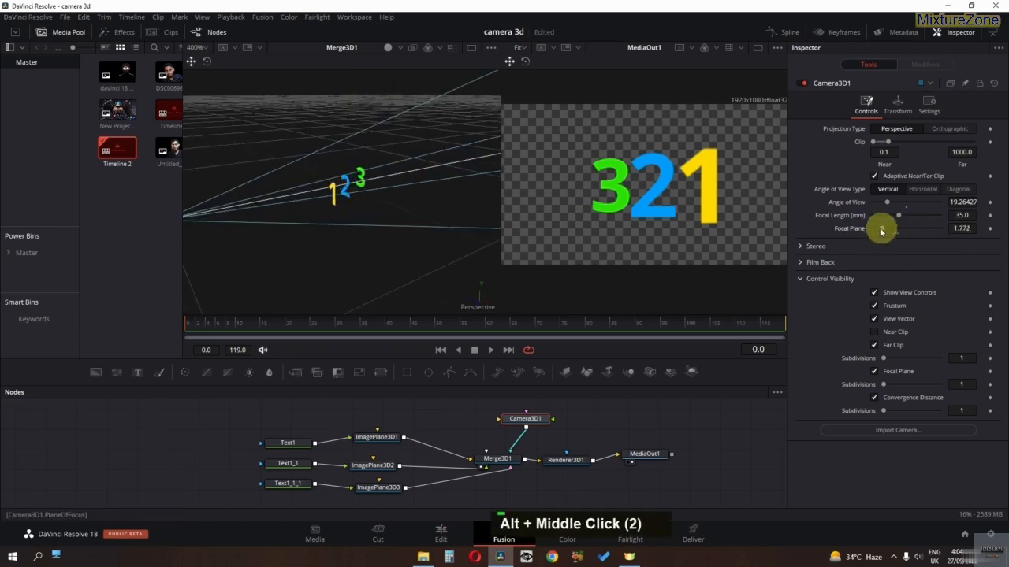
drag(881, 231, 861, 237)
scroll(455, 263, down, 1)
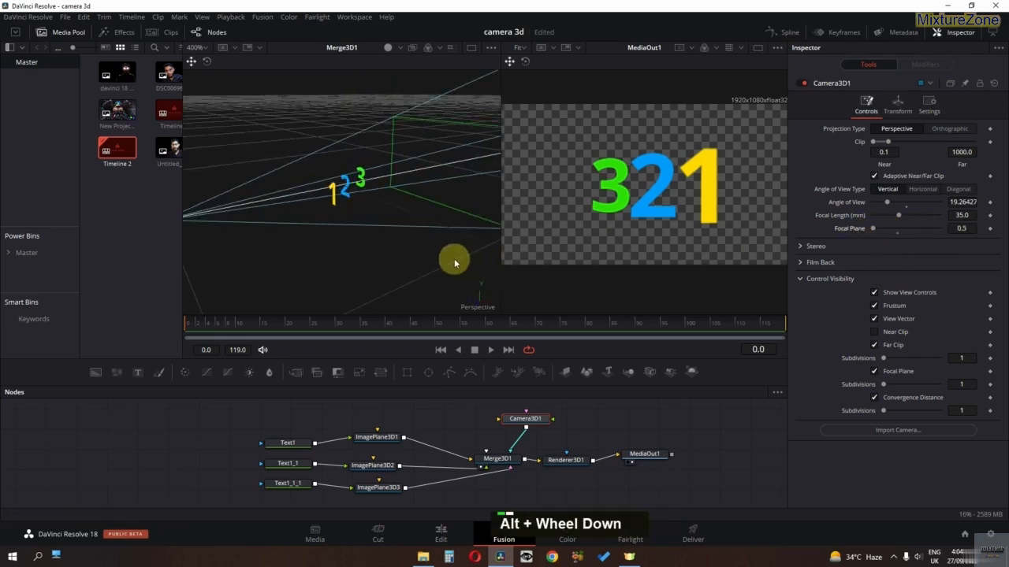
scroll(454, 262, down, 2)
scroll(455, 264, up, 1)
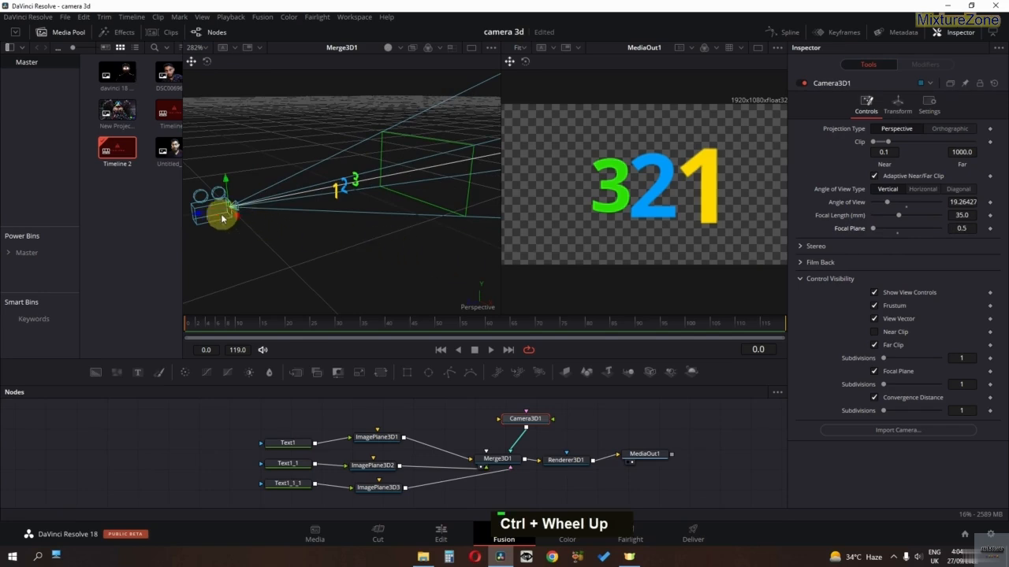
Step: Move Camera3D1 farther back from the three digits in the 3D scene
drag(200, 216, 30, 276)
alt+middle_click(216, 263)
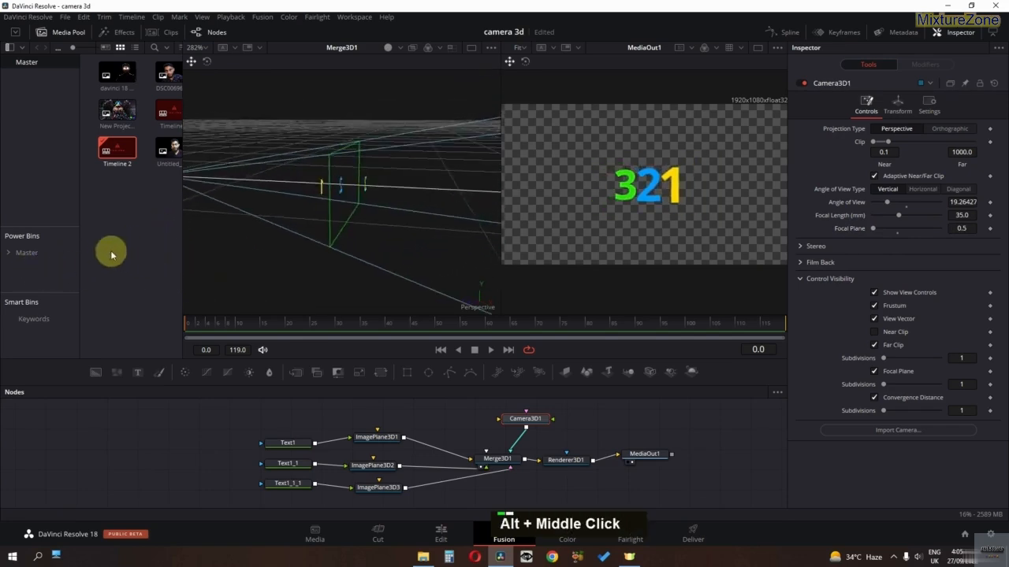
scroll(266, 237, down, 2)
alt+middle_click(300, 234)
scroll(322, 232, down, 1)
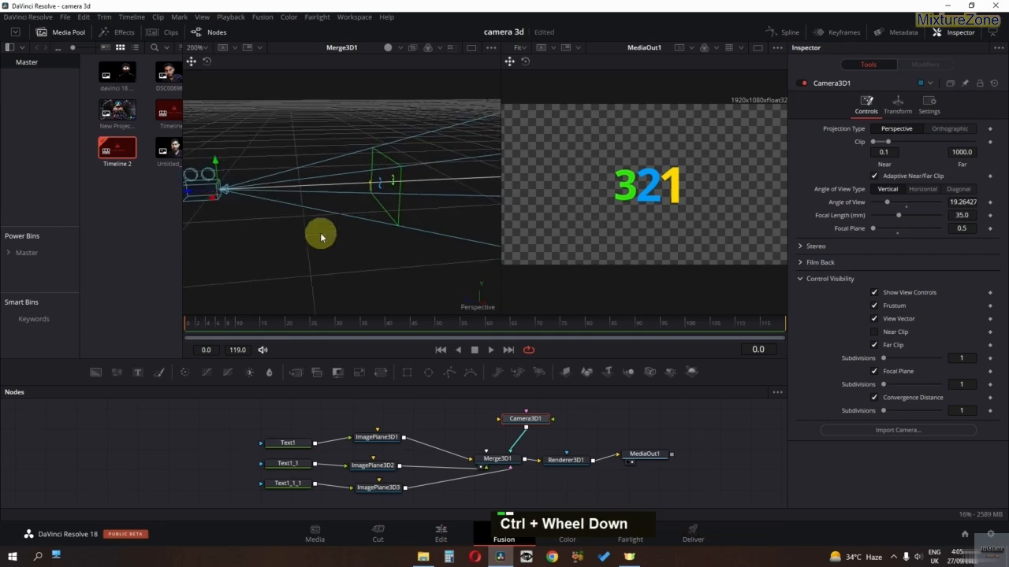
ctrl+middle_click(348, 236)
scroll(227, 197, down, 1)
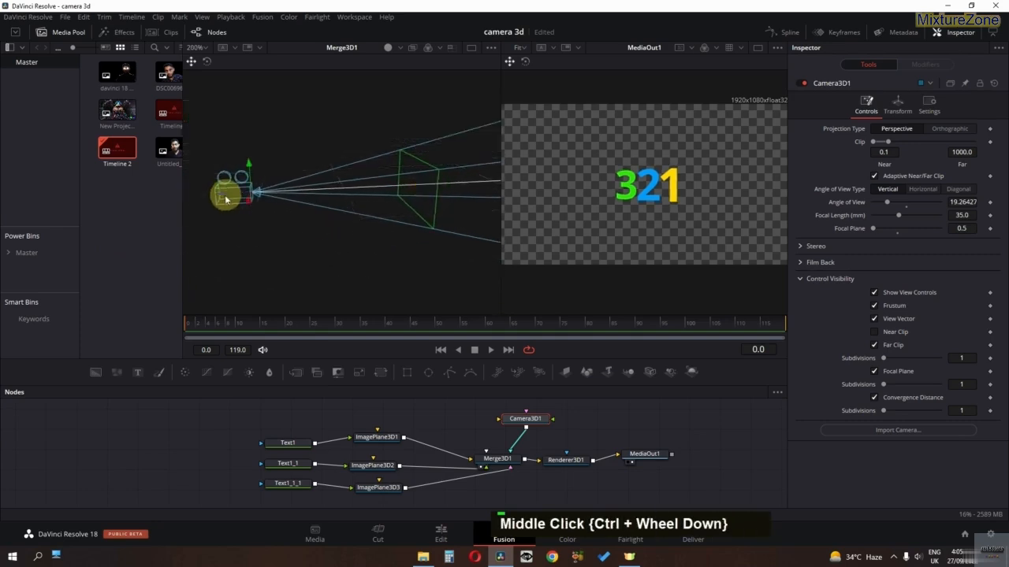
Step: Narrow Camera3D1's Angle of View to 10.6 so the digits fill more of the rendered frame
alt+middle_click(227, 197)
alt+middle_click(370, 219)
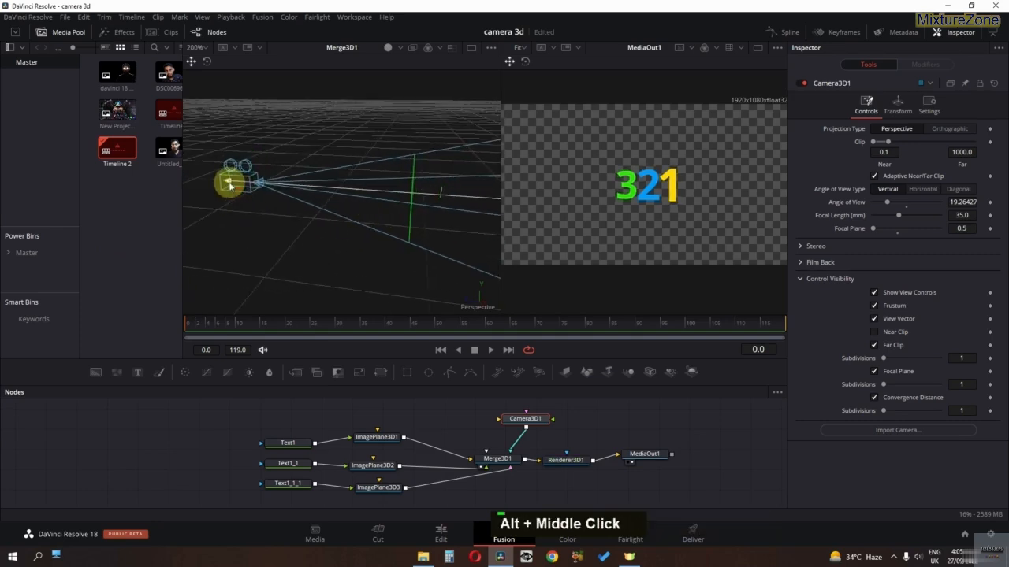
alt+middle_click(228, 181)
alt+middle_click(355, 225)
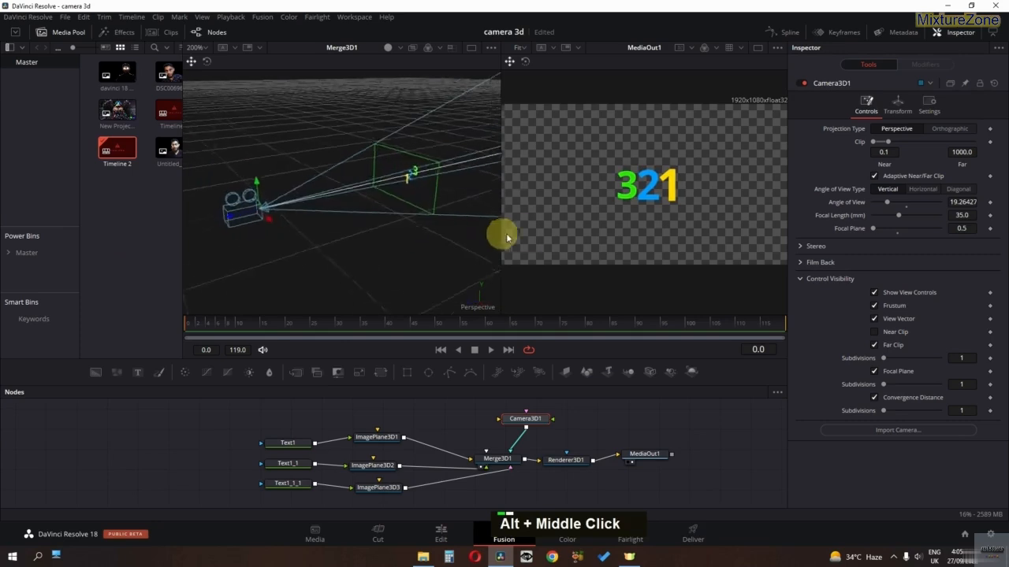
alt+middle_click(389, 226)
ctrl+scroll(387, 178, up, 2)
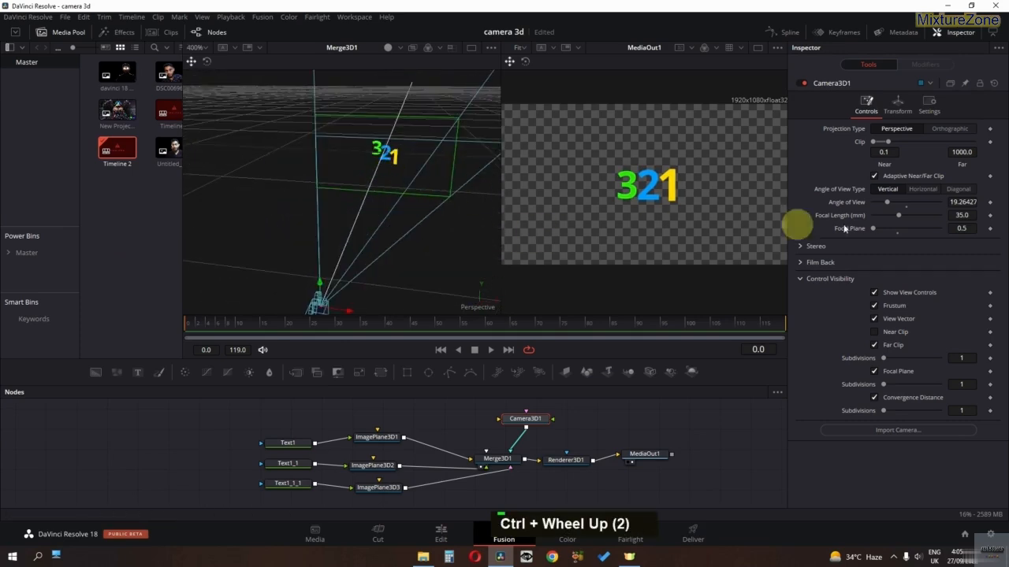
drag(886, 206, 878, 205)
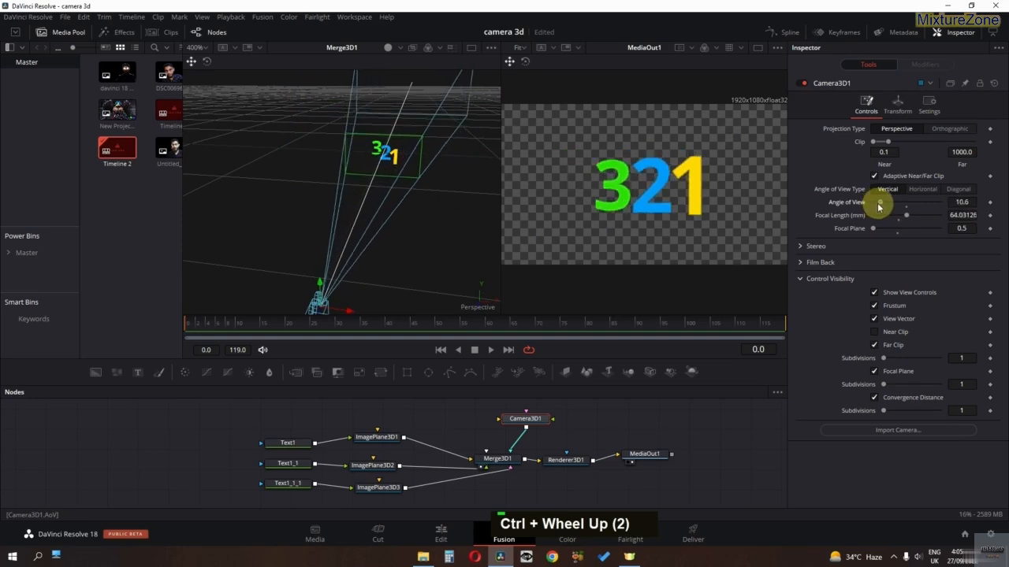
drag(398, 202, 394, 173)
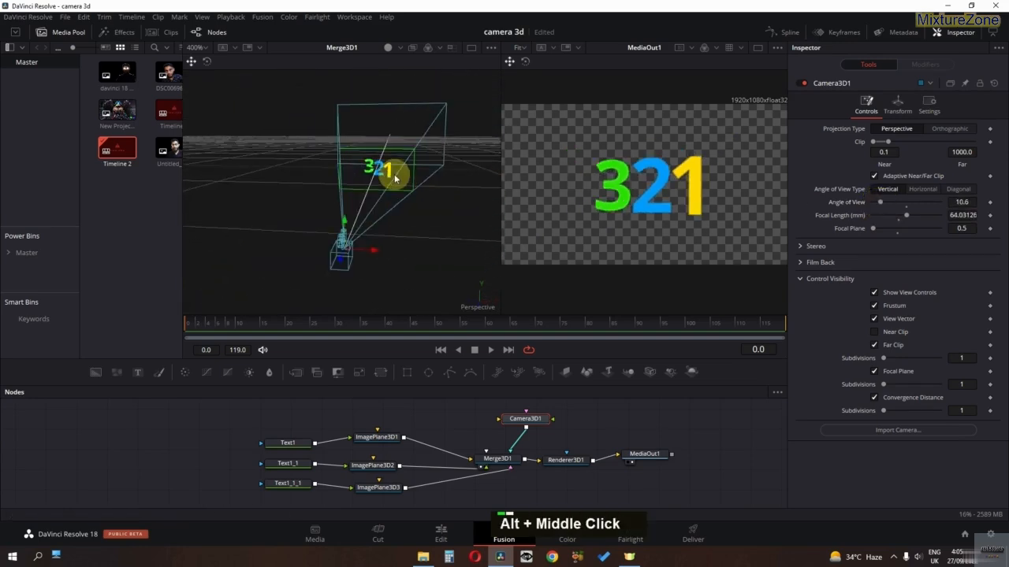
Step: Switch Renderer3D1 to the OpenGL Renderer and enable its Accumulation Effects
click(555, 460)
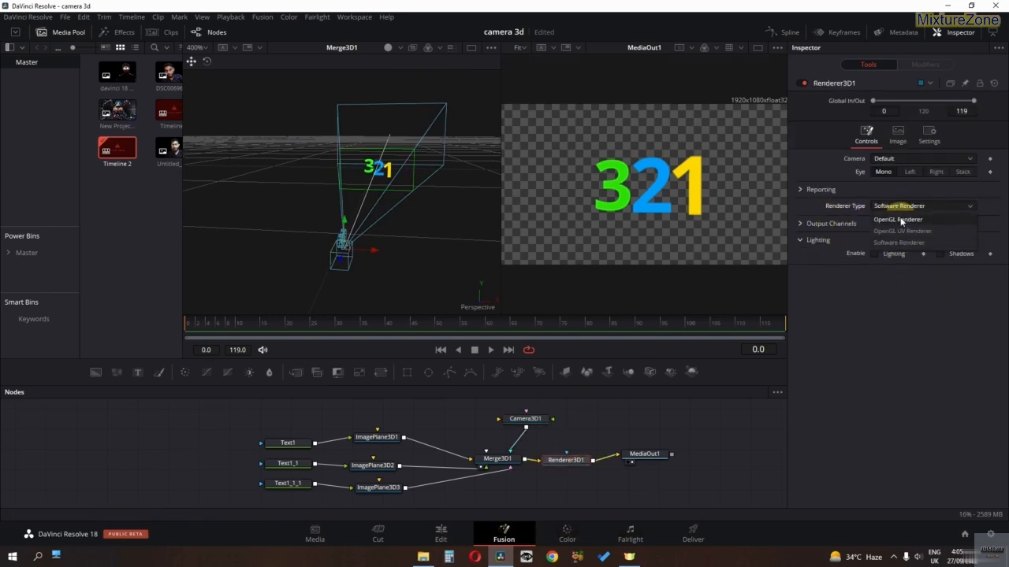
click(901, 219)
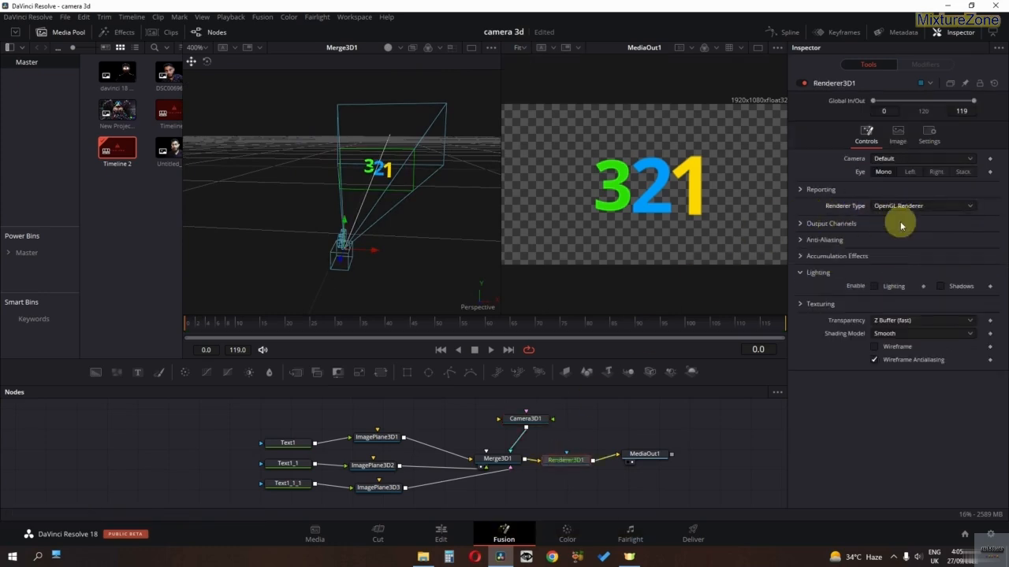
click(801, 256)
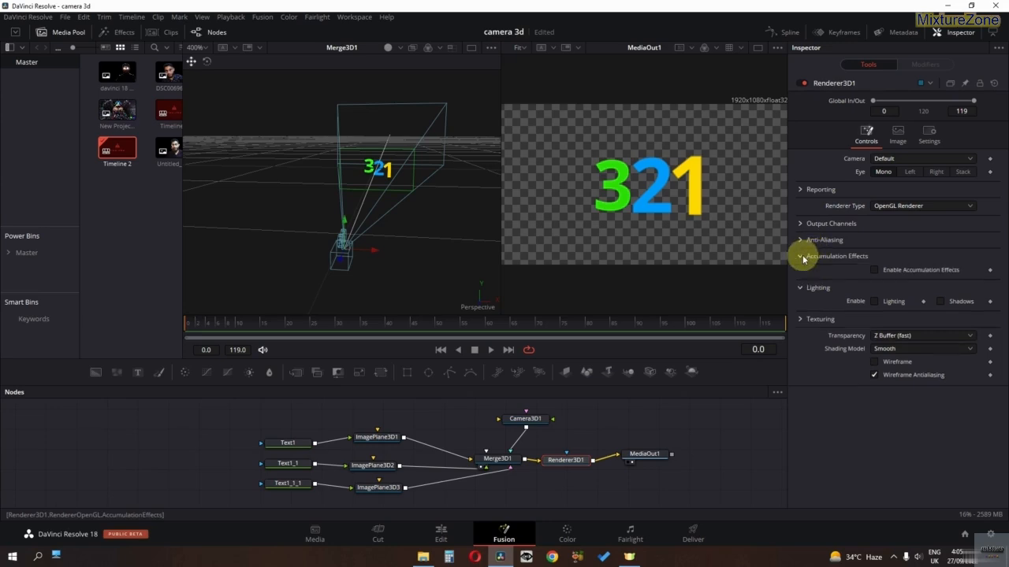
click(874, 270)
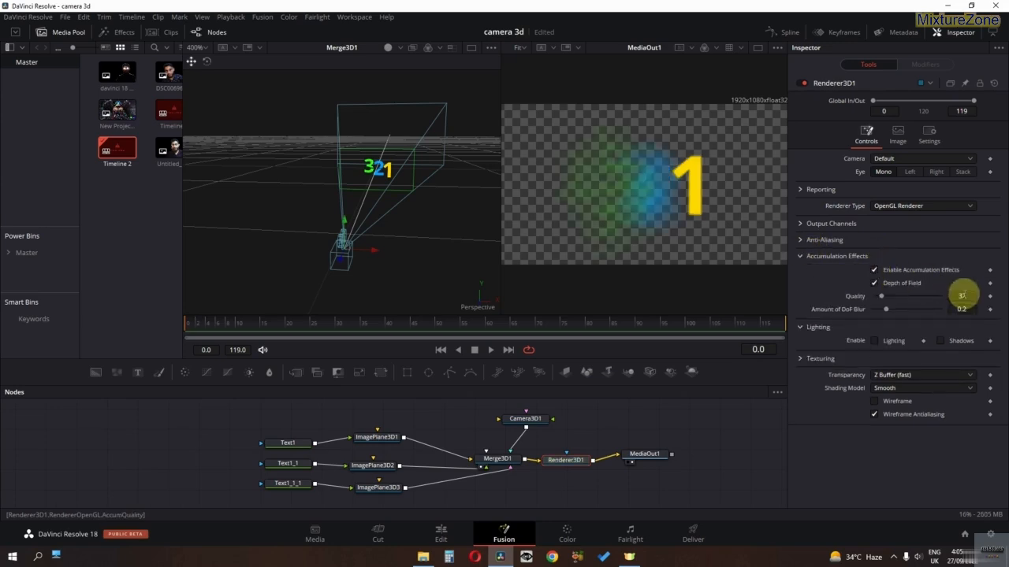
Step: Set the renderer's depth of field Quality to 10 and the Amount of DoF Blur to 0.02
double_click(962, 295)
text(1)
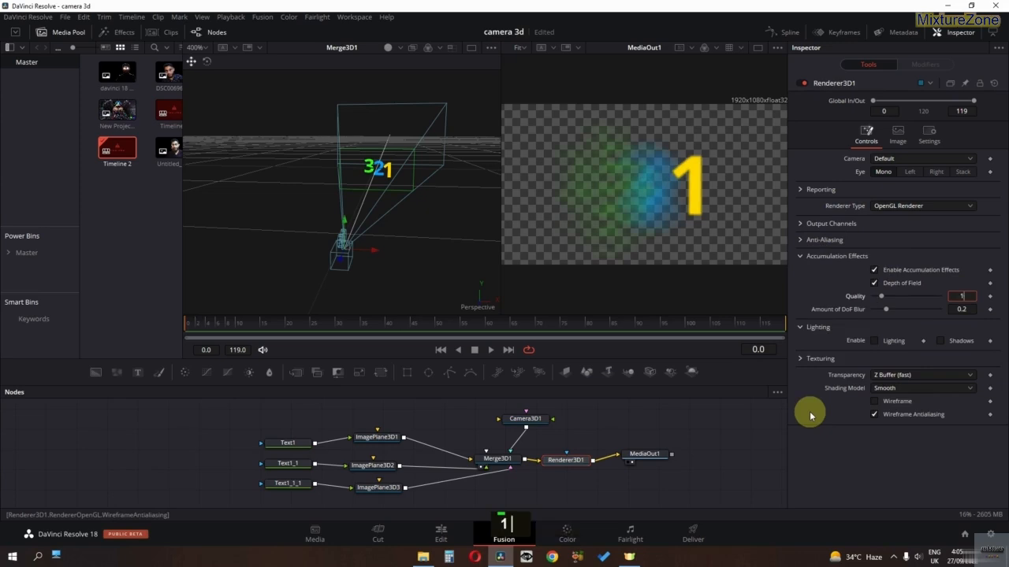
text(0)
key(Return)
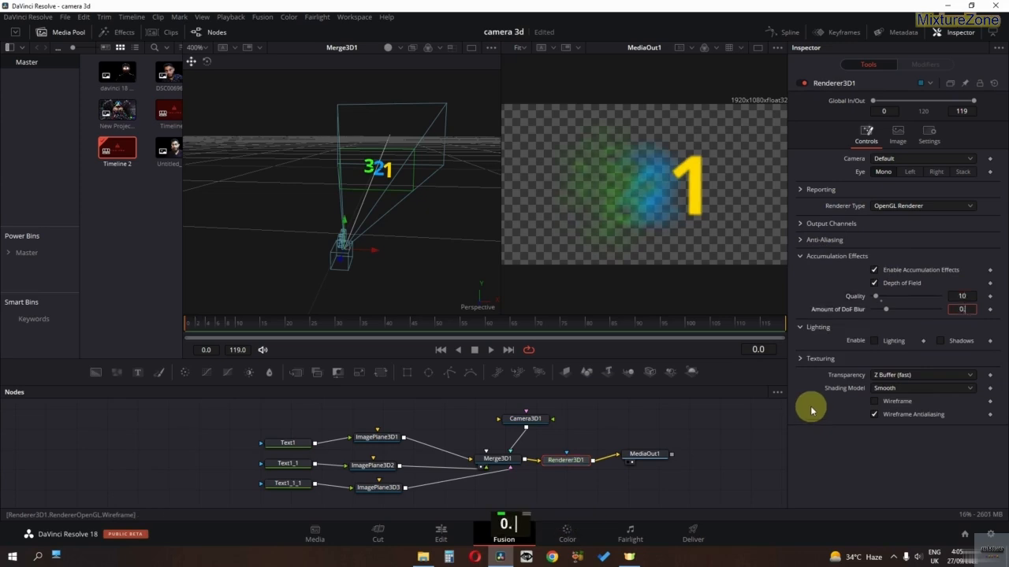
text(0.02)
key(Return)
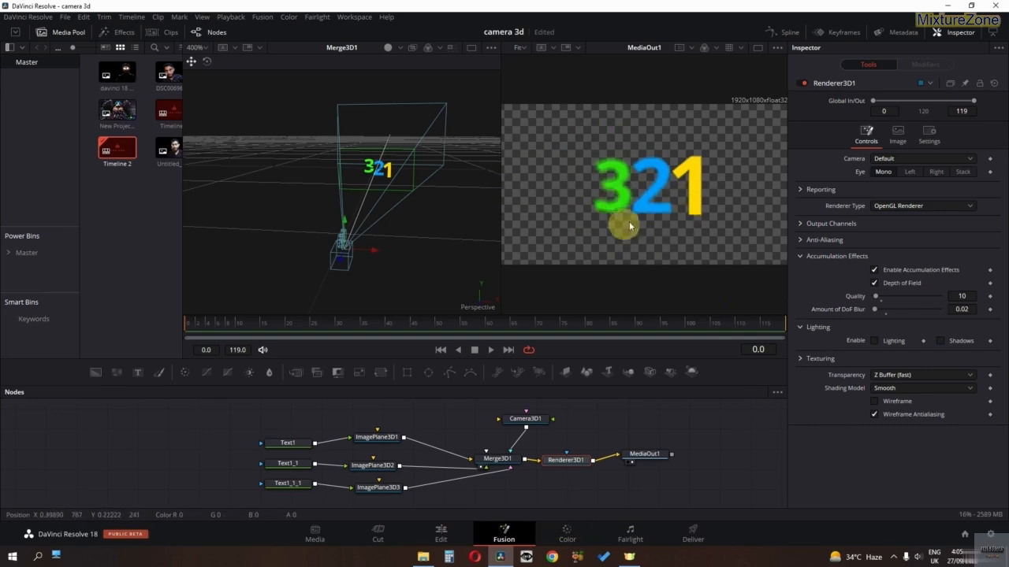
Step: Raise Camera3D1's Focal Plane to 0.585 to shift focus onto the green 3, checking the plane from several angles
key(alt)
alt+middle_click(414, 180)
alt+middle_click(491, 200)
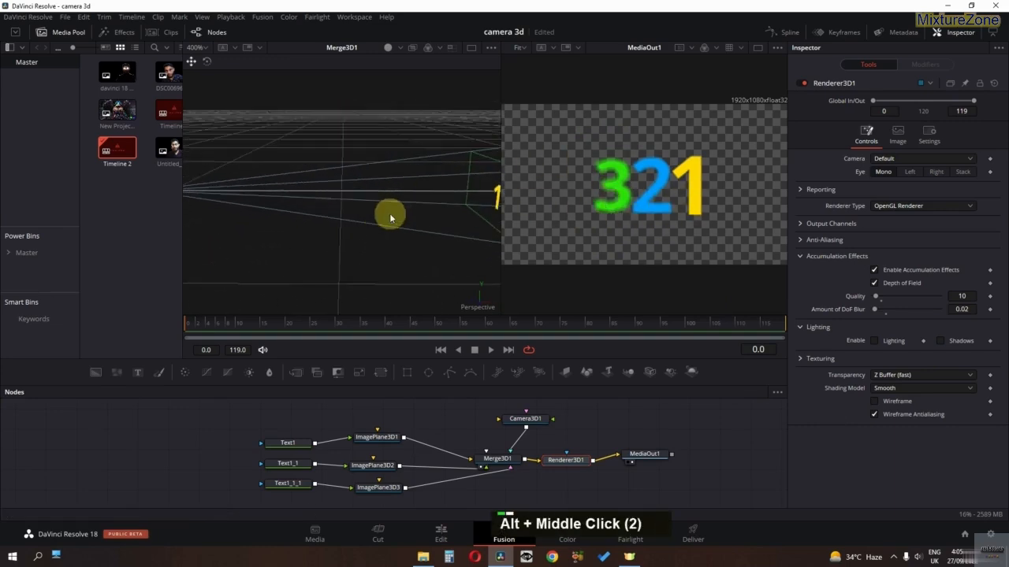
middle_click(475, 213)
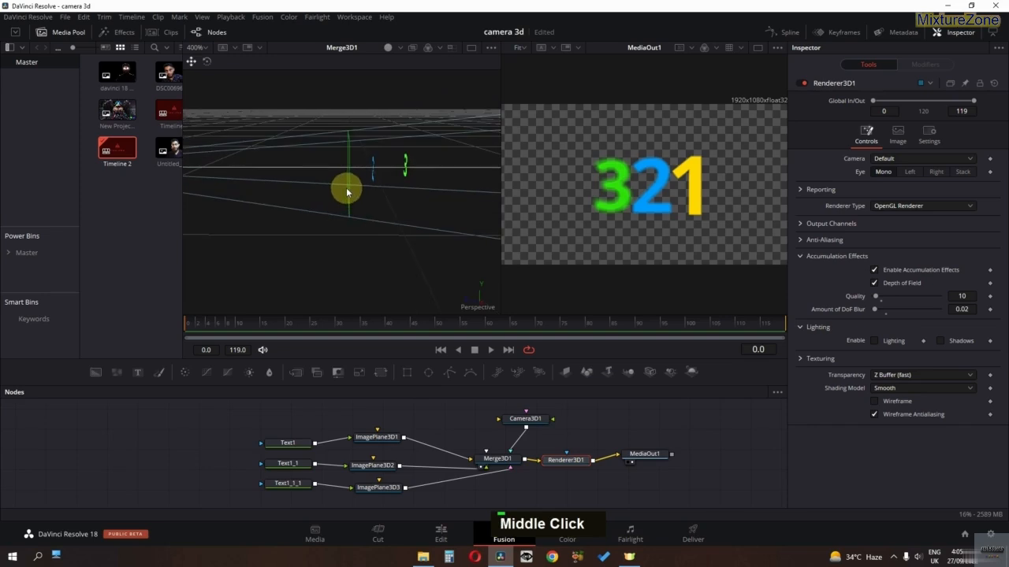
click(525, 420)
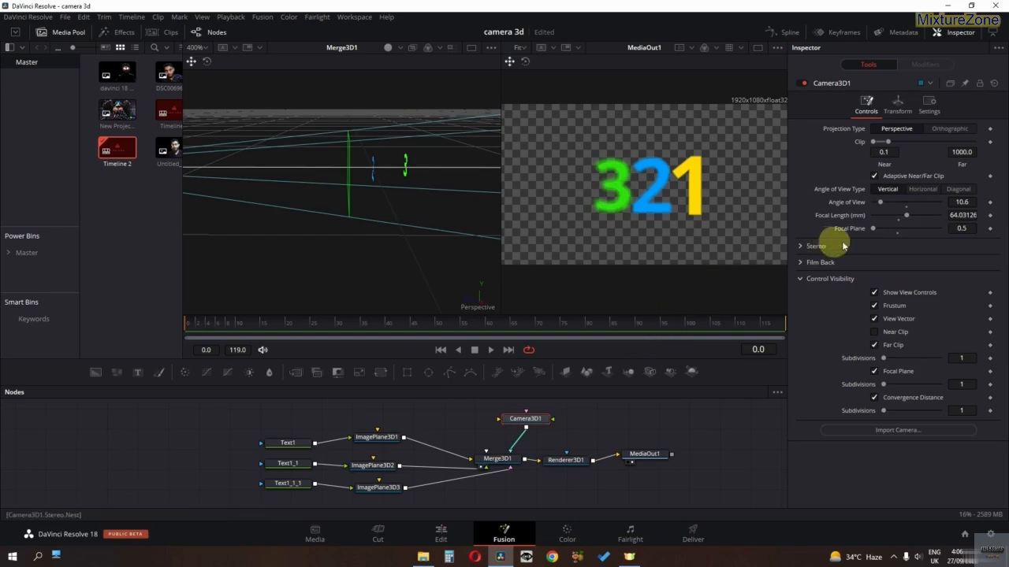
drag(876, 230, 929, 226)
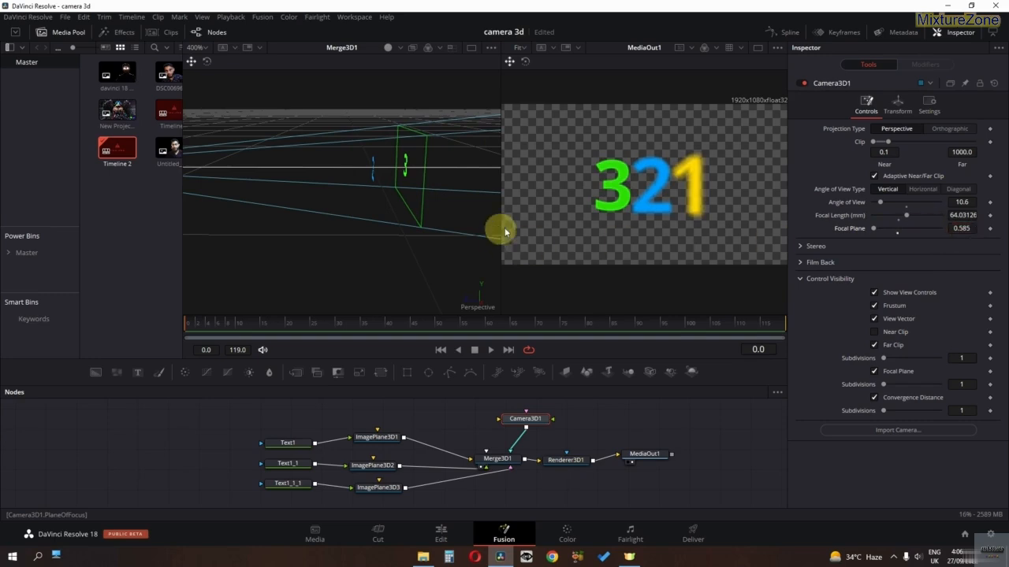
alt+drag(457, 223, 499, 228)
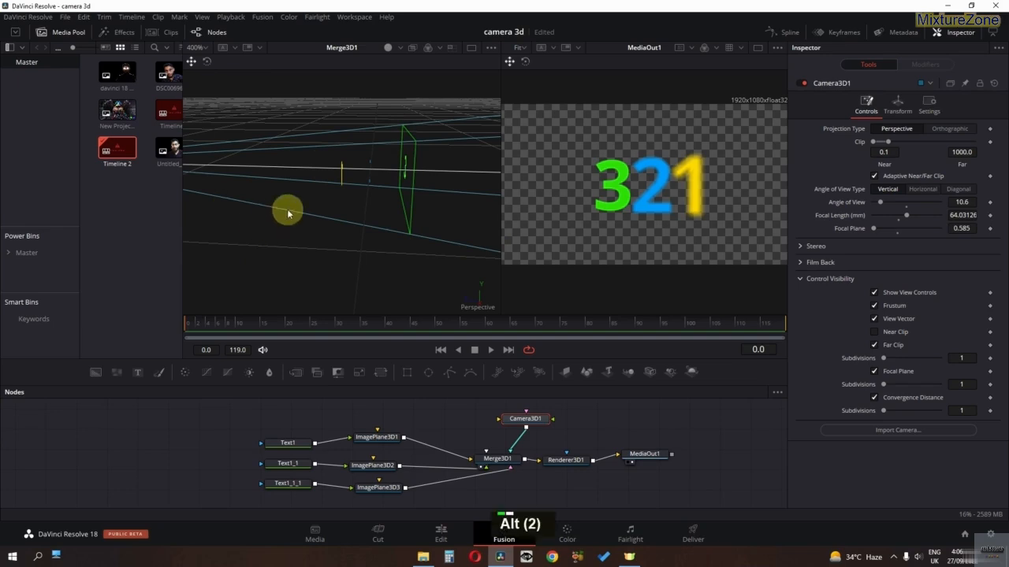
alt+drag(288, 209, 342, 171)
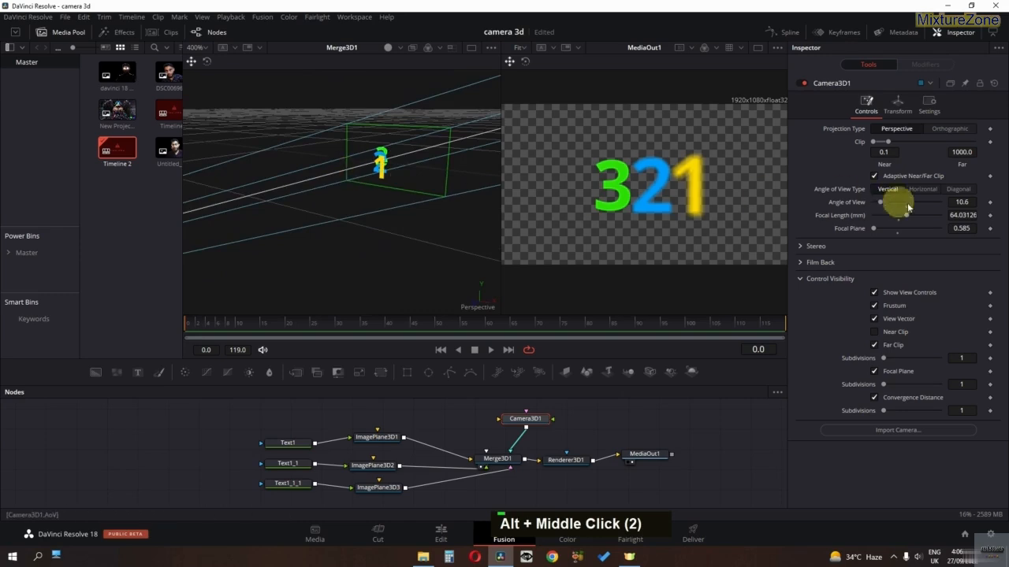
Step: Keyframe Camera3D1's Focal Plane at frame 0 and set it to 0.5 at frame 30, animating focus toward the 1
click(989, 228)
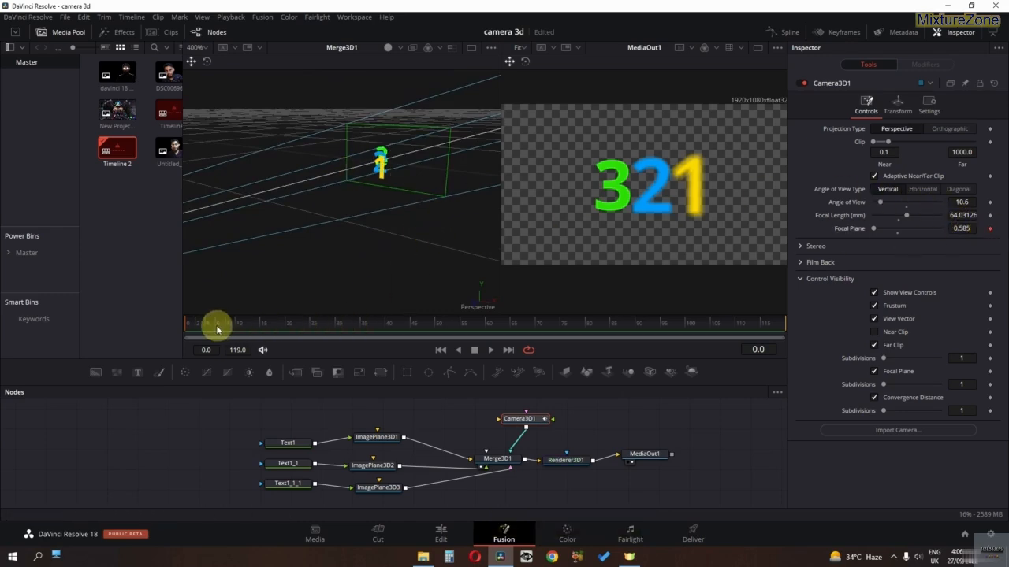
drag(217, 329, 308, 328)
drag(422, 194, 265, 195)
drag(965, 229, 970, 237)
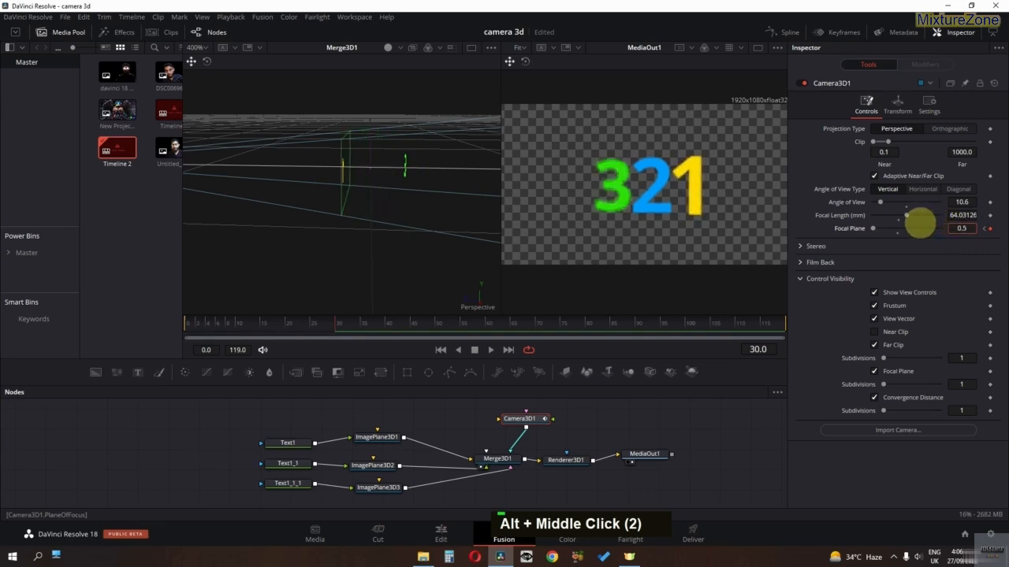
alt+drag(371, 223, 399, 223)
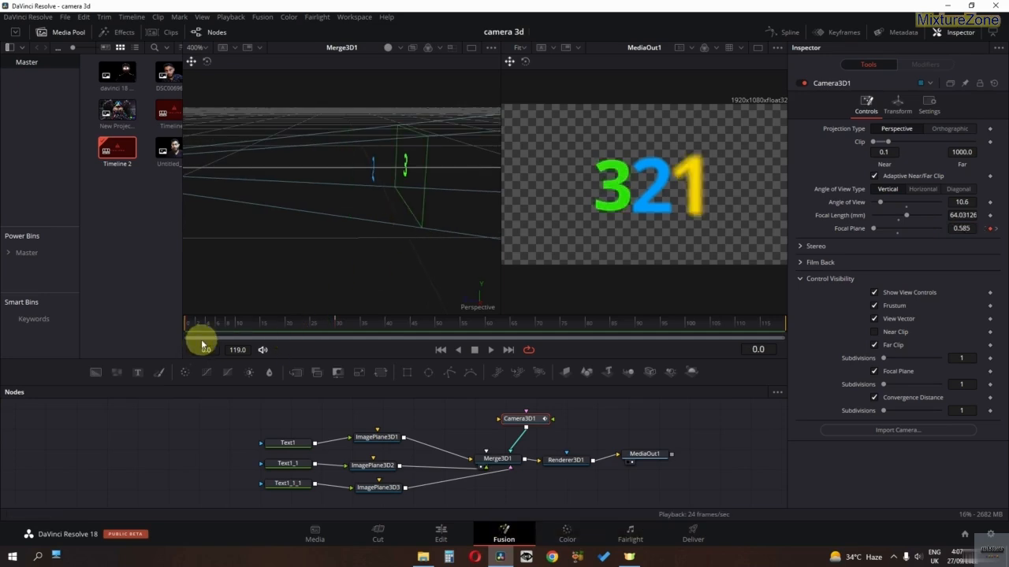
Step: Play the animation from frame 0 to review the focus shift between the 3 and the 1
key(space)
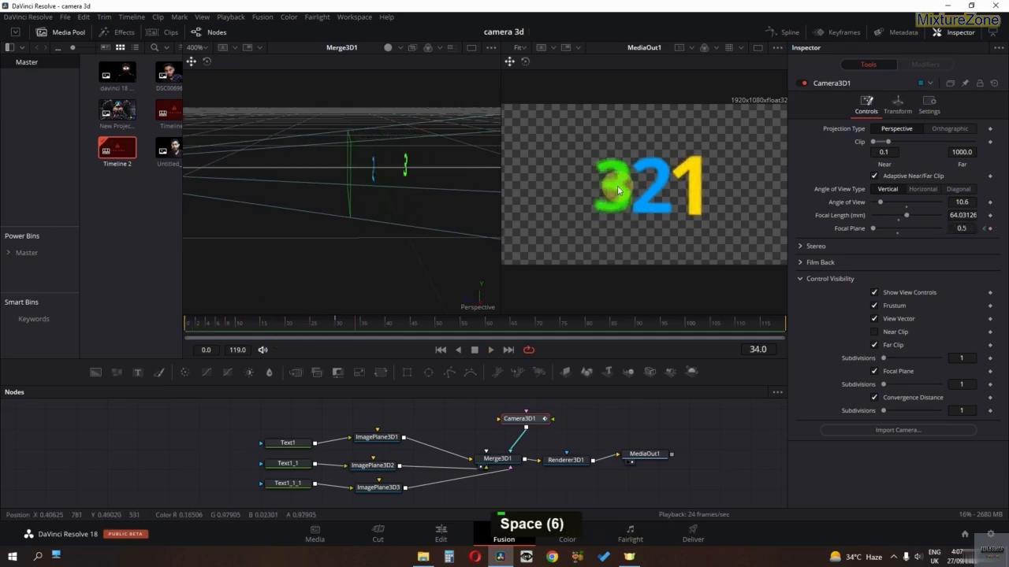
drag(249, 323, 95, 330)
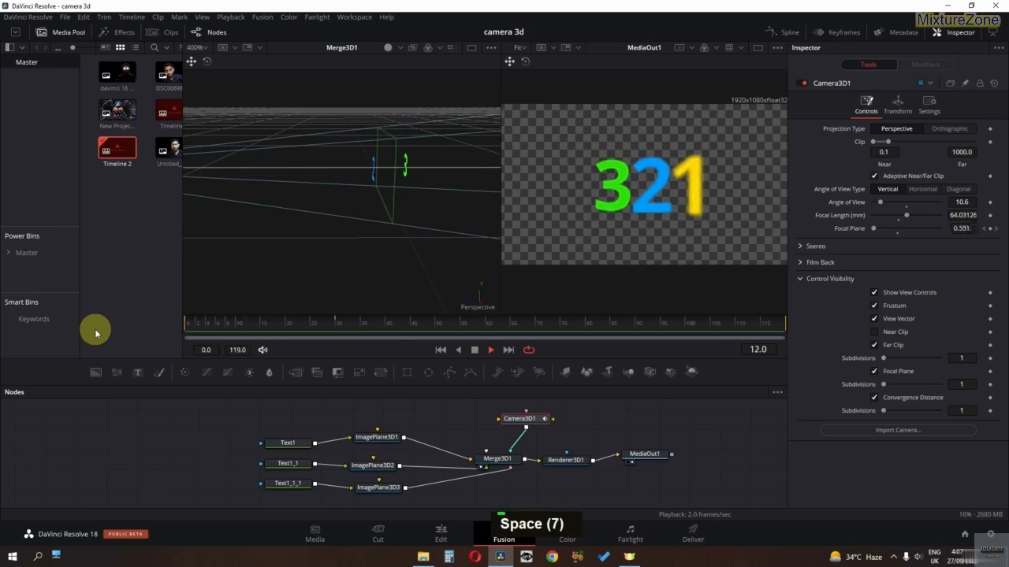
key(space)
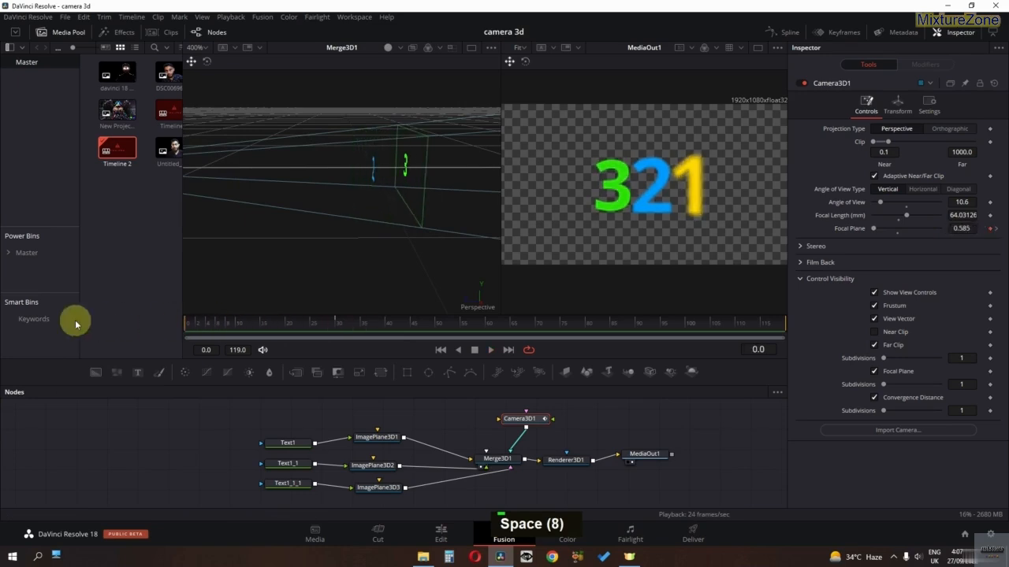
key(space)
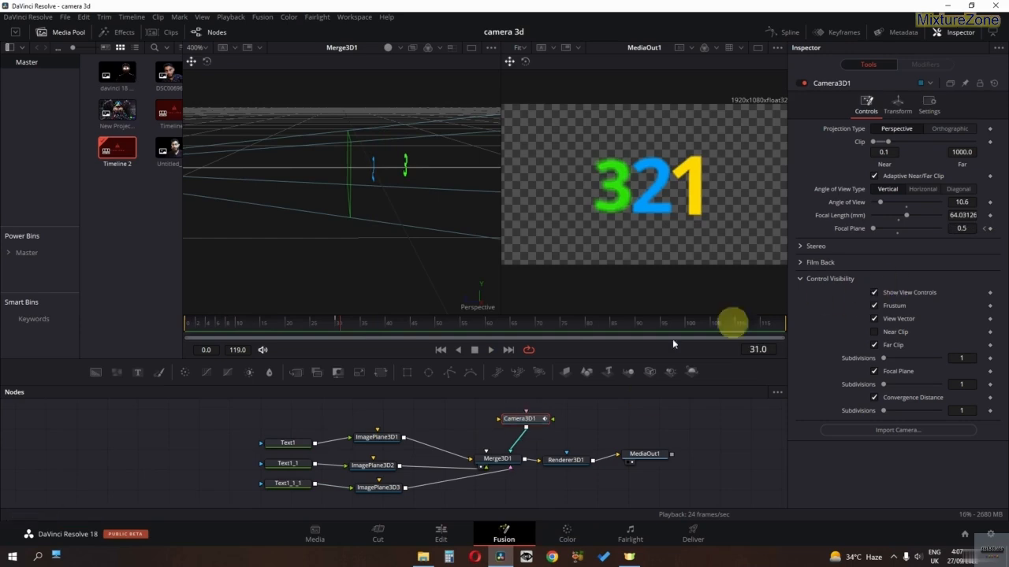
Step: Reset all Camera3D1 settings to default and move the camera back in front of the digits
click(993, 87)
drag(345, 172, 202, 165)
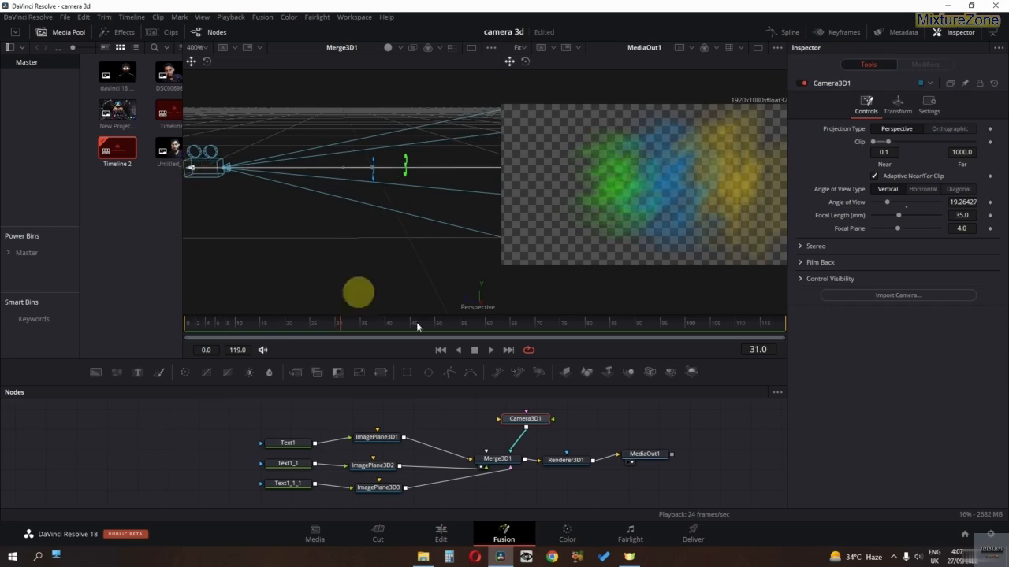
Step: Turn off Renderer3D1's Accumulation Effects
click(575, 459)
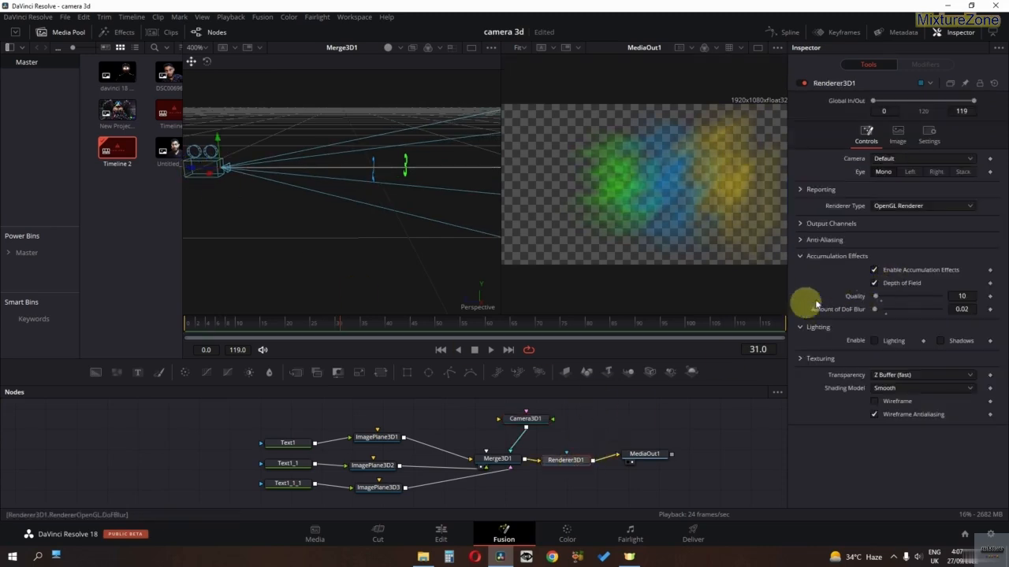
click(874, 271)
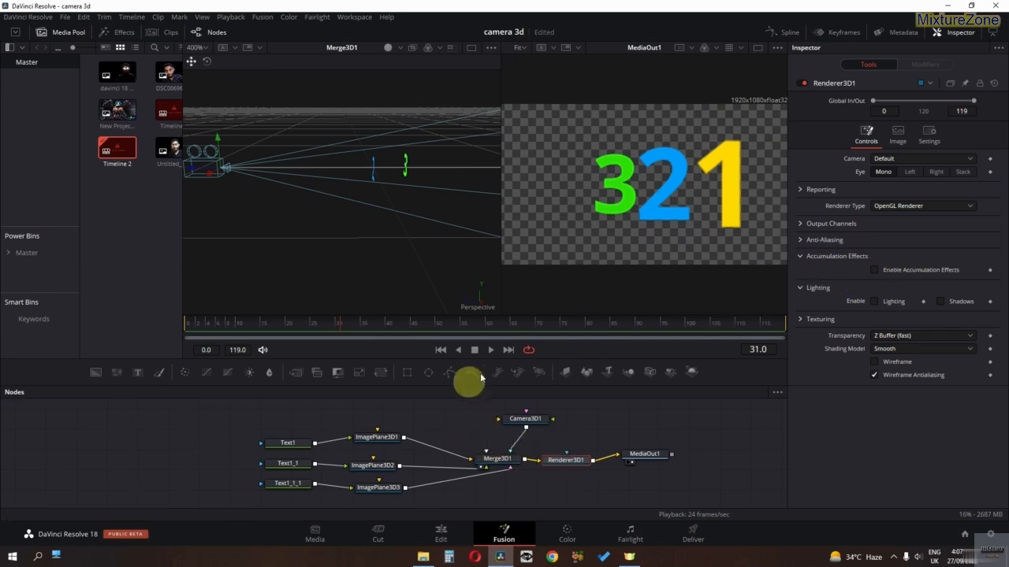
Step: Add the New Project image from the media pool to the node graph and connect it to a new ImagePlane3D node
middle_click(398, 419)
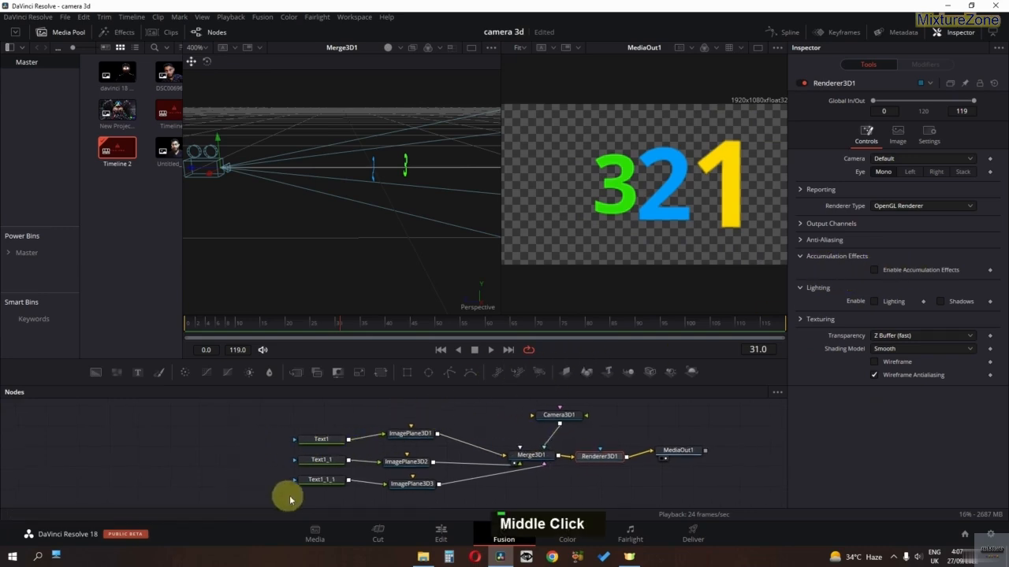
drag(117, 109, 294, 483)
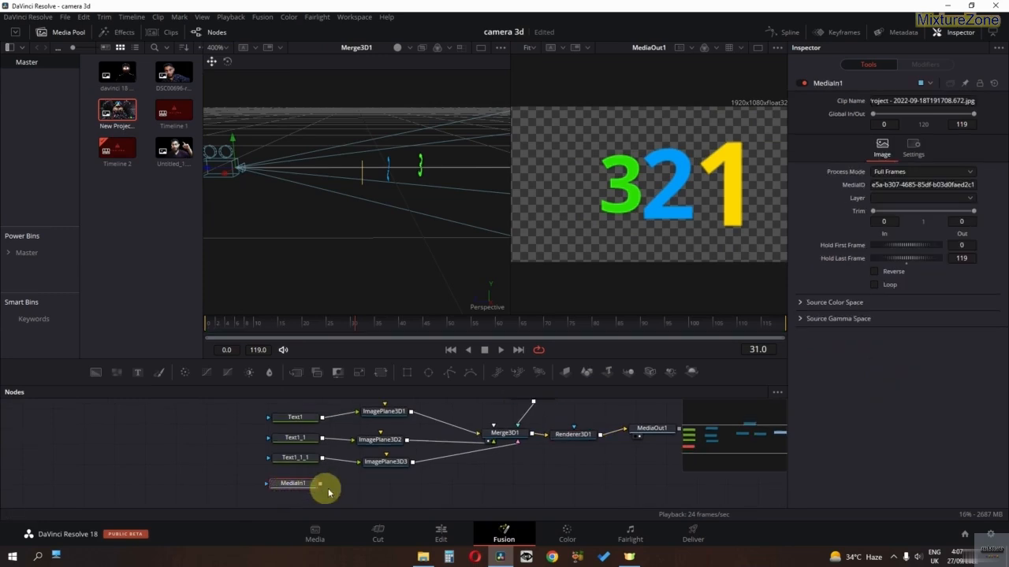
drag(567, 371, 390, 487)
drag(321, 484, 387, 486)
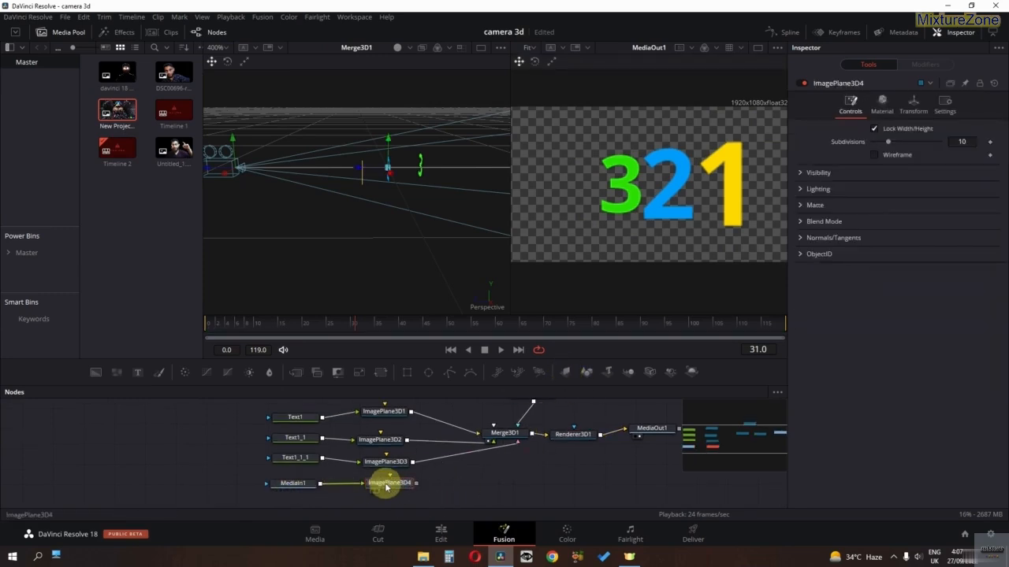
Step: Delete the Text1, Text1_1 and Text1_1_1 nodes feeding the three digit image planes
drag(298, 461, 219, 439)
drag(301, 419, 216, 418)
drag(214, 479, 218, 413)
key(BackSpace)
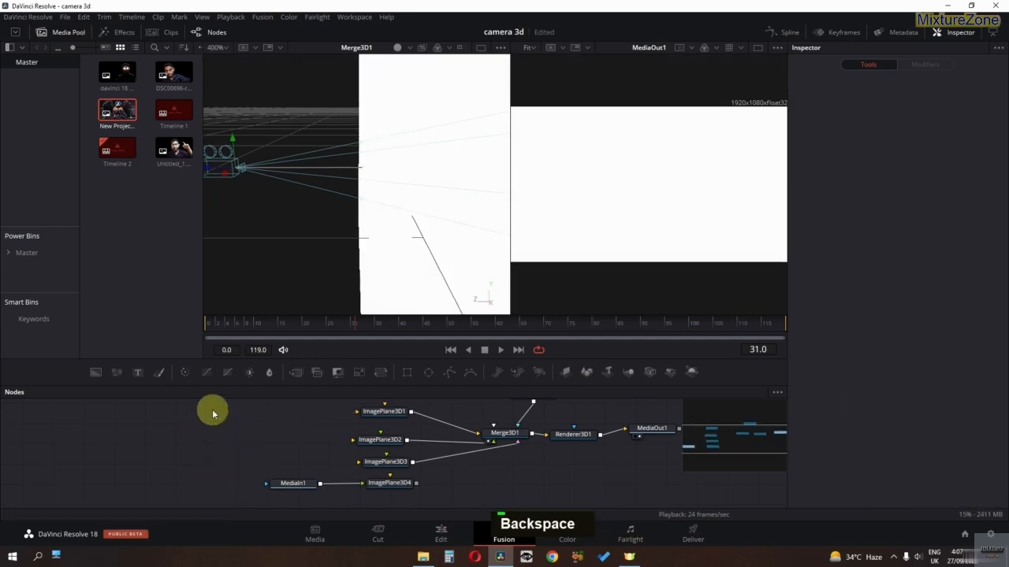
Step: Add the davinci 18 poster, DSC00696 and Untitled_1 images from the media pool as inputs of ImagePlane3D1, ImagePlane3D2 and ImagePlane3D3 respectively
drag(131, 81, 357, 419)
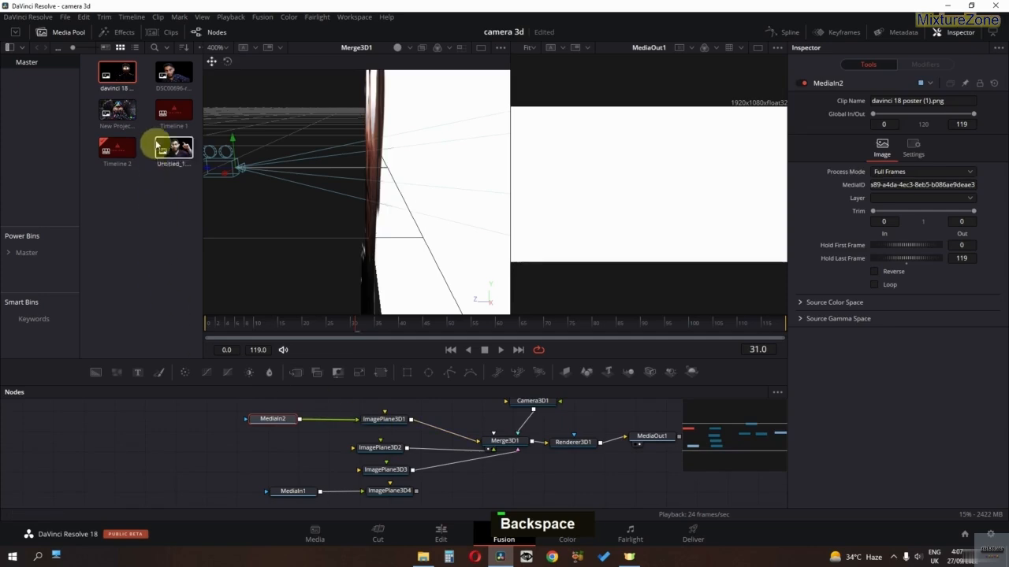
drag(173, 78, 367, 446)
drag(171, 146, 385, 469)
Step: Reset the settings of ImagePlane3D1, ImagePlane3D2, ImagePlane3D3 and ImagePlane3D4 to their defaults
alt+scroll(391, 192, down, 1)
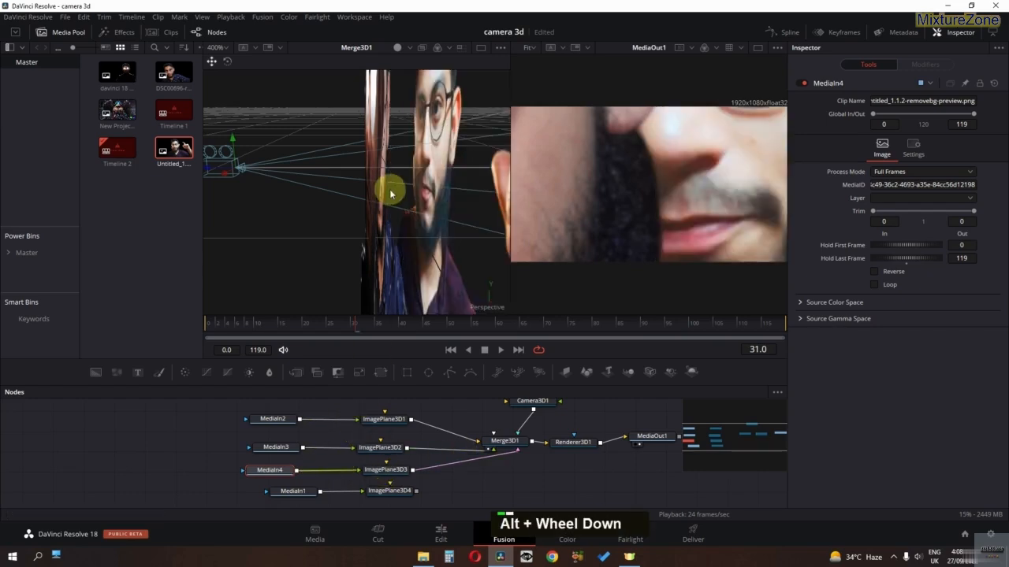
ctrl+scroll(391, 193, down, 2)
middle_click(387, 244)
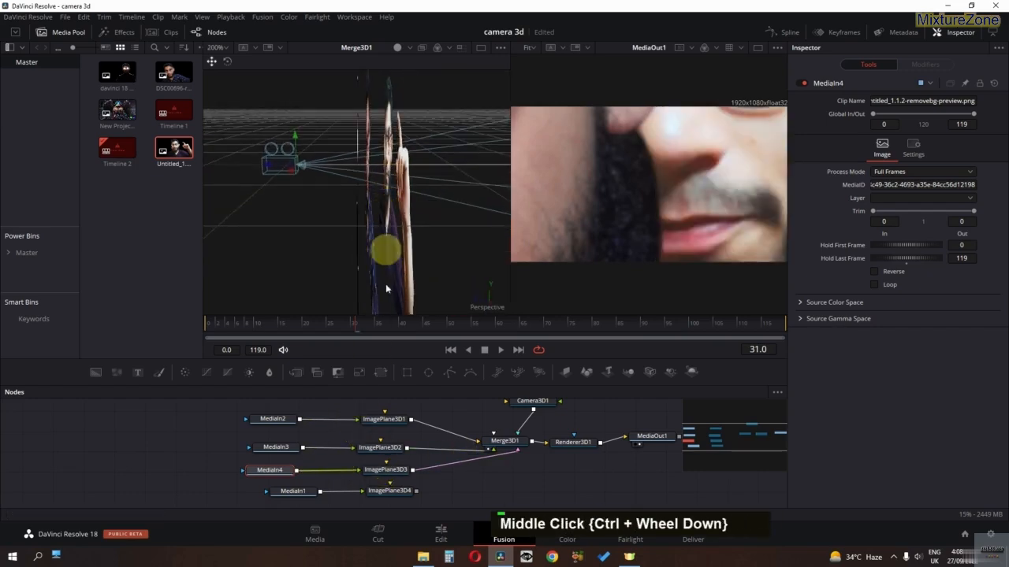
click(391, 424)
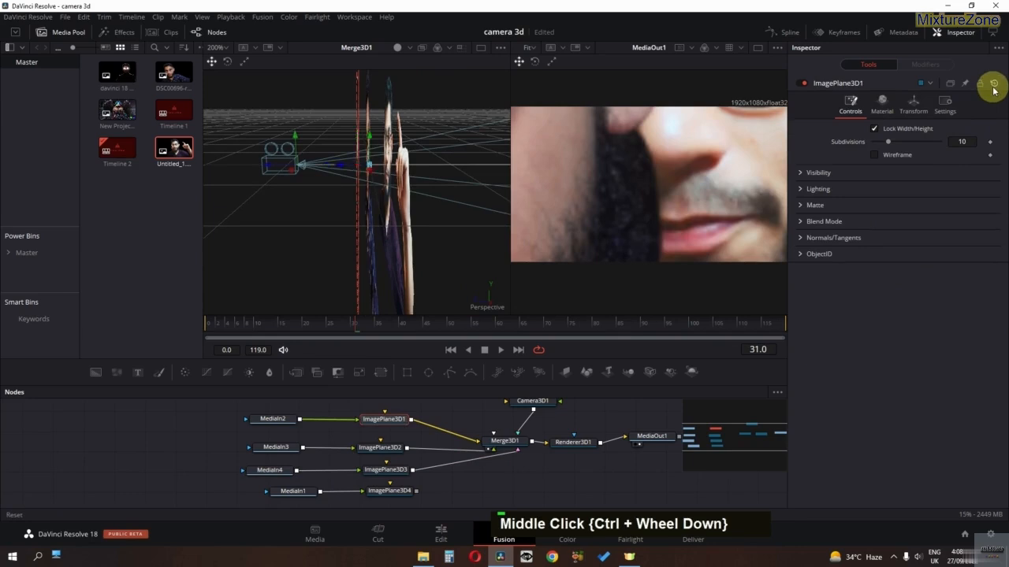
click(384, 448)
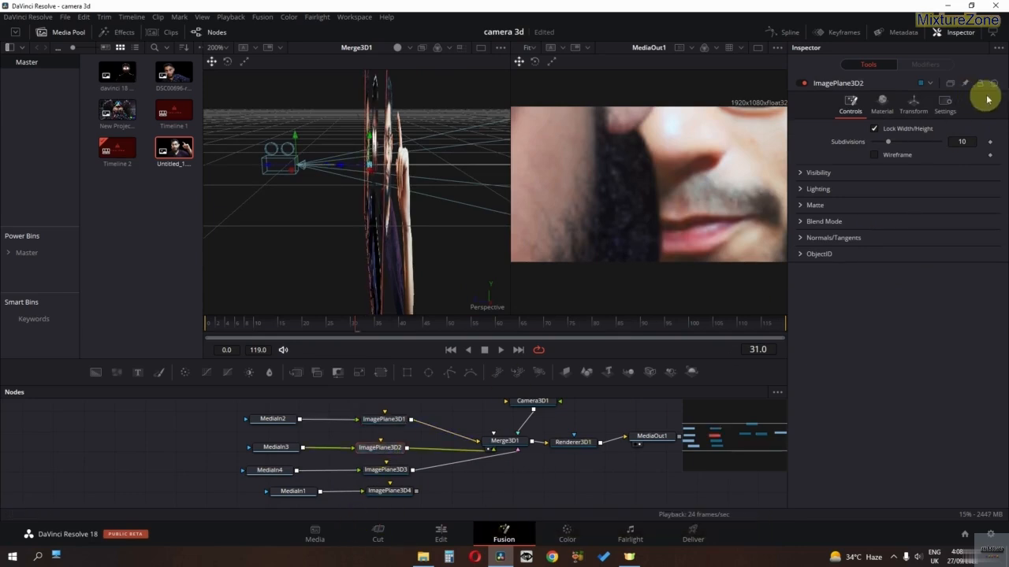
click(398, 469)
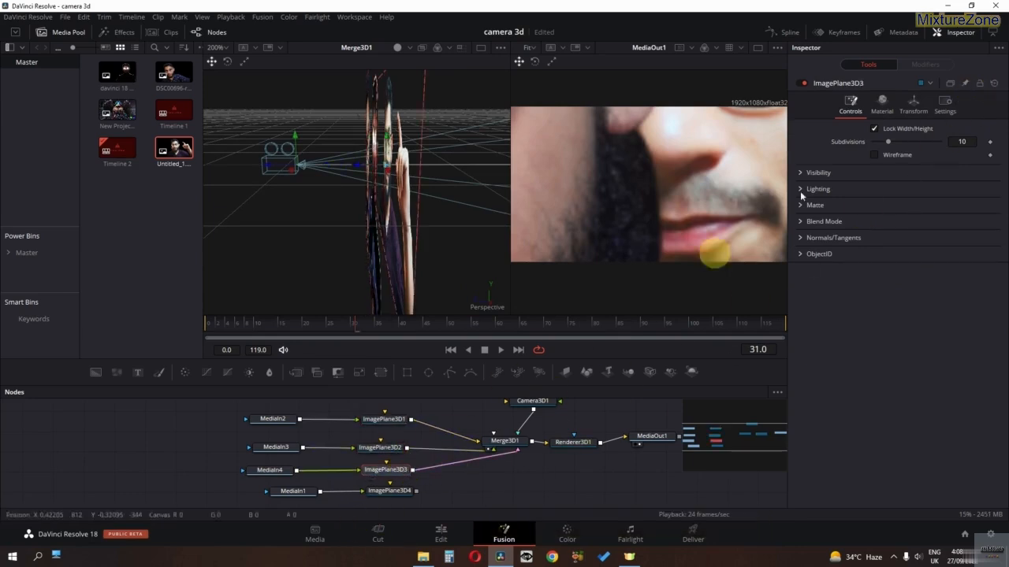
click(993, 83)
click(387, 485)
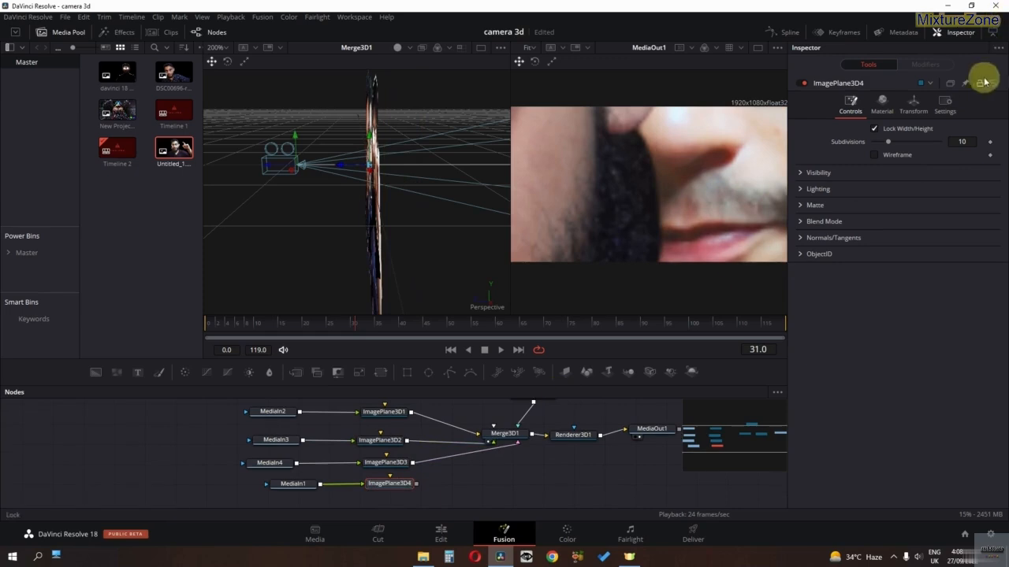
Step: Scale ImagePlane3D1 down uniformly to 0.226
click(268, 411)
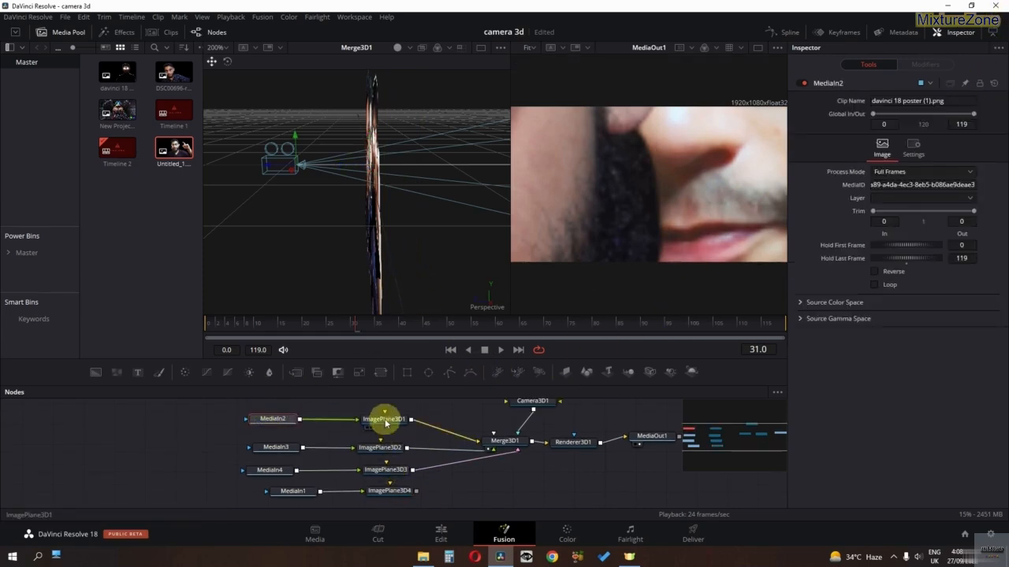
click(384, 420)
click(911, 103)
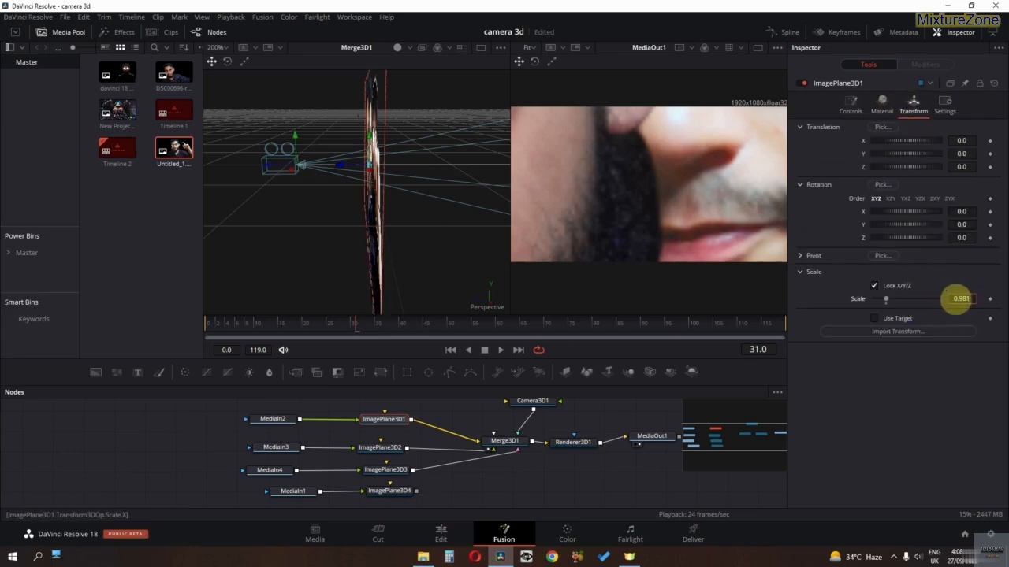
drag(942, 299, 559, 310)
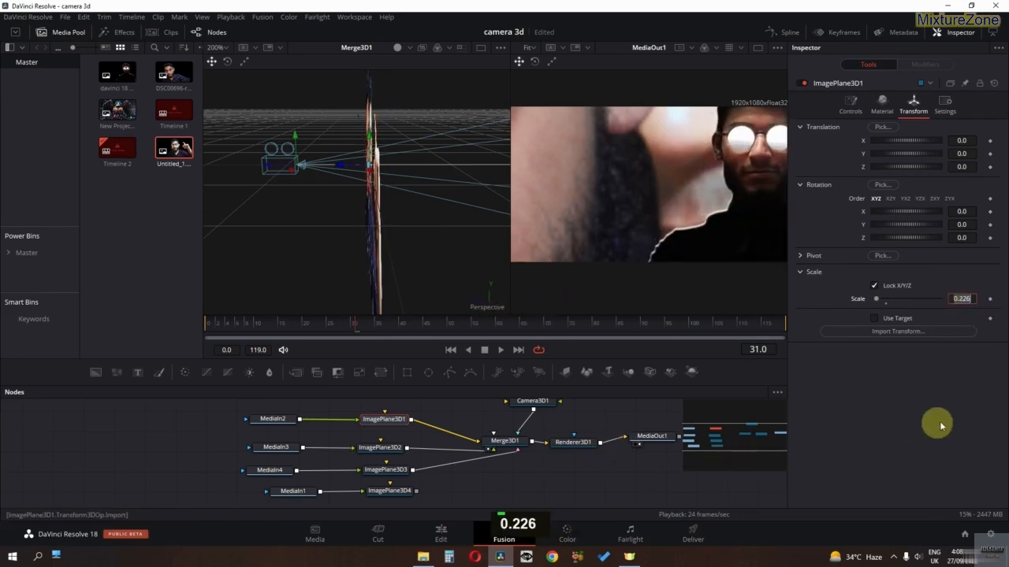
Step: Set the uniform scale of ImagePlane3D2 and ImagePlane3D3 to 0.226
click(385, 447)
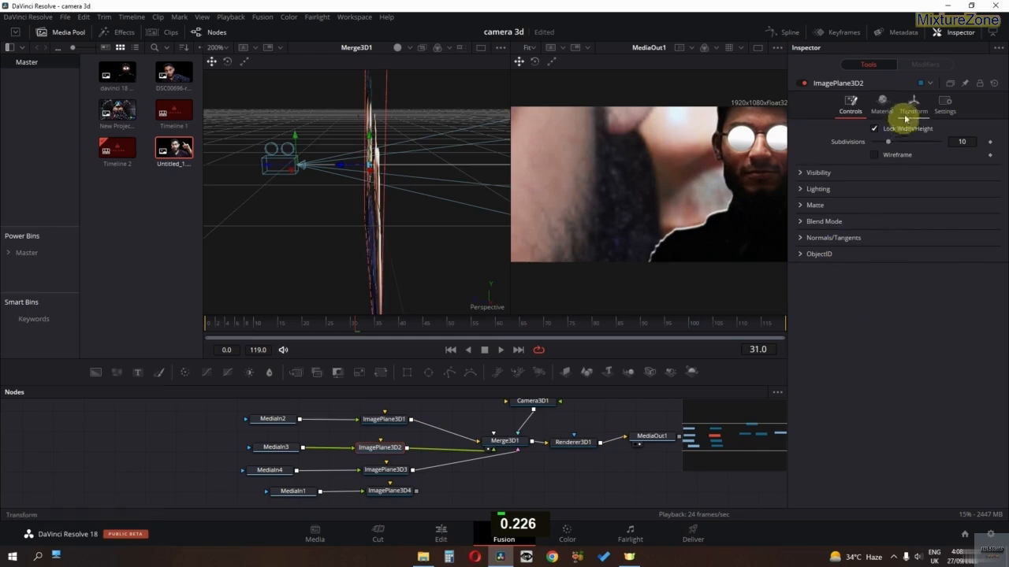
click(912, 105)
double_click(959, 299)
text(0.226)
key(Return)
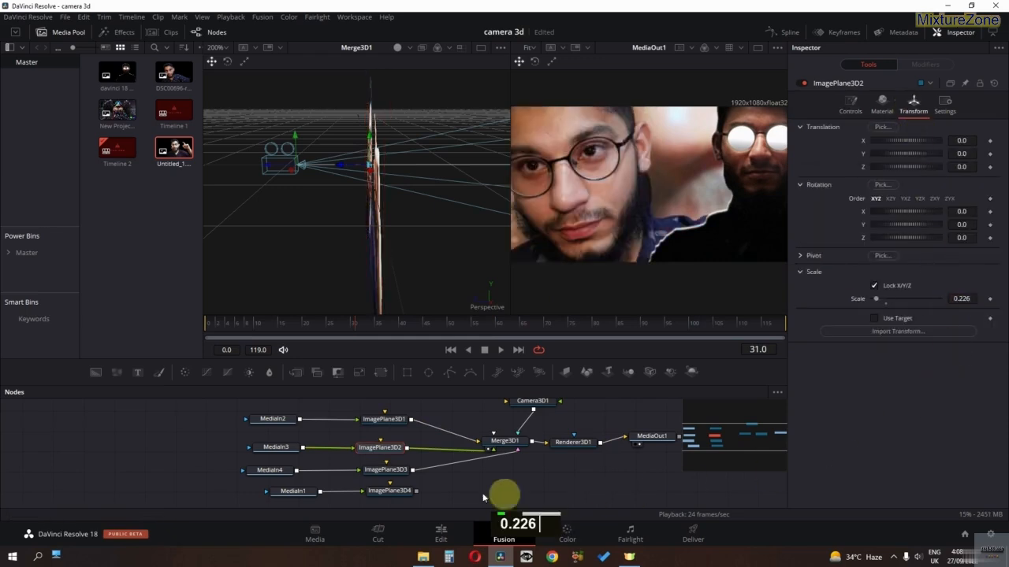
click(385, 469)
double_click(914, 106)
double_click(959, 299)
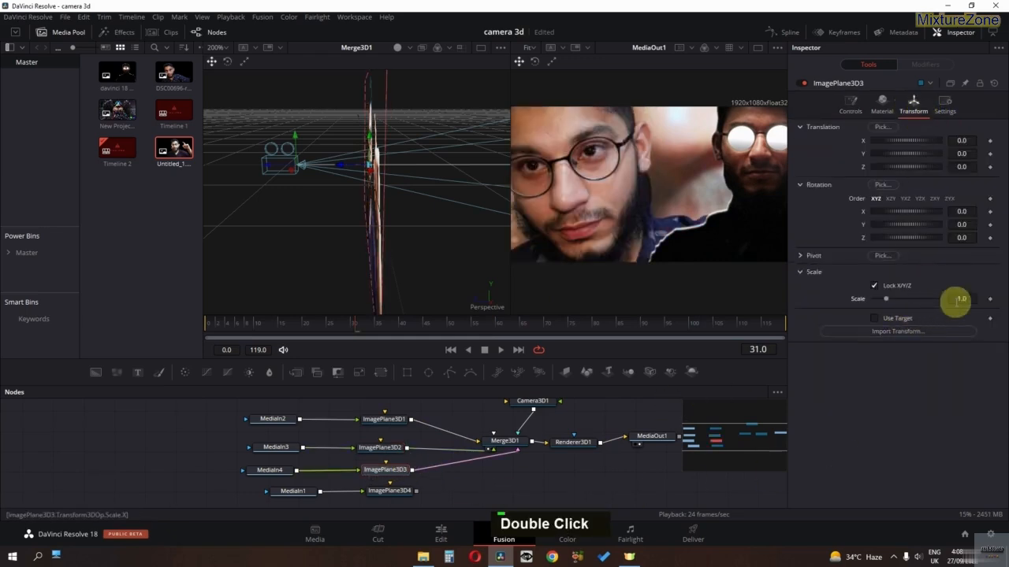
text(0.226)
key(Return)
Step: Set the uniform scale of ImagePlane3D4 to 0.226
click(380, 492)
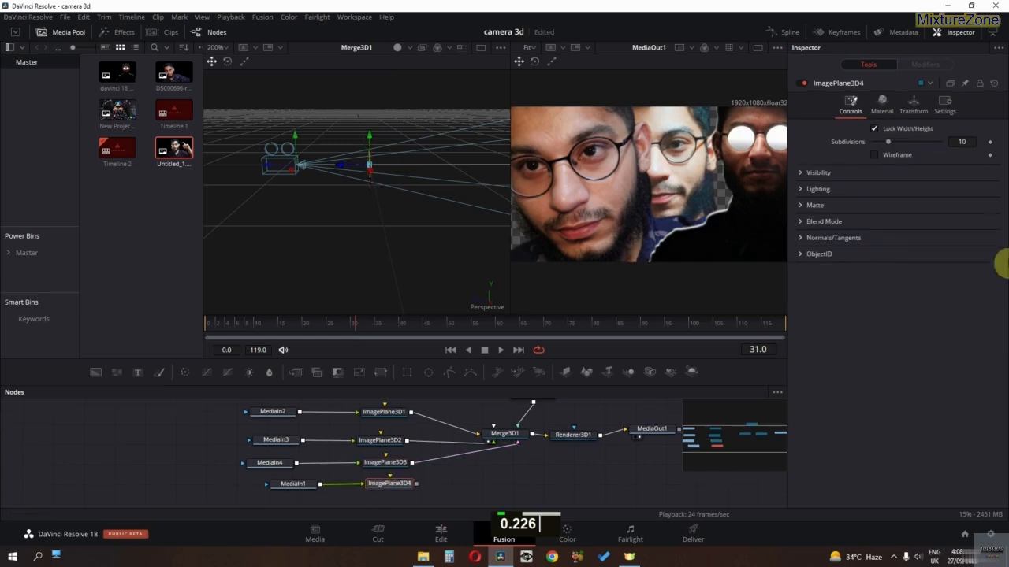
click(914, 105)
double_click(961, 299)
text(0.226)
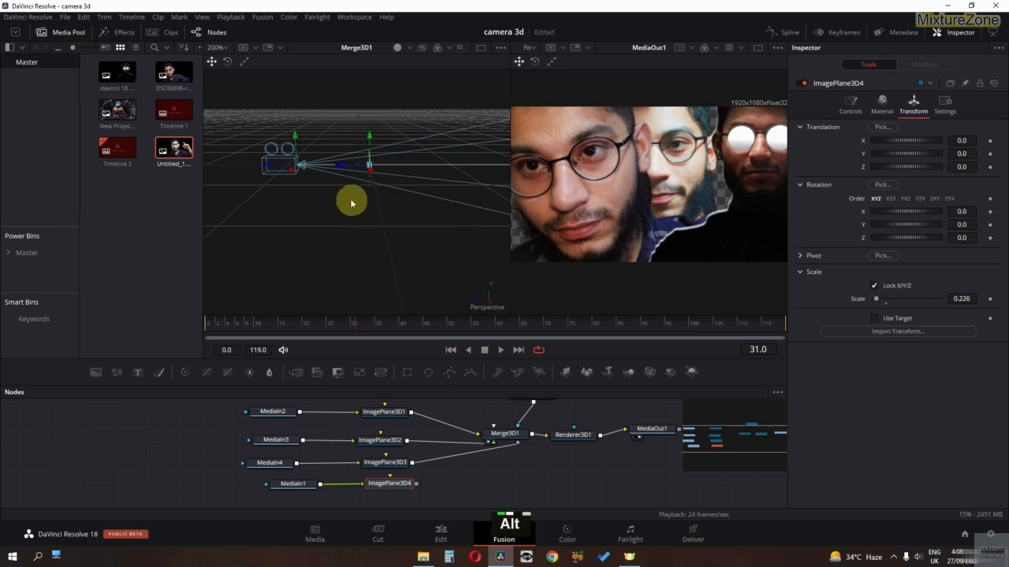
Step: Shift the ImagePlane3D4 node slightly in the node graph and connect its output to Merge3D1
drag(350, 198, 451, 279)
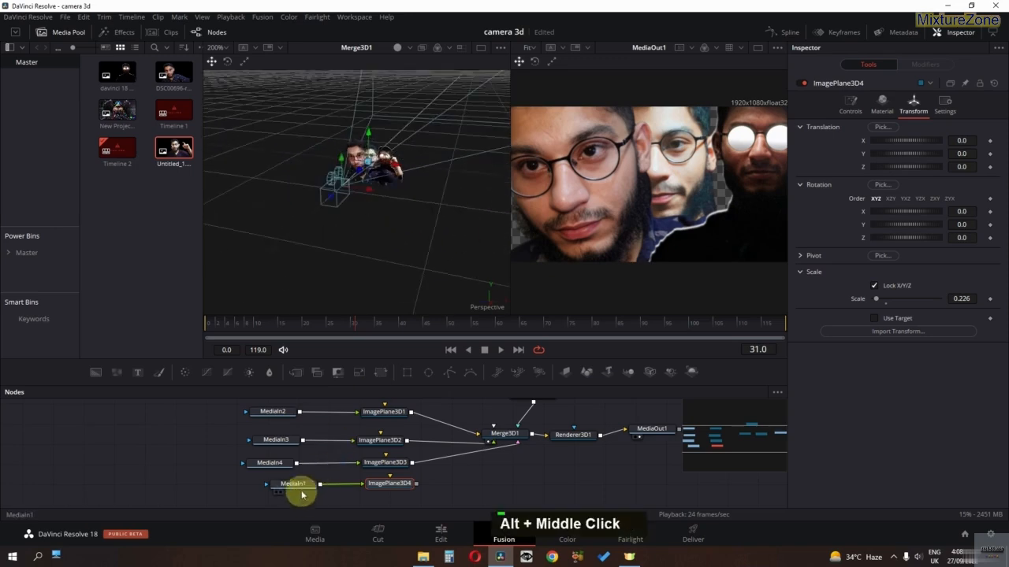
drag(394, 481, 388, 495)
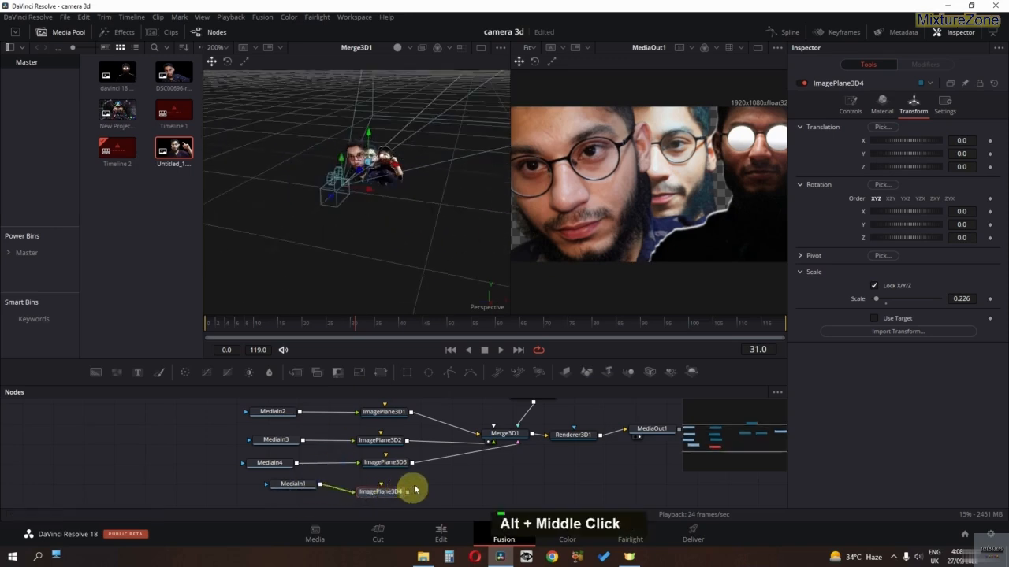
drag(408, 493, 516, 439)
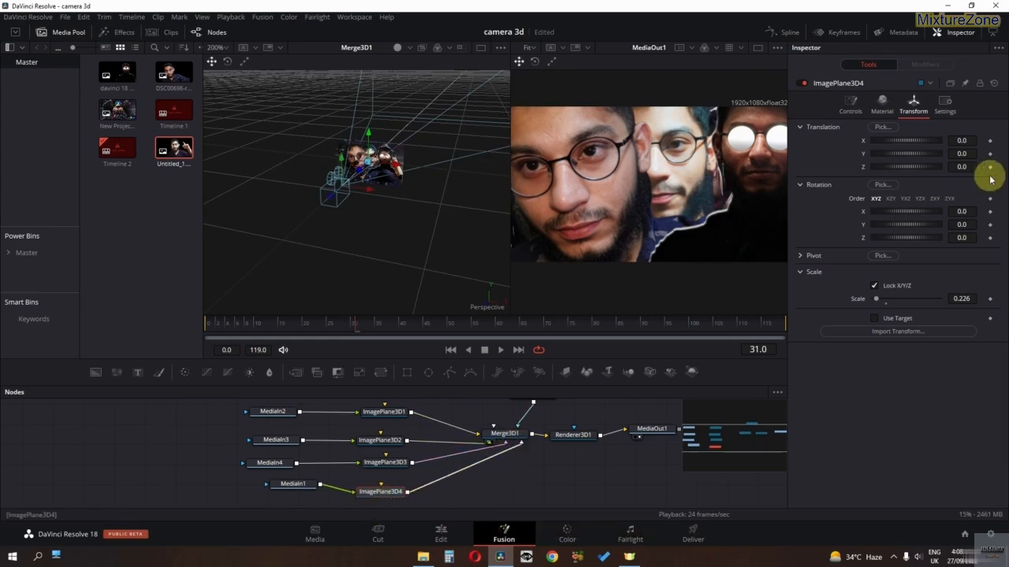
Step: Move ImagePlane3D4 back to about -0.264 in Z and enlarge its scale to 0.581 as the background
drag(878, 300, 883, 300)
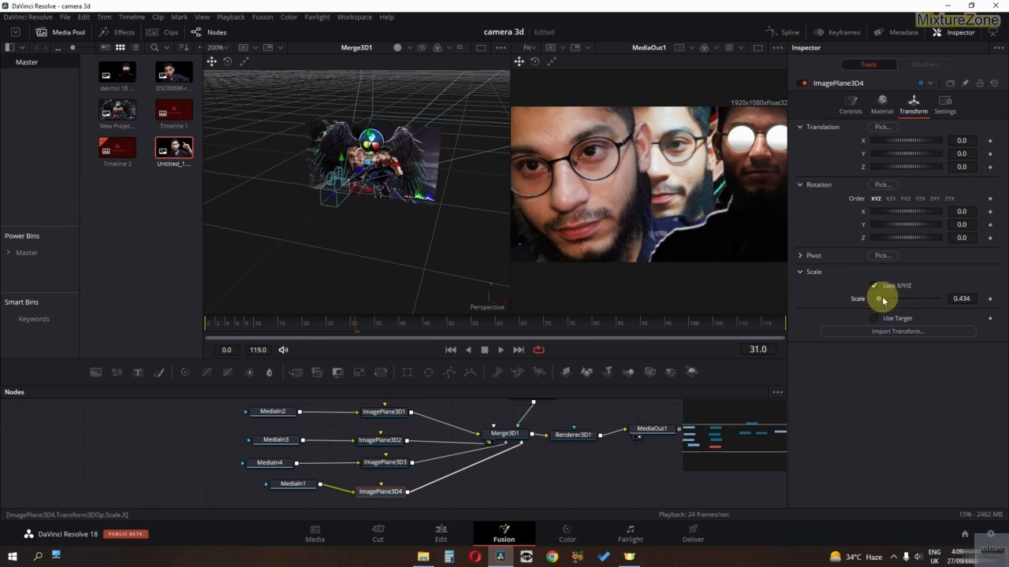
drag(384, 177, 338, 135)
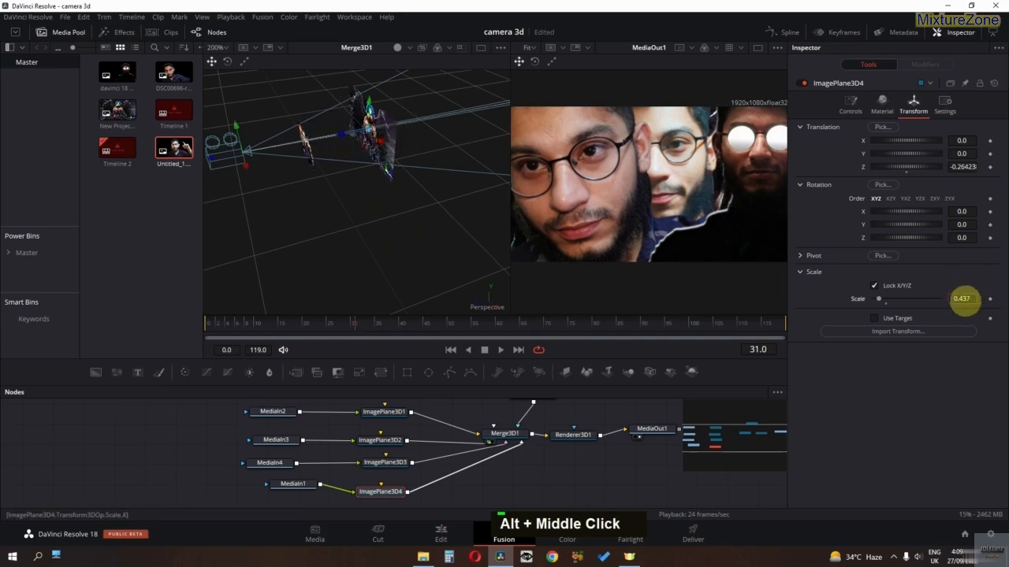
drag(962, 299, 536, 304)
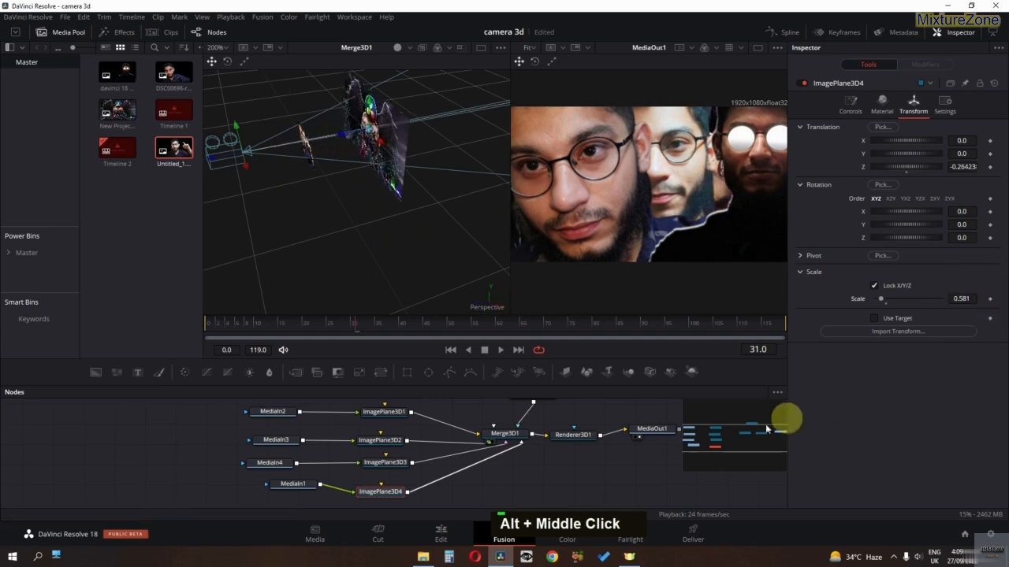
Step: Move ImagePlane3D1 to about X 0.088, Z -0.112 and ImagePlane3D2 to about X -0.024, Z -0.056
click(371, 412)
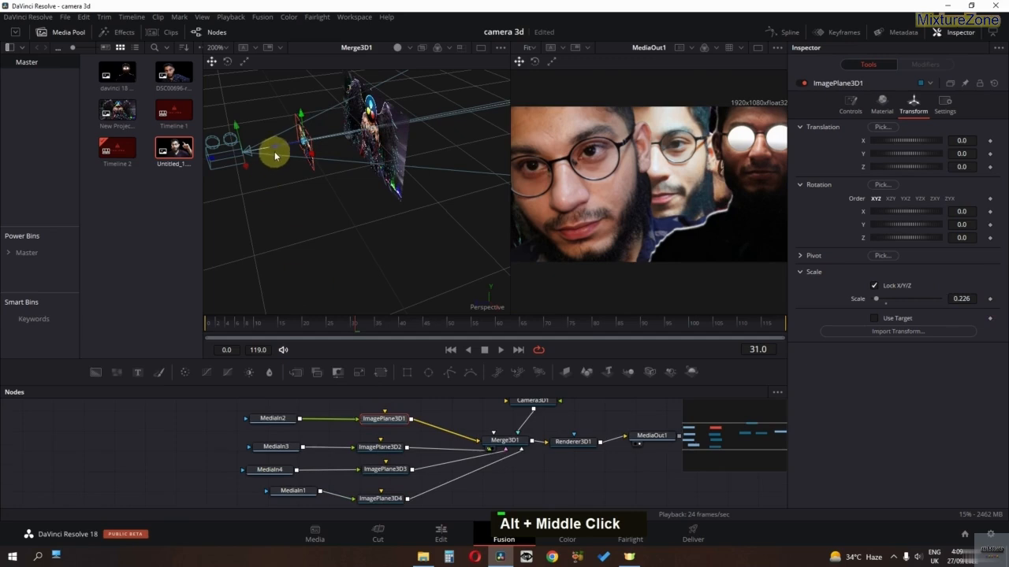
drag(275, 144, 450, 275)
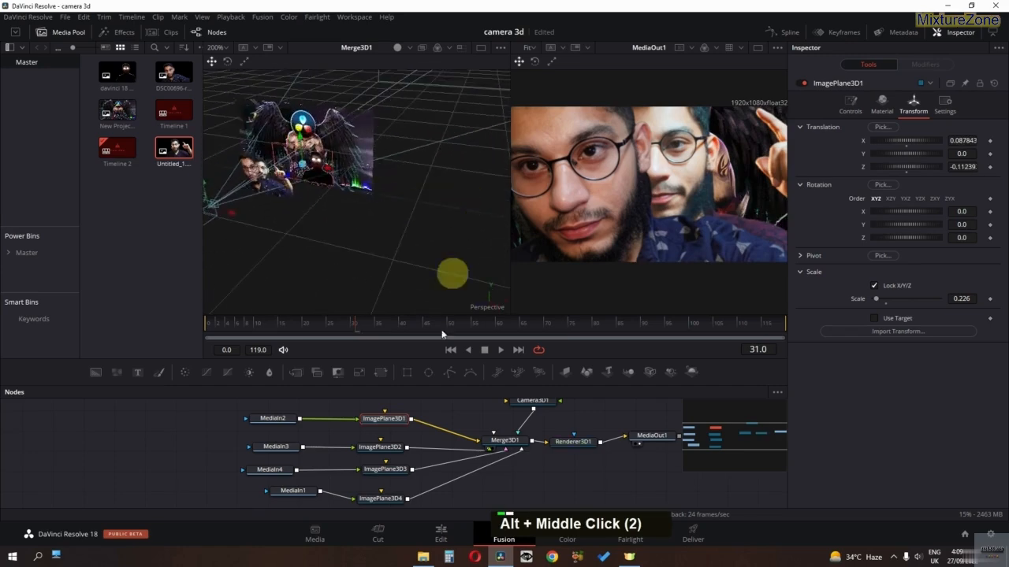
click(380, 447)
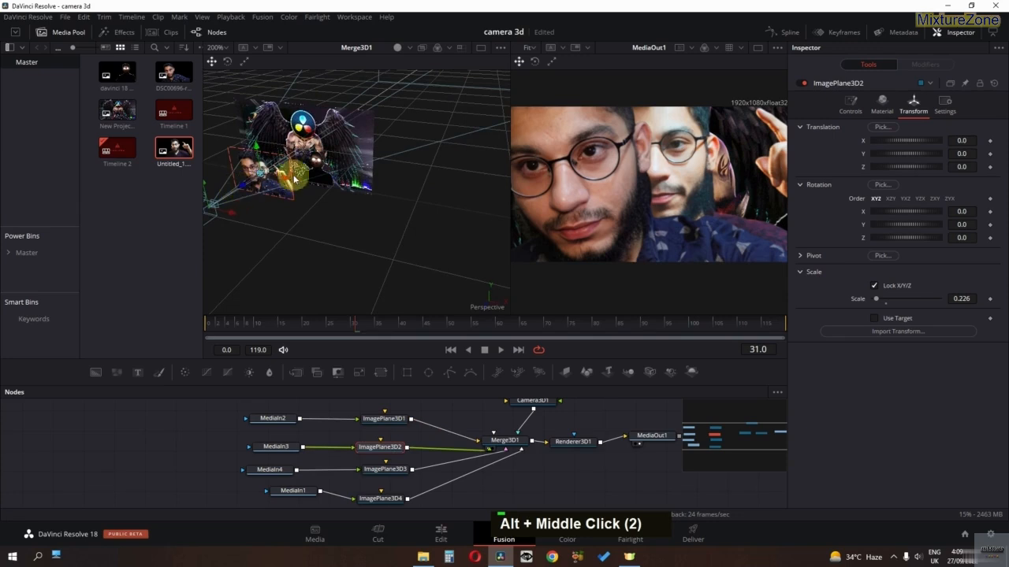
drag(285, 180, 401, 176)
alt+middle_click(283, 194)
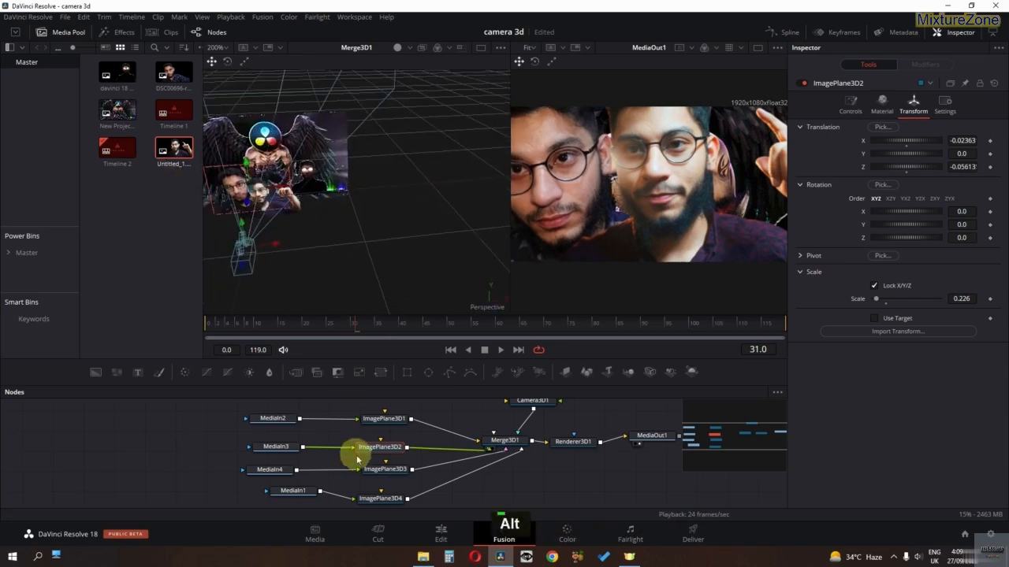
Step: Move ImagePlane3D3 to about X 0.018, Z 0.010 and pull the camera back from the picture planes
click(374, 469)
drag(269, 203, 292, 202)
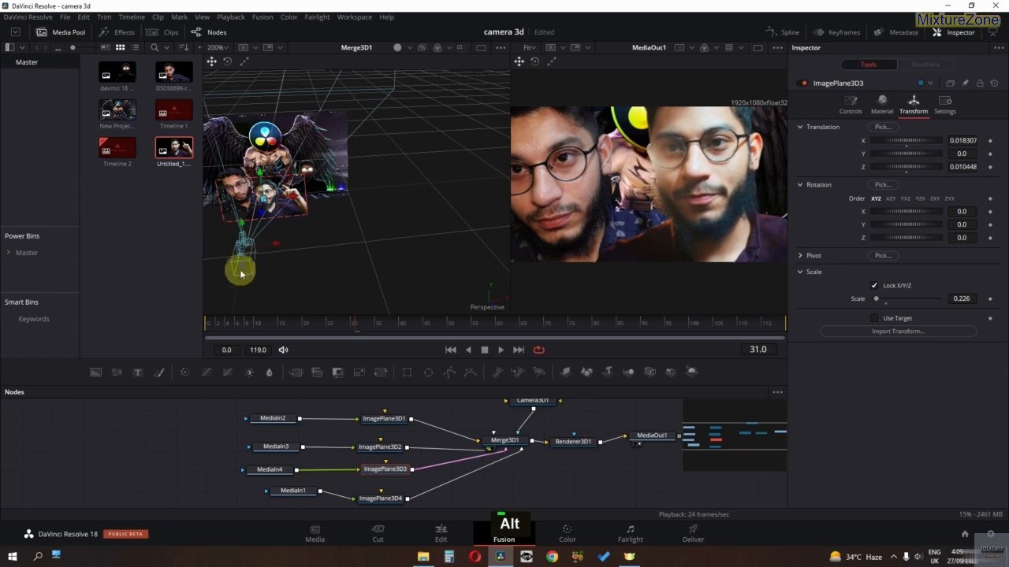
drag(243, 266, 205, 299)
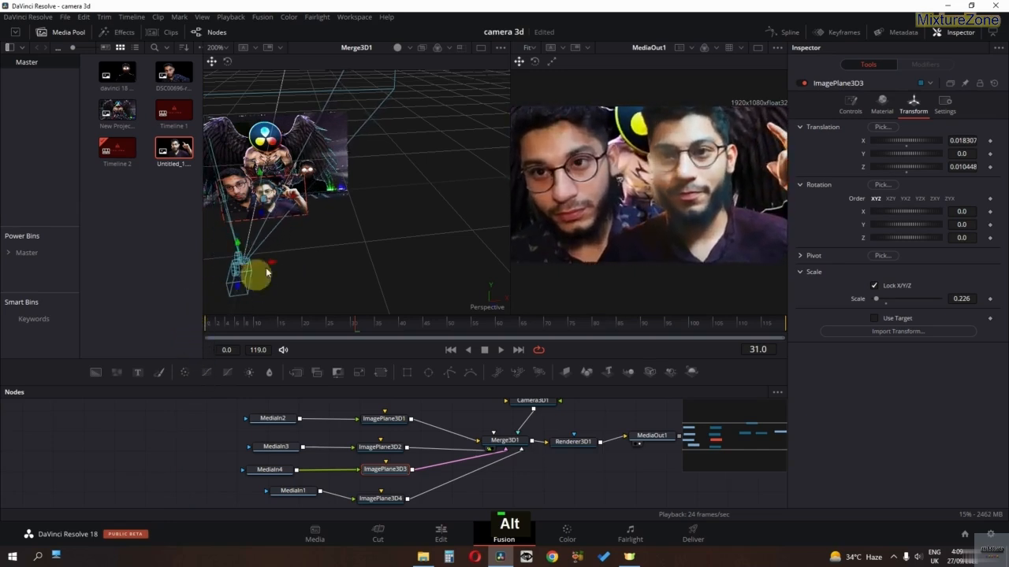
Step: Shift ImagePlane3D1 to about X 0.032 and reposition the camera so all the picture planes are in its frame
click(383, 423)
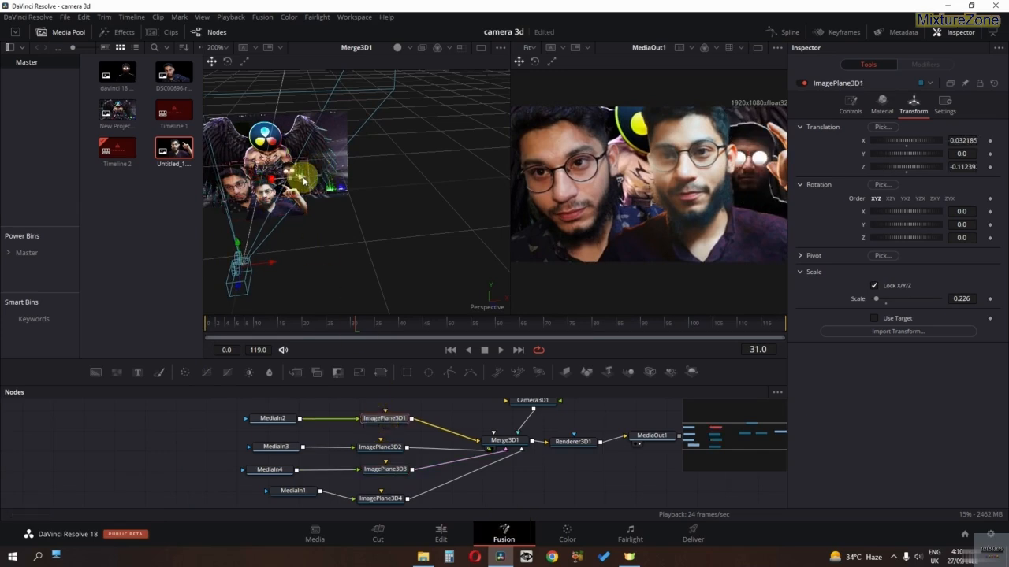
drag(261, 224, 310, 256)
scroll(302, 198, up, 1)
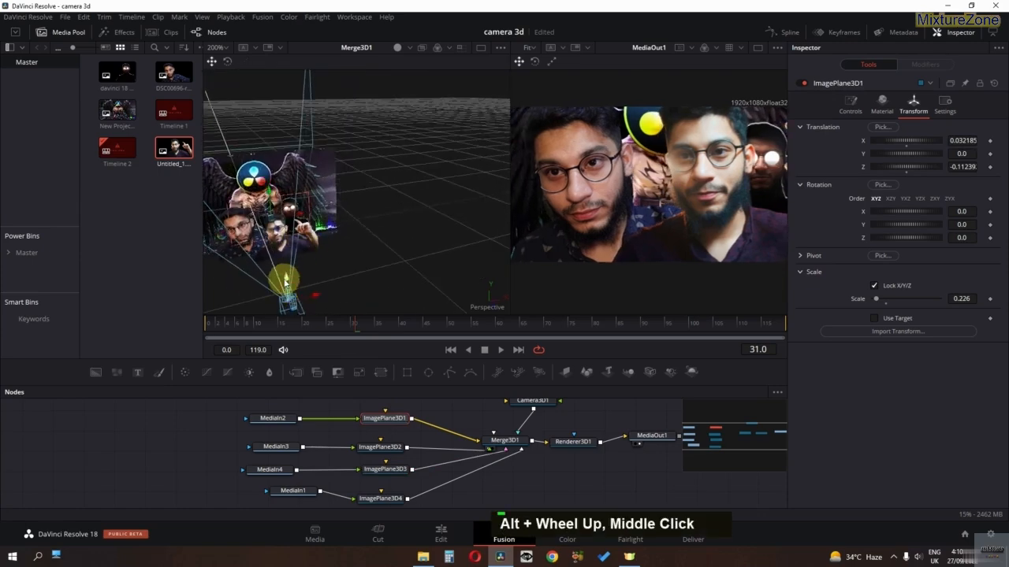
drag(285, 280, 289, 302)
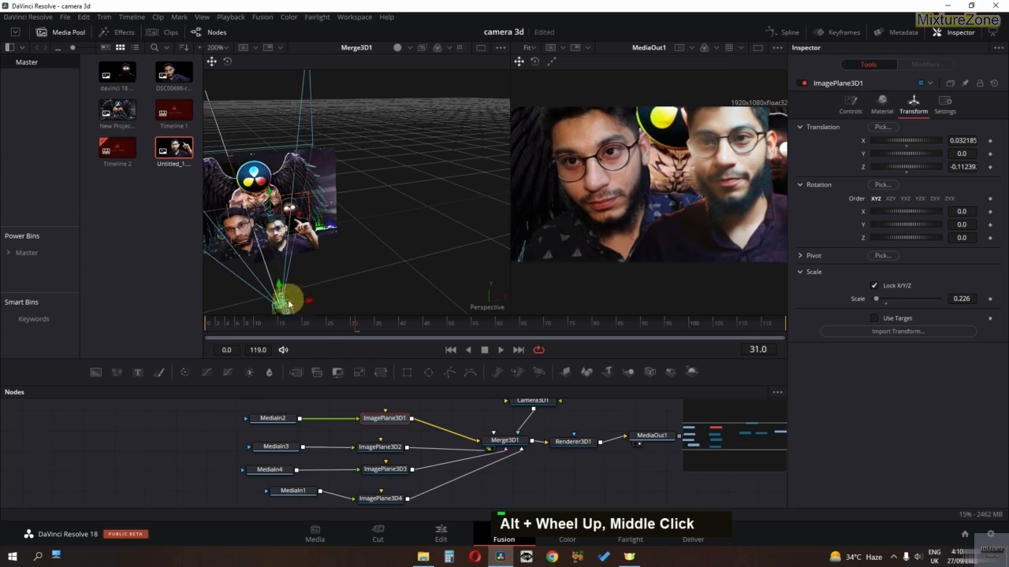
scroll(301, 290, down, 2)
mouse_move(286, 266)
mouse_down()
mouse_move(313, 374)
mouse_move(265, 244)
mouse_move(289, 284)
mouse_move(319, 255)
mouse_move(302, 273)
mouse_move(298, 257)
mouse_up()
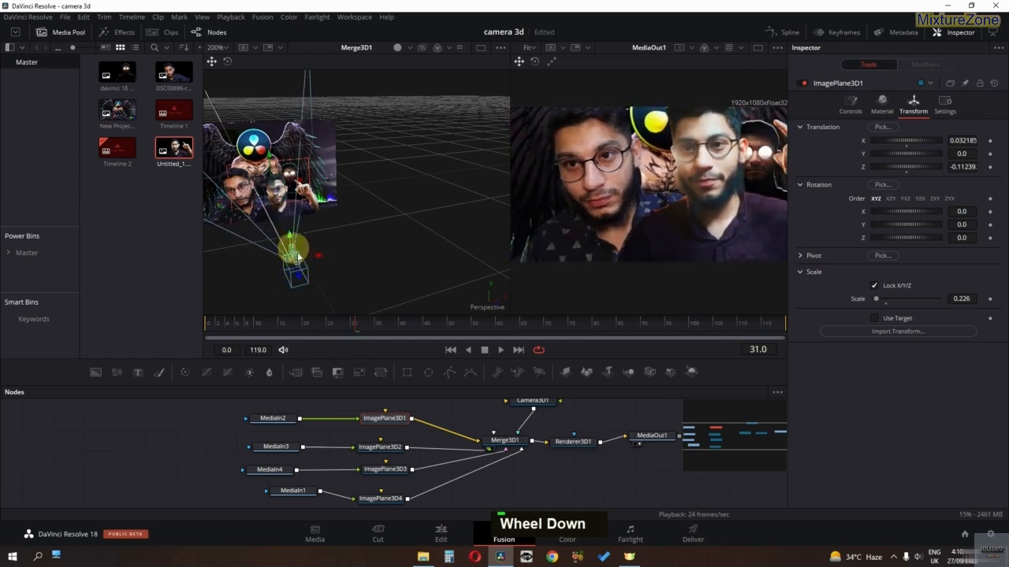
Step: Enable Accumulation Effects with Depth of Field on Renderer3D1 and set the quality to 50
click(565, 443)
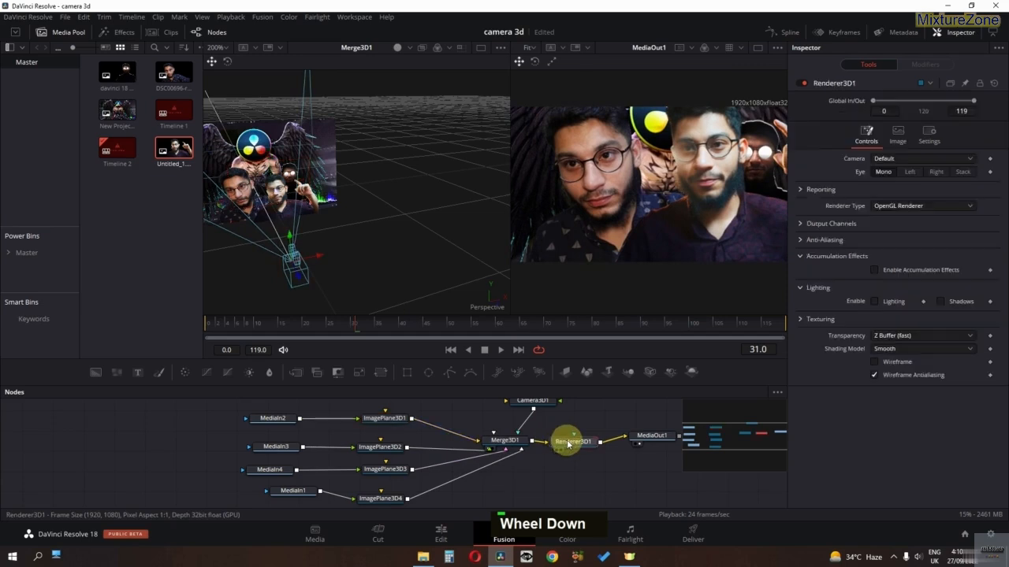
click(873, 270)
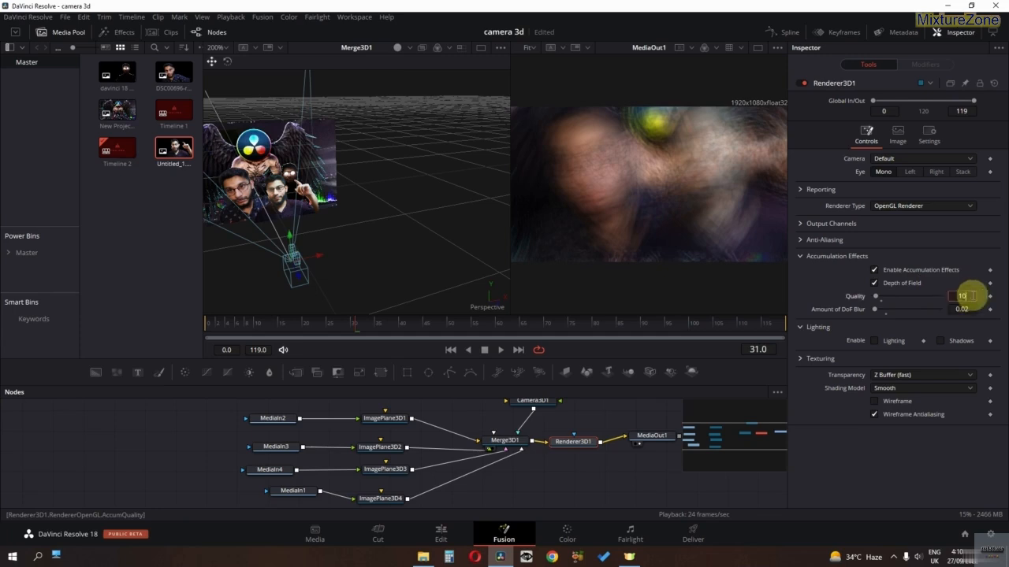
double_click(963, 296)
text(20)
key(Return)
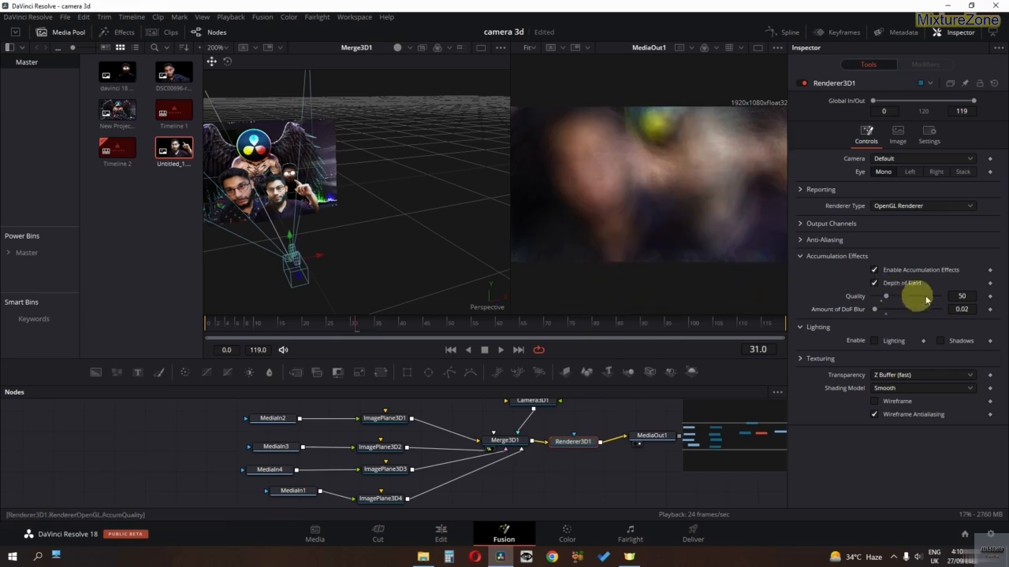
Step: Set Renderer3D1's accumulation quality to 10, try a DoF blur amount of 0.04, and reduce the blur to 0.01
double_click(960, 295)
text(10)
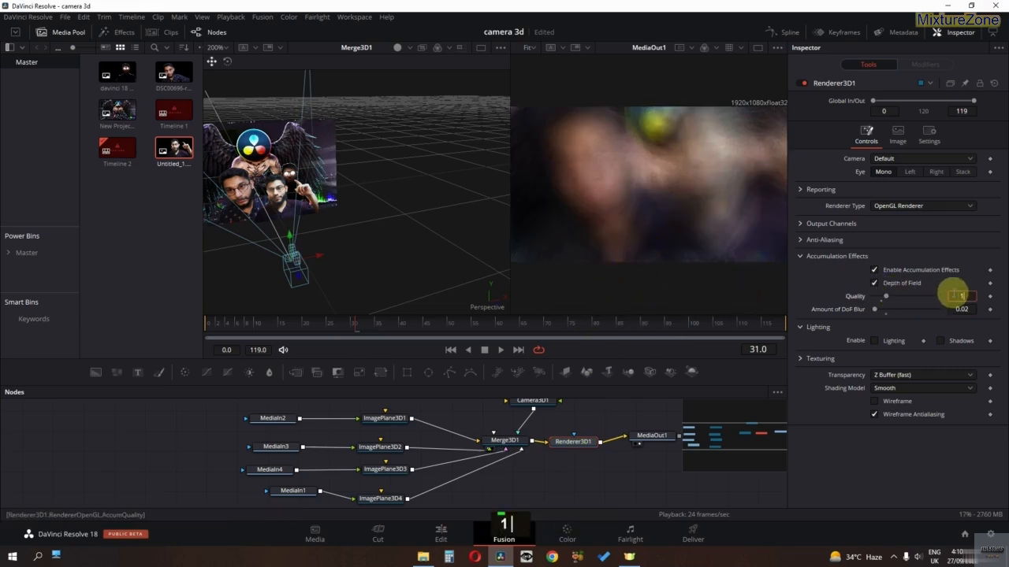
key(Return)
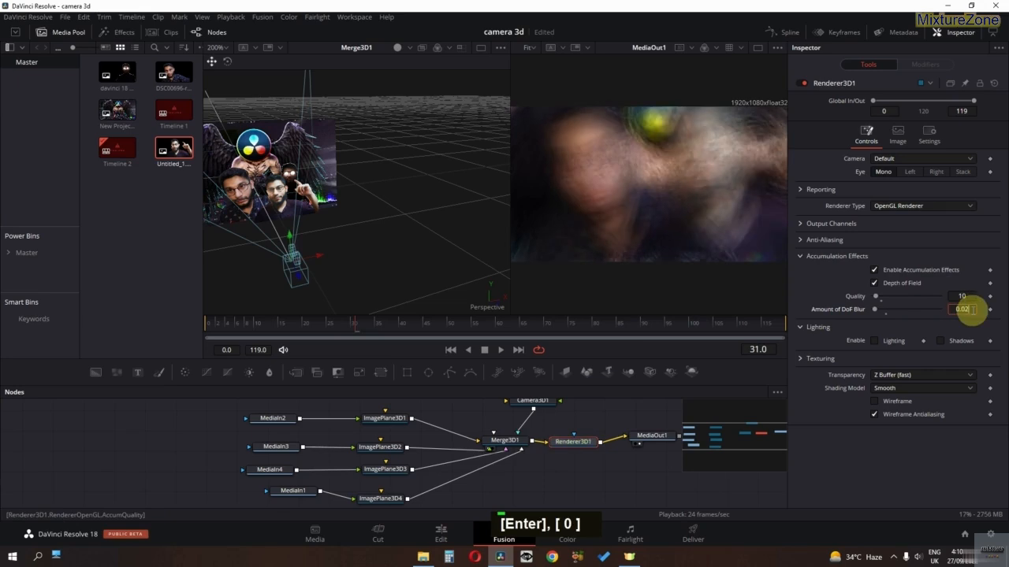
key(Return)
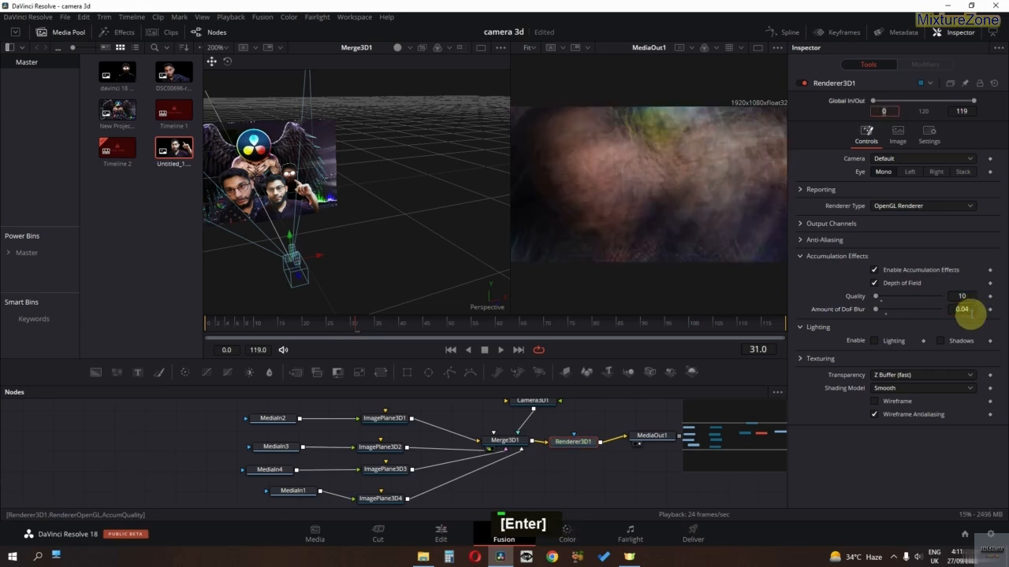
double_click(970, 312)
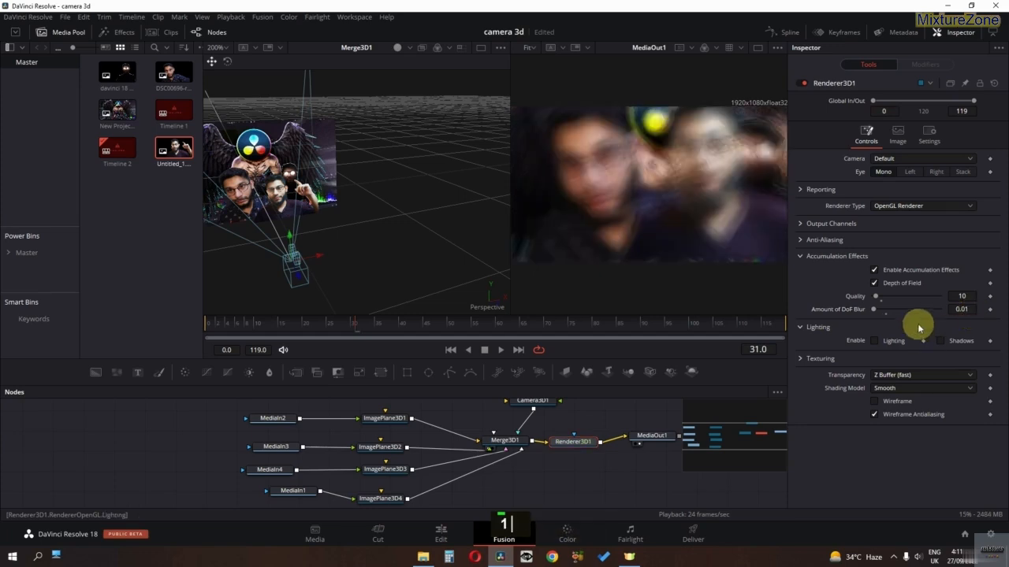
Step: Try an accumulation quality of 5 on Renderer3D1, and set it back to 10
double_click(967, 297)
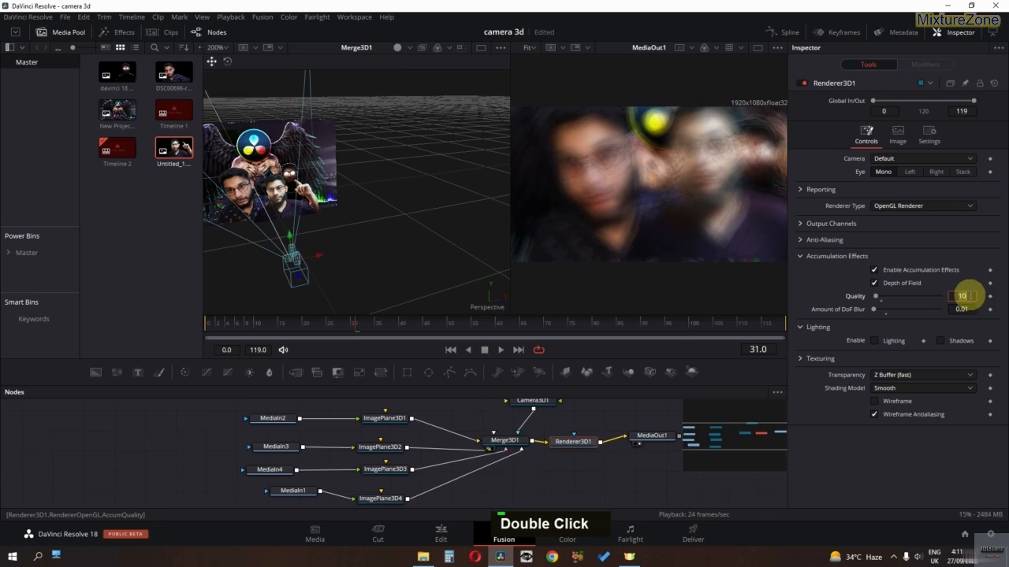
text(5)
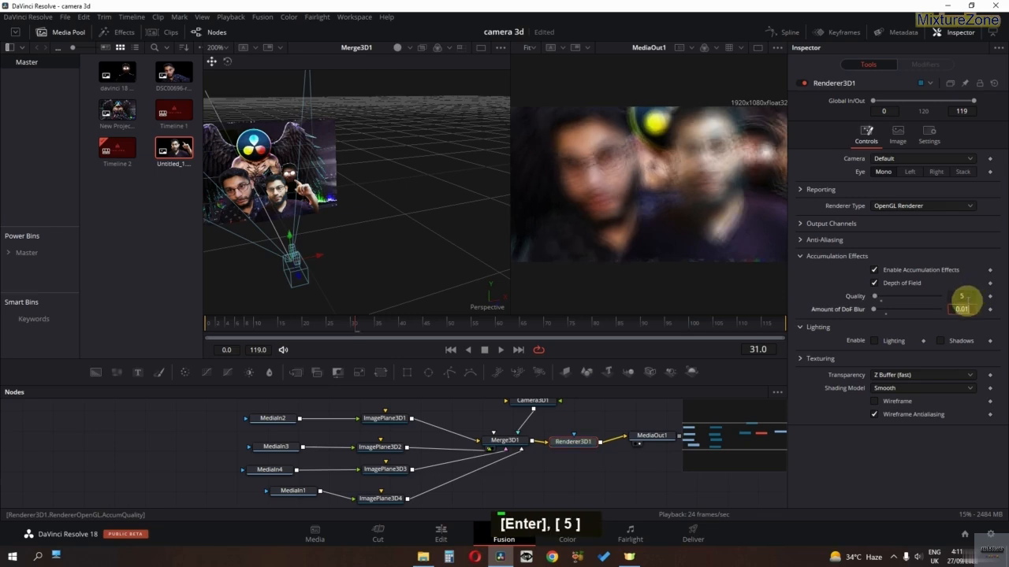
text(10)
key(Return)
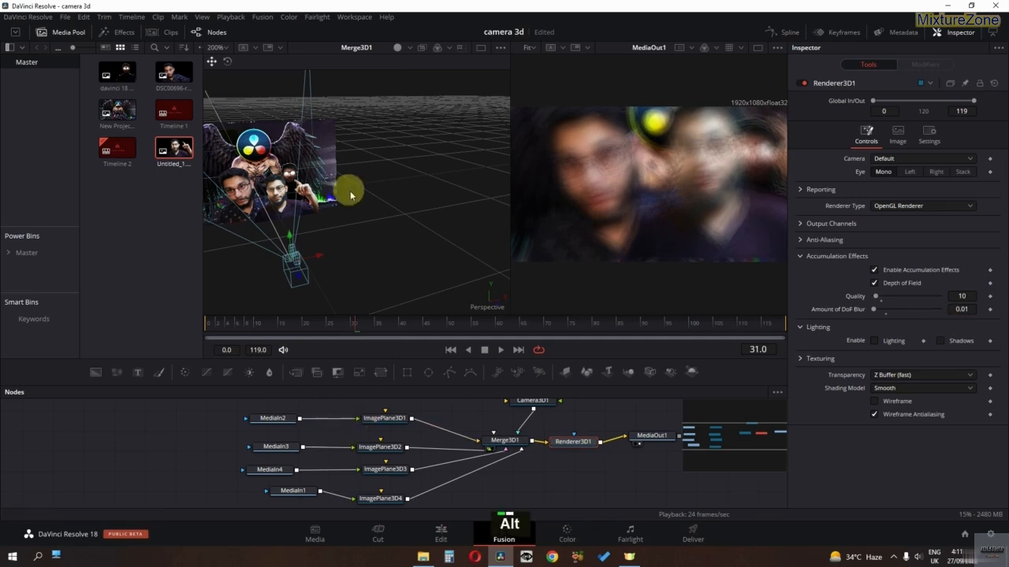
Step: Show the focal plane guide of Camera3D1 and reduce its Focal Plane to about 1.248
drag(350, 207, 228, 190)
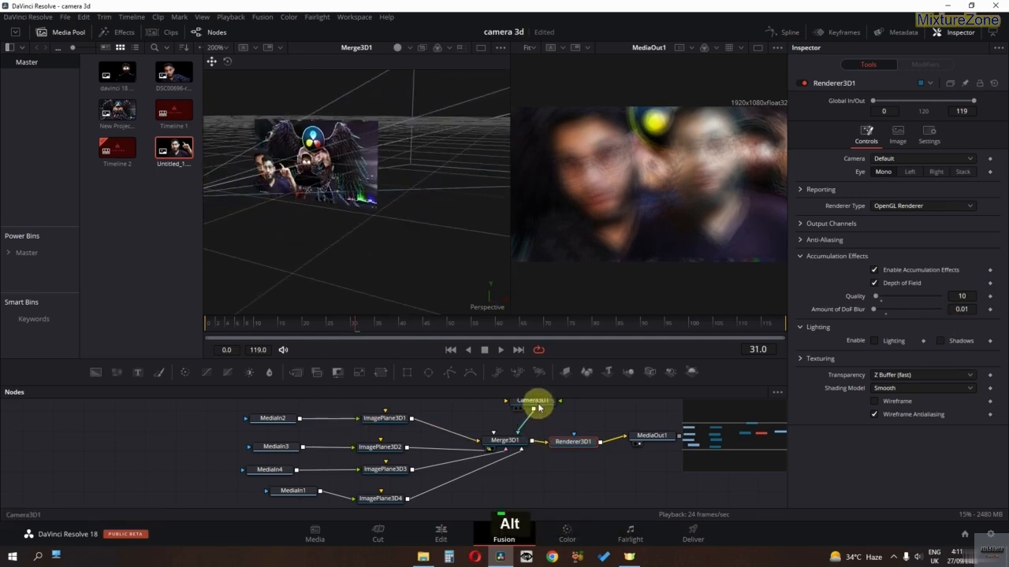
click(535, 401)
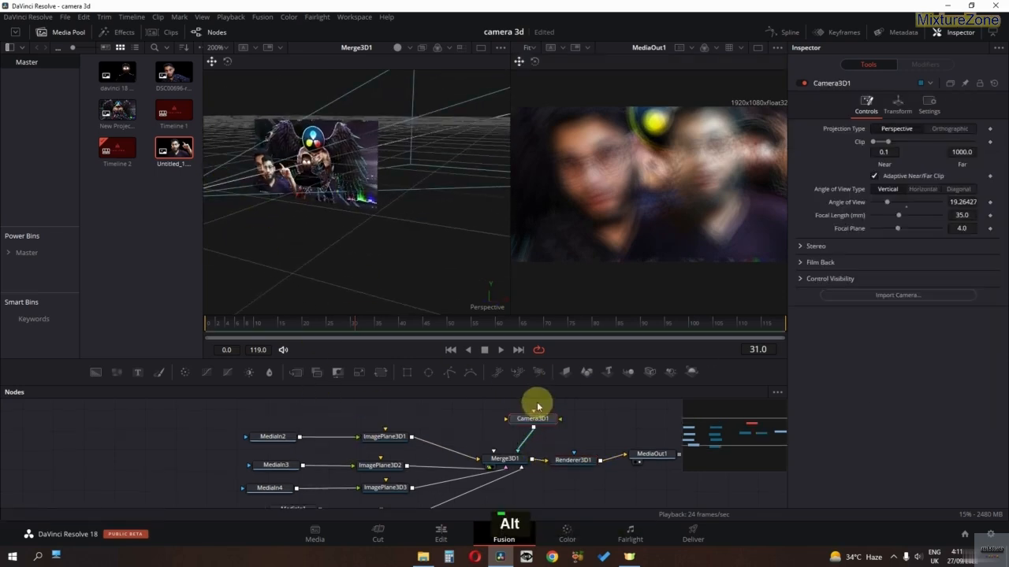
double_click(804, 277)
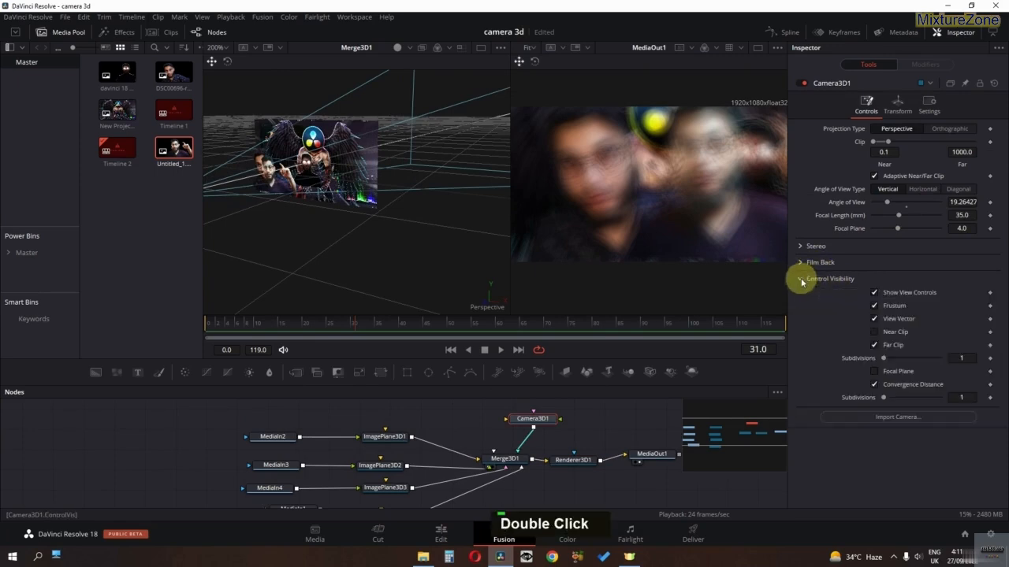
click(873, 373)
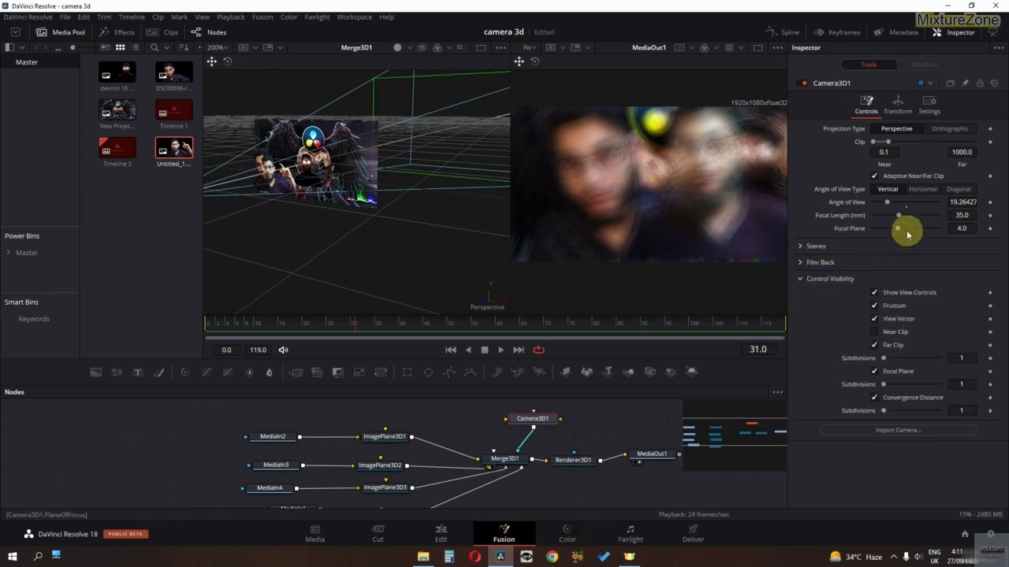
drag(907, 234, 877, 232)
alt+middle_click(398, 291)
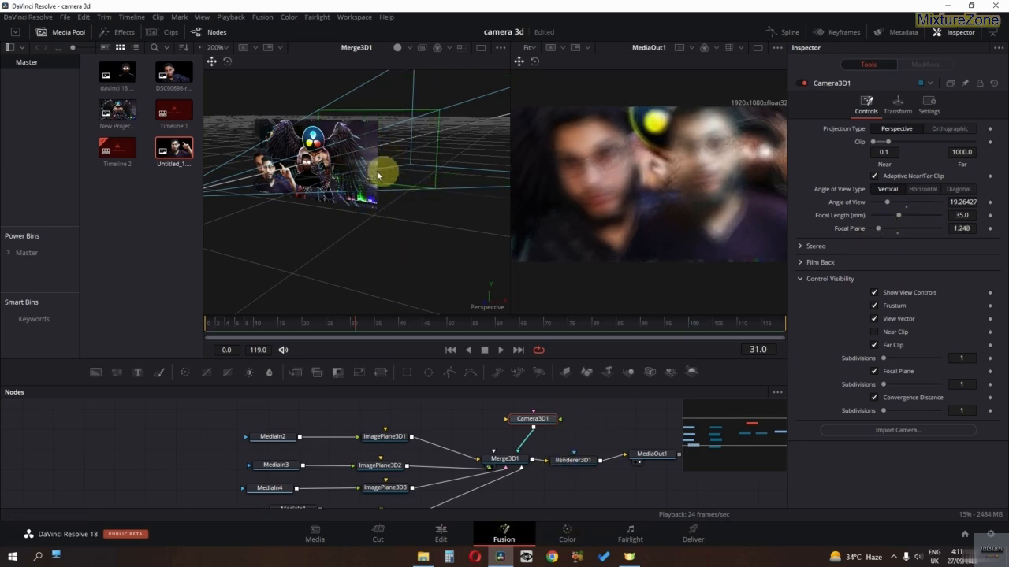
Step: Disable Accumulation Effects on Renderer3D1 and set Camera3D1's Focal Plane to 0.5
click(588, 464)
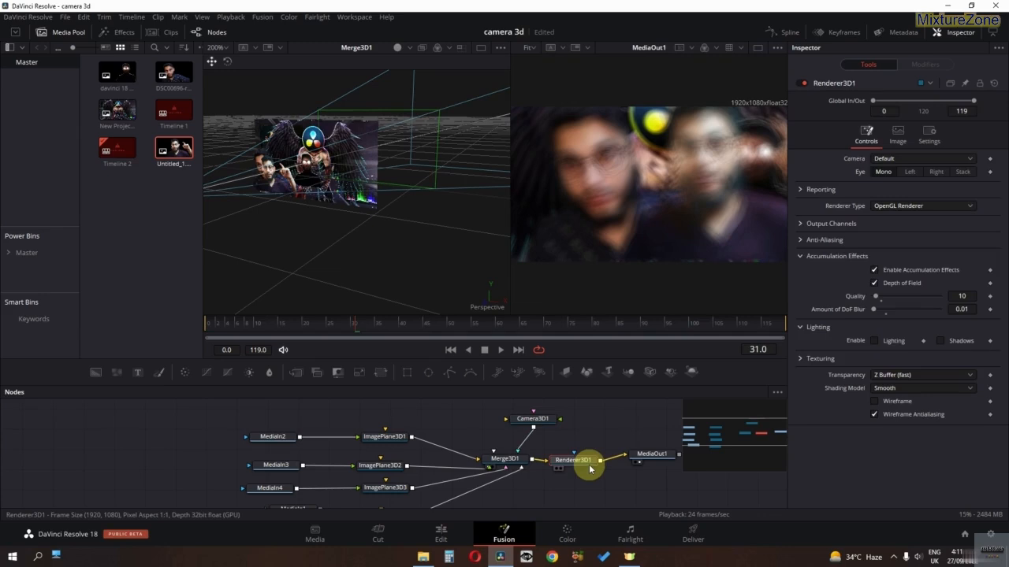
click(875, 271)
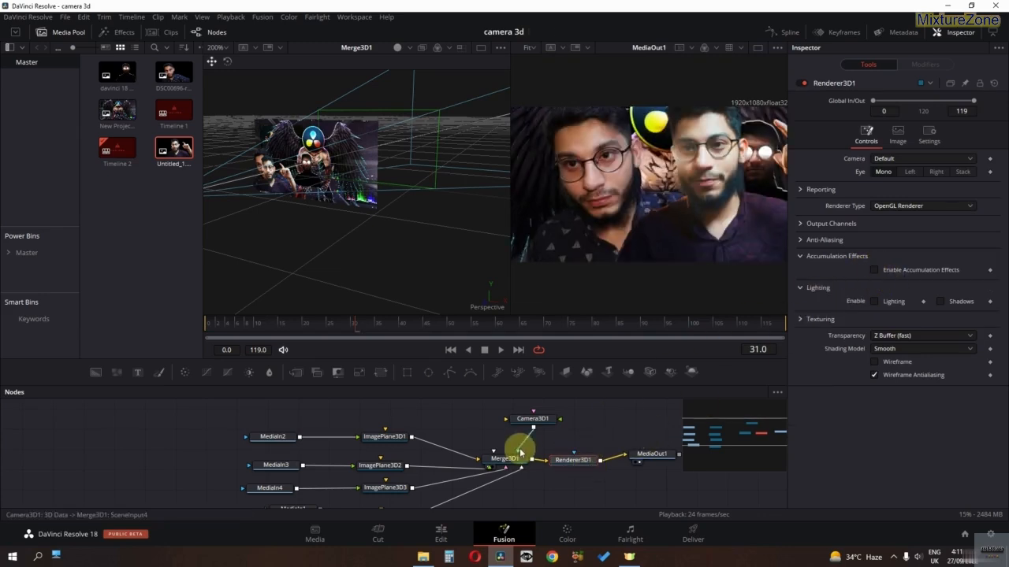
click(534, 421)
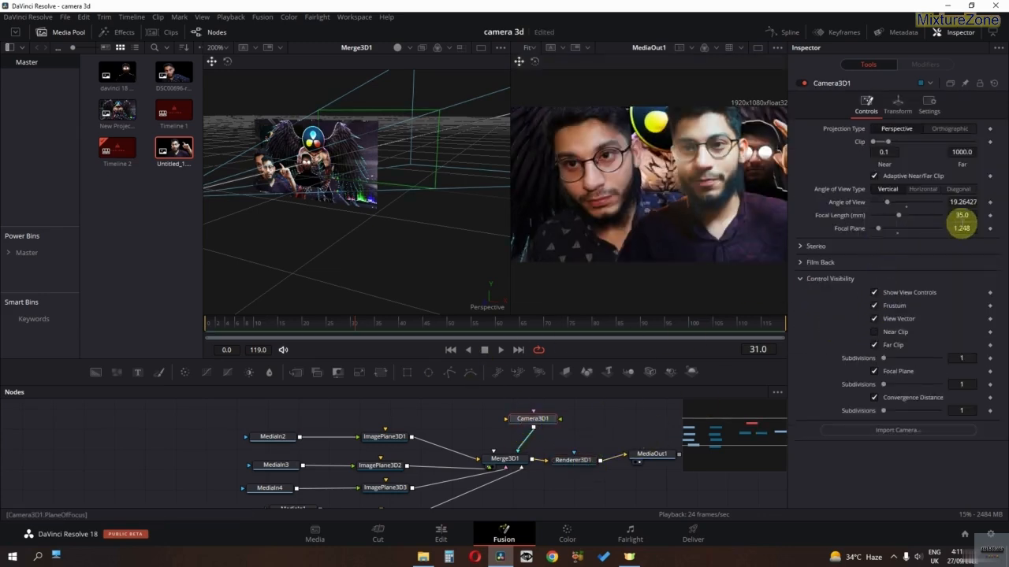
text(0.5)
key(Return)
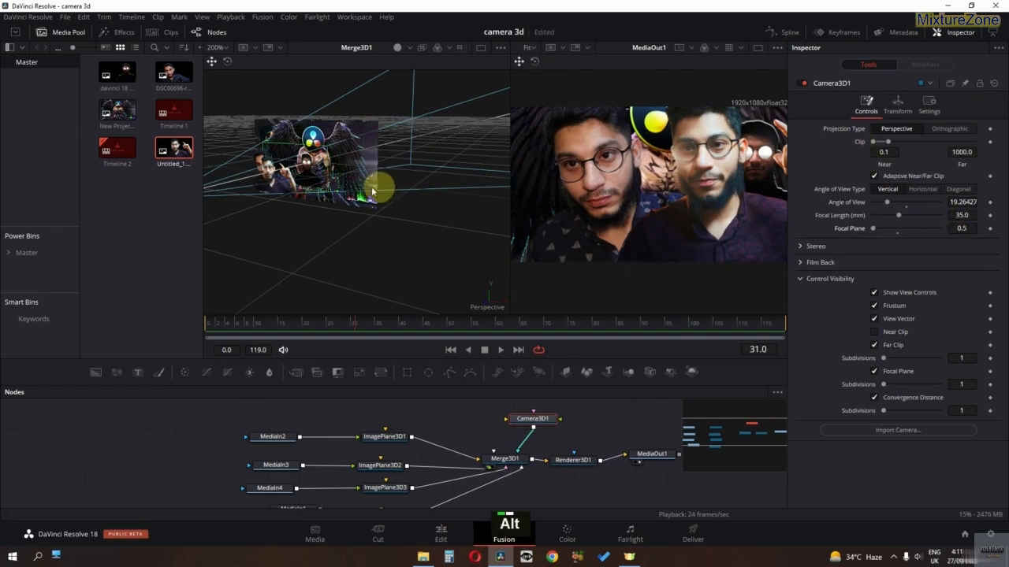
Step: Move Camera3D1 back from the picture planes so its focal plane guide sits in front of the foreground figures
drag(379, 189, 230, 202)
ctrl+middle_click(242, 196)
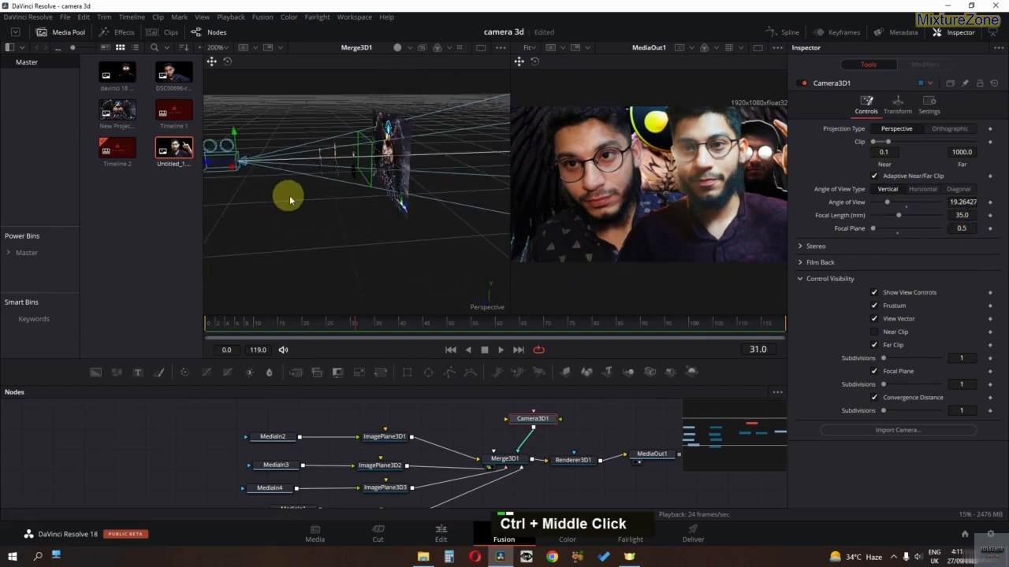
drag(292, 198, 263, 197)
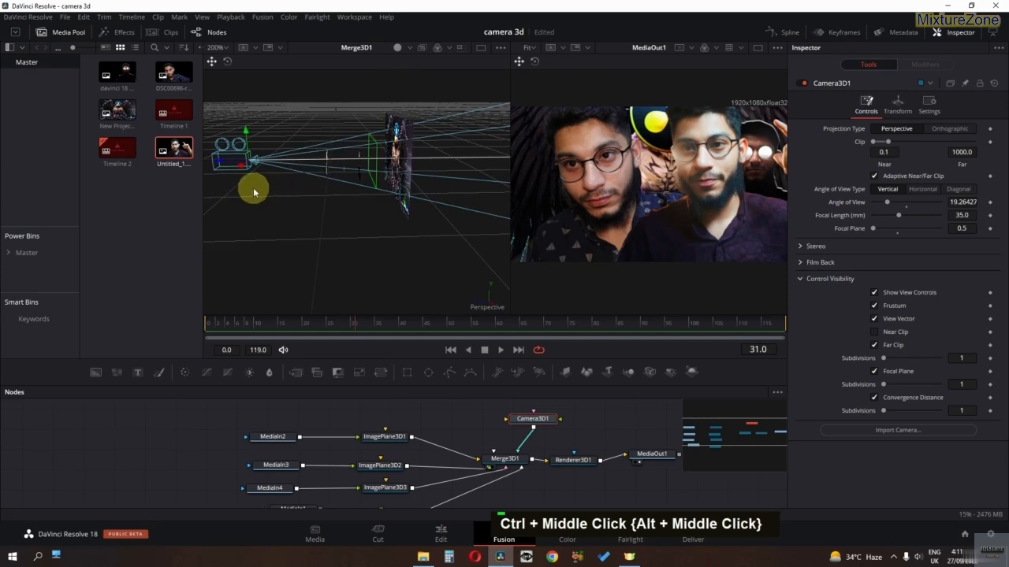
scroll(254, 192, down, 3)
scroll(254, 194, up, 3)
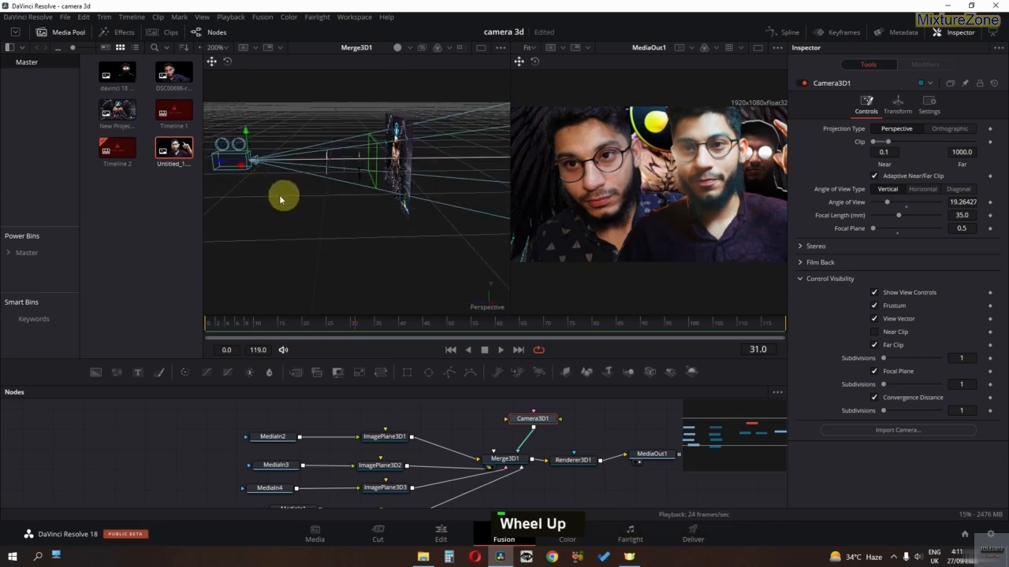
middle_click(281, 196)
drag(274, 164, 231, 168)
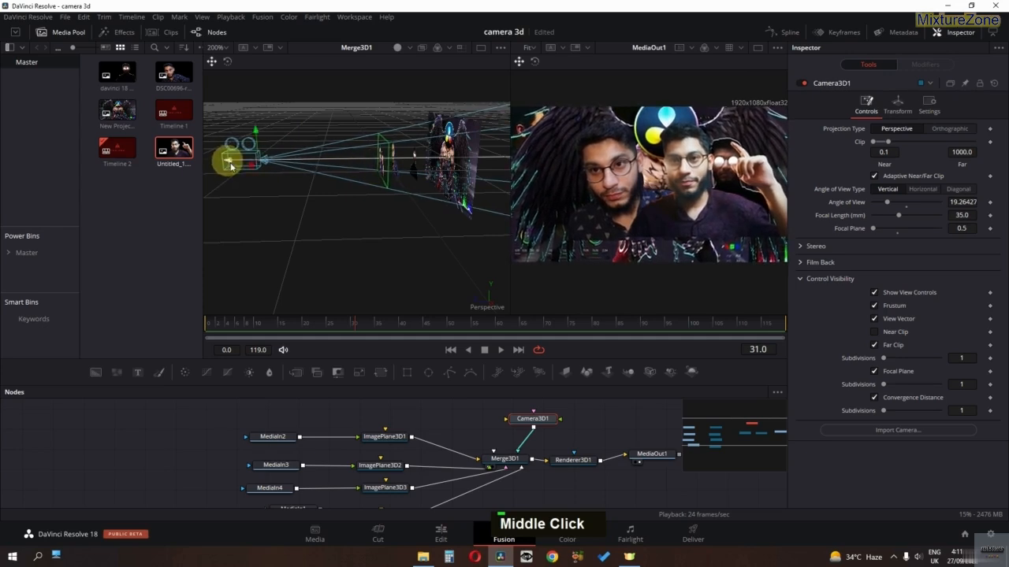
alt+middle_click(227, 162)
drag(446, 182, 450, 181)
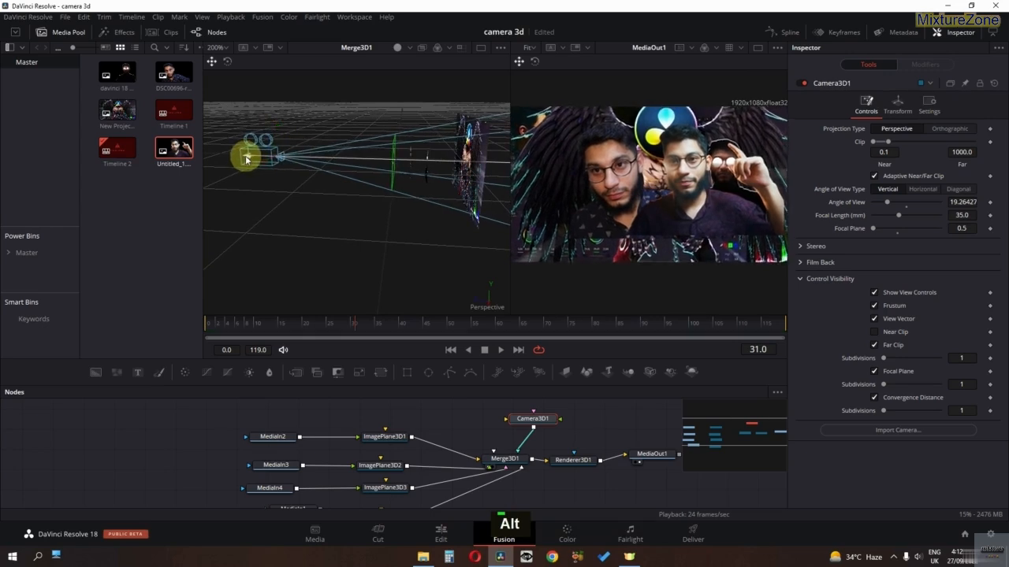
Step: Enlarge ImagePlane3D1 to a locked scale of about 0.473
middle_click(391, 442)
click(394, 409)
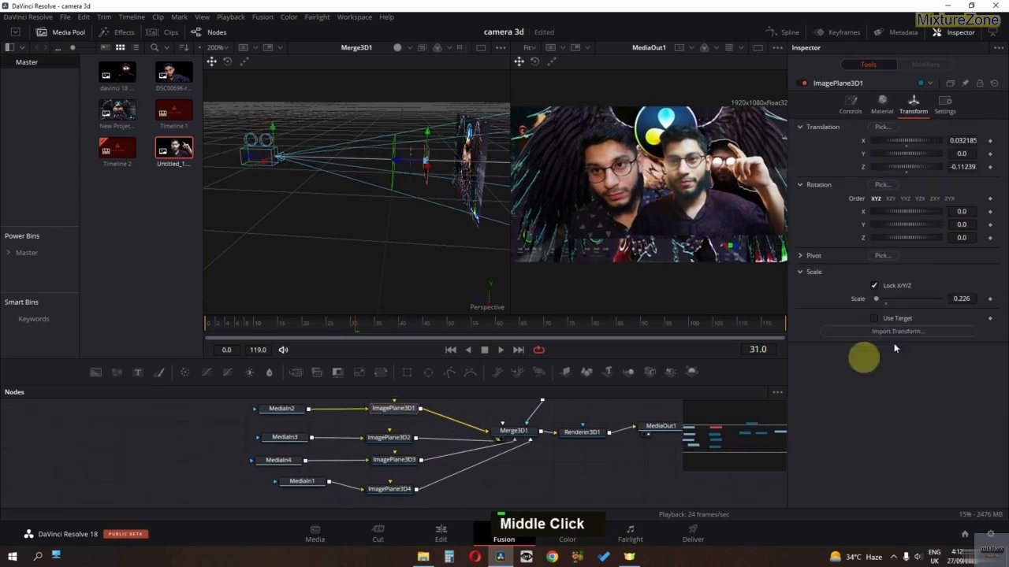
drag(878, 299, 882, 303)
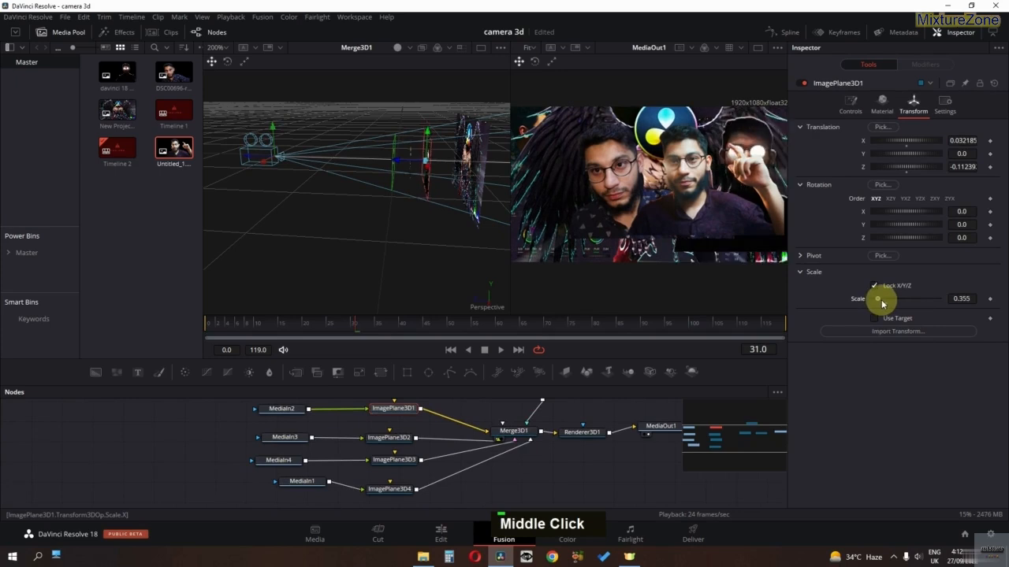
drag(882, 302, 885, 302)
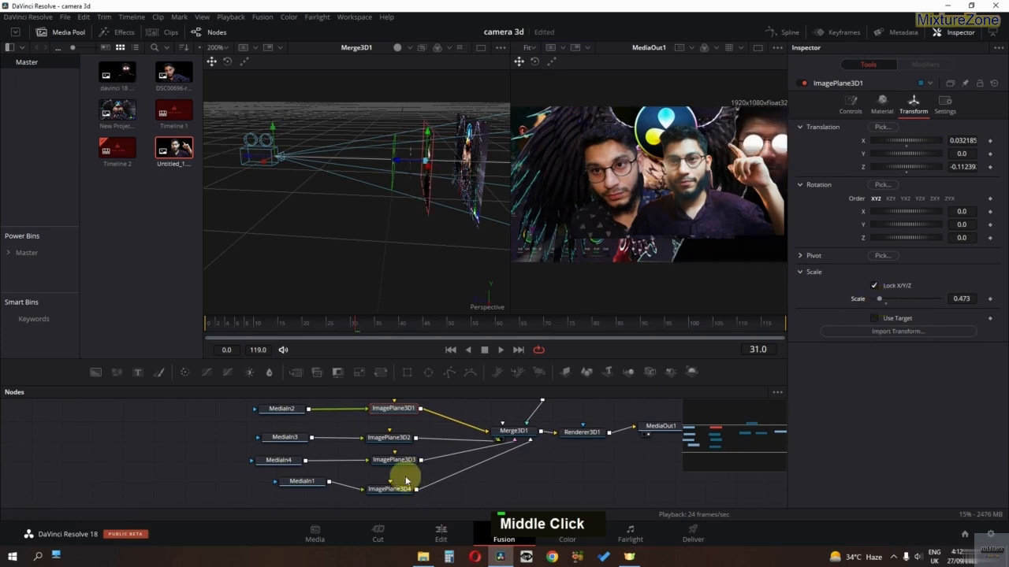
Step: Enlarge ImagePlane3D2 to a scale of about 0.395 and ImagePlane3D3 to about 0.355
click(406, 443)
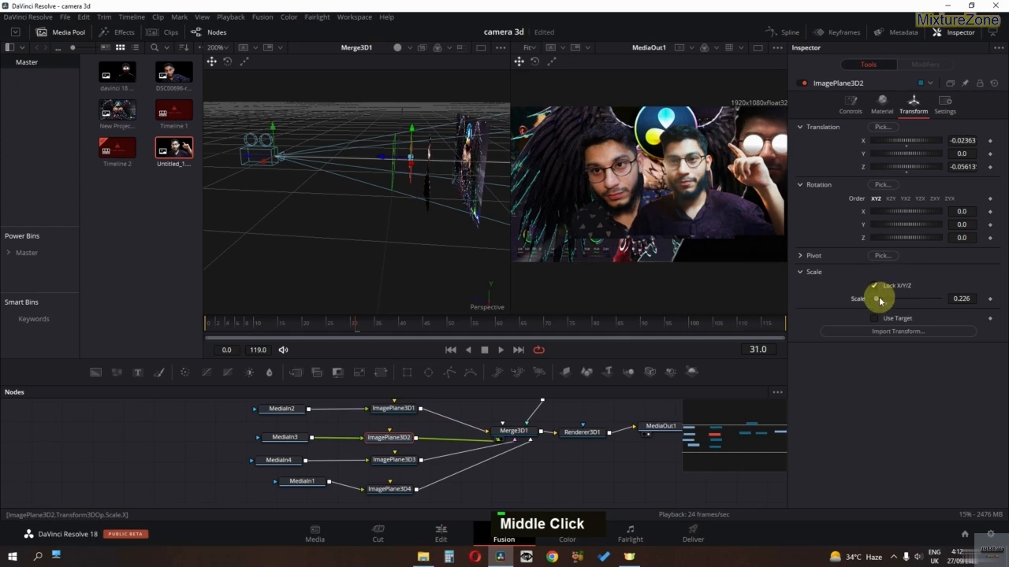
drag(880, 302, 882, 301)
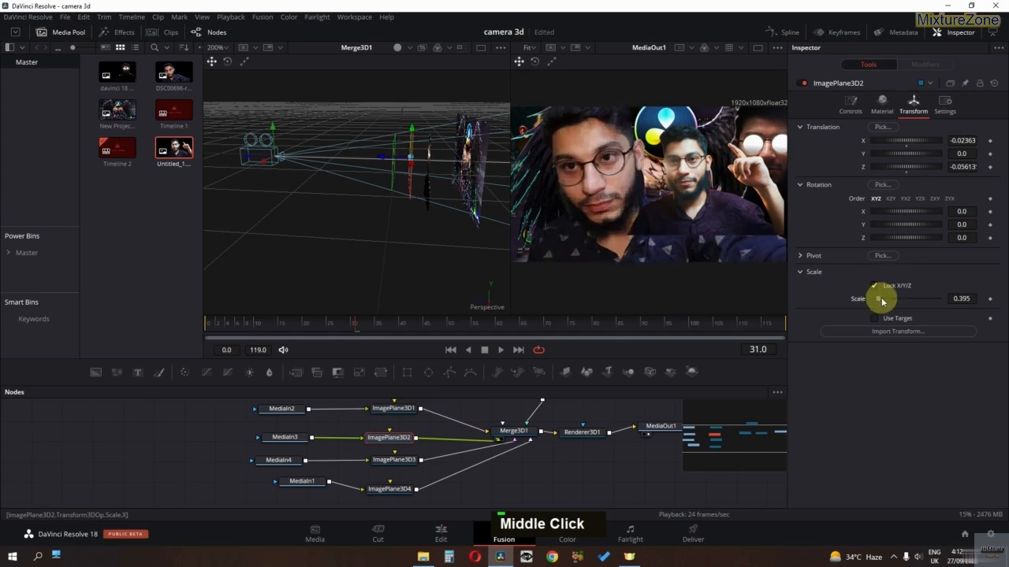
click(394, 461)
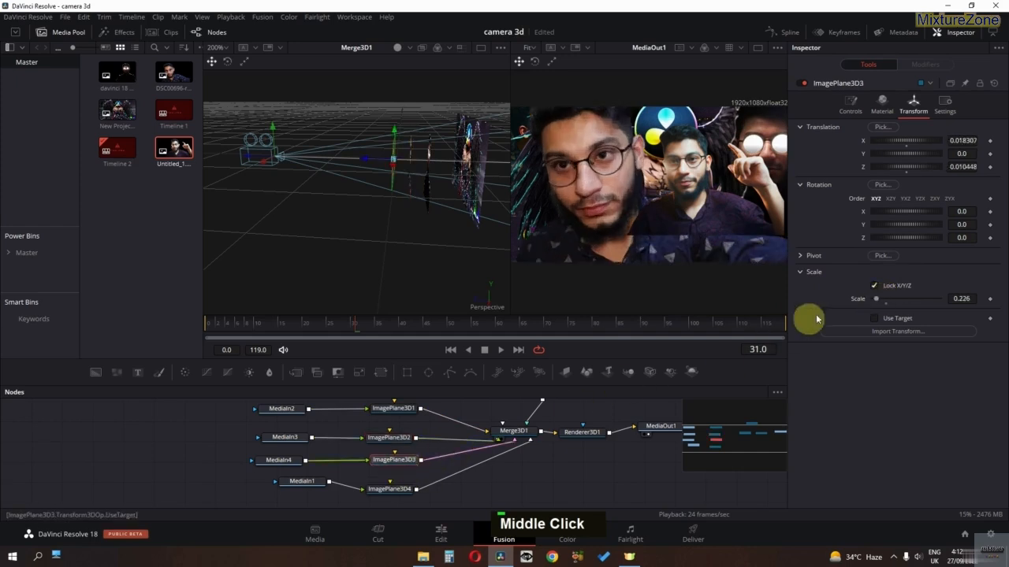
drag(880, 303, 882, 302)
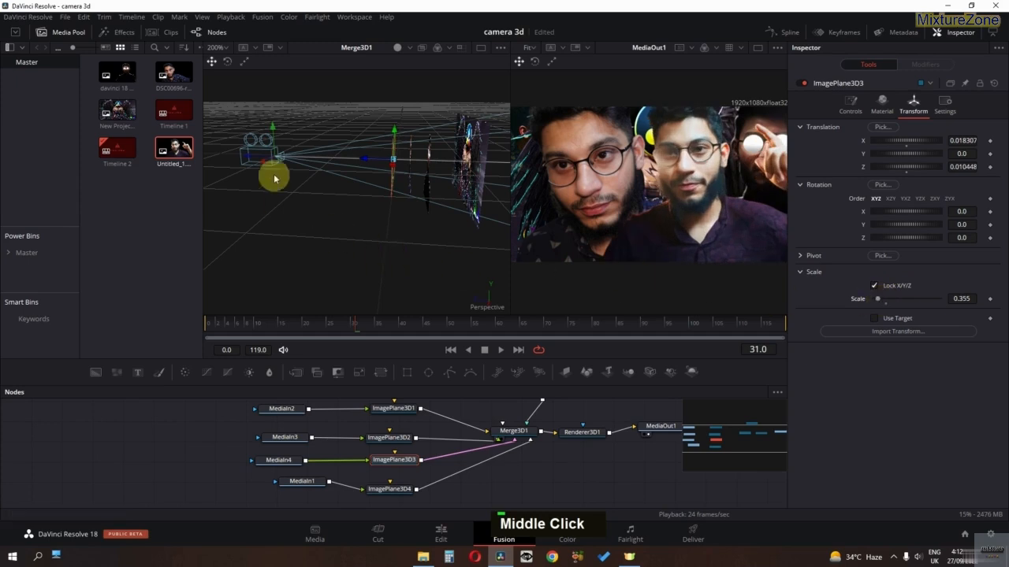
Step: Nudge the camera toward the picture planes and move ImagePlane3D1 to about X -0.166, Z -0.150
drag(254, 159, 266, 176)
click(392, 408)
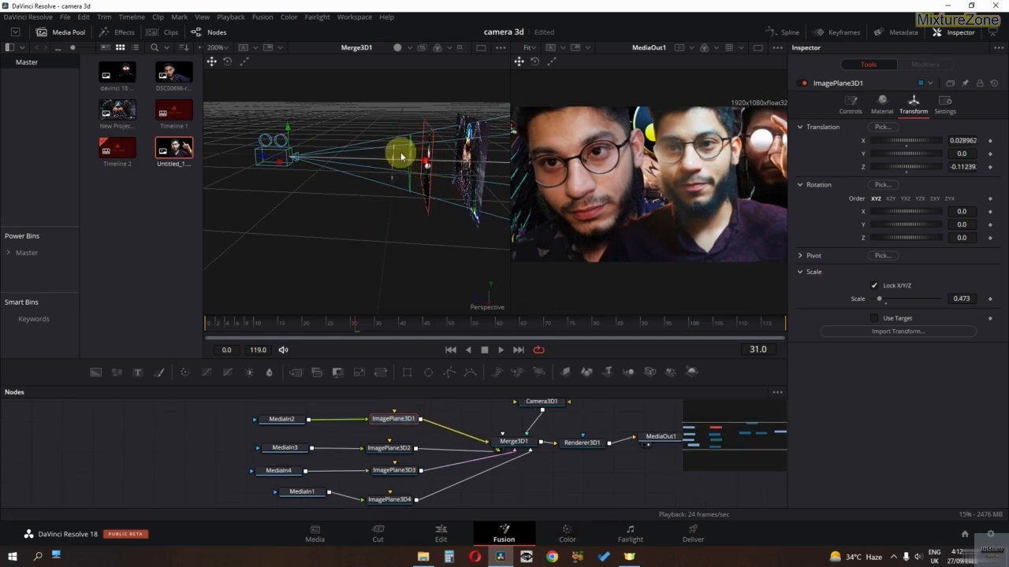
drag(401, 157, 458, 178)
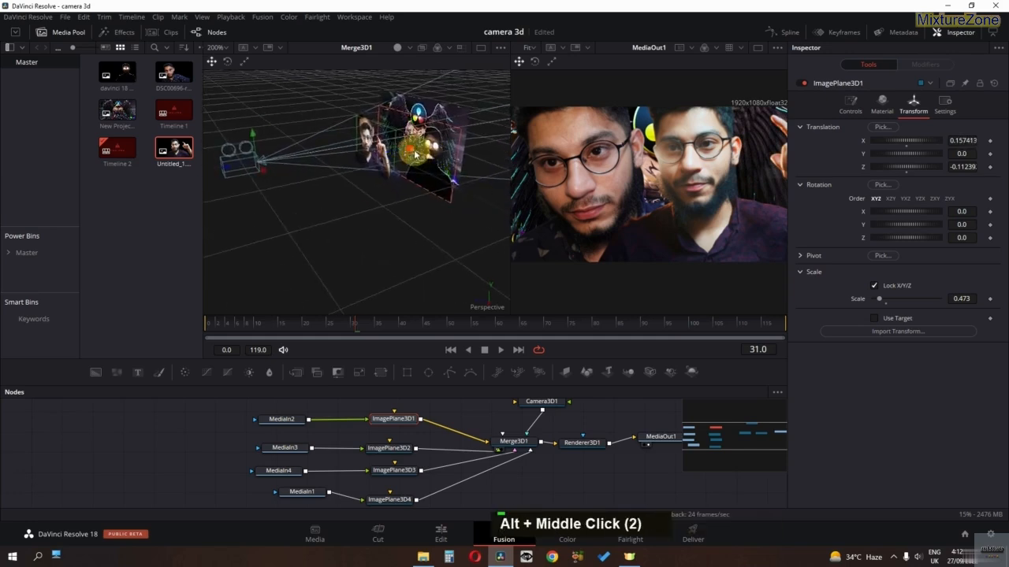
drag(411, 152, 384, 148)
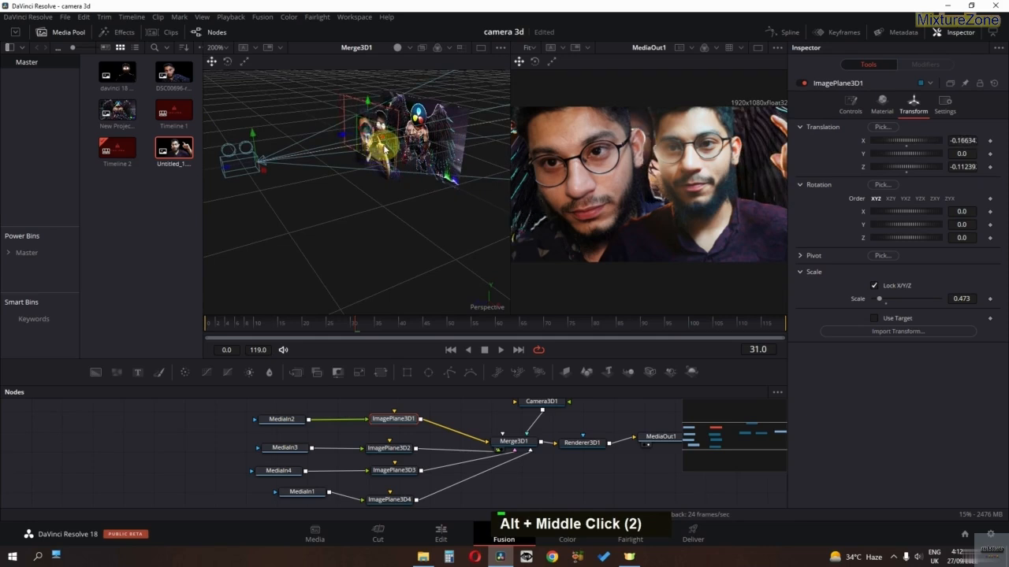
drag(361, 189, 418, 139)
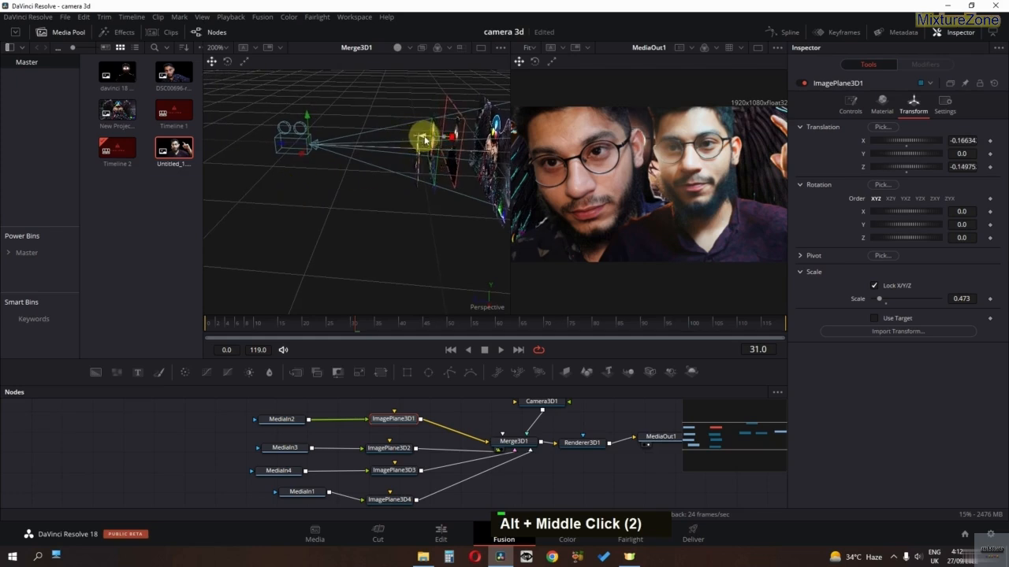
Step: Move ImagePlane3D2 to about X -0.113, Z -0.072 and ImagePlane3D3 to about X 0.026, Z 0.010
click(428, 160)
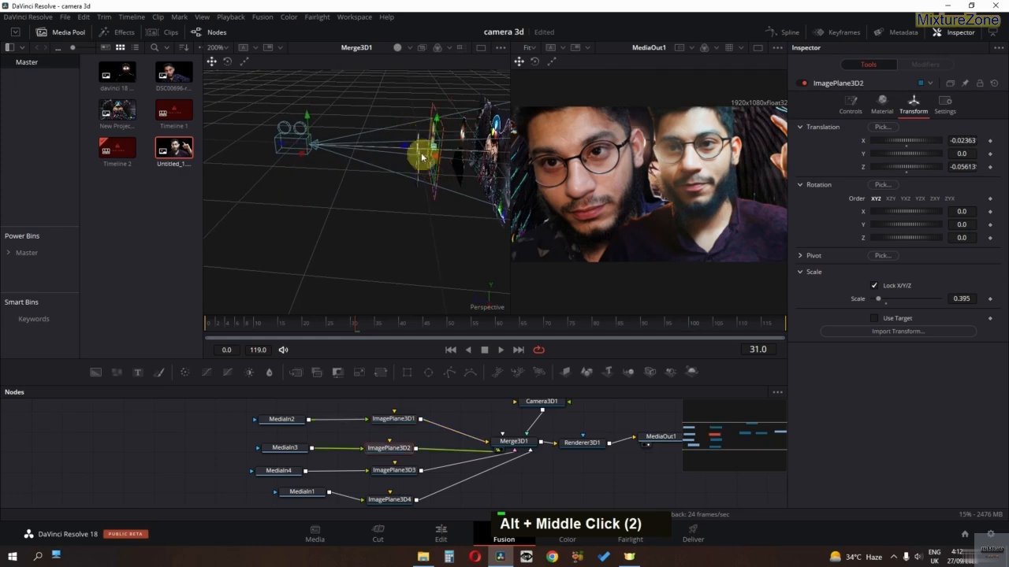
drag(408, 148, 439, 156)
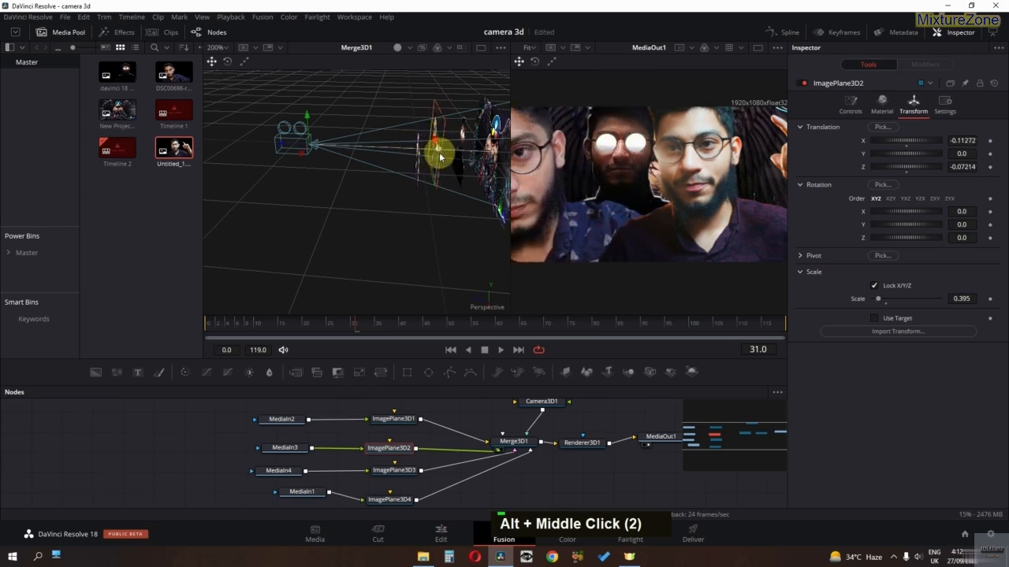
click(418, 157)
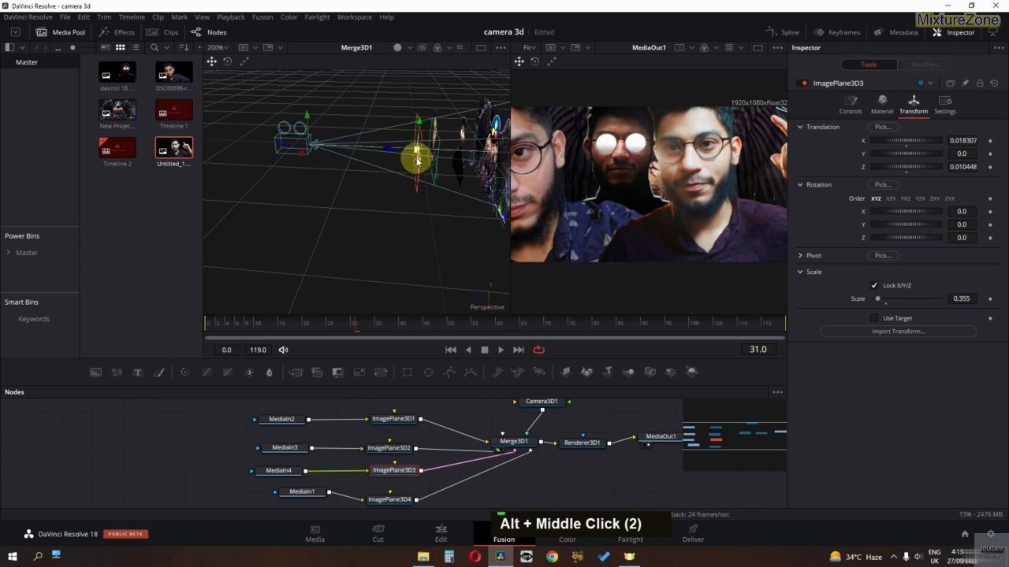
drag(418, 162, 421, 163)
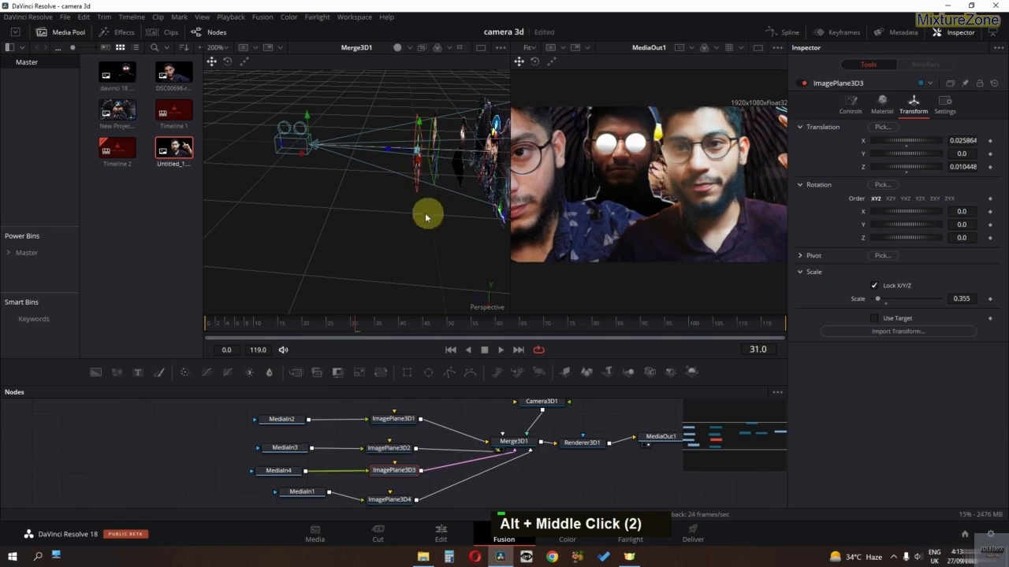
Step: Try shifting Camera3D1's translation values, moving X to 0.216 first, and undo each shift
drag(426, 218, 319, 246)
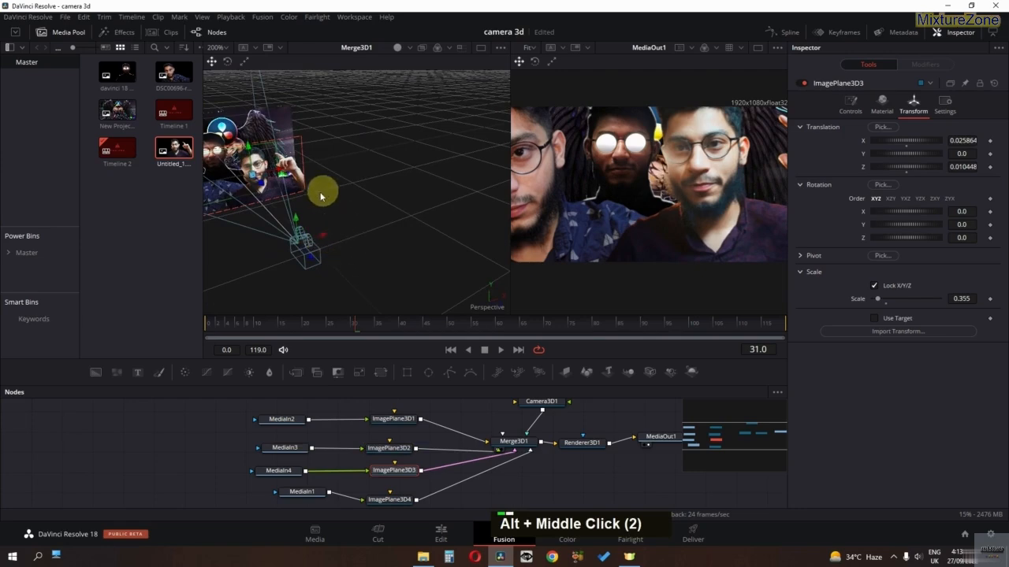
drag(315, 203, 419, 191)
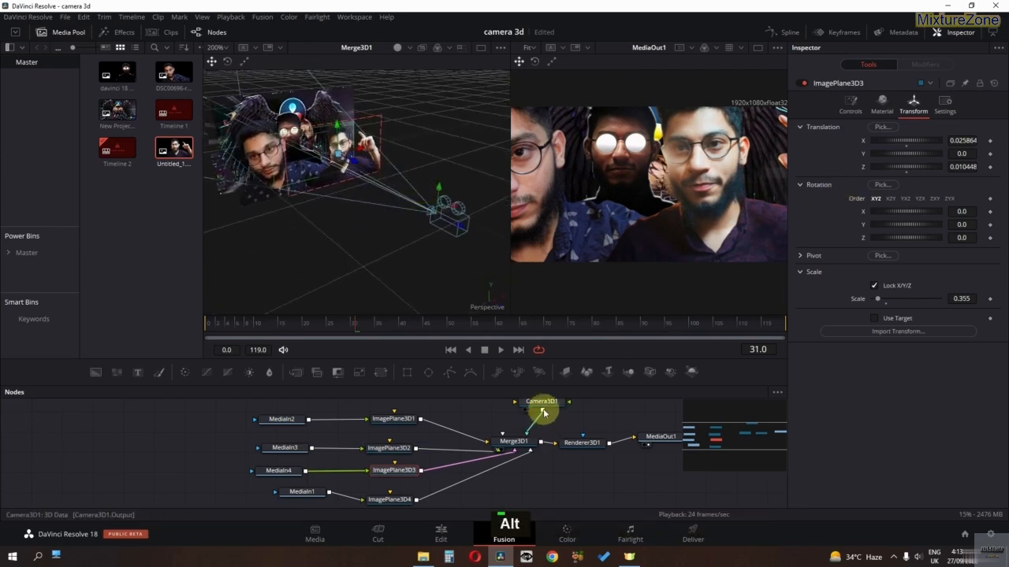
click(543, 411)
click(898, 106)
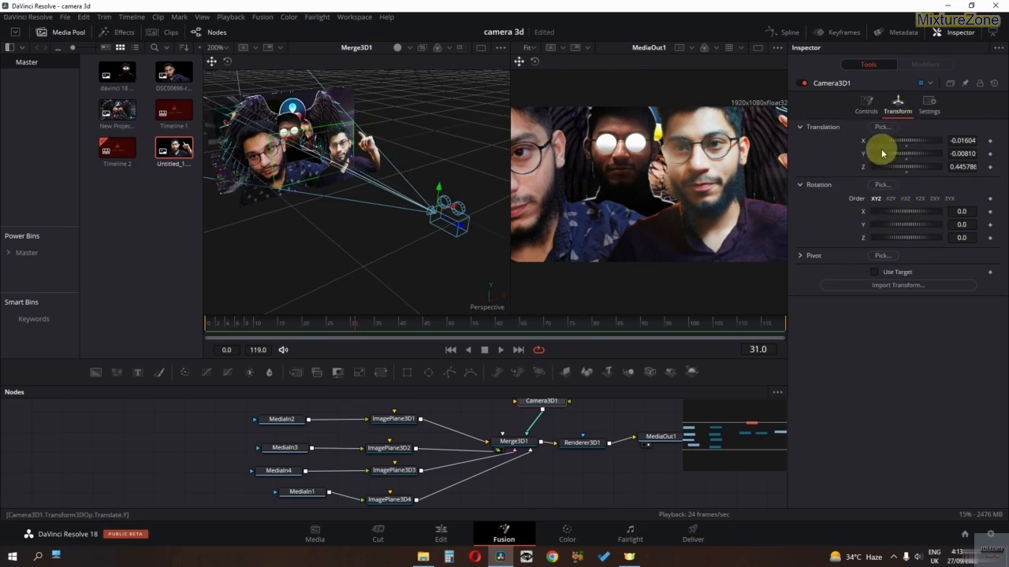
drag(879, 145, 883, 145)
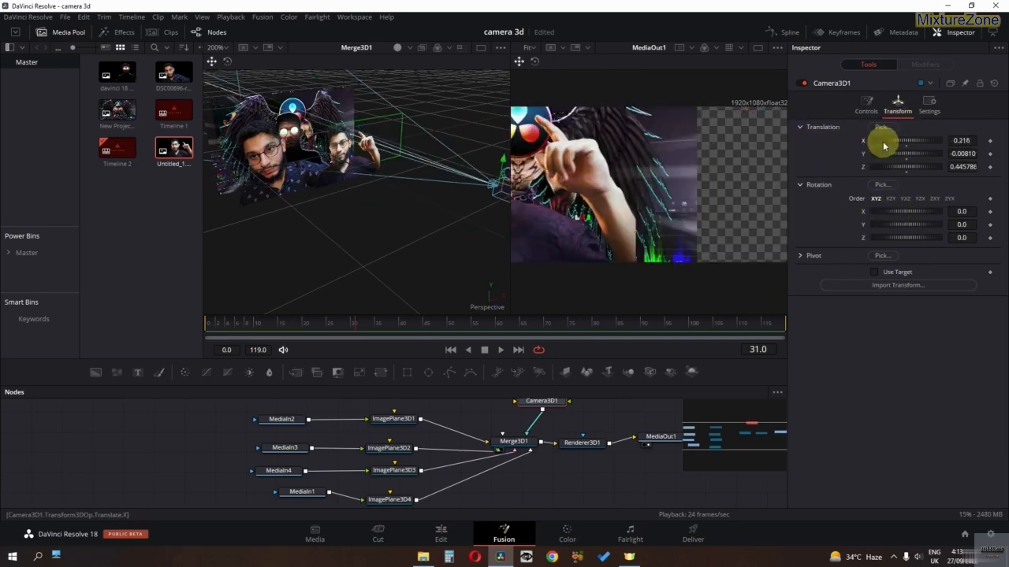
key(ctrl+z)
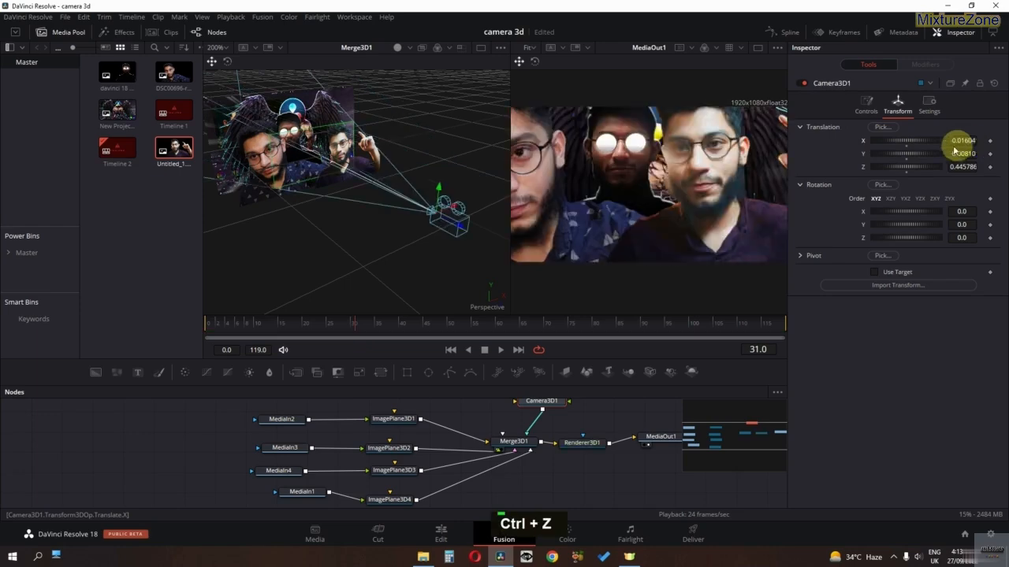
drag(922, 156, 925, 155)
key(ctrl+z)
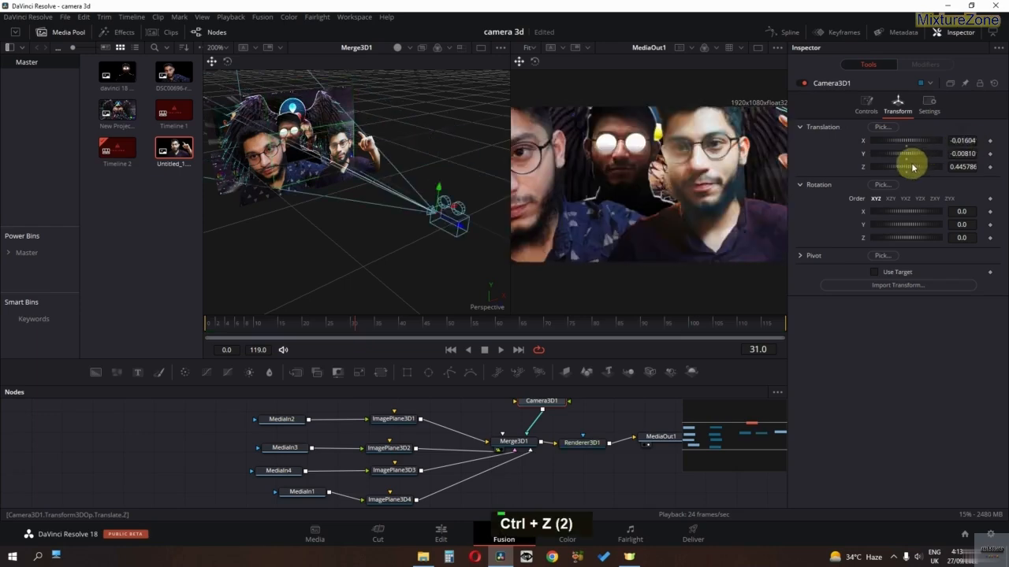
key(ctrl+z)
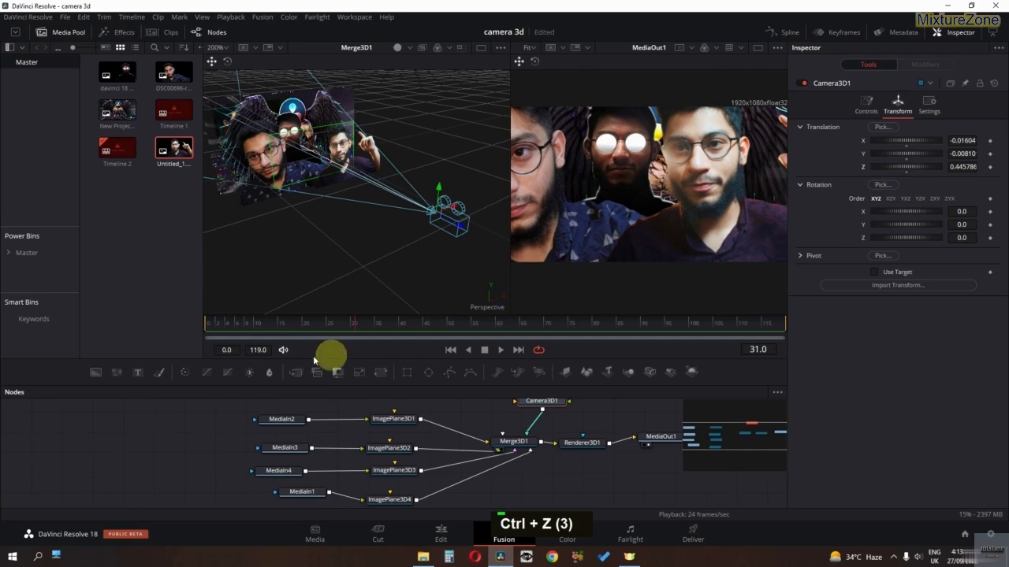
Step: Keyframe Camera3D1's Z translation at frame 0 and set it to 0.24 at frame 28 for a push-in
drag(280, 331, 344, 330)
click(991, 172)
drag(893, 173, 891, 171)
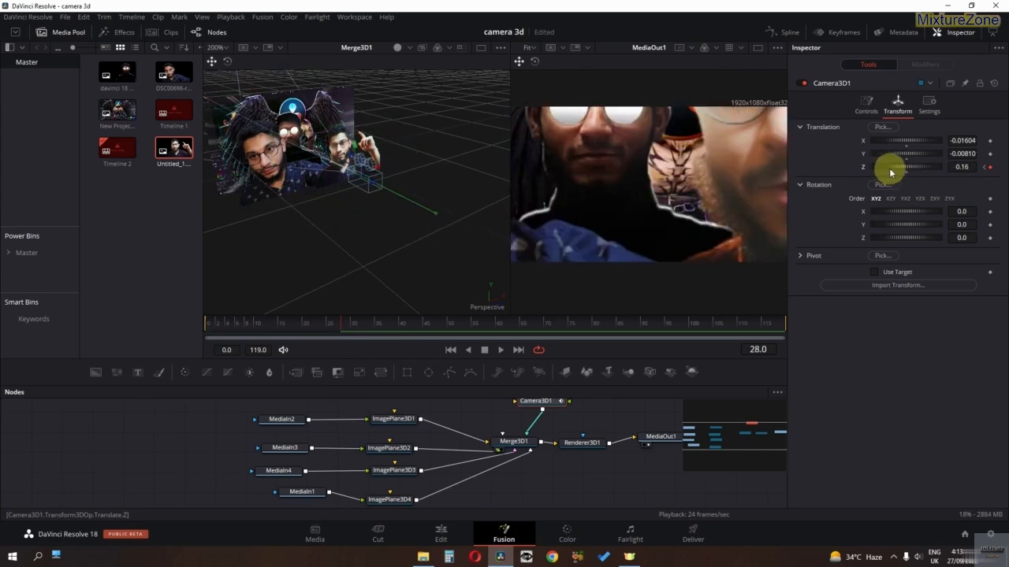
mouse_move(955, 166)
mouse_down()
mouse_move(940, 164)
mouse_move(959, 166)
mouse_up()
drag(320, 226, 513, 213)
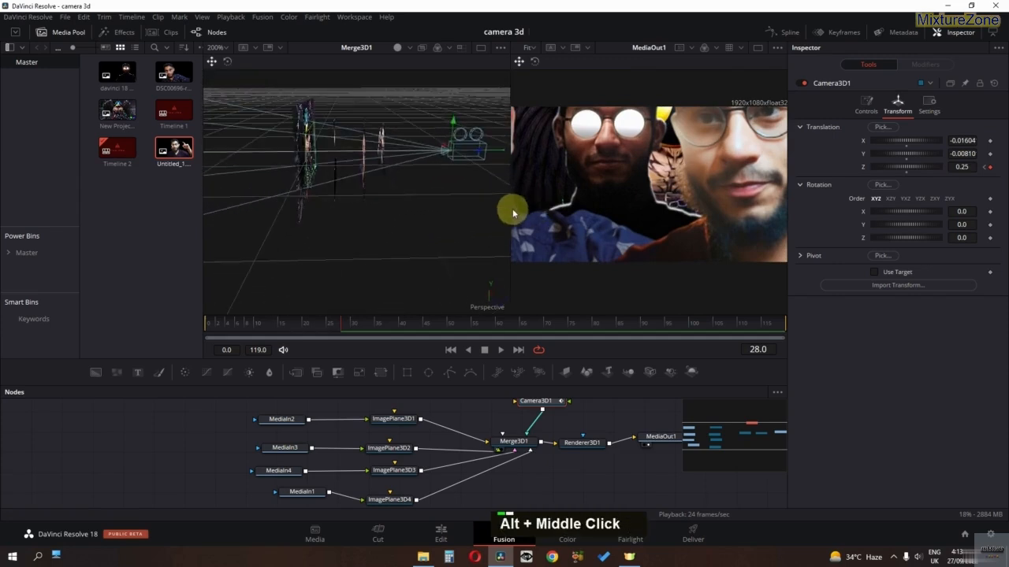
drag(963, 166, 963, 167)
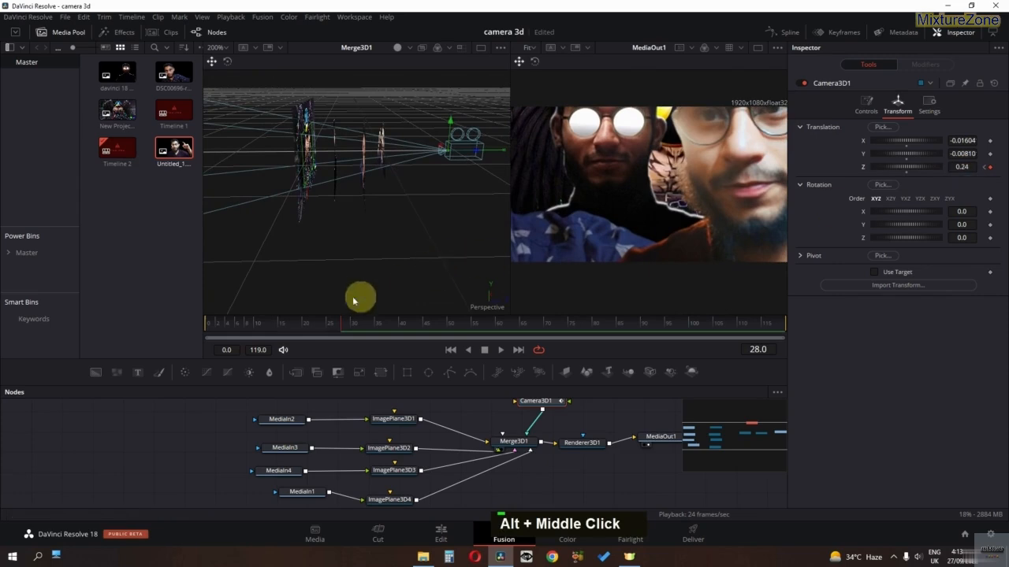
Step: Play back the camera push-in from the start and view its Z Offset curve in the Spline editor
drag(327, 342, 144, 333)
key(space)
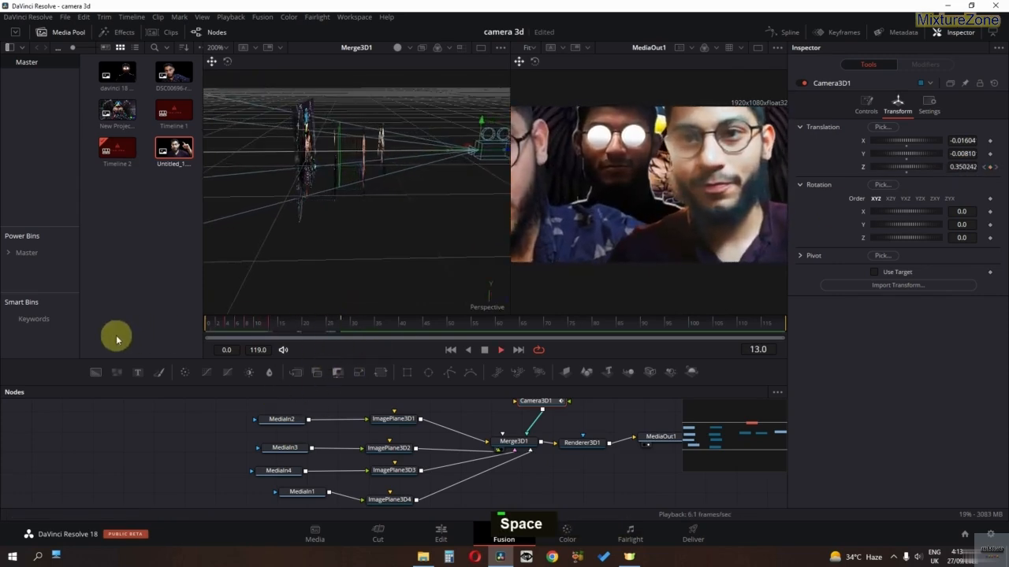
key(space)
click(777, 33)
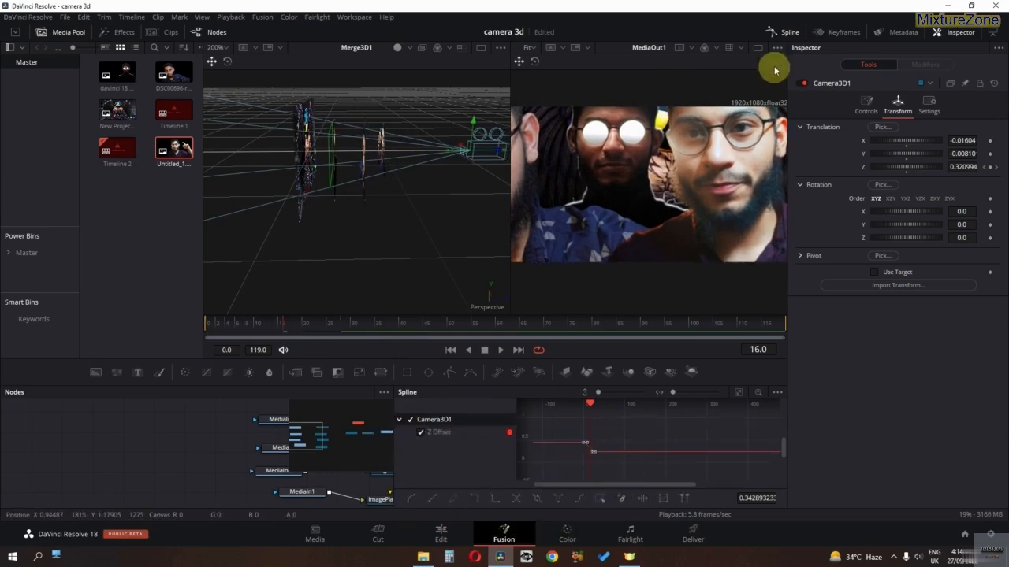
key(space)
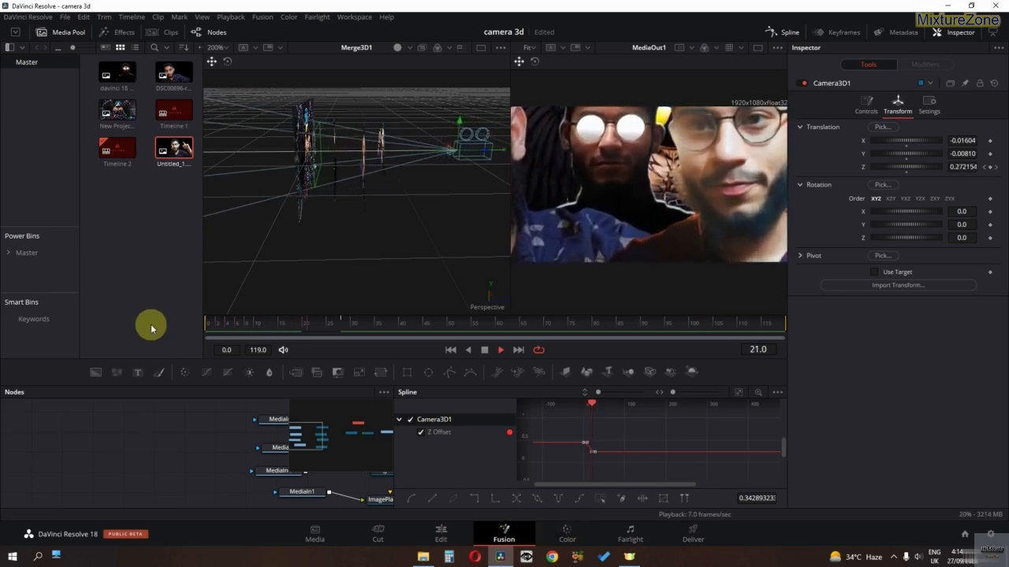
key(space)
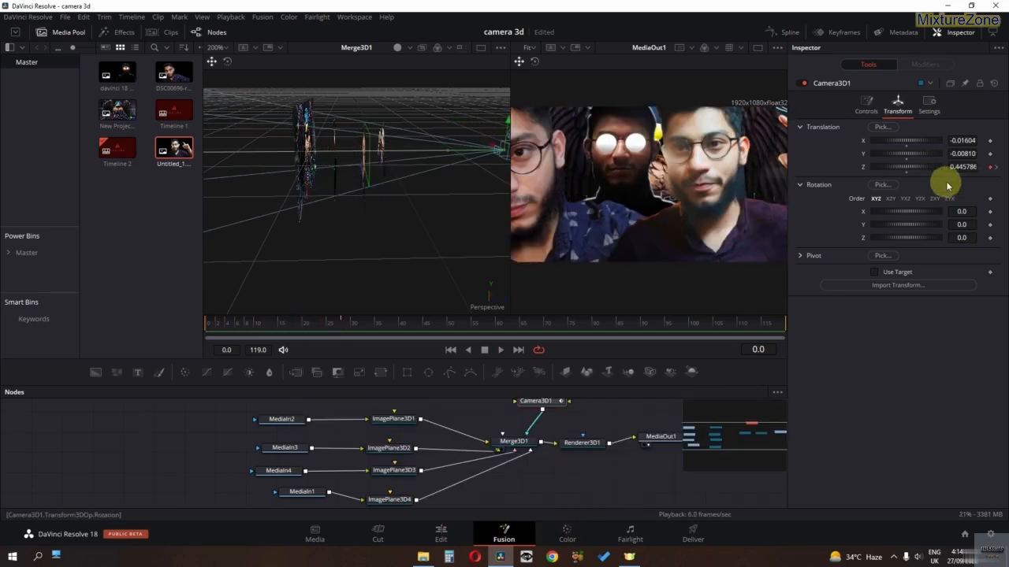
Step: Enable accumulation effects with depth of field on Renderer3D1
click(865, 106)
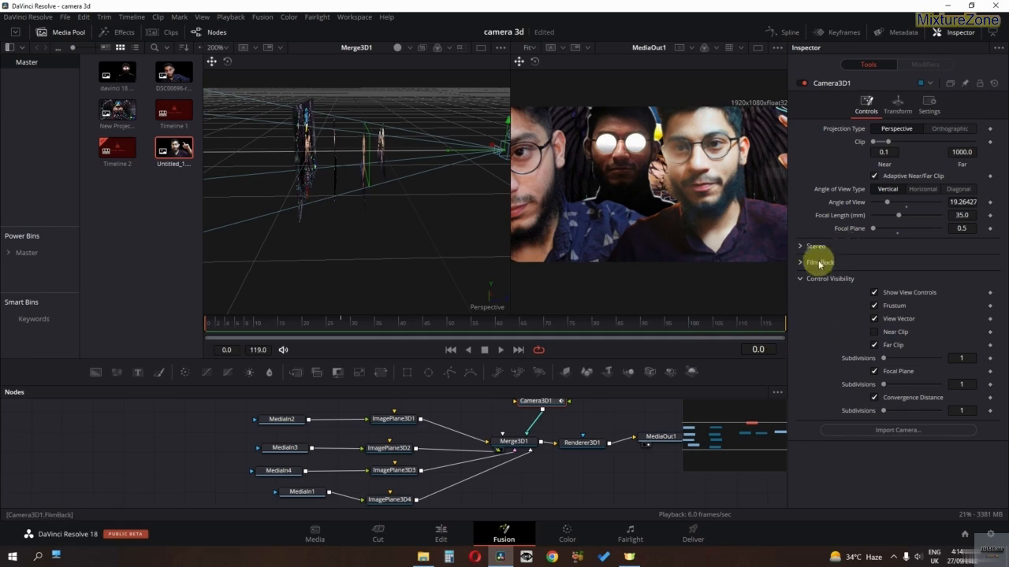
click(583, 442)
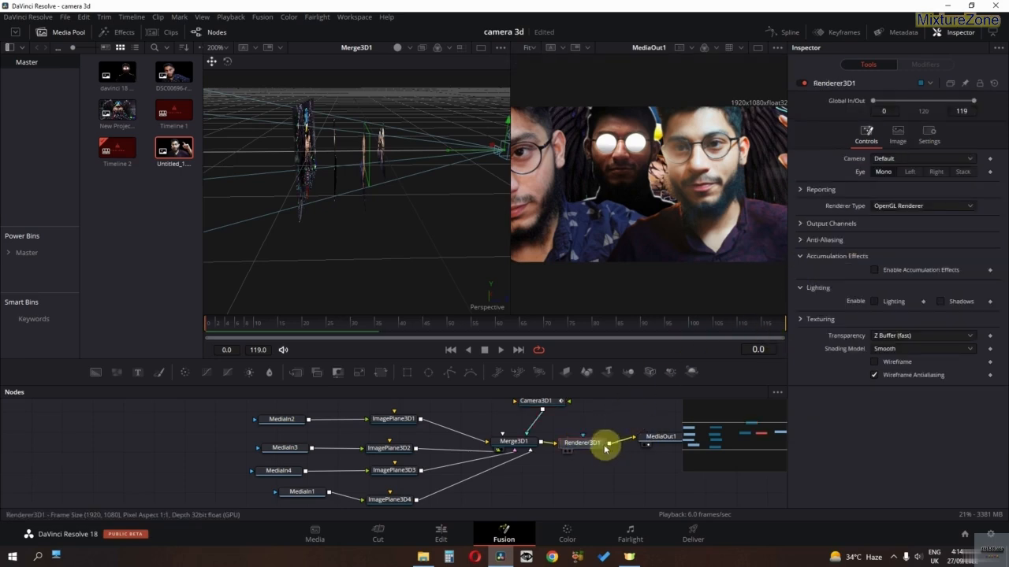
click(873, 271)
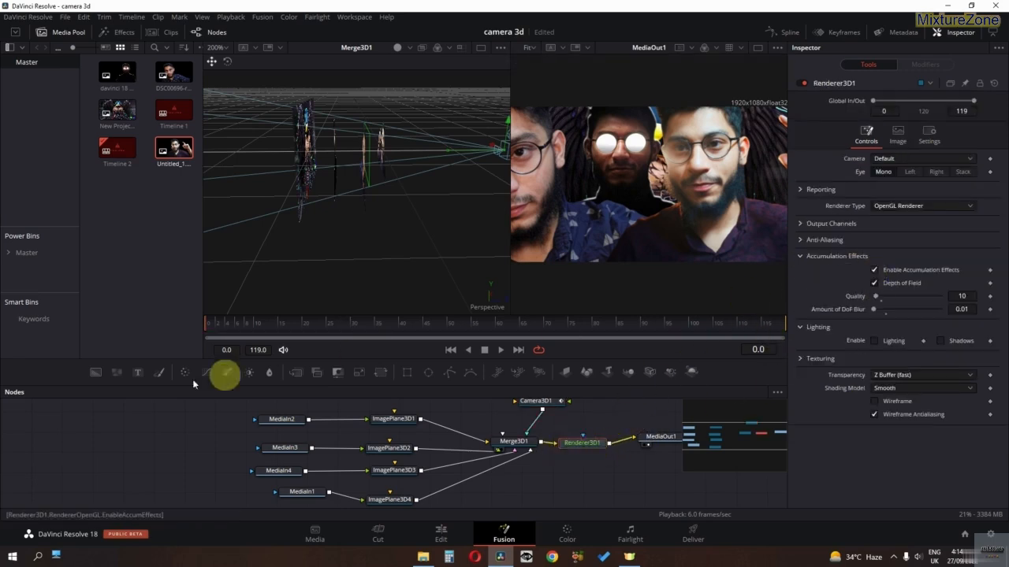
Step: Play the camera push-in repeatedly from frame 0 to examine the depth of field blur
key(space)
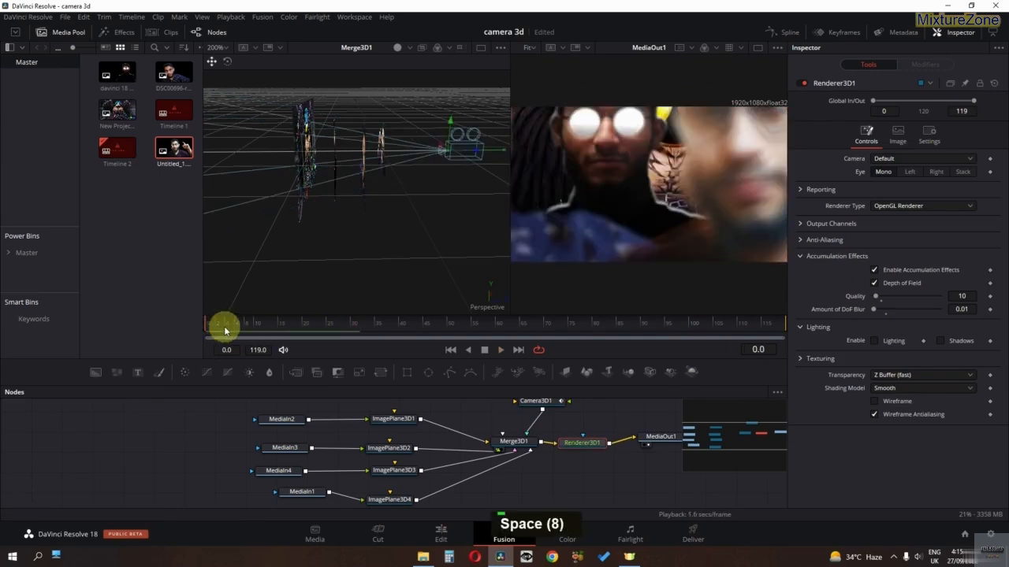
key(space)
key(space)
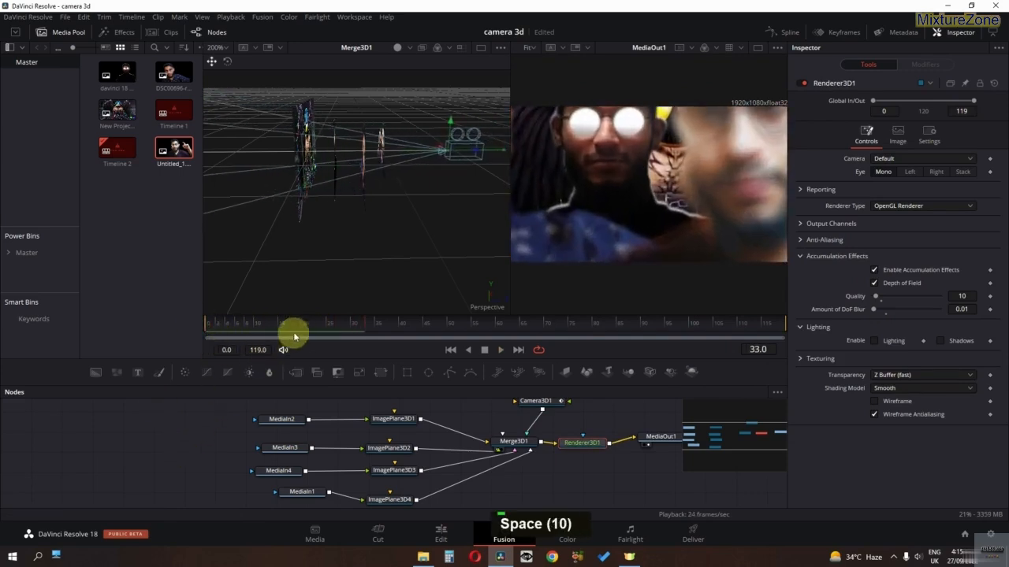
click(207, 329)
key(space)
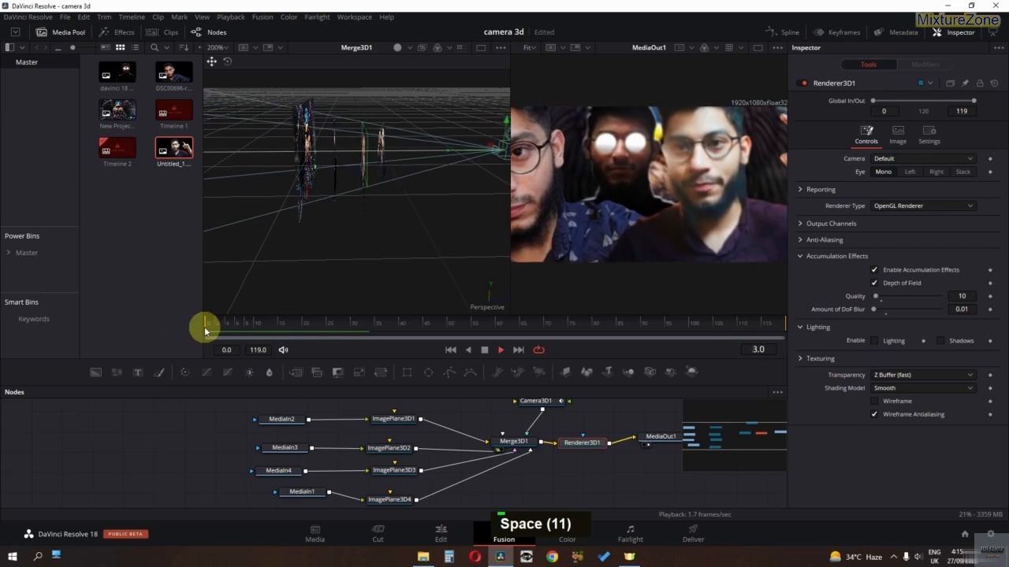
key(space)
drag(259, 328, 168, 336)
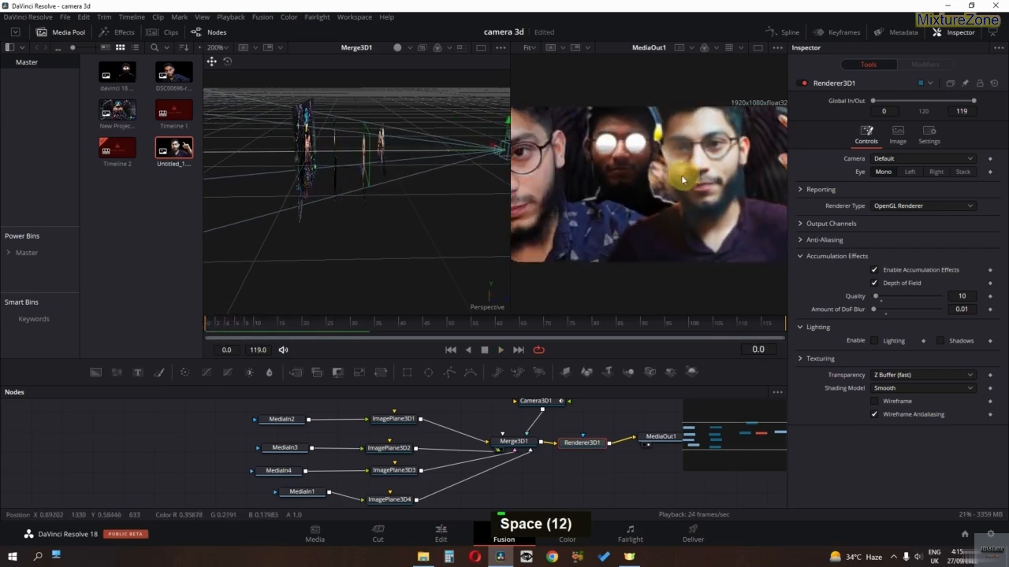
key(space)
key(space)
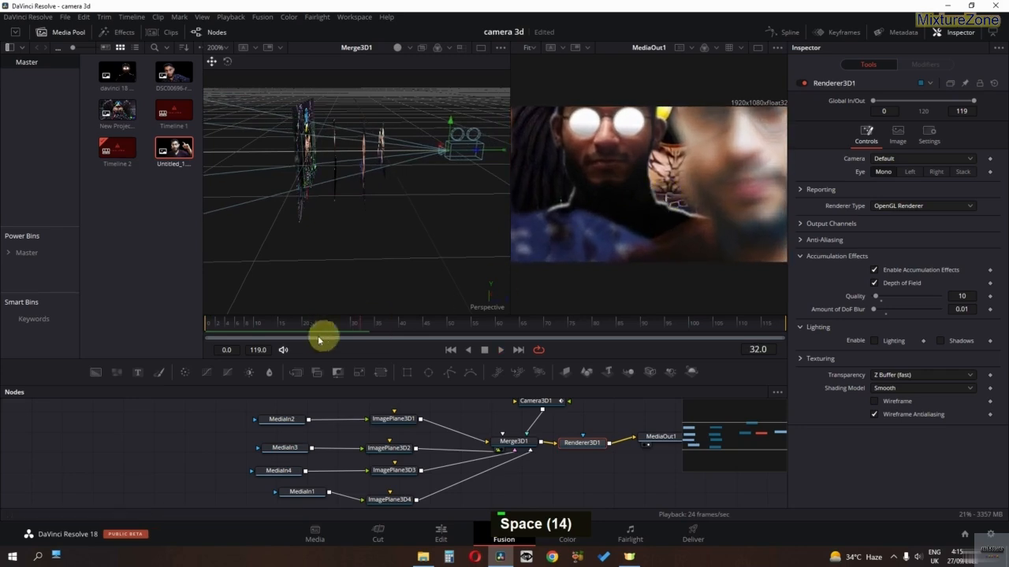
drag(355, 322, 199, 337)
key(space)
key(space)
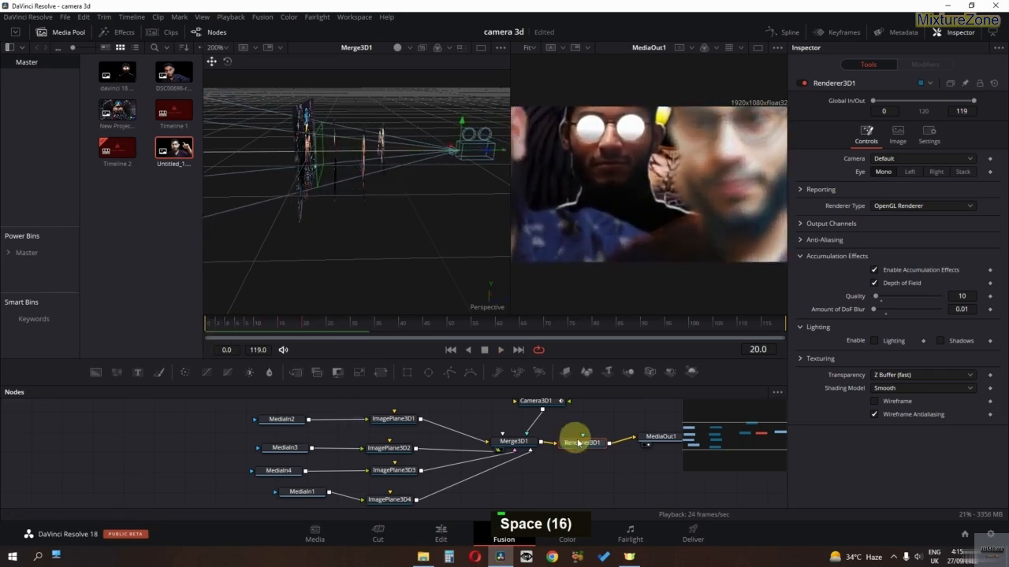
Step: Turn on motion blur with quality 2 for Renderer3D1 and replay the camera push-in from frame 0
click(930, 134)
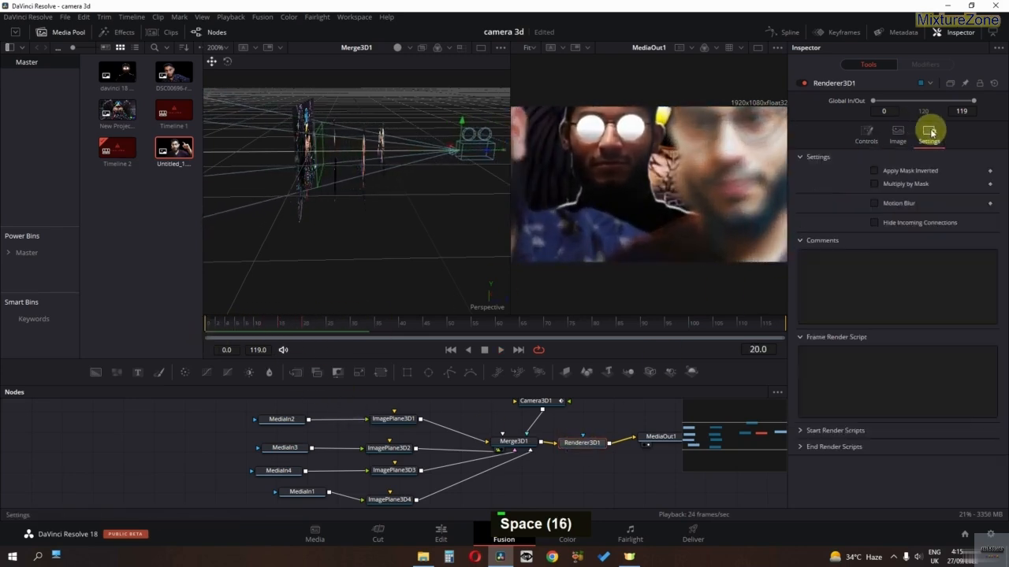
click(876, 204)
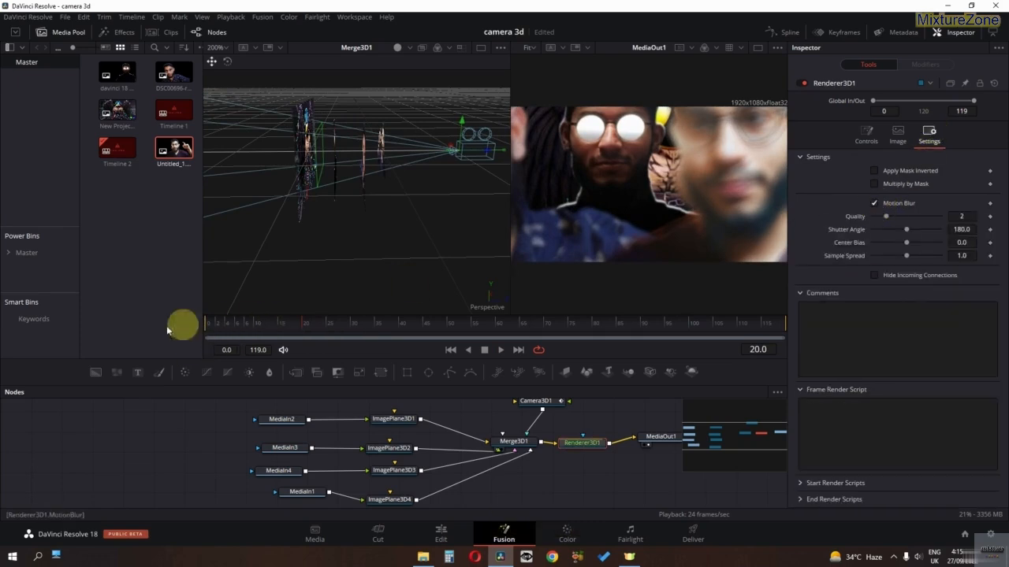
click(210, 332)
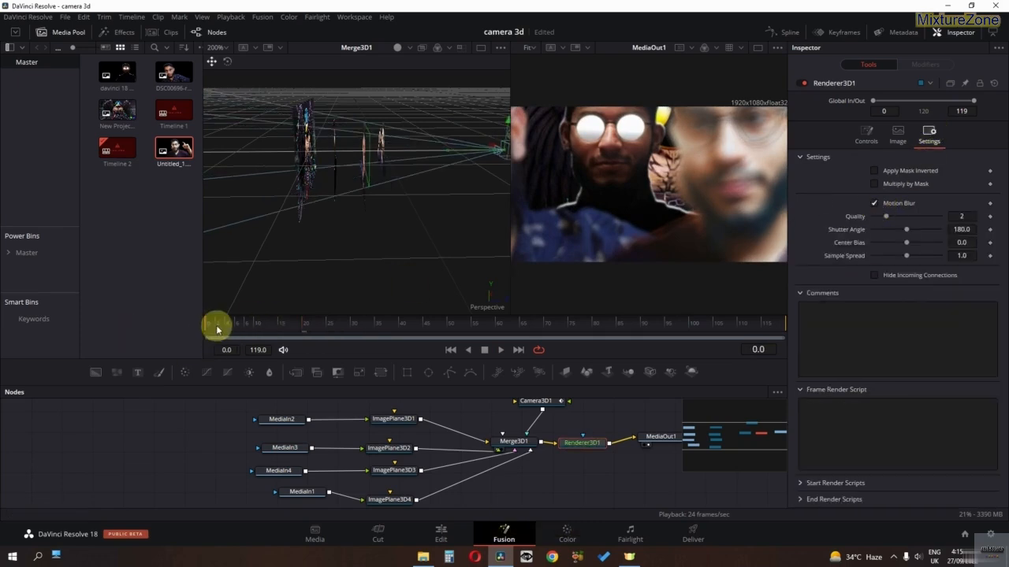
key(space)
key(space)
key(space)
key(space)
key(space)
key(space)
drag(217, 326, 160, 326)
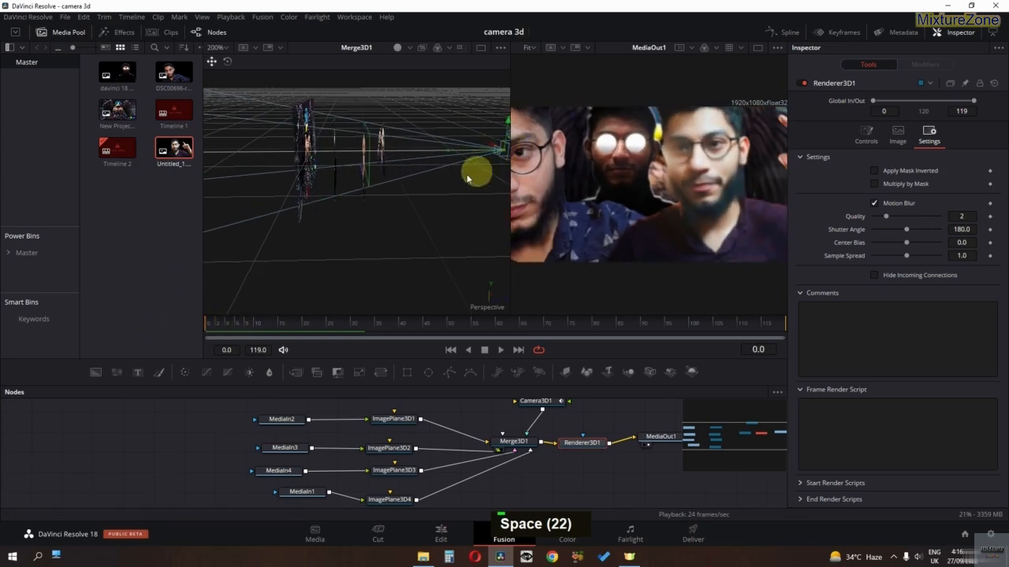
Step: Move Camera3D1 farther back at frame 0 so its focal plane meets the nearest picture plane, and play the animation
drag(454, 197, 407, 188)
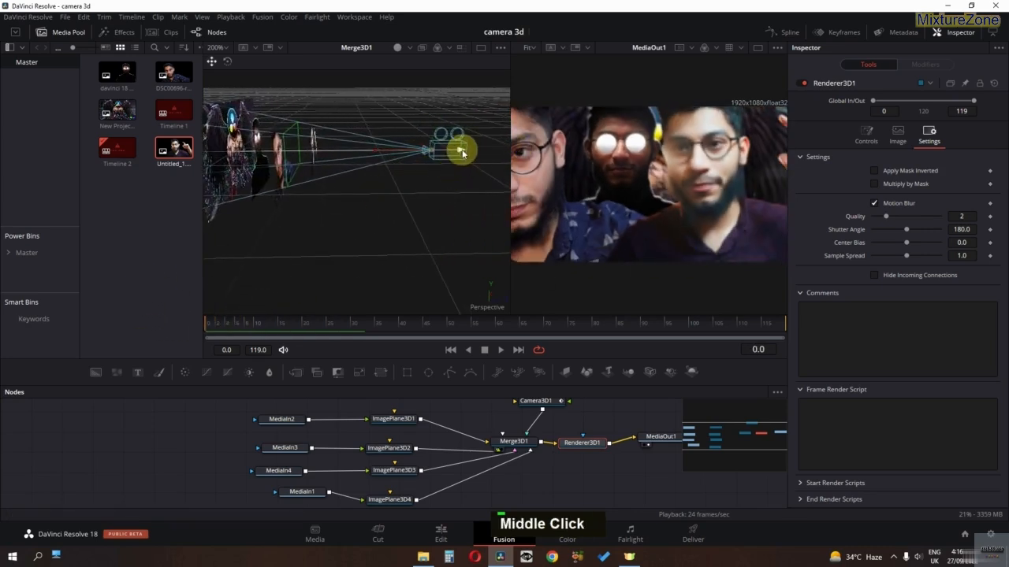
mouse_move(474, 154)
mouse_down()
mouse_move(465, 156)
mouse_move(478, 155)
mouse_up()
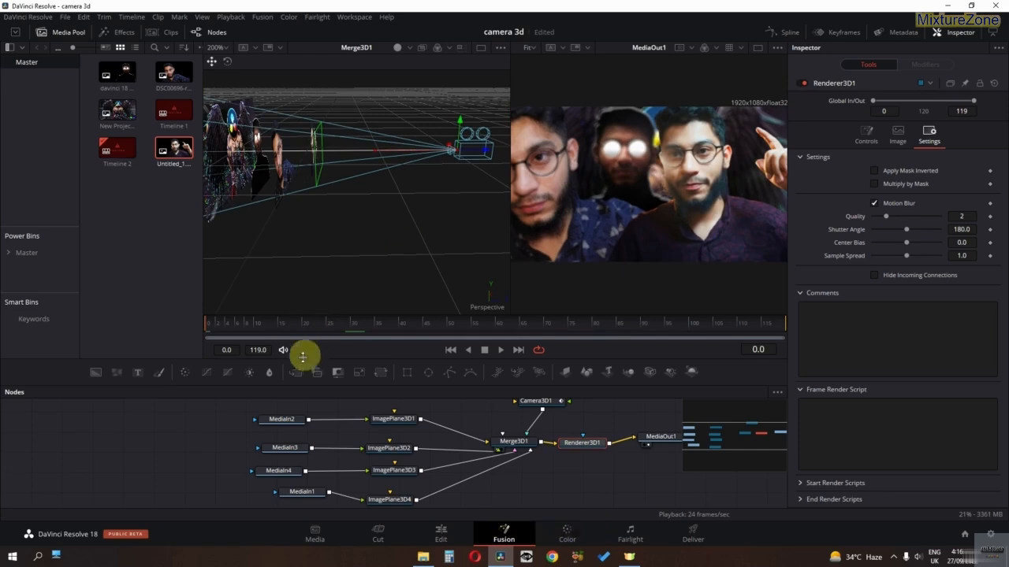
key(space)
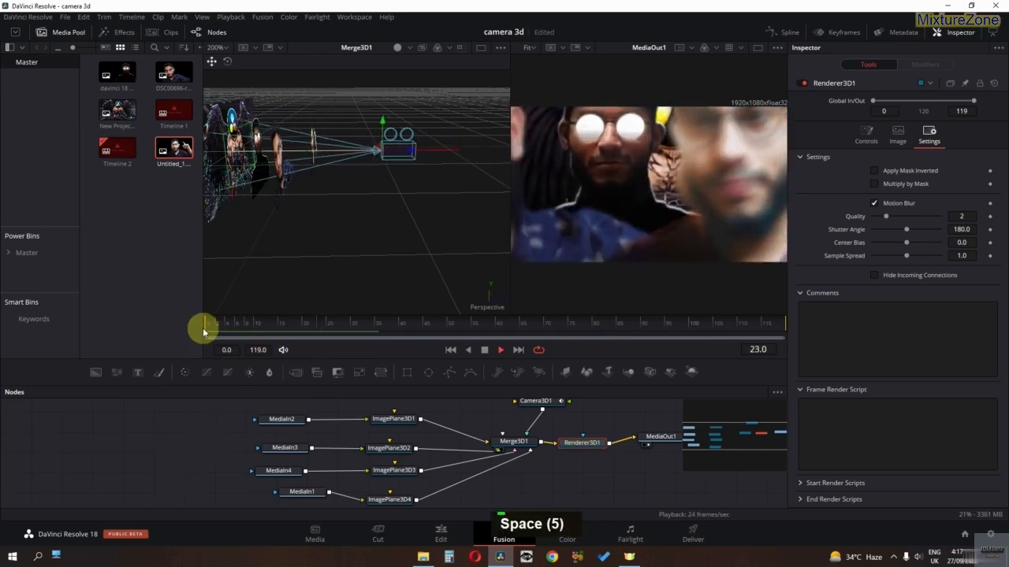
key(space)
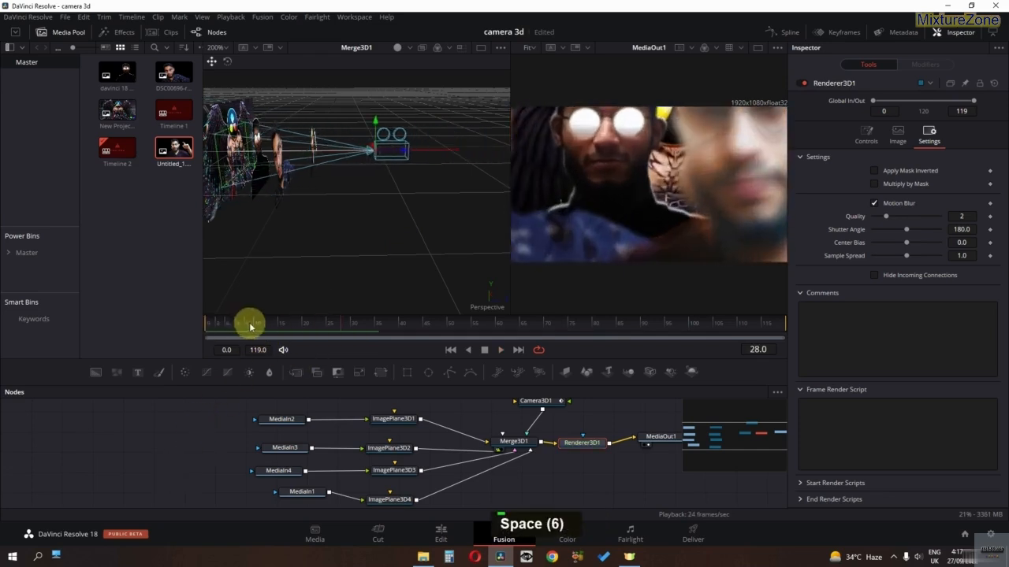
Step: Replay the camera push-in from frame 0 to check the blur on the picture planes
drag(251, 328, 196, 331)
key(space)
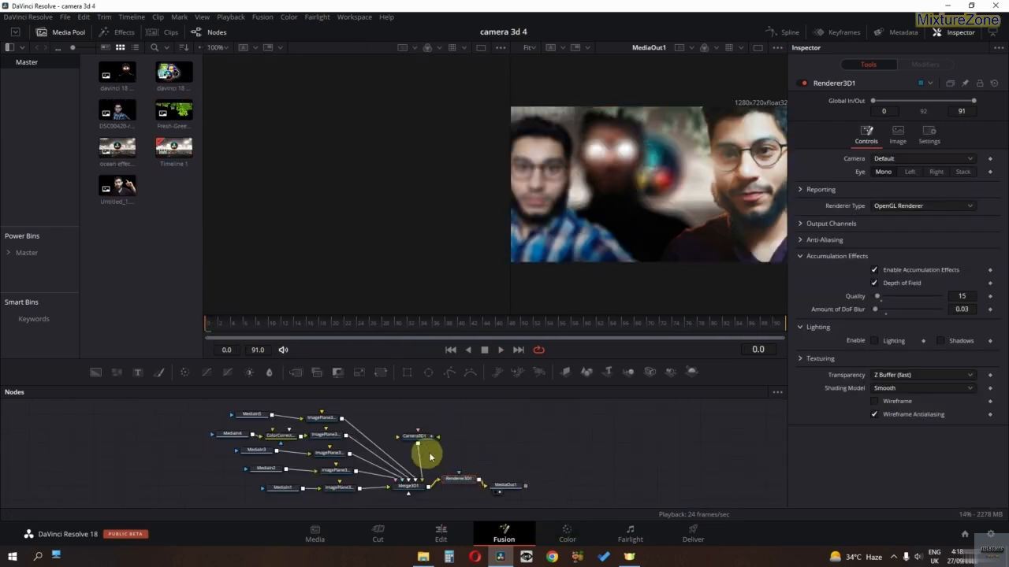
Step: In the camera 3d 4 project, view Merge3D1 and examine the leaves picture and its image plane among the layered planes
click(235, 436)
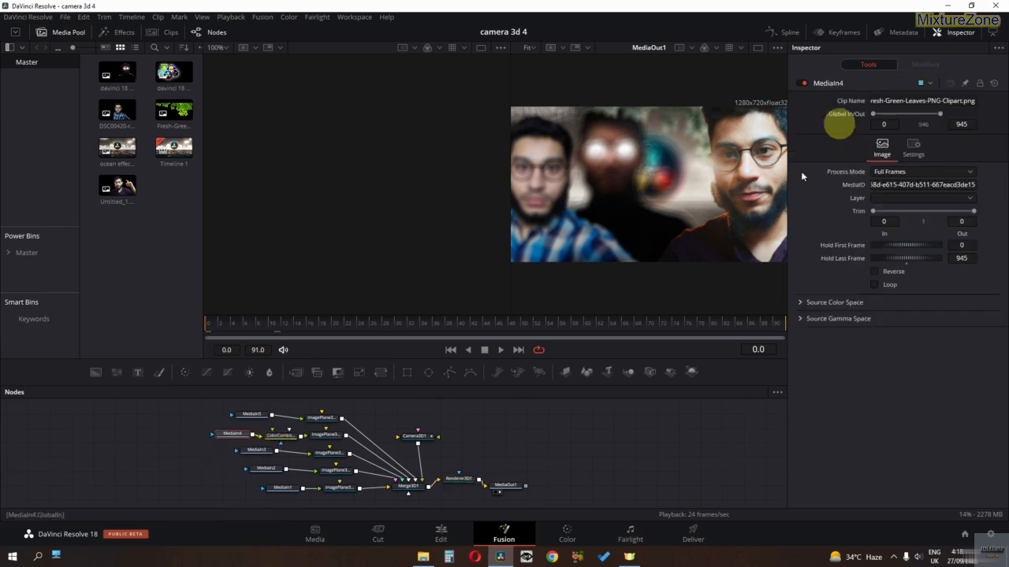
click(409, 486)
key(1)
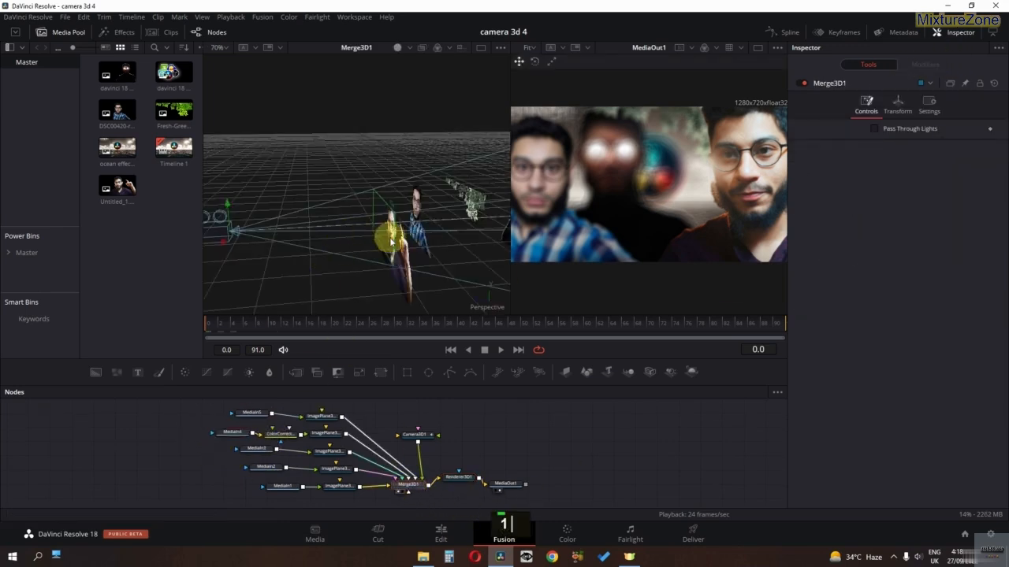
middle_click(345, 223)
click(236, 436)
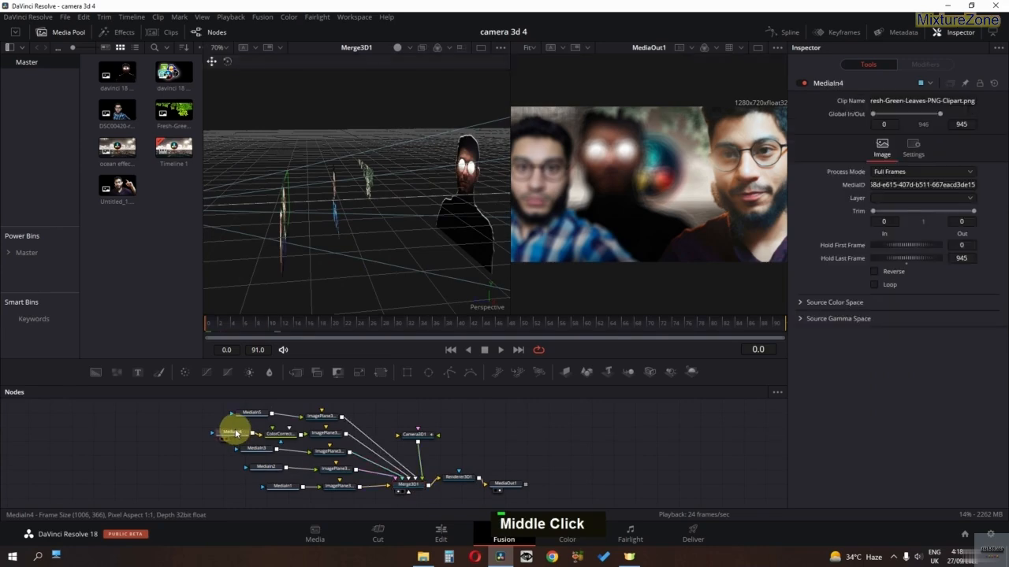
click(329, 436)
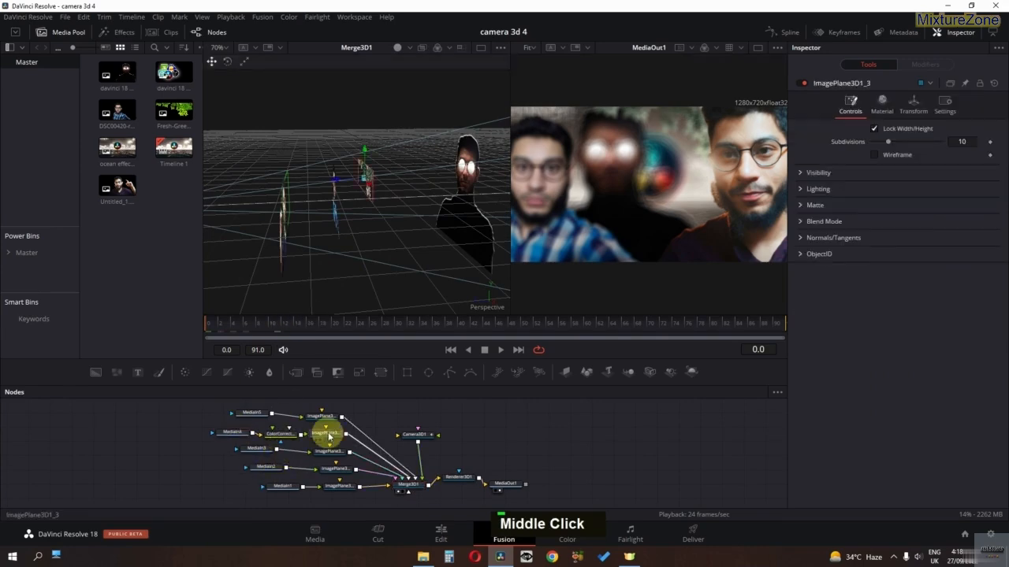
alt+middle_click(358, 210)
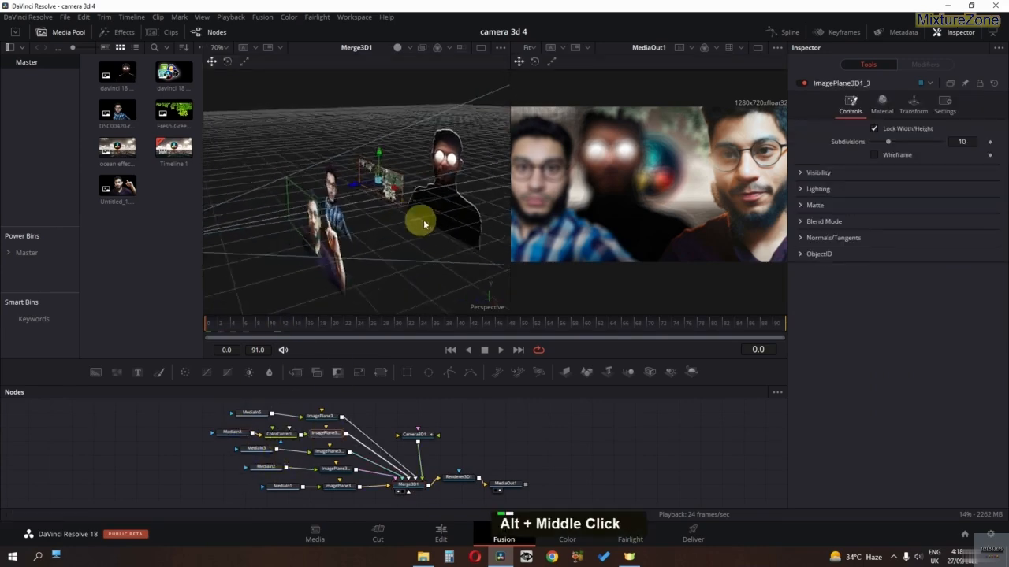
Step: Inspect the color correction applied to the leaves picture and the remaining source images down to the ocean background
click(285, 440)
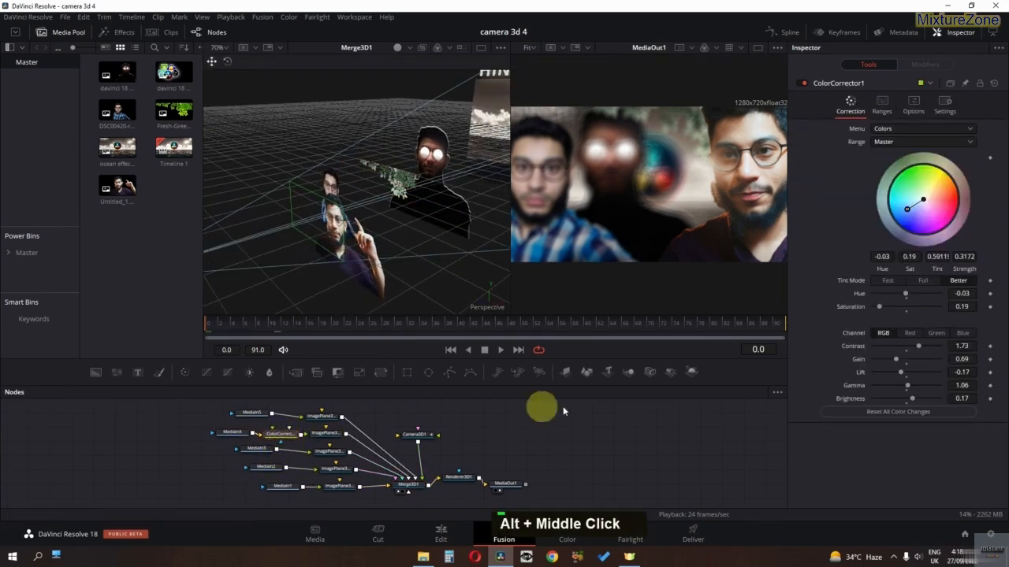
click(265, 456)
click(266, 467)
double_click(277, 486)
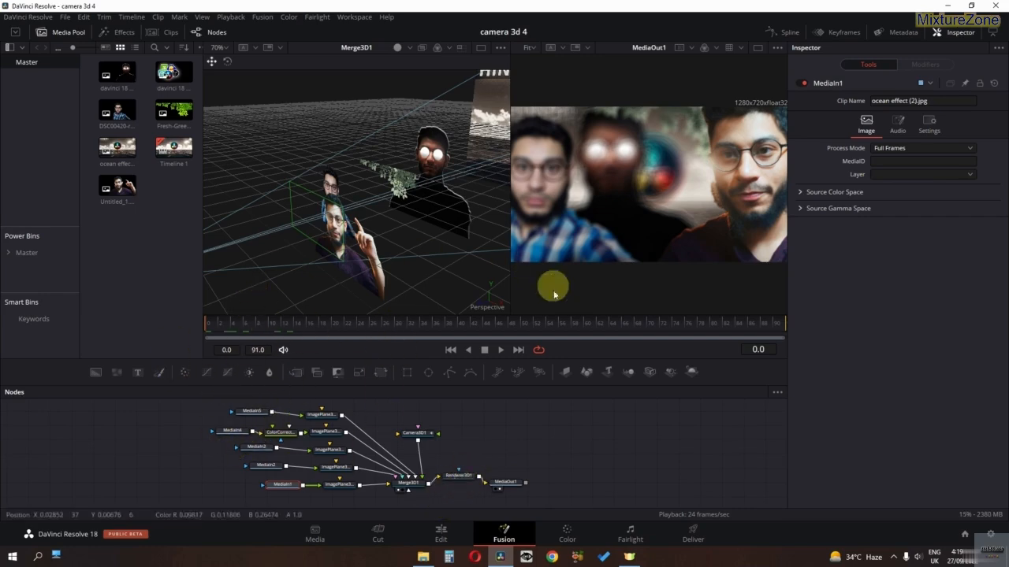
Step: Switch to File Explorer and watch the rendered clips camera 3d 7.mp4 and camera 3d 8.mp4
click(423, 557)
double_click(426, 155)
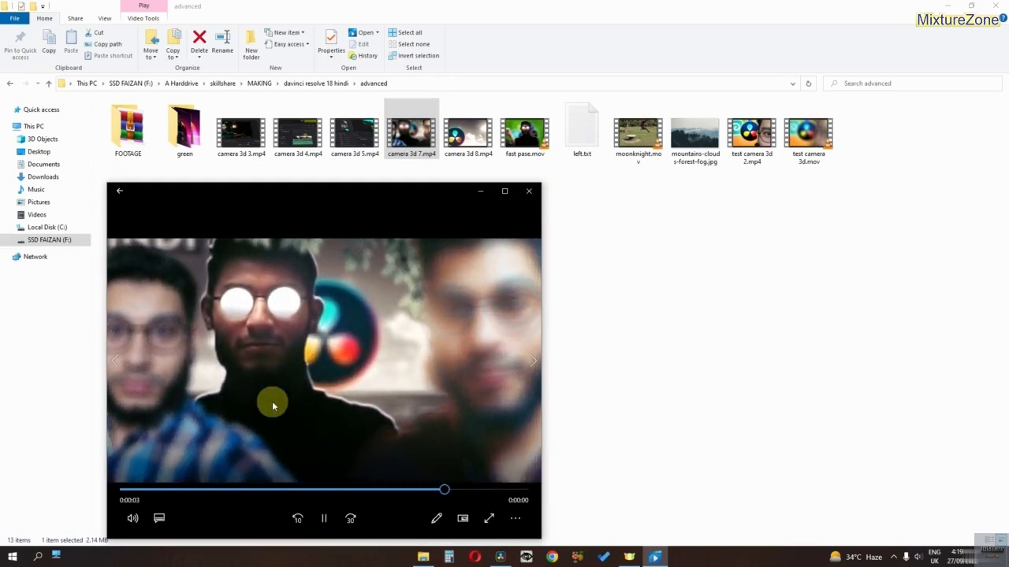
click(331, 521)
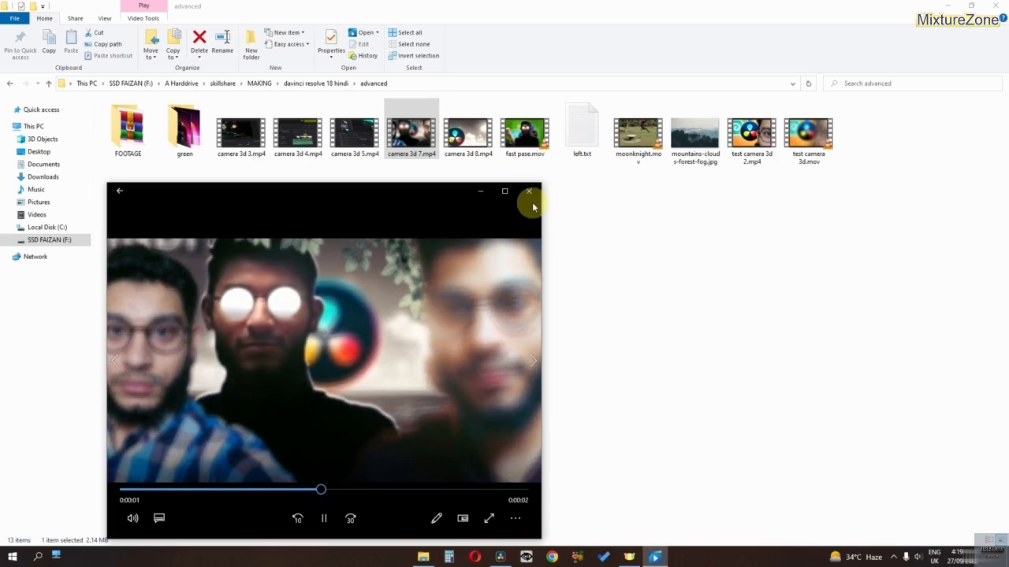
double_click(474, 155)
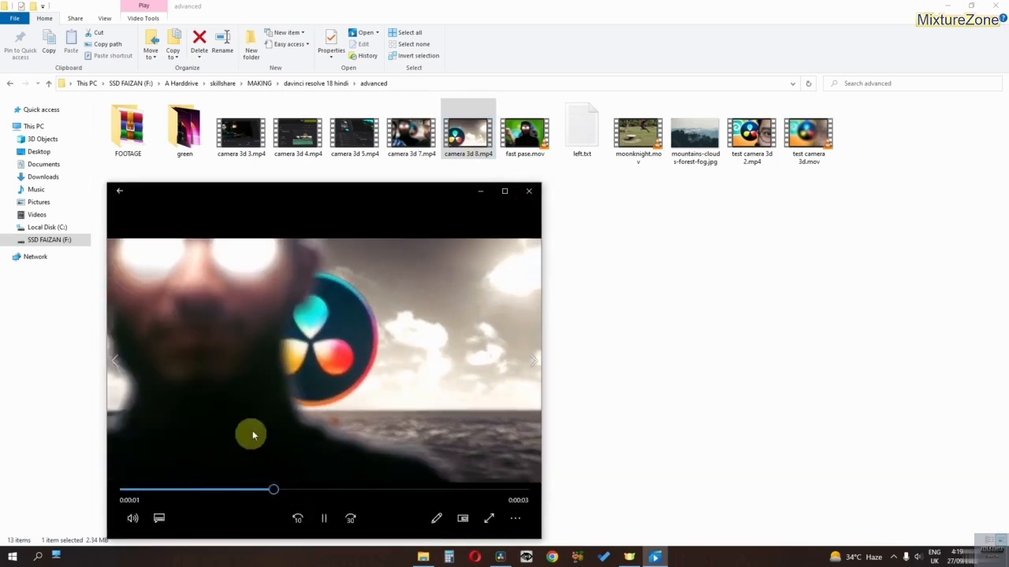
key(space)
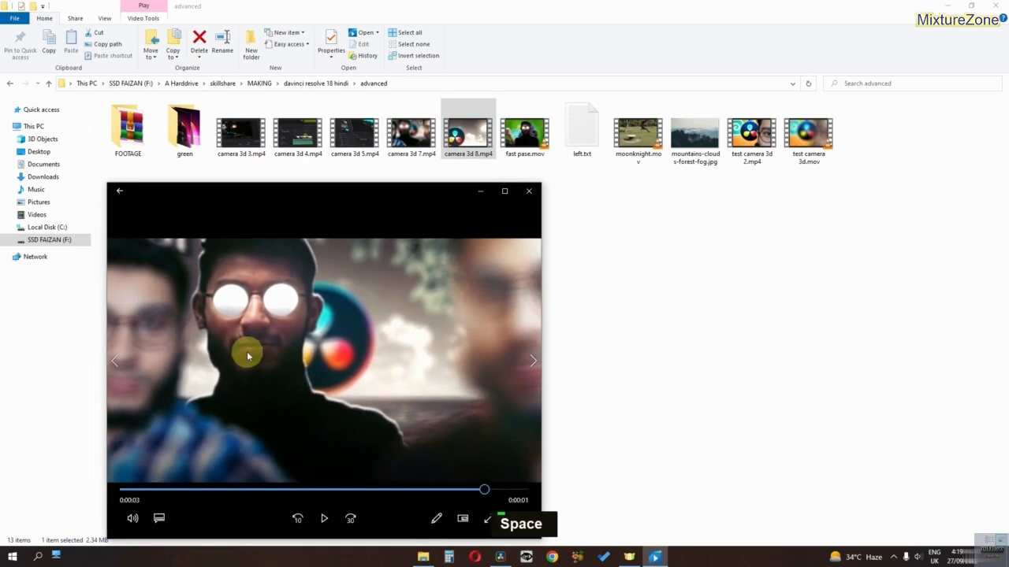
click(529, 191)
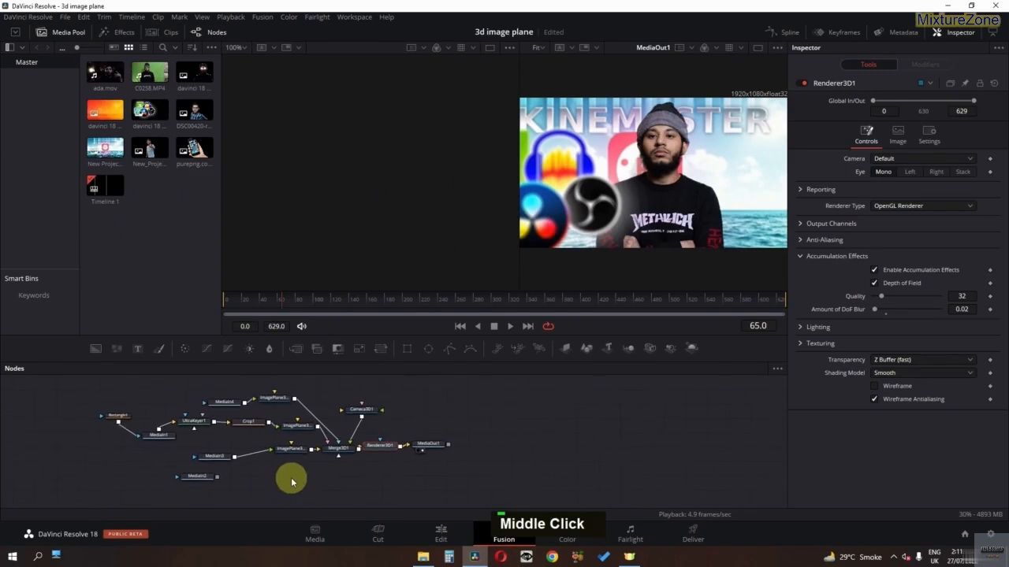
Step: In the 3d image plane project, reposition the Rectangle1 mask node in front of MediaIn1
scroll(288, 478, up, 3)
middle_click(338, 491)
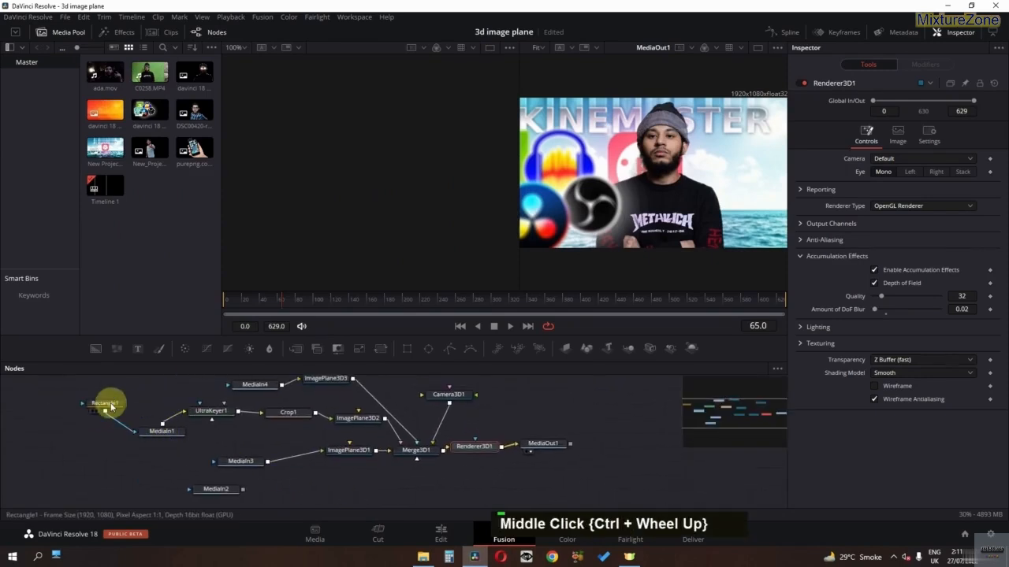
drag(105, 403, 96, 421)
middle_click(130, 447)
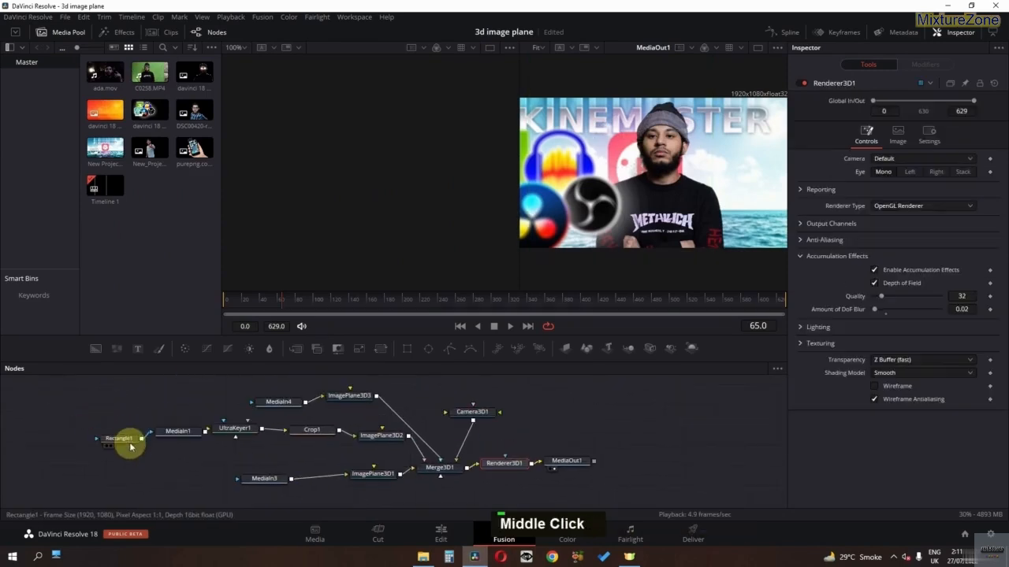
Step: View the green screen source MediaIn1, its Rectangle1 mask and the keyed result of UltraKeyer1 in turn
click(158, 432)
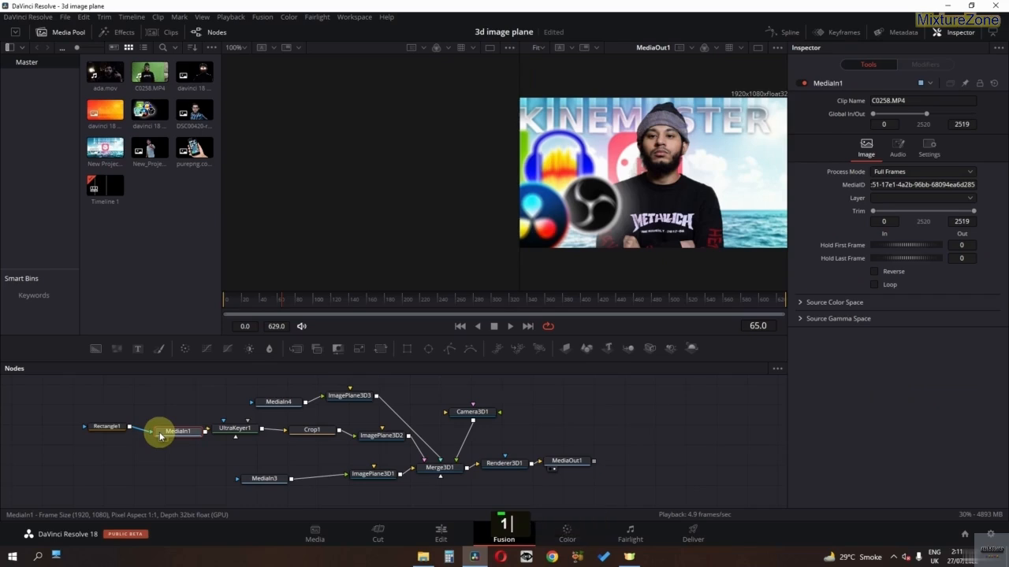
key(1)
click(119, 427)
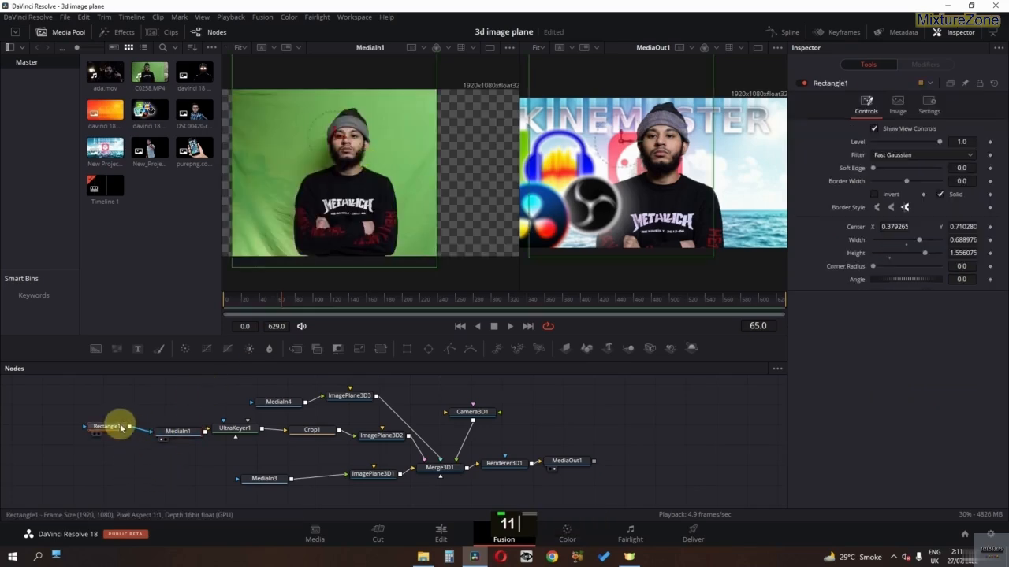
drag(118, 427, 322, 143)
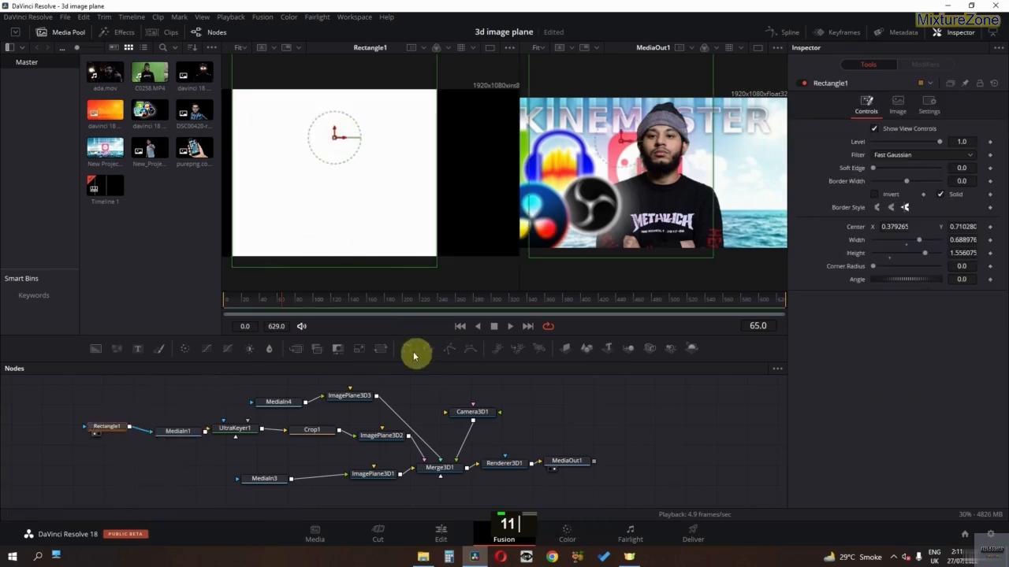
click(229, 431)
key(1)
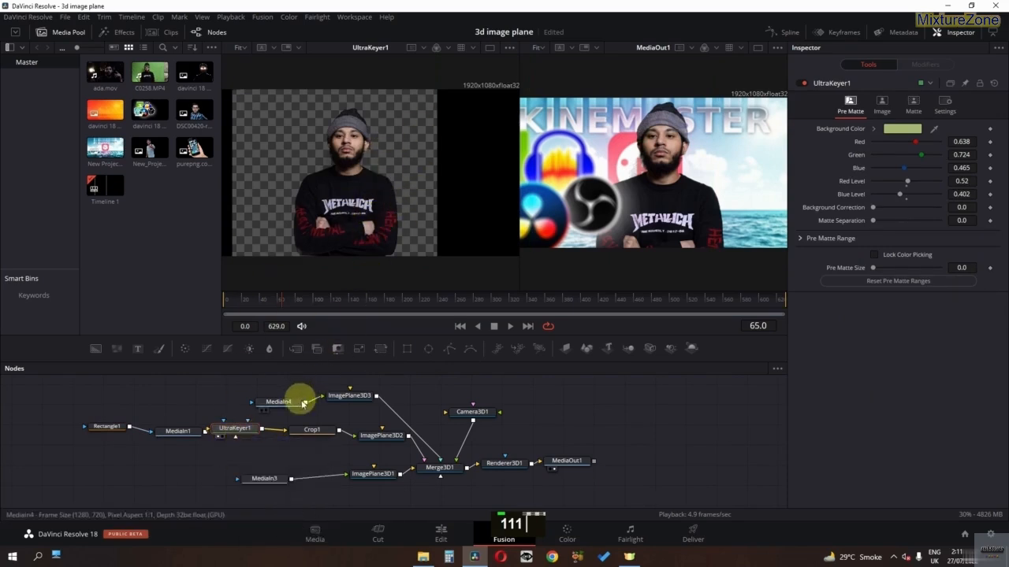
Step: Examine Crop1's output with its crop and auto crop settings, and view the subject on ImagePlane3D2
click(312, 431)
key(1)
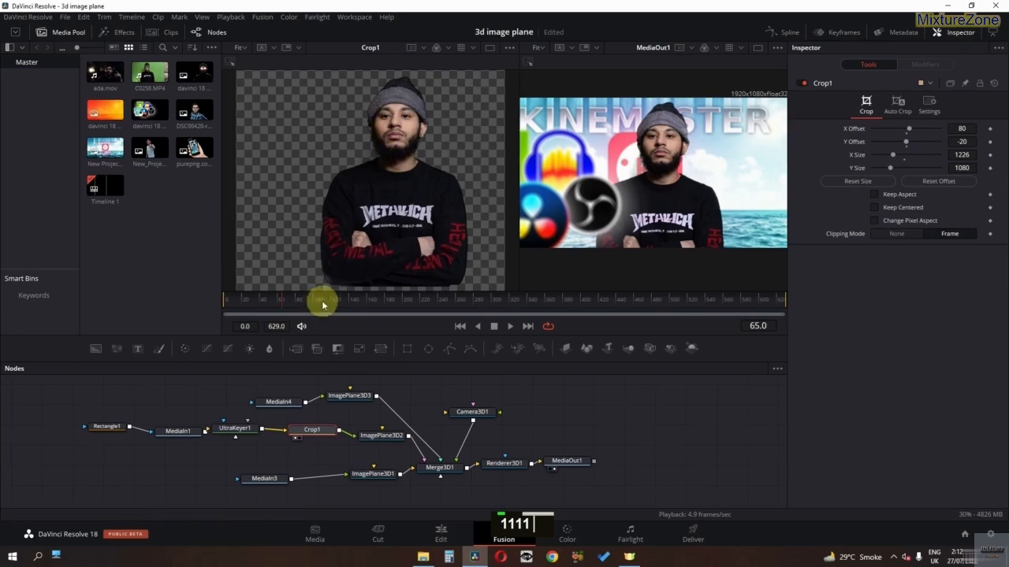
click(898, 118)
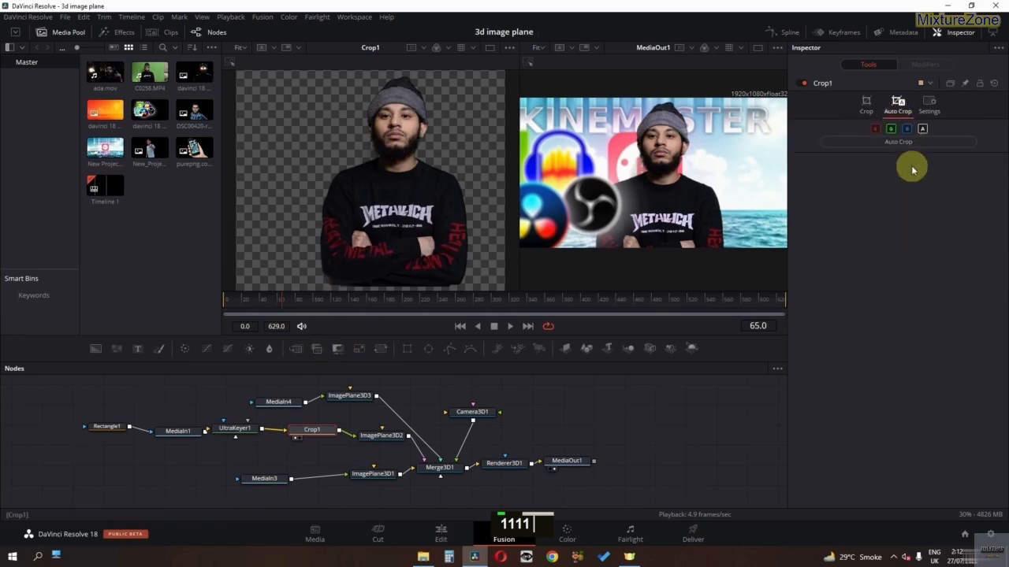
click(867, 104)
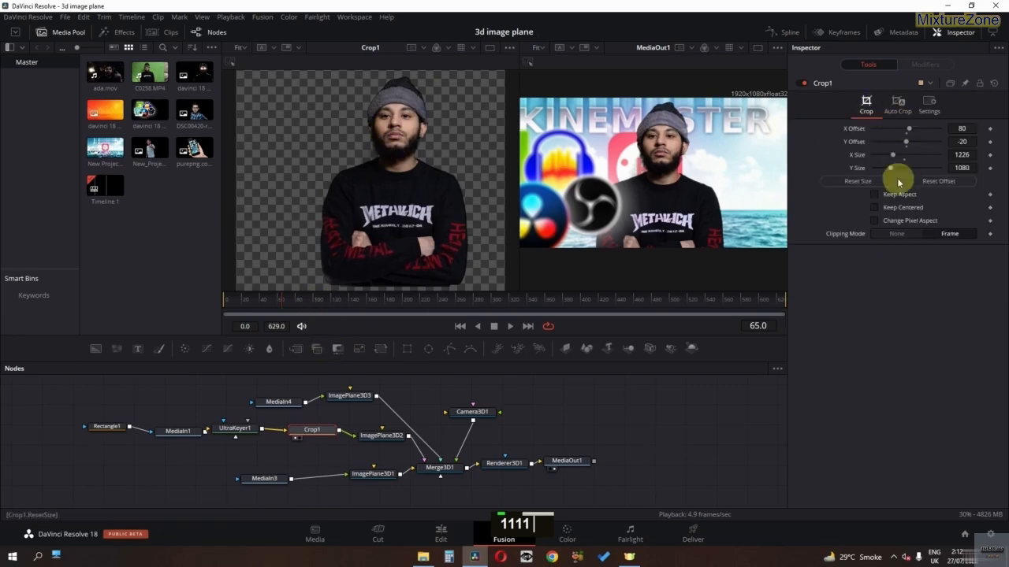
click(374, 446)
key(1)
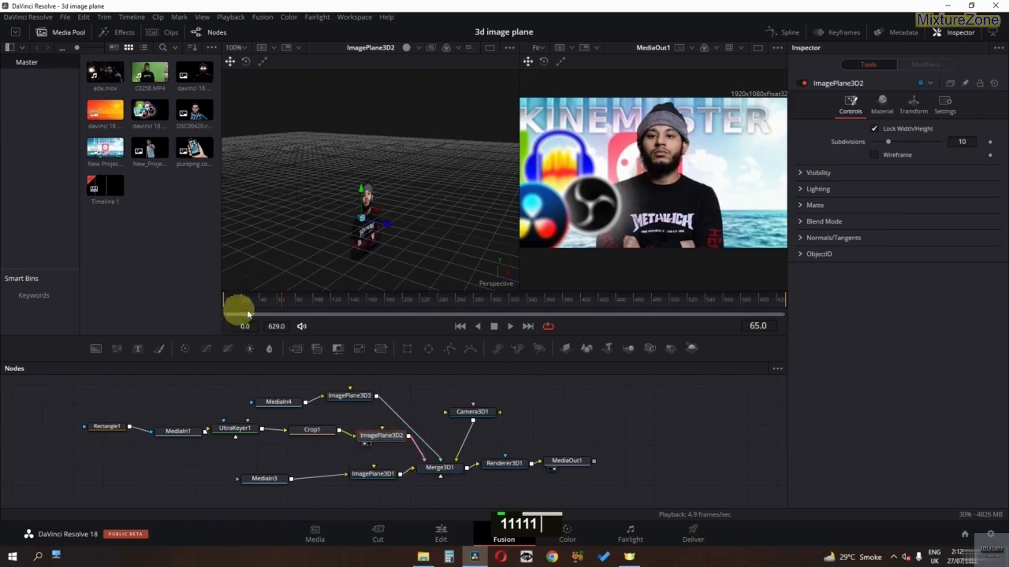
Step: View the logo picture in MediaIn4 and the Kinemaster background in MediaIn3
click(276, 402)
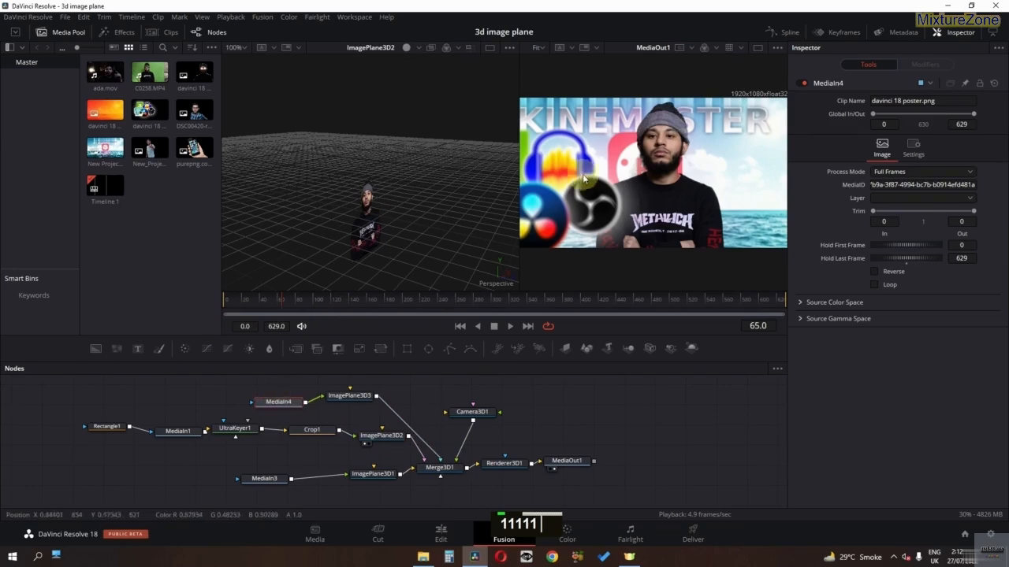
key(1)
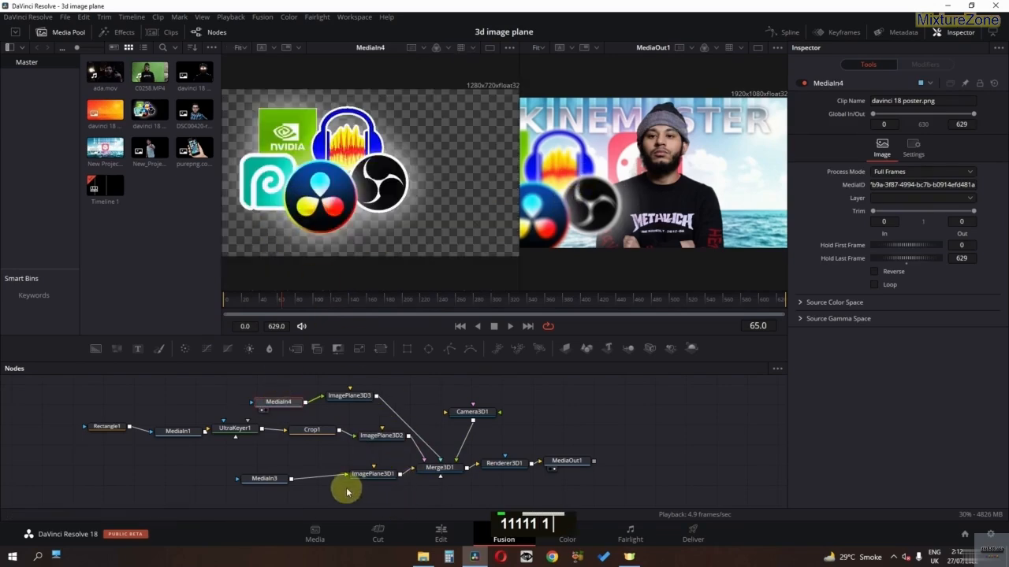
click(263, 479)
key(1)
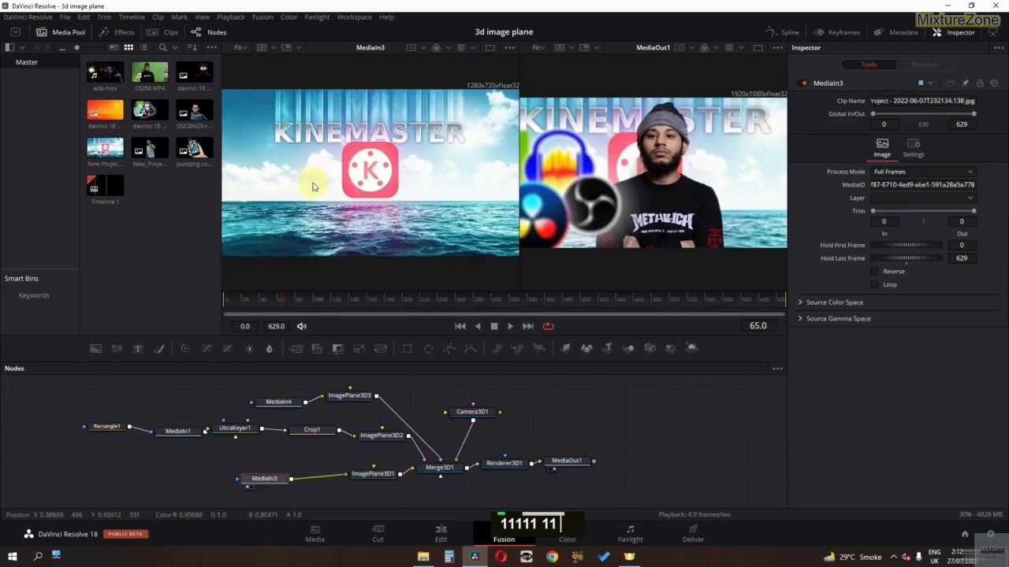
Step: Play the second Fusion composition in the Edit page timeline to review the camera animation
click(440, 529)
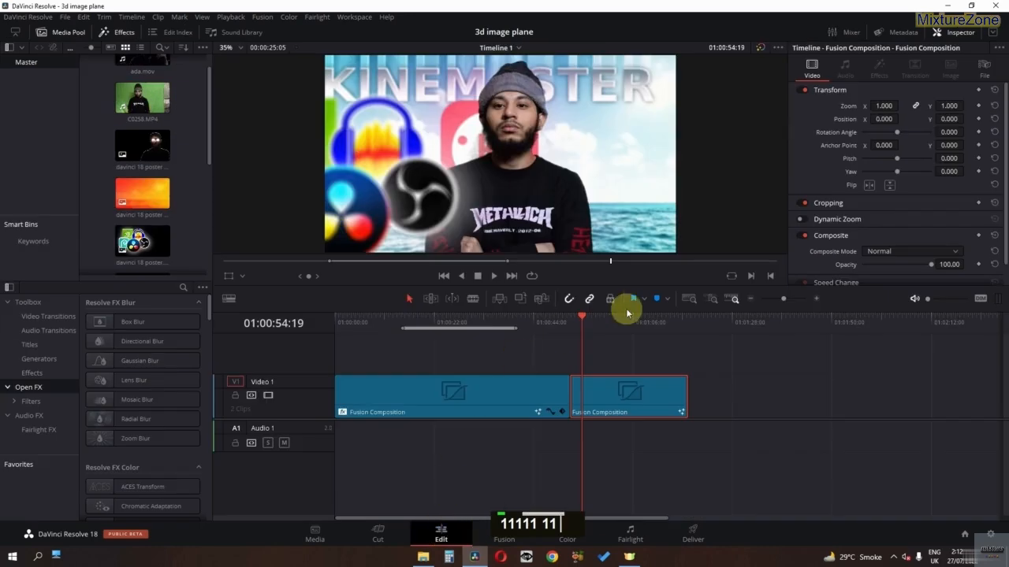
key(space)
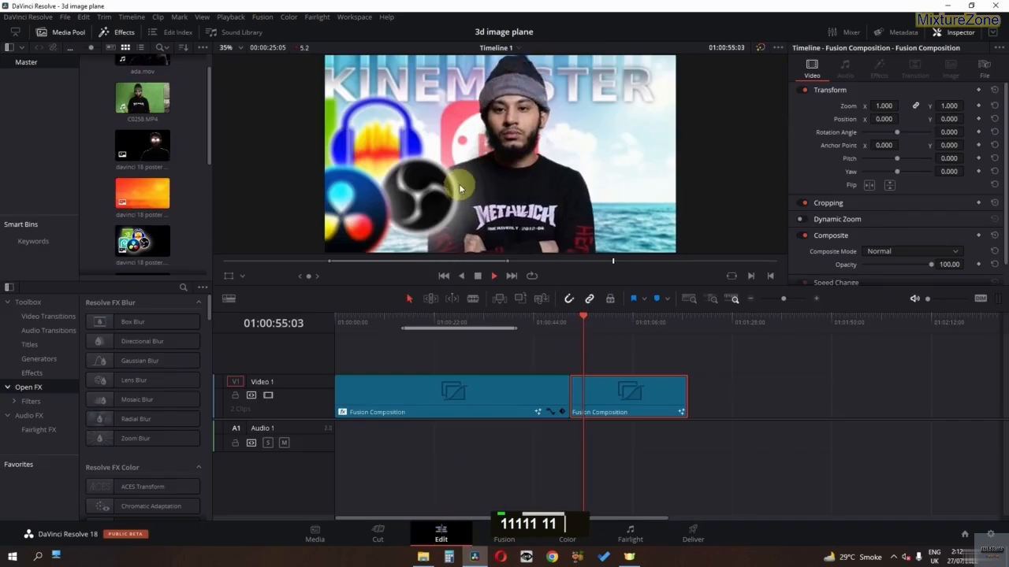
key(space)
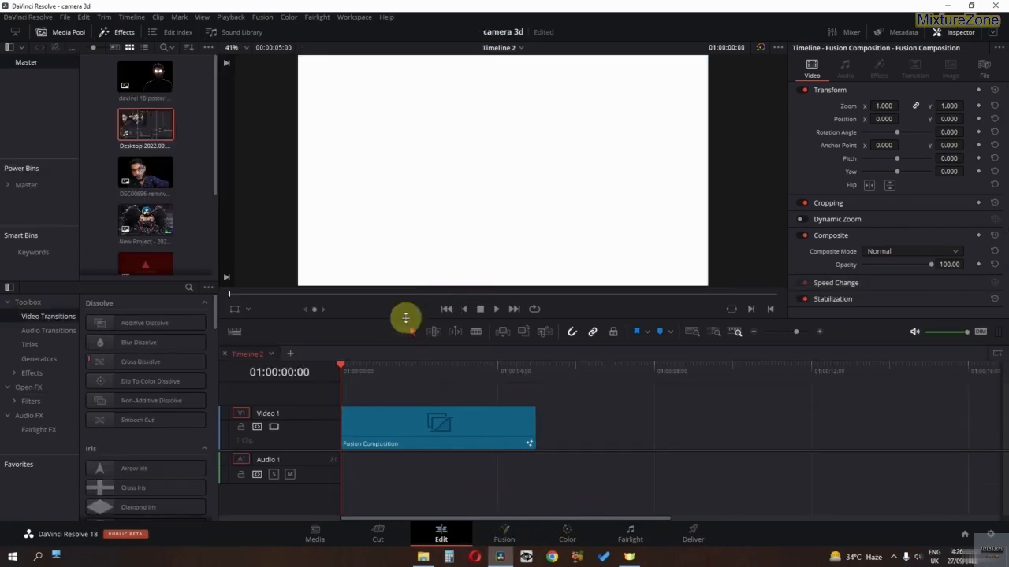
Step: Mark an in-to-out range on the Desktop 2022.09.27 screen recording and add the clip to the camera 3d Fusion composition
double_click(153, 140)
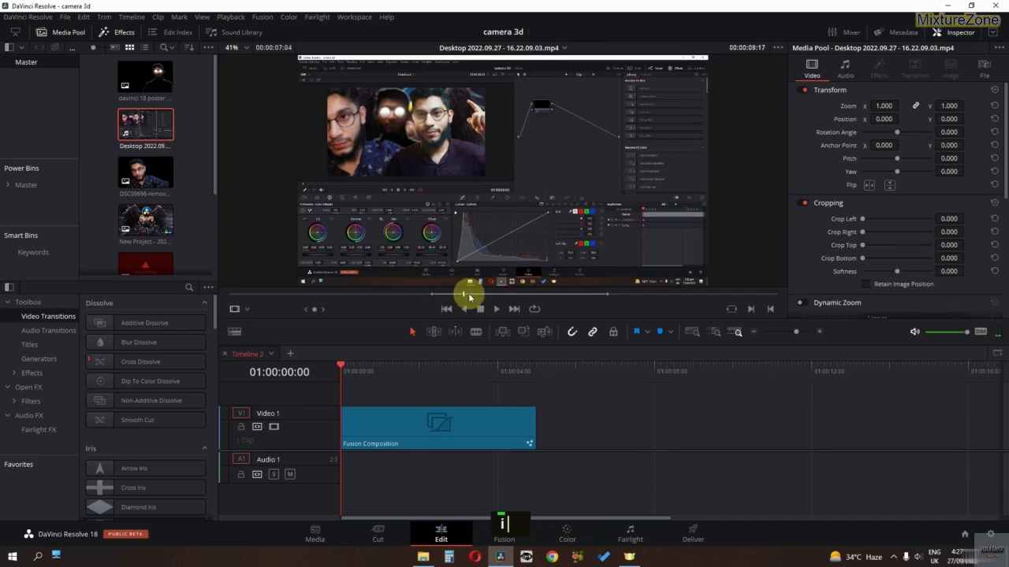
drag(470, 297, 597, 297)
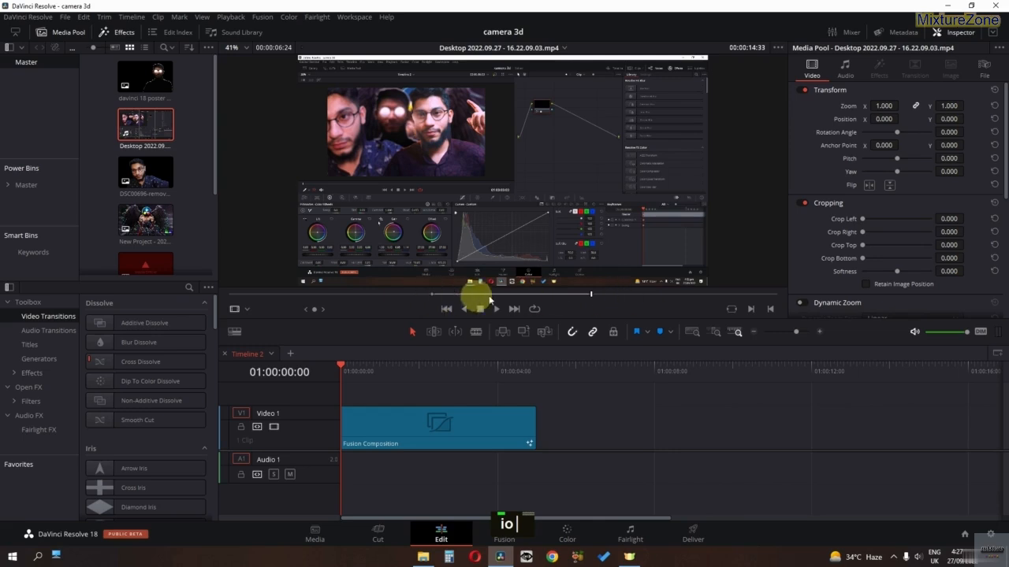
click(504, 533)
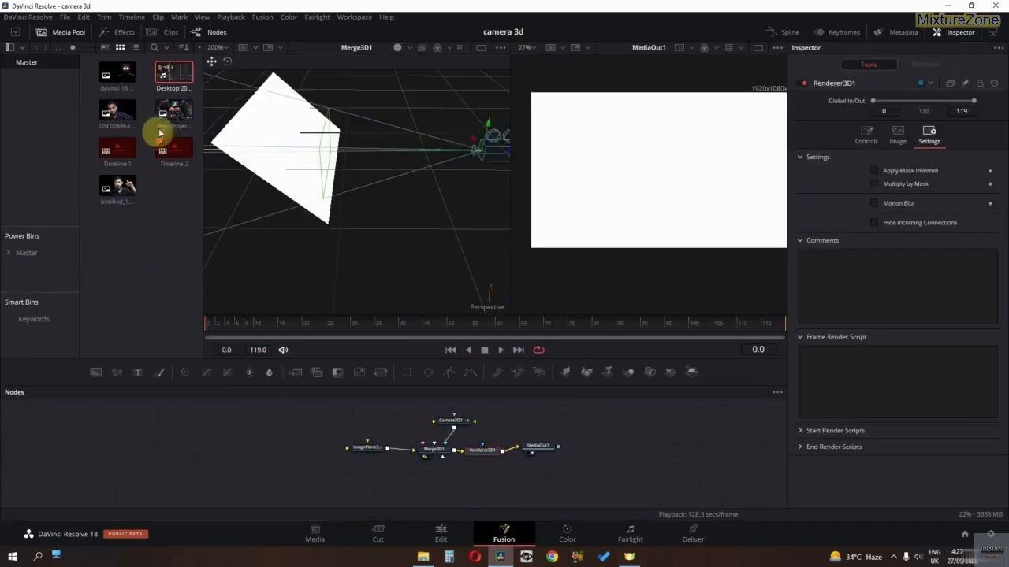
drag(168, 74, 253, 463)
Step: Reset ImagePlane3D1 to its default transform and feed the screen recording from MediaIn1 into it
click(367, 447)
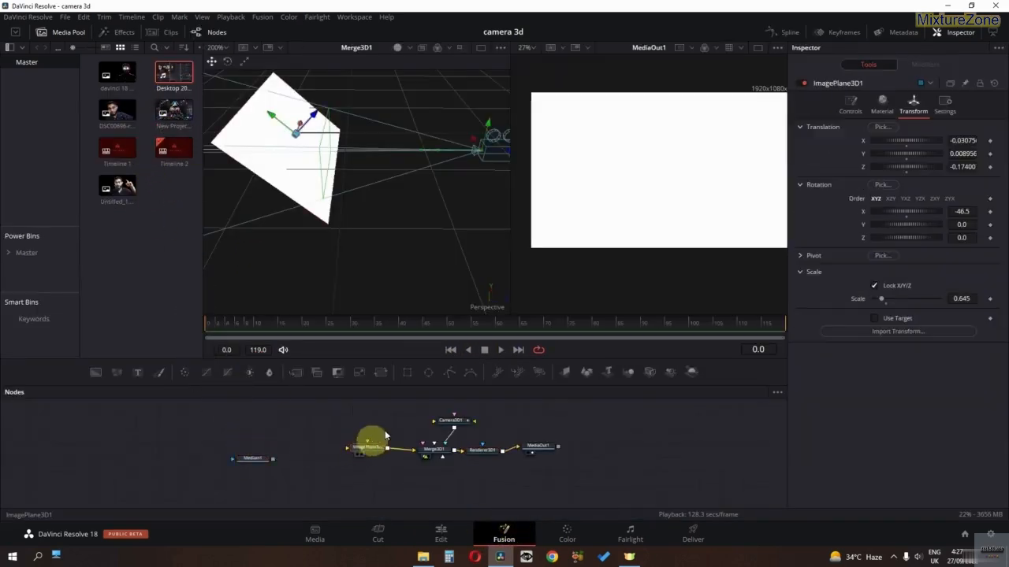
click(991, 91)
click(265, 461)
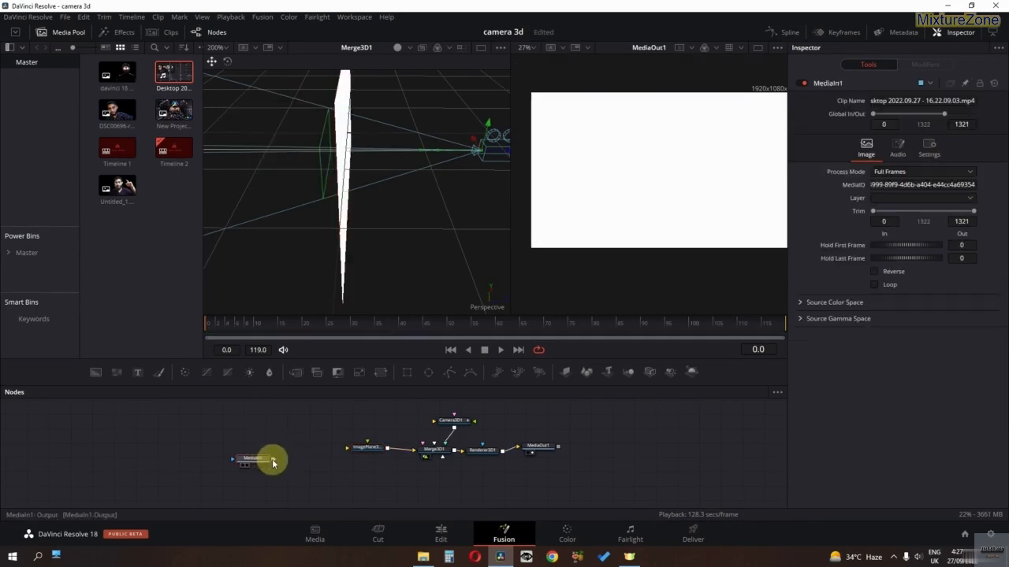
drag(273, 458, 371, 450)
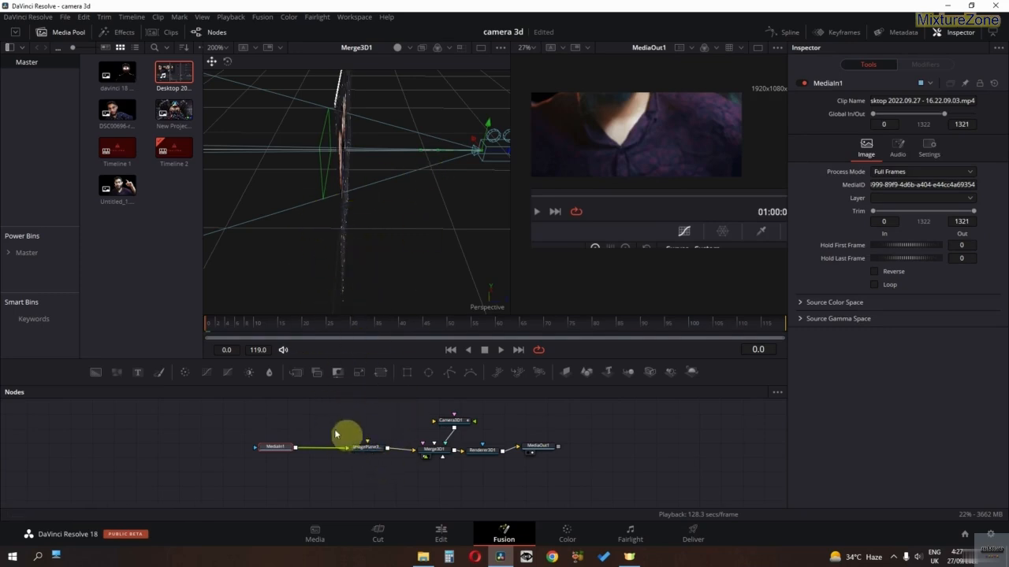
Step: Tilt ImagePlane3D1 to an X rotation of -52.2 and move it to about Y 0.077 and Z -0.186
click(361, 452)
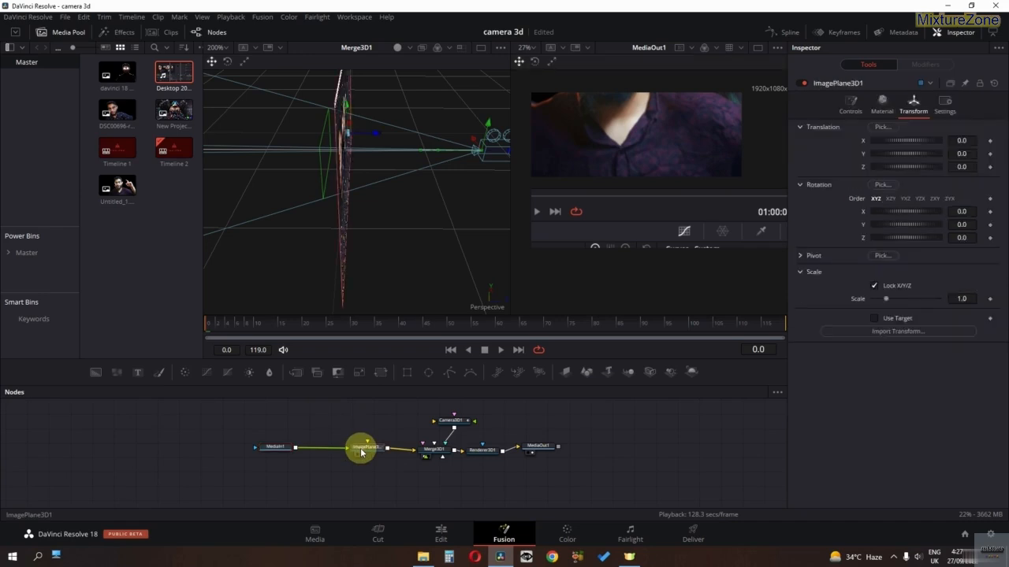
drag(375, 136, 351, 133)
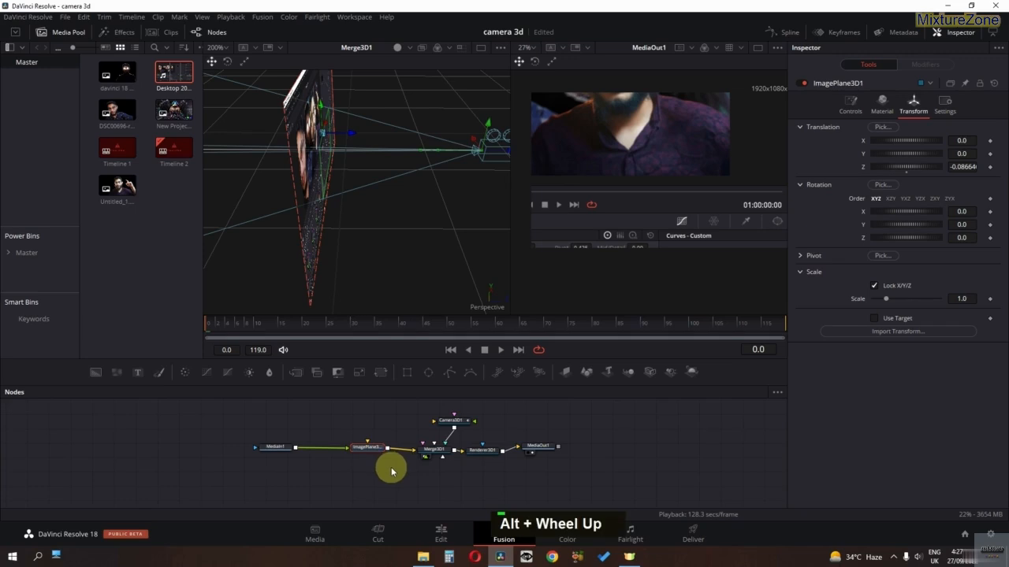
scroll(391, 467, up, 2)
scroll(318, 491, up, 1)
scroll(318, 491, down, 1)
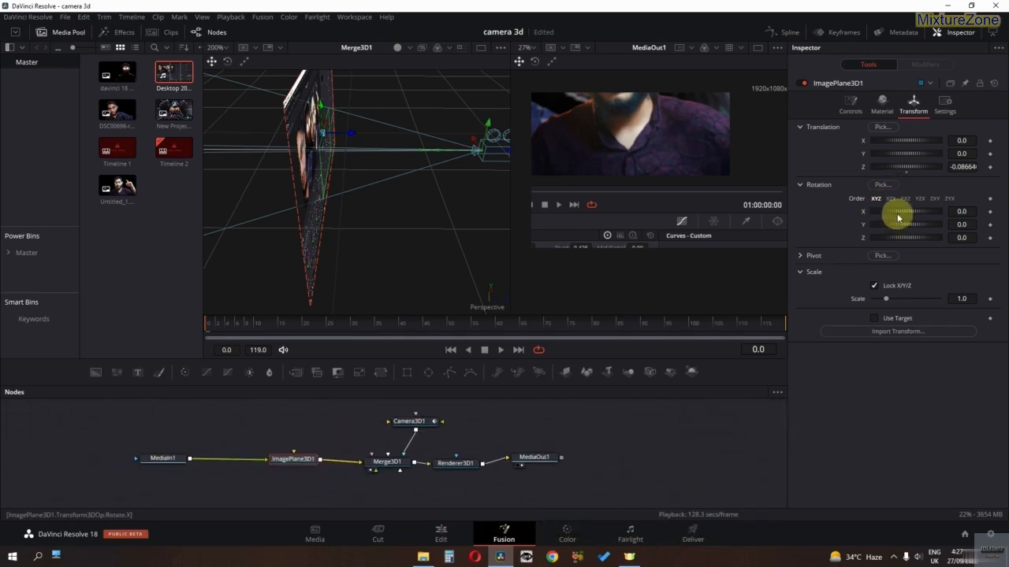
drag(897, 213, 887, 212)
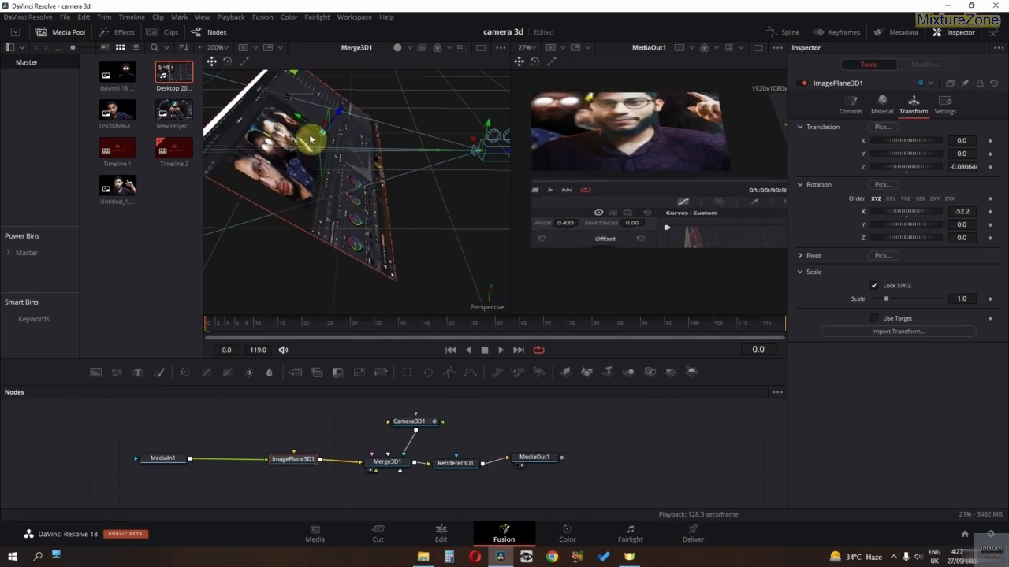
drag(300, 121, 262, 118)
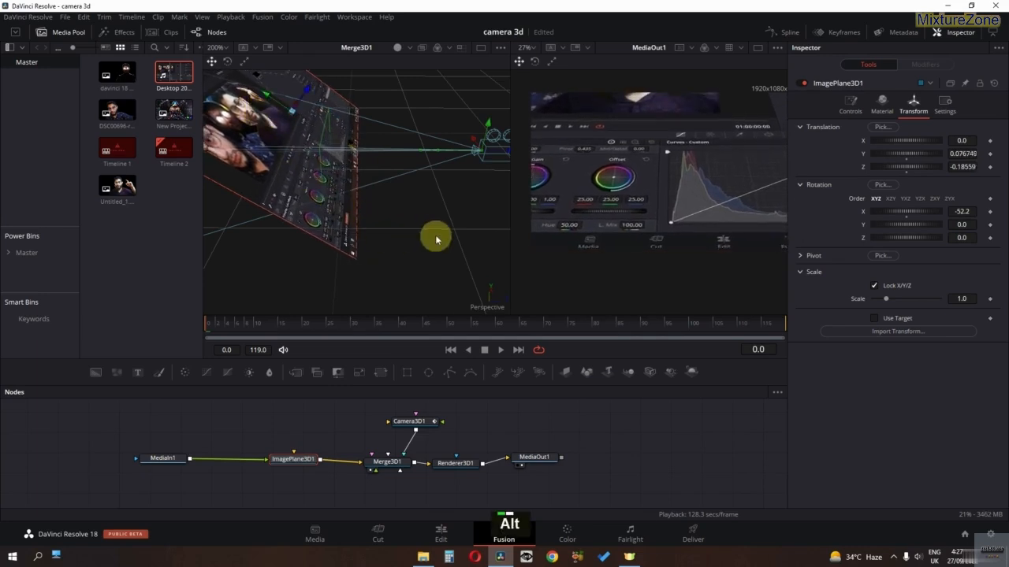
drag(436, 238, 338, 168)
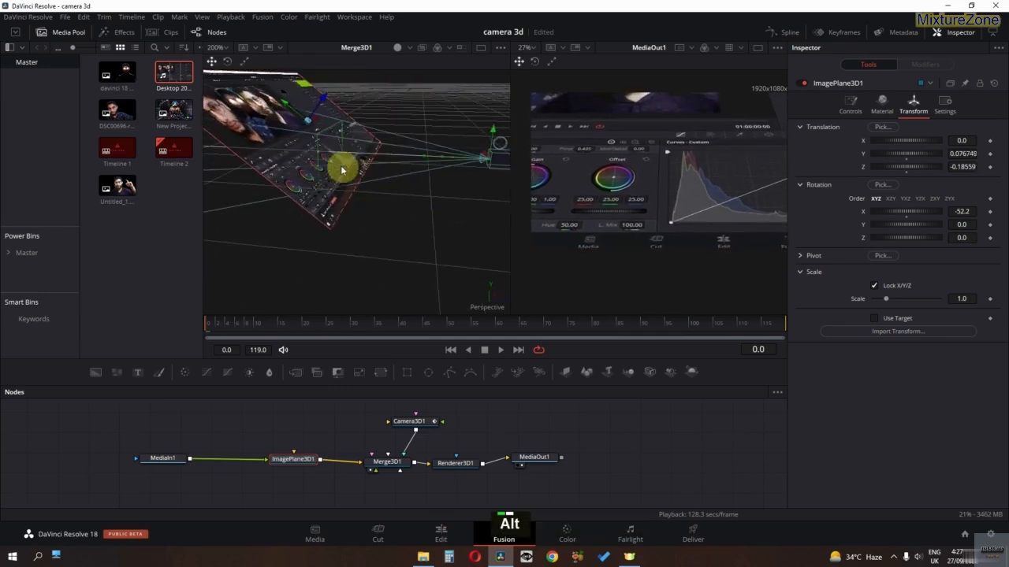
Step: Move Camera3D1 along its Z axis to about 0.466 so it frames the color wheels and curves of the recording
click(407, 421)
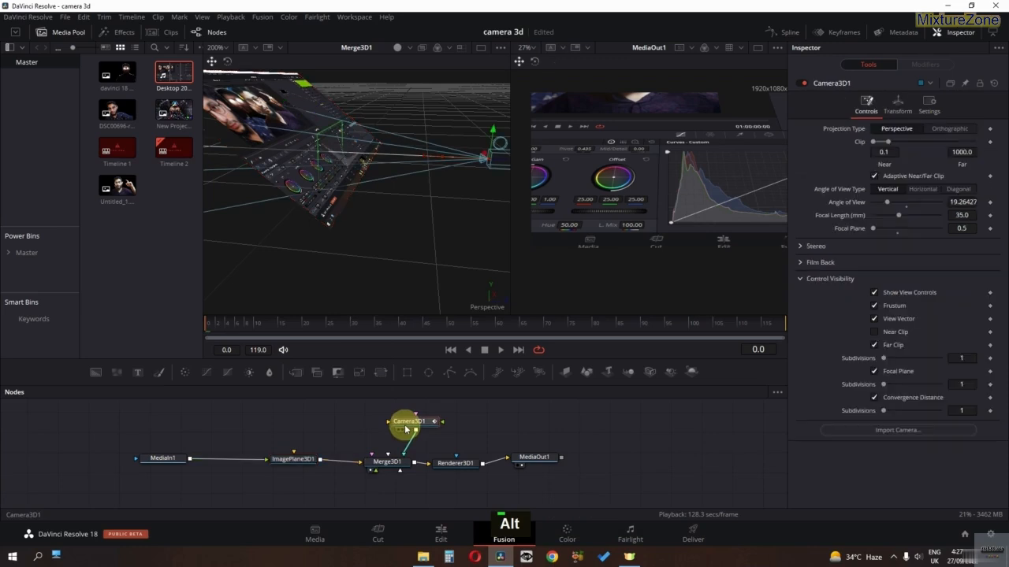
drag(414, 252, 452, 191)
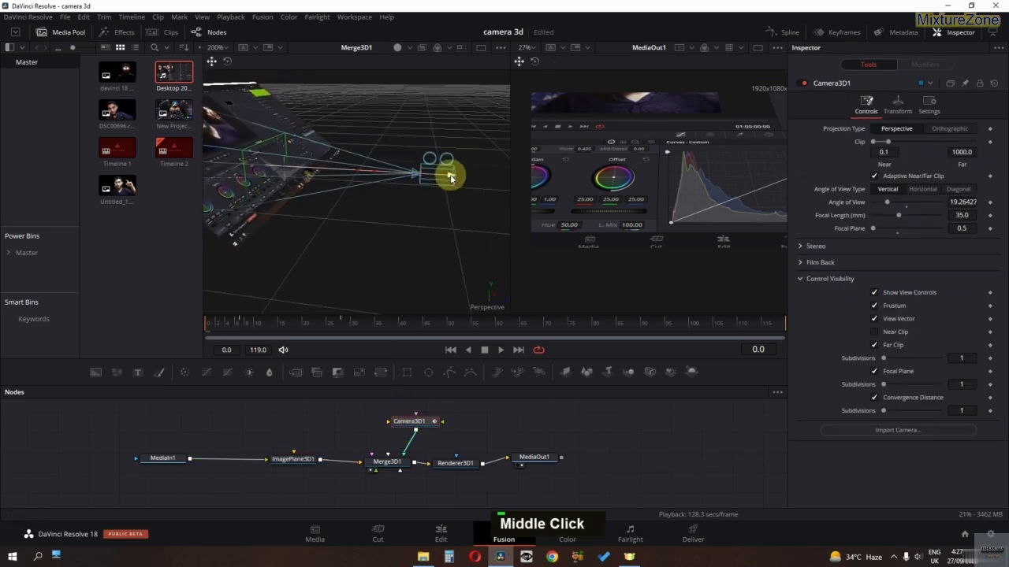
ctrl+scroll(597, 177, down, 2)
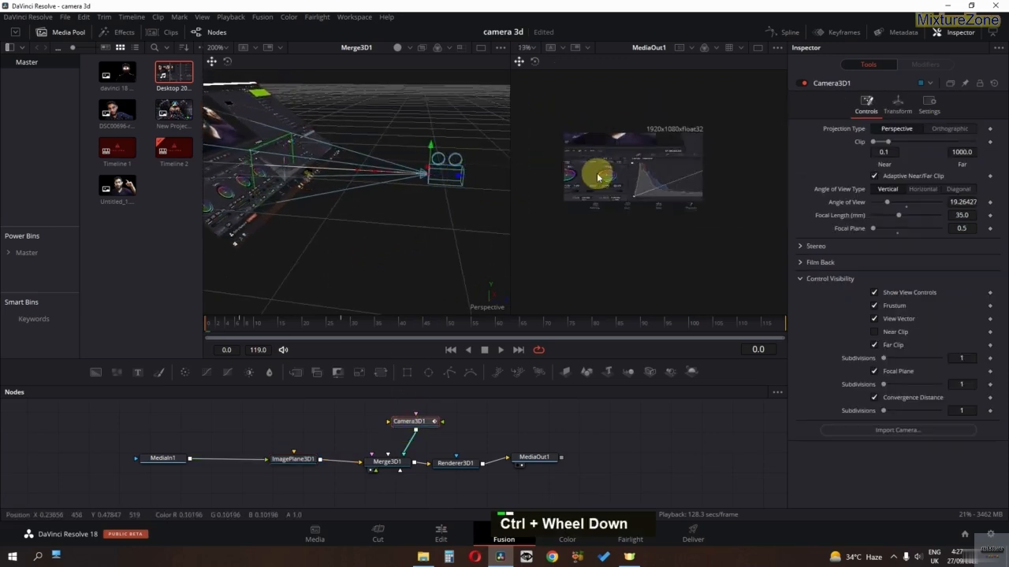
ctrl+scroll(598, 178, up, 2)
drag(459, 179, 464, 182)
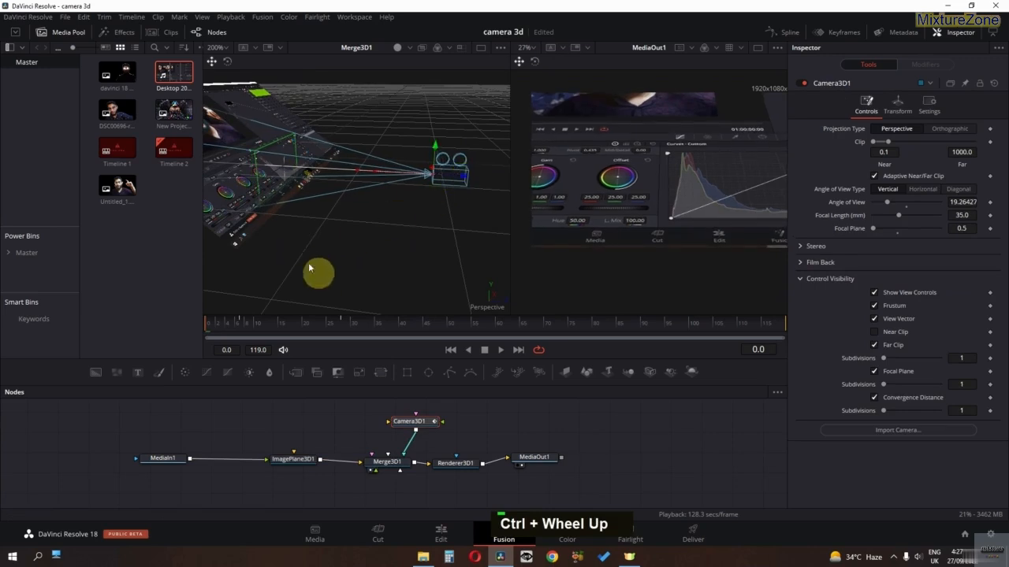
drag(289, 216, 500, 142)
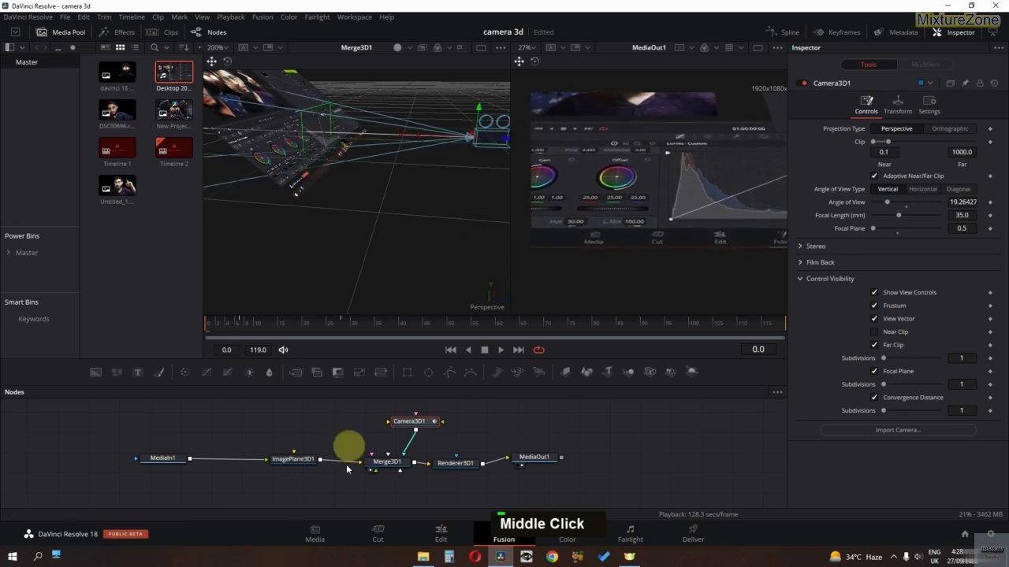
Step: Check Renderer3D1's accumulation effects option, then play and scrub the existing Camera3D1 animation from frame 0
click(453, 465)
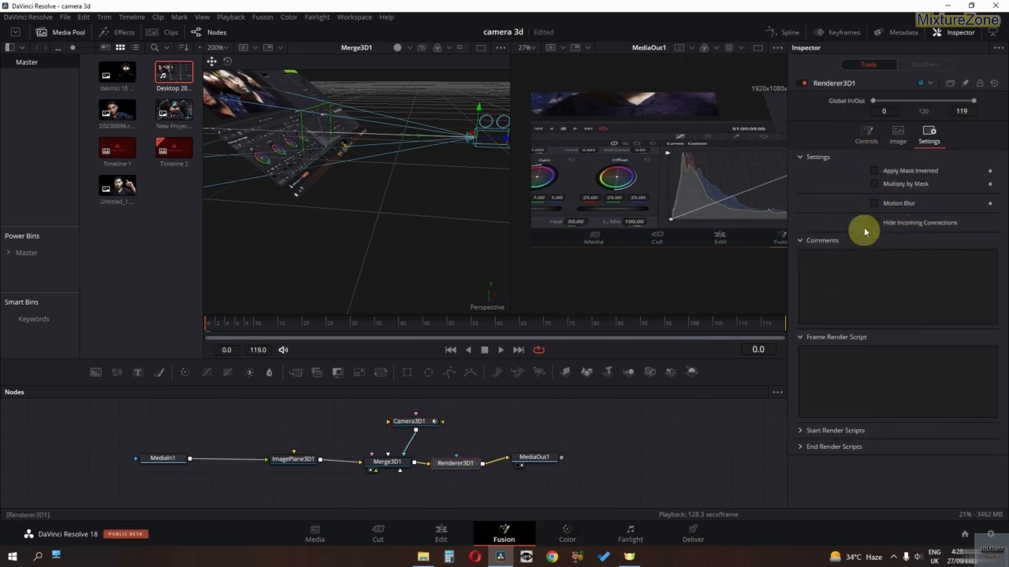
click(866, 134)
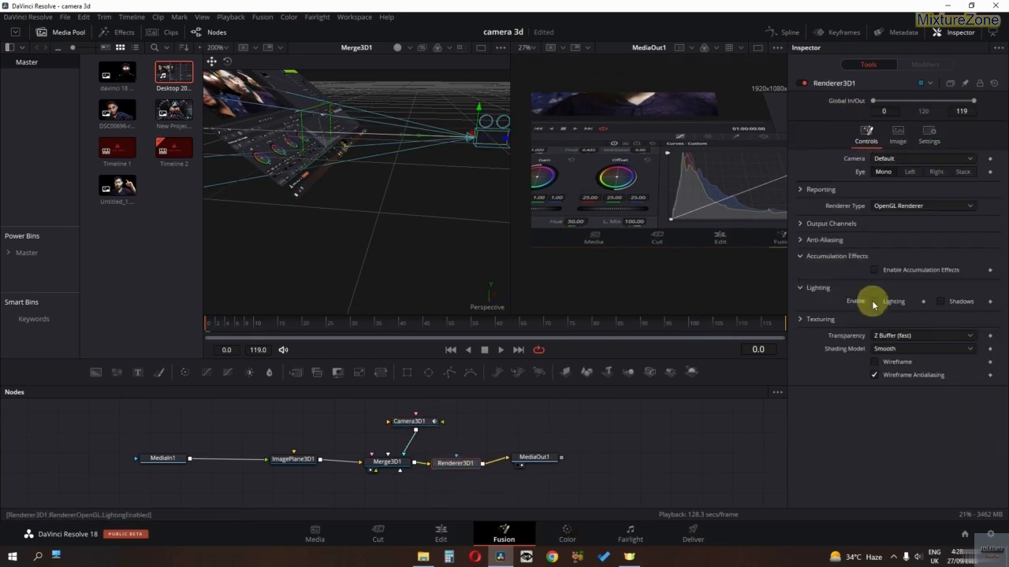
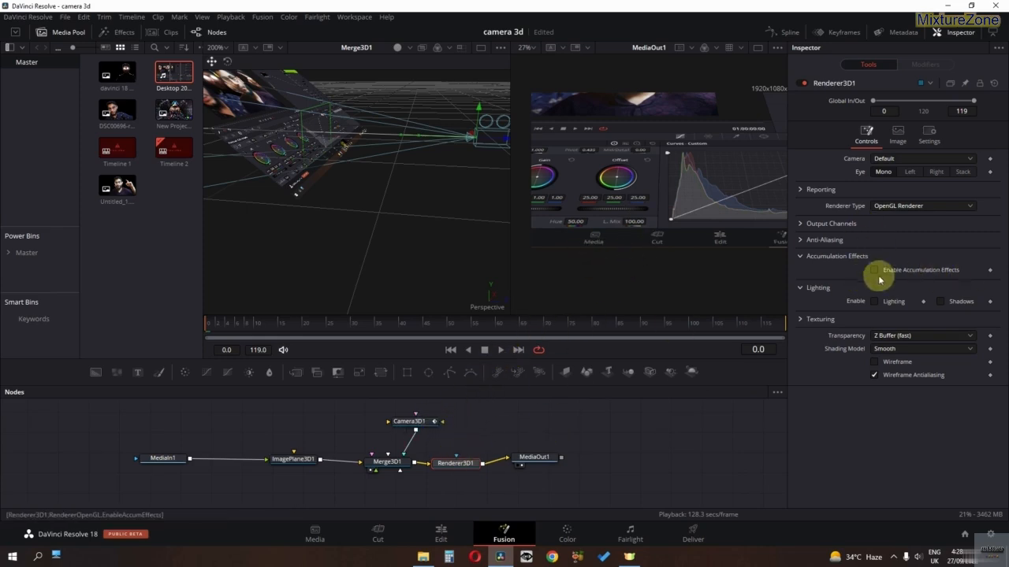
click(408, 420)
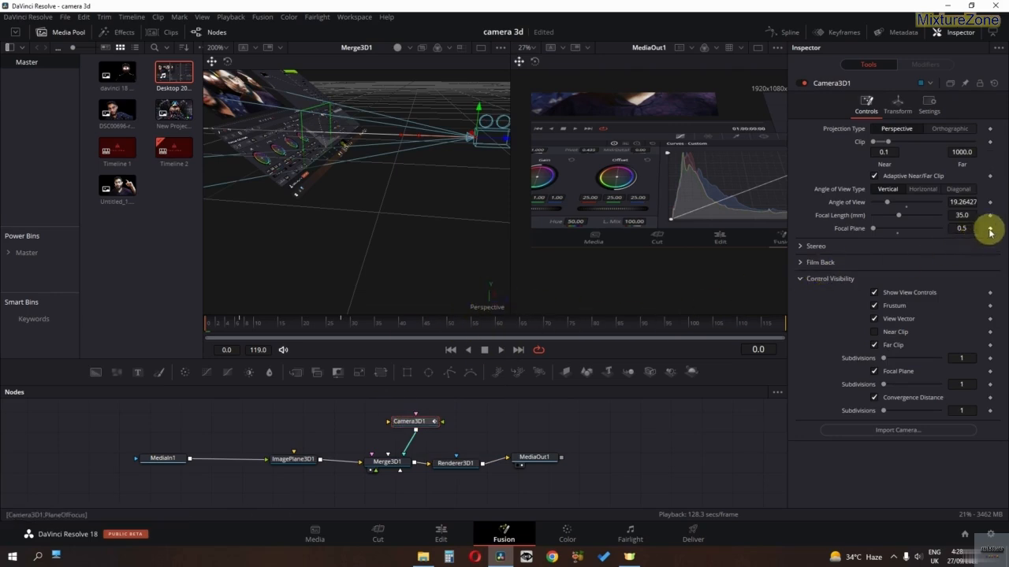
key(space)
key(space)
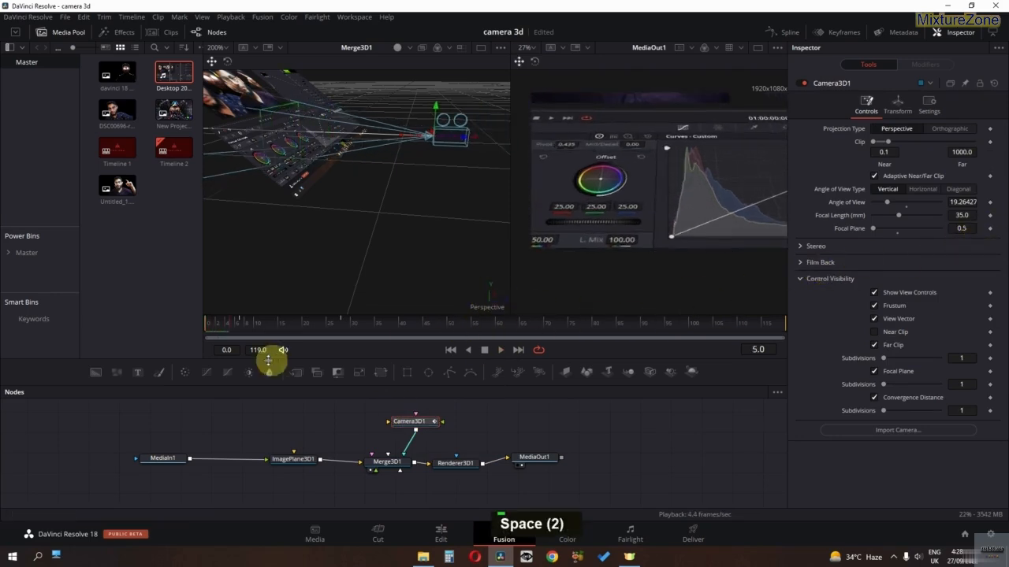
drag(272, 329, 126, 336)
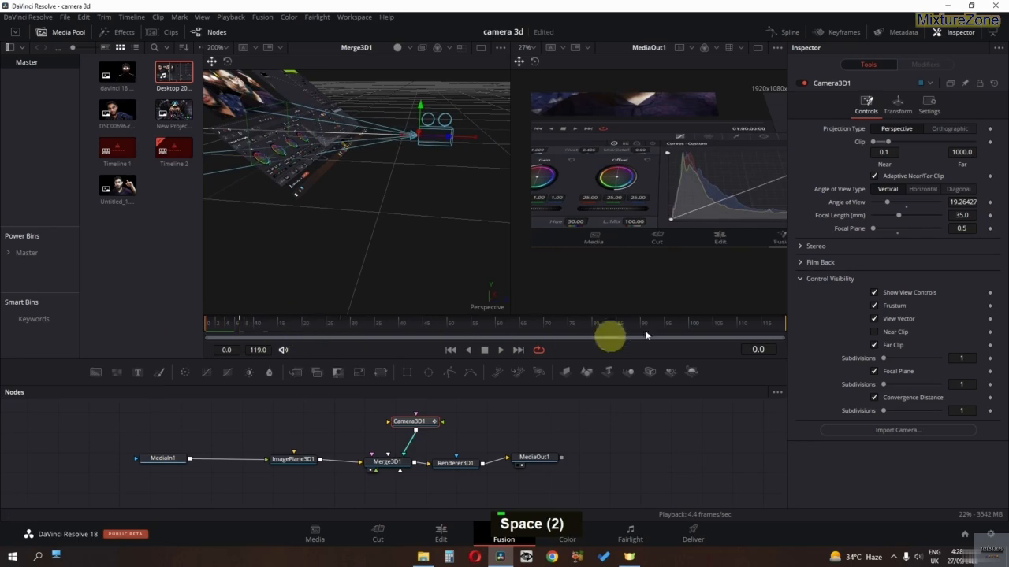
Step: Remove Camera3D1's Z translation keyframes at frames 7 and 28
click(238, 327)
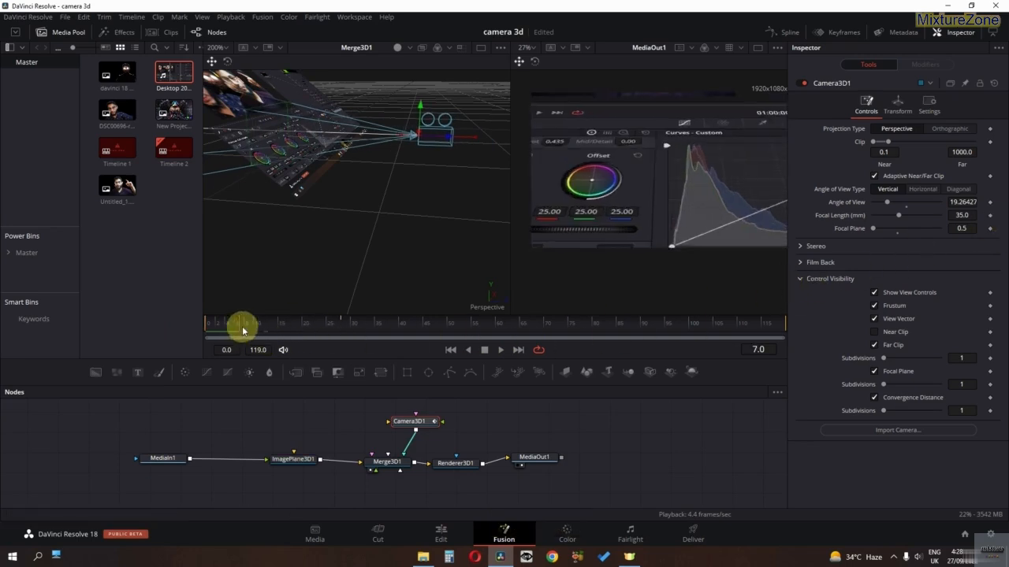
click(899, 106)
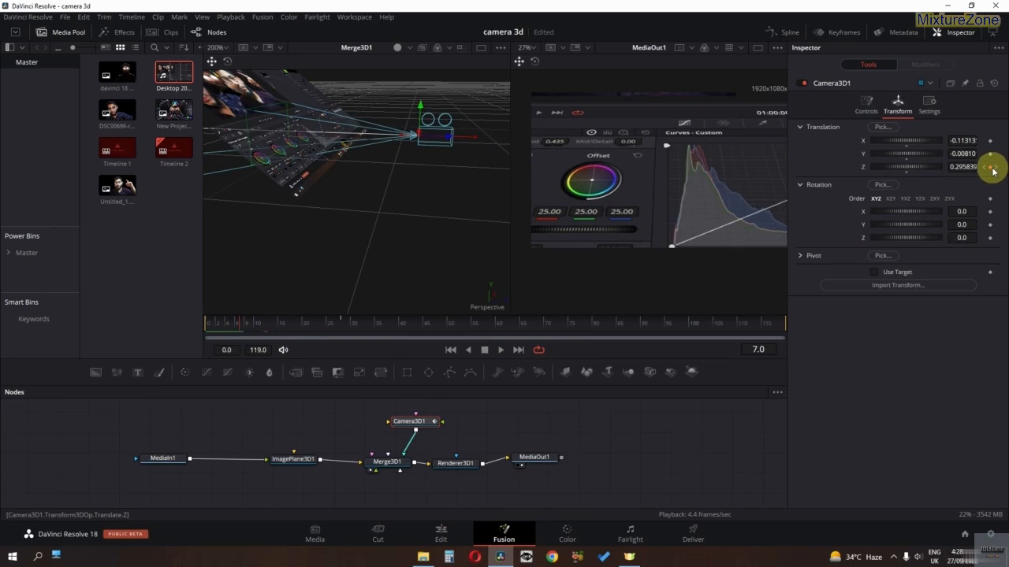
click(990, 167)
click(346, 327)
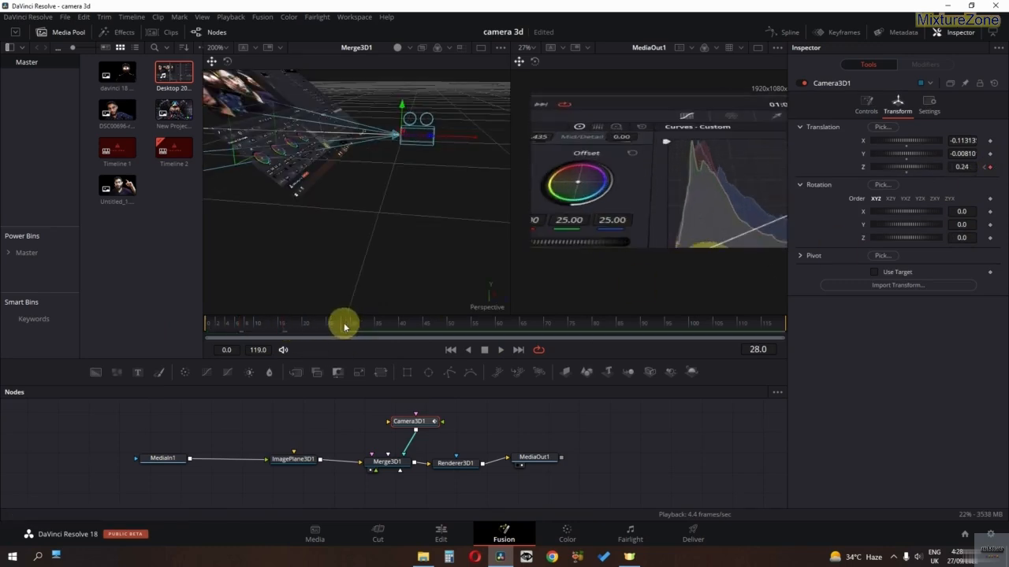
click(991, 169)
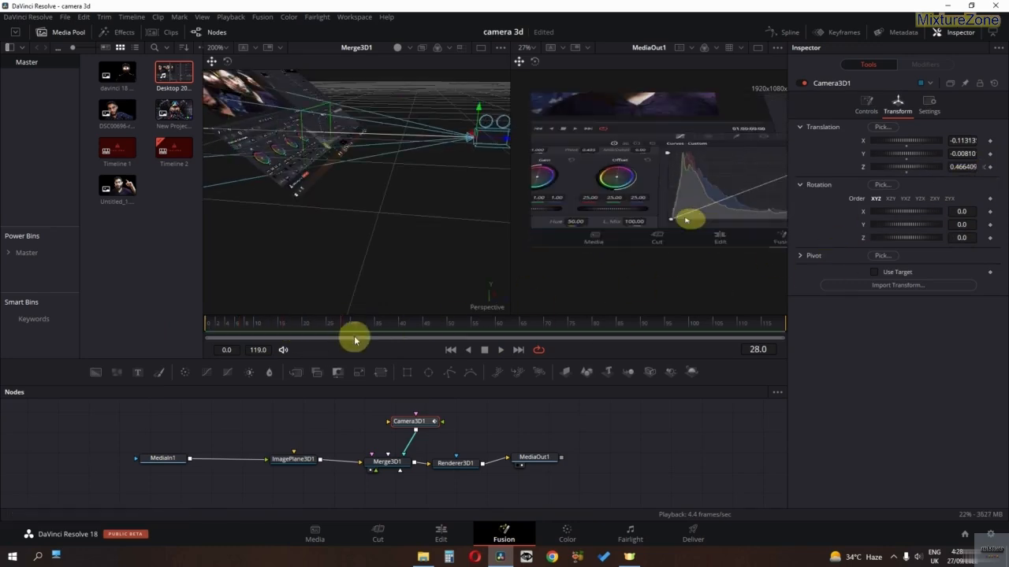
drag(343, 324, 101, 340)
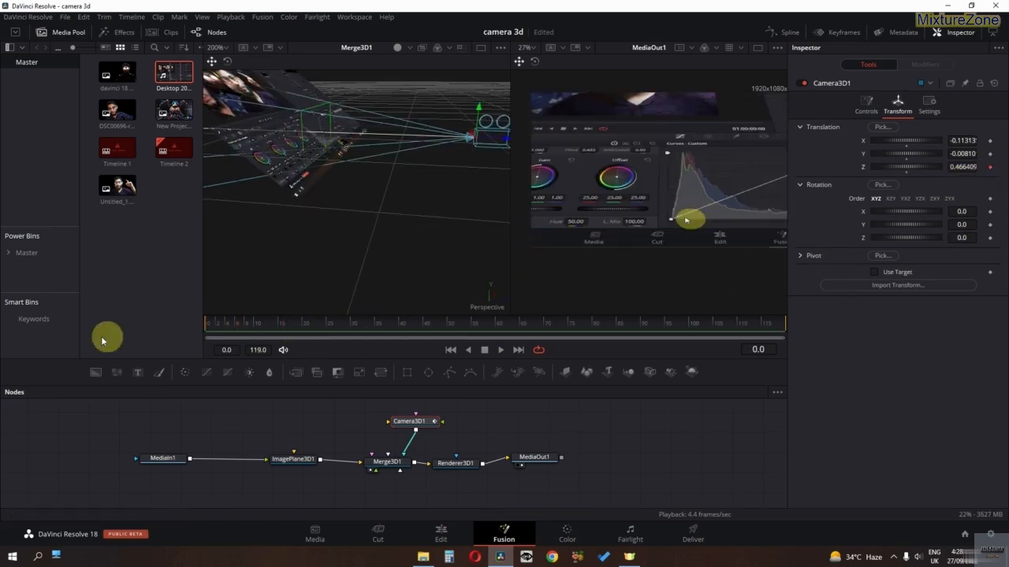
Step: Keyframe Camera3D1's focal plane at 0.5 on frame 0 and 0.587 on frame 34
click(865, 104)
double_click(990, 228)
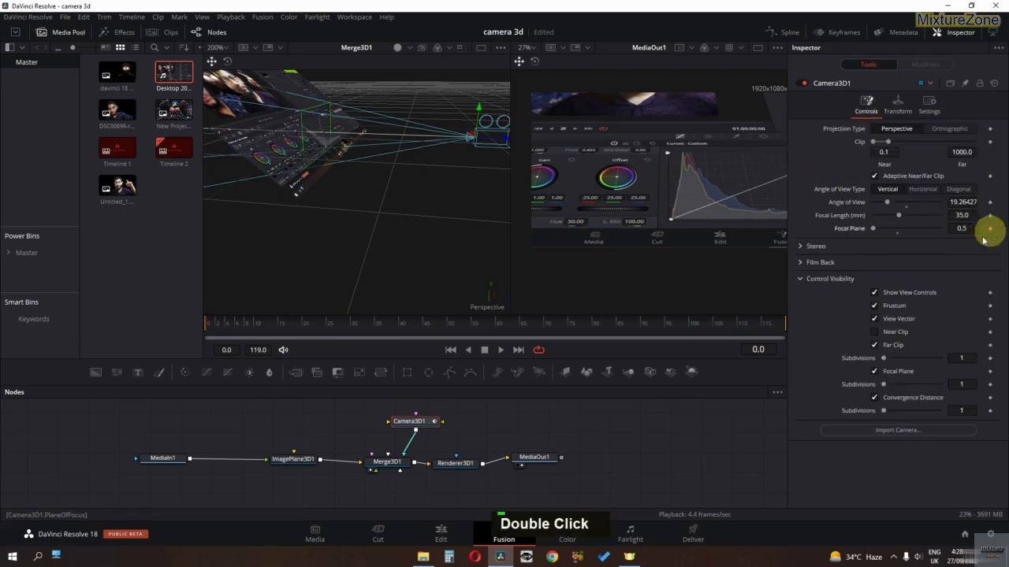
drag(192, 334, 375, 325)
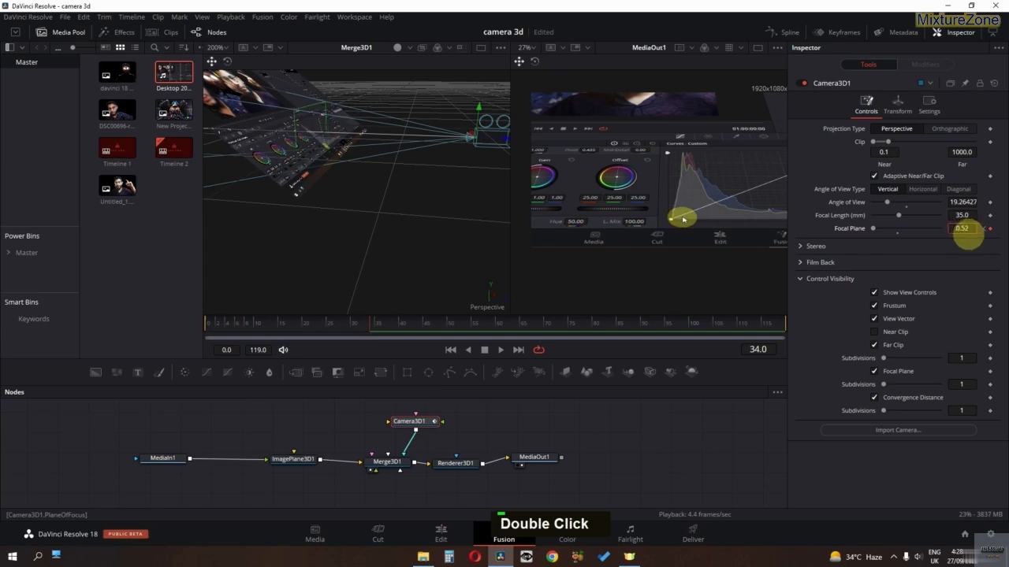
text(0.626)
key(Return)
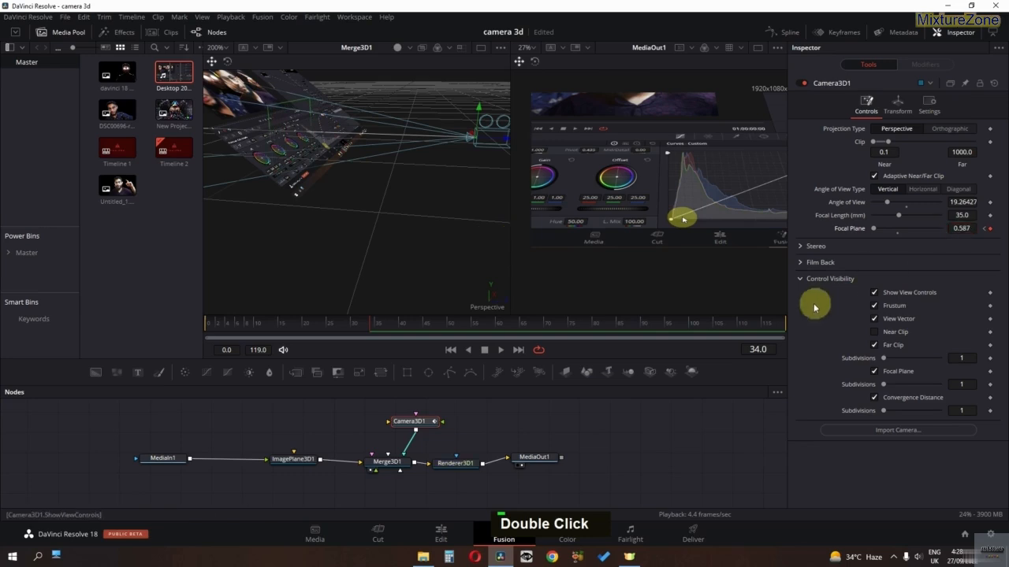
drag(375, 323, 189, 325)
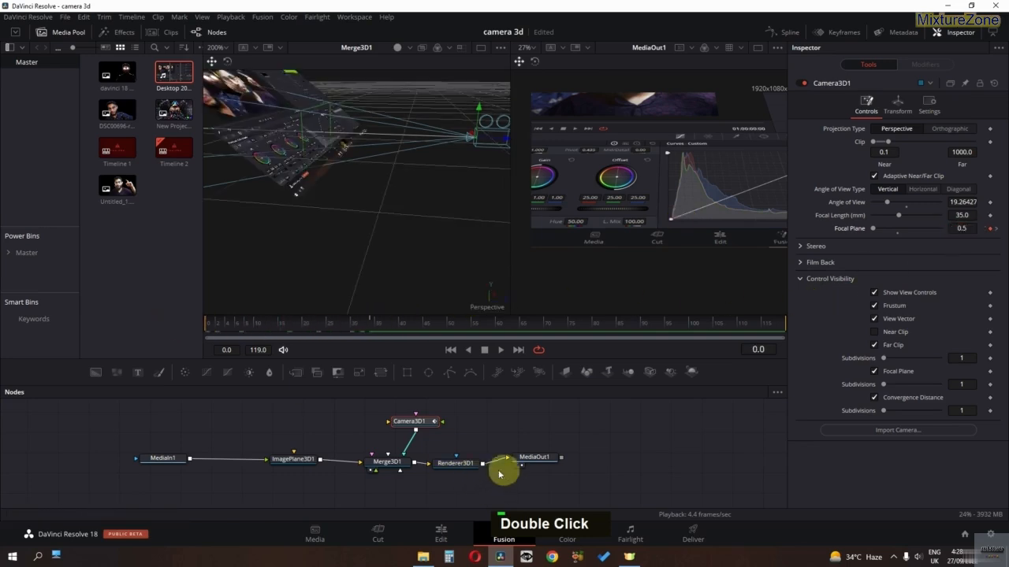
Step: Enable accumulation effects with depth of field in Renderer3D1 and play the composition to review the focus shift
click(458, 463)
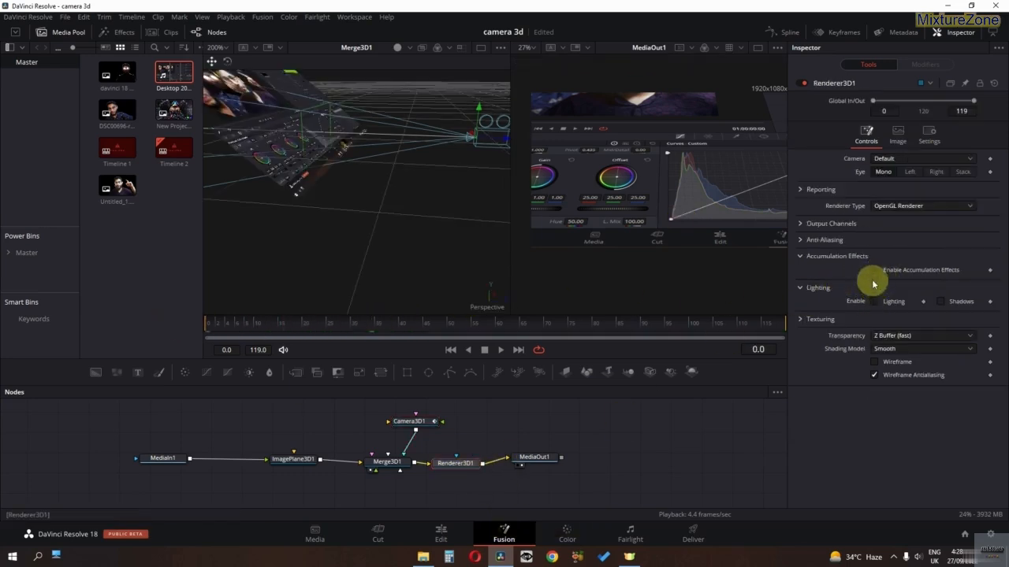
click(874, 269)
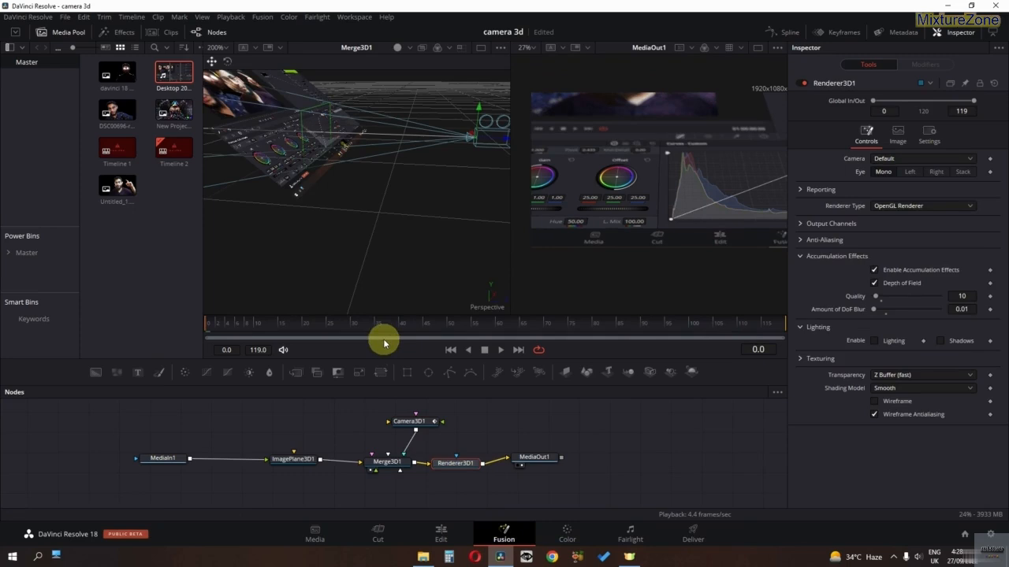
click(757, 53)
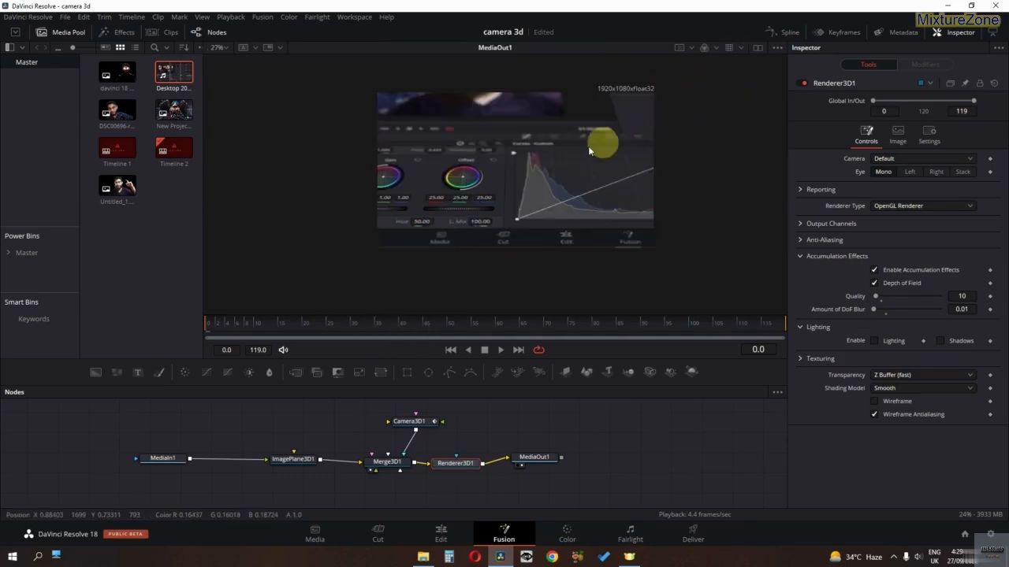
scroll(543, 154, up, 3)
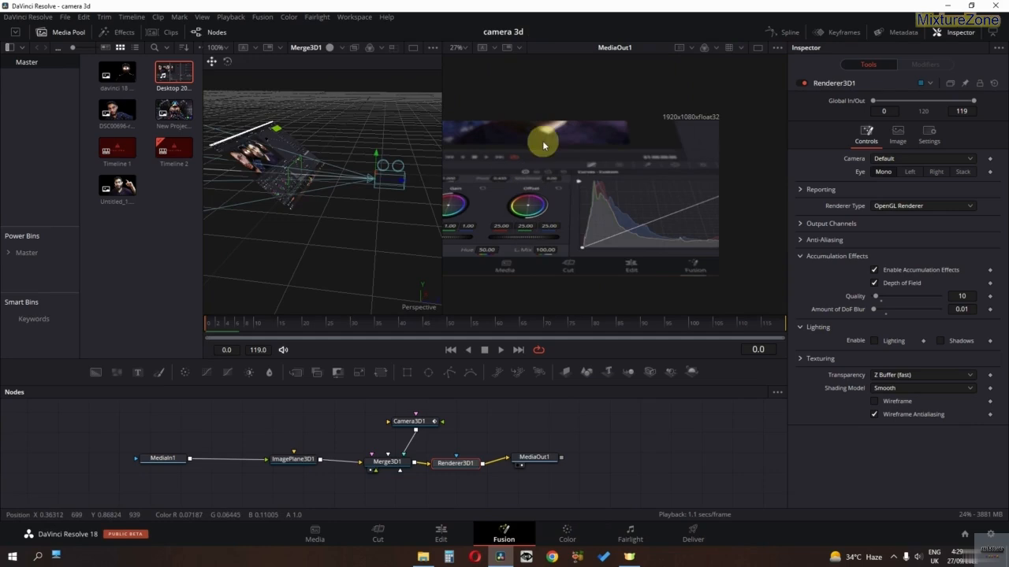
scroll(543, 145, up, 2)
key(space)
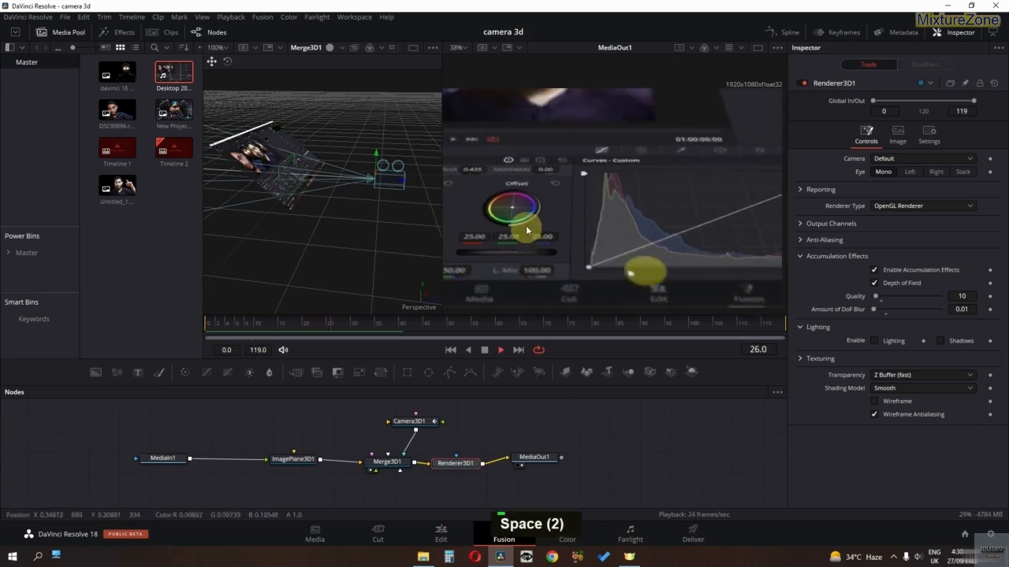
key(space)
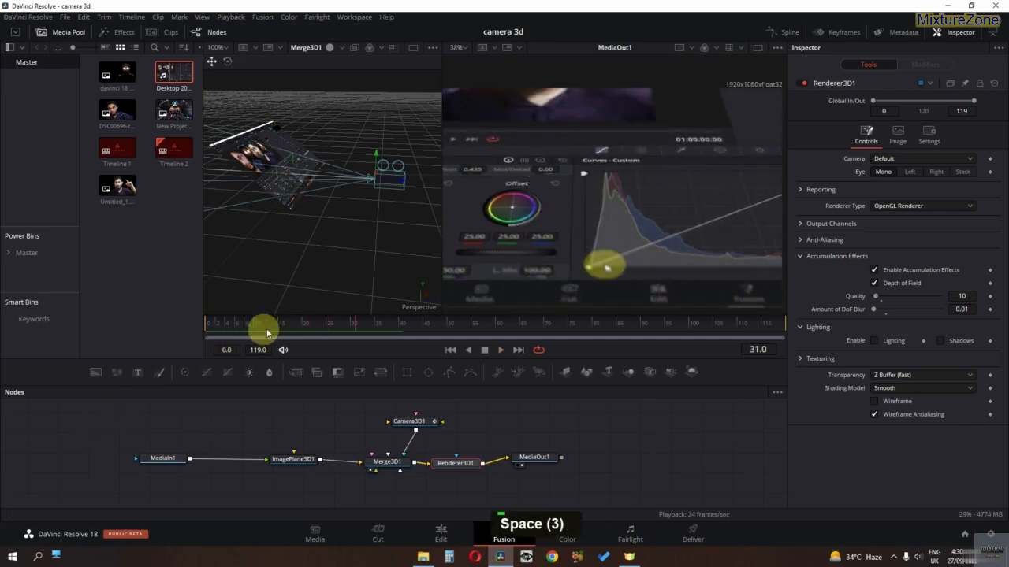
drag(267, 333, 175, 338)
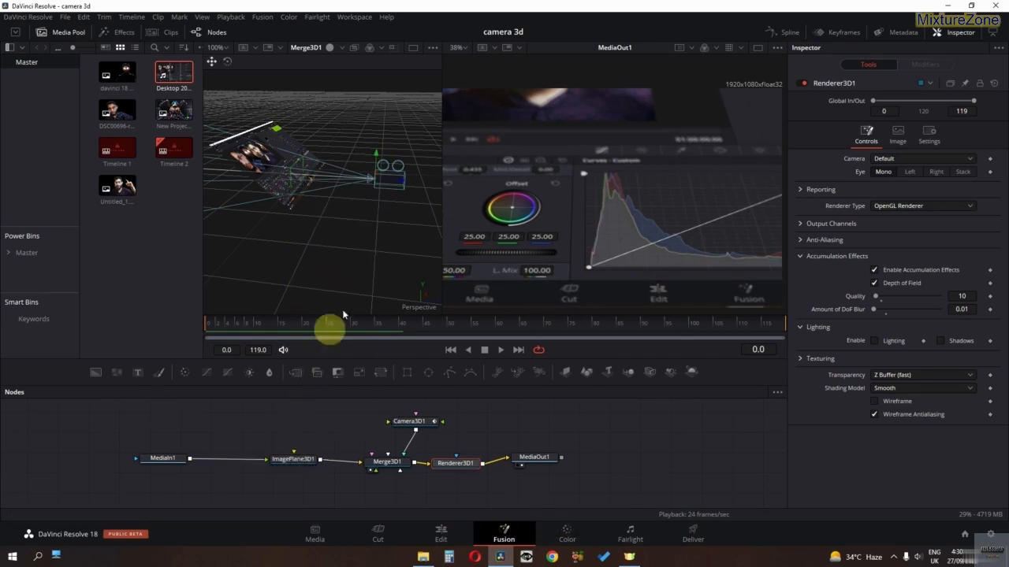
Step: Try moving ImagePlane3D1 along Z to 0.25 at frame 21, and undo the move
click(293, 459)
alt+middle_click(379, 207)
drag(333, 206, 313, 323)
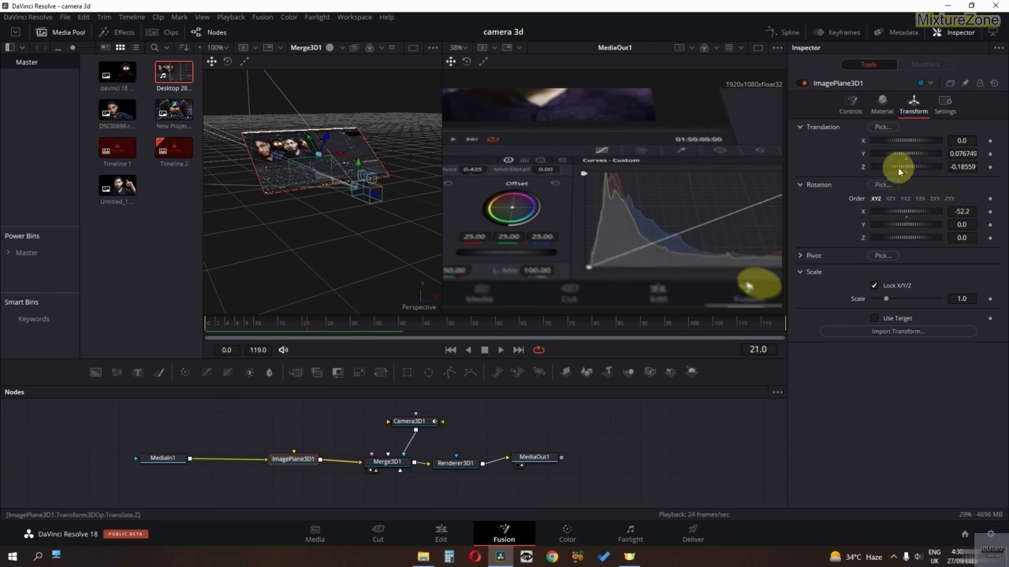
ctrl+click(412, 424)
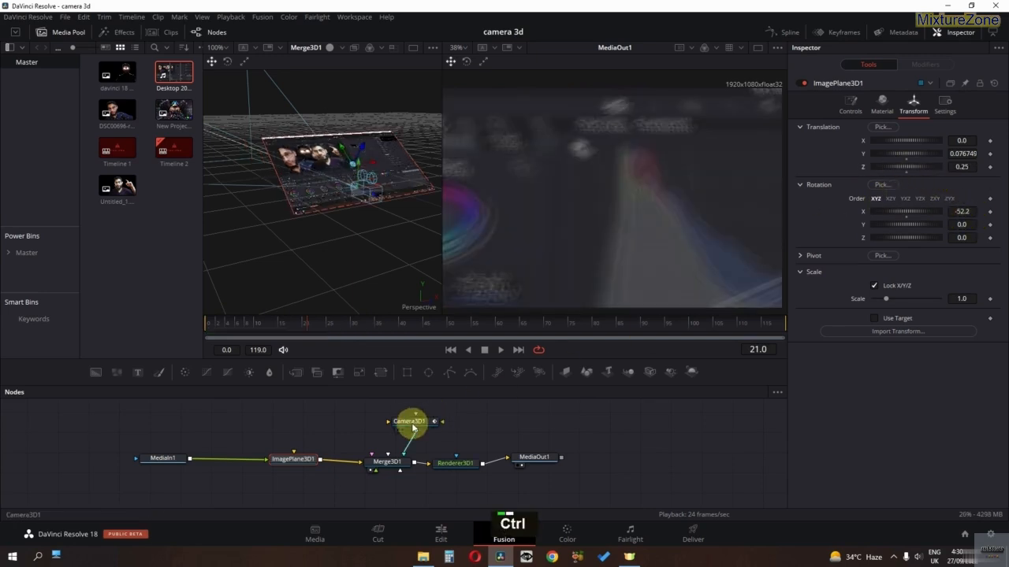
key(ctrl+z)
click(462, 462)
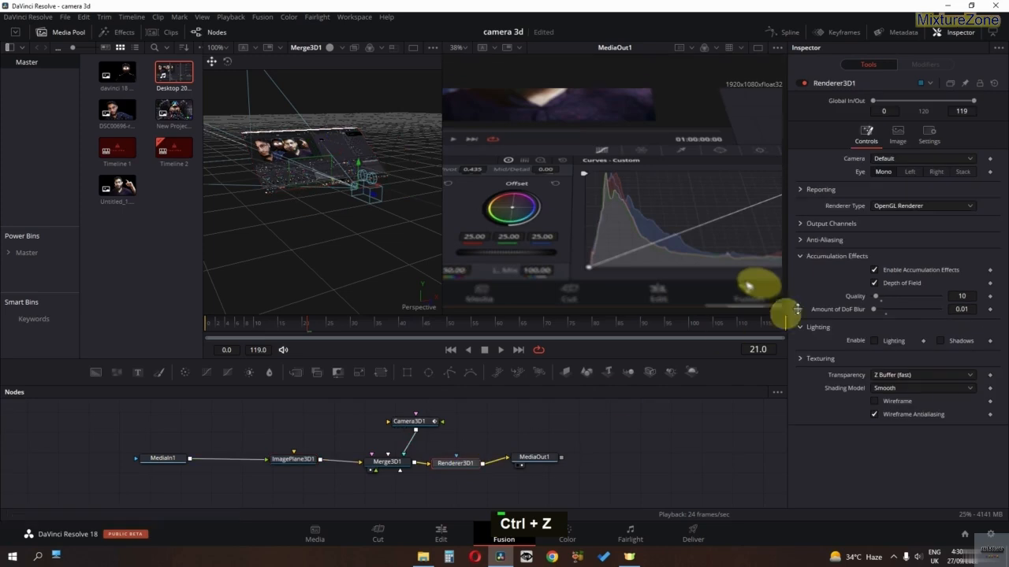
Step: Try shifting ImagePlane3D1 to Y -0.039 and to X 0.058, undoing each translation change
click(301, 461)
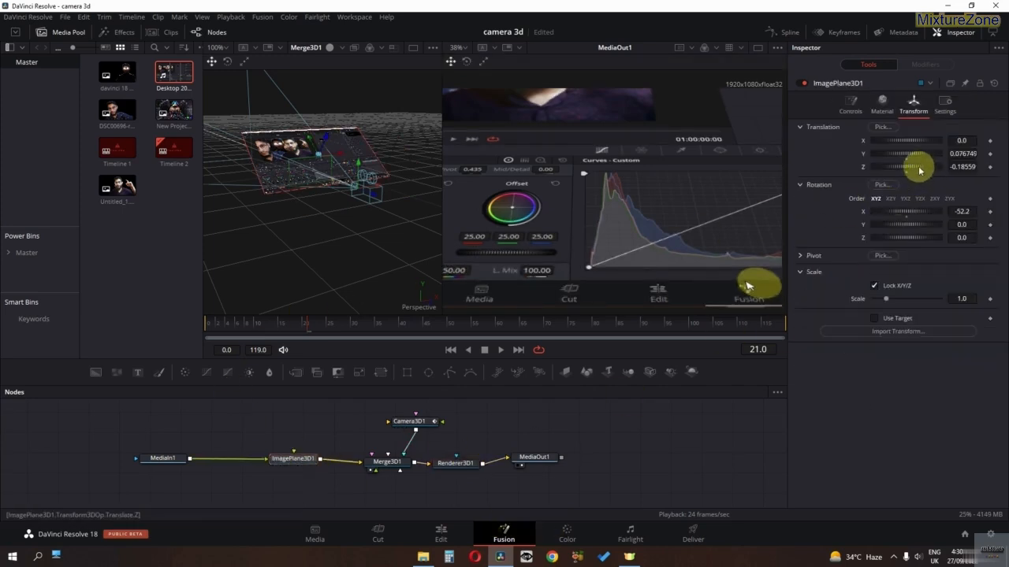
drag(920, 171, 919, 171)
key(ctrl+z)
key(ctrl+z)
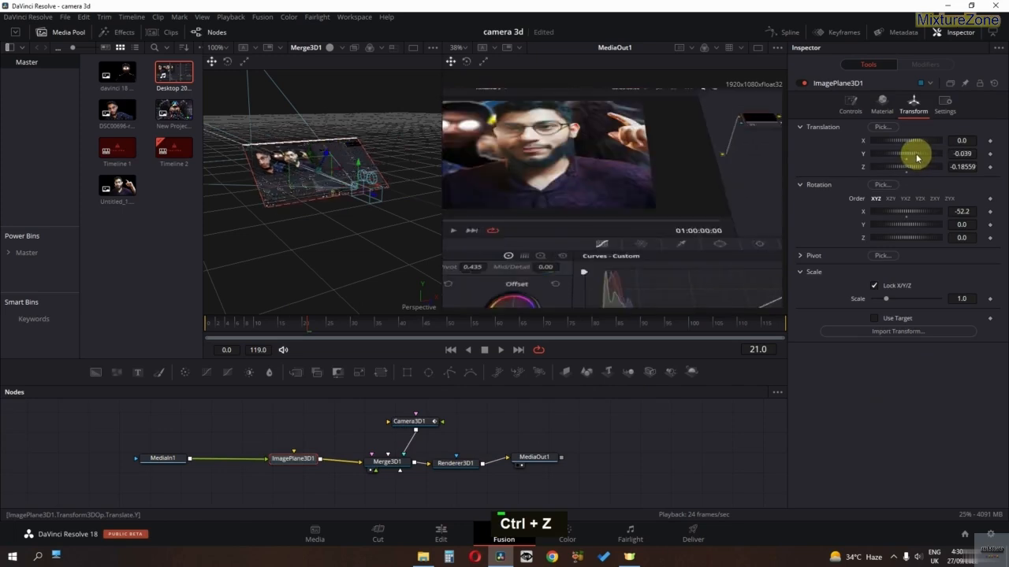
drag(913, 144, 915, 145)
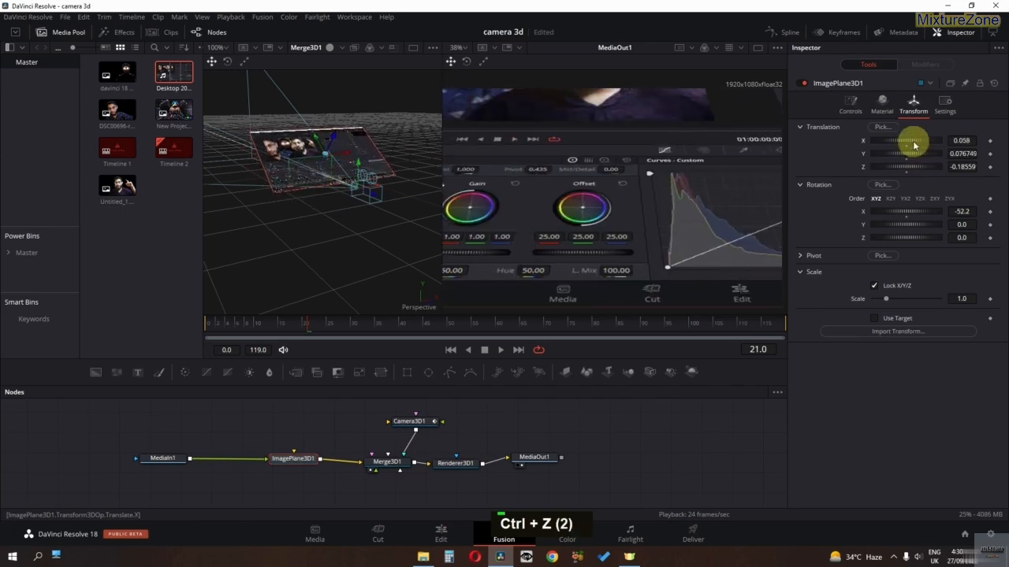
key(ctrl+z)
key(ctrl+z)
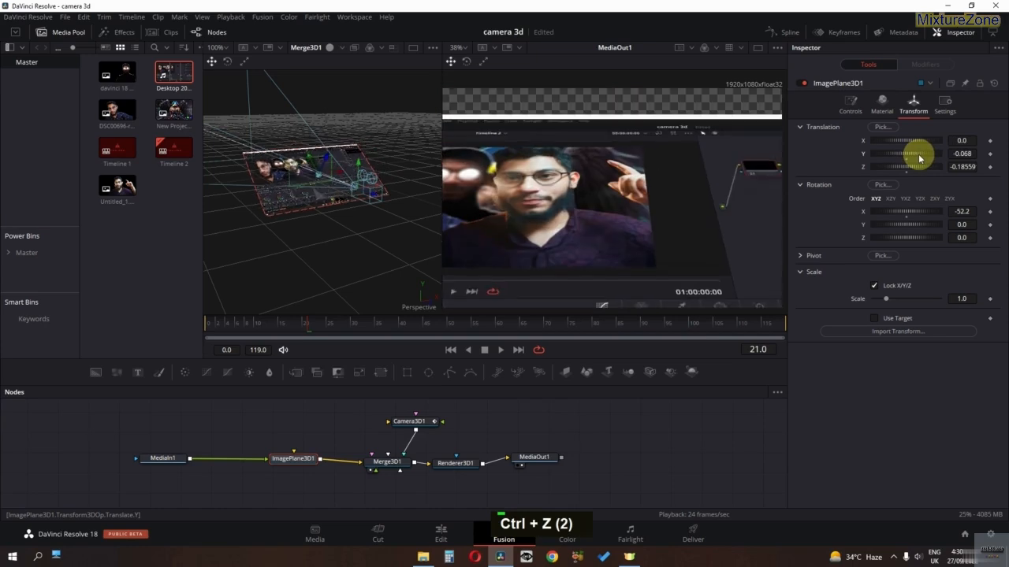
Step: Test several depths for ImagePlane3D1 and set its Z translation to -0.16
drag(923, 159, 923, 158)
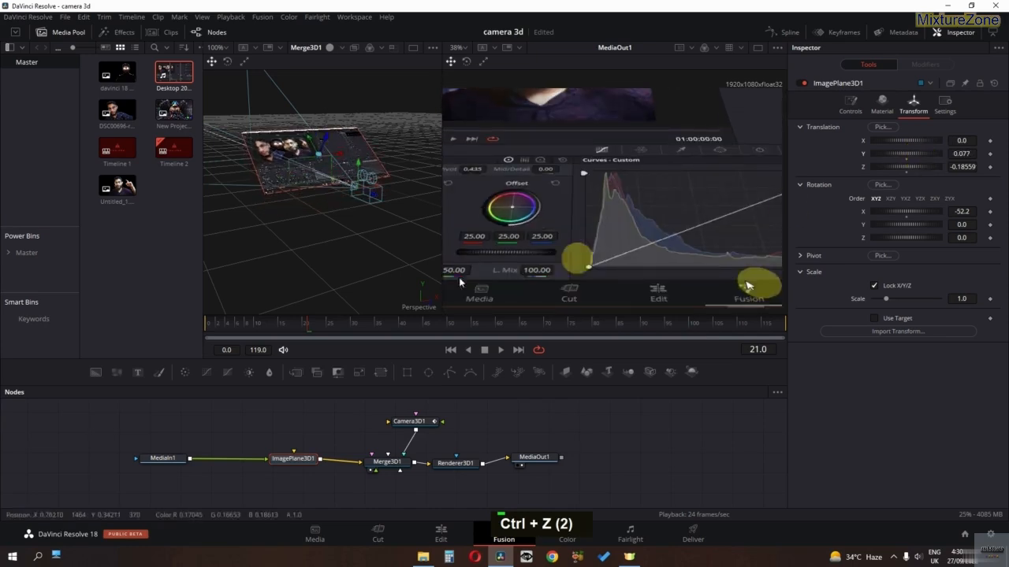
drag(289, 232, 347, 232)
ctrl+scroll(573, 201, down, 2)
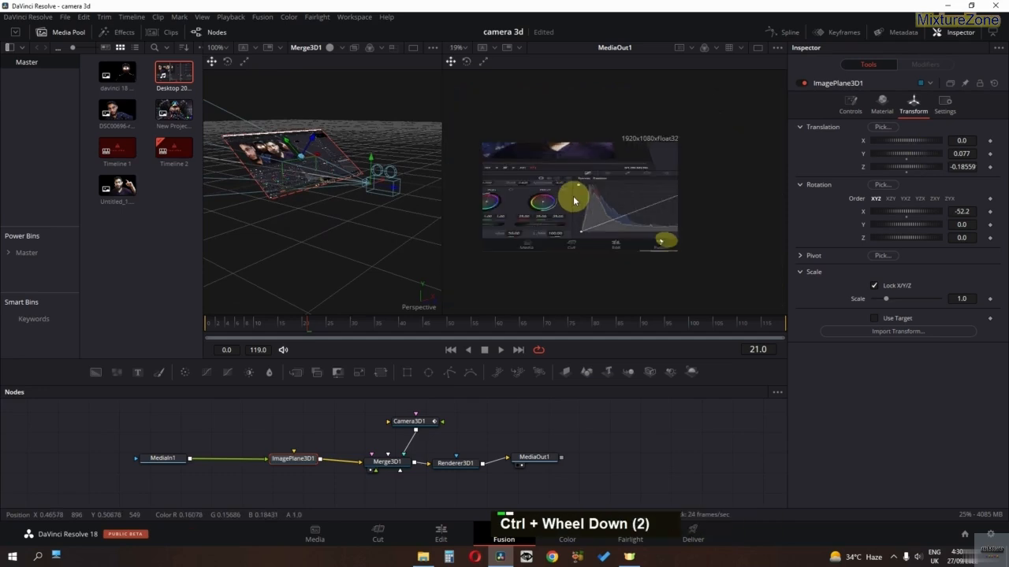
ctrl+scroll(573, 201, up, 1)
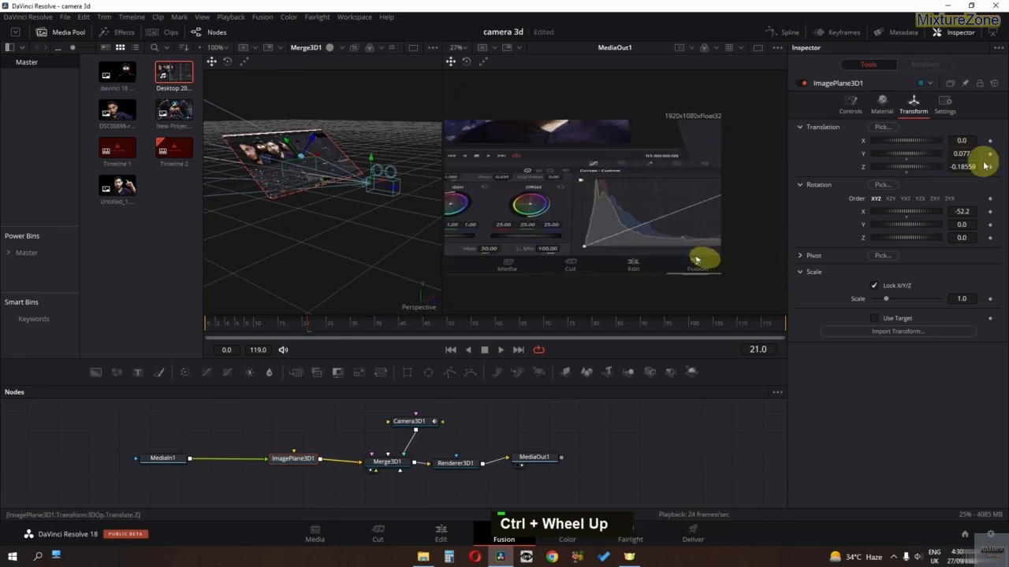
ctrl+scroll(963, 166, up, 5)
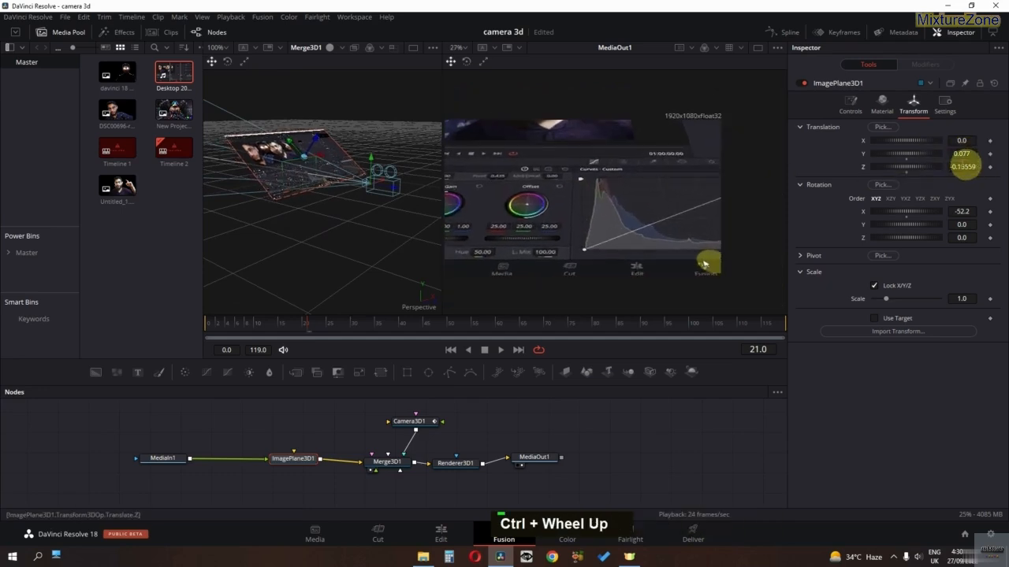
ctrl+scroll(909, 169, up, 5)
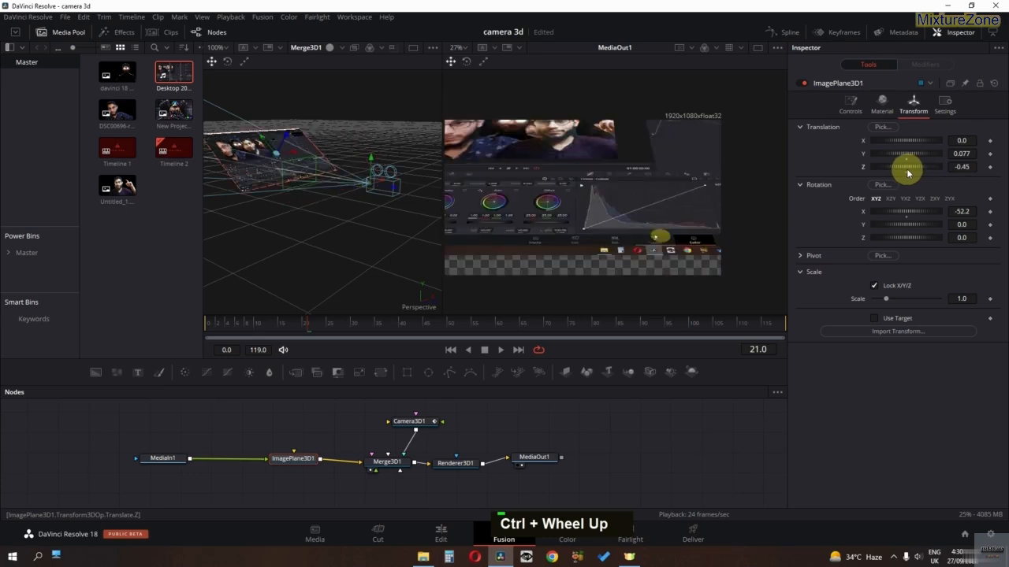
ctrl+scroll(908, 170, up, 5)
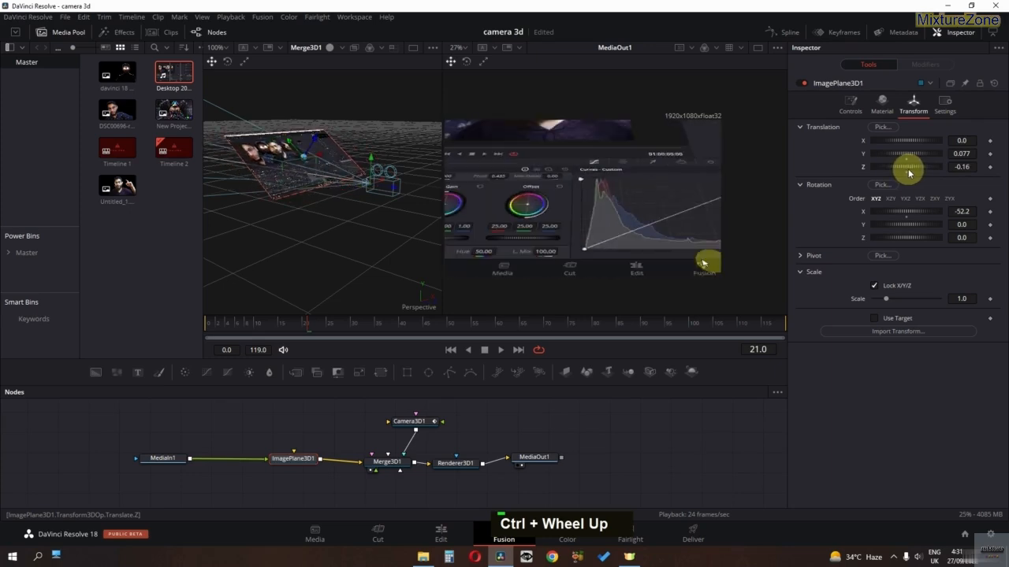
Step: Reposition ImagePlane3D1 in the camera frame by setting its X translation to 0.058 and Y translation to 0.08
ctrl+scroll(882, 153, up, 3)
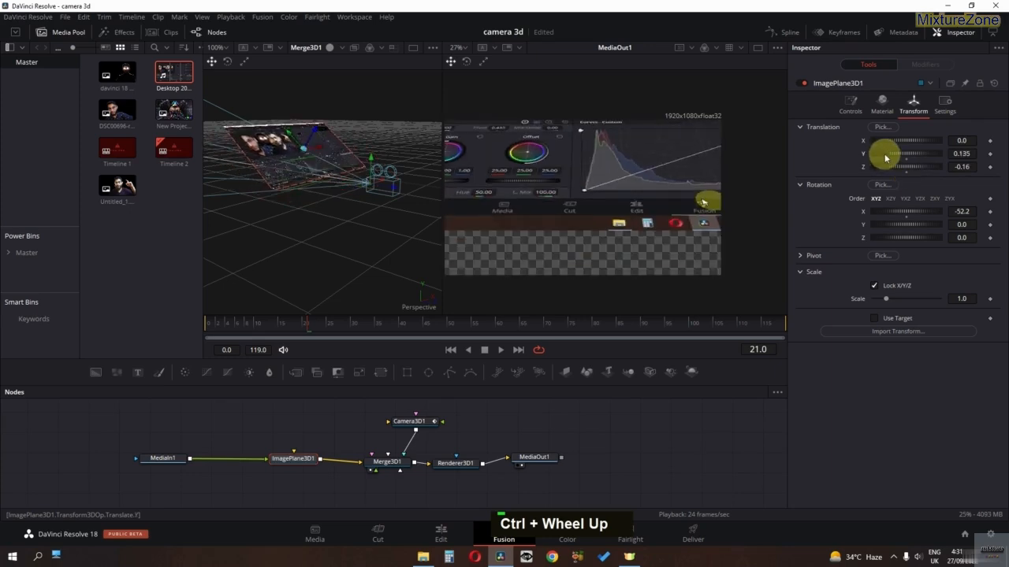
ctrl+scroll(882, 155, up, 4)
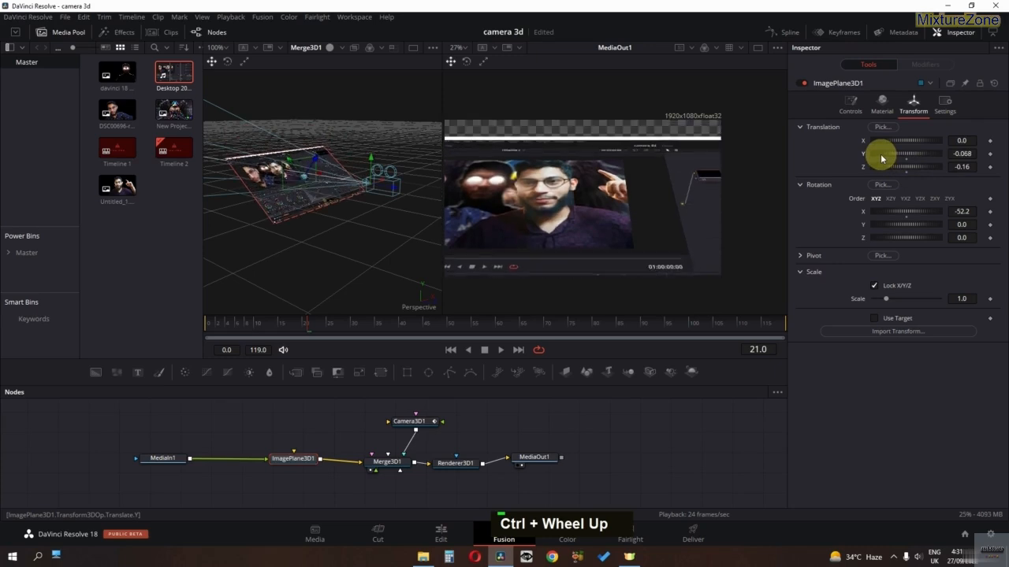
ctrl+scroll(881, 154, up, 3)
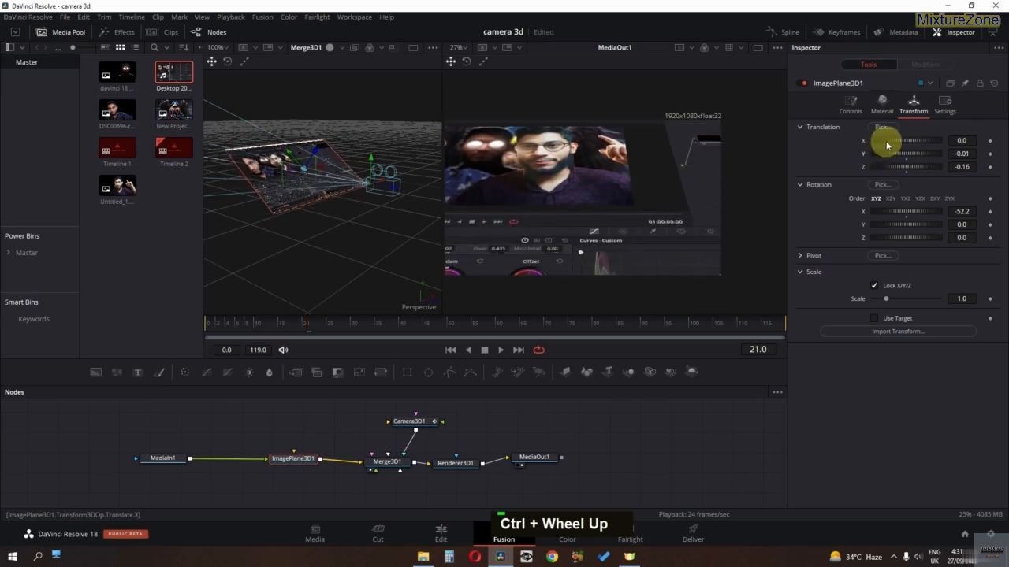
ctrl+scroll(889, 144, up, 4)
ctrl+scroll(888, 143, up, 3)
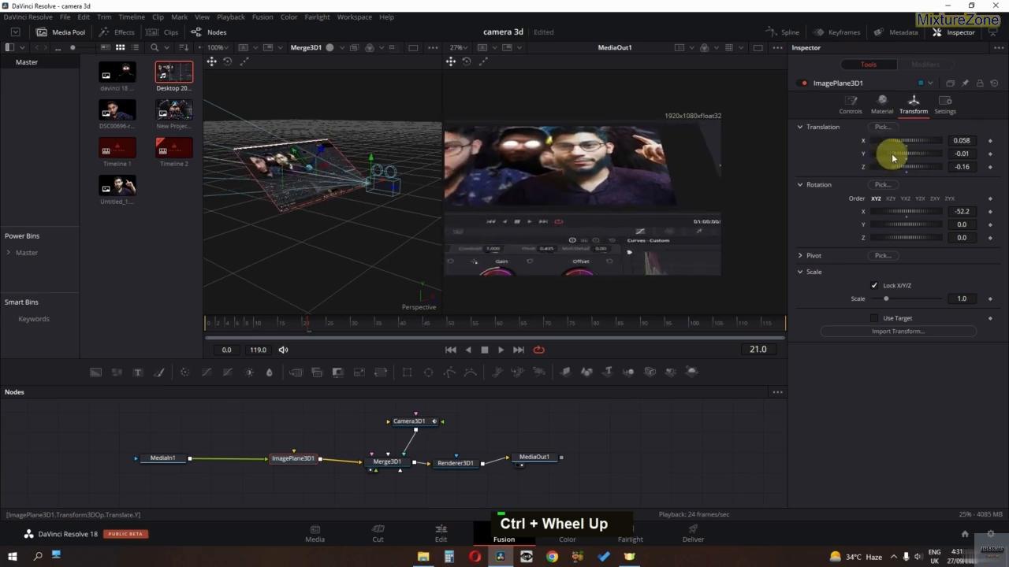
ctrl+scroll(893, 154, up, 3)
ctrl+scroll(894, 155, up, 3)
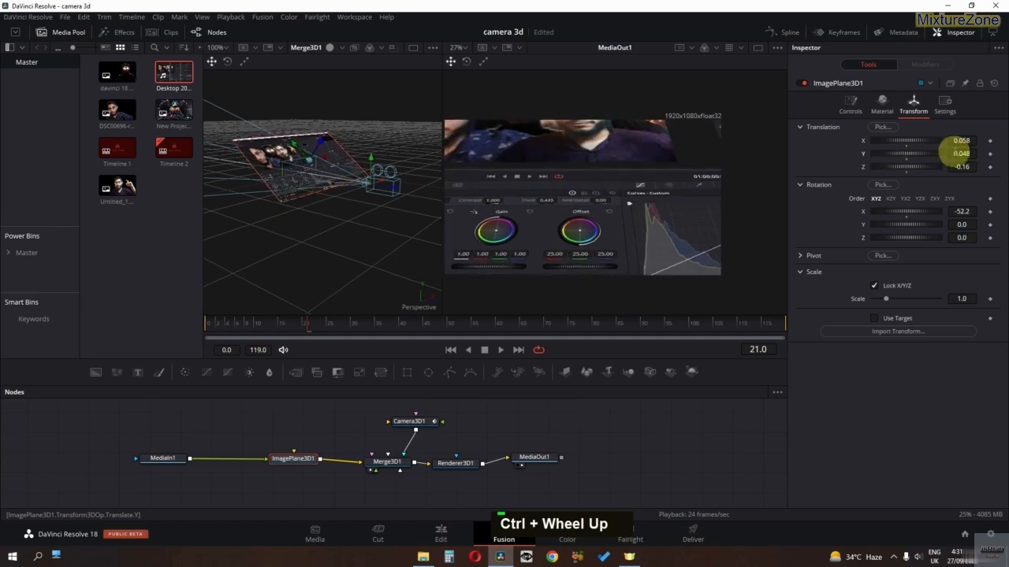
ctrl+scroll(950, 154, up, 3)
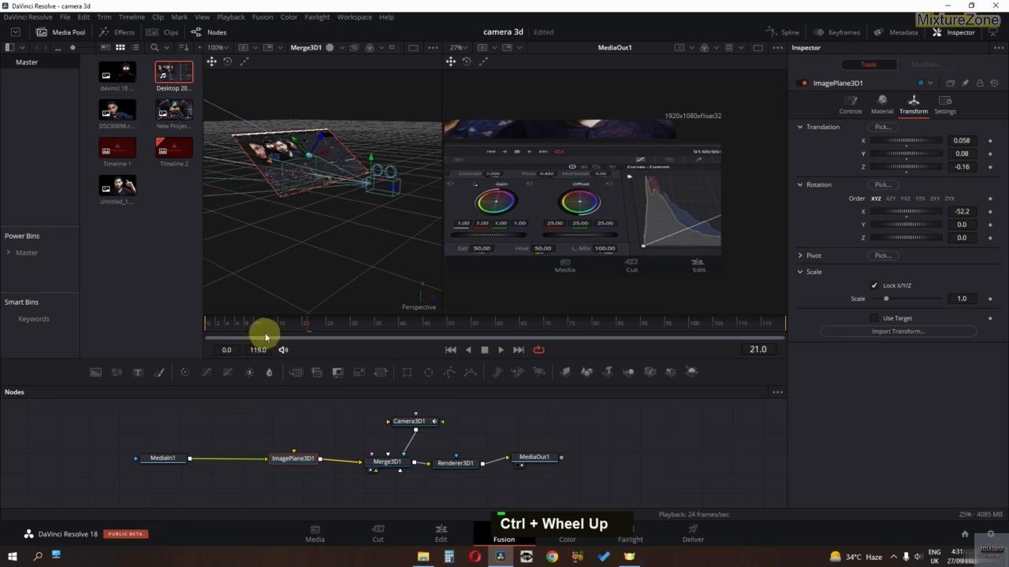
Step: Keyframe ImagePlane3D1's X translation at 0.058 on frame 0 and at a negative value on frame 31
drag(265, 332, 146, 346)
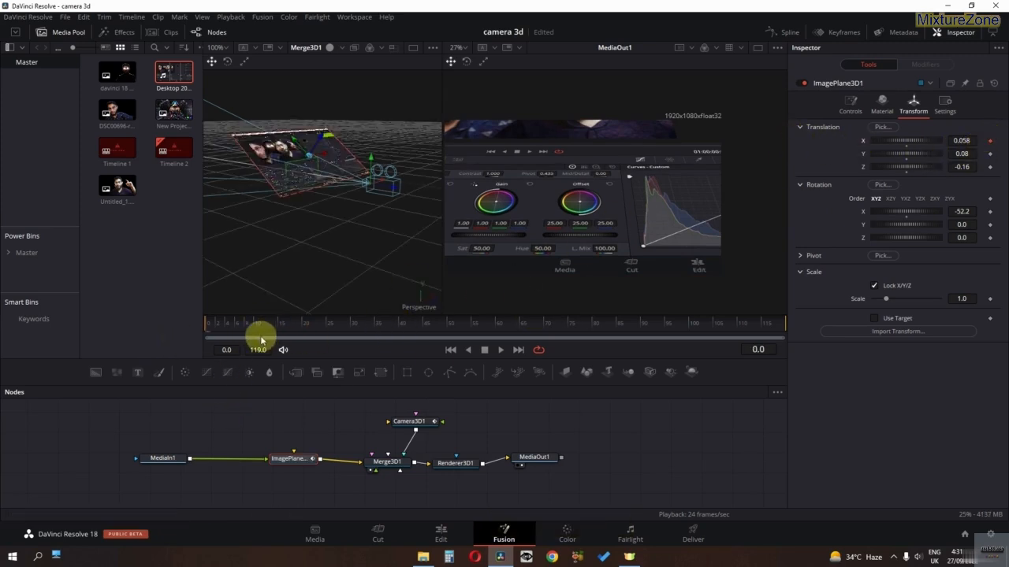
drag(293, 330, 355, 322)
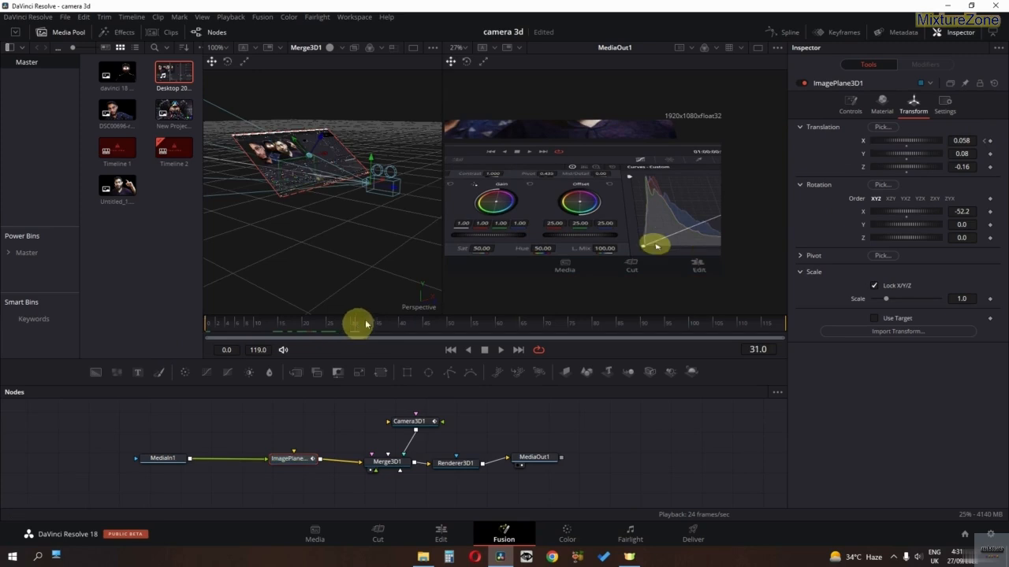
drag(926, 144, 919, 142)
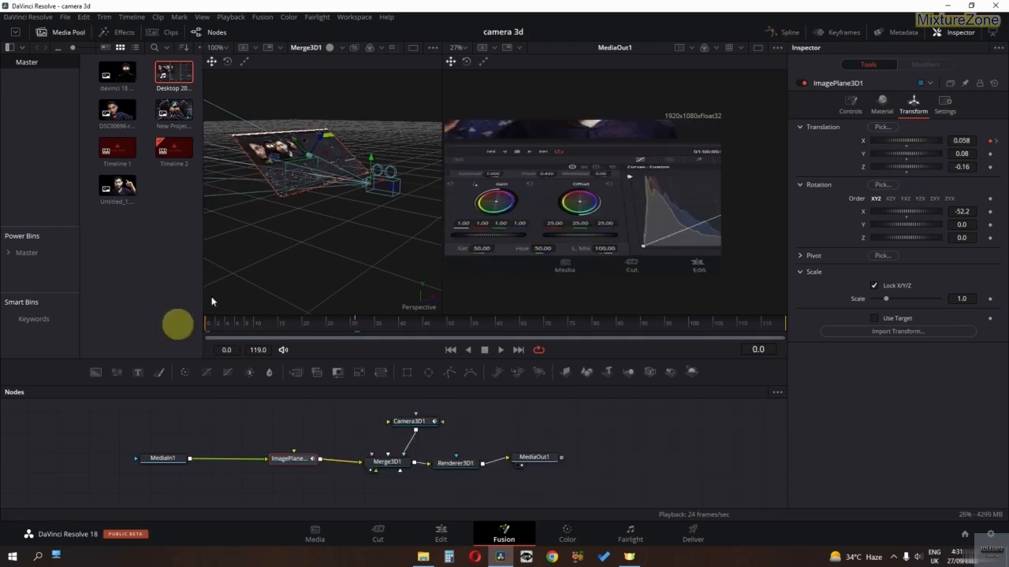
Step: Smooth the keyframe curves of ImagePlane3D1's X offset and Camera3D1's focal plane in the spline editor, and close the editor
click(768, 33)
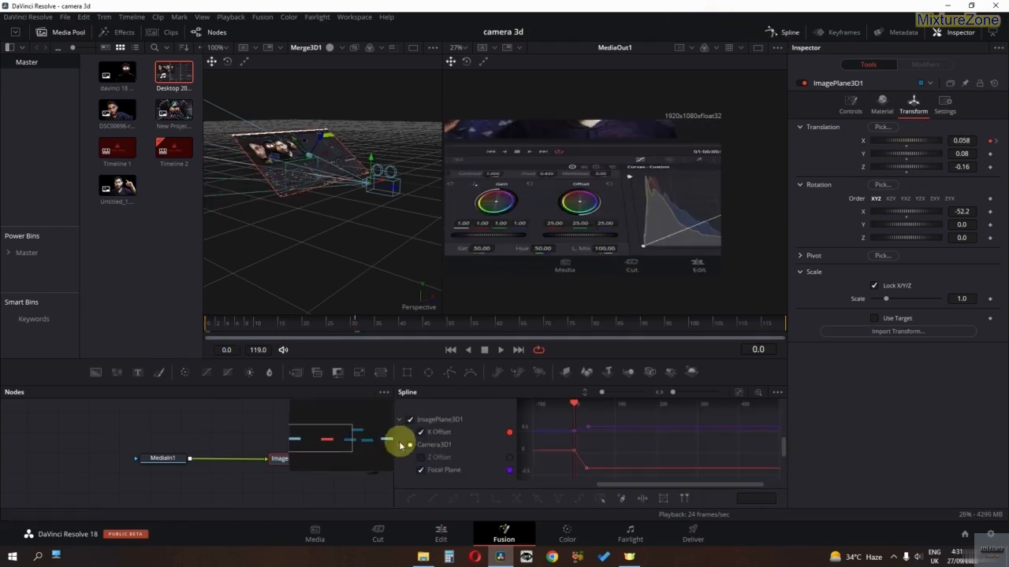
drag(624, 417, 549, 506)
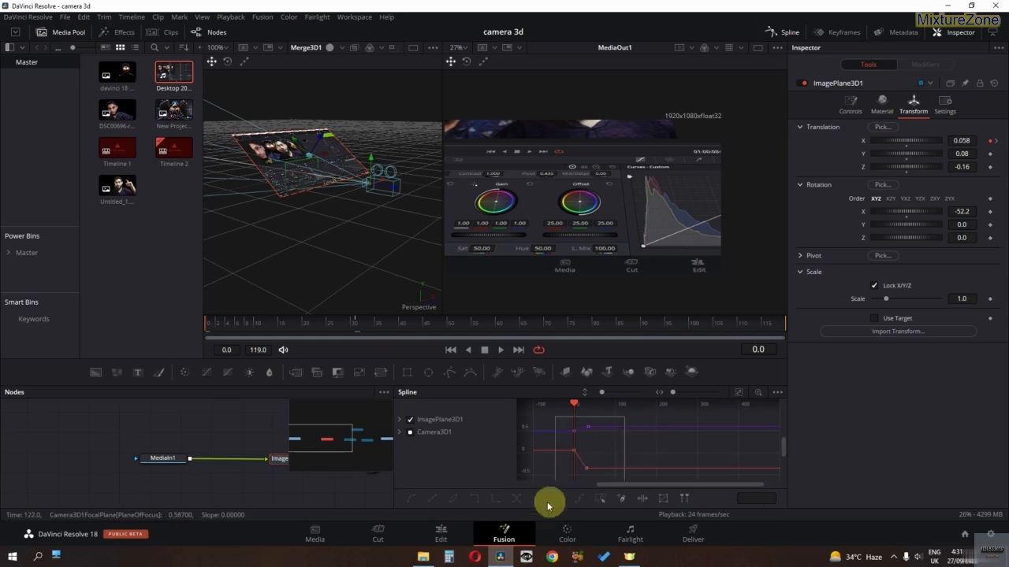
drag(408, 516, 405, 499)
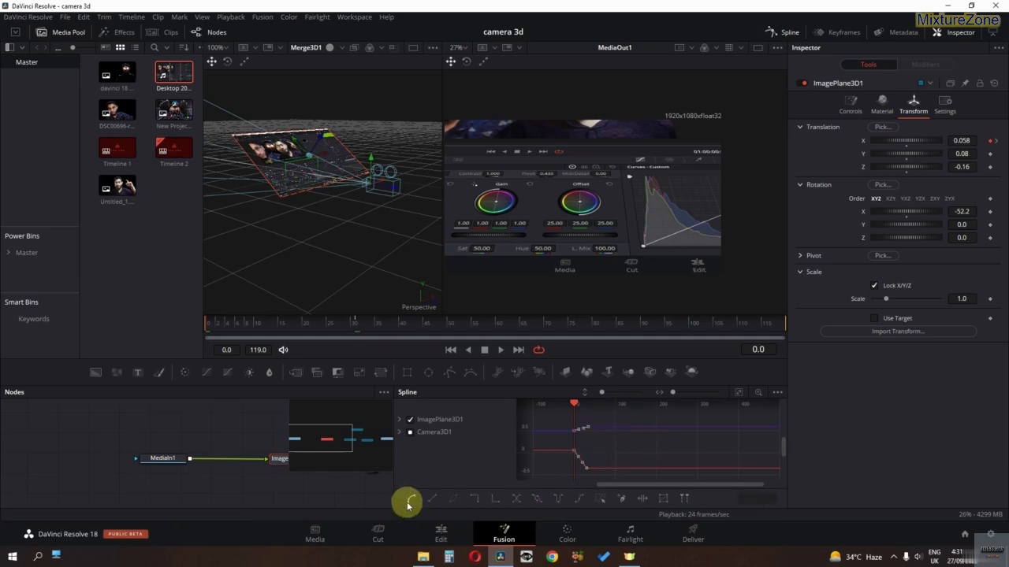
double_click(790, 35)
Step: Turn Renderer3D1's accumulation effects back on with depth of field, and play the sideways move in a single MediaOut1 viewer
double_click(455, 462)
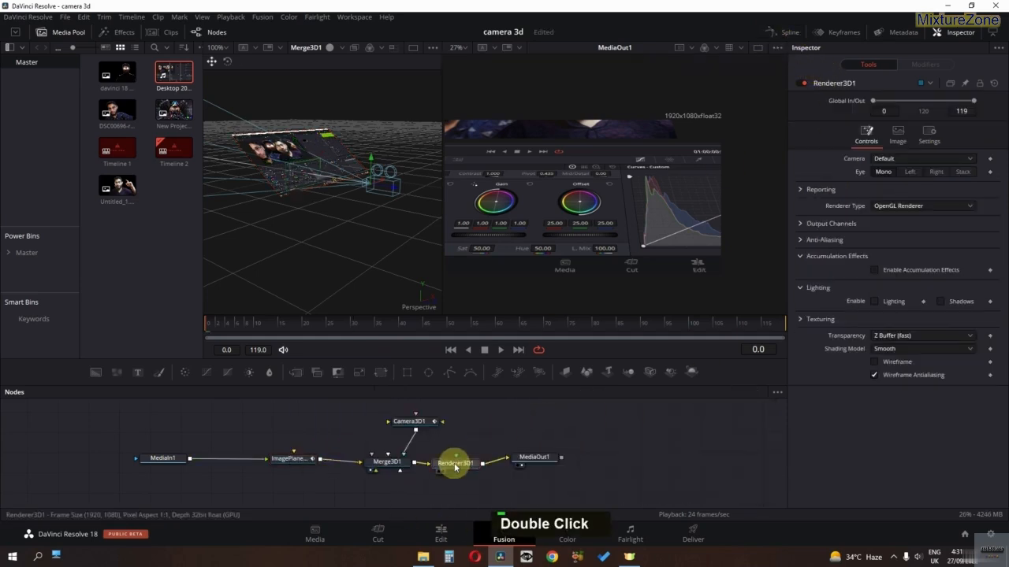
click(874, 272)
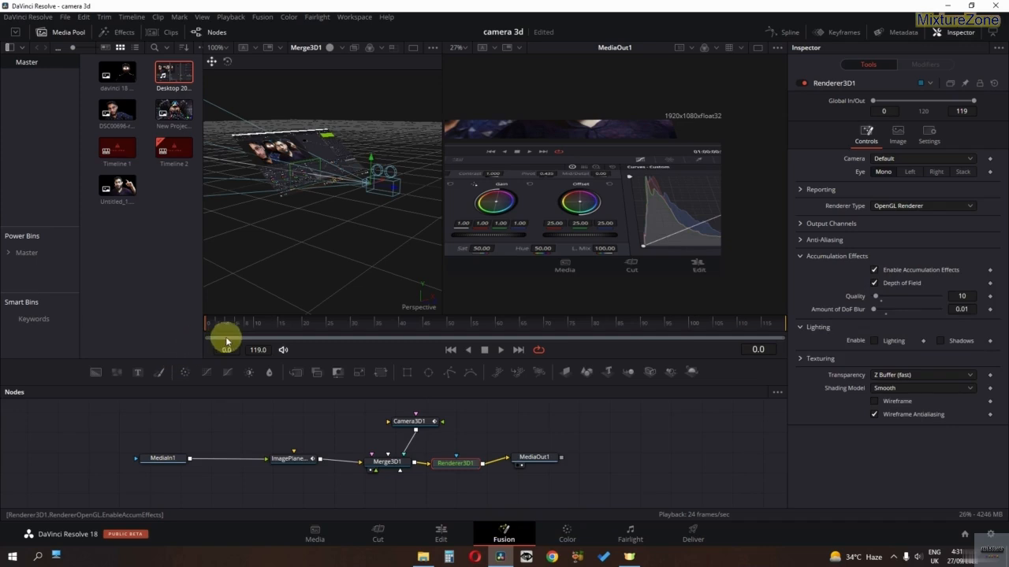
click(759, 48)
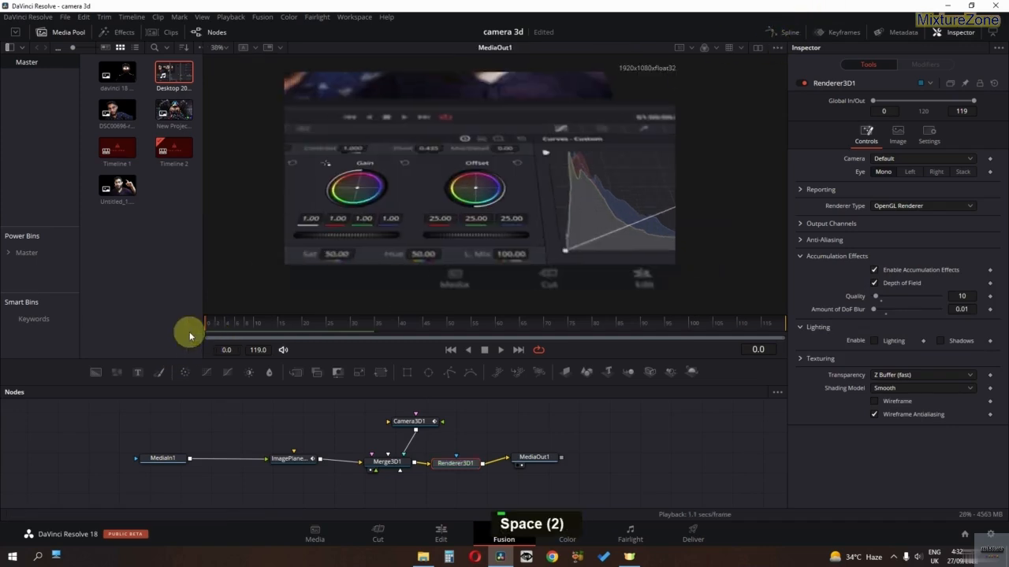
key(space)
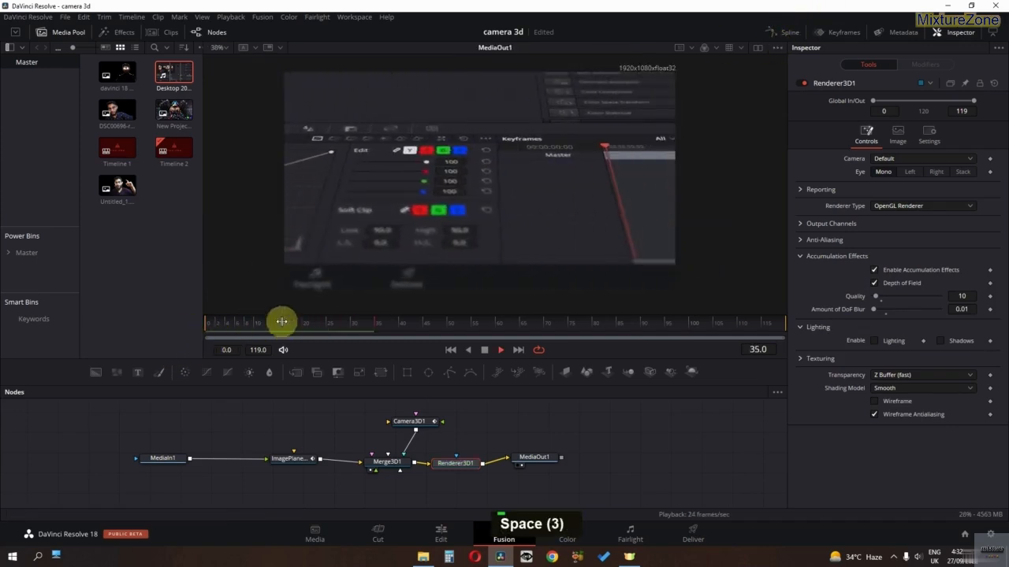
key(space)
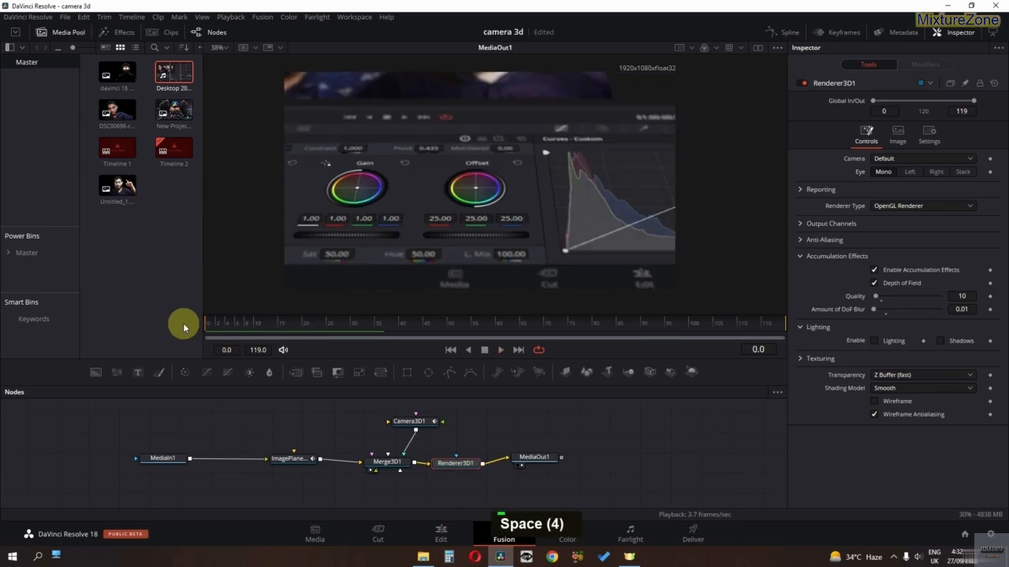
key(space)
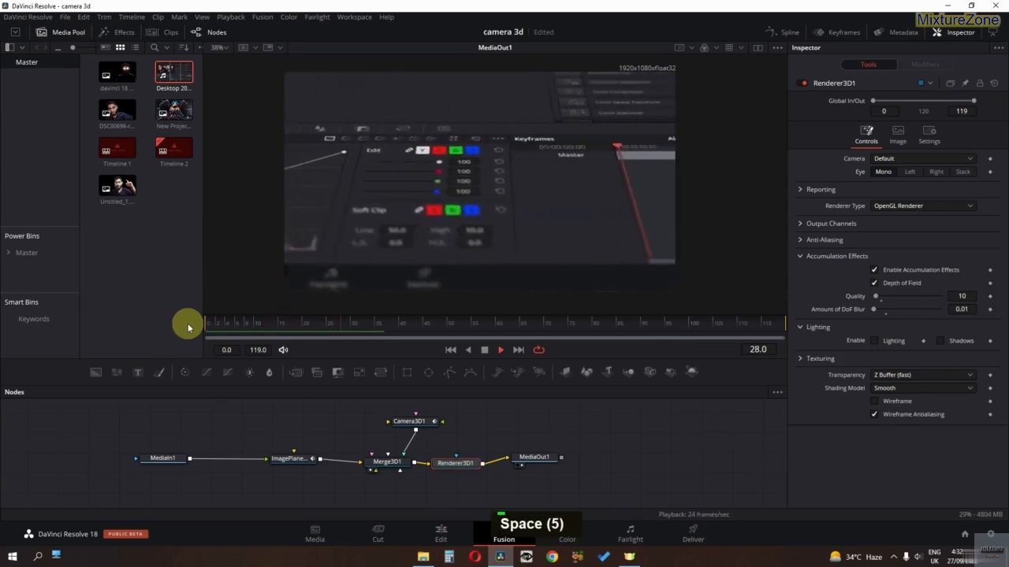
key(space)
click(217, 326)
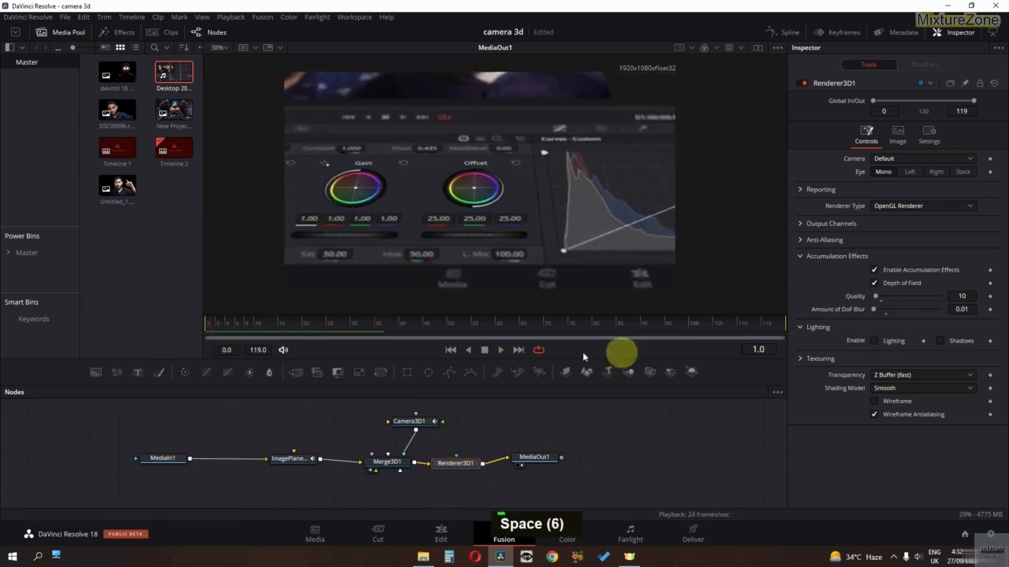
Step: Enable motion blur in Renderer3D1's settings and replay the animation from frame 0
double_click(937, 140)
click(874, 203)
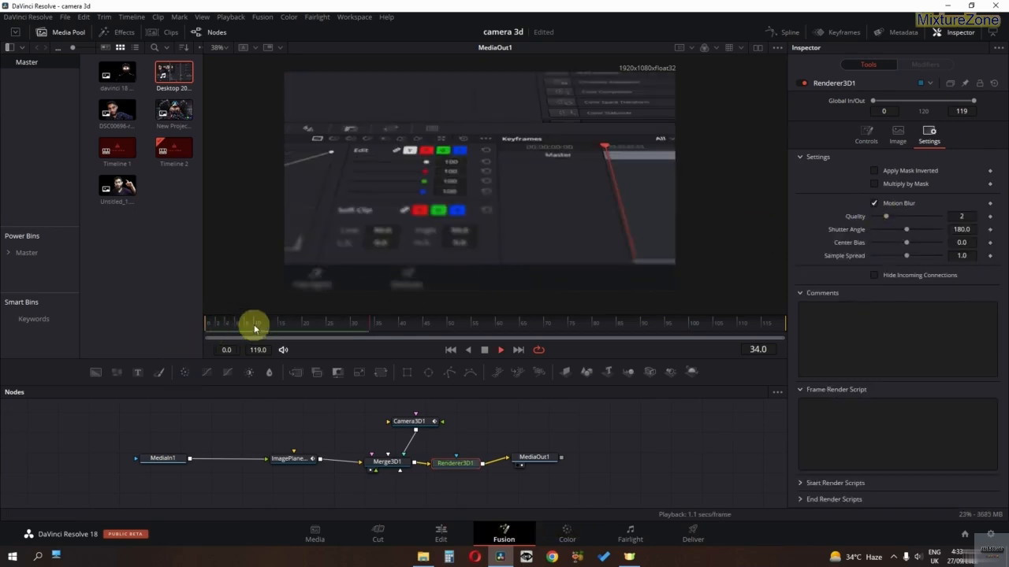
key(space)
click(206, 330)
key(space)
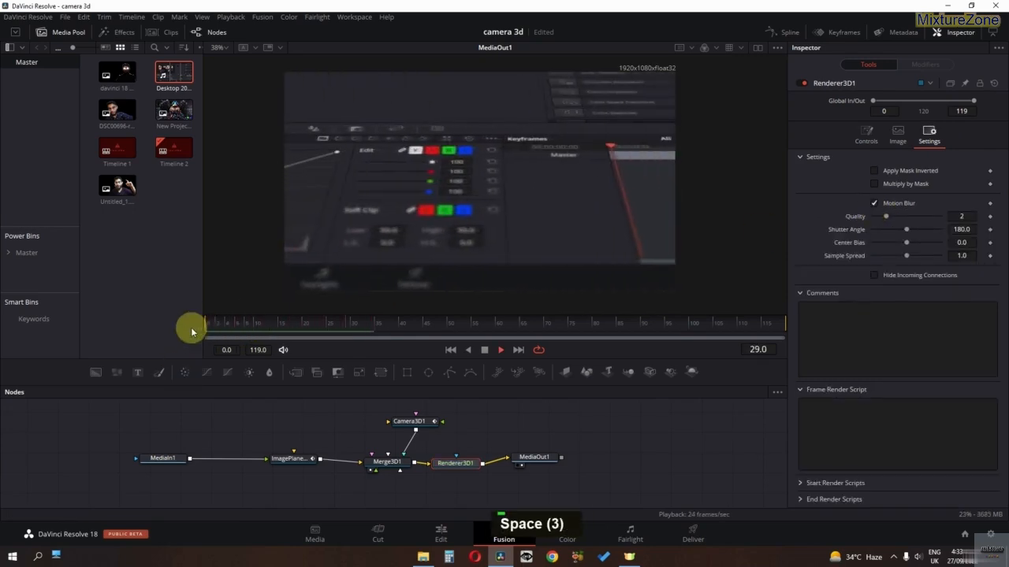
key(space)
key(space)
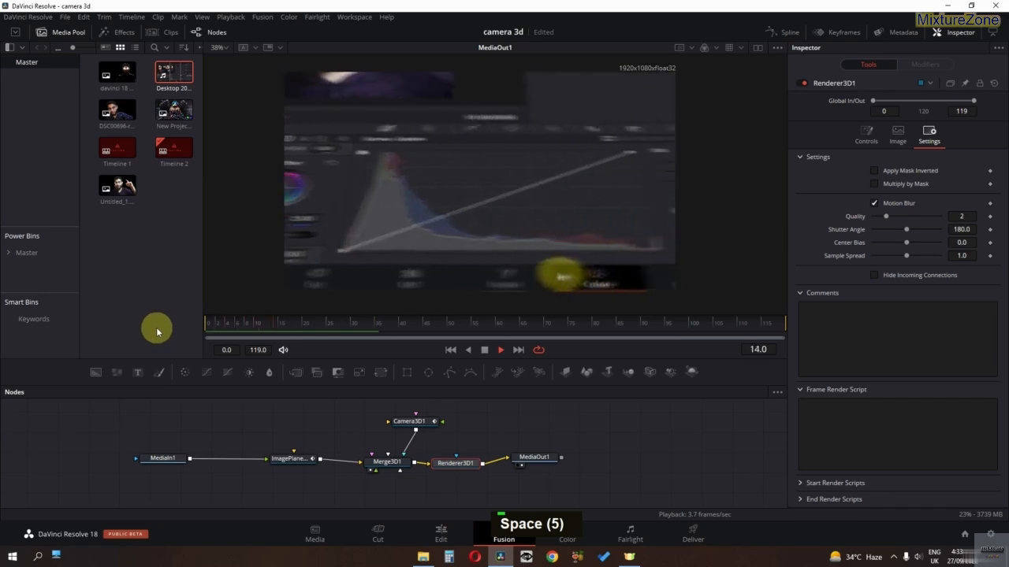
Step: Stop the playback, play the finished example clips camera 3d 4 and camera 3d 5 in the media player, and close the player
key(space)
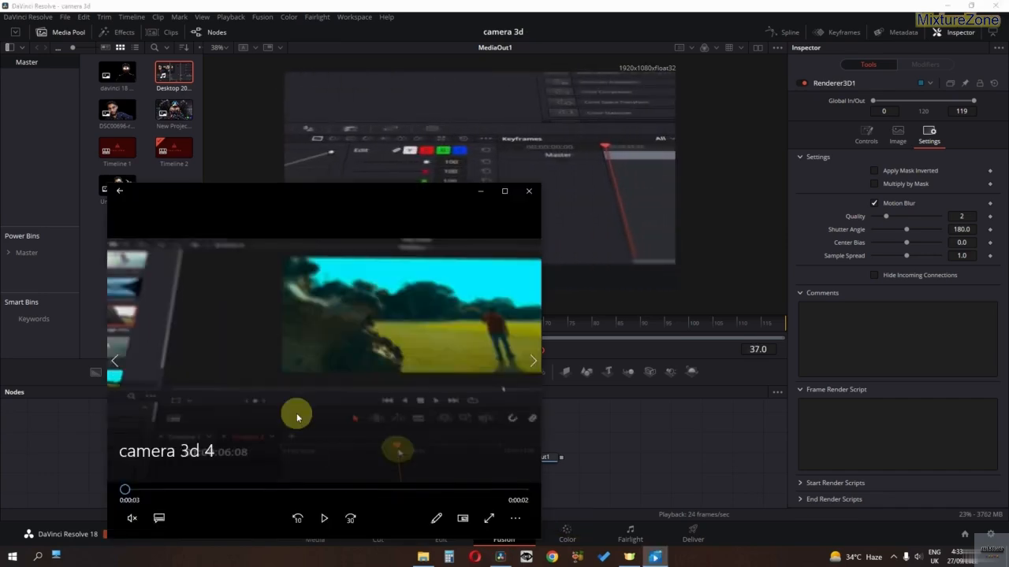
key(space)
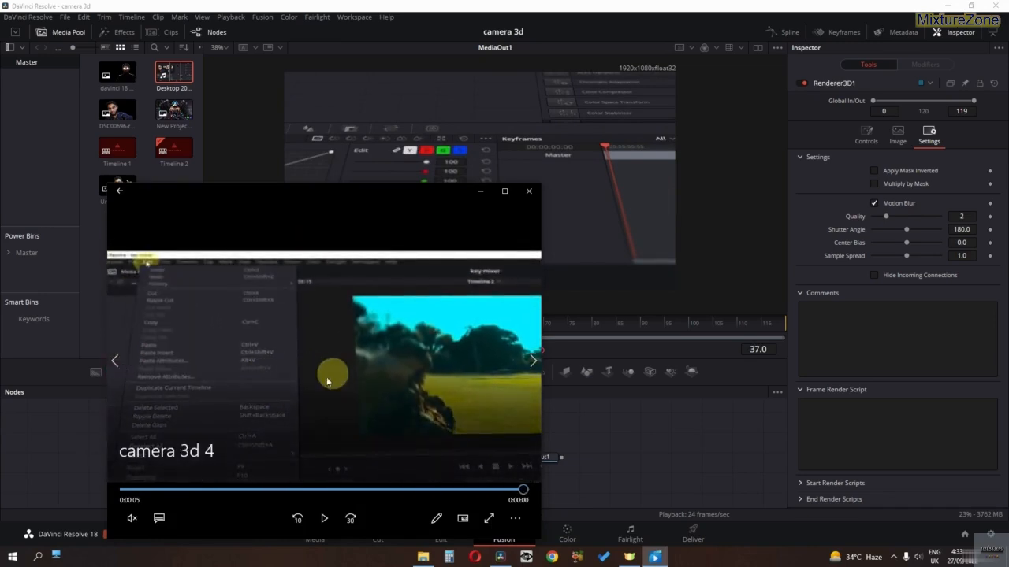
click(154, 493)
key(space)
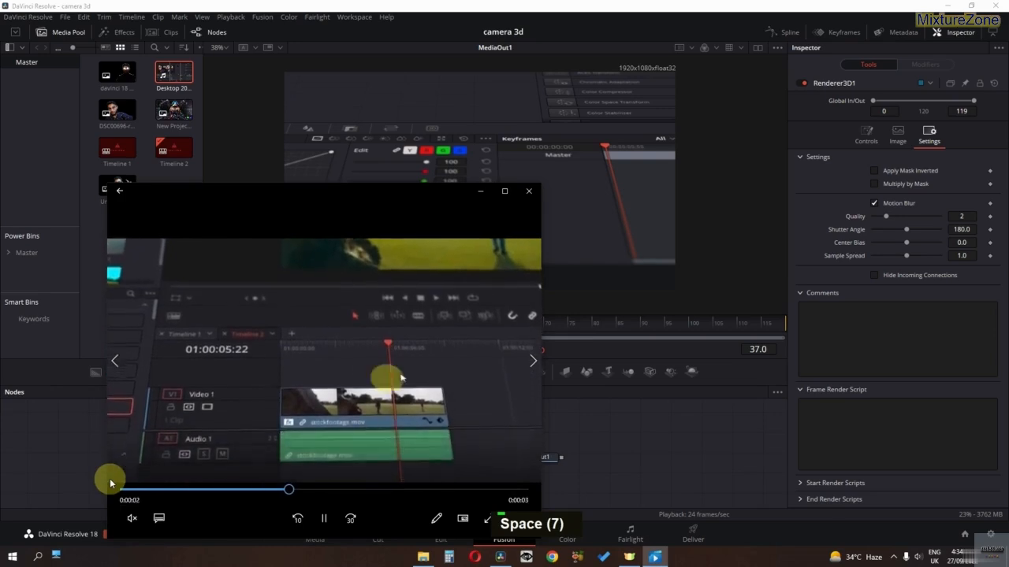
click(531, 362)
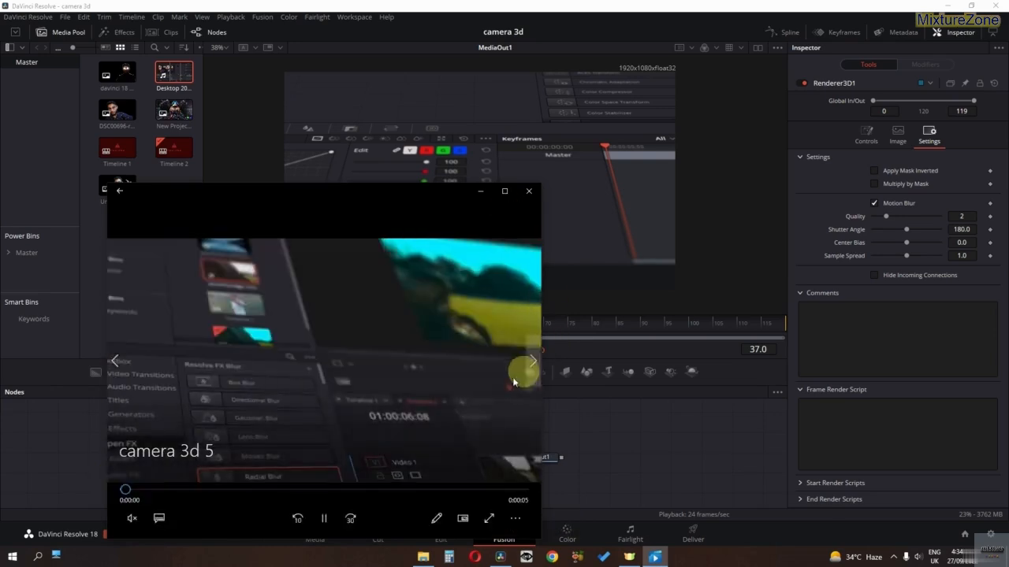
key(space)
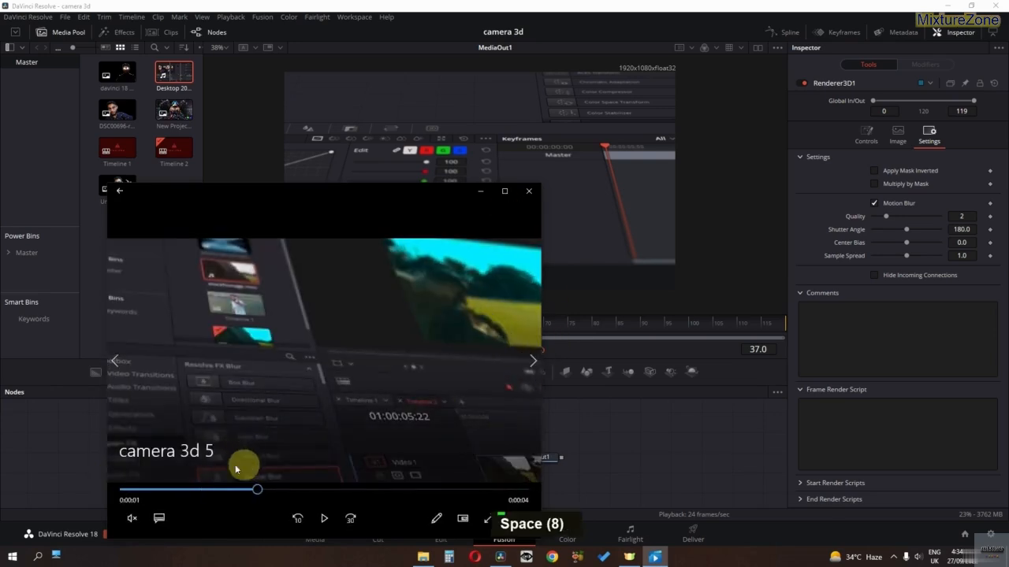
drag(190, 490, 81, 500)
key(space)
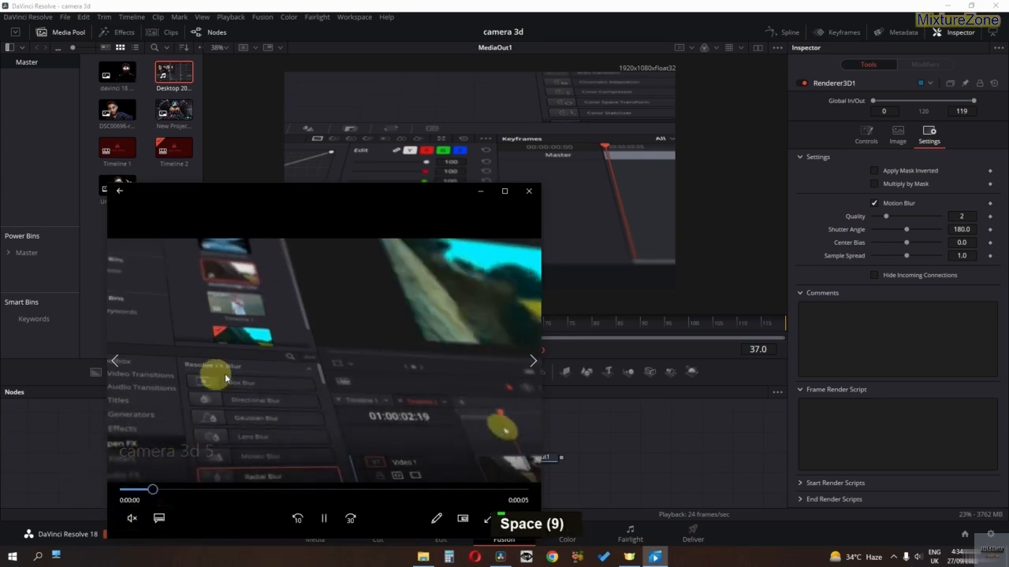
key(space)
click(528, 190)
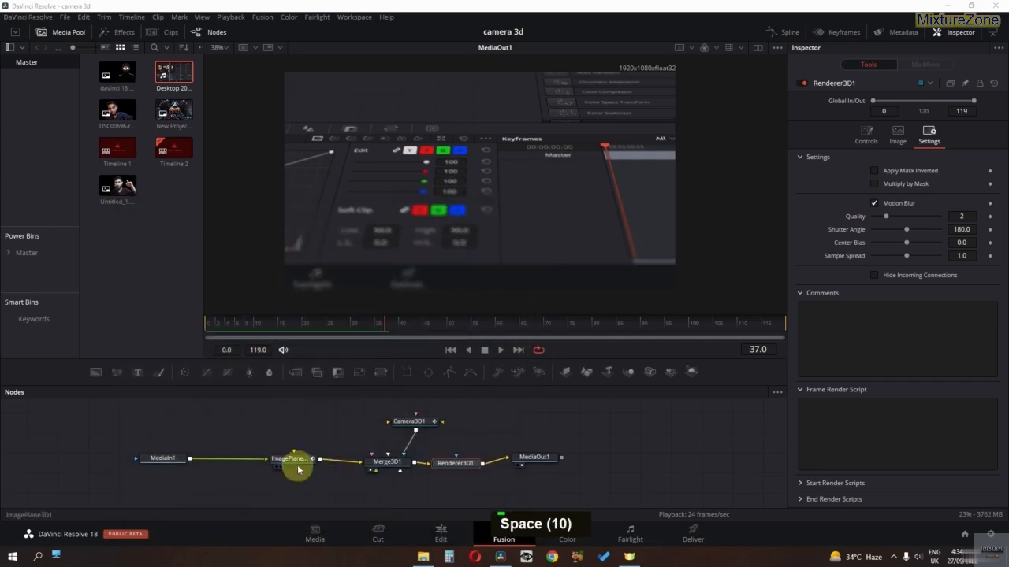
Step: Show Merge3D1 beside MediaOut1 in equally wide viewers and rotate ImagePlane3D1 to about 10.4 on Y
click(292, 460)
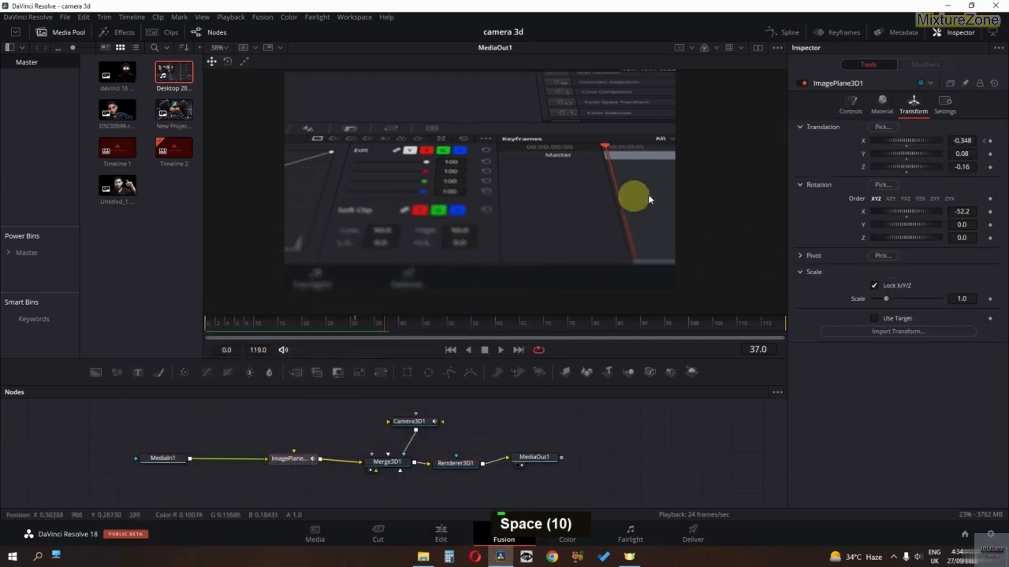
double_click(753, 51)
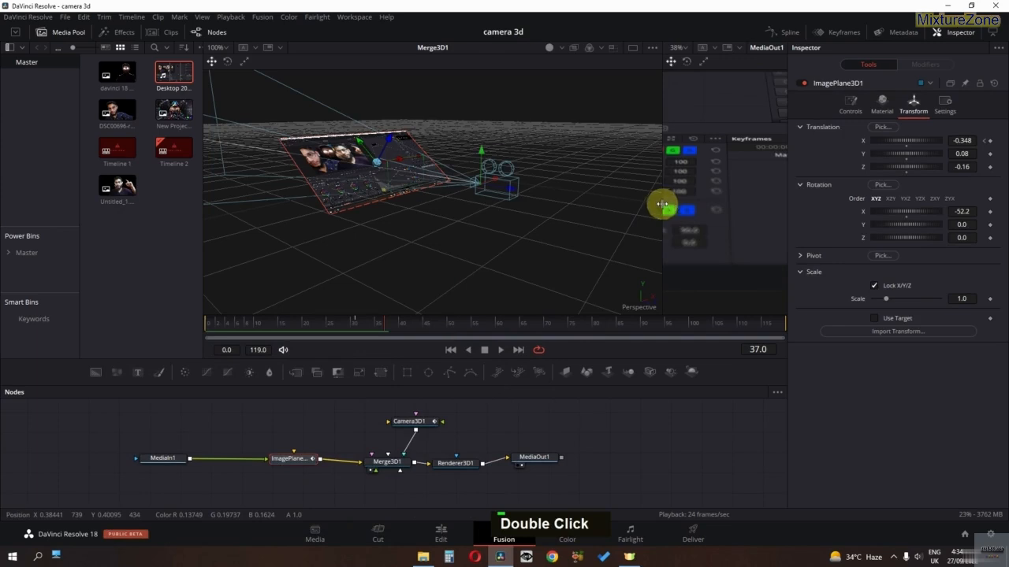
drag(662, 205, 522, 219)
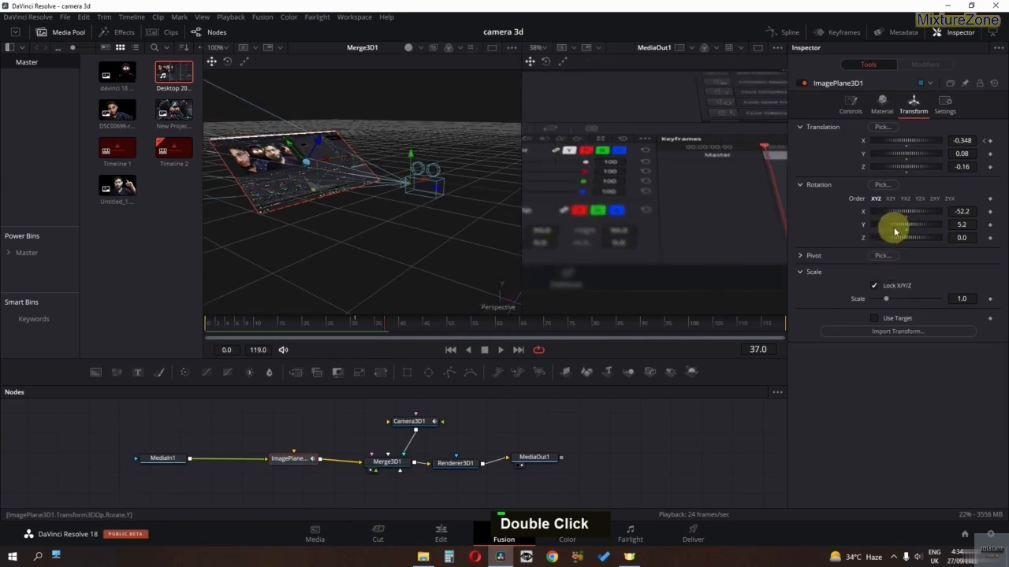
drag(893, 227, 898, 227)
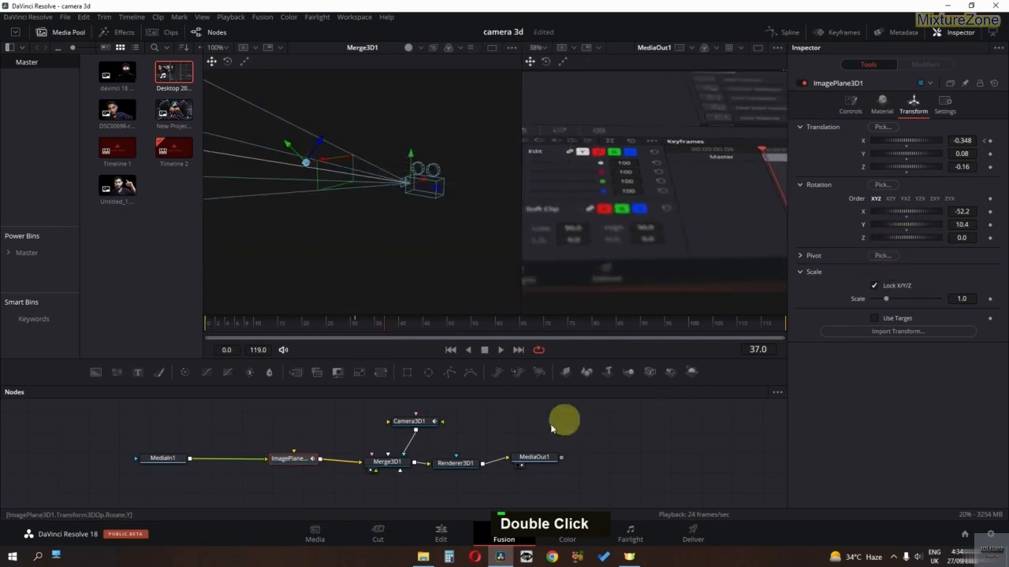
Step: Disable motion blur and accumulation effects in Renderer3D1
double_click(466, 465)
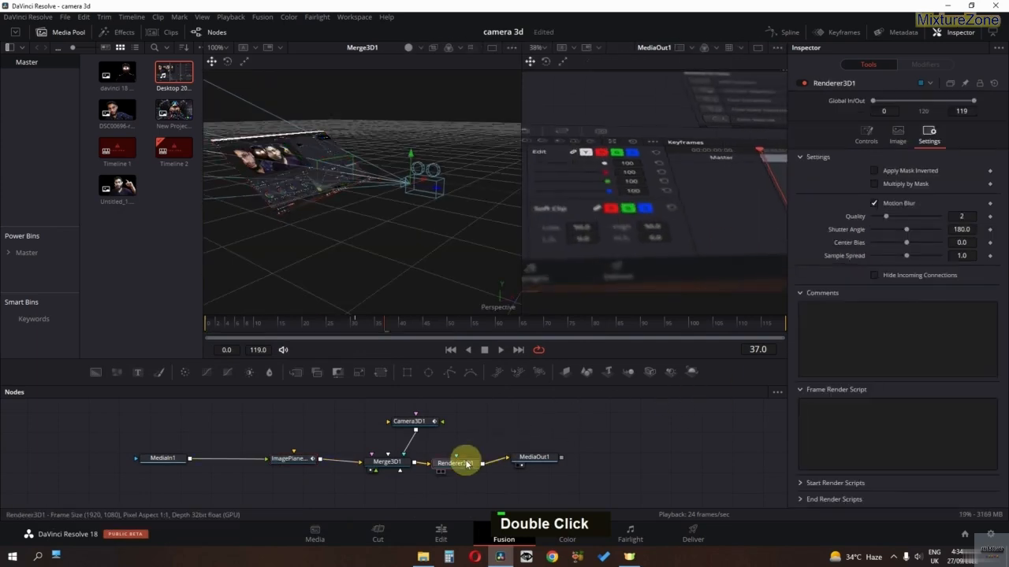
click(874, 205)
click(866, 135)
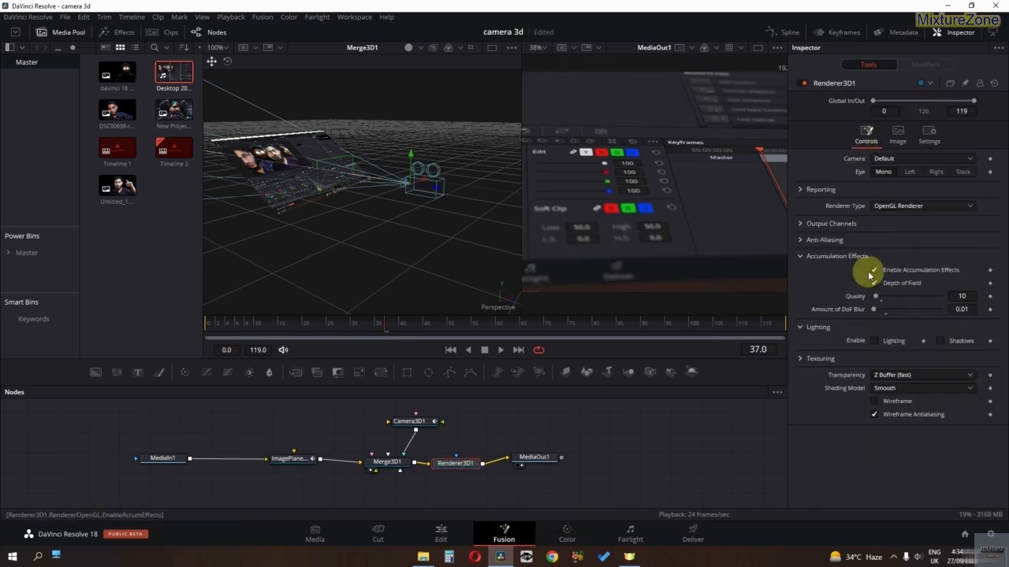
click(874, 269)
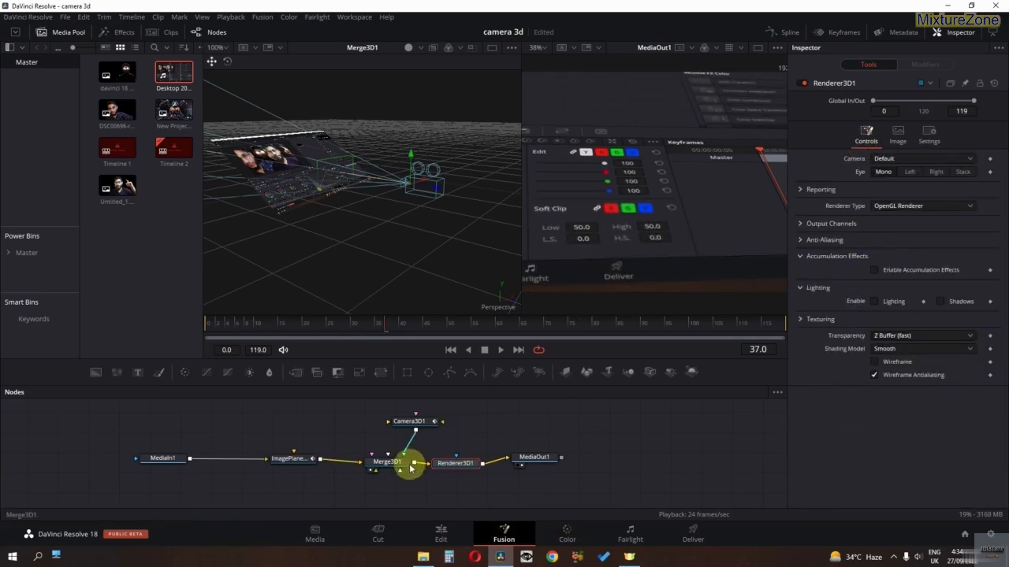
Step: Rotate ImagePlane3D1 to 41.7 on Y and move it to about X -0.230, Y 0.029, Z -0.028 on frame 37
click(298, 470)
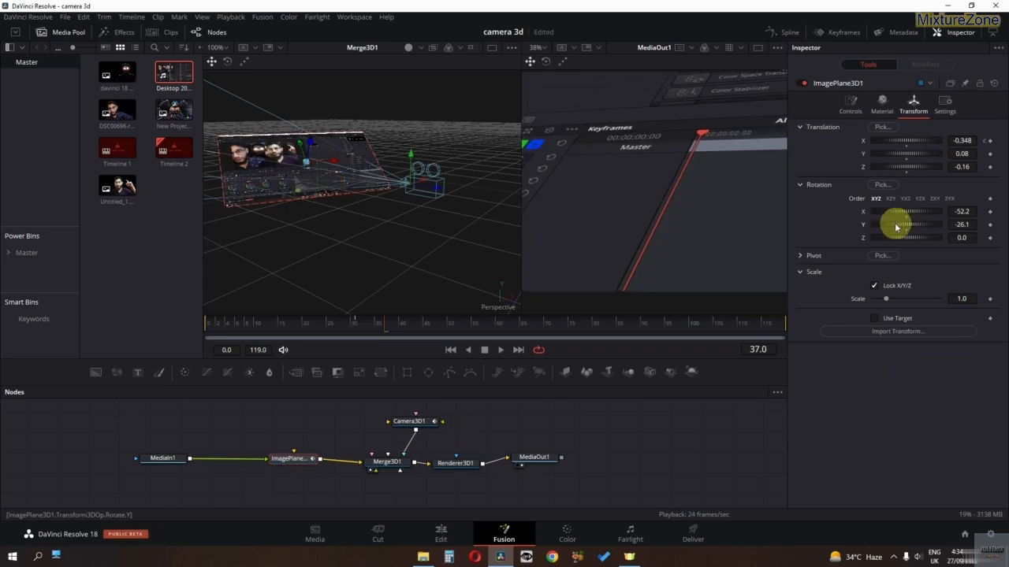
drag(894, 222, 906, 228)
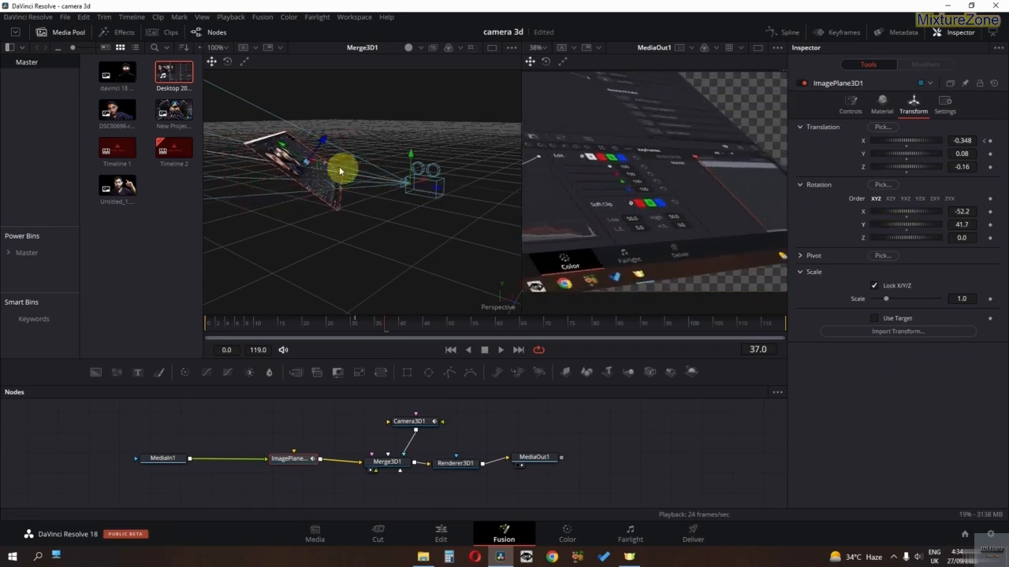
drag(284, 147, 349, 147)
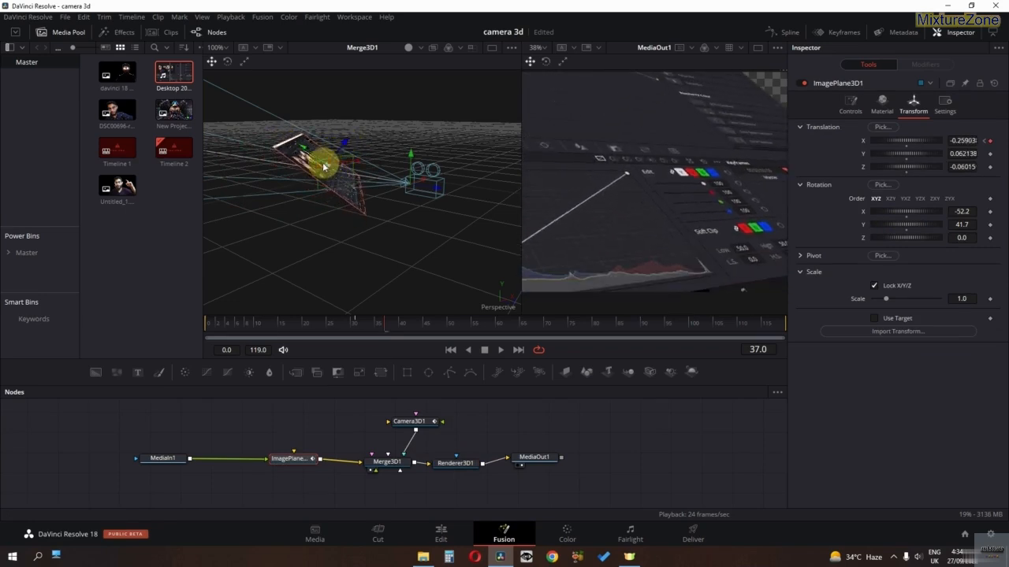
drag(307, 154, 308, 153)
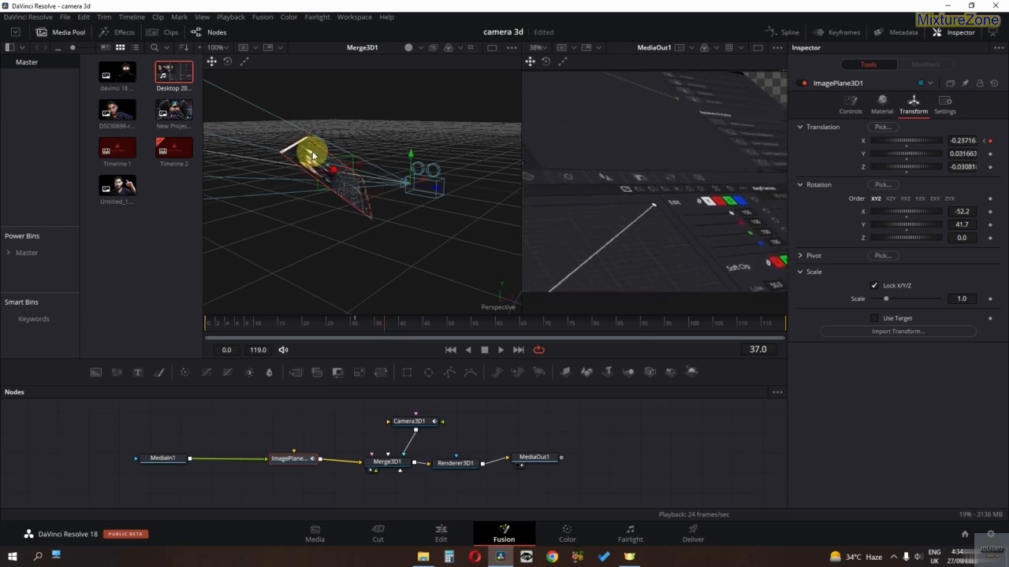
ctrl+scroll(596, 226, down, 2)
middle_click(621, 215)
drag(621, 214, 661, 218)
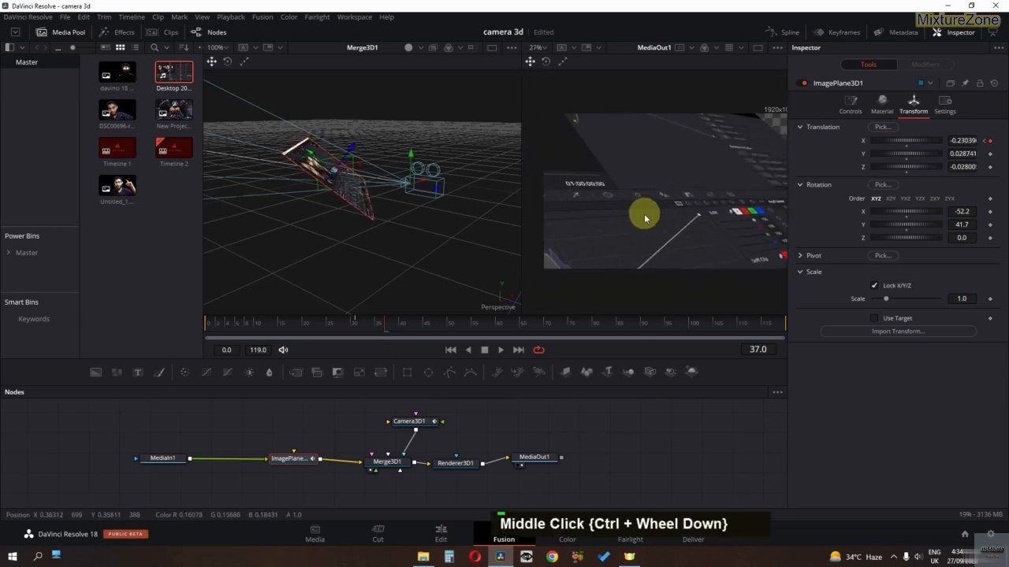
drag(321, 218, 355, 226)
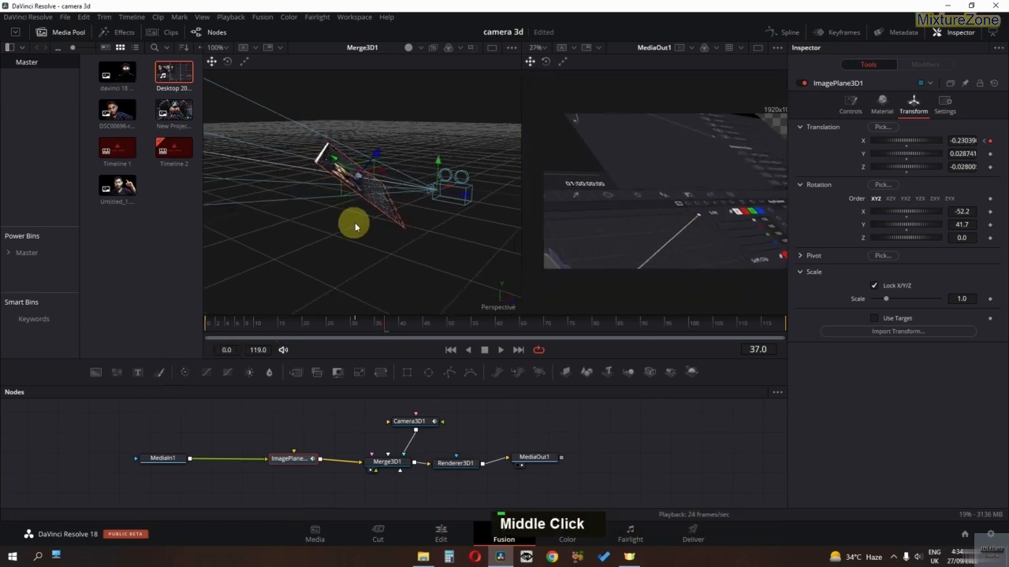
Step: Scrub through the sideways move and remove ImagePlane3D1's X translation keyframes on frames 31 and 37
drag(286, 331, 122, 342)
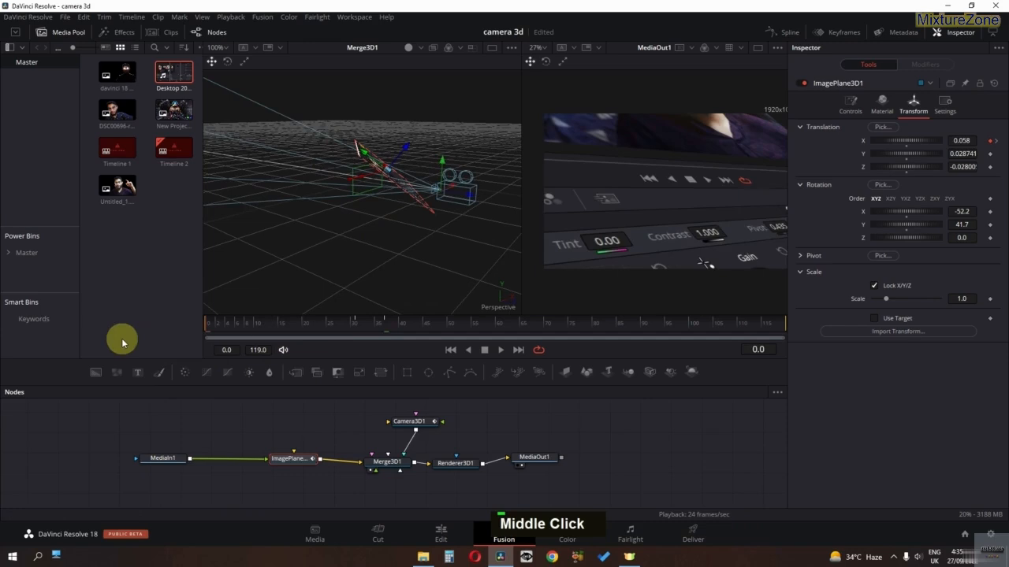
drag(331, 328, 361, 328)
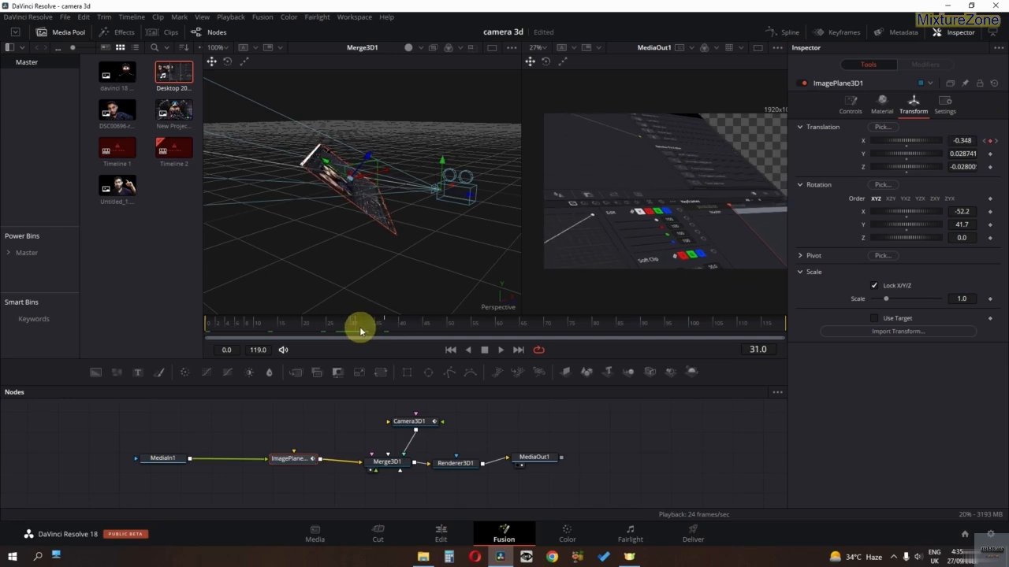
click(991, 143)
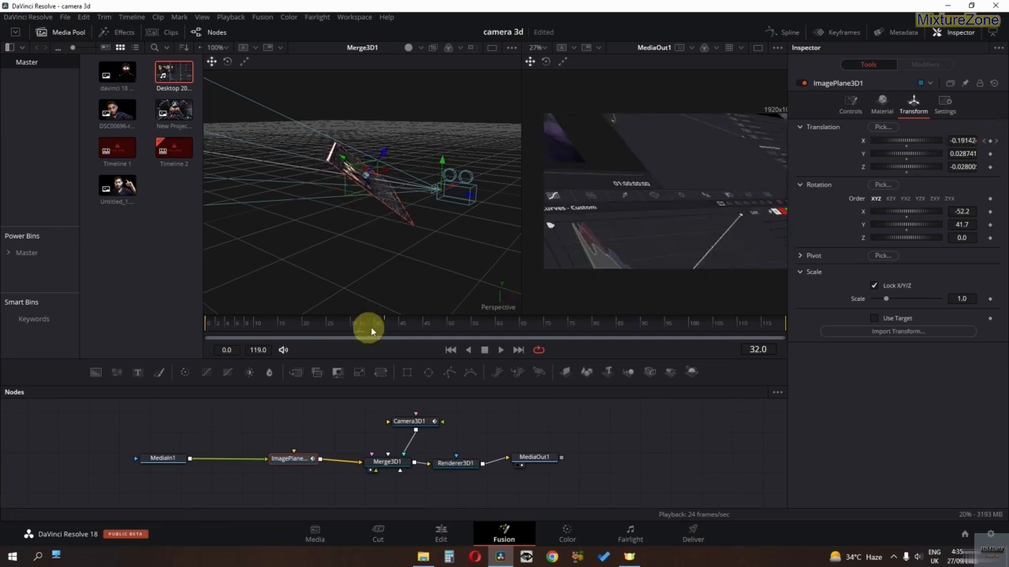
drag(371, 331, 189, 344)
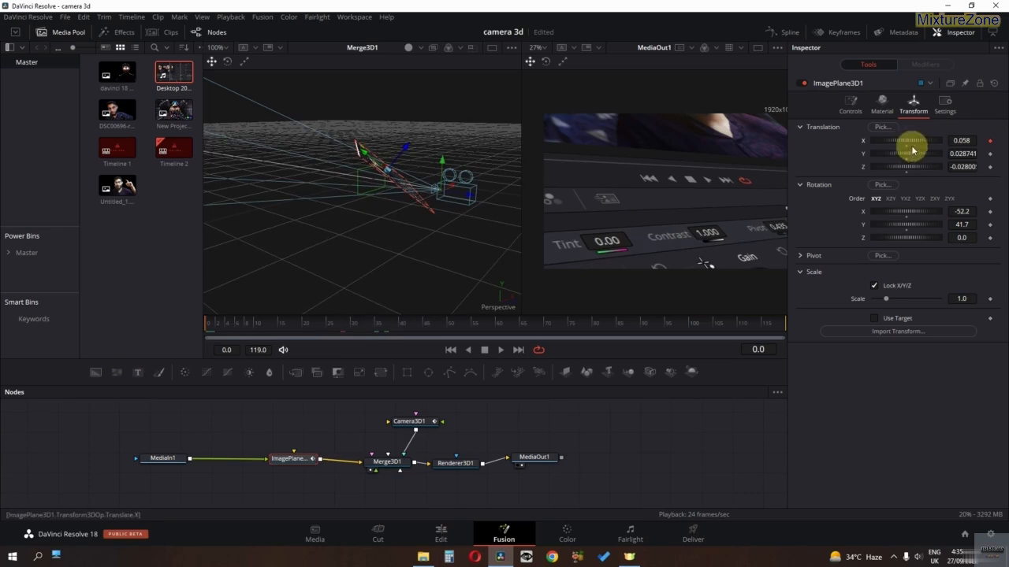
Step: Clear ImagePlane3D1's last X keyframe, set X translation to -0.058 and rotation to Y 39.1, Z -13.0, and play the result
drag(981, 142, 909, 142)
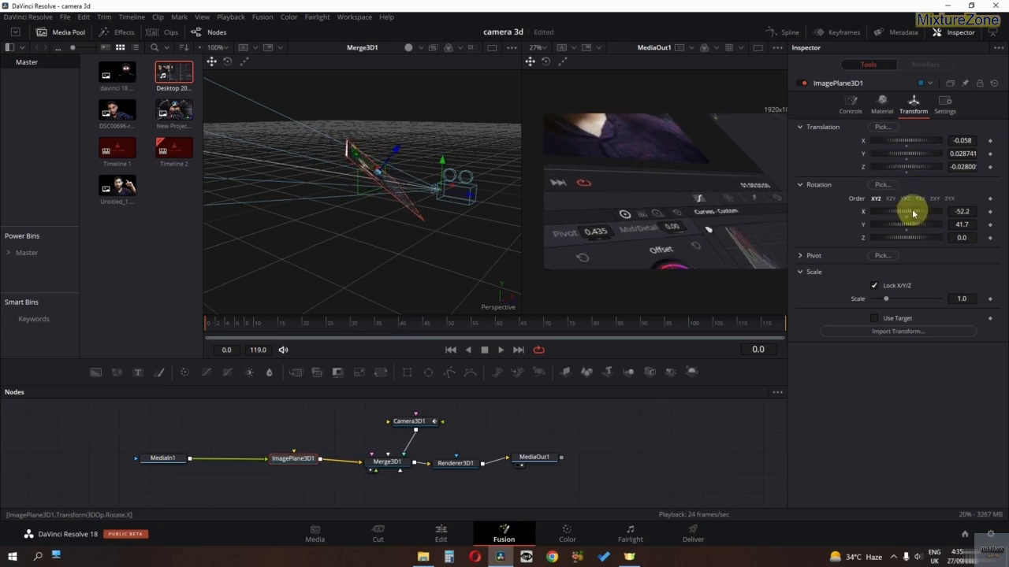
drag(909, 226, 901, 237)
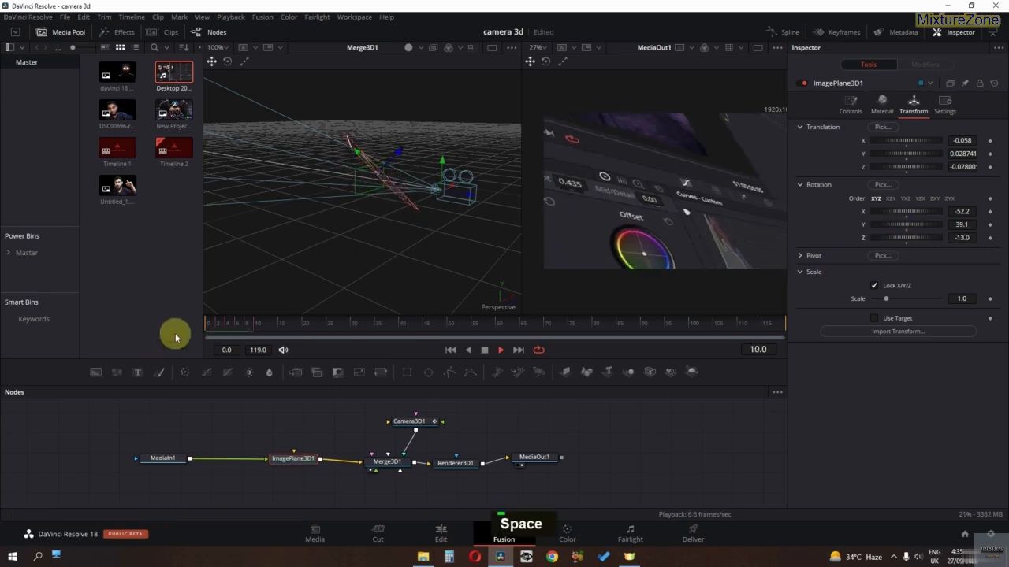
key(space)
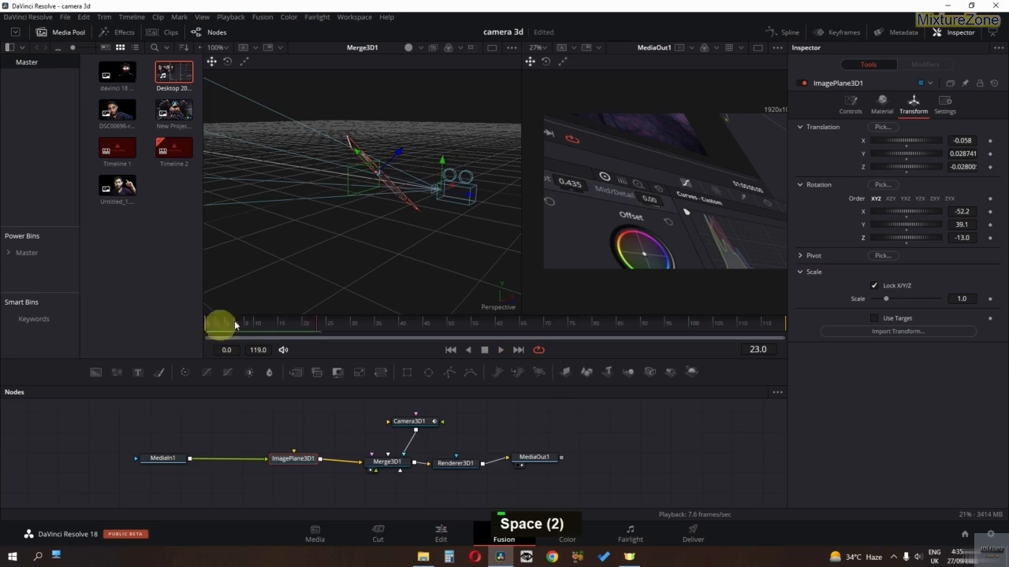
Step: Move the camera farther back from the image plane in the Merge3D1 viewer so more of the screen recording is framed
middle_click(320, 228)
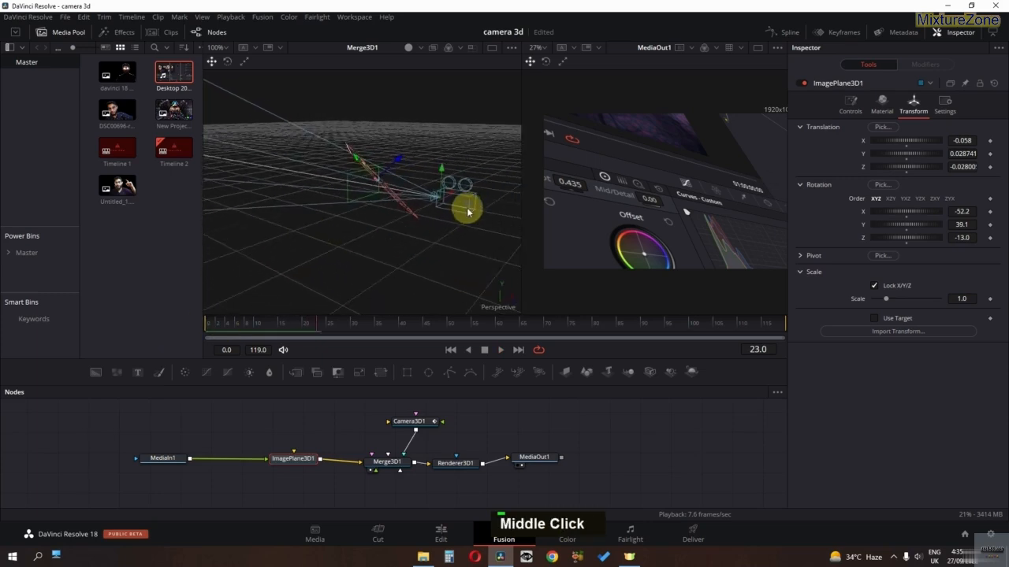
drag(473, 207, 106, 230)
ctrl+middle_click(422, 226)
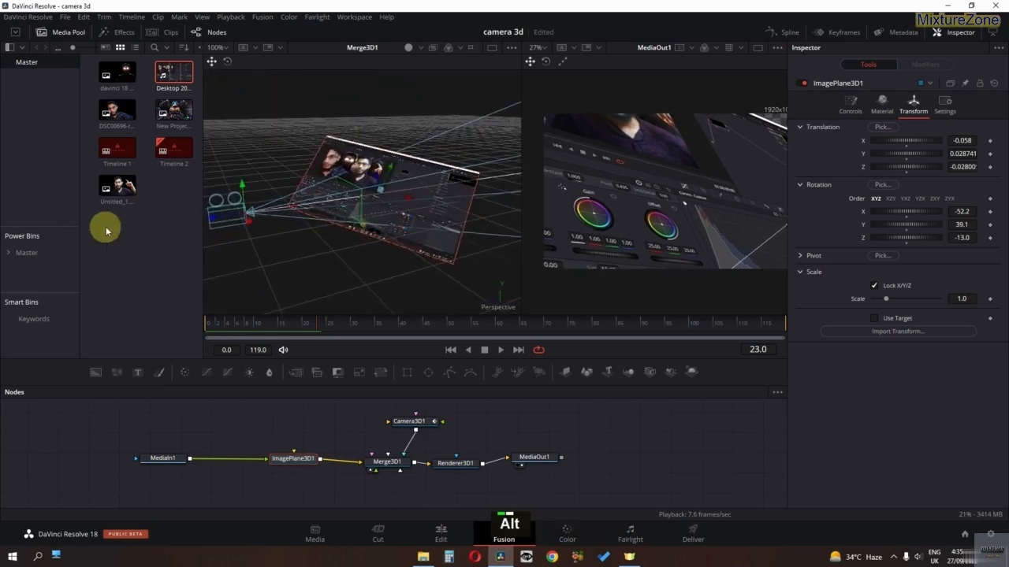
Step: Enable accumulation effects with depth of field in Renderer3D1 and inspect the blur around the Offset color wheel
click(456, 463)
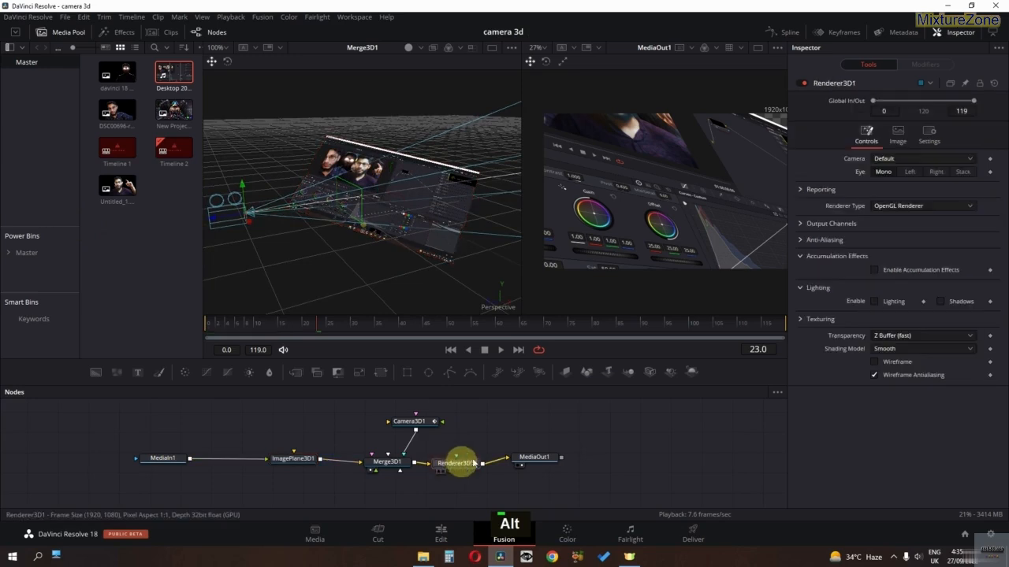
click(873, 271)
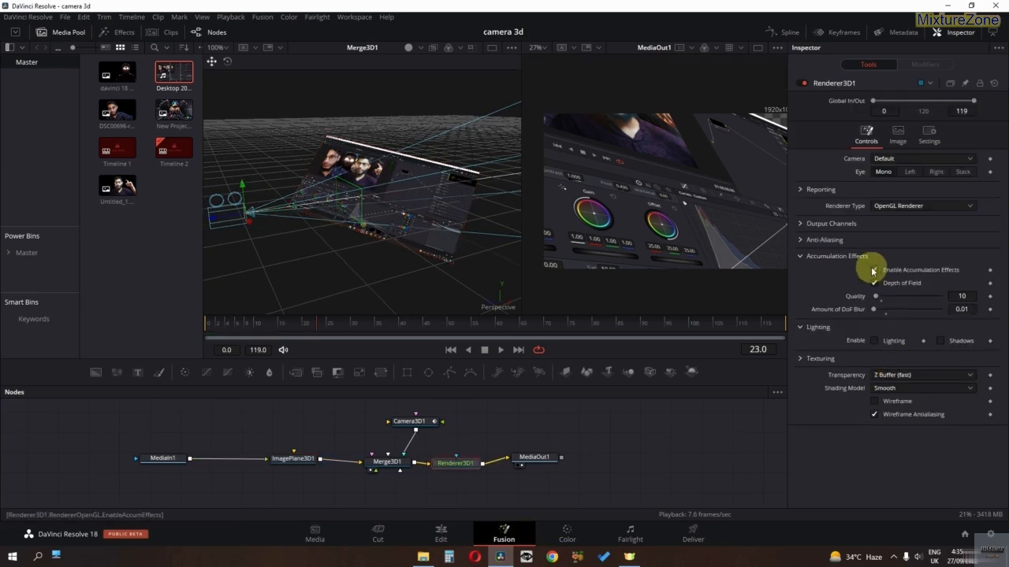
scroll(629, 207, up, 3)
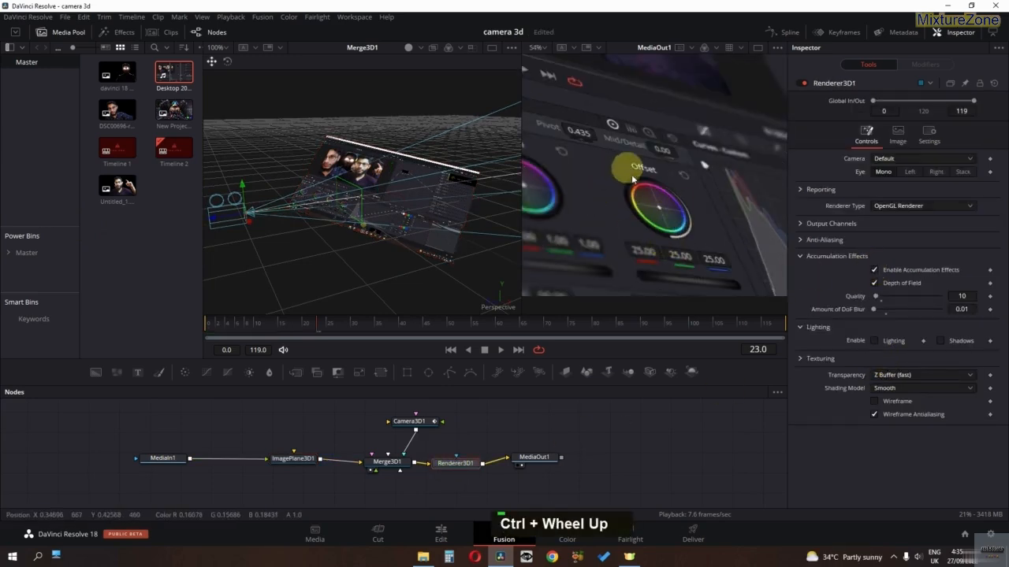
key(ctrl)
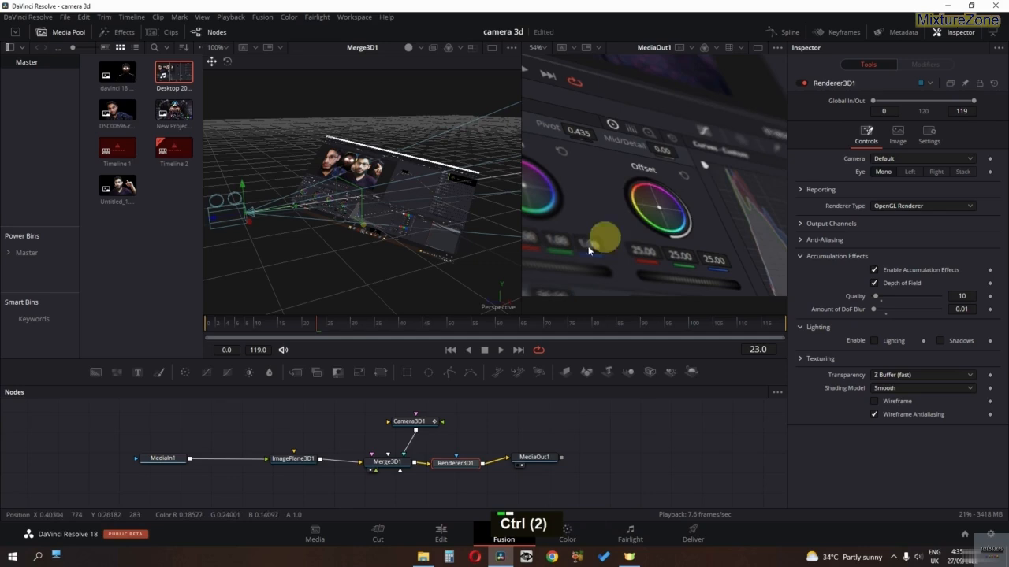
Step: Scrub through the opening frames of the rendered camera animation to examine the depth-of-field blur
click(229, 324)
scroll(640, 215, down, 2)
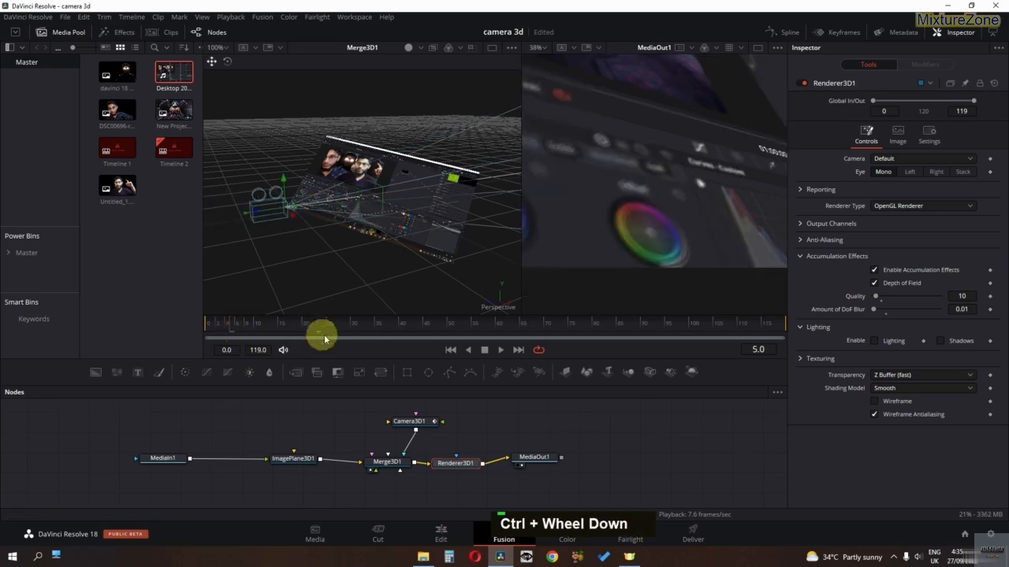
drag(218, 331, 182, 328)
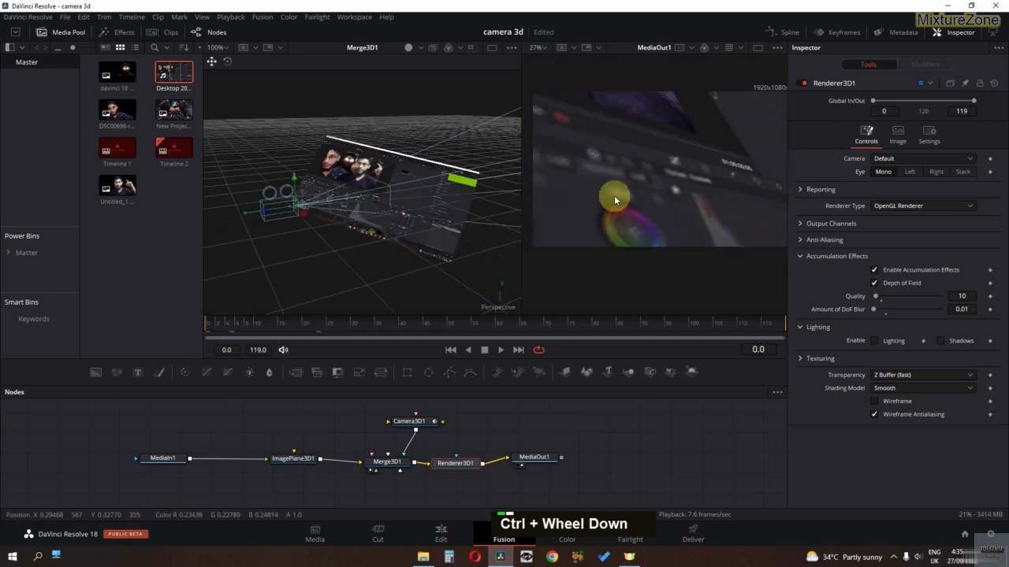
ctrl+scroll(614, 197, down, 2)
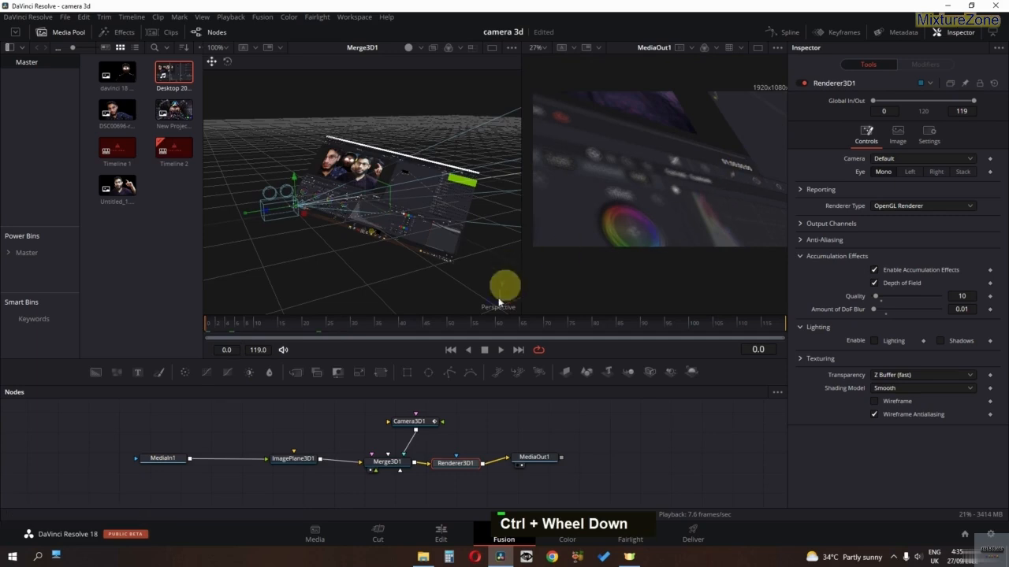
click(295, 331)
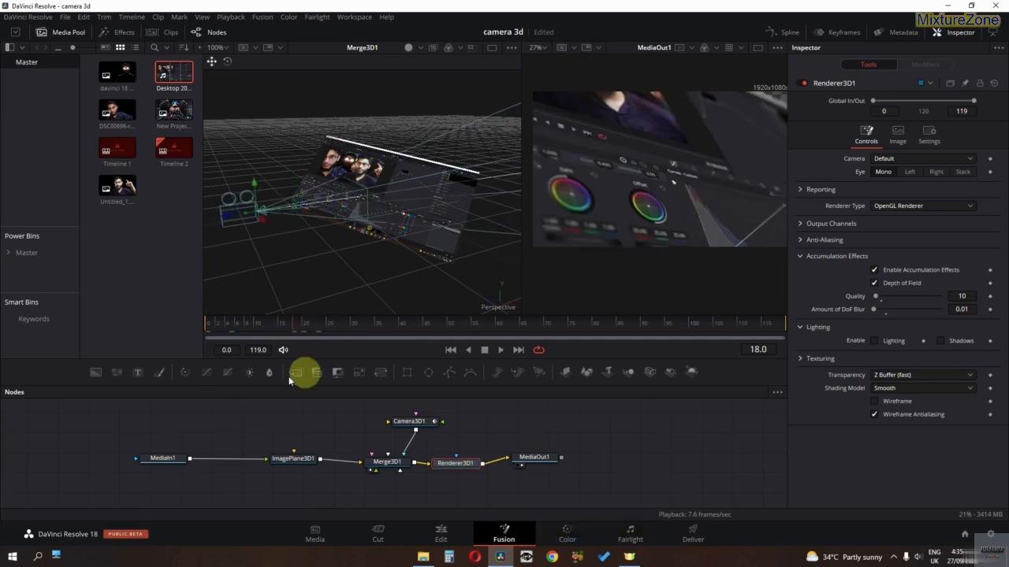
drag(300, 324, 354, 320)
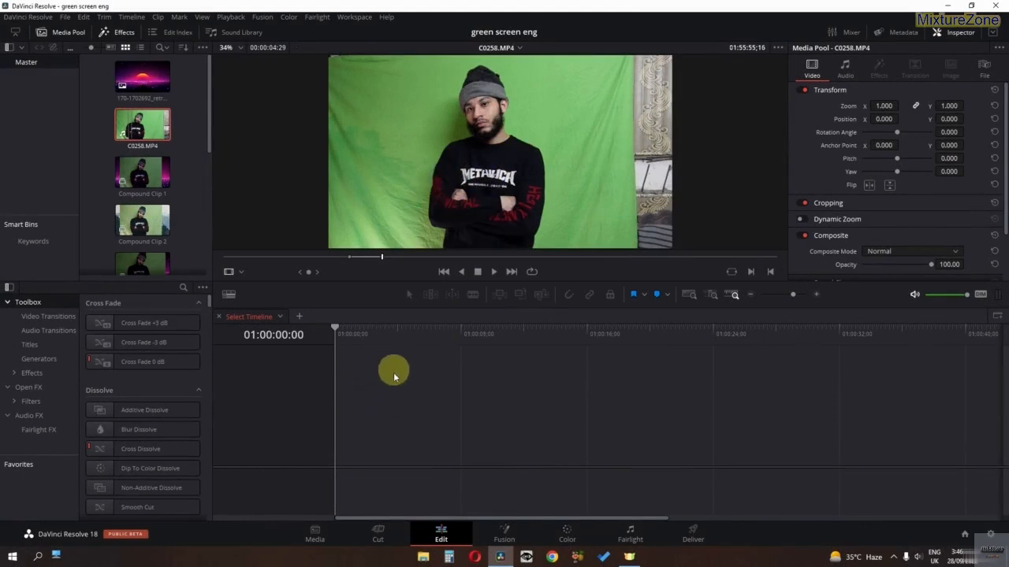
Step: Place the green-screen clip C0258.MP4 at the start of a new timeline and delete its audio
drag(142, 124, 339, 415)
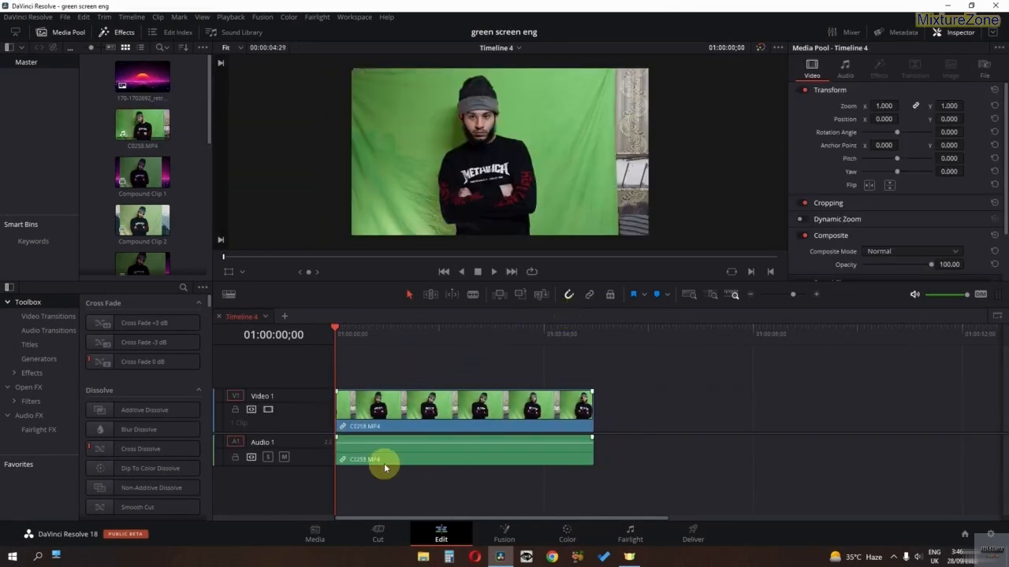
key(BackSpace)
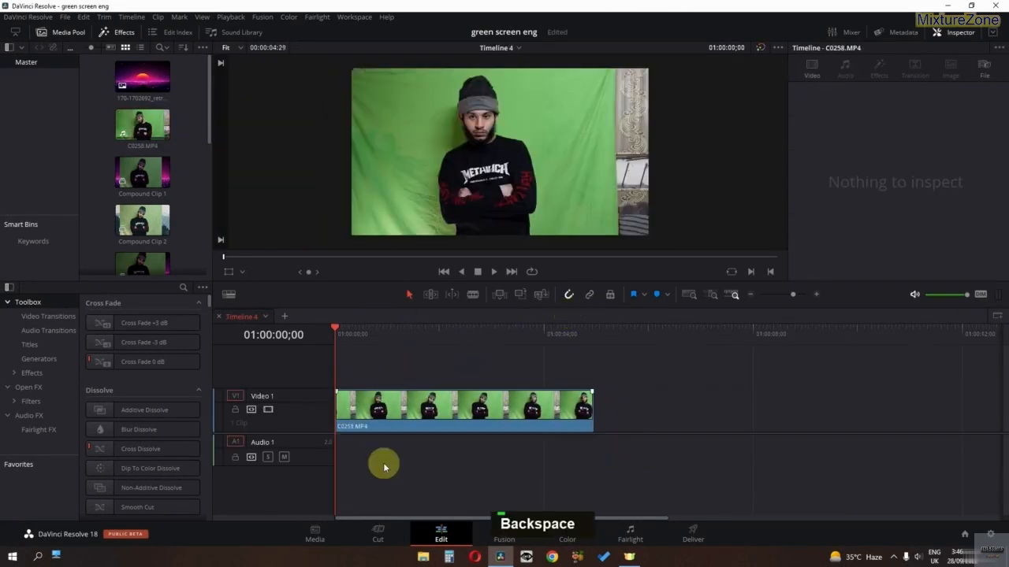
Step: Open the clip's Fusion composition and insert an Ultra Keyer node between MediaIn1 and MediaOut1
click(524, 534)
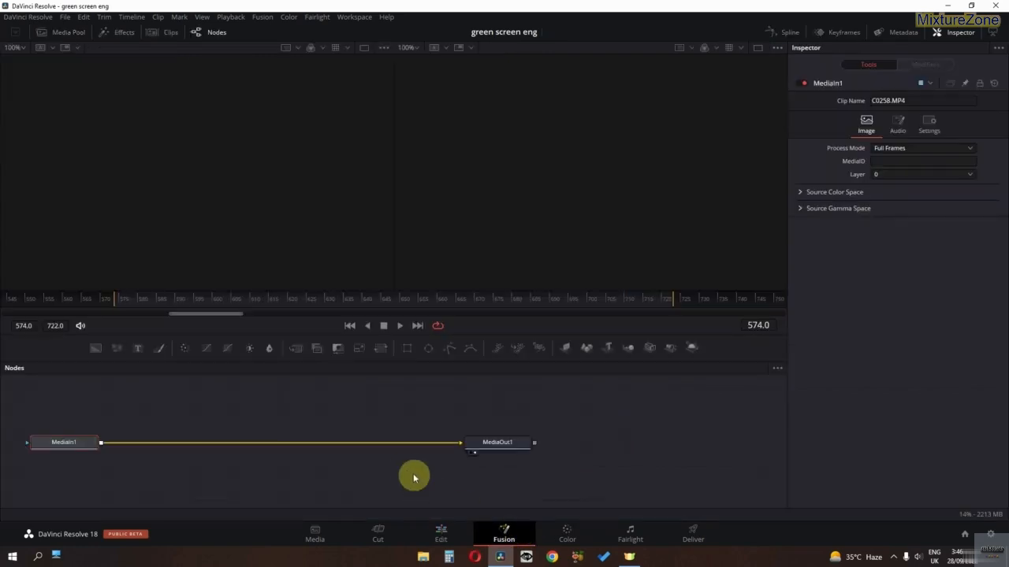
middle_click(349, 471)
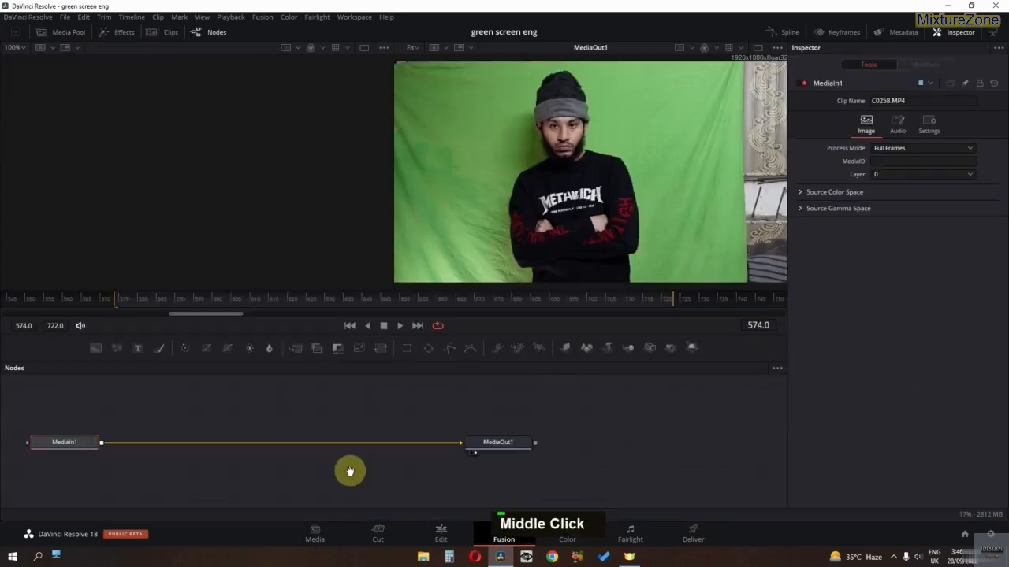
key(shift+space)
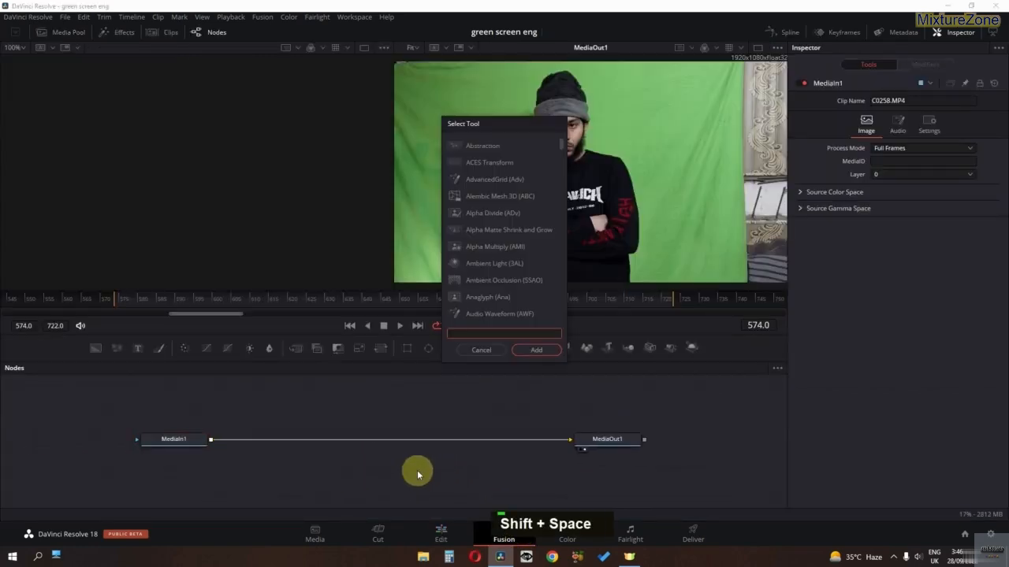
text(ultr)
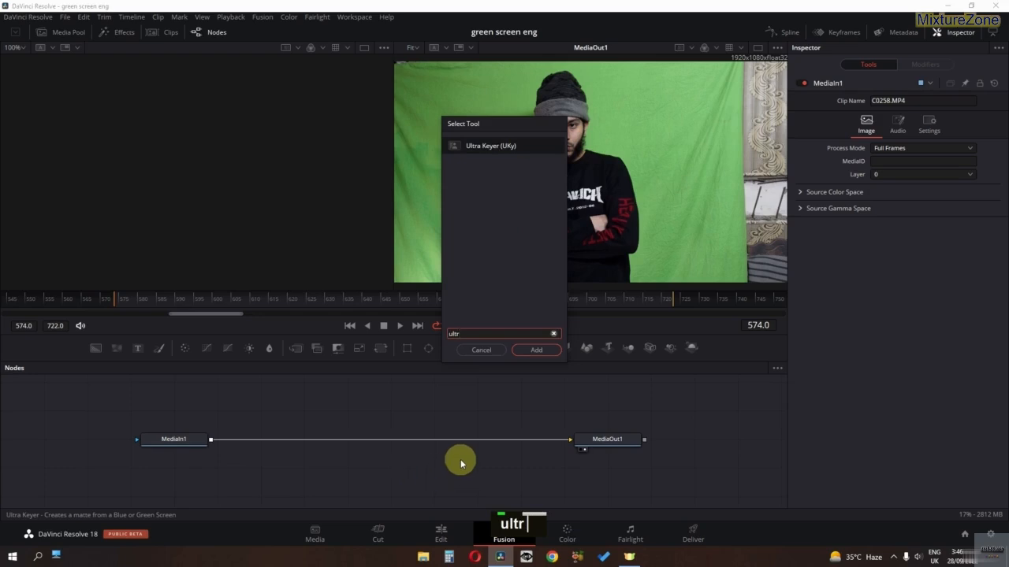
double_click(523, 352)
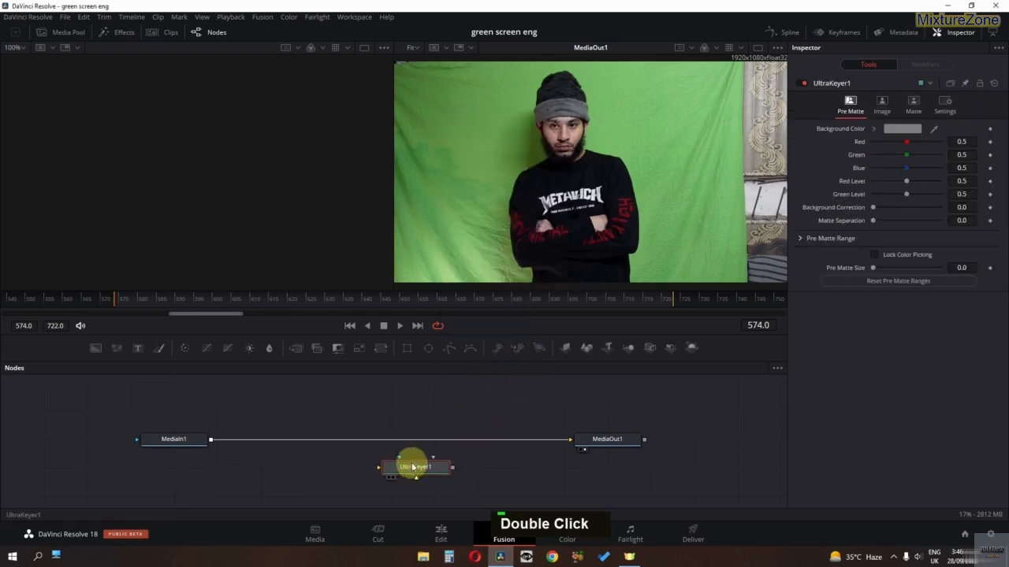
drag(413, 467, 395, 441)
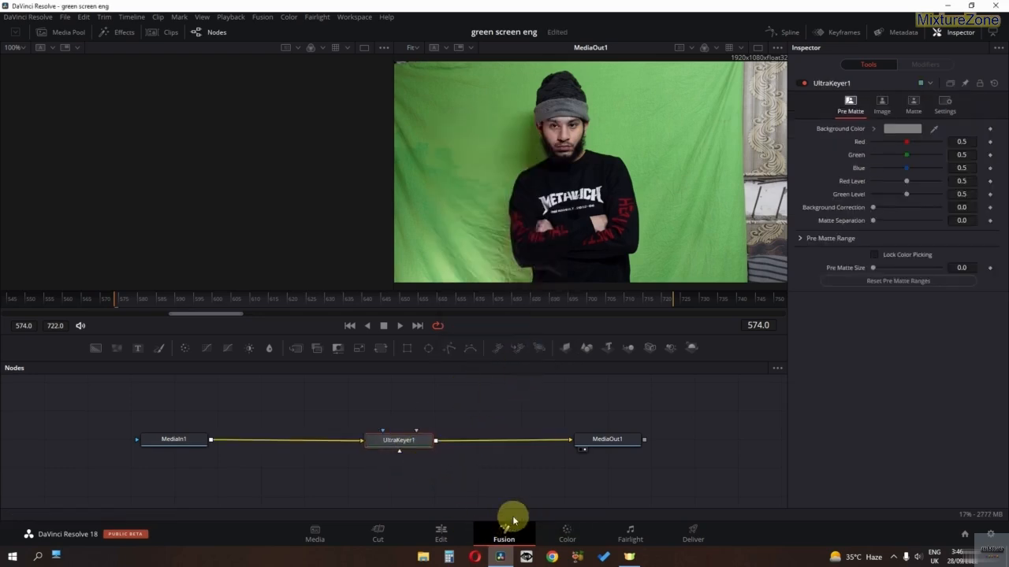
Step: Sample the green backdrop as the Ultra Keyer's background color, resampling a lighter green area beside the subject
drag(933, 128, 521, 156)
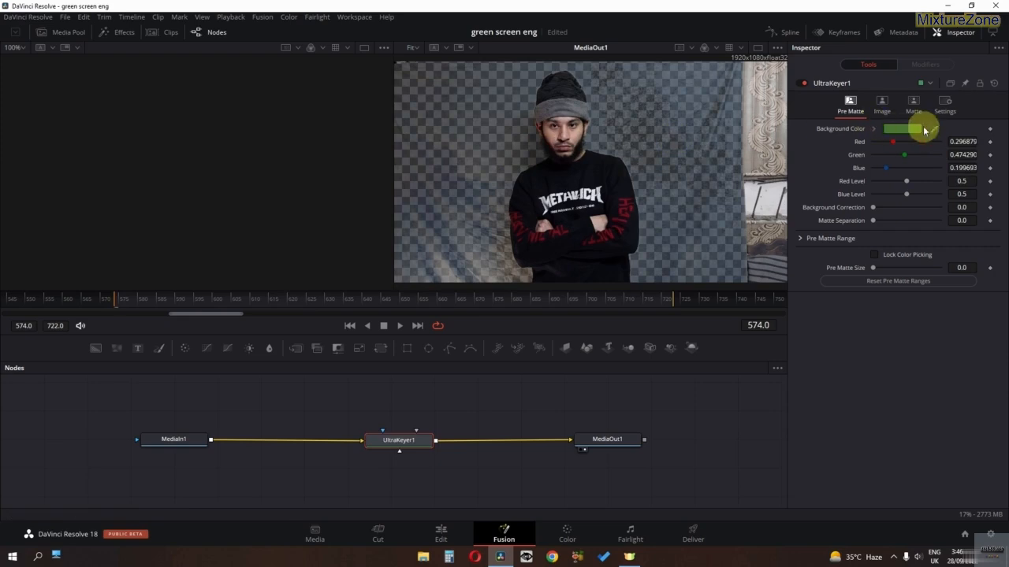
drag(778, 149, 710, 158)
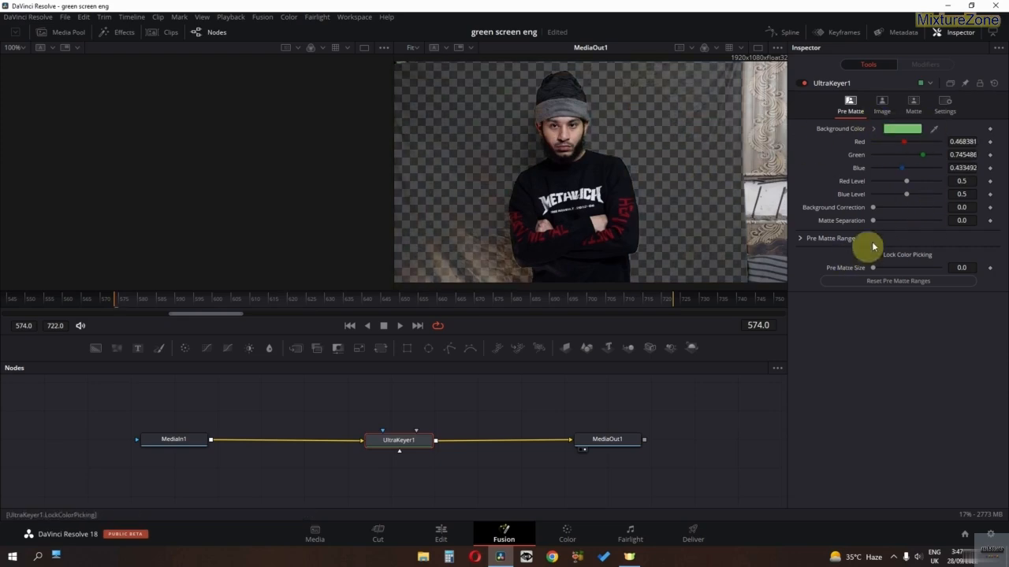
Step: Lower the Ultra Keyer's Fringe Gamma to about 0.567 while checking the edges around the subject's head
click(883, 108)
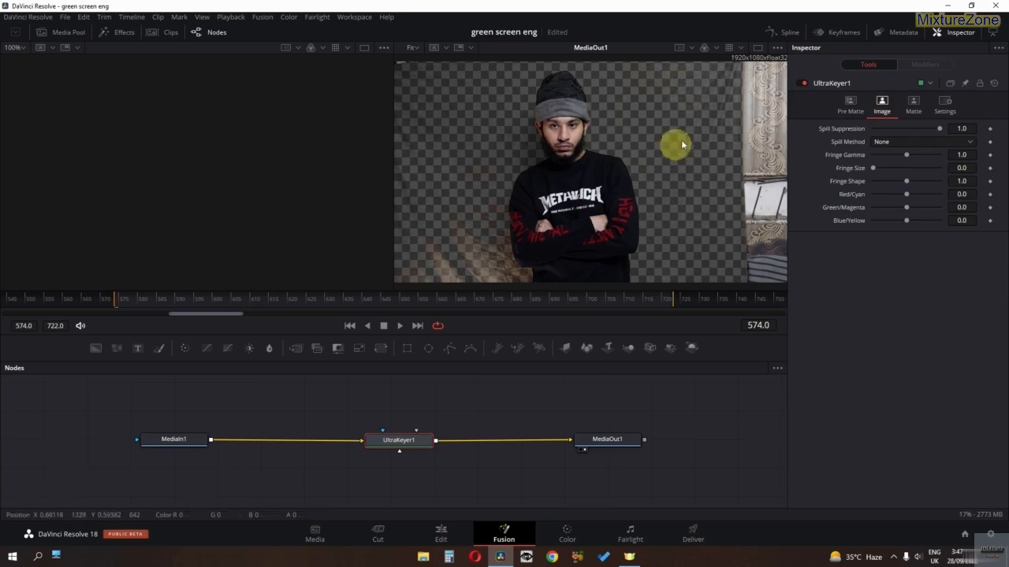
ctrl+scroll(635, 107, up, 2)
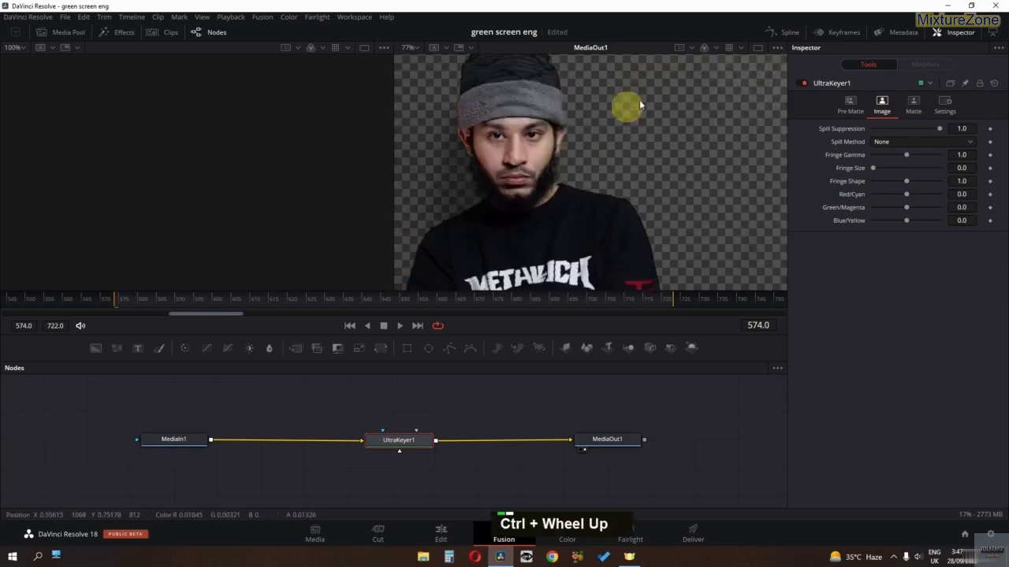
click(757, 48)
ctrl+scroll(435, 145, down, 2)
ctrl+scroll(431, 146, up, 6)
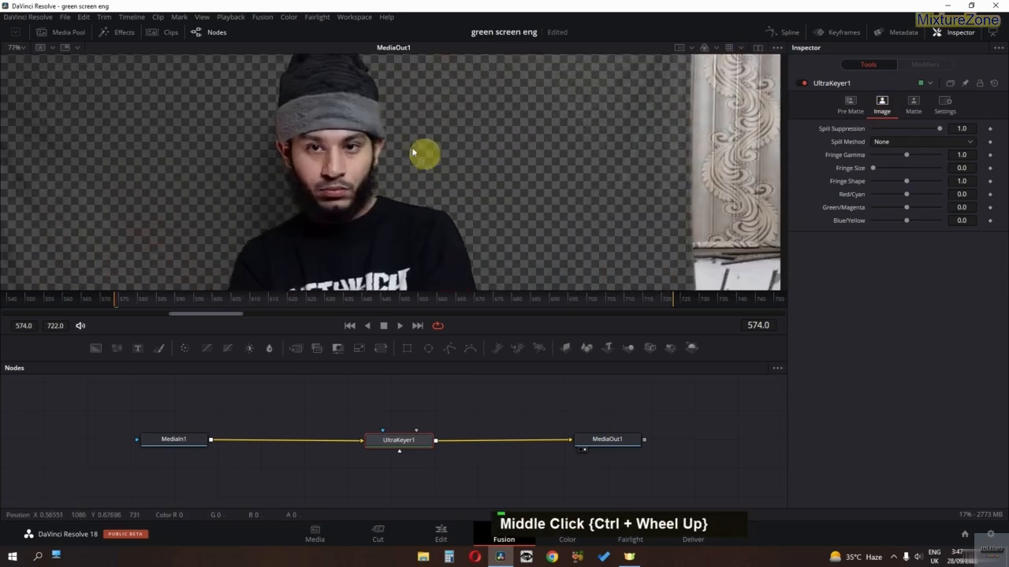
ctrl+middle_click(754, 166)
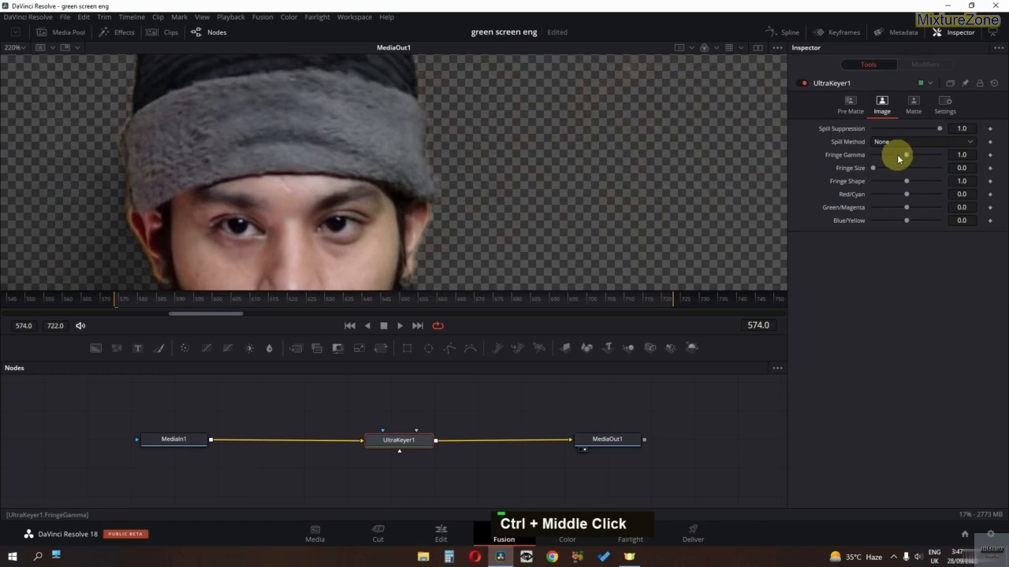
mouse_move(903, 161)
mouse_down()
mouse_move(878, 157)
mouse_move(912, 152)
mouse_move(872, 155)
mouse_move(906, 158)
mouse_move(893, 165)
mouse_up()
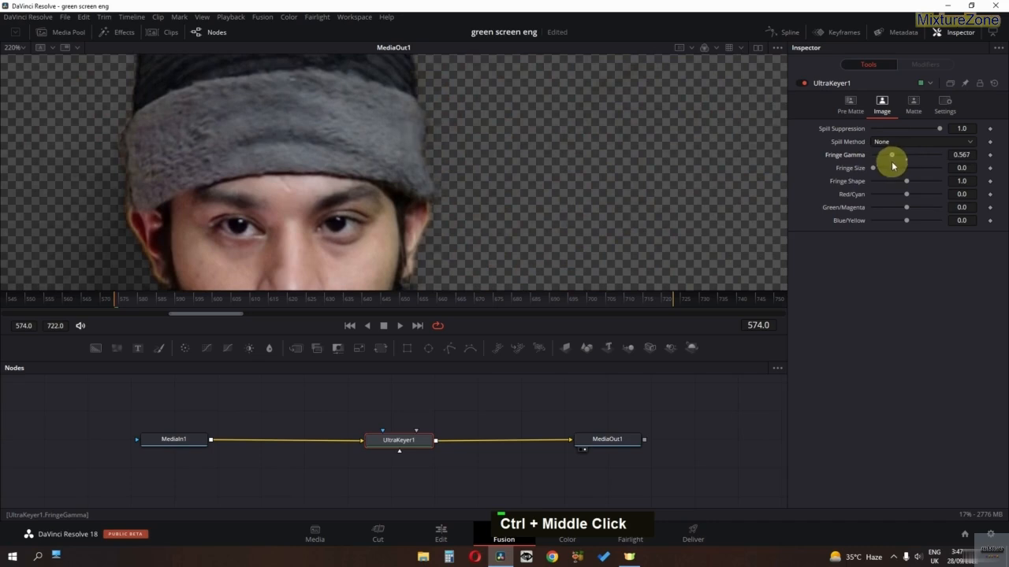
Step: Set the Ultra Keyer matte's Contract / Expand value to 0.03
click(910, 104)
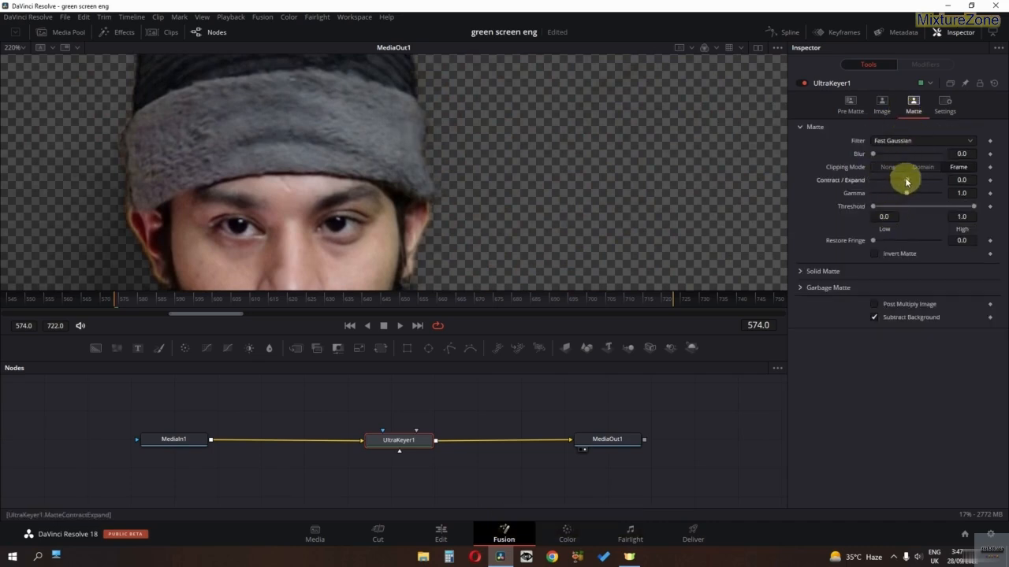
drag(907, 183, 908, 183)
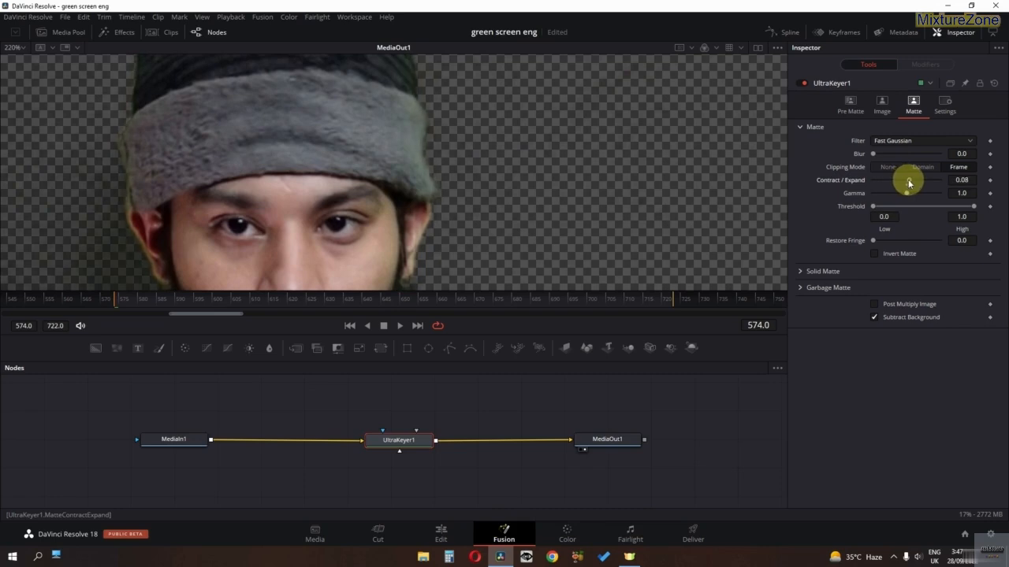
drag(909, 183, 907, 184)
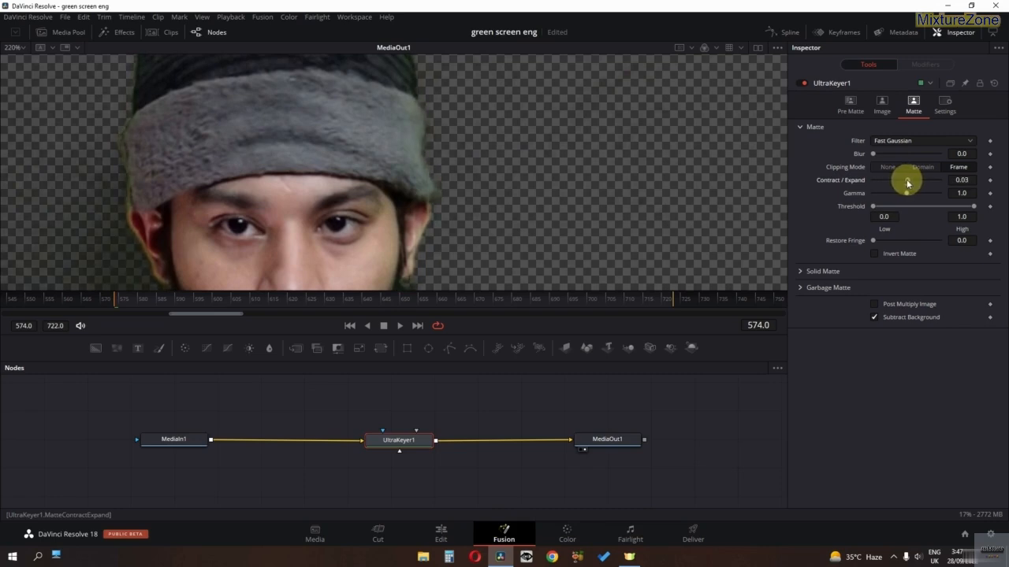
Step: Raise the matte's low threshold to 0.4 with the high threshold at 1.0, and set the matte blur to 1.57
drag(908, 197, 898, 200)
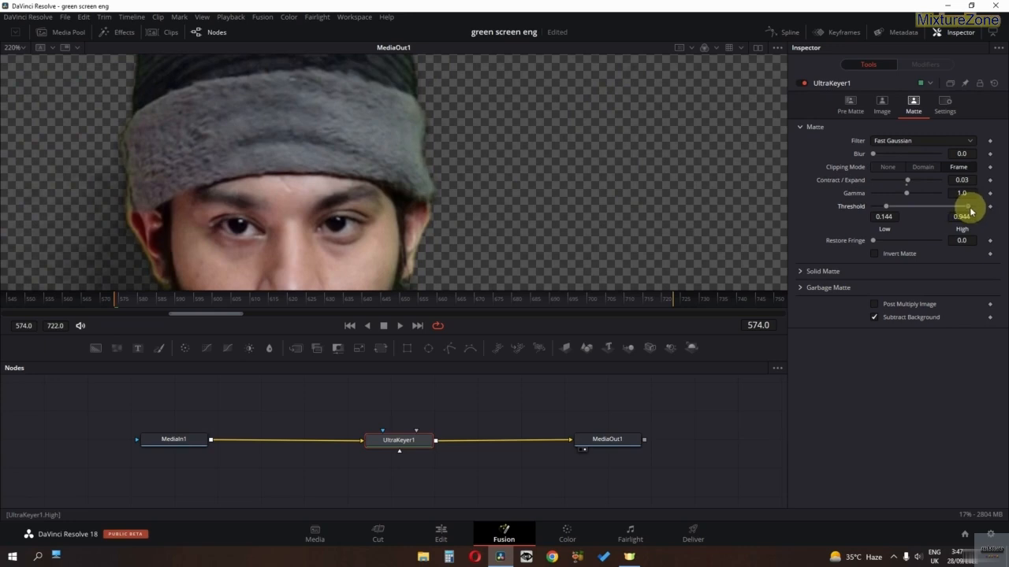
drag(971, 211, 932, 211)
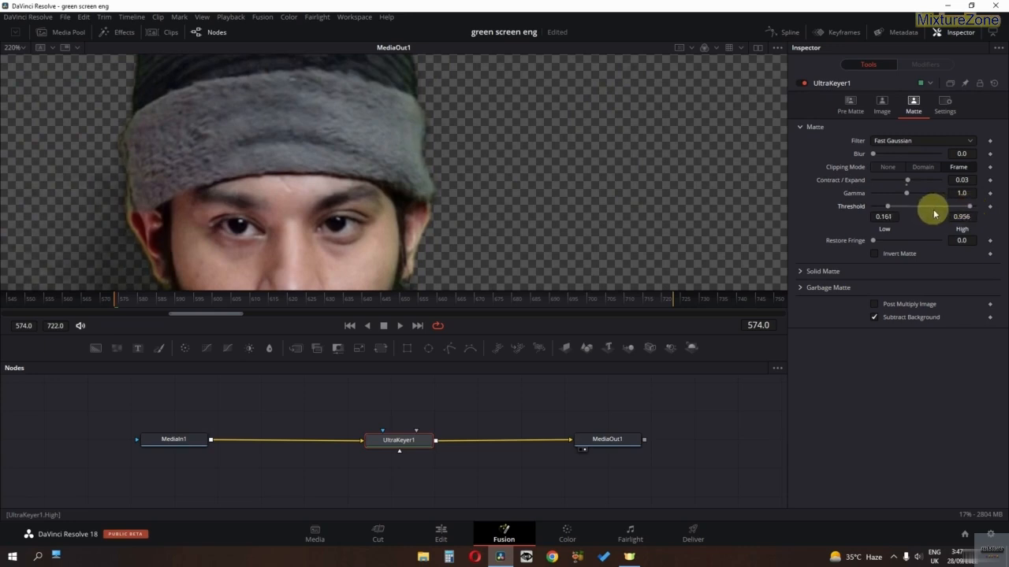
scroll(486, 175, down, 5)
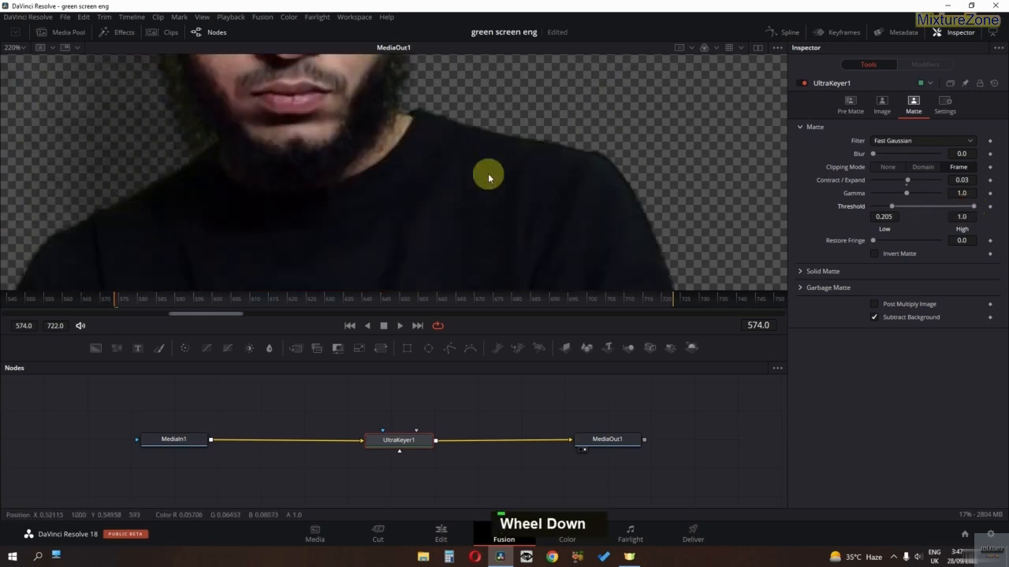
scroll(486, 172, down, 3)
scroll(426, 167, up, 3)
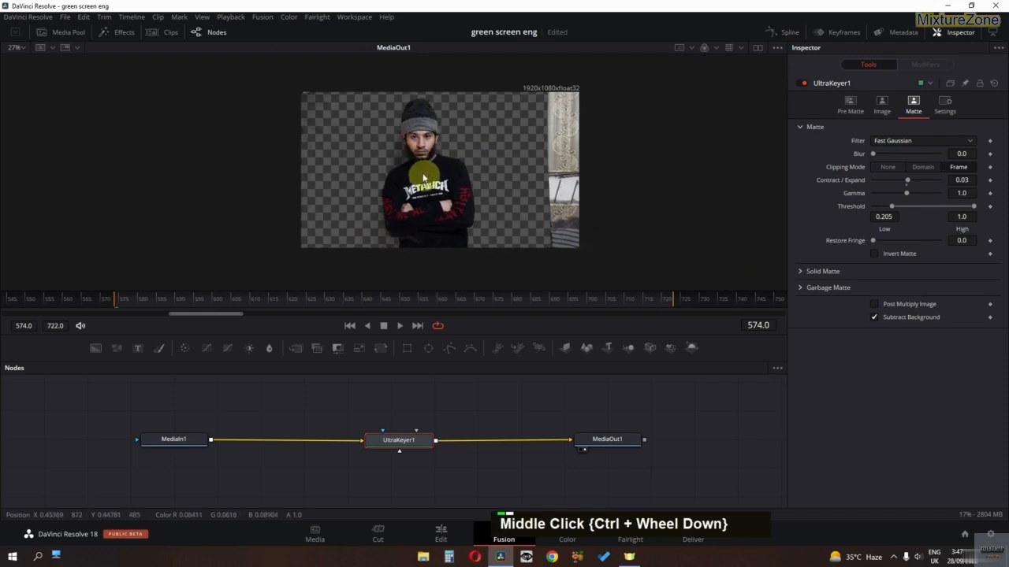
drag(402, 112, 390, 218)
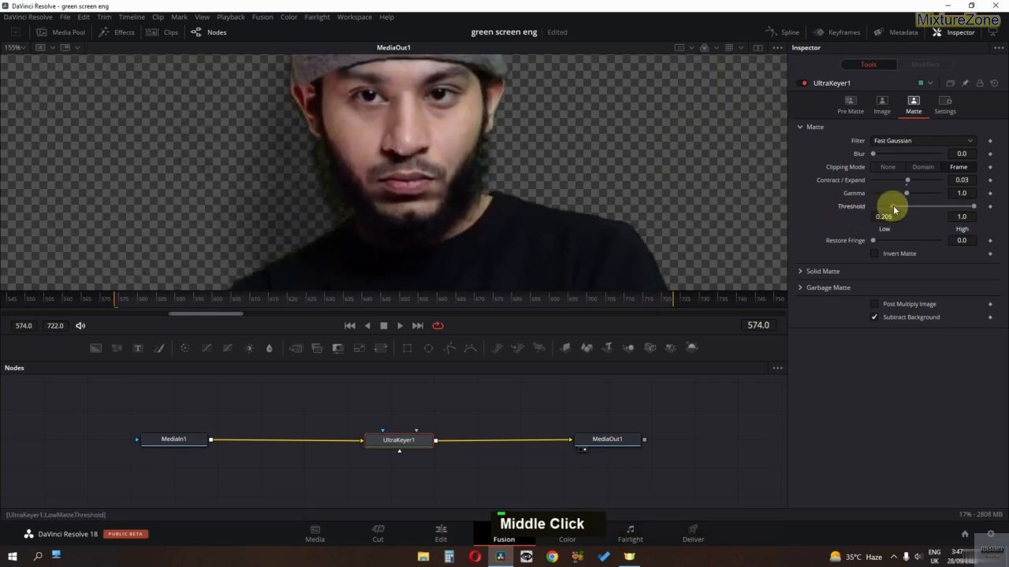
mouse_move(902, 210)
mouse_down()
mouse_move(923, 209)
mouse_move(910, 209)
mouse_up()
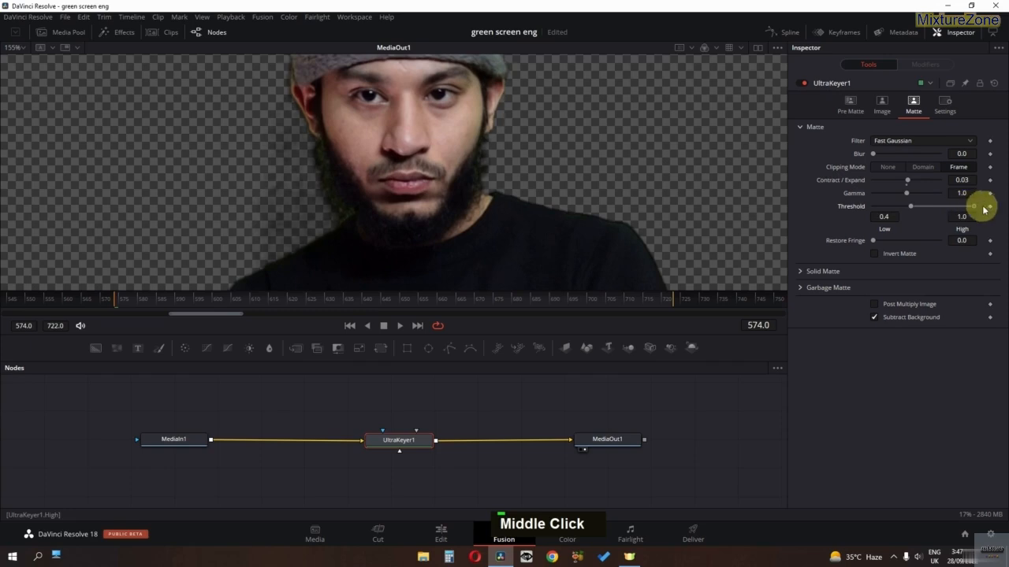
drag(933, 211, 946, 208)
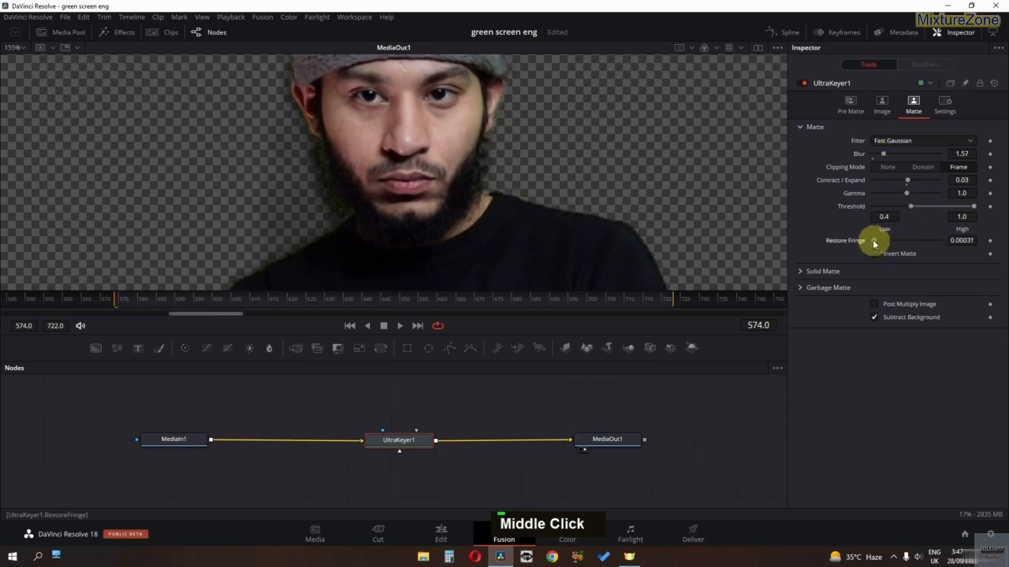
Step: Inspect the keyed edges around the subject's head and body, and play the clip to check the key in motion
scroll(477, 172, down, 5)
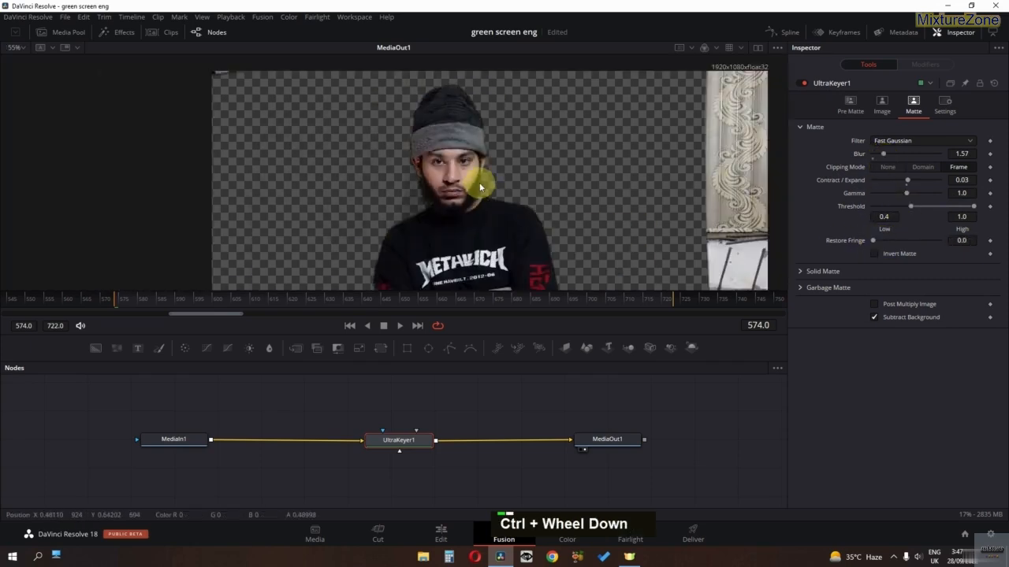
scroll(445, 167, up, 1)
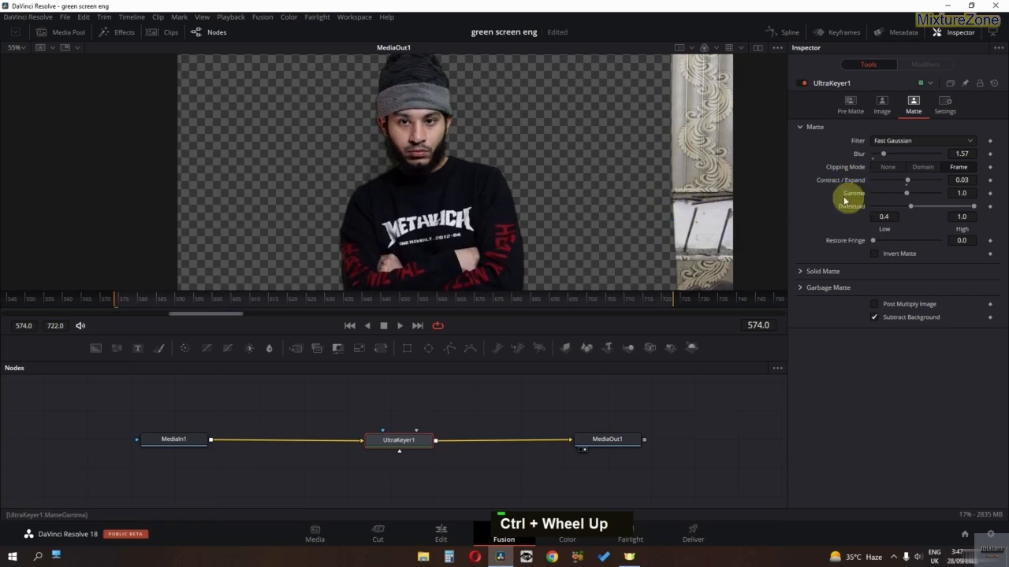
drag(426, 124, 422, 160)
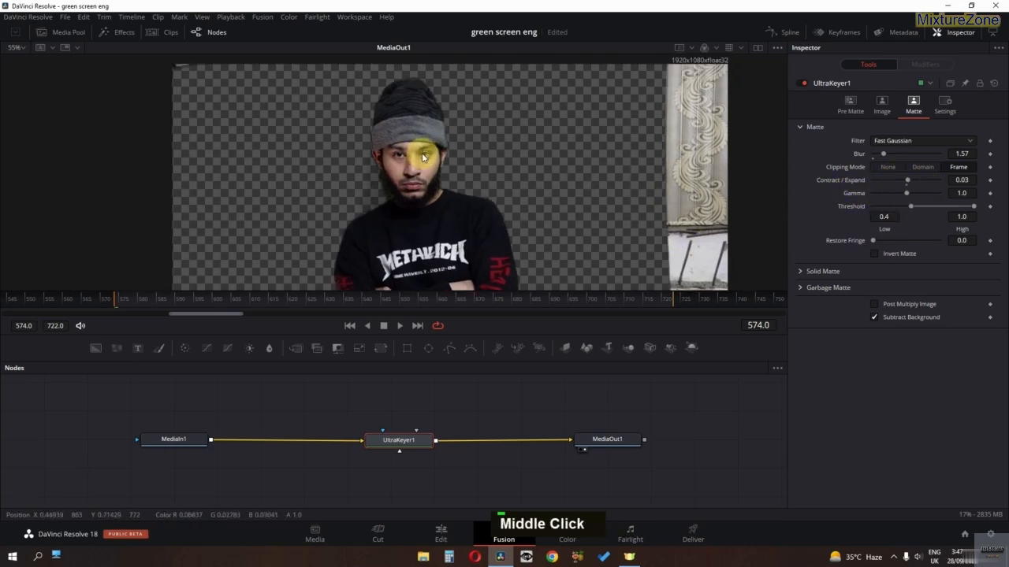
scroll(428, 131, up, 5)
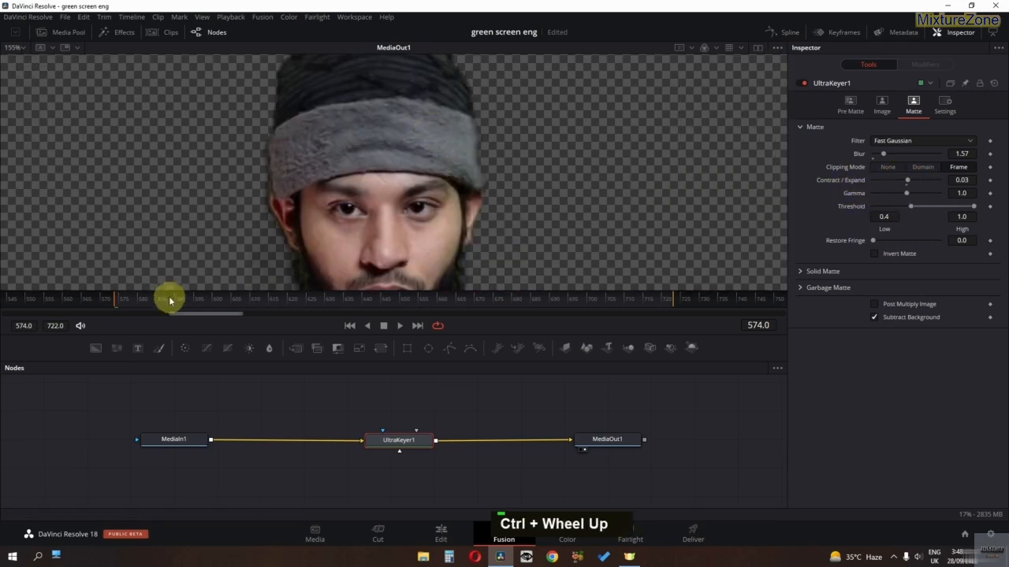
key(space)
scroll(295, 205, down, 2)
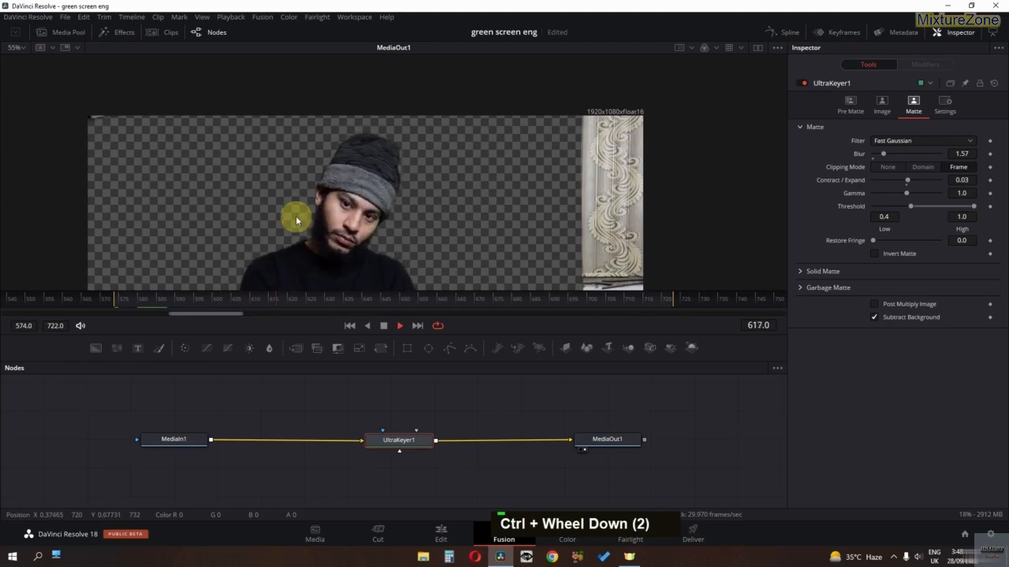
Step: Set the Ultra Keyer matte's Contract / Expand value to 0.008 while checking the edges around the subject's face
middle_click(301, 177)
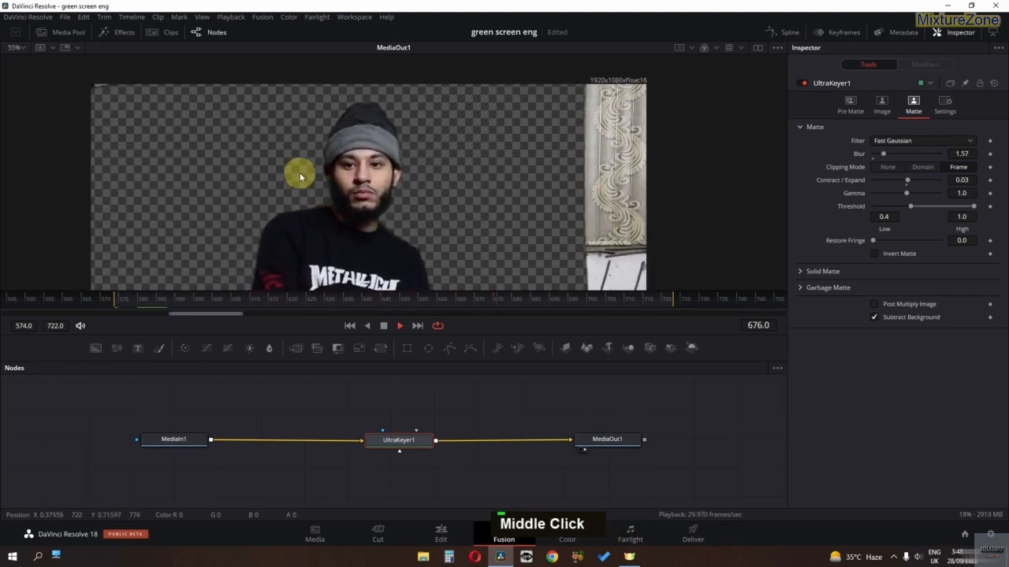
key(space)
key(space)
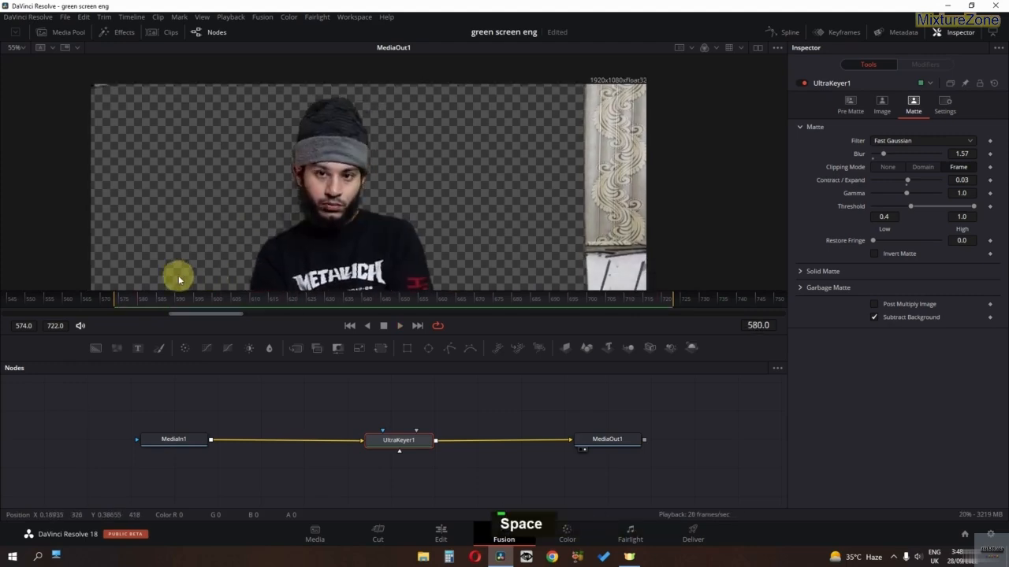
key(space)
drag(177, 304, 123, 303)
scroll(304, 187, up, 5)
middle_click(316, 180)
scroll(770, 210, down, 2)
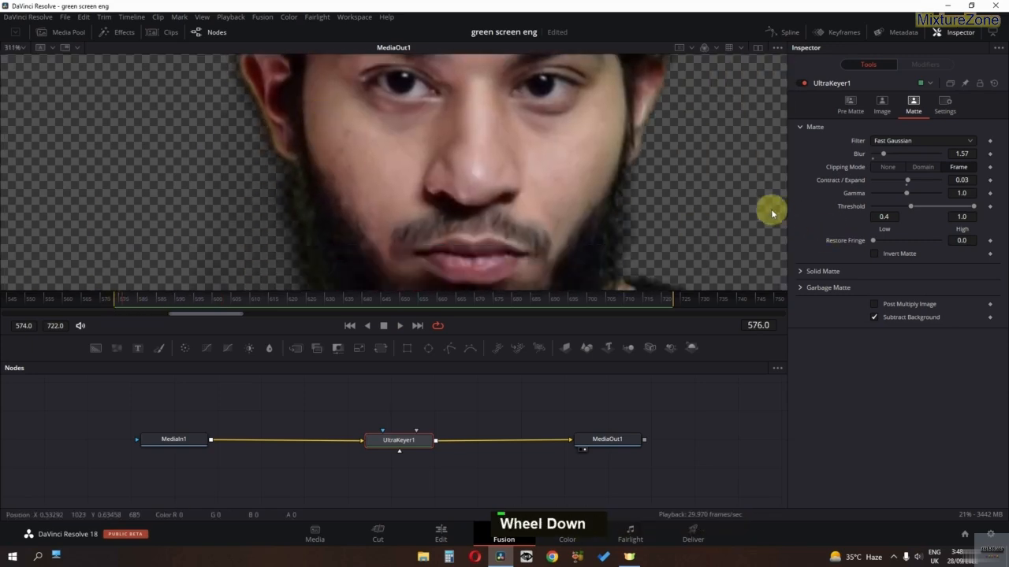
scroll(903, 182, down, 5)
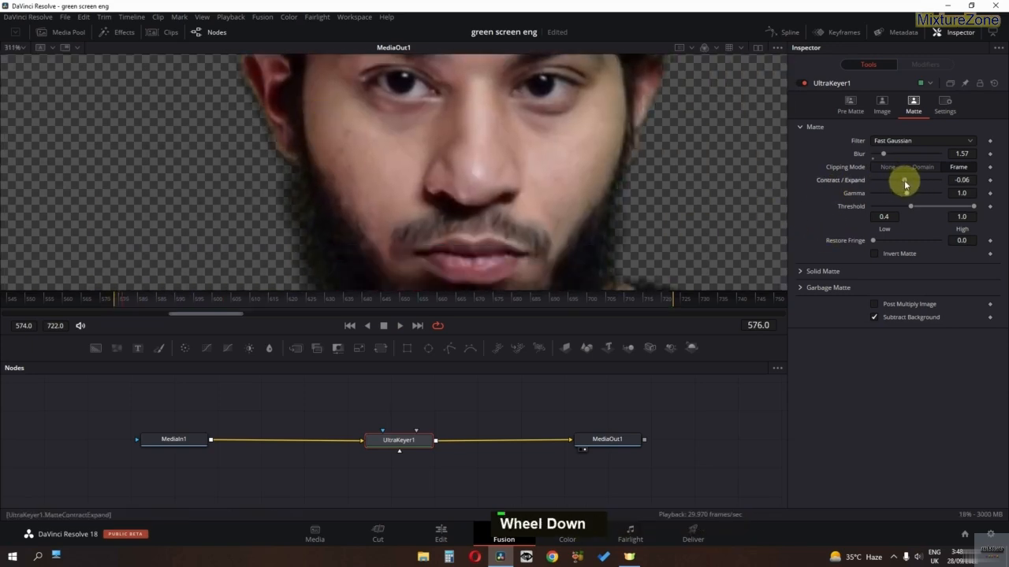
drag(905, 181, 963, 182)
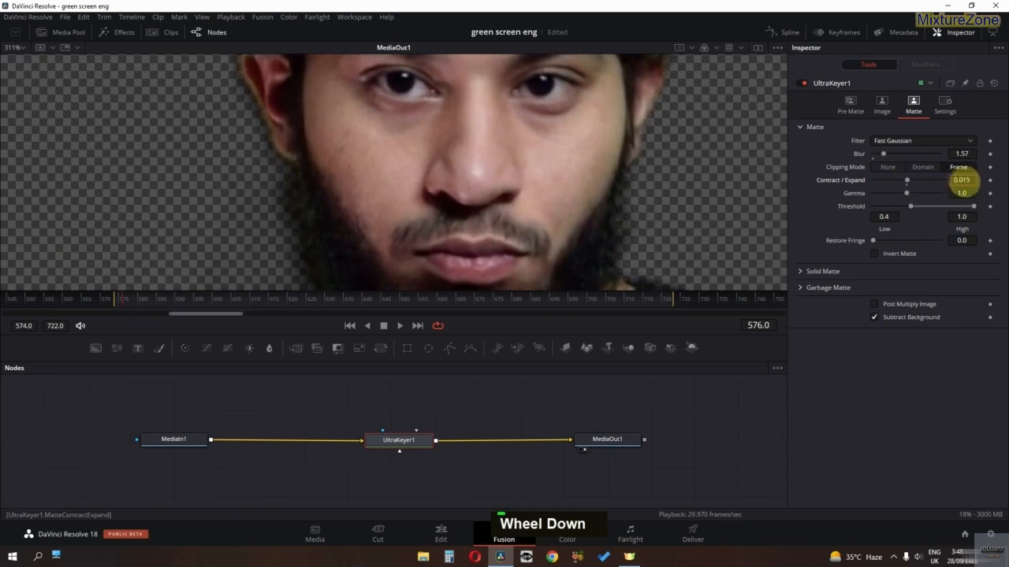
scroll(962, 180, down, 1)
Step: Set the matte threshold to 0.306 low and 0.906 high, and play the clip to check the key in motion
ctrl+scroll(559, 182, down, 5)
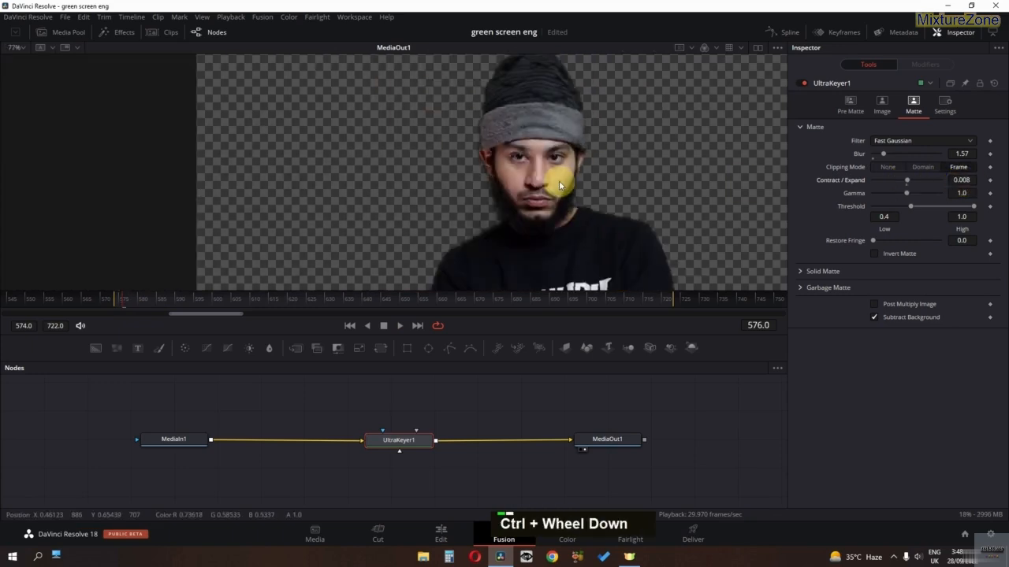
key(space)
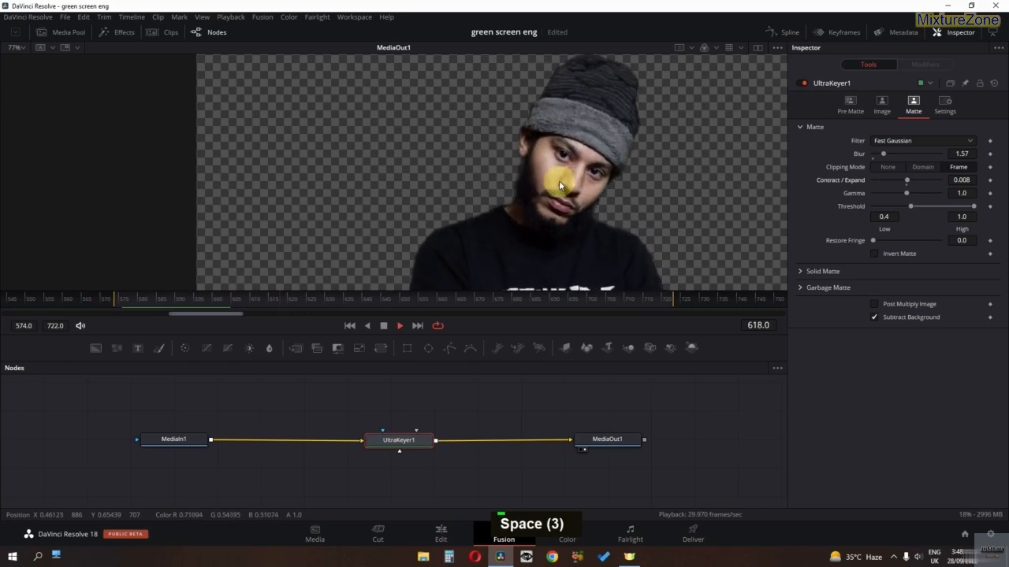
key(space)
key(space)
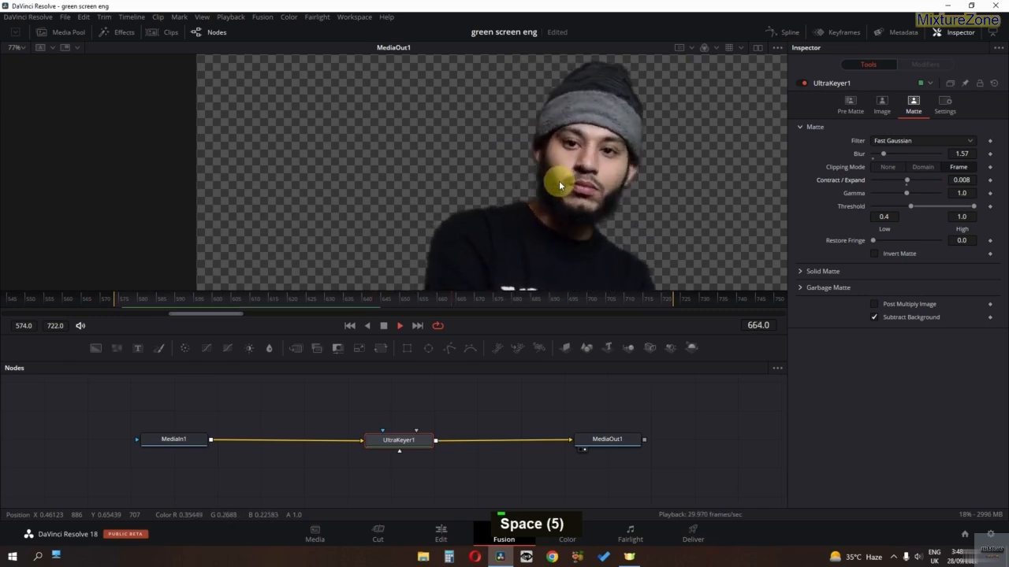
ctrl+scroll(664, 115, up, 5)
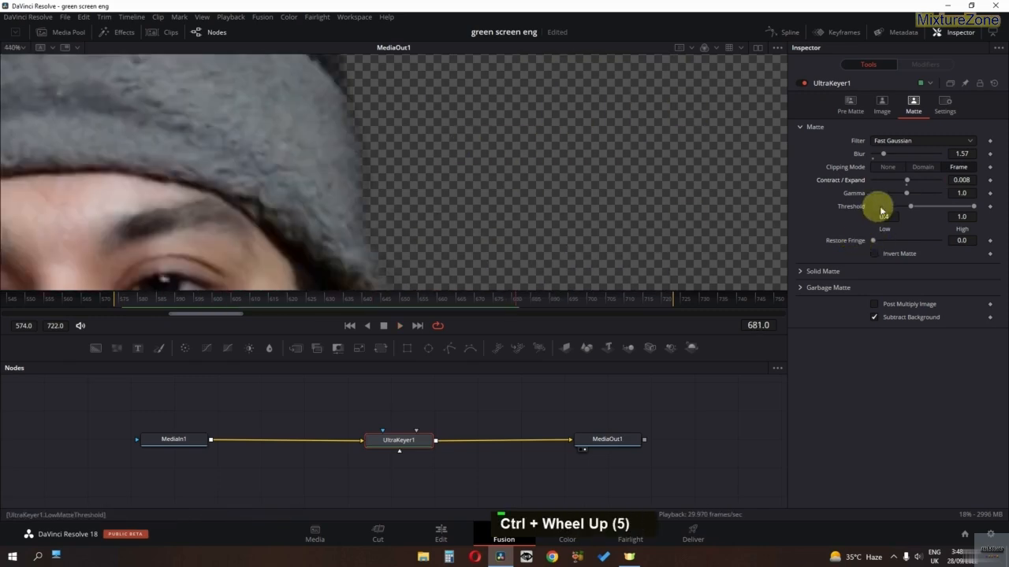
mouse_move(922, 210)
mouse_down()
mouse_move(894, 211)
mouse_move(919, 209)
mouse_up()
scroll(536, 207, down, 1)
ctrl+scroll(563, 145, down, 6)
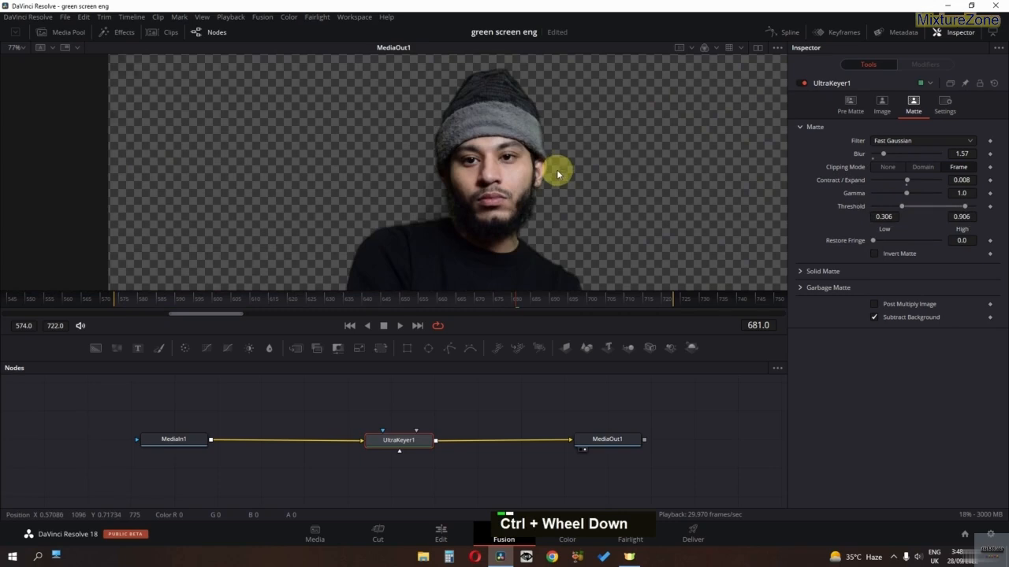
ctrl+scroll(547, 169, down, 3)
key(space)
ctrl+scroll(519, 164, down, 2)
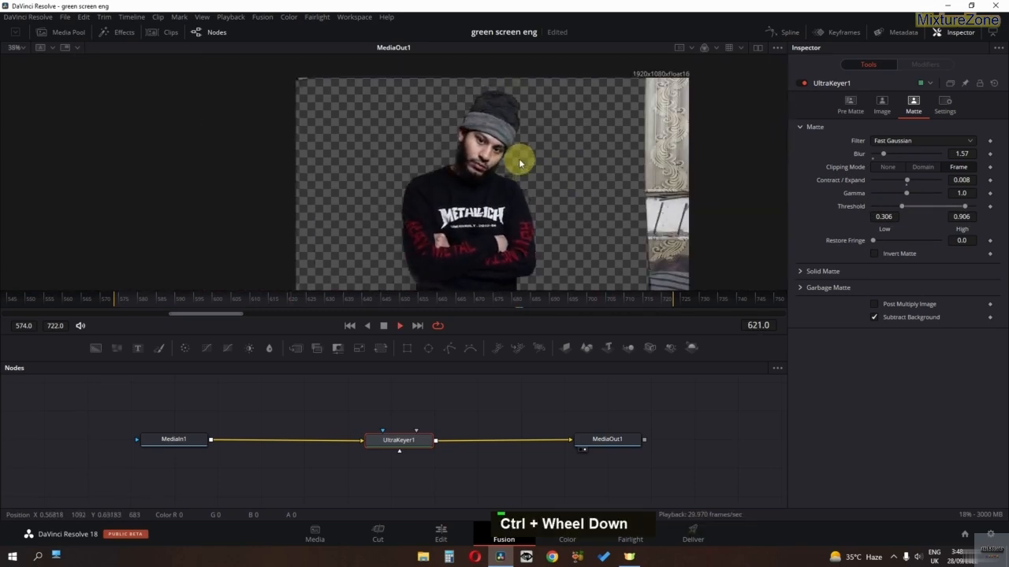
key(space)
Step: Crop clip C0258.MP4 in the Edit page viewer, trimming a strip of its left side and the curtain on its right side
click(440, 534)
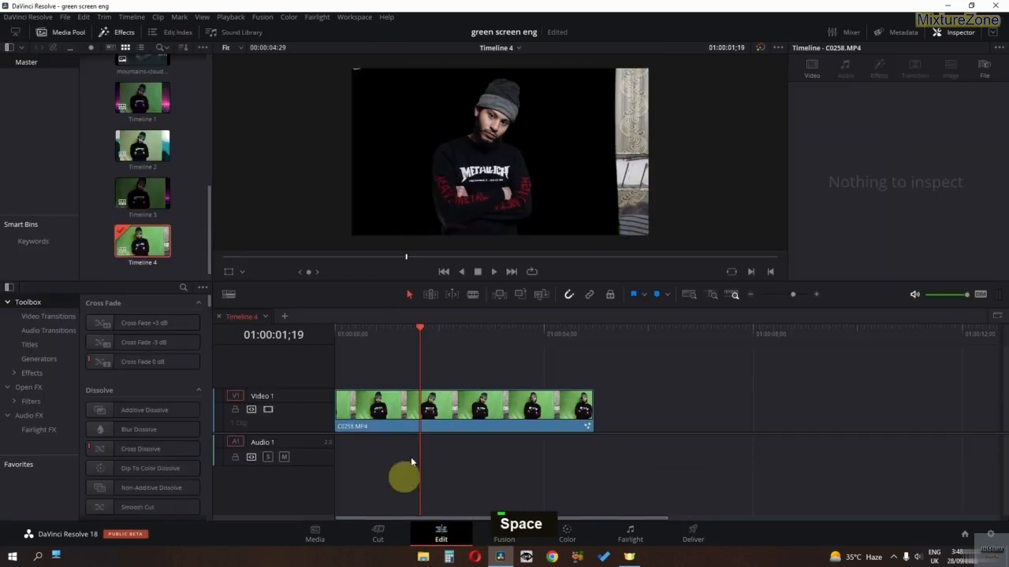
click(395, 420)
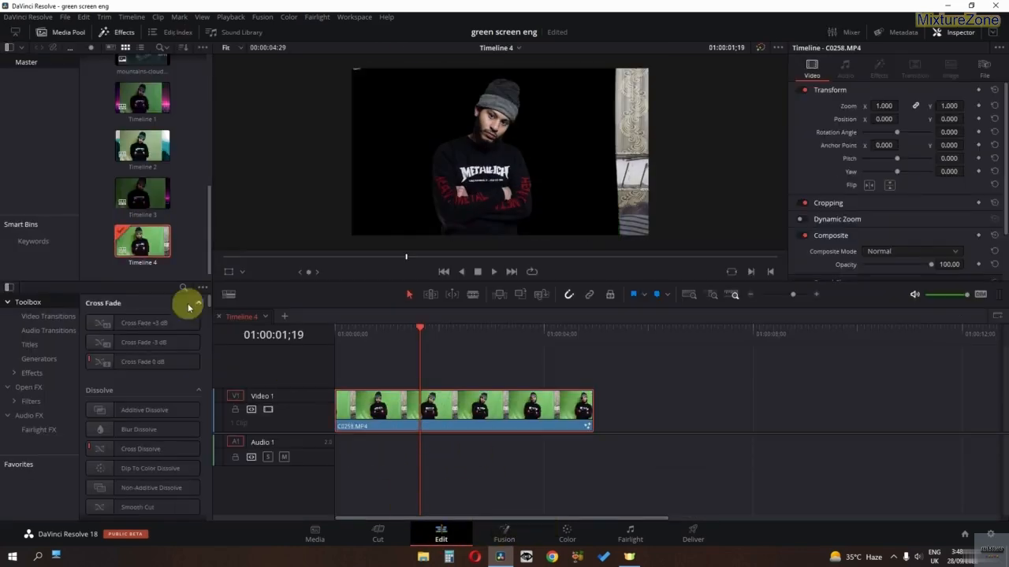
click(240, 272)
click(253, 305)
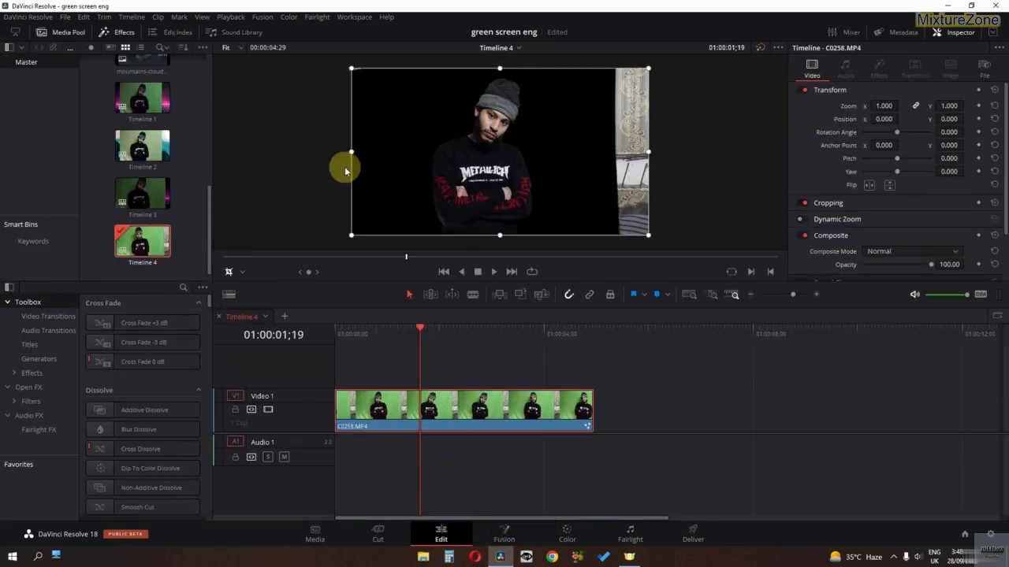
drag(351, 151, 396, 155)
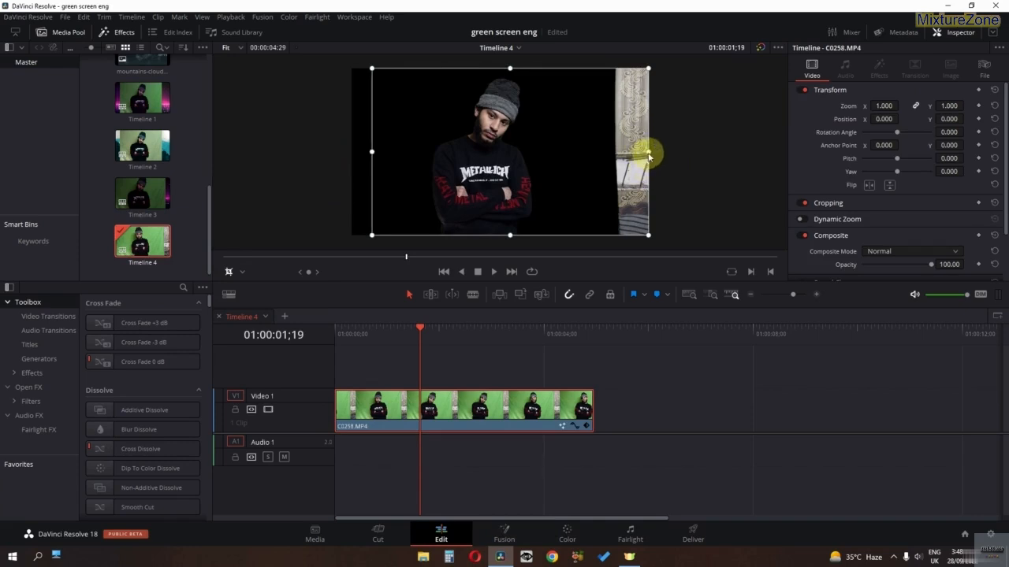
drag(649, 157, 587, 162)
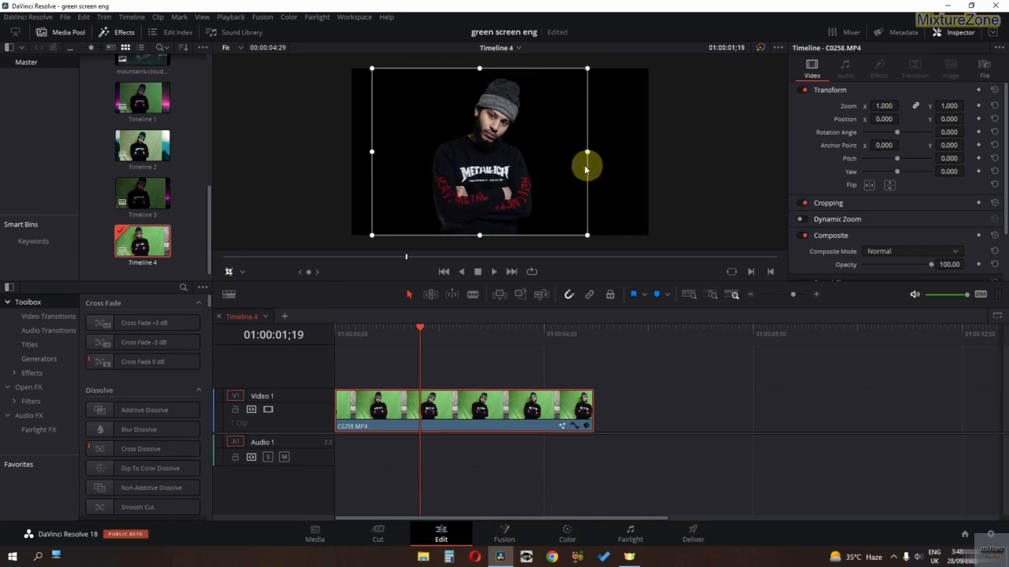
click(229, 272)
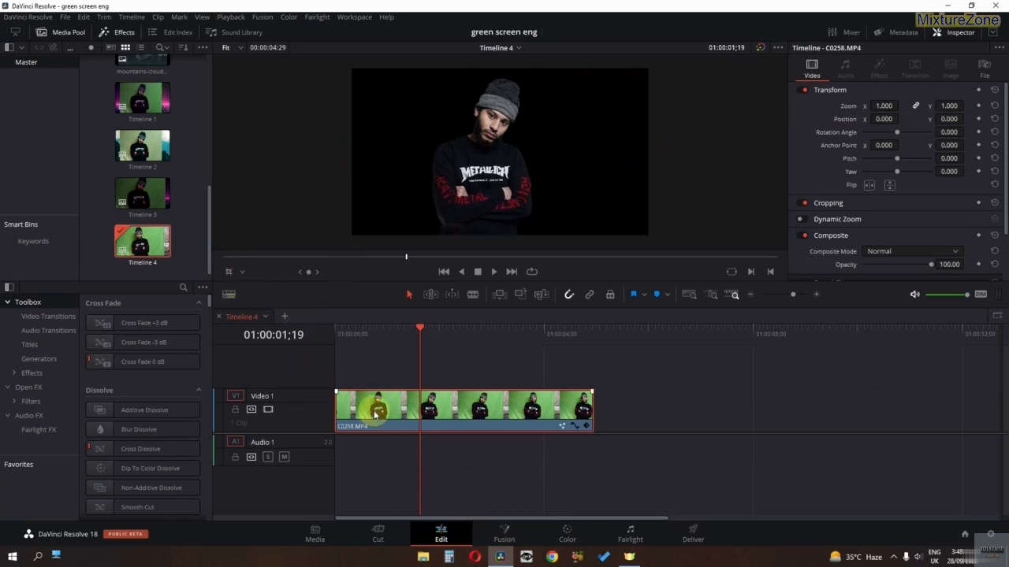
drag(381, 418, 363, 377)
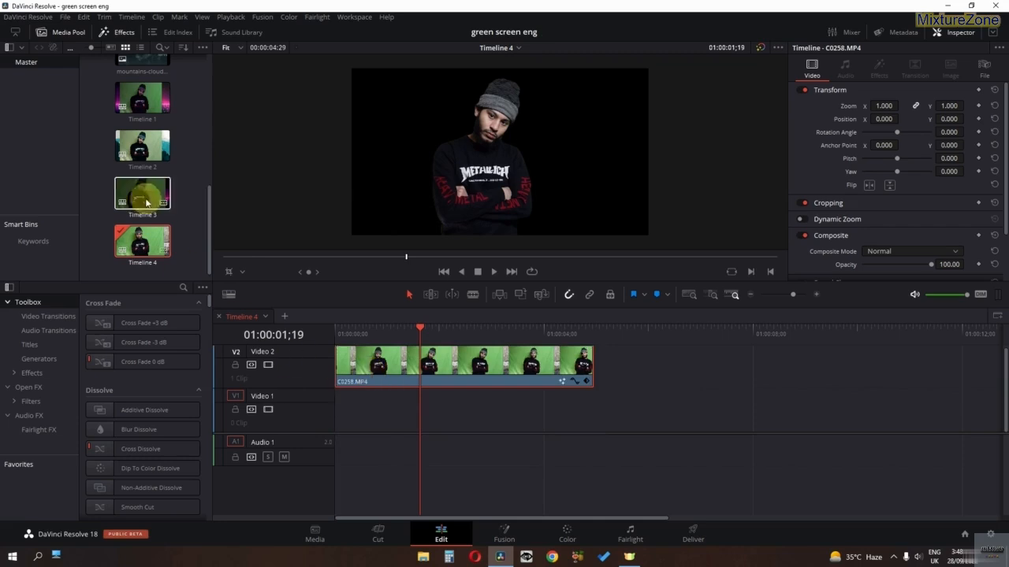
scroll(196, 214, up, 3)
scroll(195, 213, up, 3)
drag(142, 76, 331, 461)
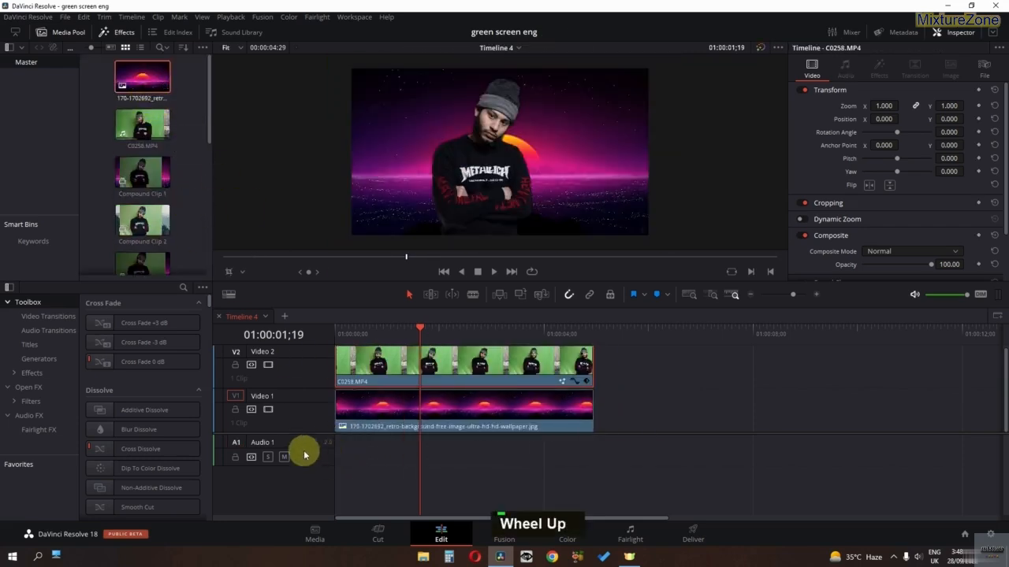
Step: Scale the retro background image on Video 1 to a zoom of 1.090 in both X and Y
scroll(304, 432, up, 2)
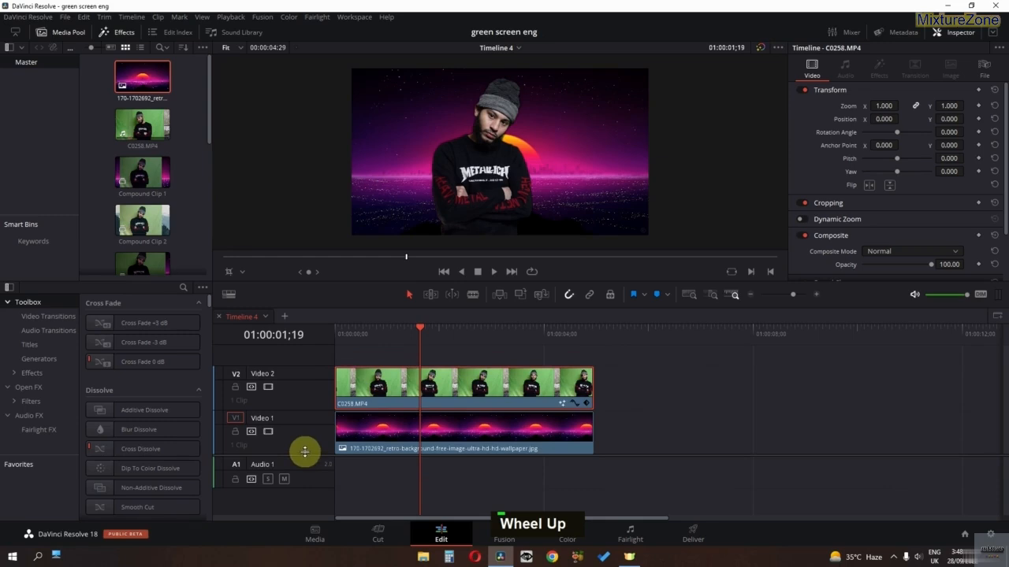
click(457, 451)
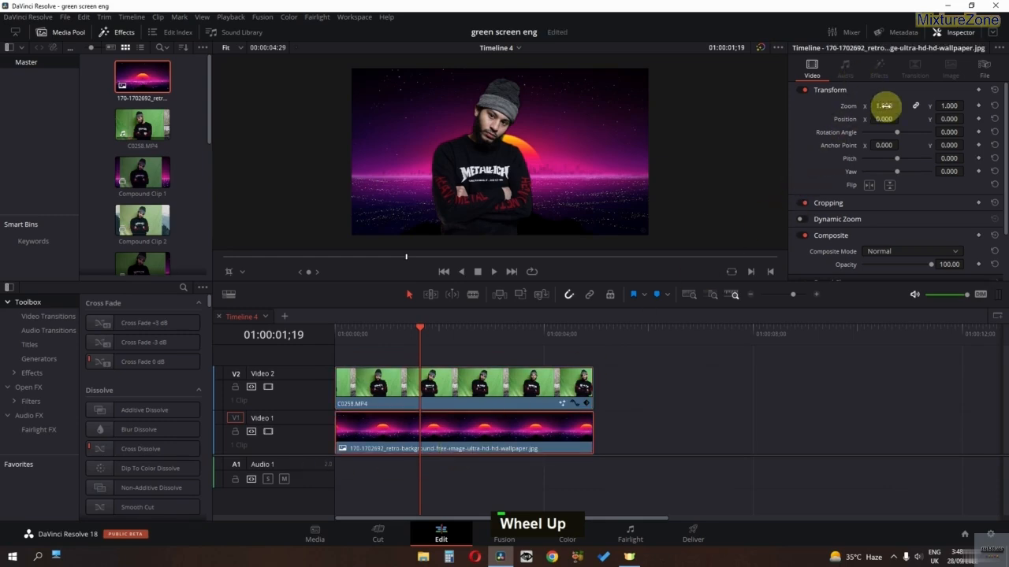
drag(885, 105, 890, 106)
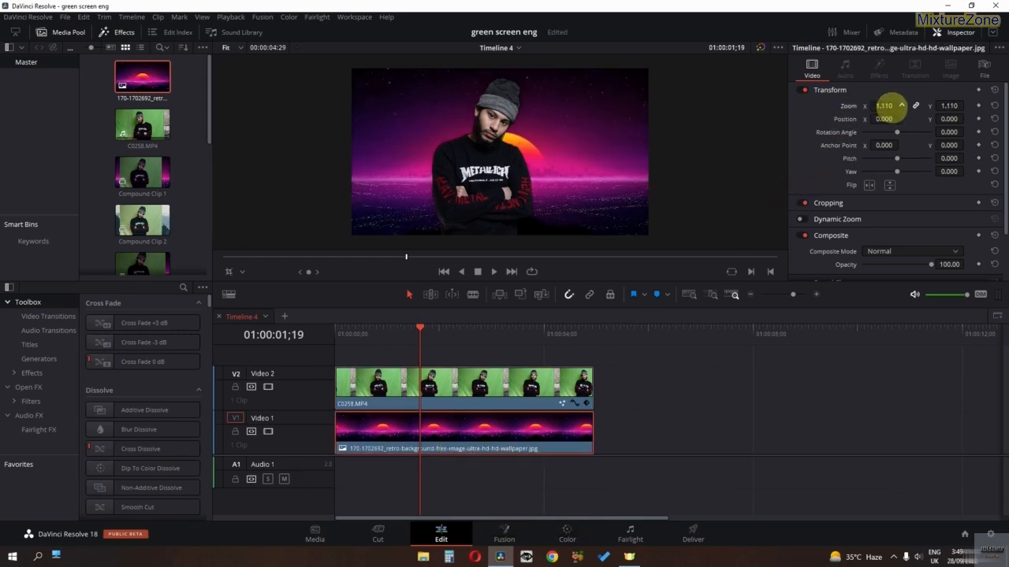
Step: Search the effects for "noise" and apply the Open FX Fast Noise effect to the retro background clip
click(184, 288)
text(no)
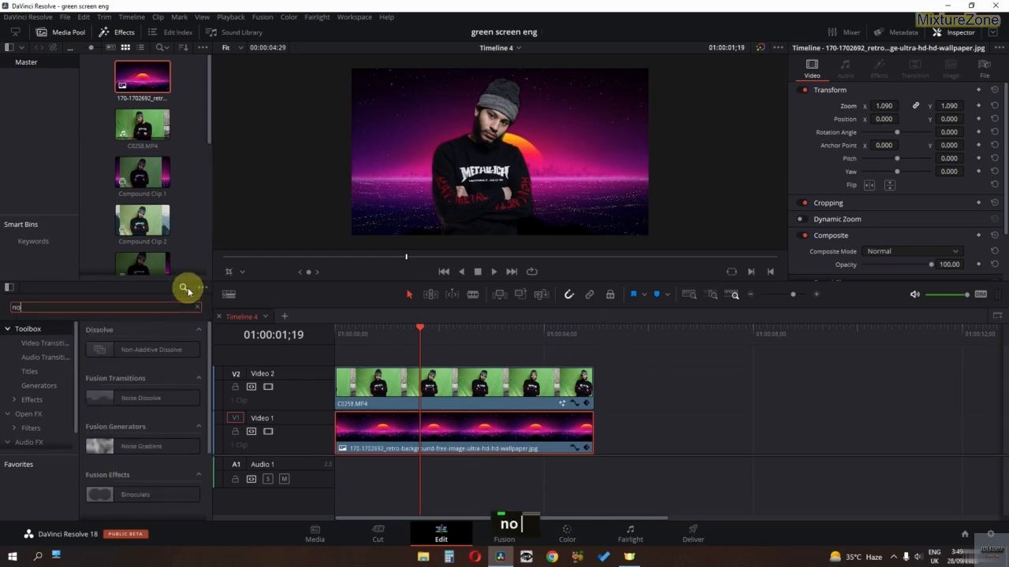
text(ise)
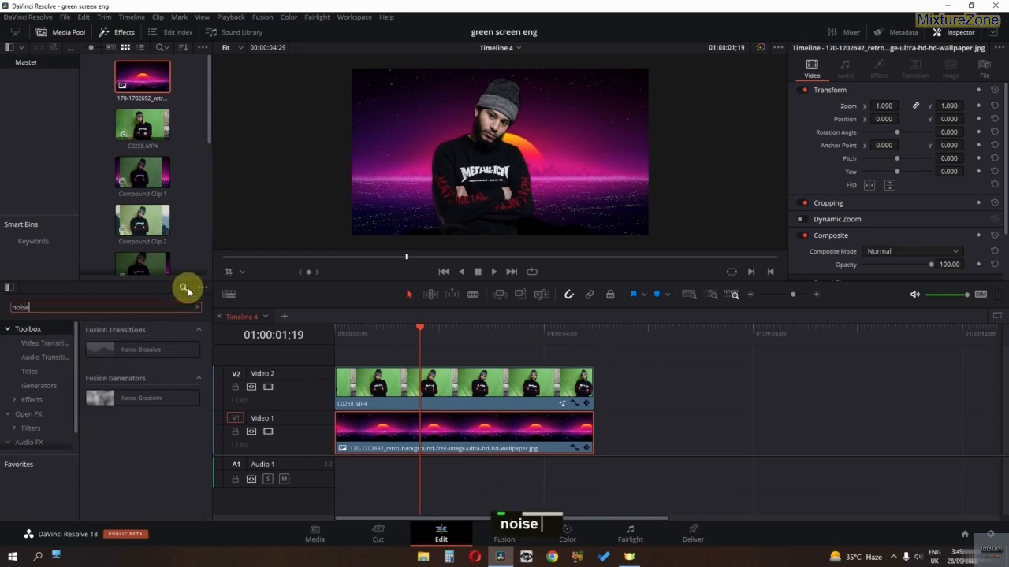
click(36, 413)
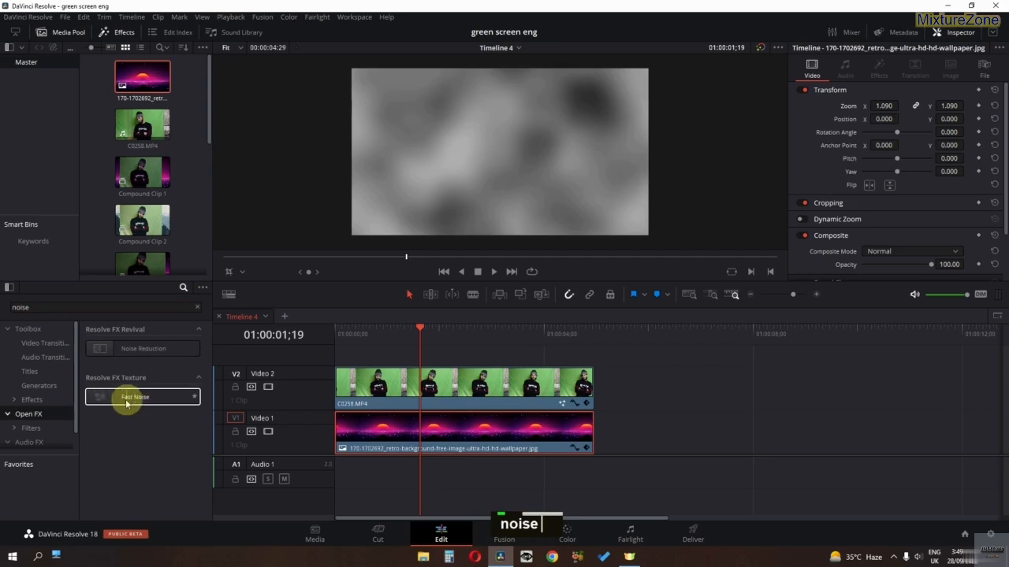
drag(124, 404, 460, 435)
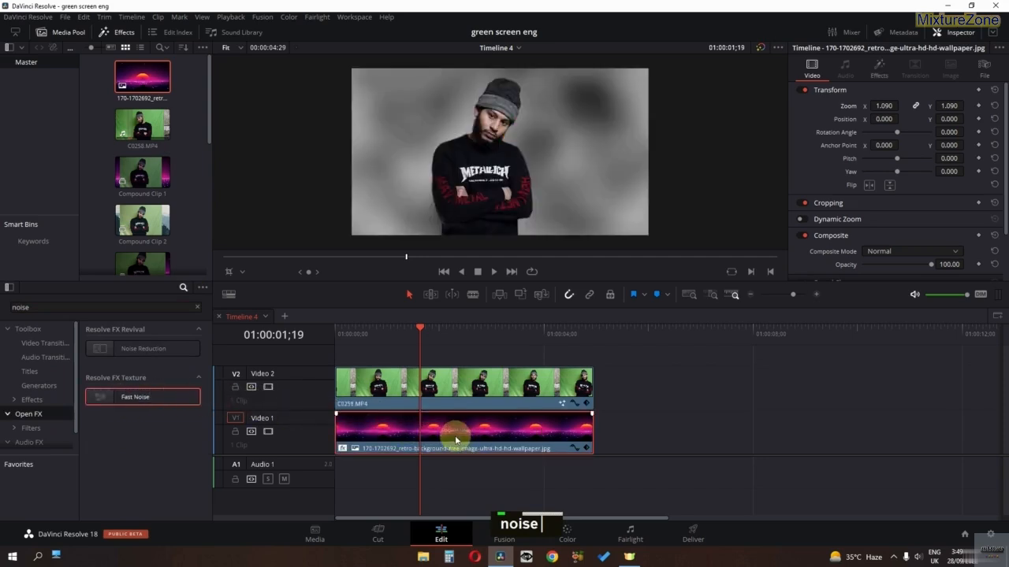
Step: Try the Mist preset for the background's Fast Noise effect, and settle on the Smoke preset
click(879, 69)
click(873, 146)
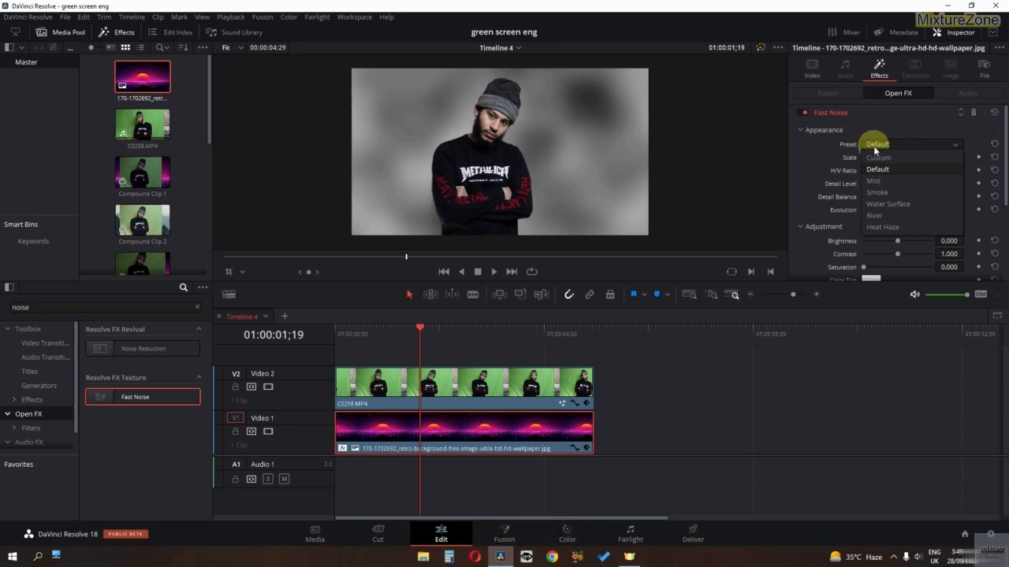
click(887, 184)
click(878, 145)
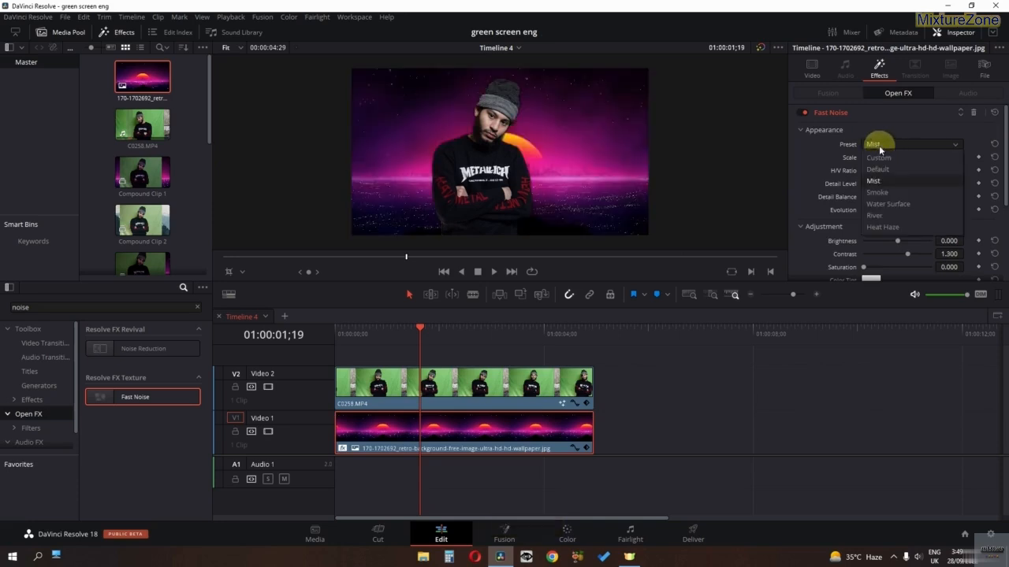
click(886, 191)
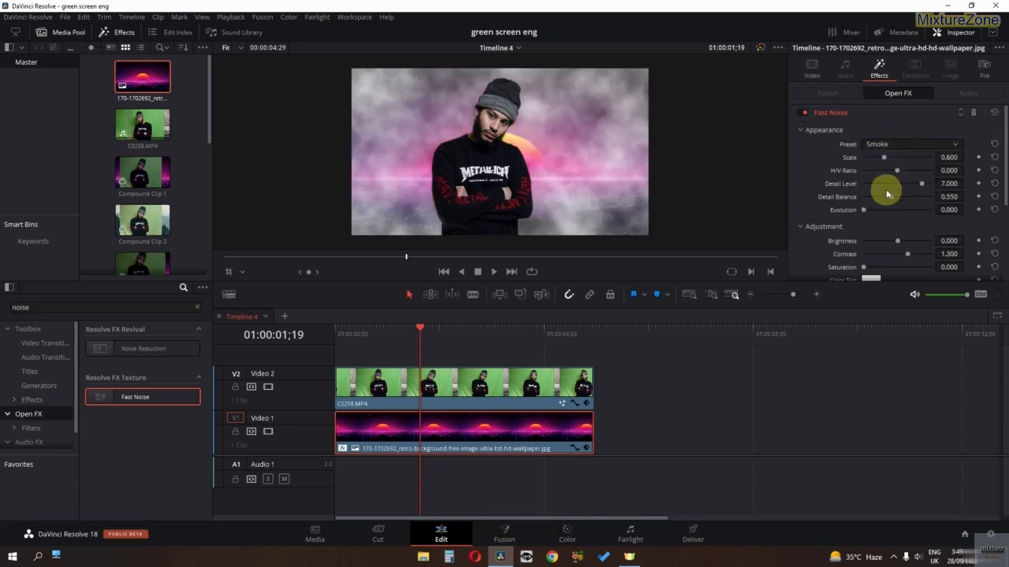
Step: Adjust the Fast Noise smoke to a scale of about 0.558, brightness -0.070 and contrast 1.705
drag(882, 165, 881, 166)
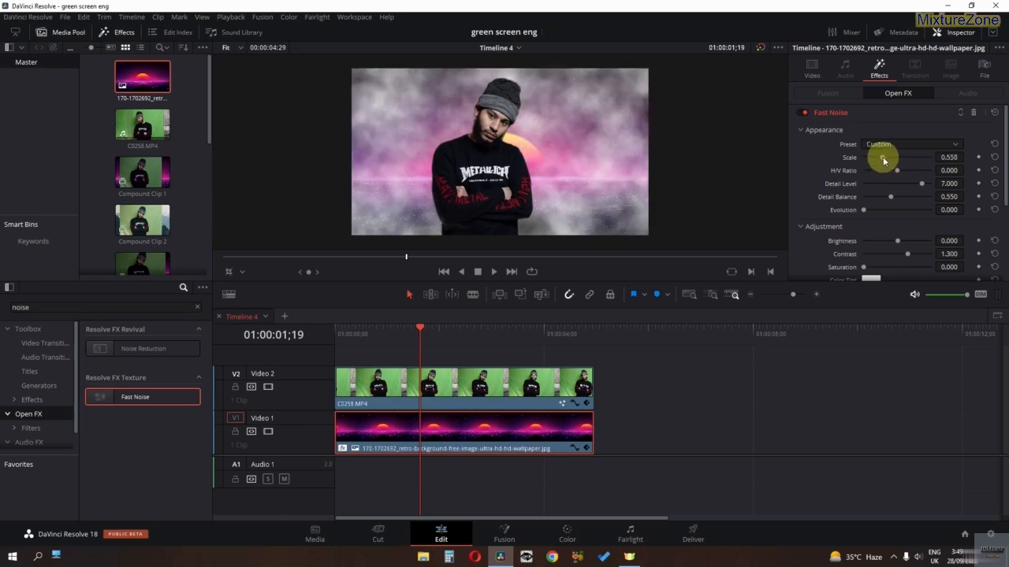
scroll(875, 187, down, 1)
scroll(875, 186, down, 2)
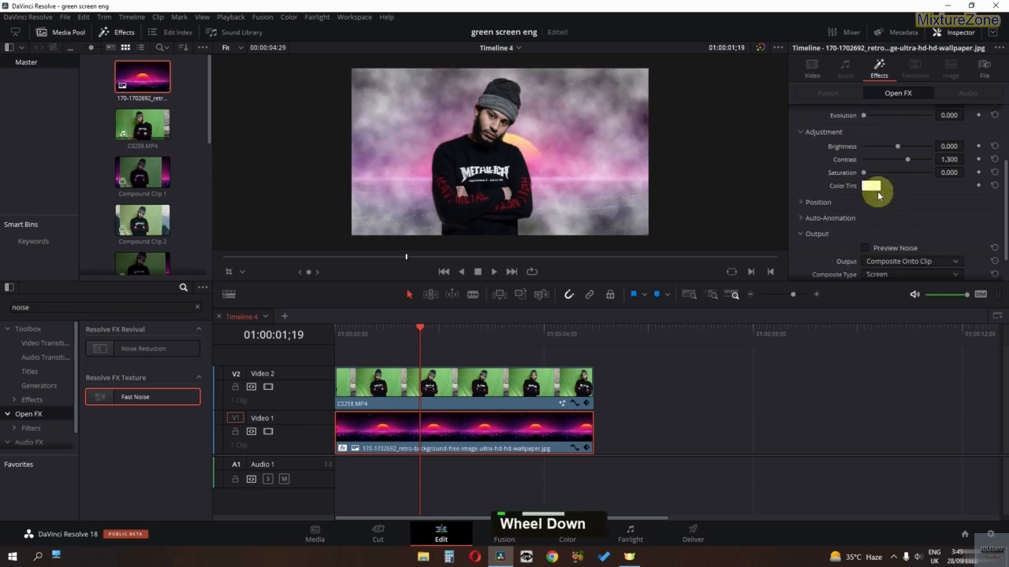
drag(899, 147, 917, 159)
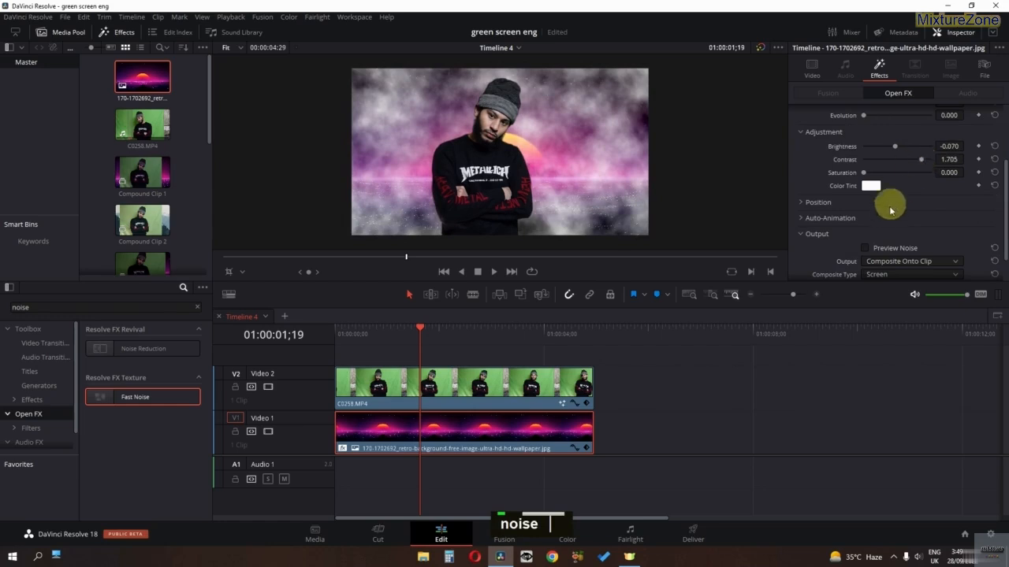
Step: Try Hard Light and Darken as the Fast Noise composite type, settle on Softlight, and play back the result
scroll(888, 215, down, 1)
click(885, 240)
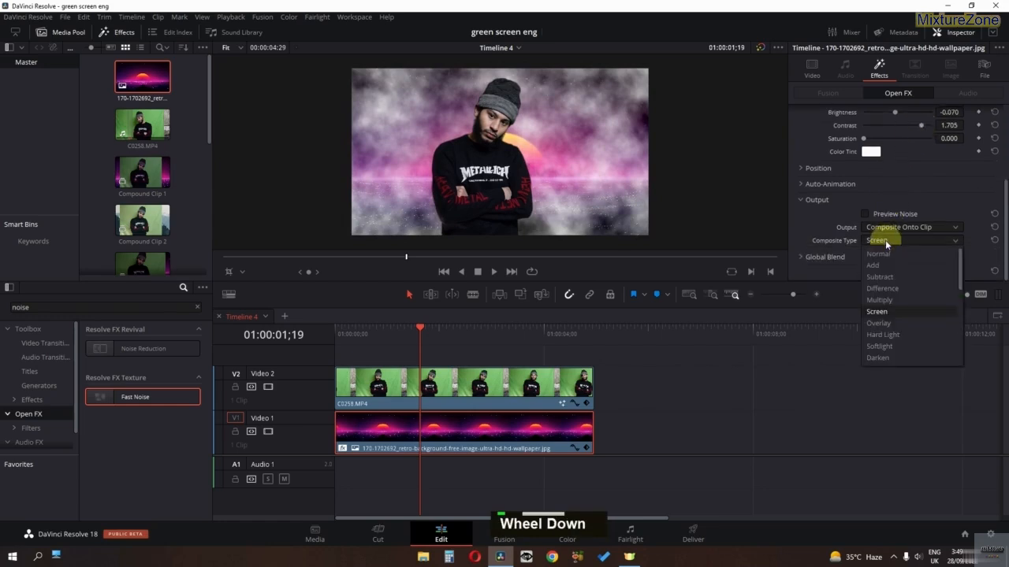
click(885, 240)
click(886, 241)
click(889, 269)
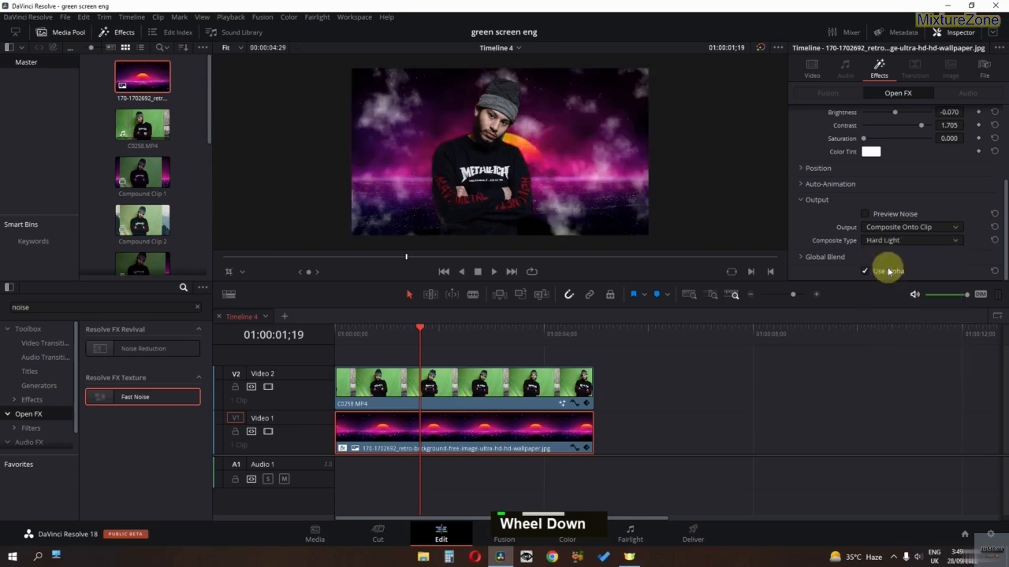
scroll(882, 240, down, 2)
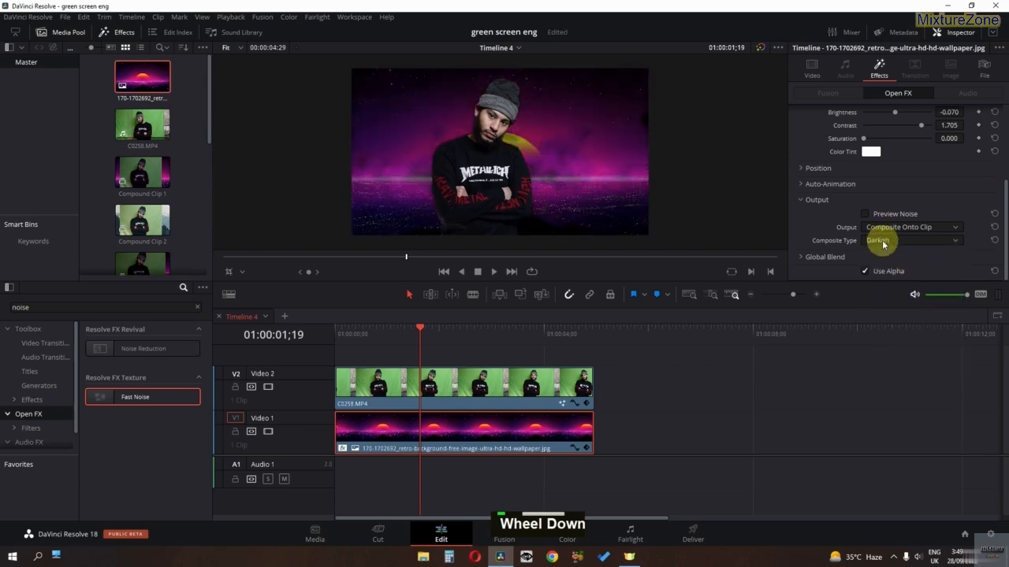
scroll(883, 245, up, 1)
scroll(289, 336, up, 5)
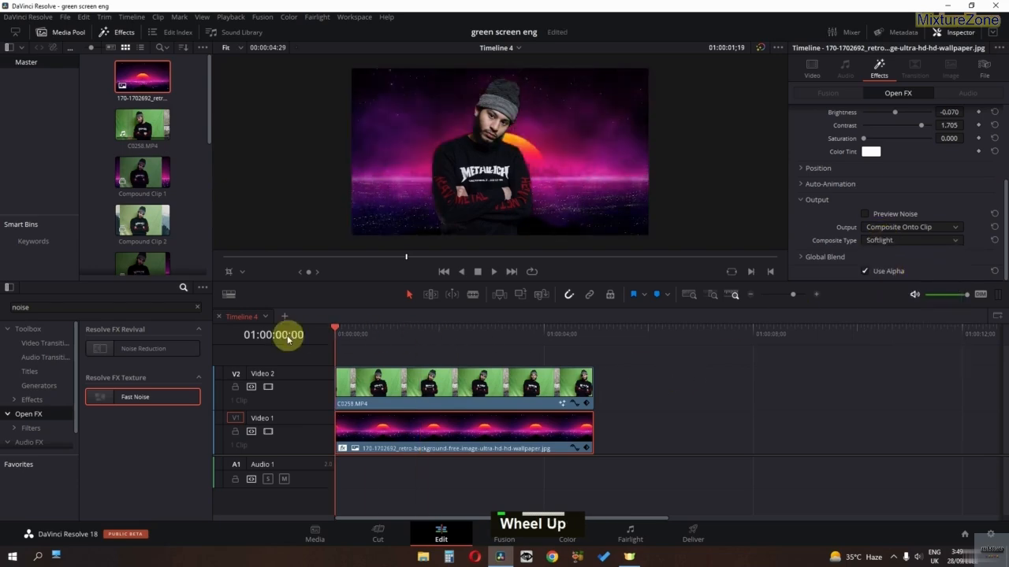
key(space)
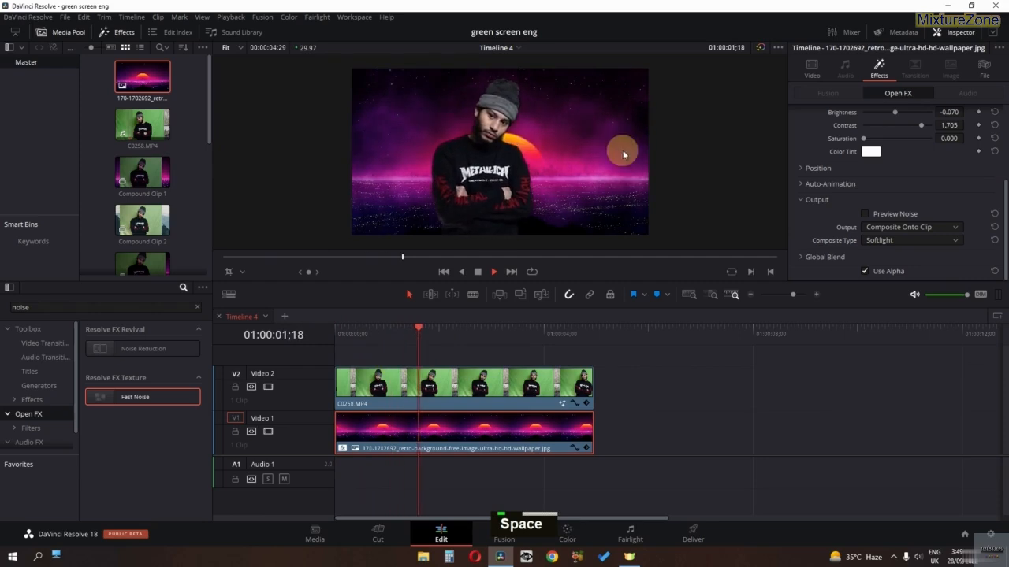
key(space)
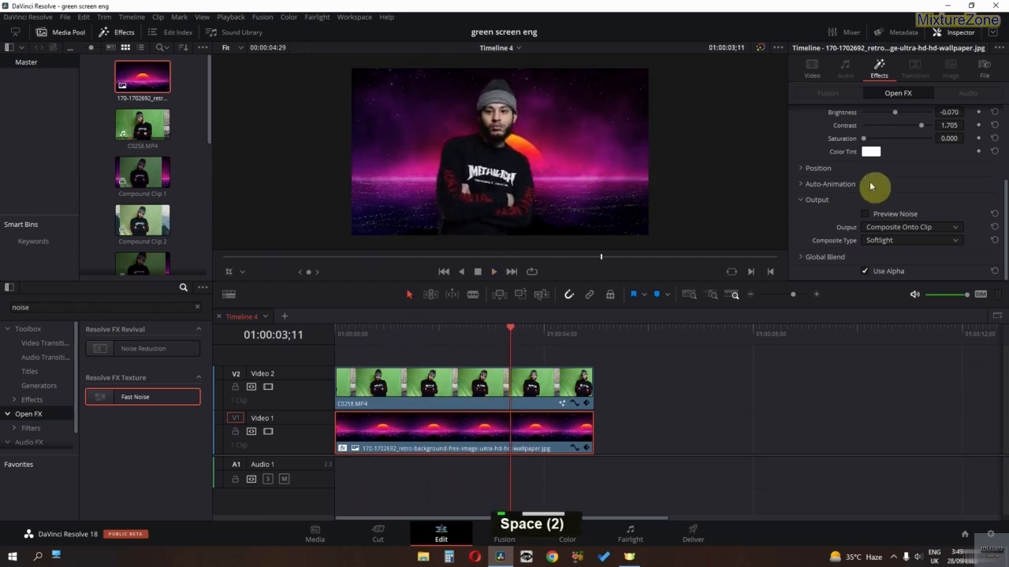
Step: Change the Fast Noise color tint to a saturated blue
click(871, 151)
double_click(463, 259)
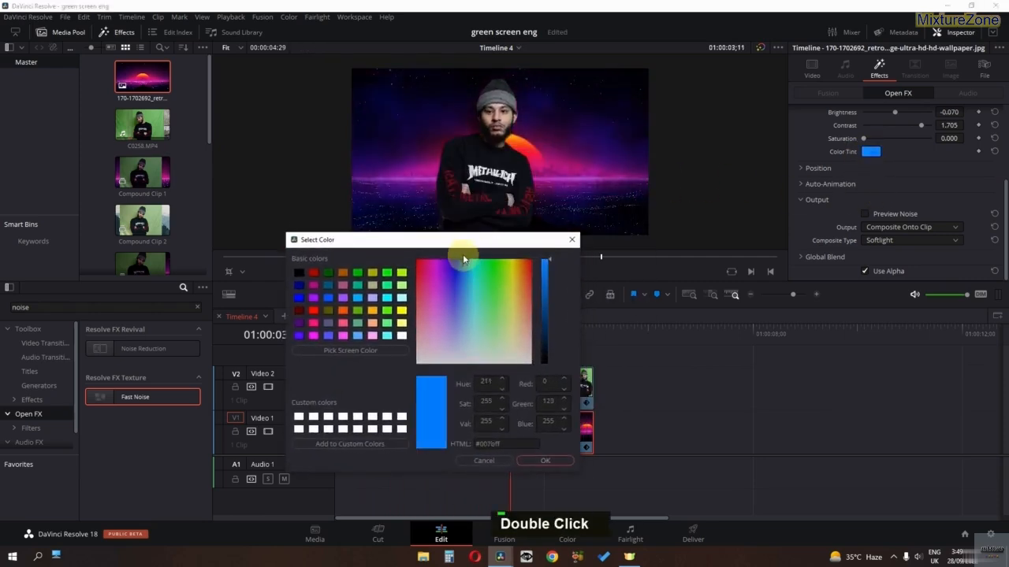
mouse_move(463, 259)
mouse_down()
mouse_move(482, 260)
mouse_move(462, 255)
mouse_move(472, 263)
mouse_move(461, 263)
mouse_up()
click(552, 462)
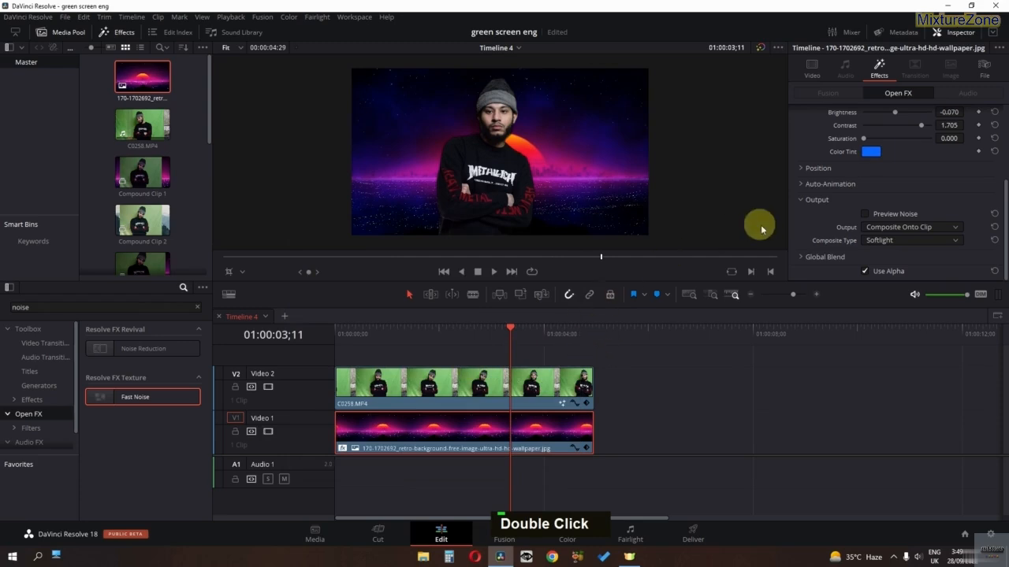
Step: Show the Open FX overlay in the viewer and shift the Fast Noise overlay handle beside the subject's shoulder during playback
scroll(842, 209, up, 2)
click(239, 272)
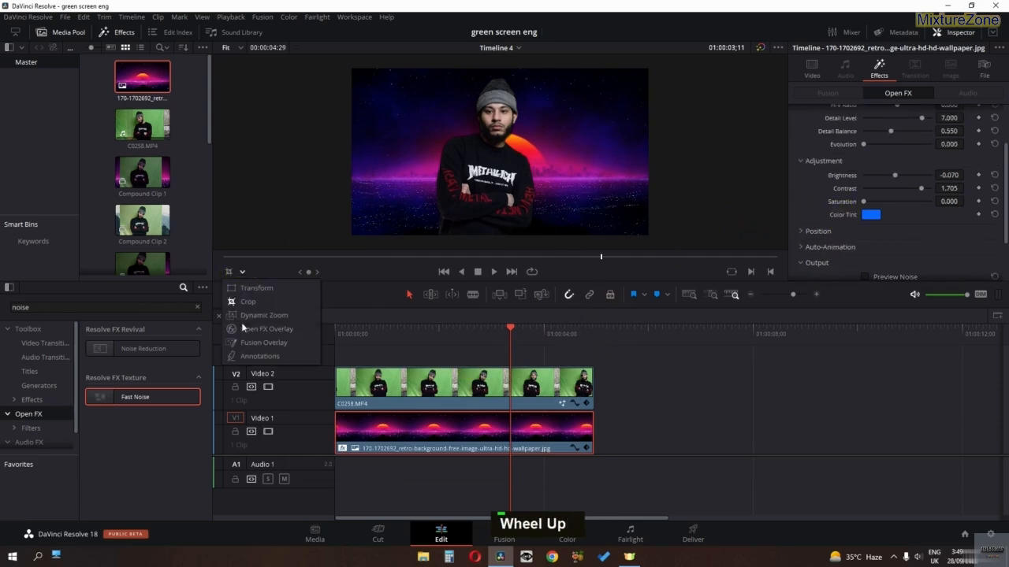
click(250, 342)
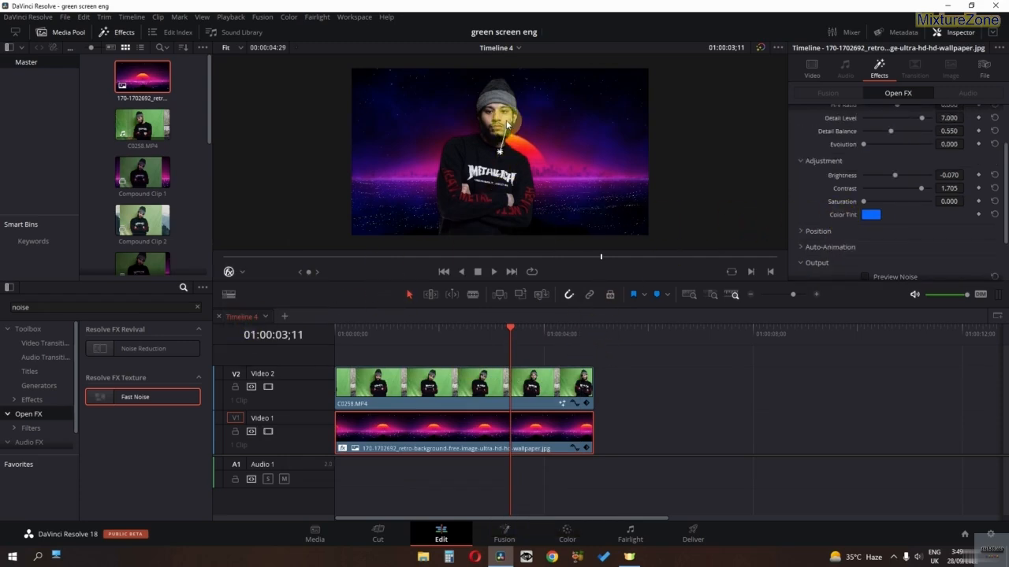
key(space)
key(space)
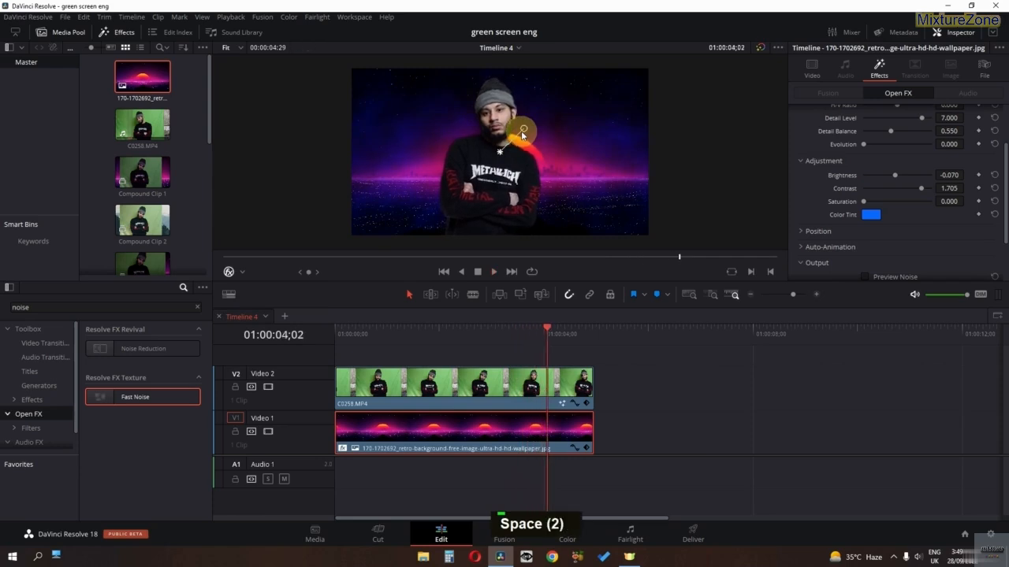
drag(522, 135, 537, 150)
key(space)
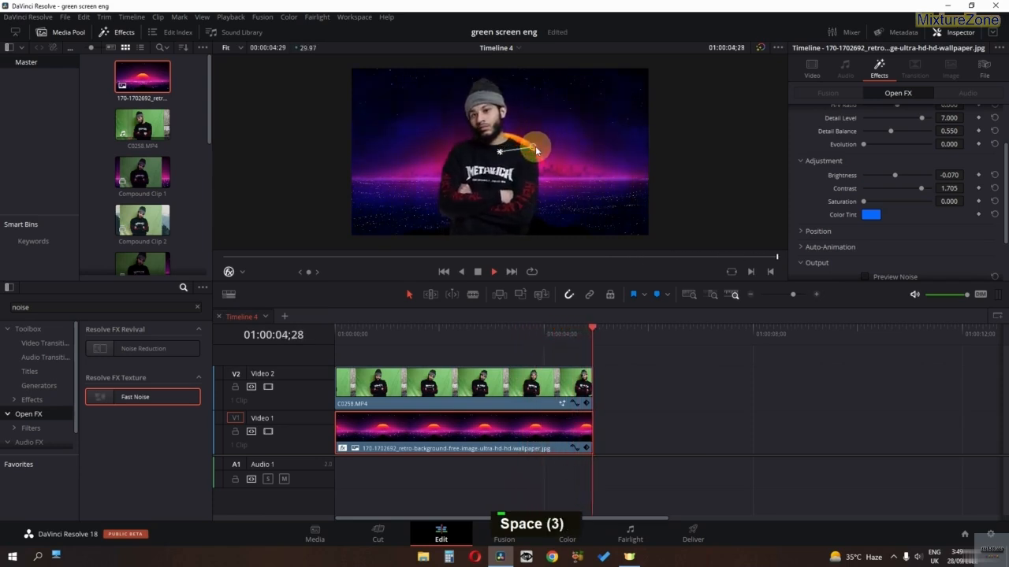
key(space)
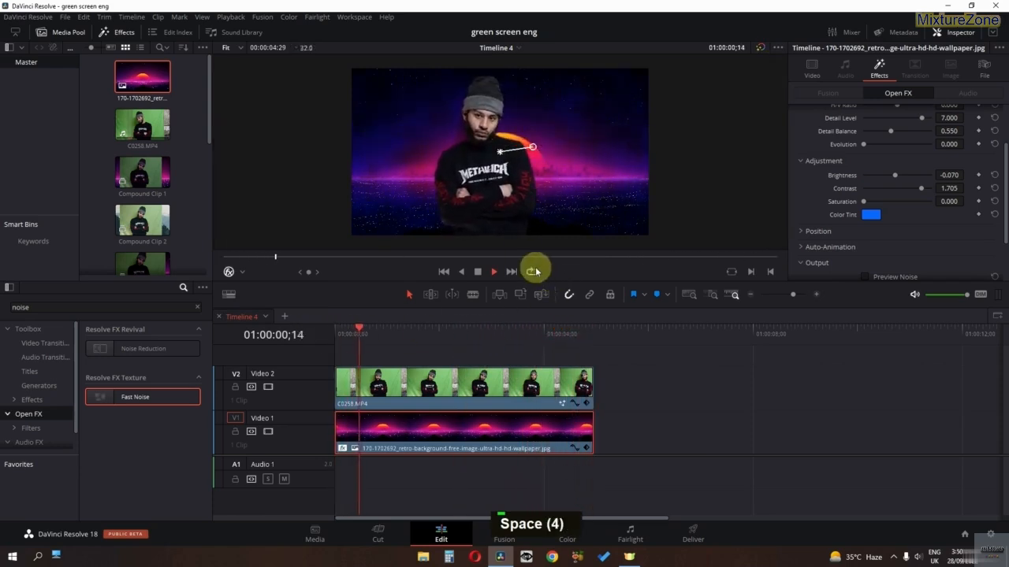
Step: Turn on loop playback and reduce the Fast Noise scale to about 0.496 while previewing the smoke
click(531, 271)
key(space)
scroll(878, 167, up, 2)
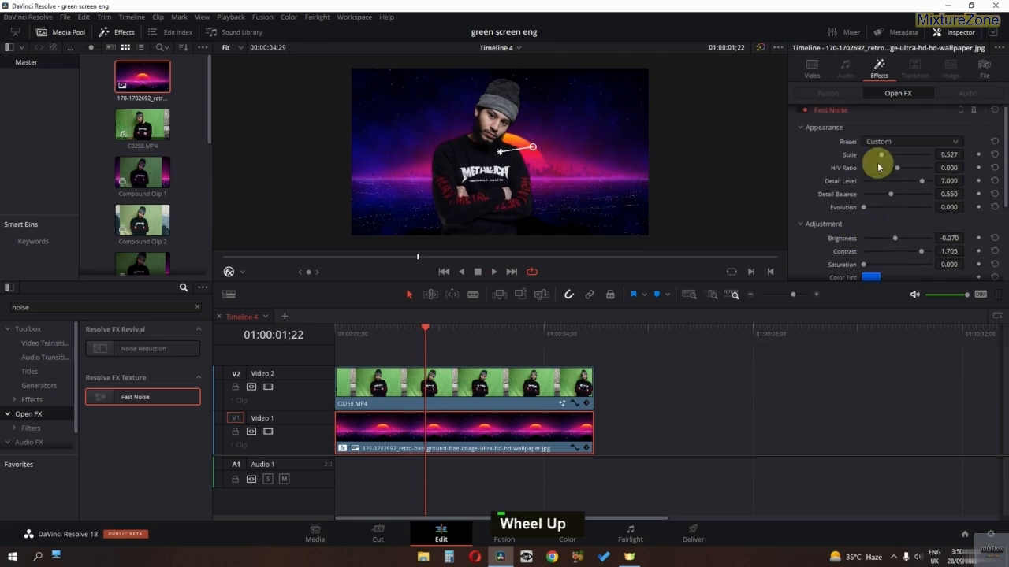
key(space)
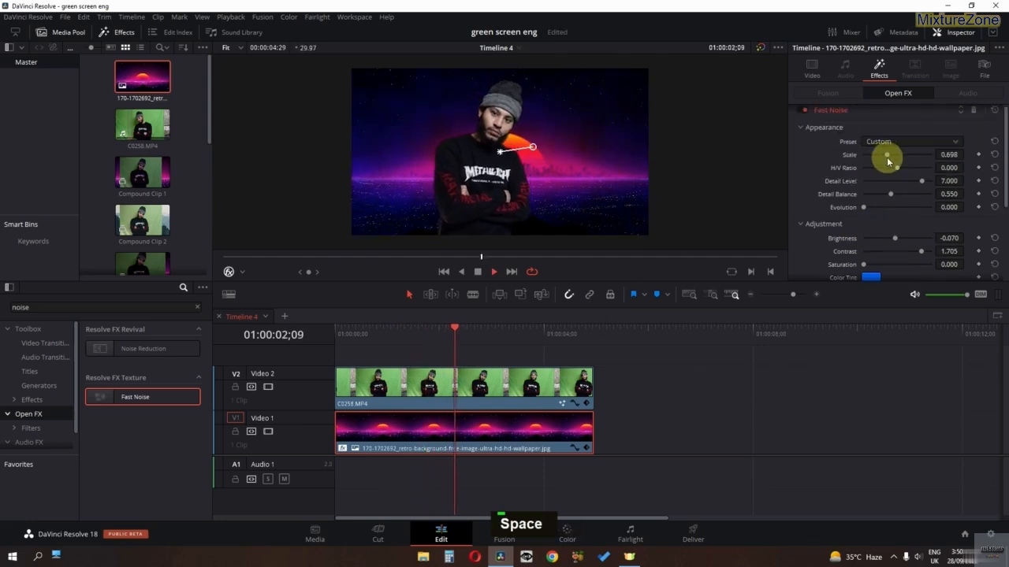
key(space)
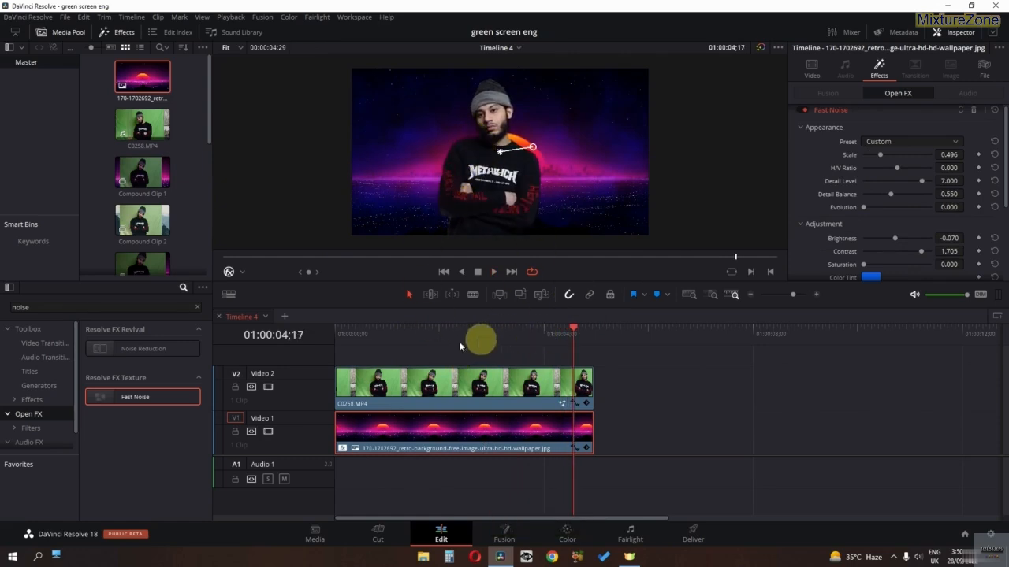
Step: Return to the timeline start, switch to the Color page, hide the clips, timeline and gallery, and widen the node area
key(Home)
click(566, 534)
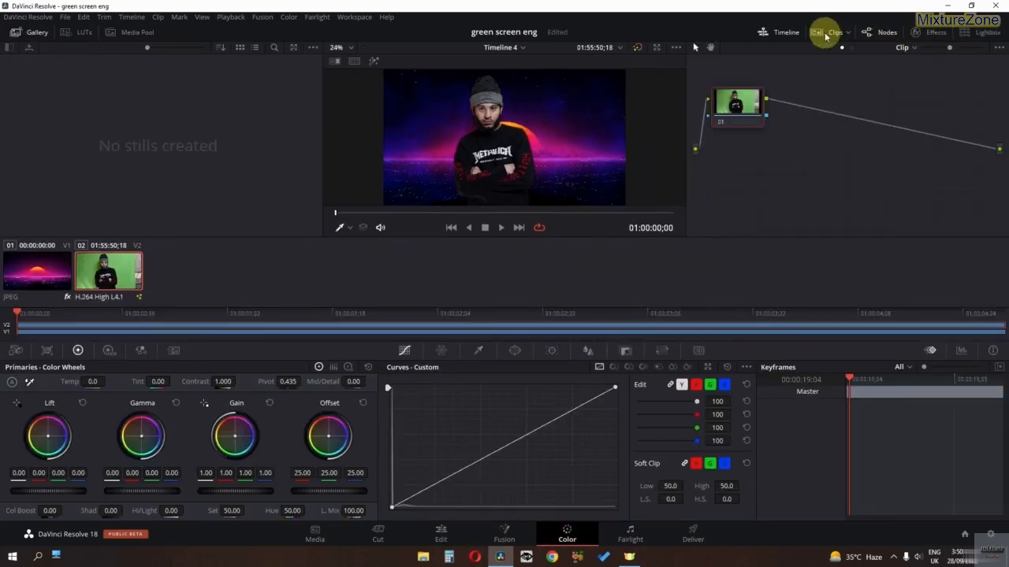
click(827, 31)
click(780, 36)
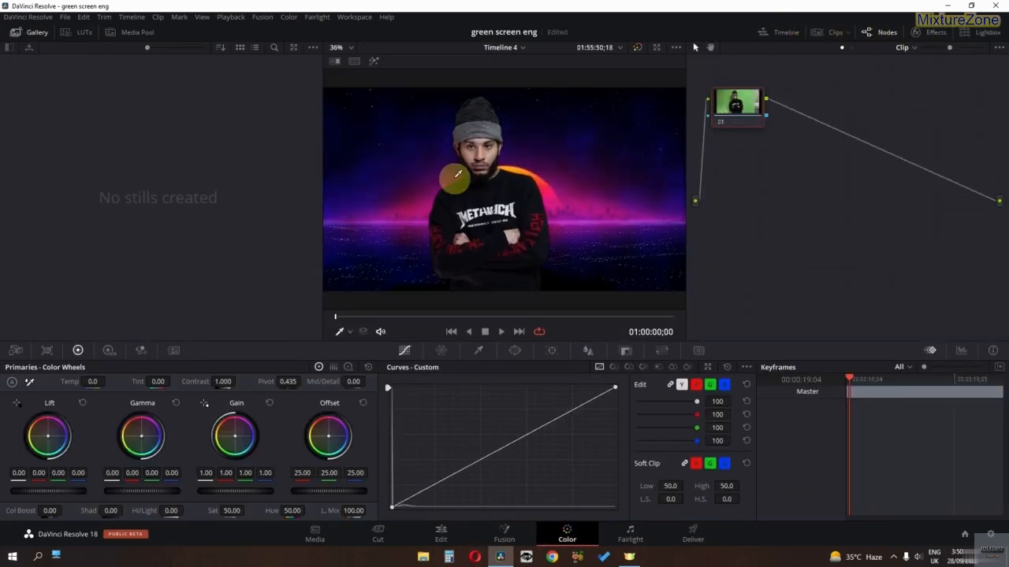
click(19, 33)
scroll(233, 217, down, 1)
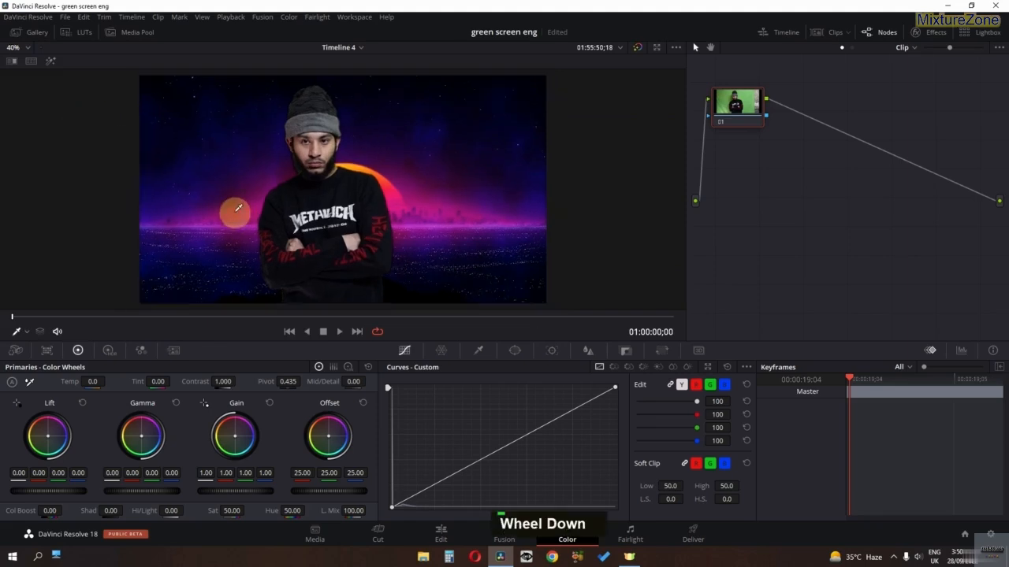
scroll(232, 217, up, 1)
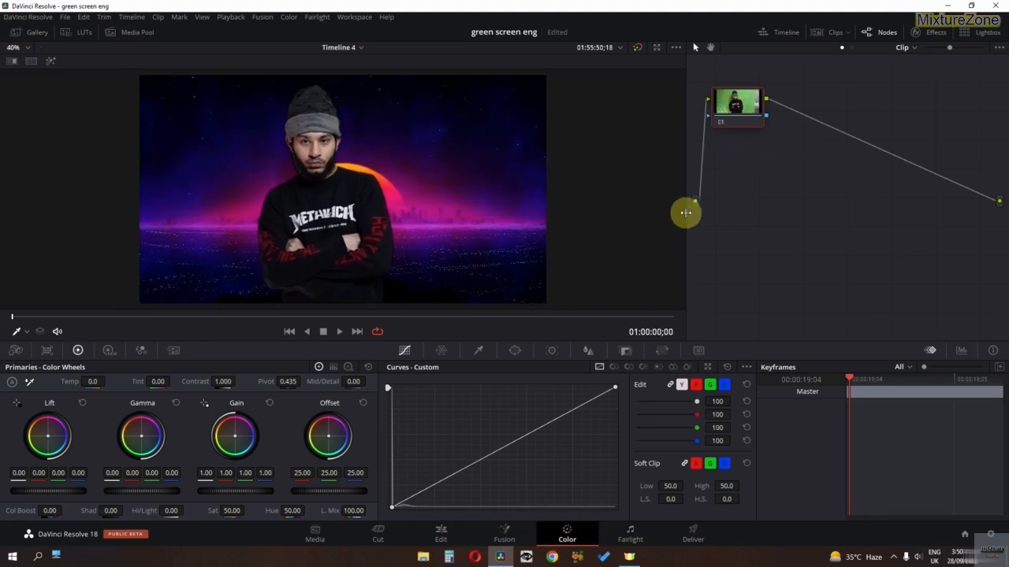
drag(686, 213, 623, 214)
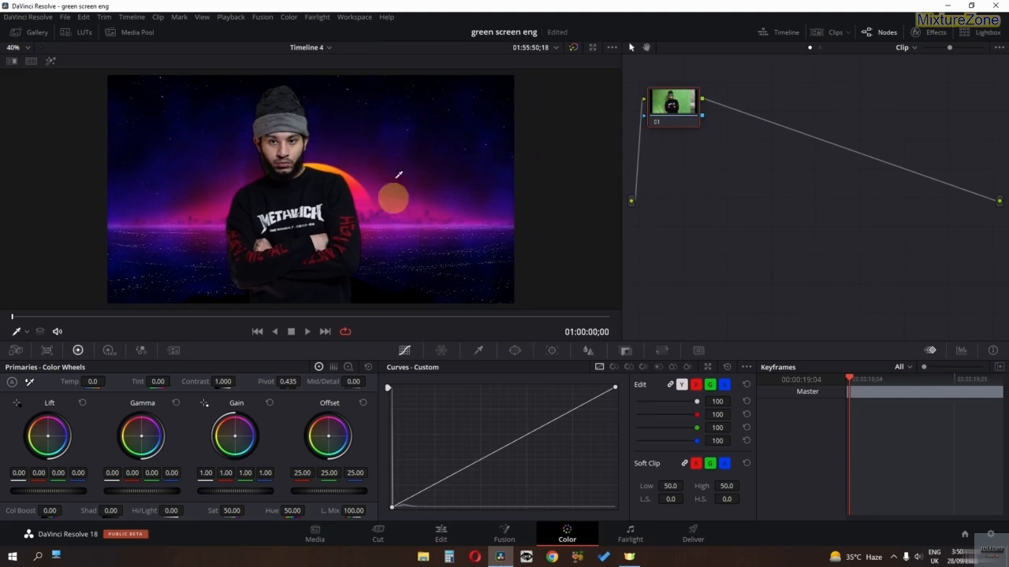
Step: Check the subject with Highlight, then grade the clip to lift -0.01, gamma -0.07, gain 0.66 and contrast 1.108
click(42, 337)
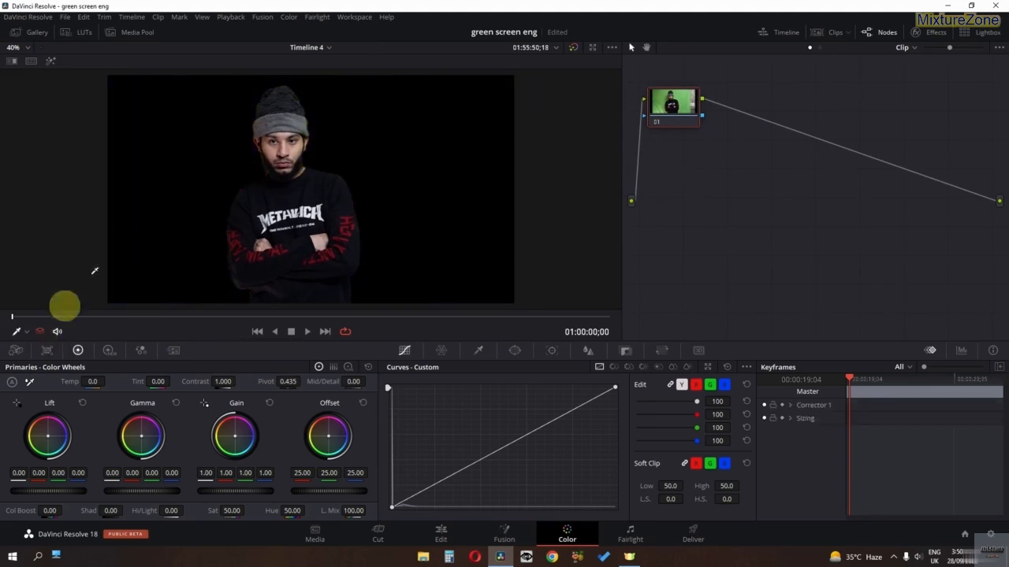
click(42, 336)
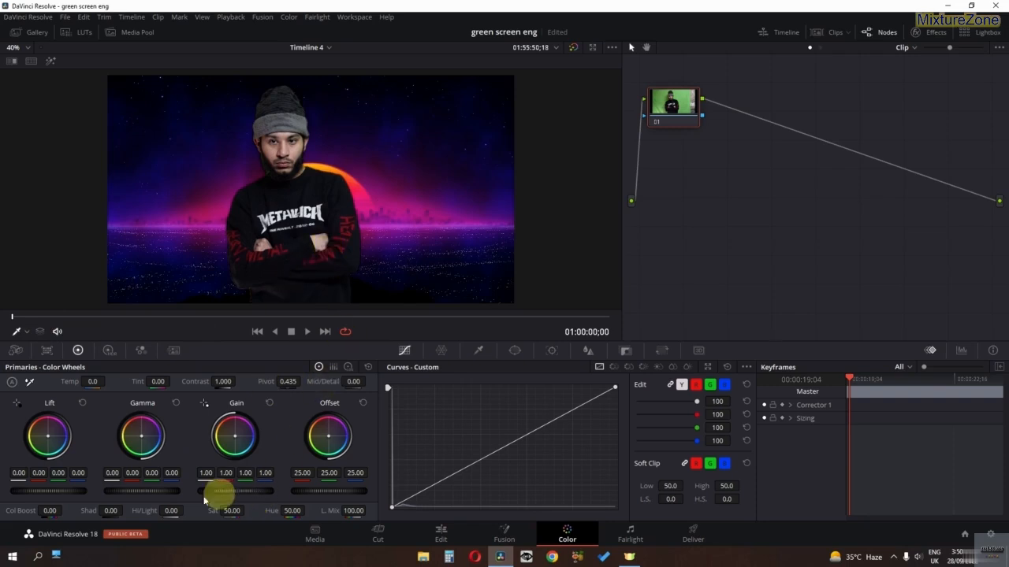
drag(172, 492, 11, 480)
drag(329, 290, 536, 286)
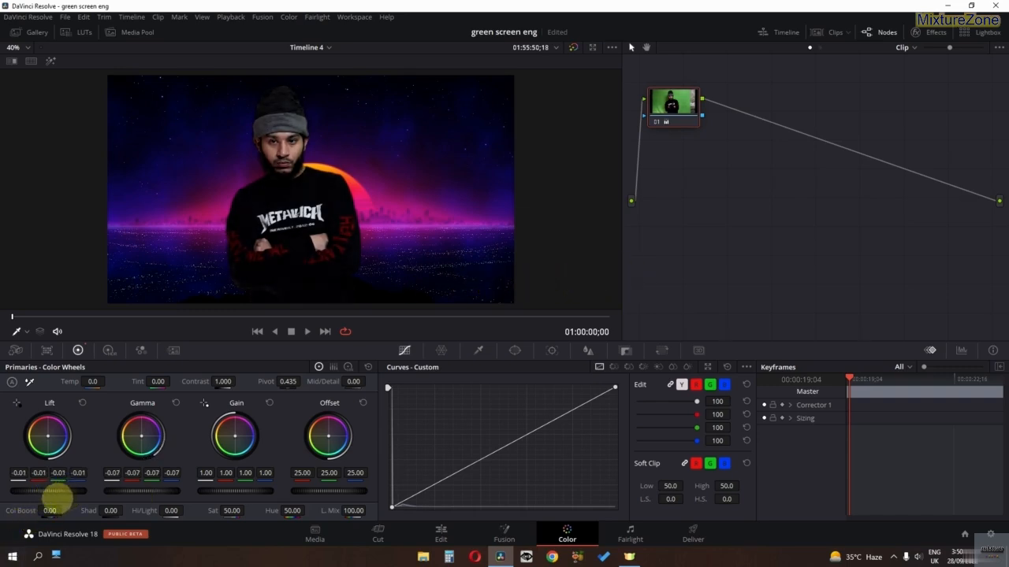
drag(57, 497, 74, 484)
drag(239, 495, 124, 494)
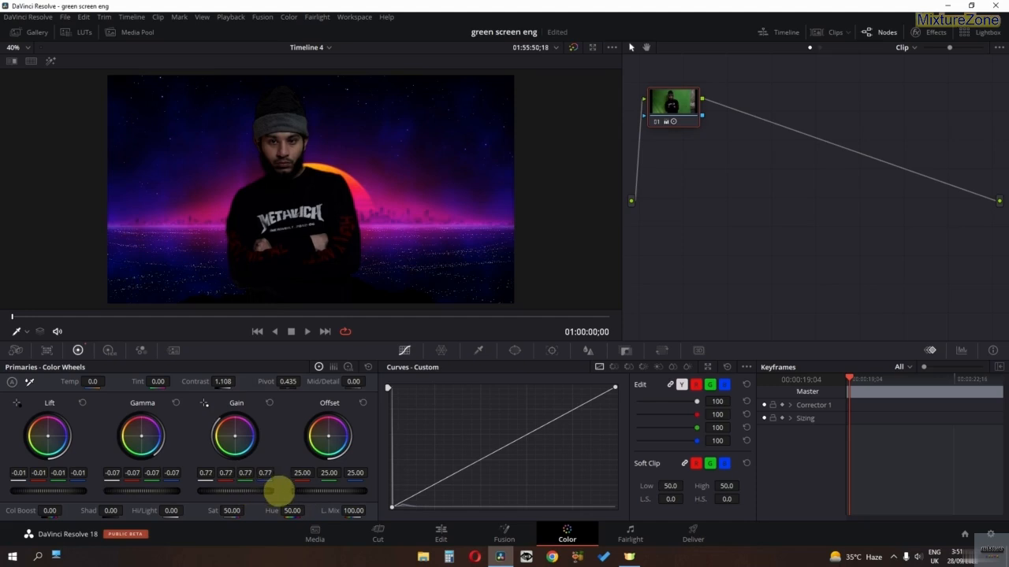
drag(280, 491, 253, 491)
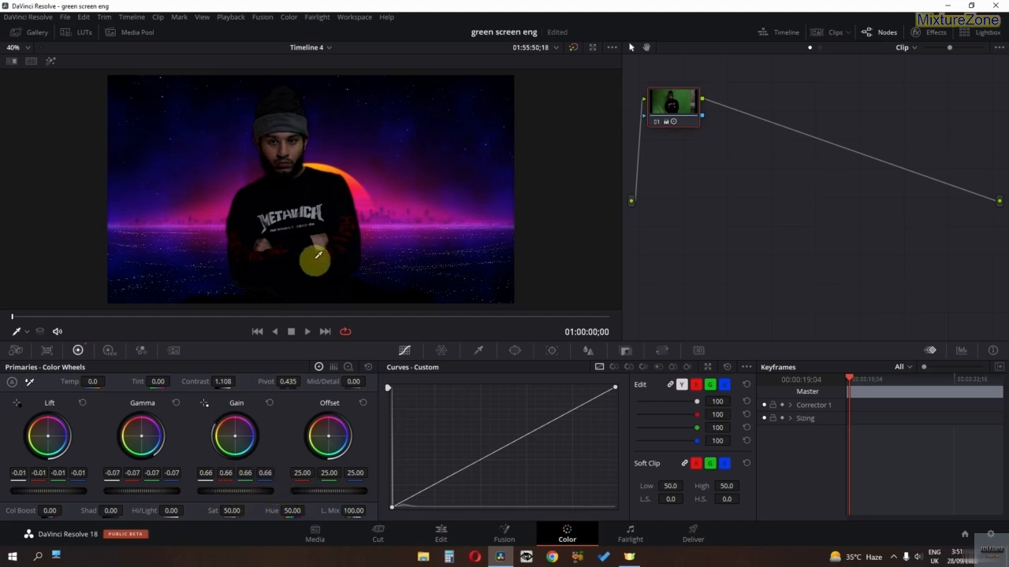
Step: Play back the graded composite and examine the edges around the subject's arms up close
scroll(316, 255, down, 2)
key(space)
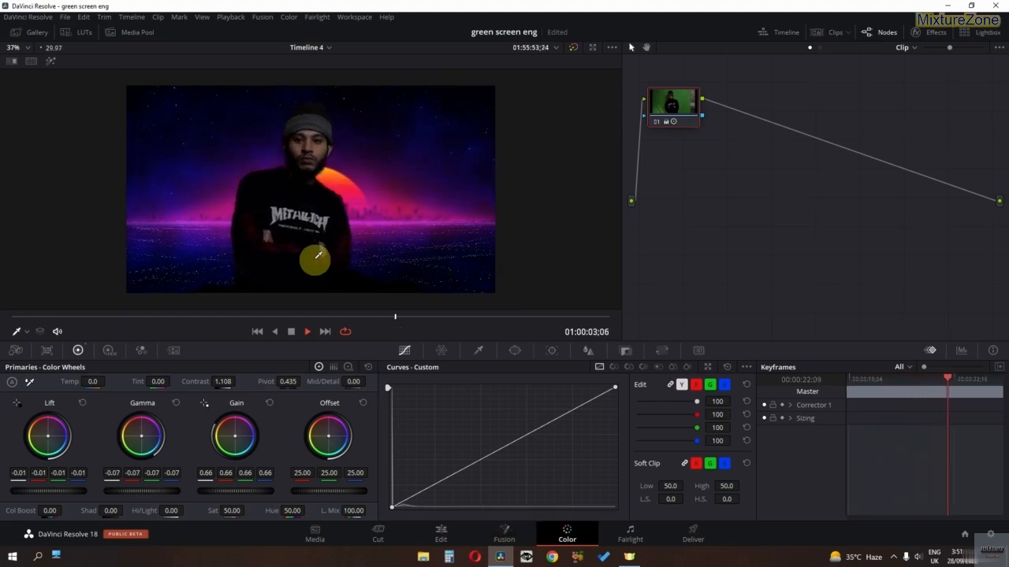
key(space)
scroll(226, 289, up, 3)
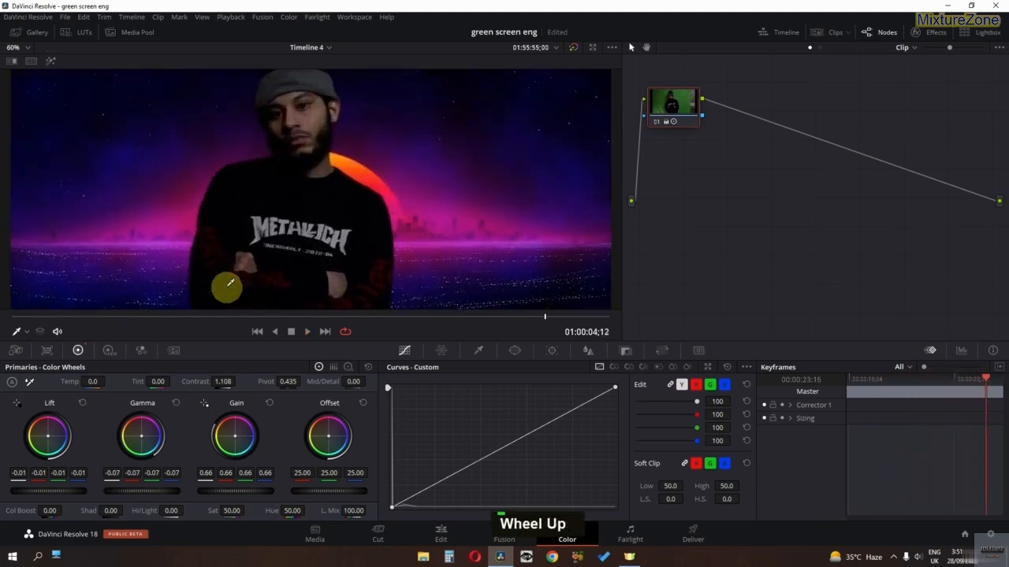
middle_click(286, 228)
Step: Open the subject clip on the Fusion page and raise UltraKeyer1's pre-matte background correction to 0.417
click(505, 534)
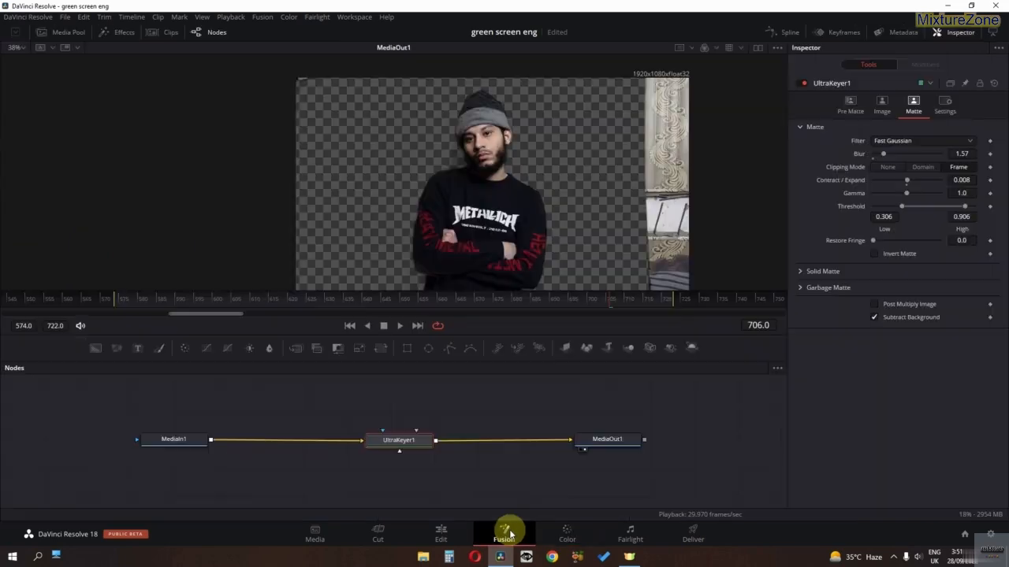
middle_click(409, 246)
ctrl+scroll(412, 245, up, 6)
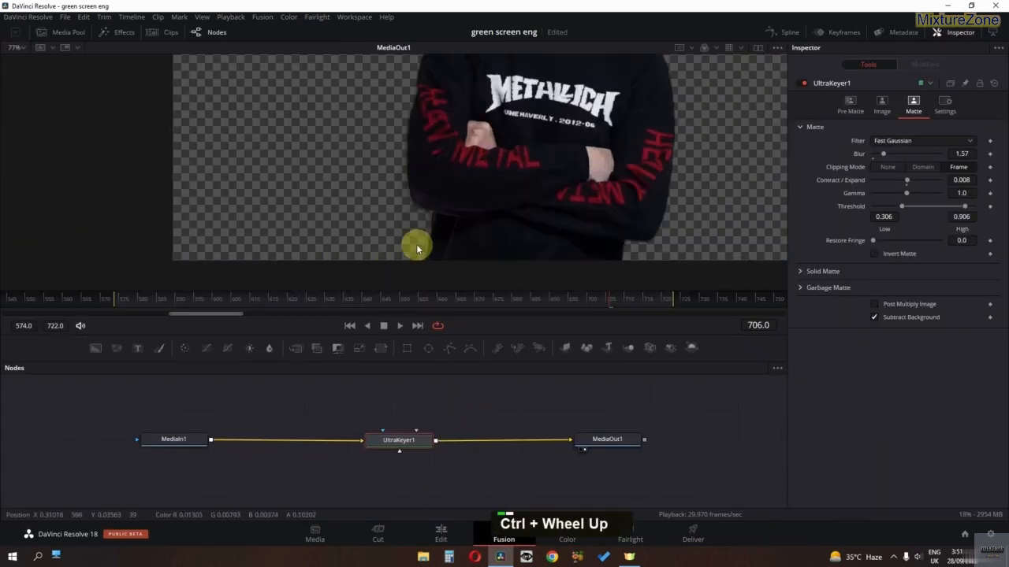
click(851, 104)
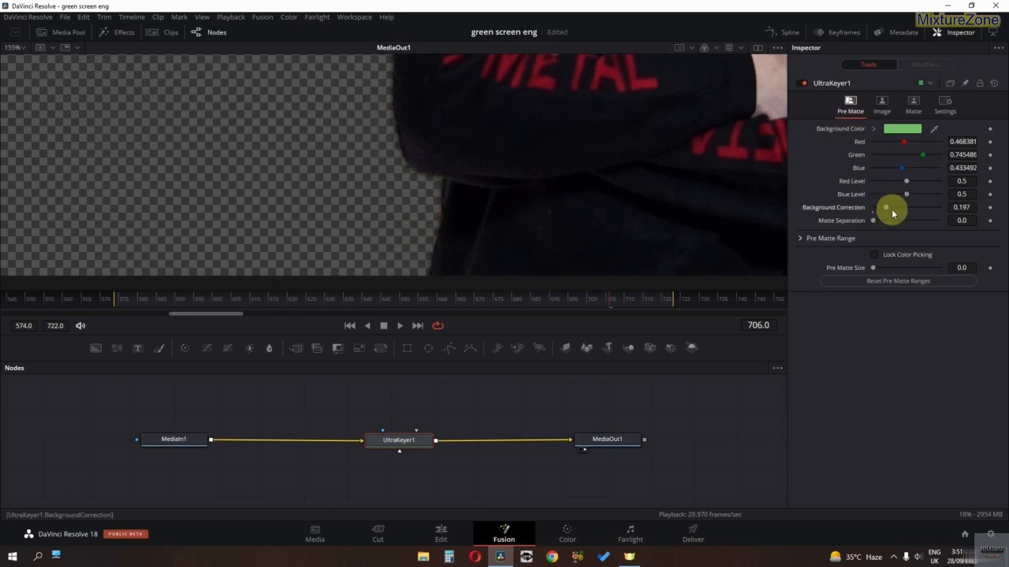
mouse_move(894, 211)
mouse_down()
mouse_move(885, 209)
mouse_move(900, 210)
mouse_up()
Step: Play the keyed clip, inspect the head and beard edges closely, and reduce UltraKeyer1's background correction to about 0.142
ctrl+scroll(666, 195, down, 5)
key(space)
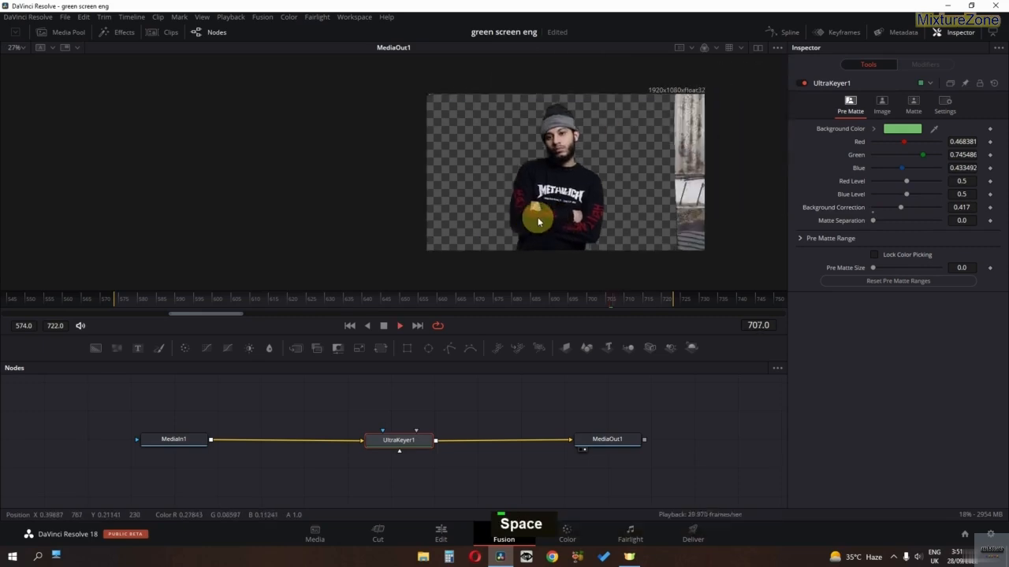
ctrl+scroll(570, 150, up, 6)
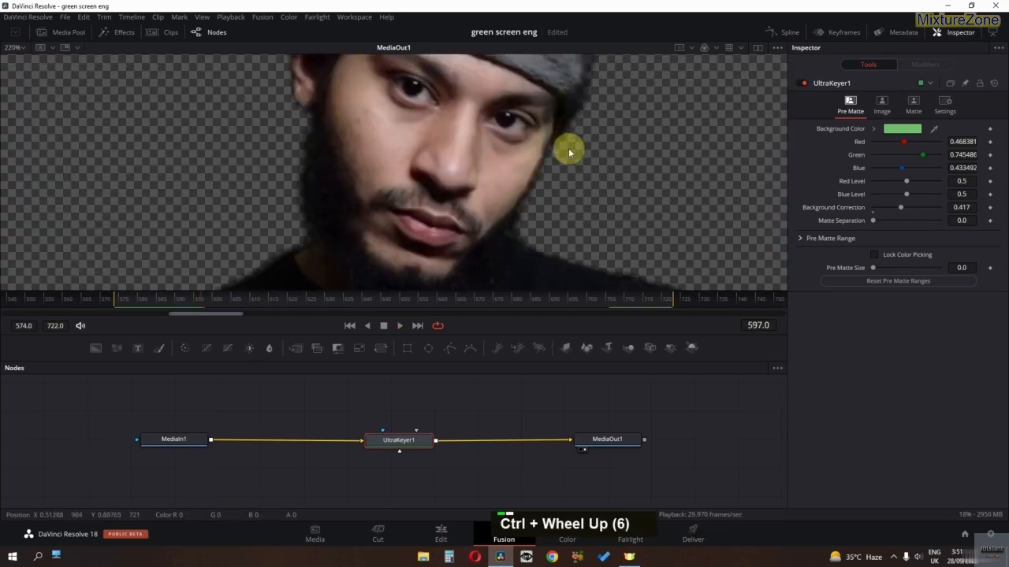
ctrl+scroll(570, 150, down, 1)
drag(570, 151, 527, 232)
key(space)
key(space)
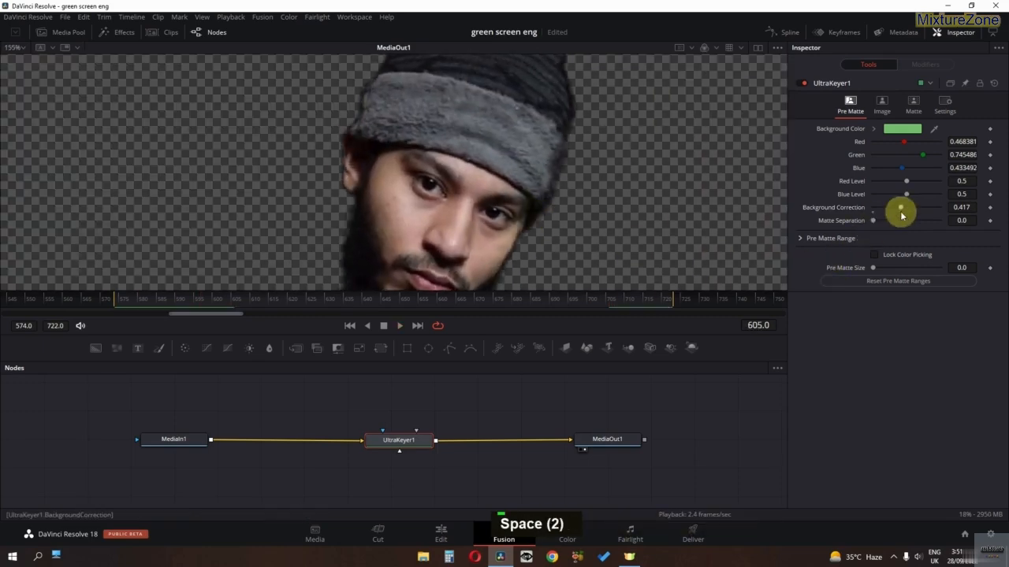
mouse_move(901, 209)
mouse_down()
mouse_move(875, 207)
mouse_move(895, 212)
mouse_up()
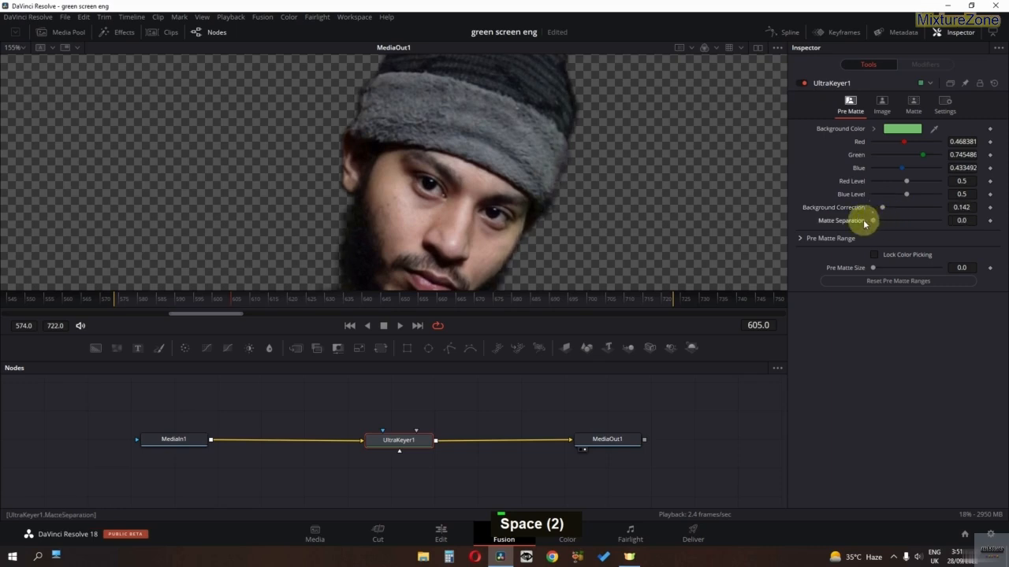
Step: Reduce UltraKeyer1's background correction to 0.0, play the keyed clip and inspect the torso and arm edges closely
drag(883, 210, 870, 207)
key(space)
key(space)
drag(654, 235, 591, 63)
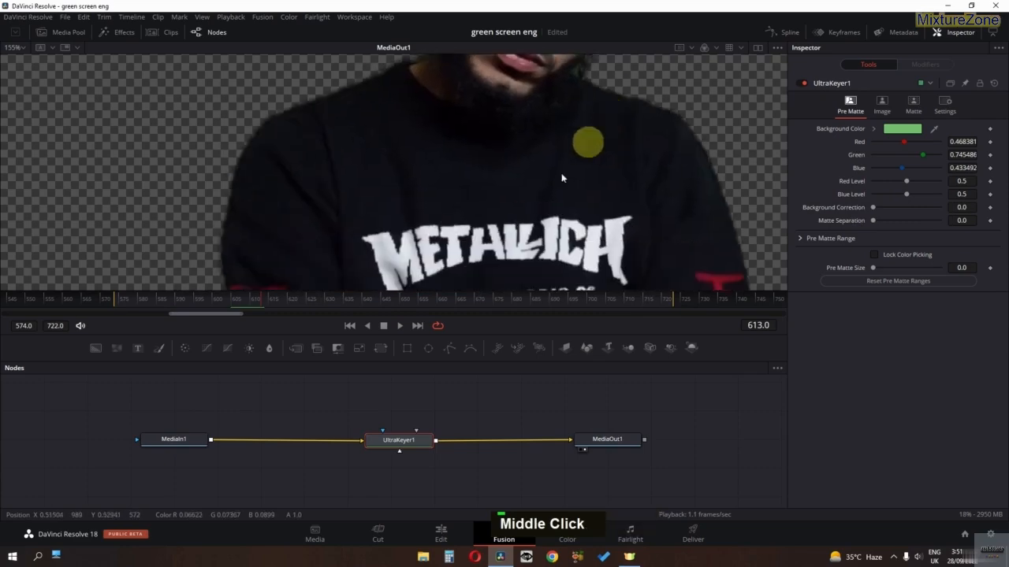
drag(504, 288, 448, 149)
scroll(448, 148, down, 2)
drag(449, 216, 449, 180)
scroll(456, 216, up, 3)
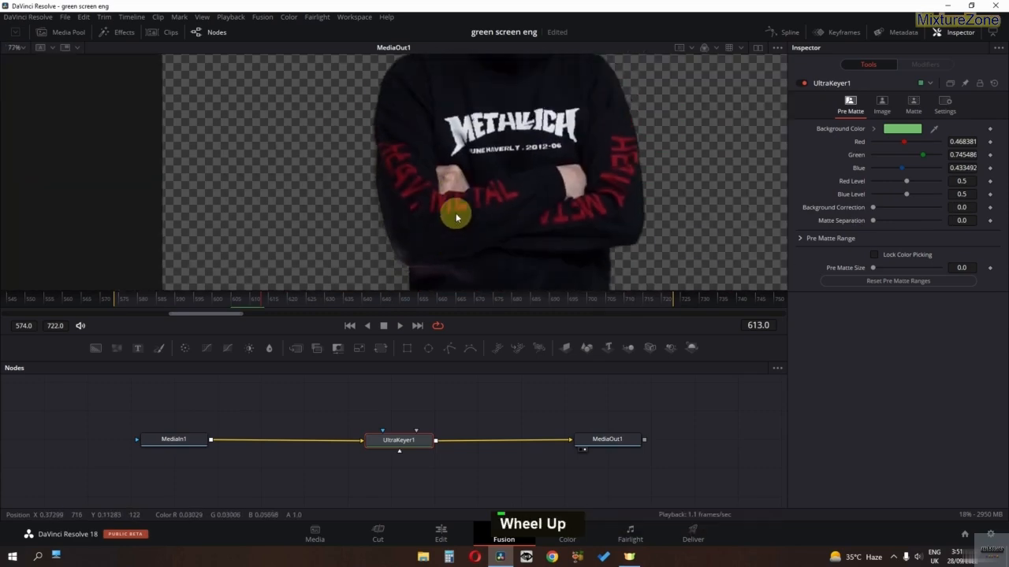
scroll(456, 218, up, 1)
drag(455, 217, 457, 186)
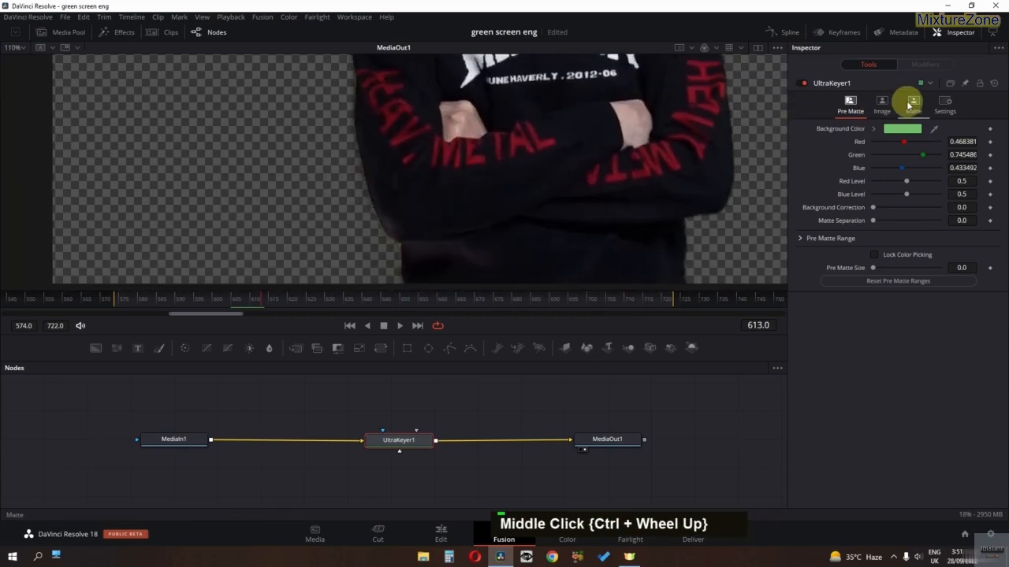
Step: Set UltraKeyer1's low matte threshold to 0.628 and play back the keyed subject at full view
click(912, 102)
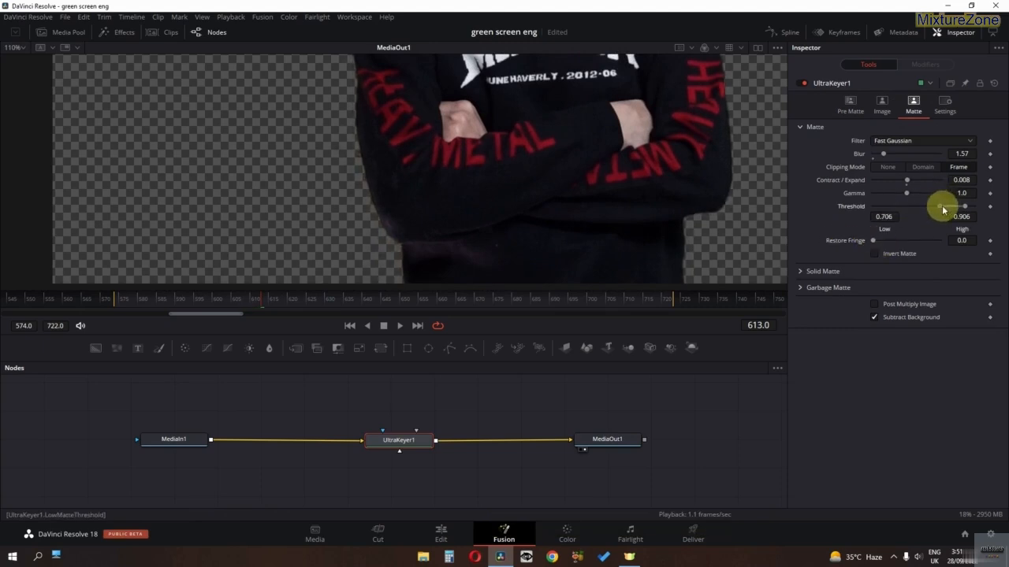
middle_click(520, 187)
middle_click(520, 186)
scroll(522, 177, down, 5)
key(space)
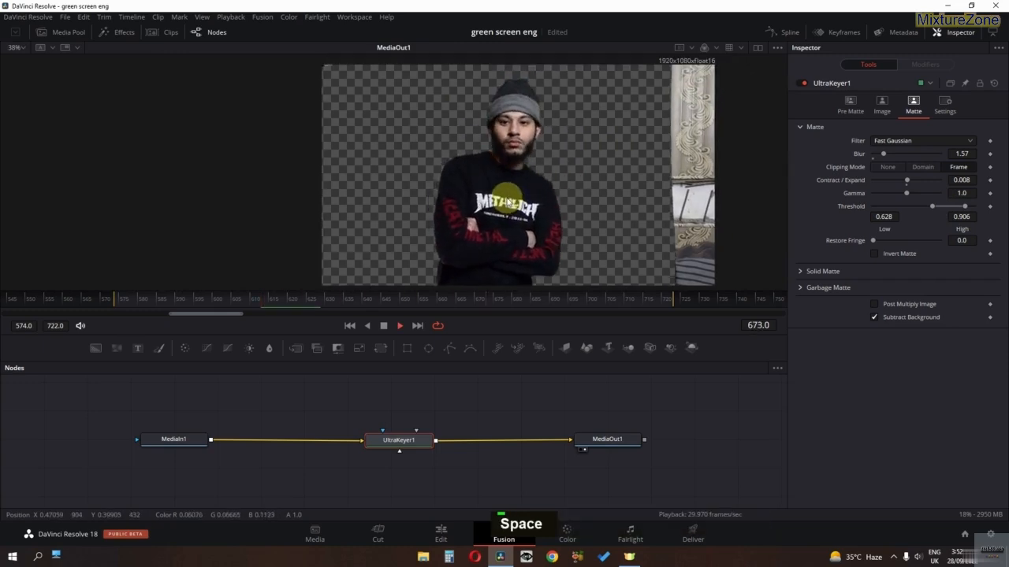
key(space)
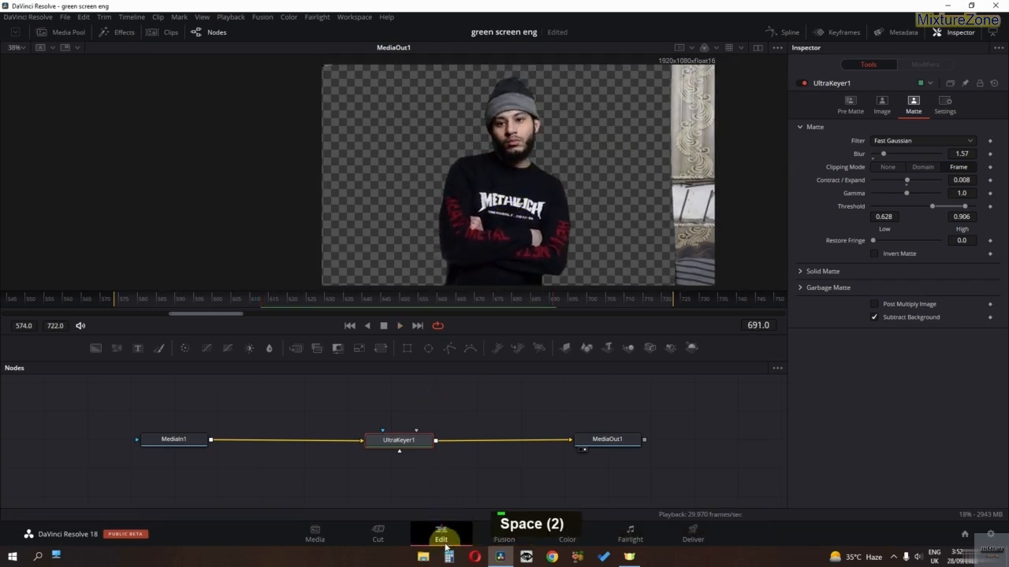
Step: Return to the Edit page and play the composite from the start of the timeline
click(441, 536)
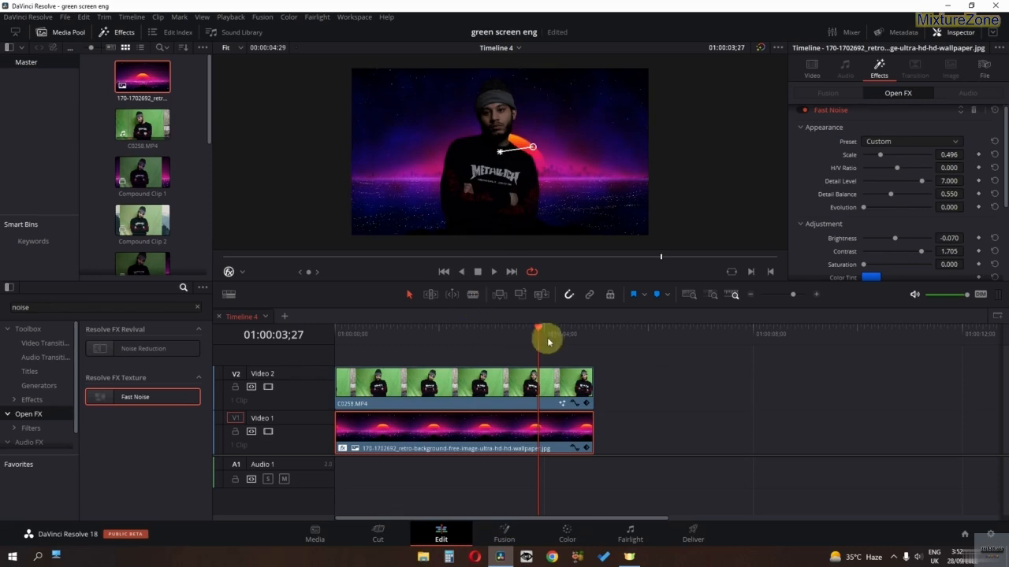
drag(541, 335, 321, 336)
key(space)
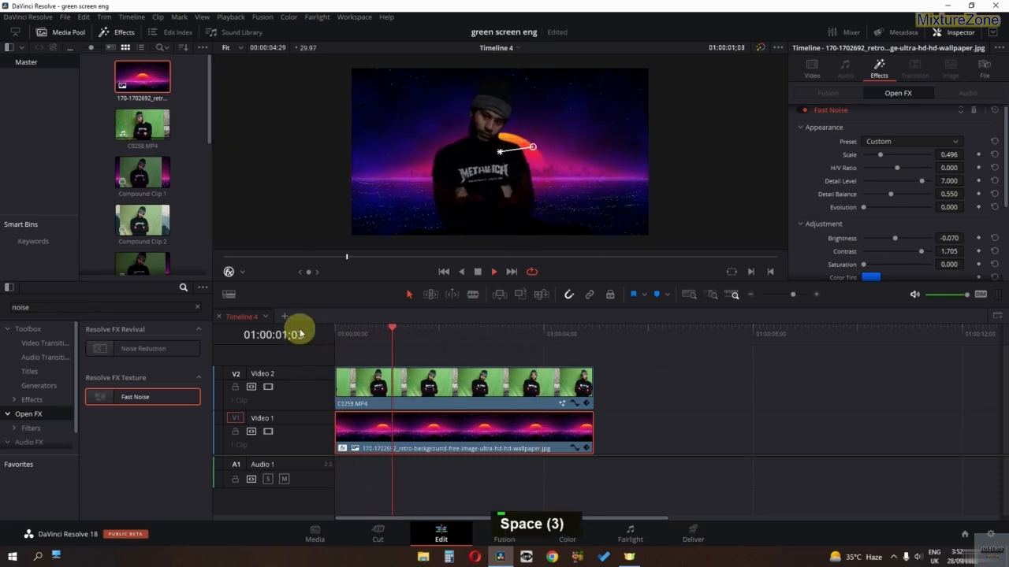
key(space)
Step: Combine the C0258.MP4 clip and the retro background into a compound clip named "retro"
drag(637, 363, 339, 465)
right_click(370, 441)
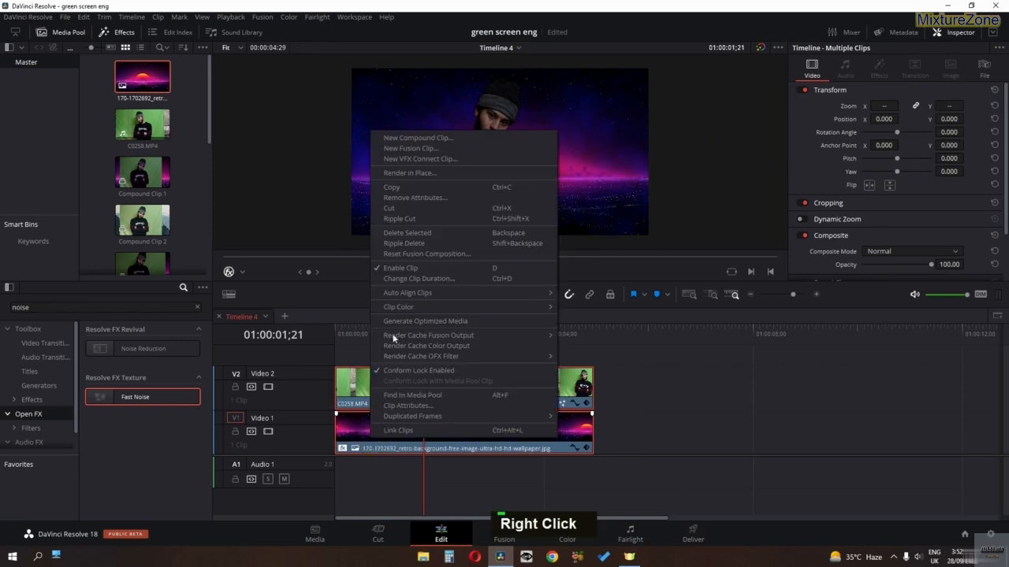
click(418, 138)
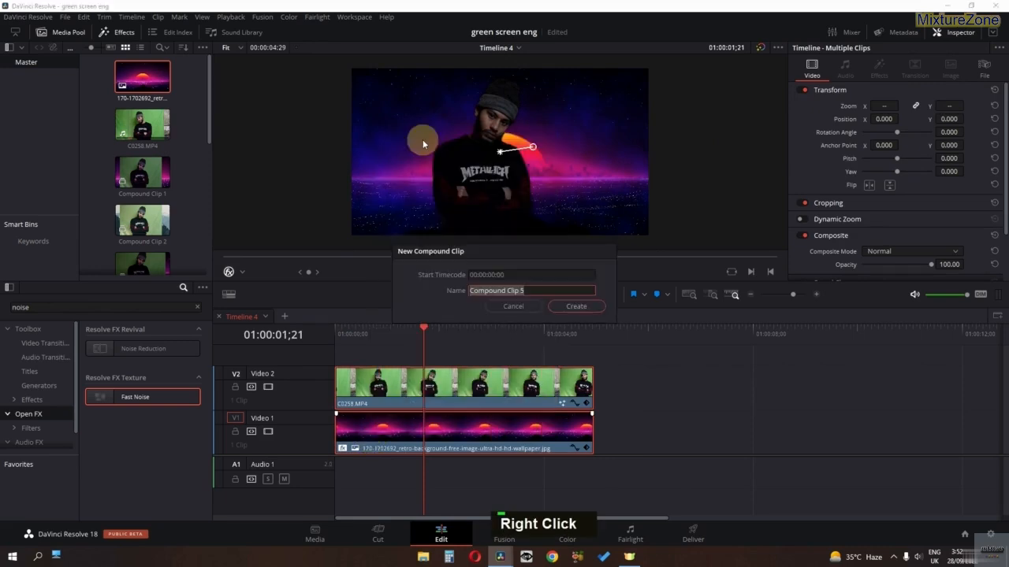
text(retro)
key(Return)
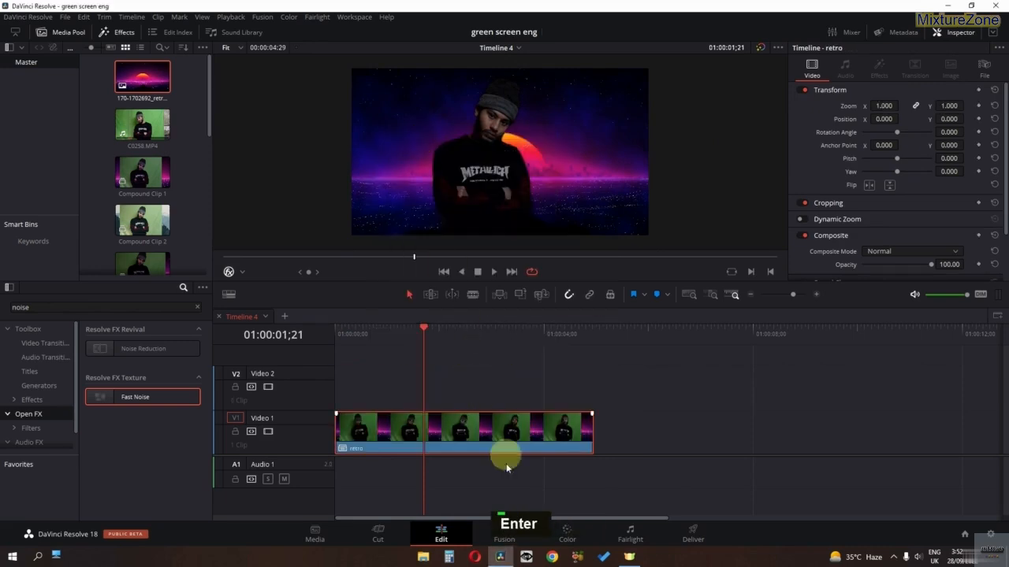
Step: Search the effects for "light" and apply Light Rays to the retro compound clip
click(197, 308)
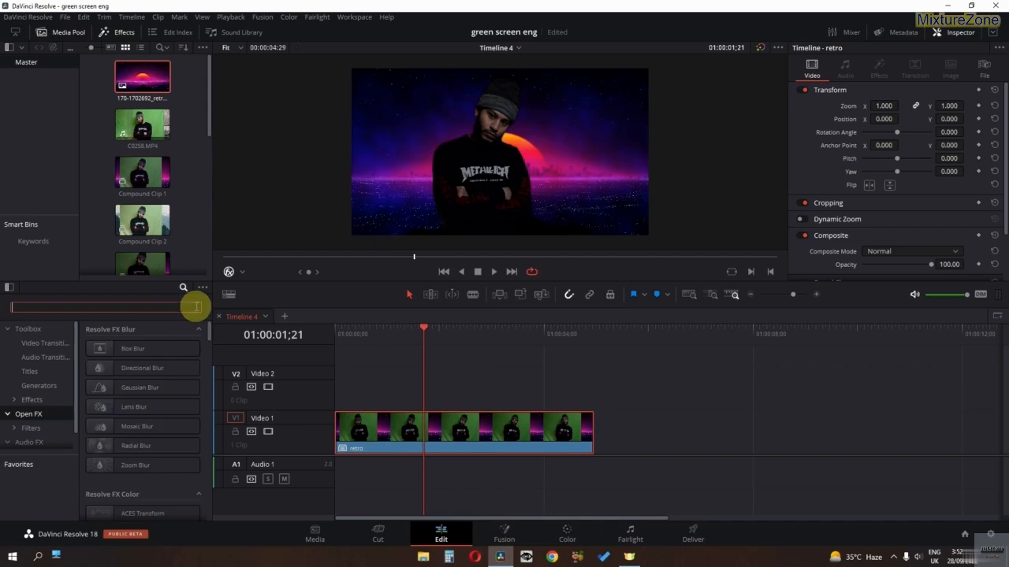
text(light)
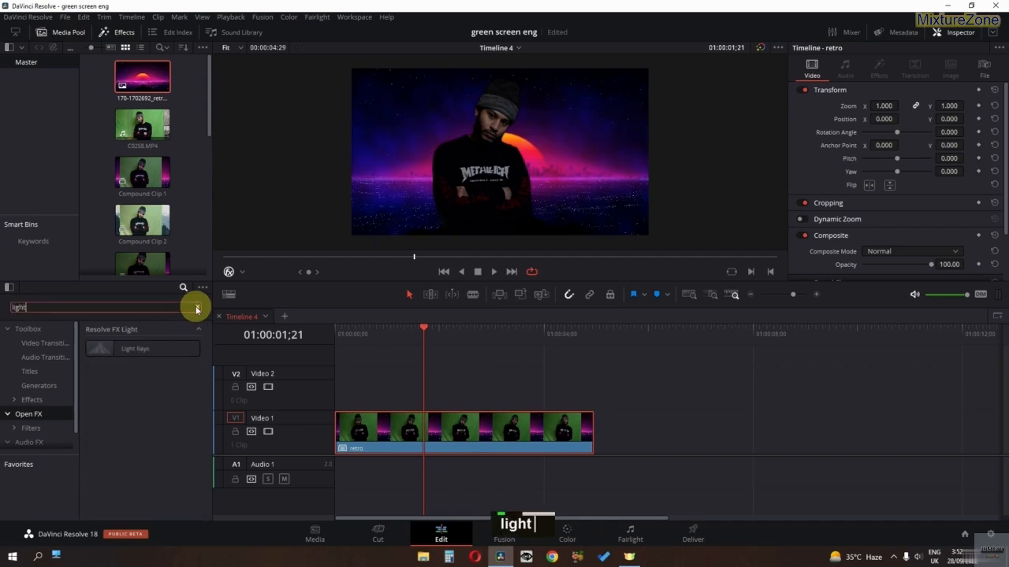
drag(135, 349, 416, 428)
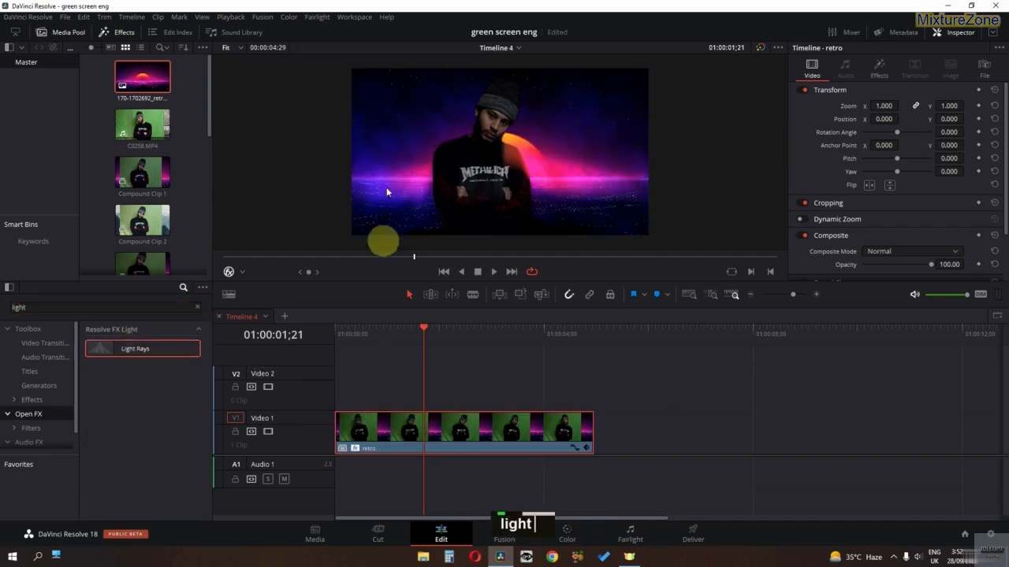
Step: Set the Light Rays length to 0.411, soften to 0.124 and brightness to 0.628
click(883, 67)
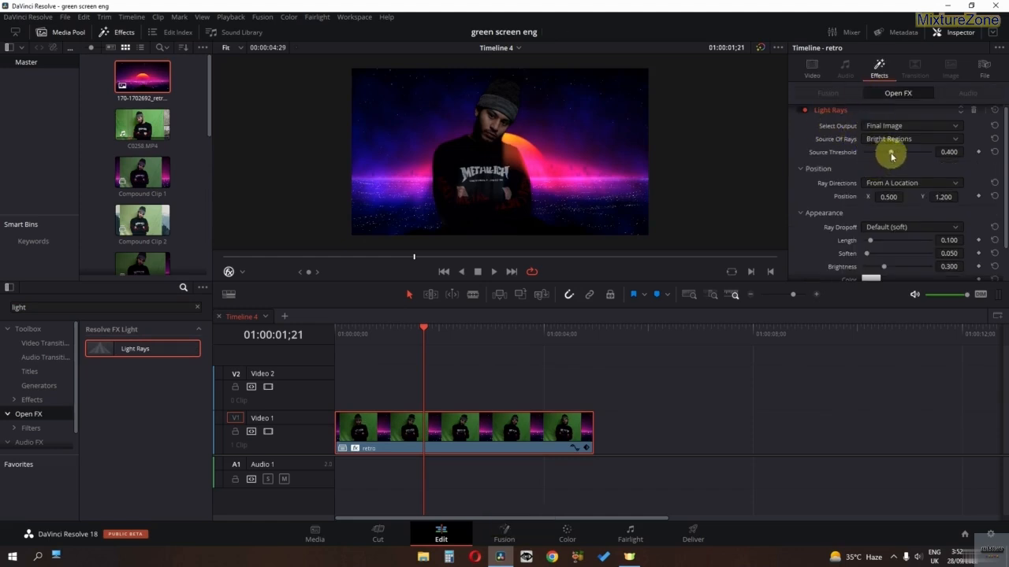
drag(875, 246, 896, 247)
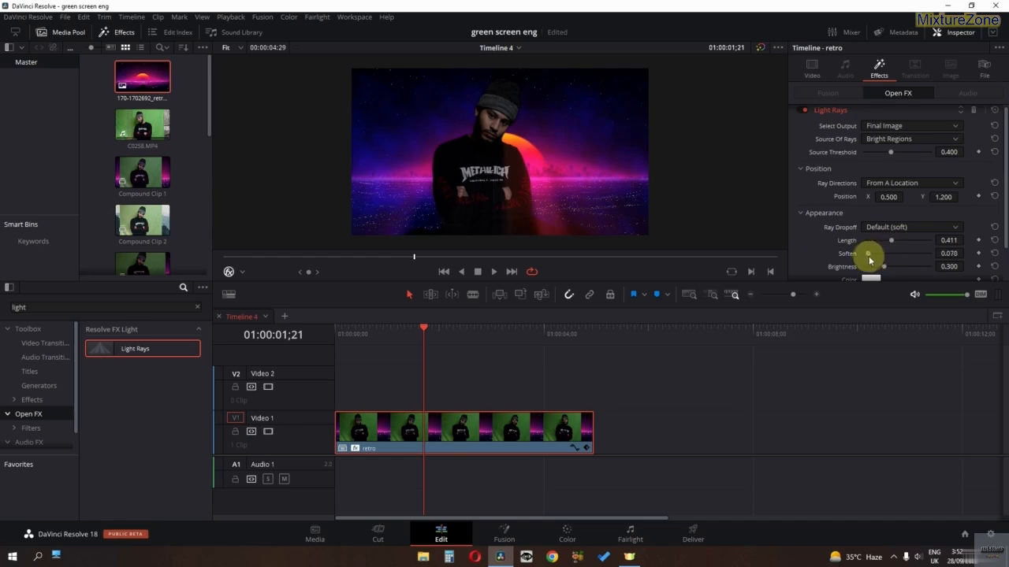
key(space)
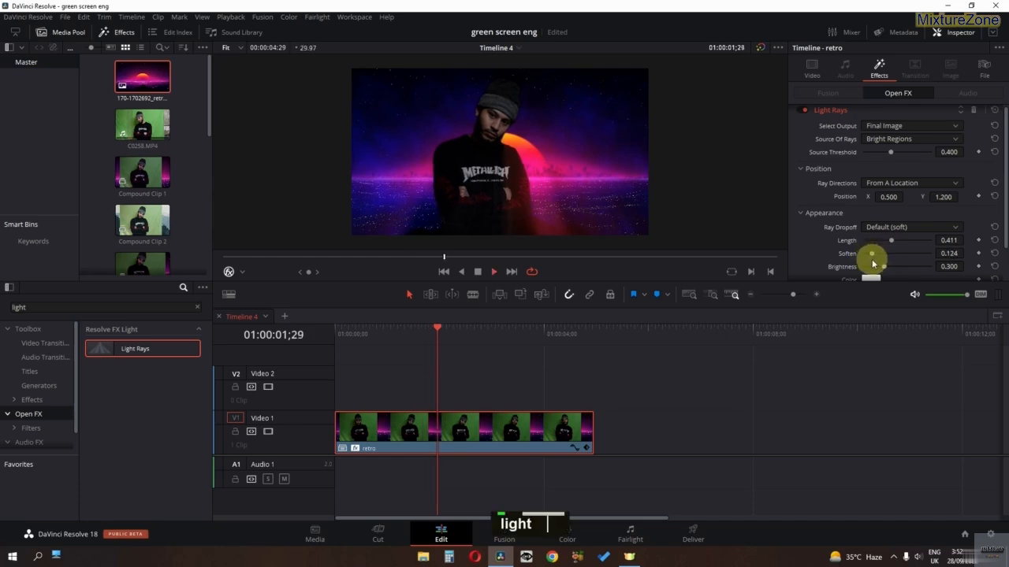
drag(882, 272, 895, 273)
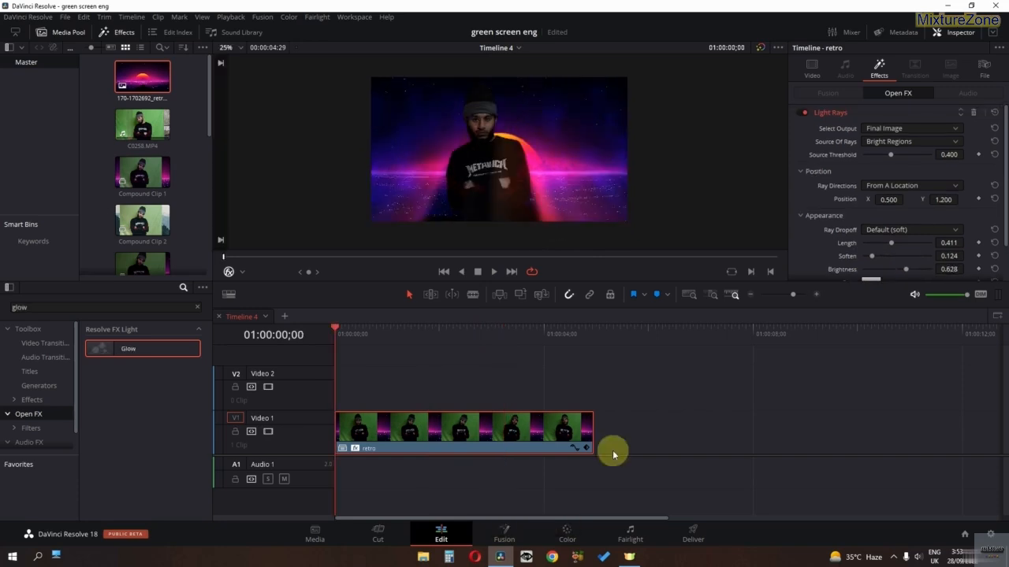
Step: Play back the rays and reposition the Light Rays source above the picture at X 0.423, Y 1.254
key(space)
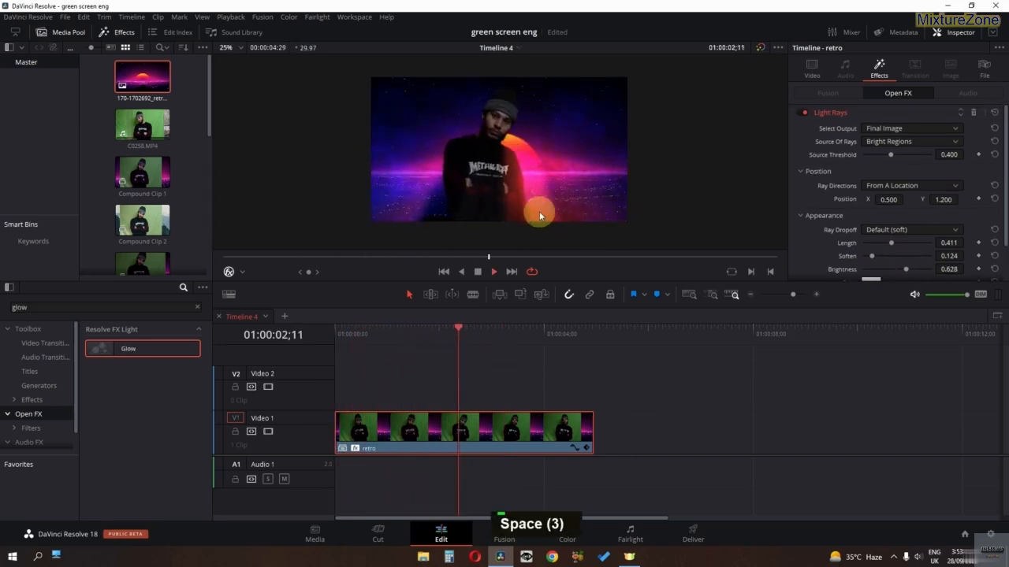
key(space)
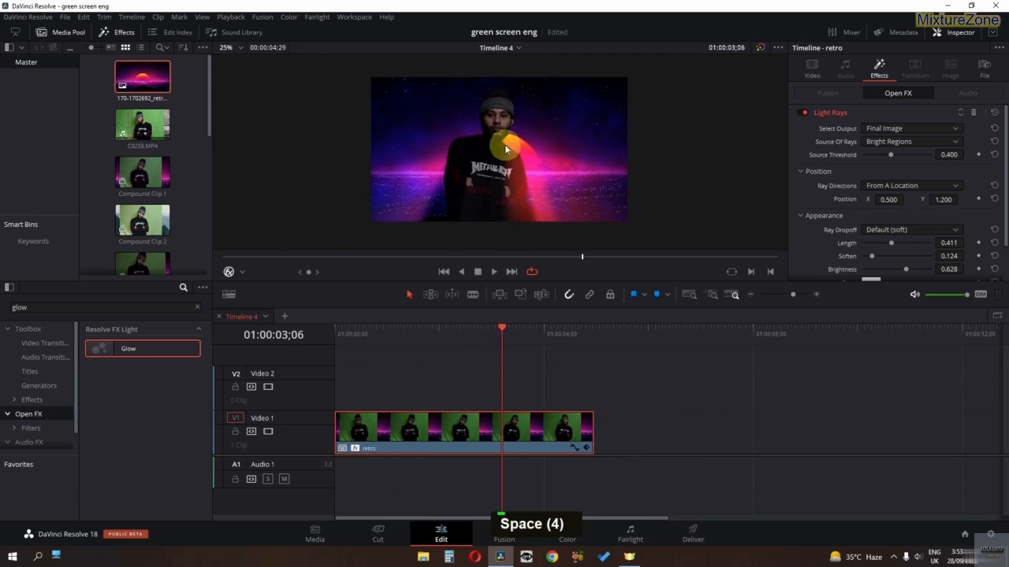
middle_click(500, 186)
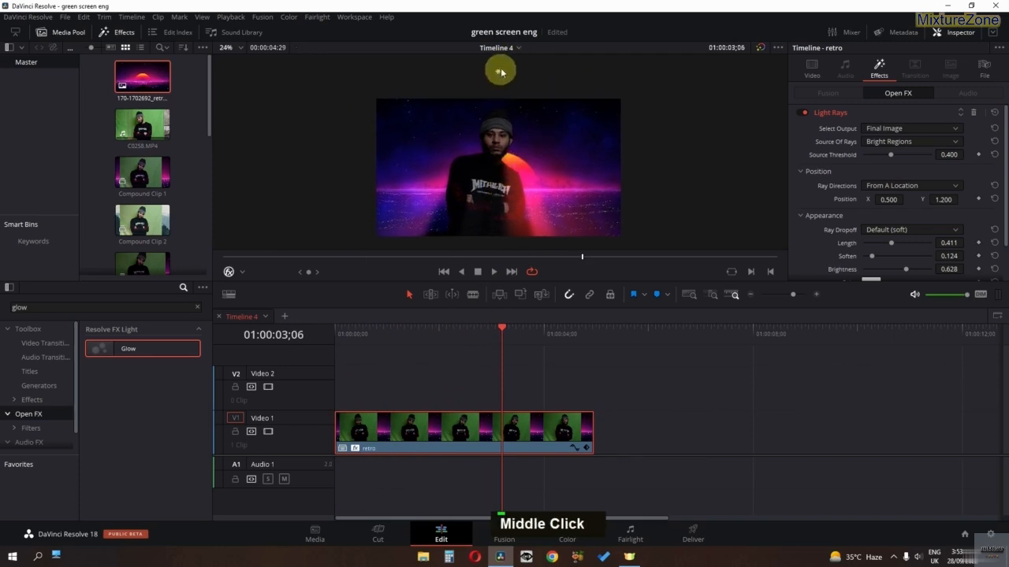
drag(498, 69, 477, 61)
Step: Open the retro compound clip in its own timeline to reach its separate layers
right_click(435, 443)
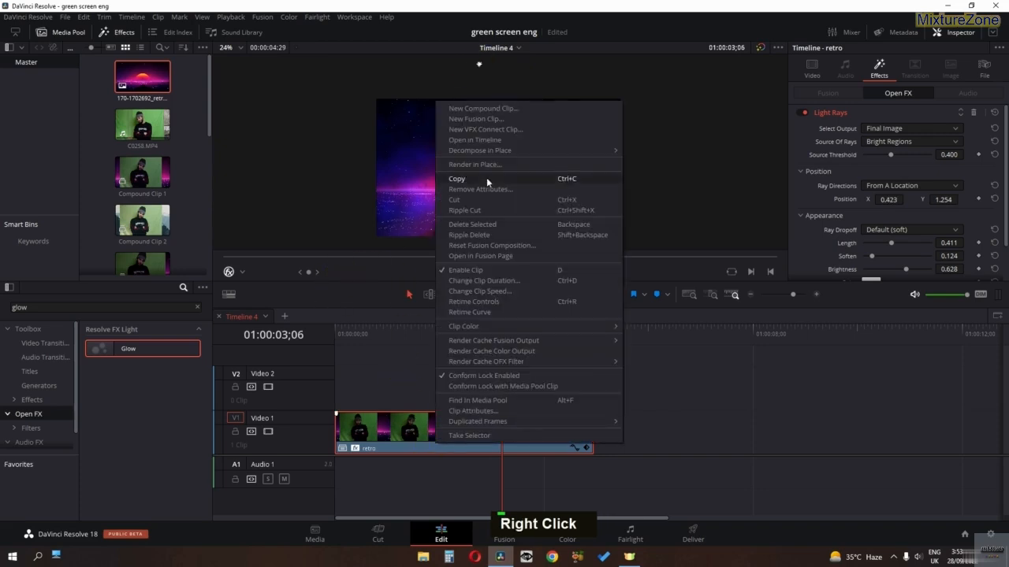
click(230, 295)
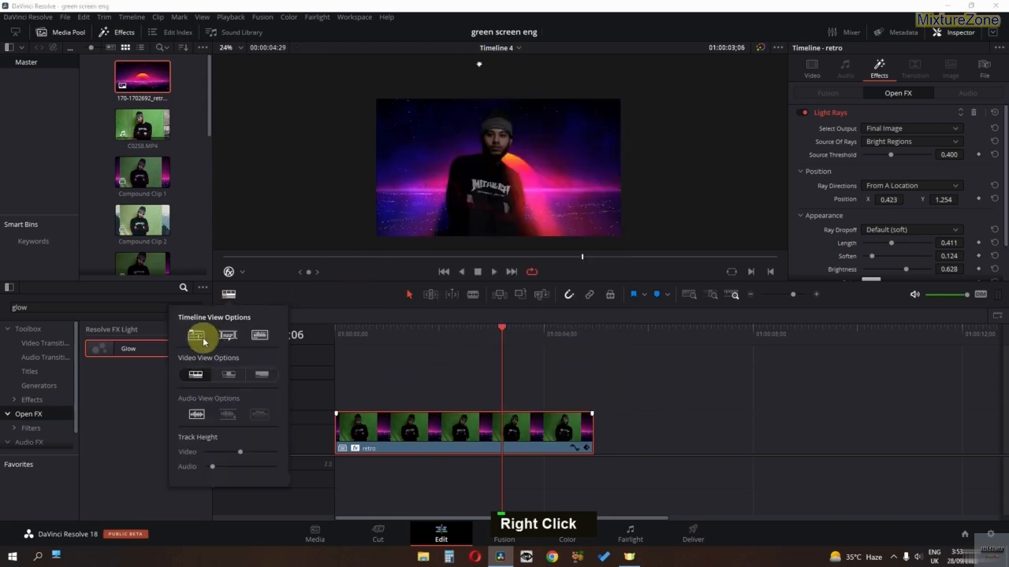
right_click(412, 427)
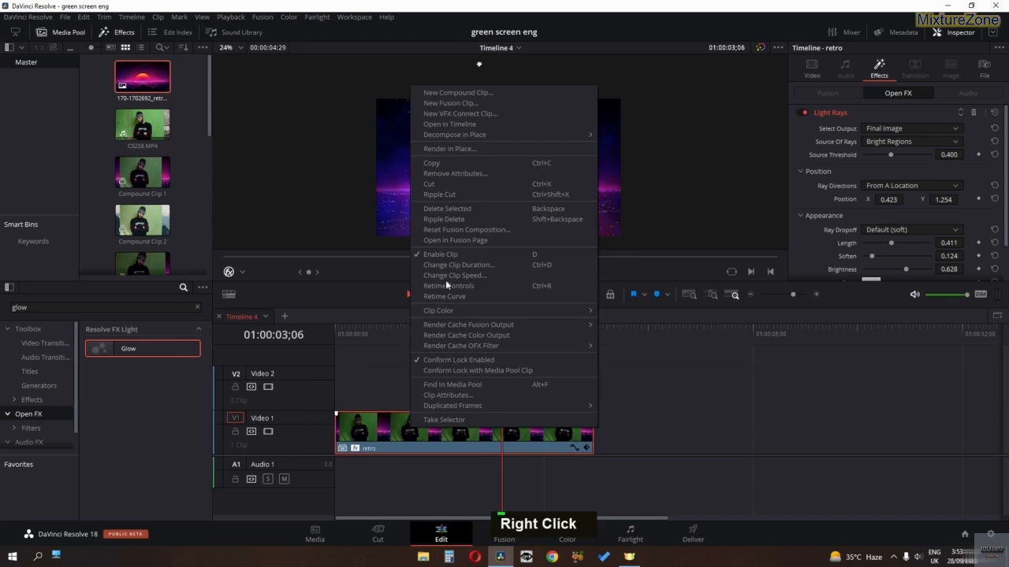
click(458, 135)
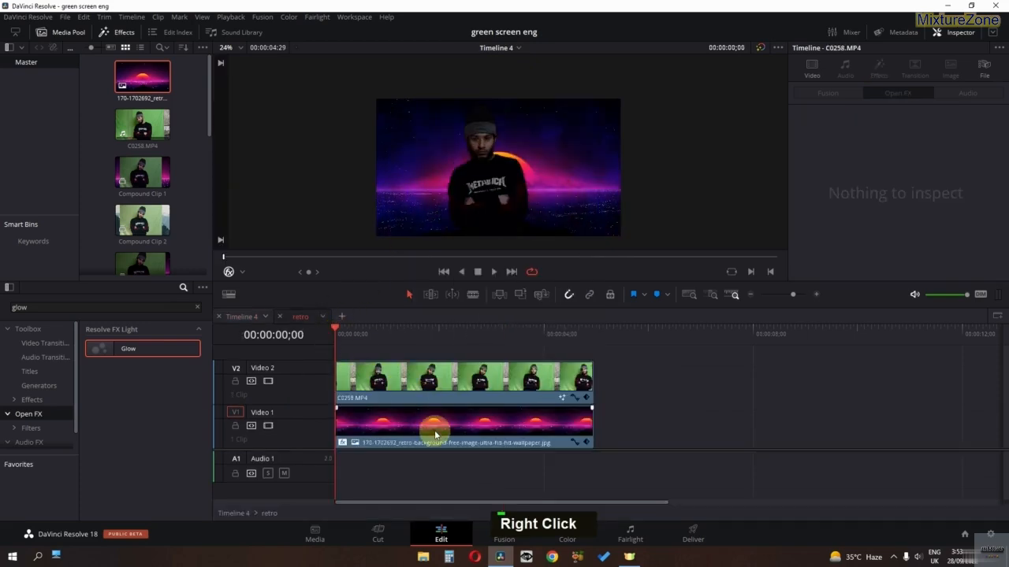
Step: Scale the retro background image to a zoom of 1.220 and set its X position to -58
click(434, 434)
click(812, 68)
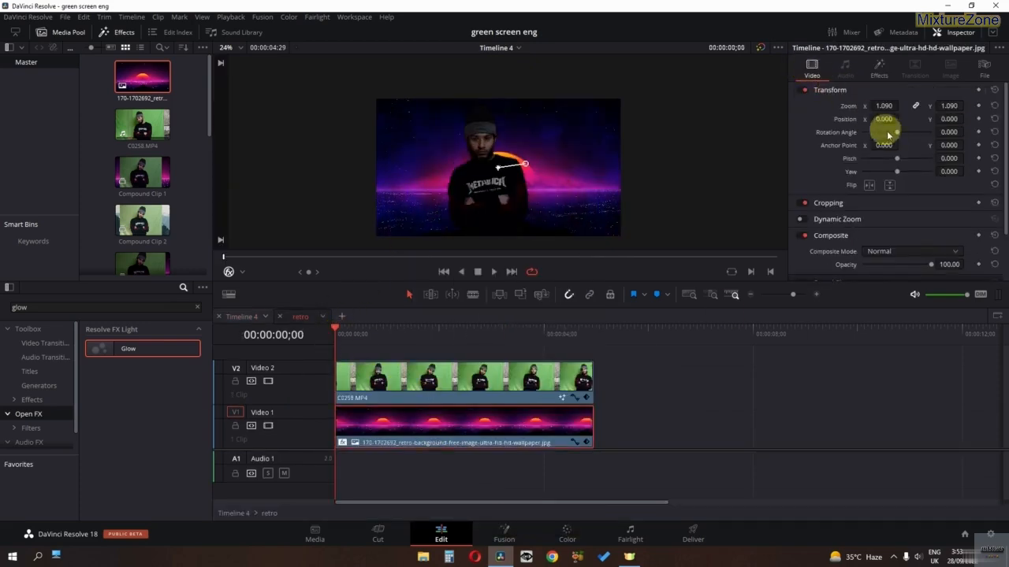
mouse_move(887, 118)
mouse_down()
mouse_move(850, 121)
mouse_move(888, 106)
mouse_up()
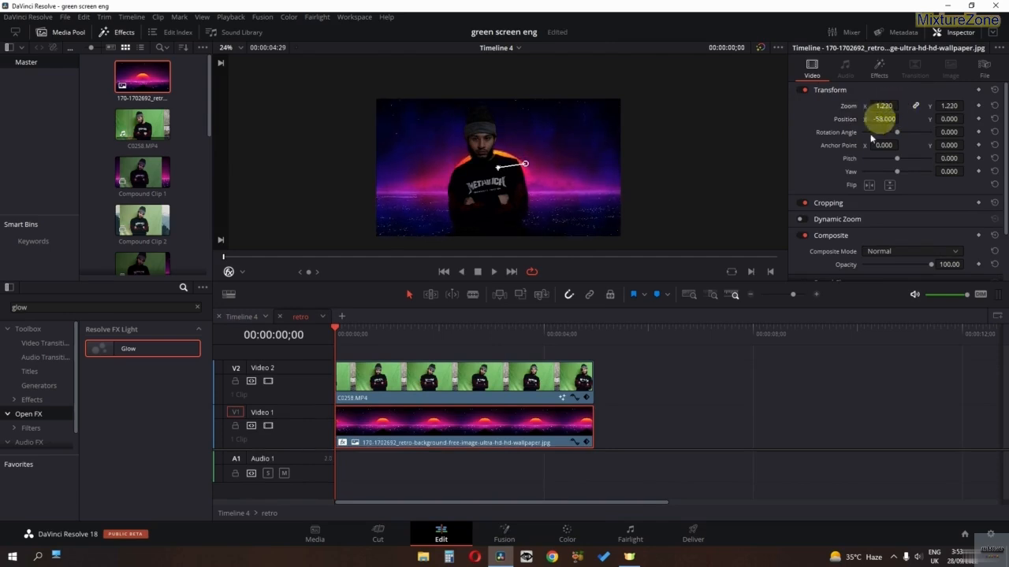
click(499, 146)
Step: Return to Timeline 4 and play the retro compound clip from the start
click(245, 335)
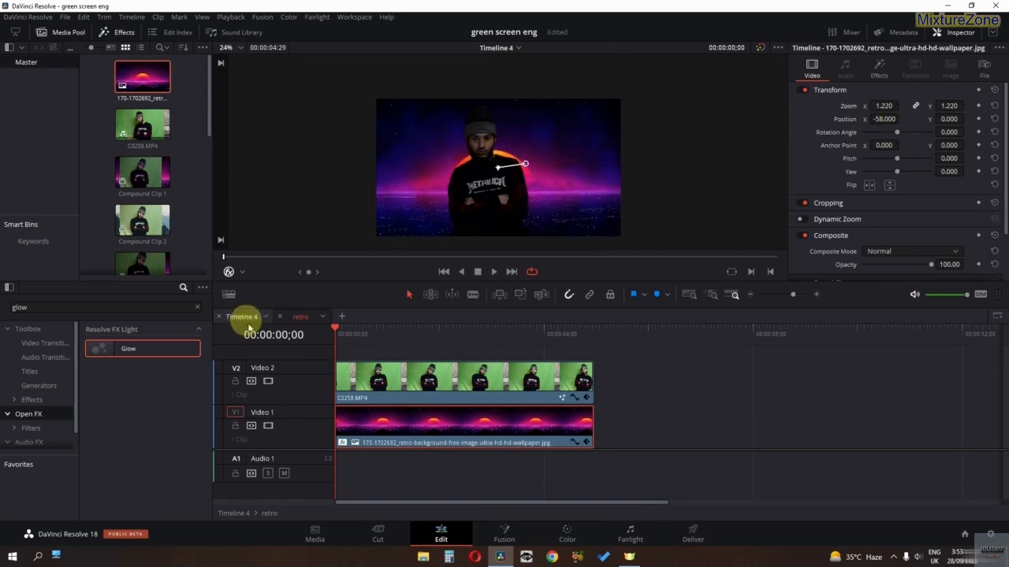
click(243, 316)
drag(495, 336, 317, 332)
key(space)
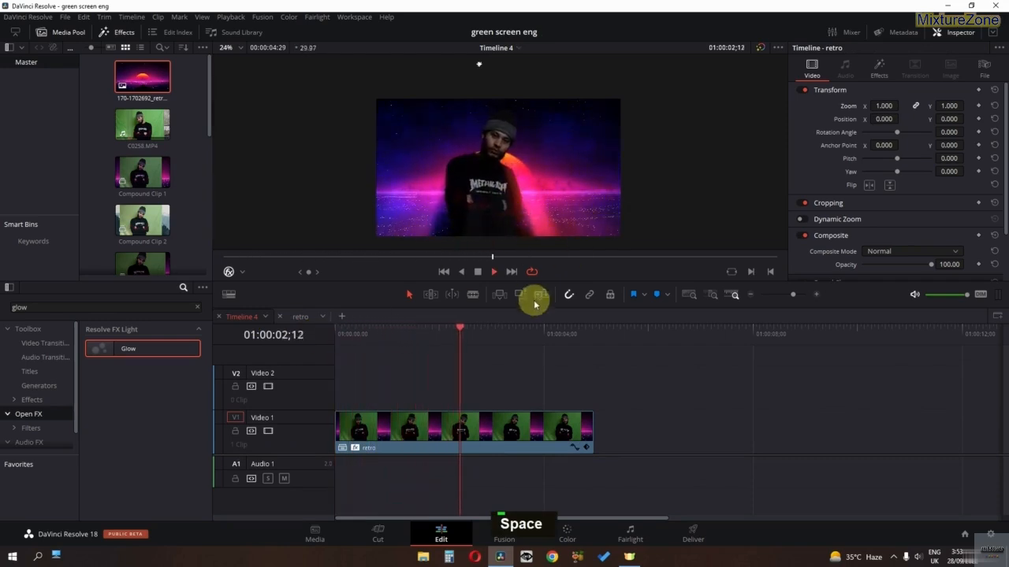
key(space)
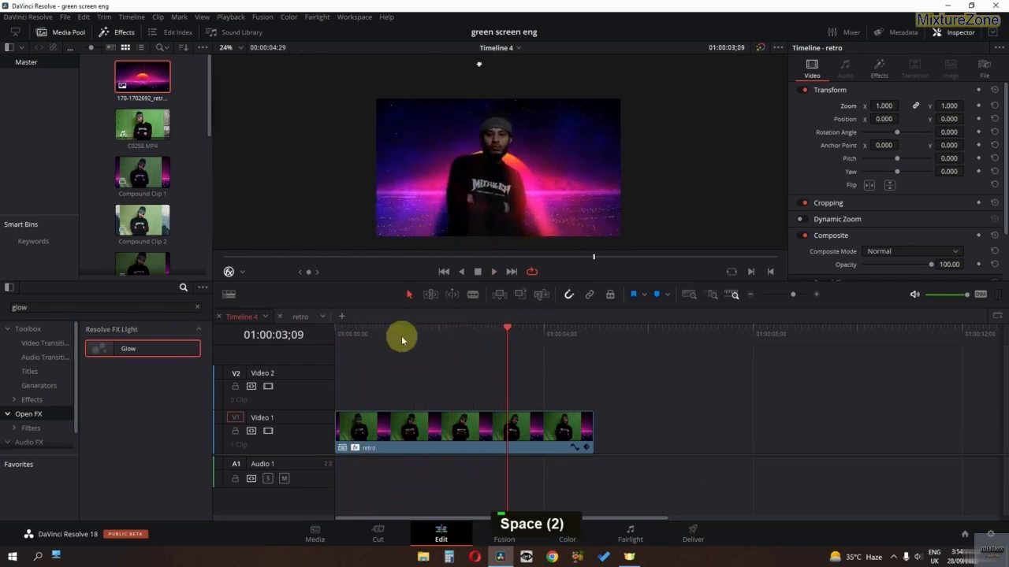
Step: Apply Glow to the retro compound clip and set its spread to 1.318 and saturation to 3.000
drag(126, 348, 533, 451)
scroll(505, 176, up, 3)
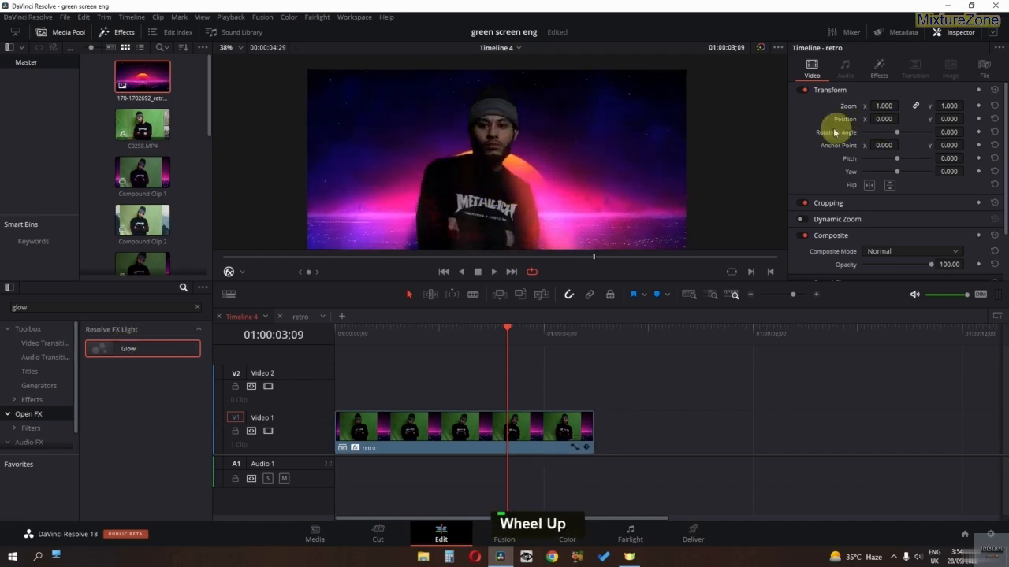
click(880, 71)
click(841, 116)
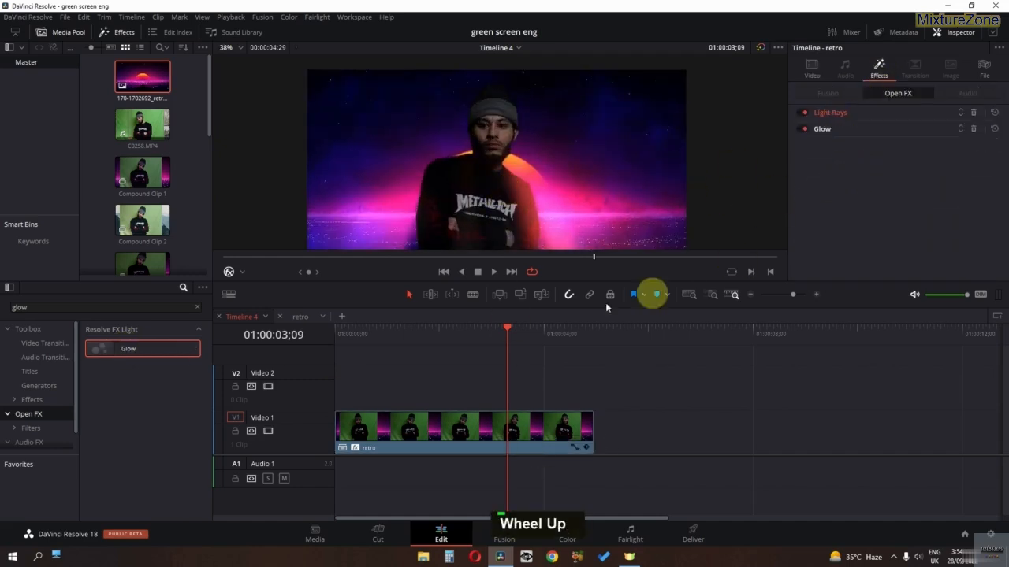
click(826, 128)
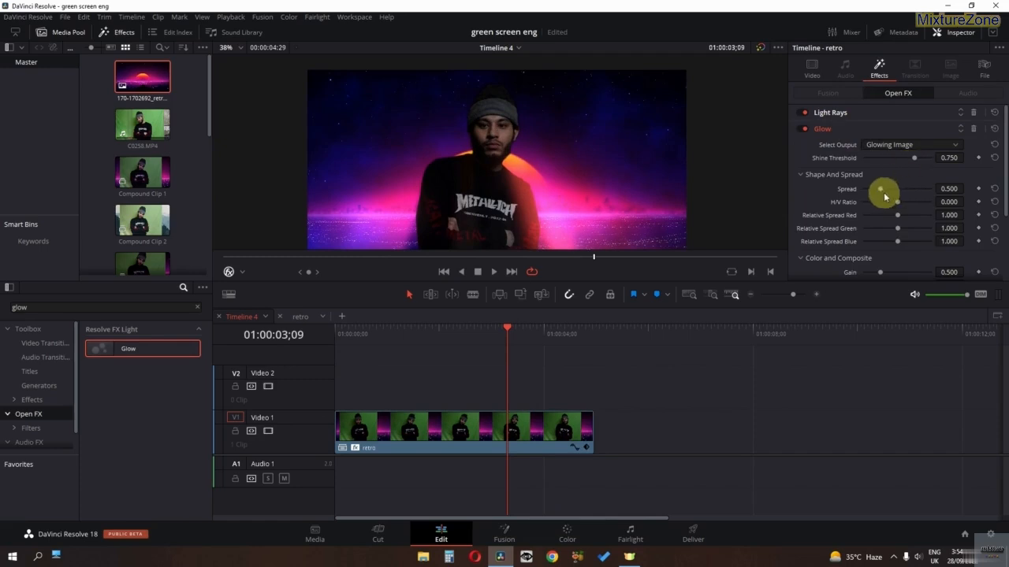
drag(886, 190, 950, 207)
scroll(888, 227, down, 2)
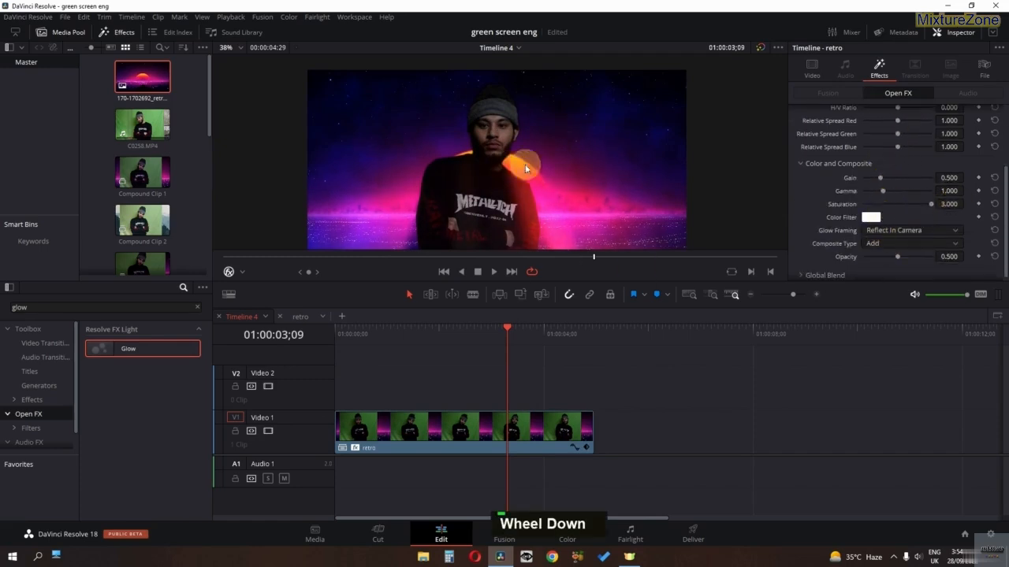
Step: Switch the Glow effect off and on again to compare the composite with and without it
scroll(930, 190, up, 2)
click(802, 130)
click(805, 132)
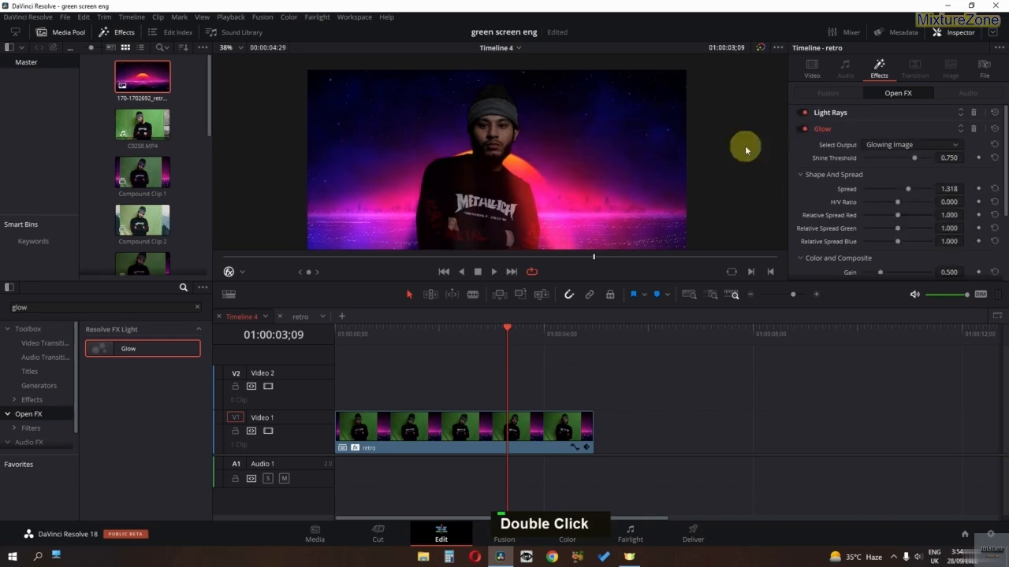
Step: Play the retro compound clip with the whole frame in view to review the glow
scroll(557, 164, down, 2)
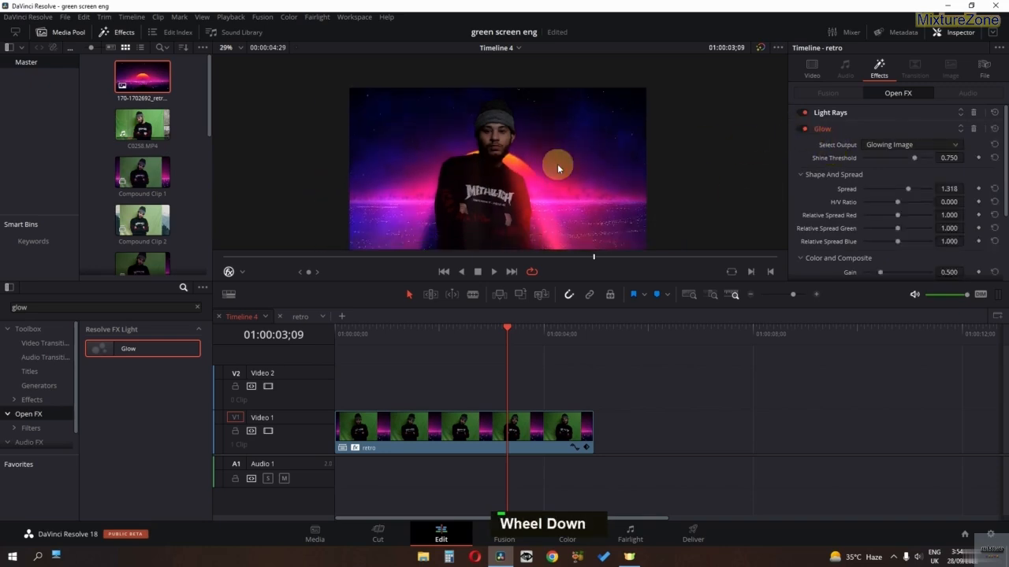
key(space)
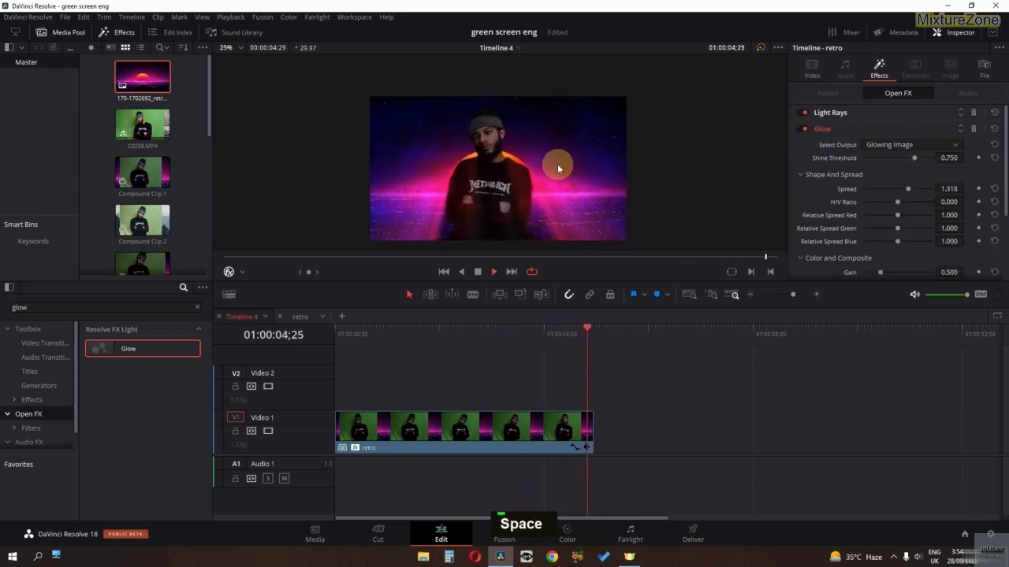
key(space)
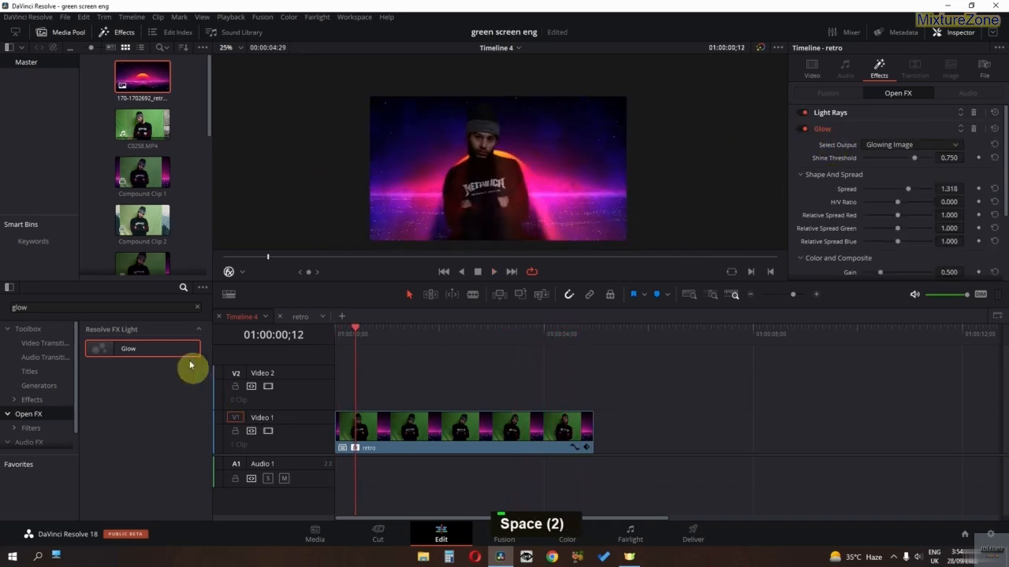
Step: Find the Fast Noise effect and apply it to the retro compound clip
click(197, 307)
text(fas)
drag(141, 349, 387, 421)
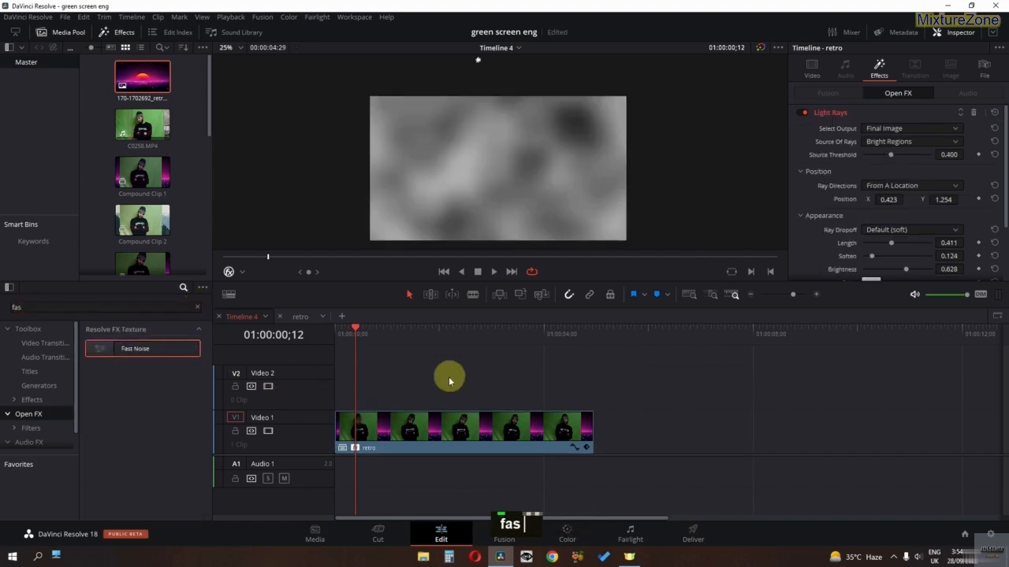
scroll(856, 134, down, 3)
scroll(849, 158, up, 3)
Step: Collapse the Light Rays settings and set the Fast Noise preset to Mist
click(851, 114)
scroll(861, 165, down, 1)
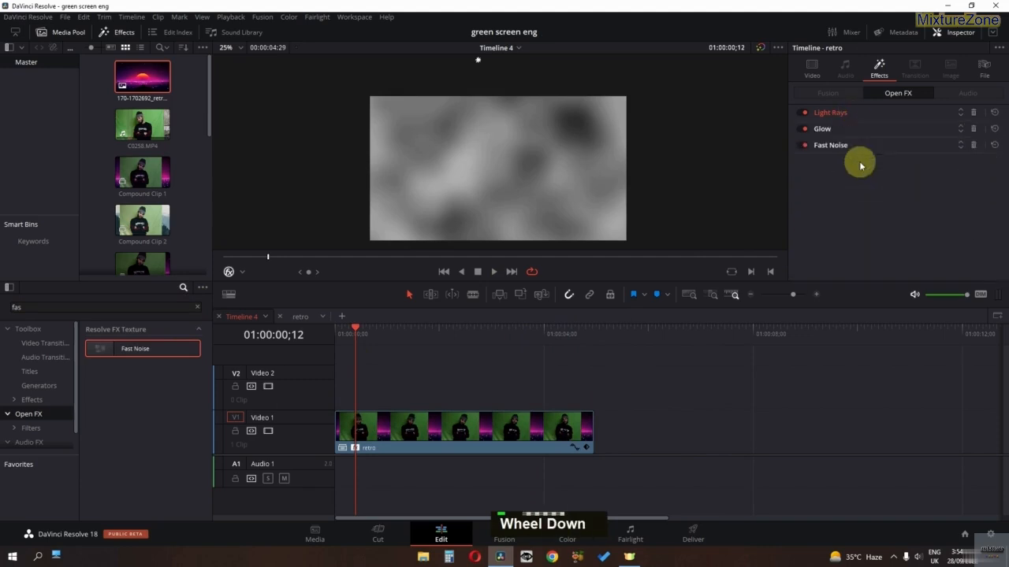
double_click(844, 152)
scroll(898, 173, down, 1)
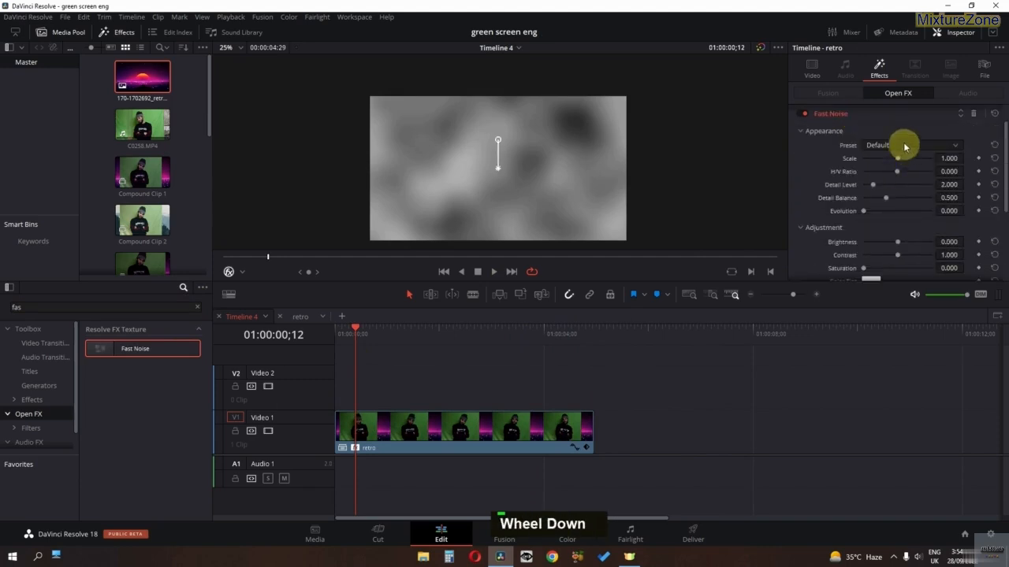
click(904, 146)
click(903, 181)
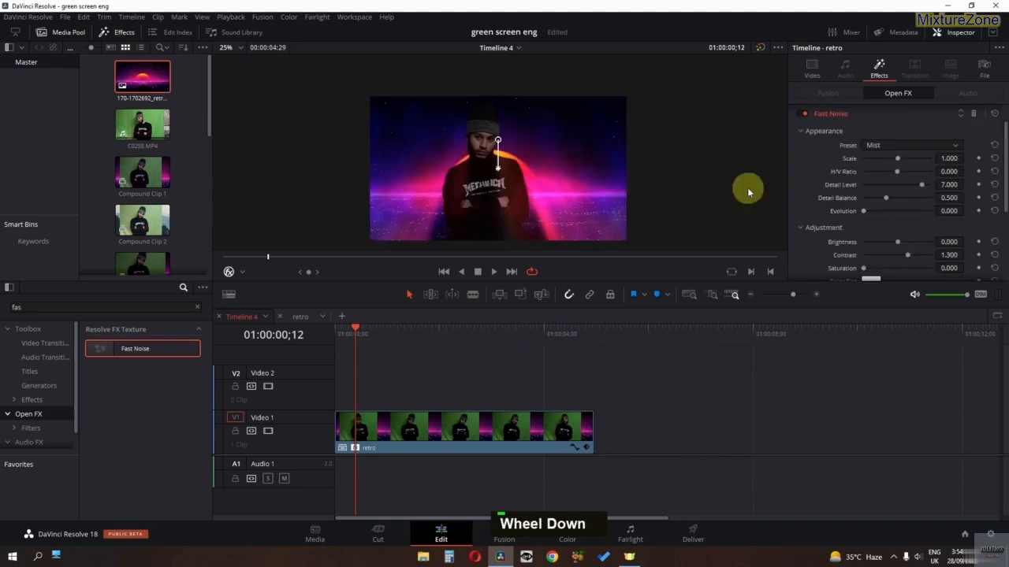
Step: Play part of the retro compound clip to preview the Mist noise in motion
scroll(592, 194, up, 1)
scroll(923, 214, down, 4)
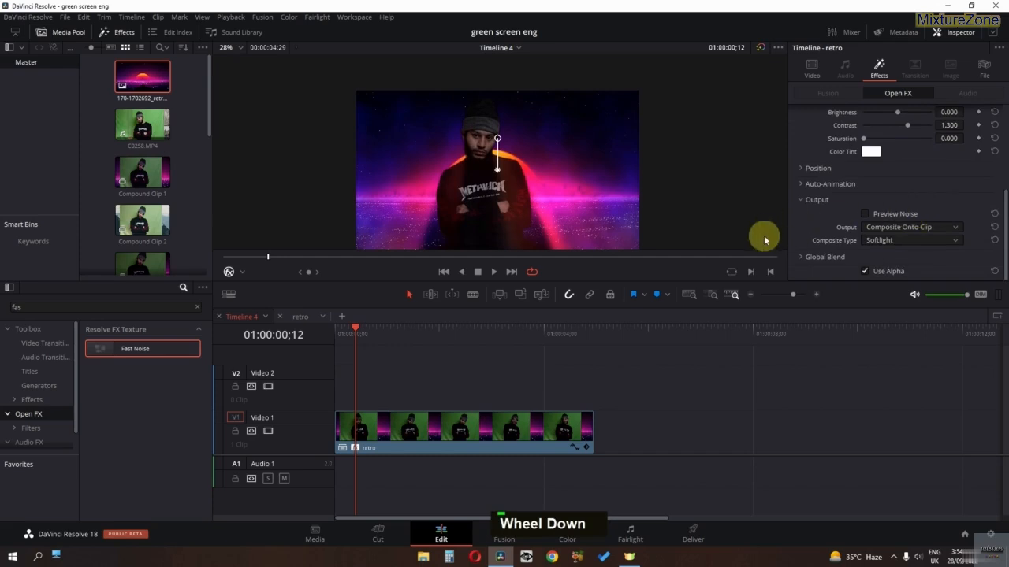
key(space)
key(space)
scroll(896, 247, down, 1)
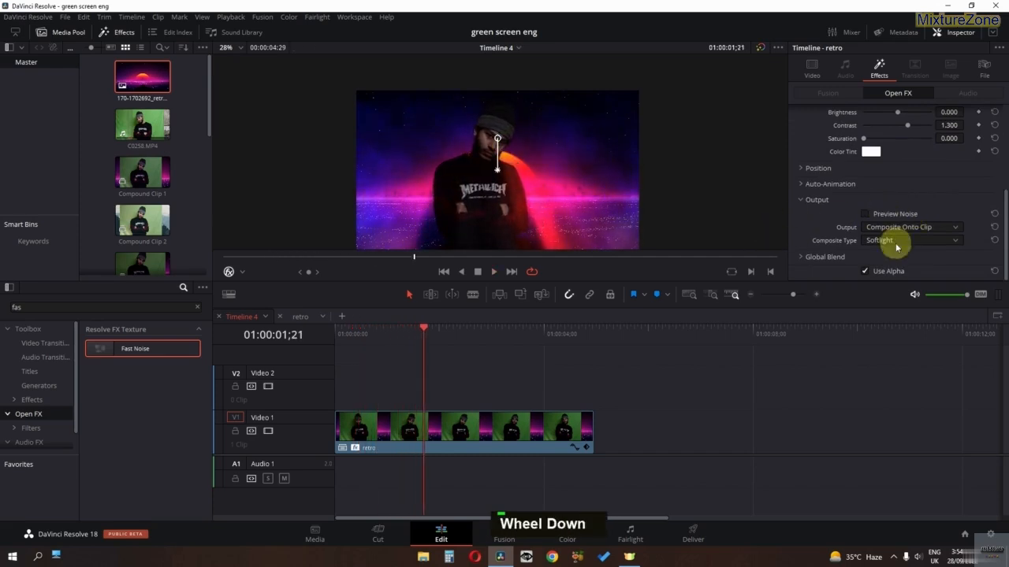
Step: Try different composite types for the Fast Noise, such as Add, Overlay and Color Burn, and settle on Color Dodge
click(896, 241)
click(895, 266)
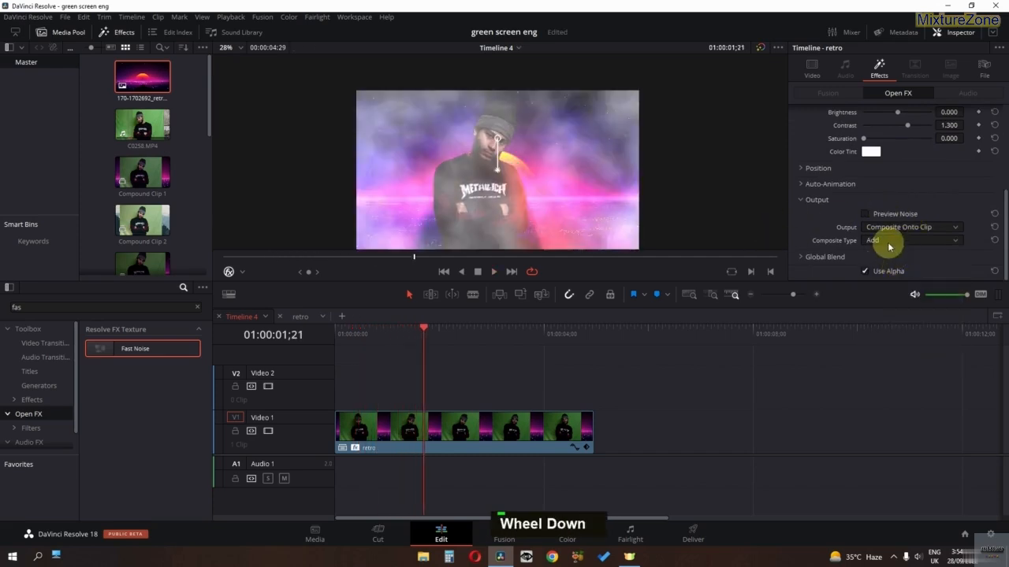
scroll(887, 244, down, 2)
scroll(889, 246, down, 3)
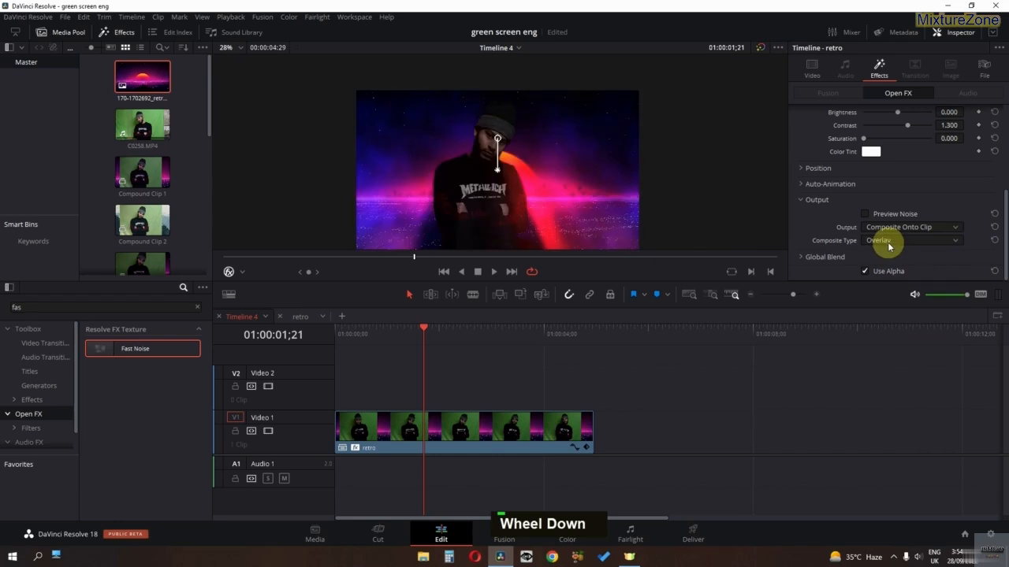
scroll(889, 246, up, 1)
scroll(889, 246, down, 1)
scroll(889, 247, down, 4)
scroll(889, 247, down, 1)
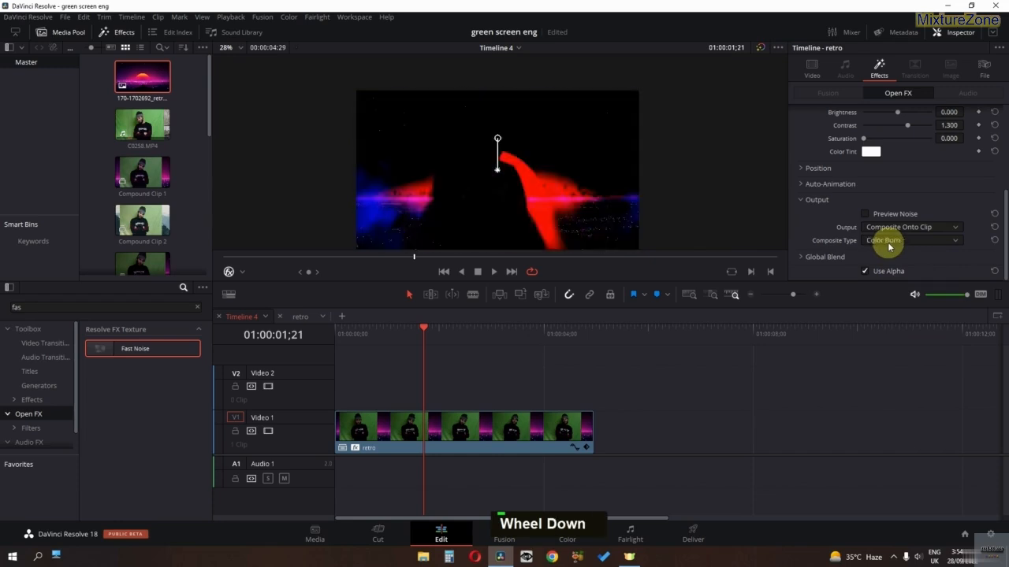
scroll(889, 247, down, 1)
scroll(889, 246, up, 2)
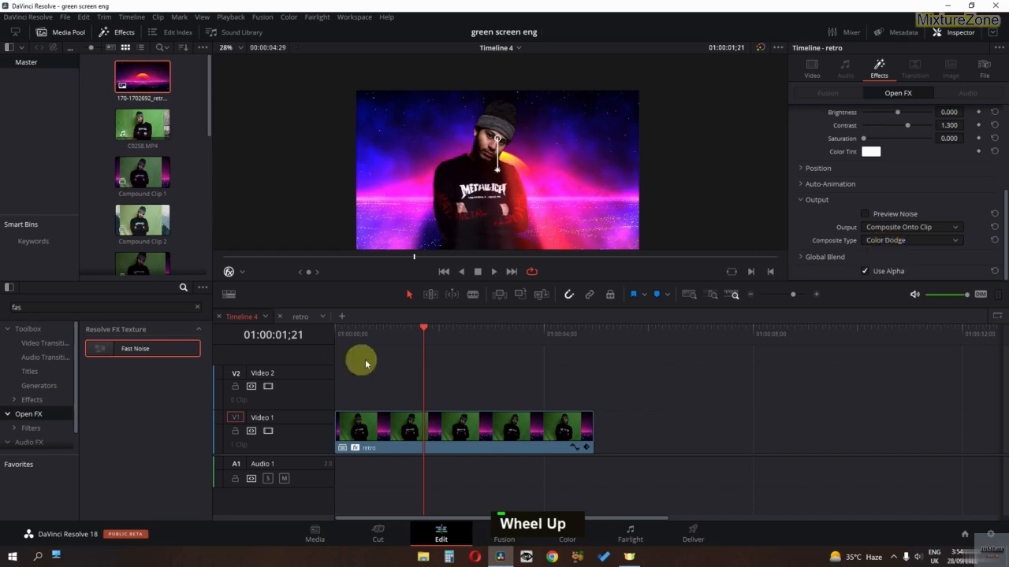
Step: Play the beginning of the retro compound clip to check the Color Dodge noise
click(339, 330)
key(space)
key(space)
Step: Set the Fast Noise scale to 0.977 and its global blend to 0.449
scroll(894, 180, up, 5)
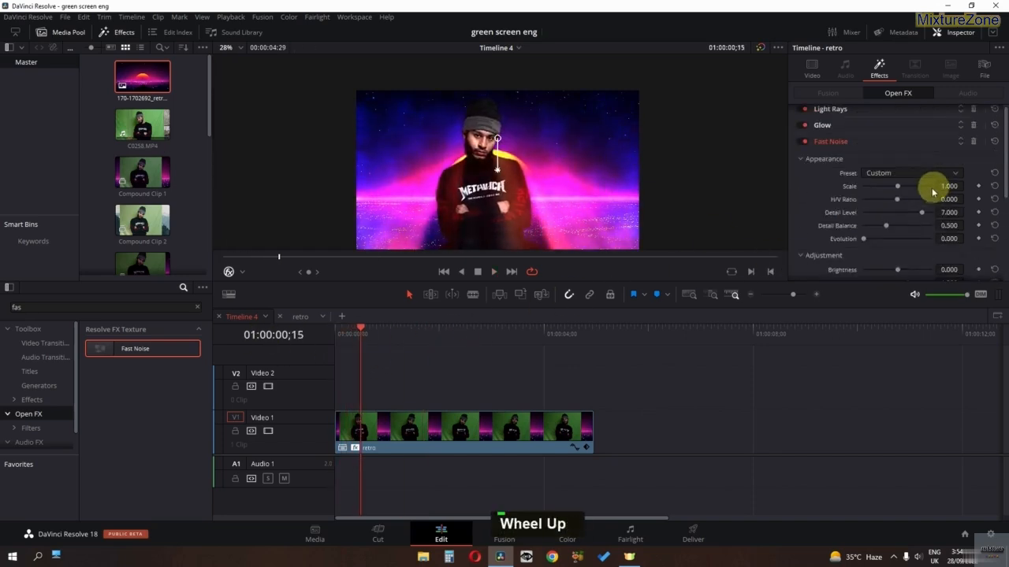
scroll(898, 190, up, 4)
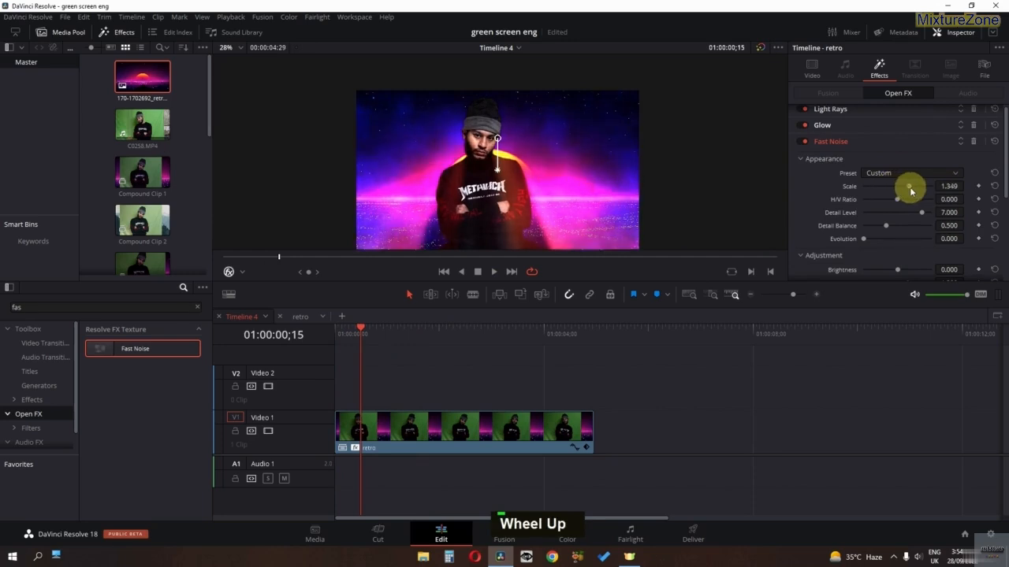
scroll(900, 209, down, 5)
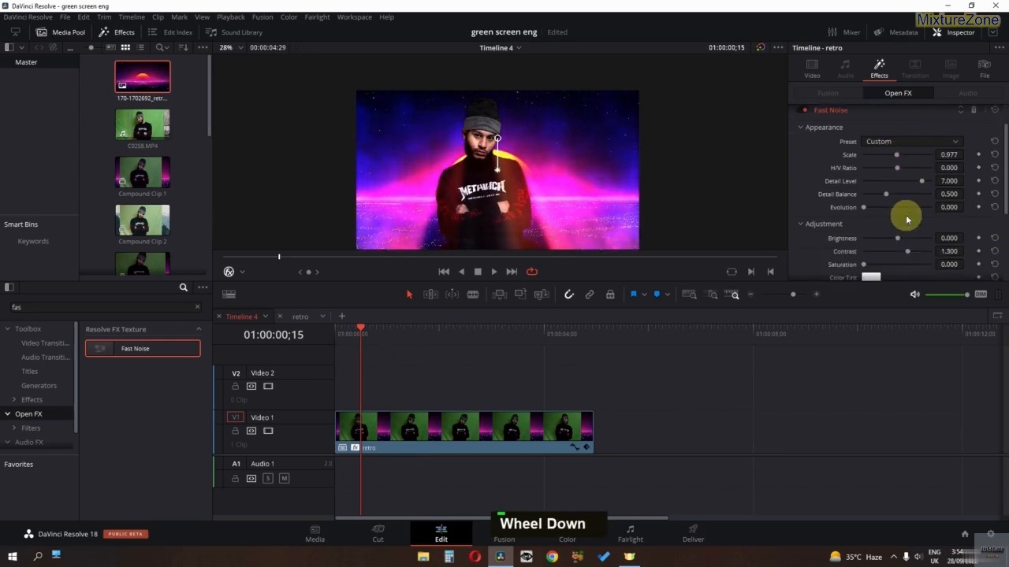
click(804, 259)
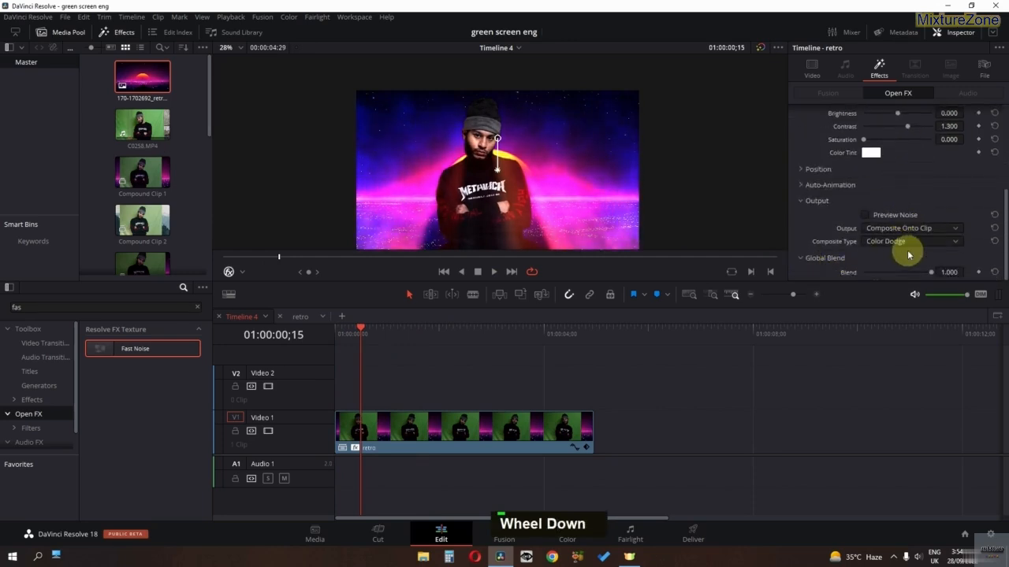
scroll(907, 252, down, 1)
drag(916, 259, 891, 268)
Step: Play the retro compound clip to review the reduced noise blend
key(space)
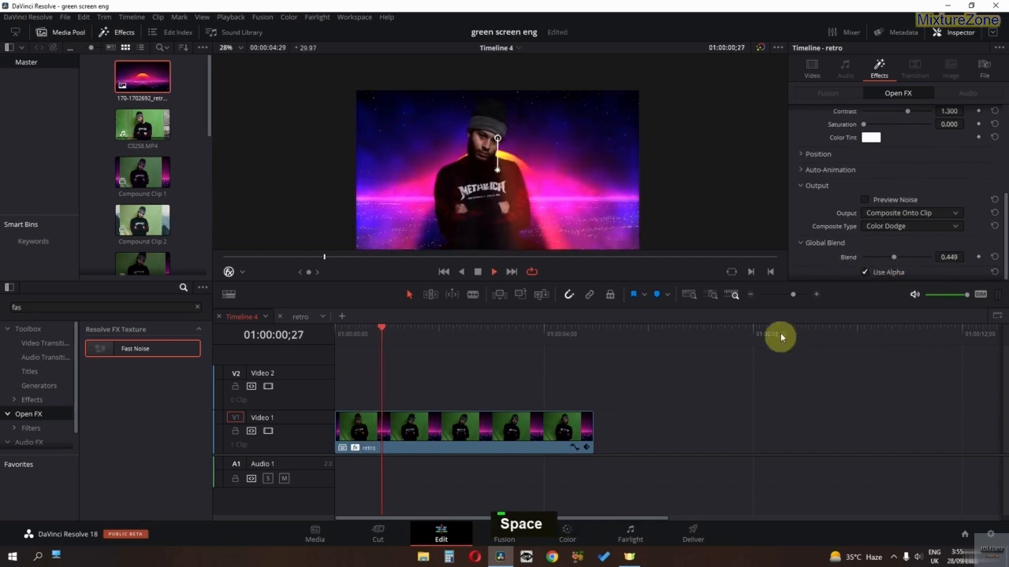
scroll(557, 213, down, 1)
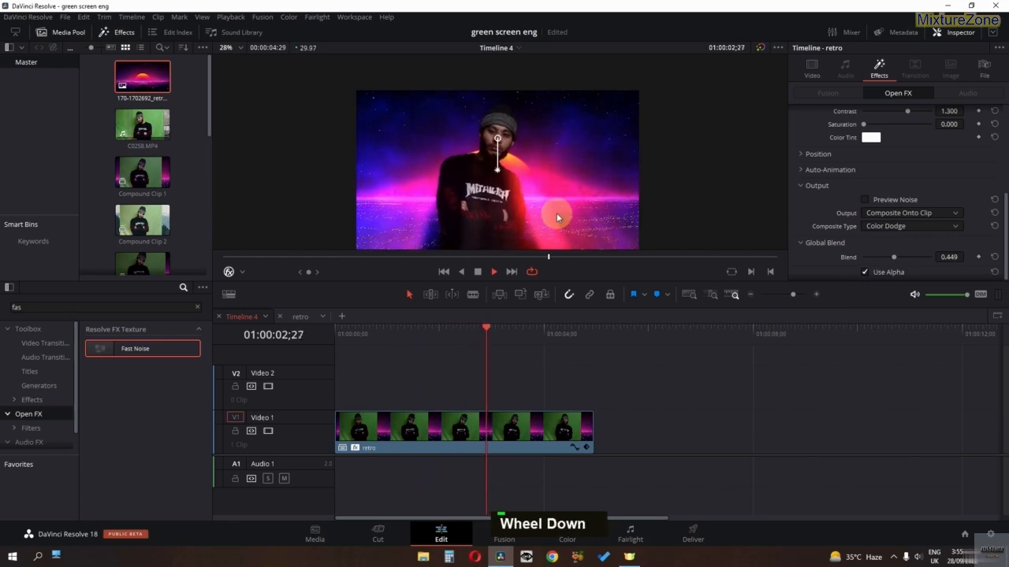
key(space)
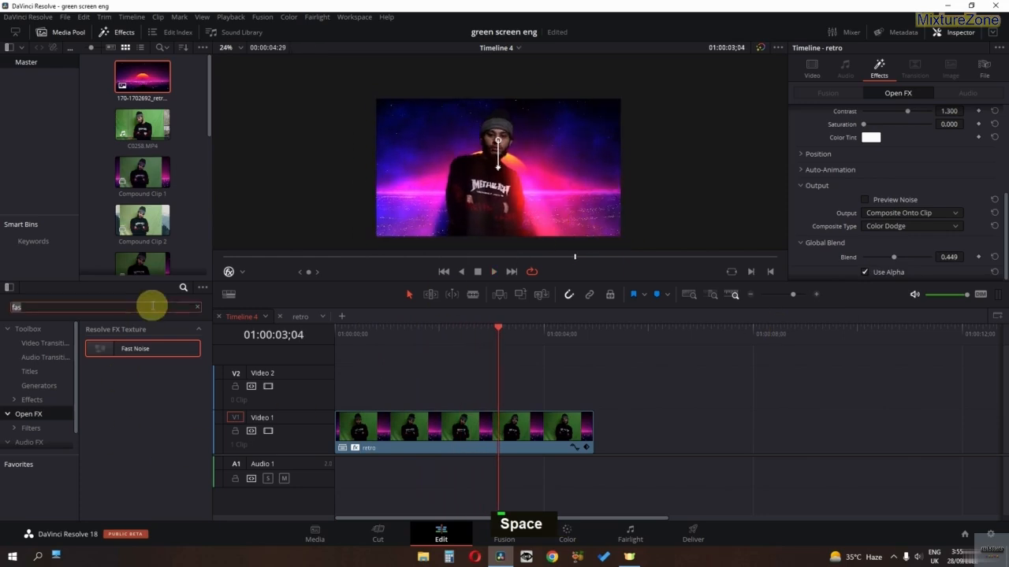
Step: Apply Camera Shake to the retro compound clip and expand its settings below Fast Noise
text(cam)
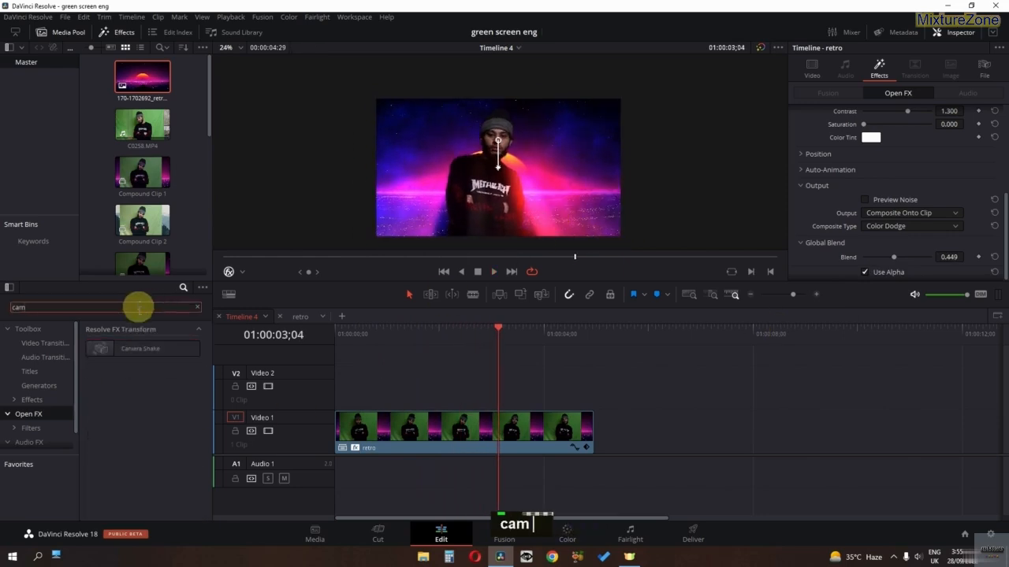
drag(141, 349, 384, 425)
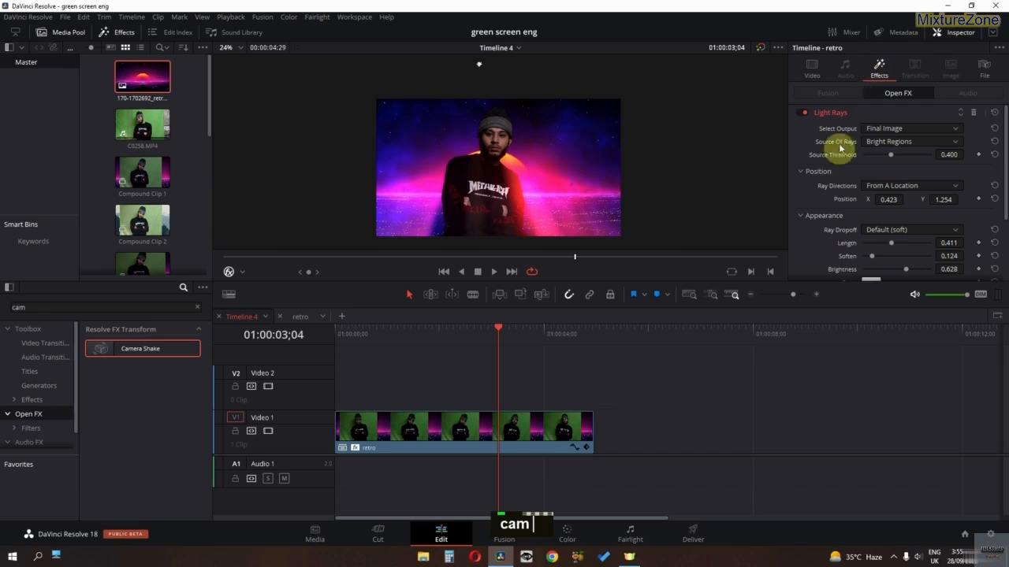
click(831, 113)
click(837, 161)
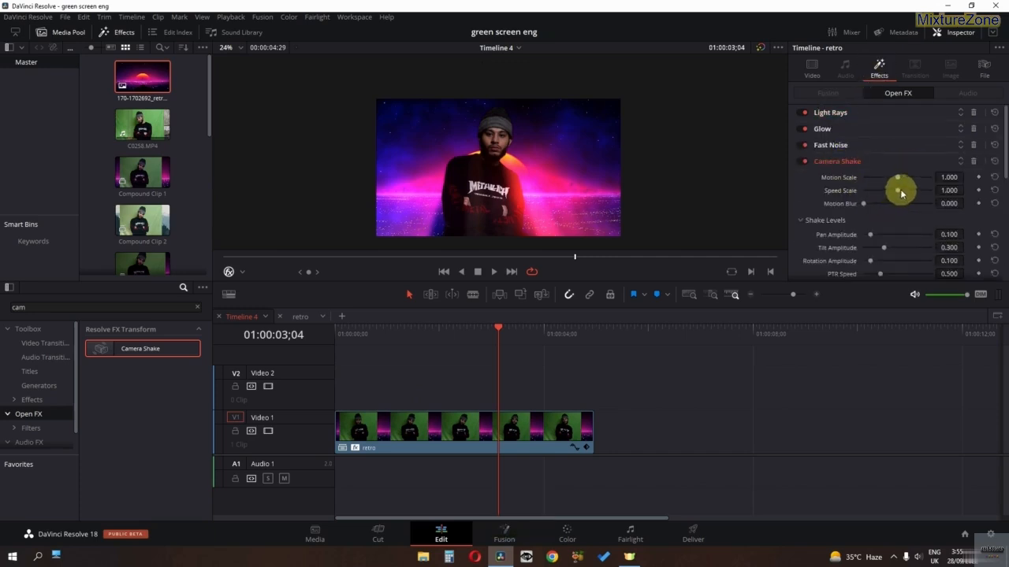
Step: Set the Camera Shake motion scale to 0.171 and speed scale to 0.574 while the clip plays
key(space)
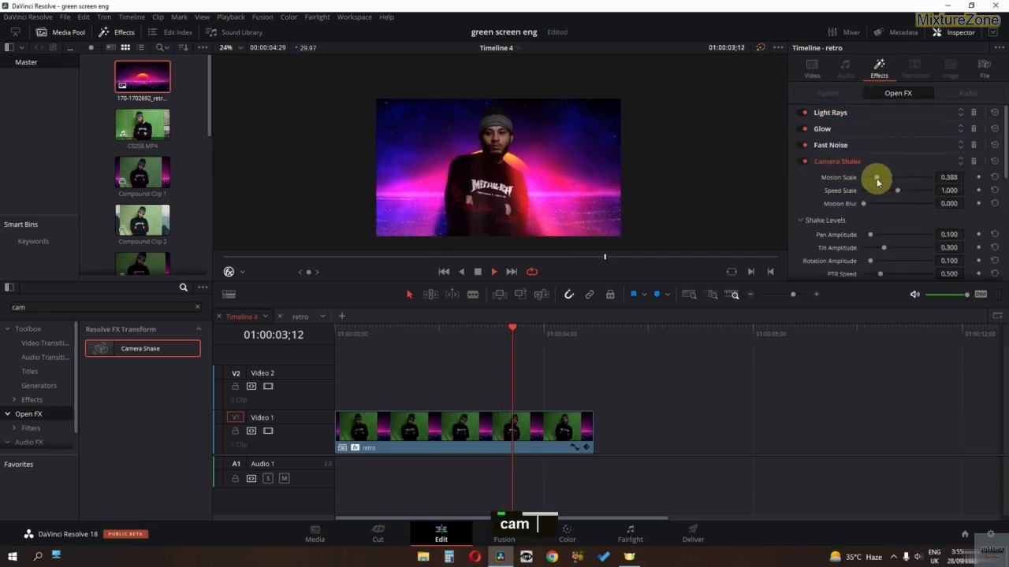
drag(896, 193, 883, 193)
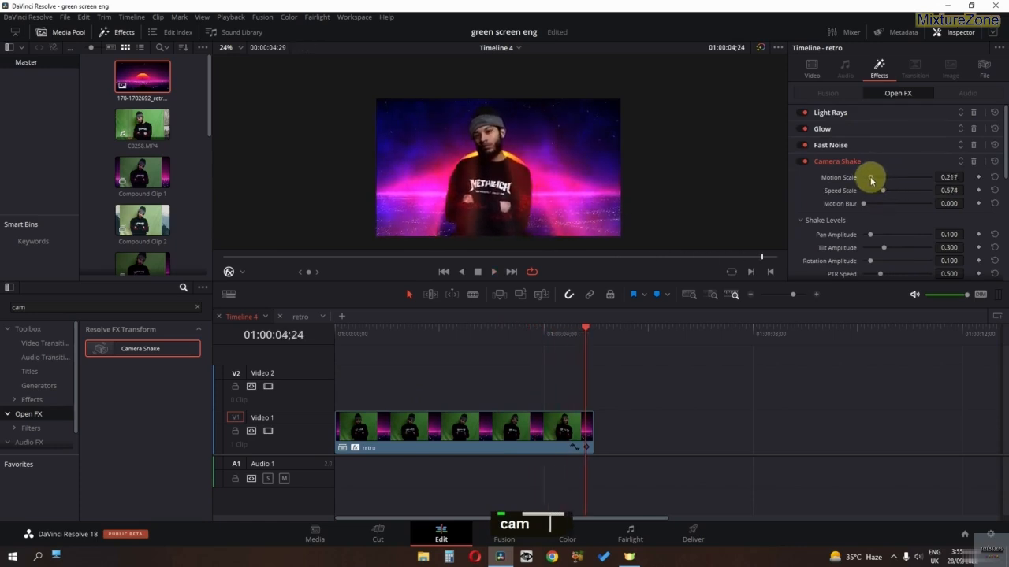
drag(871, 181, 869, 178)
Step: Zoom the viewer out slightly and play the retro compound clip to check the camera shake
scroll(560, 233, down, 1)
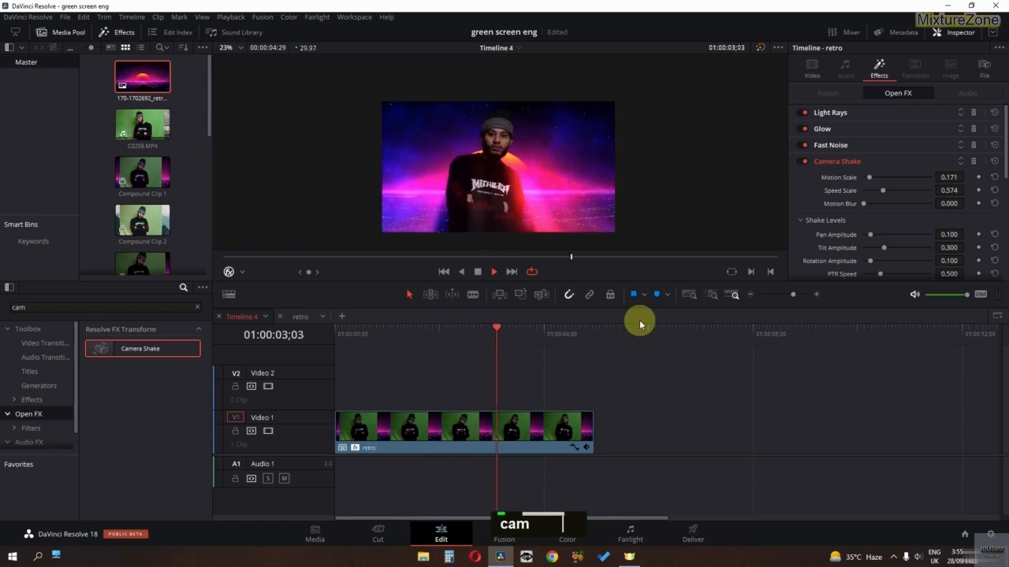
key(space)
key(space)
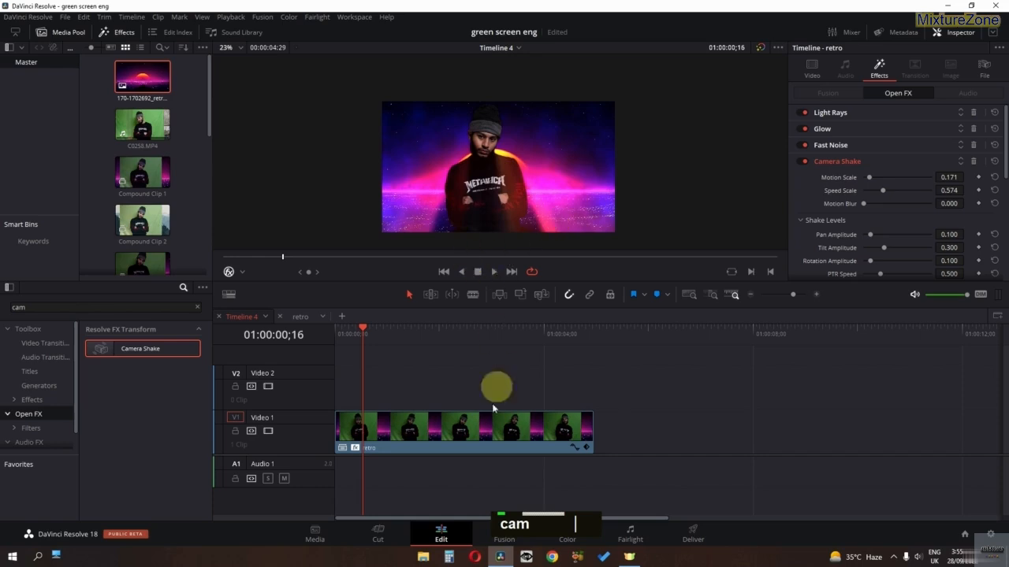
Step: Open the retro compound clip and darken C0258.MP4 on the Color page with lift -0.05, gamma -0.11 and gain 0.46
right_click(431, 421)
click(305, 321)
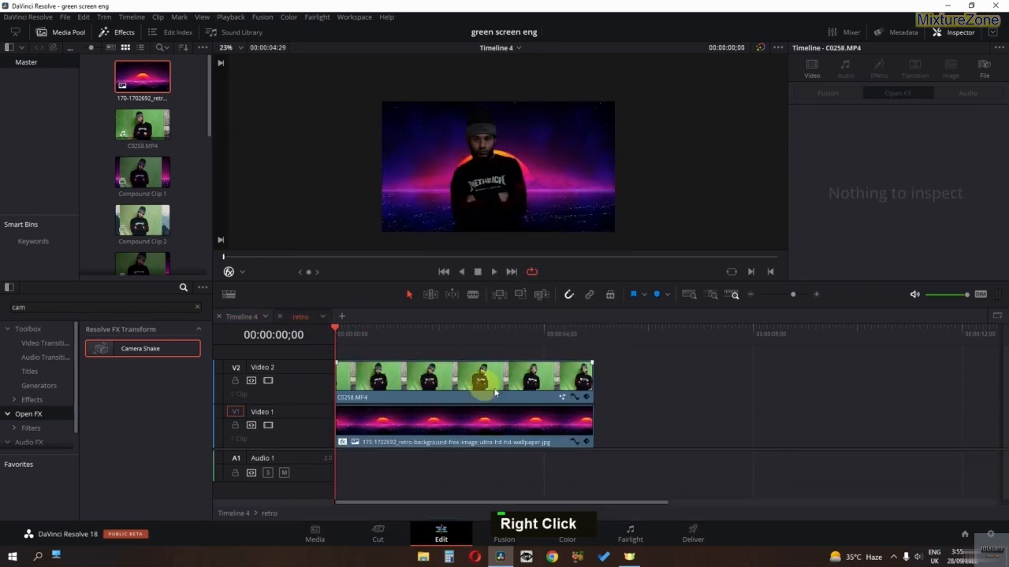
click(559, 533)
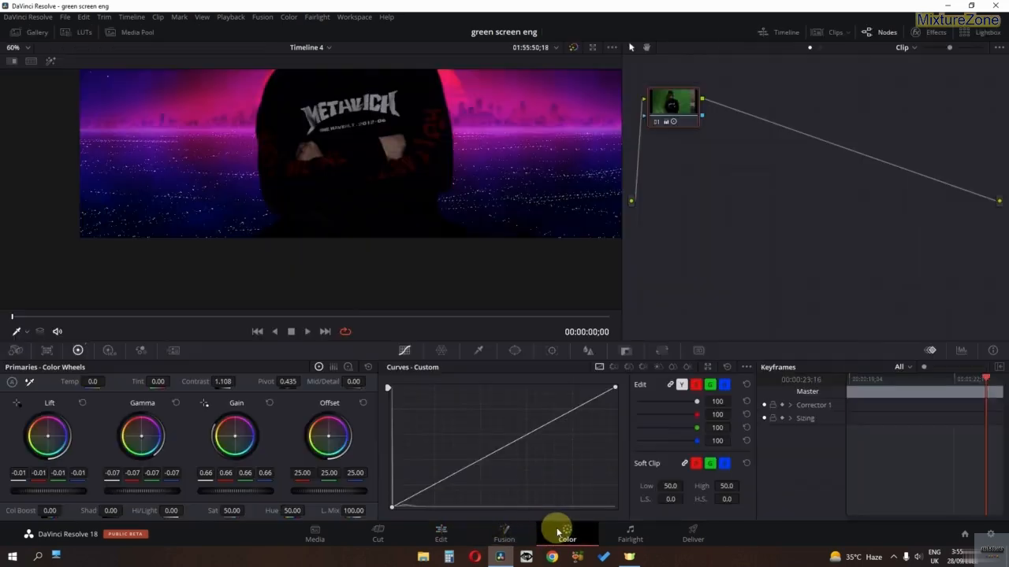
middle_click(362, 158)
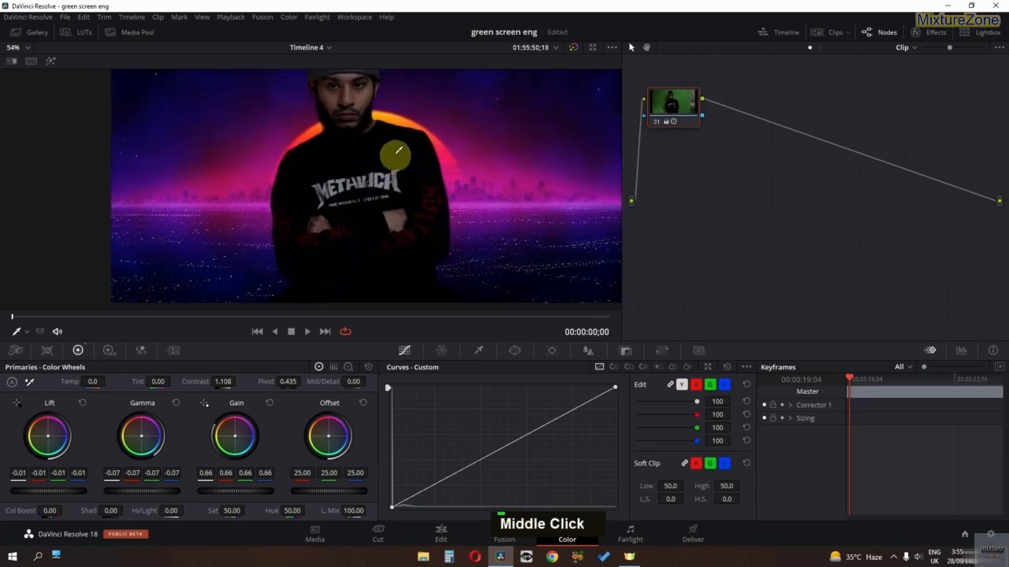
drag(256, 493, 31, 491)
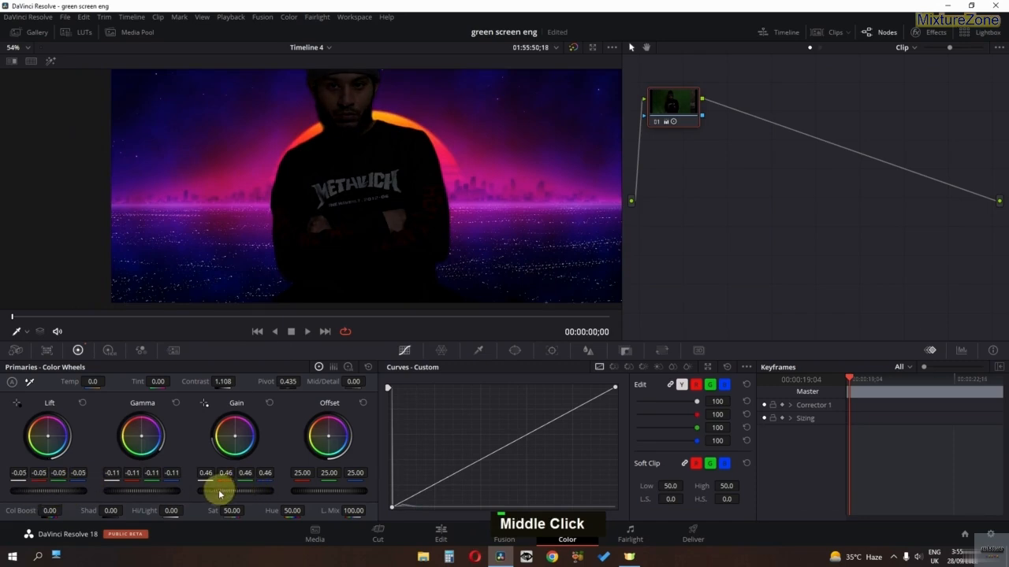
mouse_move(220, 495)
mouse_down()
mouse_move(260, 490)
mouse_move(227, 493)
mouse_up()
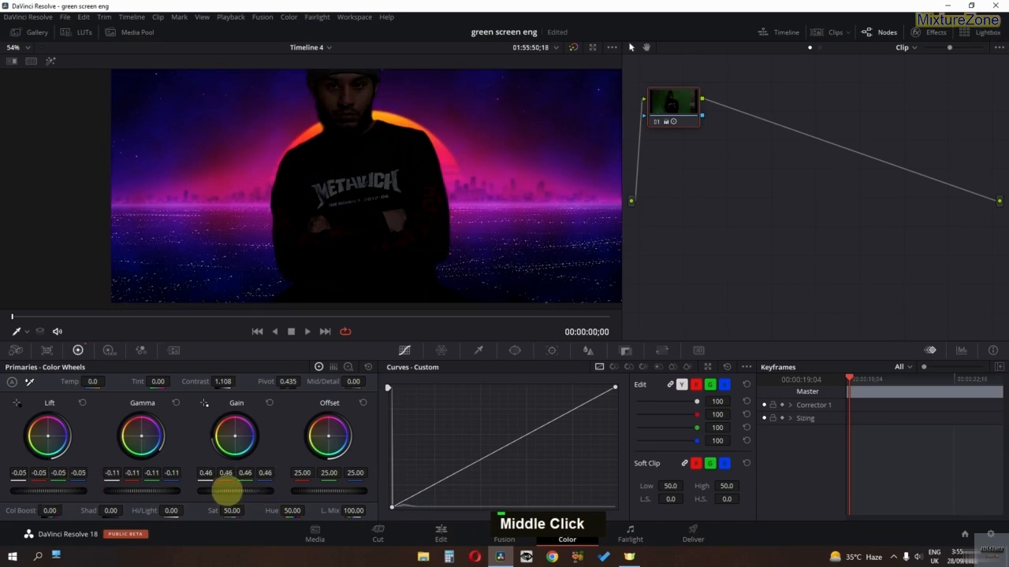
Step: Return to Timeline 4 and play the retro composite to review the darkened subject
click(430, 536)
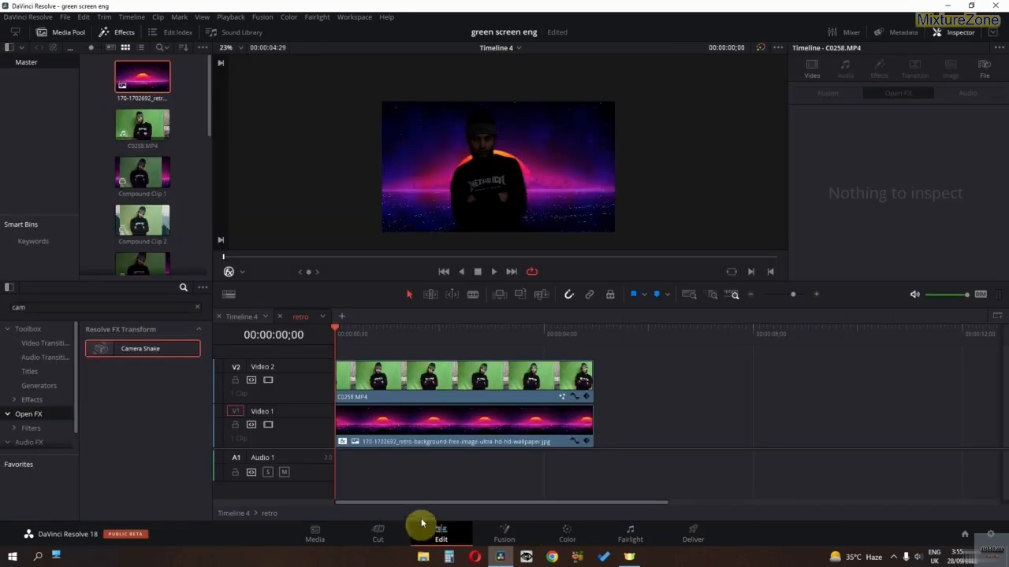
click(243, 321)
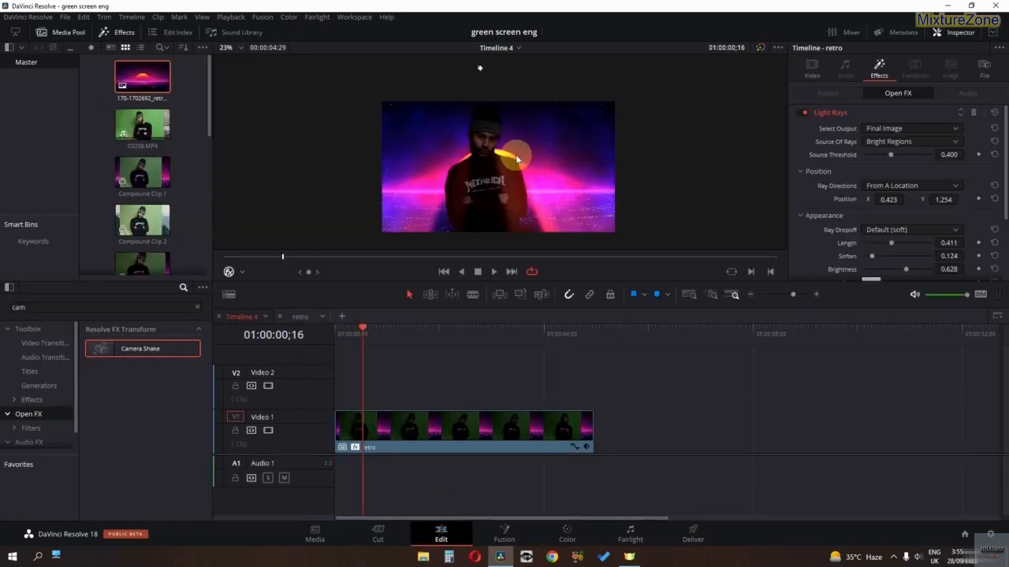
key(space)
key(space)
key(space)
key(space)
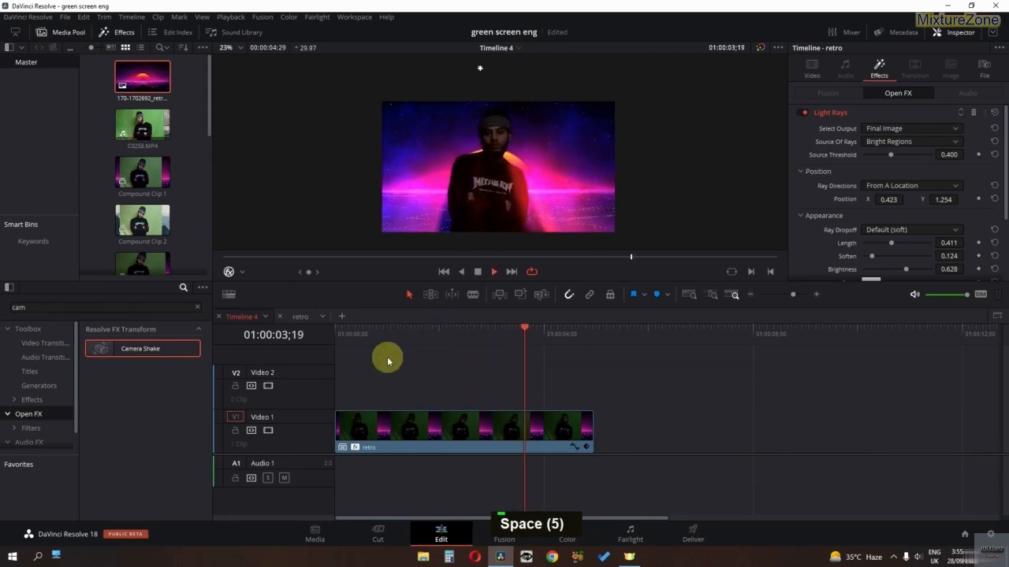
Step: Stop playback and copy the keyed C0258.MP4 from the retro compound clip into a new timeline
key(space)
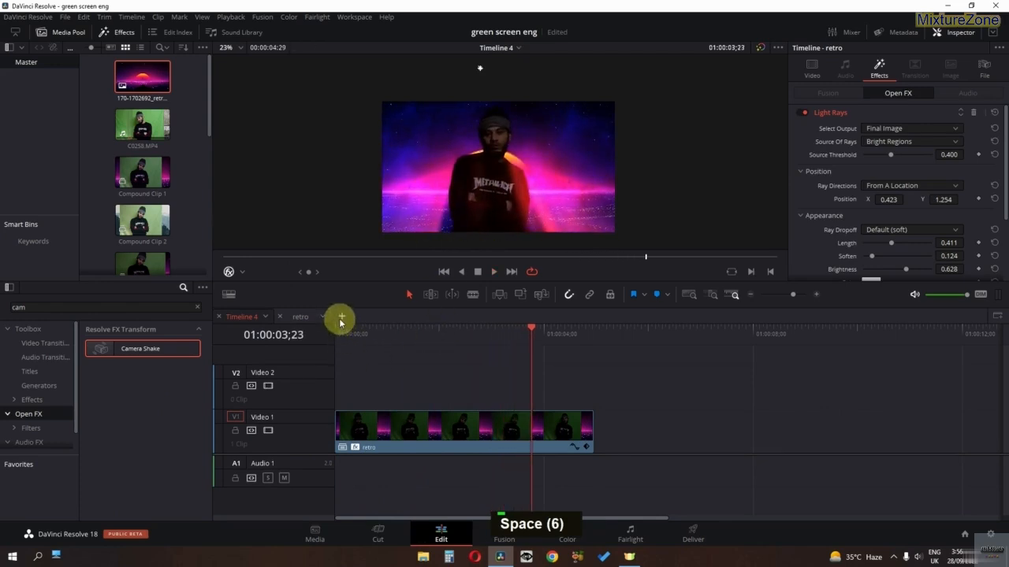
click(341, 317)
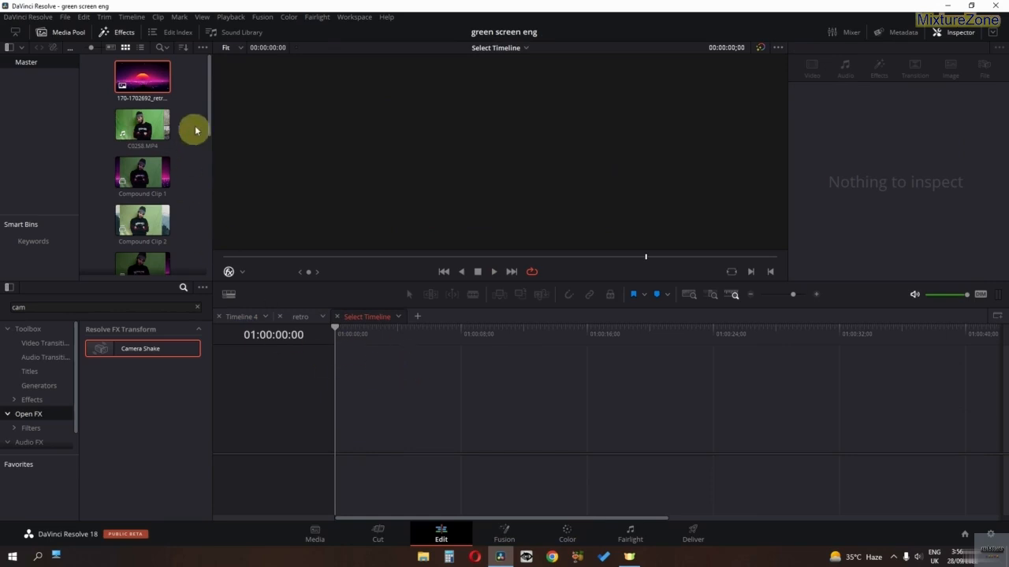
click(298, 316)
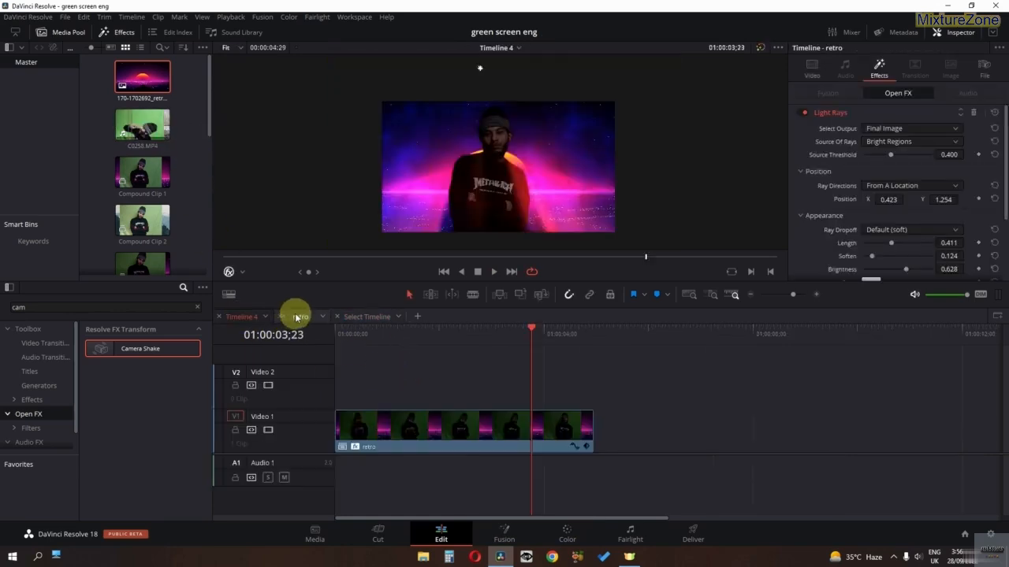
click(409, 386)
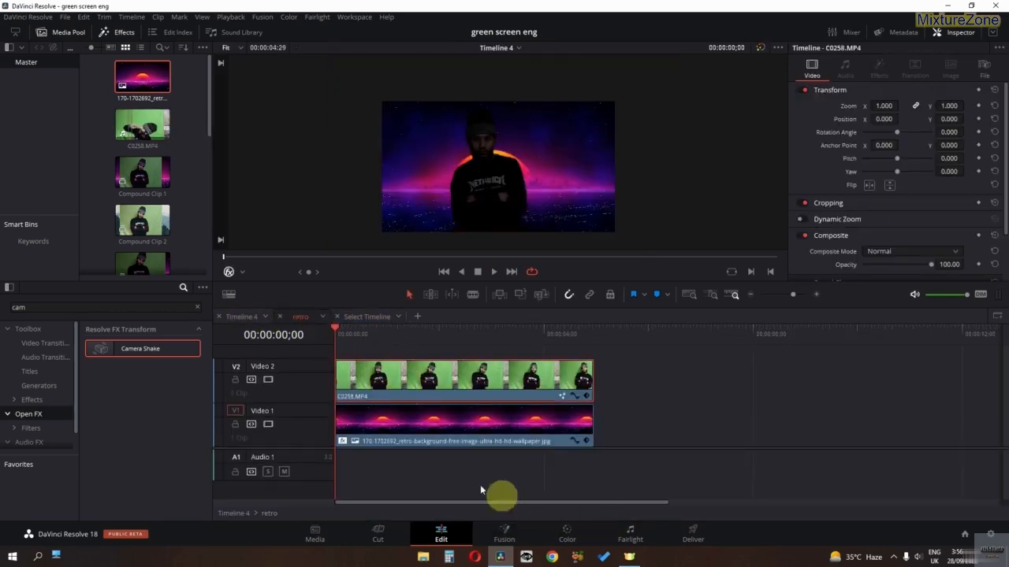
key(ctrl+v)
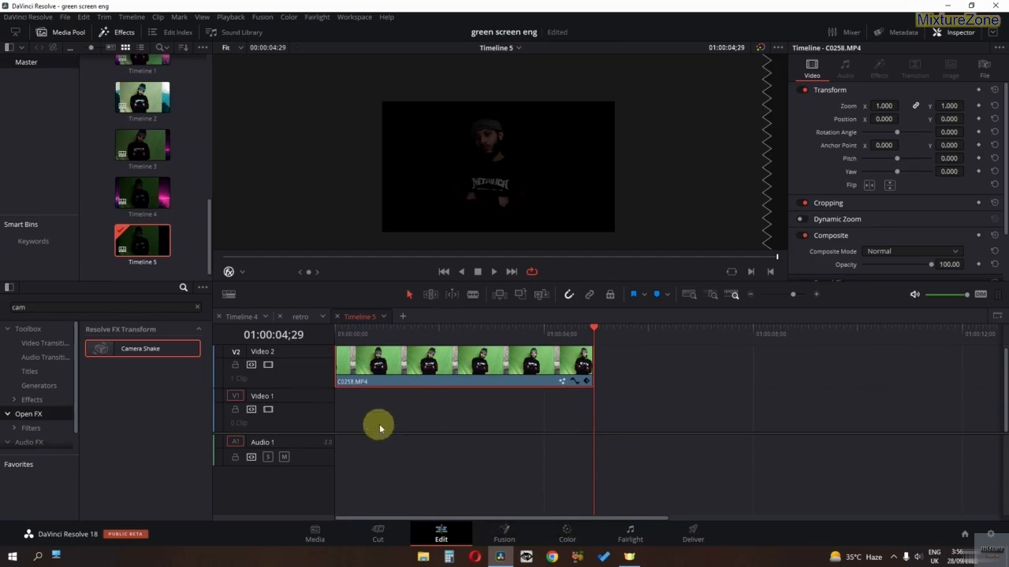
Step: Reset the grade on C0258.MP4's colour node and return to the Edit page
click(566, 534)
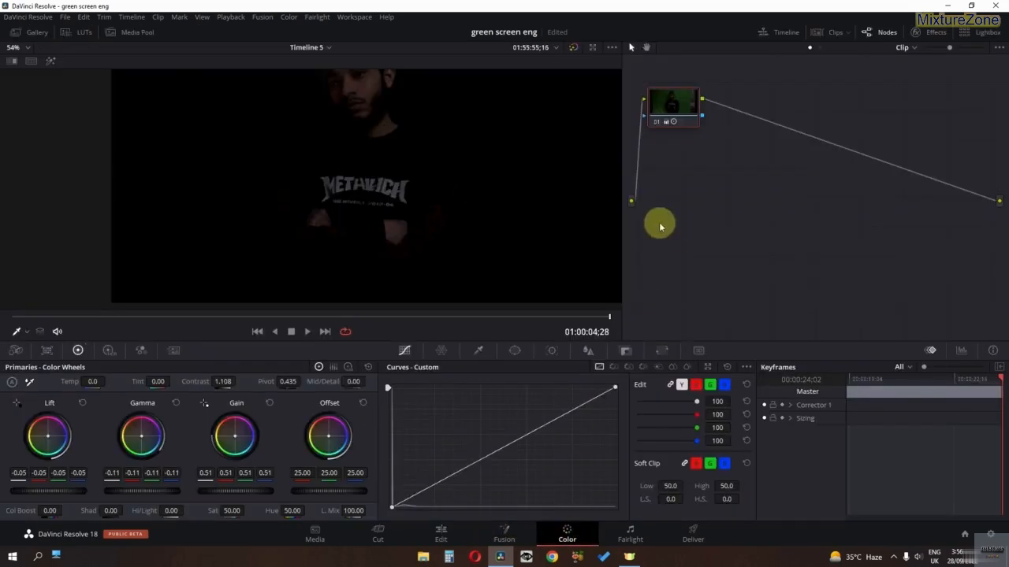
right_click(665, 124)
click(684, 131)
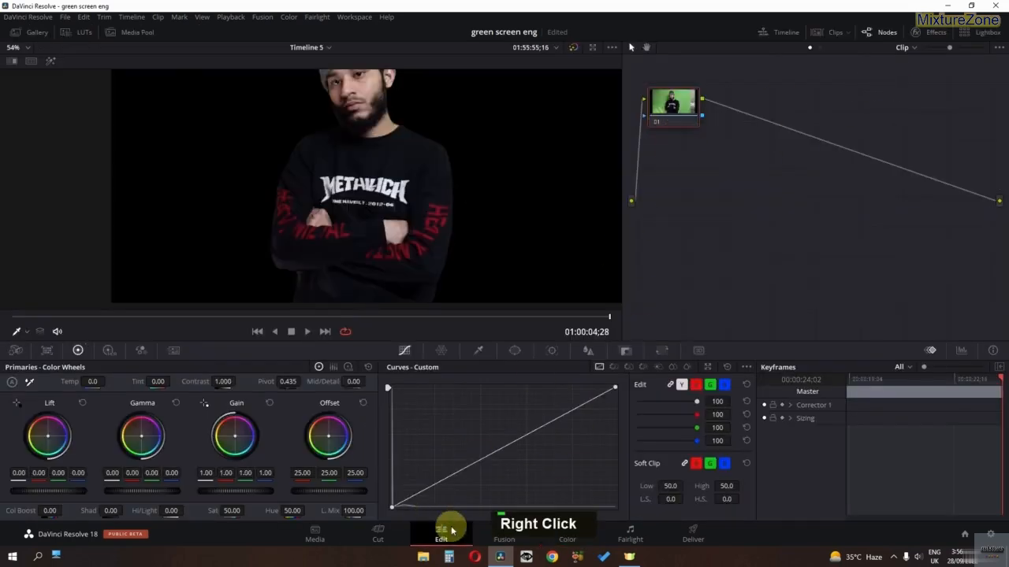
click(444, 531)
Step: Place mountains-clouds-forest-fog.jpg on Video 1 beneath C0258.MP4 and set its zoom to 1.390
scroll(191, 231, up, 4)
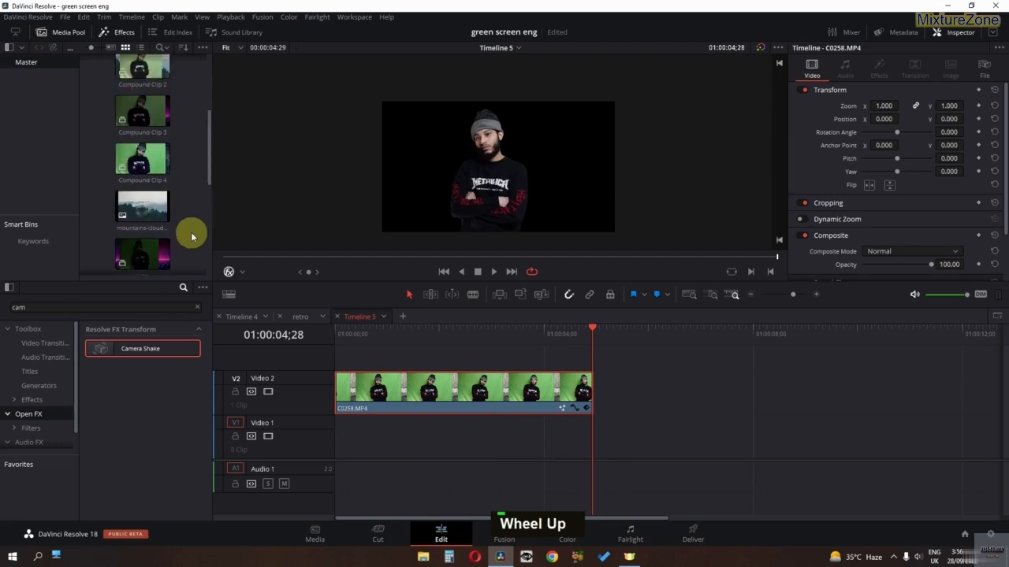
drag(141, 209, 335, 426)
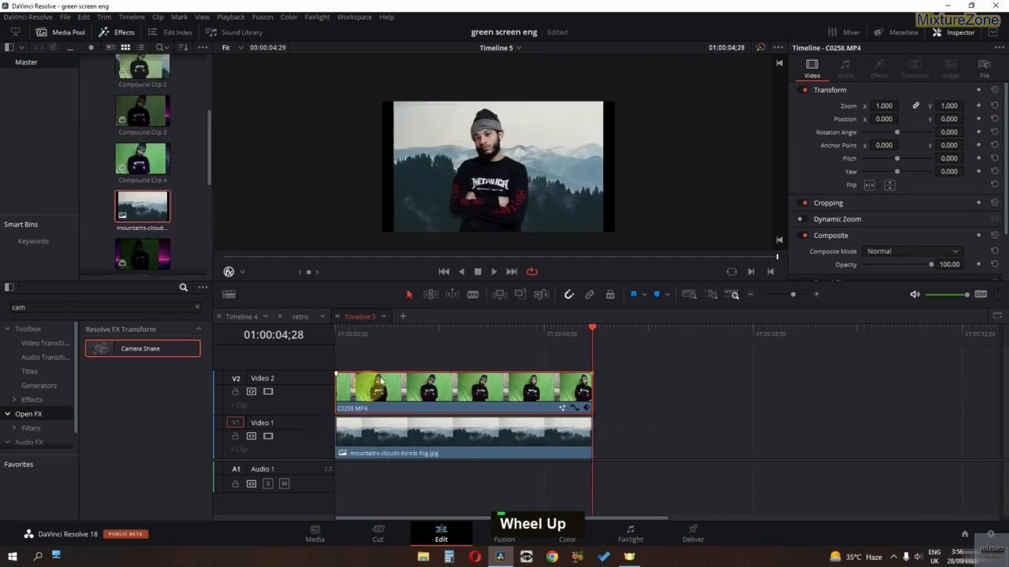
drag(461, 346, 312, 374)
double_click(468, 451)
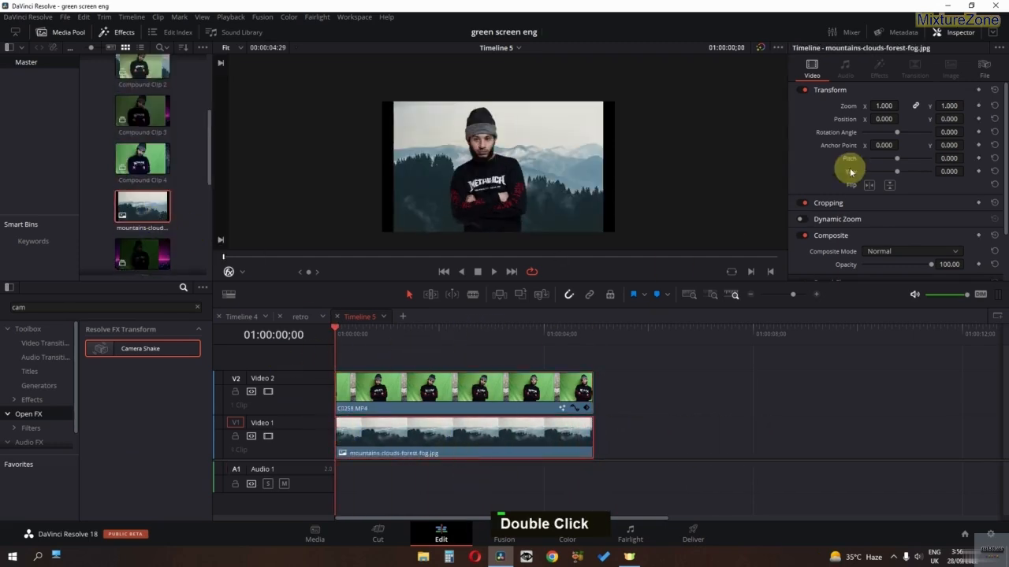
drag(877, 105, 877, 106)
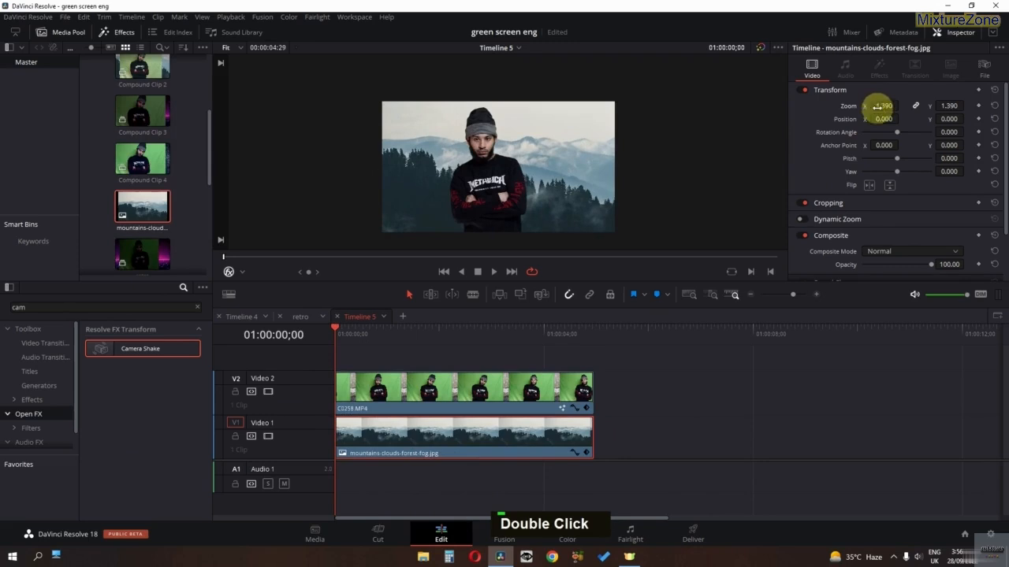
Step: Enable Dynamic Zoom on the mountain background with Ease In and play the timeline to check it
click(804, 219)
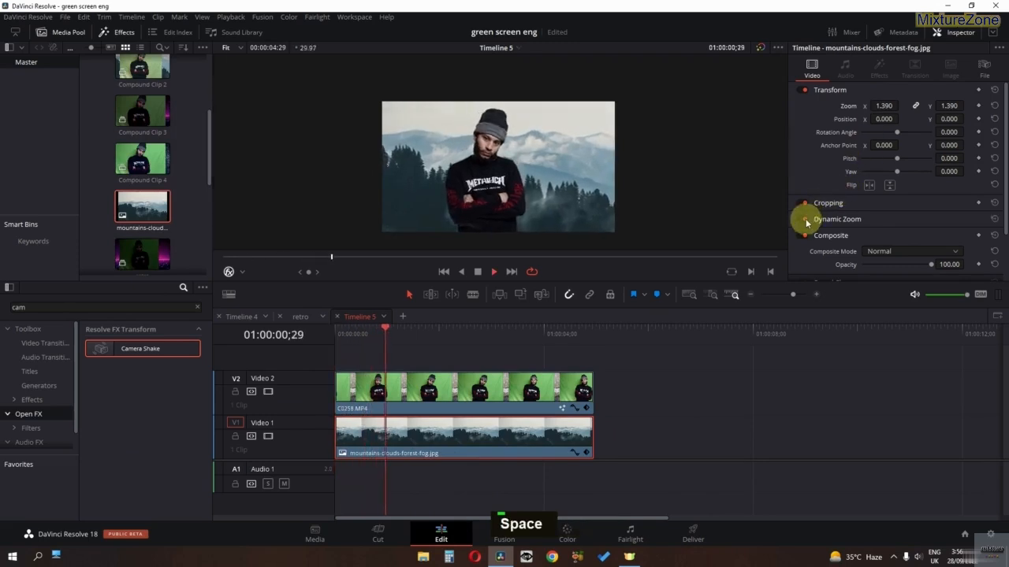
key(space)
click(870, 225)
click(879, 235)
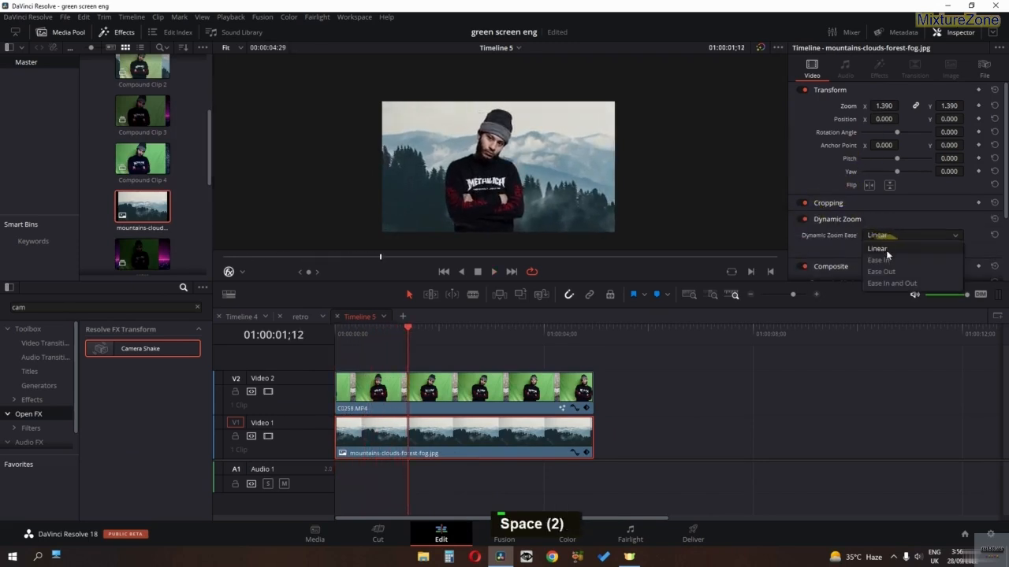
click(878, 261)
key(space)
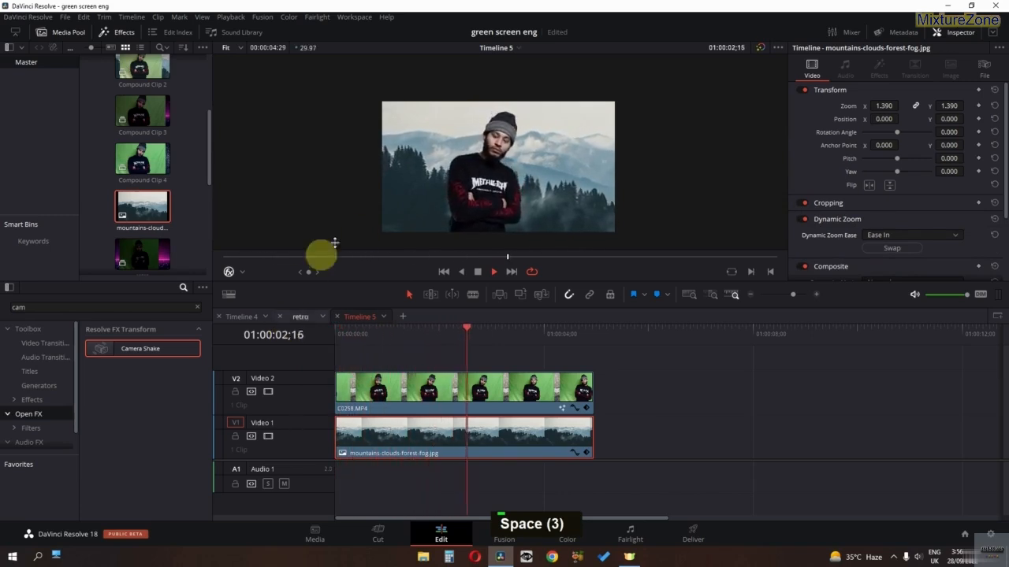
key(space)
Step: Enable Dynamic Zoom on C0258.MP4 with Ease Out and play the timeline from the start
click(490, 392)
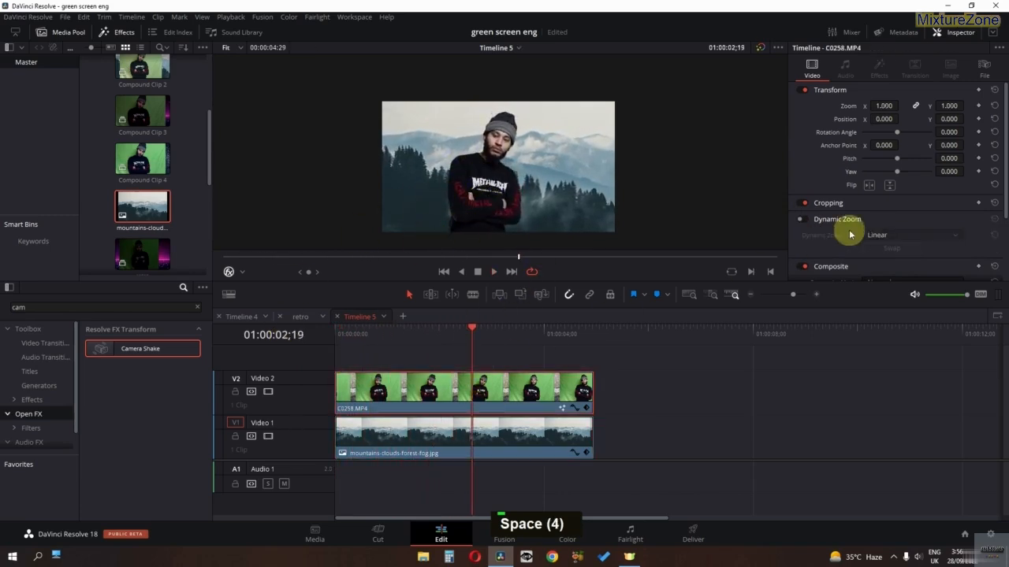
click(806, 219)
click(890, 235)
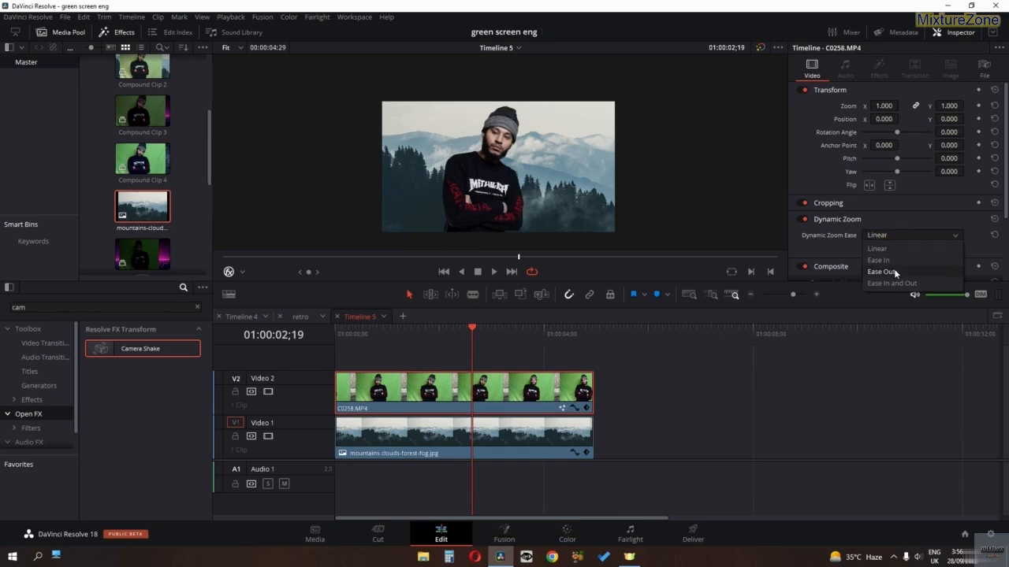
click(895, 272)
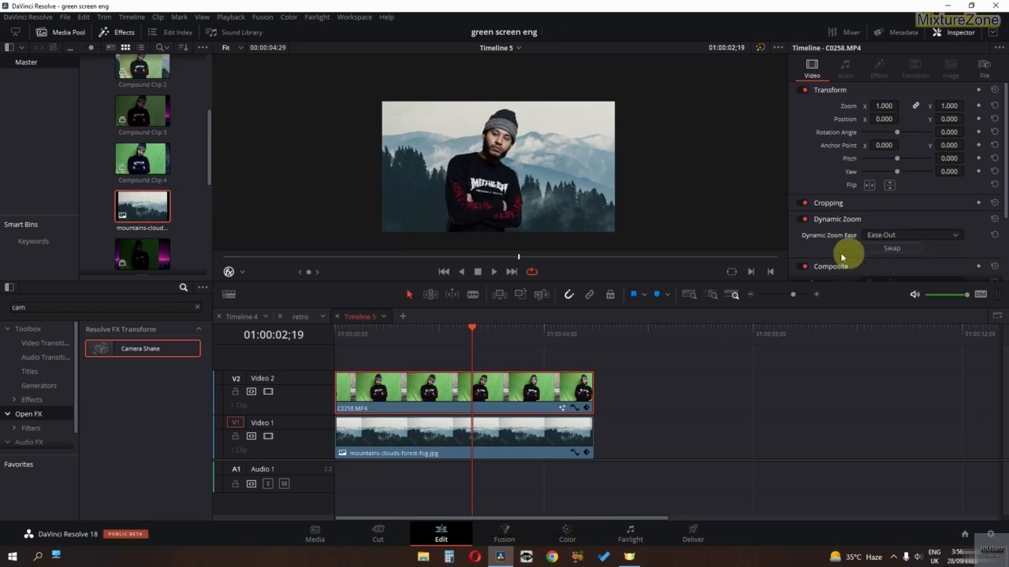
double_click(334, 338)
key(space)
key(space)
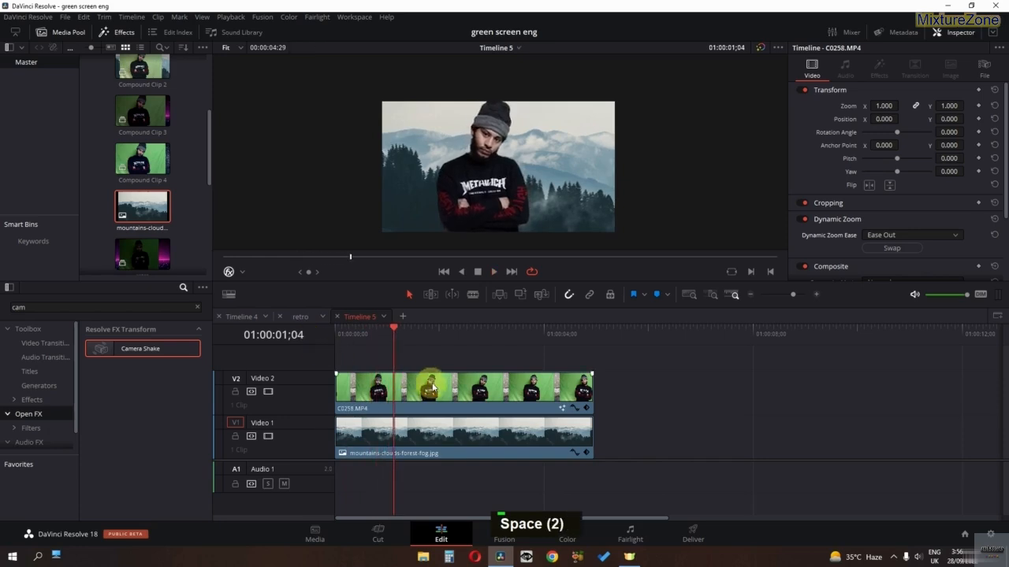
Step: Change C0258.MP4's Dynamic Zoom ease to Ease In and replay the timeline from the start
click(432, 386)
click(886, 251)
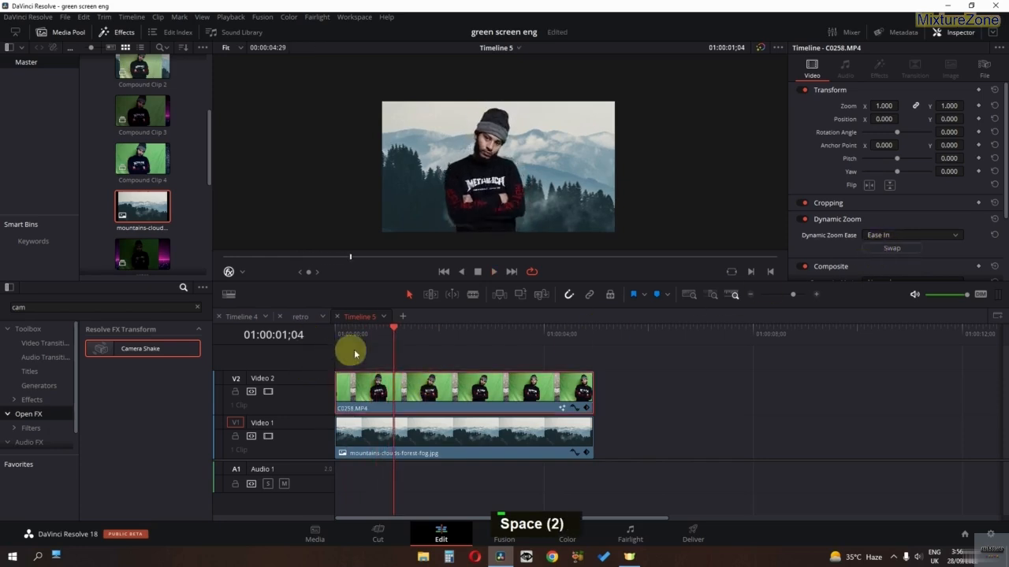
drag(402, 335, 269, 346)
key(space)
key(space)
key(space)
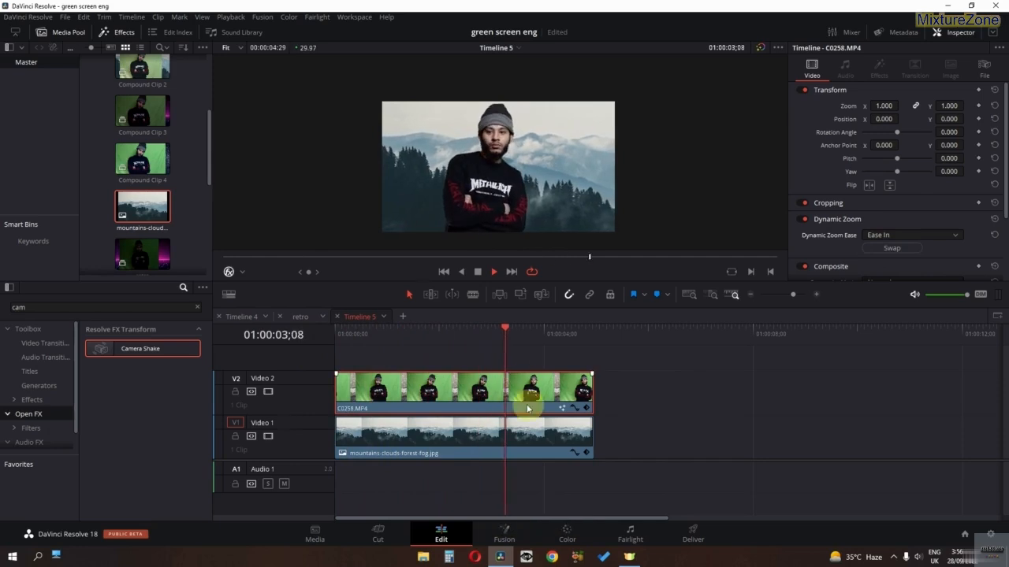
key(space)
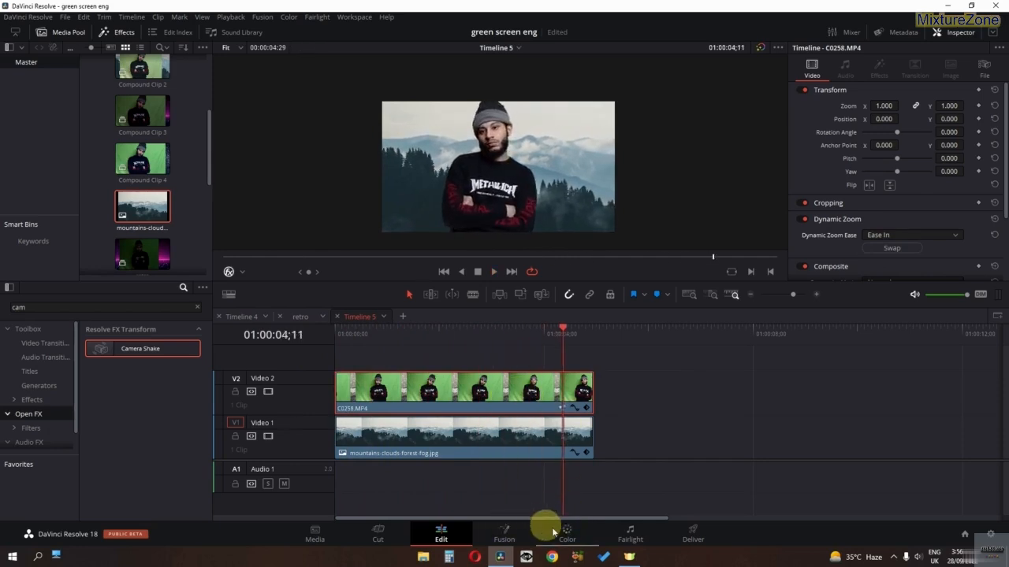
Step: Set C0258.MP4's lift to 0.02 with red at 0.00 on the Color page and toggle the grade to compare
click(576, 532)
scroll(335, 221, down, 3)
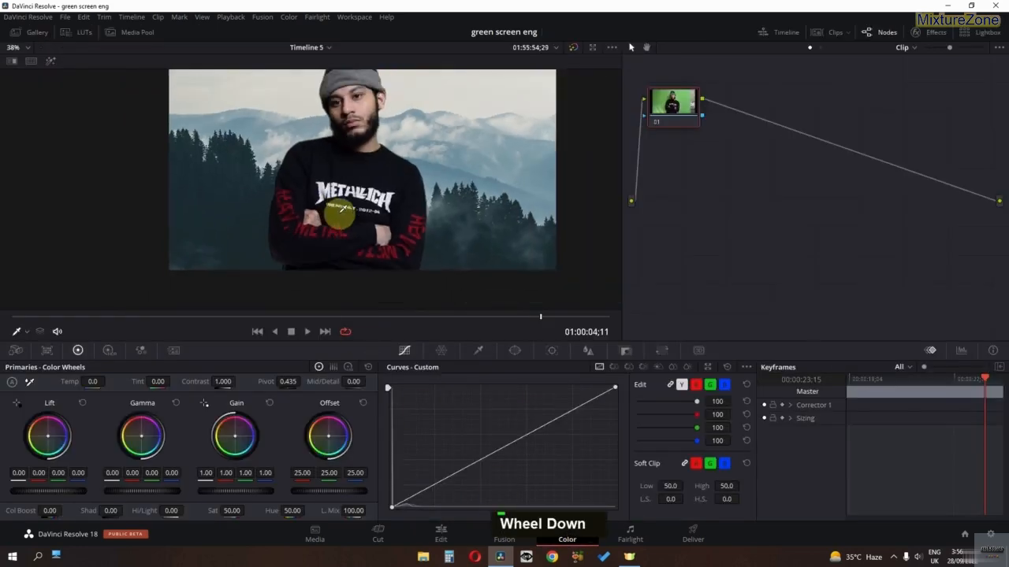
scroll(346, 243, up, 1)
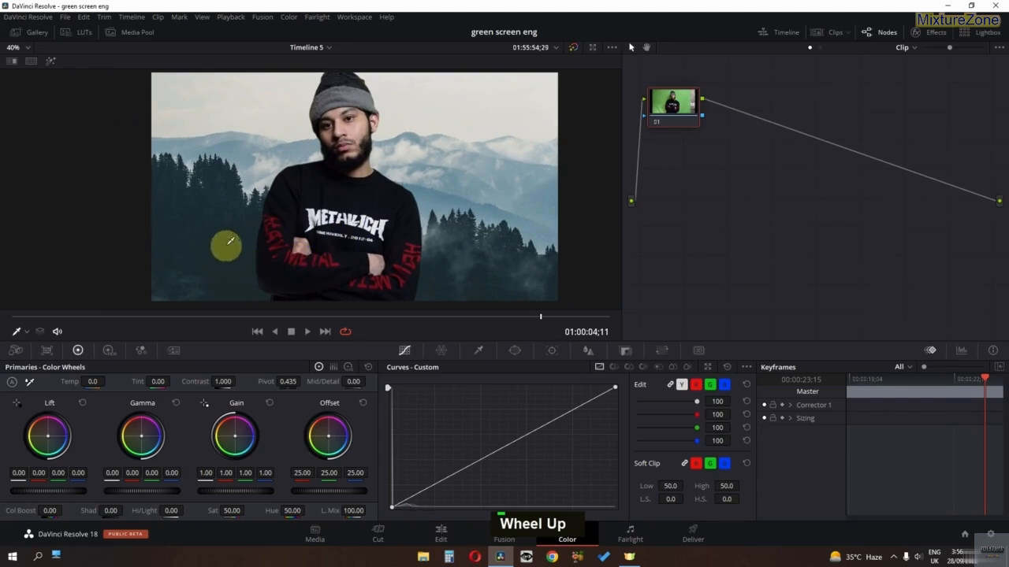
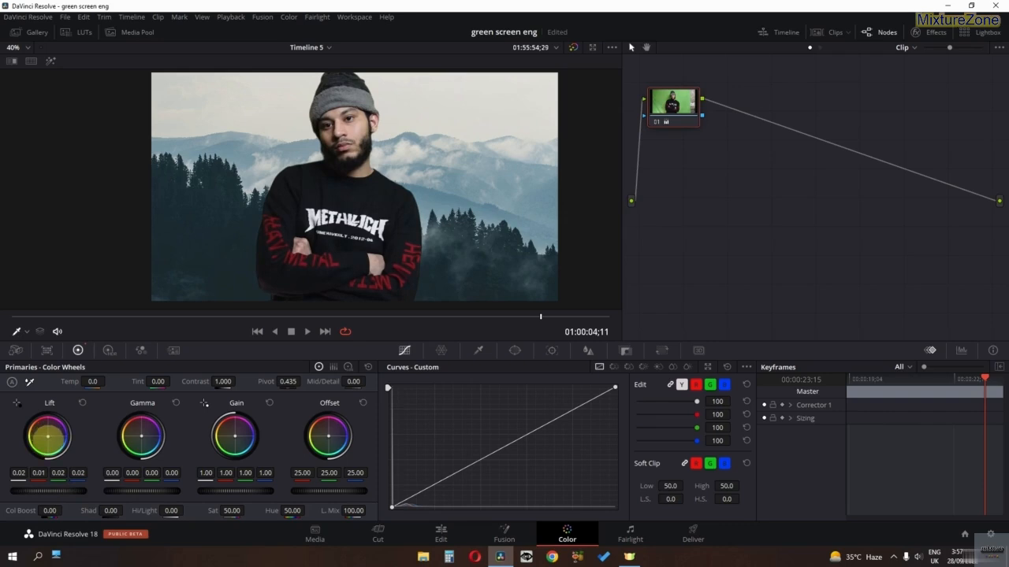
scroll(236, 300, down, 2)
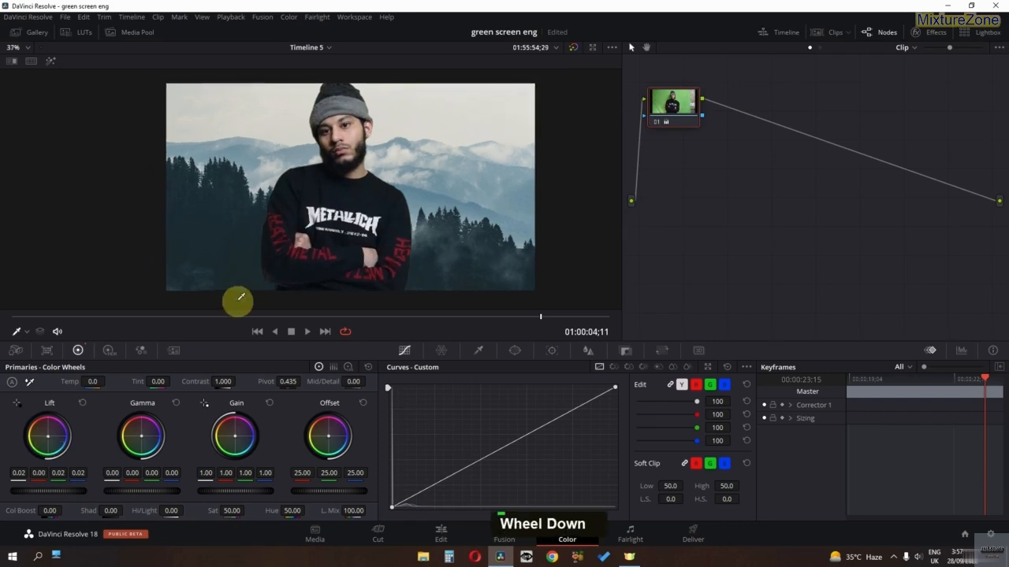
key(ctrl+d)
key(ctrl+d)
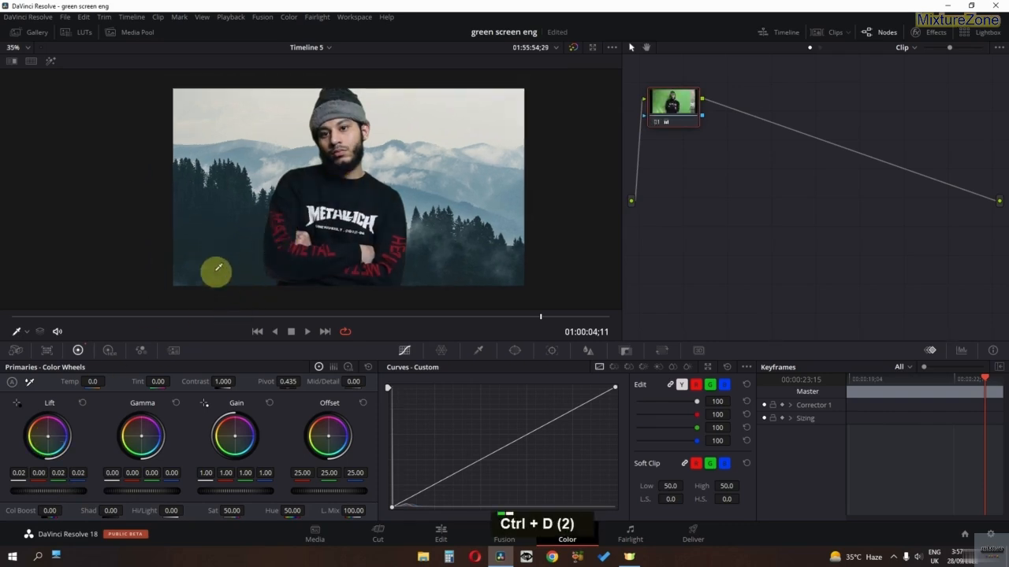
key(ctrl+d)
key(ctrl+d)
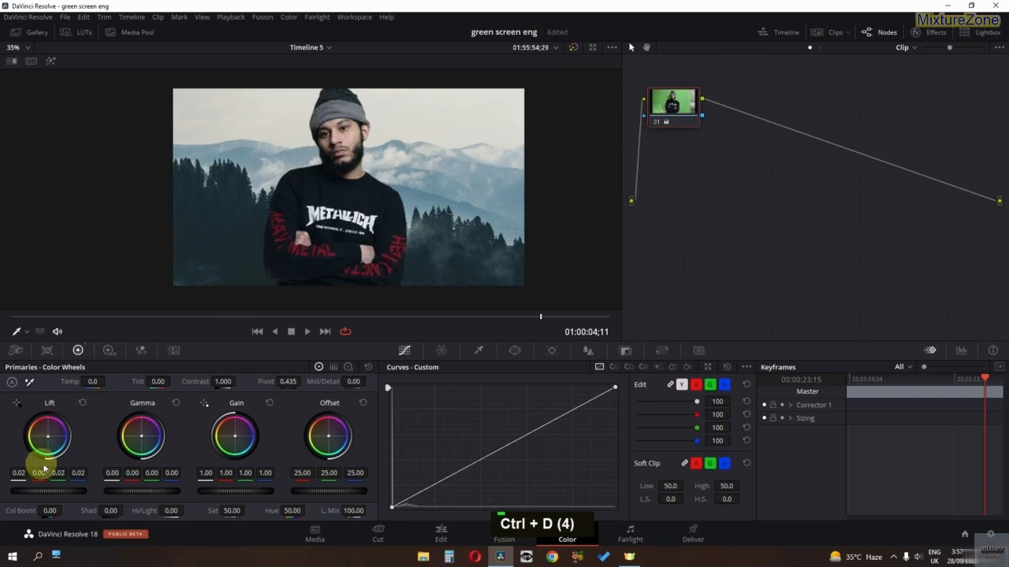
key(ctrl+d)
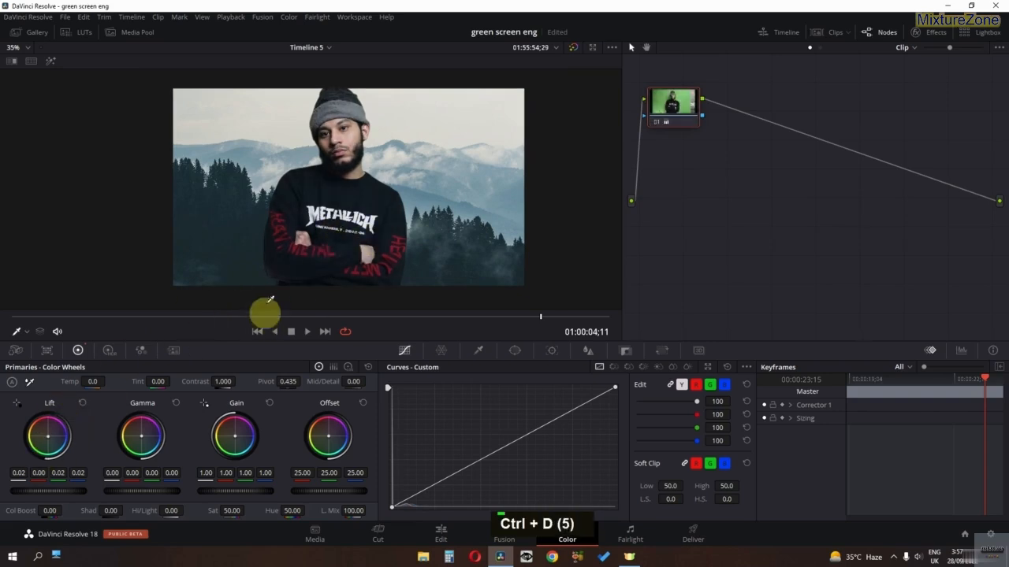
Step: Set C0258.MP4's contrast to 1.028 and gamma to -0.01, and play the mountain composite
scroll(261, 315, up, 2)
drag(238, 381, 215, 383)
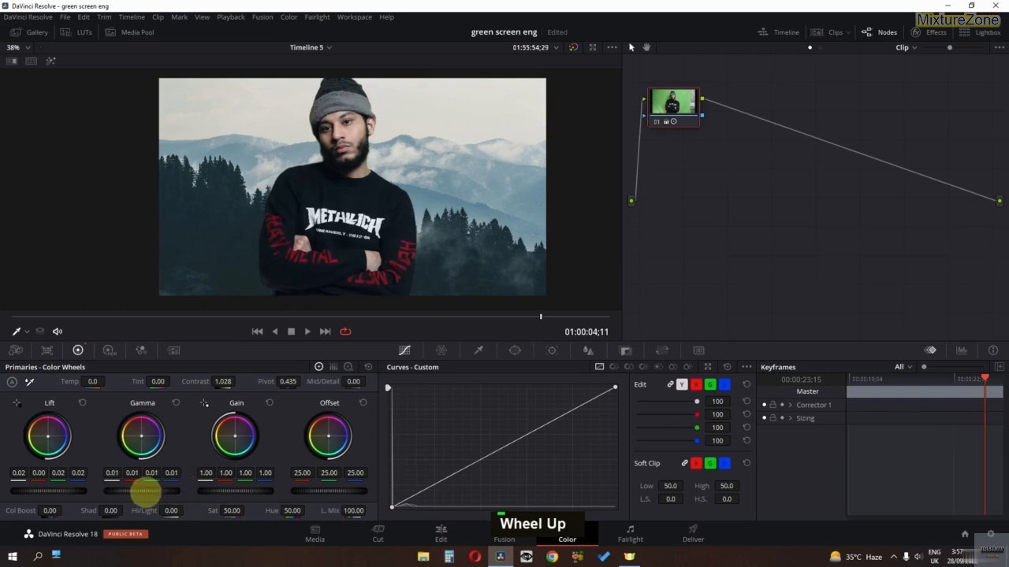
drag(171, 489, 142, 481)
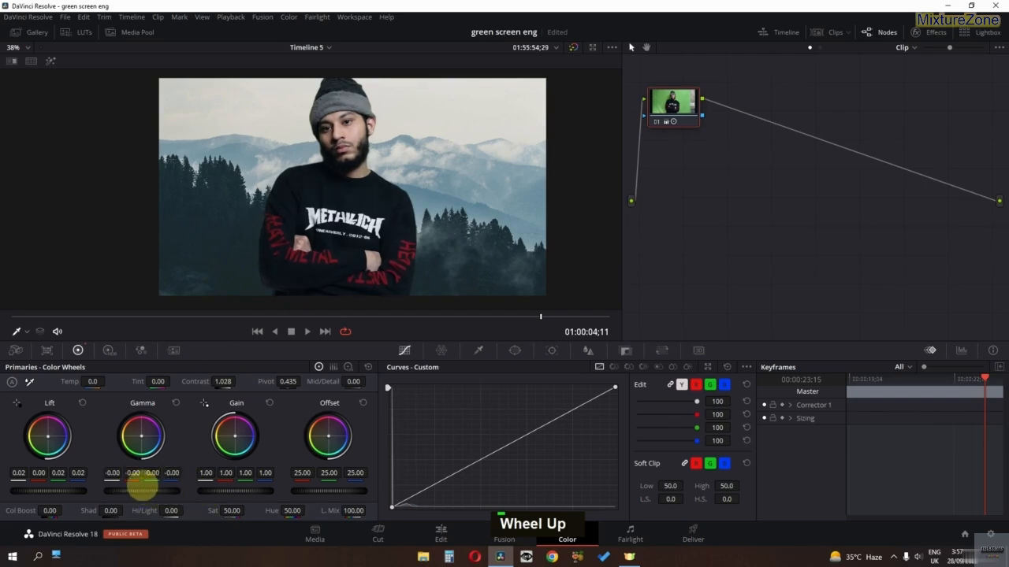
scroll(321, 196, down, 1)
key(space)
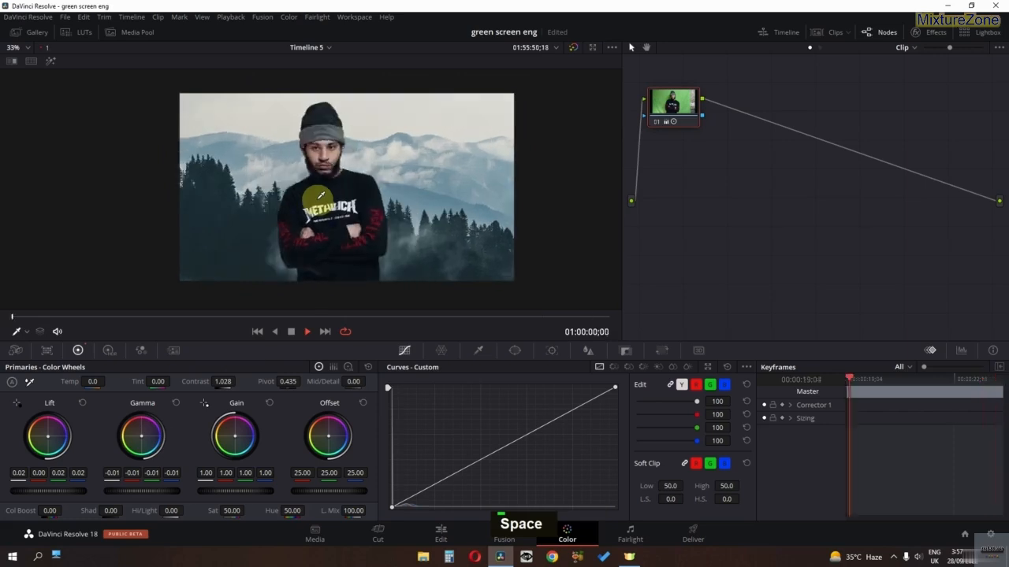
key(space)
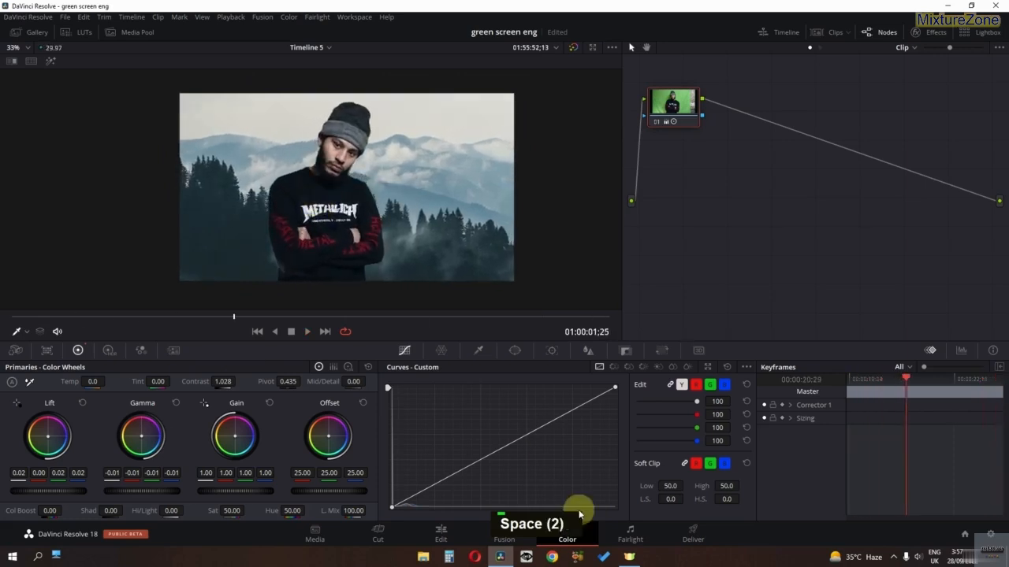
Step: Combine C0258.MP4 and the mountain background on the Edit page into a compound clip named forest
click(443, 534)
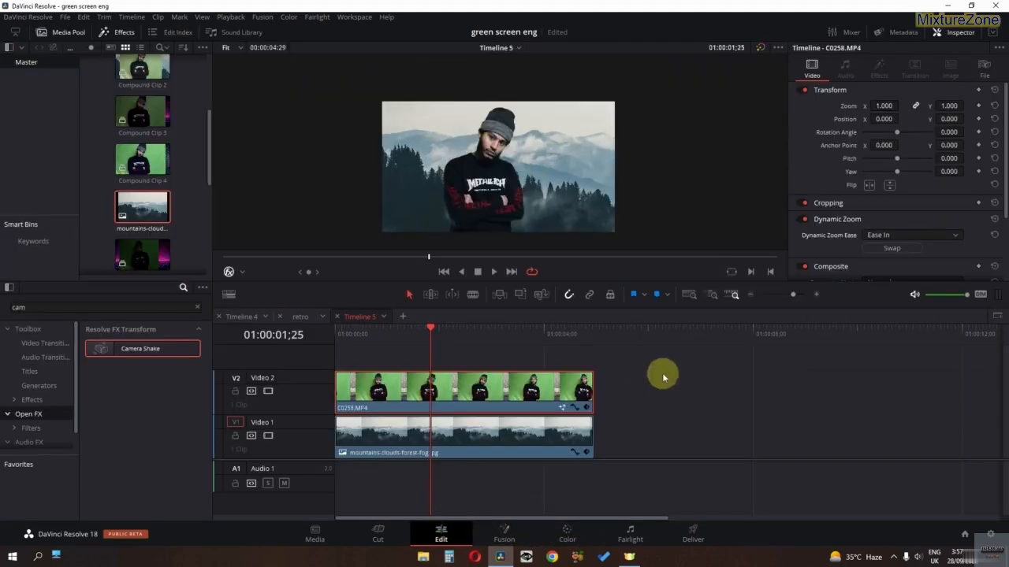
right_click(428, 444)
click(499, 119)
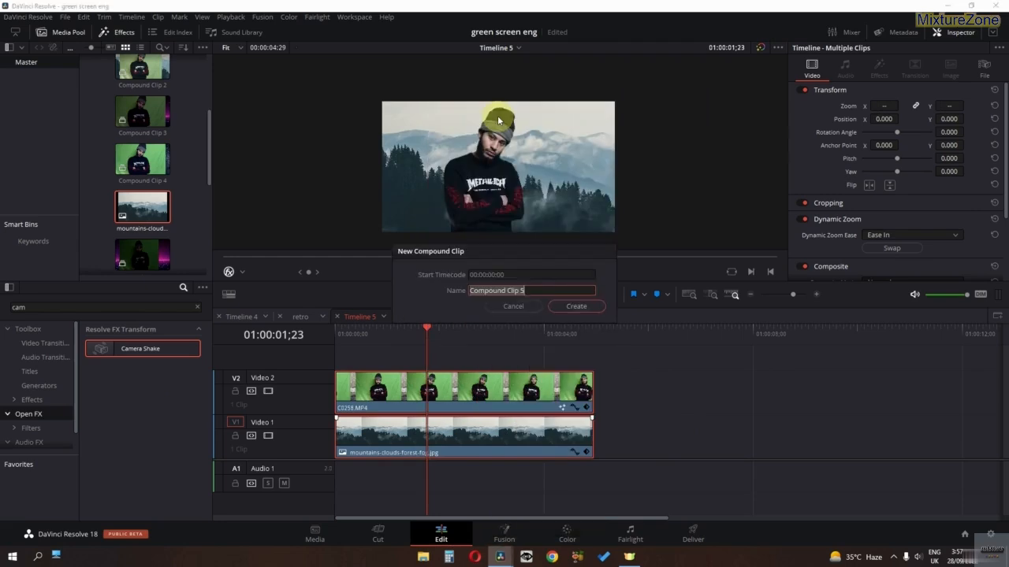
text(out)
key(BackSpace)
key(BackSpace)
key(BackSpace)
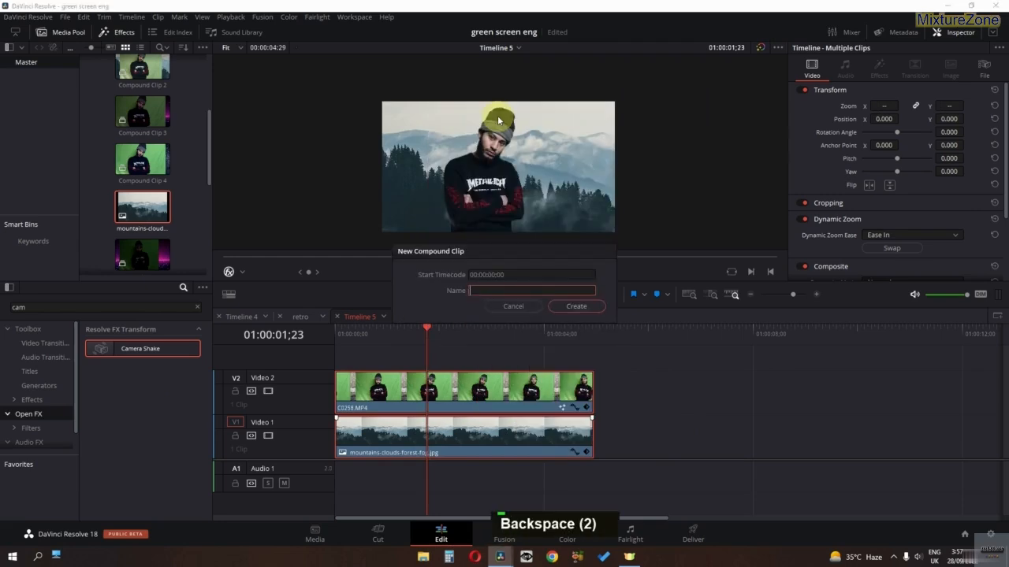
text(forest)
key(Return)
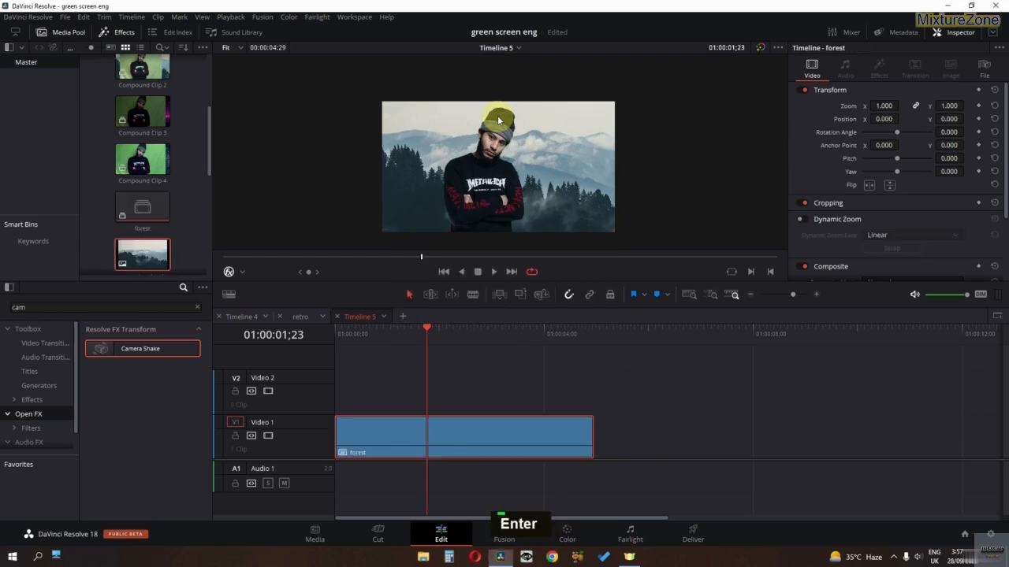
Step: Search the effects library for light, apply Light Rays to the forest clip and show its effect settings
double_click(154, 309)
text(light)
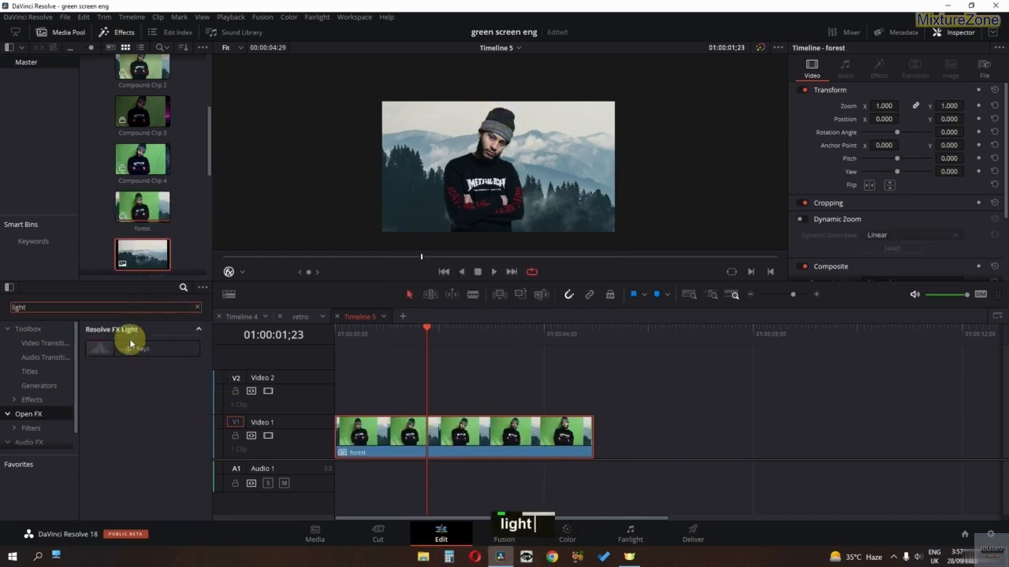
drag(129, 347, 410, 431)
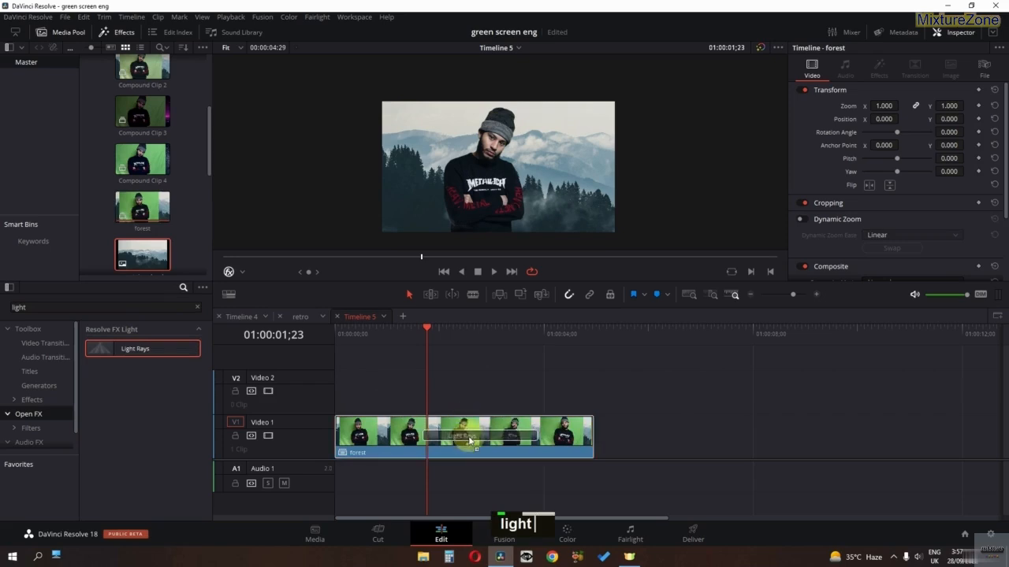
click(879, 68)
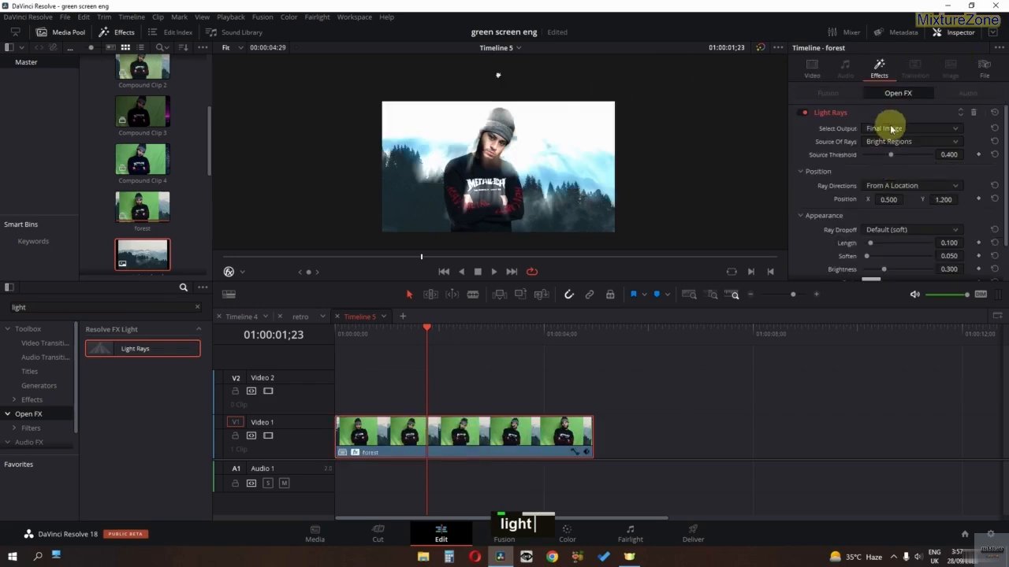
Step: Set the Light Rays length to 0.659, soften to 0.194 and brightness to 0.086, and play the forest clip
scroll(893, 158, down, 1)
drag(879, 203, 908, 205)
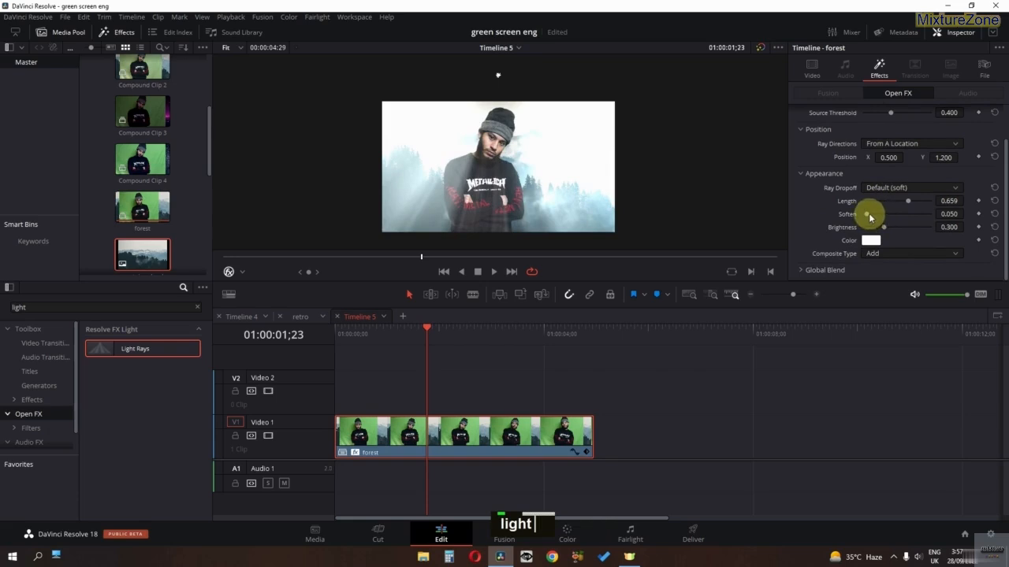
scroll(887, 167, up, 1)
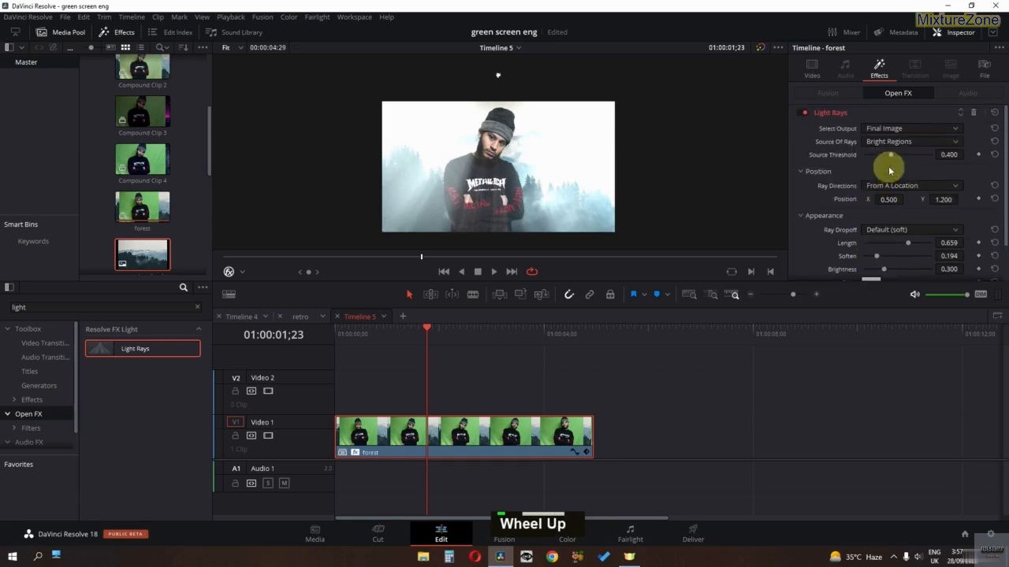
scroll(894, 207, down, 1)
drag(891, 226, 870, 235)
key(space)
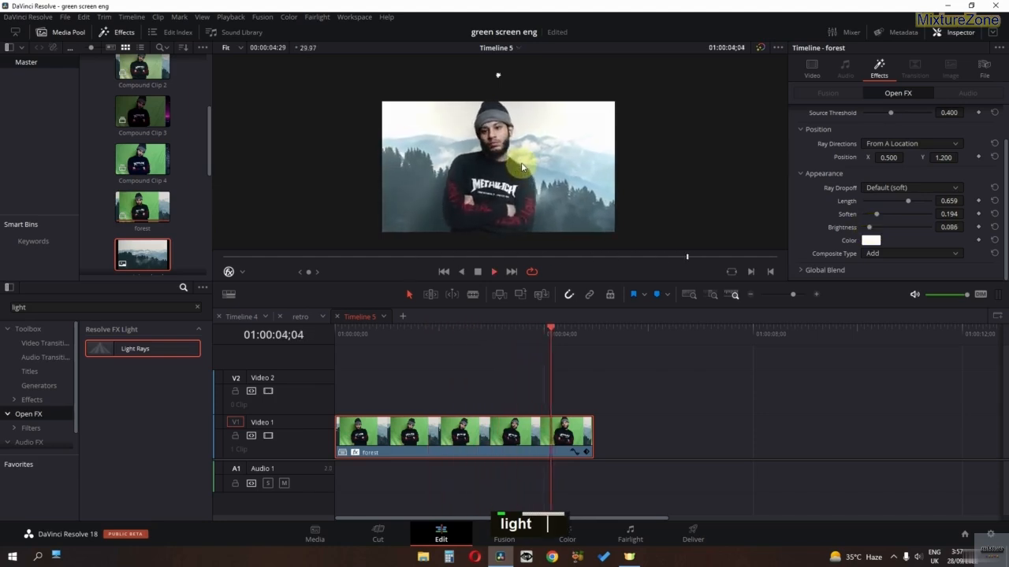
key(space)
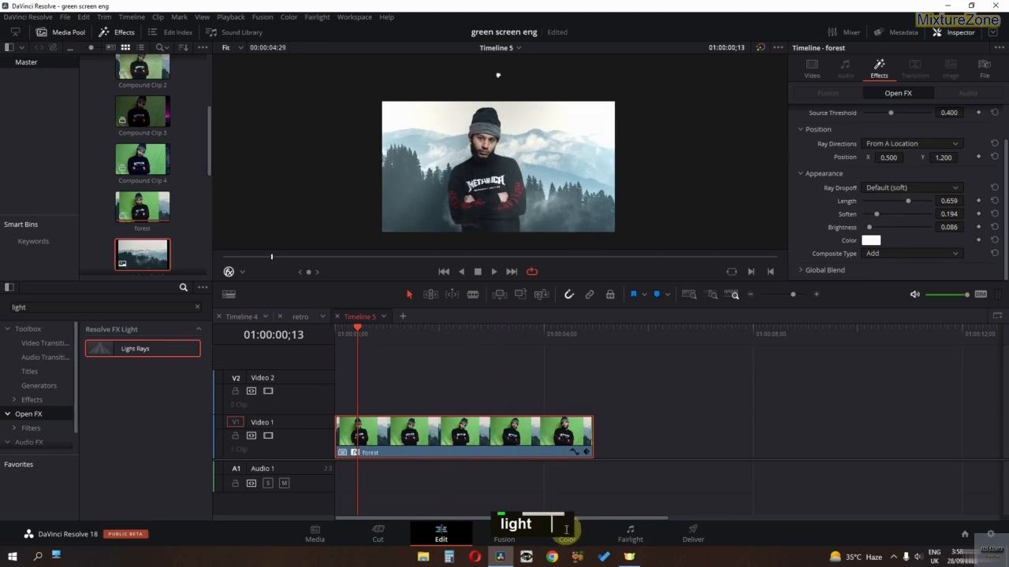
Step: Shift the background blues toward teal with the Color Warper on the Color page, at hue 0.49 and saturation 0.56, and play the clip
click(567, 533)
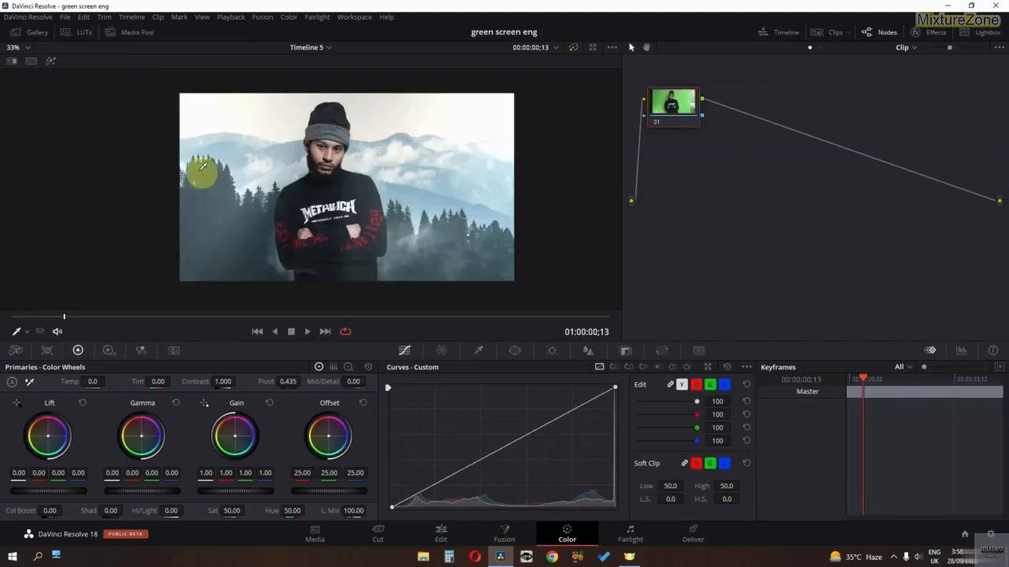
click(442, 352)
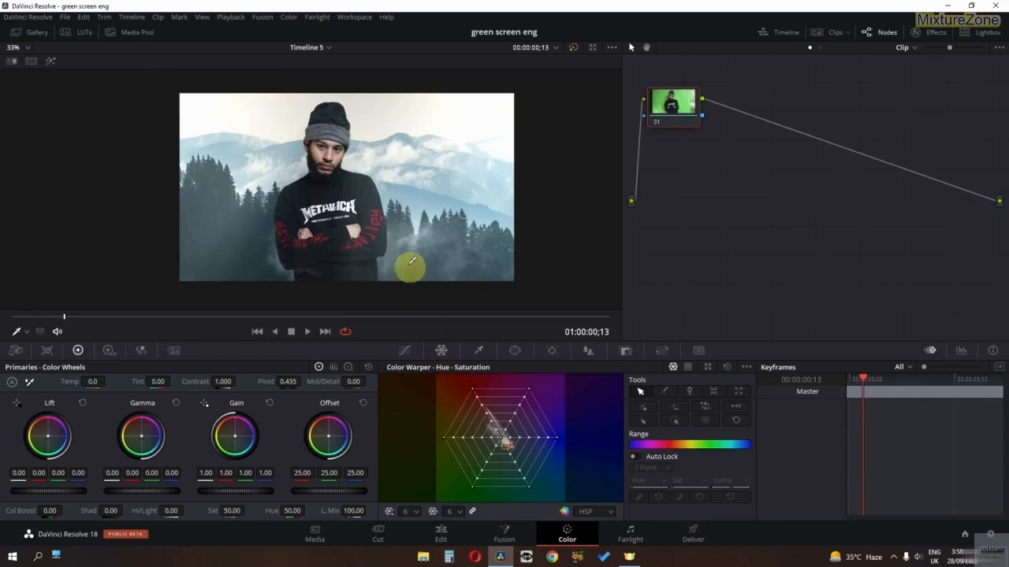
click(15, 334)
click(41, 364)
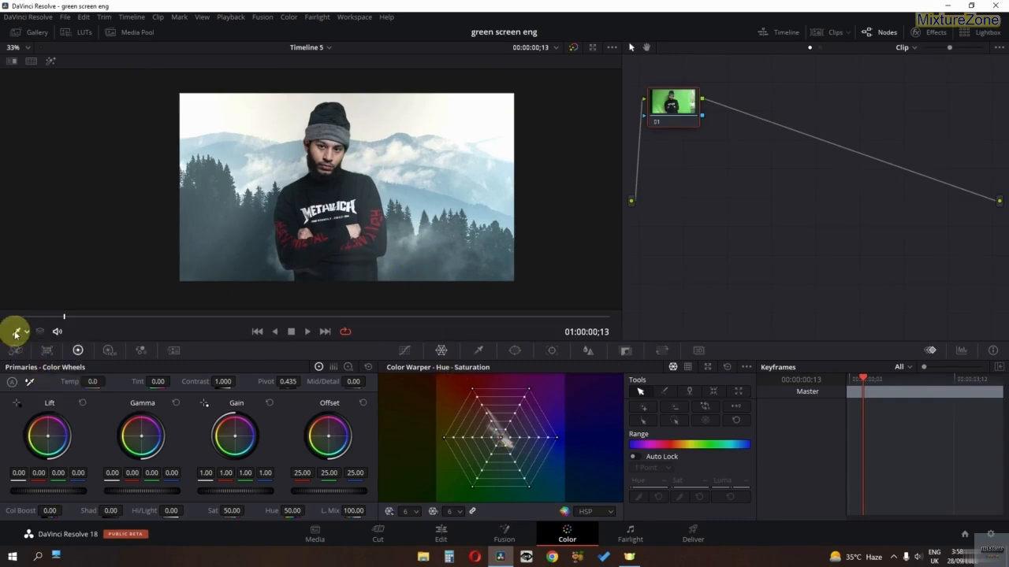
drag(502, 253, 460, 245)
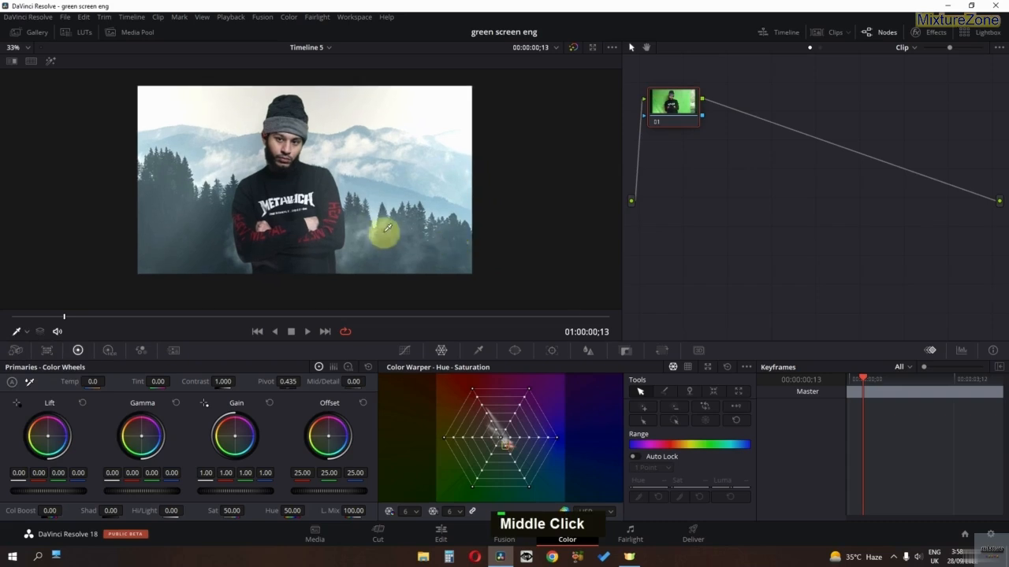
drag(384, 222, 389, 252)
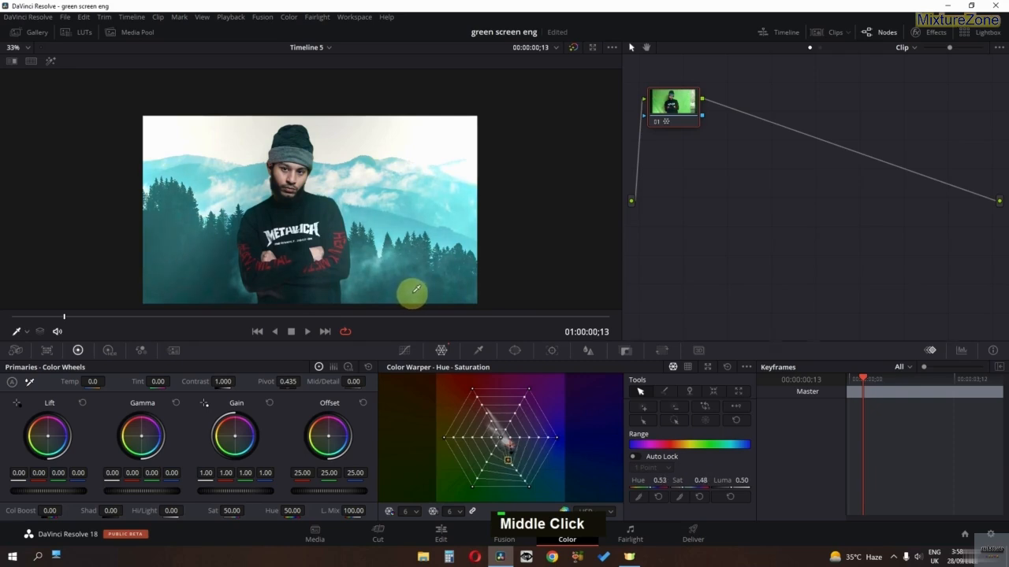
key(space)
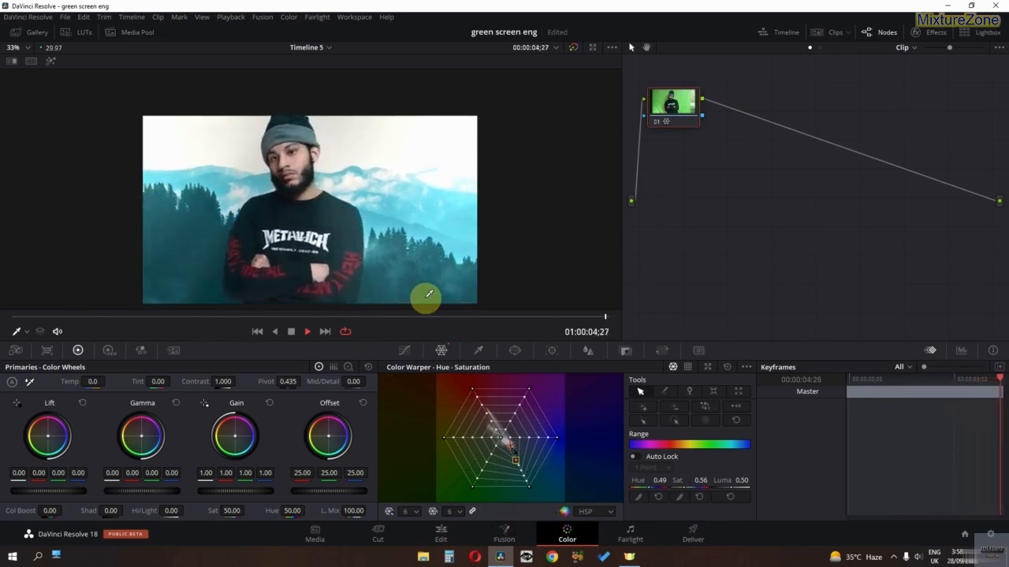
key(space)
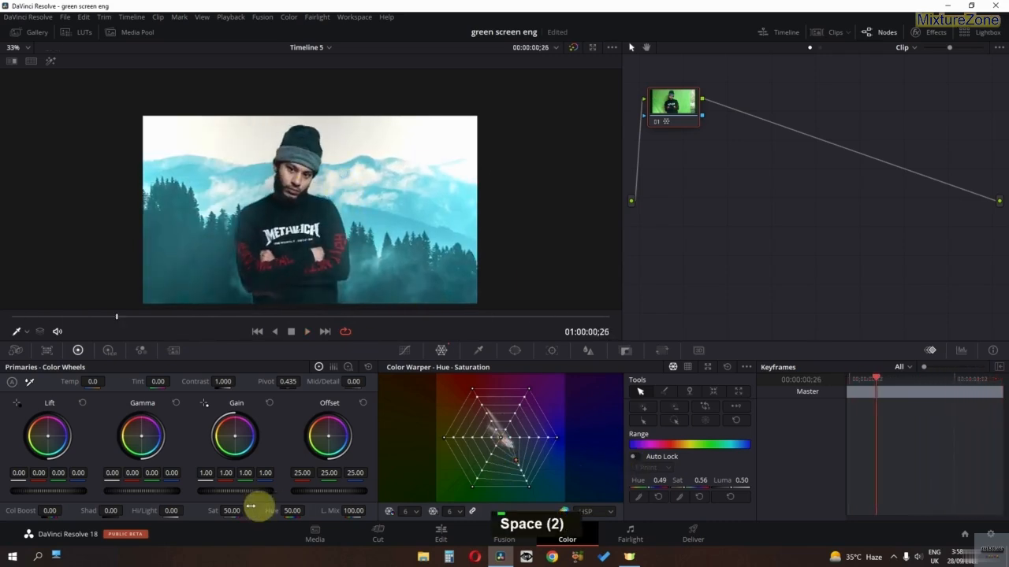
Step: Set the forest clip's contrast to 1.026, lift to -0.01 and gain to 1.02, and toggle the grade to compare
drag(224, 381, 238, 382)
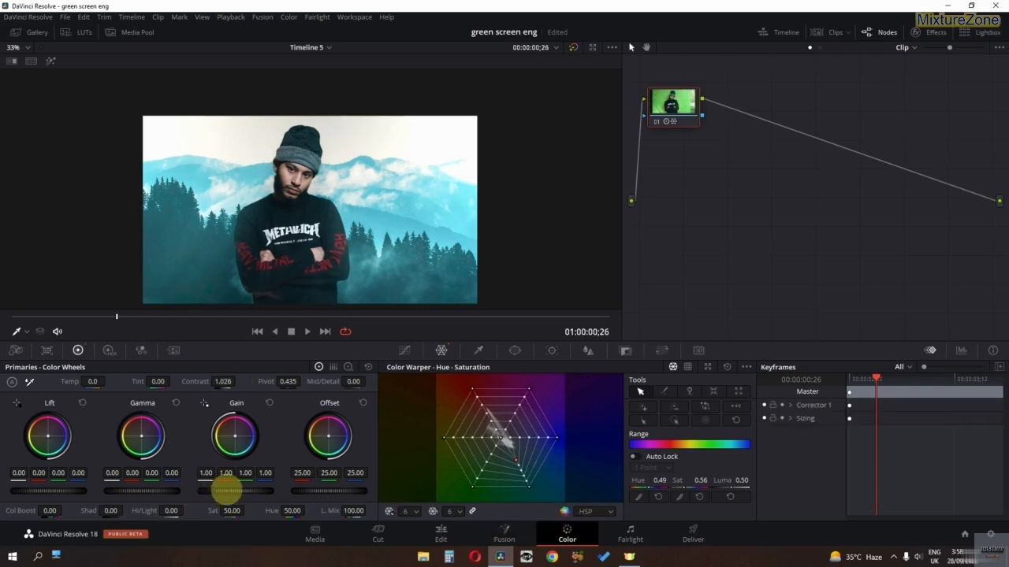
drag(226, 492, 196, 490)
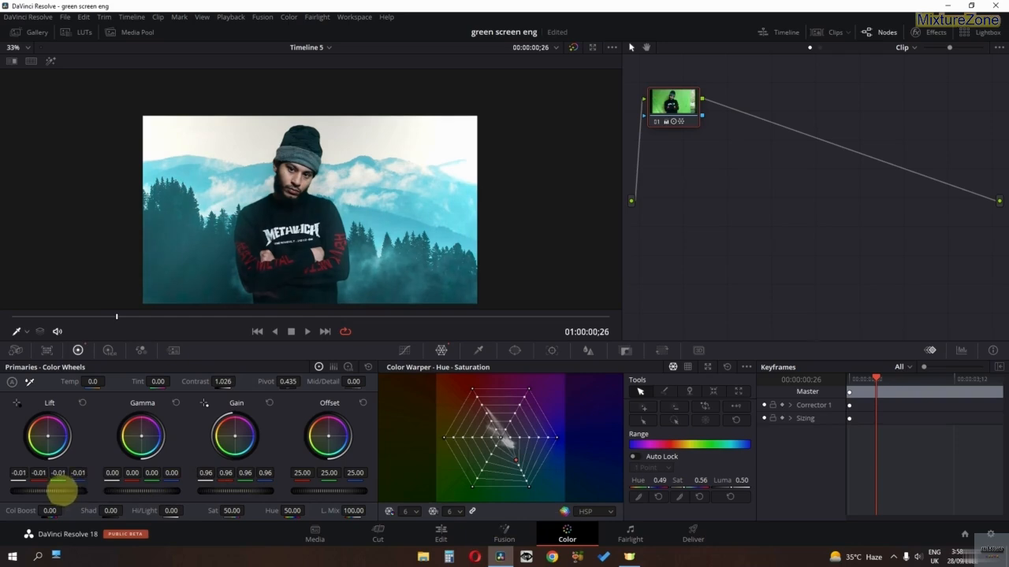
drag(205, 491, 221, 492)
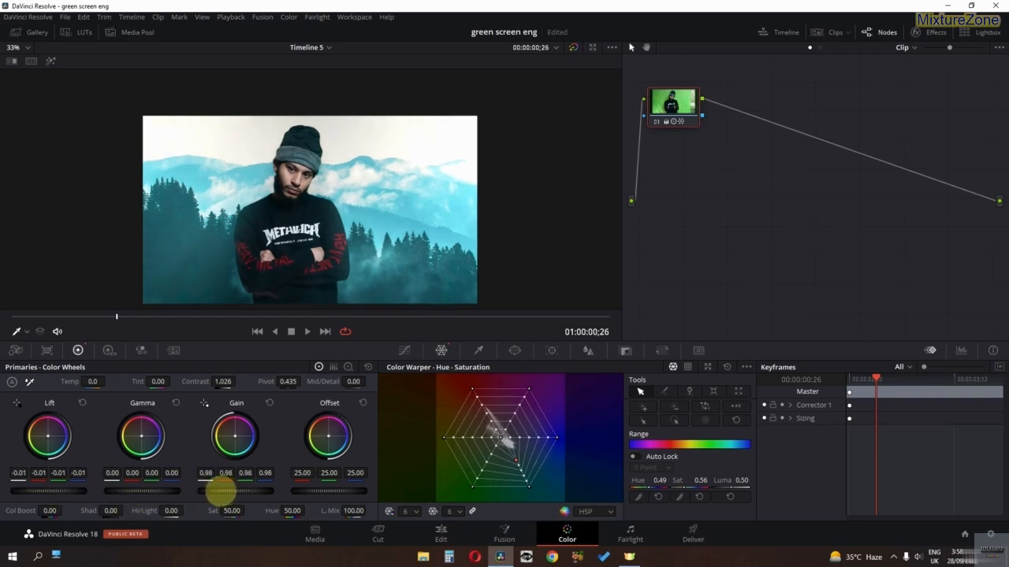
key(ctrl+d)
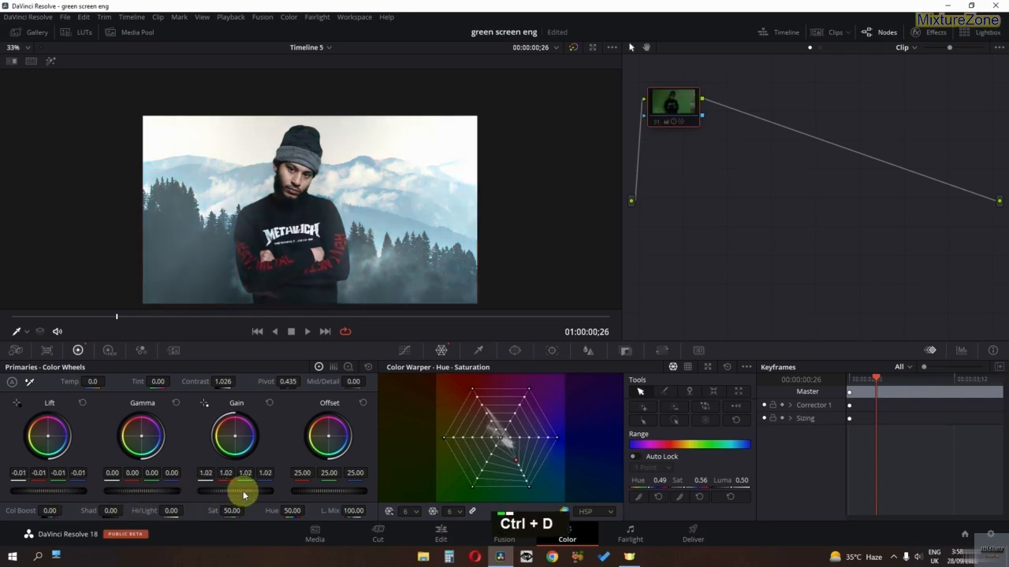
key(ctrl+d)
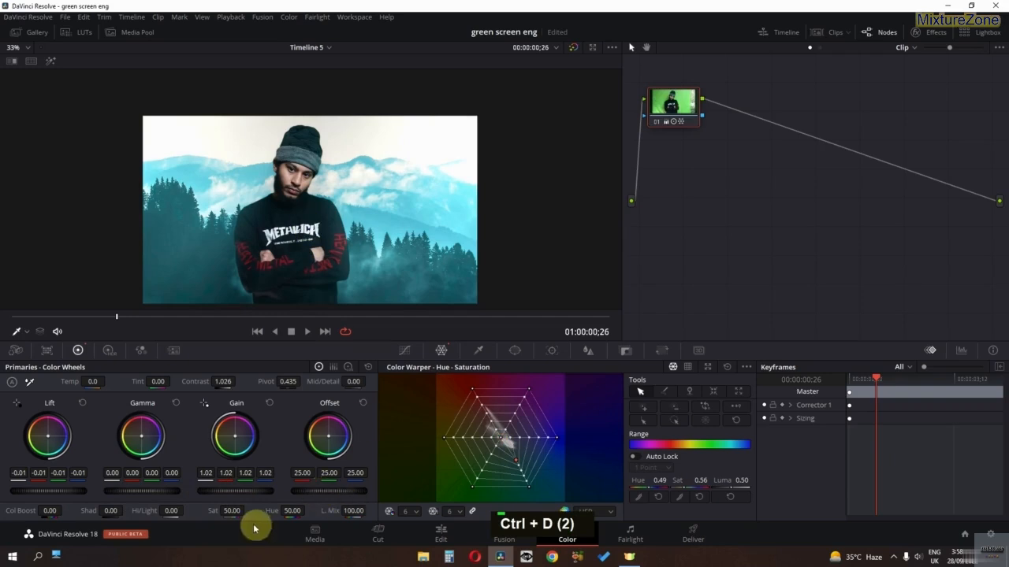
Step: Set the saturation of the forest clip's first node to 55
double_click(231, 511)
text(60)
key(Return)
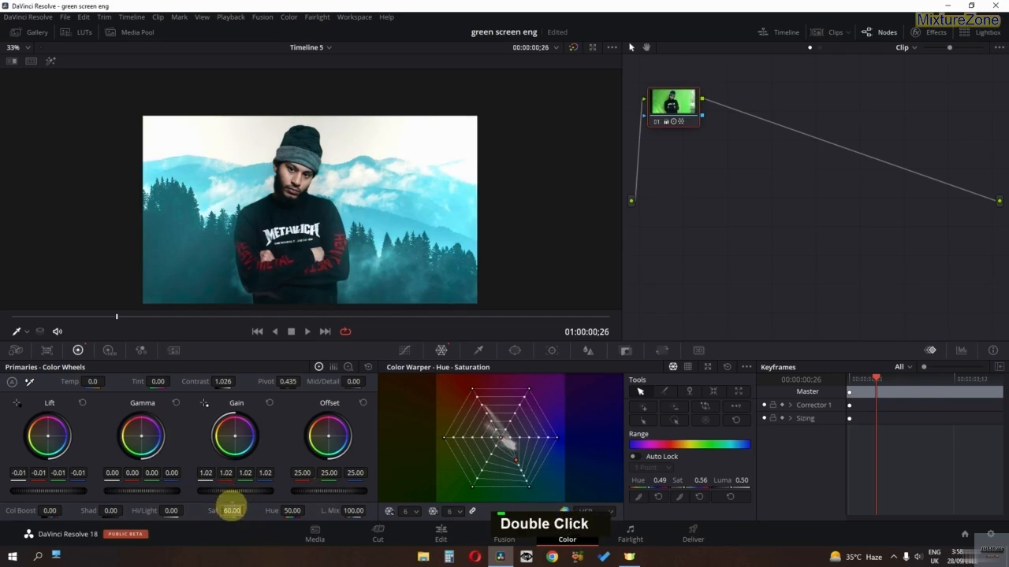
text(55)
key(Return)
Step: Add a serial node after the first one and apply the Glow effect to it
right_click(675, 97)
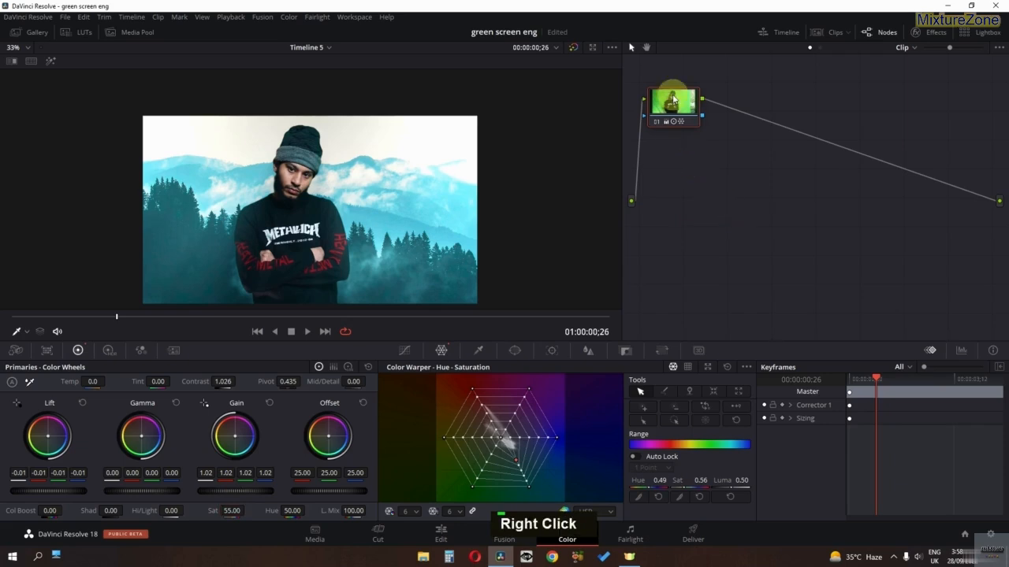
mouse_move(709, 147)
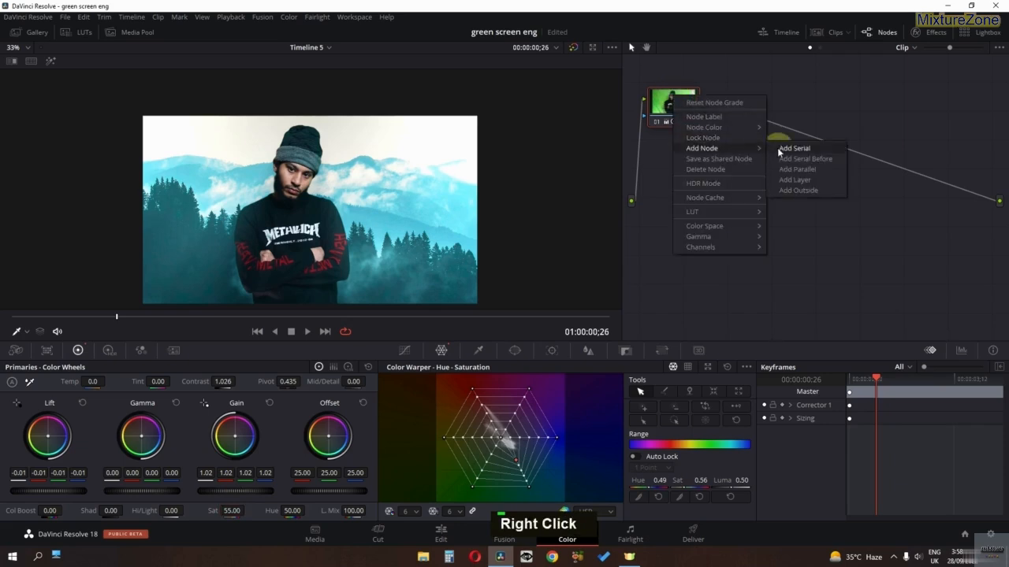
click(788, 148)
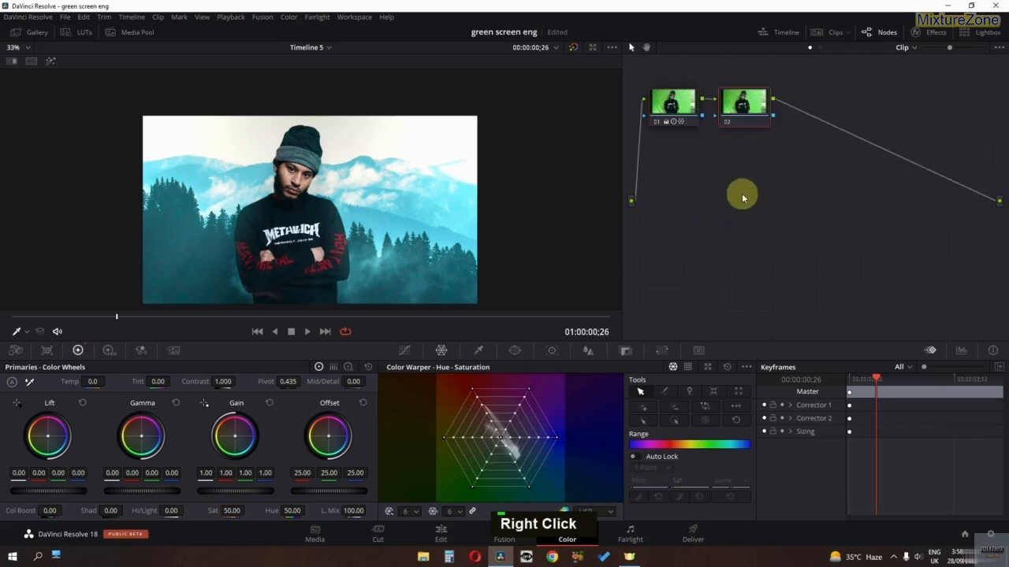
click(936, 36)
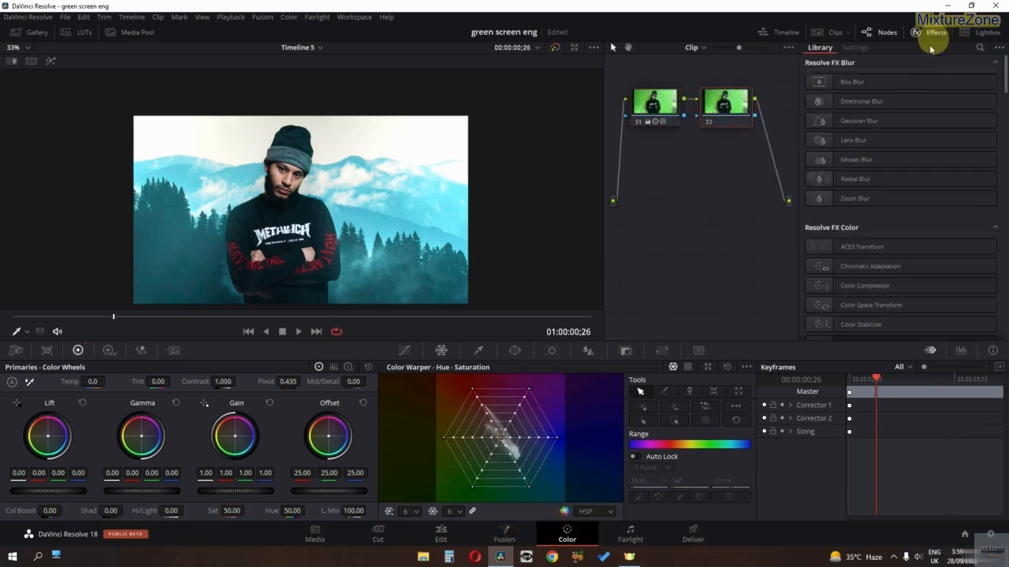
click(979, 49)
text(glow)
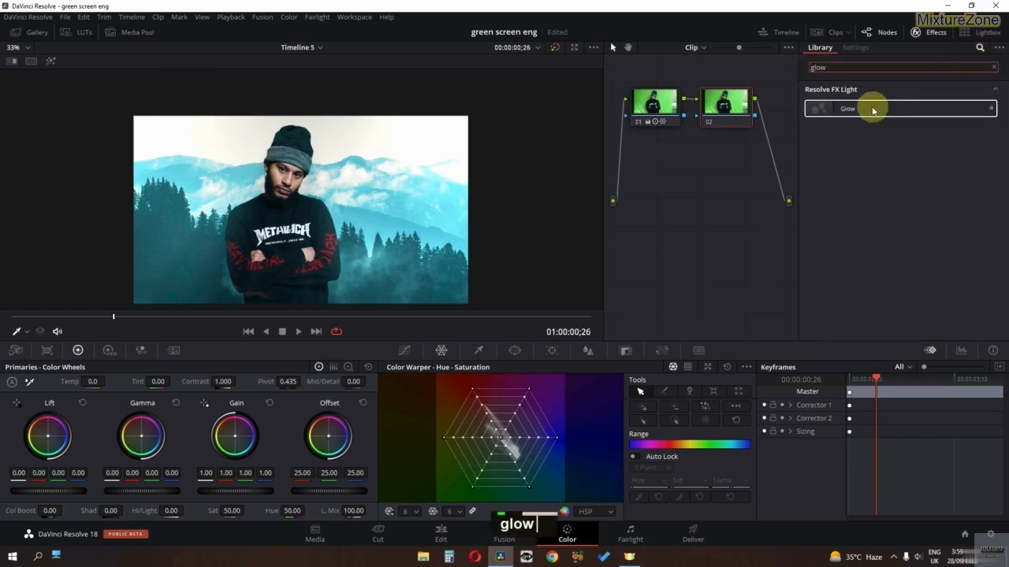
drag(867, 106, 725, 103)
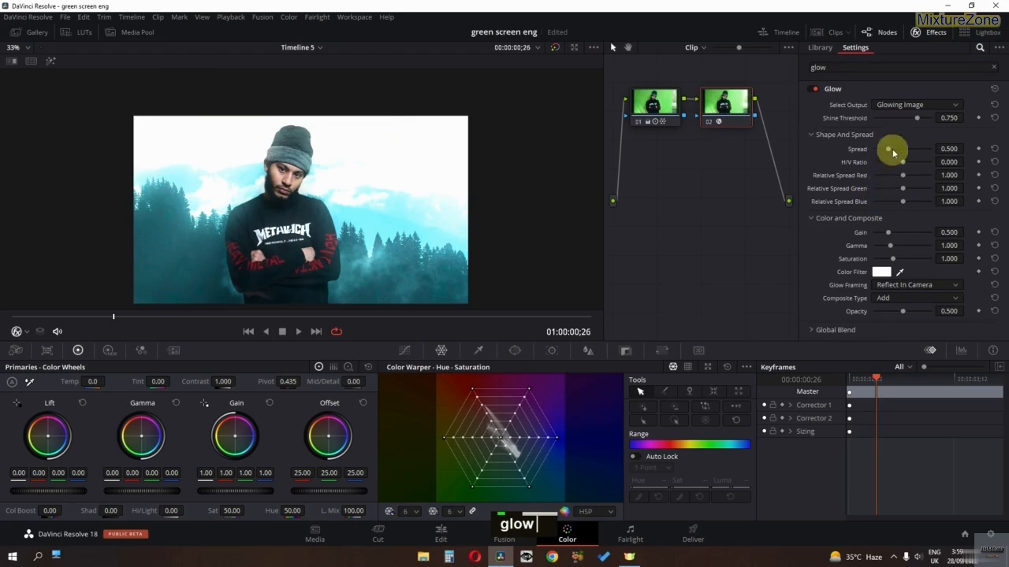
Step: Set the Glow spread to 1.266, saturation to 0, gamma to 0.508 and gain to 0.092, and play the clip
mouse_move(893, 151)
mouse_down()
mouse_move(885, 149)
mouse_move(910, 150)
mouse_up()
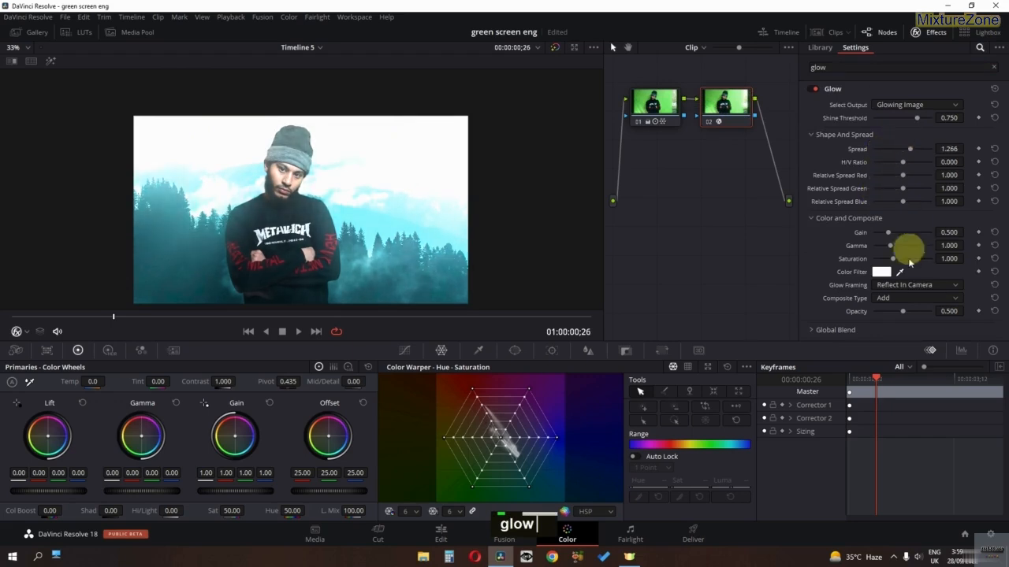
drag(893, 259, 820, 273)
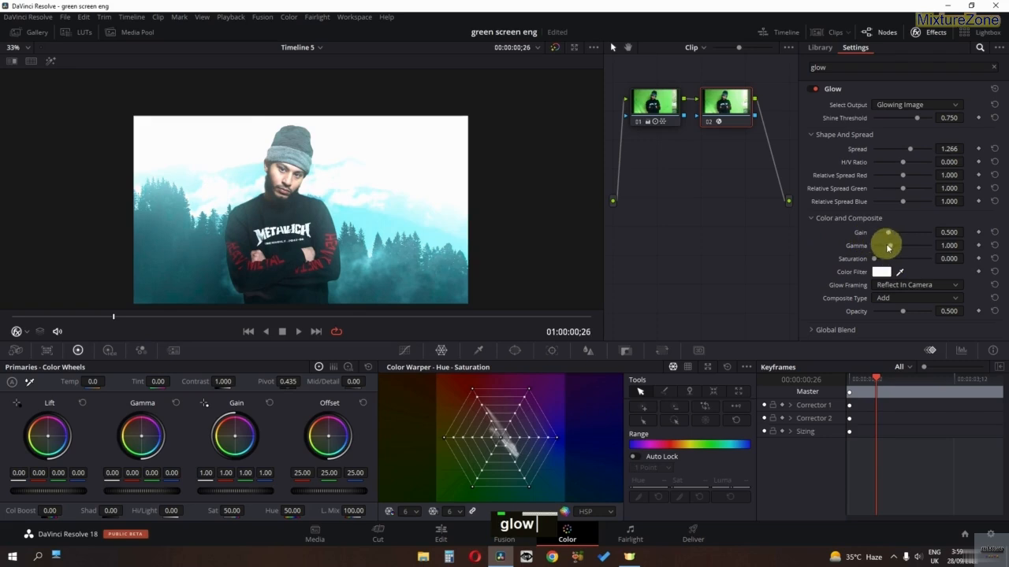
drag(888, 247, 879, 235)
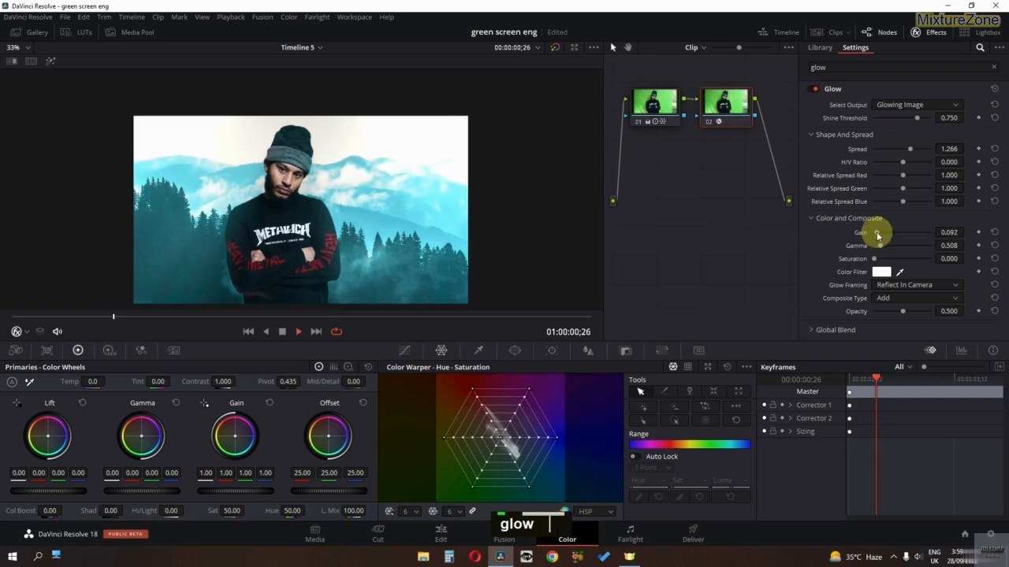
key(space)
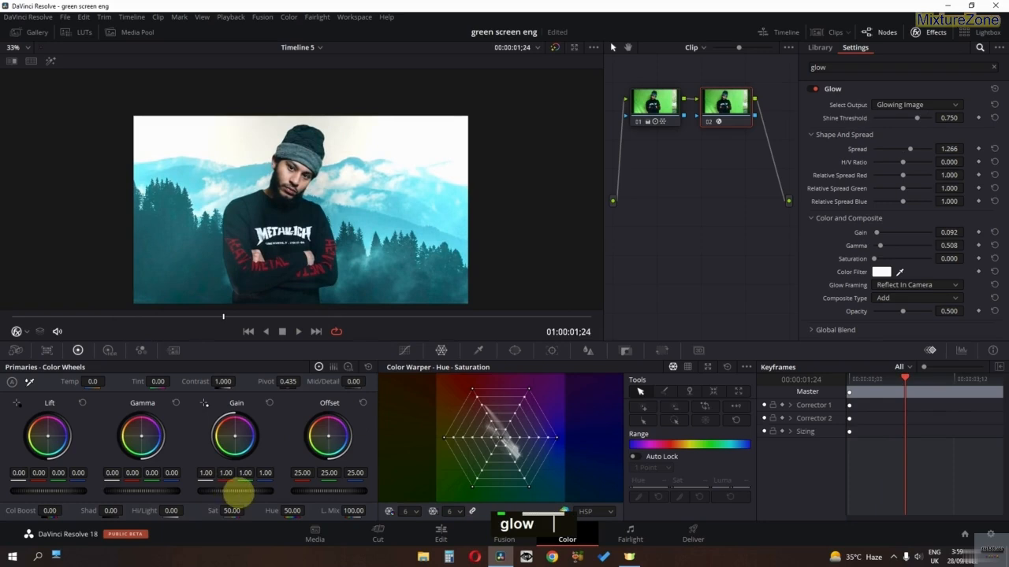
Step: Nudge the gain on the forest clip's Glow node and play Timeline 5 from the start on the Edit page
mouse_move(214, 493)
mouse_down()
mouse_move(237, 489)
mouse_move(221, 491)
mouse_up()
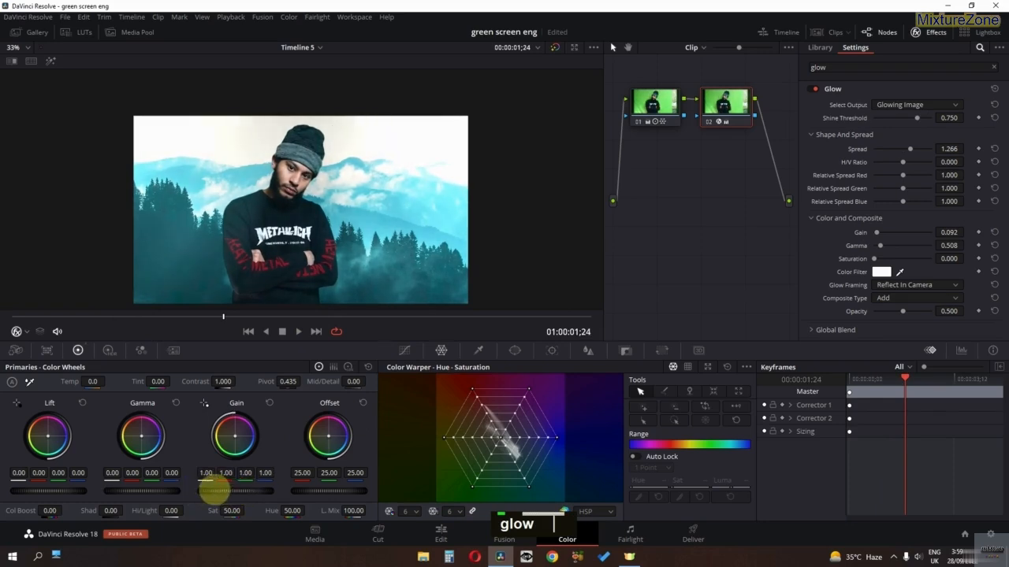
key(space)
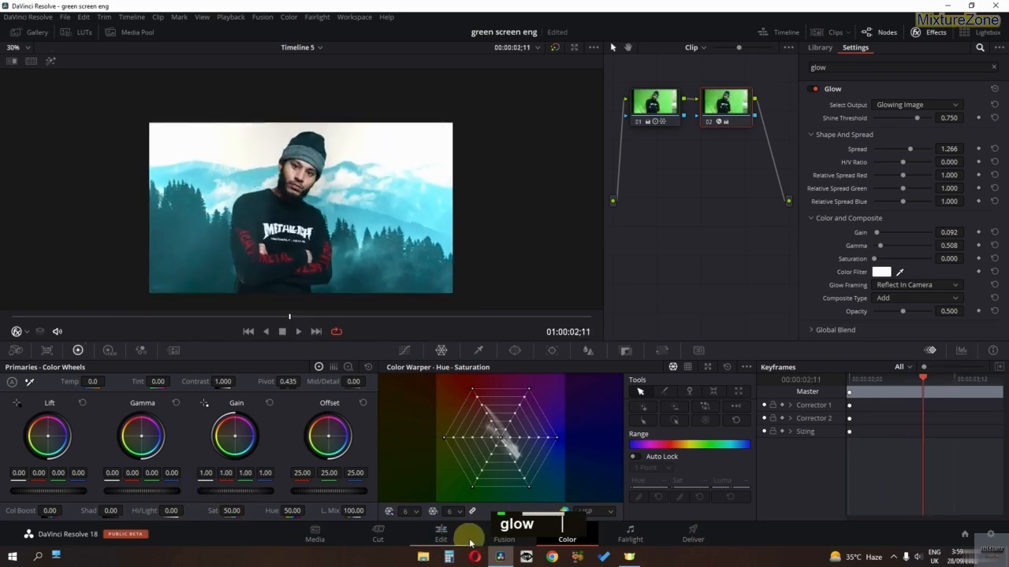
click(469, 542)
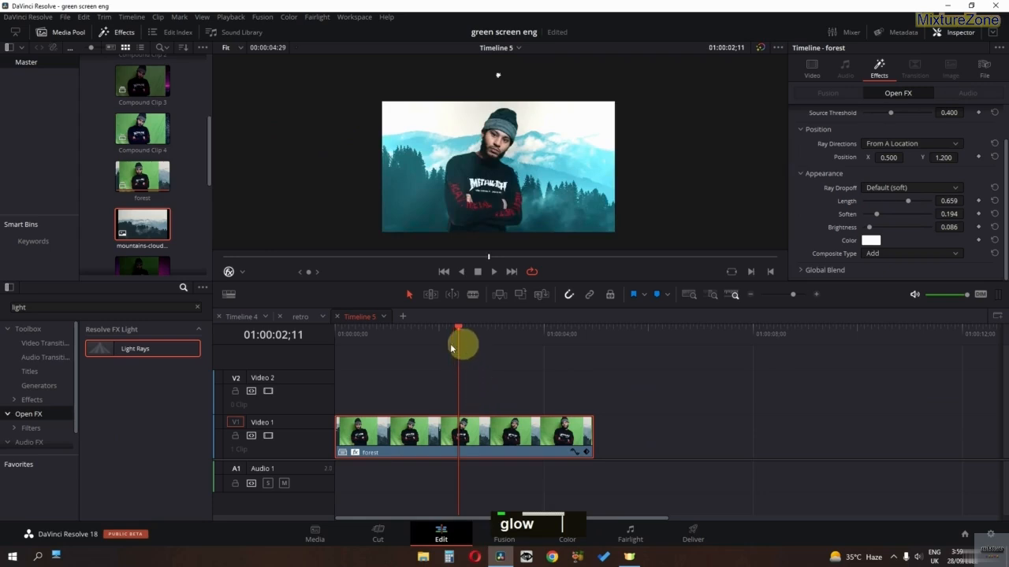
key(space)
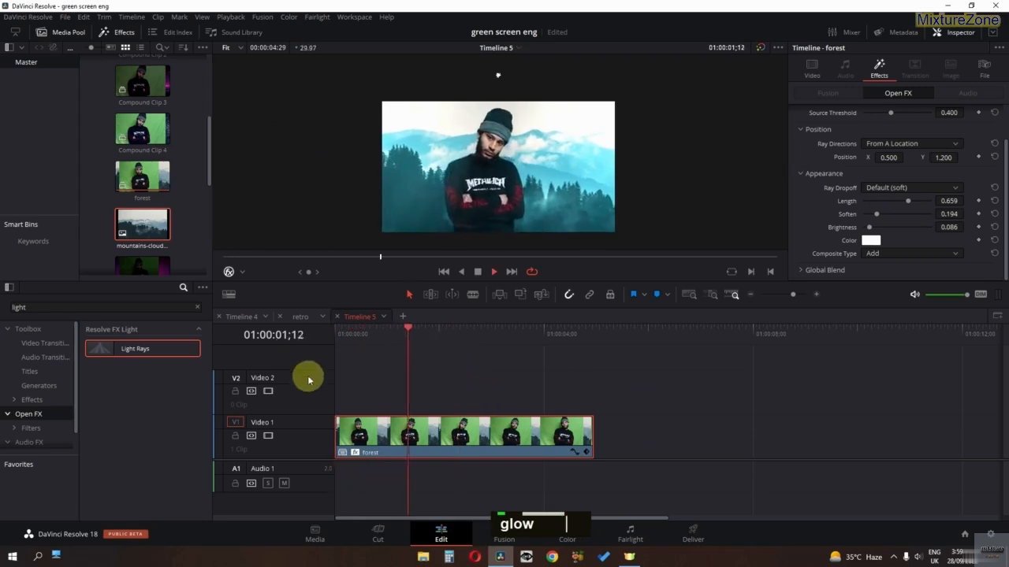
key(Home)
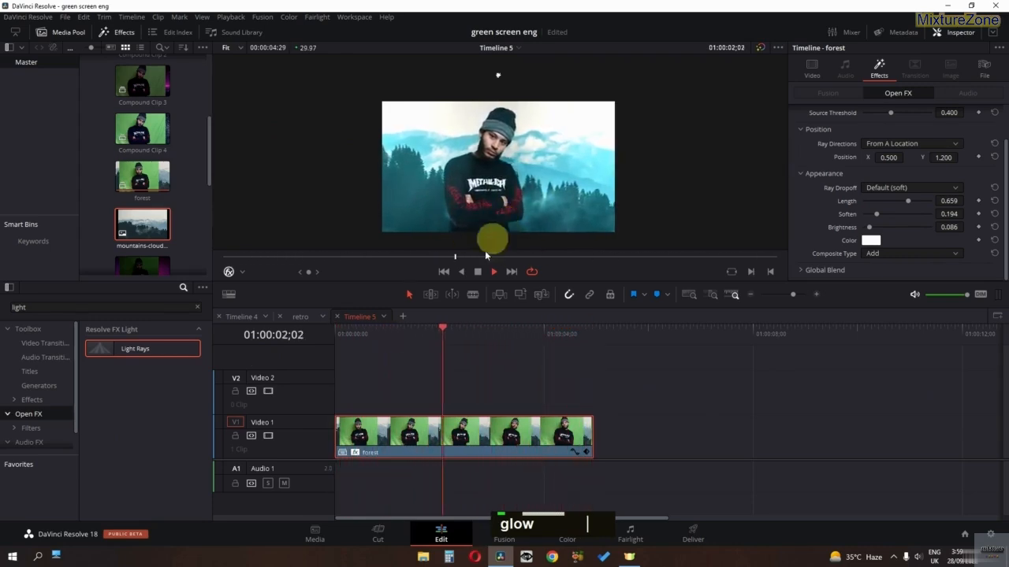
key(space)
Step: Open Timeline 1 and Timeline 2 in turn and play each from the start to compare the composites
scroll(177, 197, down, 4)
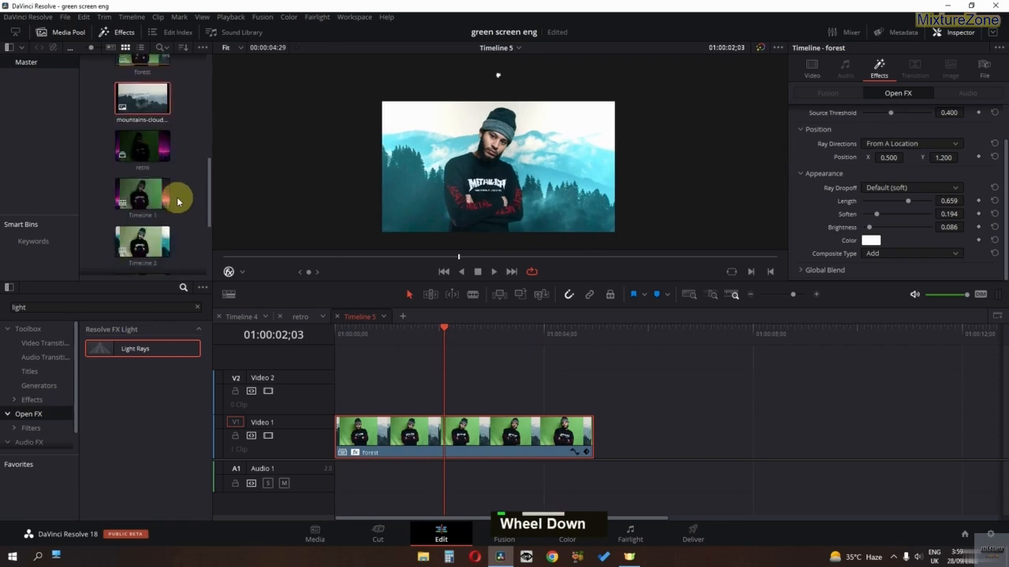
double_click(151, 143)
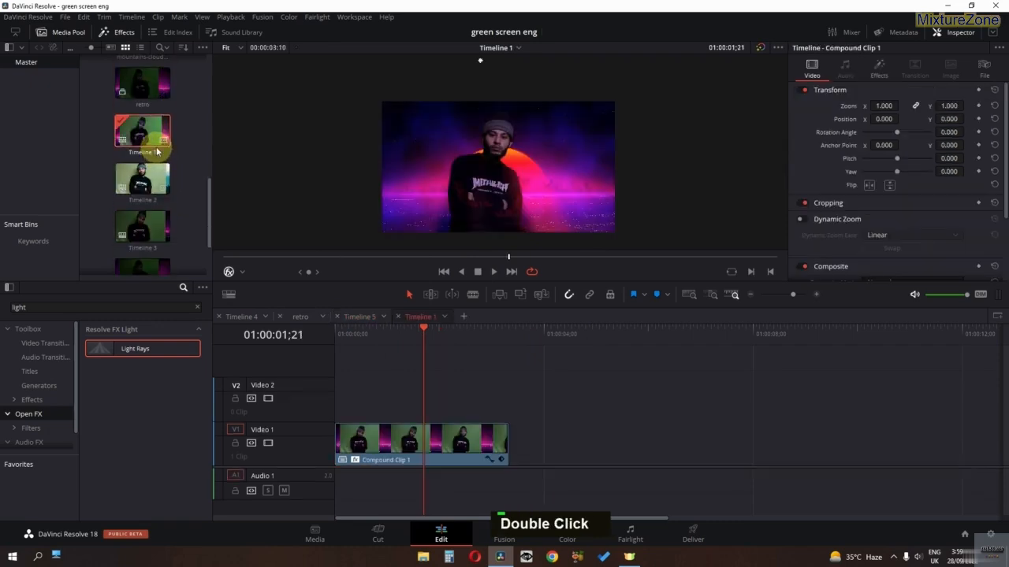
drag(401, 332, 294, 333)
key(space)
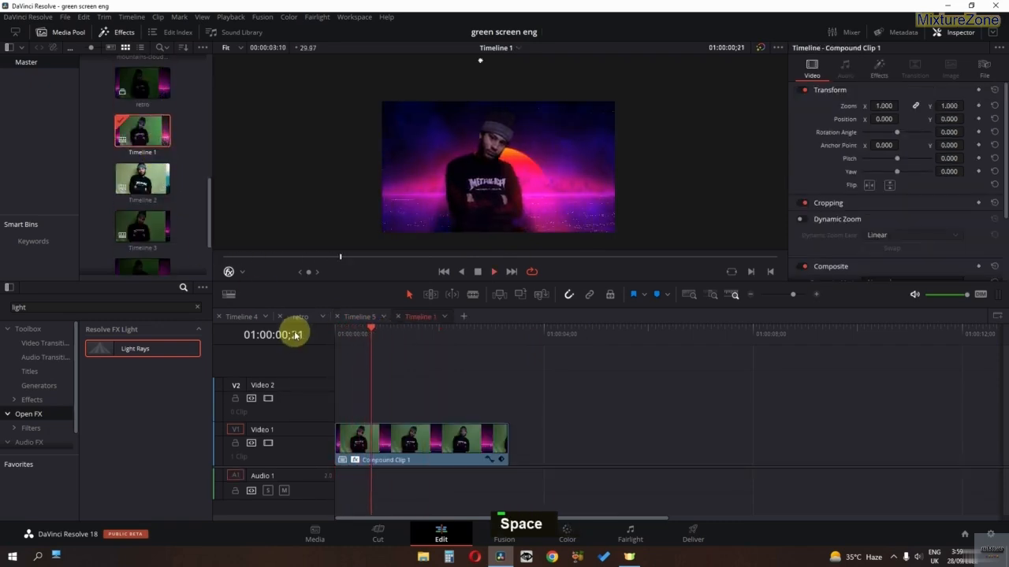
key(space)
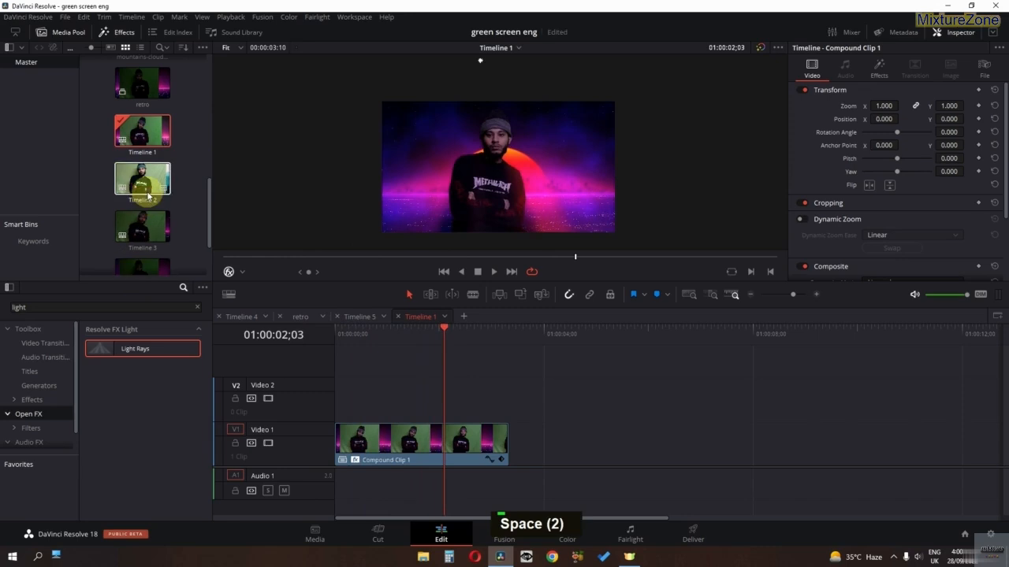
double_click(144, 189)
drag(401, 335, 292, 345)
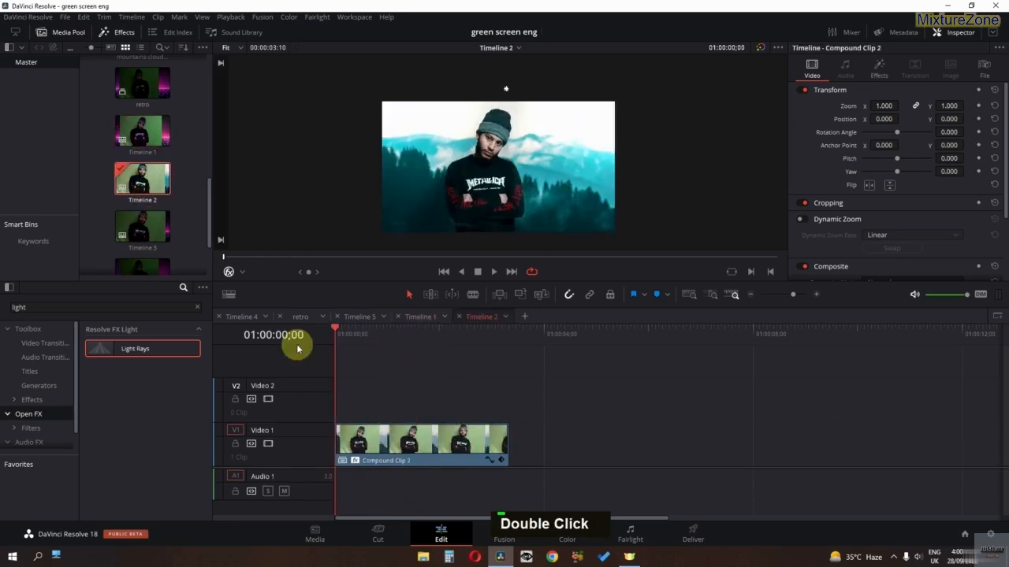
key(space)
scroll(363, 332, up, 1)
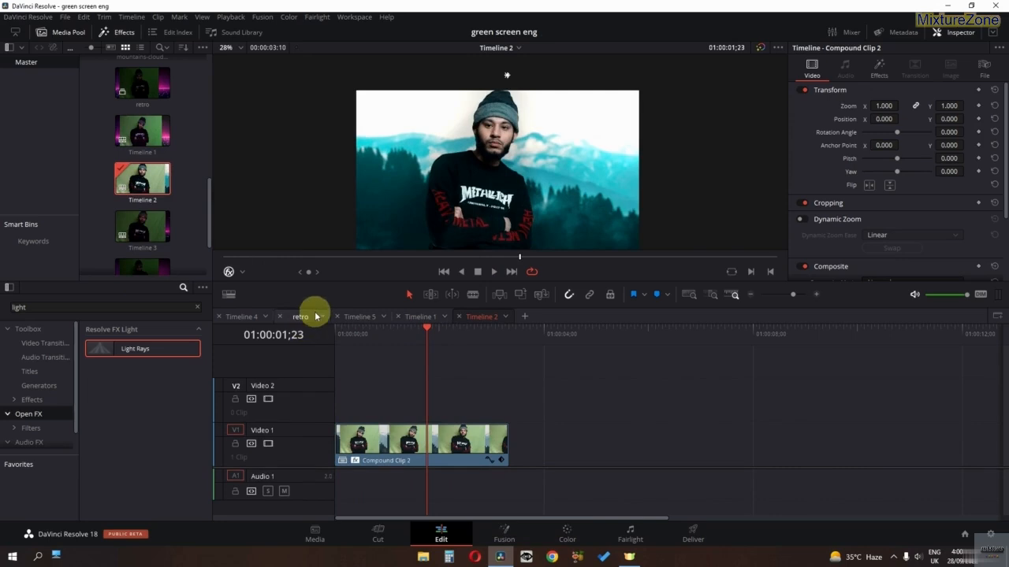
Step: Set the lift to -0.04, gamma to -0.01 and offset to 27.85 on the second node of Timeline 5's forest clip
click(354, 318)
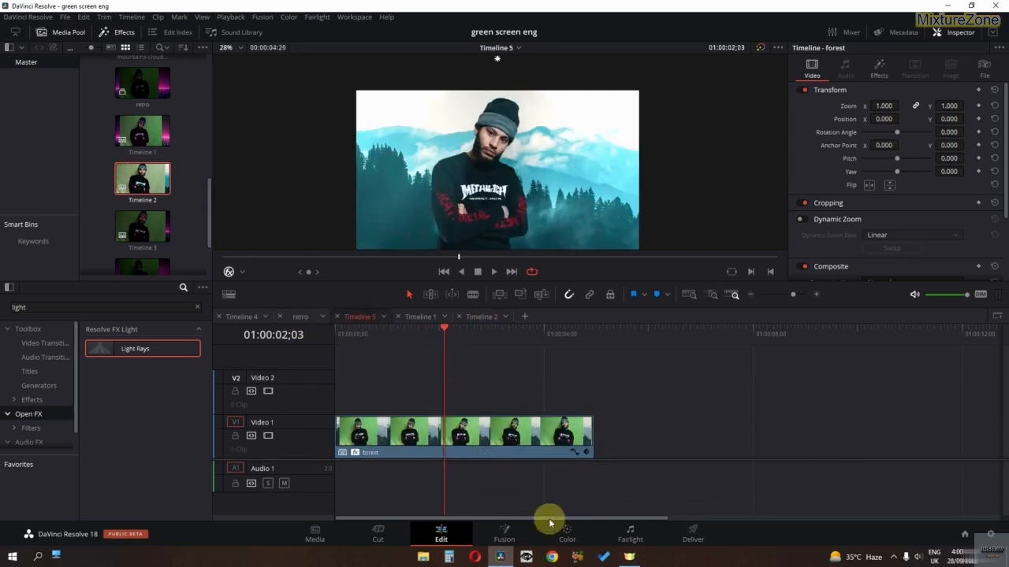
click(564, 534)
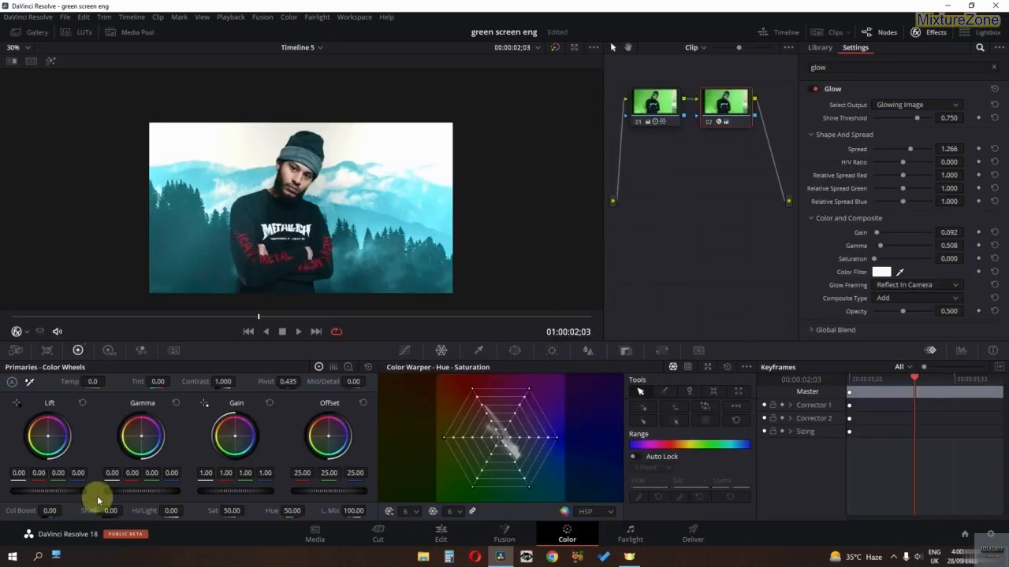
mouse_move(55, 491)
mouse_down()
mouse_move(37, 483)
mouse_move(26, 493)
mouse_move(35, 490)
mouse_up()
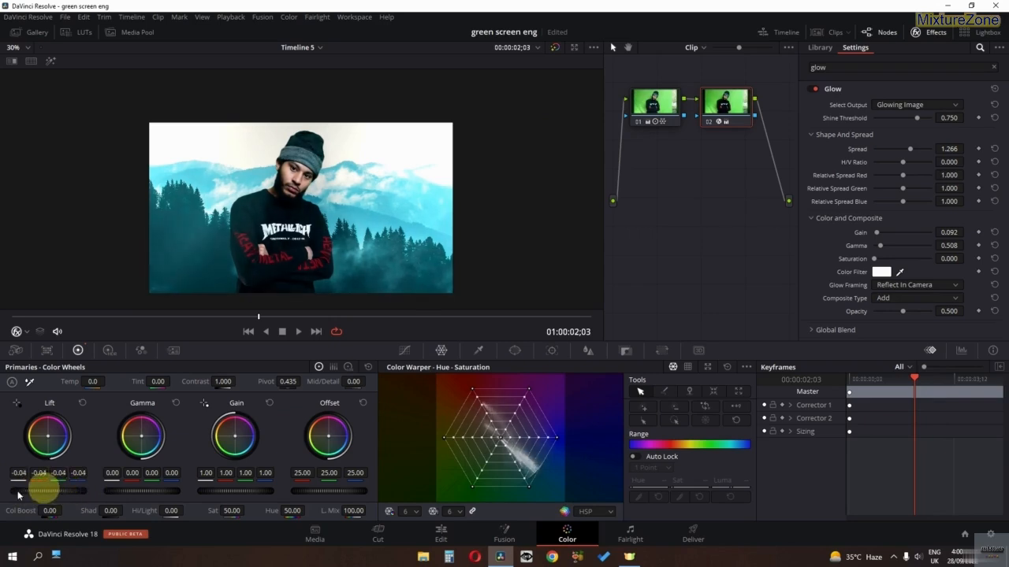
click(150, 493)
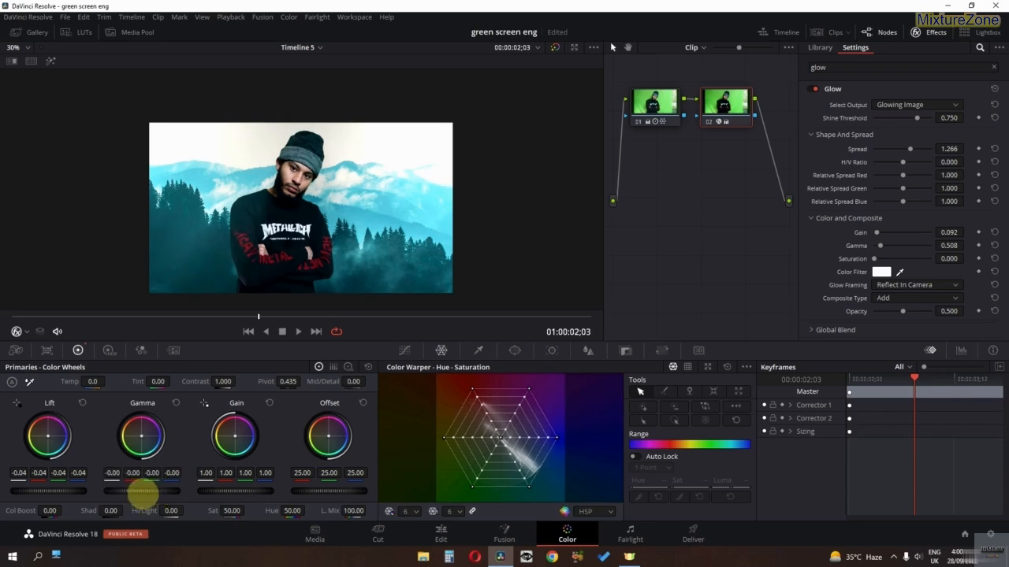
mouse_move(142, 493)
mouse_down()
mouse_move(213, 483)
mouse_move(141, 486)
mouse_up()
drag(319, 491, 365, 476)
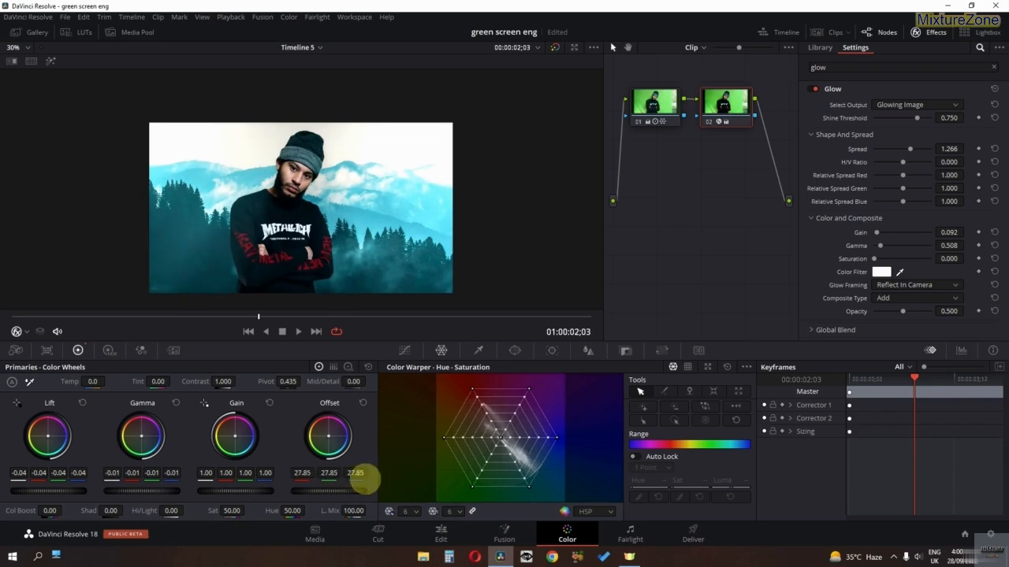
Step: Compare the graded forest clip in Timeline 5 with Timeline 2 on the Edit page, playing Timeline 2 from the start
click(452, 536)
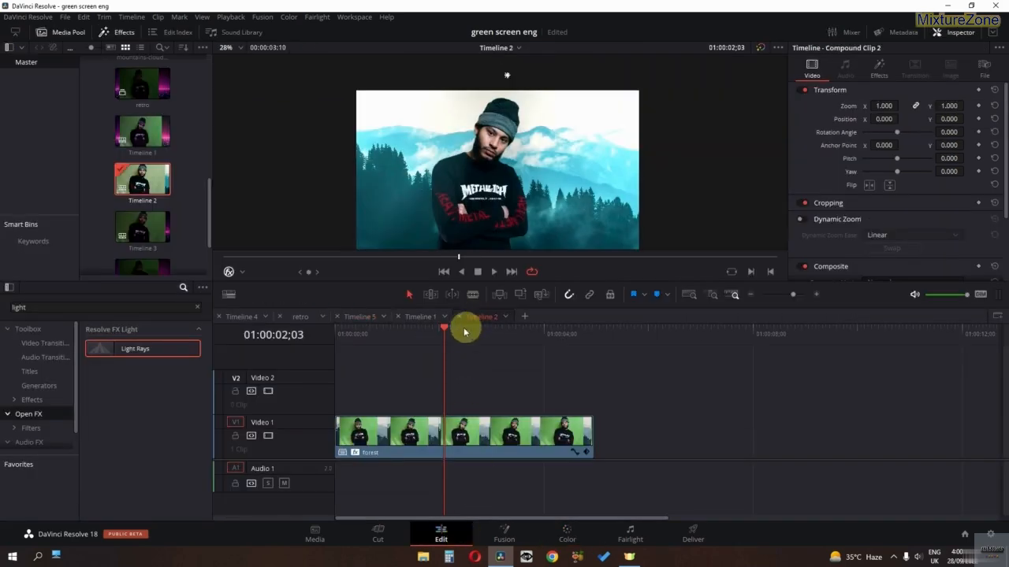
click(355, 317)
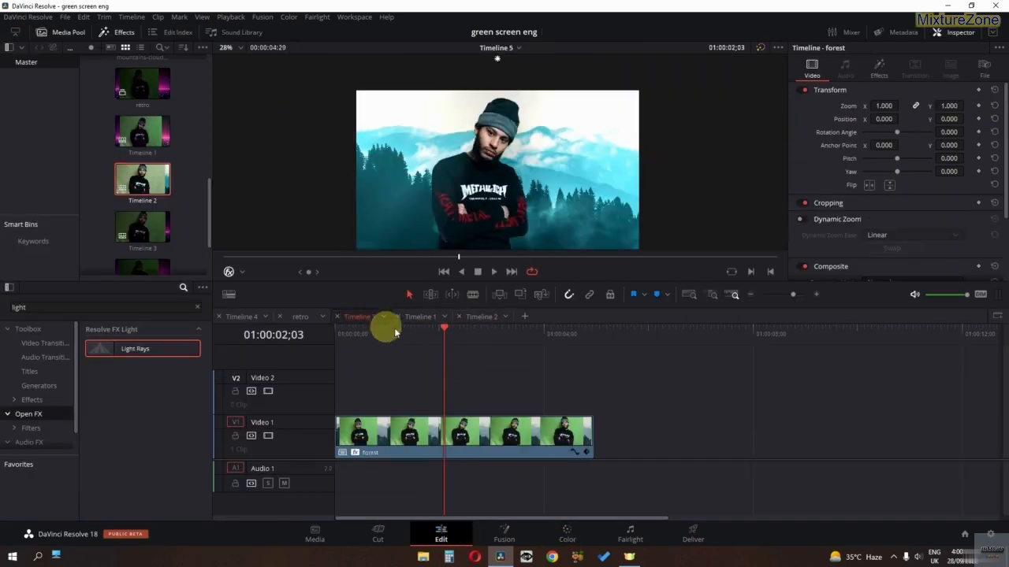
click(480, 316)
click(336, 335)
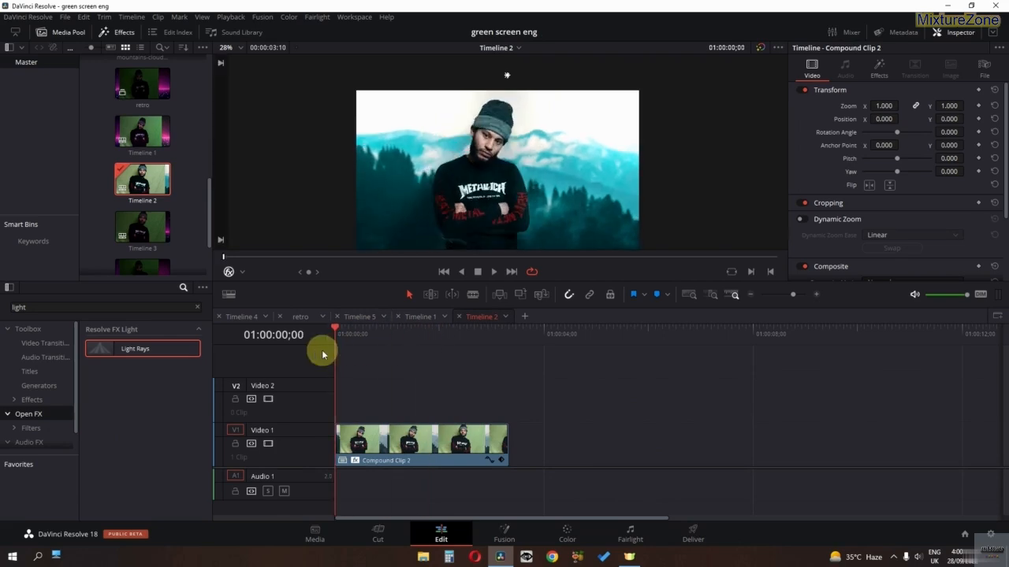
key(space)
key(space)
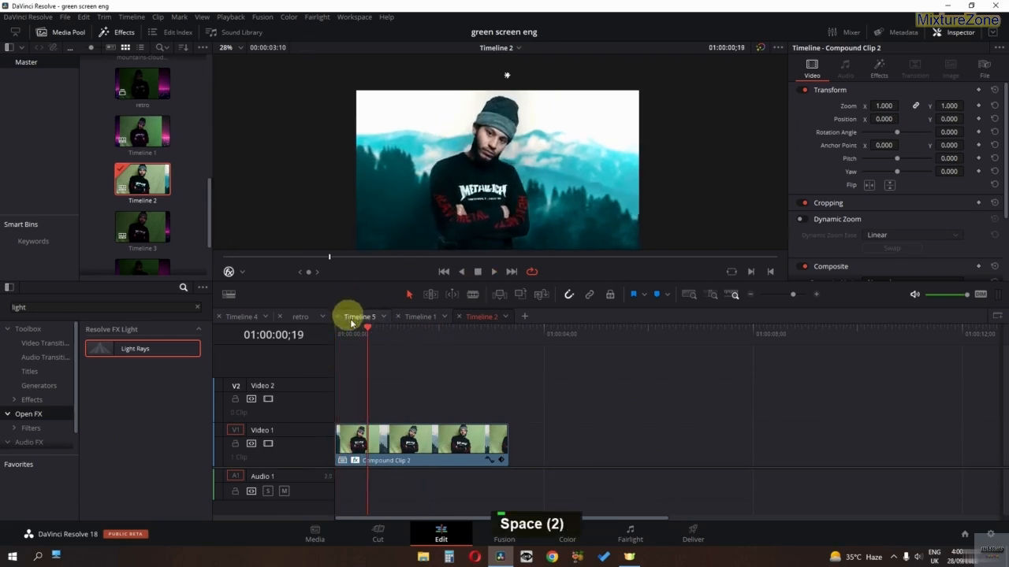
Step: Set the Light Rays source threshold to 0.504, length to 0.550 and soften to 0.086 on the forest clip in Timeline 5
click(357, 316)
click(878, 71)
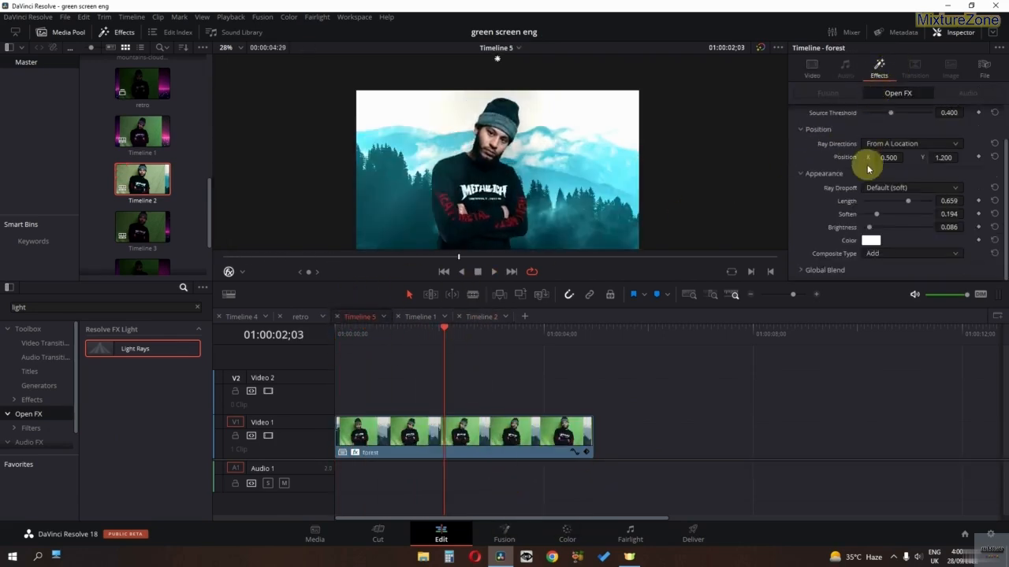
scroll(867, 167, down, 1)
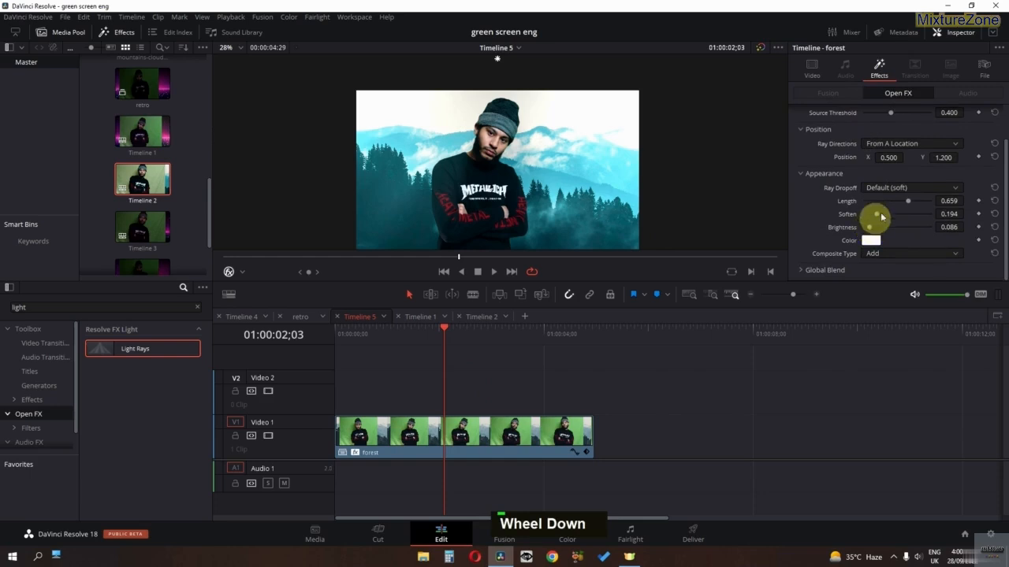
scroll(891, 218, up, 1)
mouse_move(905, 234)
mouse_down()
mouse_move(851, 233)
mouse_move(900, 239)
mouse_up()
scroll(895, 228, up, 1)
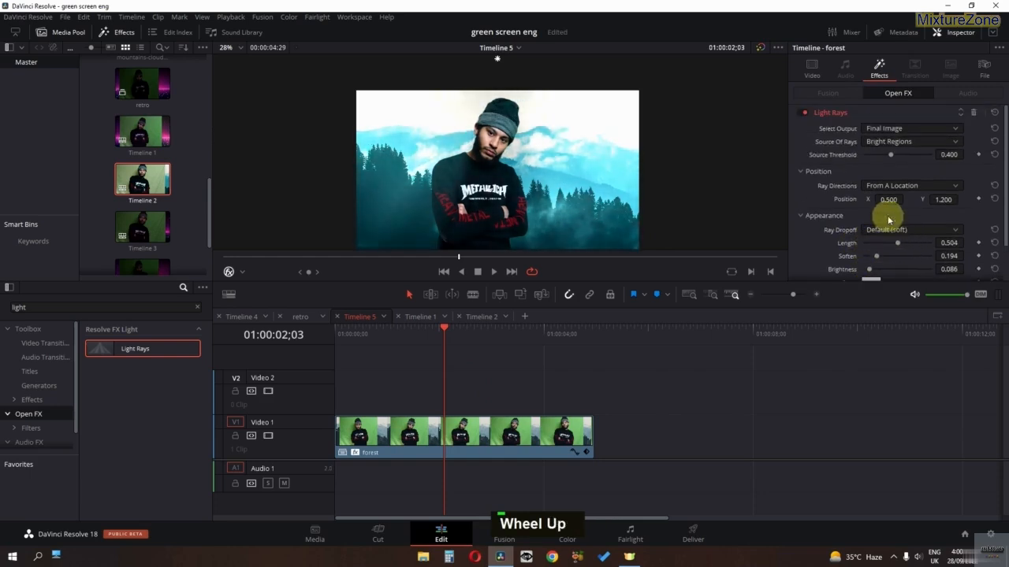
mouse_move(882, 160)
mouse_down()
mouse_move(869, 163)
mouse_move(910, 158)
mouse_move(896, 158)
mouse_up()
scroll(884, 209, down, 1)
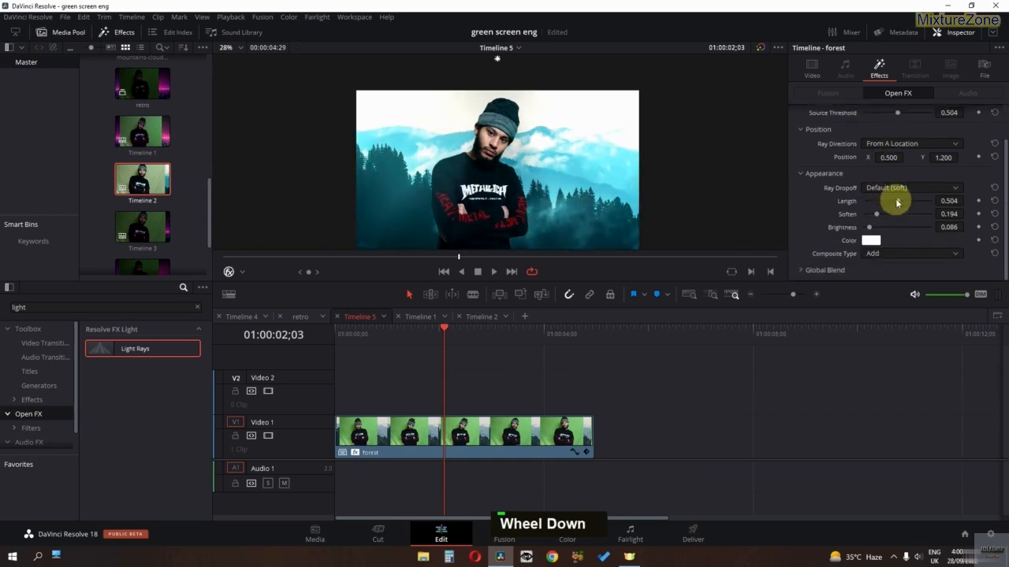
drag(888, 201, 897, 202)
Step: Play the forest clip with the adjusted Light Rays and compare it with Timeline 2
key(space)
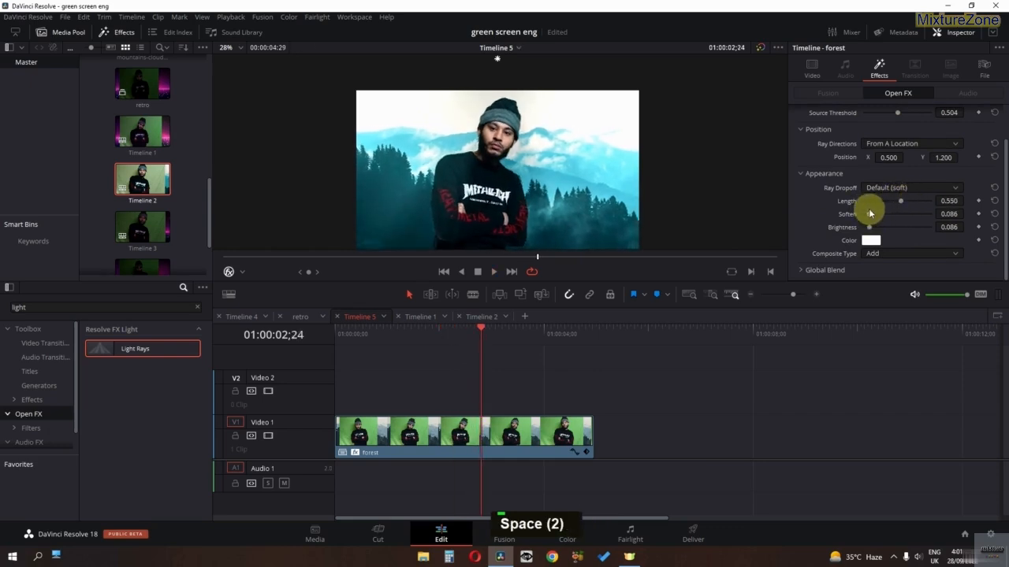
key(space)
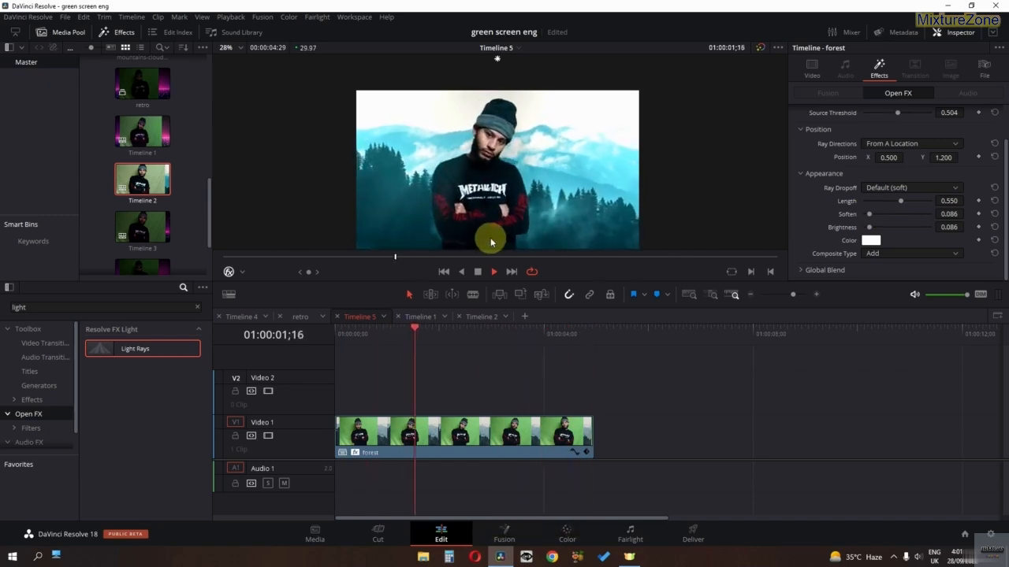
key(space)
click(480, 317)
scroll(511, 165, down, 1)
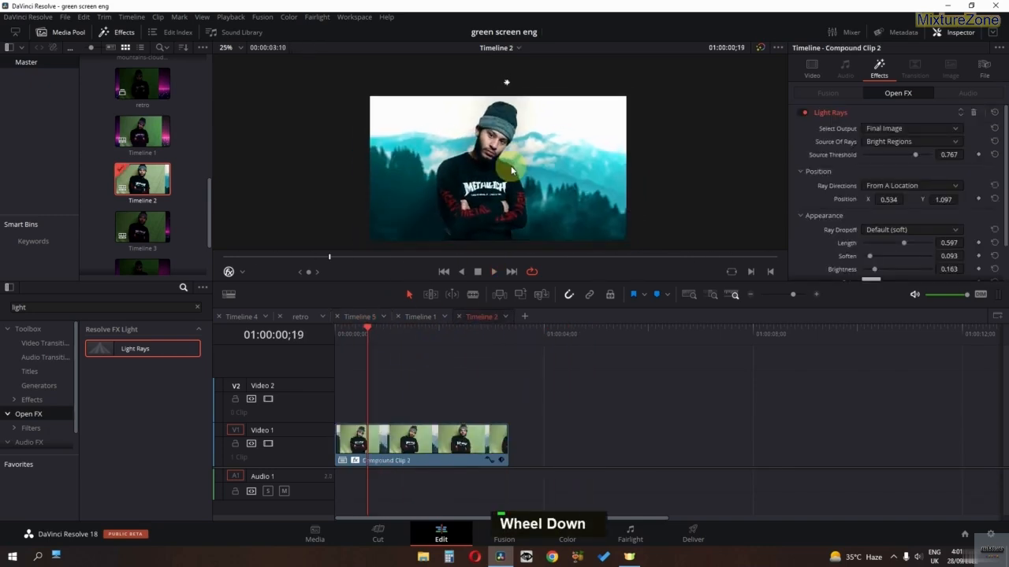
click(356, 322)
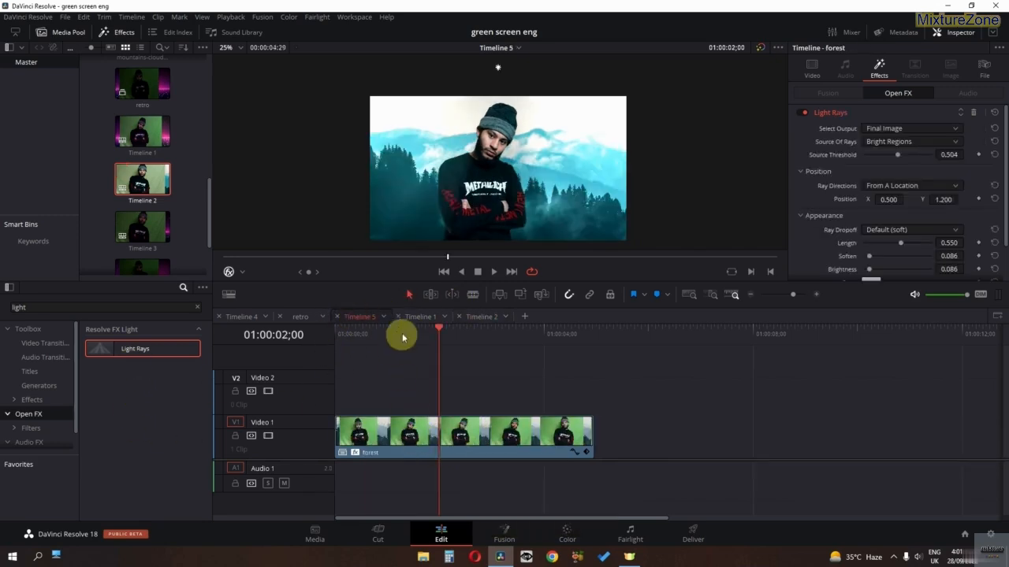
Step: Search the effects library for "blur" and pick out the Box Blur effect
click(301, 318)
double_click(173, 306)
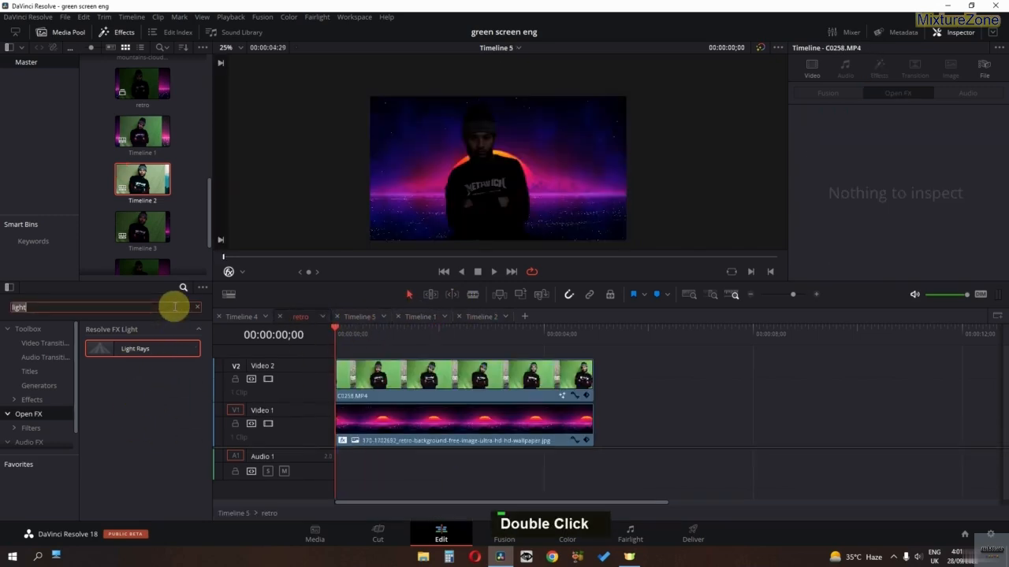
text(blur)
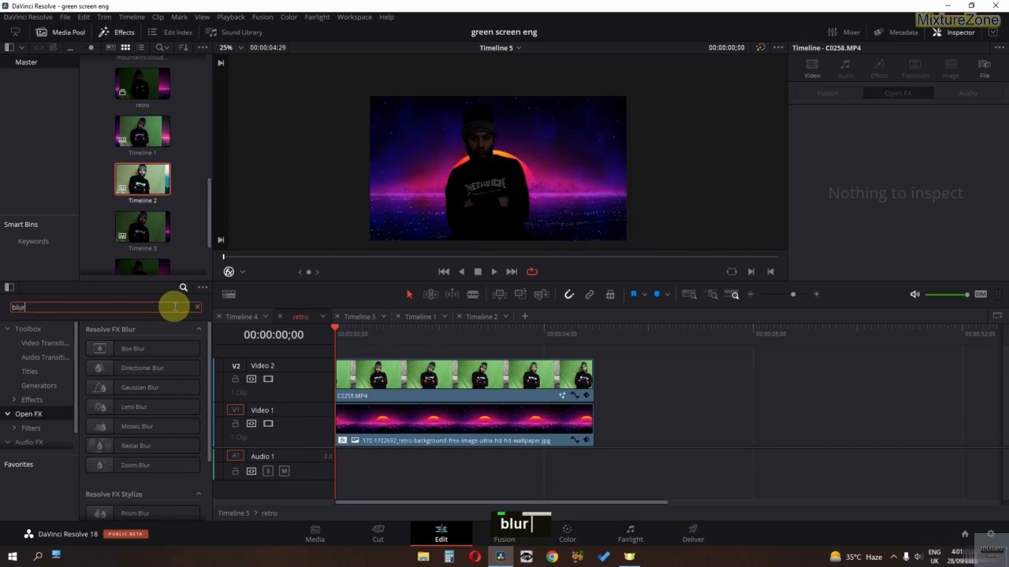
drag(118, 348, 378, 382)
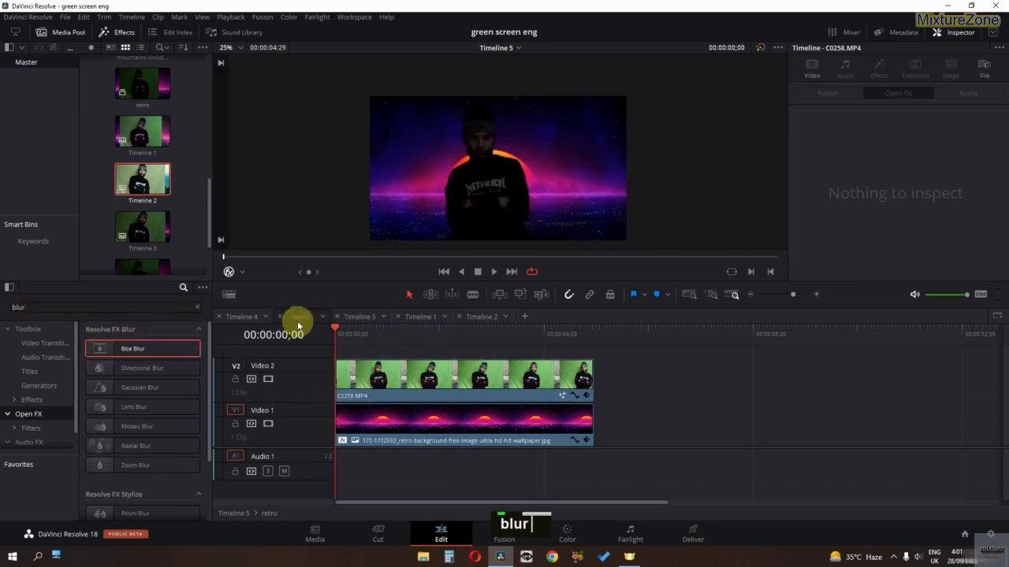
Step: Open the forest compound clip from Timeline 5 in its own timeline
click(354, 316)
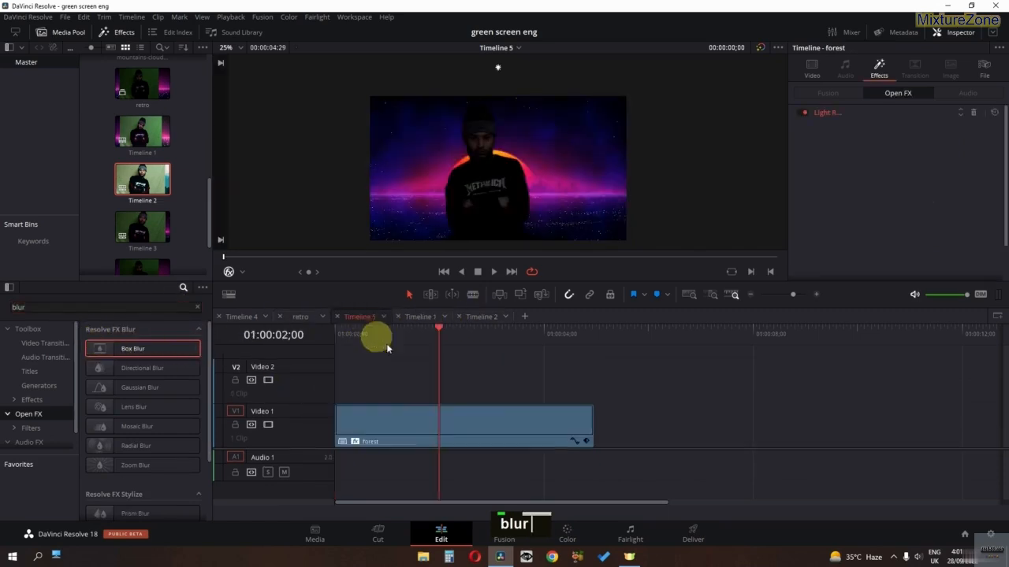
right_click(404, 449)
mouse_move(483, 121)
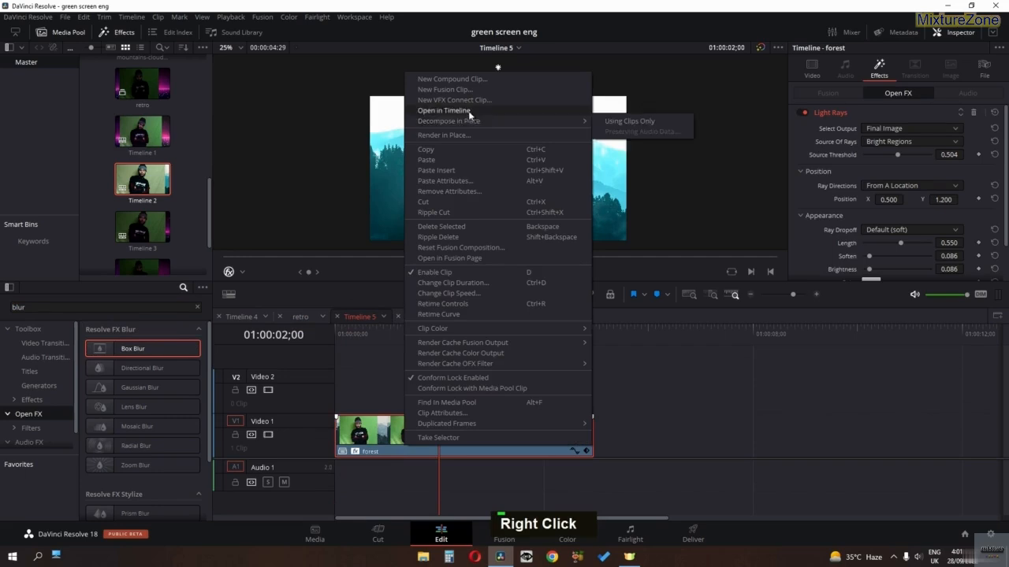
click(630, 122)
Step: Apply Box Blur to mountains-clouds-forest-fog.jpg and set its horizontal and vertical strength to 0.194
drag(131, 351, 406, 427)
click(528, 440)
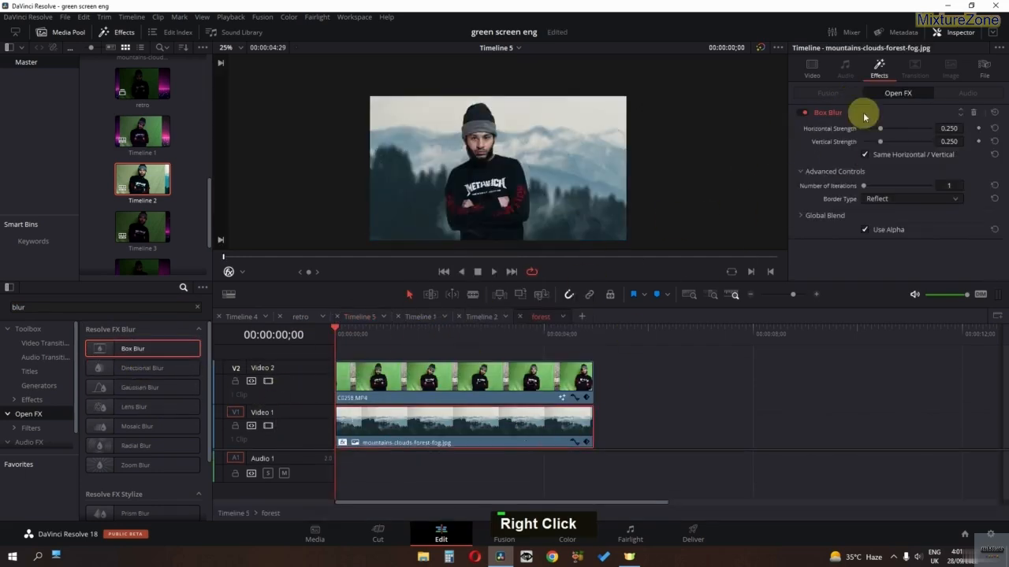
drag(883, 135, 873, 134)
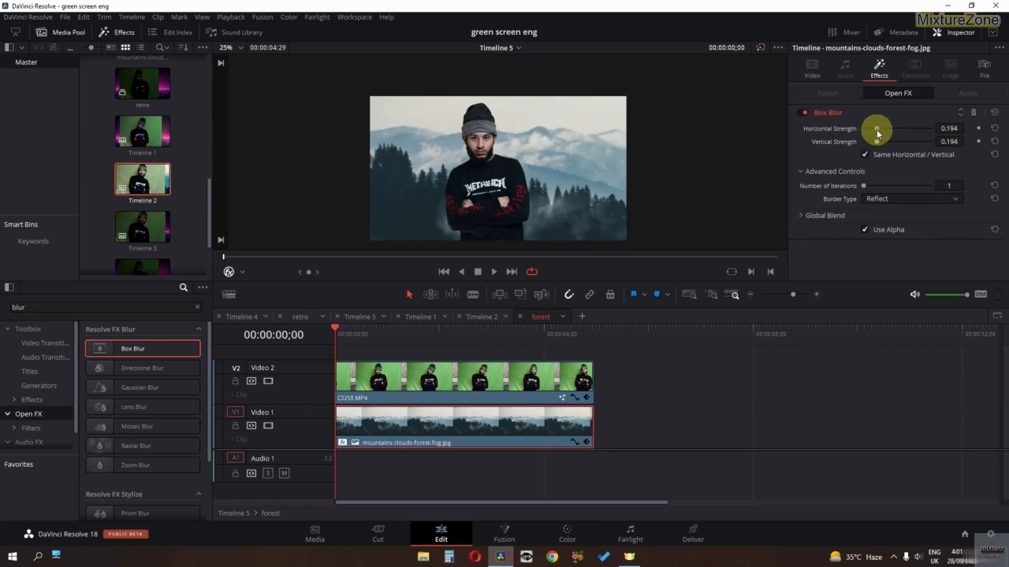
Step: Play the forest composite in Timeline 5 with the blurred background and compare it with Timeline 2
click(371, 318)
key(space)
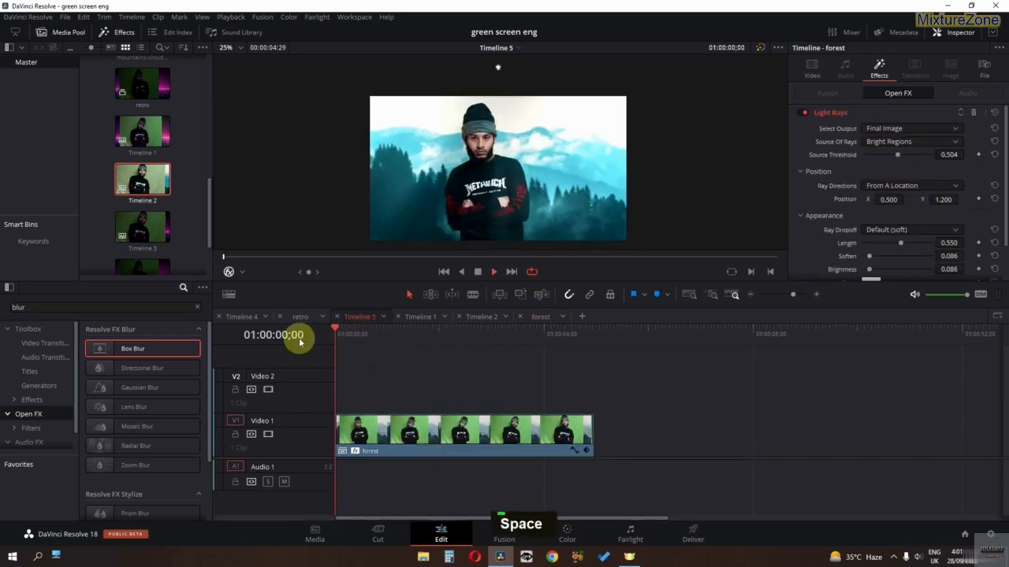
key(space)
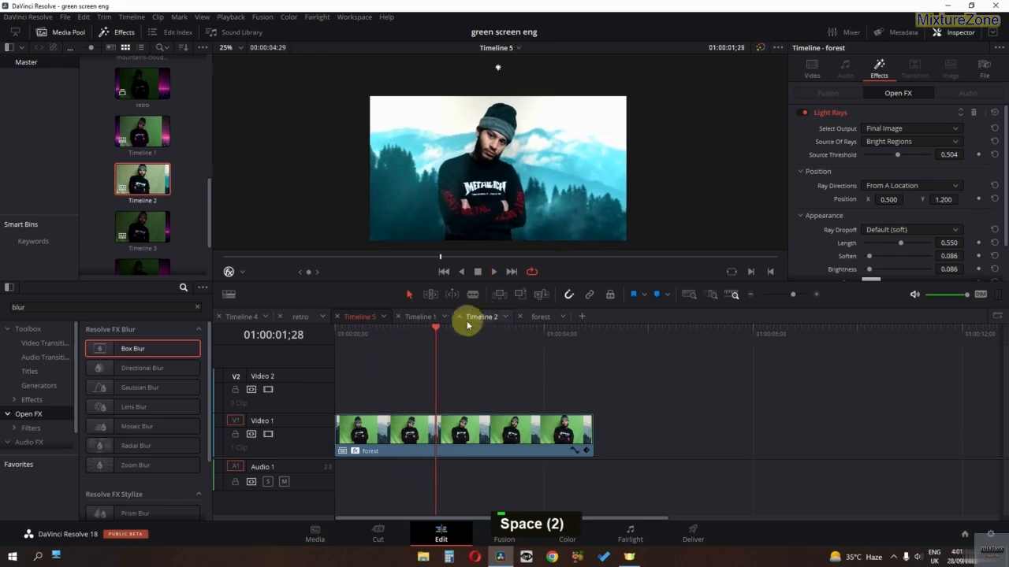
click(475, 316)
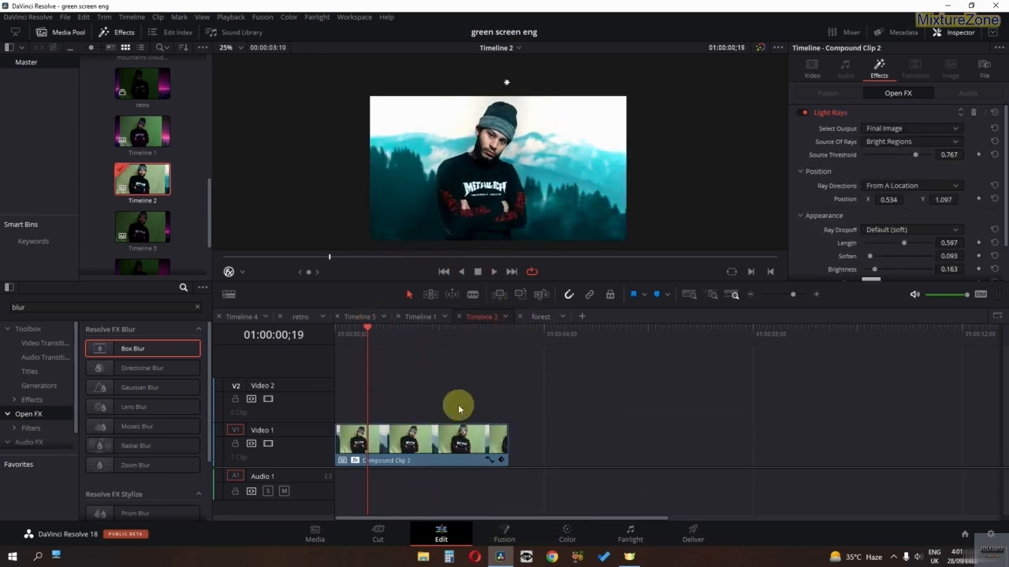
Step: Open the green advanced project and play its composites in Timeline 13 and Timeline 2
click(65, 17)
click(555, 392)
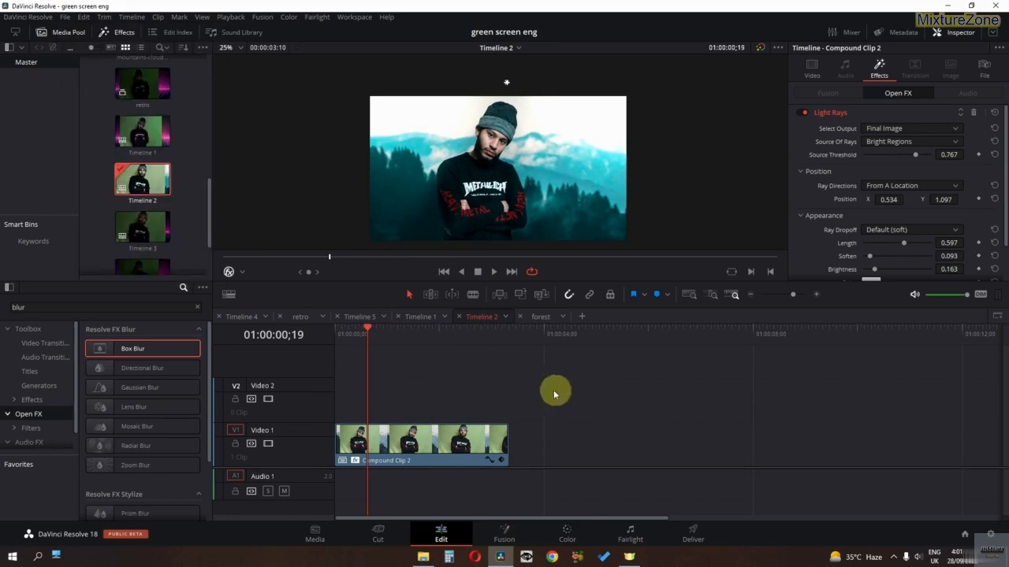
click(65, 16)
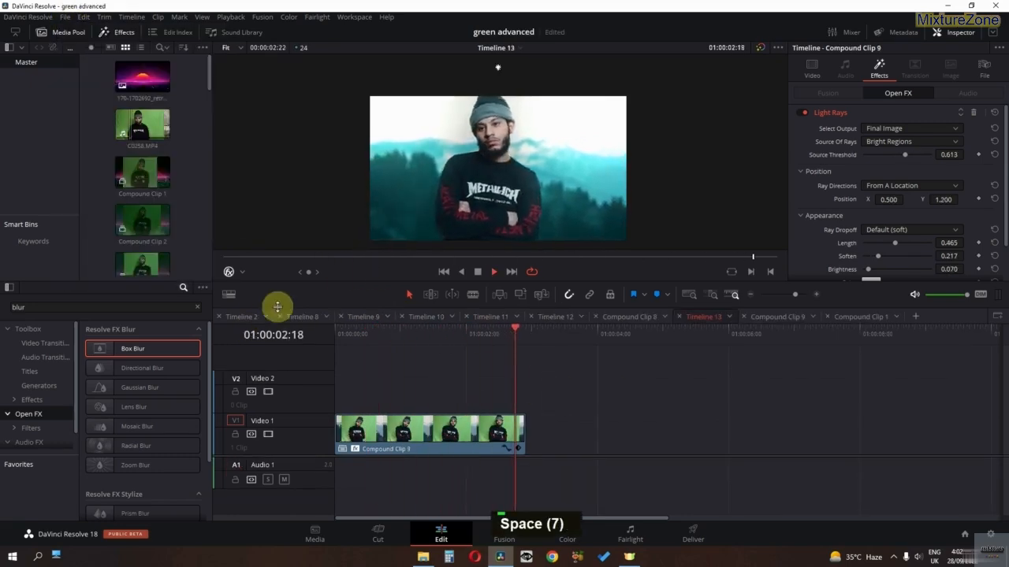
key(space)
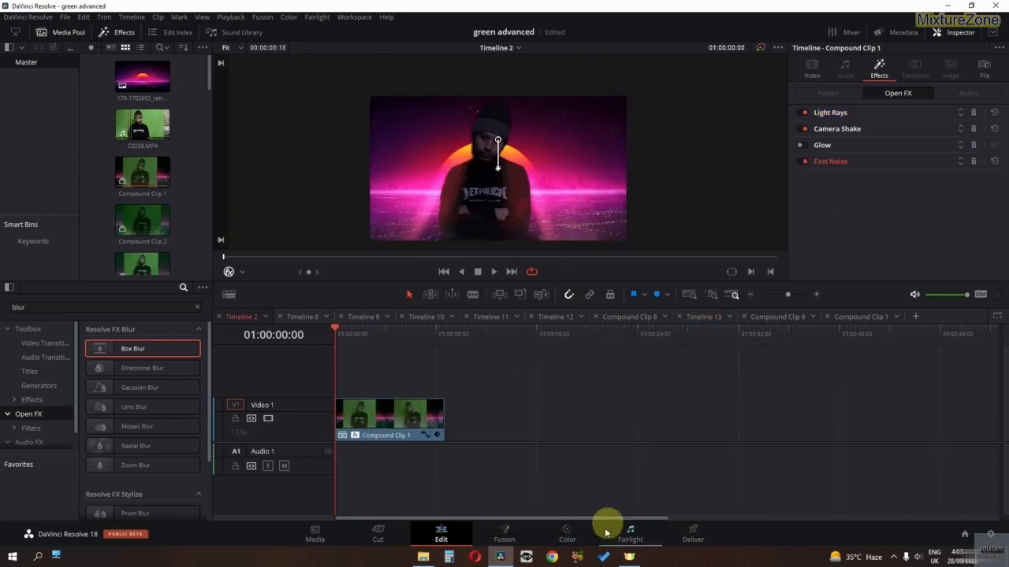
key(space)
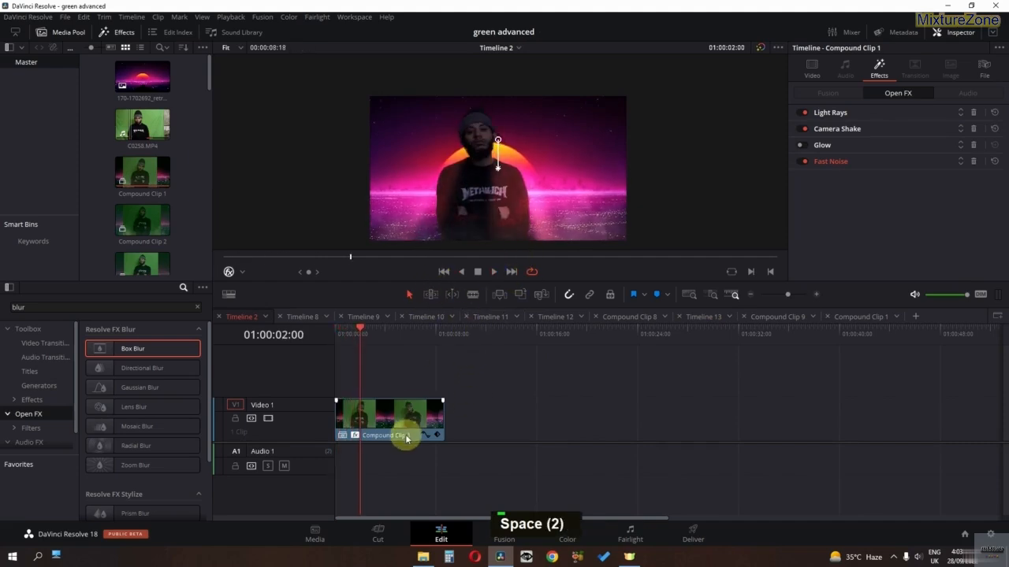
Step: Open Compound Clip 1 in its own timeline and examine the grade of its C0258.MP4 clip on the Color page
right_click(407, 439)
click(461, 108)
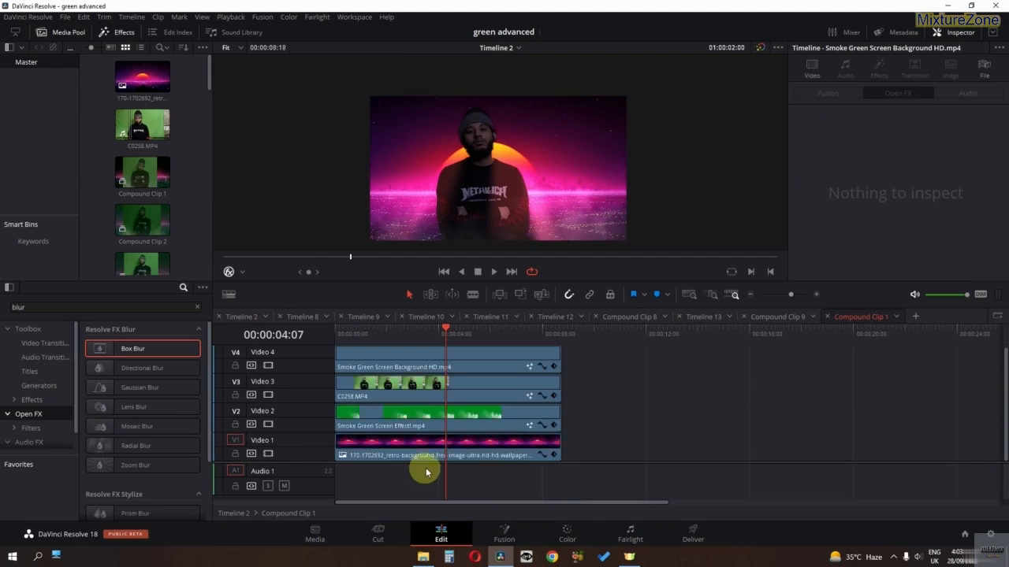
click(415, 397)
click(557, 530)
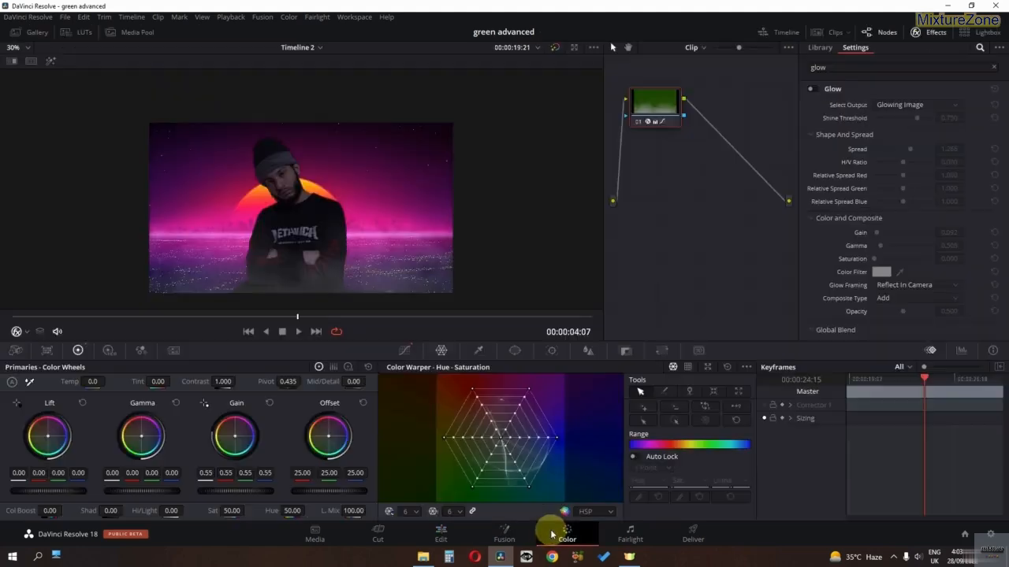
click(827, 32)
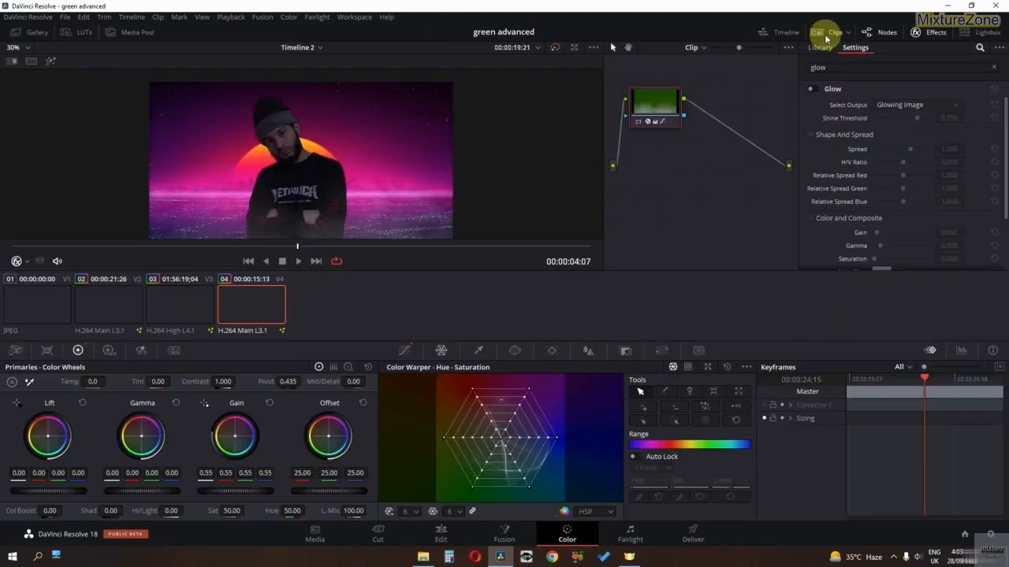
click(180, 319)
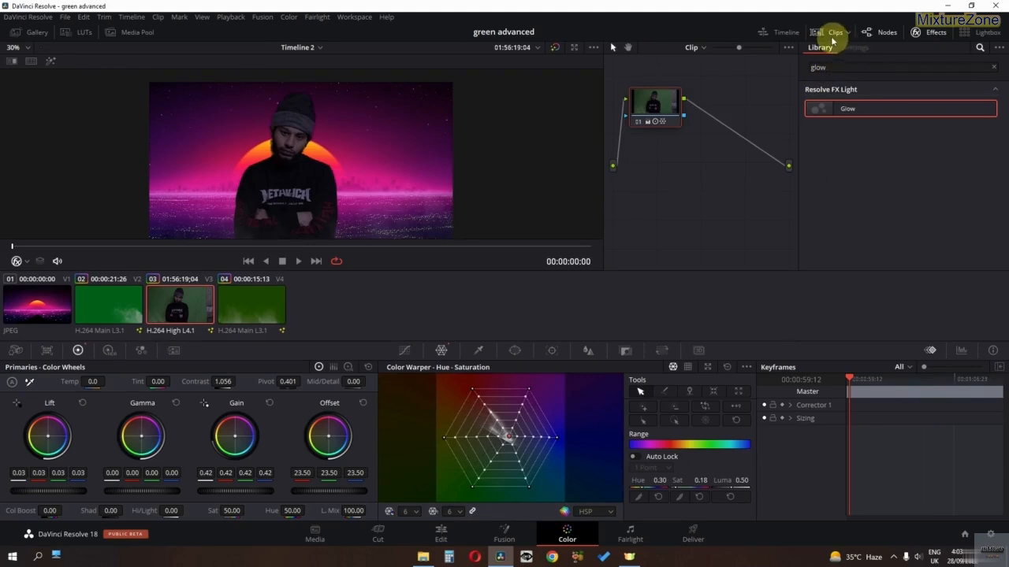
click(828, 33)
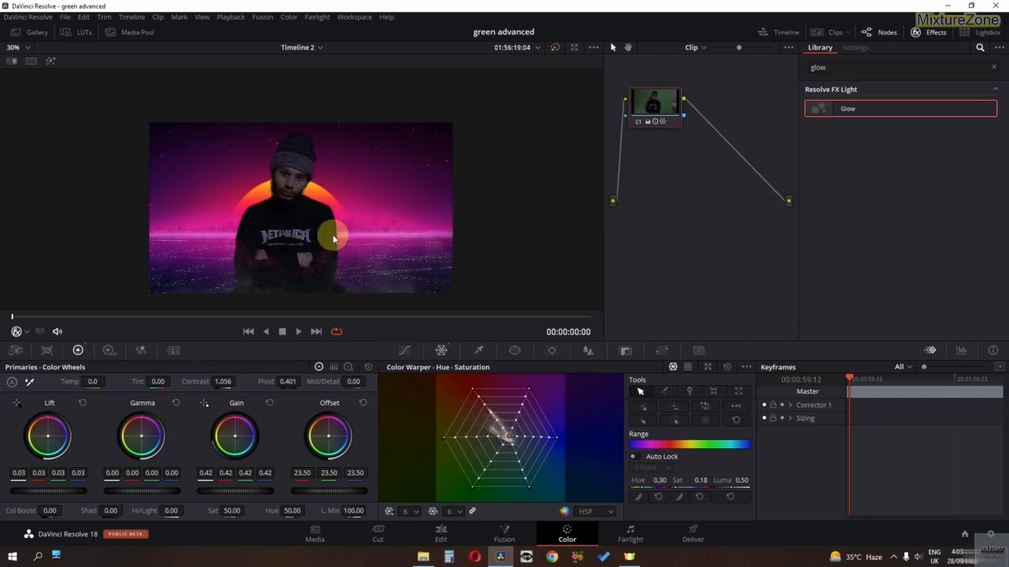
Step: Return to Timeline 2 and compare Compound Clip 1 with Light Rays and Camera Shake off and on, checking the Camera Shake settings
click(443, 529)
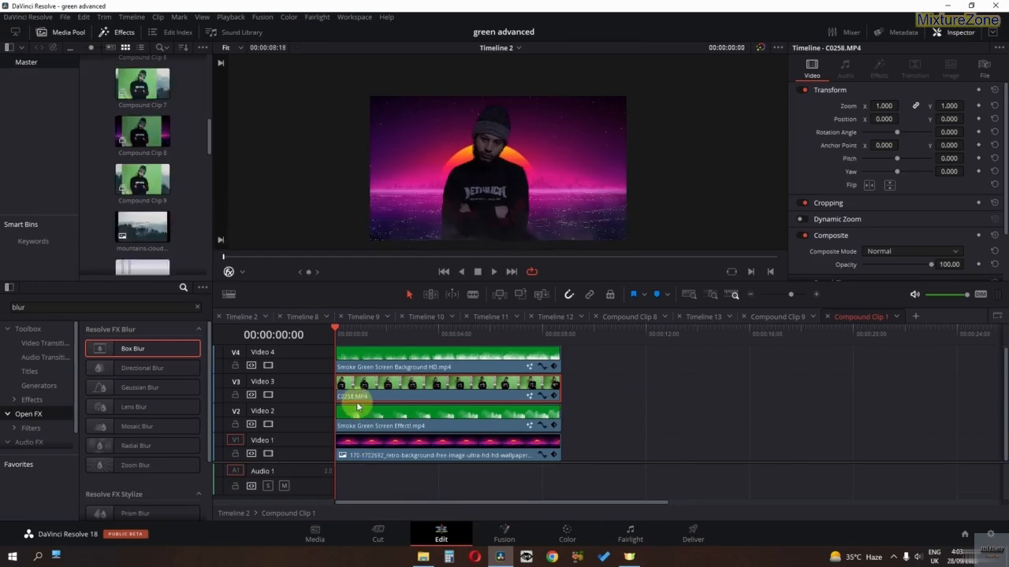
click(244, 317)
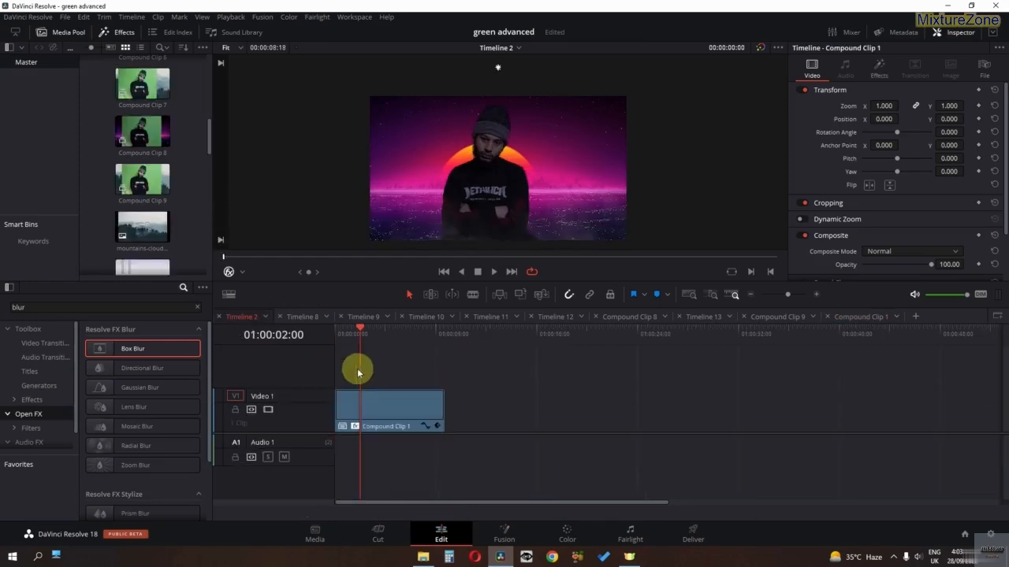
click(879, 68)
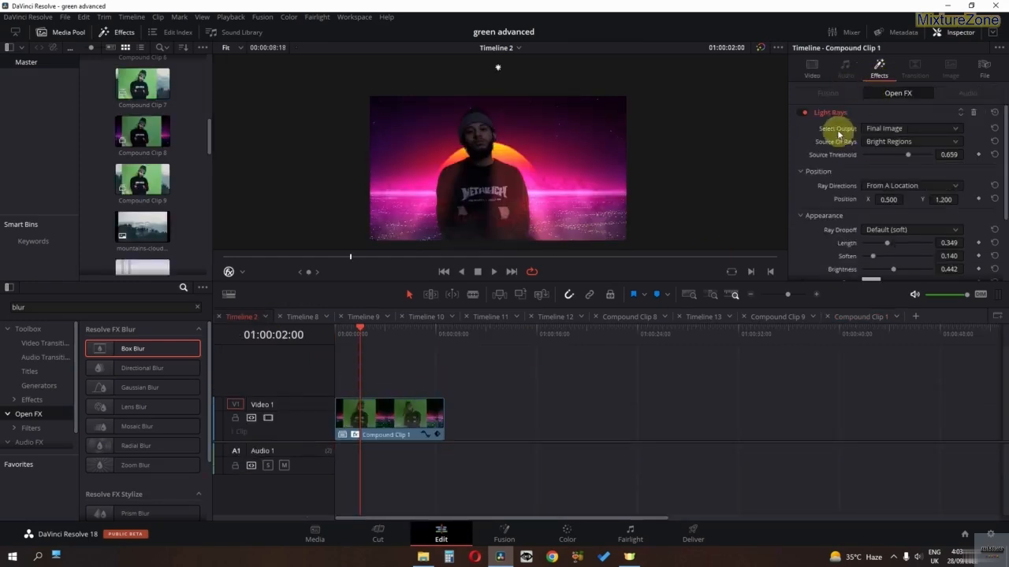
double_click(804, 115)
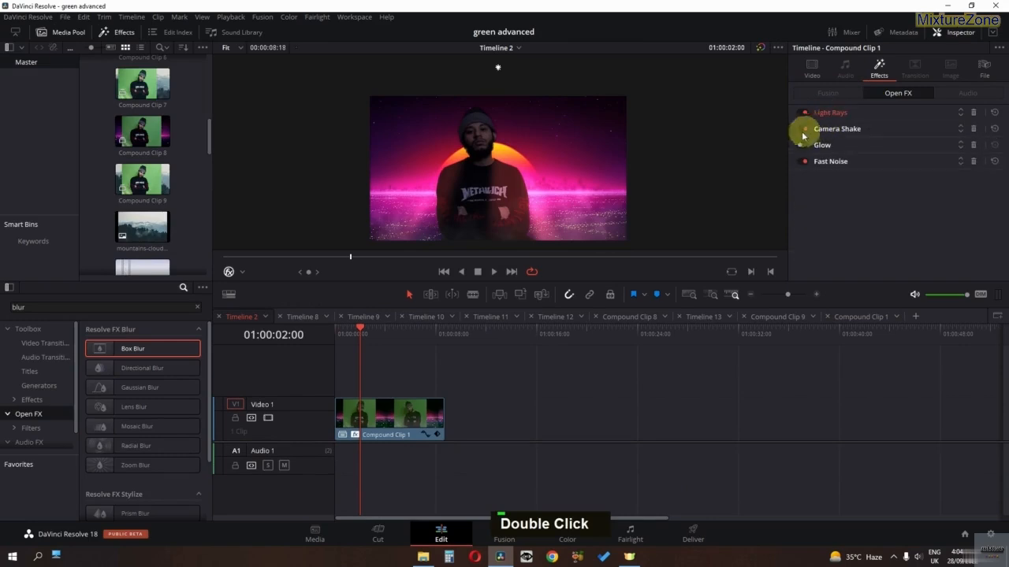
double_click(804, 129)
click(803, 128)
click(803, 129)
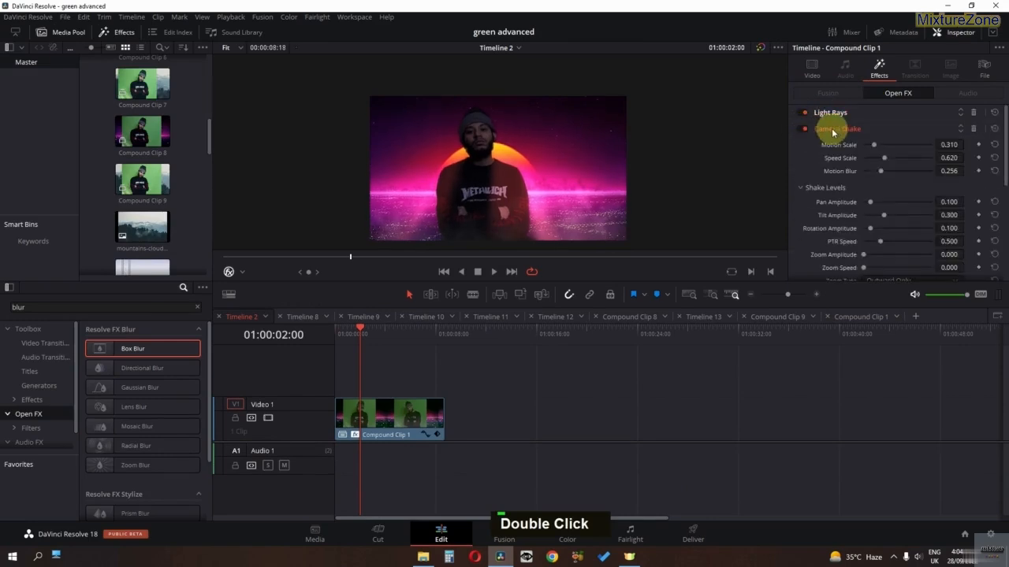
double_click(833, 130)
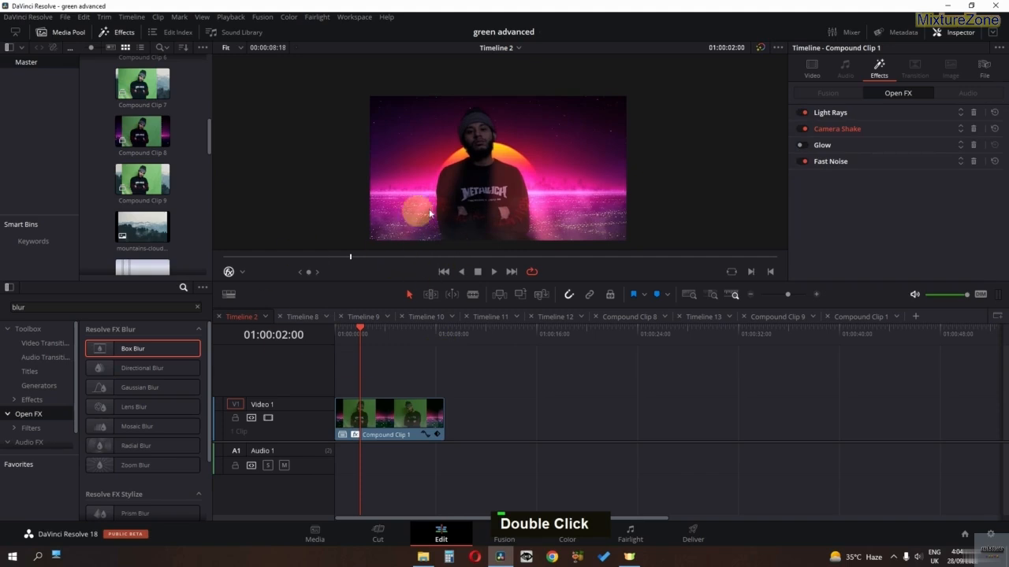
Step: View the retro composite in Timeline 8 and play Compound Clip 5 in Timeline 9
click(305, 319)
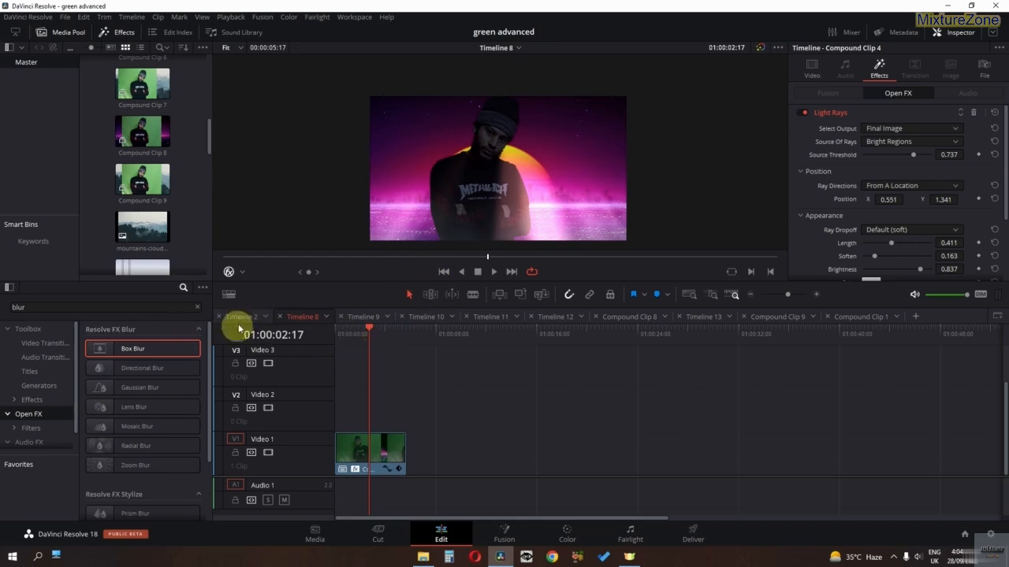
click(368, 316)
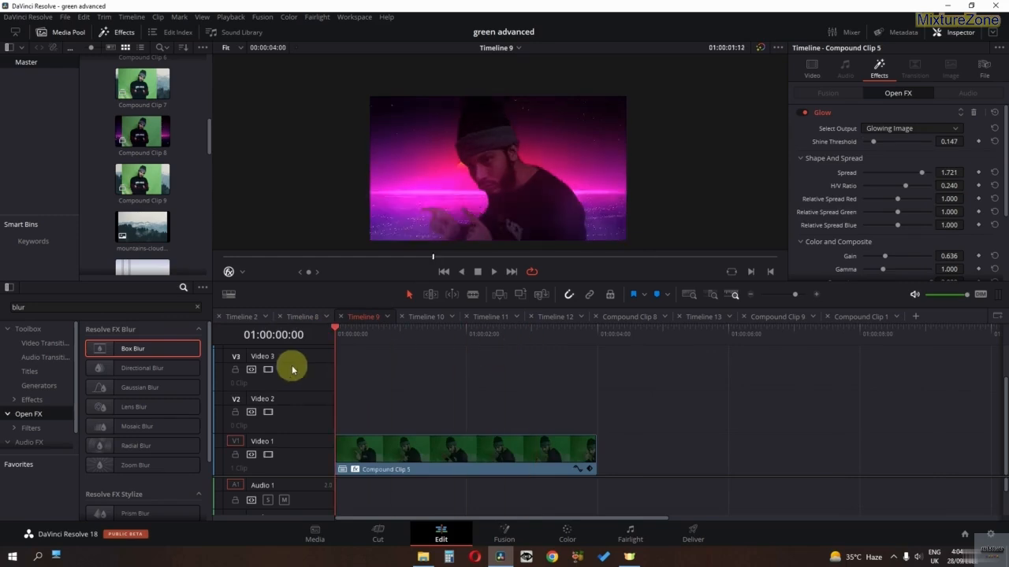
key(space)
key(space)
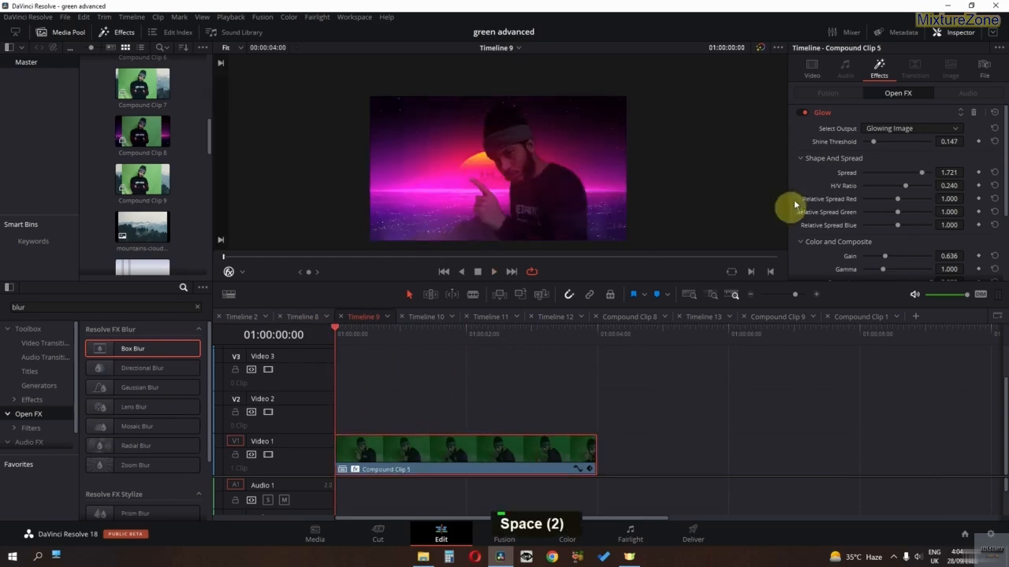
Step: Compare Compound Clip 5 with Glow and Fast Noise off and on, and look through the Fast Noise presets
click(834, 116)
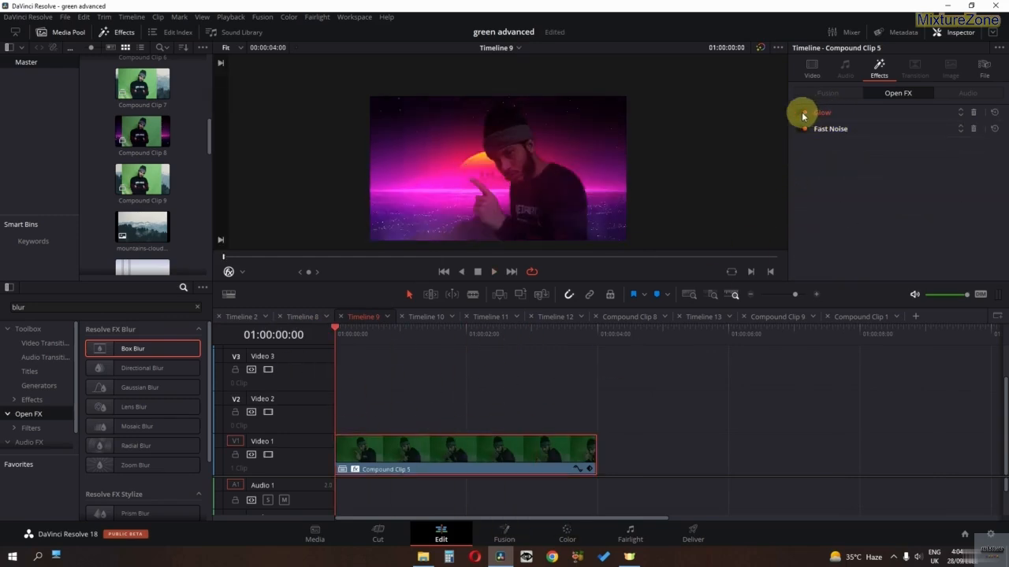
click(802, 114)
click(803, 113)
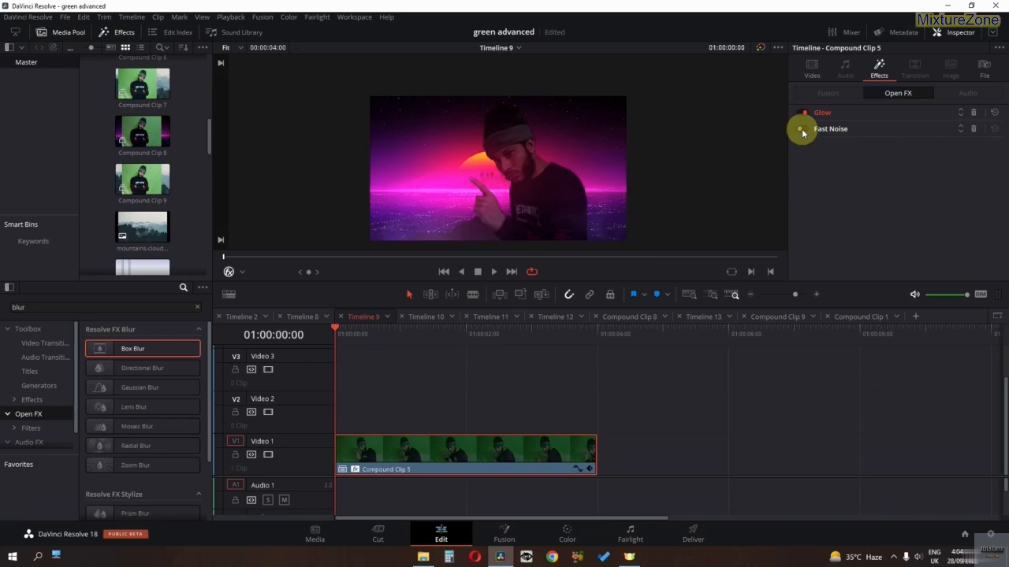
click(845, 129)
click(878, 161)
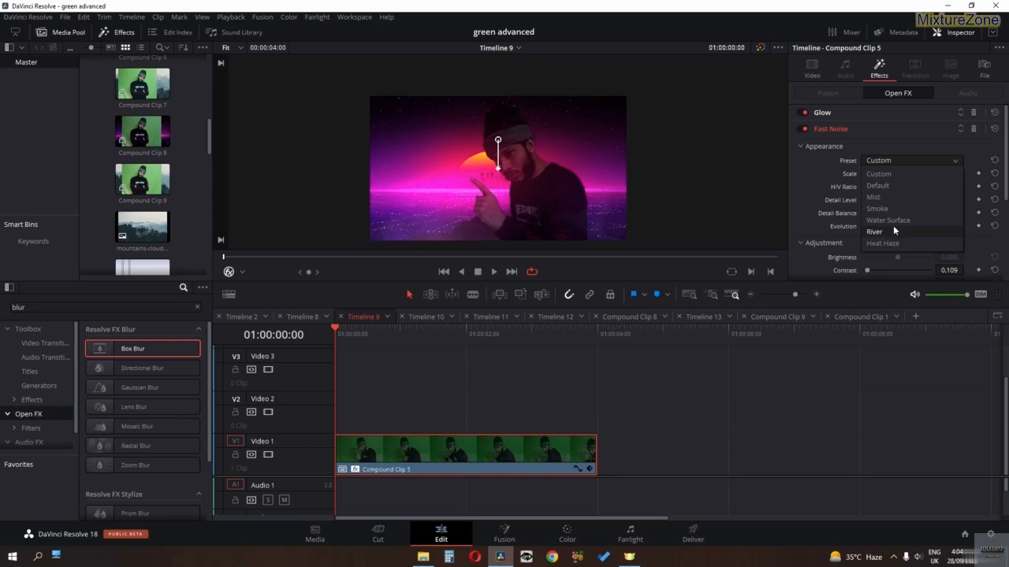
click(869, 145)
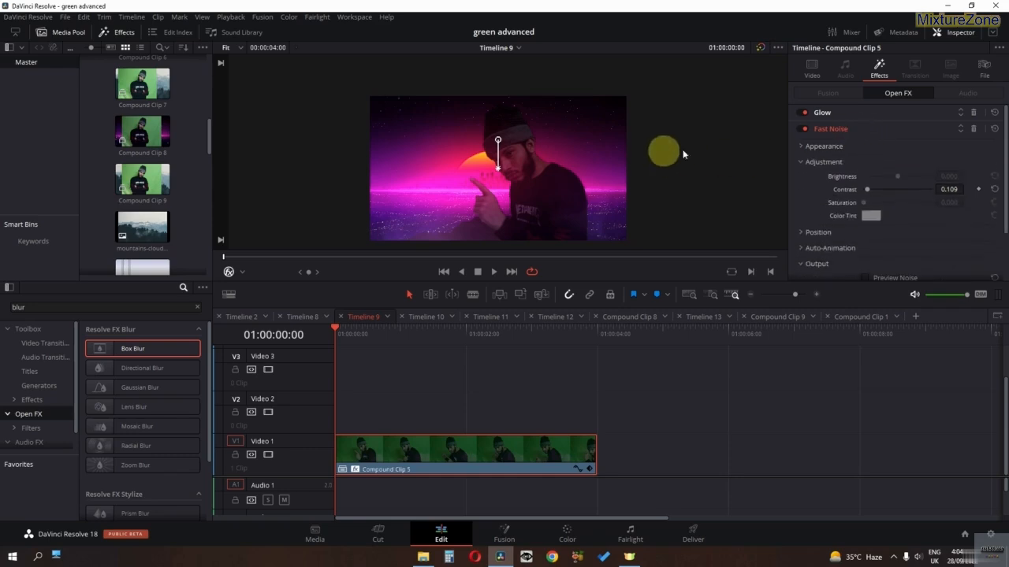
click(874, 130)
Step: Play Timeline 9 to review Compound Clip 5 with Glow and Fast Noise enabled
key(space)
key(space)
key(space)
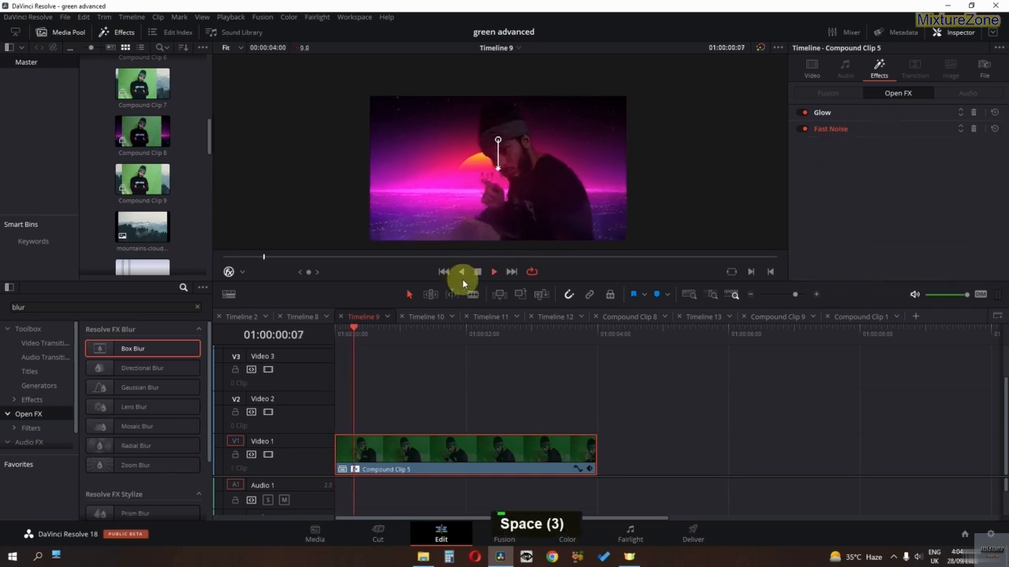
key(space)
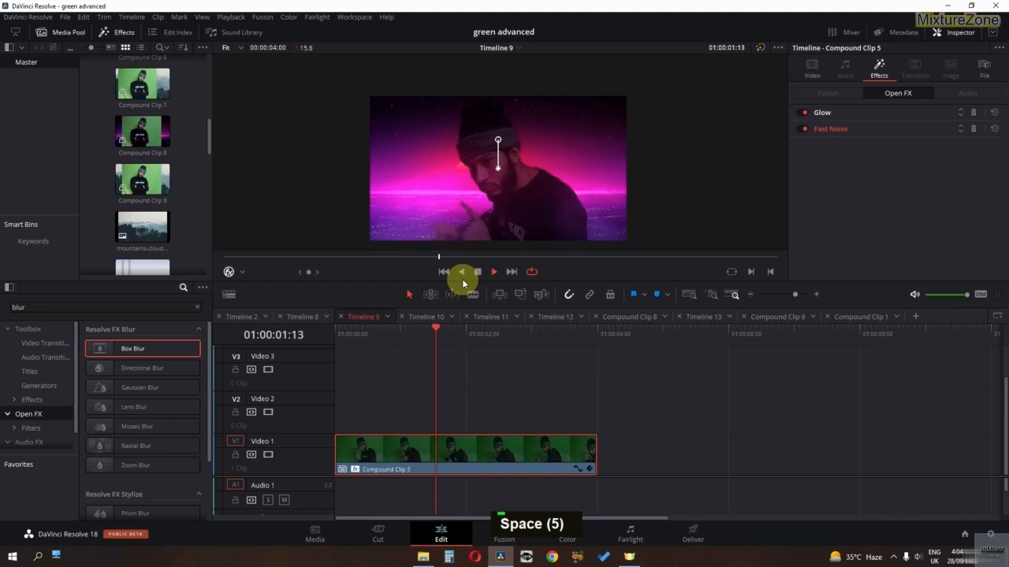
key(space)
Step: Raise the contrast of Compound Clip 5's second color node to 1.196 and play back the grade
click(539, 543)
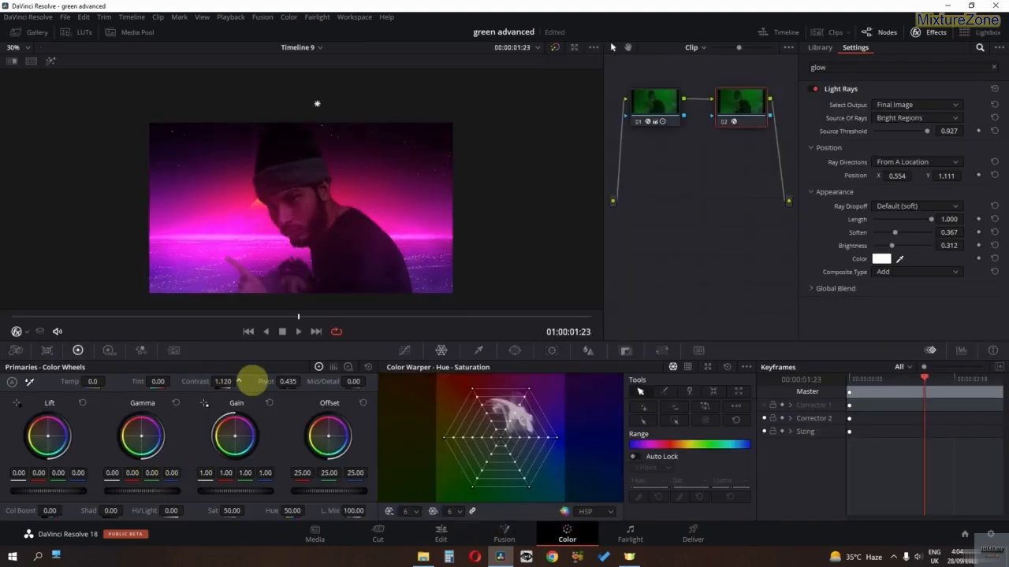
key(space)
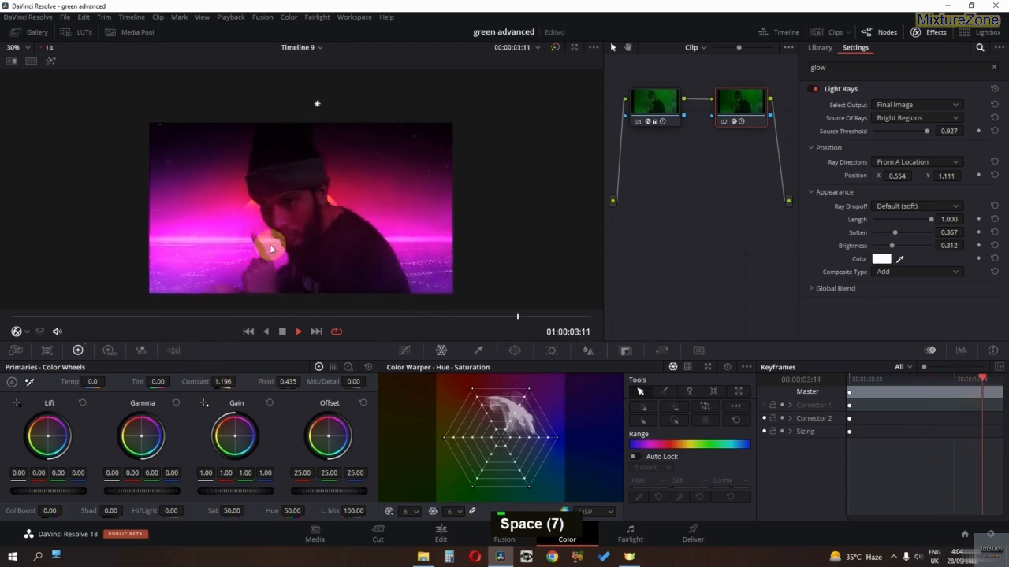
key(space)
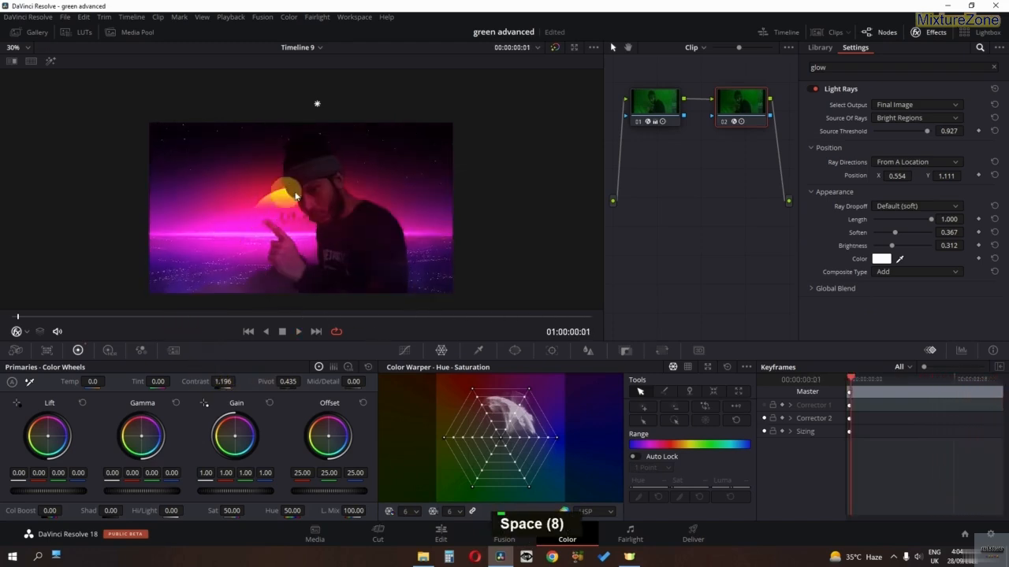
key(space)
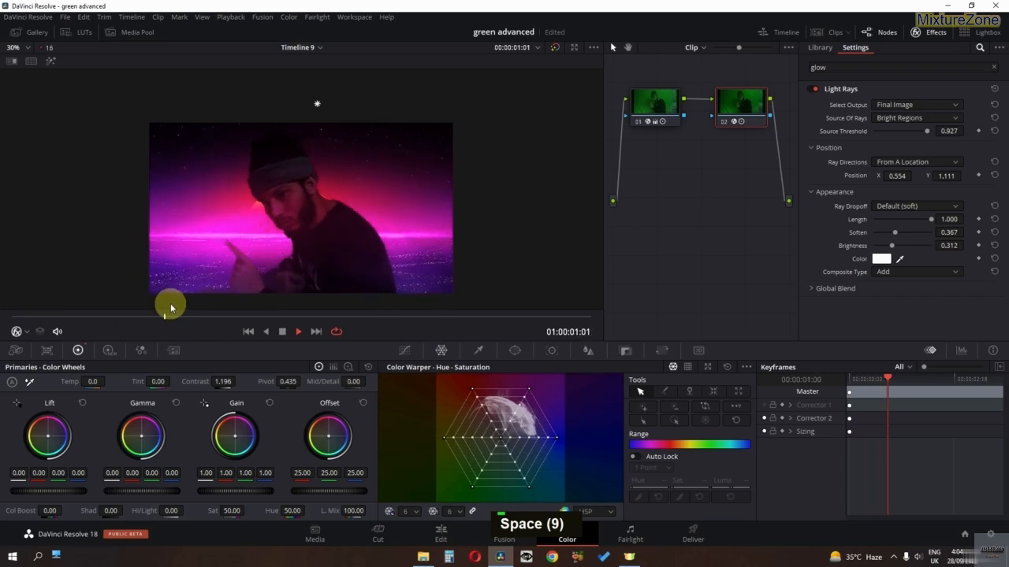
key(space)
Step: Return to the Edit page, play the retro composite in Timeline 10 and open Timeline 11
click(460, 535)
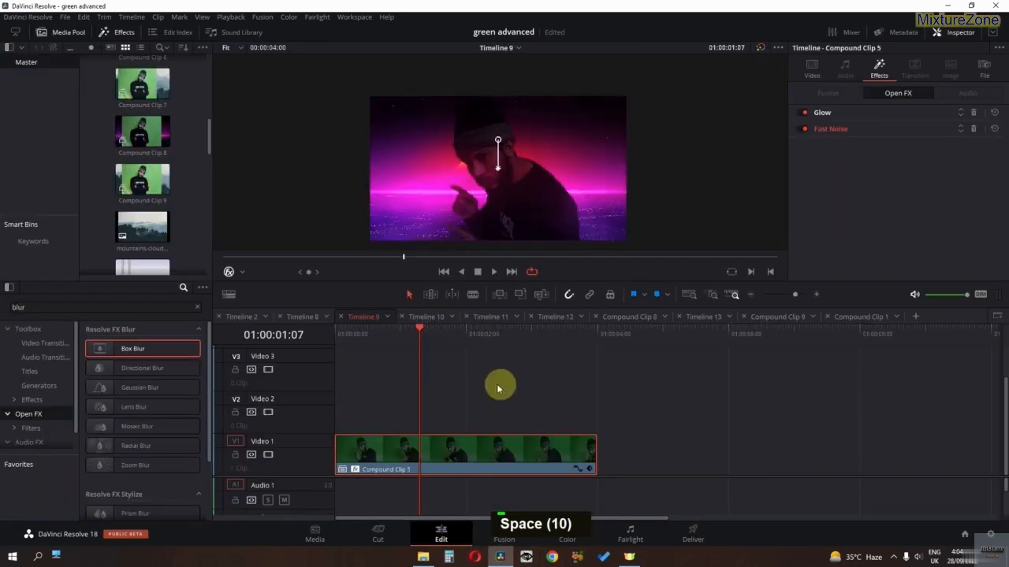
click(426, 323)
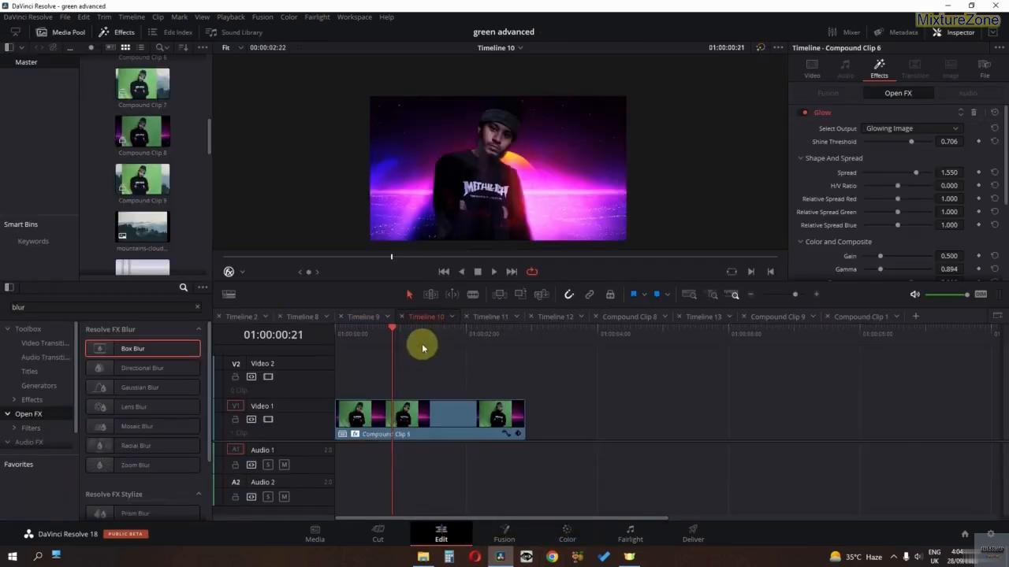
key(space)
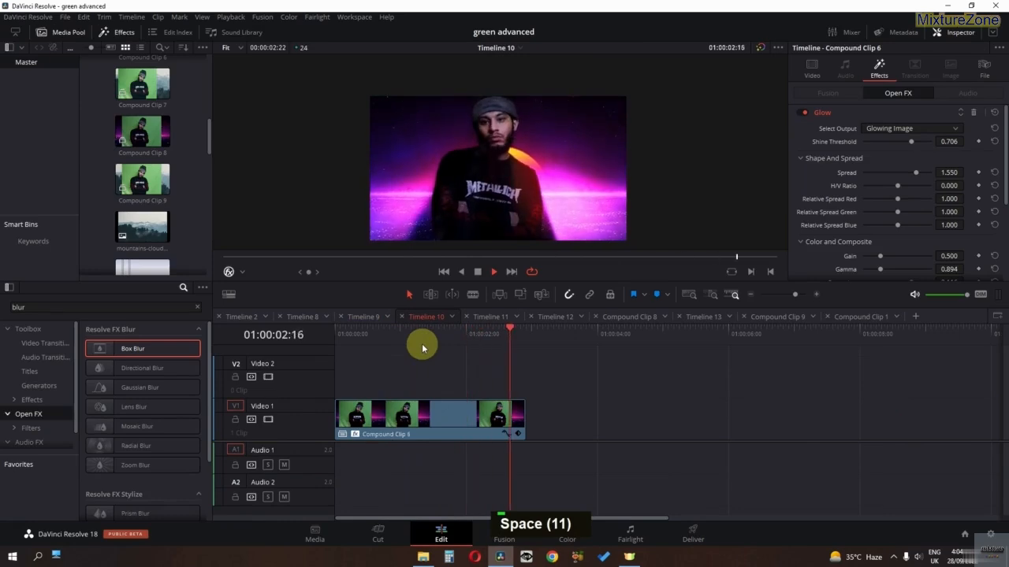
key(space)
click(492, 322)
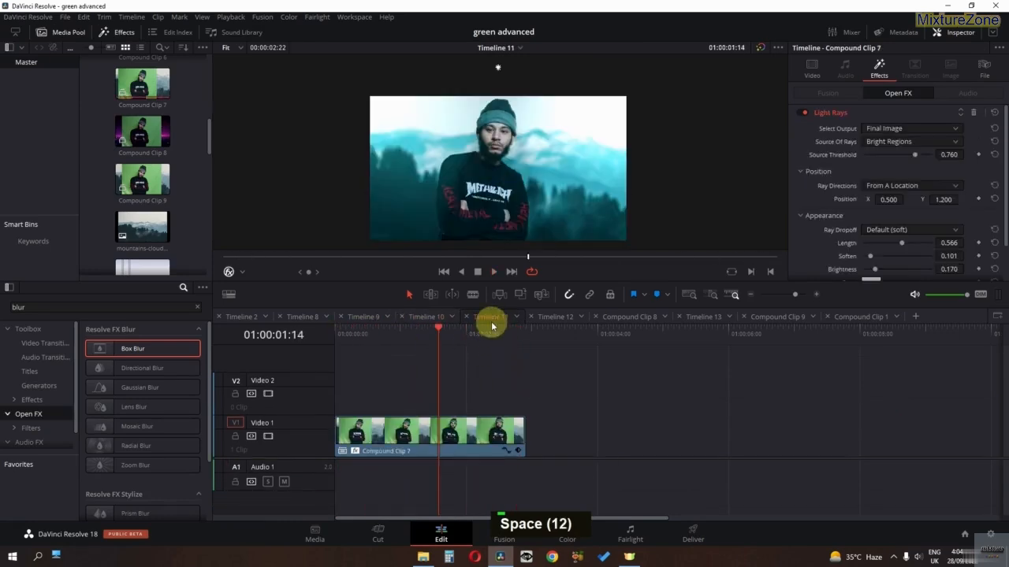
Step: Play the composites in Timeline 11 and Timeline 12, then open Compound Clip 8 to view its source layers
key(space)
click(552, 325)
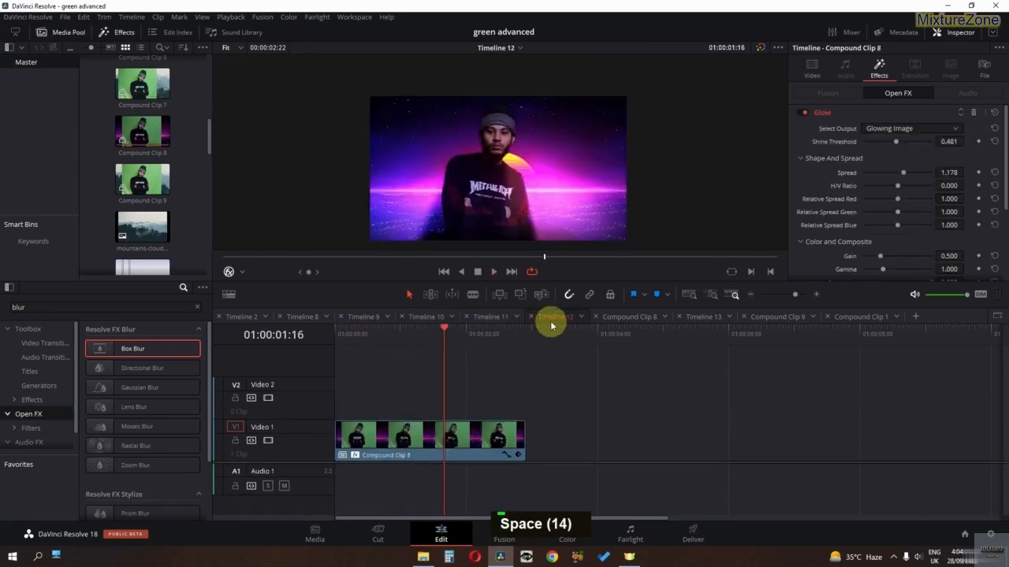
key(space)
key(space)
click(622, 323)
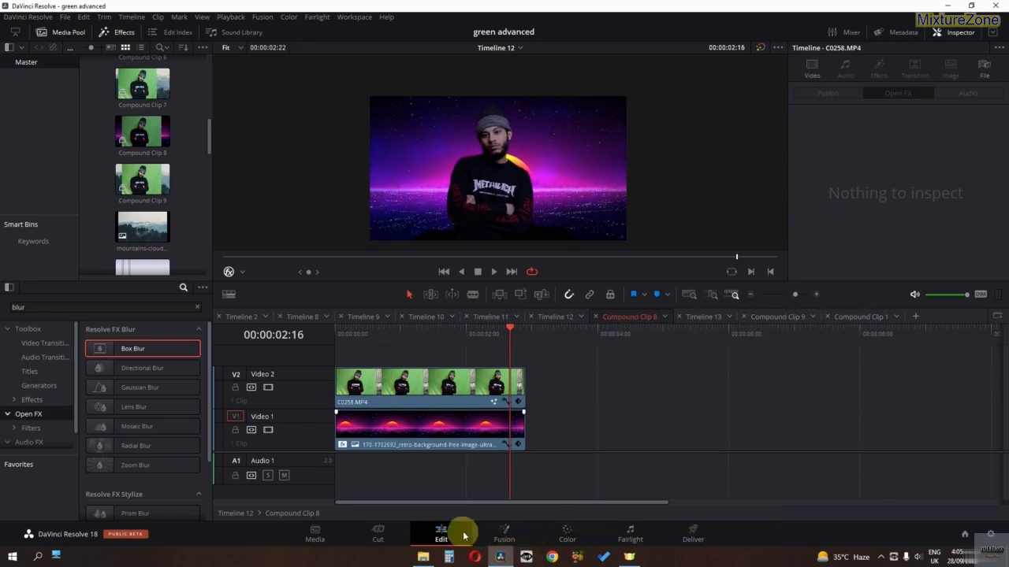
Step: Switch to File Explorer and play the rendered videos green2.mov, green1.mov and dollyzoom intro1.mov in VLC
click(430, 557)
double_click(245, 154)
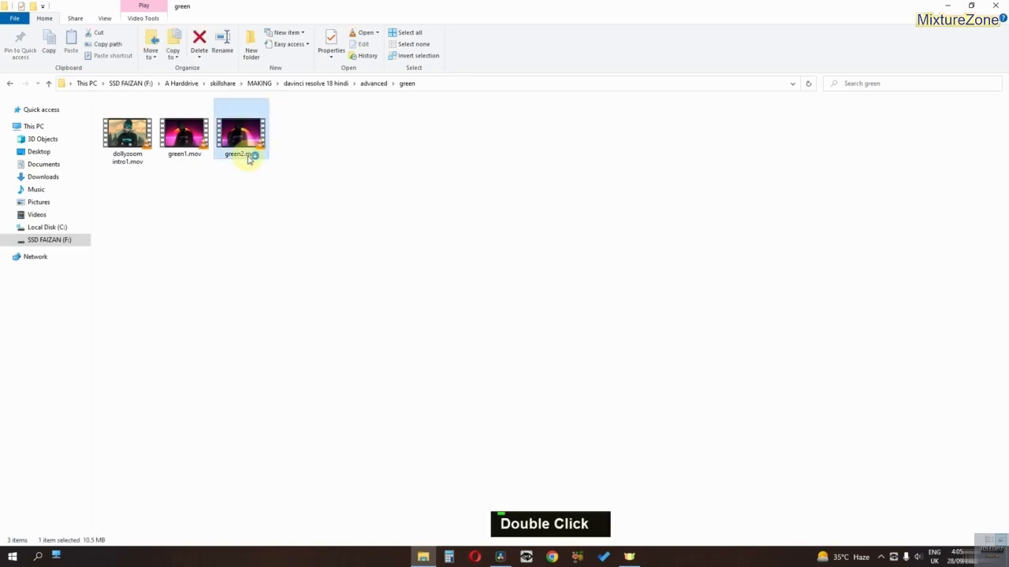
key(z)
key(z)
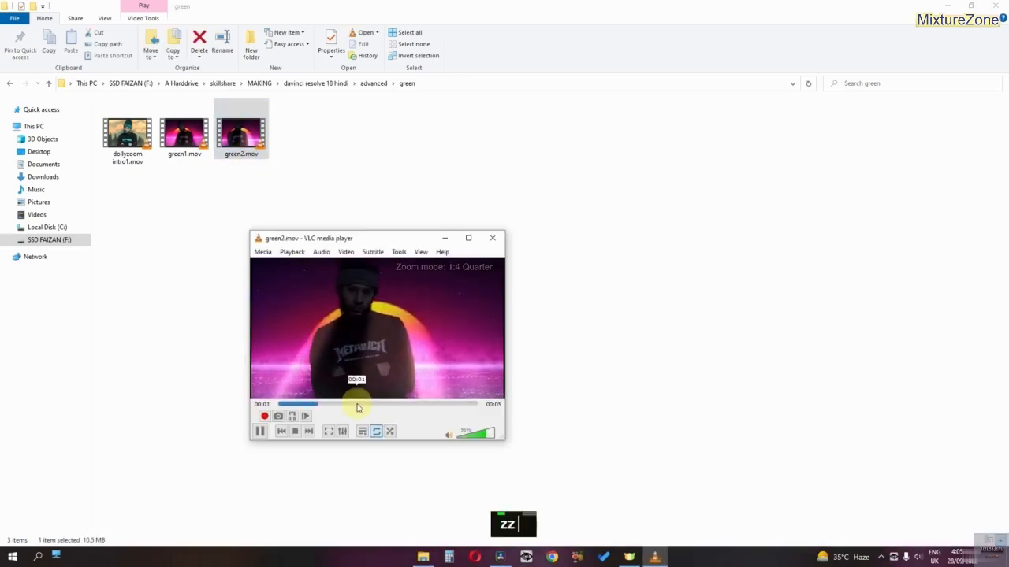
double_click(185, 136)
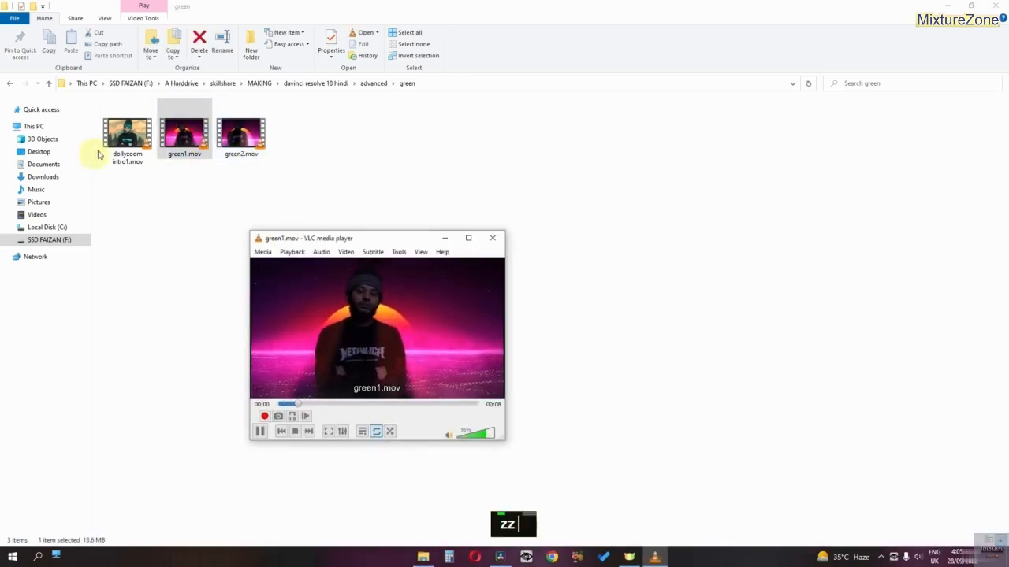
double_click(122, 140)
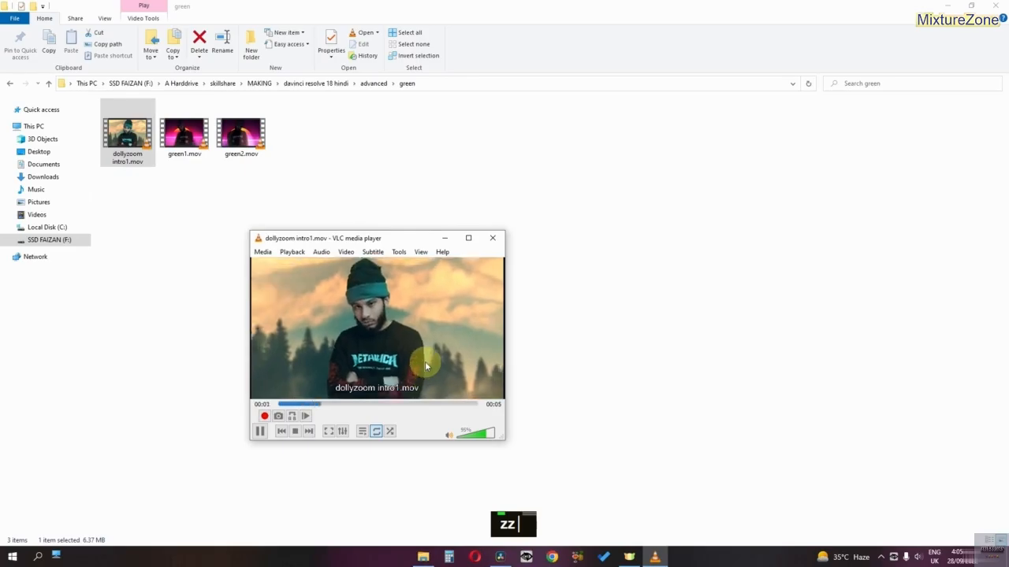
double_click(424, 378)
key(space)
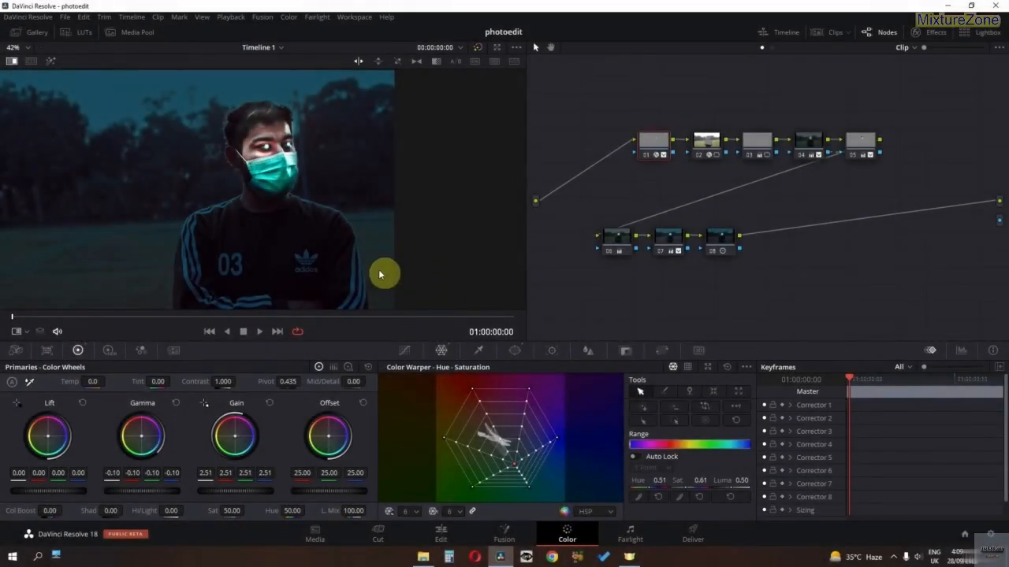
Step: Open Timeline 2 of the photoedit project on the Edit page and enlarge the DSC03133.JPG clip with its Zoom
drag(368, 242, 377, 282)
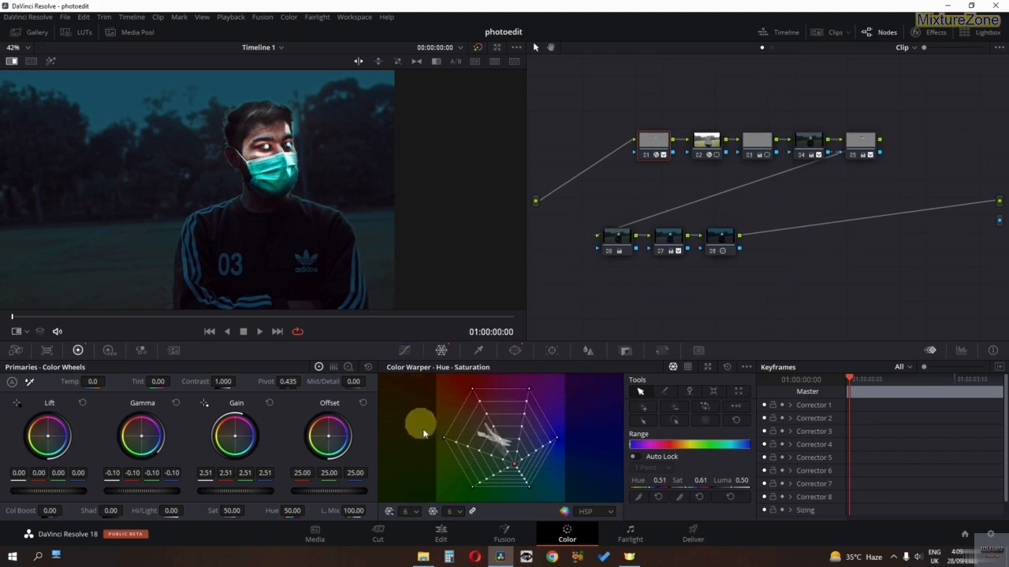
click(448, 534)
click(301, 317)
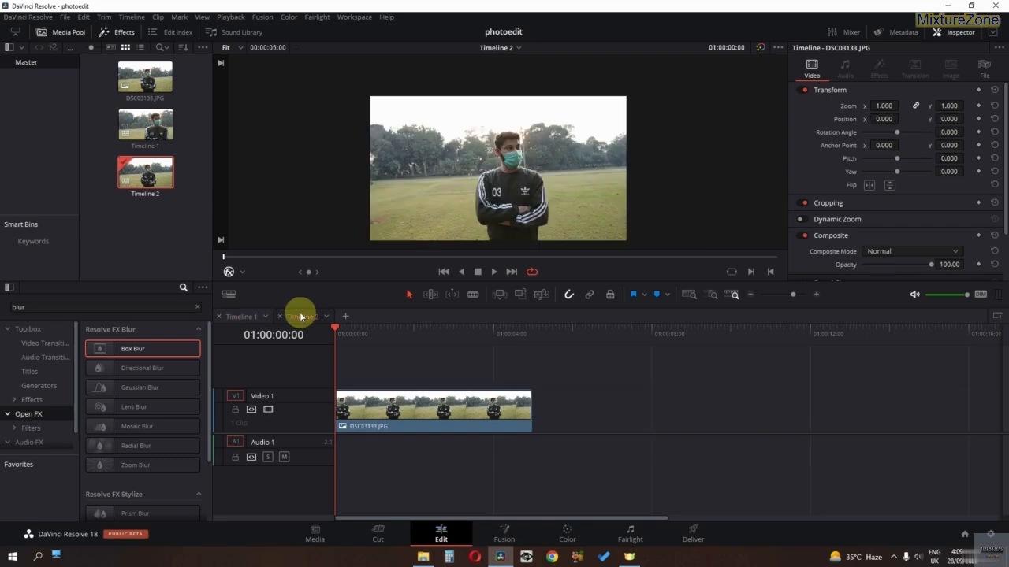
click(440, 418)
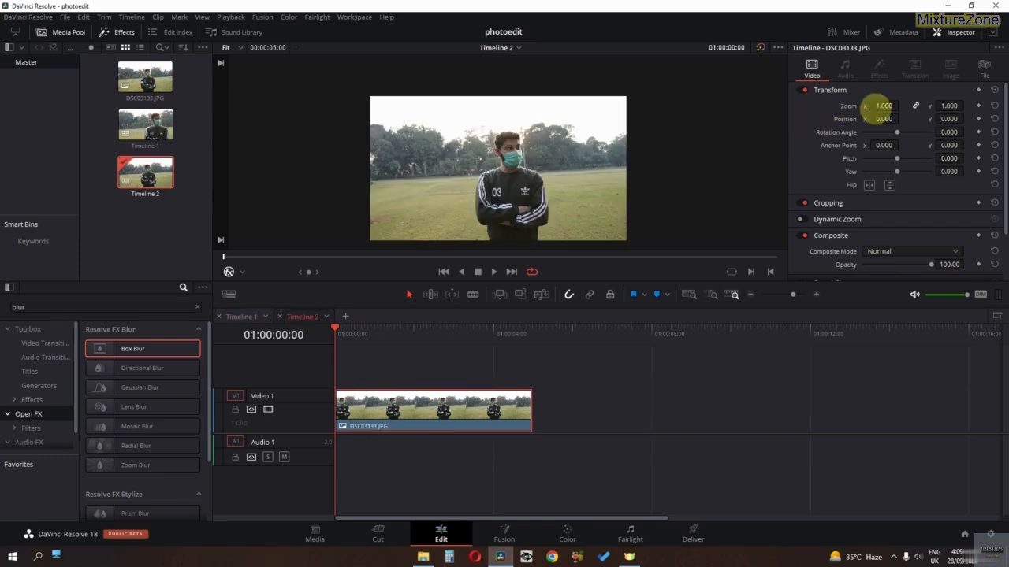
drag(874, 108, 898, 118)
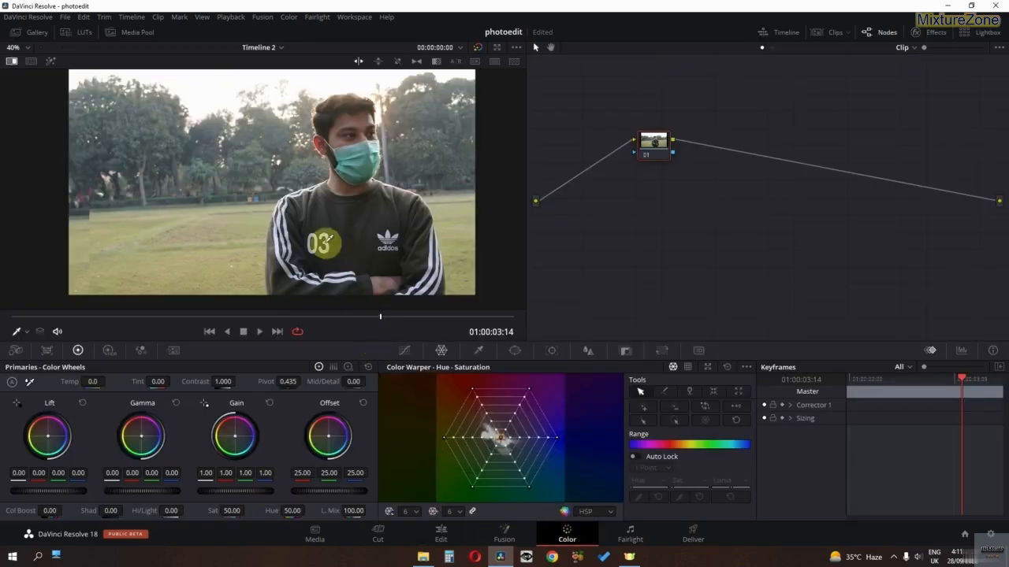
Step: Add a circular power window to color node 01 and set its Soft 1 to 0
click(515, 350)
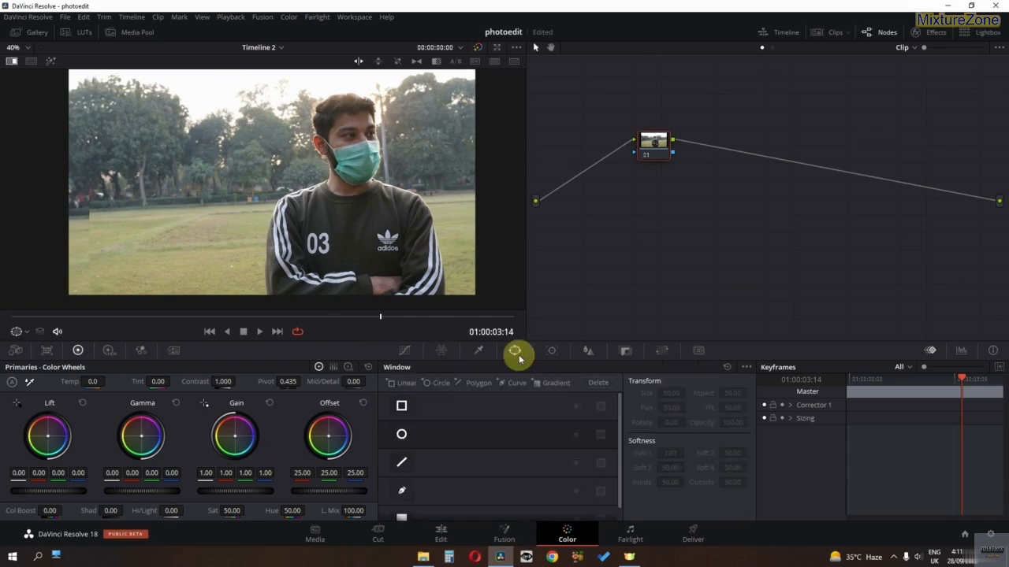
click(402, 436)
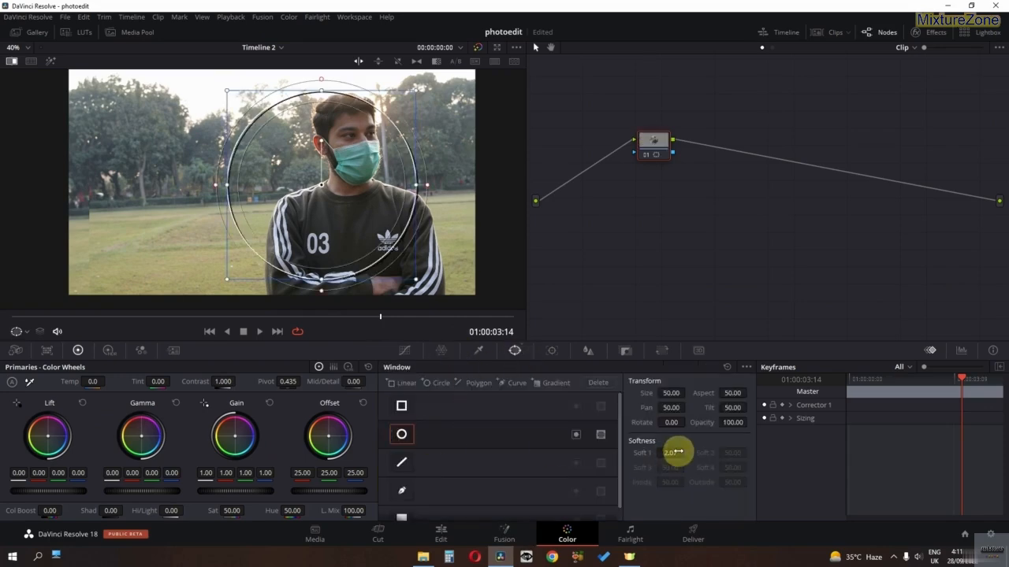
drag(676, 452, 608, 450)
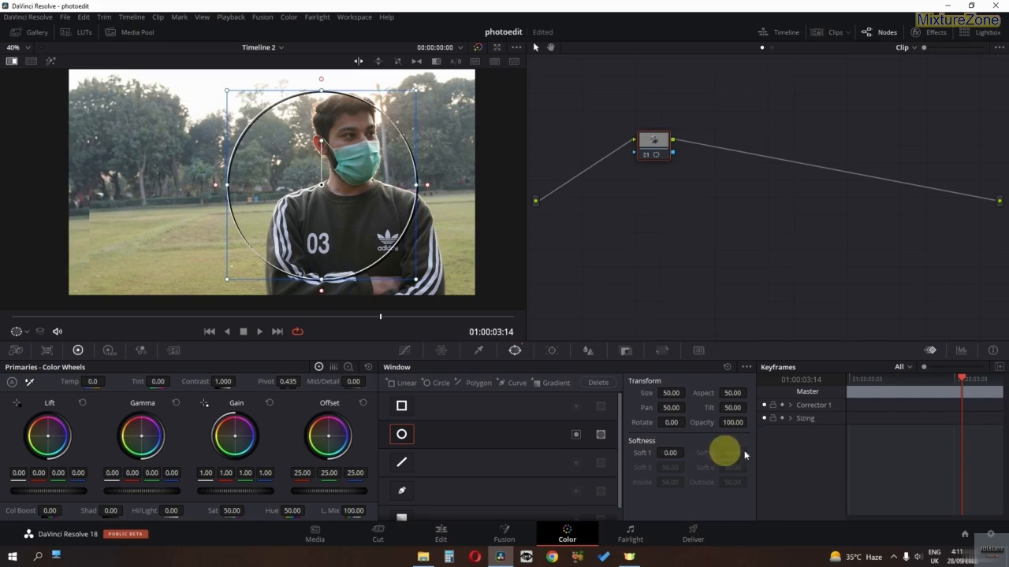
Step: Shrink the circular window and fit it over the iris of the eye nearer the visible ear, about Pan 51.11 and Tilt 51.84
drag(418, 282, 349, 226)
scroll(322, 176, up, 2)
drag(395, 181, 337, 188)
scroll(315, 246, up, 1)
scroll(314, 246, up, 1)
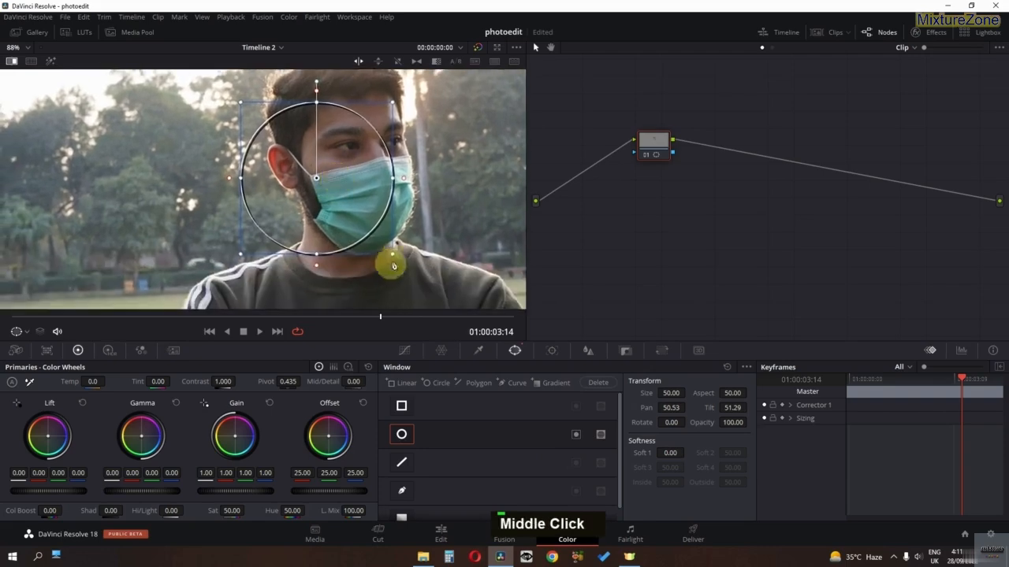
drag(395, 257, 319, 217)
scroll(352, 162, up, 2)
scroll(305, 189, up, 2)
scroll(305, 189, up, 4)
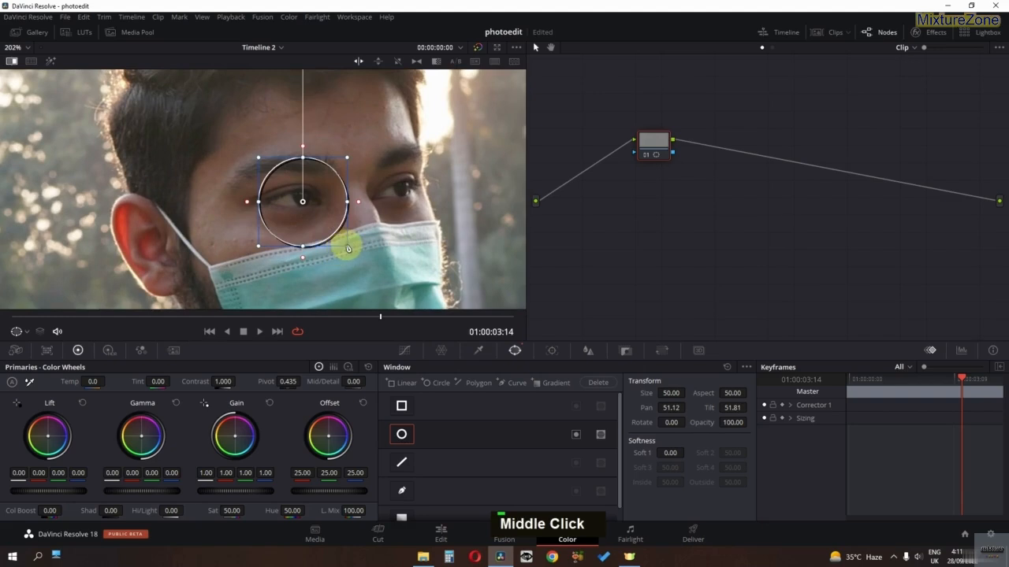
drag(348, 248, 376, 219)
scroll(319, 219, up, 2)
scroll(317, 224, up, 3)
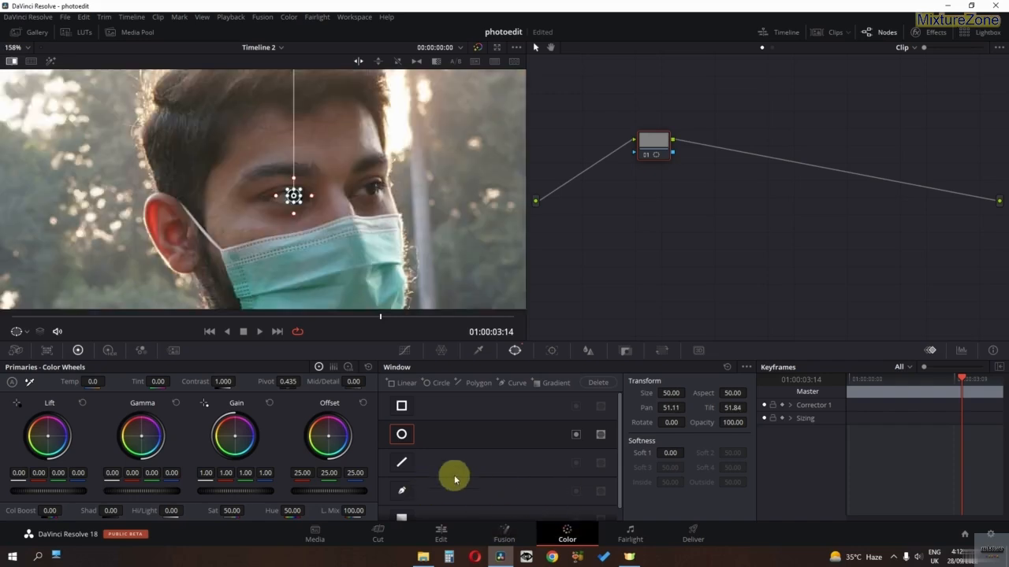
Step: Add a second circular window to node 01 and reset its Soft 1 to 0
click(429, 386)
scroll(254, 180, down, 5)
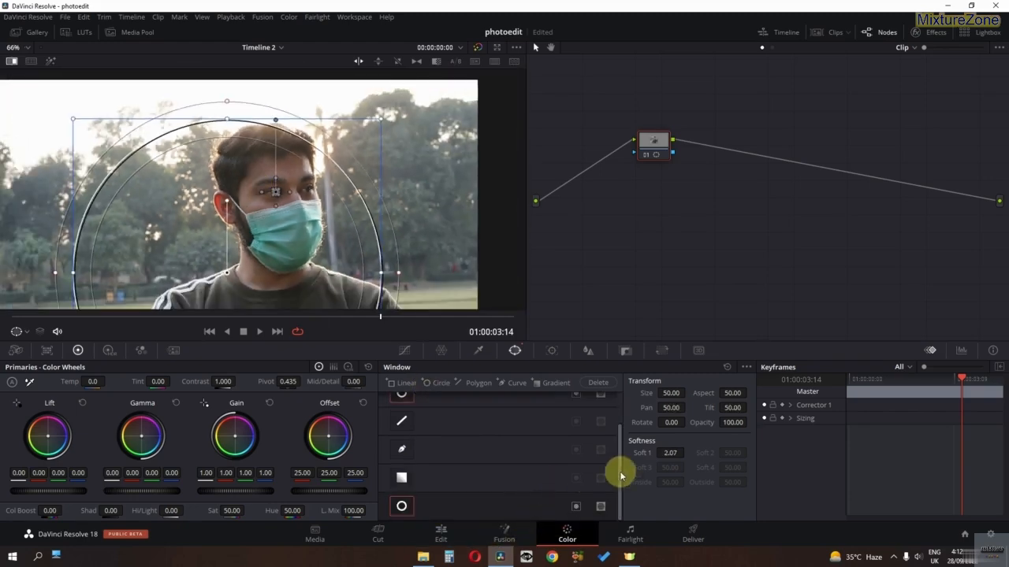
double_click(668, 453)
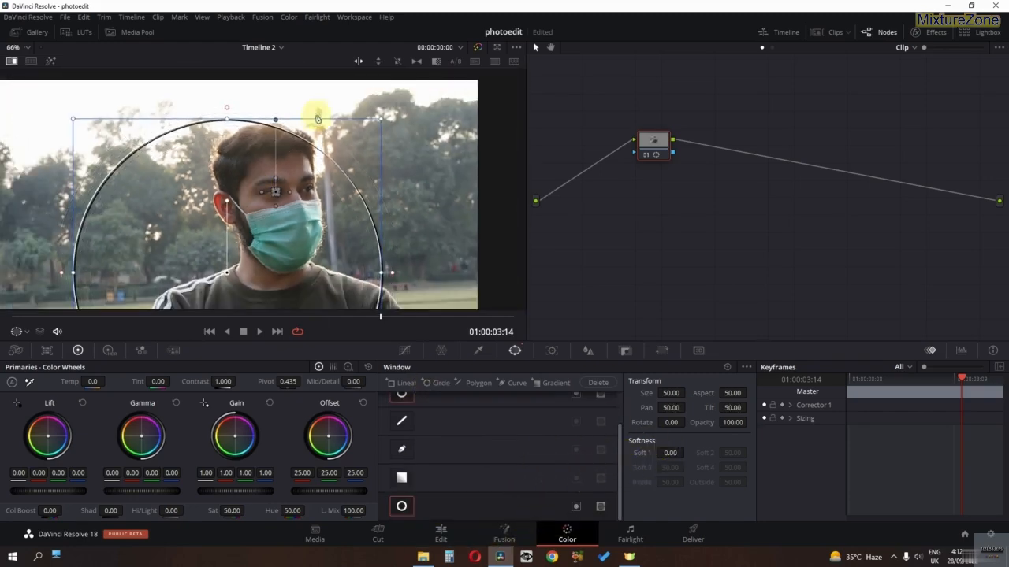
Step: Shrink the second circular window and move it onto the man's face between the eyes, about Pan 51.36 and Tilt 51.94
drag(382, 120, 281, 248)
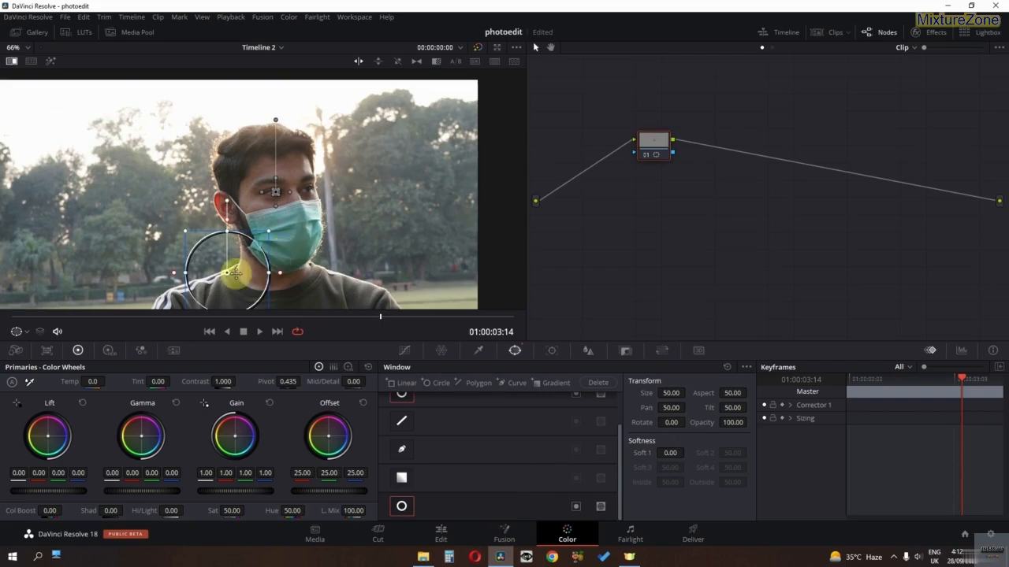
drag(236, 273, 296, 189)
drag(331, 149, 304, 175)
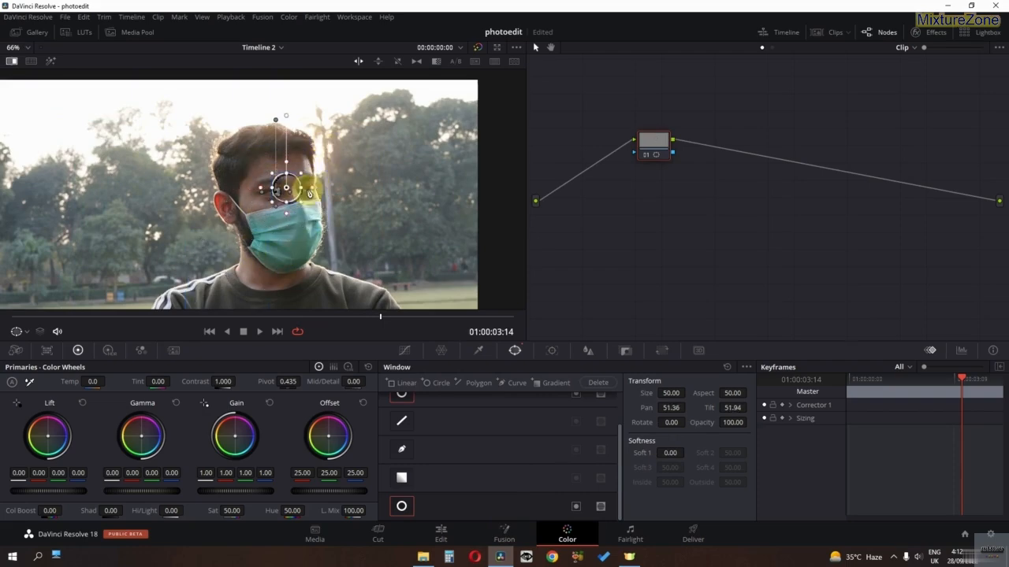
ctrl+scroll(308, 201, up, 3)
scroll(307, 201, down, 2)
middle_click(298, 211)
scroll(299, 210, up, 5)
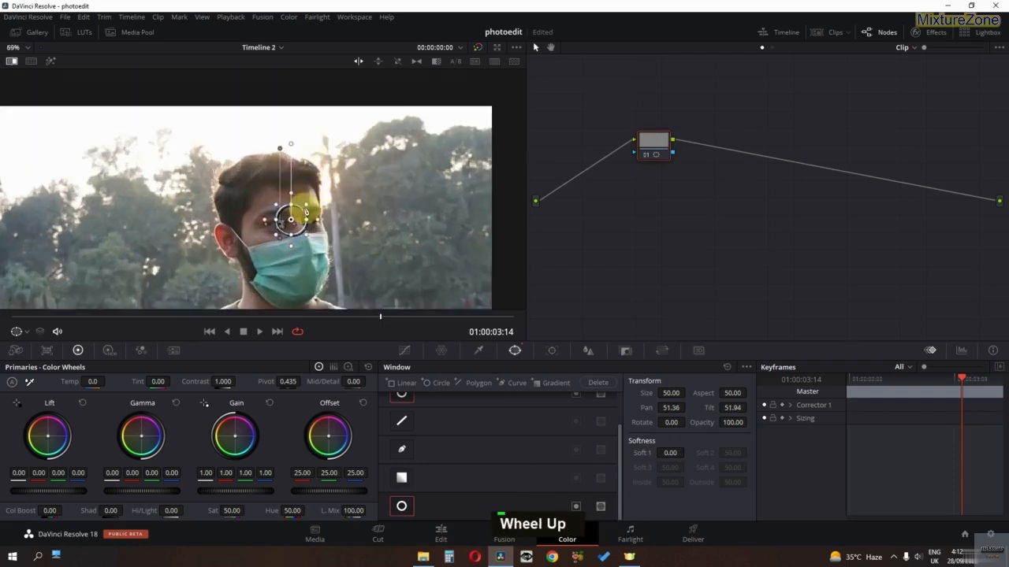
Step: Fit the second window over the iris of the eye farther from the ear, about Size 45.23, Pan 51.86 and Tilt 51.91
middle_click(336, 224)
scroll(337, 191, up, 4)
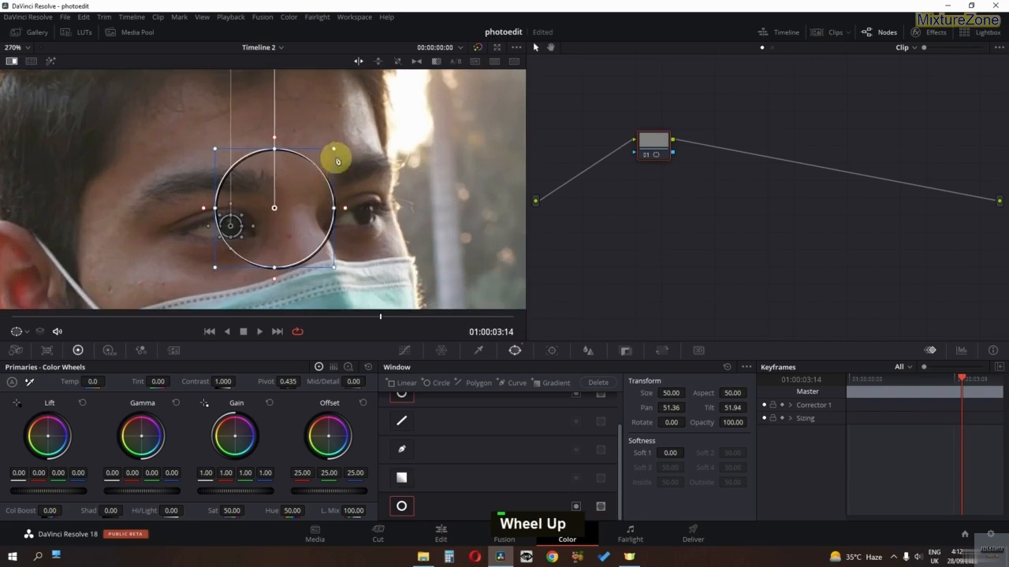
drag(335, 151, 354, 209)
scroll(387, 218, up, 3)
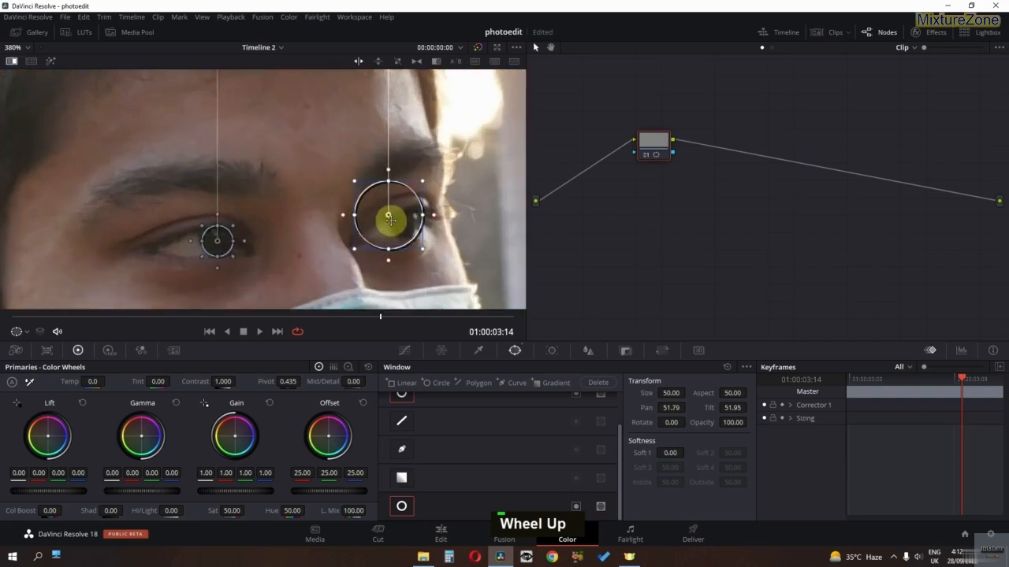
middle_click(378, 238)
drag(300, 226, 332, 229)
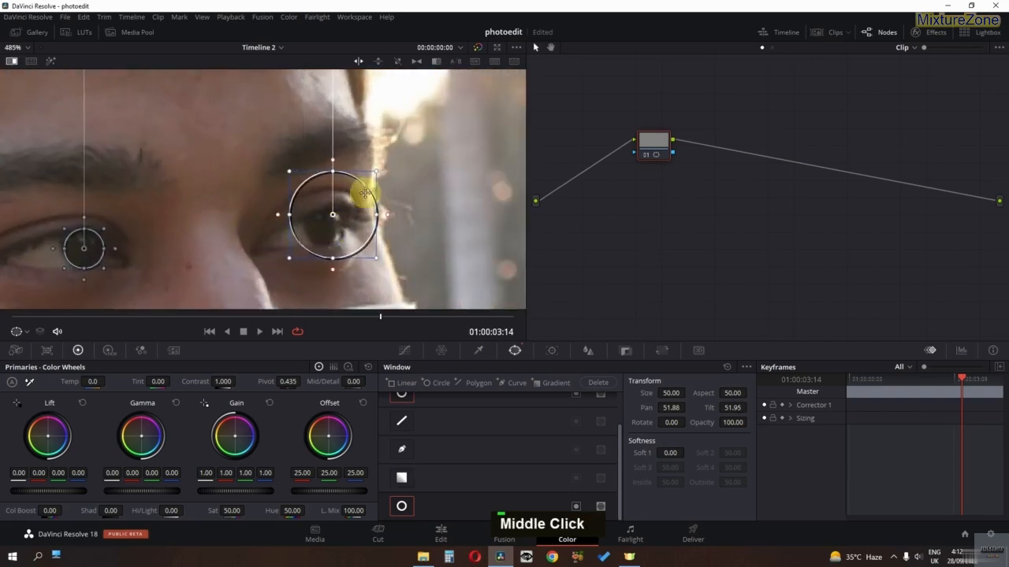
drag(377, 172, 330, 227)
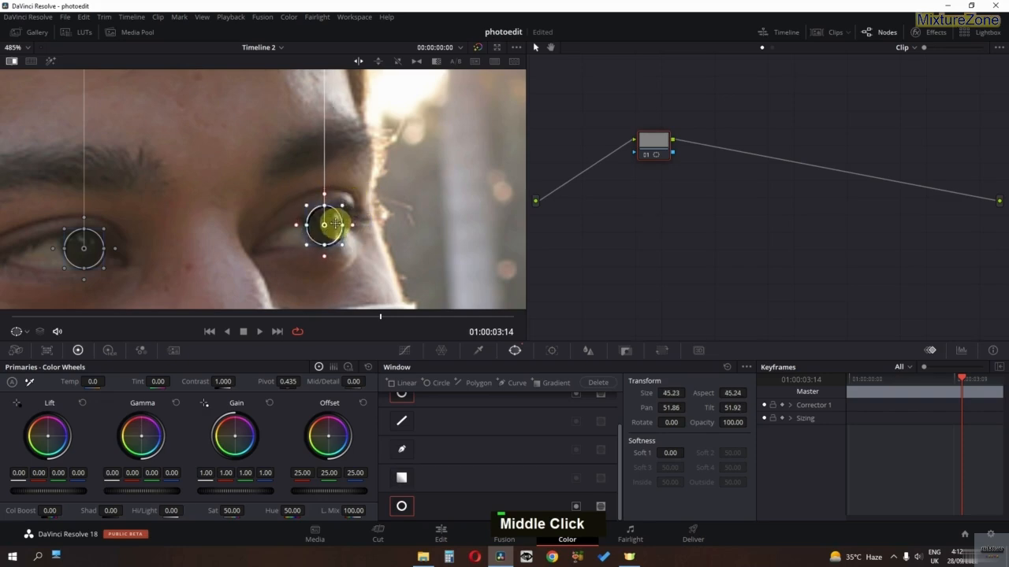
middle_click(380, 270)
scroll(390, 221, down, 6)
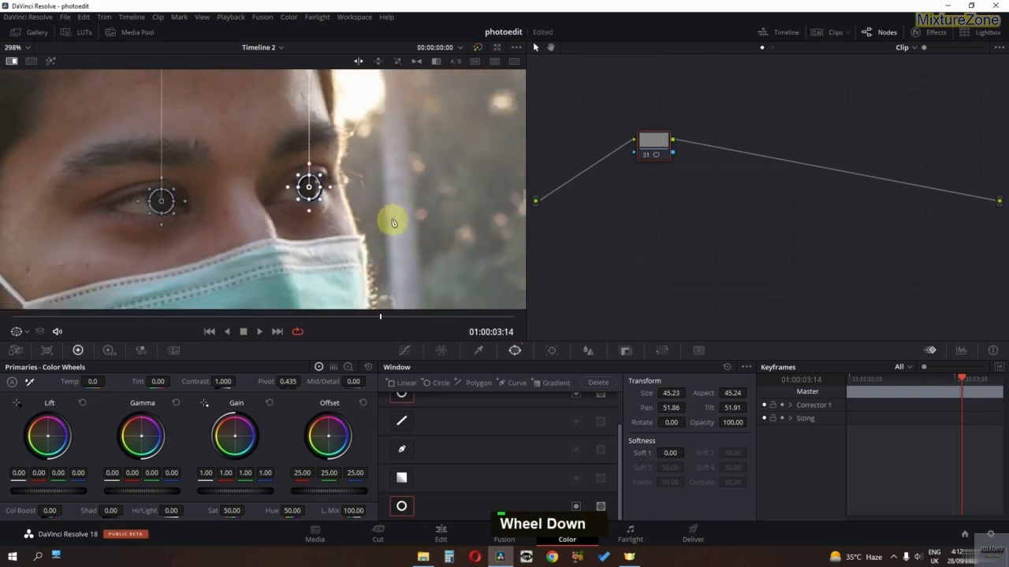
scroll(386, 222, down, 1)
middle_click(383, 218)
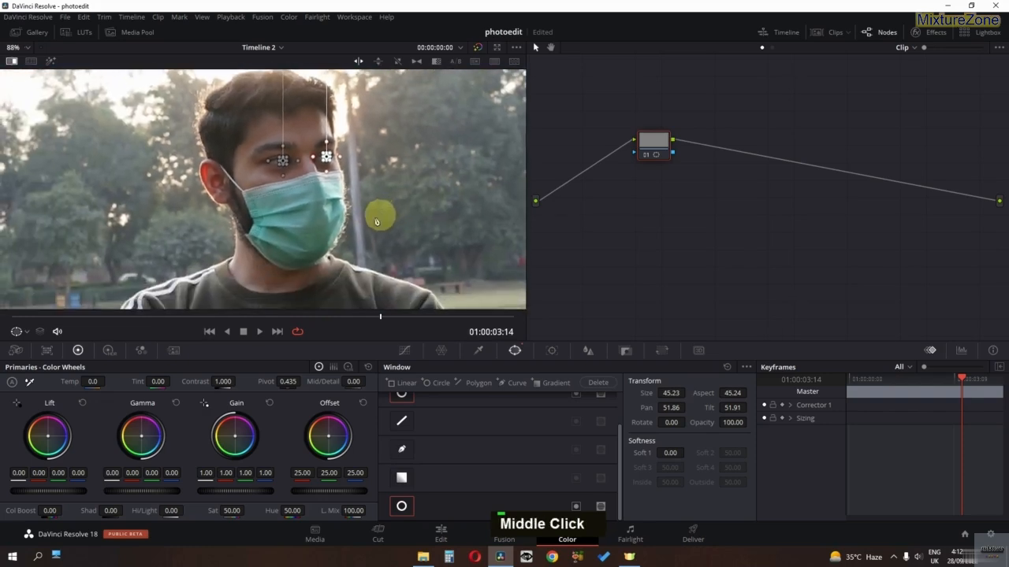
Step: Turn off the power window outlines in the viewer and view the whole face
click(15, 332)
click(32, 348)
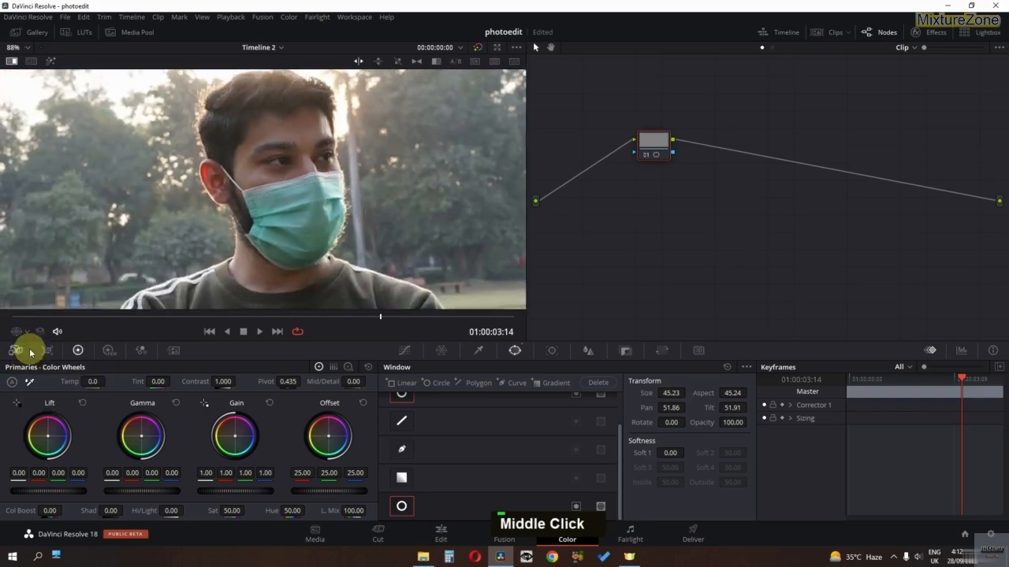
scroll(221, 243, down, 2)
scroll(457, 434, up, 2)
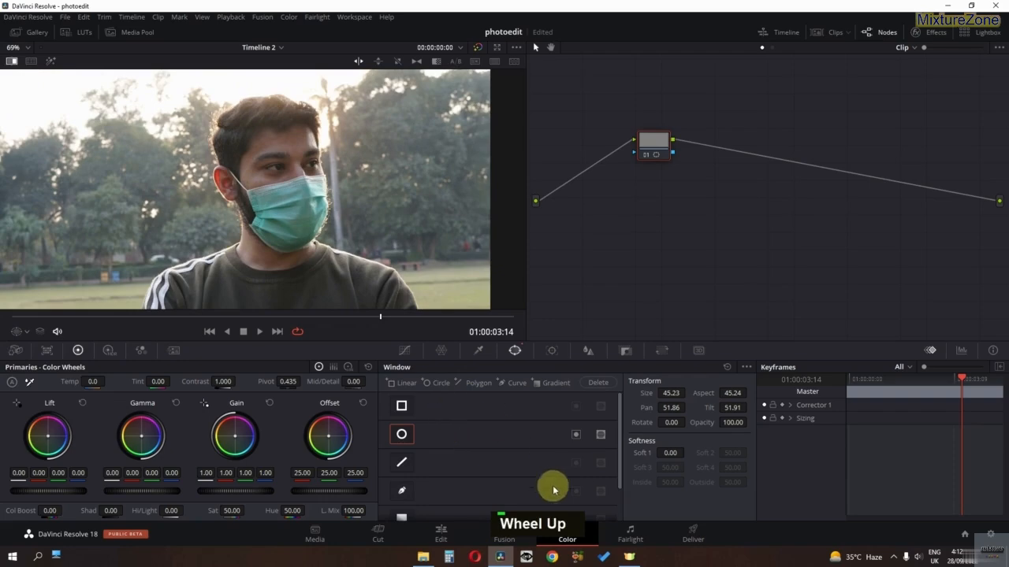
scroll(320, 248, up, 1)
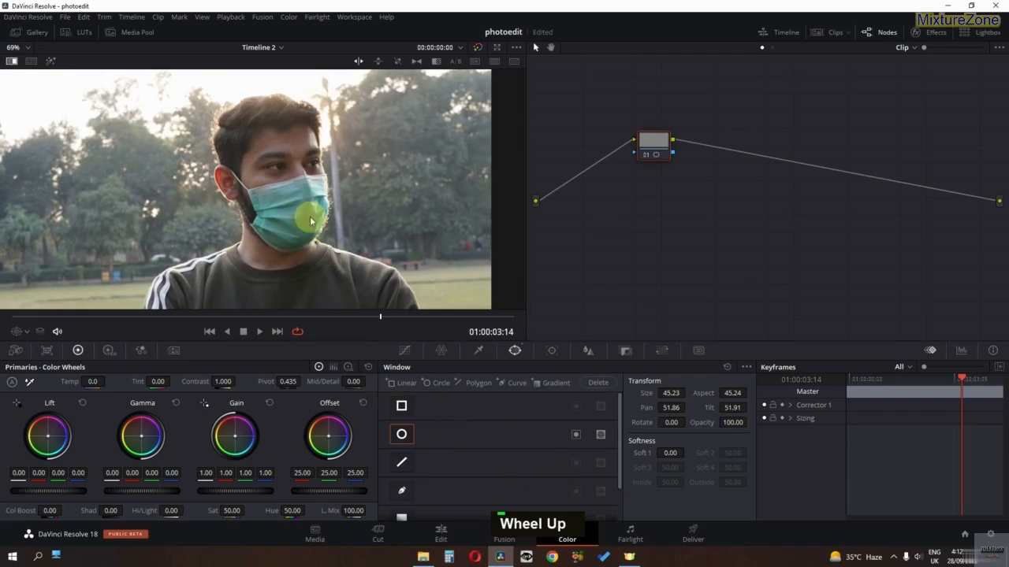
Step: Compare node 01 off and on, and check the two masked eyes with Highlight
key(ctrl+d)
key(ctrl+d)
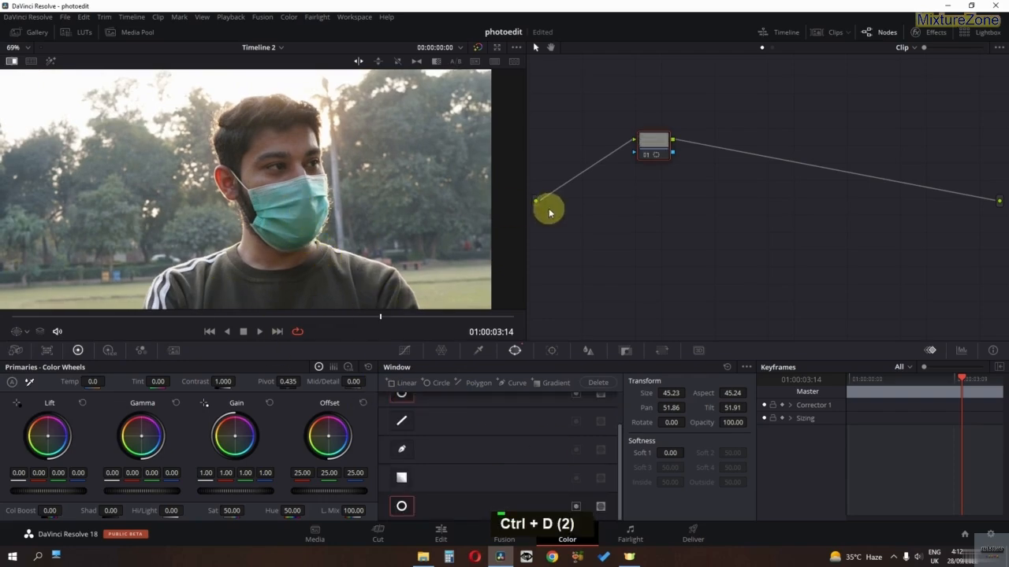
key(shift+h)
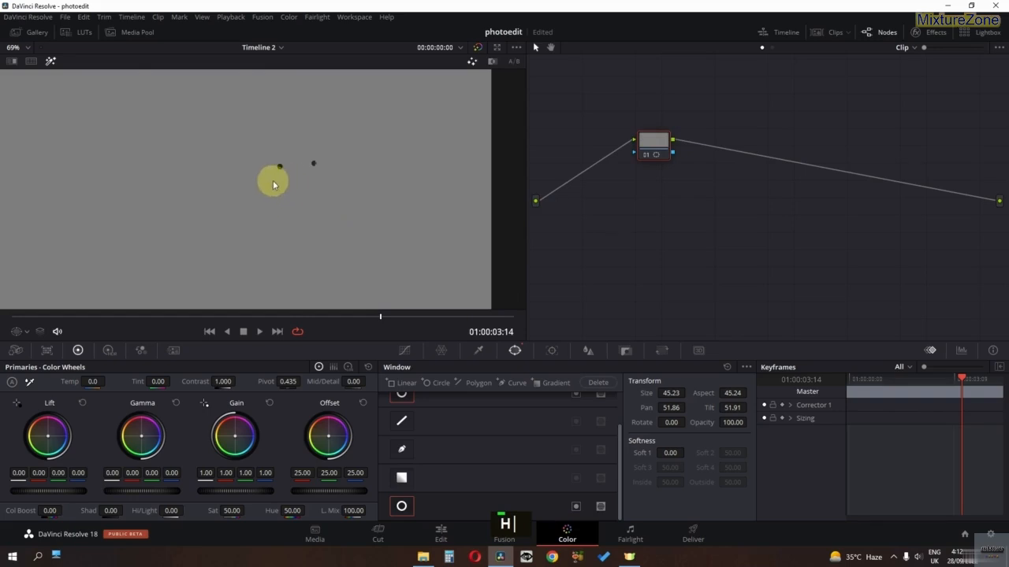
key(shift+h)
scroll(533, 491, up, 2)
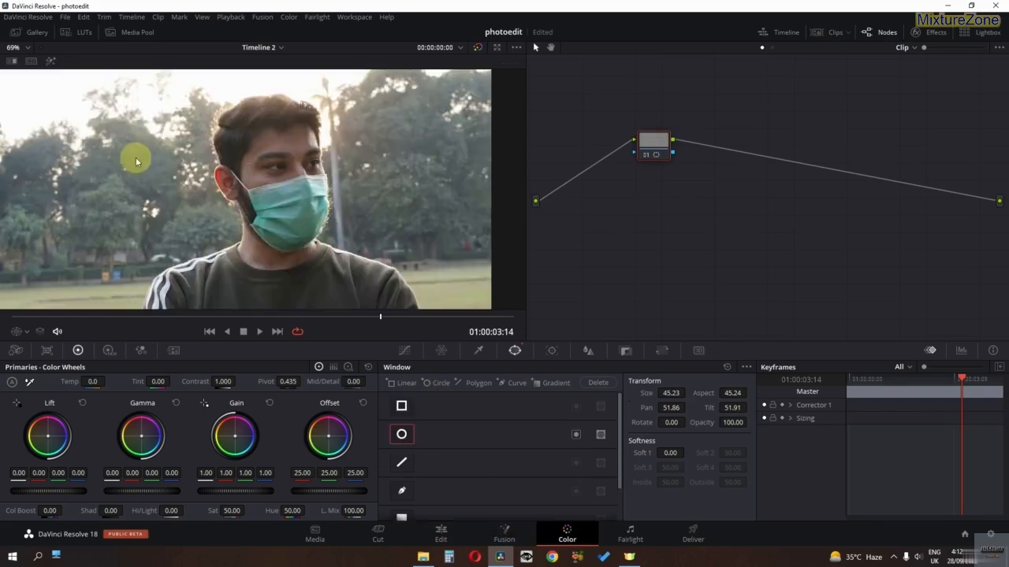
click(50, 62)
click(51, 62)
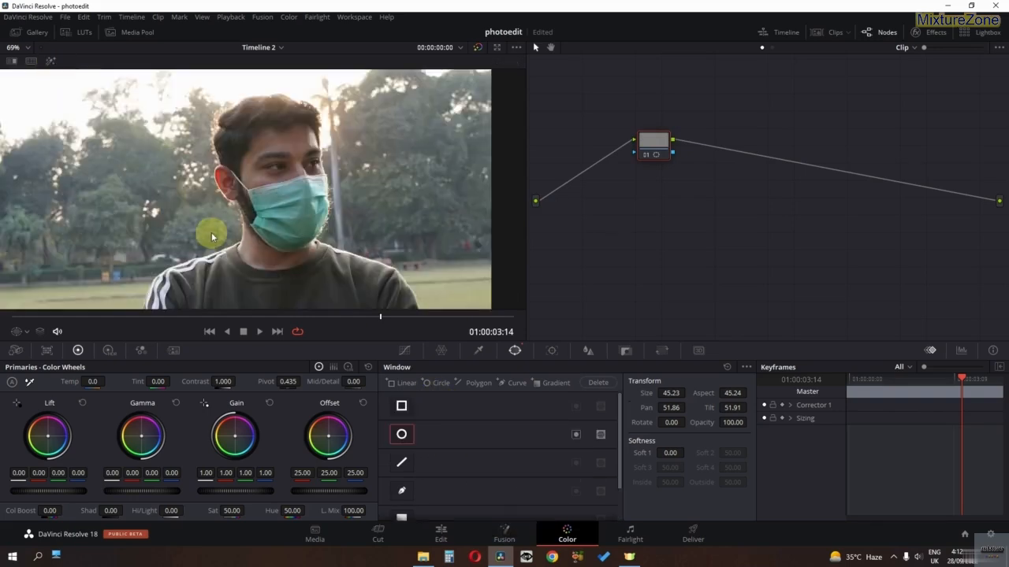
Step: Brighten the masked eyes with Gain 4.08, Gamma 0.33 and Offset 88.40, and warp their neutral colour toward cyan at Hue 0.50, Sat 0.68
scroll(355, 247, up, 2)
scroll(355, 247, up, 2)
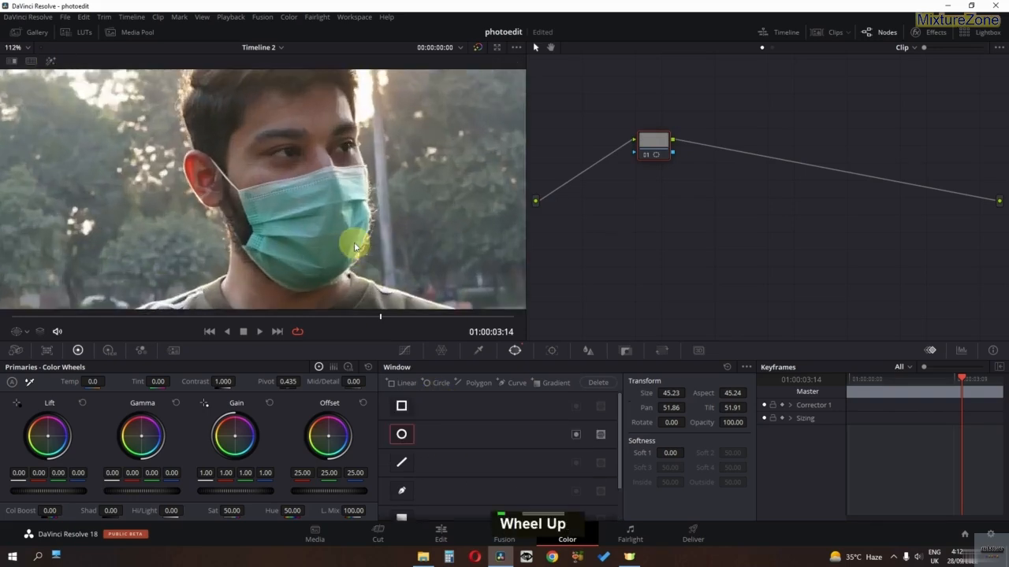
click(442, 351)
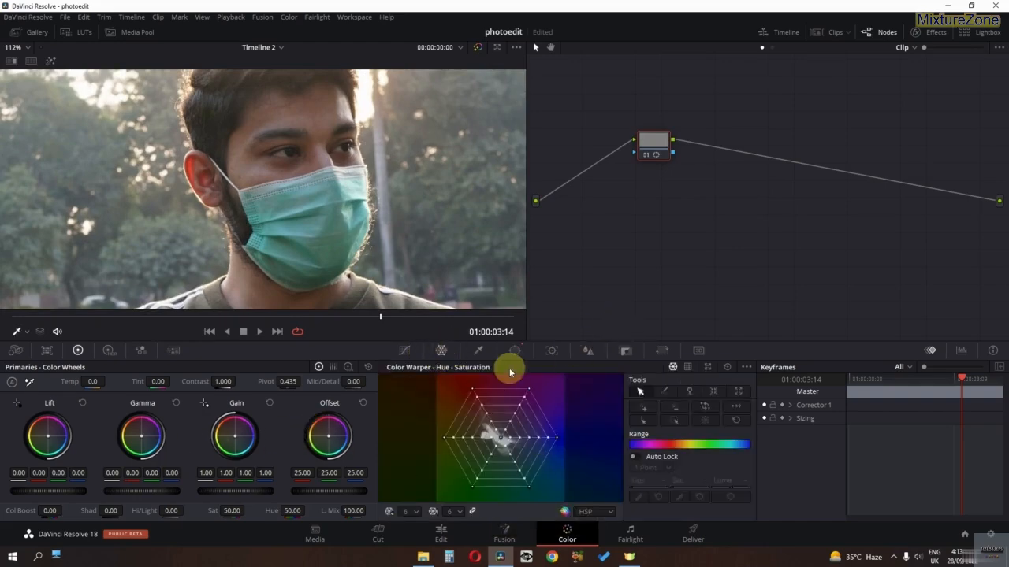
drag(202, 490, 896, 230)
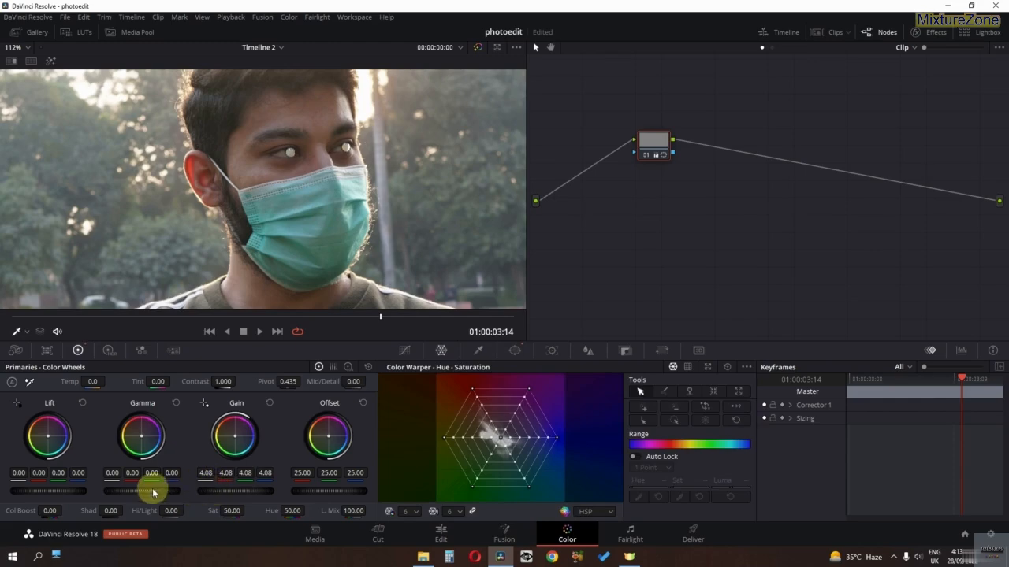
drag(153, 493, 598, 434)
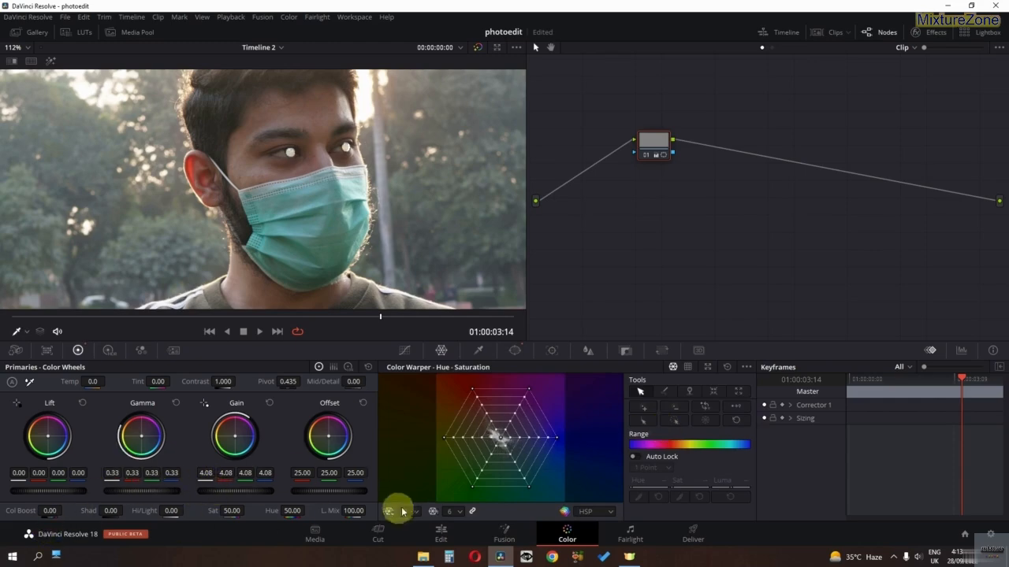
drag(310, 495, 907, 456)
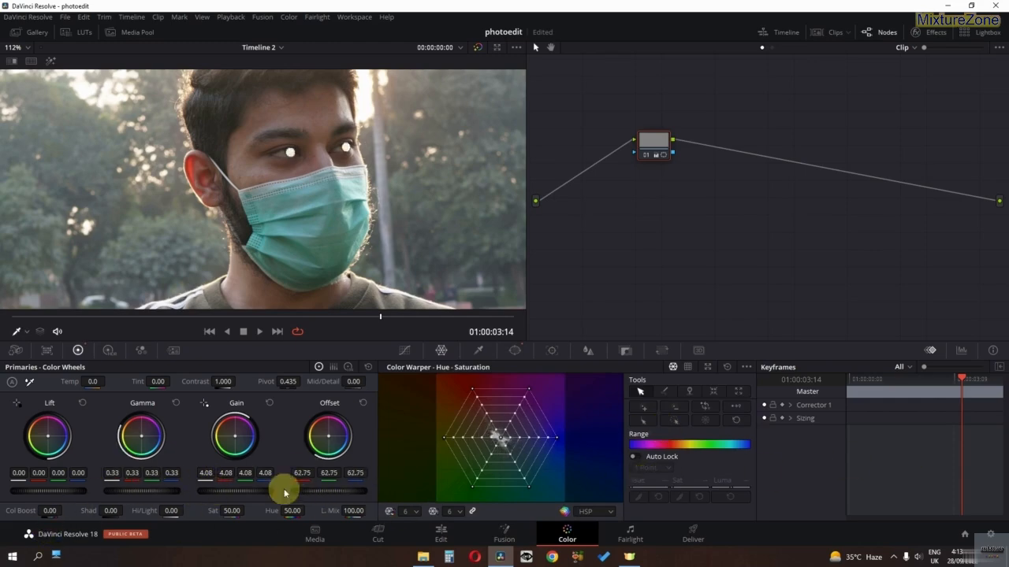
drag(309, 491, 636, 477)
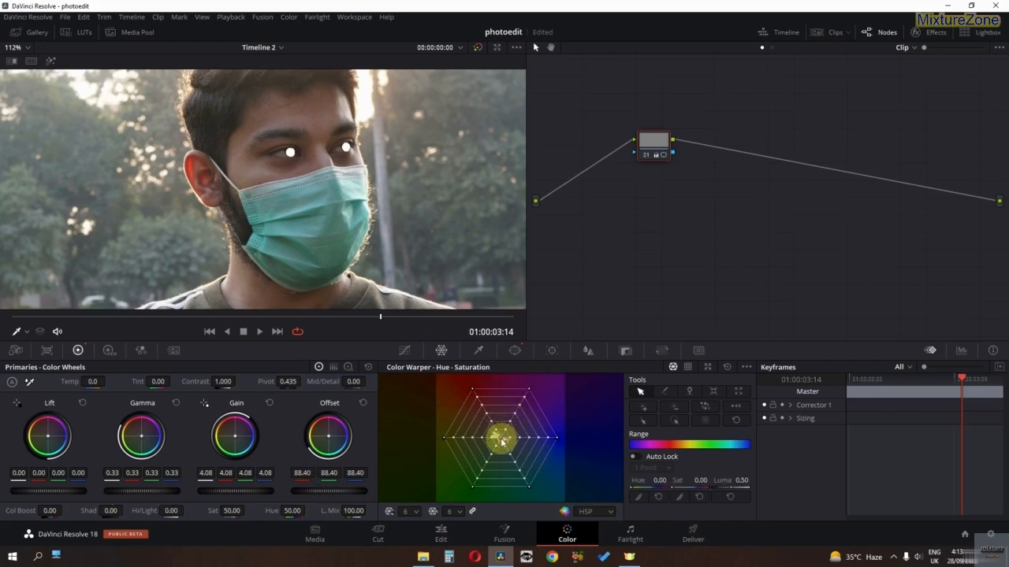
drag(501, 443, 521, 470)
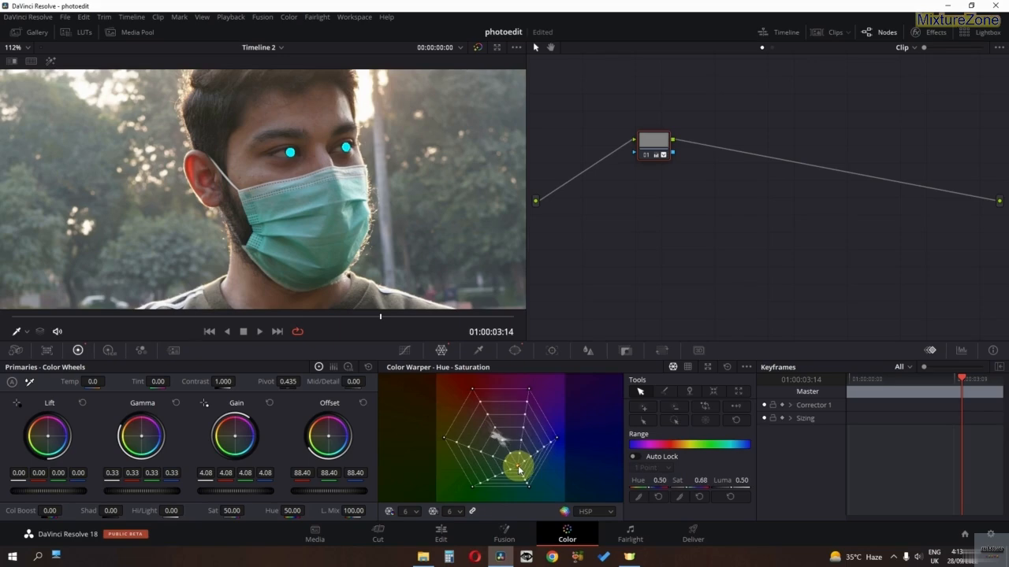
Step: Soften the edges of both circular eye windows to Soft 1 0.12 with the window outlines turned off in the viewer
click(514, 352)
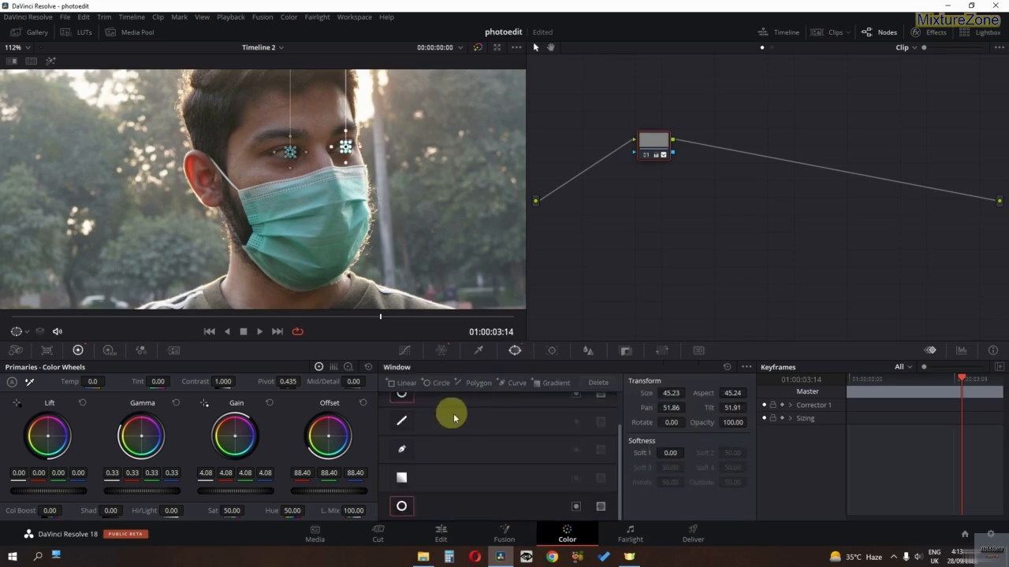
scroll(465, 423, up, 2)
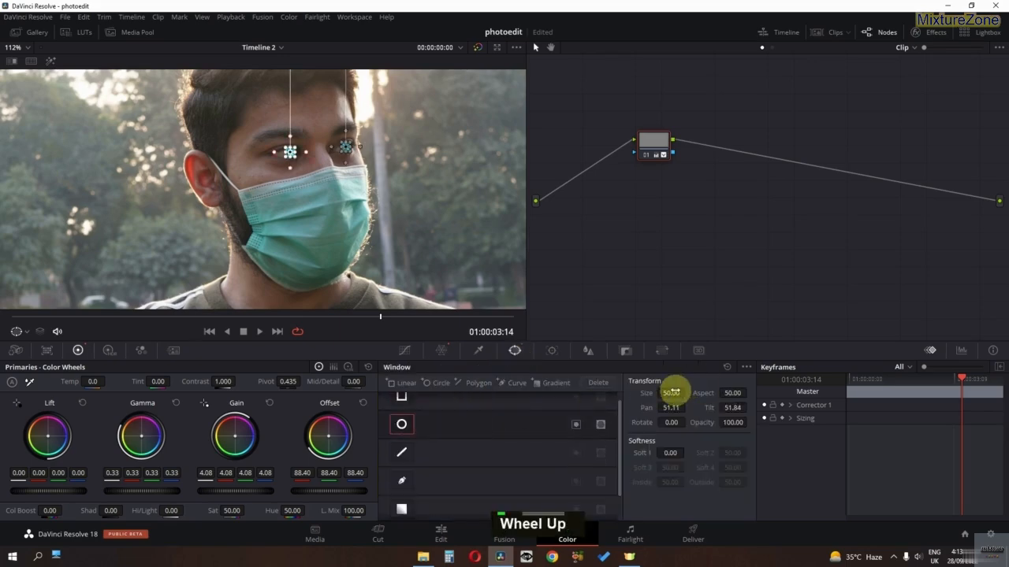
scroll(252, 205, up, 1)
scroll(253, 206, up, 3)
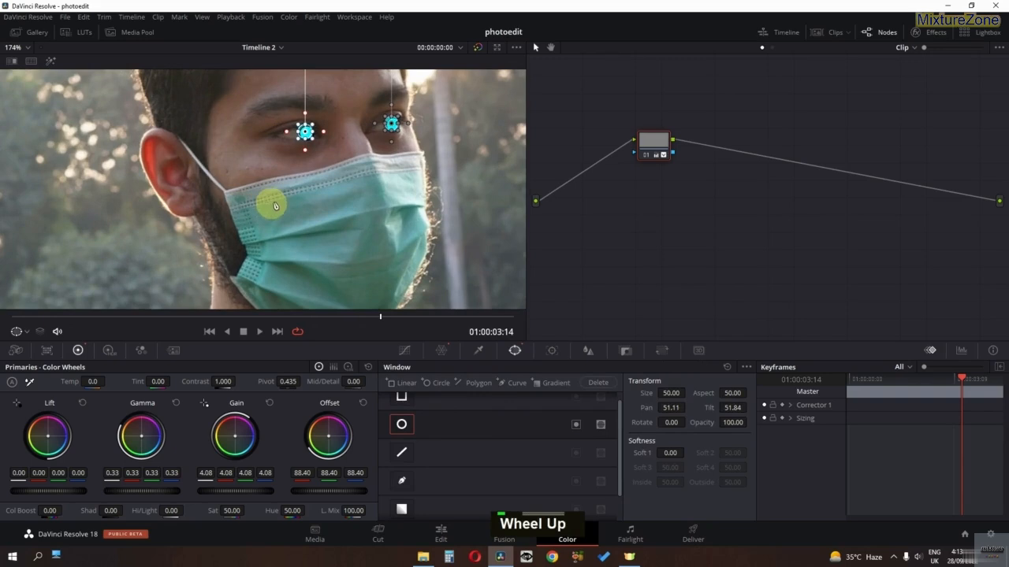
click(21, 332)
click(30, 347)
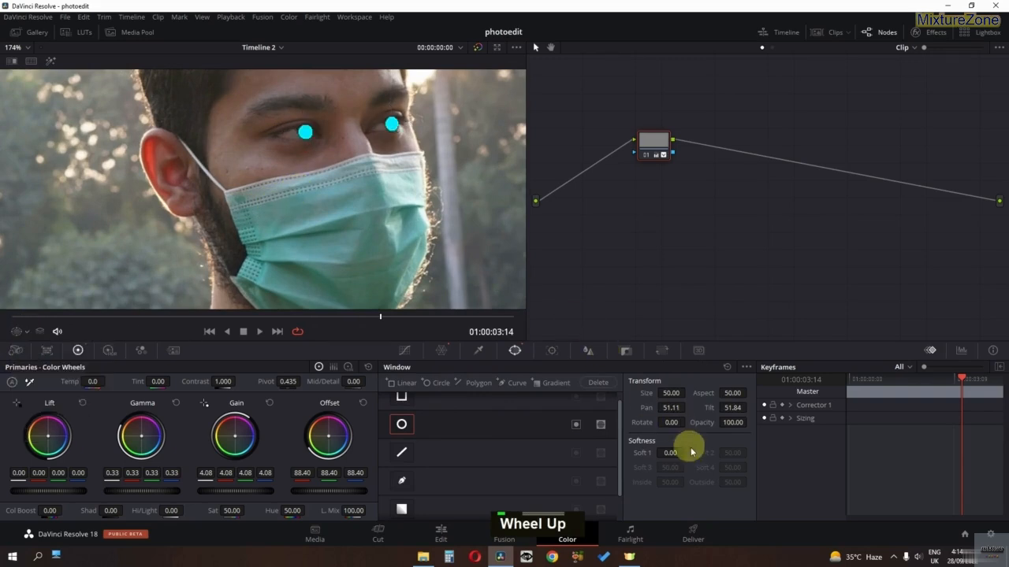
drag(670, 452, 676, 452)
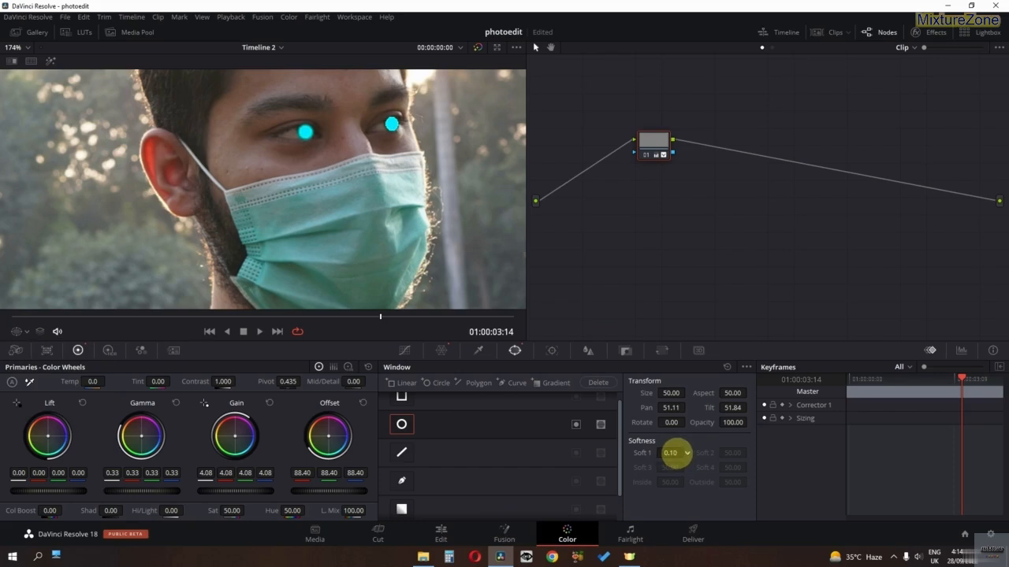
Step: Raise the eyes' Offset to 102.70 and pull the Color Warper's centre point back to Hue 0.48, Sat 0.41
scroll(473, 486, down, 2)
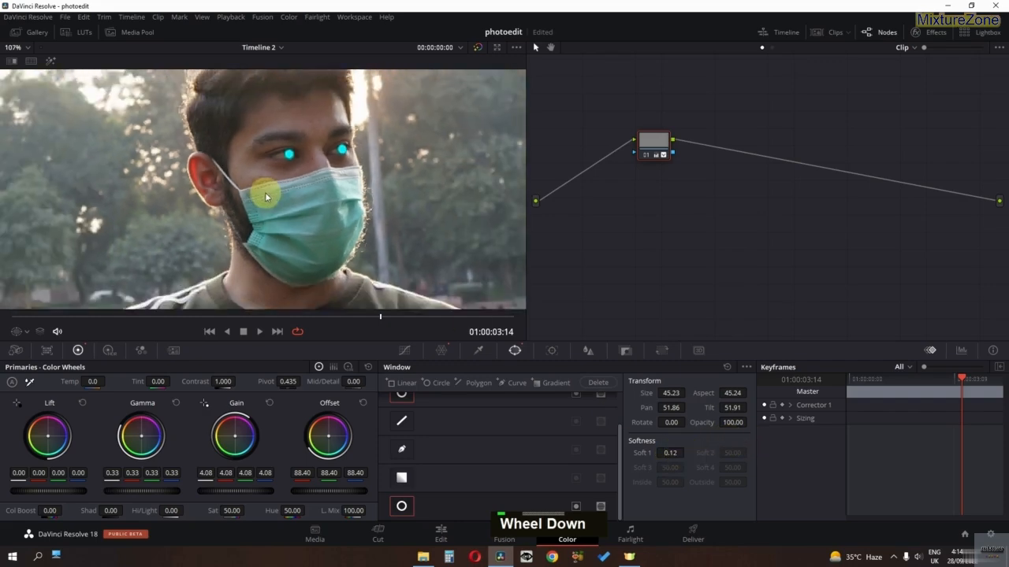
click(442, 349)
mouse_move(517, 470)
mouse_down()
mouse_move(512, 449)
mouse_move(514, 460)
mouse_up()
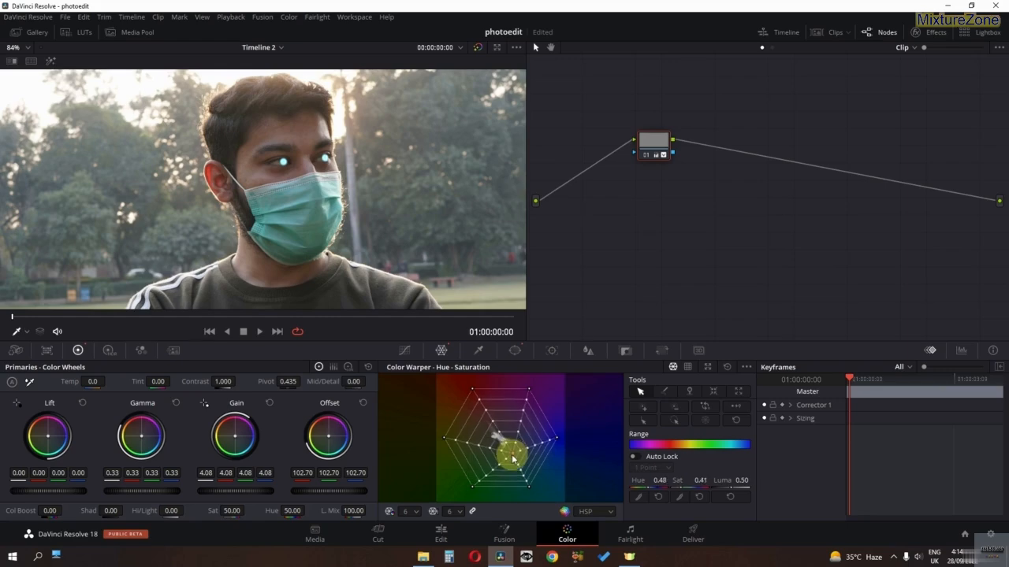
Step: Set Soft 1 to 0.20 on the first eye window and 0.18 on the second, with the window outlines turned off
click(515, 350)
scroll(513, 422, up, 2)
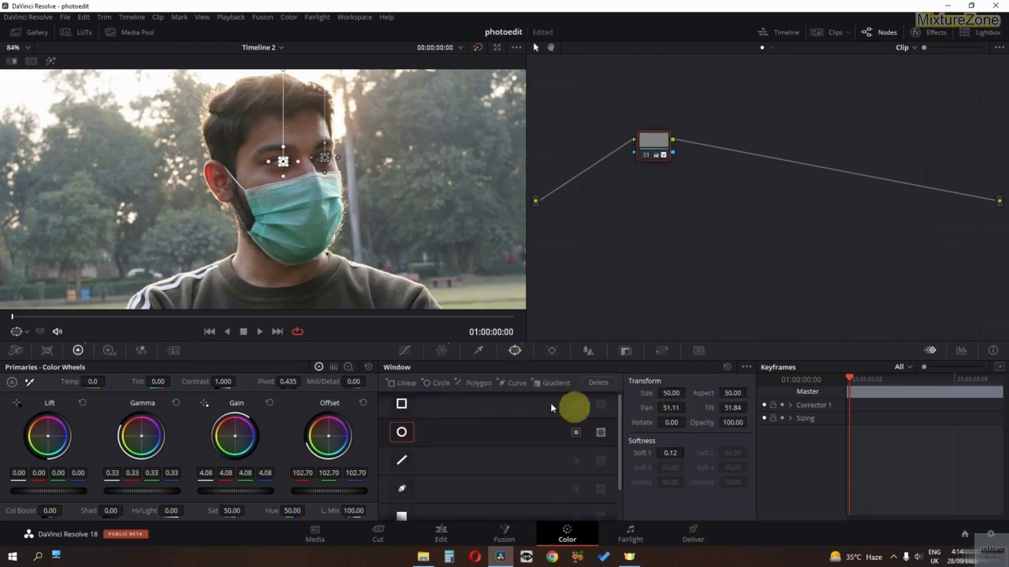
click(27, 333)
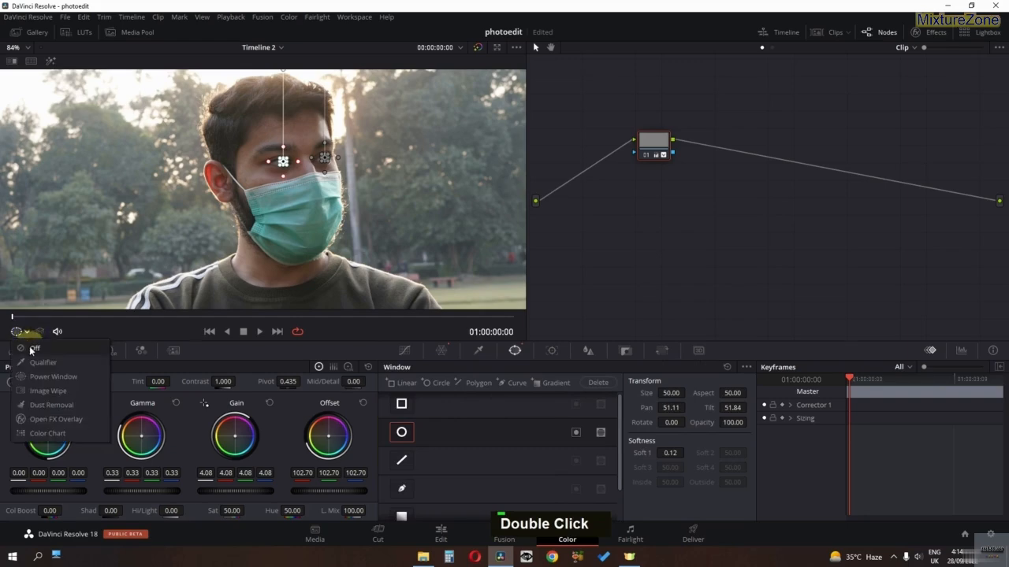
click(32, 349)
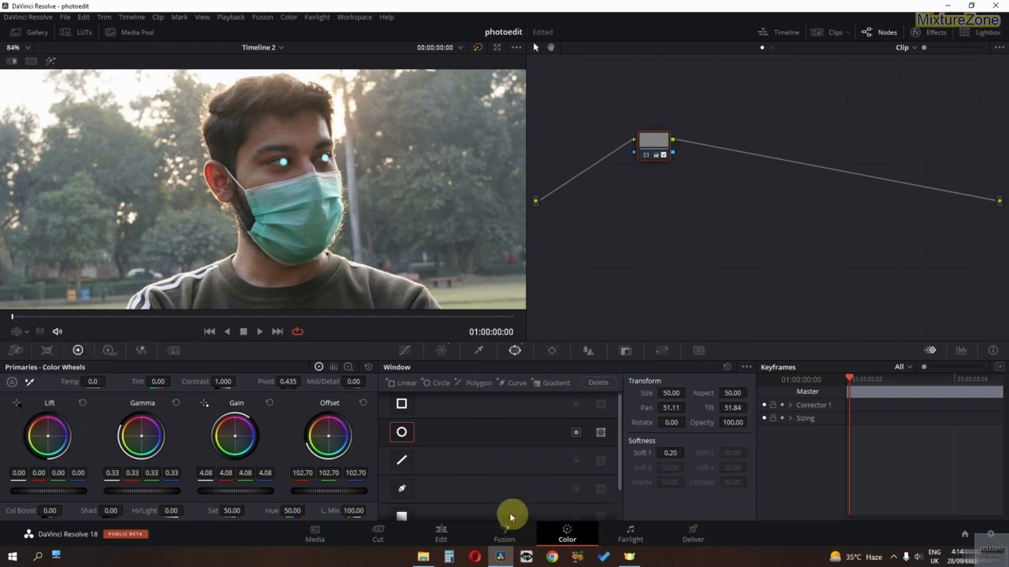
scroll(478, 484, down, 2)
click(462, 505)
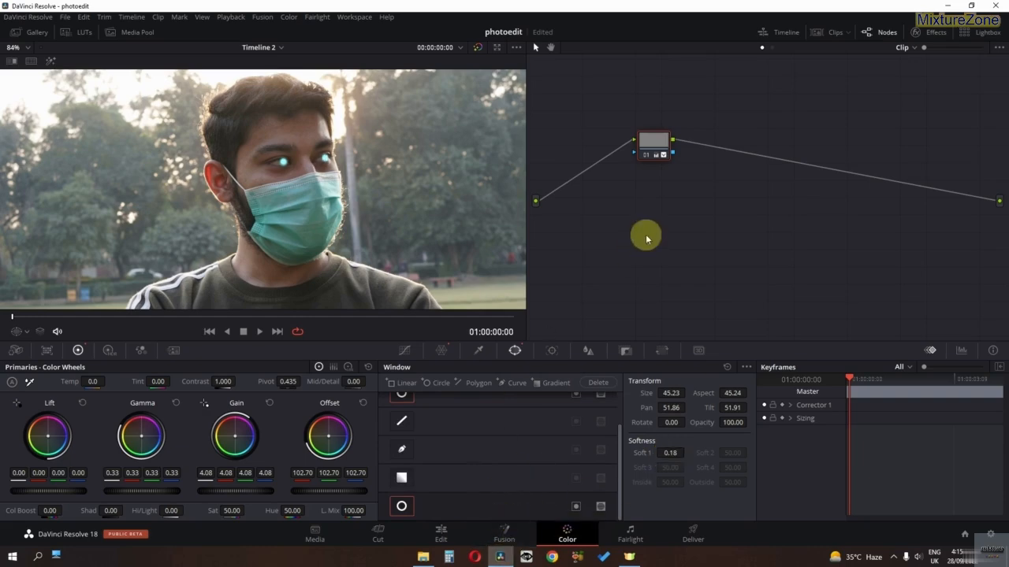
Step: Add a serial node after node 01 and enable a curve power window on it
right_click(652, 156)
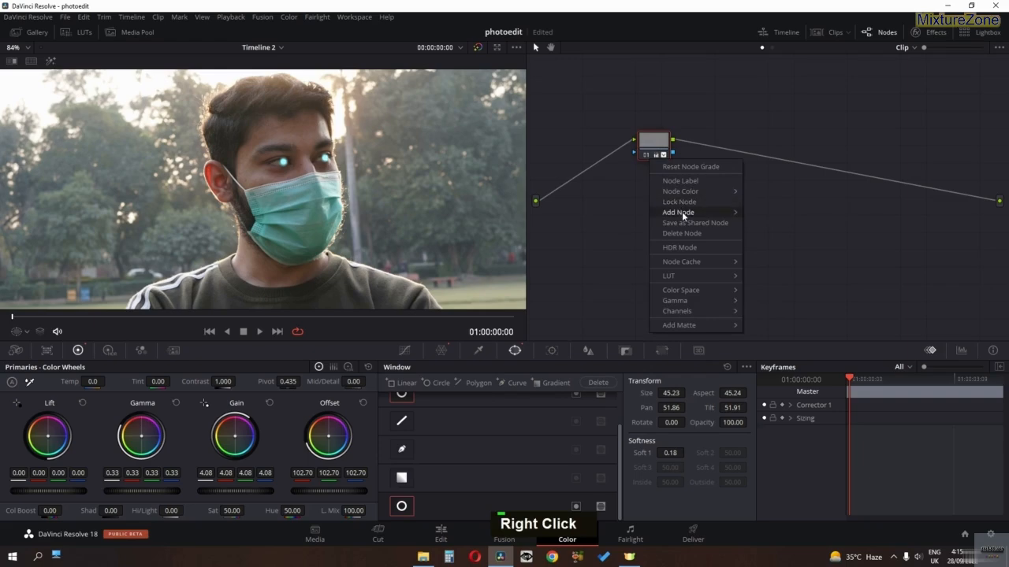
mouse_move(681, 211)
click(770, 212)
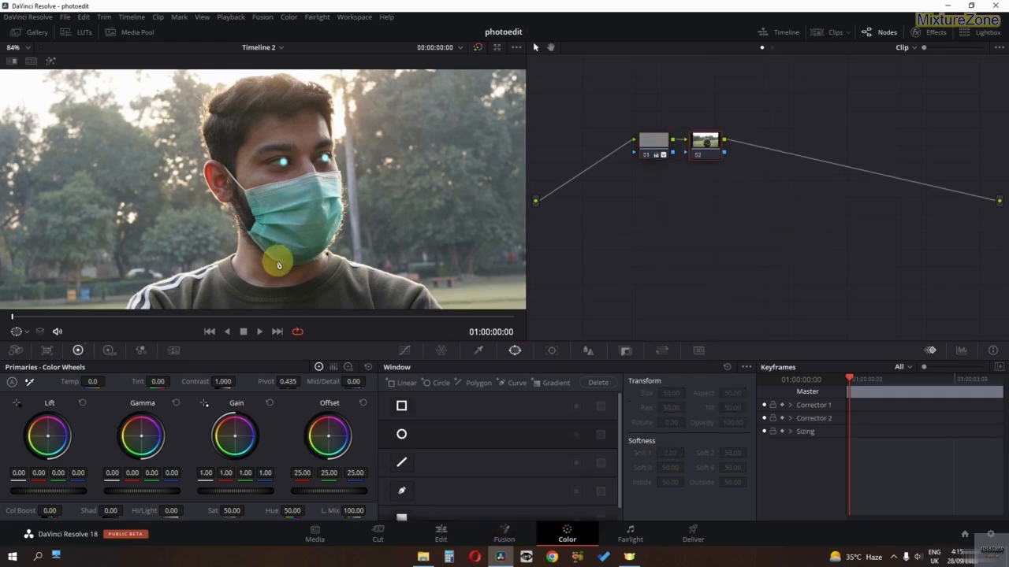
middle_click(205, 277)
scroll(300, 241, down, 4)
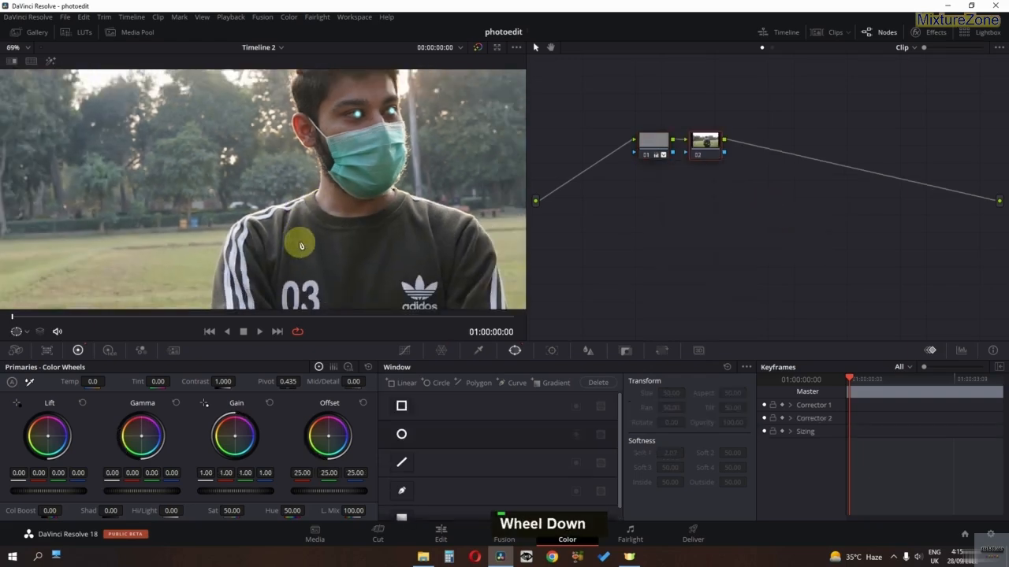
scroll(299, 257, down, 1)
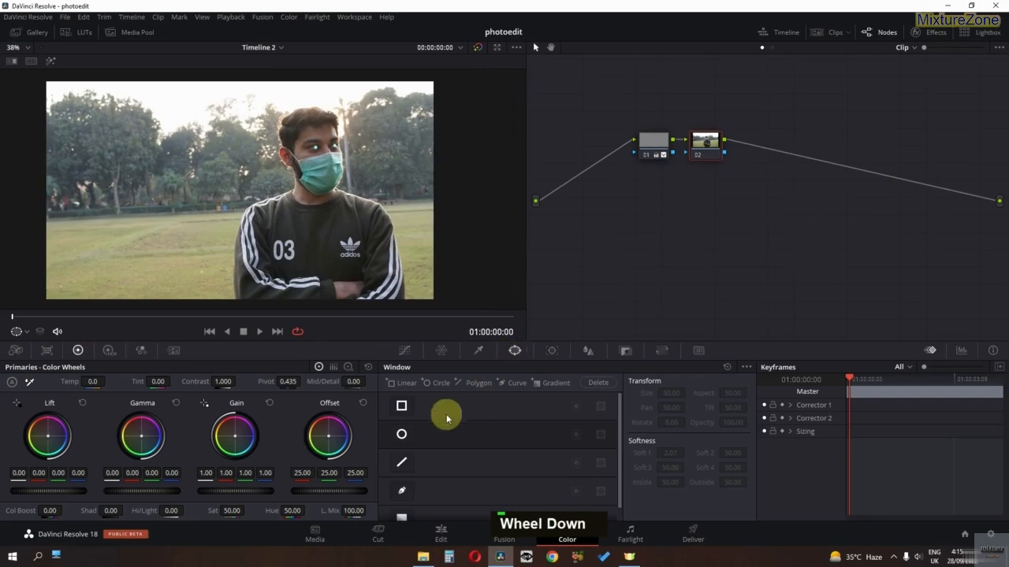
click(402, 491)
Step: Start the curve window below the photo's lower edge and trace up the outer edge of the man's striped sleeve
middle_click(291, 187)
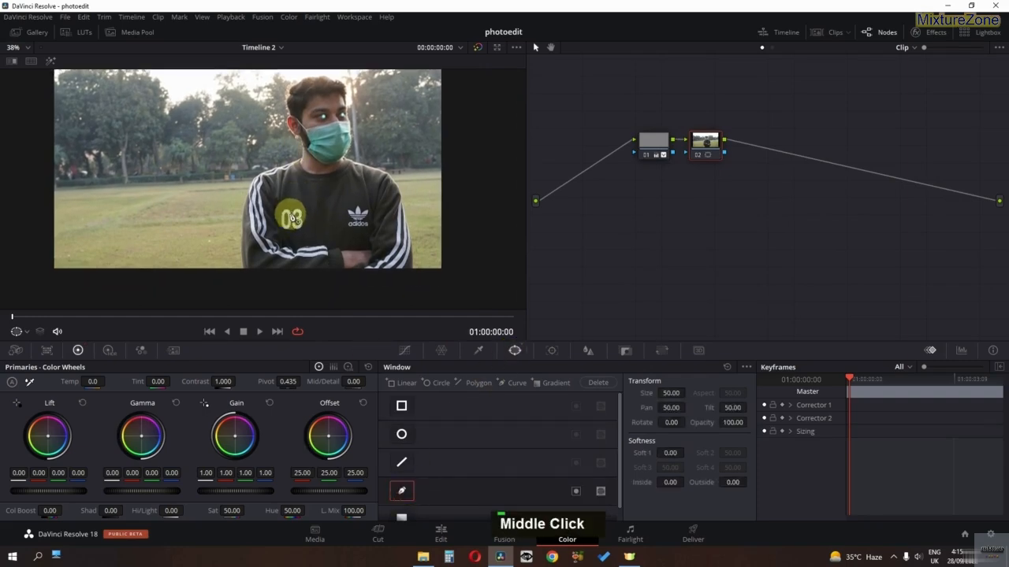
scroll(257, 263, up, 2)
scroll(258, 262, up, 1)
middle_click(287, 176)
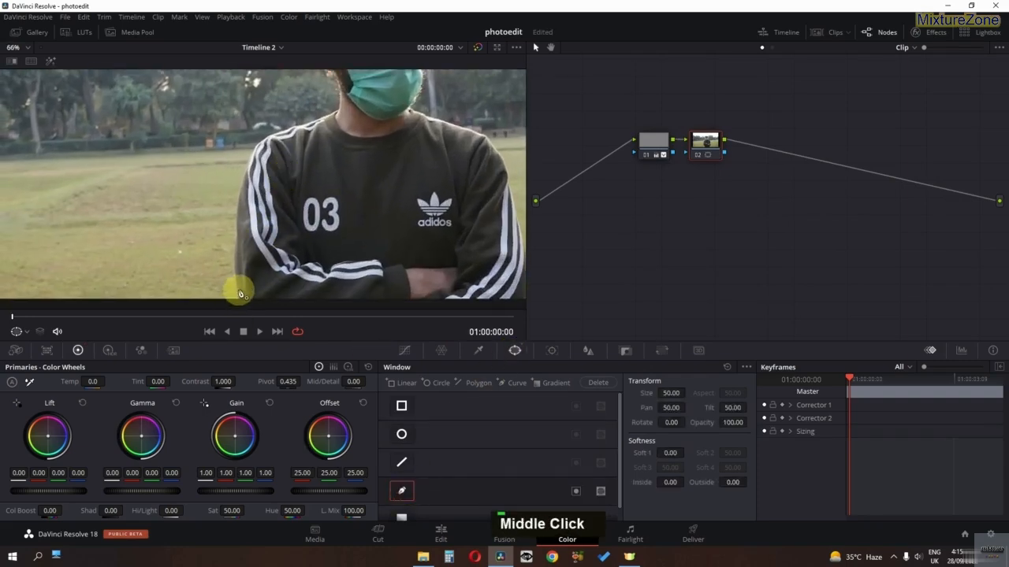
middle_click(240, 294)
click(243, 291)
click(236, 254)
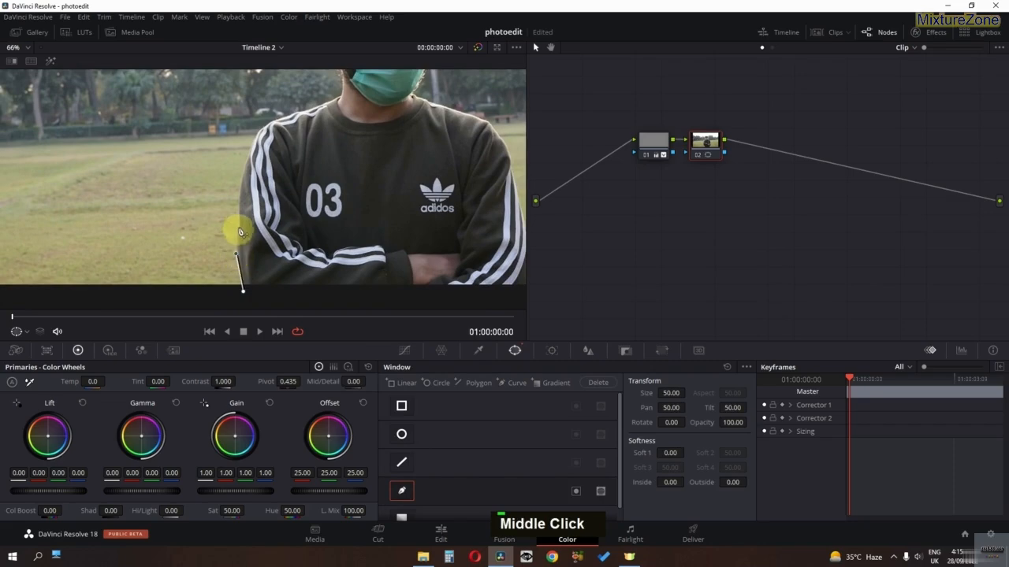
click(240, 223)
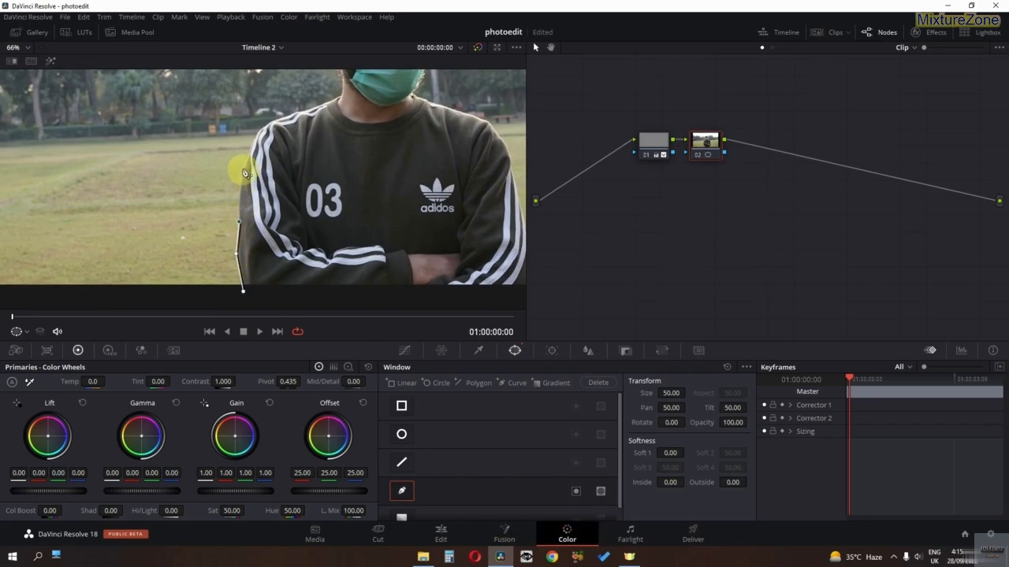
Step: Continue the curve outline up the upper arm, over the shoulder and up the neck toward the ear
middle_click(252, 147)
click(236, 206)
click(247, 191)
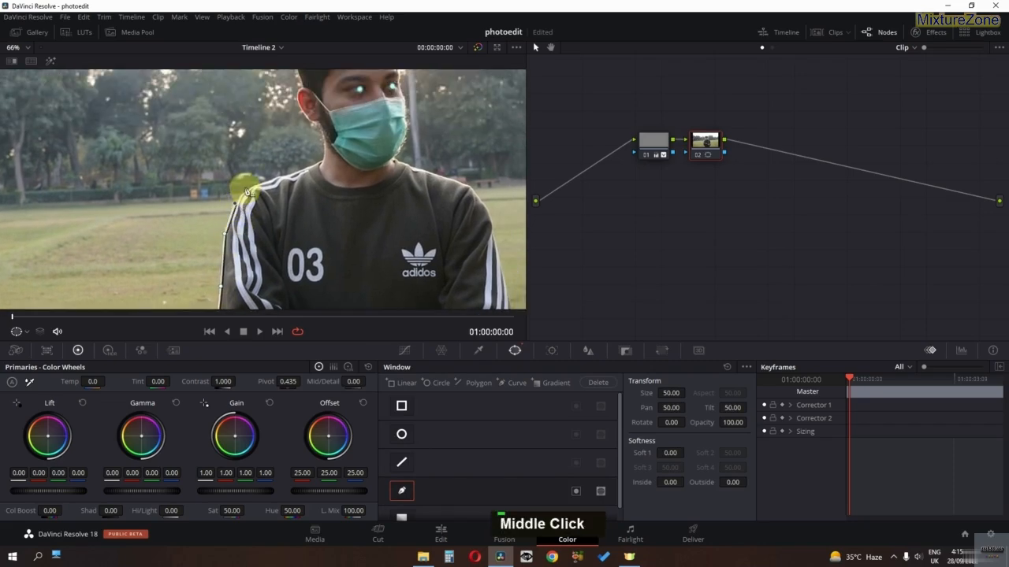
click(287, 175)
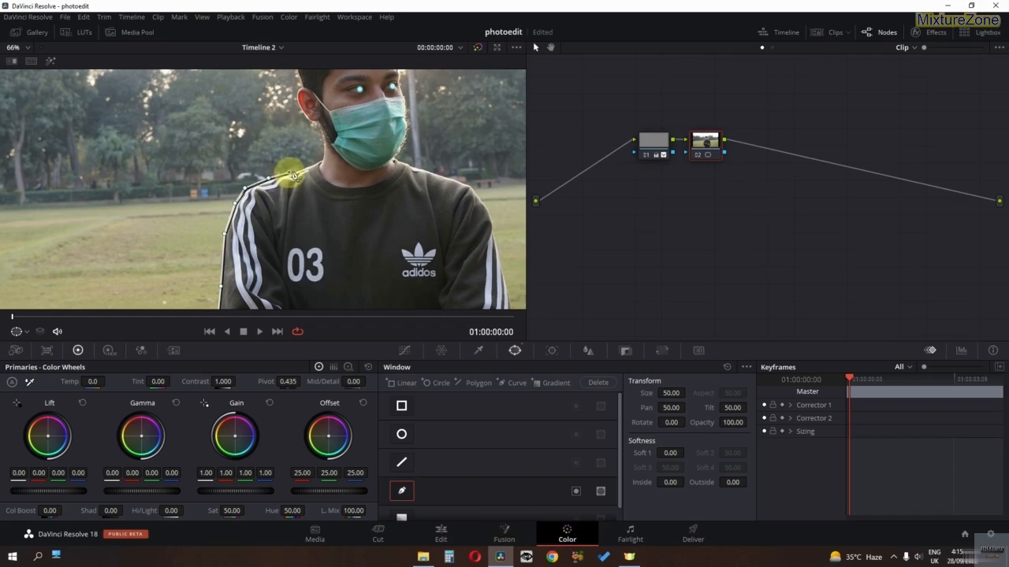
click(314, 167)
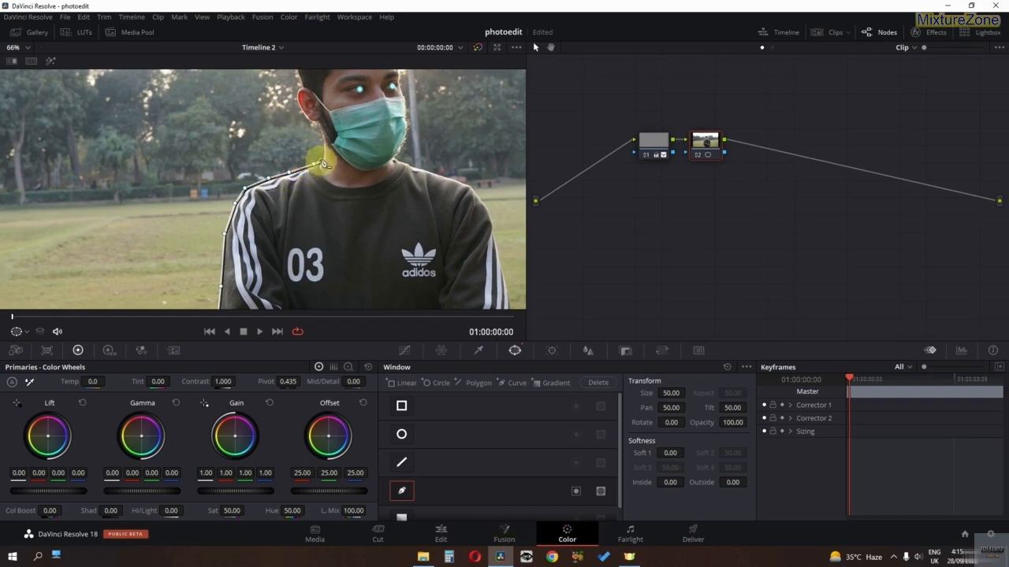
click(320, 129)
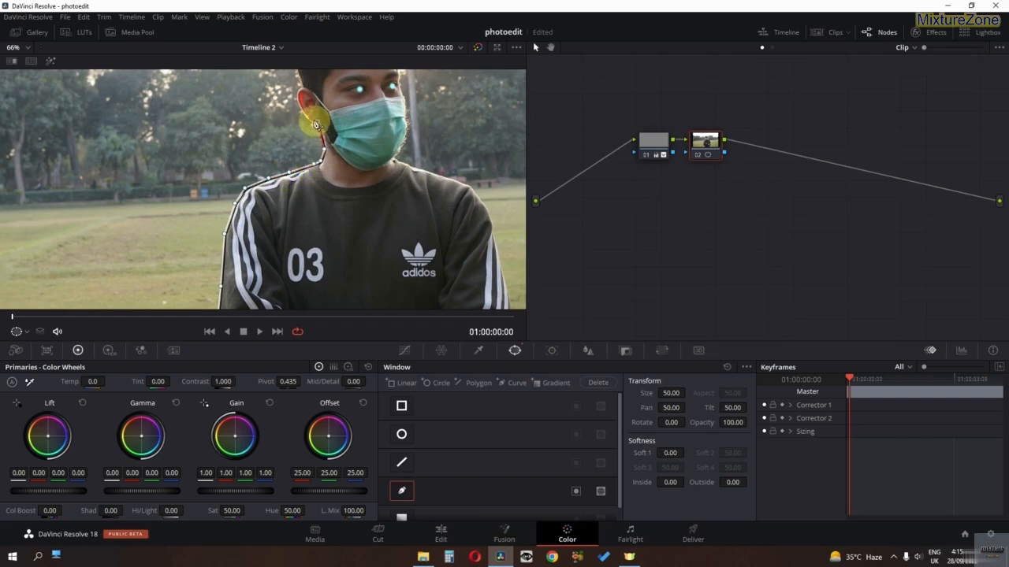
Step: Continue the curve outline around the ear and up the back of the head to the top of the hair
middle_click(297, 104)
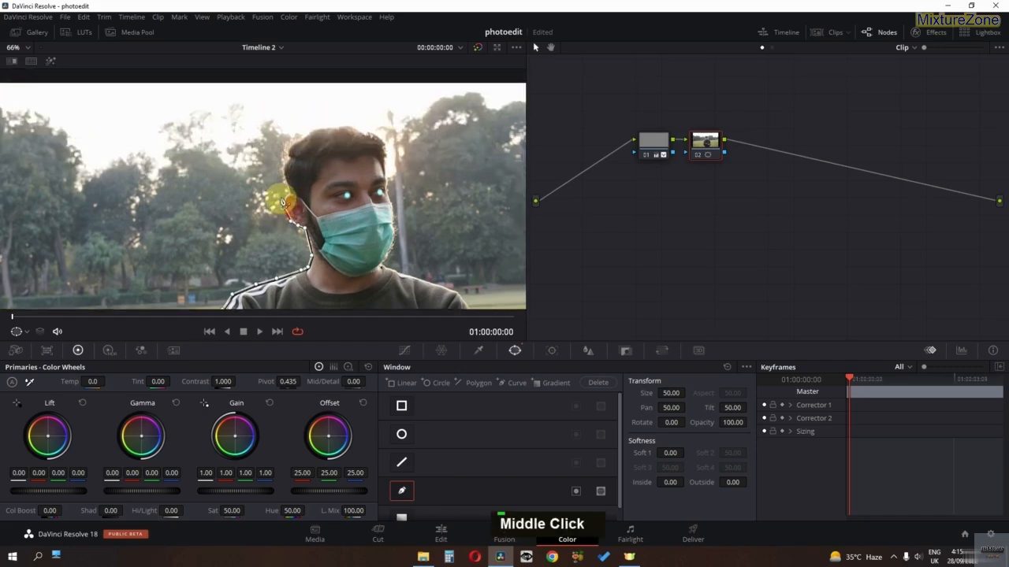
scroll(281, 193, up, 4)
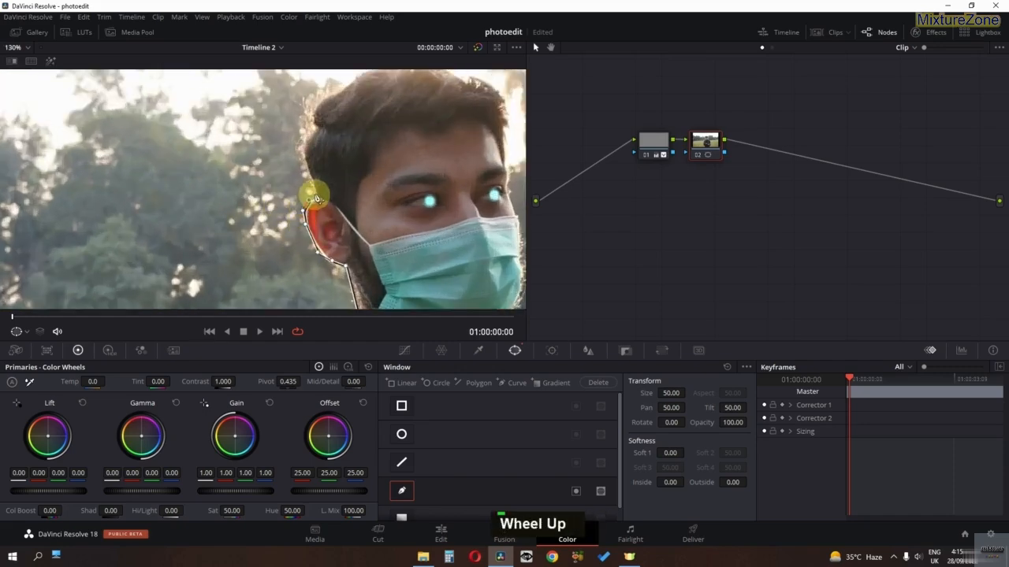
double_click(297, 140)
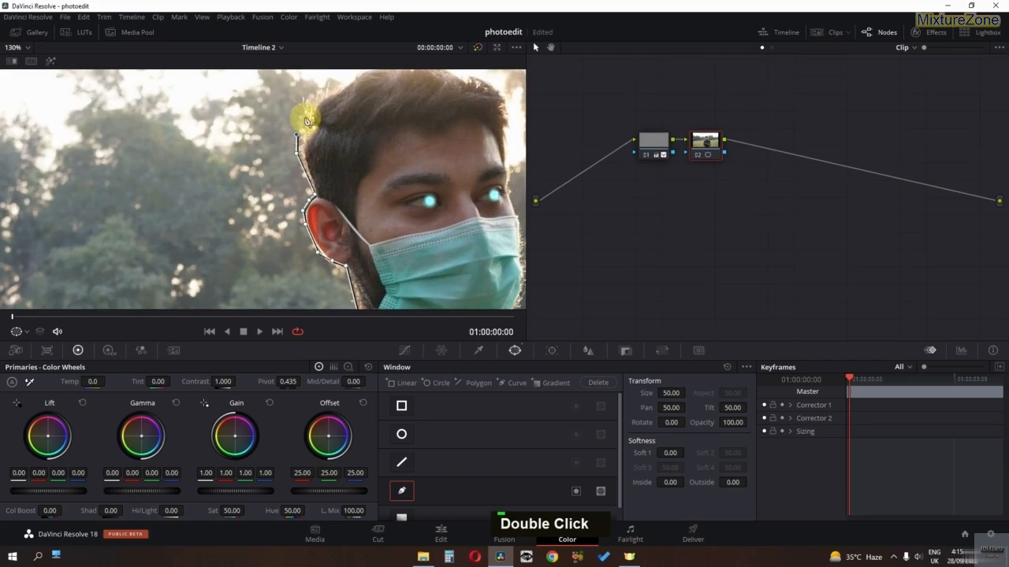
click(306, 119)
middle_click(352, 81)
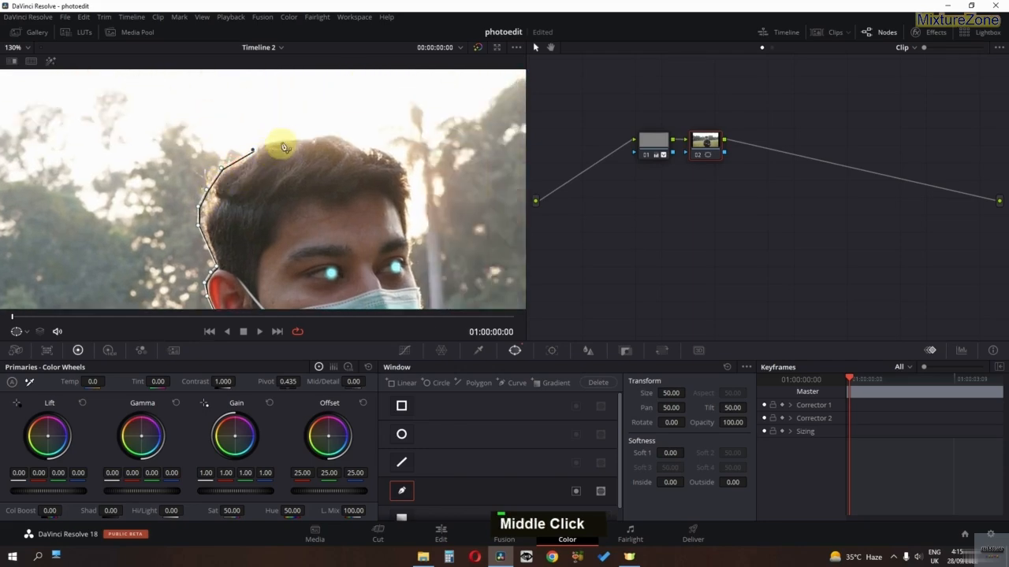
Step: Trace the curve window's outline along the hair, forehead and mask edge down to the neck
double_click(337, 134)
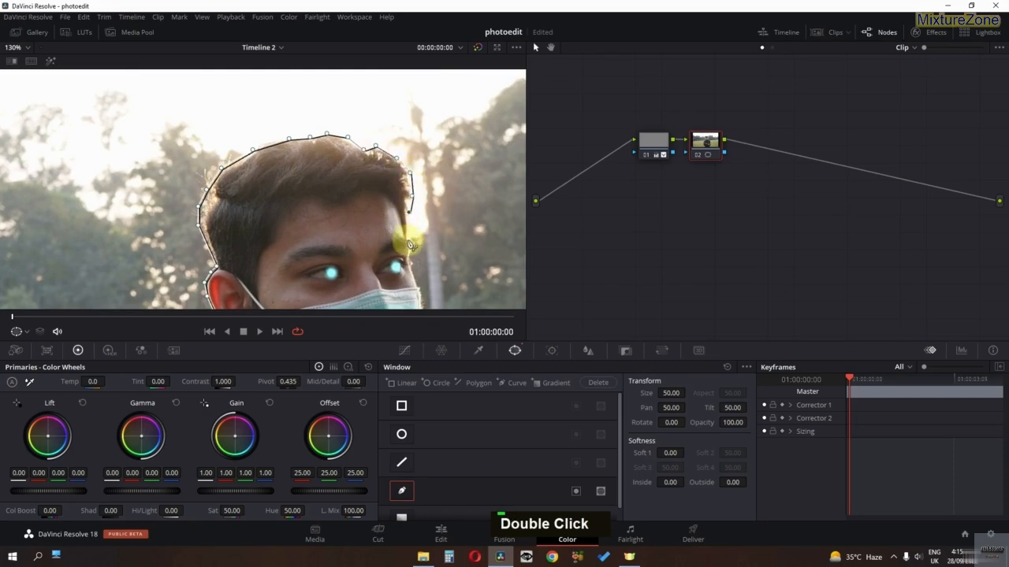
middle_click(412, 265)
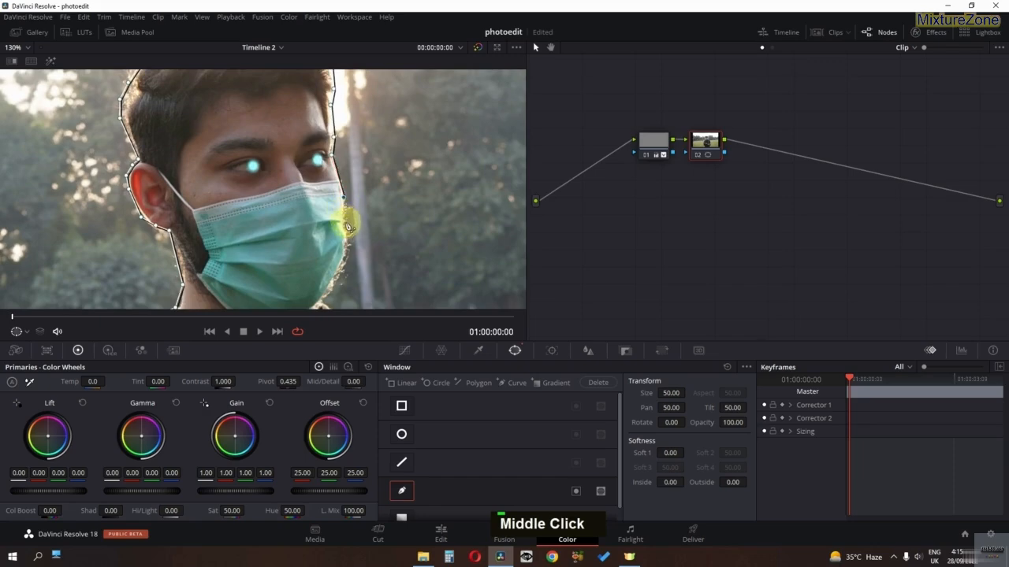
double_click(344, 241)
middle_click(342, 279)
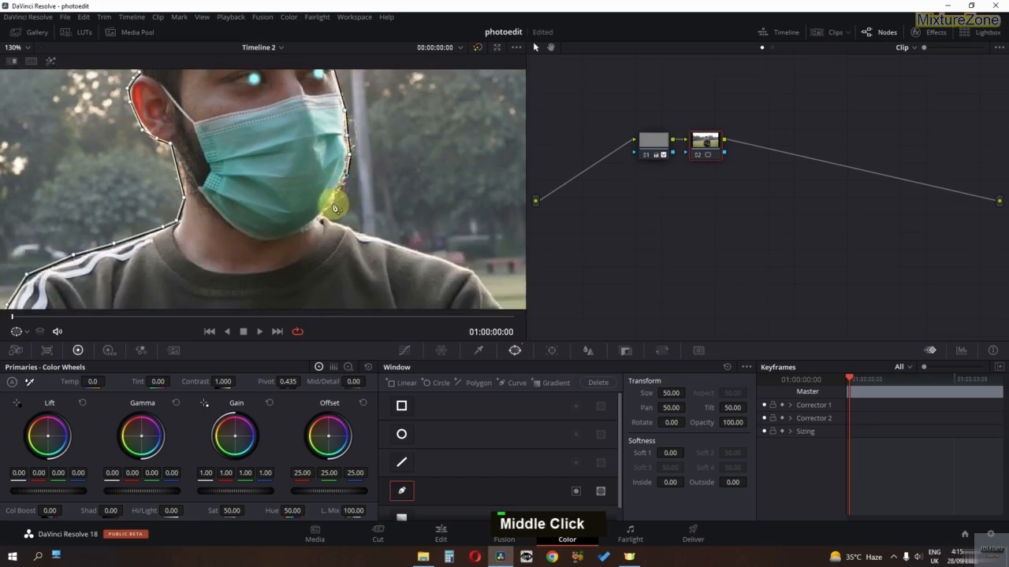
middle_click(417, 252)
middle_click(337, 197)
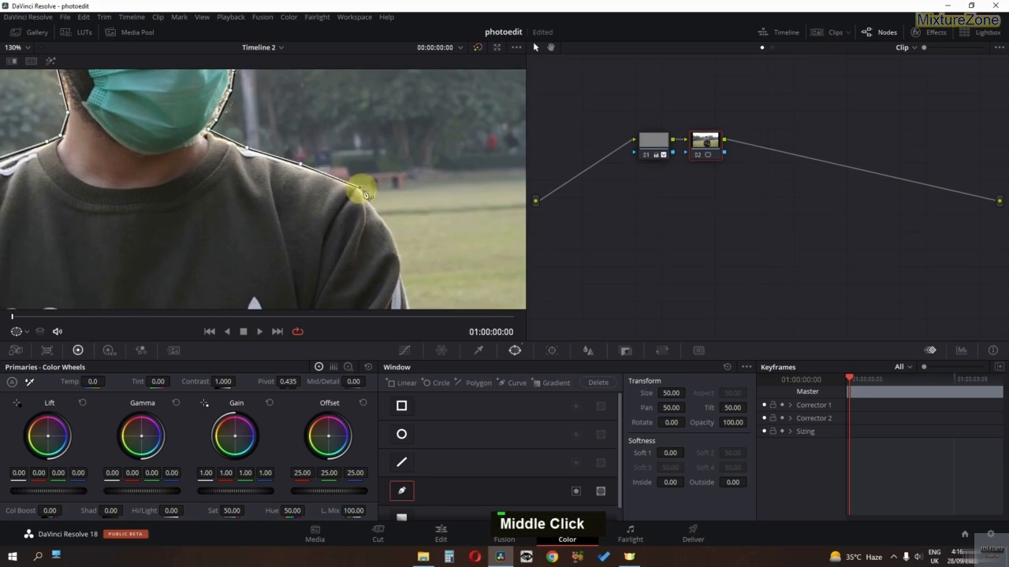
Step: Continue the curve window's outline over the shoulder and down the striped sleeve to the photo's lower edge
middle_click(402, 268)
click(378, 228)
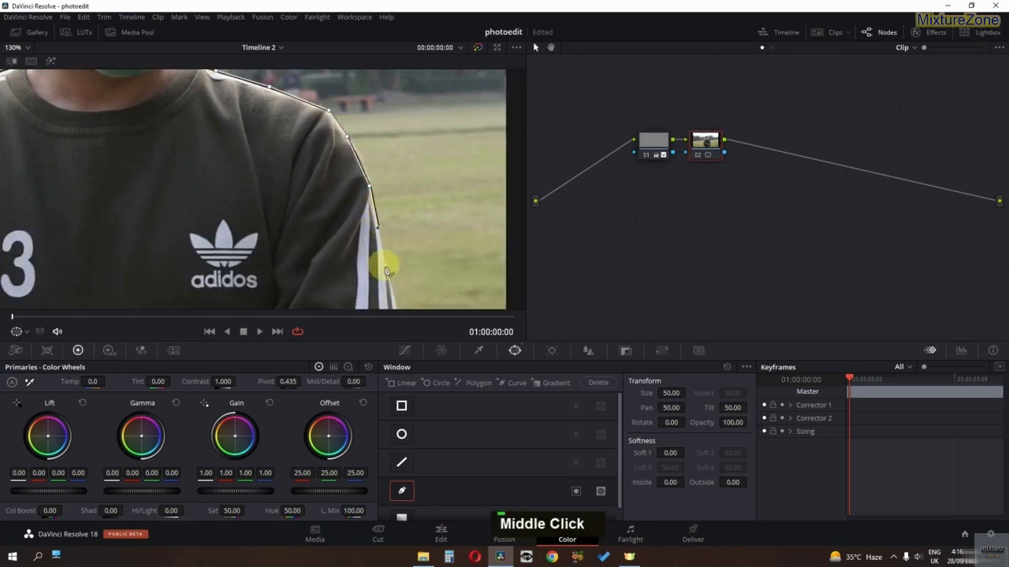
middle_click(391, 281)
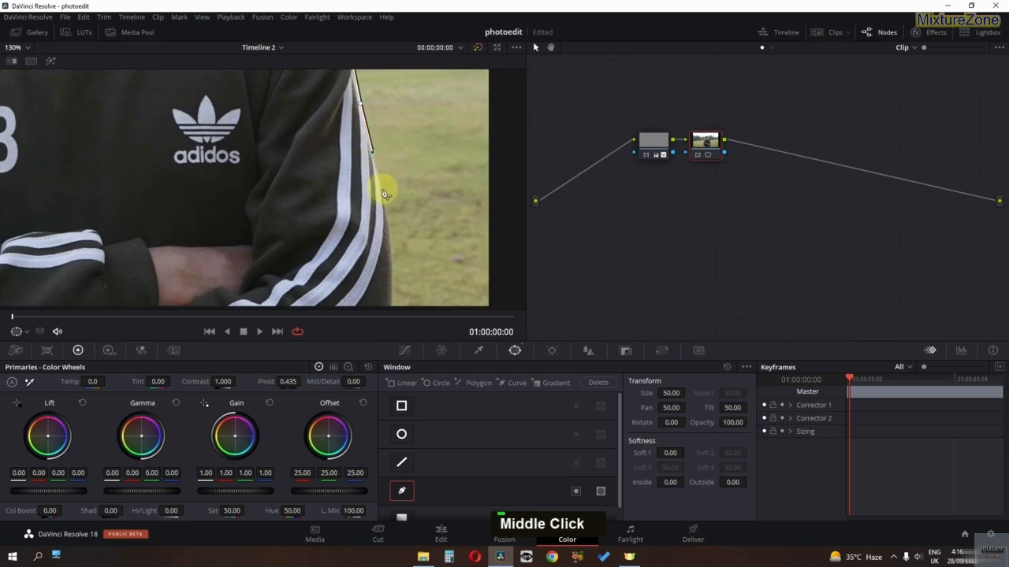
middle_click(376, 221)
click(386, 227)
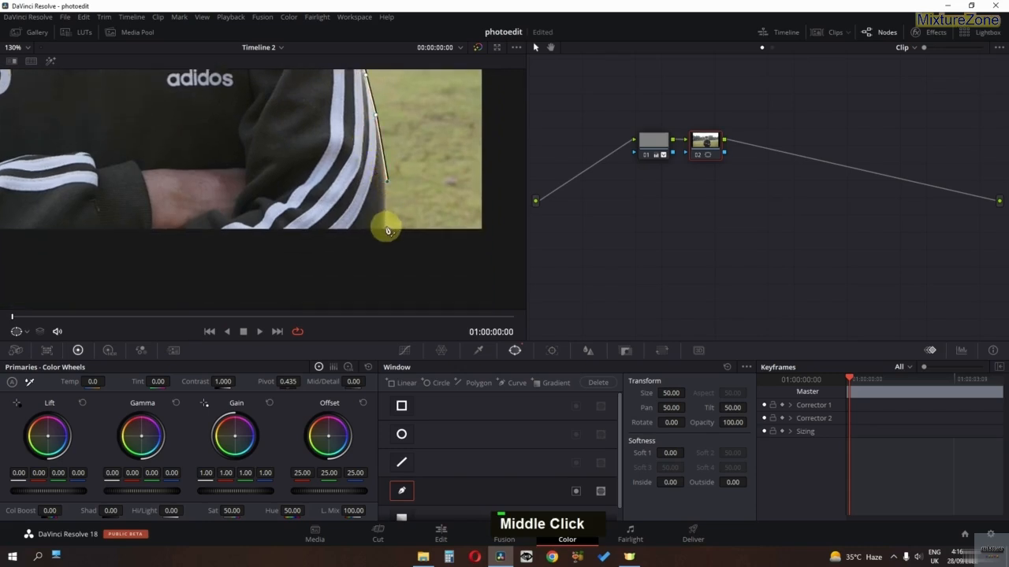
middle_click(376, 232)
click(389, 229)
middle_click(412, 220)
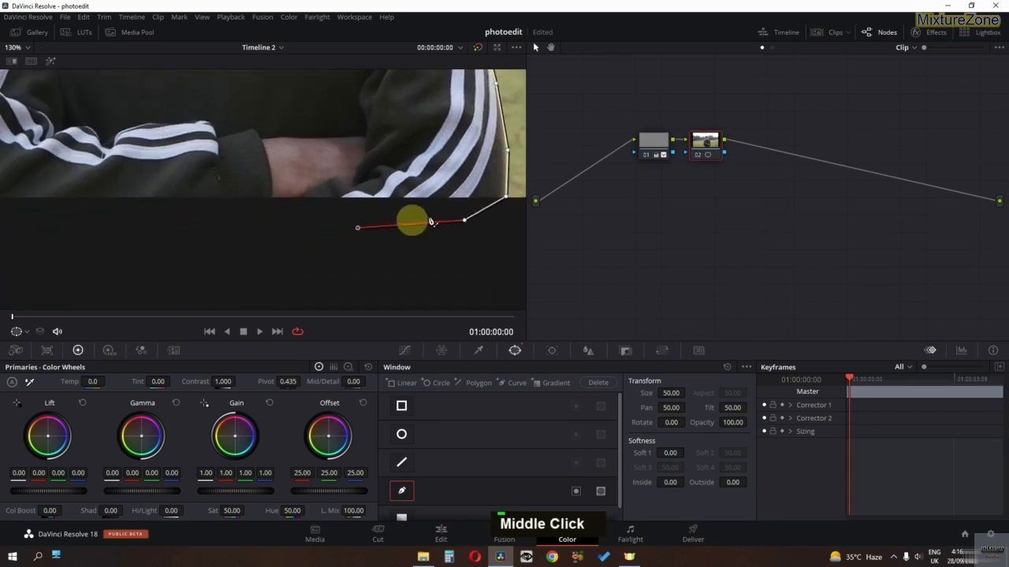
Step: Close the outline below the photo's lower edge at its starting point, and invert the window to select the background
click(195, 216)
click(102, 216)
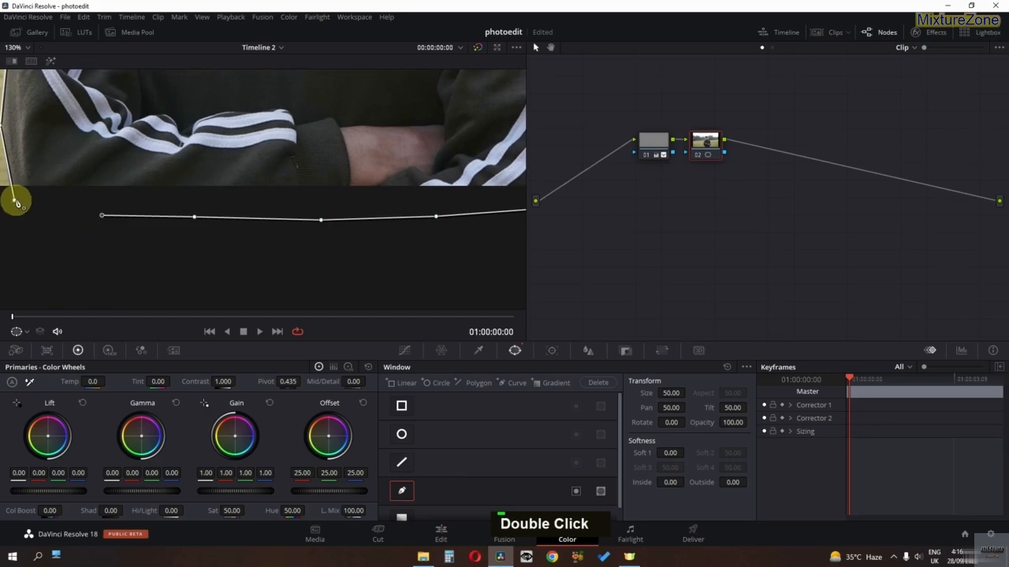
scroll(149, 158, down, 3)
middle_click(323, 135)
scroll(329, 137, down, 2)
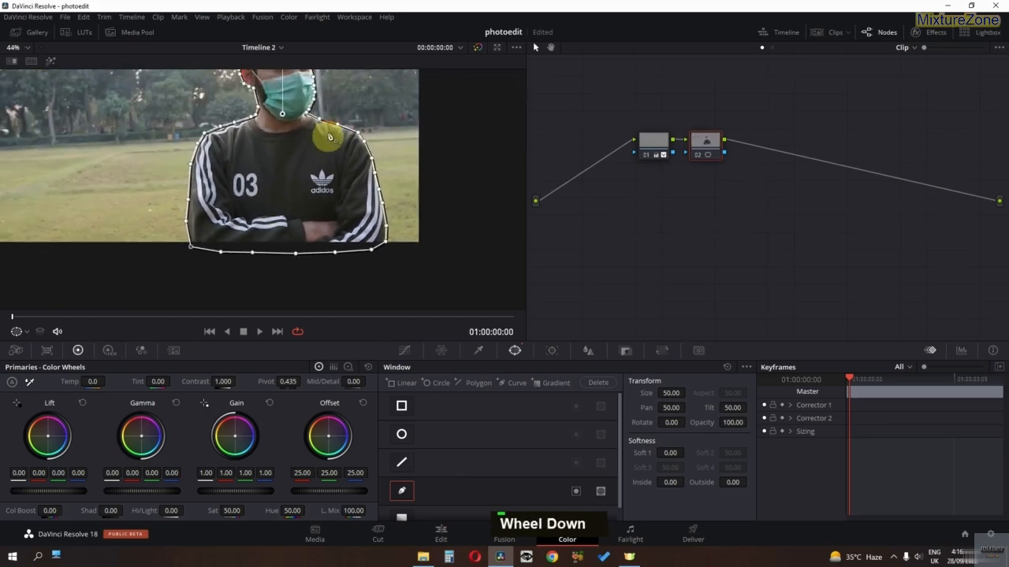
middle_click(329, 137)
middle_click(305, 194)
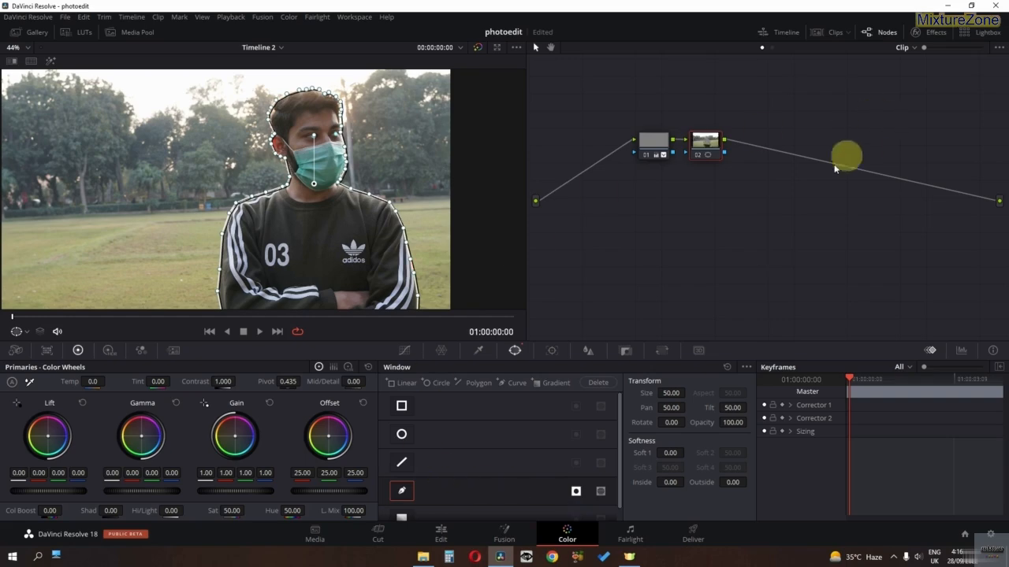
Step: Search the effects library for "blur" and apply Box Blur to node 02
click(921, 34)
click(888, 71)
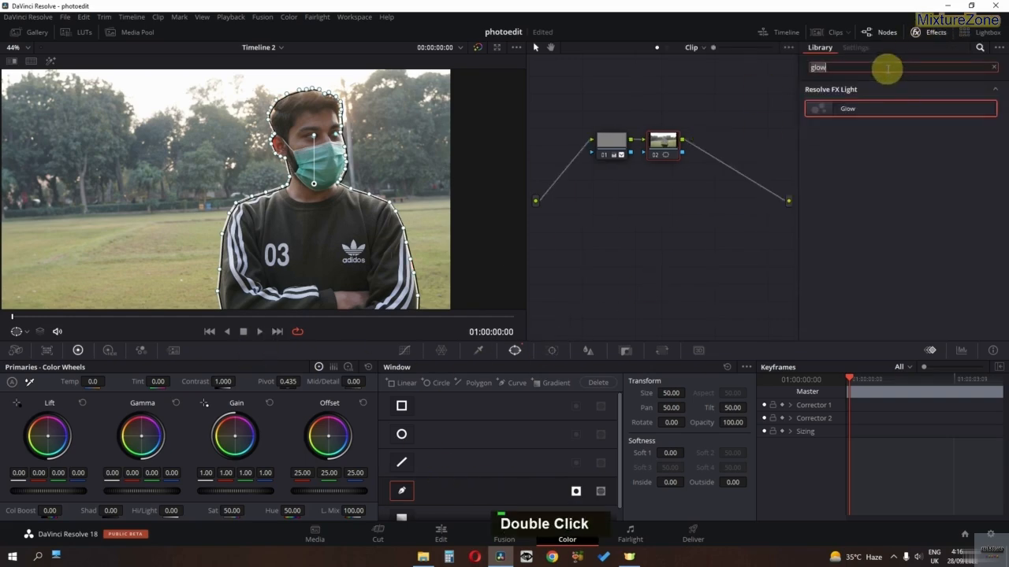
text(blur)
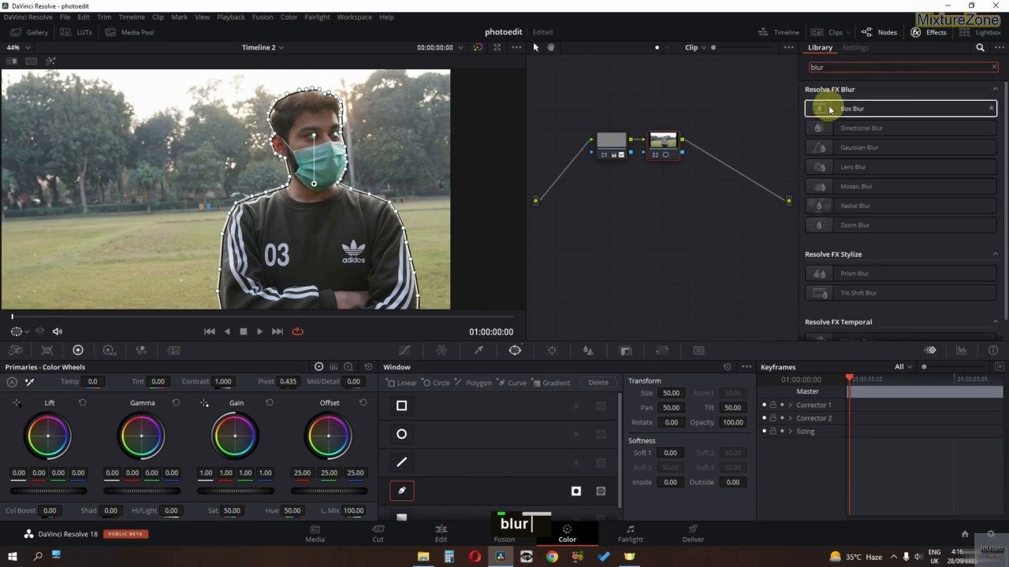
drag(835, 108, 662, 154)
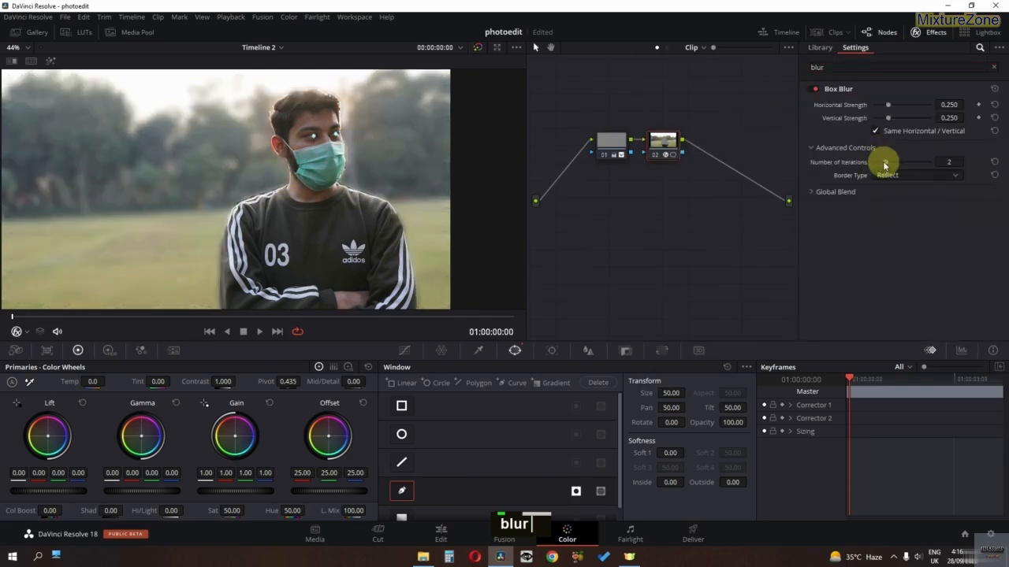
Step: Set the Box Blur's horizontal and vertical strength to 0.156 and its number of iterations to 3
drag(884, 166, 874, 162)
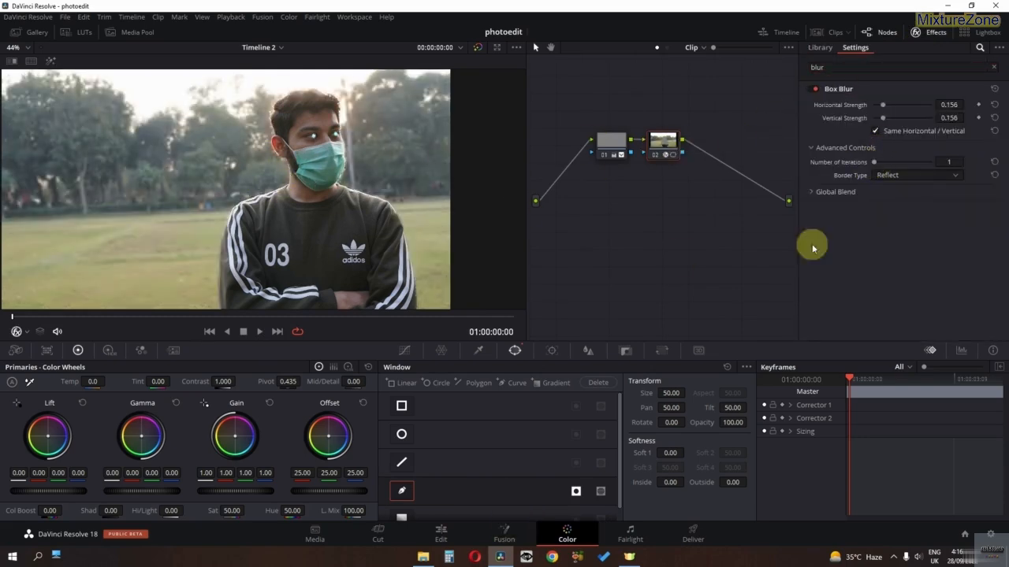
double_click(950, 161)
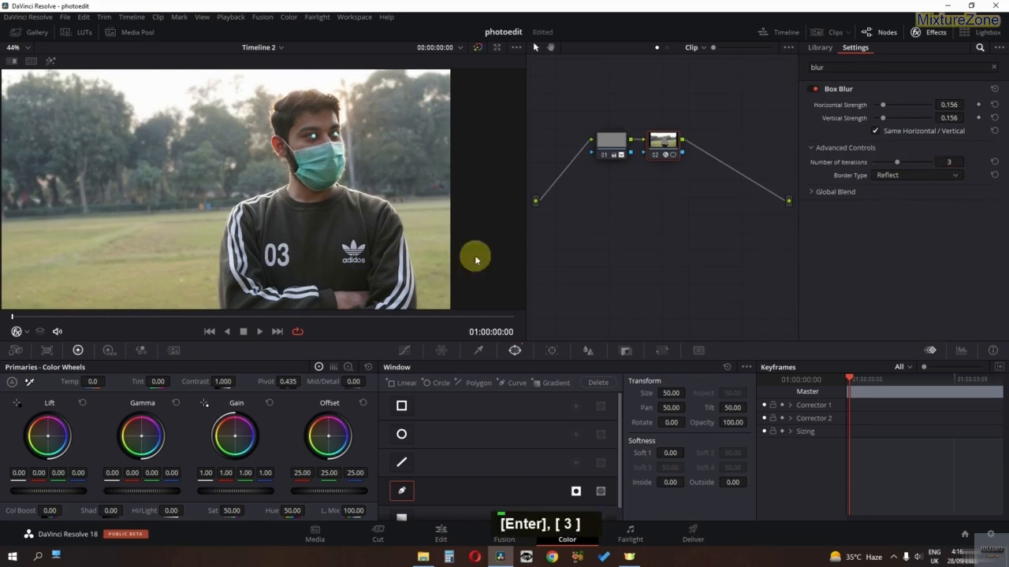
scroll(407, 273, down, 1)
scroll(378, 277, up, 2)
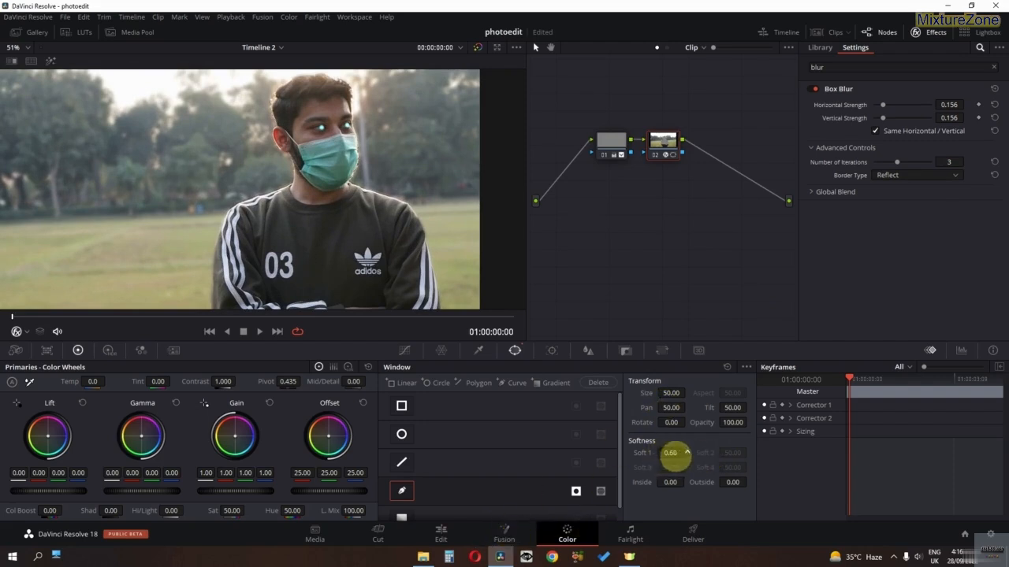
Step: Soften the window with Soft 1 at 0.84, Inside 0.00 and Outside 0.36, and toggle node 02 off and on to compare
mouse_move(659, 457)
mouse_down()
mouse_move(678, 459)
mouse_move(670, 455)
mouse_up()
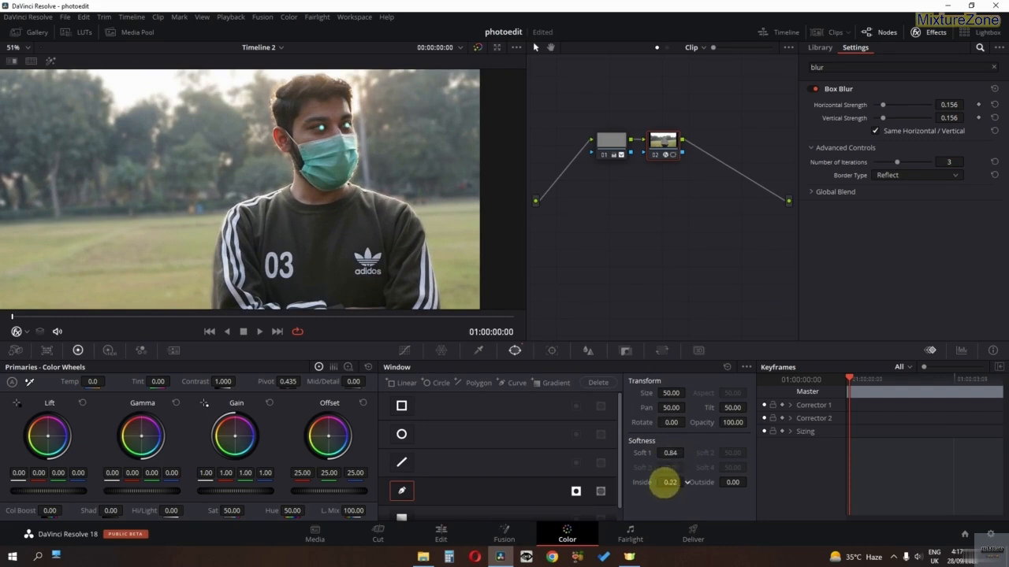
drag(653, 486, 646, 484)
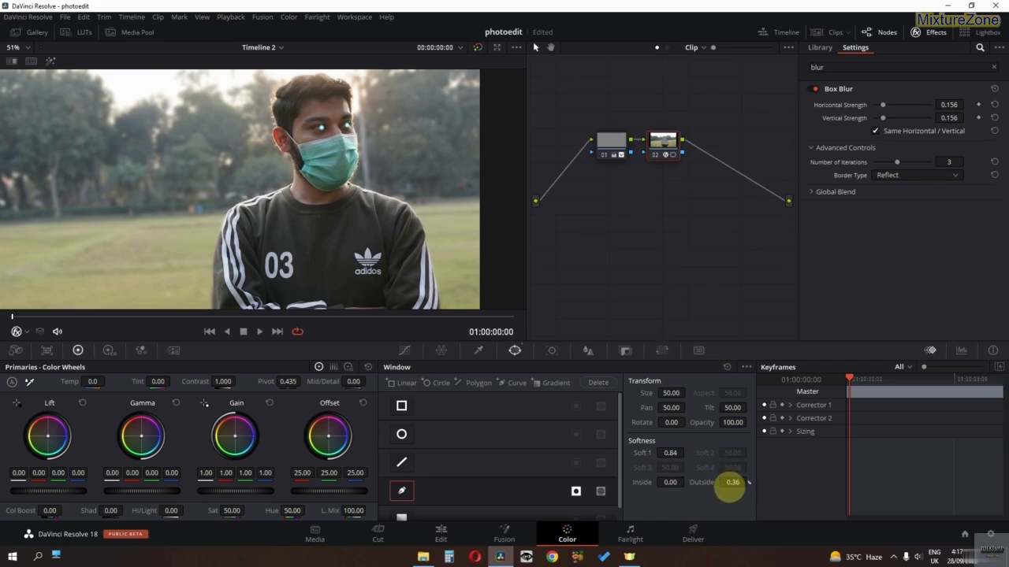
scroll(365, 279, down, 2)
middle_click(360, 277)
key(ctrl+d)
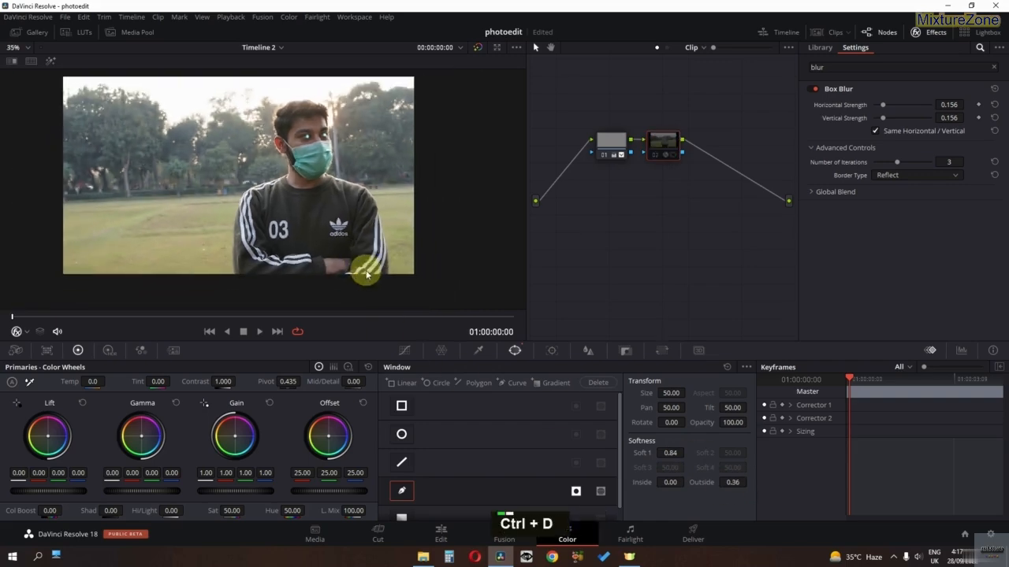
key(ctrl+d)
middle_click(290, 206)
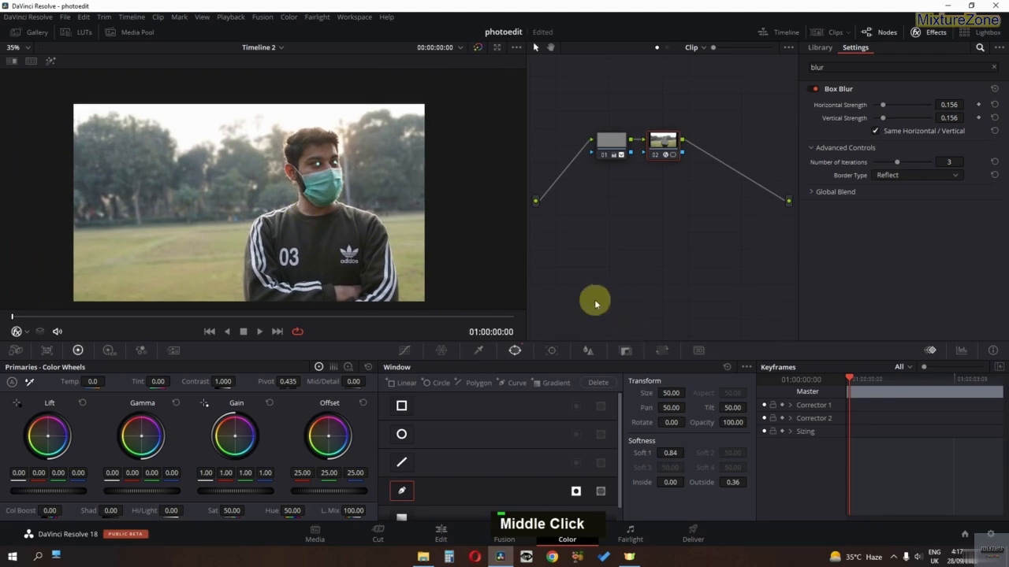
Step: Add a serial node after node 02 and close the effects library
right_click(670, 145)
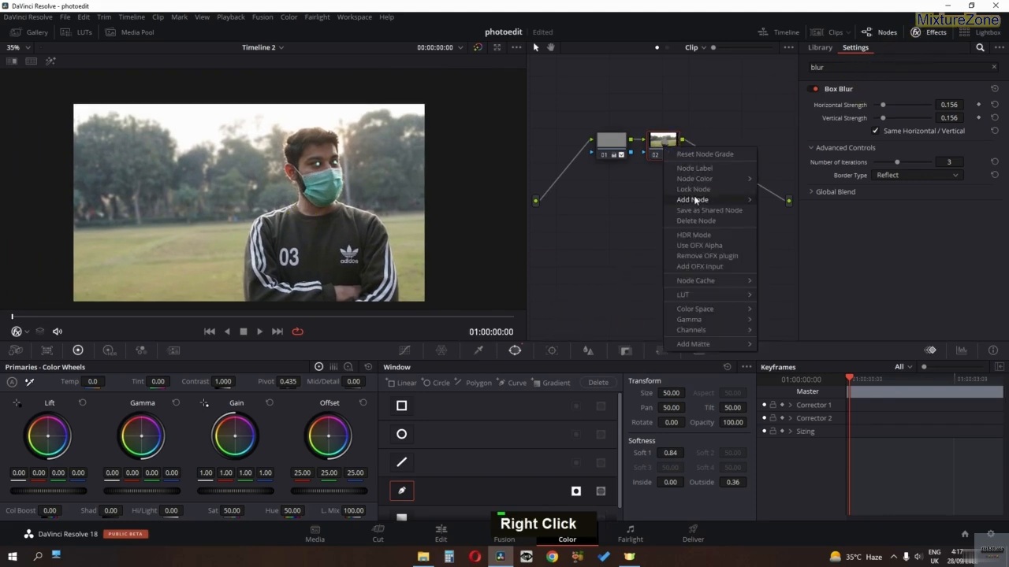
mouse_move(695, 201)
click(775, 201)
click(919, 35)
Step: Draw a closed curve window on node 03 around the skin beneath the eye nearest the ear
scroll(385, 224, down, 3)
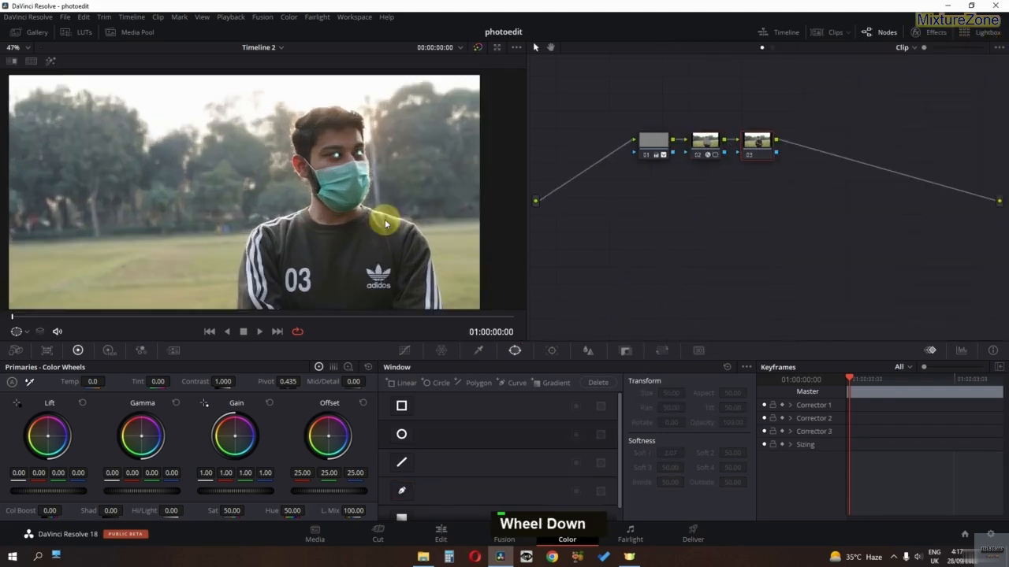
scroll(344, 189, up, 3)
middle_click(320, 178)
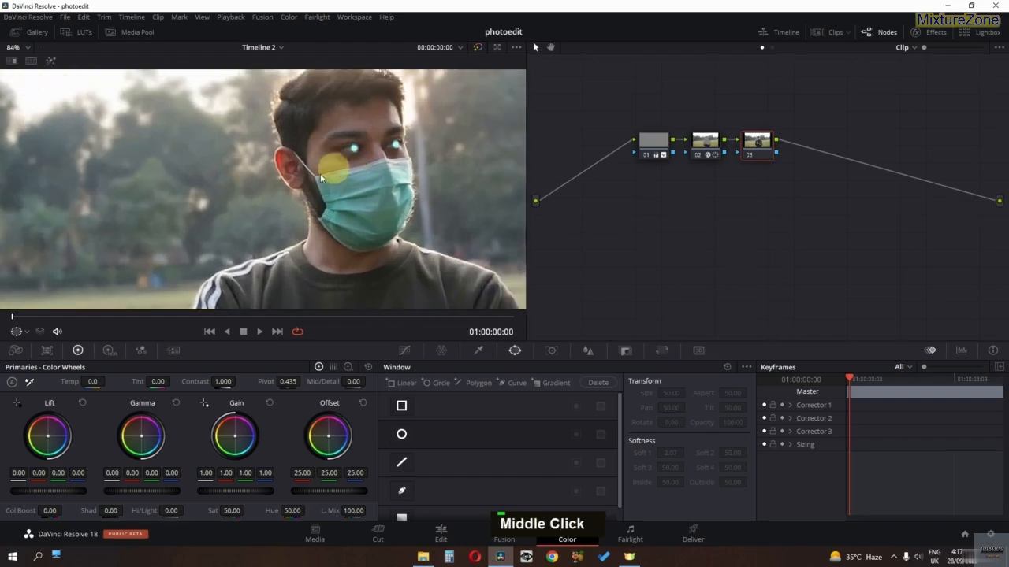
drag(321, 178, 290, 179)
scroll(307, 167, up, 2)
scroll(272, 206, up, 4)
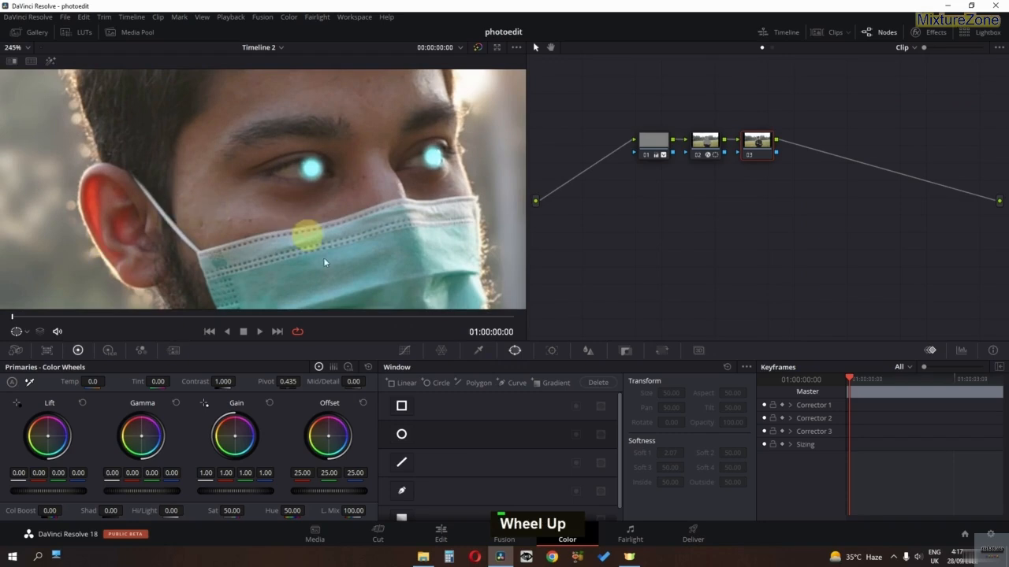
click(402, 491)
scroll(357, 173, up, 3)
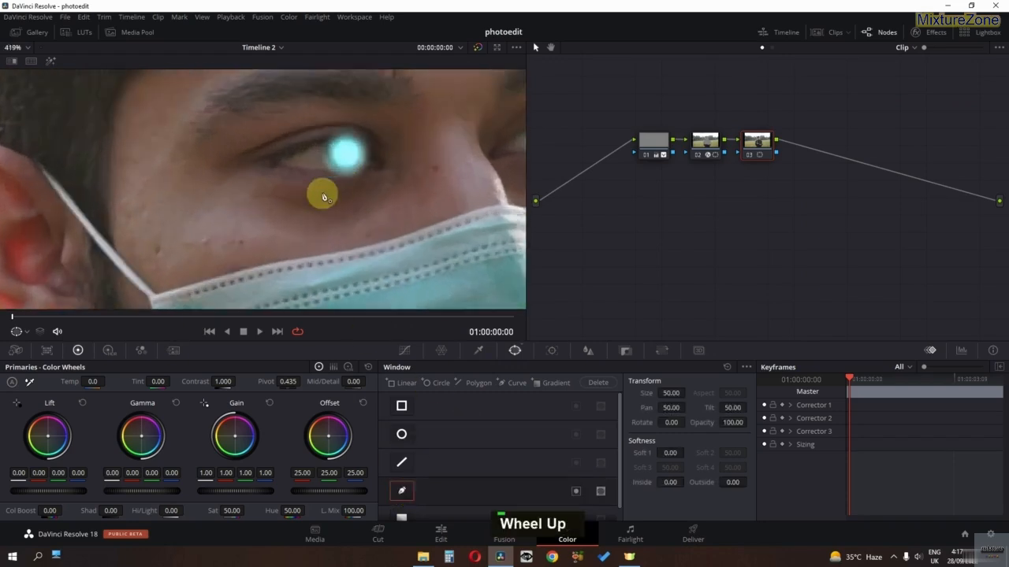
click(241, 209)
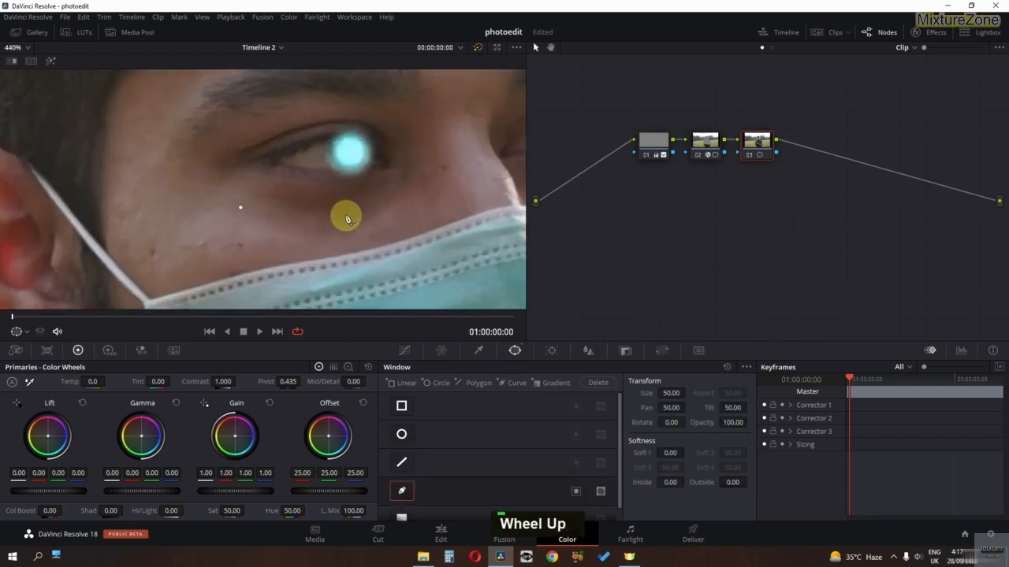
click(357, 215)
click(425, 167)
double_click(452, 189)
click(429, 219)
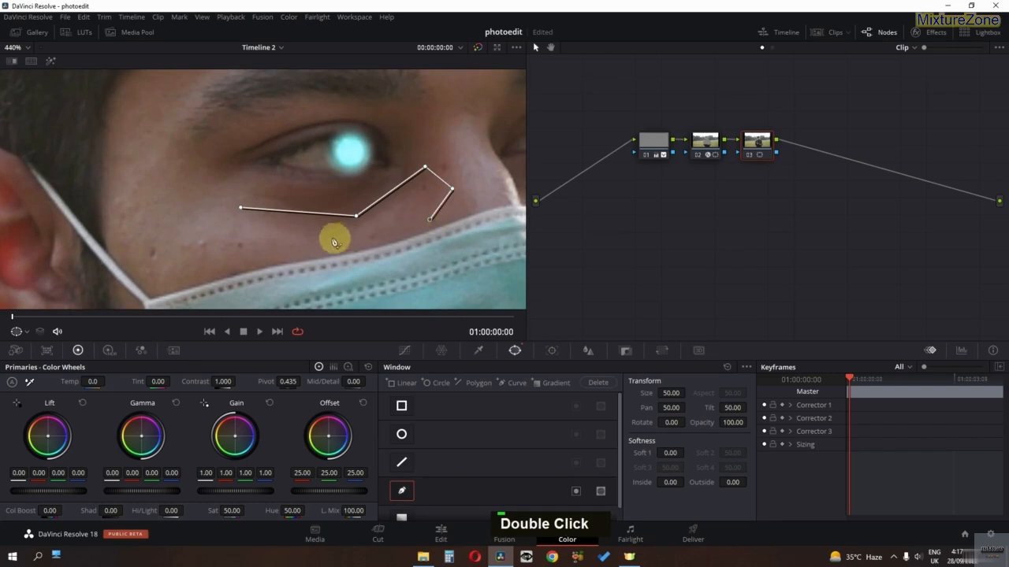
click(306, 245)
click(233, 242)
click(240, 208)
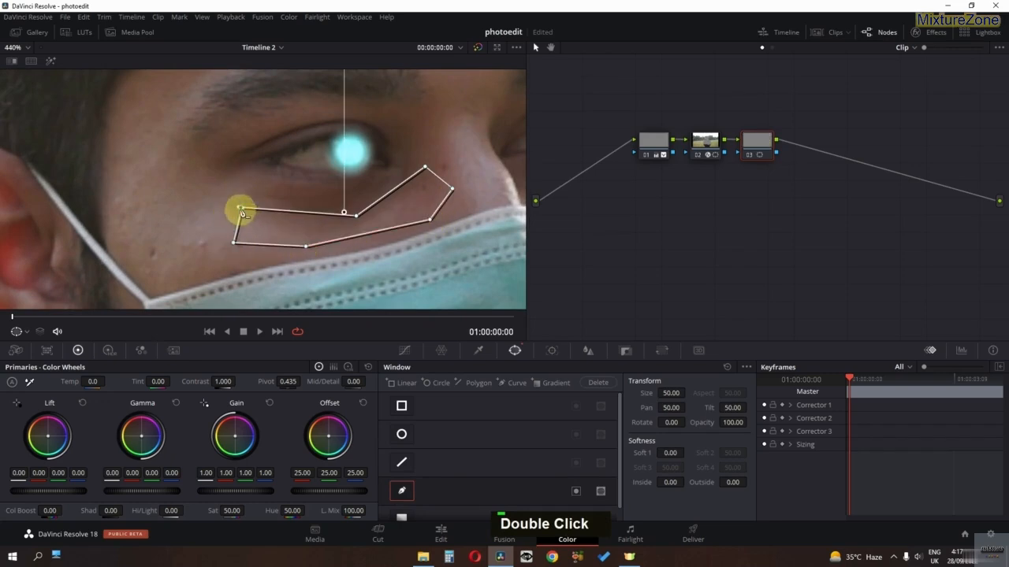
Step: Add a second curve window on node 03 around the skin between that eye and its eyebrow
middle_click(241, 173)
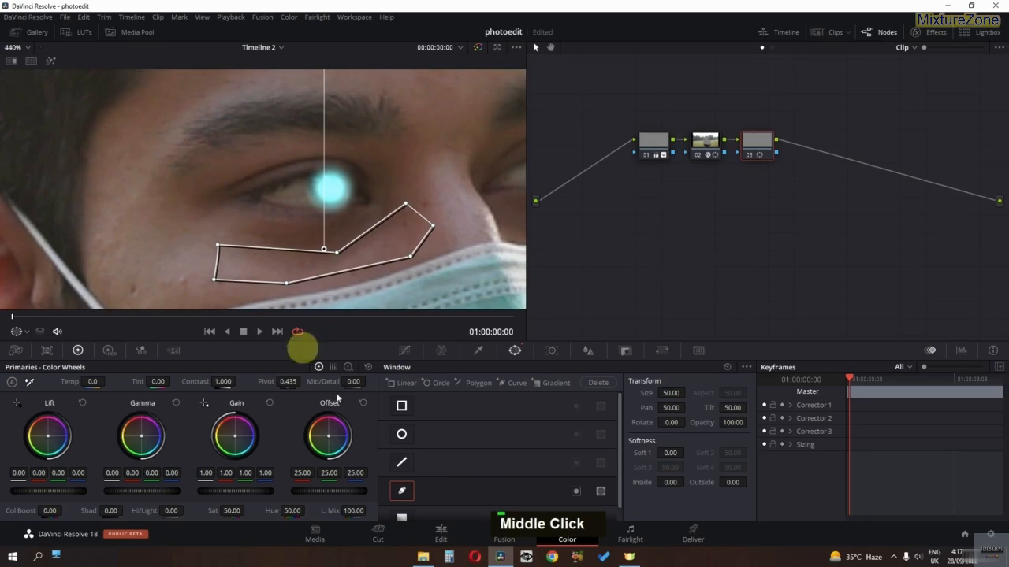
click(504, 383)
click(208, 163)
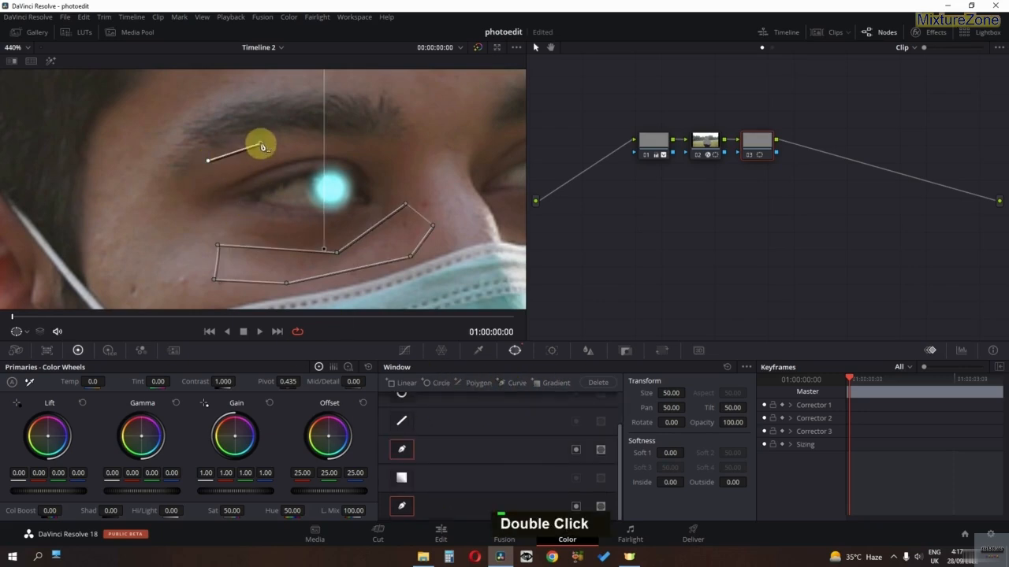
click(261, 143)
click(308, 129)
click(366, 126)
click(393, 150)
click(342, 154)
click(273, 154)
click(239, 167)
click(205, 185)
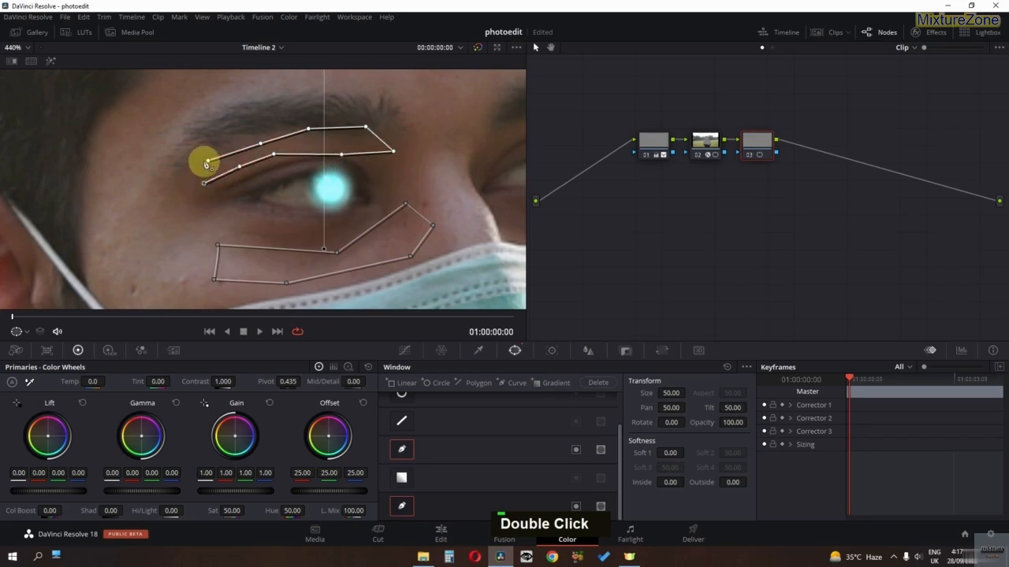
Step: Draw a third closed curve window on node 03 around the skin between the eye farther from the ear and its eyebrow
drag(333, 183, 153, 190)
drag(286, 176, 200, 177)
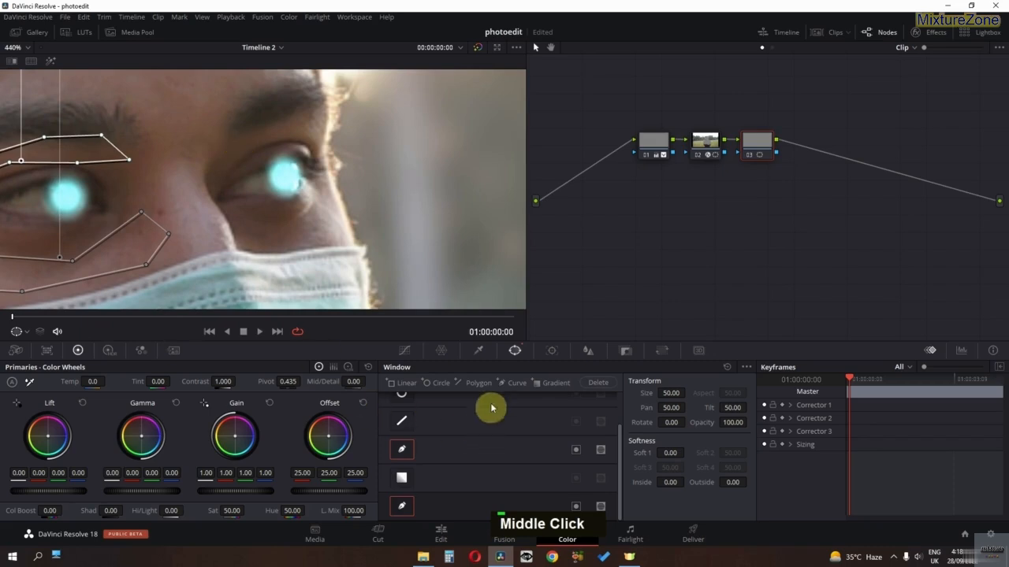
click(554, 387)
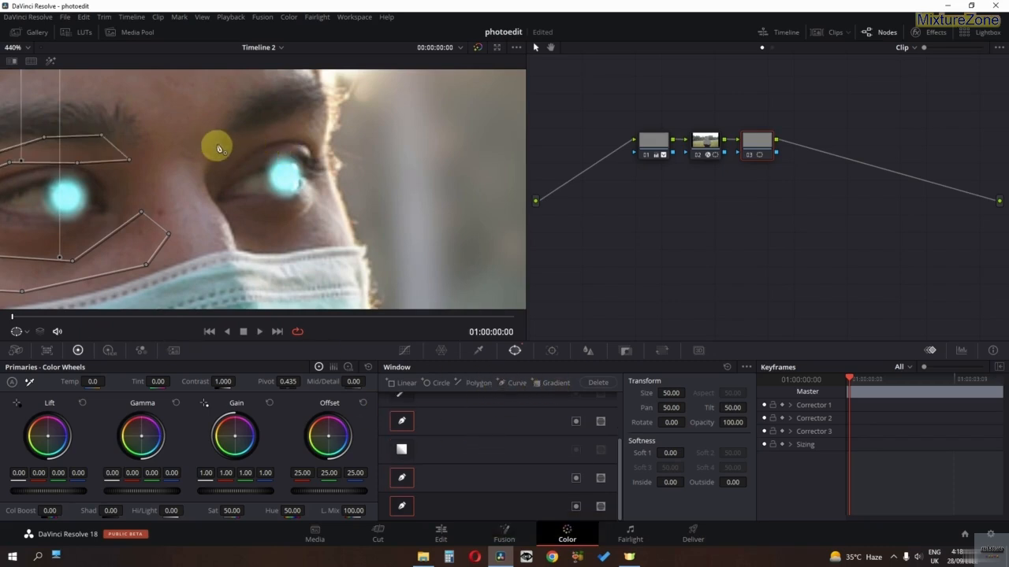
drag(224, 149, 289, 119)
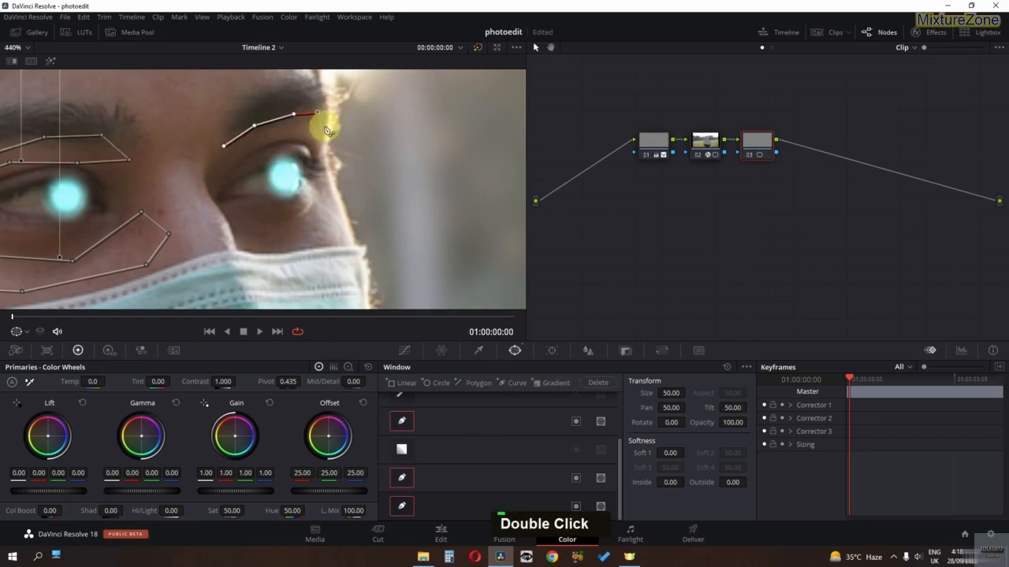
click(323, 147)
click(299, 140)
click(269, 140)
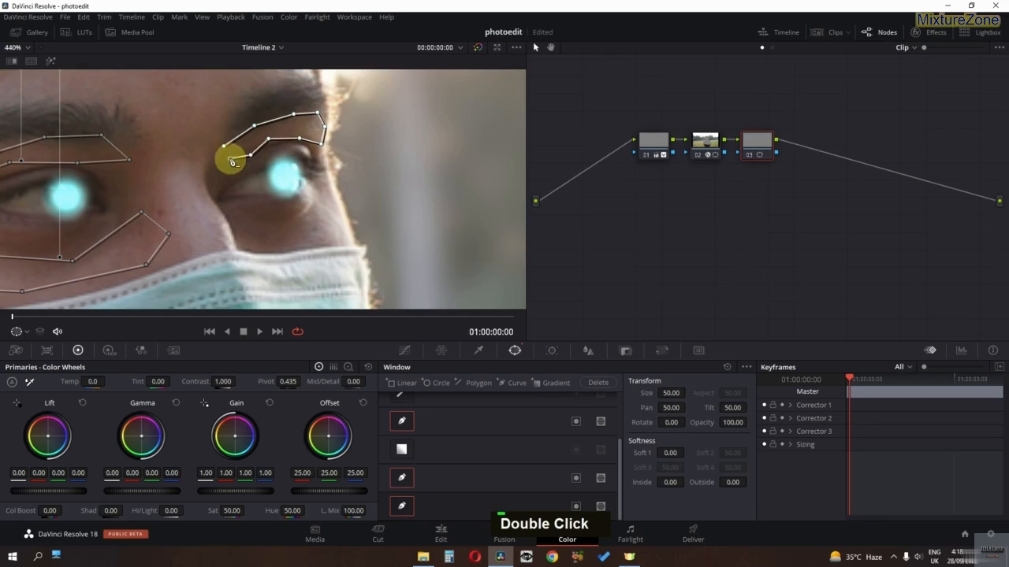
click(225, 149)
Step: Brighten the masked skin on node 03 by raising the master Gain to 1.56
middle_click(175, 196)
scroll(252, 229, down, 2)
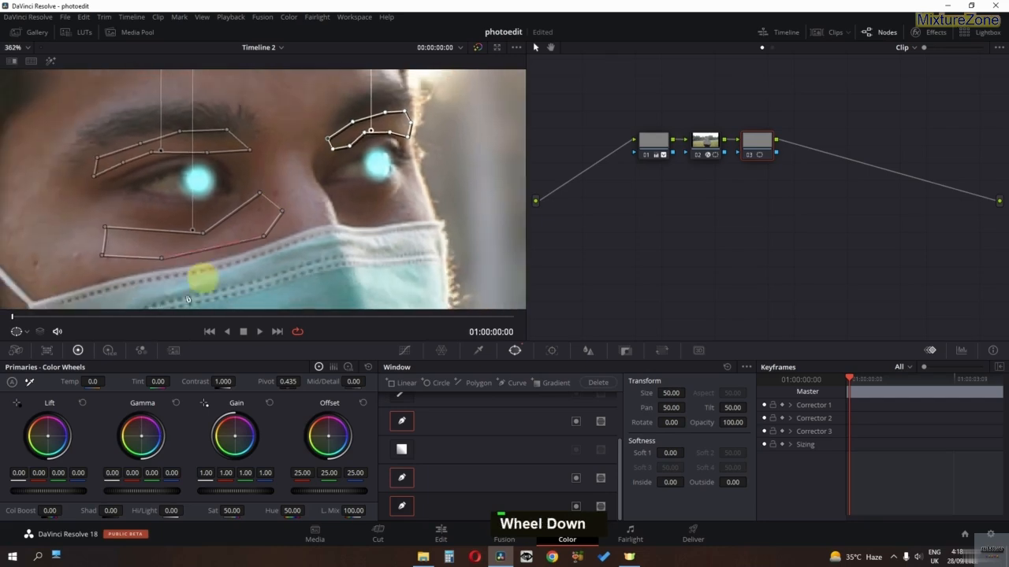
drag(229, 491, 450, 466)
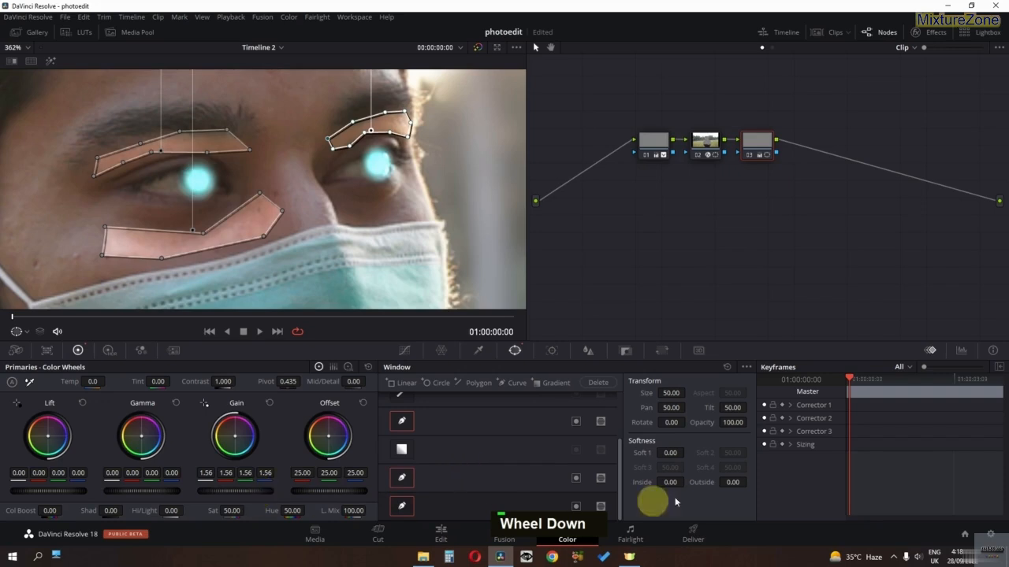
Step: Soften the edges of the two windows between the eyes and eyebrows by raising Soft 1 on each
scroll(670, 454, down, 5)
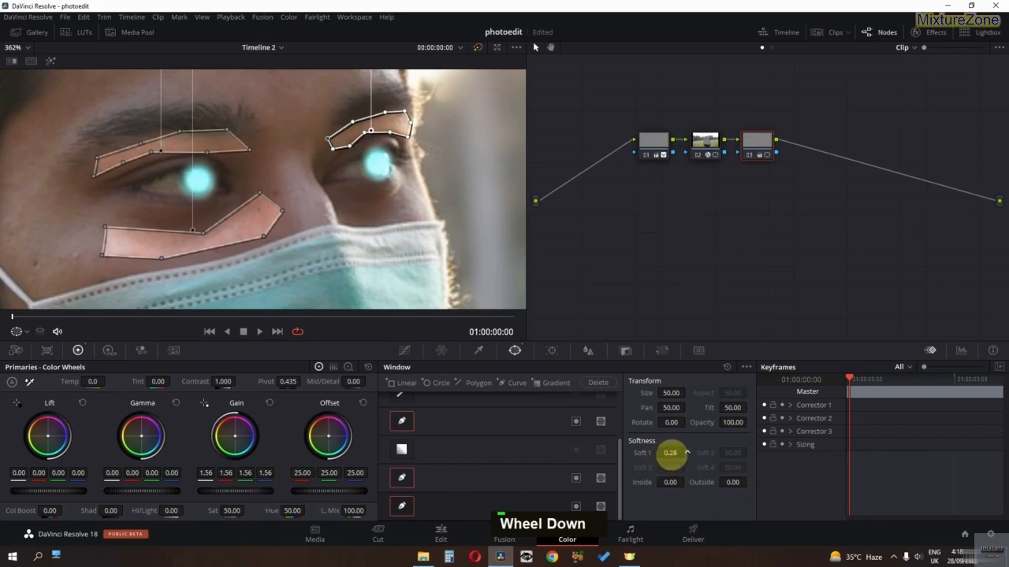
click(486, 473)
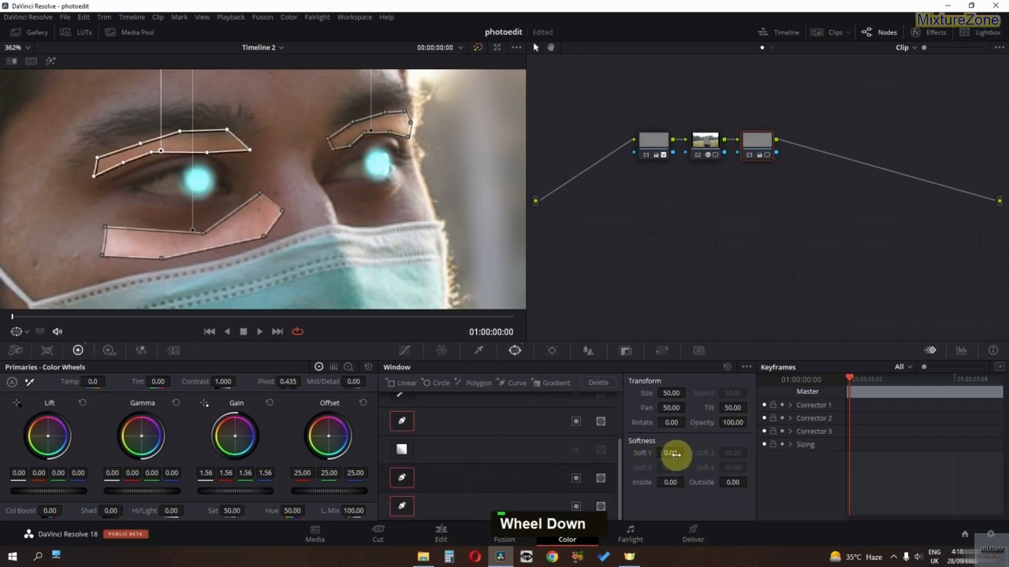
drag(672, 455, 687, 454)
scroll(687, 453, up, 3)
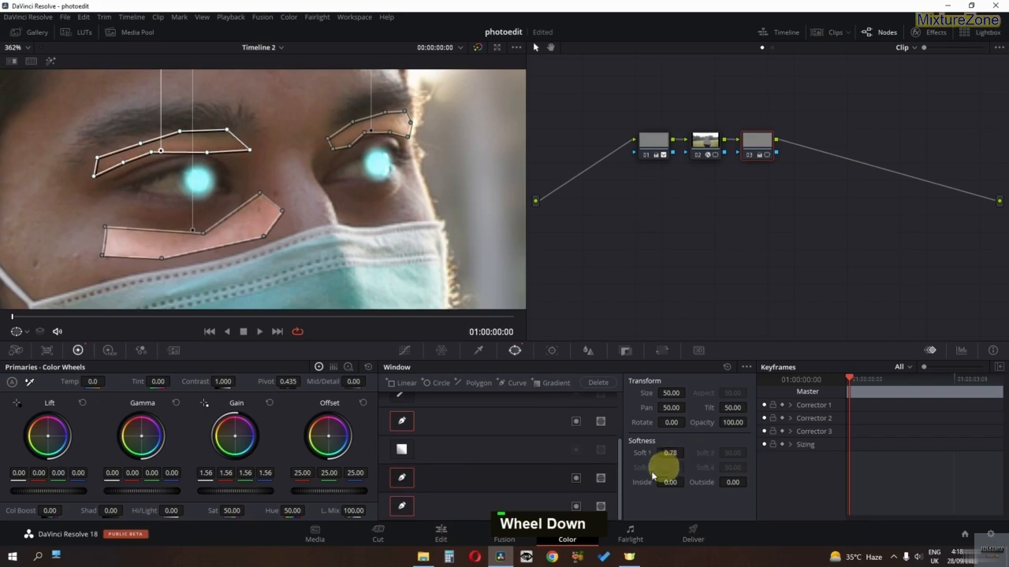
Step: Set the under-eye window's Soft 1 to 0.68 and turn off the window outlines in the viewer
click(462, 504)
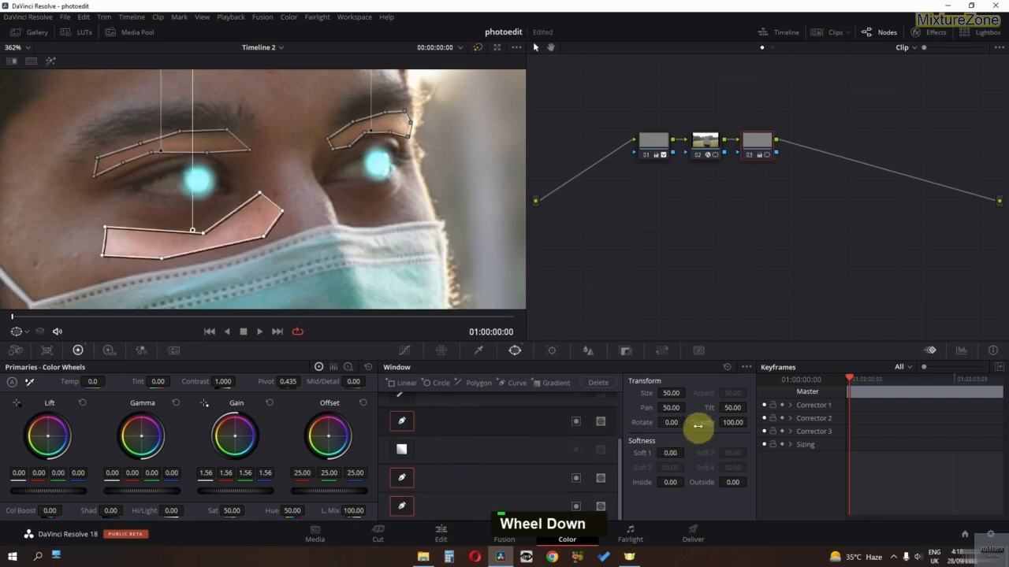
drag(671, 453, 685, 453)
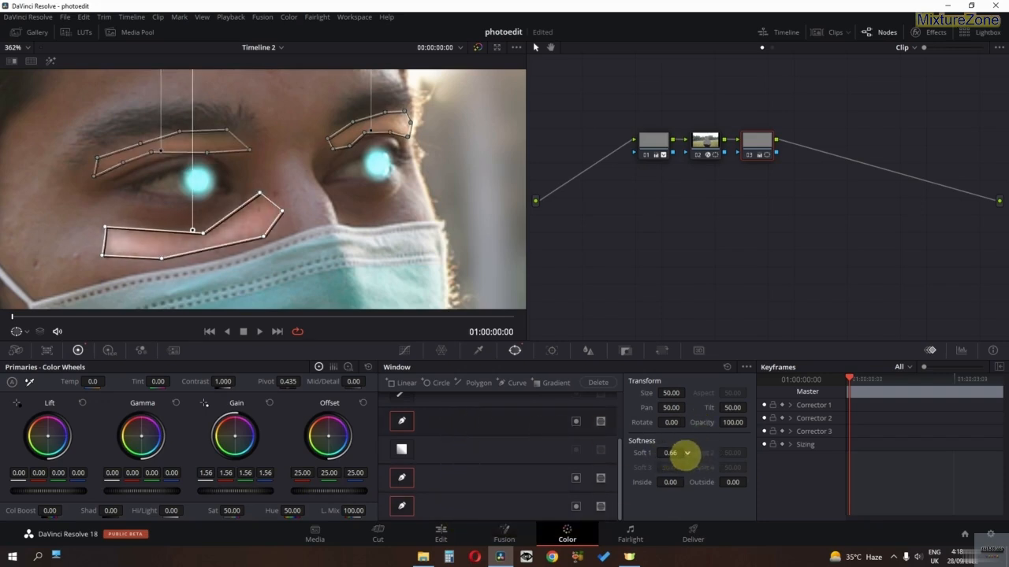
click(30, 338)
click(35, 357)
scroll(226, 237, down, 1)
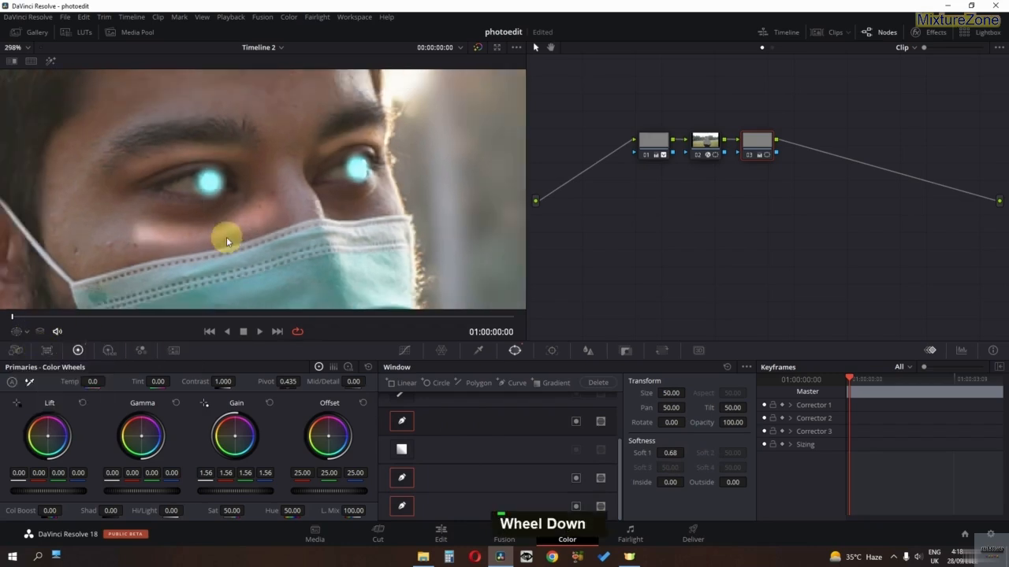
Step: Increase the under-eye window's Soft 1 to 1.16 for a more gradual edge
scroll(226, 295, up, 1)
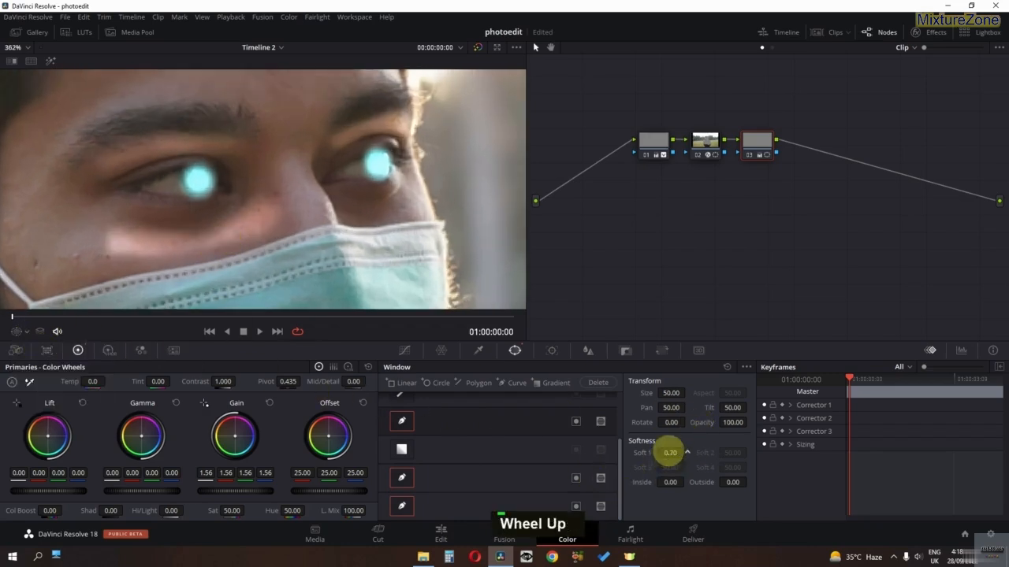
scroll(669, 452, up, 5)
scroll(670, 453, up, 1)
scroll(669, 453, up, 4)
scroll(196, 217, down, 6)
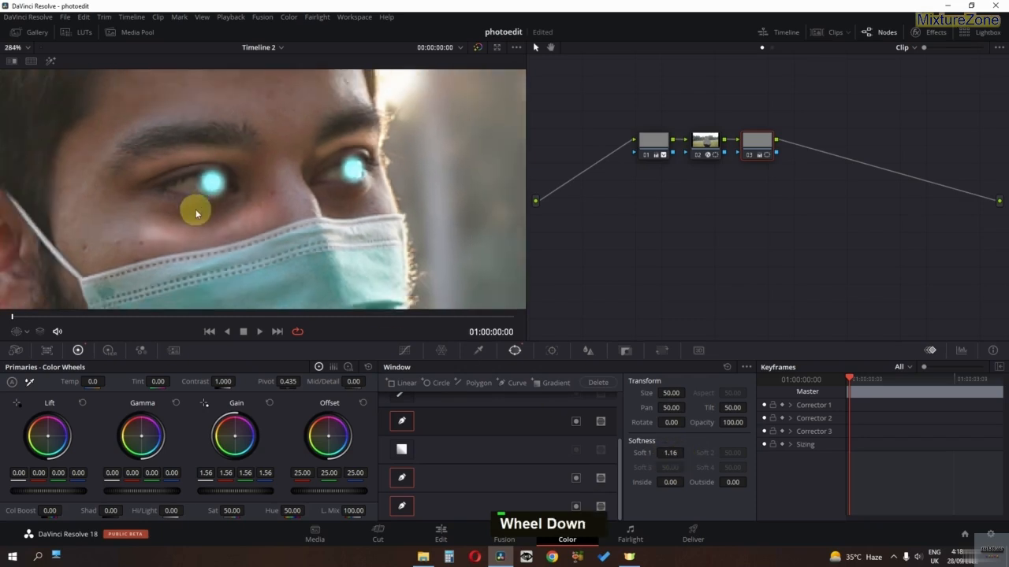
Step: Raise node 03's Gain to 1.78 and push its colour toward red, with red 1.98, green 1.72 and blue 1.75
scroll(195, 236, up, 1)
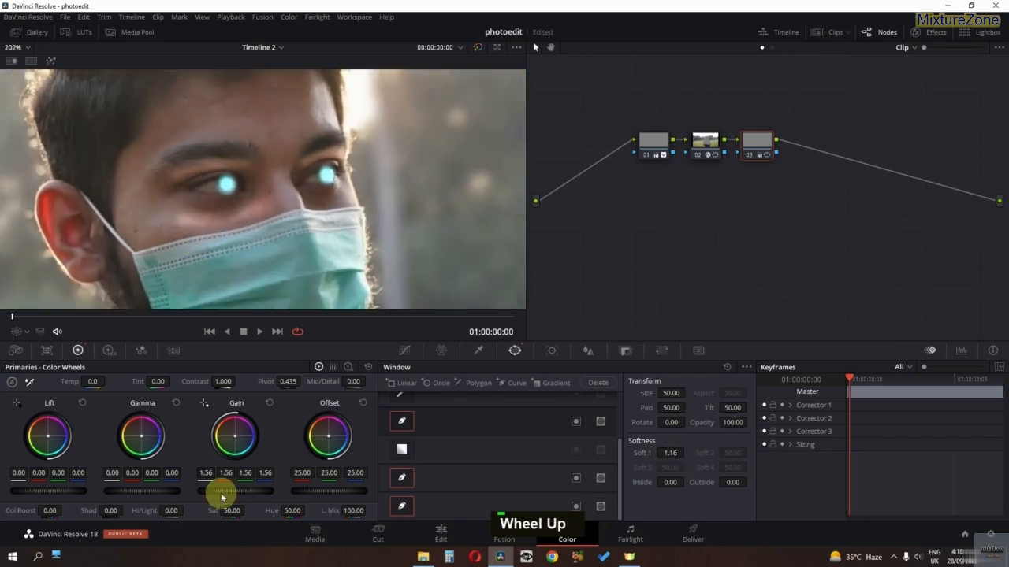
scroll(236, 493, up, 4)
drag(375, 493, 308, 491)
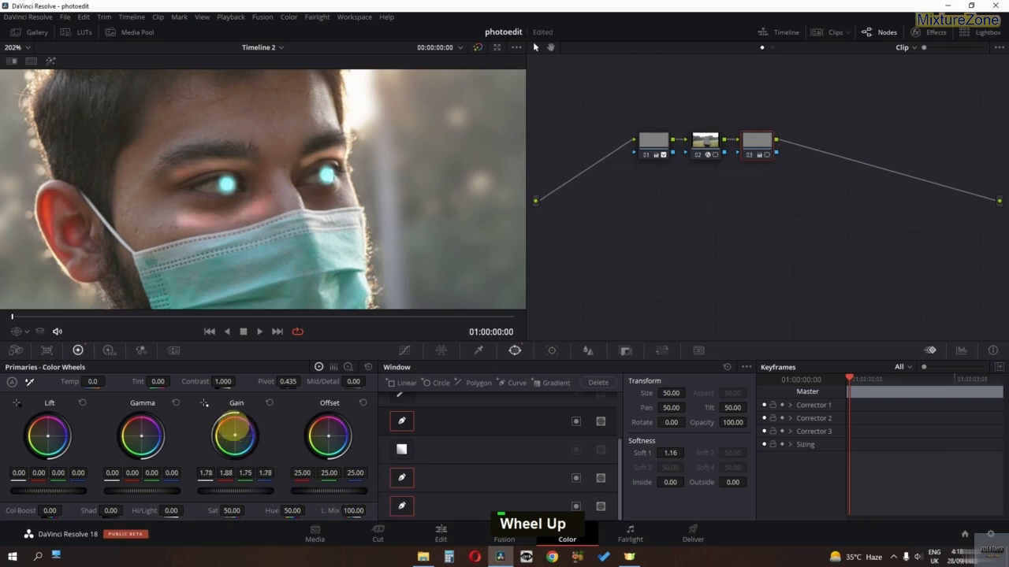
drag(229, 432, 236, 408)
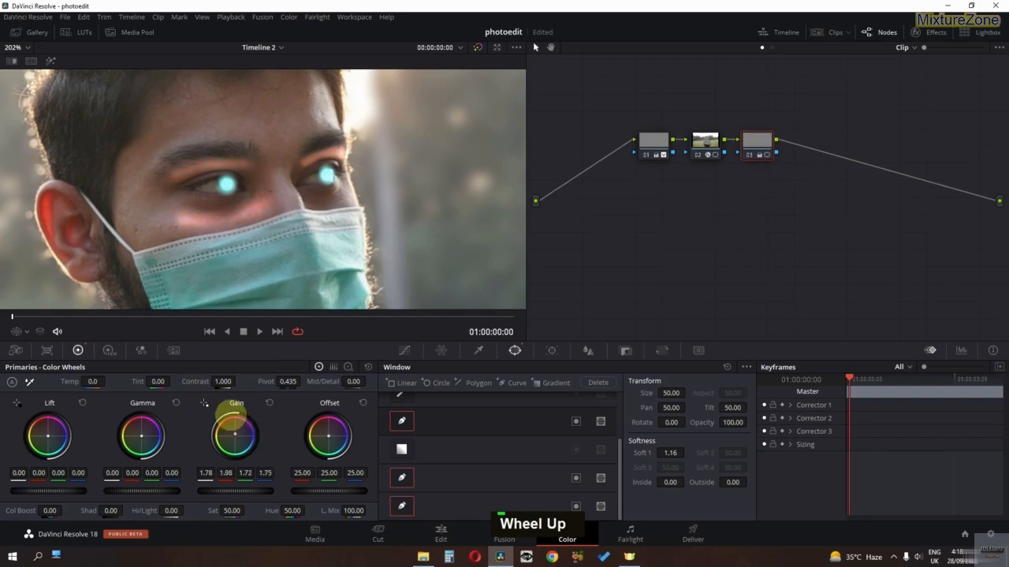
Step: Soften the window above the eye farther from the ear with Soft 1 at 0.92 and Outside at 0.16
scroll(252, 210, down, 2)
scroll(254, 218, up, 3)
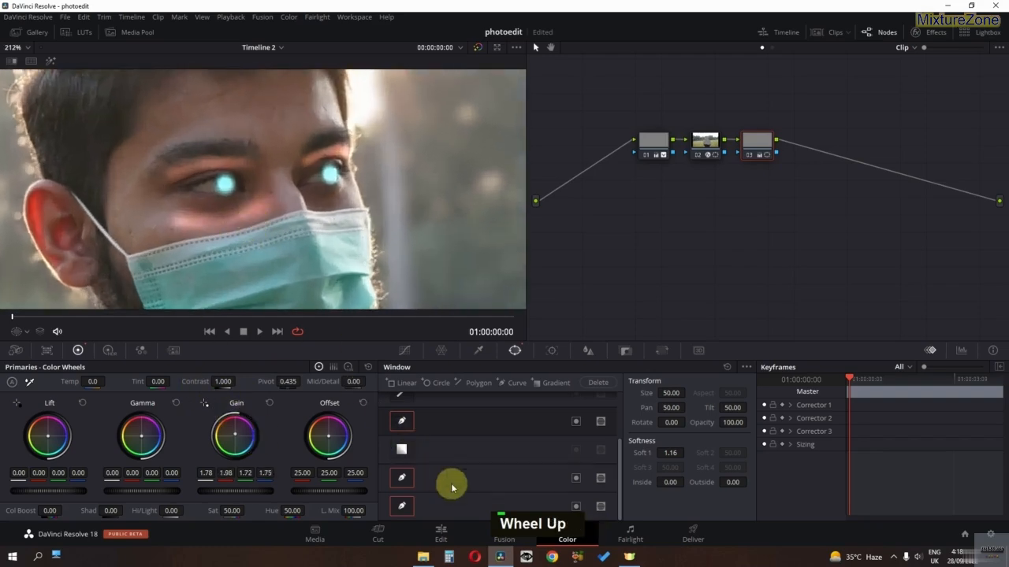
mouse_move(661, 452)
mouse_down()
mouse_move(680, 451)
mouse_move(664, 446)
mouse_up()
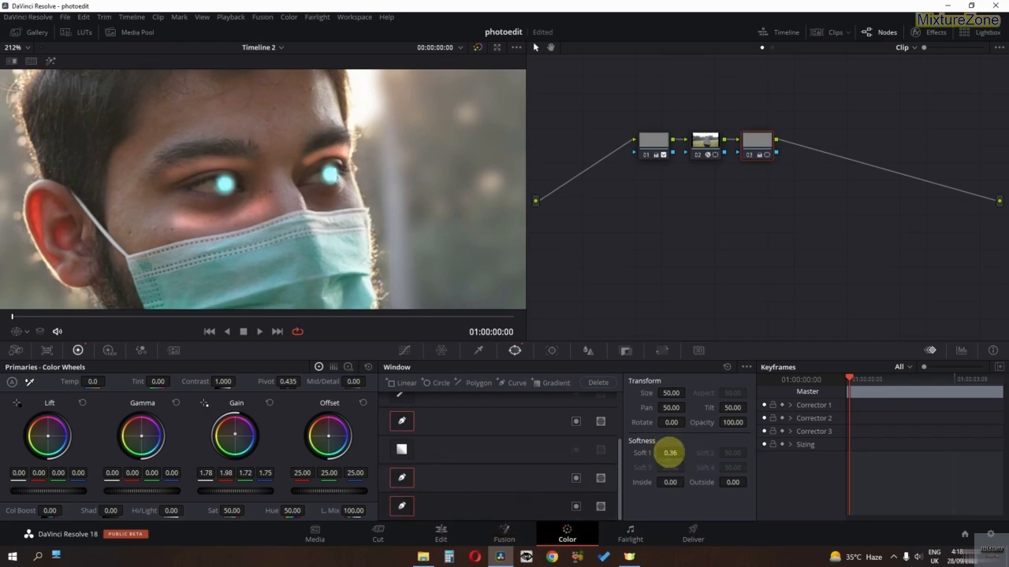
drag(678, 453, 668, 458)
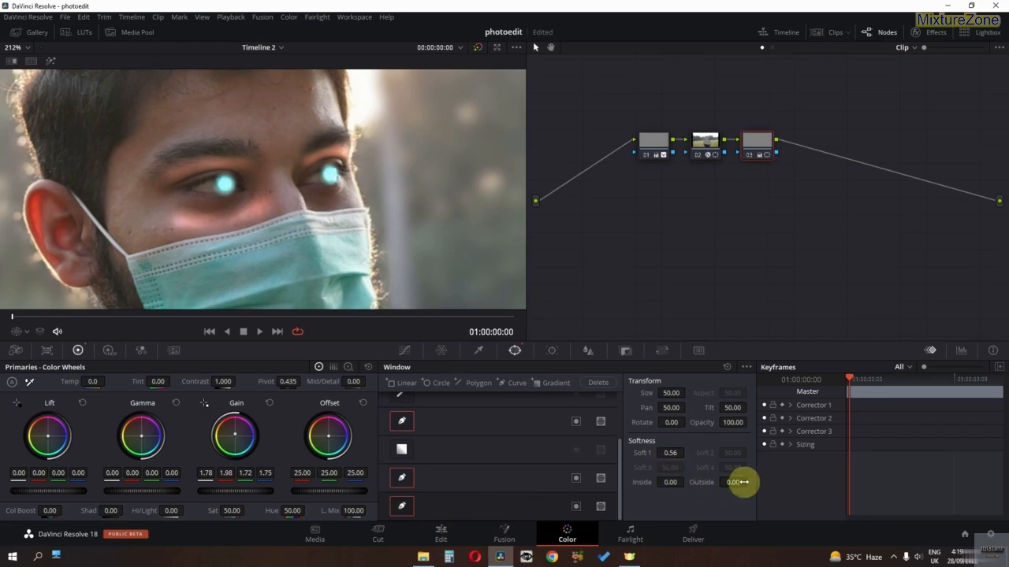
drag(739, 482, 649, 457)
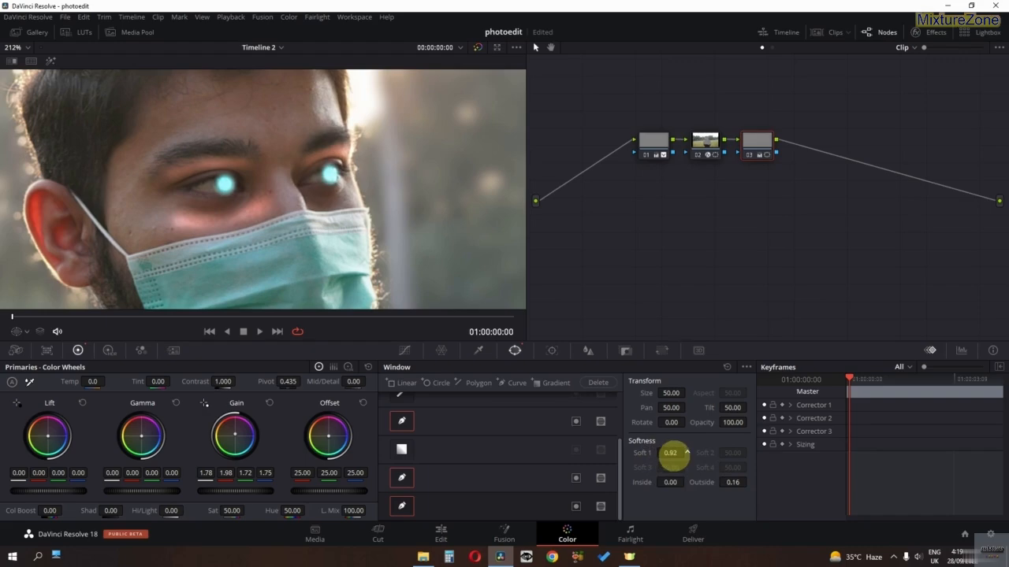
Step: Increase the under-eye window's Soft 1 to 1.48 and check the blend on the whole face
scroll(366, 173, down, 6)
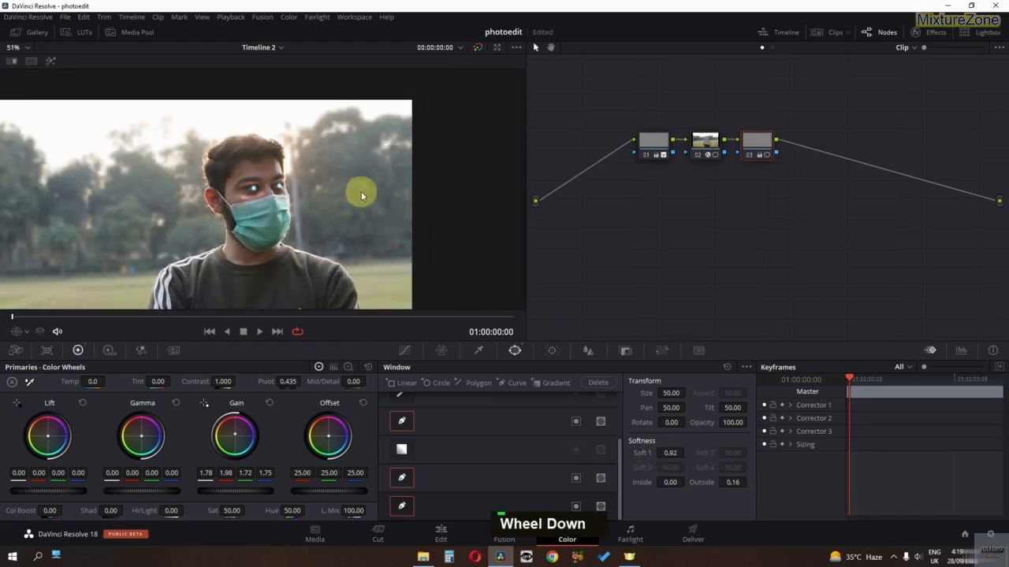
middle_click(336, 229)
scroll(252, 216, up, 3)
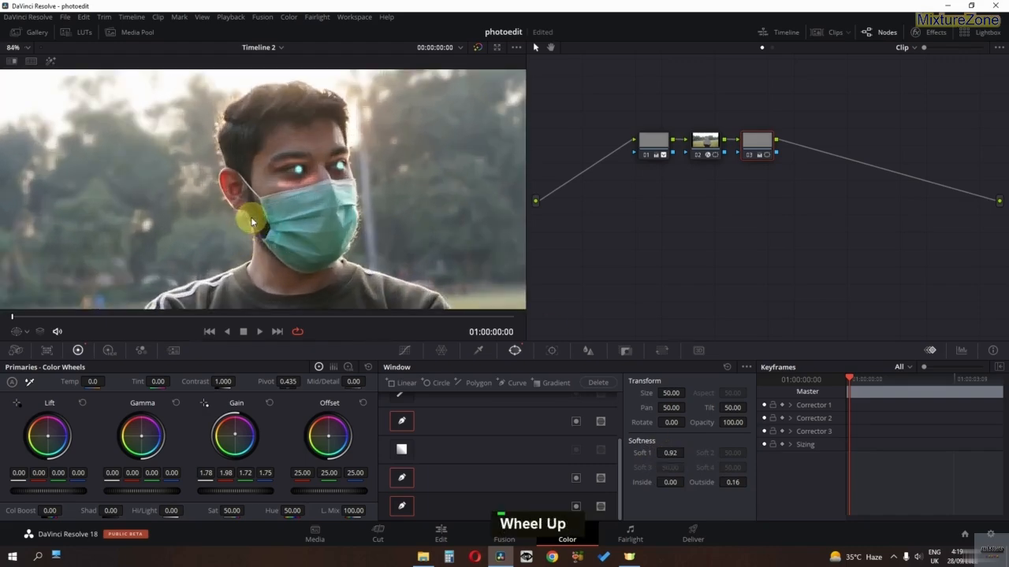
click(447, 433)
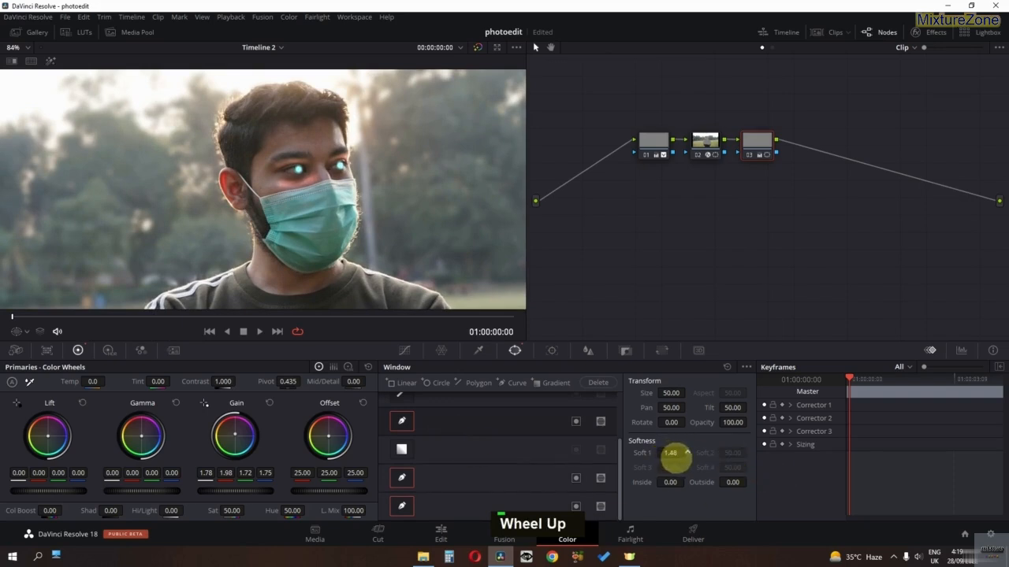
scroll(354, 228, down, 2)
scroll(354, 231, up, 4)
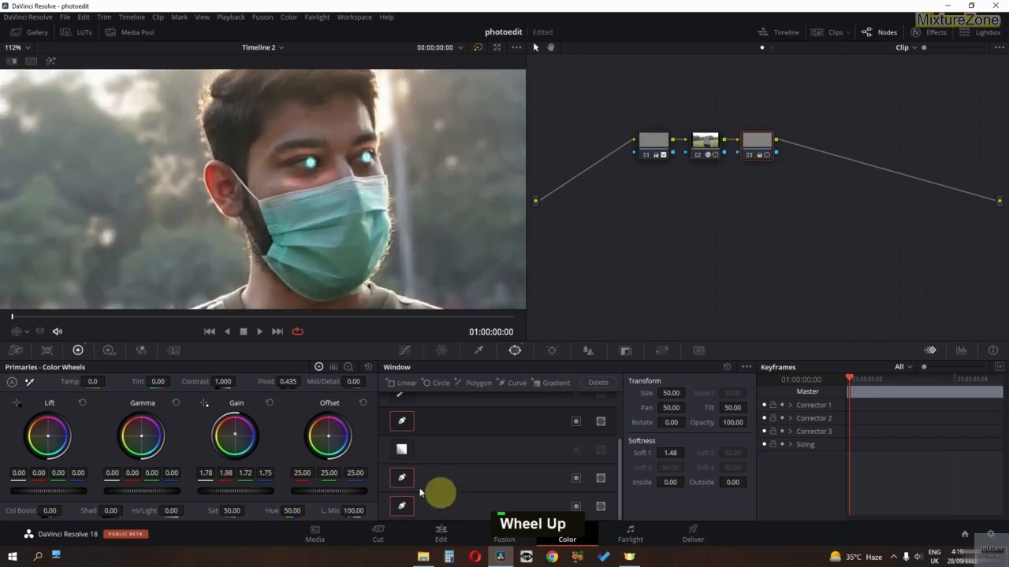
Step: Show the power window outlines and extend the under-eye window's two inner corner points toward the bridge of the nose
double_click(27, 331)
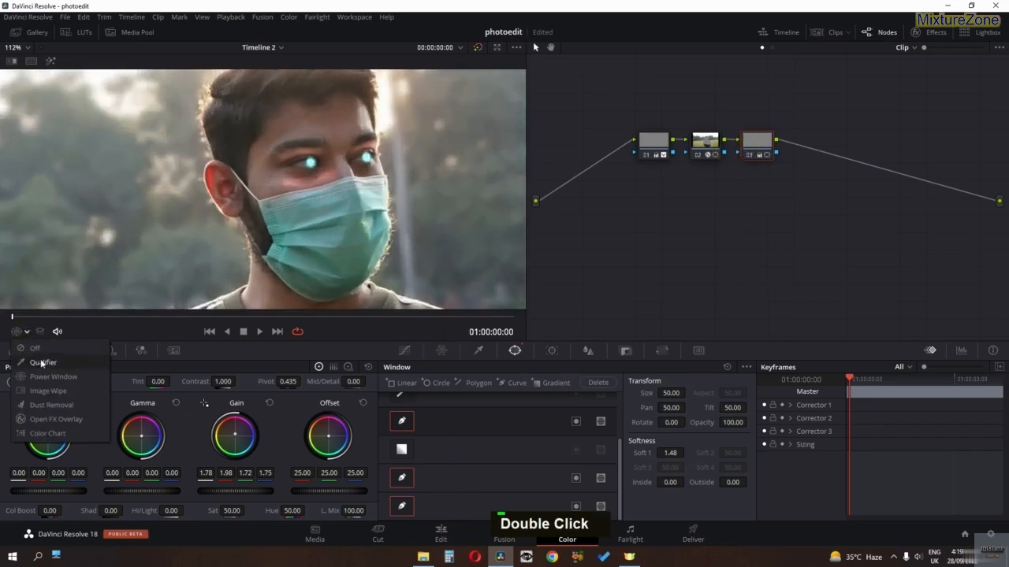
click(47, 376)
scroll(347, 182, up, 3)
middle_click(397, 190)
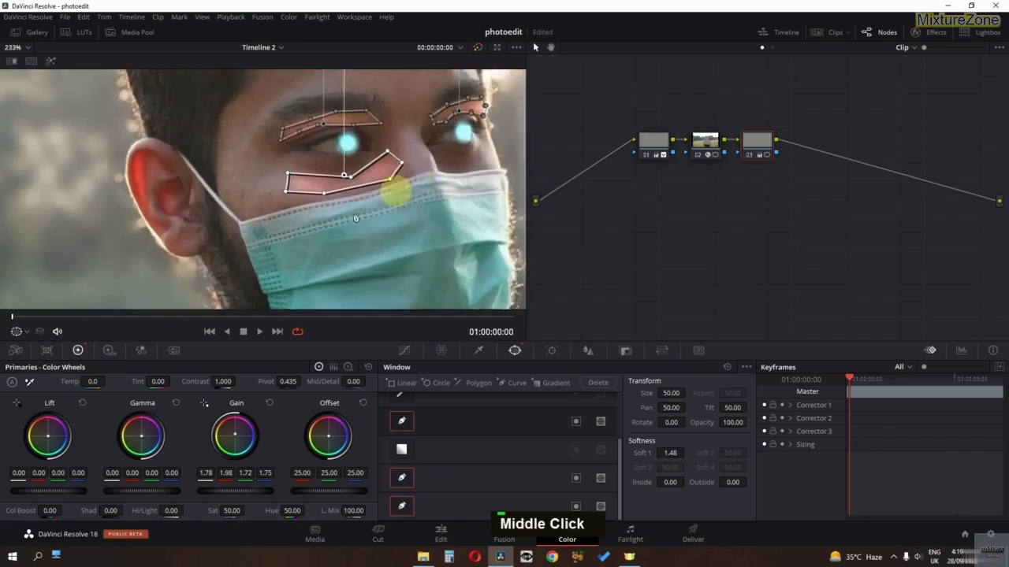
scroll(198, 280, up, 3)
middle_click(198, 280)
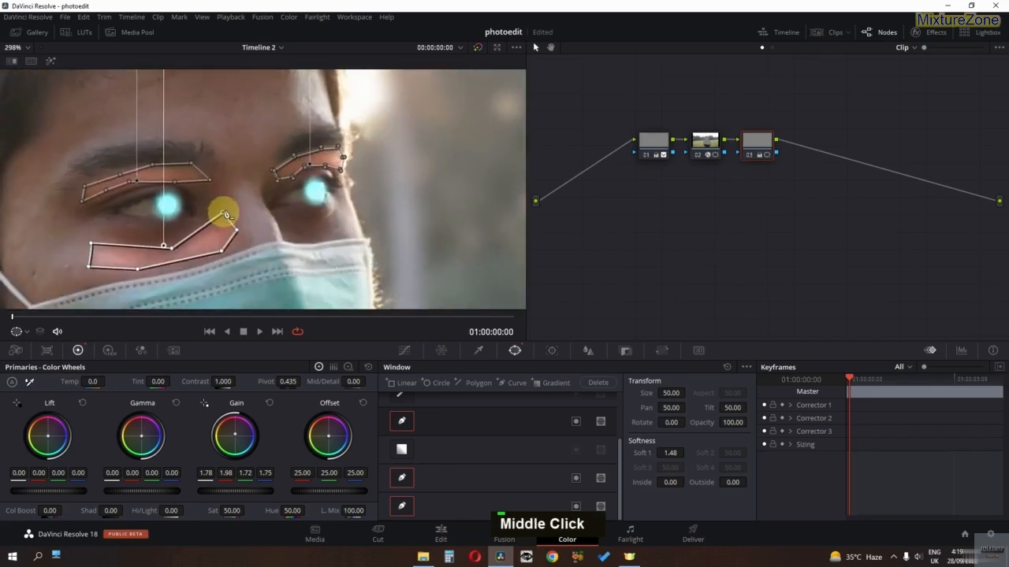
drag(225, 214, 265, 221)
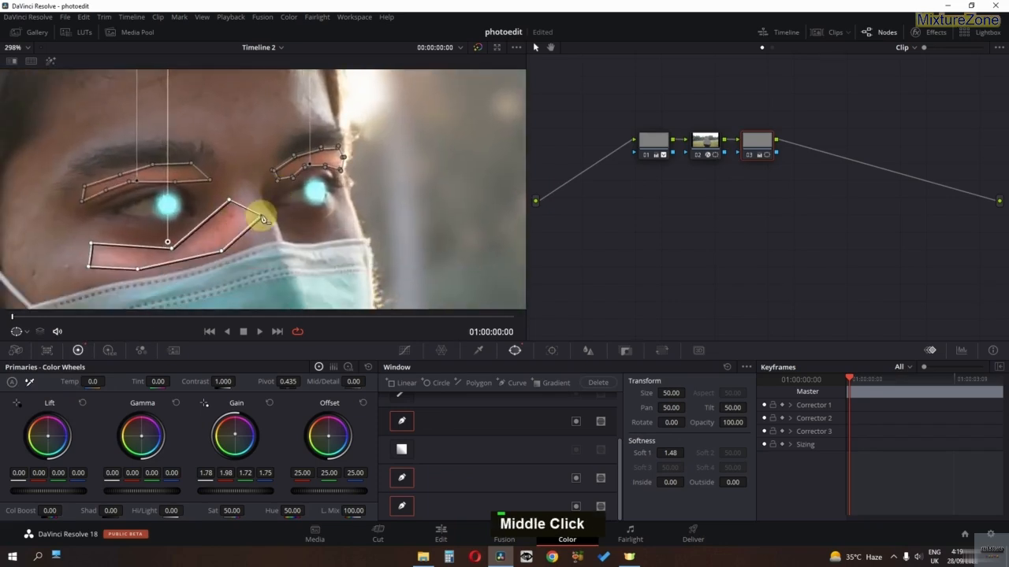
click(237, 252)
Step: Hide the window outlines and examine the brightened skin around the eyes and nose
click(19, 332)
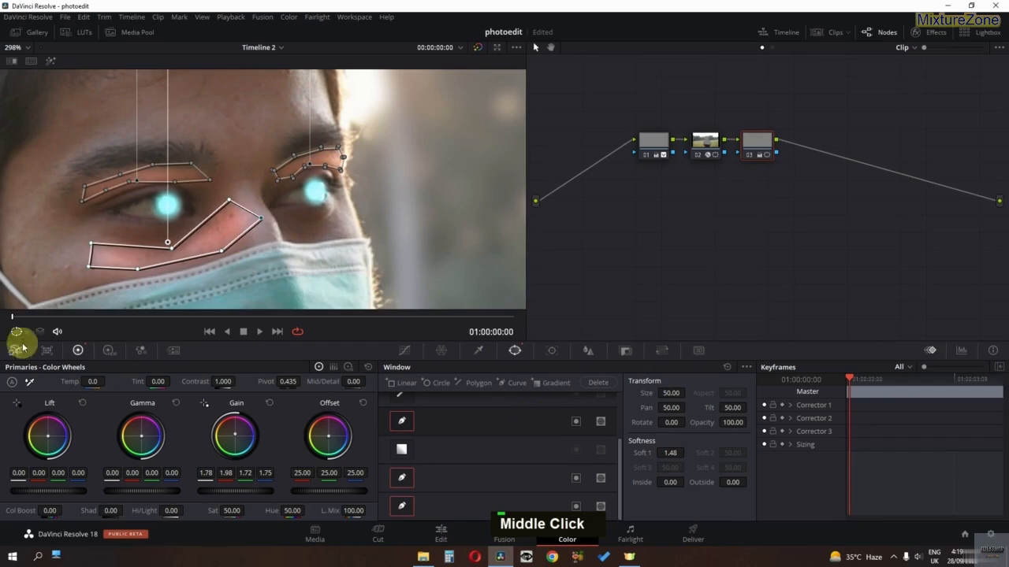
click(35, 347)
scroll(304, 203, down, 8)
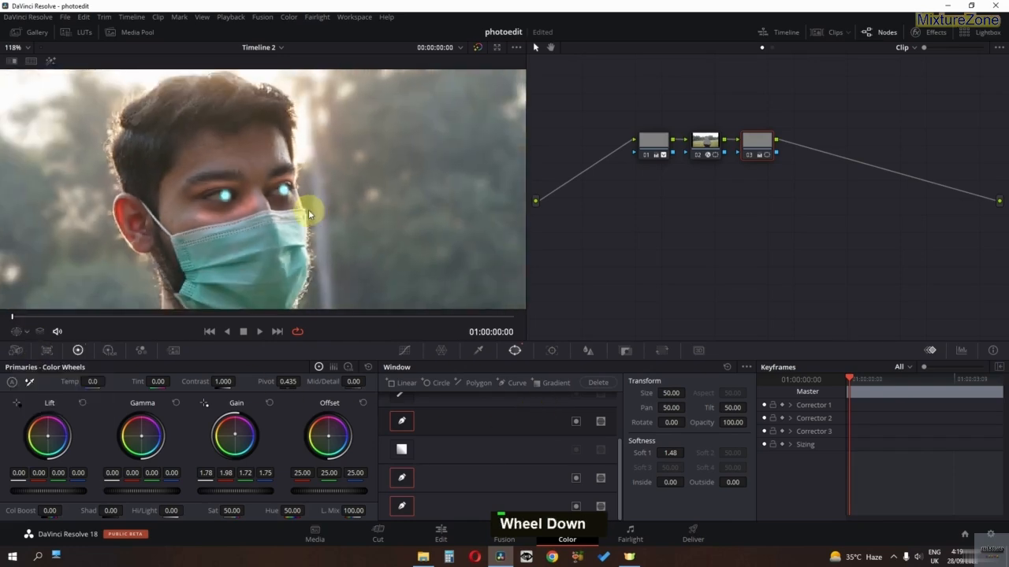
scroll(312, 235, up, 6)
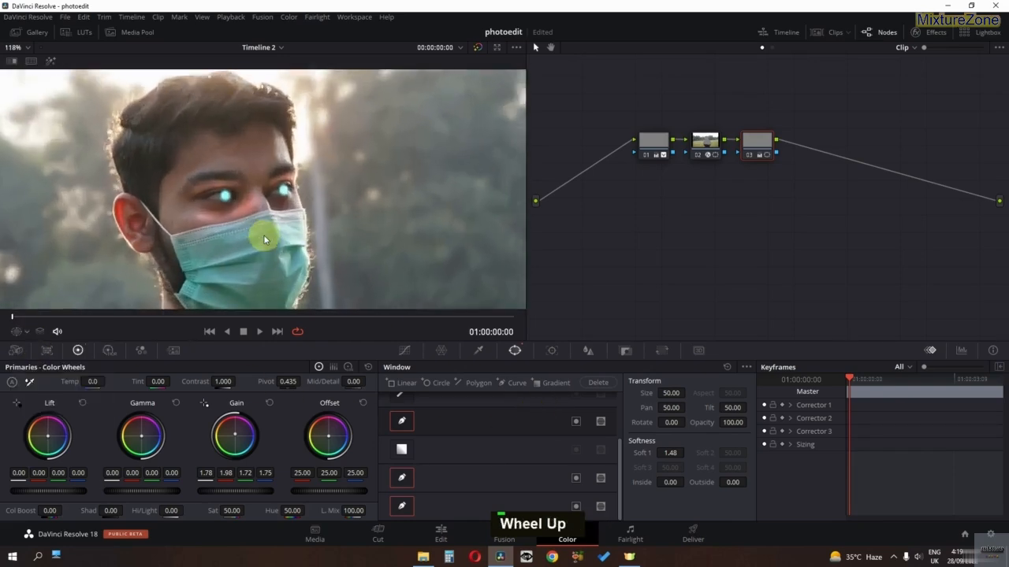
Step: Pull the under-eye window's inner end back from the bridge of the nose and check the result with the outlines hidden
click(24, 334)
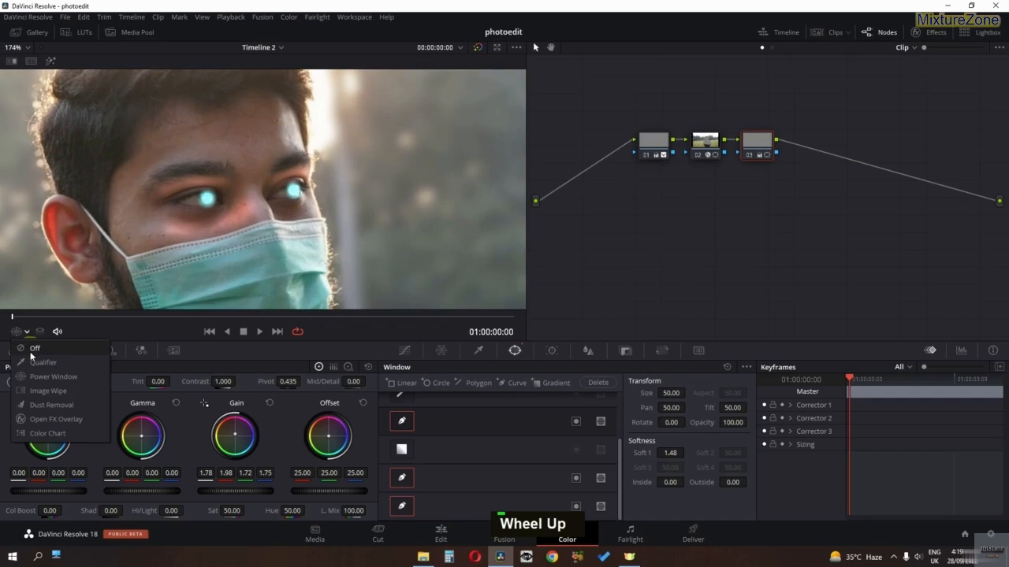
click(30, 378)
scroll(205, 244, up, 4)
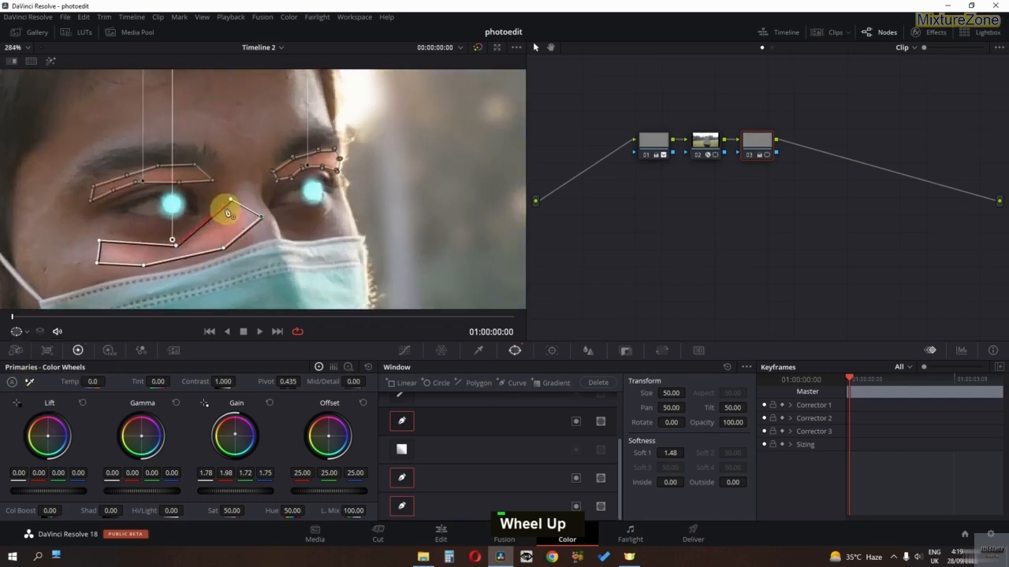
drag(230, 206, 245, 236)
click(26, 333)
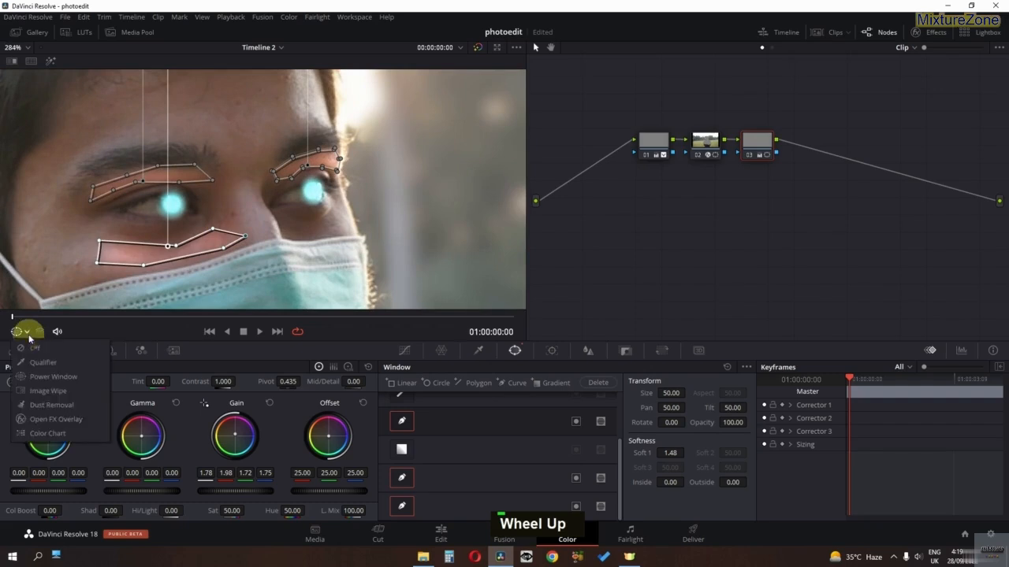
click(38, 345)
scroll(305, 205, down, 8)
scroll(313, 237, down, 3)
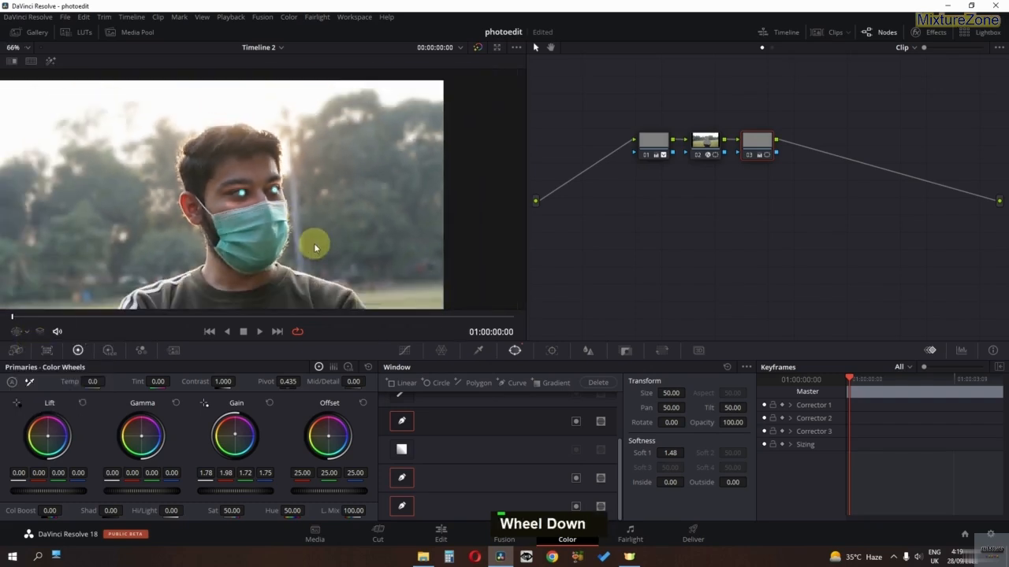
Step: Add a serial node after node 03 and place it below the first row of nodes
middle_click(333, 220)
scroll(334, 218, down, 4)
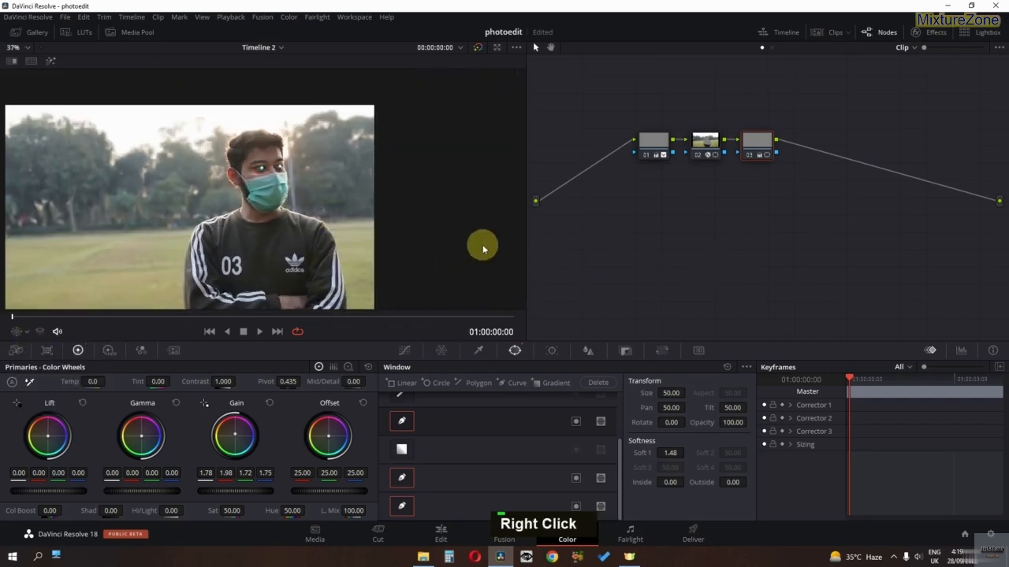
right_click(755, 143)
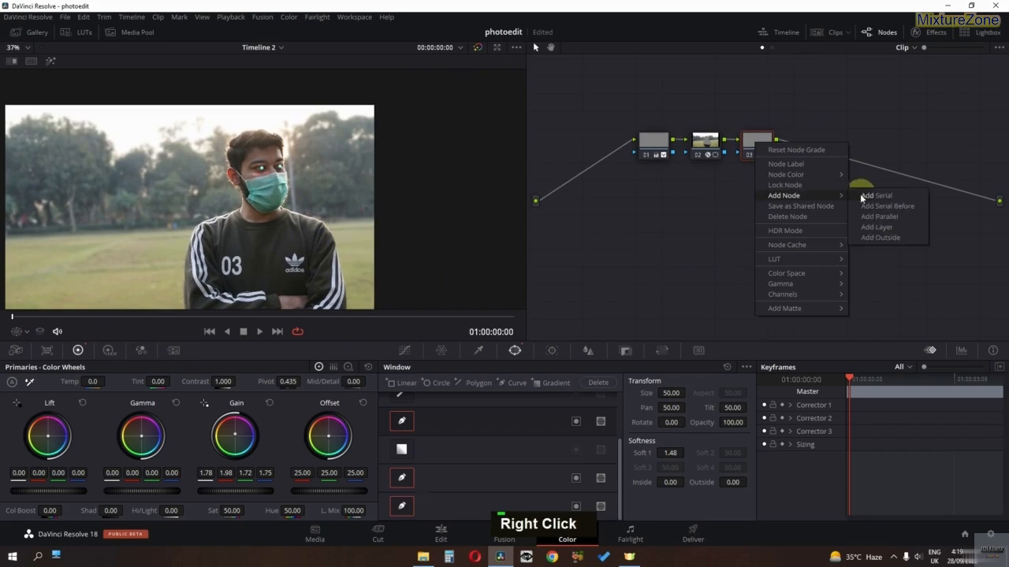
click(856, 196)
drag(802, 150, 629, 232)
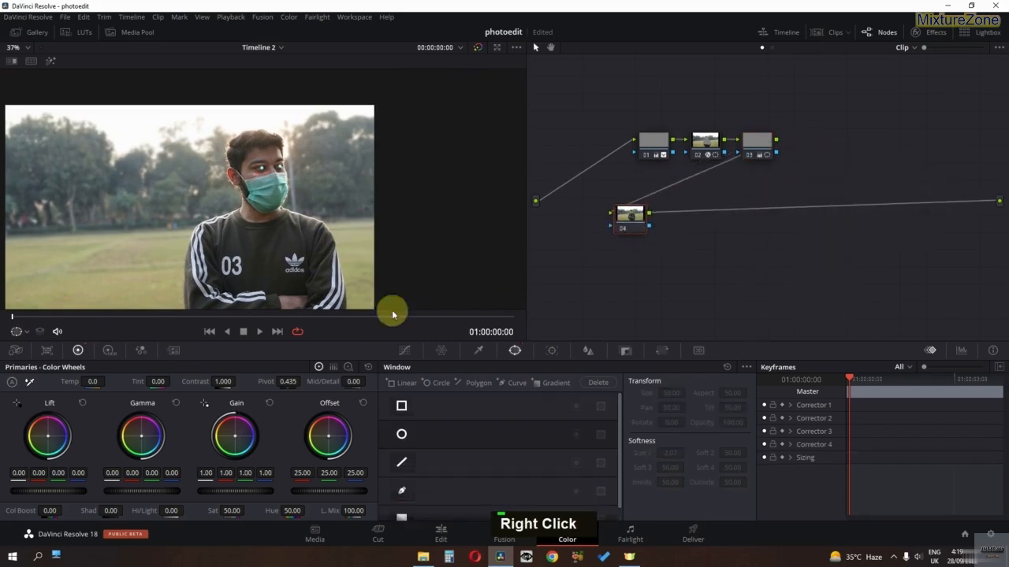
Step: On node 04, draw a closed curve window around the face, following the hairline, both cheeks and the lower edge of the mask
middle_click(365, 257)
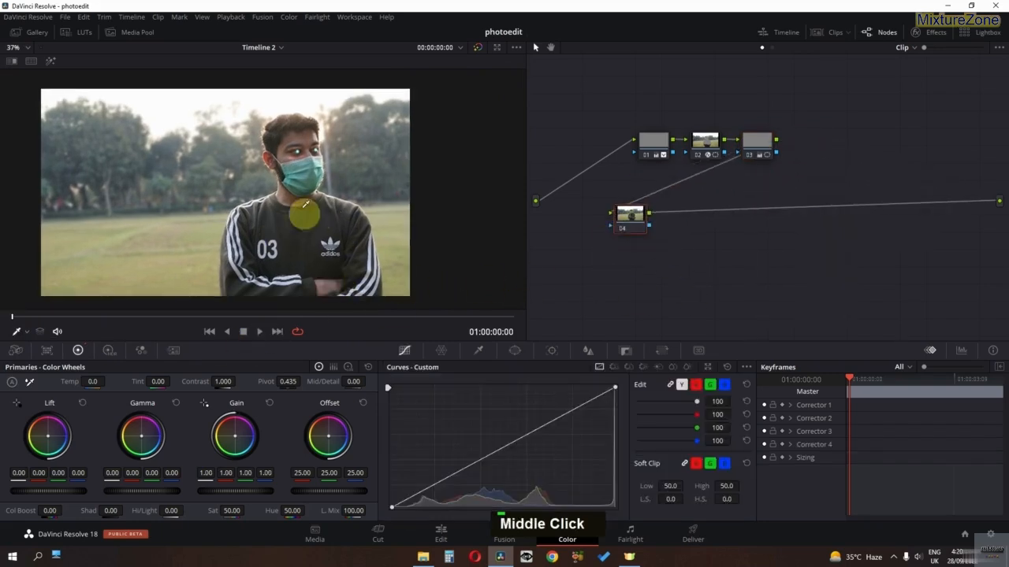
scroll(302, 197, up, 4)
middle_click(304, 180)
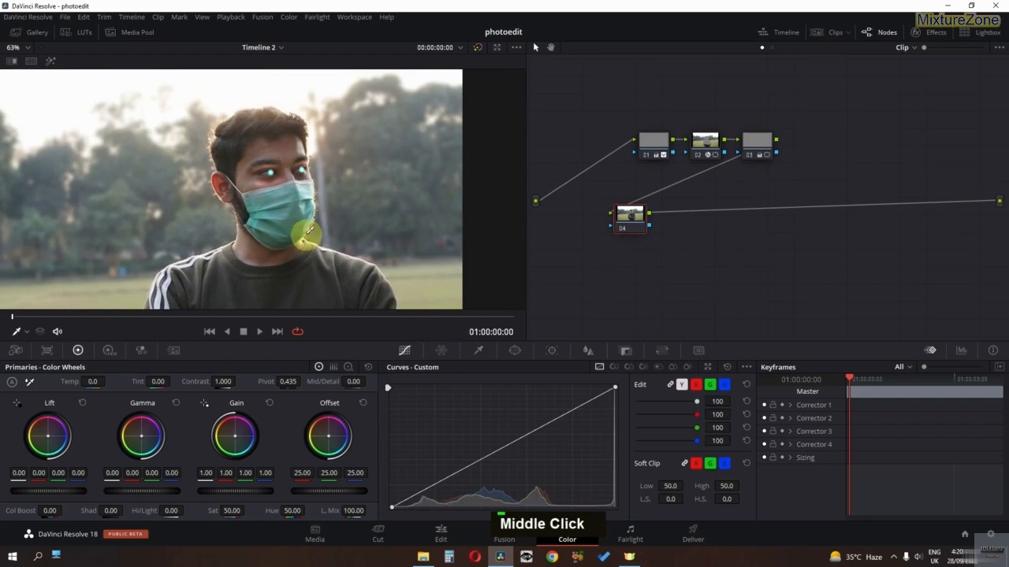
click(515, 351)
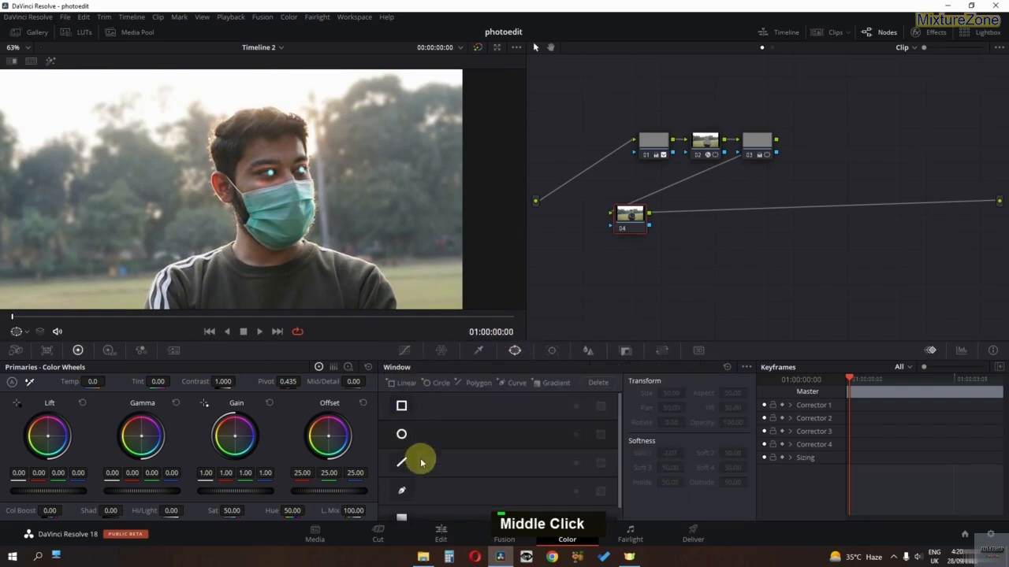
click(401, 491)
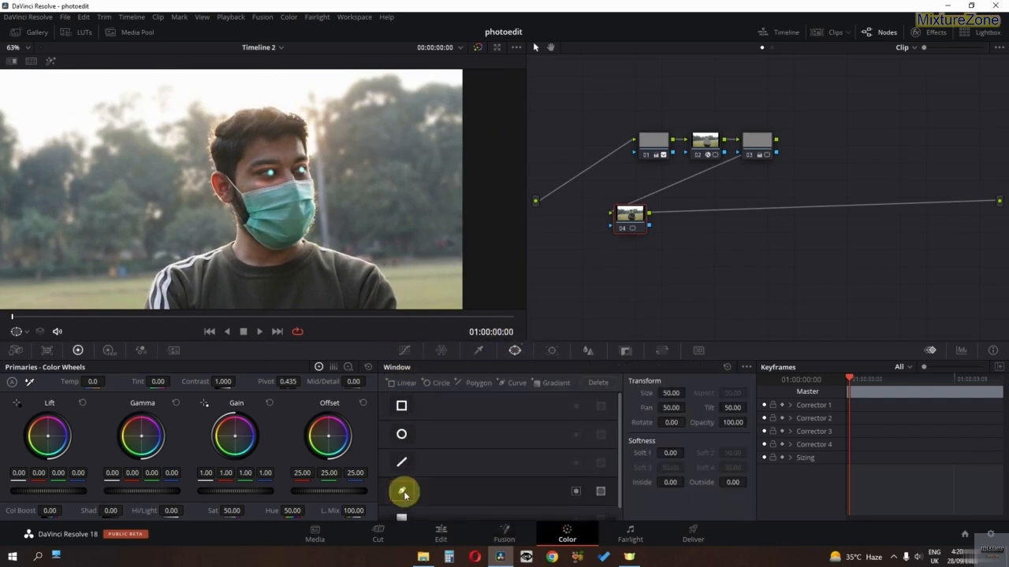
scroll(284, 240, up, 4)
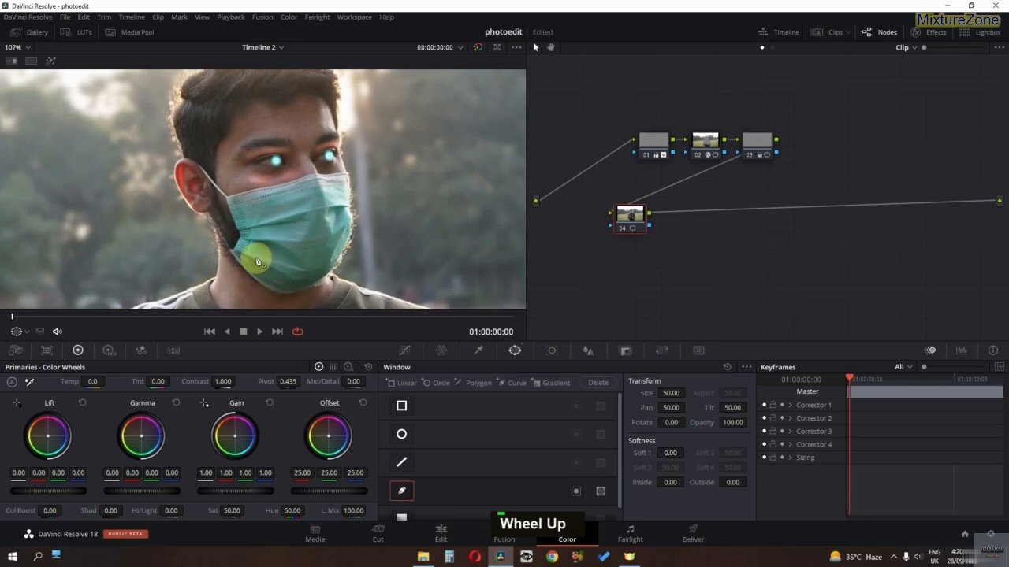
click(257, 260)
click(231, 207)
click(224, 163)
click(227, 123)
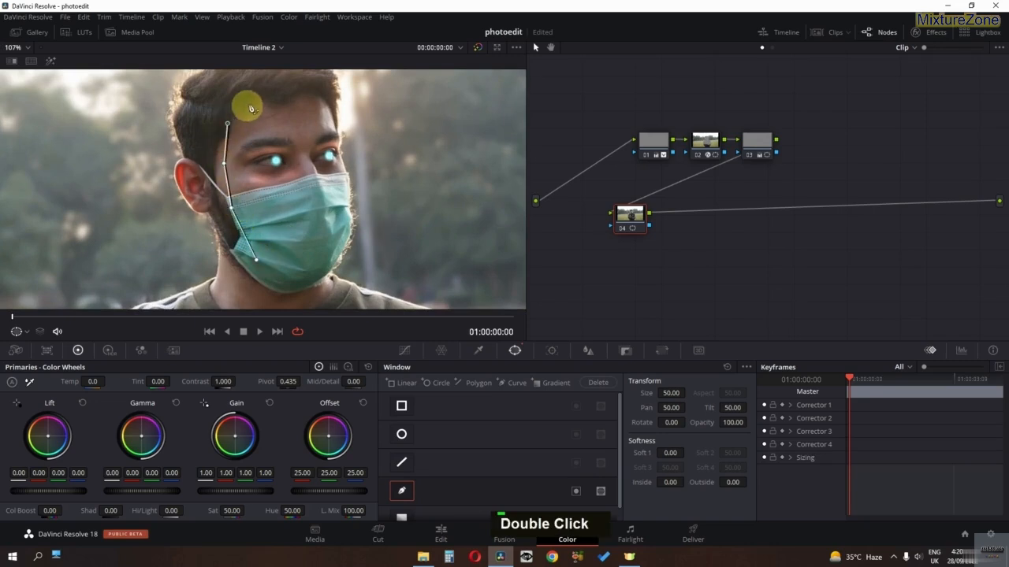
click(270, 96)
click(317, 84)
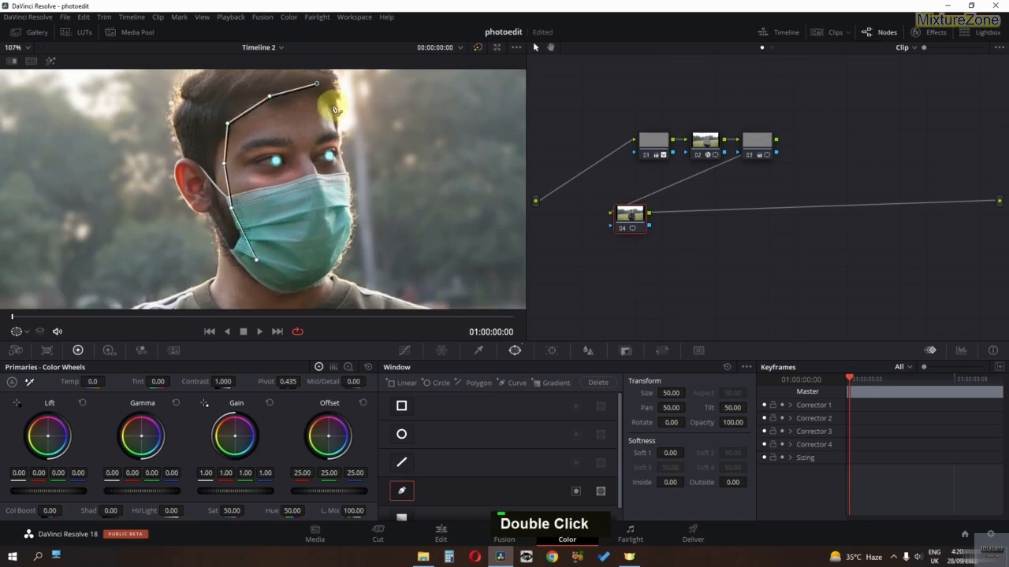
click(339, 153)
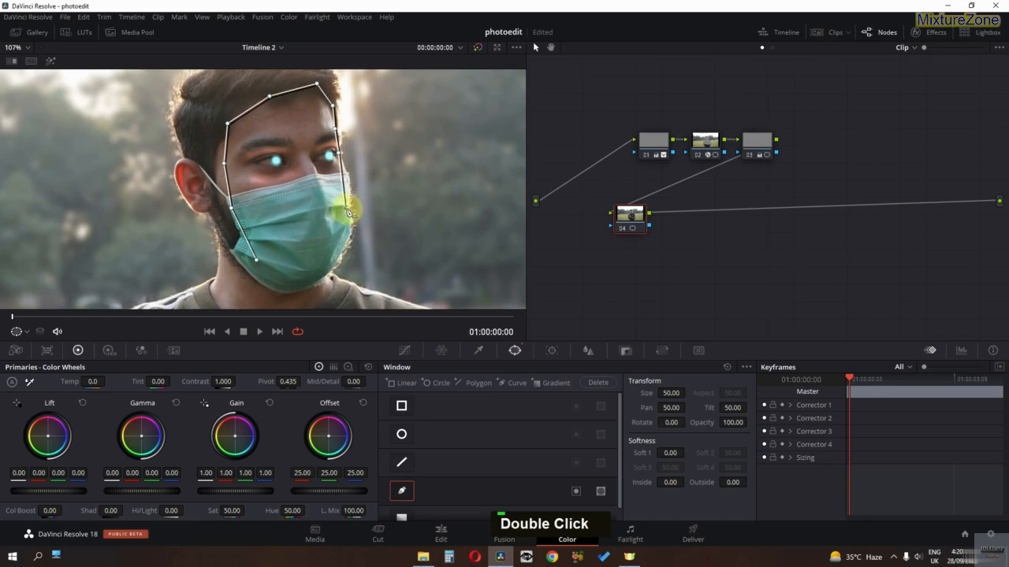
click(351, 231)
click(325, 260)
click(301, 272)
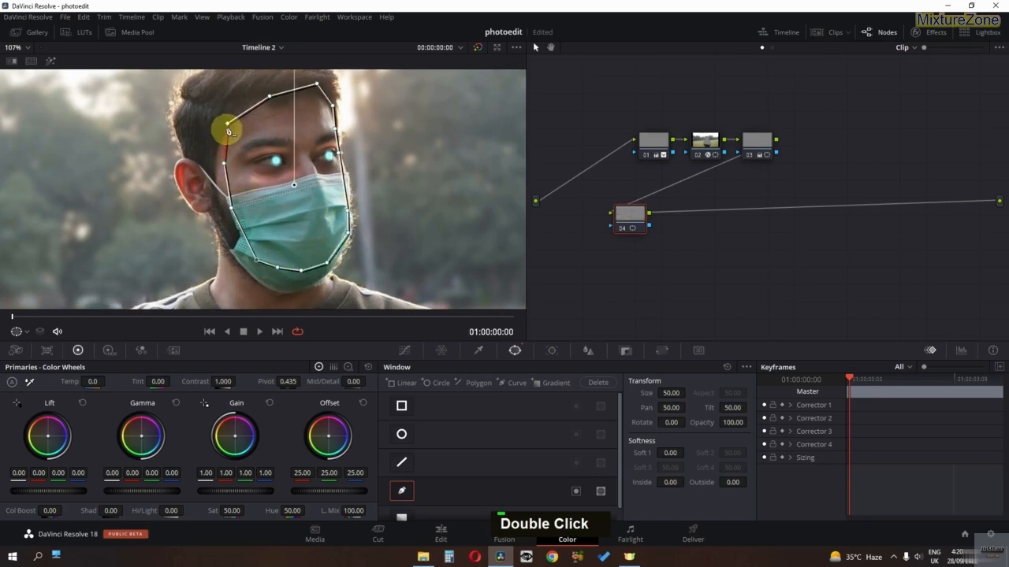
Step: Move the face window's temple corner outward to the hairline and adjust its points along the ear-side cheek
drag(227, 124, 216, 121)
drag(227, 169, 232, 218)
scroll(232, 218, down, 2)
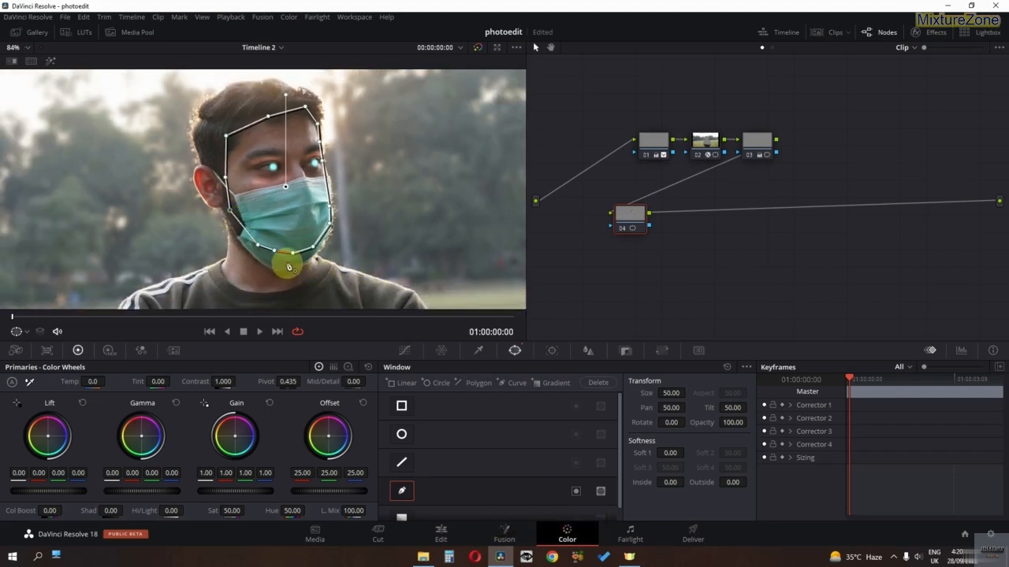
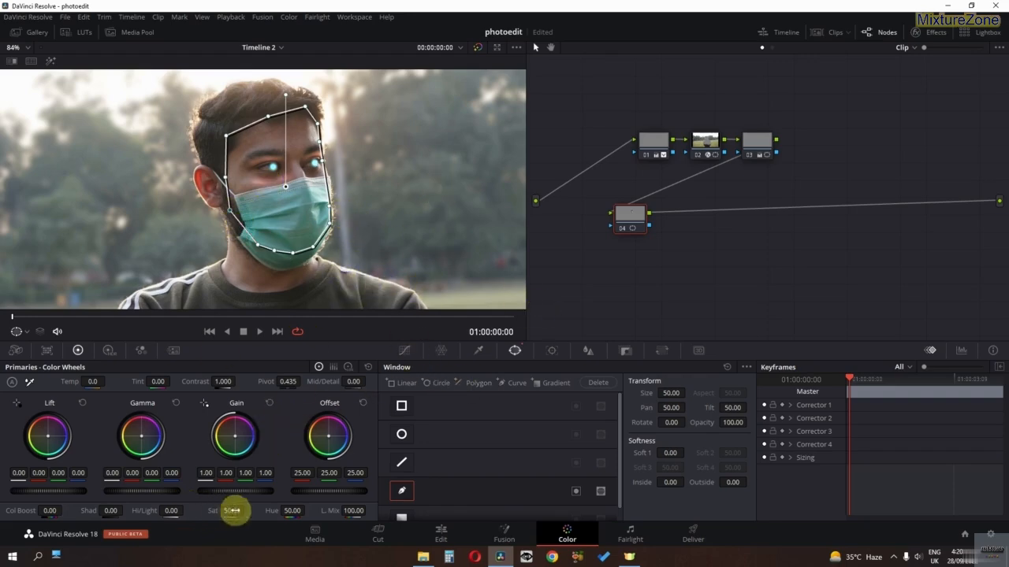
Step: Invert the face window and lower the Gain to 0.34 to darken everything outside it
drag(252, 491, 38, 502)
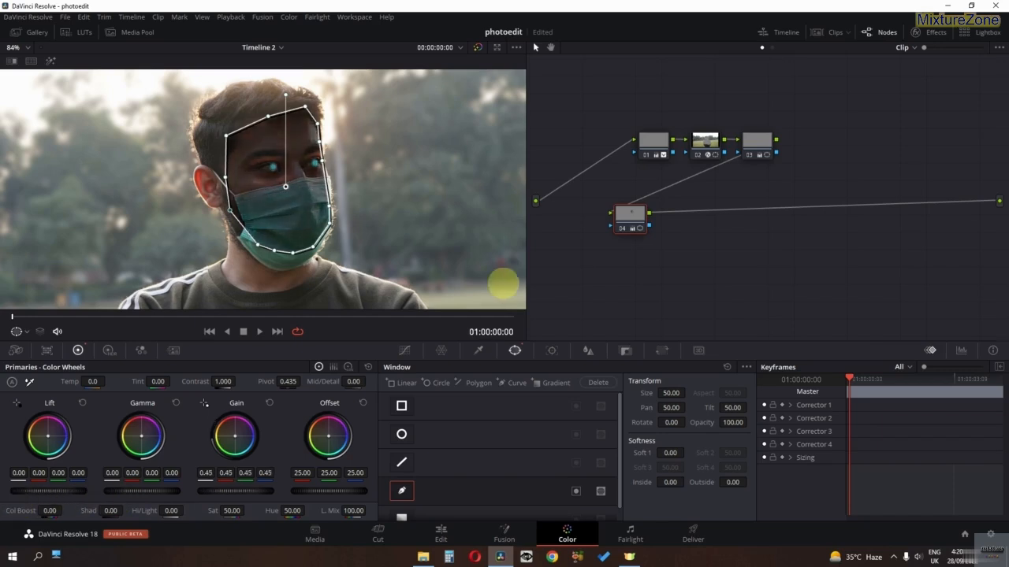
click(576, 493)
drag(246, 492, 198, 489)
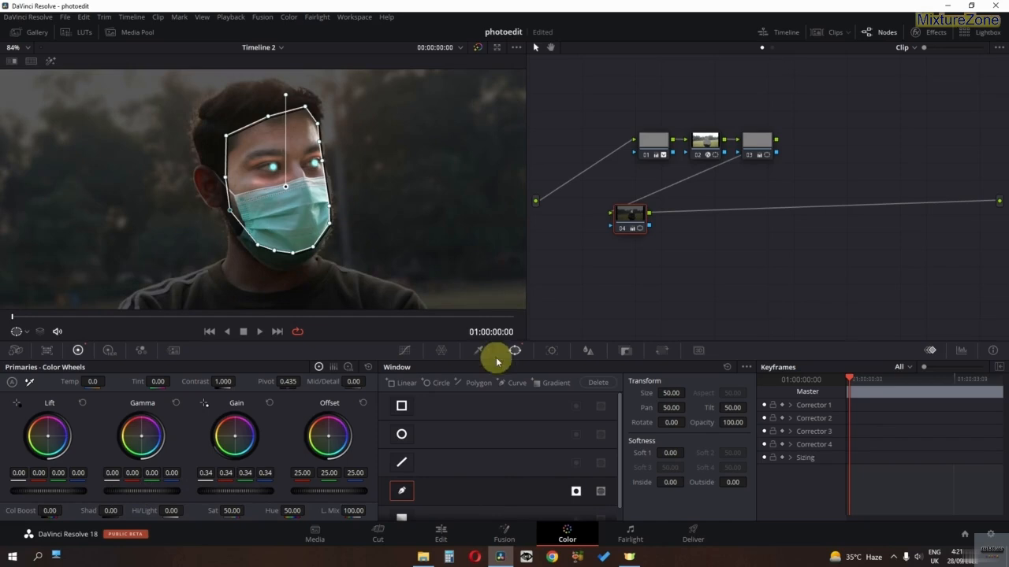
Step: Lower the custom curve's white point slightly and add a slightly lowered control point in the shadows
click(405, 350)
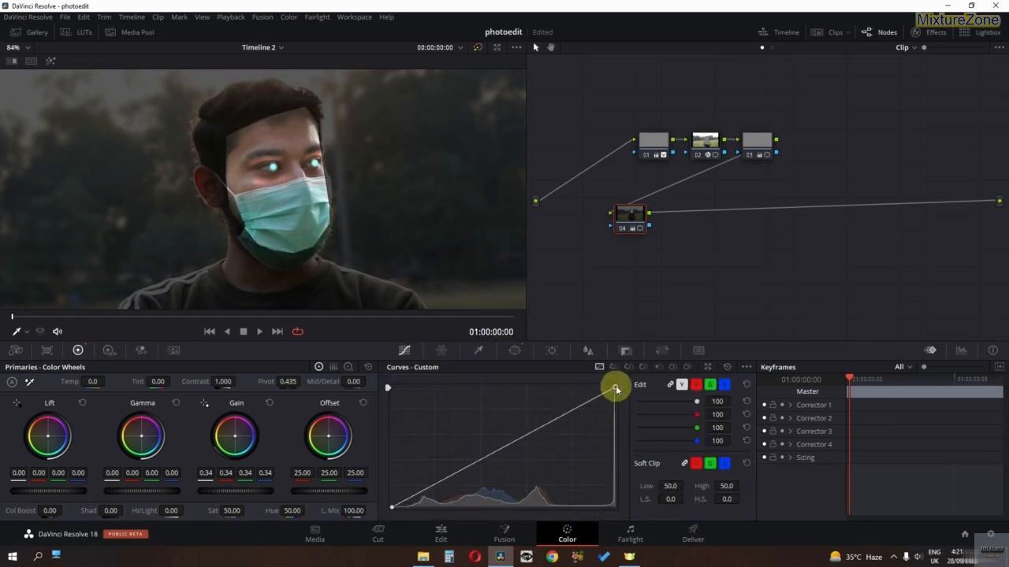
drag(616, 390, 615, 400)
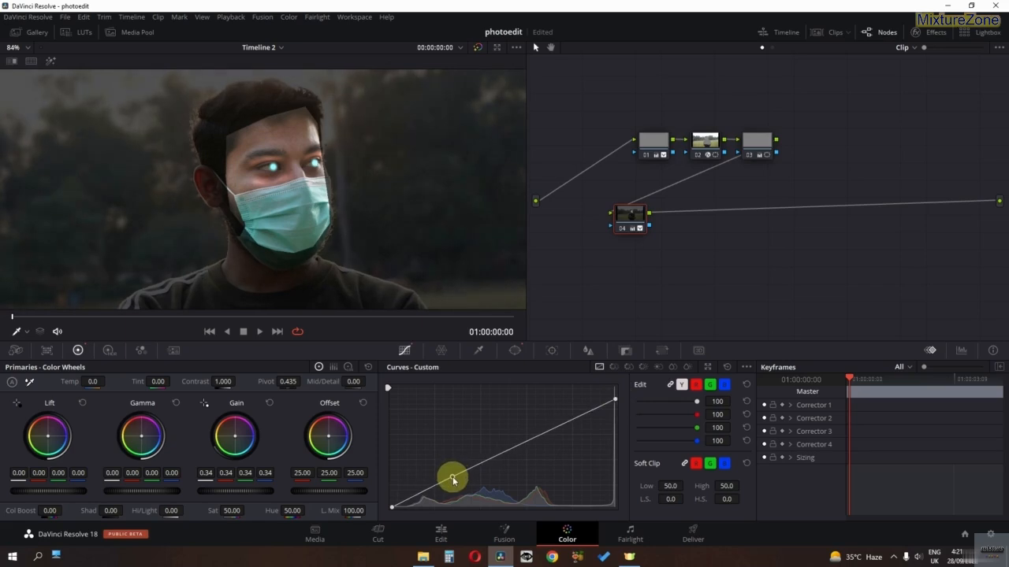
drag(454, 479, 455, 483)
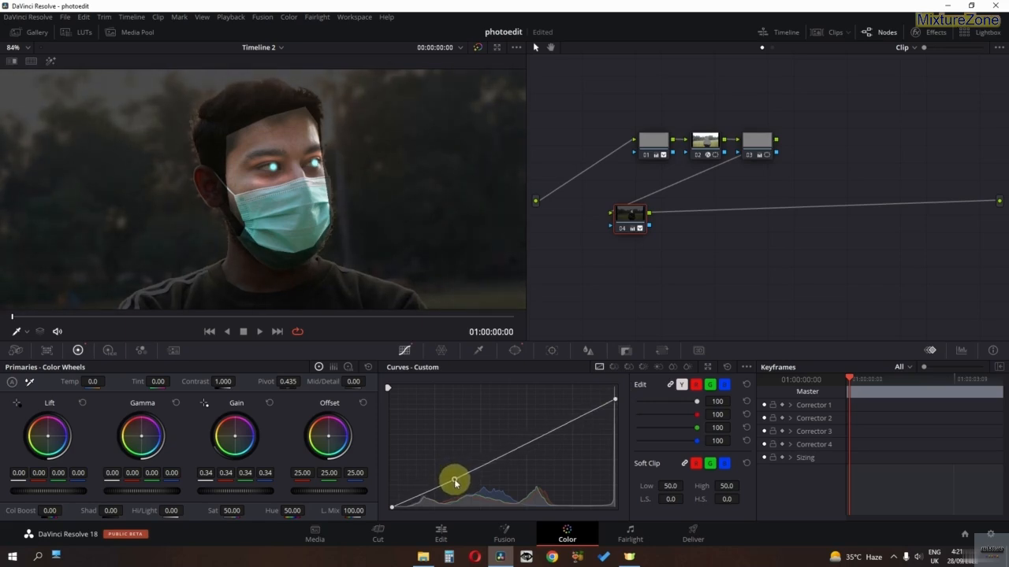
Step: Tint the darkened surroundings bluish with the Color Warper by moving the near-centre point to Hue 0.43 and Sat 0.27
click(441, 350)
drag(504, 443, 509, 449)
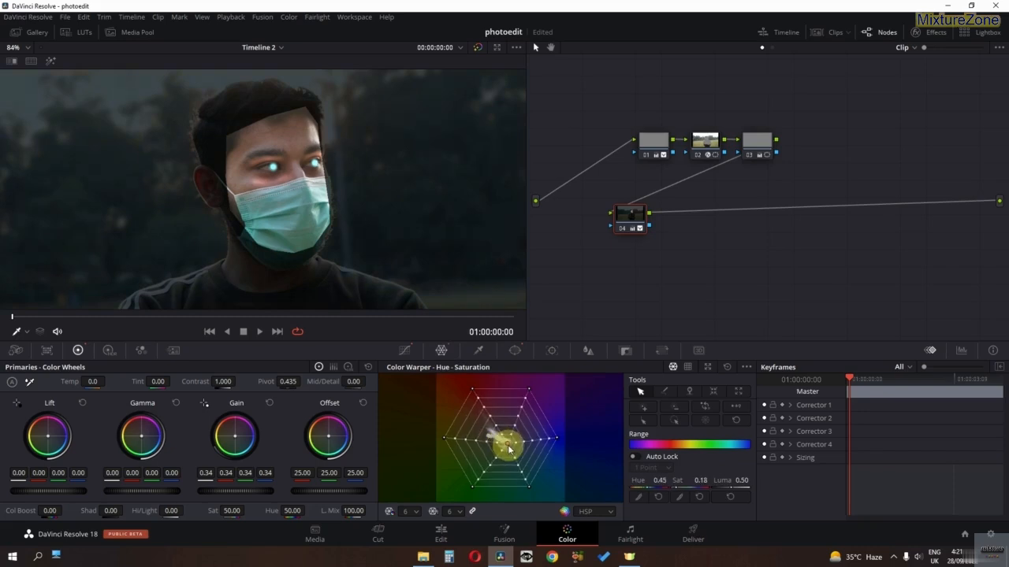
drag(508, 448, 514, 451)
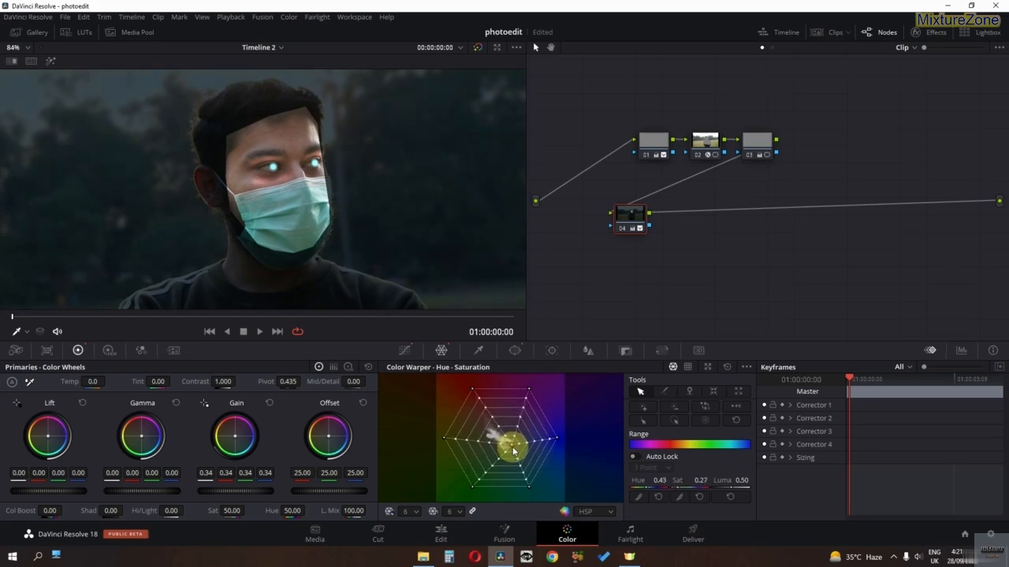
Step: Soften the face window with Soft 1 at 2.00, shift it down to Tilt 49.92, and check the blend without outlines
click(515, 349)
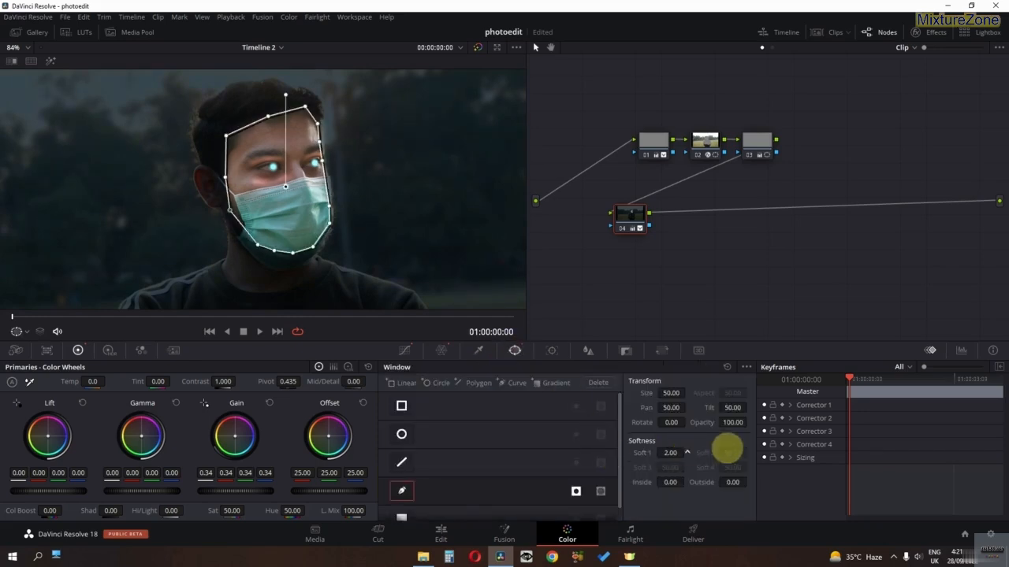
mouse_move(287, 186)
mouse_down()
mouse_move(278, 187)
mouse_move(286, 190)
mouse_up()
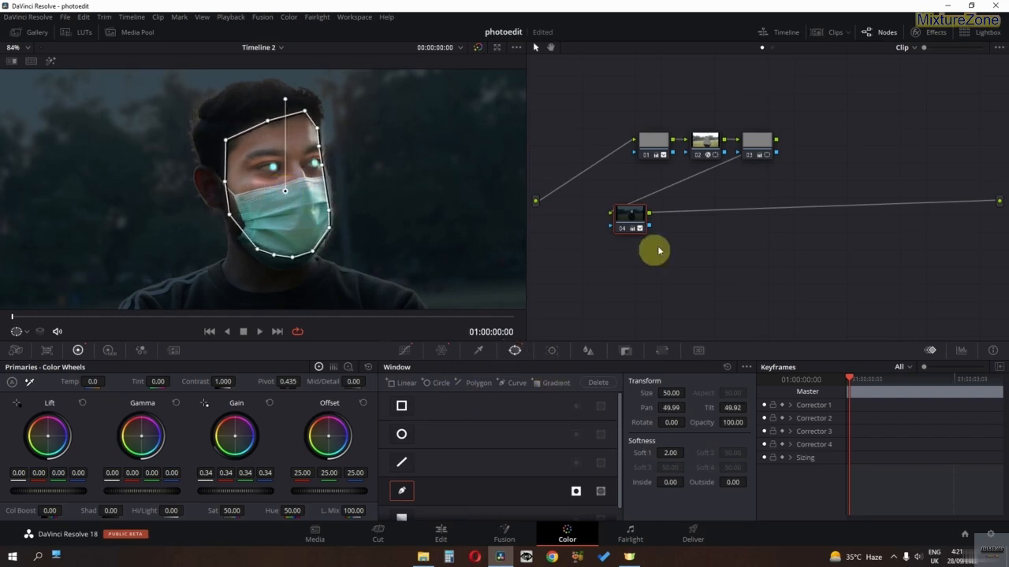
double_click(29, 335)
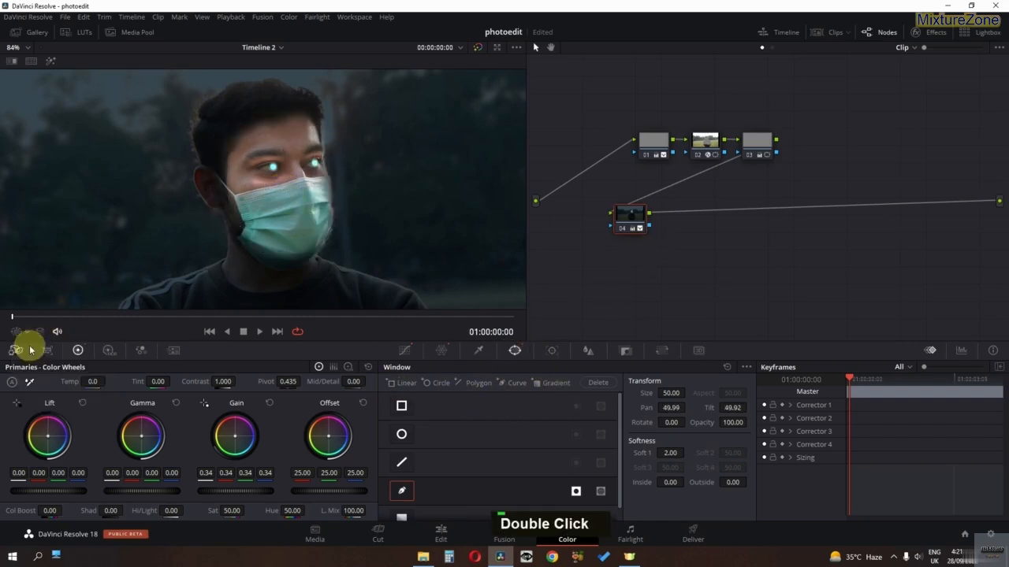
scroll(208, 226, down, 8)
scroll(215, 289, up, 5)
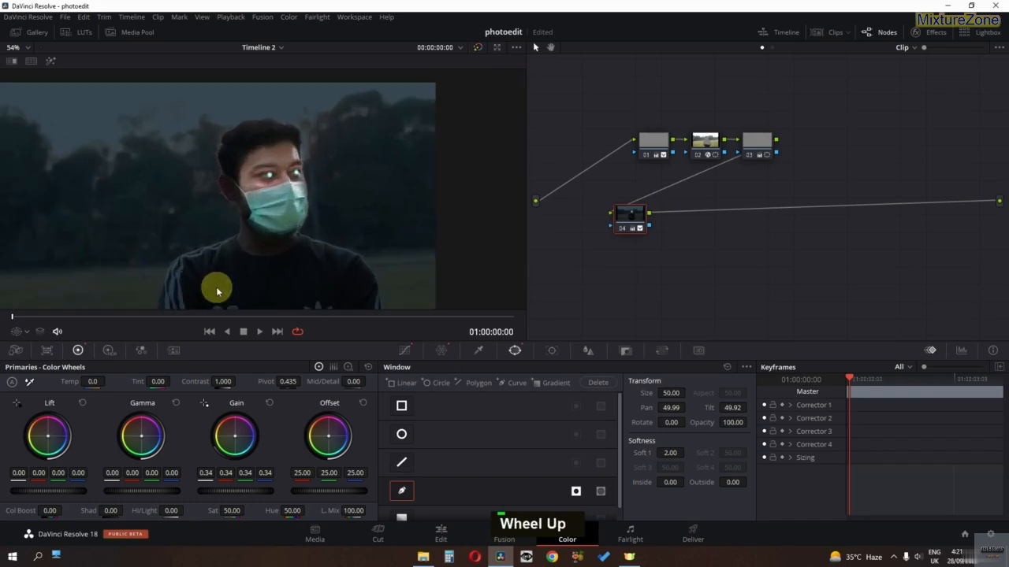
Step: Show the power window outline again and reshape the face window's upper edge along the forehead and hairline
click(401, 493)
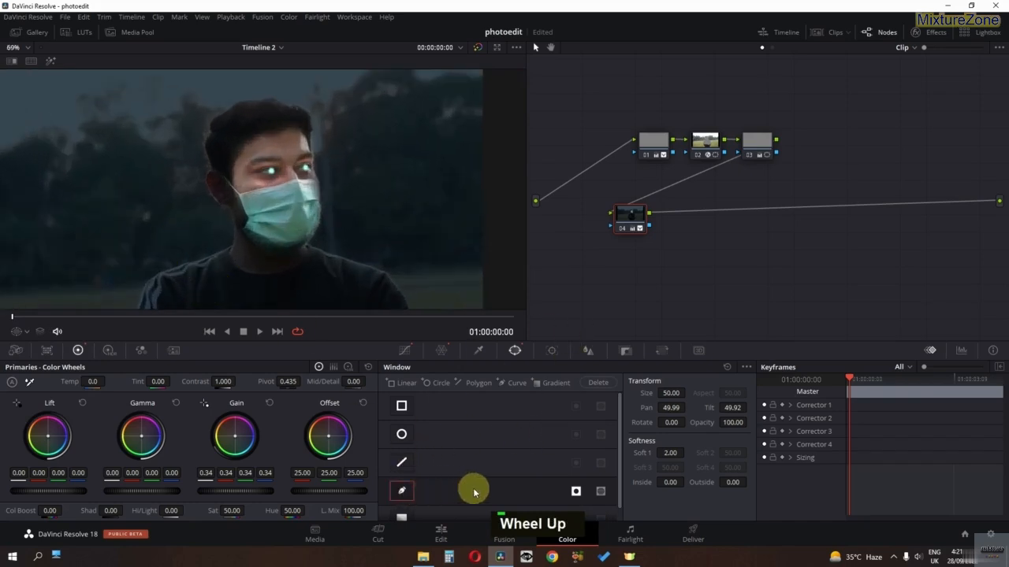
double_click(29, 336)
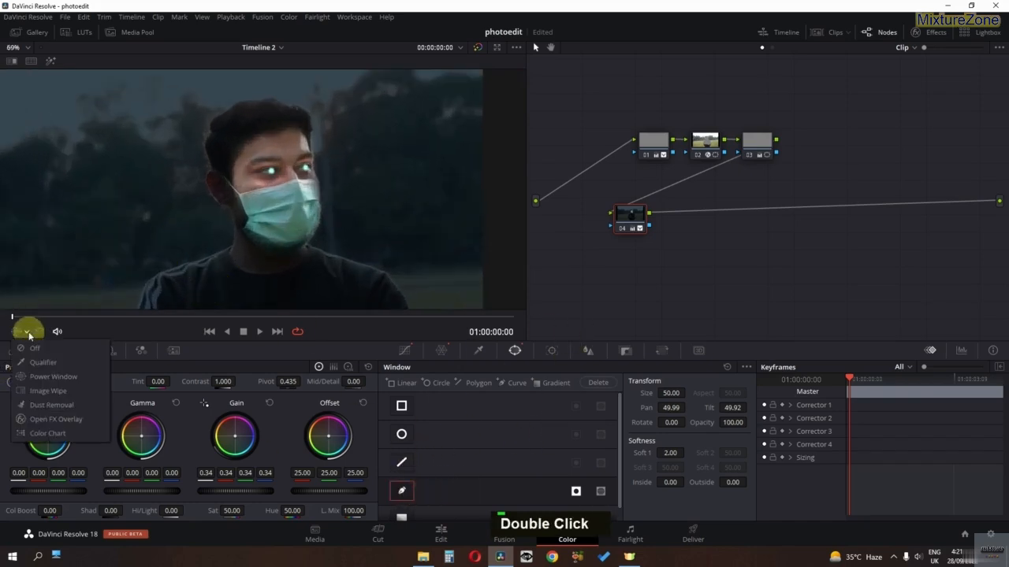
click(39, 376)
drag(236, 158, 265, 119)
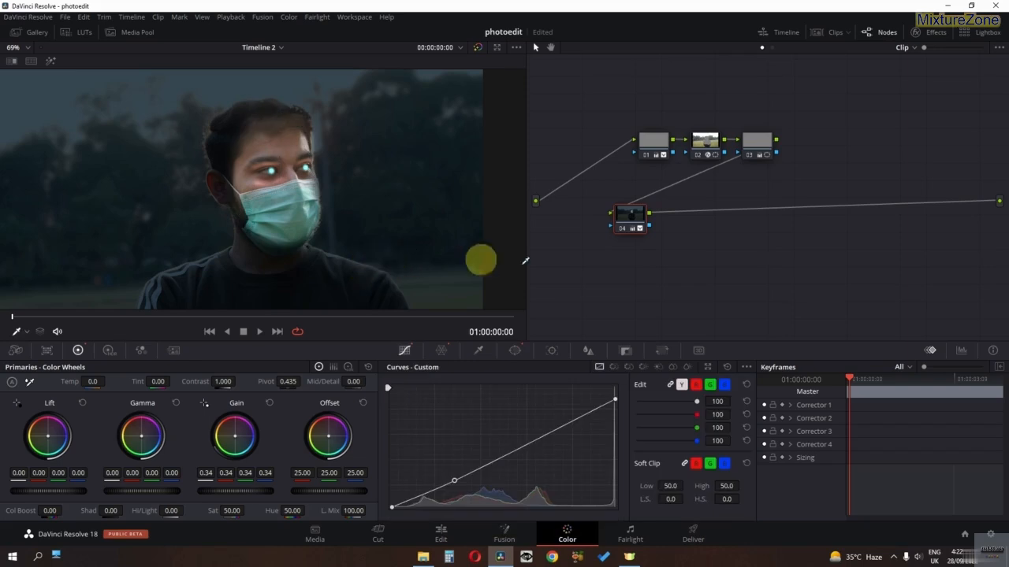
Step: Add an outside node after node 04 and raise its Contrast to 1.216
right_click(634, 220)
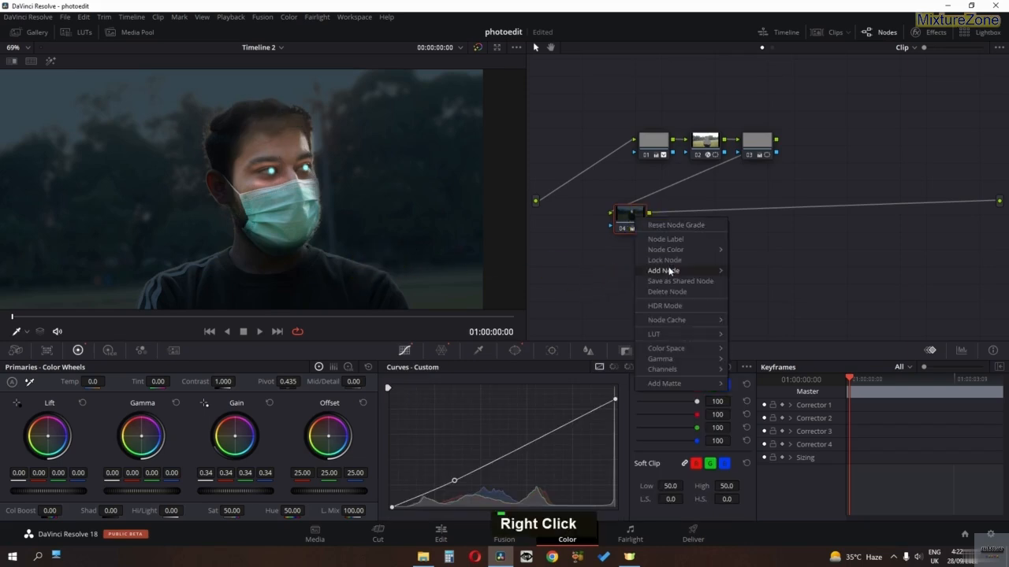
mouse_move(669, 268)
click(753, 315)
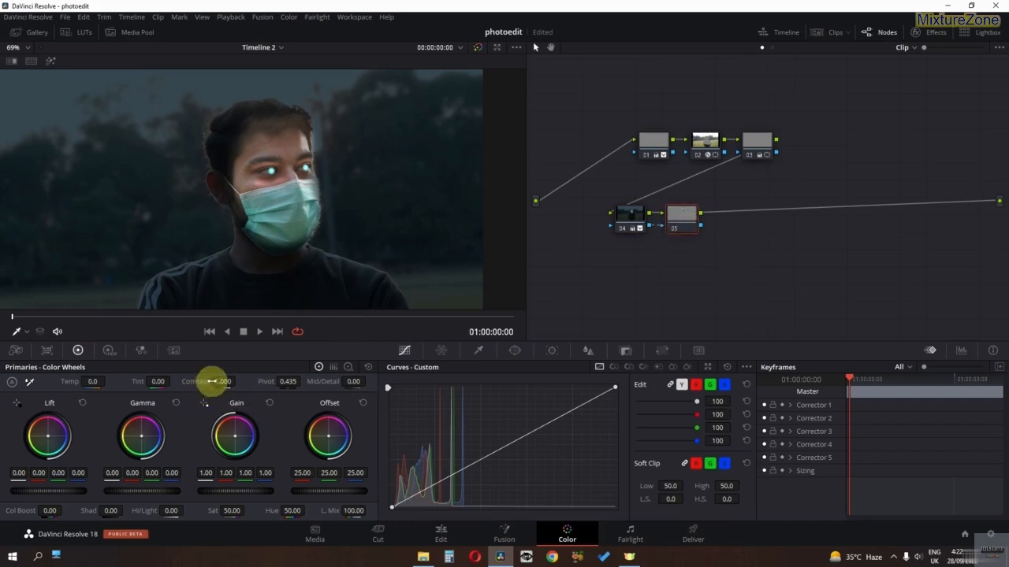
drag(211, 382, 262, 399)
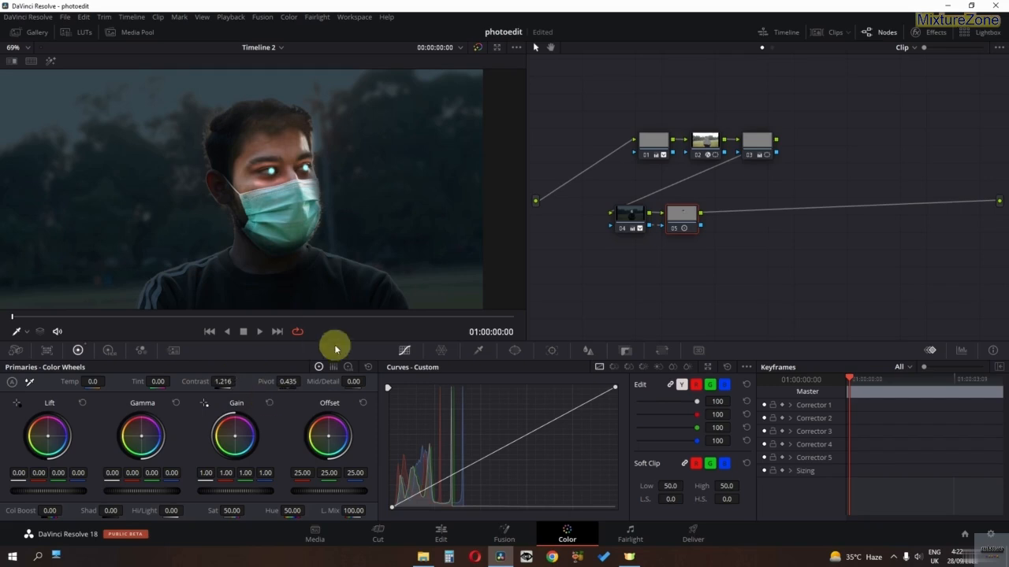
Step: Shape node 05's custom curve into a gentle S by adding a slightly raised highlight point and a lowered shadow point
click(560, 414)
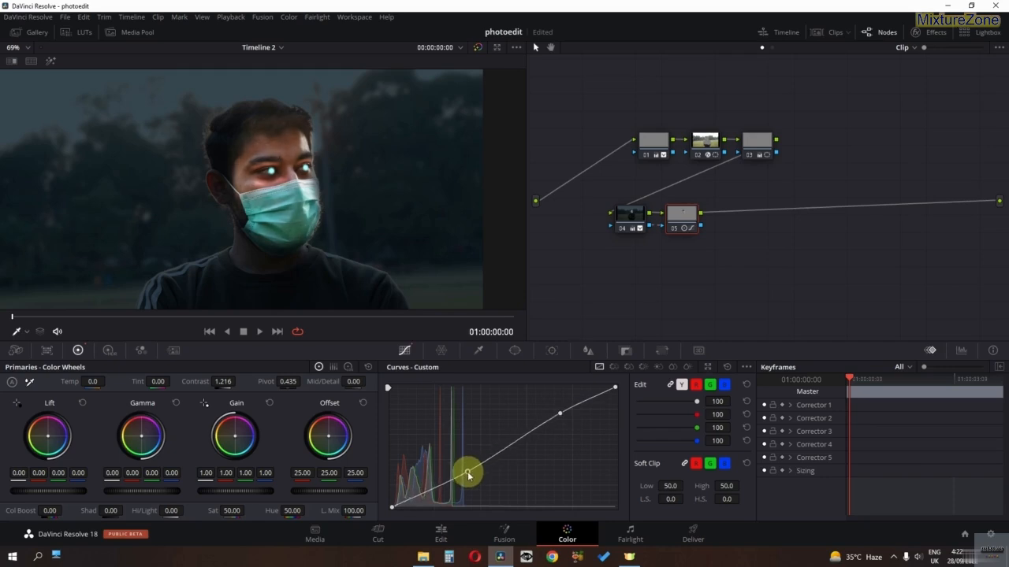
click(457, 473)
drag(455, 482, 450, 484)
Step: Lower the top corners of node 04's face window to the forehead hairline and set its Soft 1 to 1.44
click(624, 216)
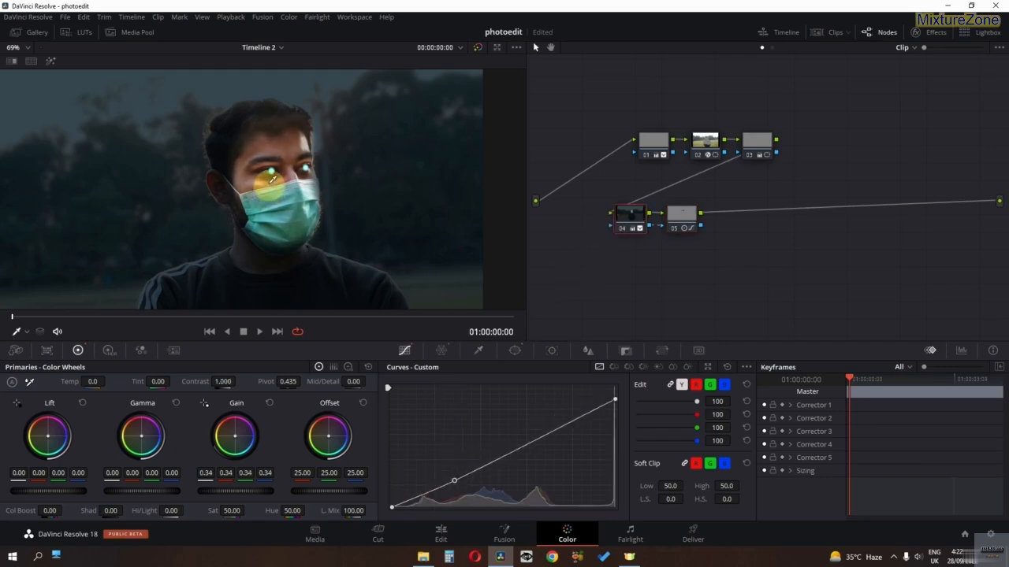
scroll(264, 173, up, 3)
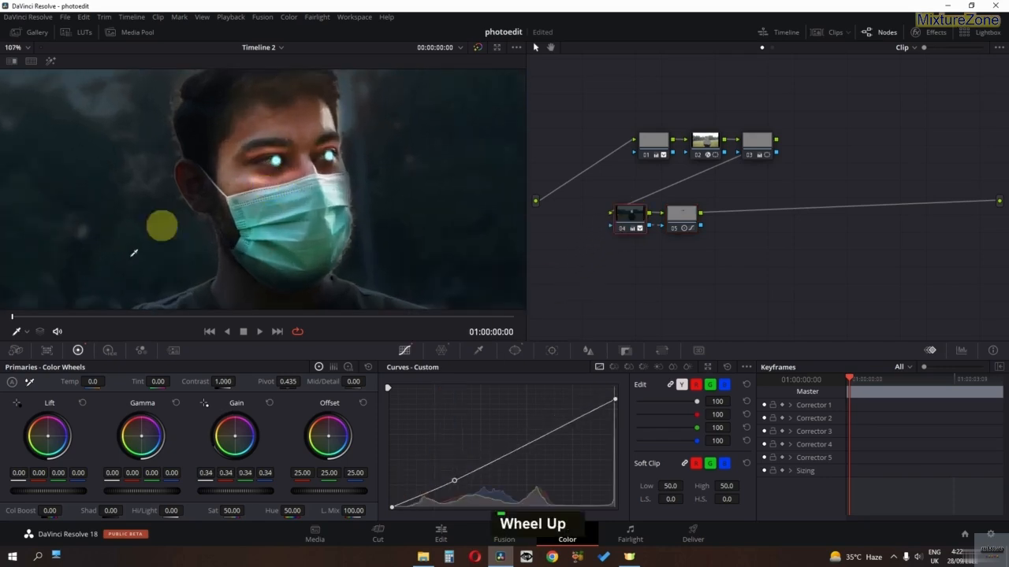
click(27, 334)
click(33, 376)
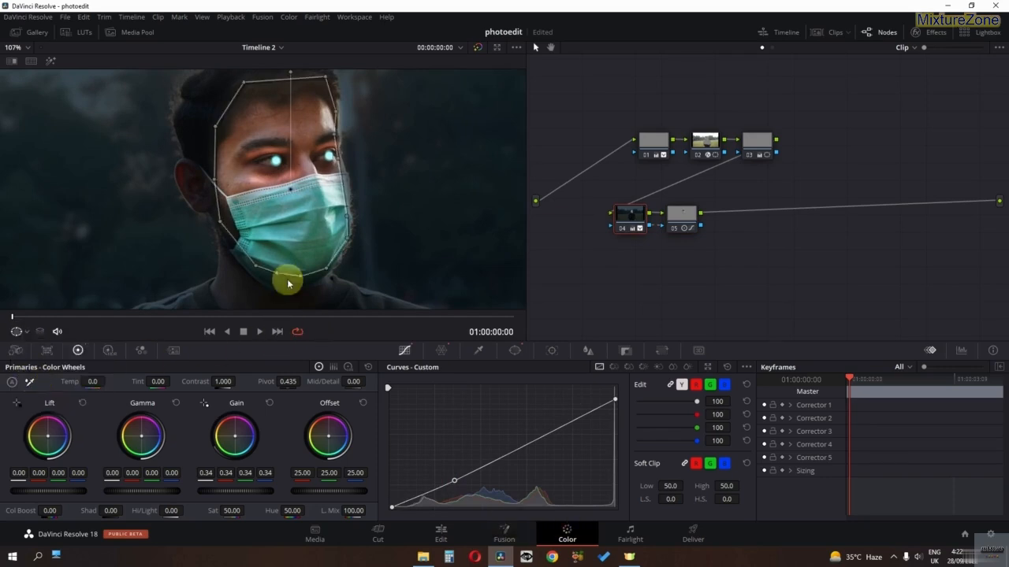
drag(247, 88, 248, 109)
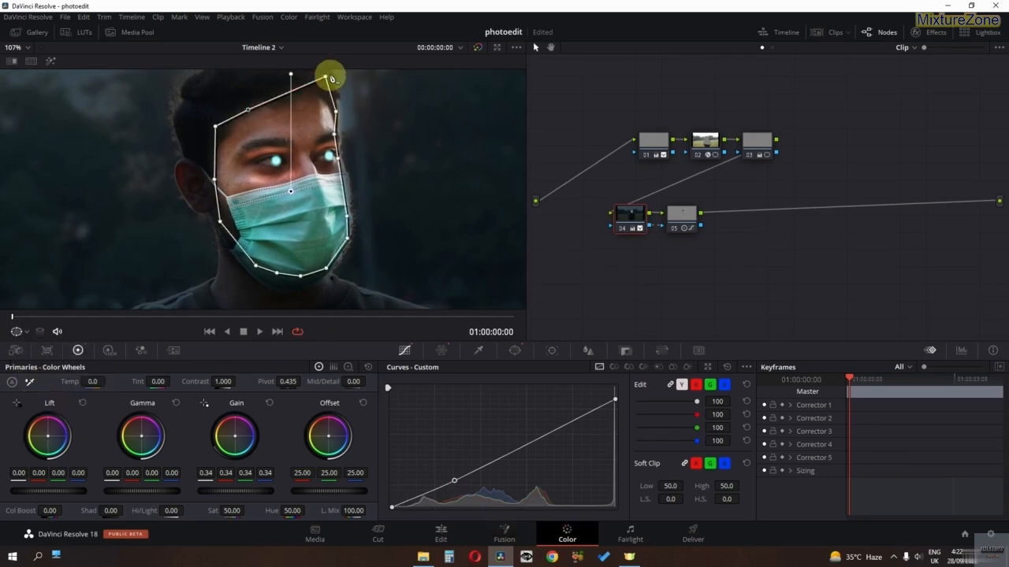
drag(326, 76, 324, 103)
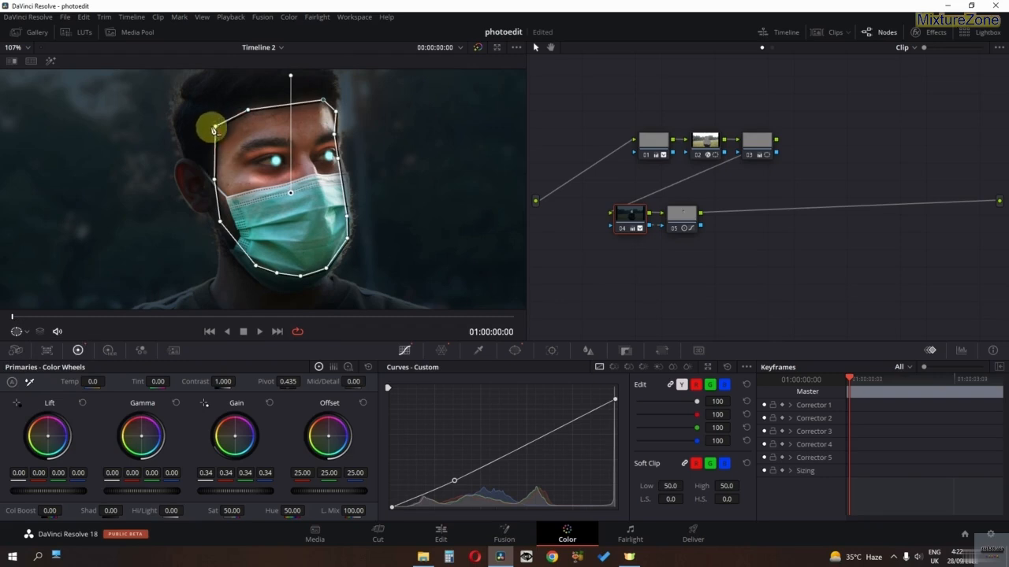
click(515, 350)
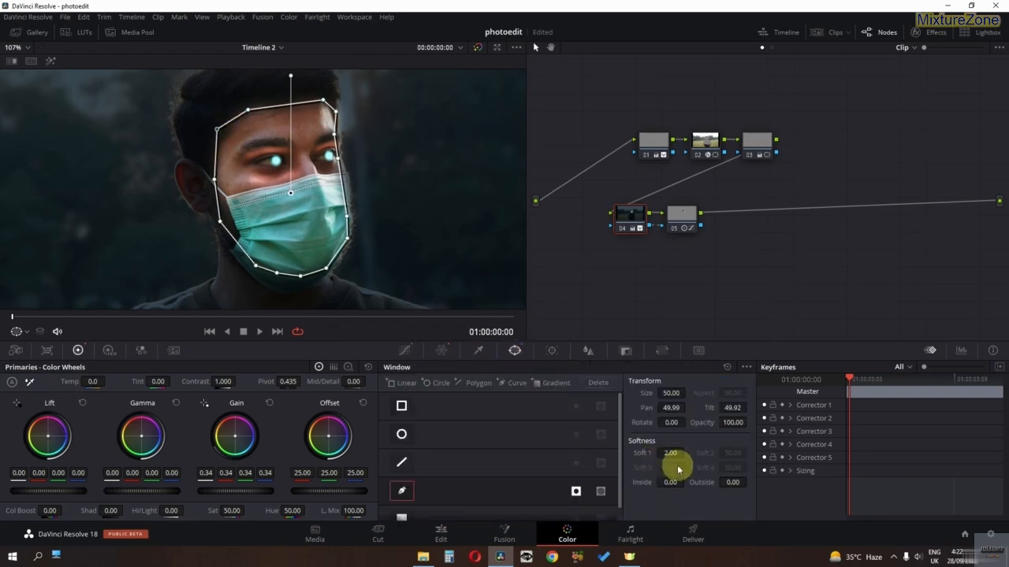
drag(668, 453, 654, 455)
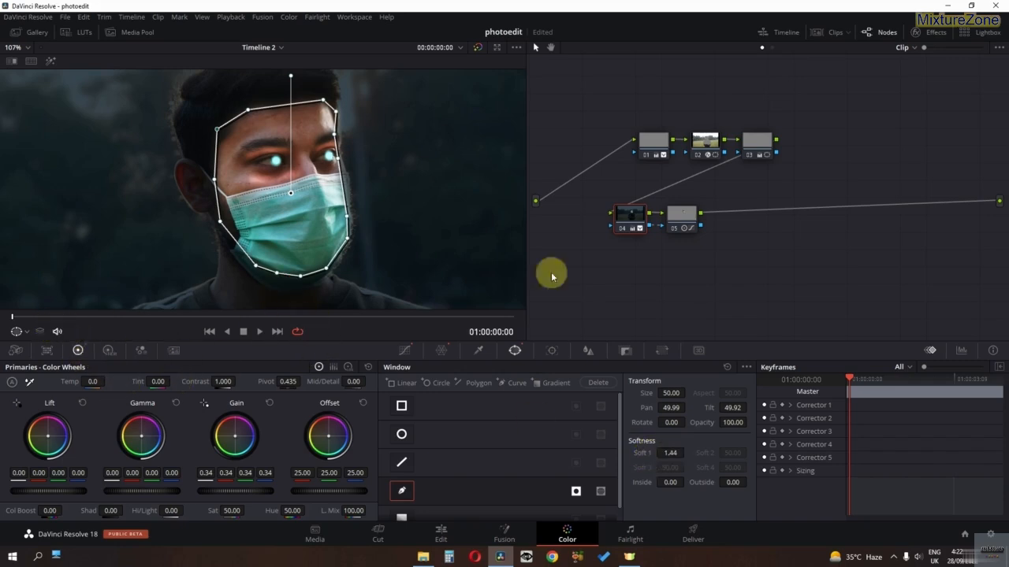
Step: Set node 05's Contrast to 1.218, Pivot to 0.323, and Mid/Detail to 50
click(679, 217)
scroll(225, 213, down, 1)
scroll(240, 281, up, 2)
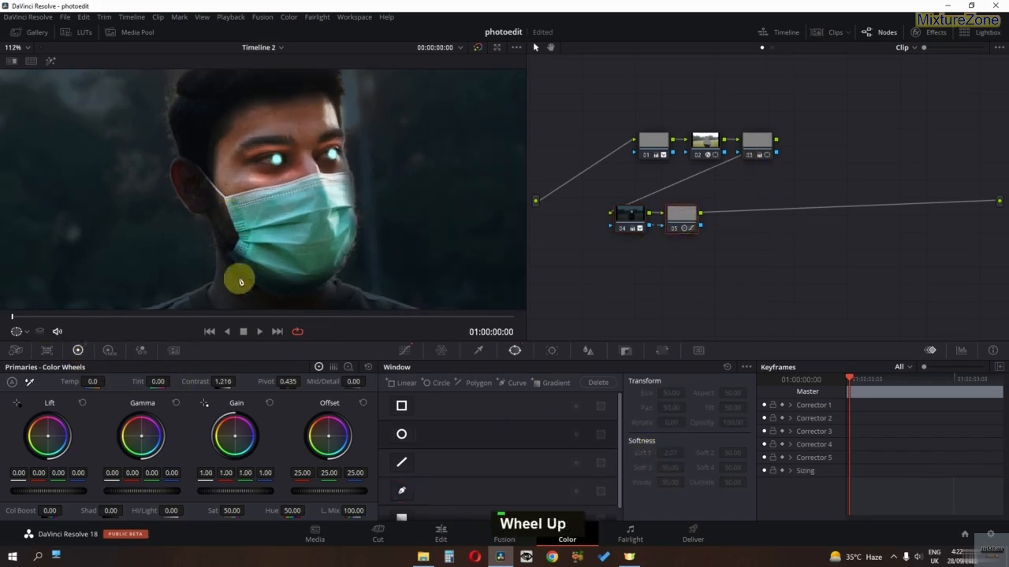
mouse_move(224, 382)
mouse_down()
mouse_move(187, 386)
mouse_move(219, 382)
mouse_up()
drag(286, 383, 229, 381)
scroll(260, 383, up, 5)
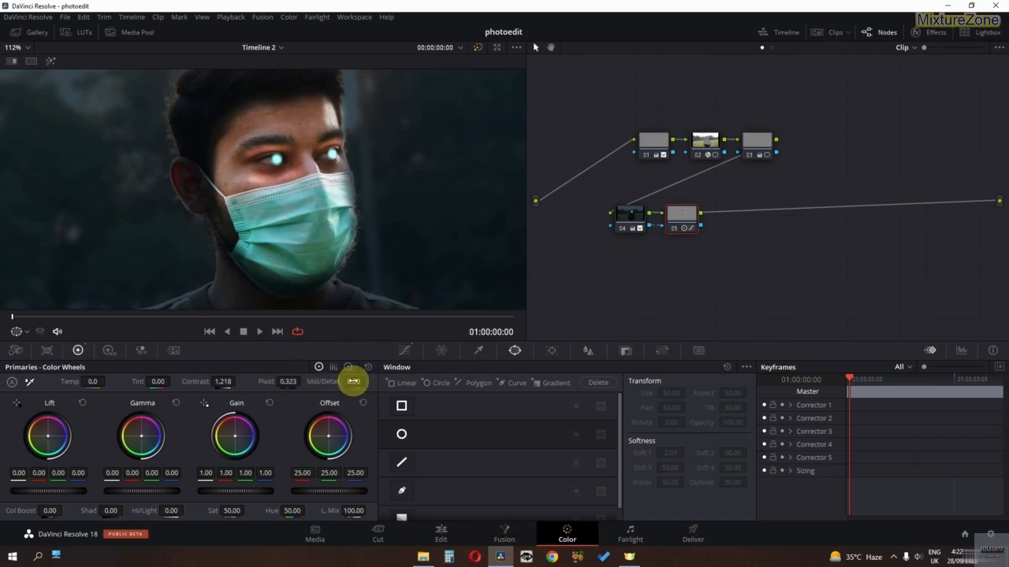
double_click(353, 381)
text(50)
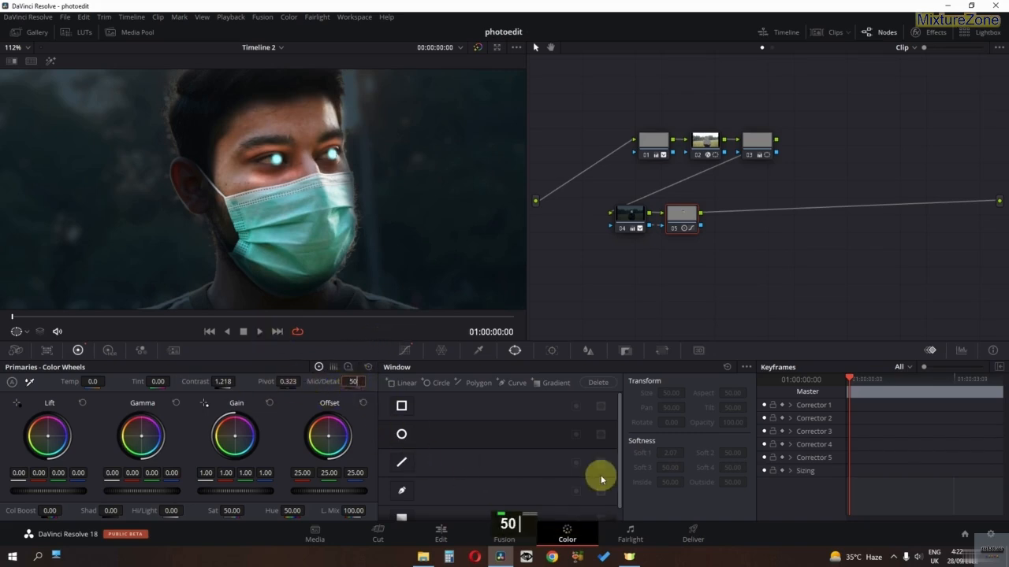
key(Return)
Step: Turn all the nodes off and on again to compare the whole portrait with and without the grade
scroll(338, 207, down, 3)
scroll(337, 206, down, 2)
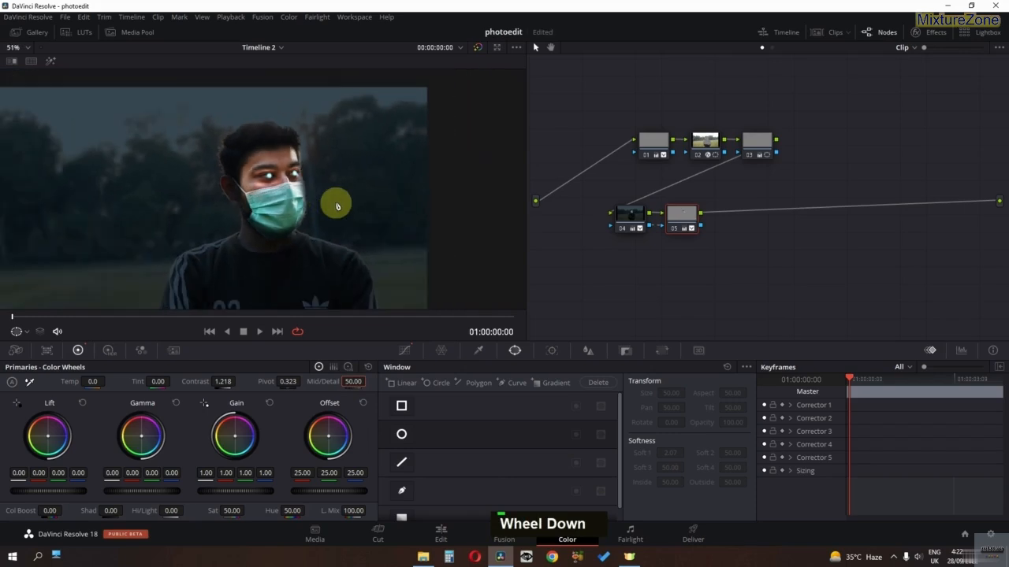
middle_click(255, 228)
scroll(253, 232, down, 2)
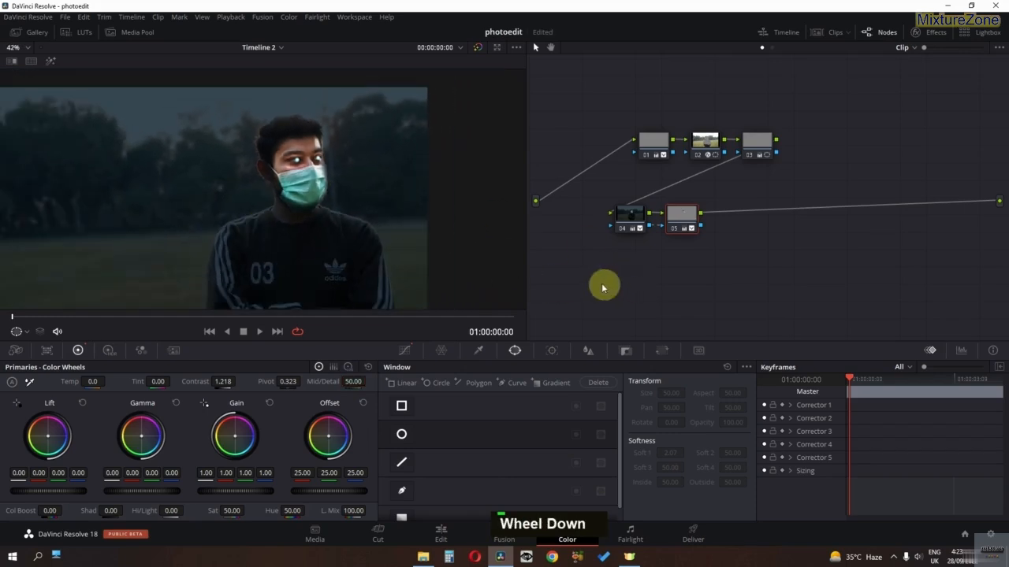
key(ctrl+d)
key(ctrl+d)
scroll(279, 233, up, 3)
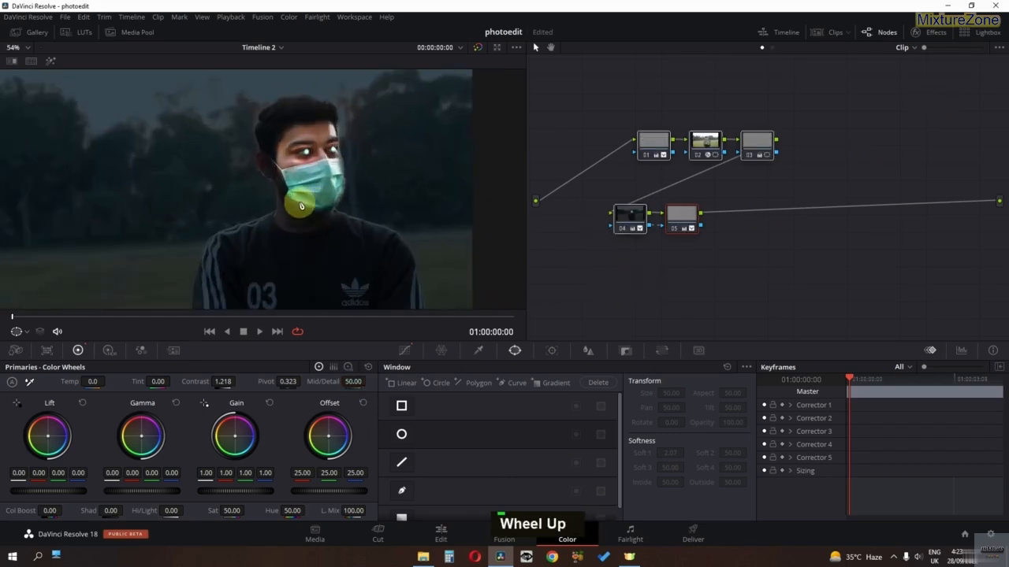
middle_click(260, 215)
scroll(237, 249, up, 4)
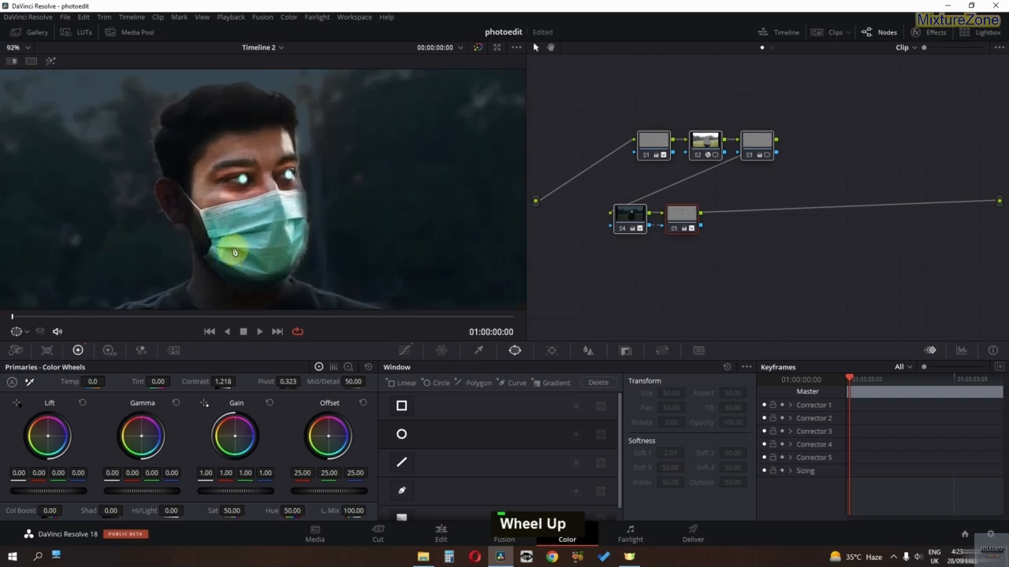
Step: Tighten node 04's face window along the temple and far cheek so it follows the edge of the face
click(622, 219)
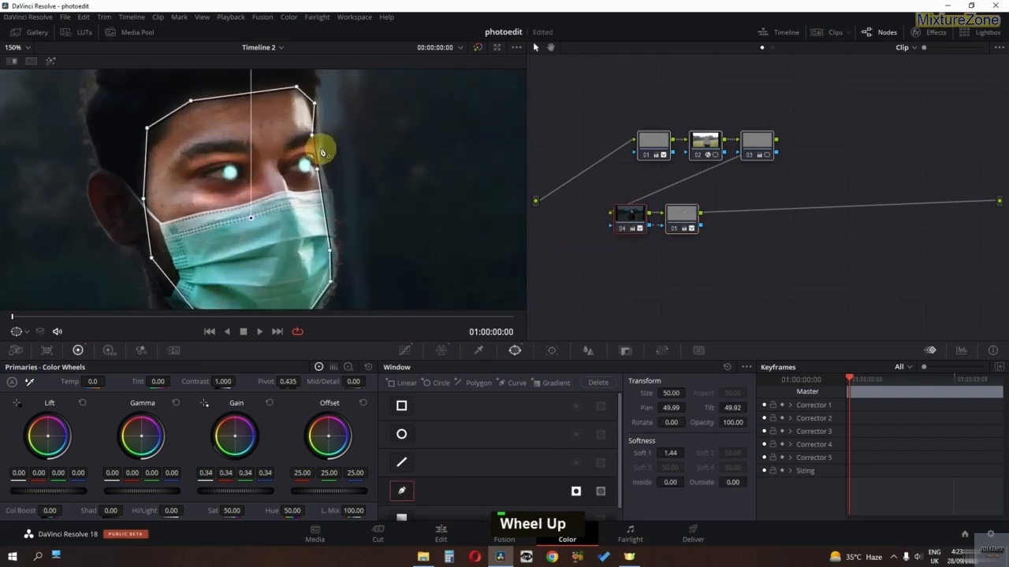
drag(313, 102, 304, 102)
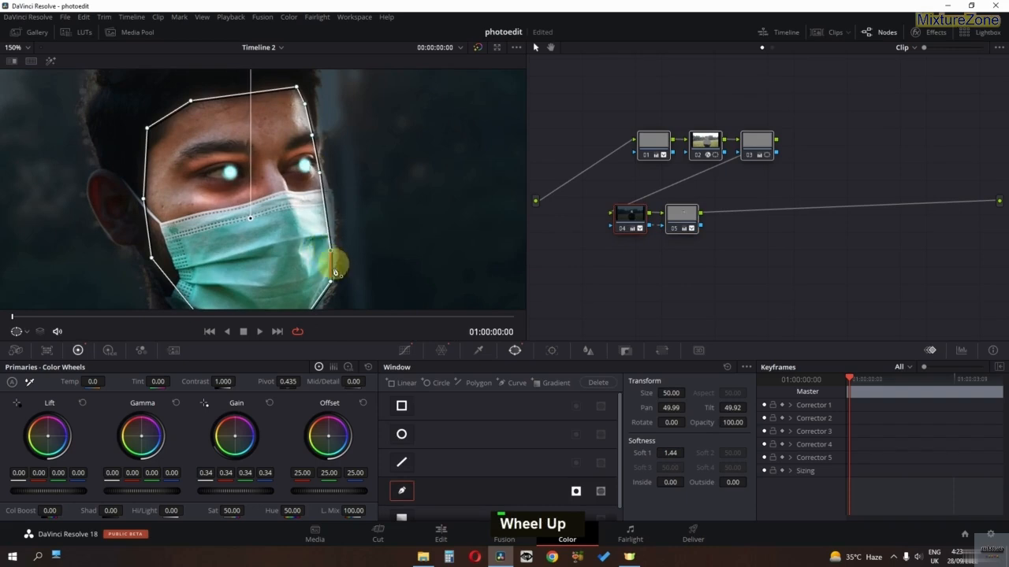
scroll(330, 282, down, 2)
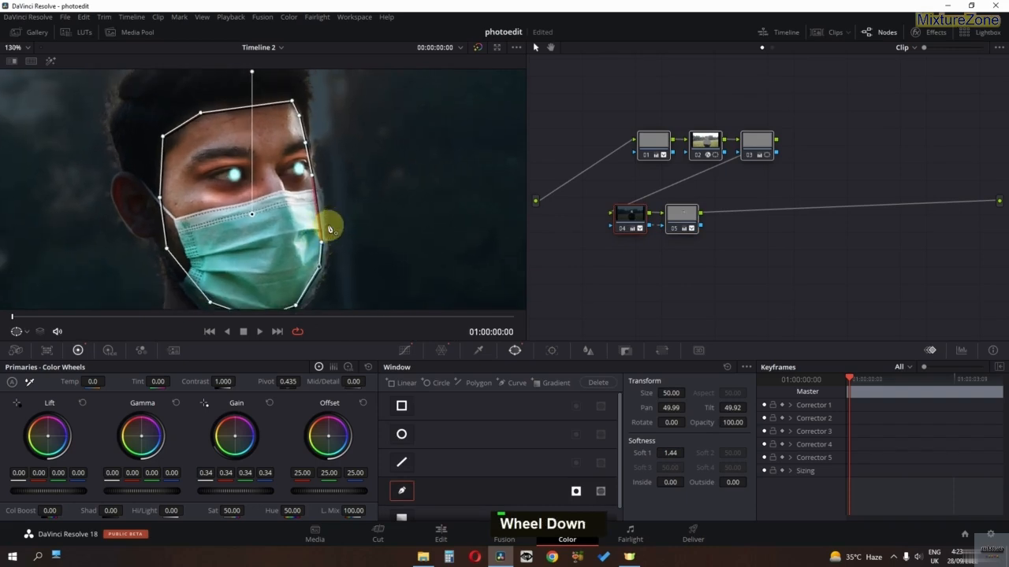
Step: Add a serial node after node 05 and set its Mid/Detail to 100
click(755, 145)
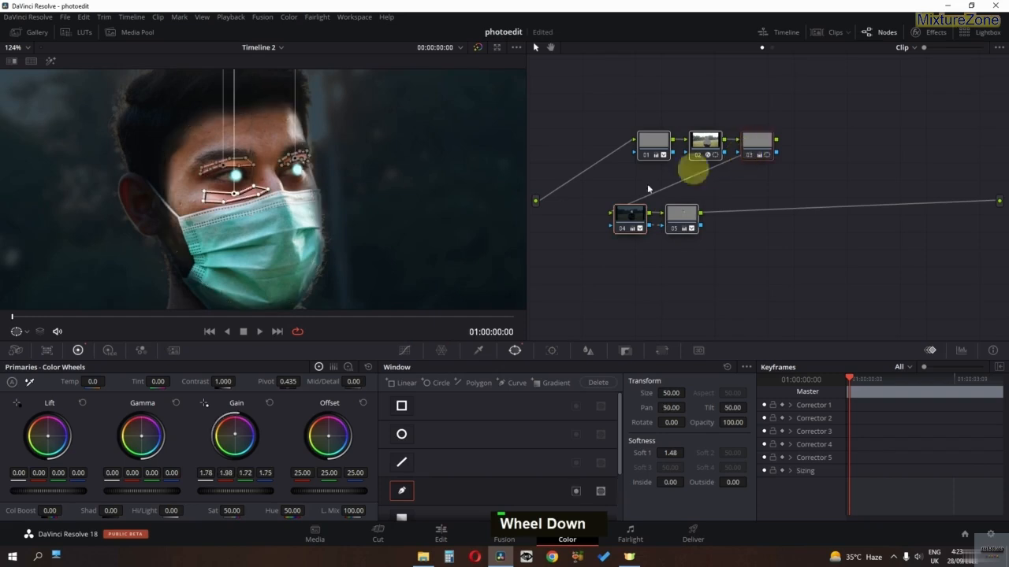
scroll(360, 250, down, 2)
double_click(697, 219)
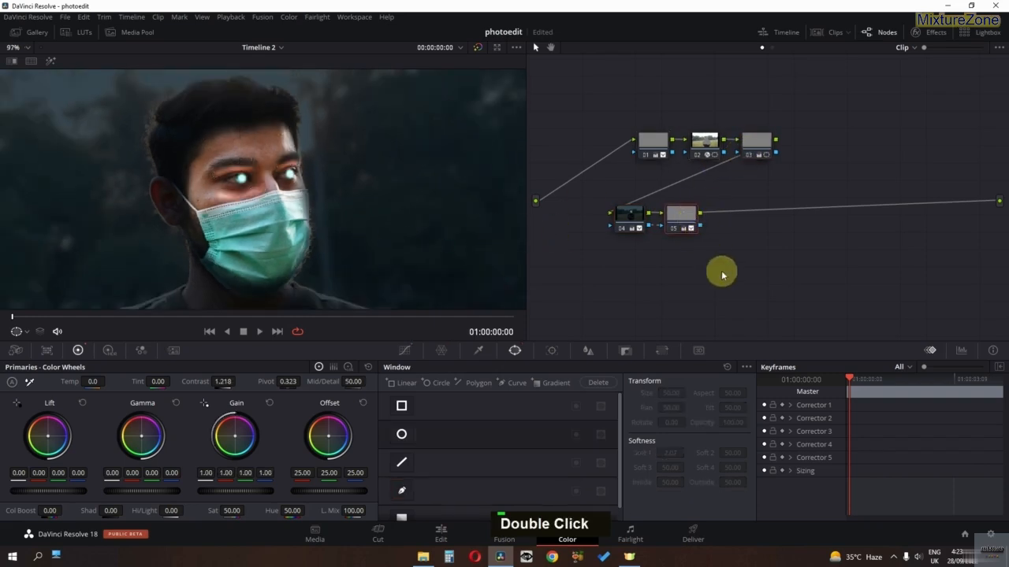
right_click(686, 228)
mouse_move(716, 280)
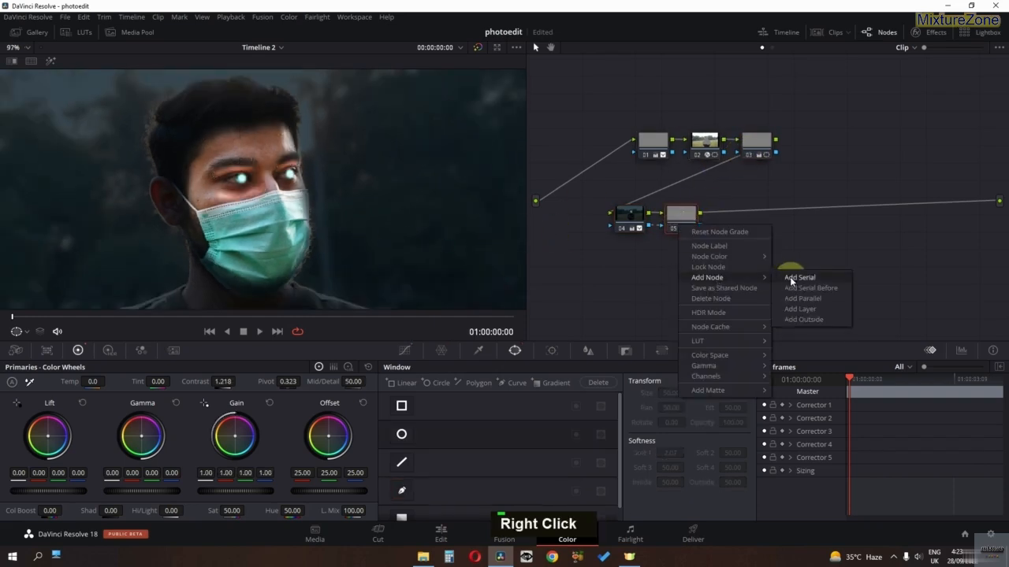
click(788, 282)
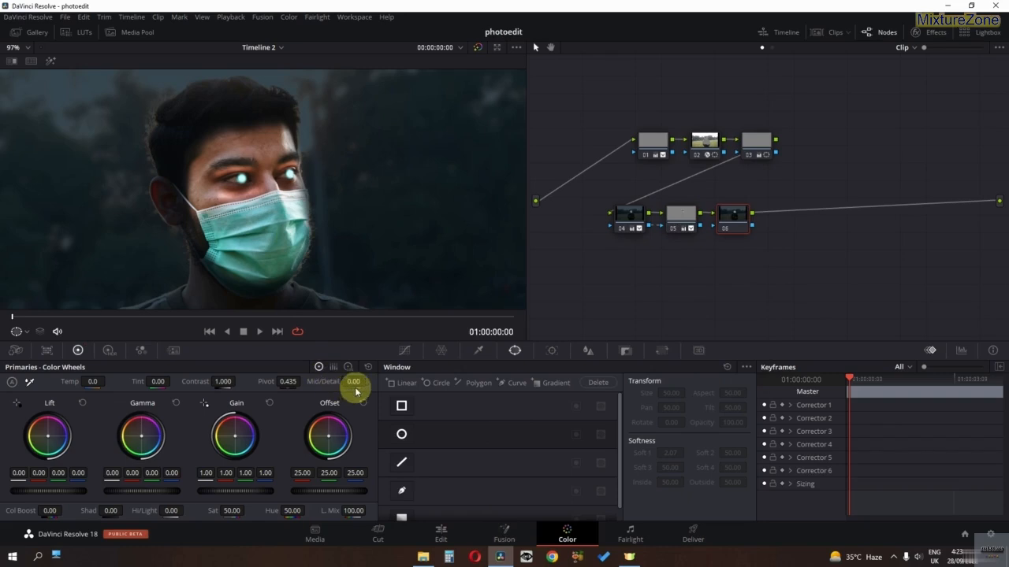
double_click(353, 381)
text(1)
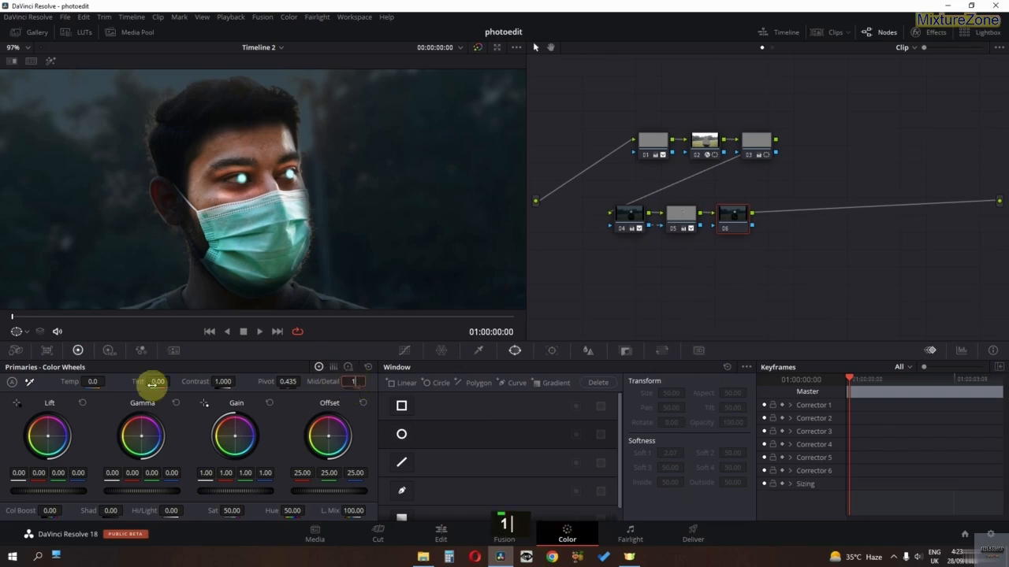
text(00)
key(Return)
Step: Toggle the node 06 detail adjustment off and on repeatedly to compare its effect on the full portrait
scroll(279, 290, down, 4)
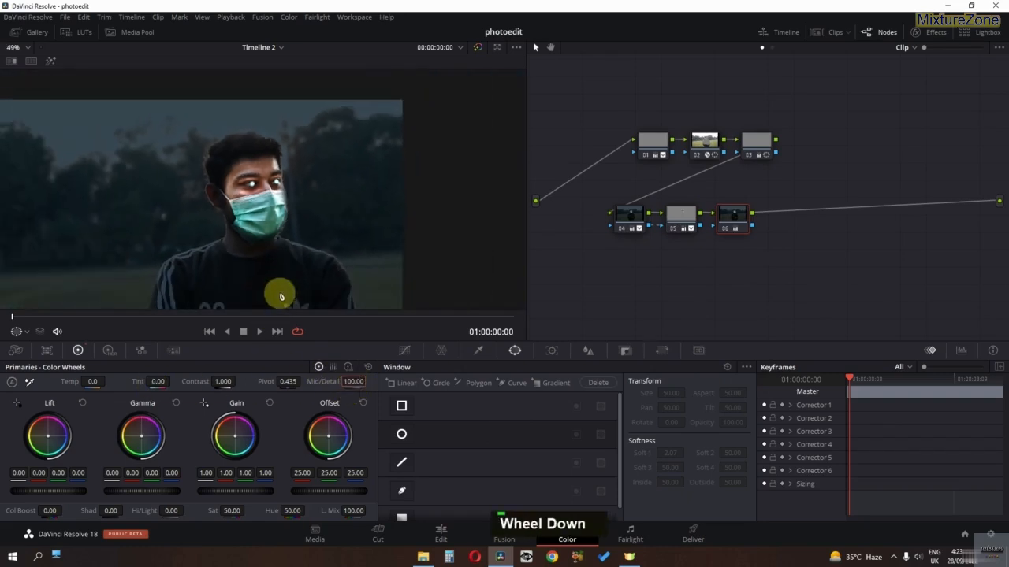
middle_click(320, 255)
key(ctrl+d)
key(ctrl+d)
key(ctrl+d)
key(ctrl+d)
key(ctrl+d)
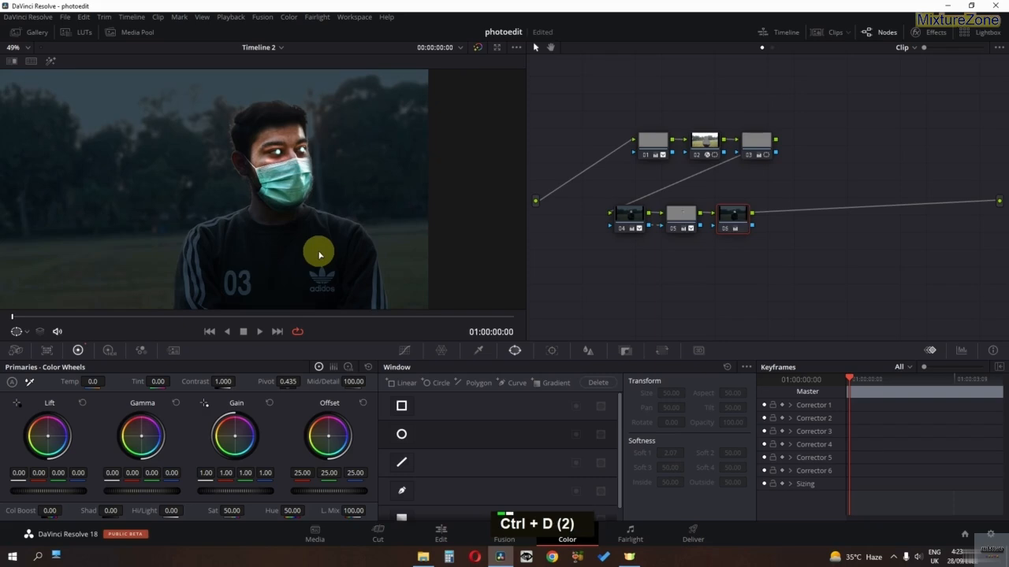
key(ctrl+d)
scroll(315, 253, up, 4)
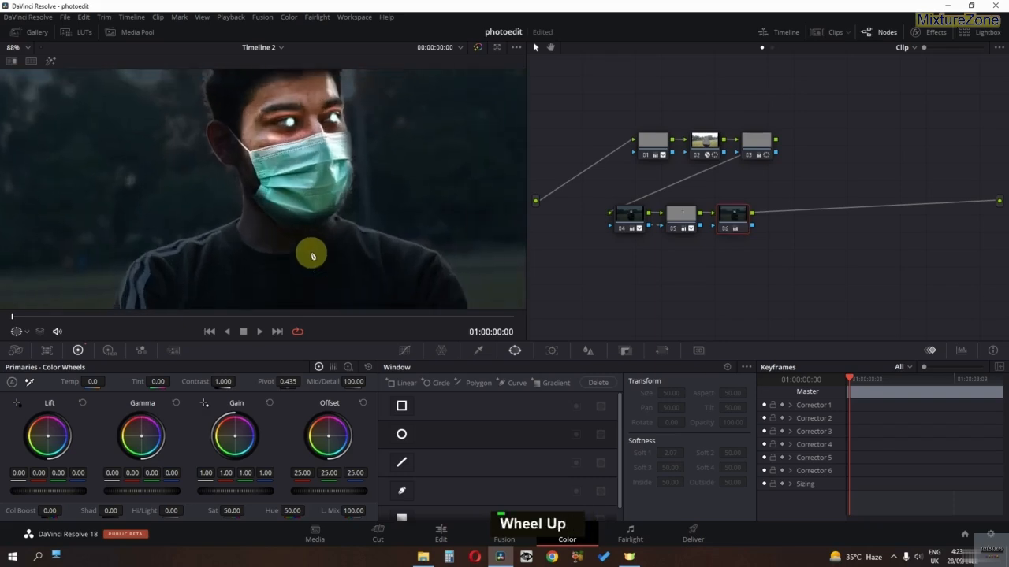
middle_click(331, 214)
key(shift+z)
Step: Add a serial node after node 06 and place it below node 04 in the node graph
right_click(739, 227)
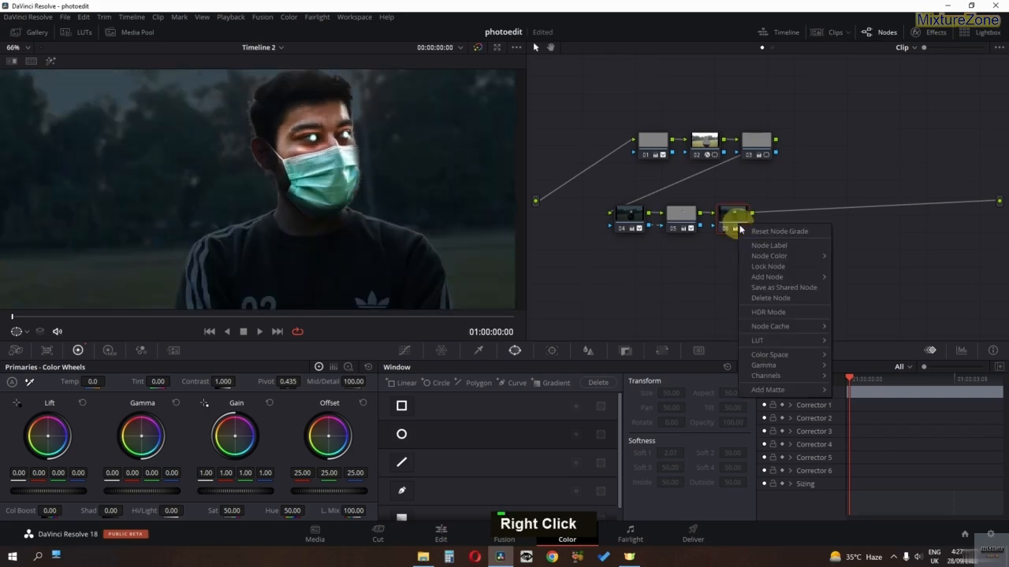
click(856, 277)
drag(793, 223, 631, 299)
scroll(292, 254, up, 3)
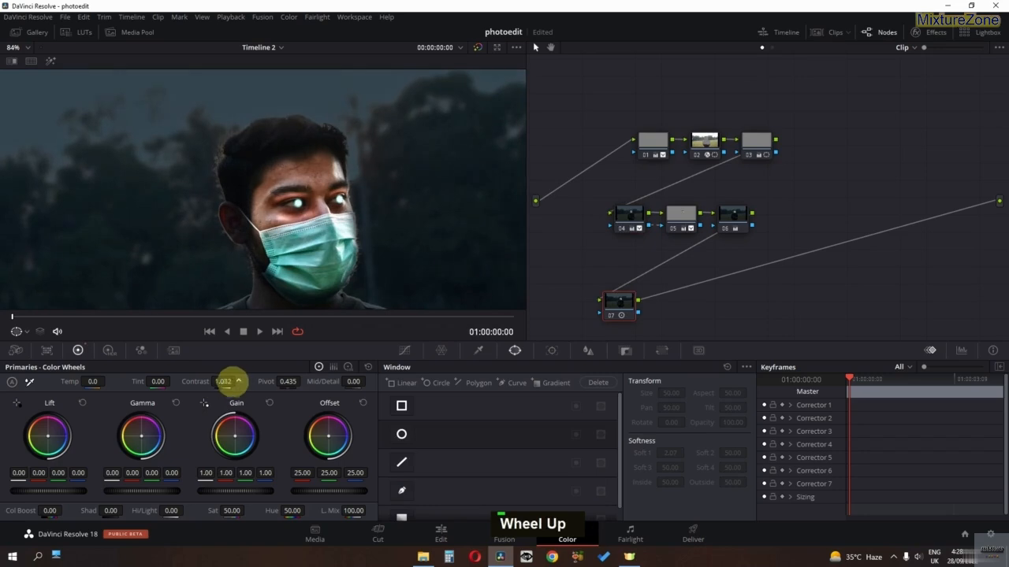
Step: Try Contrast 1.2 on node 07, settling on Contrast 1.070 and Pivot 0.285
double_click(221, 381)
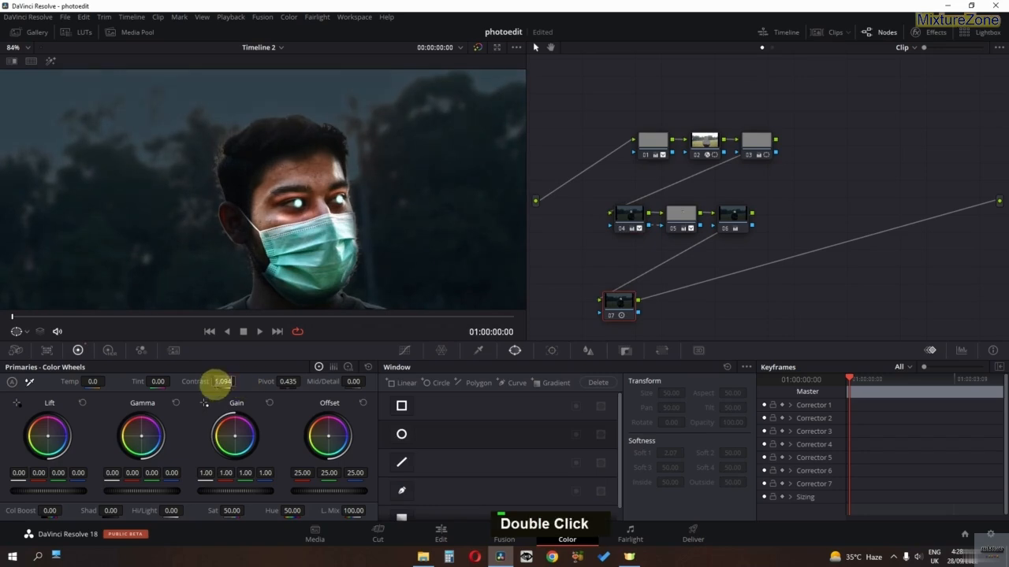
text(1.2)
key(Return)
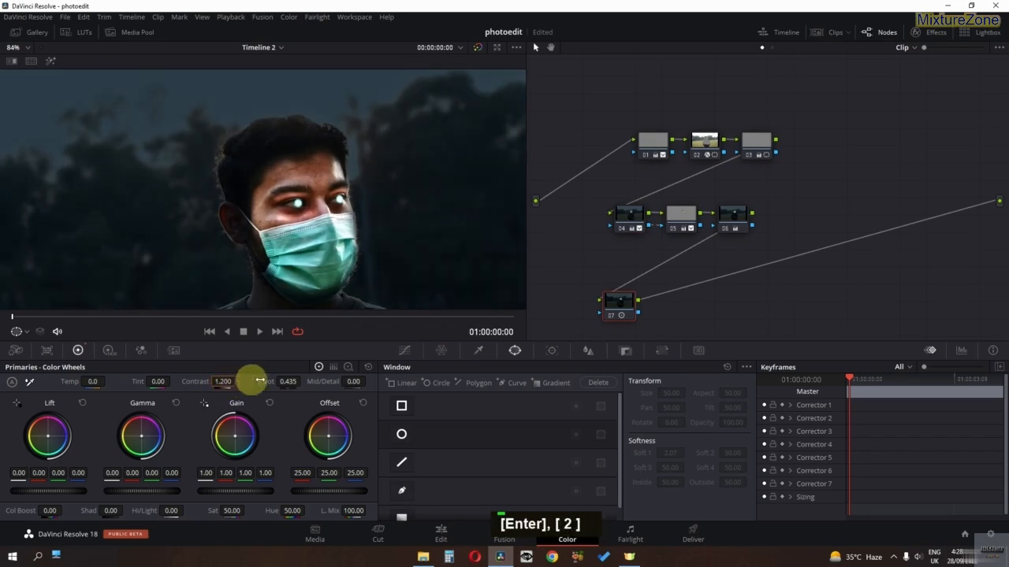
drag(315, 390, 189, 387)
scroll(333, 241, down, 3)
middle_click(351, 229)
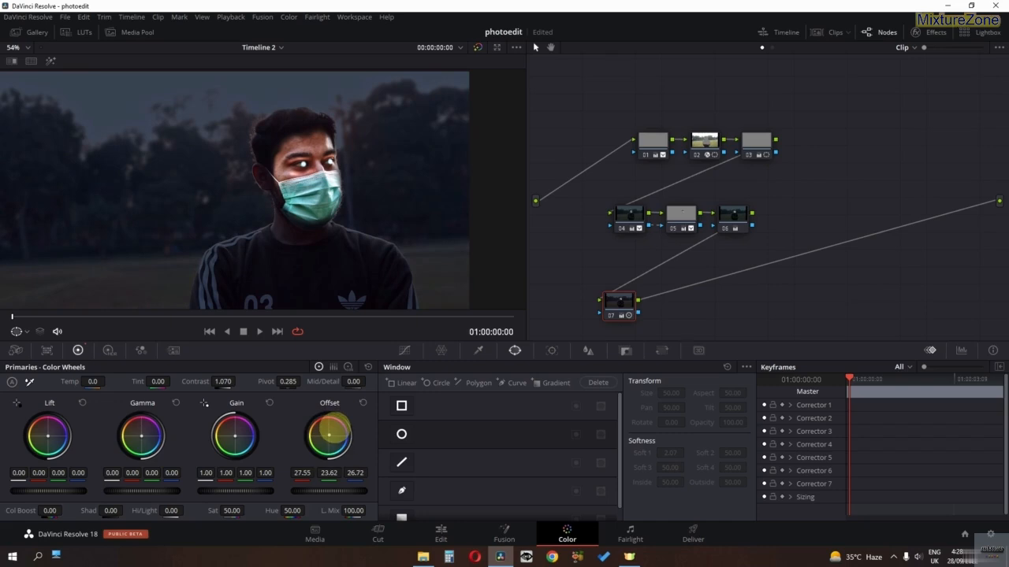
Step: Tint node 07 with red/green/blue Offset 28.04/22.32/29.95 and Gain 0.86/1.05/0.89, and shift Gamma blue to -0.01
mouse_move(342, 432)
mouse_down()
mouse_move(331, 413)
mouse_move(313, 422)
mouse_move(339, 426)
mouse_up()
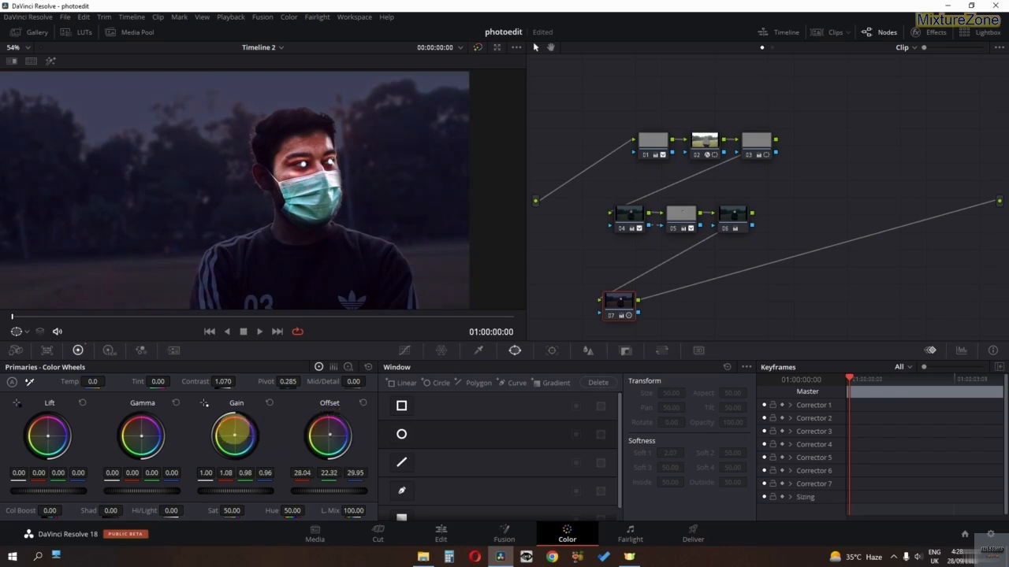
drag(230, 425, 236, 441)
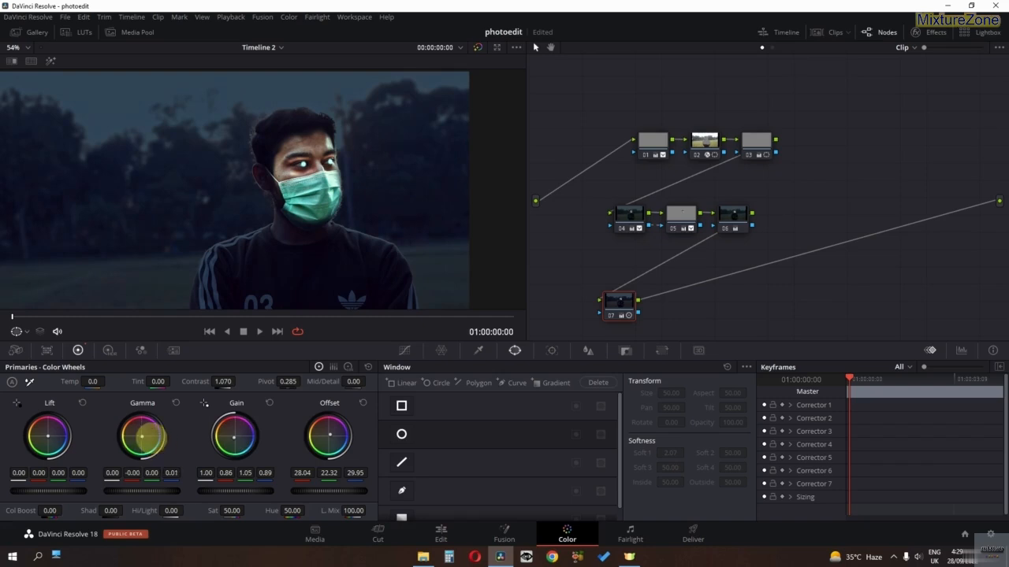
drag(135, 426, 154, 423)
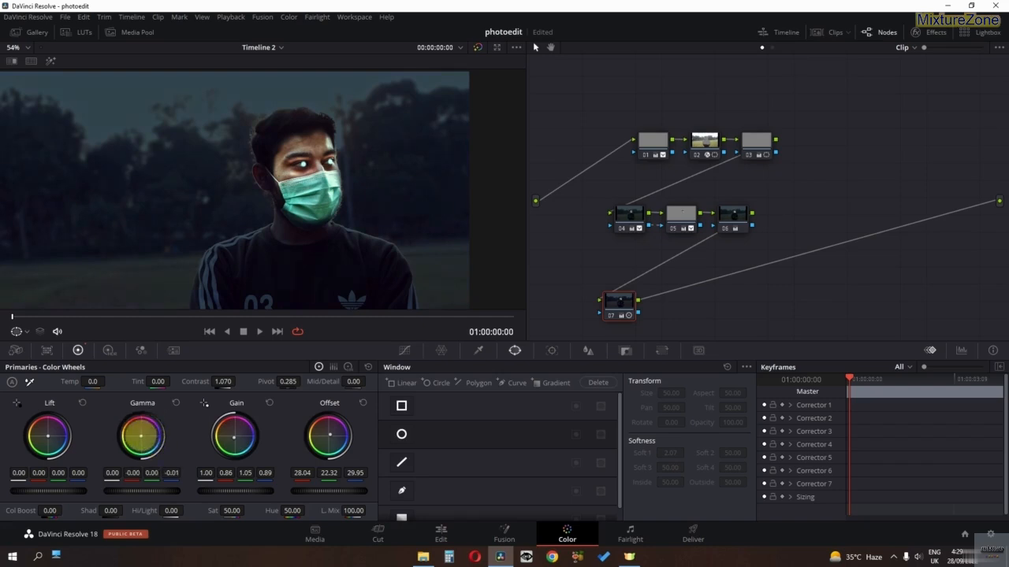
middle_click(10, 433)
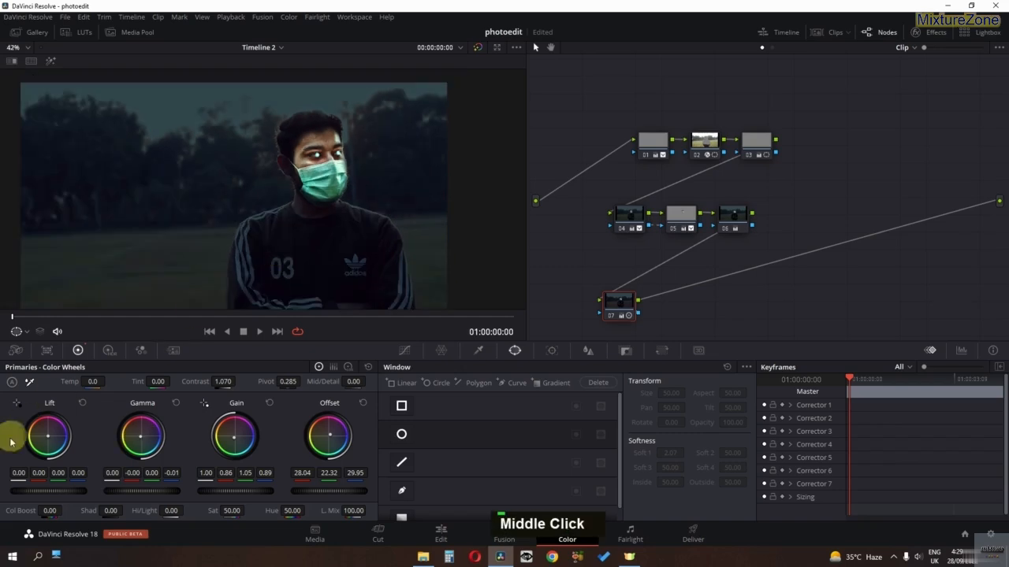
Step: Set node 07's Lift to 0.02 red and -0.01 green, and toggle the node off and on to compare
drag(48, 436, 48, 435)
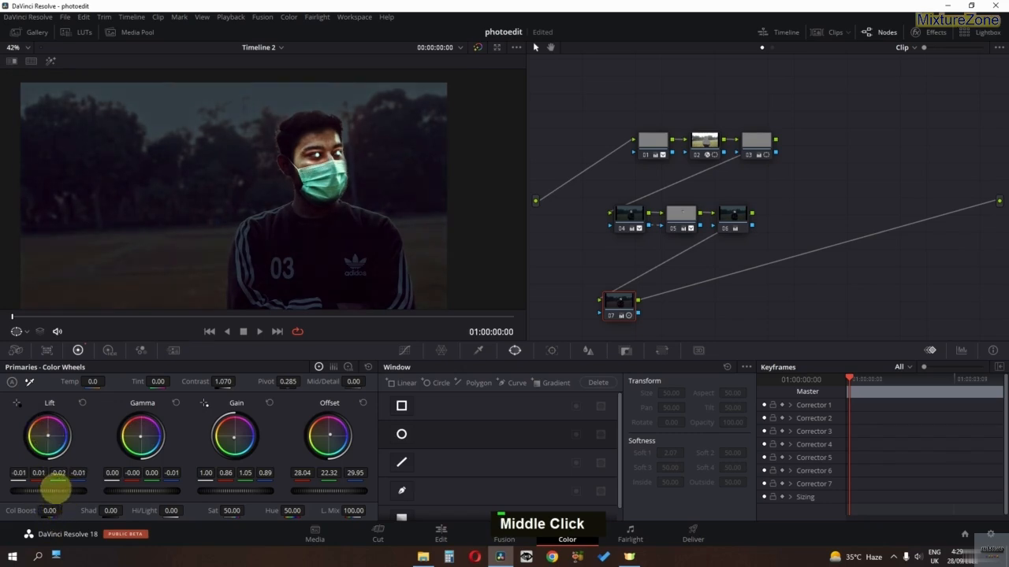
drag(57, 490, 87, 494)
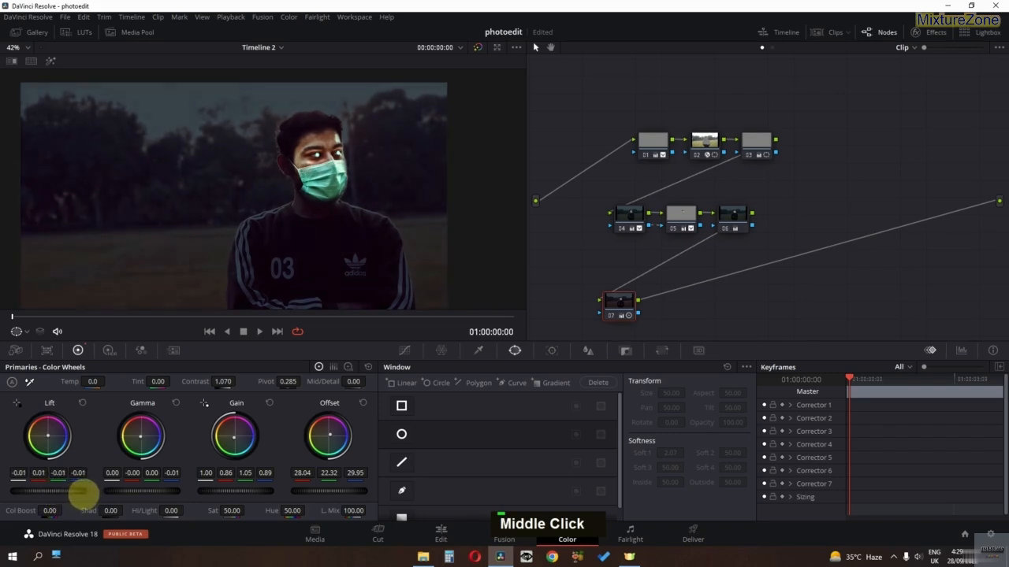
key(ctrl+d)
key(ctrl+d)
scroll(263, 259, up, 4)
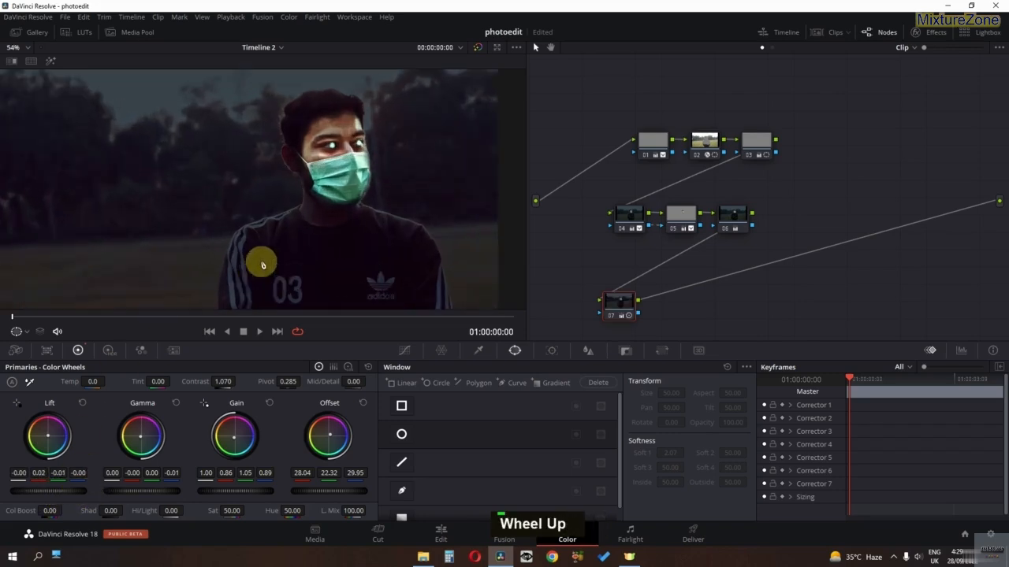
Step: Using node 07's log wheels, set Offset to 28.14/22.42/30.05 and Shadow to -0.02/-0.00/0.06, and compare with the node disabled
click(350, 368)
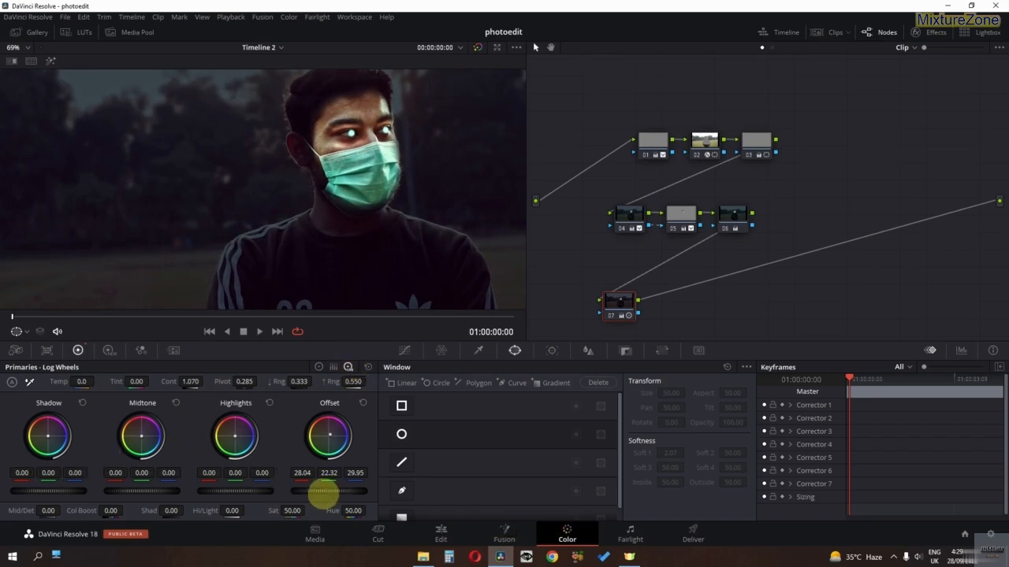
drag(323, 492, 327, 491)
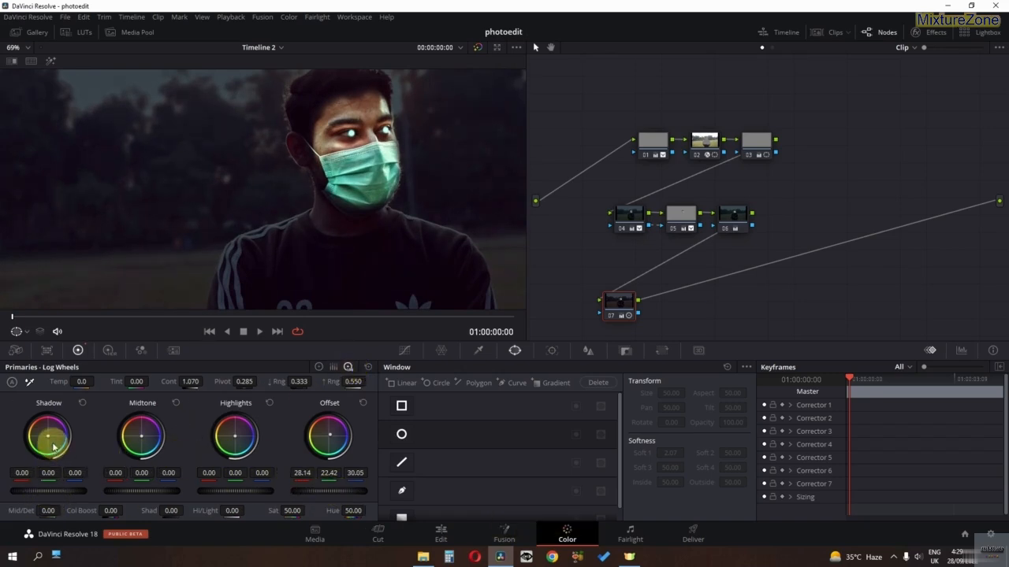
drag(48, 436, 65, 443)
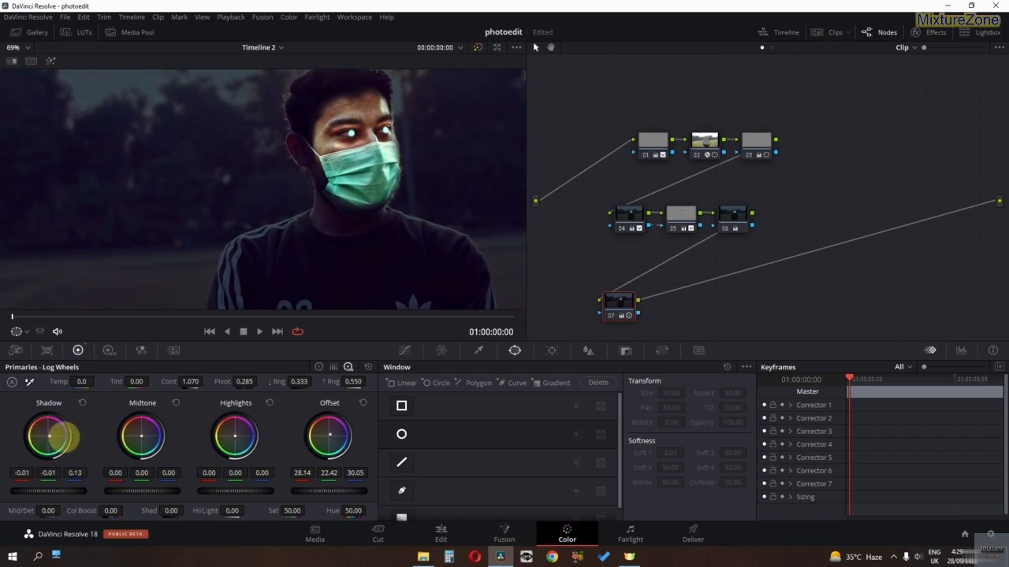
scroll(314, 219, down, 3)
middle_click(315, 236)
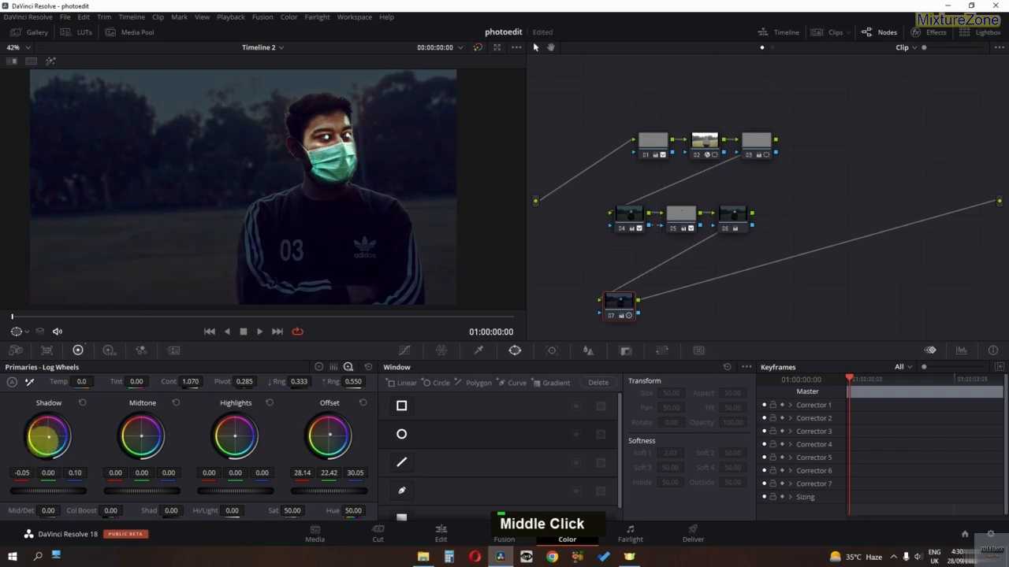
key(ctrl+d)
key(ctrl+d)
key(ctrl+d)
key(ctrl+d)
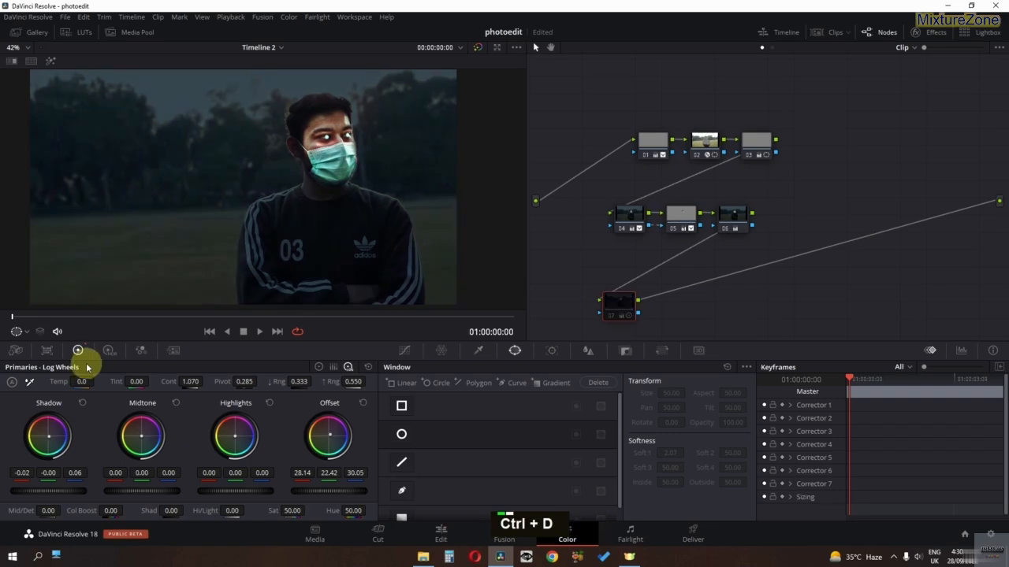
Step: Add a serial node after node 07 and shift the skin tone with the Color Warper to Hue 0.34, Sat 0.20
scroll(271, 251, up, 2)
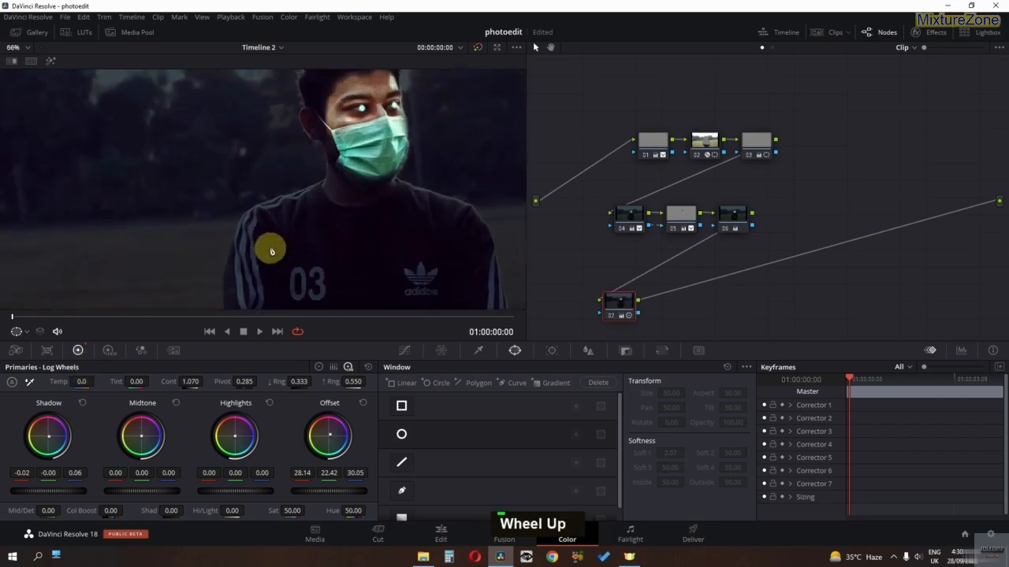
click(442, 350)
scroll(396, 157, up, 1)
middle_click(395, 158)
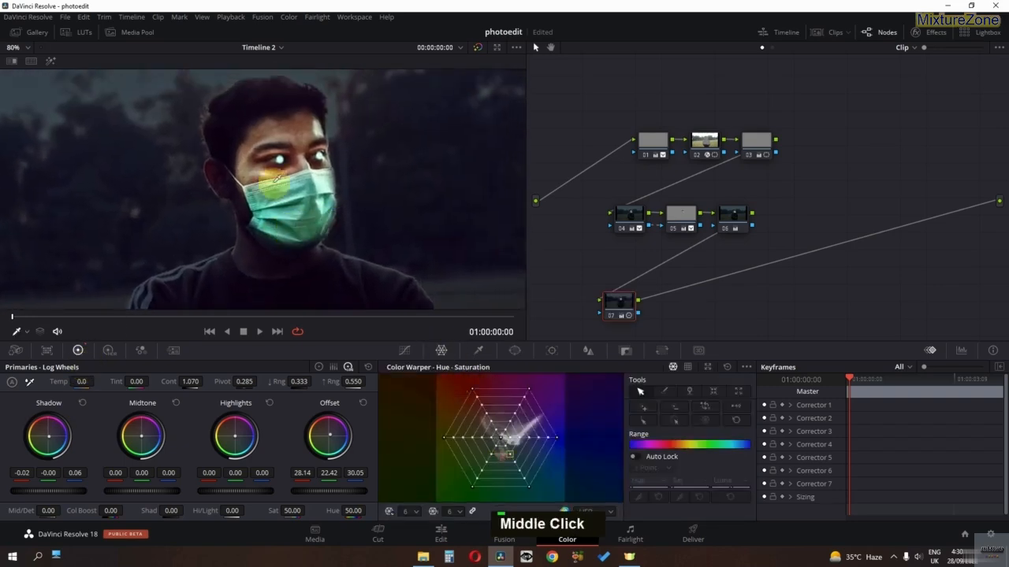
right_click(621, 300)
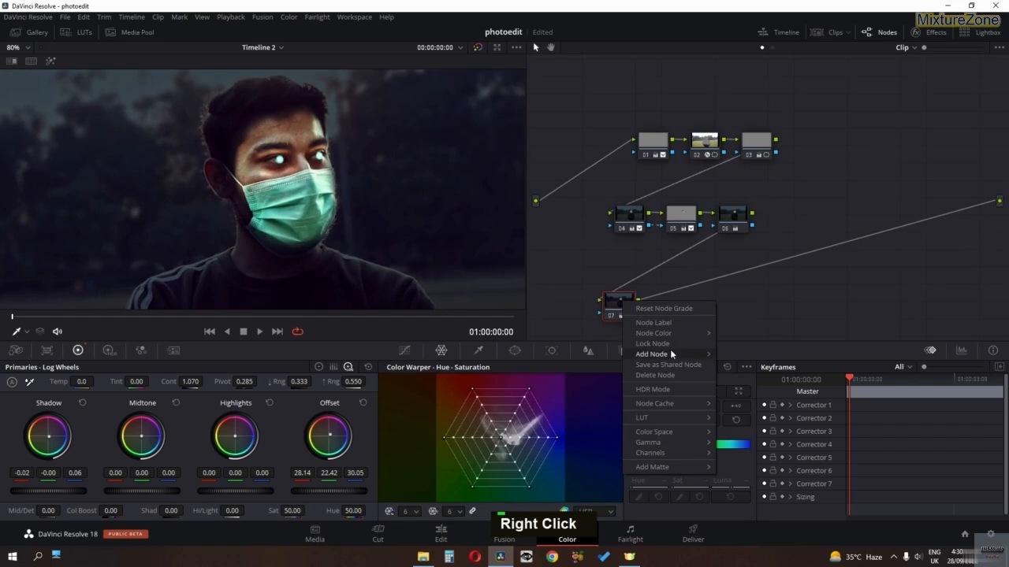
mouse_move(670, 349)
click(745, 357)
drag(264, 163, 454, 238)
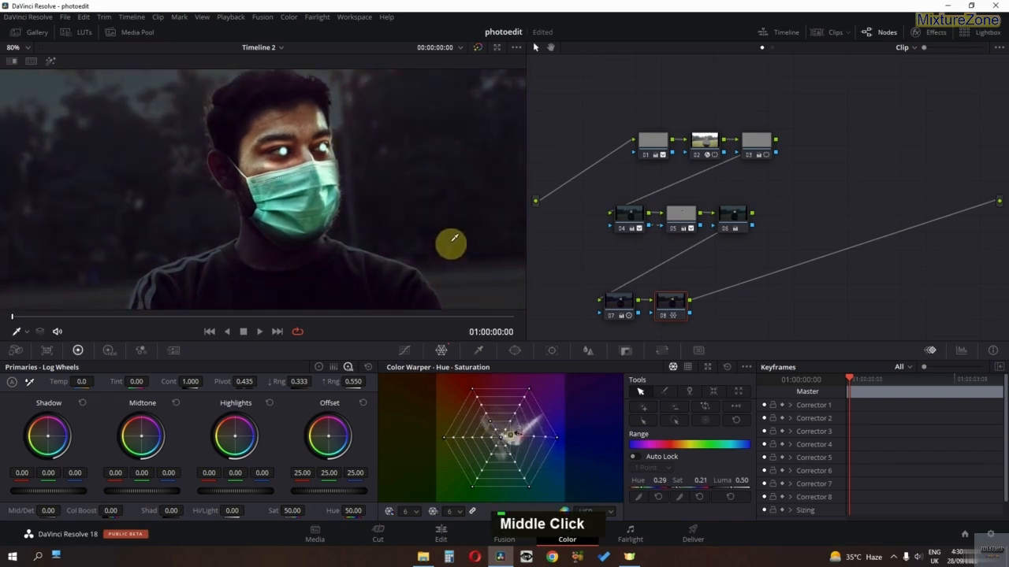
scroll(454, 245, down, 2)
middle_click(450, 244)
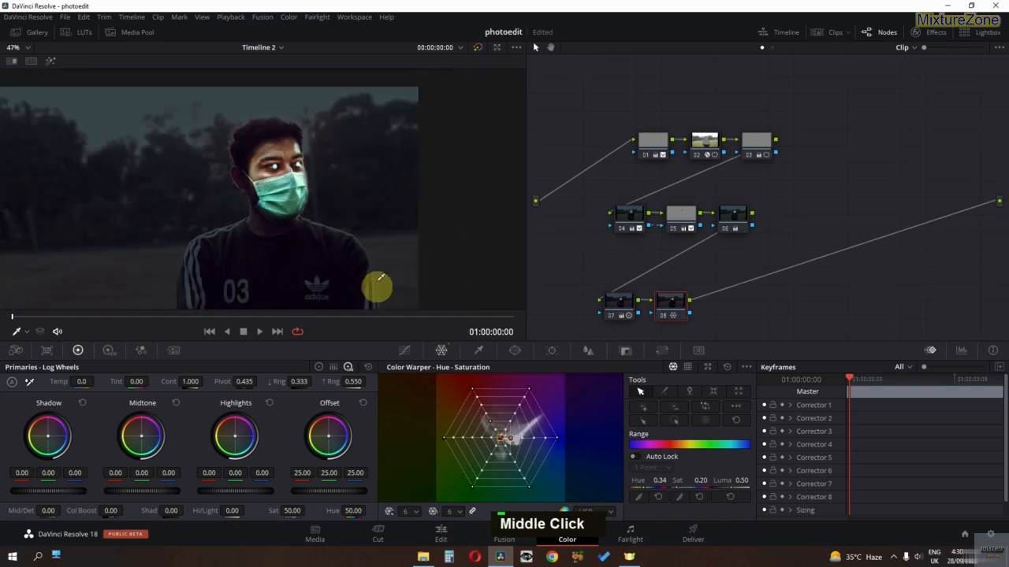
Step: Toggle node 08 off and on repeatedly to compare the Color Warper change on the full portrait
scroll(376, 289, down, 2)
middle_click(392, 247)
key(ctrl+d)
key(ctrl+d)
key(ctrl+d)
key(ctrl+d)
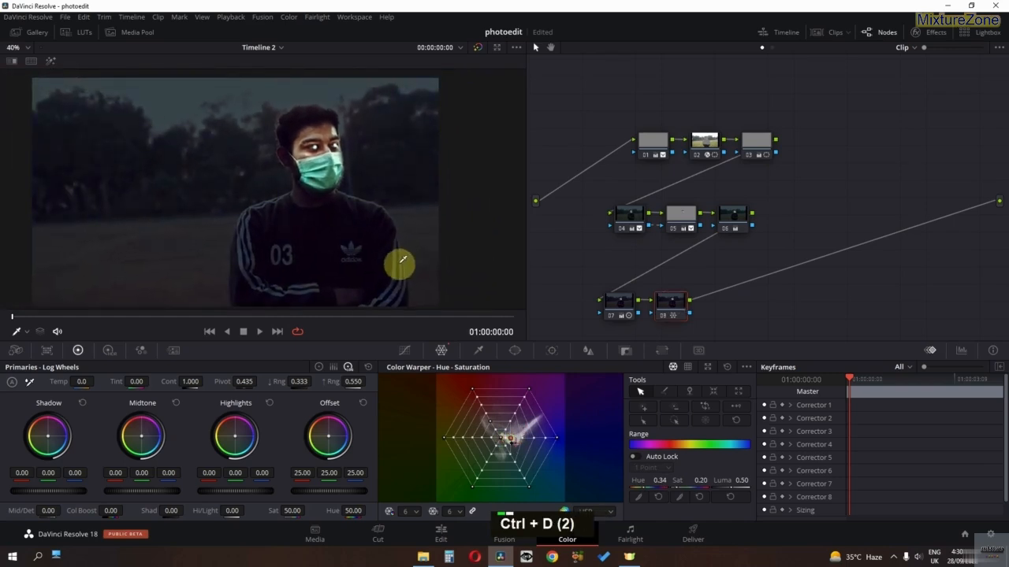
scroll(347, 260, down, 1)
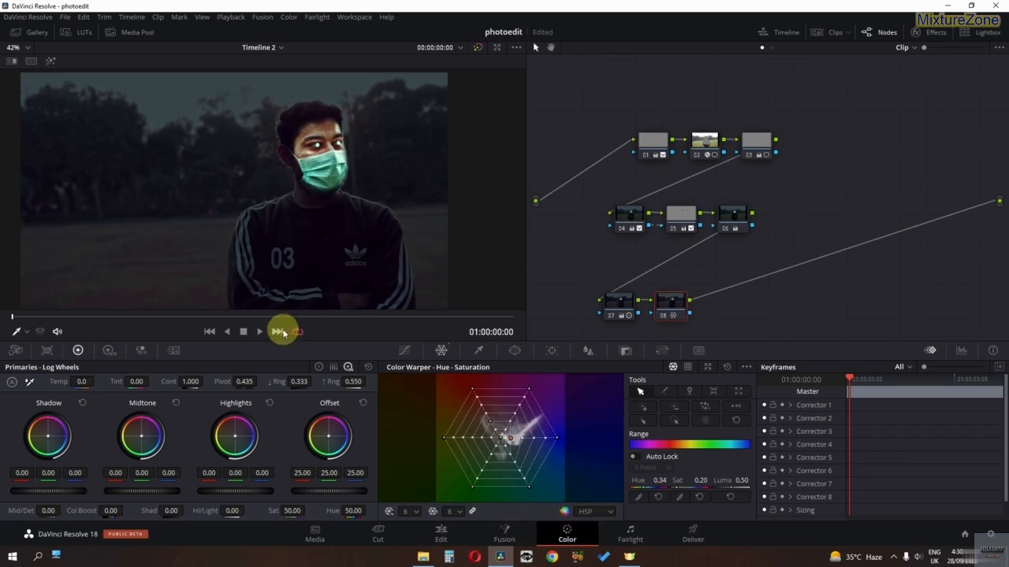
Step: Go to the next clip on the timeline and toggle its nodes 08 and 07 to examine their effect on the tint
click(278, 331)
scroll(349, 289, down, 2)
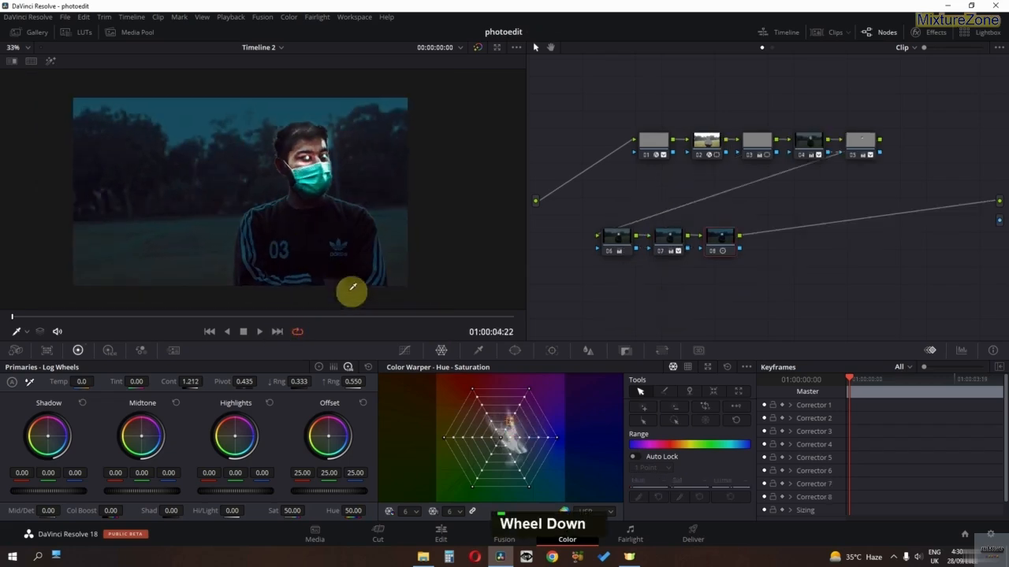
middle_click(310, 272)
key(ctrl+d)
click(668, 241)
key(ctrl+d)
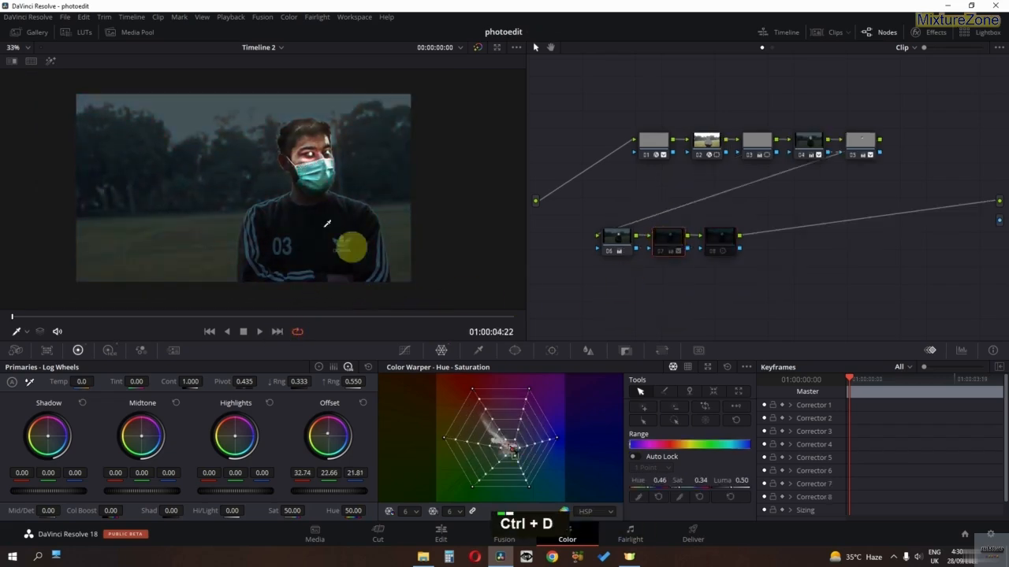
key(ctrl+d)
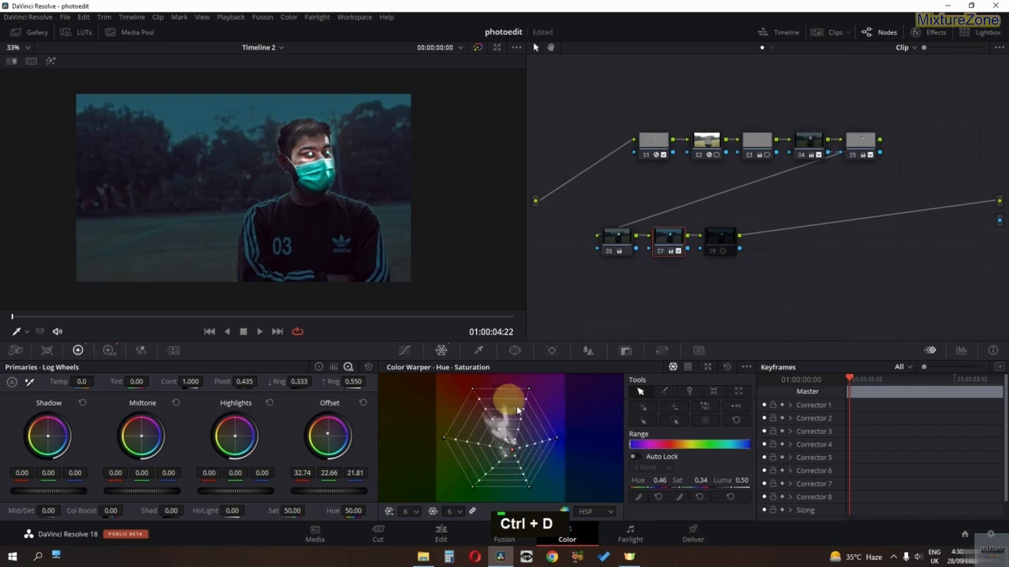
Step: Examine the second clip's node 07 settings in the primary color wheels and the HDR wheels
click(318, 368)
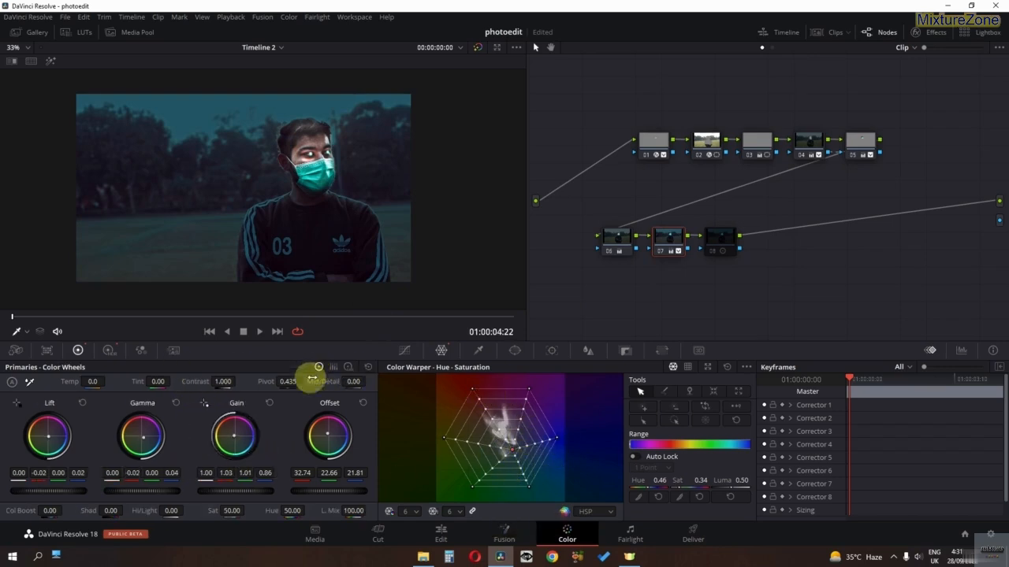
click(108, 350)
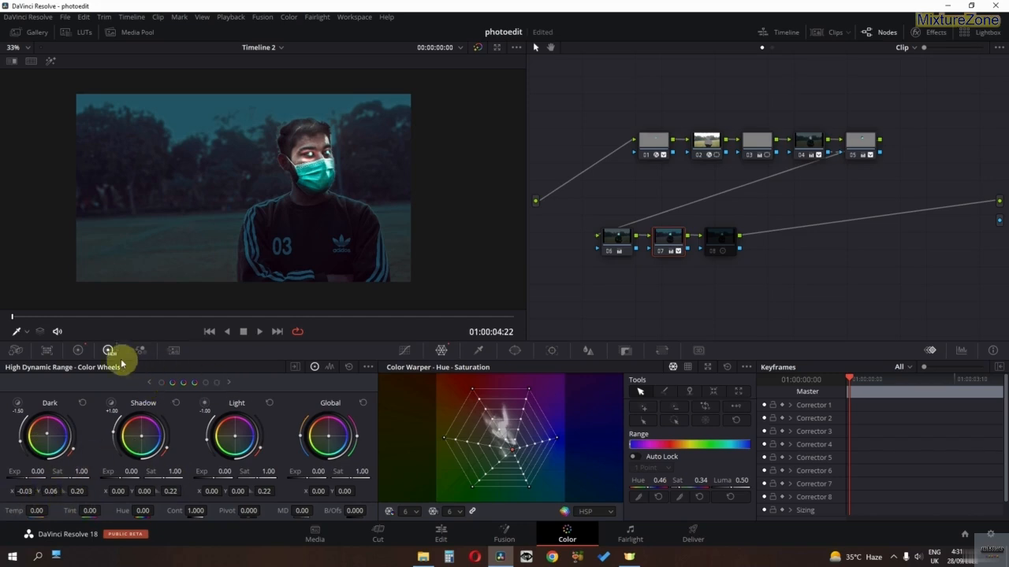
click(78, 350)
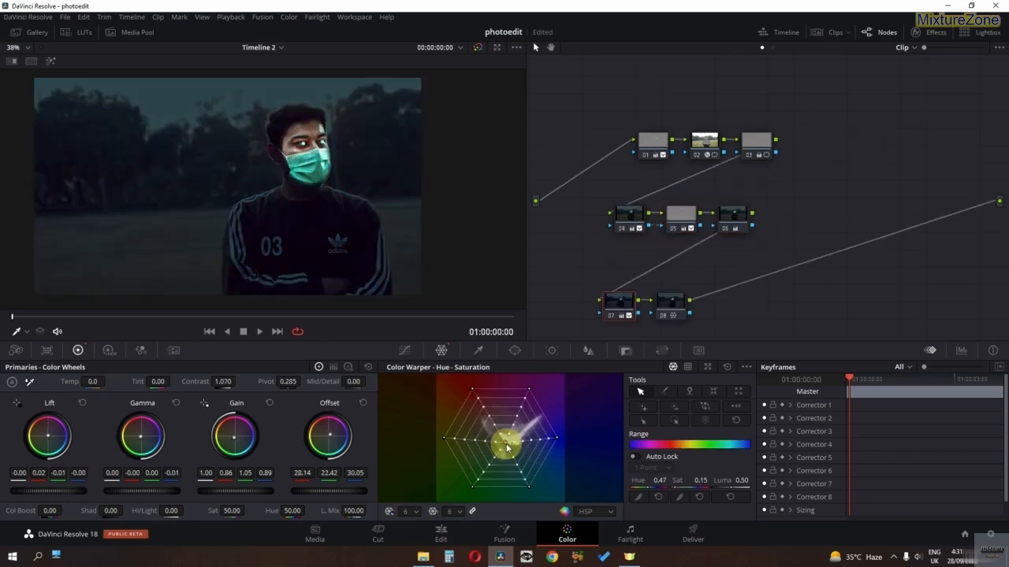
Step: Shift the selected Color Warper point on the first clip's node 07 to Hue 0.42, Sat 0.37
drag(507, 446, 523, 417)
scroll(326, 218, up, 3)
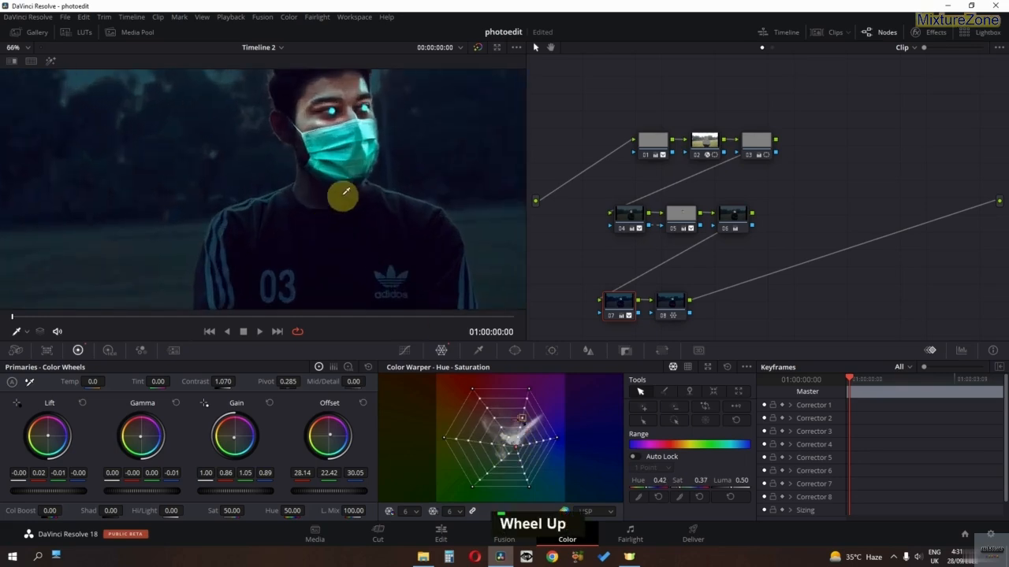
scroll(345, 191, up, 3)
Step: Shift the skin tone on node 08 with the Color Warper to Hue 0.03, Sat 0.40, and check the full portrait
click(671, 311)
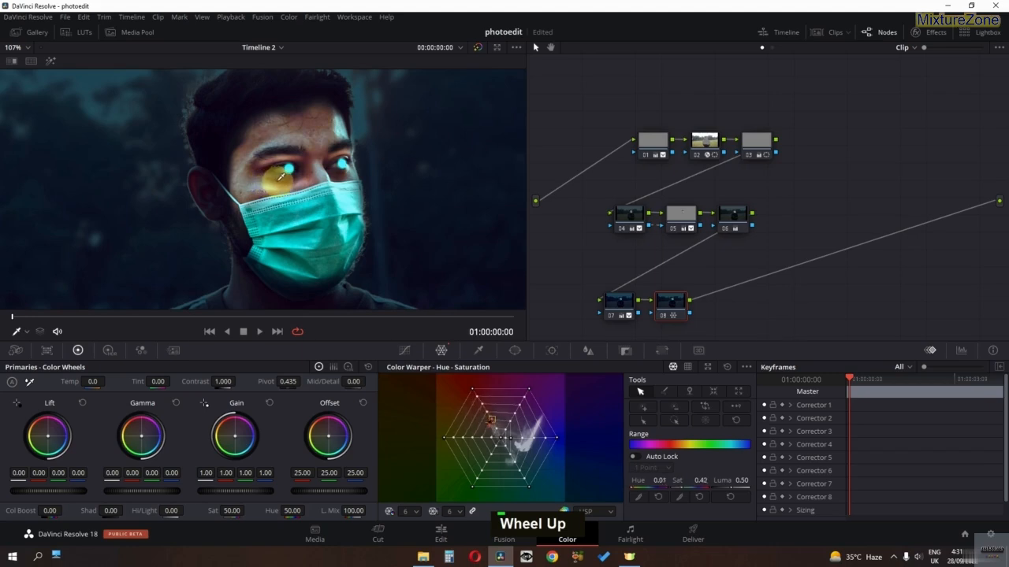
scroll(288, 201, down, 2)
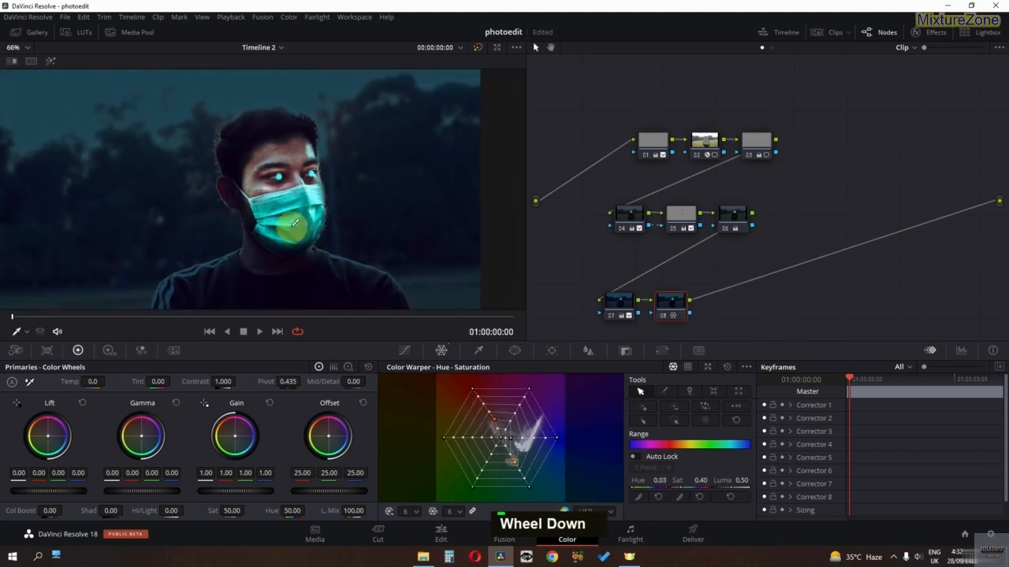
middle_click(298, 213)
scroll(298, 219, down, 1)
scroll(296, 222, down, 1)
middle_click(293, 229)
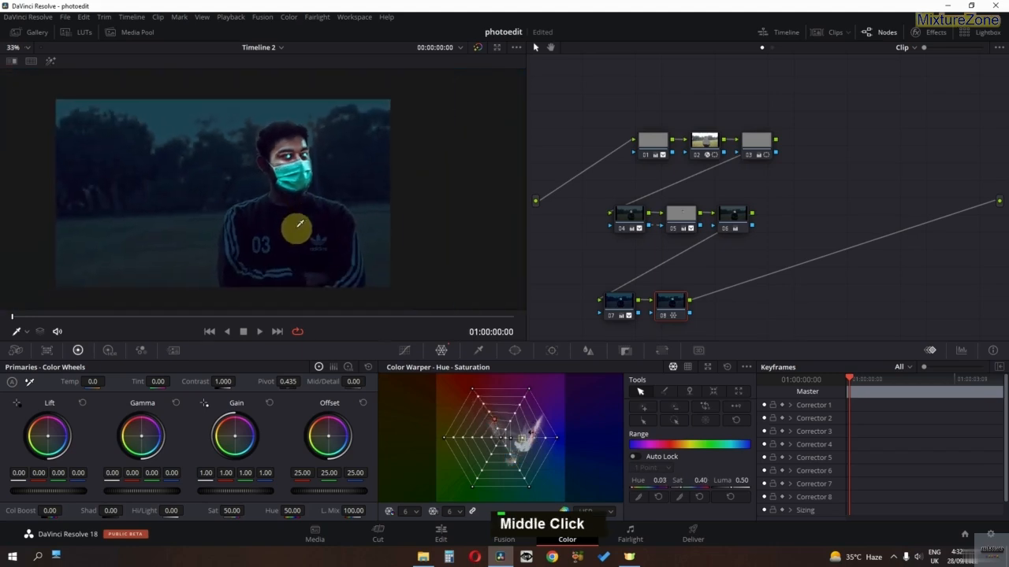
scroll(286, 229, up, 2)
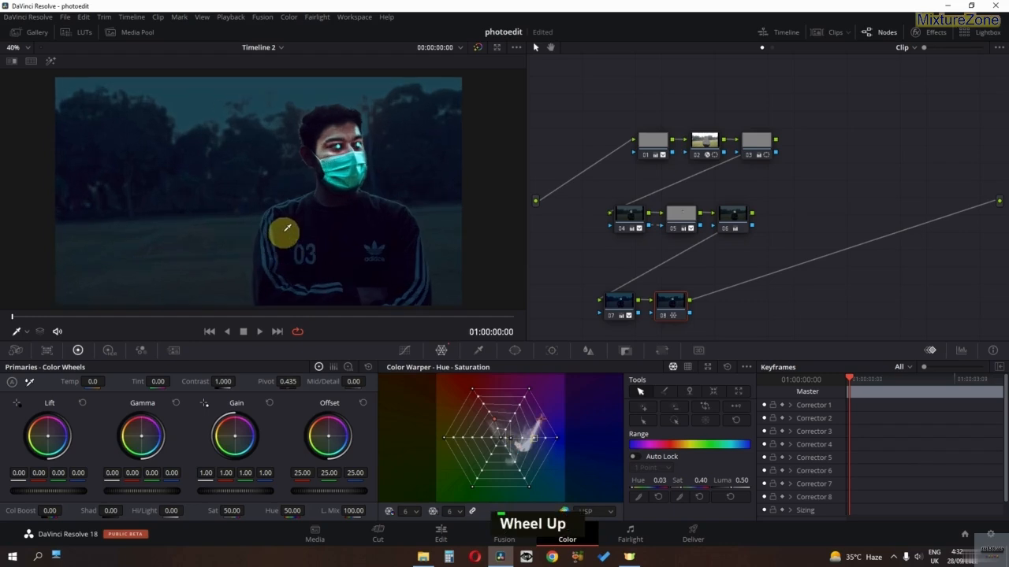
middle_click(319, 261)
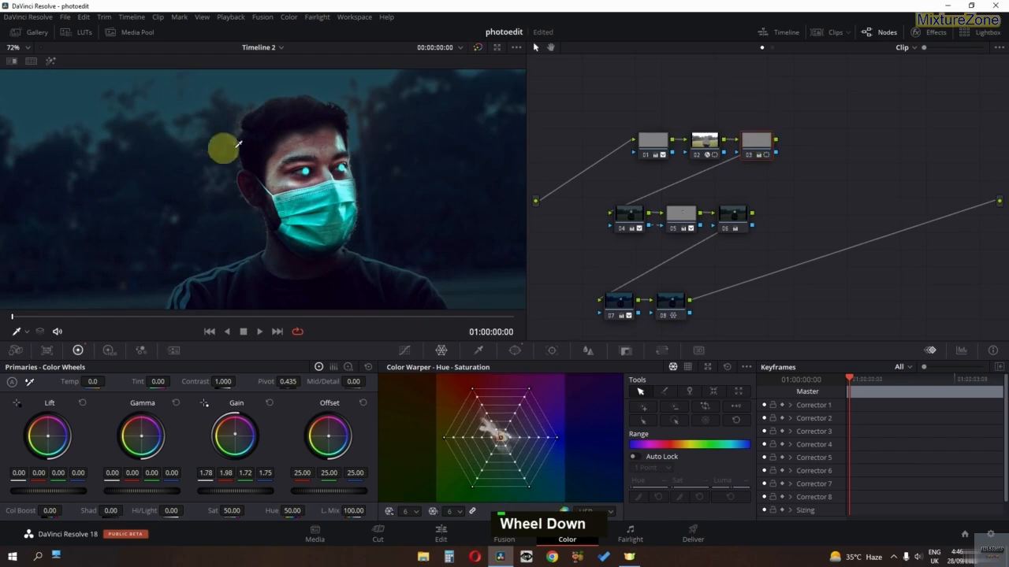
Step: Tint the glowing eyes on node 03 by setting Gain to 2.08 red, 1.72 green and 1.40 blue
scroll(285, 150, up, 3)
middle_click(322, 167)
scroll(257, 223, up, 1)
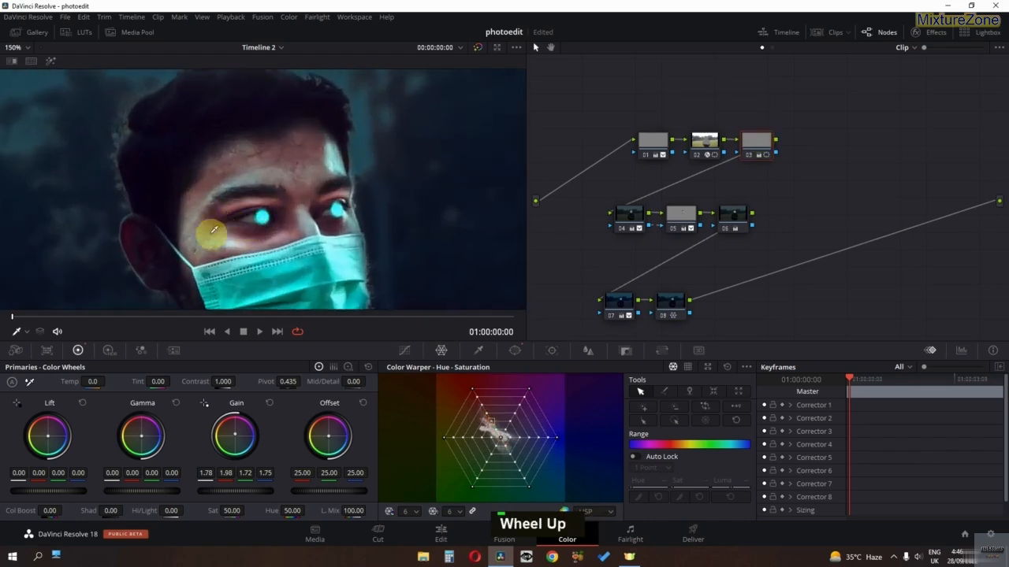
middle_click(240, 251)
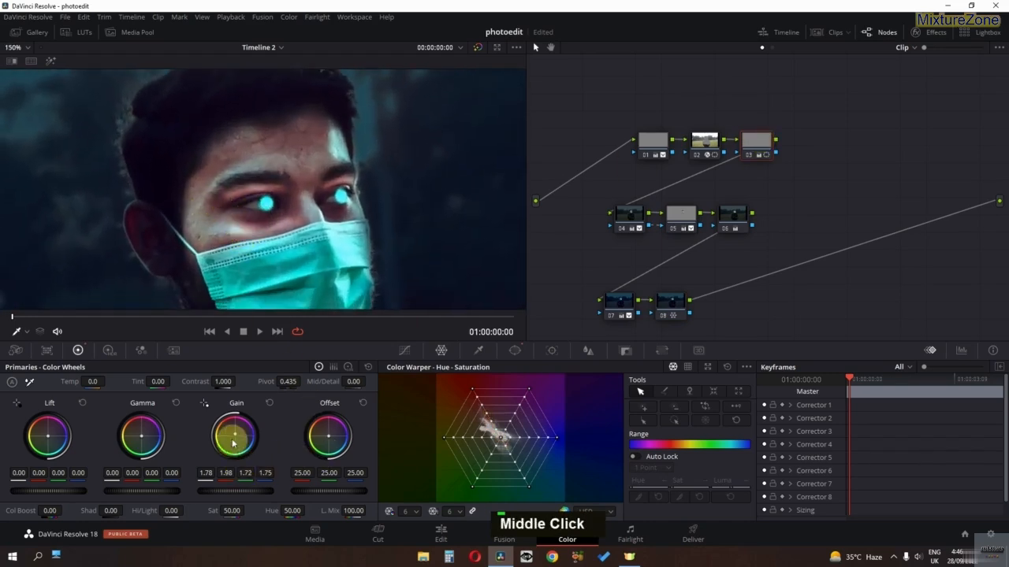
drag(235, 432, 202, 423)
scroll(288, 231, down, 3)
scroll(289, 234, down, 2)
middle_click(308, 225)
scroll(331, 198, down, 4)
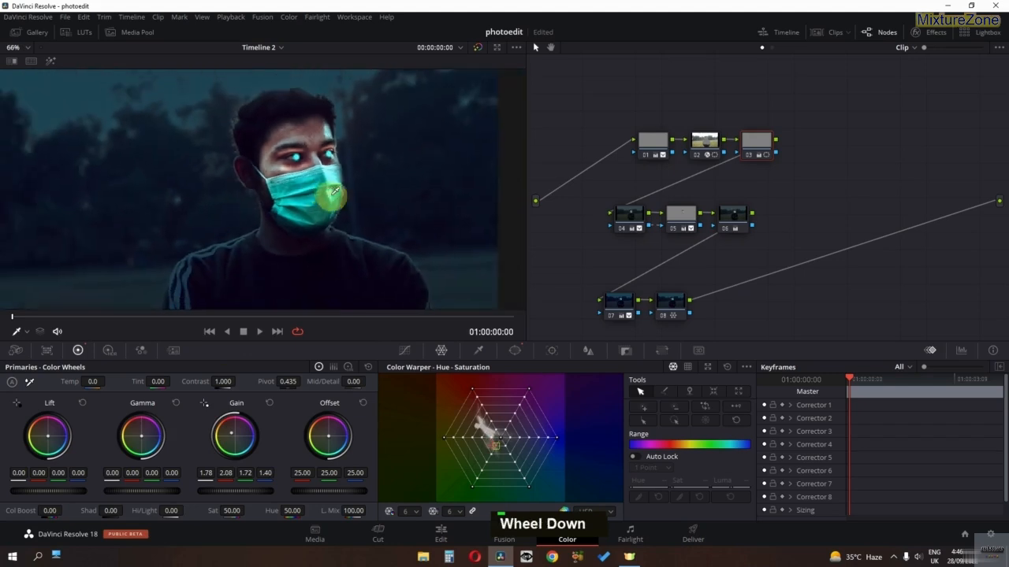
scroll(277, 205, up, 2)
scroll(283, 211, up, 2)
scroll(290, 222, down, 2)
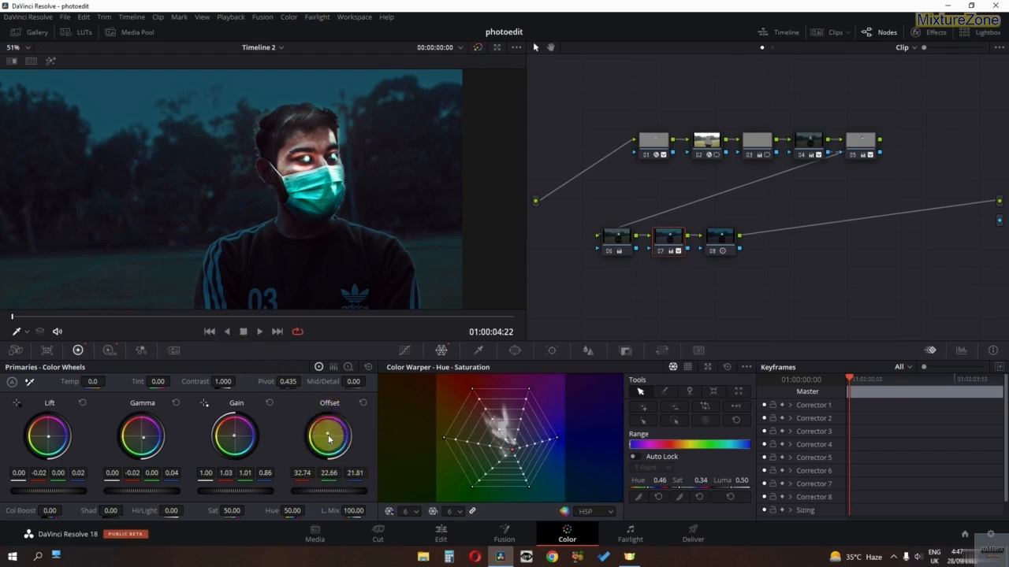
Step: Copy the blue Offset value from the second clip's node 07 and paste it, 21.81, into the first clip's node 08
double_click(355, 473)
key(ctrl+c)
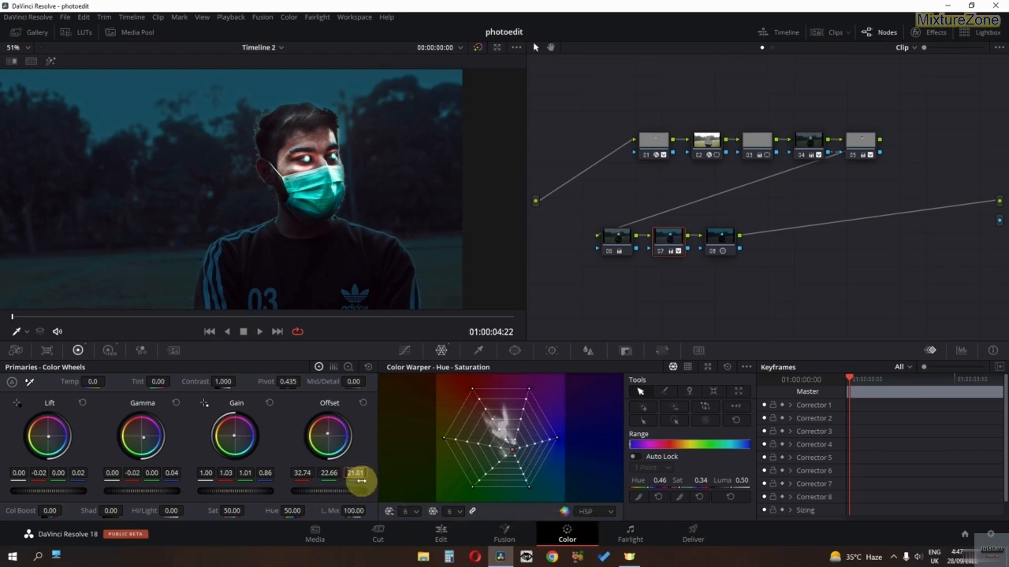
right_click(360, 477)
double_click(356, 474)
right_click(359, 477)
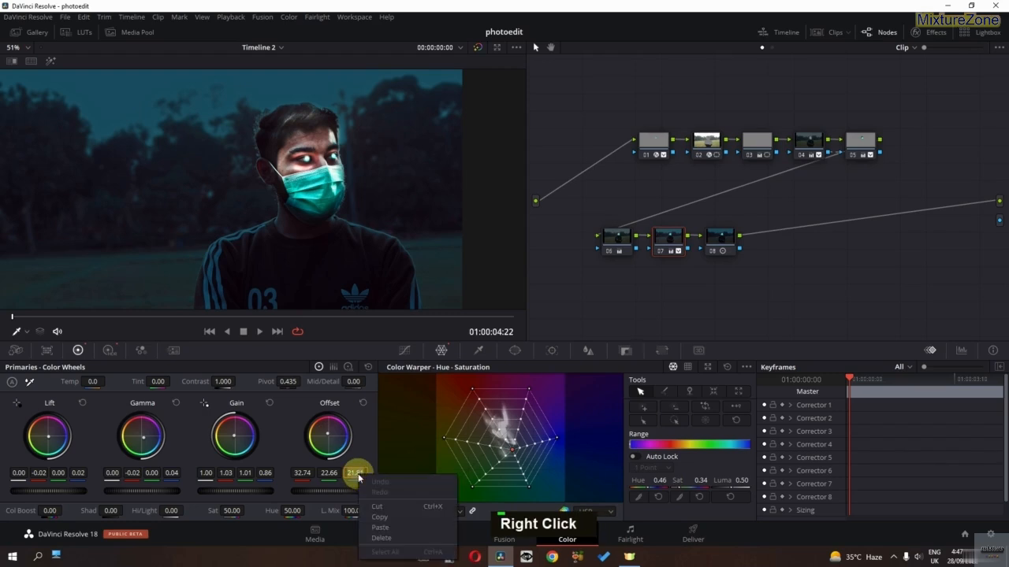
click(379, 507)
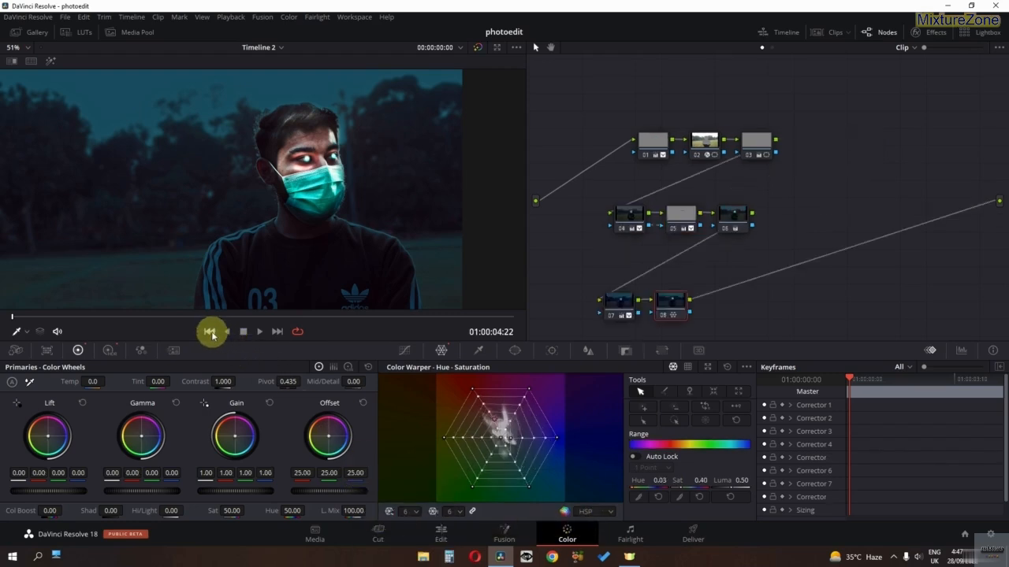
click(210, 332)
double_click(354, 472)
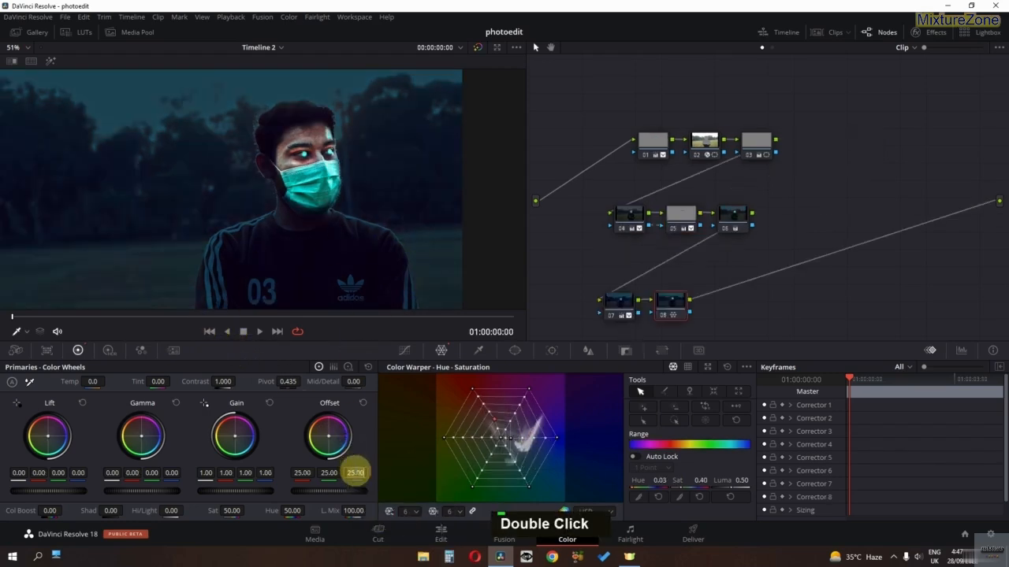
right_click(355, 473)
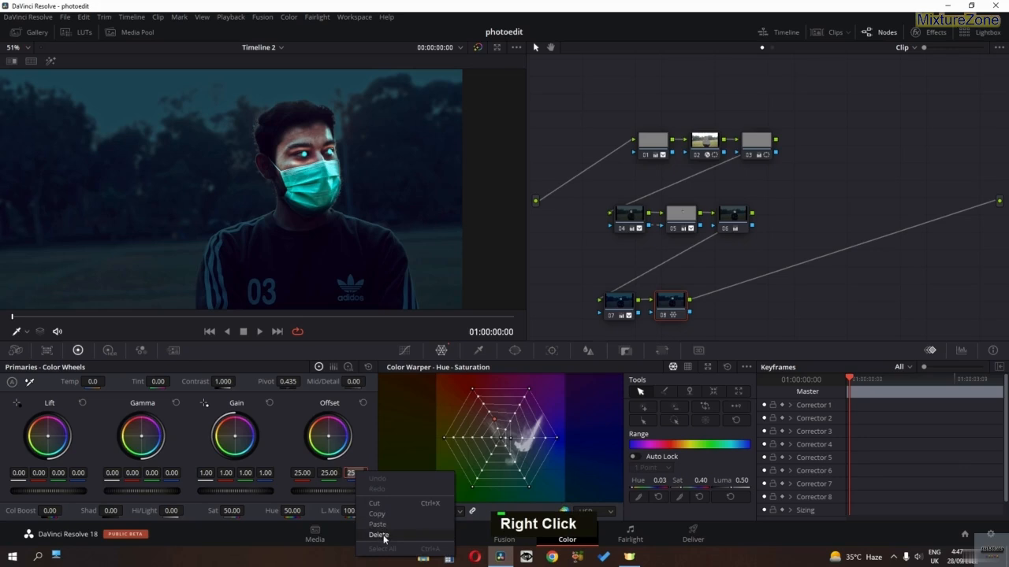
click(379, 524)
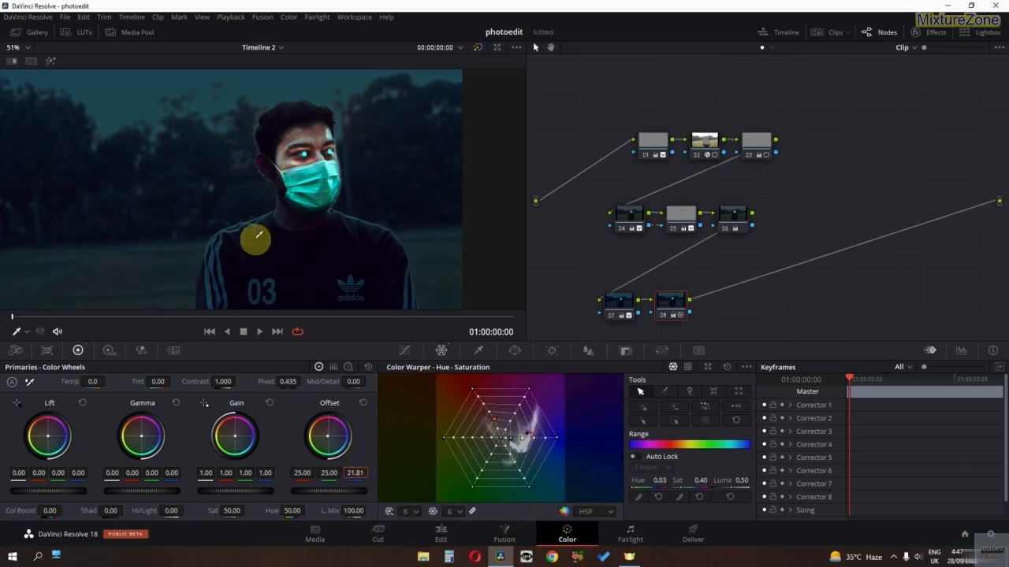
scroll(267, 245, down, 2)
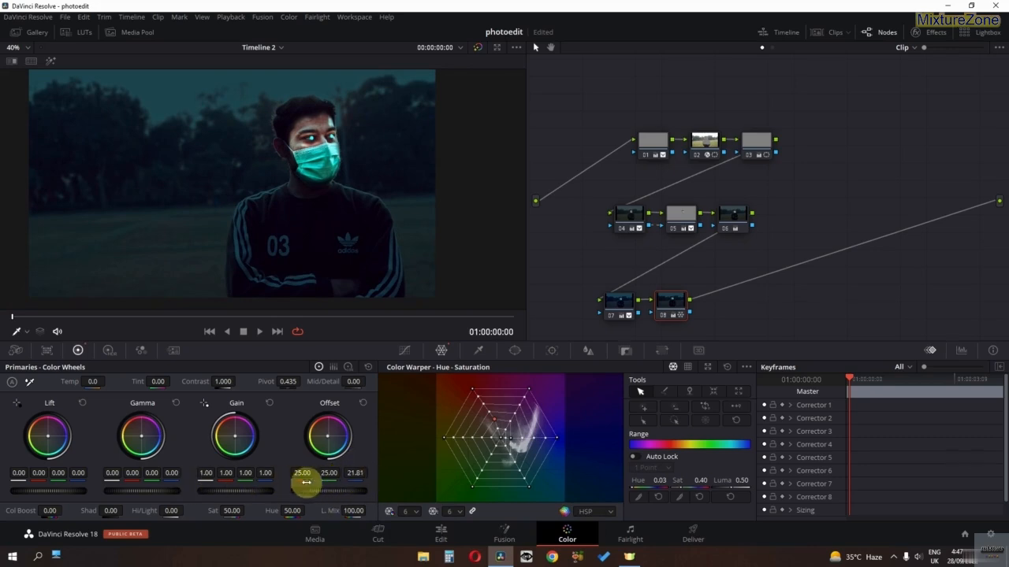
click(108, 350)
click(78, 350)
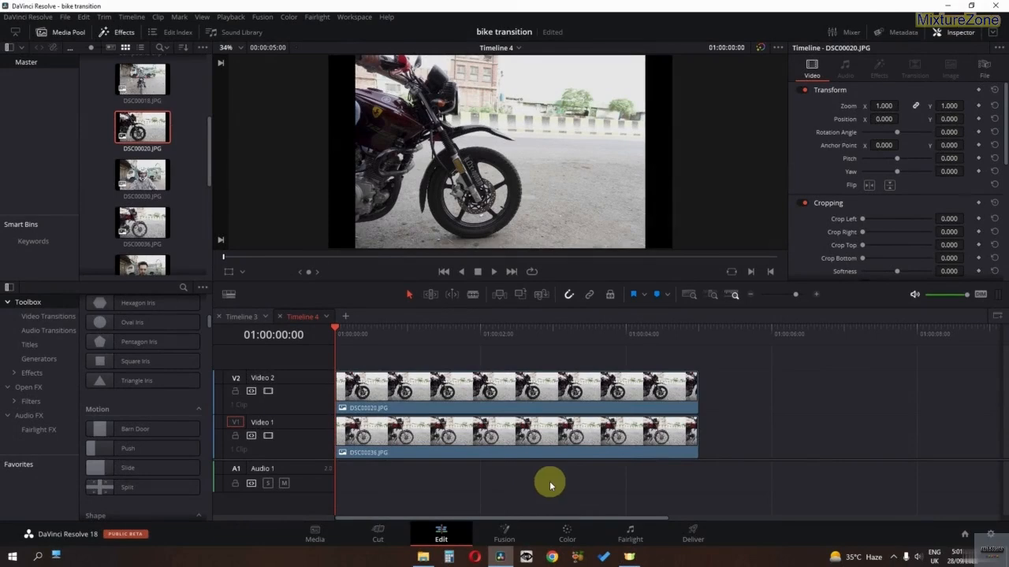
Step: Apply the Burn Away video transition to the start of the Video 2 bike clip and preview it
click(268, 391)
click(268, 392)
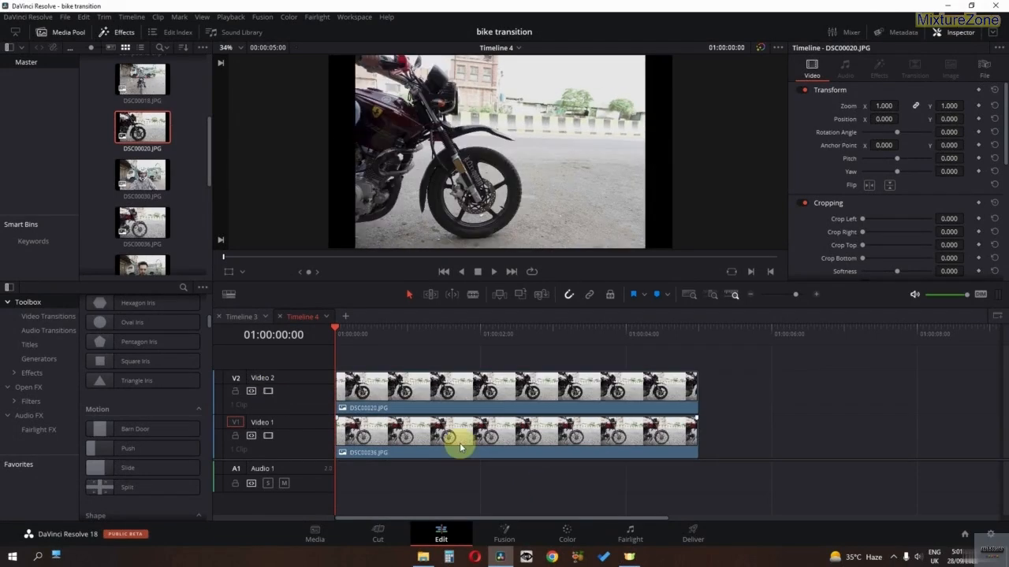
click(47, 317)
drag(206, 362, 212, 518)
mouse_move(113, 475)
mouse_down()
mouse_move(103, 477)
mouse_move(311, 396)
mouse_move(357, 391)
mouse_up()
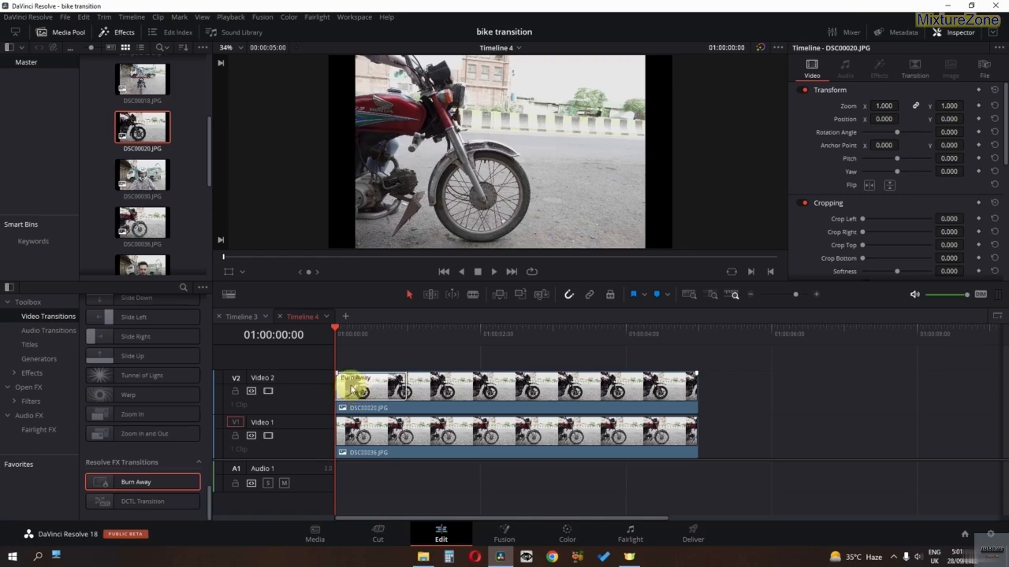
key(space)
key(space)
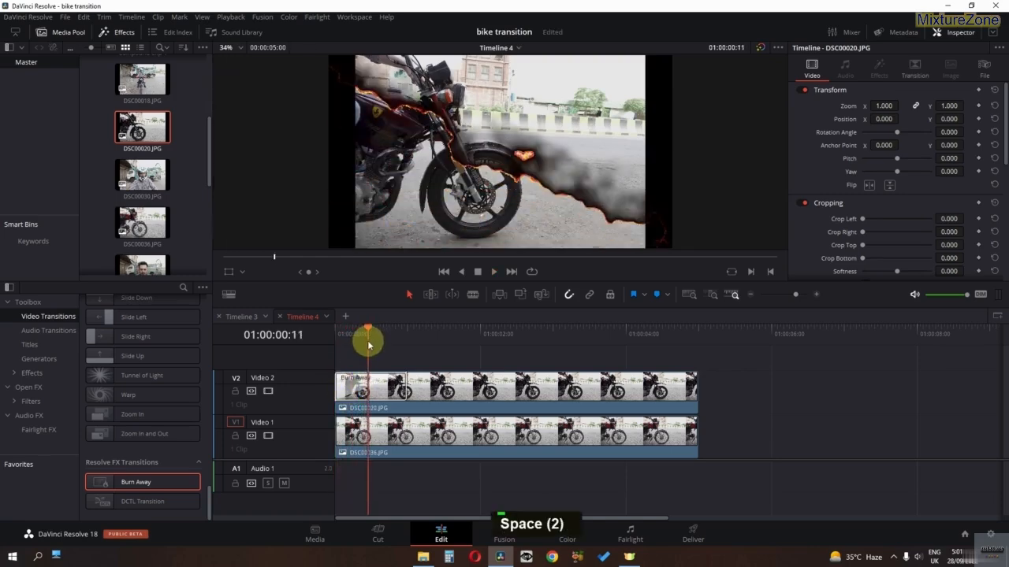
Step: Set the Burn Away transition's Angle to -26.5 and its Char to 0.000
click(376, 392)
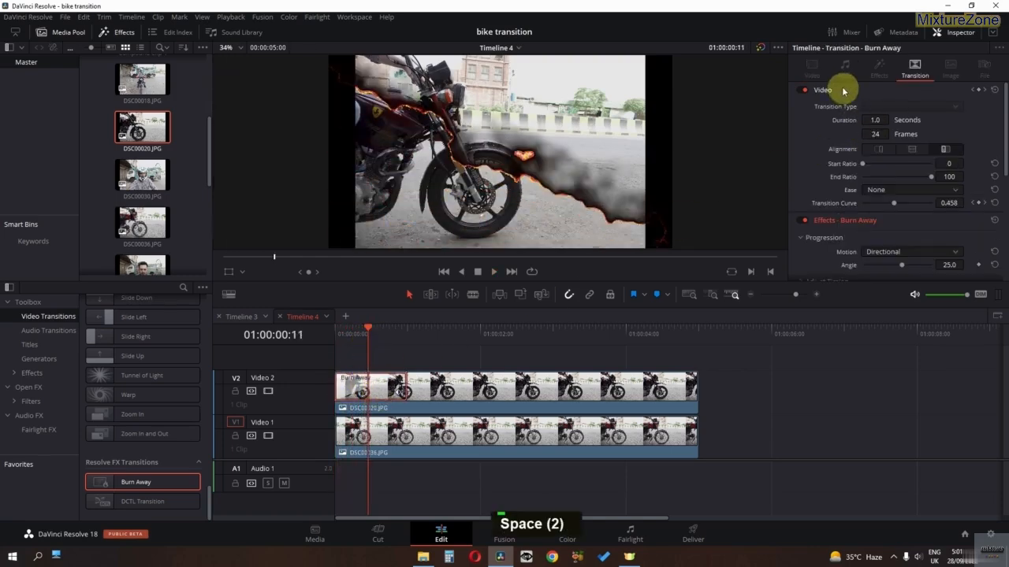
scroll(877, 181, down, 2)
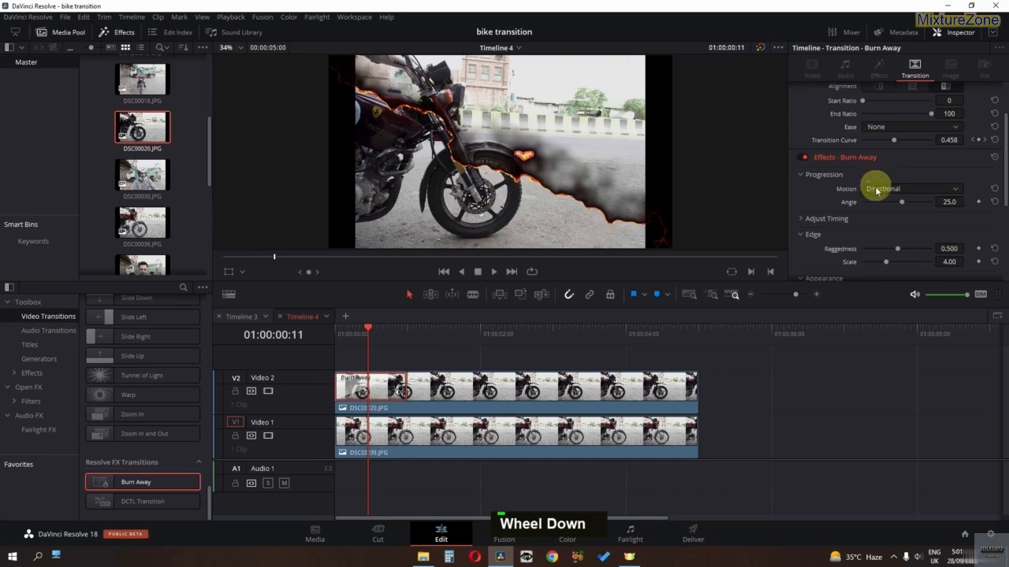
scroll(894, 201, down, 10)
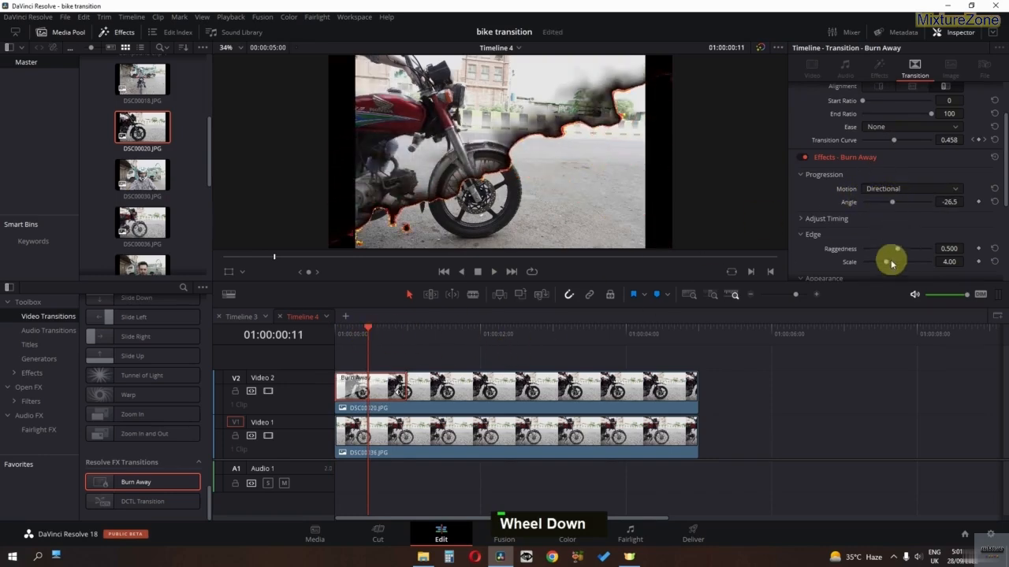
scroll(870, 249, down, 2)
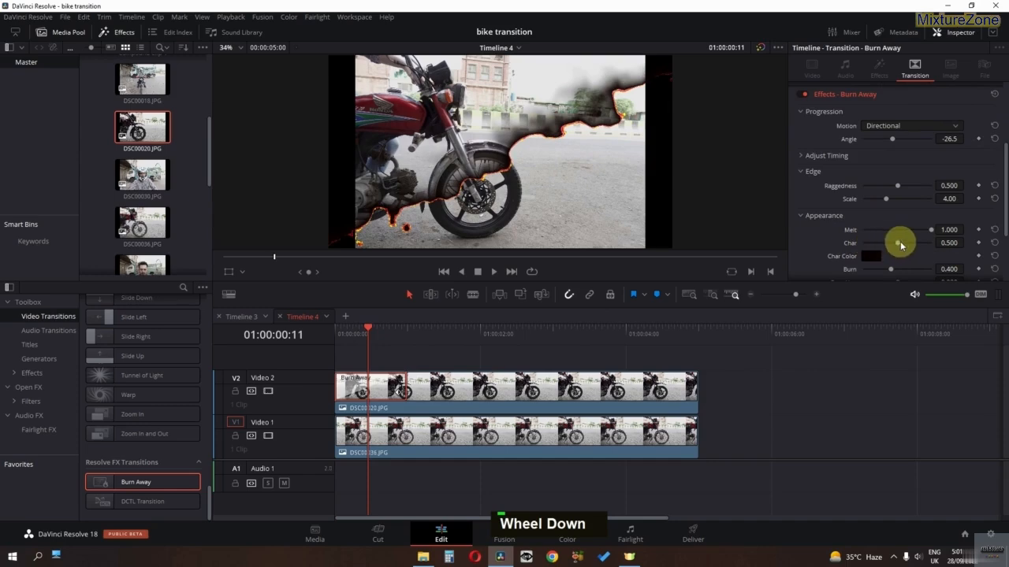
scroll(886, 243, down, 4)
scroll(876, 244, down, 4)
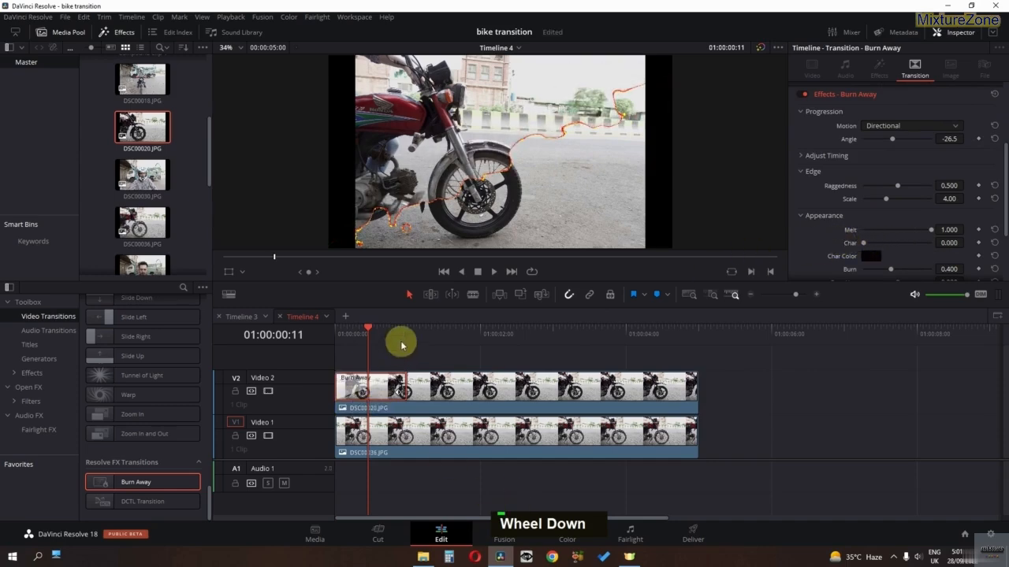
Step: Move the playhead past the transition to 01:00:01:09, switch to the Color page and check that the Video 2 clip is selected
drag(401, 344, 434, 338)
key(shift+6)
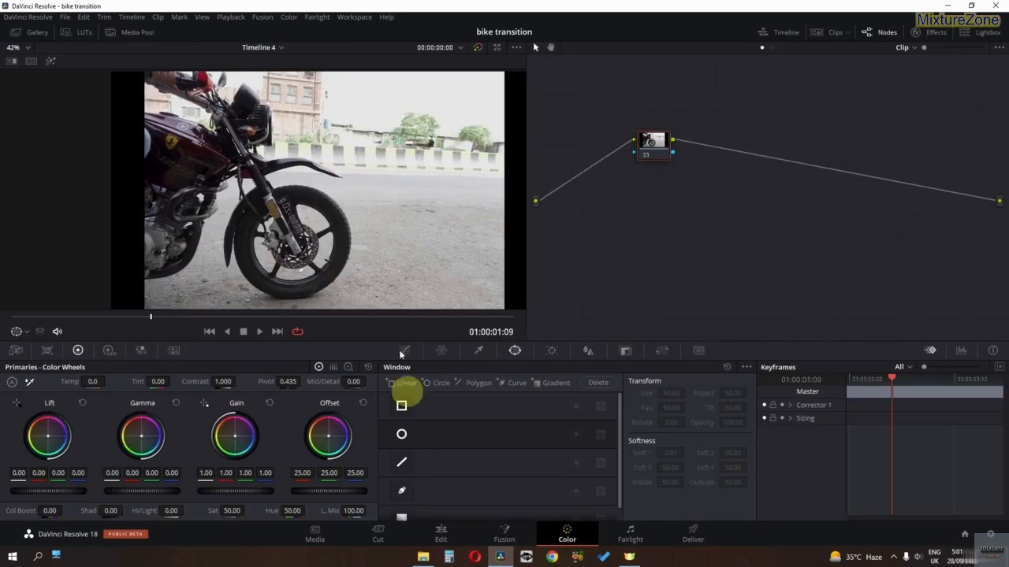
click(826, 32)
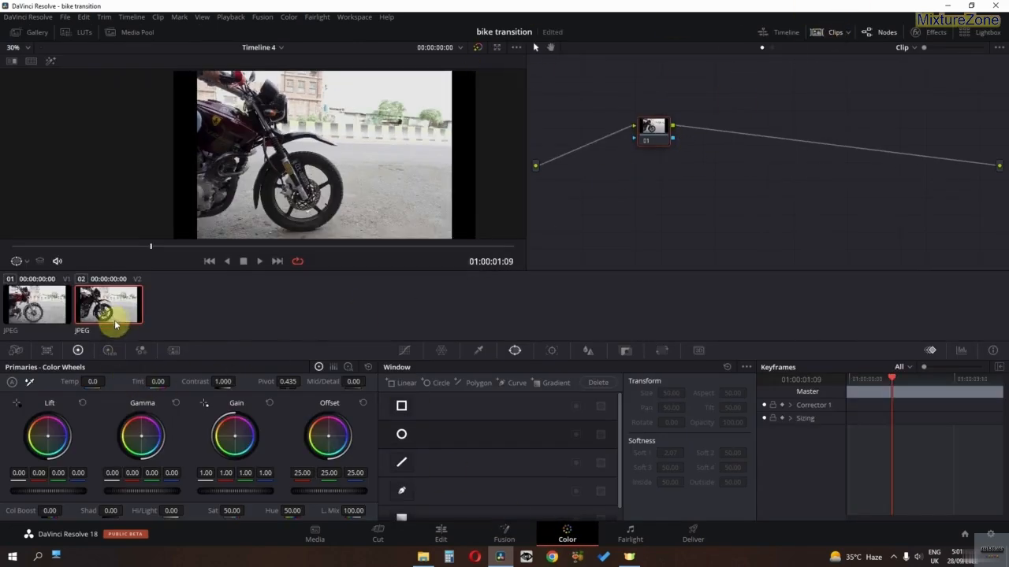
click(822, 35)
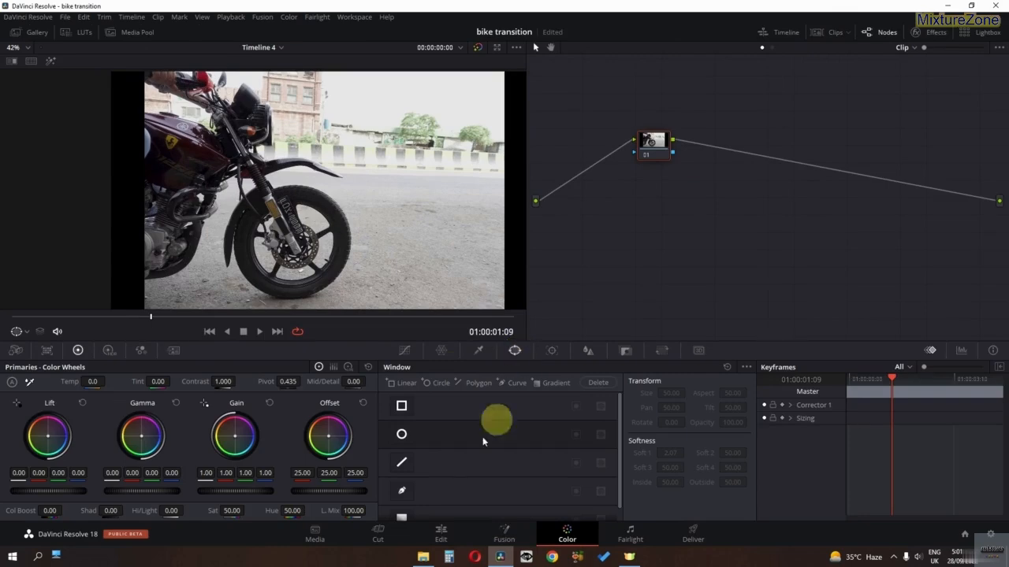
Step: Draw a closed Curve window on node 01 around the motorbike's engine, front wheel, fender, headlight and handlebar
click(408, 493)
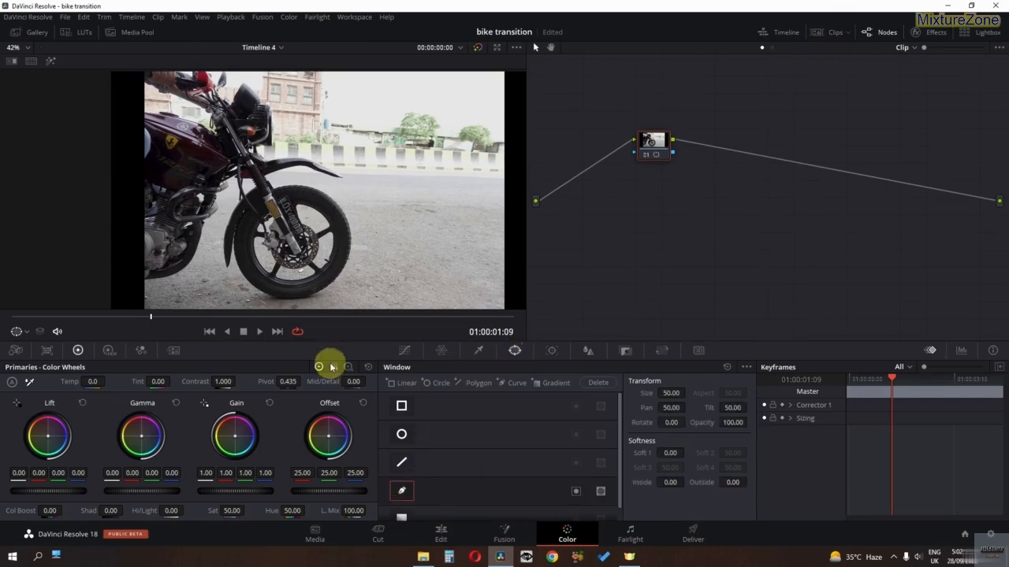
drag(142, 294, 168, 261)
click(160, 247)
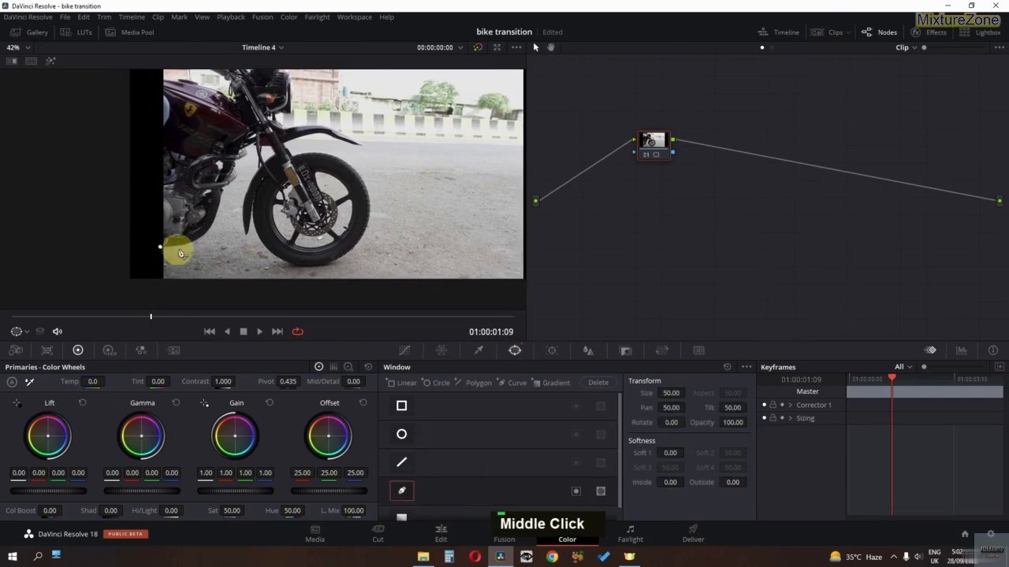
click(179, 248)
click(204, 236)
click(216, 222)
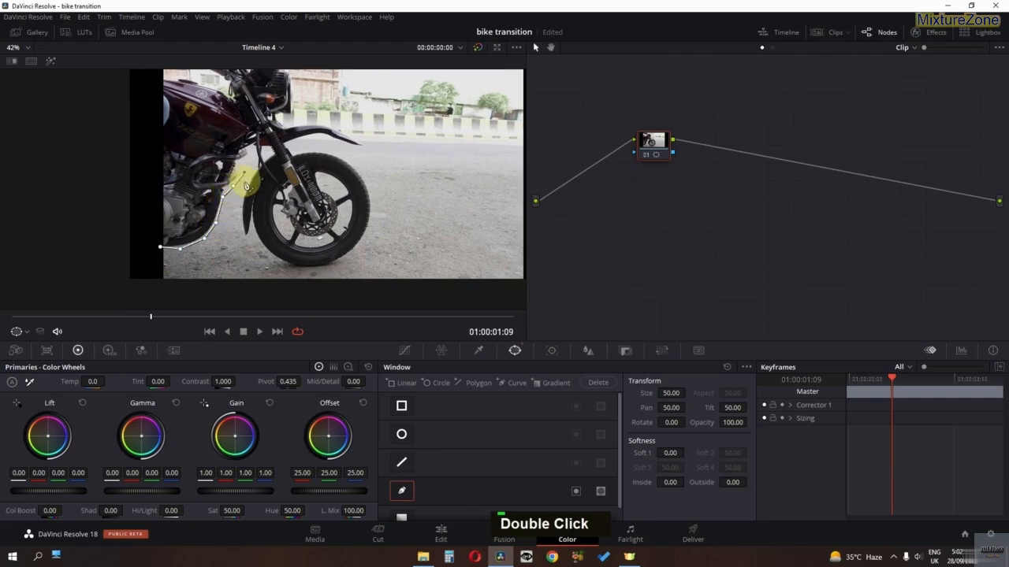
click(242, 234)
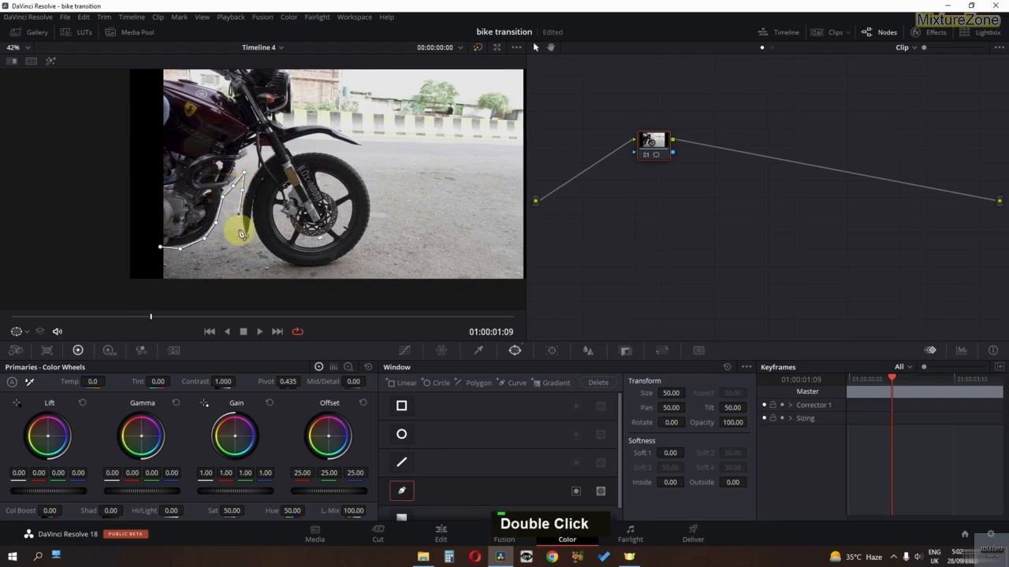
click(269, 263)
click(287, 266)
click(317, 270)
click(350, 268)
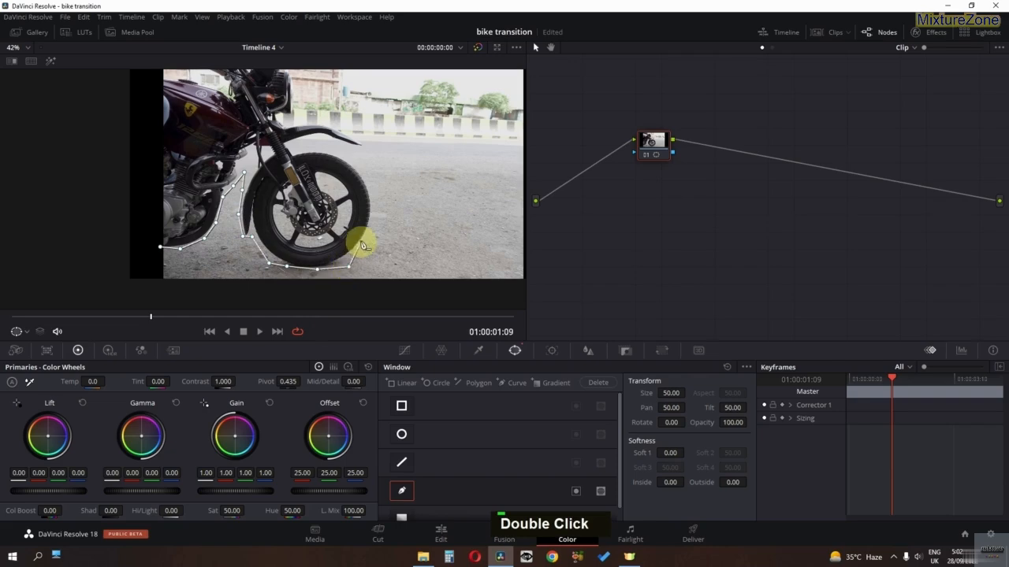
click(360, 248)
drag(362, 242, 368, 243)
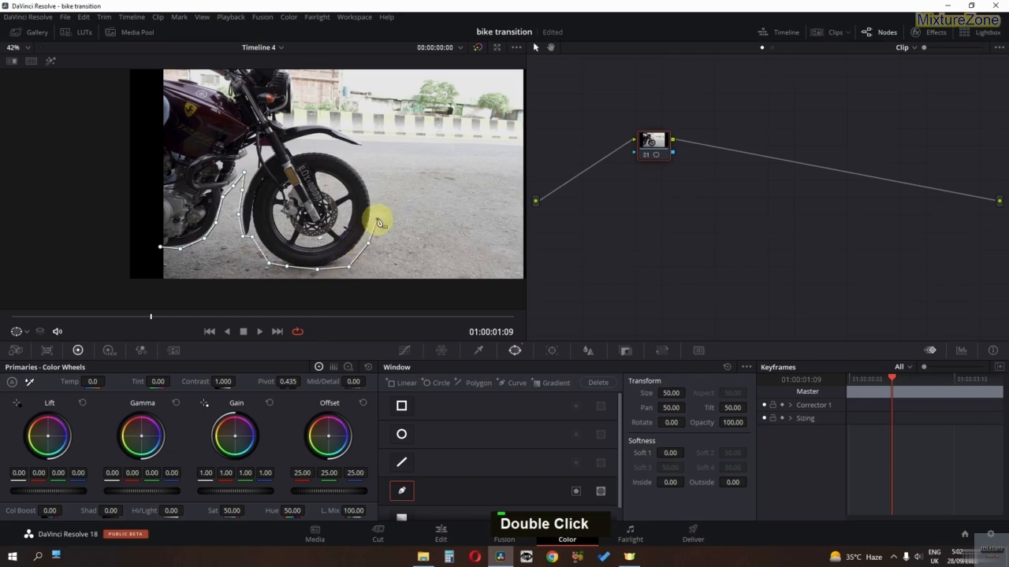
middle_click(379, 223)
double_click(358, 233)
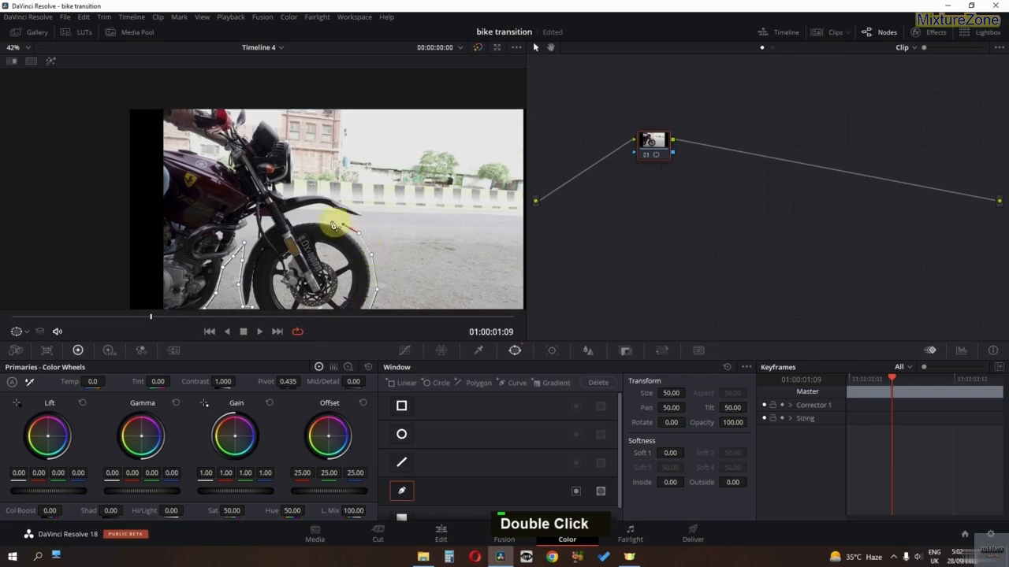
click(298, 221)
click(345, 222)
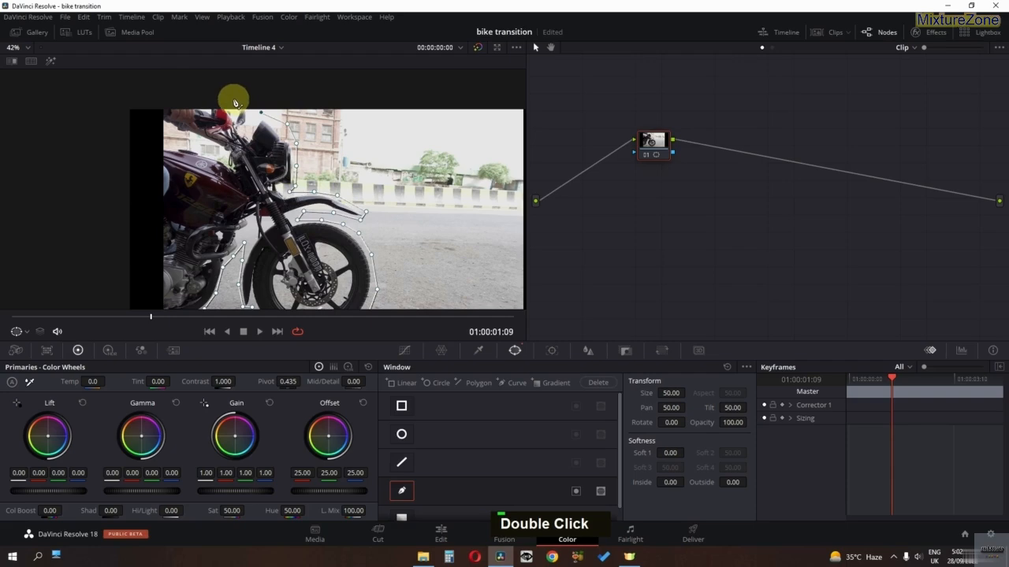
click(185, 98)
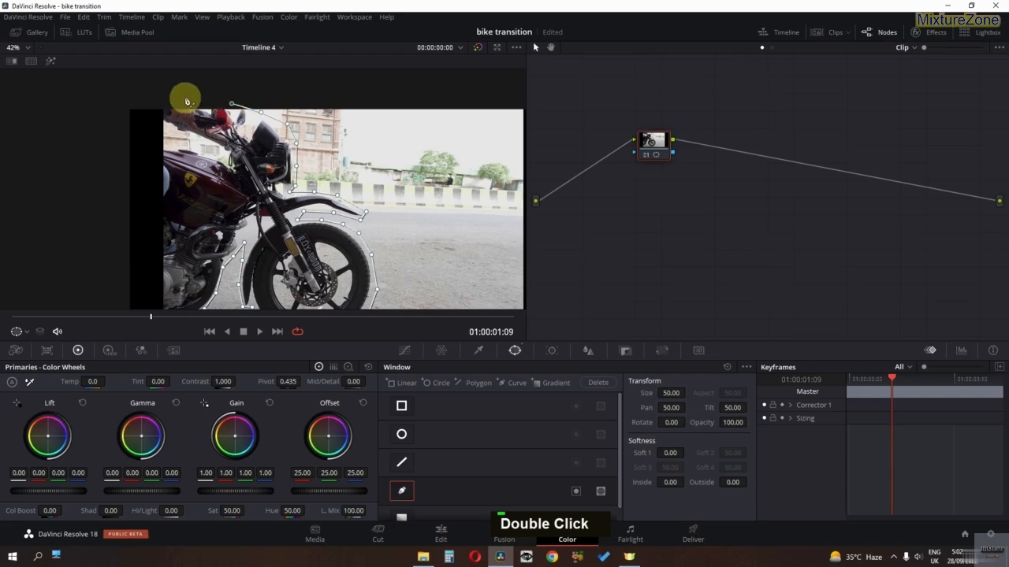
click(147, 99)
scroll(154, 121, down, 1)
click(125, 247)
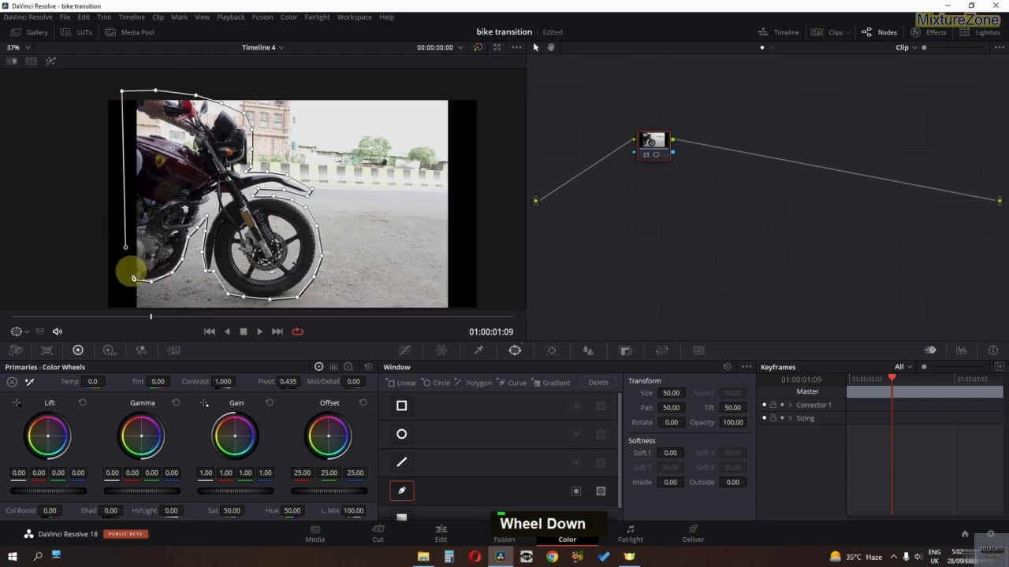
click(134, 280)
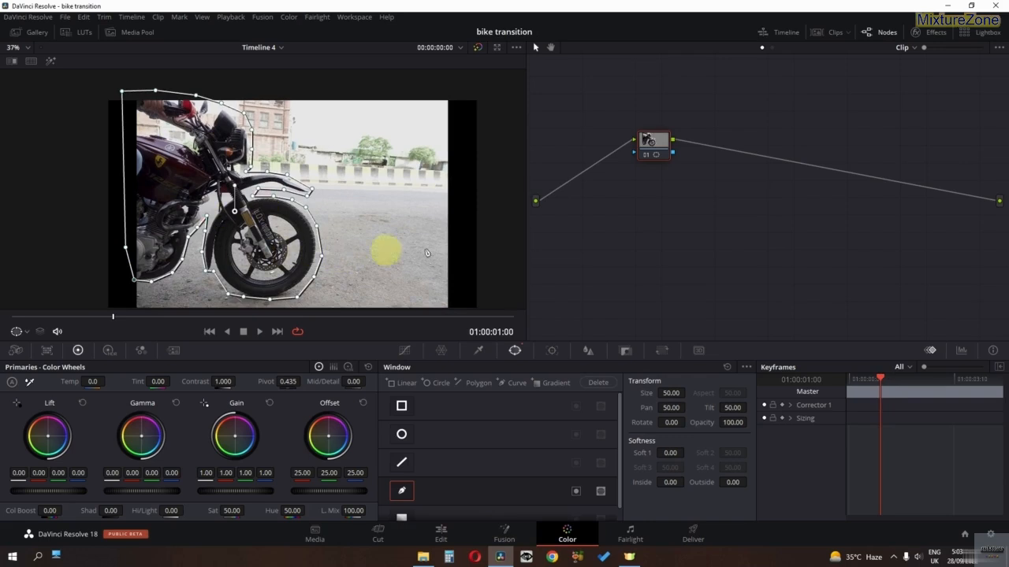
Step: Add an alpha output to the node graph and connect node 01's alpha to it
right_click(855, 223)
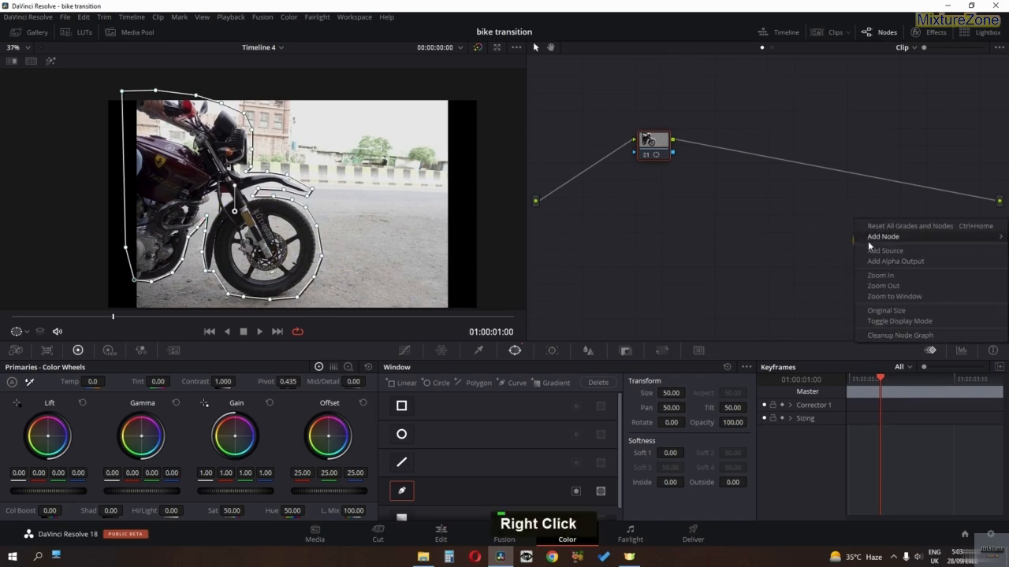
click(876, 262)
drag(1000, 222, 674, 156)
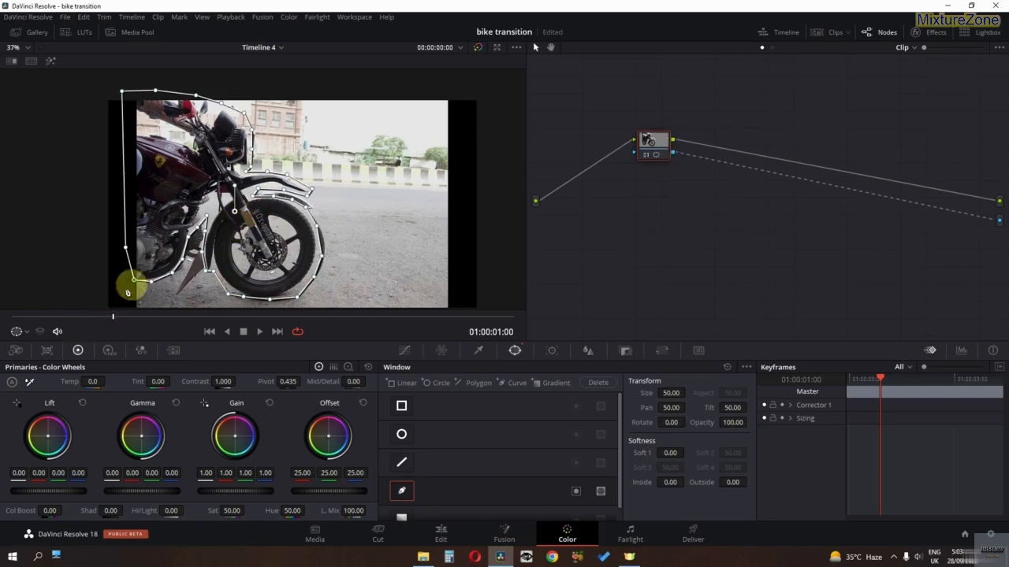
Step: Pull the Curve window's points below the engine and around the front wheel outward, away from the motorbike's edges
middle_click(207, 251)
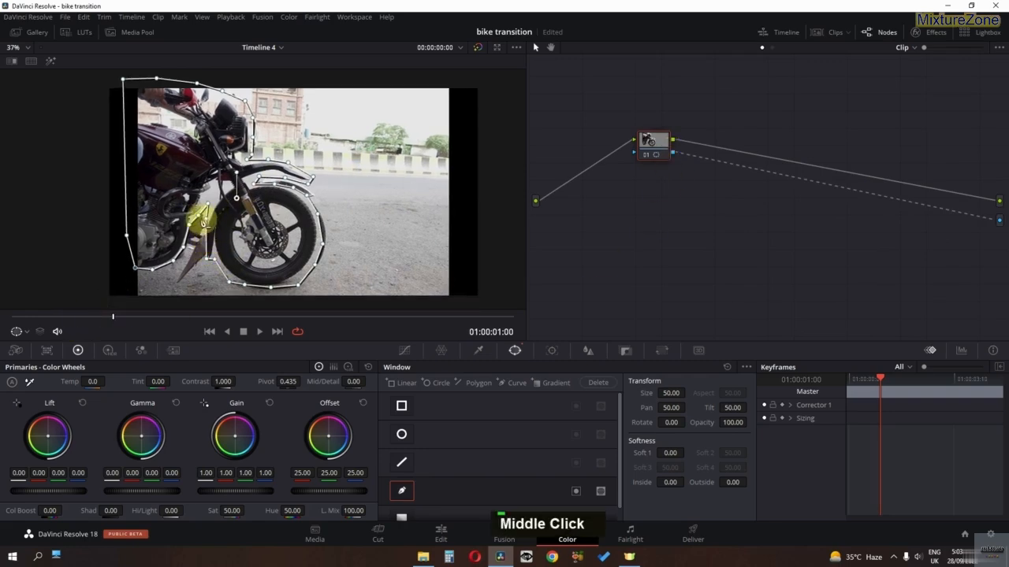
drag(189, 225, 193, 274)
drag(199, 214, 207, 273)
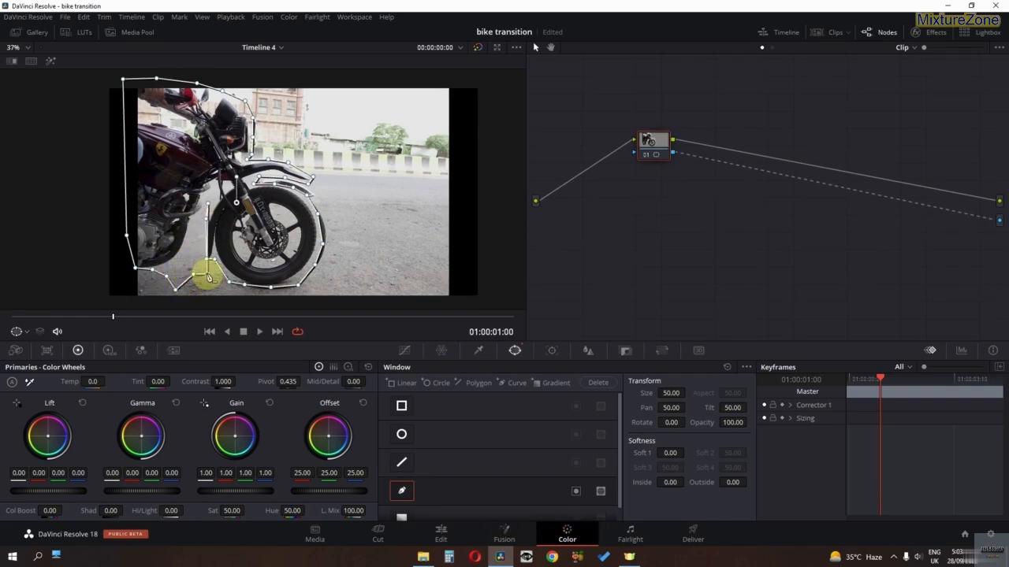
click(207, 210)
drag(208, 205, 269, 298)
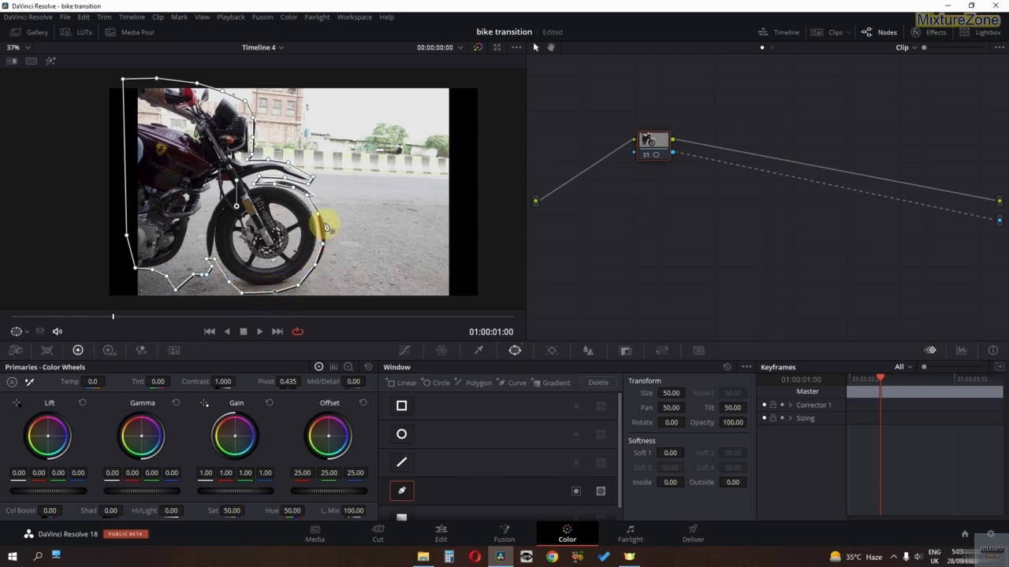
drag(321, 217, 327, 275)
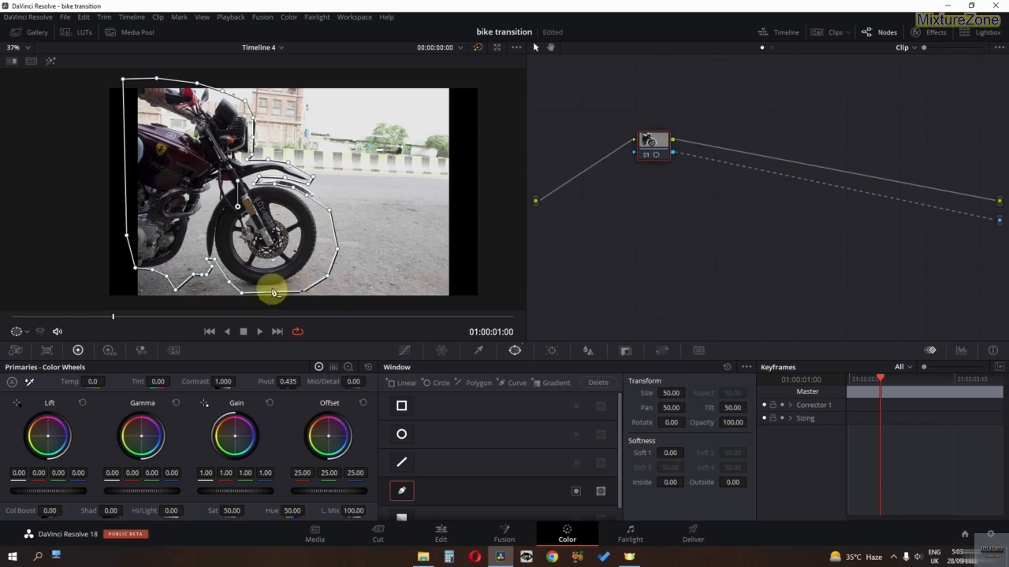
Step: Reshape the Curve window between the front fender and the tyre so its points sit clear of the wheel's upper edge
middle_click(272, 288)
scroll(281, 228, up, 3)
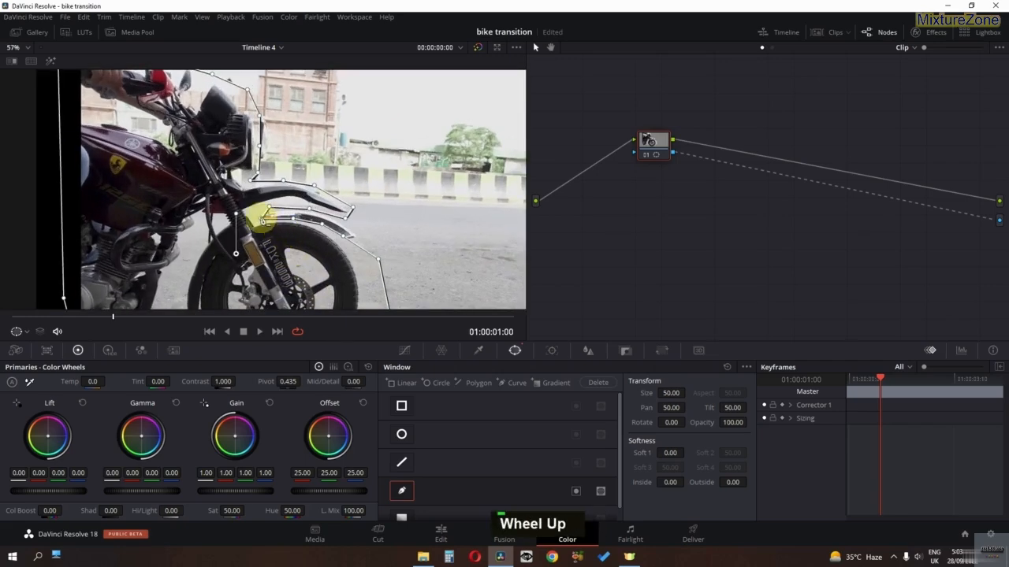
drag(262, 219, 282, 214)
drag(344, 236, 375, 242)
drag(322, 224, 377, 261)
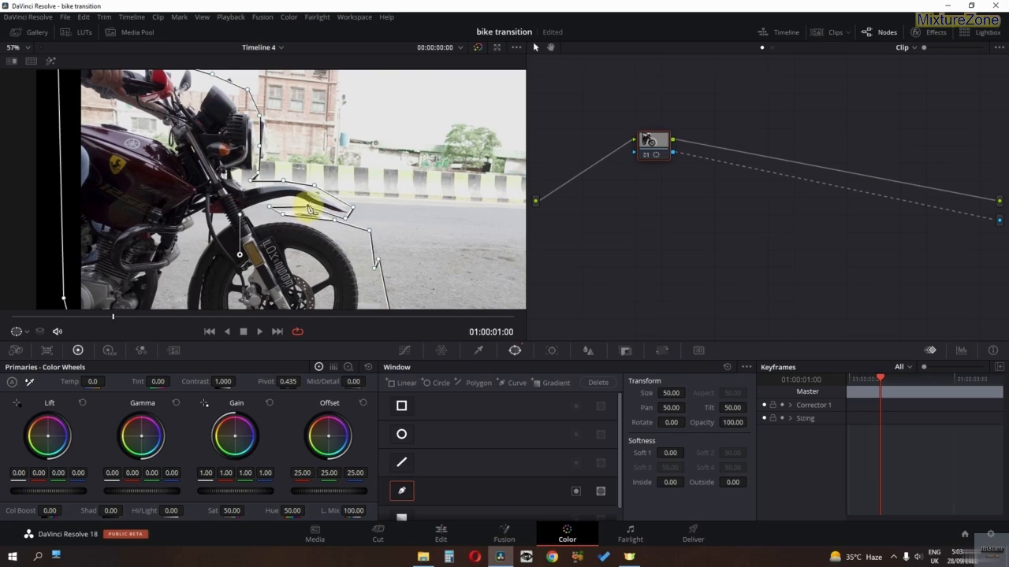
drag(308, 206, 287, 218)
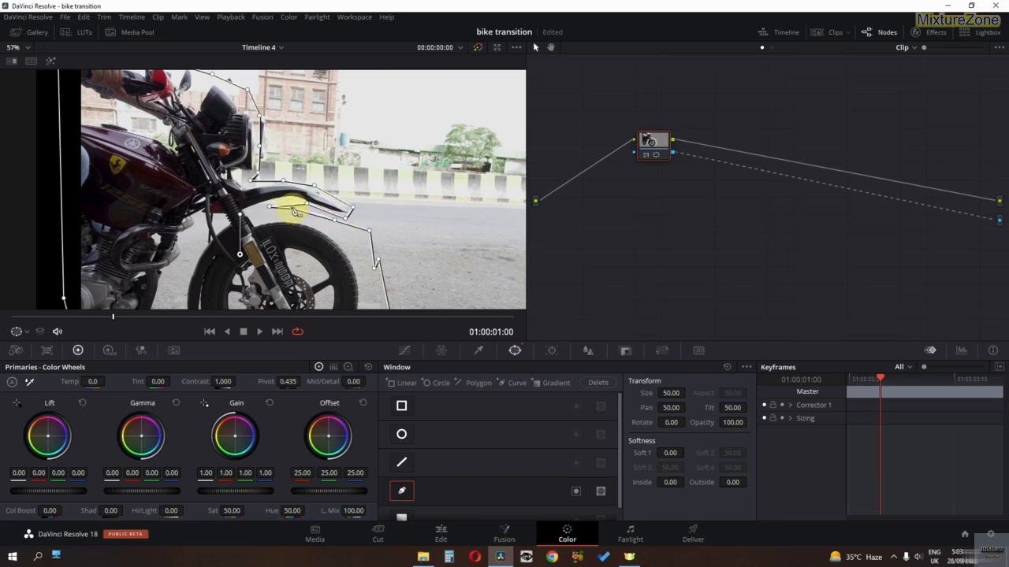
drag(339, 221, 301, 208)
Step: Move the Curve window's points around the headlight and above the handlebar outward to leave more room around them
middle_click(247, 182)
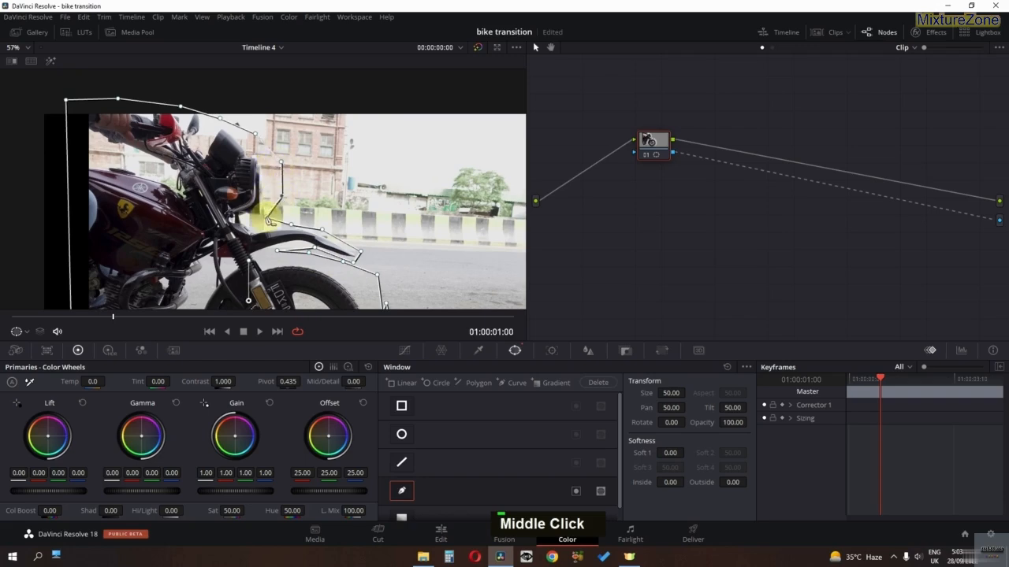
drag(269, 222, 283, 220)
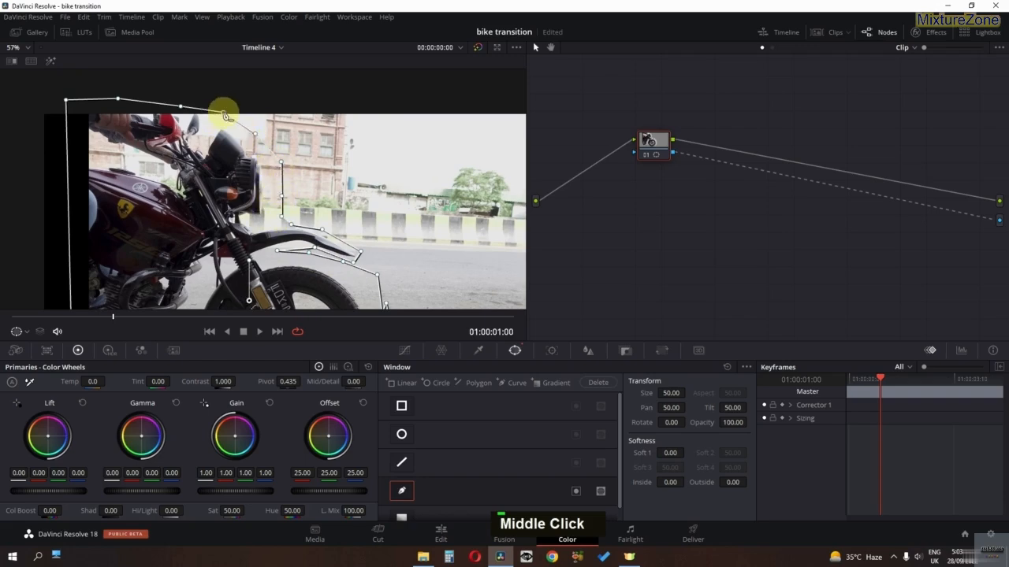
middle_click(258, 121)
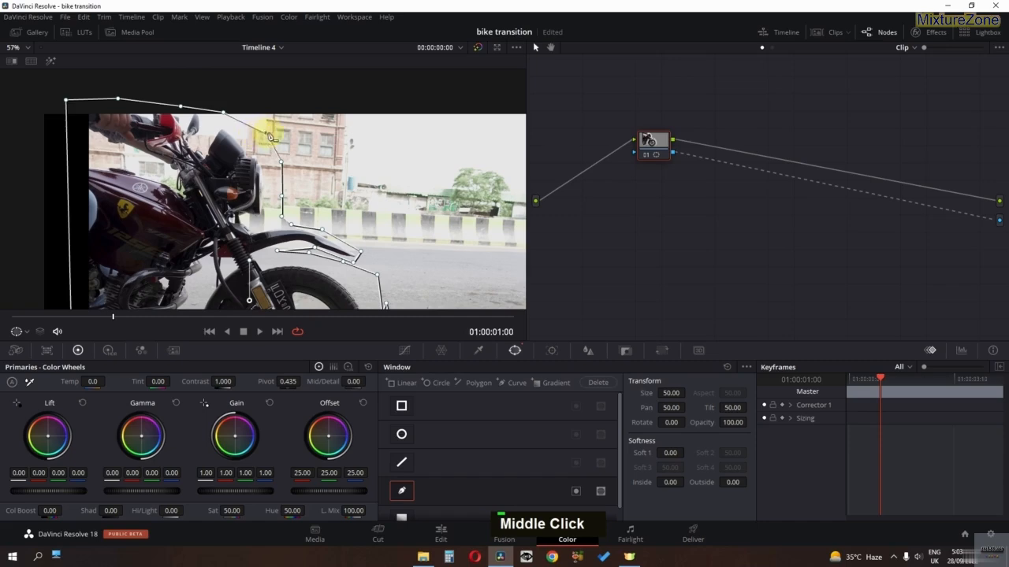
drag(270, 138, 286, 110)
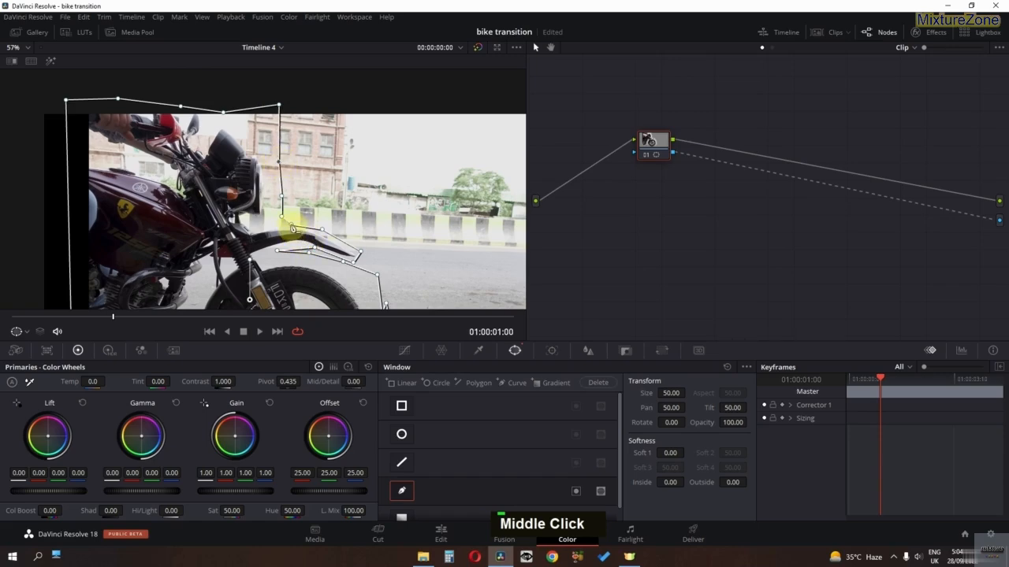
Step: Turn off the window outline in the viewer and set the Curve window's Soft 1 to 1.50
drag(309, 262, 286, 186)
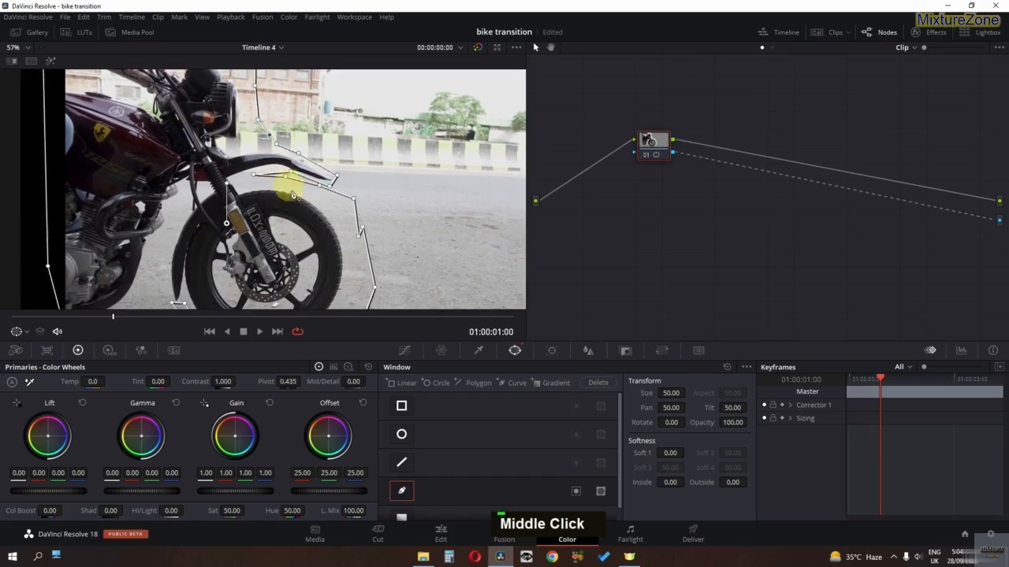
click(16, 331)
click(40, 345)
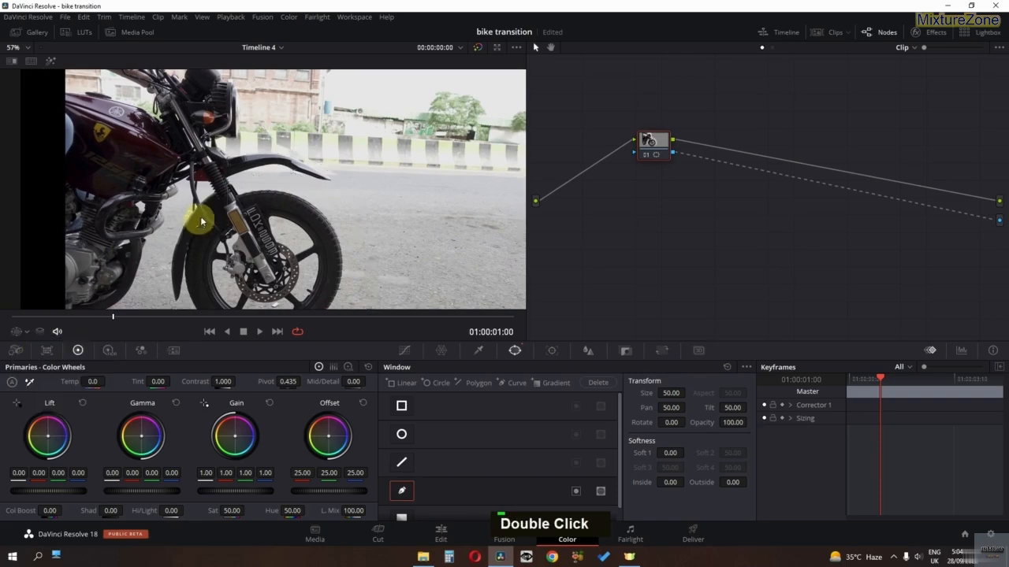
scroll(201, 215, down, 2)
scroll(202, 216, up, 2)
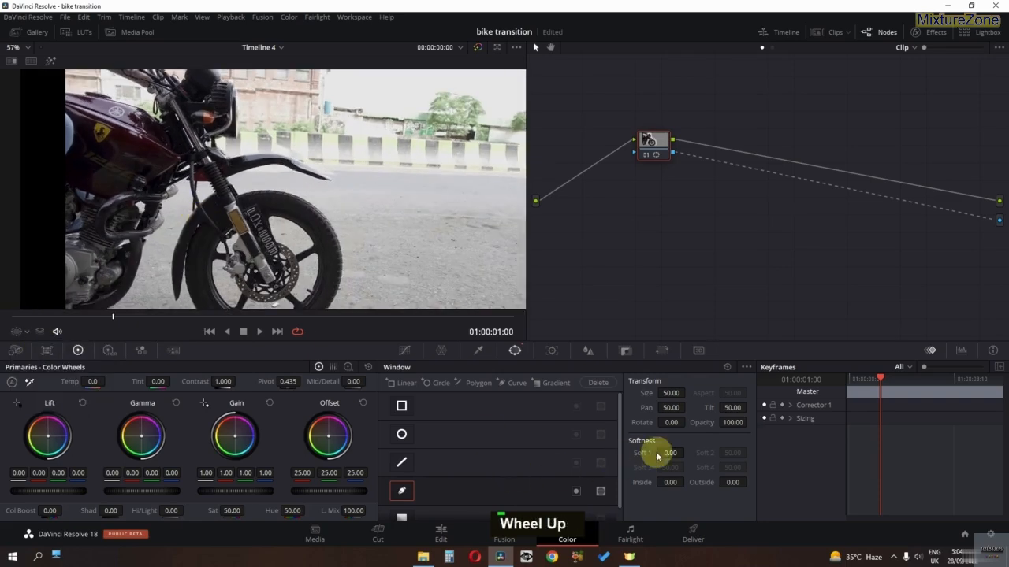
drag(662, 453, 698, 443)
scroll(286, 304, down, 3)
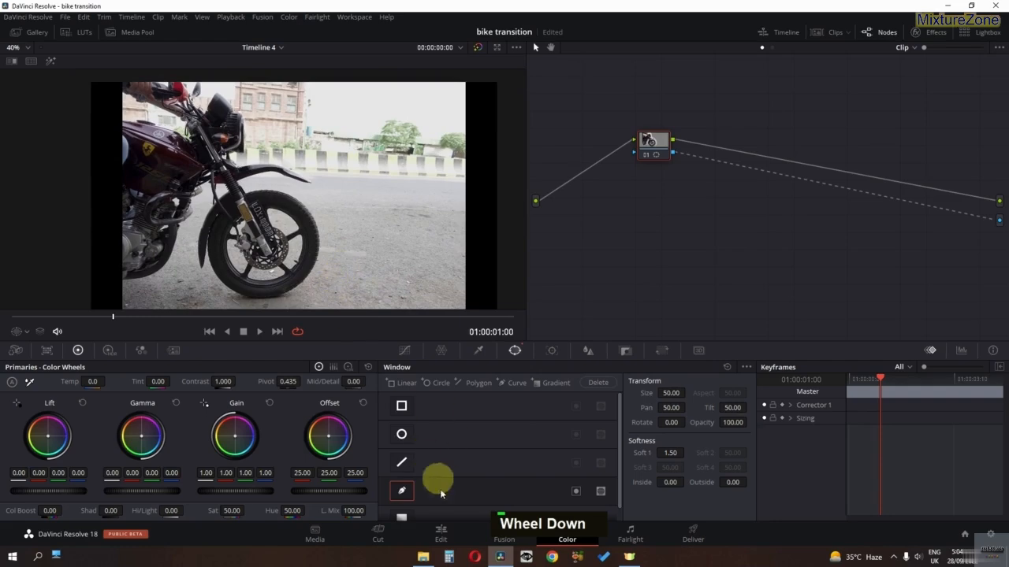
Step: Return to the Edit page and play the Burn Away transition from the start of the timeline
click(443, 532)
drag(414, 335, 336, 334)
key(space)
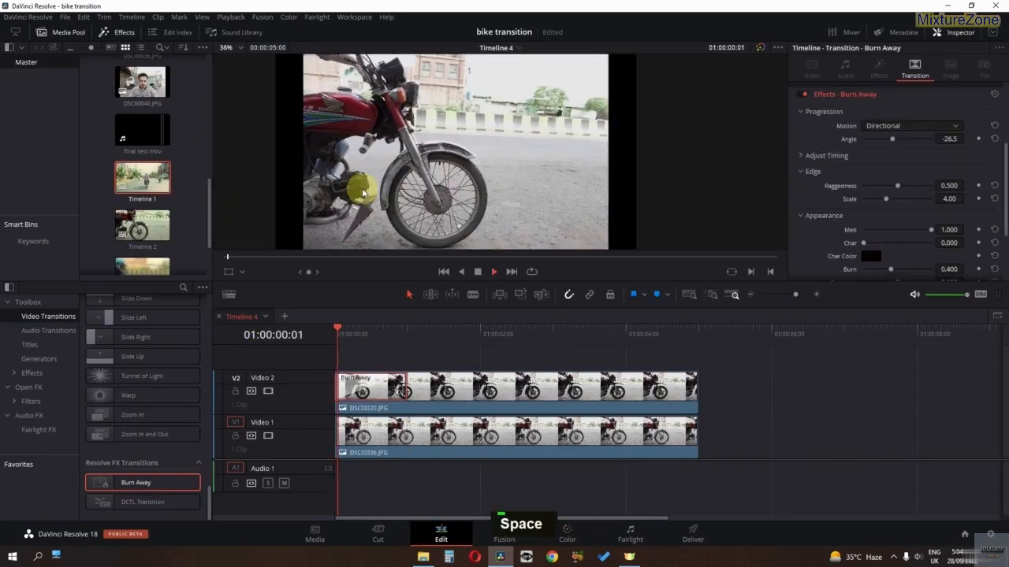
key(space)
key(space)
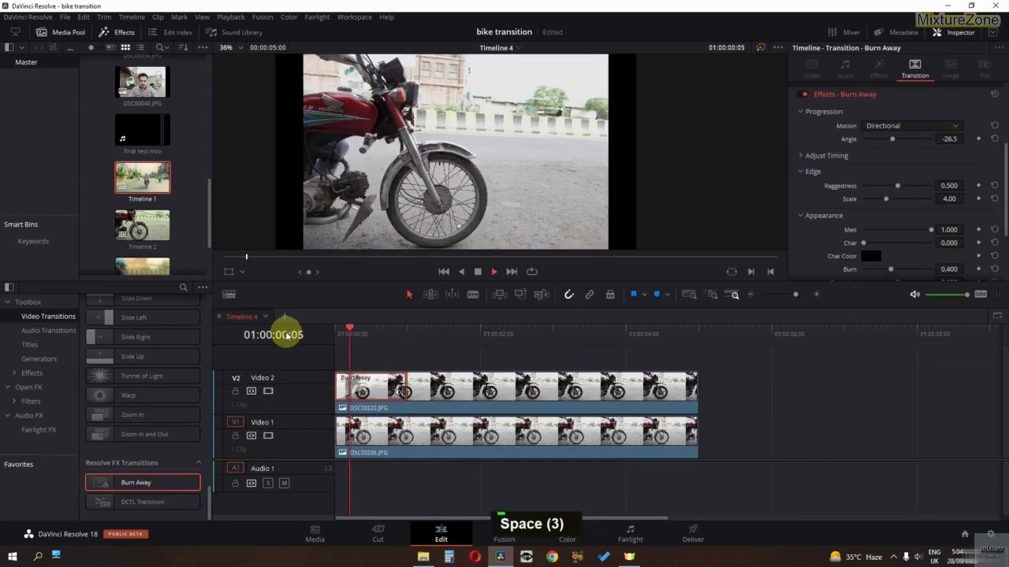
key(space)
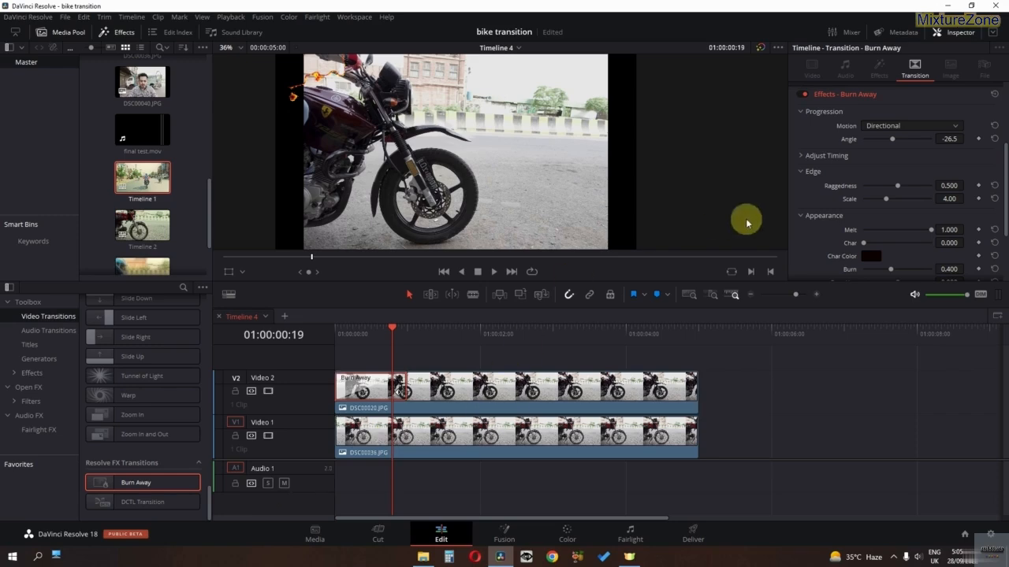
Step: Set the Burn Away transition's Burn to 0.372, Burn Hue to 0.322, Burn Brightness to 1.000, Glow Brightness to 2.000 and Glow Spread to 2.000
scroll(835, 256, down, 3)
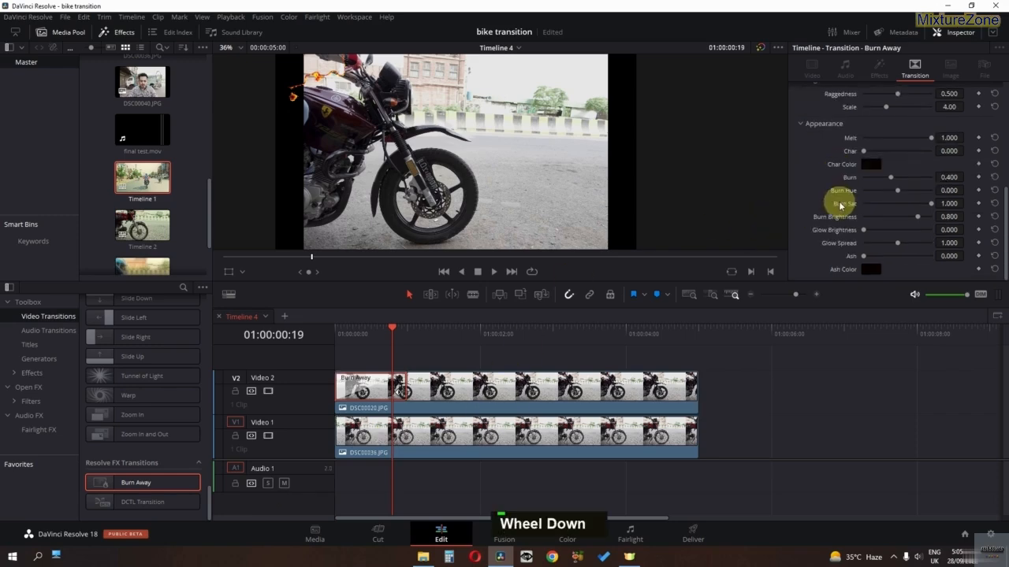
drag(392, 329, 374, 333)
scroll(584, 138, up, 2)
mouse_move(891, 178)
mouse_down()
mouse_move(912, 176)
mouse_move(885, 176)
mouse_move(922, 198)
mouse_move(914, 197)
mouse_move(938, 197)
mouse_move(894, 196)
mouse_move(939, 196)
mouse_move(918, 198)
mouse_up()
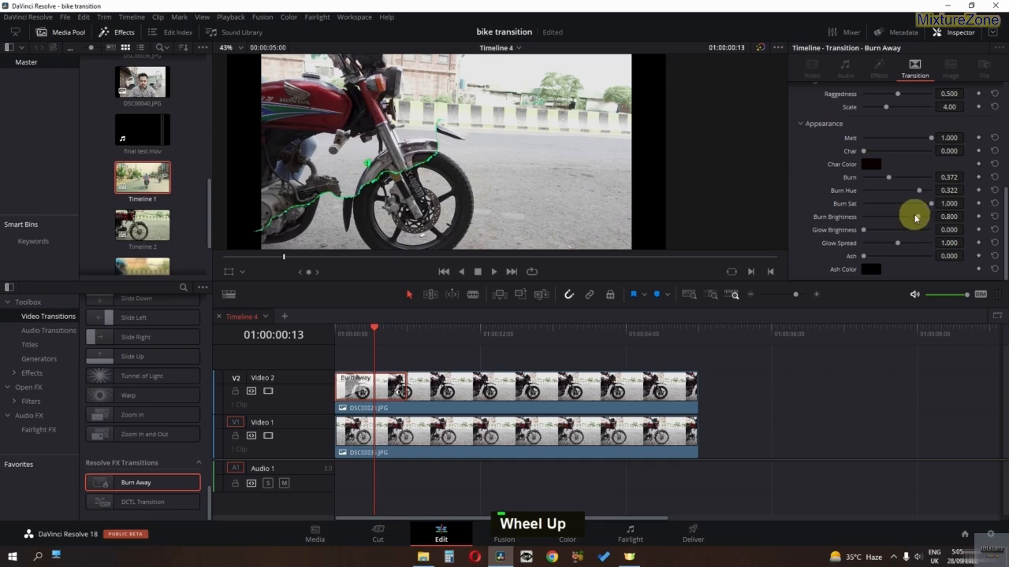
drag(914, 218, 975, 219)
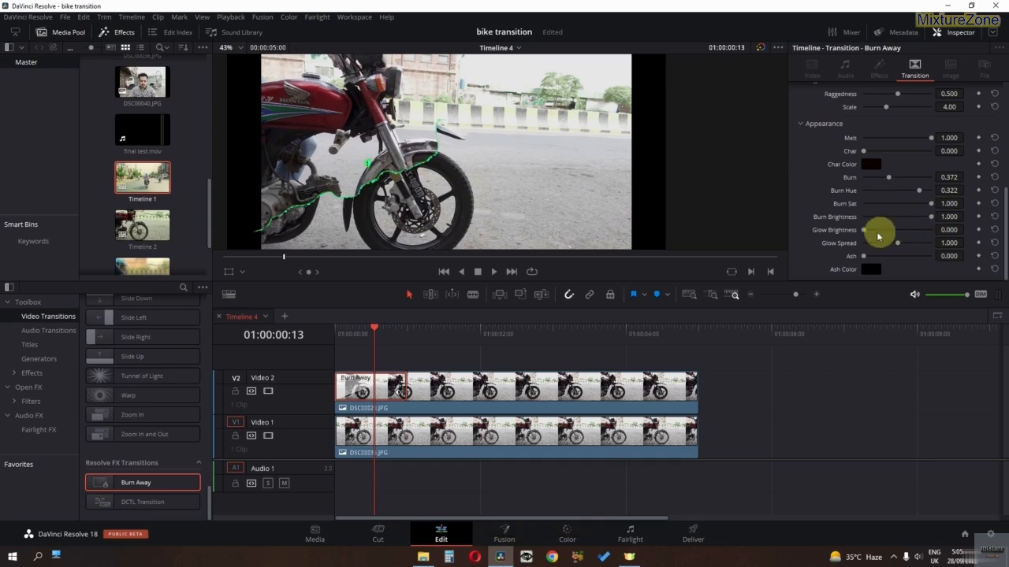
drag(865, 230, 968, 227)
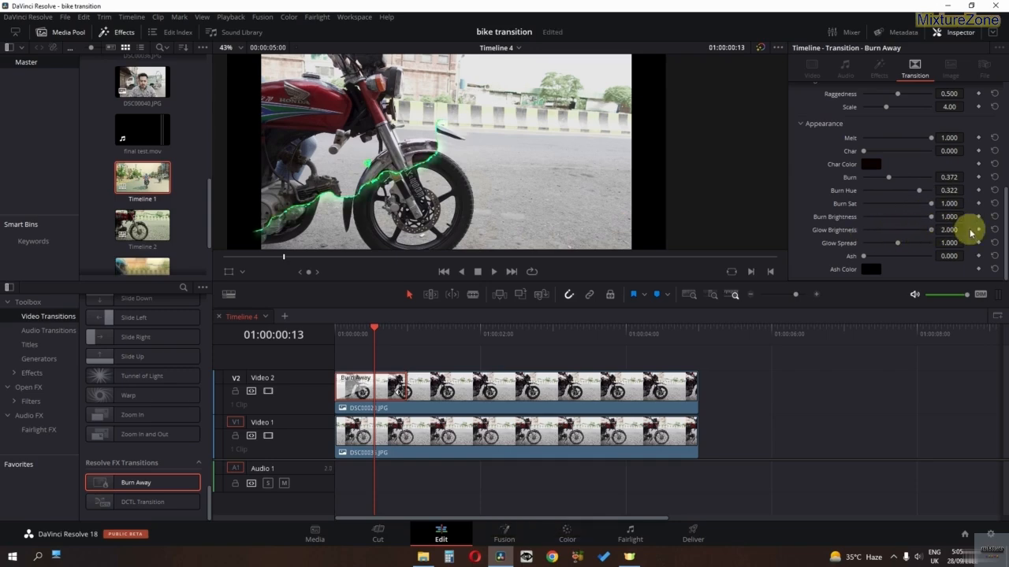
drag(896, 241, 964, 241)
Step: Replay the transition from the timeline start to review the green burn edge and its glow
key(Home)
key(space)
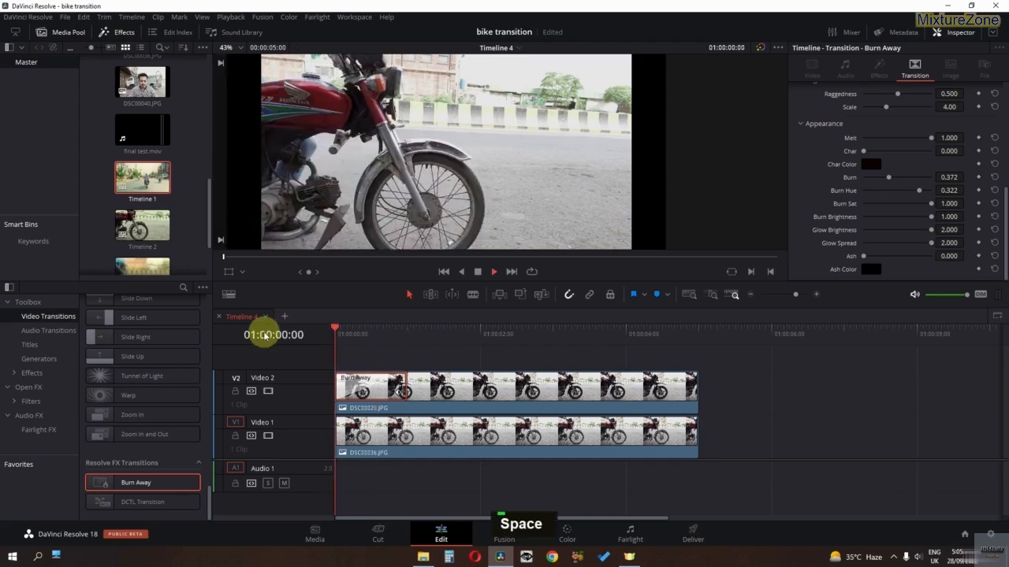
key(space)
scroll(298, 222, down, 1)
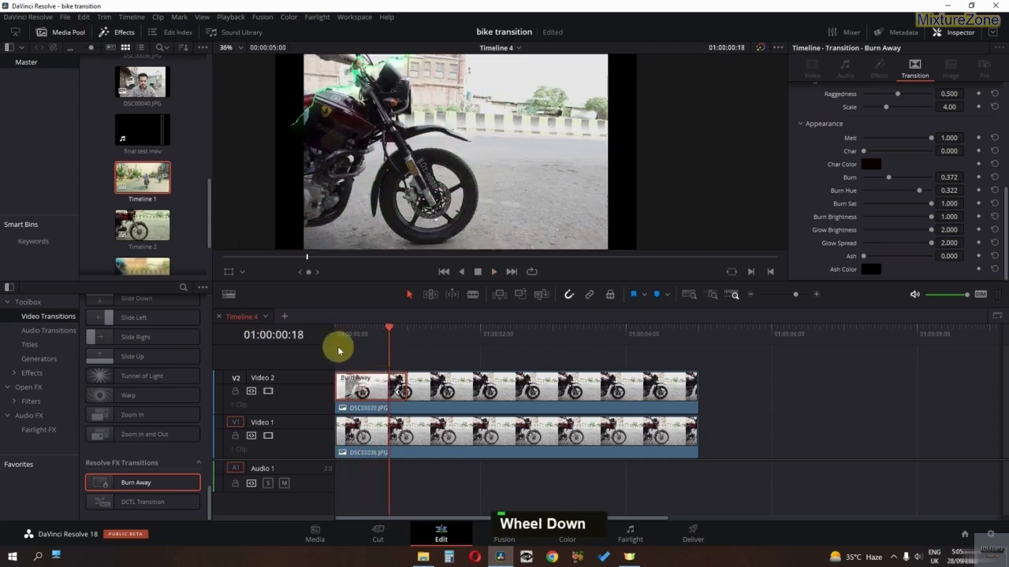
key(Home)
key(space)
key(space)
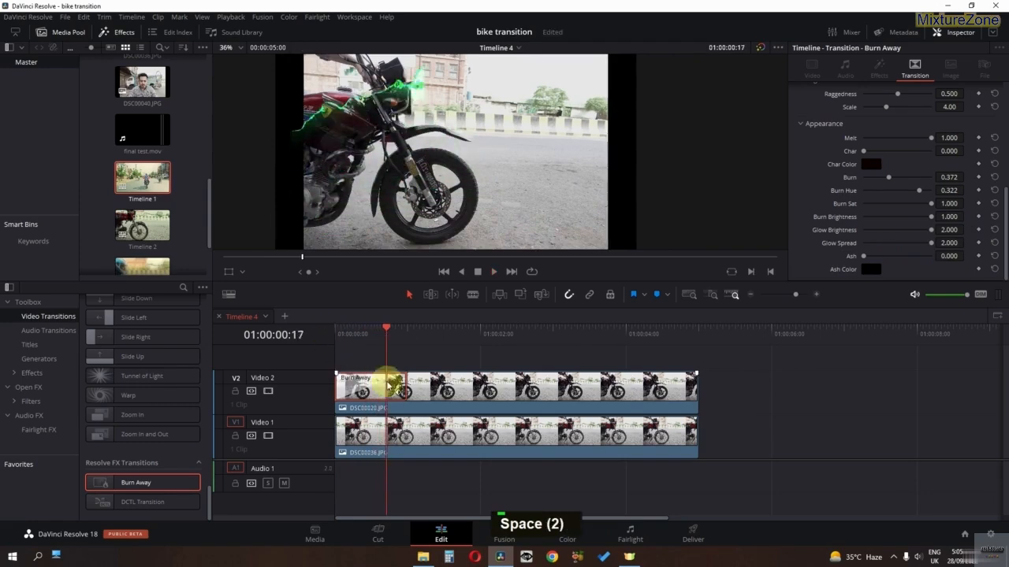
key(space)
Step: Try a Raggedness of 0.674 for the transition's edge and play it back
mouse_move(387, 334)
mouse_down()
mouse_move(339, 334)
mouse_move(370, 342)
mouse_up()
key(space)
scroll(941, 180, up, 3)
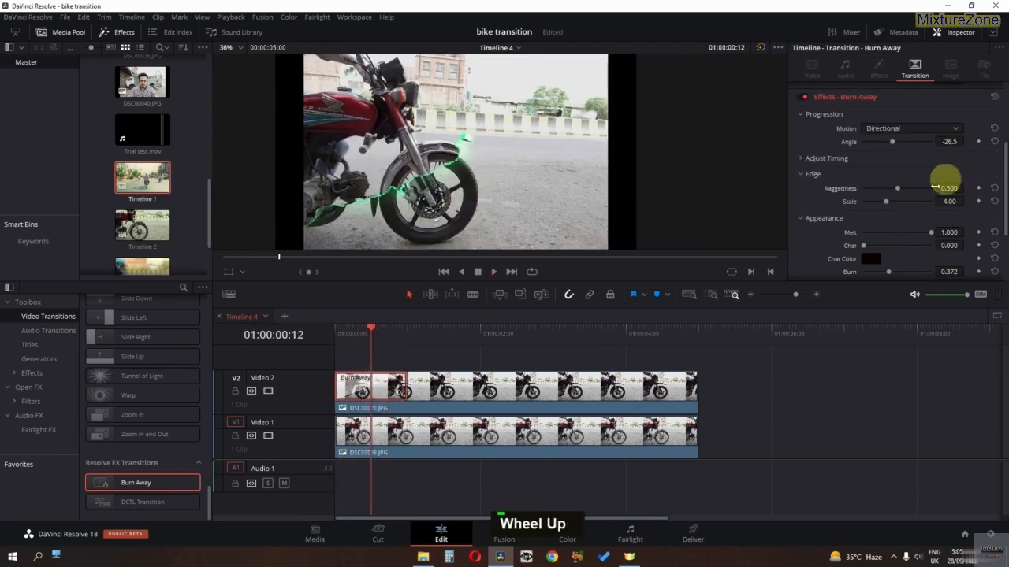
drag(896, 190, 907, 189)
key(space)
key(space)
click(348, 335)
key(space)
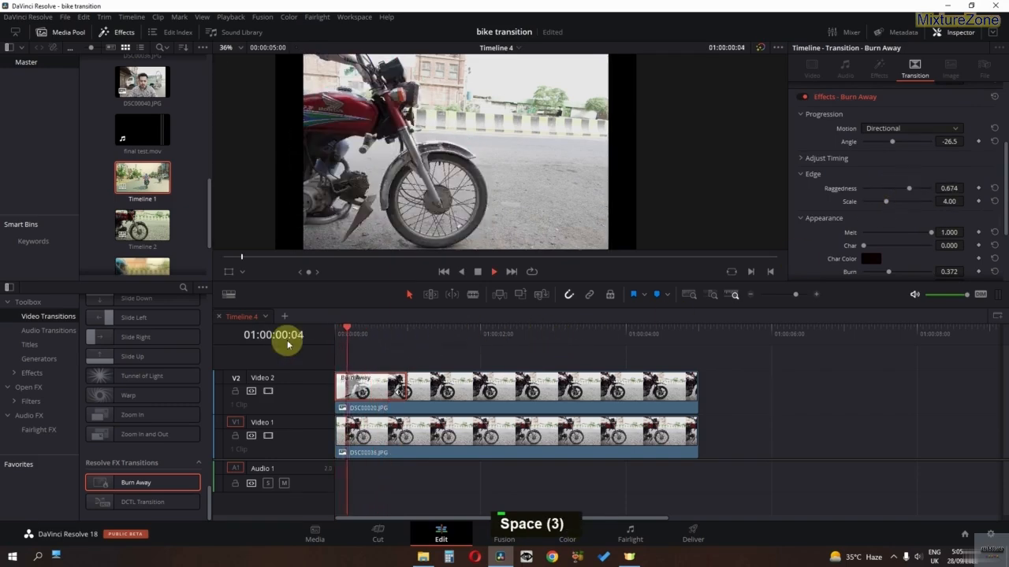
key(space)
Step: Set the transition's Edge Raggedness to 0.613 and Scale to 5.82, and play the transition again from the start
drag(909, 189, 899, 202)
key(space)
key(space)
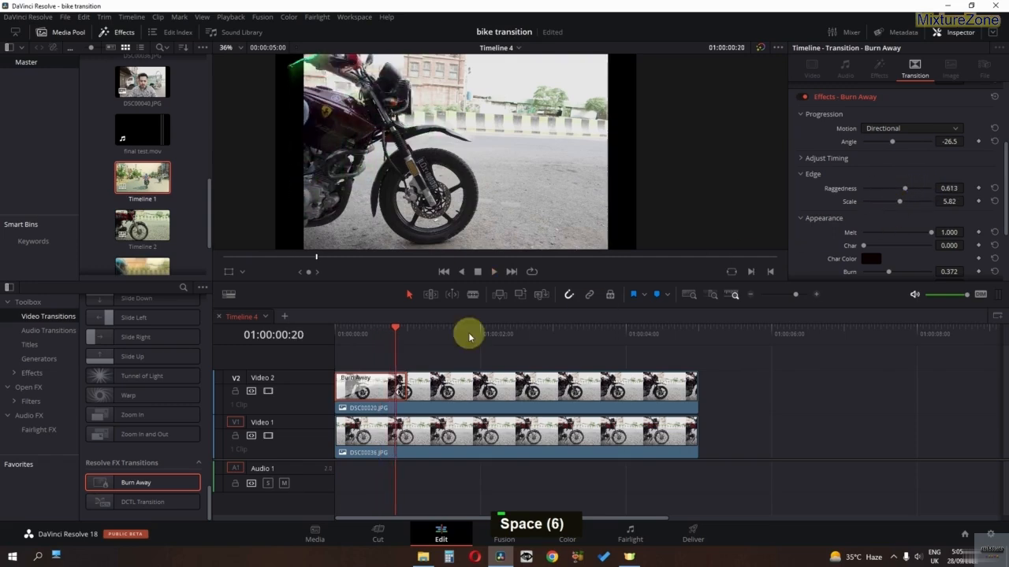
drag(395, 333, 275, 333)
key(space)
key(space)
key(space)
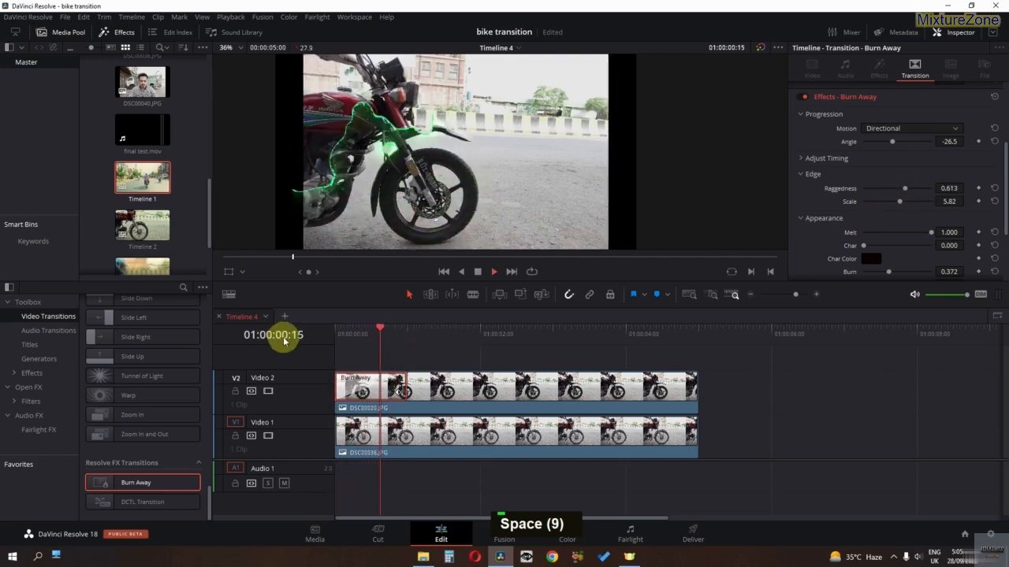
key(space)
key(space)
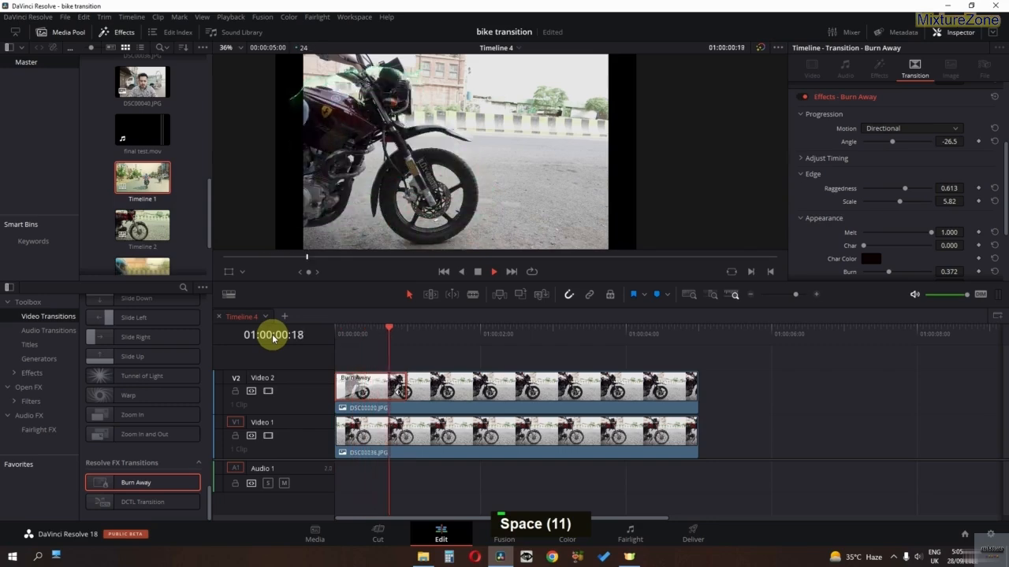
key(space)
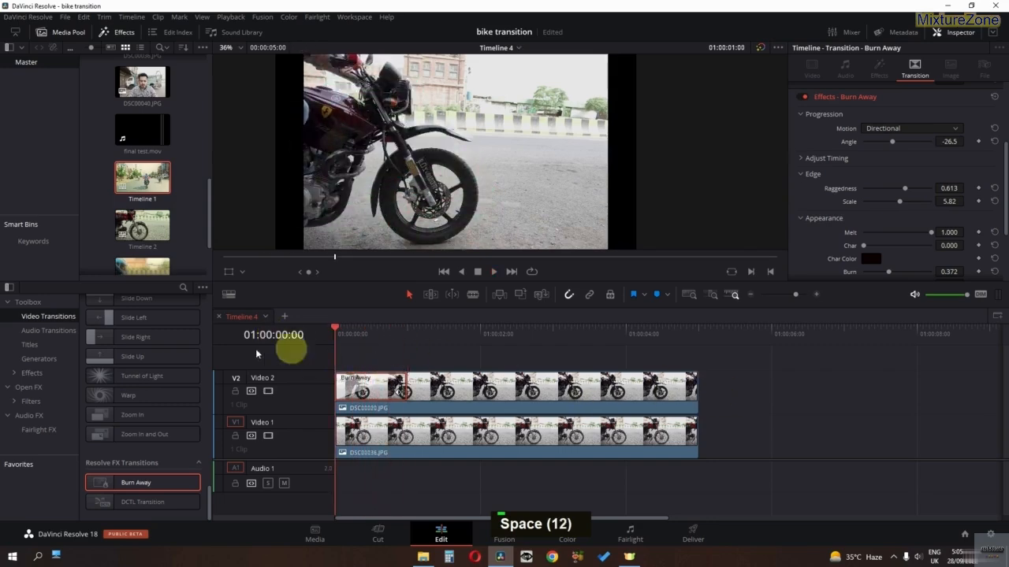
Step: Shift the Video 2 clip five frames later on the timeline and play the result
drag(457, 404, 471, 402)
key(space)
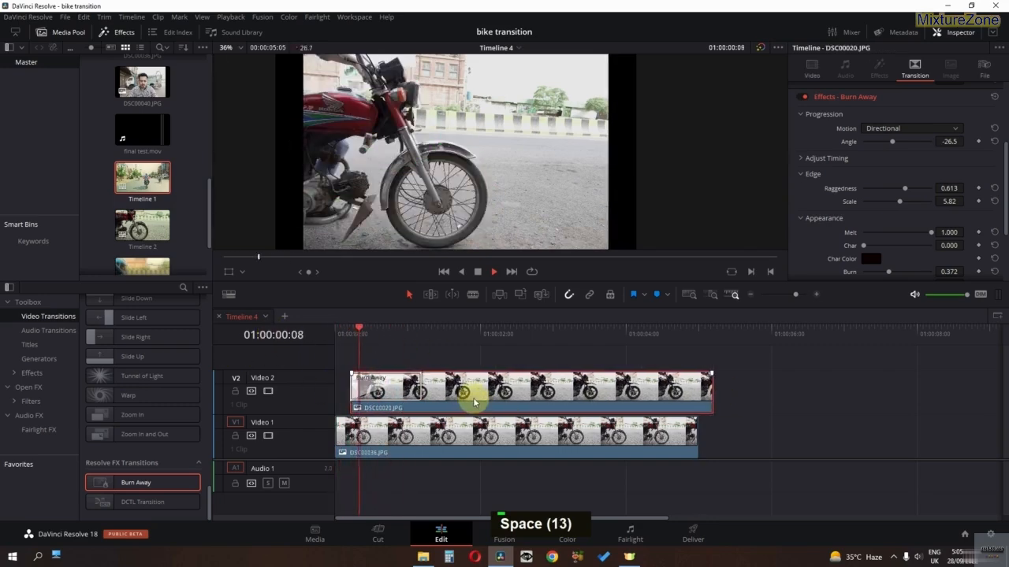
key(space)
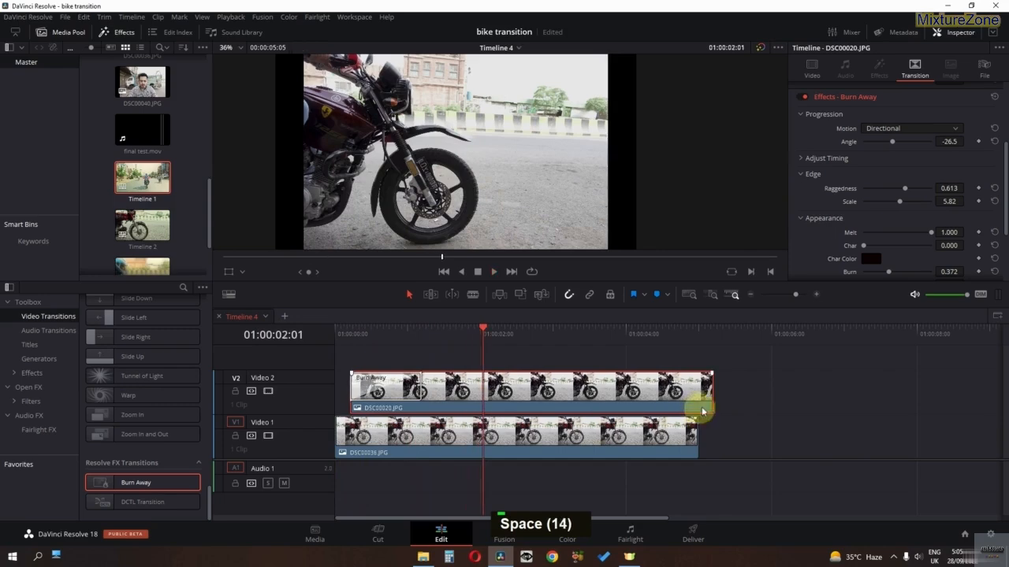
Step: Trim the ends of the Video 2 and Video 1 clips back to 01:00:02:06
drag(708, 404, 498, 446)
key(space)
key(space)
Step: Combine the Video 1 and Video 2 clips into a new compound clip with the default name
click(594, 485)
right_click(454, 453)
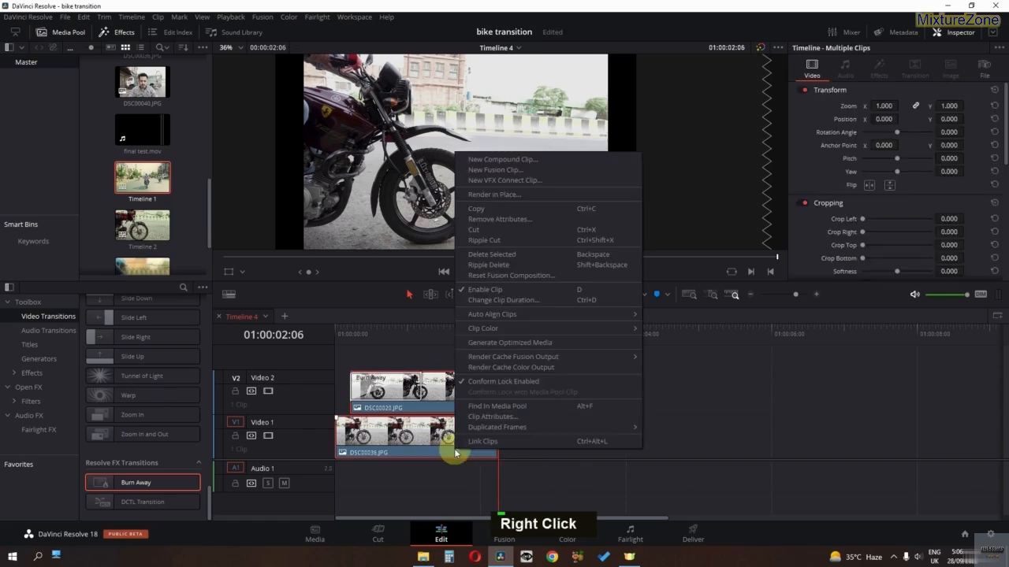
click(499, 160)
key(Return)
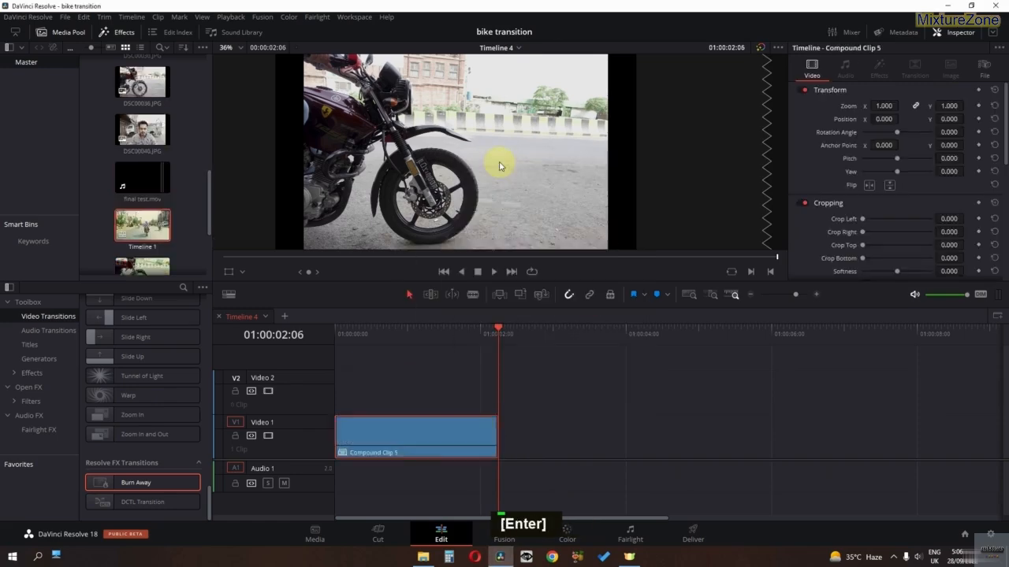
Step: Return to the start of the timeline and scale the compound clip up to a zoom of 1.220
key(Home)
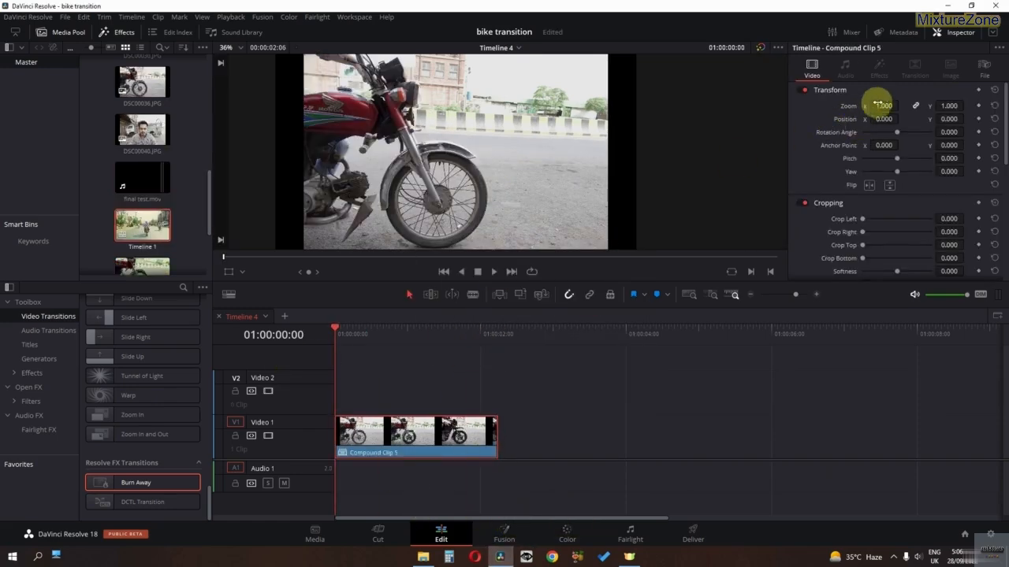
drag(884, 105, 896, 103)
scroll(528, 146, down, 2)
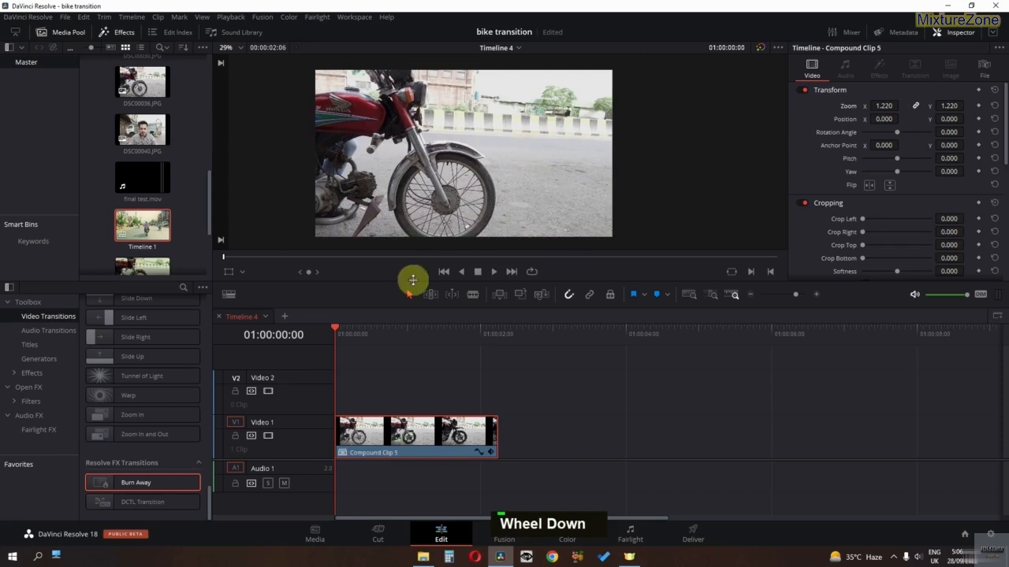
Step: Enable Dynamic Zoom with Linear ease on the compound clip and play the result
scroll(850, 193, down, 5)
click(804, 145)
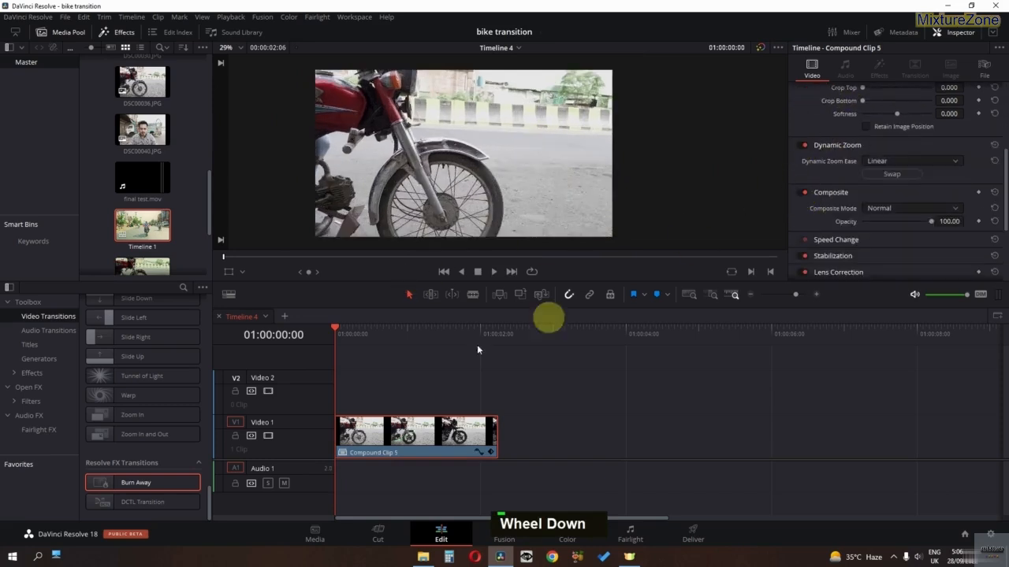
key(space)
key(space)
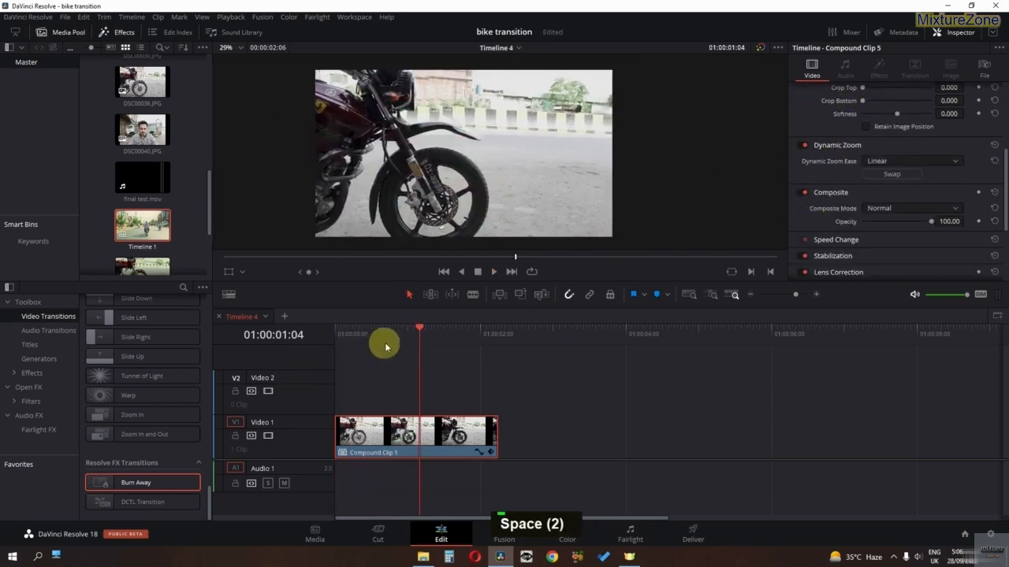
key(space)
key(space)
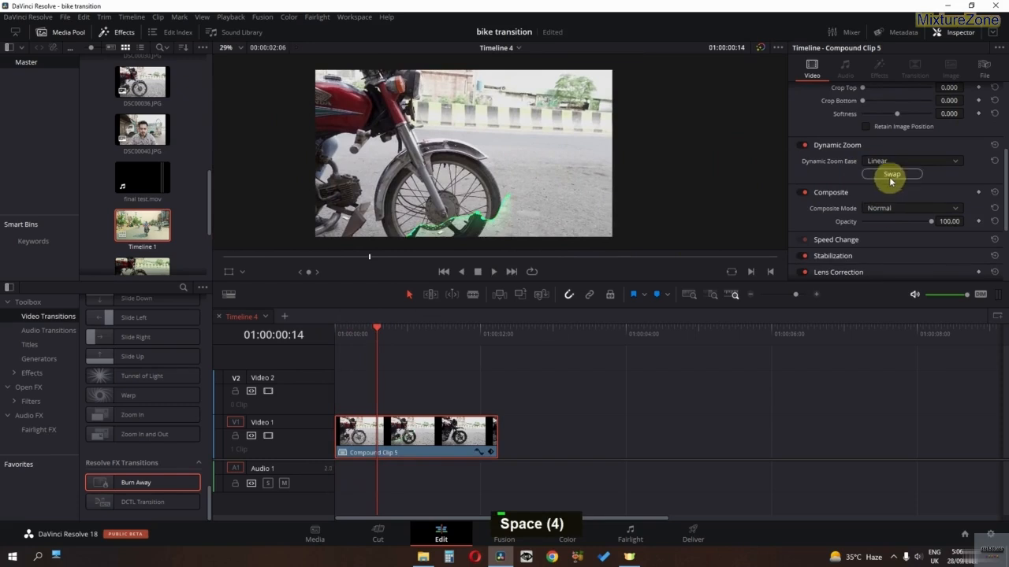
Step: Swap the direction of the compound clip's Dynamic Zoom and play the transition again
click(892, 175)
key(space)
key(space)
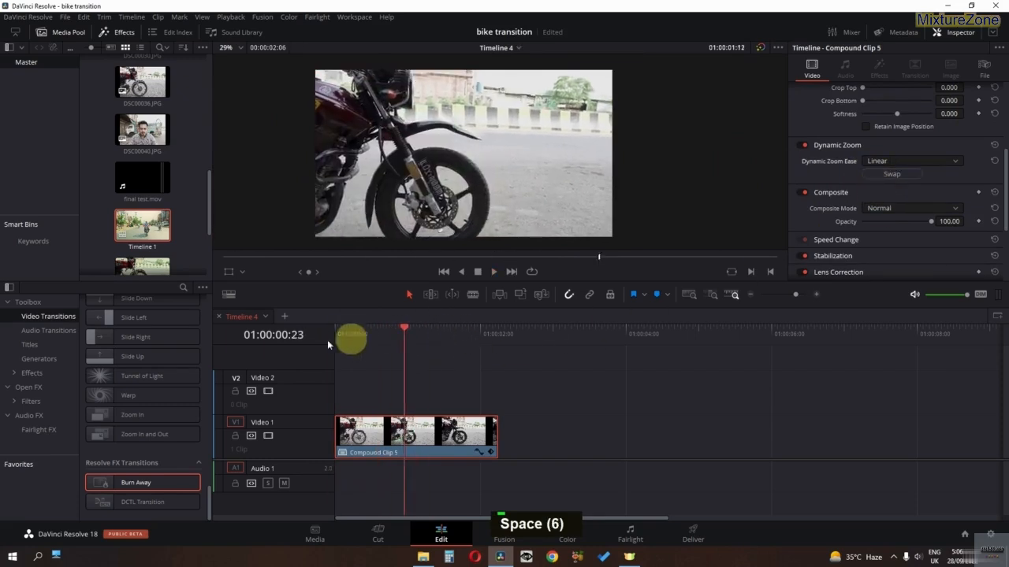
scroll(874, 101, up, 4)
key(space)
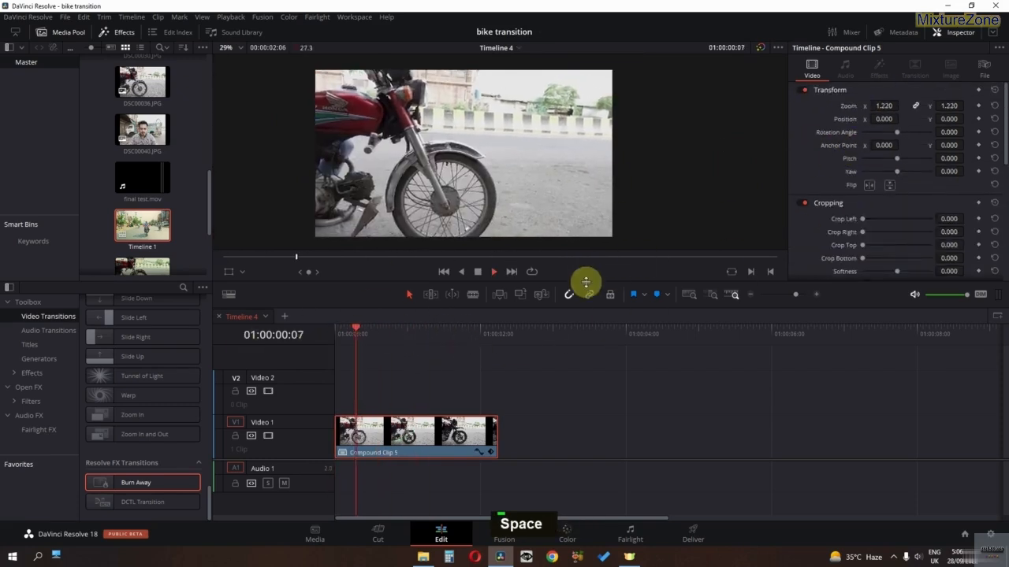
key(space)
Step: Open the compound clip in its own timeline and play the Burn Away transition on Video 2
right_click(360, 436)
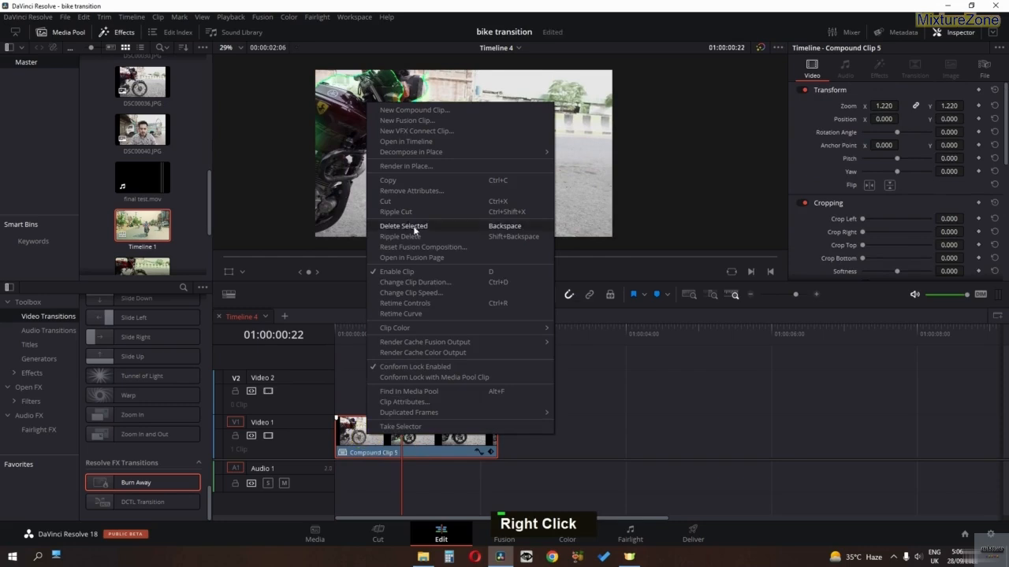
click(404, 141)
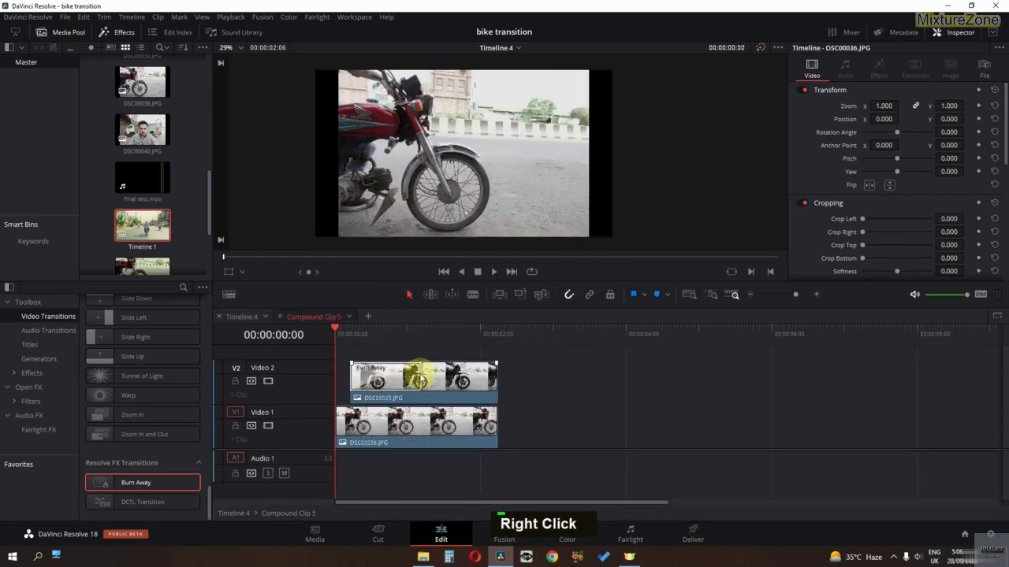
click(418, 379)
key(space)
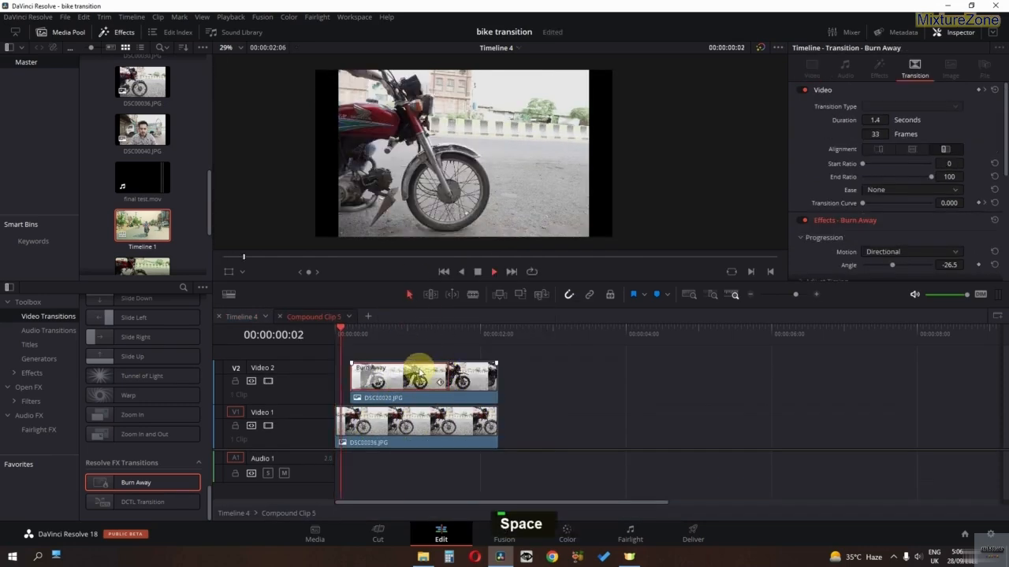
key(space)
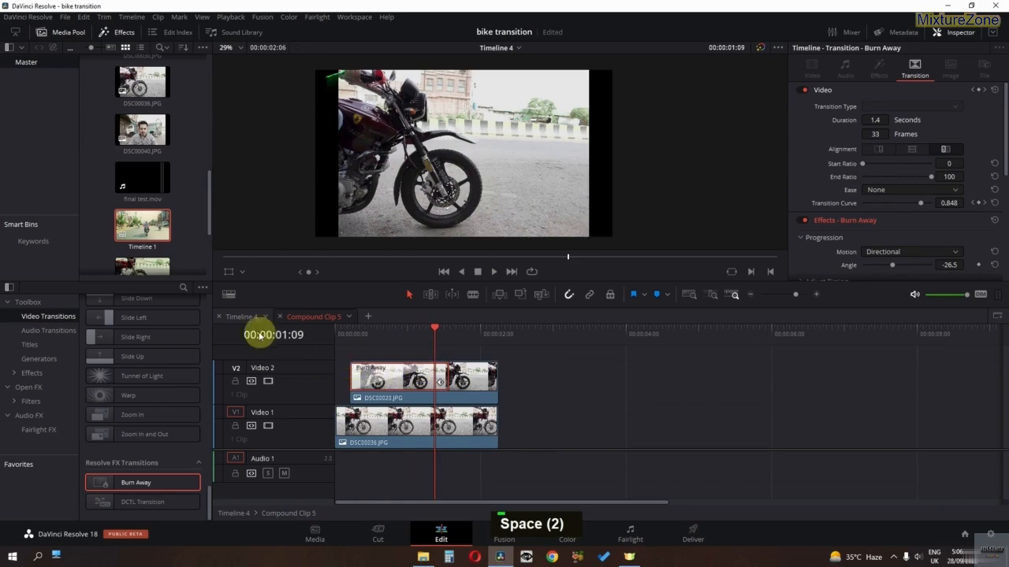
Step: Return to Timeline 4 and play the compound clip again from near its start
click(242, 316)
key(space)
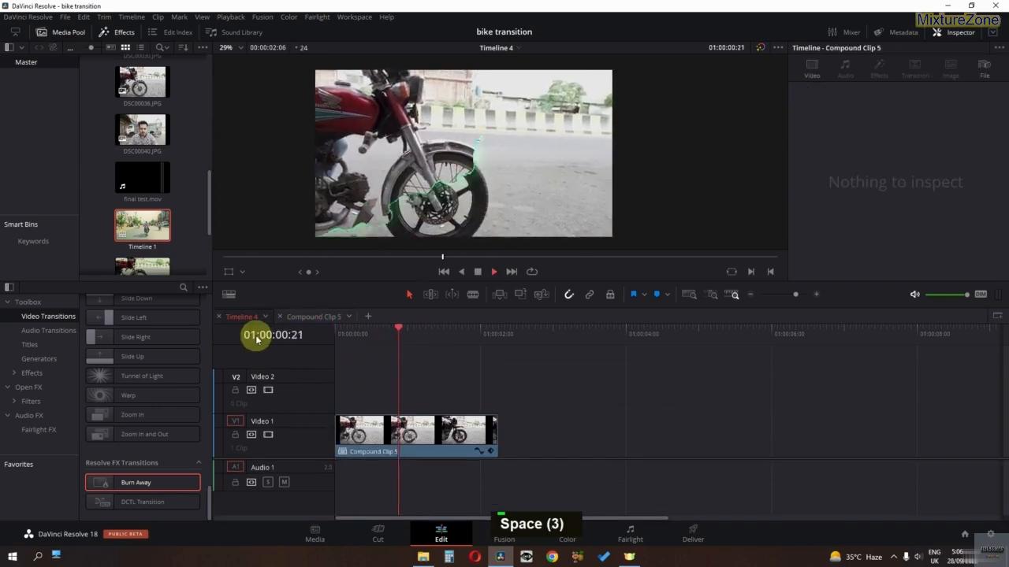
key(space)
click(339, 335)
key(space)
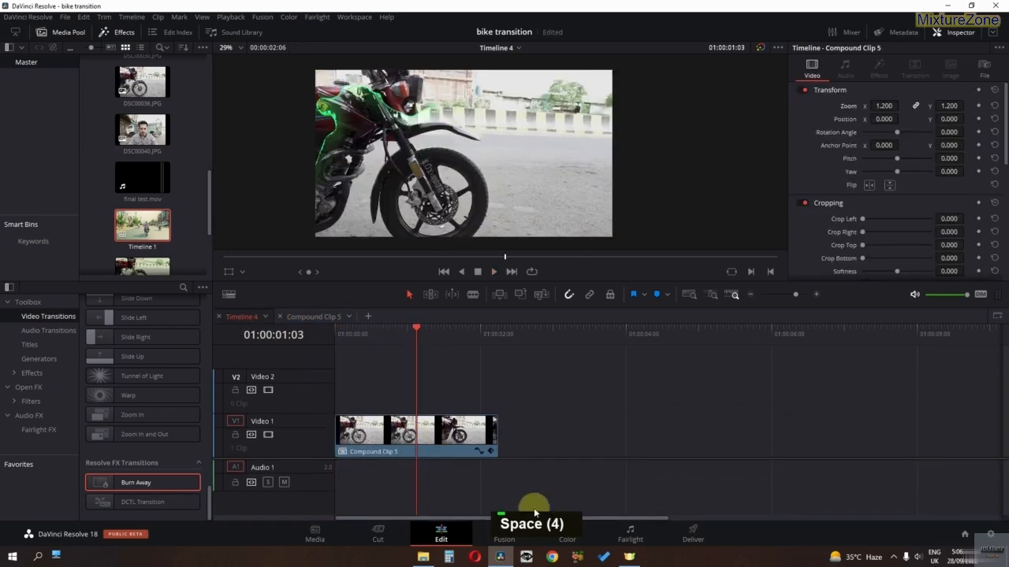
Step: Search the effects library for glow and apply the Resolve FX Glow to the compound clip
click(183, 287)
text(glow)
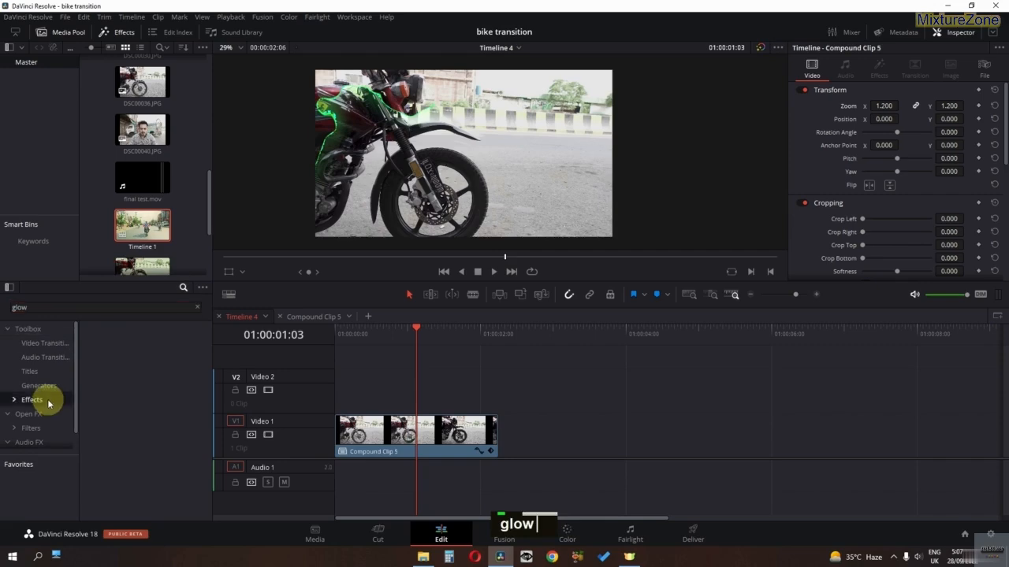
double_click(44, 413)
drag(100, 349, 363, 425)
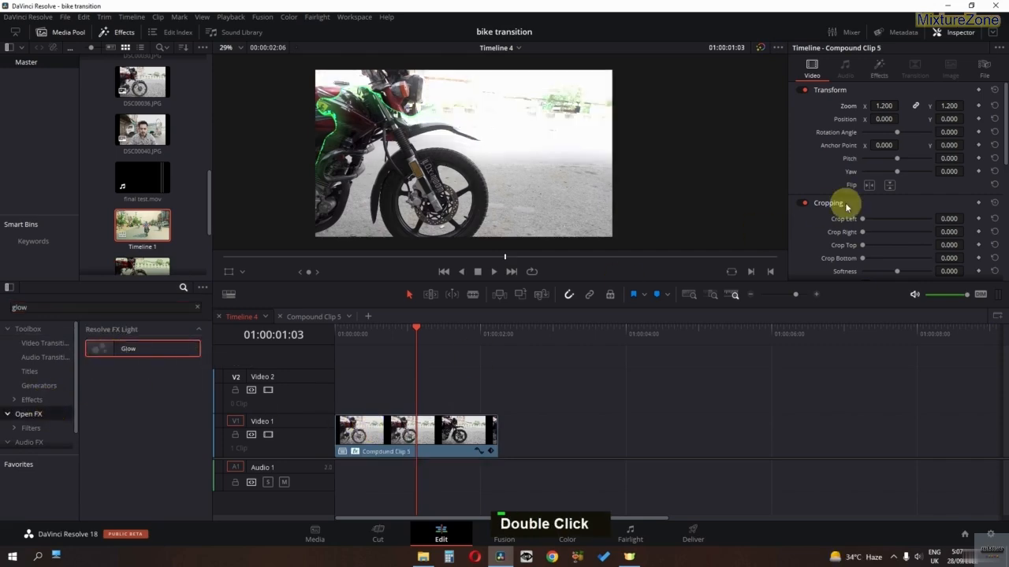
Step: Set the Glow's Shine Threshold to 0.830 and Spread to 1.240, and play a few frames
click(880, 67)
drag(916, 144, 920, 142)
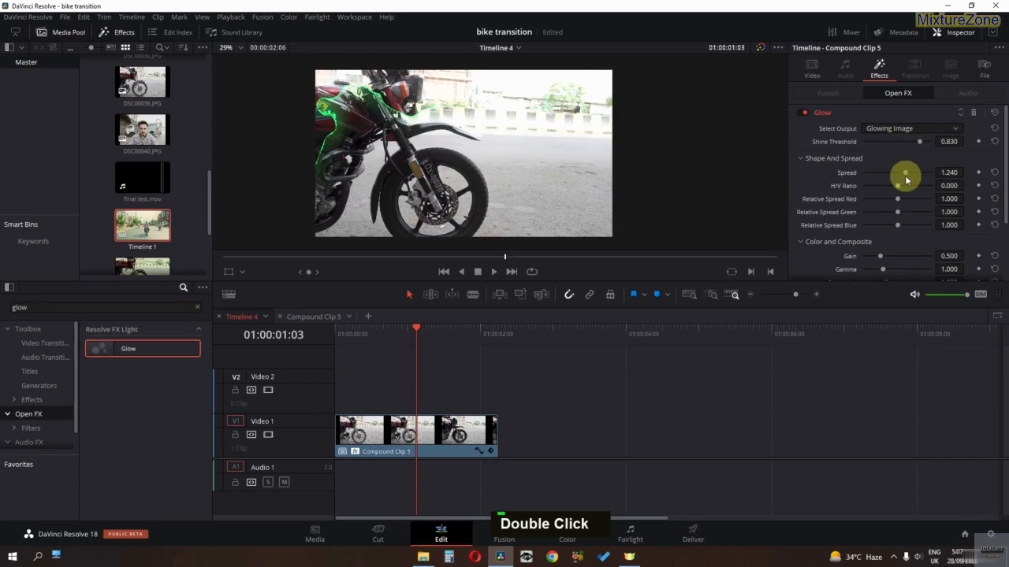
key(space)
key(space)
Step: Set the Glow's Gain to 0.601, Gamma to 0.613, Saturation to 1.814 and Spread to 1.364
scroll(881, 249, down, 3)
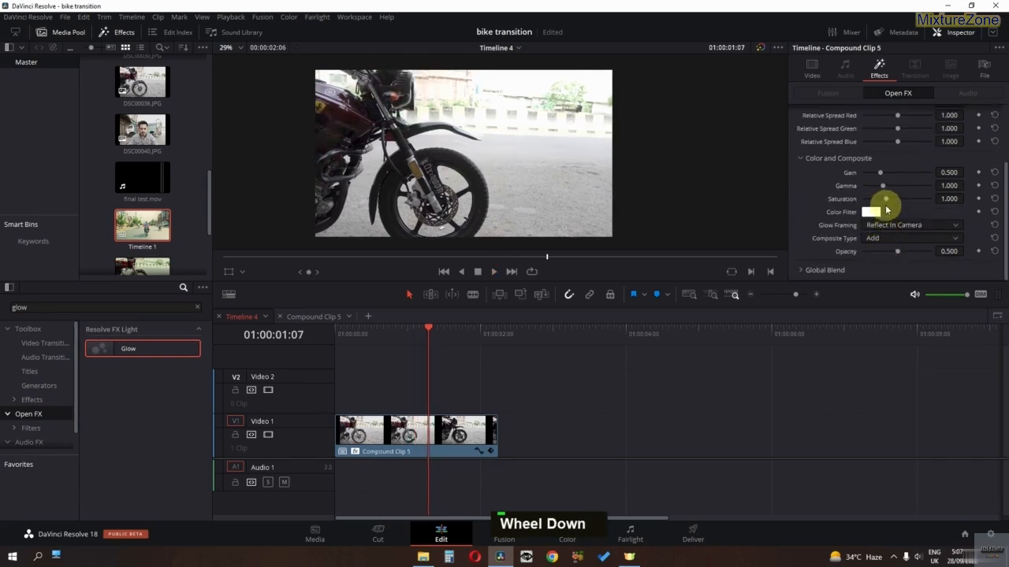
drag(886, 208, 884, 184)
scroll(885, 214, up, 3)
scroll(885, 235, down, 3)
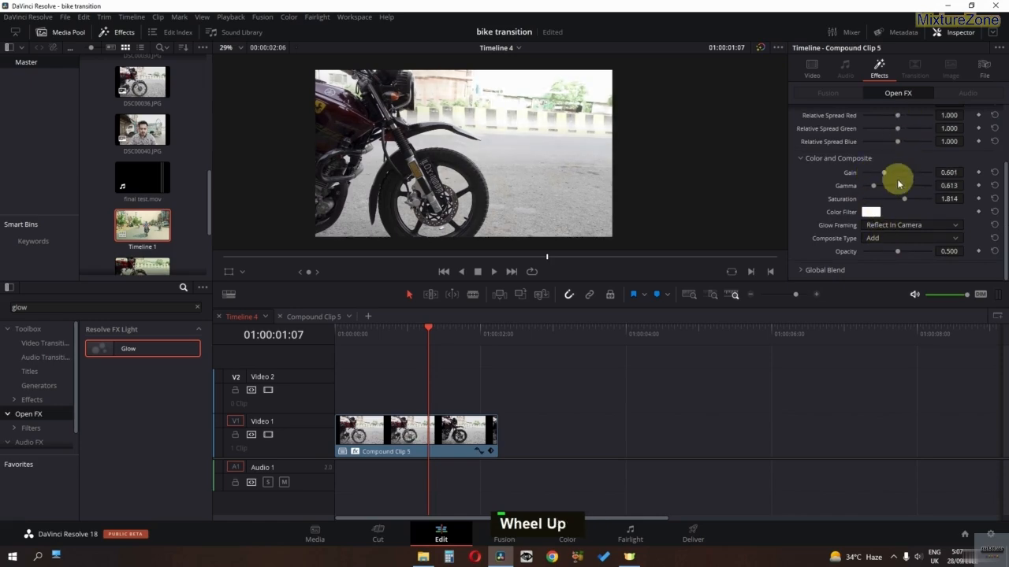
scroll(898, 183, up, 3)
drag(908, 177, 910, 177)
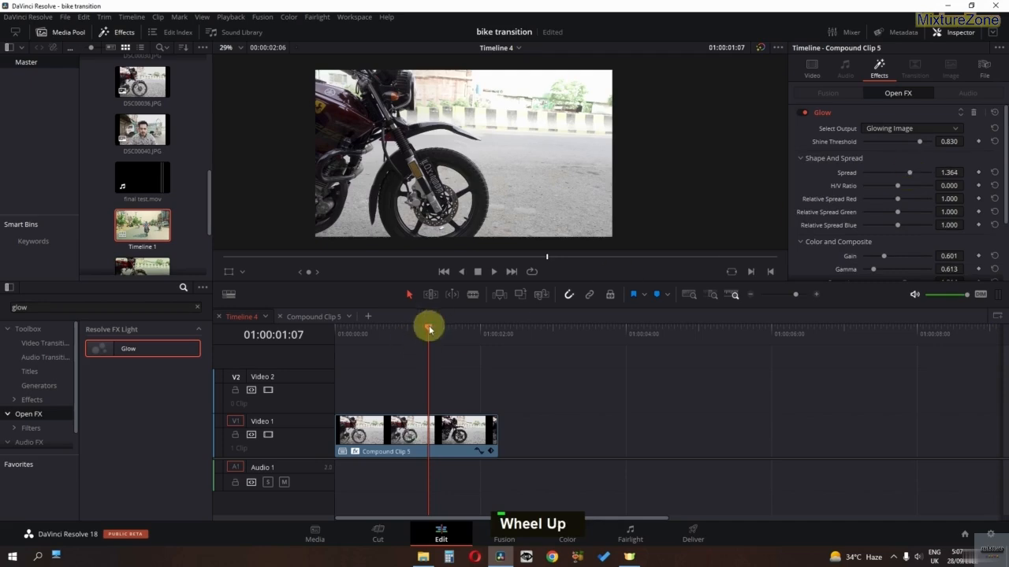
Step: Play the compound clip from the start and toggle the Glow off and on to compare the result
drag(428, 328, 336, 327)
key(space)
key(space)
key(space)
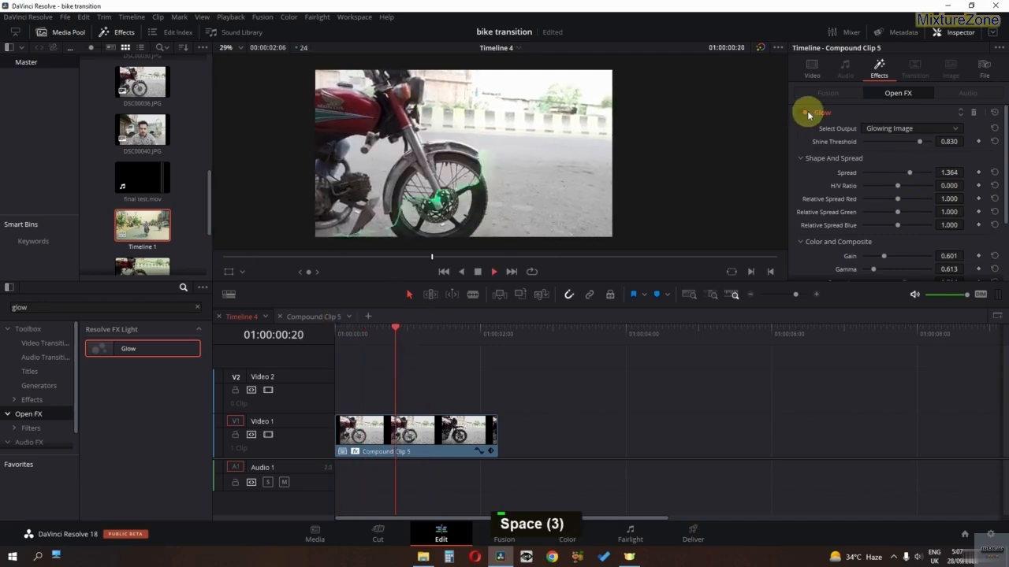
key(space)
double_click(806, 113)
key(space)
key(space)
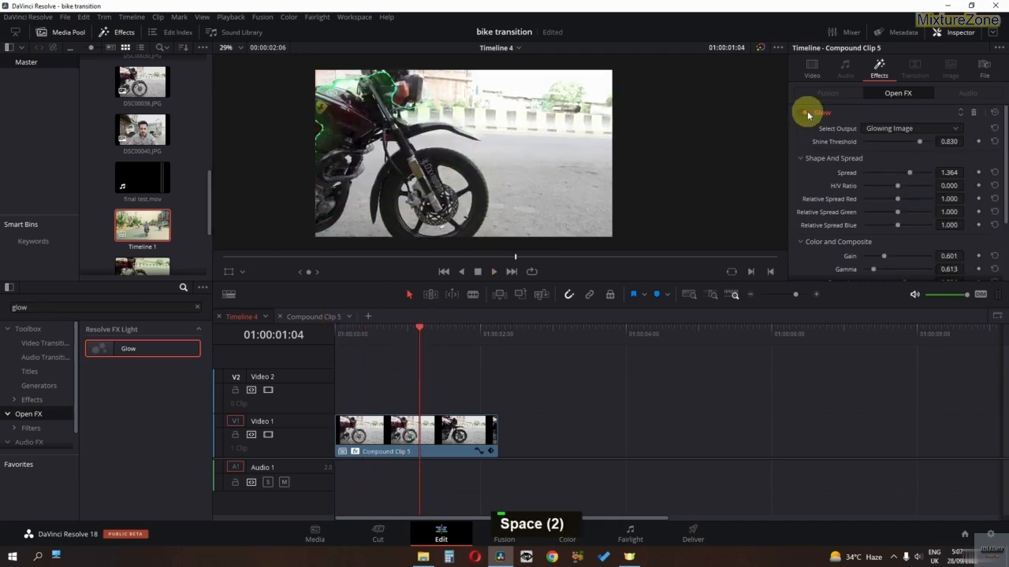
Step: Lower the Glow's Shine Threshold to 0.814 and replay the compound clip
drag(918, 144, 917, 144)
click(416, 329)
key(space)
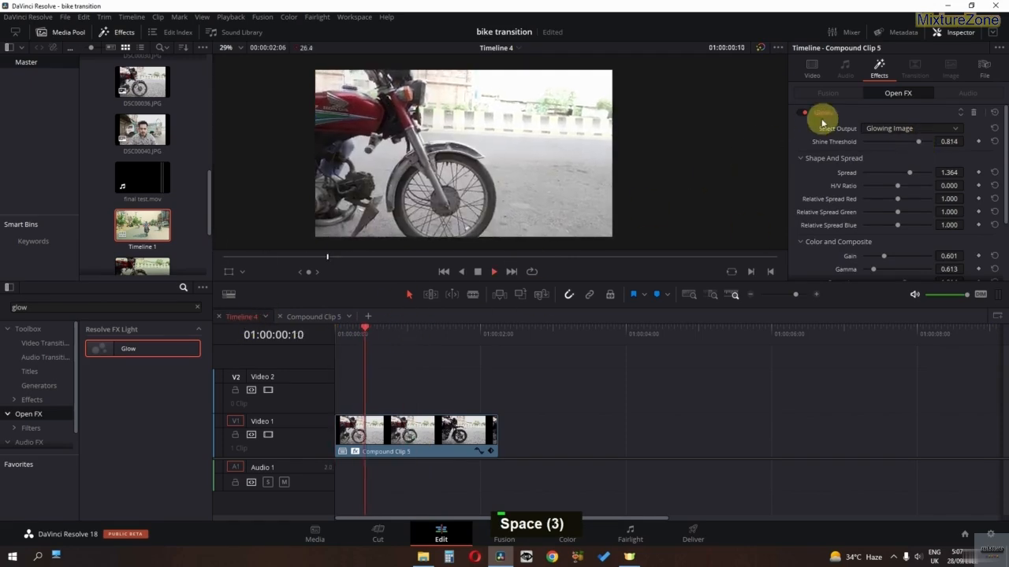
click(569, 532)
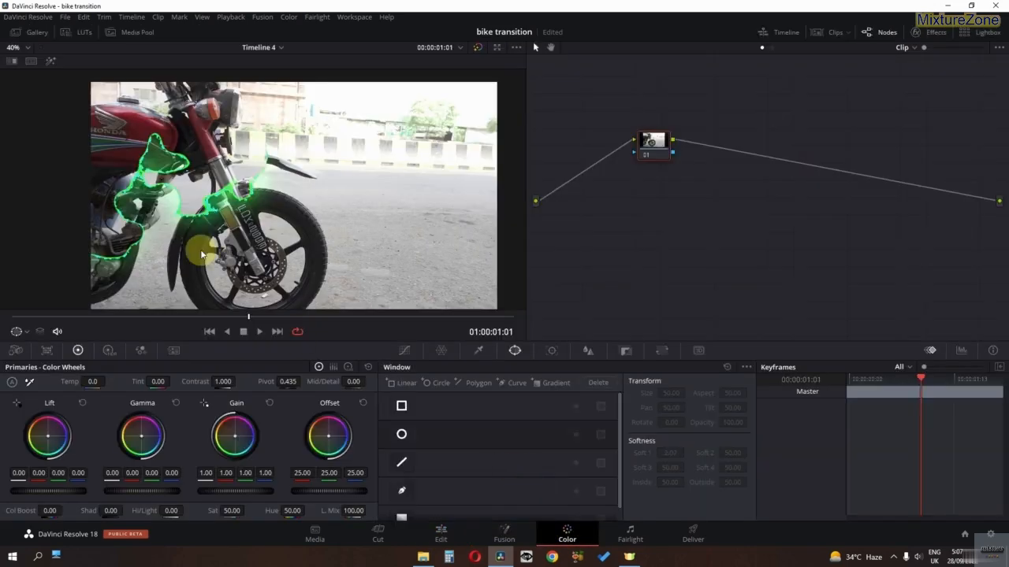
middle_click(202, 254)
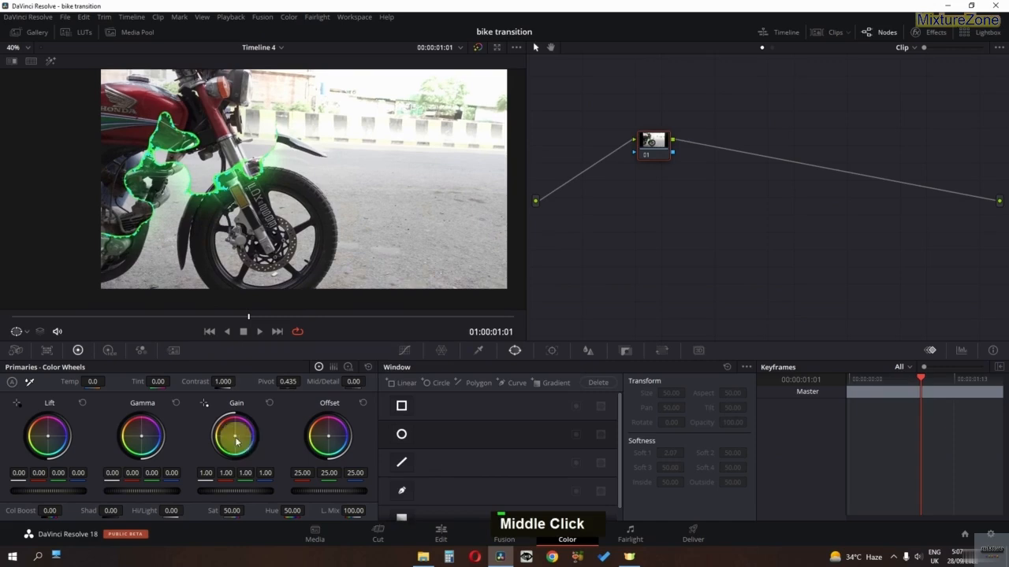
click(443, 534)
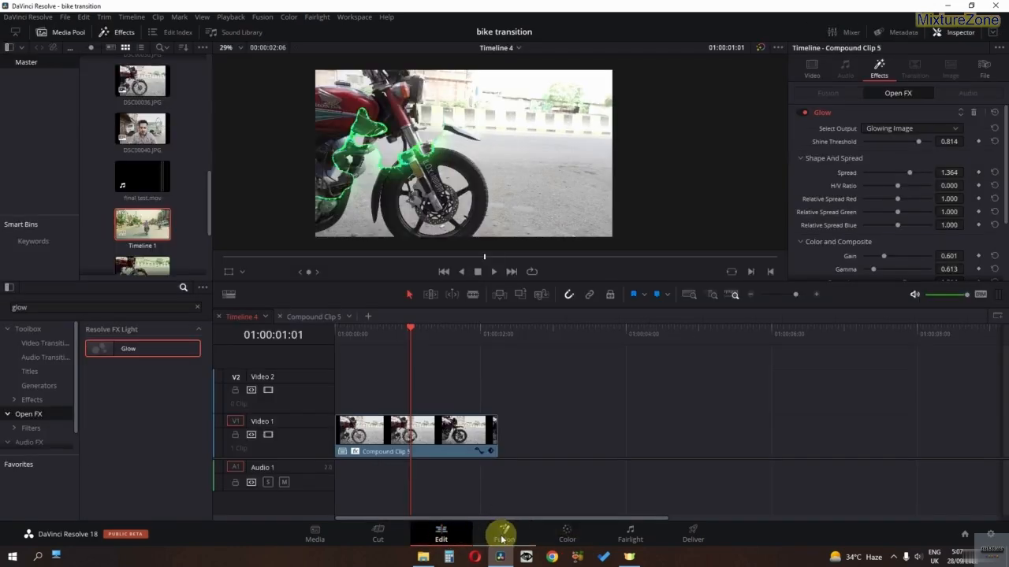
Step: Open the compound clip in Fusion and add the Matrix template to the node graph above the MediaIn1 connection
click(500, 534)
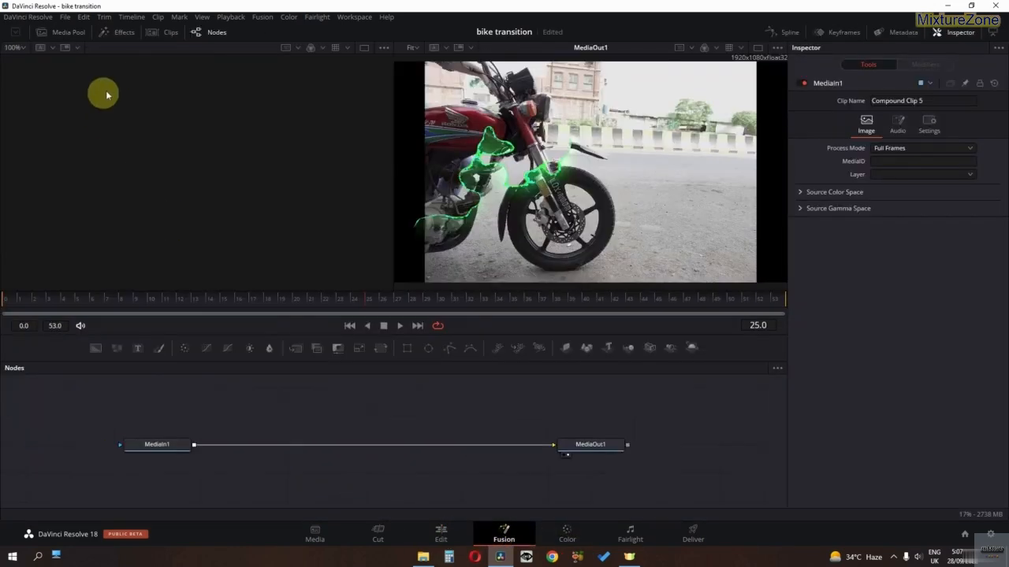
click(117, 33)
click(36, 80)
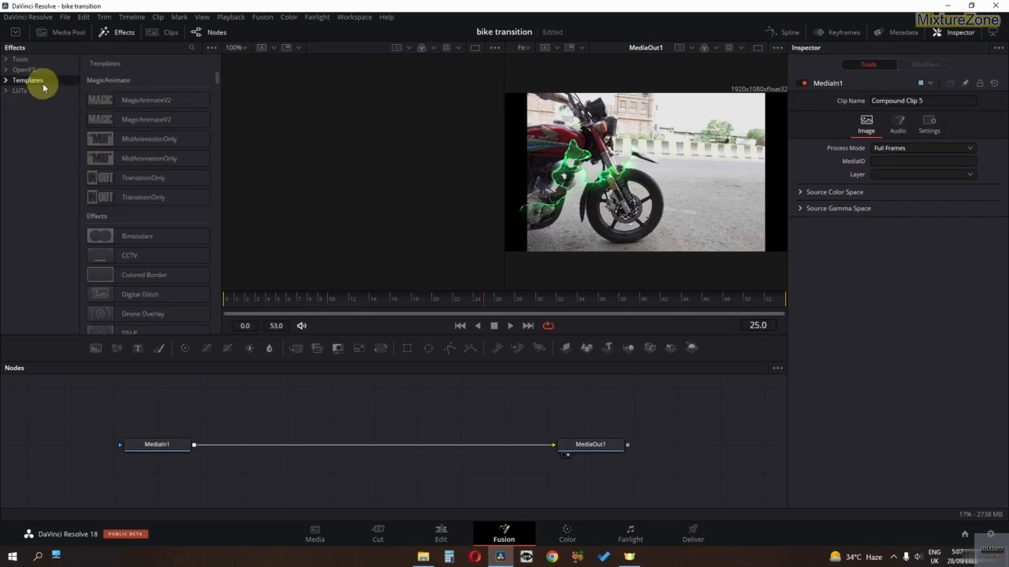
drag(219, 143, 200, 292)
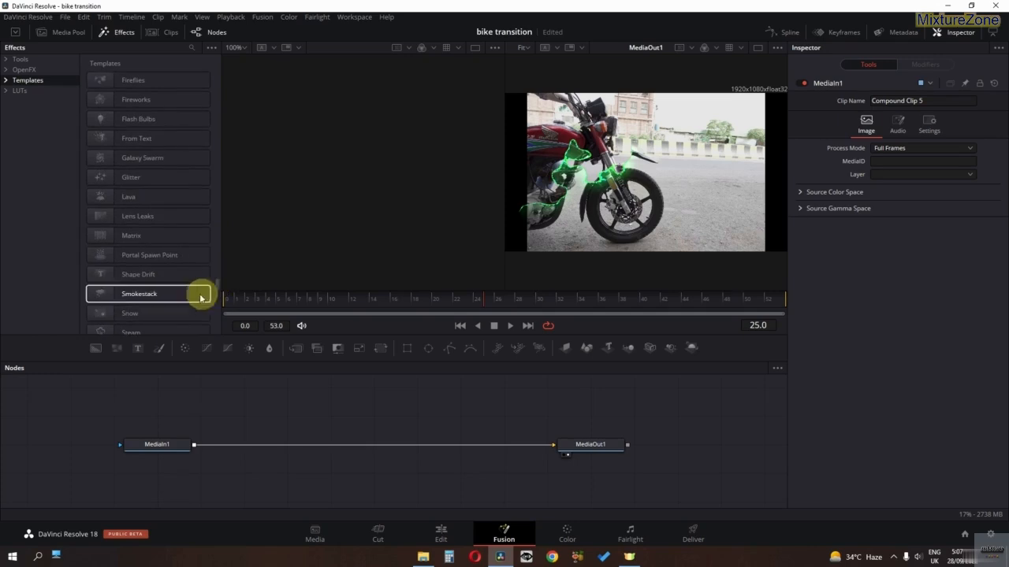
scroll(166, 311, down, 1)
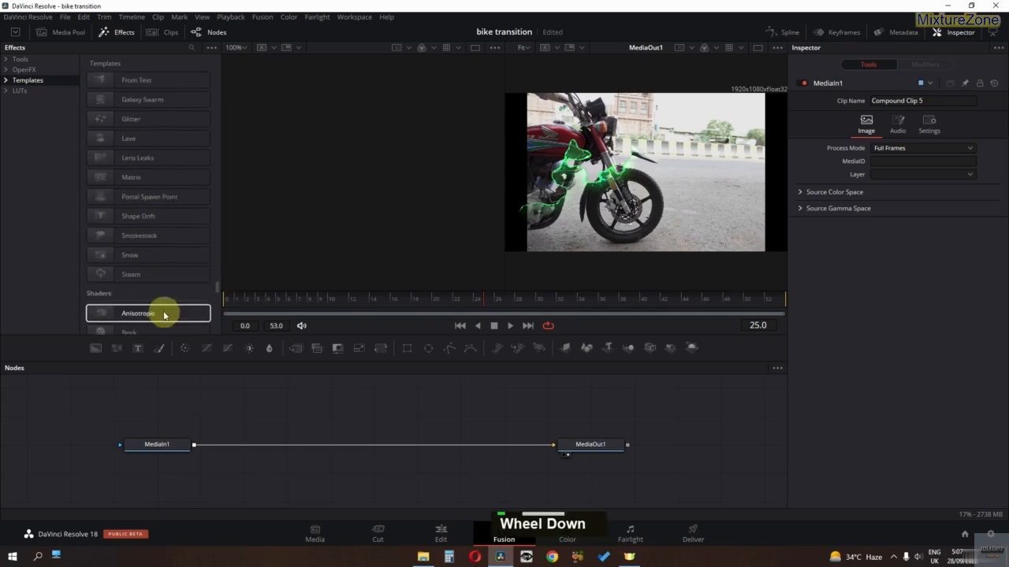
scroll(164, 305, up, 3)
drag(164, 298, 280, 398)
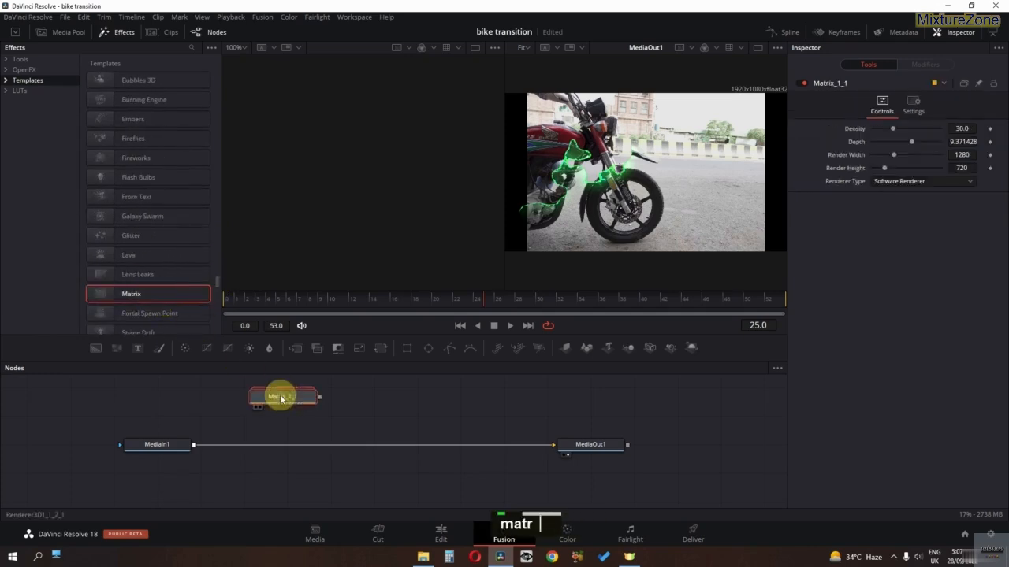
Step: Insert a Merge node between MediaIn1 and MediaOut1 and connect the Matrix node as its foreground
key(shift+space)
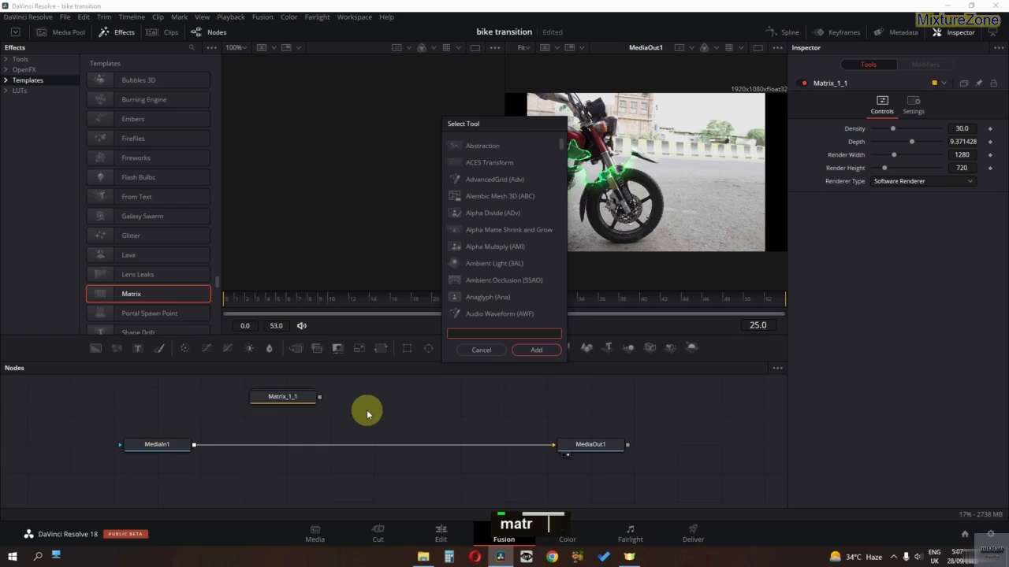
text(mer)
key(Return)
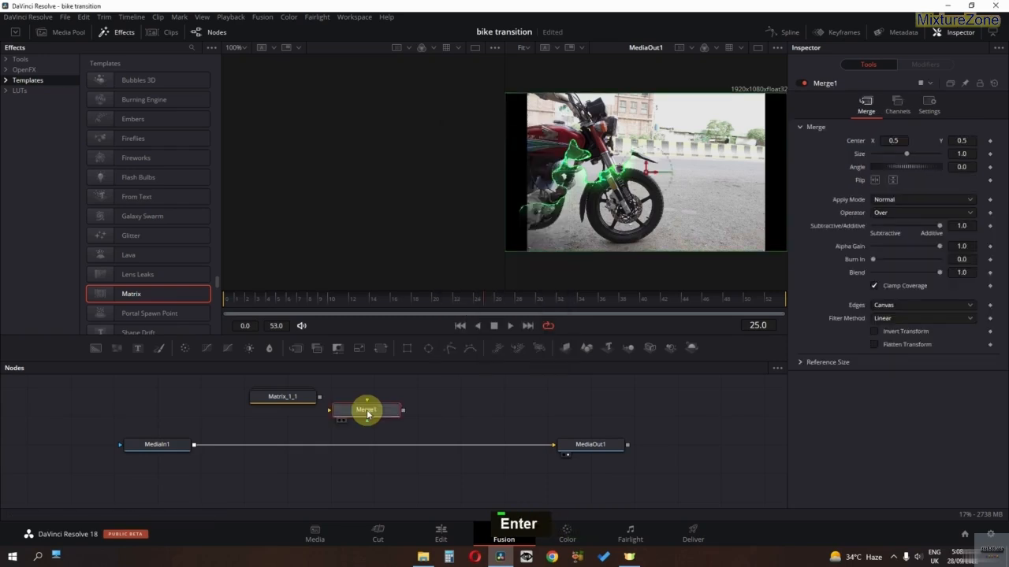
key(BackSpace)
drag(314, 399, 376, 448)
drag(177, 480, 361, 408)
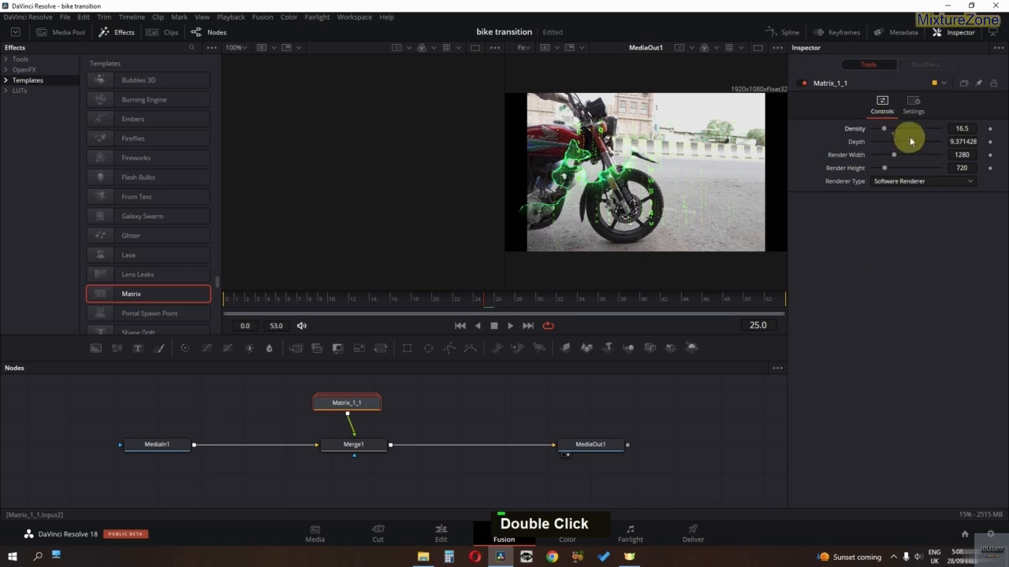
Step: Set the Matrix node's Depth to 11.21, Render Width to 2049 and Render Height to 1775, and play it in a single viewer
drag(912, 142, 895, 157)
click(758, 47)
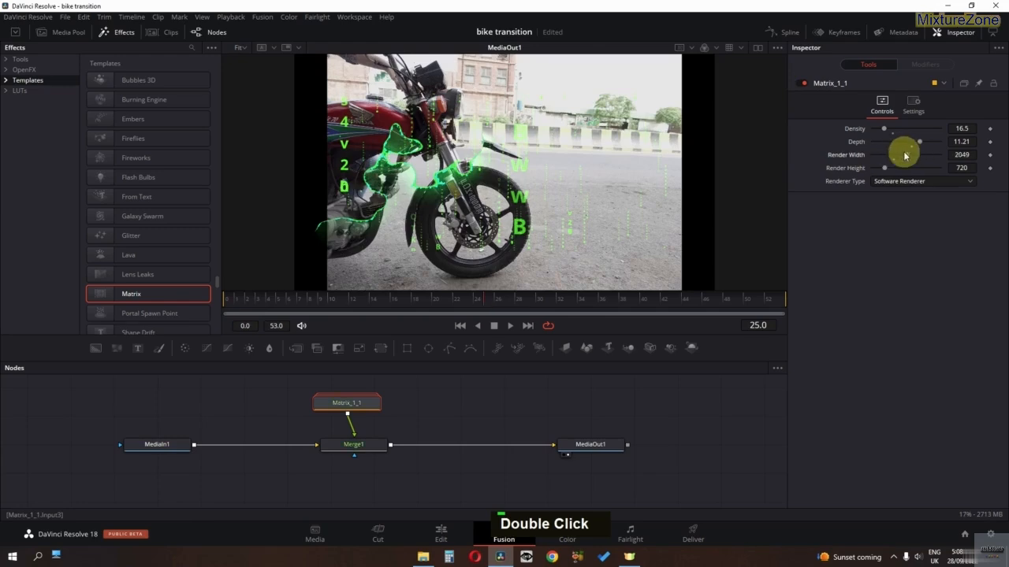
drag(884, 167, 902, 169)
key(space)
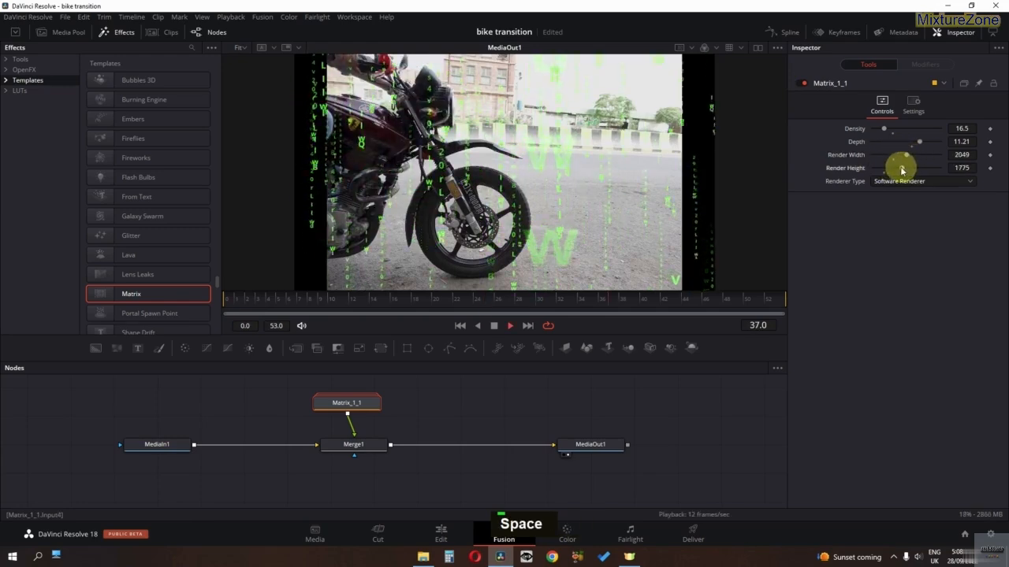
Step: Set the Matrix node's Density to 5.5 and Depth to 6.05, replaying the composition to check the overlay
key(space)
drag(887, 138, 882, 133)
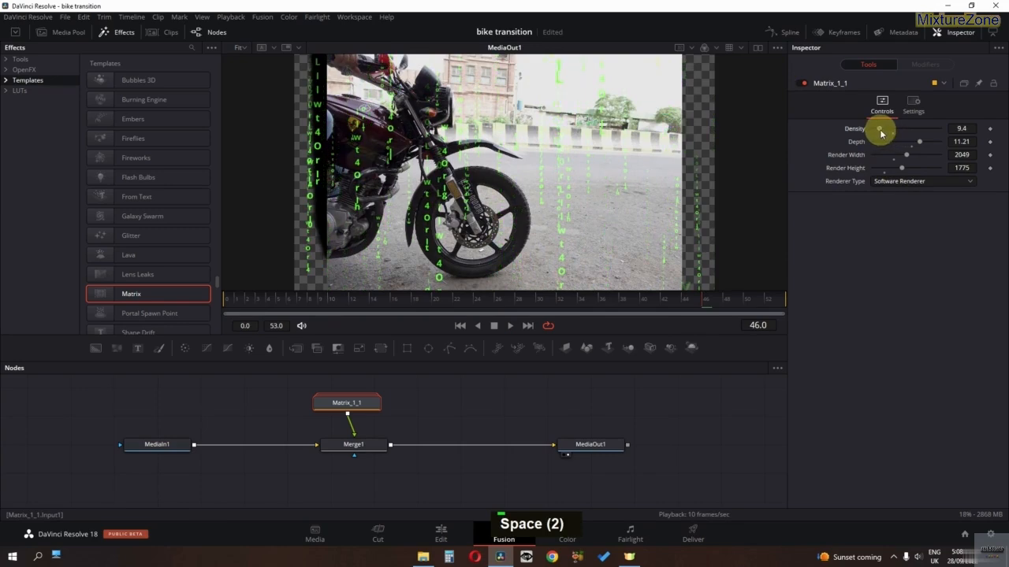
key(space)
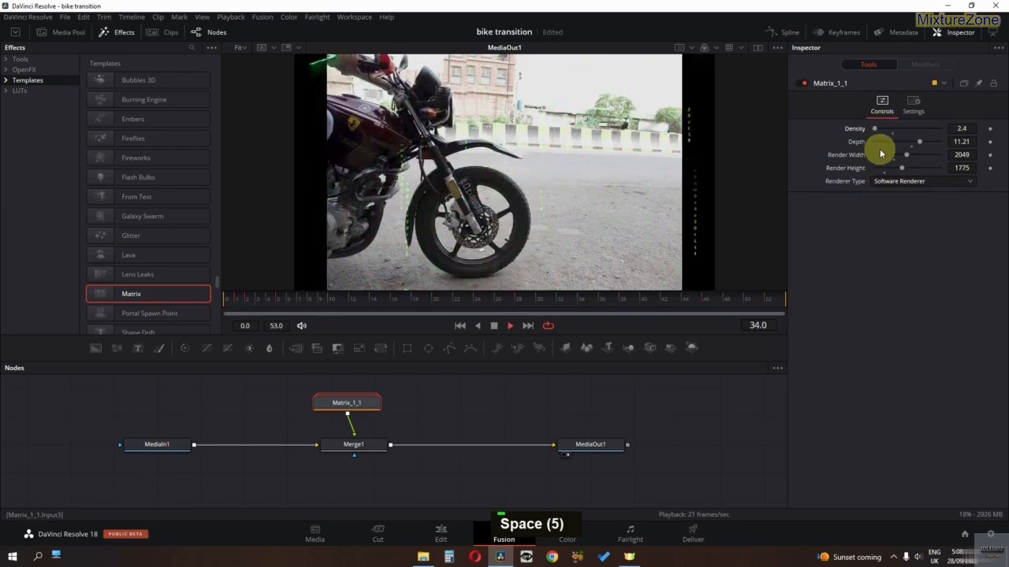
key(space)
drag(922, 144, 878, 133)
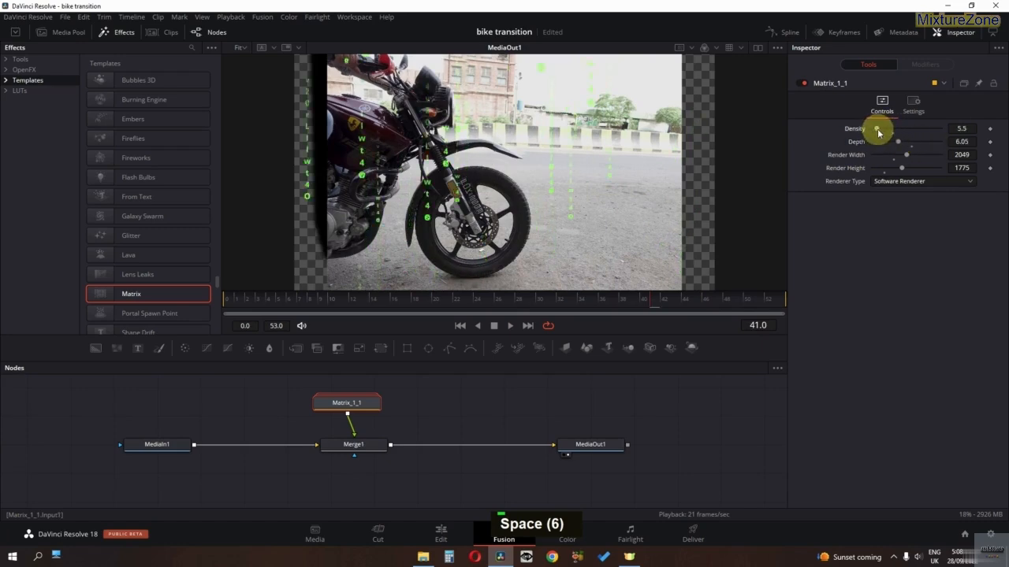
key(space)
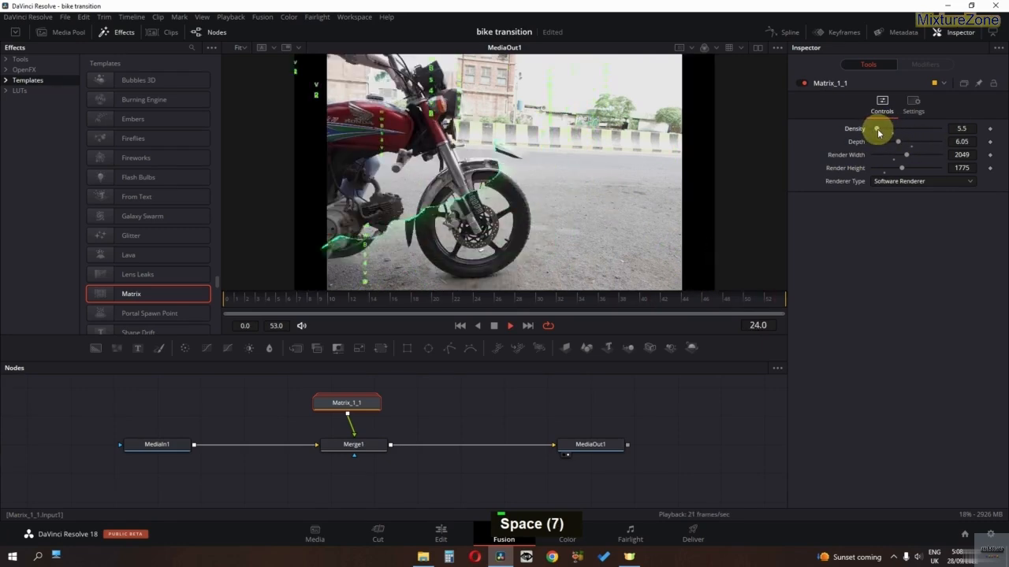
key(space)
Step: Return to Timeline 4 for editing and play the compound clip from the beginning with the Matrix overlay
click(439, 533)
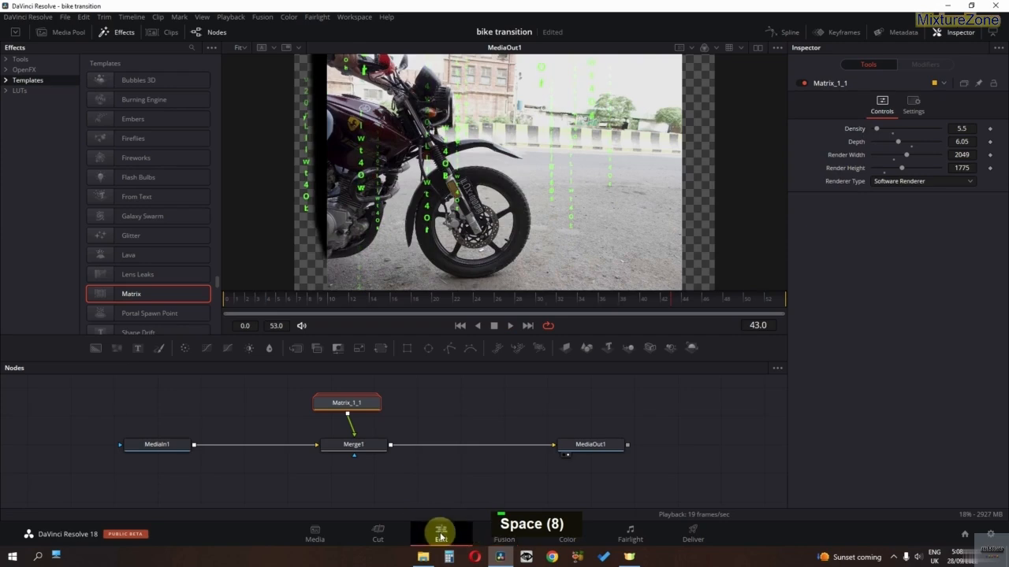
drag(442, 337, 222, 343)
key(space)
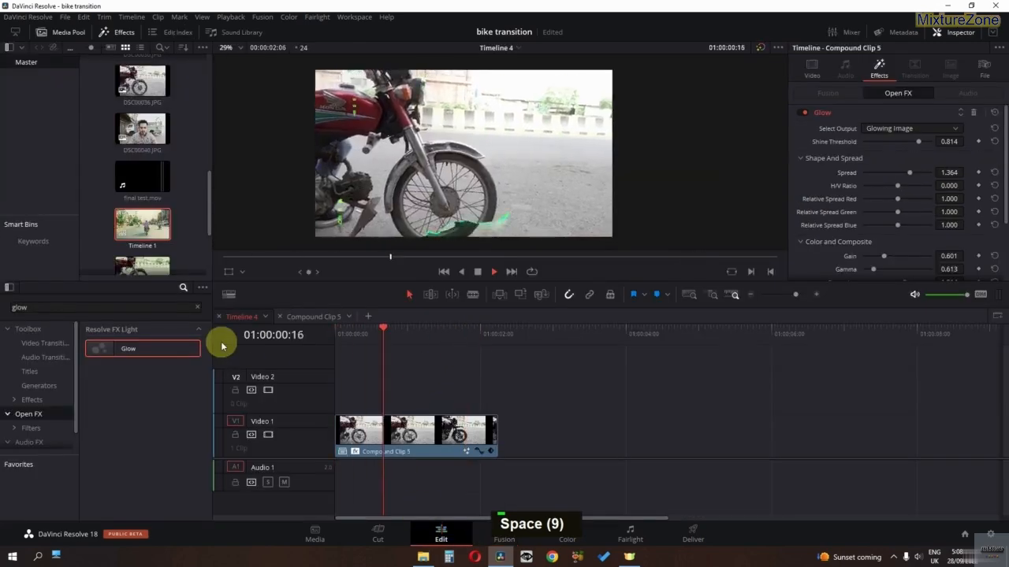
key(space)
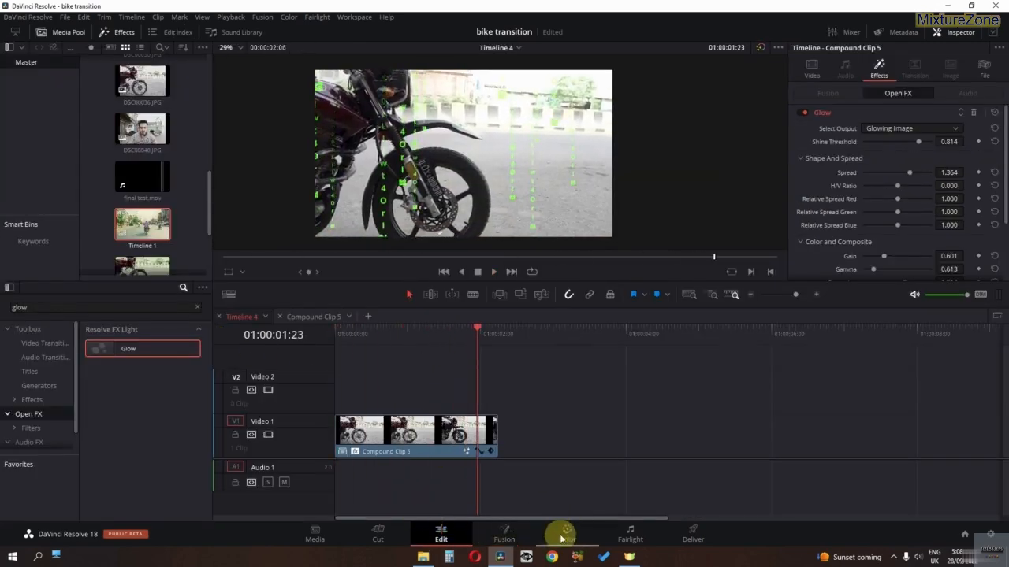
Step: Color grade the compound clip with Contrast 1.034, Gain red 0.92, green 1.03, blue 0.94, Lift -0.02 and Gamma 0.01
click(584, 532)
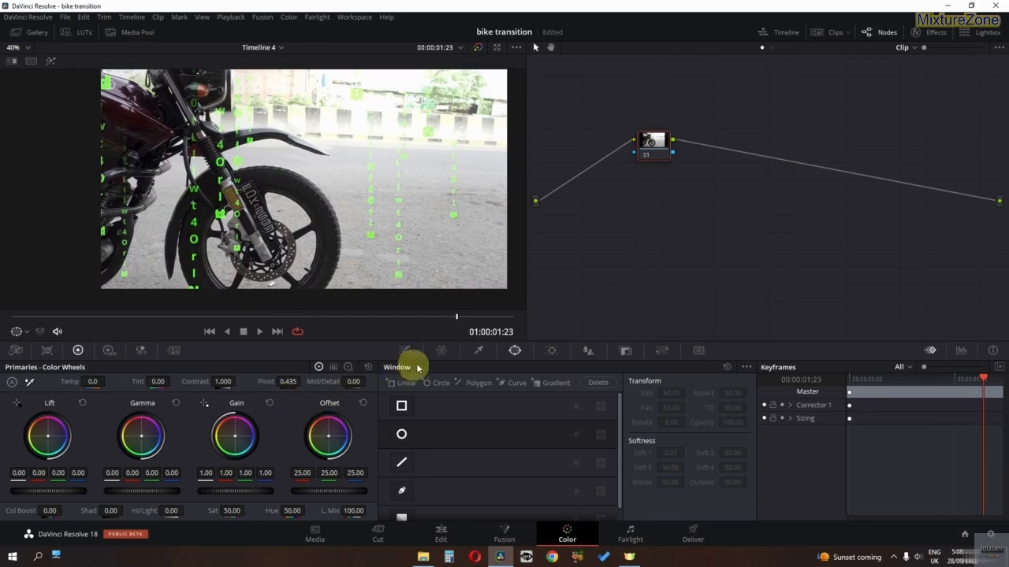
click(446, 351)
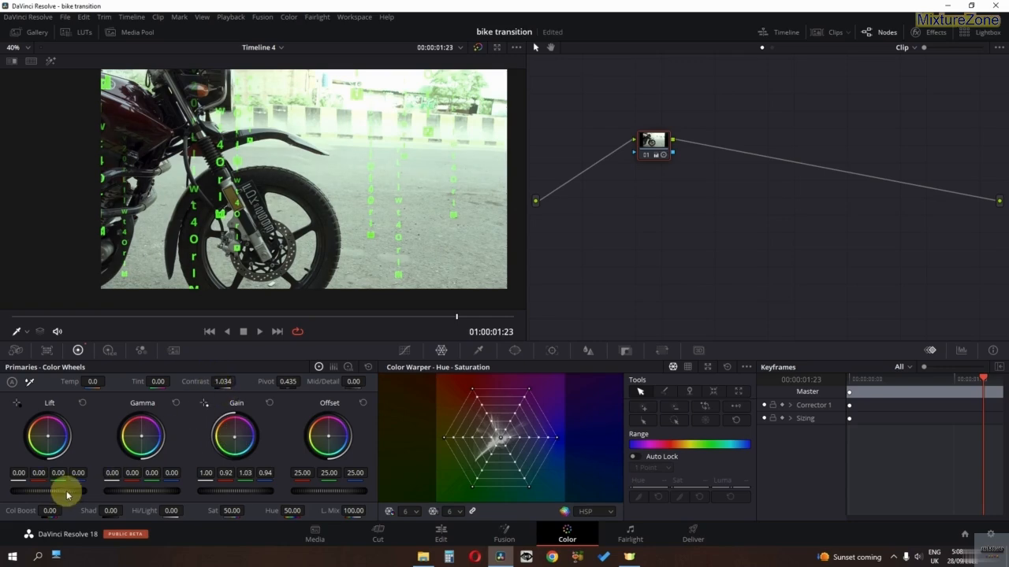
mouse_move(67, 492)
mouse_down()
mouse_move(23, 486)
mouse_move(60, 490)
mouse_up()
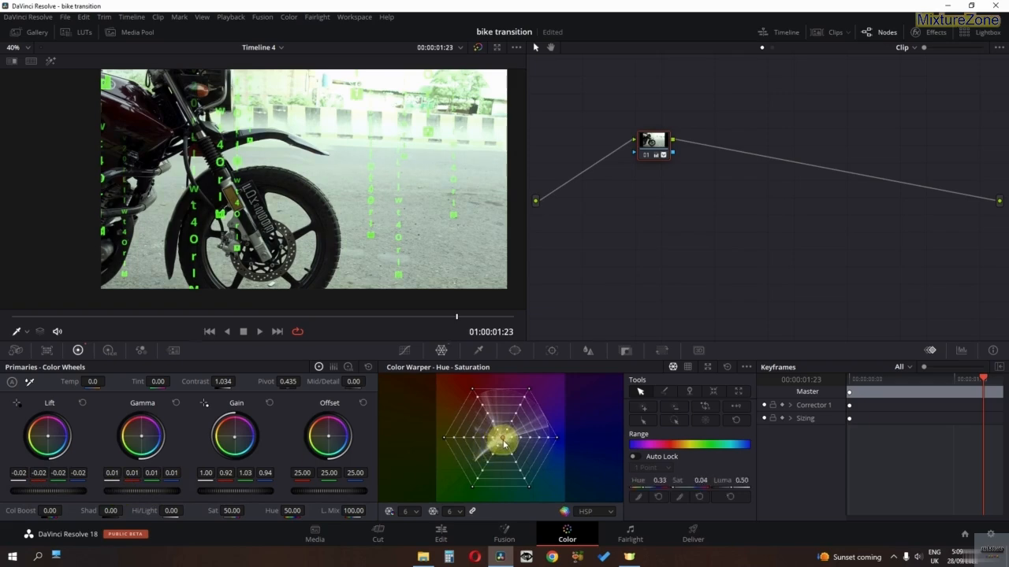
Step: Warp the central Hue-Saturation point of the Color Warper to Hue 0.83 and Sat 0.09, comparing the image with and without the grade
drag(504, 445, 496, 443)
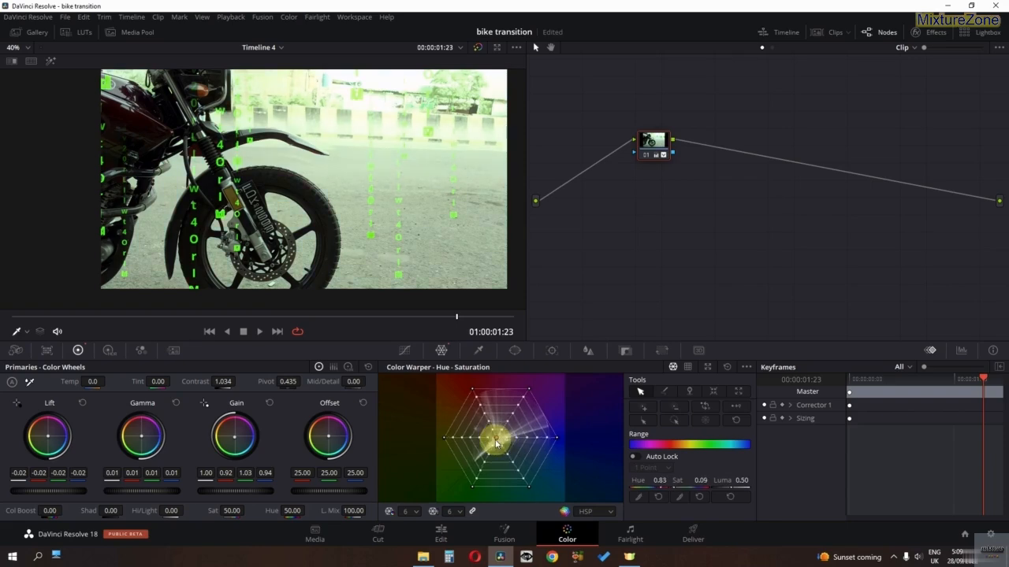
key(ctrl+d)
key(ctrl+d)
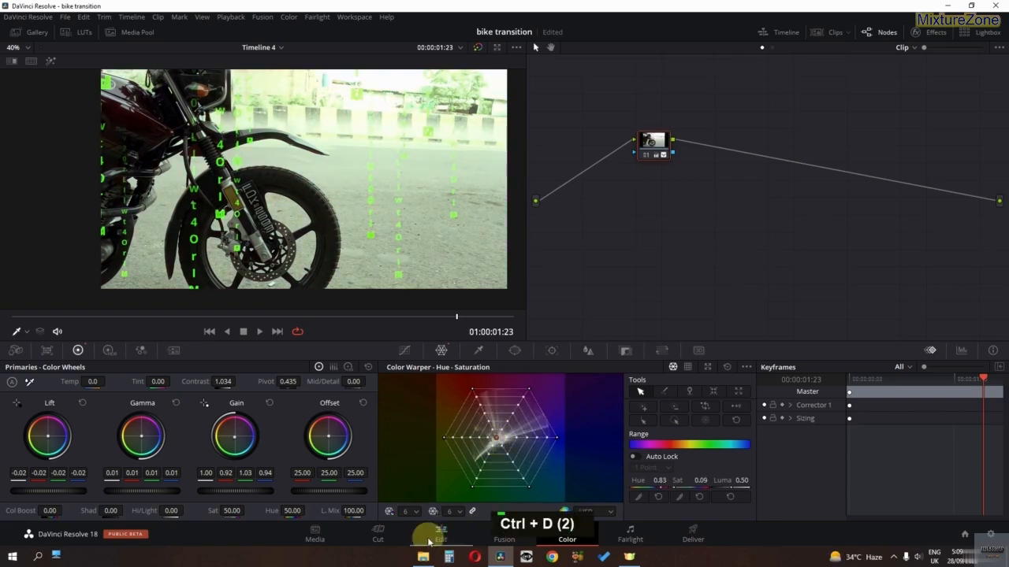
Step: Go back to editing Timeline 4 and play the graded compound clip from its start
click(429, 541)
key(space)
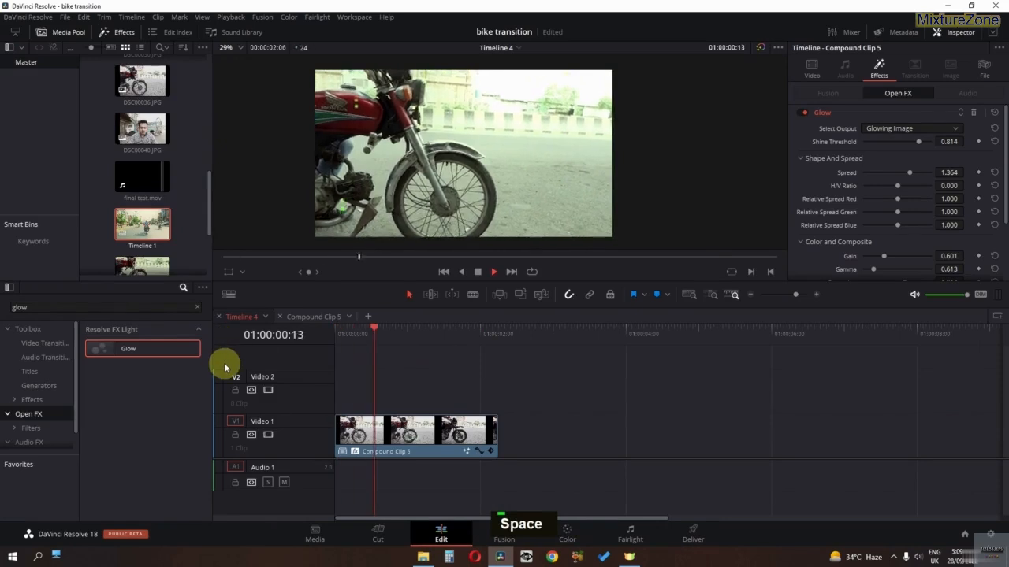
key(space)
key(space)
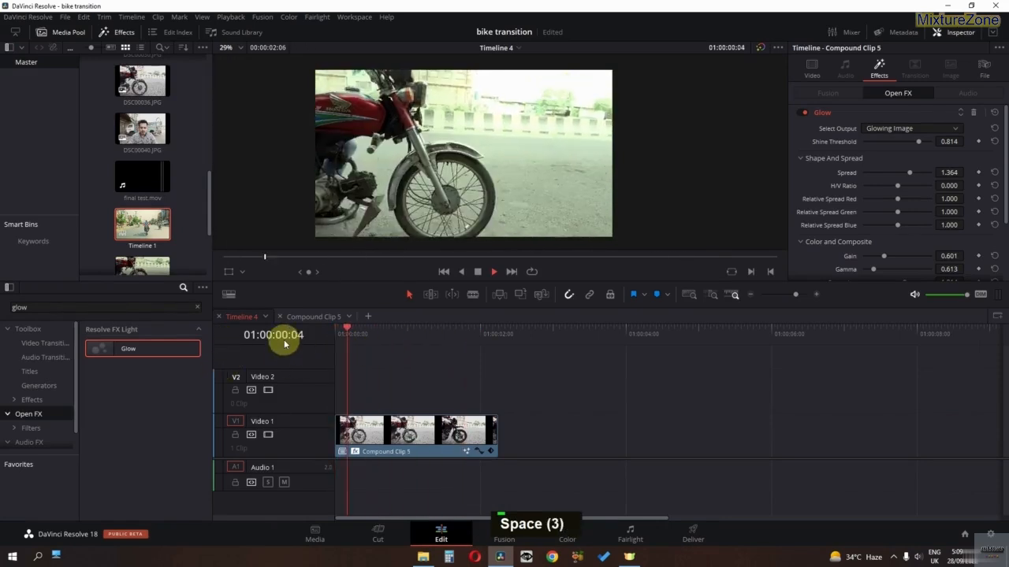
key(space)
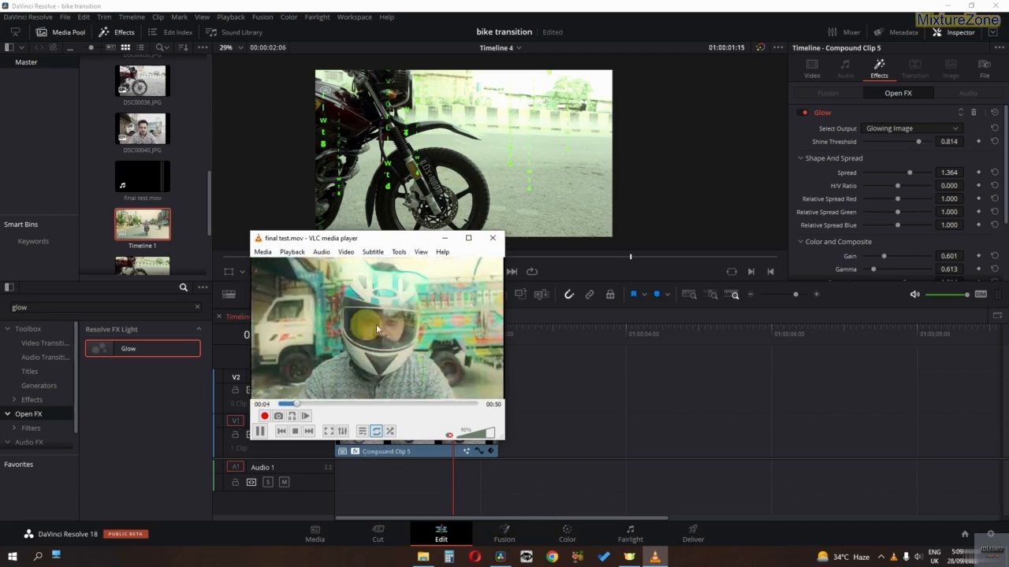
Step: Review the opening bike transitions of final test.mov in VLC media player and minimize the player
key(space)
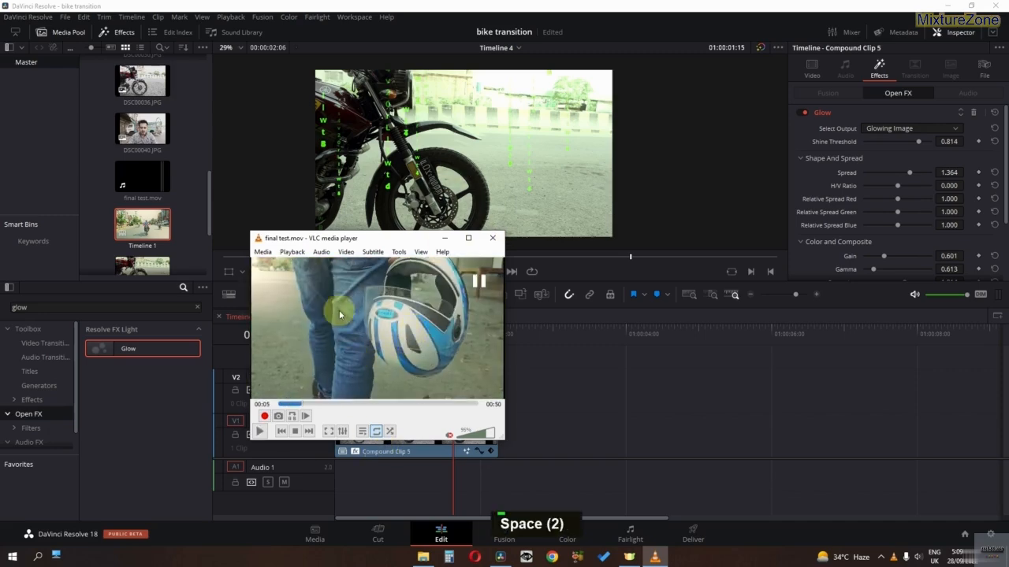
click(285, 404)
key(space)
key(space)
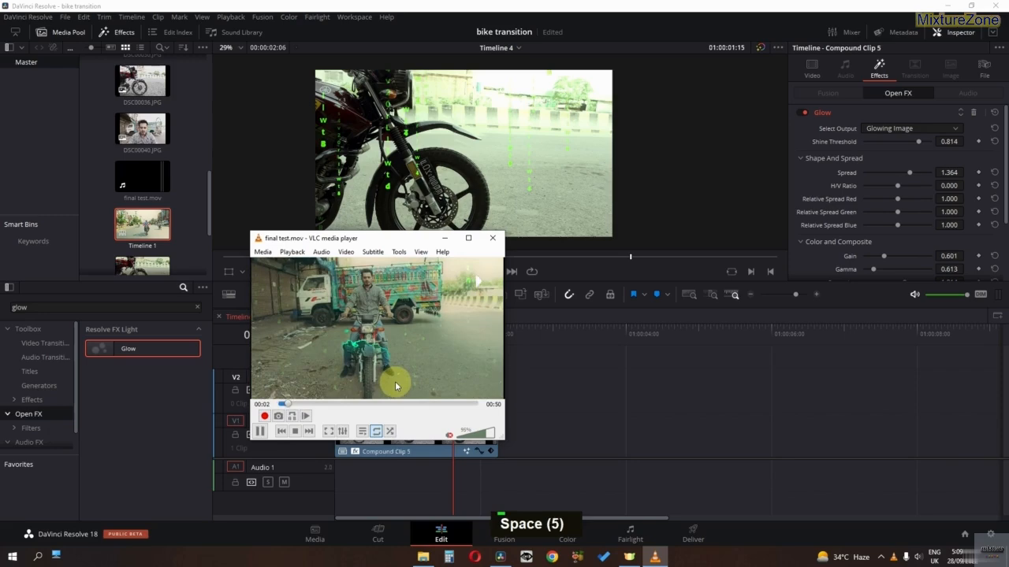
key(space)
click(447, 237)
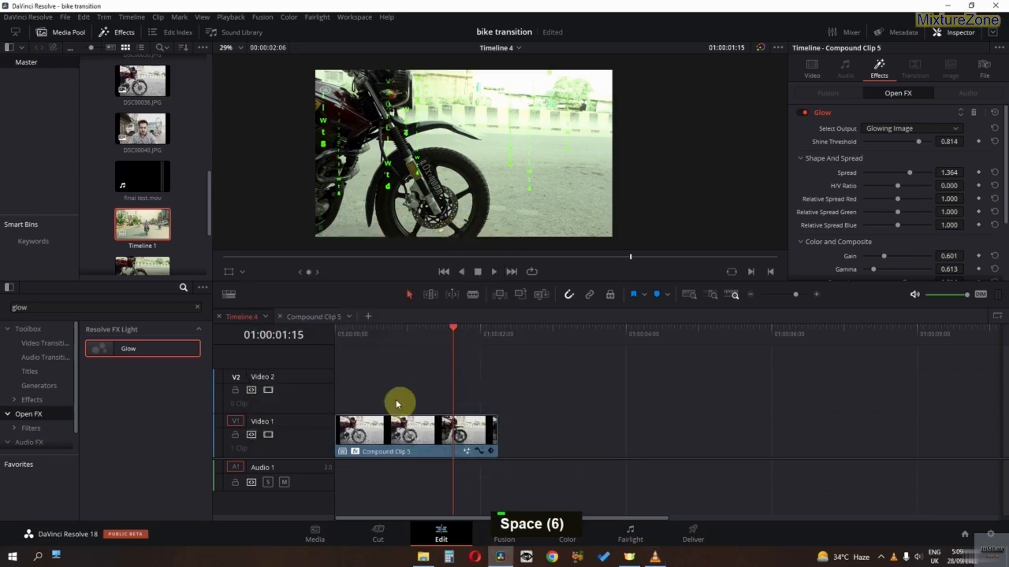
Step: Open Compound Clip 5 in its own timeline and extend the ends of both bike photos by about 21 frames
right_click(394, 428)
click(323, 321)
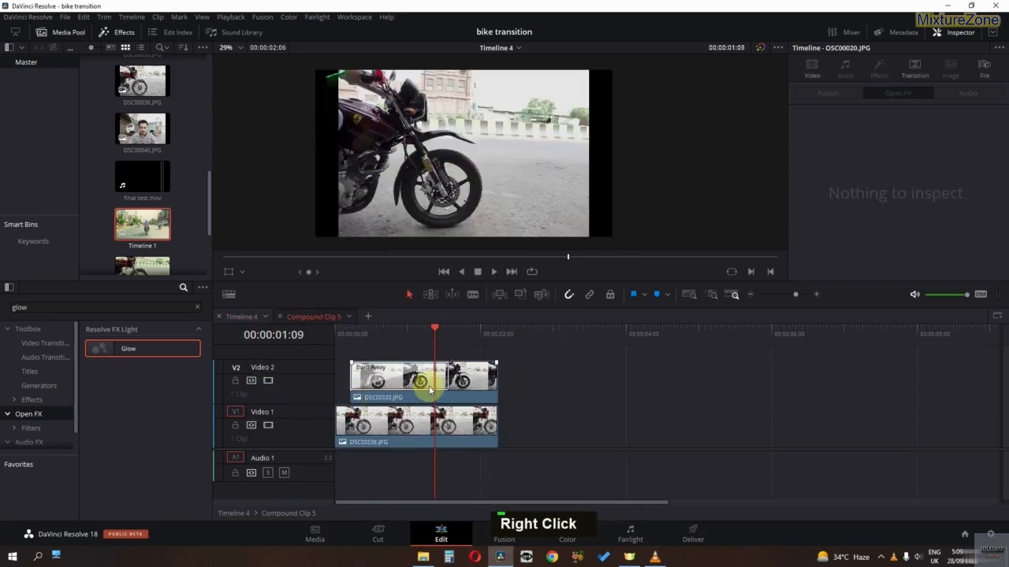
ctrl+click(486, 426)
drag(486, 424, 561, 424)
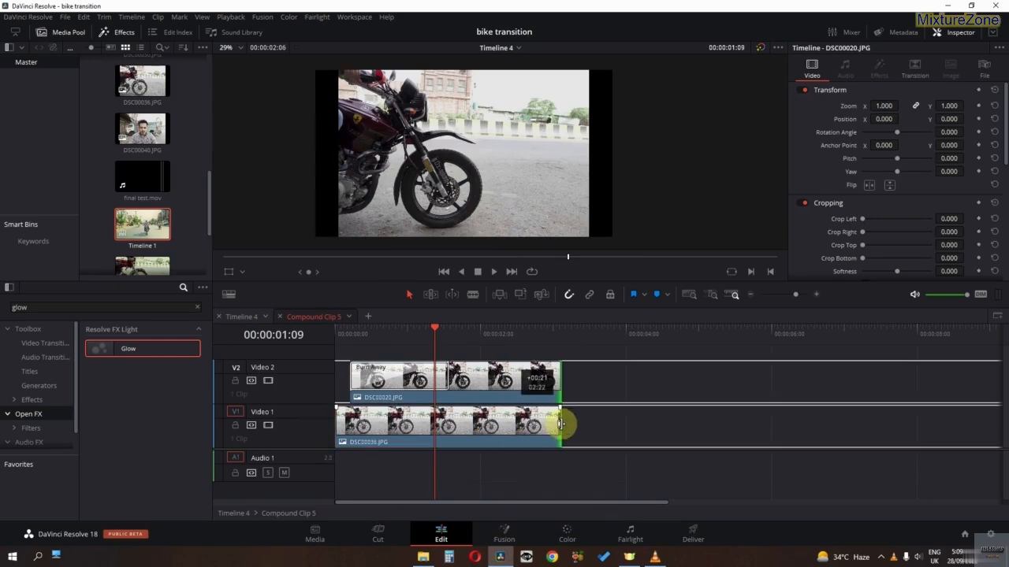
Step: Lengthen the Burn Away transition on the upper bike photo to 52 frames and play it from near the start
click(449, 376)
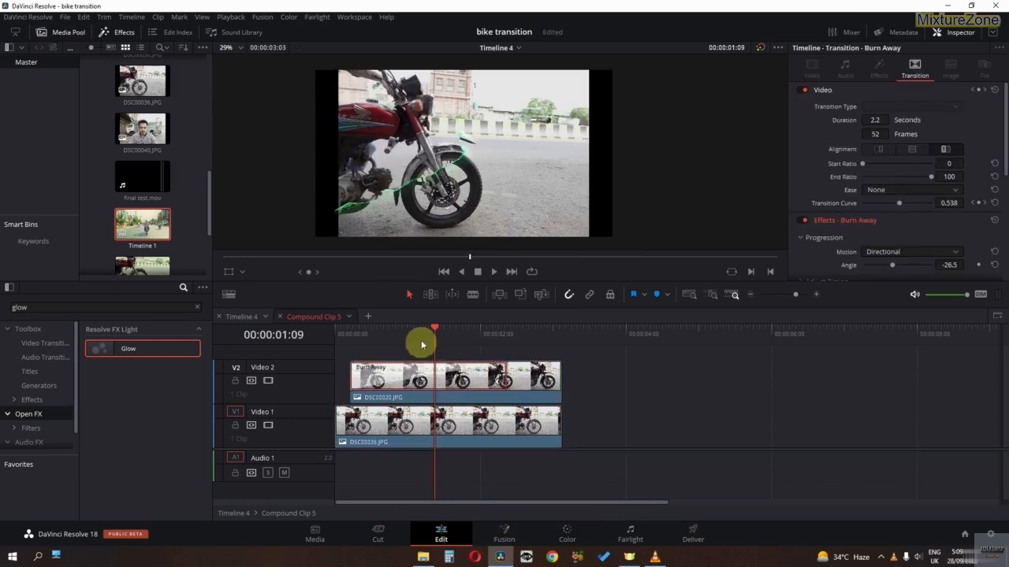
click(349, 334)
key(space)
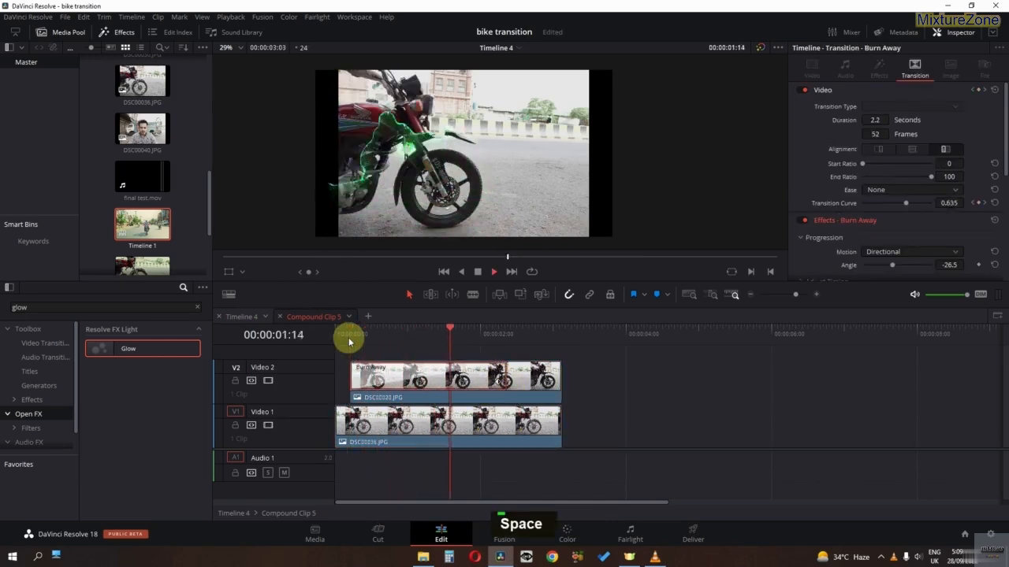
key(space)
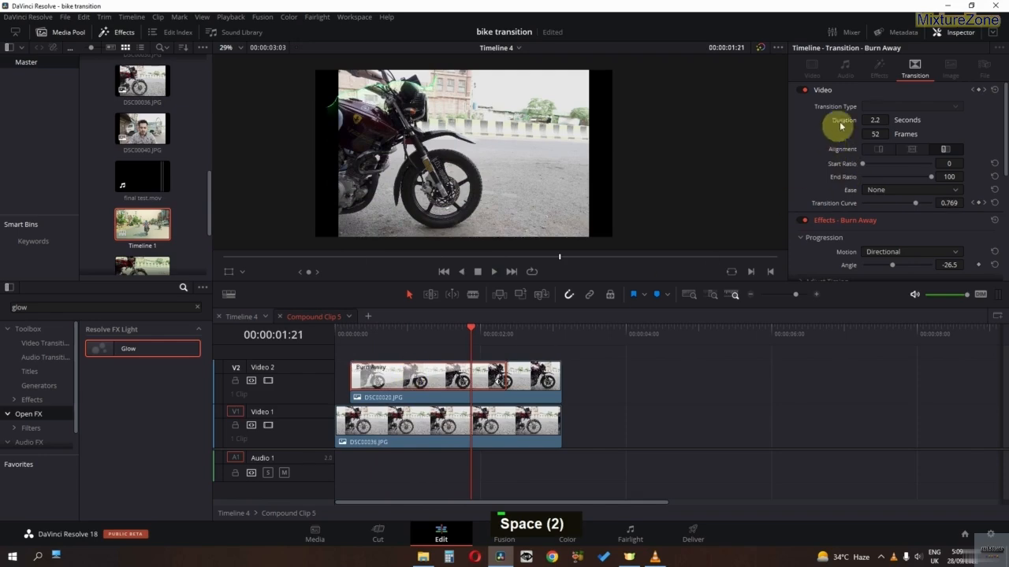
Step: Set the Burn Away transition's Burn Hue to 0.414 in its appearance settings
scroll(863, 185, down, 8)
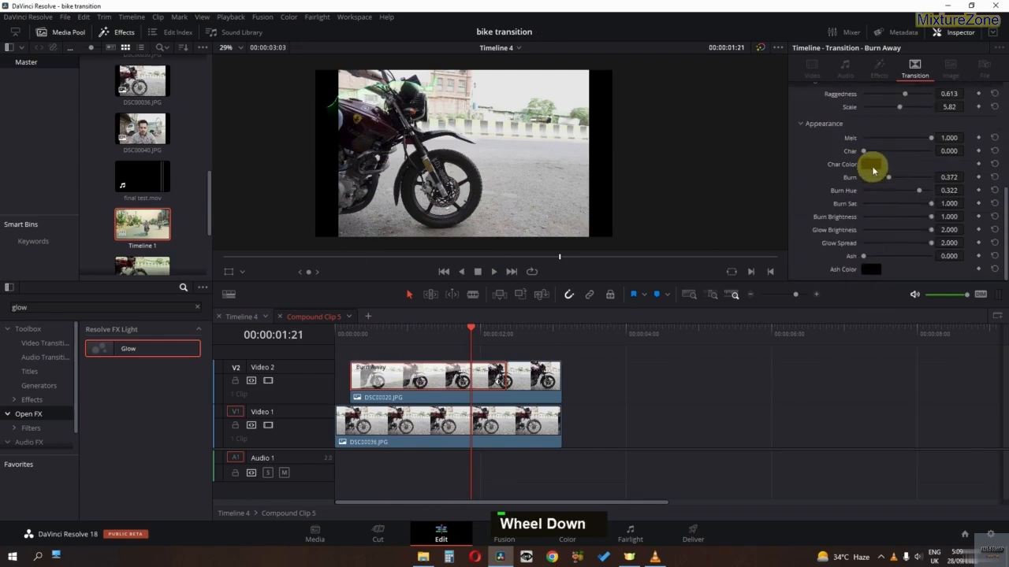
scroll(533, 223, up, 2)
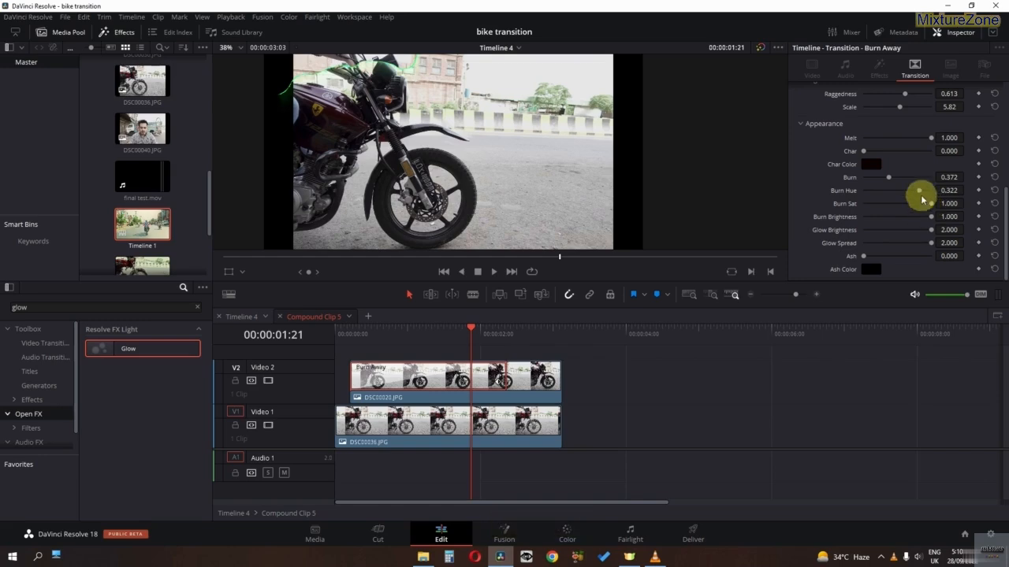
drag(919, 194, 926, 199)
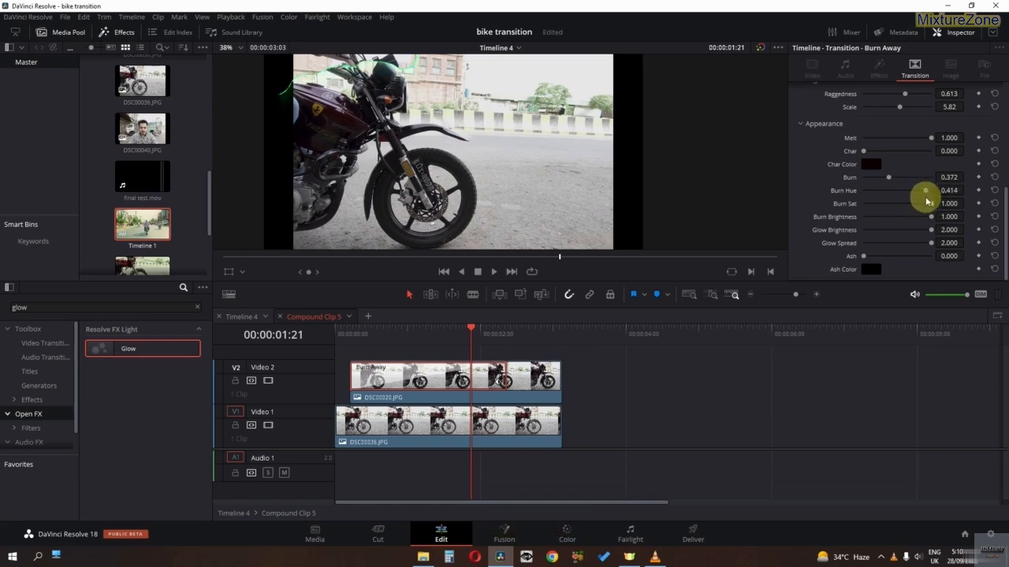
Step: Return to Timeline 4 and replay the compound clip to check the new burn color
click(241, 316)
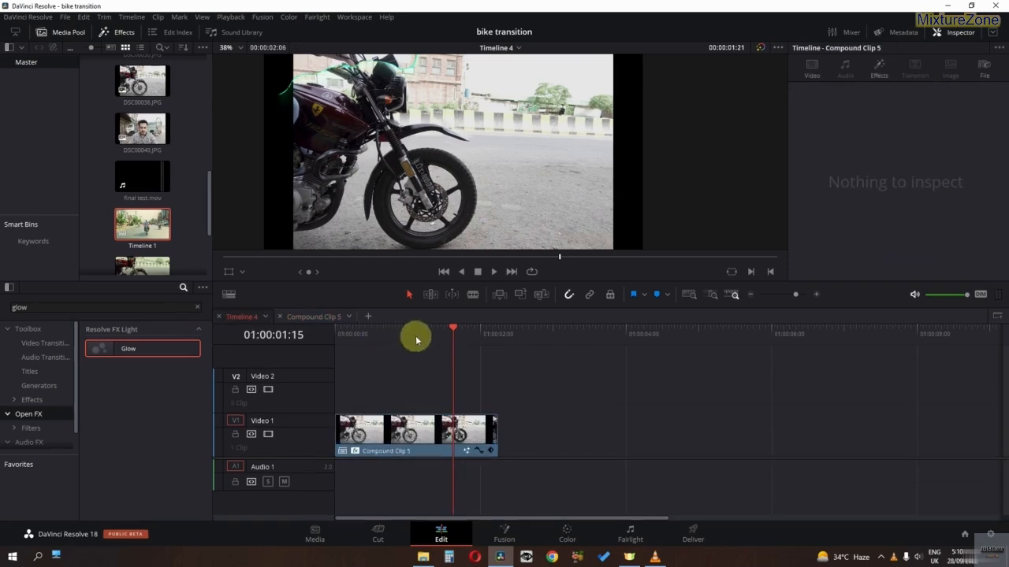
key(space)
scroll(300, 347, down, 5)
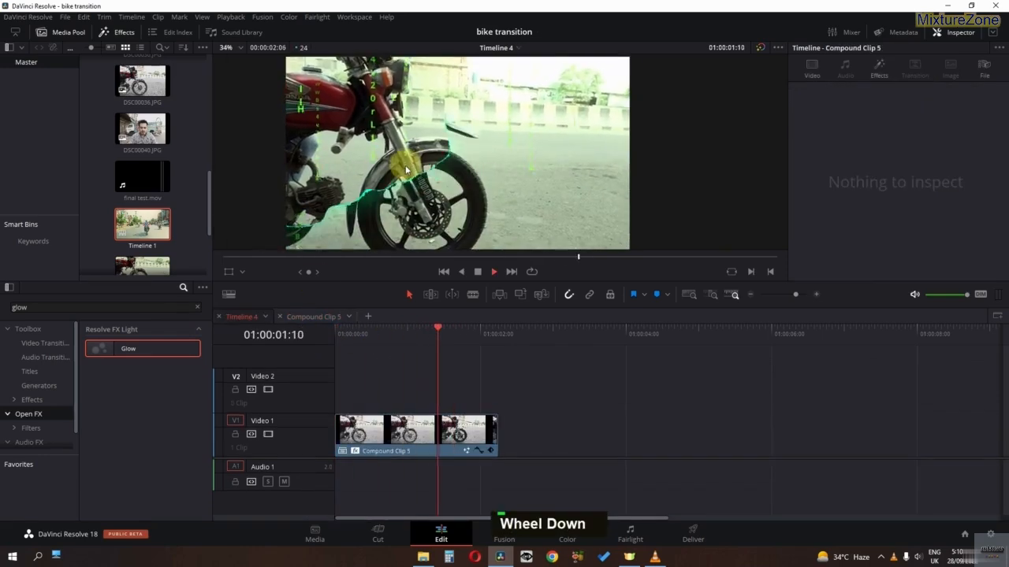
key(space)
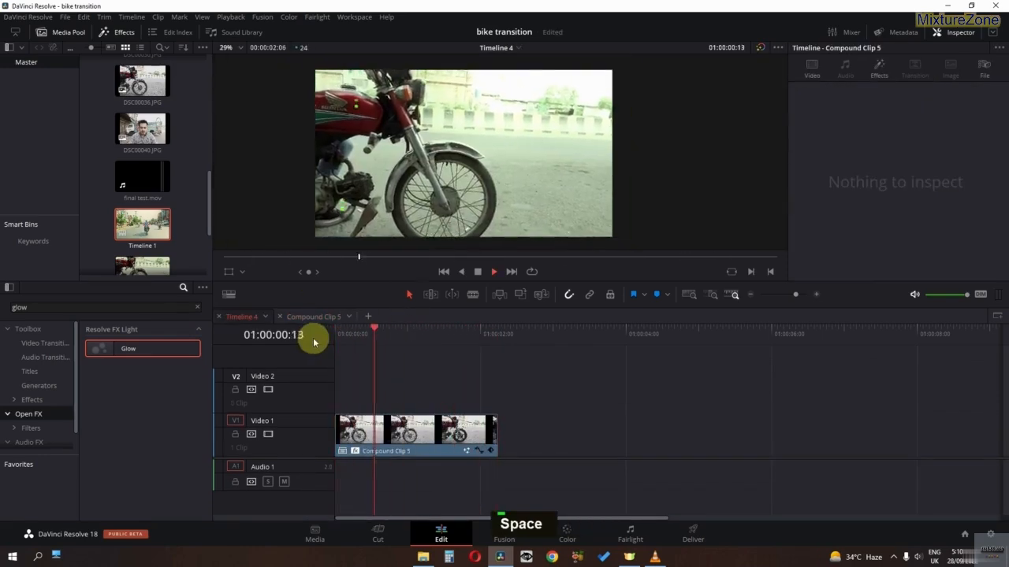
key(space)
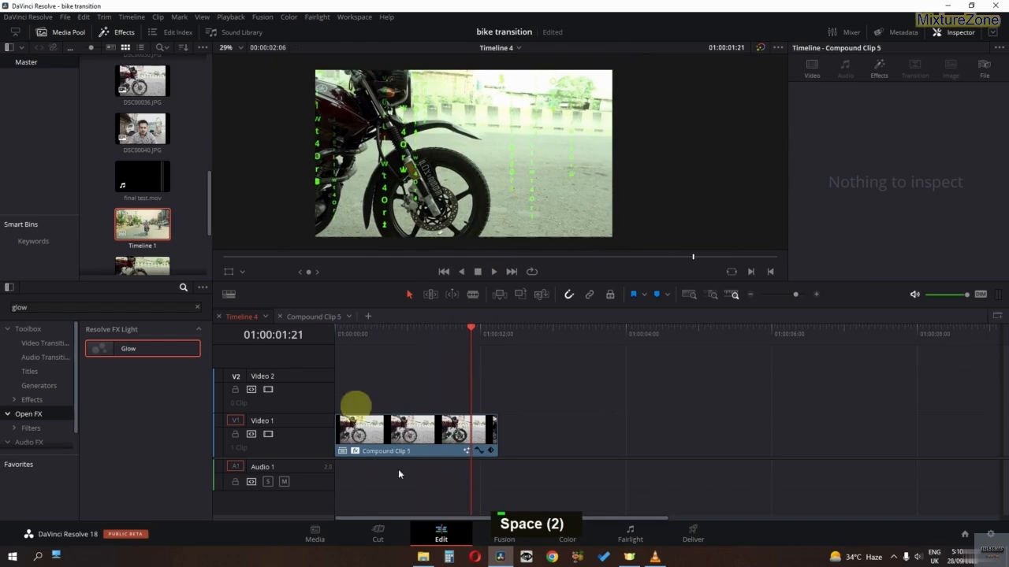
Step: Replay the opening transitions of final test.mov in VLC media player for comparison and close the player
click(657, 556)
click(266, 405)
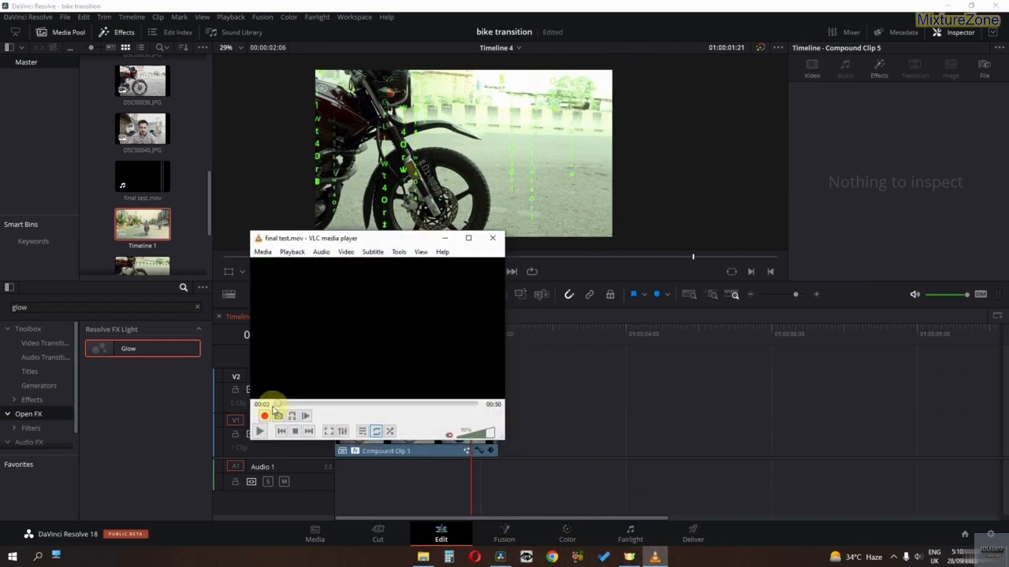
key(space)
key(space)
key(space)
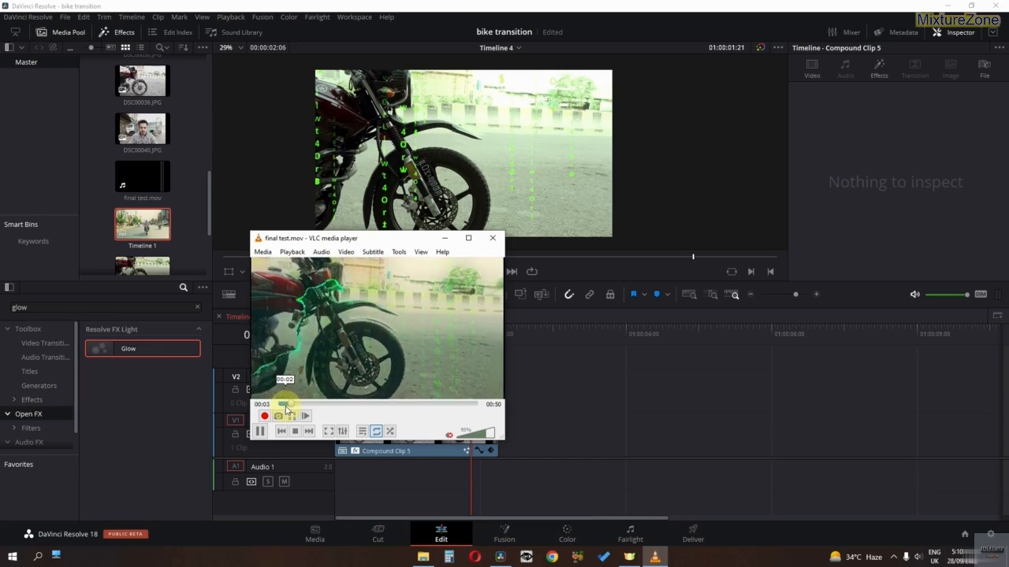
key(space)
key(space)
key(space)
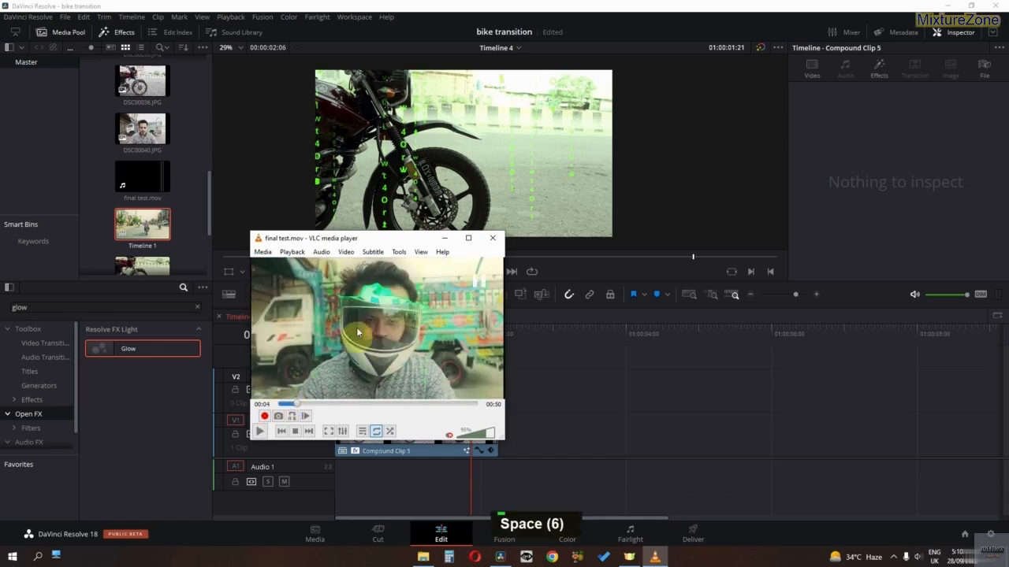
click(492, 240)
Step: Open Timeline 2 from the media pool
scroll(180, 163, down, 5)
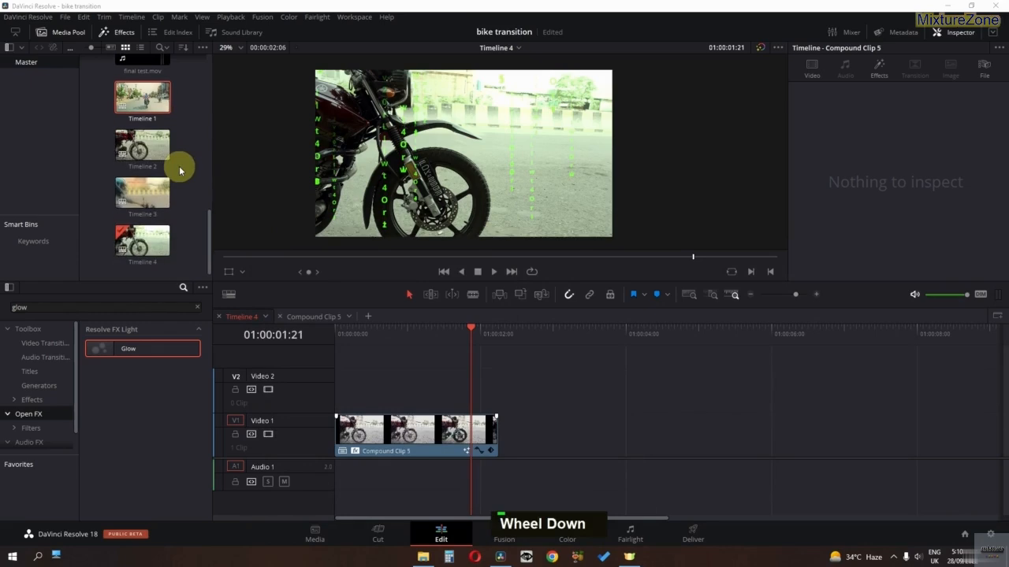
double_click(136, 148)
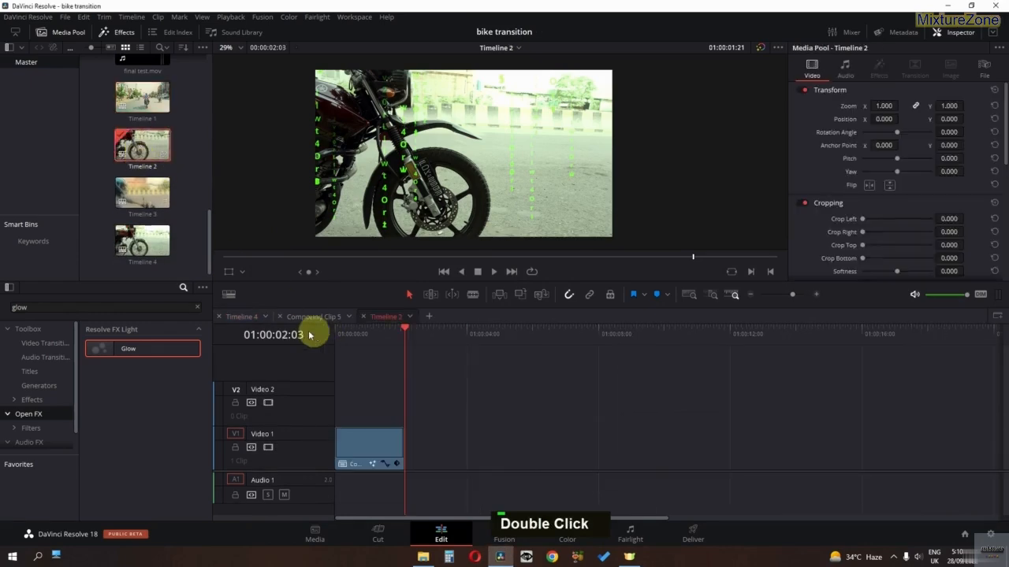
Step: Look through Timeline 3 and play the finished bike transition in Timeline 2 for comparison
click(363, 316)
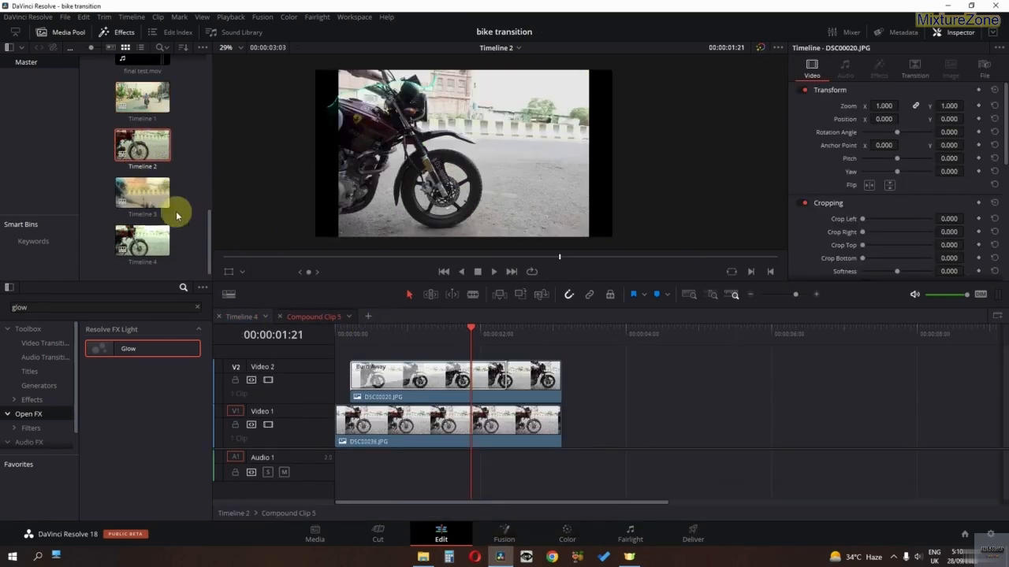
double_click(162, 204)
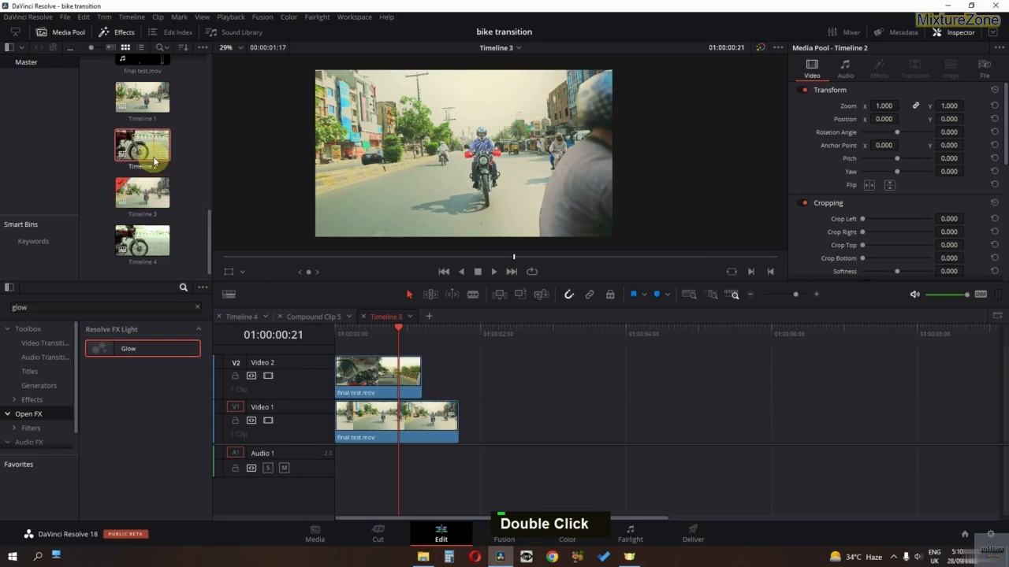
double_click(154, 161)
key(space)
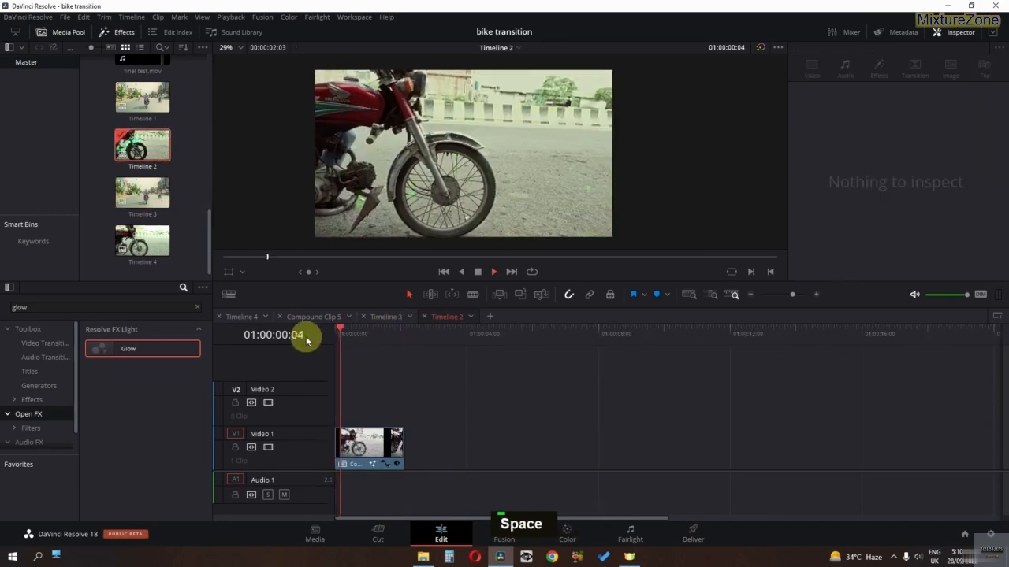
key(space)
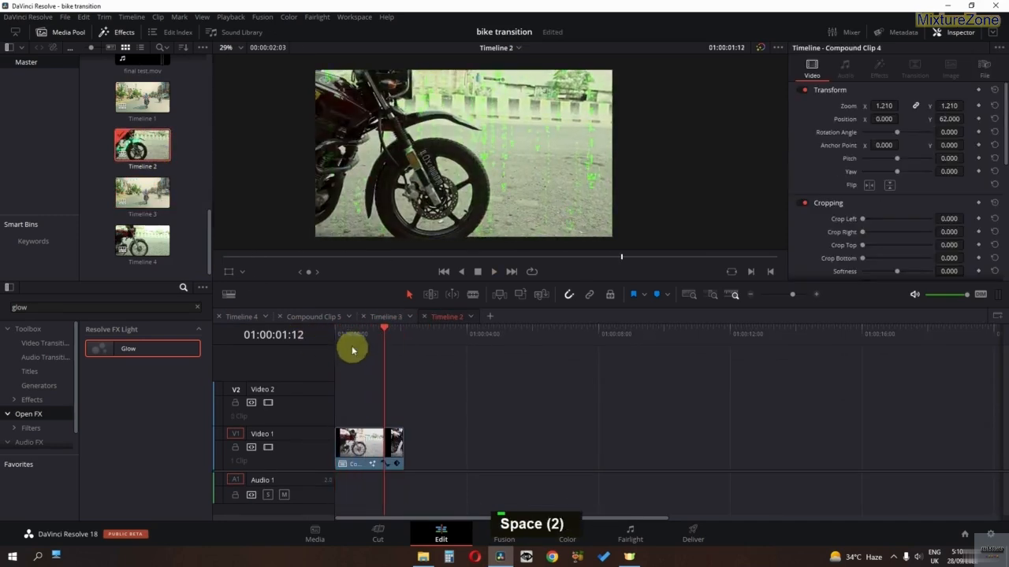
Step: Set Mid/Detail to 100.00 in the color grade of Timeline 4's compound clip
click(315, 316)
click(250, 316)
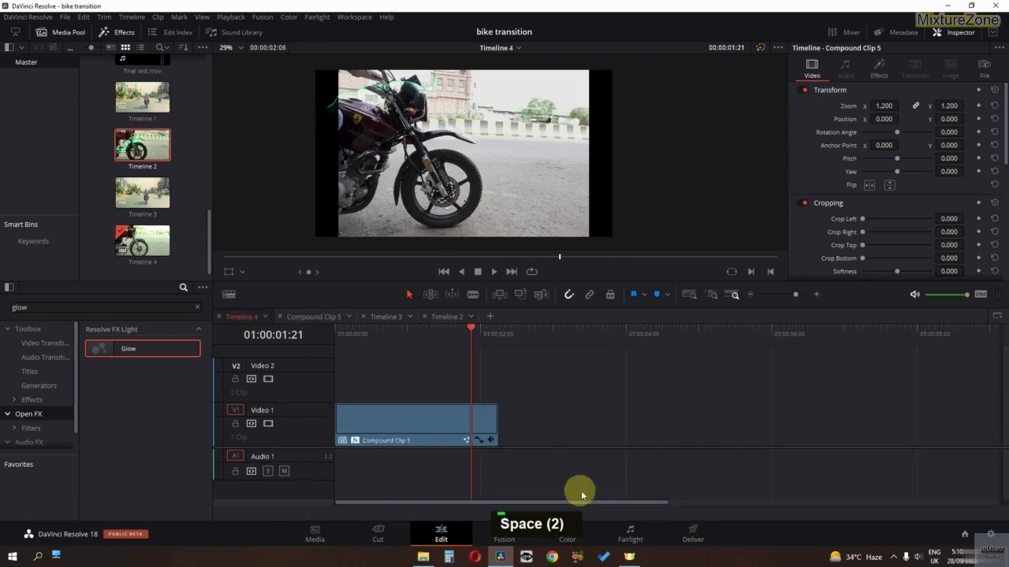
click(583, 531)
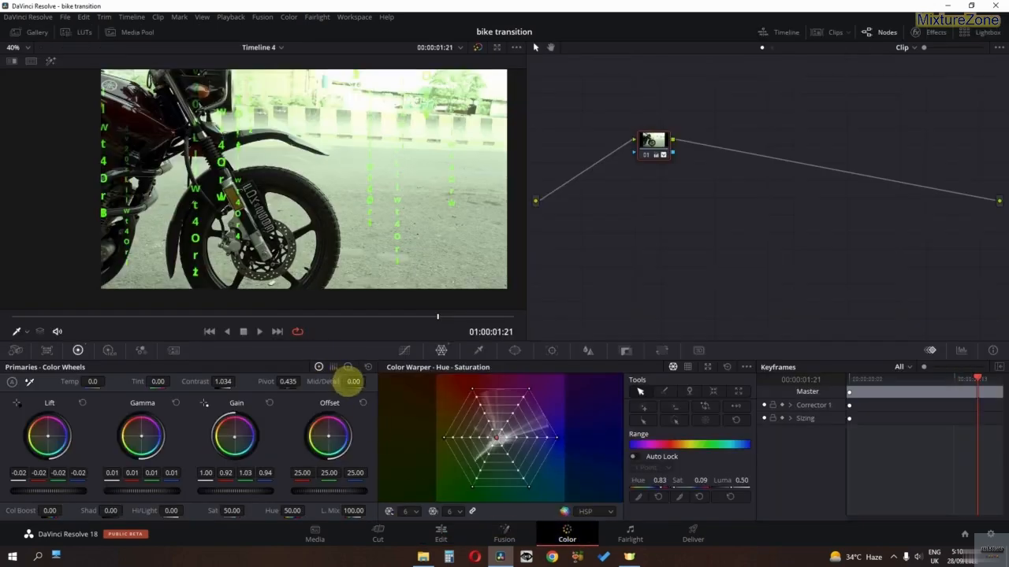
drag(348, 381, 581, 378)
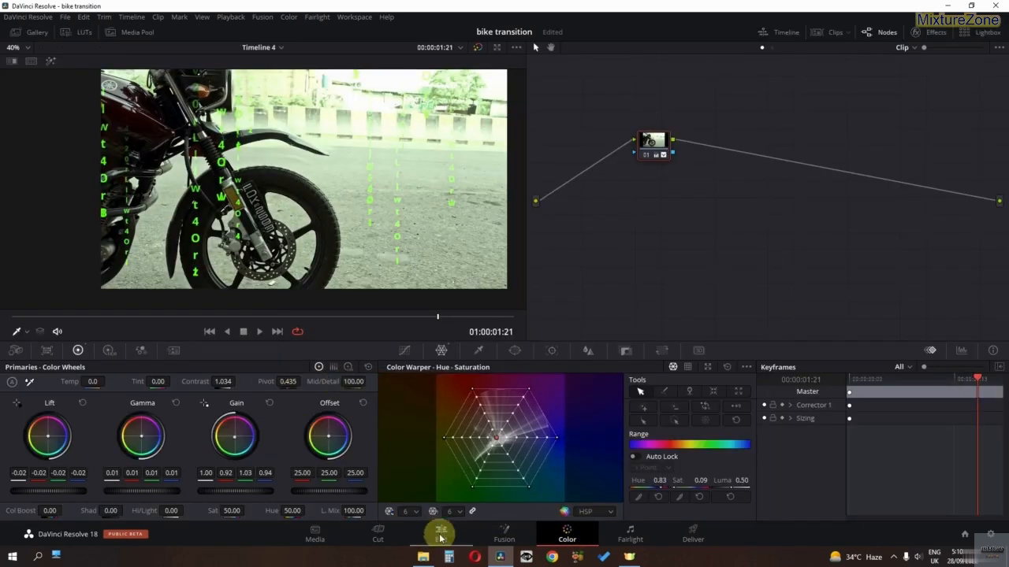
Step: Play Timeline 4 from the start to check the sharpened bike transition
click(440, 538)
key(Home)
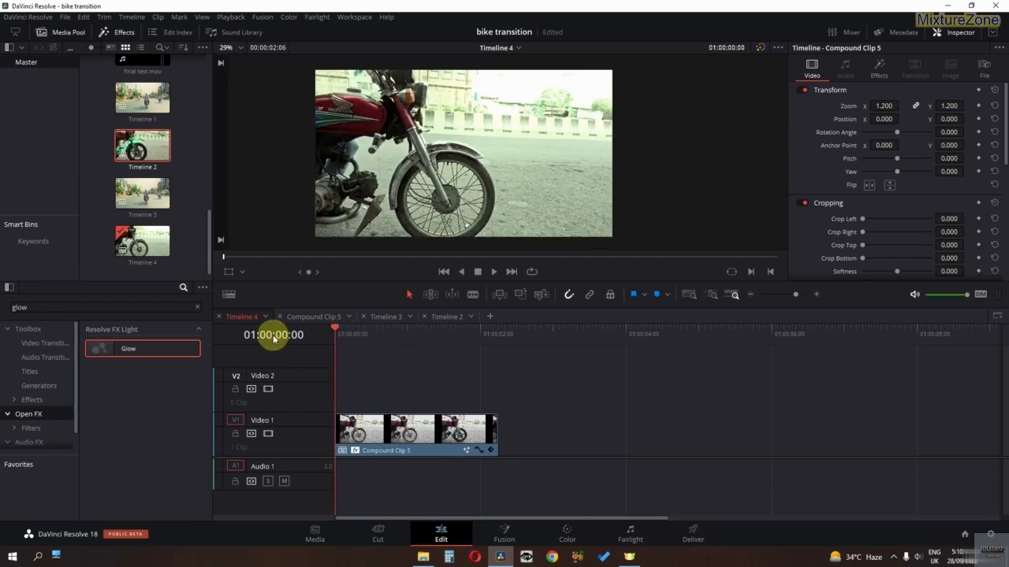
key(space)
key(space)
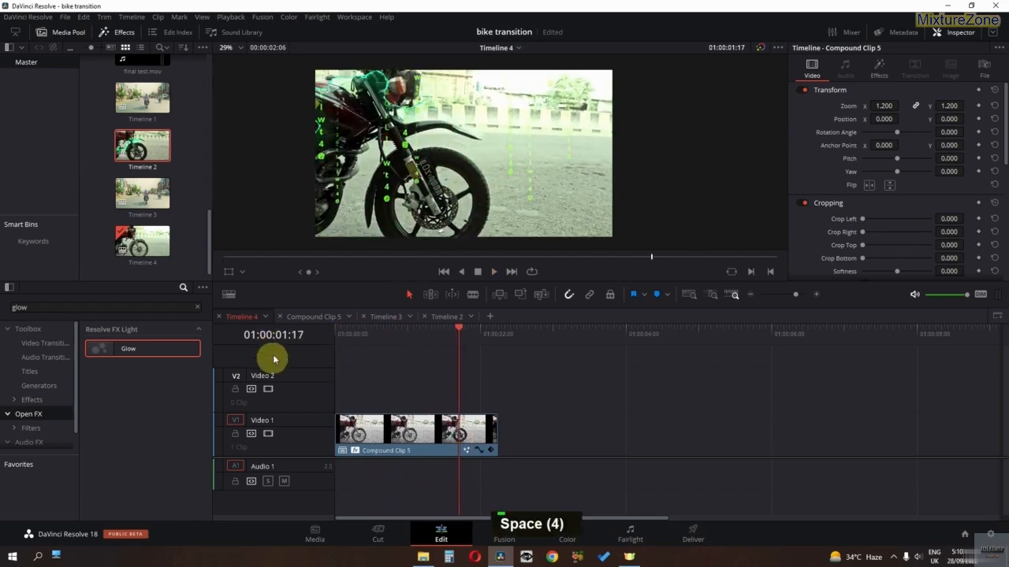
key(space)
key(space)
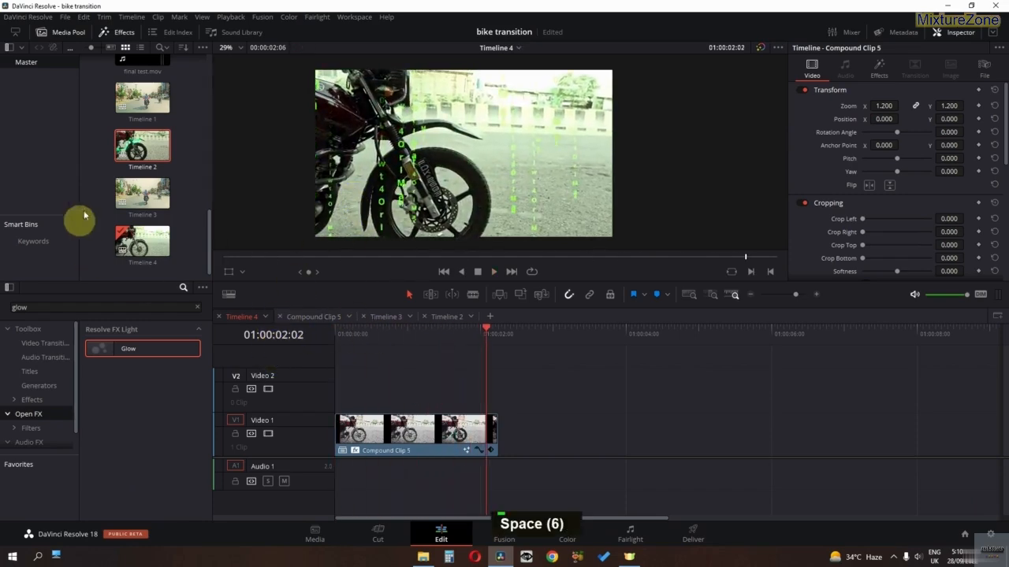
Step: Open Timeline 1 from the media pool and play its helmet transition
scroll(171, 202, up, 1)
double_click(156, 180)
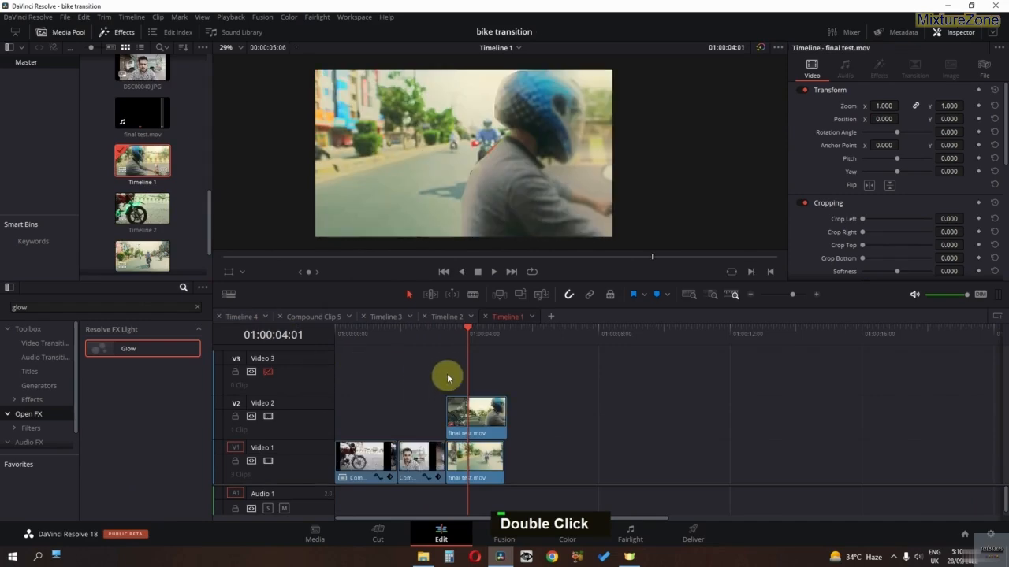
key(space)
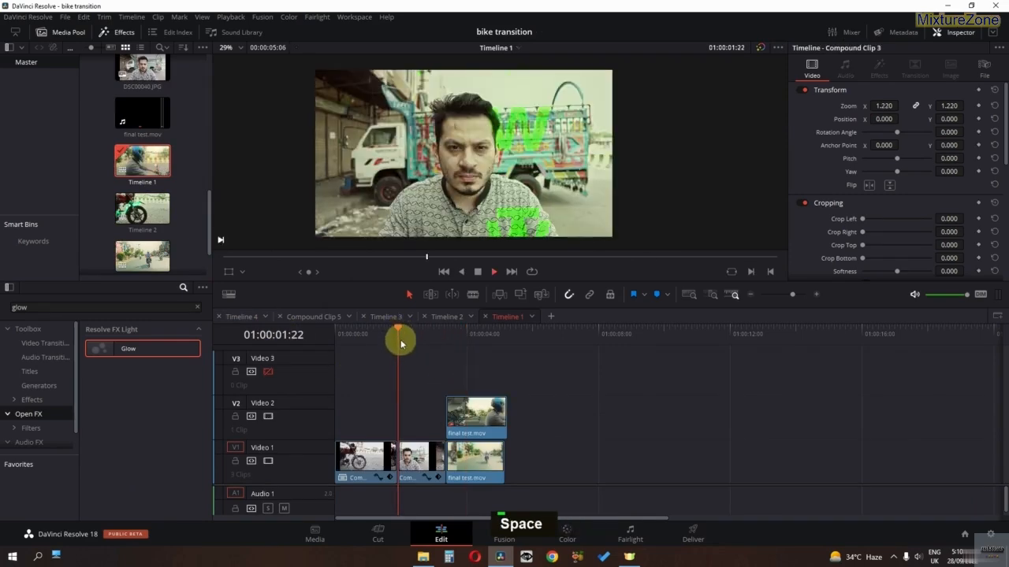
key(space)
Step: Open Compound Clip 3 in its own timeline and examine its Burn Away helmet transition, toggling the Video 2 track's visibility
right_click(419, 463)
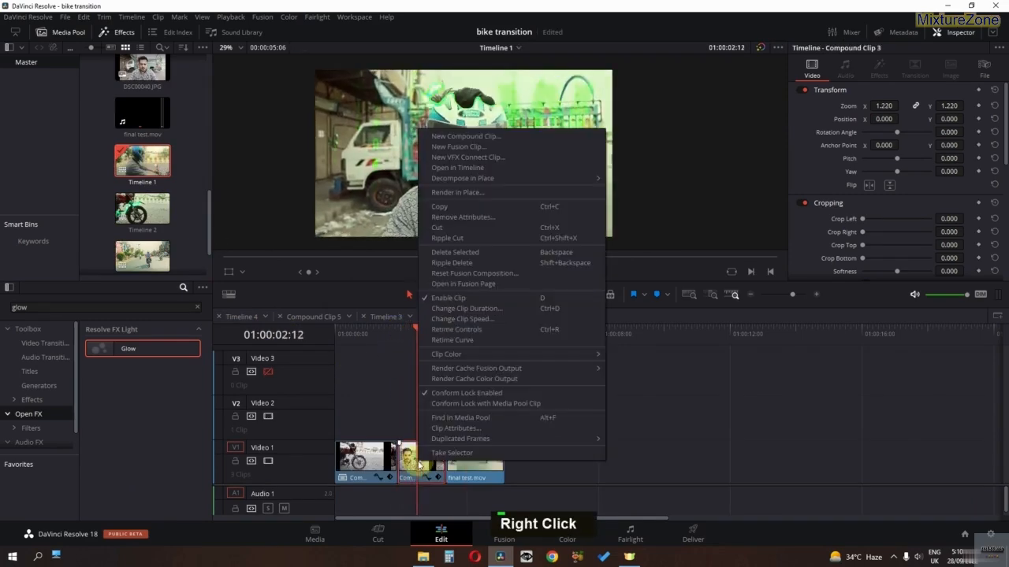
click(462, 168)
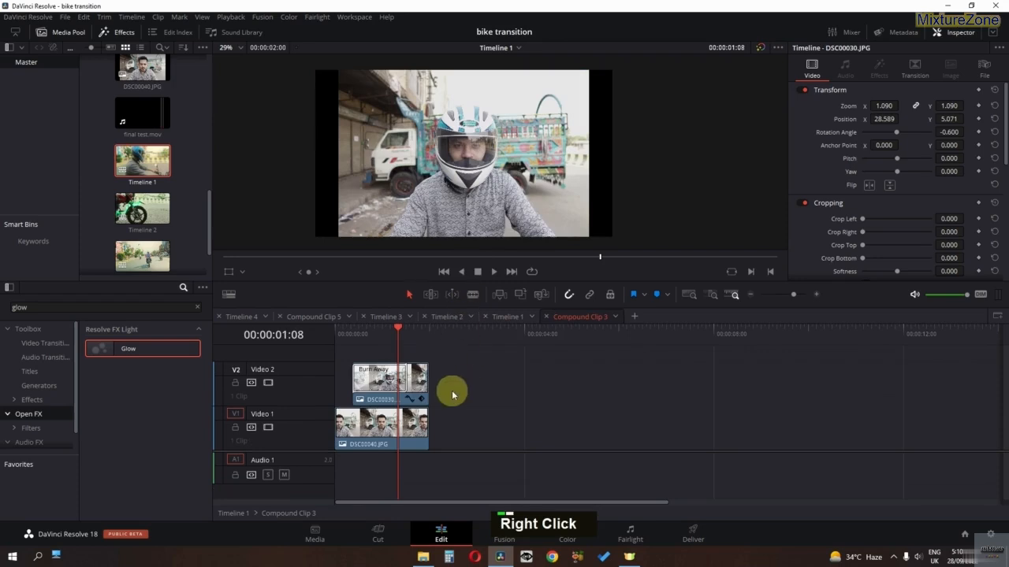
scroll(429, 335, up, 2)
click(355, 337)
key(space)
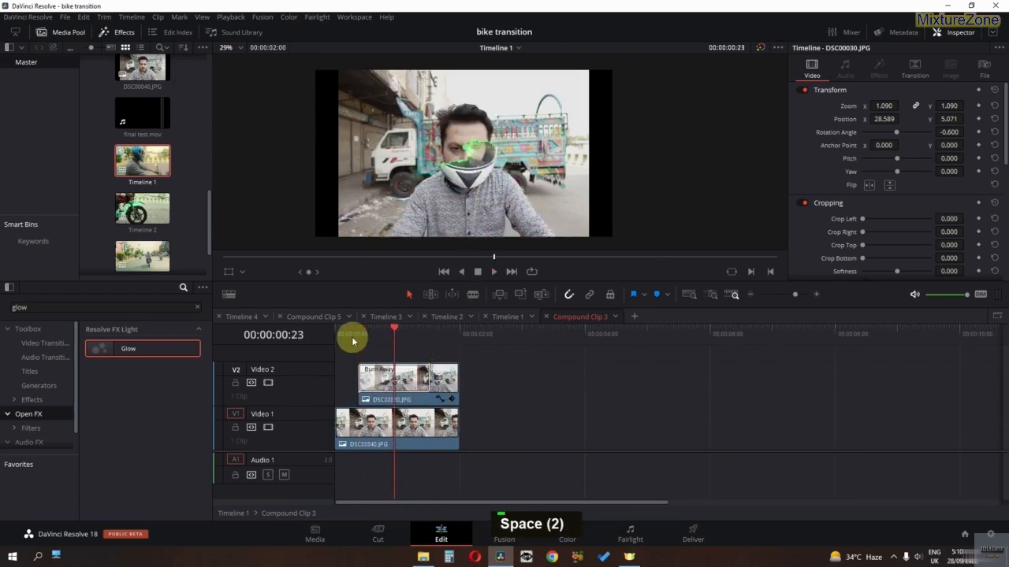
drag(392, 331, 435, 337)
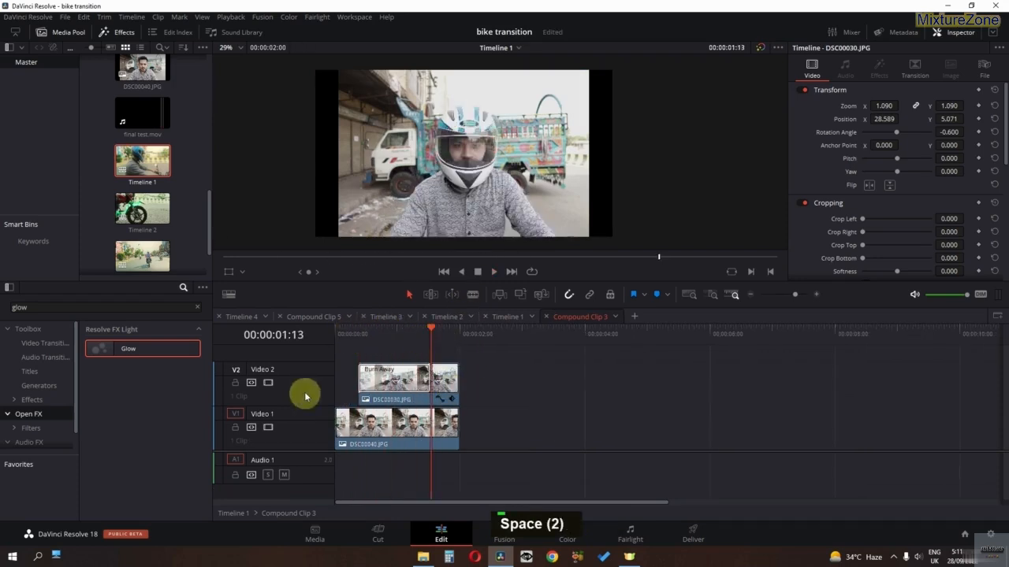
click(267, 384)
click(267, 383)
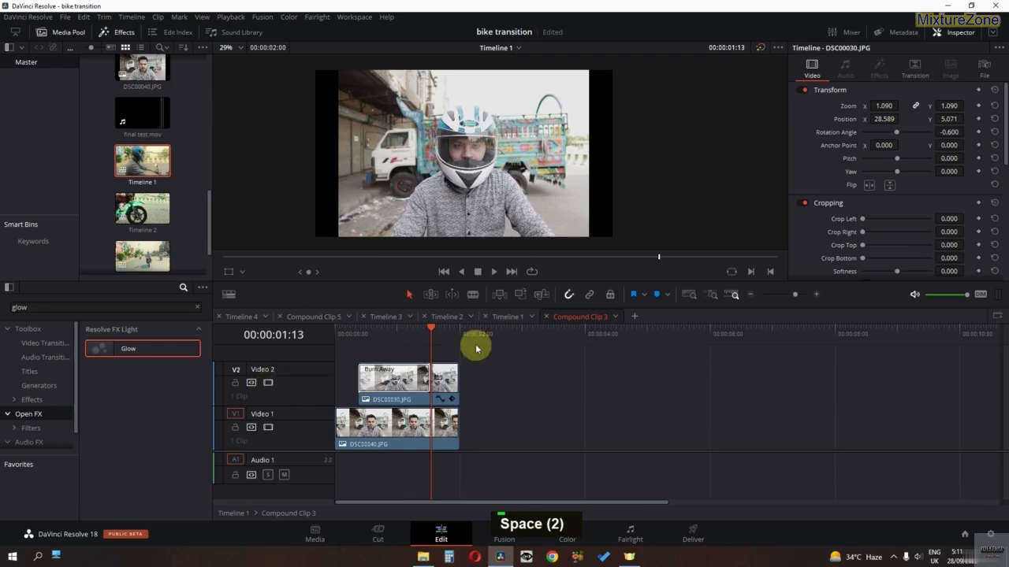
drag(339, 334, 409, 354)
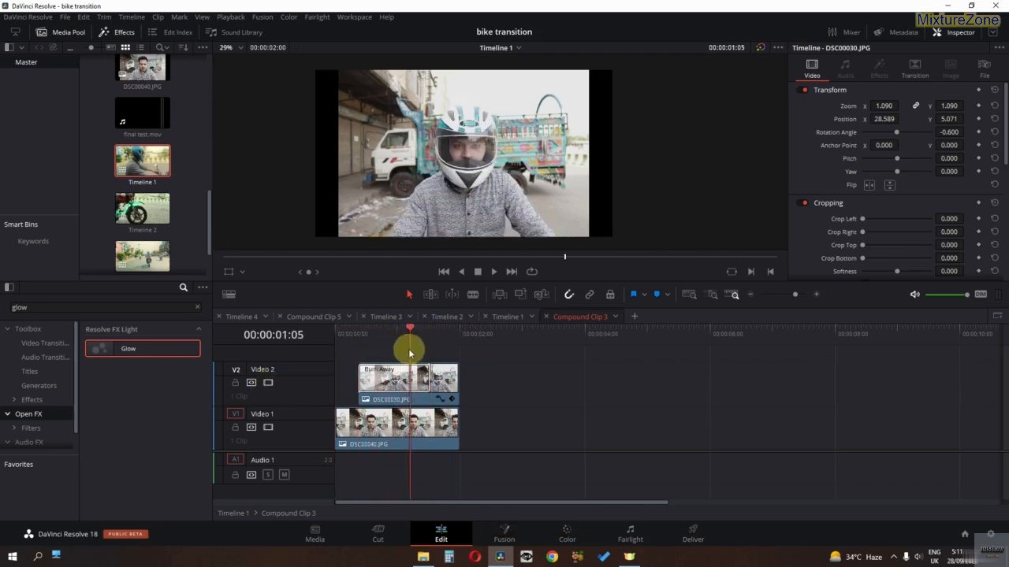
Step: Close the compound clip's timeline and play the passing-rider transition in Timeline 1
click(546, 319)
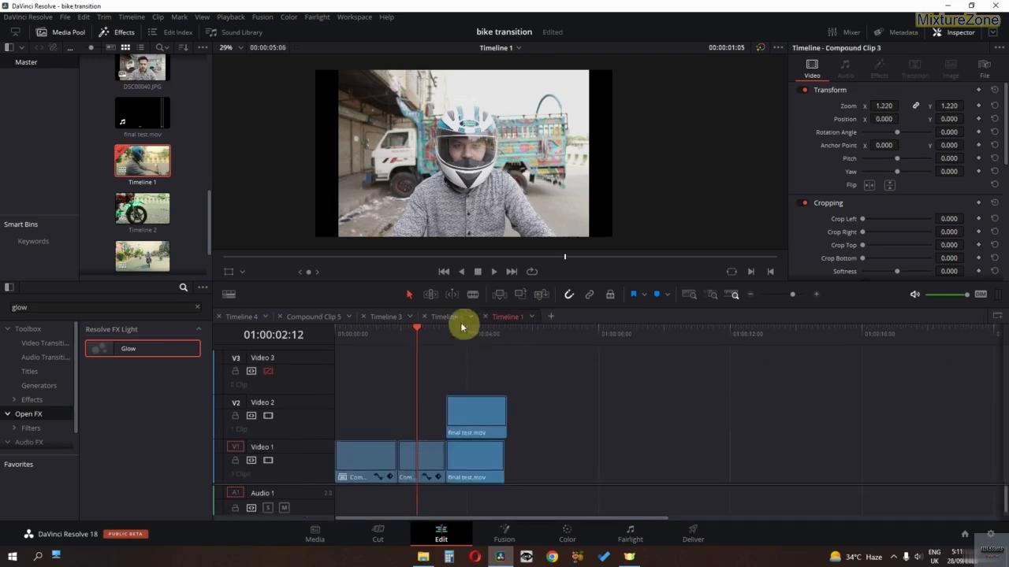
click(443, 339)
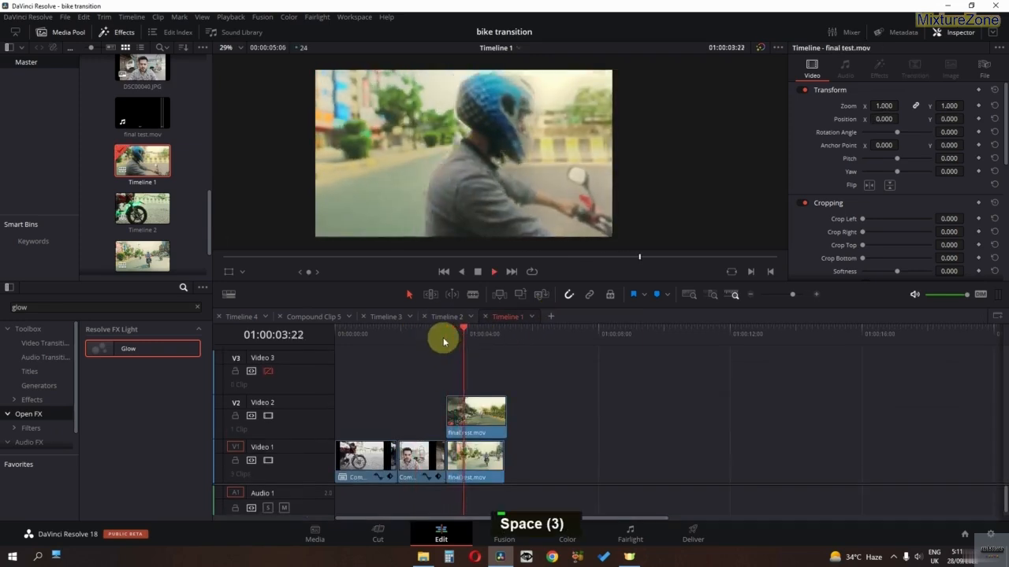
key(space)
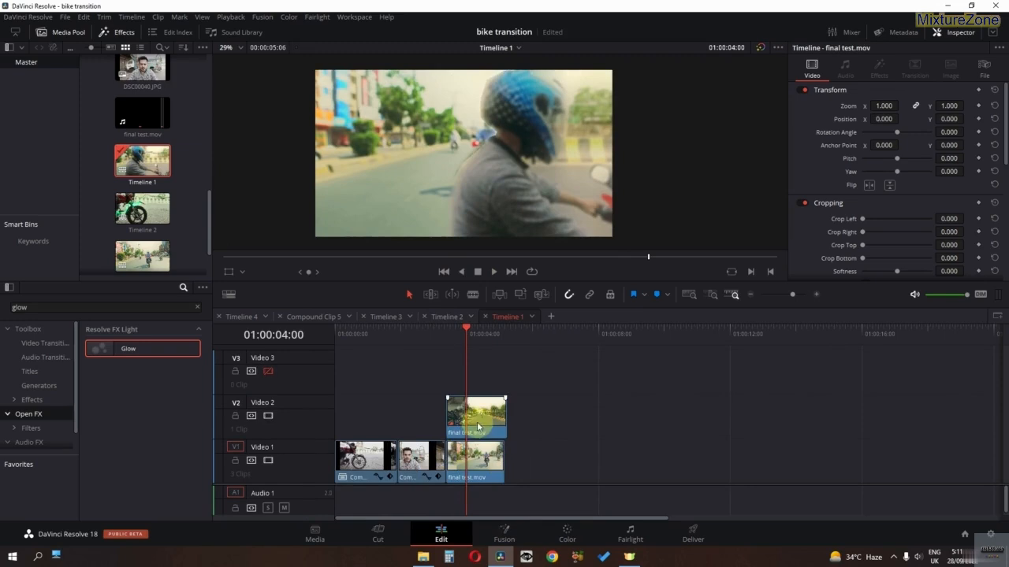
Step: Copy the upper final test.mov clip on Video 2 of Timeline 1 into a new timeline
key(ctrl+c)
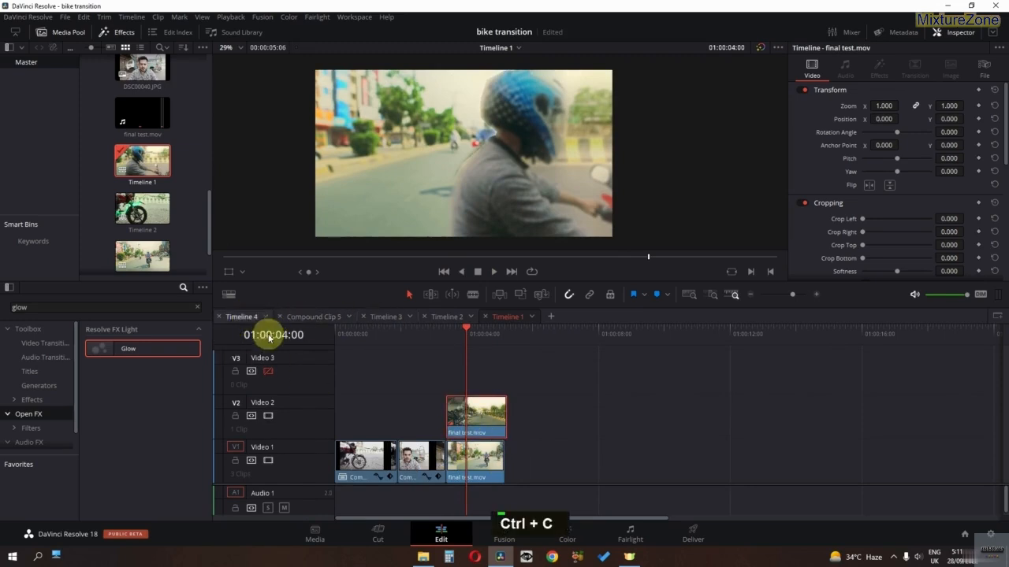
click(250, 317)
drag(488, 337, 502, 341)
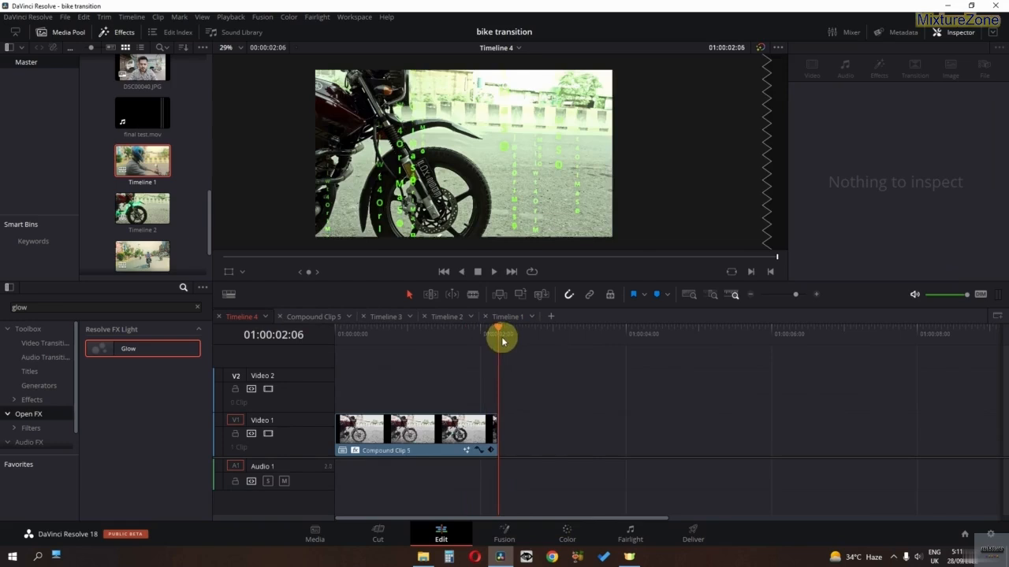
double_click(552, 317)
key(ctrl+v)
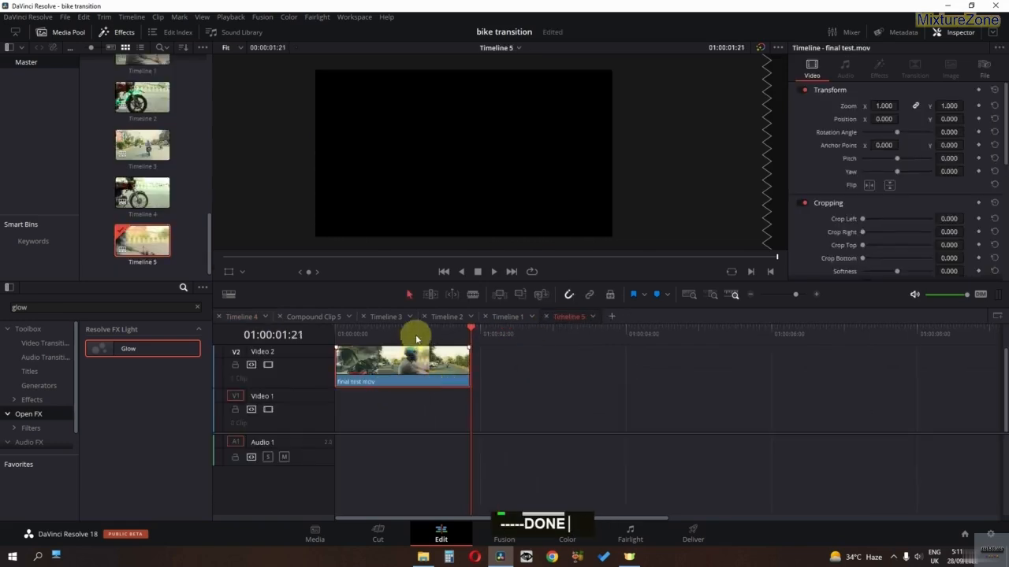
Step: Preview the pasted passing-rider clip and reset all of its color grades and nodes
key(Home)
key(space)
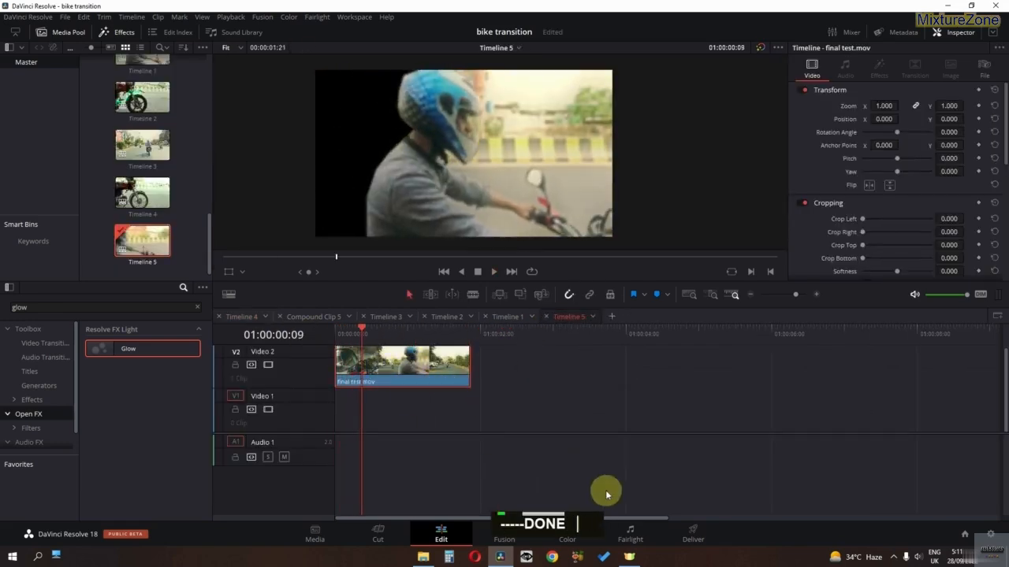
click(572, 537)
right_click(653, 149)
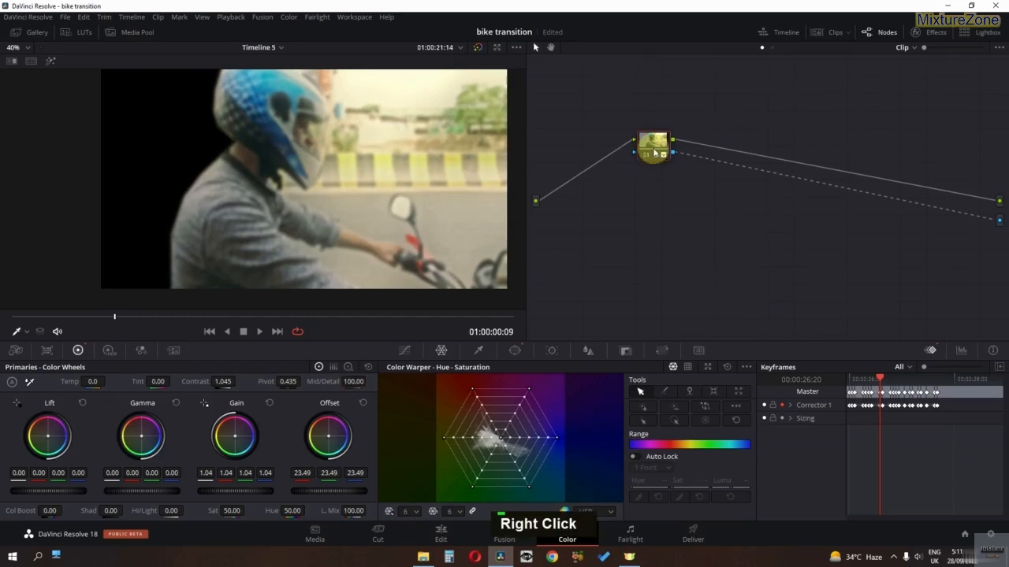
click(668, 219)
right_click(658, 183)
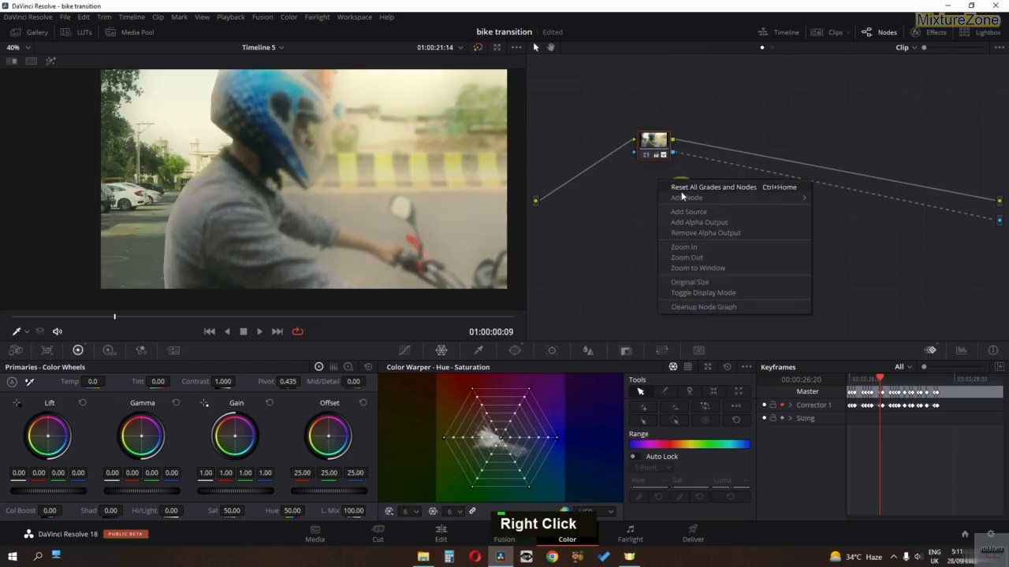
click(676, 194)
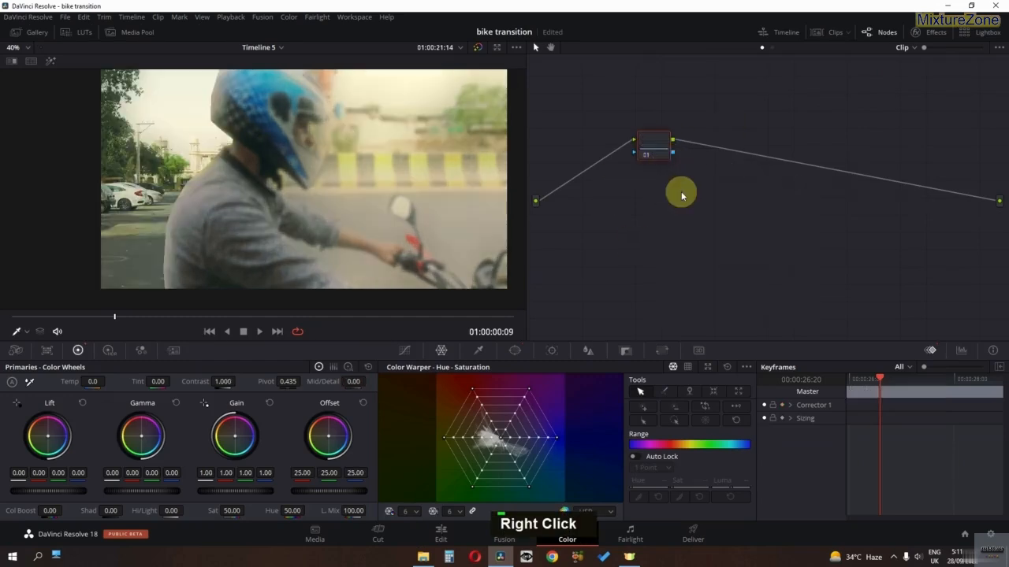
Step: At 01:00:00:23 of the final test.mov clip, trace the rider's back and helmet edge with a curve window on node 01
click(464, 539)
drag(360, 335, 336, 335)
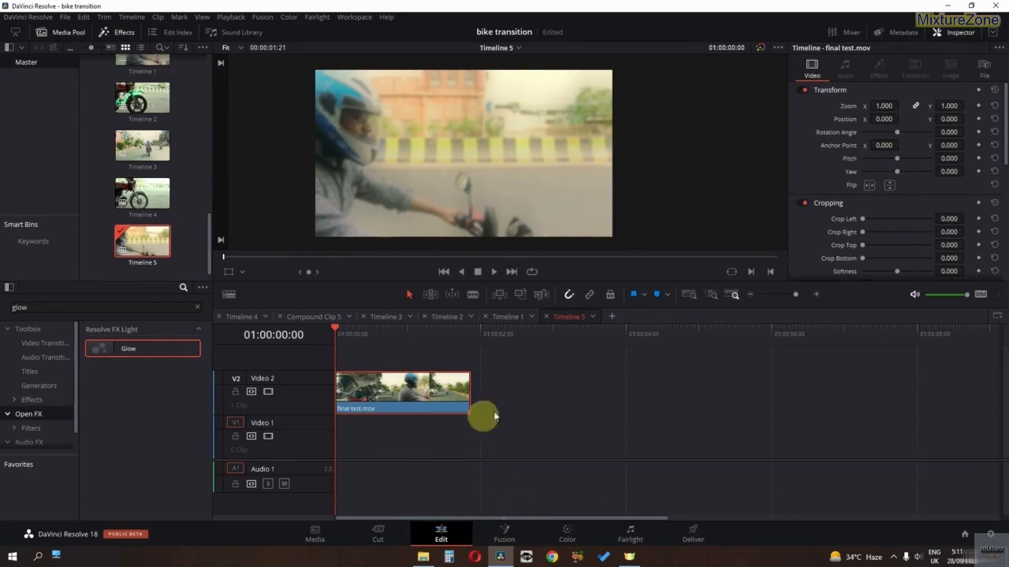
click(567, 535)
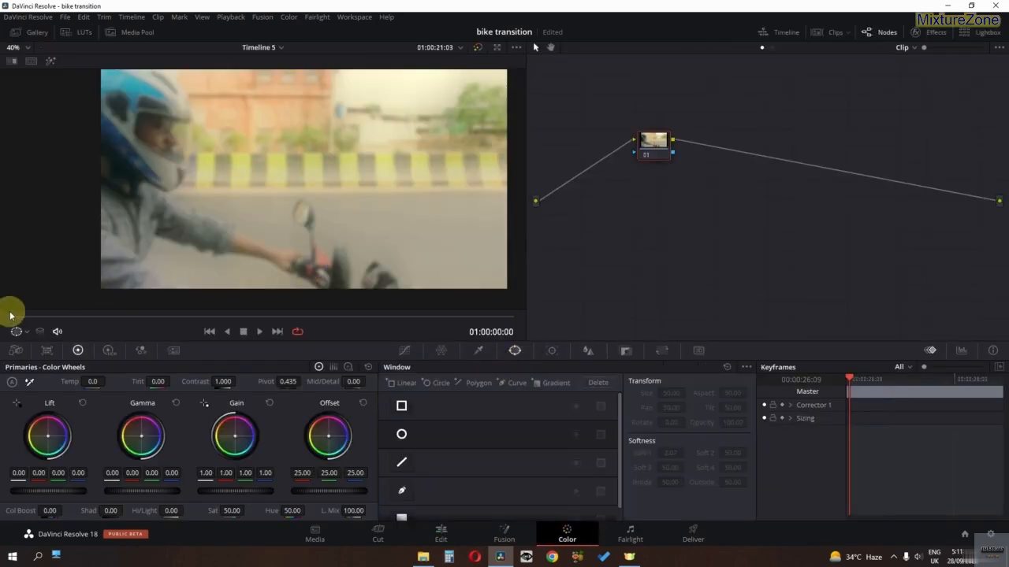
drag(14, 319, 273, 321)
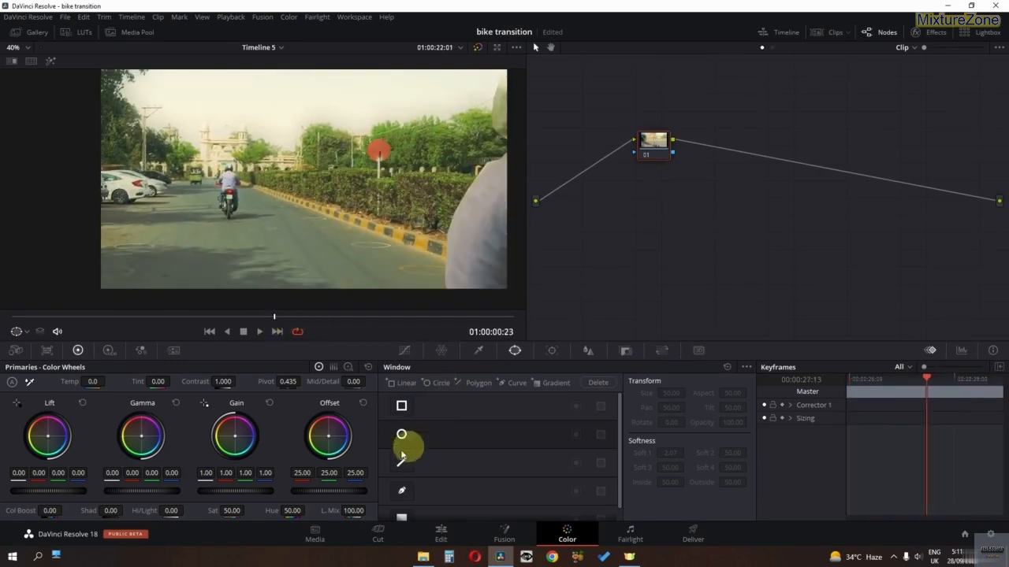
click(402, 491)
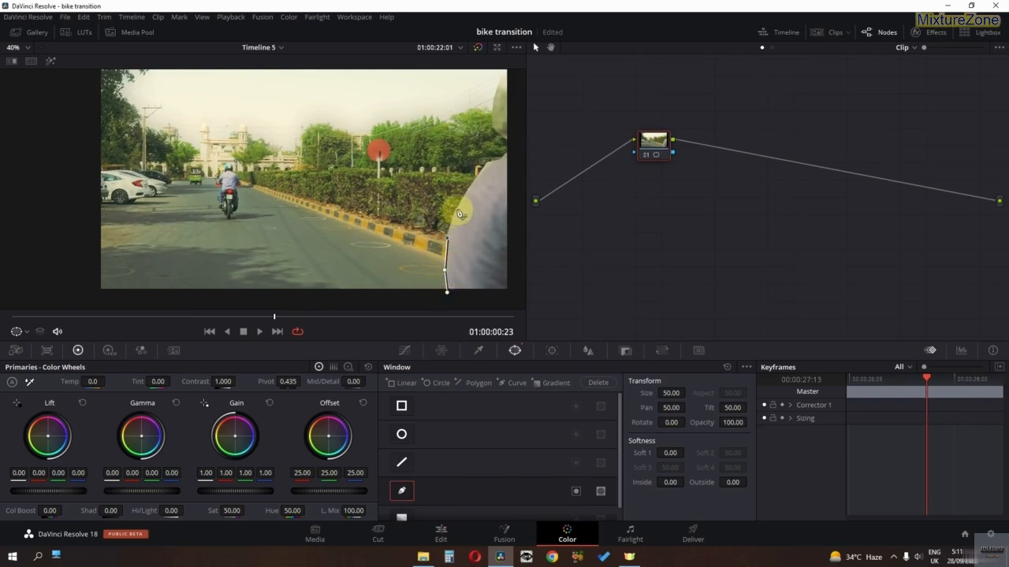
double_click(510, 151)
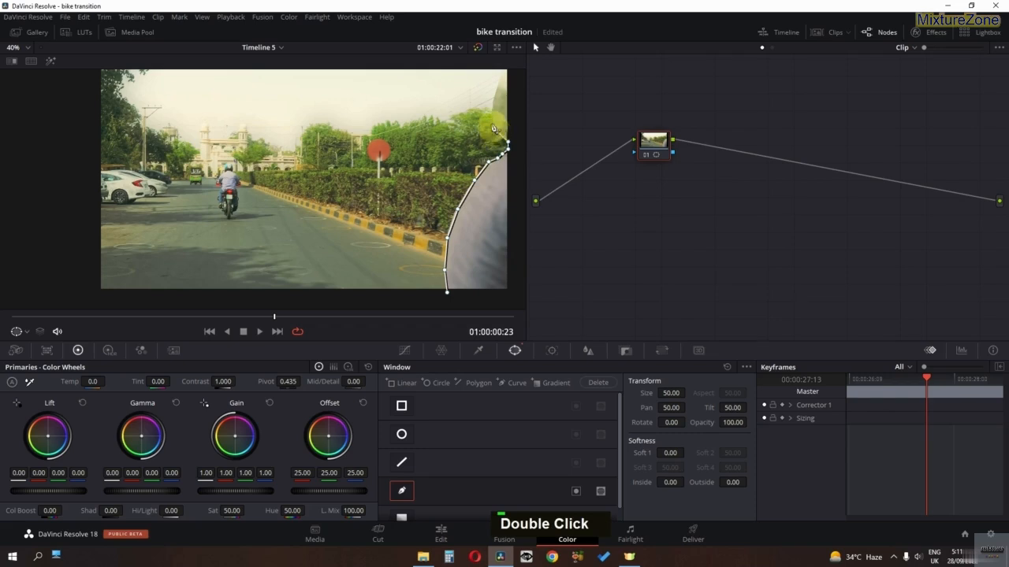
middle_click(497, 95)
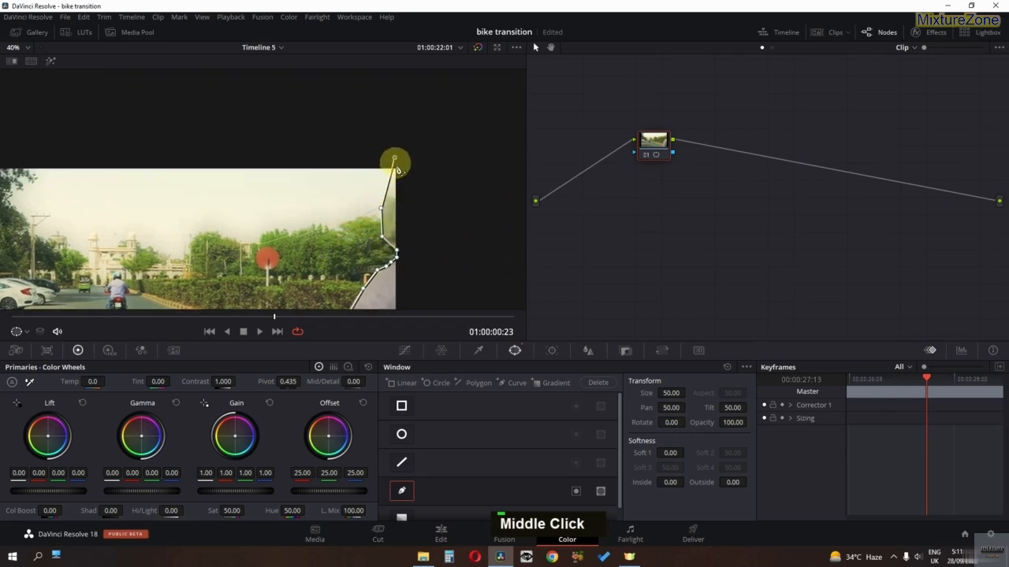
Step: Extend the curve window well outside the frame beyond the rider and close it at its starting point
scroll(299, 153, down, 5)
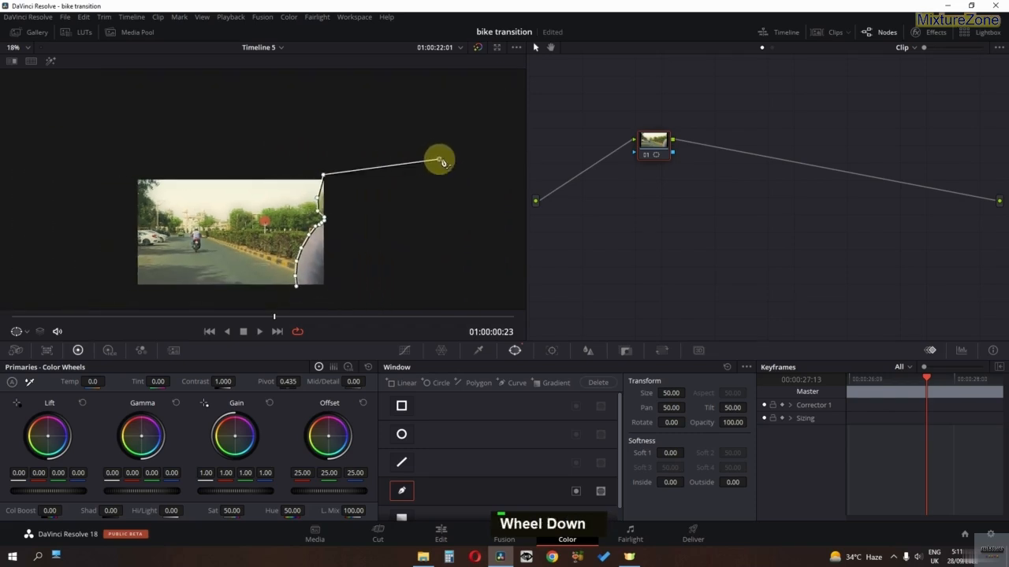
scroll(442, 161, down, 1)
click(517, 163)
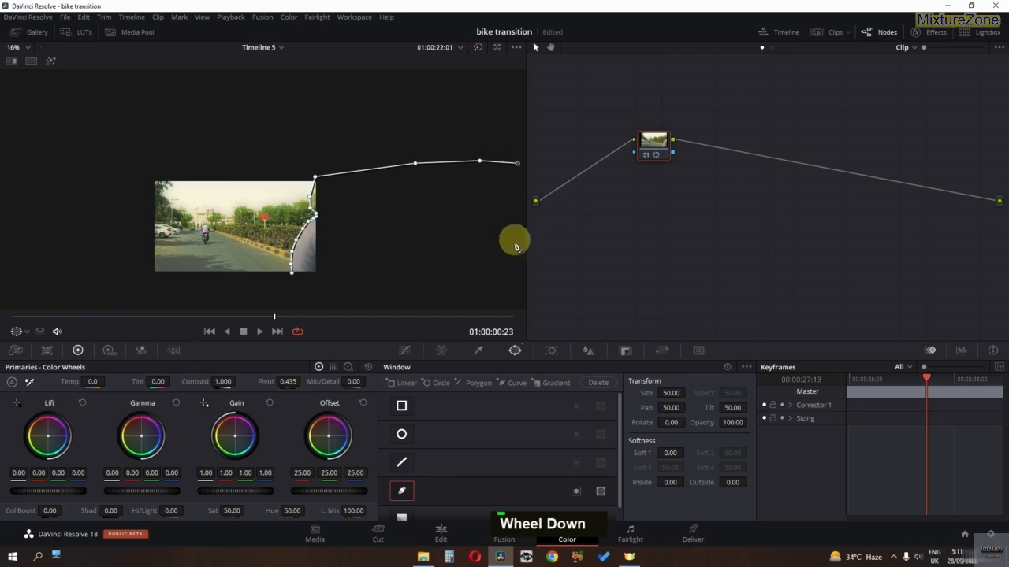
click(513, 282)
click(338, 287)
double_click(293, 275)
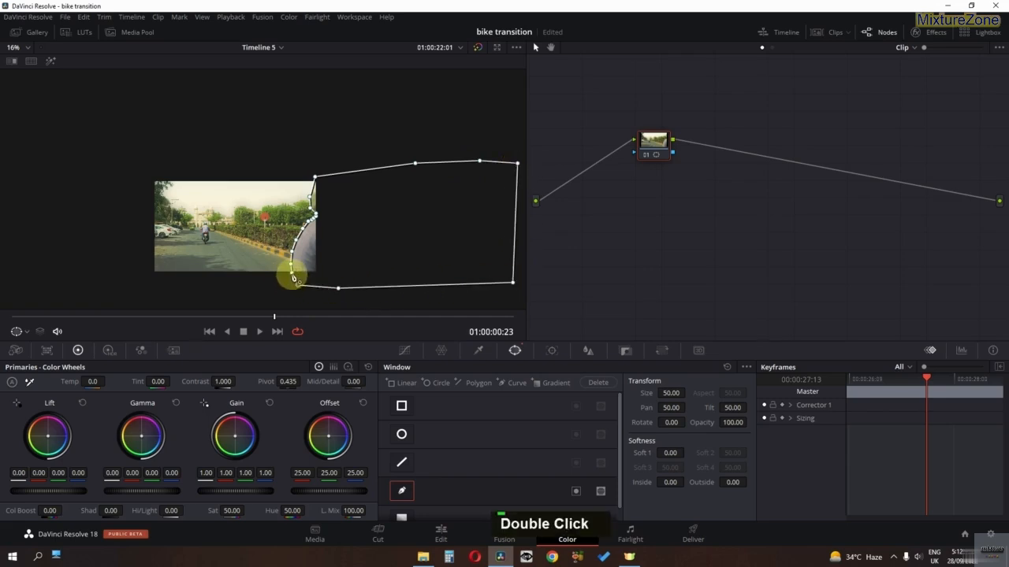
scroll(293, 278, up, 5)
middle_click(408, 264)
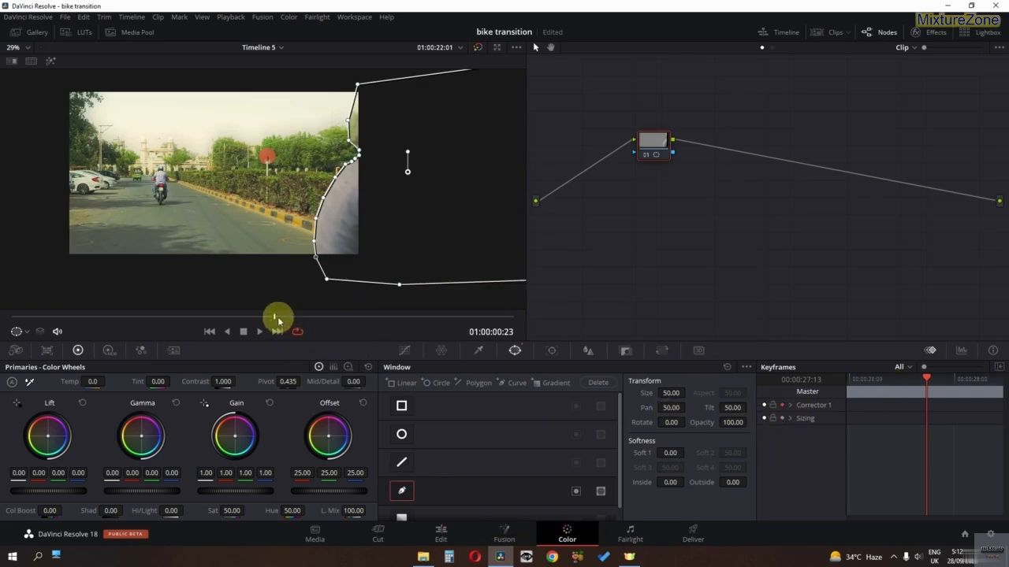
Step: Fit the curve window to the rider at 01:00:00:22, lowering its helmet-side point, and at 01:00:00:21 with pan about 48.08
key(Left)
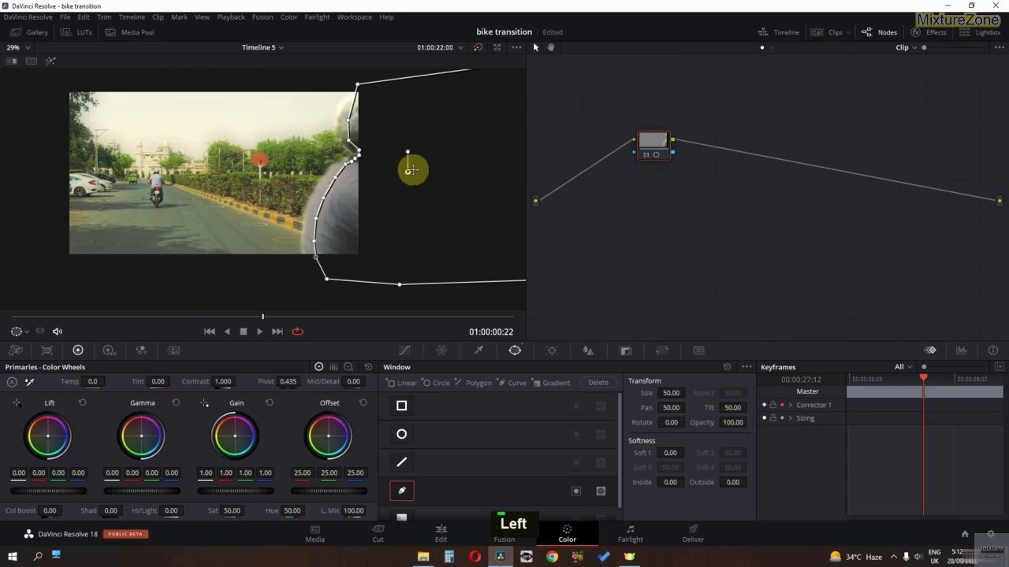
mouse_move(408, 169)
mouse_down()
mouse_move(396, 175)
mouse_move(396, 155)
mouse_up()
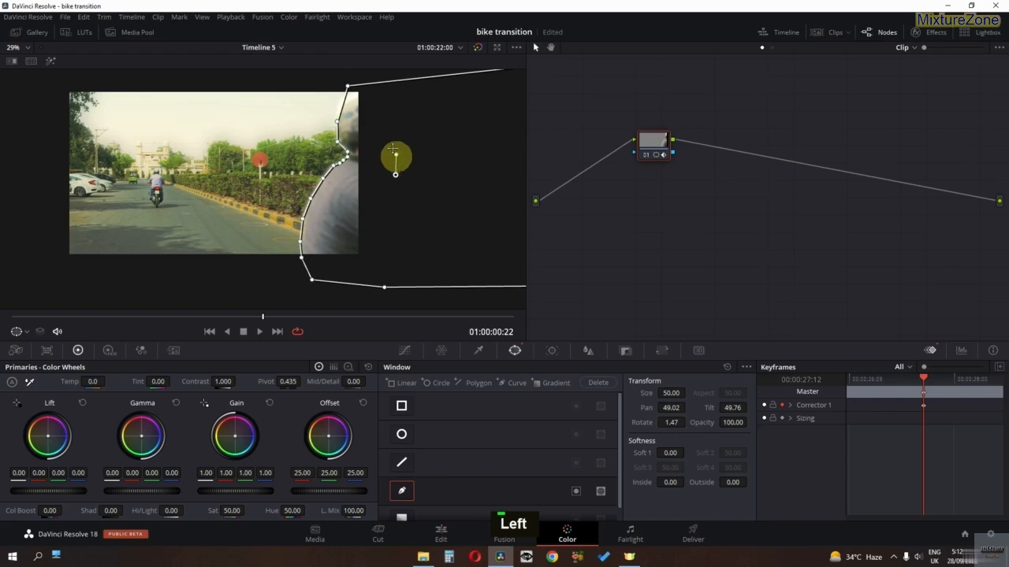
click(351, 82)
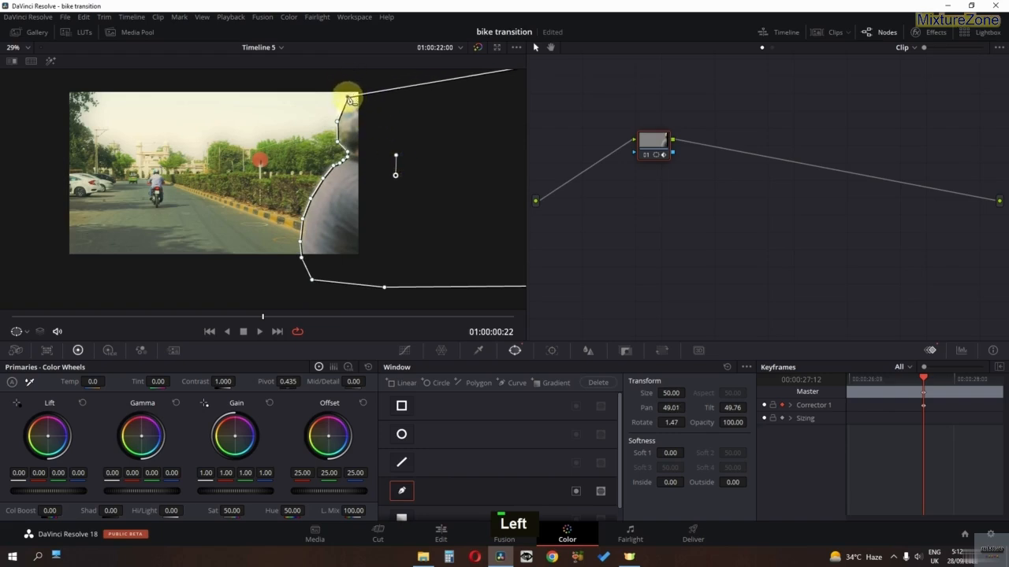
key(Left)
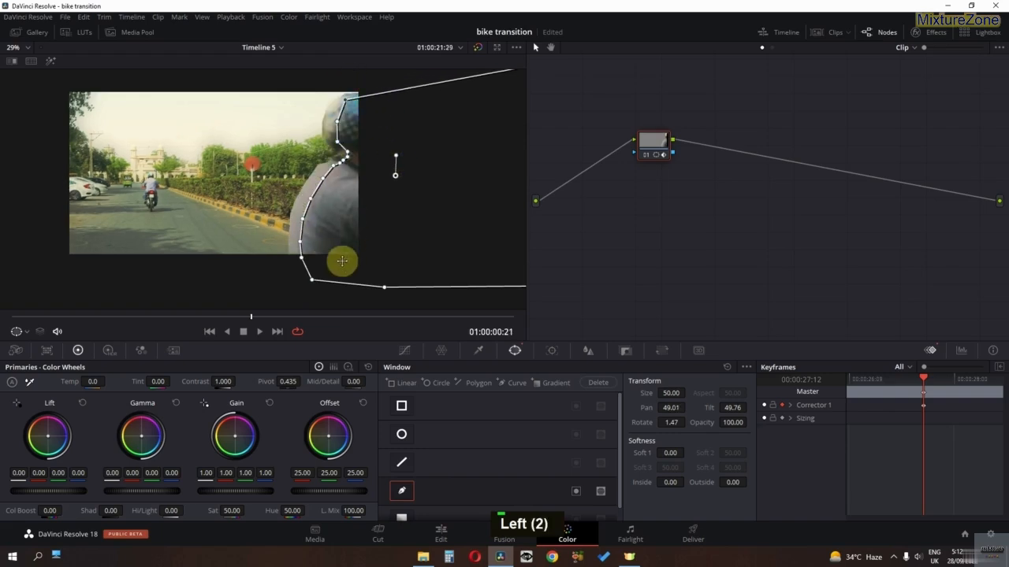
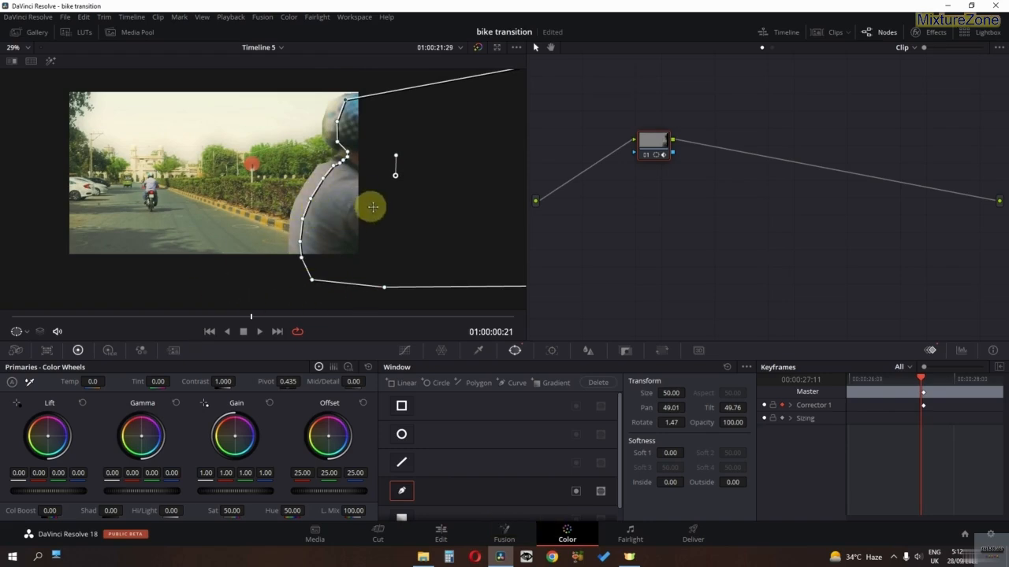
drag(385, 212, 373, 211)
key(Left)
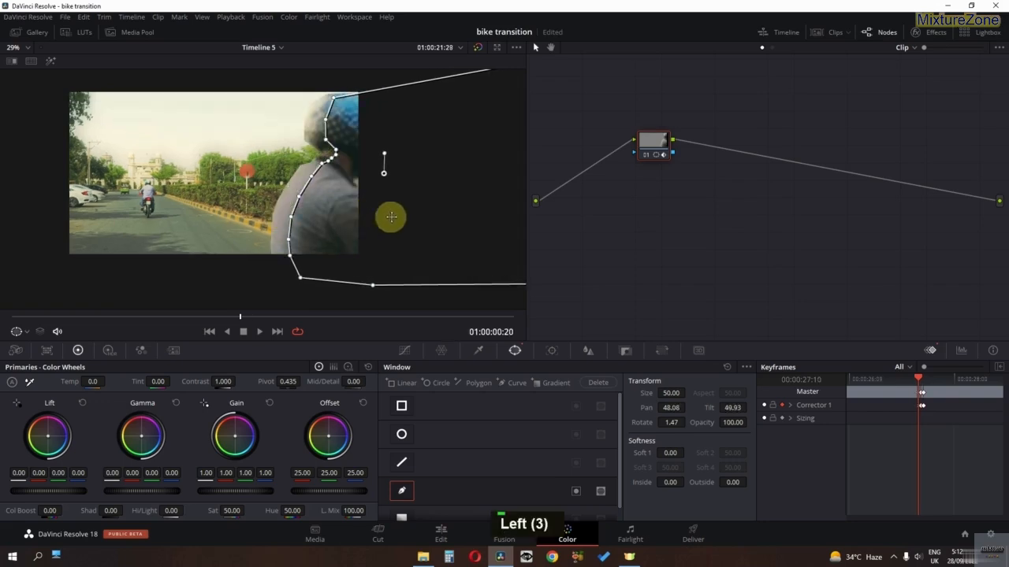
Step: Move the window over the whole picture at 01:00:00:00, pan about 25.15, and onto the rider at 01:00:00:03, pan about 27.04
drag(158, 318, 12, 319)
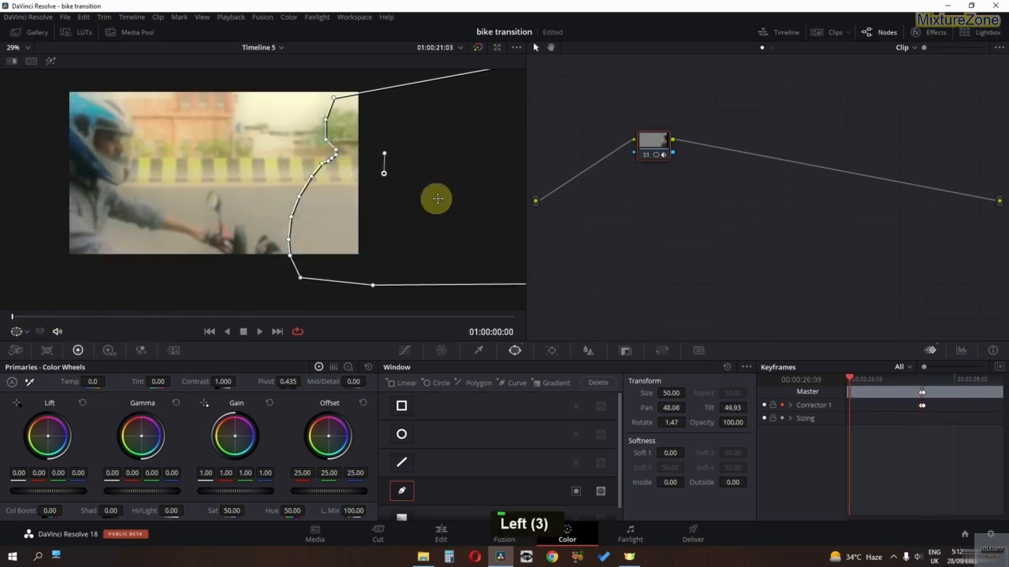
drag(438, 199, 177, 204)
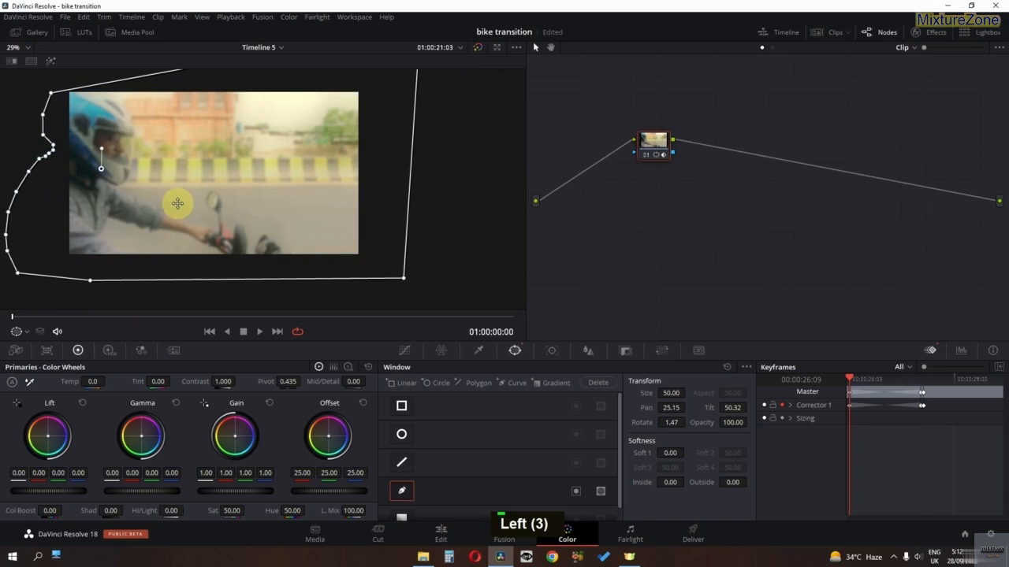
key(Right)
key(Right)
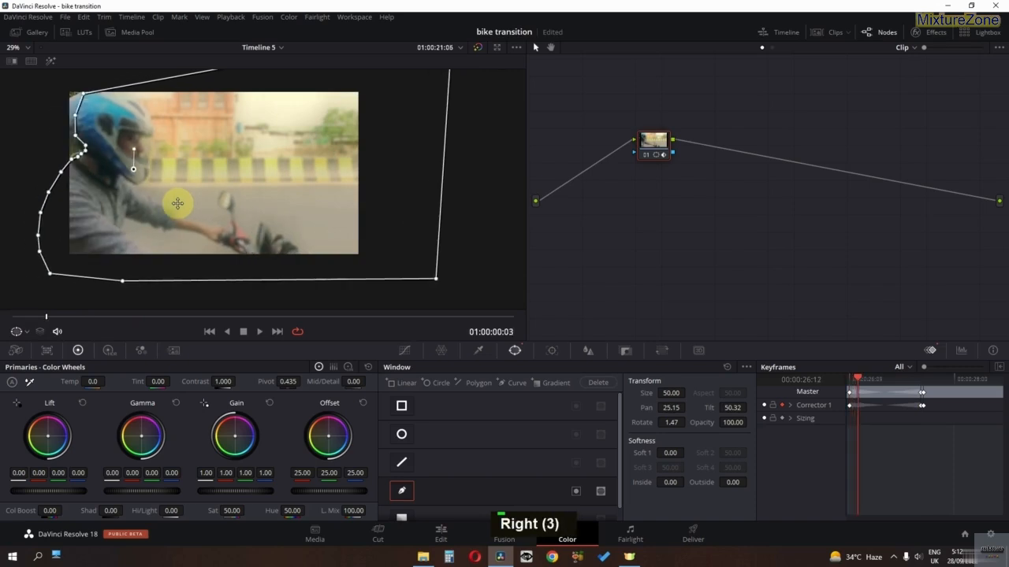
drag(177, 203, 195, 215)
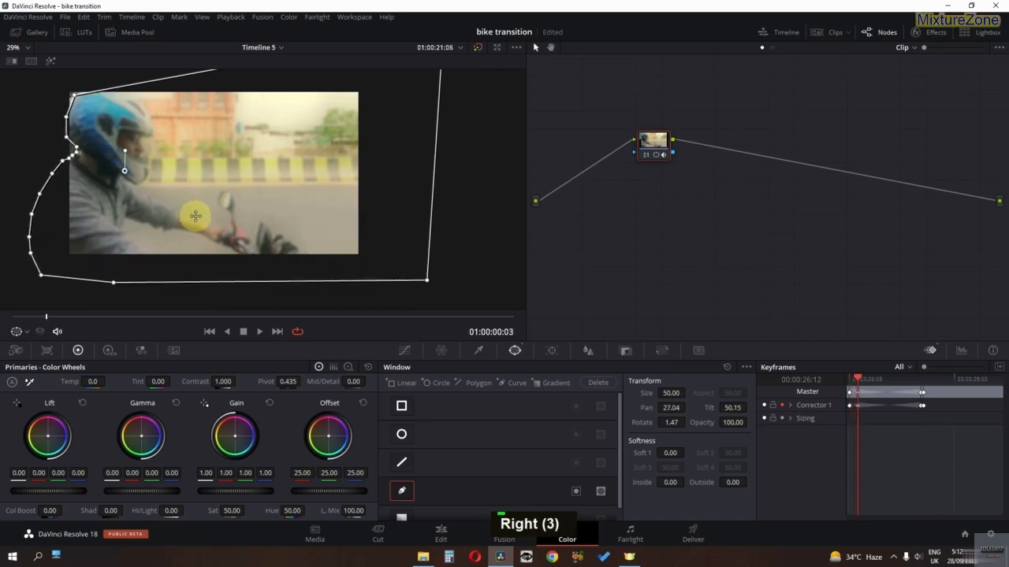
Step: Keyframe the window along the rider's back through 01:00:00:05 and 01:00:00:08, with pan about 29.24 and 32.81, and advance to 01:00:00:11
key(Right)
key(Right)
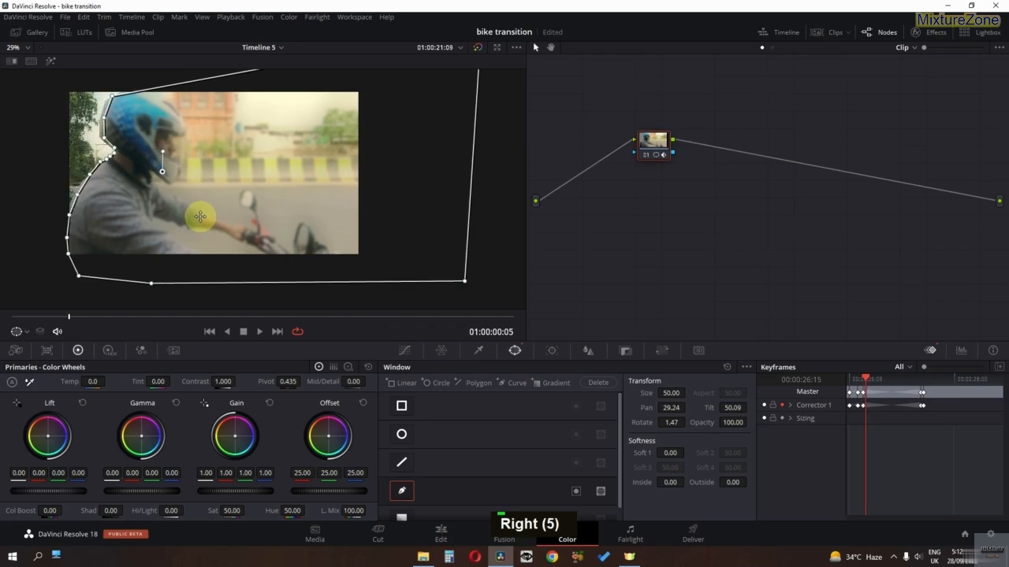
key(Right)
mouse_move(201, 217)
mouse_down()
mouse_move(183, 216)
mouse_move(196, 219)
mouse_up()
key(Right)
key(Right)
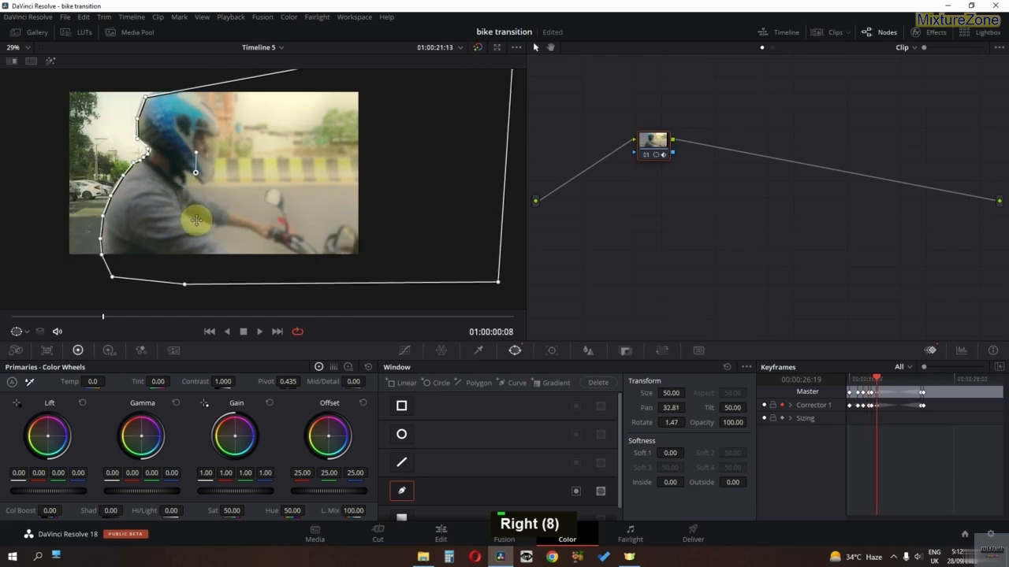
key(Right)
key(Right)
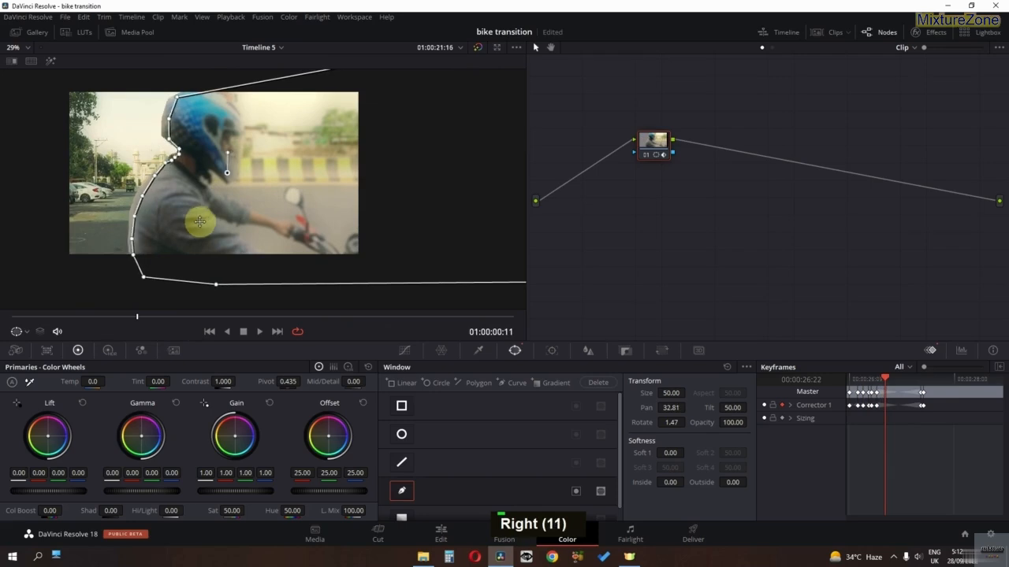
Step: Keep matching the window to the rider frame by frame until 01:00:01:01, pan about 54.90, and play the tracked result from the start
drag(196, 220, 417, 240)
key(Right)
key(Right)
key(Right)
key(Right)
key(Right)
key(Right)
key(Right)
key(Right)
key(Right)
key(Right)
key(Right)
key(Right)
key(Right)
key(Right)
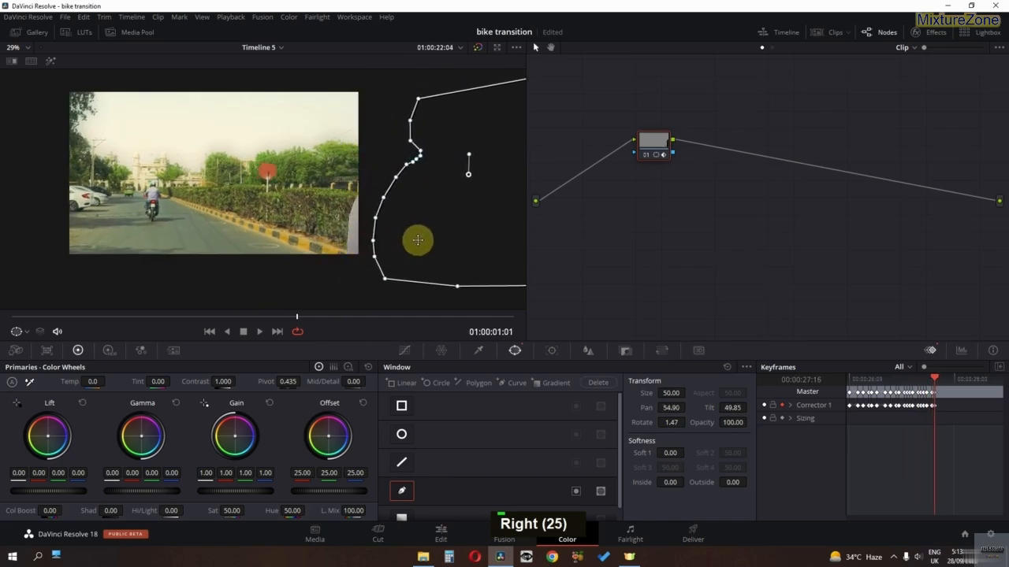
key(Right)
drag(281, 323, 3, 321)
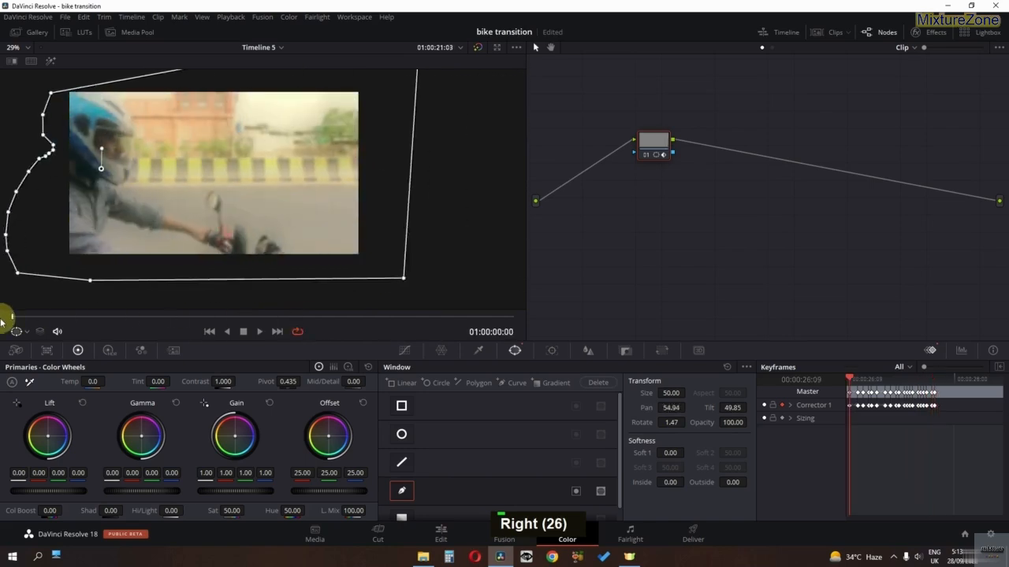
key(space)
Step: Add an alpha output to the node graph, connect node 01's key output to it, and play the masked clip
right_click(969, 232)
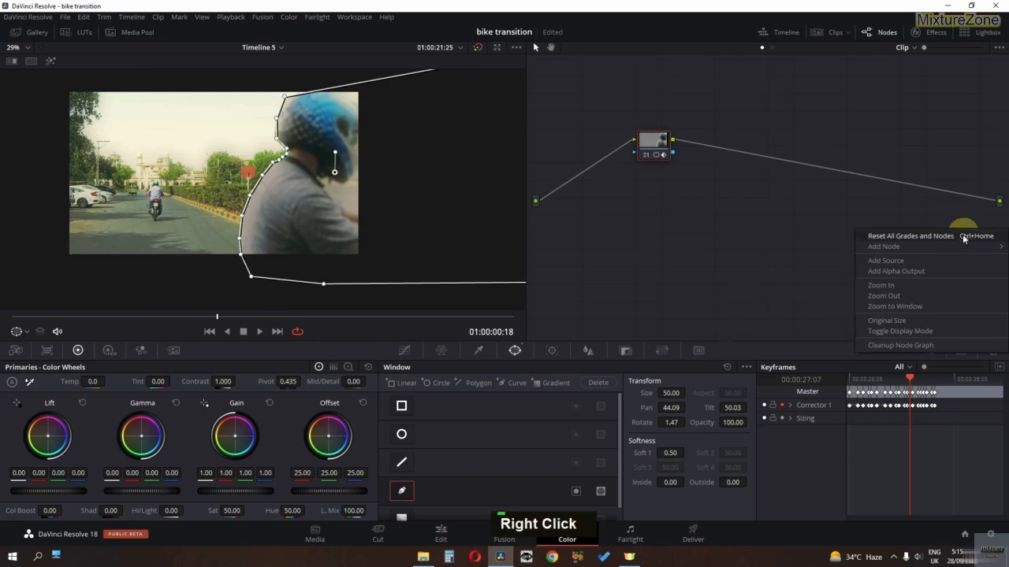
click(896, 271)
drag(1001, 225, 672, 153)
key(space)
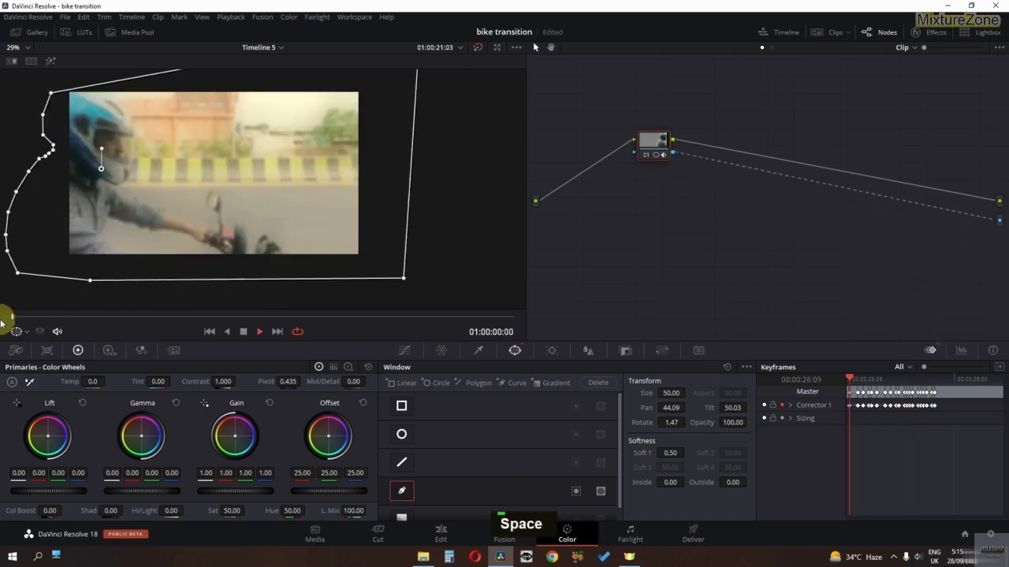
key(space)
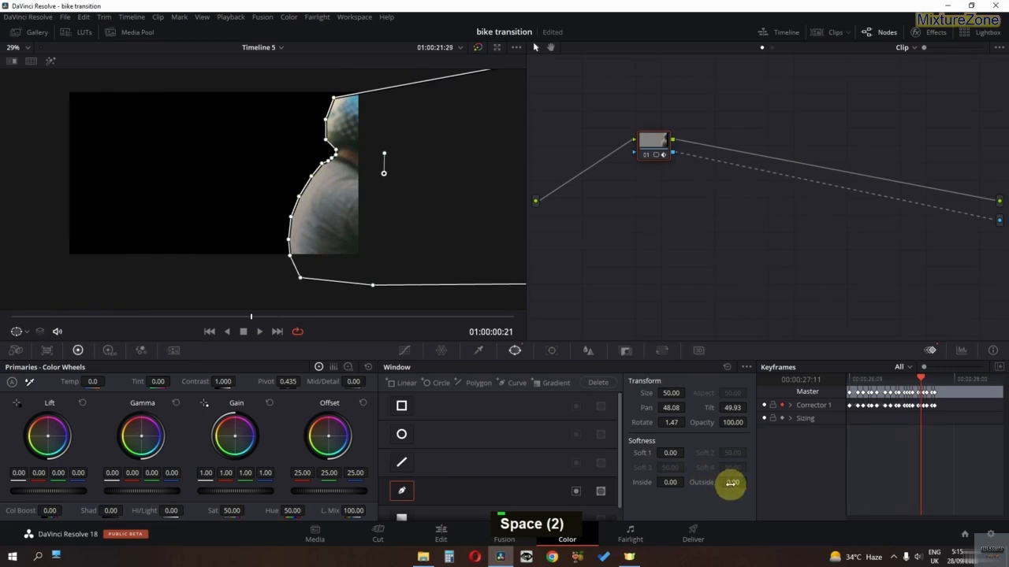
Step: Hide the window outline in the viewer and set the window's inside softness to about 1.08 at 01:00:00:21
drag(733, 483, 662, 481)
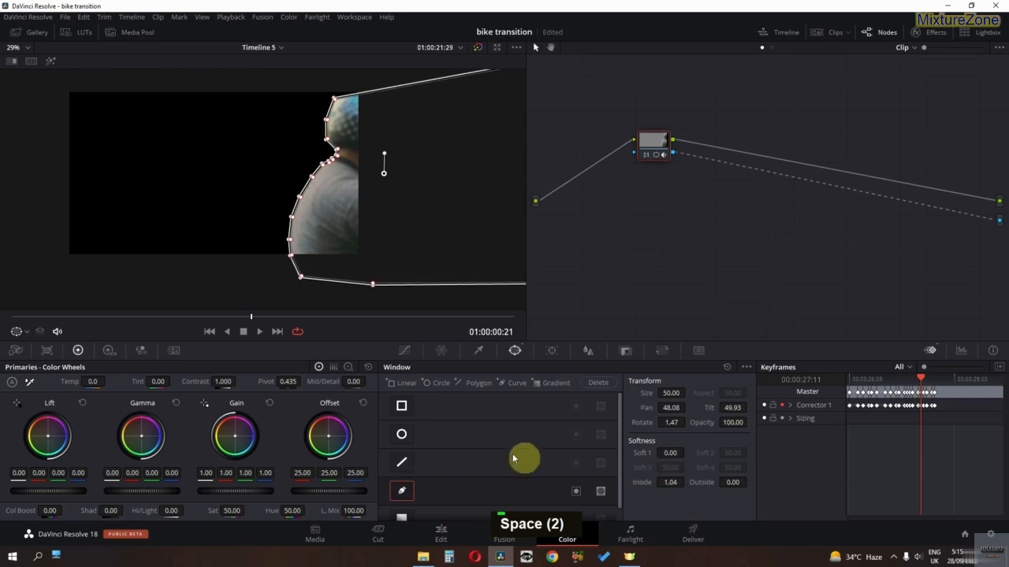
click(24, 332)
double_click(30, 349)
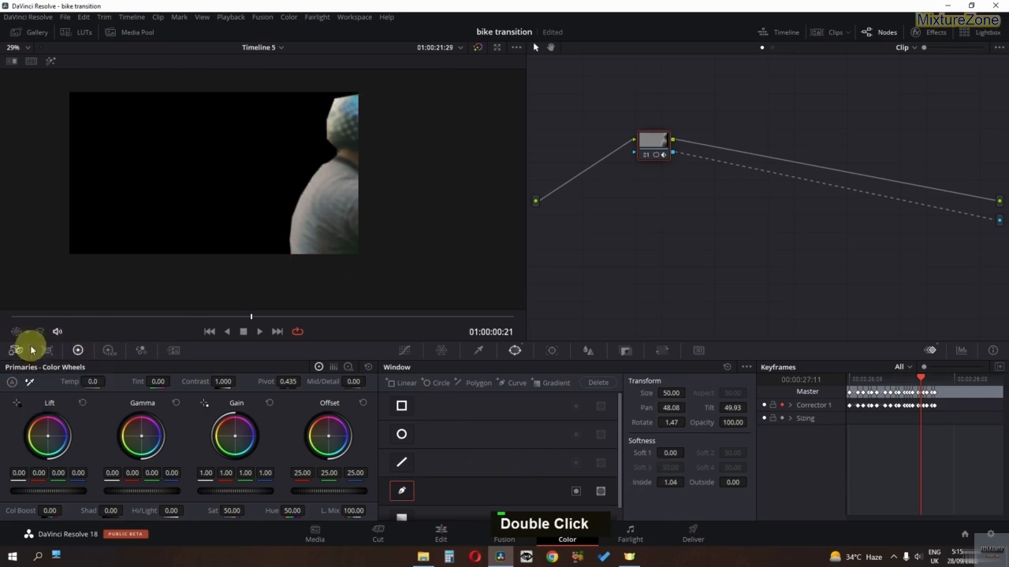
mouse_move(674, 482)
mouse_down()
mouse_move(637, 480)
mouse_move(674, 479)
mouse_move(664, 477)
mouse_up()
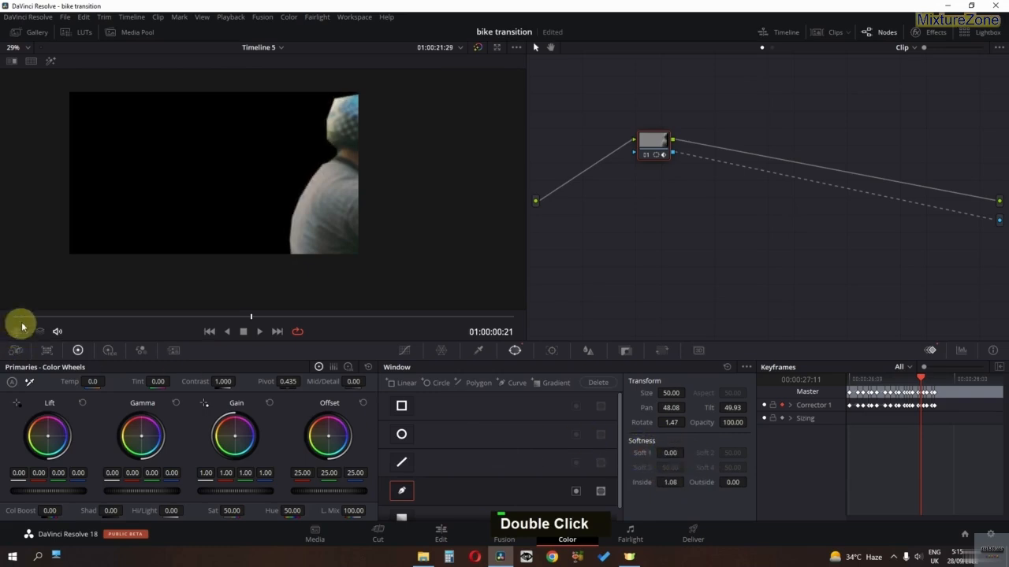
Step: Play the masked rider clip from the beginning and show the window outline again at 01:00:00:03
key(space)
key(space)
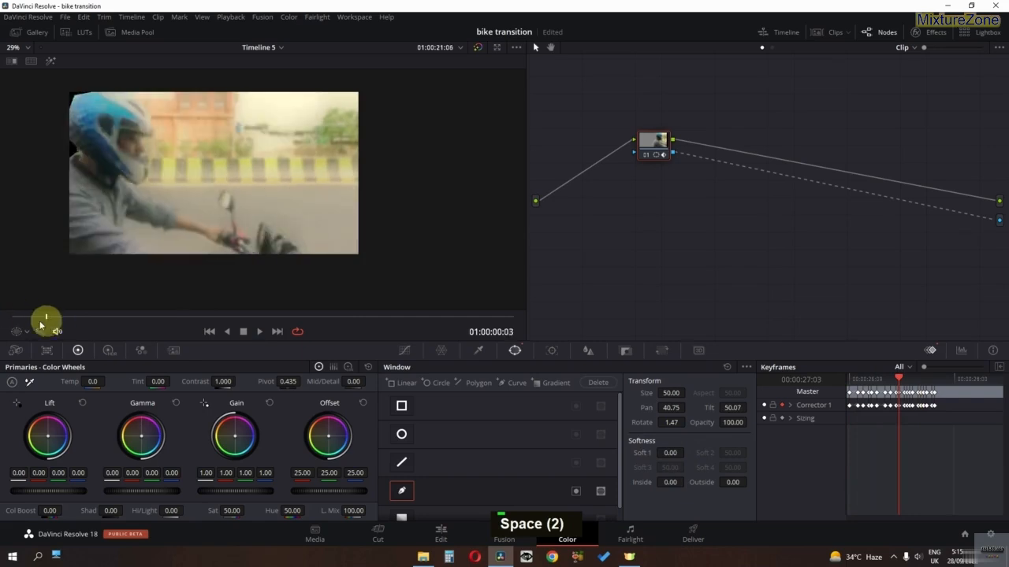
key(space)
key(space)
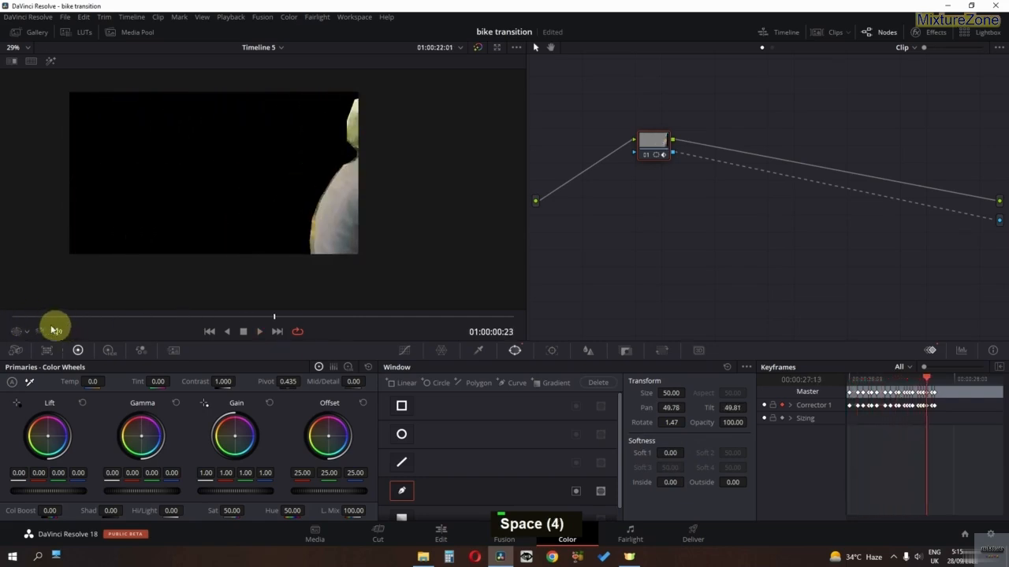
double_click(22, 317)
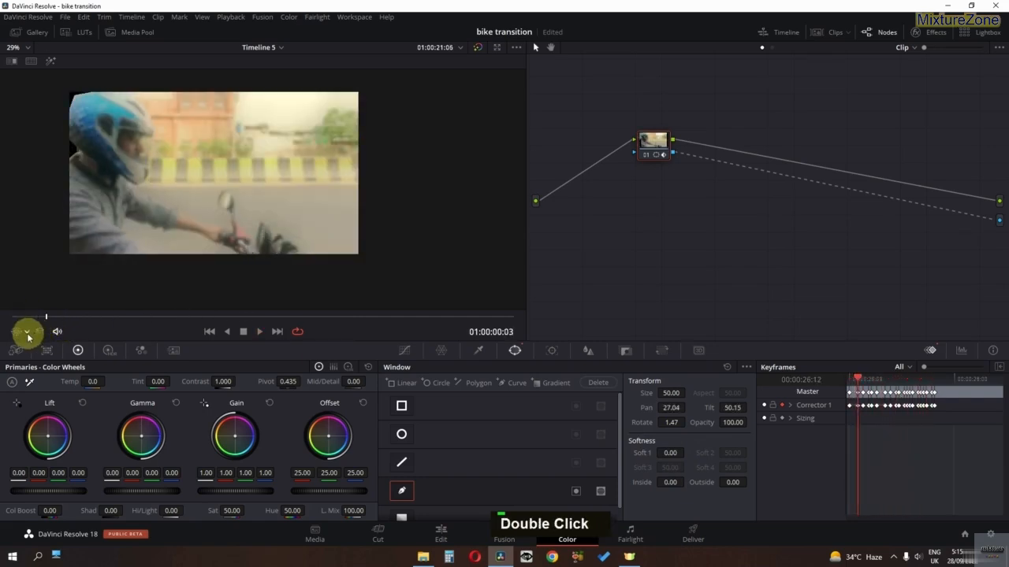
click(28, 332)
click(33, 378)
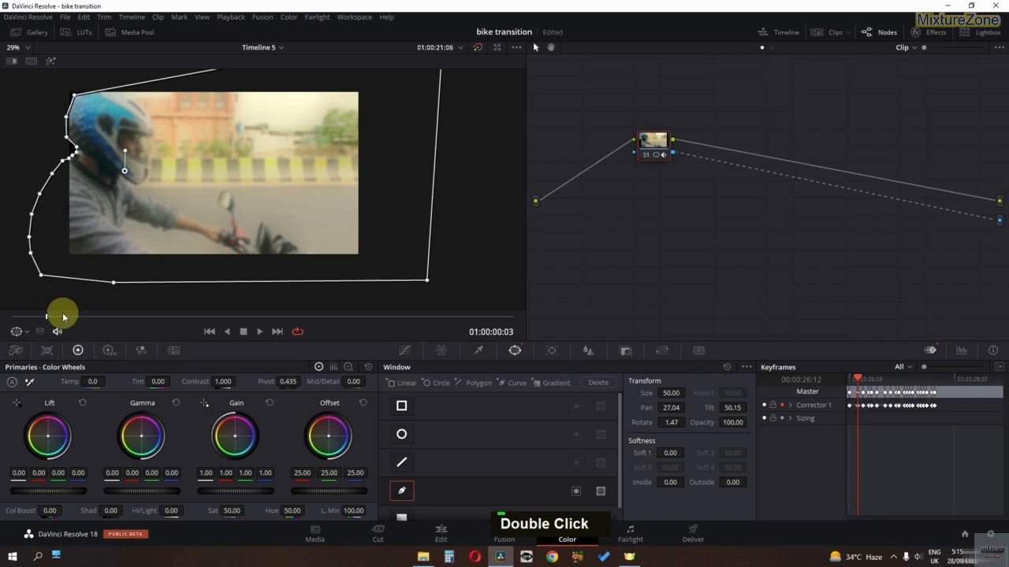
Step: Check the curve window's fit around the rider frame by frame from 01:00:00:03 to 01:00:01:01, and play the masked clip
key(Right)
key(Right)
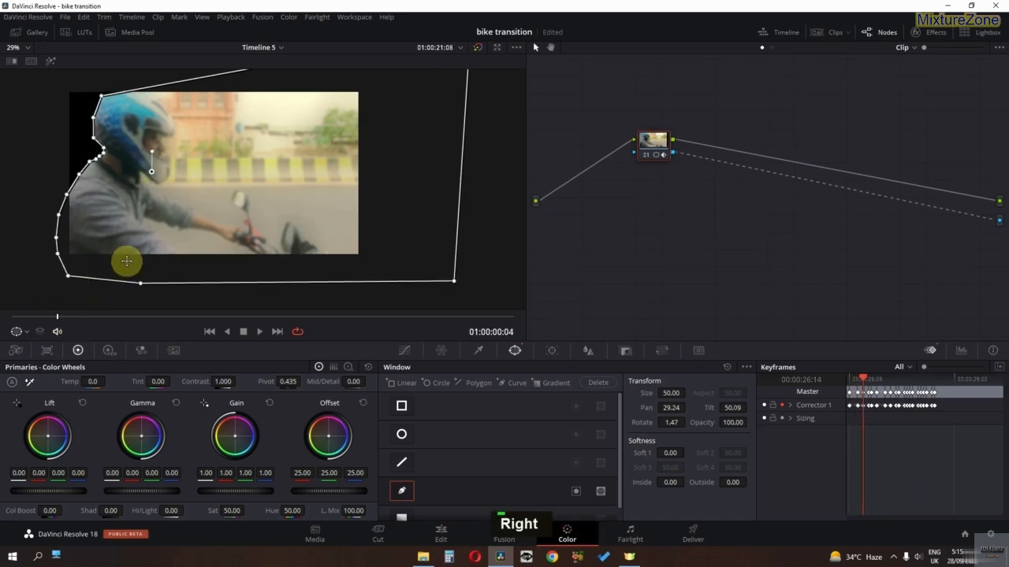
key(Right)
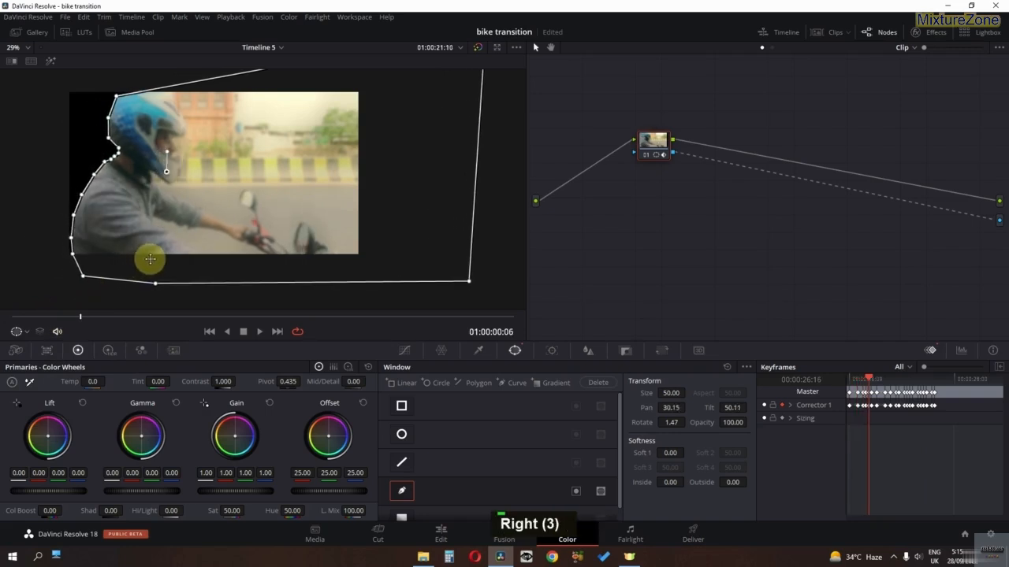
key(Right)
key(Right)
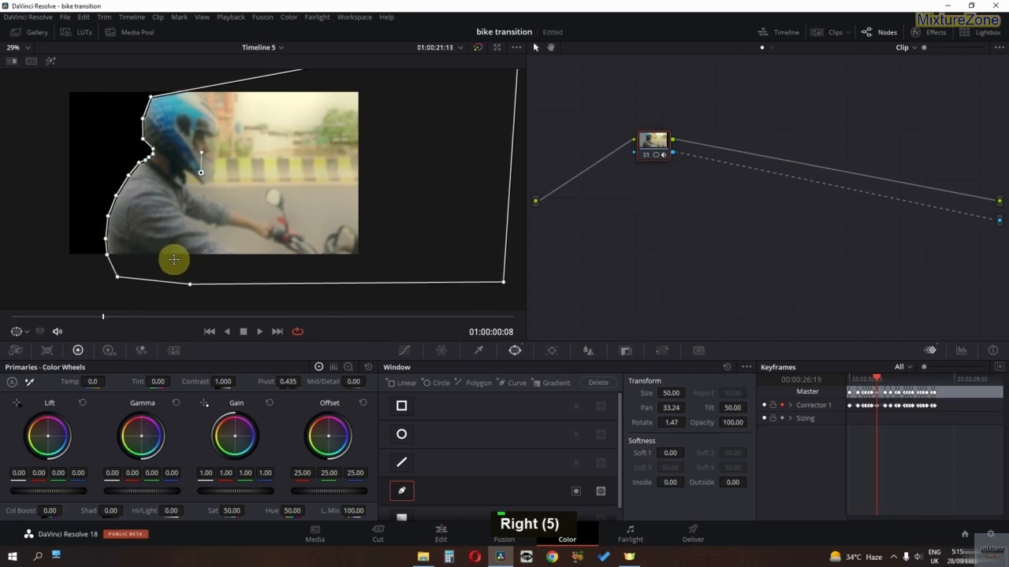
key(Right)
key(Right)
key(Right)
key(Right)
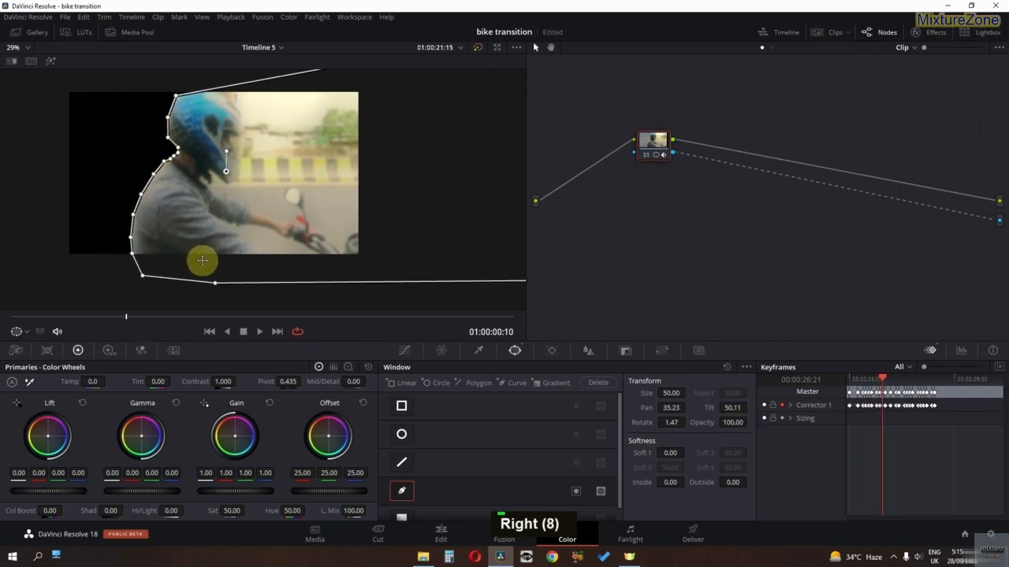
key(Right)
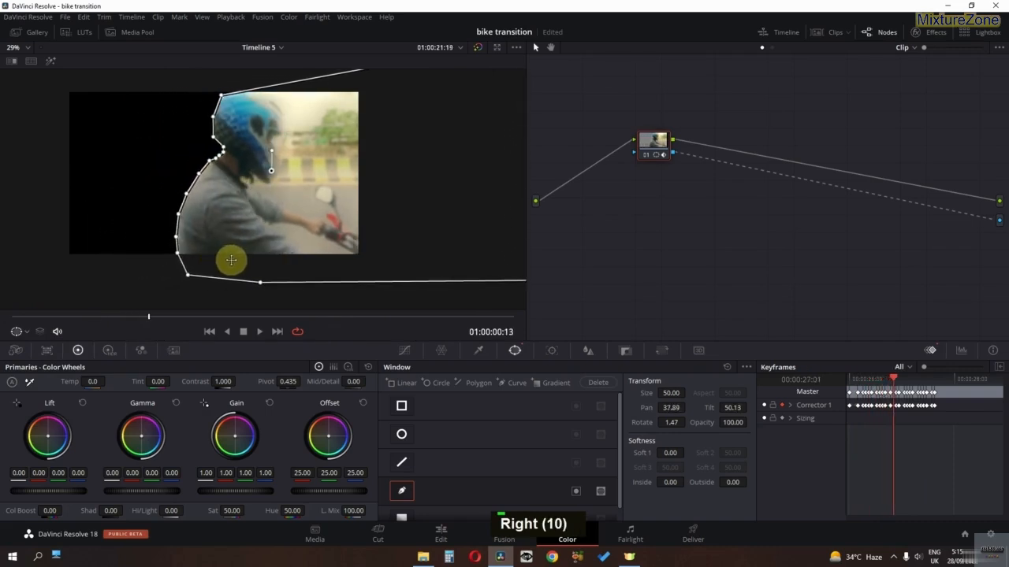
key(Right)
key(Right)
key(Right)
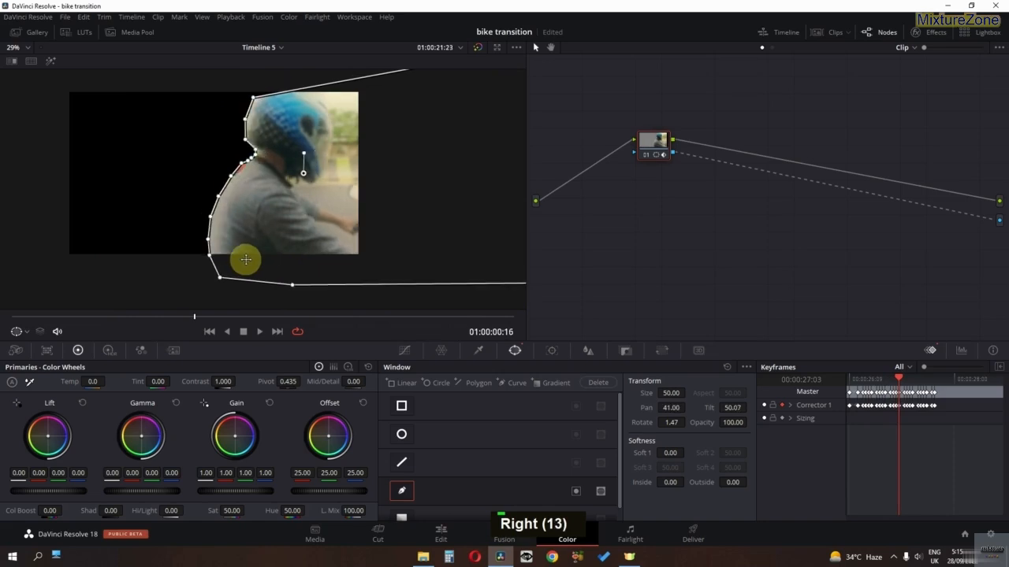
key(Right)
key(Right)
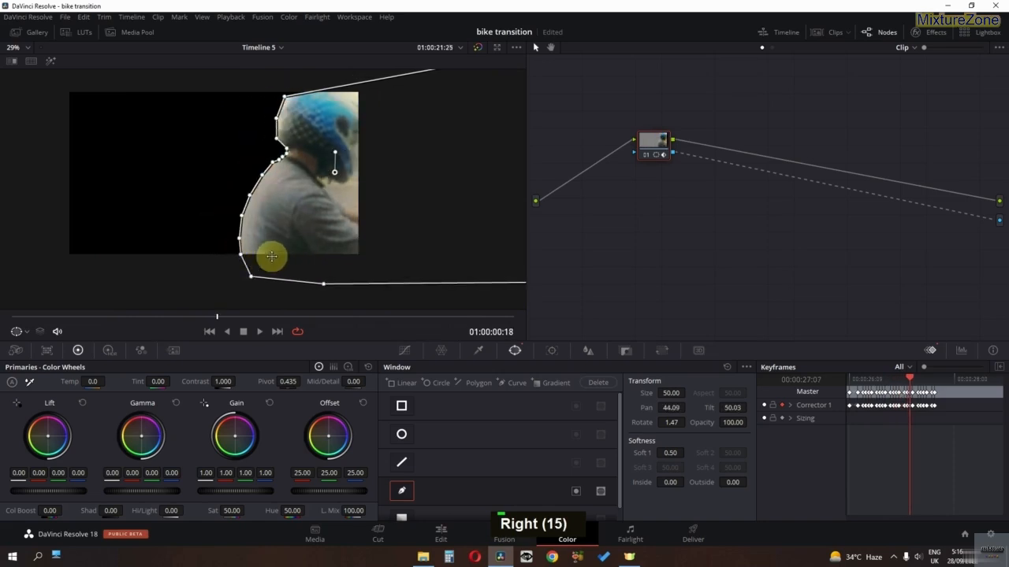
key(Right)
key(Right)
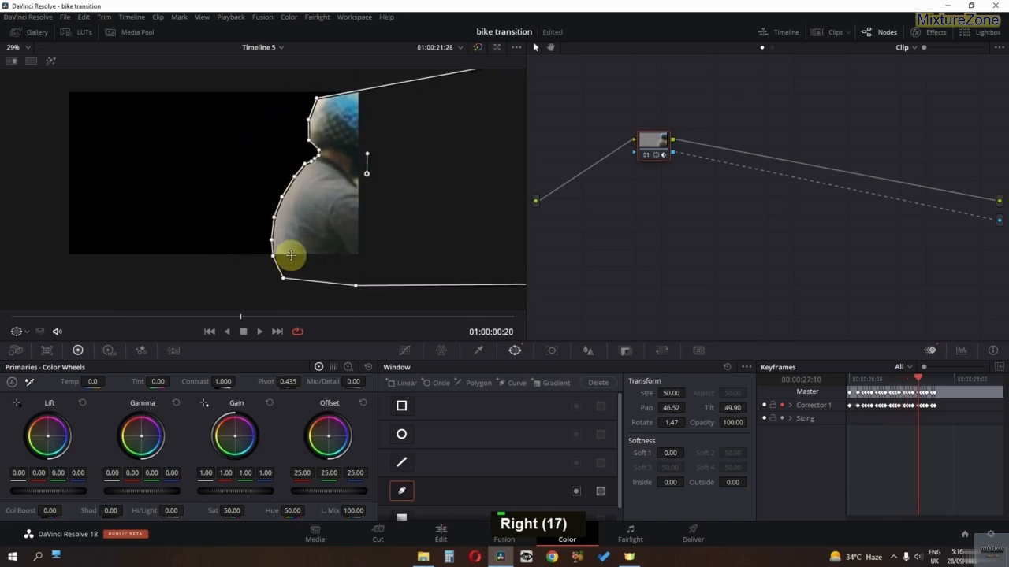
key(Right)
key(Right)
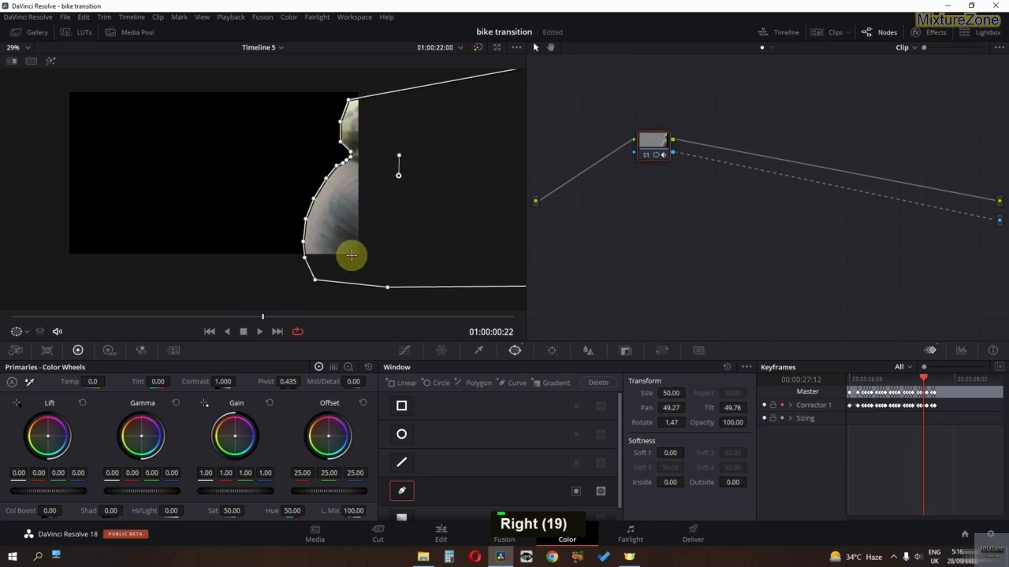
key(Right)
key(Right)
key(Right)
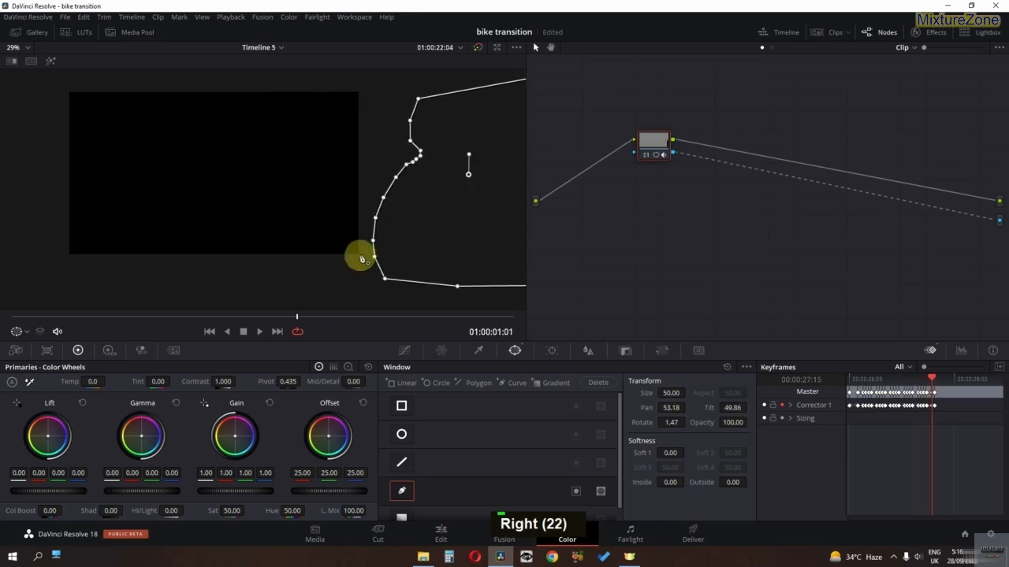
key(space)
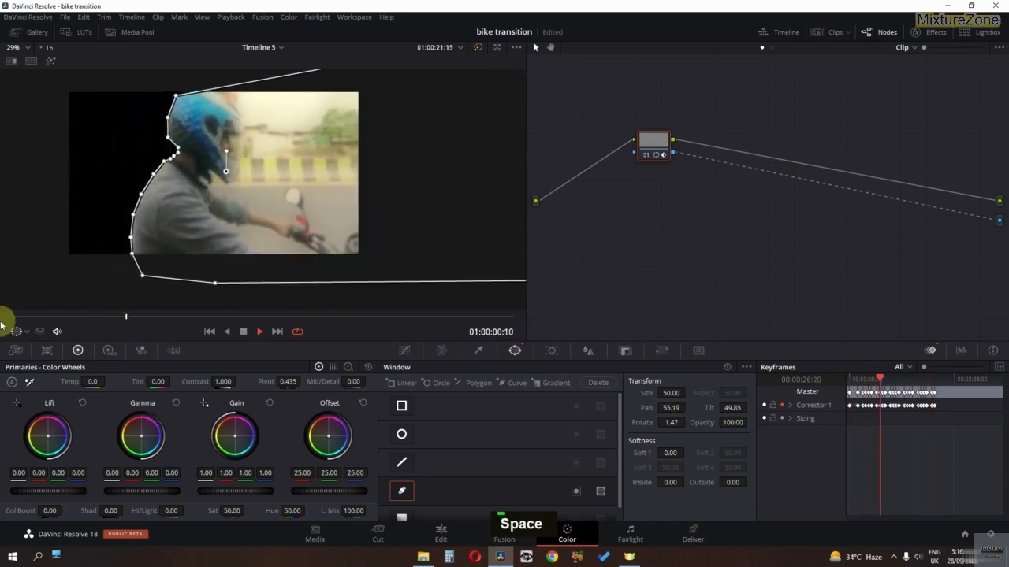
Step: Stop playback, open Timeline 3 for editing, and copy its final test.mov clip on Video 1
key(space)
click(443, 533)
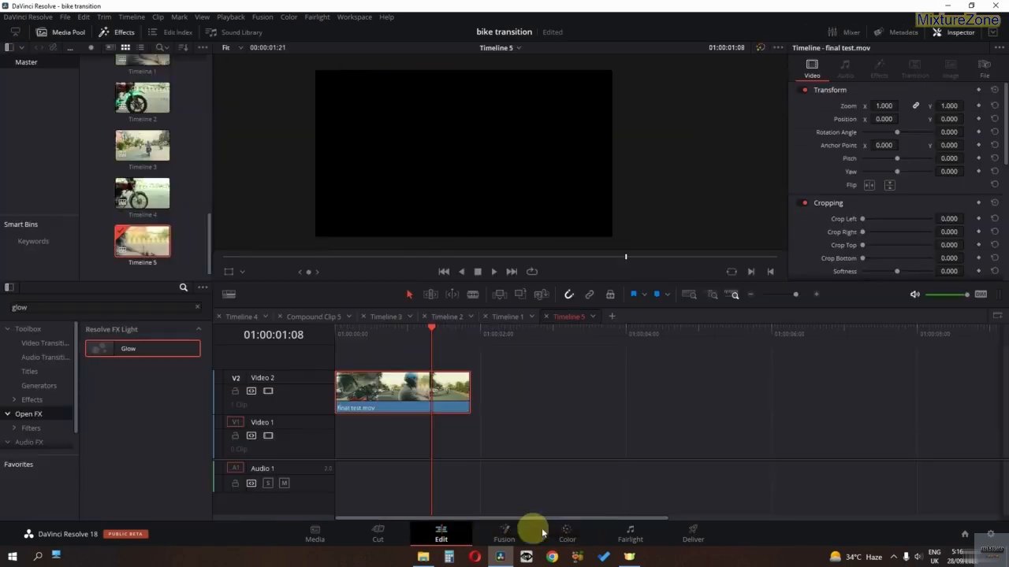
scroll(164, 178, up, 5)
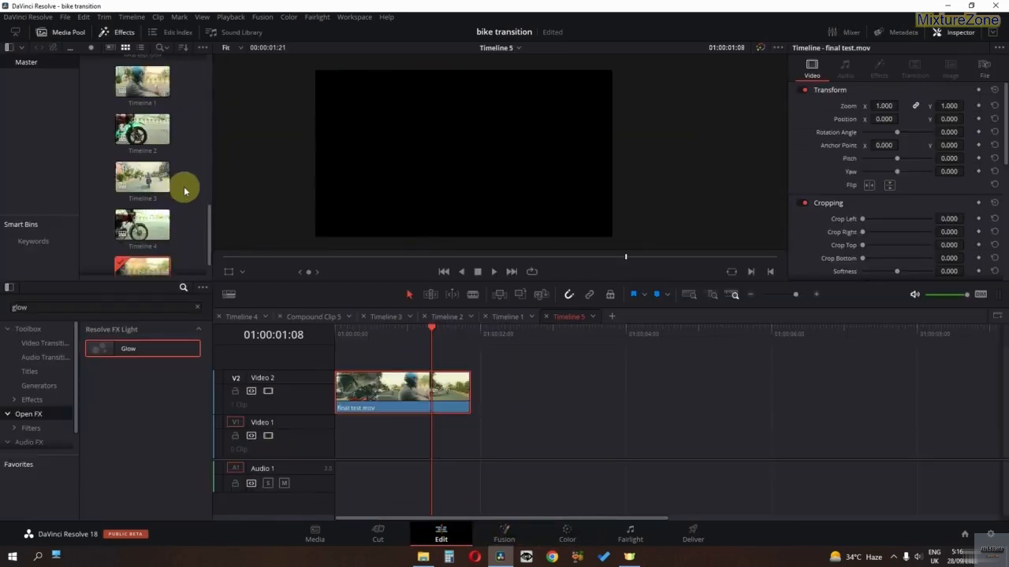
scroll(184, 192, up, 3)
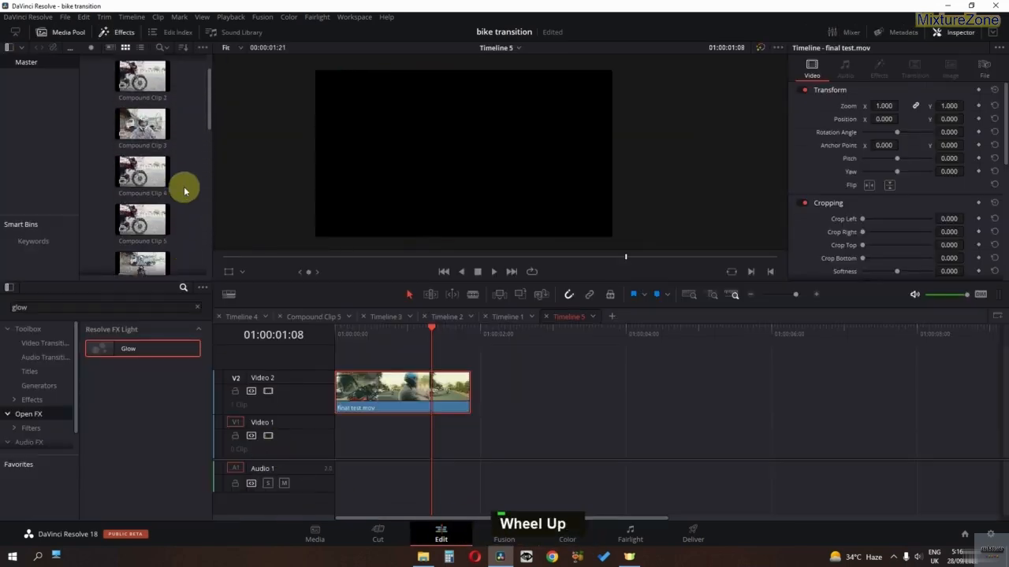
scroll(185, 191, down, 4)
scroll(185, 192, up, 2)
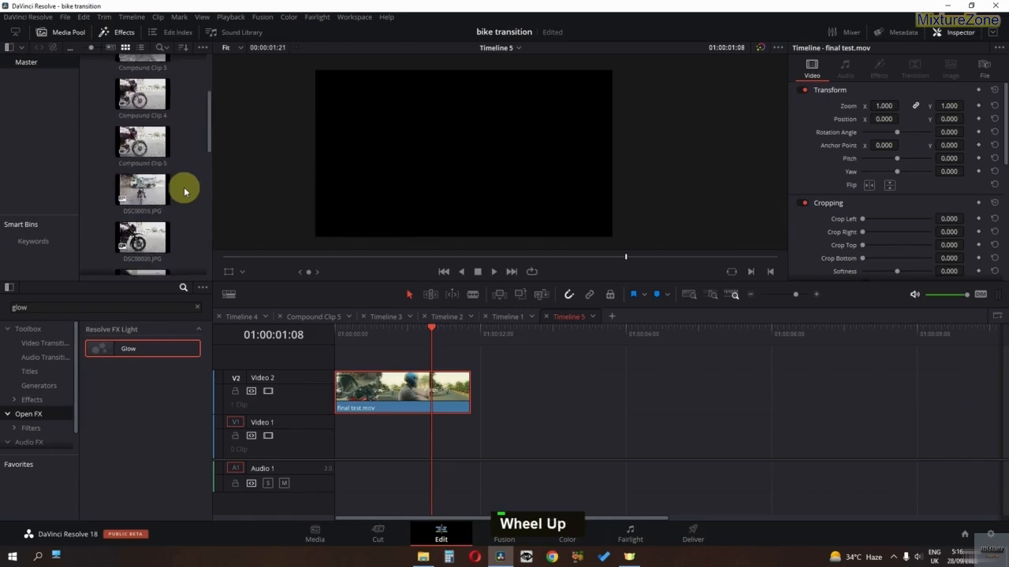
scroll(184, 192, down, 5)
scroll(185, 192, down, 2)
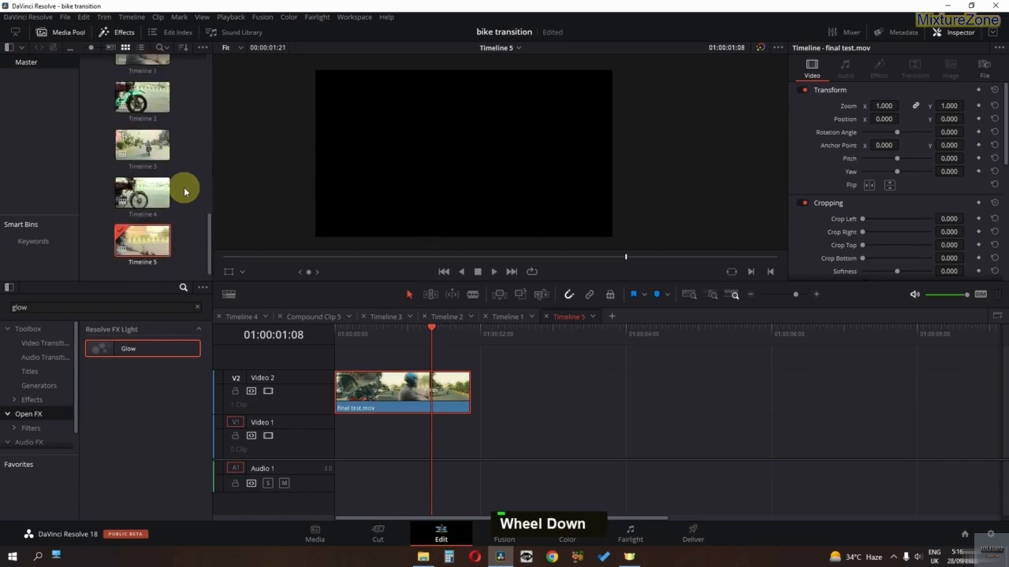
double_click(142, 148)
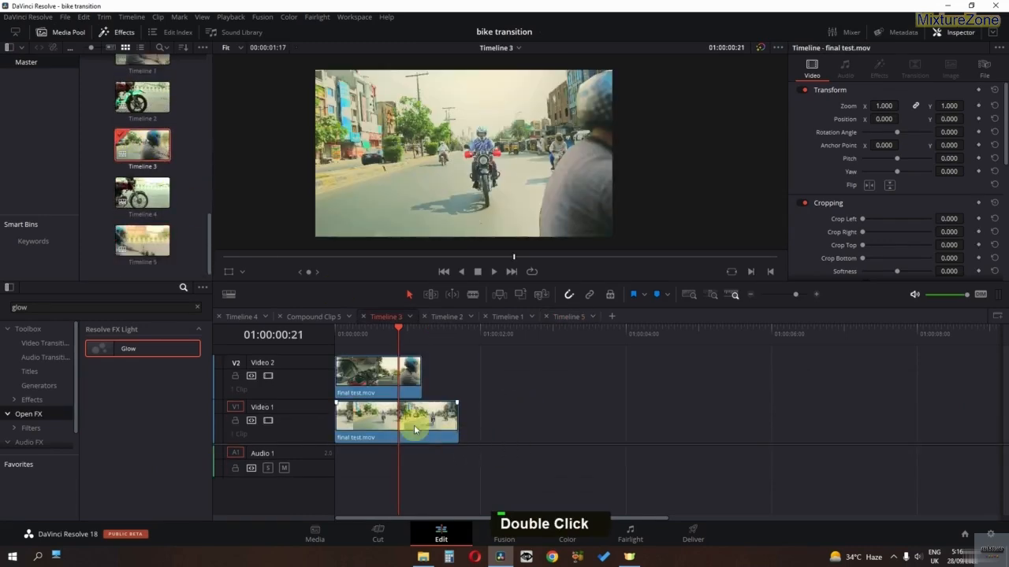
key(ctrl+c)
Step: Paste the copied clip into Timeline 5 and align it to the timeline's start on Video 1, beneath the masked rider clip
double_click(568, 320)
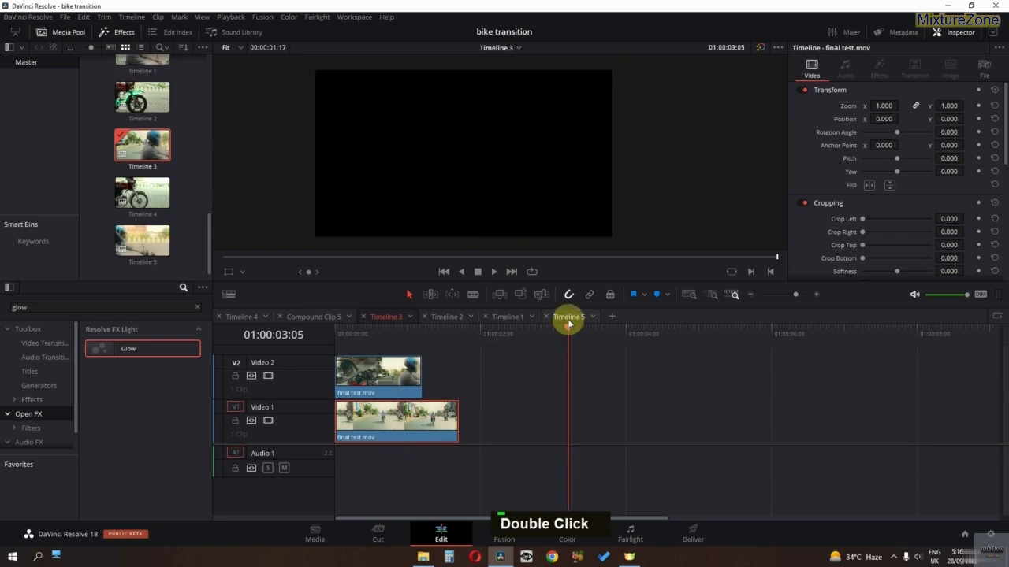
click(566, 336)
key(ctrl+v)
drag(614, 451, 347, 449)
click(382, 355)
Step: Play Timeline 5 from the beginning to review the masked rider over the new background clip
drag(365, 342, 251, 342)
key(space)
key(space)
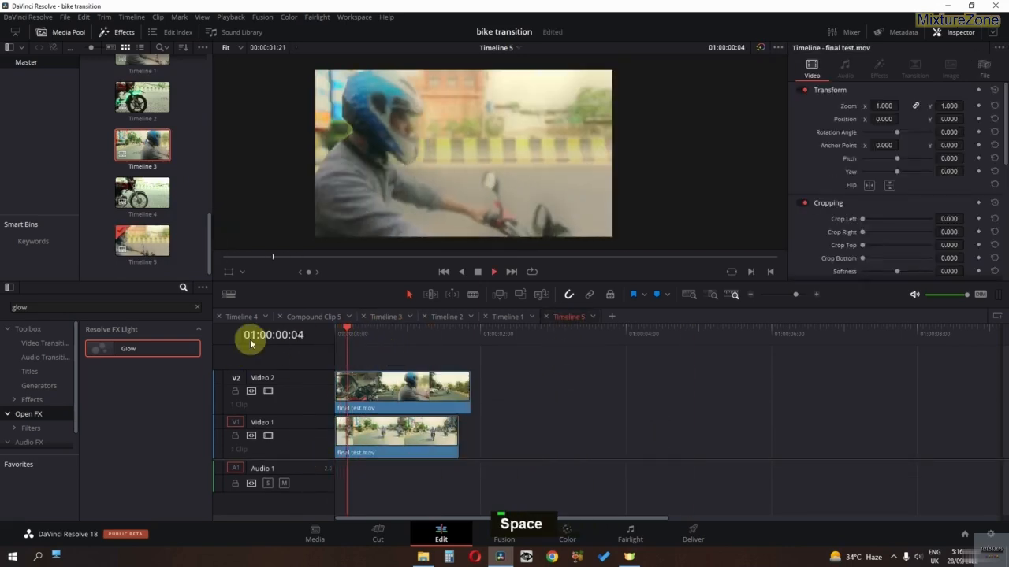
key(space)
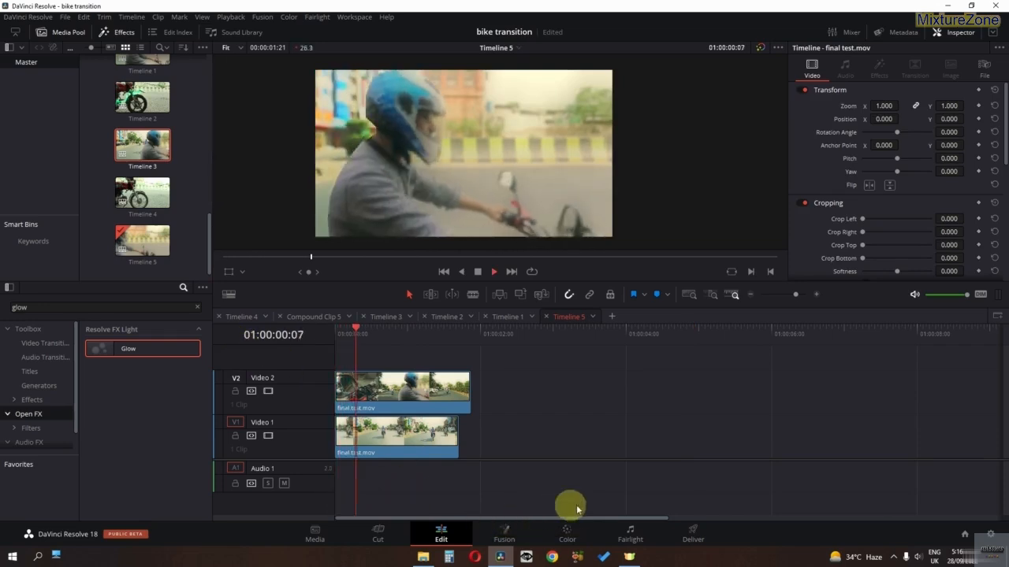
key(space)
key(space)
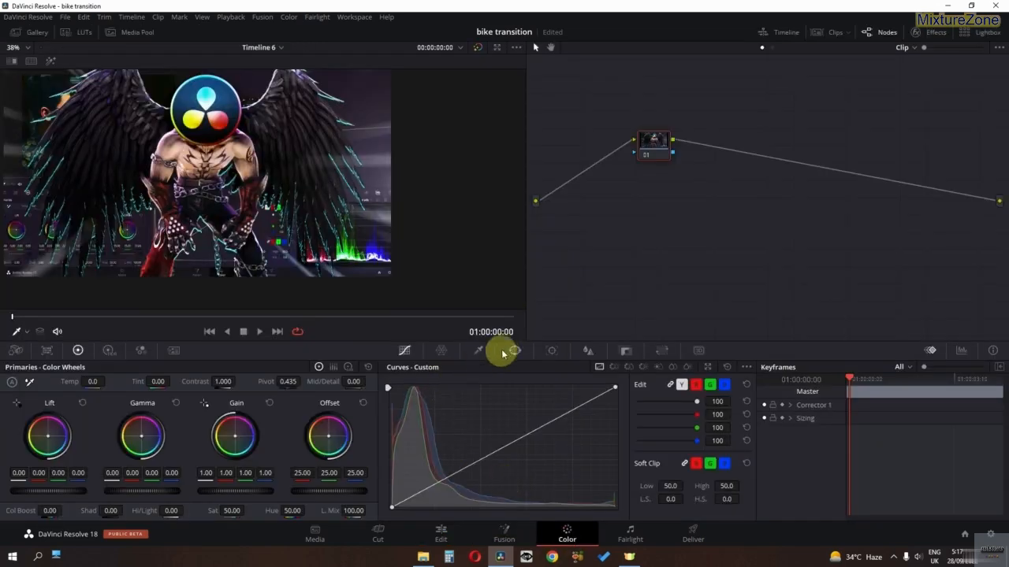
Step: Add a circle window to Timeline 6's image, set Soft 1 to 0.00, and enlarge the circle slightly
click(515, 351)
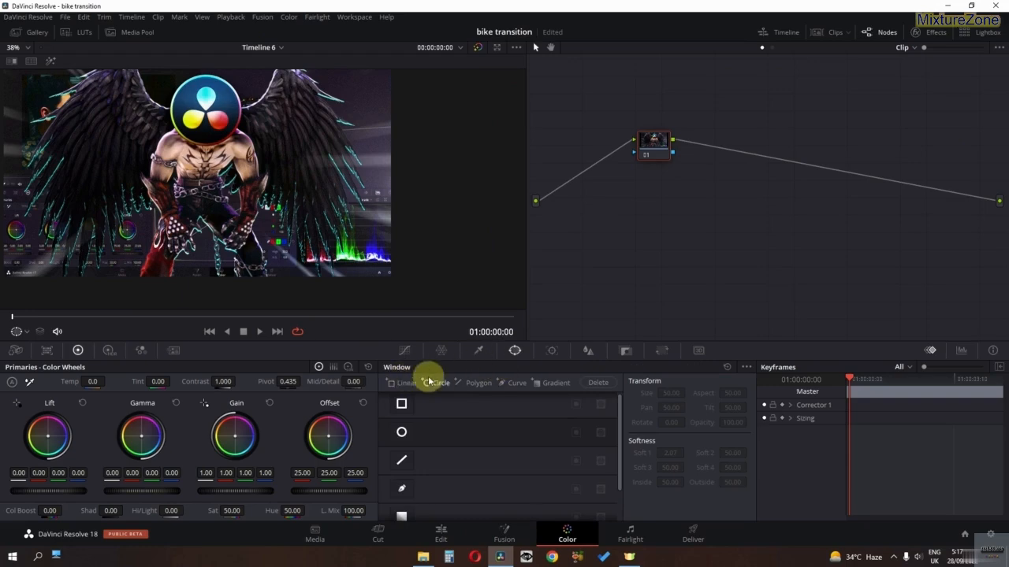
click(402, 434)
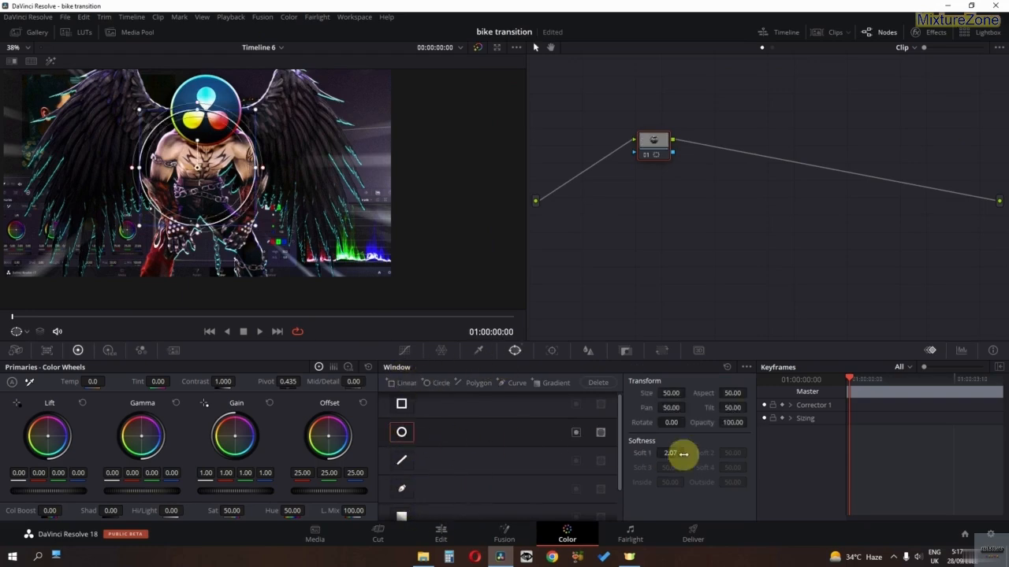
drag(668, 453, 554, 455)
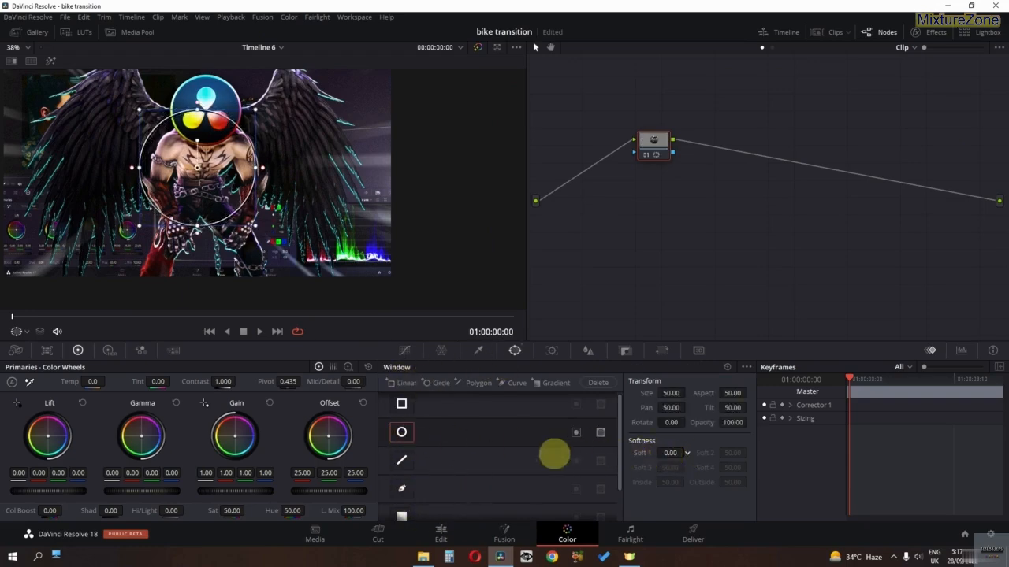
drag(261, 231, 263, 234)
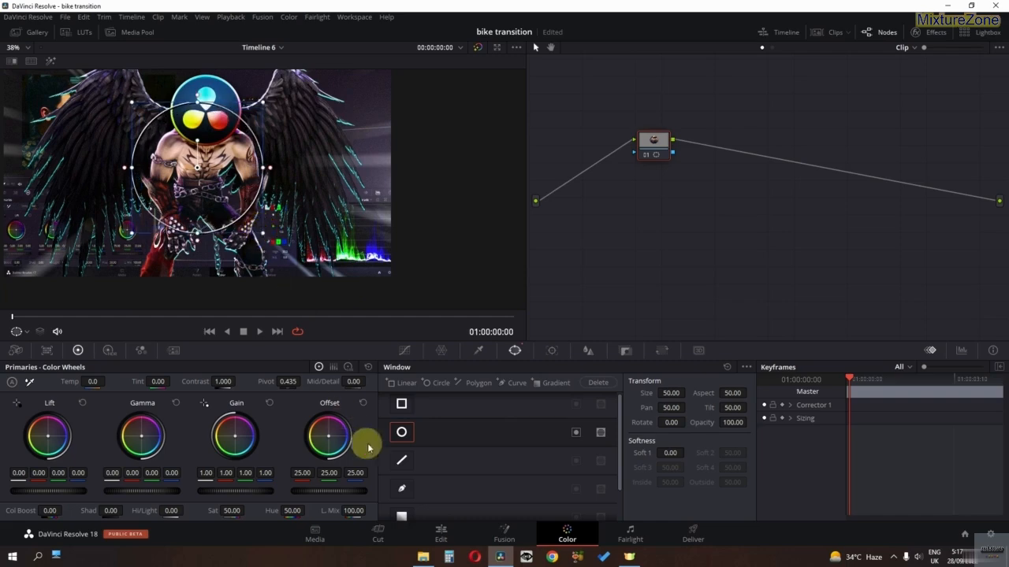
Step: Add a second circle window, shrink it inside the first one, and turn on the highlight view
click(442, 384)
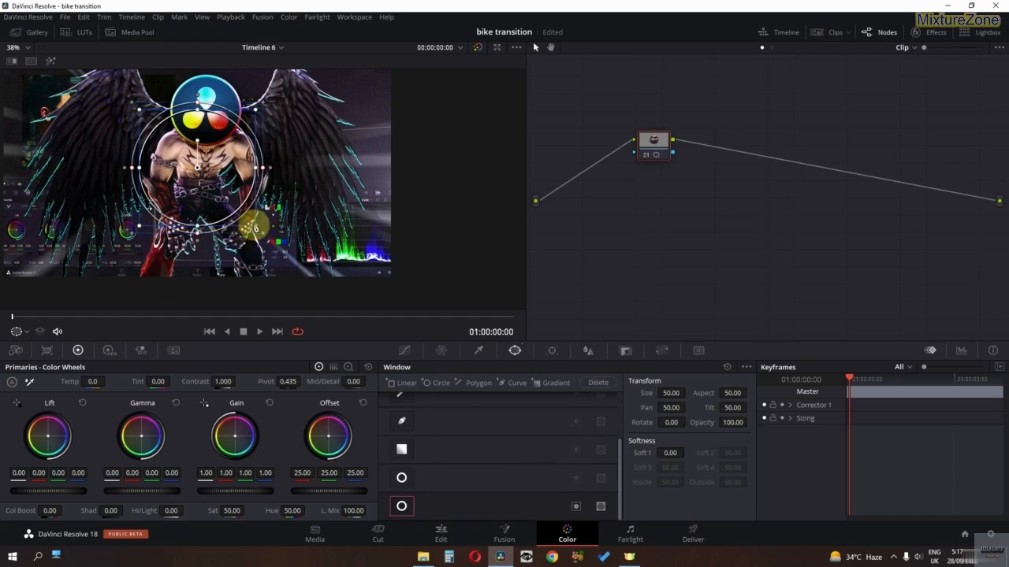
drag(253, 228, 243, 223)
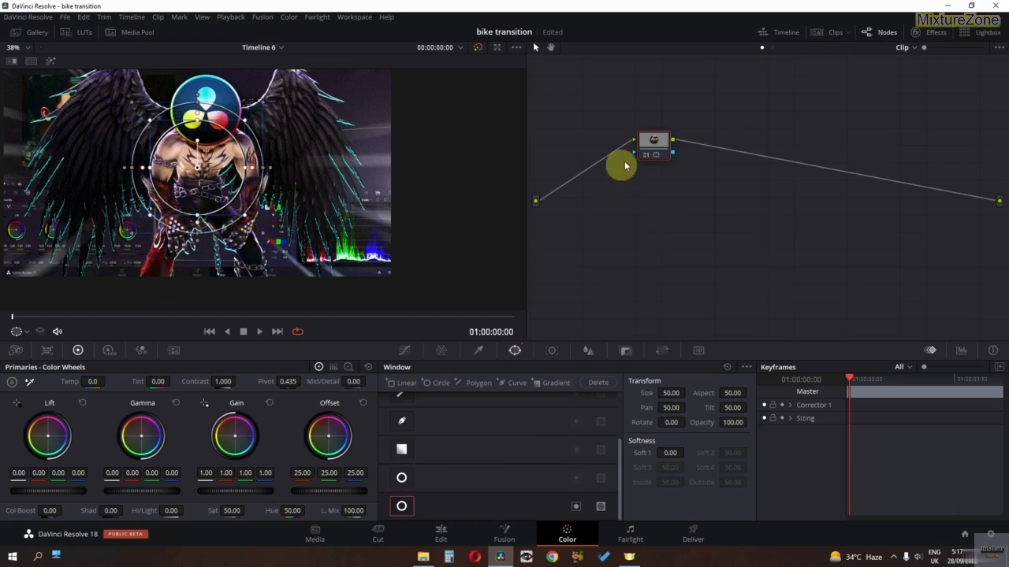
click(50, 64)
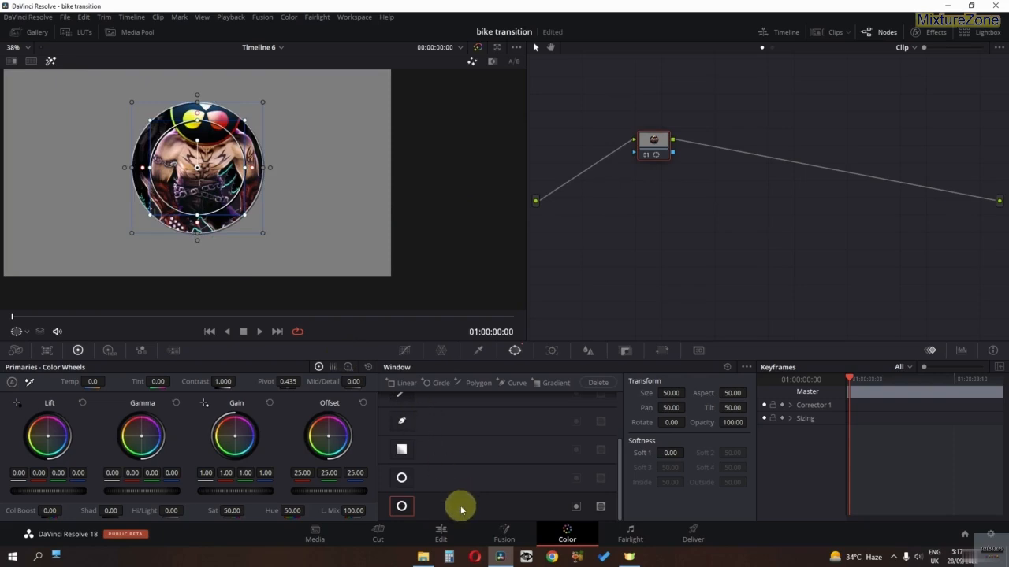
Step: Invert the smaller circle window's mask and centre it inside the larger circle at about pan 50.06 and tilt 49.97
scroll(456, 505, up, 3)
drag(197, 186, 321, 241)
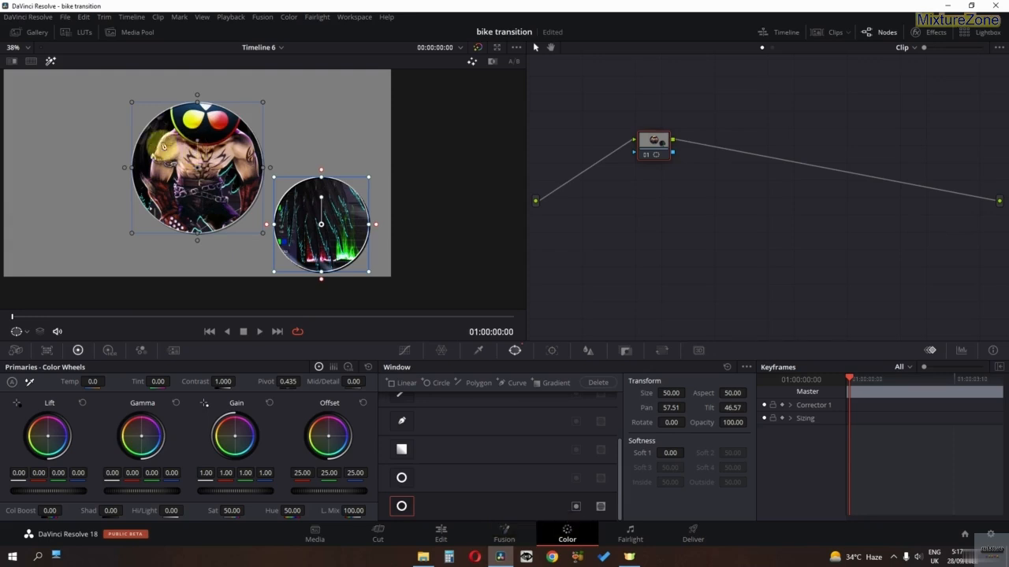
drag(337, 251, 207, 194)
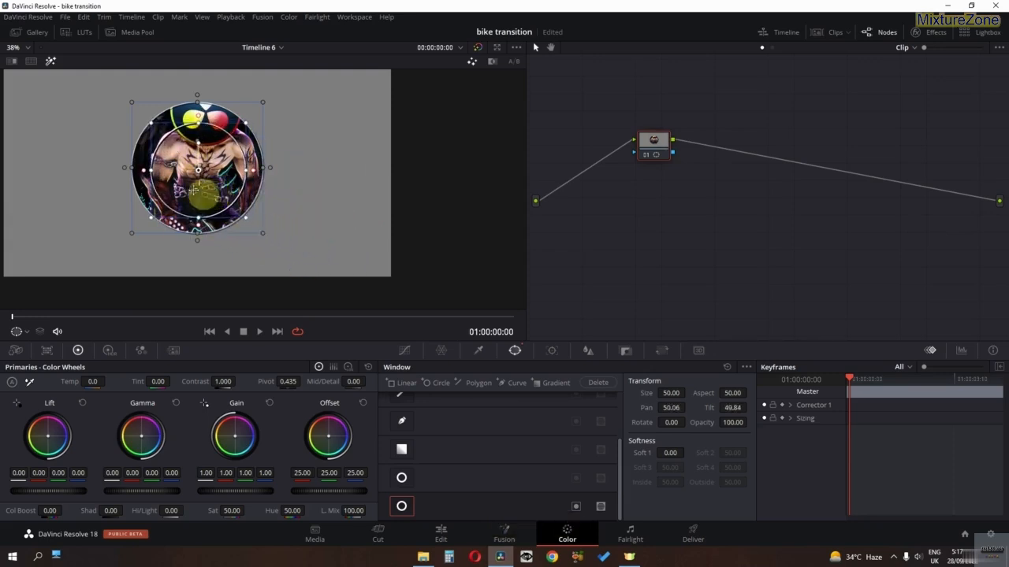
click(601, 506)
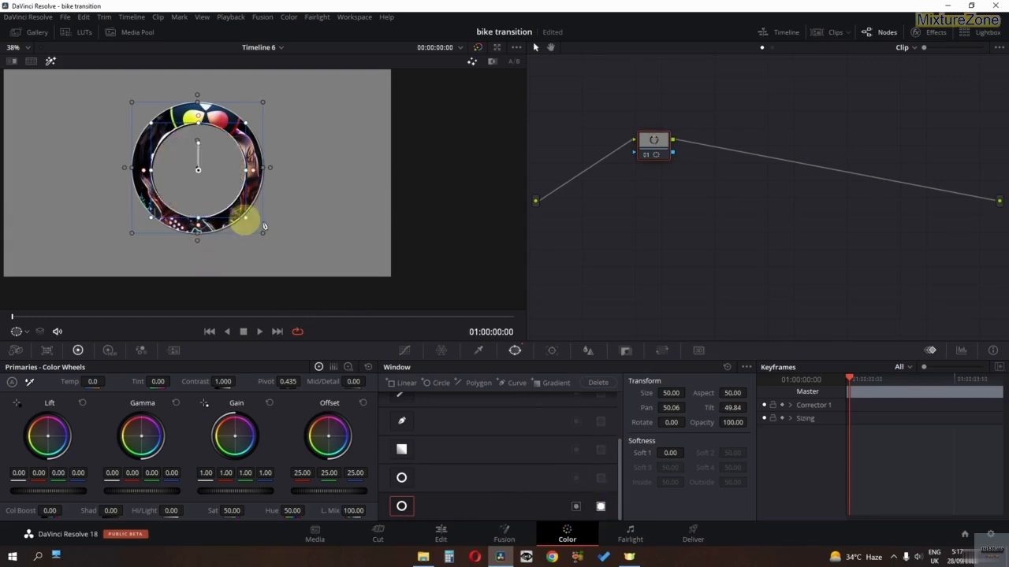
mouse_move(205, 181)
mouse_down()
mouse_move(198, 176)
mouse_move(207, 178)
mouse_up()
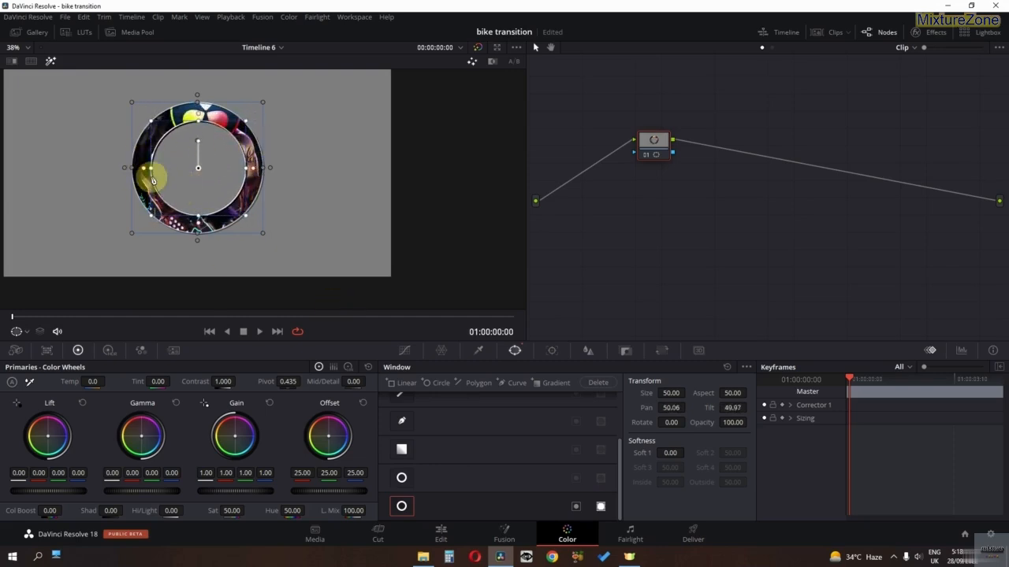
Step: Shrink the inverted inner circle window to a tiny dot at the image's centre
scroll(200, 203, down, 1)
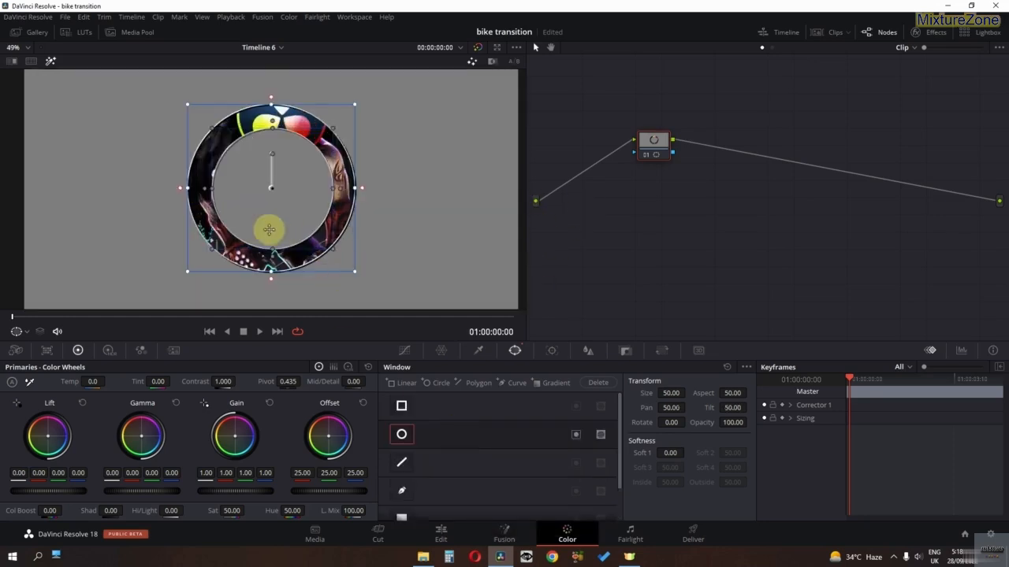
scroll(269, 230, down, 2)
scroll(300, 261, up, 1)
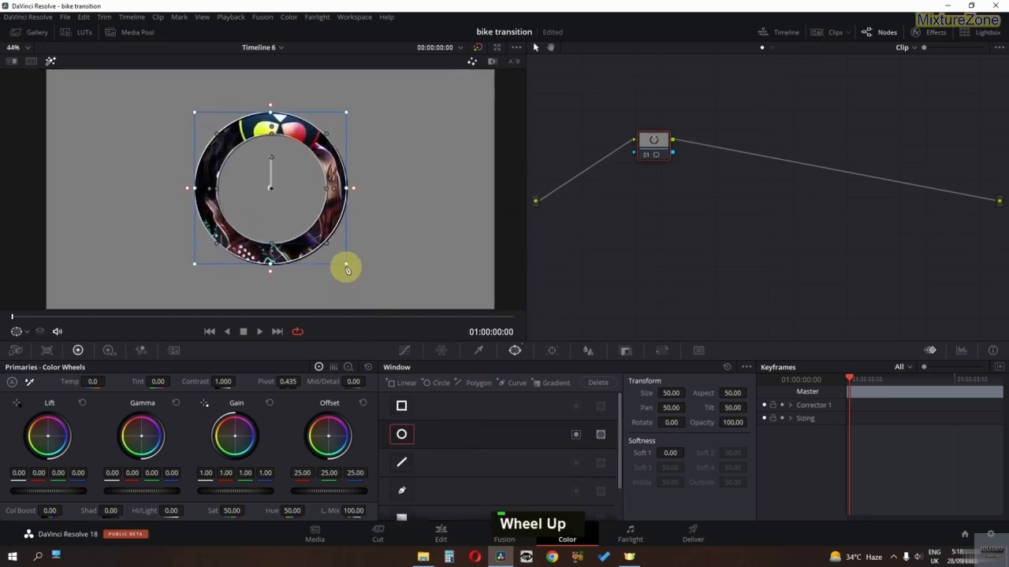
scroll(441, 446, down, 2)
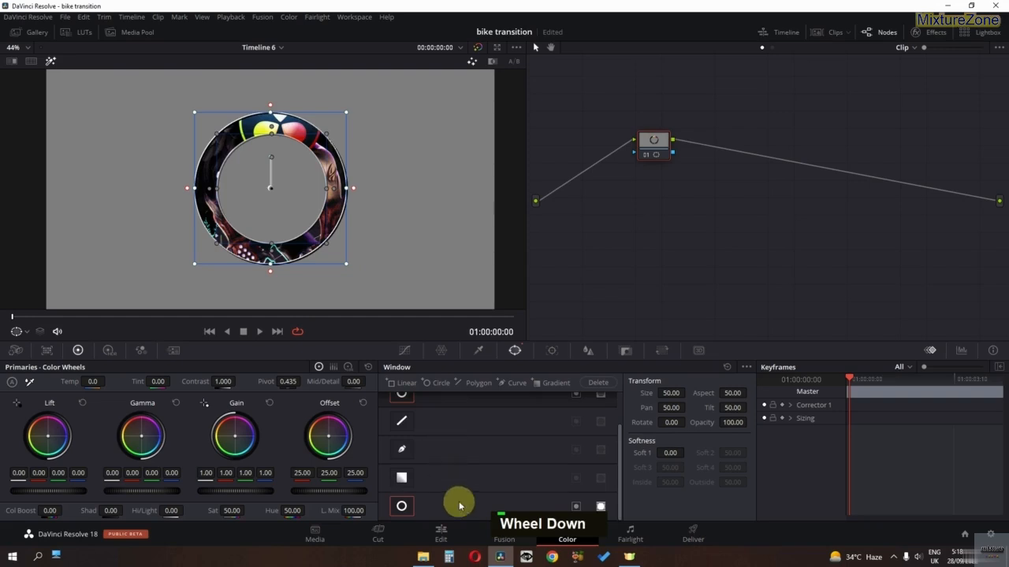
scroll(214, 225, up, 2)
drag(340, 258, 274, 215)
scroll(274, 215, up, 8)
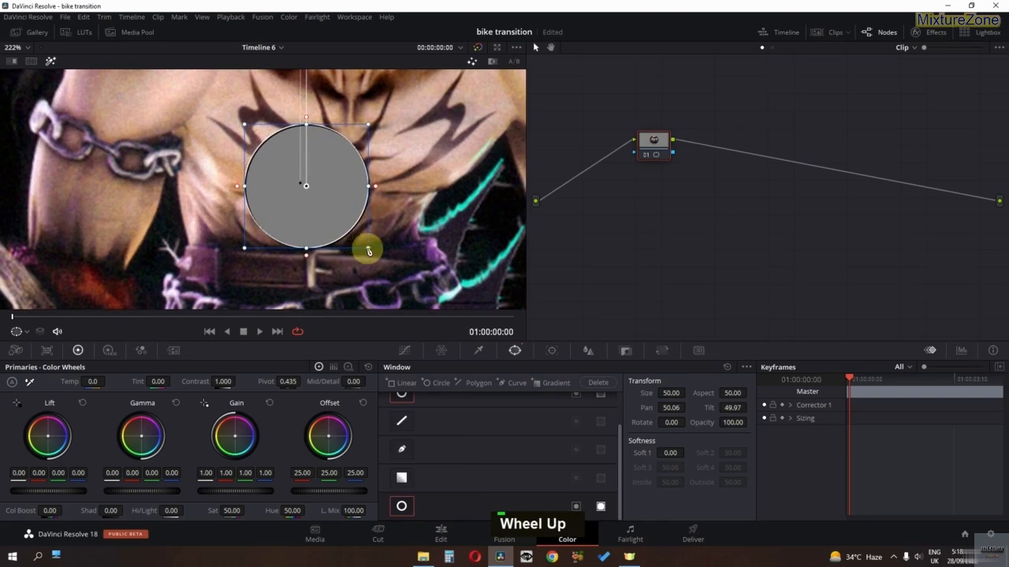
drag(368, 251, 310, 219)
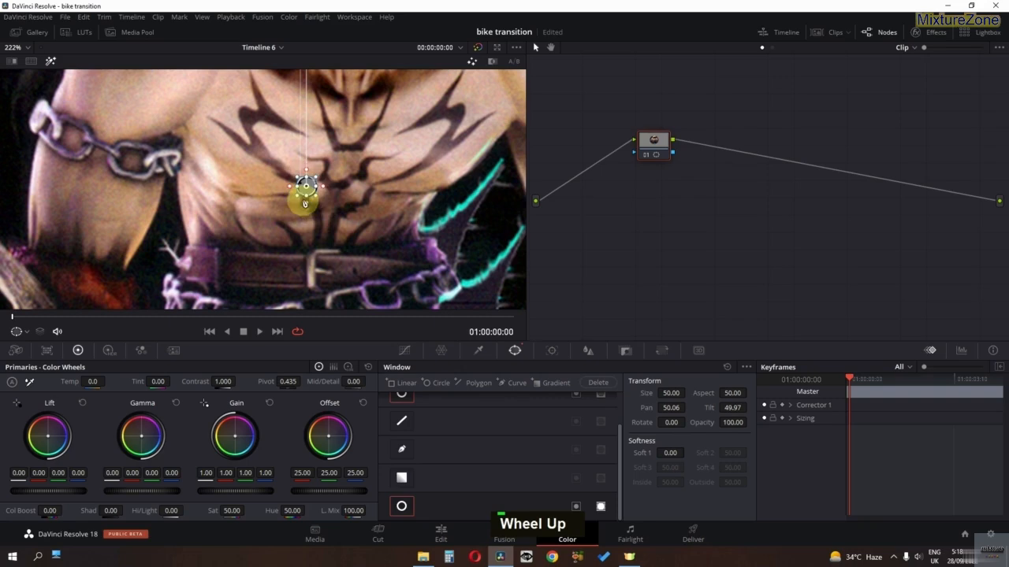
Step: Shrink the outer circle window until it forms a small ring closely surrounding the inner dot
scroll(305, 203, down, 7)
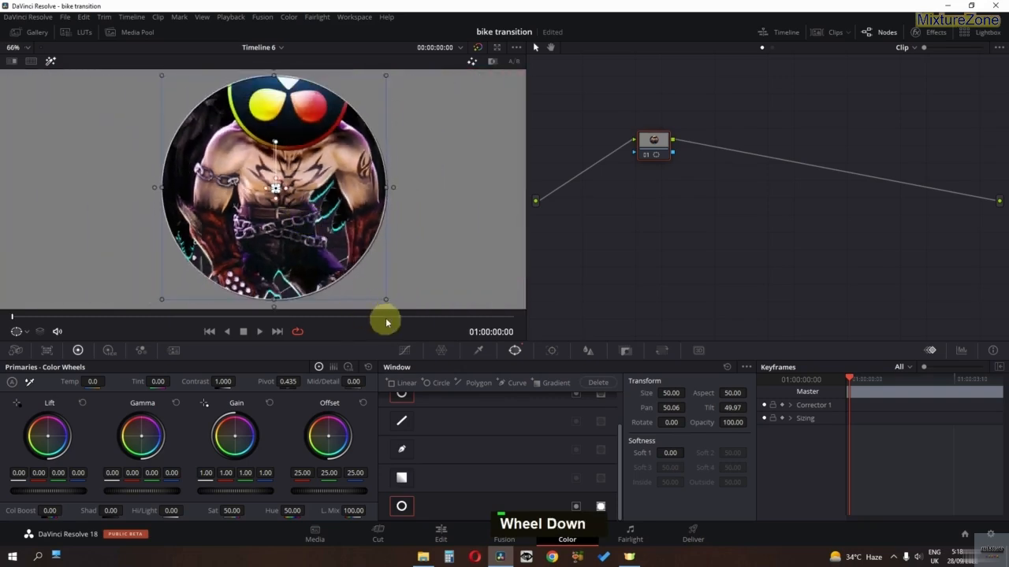
scroll(457, 437, up, 2)
drag(379, 283, 320, 244)
scroll(286, 225, up, 7)
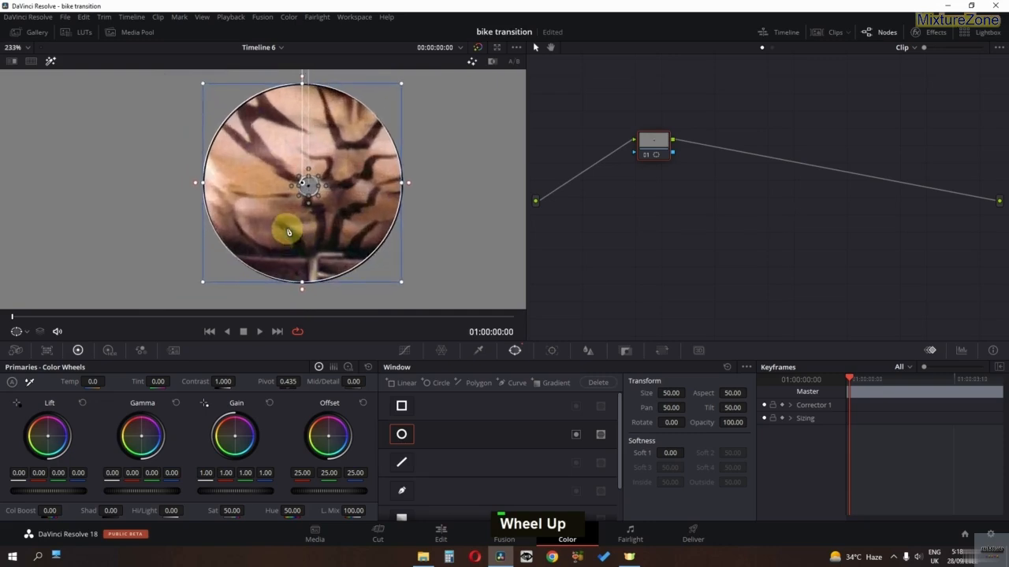
drag(401, 285, 336, 238)
scroll(320, 241, up, 3)
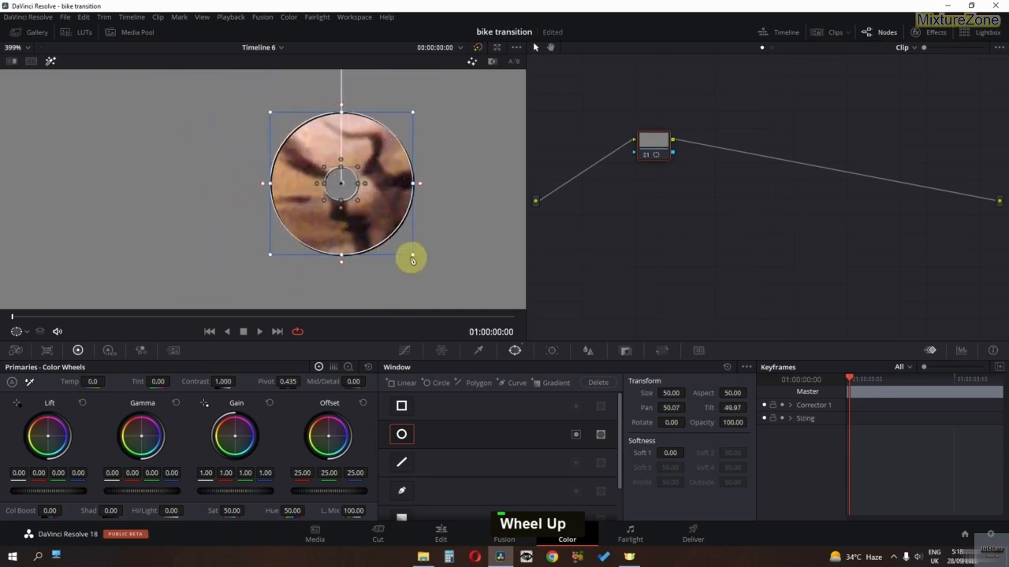
drag(412, 257, 353, 210)
Step: Enable keyframing for Corrector 1 at the clip's start, and set the outer circle window's size to 100.00 at 01:00:03:12
scroll(354, 245, down, 5)
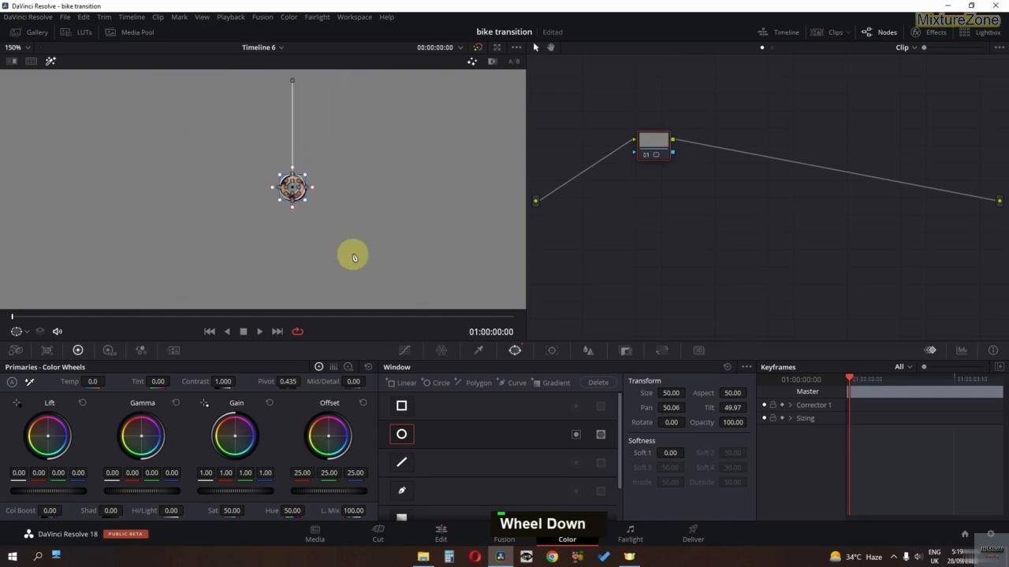
scroll(352, 261, up, 2)
scroll(351, 261, down, 6)
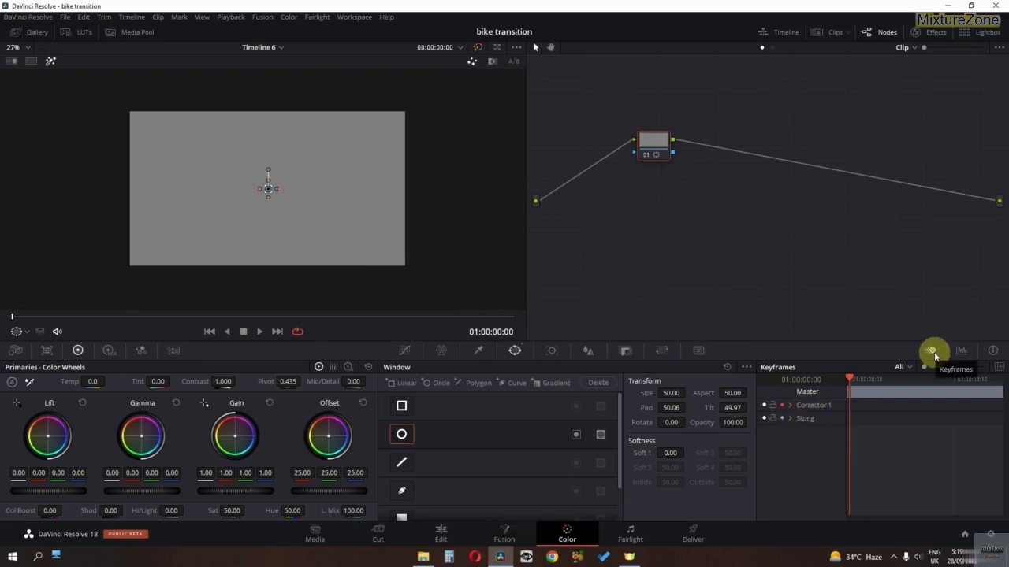
scroll(360, 293, up, 2)
scroll(225, 275, down, 1)
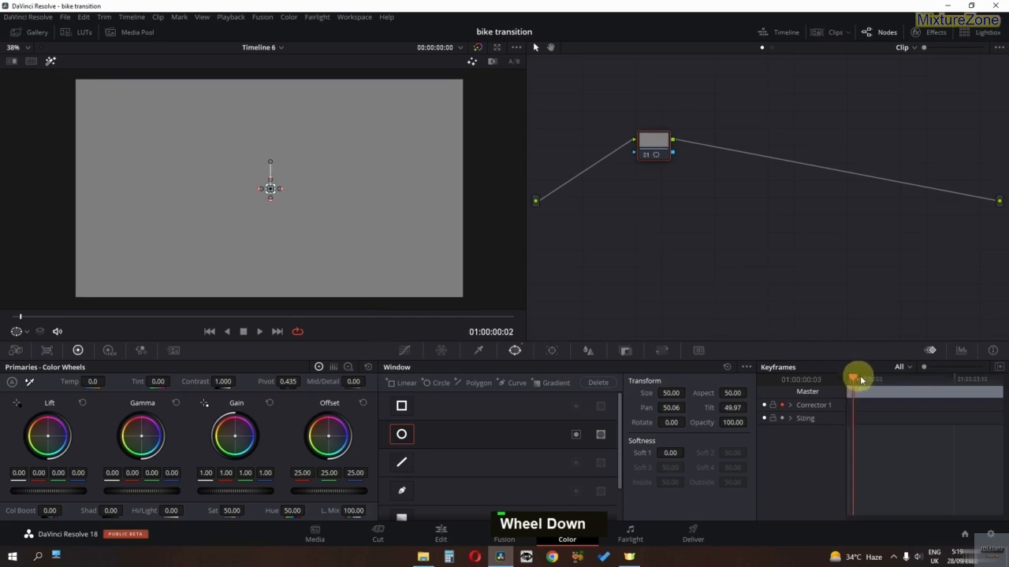
drag(861, 380, 914, 382)
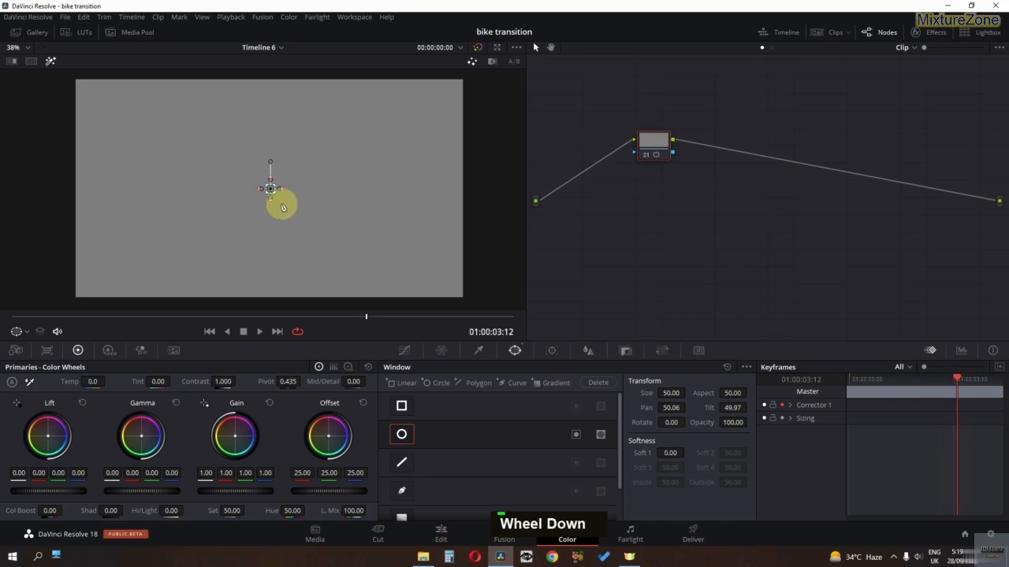
scroll(282, 205, up, 3)
scroll(282, 207, up, 1)
scroll(313, 221, down, 6)
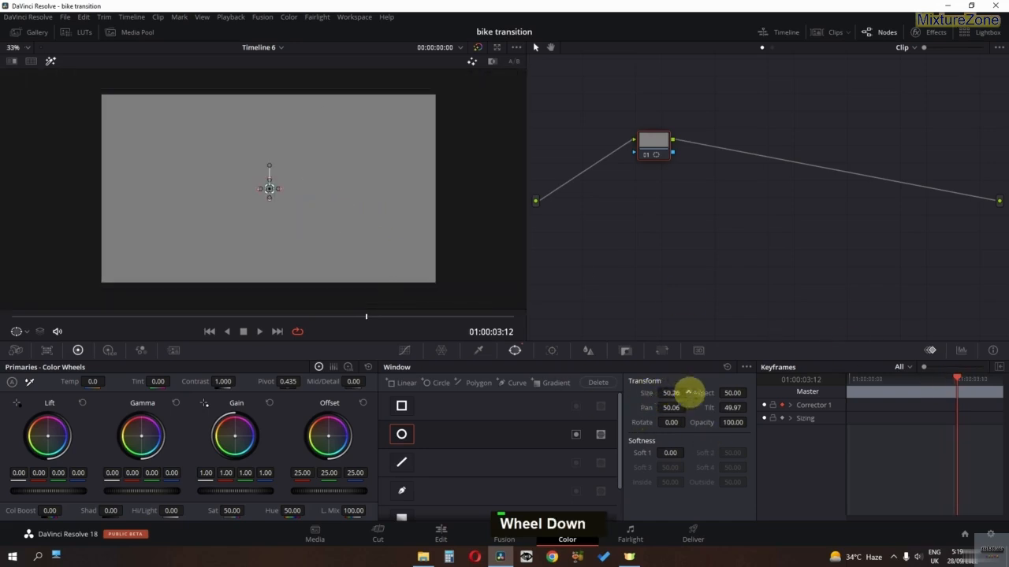
drag(688, 393, 900, 387)
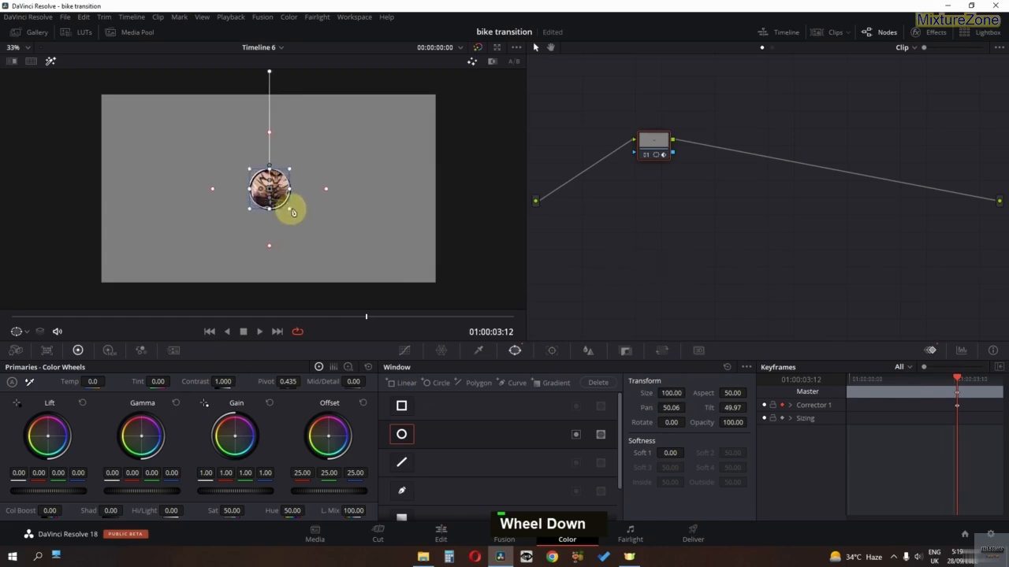
Step: Enlarge the outer circle window past the frame edges at 01:00:03:12, and set its size to 0.00 at 01:00:00:00
drag(291, 210, 645, 336)
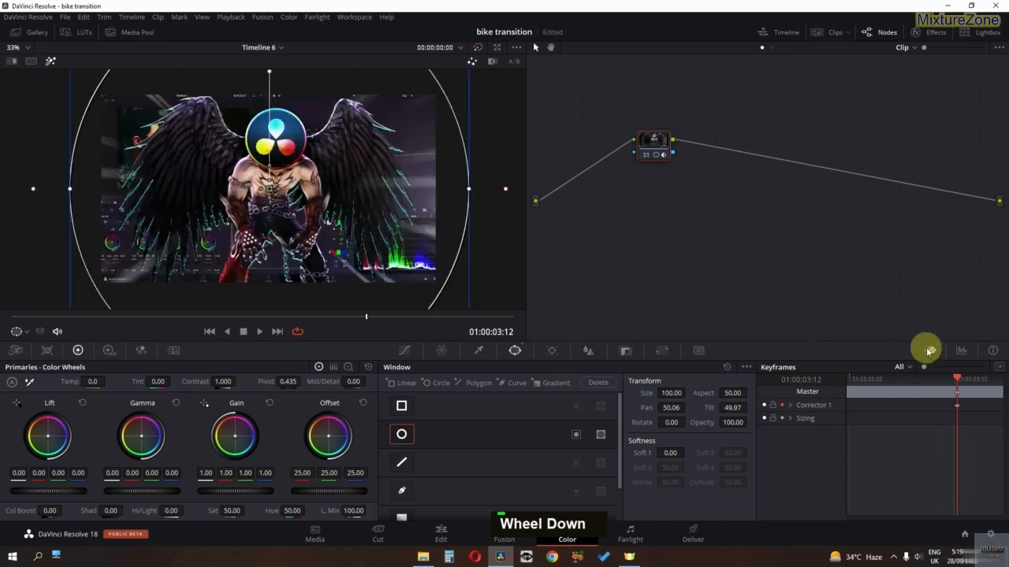
drag(957, 379, 805, 383)
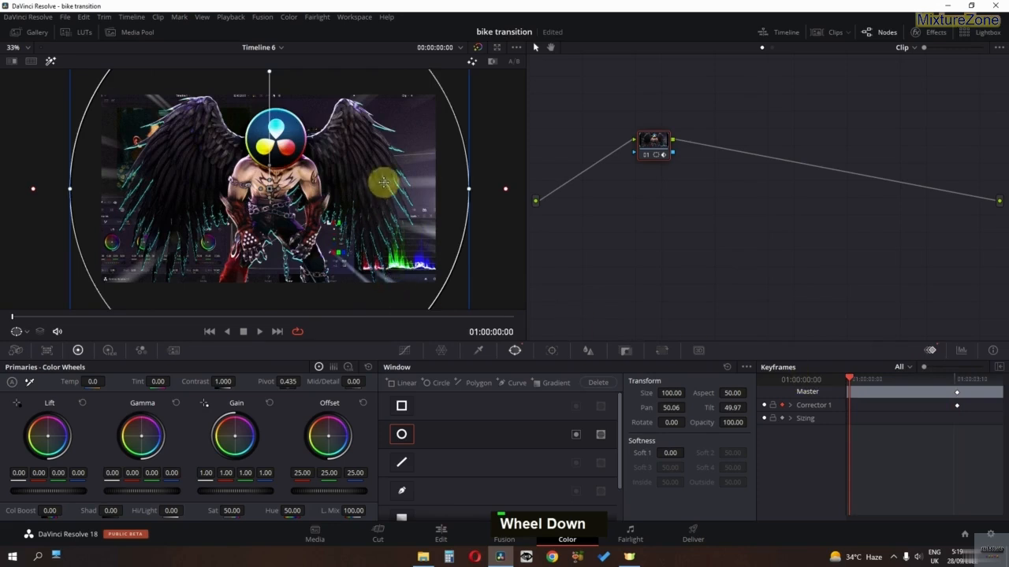
scroll(384, 183, down, 3)
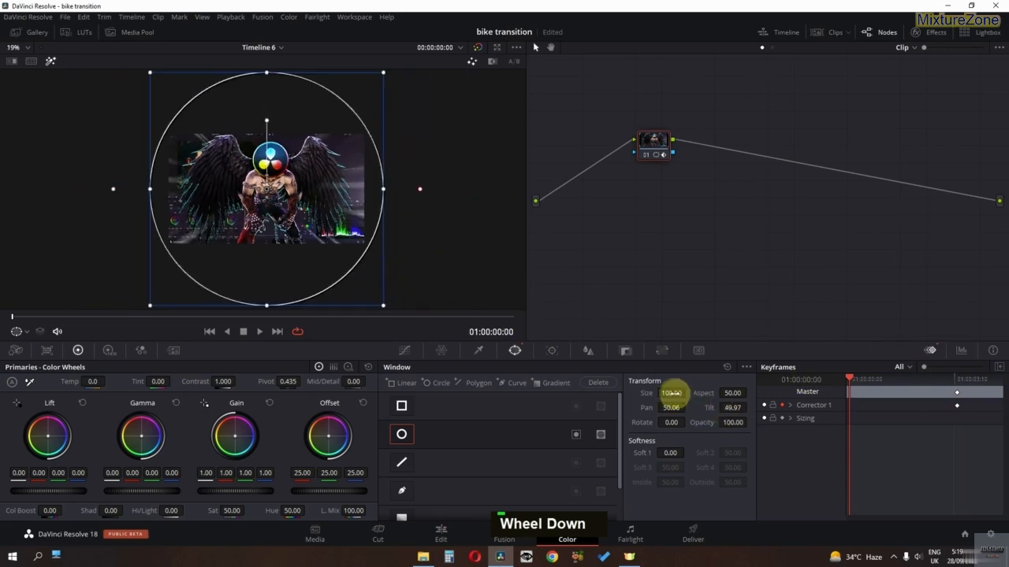
text(0)
key(Return)
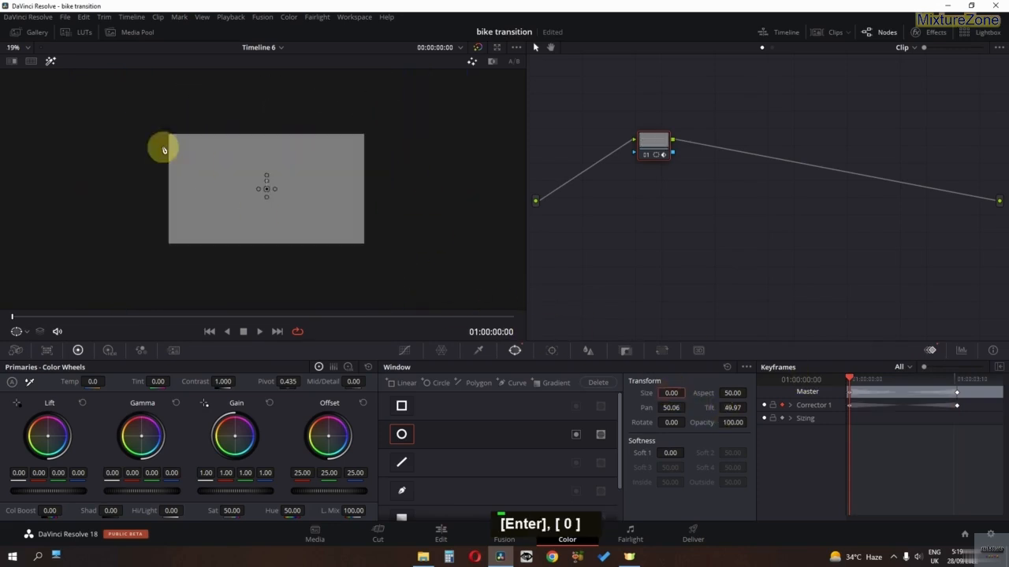
Step: At 01:00:03:12, set the inner circle window's size to 100.00 and enlarge it past the frame, just inside the outer circle
scroll(275, 209, up, 2)
scroll(275, 209, up, 3)
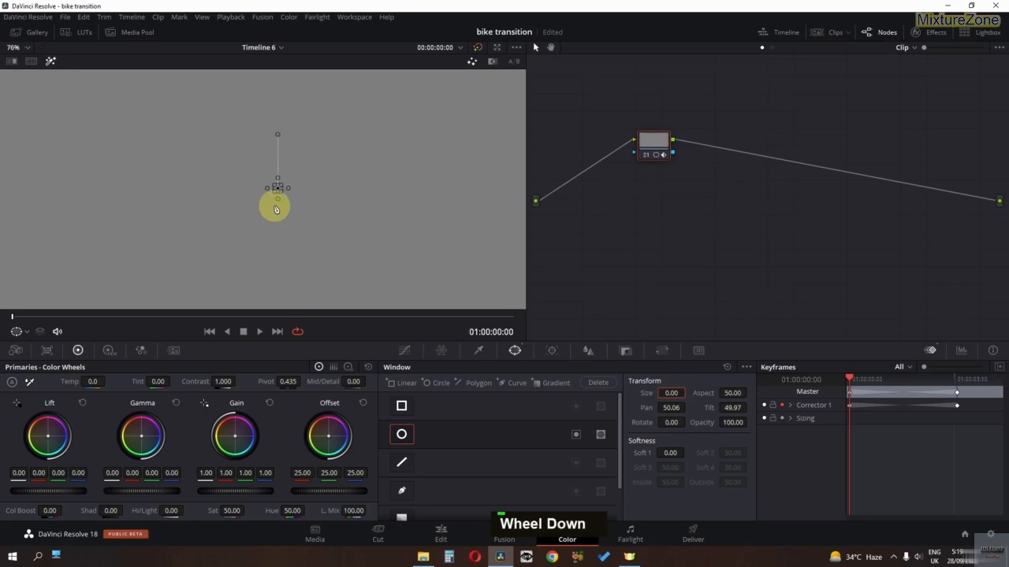
scroll(449, 479, down, 2)
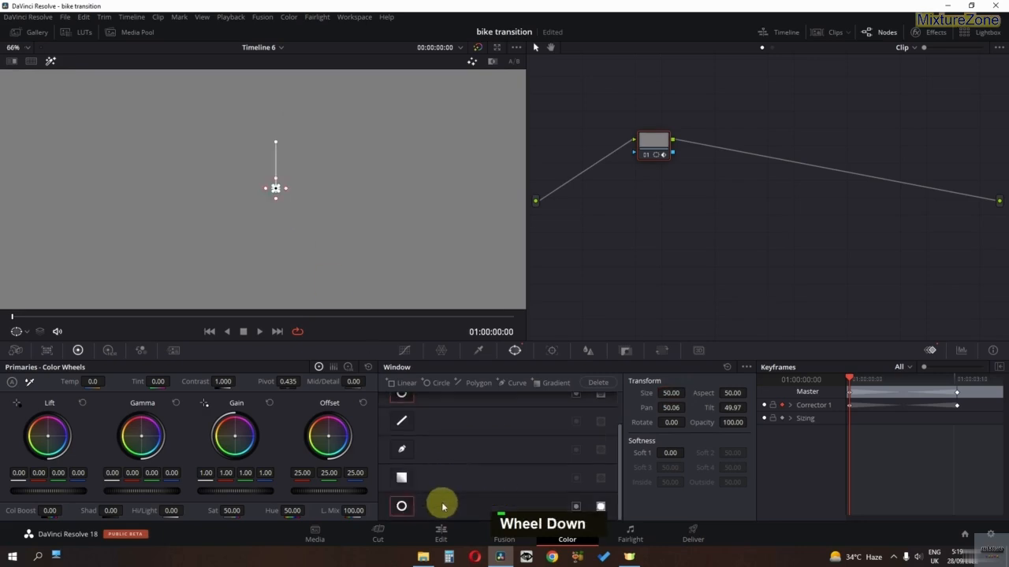
drag(856, 383, 950, 386)
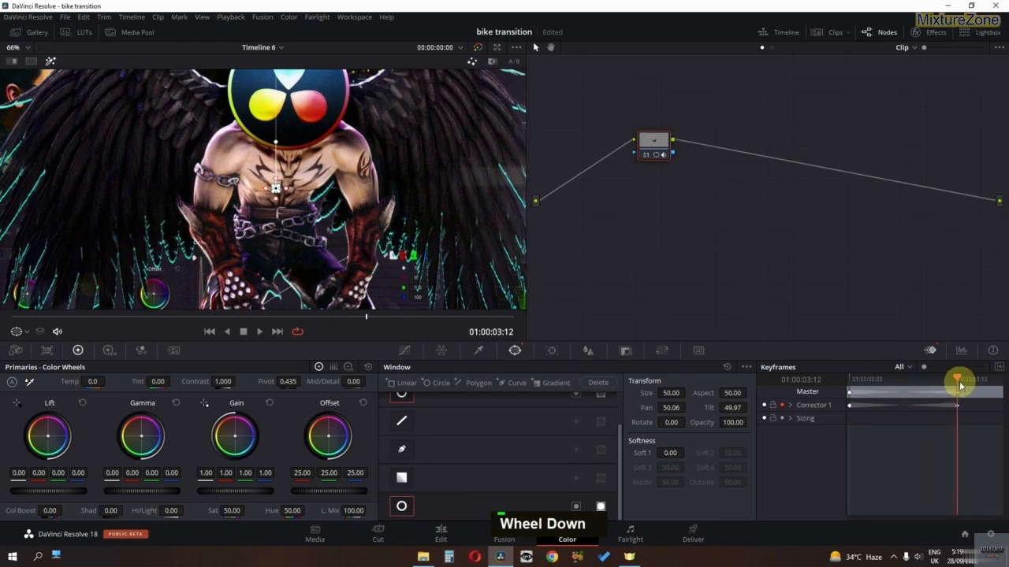
scroll(315, 220, down, 4)
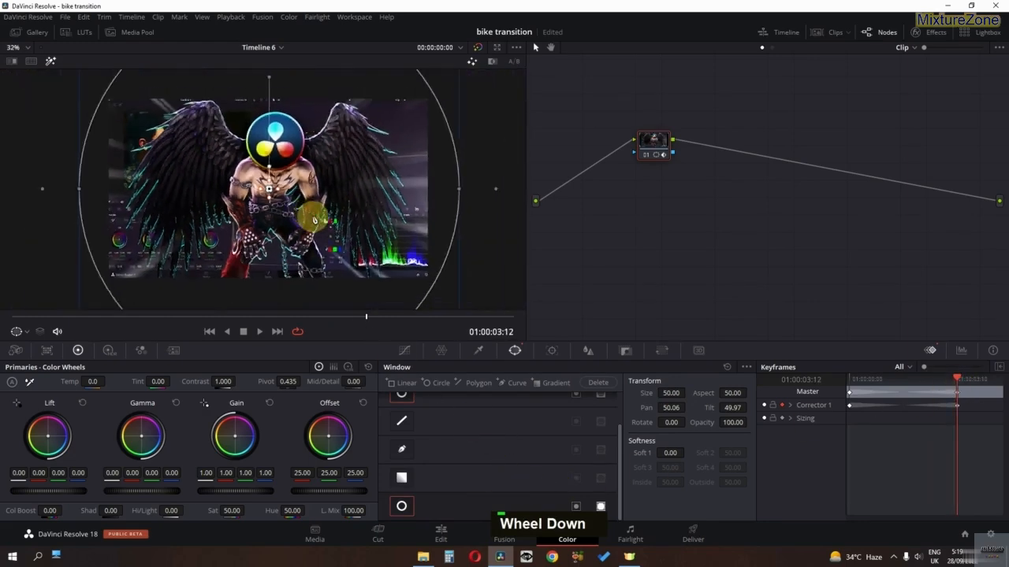
scroll(314, 220, down, 1)
drag(658, 394, 793, 389)
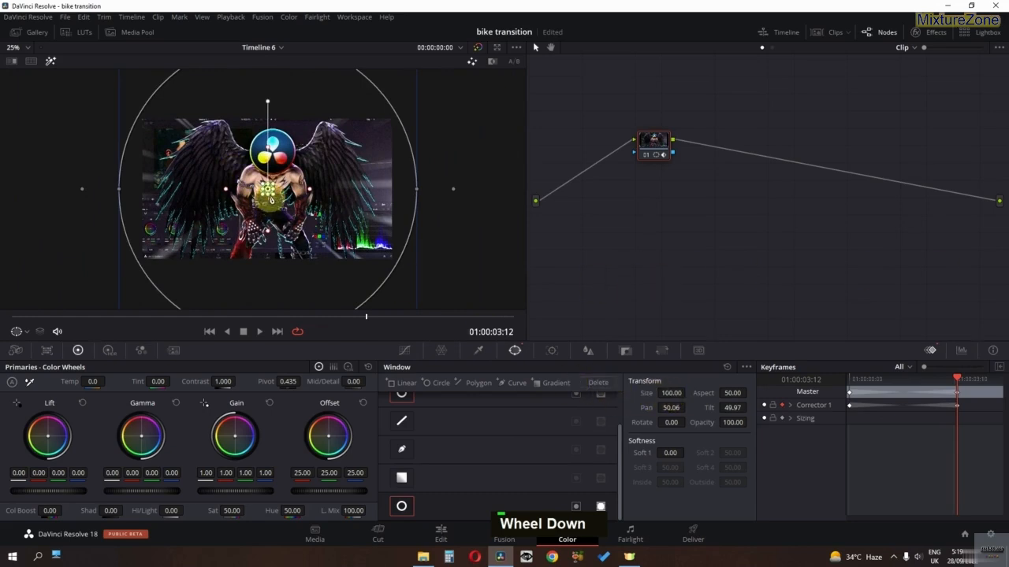
drag(285, 207, 454, 273)
scroll(454, 272, down, 1)
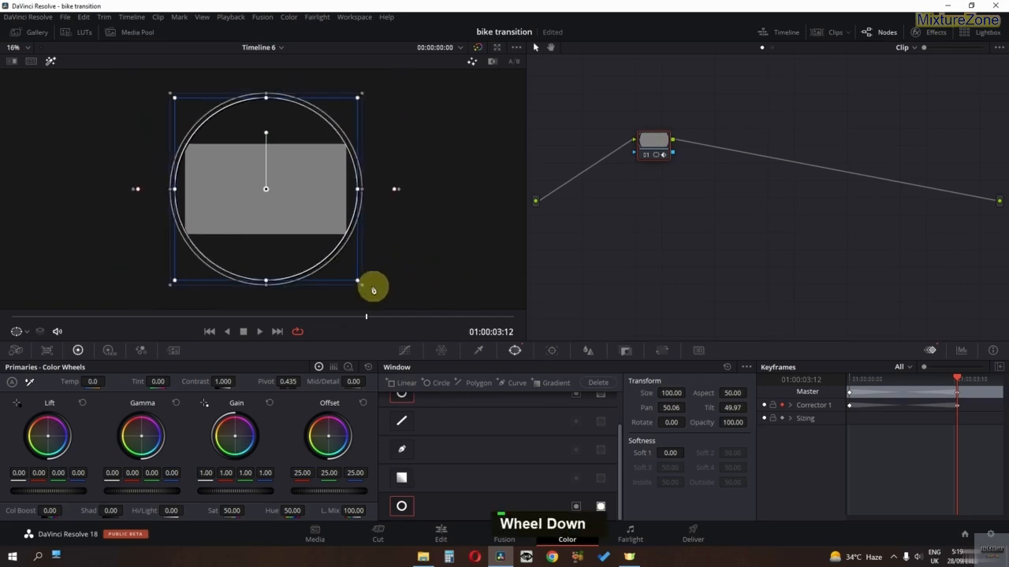
drag(363, 289, 388, 294)
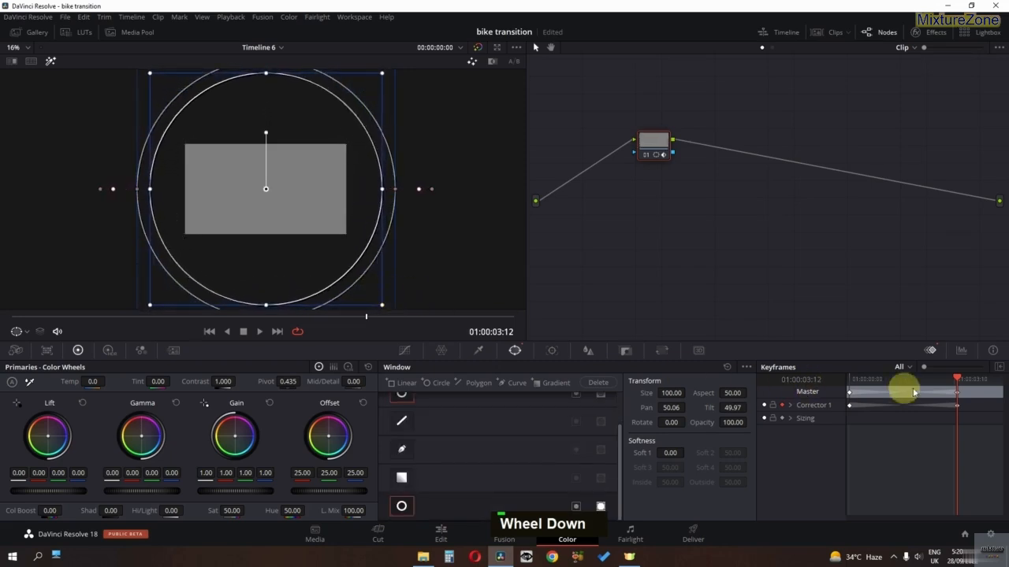
Step: Shrink the inner circle window to a tiny dot at the image's centre at 01:00:00:00
drag(955, 381, 807, 378)
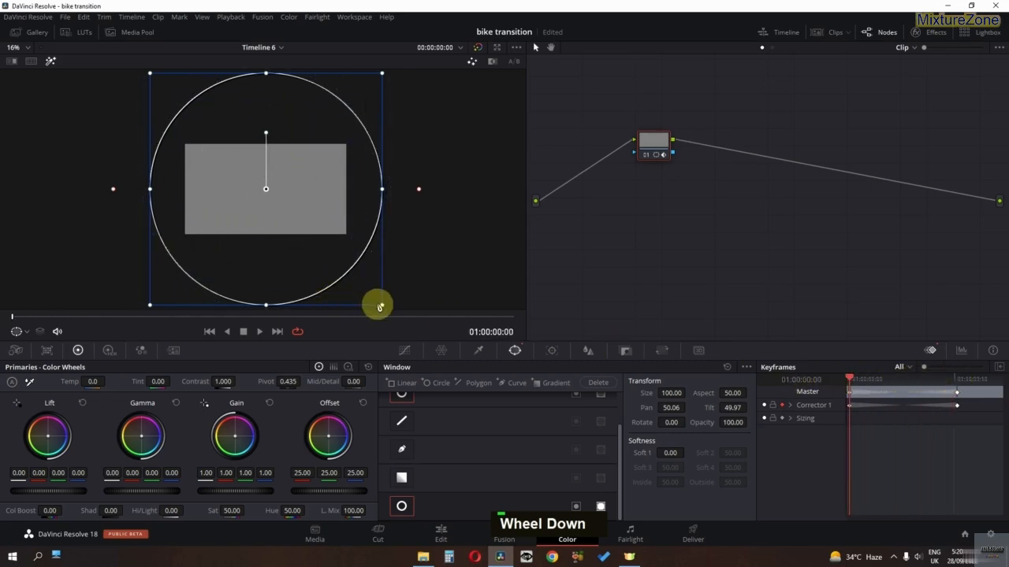
drag(383, 307, 244, 210)
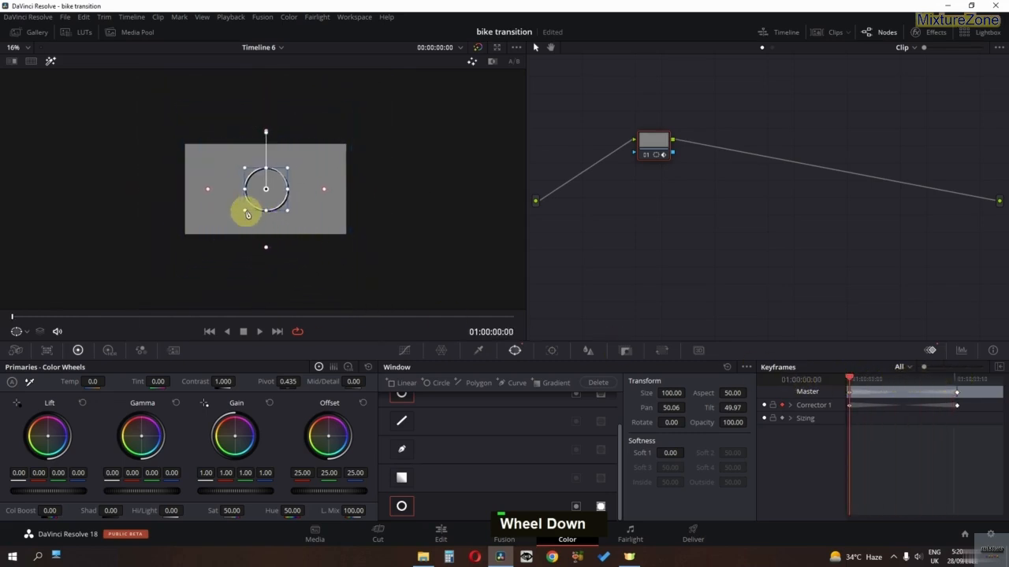
scroll(256, 214, up, 1)
scroll(256, 213, up, 2)
scroll(265, 217, up, 1)
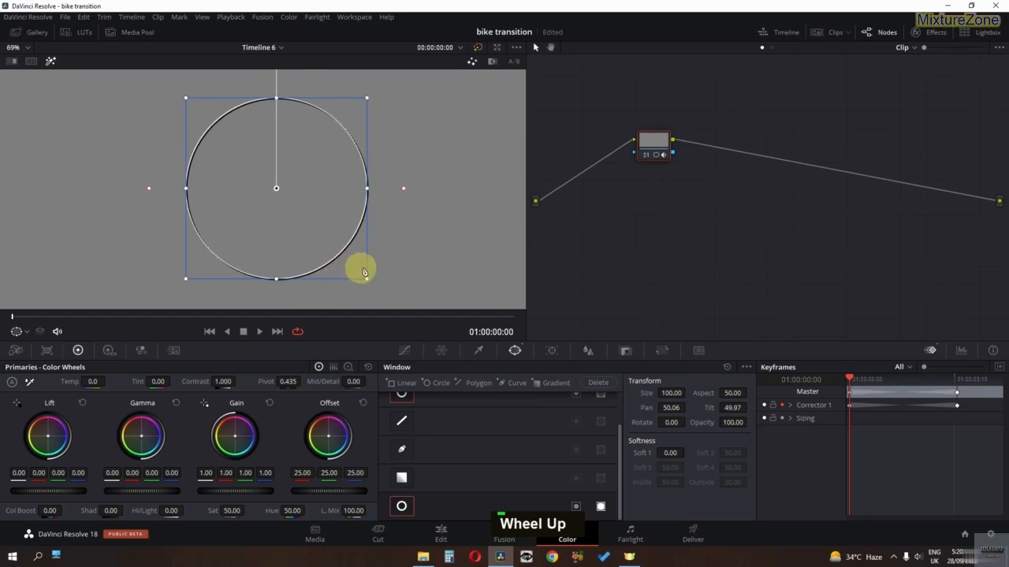
drag(368, 280, 270, 206)
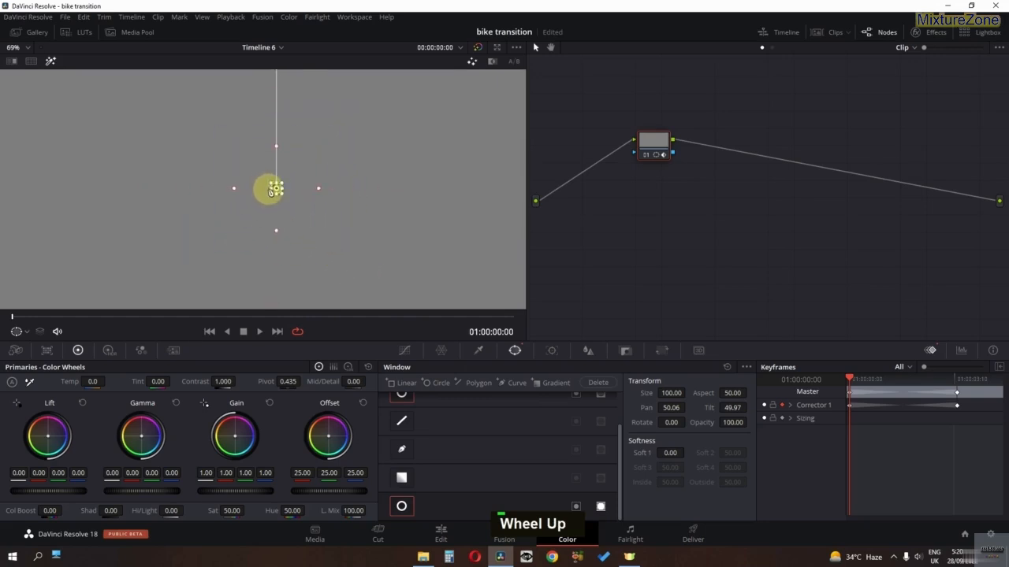
scroll(273, 197, down, 4)
Step: Play back the ring expansion and move Corrector 1's end keyframe earlier to speed up the animation
key(space)
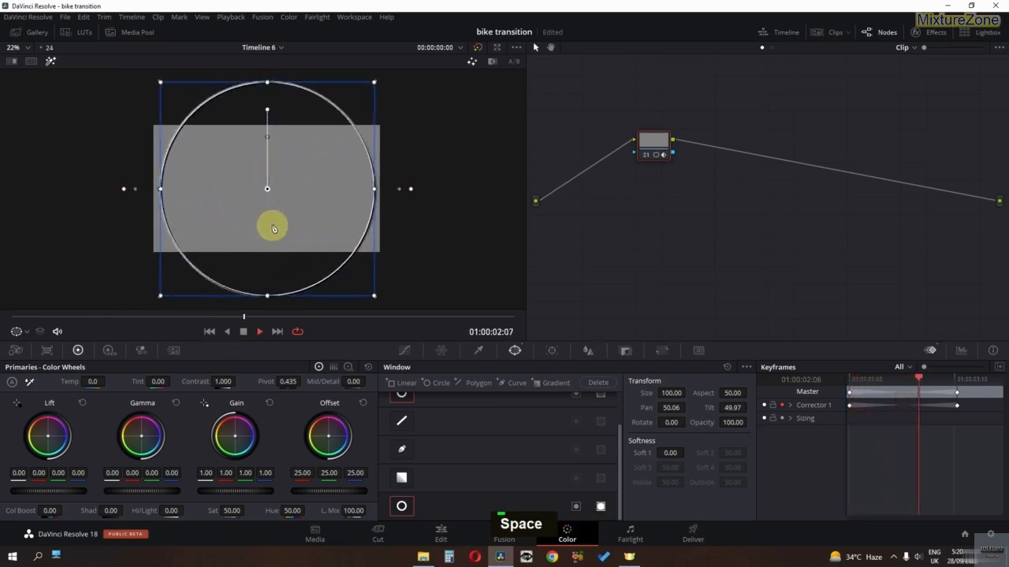
key(space)
key(space)
key(space)
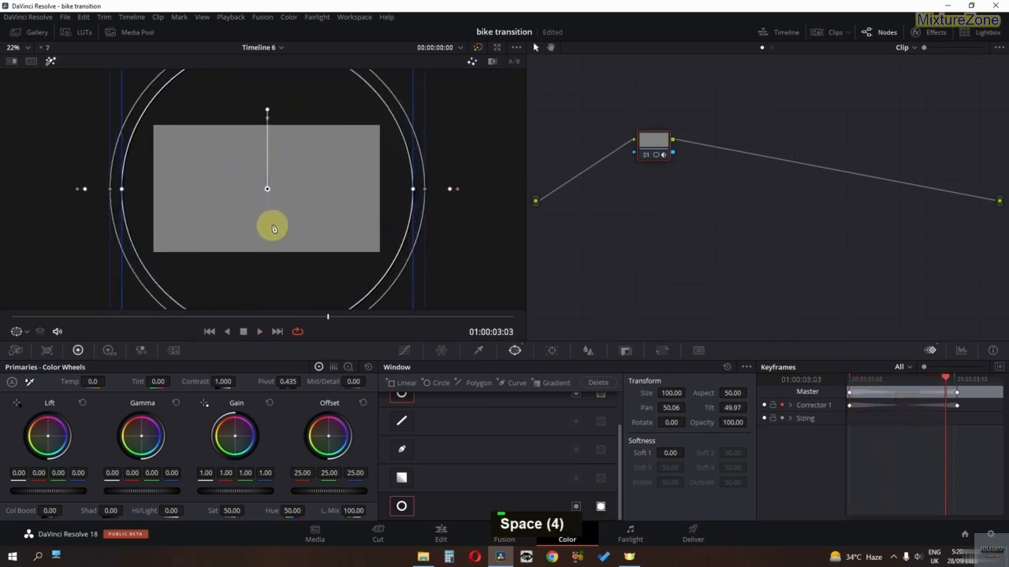
click(955, 409)
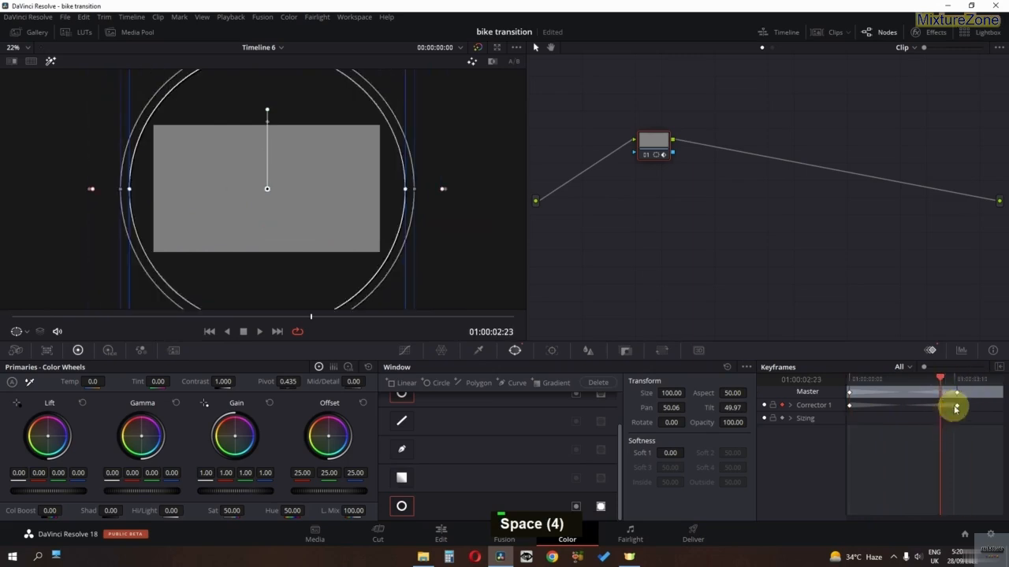
drag(974, 393, 947, 414)
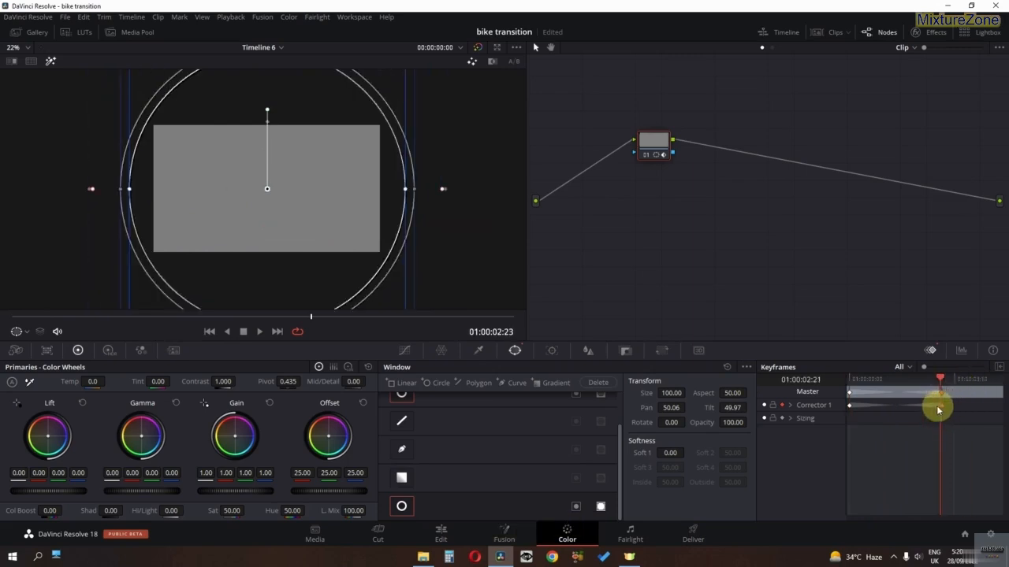
Step: Preview the faster animation from the clip's start, and shrink the inner circle window at 01:00:01:12 to widen the ring
click(850, 379)
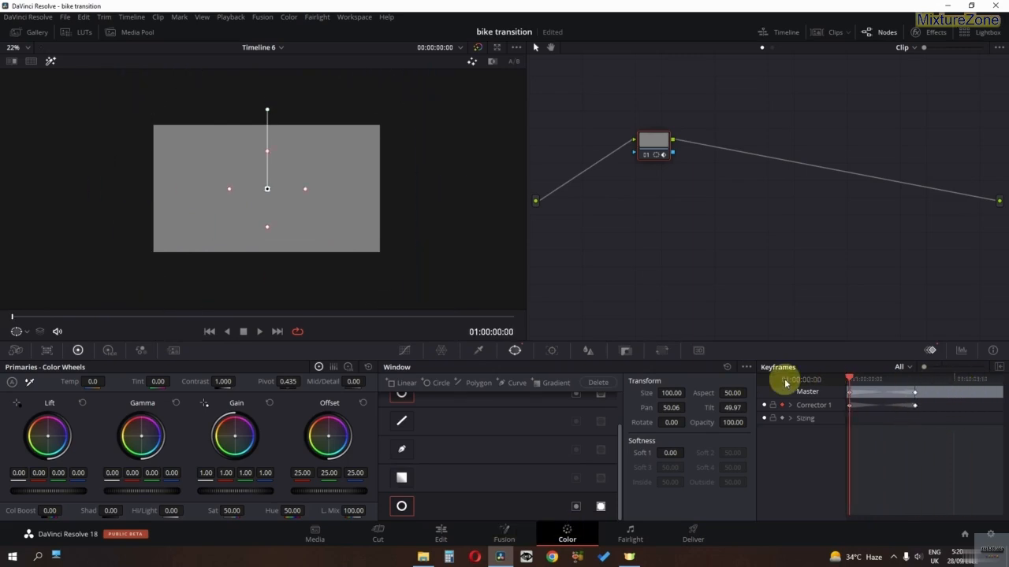
key(space)
key(space)
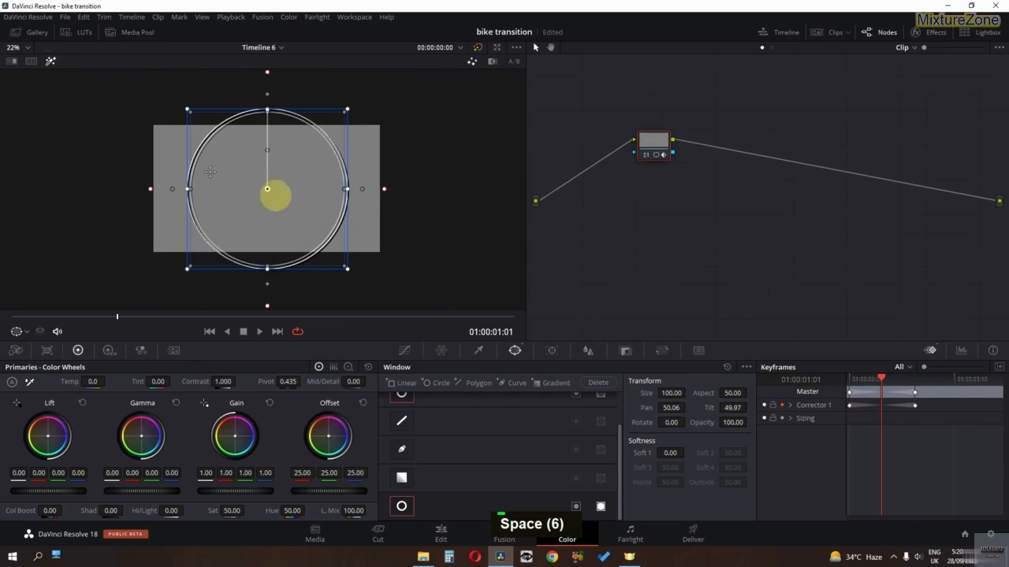
key(space)
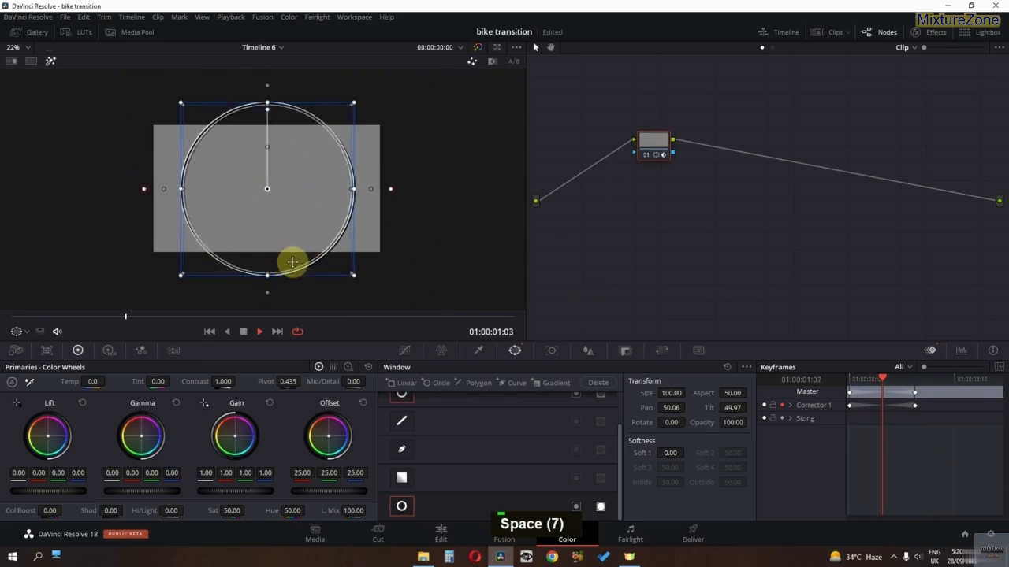
key(space)
drag(382, 306, 354, 289)
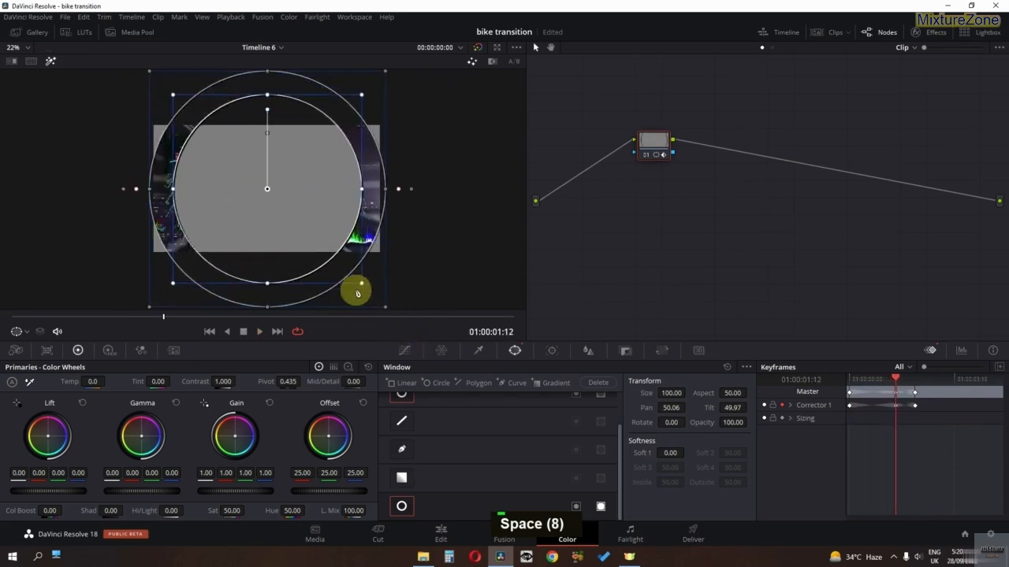
Step: Refine the ring's thickness by shrinking the inner circle window at other frames, and hide the viewer's window outlines
key(space)
key(space)
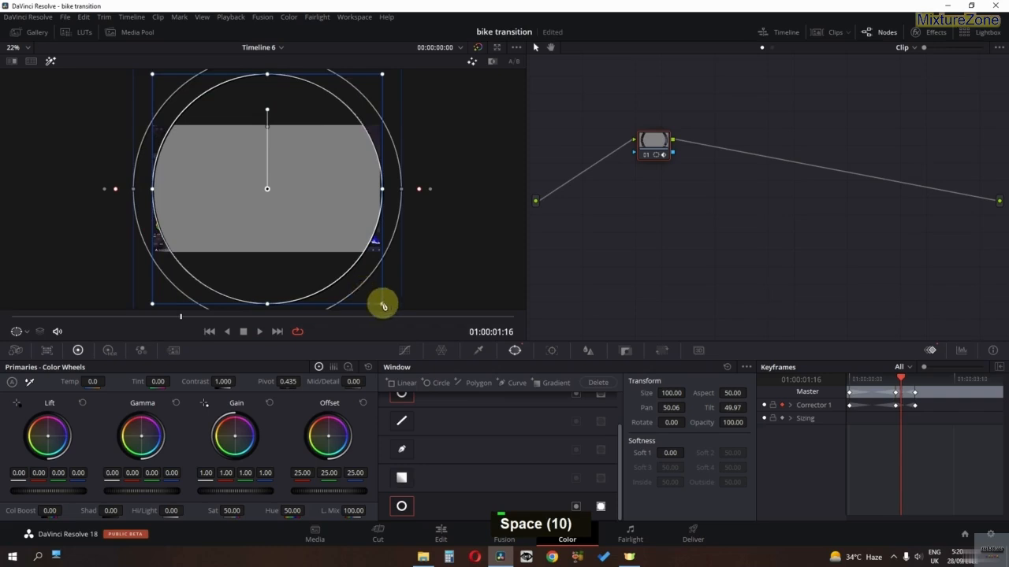
drag(901, 378, 871, 381)
drag(312, 235, 300, 228)
mouse_move(879, 382)
mouse_down()
mouse_move(858, 380)
mouse_move(912, 381)
mouse_move(844, 379)
mouse_move(901, 382)
mouse_move(877, 383)
mouse_move(887, 382)
mouse_up()
click(26, 334)
click(26, 347)
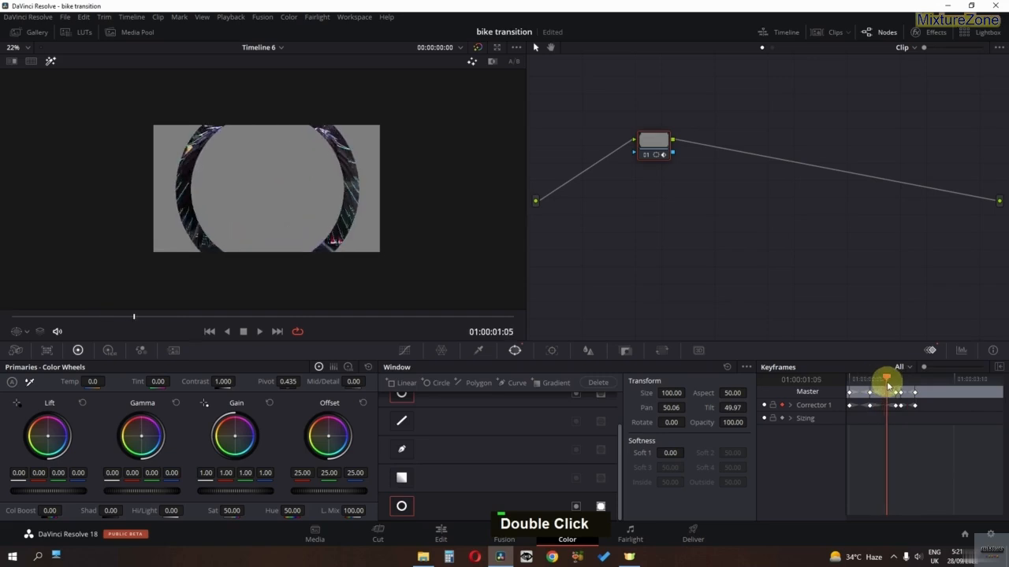
Step: Find the Fast Noise effect, apply it to node 01, and turn off the viewer's highlight
click(933, 34)
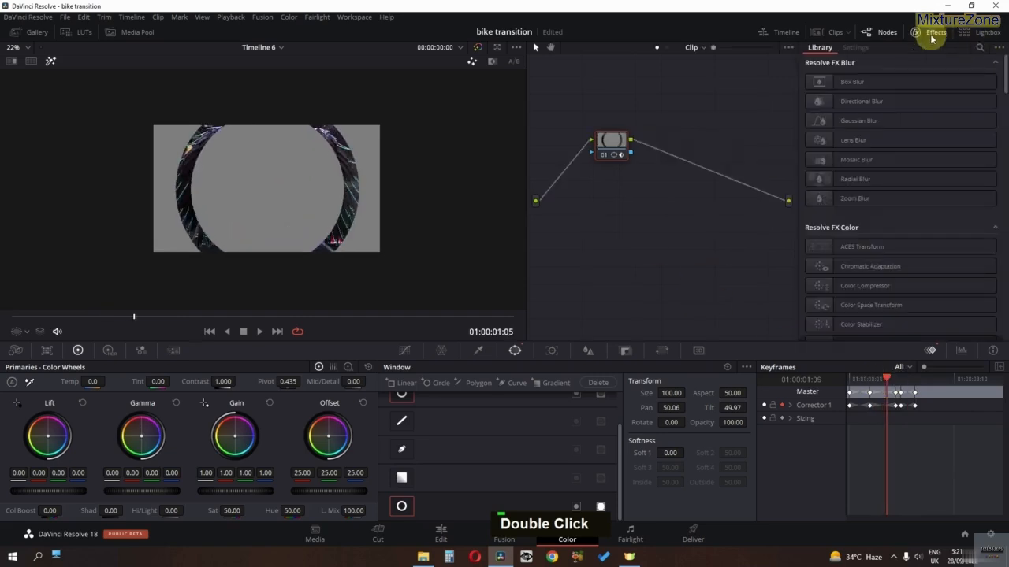
click(978, 50)
text(fas)
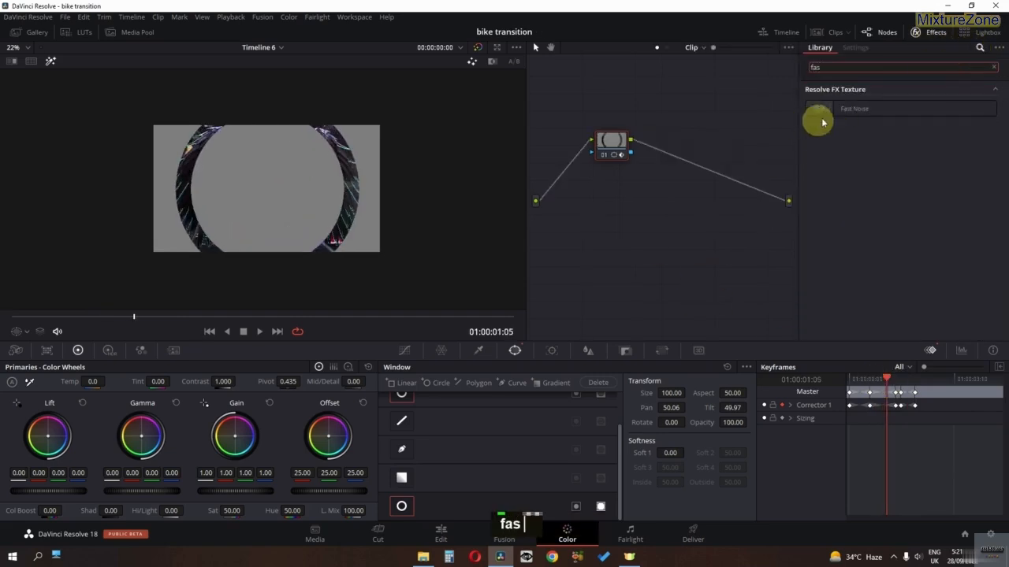
drag(815, 114, 623, 148)
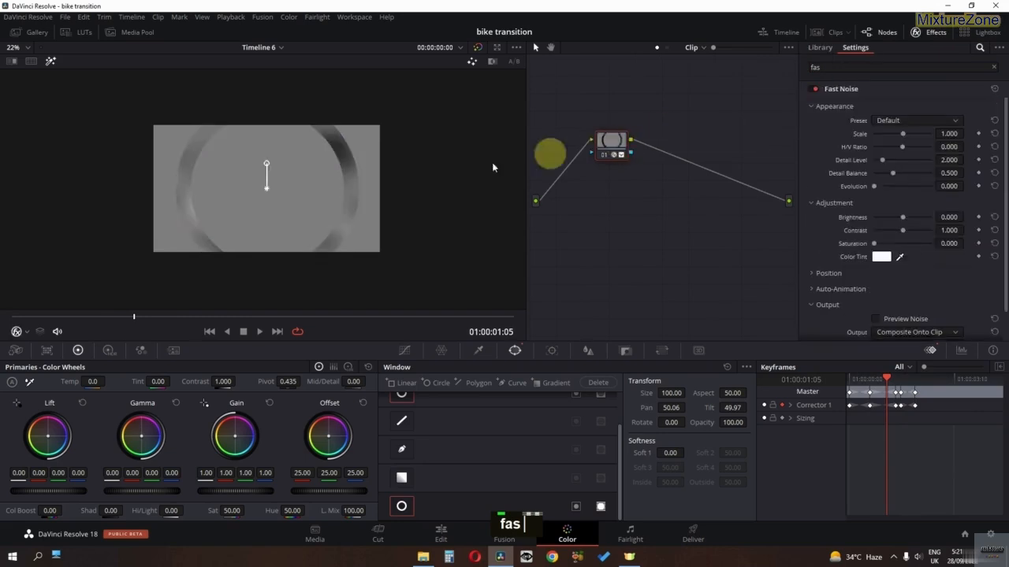
click(49, 63)
scroll(359, 184, up, 1)
Step: Try the Heat Haze preset for Fast Noise and preview the distortion over the first part of the clip
click(918, 121)
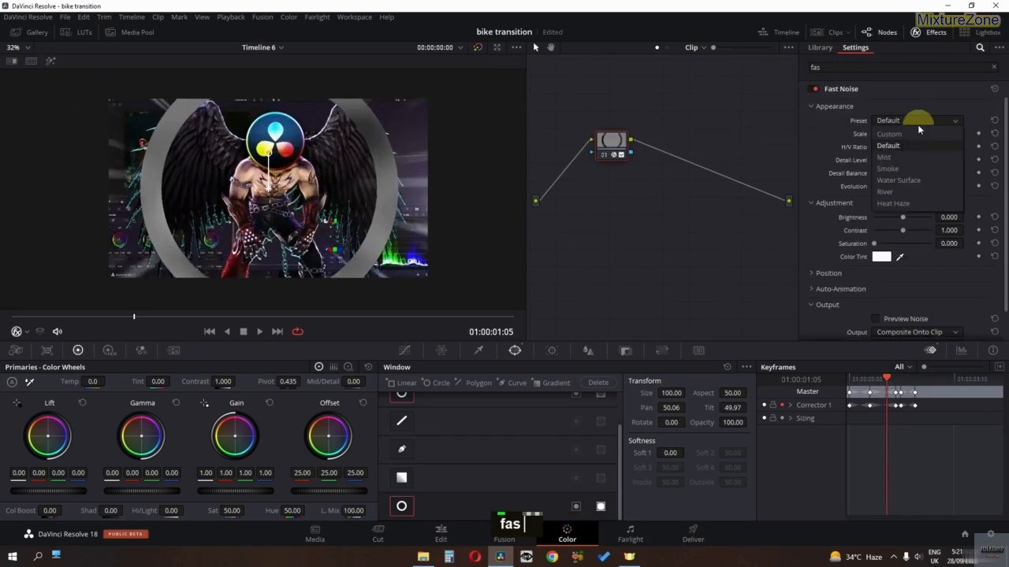
click(903, 202)
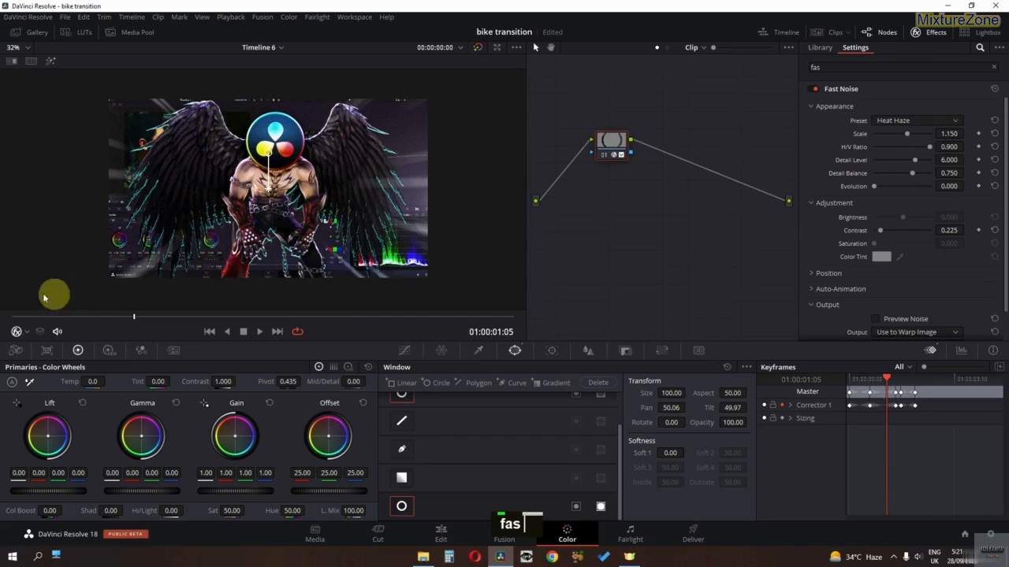
click(9, 318)
key(space)
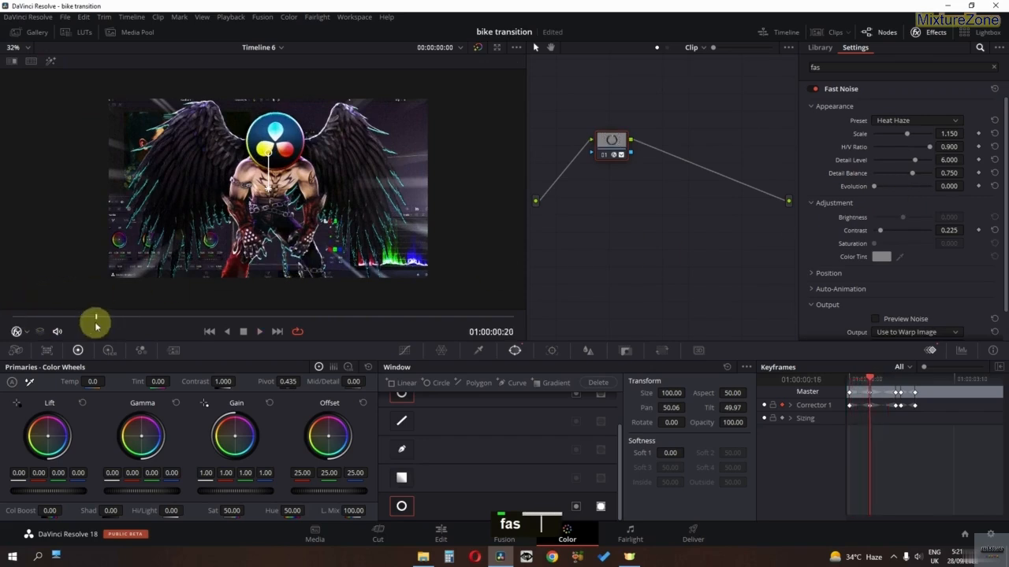
drag(96, 323, 70, 323)
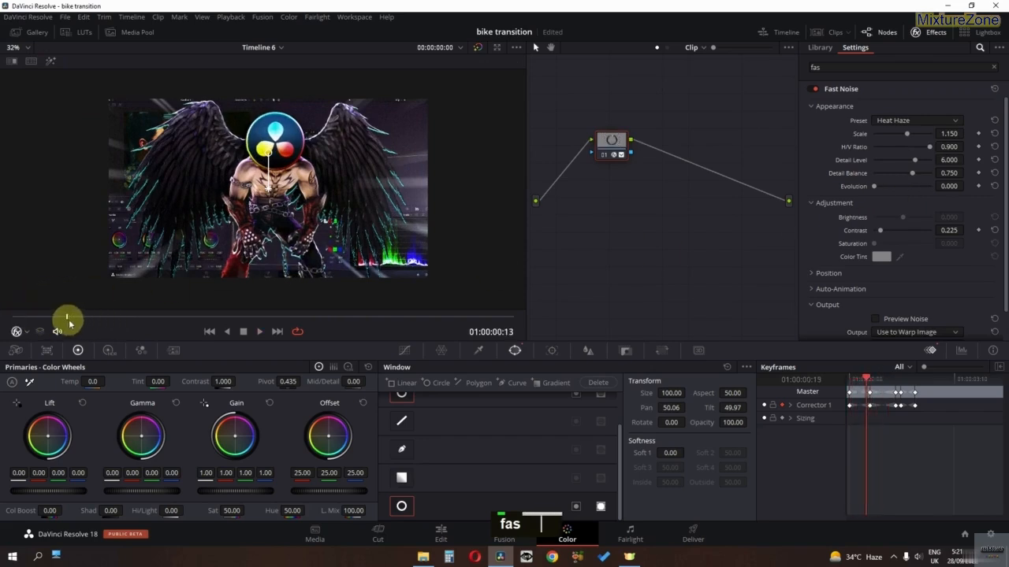
Step: Try the River preset for Fast Noise and scrub through the clip's opening to preview it
click(896, 120)
click(901, 192)
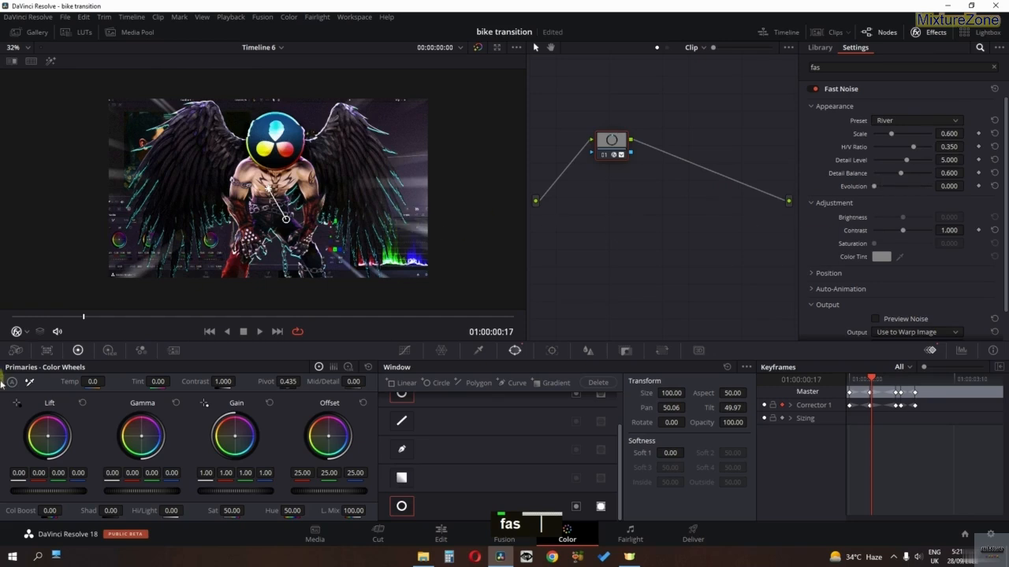
click(27, 318)
drag(24, 323, 109, 322)
Step: Set the Fast Noise preset to Water Surface and scrub through the clip's opening to check the ripple
double_click(893, 121)
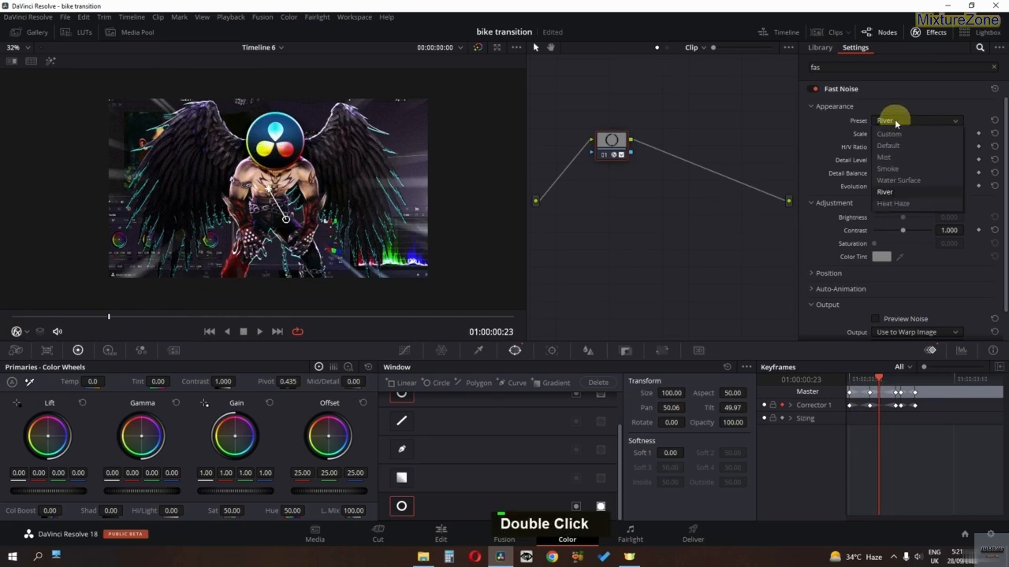
click(904, 181)
drag(19, 318, 100, 321)
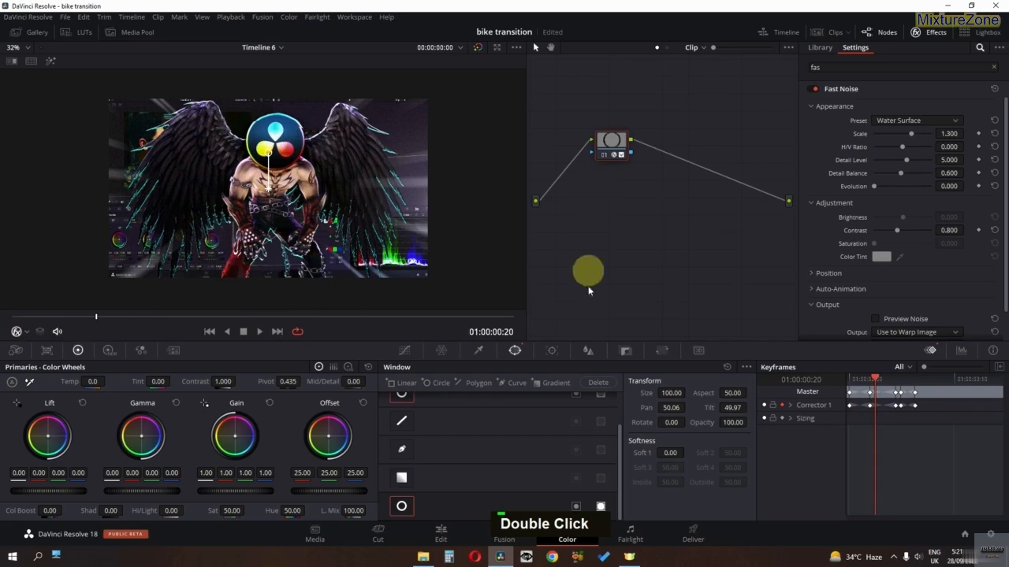
Step: Soften the two circle windows with Soft 1 at about 0.22 on one and 0.26 on the other, and play back the ring
drag(670, 453, 676, 456)
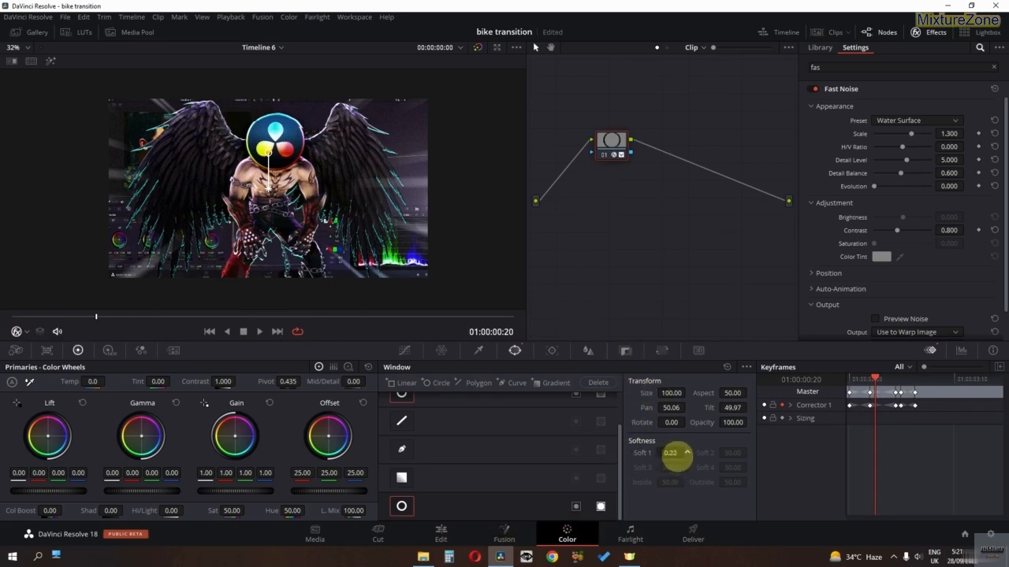
click(462, 403)
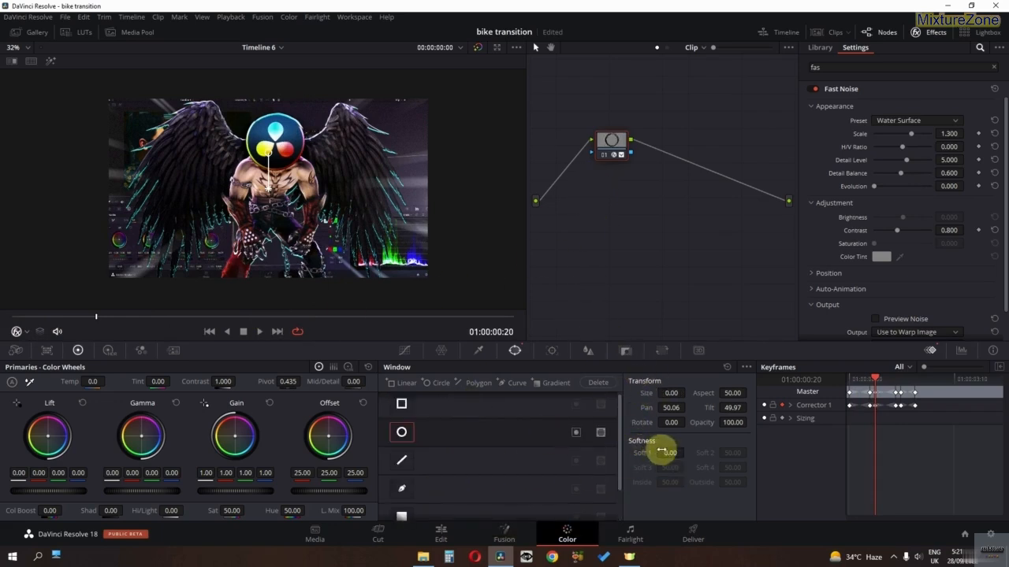
key(space)
key(space)
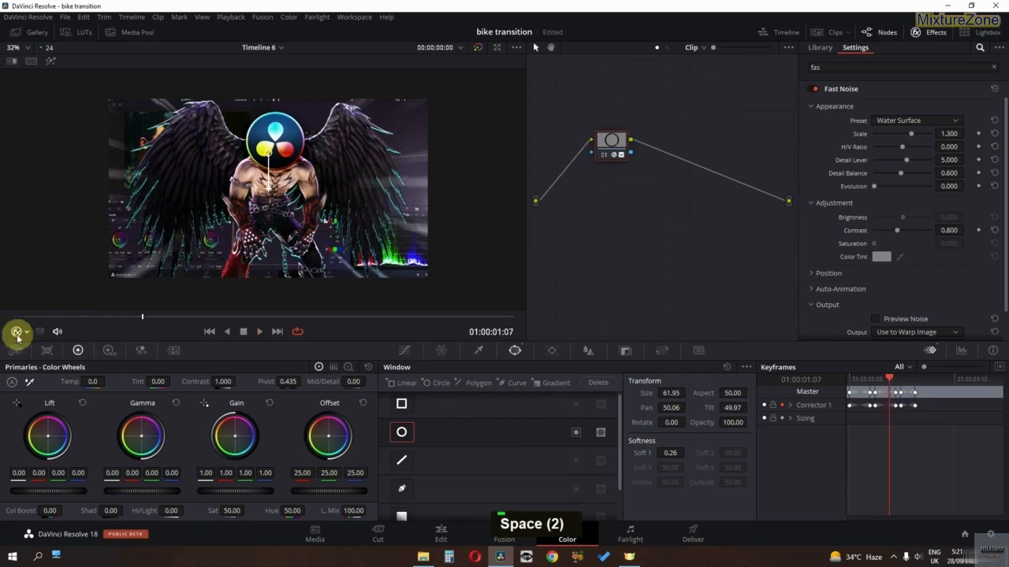
click(4, 319)
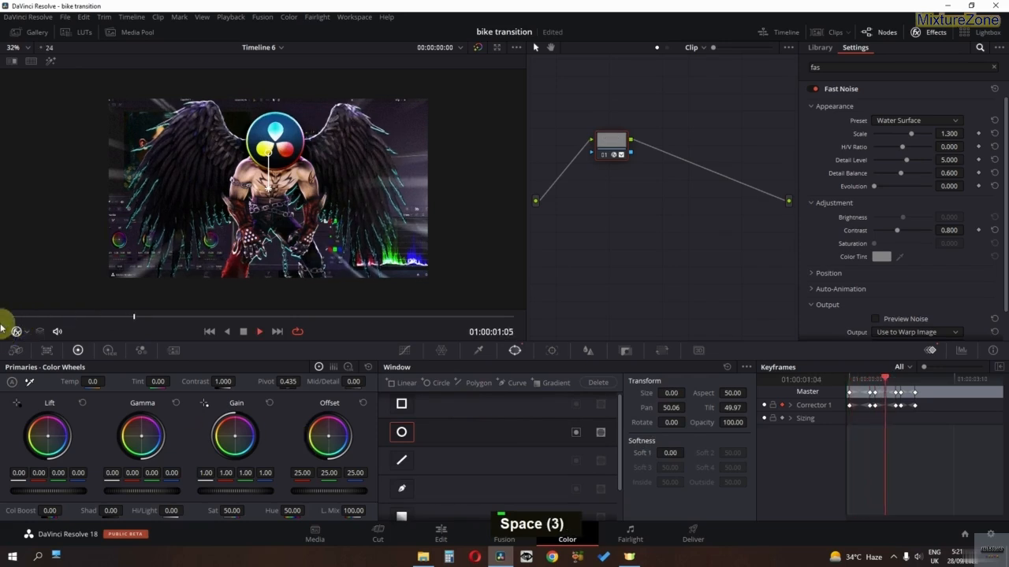
key(space)
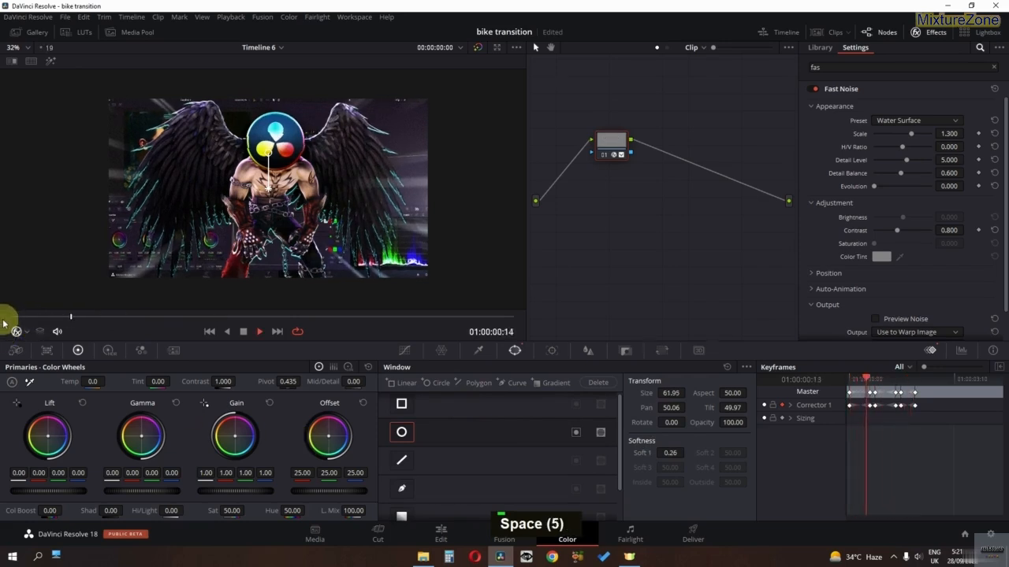
key(space)
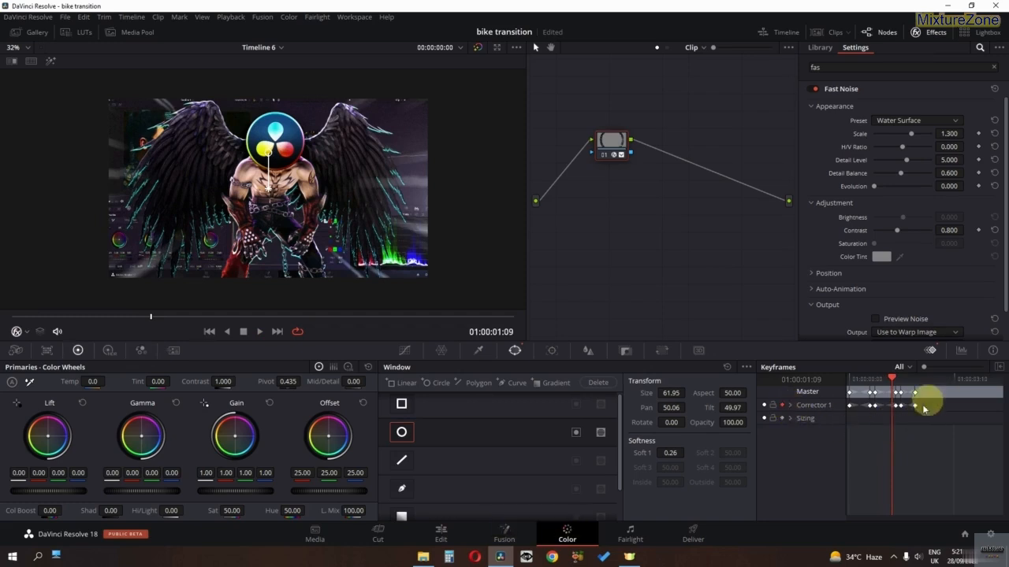
Step: Move the Corrector 1 keyframes after the first one earlier as a group and play the clip from near its start
mouse_move(925, 408)
mouse_down()
mouse_move(817, 462)
mouse_move(910, 418)
mouse_up()
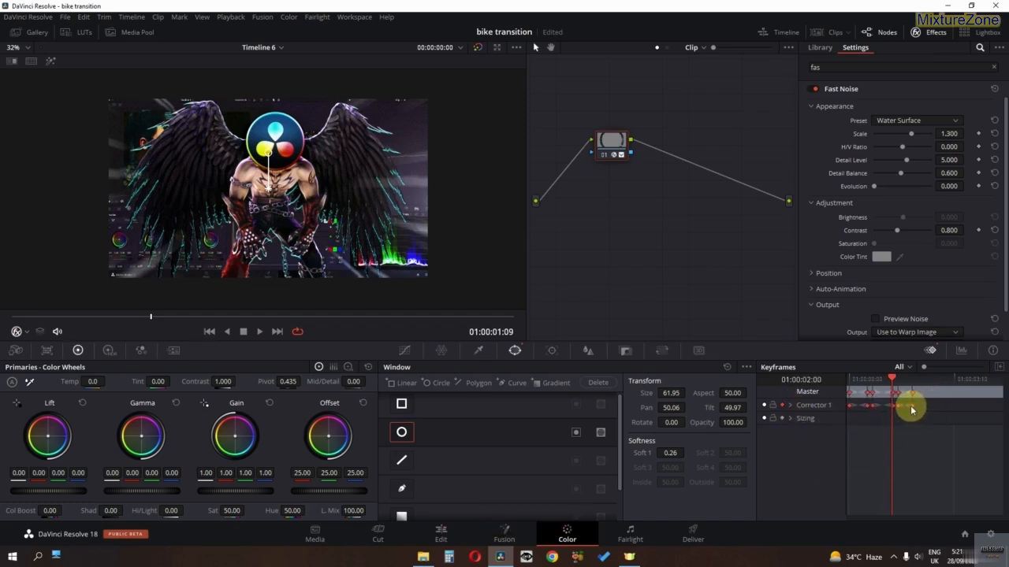
click(855, 386)
key(space)
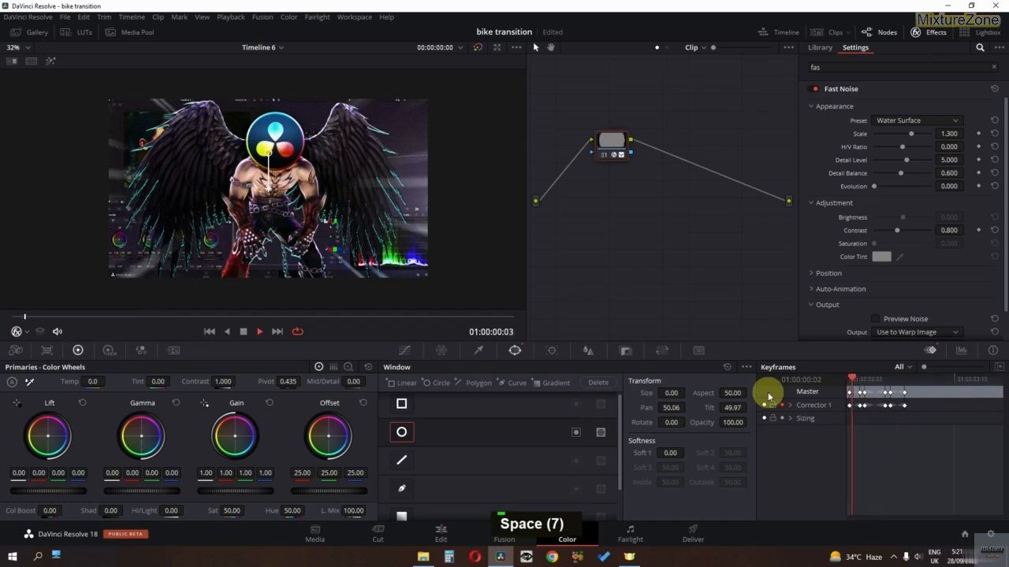
key(space)
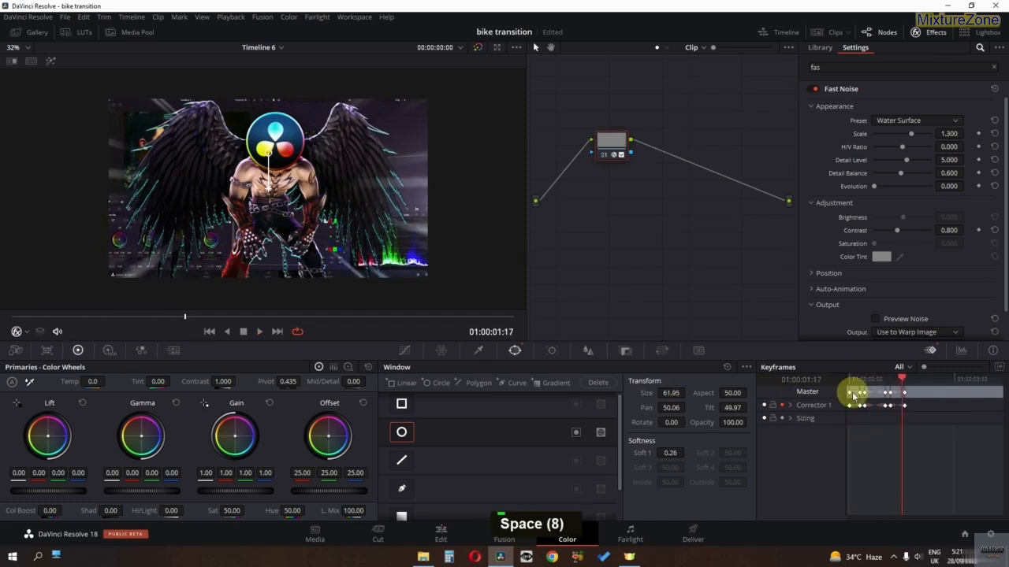
Step: Move the last Corrector 1 keyframe slightly earlier and change all of the track's keyframes to dynamic keyframes
ctrl+scroll(924, 400, up, 1)
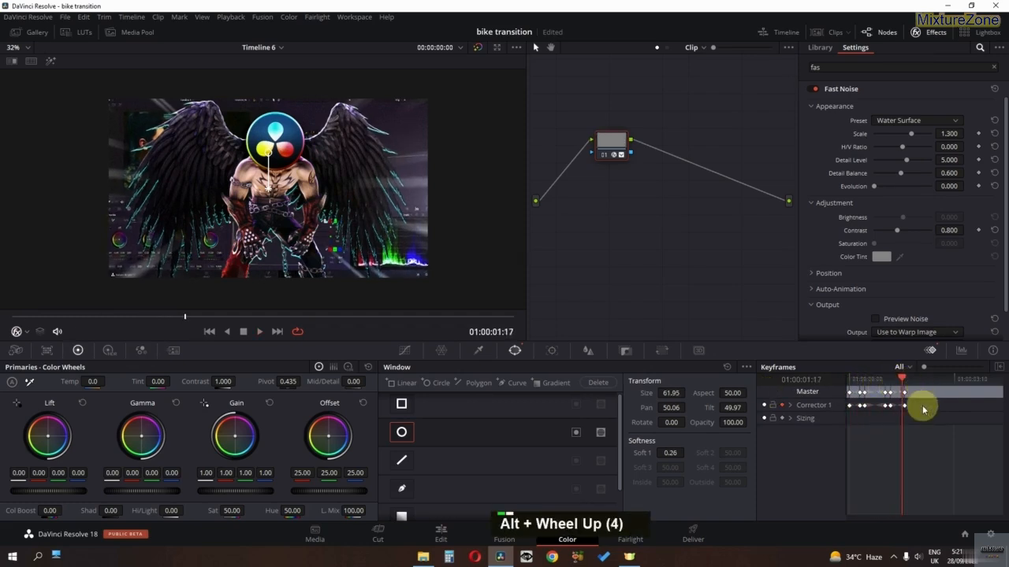
drag(924, 367, 891, 415)
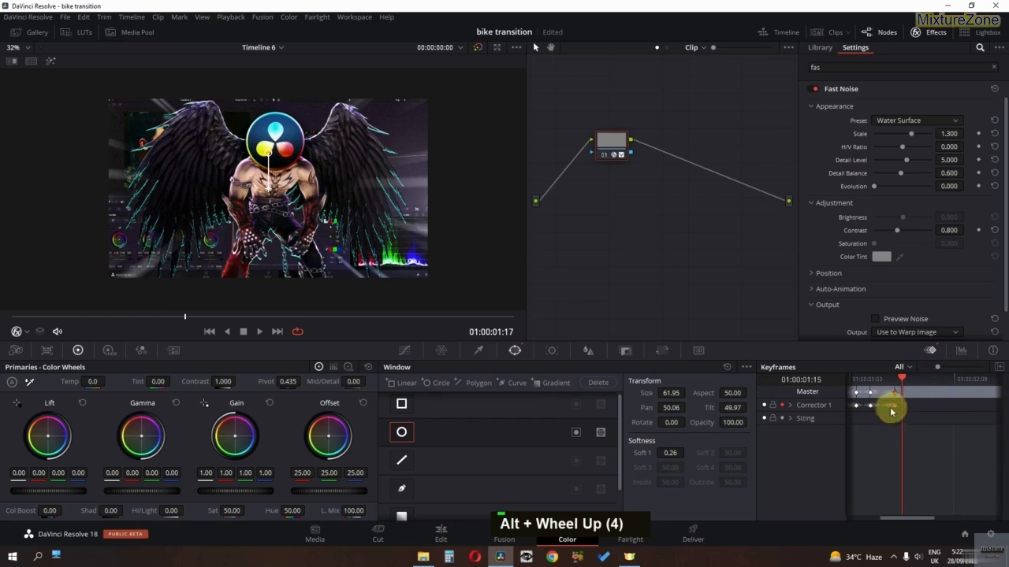
alt+scroll(935, 370, down, 3)
drag(954, 398, 844, 412)
right_click(849, 408)
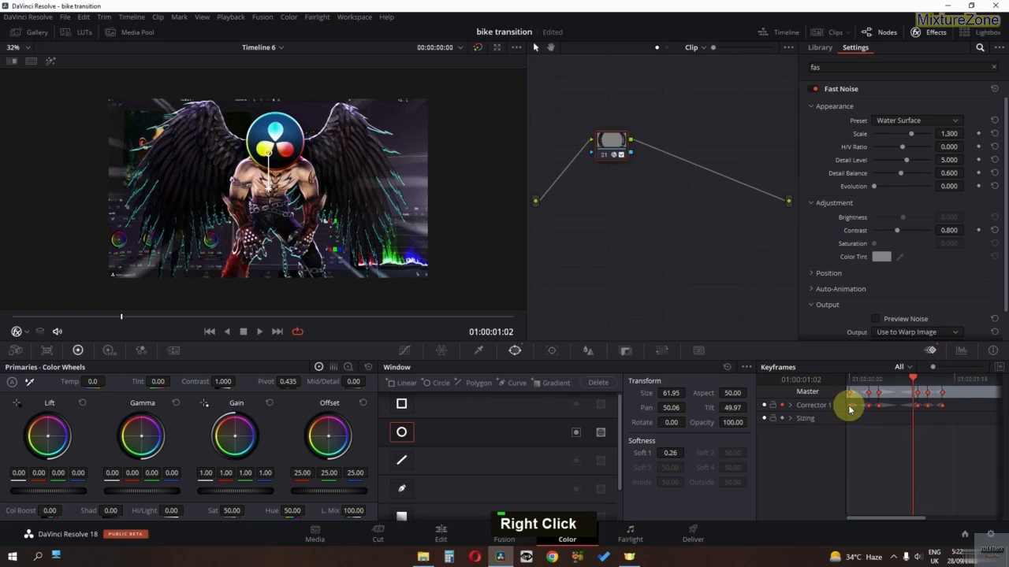
right_click(878, 408)
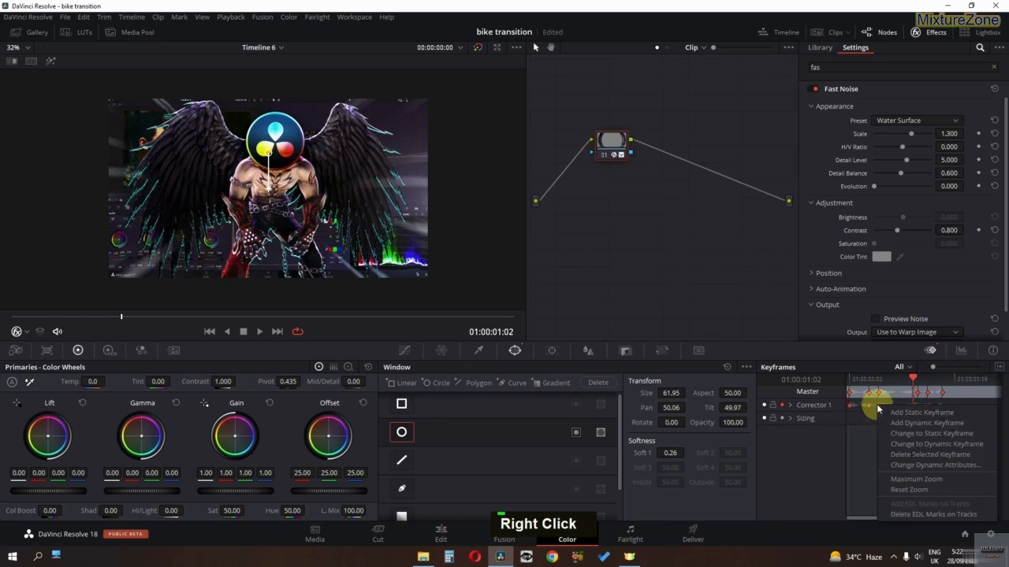
click(904, 446)
Step: Play the clip's opening from 01:00:00:00 several times to check the timing of the ring's expansion
drag(914, 380, 749, 389)
key(space)
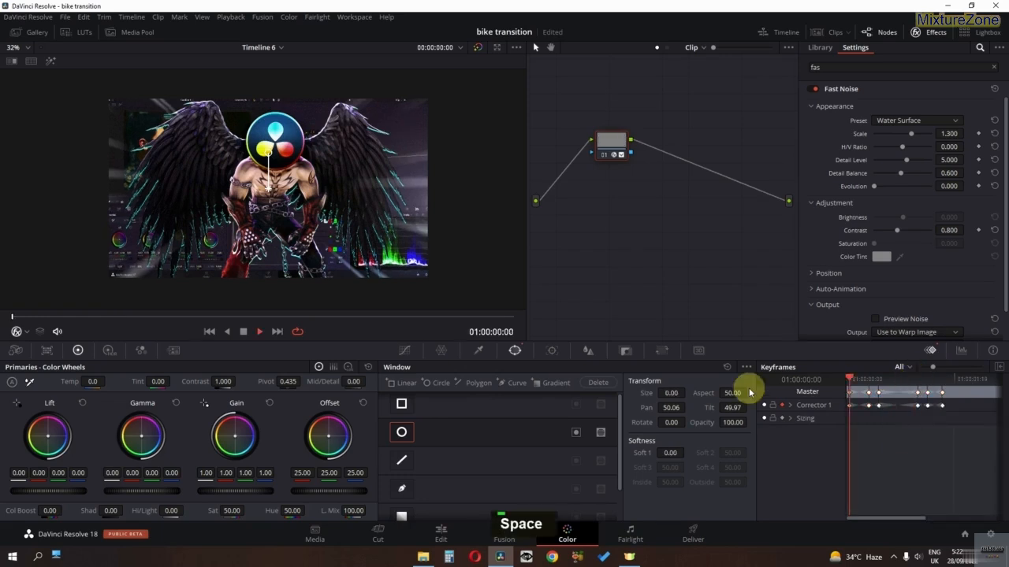
key(space)
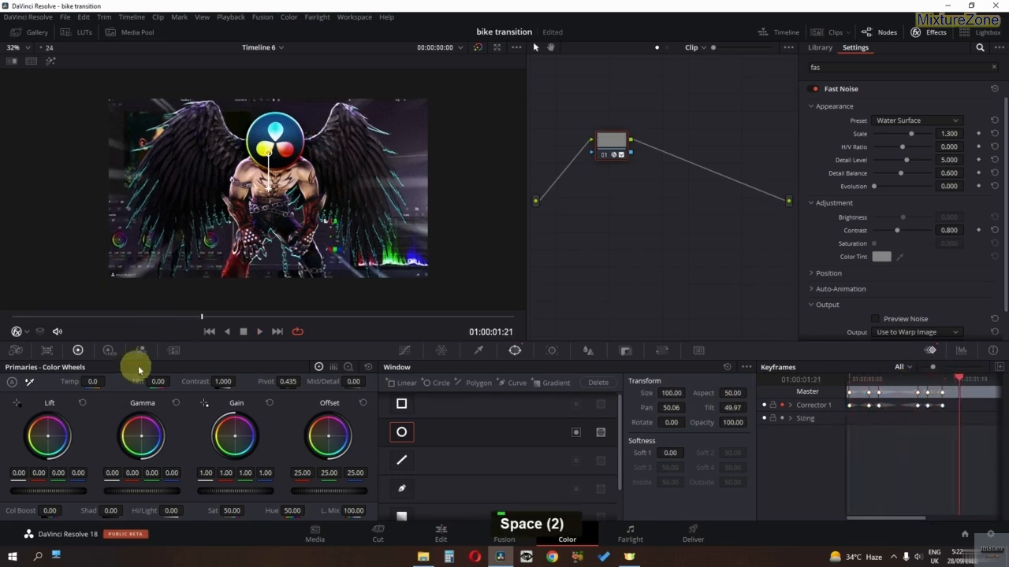
key(space)
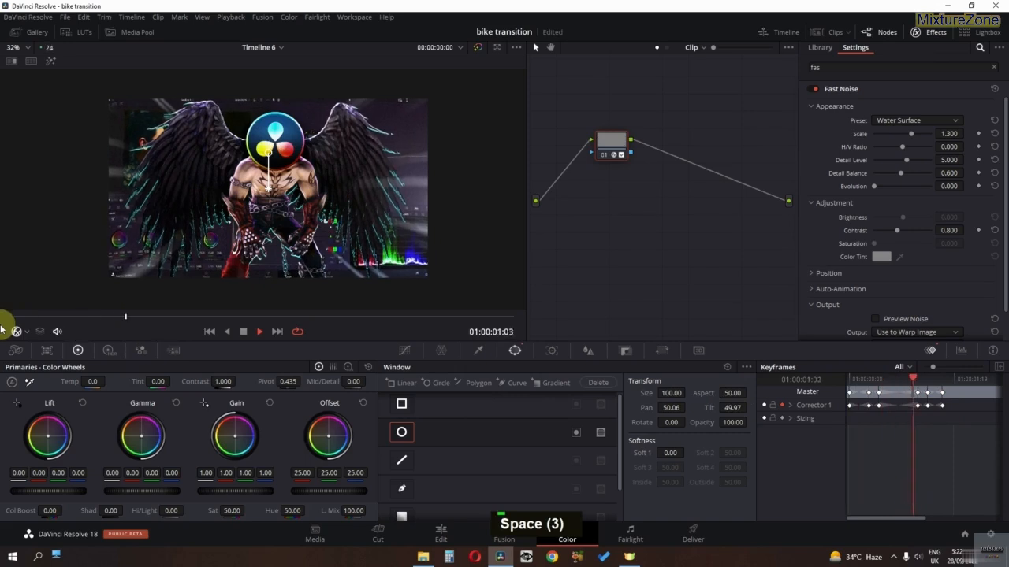
key(space)
key(space)
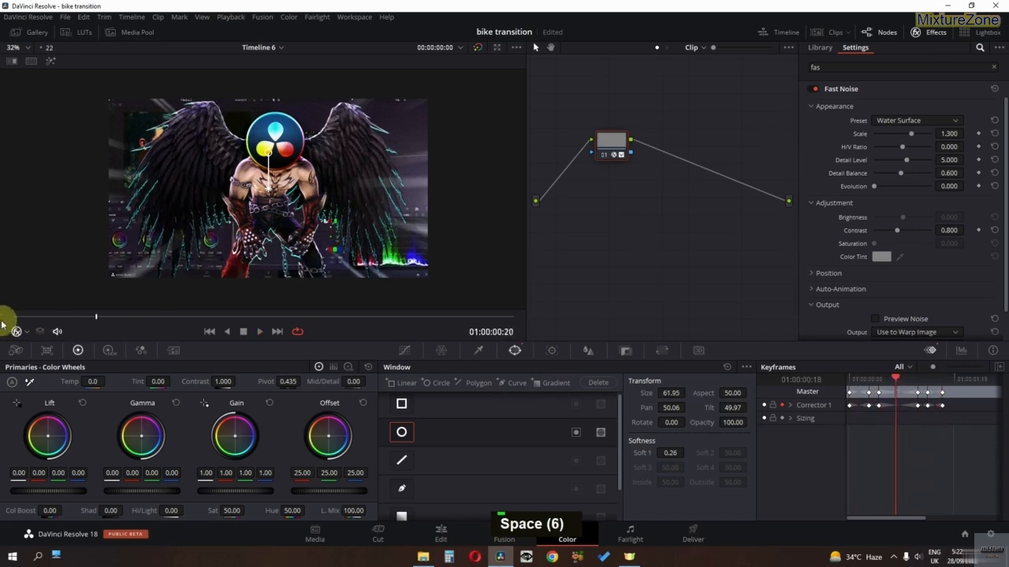
Step: With the playhead at 01:00:00:10, set Fast Noise Scale to 0.514 and H/V Ratio to -0.009, and preview the ripple
mouse_move(53, 319)
mouse_down()
mouse_move(40, 320)
mouse_move(55, 320)
mouse_up()
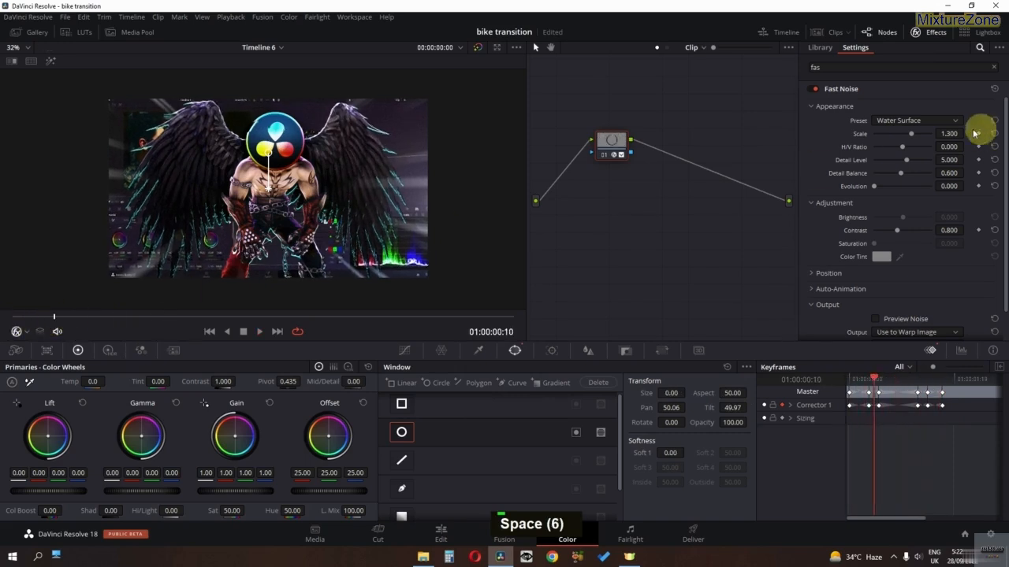
mouse_move(904, 138)
mouse_down()
mouse_move(893, 136)
mouse_move(912, 151)
mouse_move(903, 150)
mouse_up()
key(space)
key(space)
key(space)
key(space)
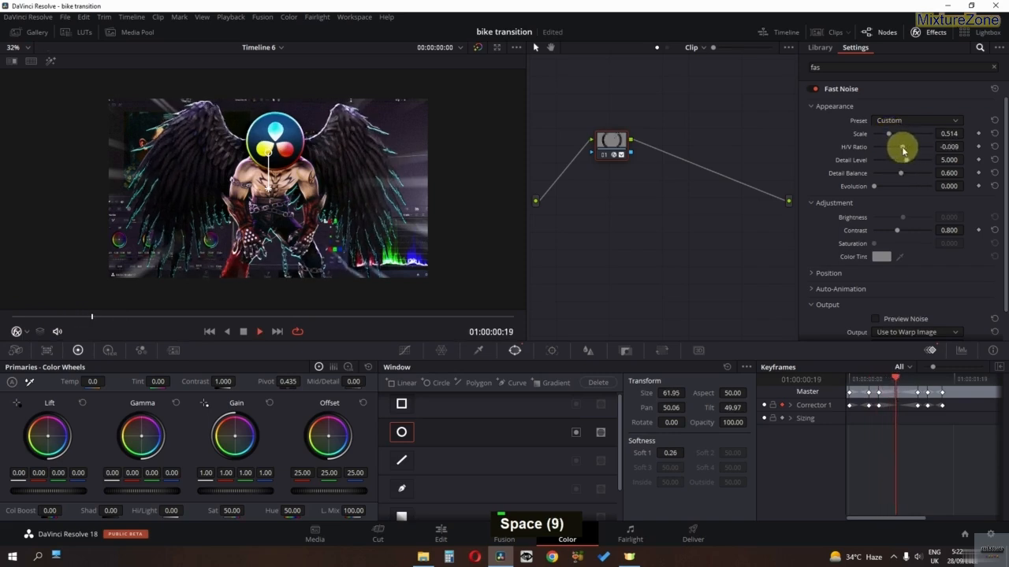
Step: Set Fast Noise Detail Level to 4.791 and Detail Balance to 1.000, playing the clip's opening to compare the distortion
drag(100, 318, 28, 318)
key(space)
key(space)
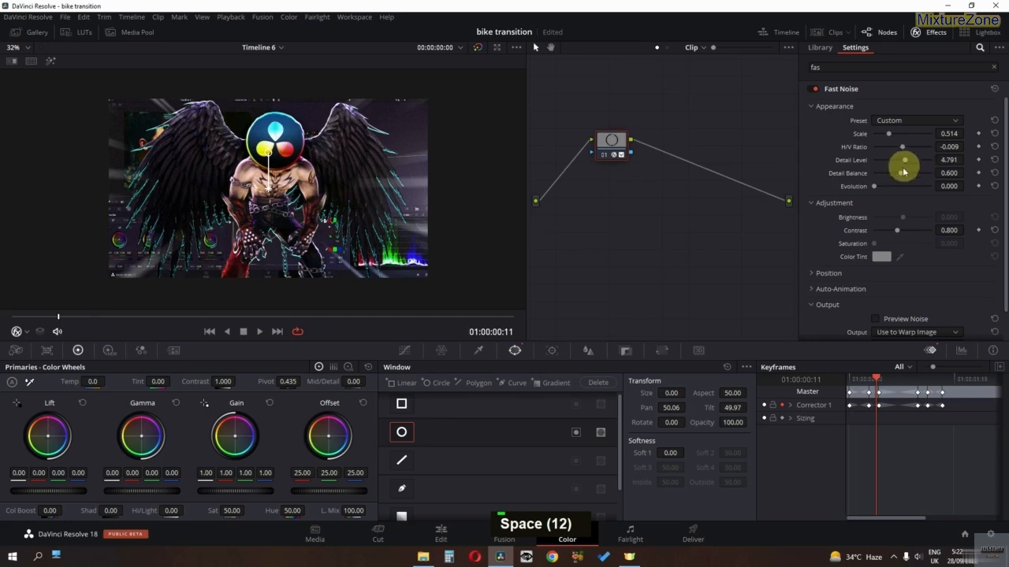
key(space)
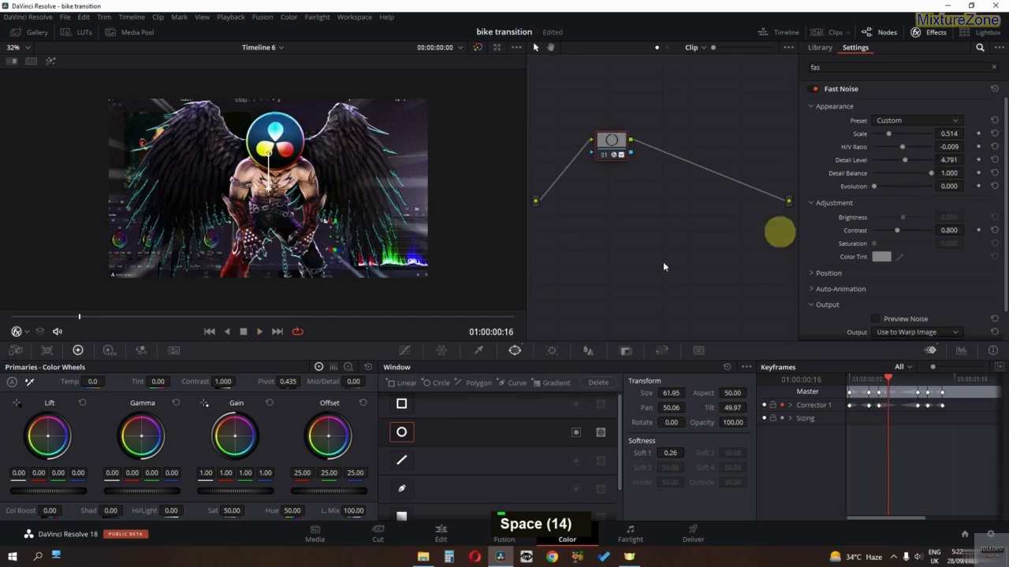
key(space)
drag(68, 319, 3, 318)
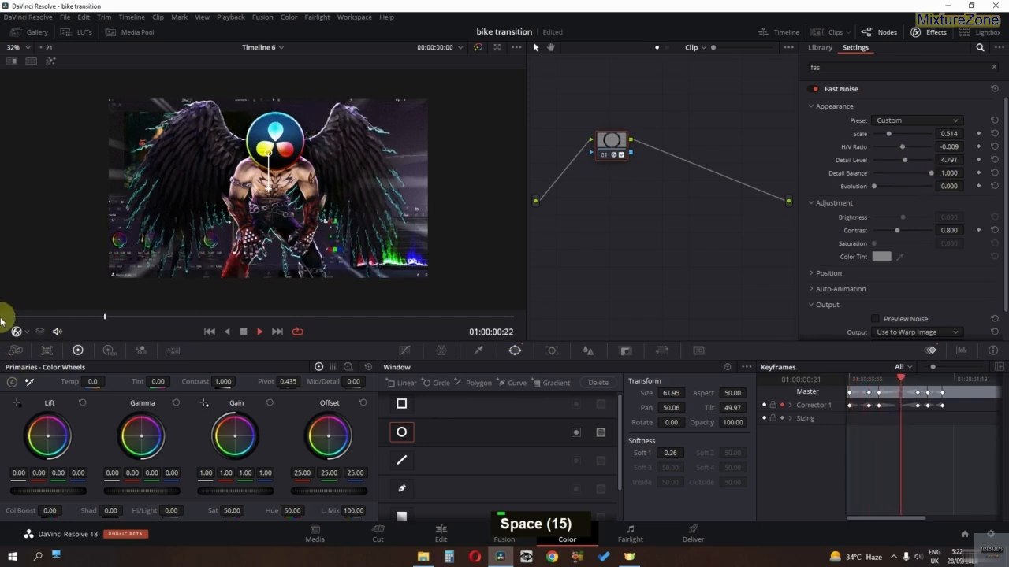
key(space)
click(4, 319)
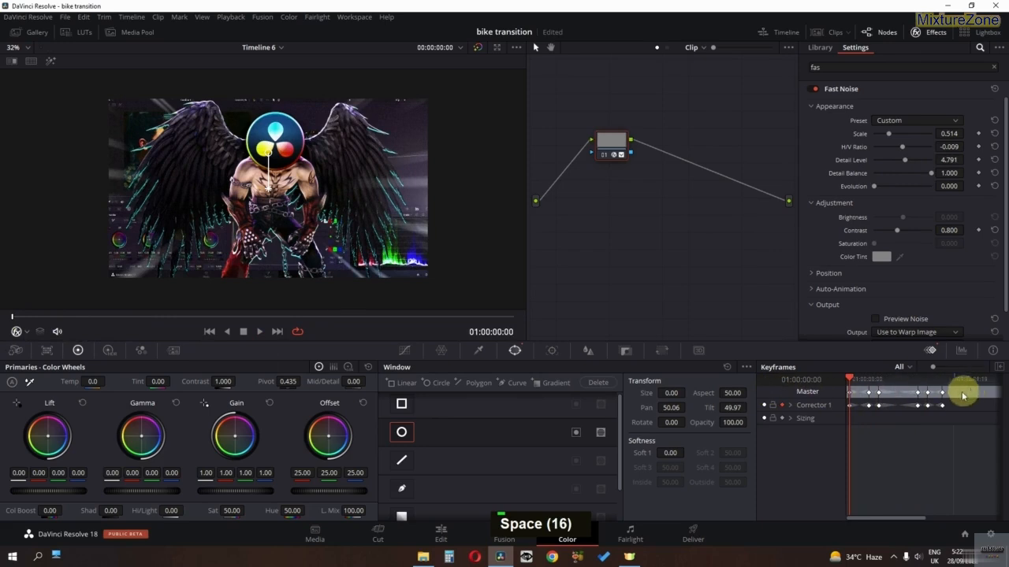
Step: Move the last three Corrector 1 keyframes earlier, play the quicker ripple, and switch to the Edit page
drag(904, 385, 880, 417)
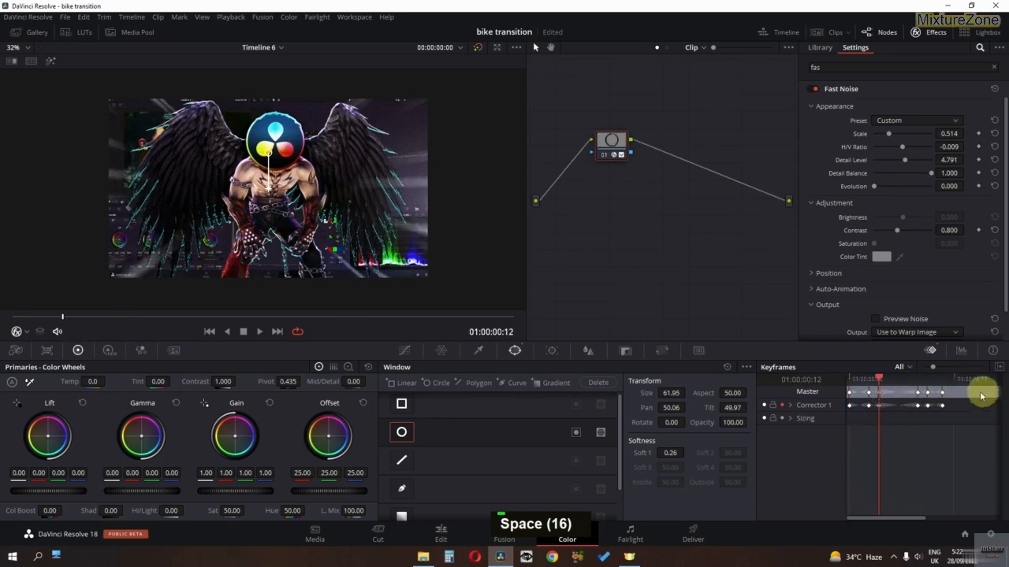
drag(983, 392, 923, 420)
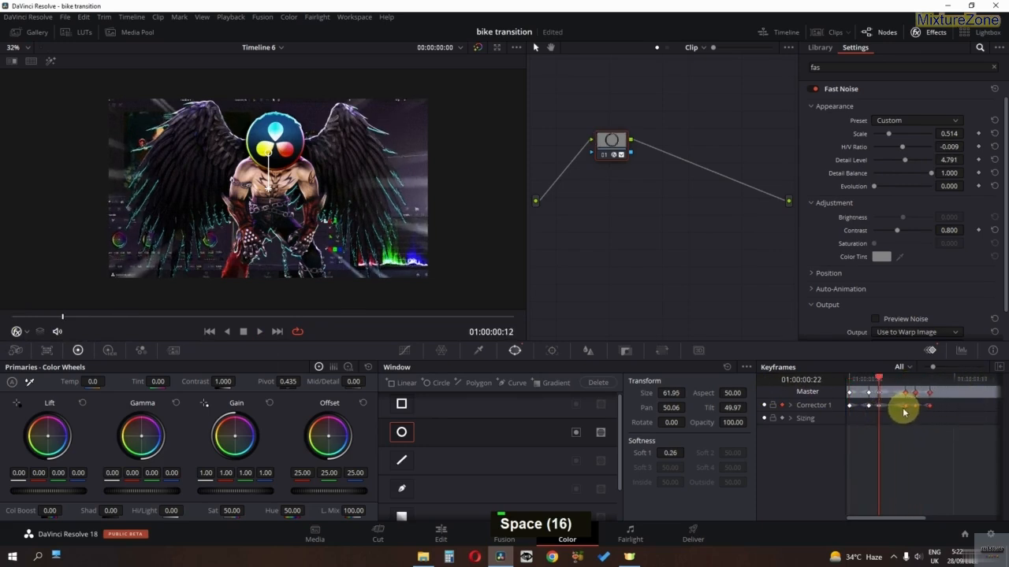
key(space)
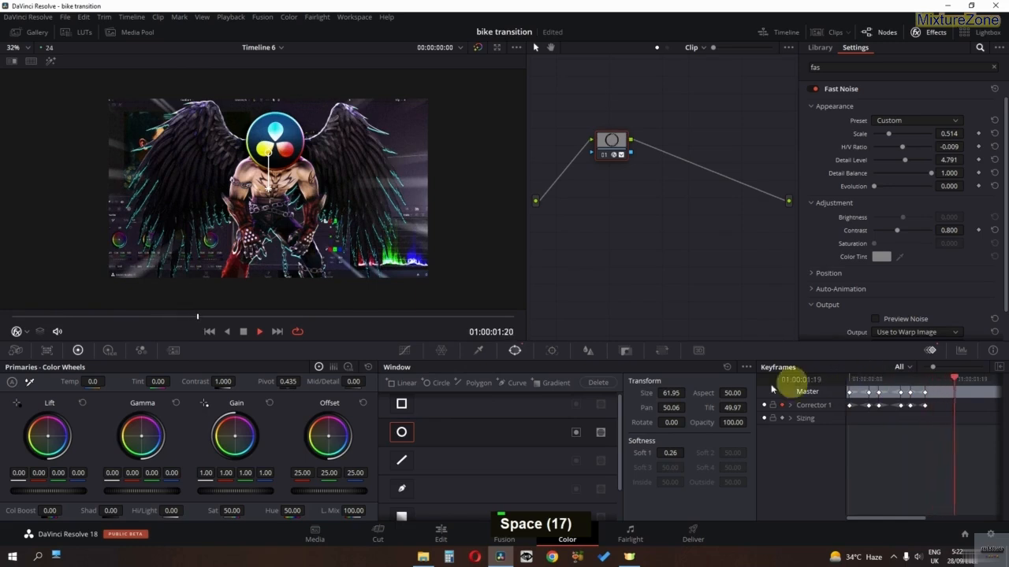
key(space)
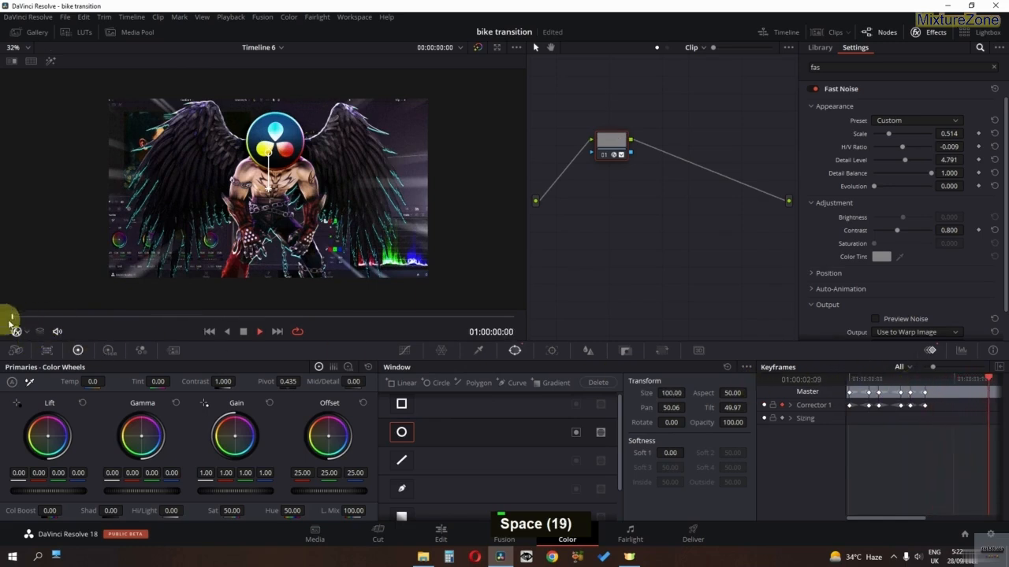
key(space)
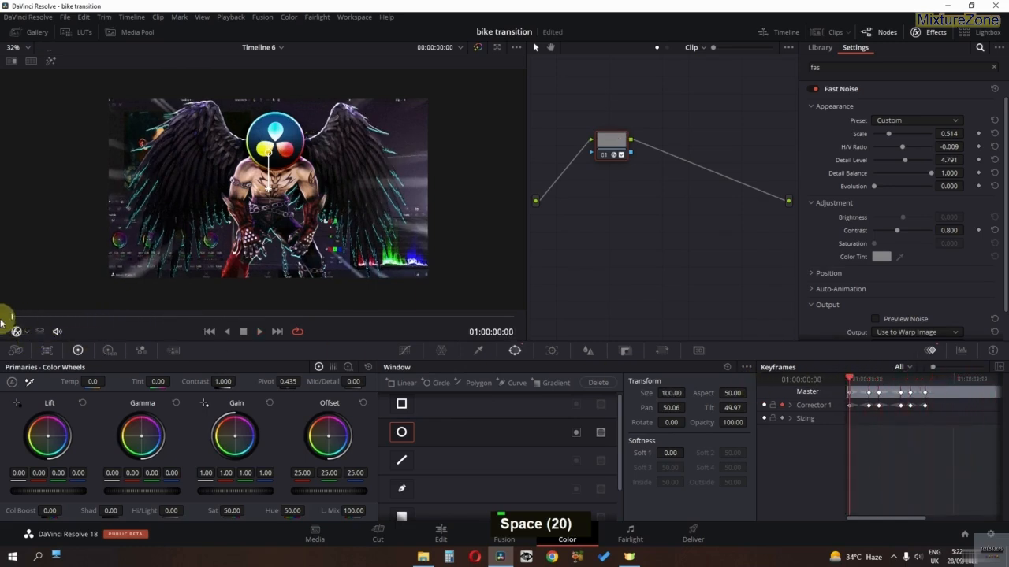
key(space)
click(441, 533)
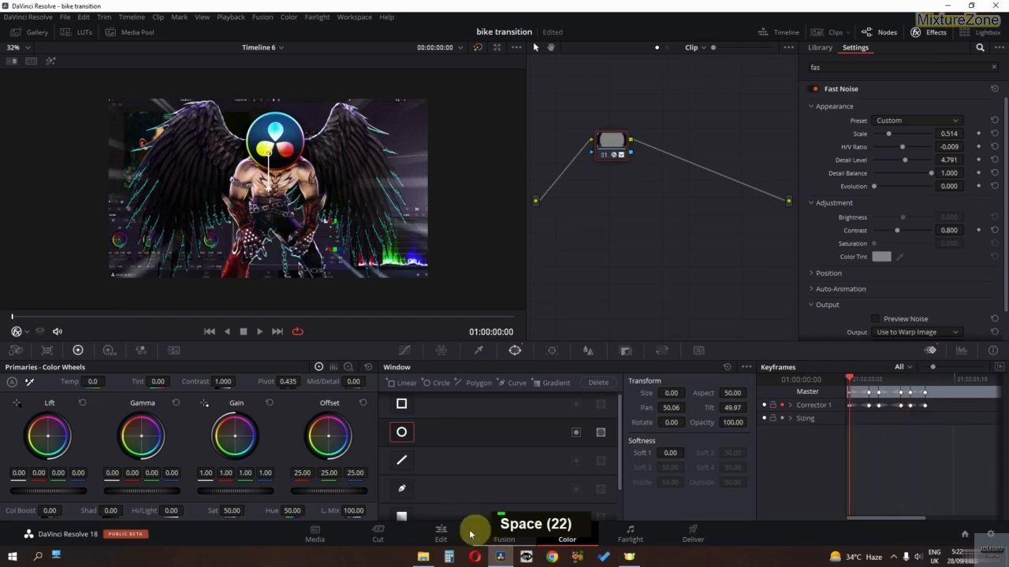
Step: Try the Camera Shake effect on the Video 1 clip, play its opening, and remove the effect again
double_click(94, 318)
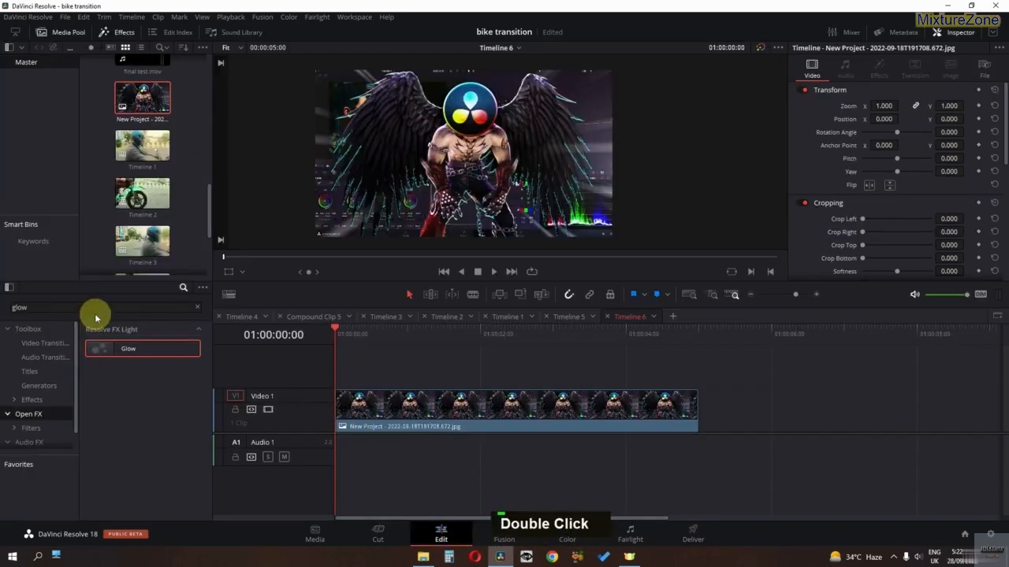
text(ca)
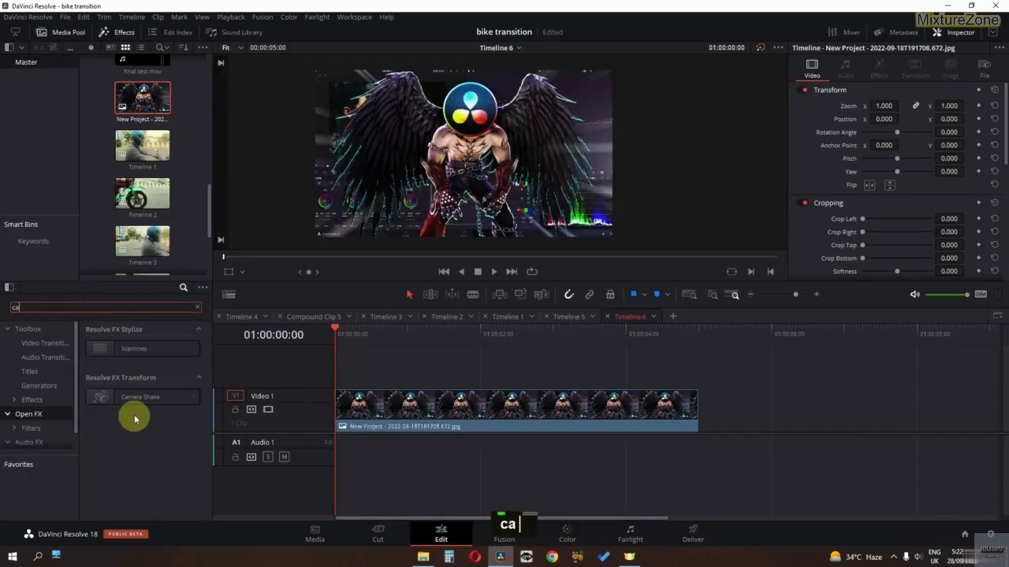
drag(138, 397, 441, 410)
key(space)
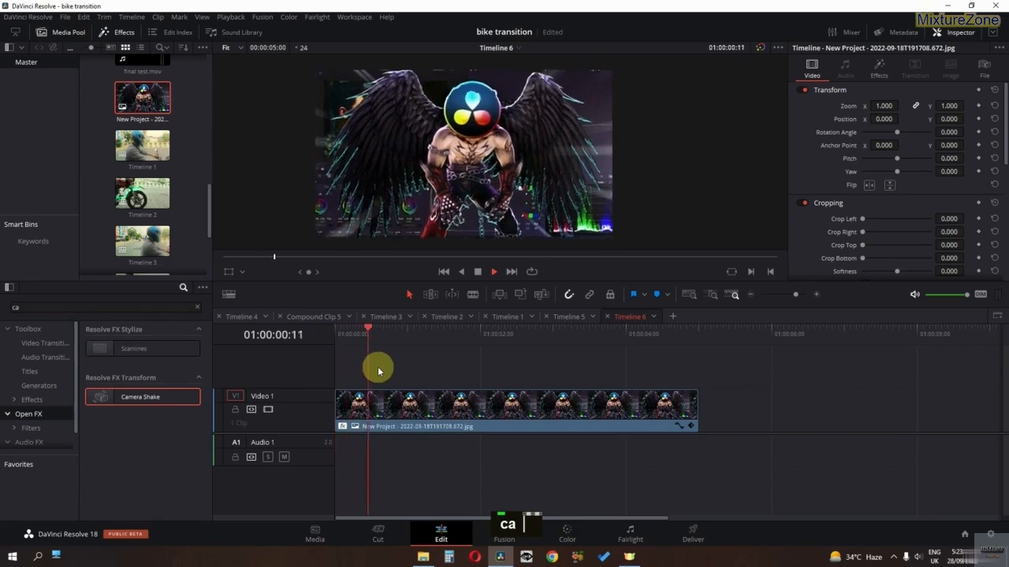
drag(360, 333, 270, 342)
key(space)
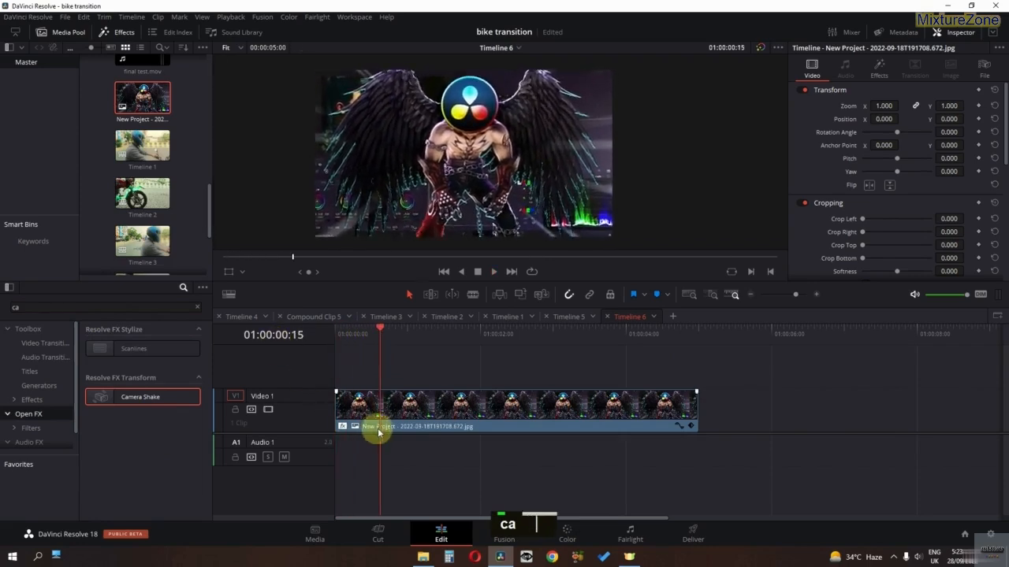
click(877, 67)
click(971, 113)
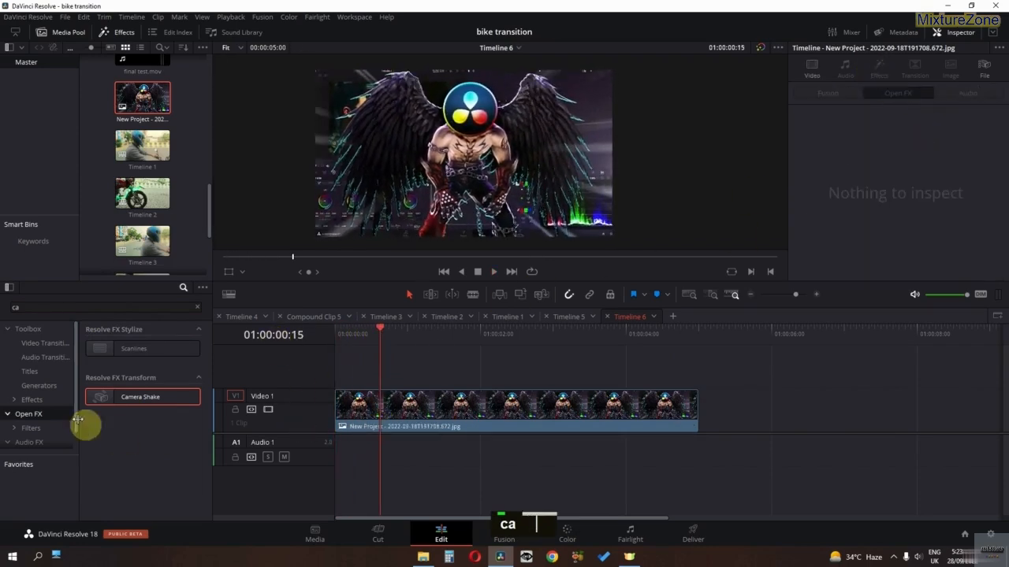
Step: Place an Adjustment Clip on a new video track above the Video 1 clip, starting at 01:00:00:15
click(33, 401)
double_click(197, 307)
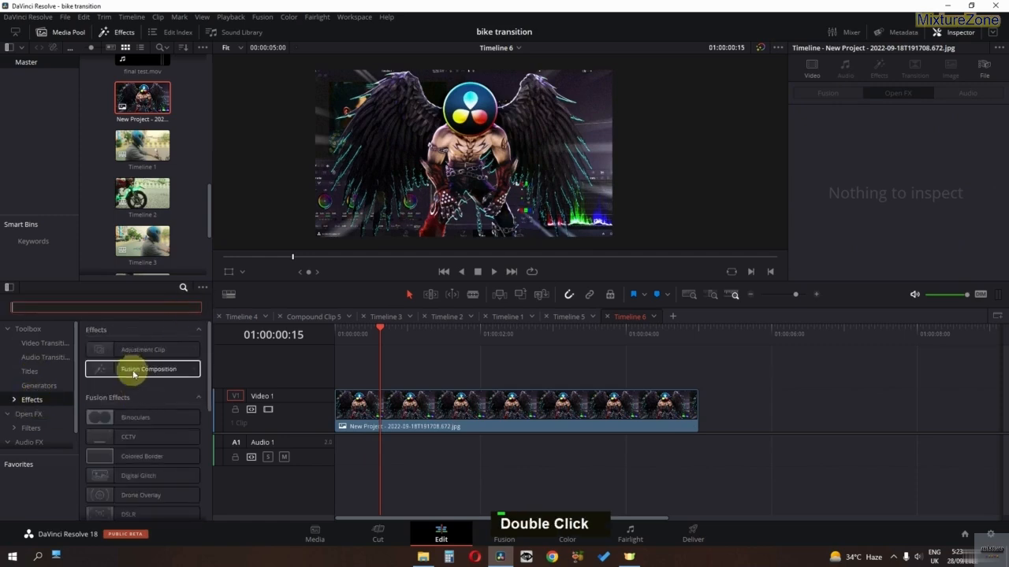
drag(143, 349, 382, 372)
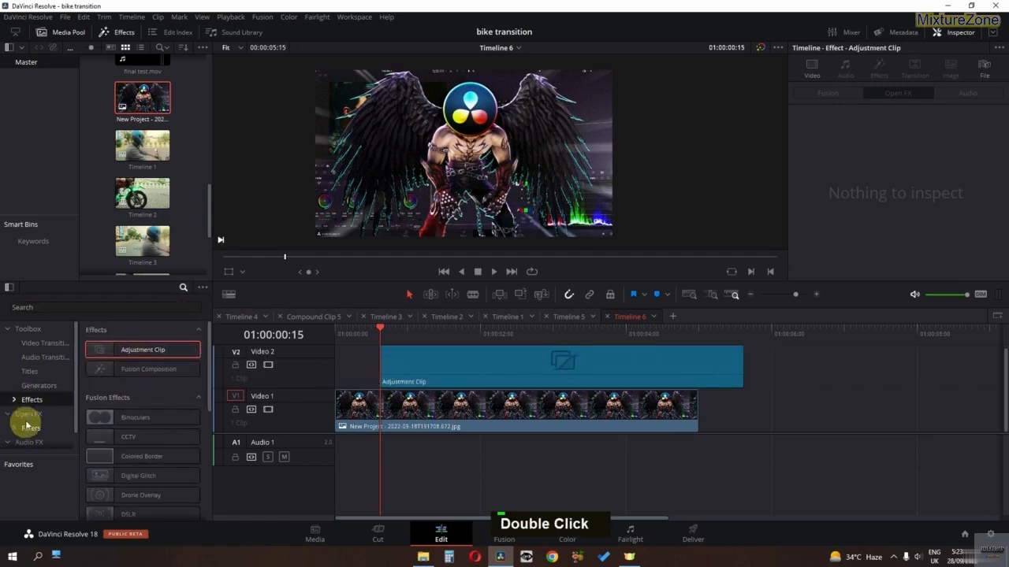
Step: Find the Camera Shake effect, apply it to the Adjustment Clip, and set its Speed Scale to 1.488
double_click(26, 417)
click(132, 306)
text(ca)
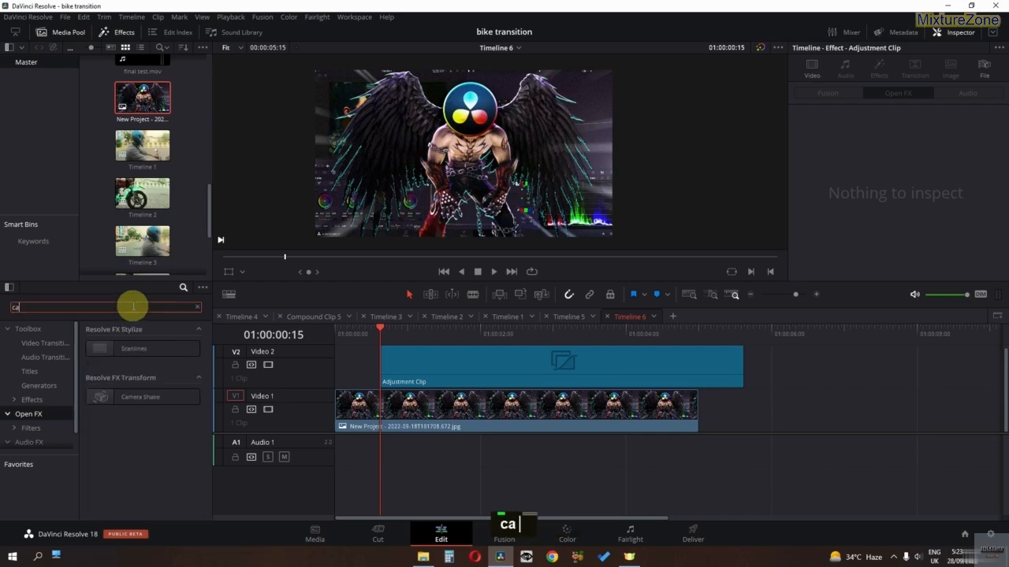
drag(140, 396, 528, 366)
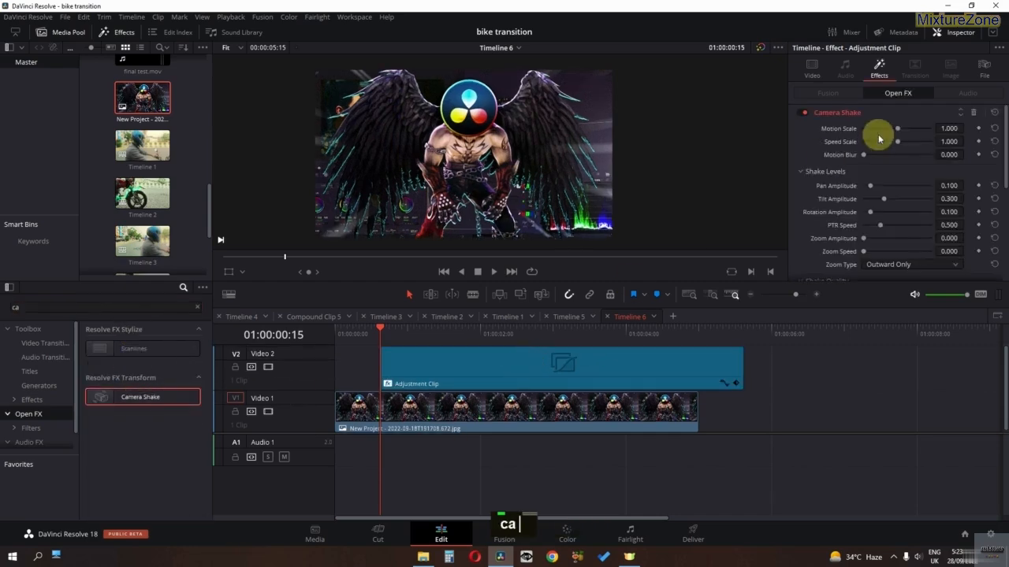
drag(895, 143, 912, 142)
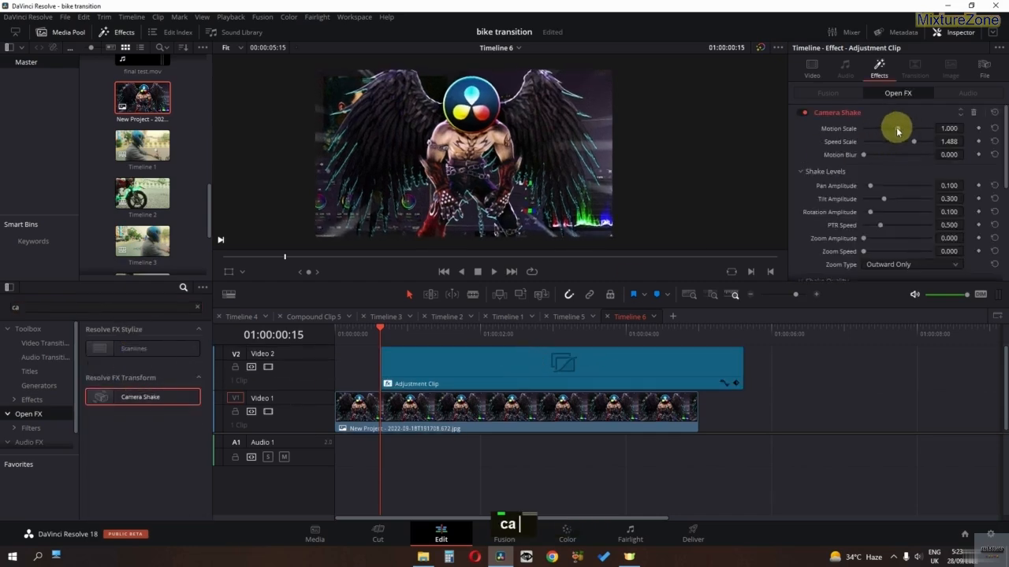
Step: Move the Adjustment Clip to start at about 01:00:00:05, trim its end to about 01:00:01:16, and play the shake
drag(394, 334, 358, 341)
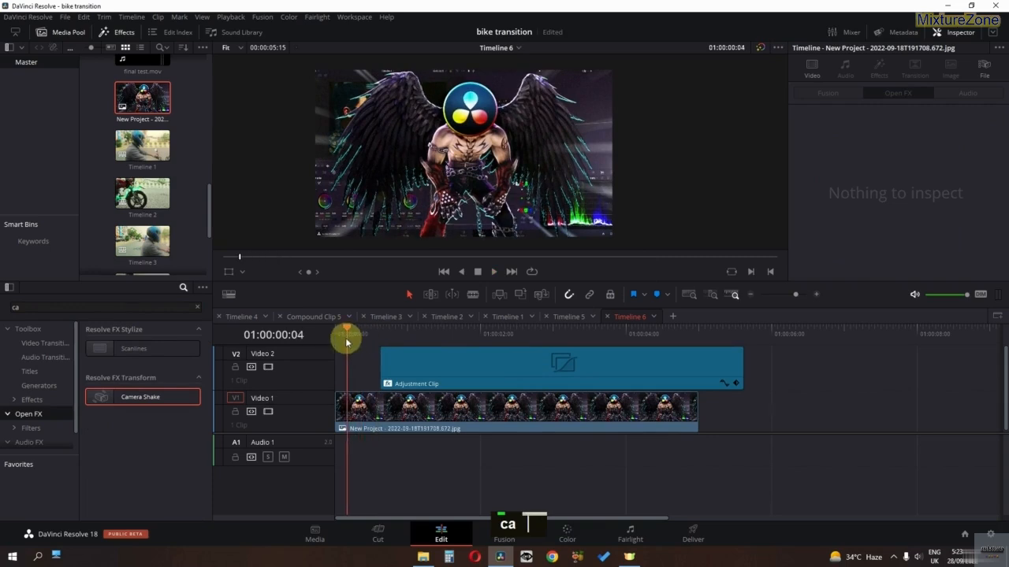
drag(434, 360, 417, 362)
key(space)
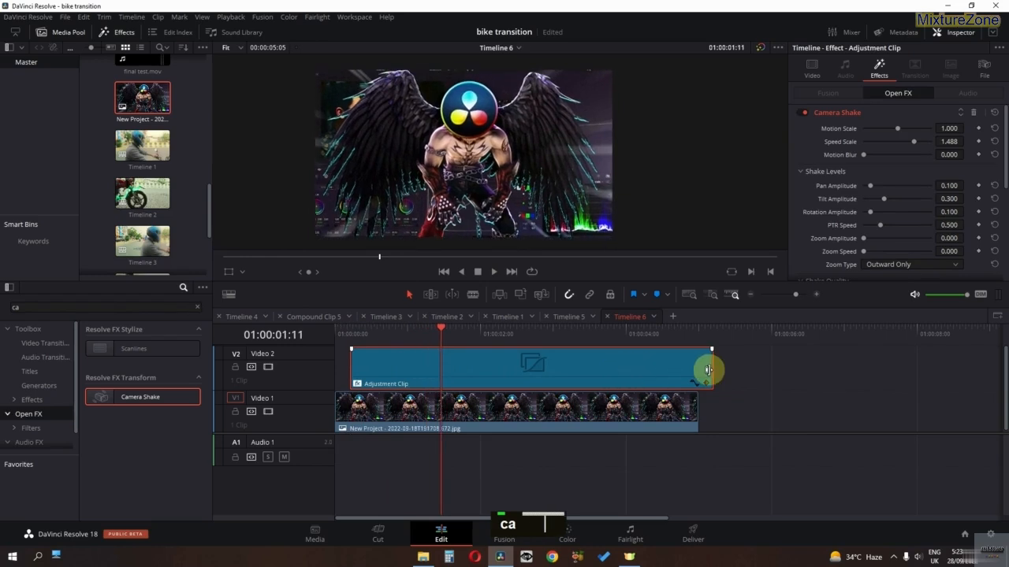
drag(710, 368, 450, 371)
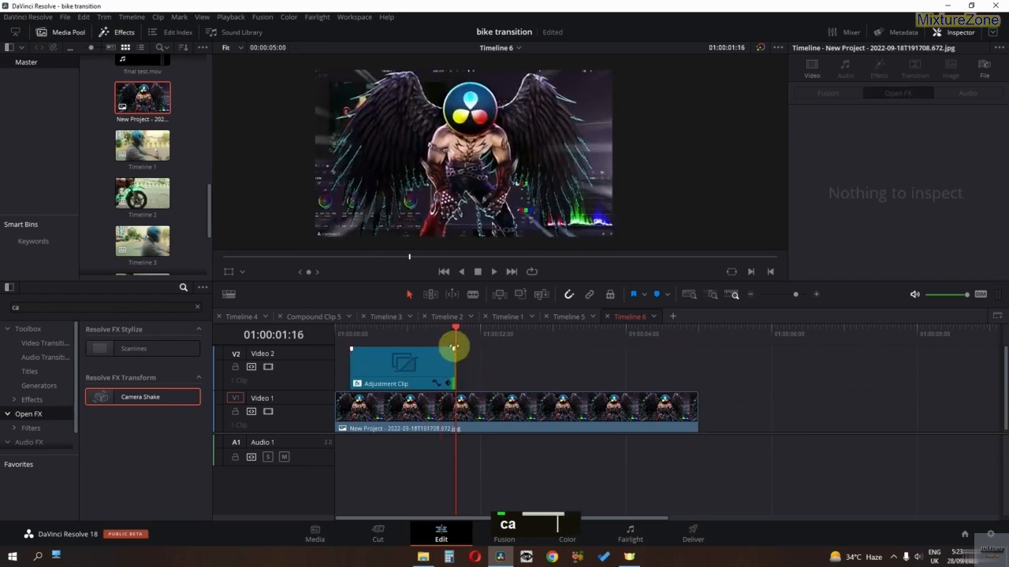
click(344, 335)
key(space)
click(334, 329)
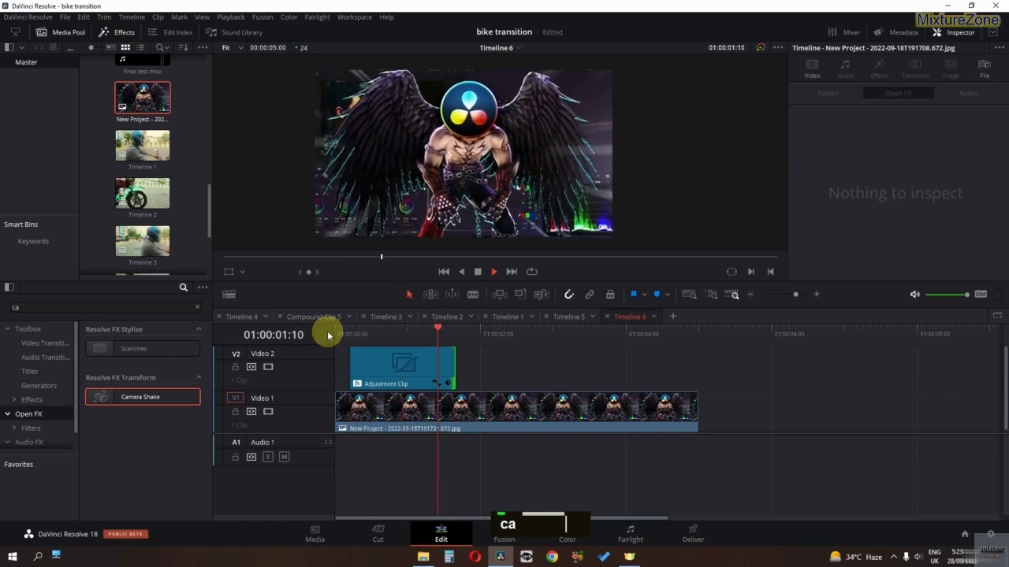
click(326, 335)
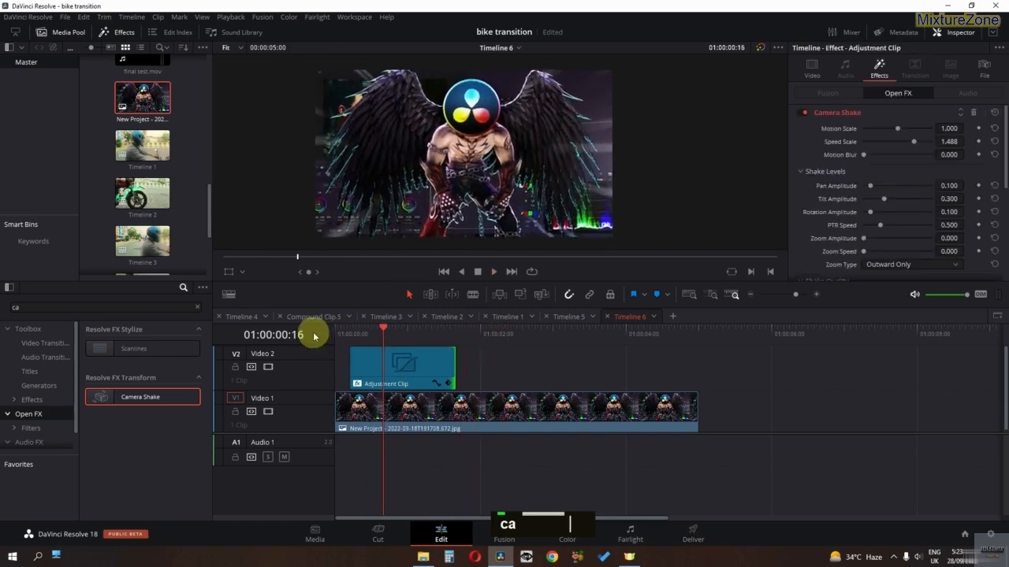
Step: Apply Camera Shake to the Video 1 clip as well, set the Adjustment Clip's Motion Scale to 0.202, and play the opening
drag(98, 406, 381, 415)
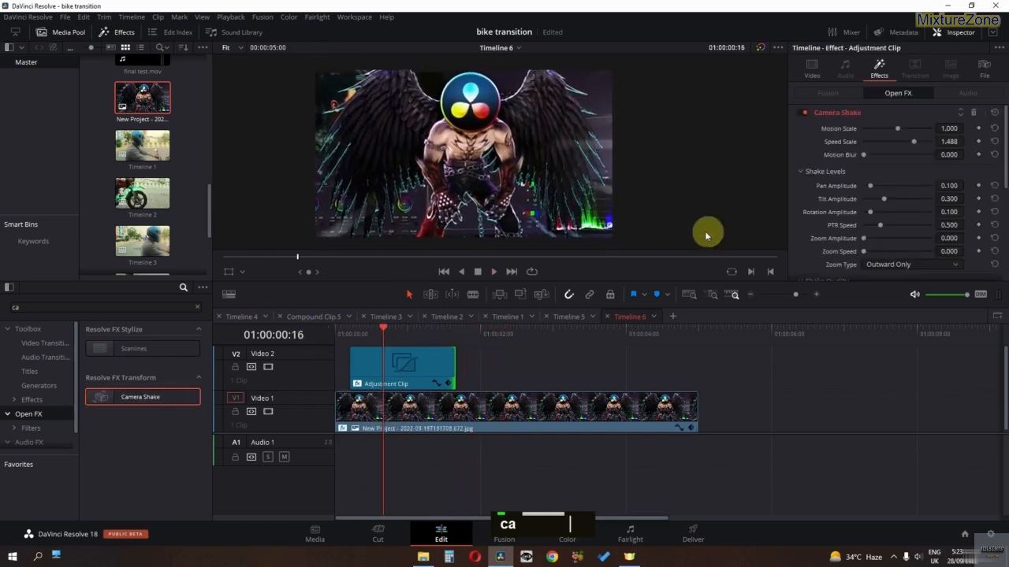
click(339, 333)
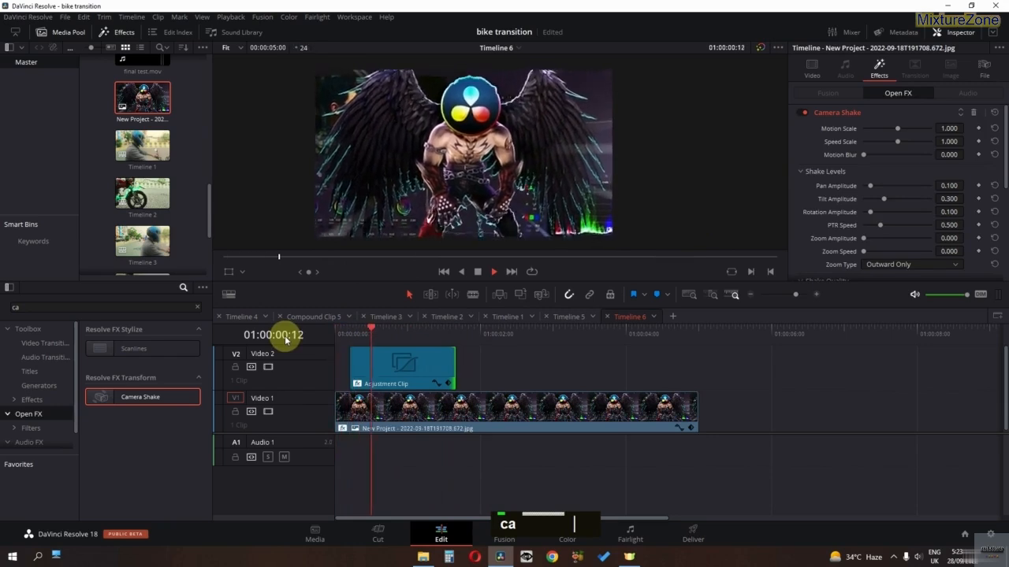
click(401, 359)
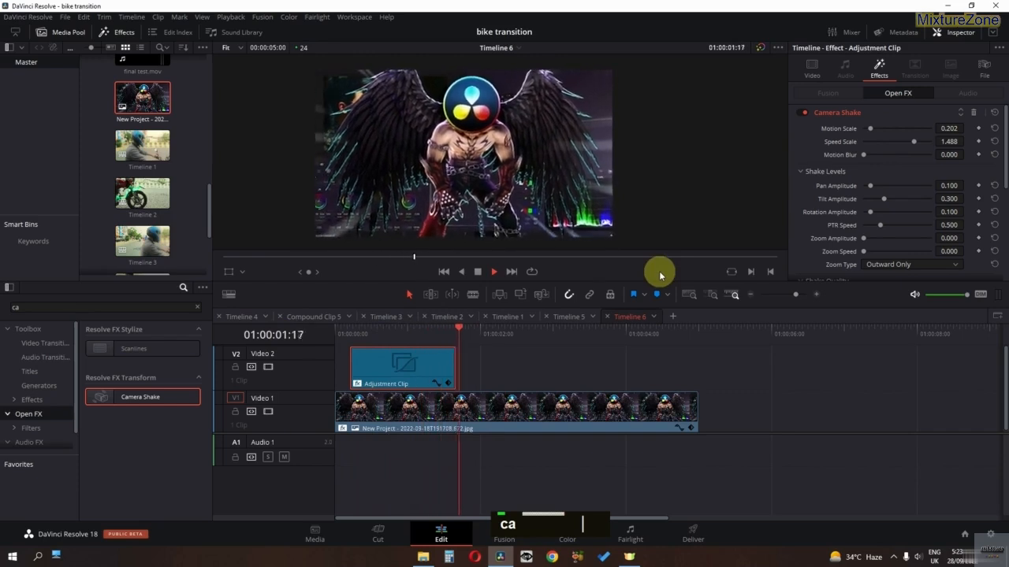
click(350, 334)
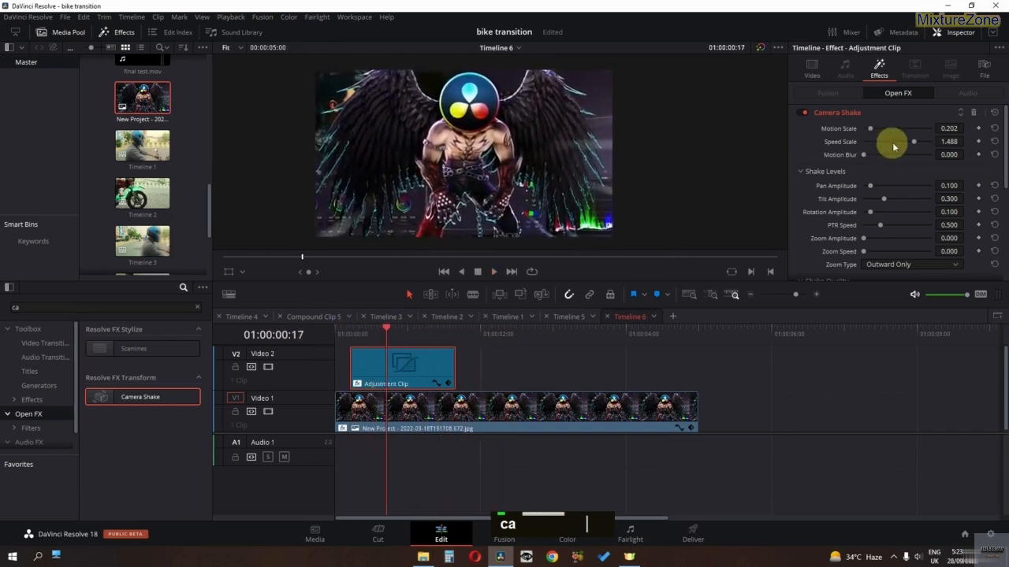
Step: Set the Adjustment Clip's Camera Shake Speed Scale to 2.000 and Motion Blur to 0.953, and play the result from the start
drag(913, 142, 976, 142)
drag(864, 154, 940, 156)
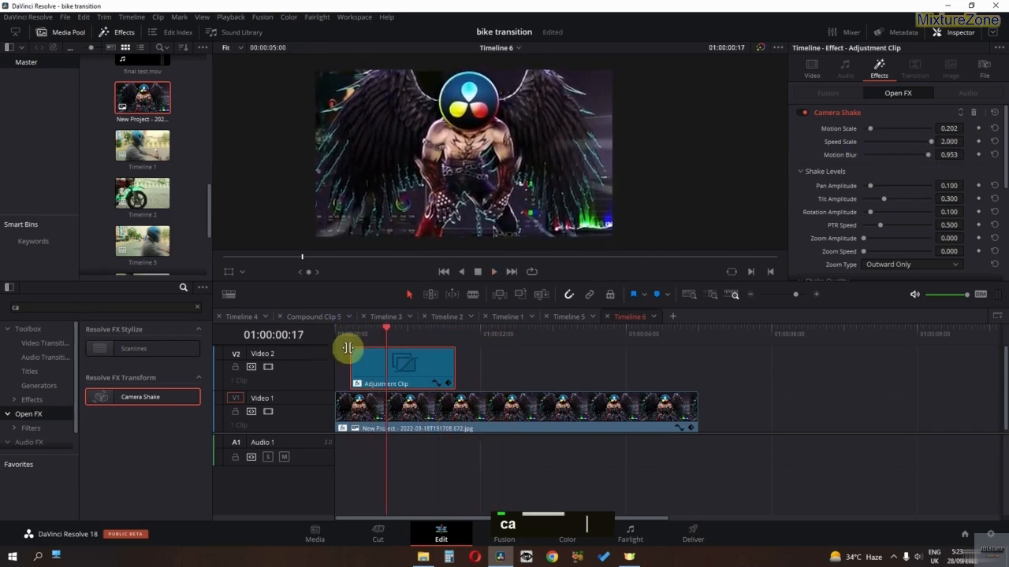
click(331, 335)
key(space)
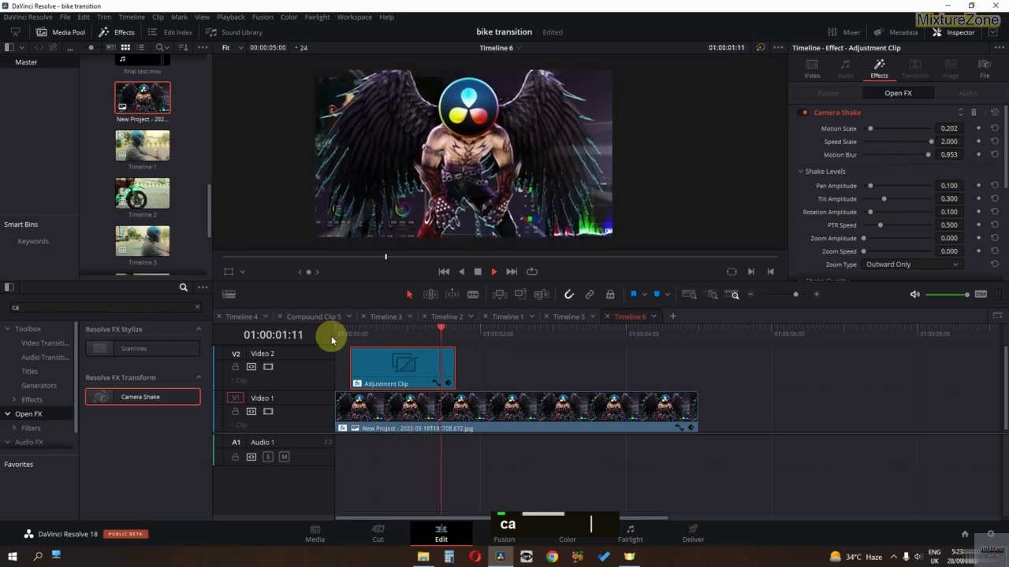
click(337, 334)
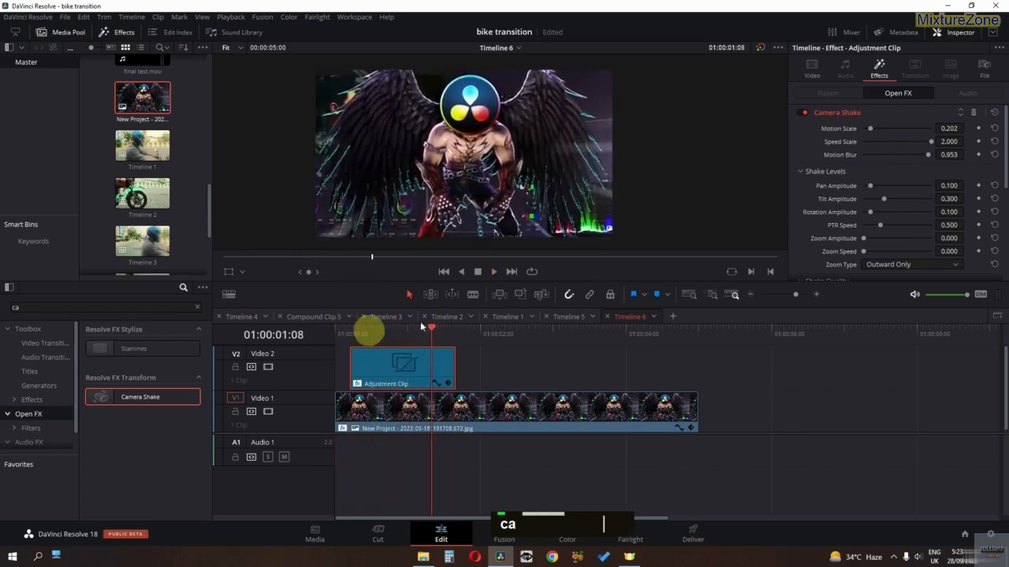
Step: Set the Adjustment Clip's Transform Zoom to 0.960 and play the timeline from the start
click(812, 69)
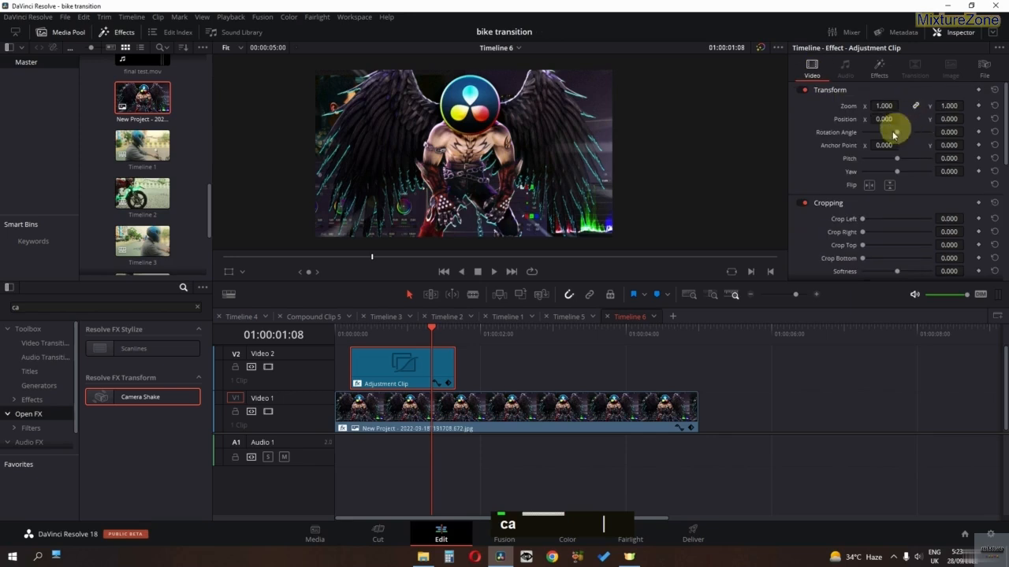
mouse_move(881, 110)
mouse_down()
mouse_move(862, 109)
mouse_move(885, 110)
mouse_up()
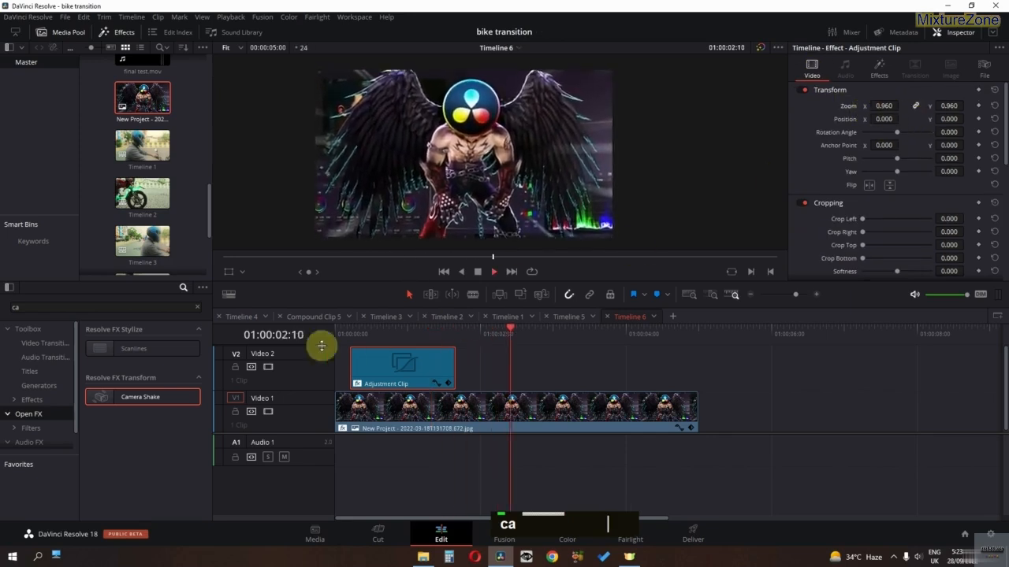
click(348, 334)
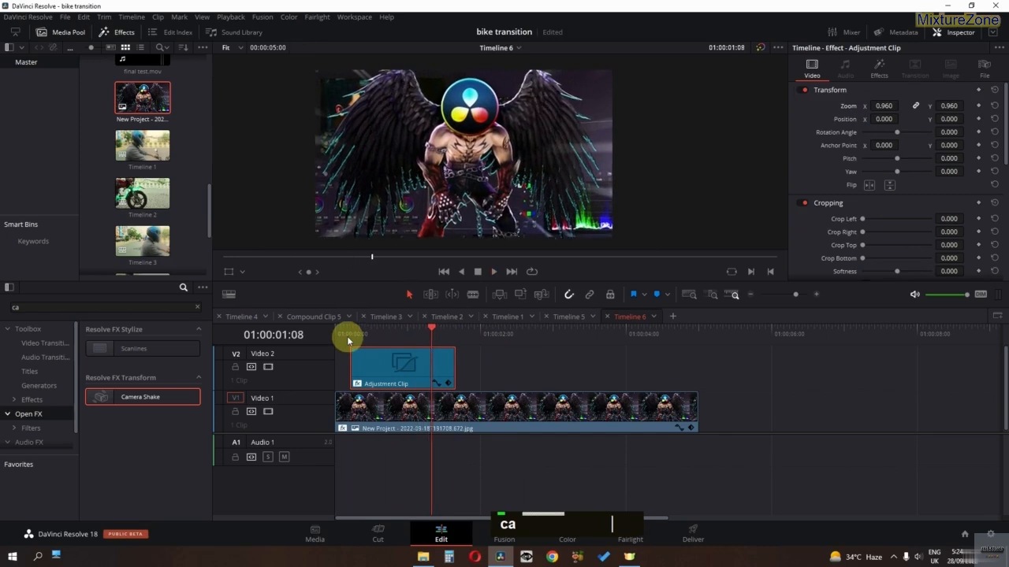
click(334, 335)
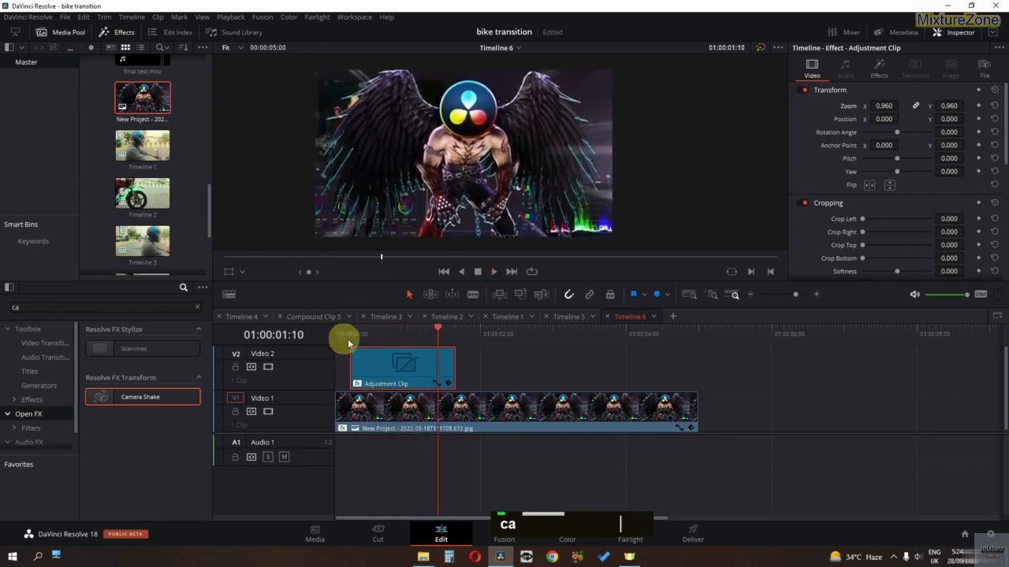
Step: Try a Camera Shake Motion Scale of 1.318 on the Adjustment Clip, set it to 0.620, and play the opening
double_click(384, 352)
click(877, 71)
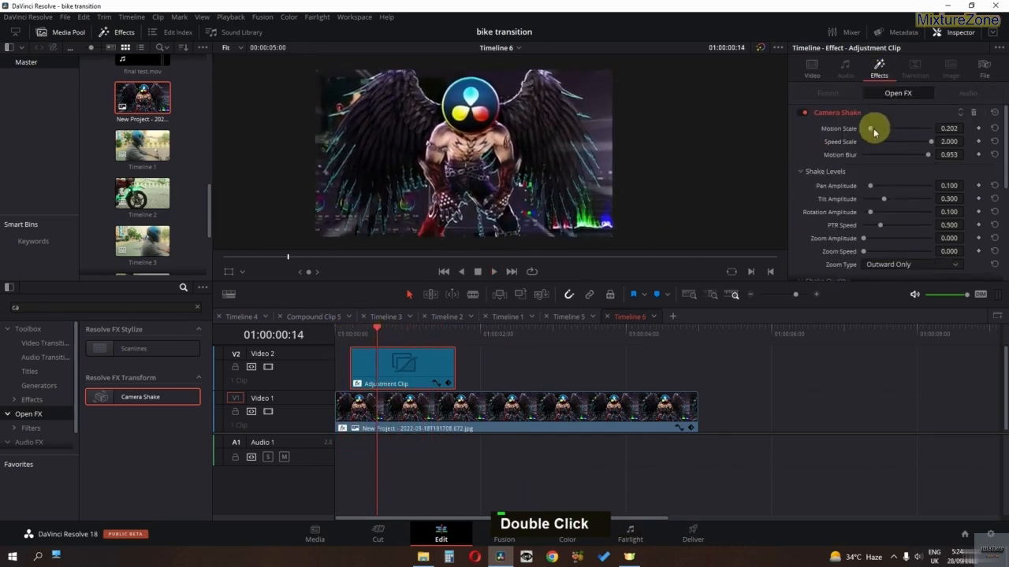
drag(880, 128, 906, 128)
click(335, 333)
key(space)
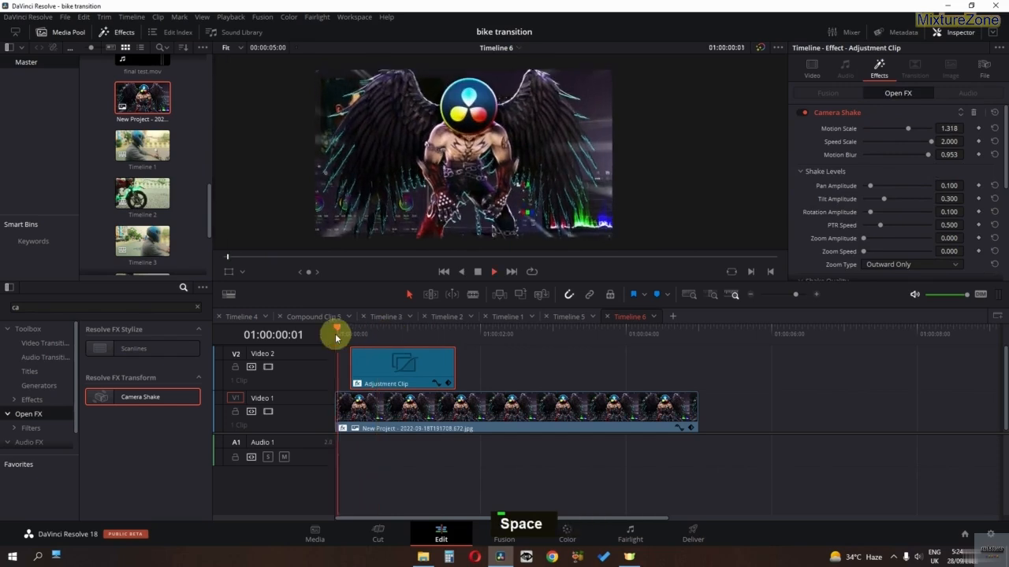
key(space)
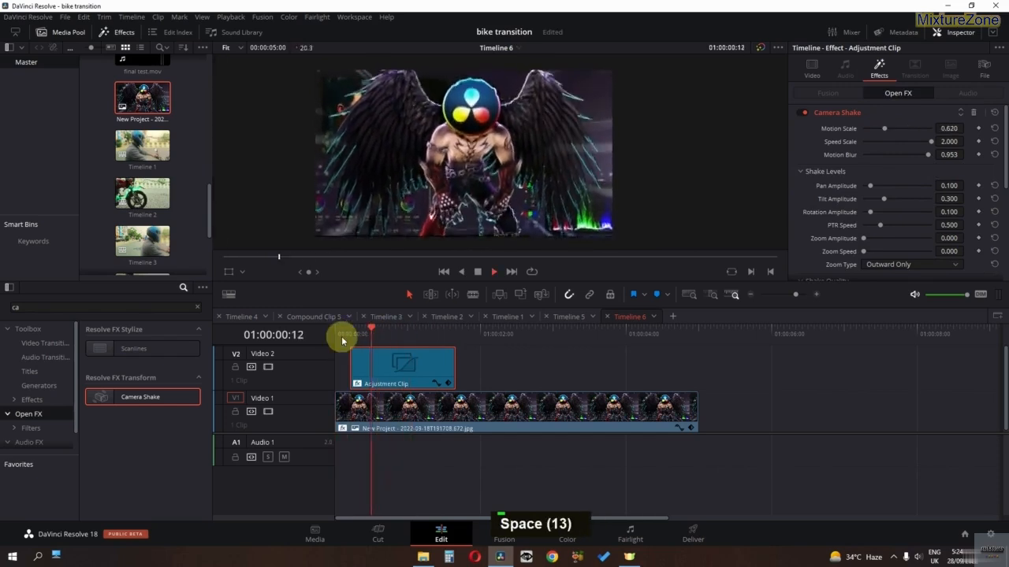
key(space)
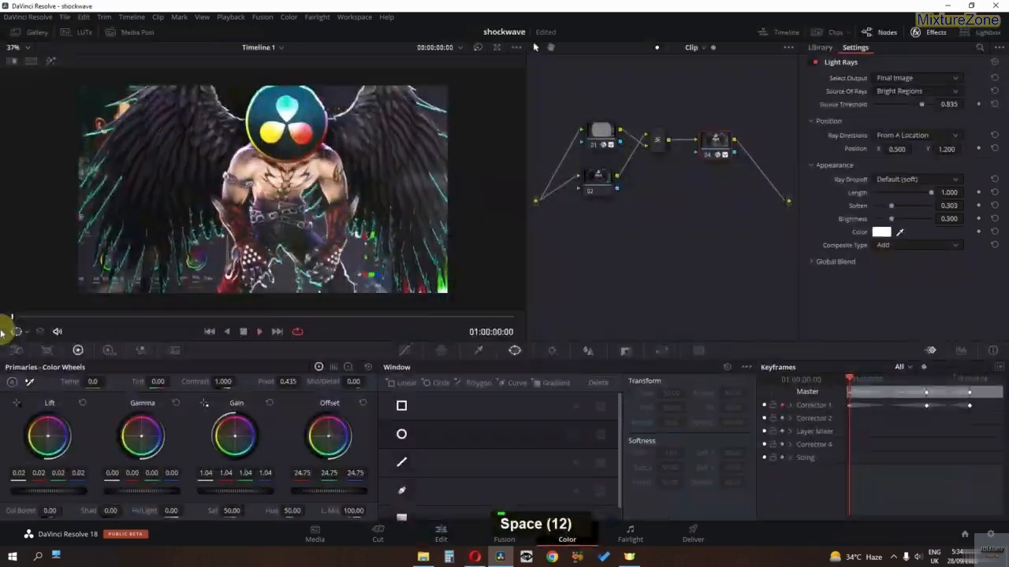
Step: In the shockwave project's Color page, play the clip and toggle Fast Noise node 01 to examine its contribution
key(space)
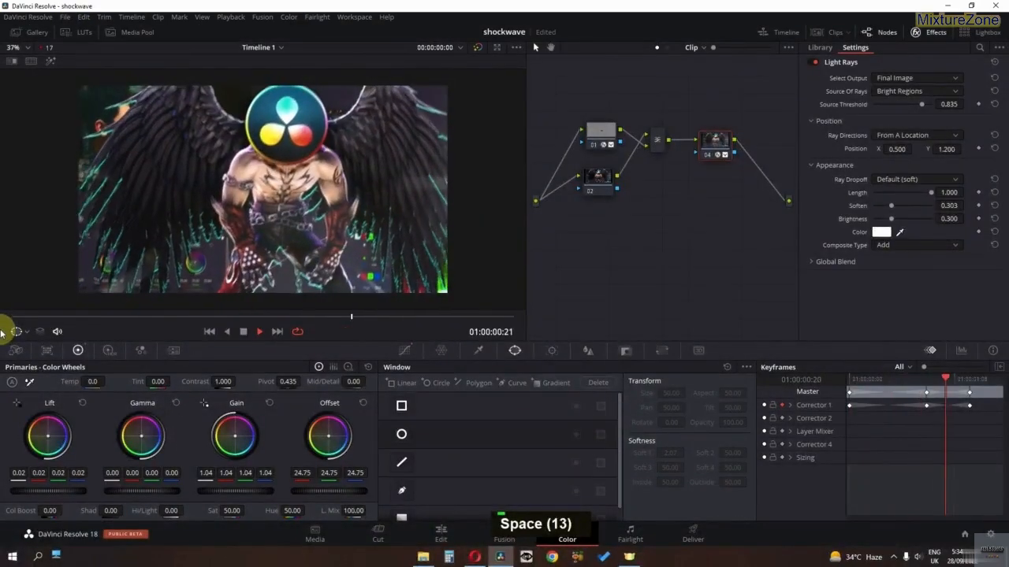
key(space)
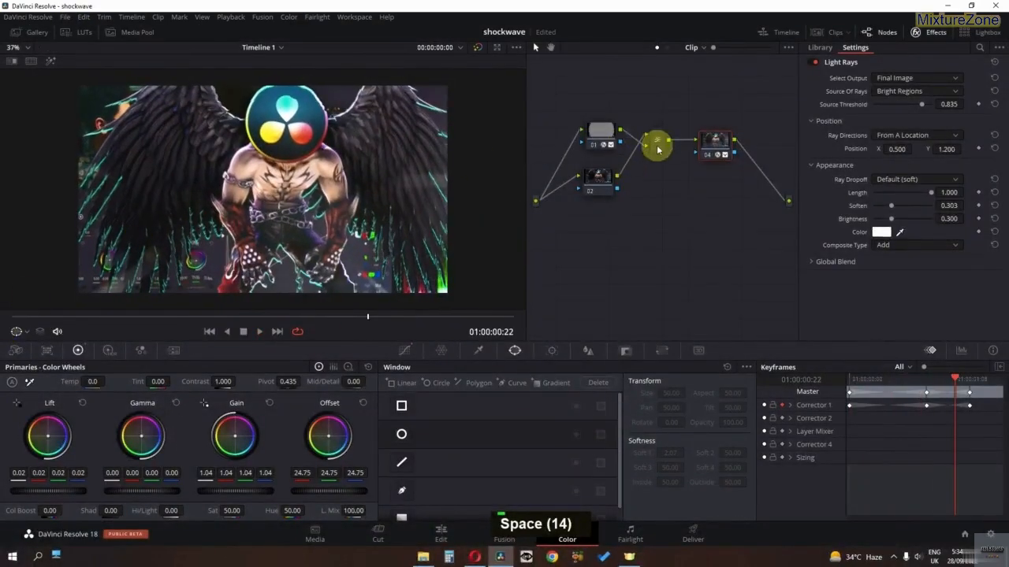
double_click(595, 139)
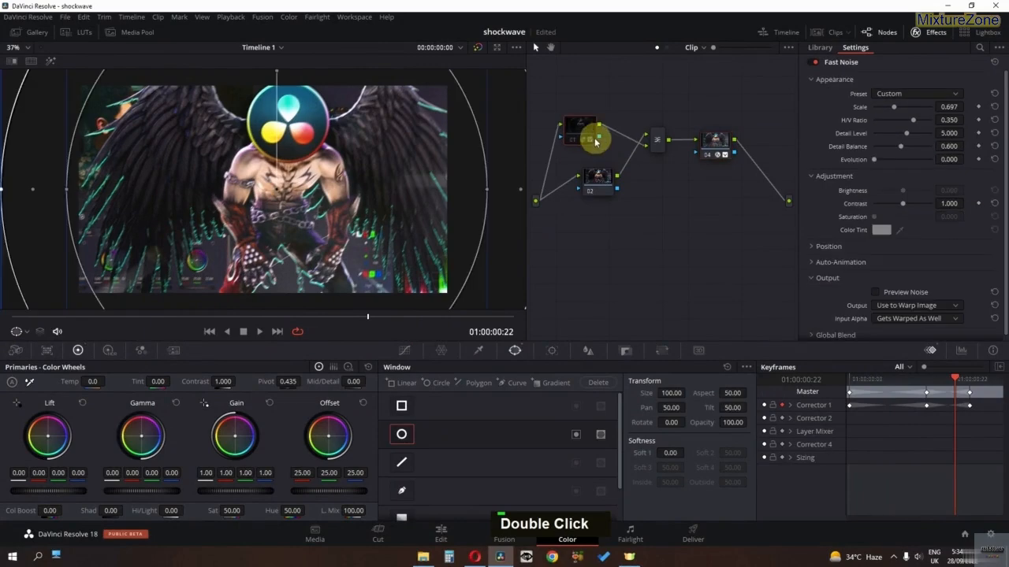
key(ctrl+d)
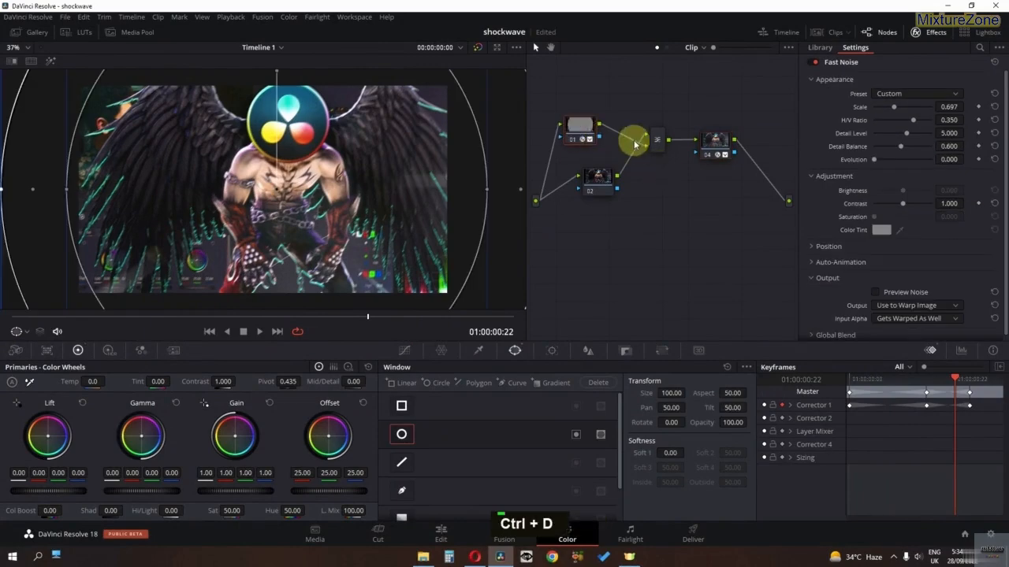
Step: Try swapping nodes 01 and 02 on the Layer Mixer, and reconnect node 01 to the lower and node 02 to the upper input
double_click(640, 143)
drag(599, 125, 646, 134)
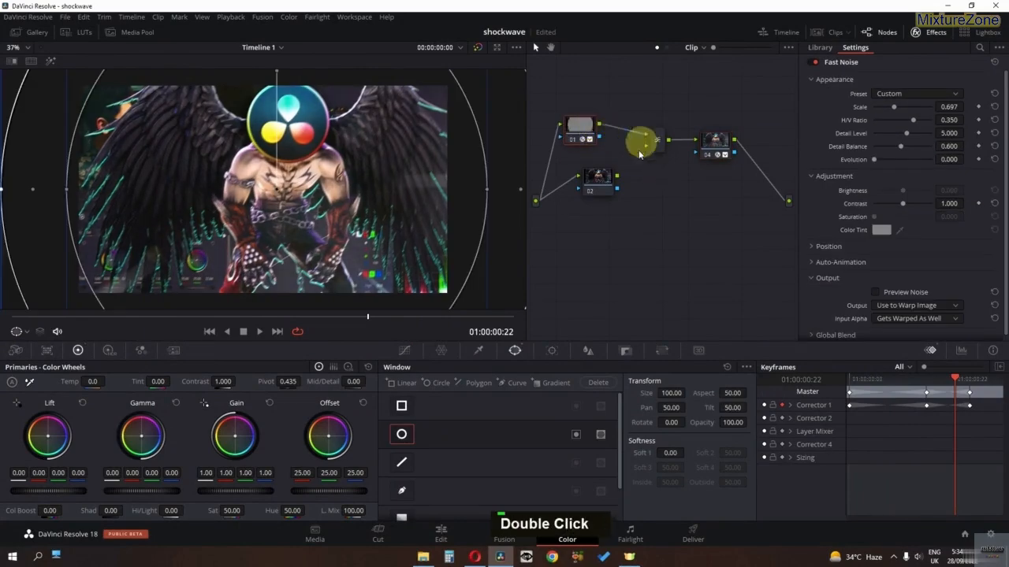
drag(617, 175, 644, 155)
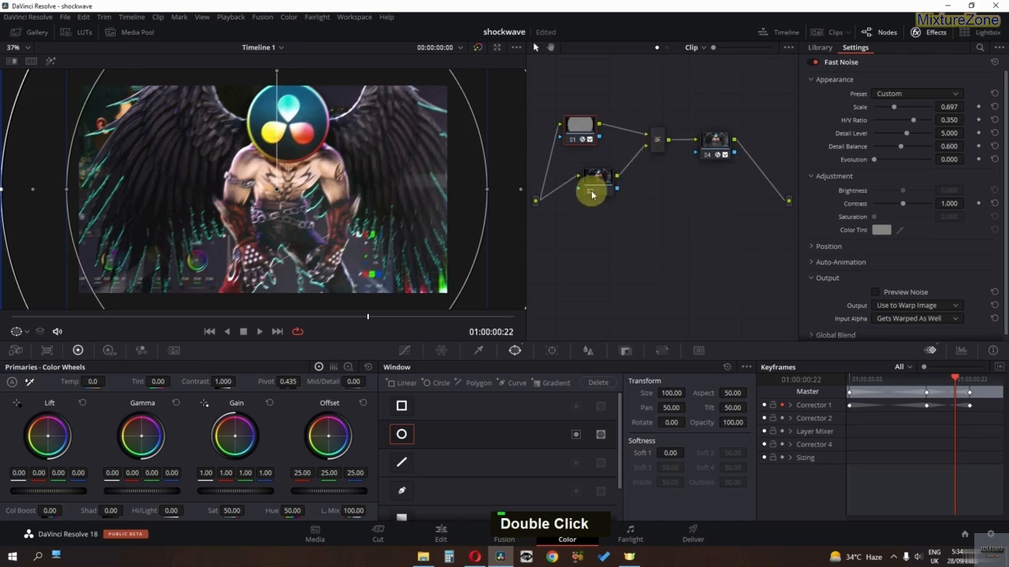
double_click(641, 158)
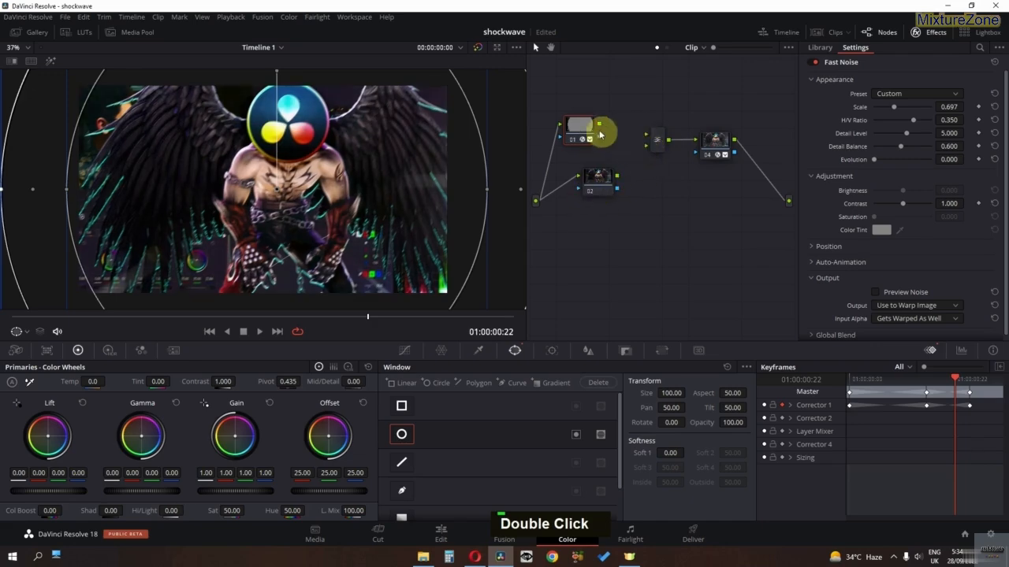
drag(604, 126, 647, 147)
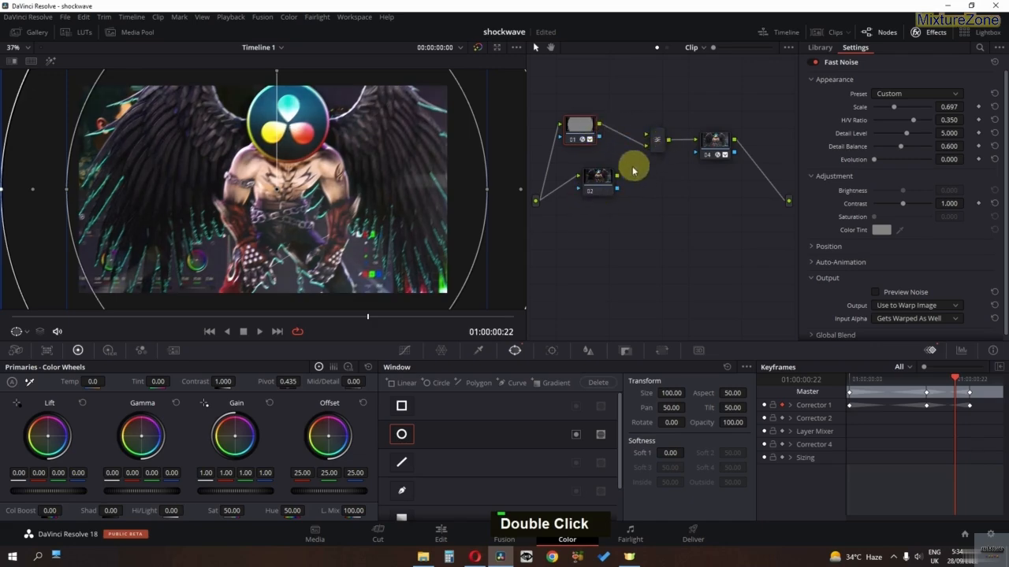
Step: Compare the image with Light Rays node 04 disabled and enabled again, and switch to the Edit page
click(723, 150)
key(ctrl+d)
key(ctrl+d)
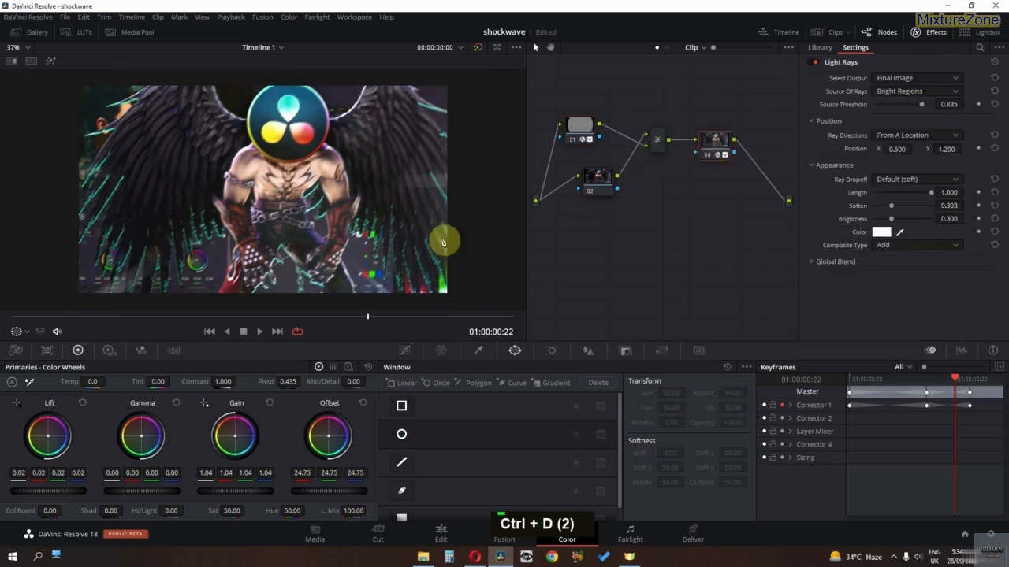
click(448, 539)
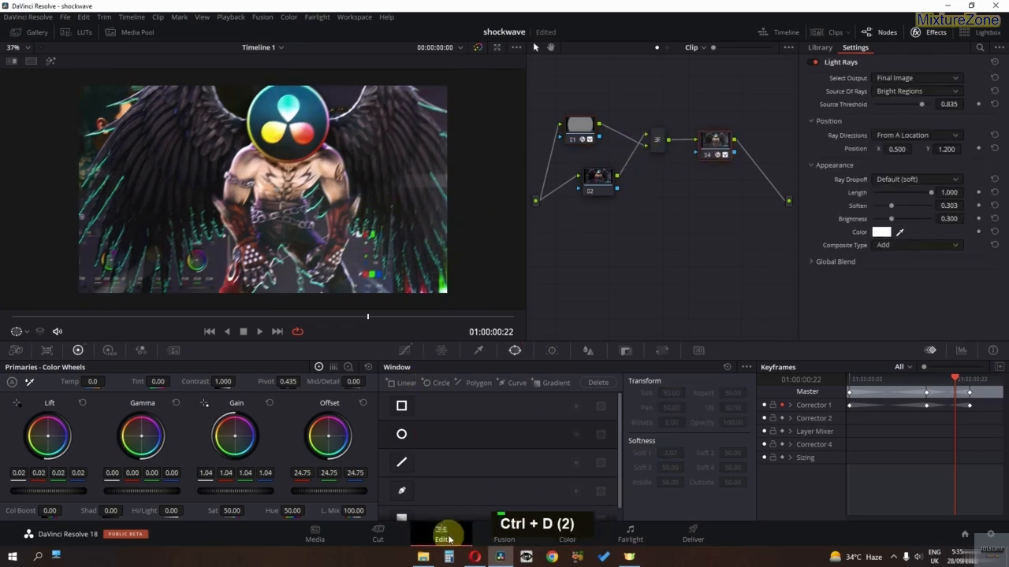
Step: On the Edit page, show the image clip's Camera Shake settings and play the clip to review the shake
drag(372, 319, 293, 323)
double_click(380, 392)
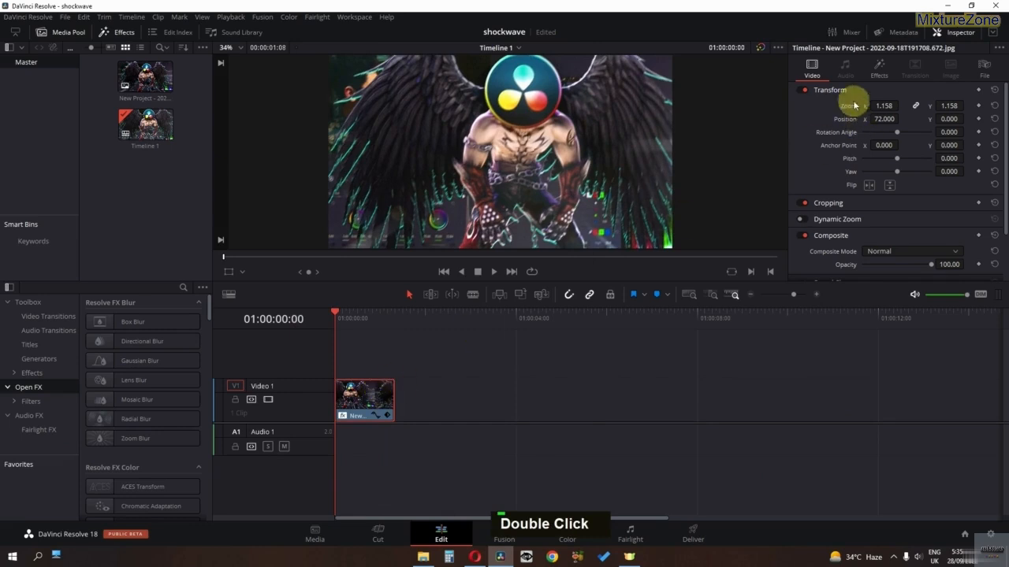
click(879, 69)
key(space)
key(space)
key(space)
key(space)
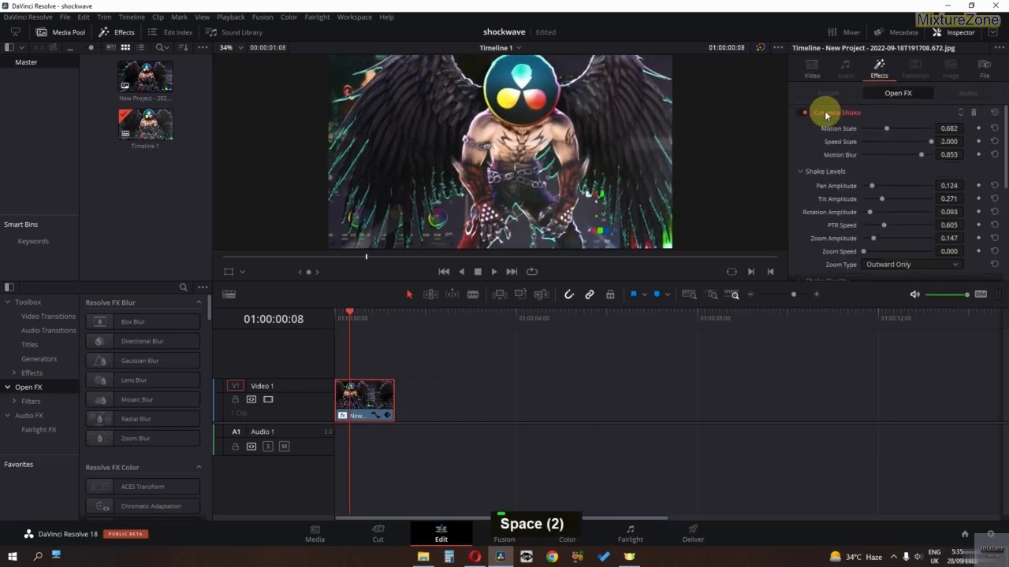
Step: In the Color page, scrub and play Fast Noise node 01's ring animation and inspect its Corrector 1 window keyframes
click(565, 538)
click(579, 128)
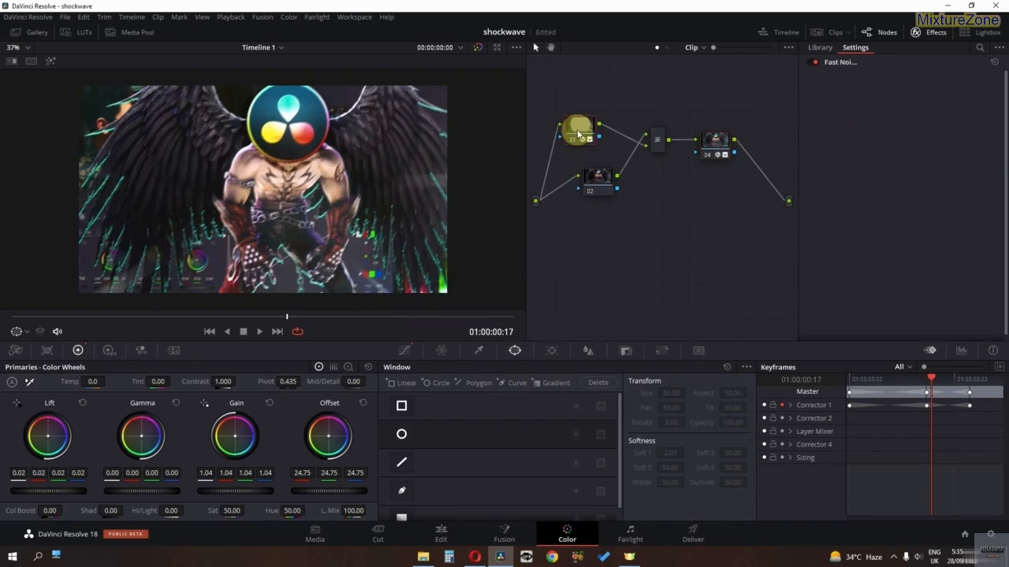
drag(264, 322, 135, 338)
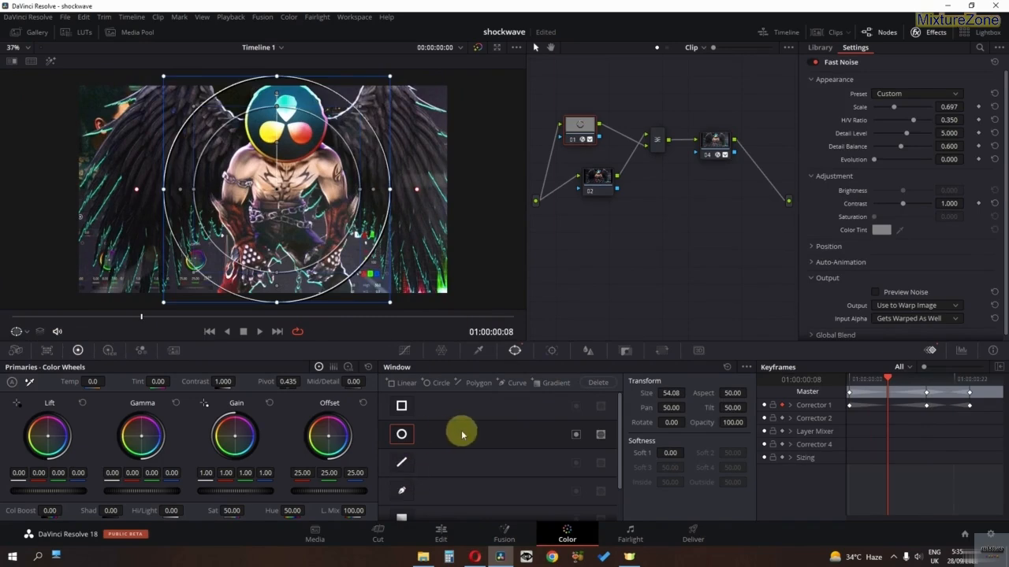
drag(113, 315, 158, 316)
drag(969, 410, 863, 421)
click(790, 407)
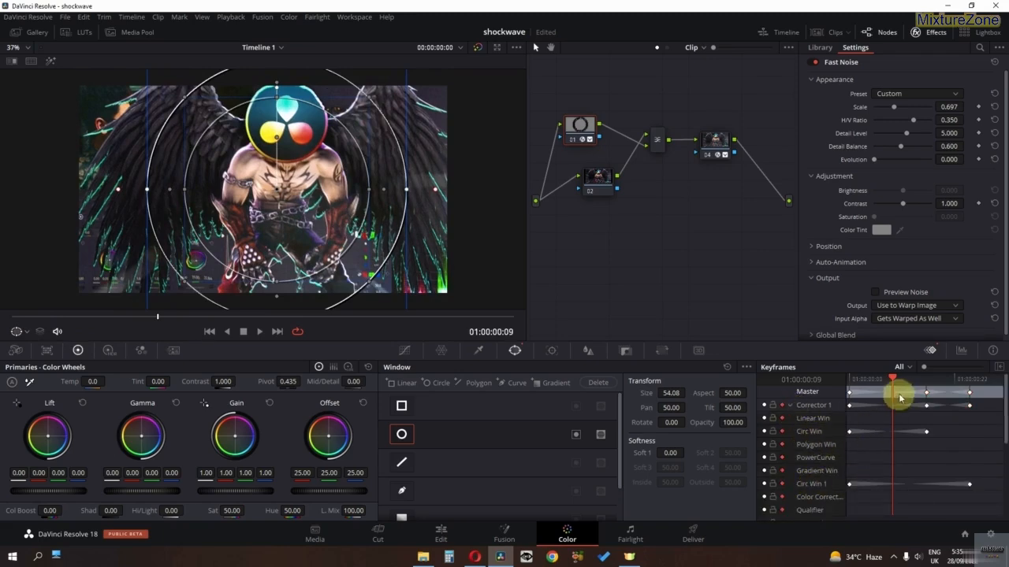
drag(893, 381, 824, 393)
key(space)
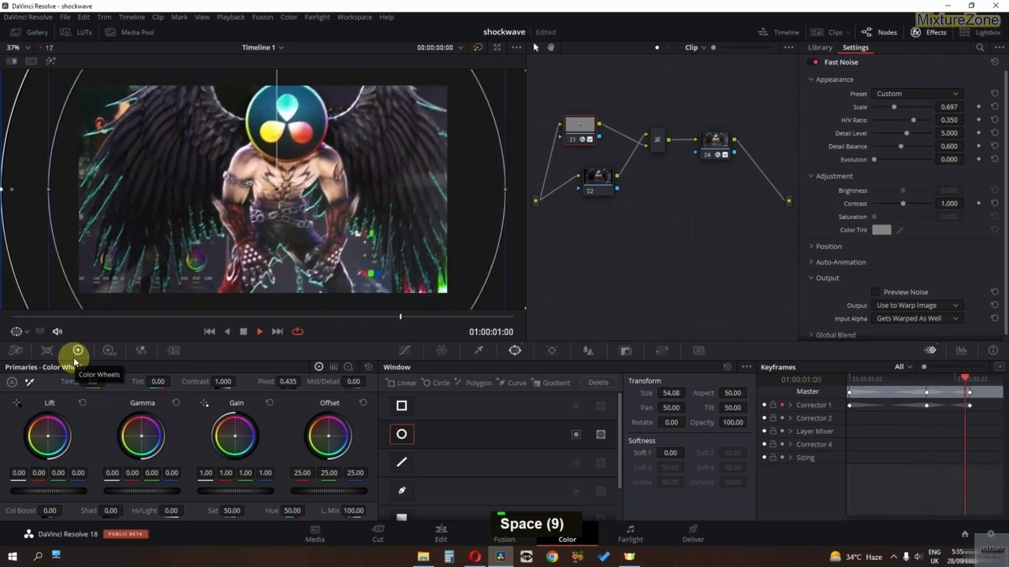
key(space)
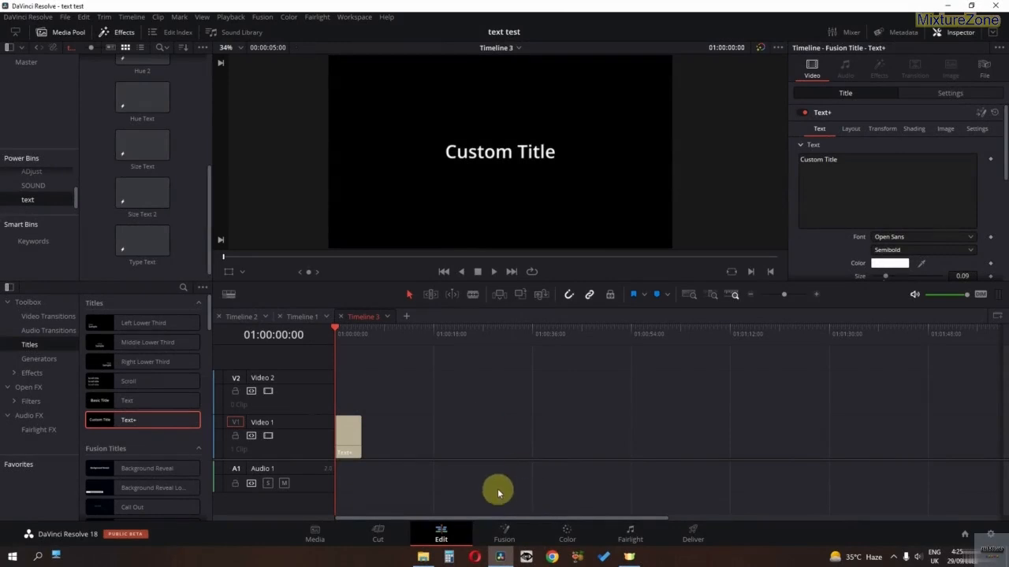
Step: In the text test project, preview the saved title animations in the text power bin, from Type Text up to Bounce 1
click(120, 248)
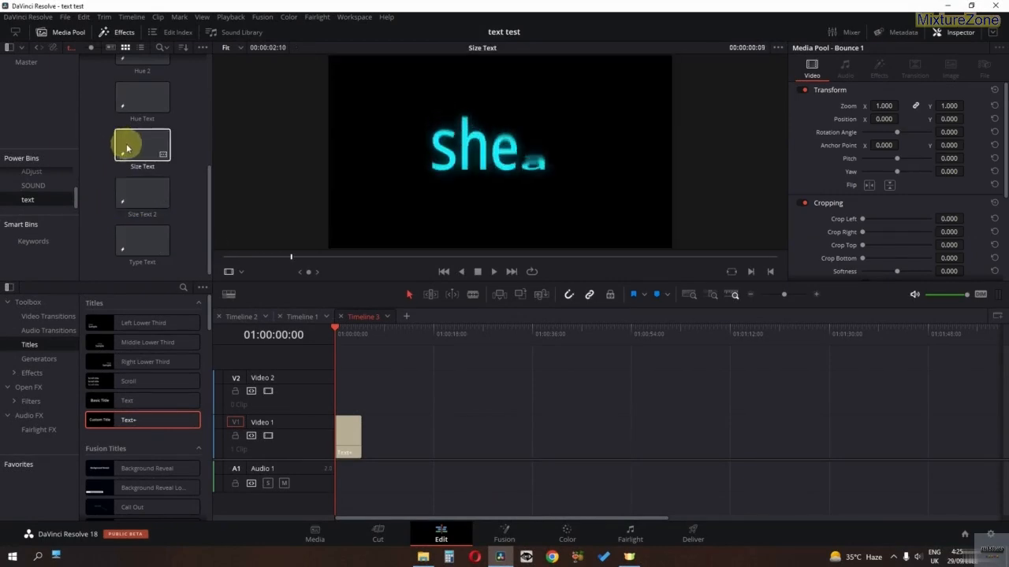
scroll(132, 146, down, 1)
scroll(123, 163, up, 2)
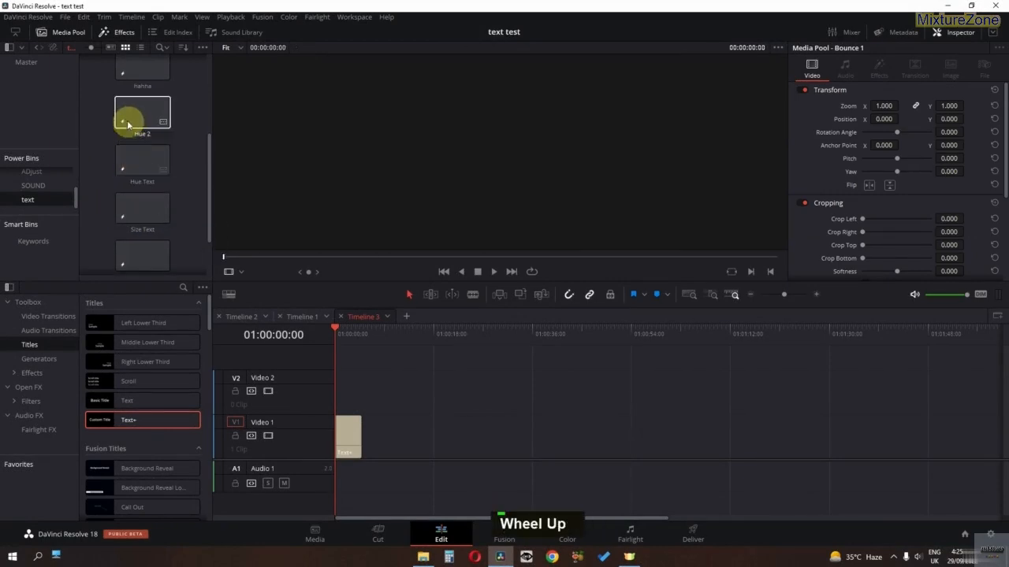
scroll(144, 124, up, 1)
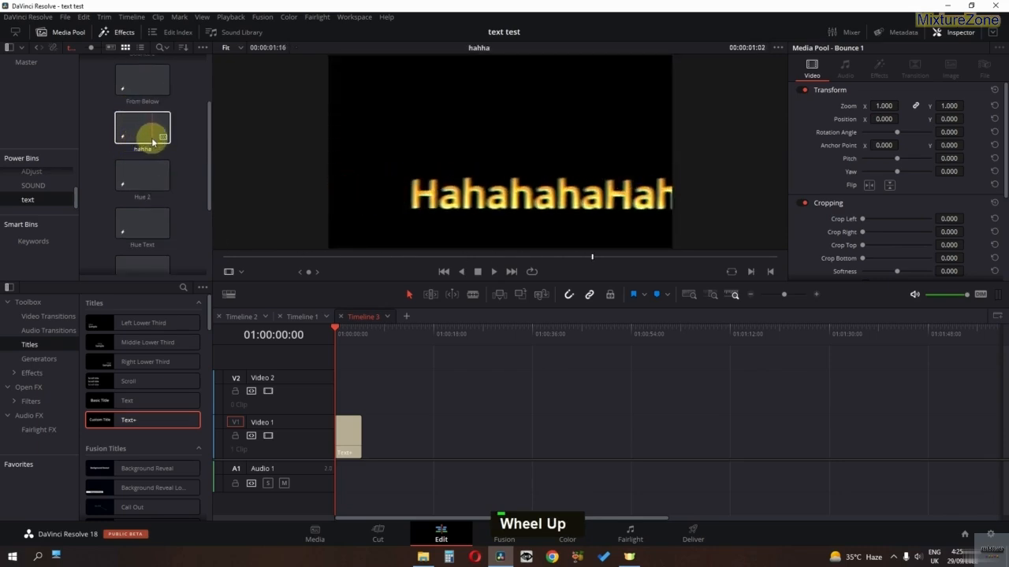
scroll(130, 140, up, 1)
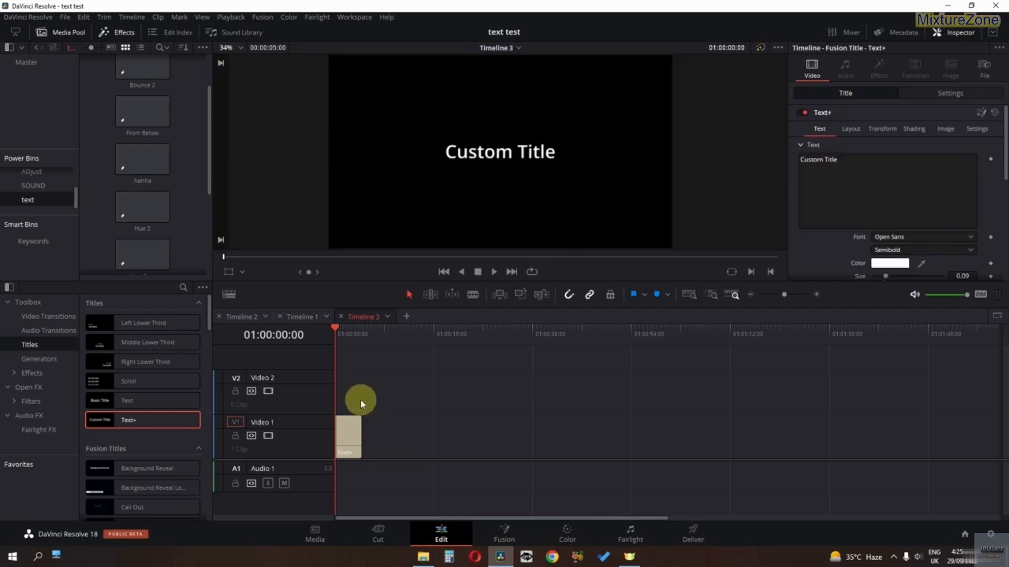
scroll(141, 120, up, 1)
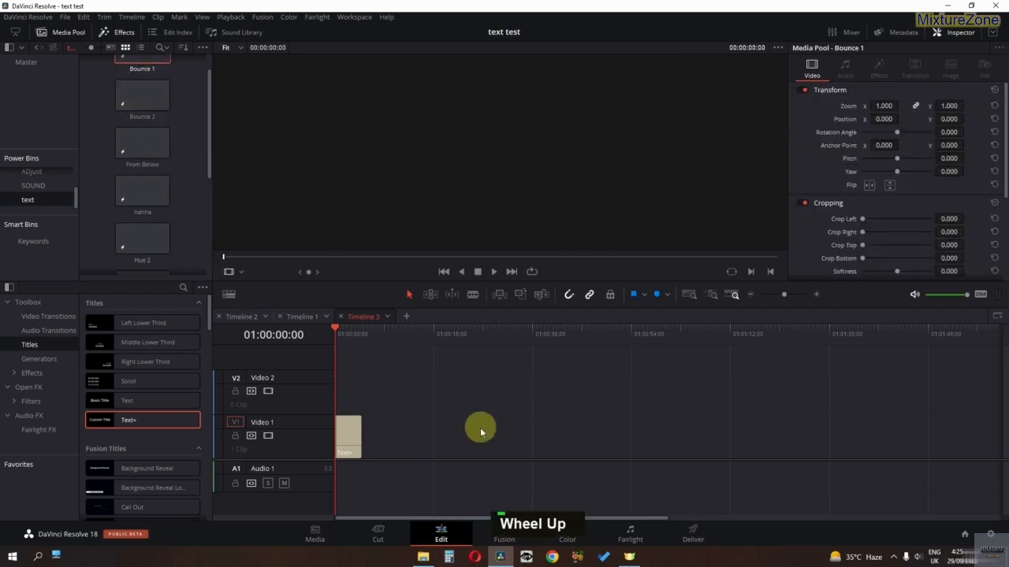
scroll(178, 118, up, 1)
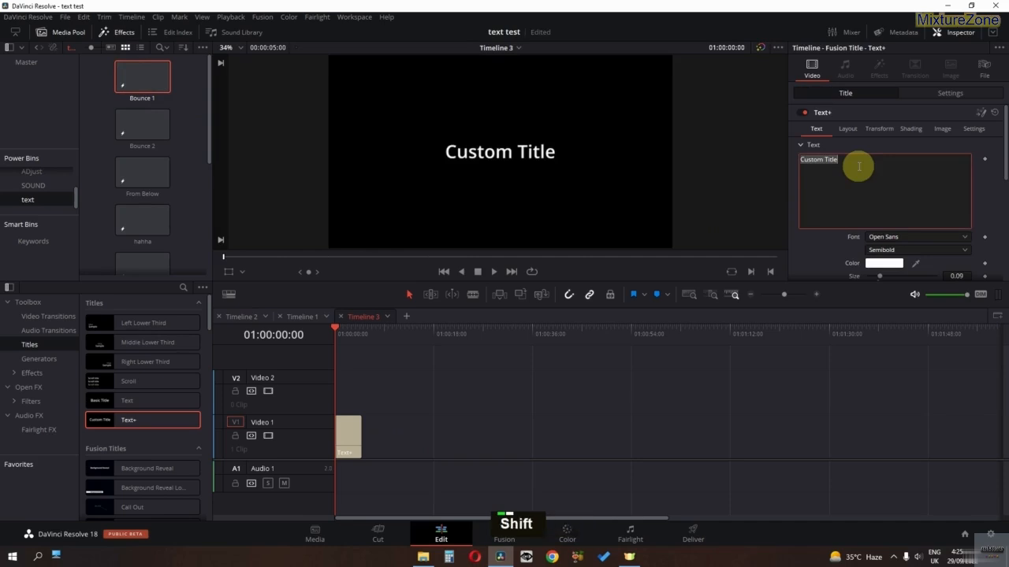
Step: Change the Text+ title on Timeline 3 to "Hello", colour it orange and set its size to 0.1772
text(Hello)
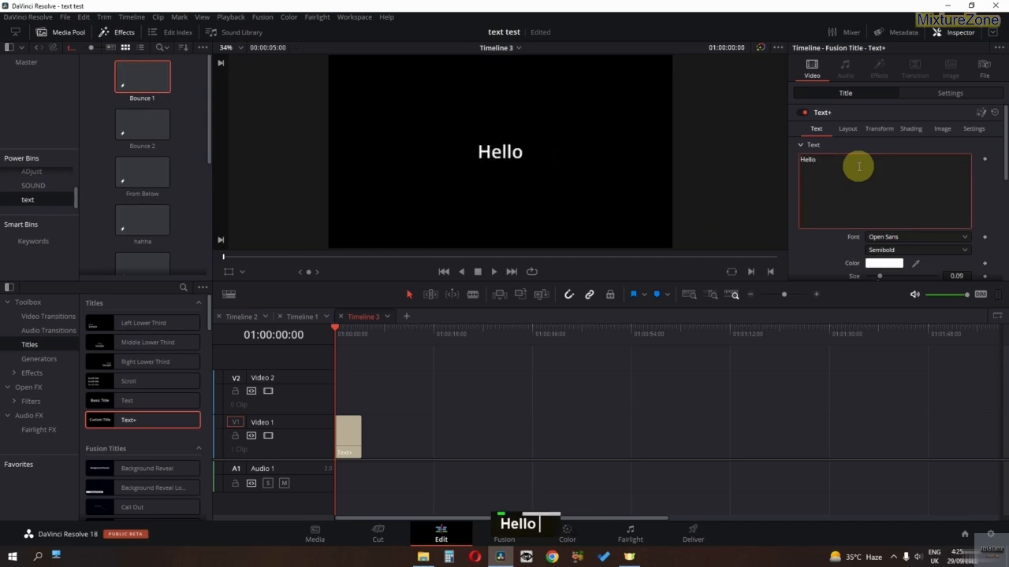
click(875, 263)
drag(552, 234, 560, 238)
key(Return)
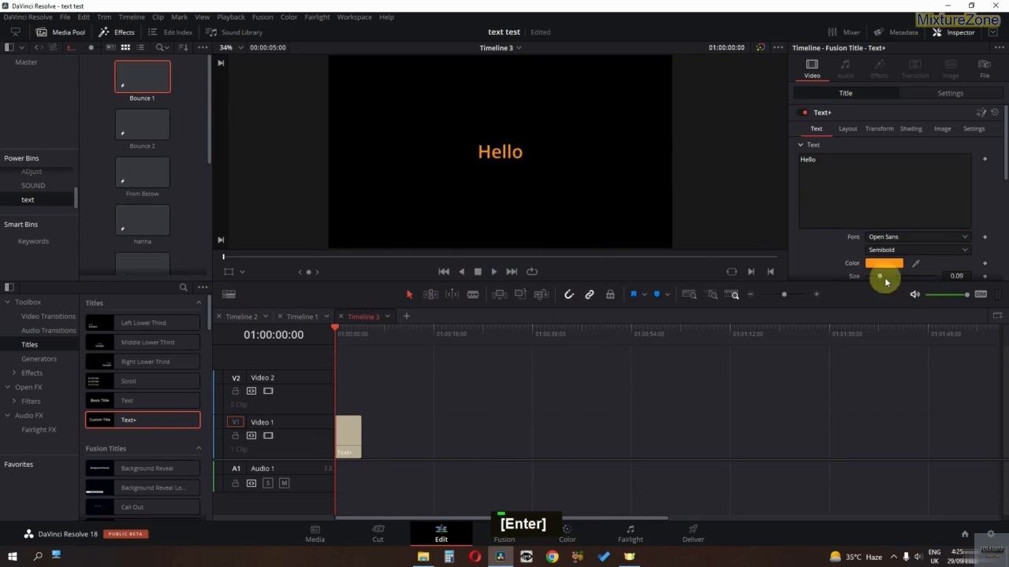
drag(886, 280, 892, 276)
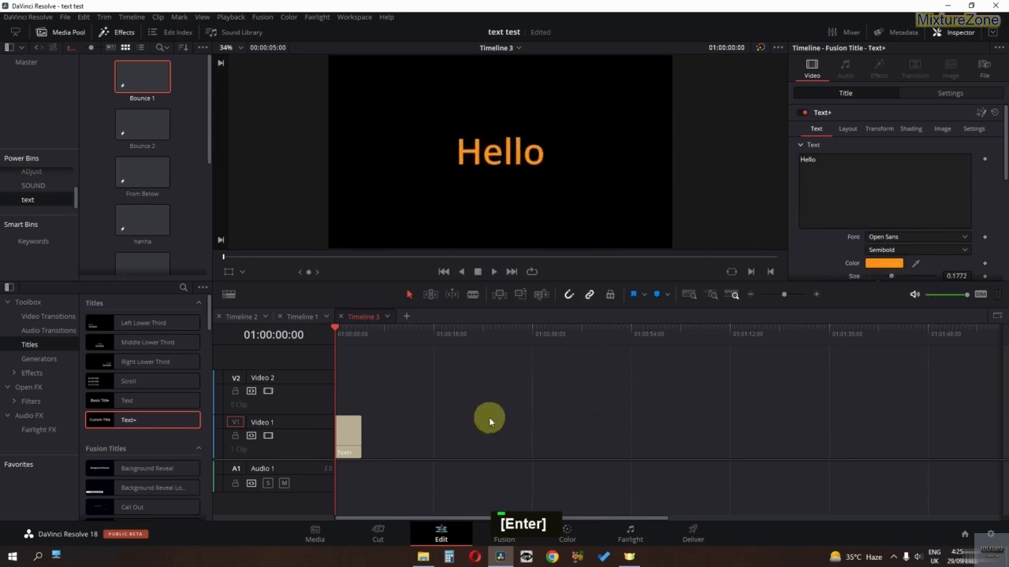
Step: Open the Hello title in the Fusion page and add a Glow node
click(519, 542)
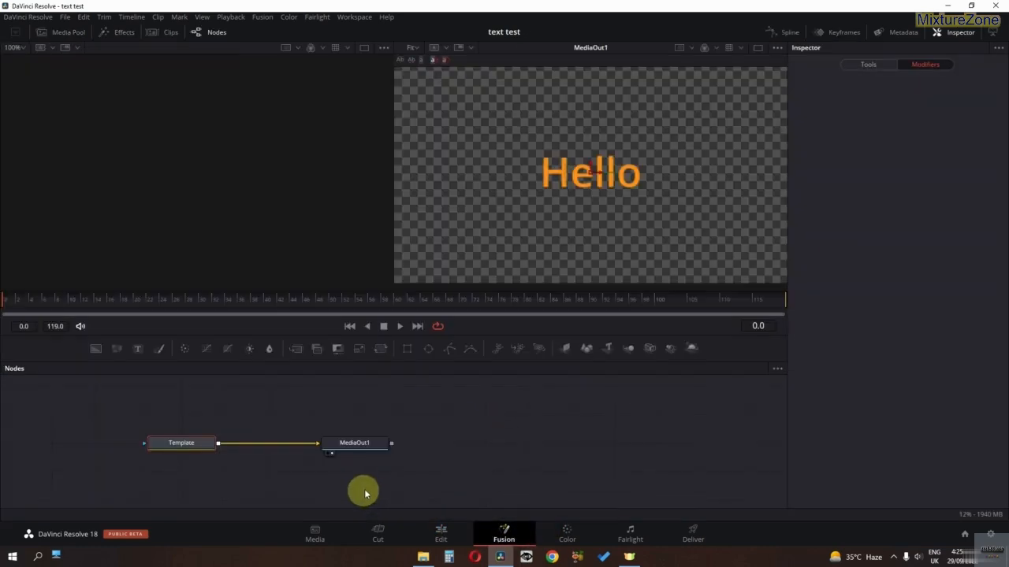
middle_click(363, 489)
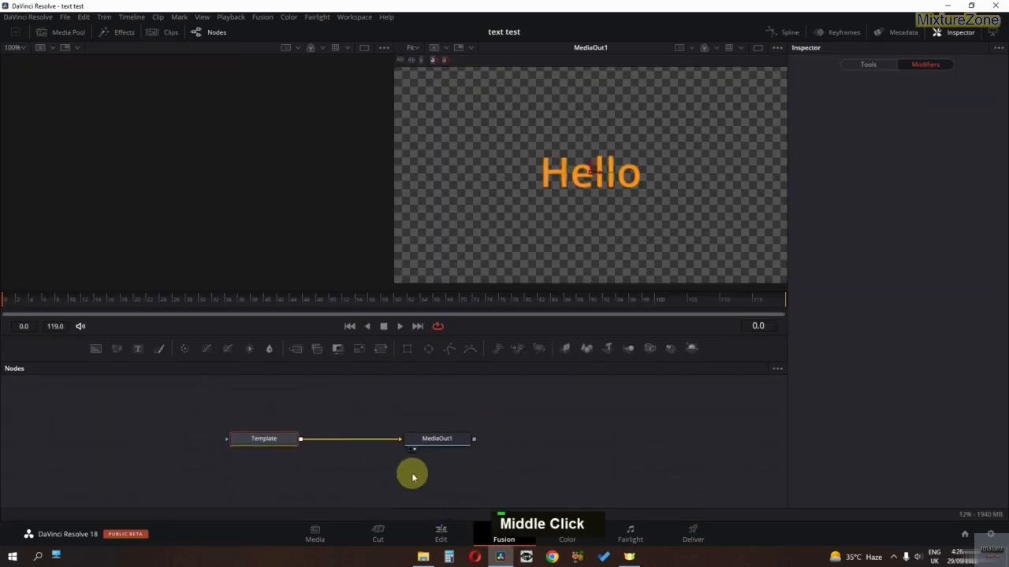
key(shift+space)
text(g)
key(BackSpace)
key(BackSpace)
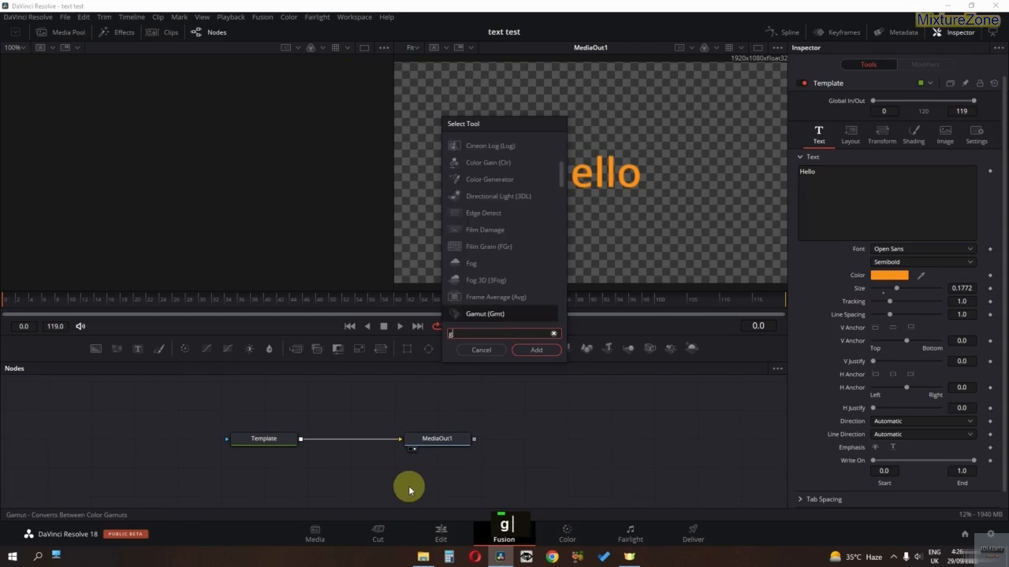
text(low)
key(Return)
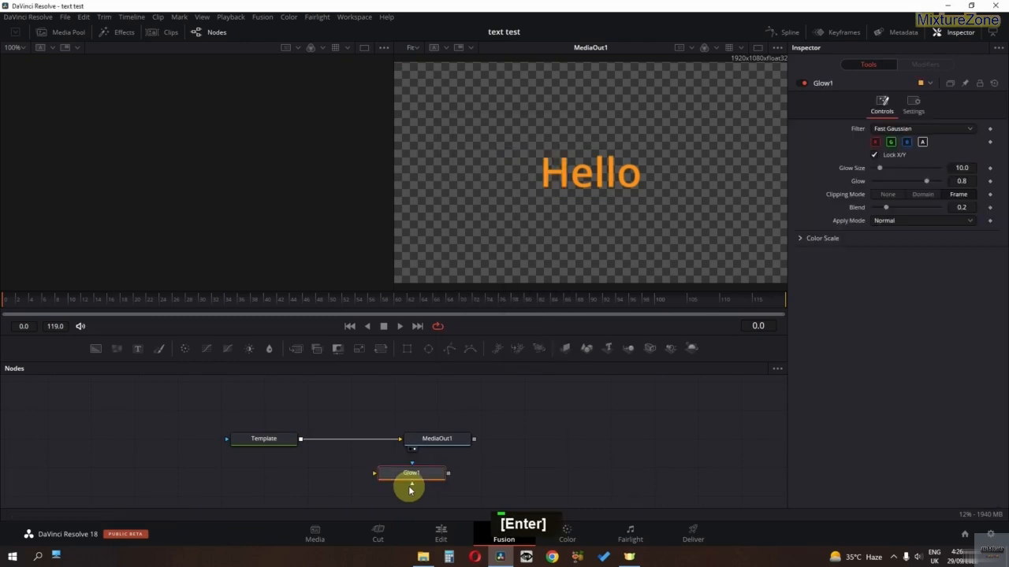
Step: Insert the Glow node between Template and MediaOut1, space out the nodes, and set Glow Size to 21.3
drag(398, 479, 347, 439)
key(shift)
drag(279, 440, 234, 444)
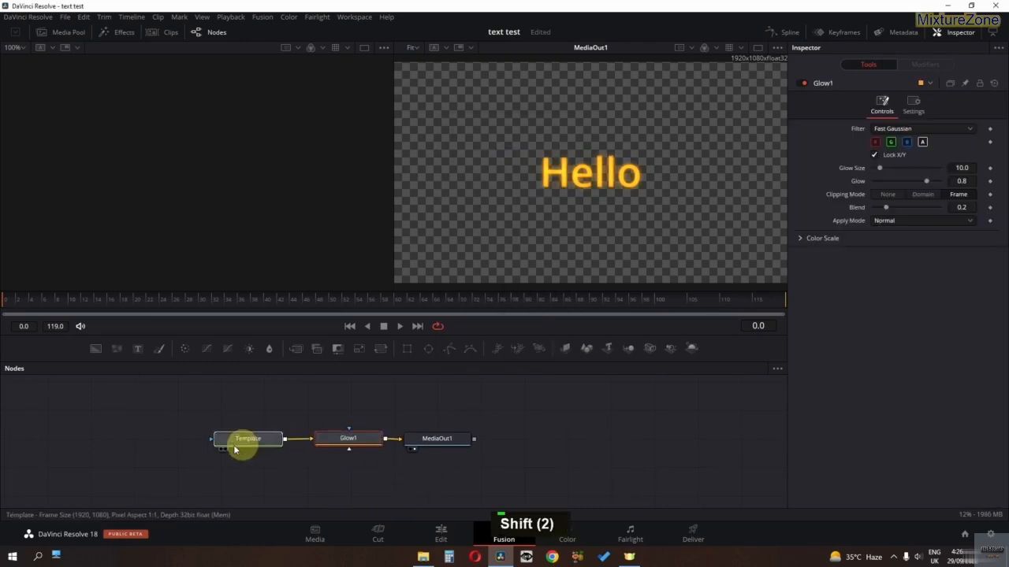
drag(451, 441, 488, 439)
click(347, 438)
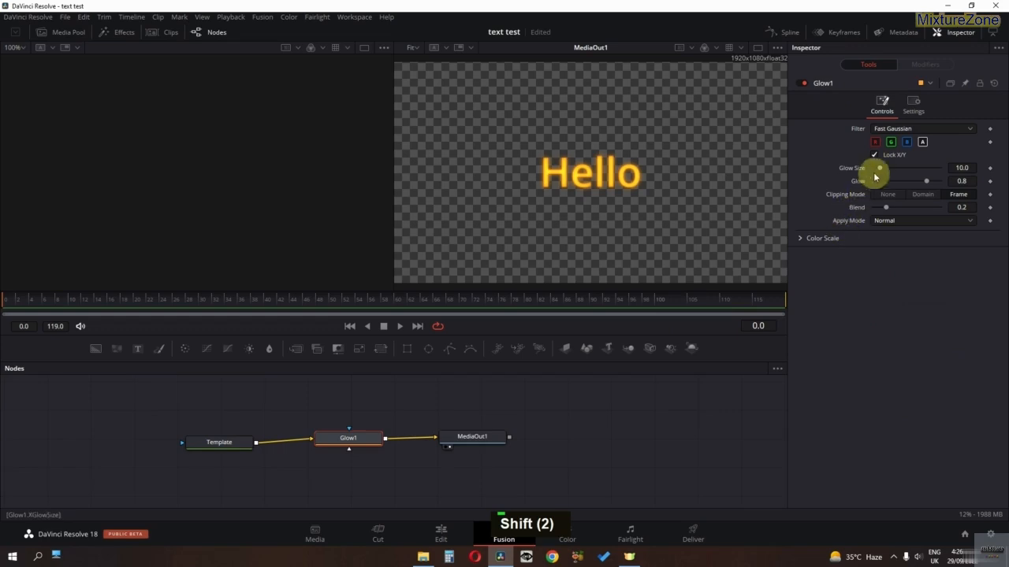
drag(881, 168, 889, 167)
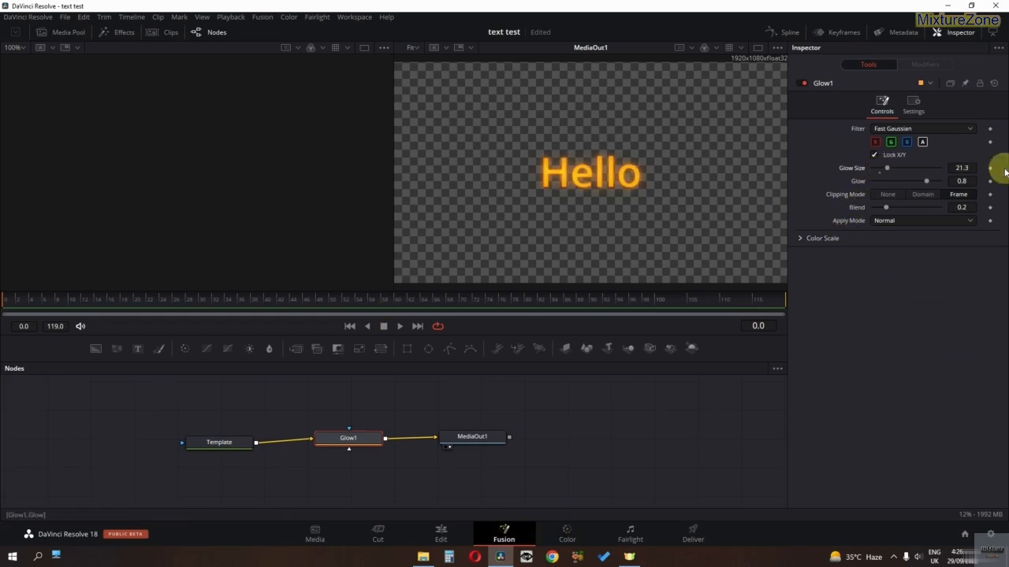
Step: Add a Follower modifier to the Template node's text and set its delay between each character to 1.3
click(221, 444)
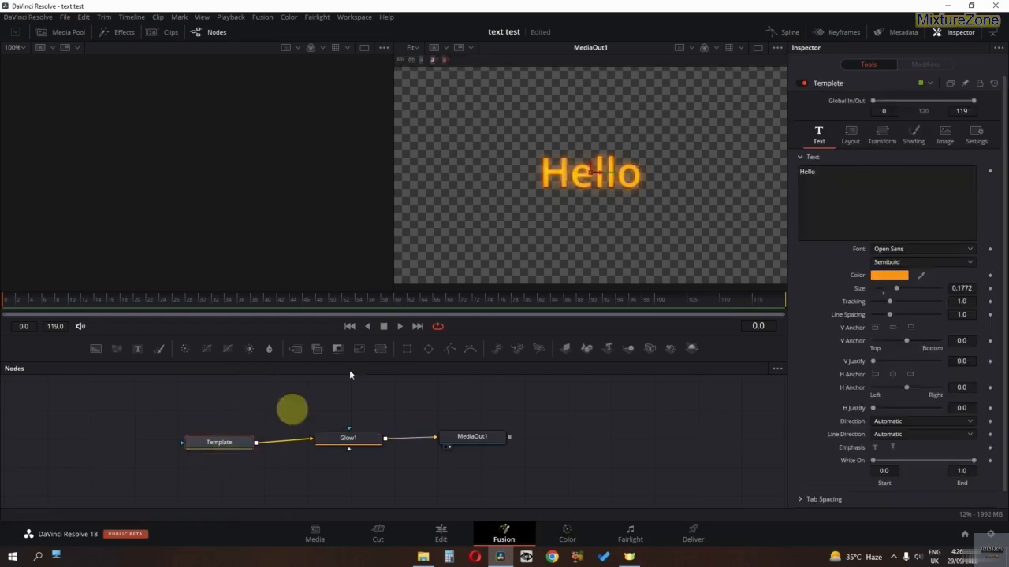
right_click(810, 182)
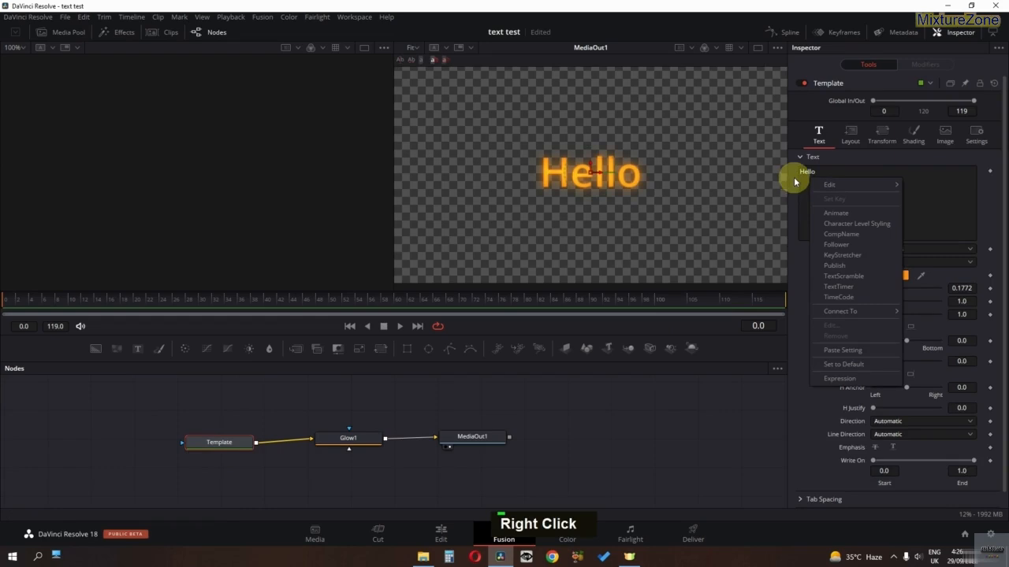
click(834, 245)
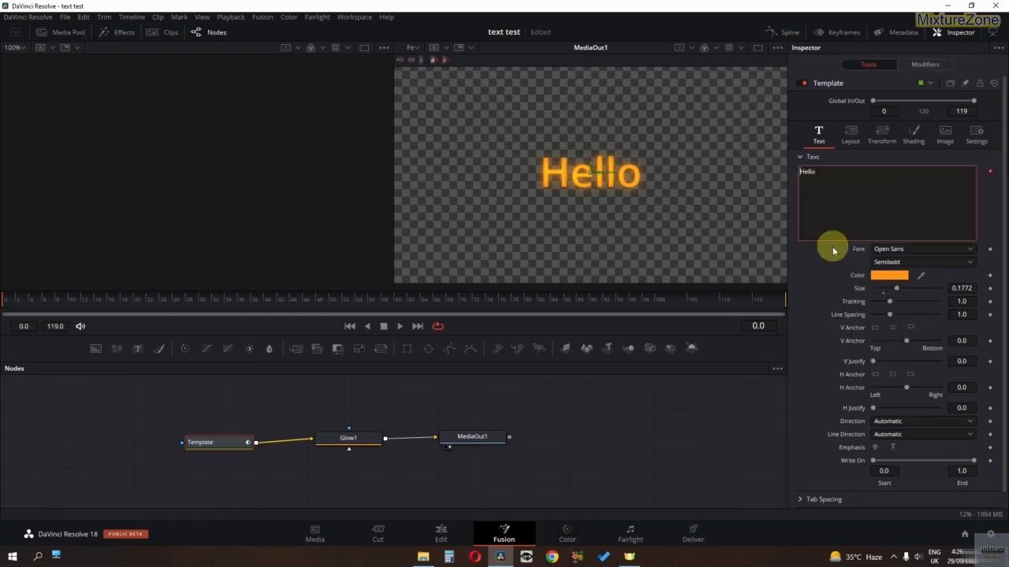
click(926, 66)
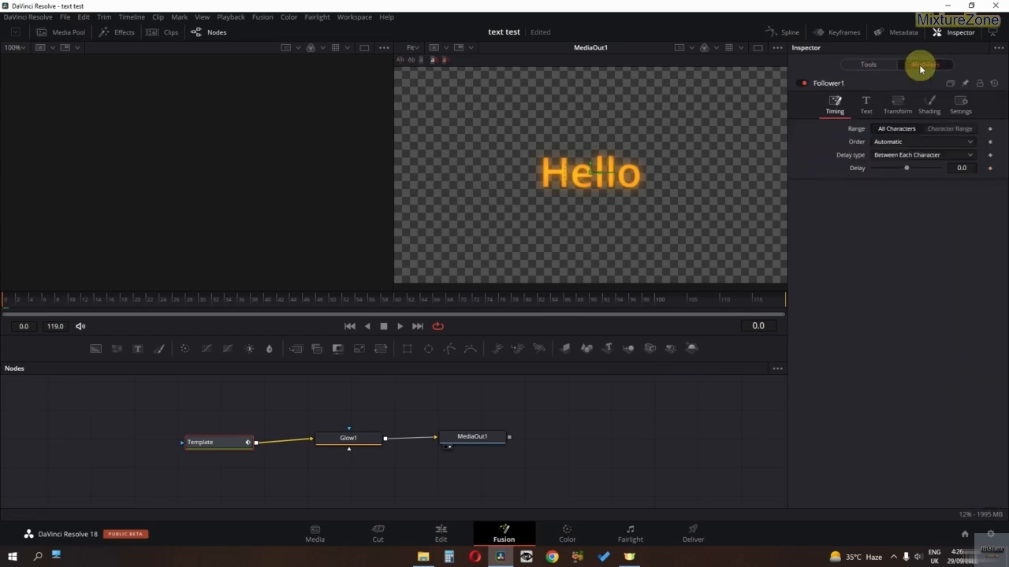
double_click(961, 168)
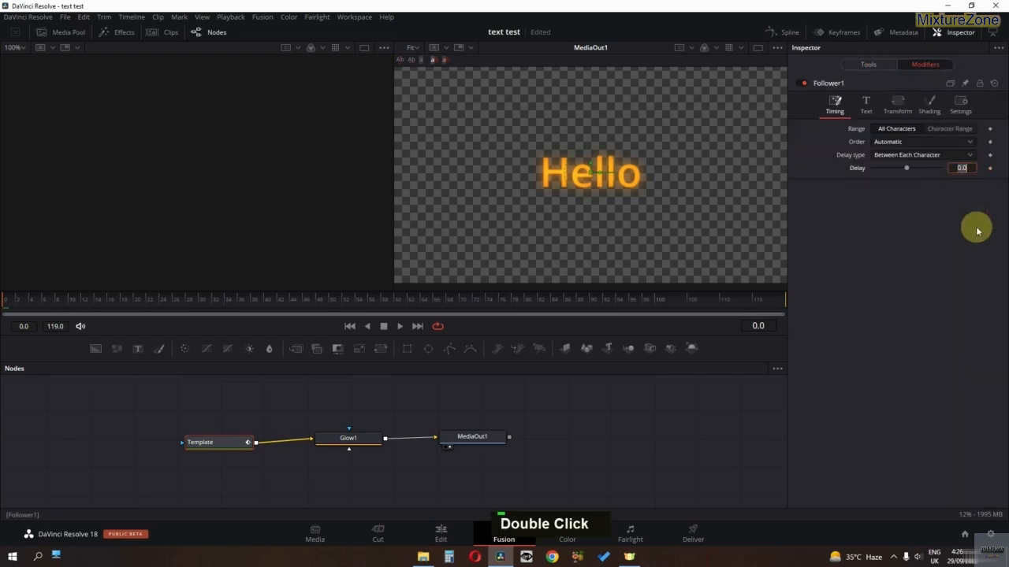
key(Return)
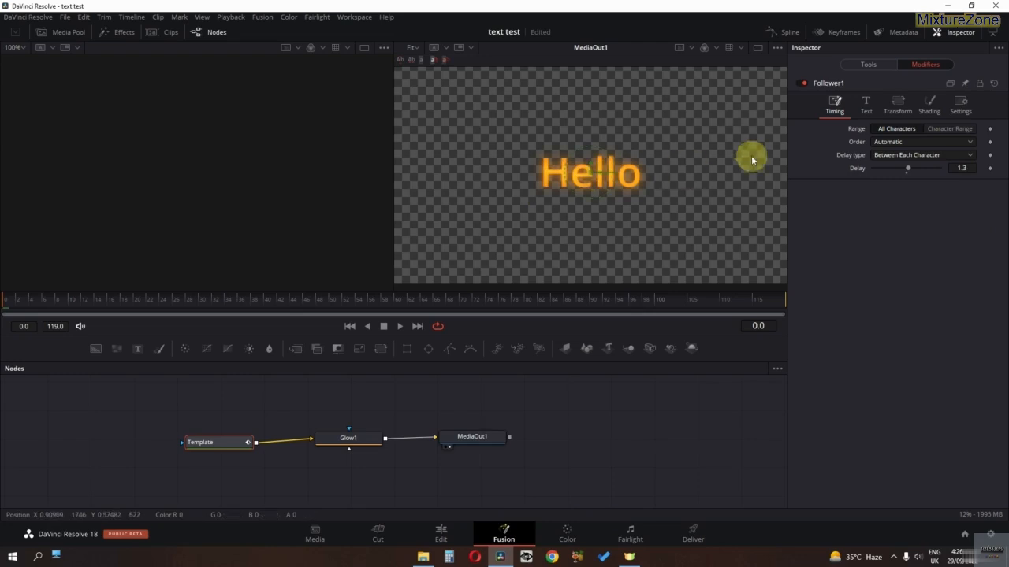
Step: Keyframe the Follower's character Size X and Y at 0 on frame 0, and move the playhead to frame 6
click(756, 48)
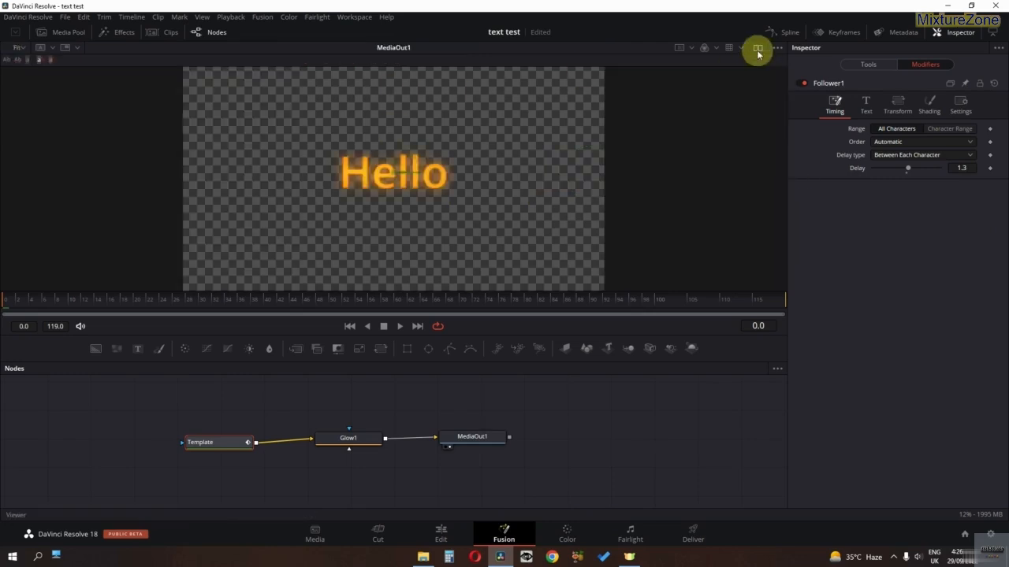
scroll(516, 125, down, 2)
middle_click(513, 135)
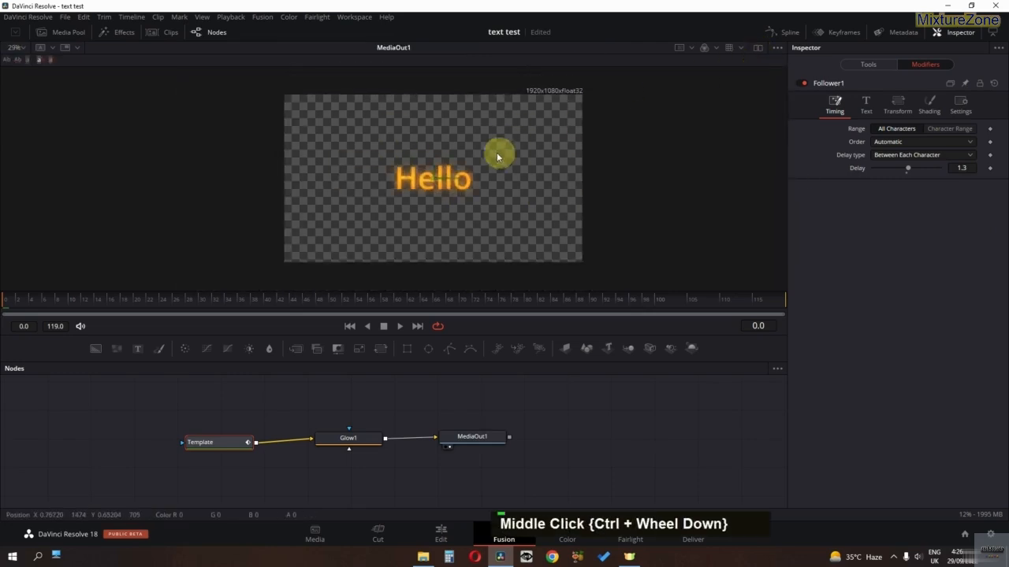
click(889, 104)
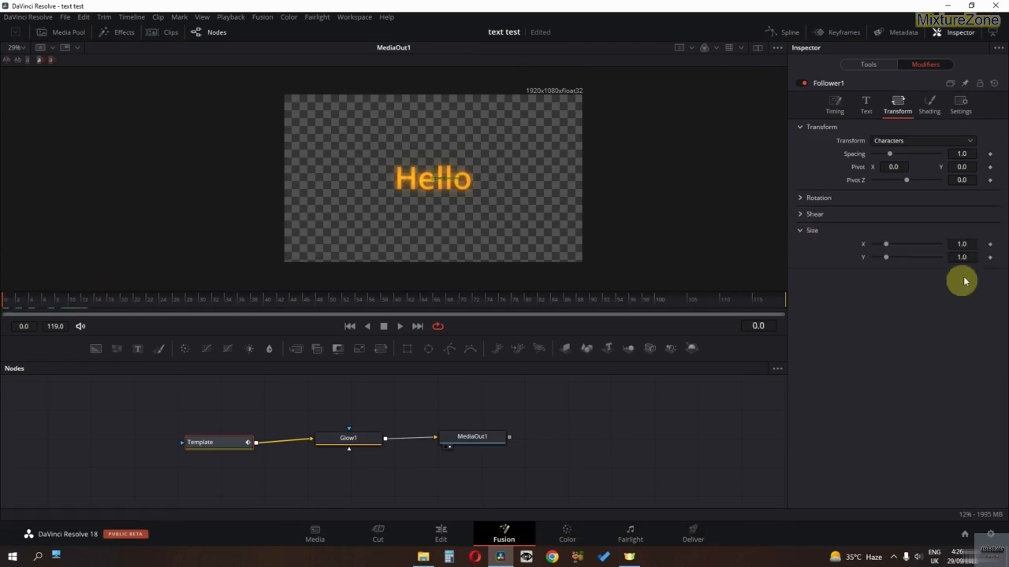
double_click(985, 257)
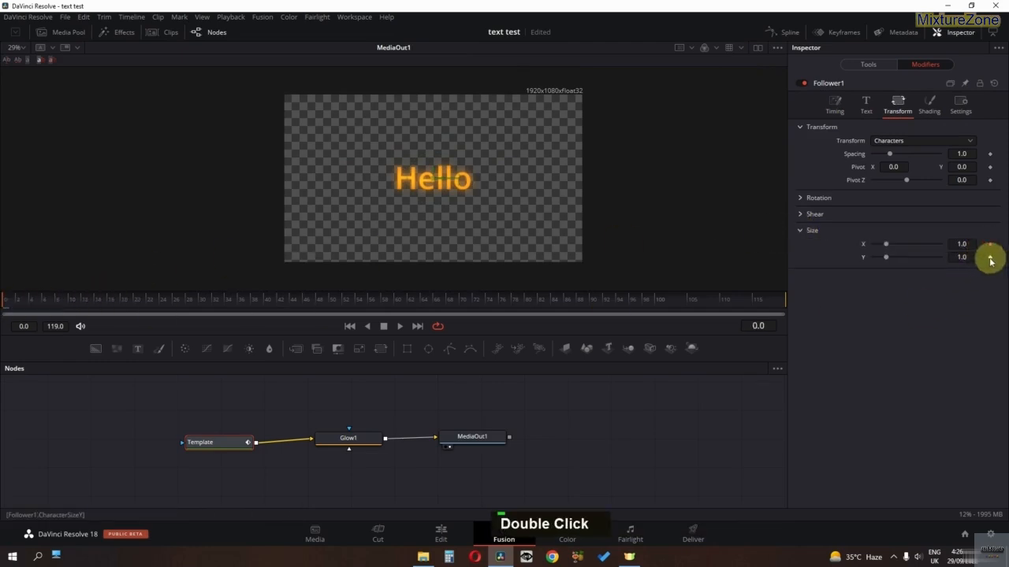
text(0)
key(Tab)
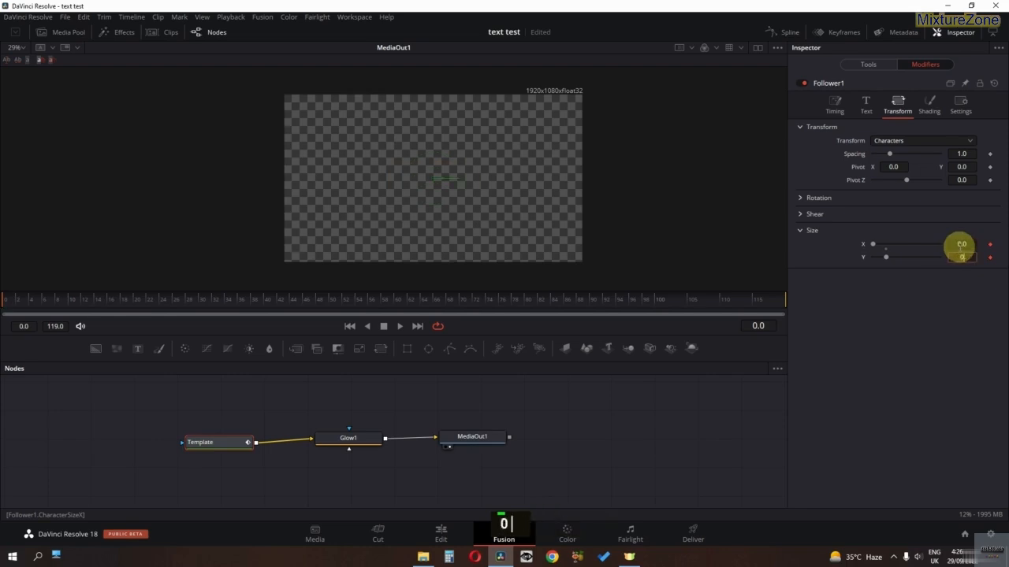
click(23, 300)
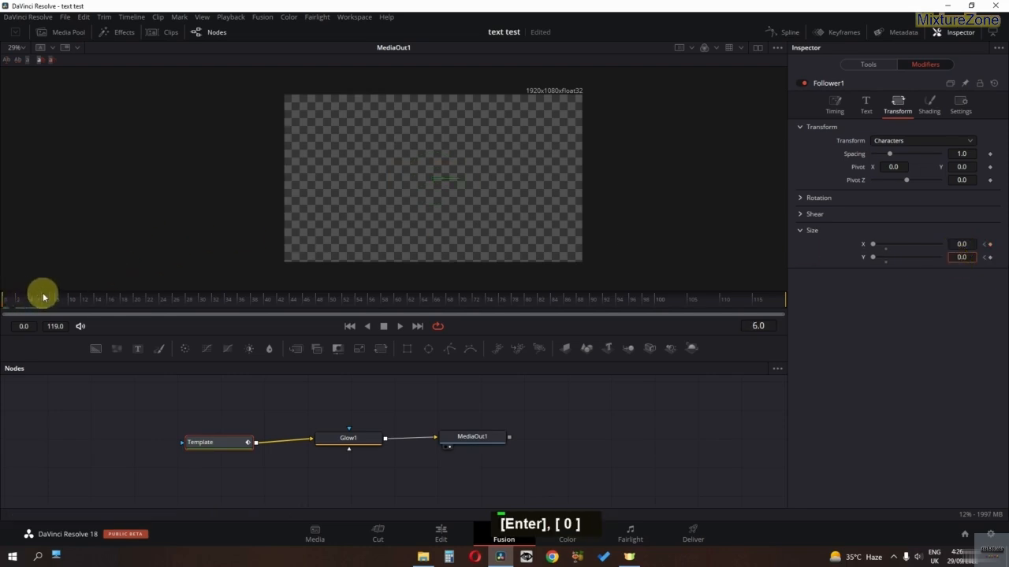
Step: Set the Follower's character Size X and Y to 1.3 on frame 6
click(960, 244)
text(1)
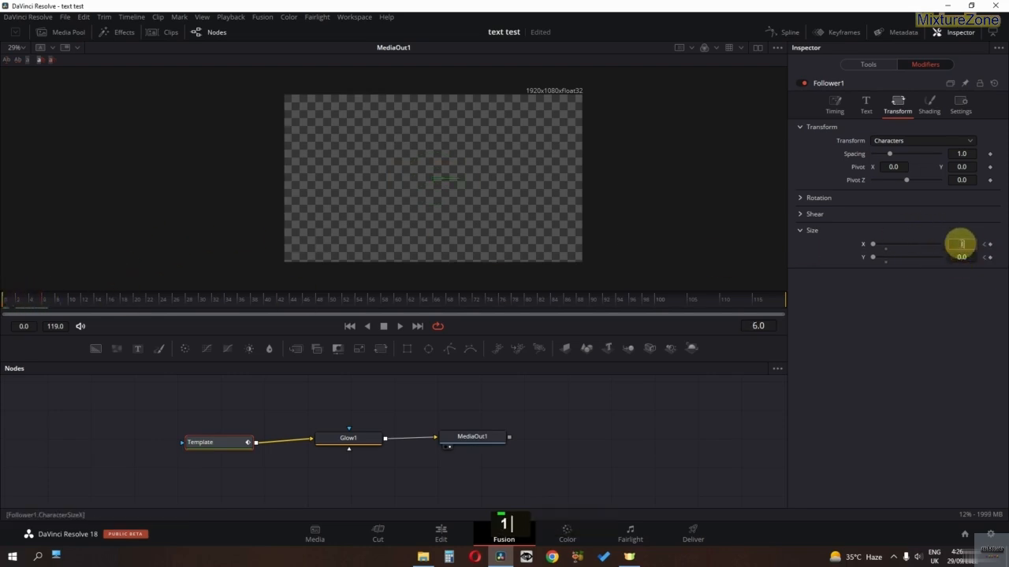
key(Return)
text(3)
key(Return)
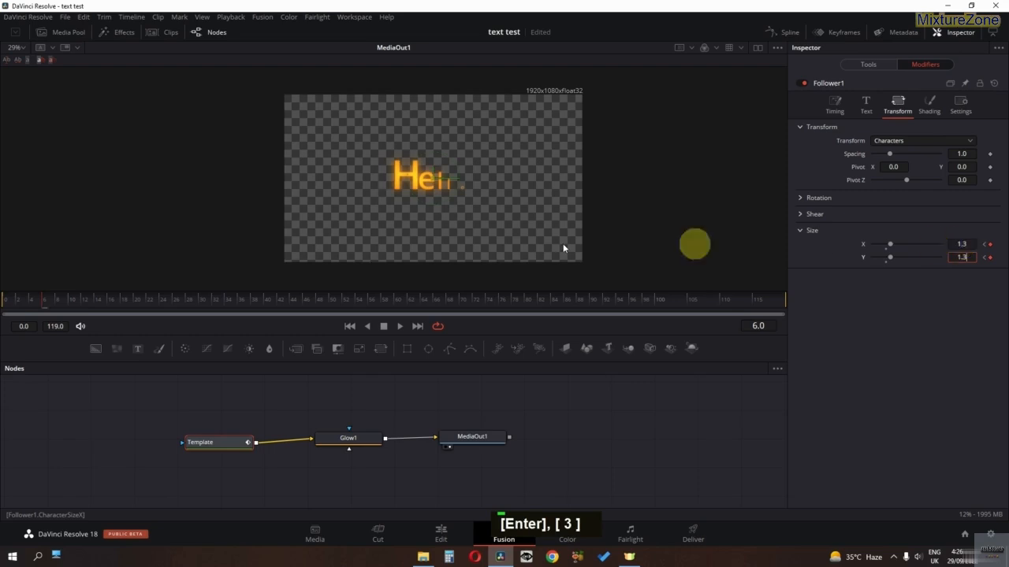
Step: Set the Follower's character Size X and Y to 1 on frame 10
mouse_move(56, 298)
mouse_down()
mouse_move(1, 303)
mouse_move(65, 299)
mouse_up()
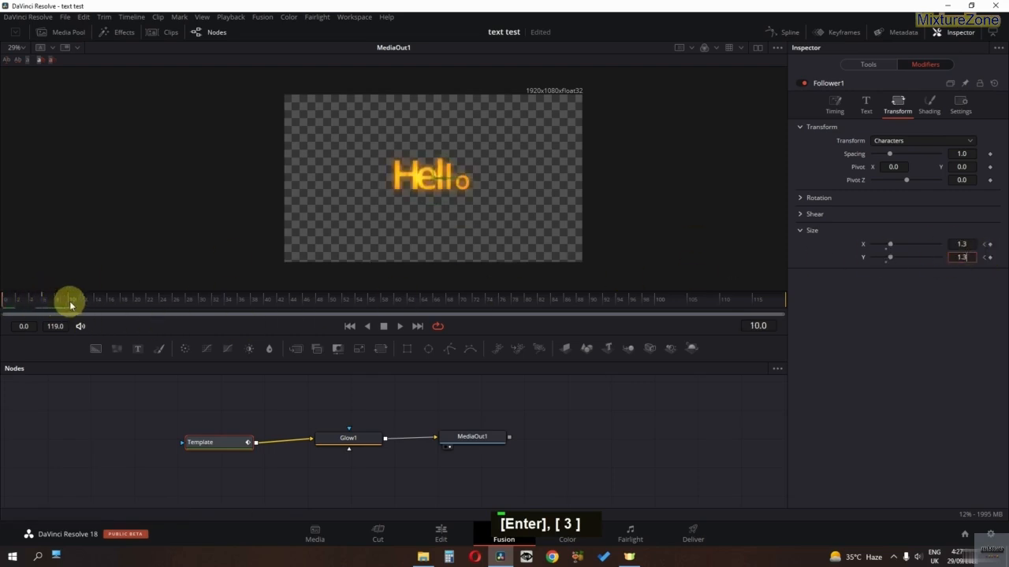
double_click(961, 245)
text(1)
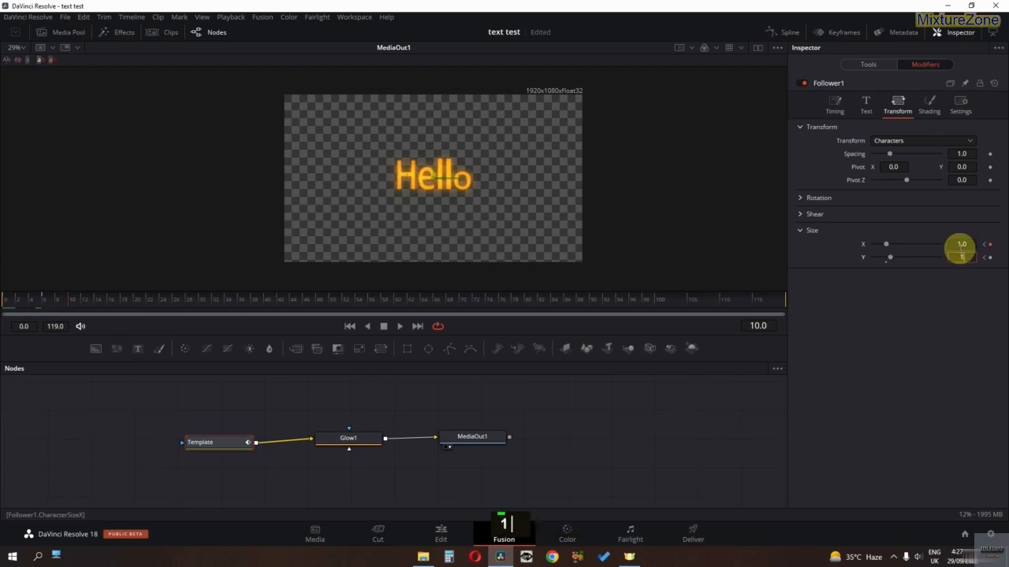
key(Return)
Step: Play back the Hello title from frame 0 to check how the characters scale in
click(3, 306)
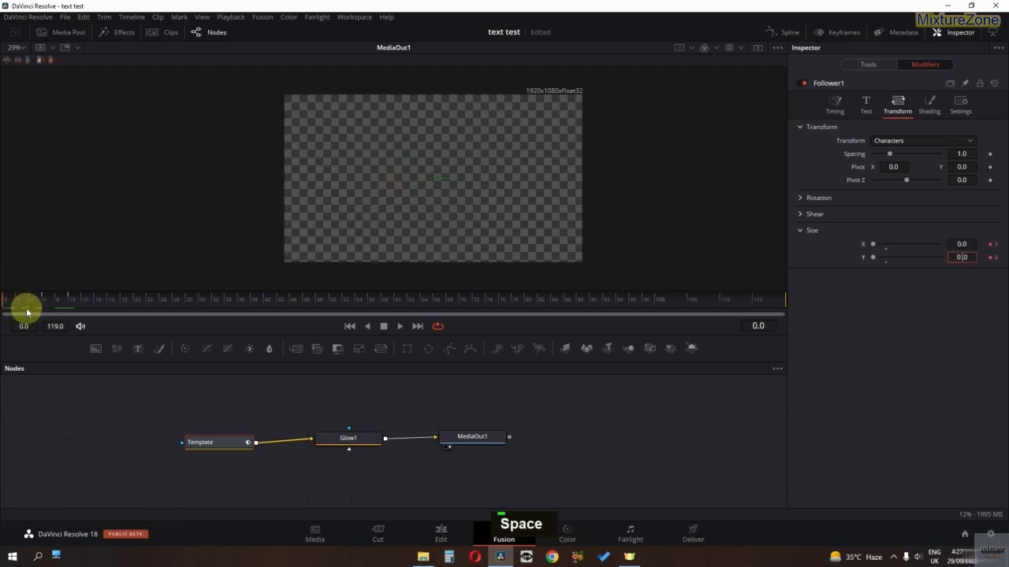
key(space)
key(space)
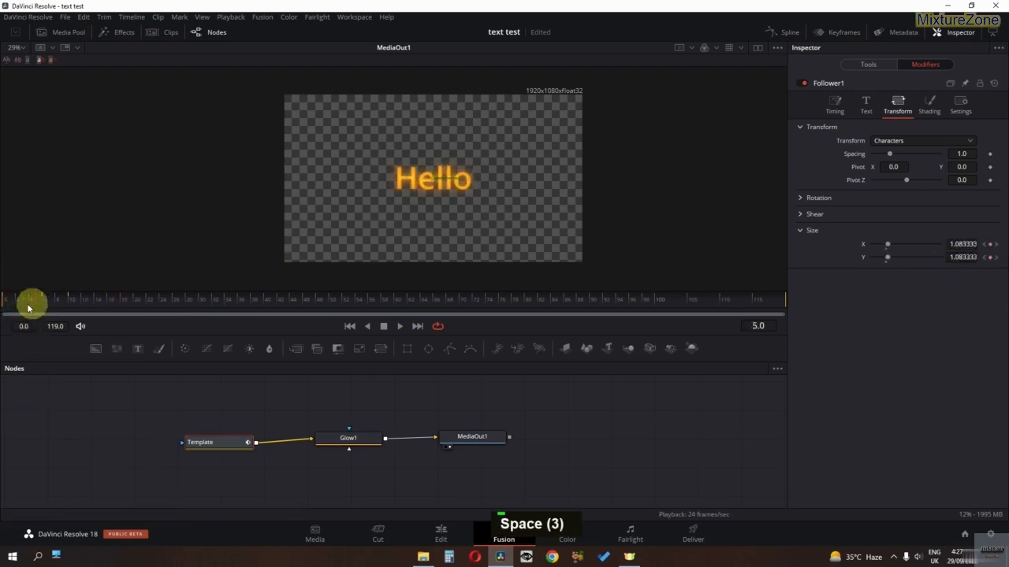
key(space)
key(space)
key(space)
key(space)
click(3, 303)
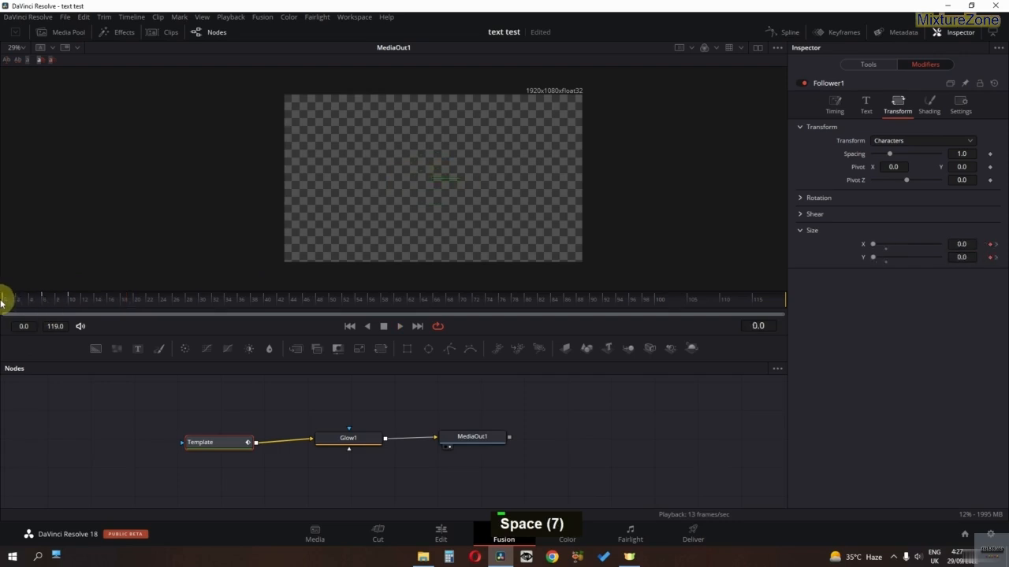
key(space)
key(space)
Step: Keyframe the Follower's Size X and Y at 1.0 on frame 24, and set both to 1.3 on frame 27
drag(5, 302, 161, 303)
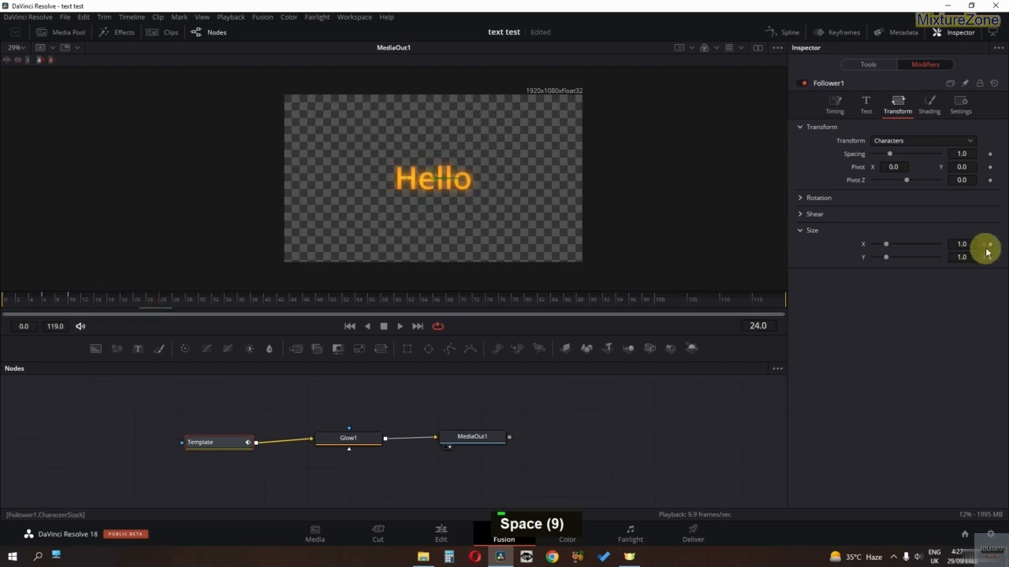
double_click(990, 257)
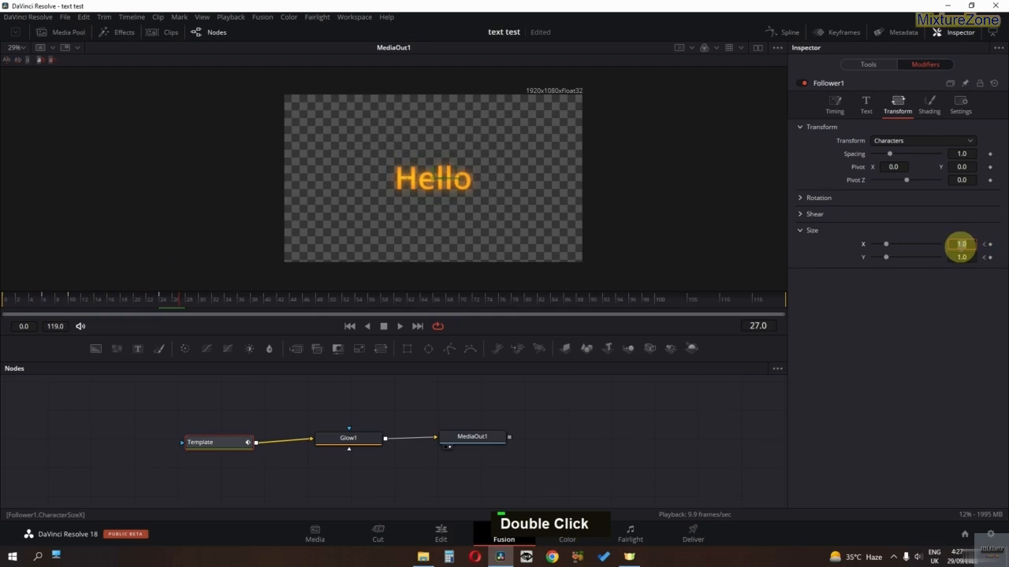
text(3)
key(Tab)
text(1)
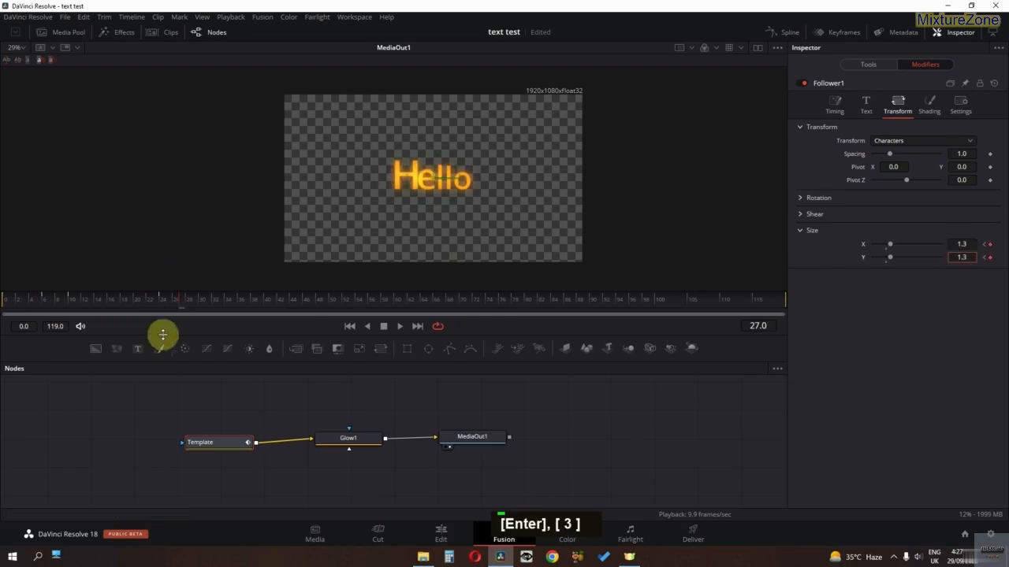
Step: Set the Follower's Size X and Y to 0 on frame 33, and play back the scale-in and scale-out animation
drag(179, 299, 218, 299)
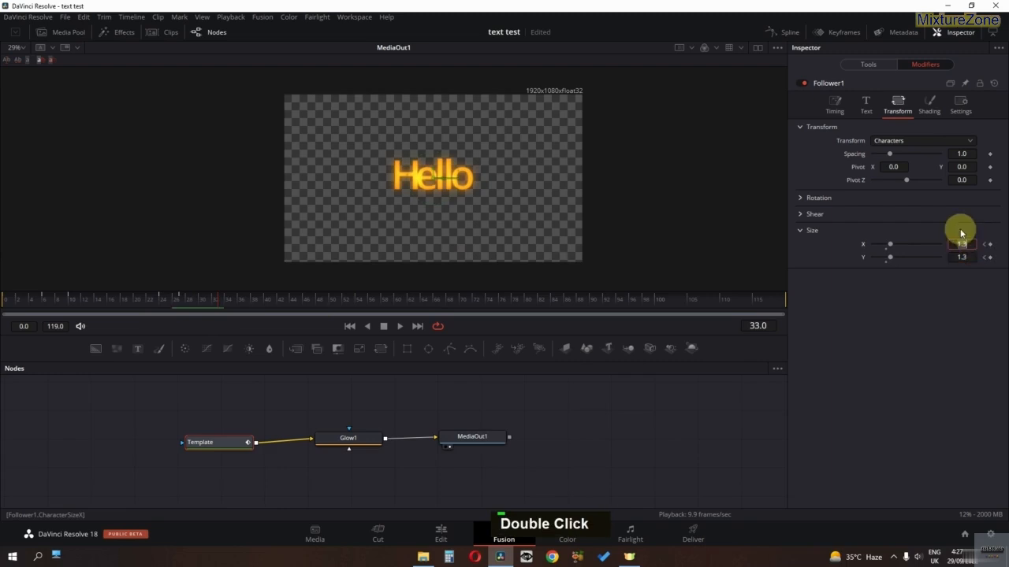
text(0)
key(Return)
text(0)
key(Return)
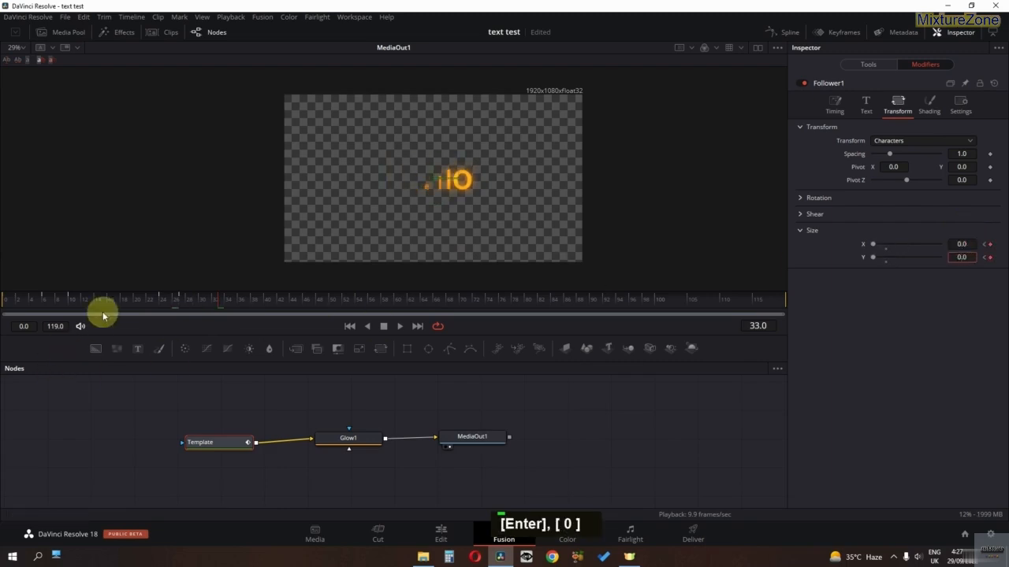
key(space)
key(space)
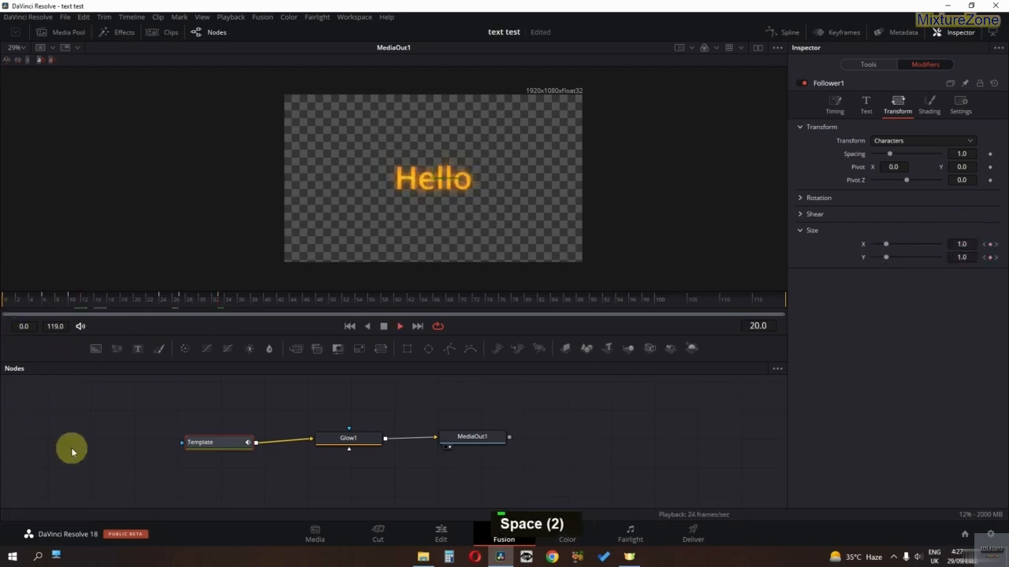
key(space)
click(154, 301)
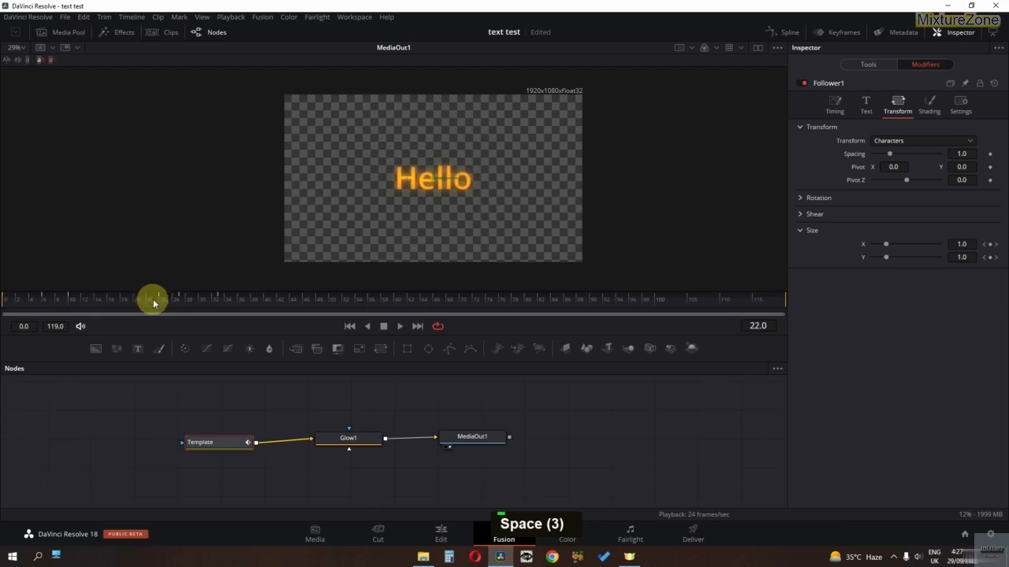
Step: Enable Motion Blur for the Template node, and scrub through the scale-in with the Follower modifier shown
drag(153, 301, 187, 300)
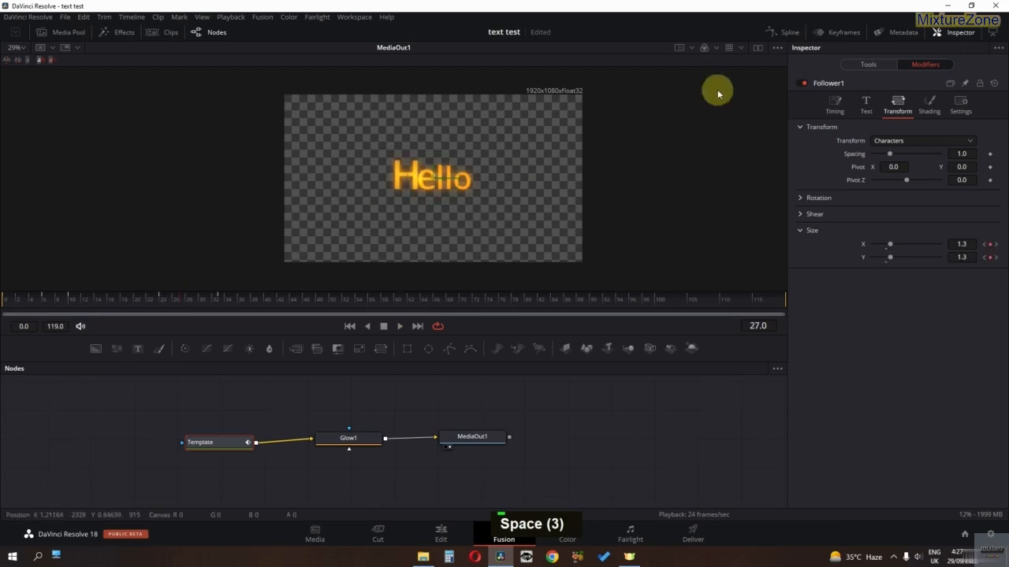
click(867, 65)
click(977, 134)
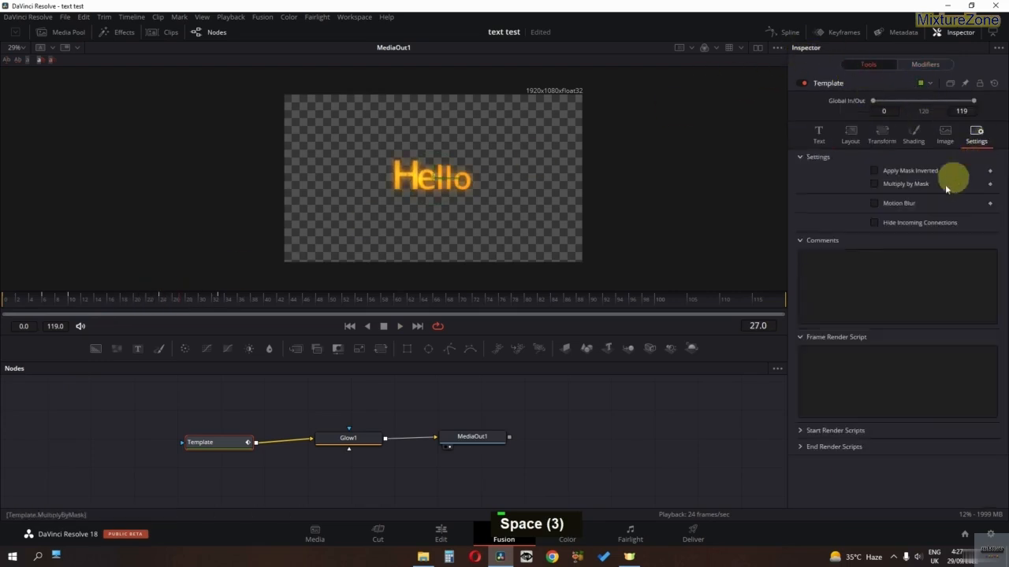
click(876, 205)
click(906, 65)
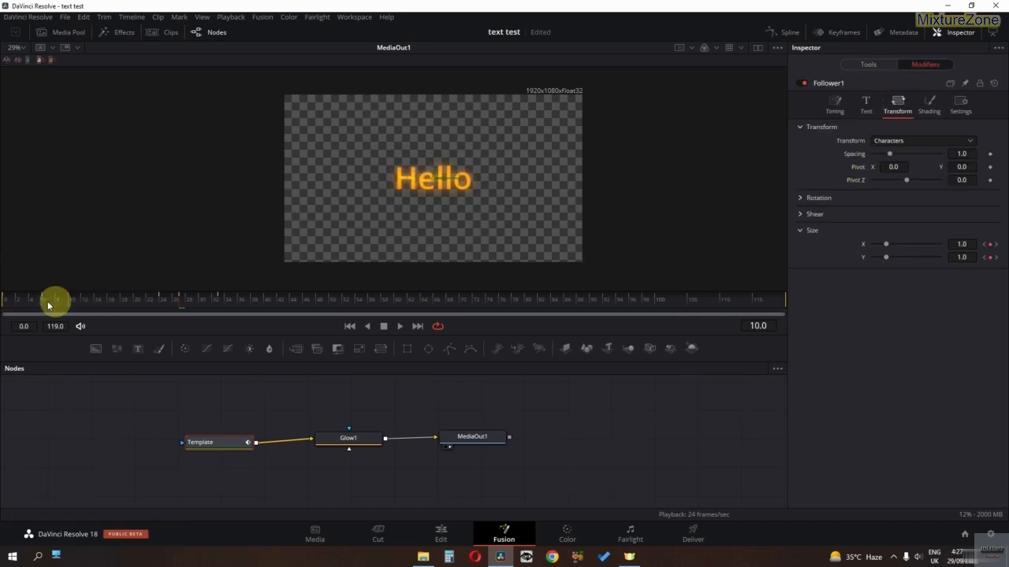
drag(47, 301, 82, 300)
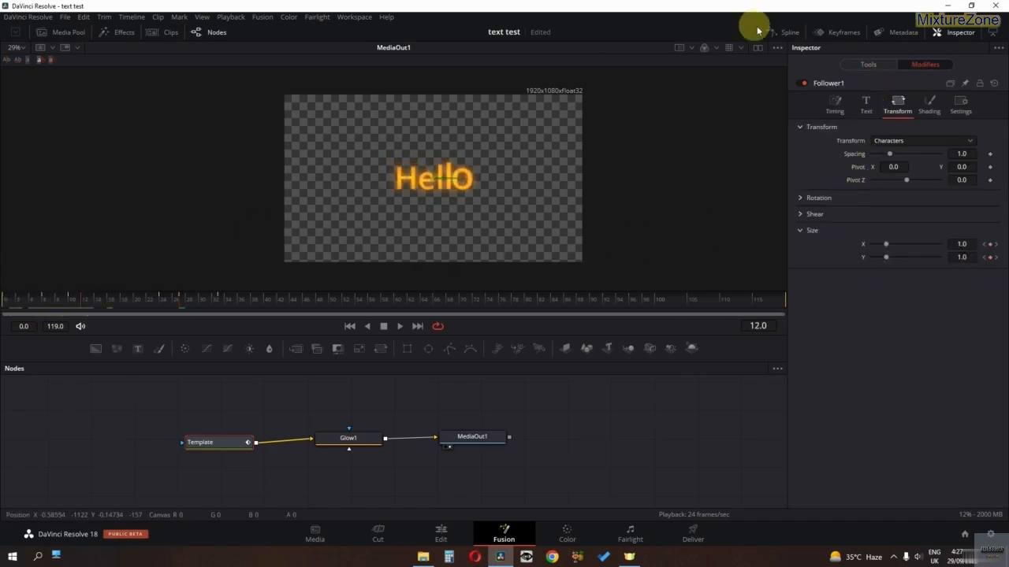
Step: Smooth all of the Template node's size keyframes in the Spline editor, play back the animation, and close the editor
click(780, 32)
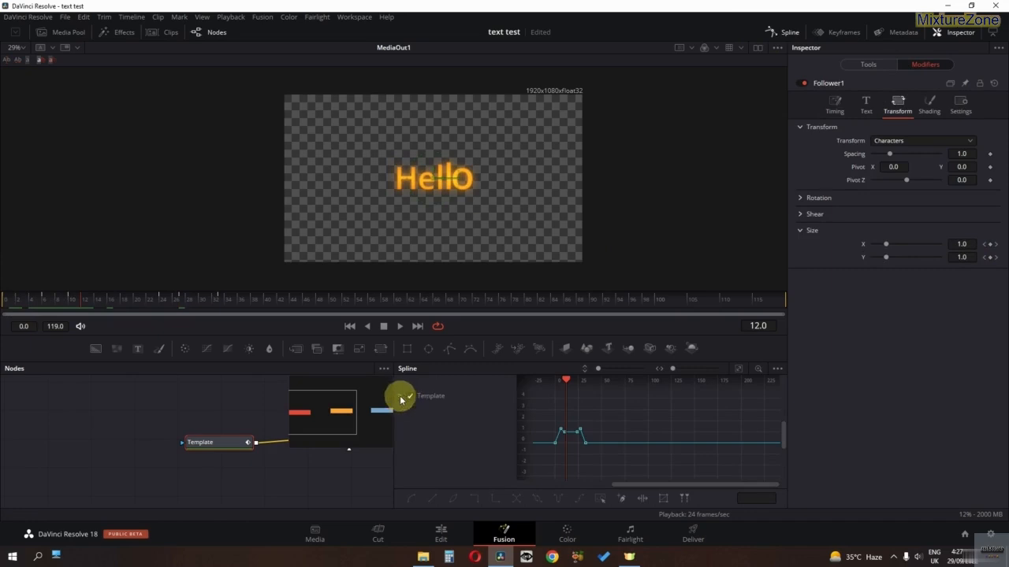
drag(648, 416, 527, 480)
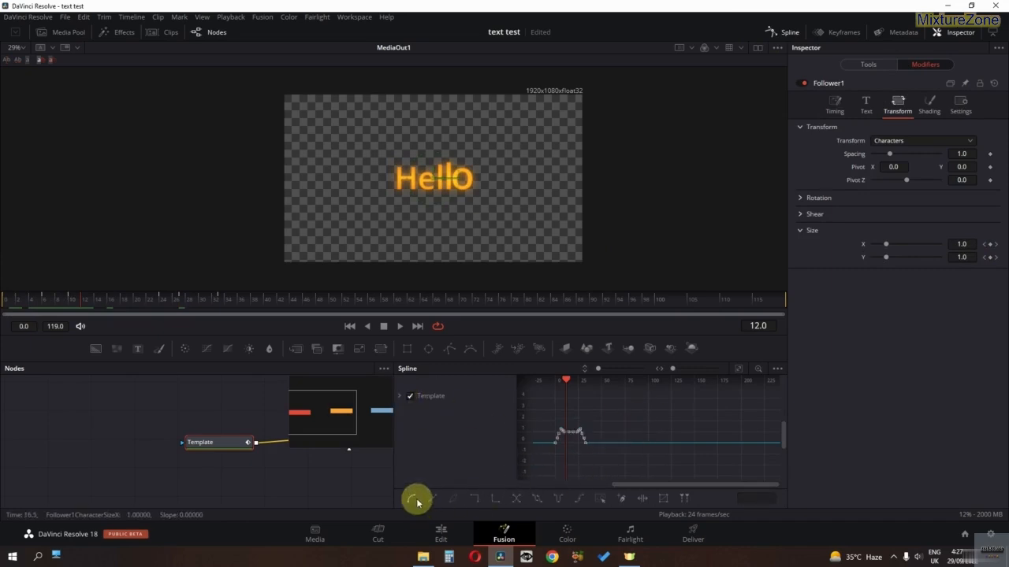
key(space)
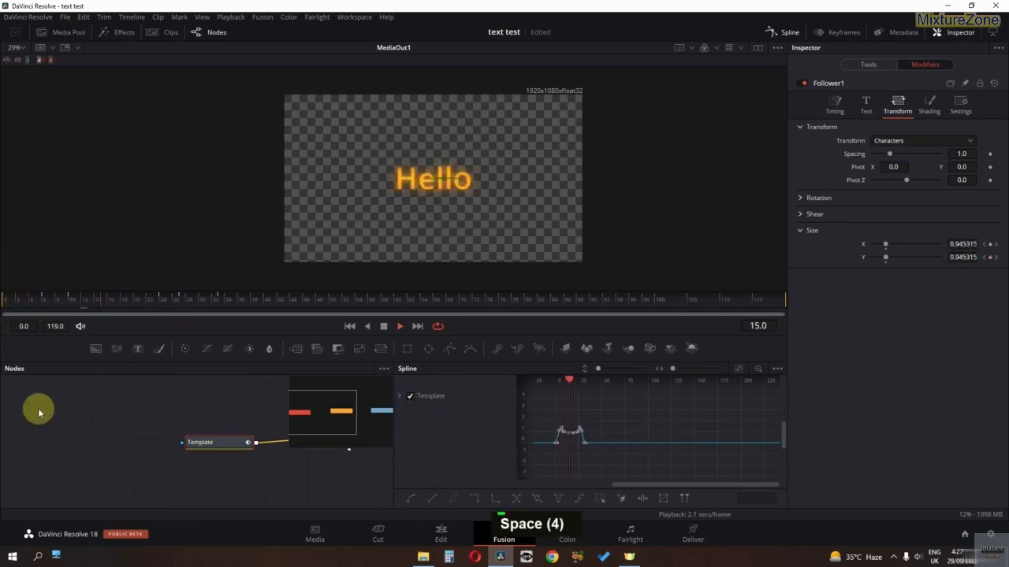
key(space)
click(782, 32)
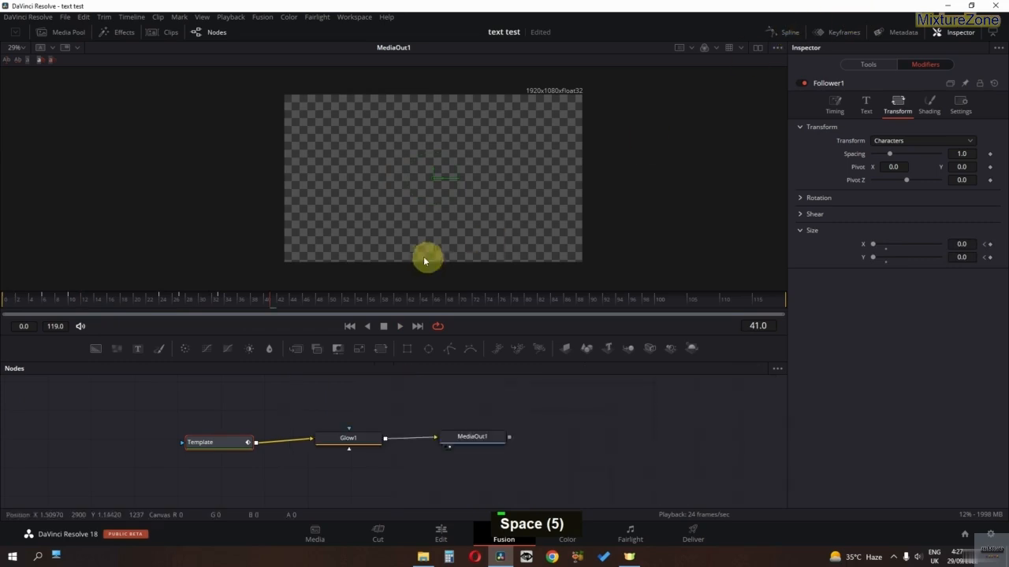
Step: Try rotating the Follower's characters about X, Y and Z on frame 10, and reset all three angles to 0
drag(31, 302, 73, 302)
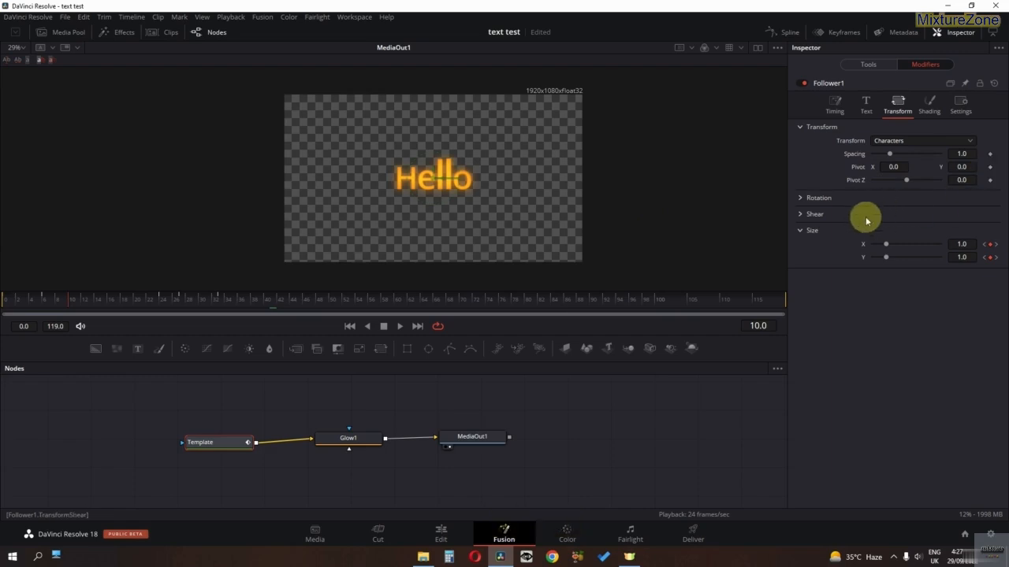
click(801, 198)
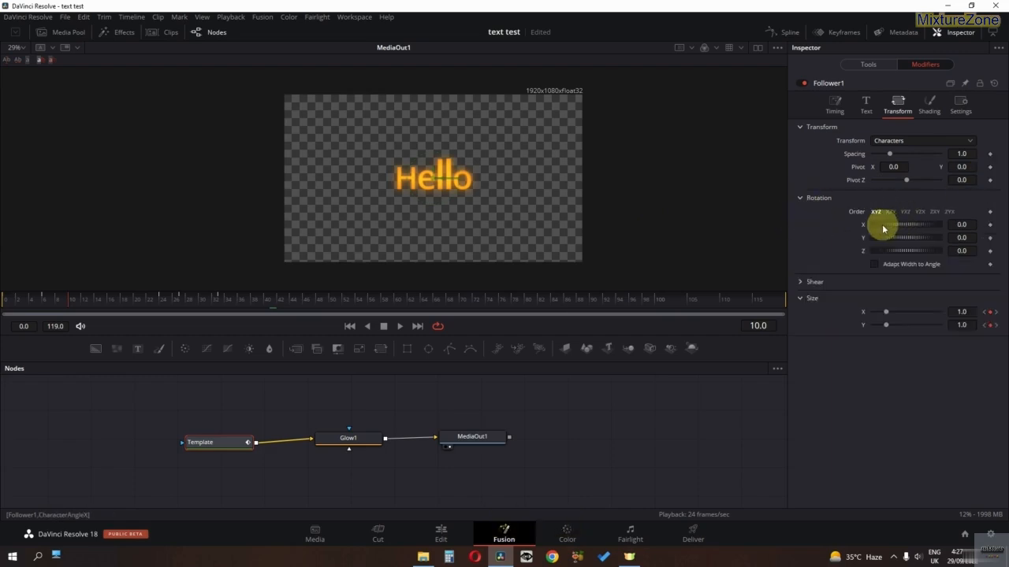
drag(884, 229, 854, 211)
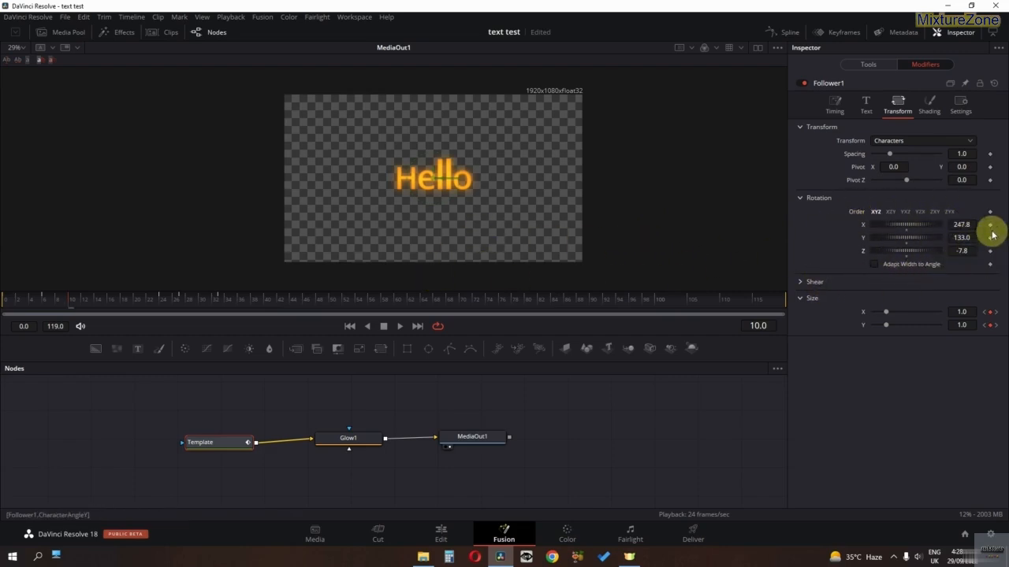
text(0)
key(Return)
text(0)
key(Return)
text(0)
key(Return)
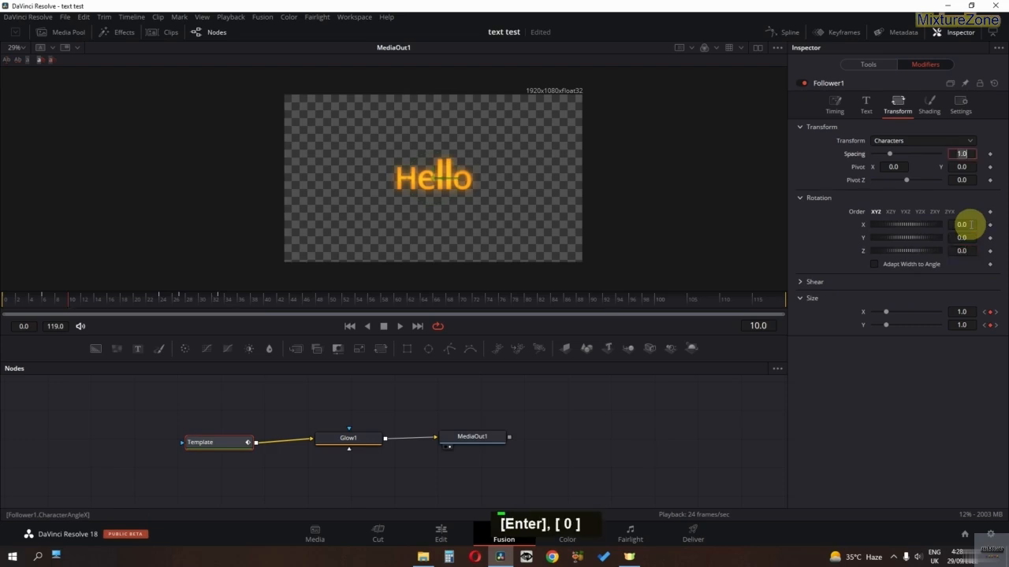
Step: Try keyframing the Follower's X rotation on frame 10, and remove the keyframe and reset the angle to 0
click(990, 226)
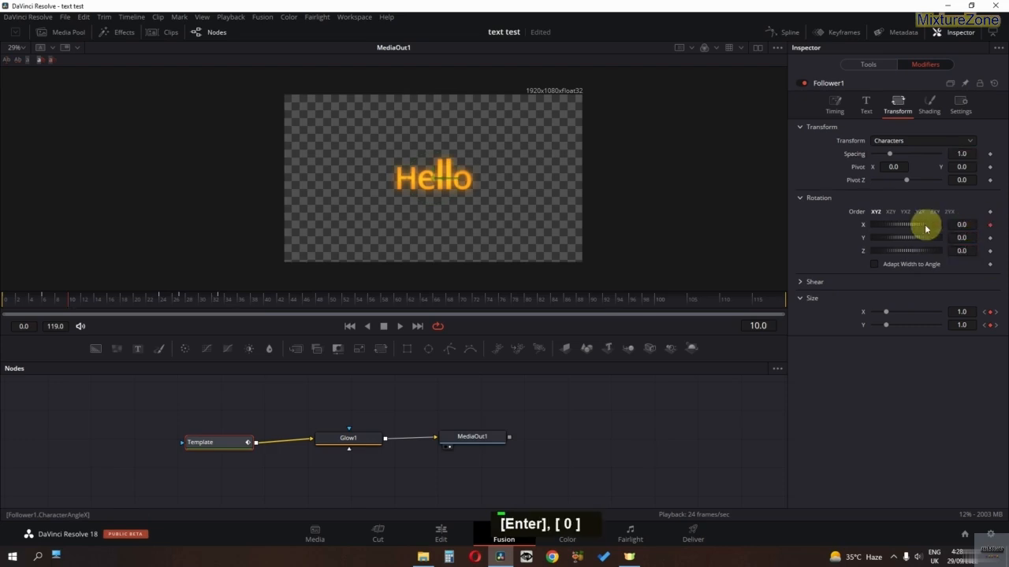
drag(902, 227, 884, 241)
click(991, 228)
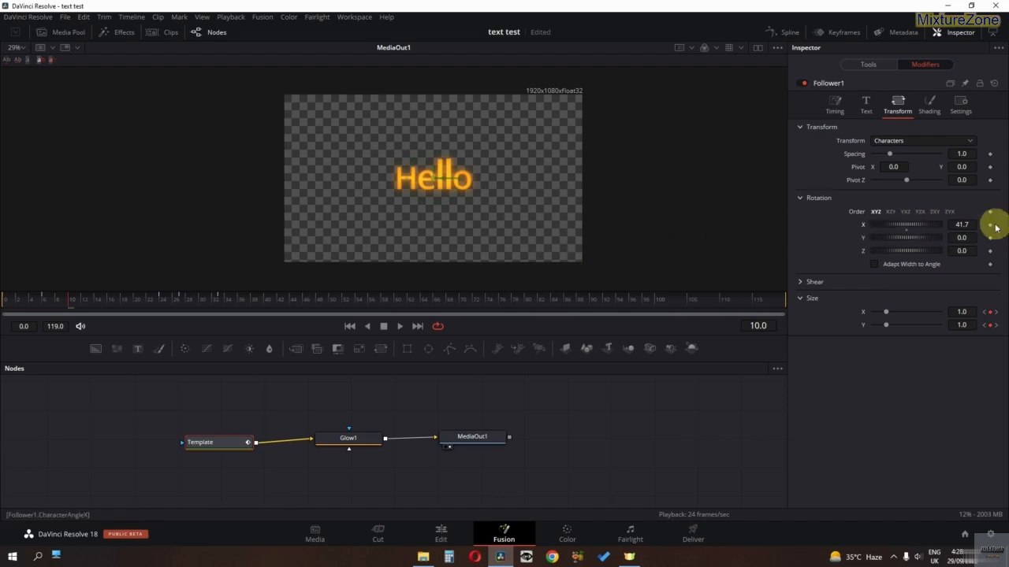
double_click(962, 225)
text(0)
key(Return)
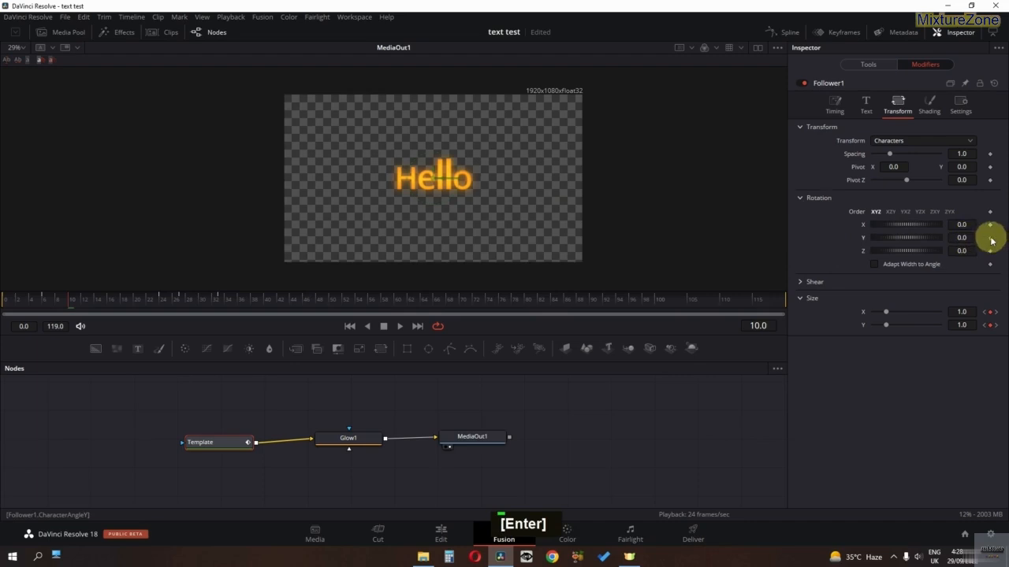
Step: Keyframe the Follower's Z rotation at 0 on frame 0 and 83.5 on frame 7, and play back the spin
click(7, 300)
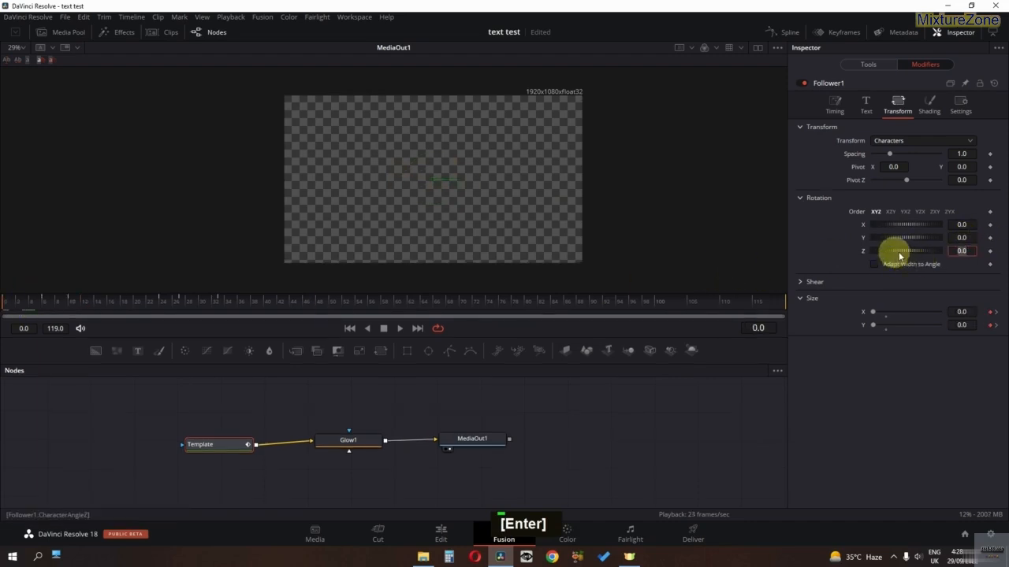
click(990, 251)
click(5, 308)
drag(32, 310, 52, 307)
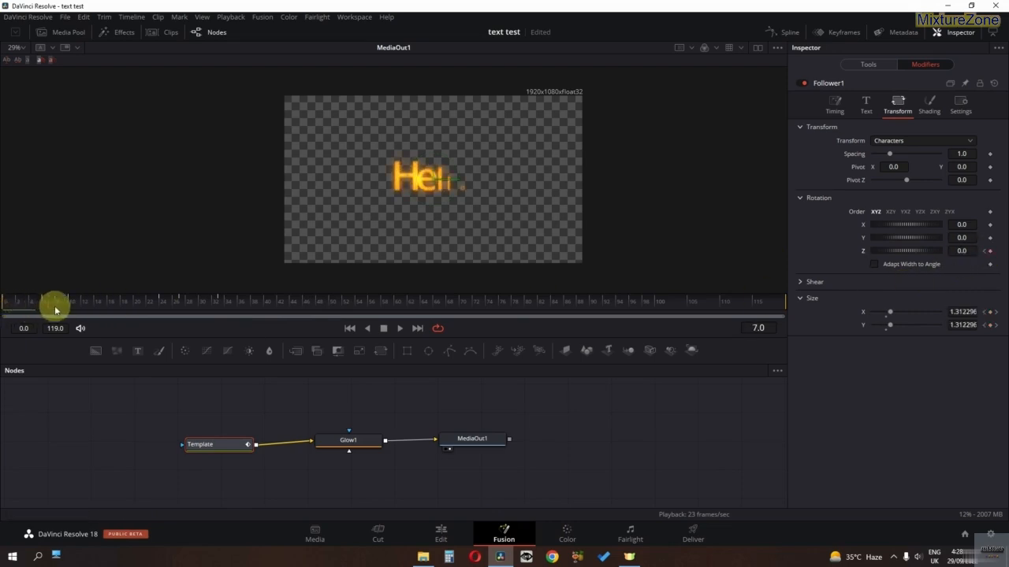
drag(916, 256, 937, 260)
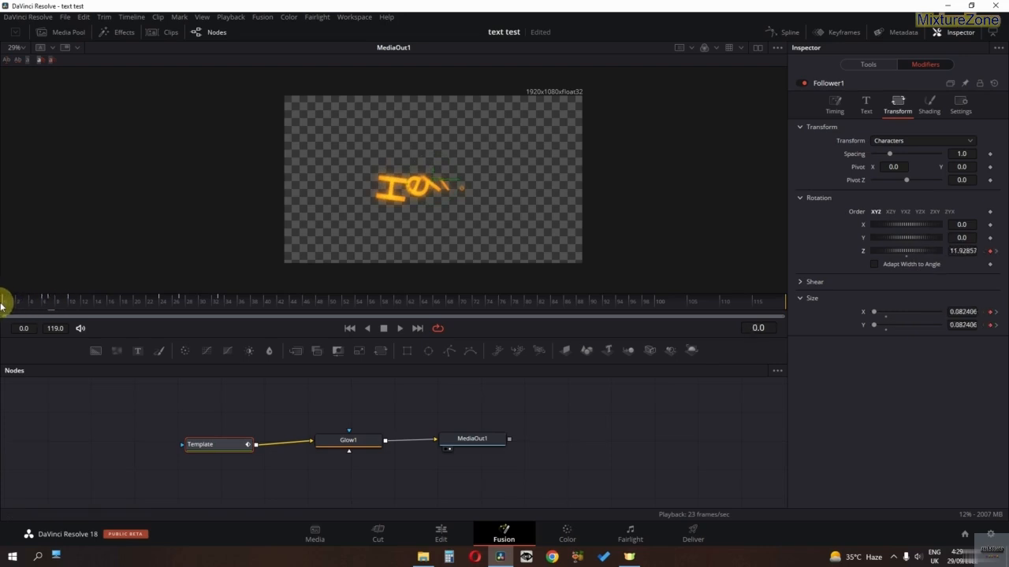
key(space)
key(space)
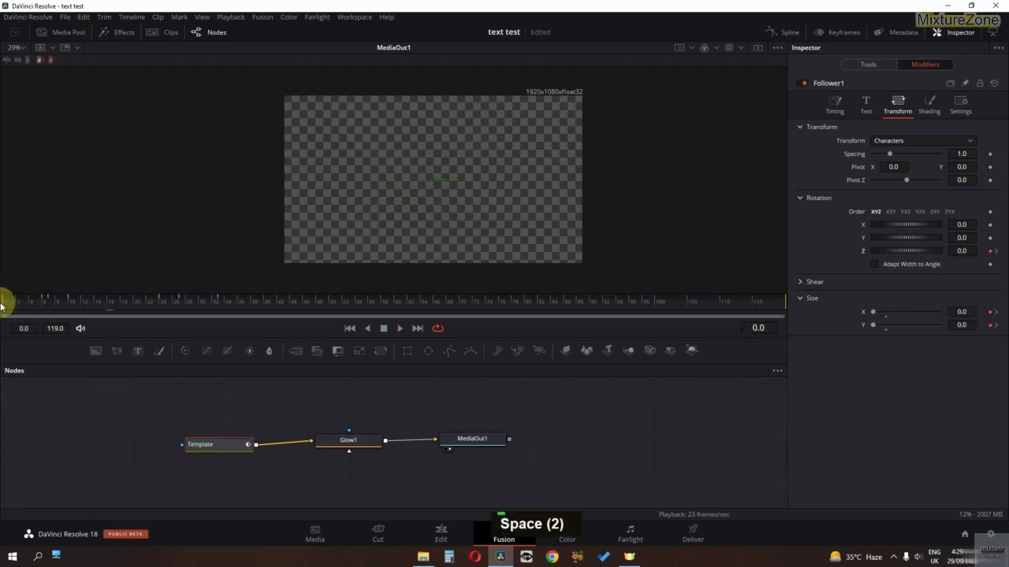
key(space)
key(space)
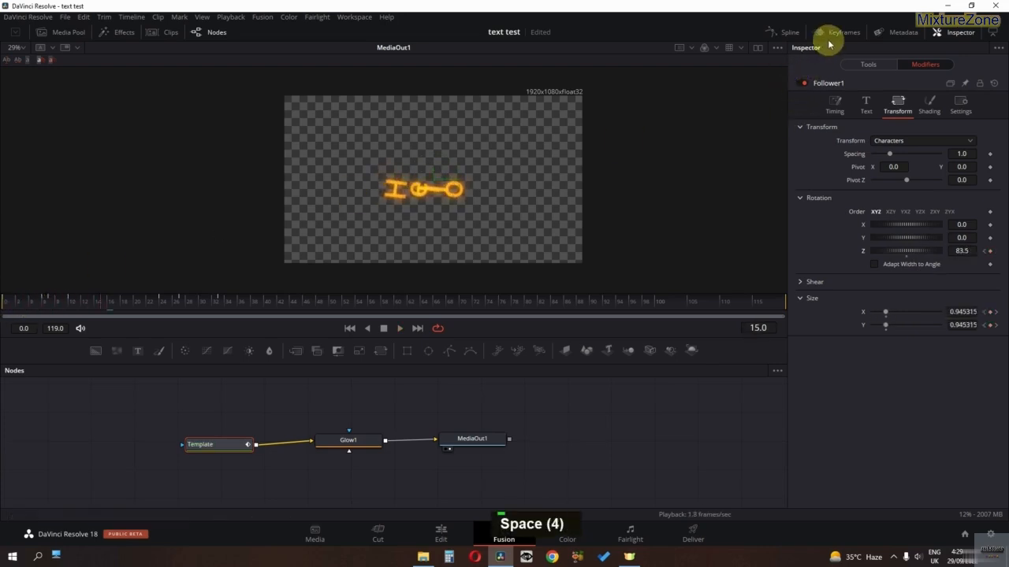
Step: Isolate the Follower's Character Angle Z curve in the Spline editor and reverse its keyframes
click(784, 32)
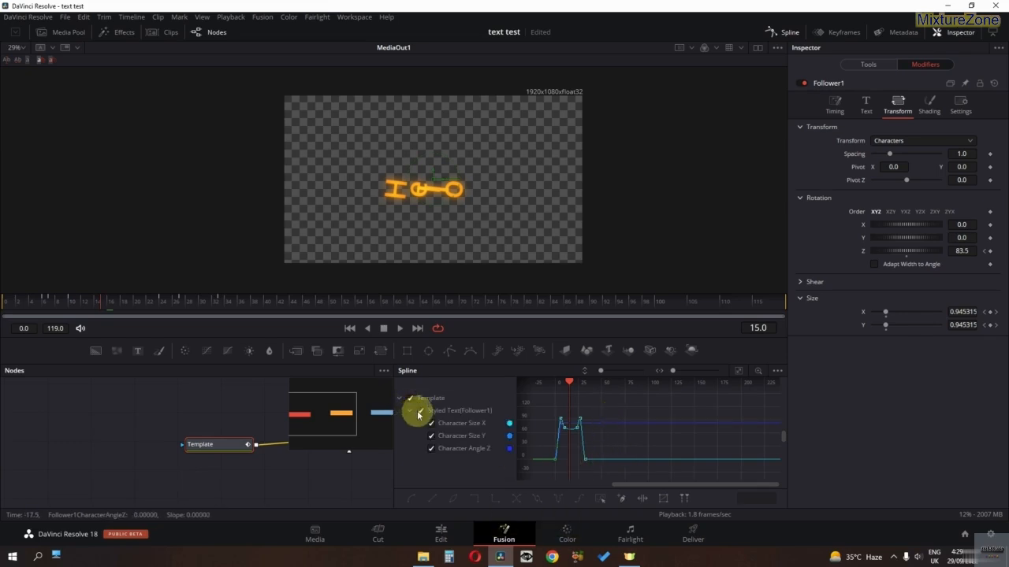
double_click(432, 435)
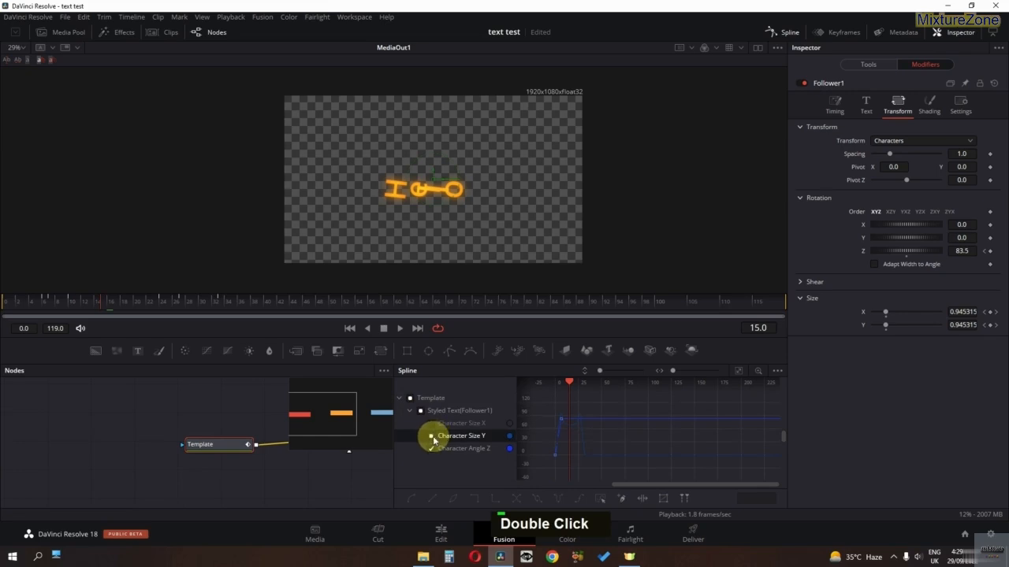
double_click(442, 450)
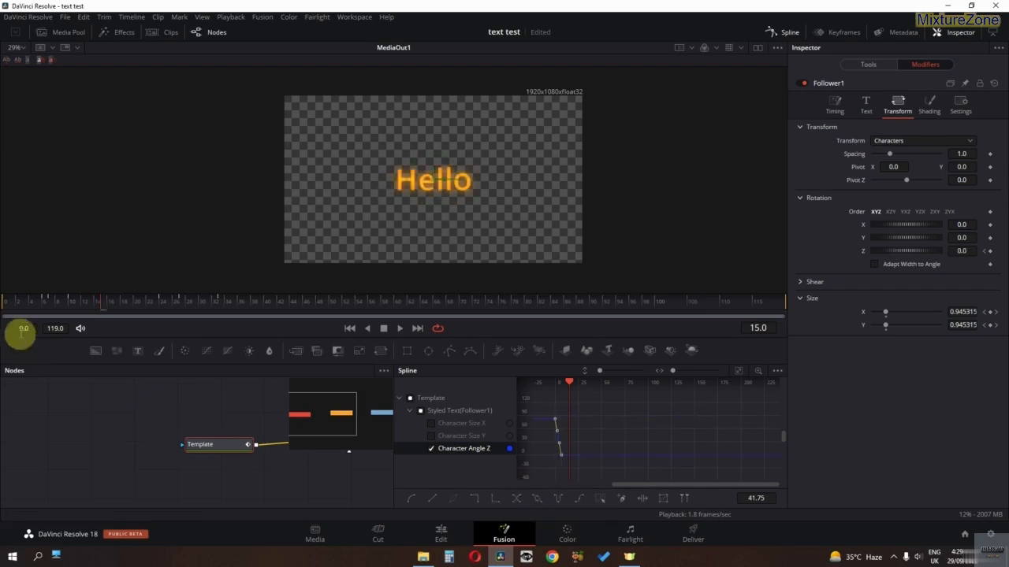
Step: Play back the reversed Z rotation several times from the start, scrub through it, and close the Spline editor
double_click(9, 300)
key(space)
key(space)
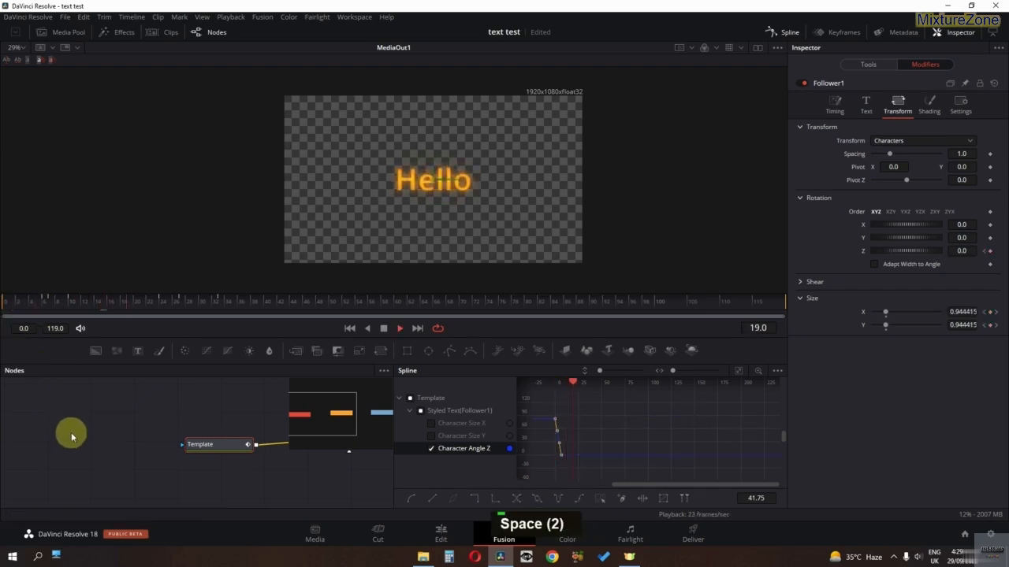
click(5, 302)
key(space)
key(space)
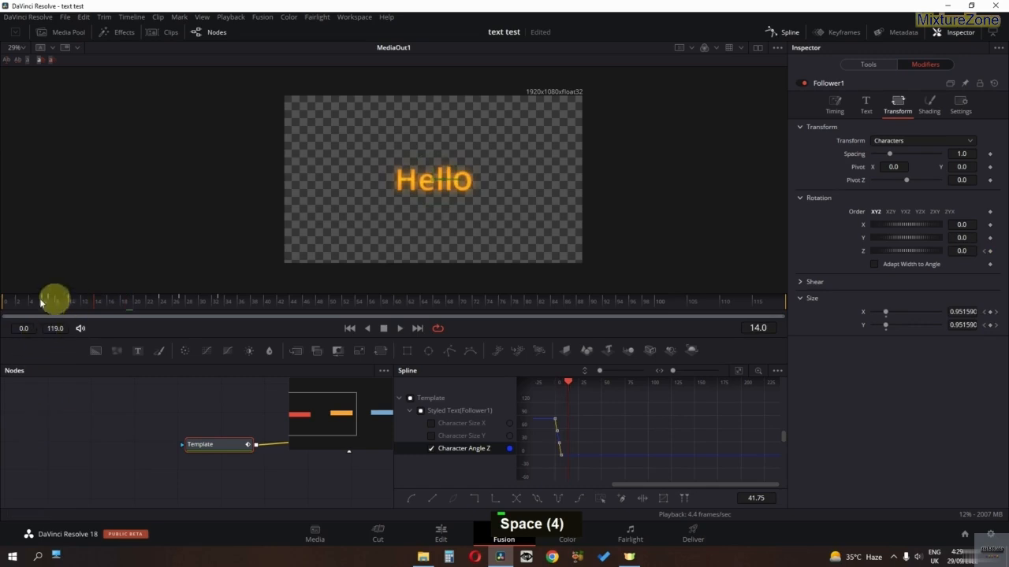
click(5, 301)
key(space)
key(space)
drag(8, 301, 169, 304)
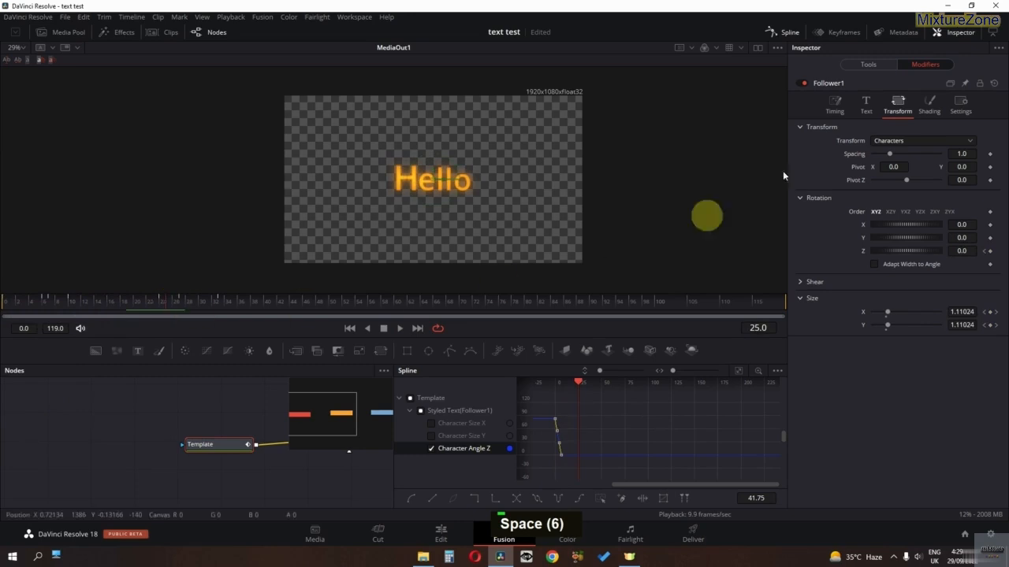
click(812, 34)
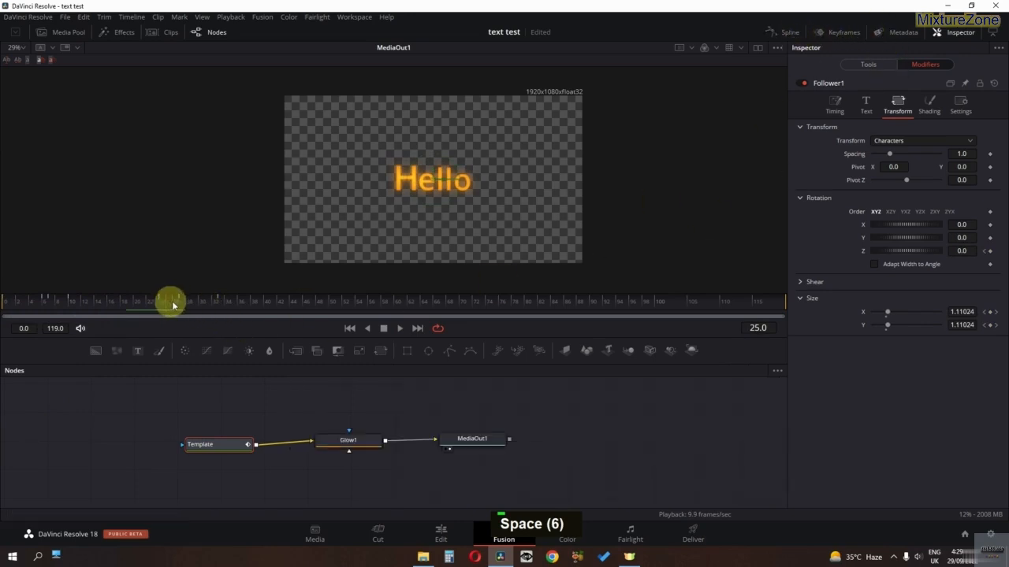
Step: Keyframe the Follower's Z rotation at 0 on frame 25 and -70.4 on frame 29, and play back the animation
click(989, 251)
drag(180, 300, 196, 300)
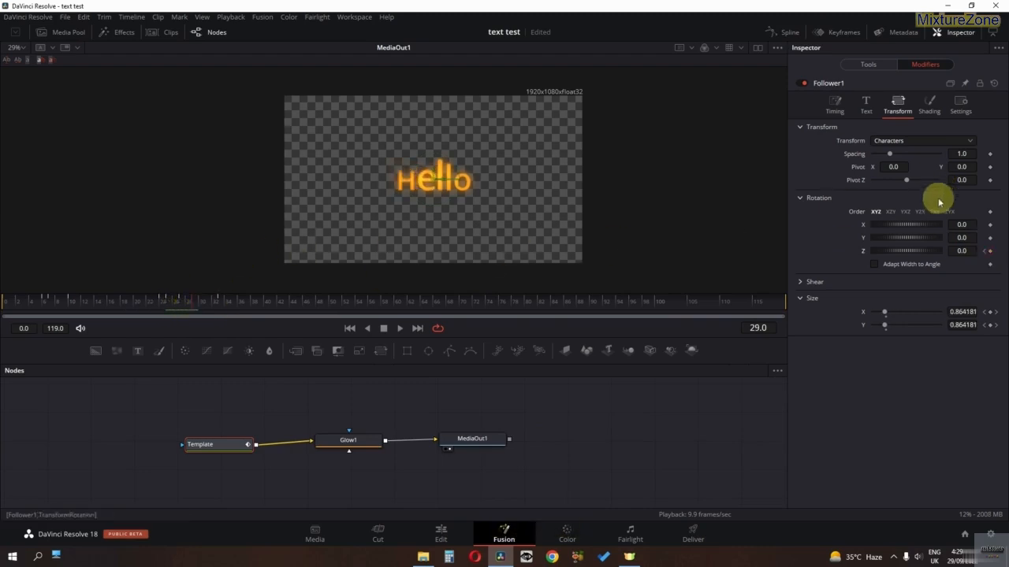
mouse_move(906, 256)
mouse_down()
mouse_move(918, 258)
mouse_move(899, 252)
mouse_up()
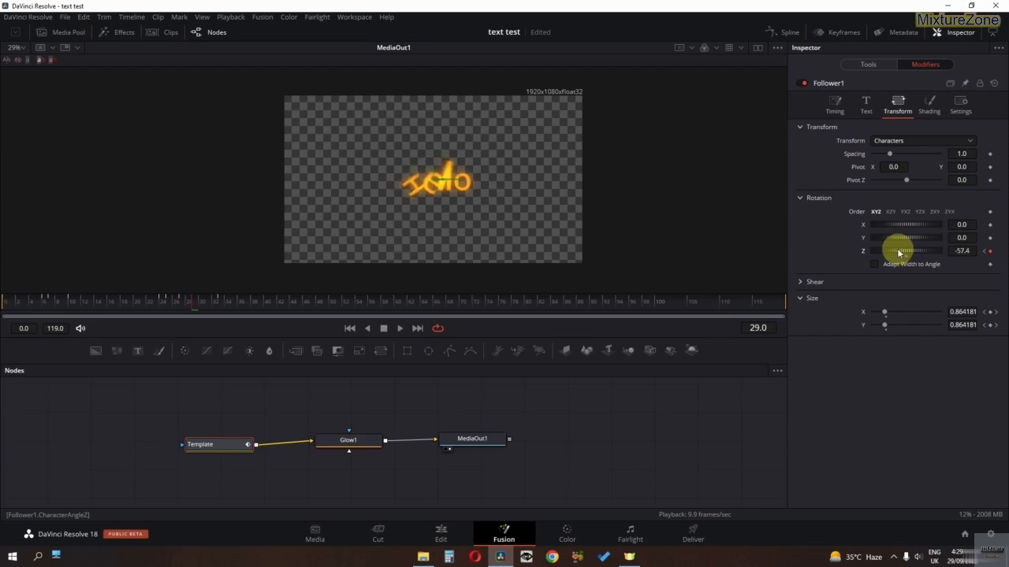
key(space)
key(space)
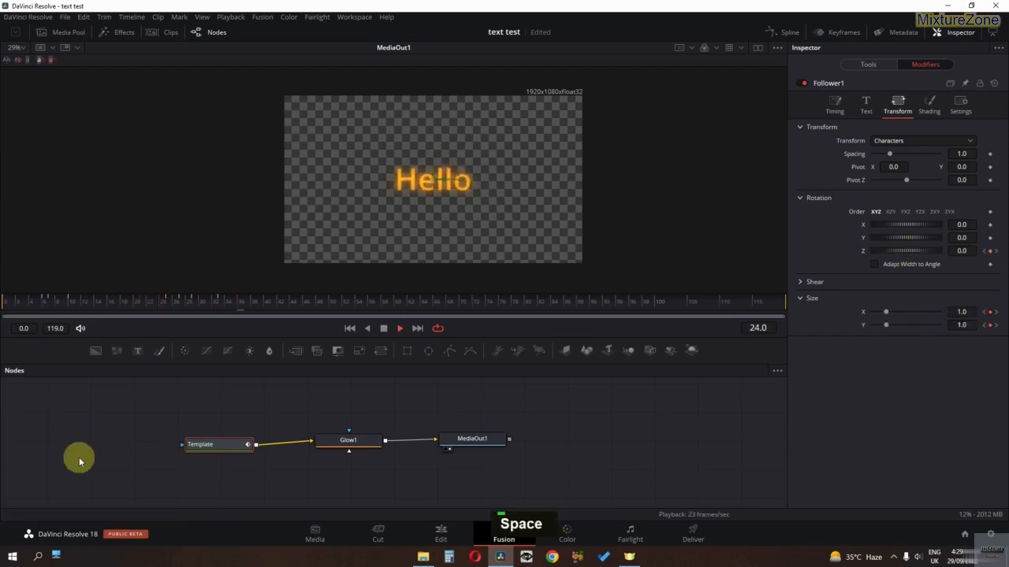
key(space)
click(28, 298)
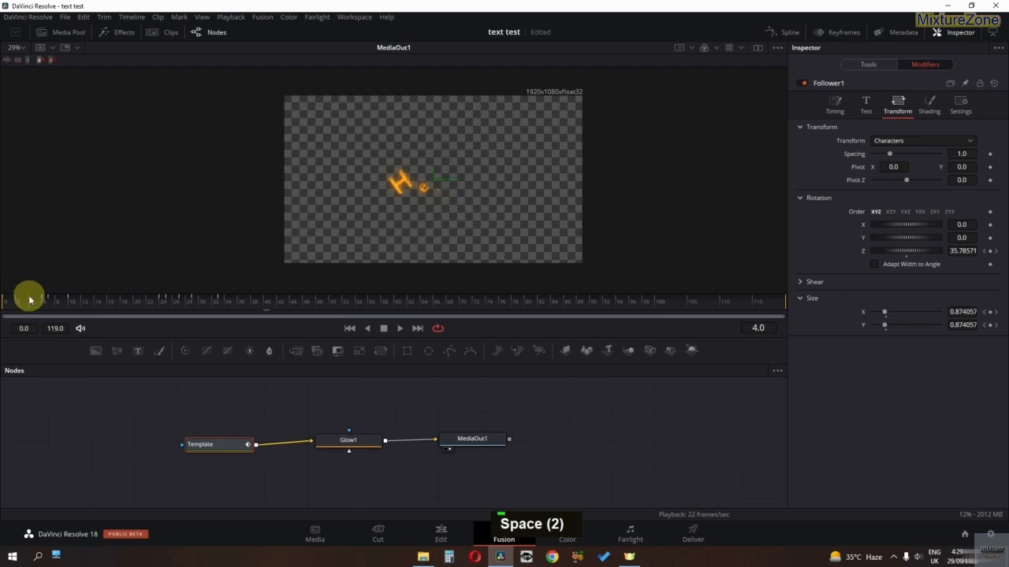
Step: Show both character size curves with the angle curve in the Spline editor and smooth all of the Template node's keyframes
click(808, 32)
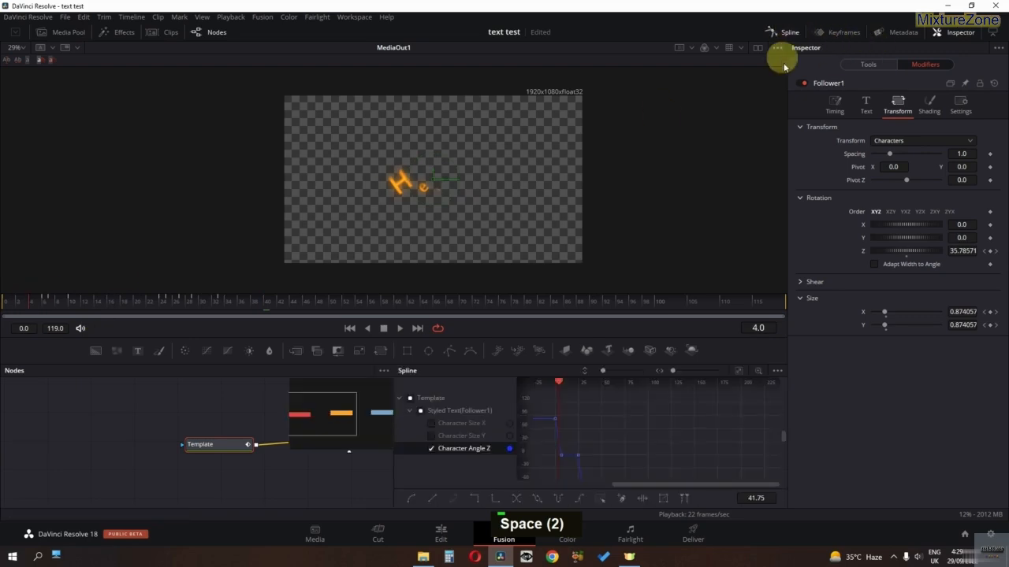
click(432, 424)
click(431, 436)
click(400, 398)
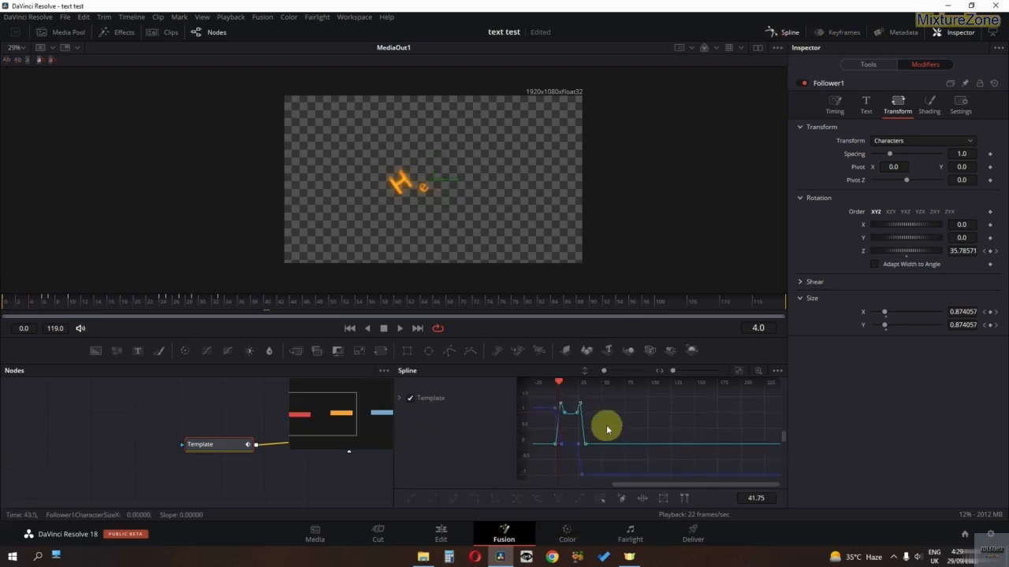
ctrl+scroll(607, 430, down, 3)
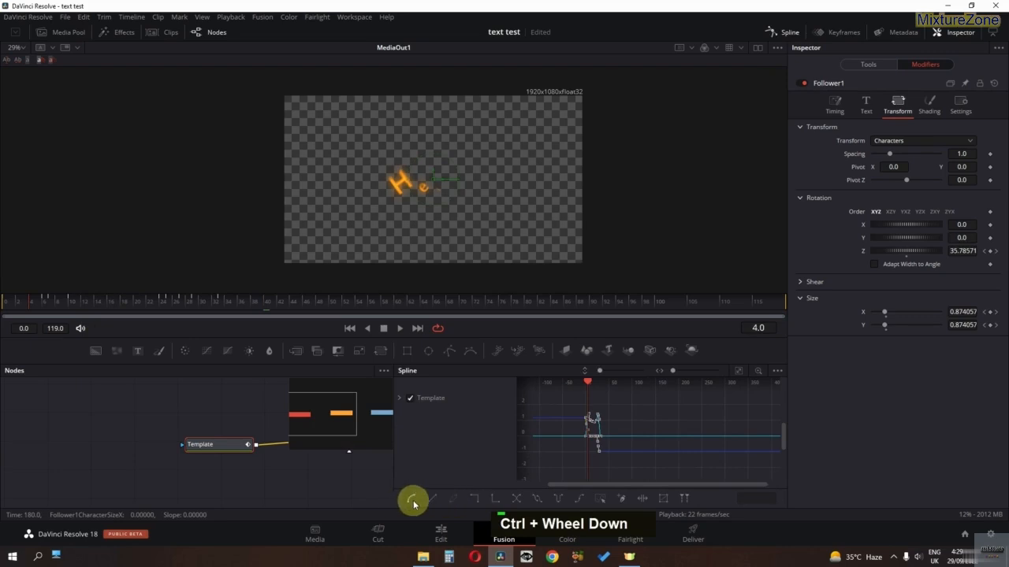
Step: Play back the smoothed size and rotation animation from the start, and close the Spline editor
click(19, 301)
key(space)
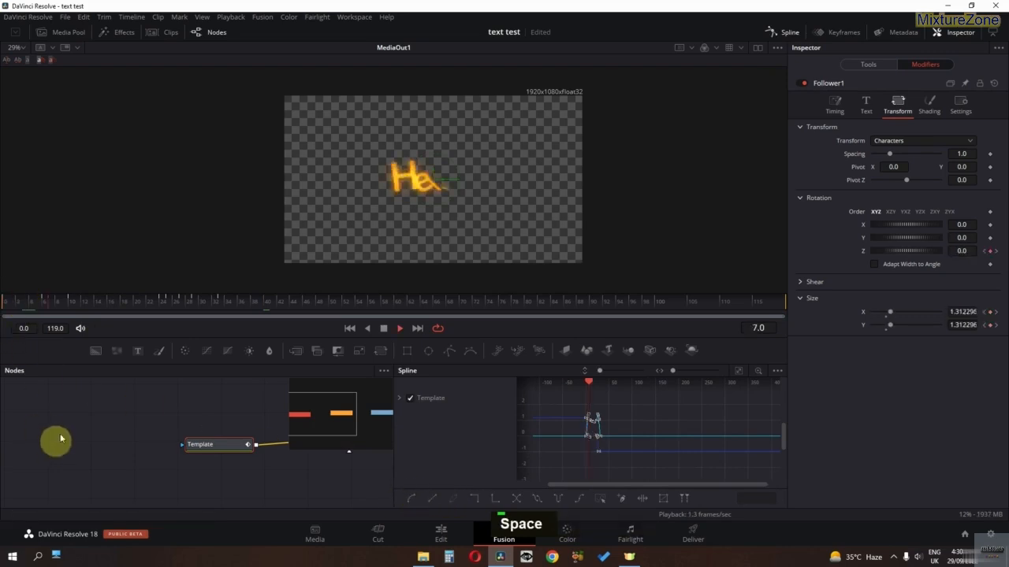
key(space)
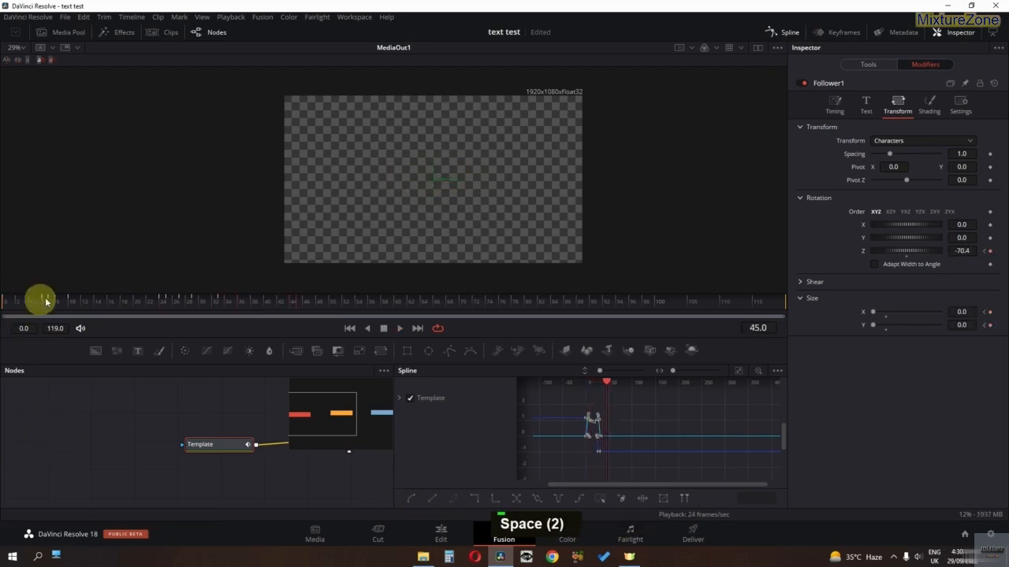
click(2, 315)
key(space)
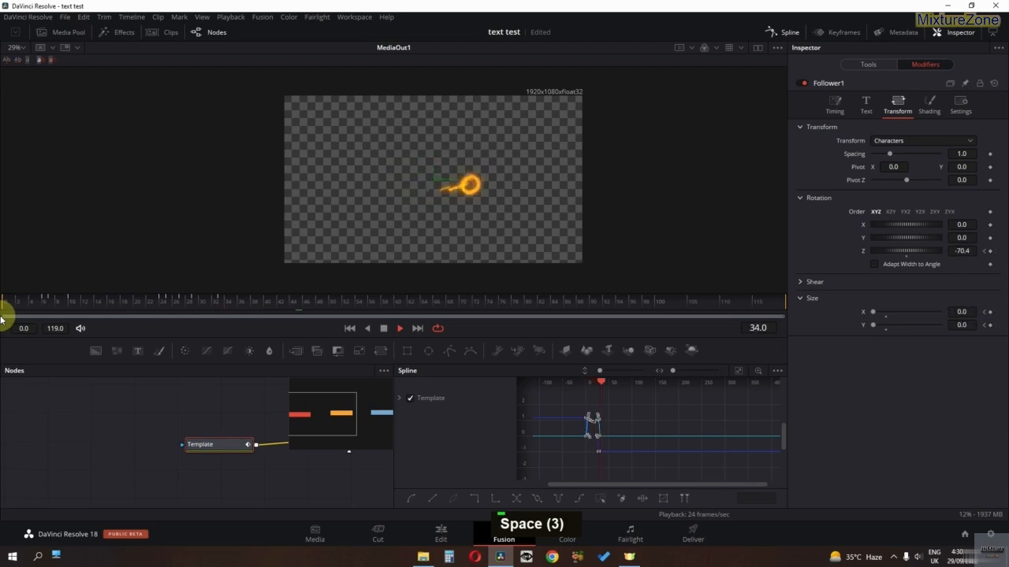
key(space)
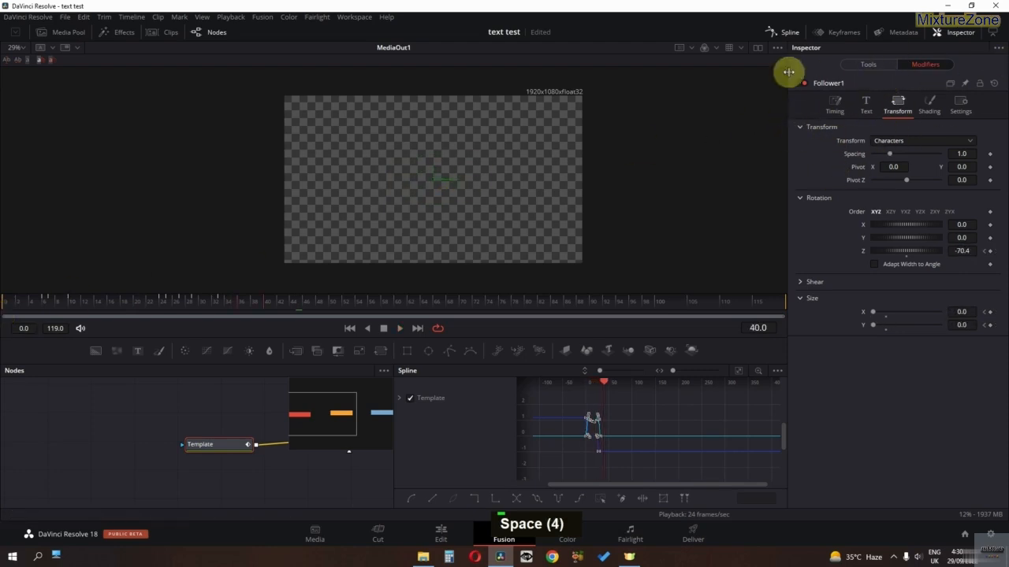
click(782, 31)
Step: Duplicate the Text+ clip directly after the original on Video 1 of the edit timeline, and open the copy in Fusion
click(442, 535)
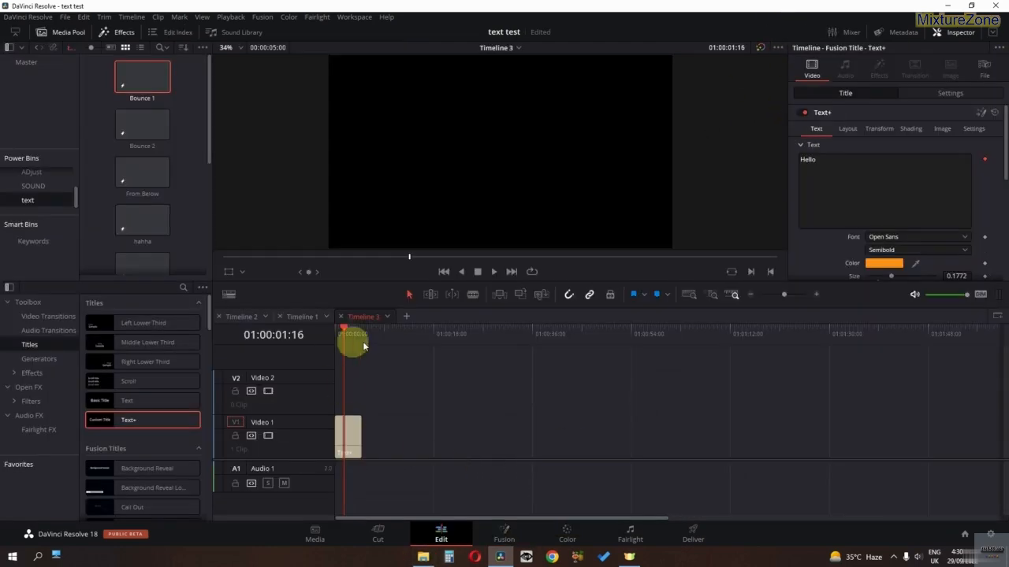
click(140, 83)
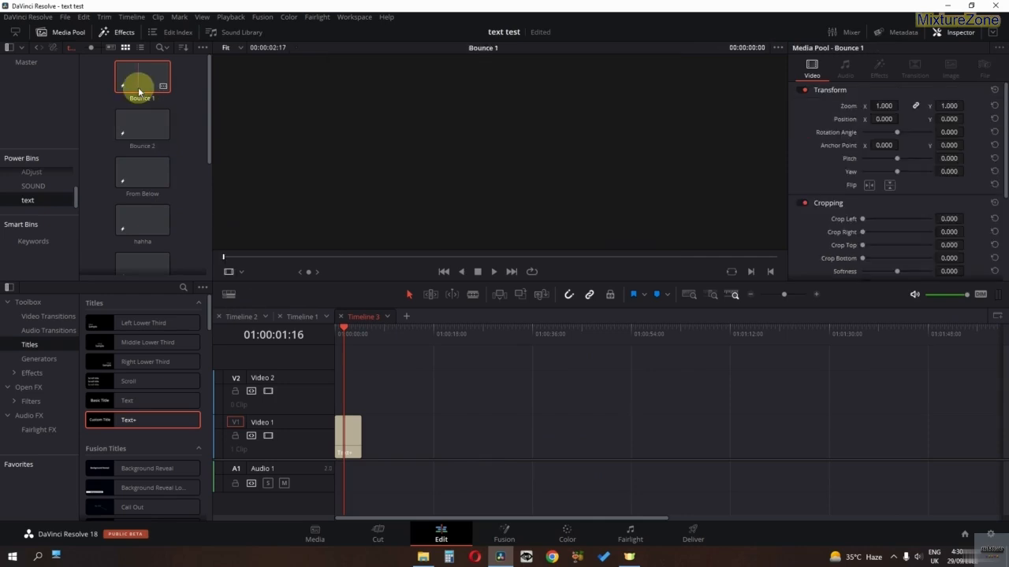
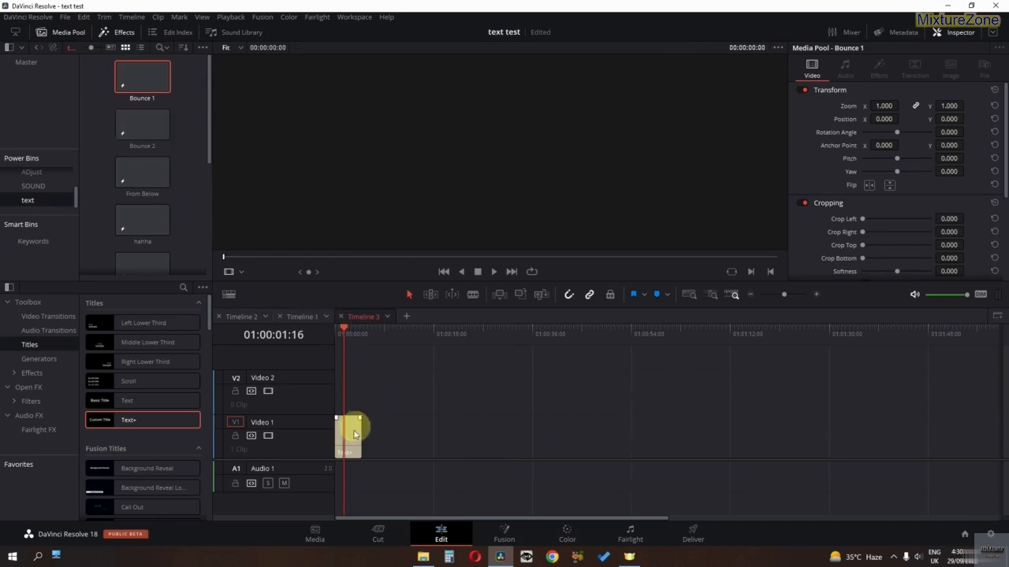
alt+drag(347, 447, 376, 443)
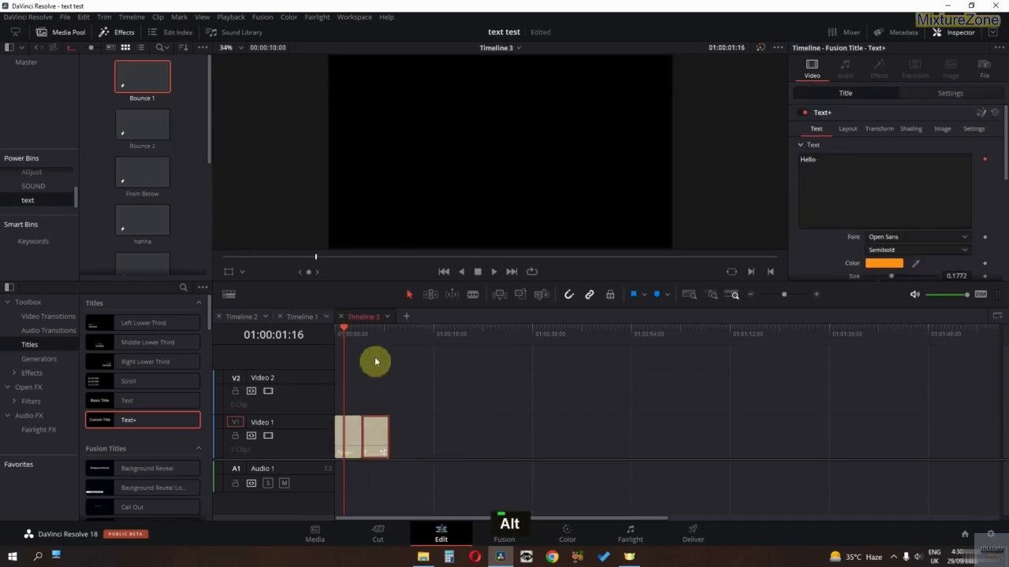
click(372, 333)
double_click(379, 425)
click(505, 534)
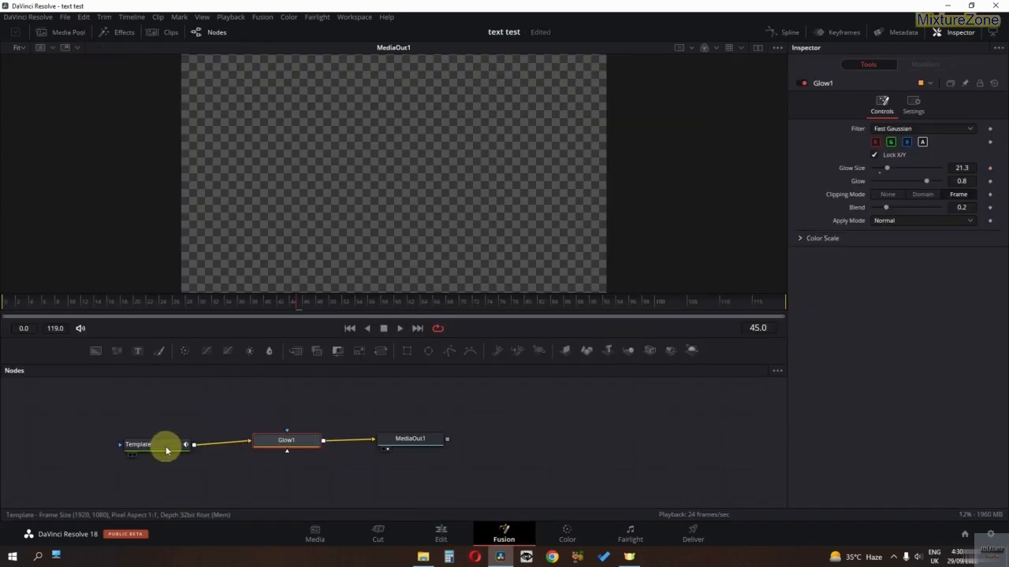
Step: Remove the Follower1 modifier from the copied Template node's text and play back the title
click(161, 446)
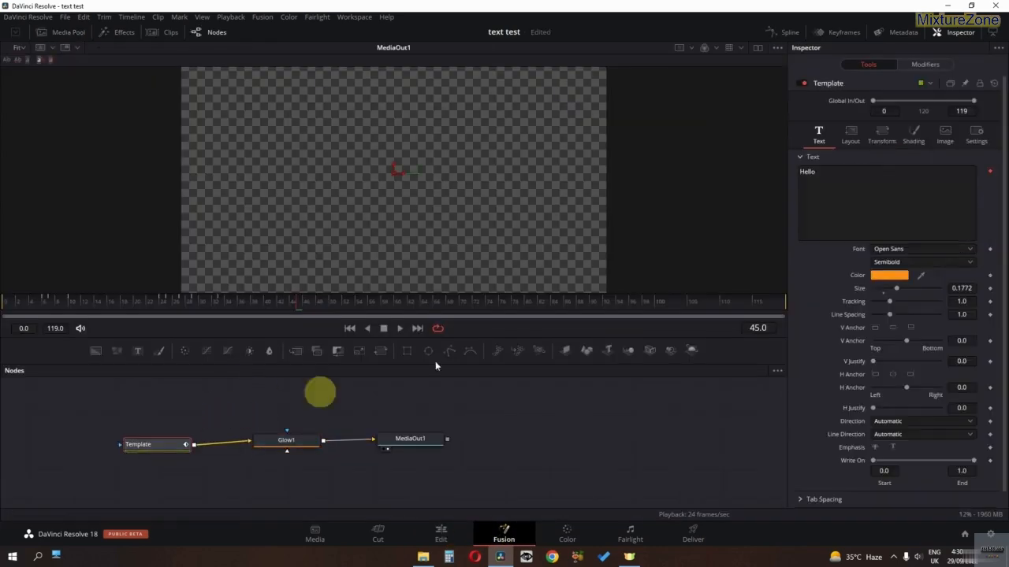
right_click(923, 199)
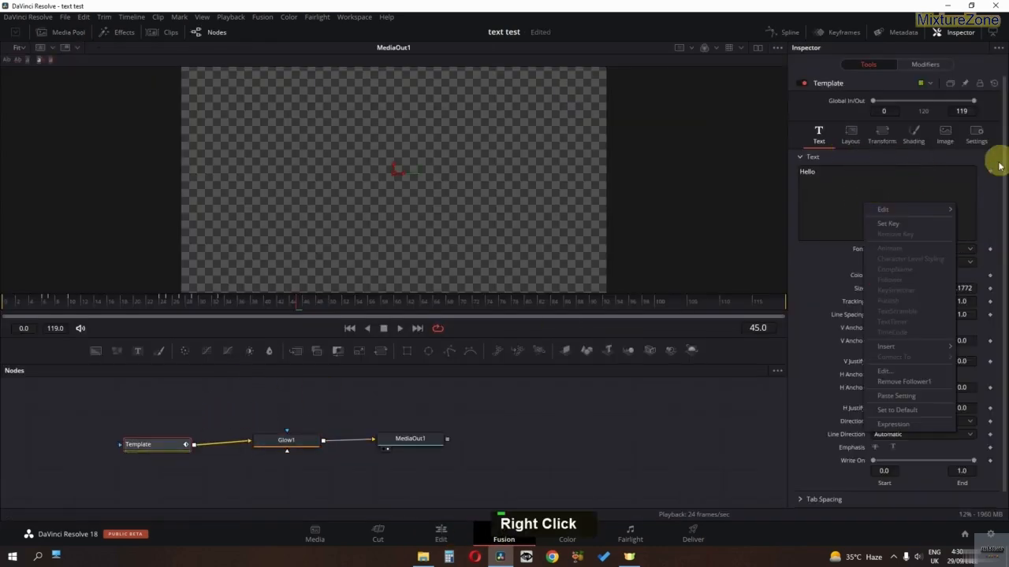
key(Escape)
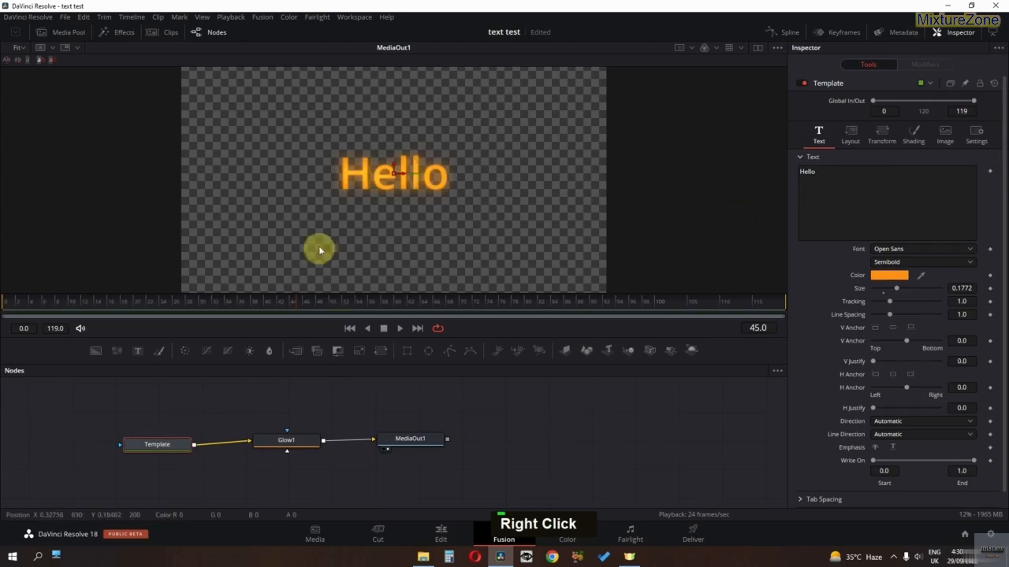
key(space)
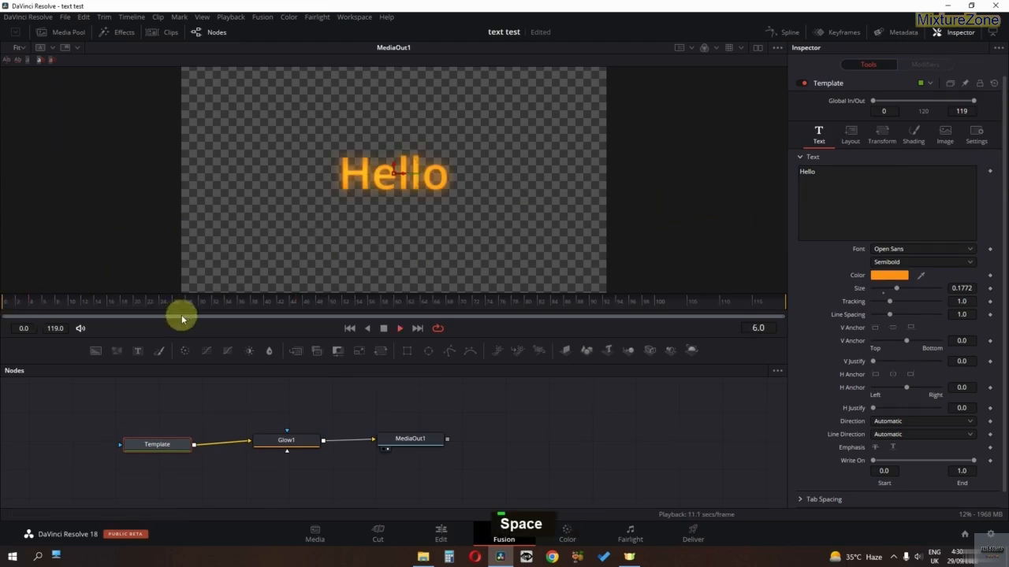
key(space)
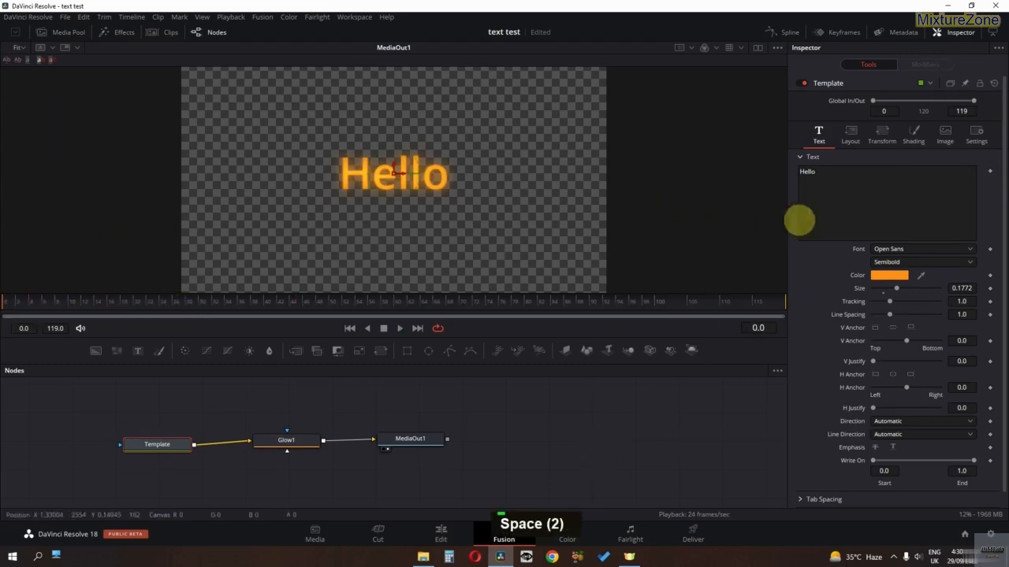
Step: Change the title text to "Bouncy" and set its colour to yellow #ffd607
double_click(818, 197)
text(Bouncy)
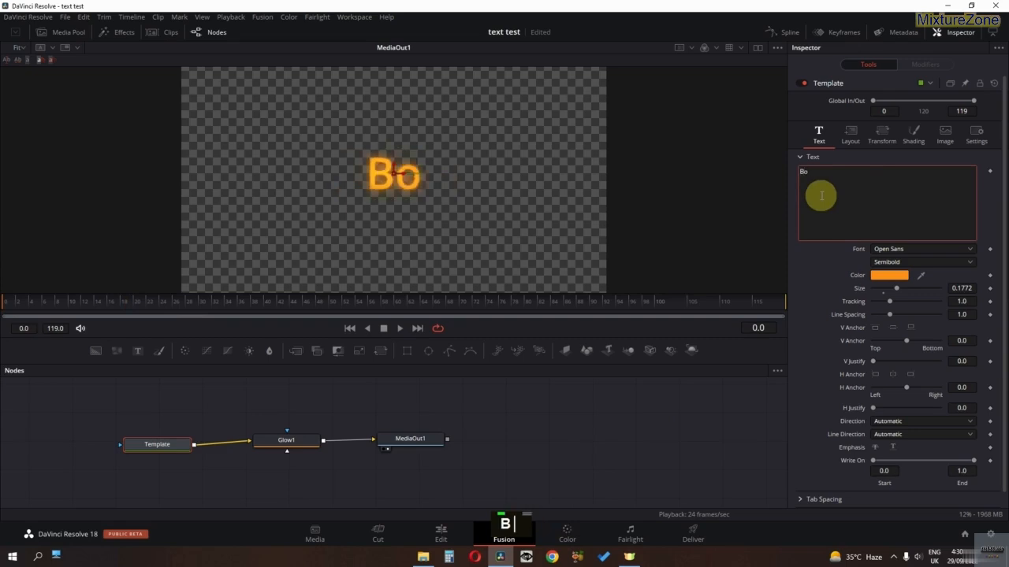
click(883, 276)
click(591, 192)
click(594, 191)
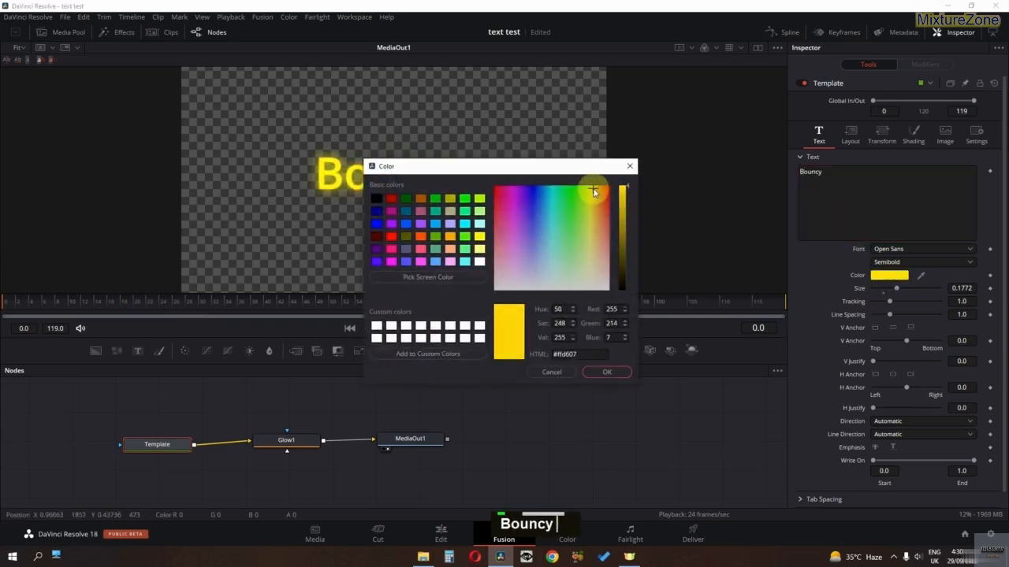
key(Return)
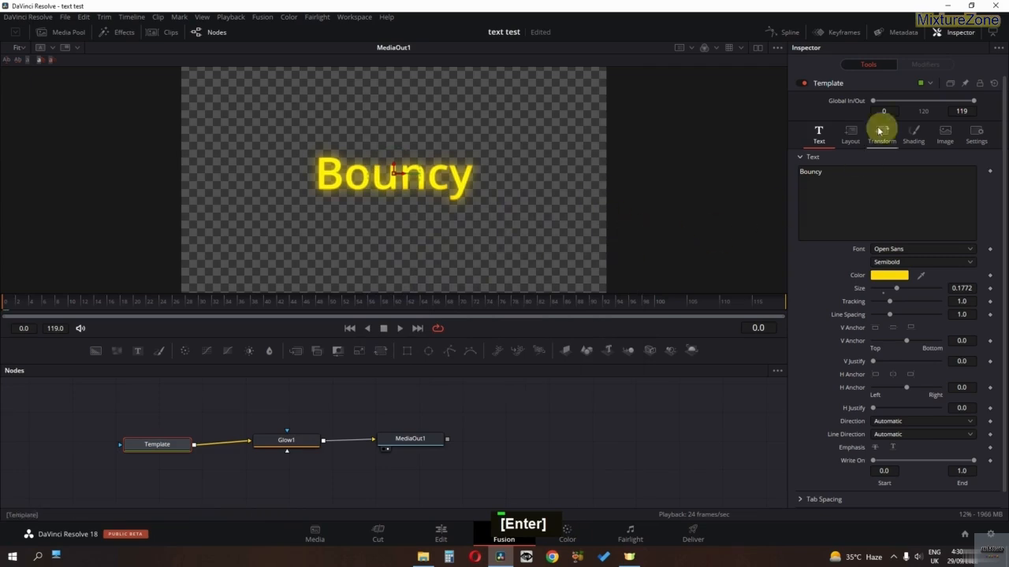
Step: Add a Follower modifier to the "Bouncy" text, set the delay between characters to 1.5, and show its transform settings
right_click(856, 222)
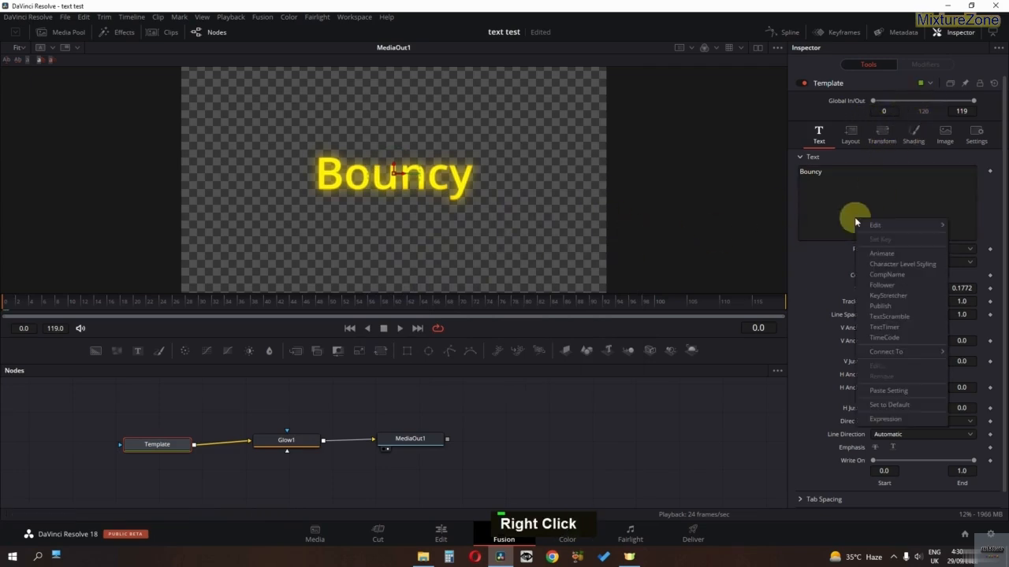
click(893, 288)
click(917, 70)
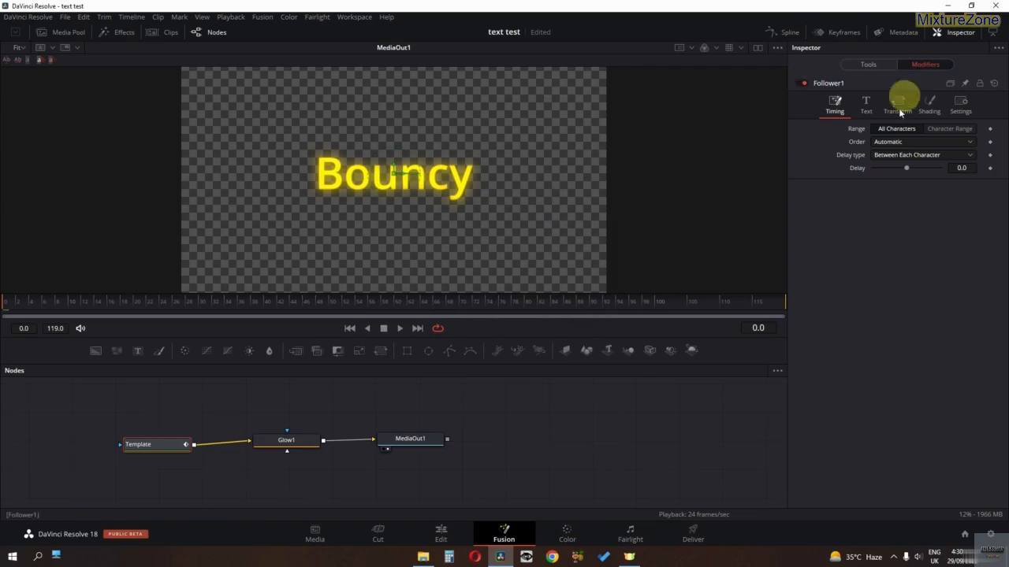
double_click(961, 168)
text(1.3)
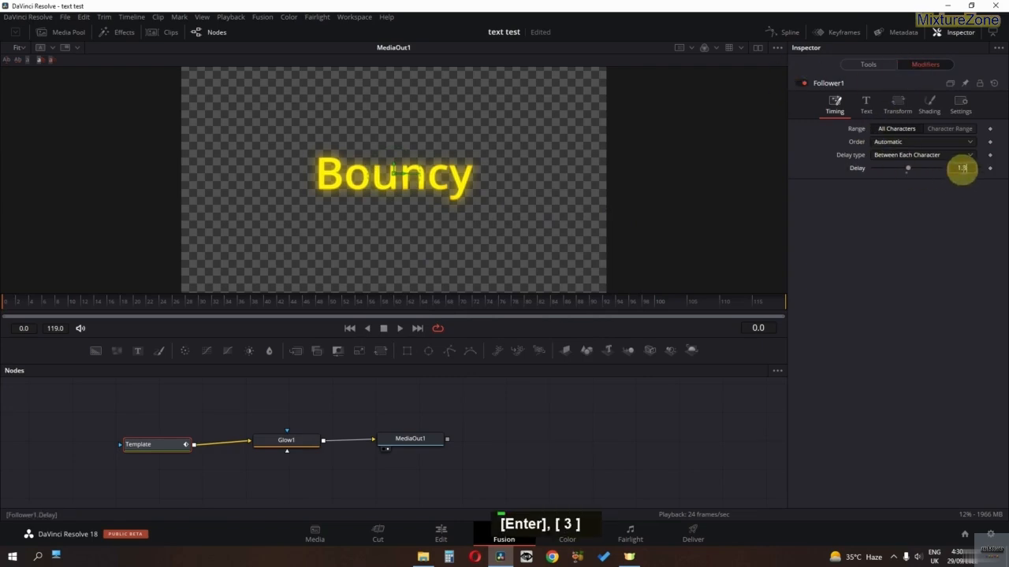
click(893, 110)
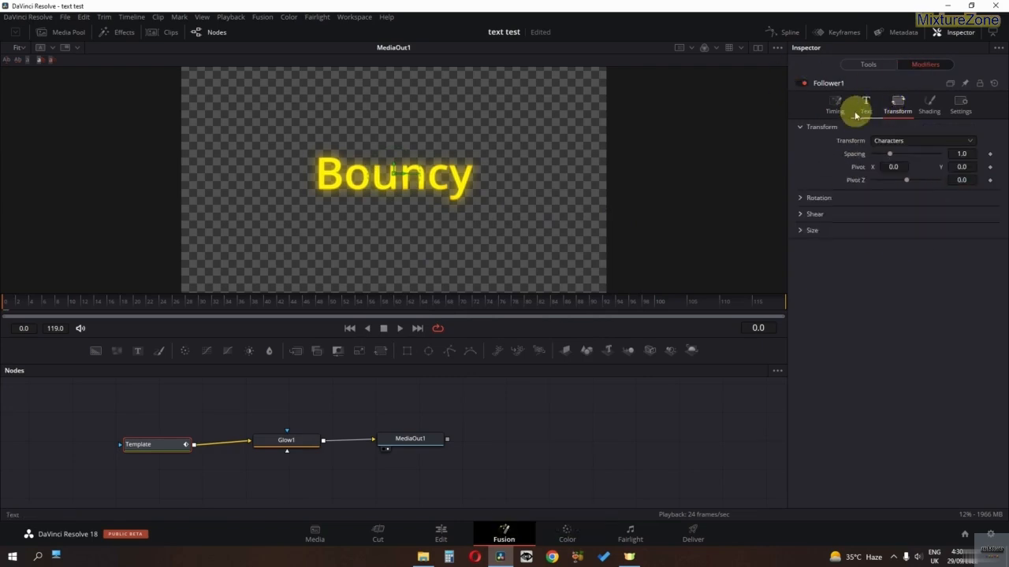
Step: Keyframe the Follower's X and Y character size at 0 on frame 0
click(800, 233)
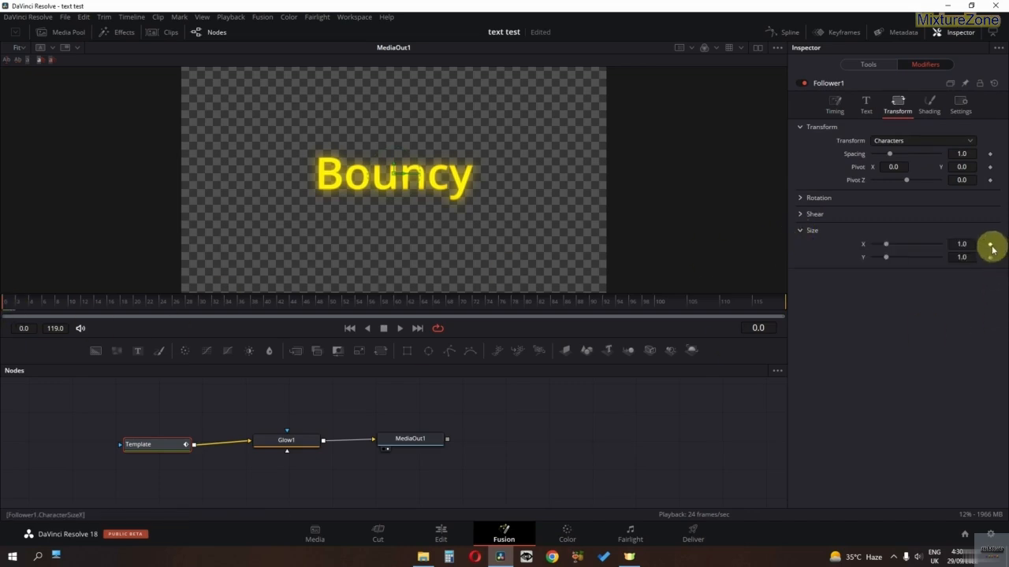
double_click(962, 244)
text(0)
key(Return)
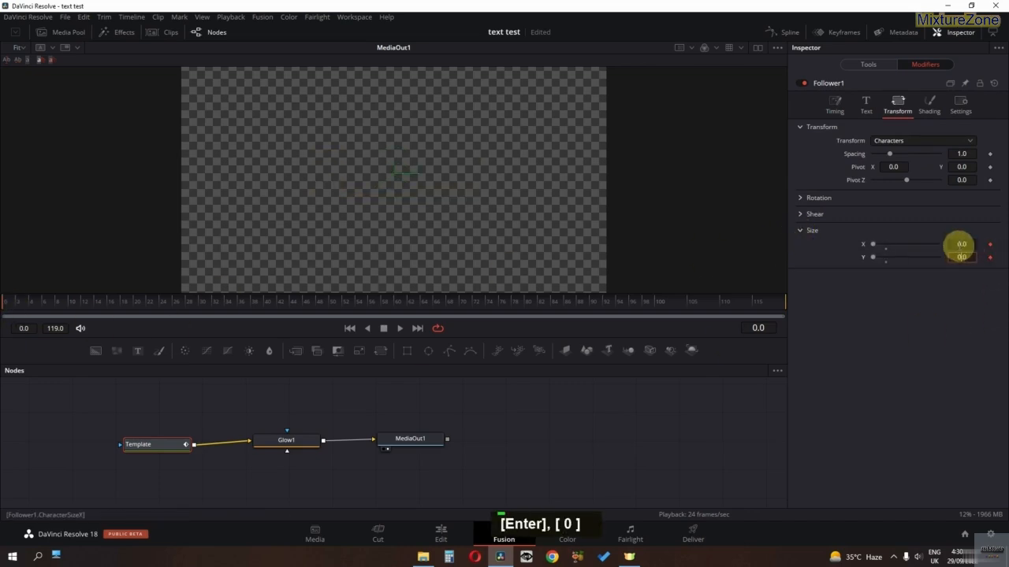
Step: Keyframe the Follower's X and Y size at 1.3 on frame 14
click(96, 302)
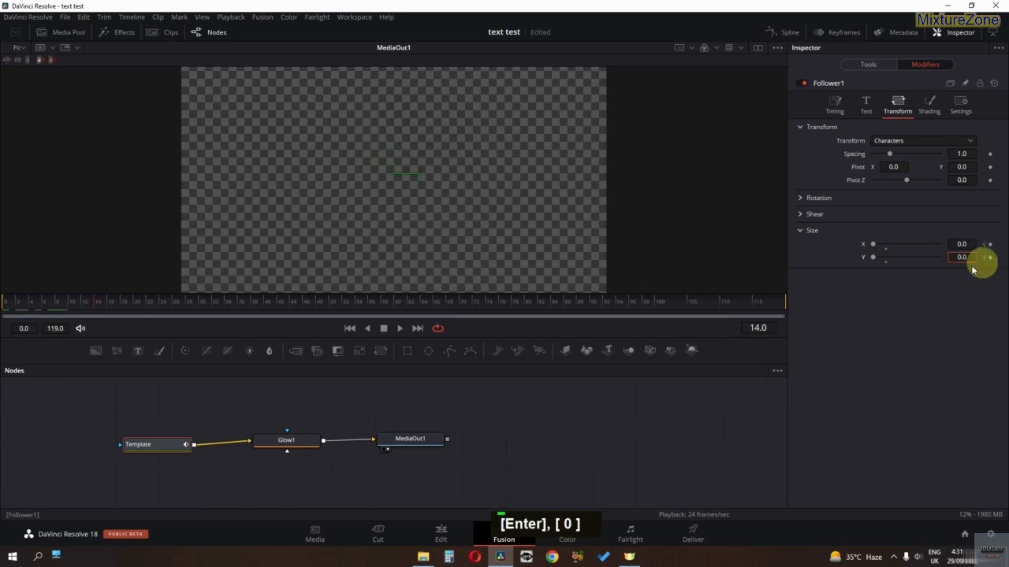
click(963, 244)
text(1.3)
key(Return)
click(962, 253)
text(1.)
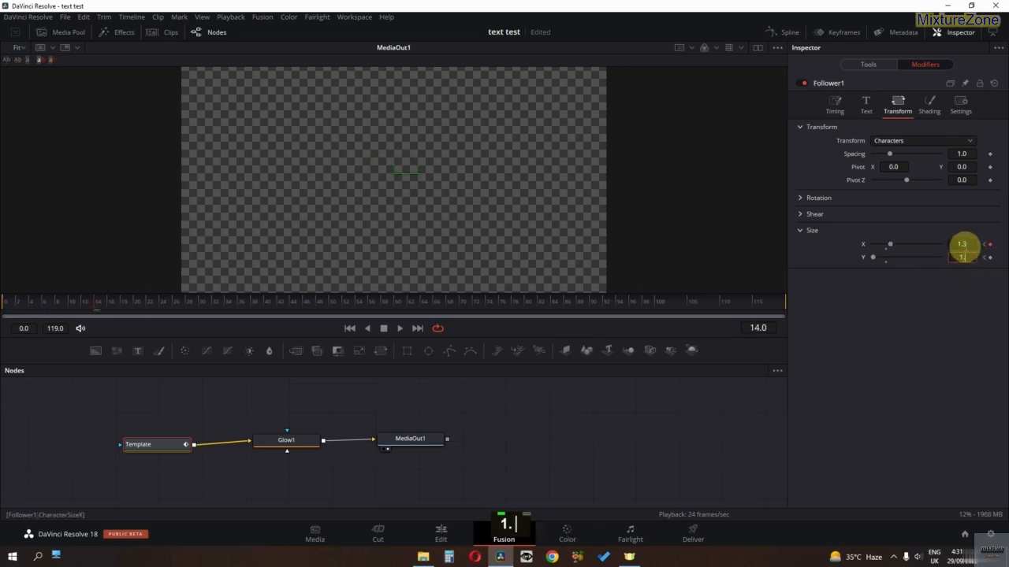
text(3)
key(Return)
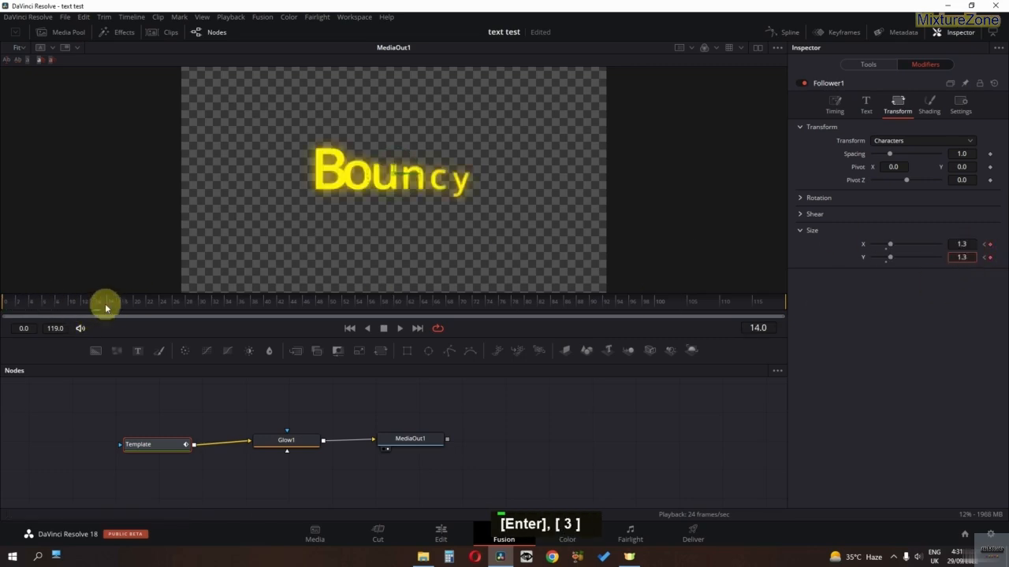
Step: Keyframe the Follower's X and Y size at 1.0 on frame 19, and hold that size with keyframes on frame 45
drag(105, 304, 130, 304)
click(971, 243)
text(1)
key(Return)
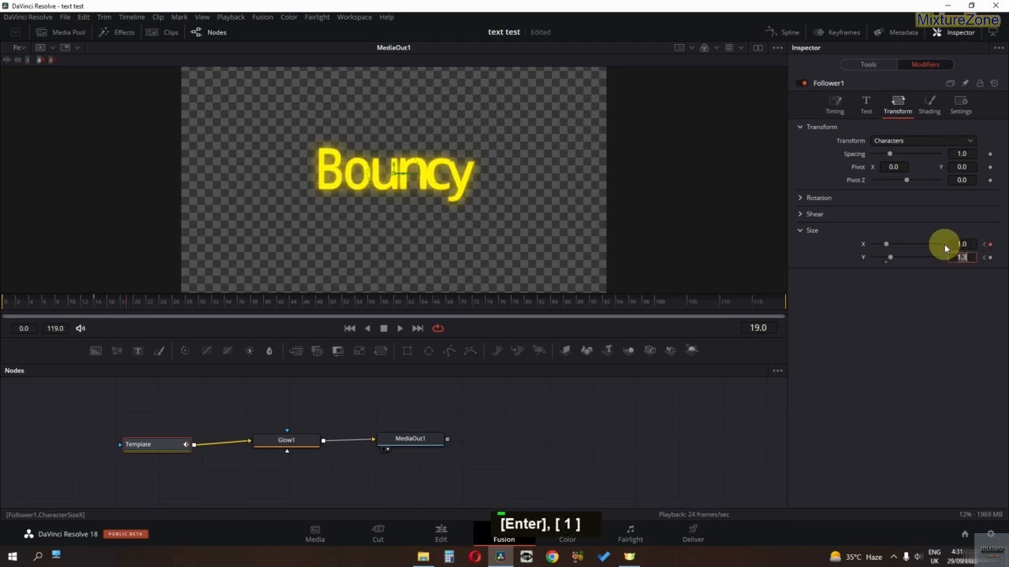
drag(146, 304, 300, 309)
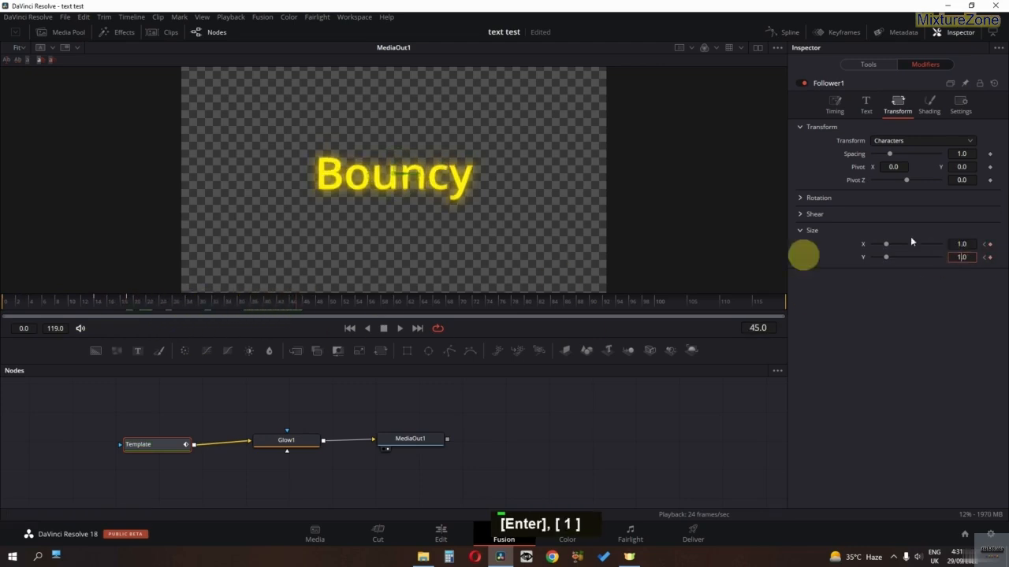
double_click(990, 256)
Step: Keyframe the Follower's X and Y size at 1.3 on frame 51
drag(302, 304, 334, 302)
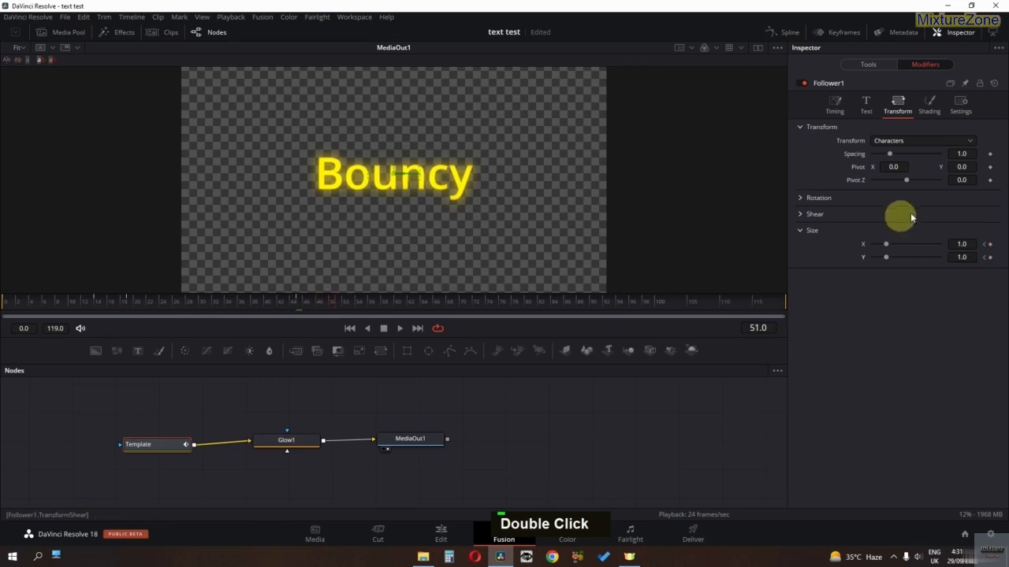
click(951, 245)
text(1.3)
key(Return)
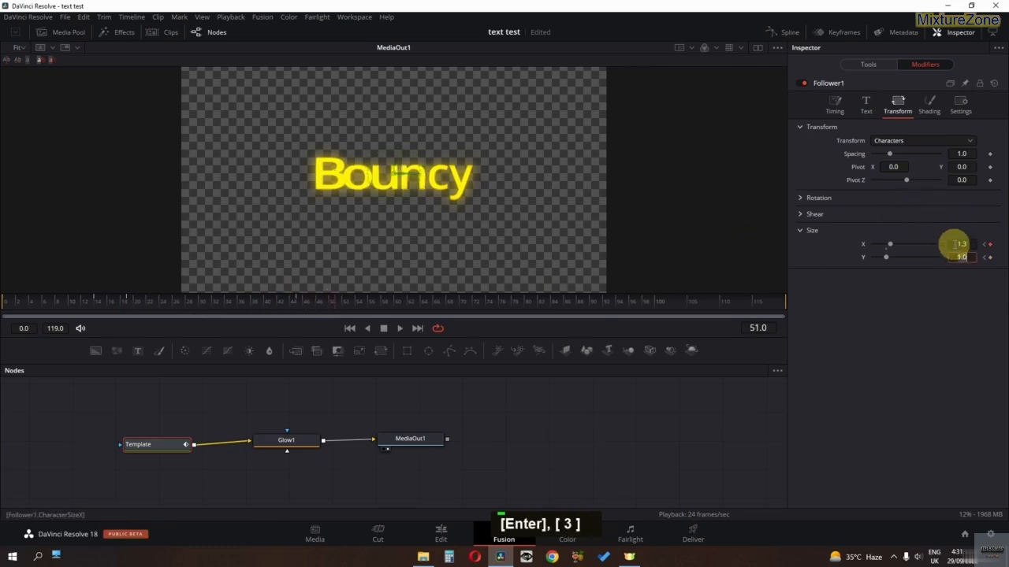
text(1.3)
key(Return)
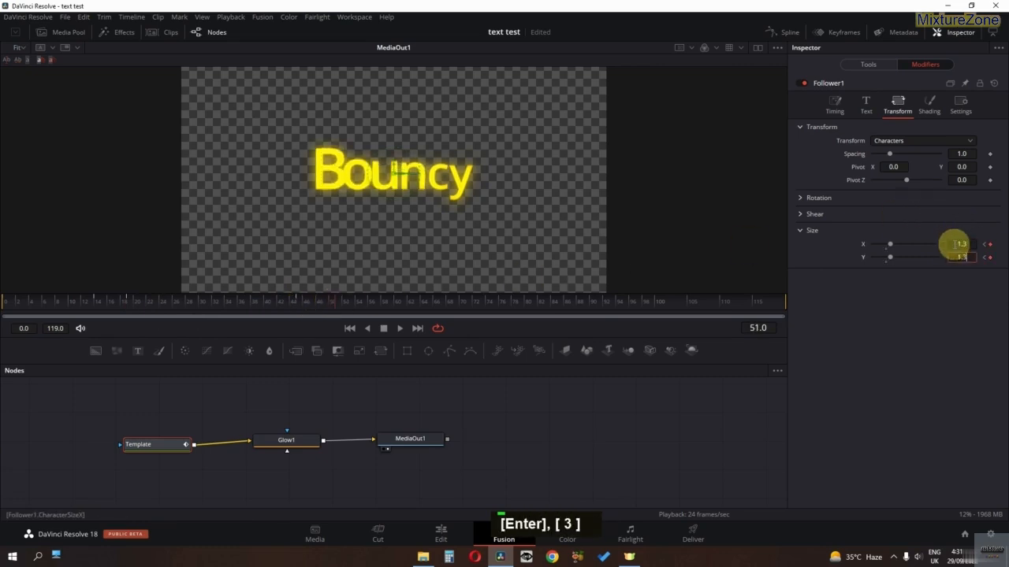
Step: Keyframe the Follower's X and Y size at 0 on frame 54
click(358, 303)
click(962, 245)
key(Return)
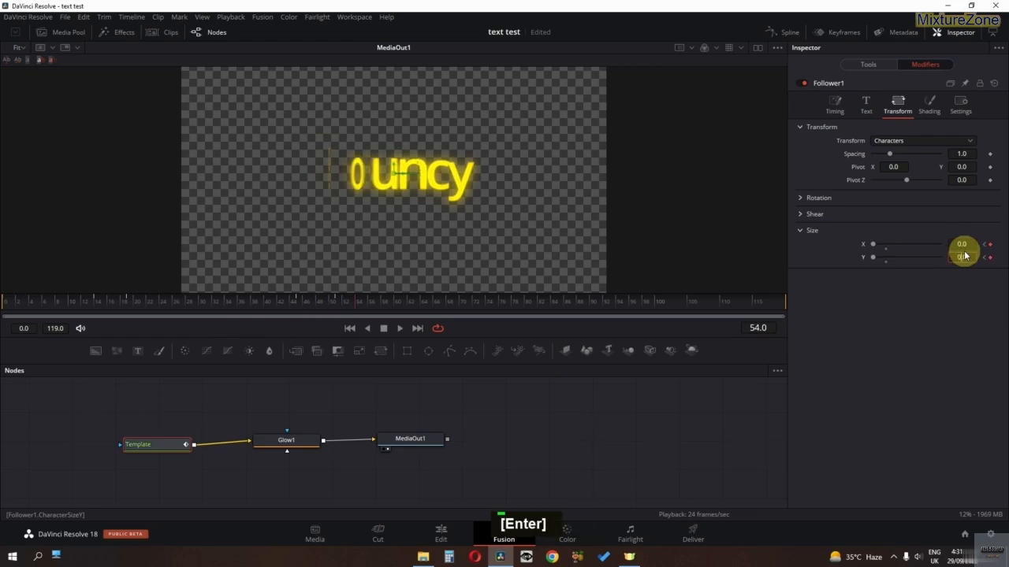
Step: Play back the "Bouncy" size animation from the first frame to check how the characters grow and shrink
drag(349, 300, 0, 311)
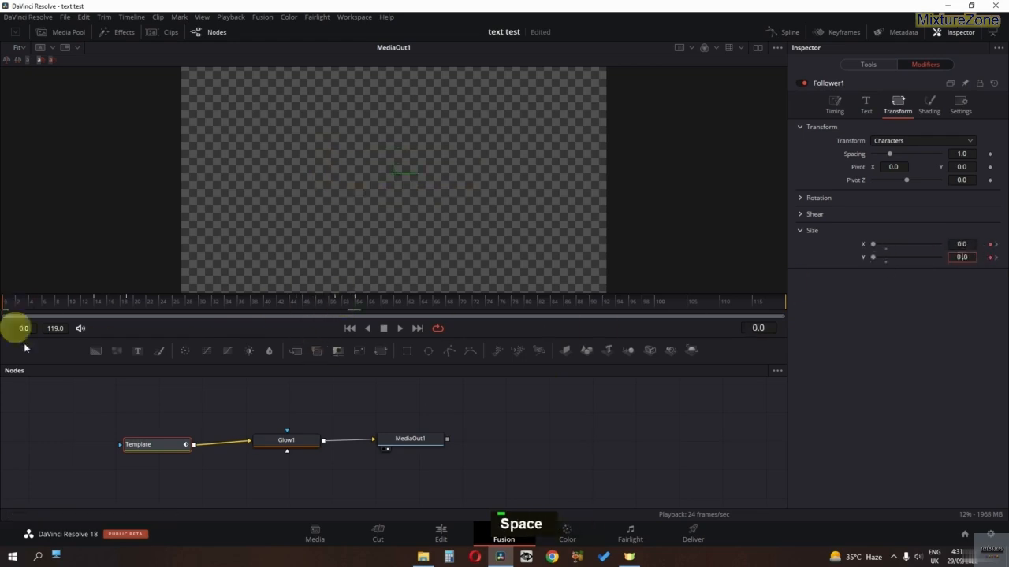
key(space)
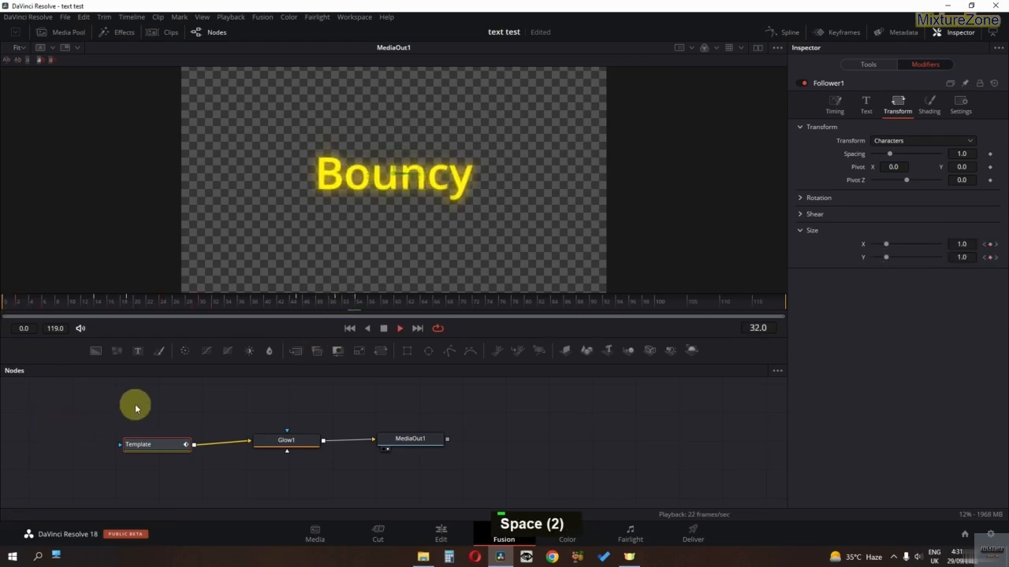
key(space)
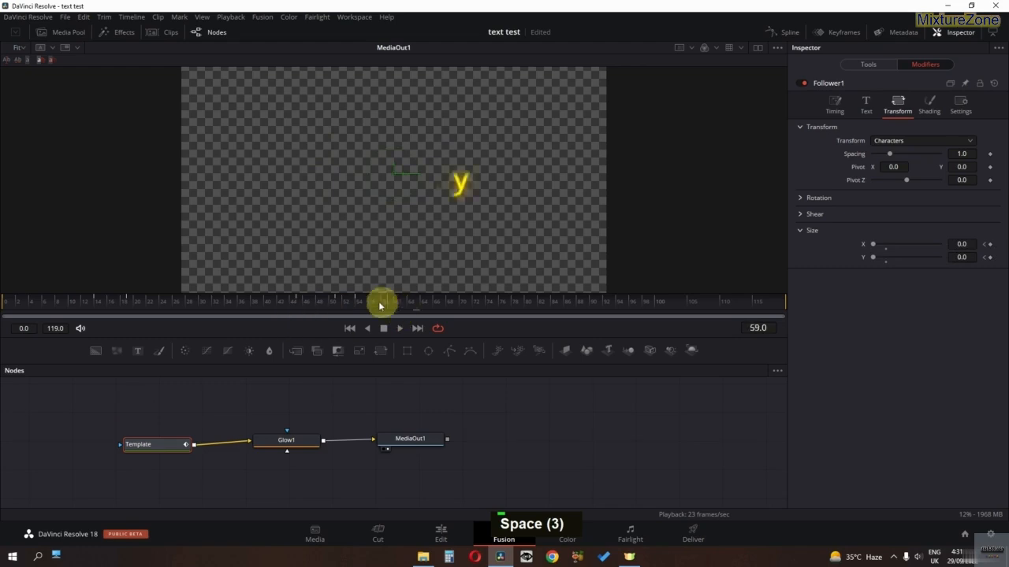
click(6, 314)
key(space)
key(space)
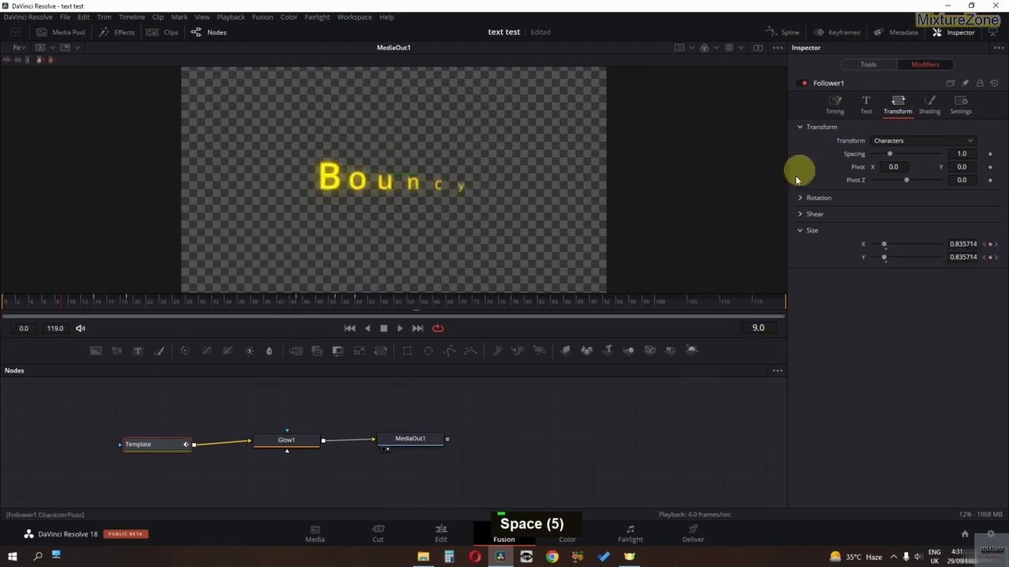
click(9, 303)
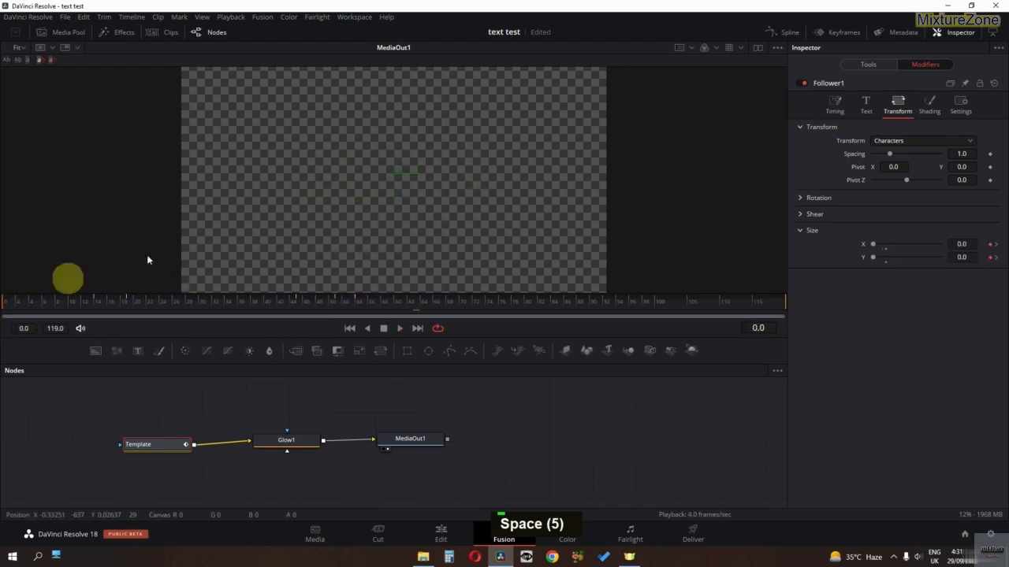
Step: Smooth the size curves in the Spline editor, time-stretch them to end at about frame 36, and play back the title
click(779, 30)
double_click(401, 400)
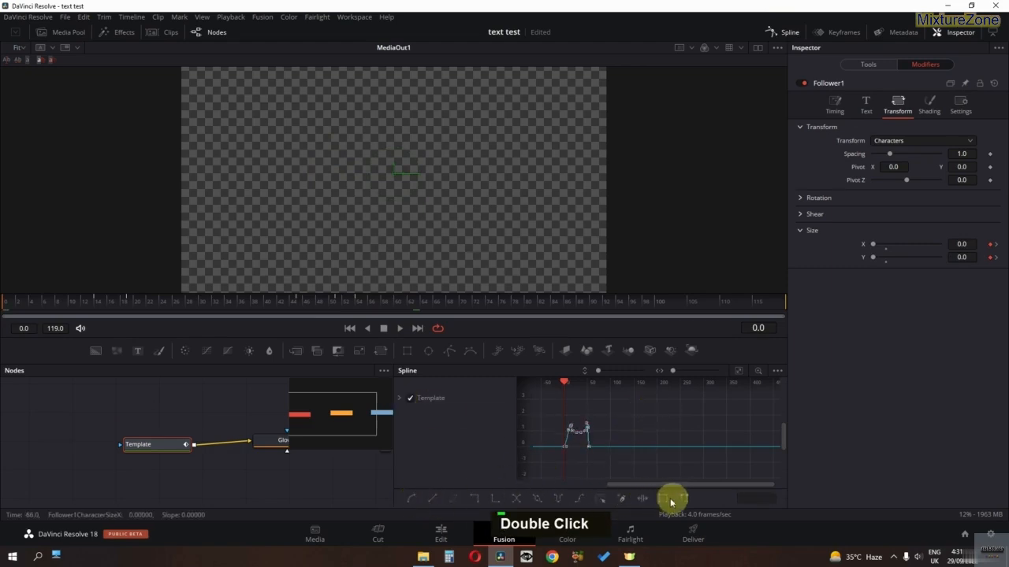
ctrl+scroll(573, 452, up, 3)
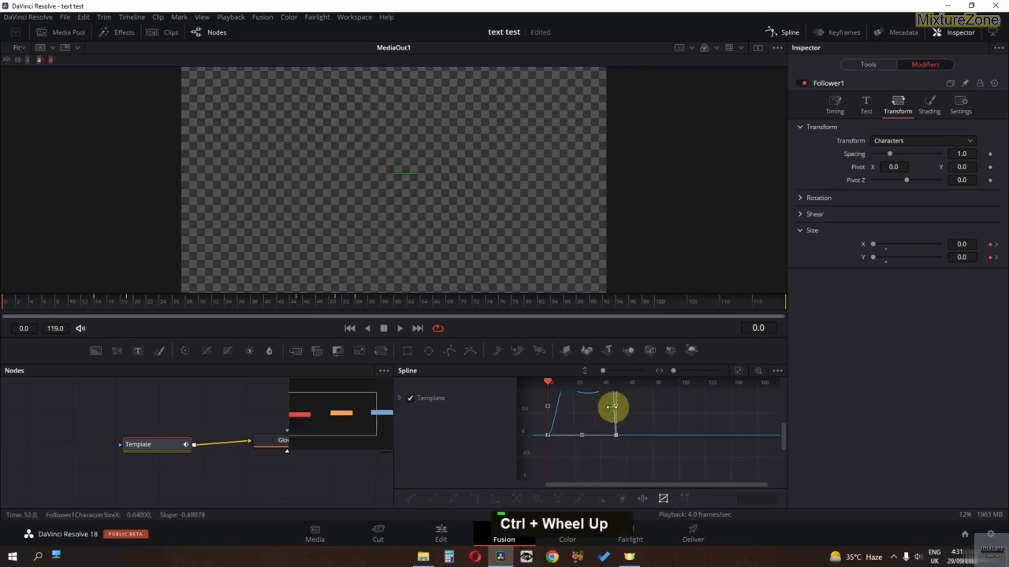
key(space)
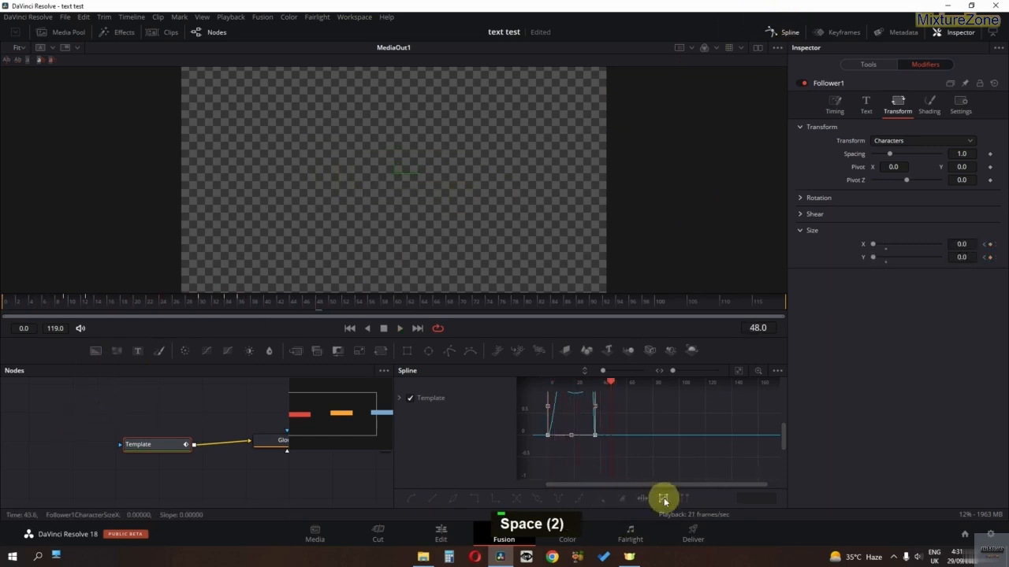
Step: Show the Template node's Follower size tracks in the Keyframes editor and move their last keyframes to frame 40
click(789, 32)
click(822, 31)
double_click(586, 473)
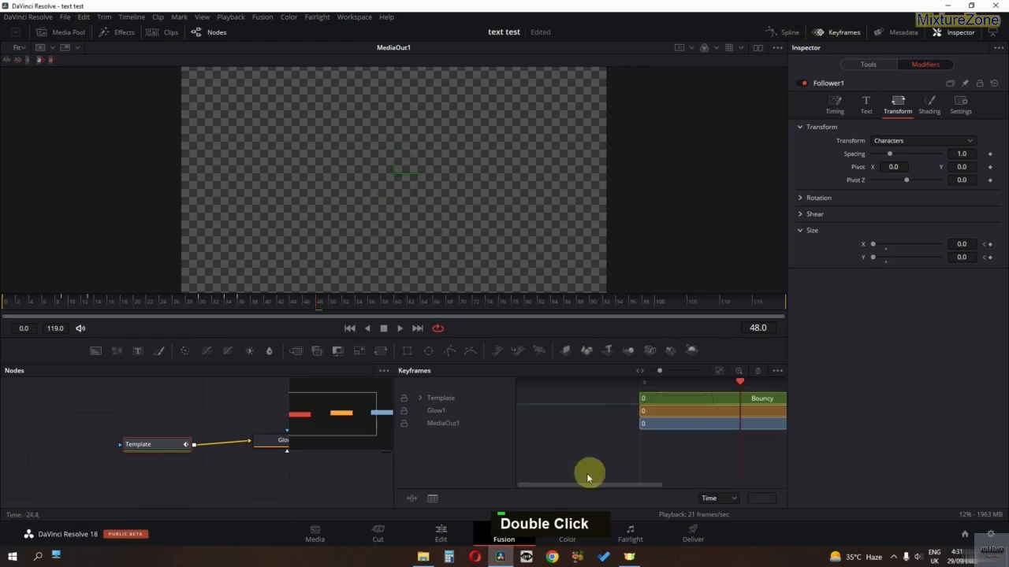
double_click(420, 398)
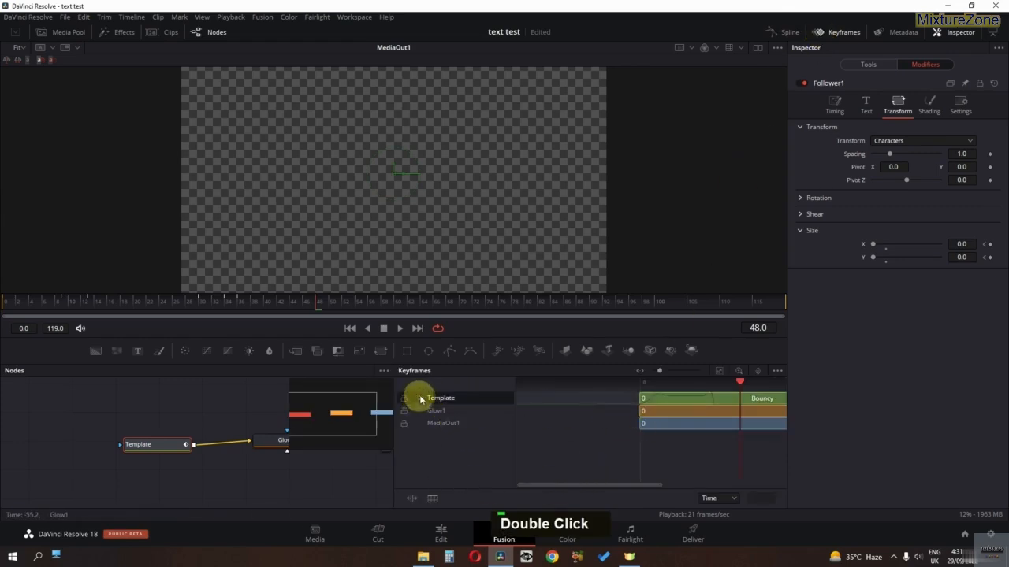
scroll(704, 414, down, 1)
scroll(654, 415, up, 3)
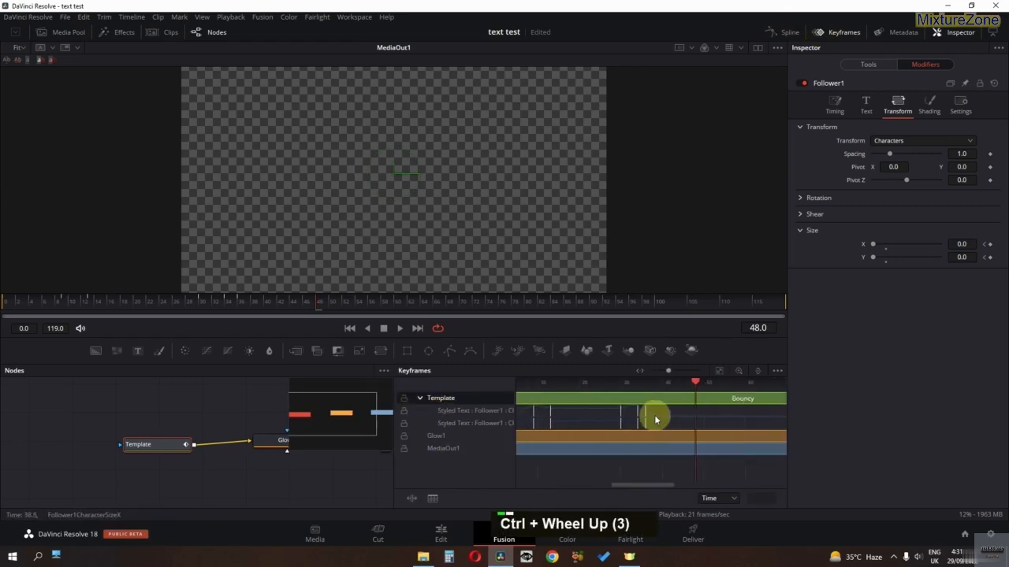
click(617, 424)
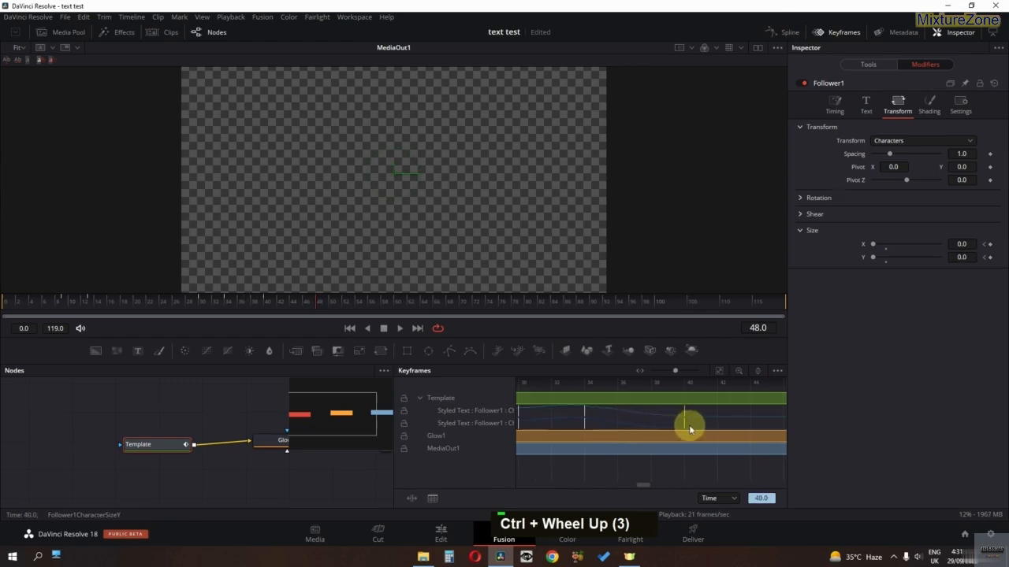
Step: Play back the retimed ending of the title and close the Keyframes editor
click(232, 304)
key(space)
key(space)
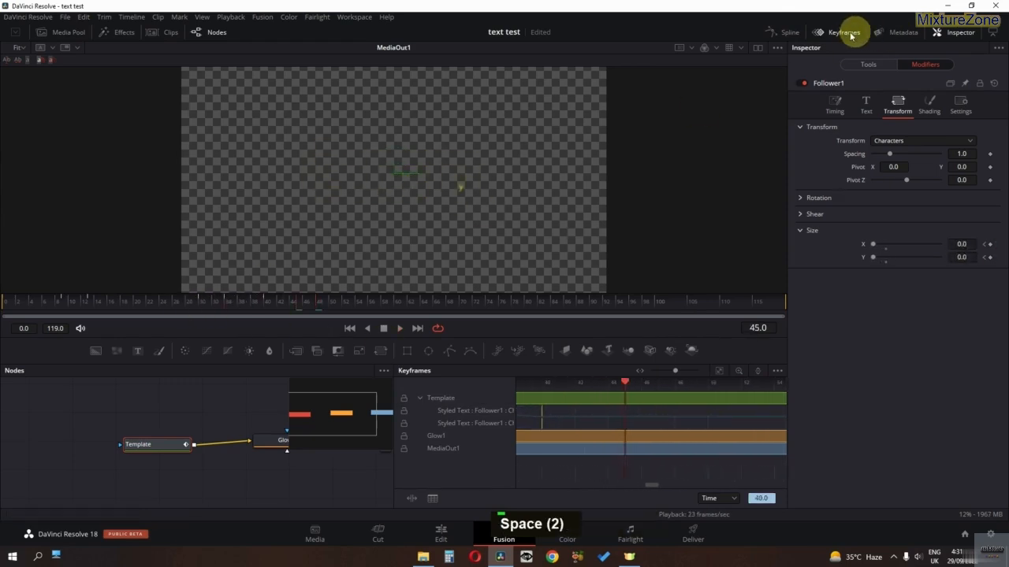
click(840, 35)
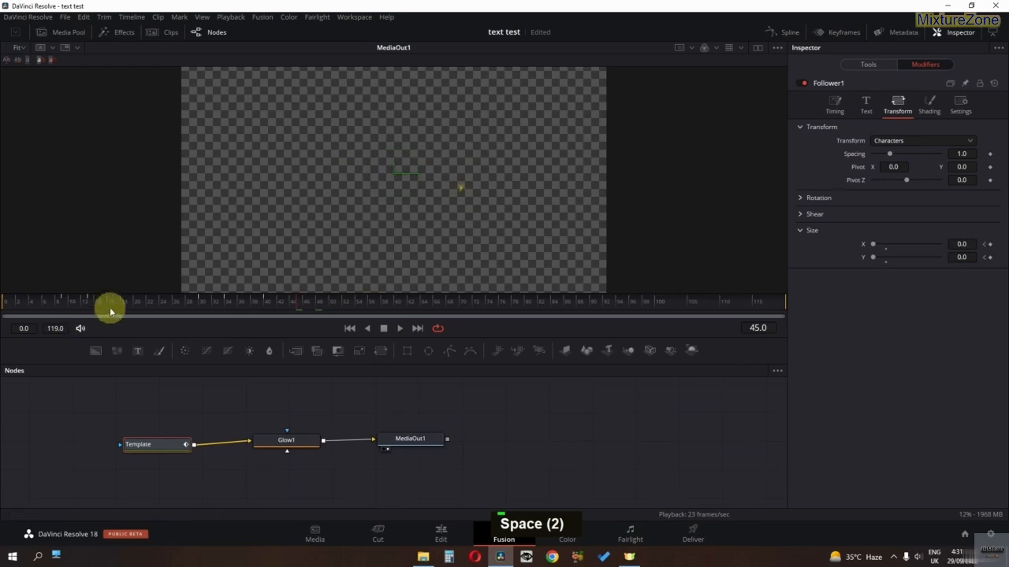
Step: Keyframe the Follower's character pivot on frame 7 and set the pivot path's Z rotation to 15.7
drag(33, 306, 49, 305)
scroll(277, 191, up, 1)
scroll(277, 191, down, 1)
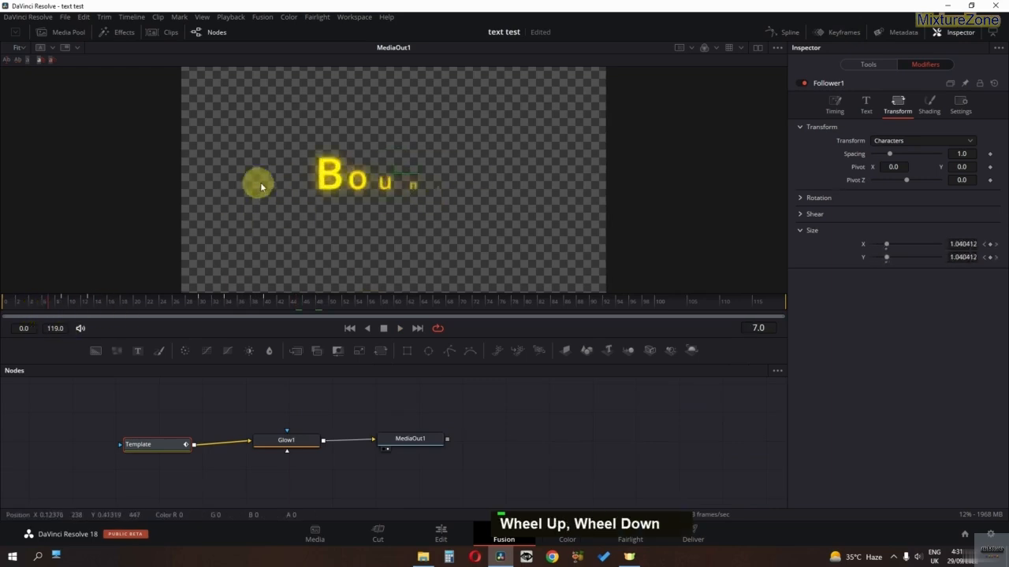
ctrl+scroll(280, 184, down, 1)
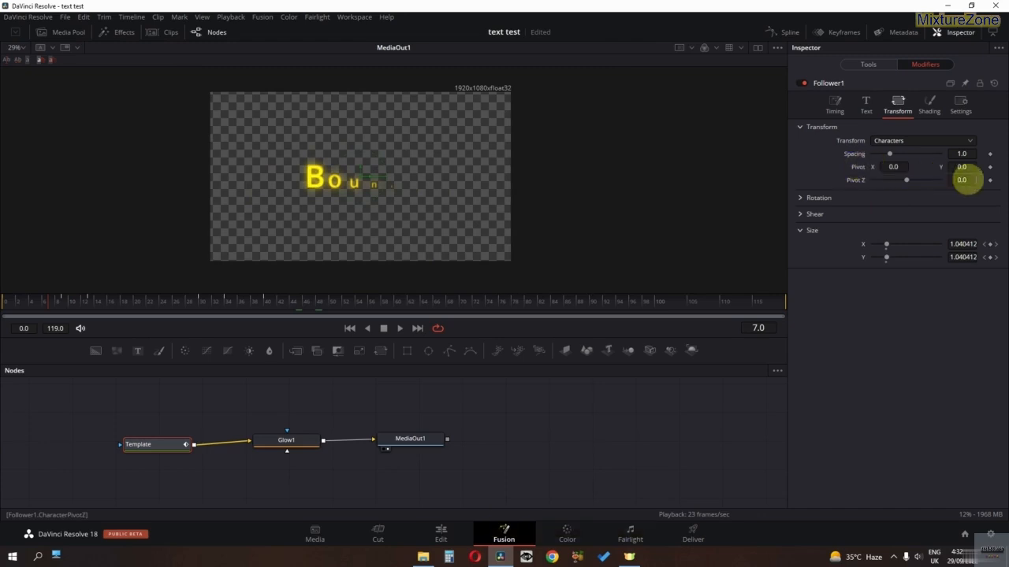
click(989, 167)
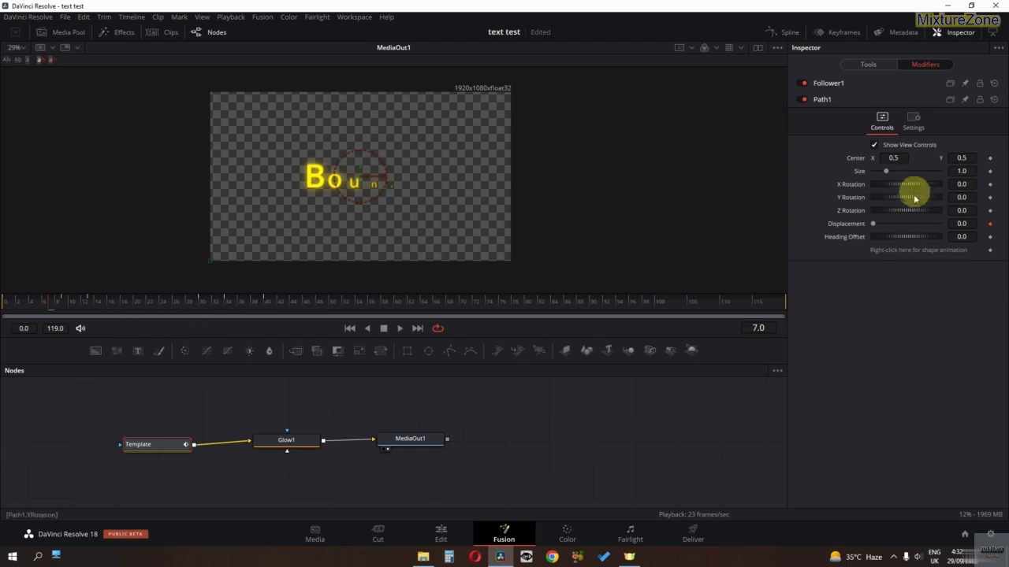
drag(890, 213, 893, 214)
Step: Play back and scrub the title to check how the characters move around the animated pivot
key(space)
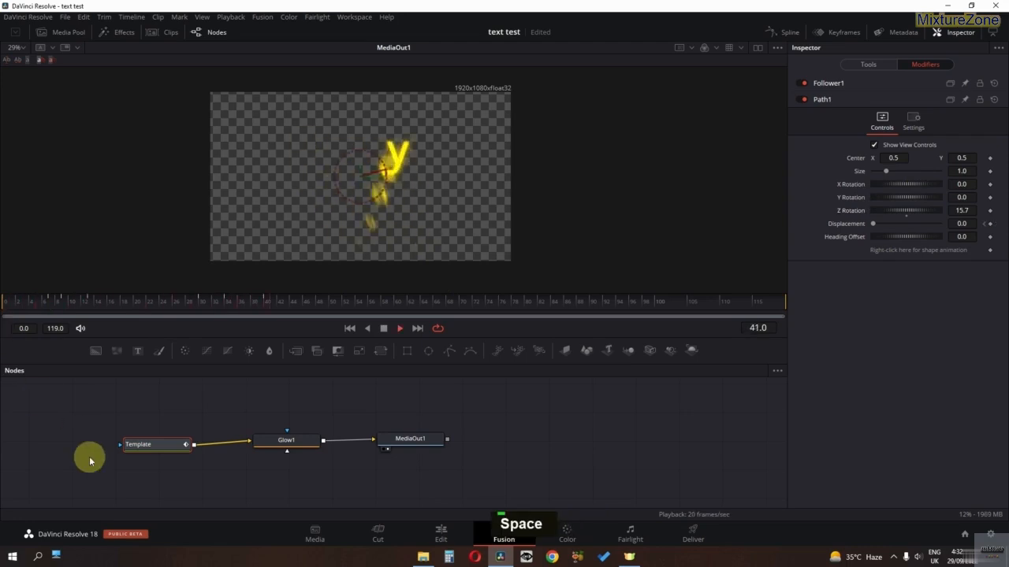
key(space)
key(space)
key(space)
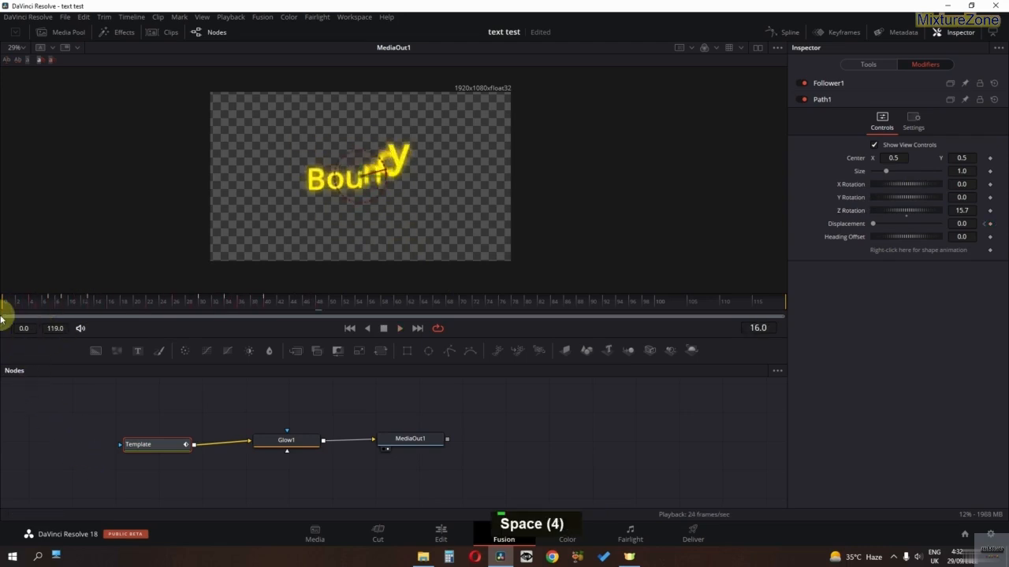
mouse_move(71, 308)
mouse_down()
mouse_move(18, 310)
mouse_move(63, 309)
mouse_up()
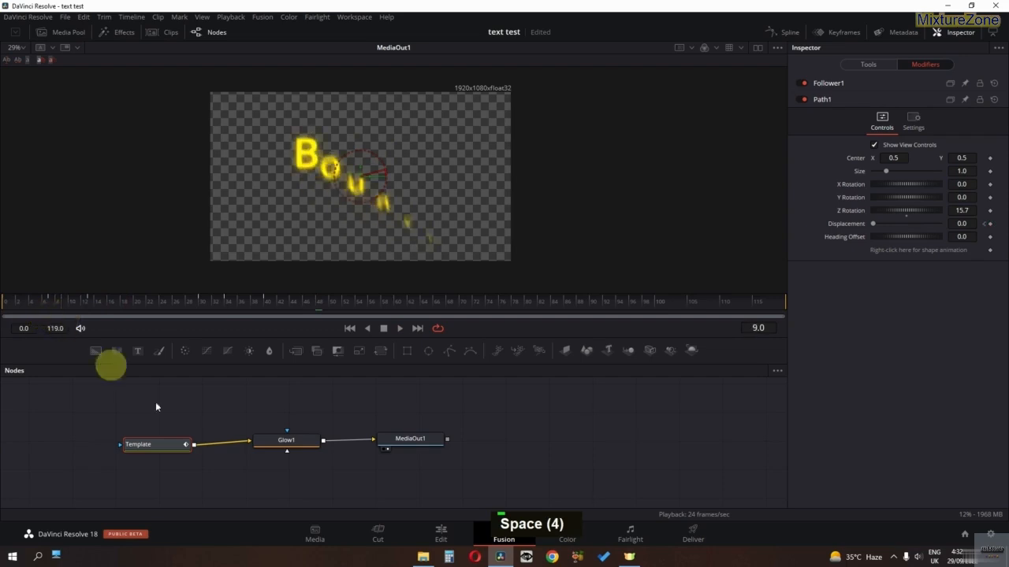
Step: Examine the finished "Bouncy" title of Timeline 1 in Fusion for comparison and return to Timeline 3 on the edit page
click(468, 539)
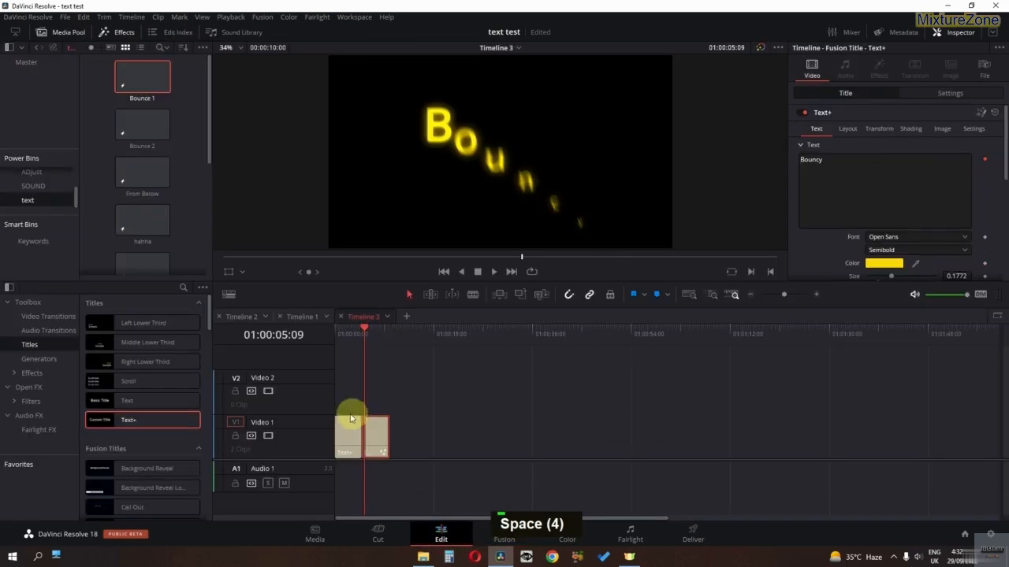
click(243, 320)
click(296, 318)
drag(377, 336, 438, 359)
click(513, 542)
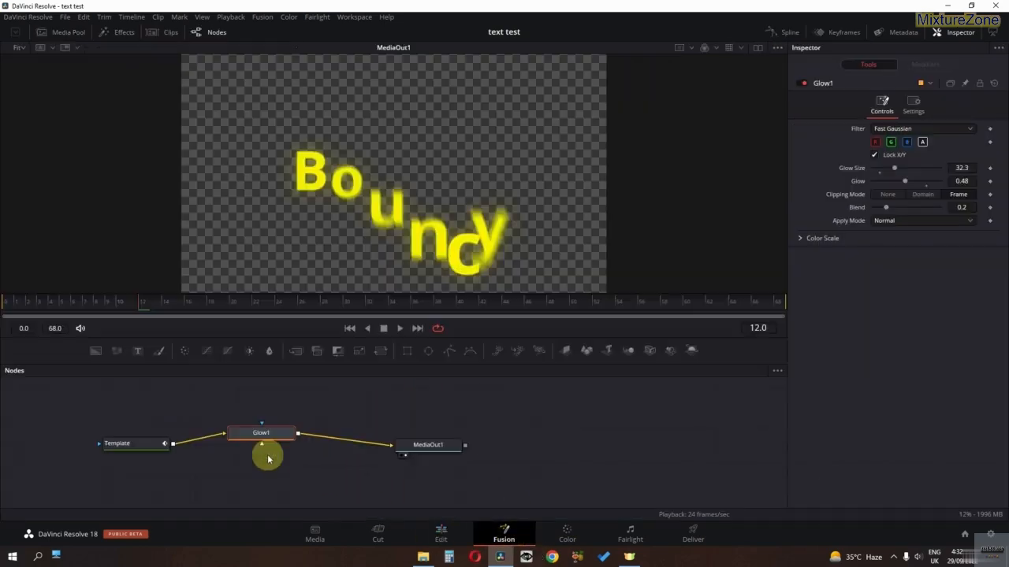
click(438, 534)
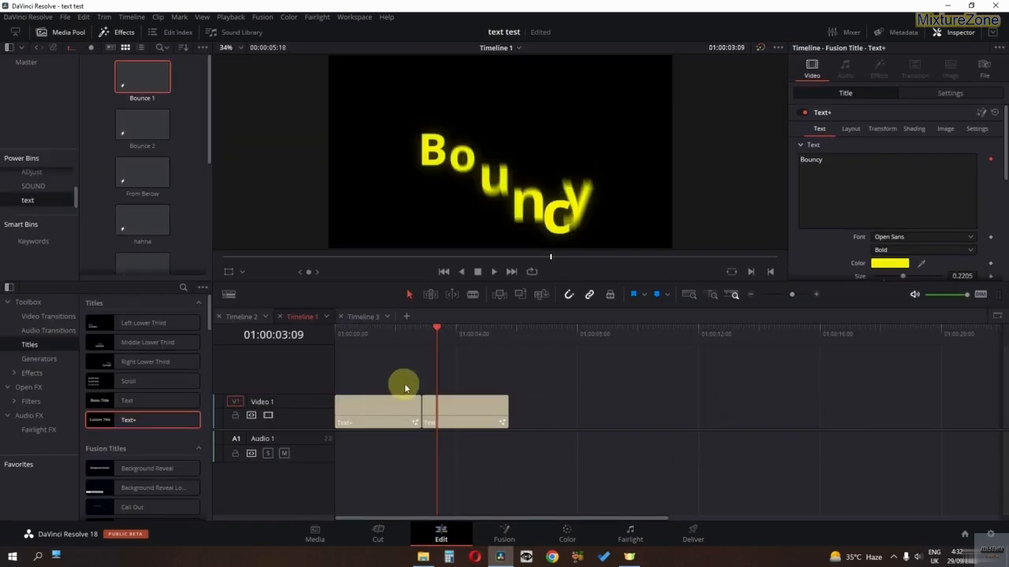
click(361, 318)
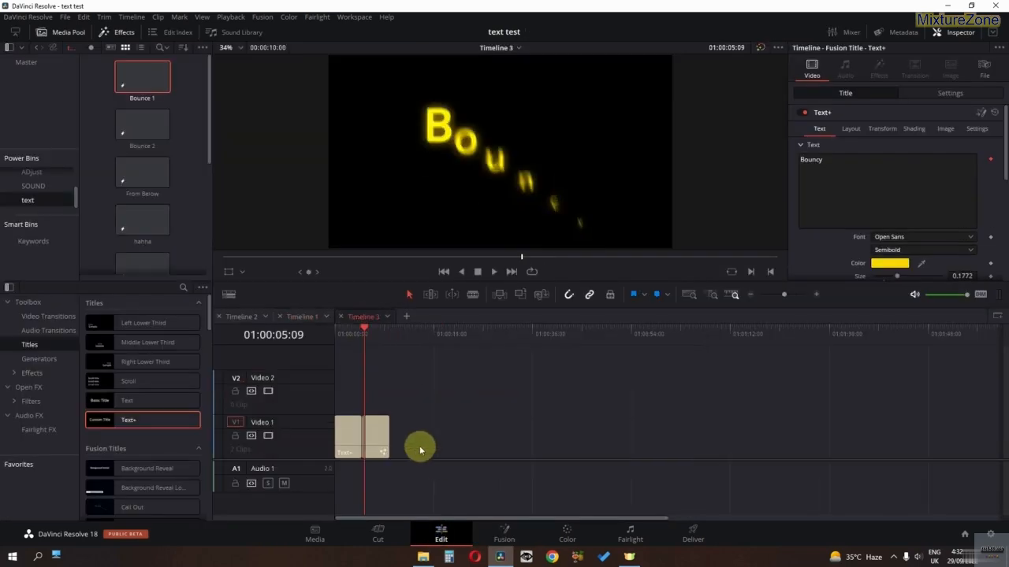
Step: Open the "Bouncy" title in Fusion, keyframe the path's Z rotation on frame 28, set it to -161.7 on frame 32, and play it back
click(515, 534)
click(161, 443)
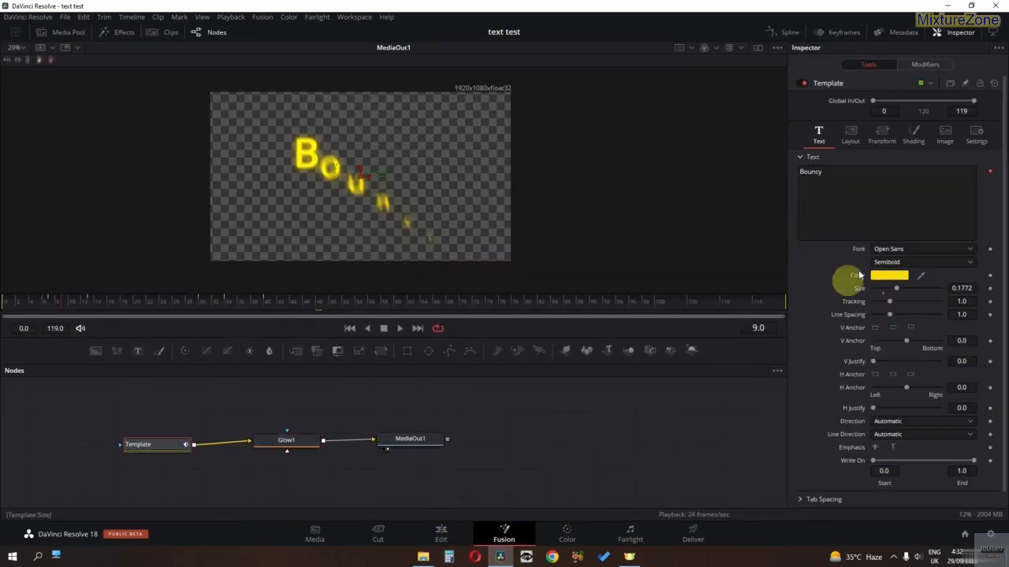
click(923, 64)
double_click(857, 84)
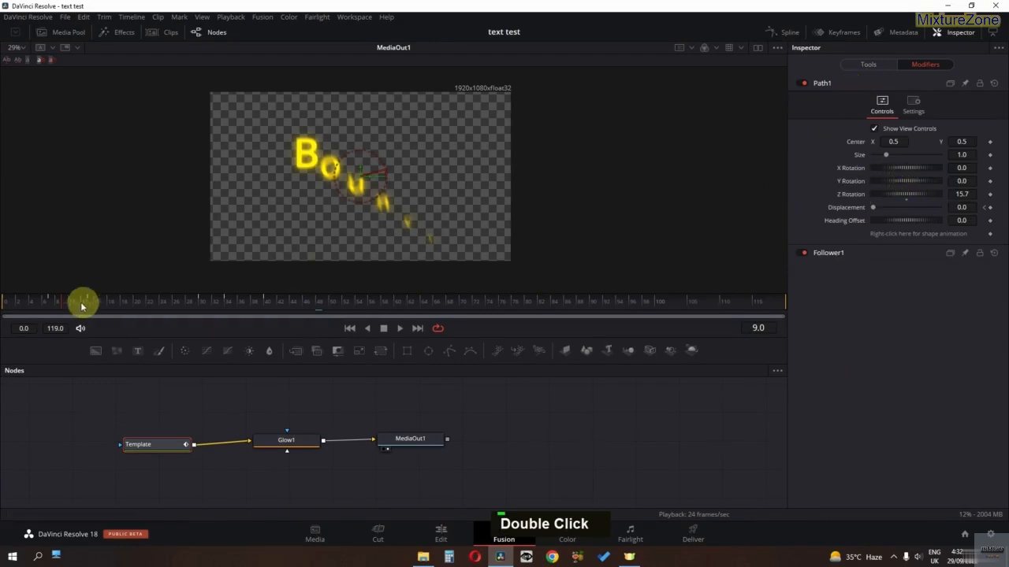
drag(82, 300, 182, 309)
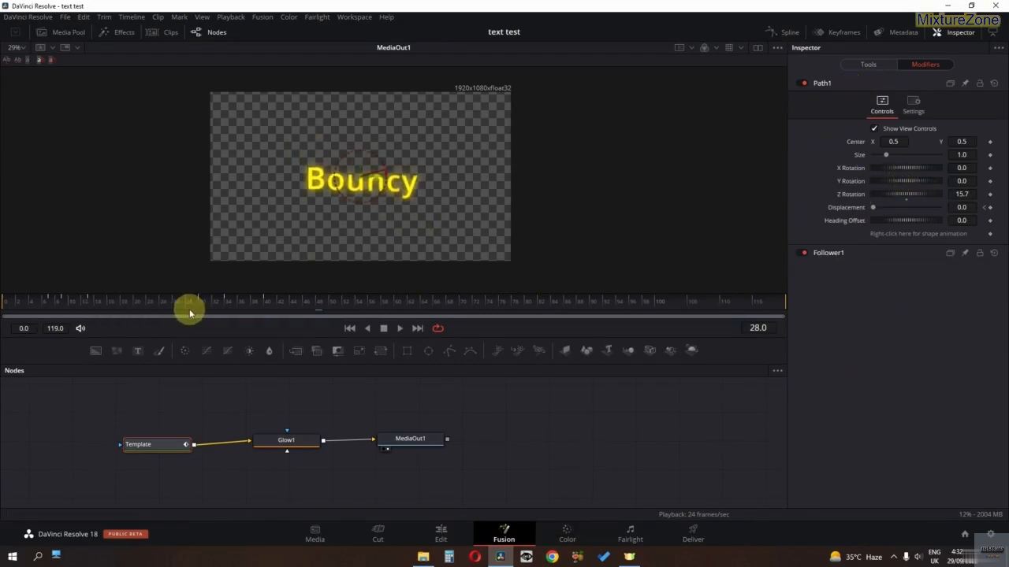
click(989, 195)
drag(188, 306, 259, 309)
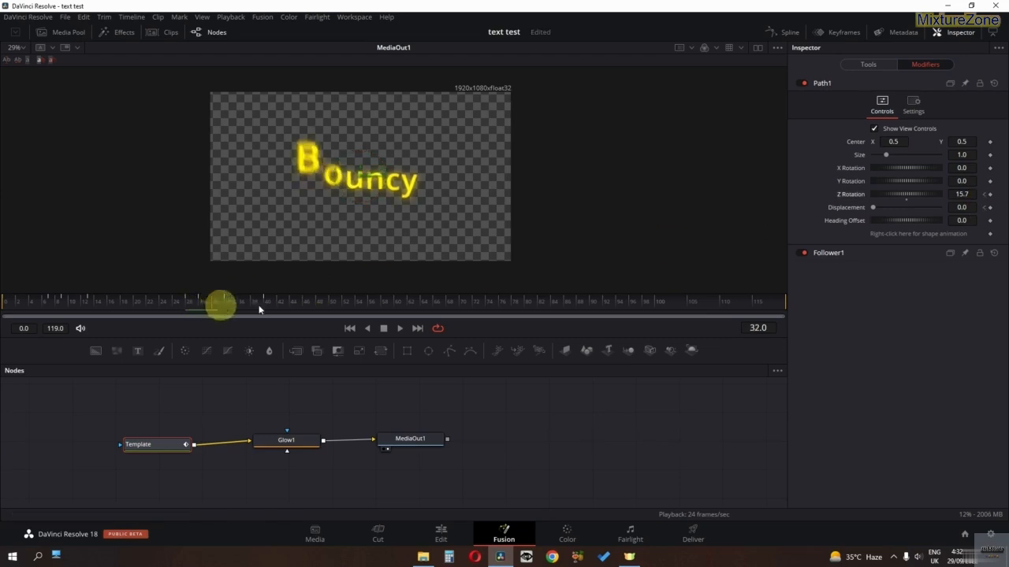
drag(922, 195, 882, 193)
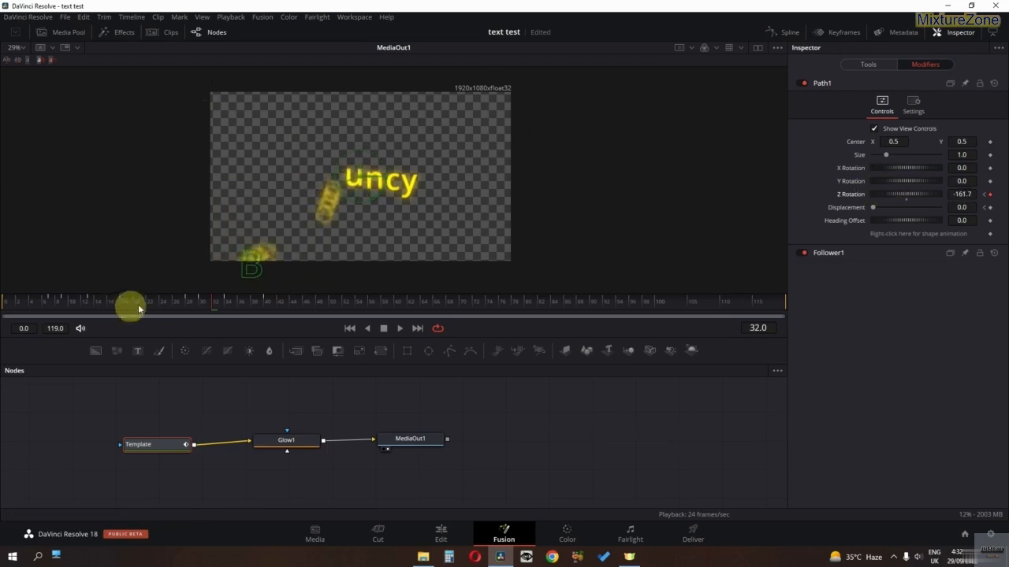
click(184, 299)
key(space)
key(space)
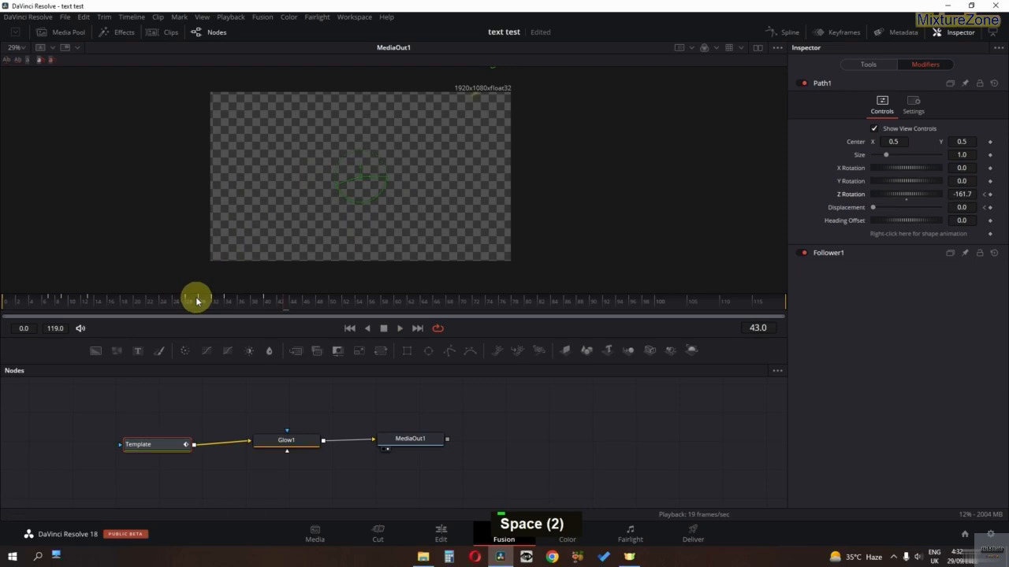
Step: Reset the path's Z rotation to 0 on frame 32, and set X rotation to 80.9 and Y rotation to 146.1
click(197, 299)
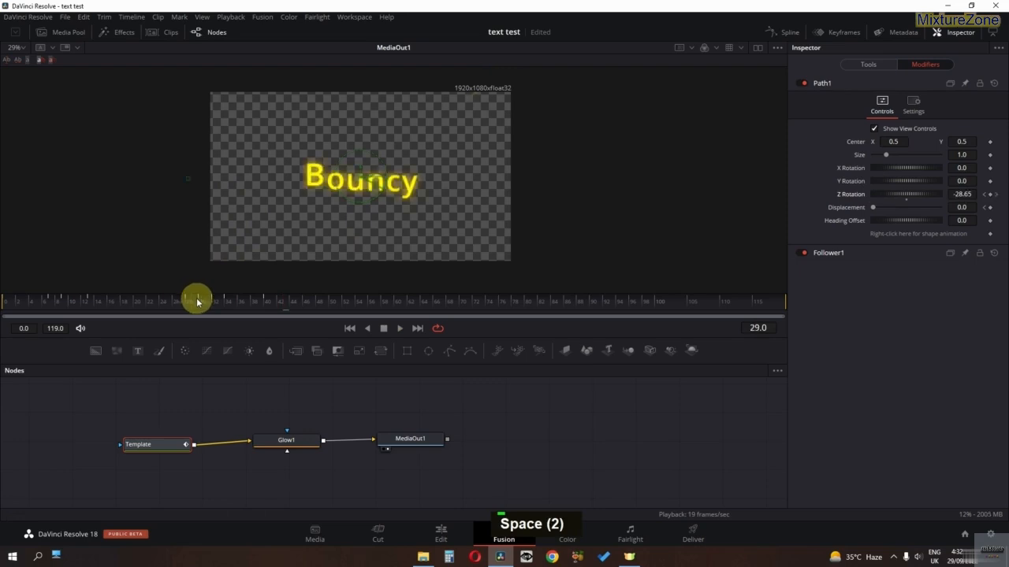
click(997, 195)
click(990, 194)
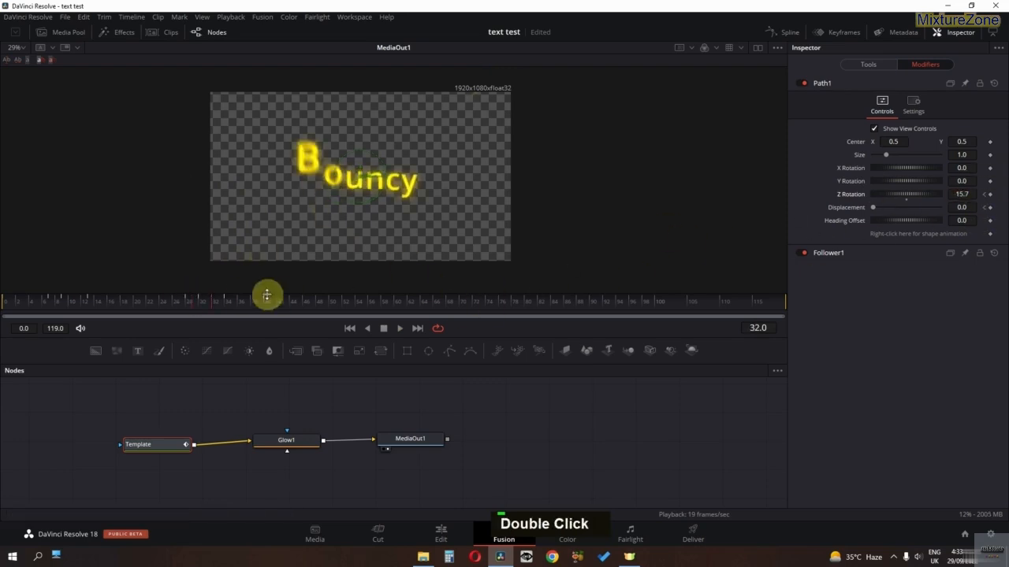
double_click(879, 193)
drag(878, 180, 917, 181)
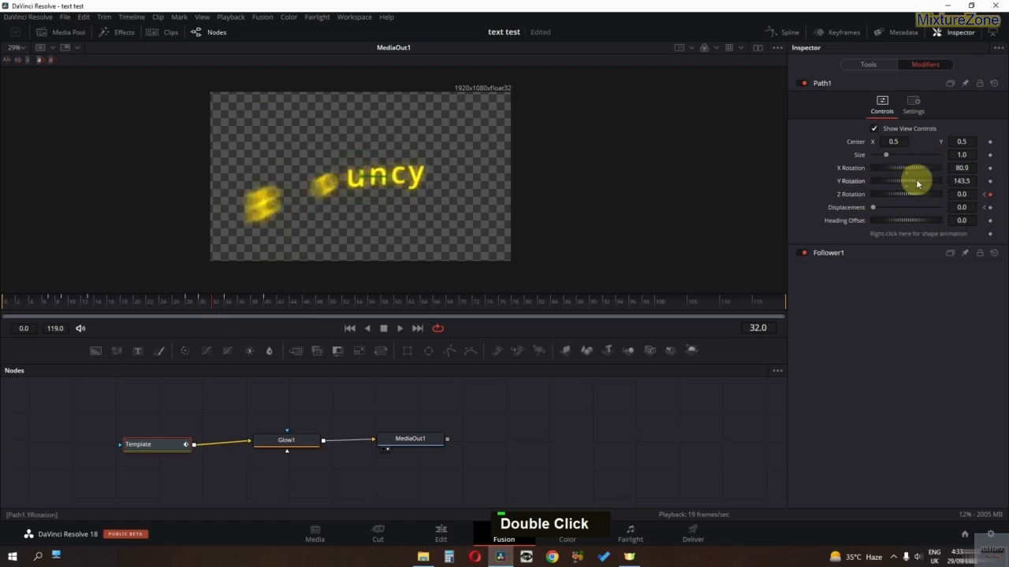
Step: Play back the ending of the title repeatedly to check the rotated path's bounce-out
key(space)
key(space)
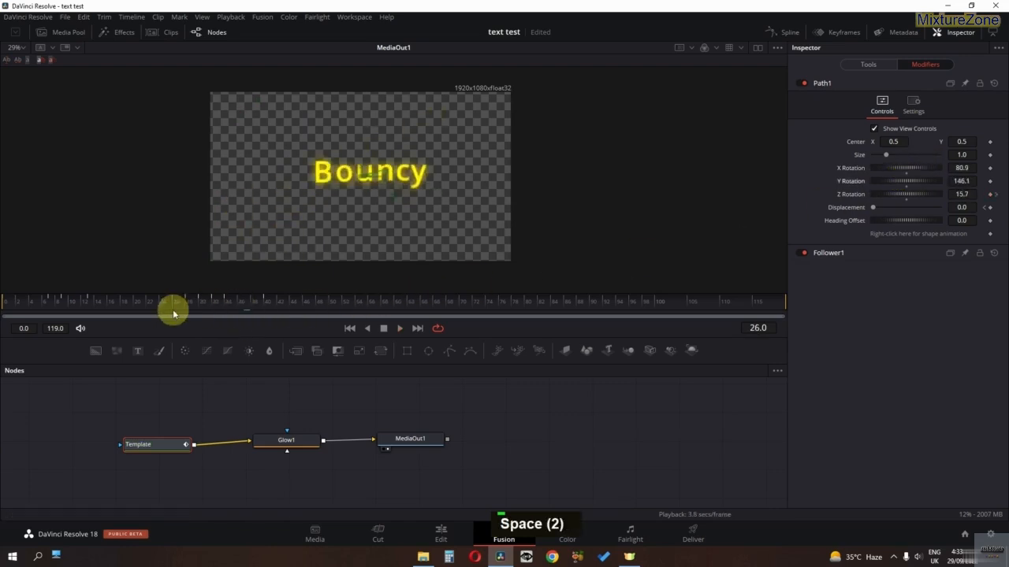
key(space)
key(space)
click(179, 304)
key(space)
key(space)
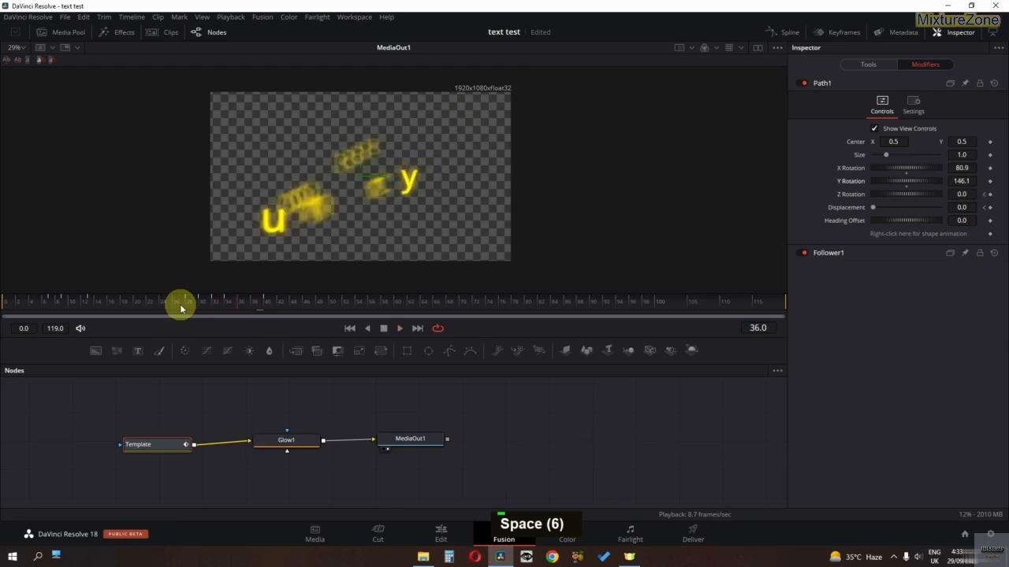
Step: Set the Template text's motion blur shutter angle to 70.9
click(863, 63)
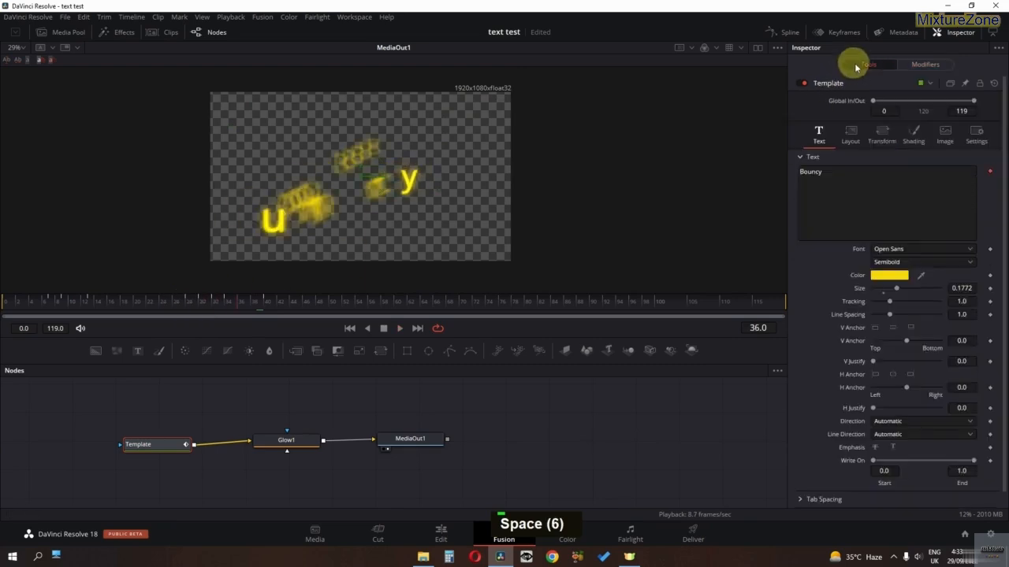
click(972, 138)
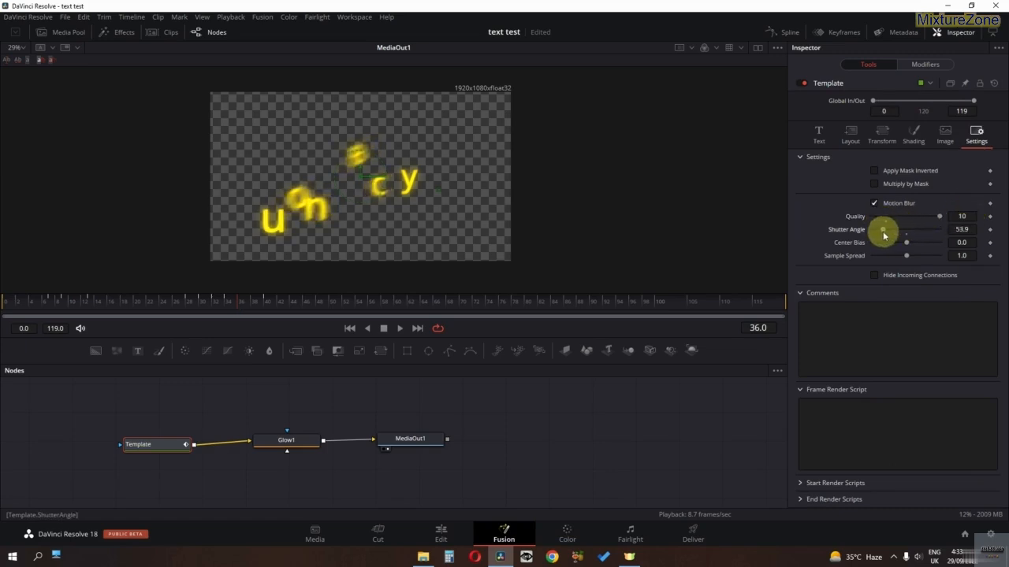
drag(883, 235, 886, 235)
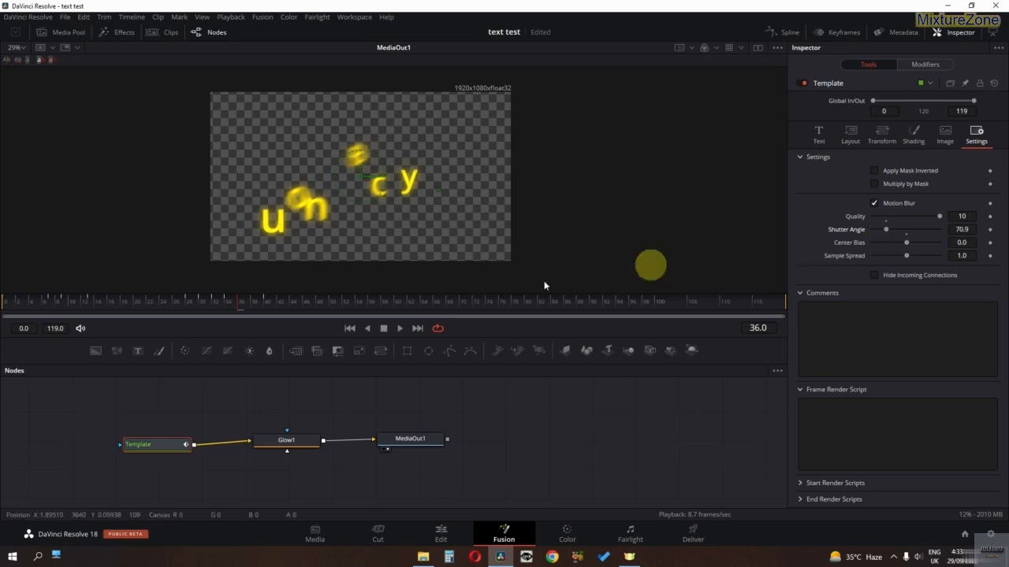
Step: Play back the whole title from the start several times to check the animation with the new motion blur
drag(166, 307, 12, 307)
key(space)
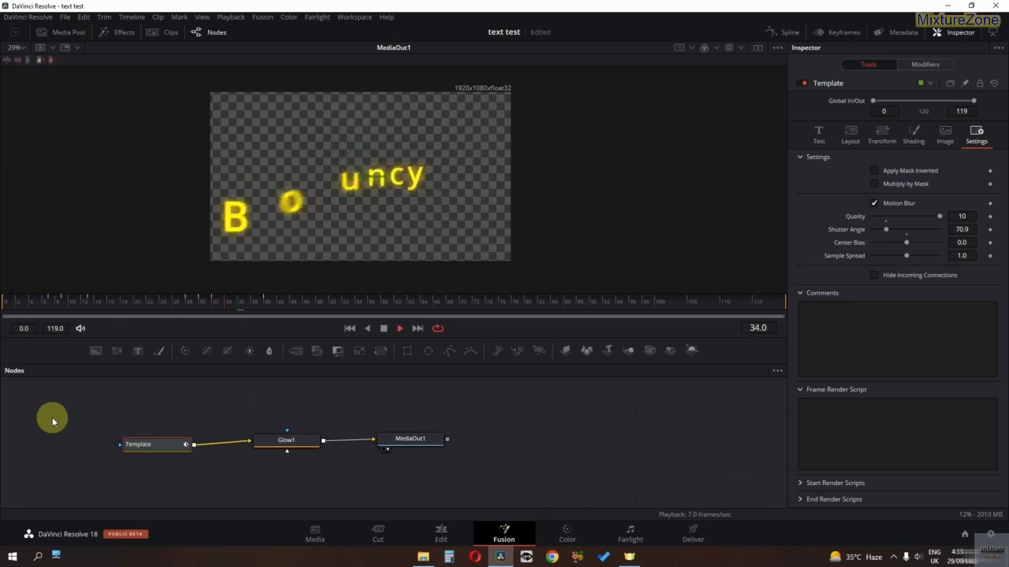
key(space)
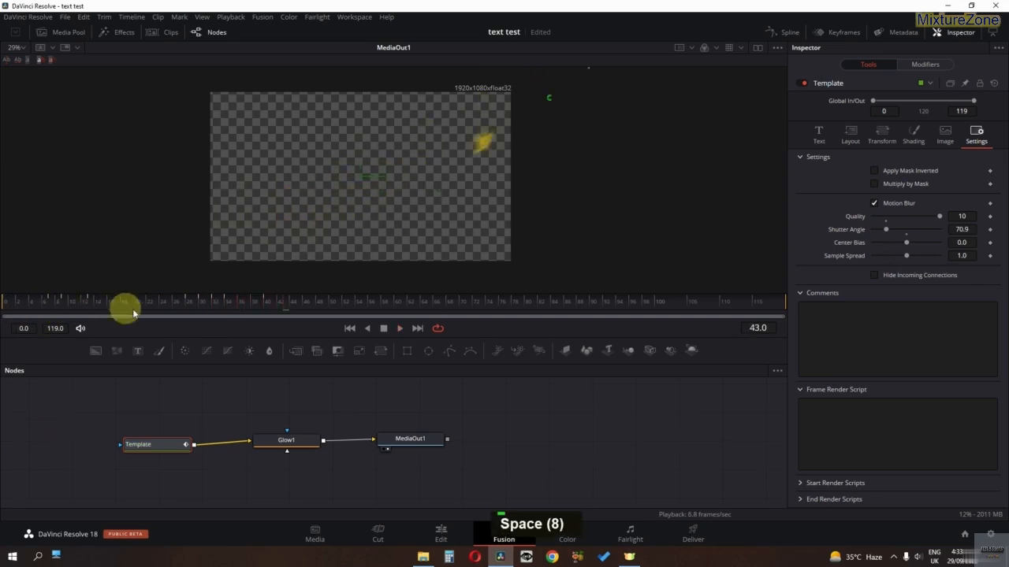
drag(134, 313, 11, 301)
key(space)
key(space)
key(space)
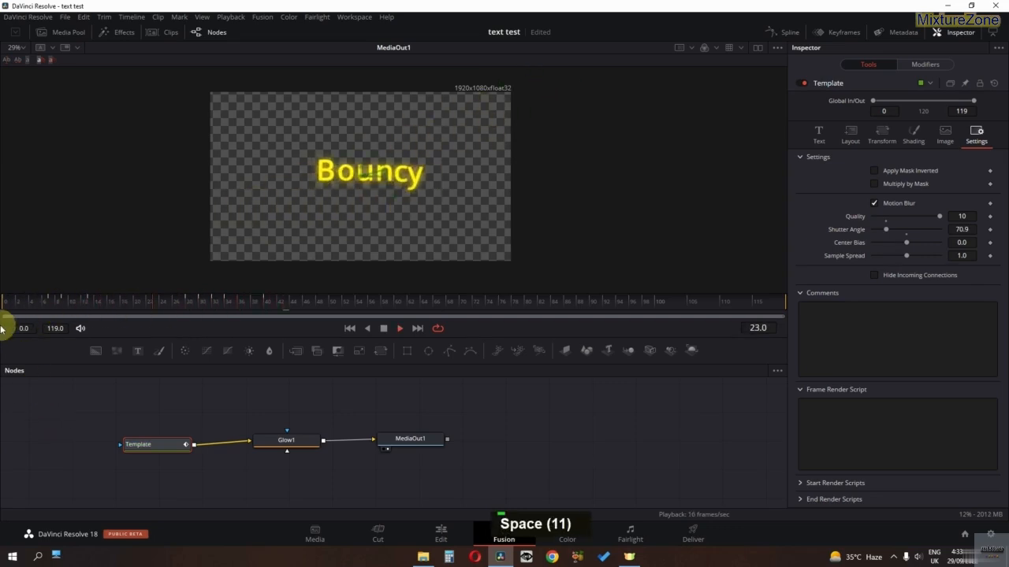
key(space)
key(space)
key(space)
key(space)
key(space)
key(space)
key(space)
Step: Examine the finished "Bouncy" title of Timeline 1 in Fusion again and return to Timeline 3
click(441, 535)
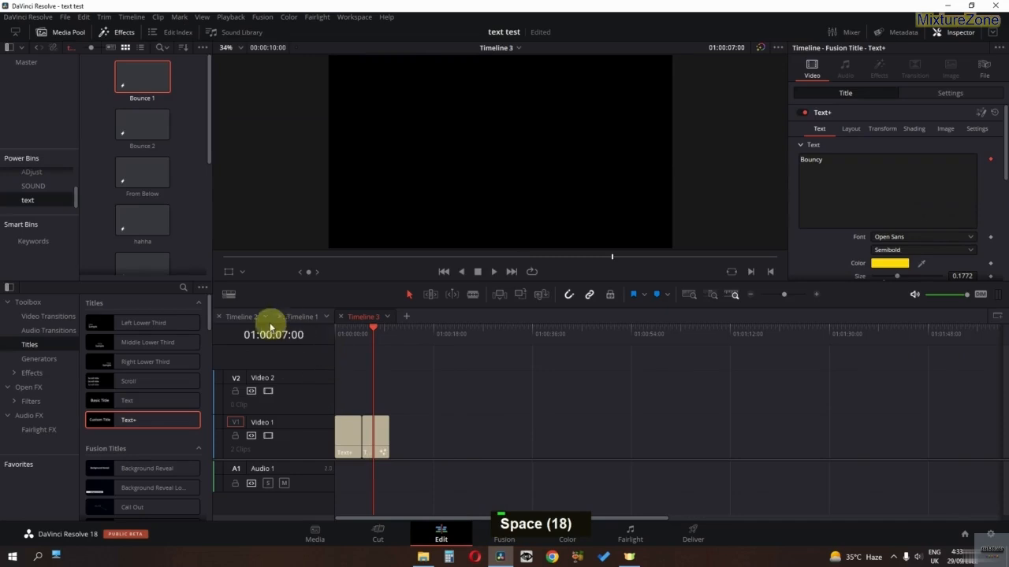
click(299, 316)
mouse_move(464, 338)
mouse_down()
mouse_move(428, 333)
mouse_move(465, 334)
mouse_up()
scroll(451, 168, down, 1)
click(501, 535)
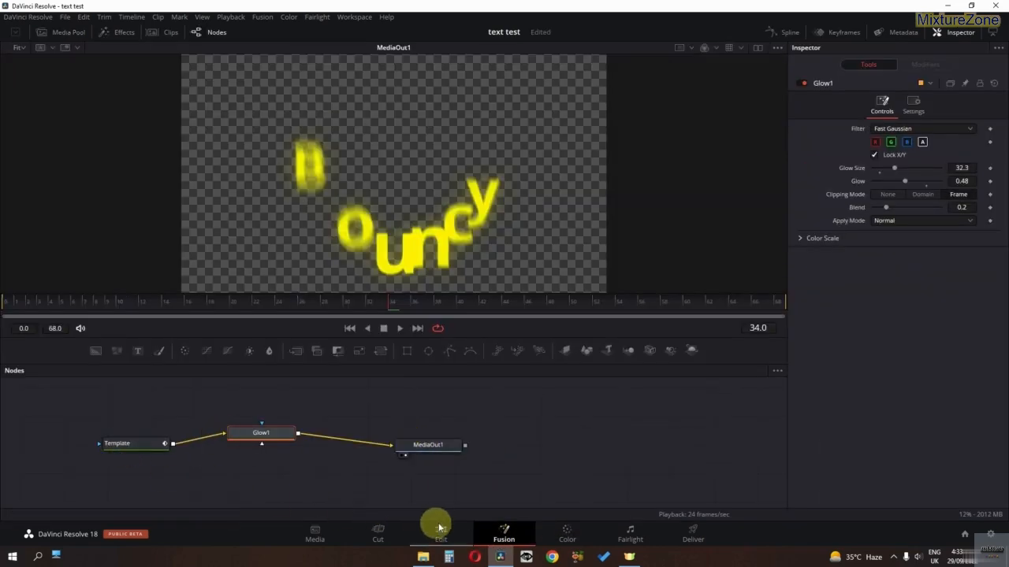
click(440, 534)
click(364, 316)
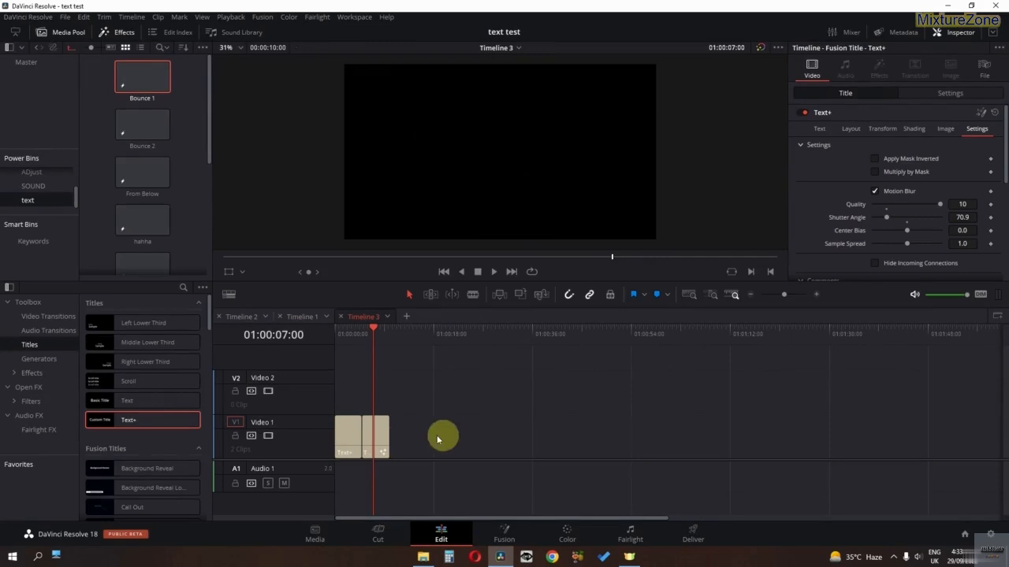
Step: Reset the path's X and Y rotation to 0 in Fusion and remove its Z rotation keyframes on frames 32 and 28
click(520, 535)
click(169, 442)
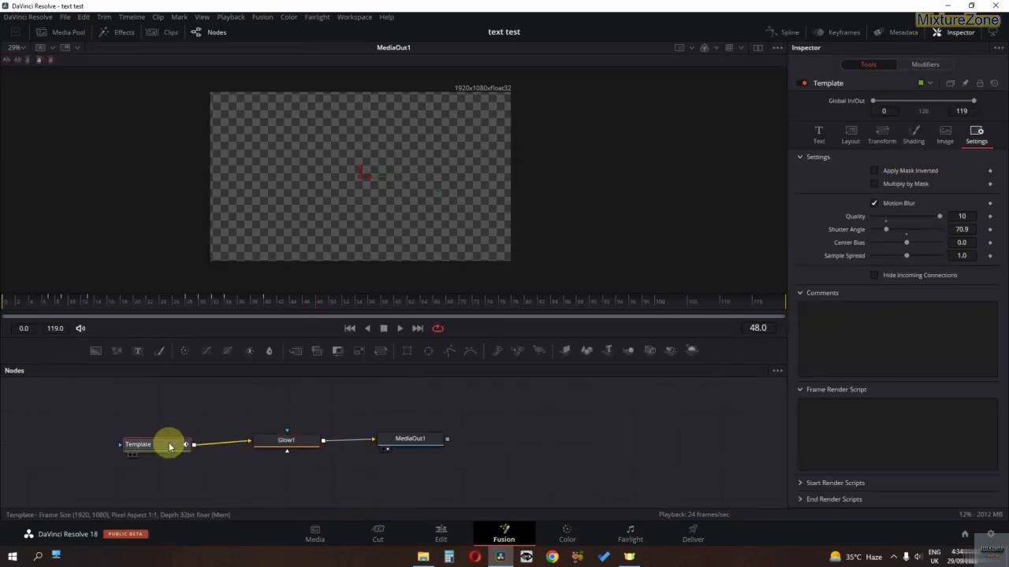
click(921, 64)
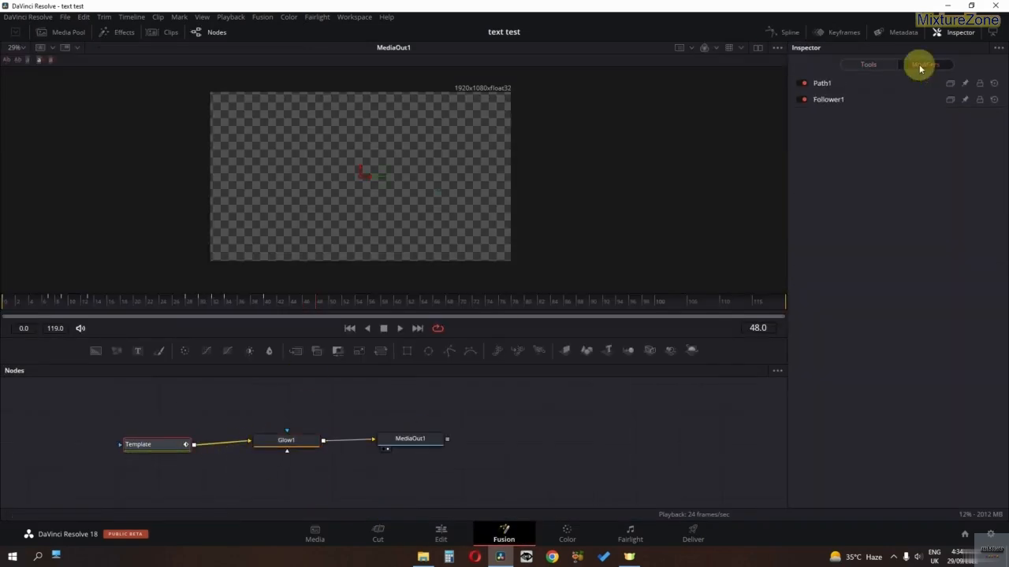
double_click(822, 83)
click(827, 88)
click(837, 85)
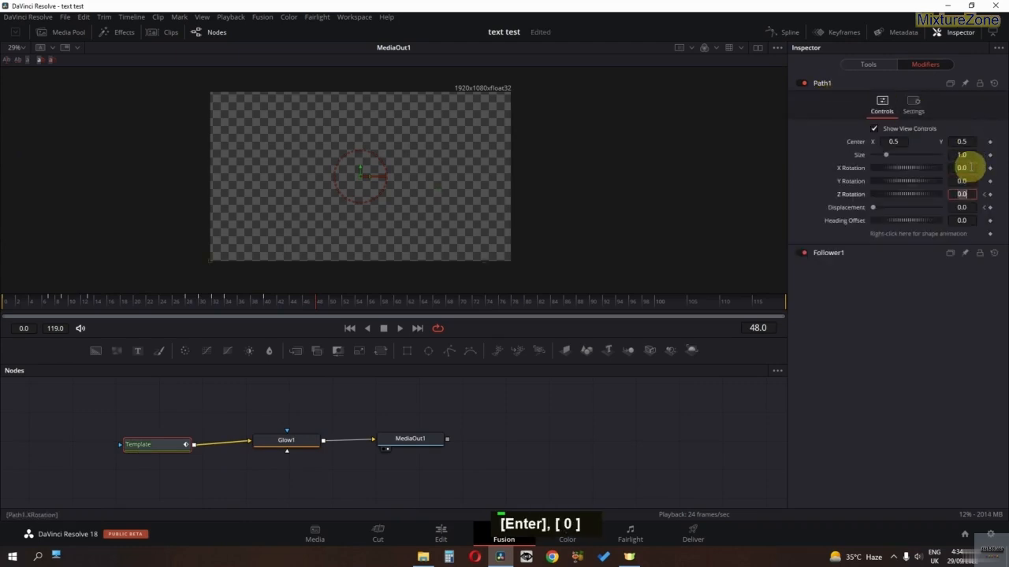
click(986, 194)
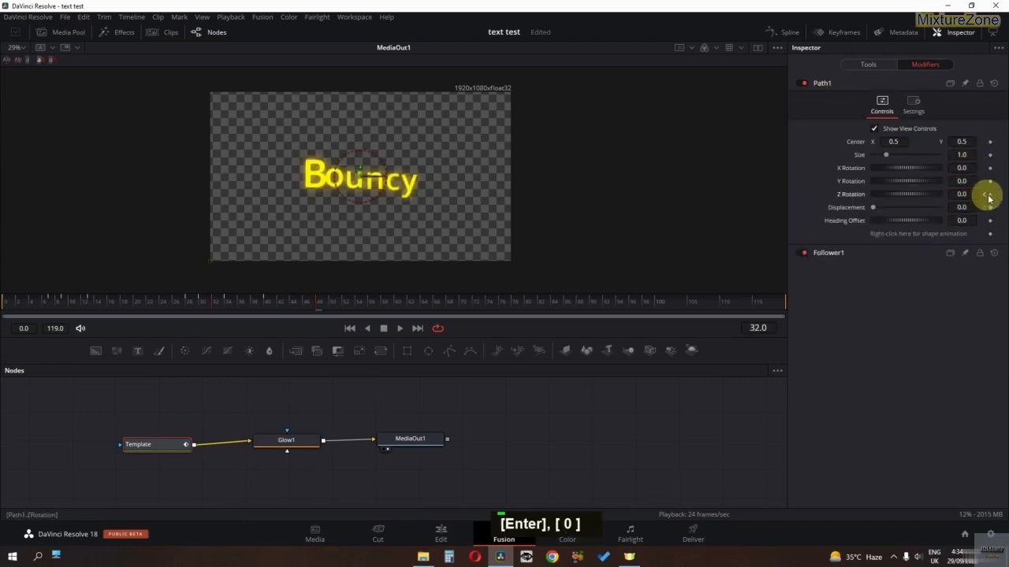
double_click(985, 197)
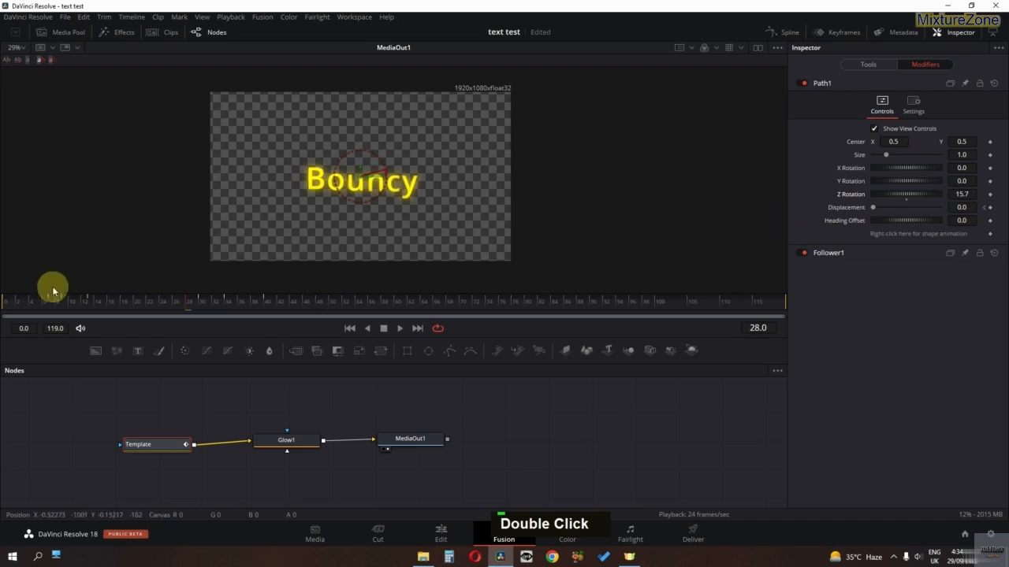
Step: Set the path's X rotation to -80.9 while viewing frame 8 and play back the result
drag(36, 303, 55, 305)
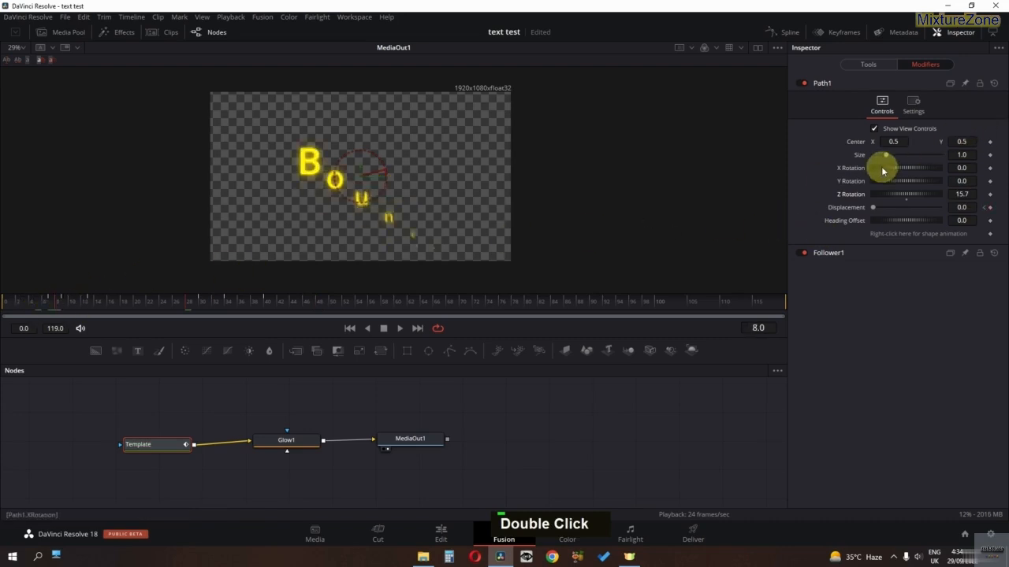
drag(881, 166, 866, 165)
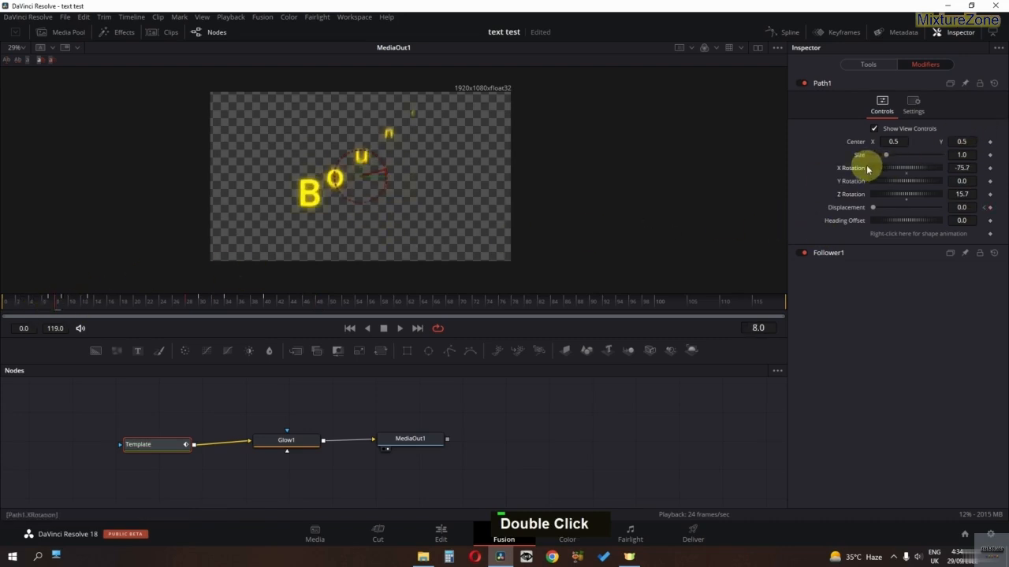
key(space)
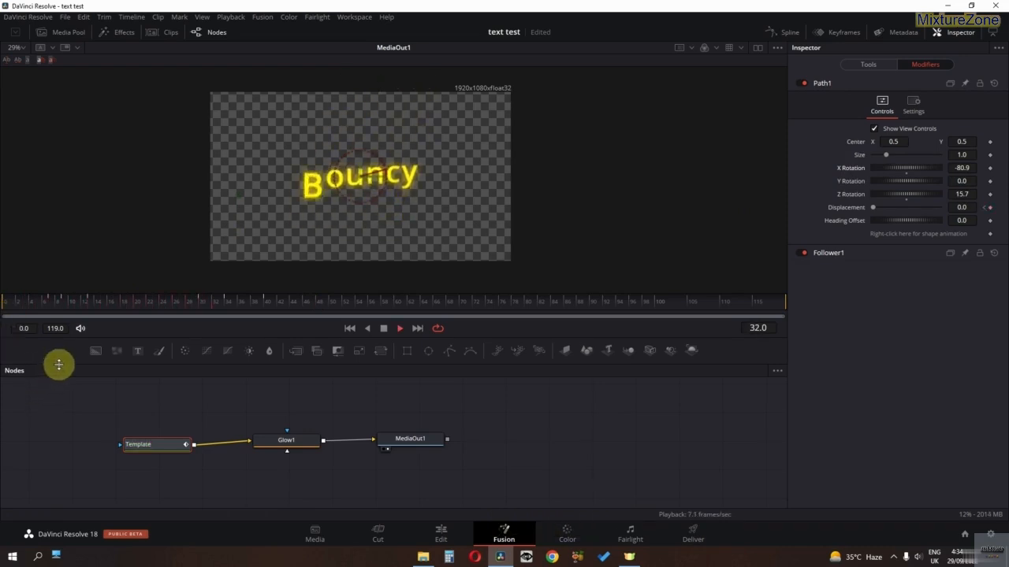
key(space)
key(space)
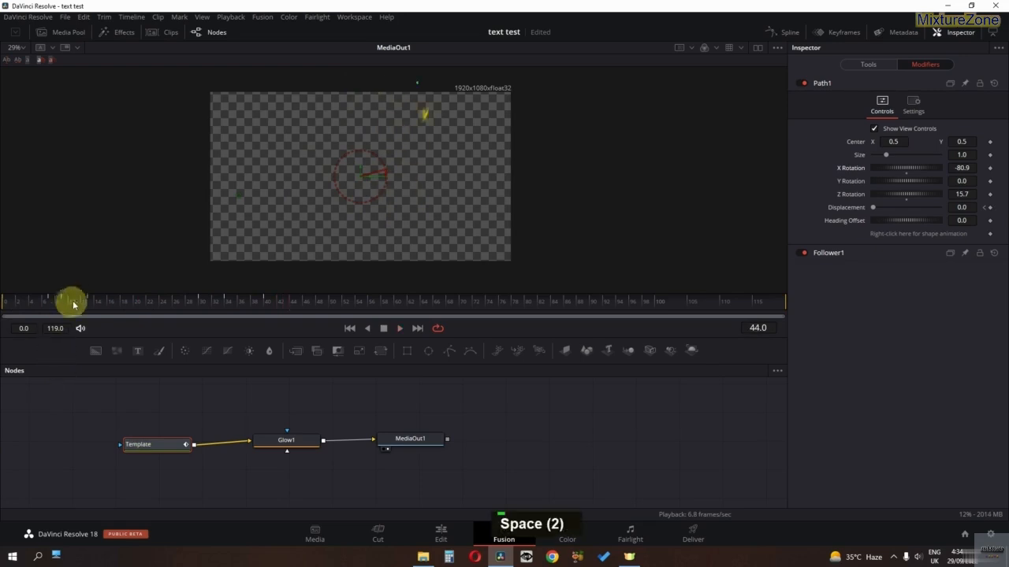
key(space)
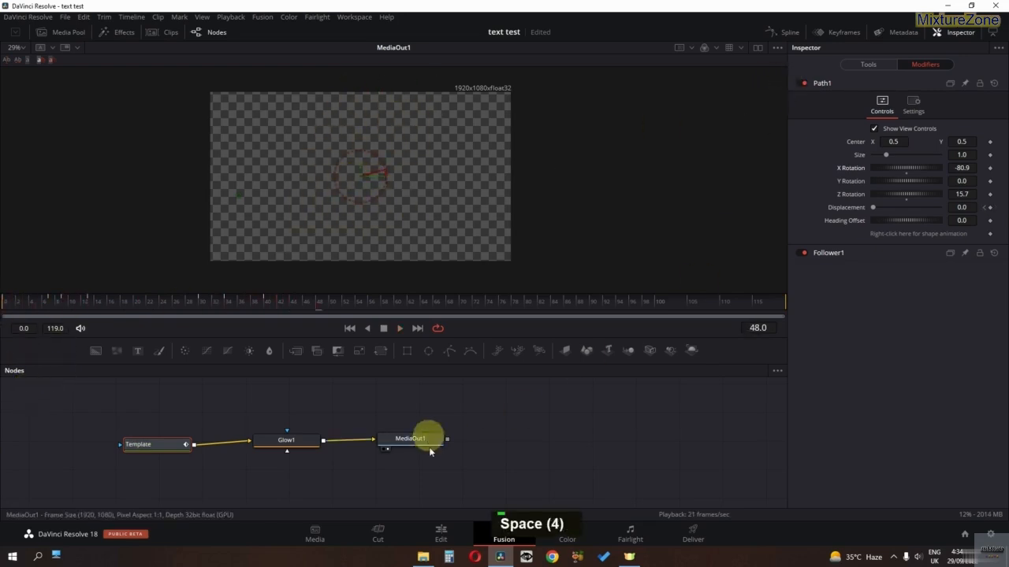
Step: Play back and scrub the "TEXT EFFECT" title of Timeline 2 on the edit page, and return to Timeline 3
click(442, 533)
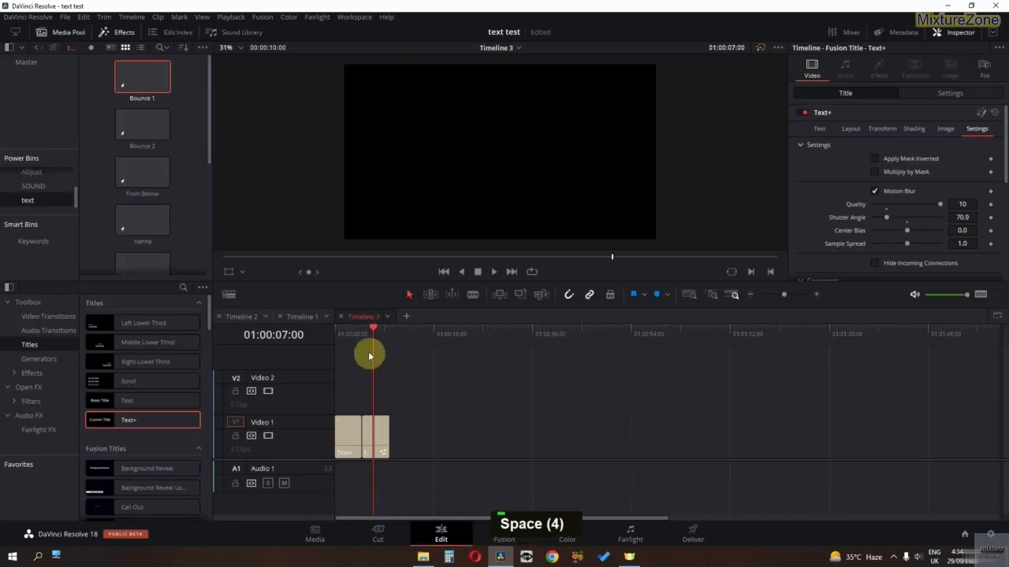
double_click(303, 316)
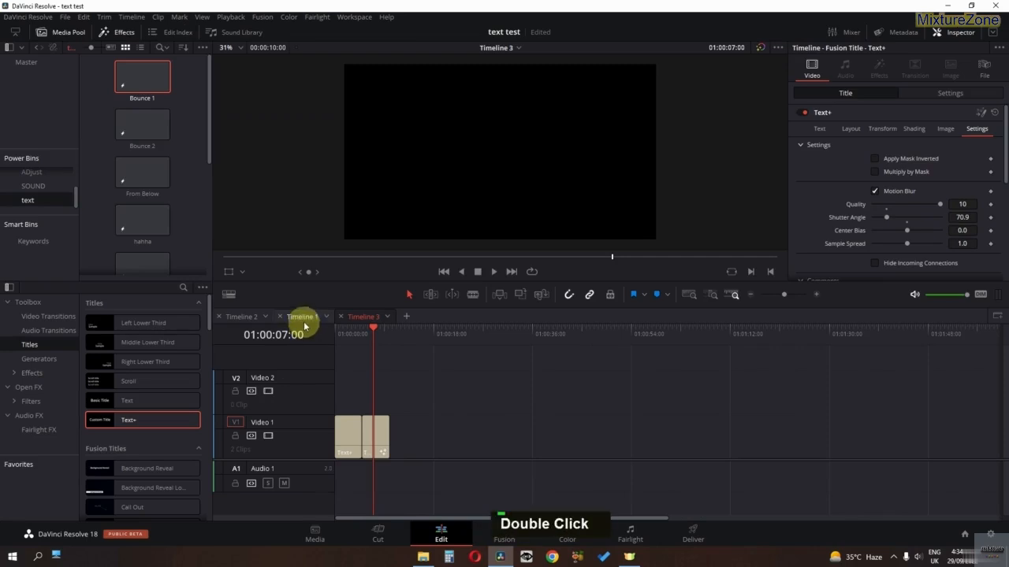
double_click(238, 317)
key(space)
key(space)
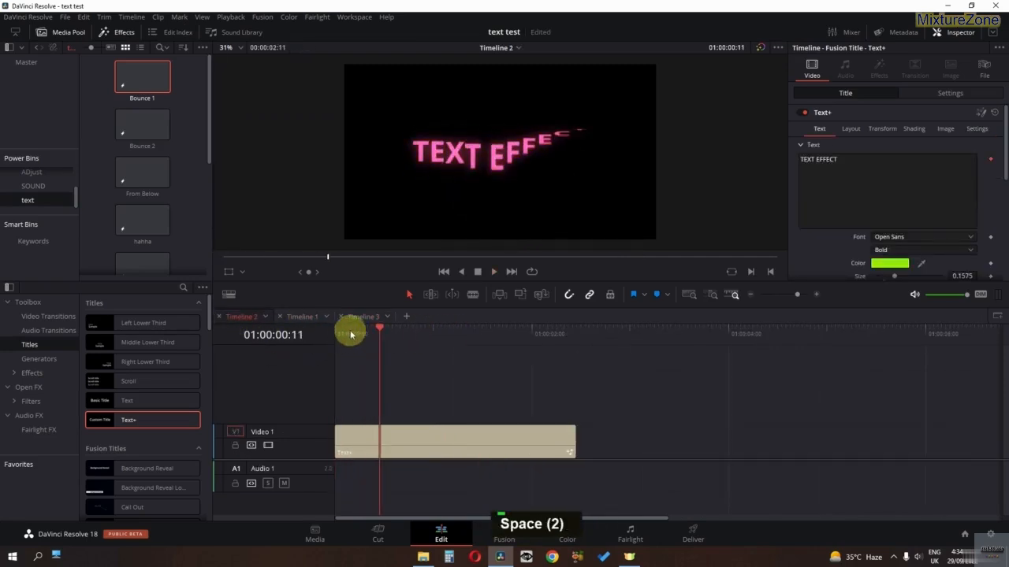
drag(358, 334, 446, 335)
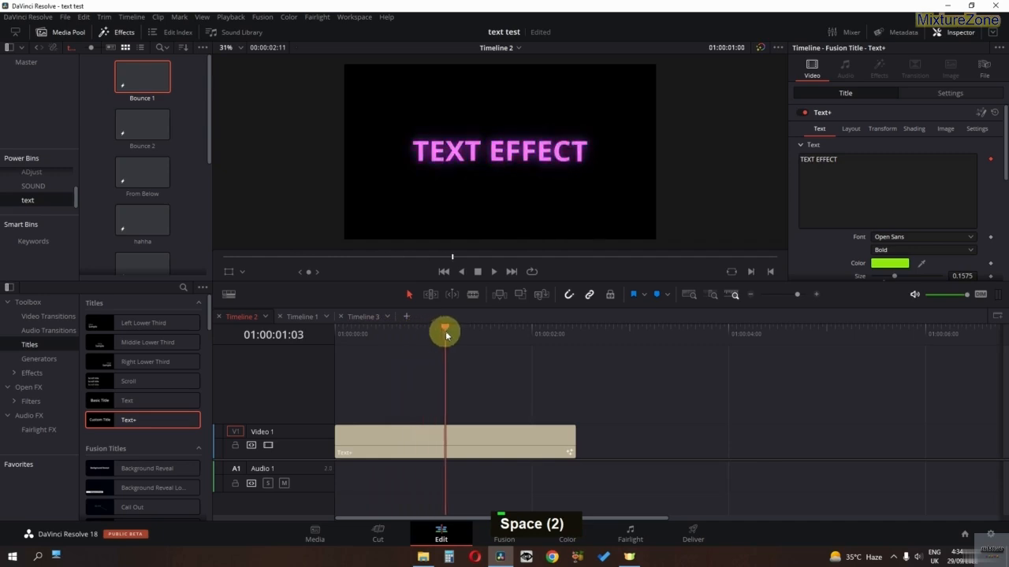
click(369, 323)
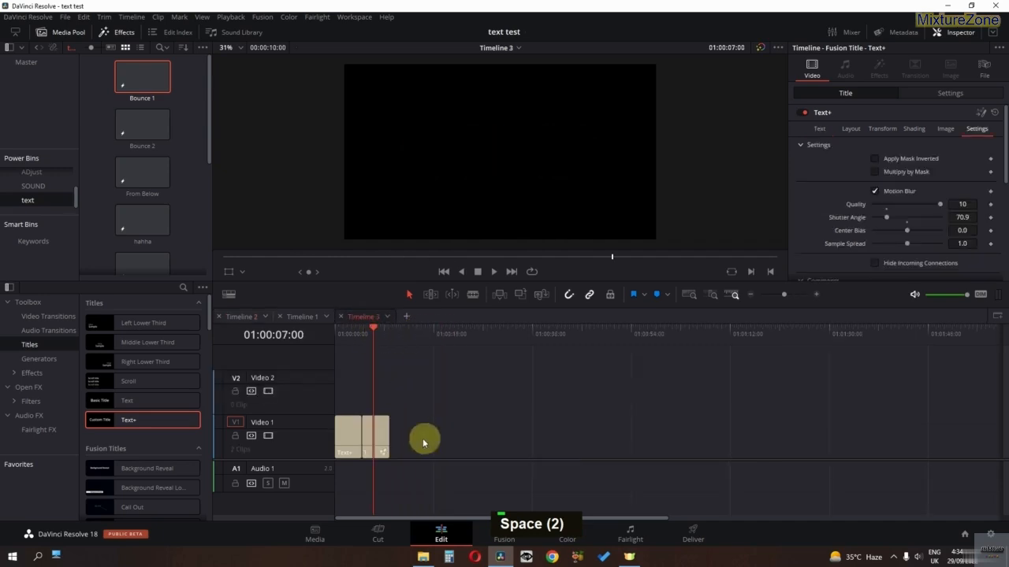
Step: Duplicate the last "Bouncy" title to the end of Video 1 in Timeline 3 and change the copy's text to "TEXT EFFECT"
drag(371, 444, 399, 445)
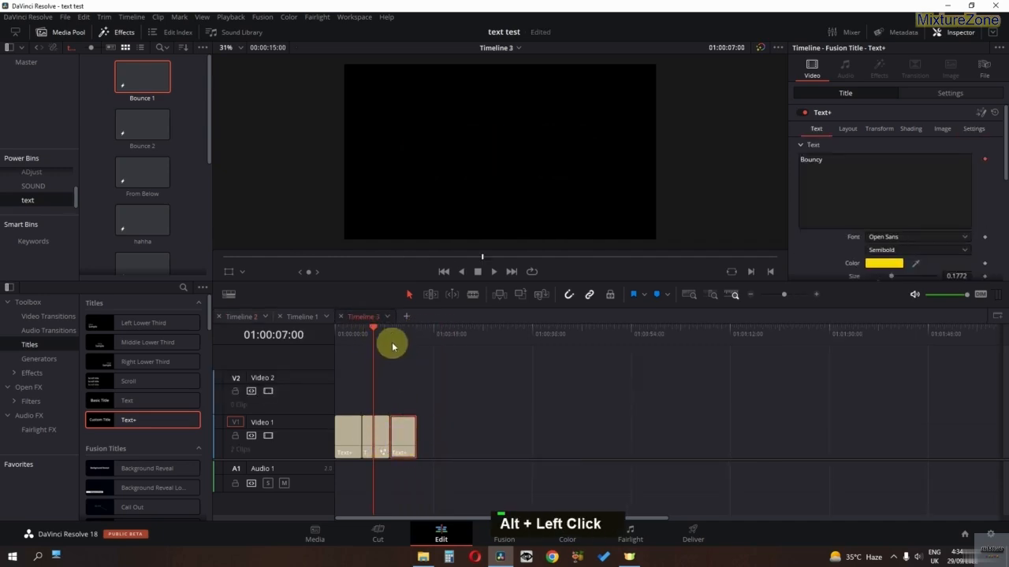
click(400, 438)
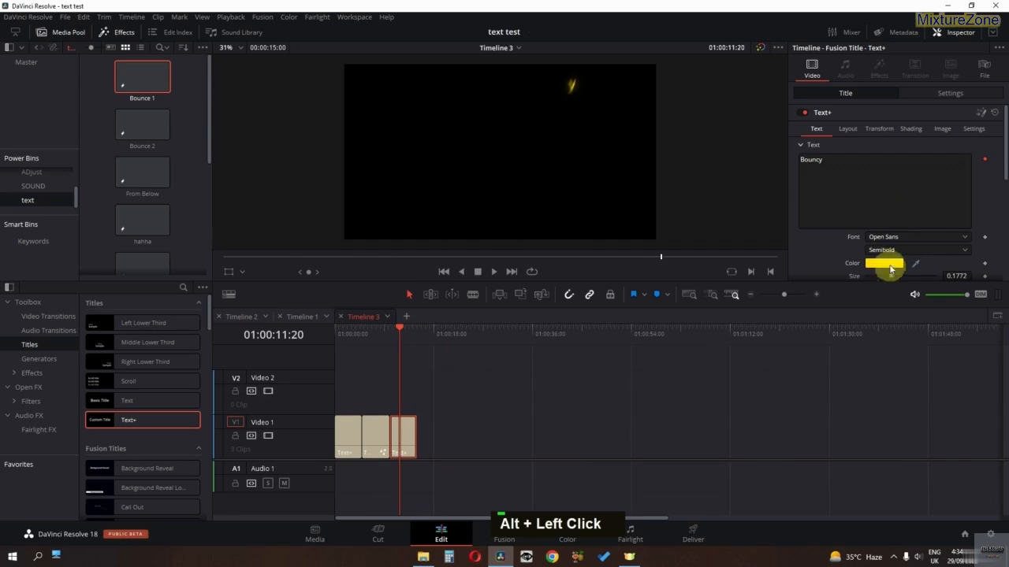
double_click(845, 180)
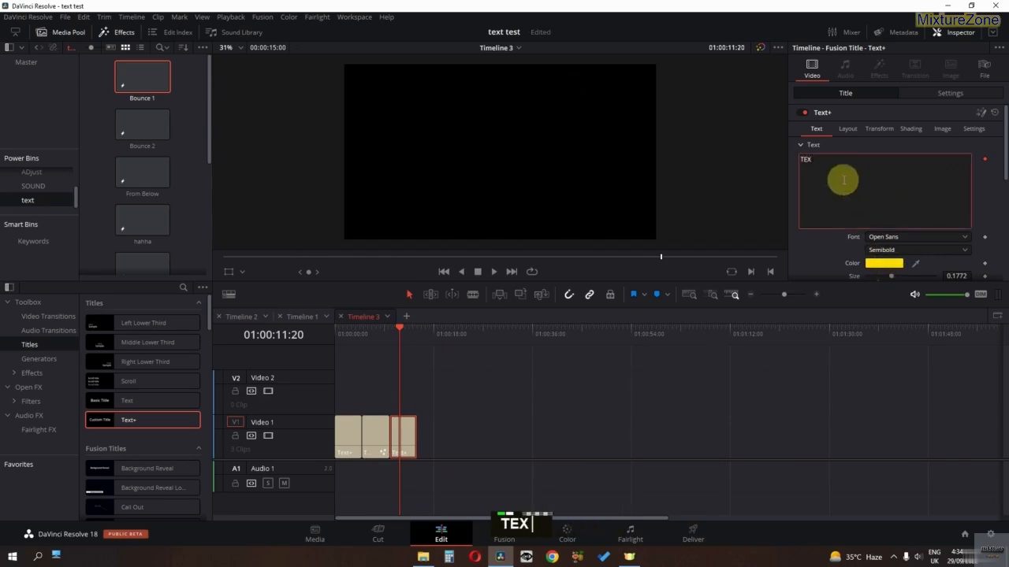
text(FFECT)
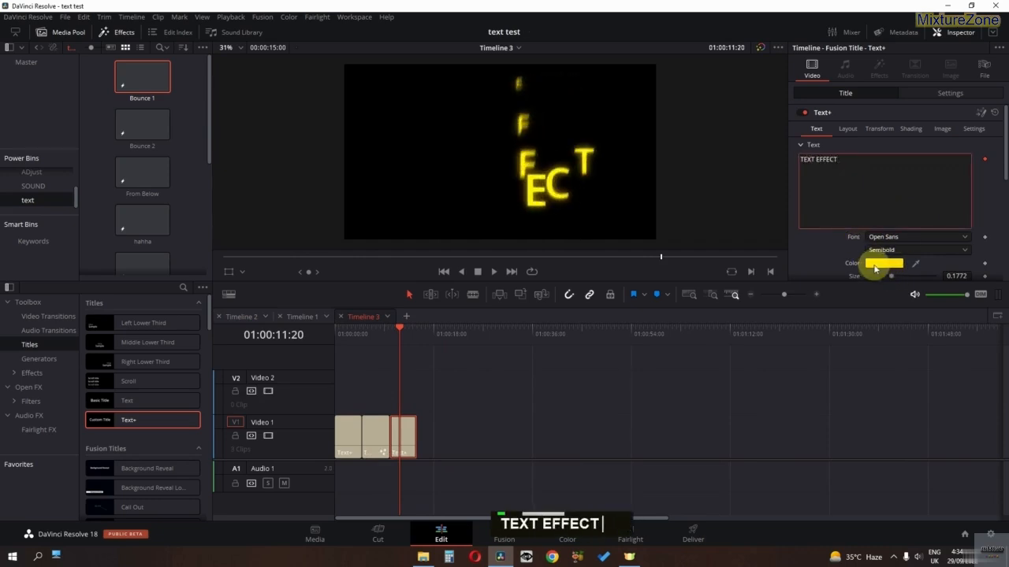
Step: Set the "TEXT EFFECT" title's text color to orange #ff6e07
click(875, 268)
drag(615, 164, 541, 227)
double_click(525, 254)
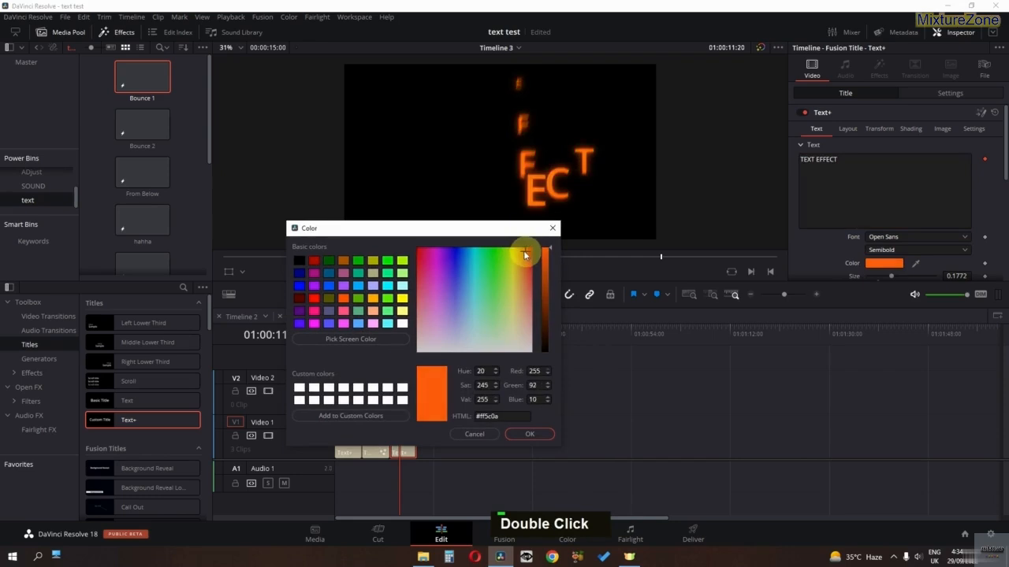
click(524, 254)
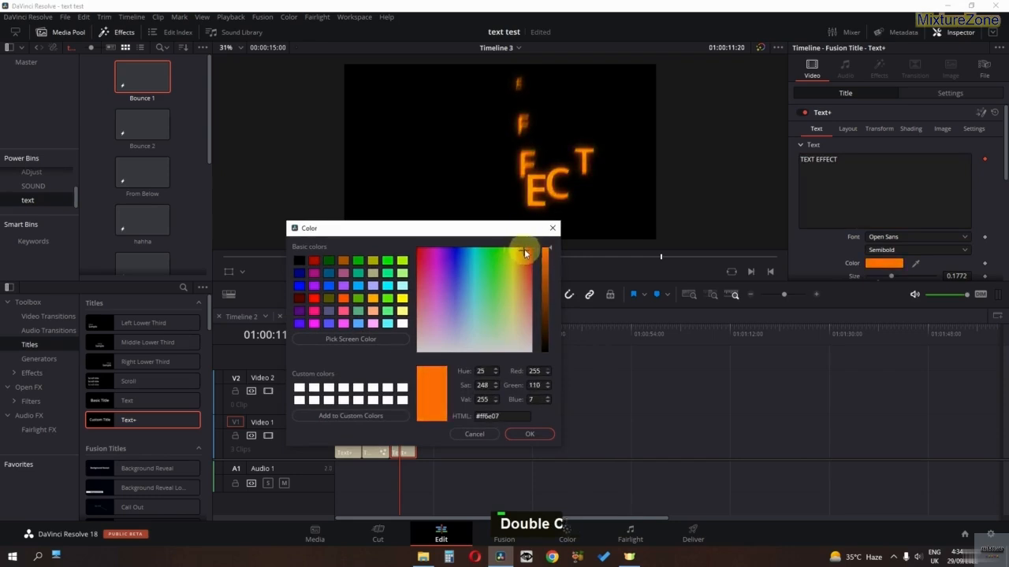
key(Return)
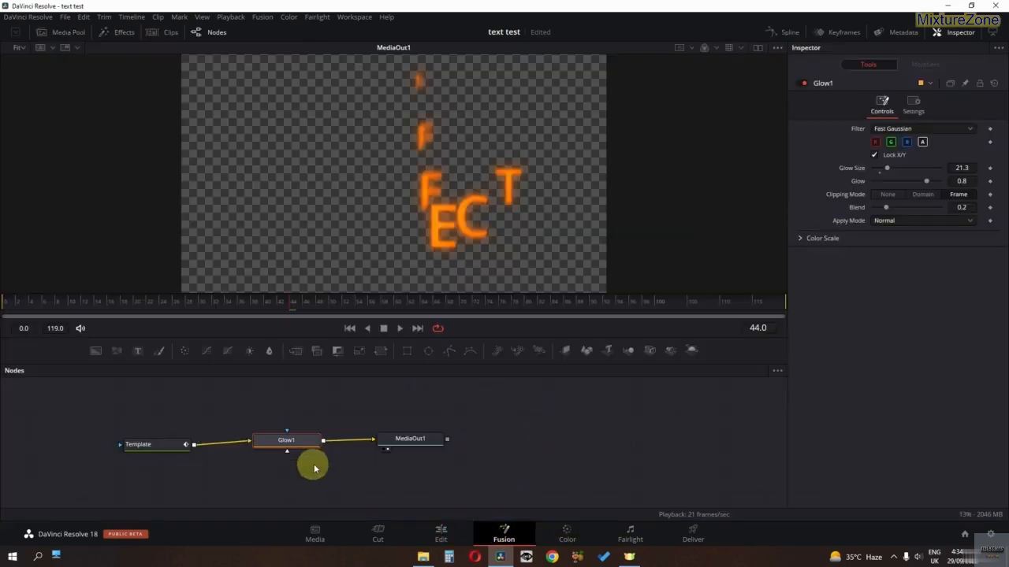
Step: Set the X and Z rotation of the title's pivot path to 0 in Fusion and play back the opening frames
double_click(135, 445)
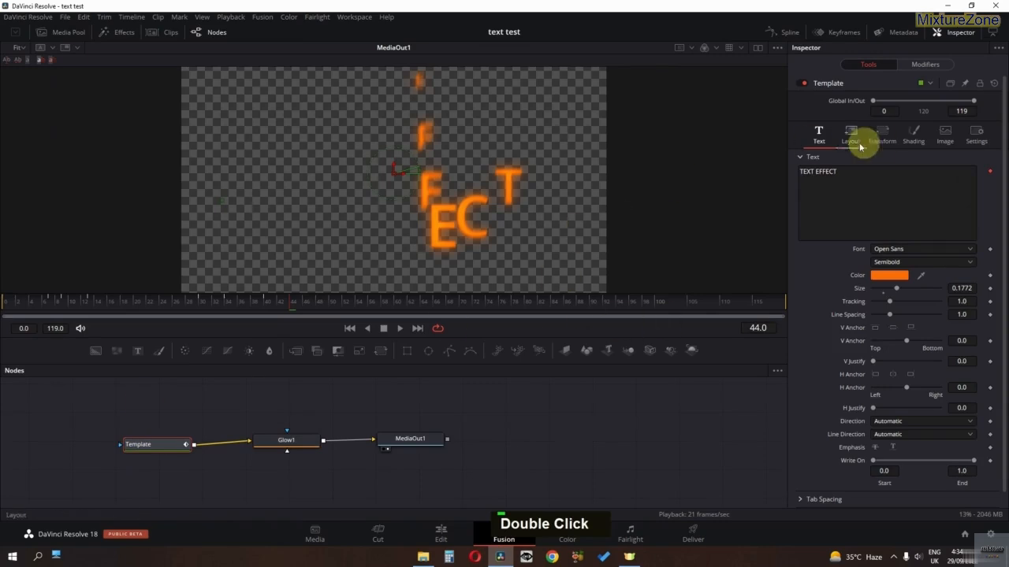
click(917, 63)
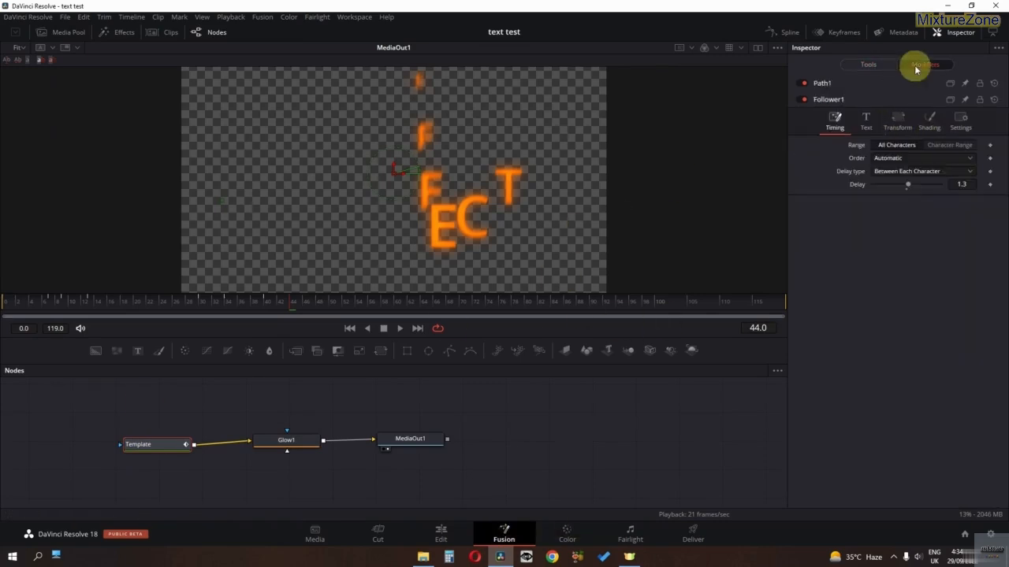
click(899, 130)
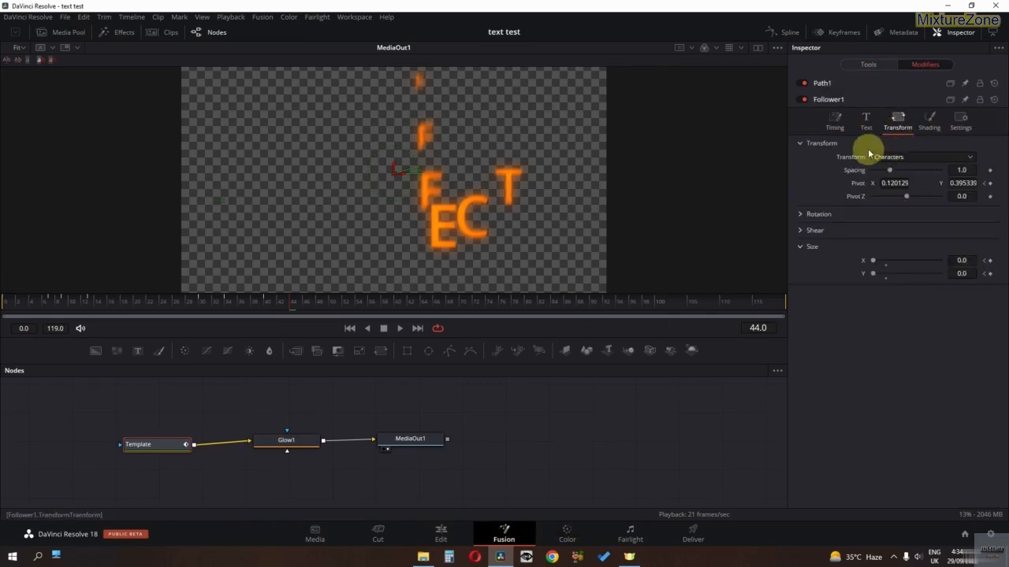
double_click(820, 87)
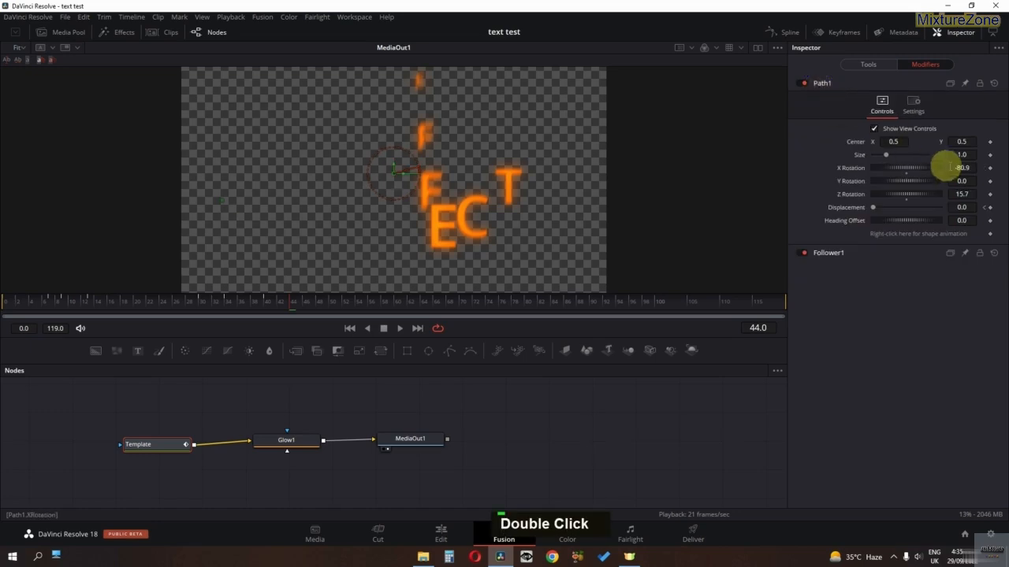
text(0)
key(Return)
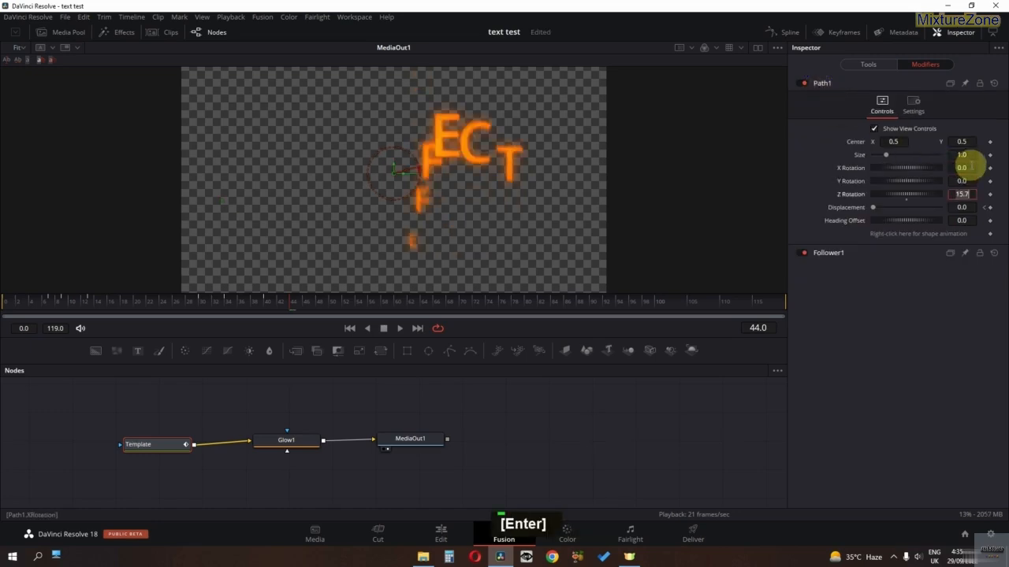
text(0)
key(Return)
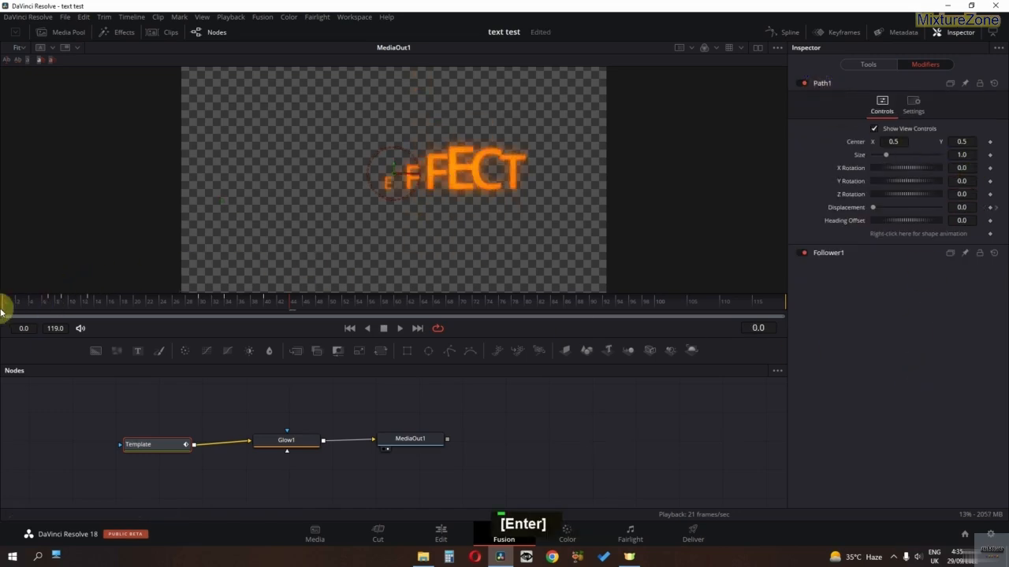
key(space)
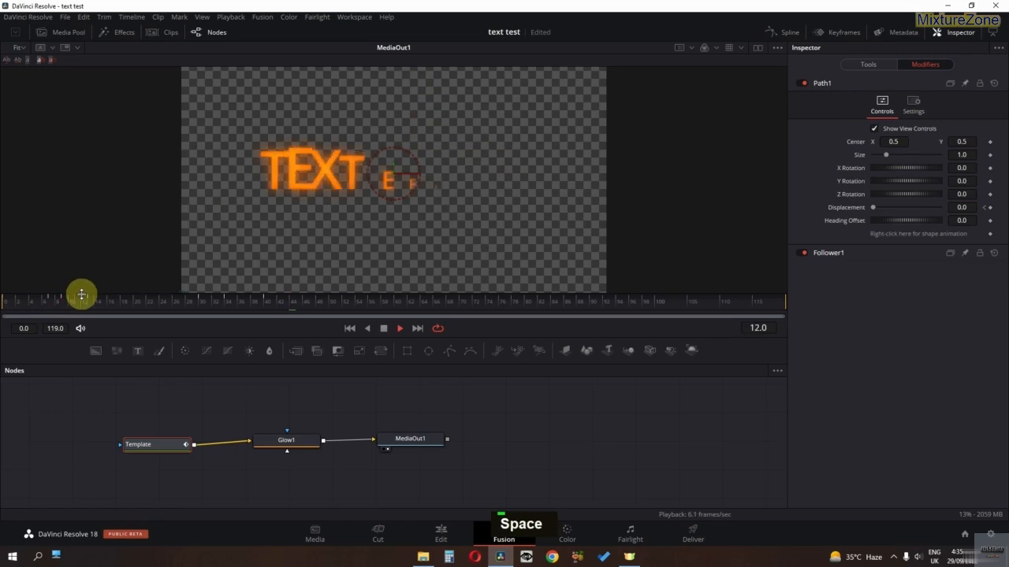
key(space)
drag(79, 296, 50, 306)
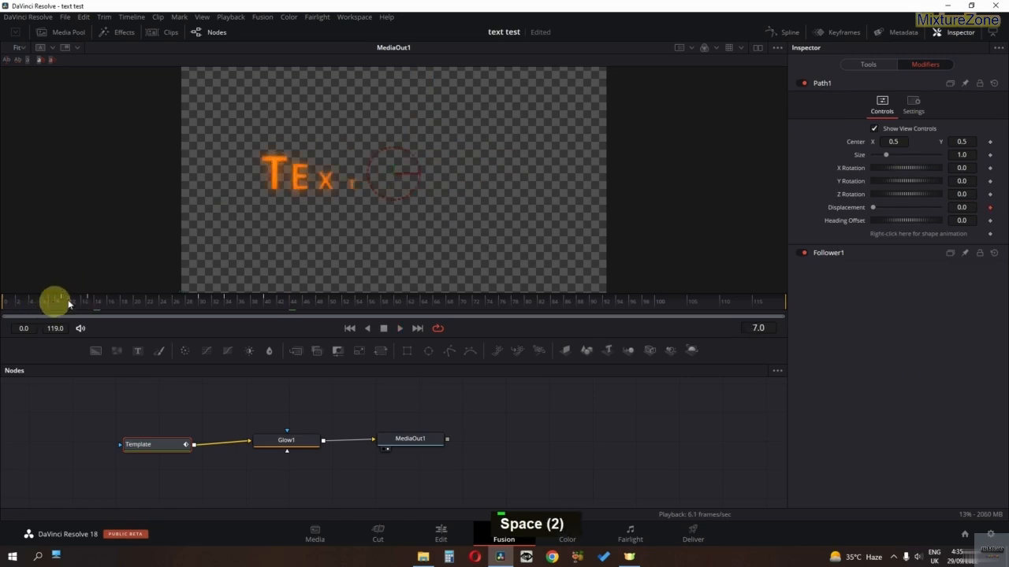
Step: Remove the path animation from the Follower's pivot on the Template node
click(867, 63)
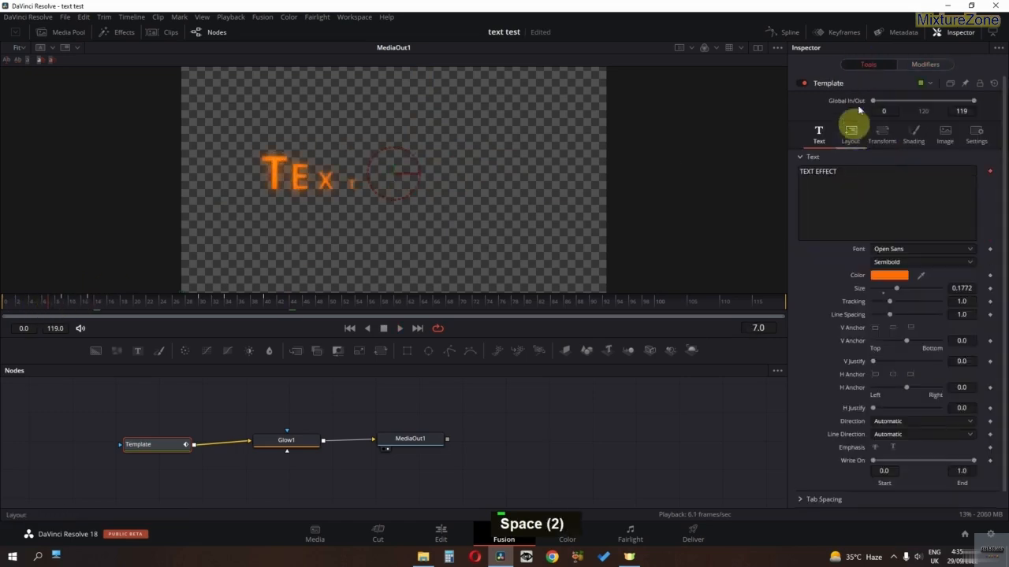
click(925, 64)
double_click(842, 253)
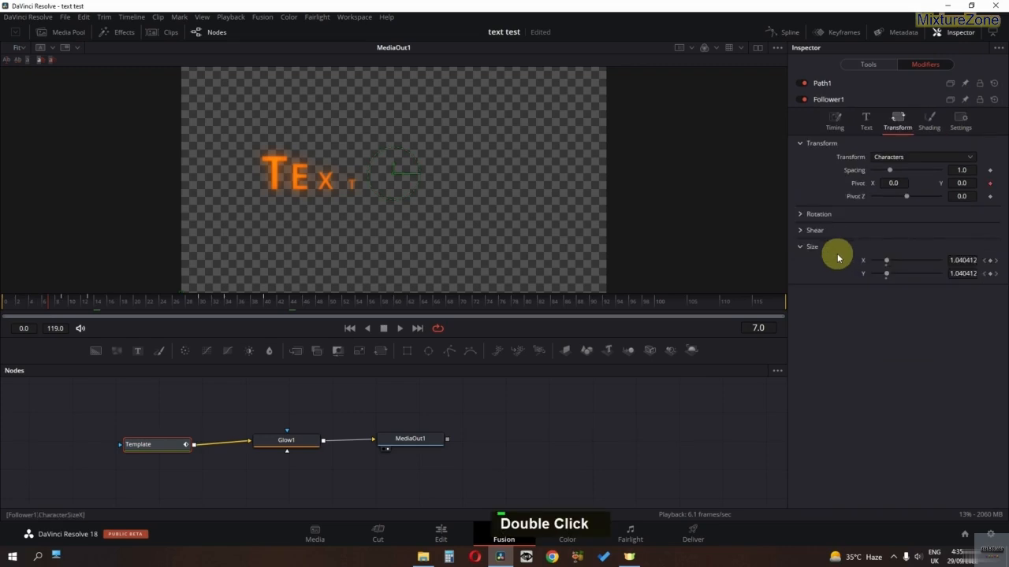
click(993, 184)
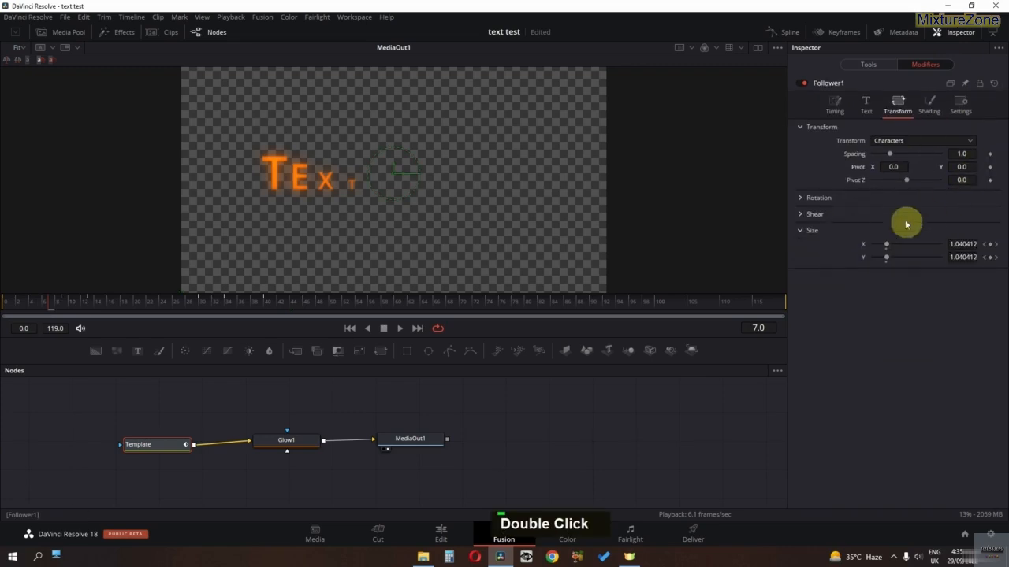
Step: Remove the Follower's X size animation so that only the Y size stays keyframed
double_click(989, 245)
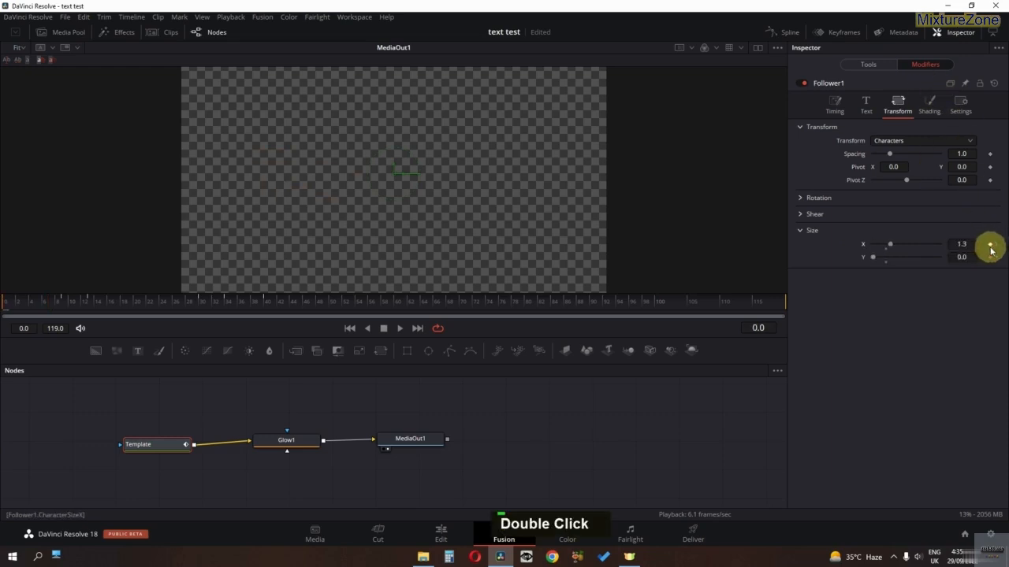
click(994, 245)
click(995, 246)
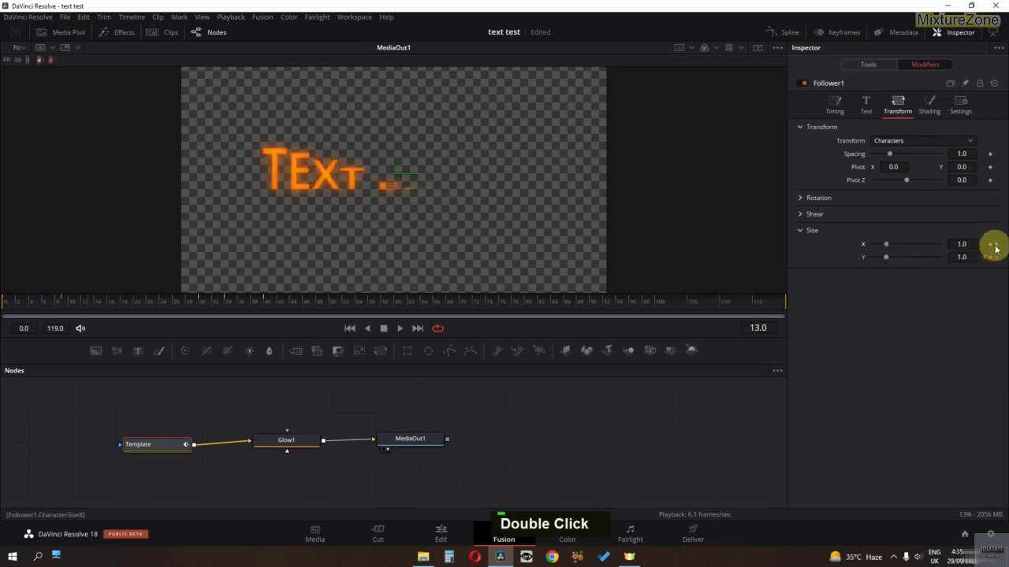
click(995, 246)
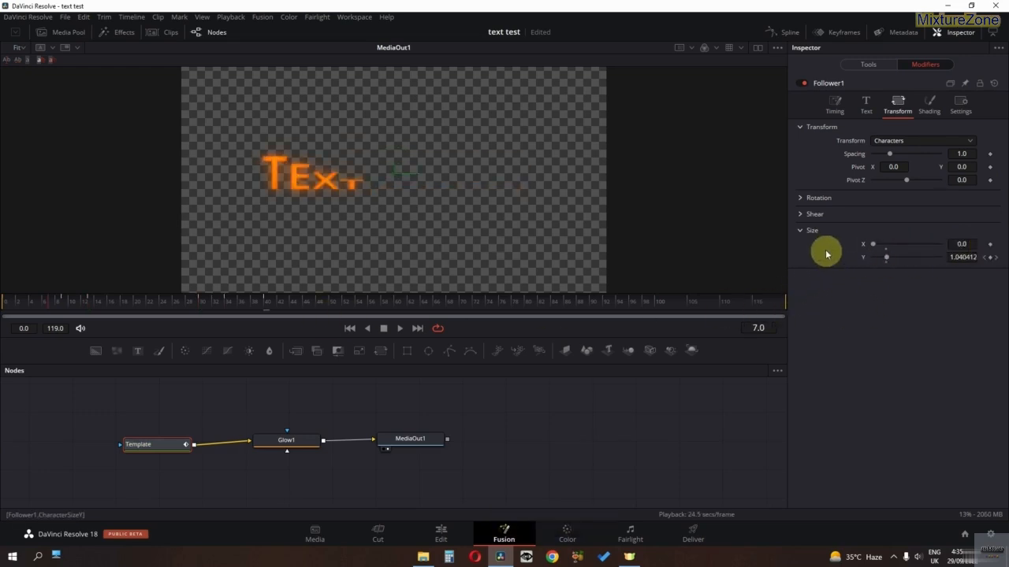
Step: Play back the title from frame 0 several times and scrub the opening frames to examine the Y size animation
click(3, 301)
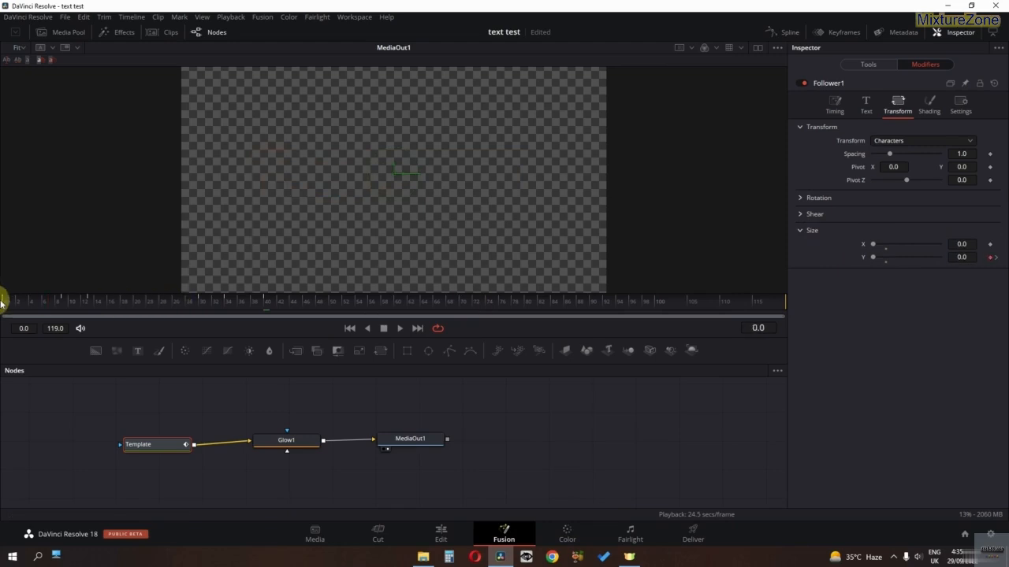
key(space)
key(space)
key(space)
key(space)
click(3, 302)
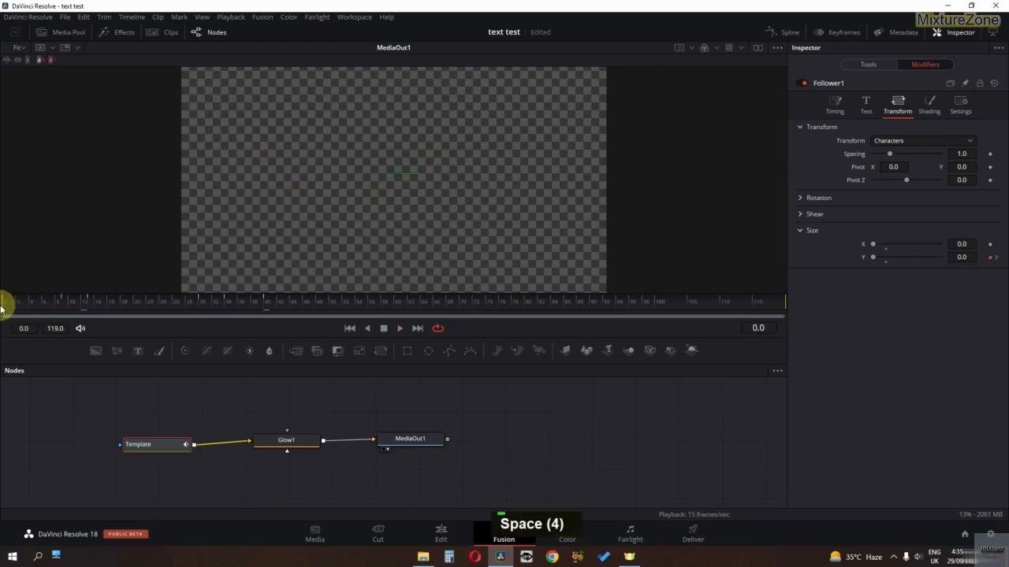
key(space)
key(space)
key(space)
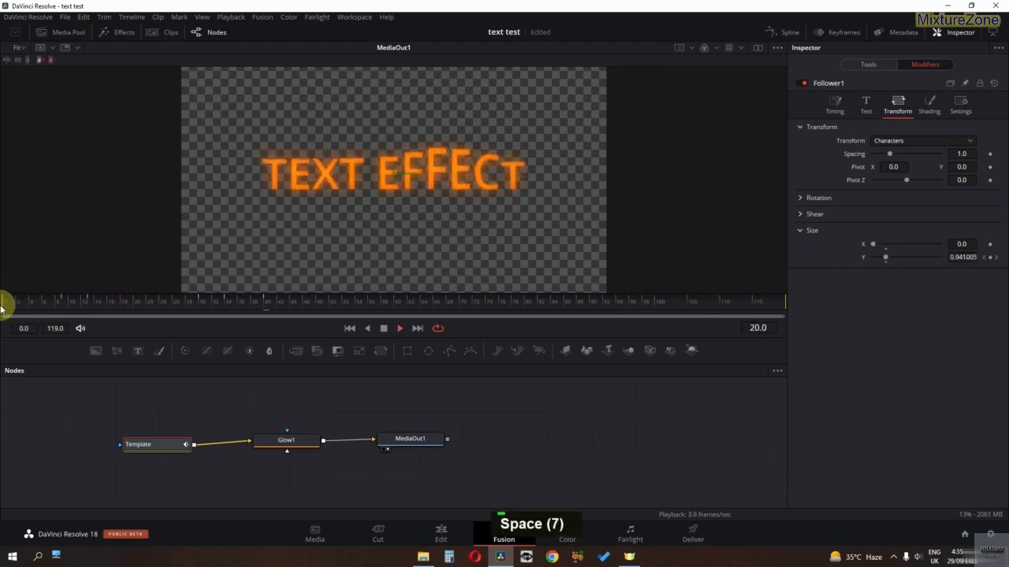
drag(14, 310, 38, 304)
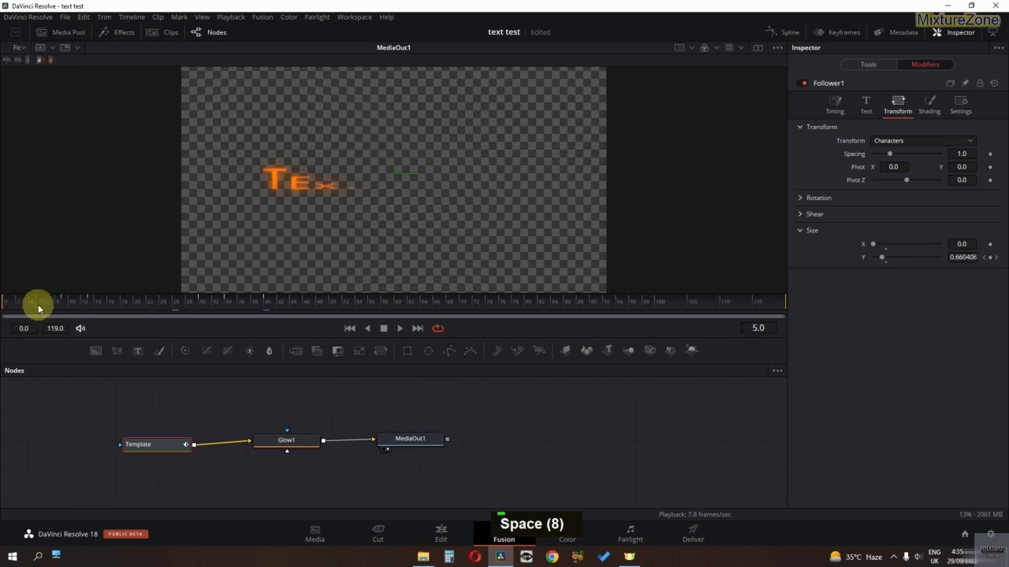
Step: Add a path to the Follower's pivot at frame 6, set its rotation to X -30, Y 34.0 and Z 7.9, and play it back
click(990, 169)
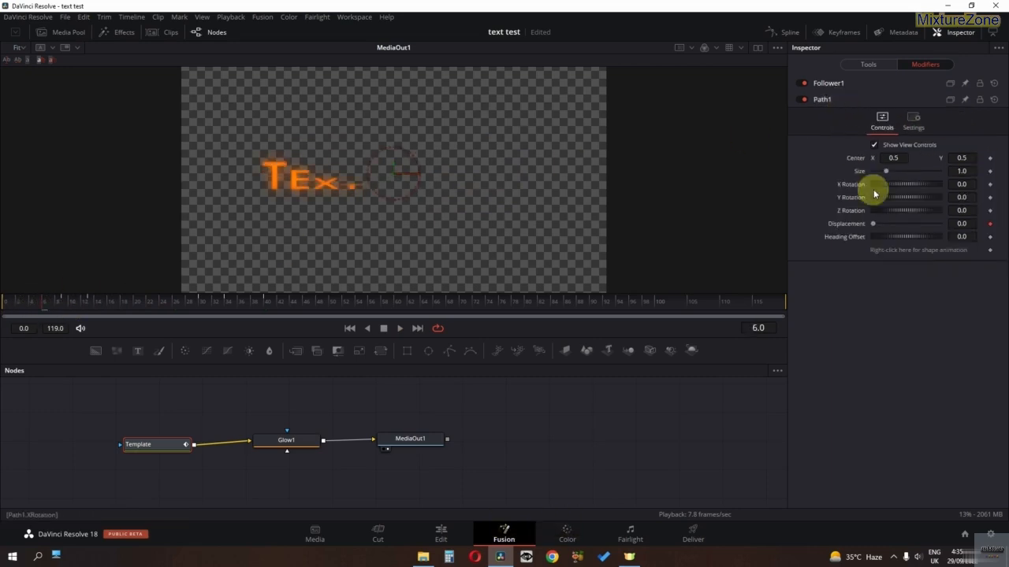
drag(897, 184, 903, 185)
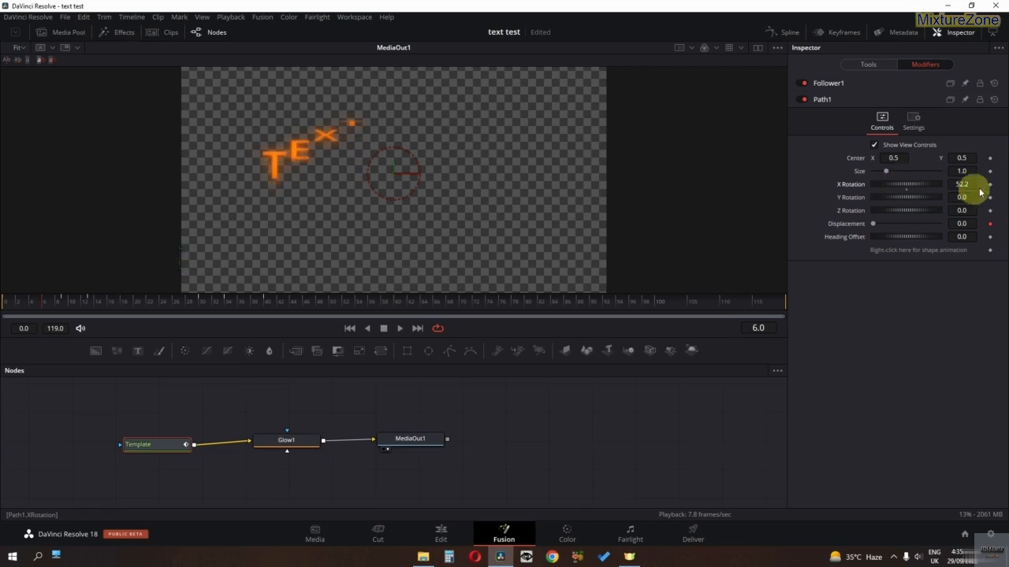
double_click(966, 184)
text(-3)
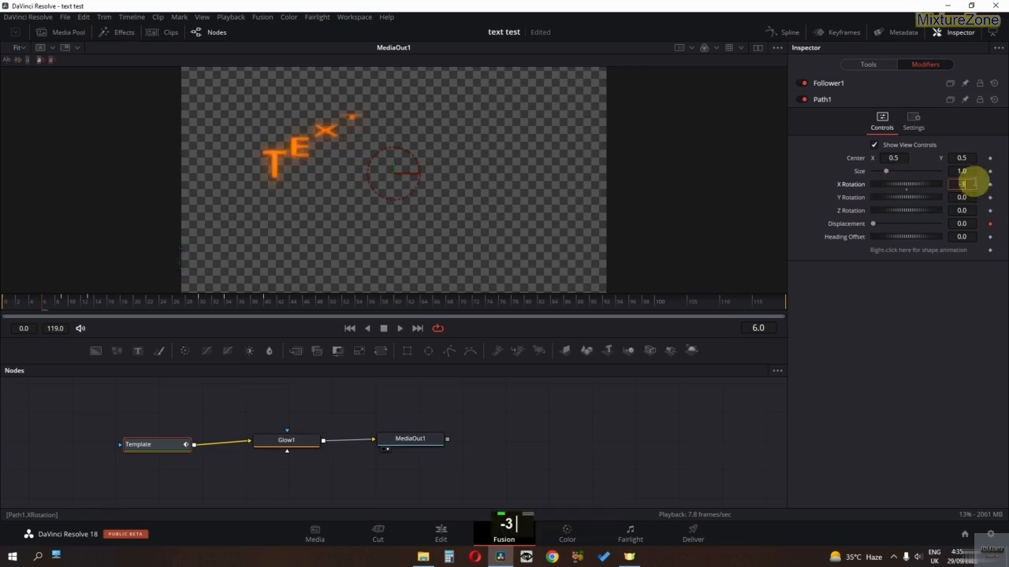
text(0)
key(Return)
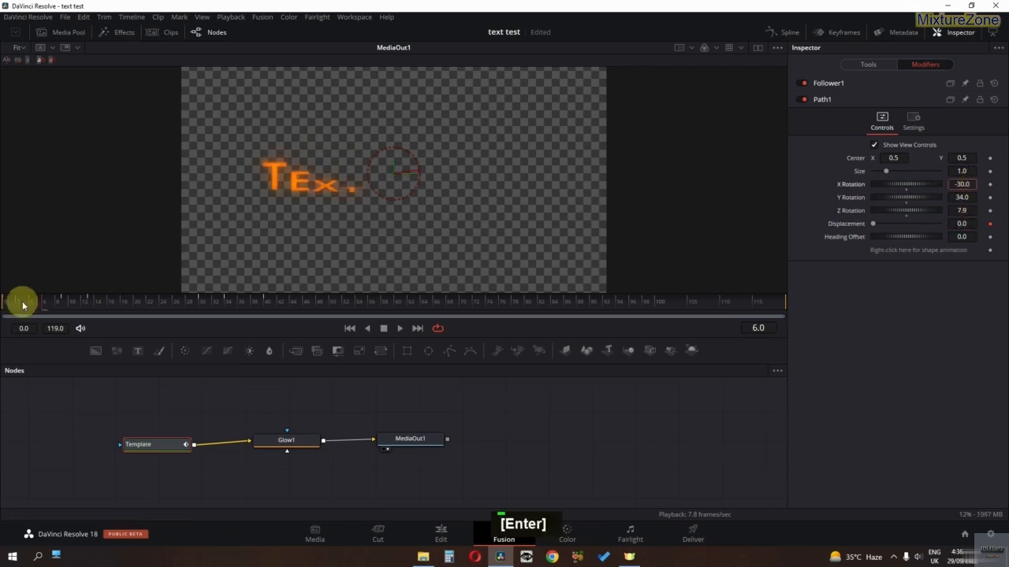
key(space)
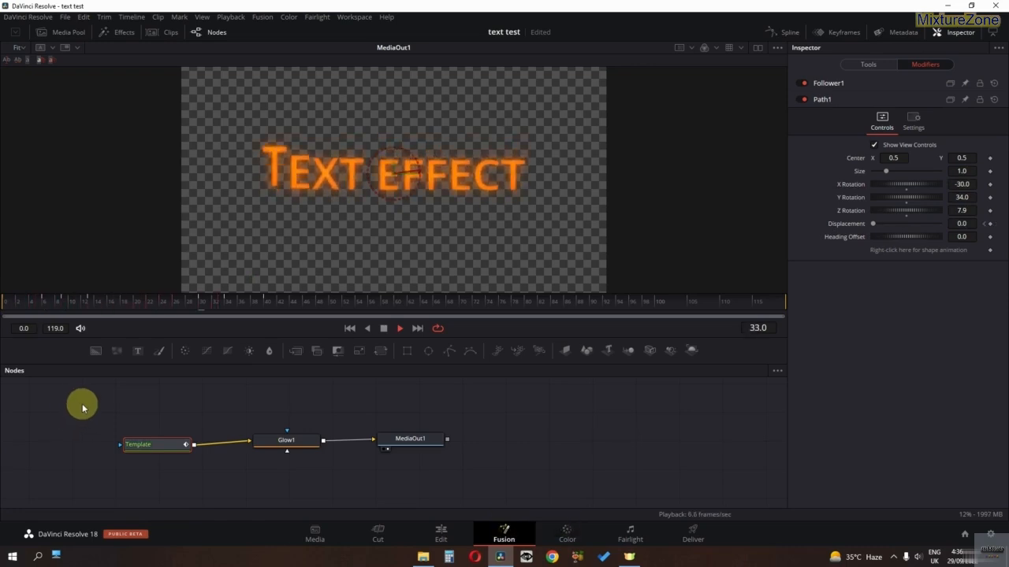
key(space)
drag(208, 295, 25, 313)
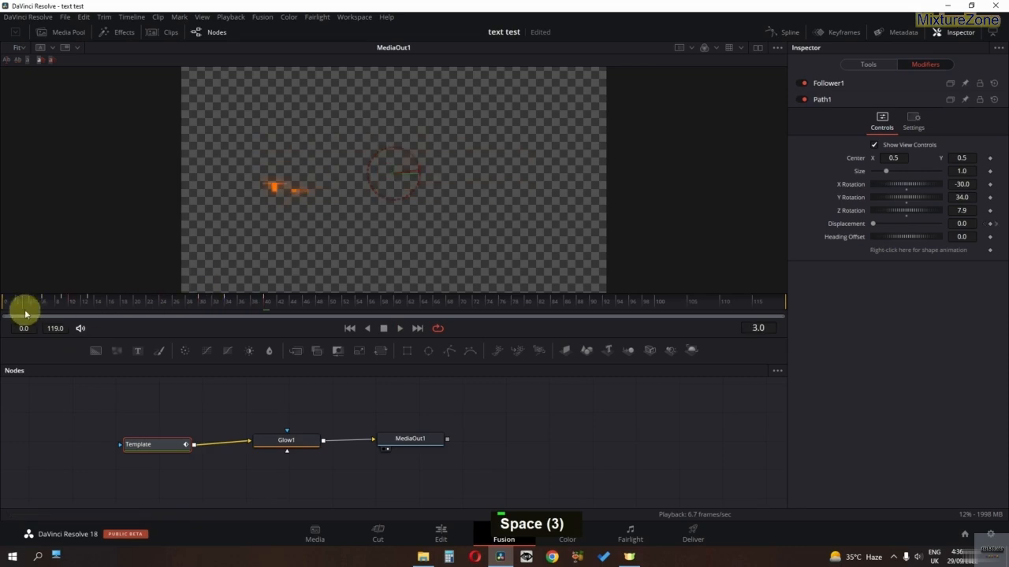
Step: Set the pivot path's X rotation to -56.1 and play back the bouncing characters
drag(913, 187, 906, 186)
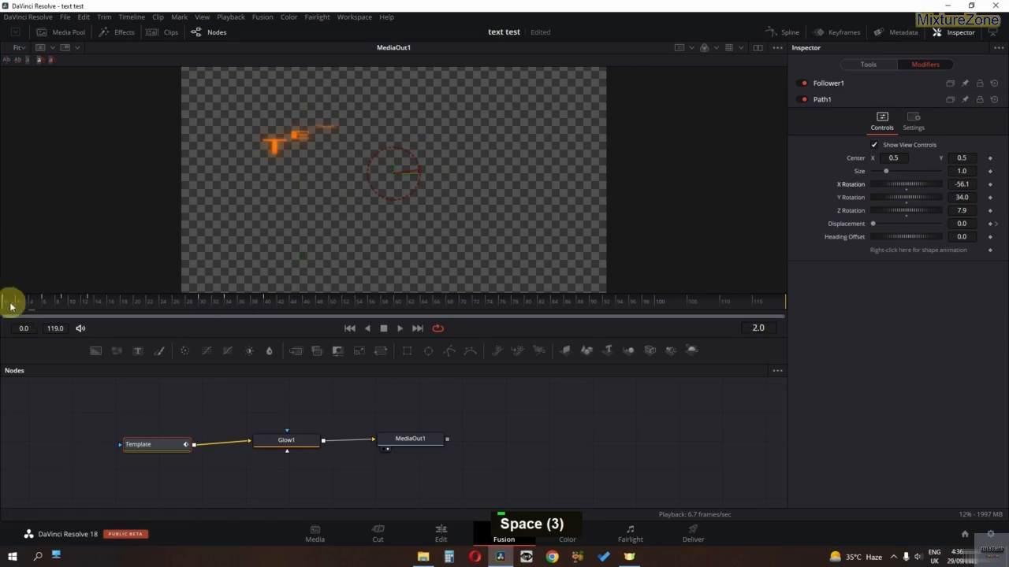
key(space)
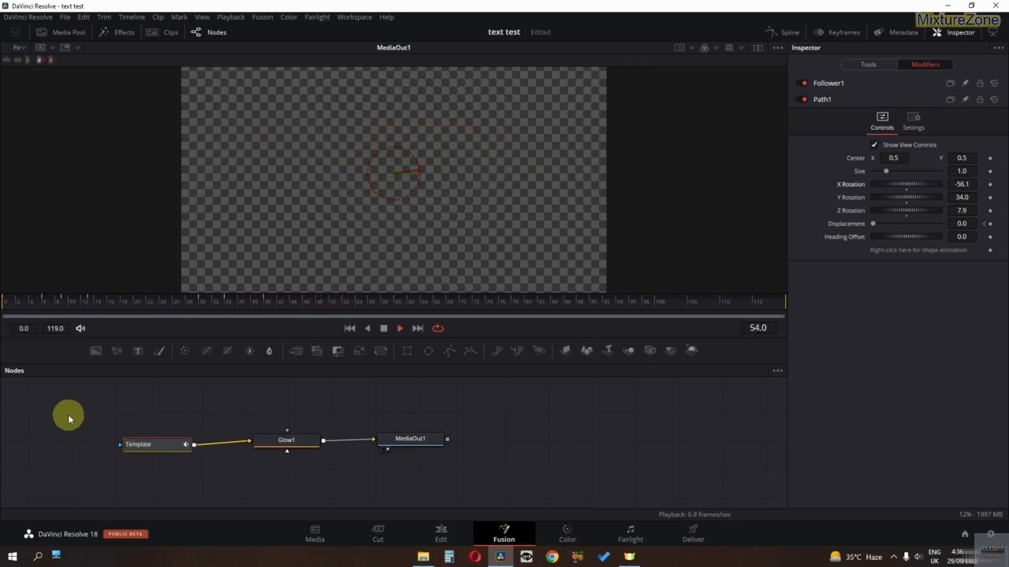
key(space)
key(space)
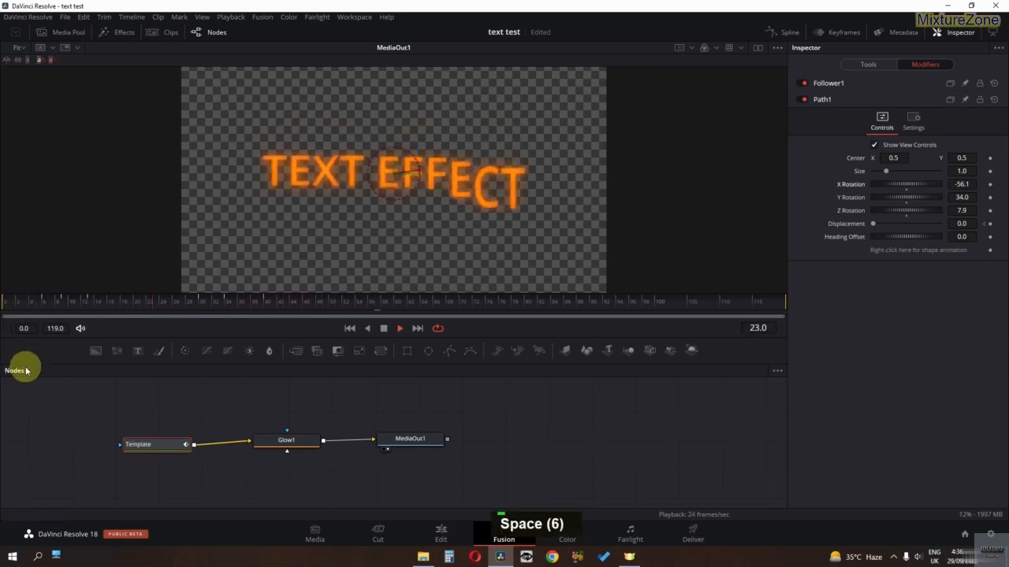
key(space)
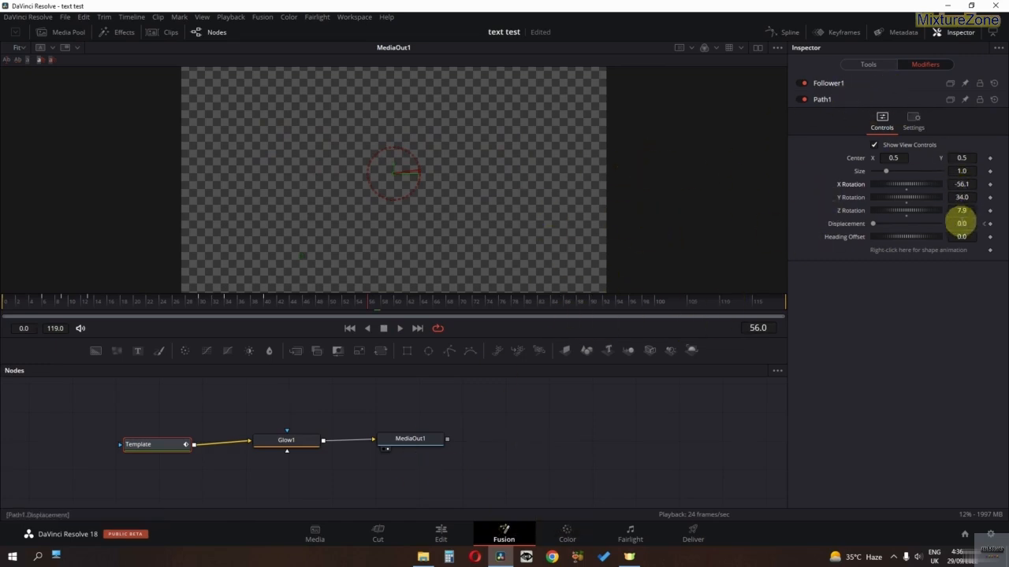
Step: Examine the Follower's transform settings and scrub the animation, then review the titles in Timeline 1, Timeline 2 and Timeline 3
double_click(829, 83)
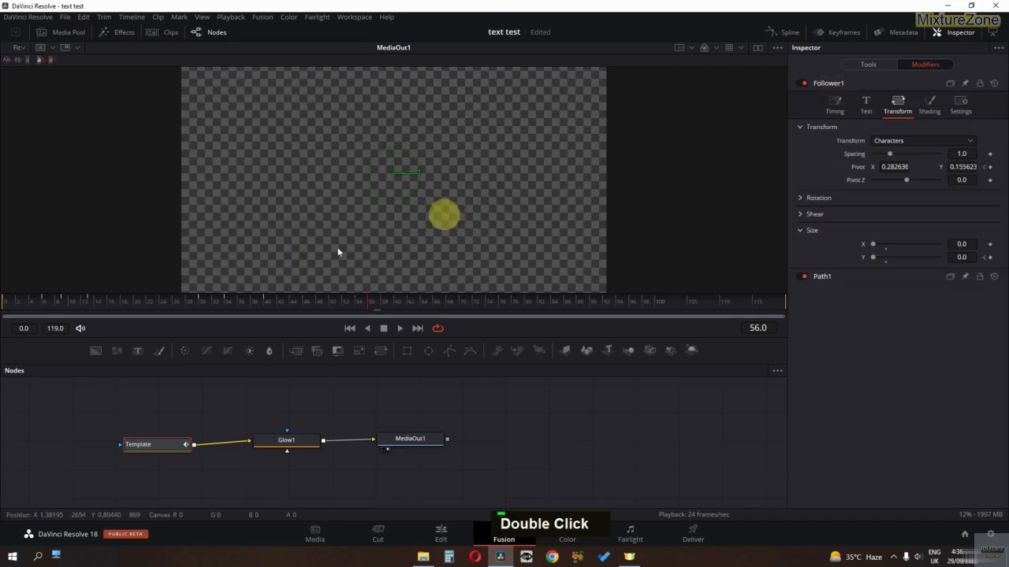
mouse_move(71, 303)
mouse_down()
mouse_move(34, 301)
mouse_move(83, 300)
mouse_up()
click(441, 533)
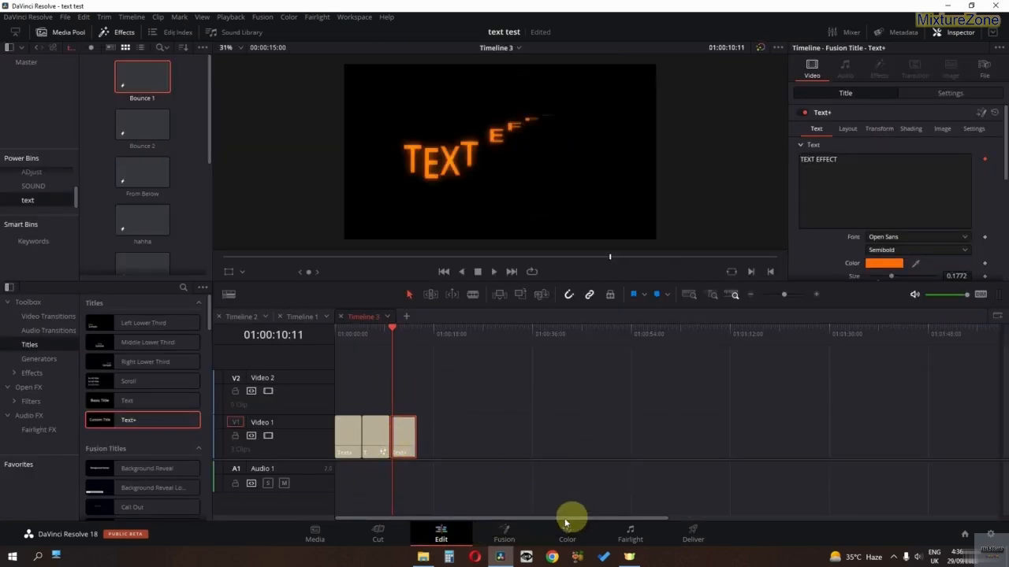
click(299, 317)
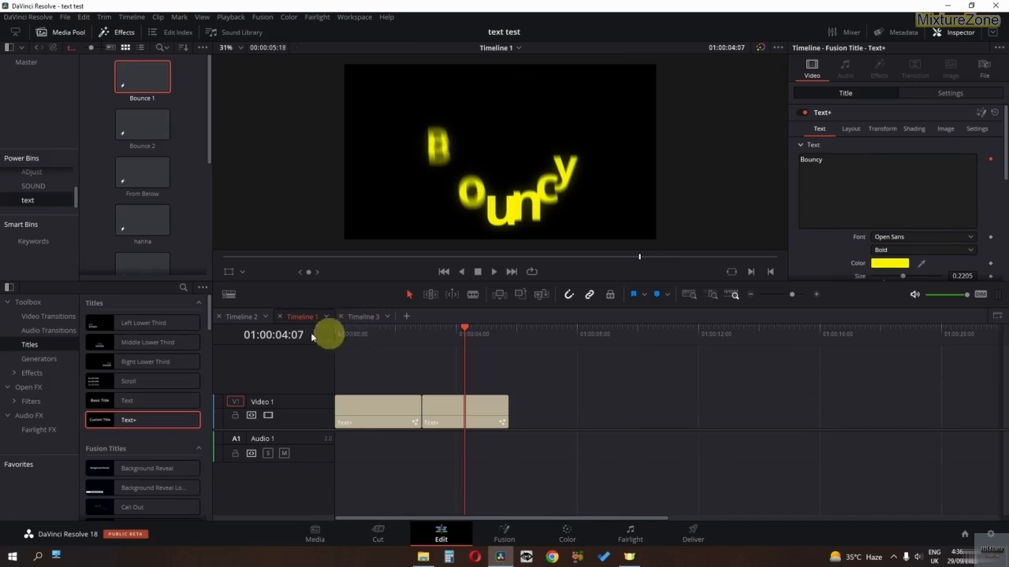
click(241, 317)
drag(353, 341, 454, 347)
click(365, 323)
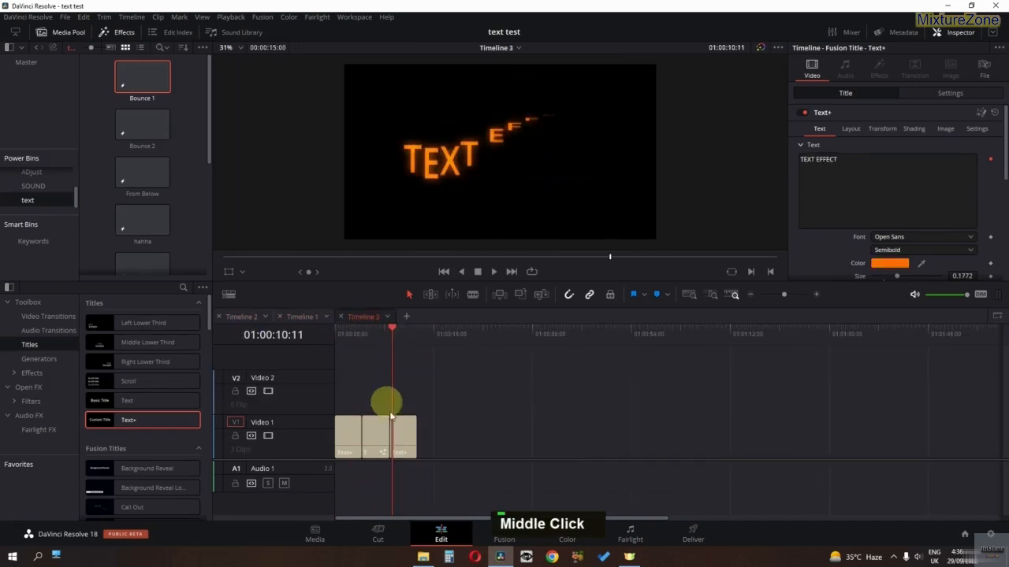
Step: Set the font style of the orange "TEXT EFFECT" title in Timeline 3 to Bold
click(402, 437)
click(919, 252)
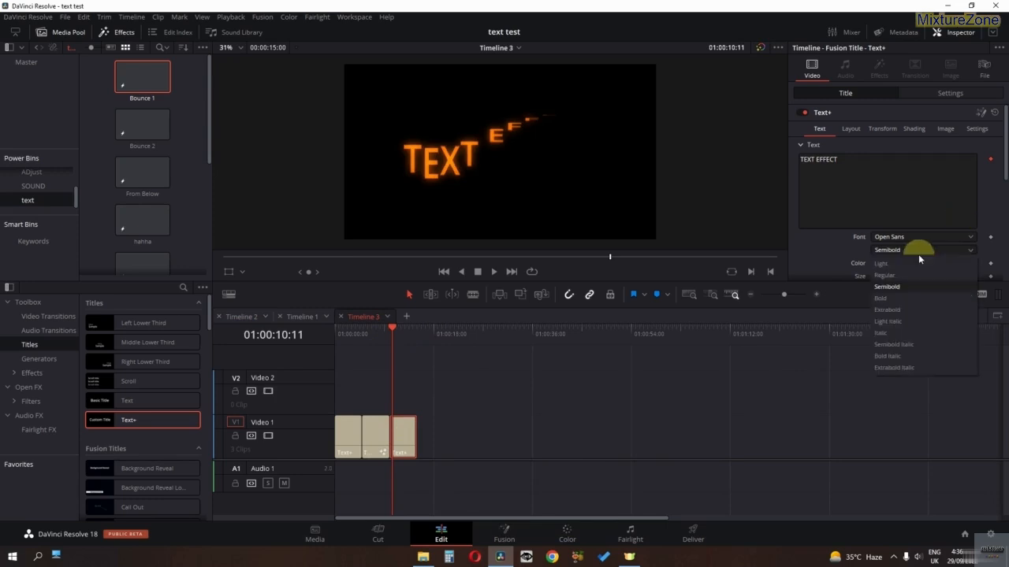
click(904, 299)
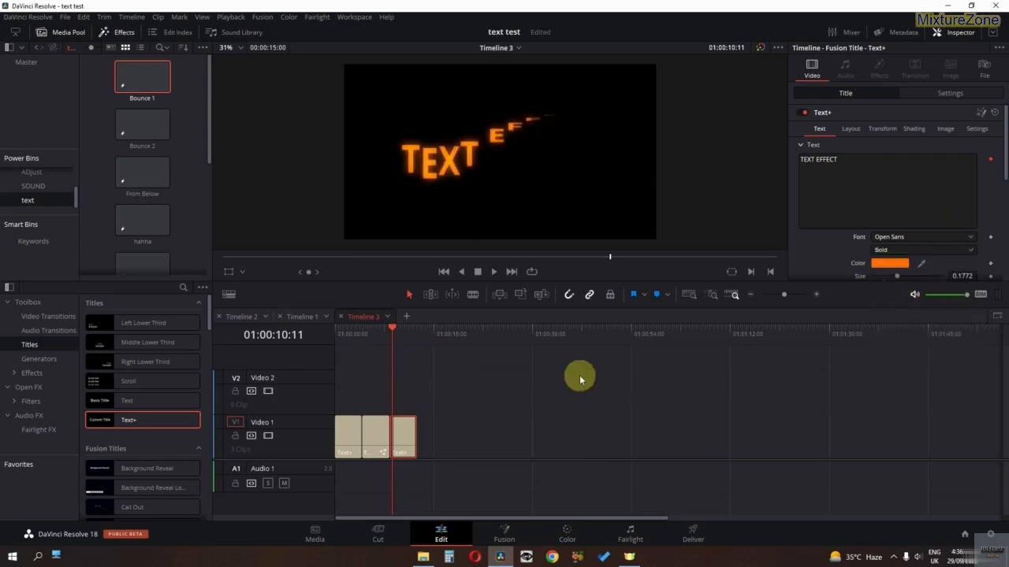
Step: Open the title's Fusion composition and insert a Color Corrector node between Template and Glow1
click(504, 532)
click(162, 444)
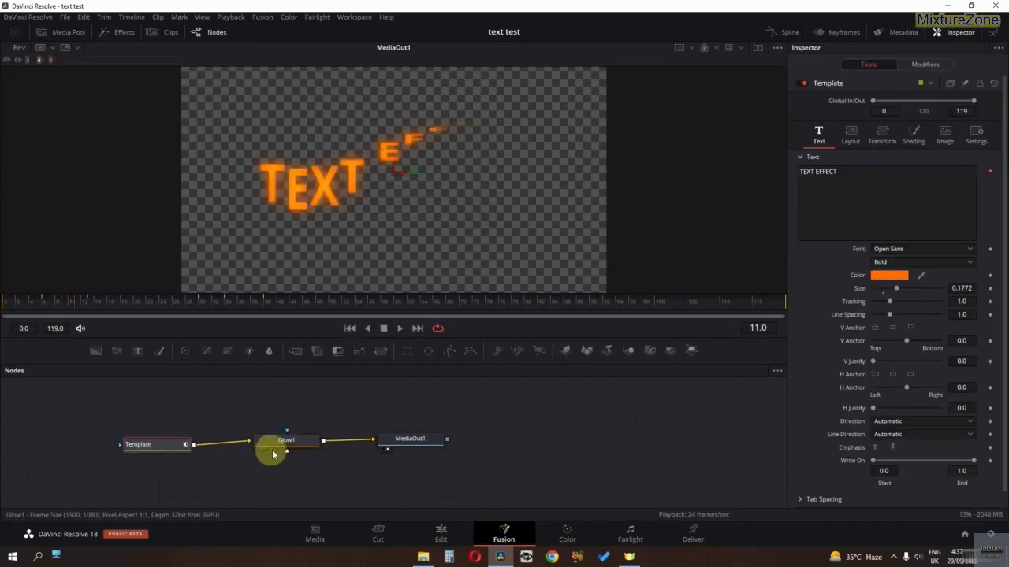
drag(164, 457, 109, 457)
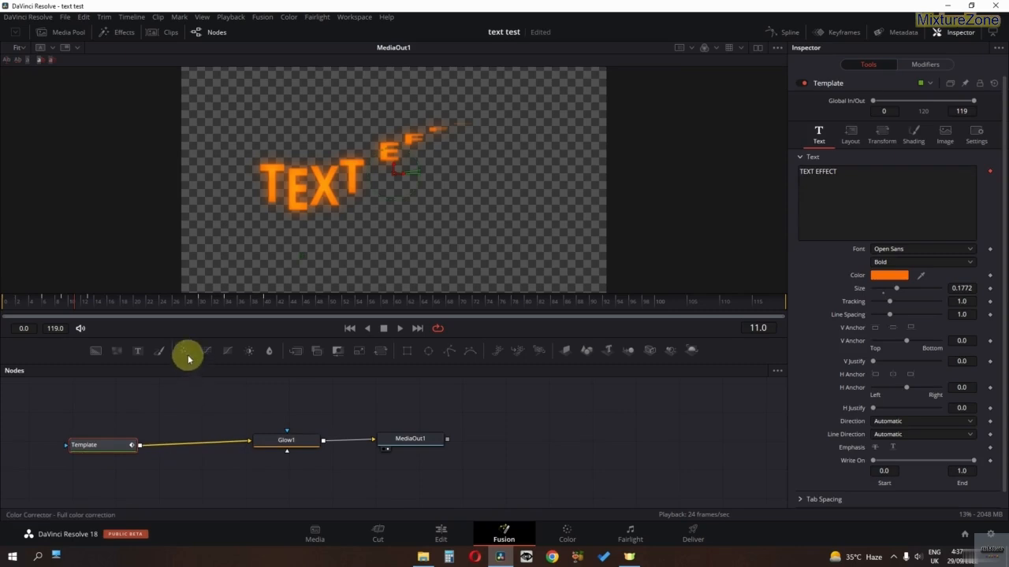
drag(192, 442, 192, 444)
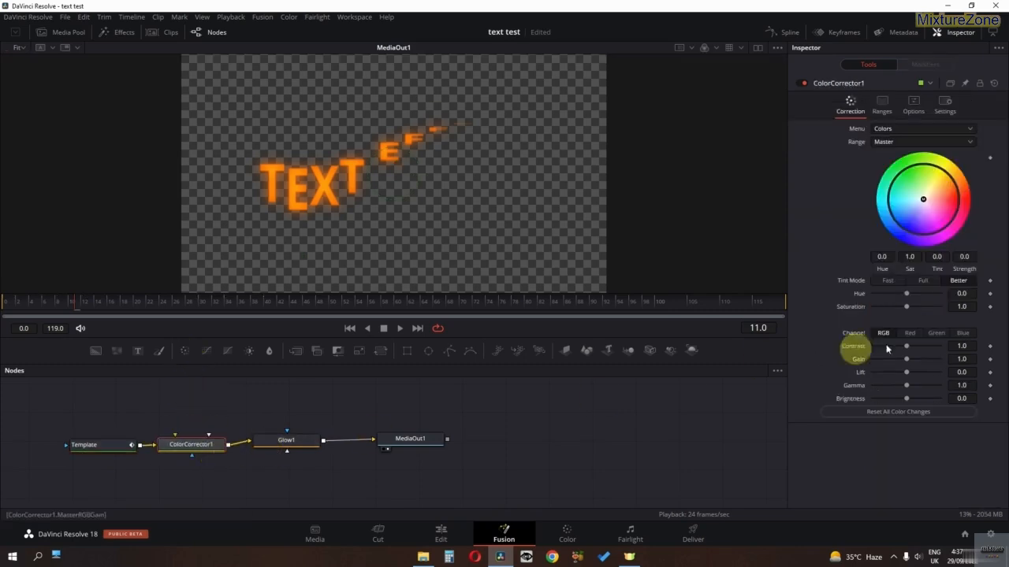
Step: Keyframe the Color Corrector's Hue at 0.0 on frame 0 and 1.0 on frame 19
drag(72, 302, 4, 302)
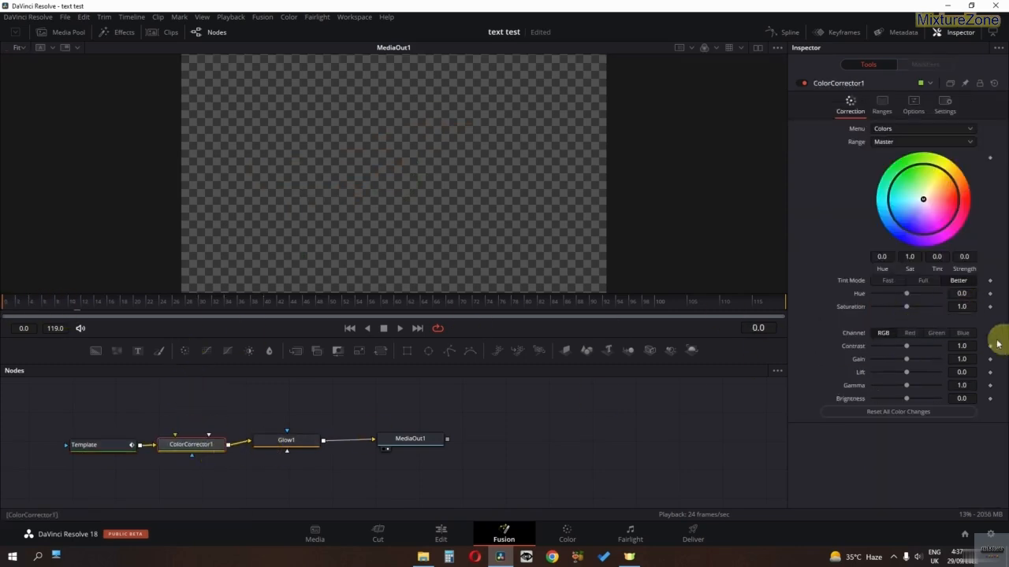
click(990, 293)
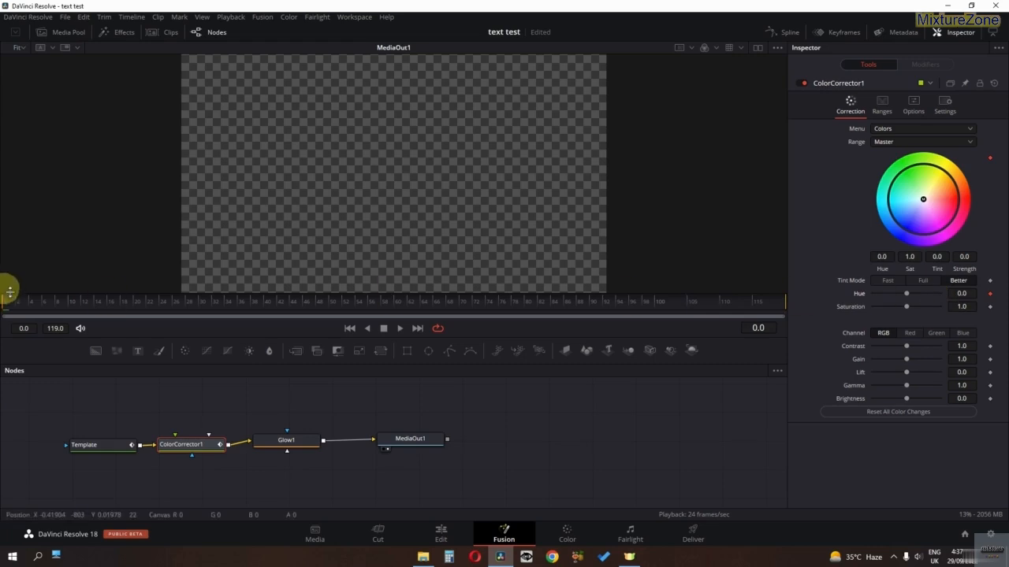
drag(7, 299, 129, 305)
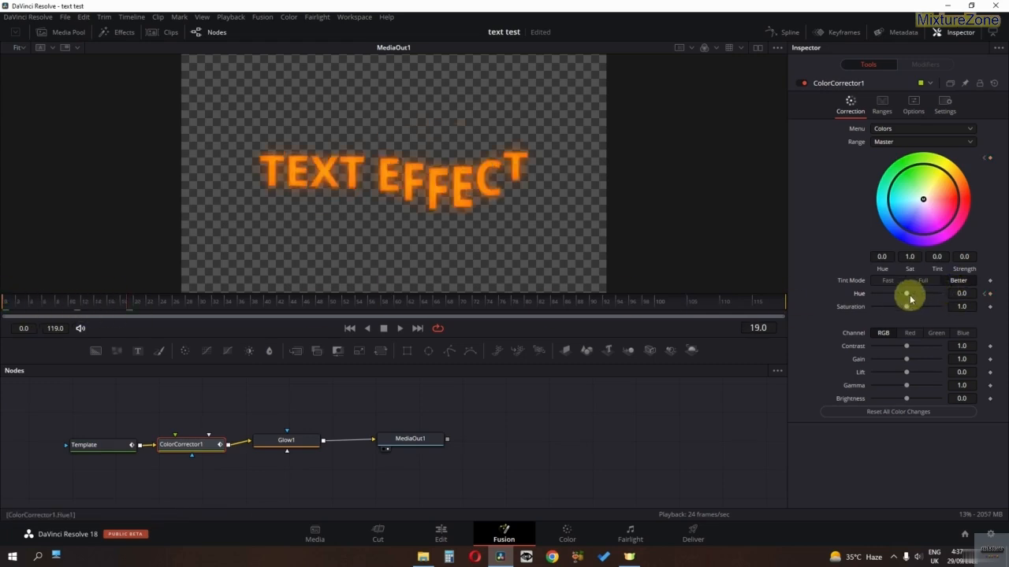
drag(911, 299, 949, 298)
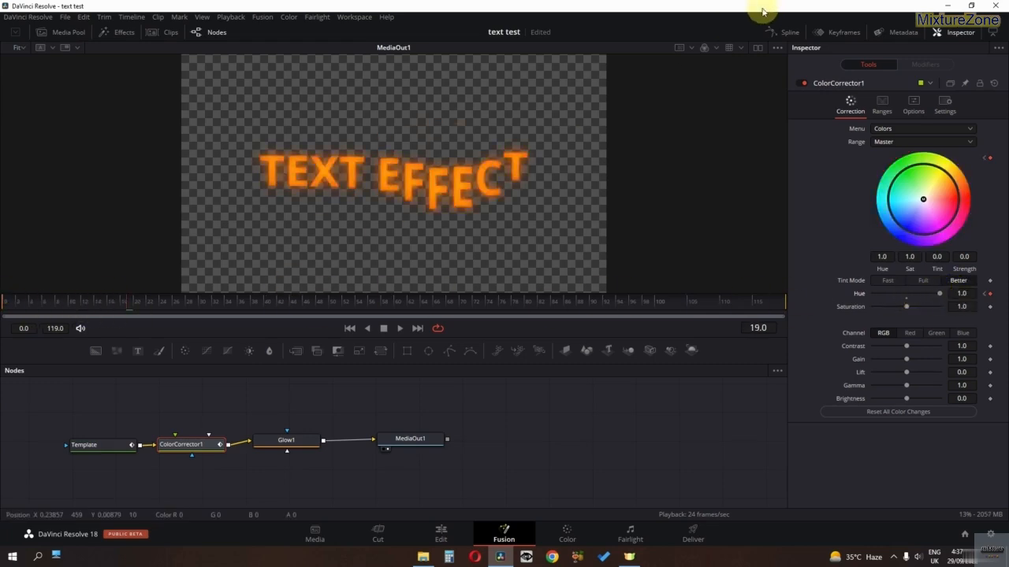
Step: Show only the Color Corrector's Hue curve in the Spline editor, smooth both keyframes and set the curve to loop
click(777, 32)
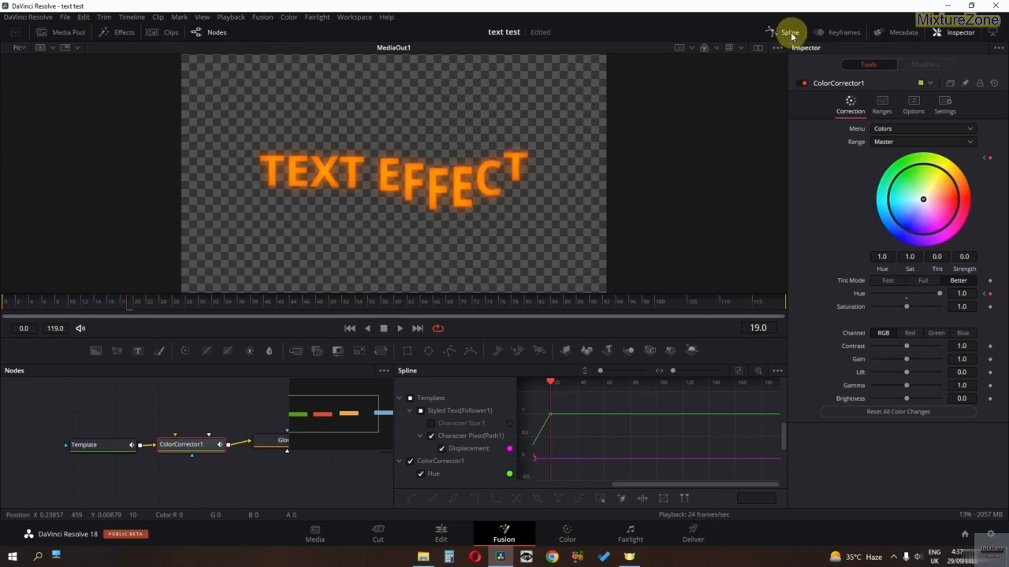
click(402, 400)
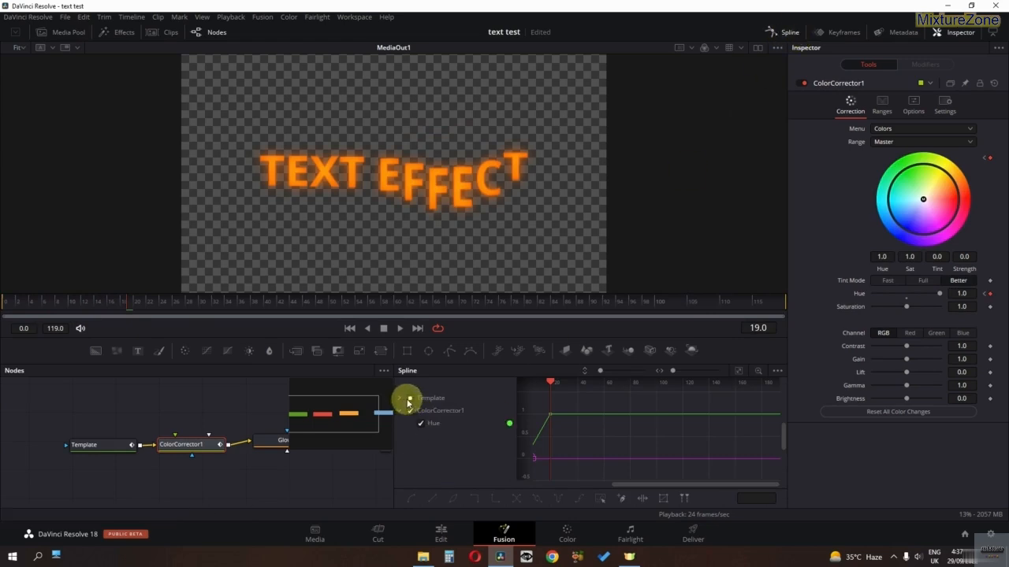
scroll(588, 445, down, 2)
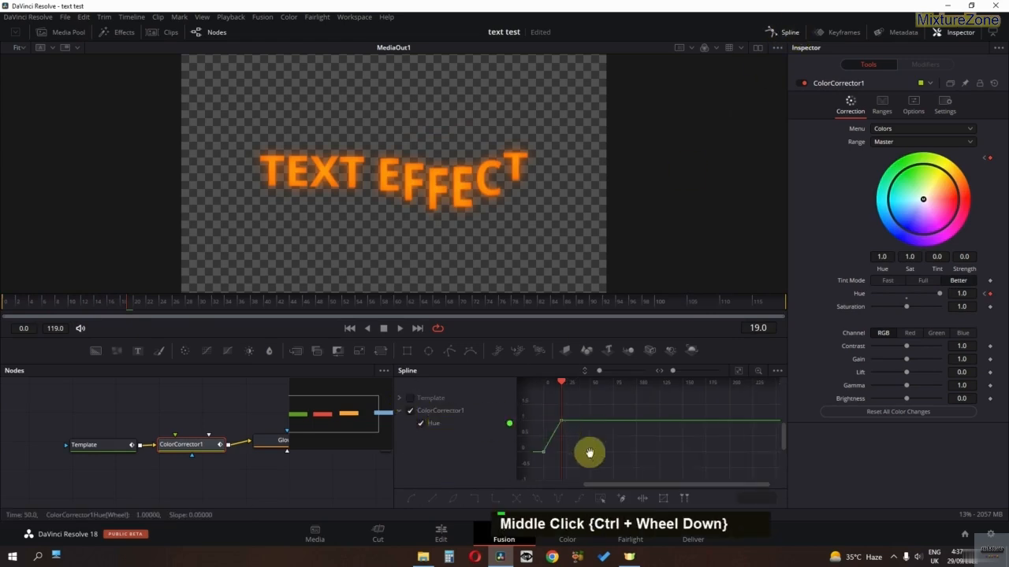
drag(676, 413, 562, 465)
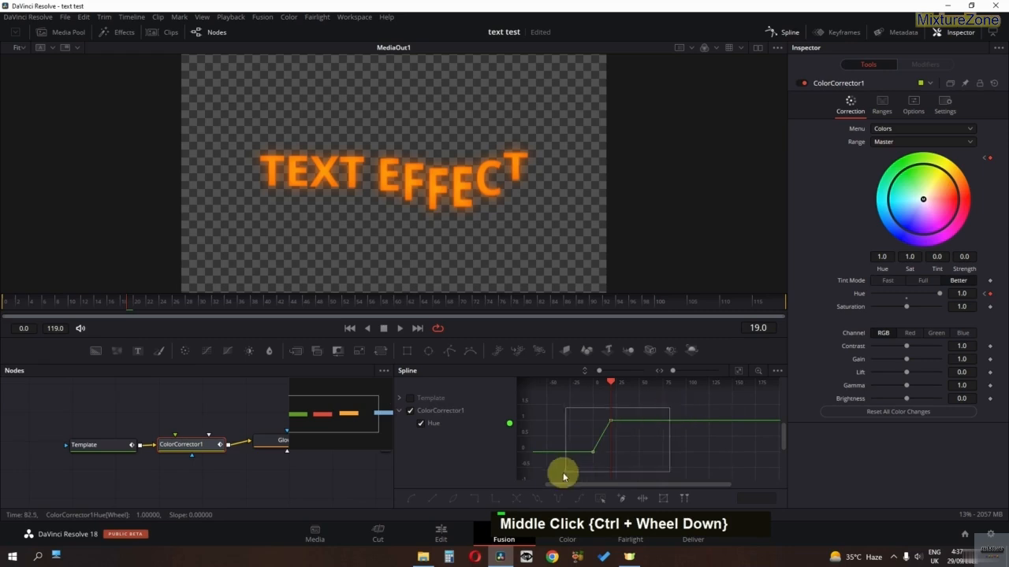
click(414, 502)
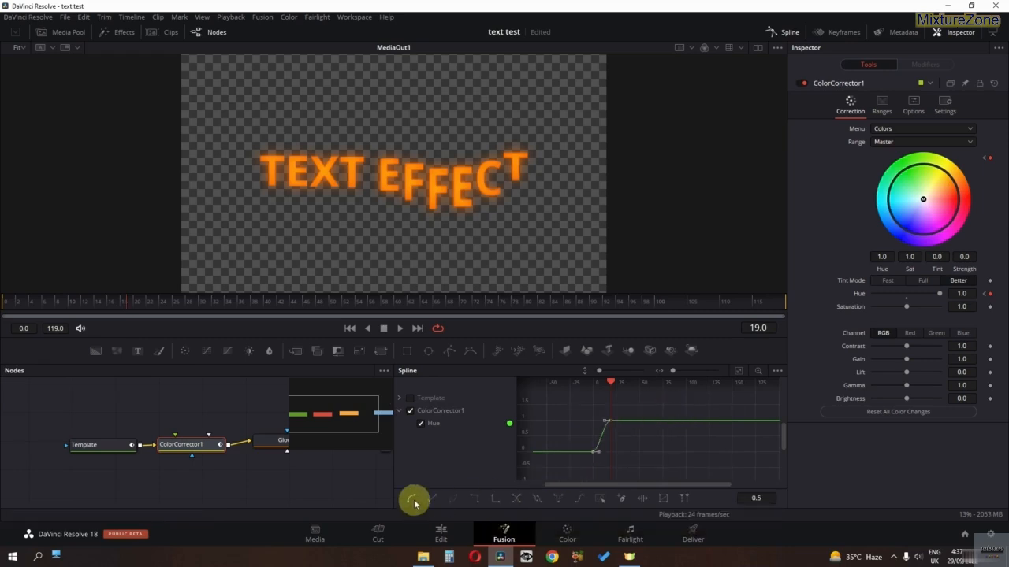
click(512, 501)
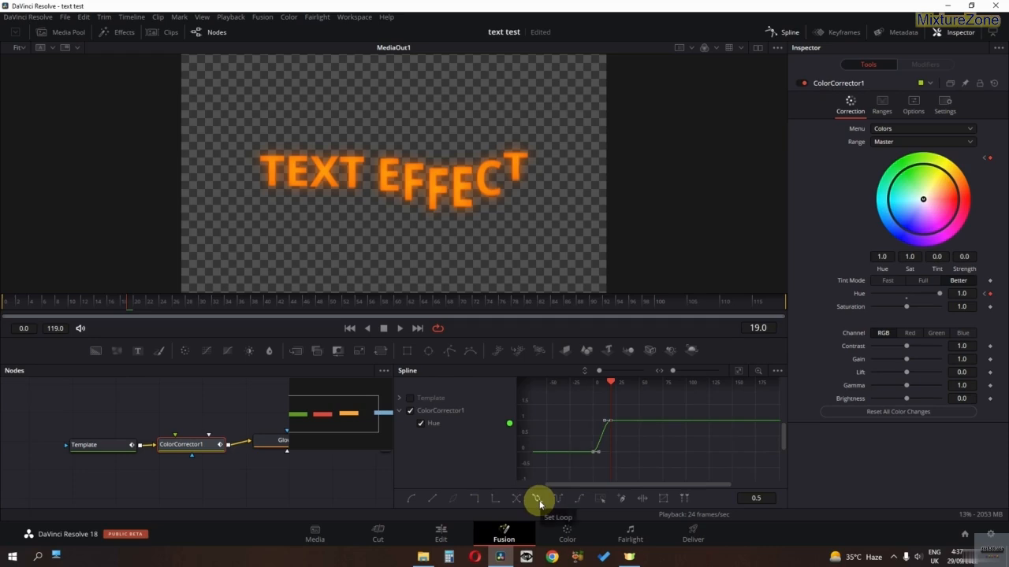
Step: Play back the title from frame 0 to examine the looping hue, close the Spline editor and return to the Edit page
click(9, 304)
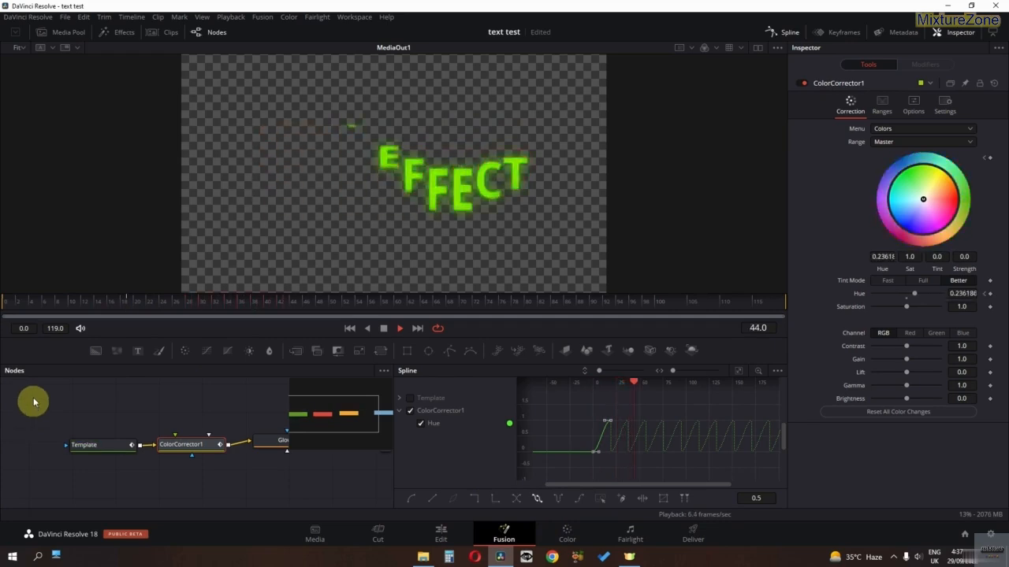
key(space)
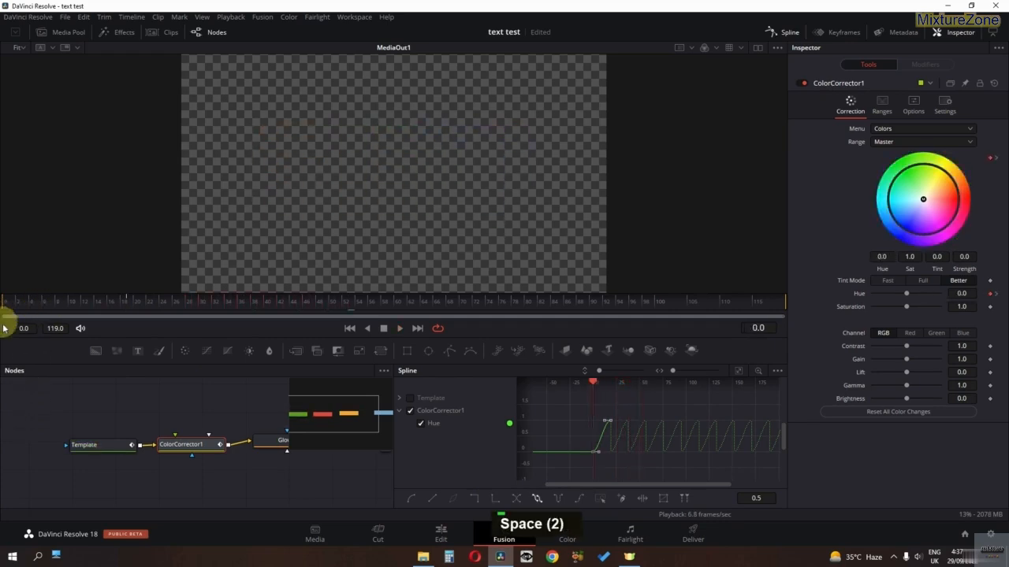
key(space)
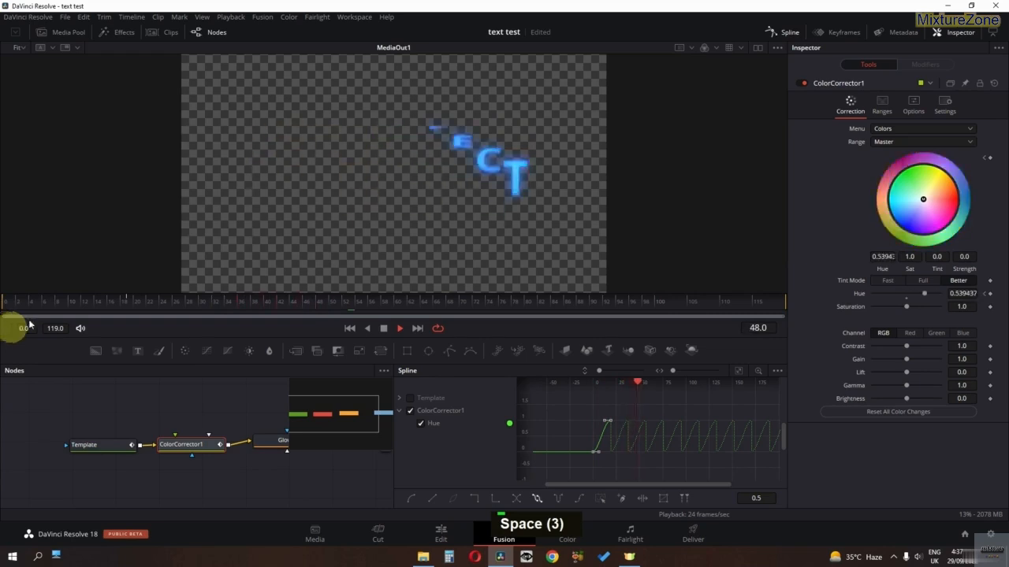
key(space)
click(784, 32)
click(441, 533)
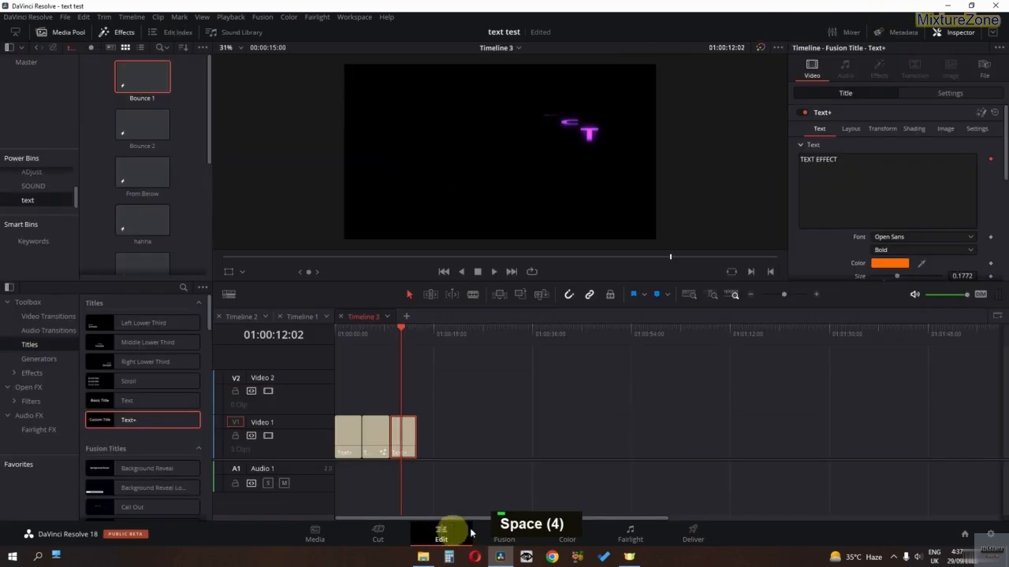
Step: Close the Timeline 1 and Timeline 2 tabs and add an empty timeline tab
click(298, 325)
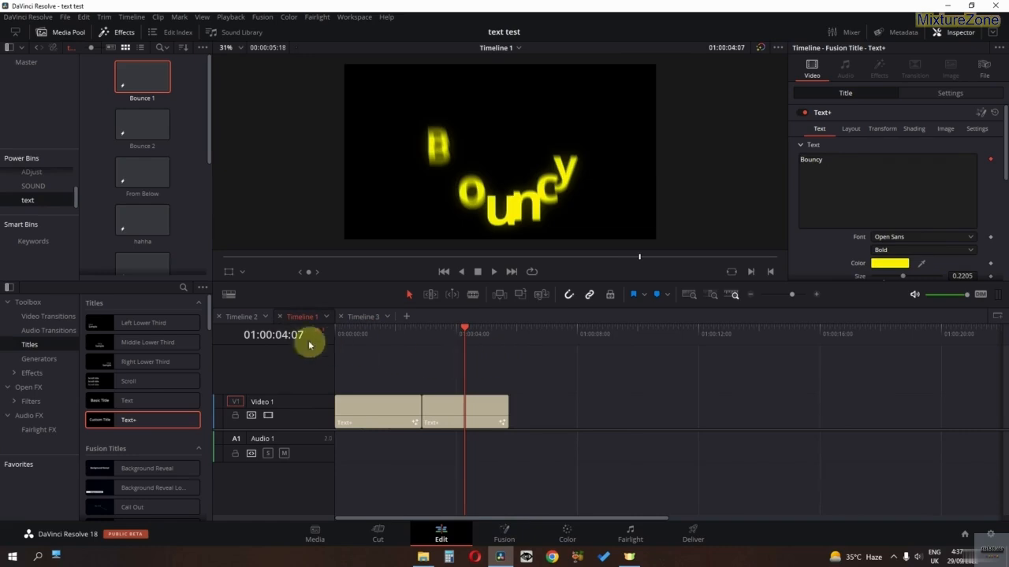
click(278, 319)
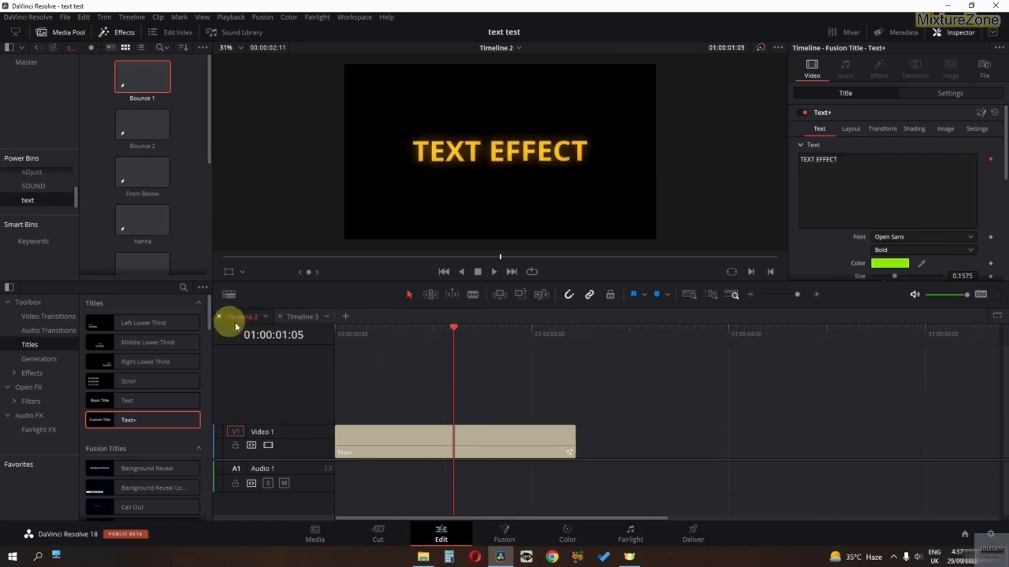
click(220, 317)
click(287, 318)
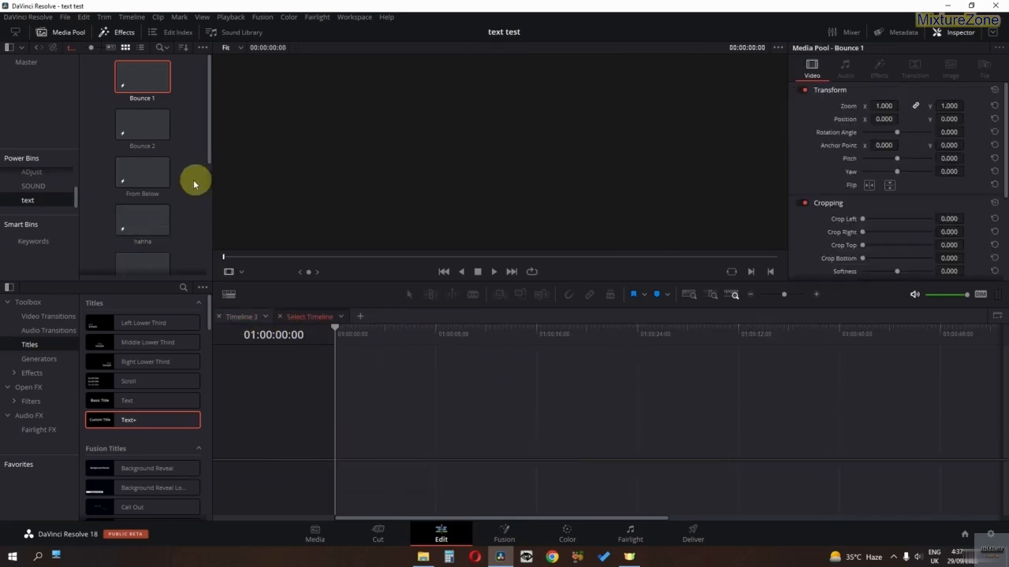
Step: Place the saved "From Below" title at the start of the empty timeline and play it back
drag(120, 182, 344, 406)
key(space)
click(345, 401)
key(space)
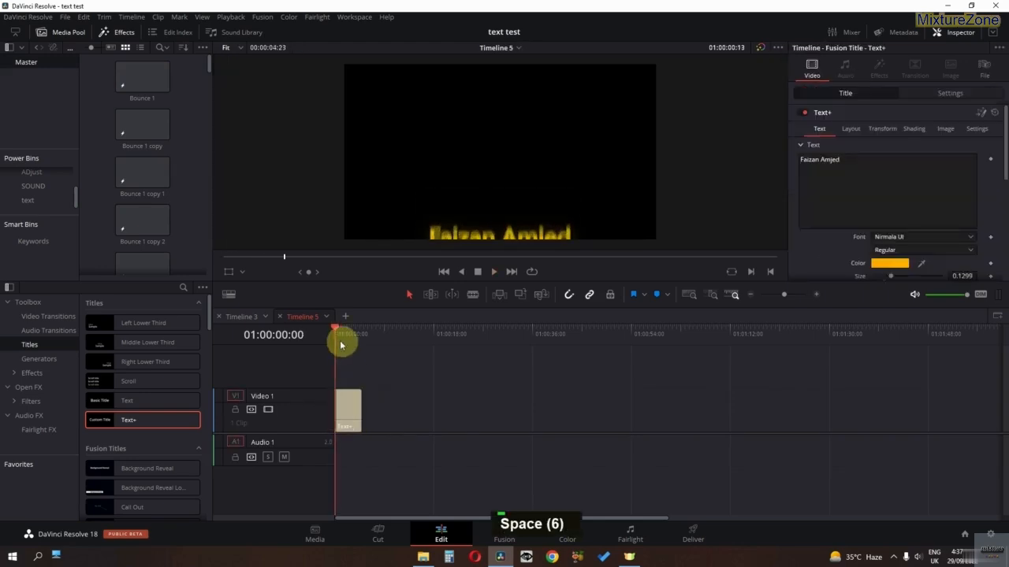
key(space)
key(space)
Step: Open the "From Below" title's Fusion composition and inspect the settings of its Glow1 and Transform1 nodes
click(504, 534)
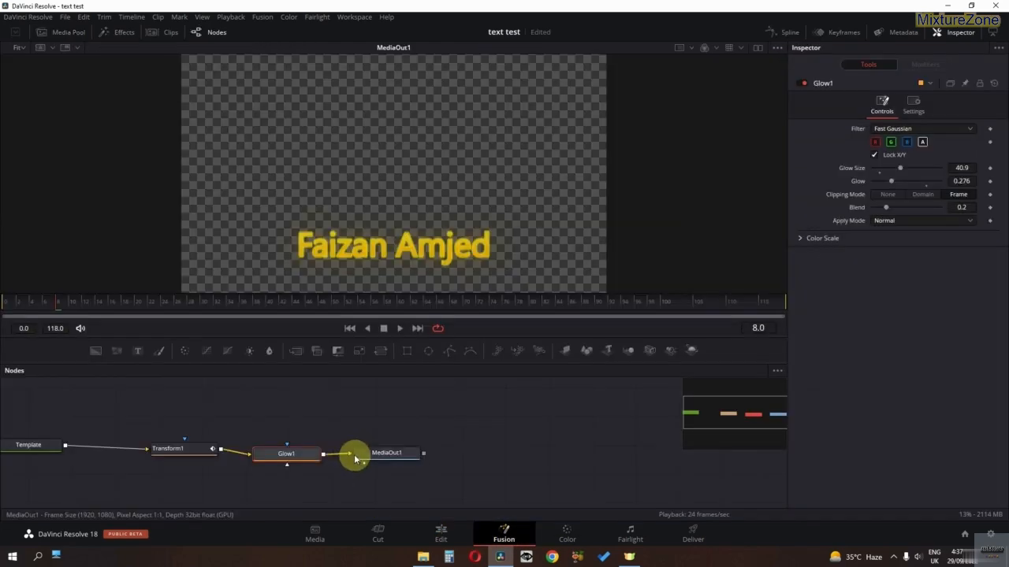
click(275, 455)
click(209, 452)
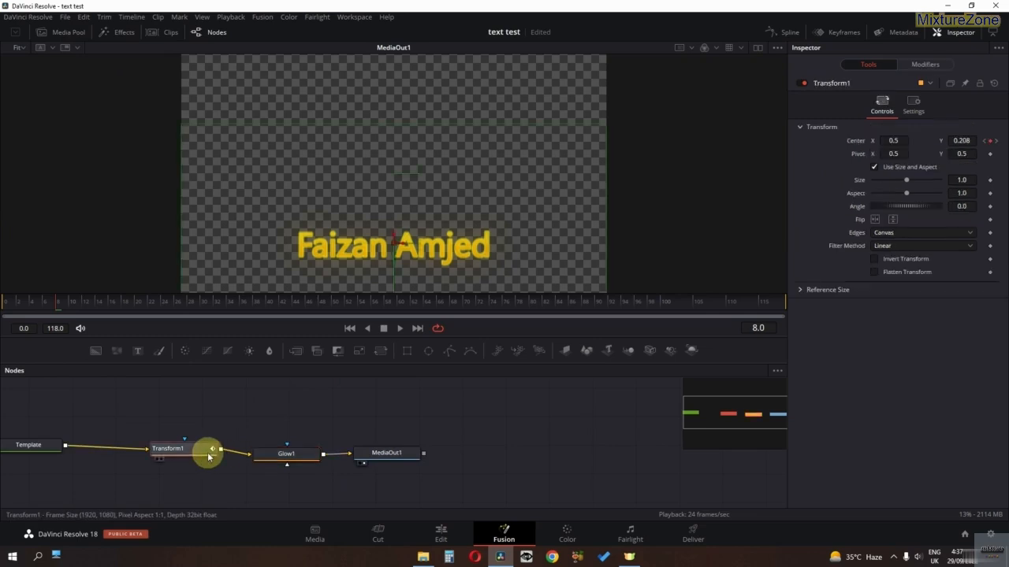
Step: Keyframe the Transform1 node's Center Y at -0.081 on frame 0 and scrub through the text's entrance
click(957, 140)
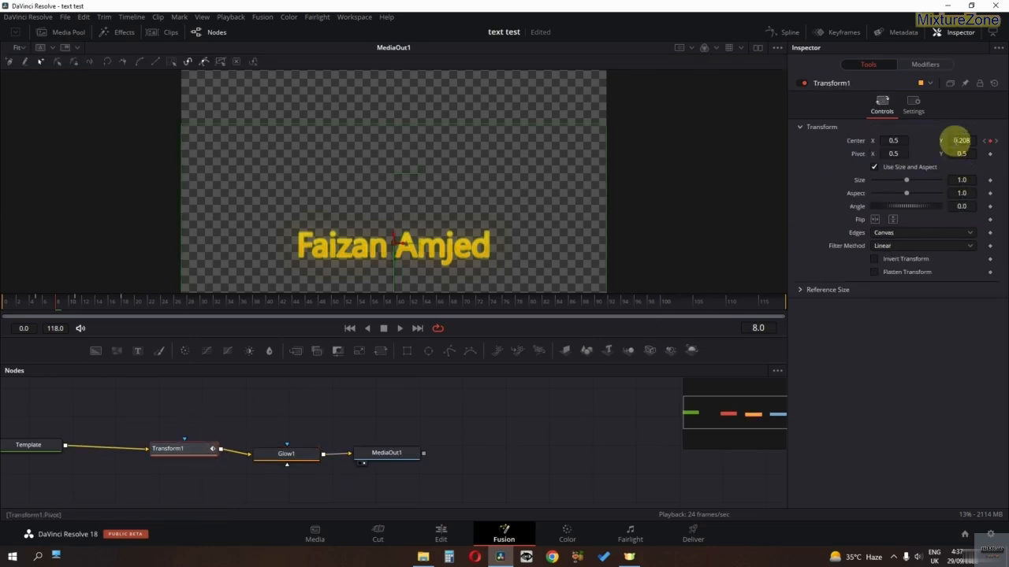
scroll(357, 218, down, 2)
click(3, 302)
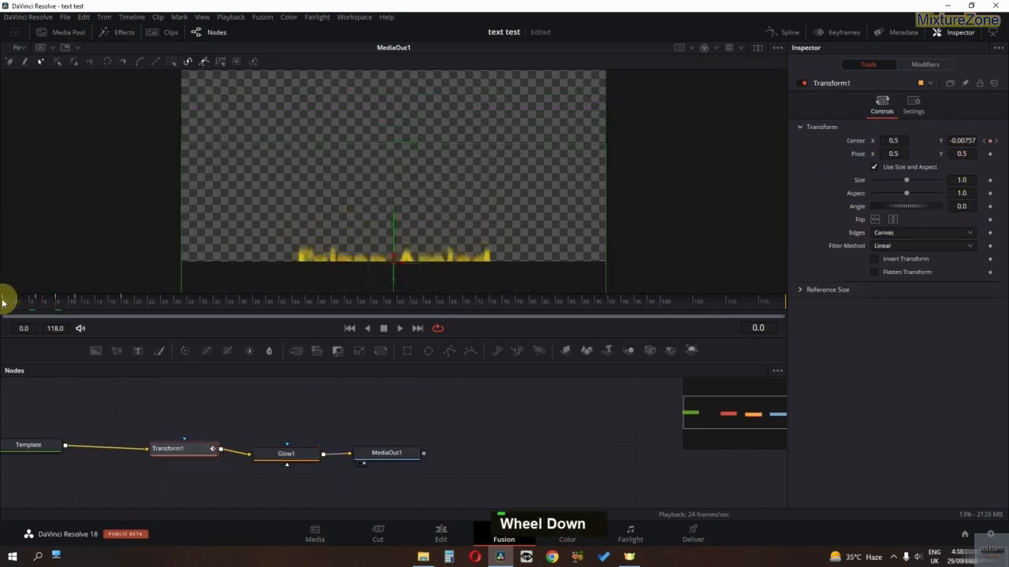
mouse_move(3, 301)
mouse_down()
mouse_move(118, 300)
mouse_move(7, 297)
mouse_up()
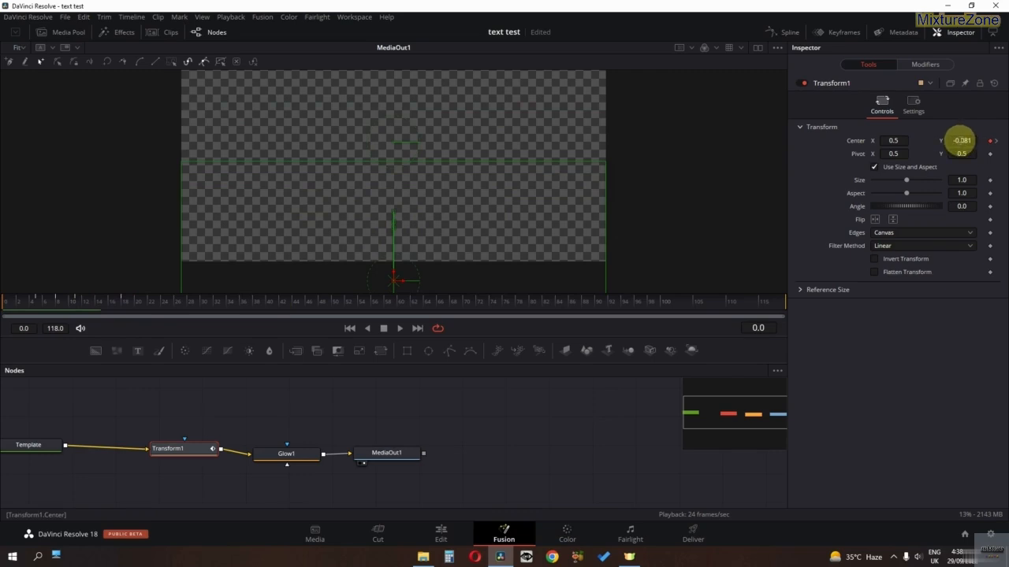
mouse_move(45, 299)
mouse_down()
mouse_move(32, 300)
mouse_move(135, 299)
mouse_move(13, 300)
mouse_move(63, 299)
mouse_up()
click(329, 289)
Step: Examine the Template node's text colour and the settings of its shading elements 1 and 5
click(446, 203)
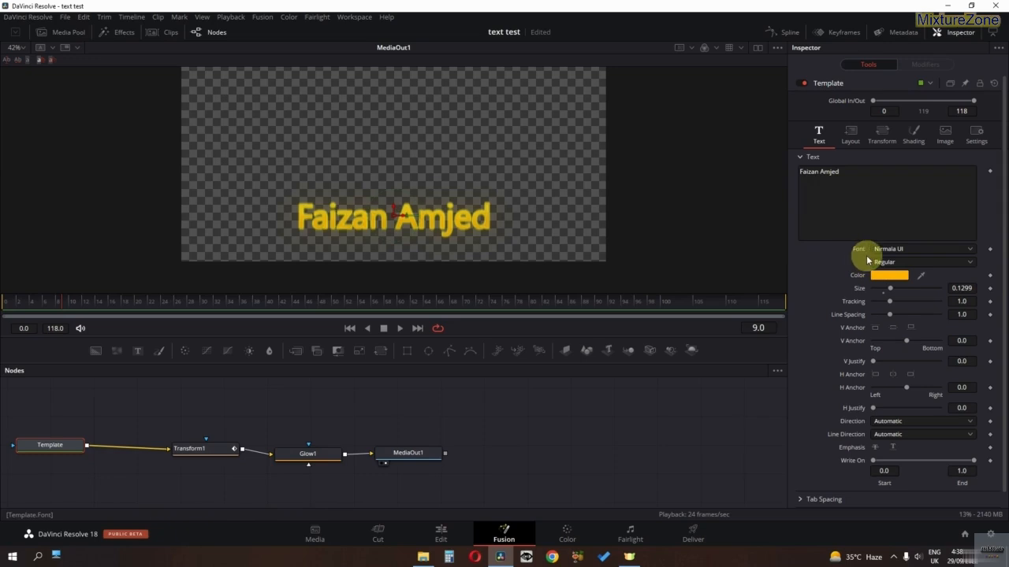
click(889, 275)
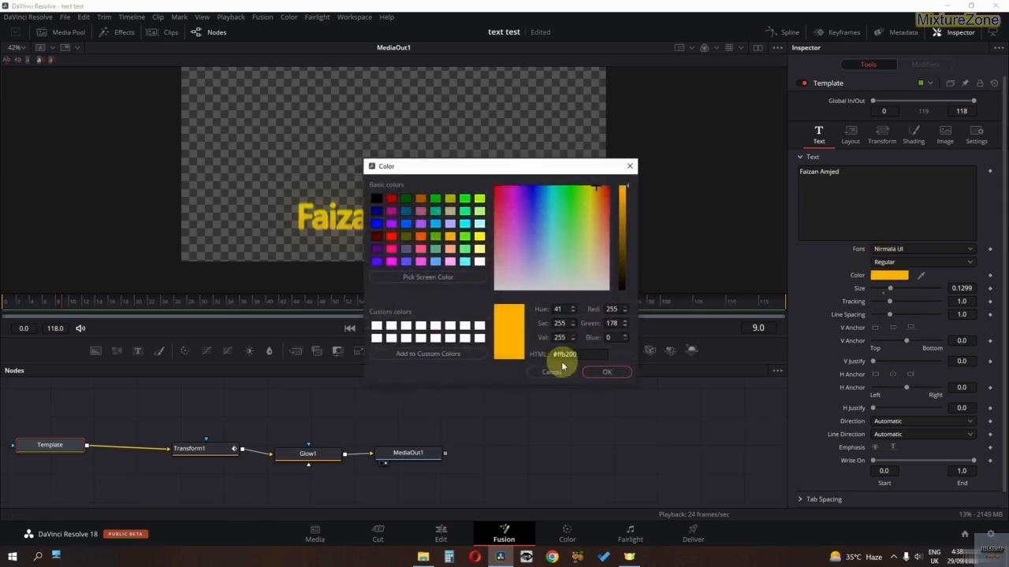
click(603, 375)
click(913, 132)
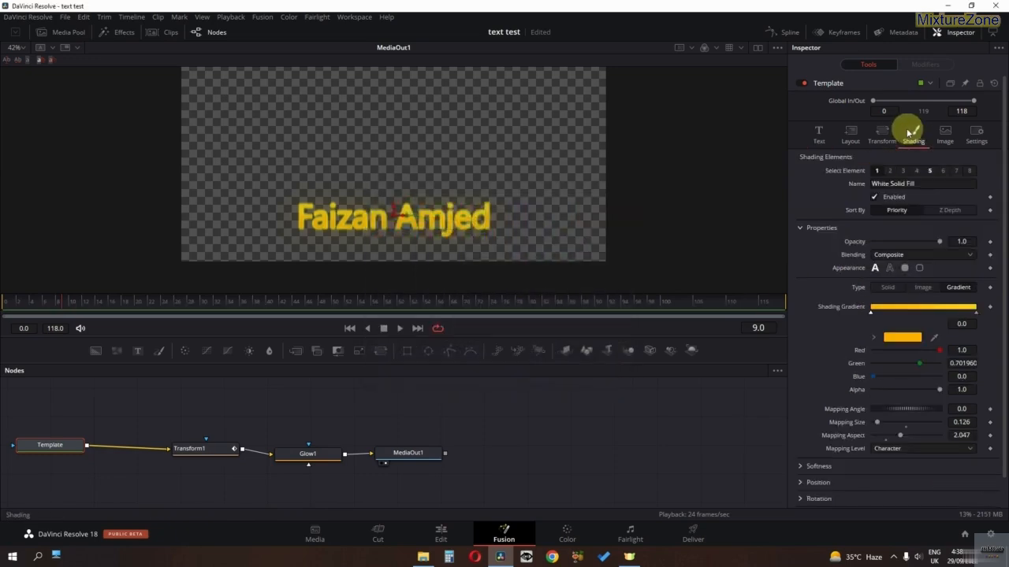
scroll(809, 228, down, 1)
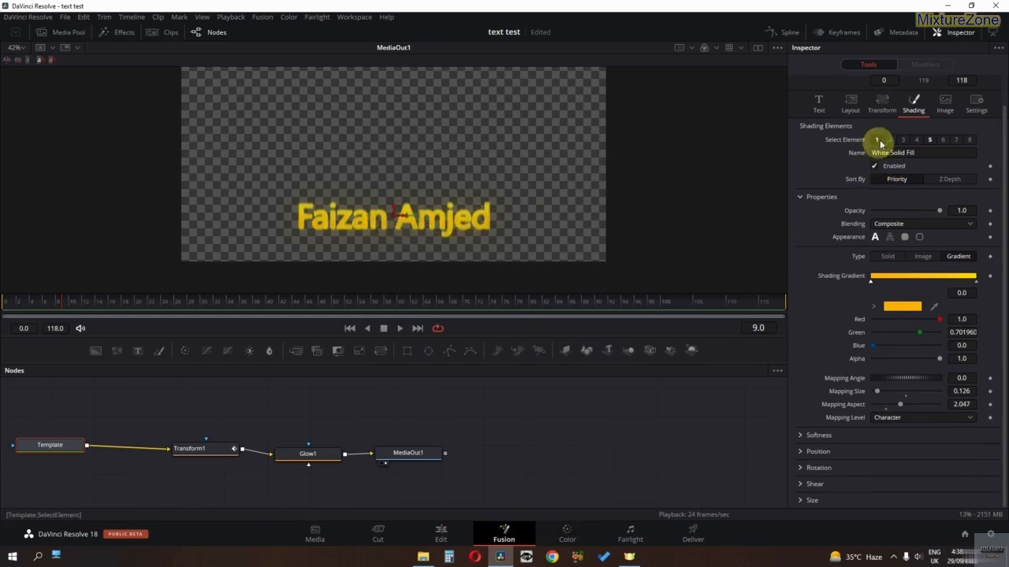
click(928, 140)
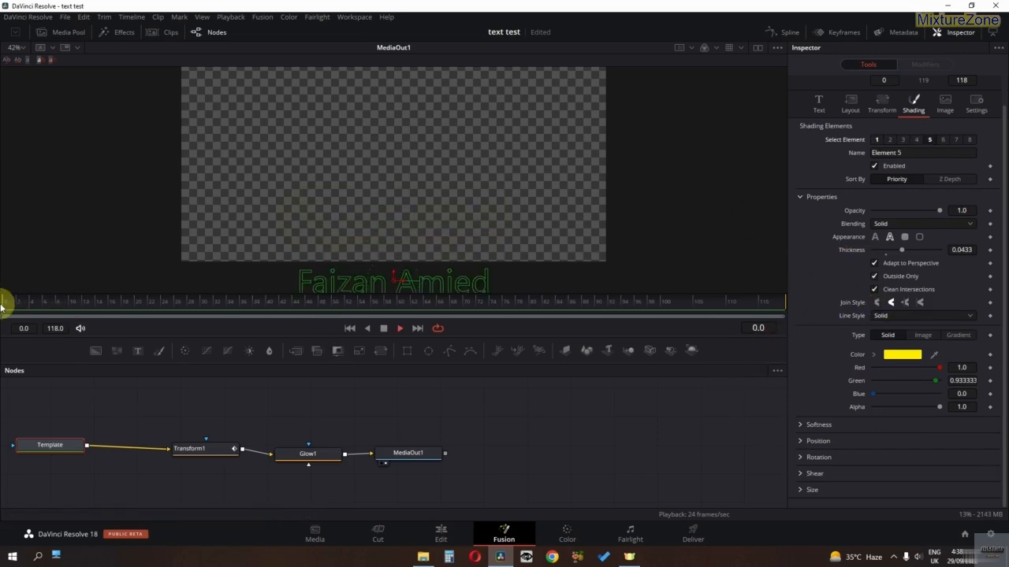
Step: Play the text animation from frame 0 in the Fusion viewer
key(space)
key(space)
double_click(42, 310)
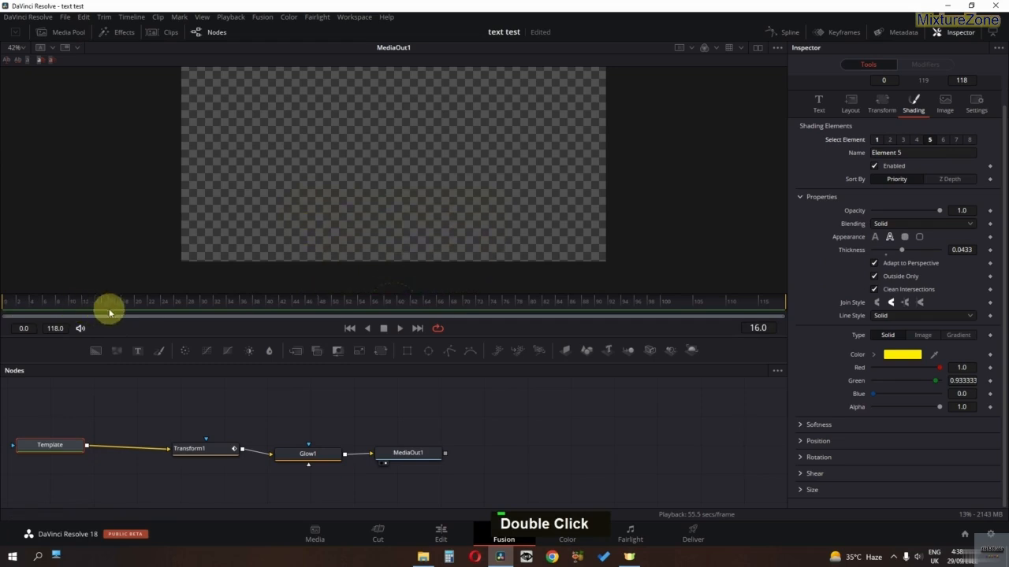
Step: Open the text power bin on the Edit page and check the Show Power Bins view option
click(425, 531)
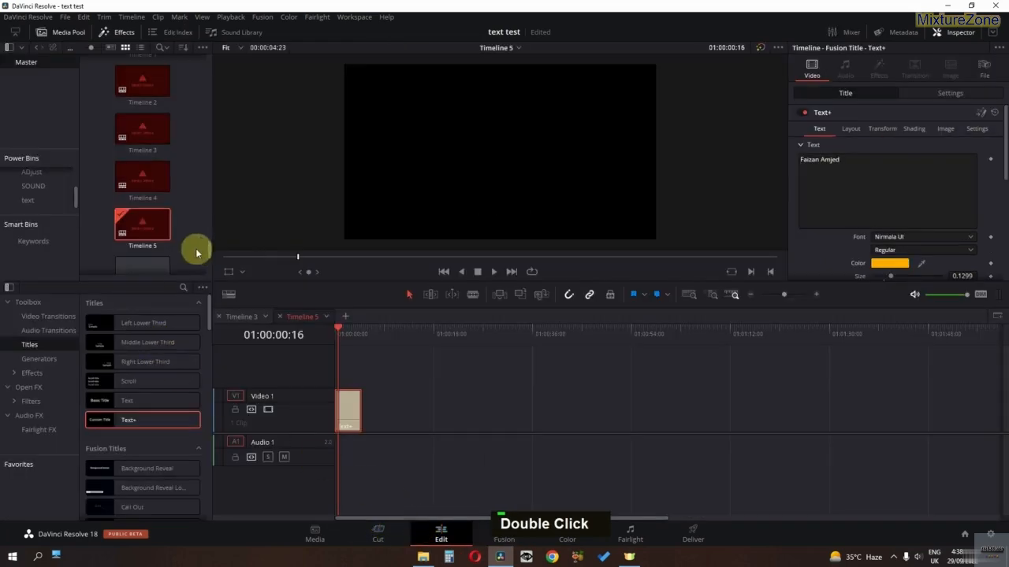
click(28, 202)
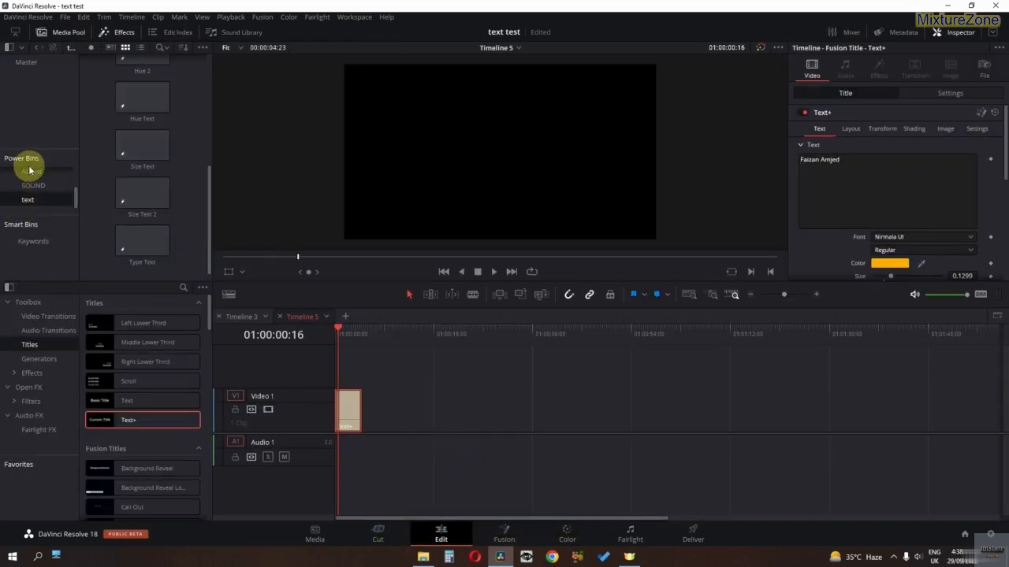
click(427, 52)
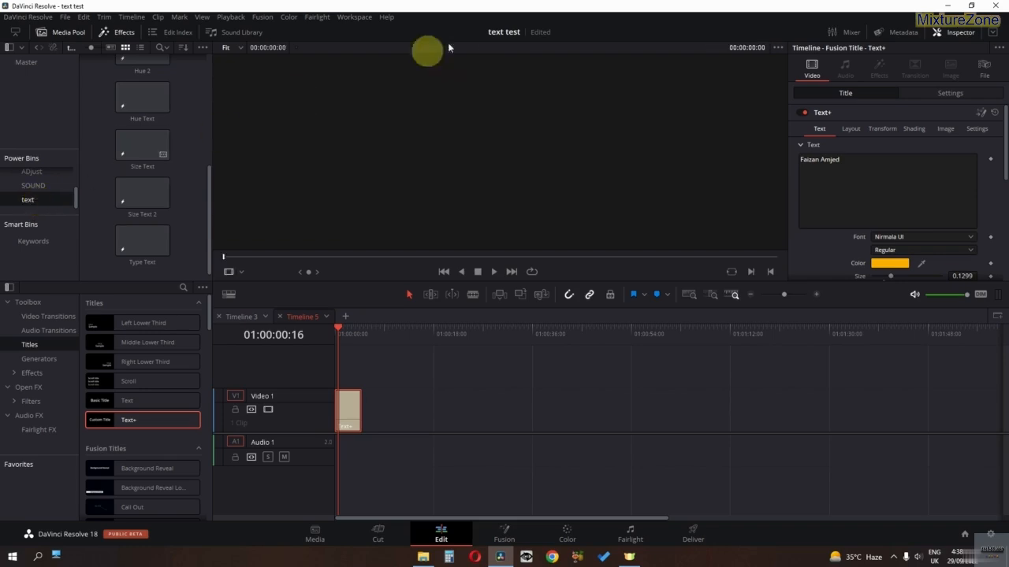
click(203, 17)
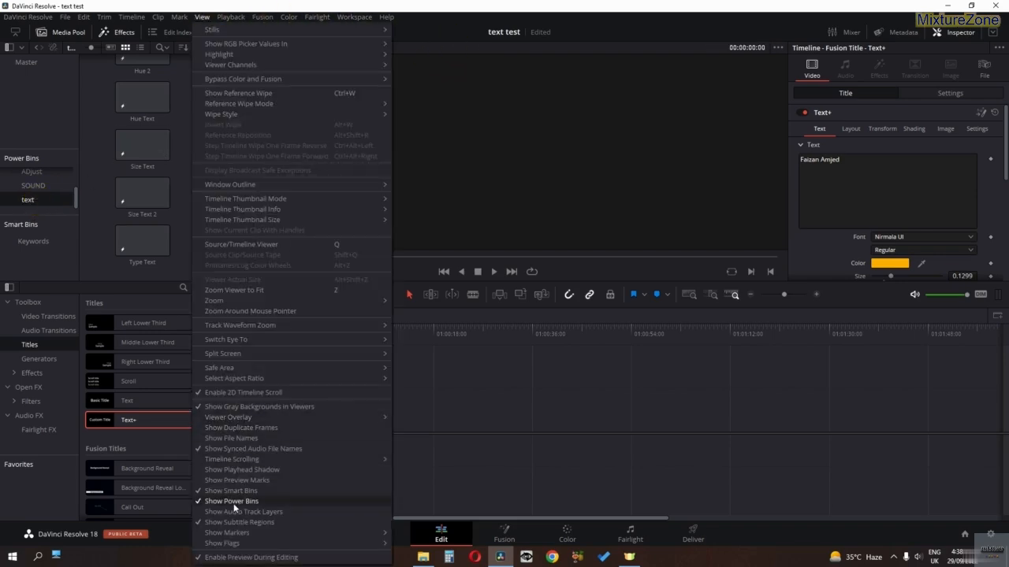
click(66, 228)
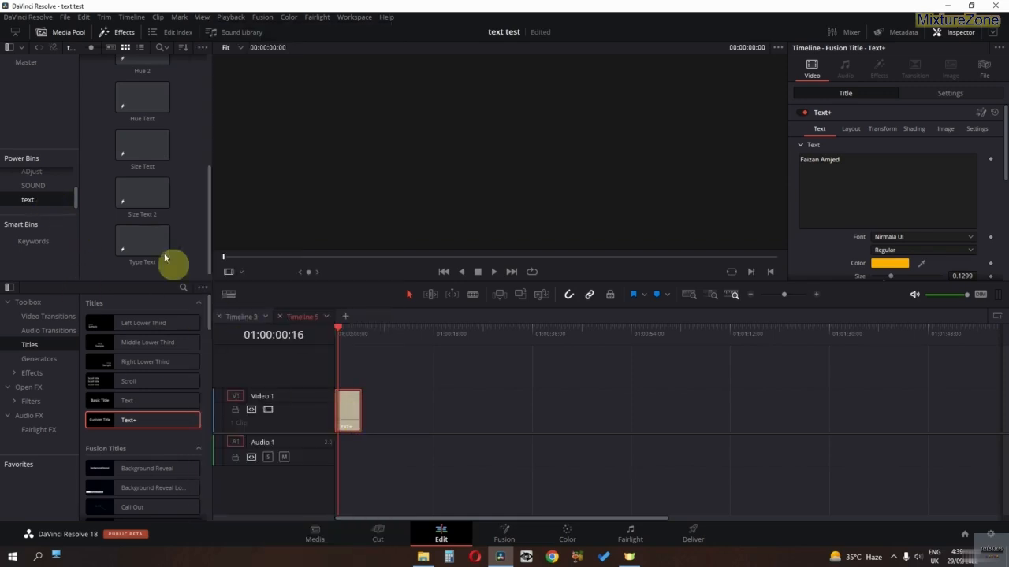
Step: Switch to Timeline 3 and play its opening Hello title
click(245, 317)
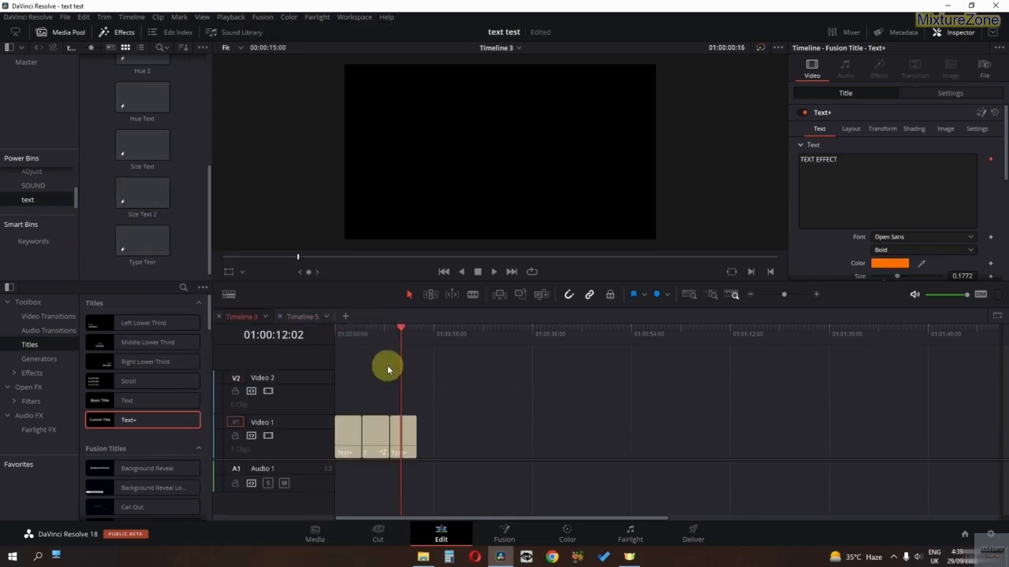
key(space)
key(space)
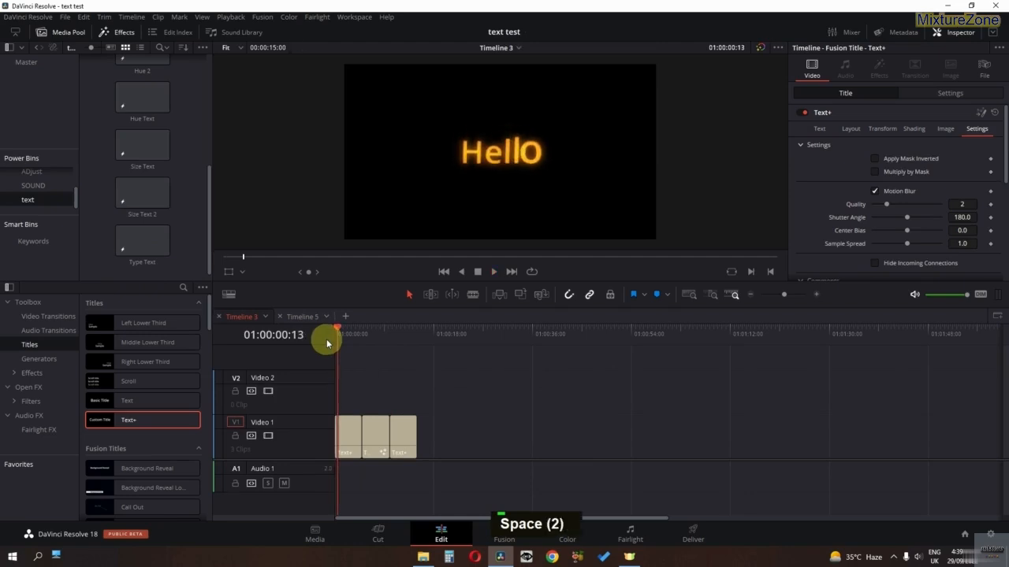
Step: Store Timeline 3's first Text+ clip in the text power bin and name it hello2
click(353, 430)
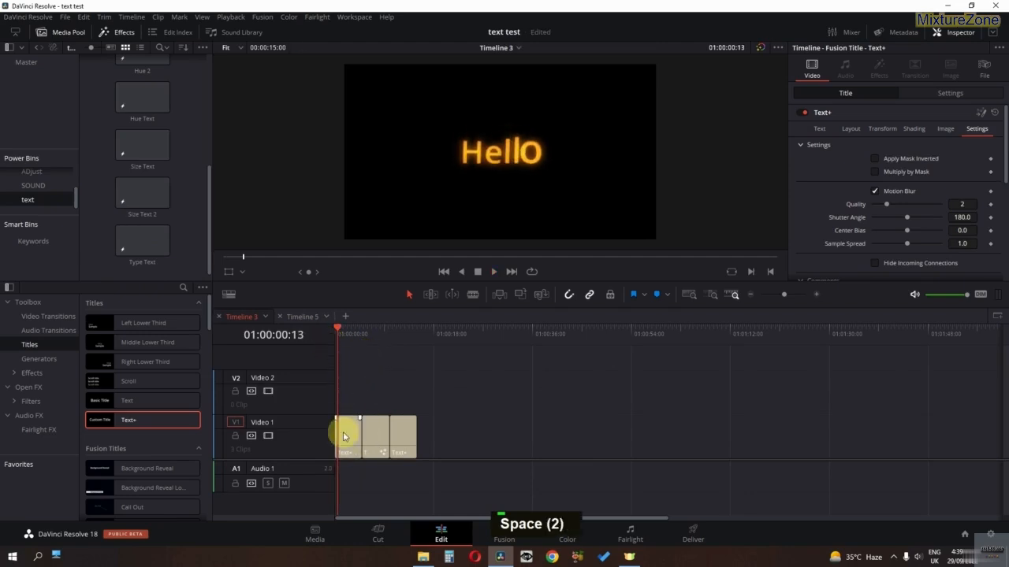
drag(344, 430, 204, 322)
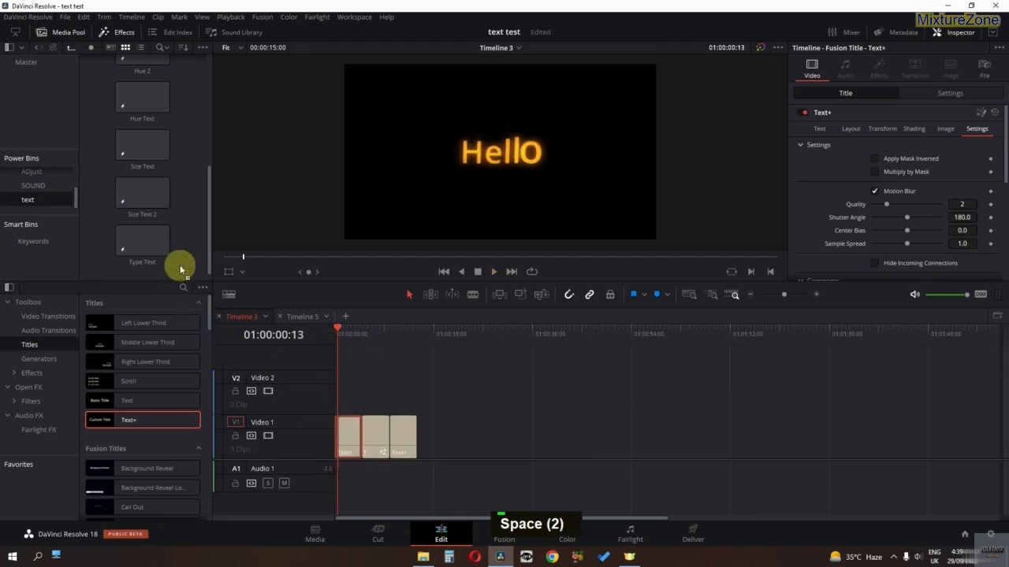
drag(180, 269, 164, 266)
click(145, 267)
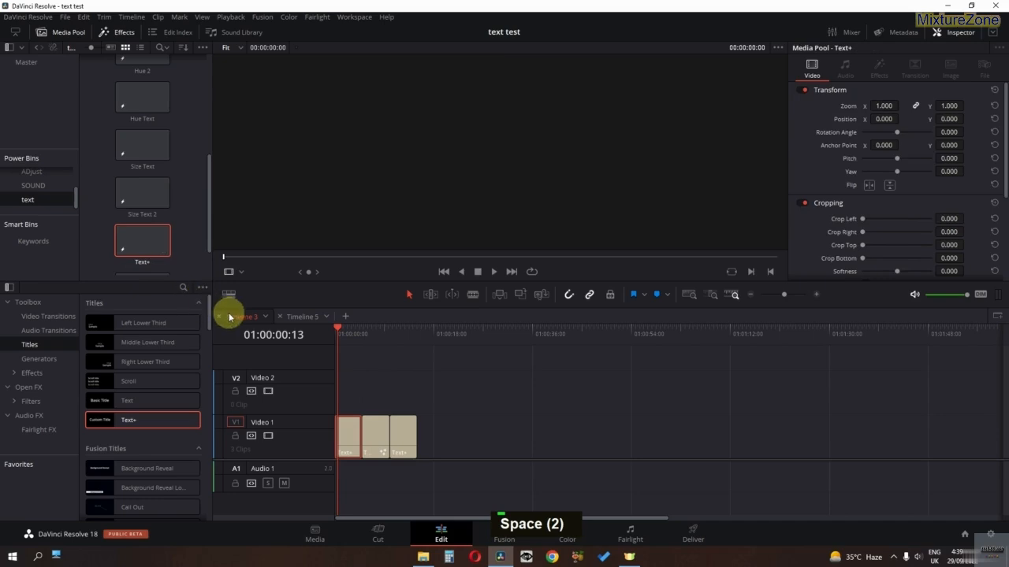
click(145, 263)
text(hello2)
click(183, 266)
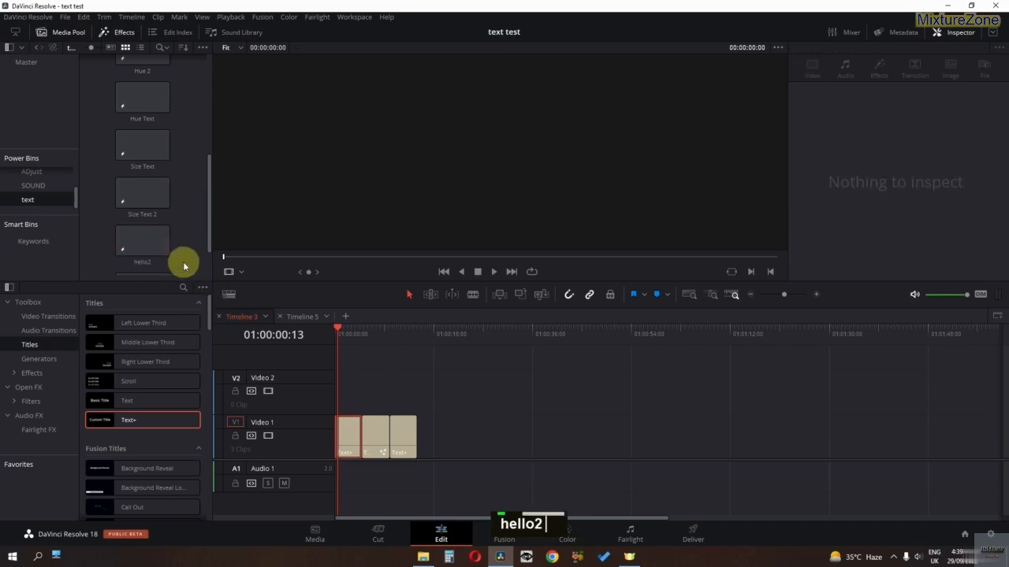
Step: Create a new timeline from the stored hello2 title and play it
click(351, 323)
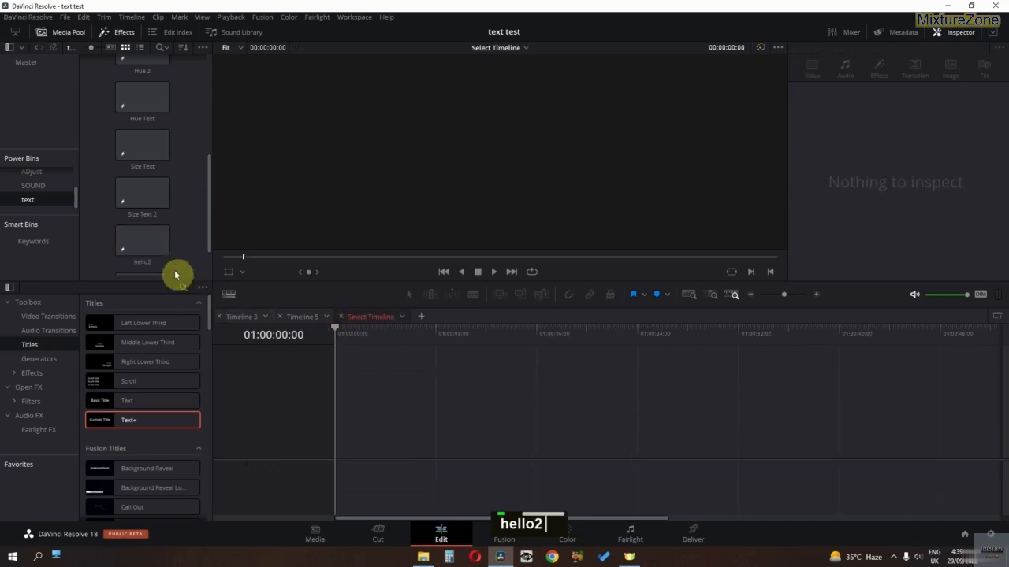
drag(144, 240, 347, 430)
double_click(348, 410)
key(space)
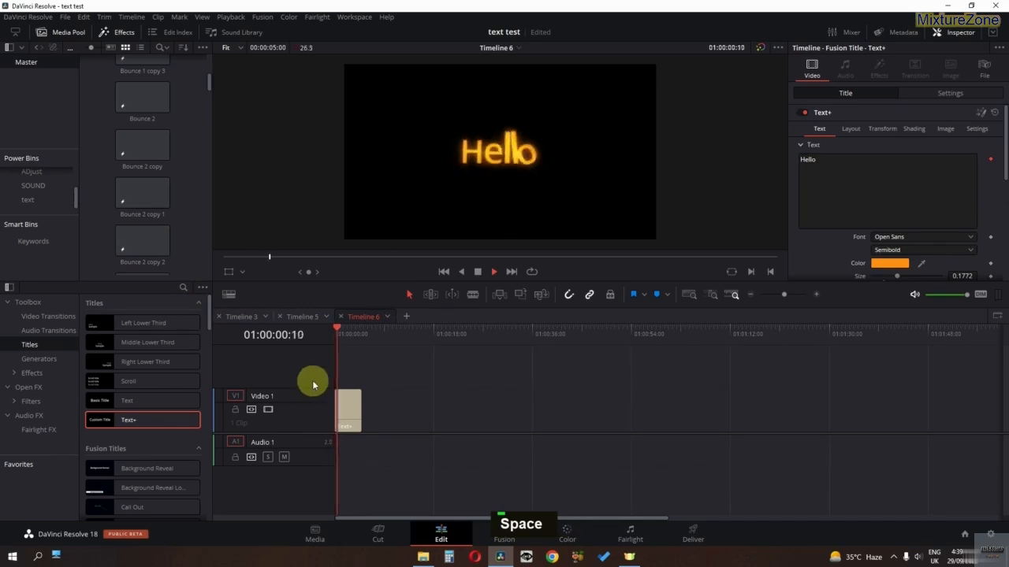
key(space)
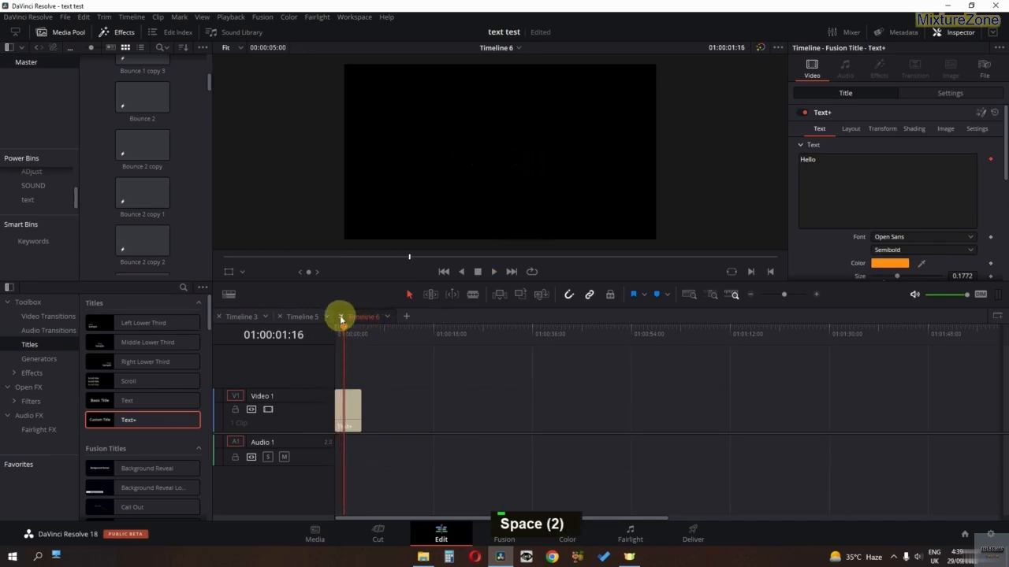
Step: Close the Timeline 6 tab and play the title in Timeline 5
click(342, 316)
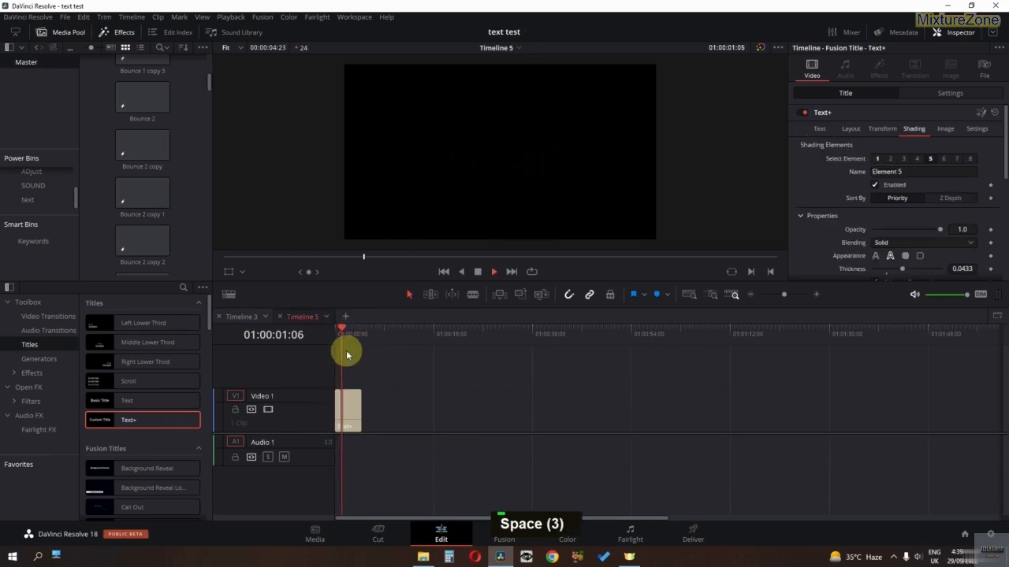
key(space)
key(space)
key(space)
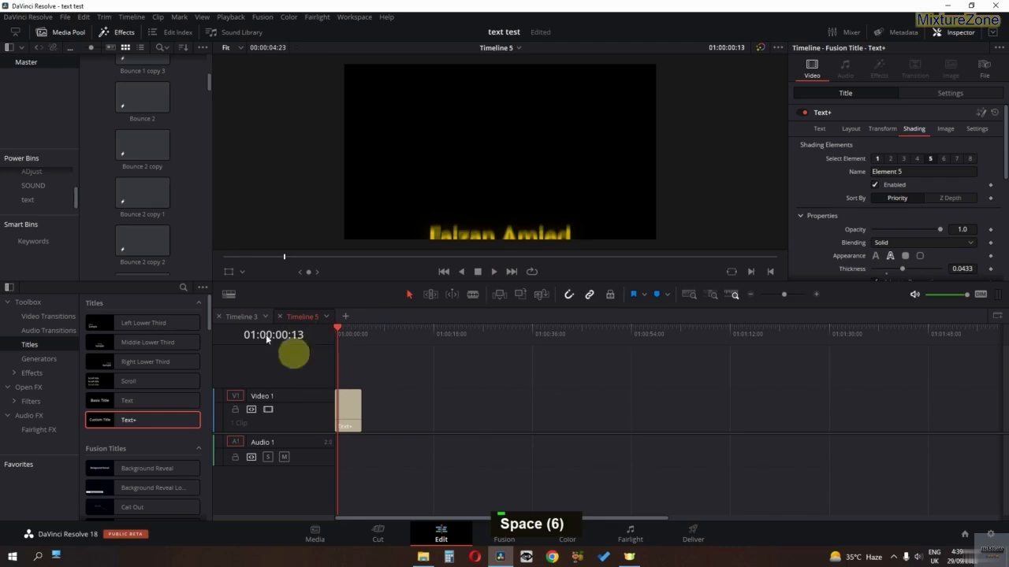
Step: Add the Bounce 1, Bounce 2, From Below and hahha titles from the text power bin to Timeline 5's Video 1 track
click(46, 201)
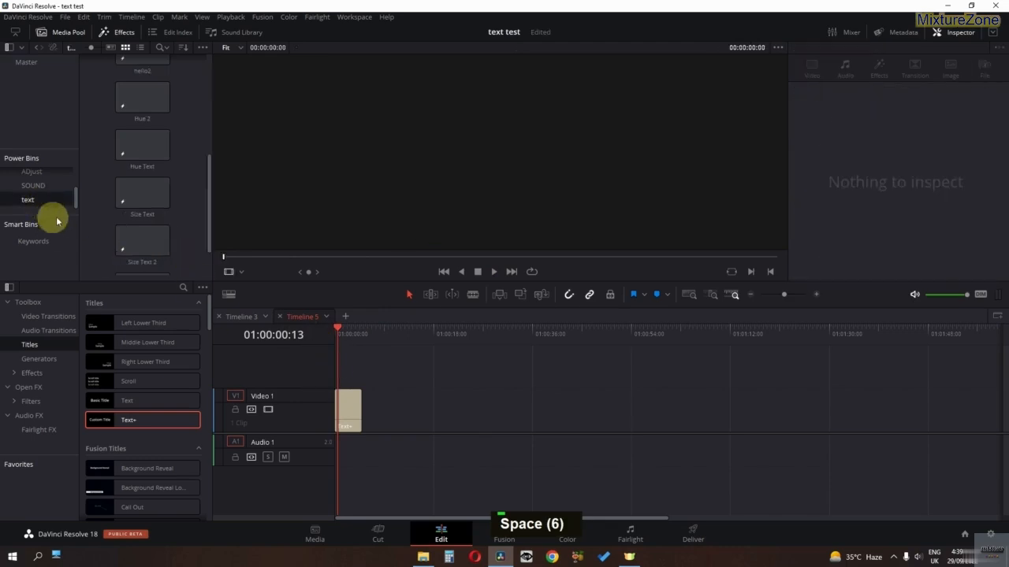
scroll(102, 197, down, 1)
scroll(102, 197, up, 3)
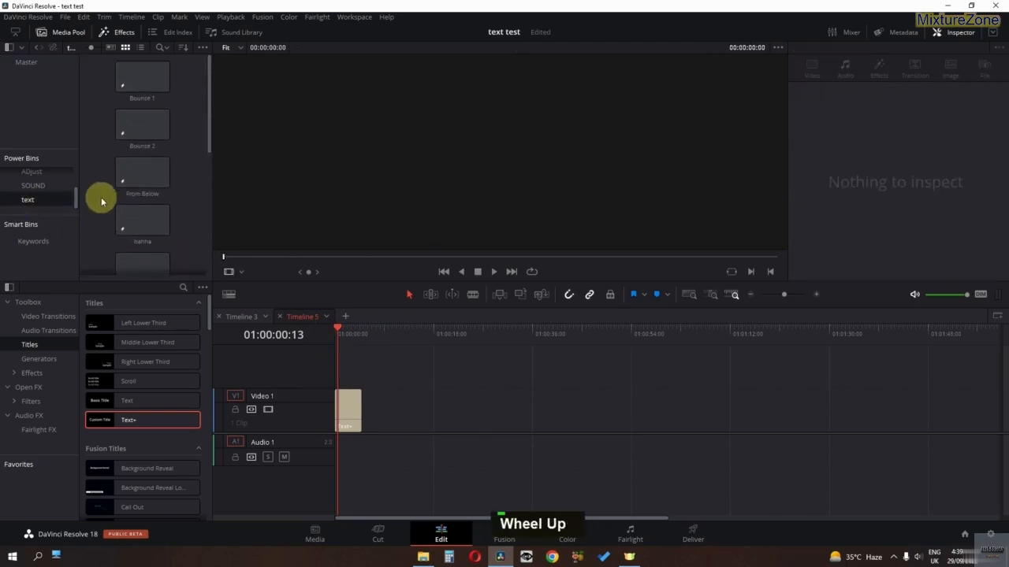
drag(119, 81, 376, 443)
drag(140, 135, 409, 430)
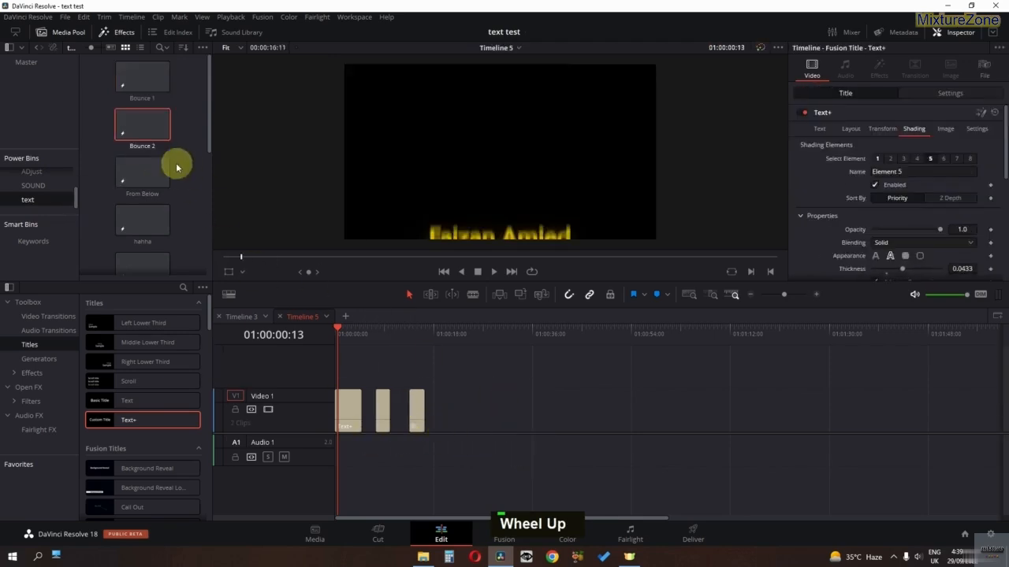
drag(150, 175, 453, 408)
drag(130, 224, 517, 411)
Step: Add the hello2, Hue 2 and Hue Text titles after the existing clips on Video 1
scroll(150, 174, down, 2)
drag(146, 207, 561, 411)
drag(169, 269, 622, 403)
scroll(181, 259, down, 2)
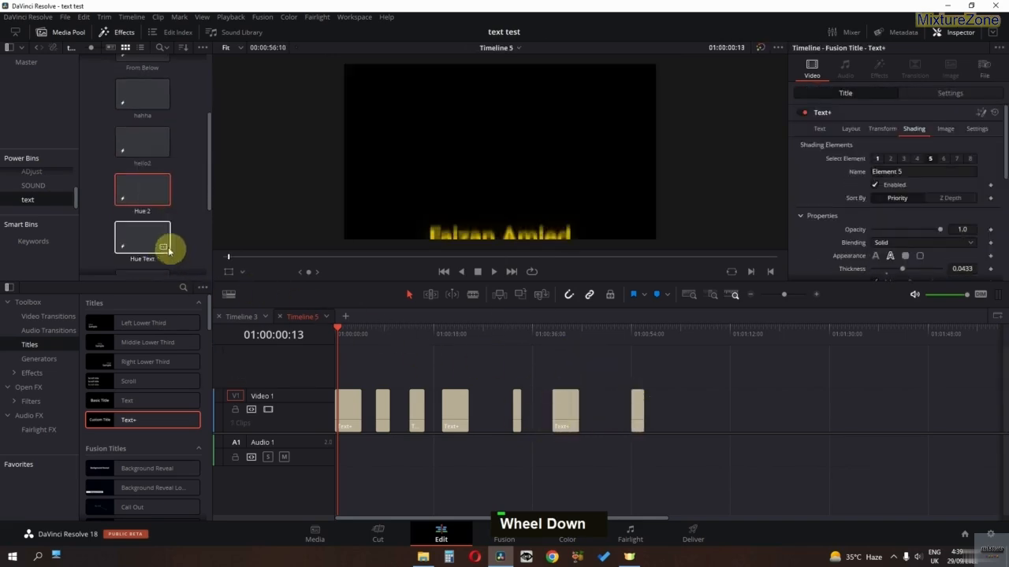
drag(167, 256, 668, 409)
Step: Add the Size Text, Size Text 2 and Type Text titles at the end of Video 1
scroll(149, 243, down, 2)
drag(145, 230, 742, 410)
scroll(158, 226, down, 2)
scroll(139, 232, down, 2)
drag(140, 236, 788, 398)
Step: Select all title clips on Video 1 and delete the gaps between them
drag(842, 361, 345, 413)
click(83, 17)
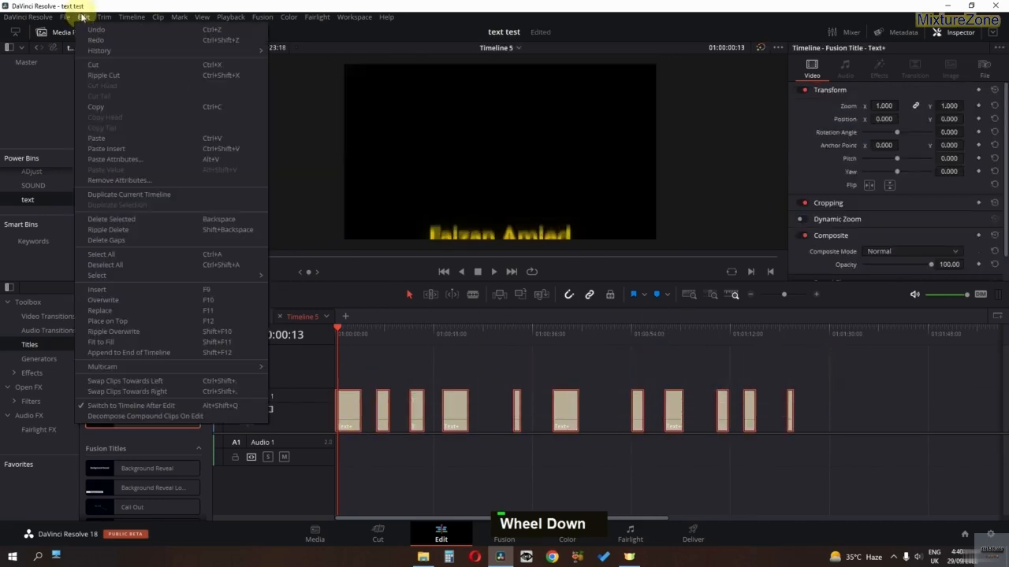
click(108, 241)
click(433, 478)
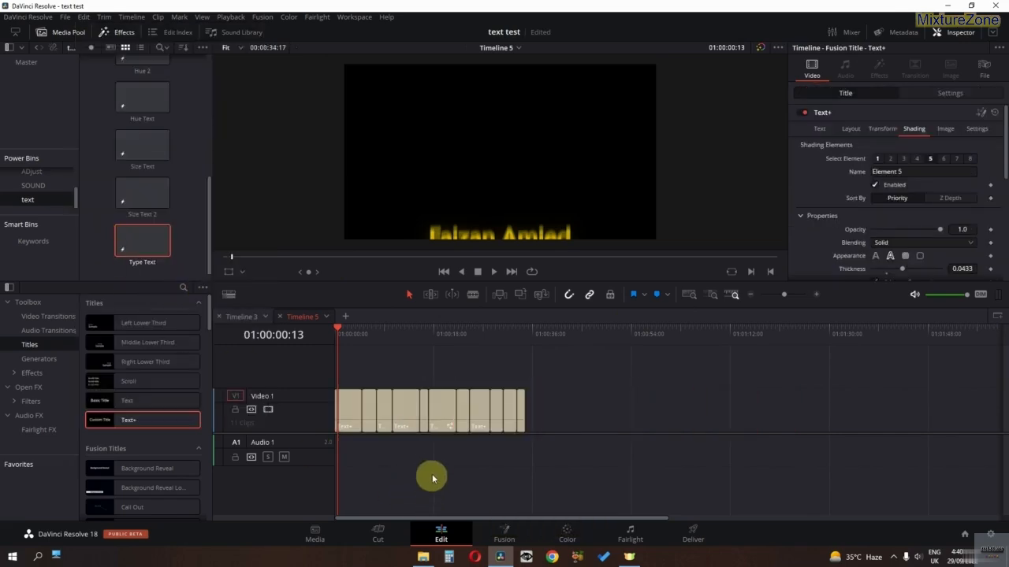
Step: Play through the first title clips on Timeline 5 to review their text animations
scroll(440, 469, up, 1)
key(space)
click(360, 342)
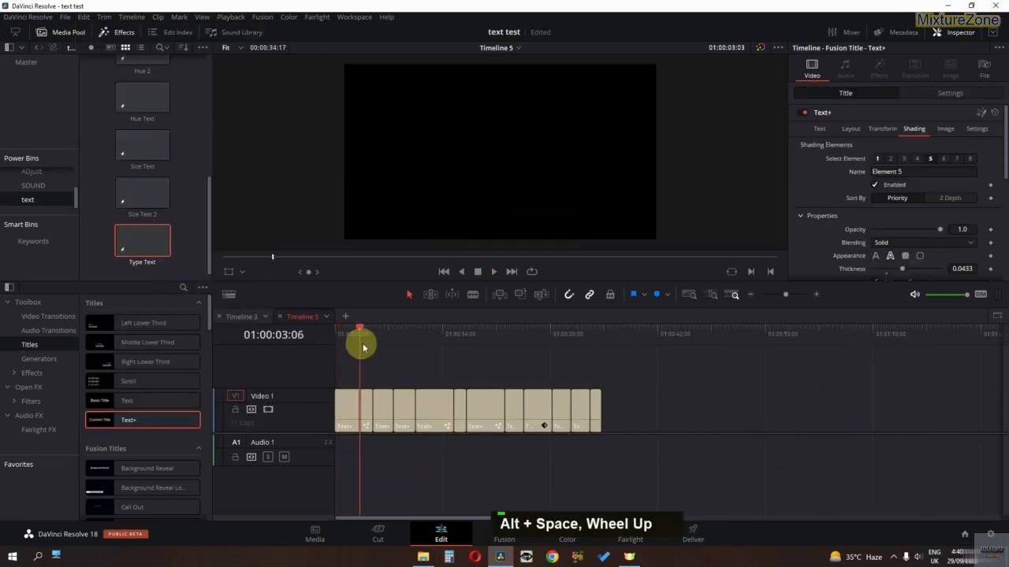
click(396, 340)
key(space)
click(368, 335)
key(space)
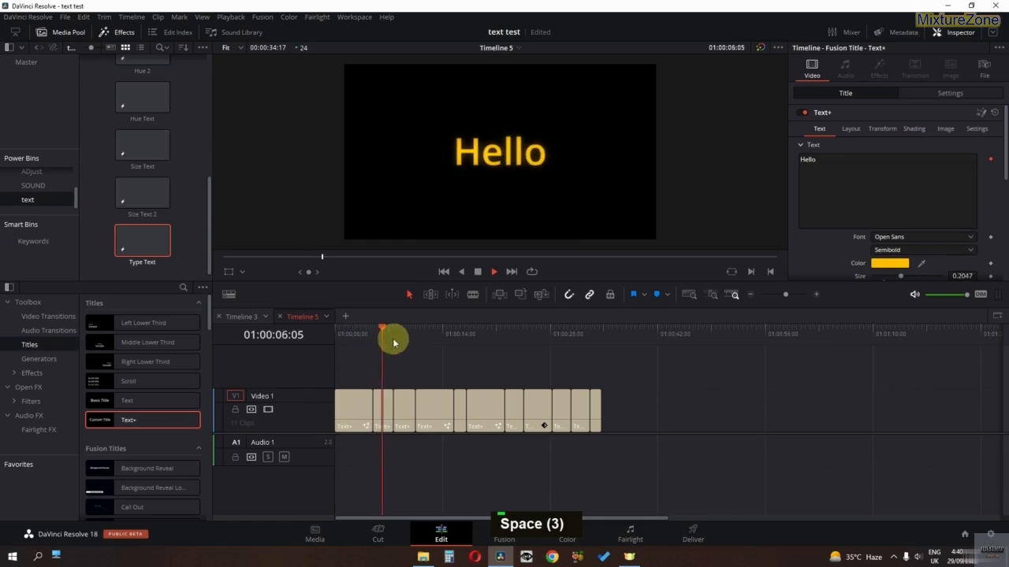
double_click(339, 334)
click(417, 334)
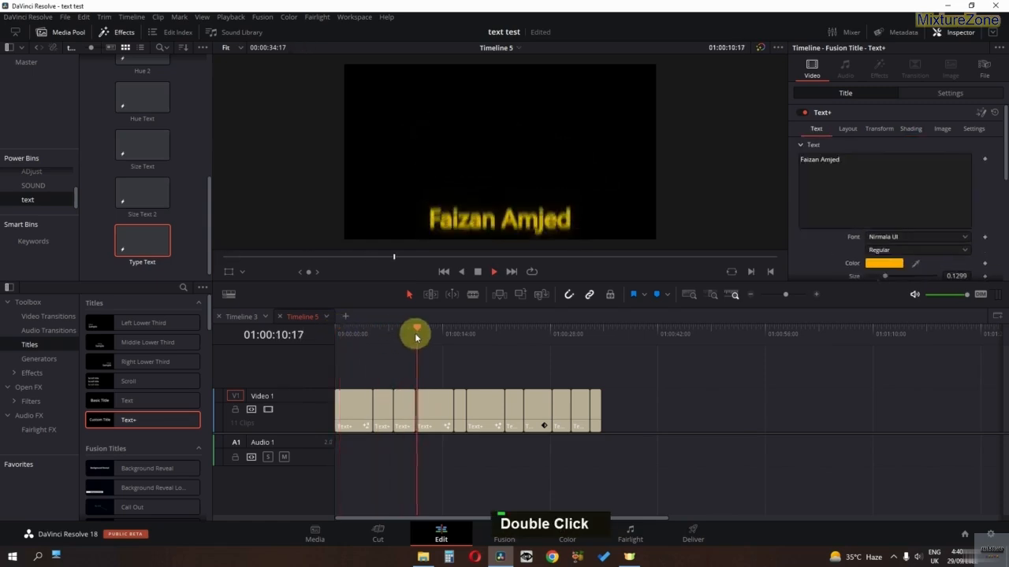
double_click(450, 336)
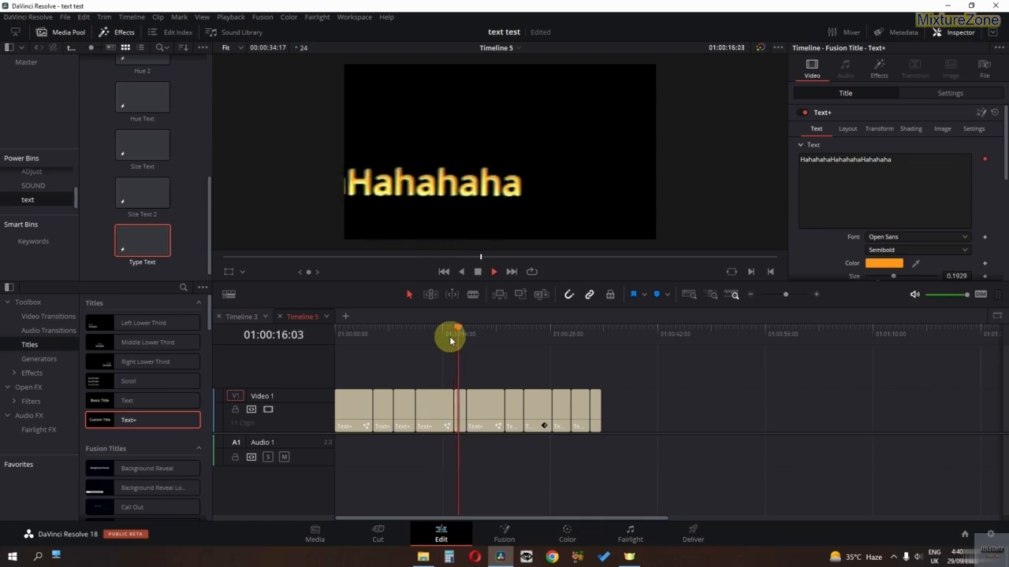
Step: Move the Hahahaha title to the end of Video 1 and delete the gap it leaves
key(space)
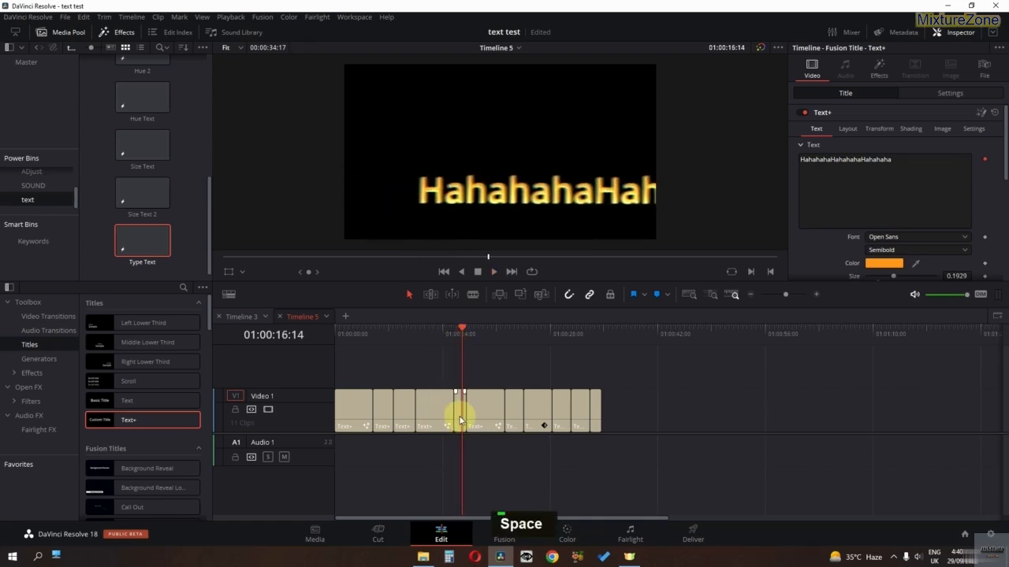
drag(456, 415, 611, 413)
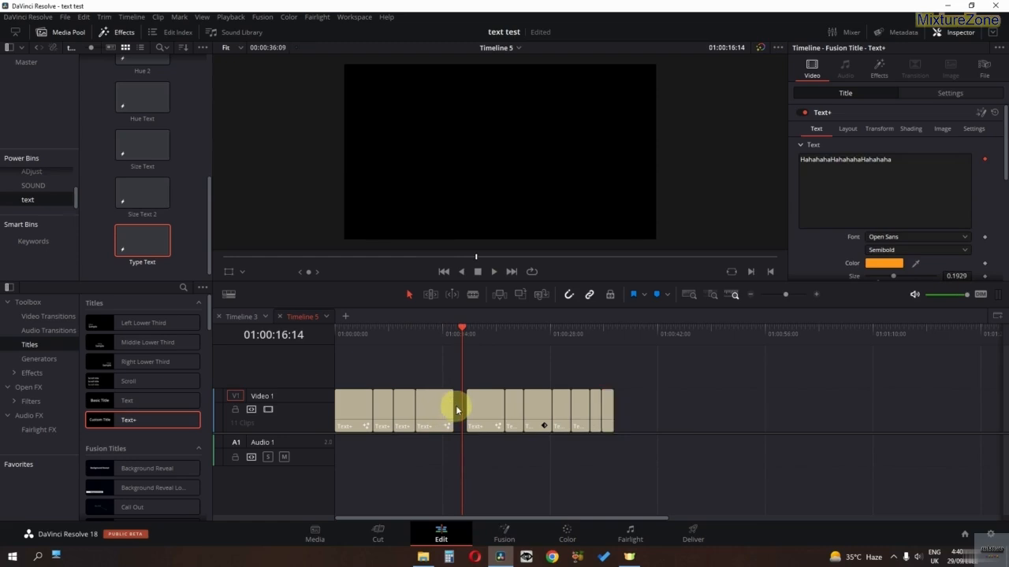
key(BackSpace)
Step: Play the Hello, TEXT EFFECT and Custom Title clips in the middle of Timeline 5 to review their animations
key(space)
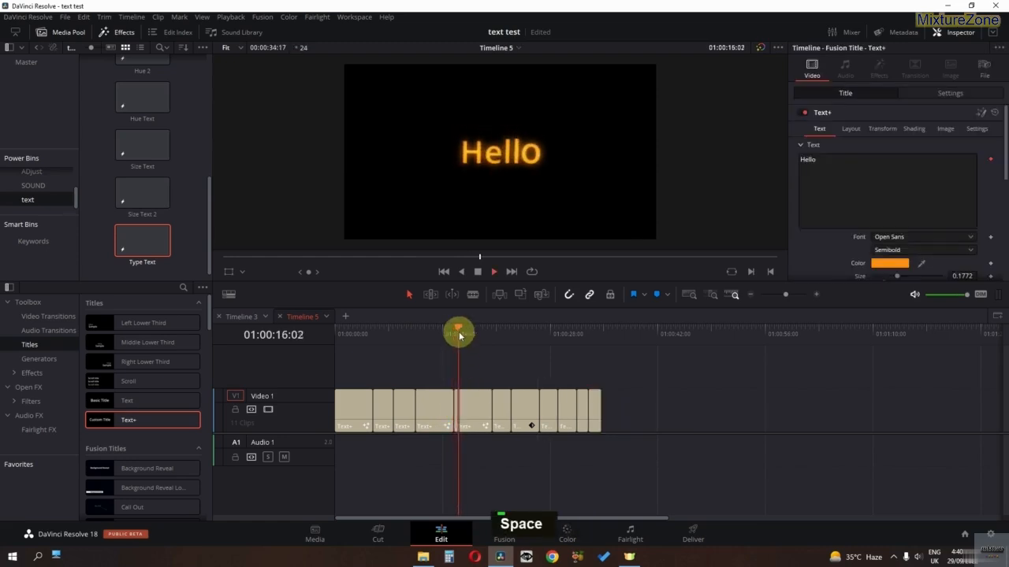
key(space)
click(497, 339)
key(space)
key(space)
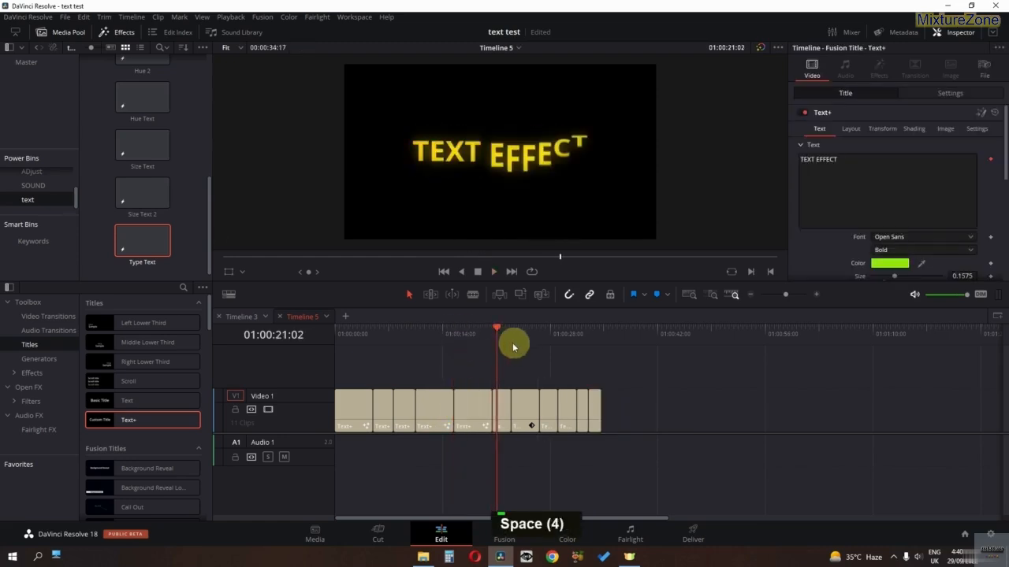
click(506, 342)
key(space)
key(space)
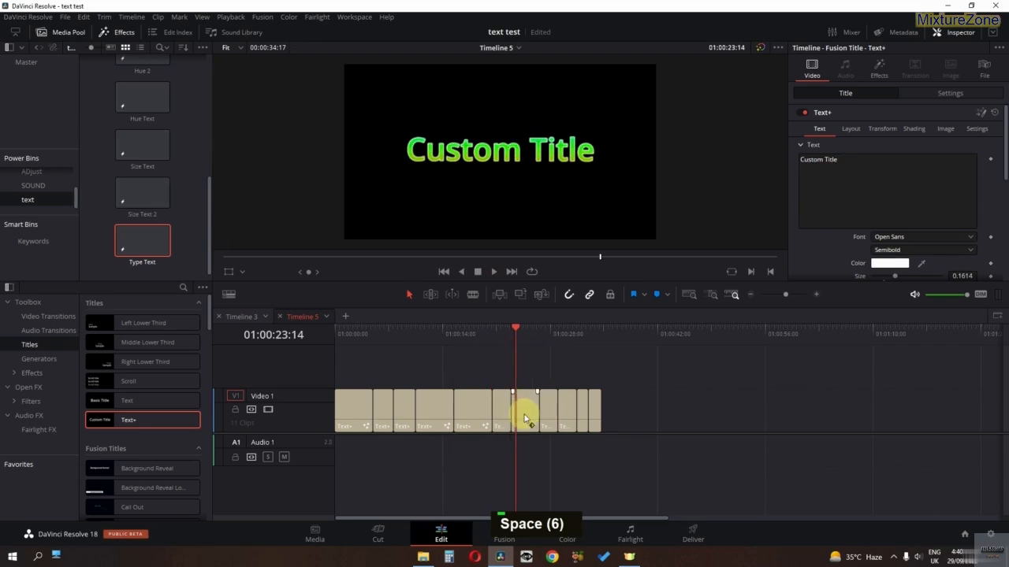
click(524, 418)
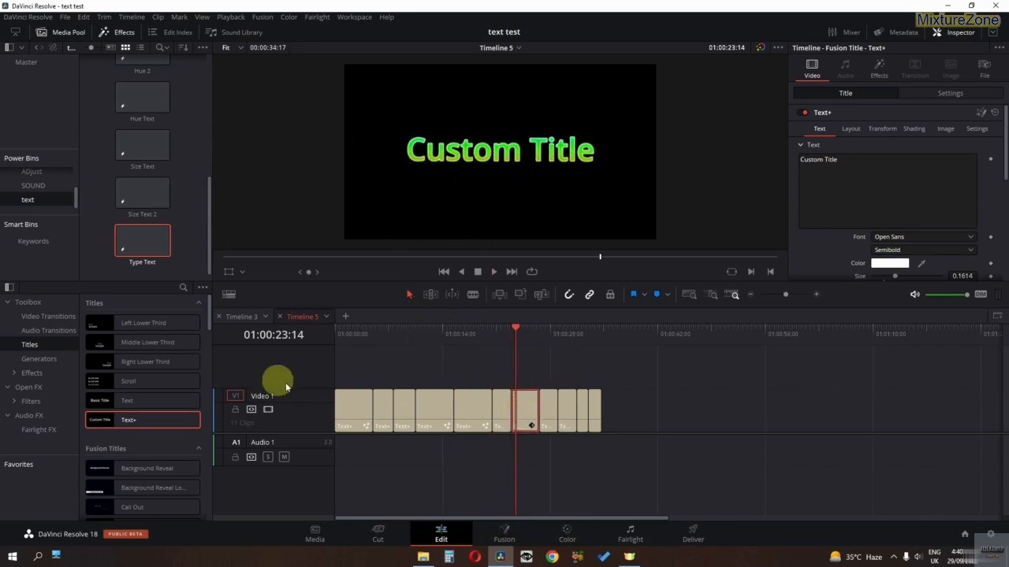
Step: Play the last TEXT EFFECT title on Timeline 3 and return to Timeline 5
click(241, 316)
click(389, 334)
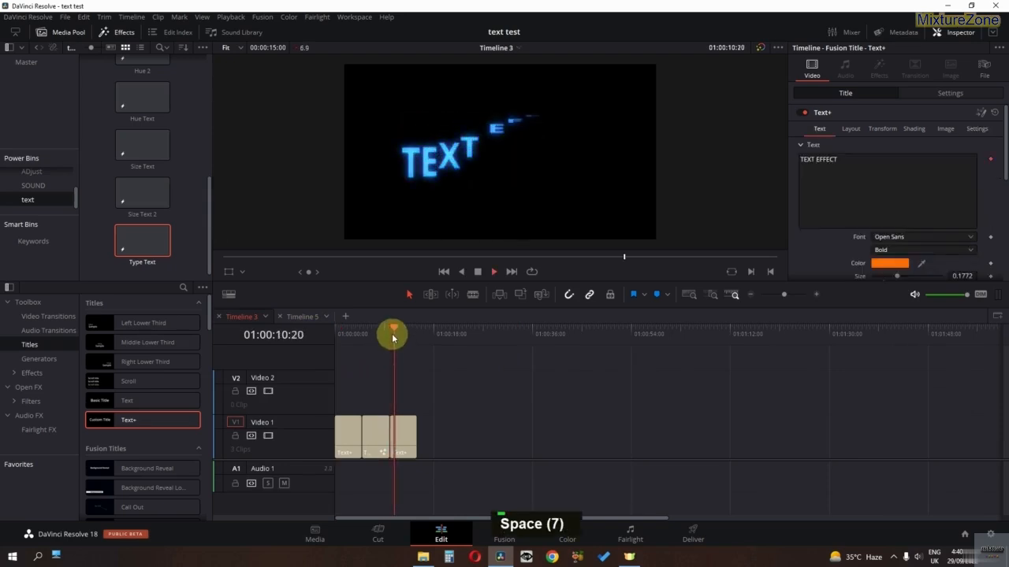
key(space)
click(301, 321)
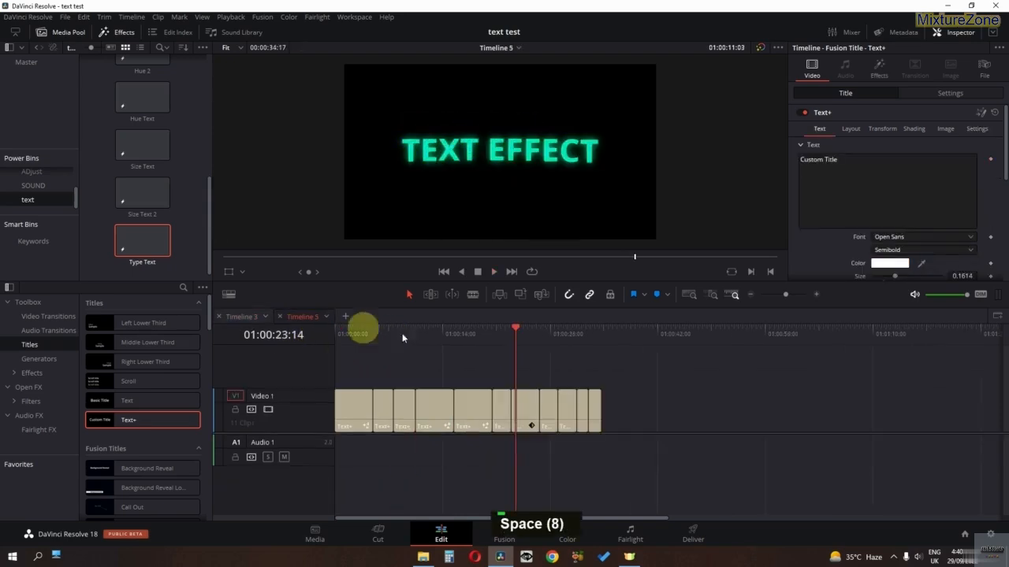
Step: Play the Shear title and open its Template node in Fusion to examine the Follower modifier's transform size settings
click(529, 339)
key(space)
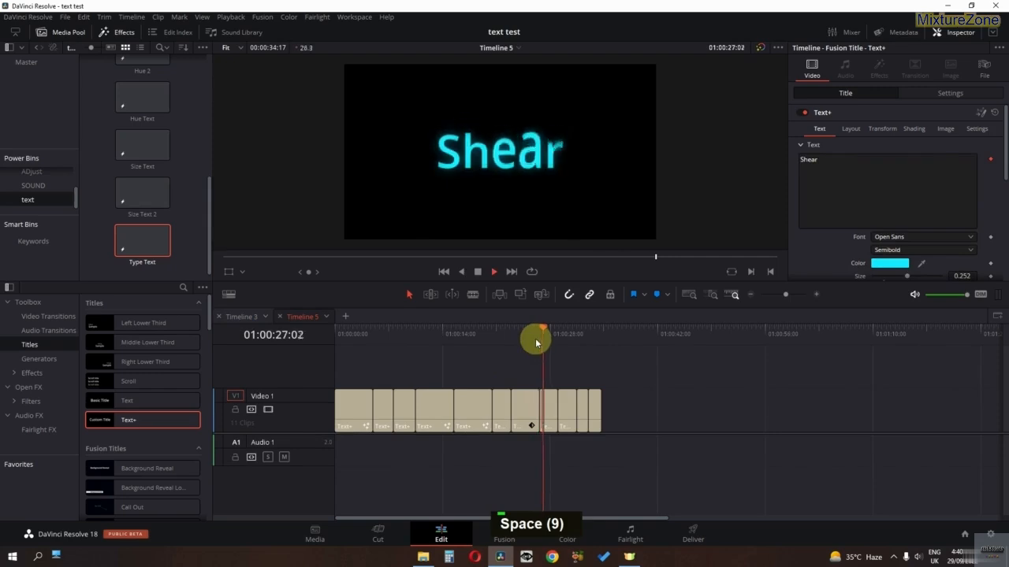
key(space)
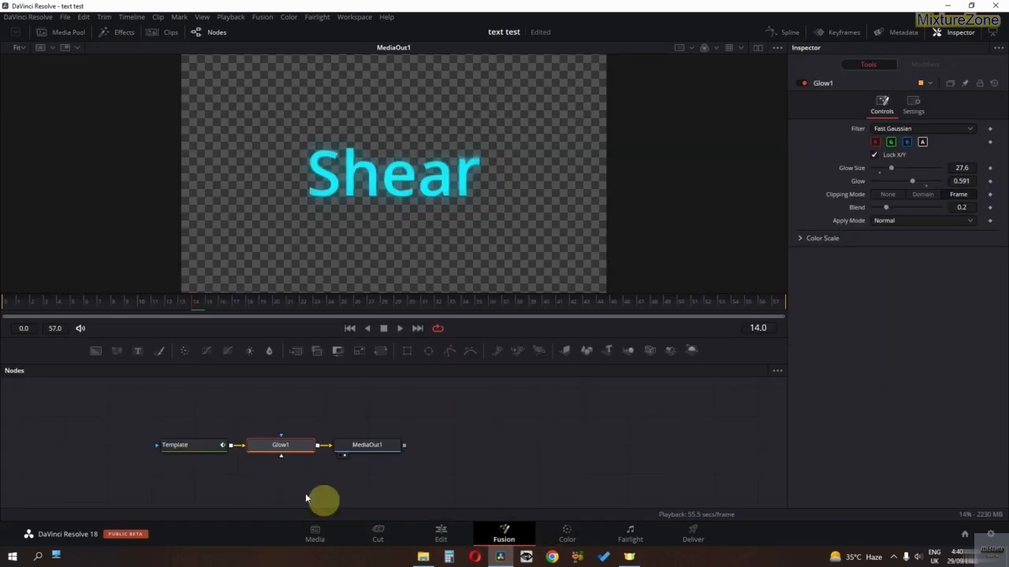
click(193, 447)
click(913, 66)
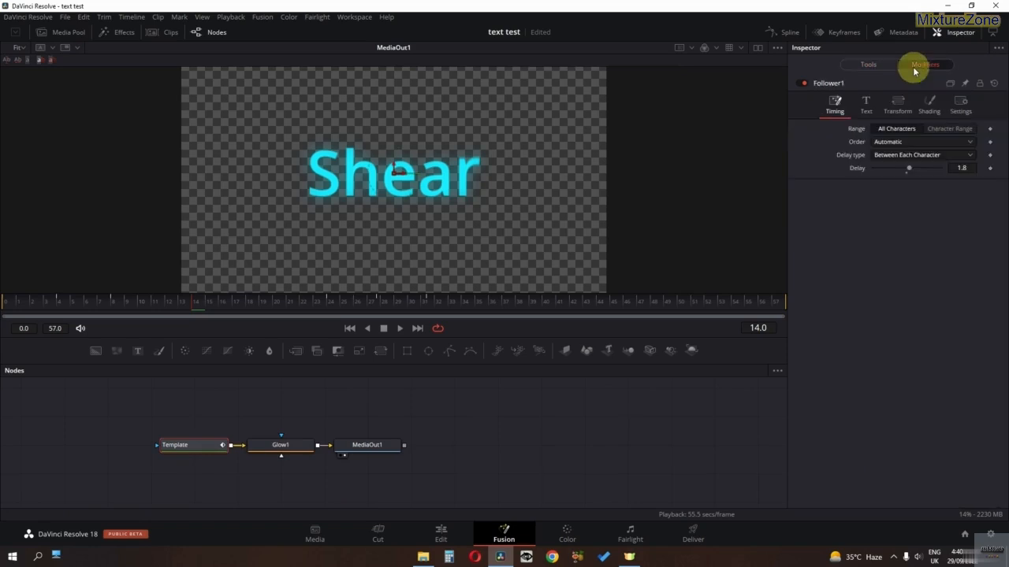
click(897, 105)
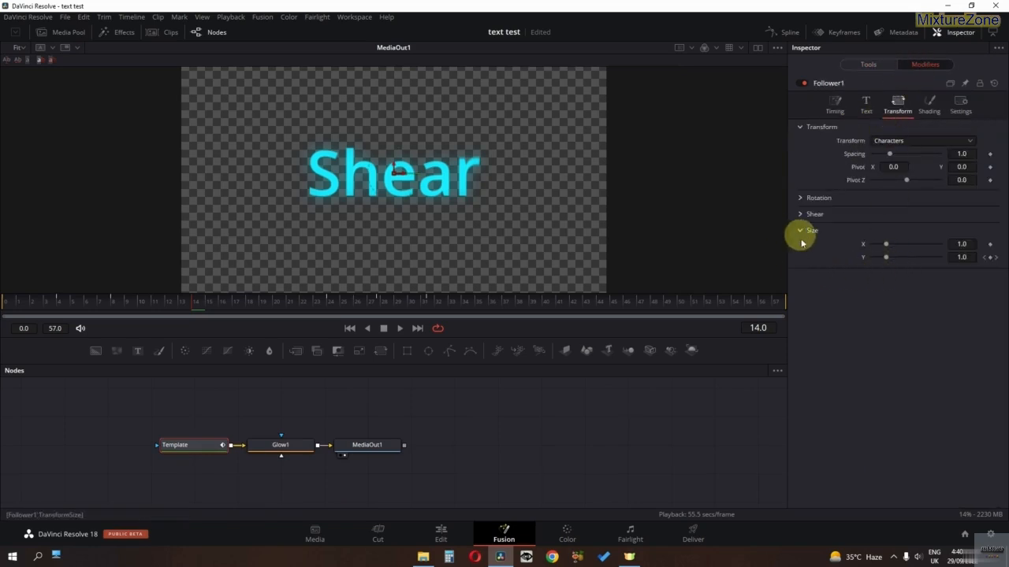
Step: Play the Shear title's character animation in Fusion from the first frame several times
click(6, 302)
key(space)
key(space)
key(space)
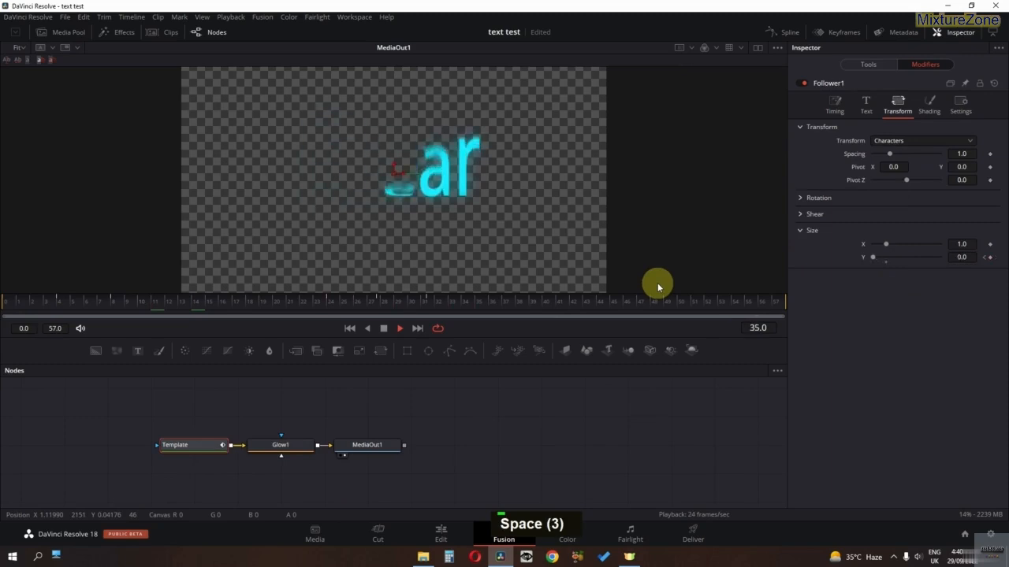
key(space)
click(6, 309)
key(space)
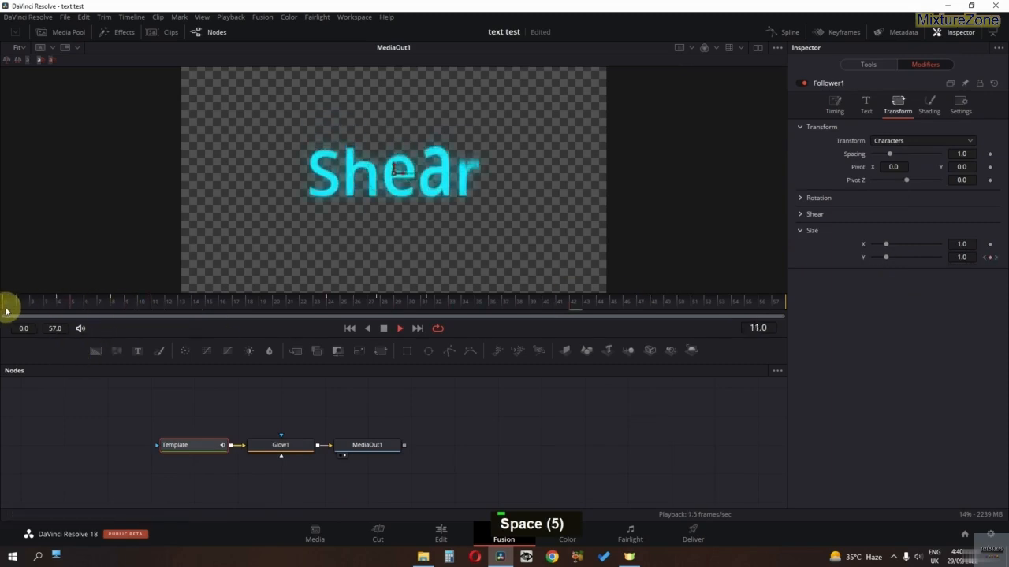
key(space)
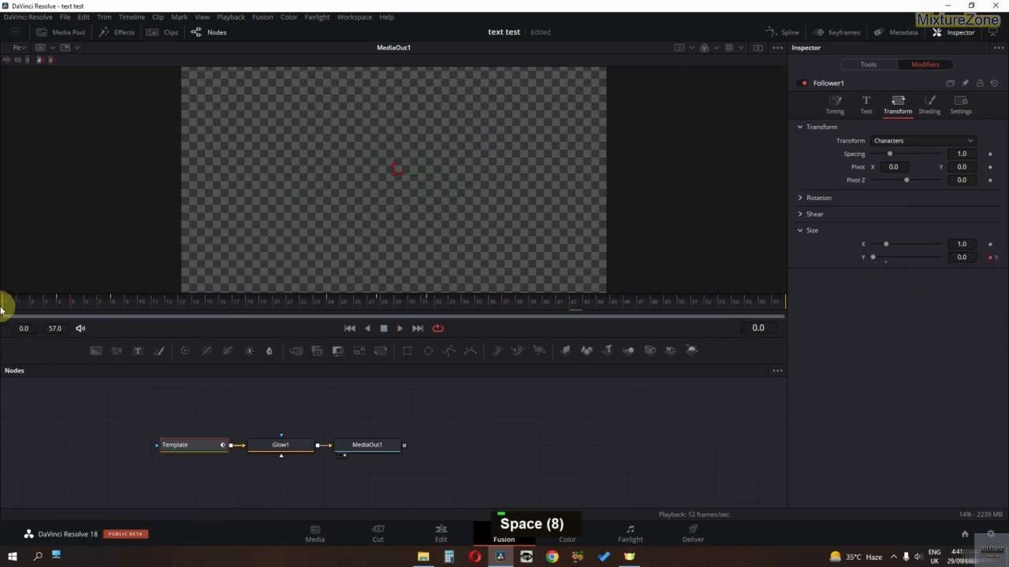
key(space)
key(space)
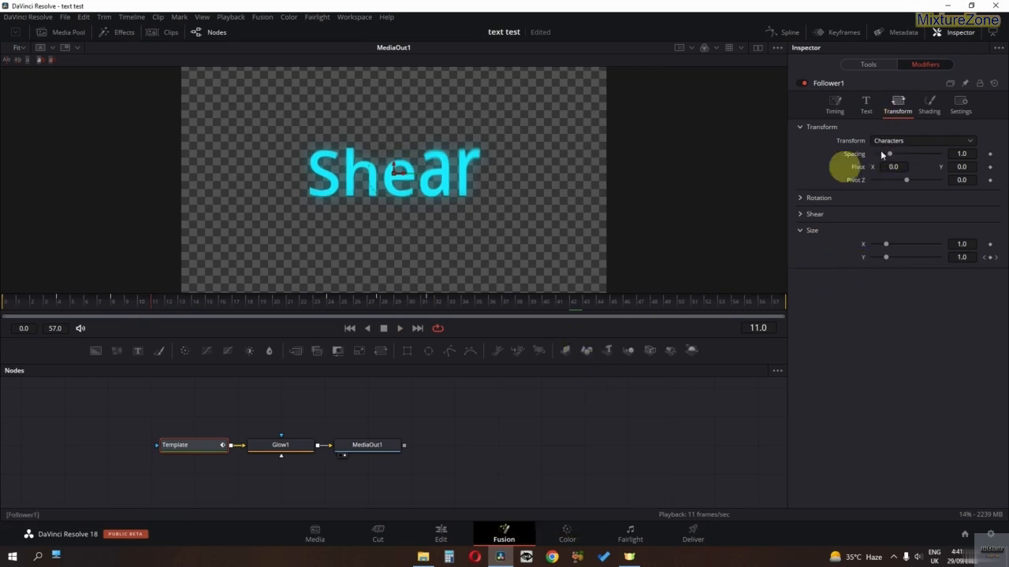
click(7, 304)
key(space)
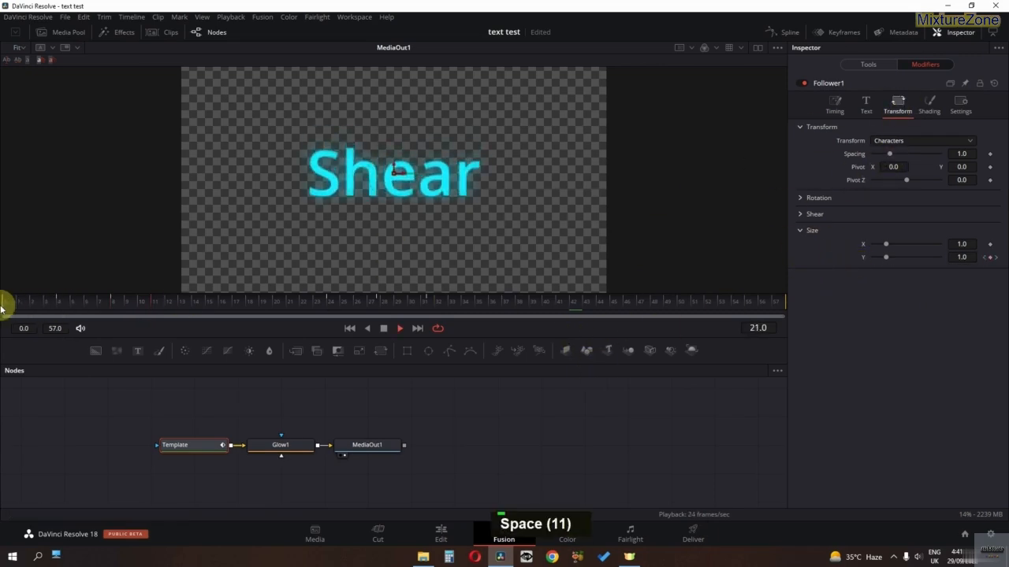
key(space)
Step: Return to the Edit page and play the white TEXT EFFECT title that follows the Shear clip
click(441, 534)
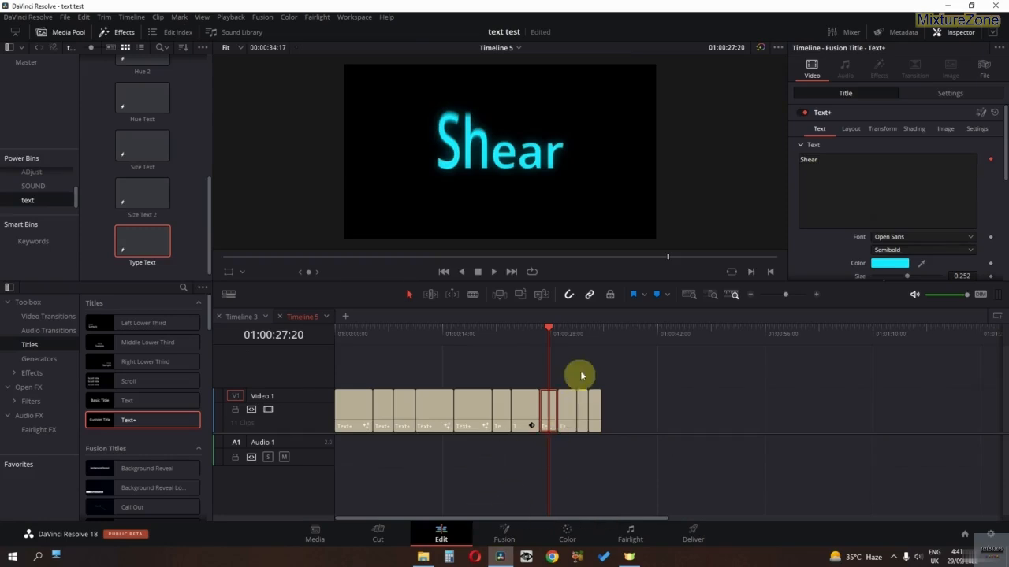
click(558, 334)
key(space)
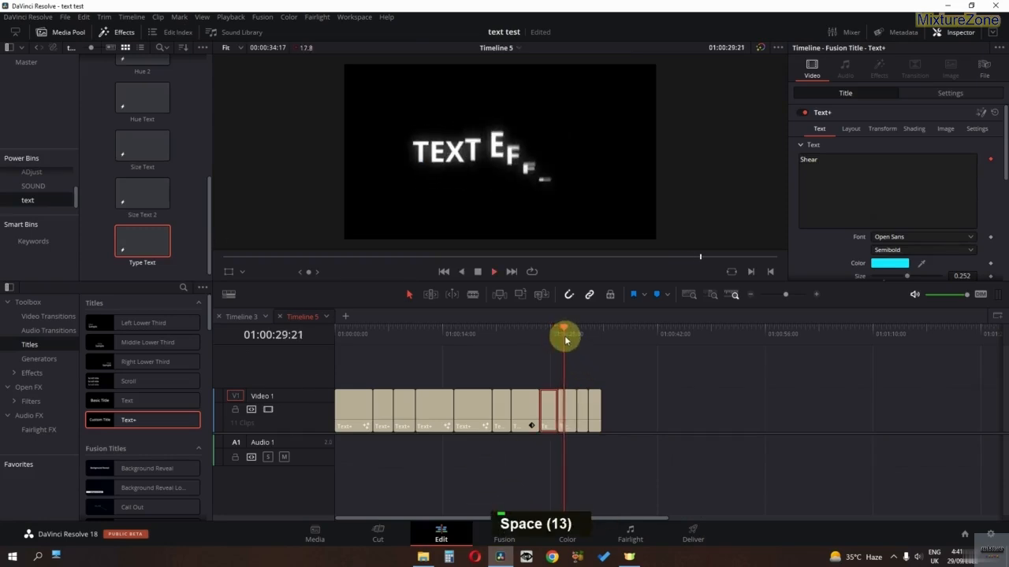
key(space)
drag(565, 341, 572, 340)
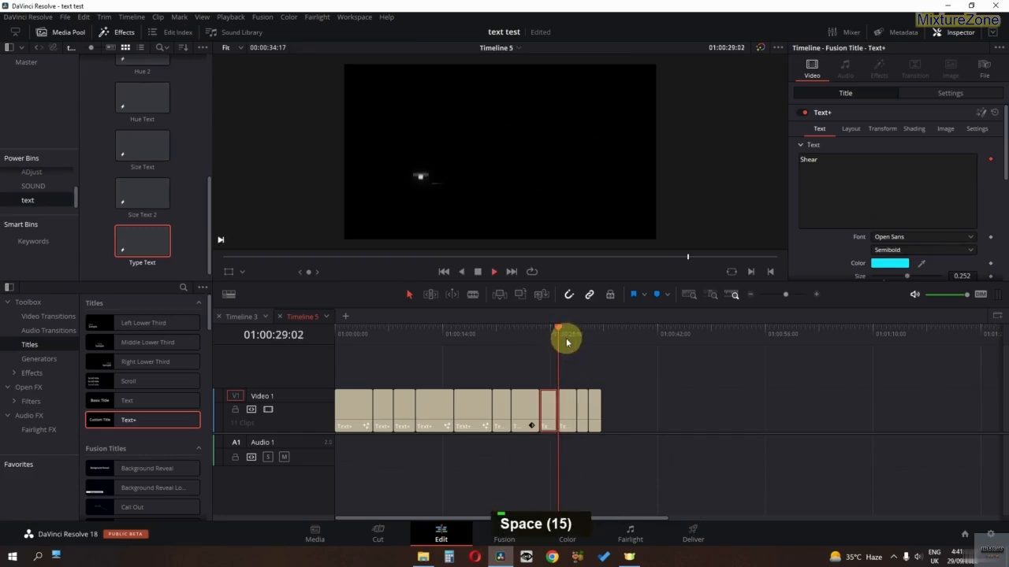
key(space)
Step: Open the white TEXT EFFECT title in Fusion and display its Template node's Path1 modifier controls
click(563, 429)
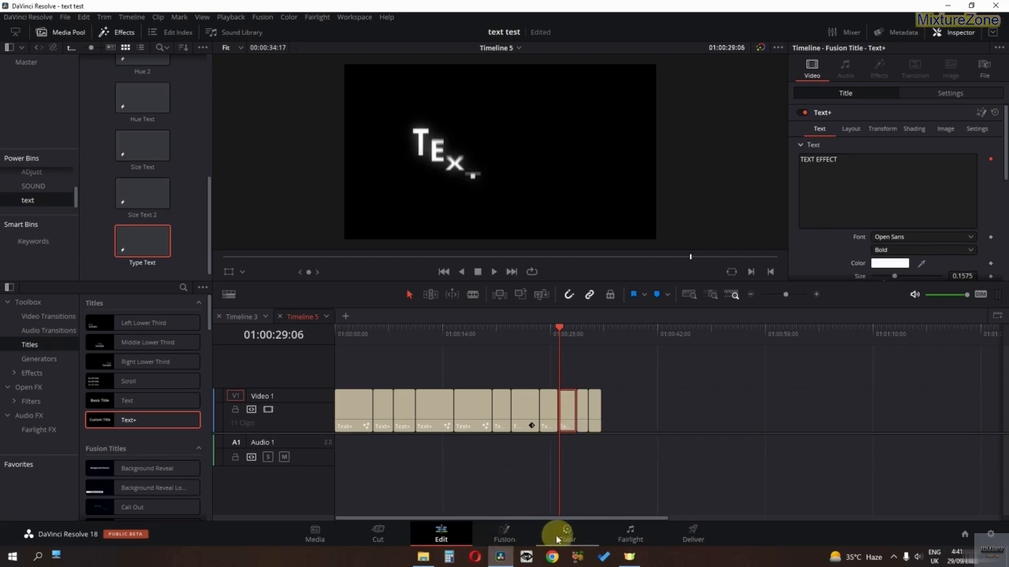
click(497, 543)
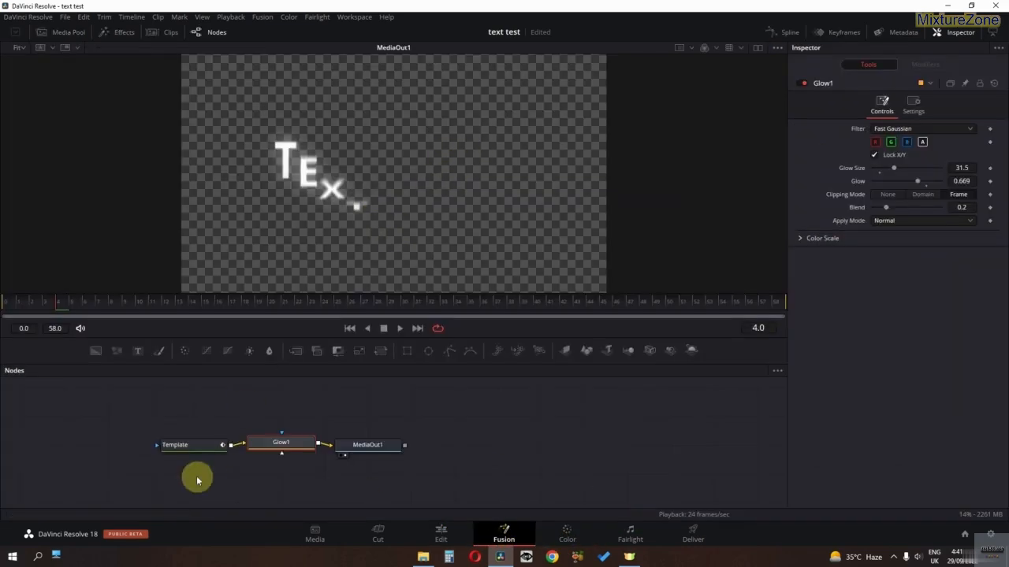
click(195, 447)
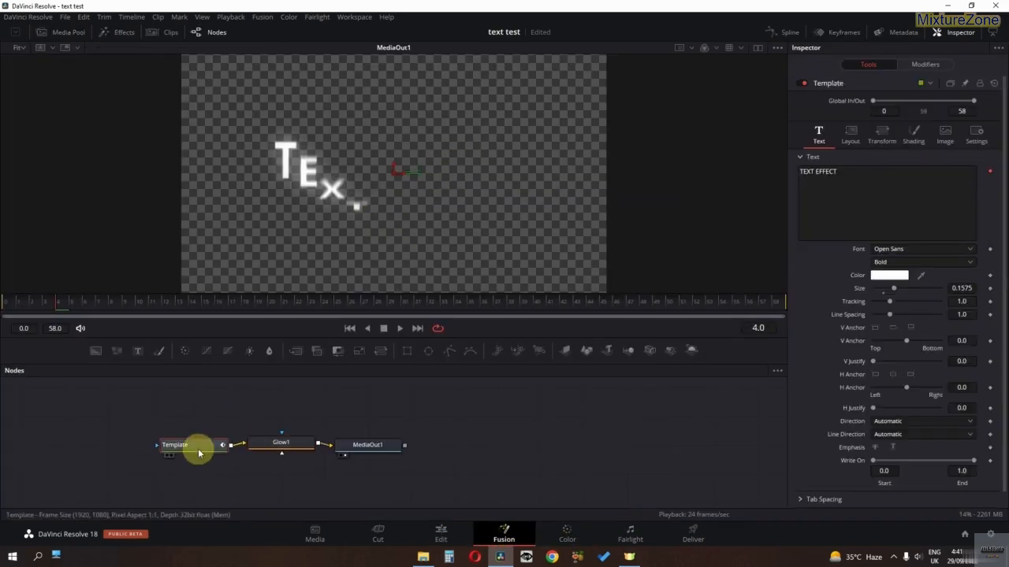
click(922, 65)
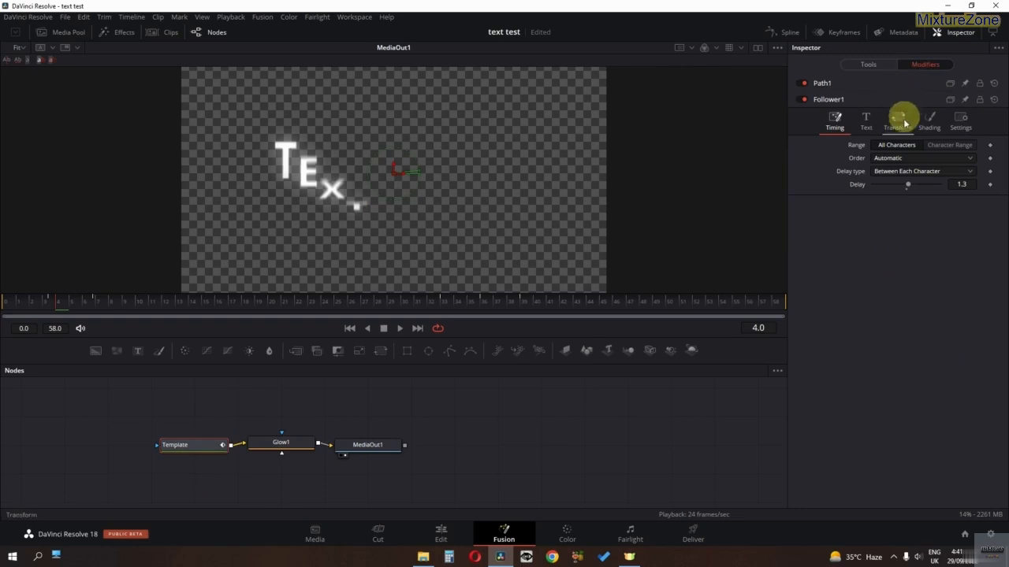
double_click(852, 86)
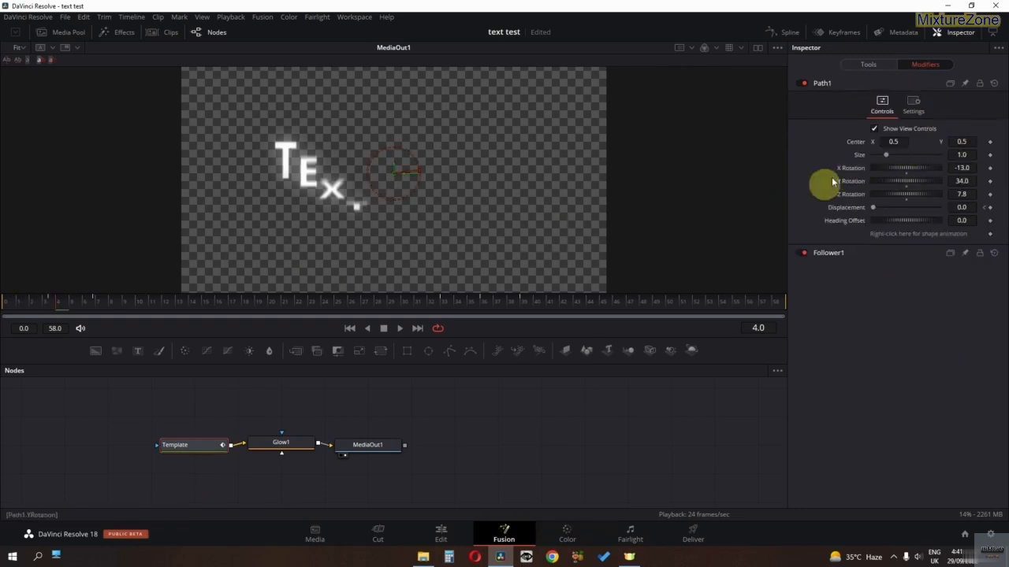
Step: Set the Path1 modifier's X Rotation to about -52.1 and play the title to check the motion
mouse_move(900, 170)
mouse_down()
mouse_move(882, 166)
mouse_move(893, 172)
mouse_up()
key(space)
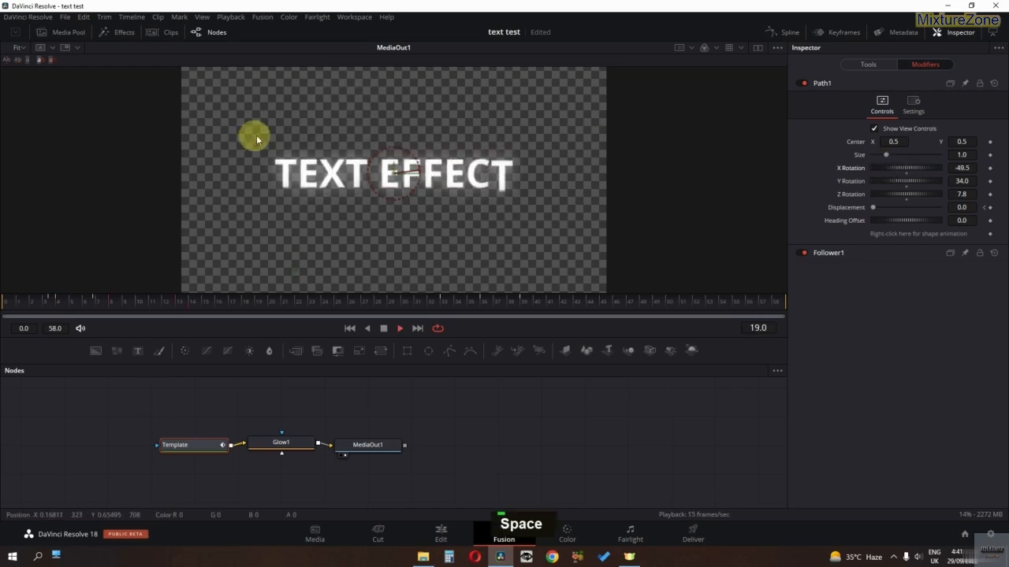
key(space)
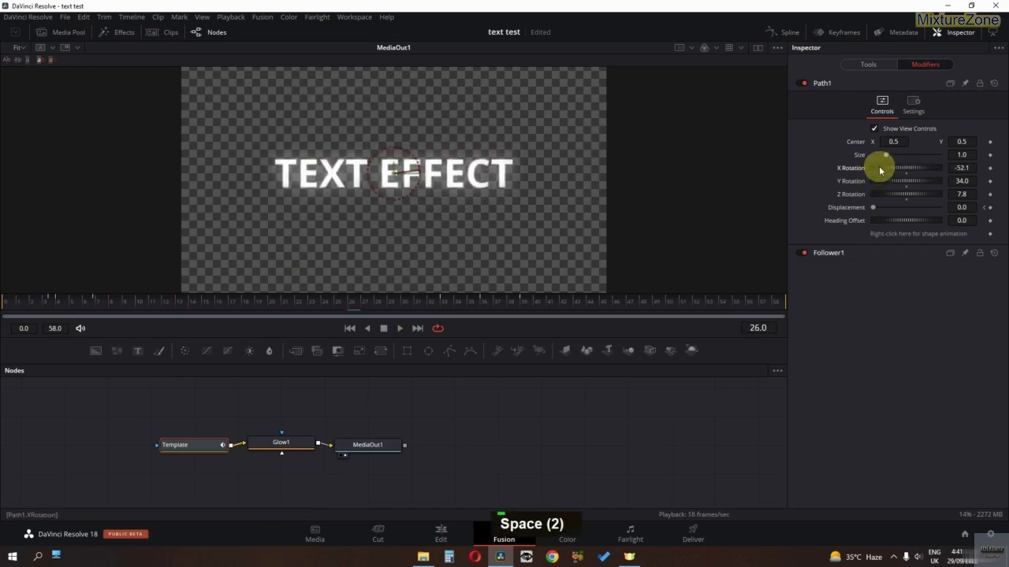
Step: At frame 6, set the Path1 modifier's X Rotation to about 20.9 and play the TEXT EFFECT animation
drag(108, 295, 83, 299)
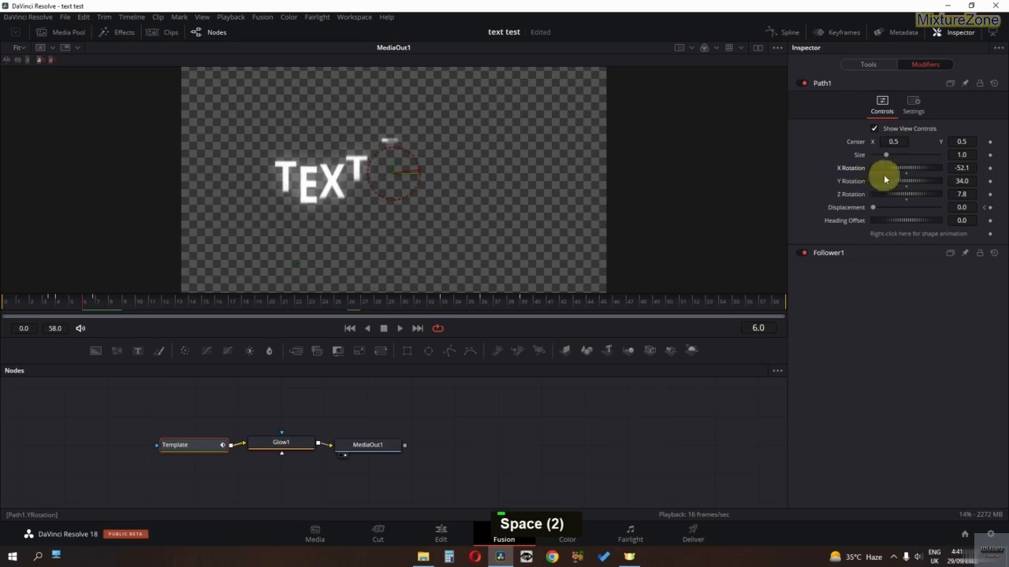
drag(884, 179, 907, 173)
key(space)
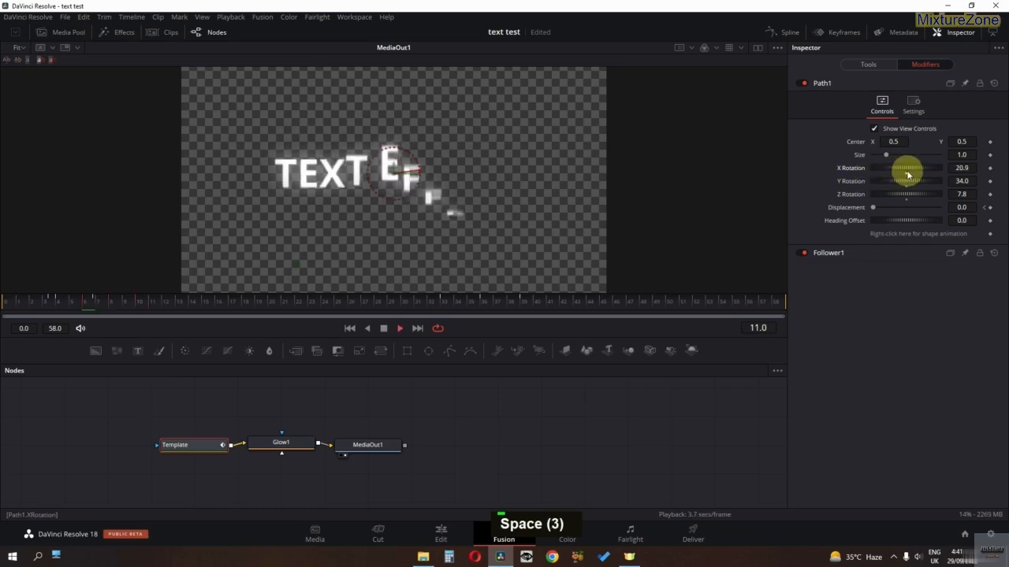
key(space)
key(space)
key(space)
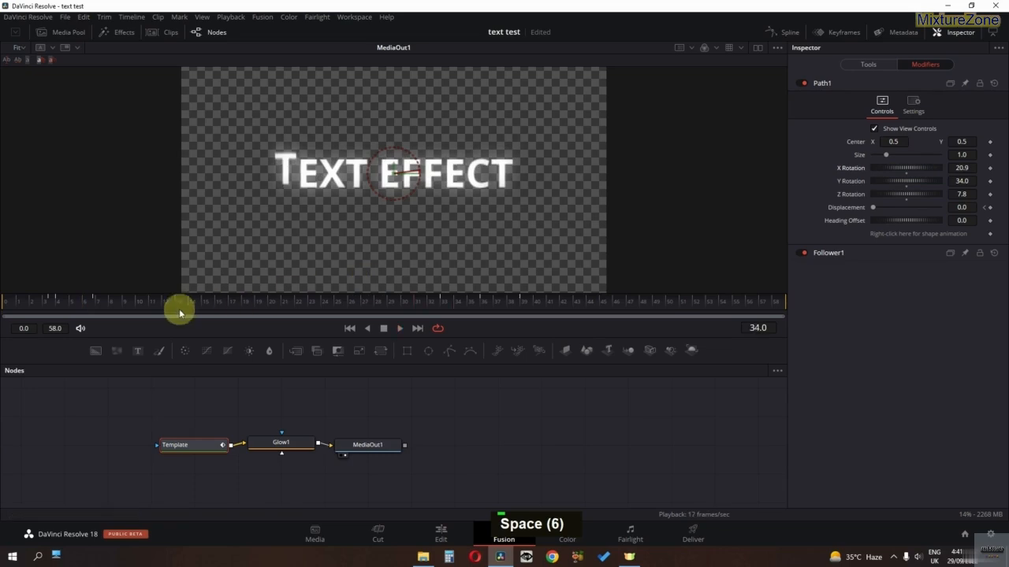
key(space)
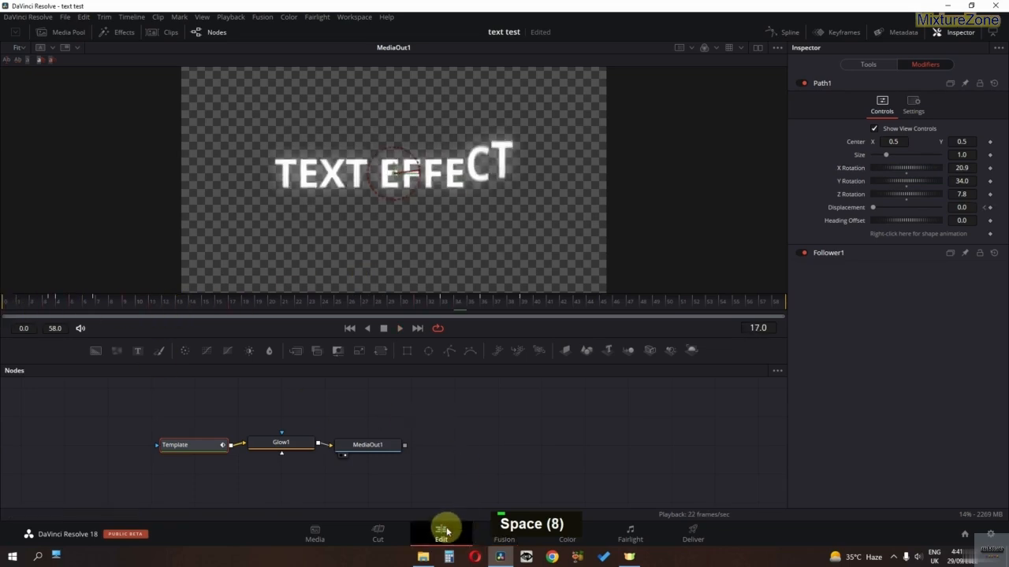
Step: At frame 5, set the Path1 modifier's Y Rotation to about 57.5 and Z Rotation to about 20.8, and play the title
click(443, 532)
click(517, 538)
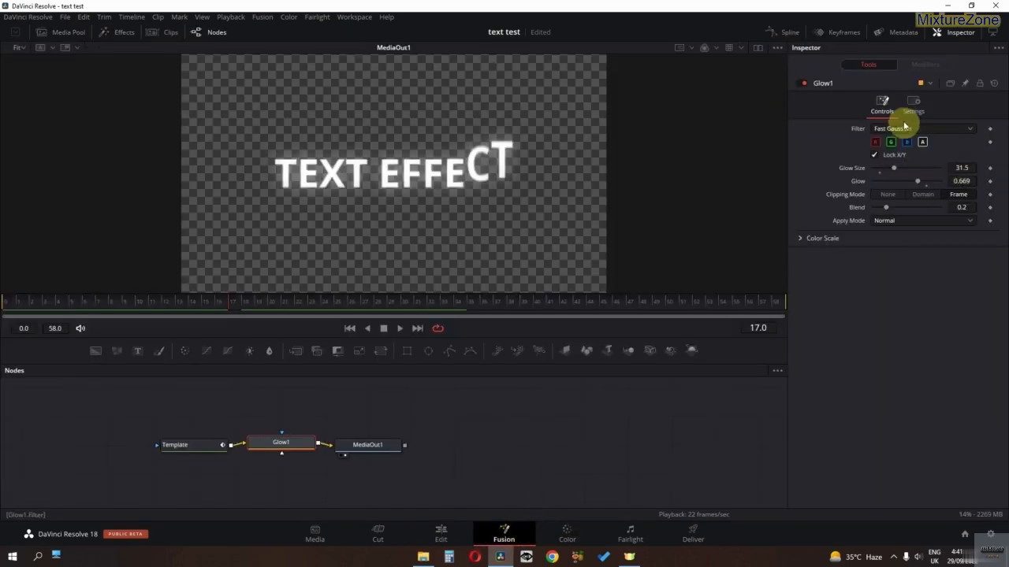
click(184, 446)
click(922, 64)
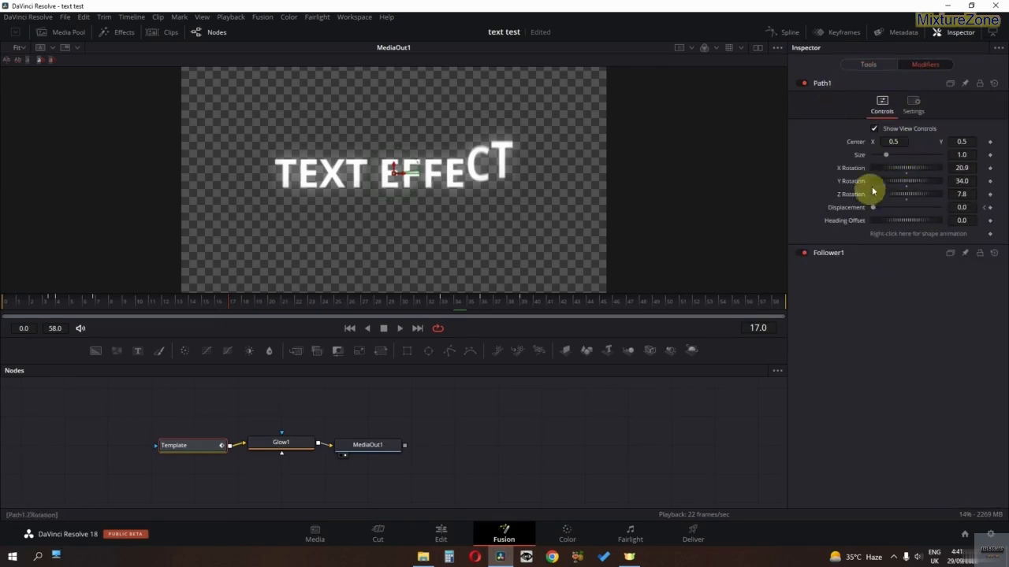
click(69, 303)
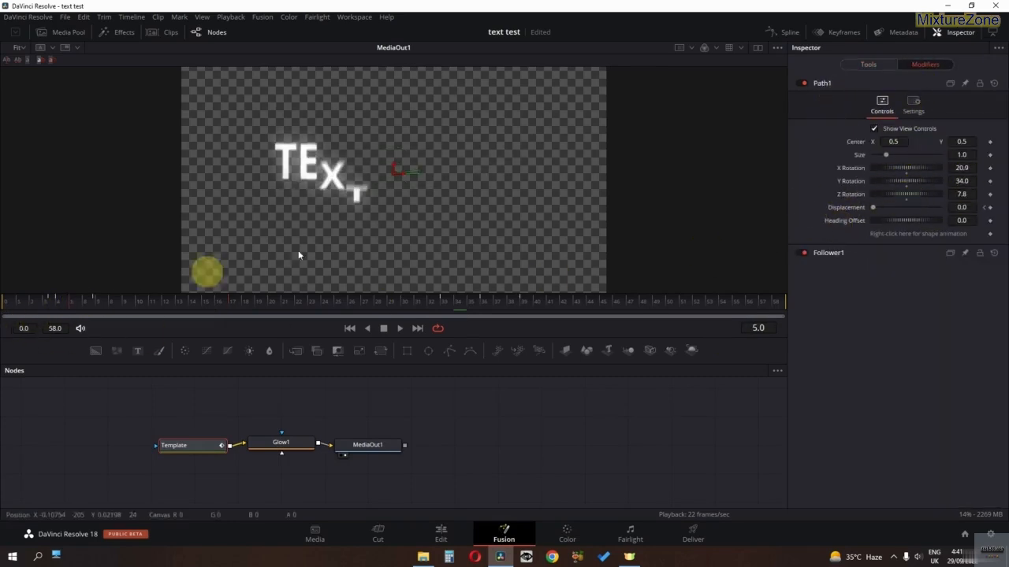
drag(883, 180, 894, 198)
key(space)
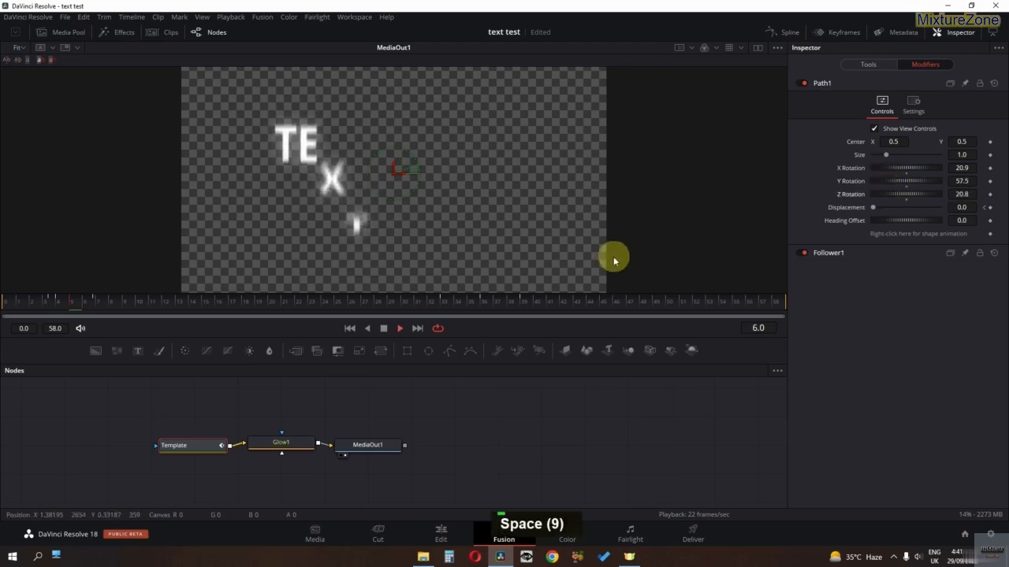
key(space)
click(9, 304)
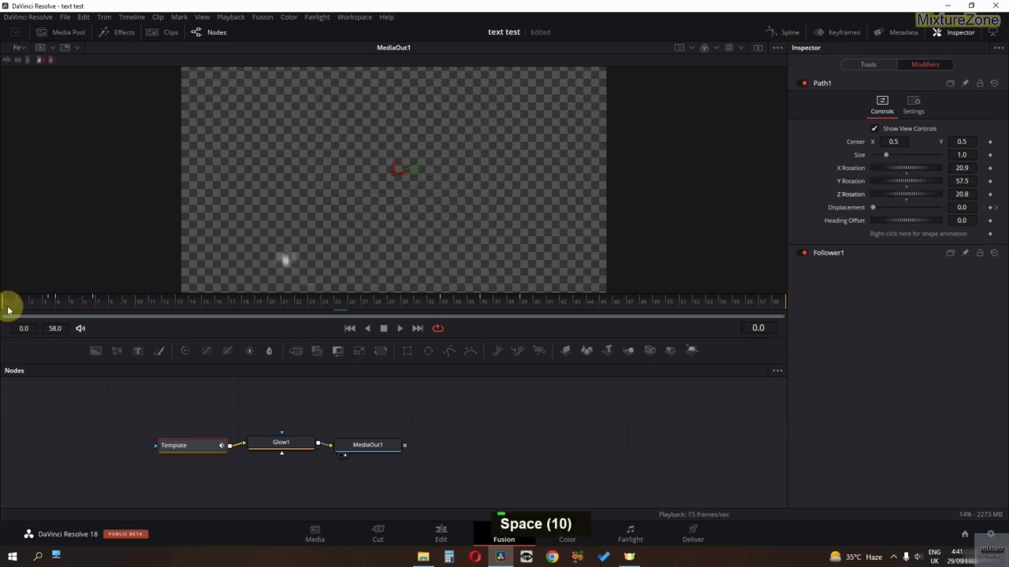
key(space)
key(space)
Step: Set the Path1 modifier's Z Rotation to about 5.1 and play the TEXT EFFECT animation from the start
drag(901, 194, 898, 195)
key(space)
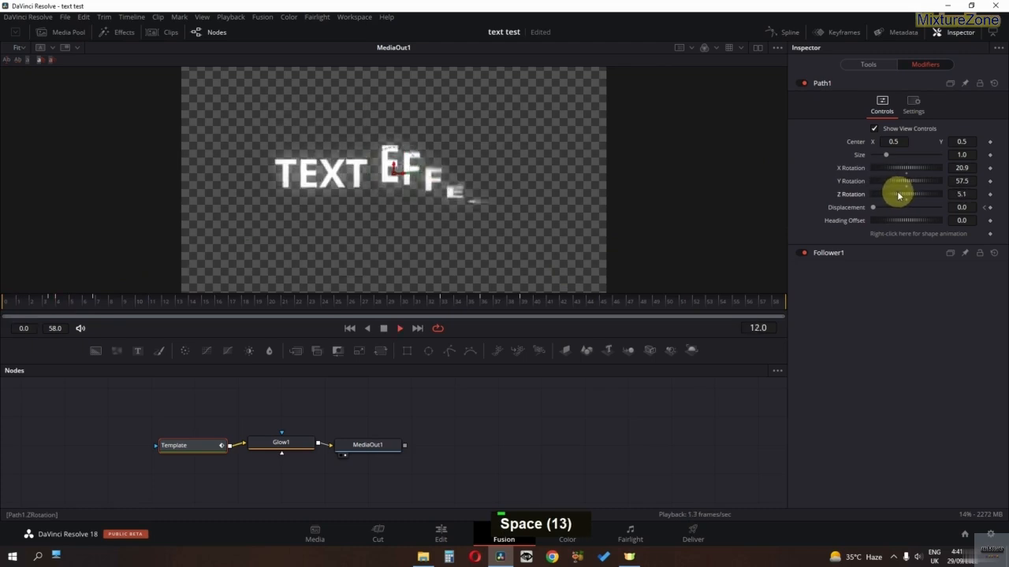
click(8, 303)
key(space)
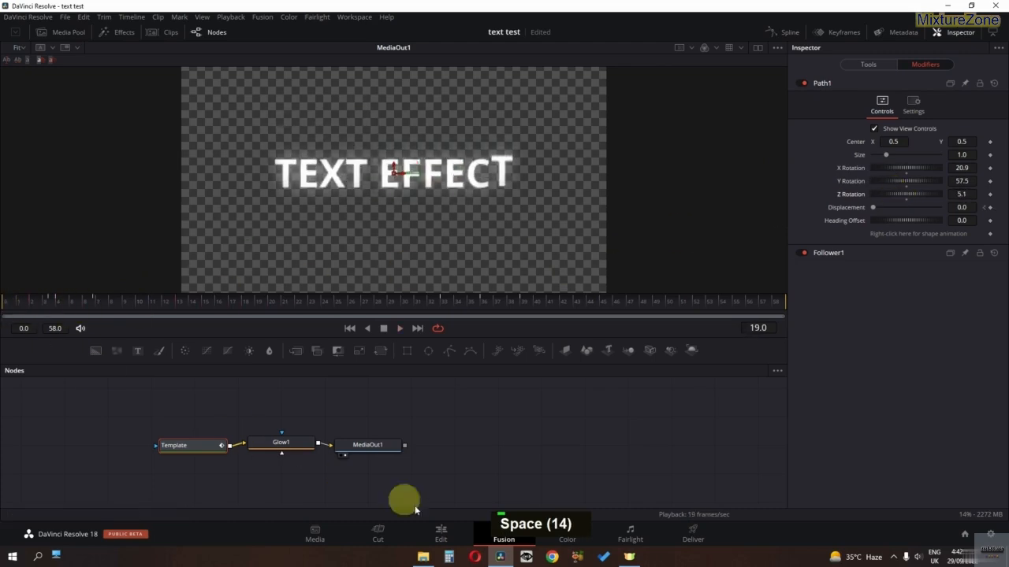
Step: Return to the Edit page and ripple-delete all Timeline 5 titles that precede the TEXT SHOW ON SCREEN clip
click(460, 534)
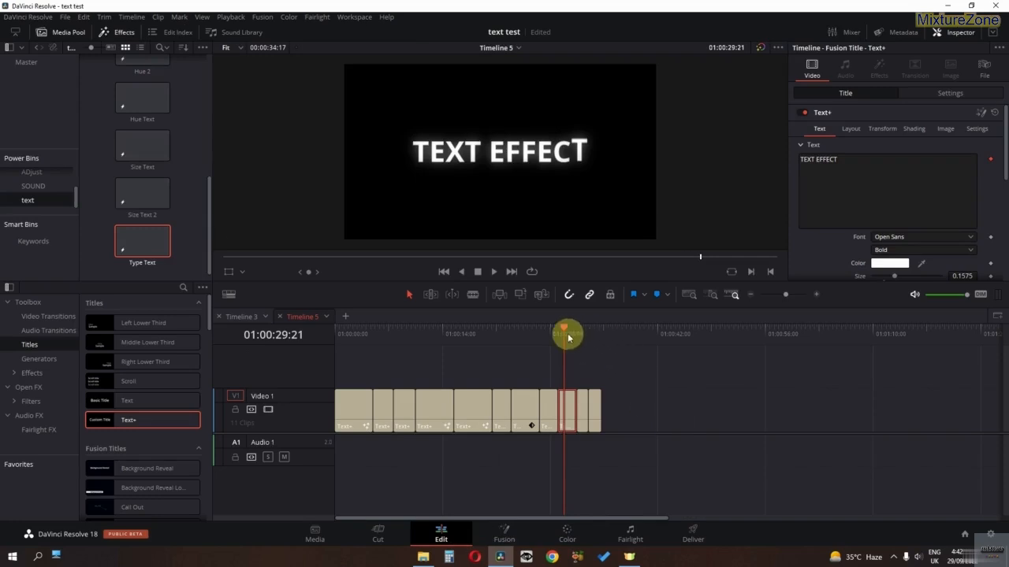
drag(568, 338, 576, 335)
key(space)
key(space)
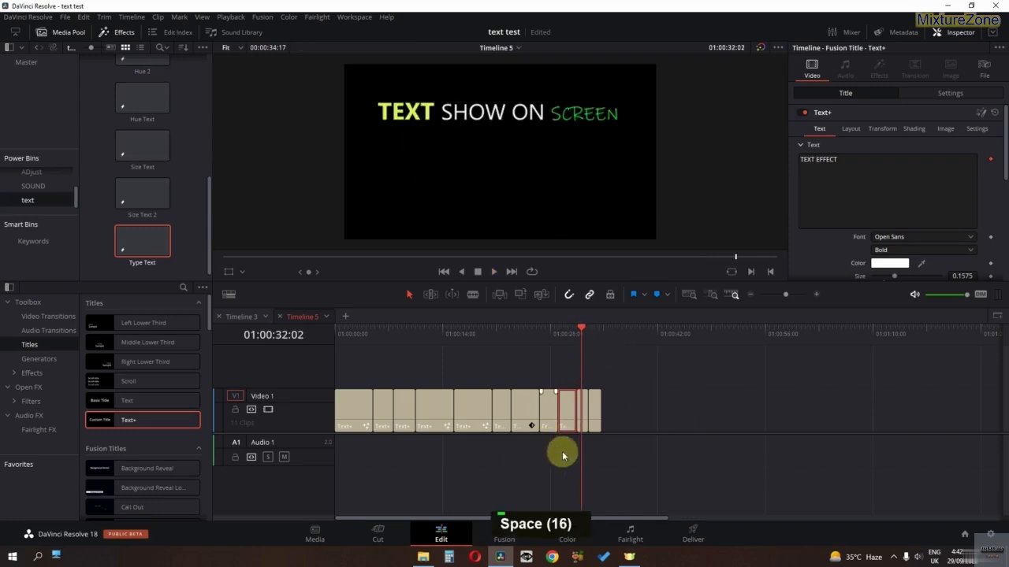
drag(564, 456, 311, 419)
key(Delete)
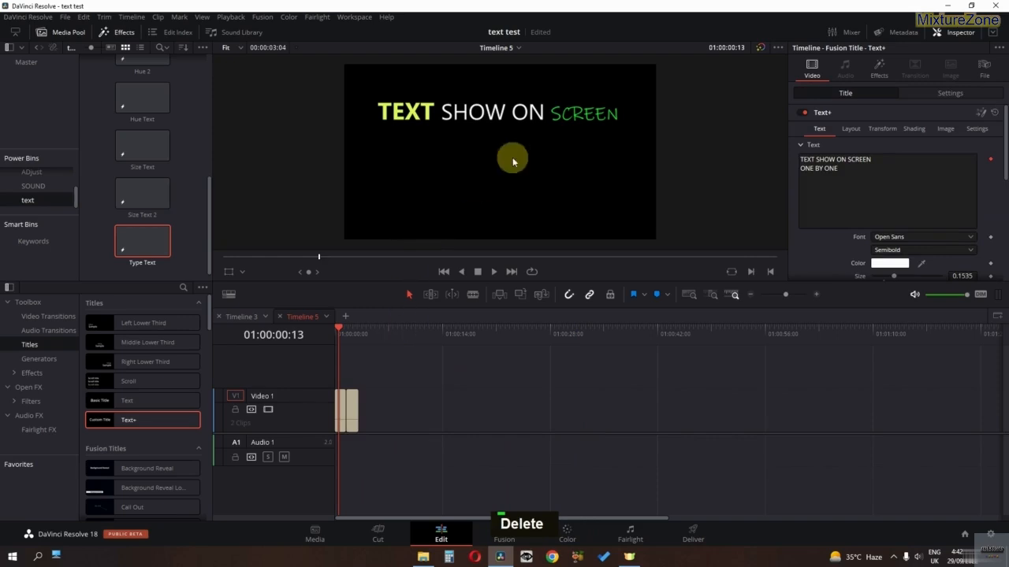
Step: Play the TEXT SHOW ON SCREEN and Hahaha titles remaining on Timeline 5 to review their animations
scroll(410, 402, up, 4)
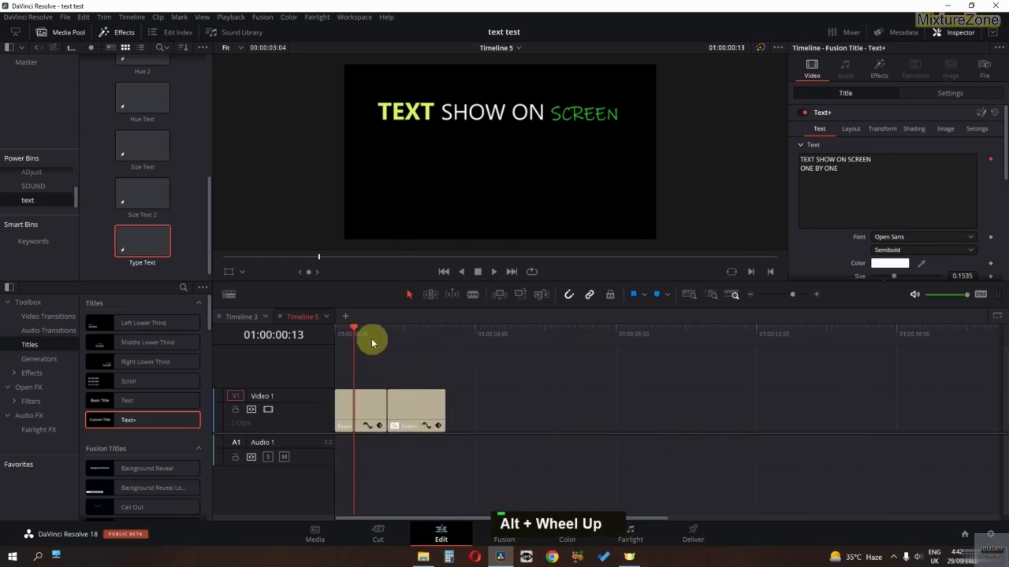
key(space)
key(space)
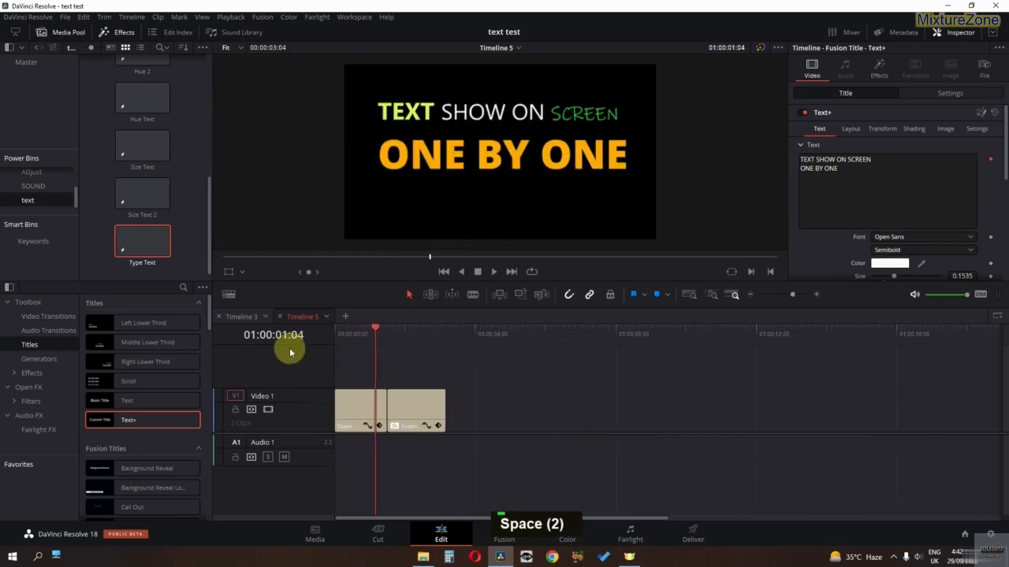
key(space)
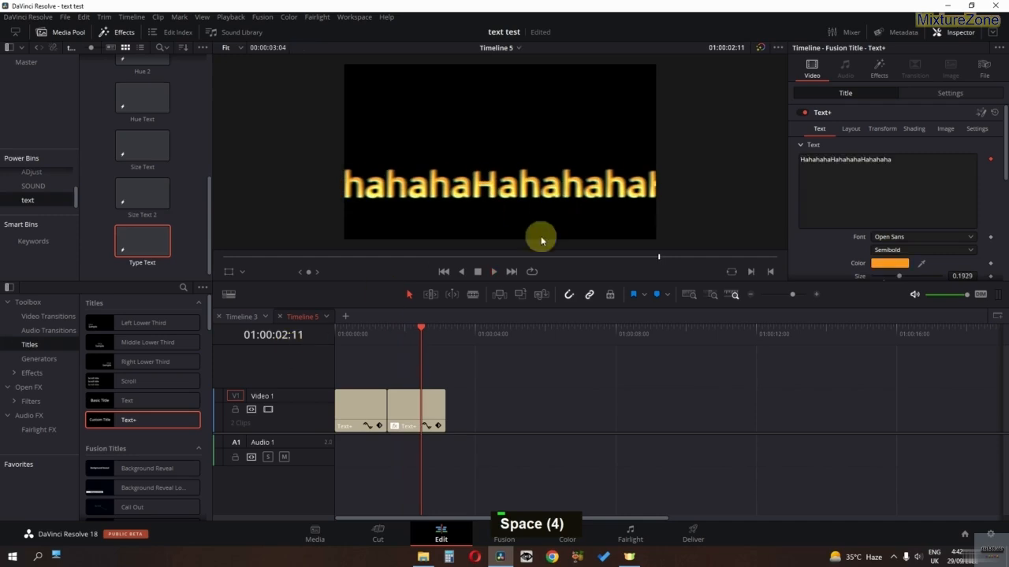
key(BackSpace)
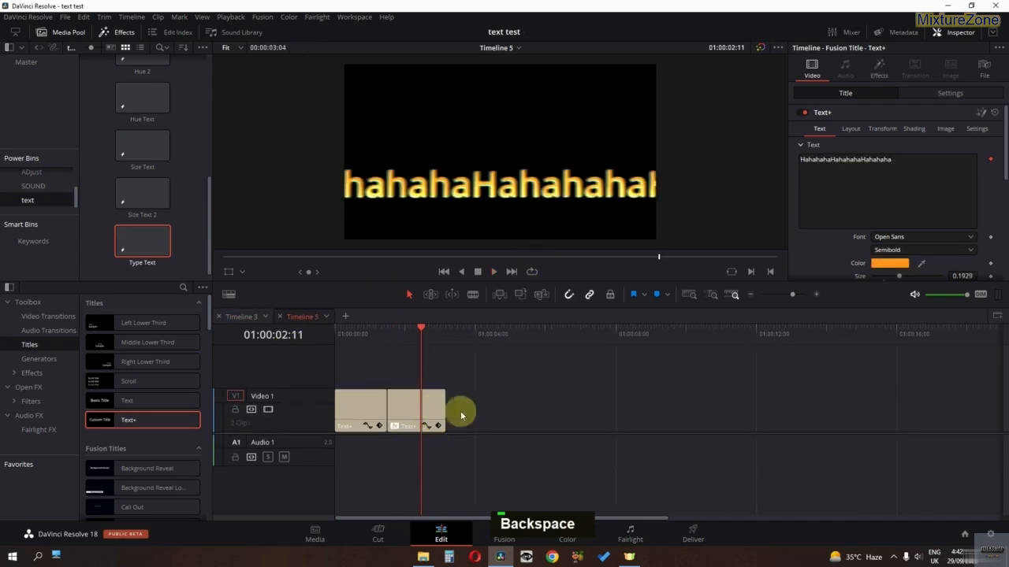
Step: Switch to Timeline 3, duplicate the last TEXT EFFECT title directly after itself, and move the playhead to the copy's start
click(238, 325)
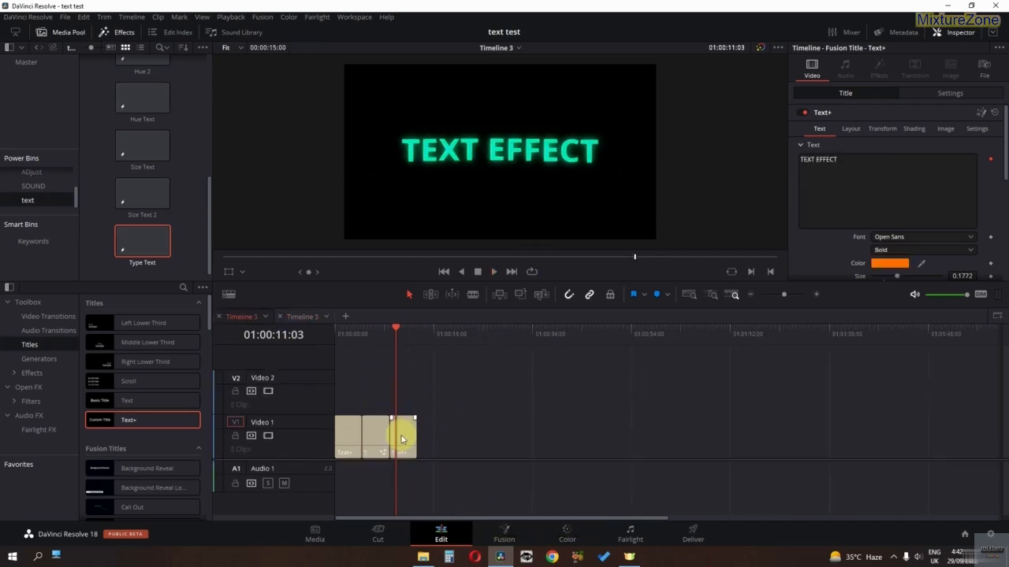
drag(401, 434, 431, 438)
click(417, 333)
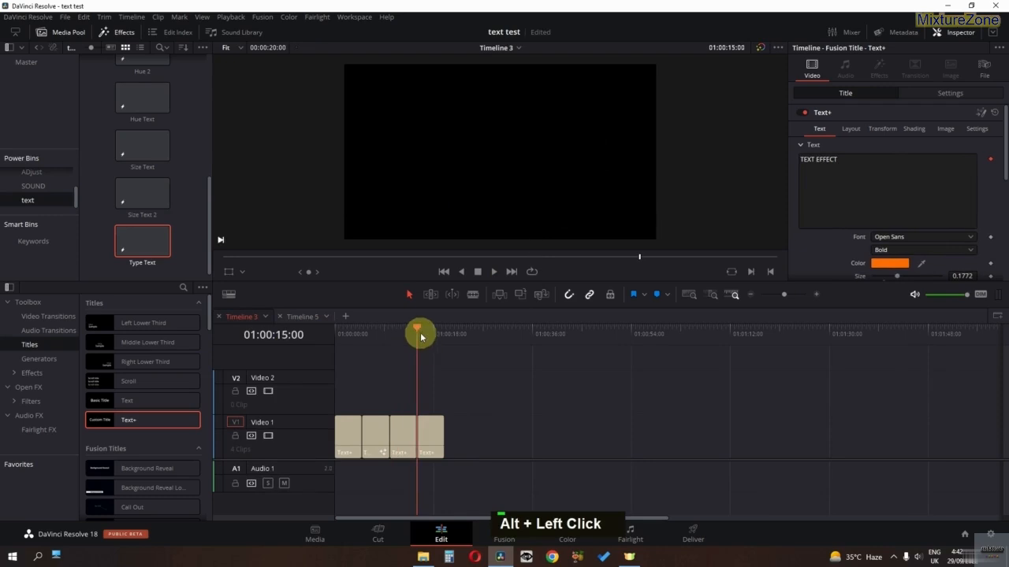
Step: Open the duplicated title in Fusion, add Character Level Styling to the Template node's text, and display the modifier's controls
click(504, 532)
click(110, 446)
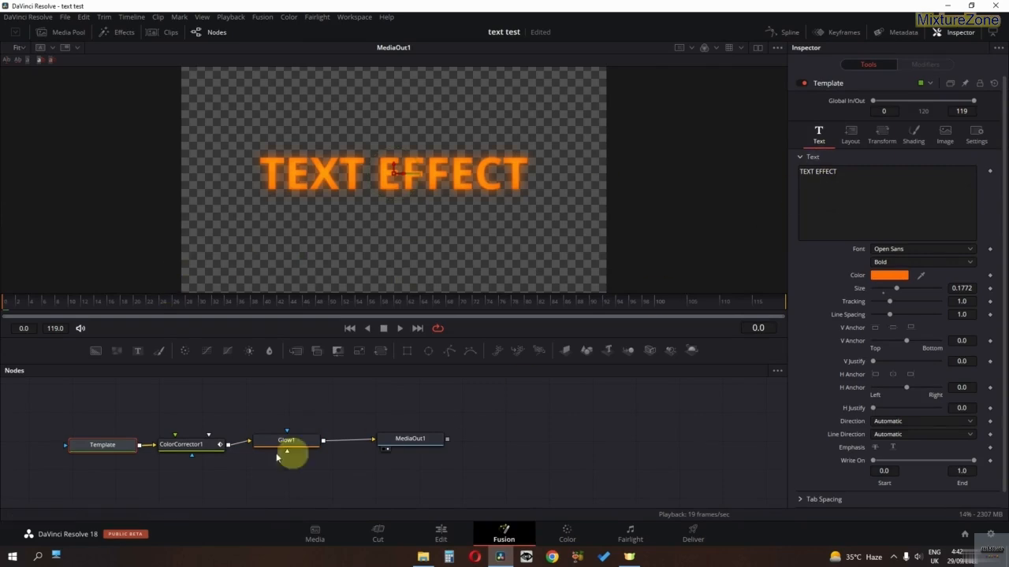
right_click(825, 174)
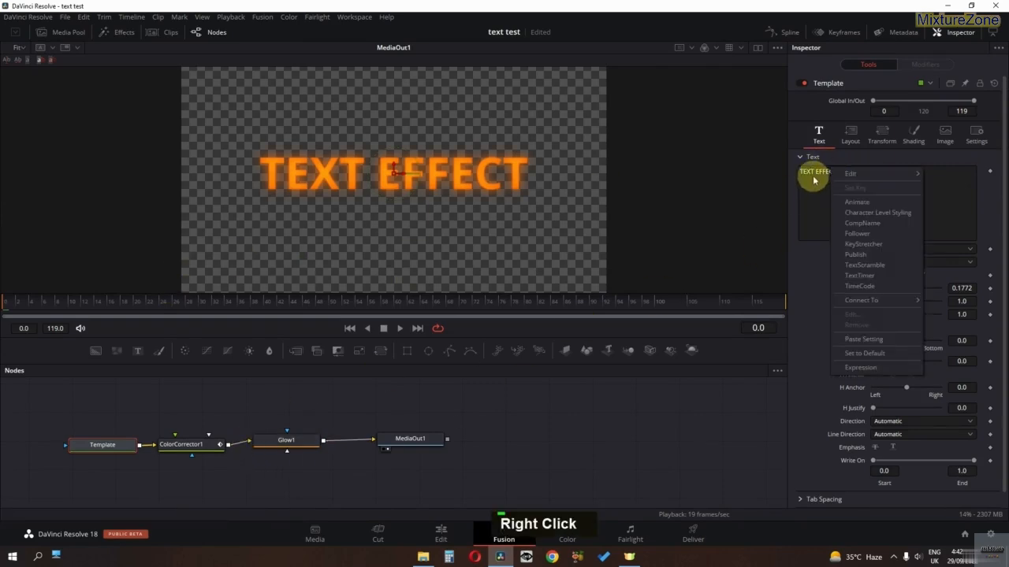
click(862, 215)
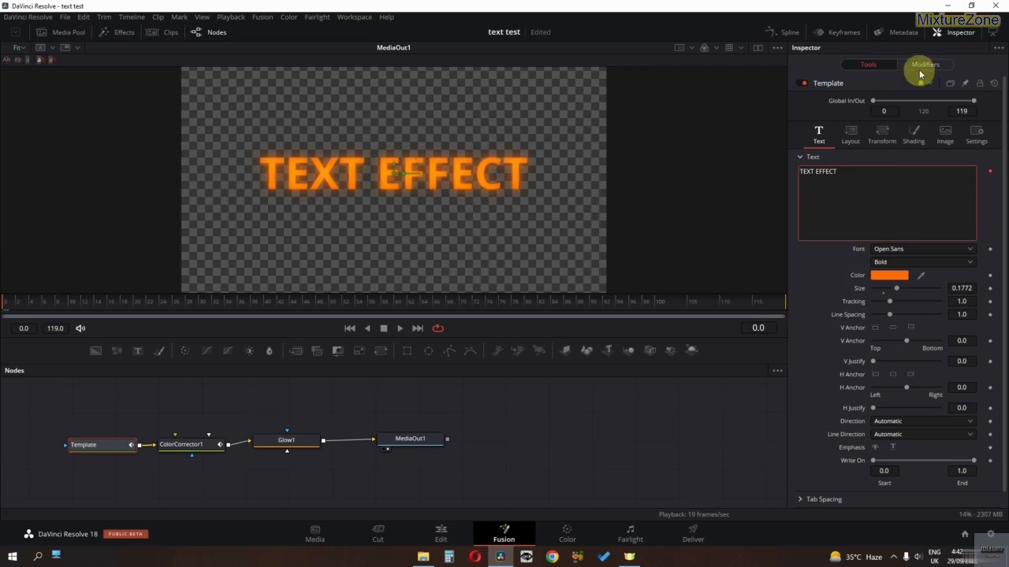
click(923, 66)
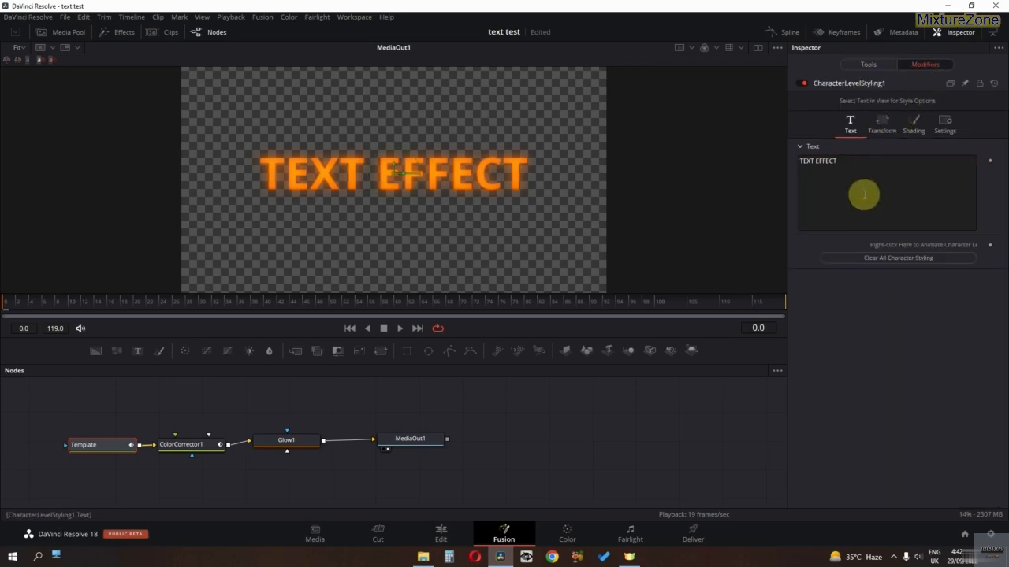
Step: Turn off Checker Underlay and turn on Show Guides in the Fusion viewer
scroll(405, 221, up, 1)
ctrl+scroll(405, 219, down, 1)
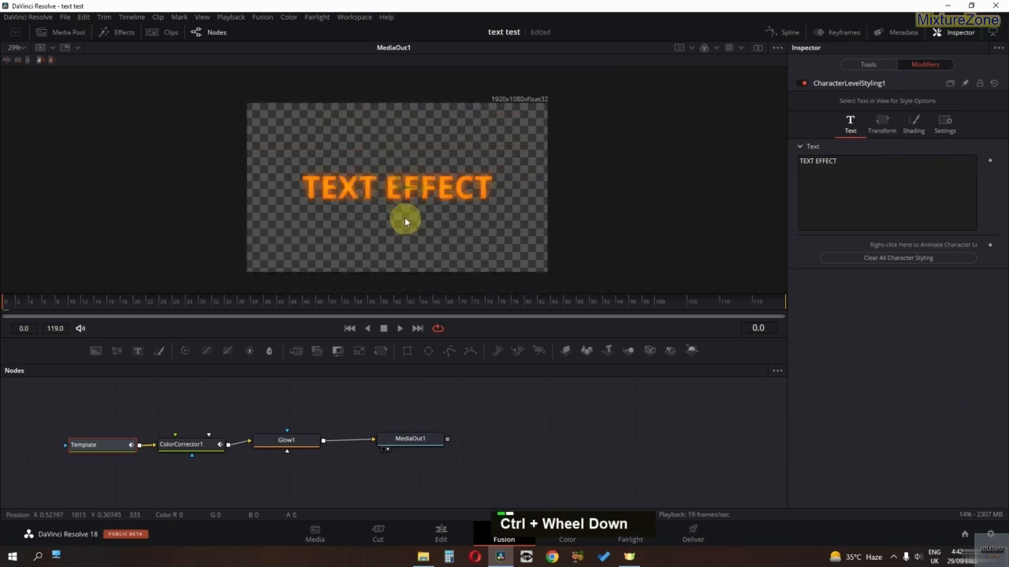
right_click(379, 218)
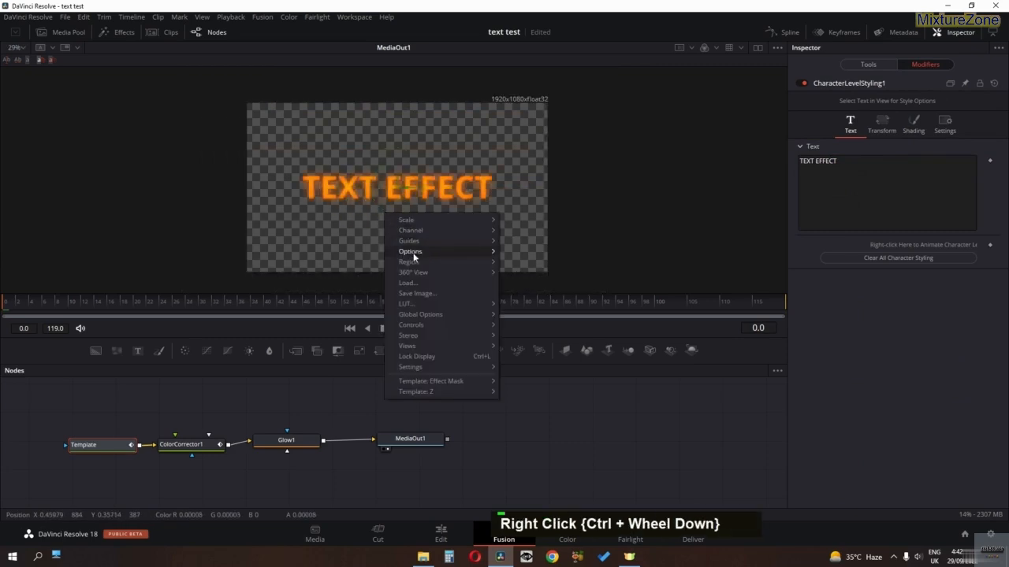
mouse_move(420, 254)
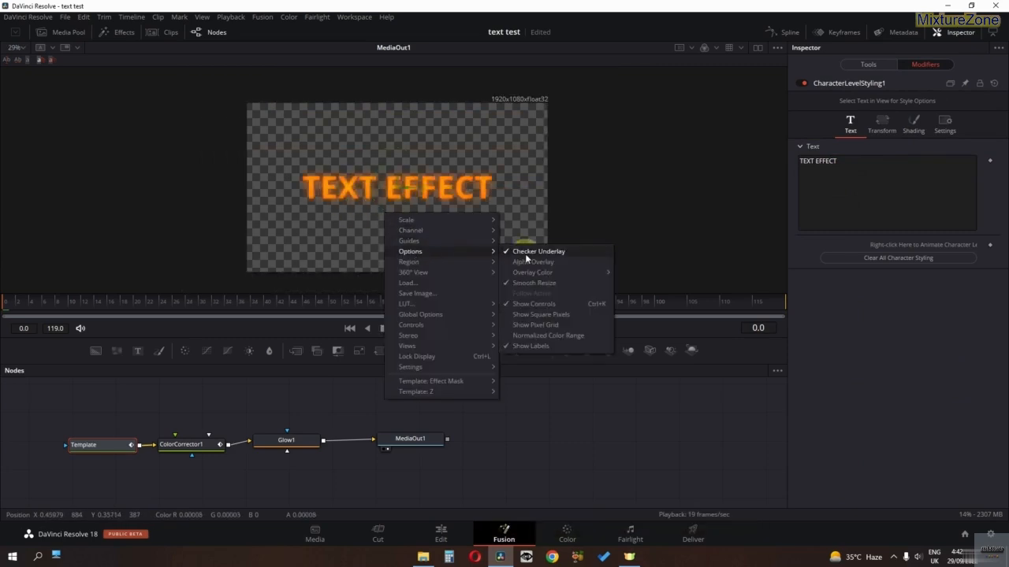
click(549, 253)
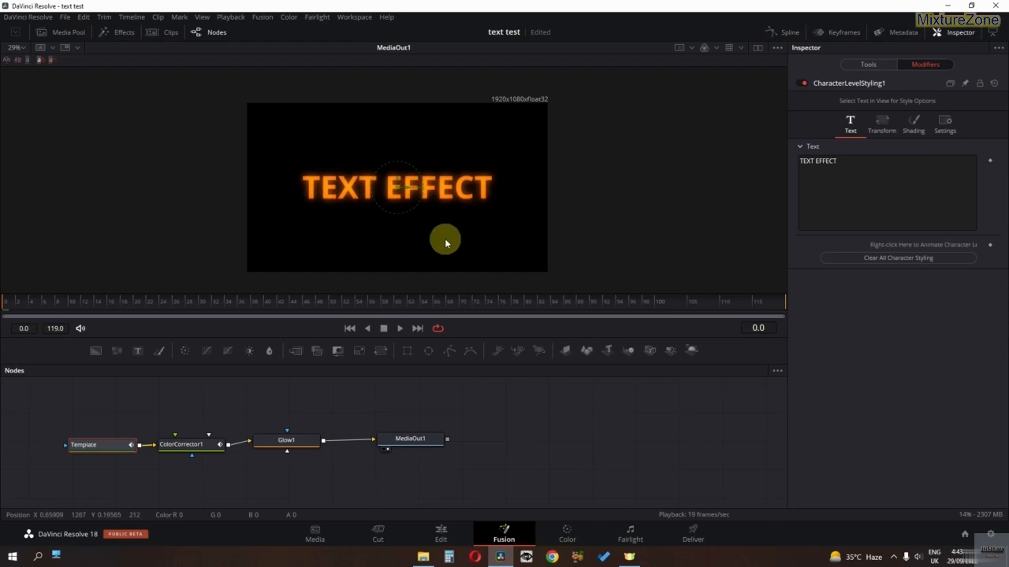
right_click(445, 238)
mouse_move(477, 268)
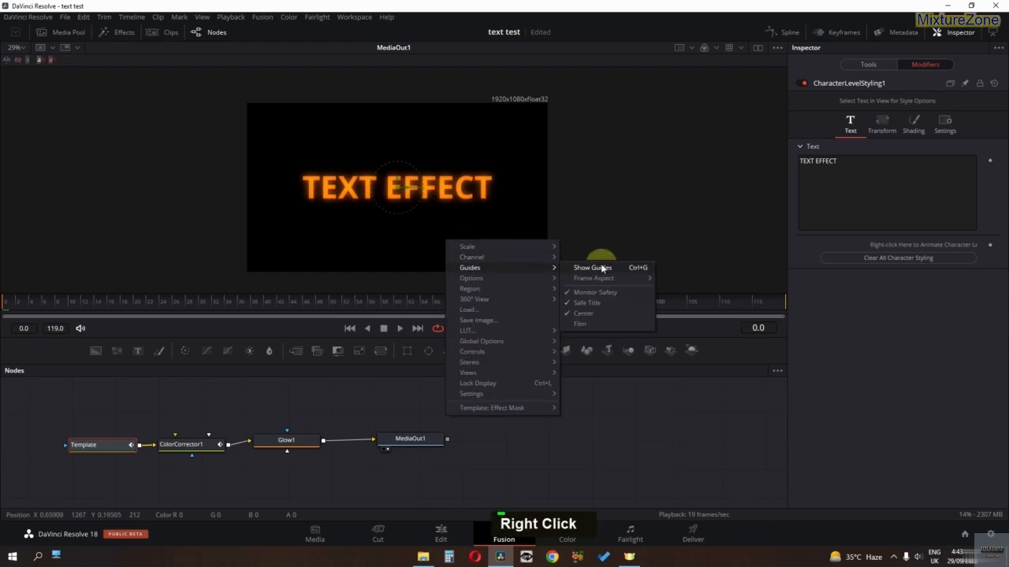
click(592, 268)
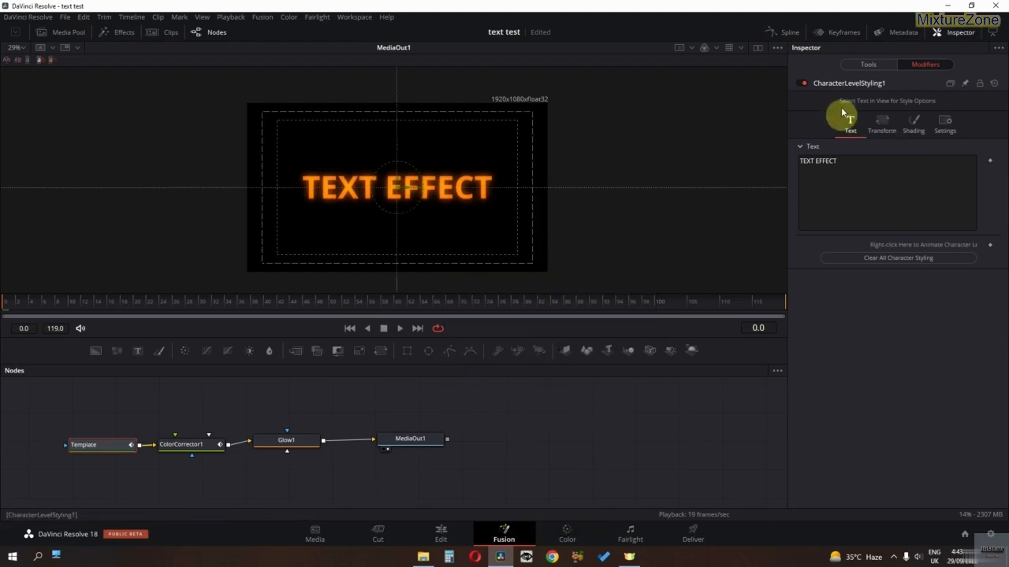
Step: Anchor the Template text to the top and left, and move it to the upper-left corner inside the safe title guide
click(866, 65)
scroll(844, 327, down, 1)
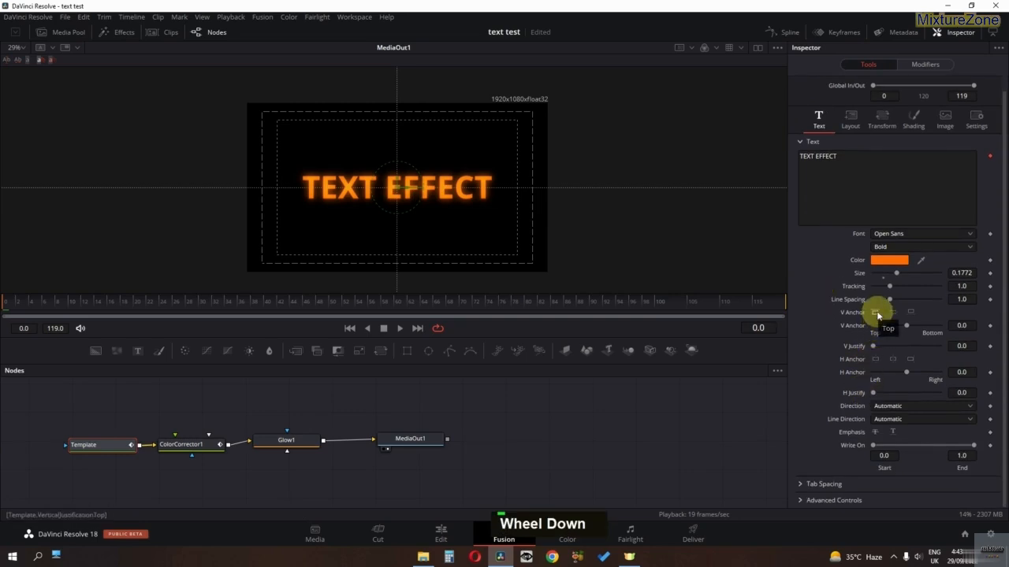
click(875, 313)
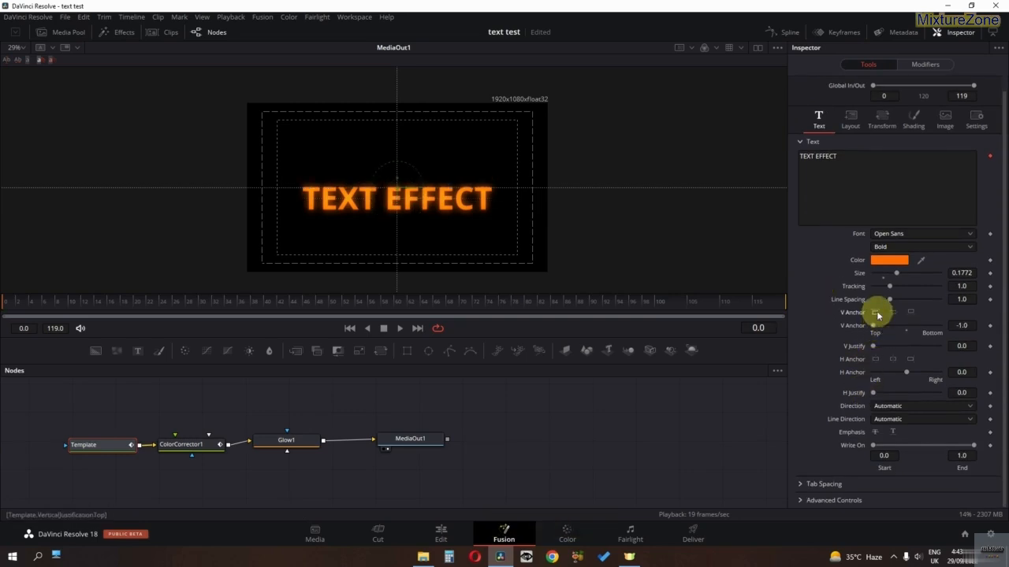
click(876, 360)
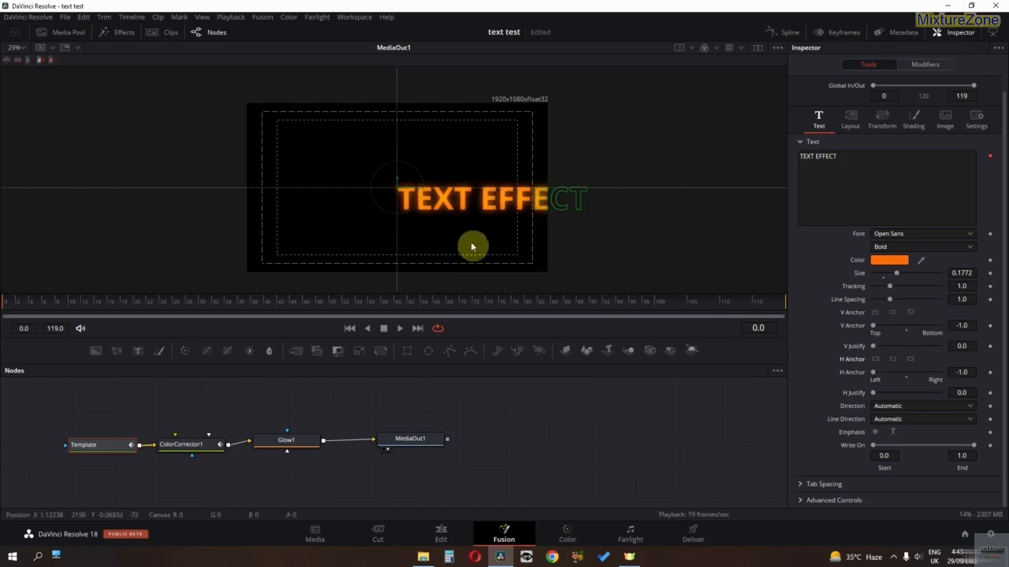
drag(373, 184, 287, 135)
Step: Replace the Template text with "My Name is" on the first line and the person's full name on the second
click(889, 161)
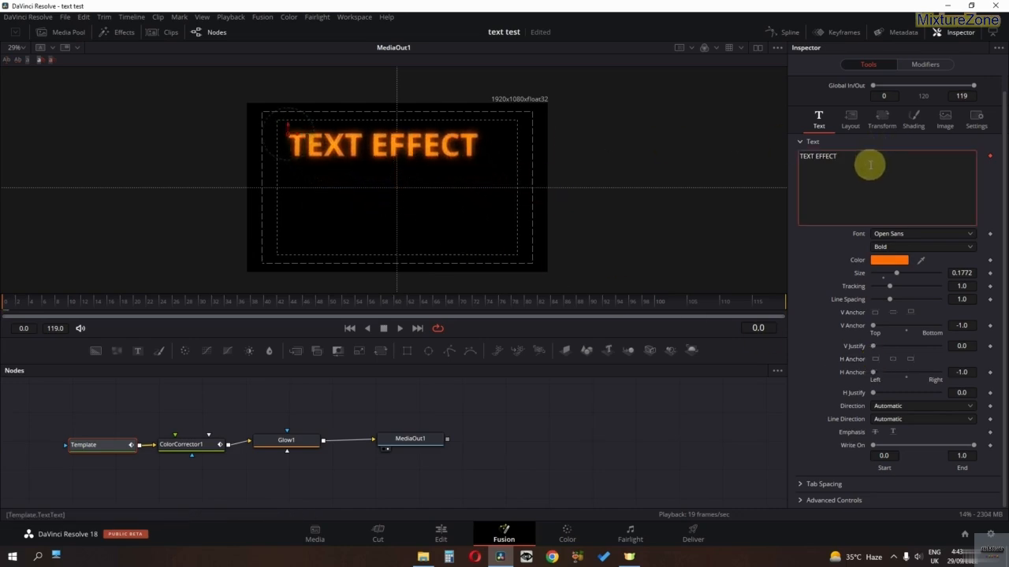
double_click(865, 162)
key(ctrl+a)
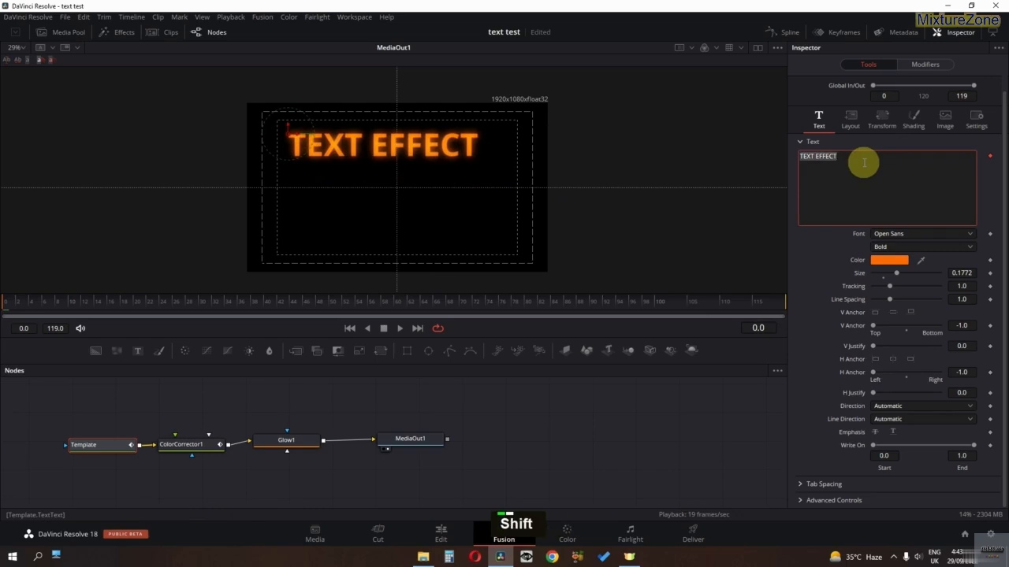
text(My Name i)
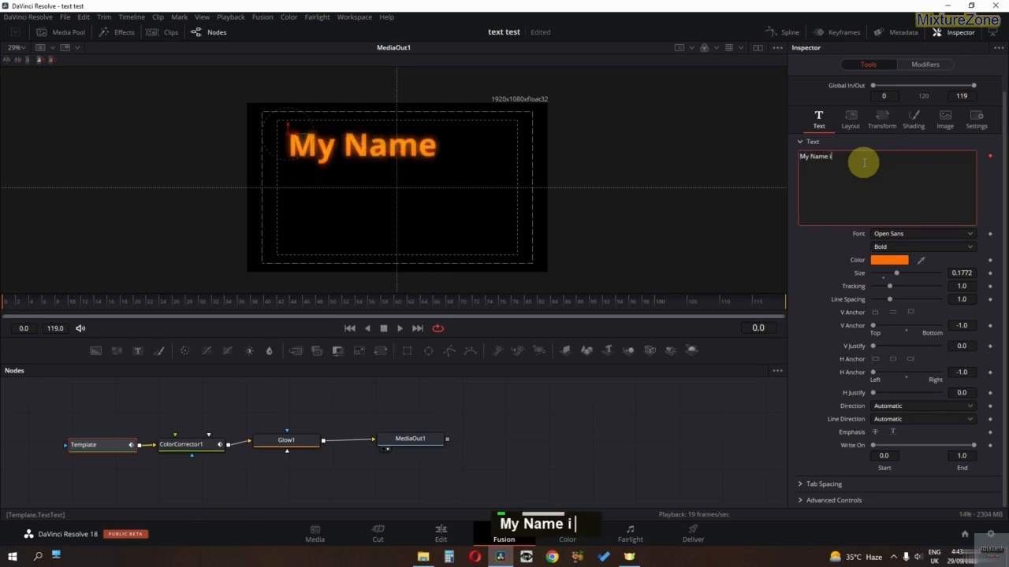
text(s)
key(Return)
text(FG)
text(i)
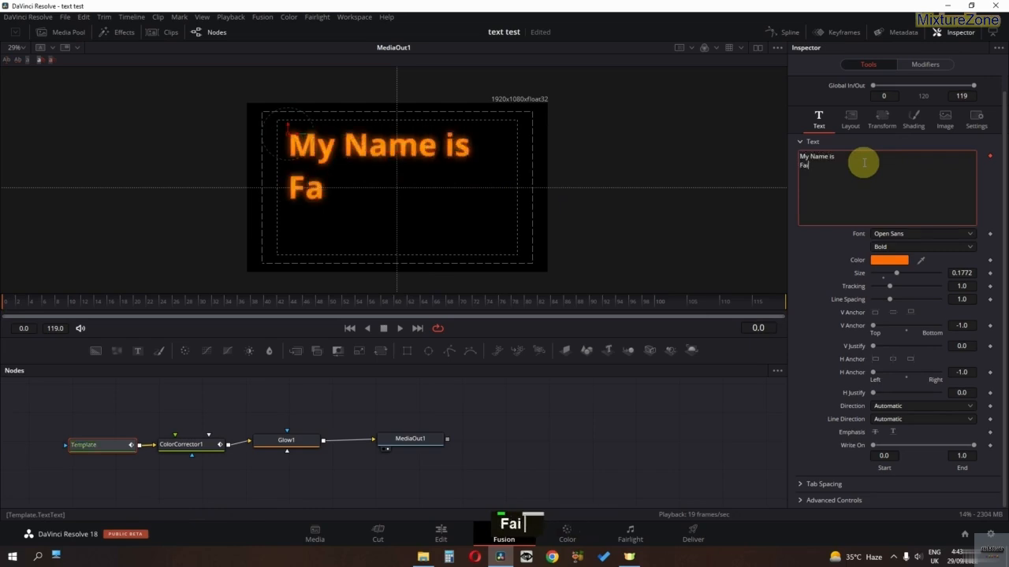
text(zan amje)
key(BackSpace)
key(BackSpace)
key(BackSpace)
key(BackSpace)
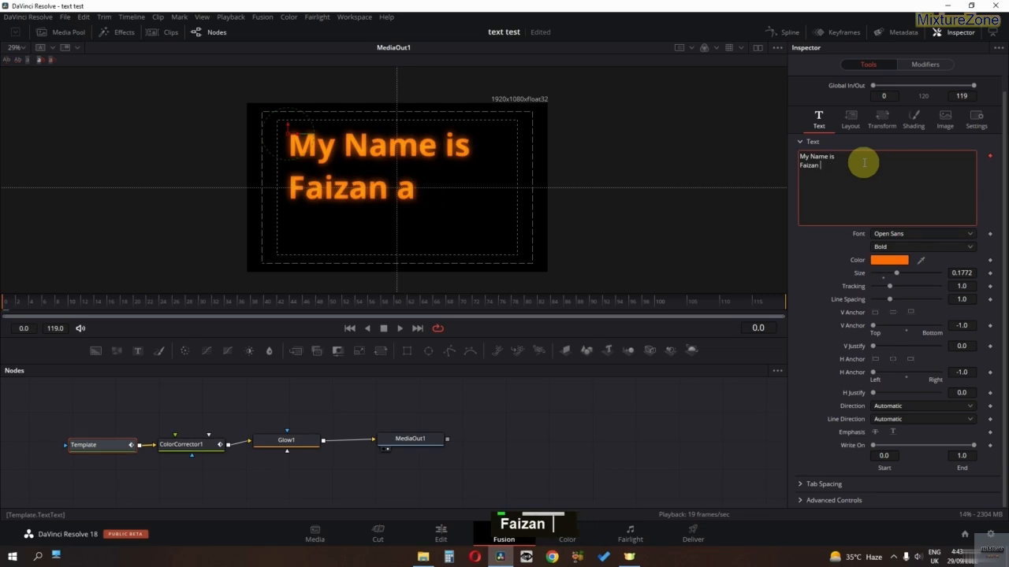
text(amjed)
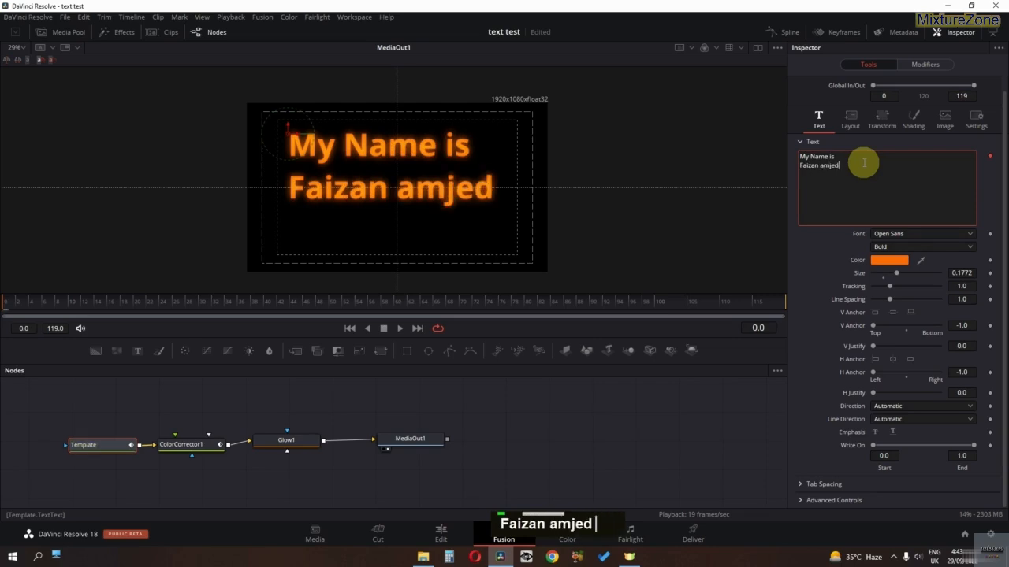
Step: Add a third line reading "I Love to Edit" to the Template text and display the Character Level Styling controls
key(Return)
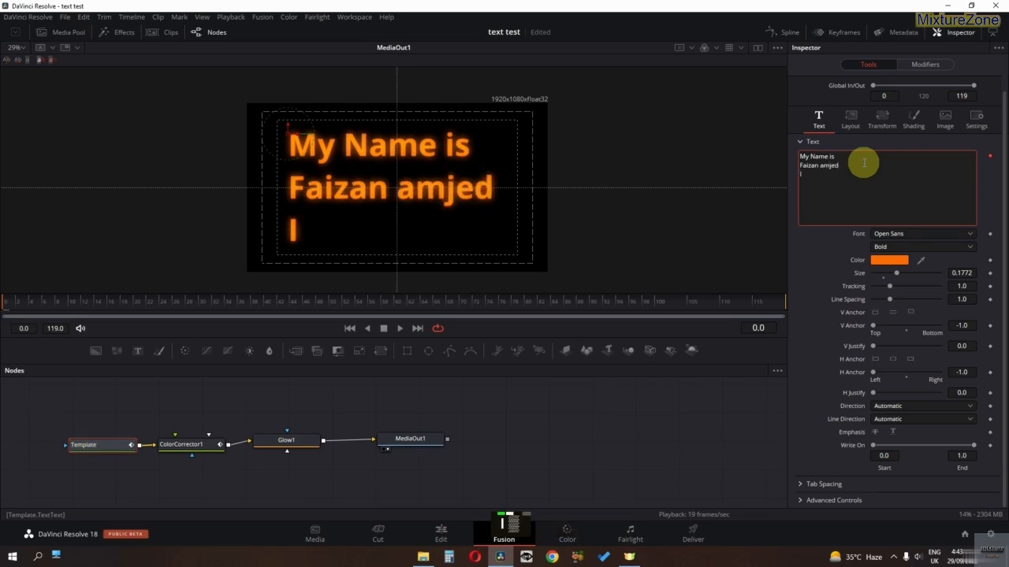
text(I Love to Edit)
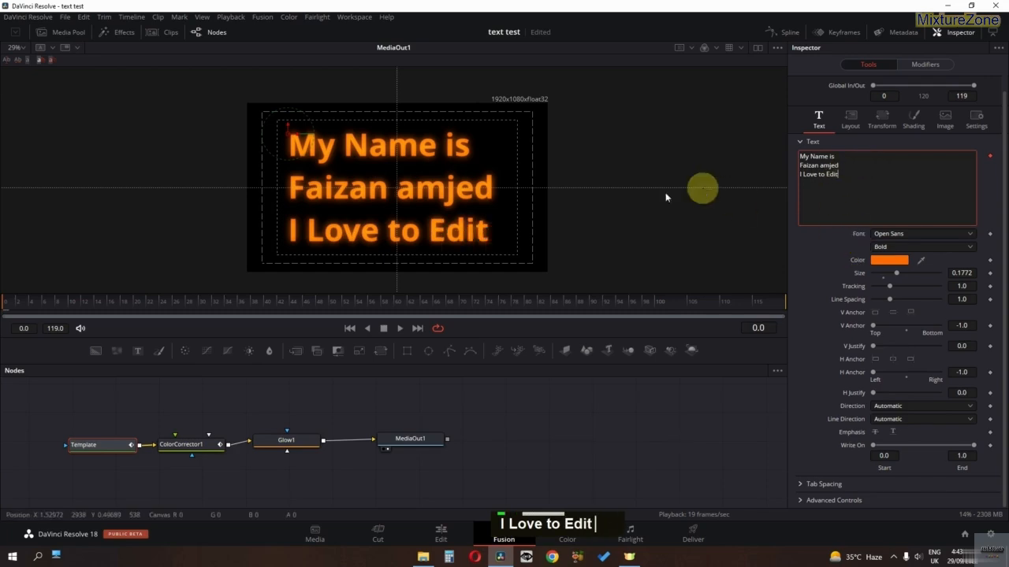
click(918, 64)
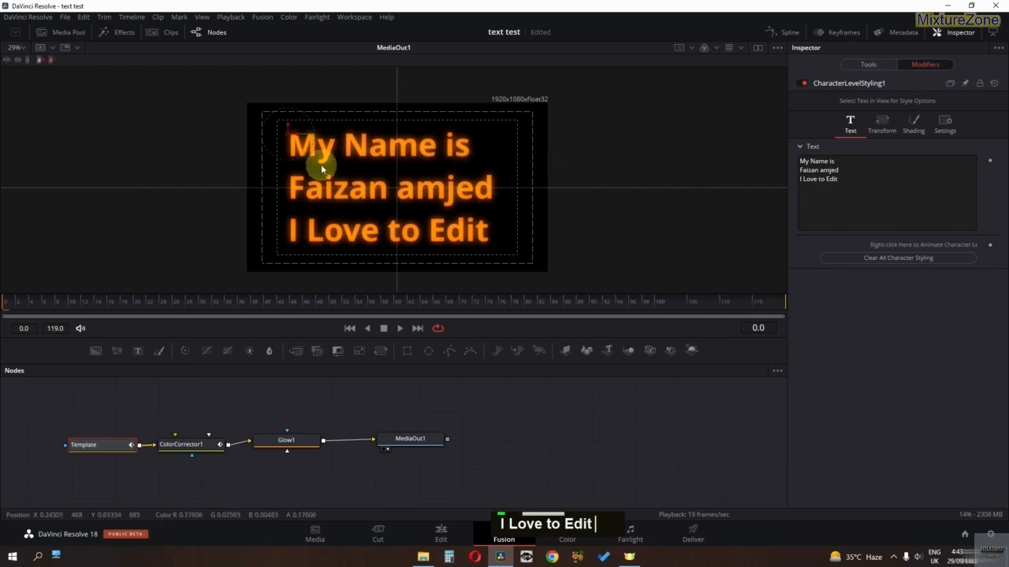
Step: Select only the word "My" in the title and enlarge it to a size of about 0.228
drag(323, 164, 265, 151)
click(240, 166)
double_click(291, 157)
click(887, 257)
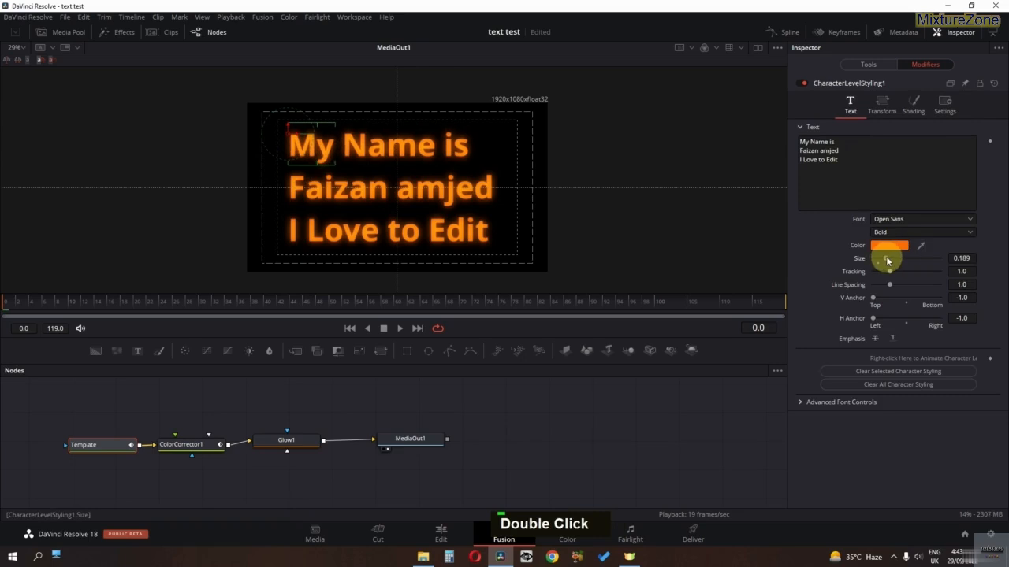
drag(887, 261, 891, 260)
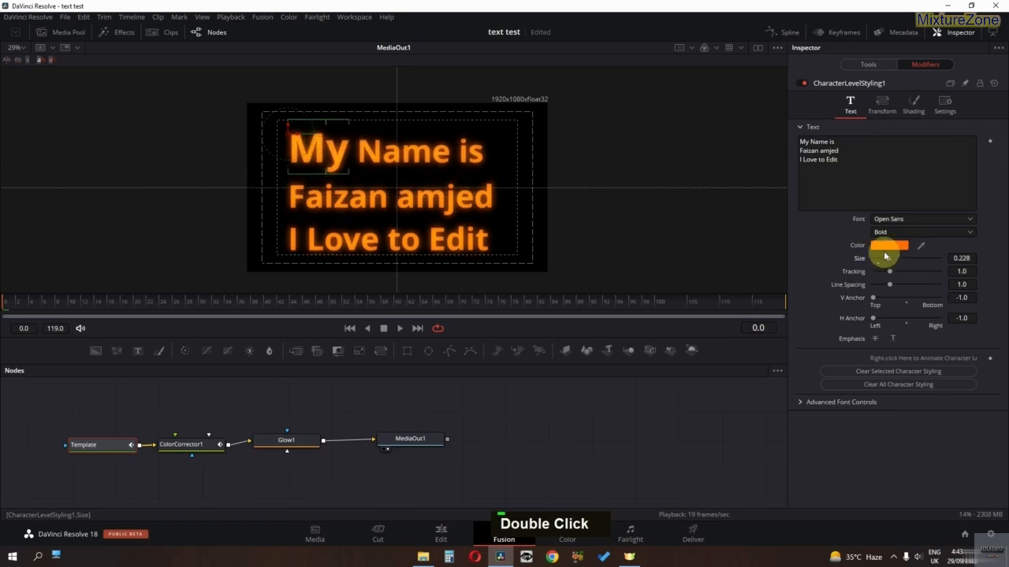
Step: Change the color of the word "My" to bright pink-magenta
double_click(887, 247)
click(523, 185)
click(534, 186)
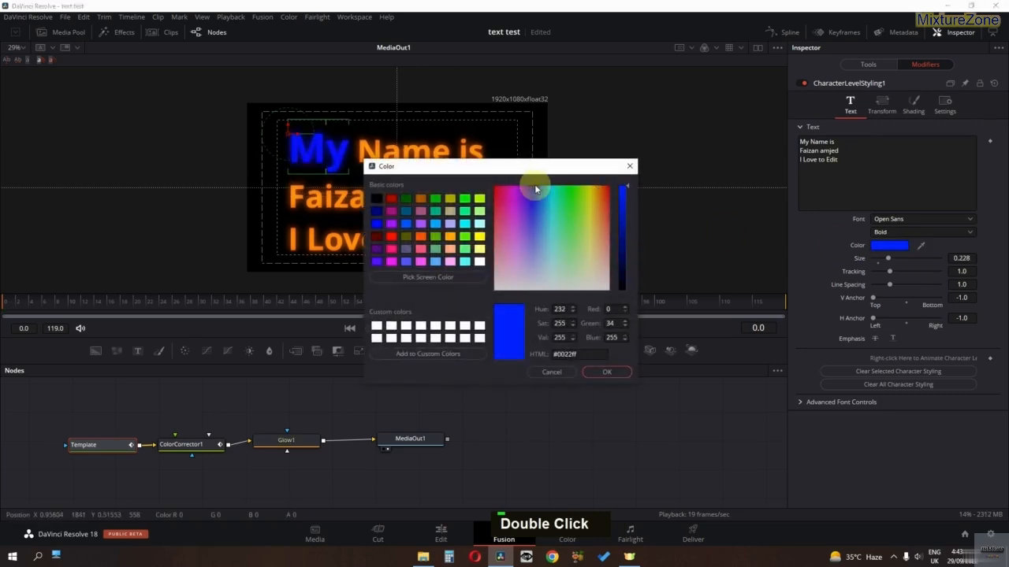
click(508, 186)
key(Return)
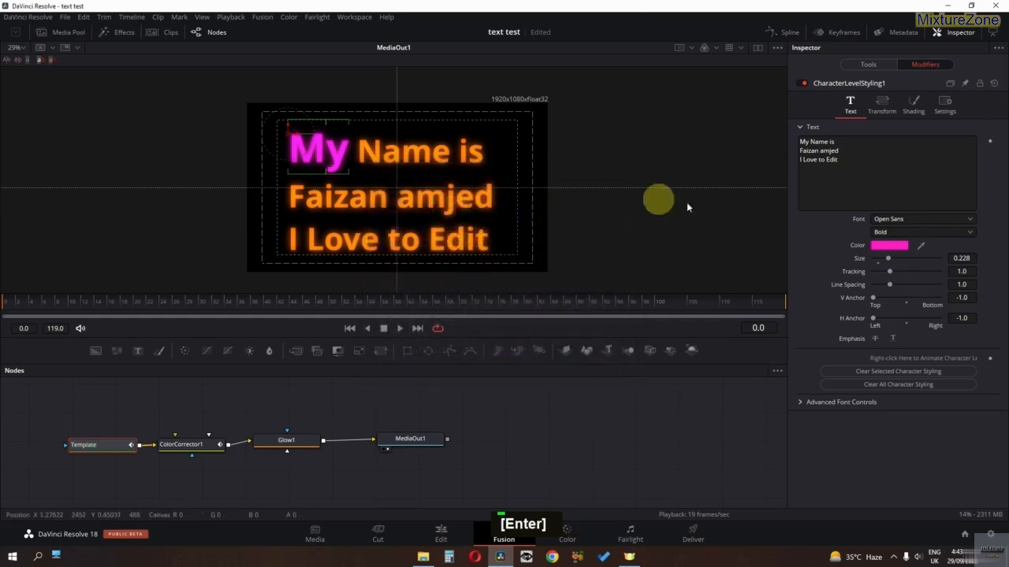
Step: Try several fonts on the word "My" and set it to Nirmala UI
click(890, 219)
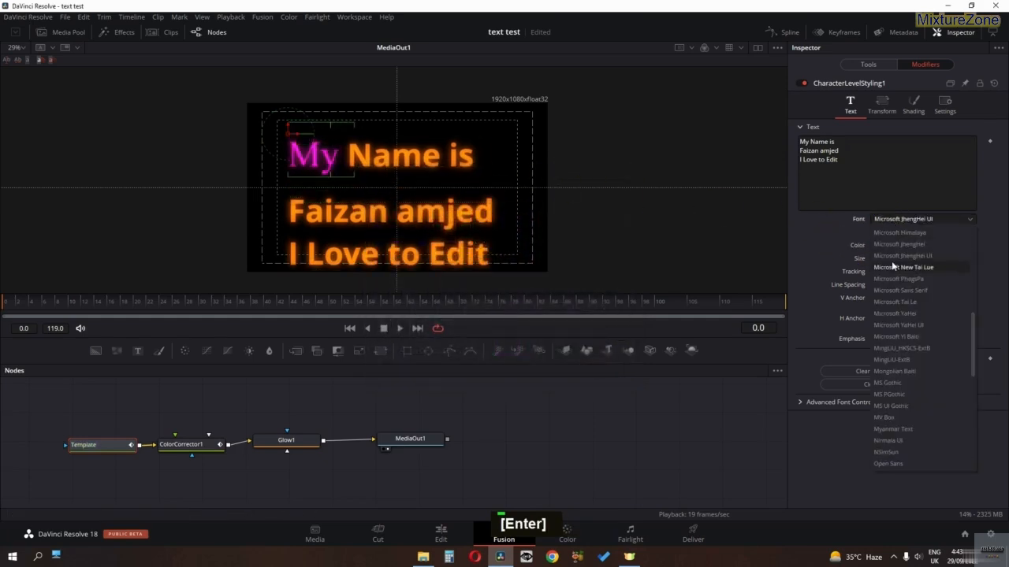
click(891, 349)
click(894, 221)
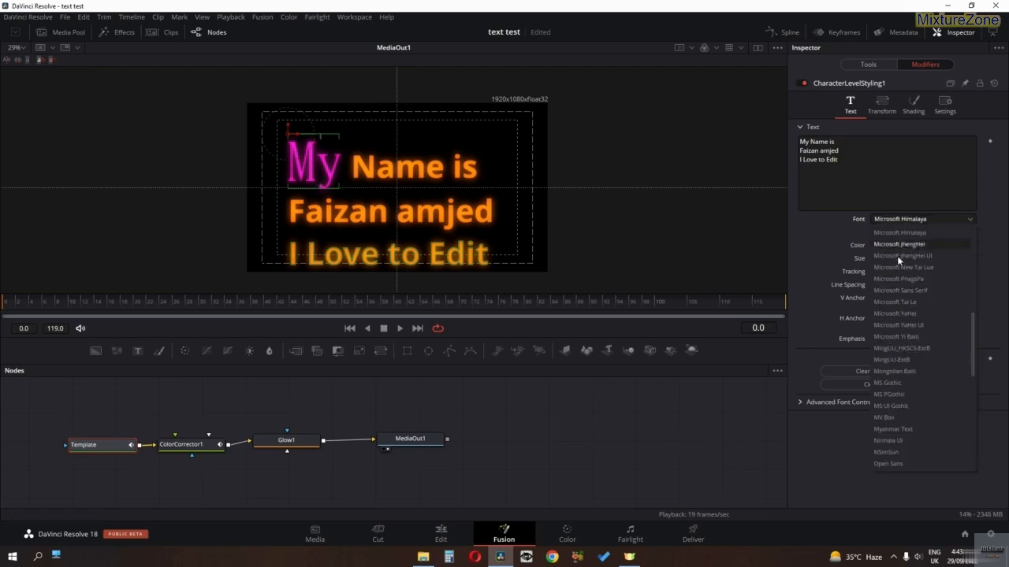
scroll(916, 374, down, 3)
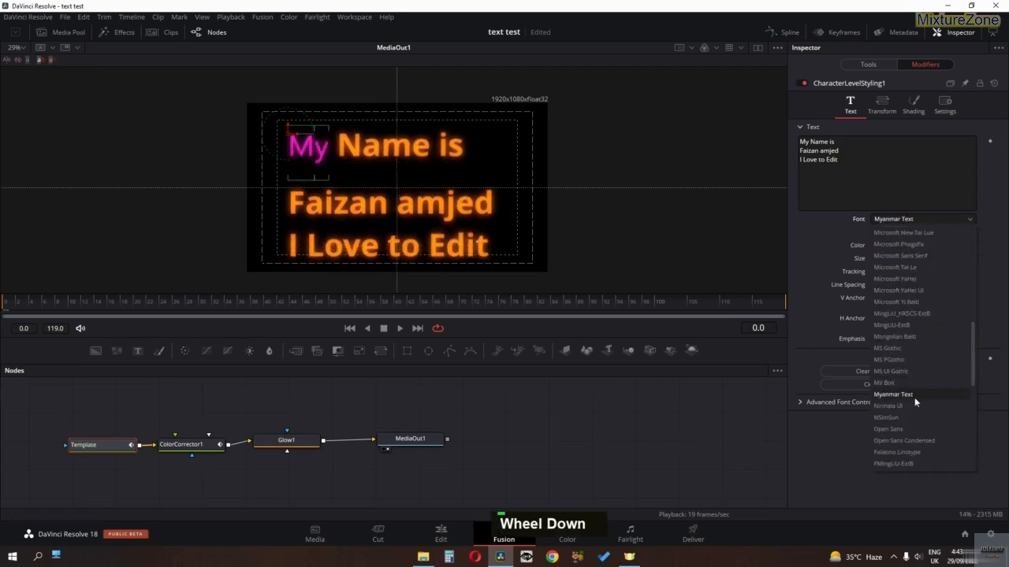
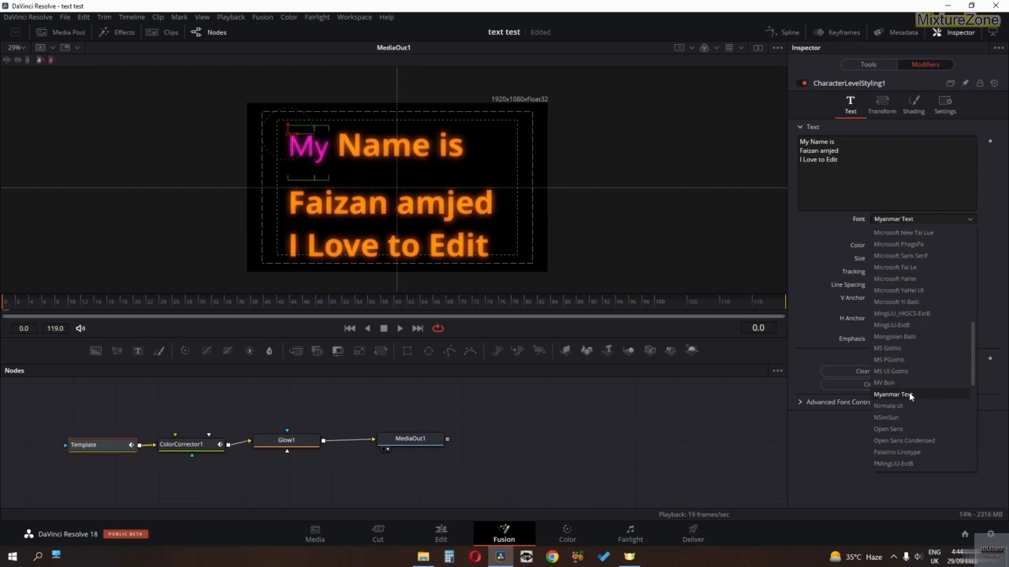
click(909, 405)
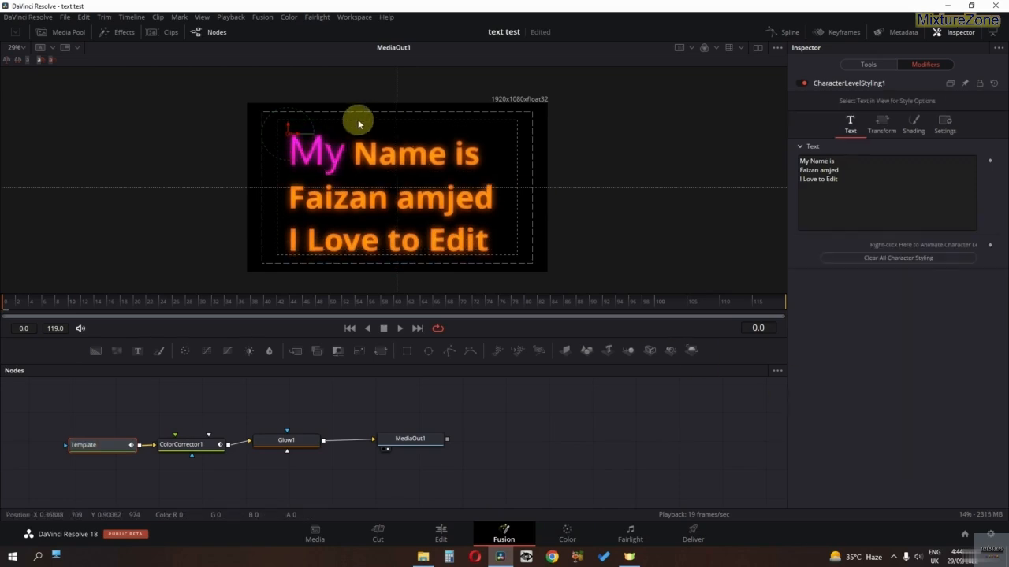
Step: Select the whole second line of the title and examine the transform, shading and settings options for its characters
drag(373, 146, 374, 146)
double_click(540, 148)
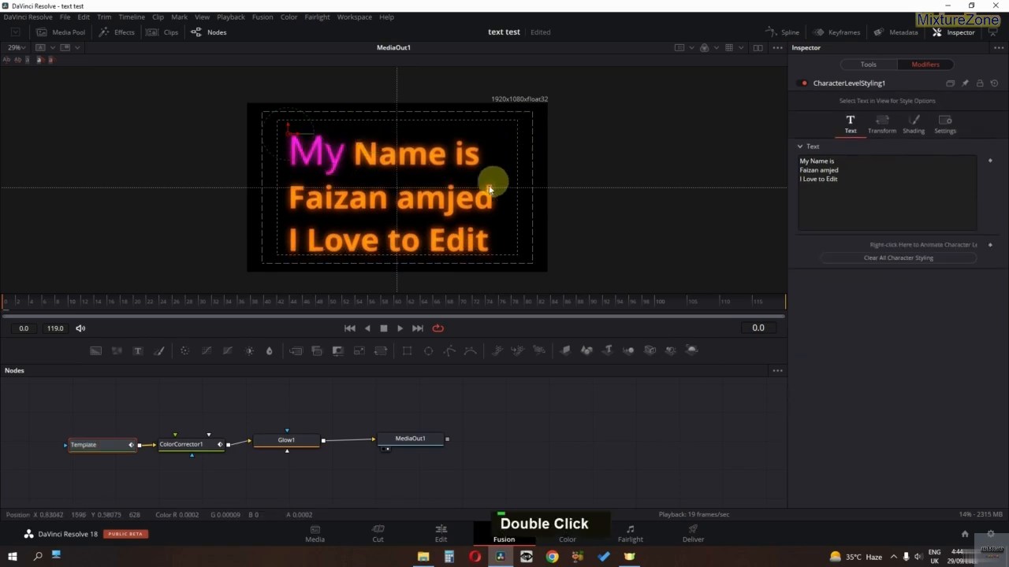
drag(567, 187, 298, 208)
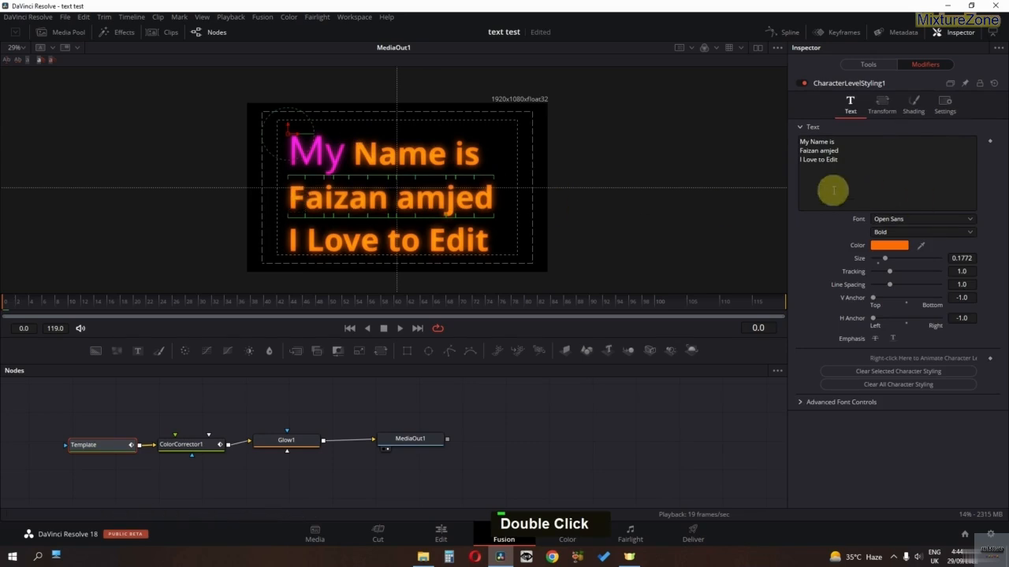
click(887, 110)
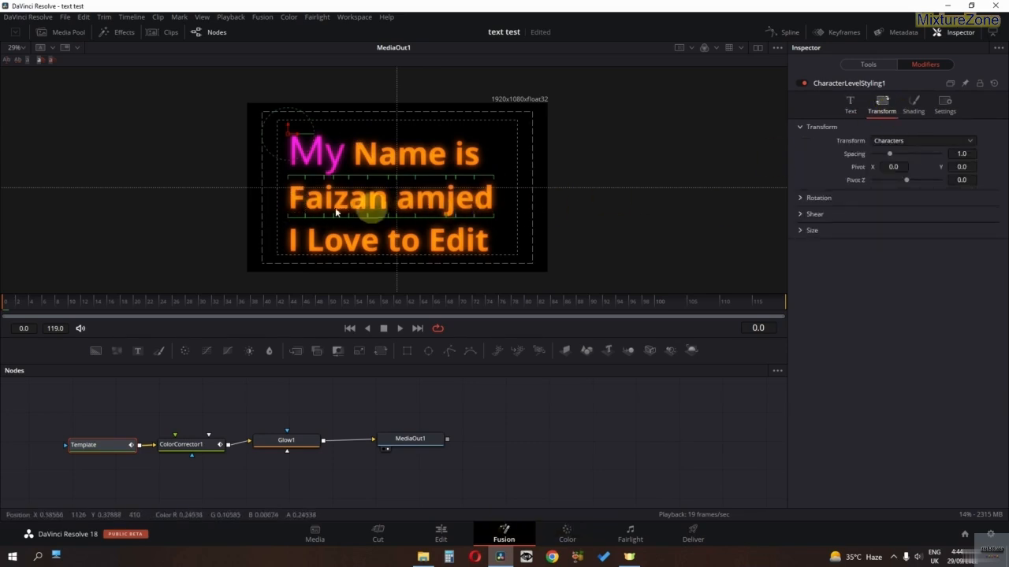
click(912, 117)
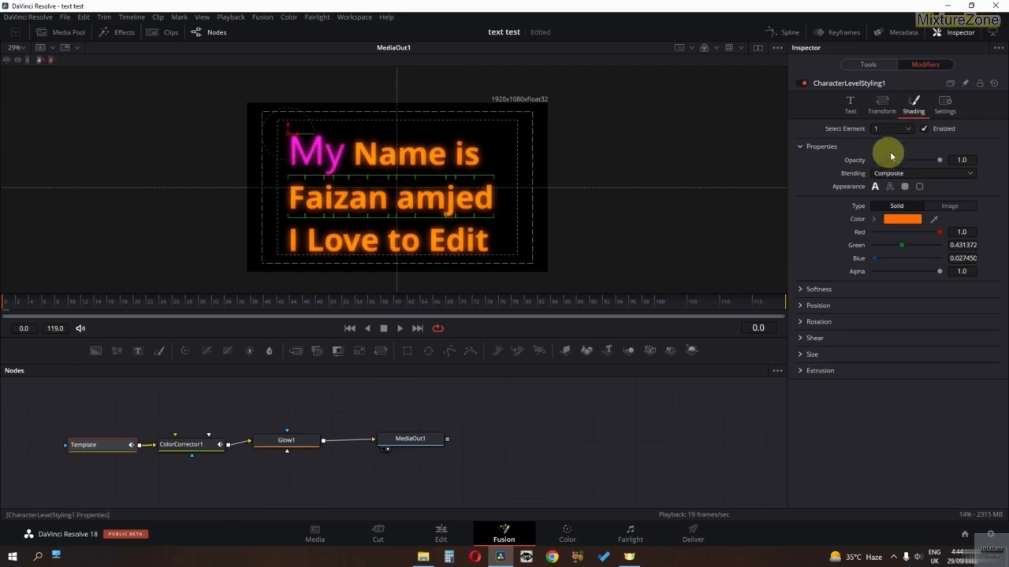
click(944, 112)
click(883, 108)
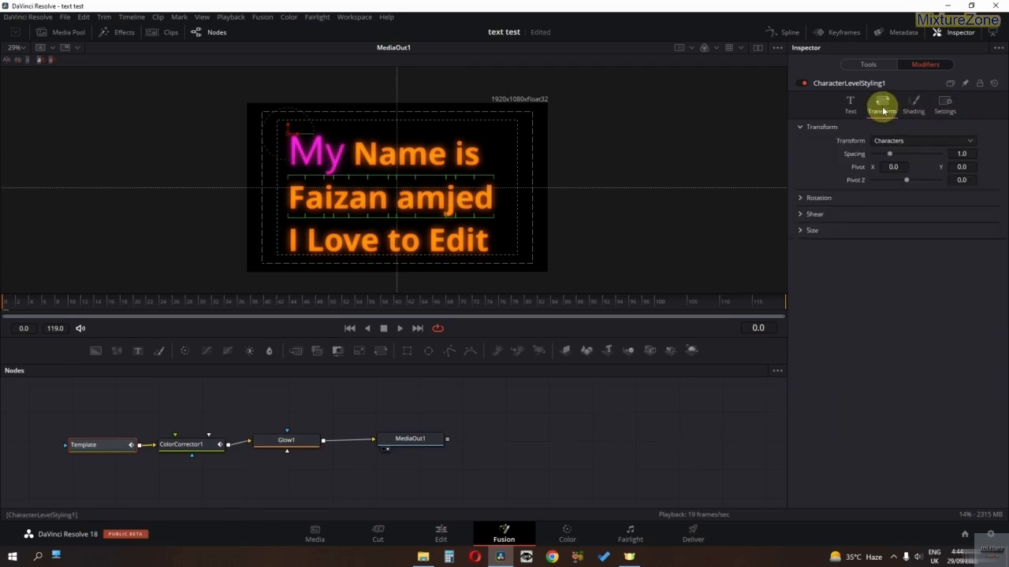
double_click(888, 111)
click(850, 105)
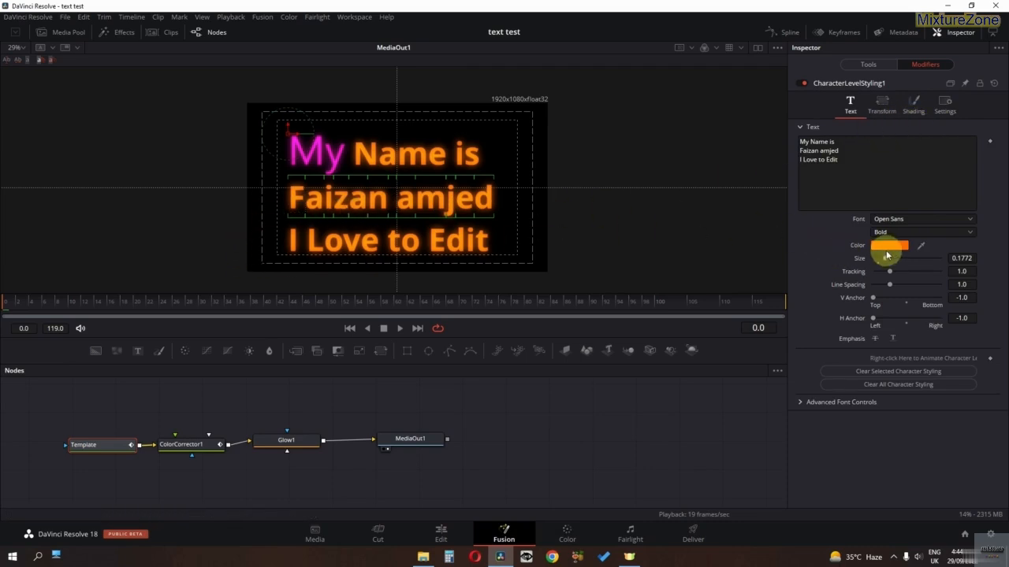
Step: Set the second line's size to about 0.193, tracking to 0.993, line spacing to 0.85 and style to Italic
drag(885, 259, 949, 257)
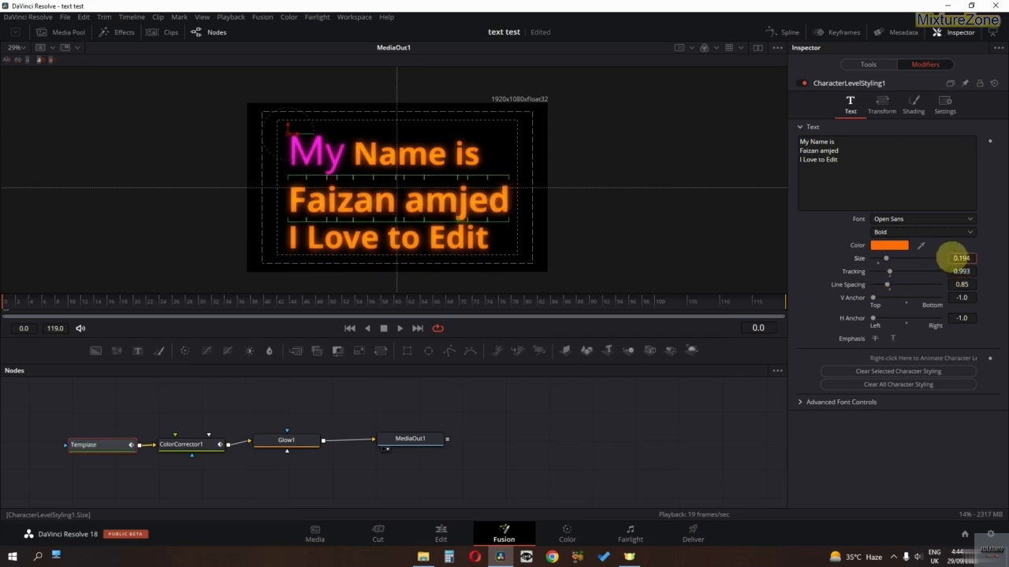
click(895, 233)
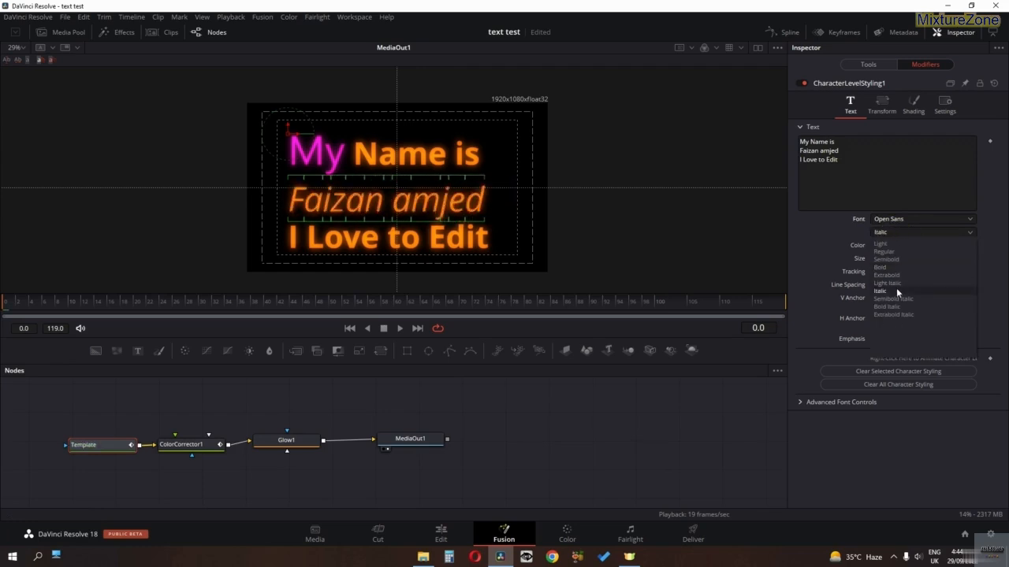
click(897, 290)
Step: Recolor the second line mint green, keeping the color picker clear of the title while choosing
click(883, 247)
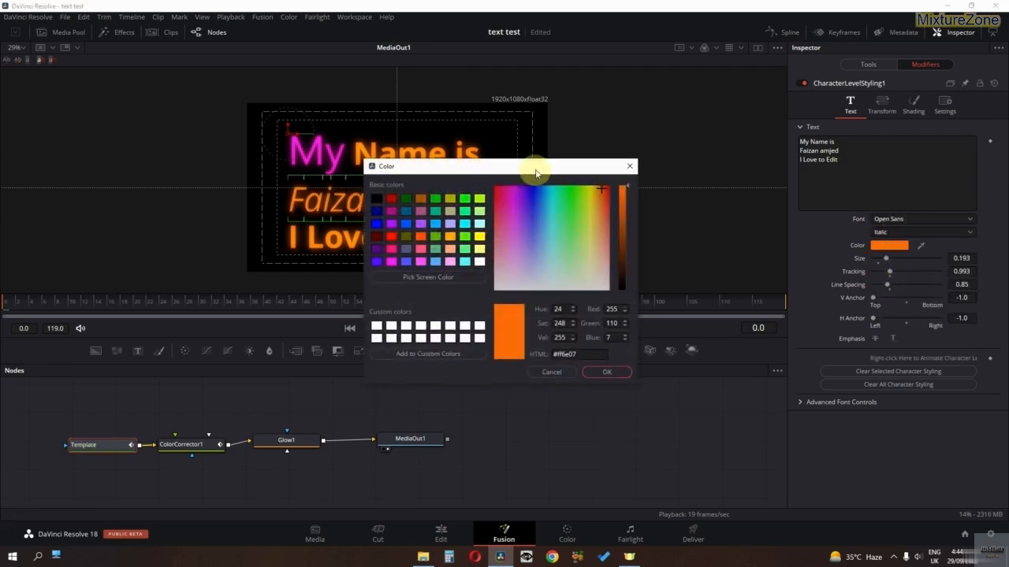
drag(535, 170, 413, 280)
drag(470, 315, 439, 318)
key(Return)
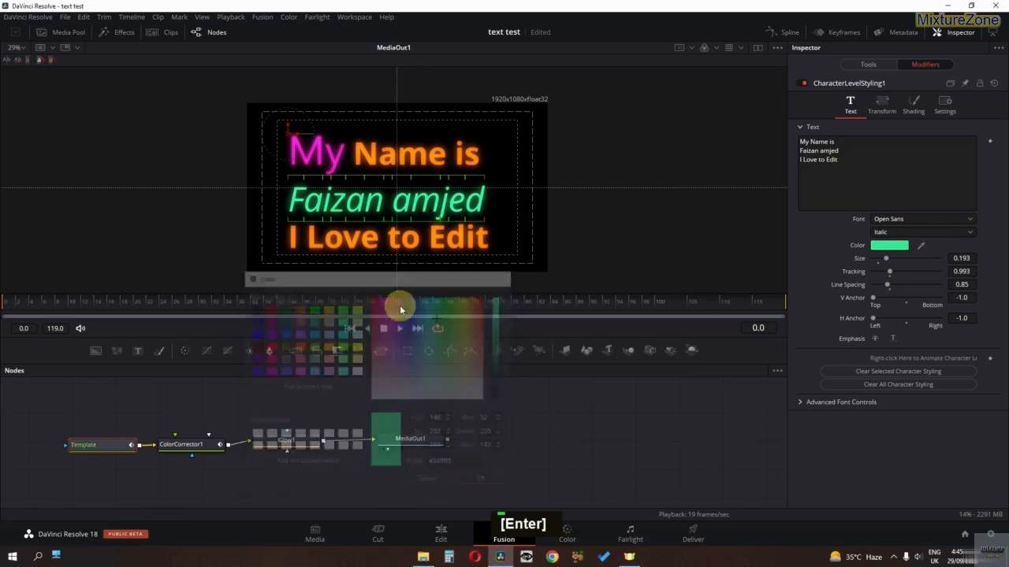
Step: Select the word "is" on the first line and color it white (#ffffff)
drag(539, 139, 448, 174)
click(889, 245)
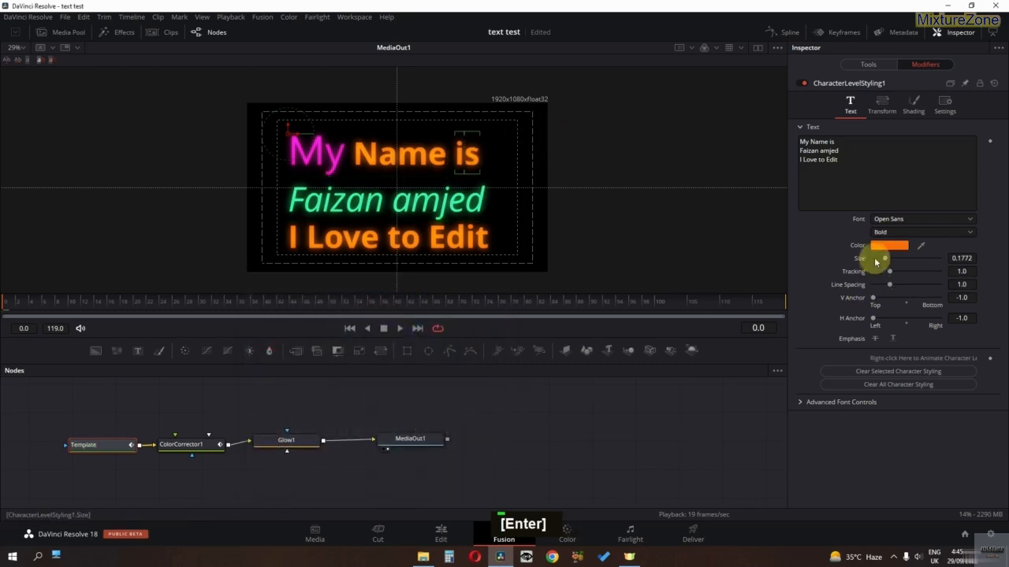
click(590, 274)
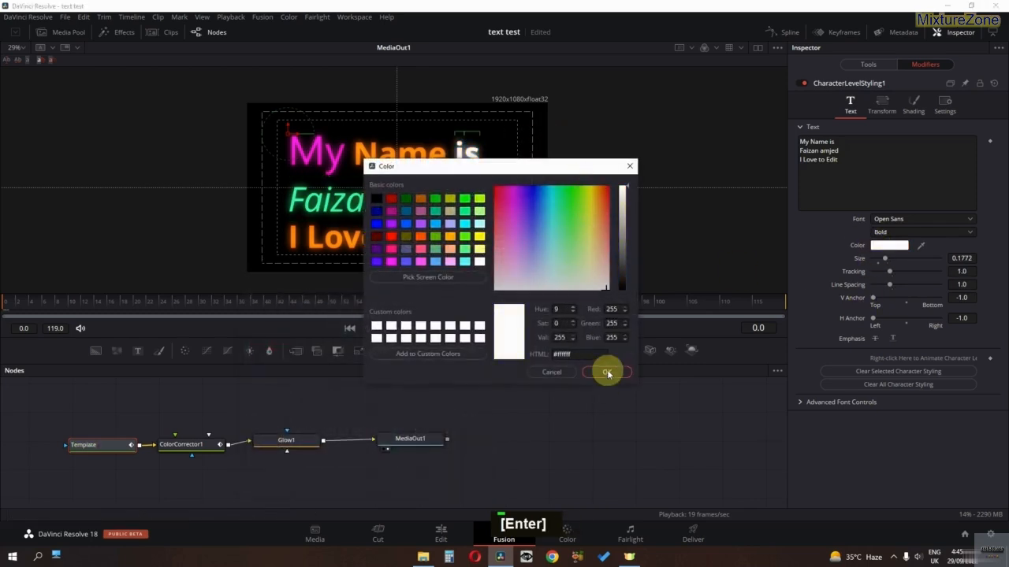
key(Return)
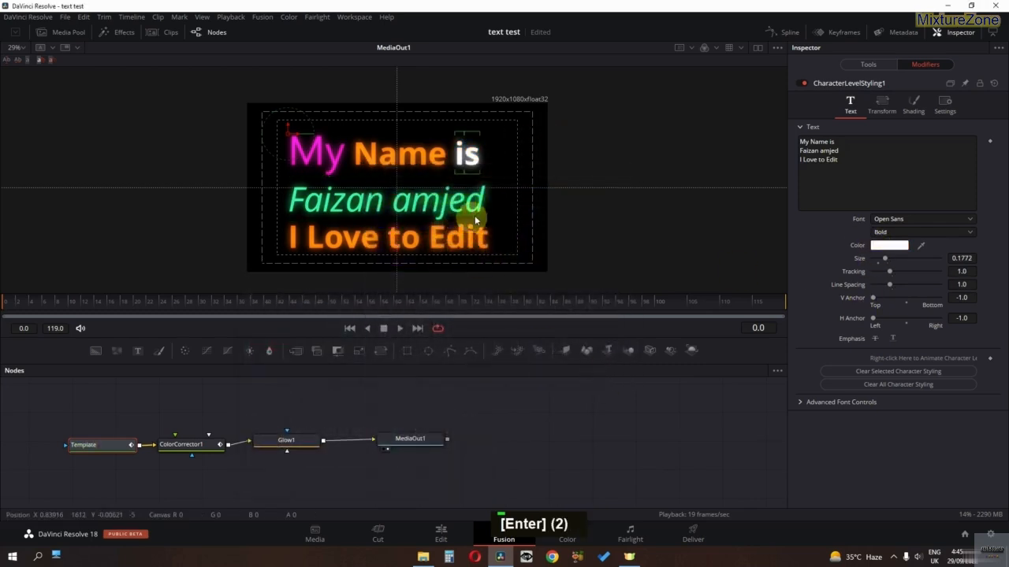
Step: Reselect the word "is" and change its font to Times New Roman
double_click(468, 156)
drag(465, 158, 459, 156)
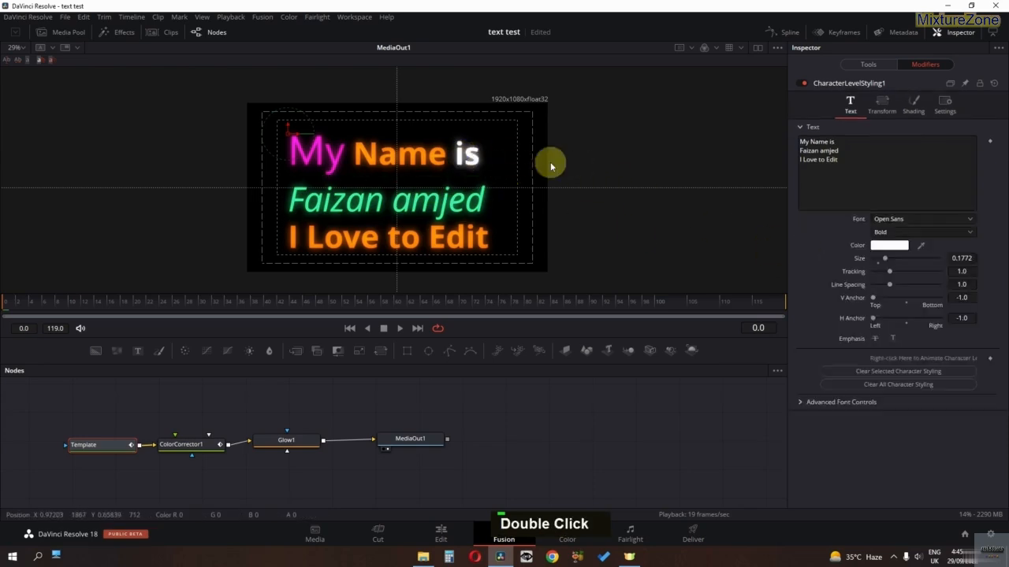
drag(545, 150, 458, 155)
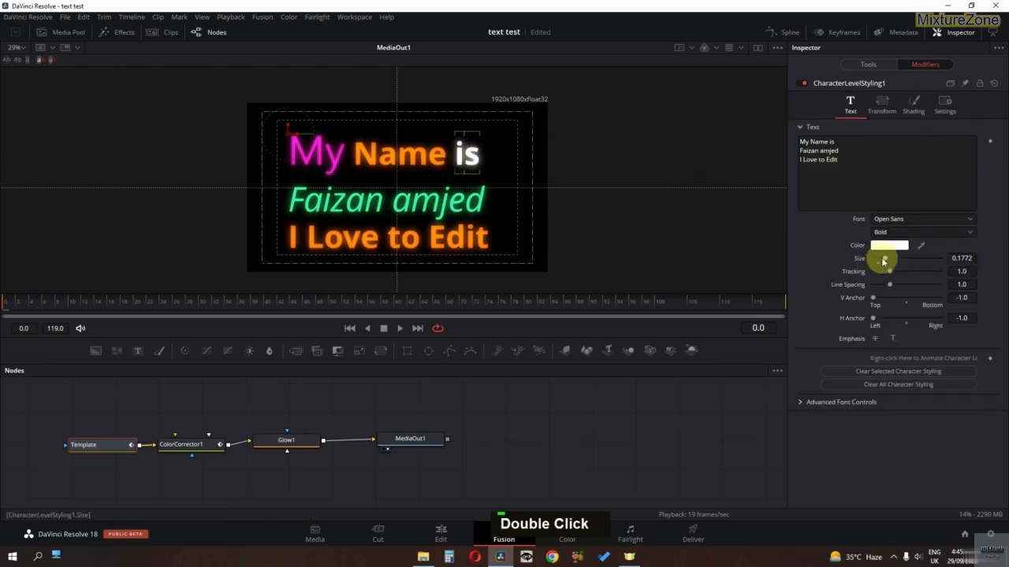
click(899, 220)
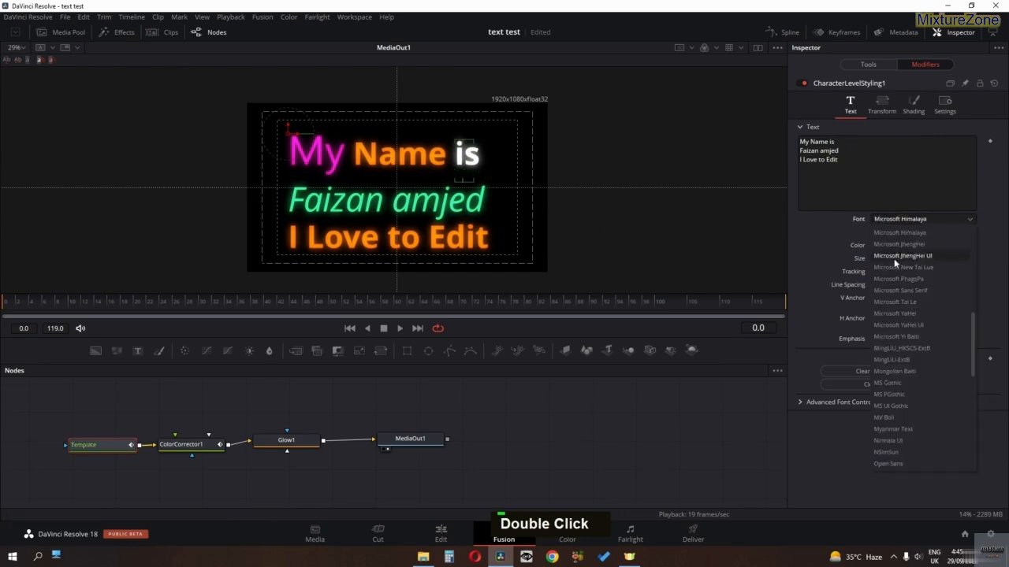
scroll(898, 355, down, 10)
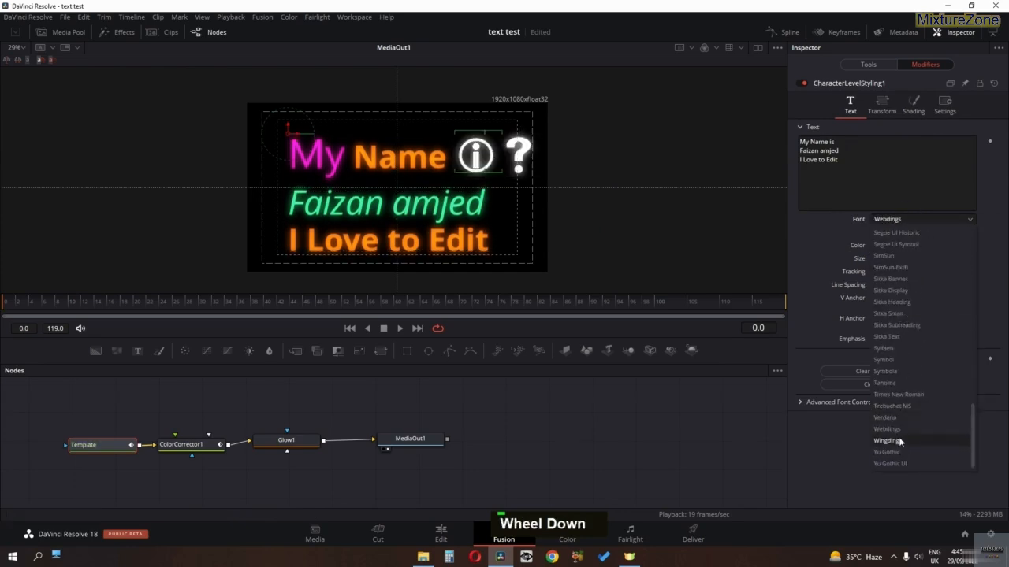
click(908, 396)
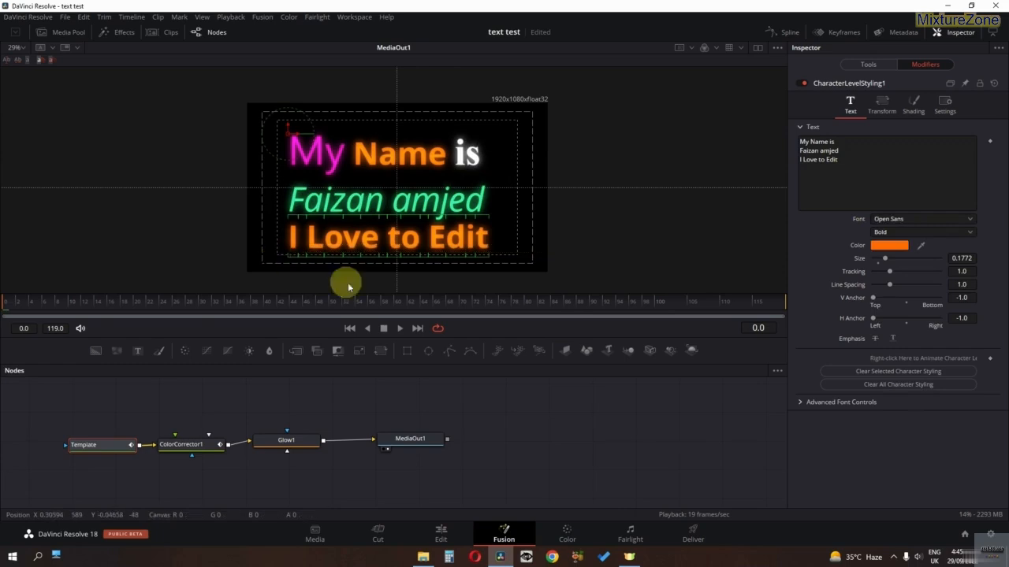
Step: Select the word "Edit" on the third line, color it bright red and enlarge it to a size of 0.22
double_click(501, 262)
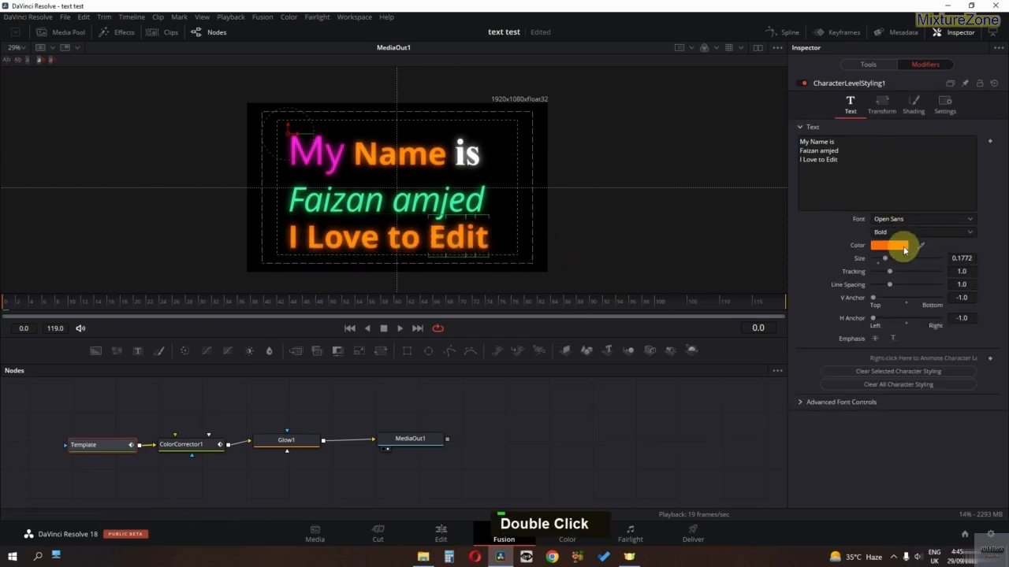
click(893, 245)
drag(459, 161, 268, 283)
click(316, 311)
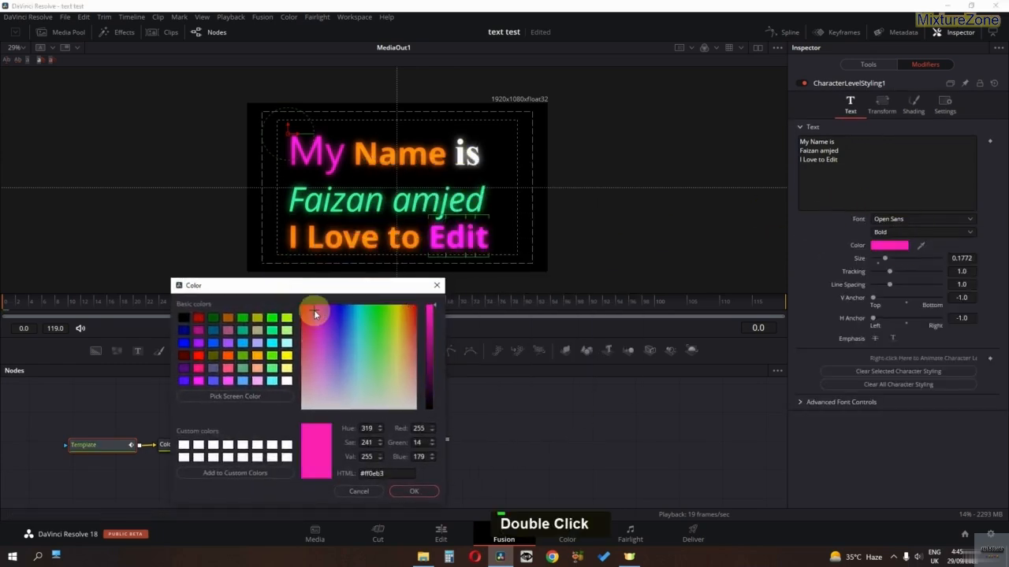
drag(313, 310, 473, 282)
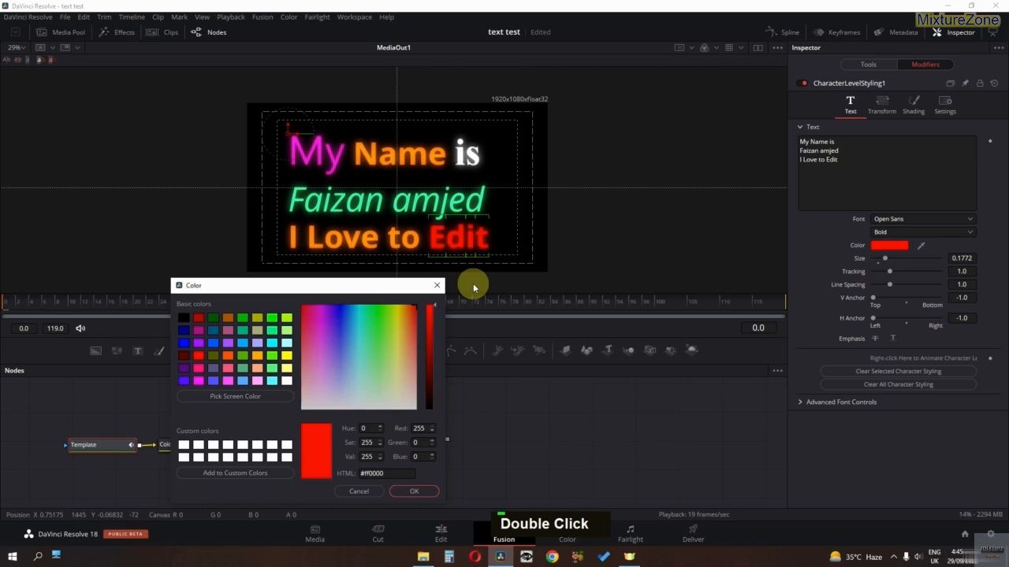
drag(486, 324, 495, 333)
key(Return)
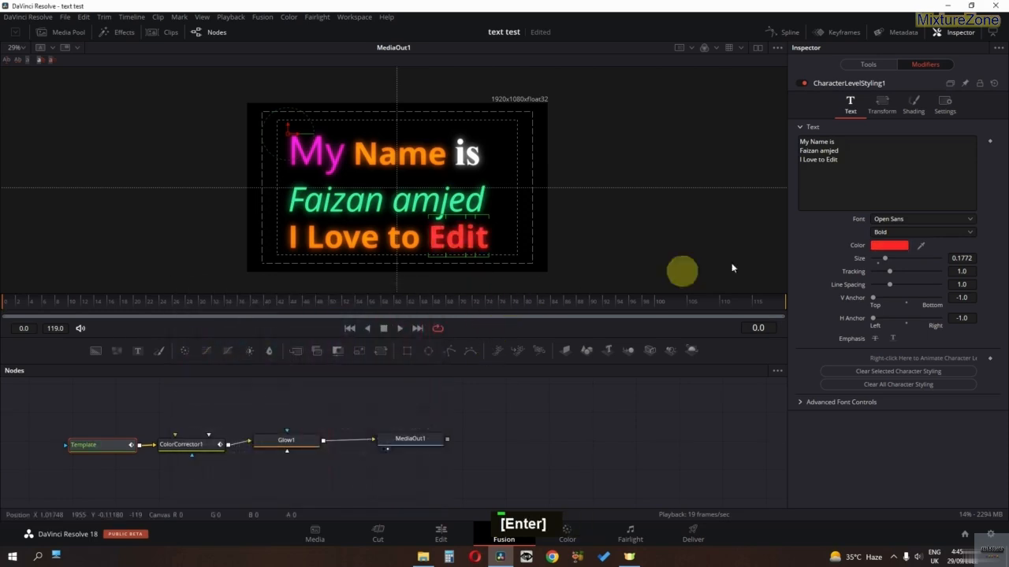
drag(888, 261, 892, 261)
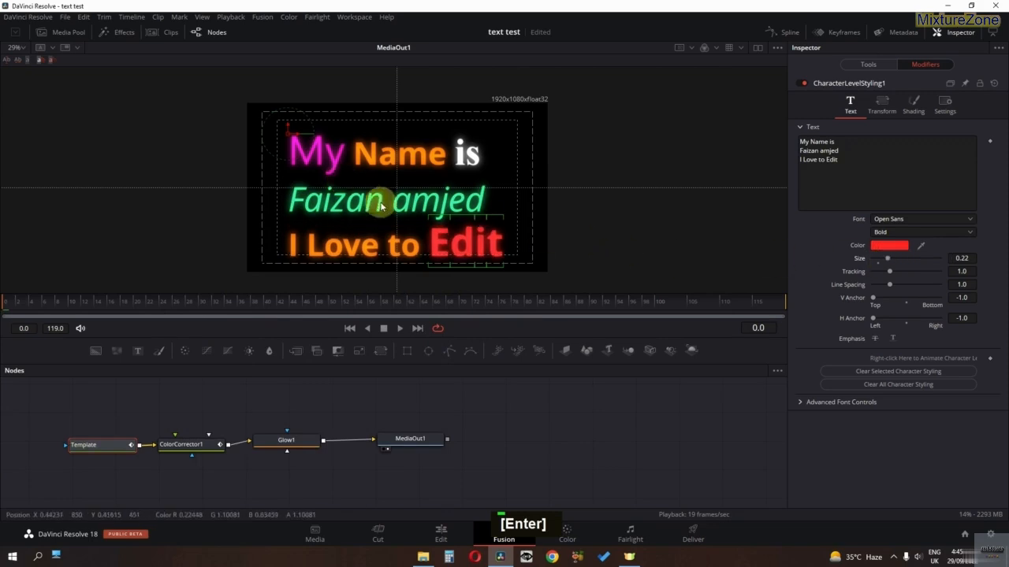
Step: Nudge the whole title upward, and enable shading element 2 on the word "Edit" with an X offset of about 0.015
click(287, 130)
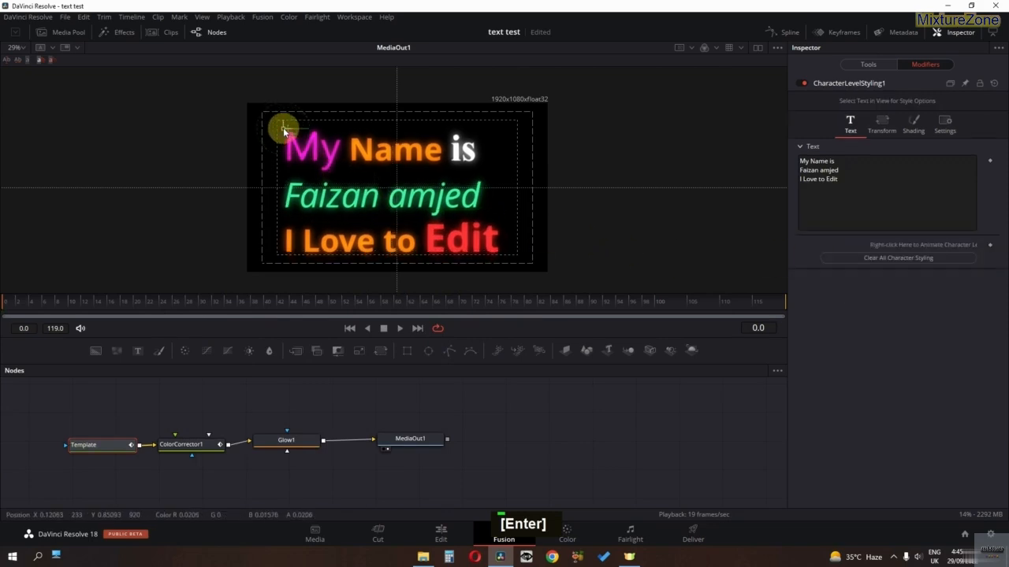
double_click(500, 234)
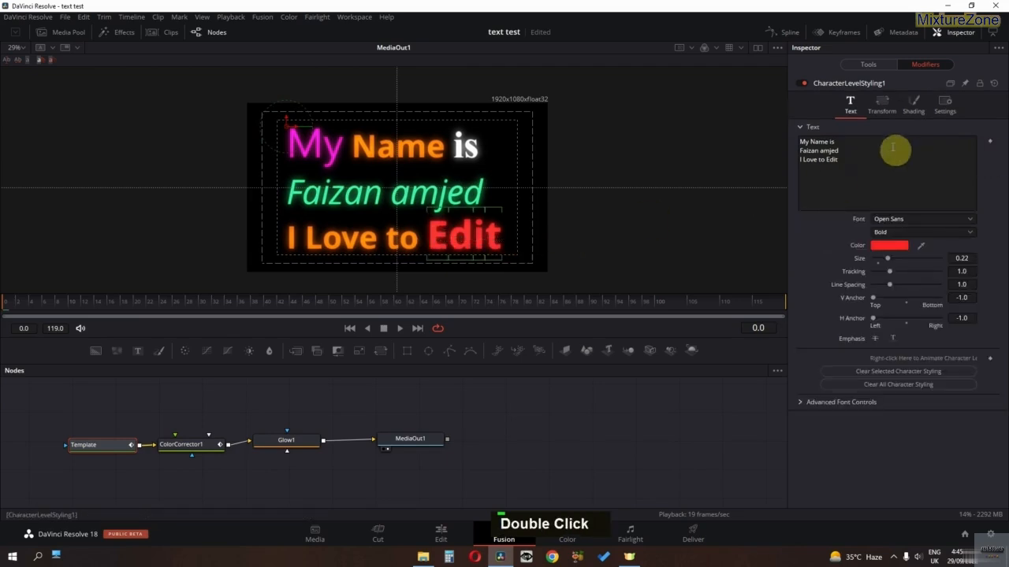
click(914, 104)
click(895, 129)
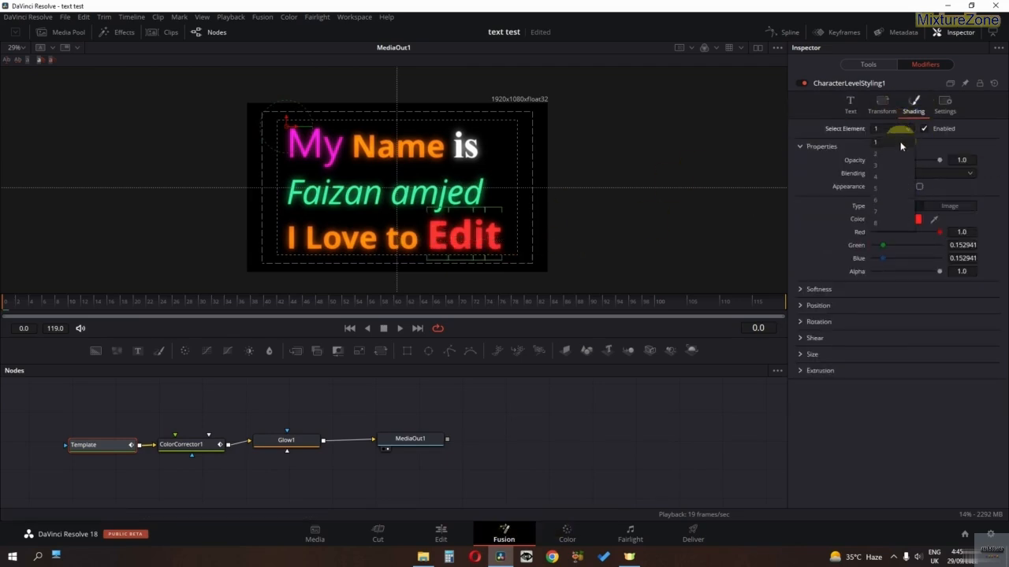
click(897, 148)
click(923, 129)
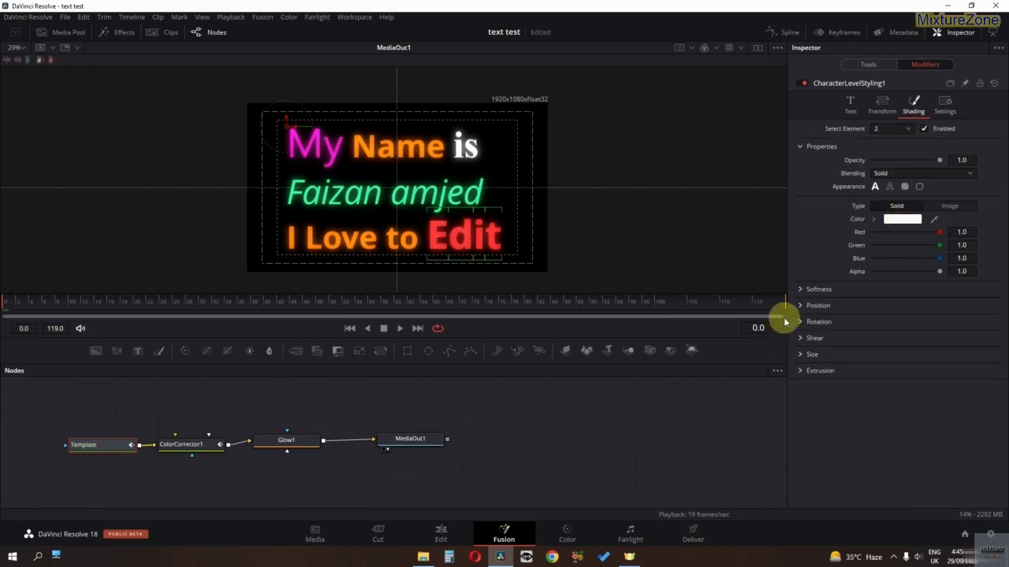
click(802, 306)
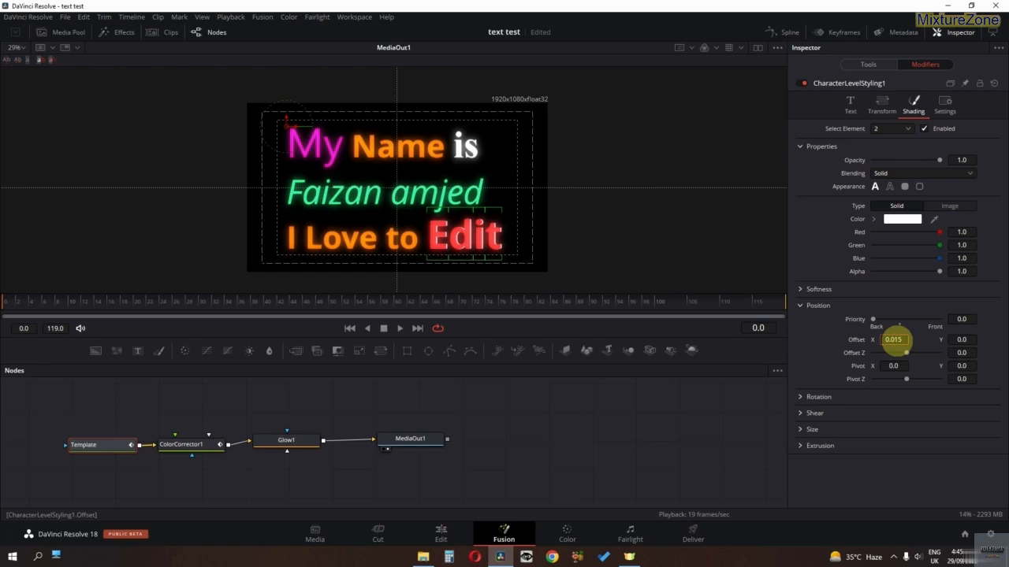
Step: Select the second line and enable shading element 2 with the outline appearance at a thickness of about 0.0378
drag(591, 193, 289, 196)
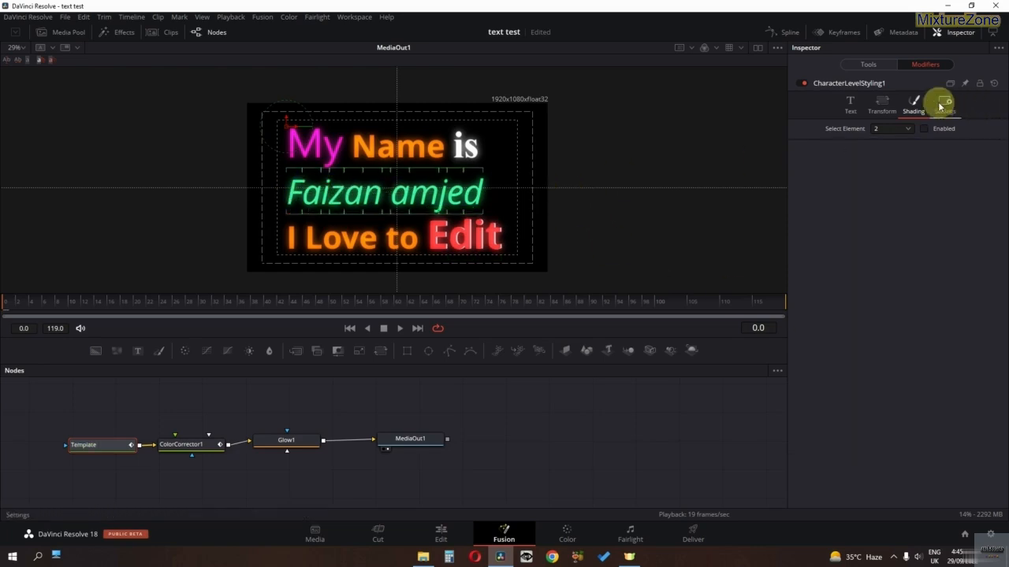
click(923, 128)
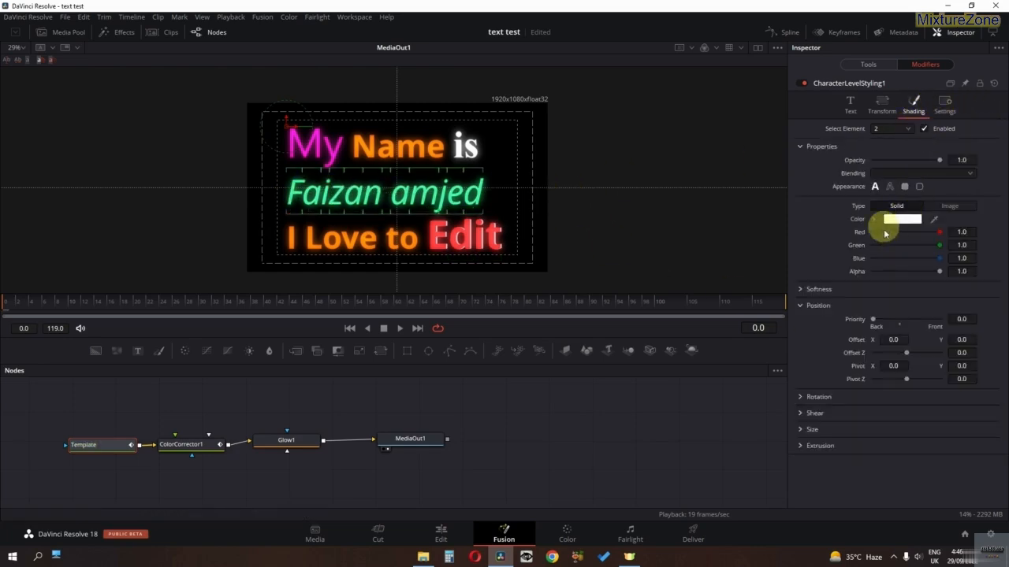
click(890, 187)
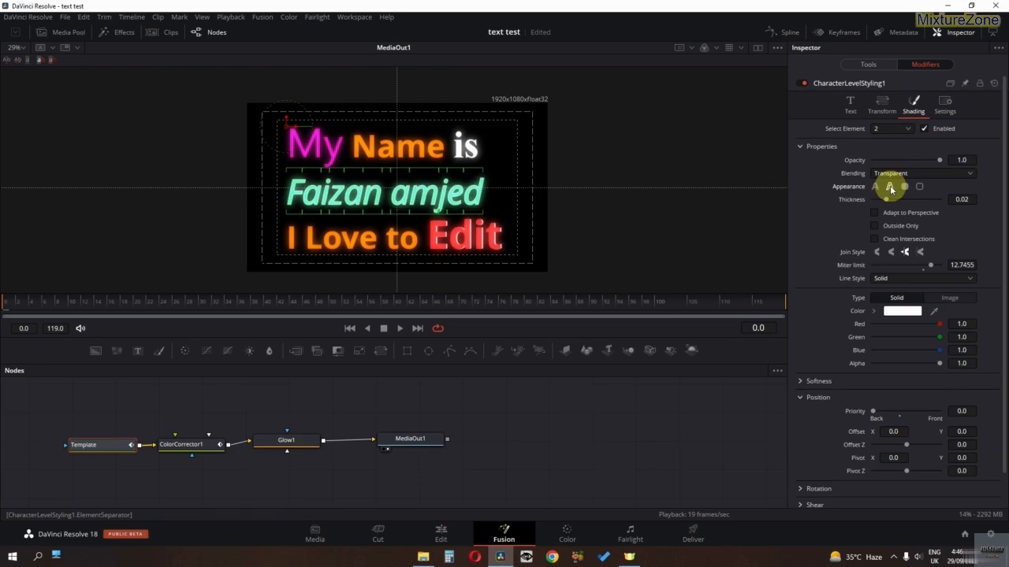
mouse_move(902, 203)
mouse_down()
mouse_move(881, 202)
mouse_move(896, 203)
mouse_up()
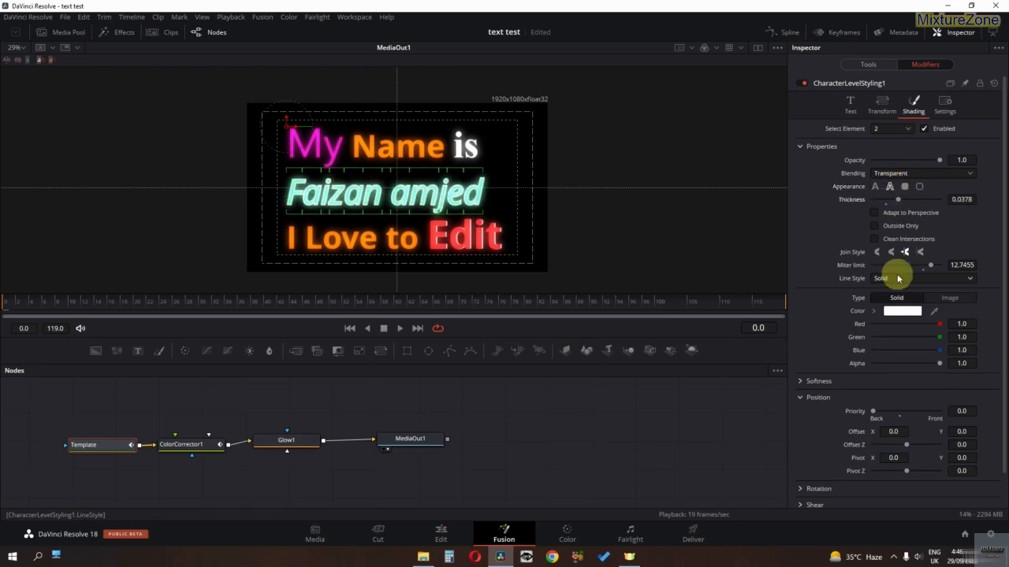
Step: Color the second line's outline pale pink (#ffece5) and reduce its thickness to about 0.0268
double_click(901, 315)
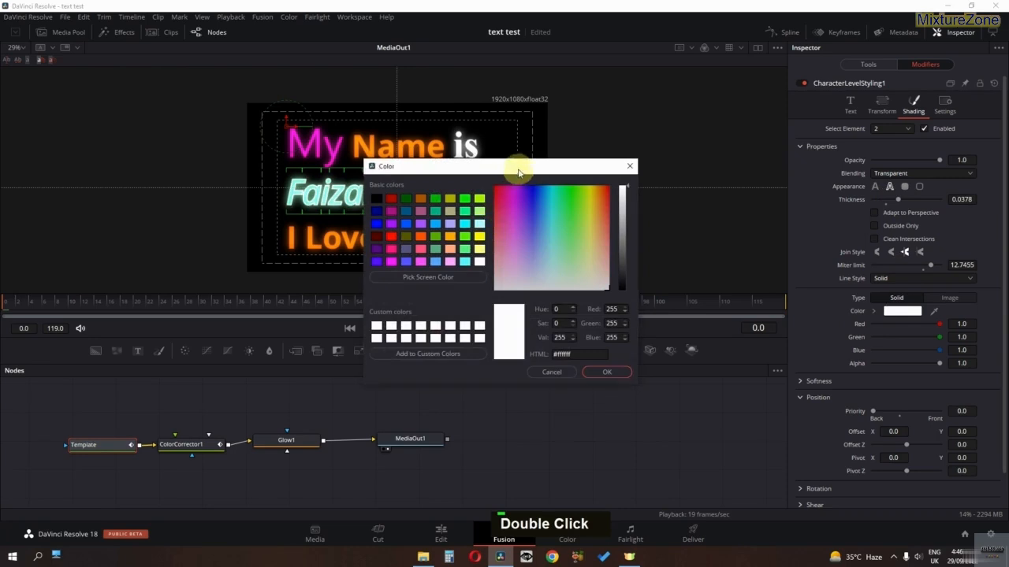
drag(518, 164, 391, 255)
click(430, 291)
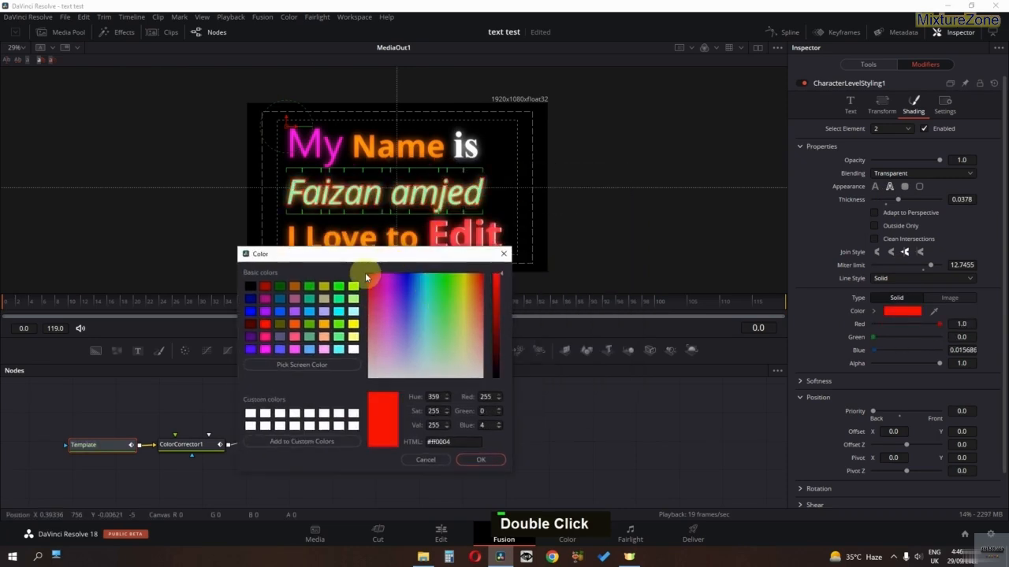
click(456, 274)
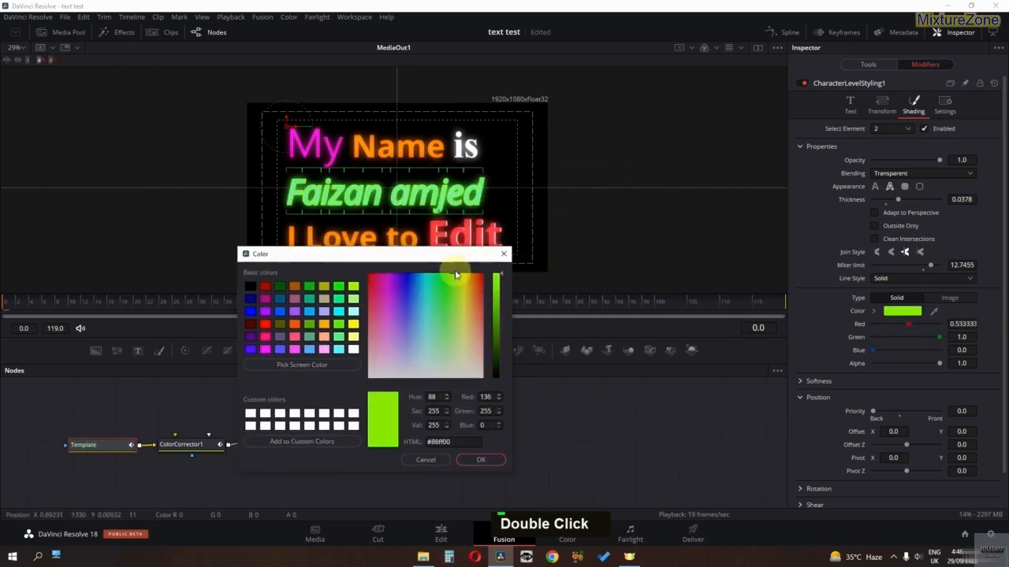
drag(455, 275, 476, 363)
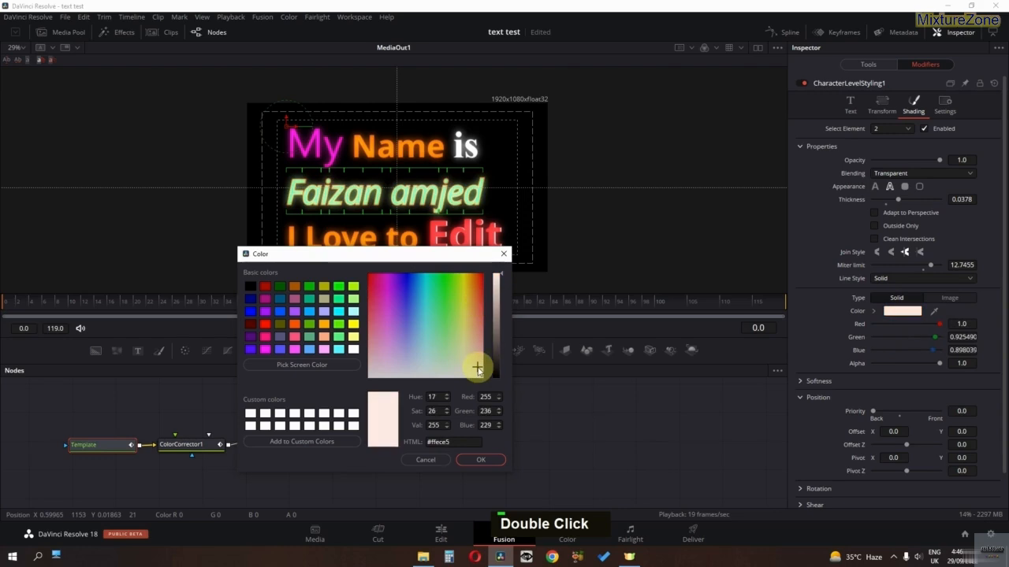
key(Return)
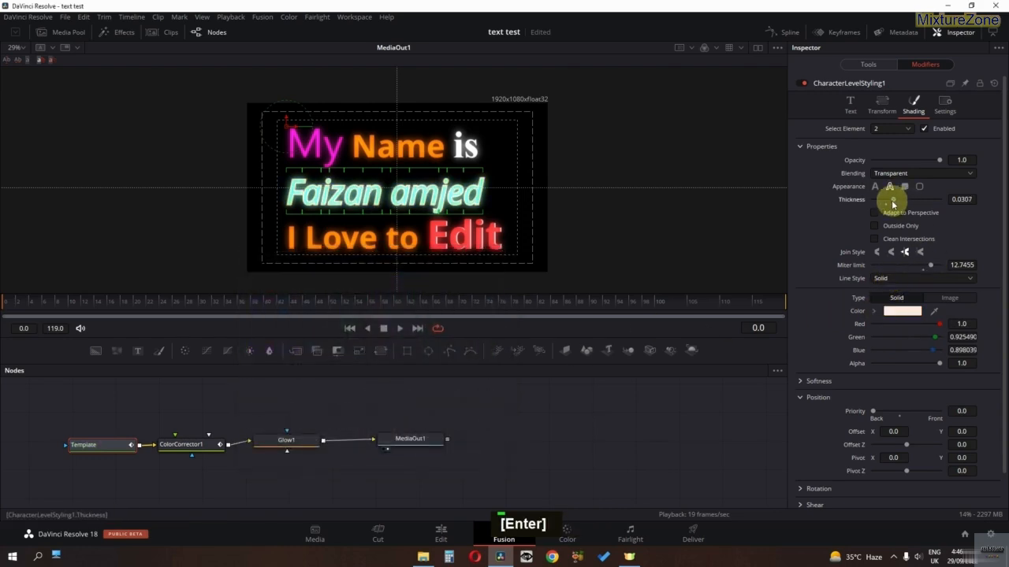
drag(893, 204, 890, 204)
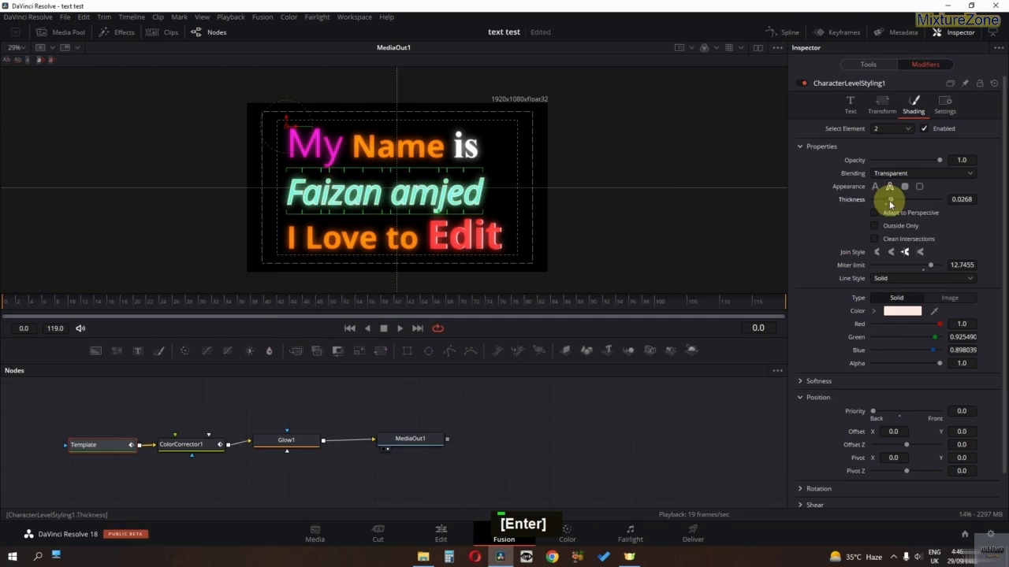
Step: Try the outline appearance on the second line's shading element 1 and switch it back to the text fill
click(890, 128)
click(888, 142)
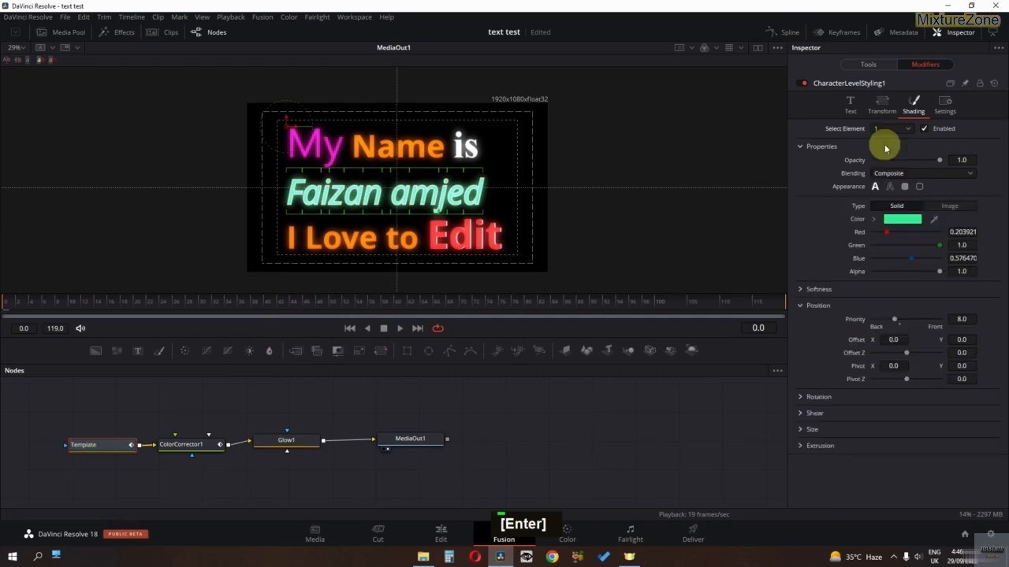
click(890, 188)
click(874, 186)
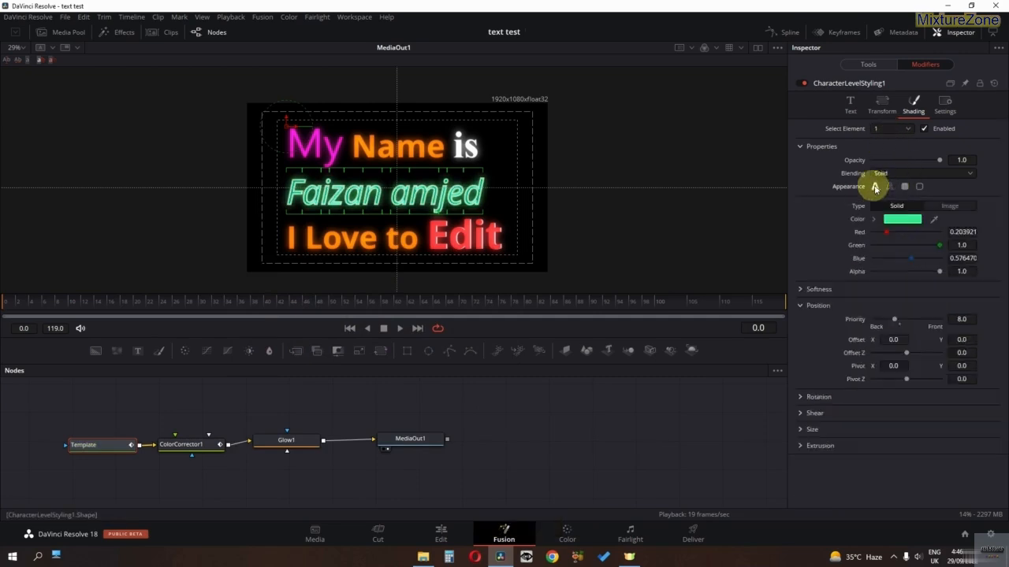
click(891, 189)
click(874, 185)
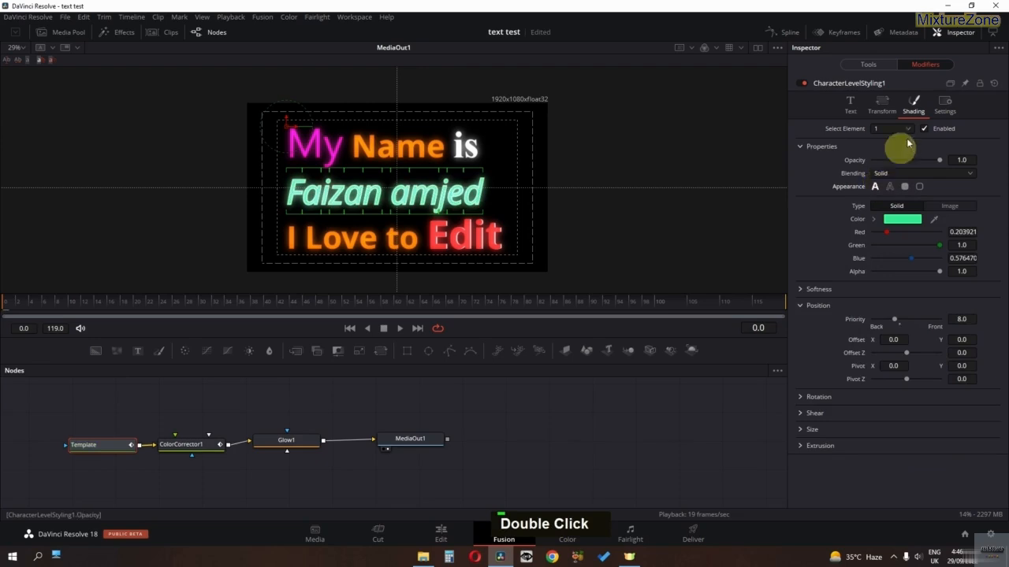
Step: Rotate the second line's shading element 1 to Angle X -26.1 and Angle Z -2.6
click(852, 101)
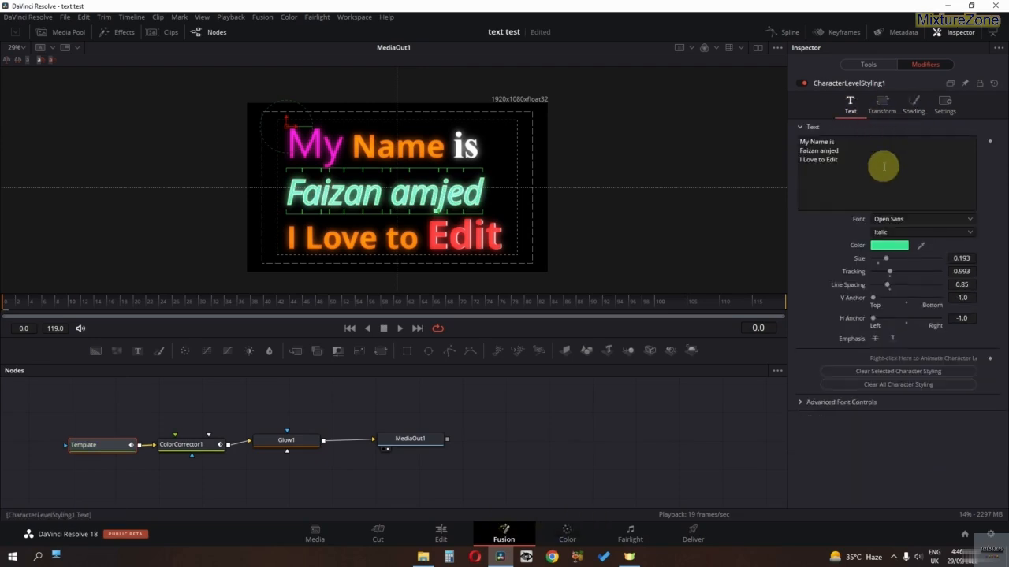
click(883, 106)
double_click(914, 104)
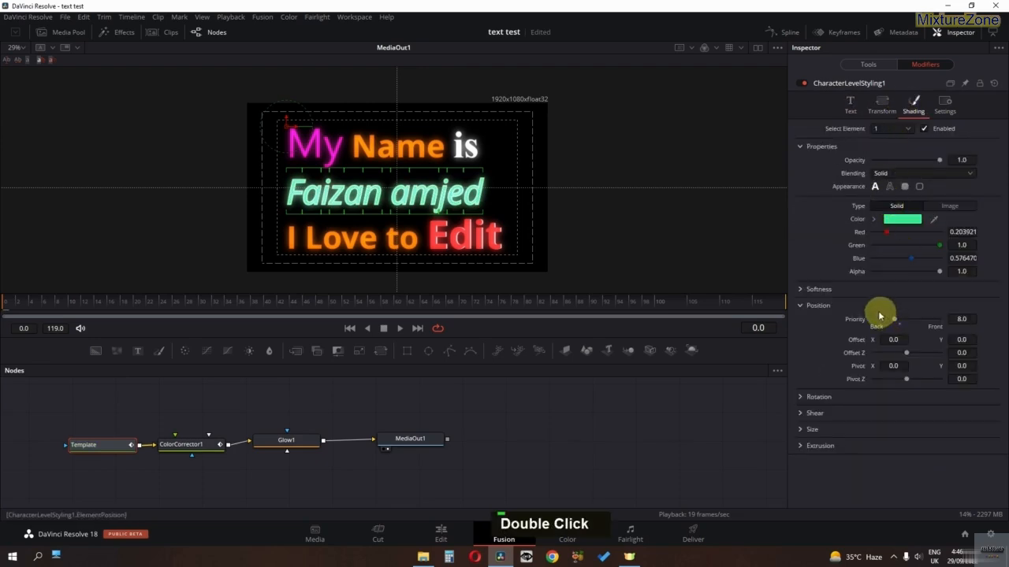
click(798, 396)
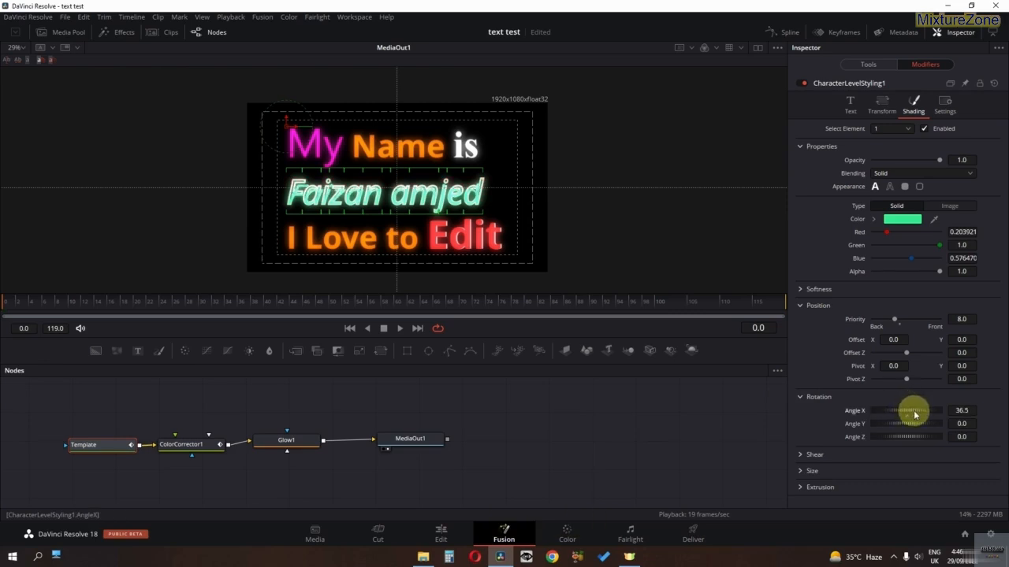
drag(920, 415, 907, 412)
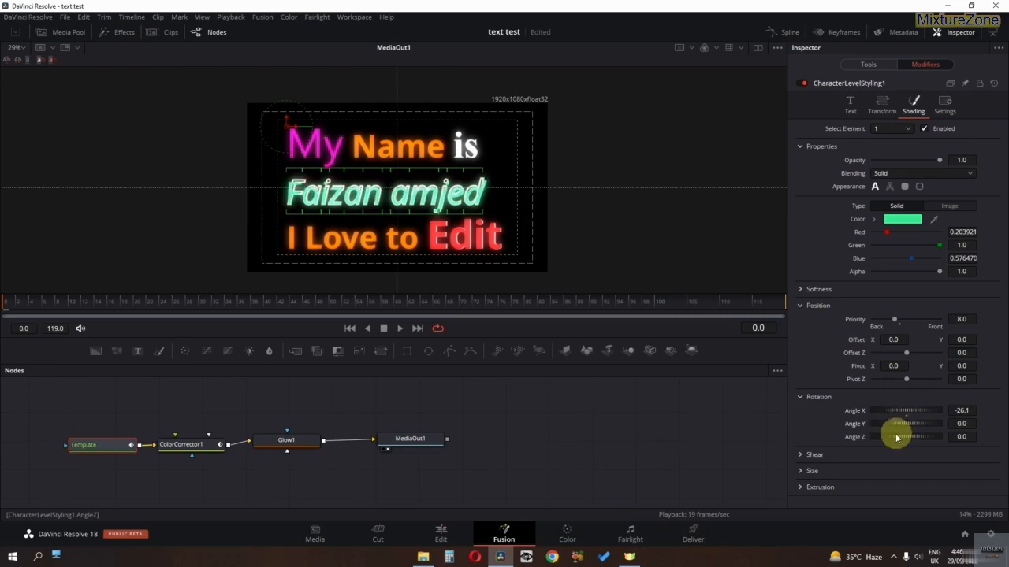
drag(897, 441, 898, 440)
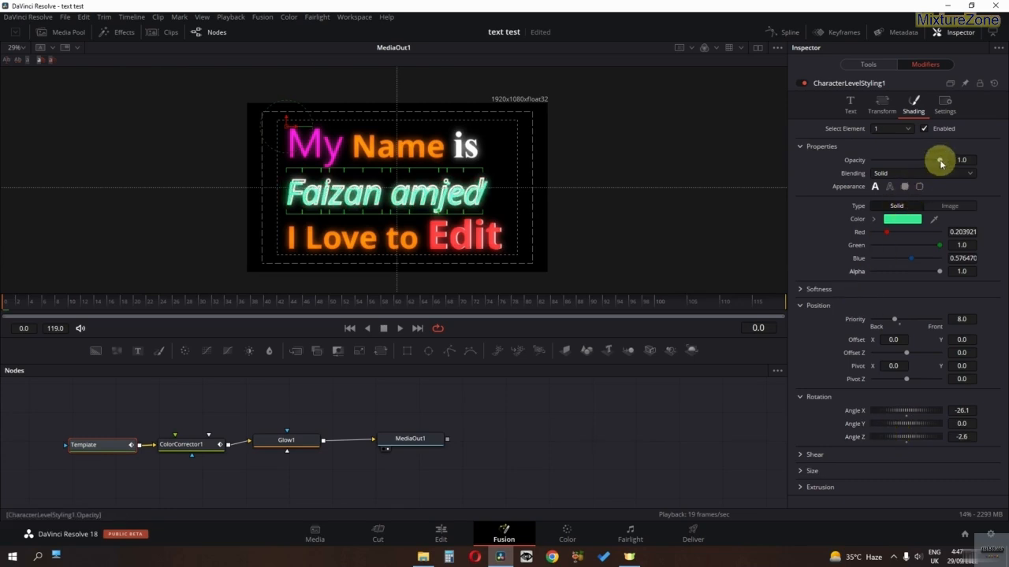
Step: Lower the opacity of the second line's shading element 1 to 0.0
drag(909, 163, 856, 163)
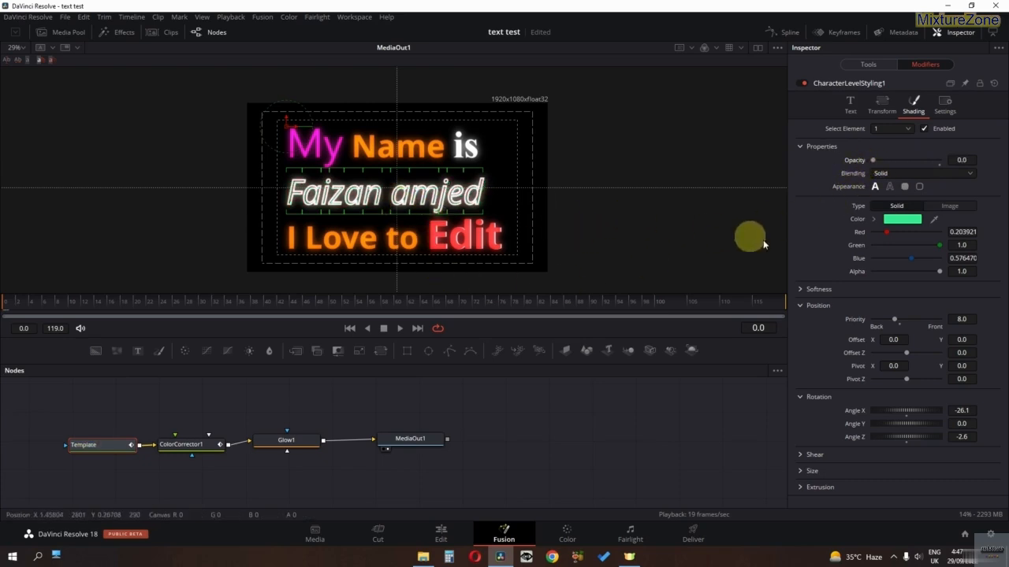
scroll(829, 182, up, 1)
click(804, 147)
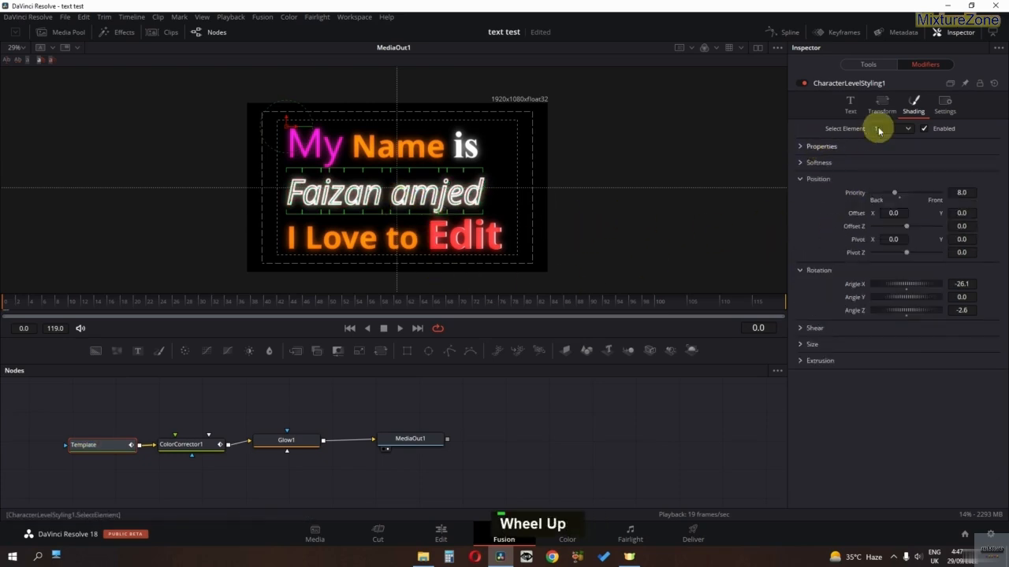
Step: Select shading element 2 of the second line and recolor its outline cyan (#03f2ff)
double_click(883, 128)
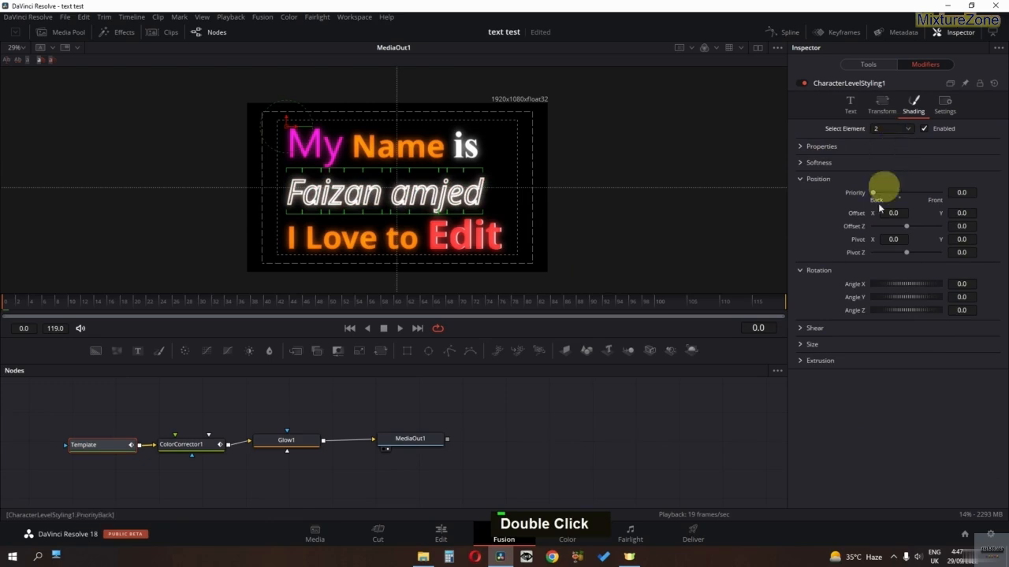
click(801, 163)
click(800, 162)
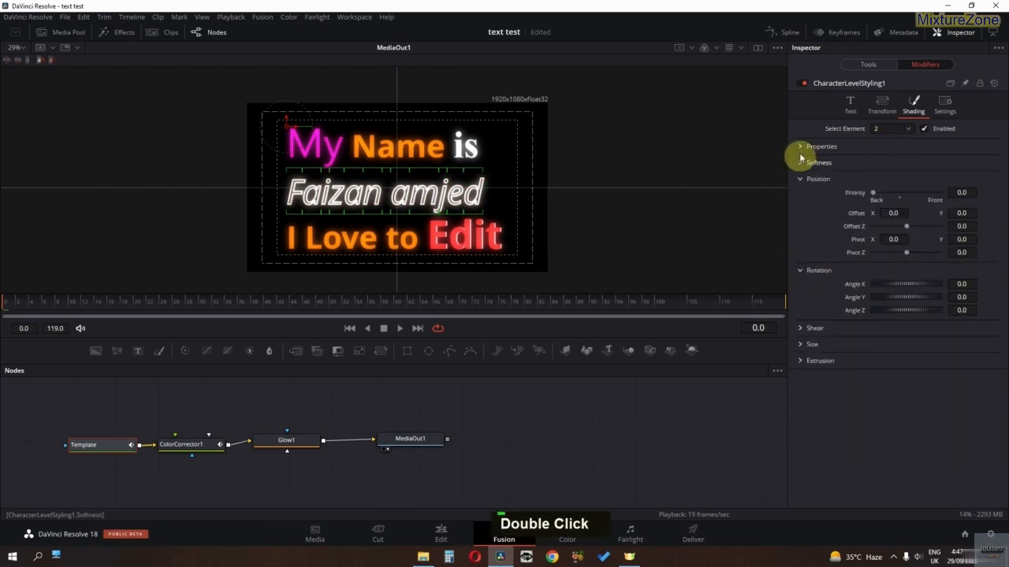
click(800, 147)
click(896, 312)
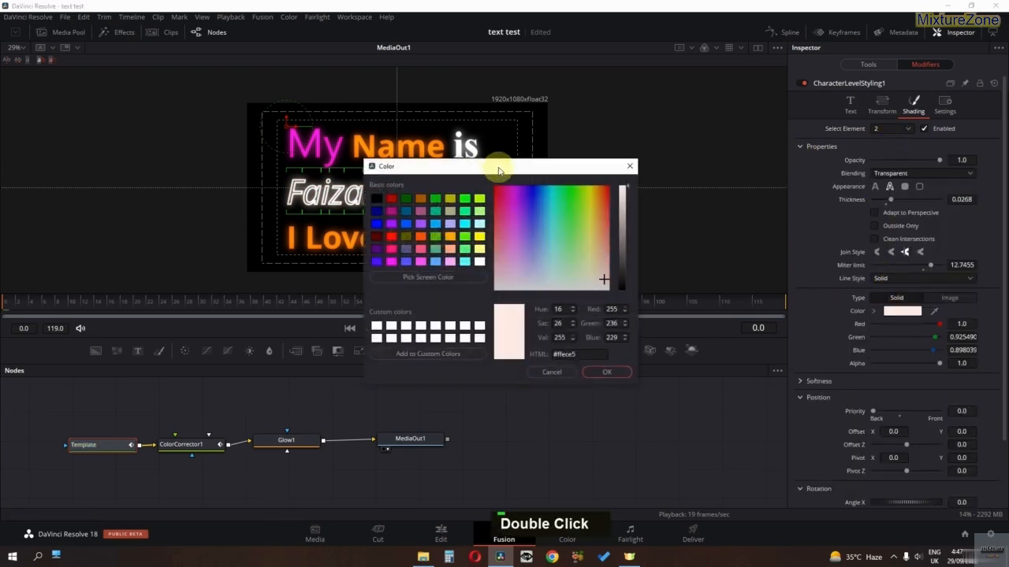
drag(500, 164, 340, 278)
click(401, 300)
mouse_move(402, 286)
mouse_down()
mouse_move(353, 285)
mouse_move(402, 299)
mouse_up()
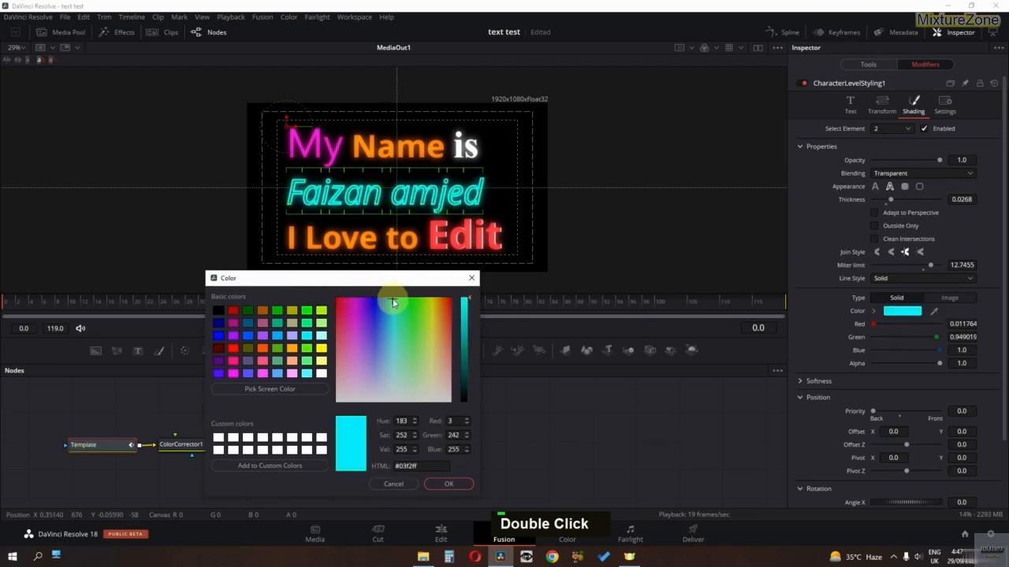
key(Return)
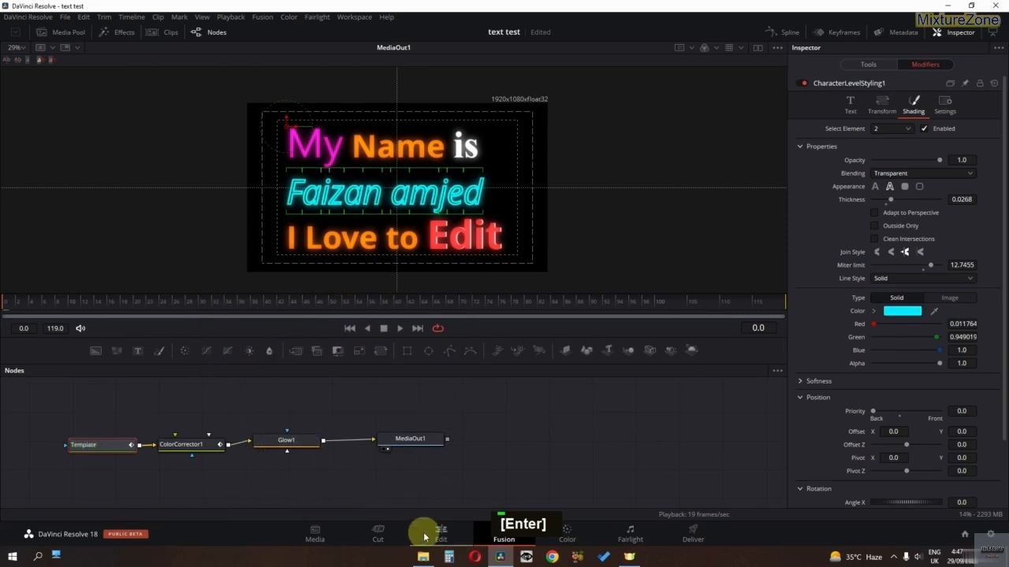
Step: Go to the Edit page and briefly play the styled title on the timeline
click(440, 534)
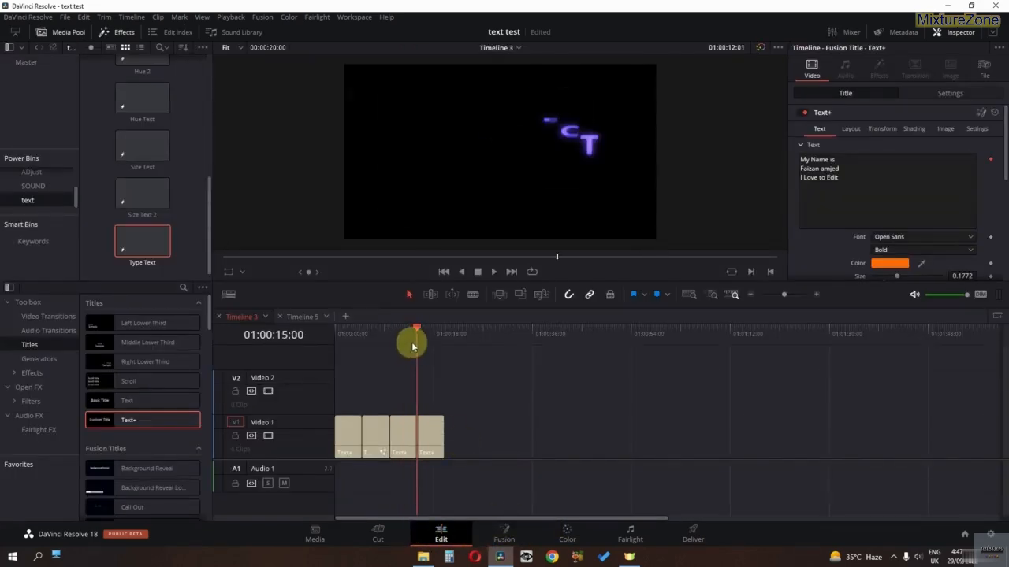
key(space)
key(space)
Step: Return to the Fusion page and keyframe the Template text's Write On end at 0.0 on frame 0
click(524, 535)
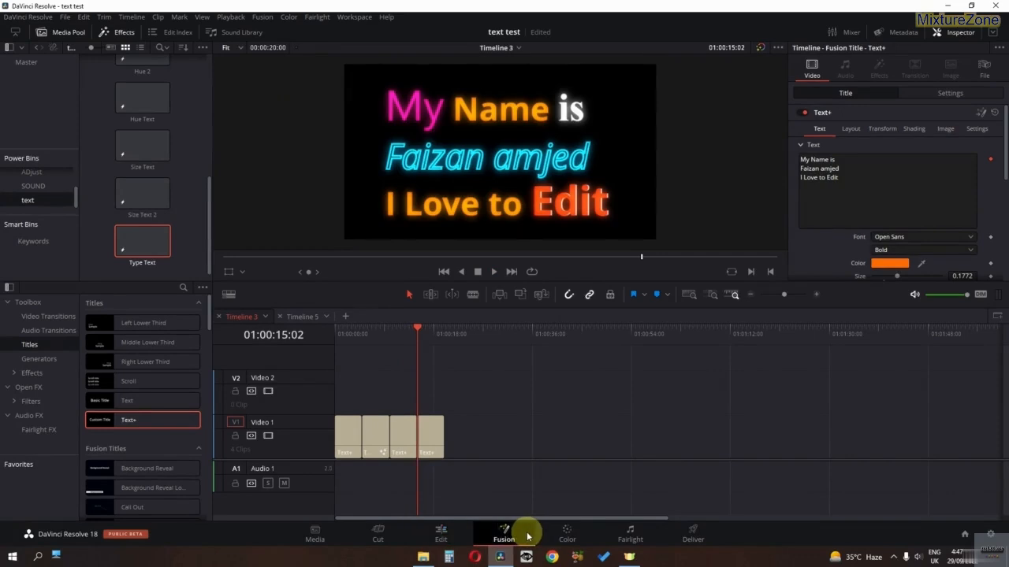
click(115, 453)
middle_click(158, 457)
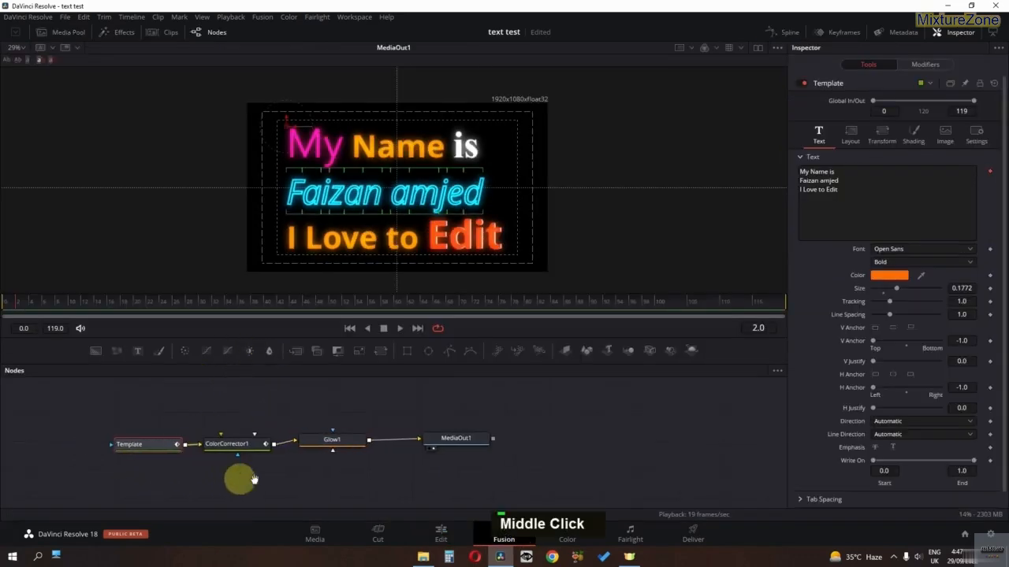
click(2, 313)
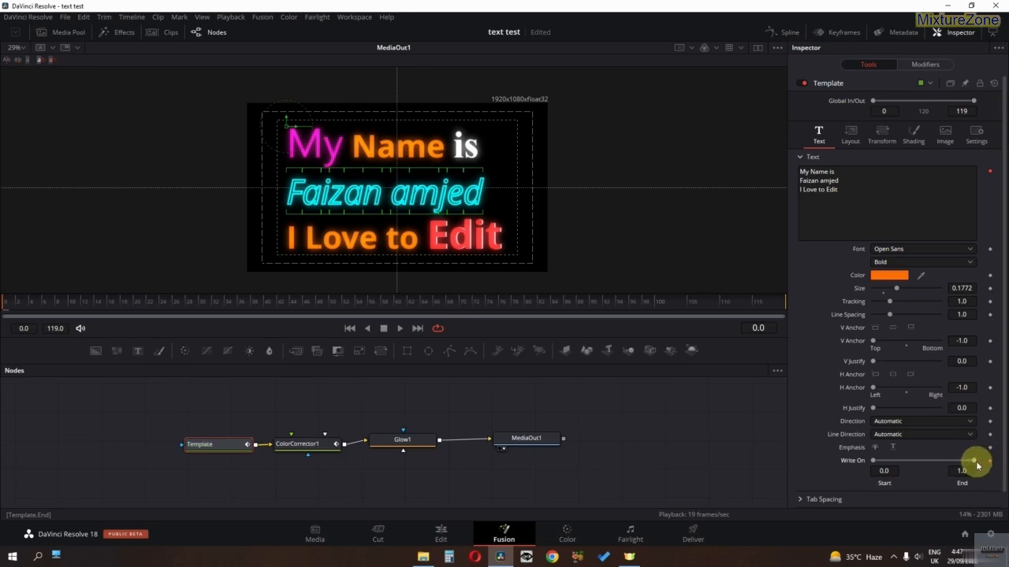
drag(975, 461, 891, 462)
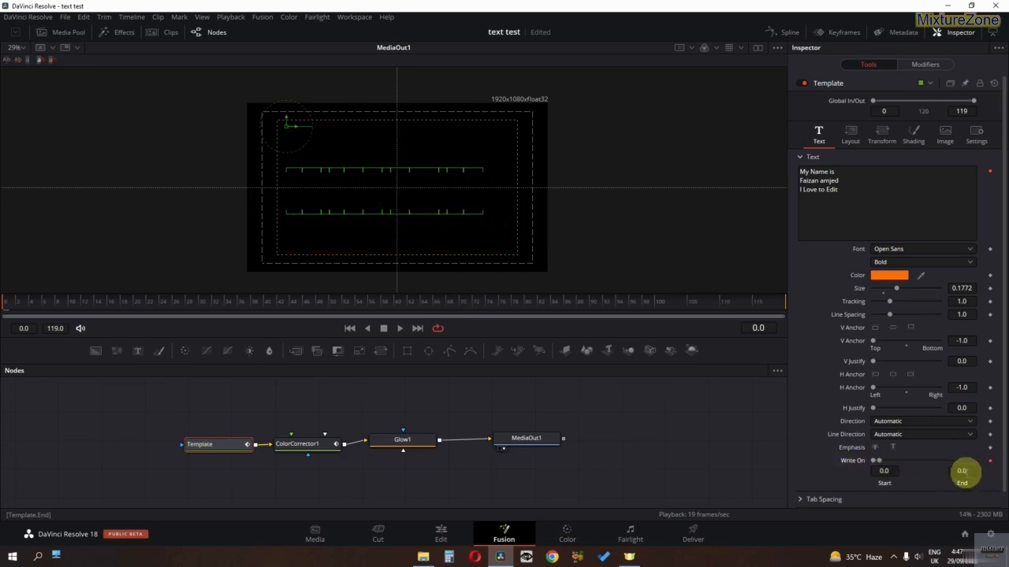
Step: Keyframe the Template's Write On end at 0.194 on frame 9 and at 0.278 on frame 15
drag(11, 306, 63, 304)
drag(880, 462, 777, 462)
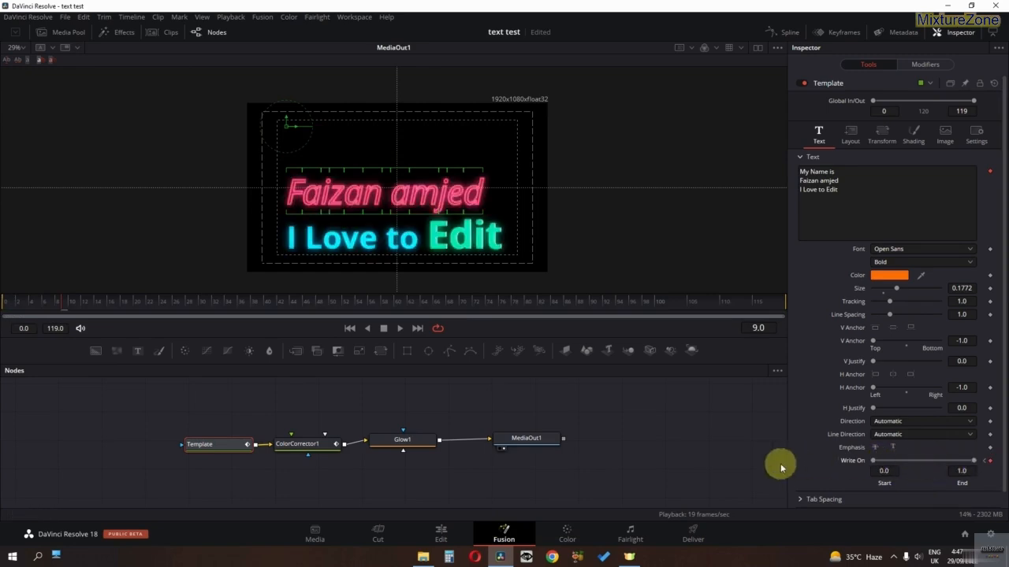
drag(964, 465, 895, 464)
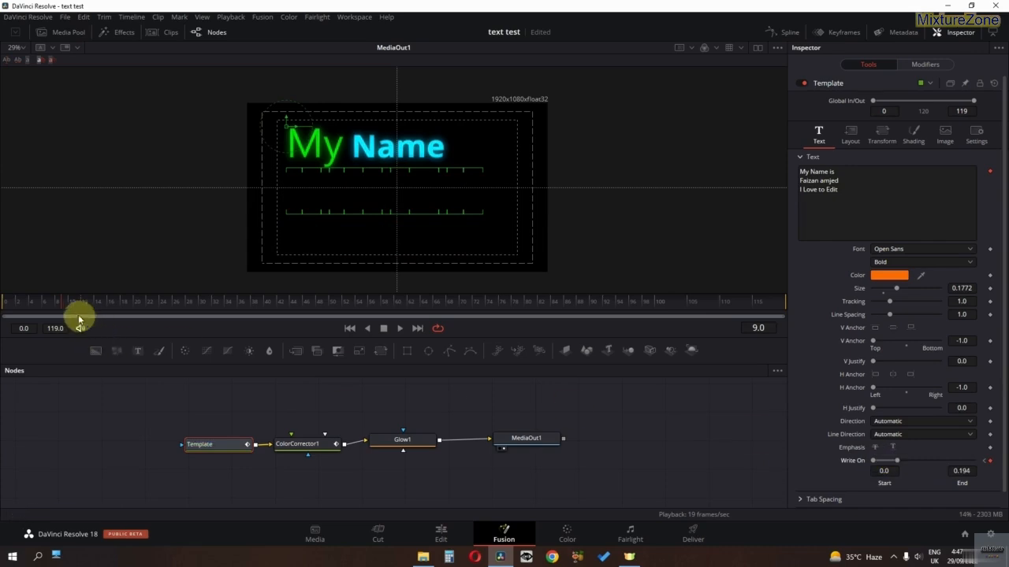
drag(63, 305, 103, 305)
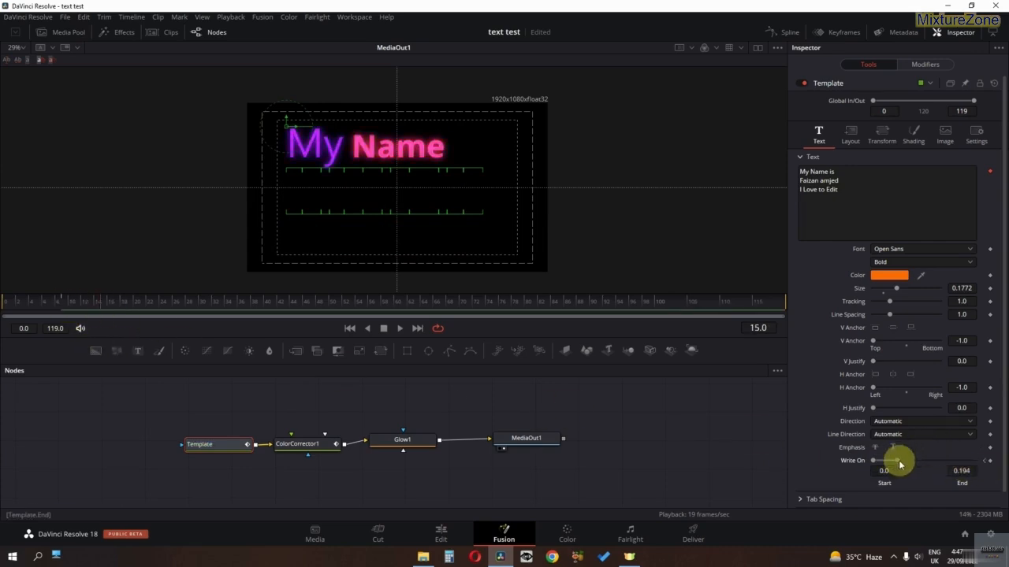
drag(900, 462, 908, 464)
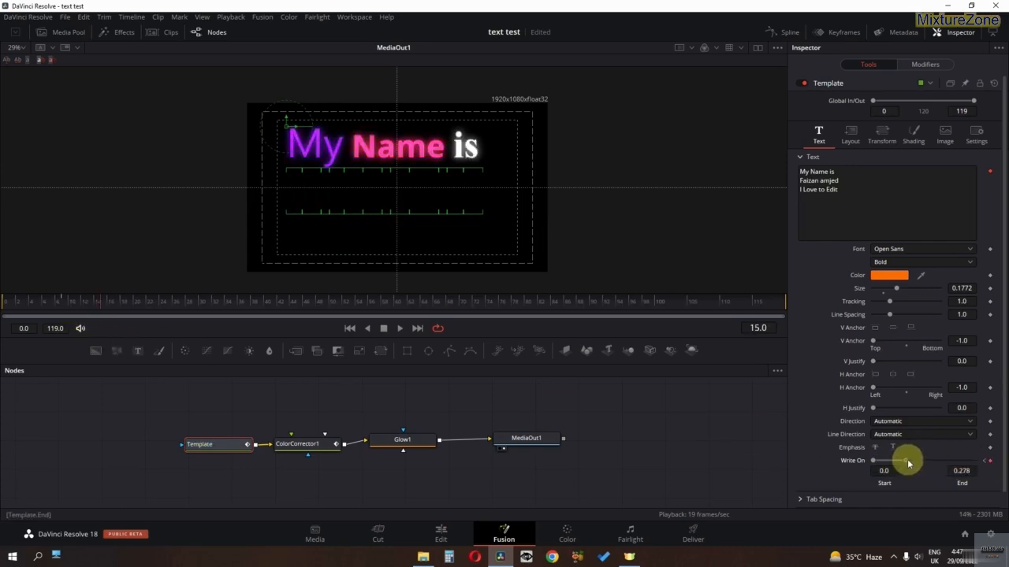
Step: Keyframe the Template's Write On end at 0.622 on frame 22 and at 0.811 on frame 28
click(151, 311)
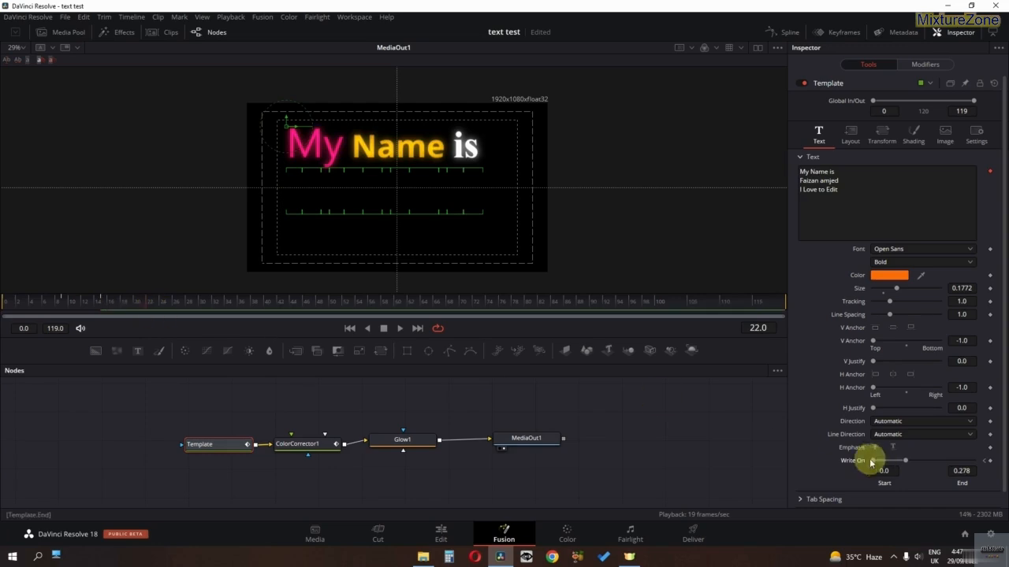
drag(910, 461, 940, 461)
mouse_move(187, 310)
mouse_down()
mouse_move(164, 304)
mouse_move(192, 308)
mouse_up()
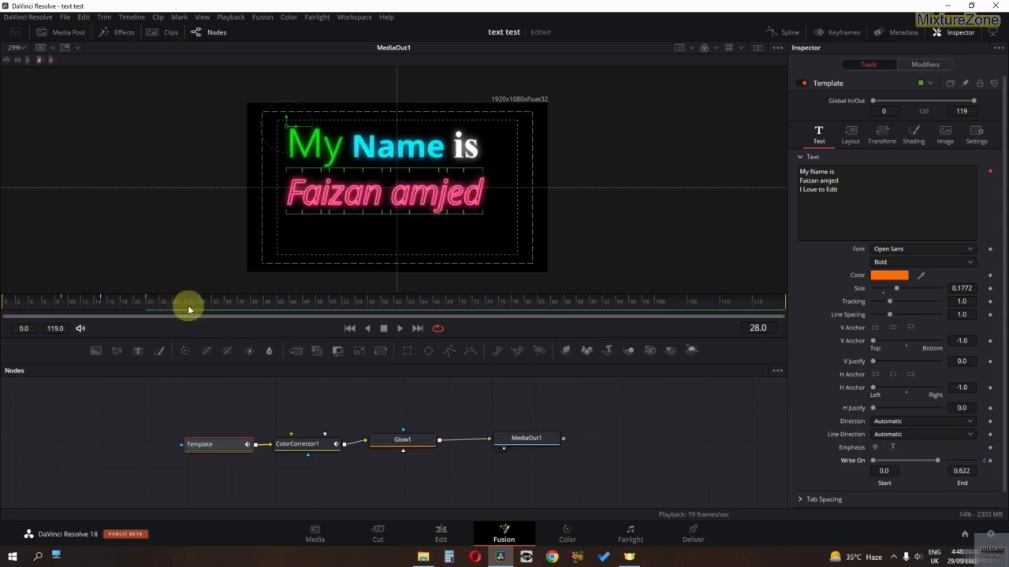
drag(945, 465, 958, 465)
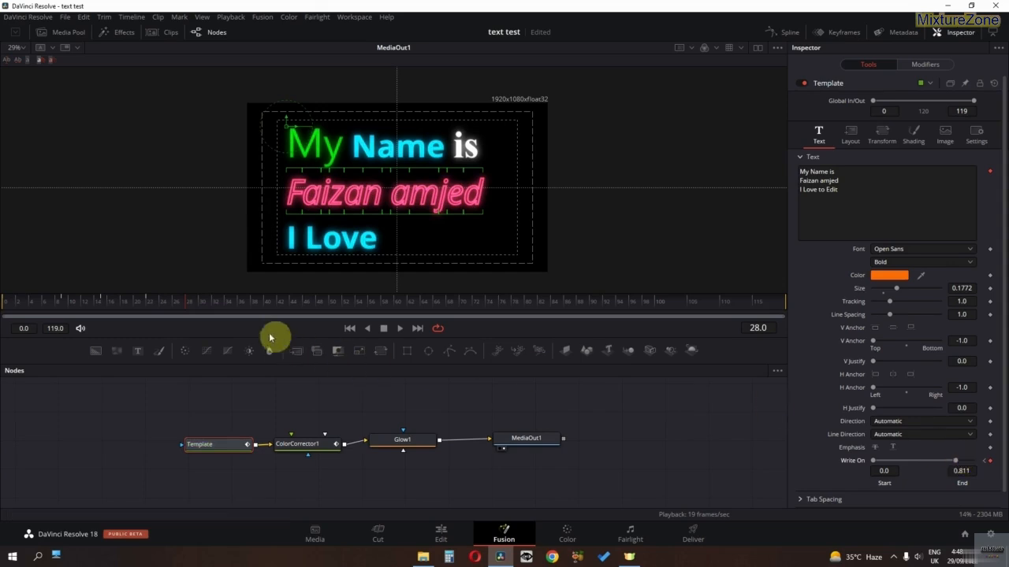
Step: Keyframe the Template's Write On end at 1.0 on frame 33 and return to frame 0
drag(203, 305, 222, 304)
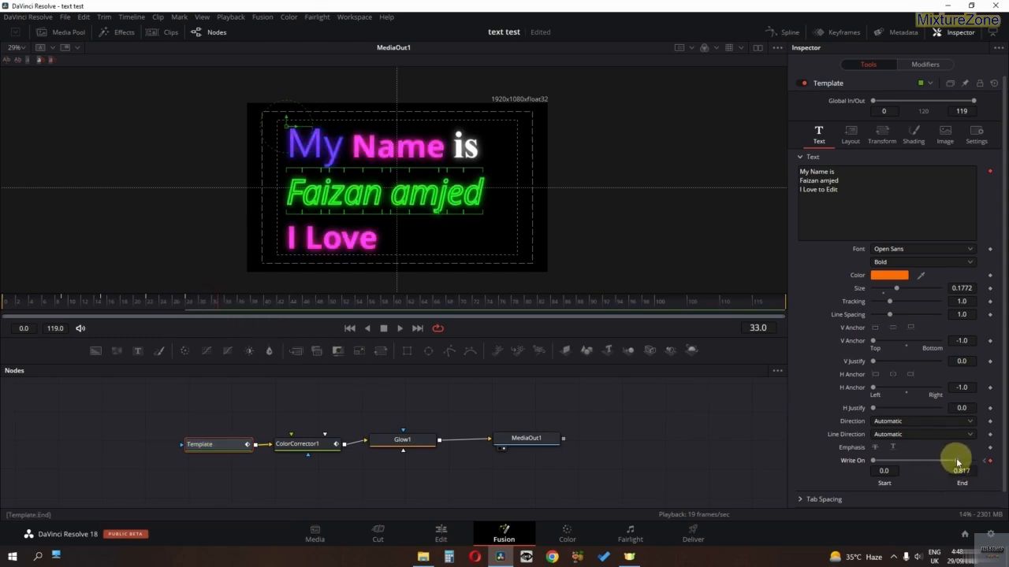
drag(957, 463, 973, 462)
key(Home)
Step: Display the Template's keyframes, shift all Write On Start and End keyframes about two frames later, and briefly play the result
click(820, 31)
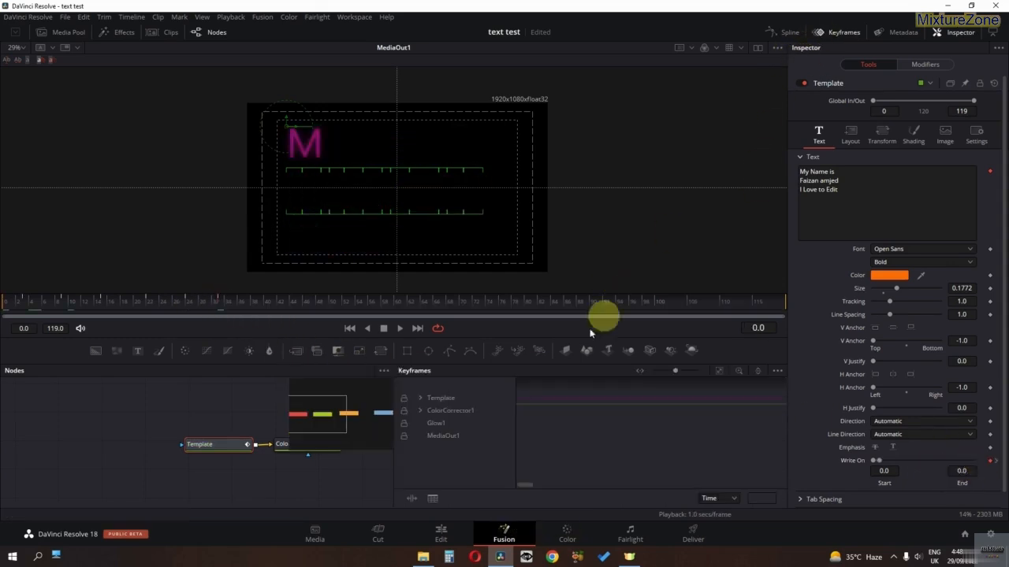
ctrl+scroll(571, 421, down, 4)
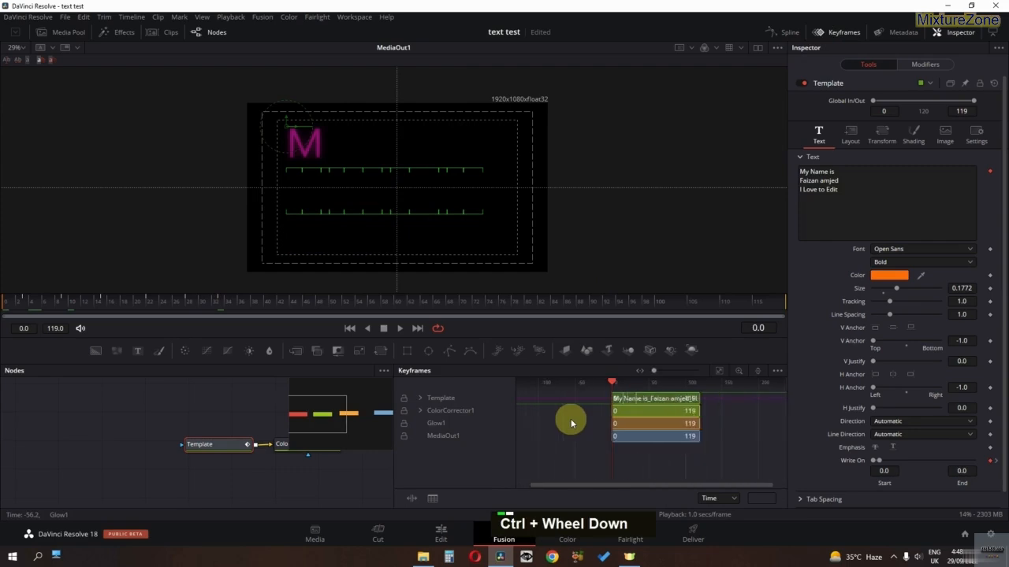
click(420, 398)
ctrl+scroll(632, 418, up, 3)
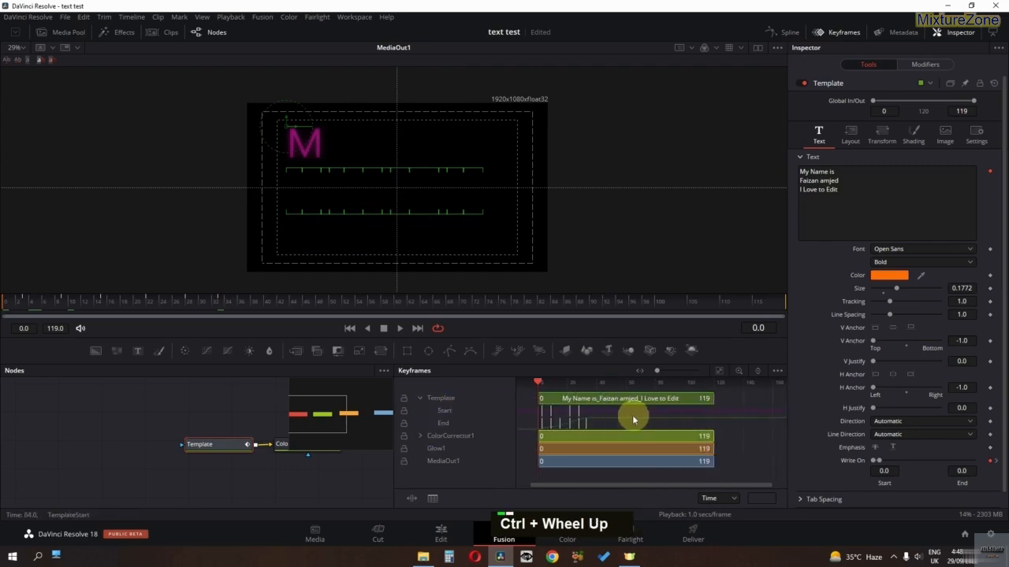
scroll(622, 415, up, 3)
middle_click(551, 399)
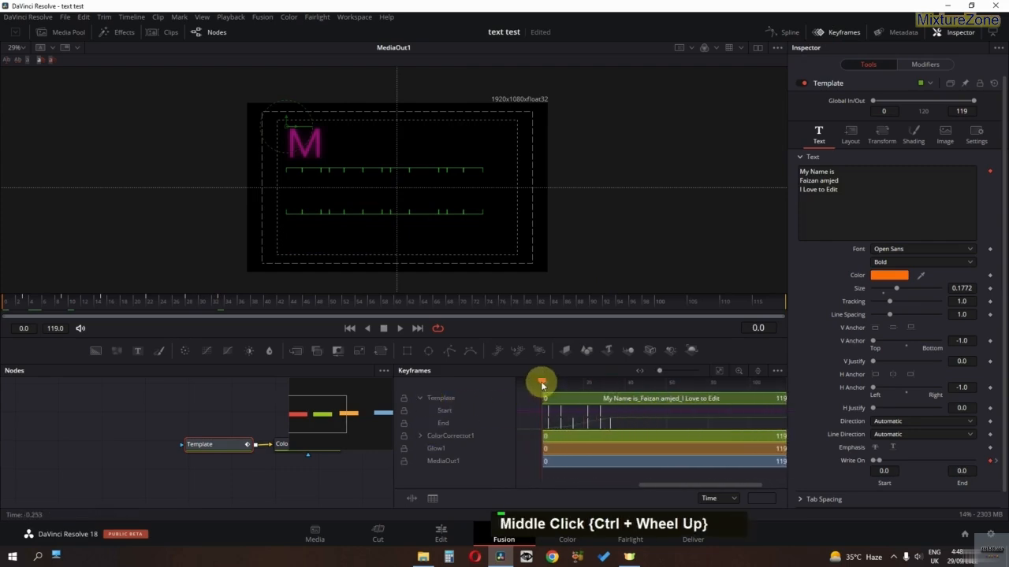
drag(546, 384, 541, 383)
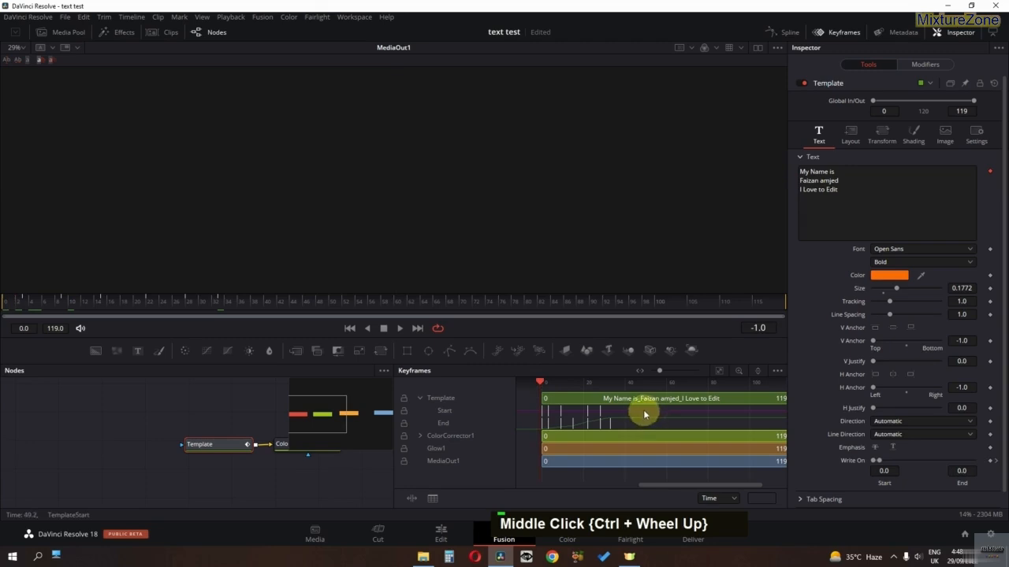
drag(643, 410, 539, 428)
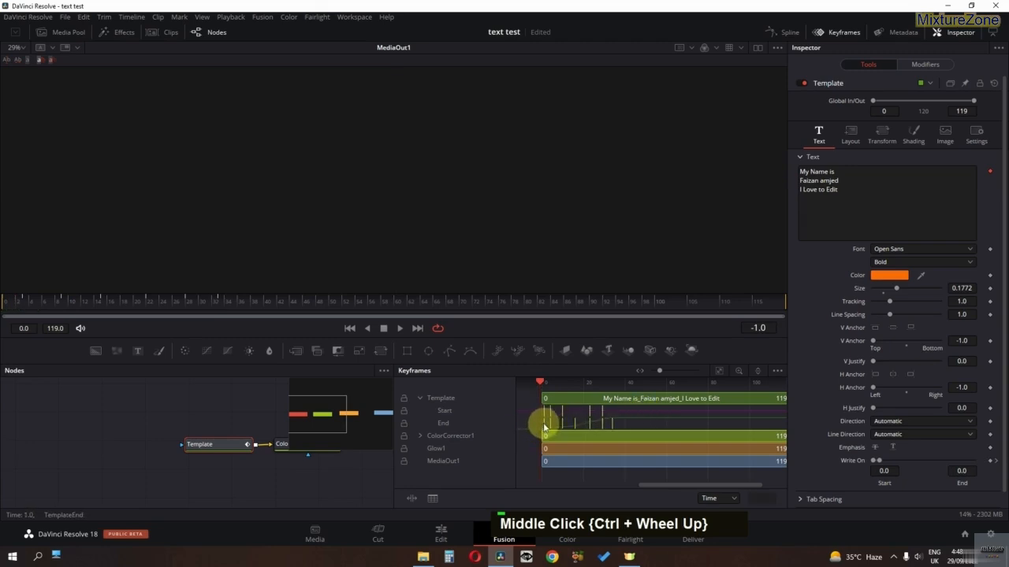
key(space)
key(space)
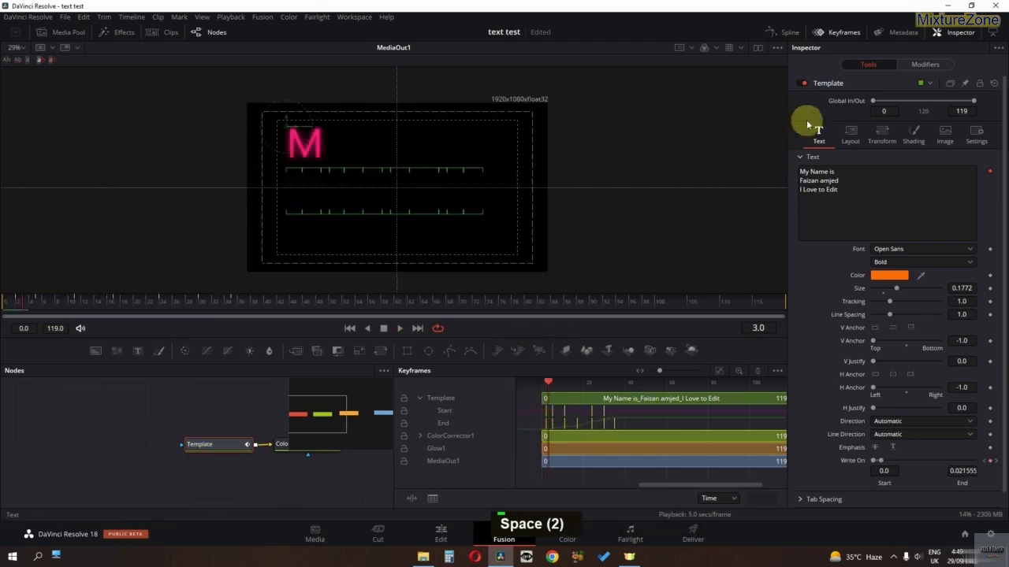
Step: Show the Template's splines instead of the keyframes, select all Write On points, and give them stepped interpolation
click(834, 32)
click(785, 32)
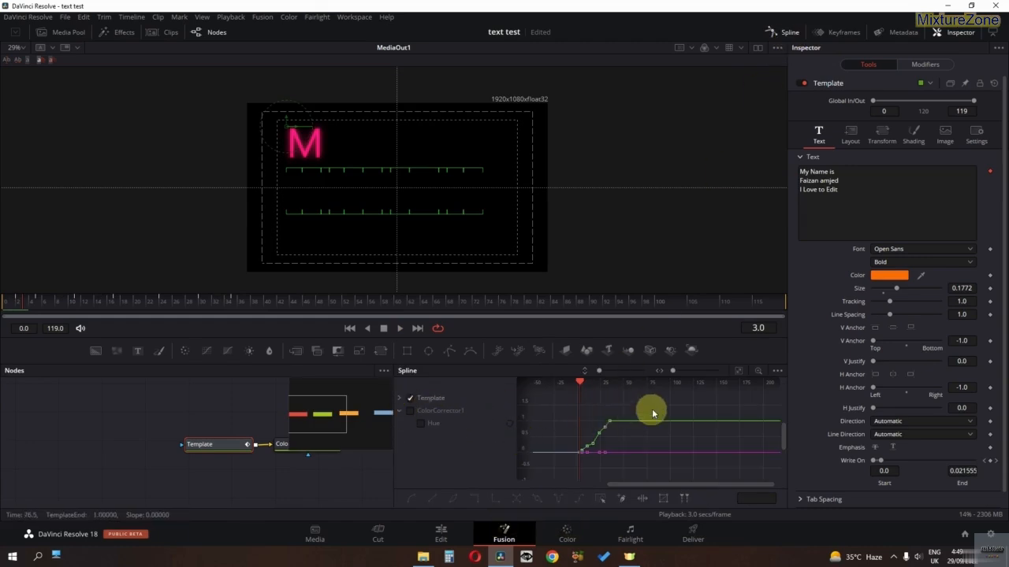
drag(652, 412, 568, 477)
click(411, 497)
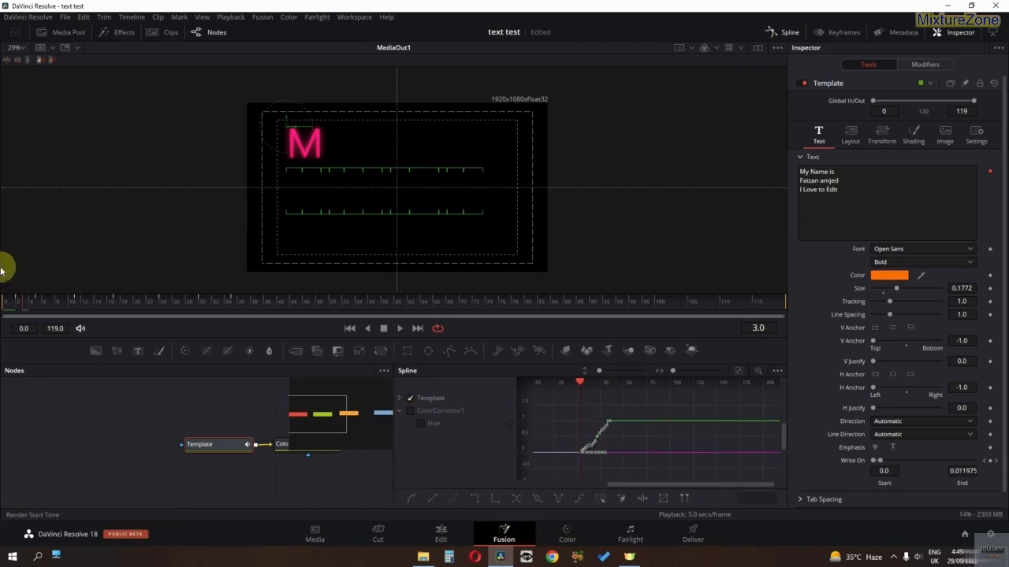
Step: Play the word-by-word Write On animation from frame 0 and close the spline view
click(8, 303)
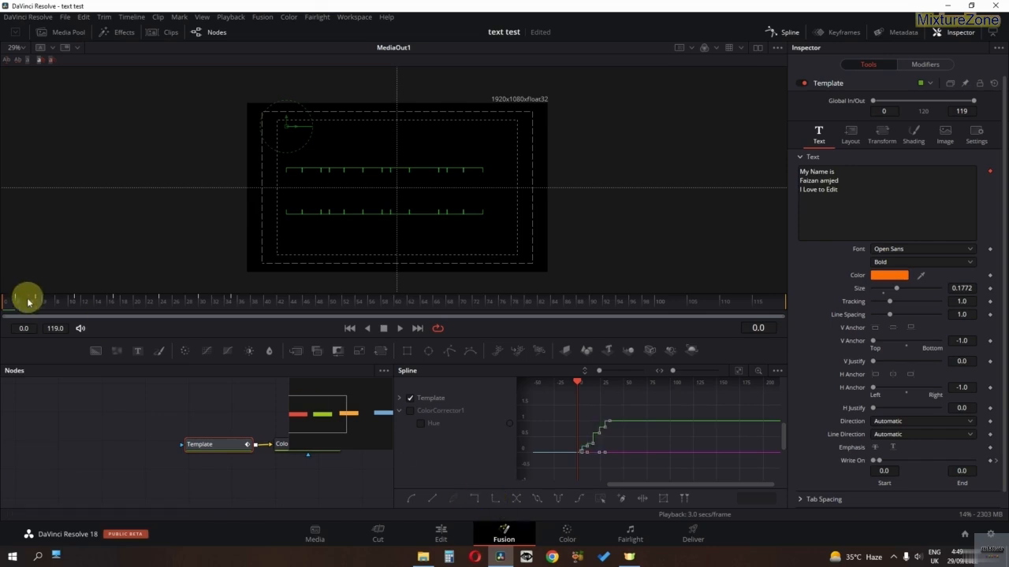
double_click(46, 423)
key(space)
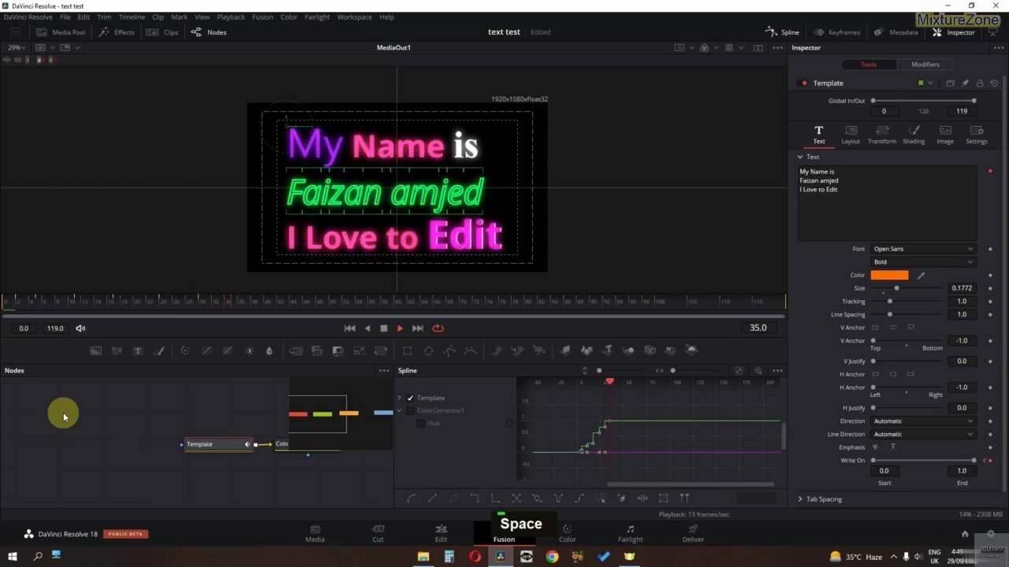
key(space)
click(786, 32)
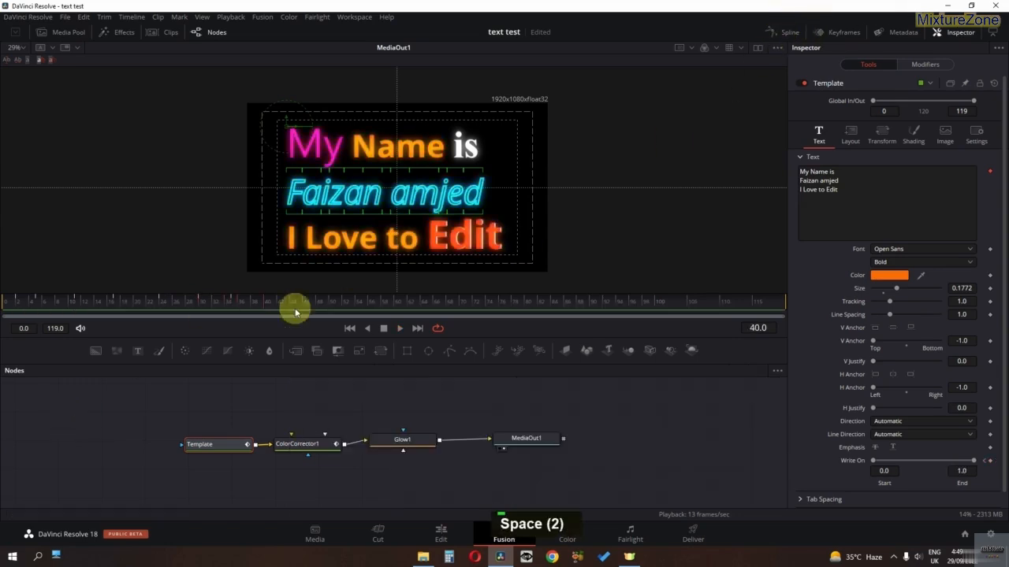
key(space)
key(space)
drag(49, 302, 2, 309)
key(space)
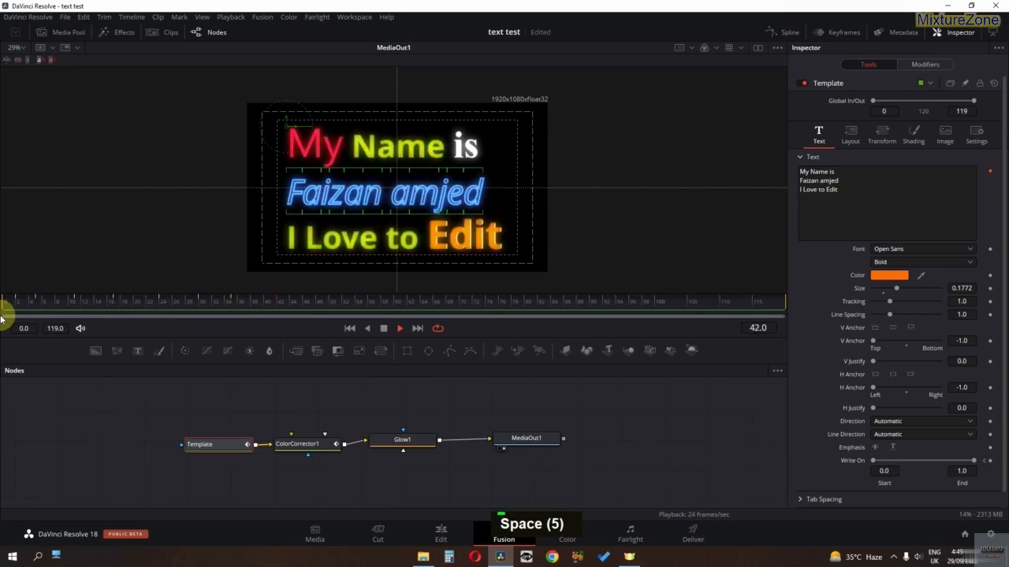
key(space)
Step: Go to the Edit page, open Timeline 5, and play its two example titles
click(441, 533)
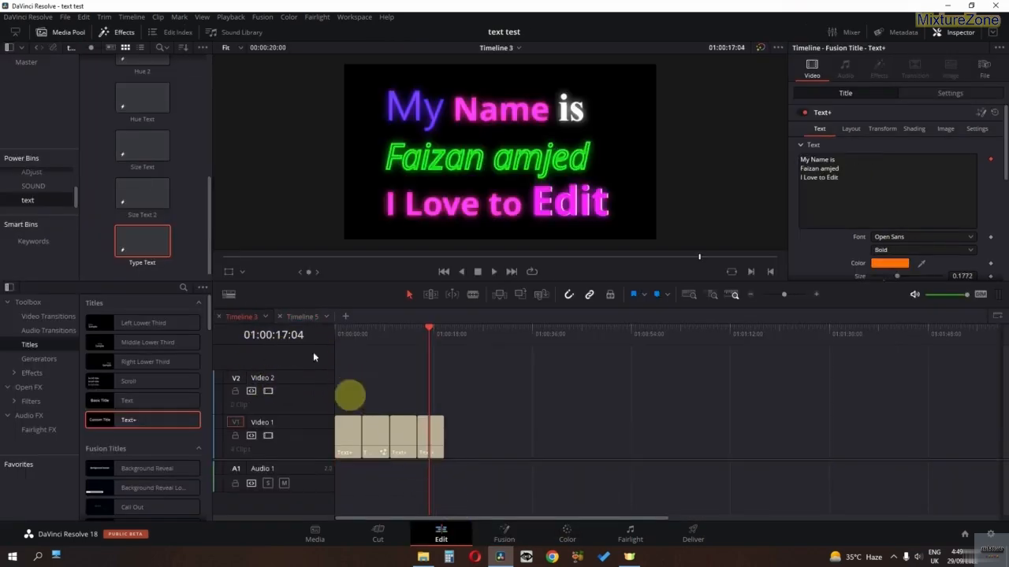
click(299, 319)
key(space)
key(space)
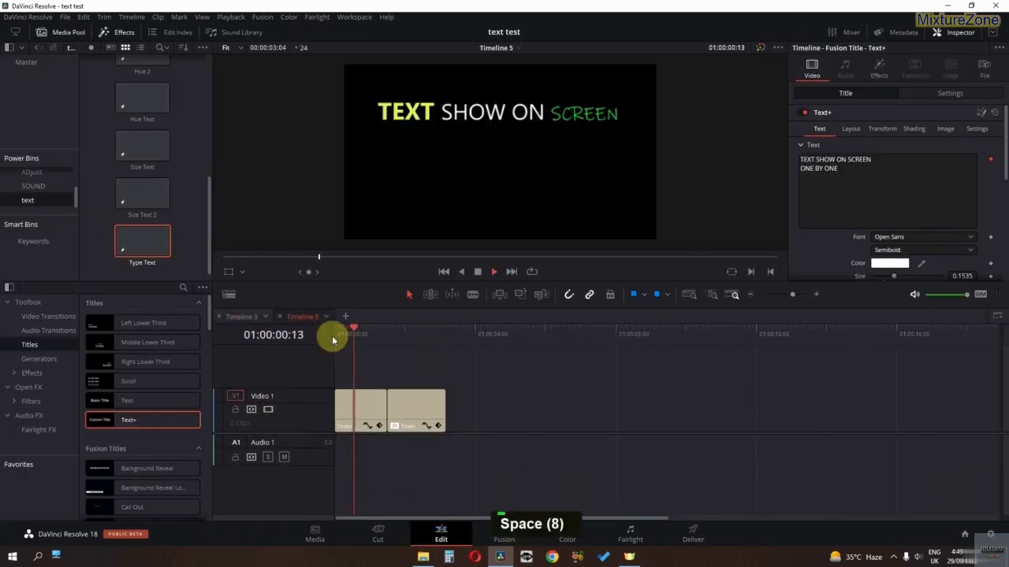
key(space)
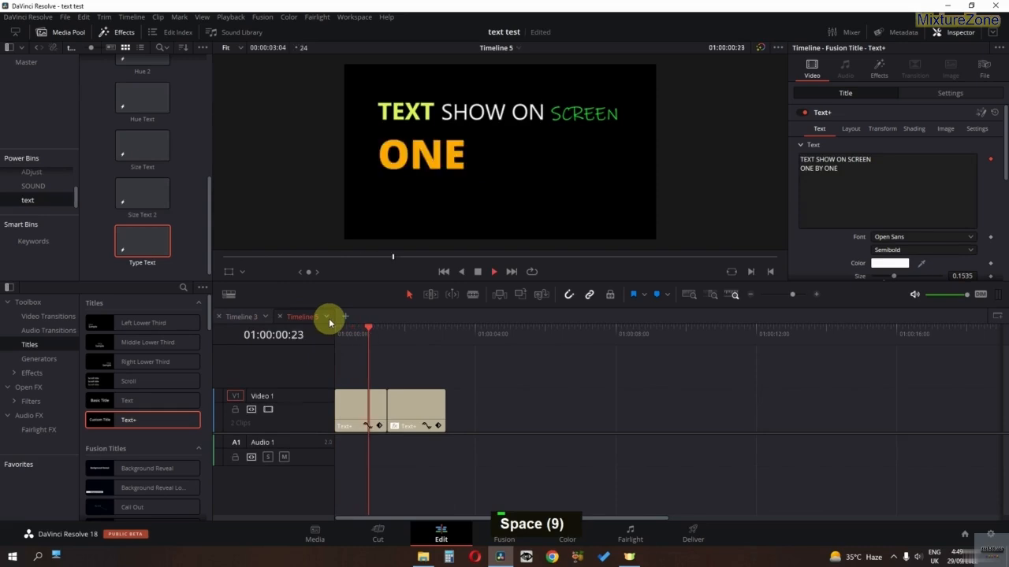
key(space)
key(space)
key(space)
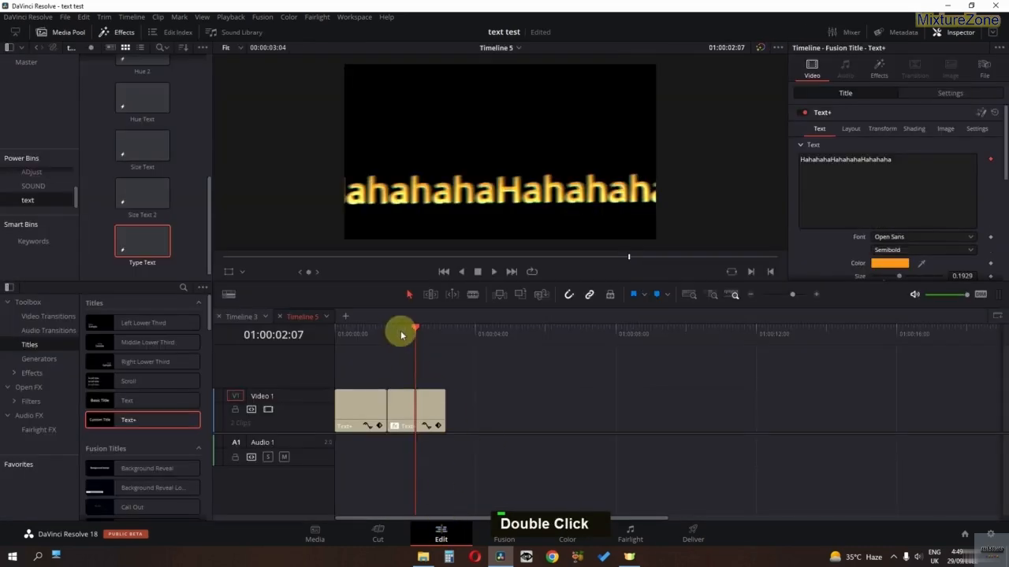
click(387, 335)
key(space)
key(space)
Step: Select the second title on Timeline 5 and toggle its Light Rays effect off and on for comparison
click(417, 412)
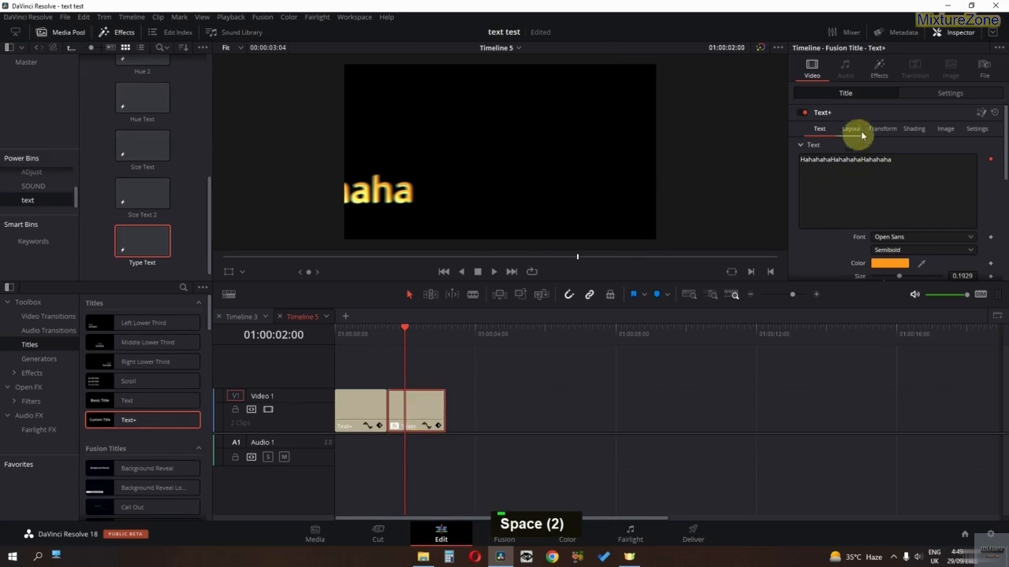
click(878, 68)
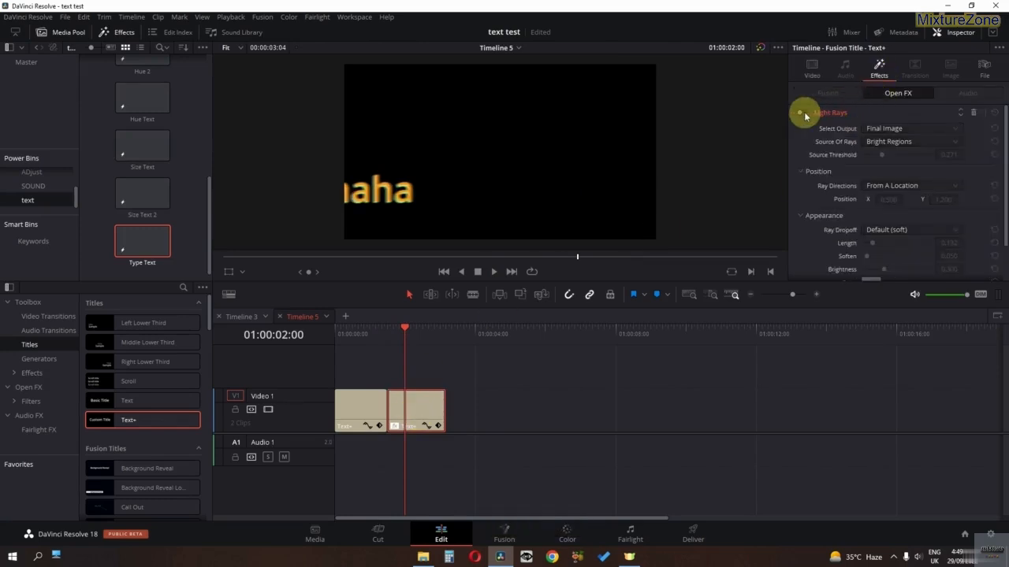
double_click(608, 428)
Step: Open the second title in Fusion, examine the Transform1 node's keyframed center, and play its motion from the start
click(515, 534)
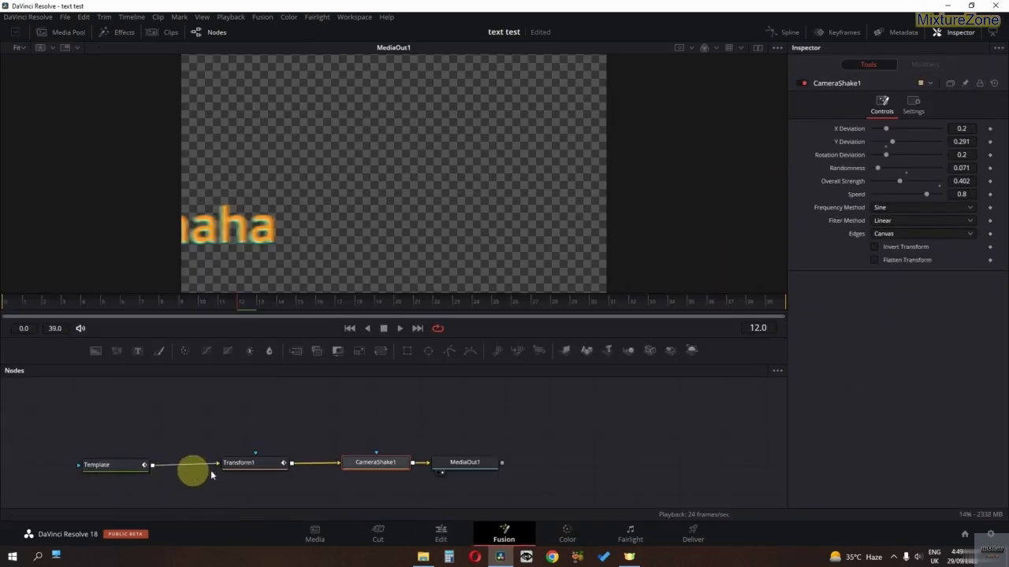
click(248, 466)
ctrl+scroll(339, 231, down, 2)
ctrl+scroll(339, 231, up, 1)
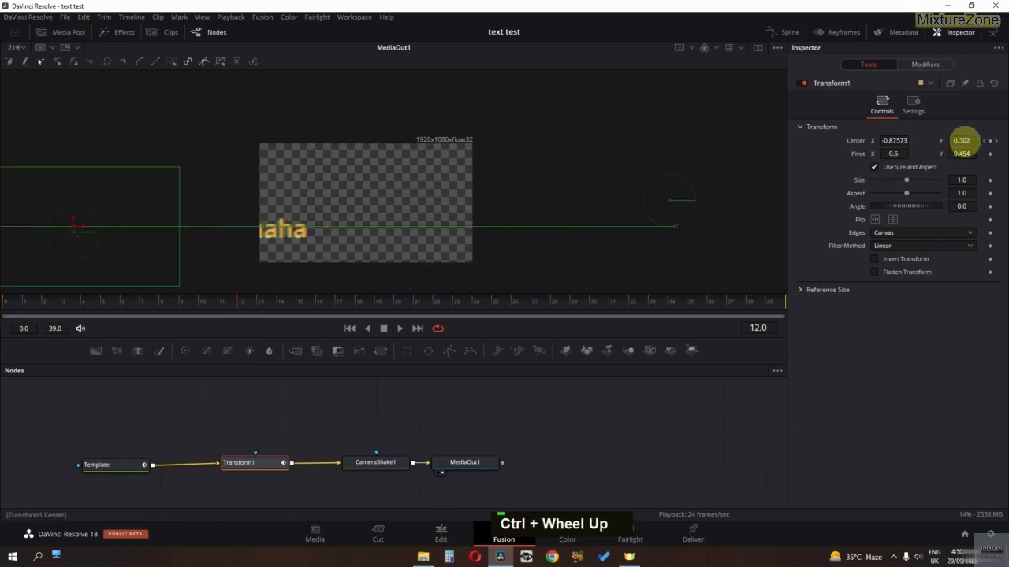
click(6, 302)
key(space)
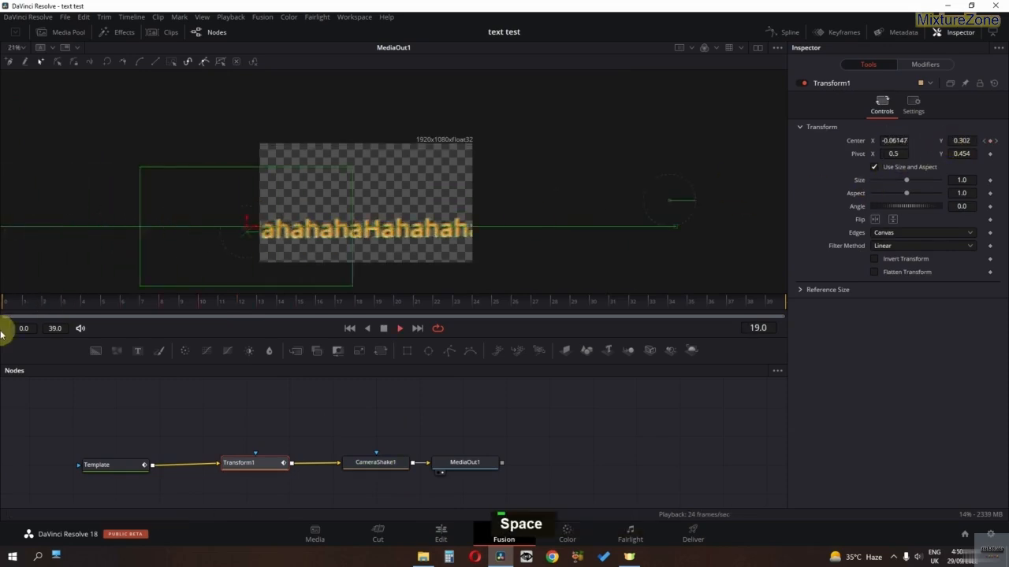
key(space)
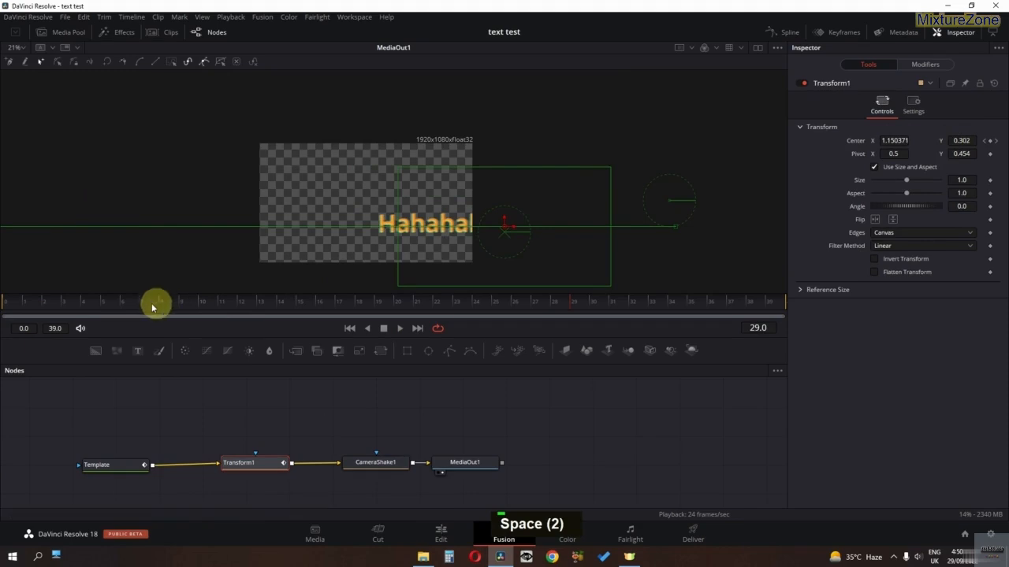
key(space)
key(space)
key(space)
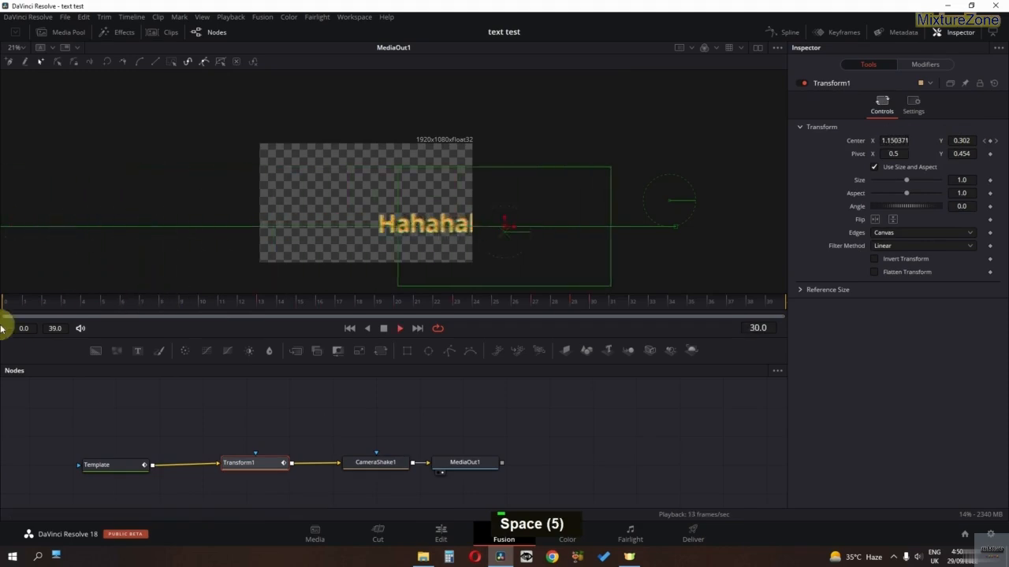
key(space)
key(space)
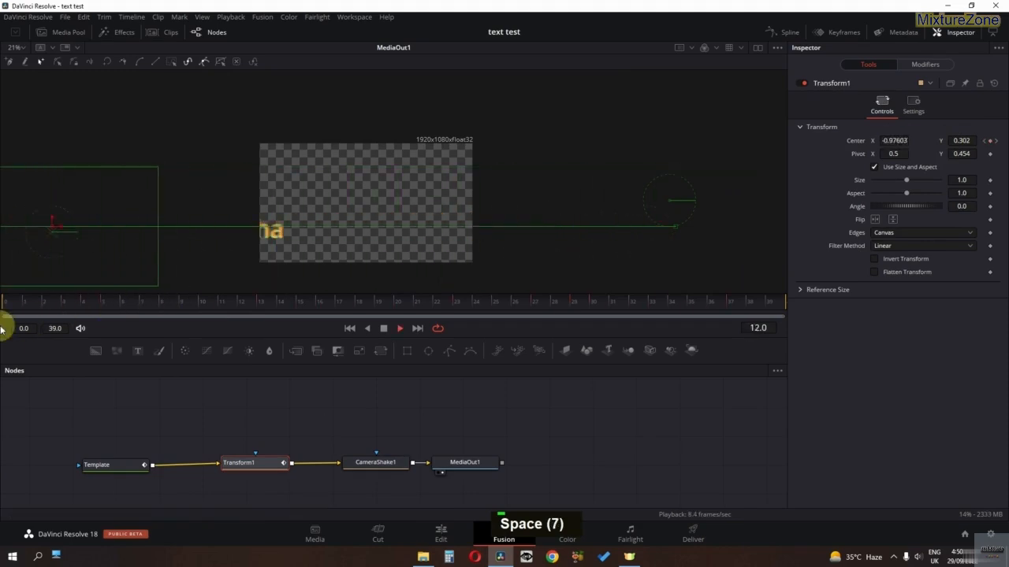
Step: Return to the Edit page, place a Text+ title at the start of another timeline tab, and open it in Fusion
click(441, 533)
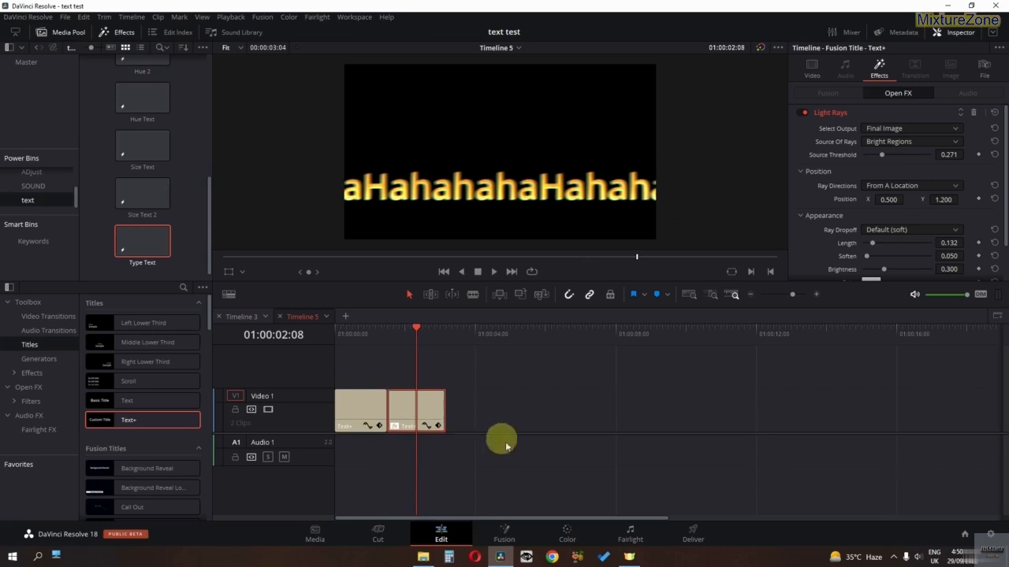
click(345, 316)
drag(123, 430, 339, 422)
click(508, 533)
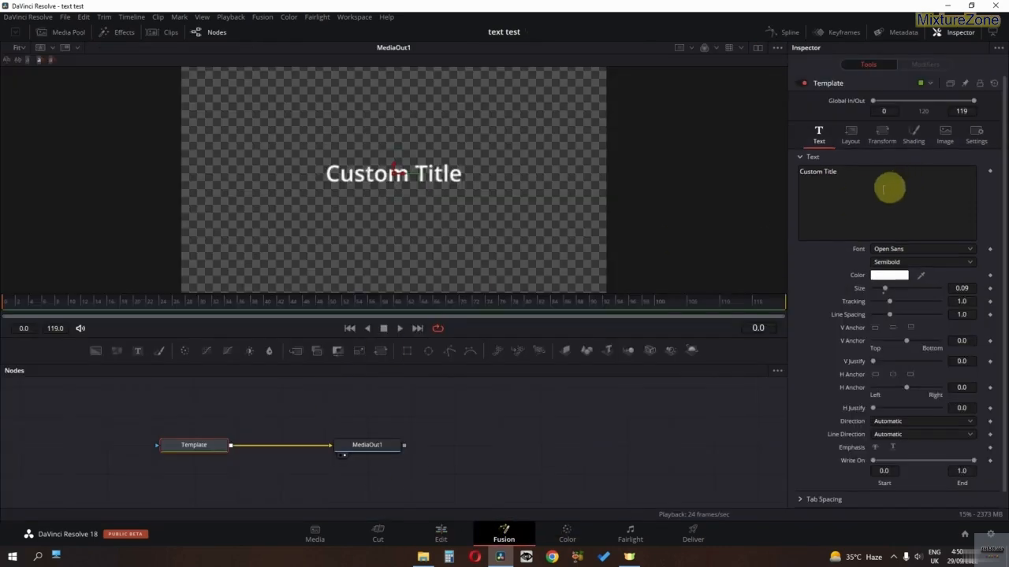
Step: Apply a TimeCode modifier to the Template node's text and show the modifier's controls
right_click(829, 195)
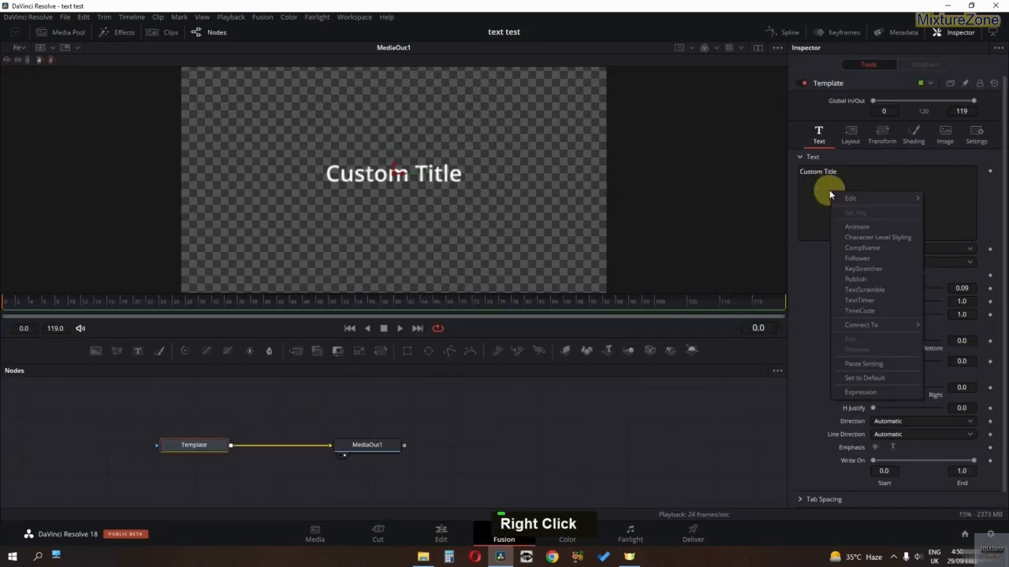
click(859, 310)
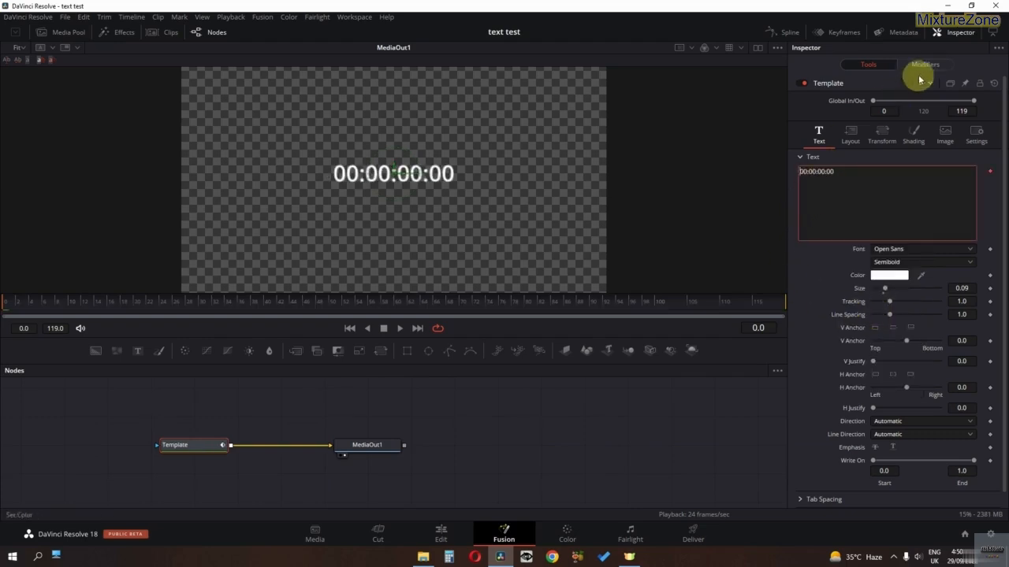
click(922, 68)
Step: Play the timecode in Fusion and check its reading at the end of the title clip on the Edit page
key(space)
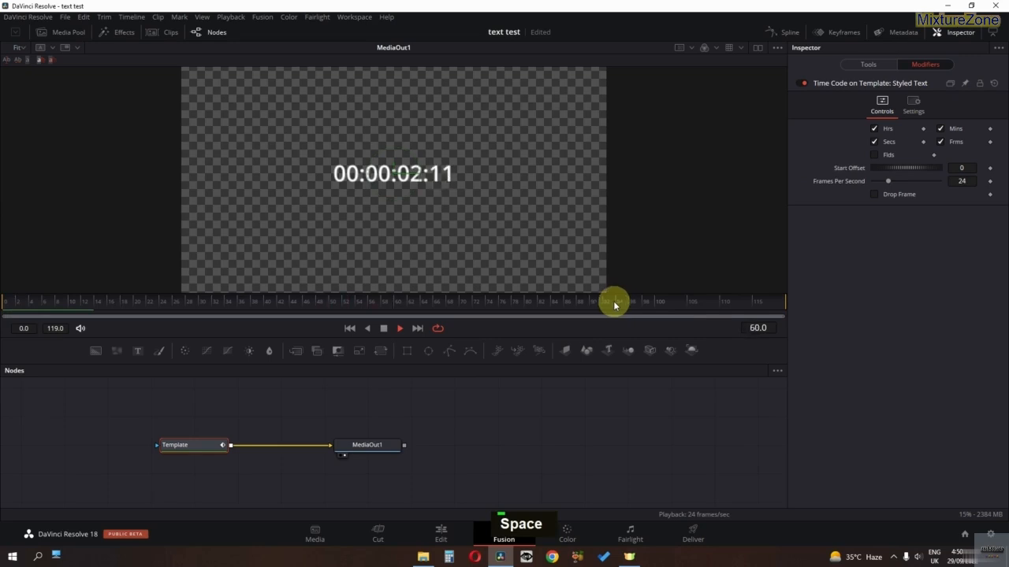
key(space)
click(440, 533)
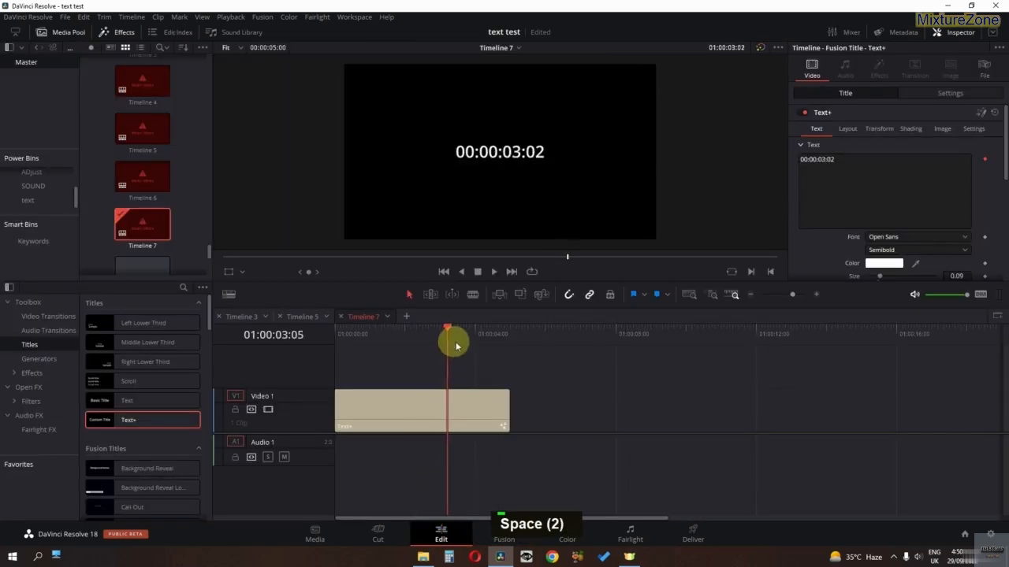
drag(503, 344, 507, 346)
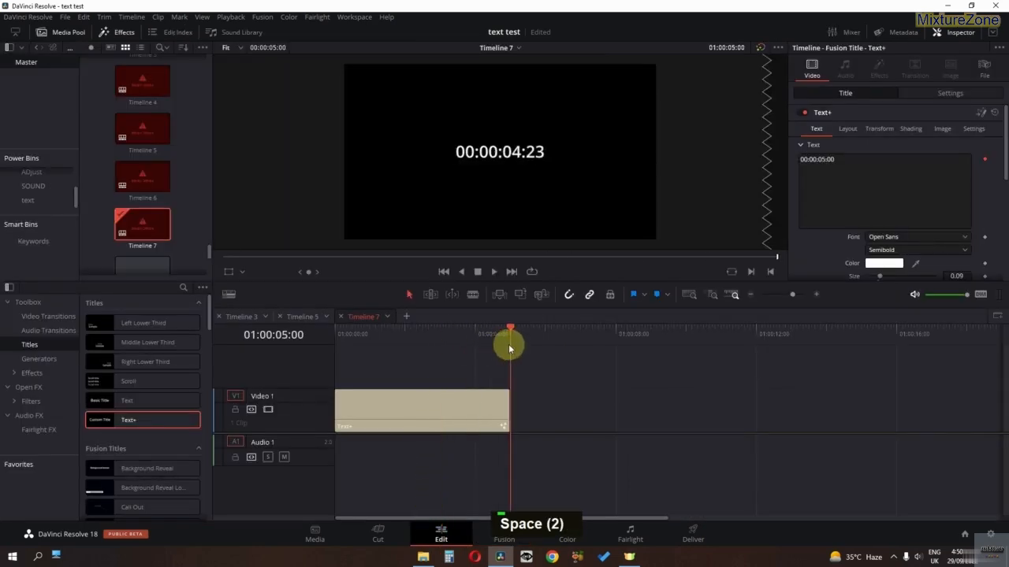
Step: Return to Fusion, go to frame 16, and try the timecode's Frames Per Second at 28 before restoring it to 24
click(504, 534)
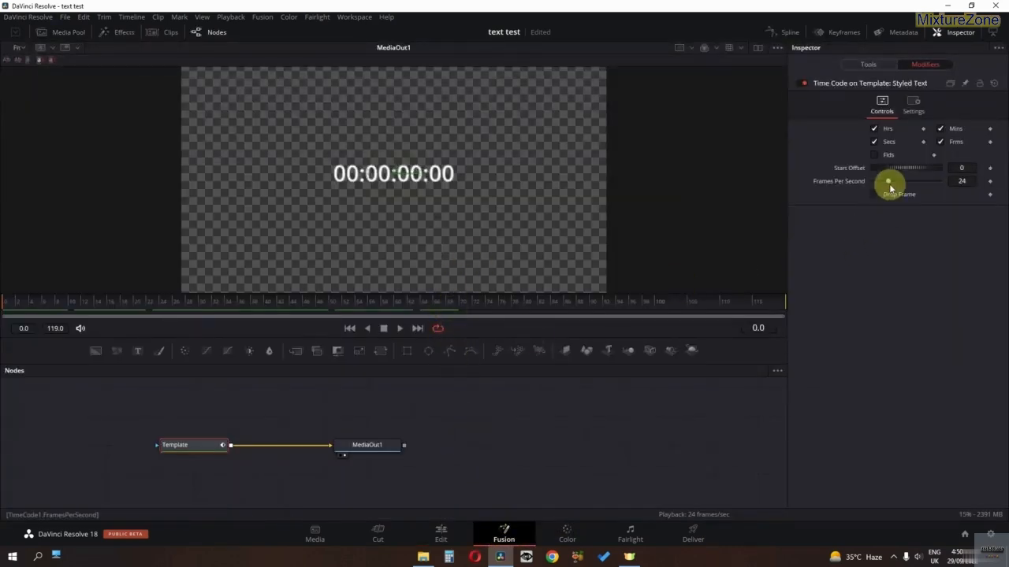
drag(147, 301, 111, 304)
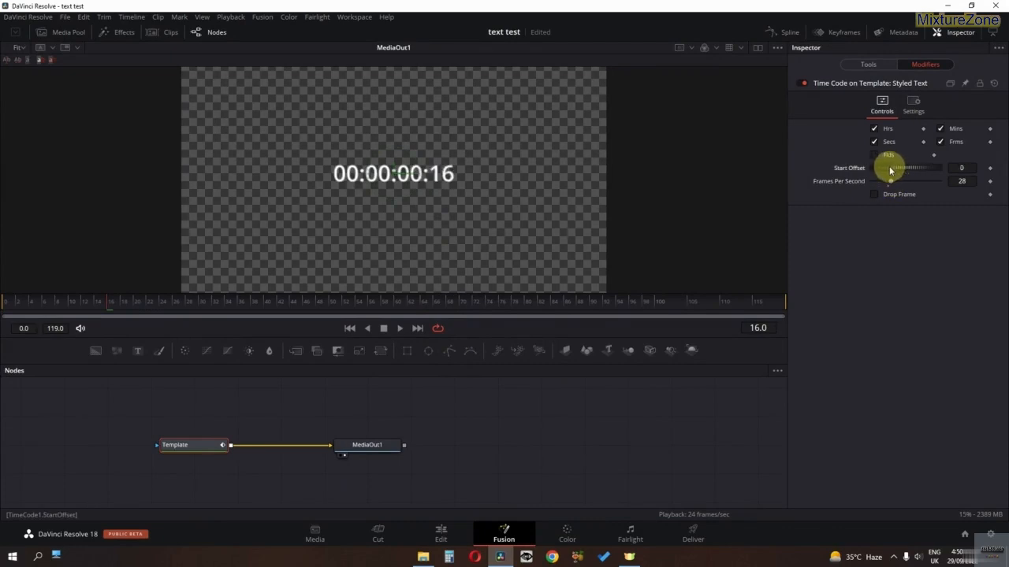
mouse_move(891, 170)
mouse_down()
mouse_move(881, 168)
mouse_move(889, 170)
mouse_up()
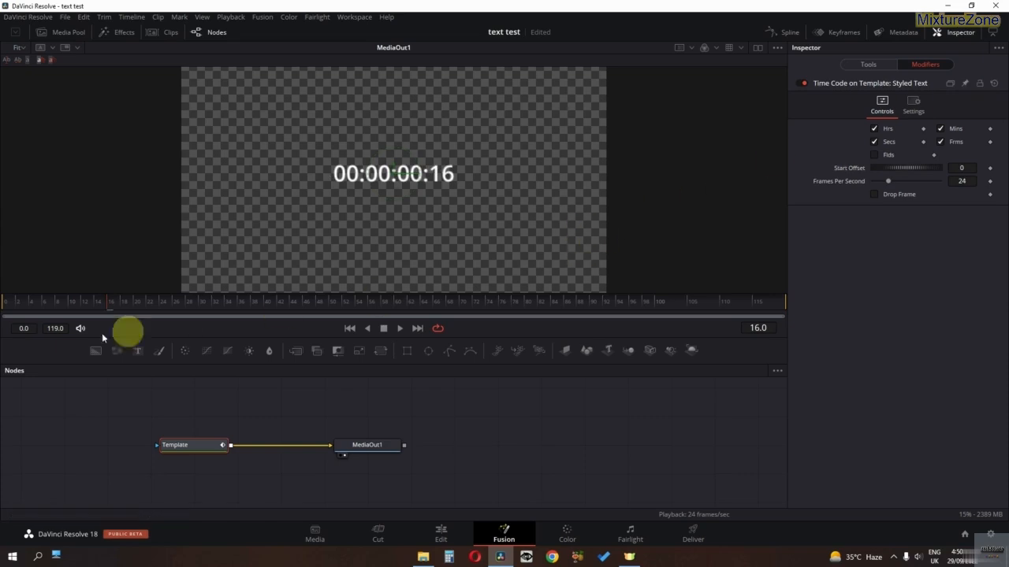
Step: Set the timecode text's Write On Start to about 0.783 and play it from the first frame
click(868, 69)
scroll(854, 441, down, 1)
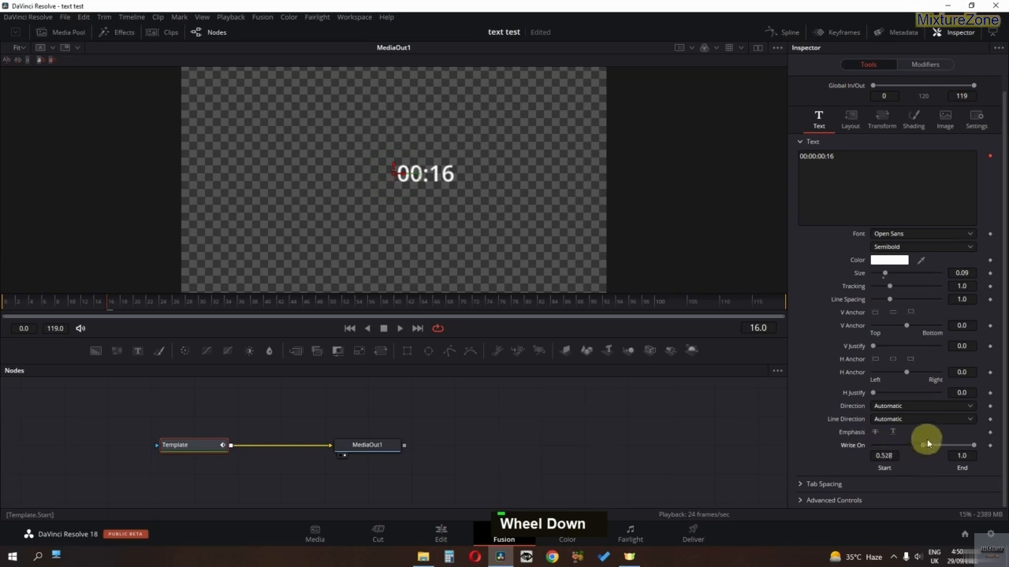
drag(928, 443, 950, 441)
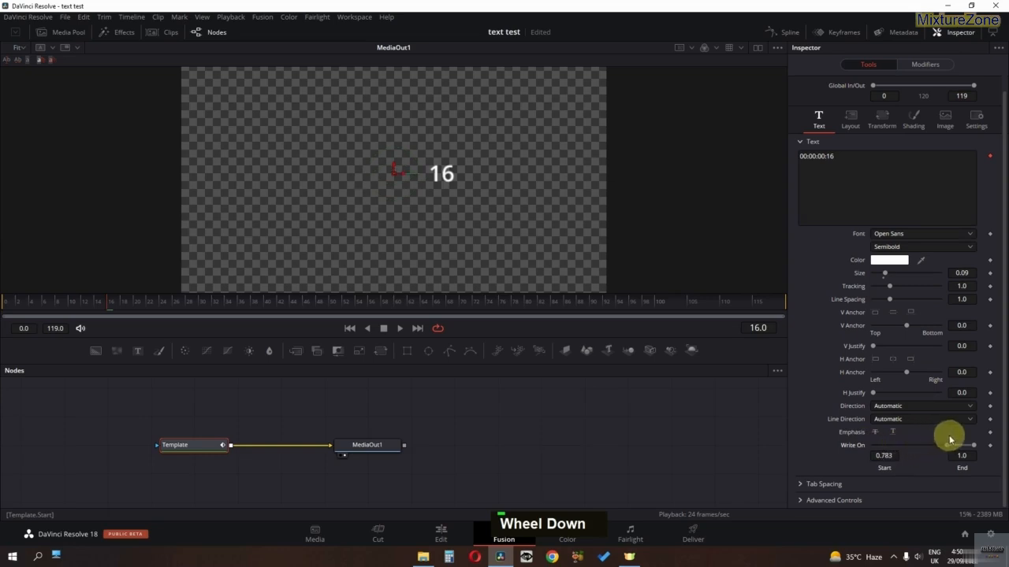
drag(78, 306, 3, 314)
key(space)
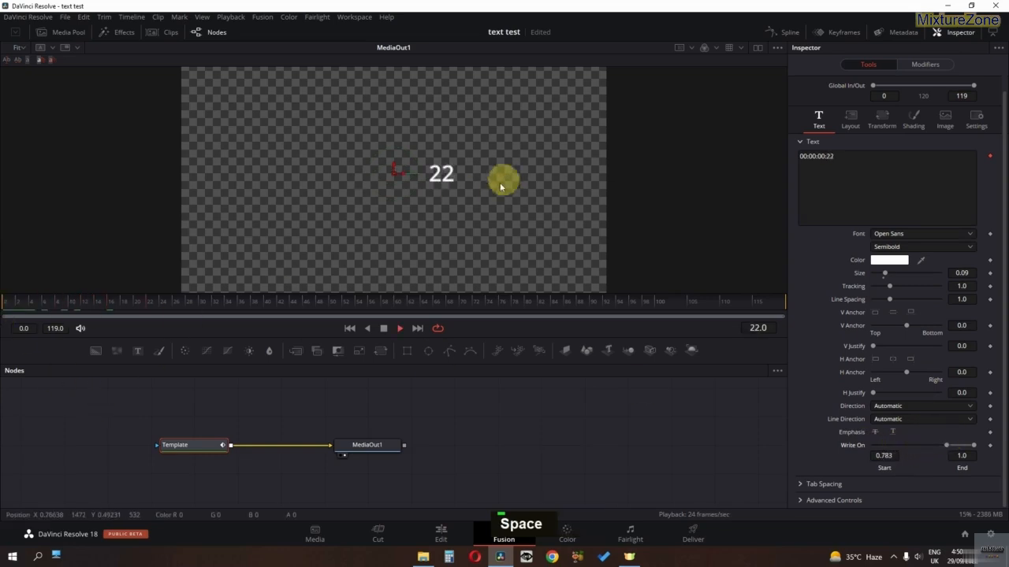
key(space)
drag(214, 302, 180, 304)
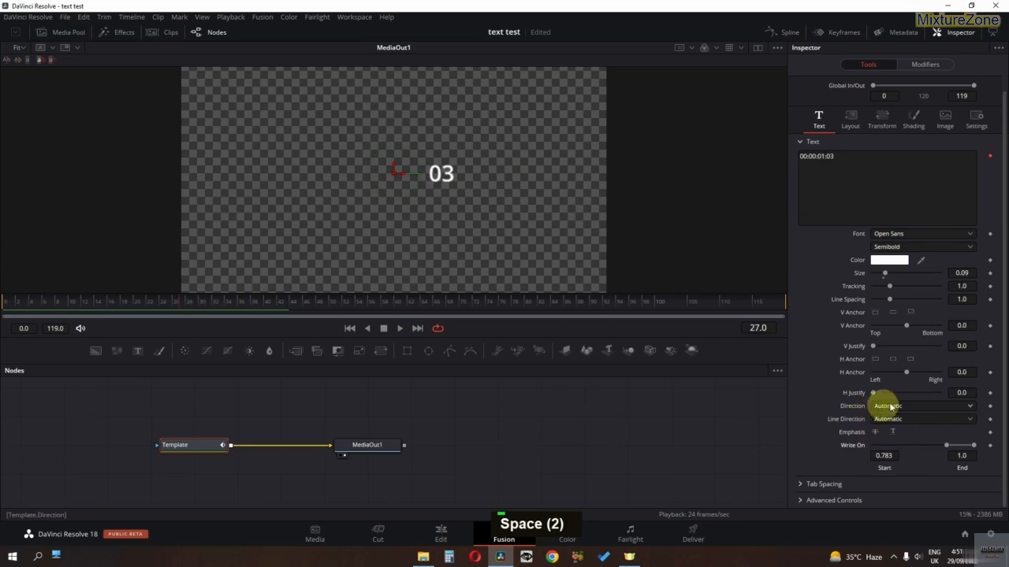
Step: Lower the Write On Start to 0.6 and play the timecode
drag(947, 448, 933, 448)
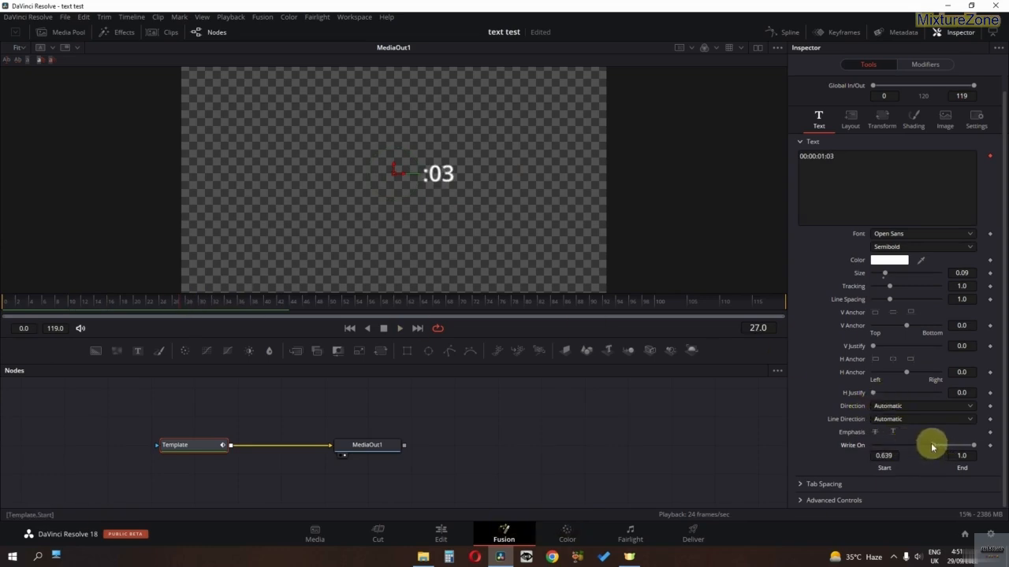
key(space)
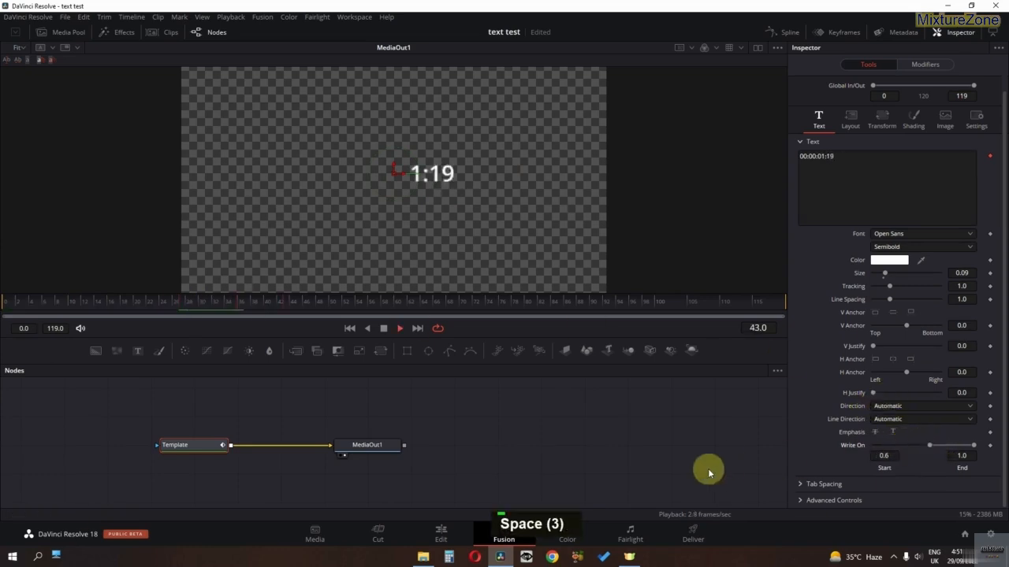
key(space)
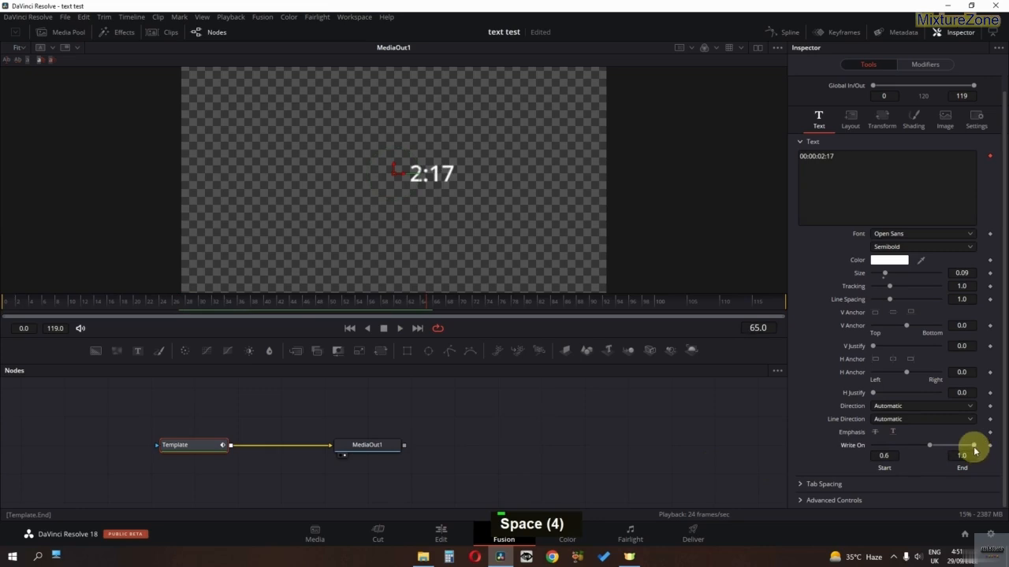
Step: Reduce the Write On End to about 0.689 to isolate the seconds digit and play from the start
drag(947, 449, 945, 449)
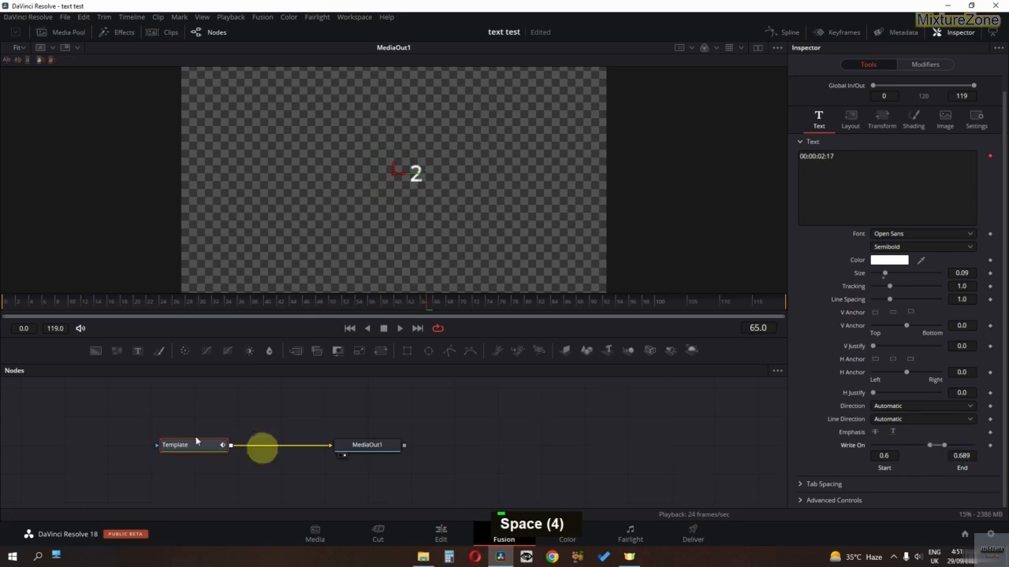
click(2, 305)
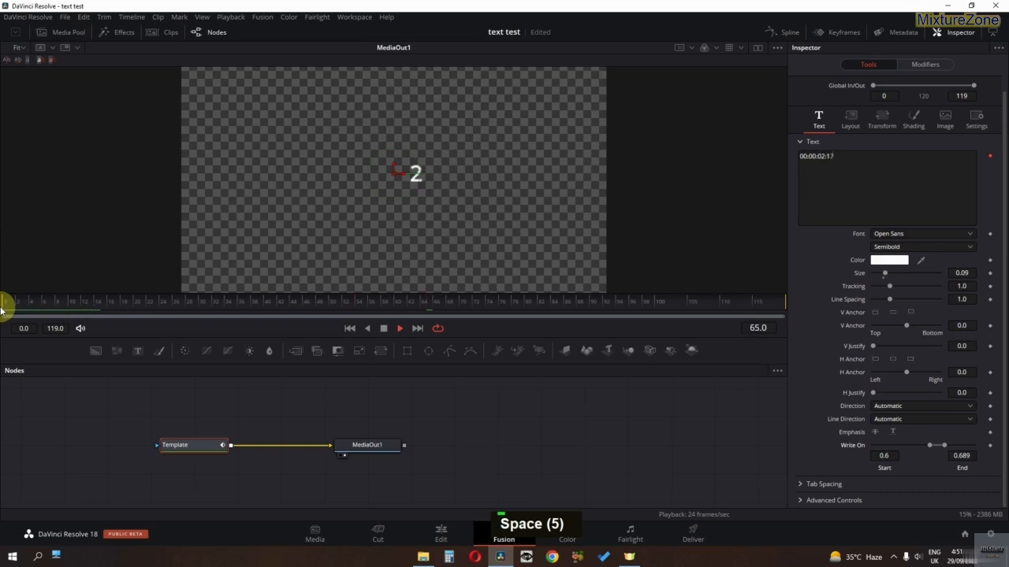
key(space)
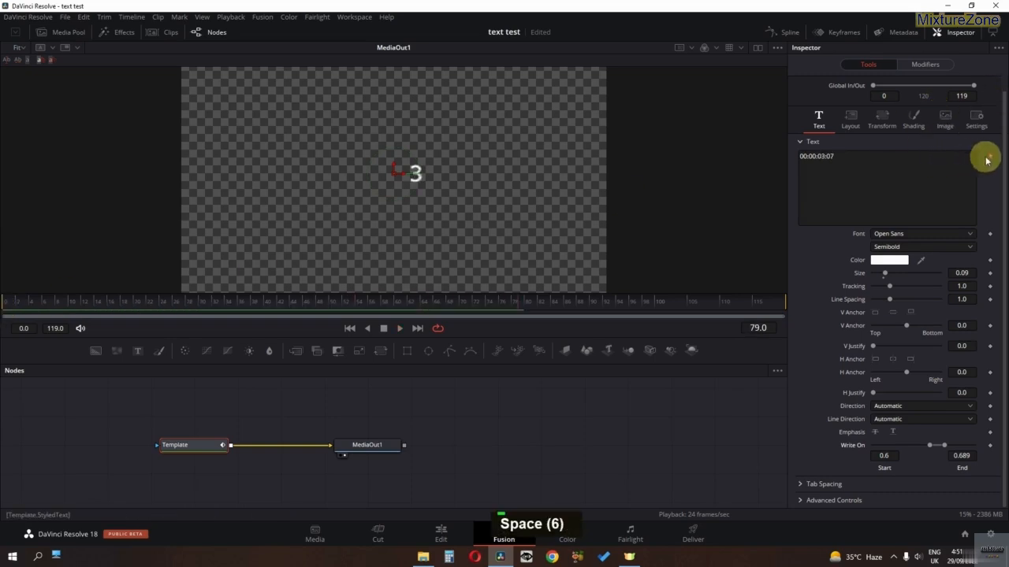
key(space)
key(space)
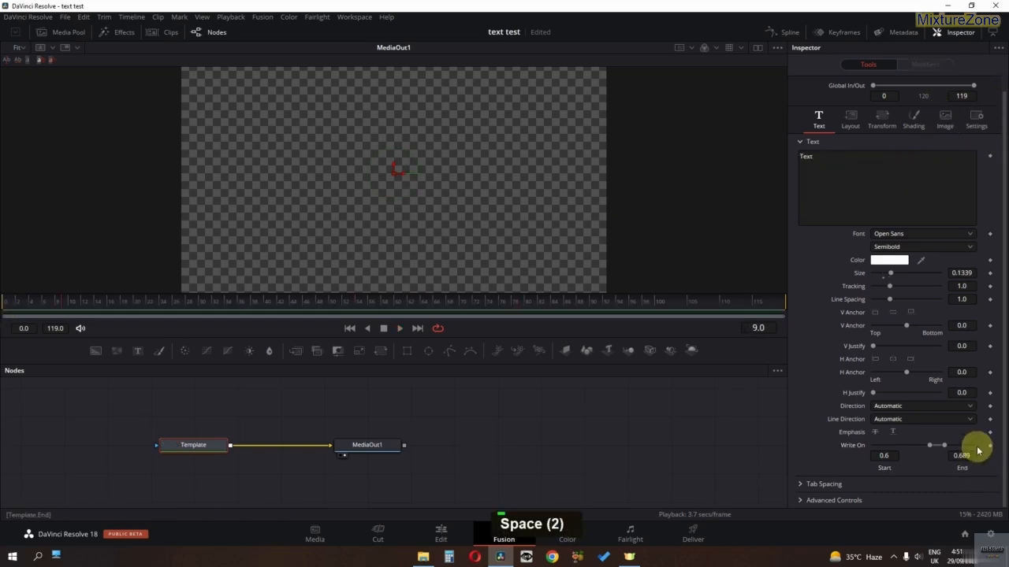
Step: Restore the Write On range to 0.0–1.0 and apply a TextTimer modifier to the text
drag(923, 444, 777, 446)
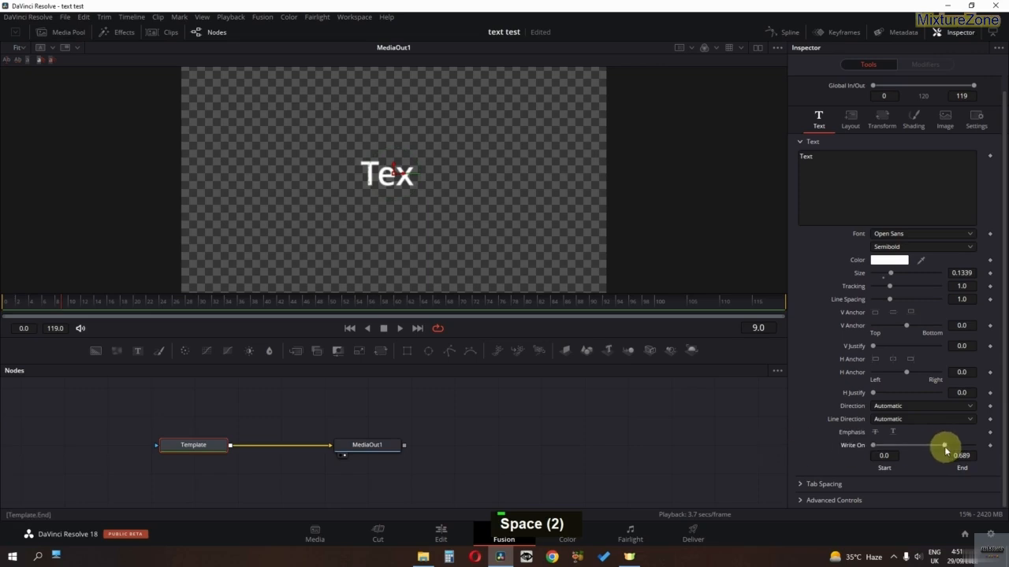
drag(946, 450, 999, 451)
right_click(845, 183)
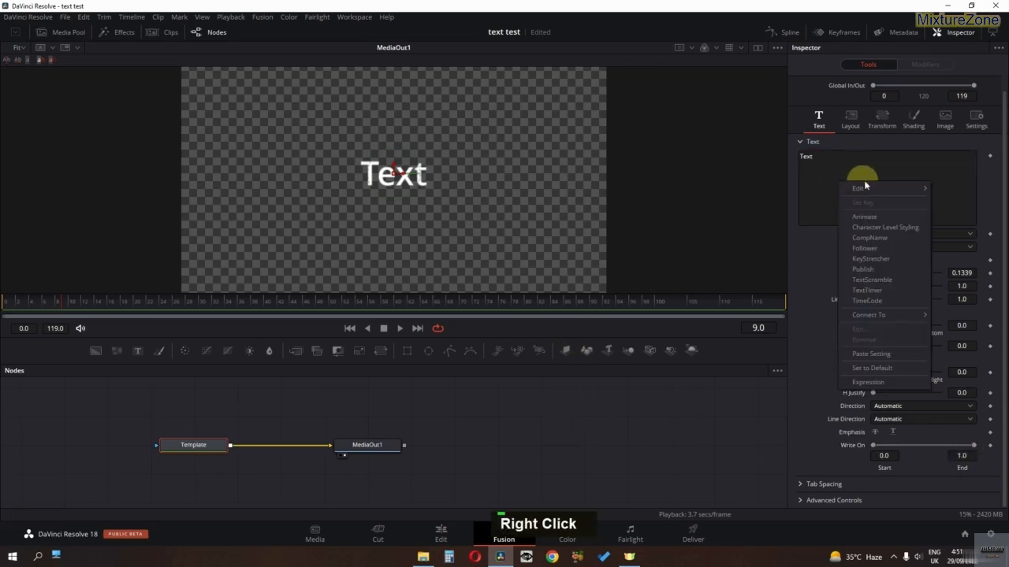
click(866, 290)
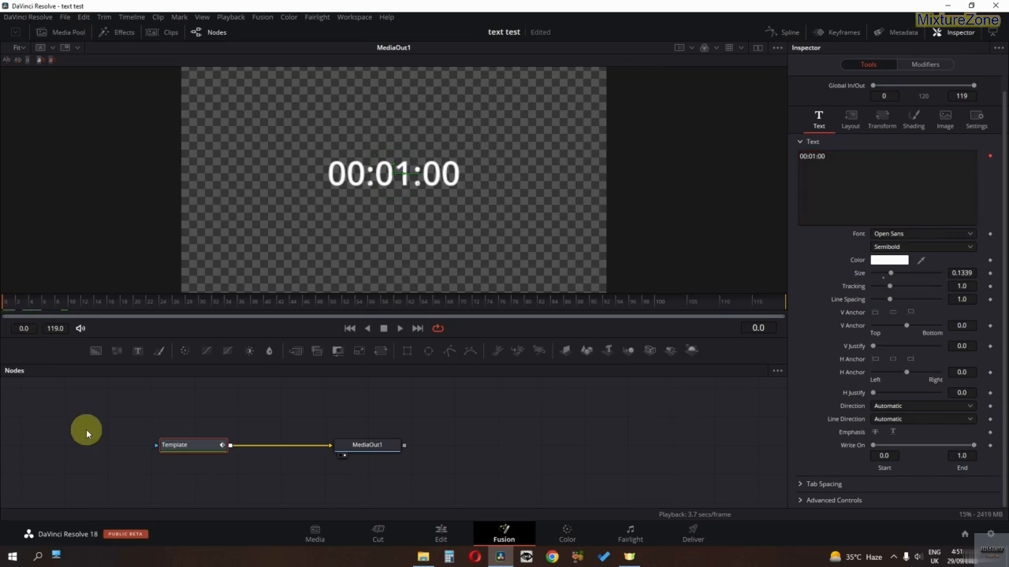
Step: Set the TextTimer countdown to 3 minutes and 4 seconds and play it
key(space)
click(921, 64)
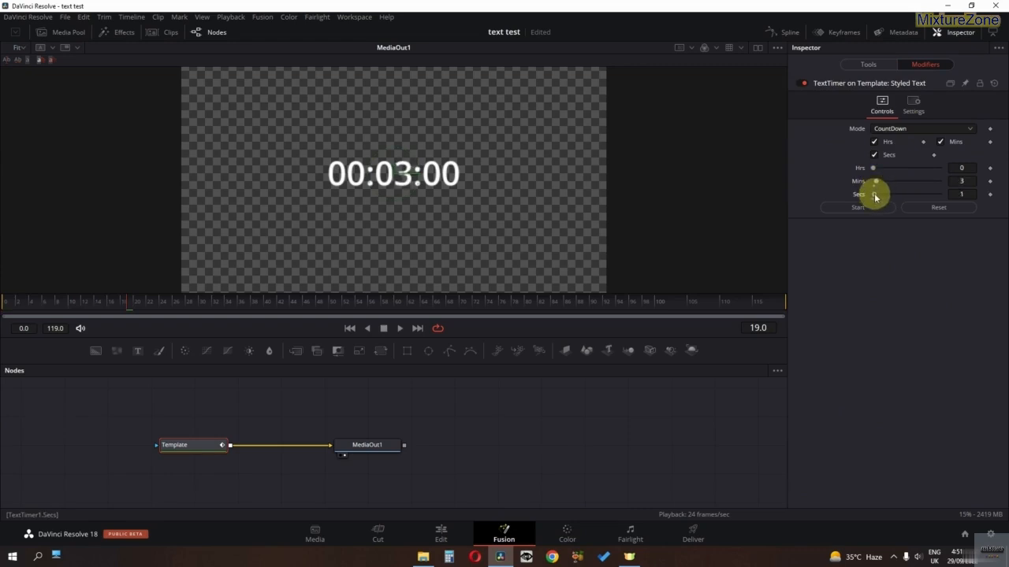
drag(877, 197, 880, 198)
key(space)
key(space)
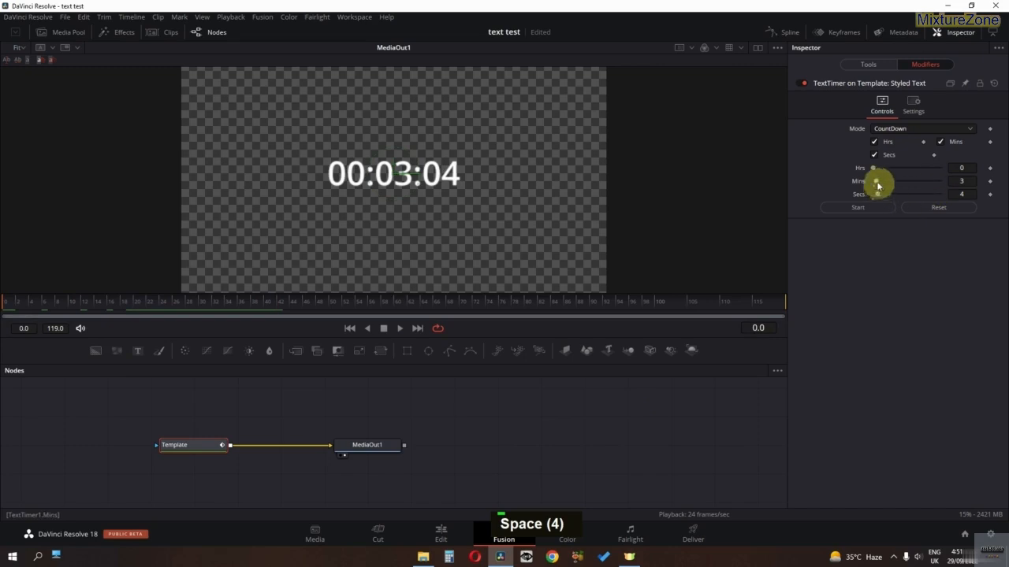
Step: Reset the timer's minutes to 0 and keyframe its seconds from 0 at frame 0 to 59 at frame 22
drag(875, 181, 837, 197)
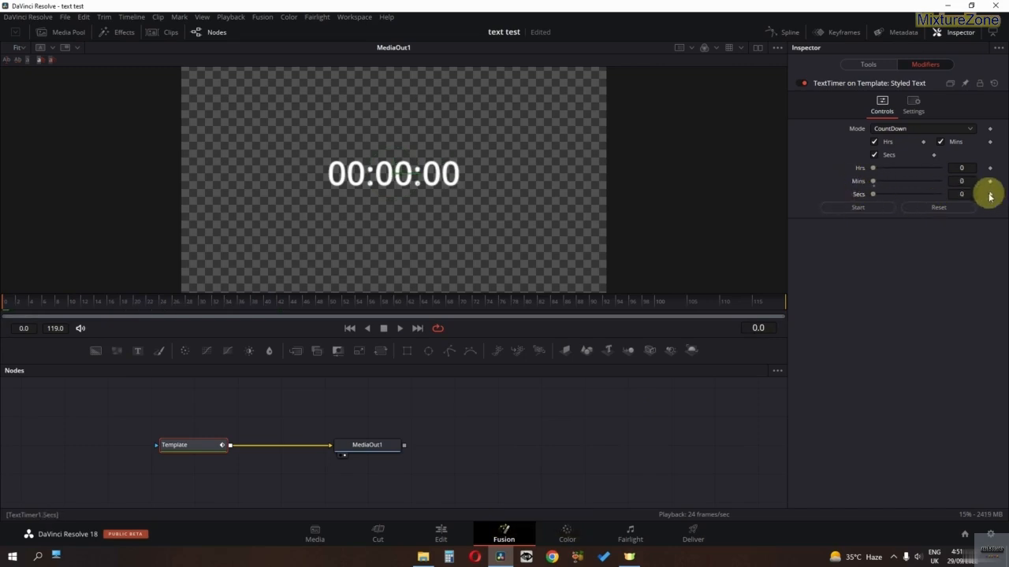
key(space)
key(space)
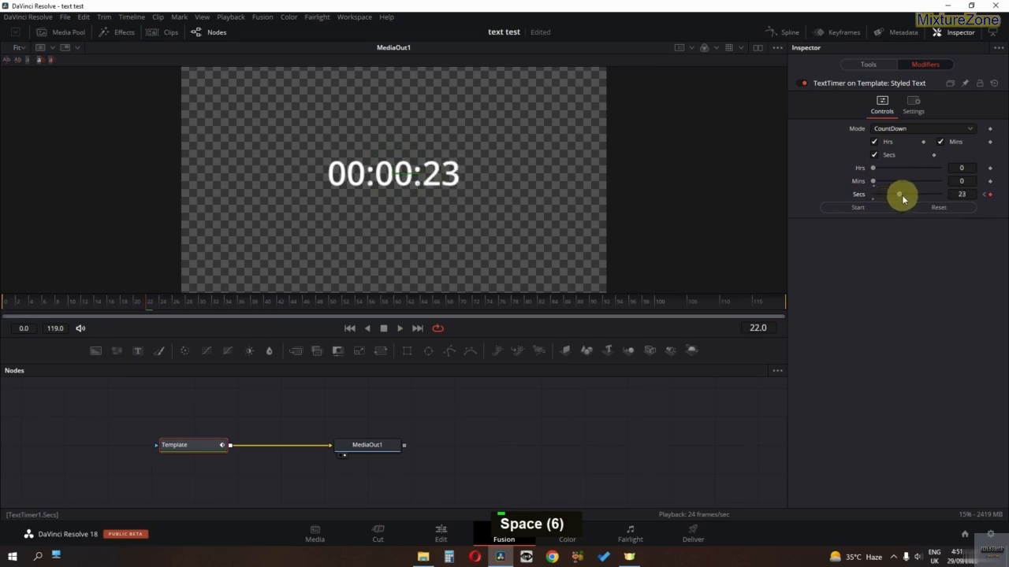
drag(902, 199, 967, 196)
Step: Play the keyframed timer from the beginning and return to the text node's own settings
drag(145, 302, 13, 311)
key(space)
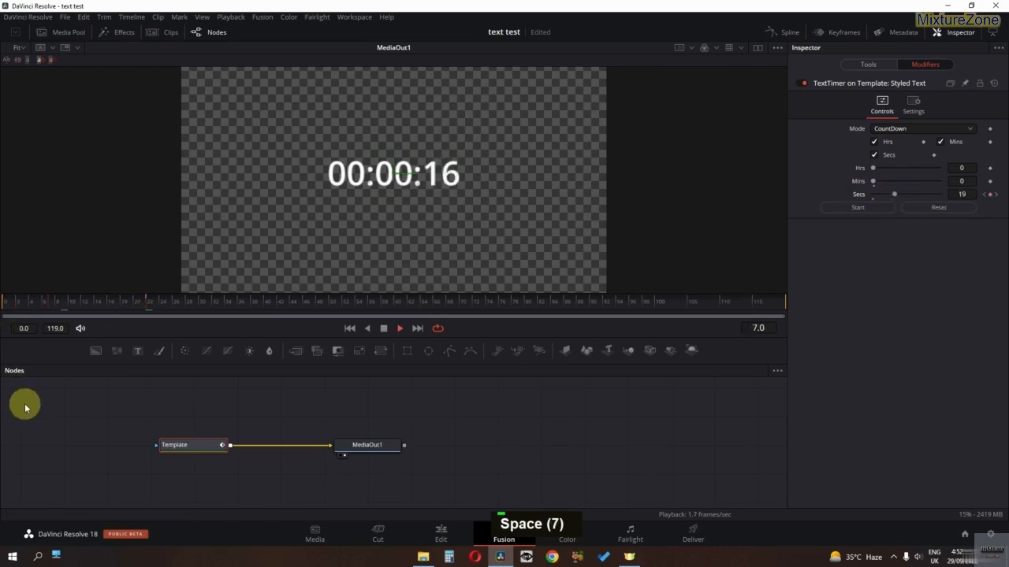
key(space)
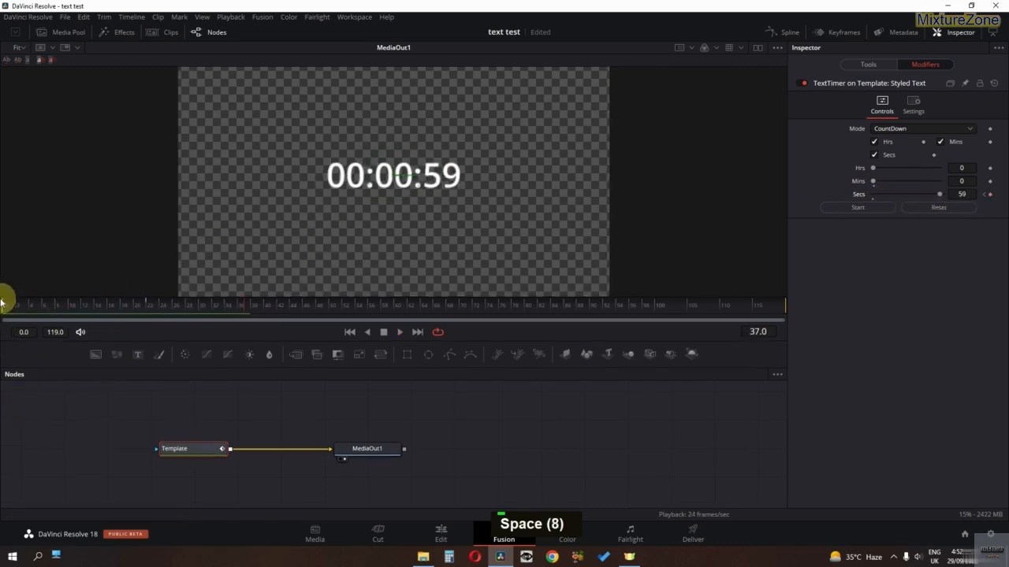
key(space)
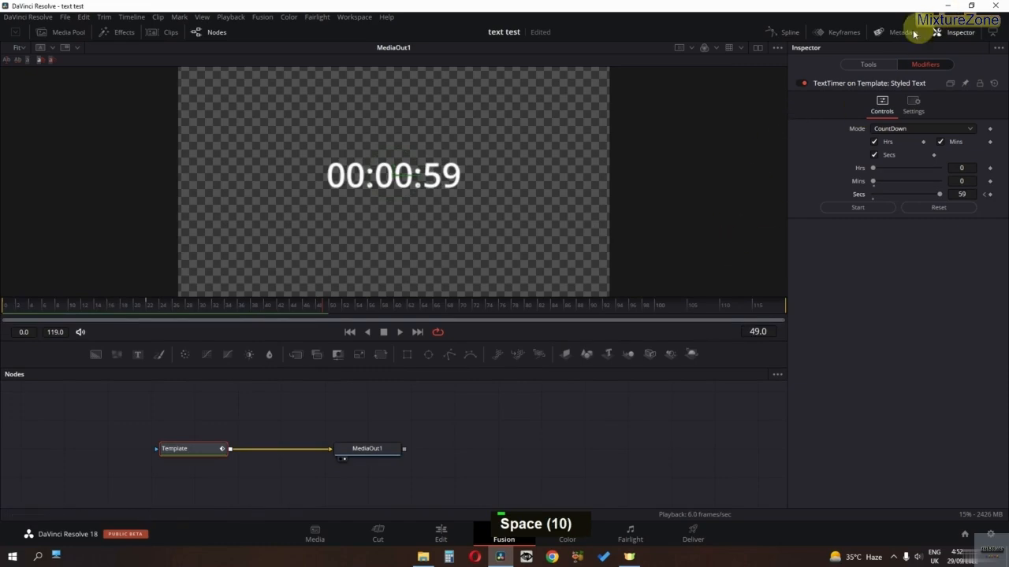
click(869, 65)
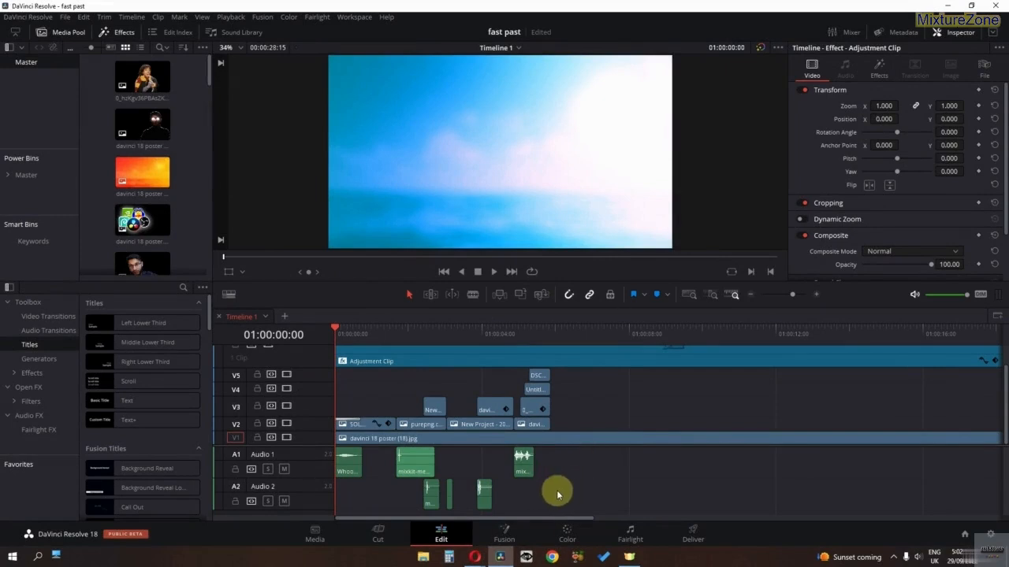
Step: Play the opening of Timeline 1 in the fast past project, stopping after the layered portrait shots
key(space)
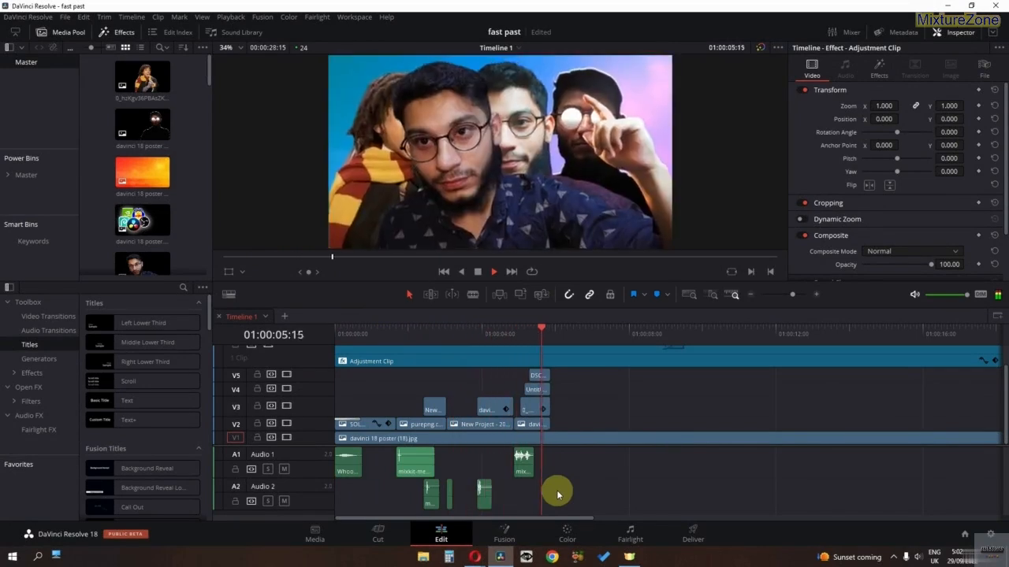
key(space)
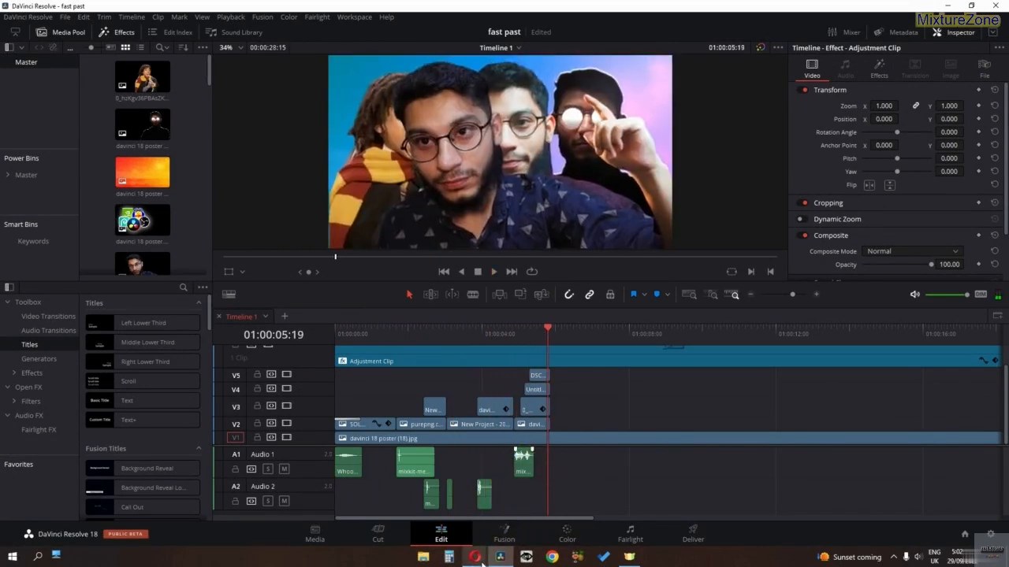
Step: Switch to the browser, look through Mixkit's free sound effects page, and return to DaVinci Resolve
mouse_move(480, 562)
click(446, 500)
click(69, 8)
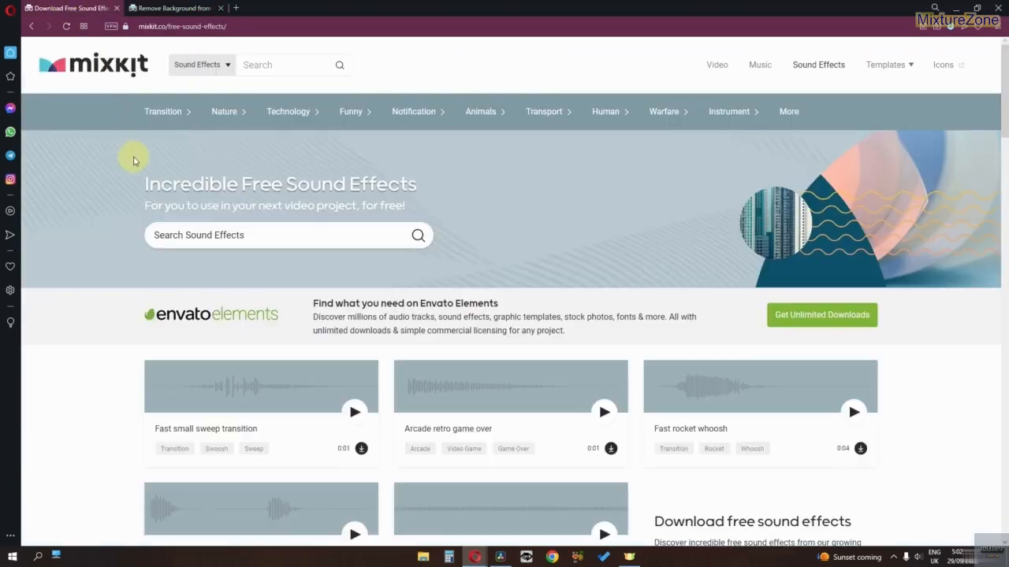
scroll(231, 319, down, 2)
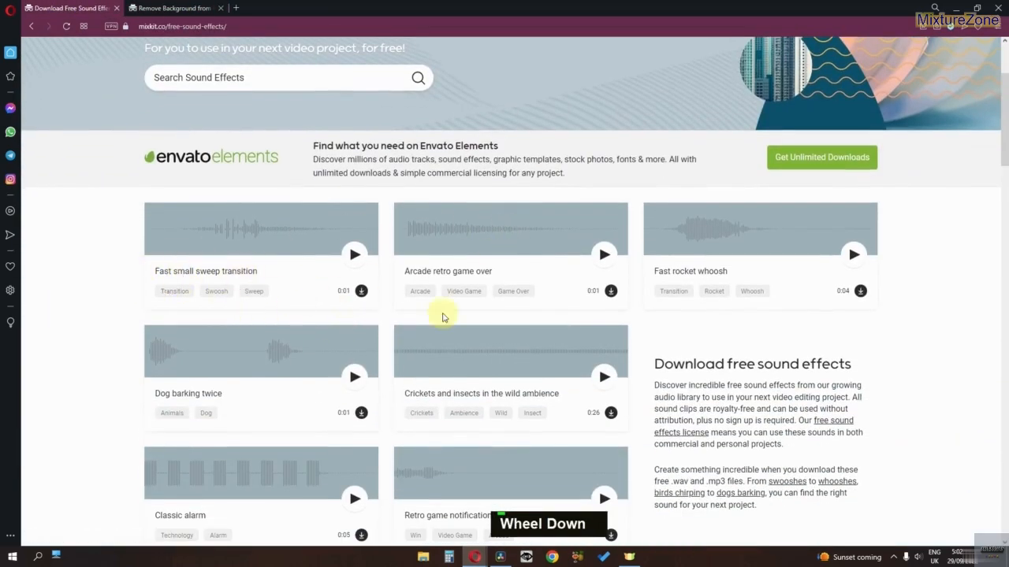
click(505, 558)
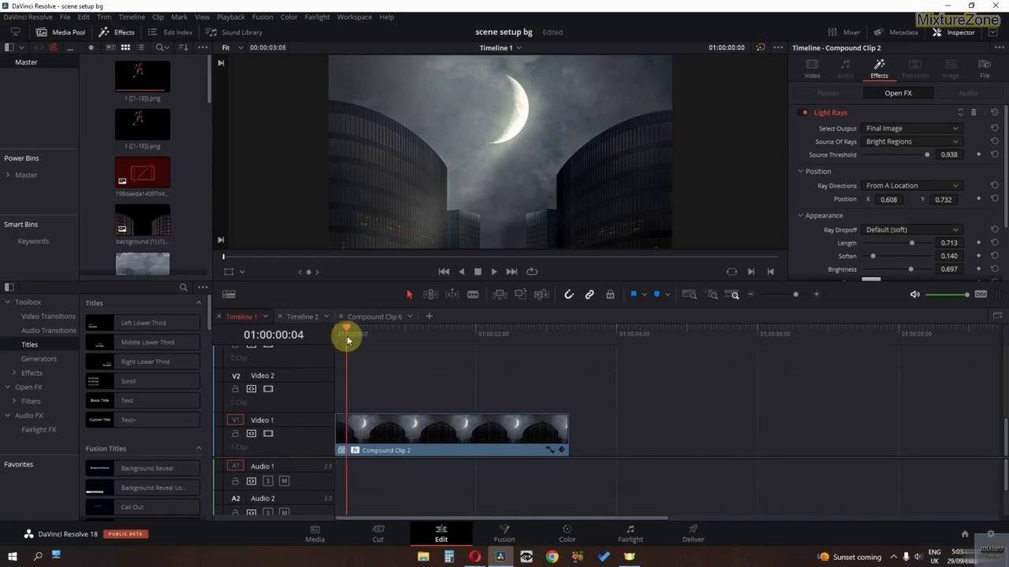
Step: Scrub Timeline 1 to the runner's jump, switch to File Explorer, and examine frames 1 (1).png through 1 (18).png in the sequence folder
drag(347, 341, 413, 339)
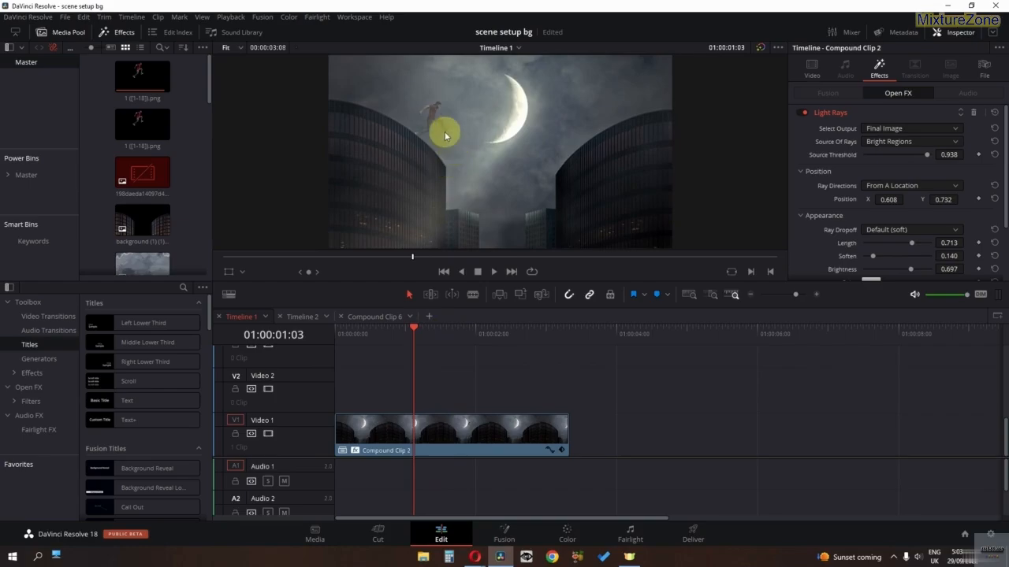
double_click(424, 556)
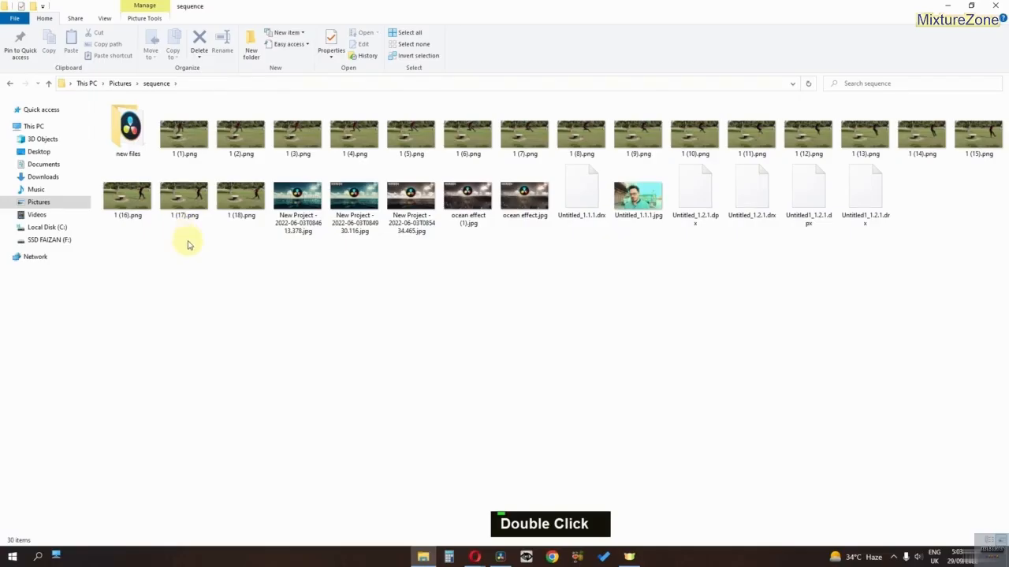
click(184, 135)
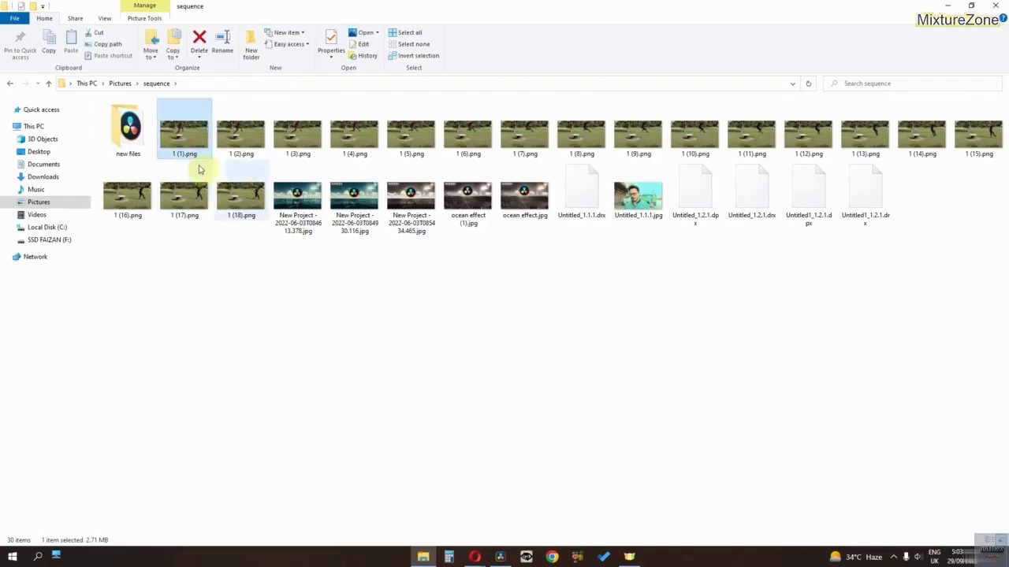
click(240, 198)
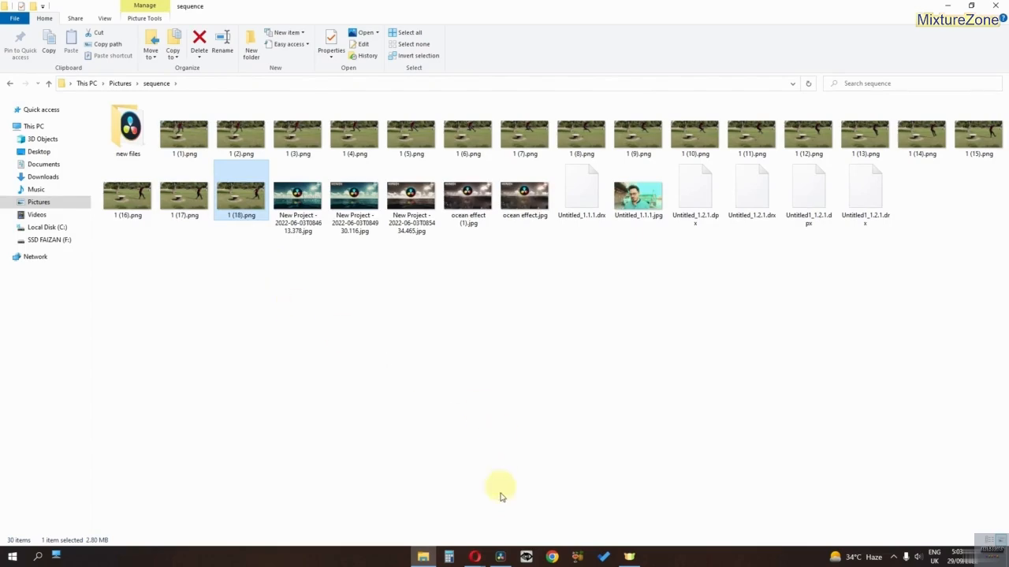
Step: Switch to the browser and remove the background from 1 (6).png by uploading it to remove.bg
double_click(478, 558)
click(527, 493)
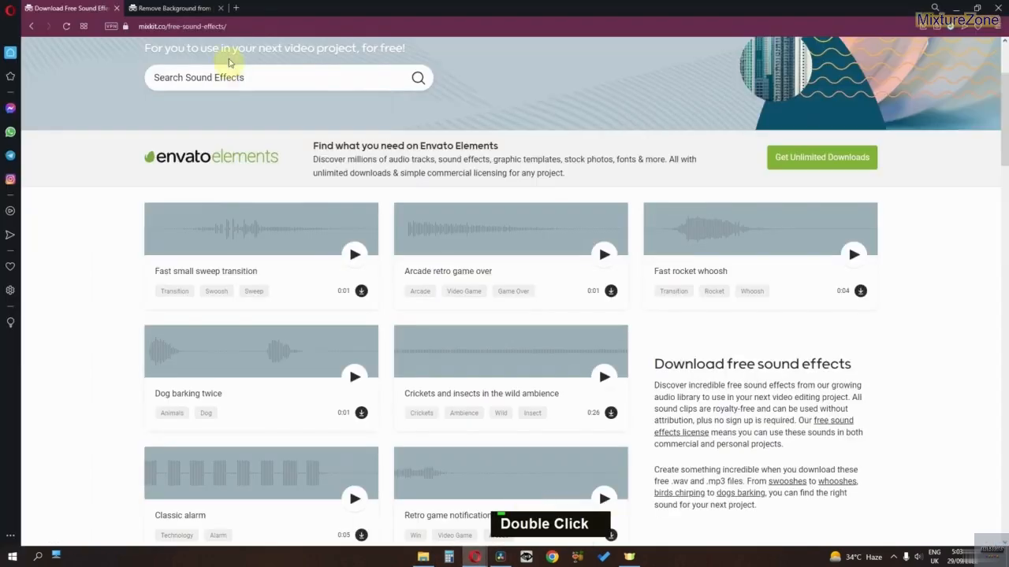
click(201, 8)
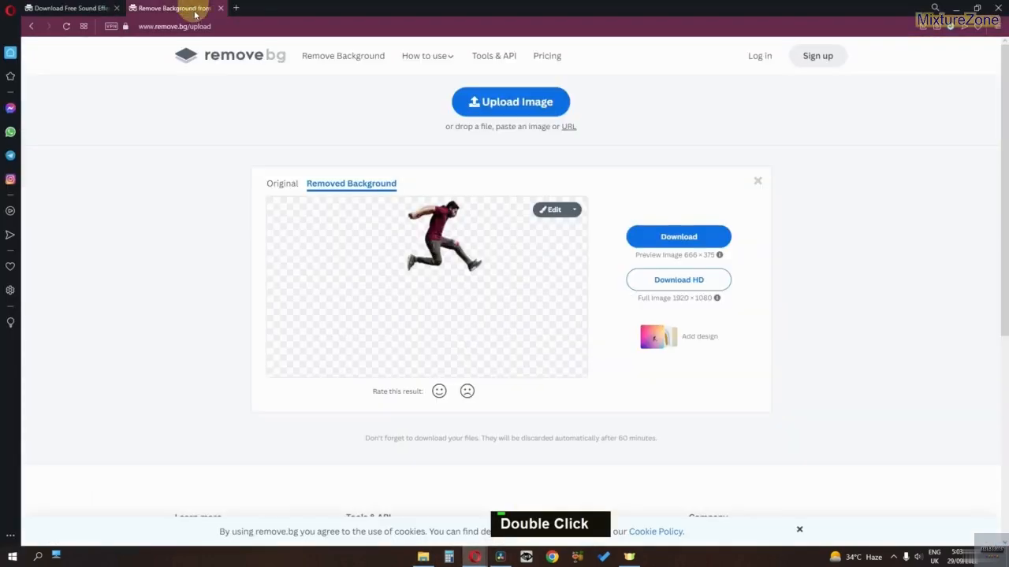
click(517, 108)
scroll(285, 166, down, 1)
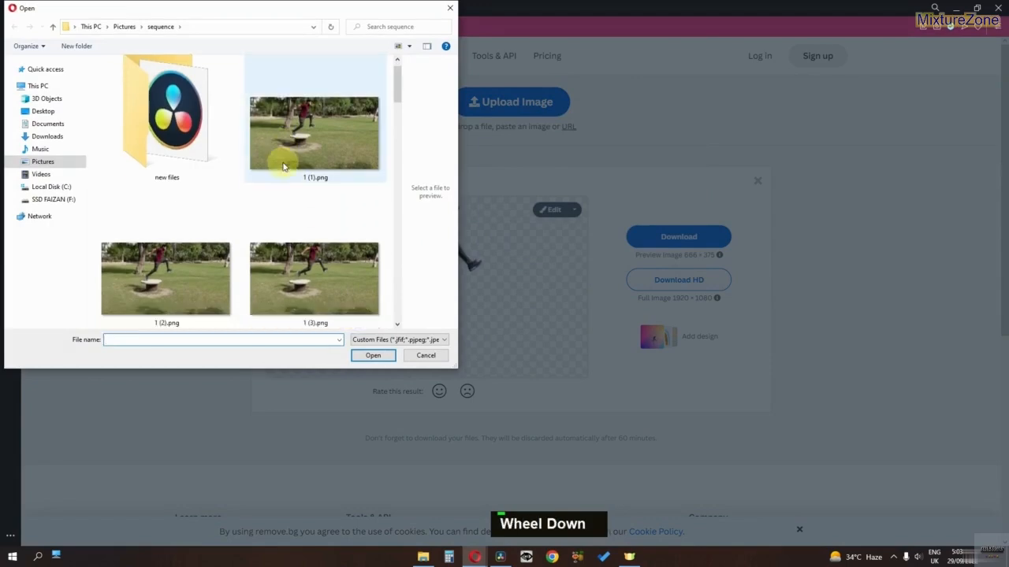
scroll(237, 270, down, 1)
double_click(208, 270)
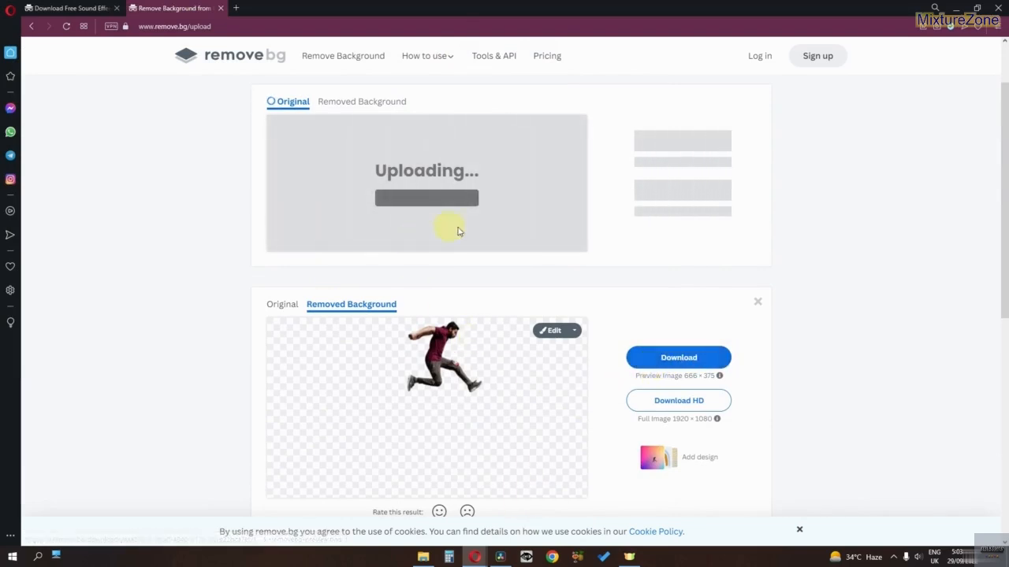
scroll(449, 290, up, 1)
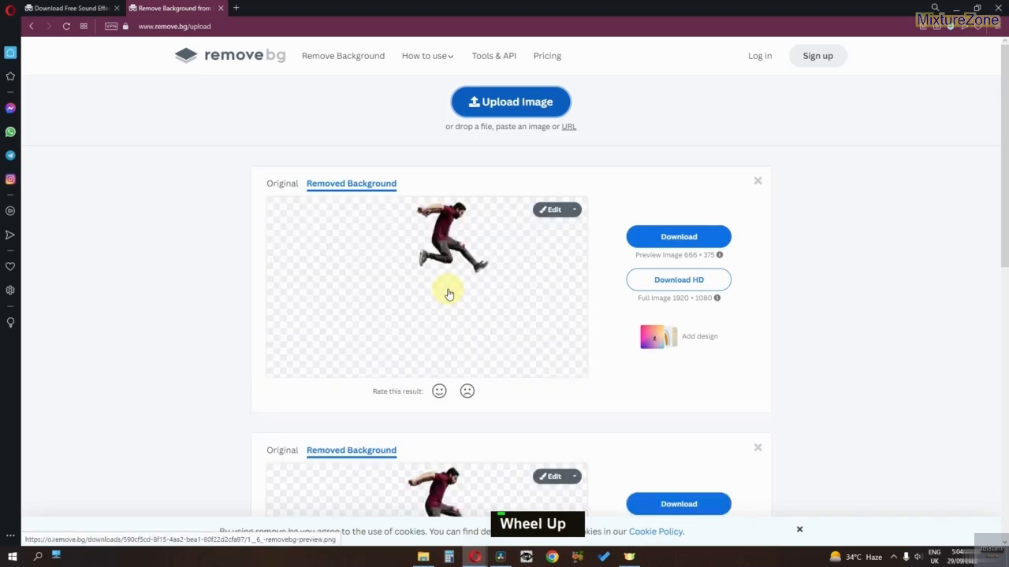
Step: Return to DaVinci Resolve, move to the start of Timeline 1, and open Compound Clip 2 in its own timeline
click(499, 556)
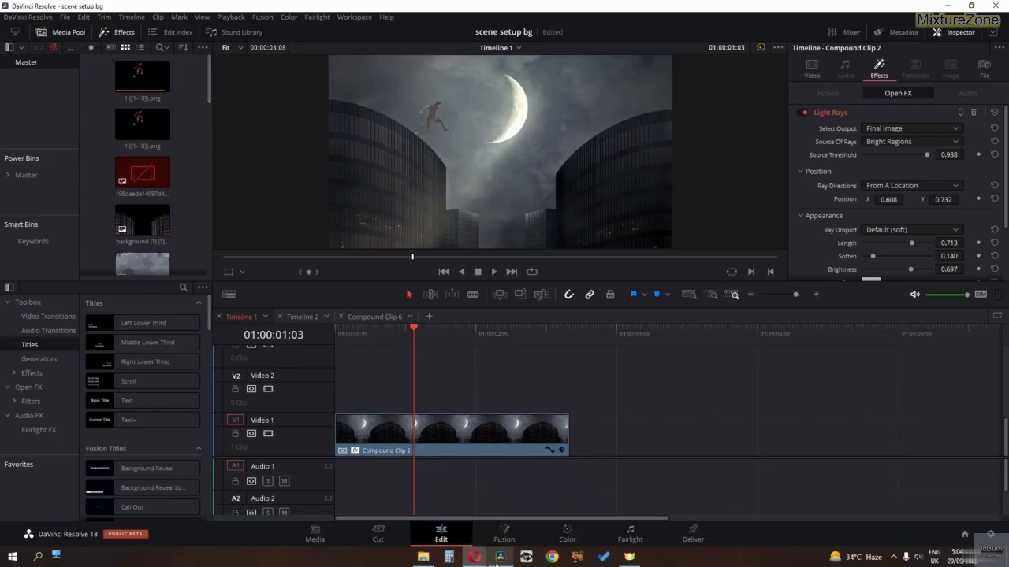
mouse_move(398, 337)
mouse_down()
mouse_move(367, 334)
mouse_move(398, 338)
mouse_up()
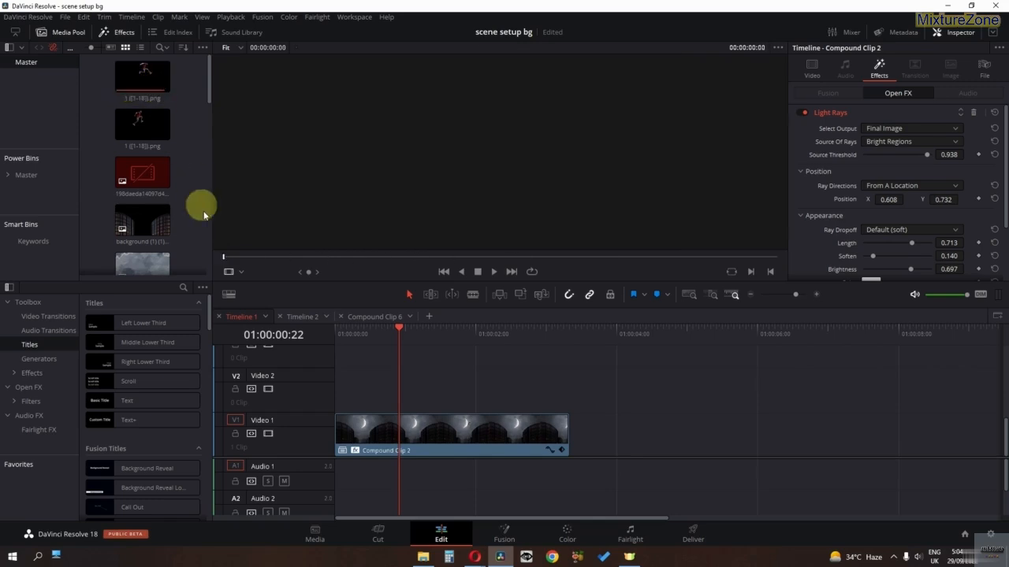
drag(397, 337, 335, 345)
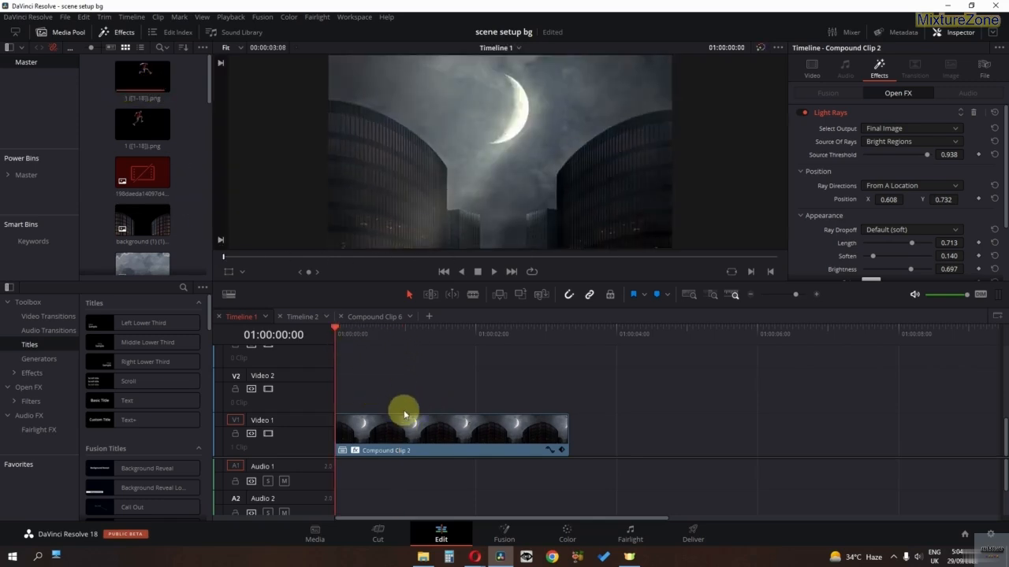
scroll(462, 218, down, 1)
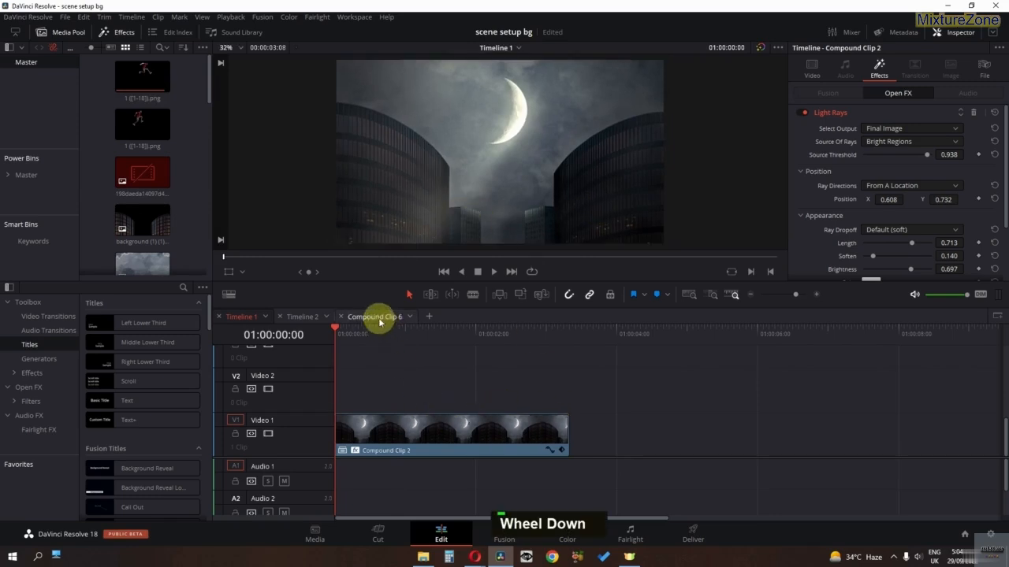
right_click(394, 432)
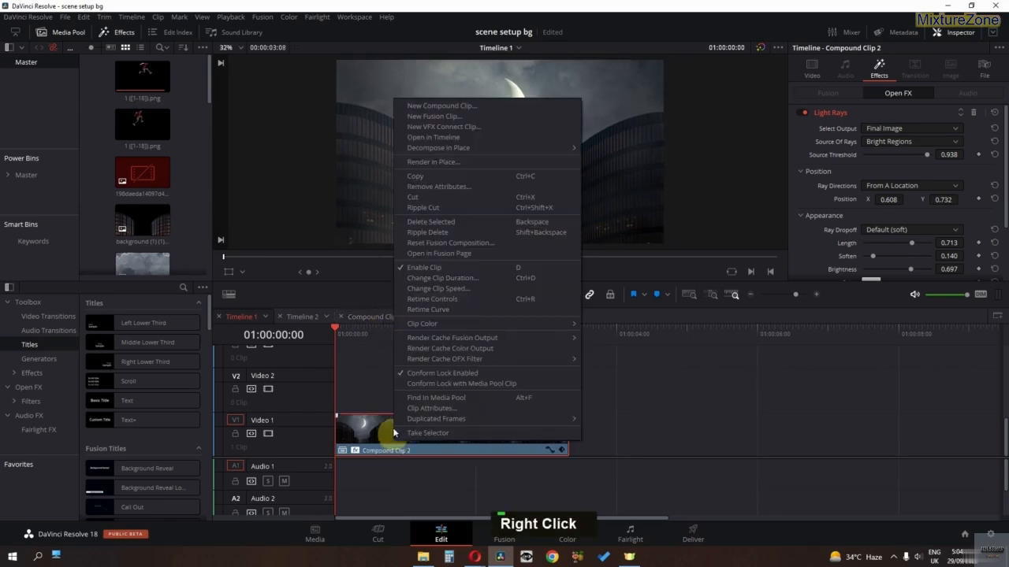
click(427, 140)
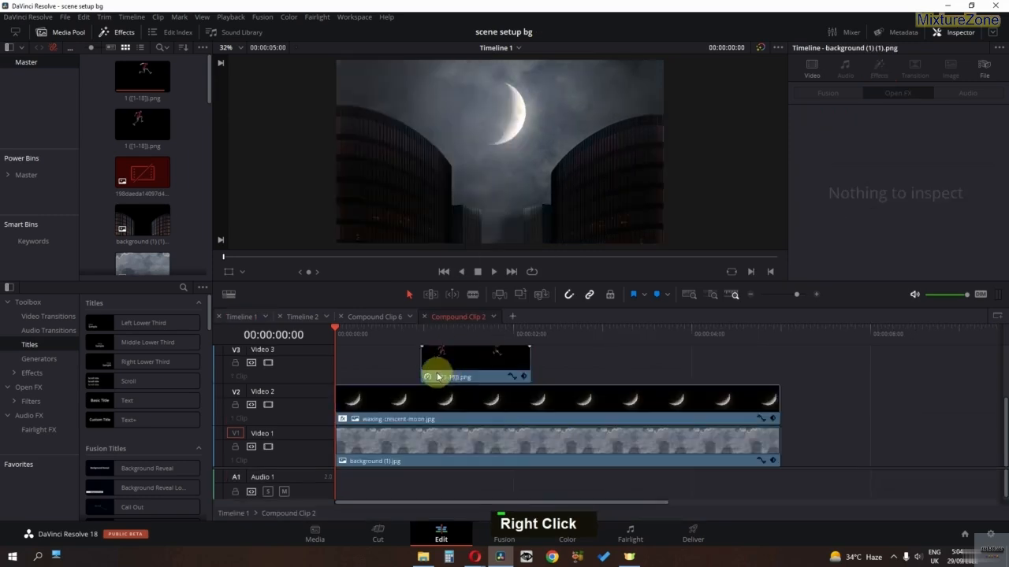
Step: Reduce the video track heights and disable tracks V5, V4 and V3 to view only the moon and cloud background
scroll(435, 378, down, 1)
scroll(323, 418, up, 2)
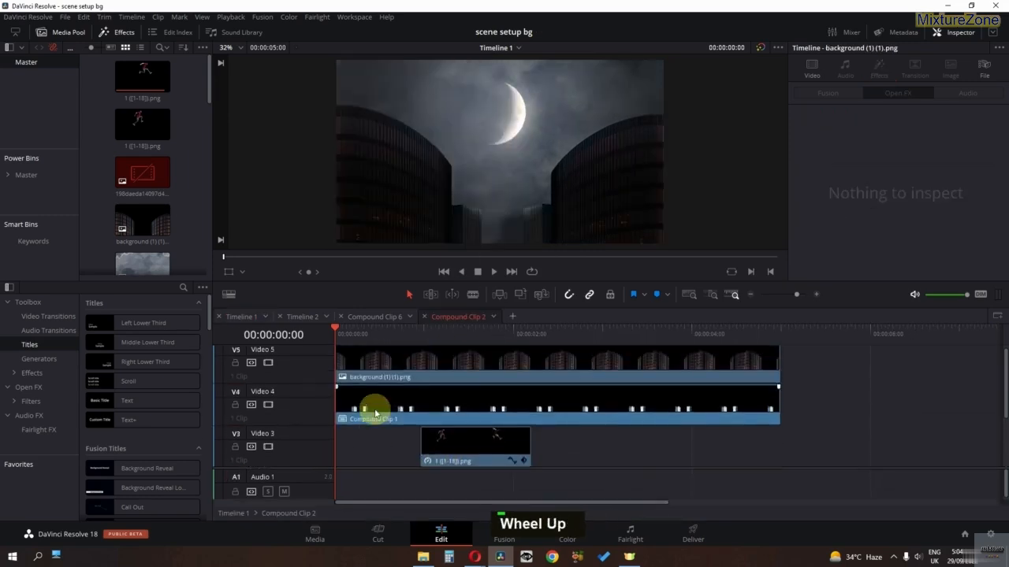
shift+scroll(375, 413, down, 1)
shift+scroll(375, 413, down, 1)
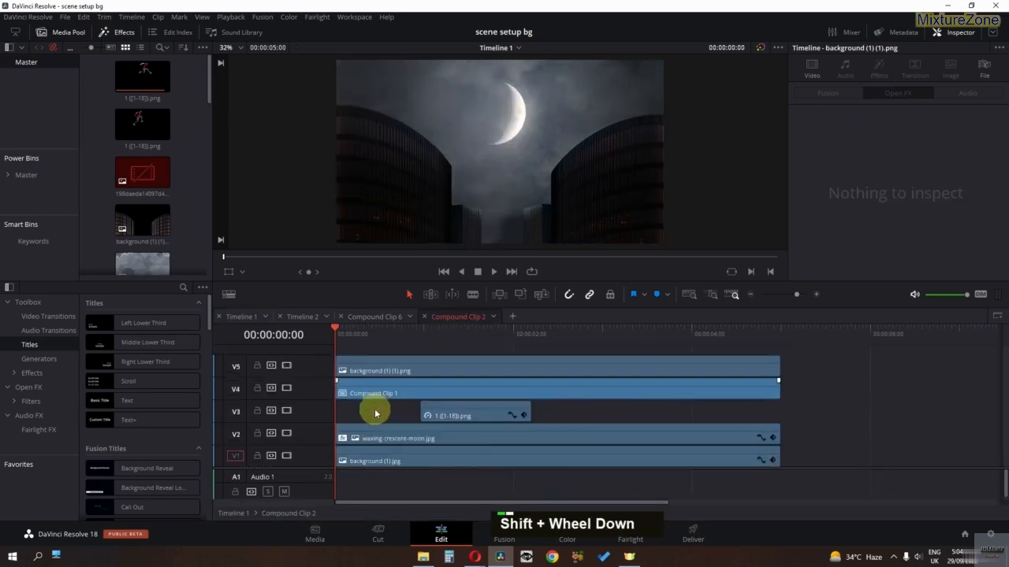
click(287, 365)
click(287, 388)
click(287, 410)
scroll(310, 440, down, 1)
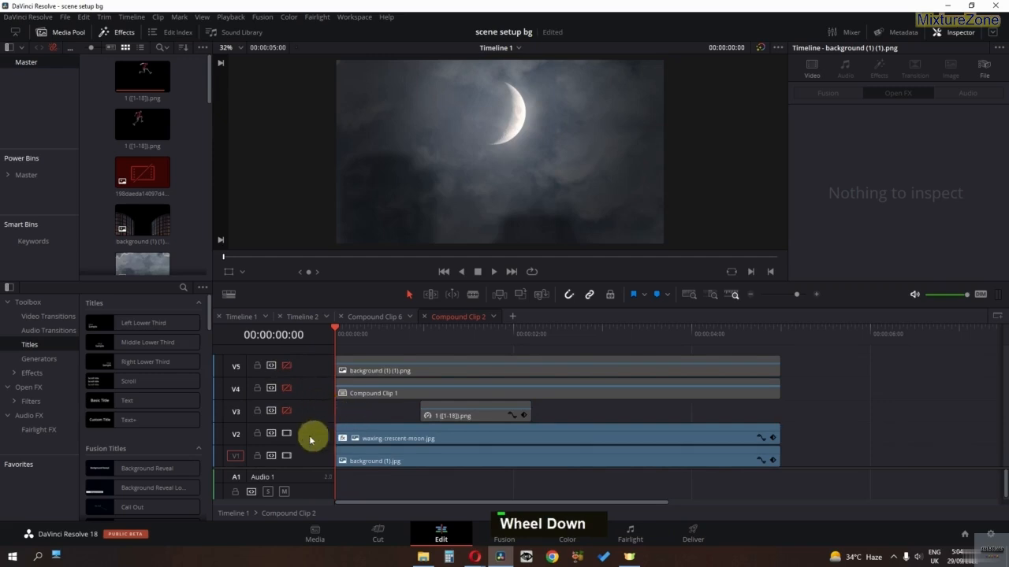
Step: Toggle the V2 moon track off and on while scrubbing to compare the cloud background with and without it
click(286, 433)
drag(349, 335, 408, 341)
click(286, 434)
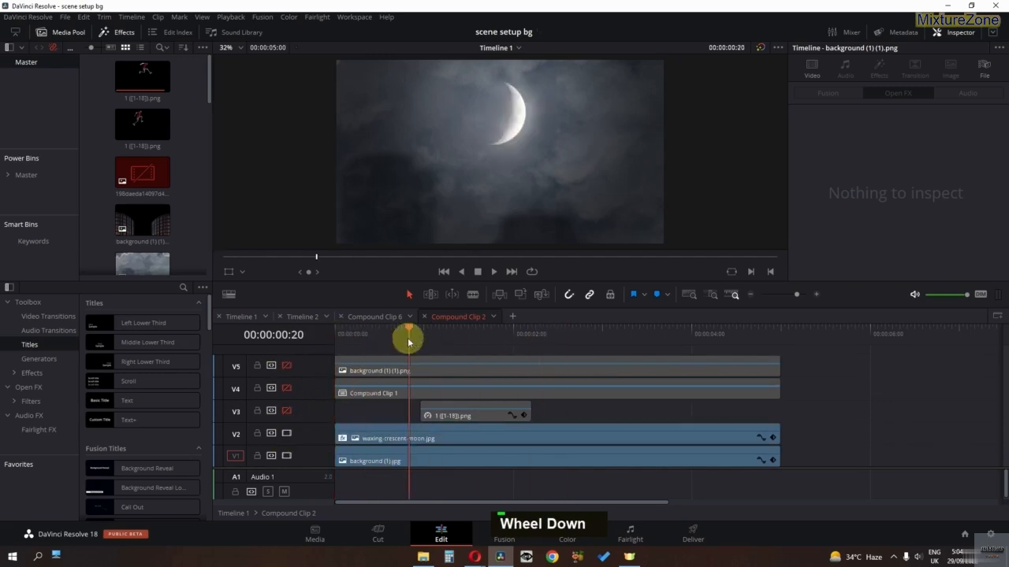
Step: Examine the waxing-crescent-moon.jpg clip, toggling its Light Rays effect off and on and reviewing its Light Rays and Composite settings
click(373, 430)
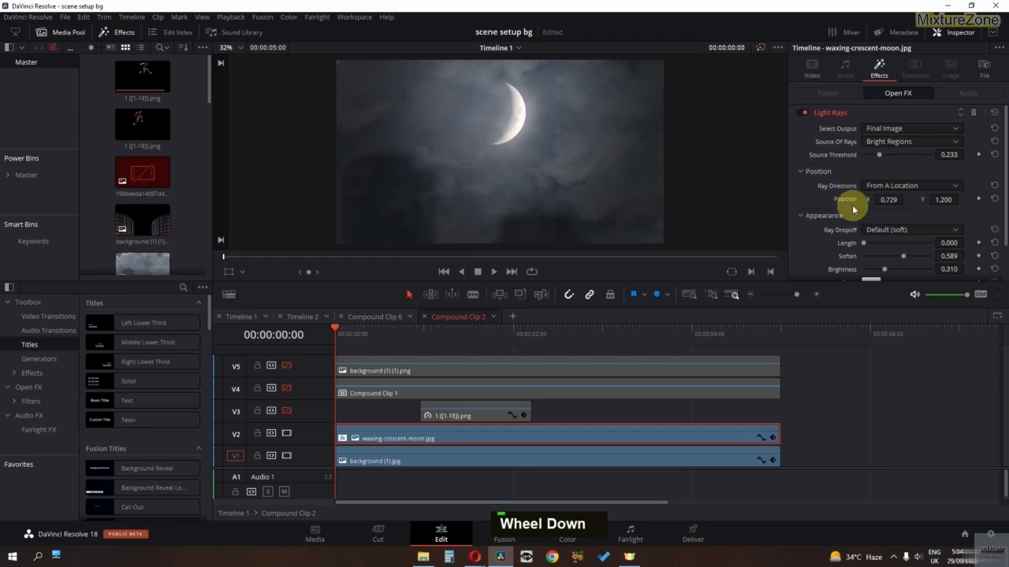
double_click(803, 115)
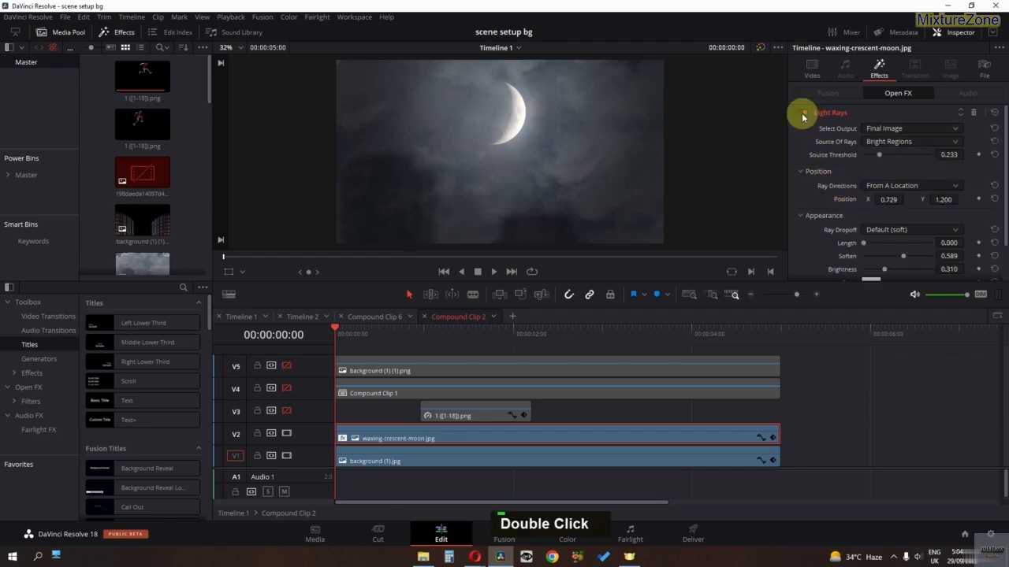
scroll(840, 130, down, 2)
scroll(839, 134, up, 2)
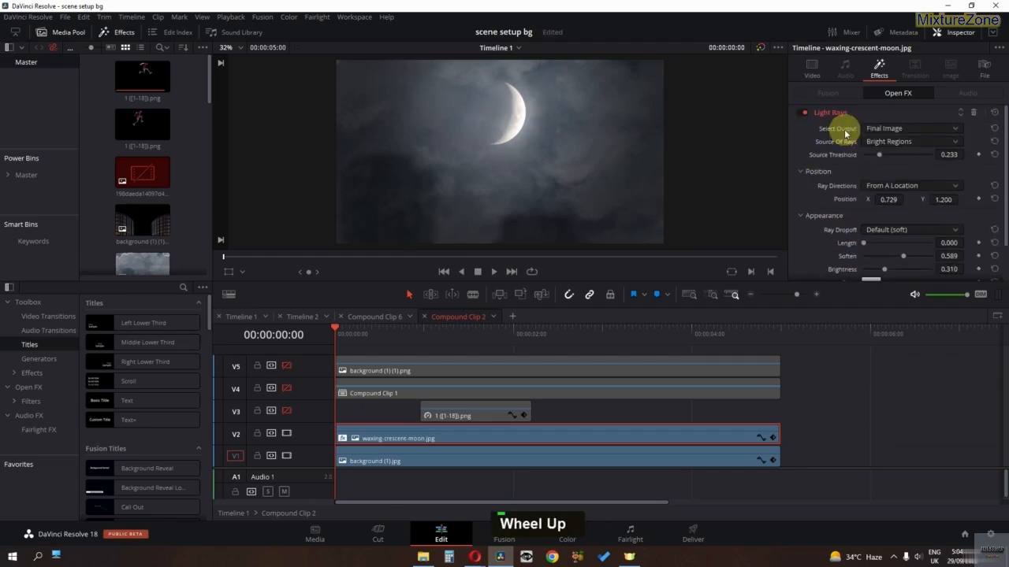
click(811, 67)
scroll(878, 200, down, 5)
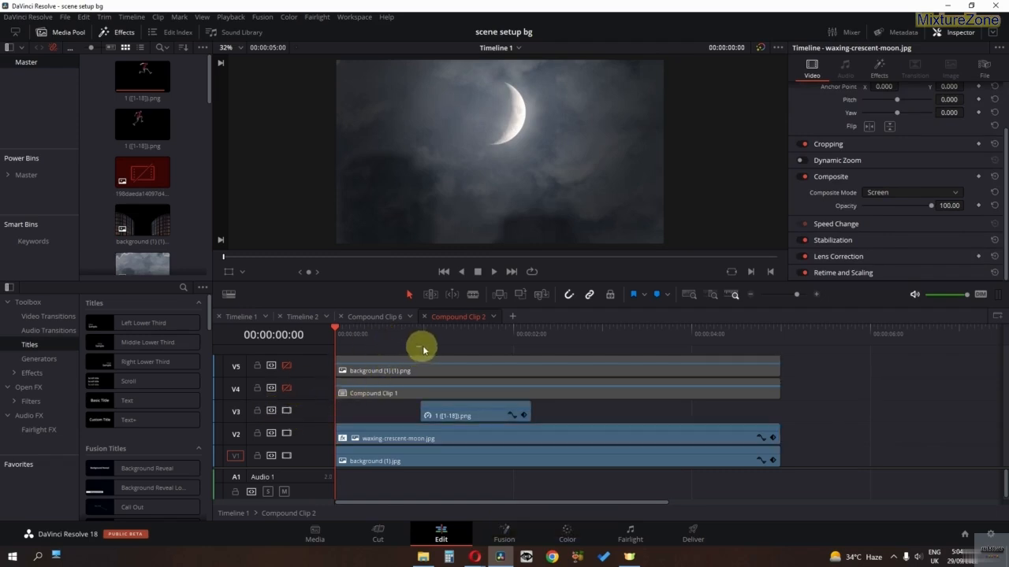
Step: Show the transform overlay for the runner clip on V3 and scrub through its keyframed motion path across the moon
drag(421, 342, 473, 349)
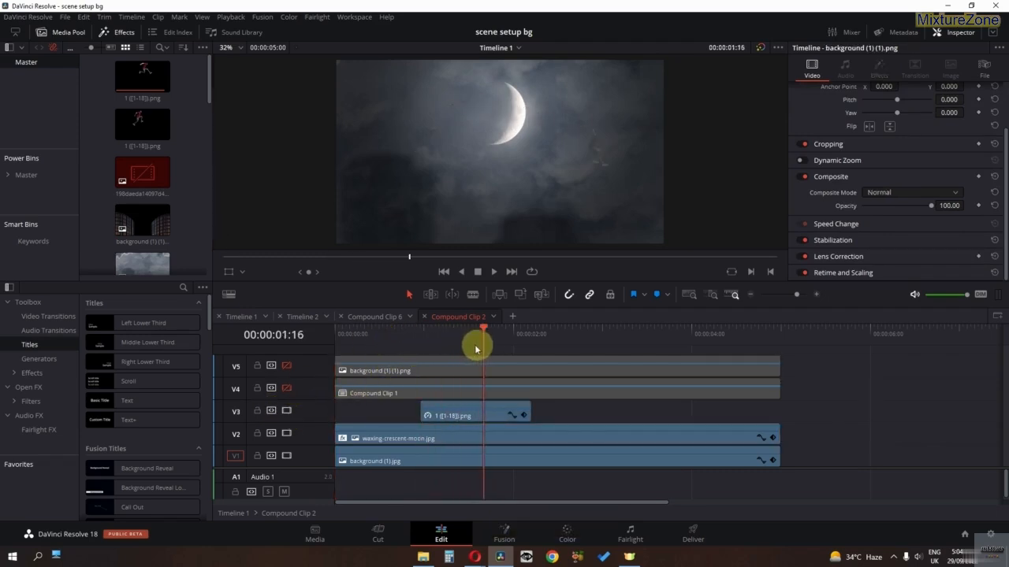
click(429, 415)
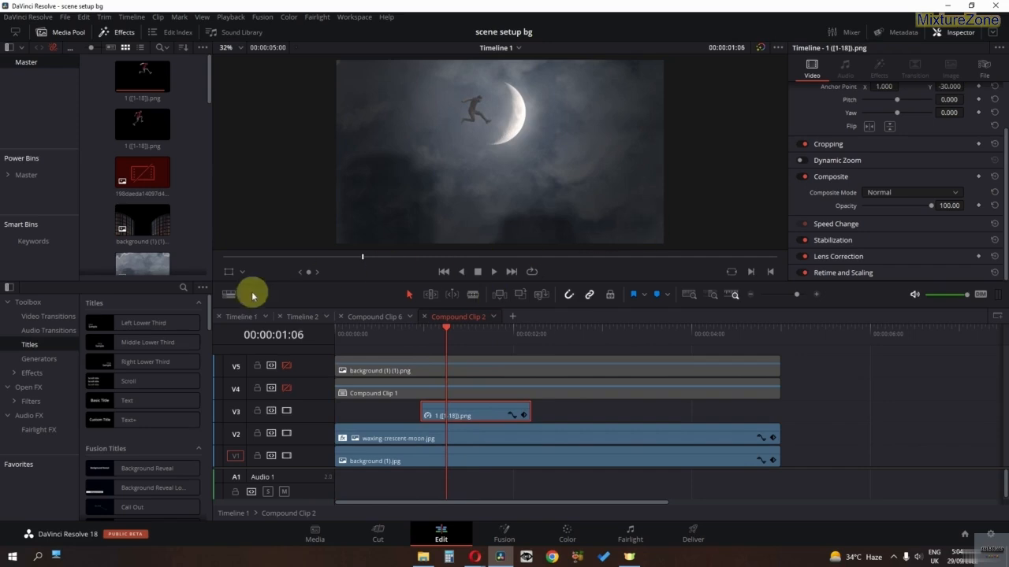
click(228, 274)
drag(443, 332, 484, 338)
scroll(958, 131, up, 2)
click(435, 340)
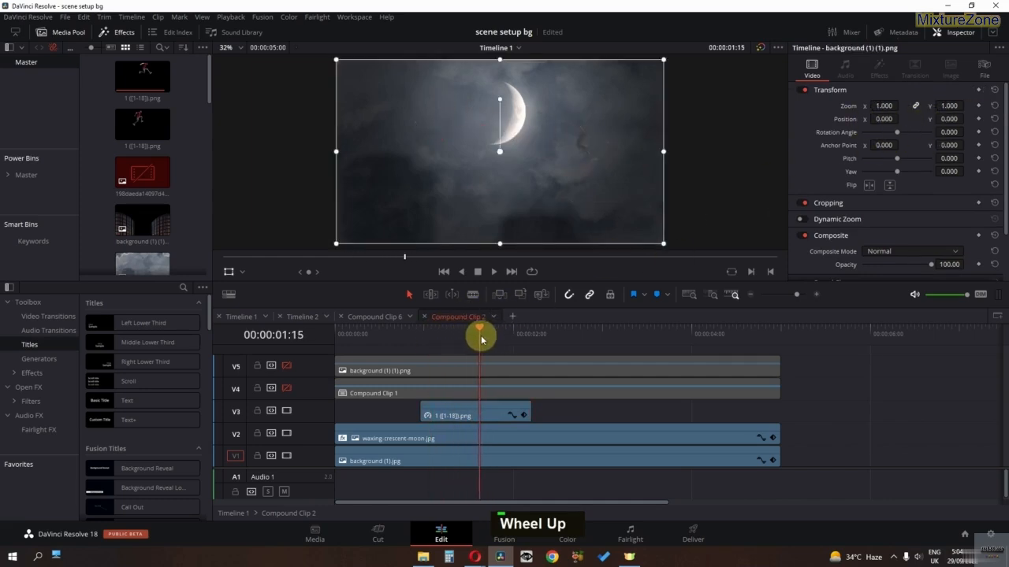
click(450, 412)
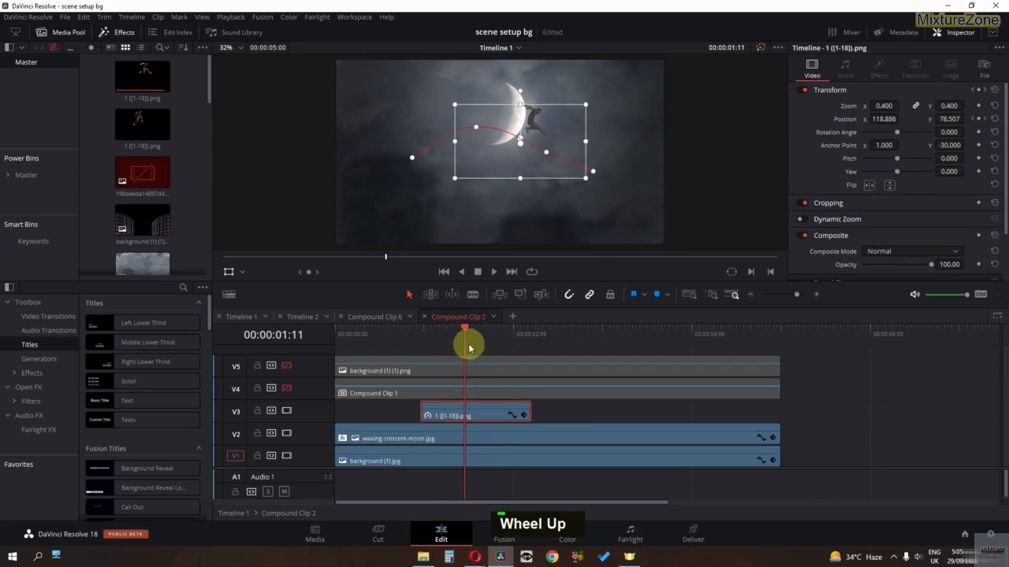
drag(485, 349, 409, 340)
Step: Re-enable the building tracks V4 and V5, scrub back to 00:00:00:07, and select Compound Clip 1
click(284, 391)
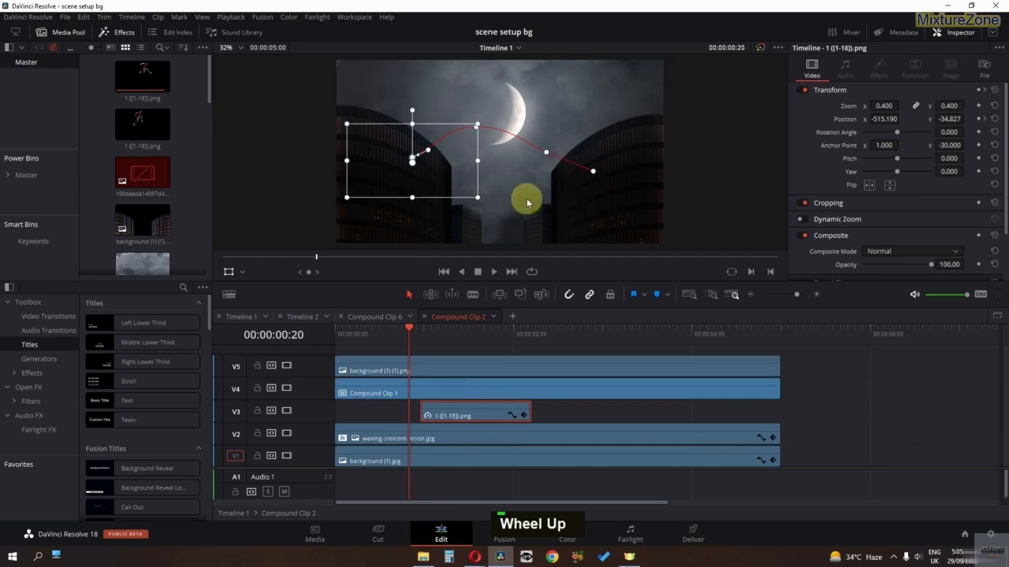
drag(396, 338, 360, 339)
click(359, 387)
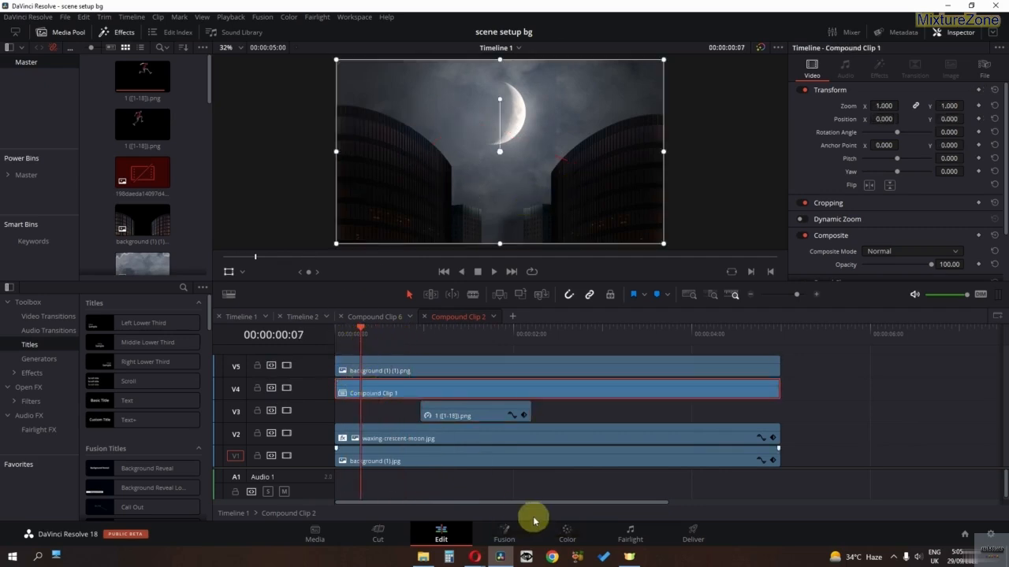
Step: Open the Color page and hide its gallery and mini timeline to enlarge the viewer
click(562, 534)
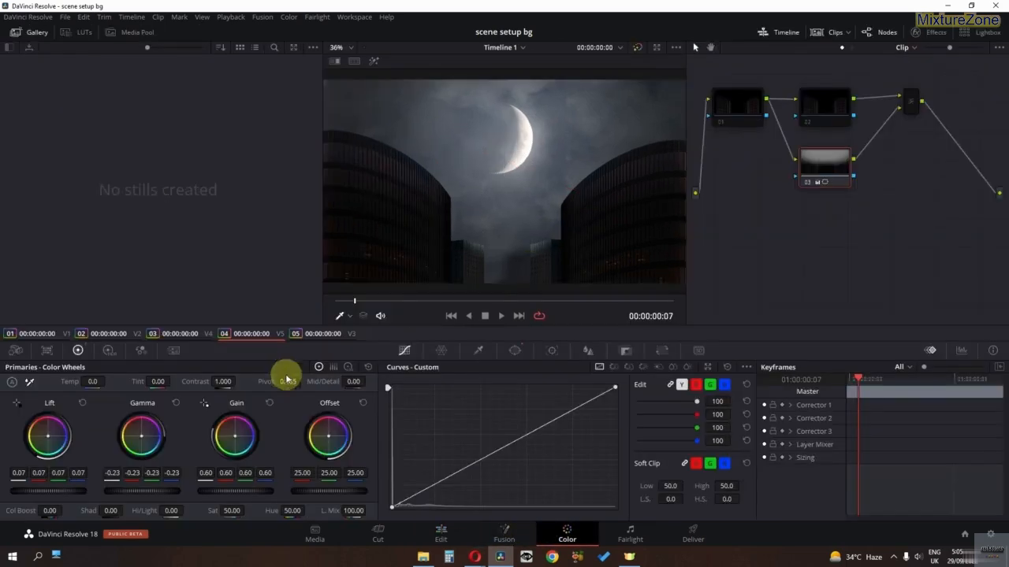
click(47, 33)
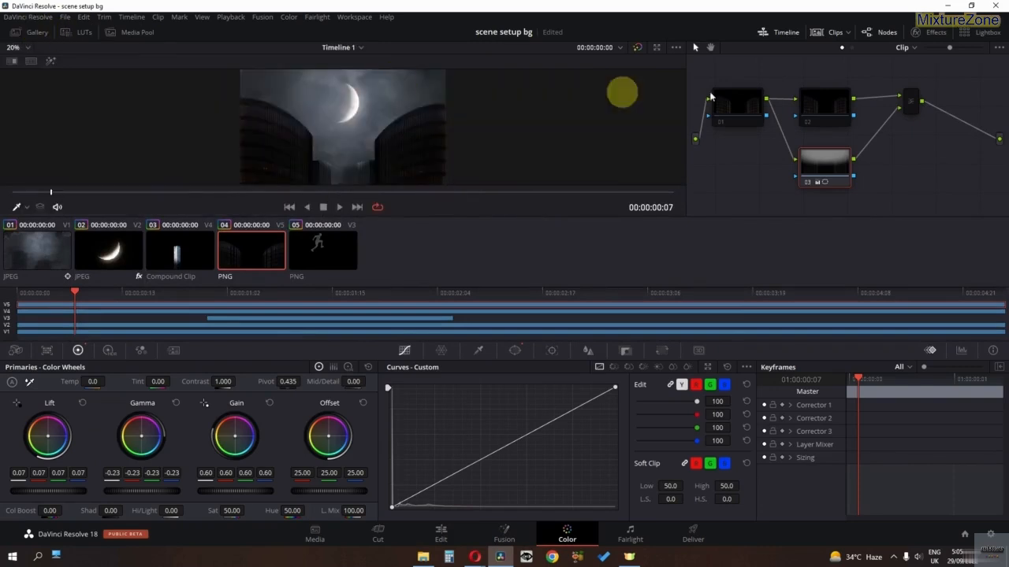
click(778, 31)
Step: Select runner clip 05, scrub to 00:00:01:07, and toggle its correction nodes 01 and 02 to compare the grade
click(323, 299)
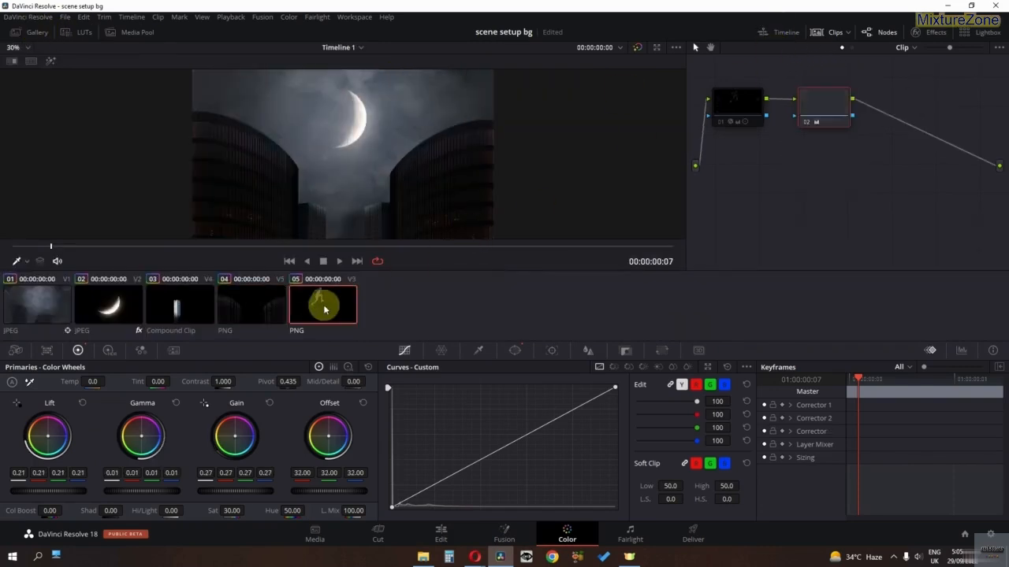
drag(15, 247, 151, 248)
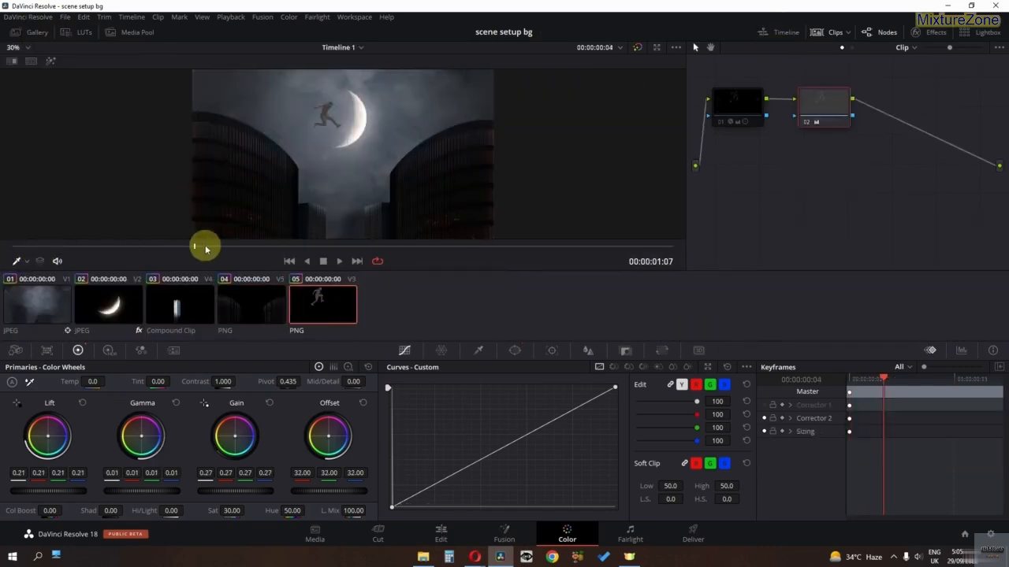
click(771, 175)
key(ctrl+d)
click(741, 106)
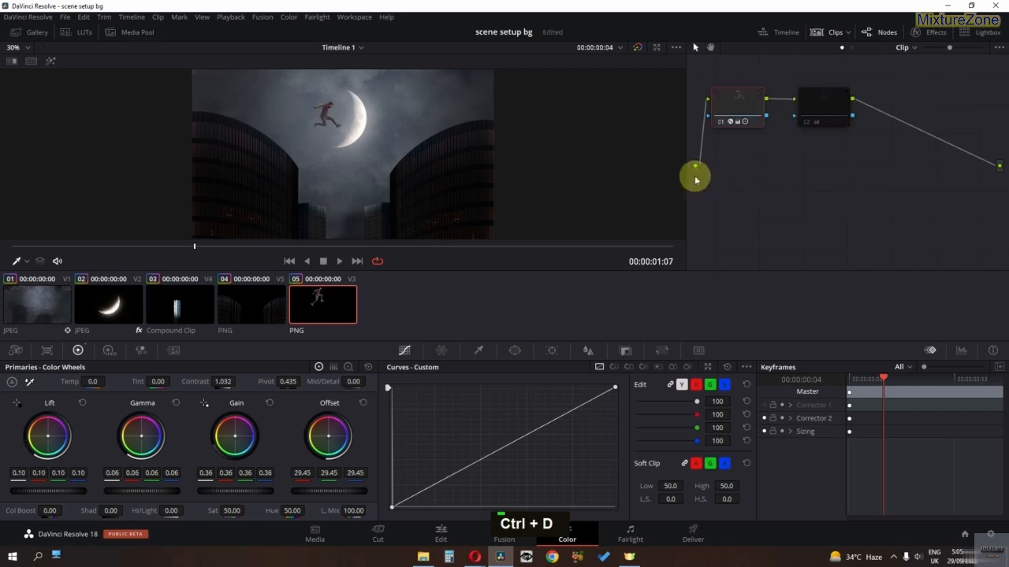
click(822, 118)
key(ctrl+d)
Step: Select building clip 04 and toggle its correction nodes 01 and 02 off and on to compare the grade
click(247, 304)
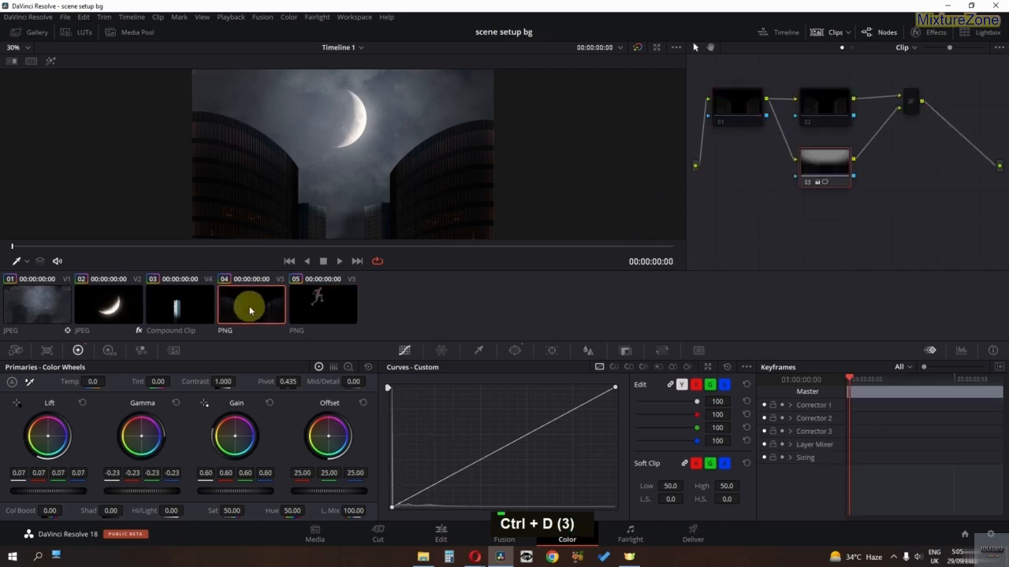
click(721, 107)
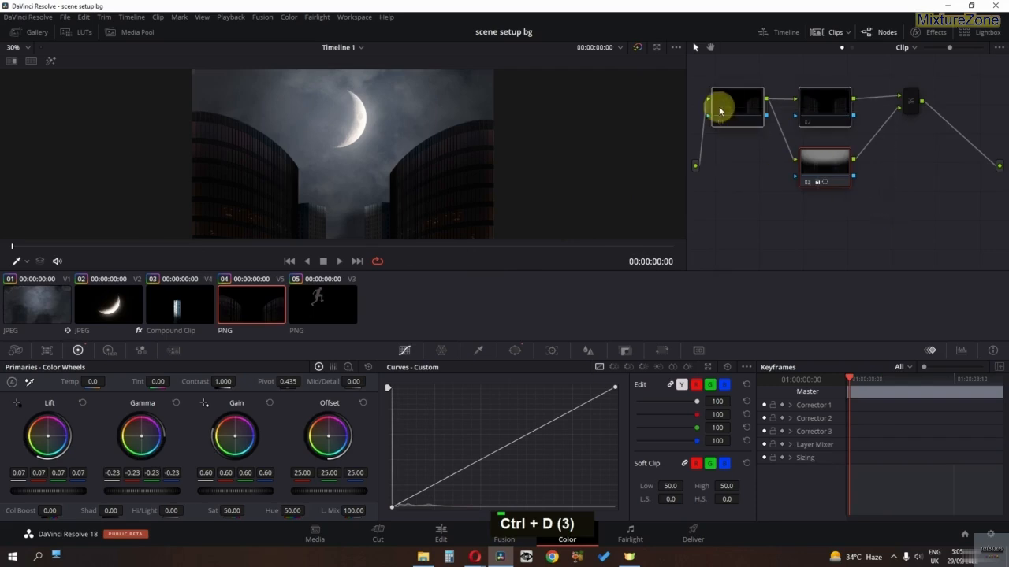
scroll(745, 163, down, 1)
key(ctrl+d)
key(ctrl+d)
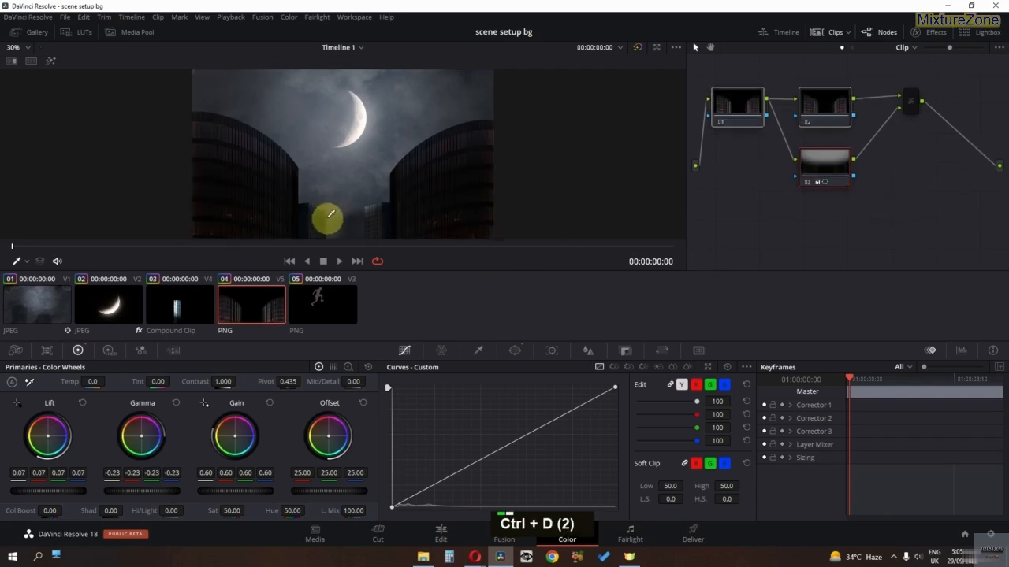
double_click(736, 102)
key(ctrl+d)
key(ctrl+d)
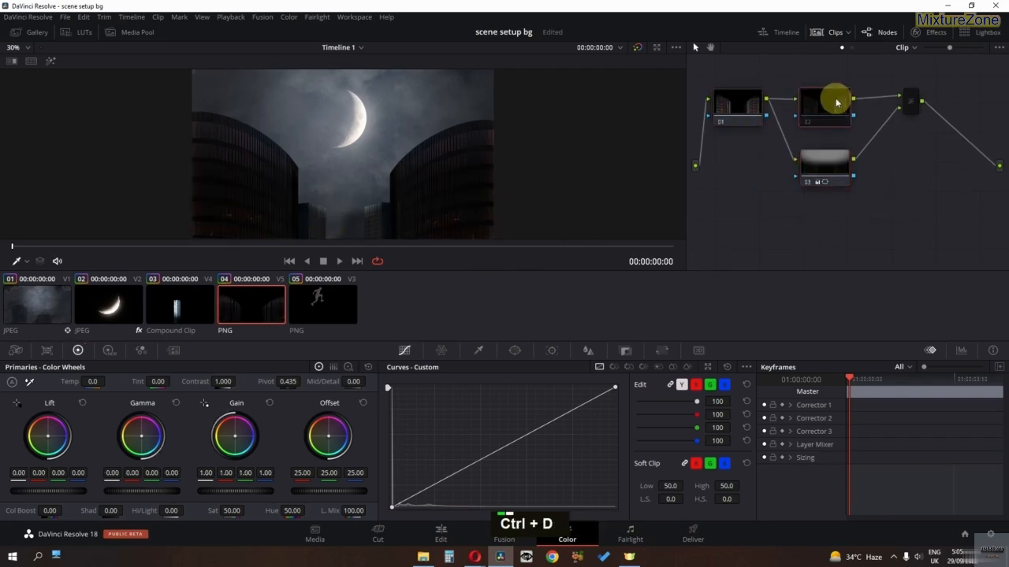
key(ctrl+d)
key(ctrl+d)
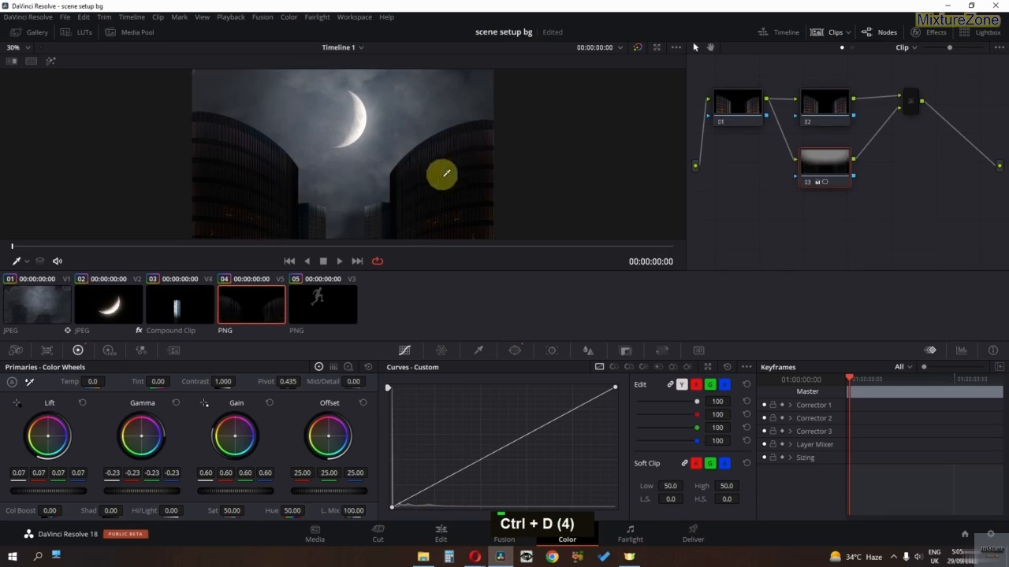
Step: Compare the color wheel settings of nodes 02 and 03, toggle node 03 off and on, and select compound clip 03
click(820, 107)
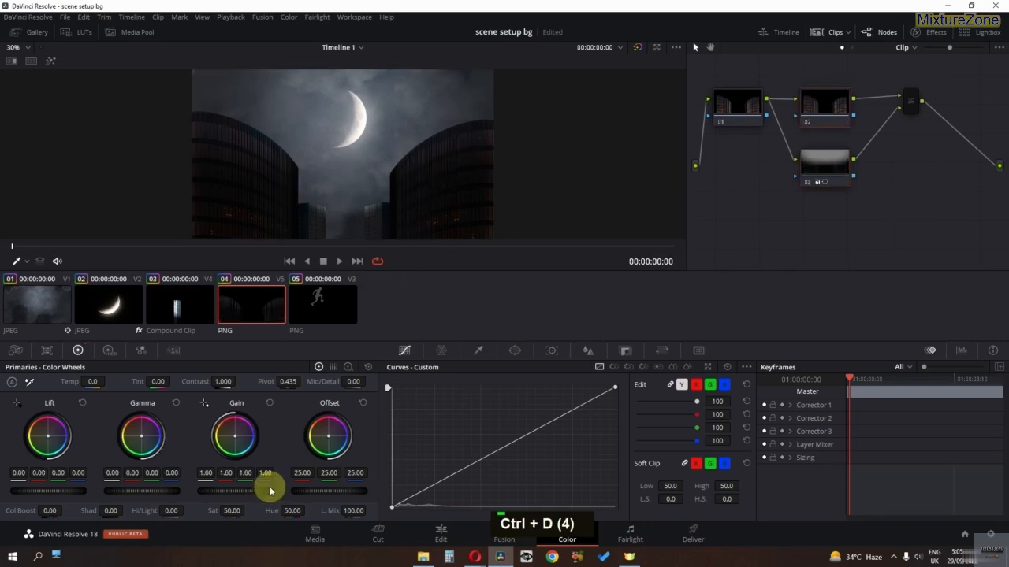
click(826, 163)
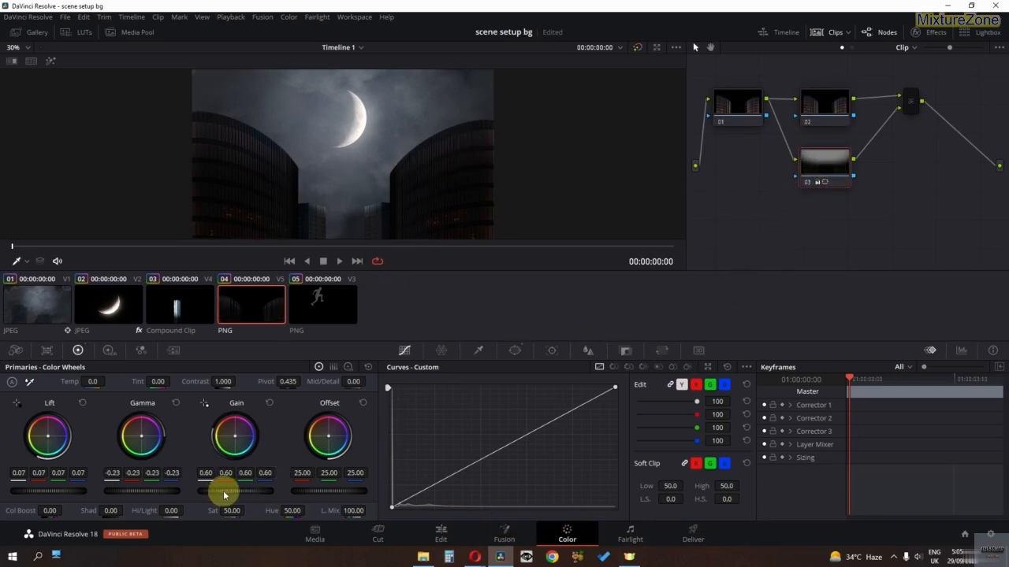
key(ctrl+d)
key(ctrl+d)
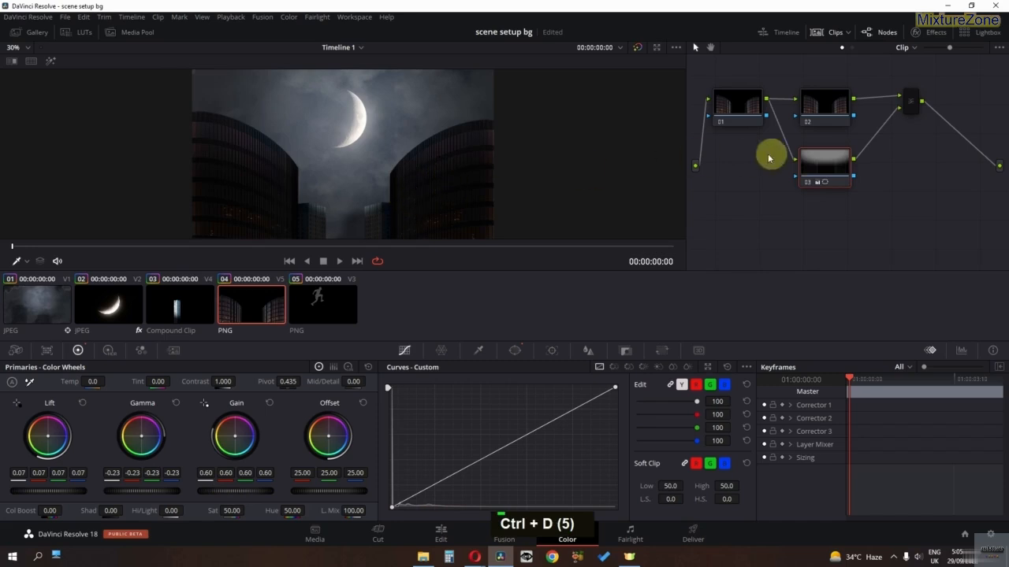
click(180, 301)
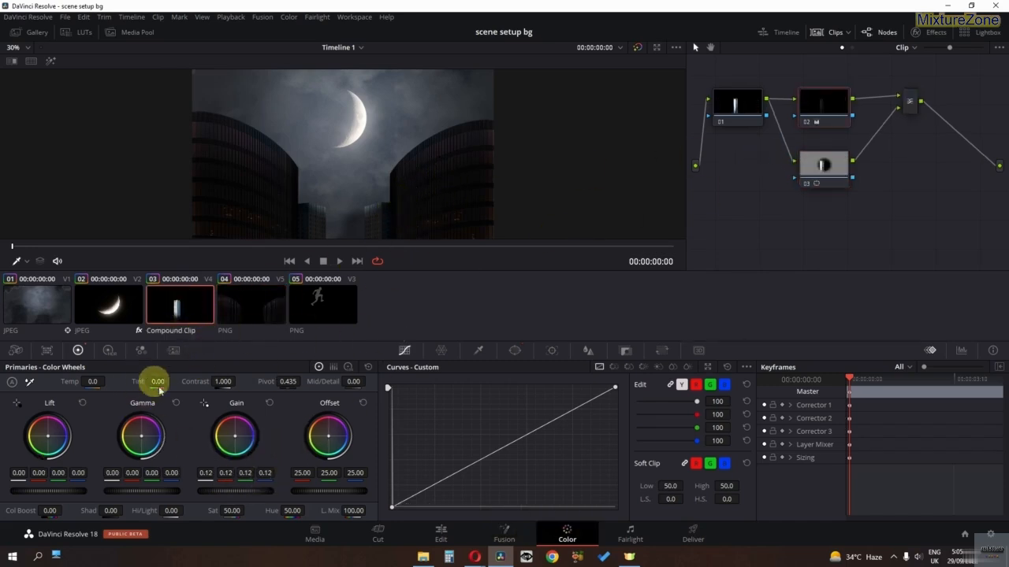
Step: Open Timeline 1 on the Edit page and toggle Compound Clip 2's Light Rays, Camera Shake and Fast Noise effects to compare them
click(441, 531)
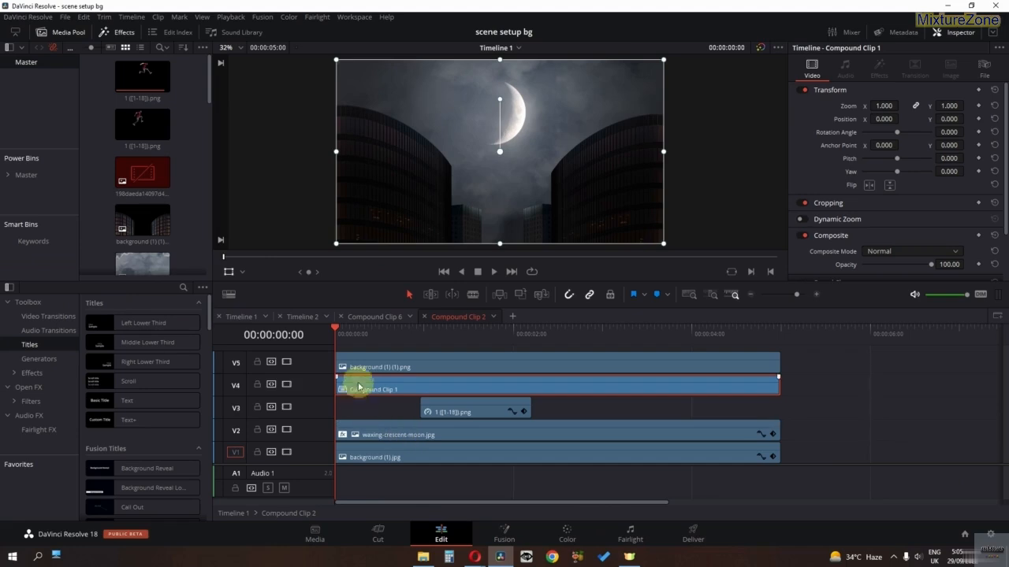
click(243, 317)
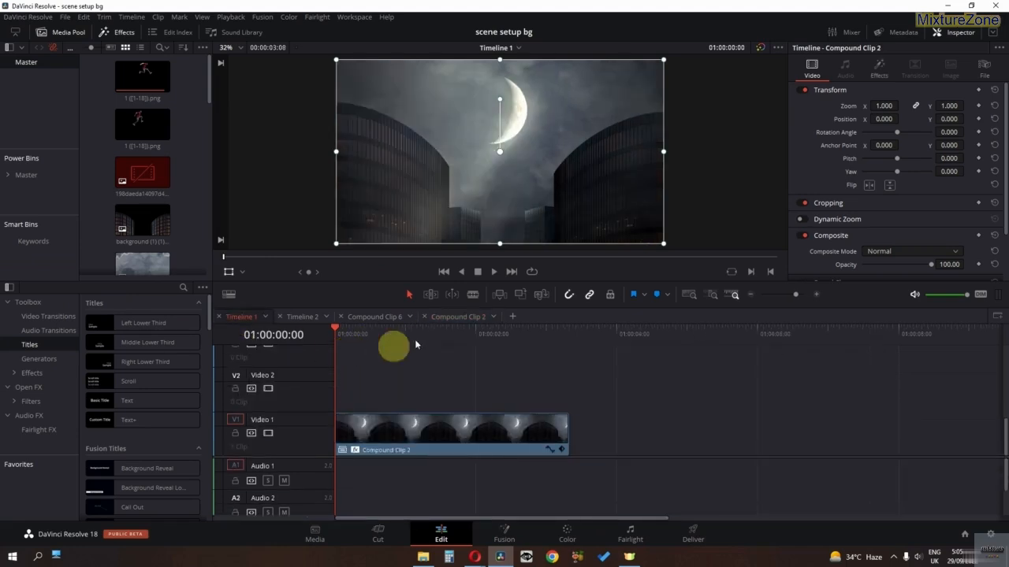
click(870, 70)
double_click(804, 113)
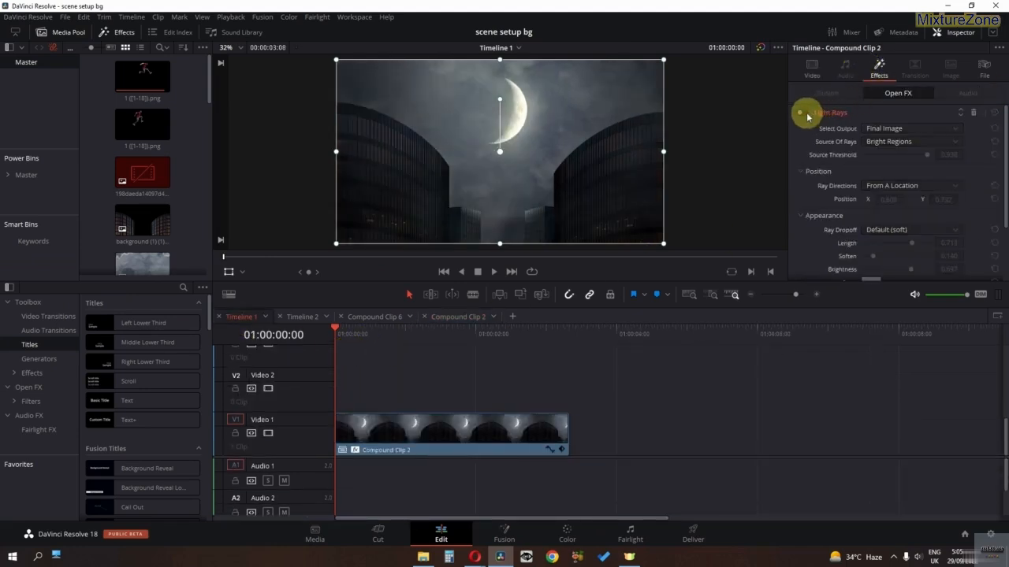
scroll(831, 134, down, 2)
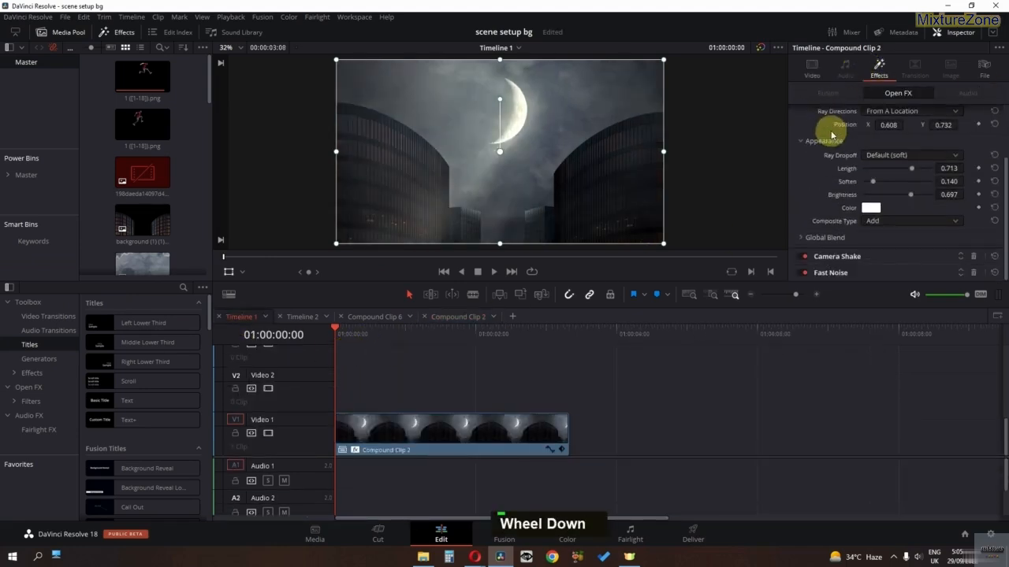
double_click(805, 258)
double_click(805, 272)
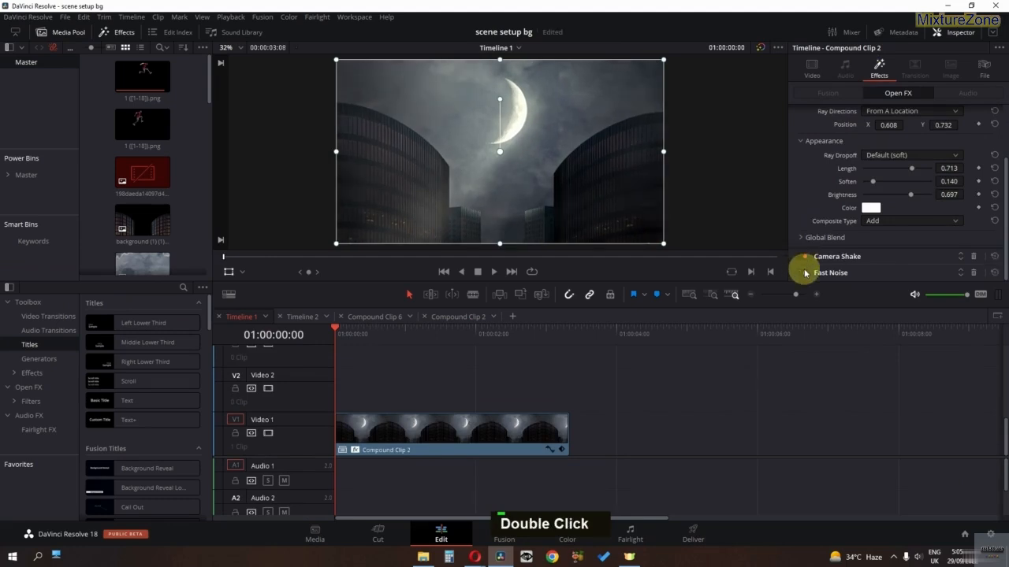
Step: Expand the Fast Noise settings through to Global Blend and play back the start of Timeline 1
click(829, 273)
scroll(859, 193, down, 4)
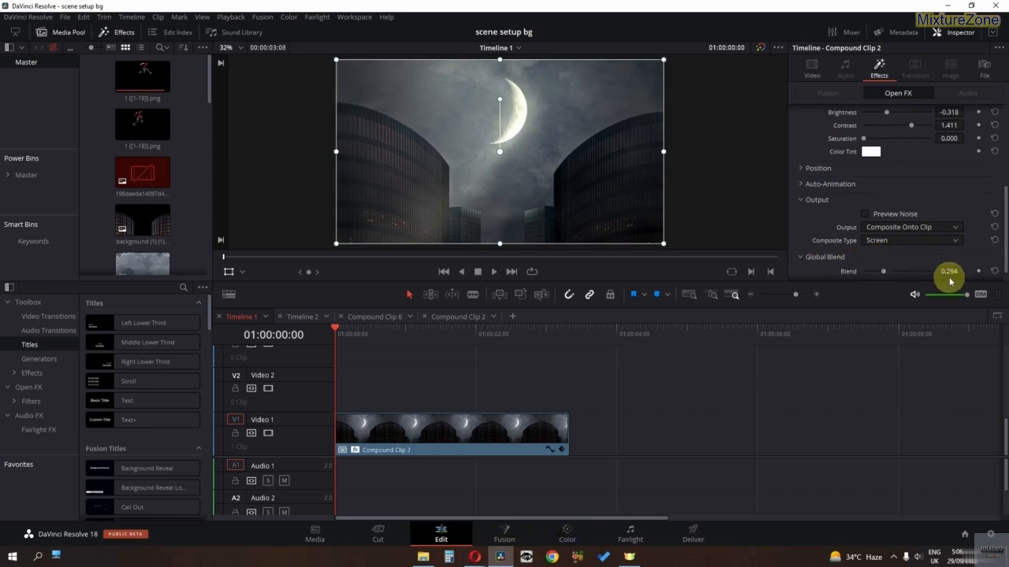
key(space)
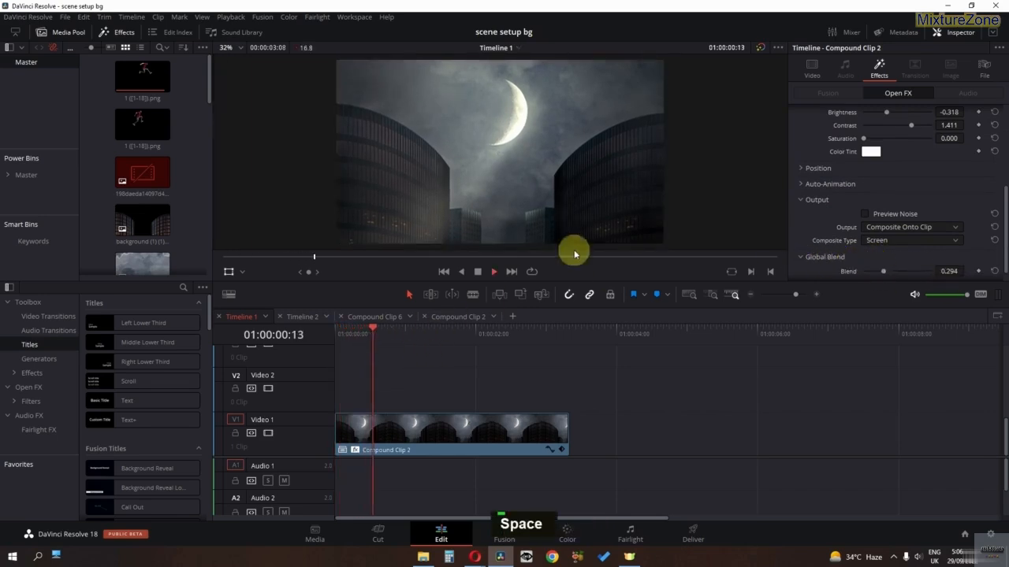
key(space)
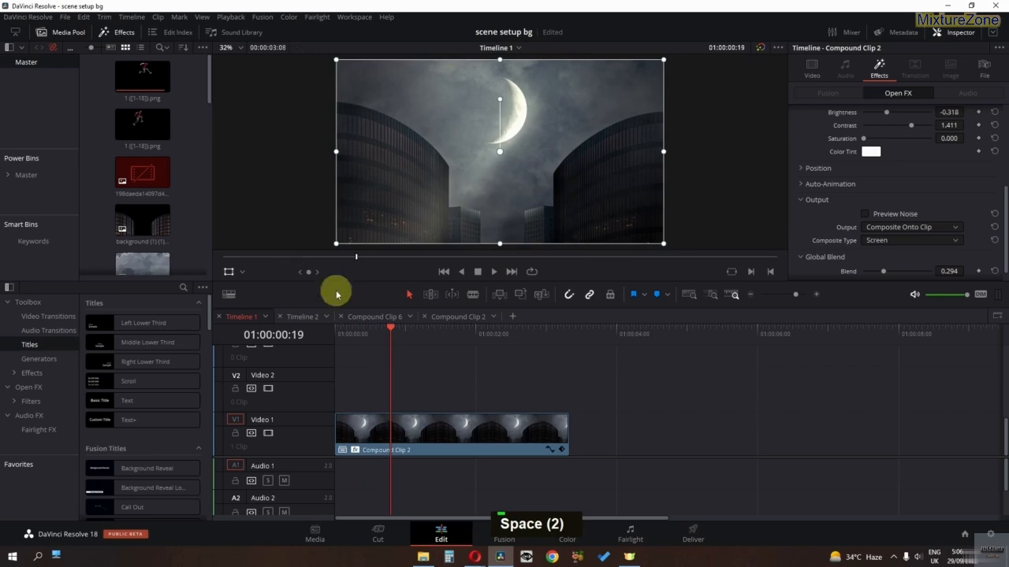
Step: Open Timeline 2 at its start and view Compound Clip 6 on the Fusion page with the clip thumbnails shown
click(303, 316)
key(Home)
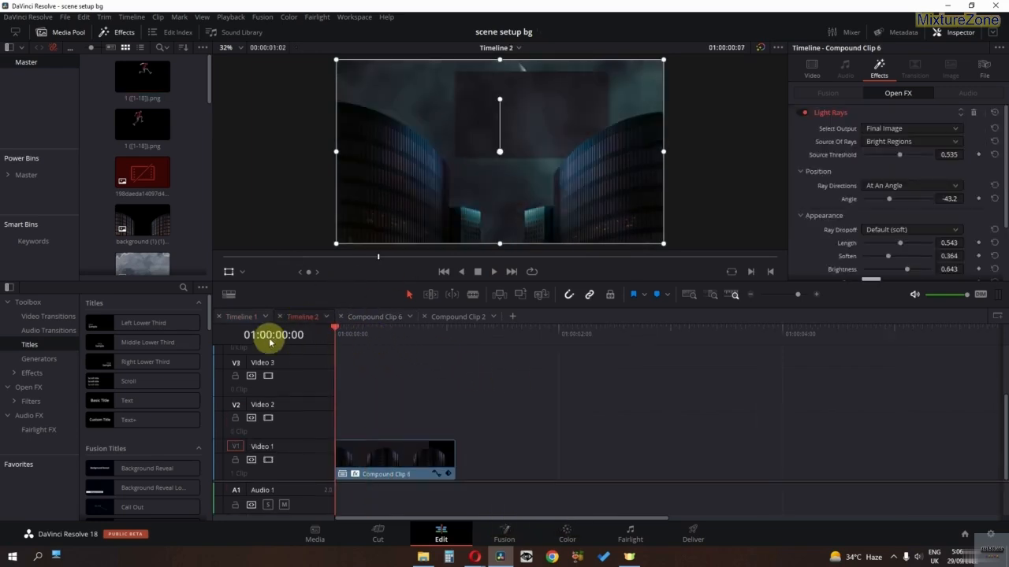
alt+scroll(491, 392, up, 1)
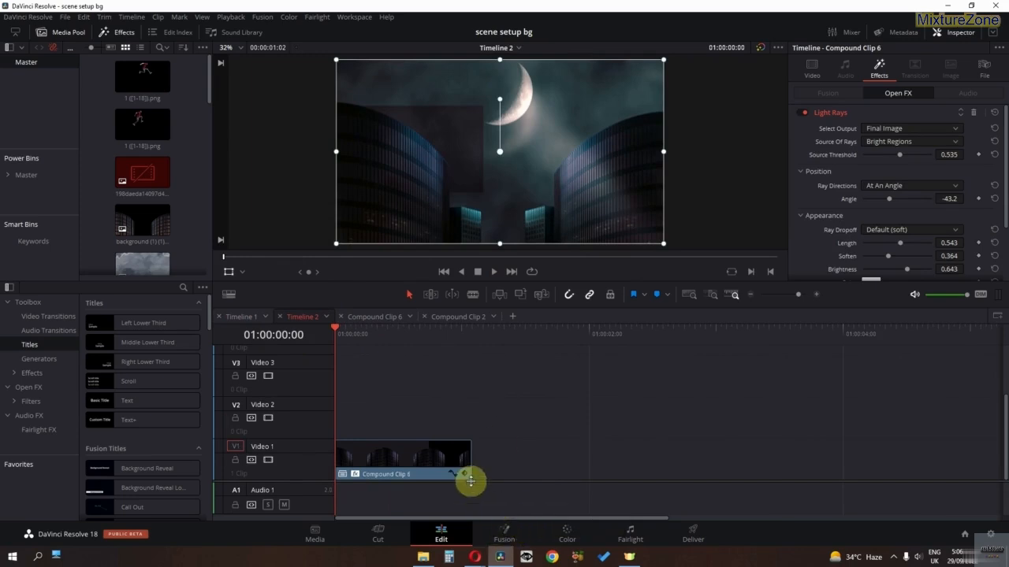
click(507, 532)
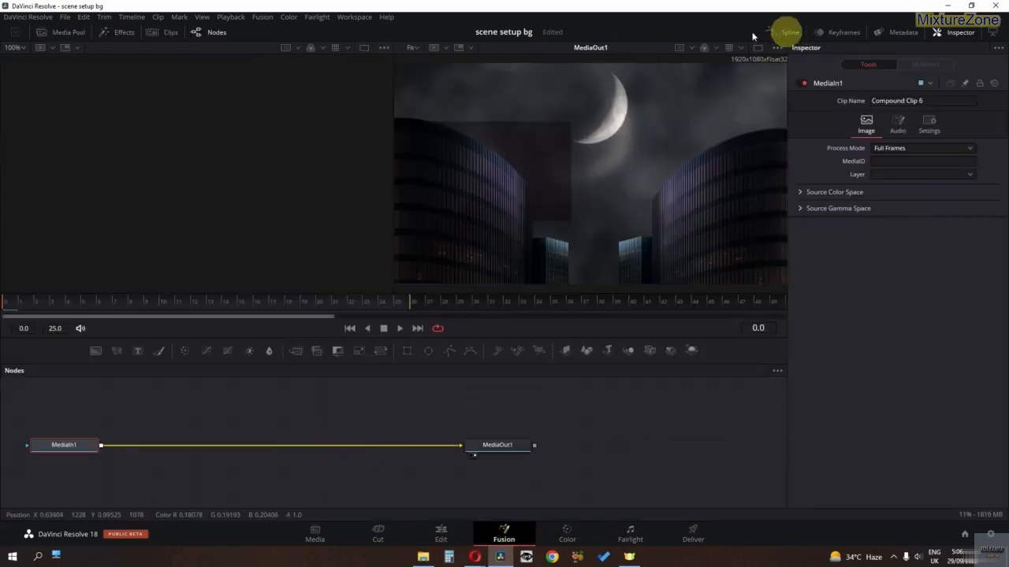
click(150, 32)
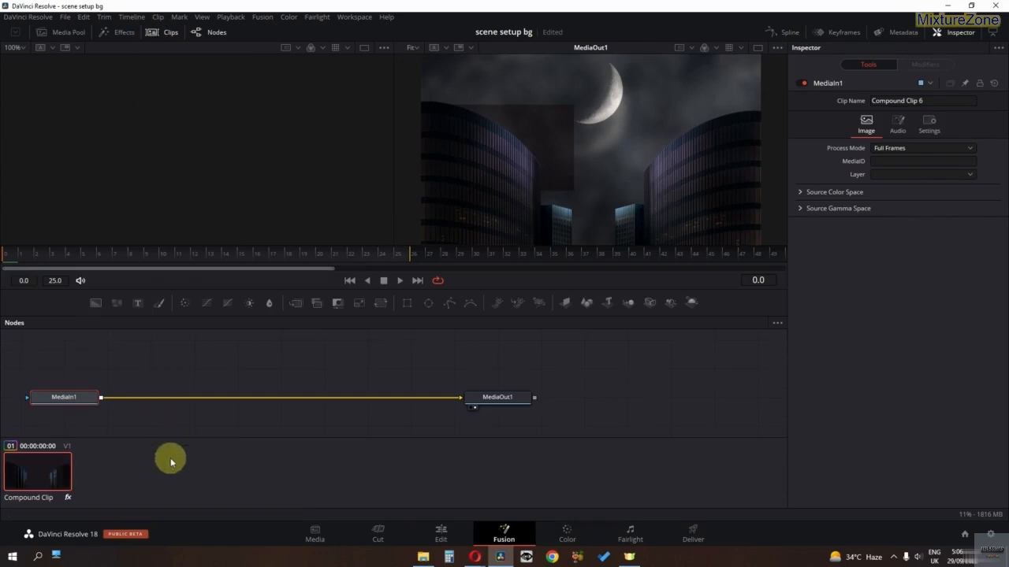
Step: Open the Compound Clip 6 timeline from the Edit page and bring up its V4 composition, clip 01, in Fusion
click(442, 536)
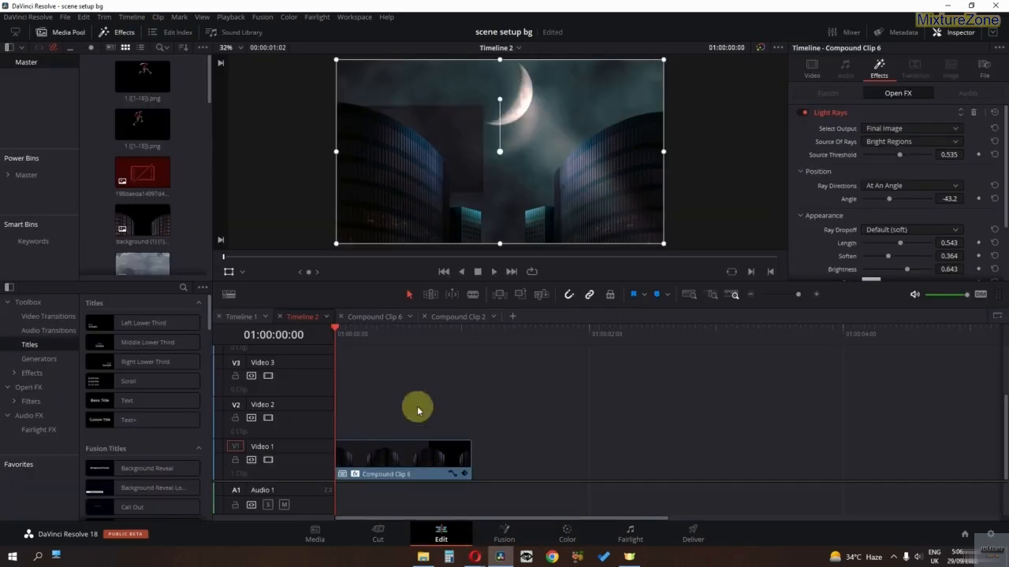
click(376, 317)
drag(386, 347, 292, 337)
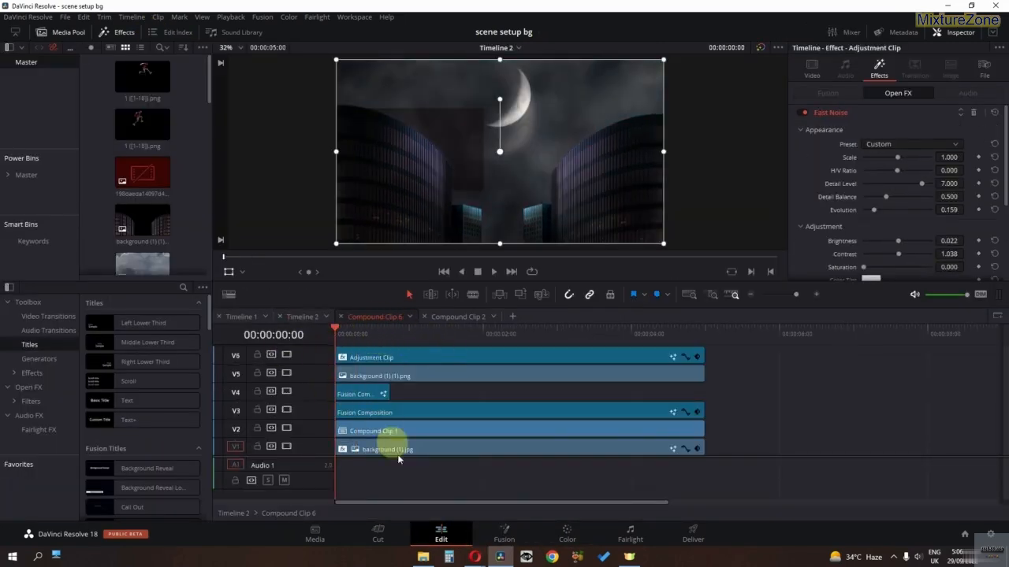
click(505, 534)
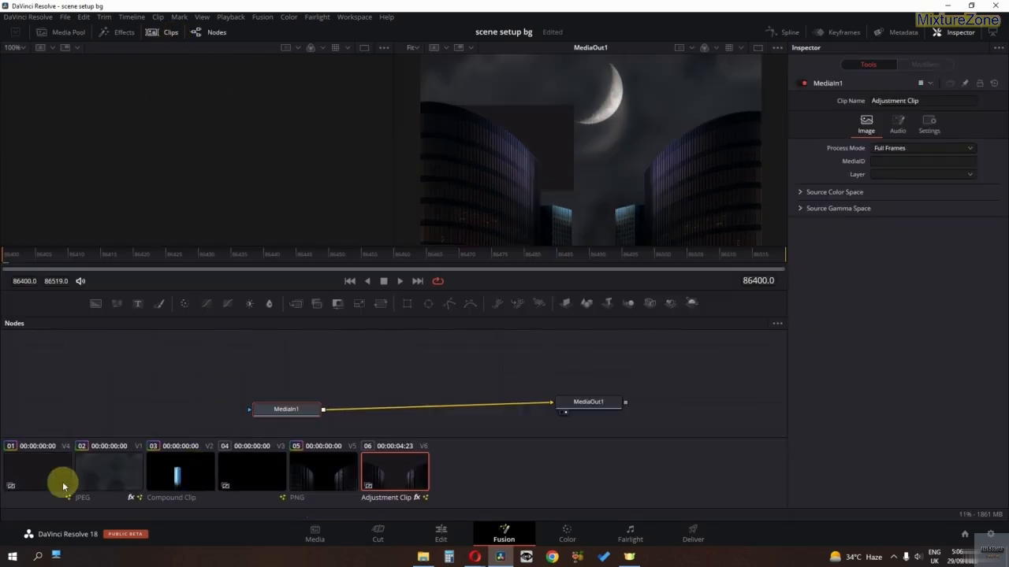
click(18, 461)
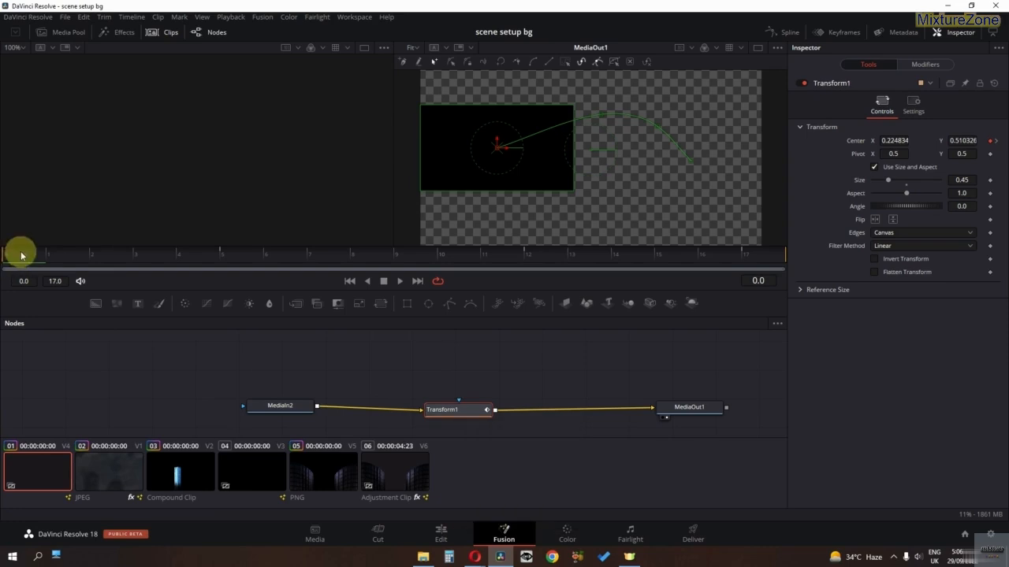
Step: Preview the V4 composition's motion path and connect MediaIn2 to Transform1
key(space)
key(space)
drag(282, 405, 451, 409)
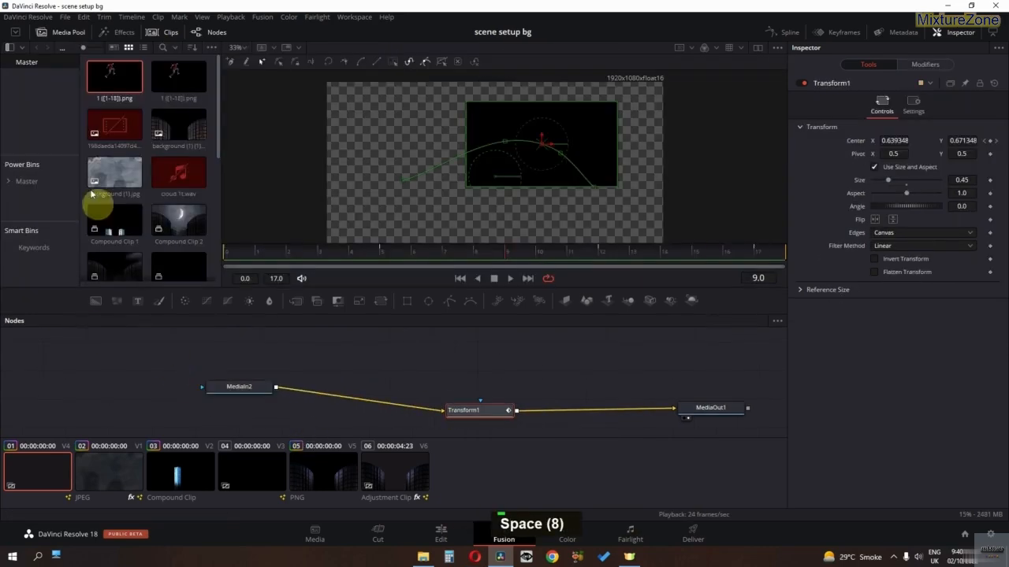
Step: Add the runner sequence 1 ([1-18]).png to the node graph, connect it to Transform1 and play back its motion
drag(108, 98, 258, 398)
drag(301, 358, 475, 413)
key(space)
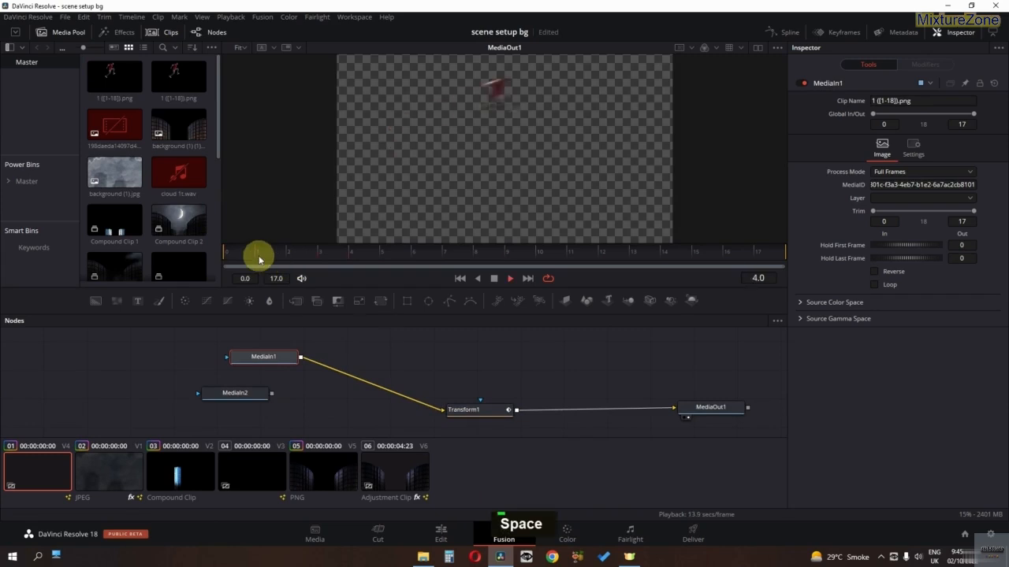
click(462, 410)
key(space)
key(space)
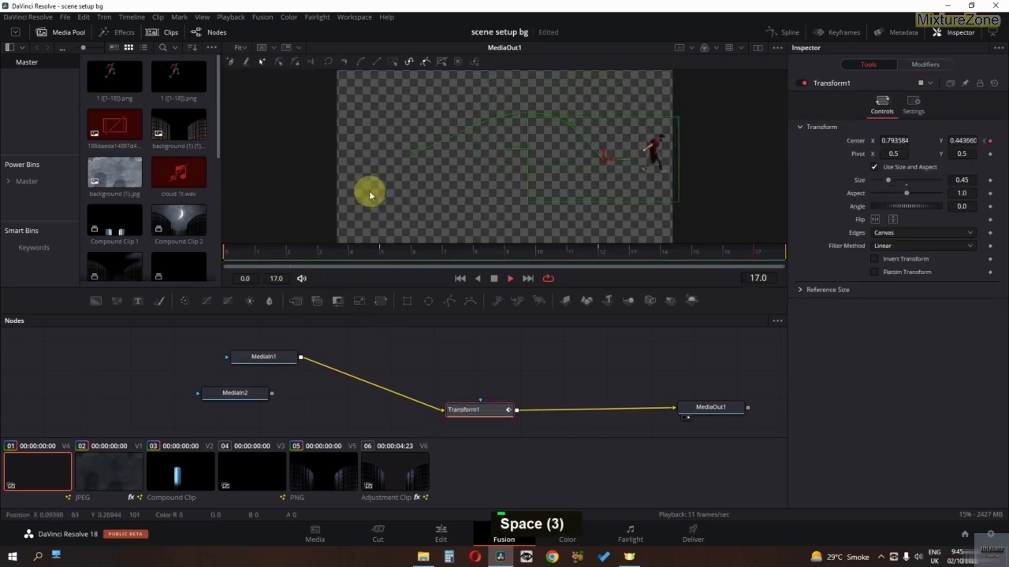
Step: Reopen the V4 composition in Fusion from the Edit page and play the runner's motion path, stopping at frame 6
ctrl+scroll(376, 187, down, 1)
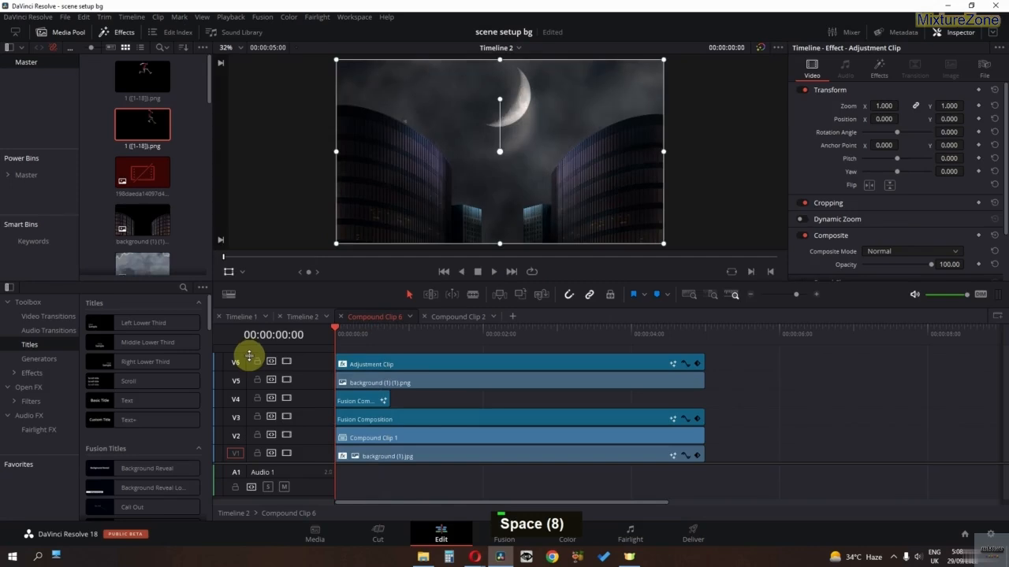
key(space)
key(space)
click(505, 535)
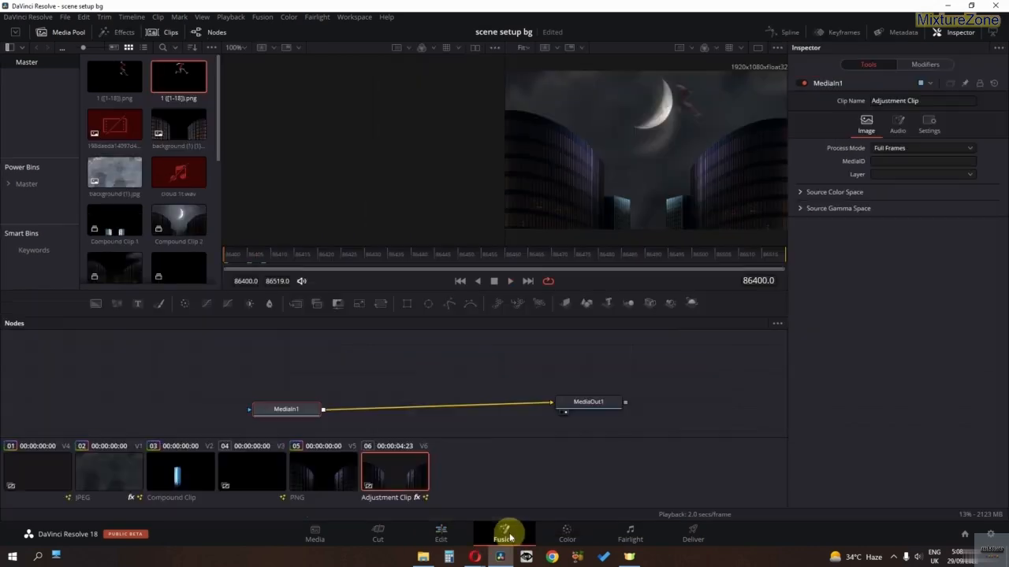
click(27, 482)
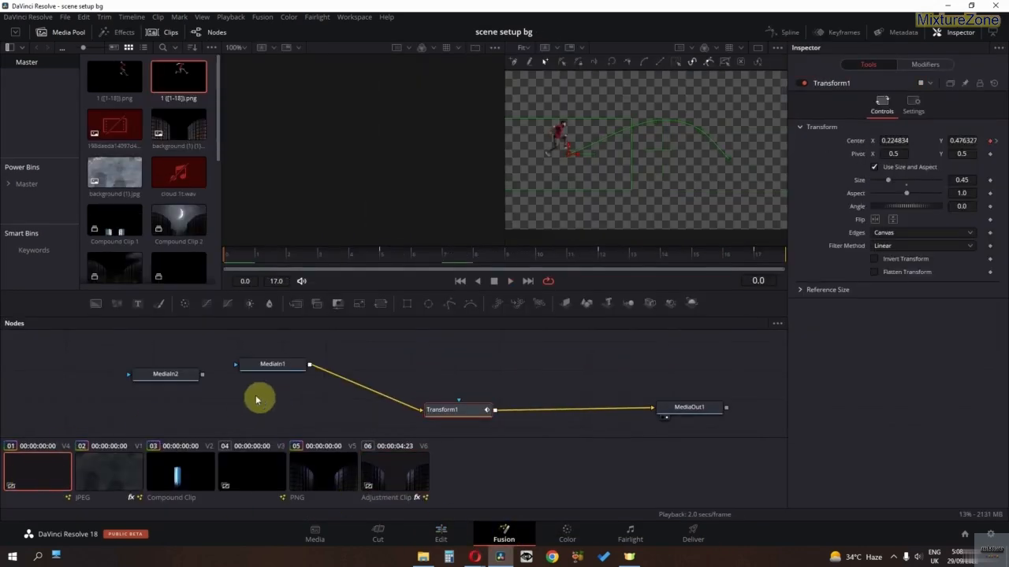
key(space)
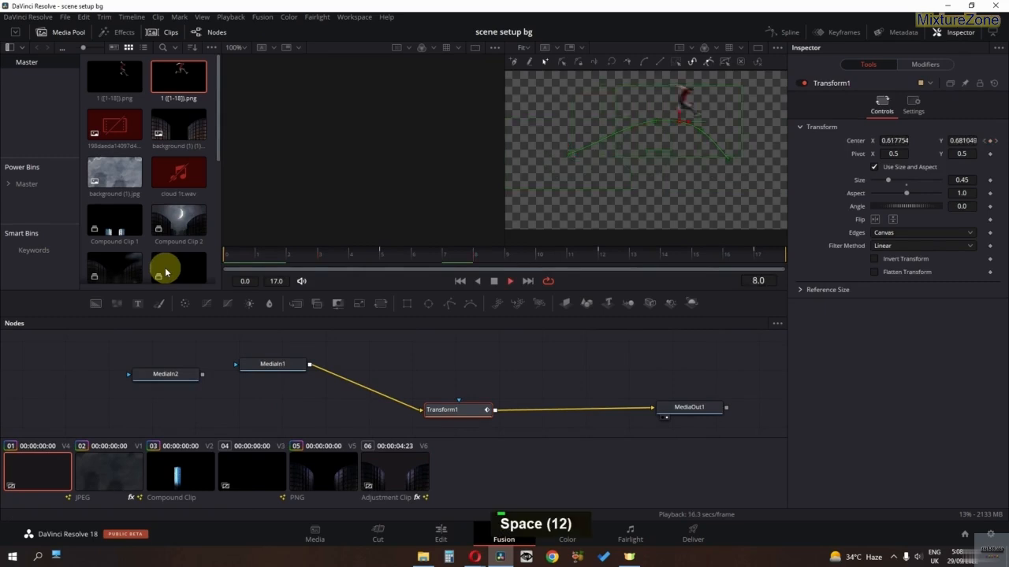
key(space)
key(space)
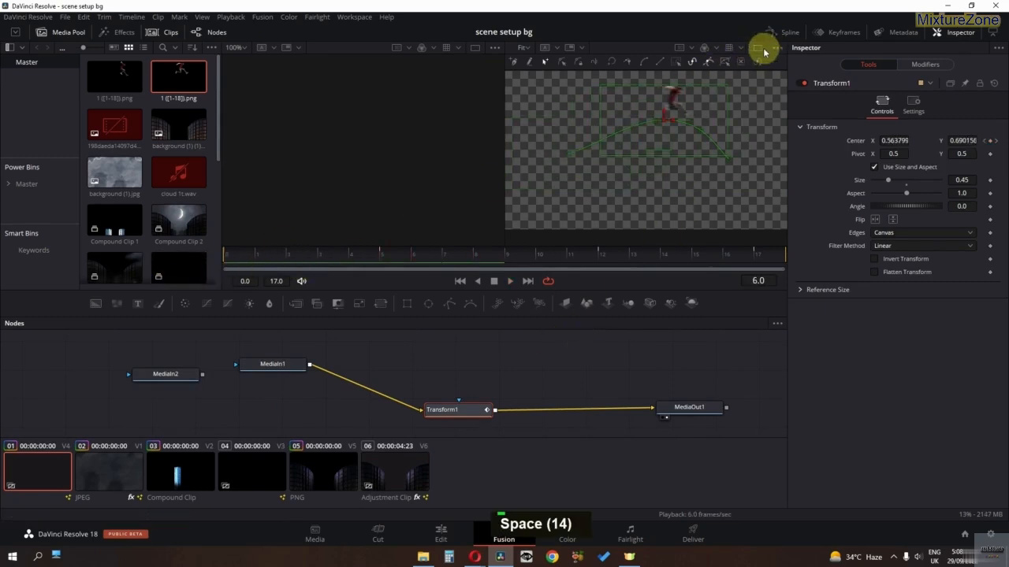
Step: Switch Fusion to a single viewer and show Transform1's Settings with its Motion Blur options
click(759, 47)
middle_click(503, 127)
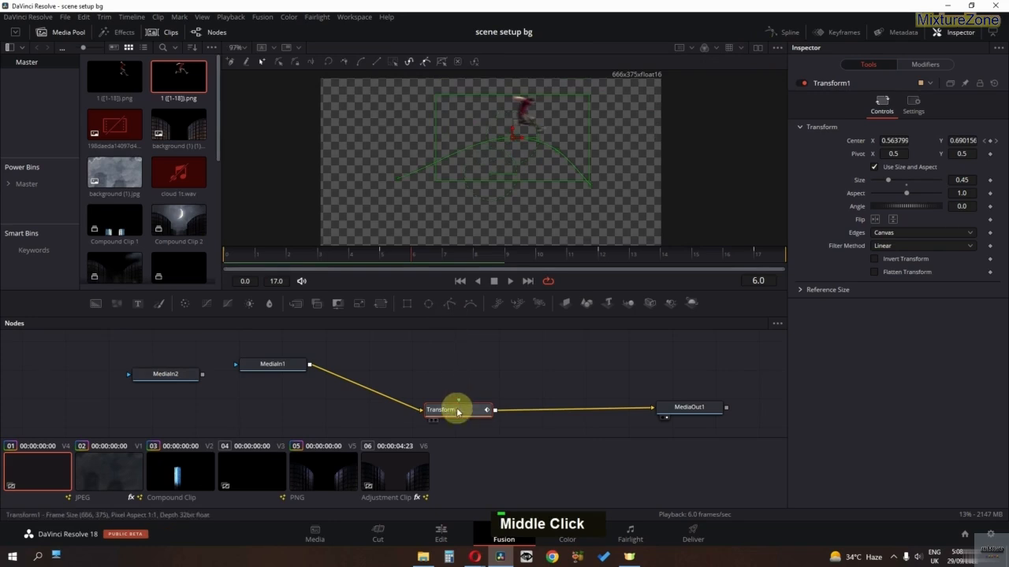
click(914, 104)
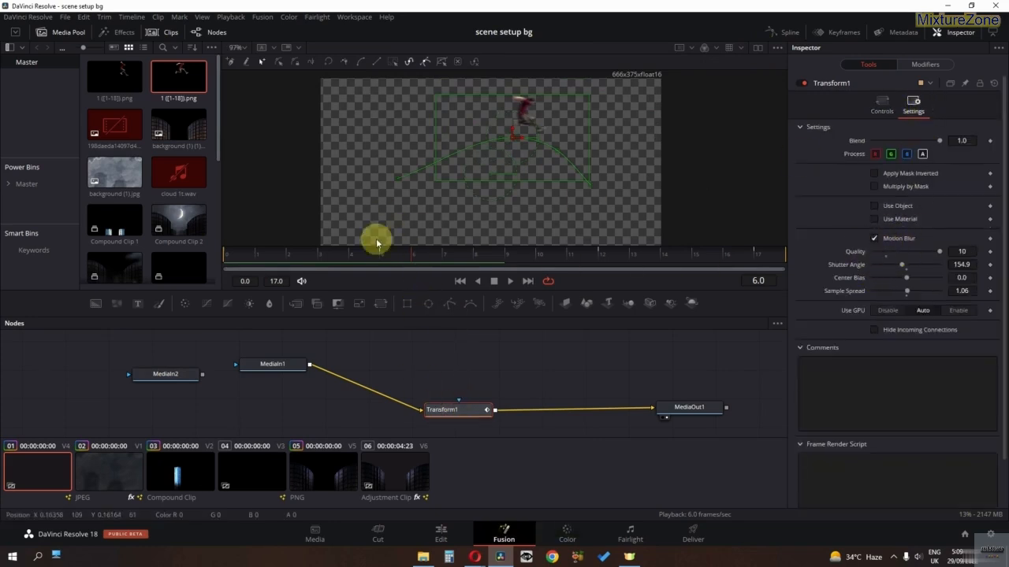
Step: Play the runner's motion in Fusion, return to the Edit page and disable video tracks V2 to V6 to isolate the cloud background
key(space)
key(space)
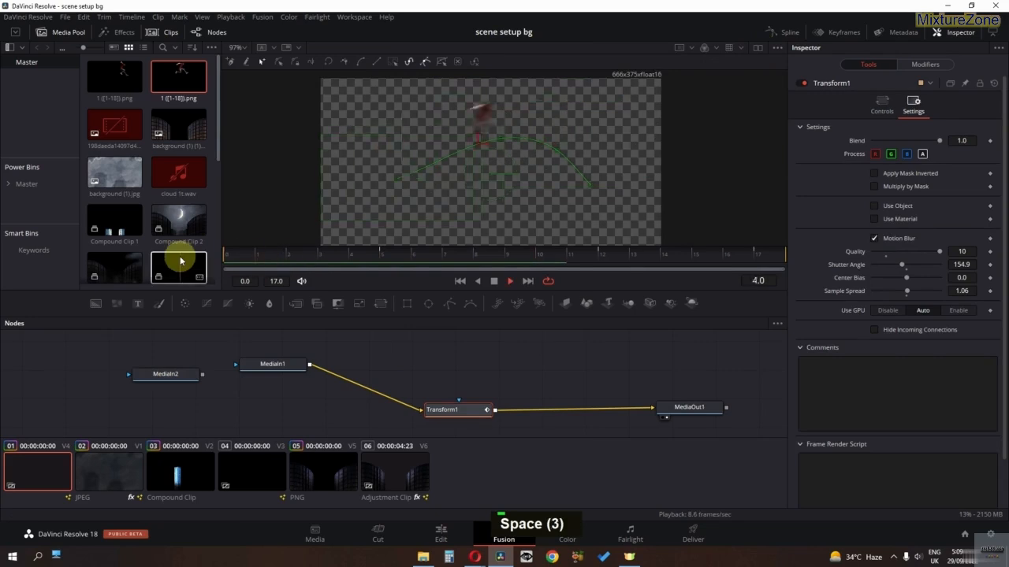
click(433, 536)
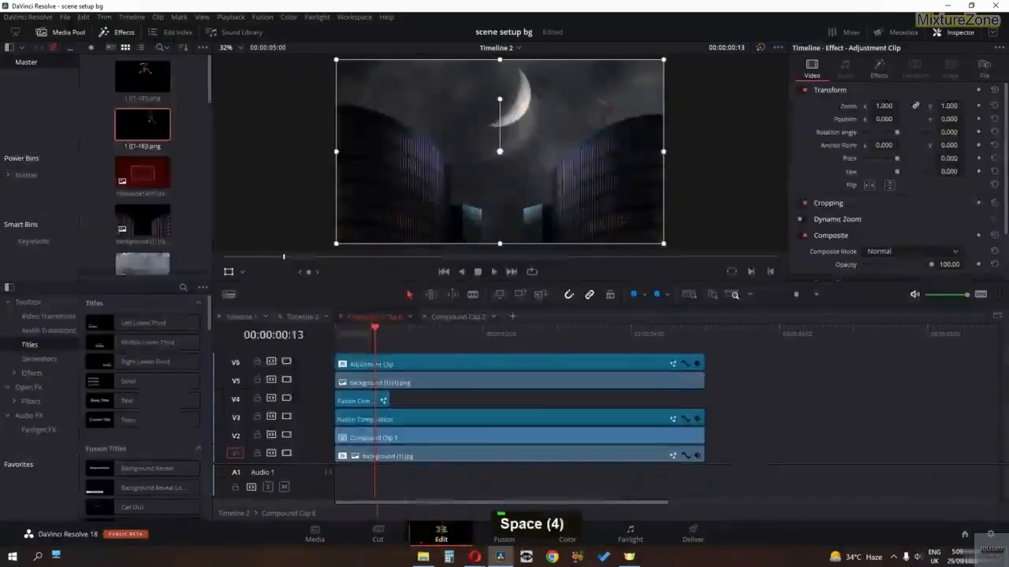
click(286, 361)
click(286, 380)
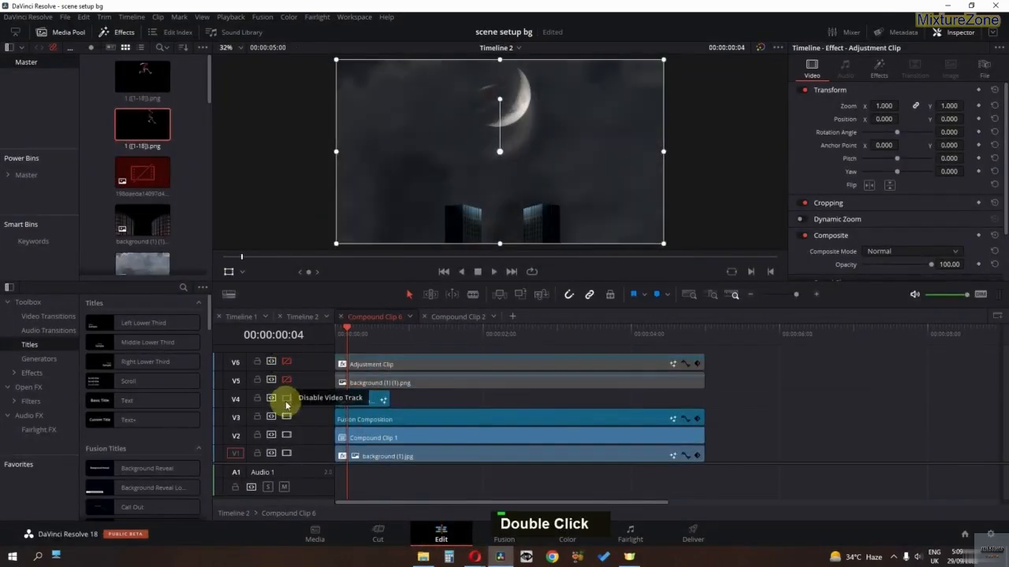
click(286, 398)
click(286, 416)
click(287, 434)
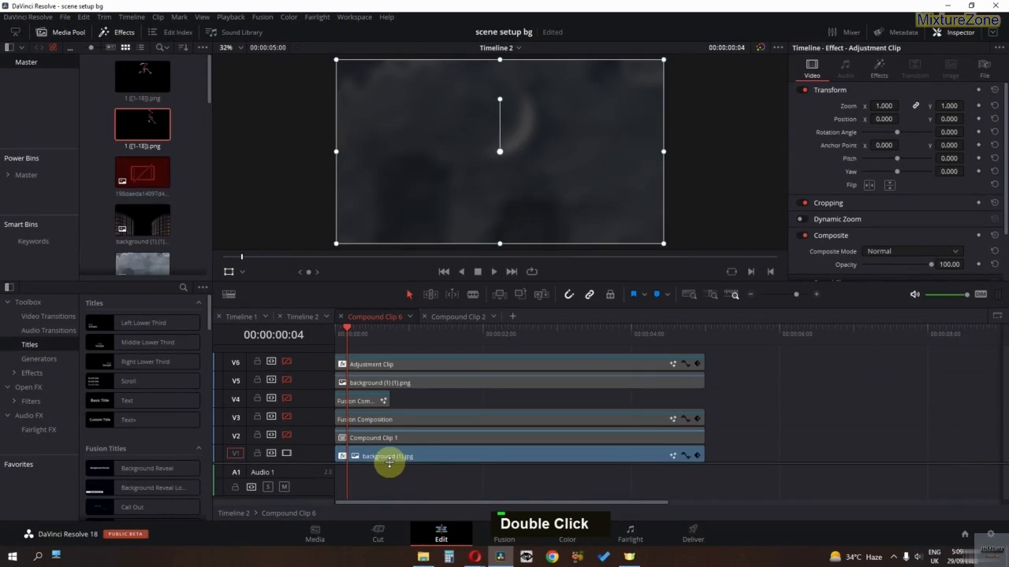
Step: Inspect the Open FX effects on the adjustment clip and background (1).jpg, comparing the background with Box Blur off and on
click(875, 66)
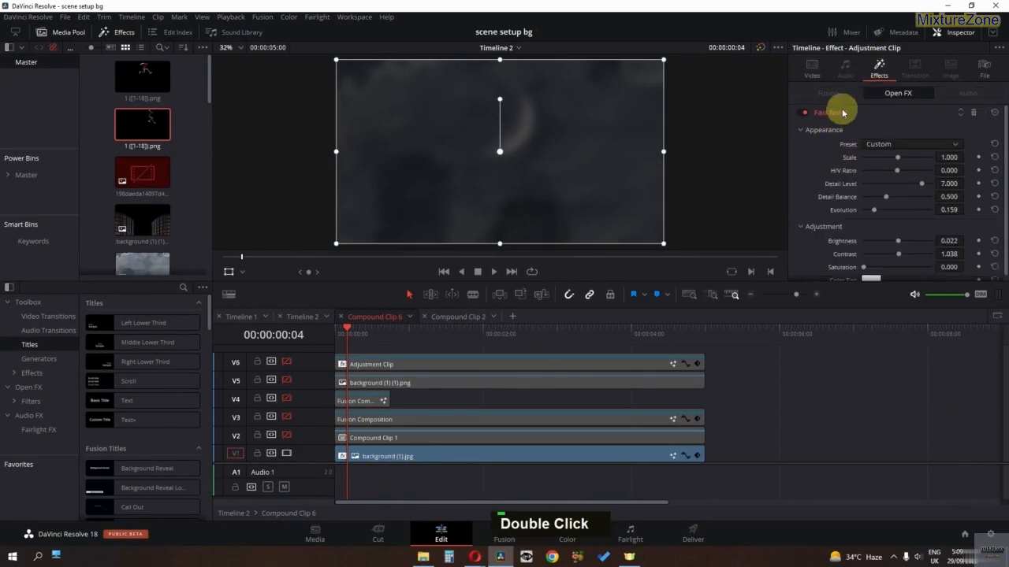
double_click(843, 113)
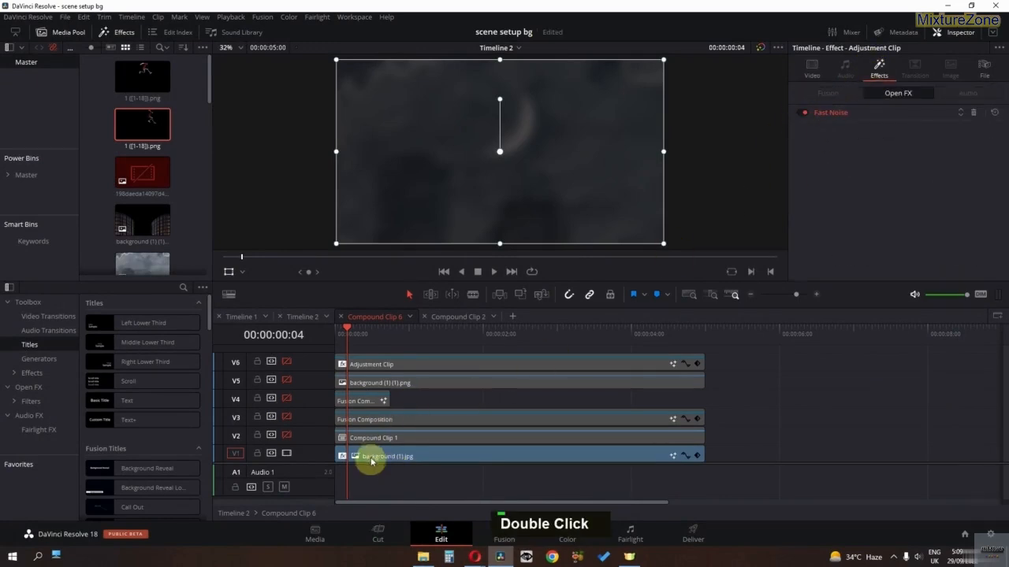
click(369, 456)
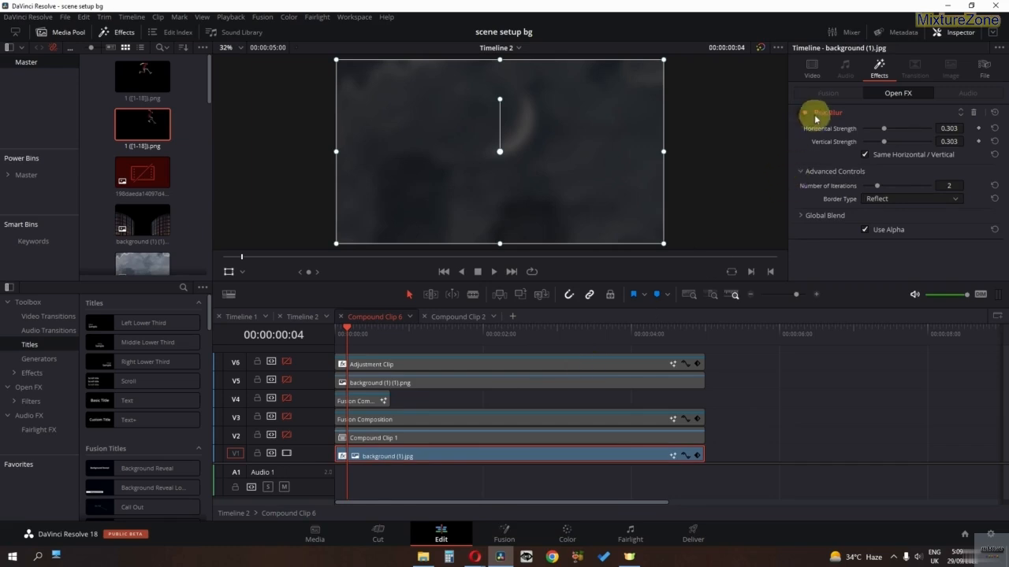
double_click(807, 117)
Step: Re-enable track V2 and open Compound Clip 1 on the Color page
click(364, 435)
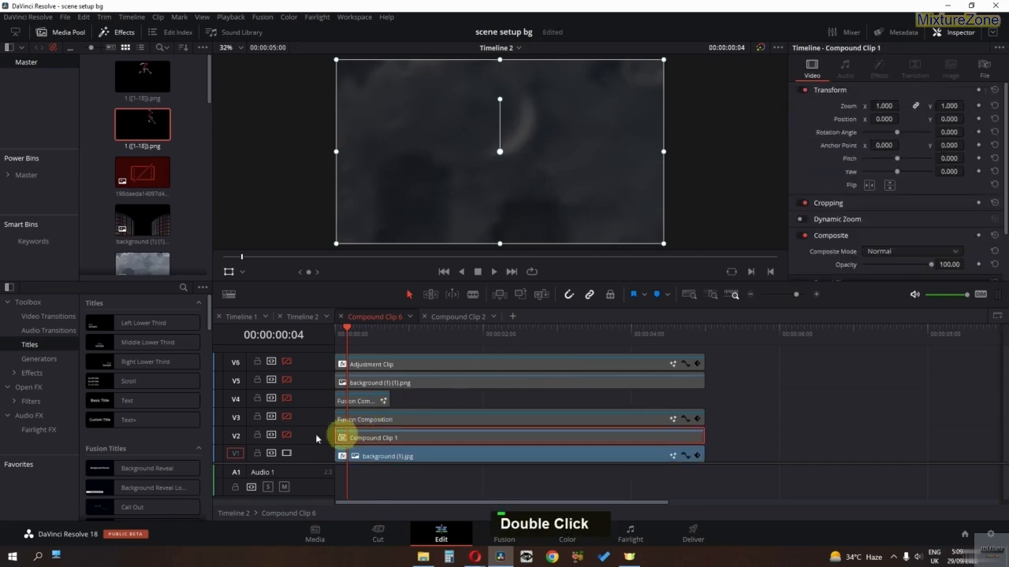
click(286, 434)
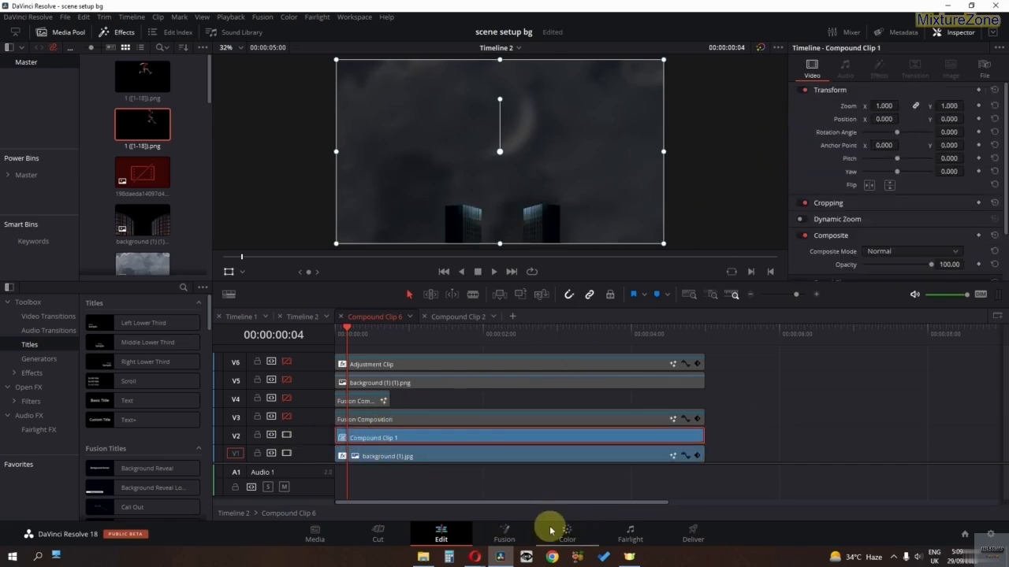
click(562, 532)
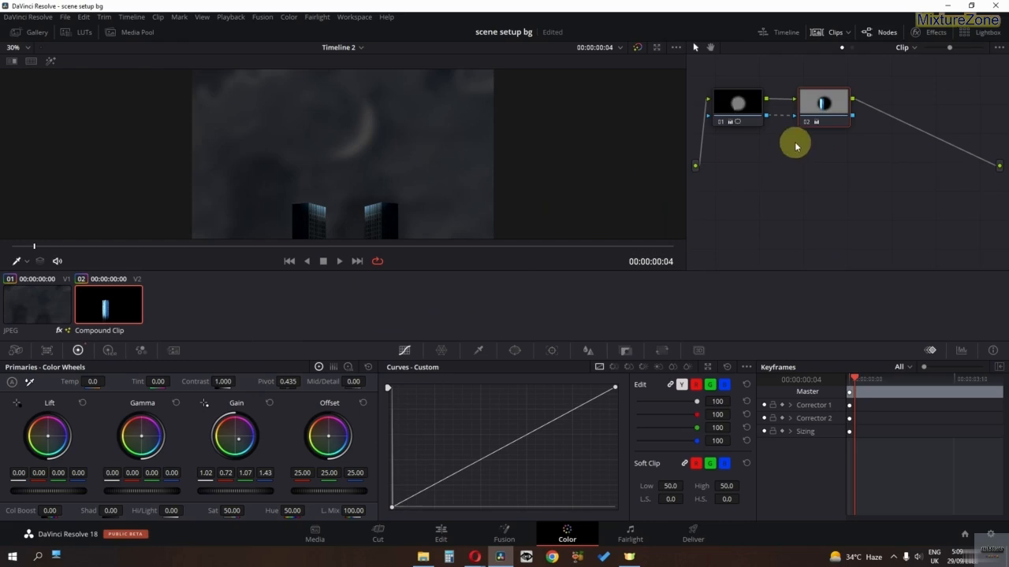
Step: Bypass the corrections of nodes 02 and 01 to compare the buildings without grading
key(ctrl+d)
click(750, 100)
key(ctrl+d)
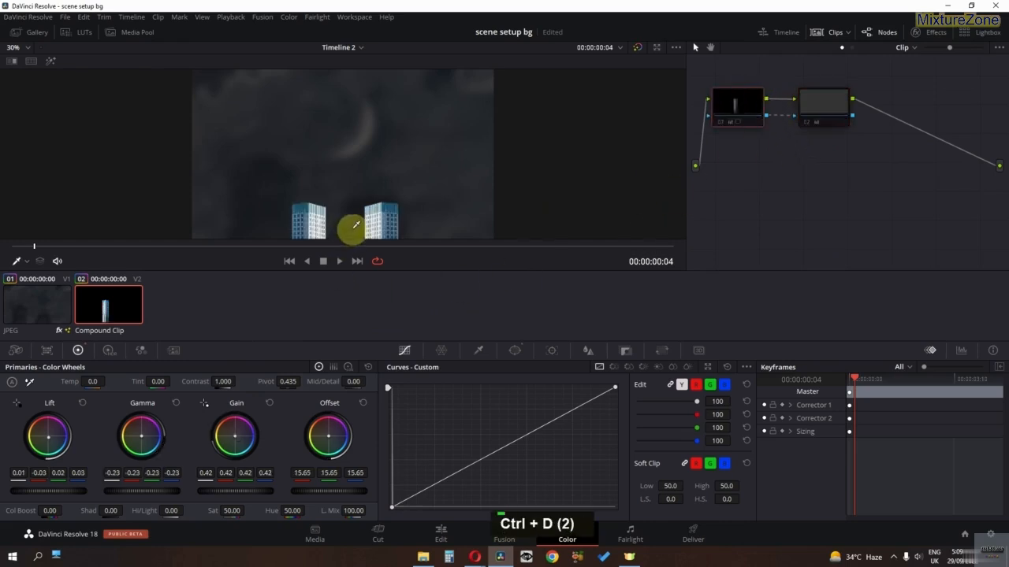
Step: Show node 01's circular power window, set the node's Gain to 0.43 and compare its correction off and on
click(28, 262)
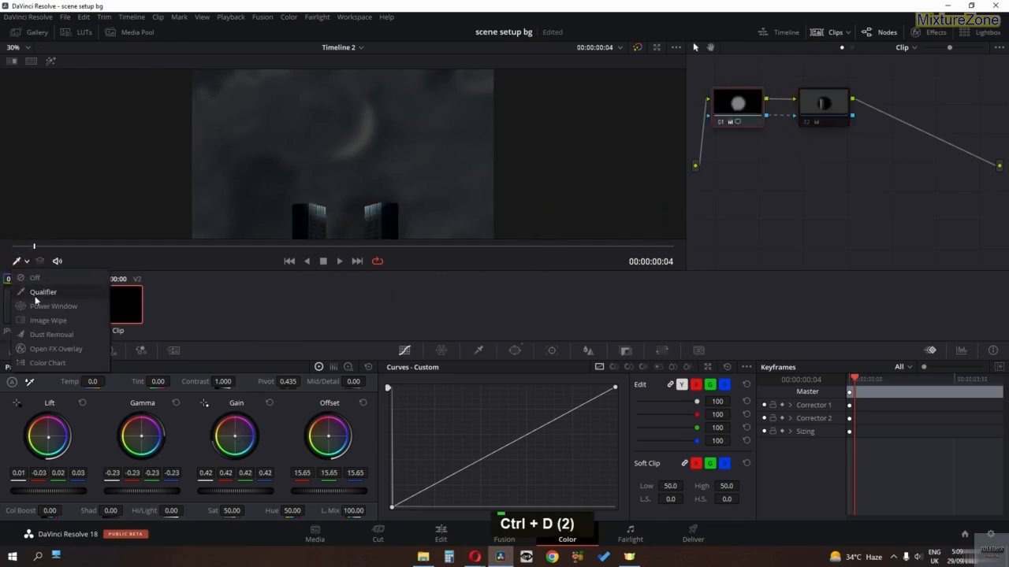
click(35, 307)
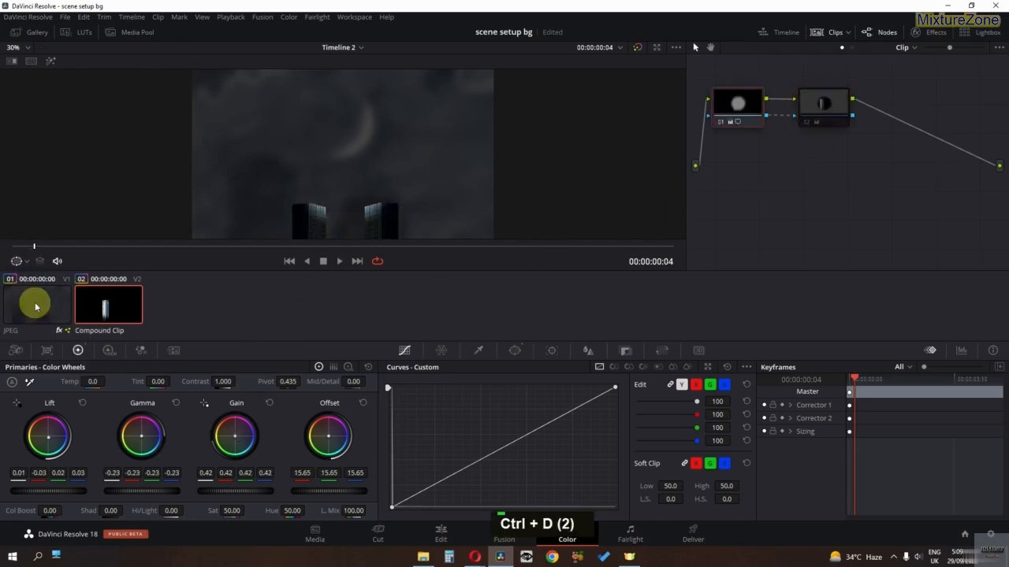
click(514, 355)
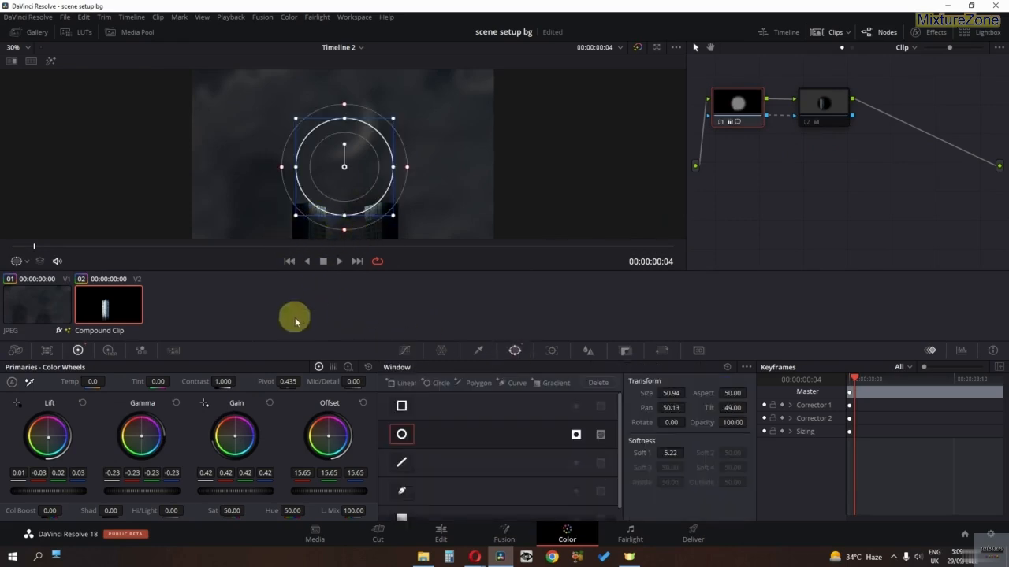
drag(218, 490, 261, 489)
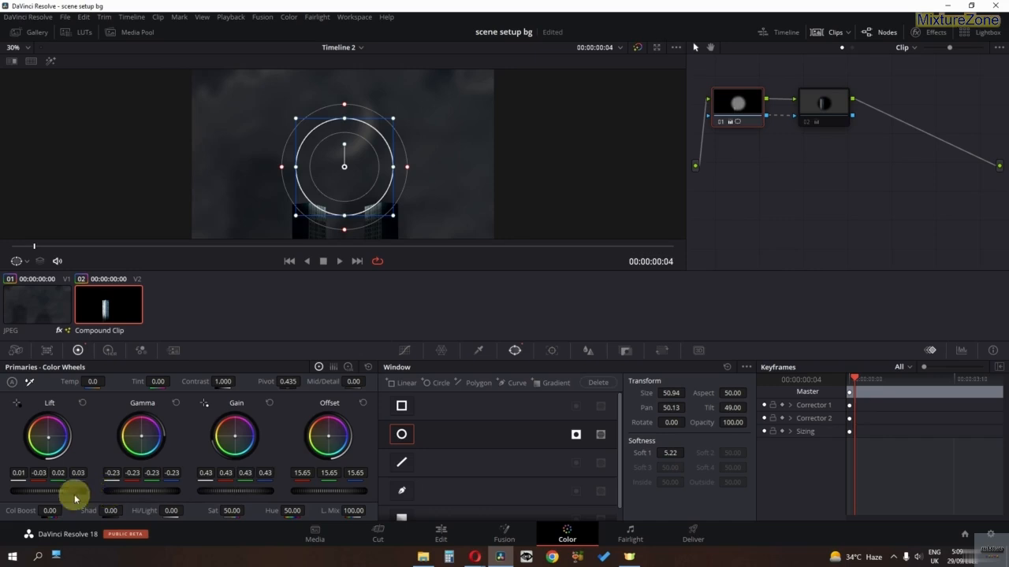
key(ctrl+d)
key(ctrl+d)
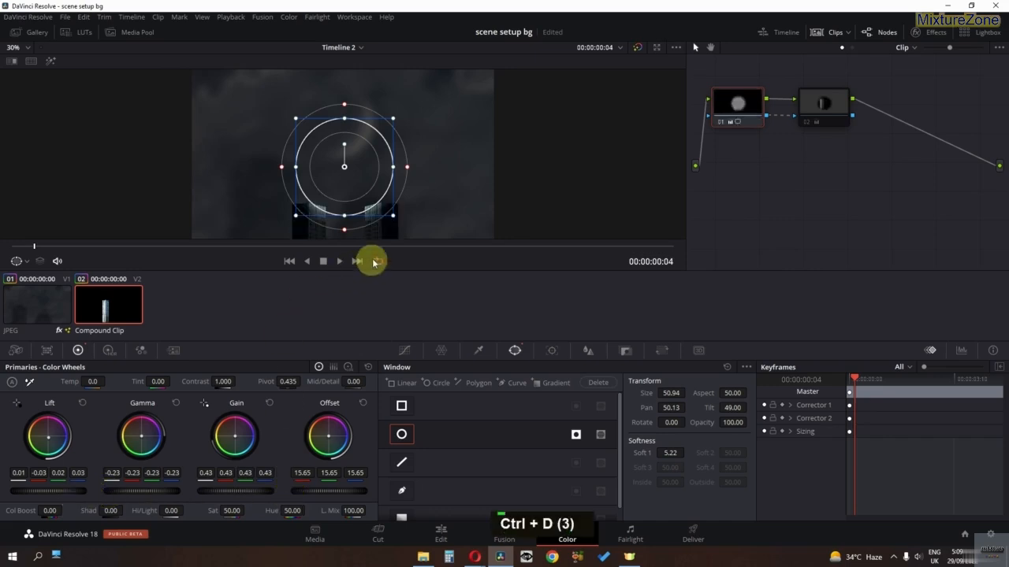
Step: Select node 02, turn its correction back on and review its blue-tinted Gain
click(812, 110)
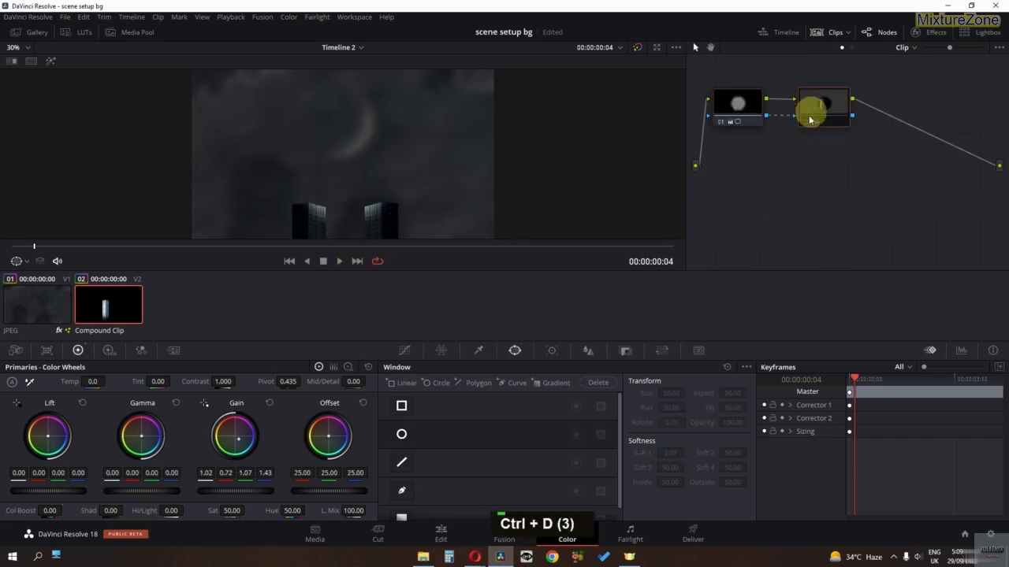
click(756, 117)
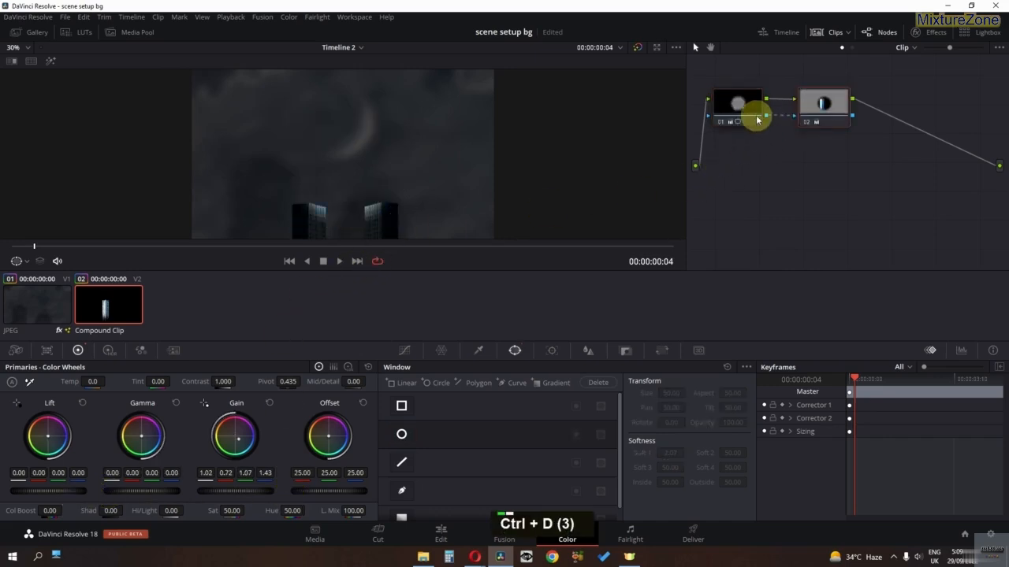
double_click(816, 103)
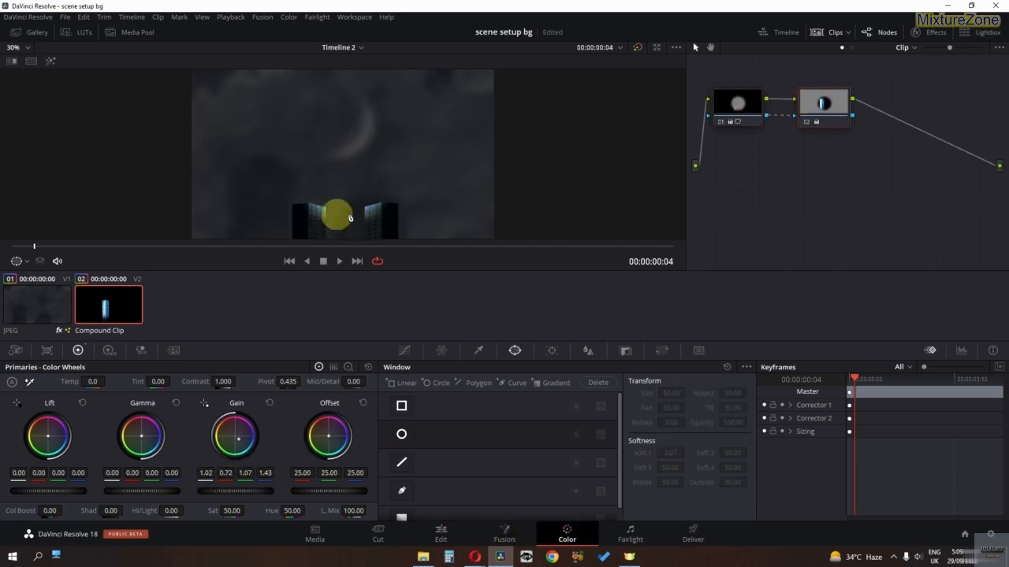
Step: Return to the Edit page, re-enable tracks V3, V5 and V4, and play the composite from the start
click(441, 533)
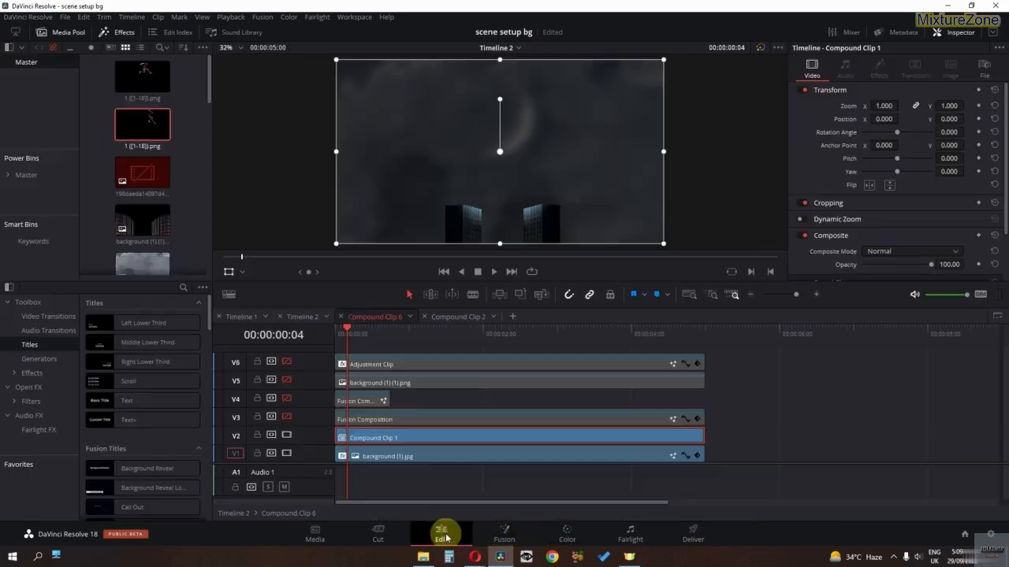
click(289, 416)
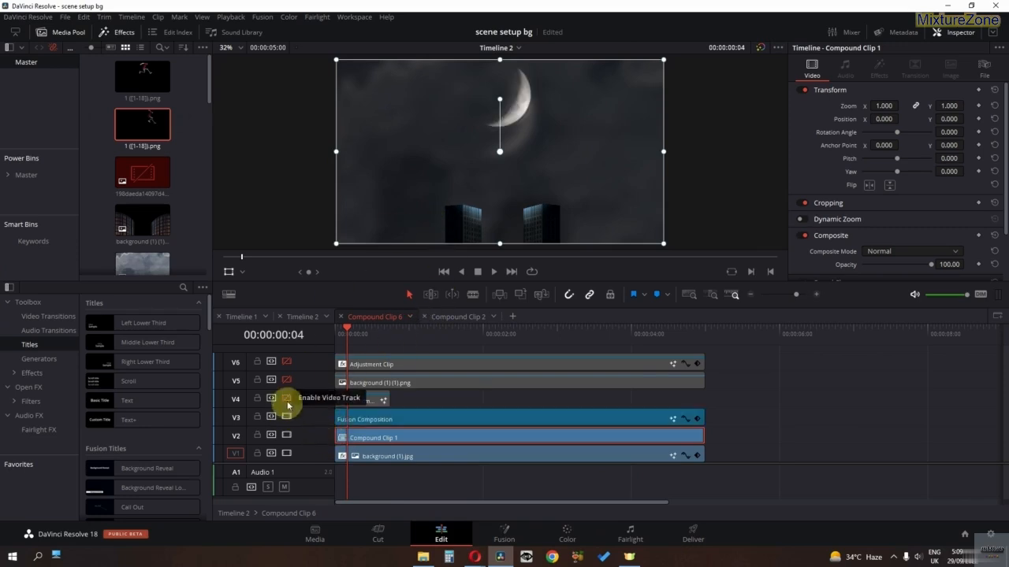
click(286, 379)
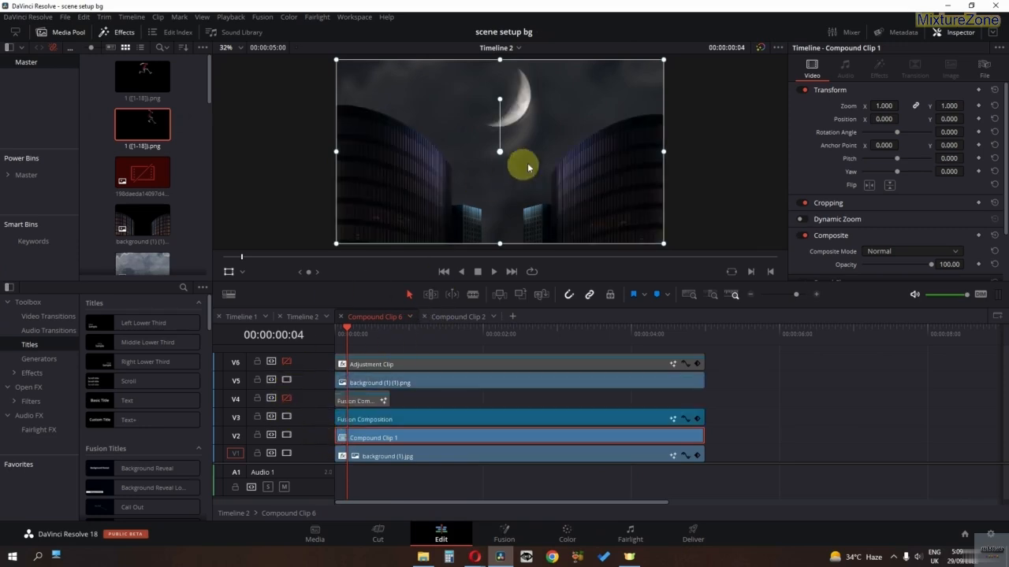
click(286, 399)
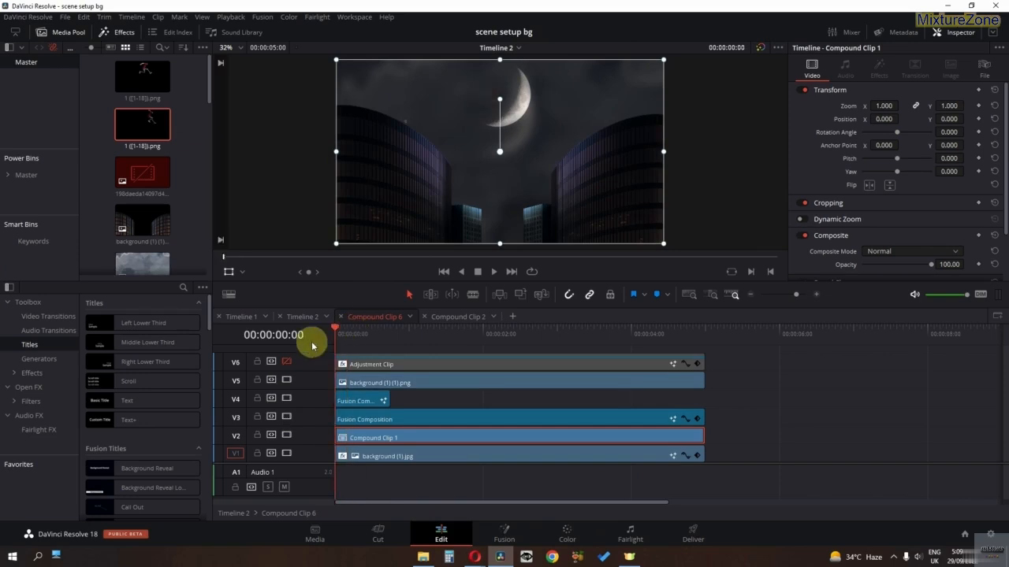
key(space)
key(space)
key(space)
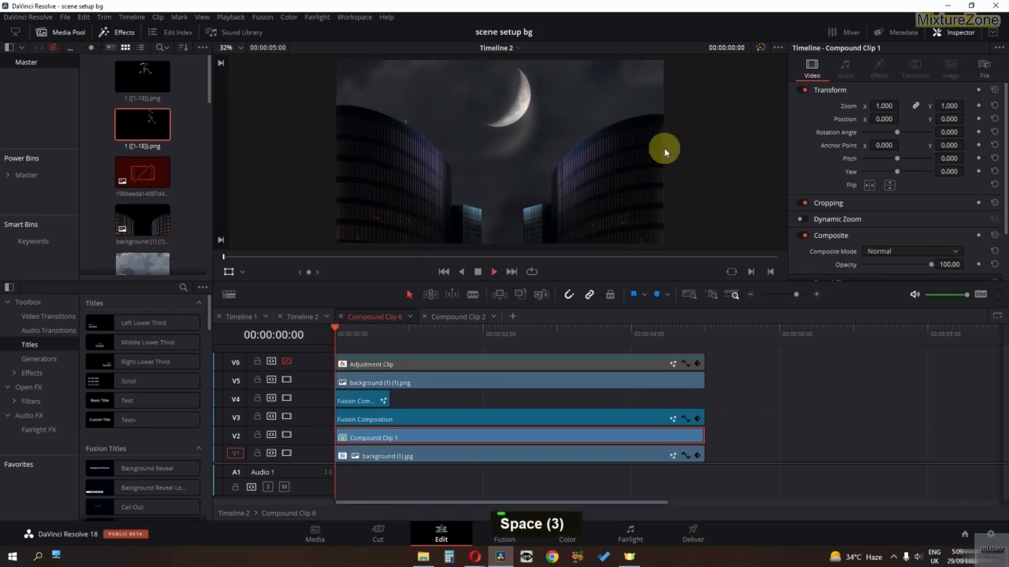
key(space)
Step: Select the adjustment clip, re-enable track V6 and compare the scene with its Fast Noise effect off and on
click(351, 364)
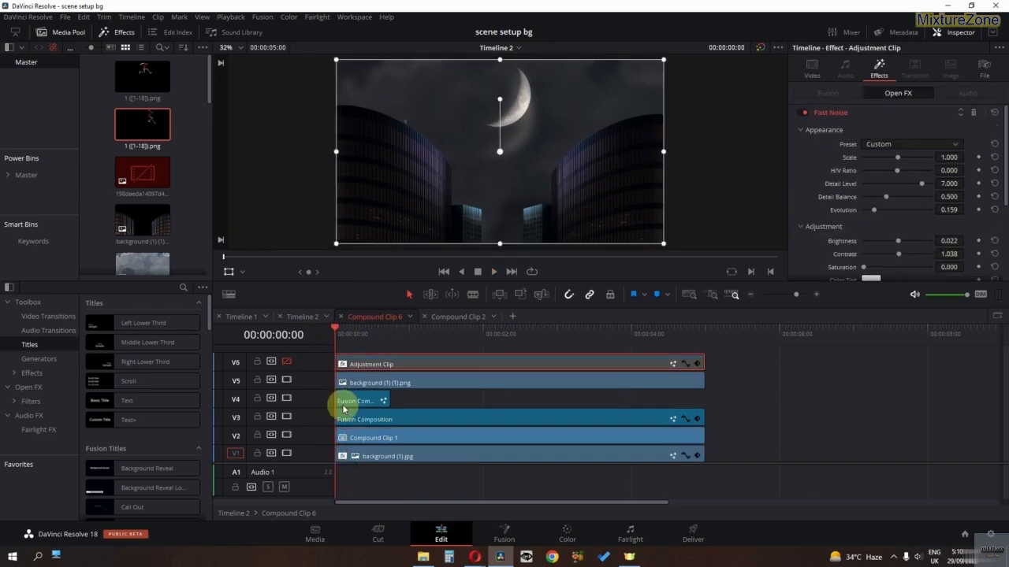
click(286, 362)
click(805, 113)
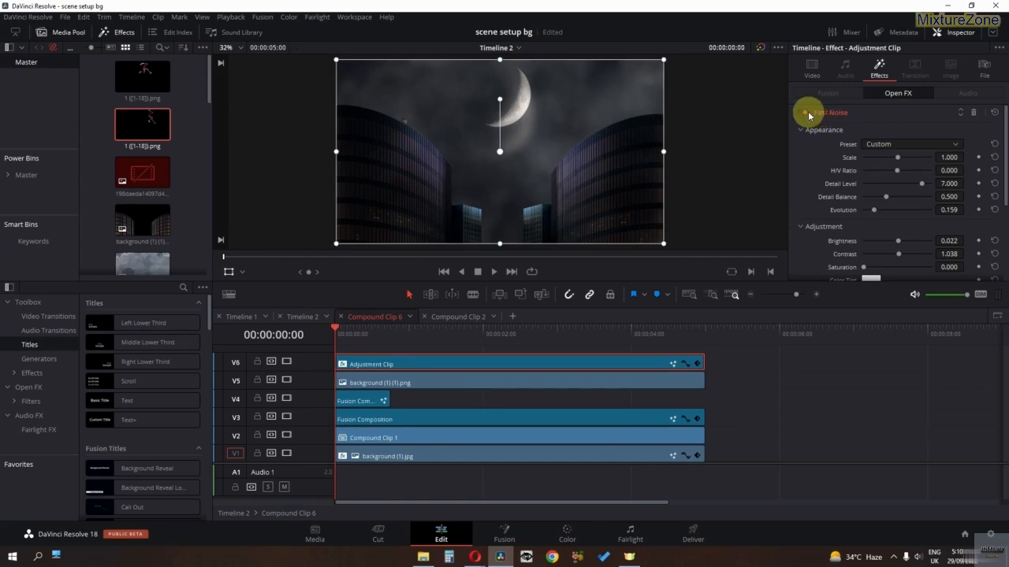
double_click(807, 115)
Step: Examine the Fast Noise settings, including Appearance, Adjustment, Output composite type and Global Blend
scroll(883, 180, down, 3)
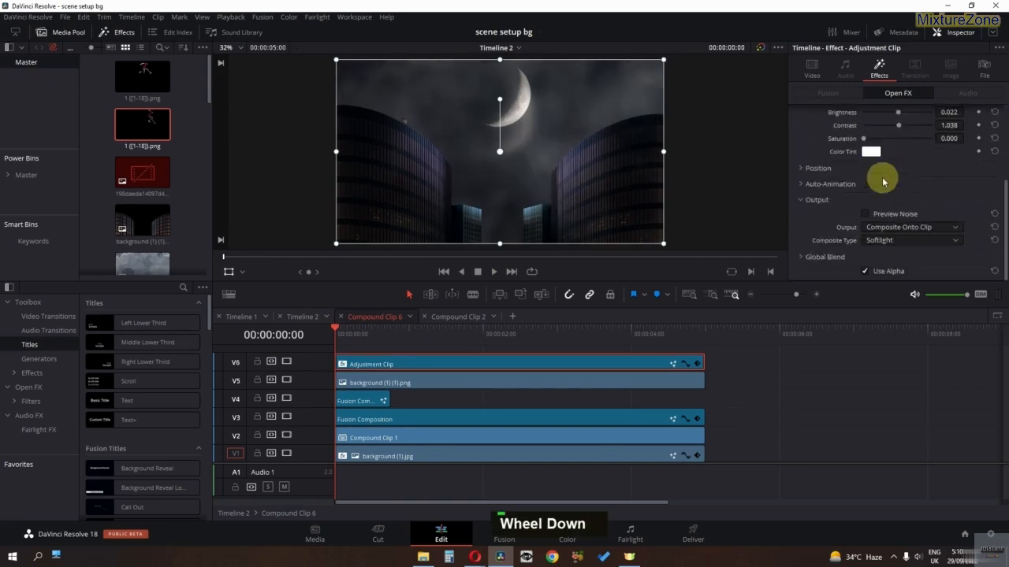
click(807, 259)
scroll(823, 246, down, 1)
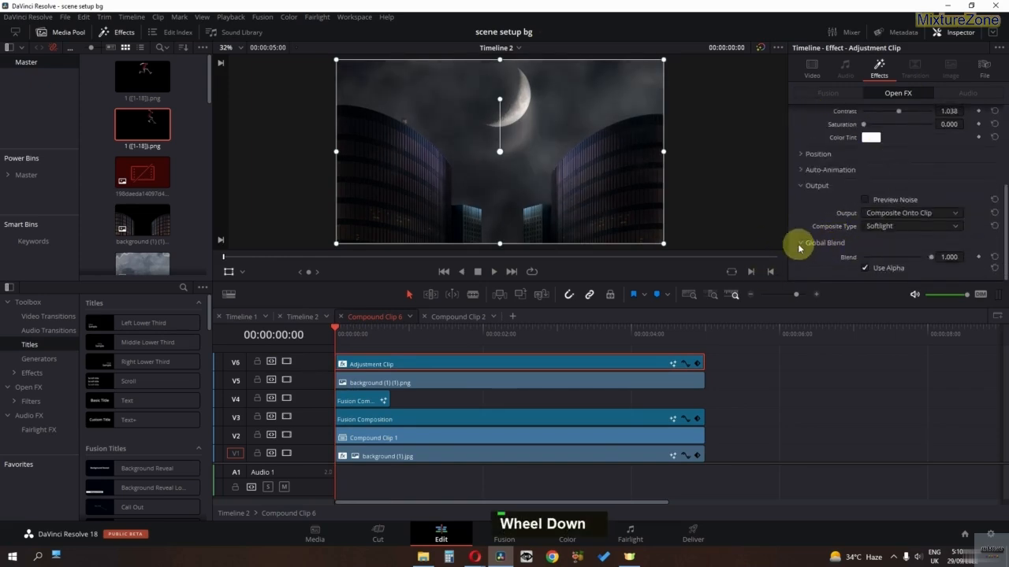
click(800, 243)
scroll(827, 252, up, 2)
scroll(835, 256, down, 2)
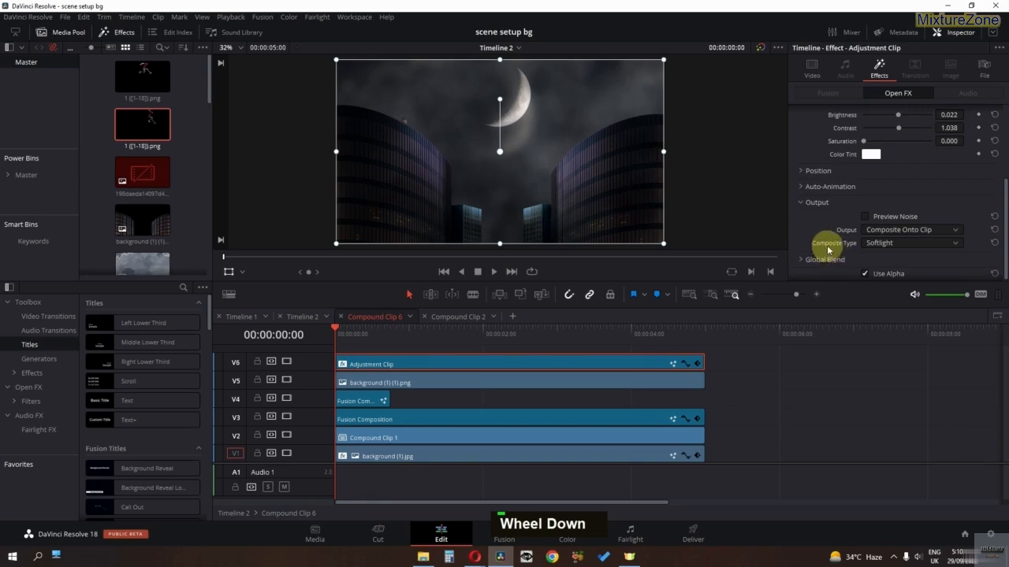
scroll(867, 252, up, 4)
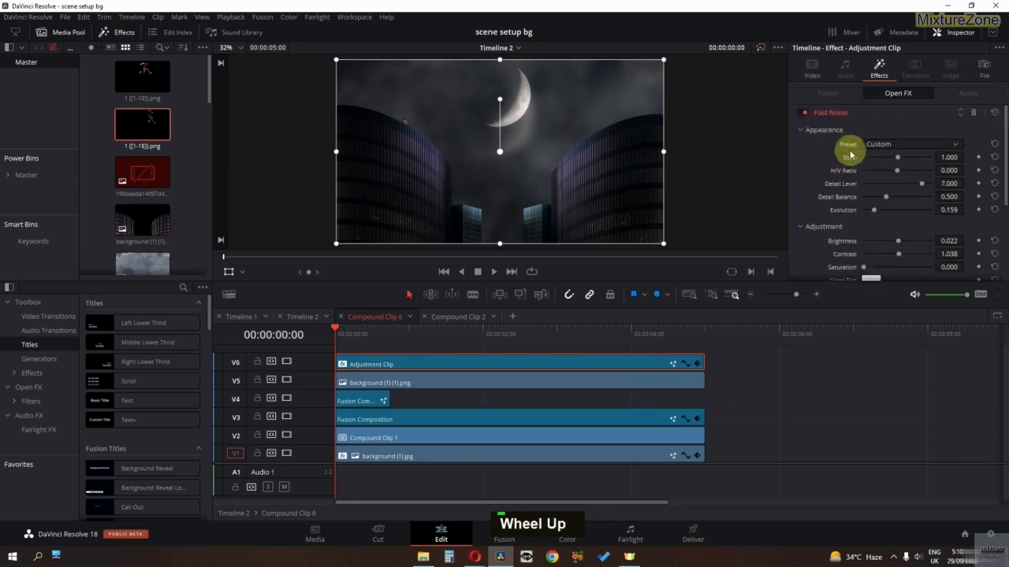
scroll(874, 198, down, 1)
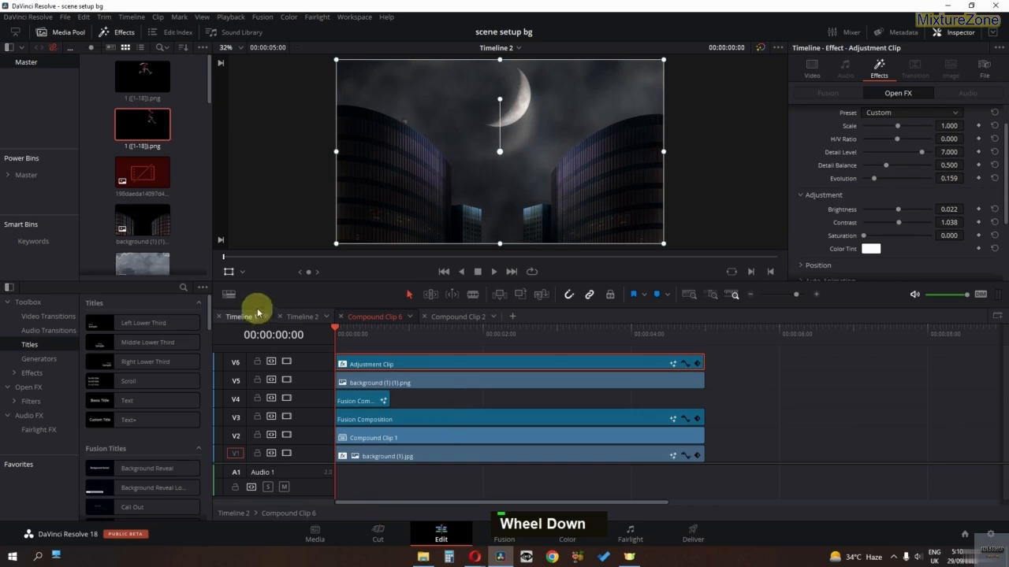
Step: Switch to Timeline 2 and play Compound Clip 6 from the start
click(309, 317)
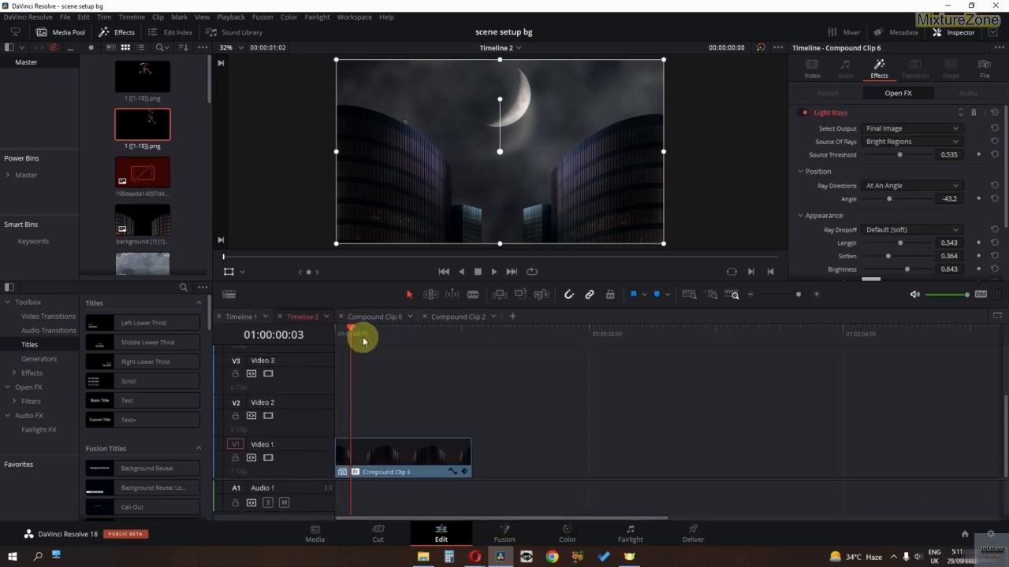
drag(364, 341, 300, 367)
key(space)
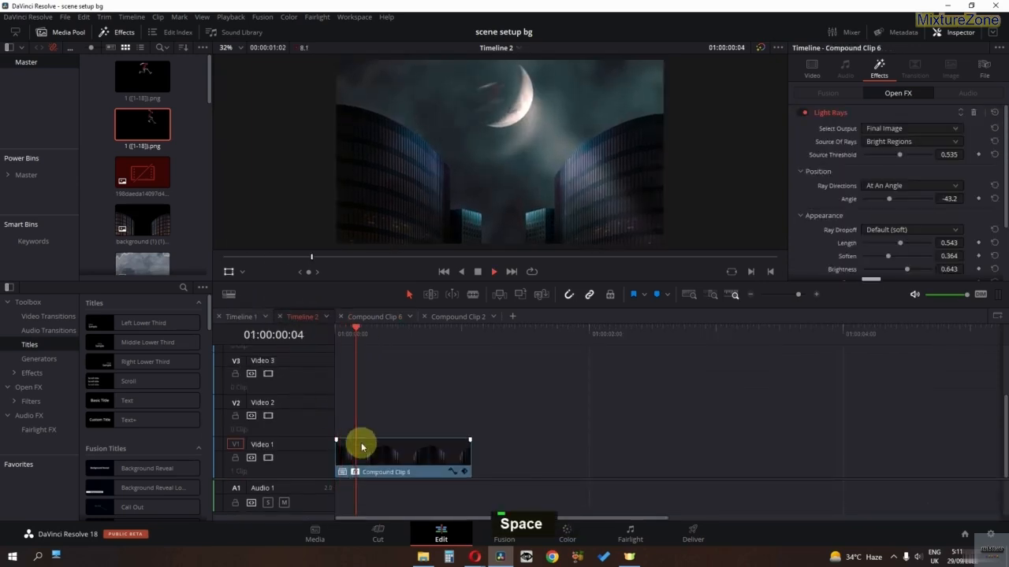
key(space)
Step: Select Compound Clip 6 on Video 1 and examine the Position and Appearance settings of its Light Rays effect
click(396, 459)
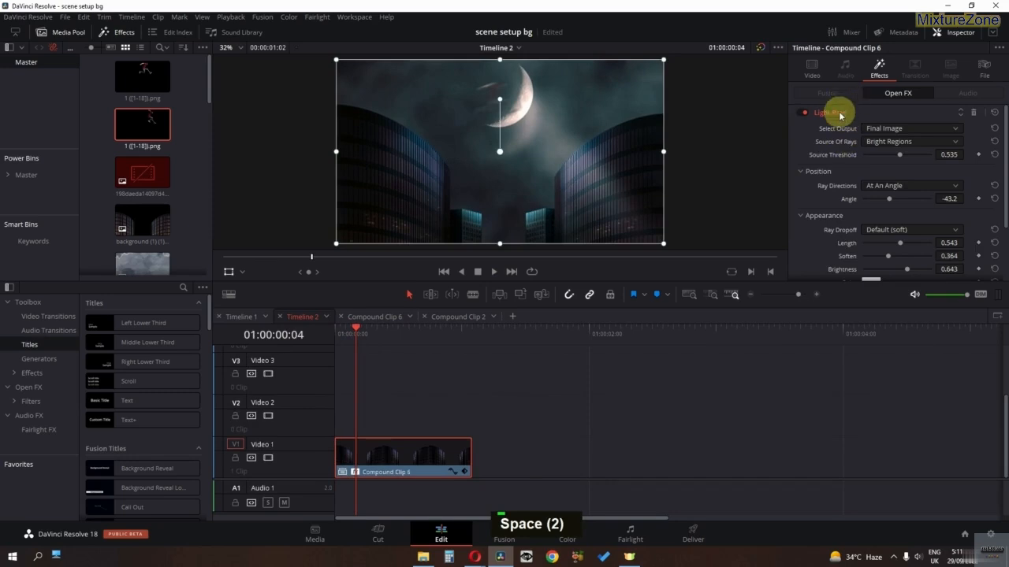
double_click(819, 115)
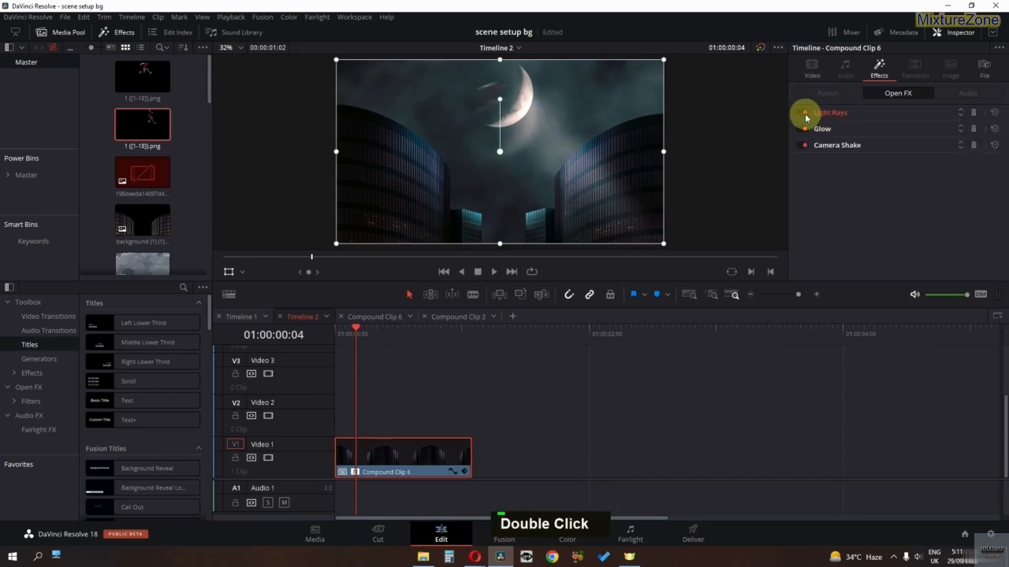
double_click(828, 116)
scroll(844, 145, down, 2)
scroll(850, 170, up, 2)
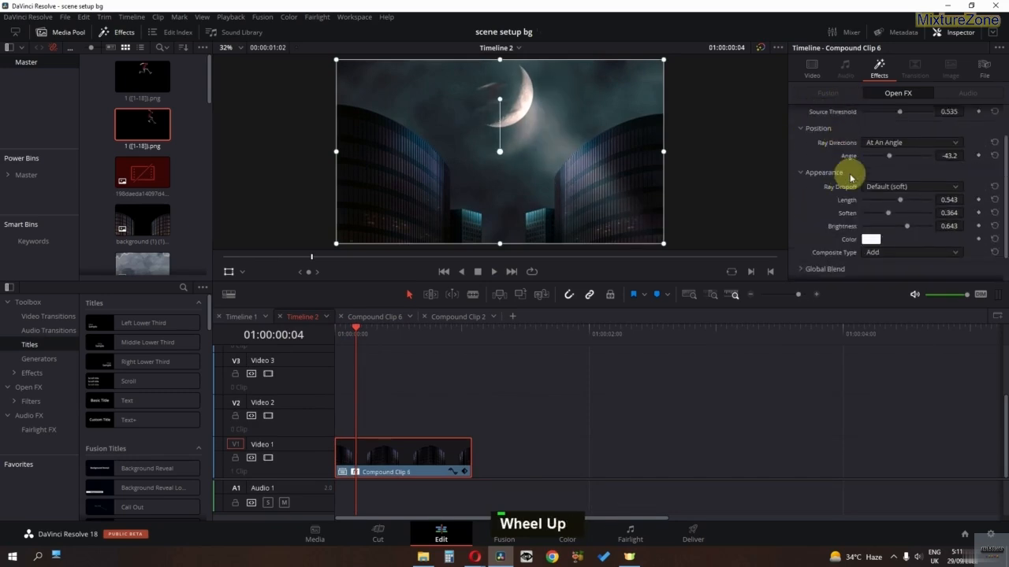
Step: Compare Compound Clip 6 with its Light Rays, Glow and Camera Shake effects turned off and back on
double_click(824, 113)
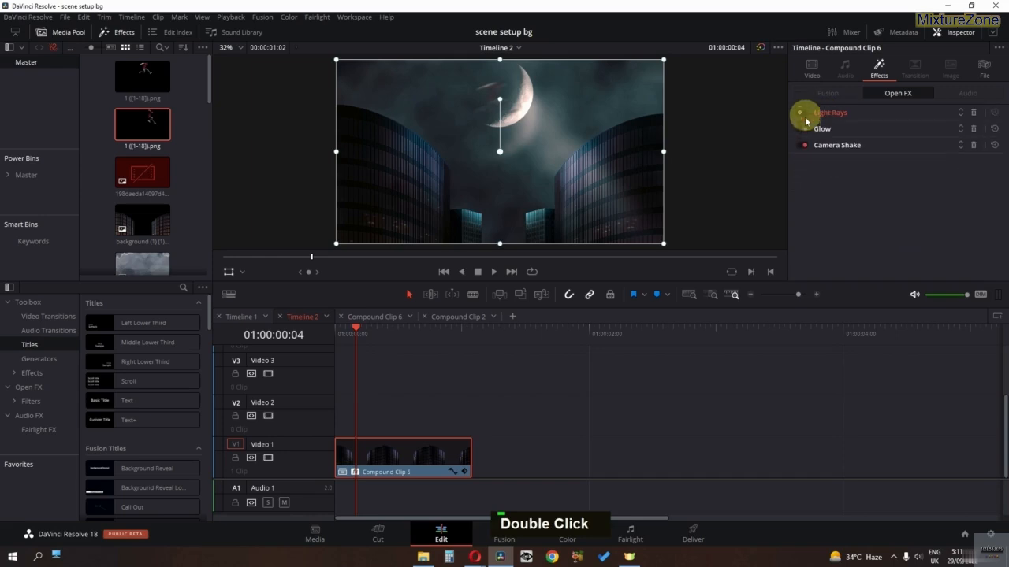
click(801, 130)
click(802, 146)
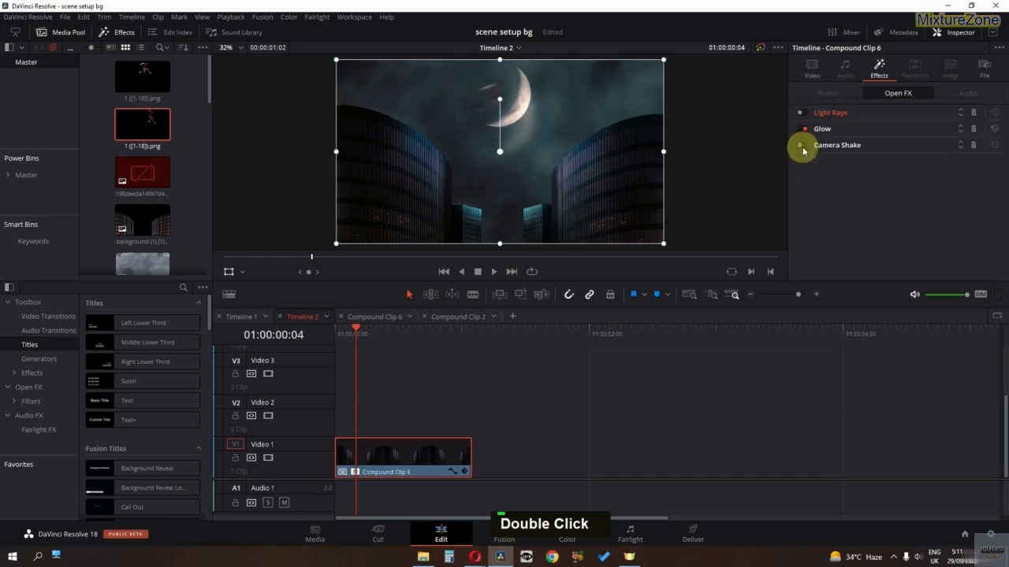
click(802, 128)
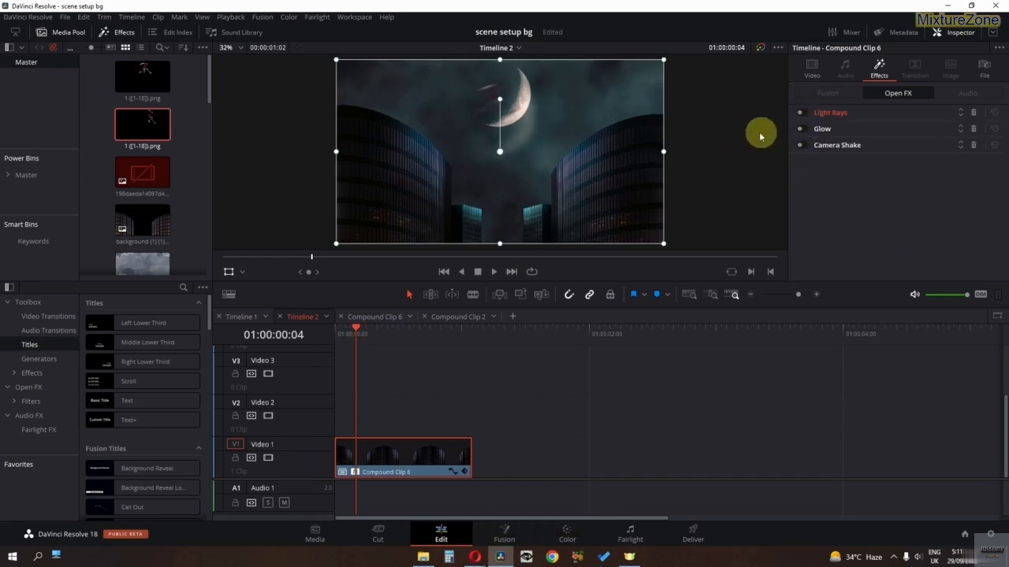
double_click(801, 114)
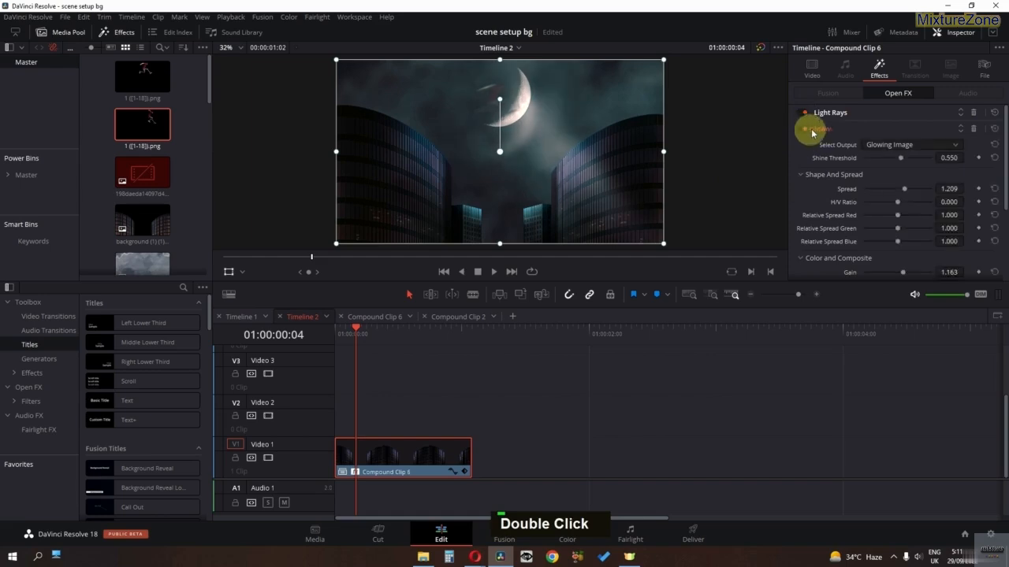
double_click(806, 128)
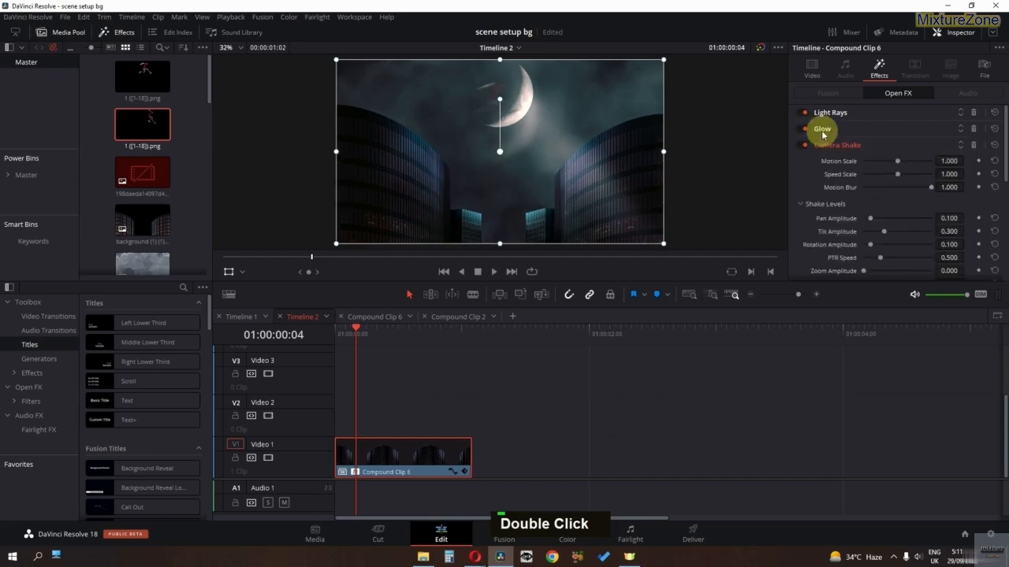
double_click(816, 145)
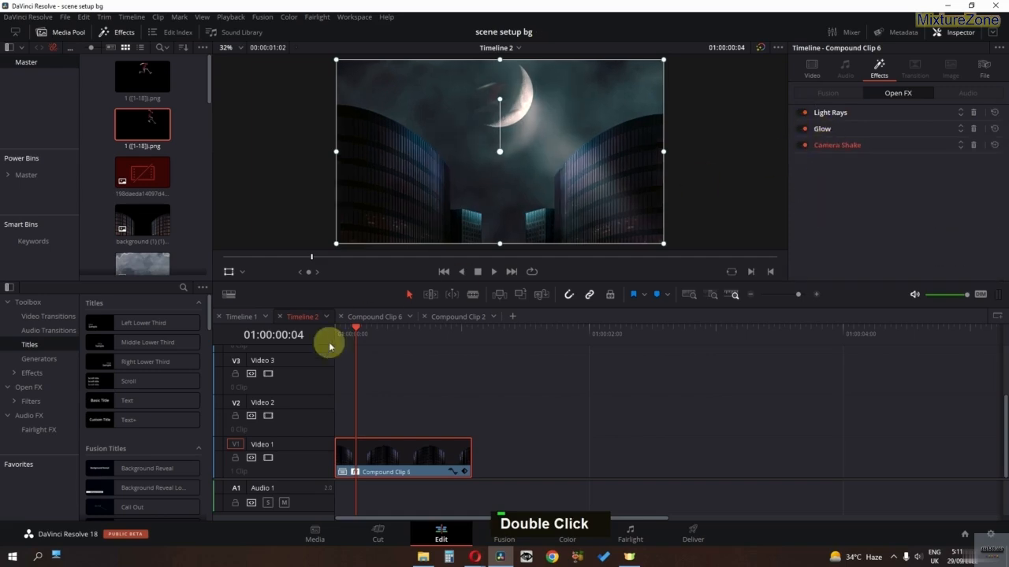
Step: Open the Compound Clip 6 timeline on the Color page and compare the V4 jumping figure's grade off and on
click(380, 318)
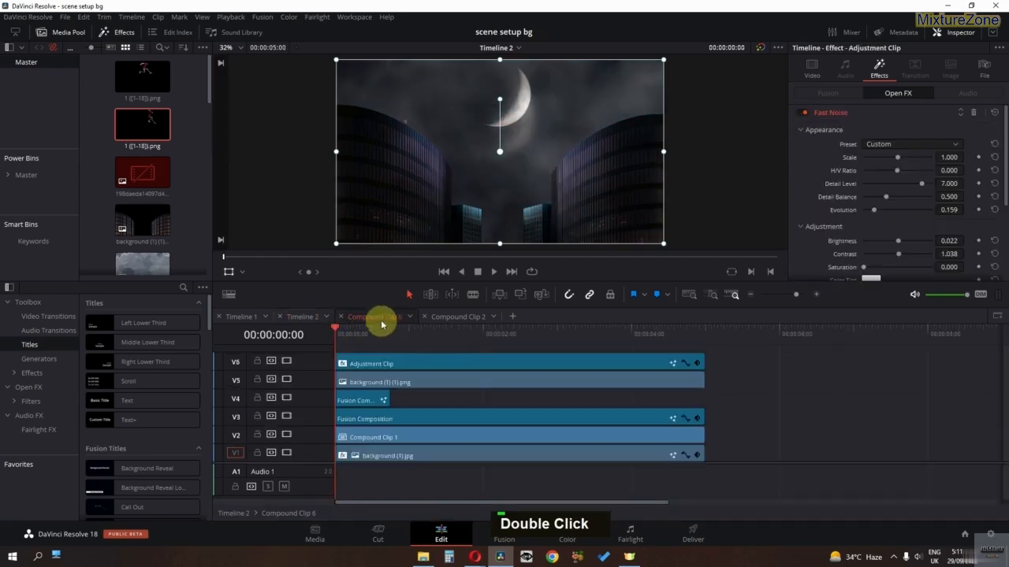
click(562, 536)
click(34, 313)
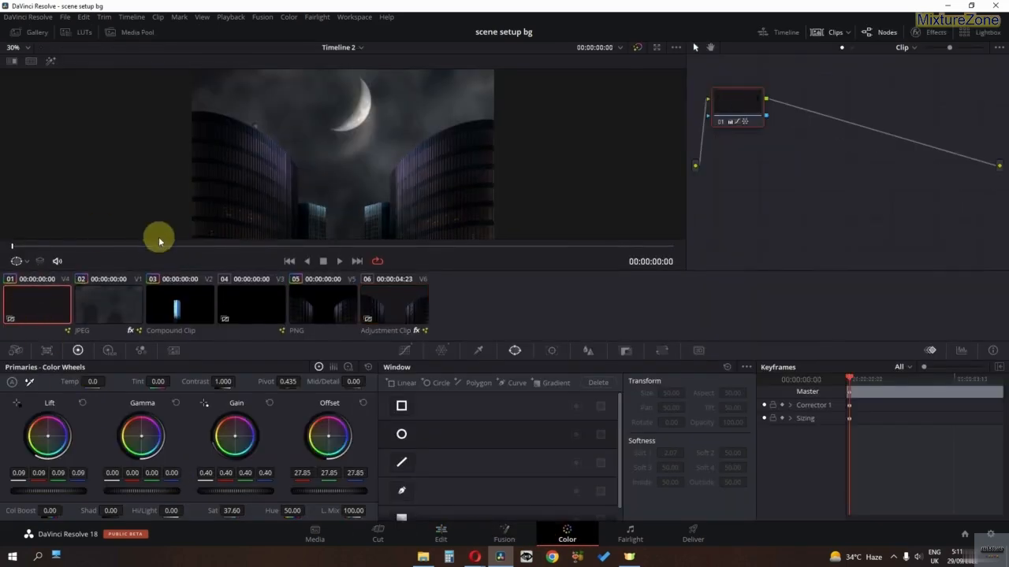
click(206, 246)
key(ctrl+d)
key(ctrl+d)
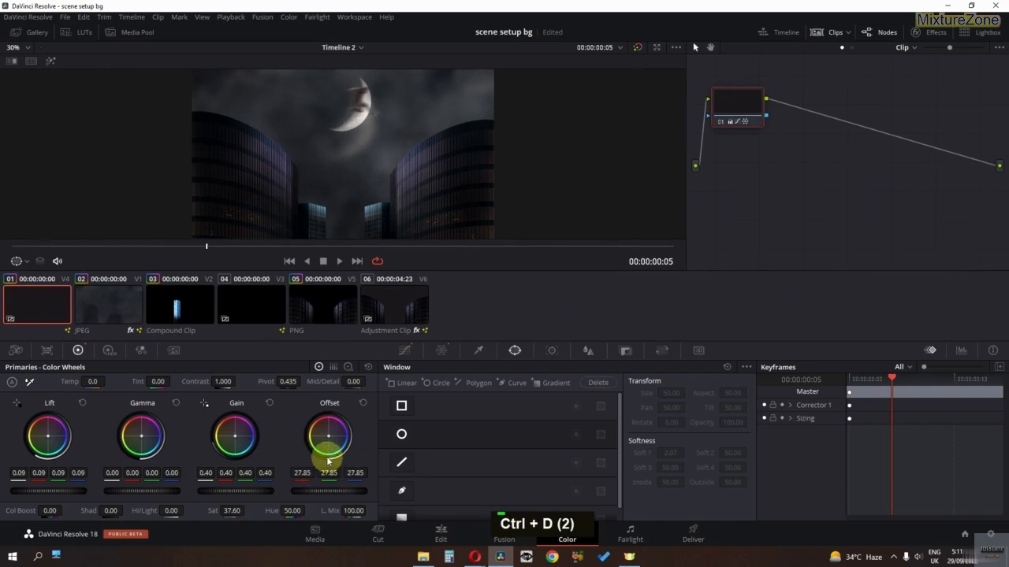
key(ctrl+d)
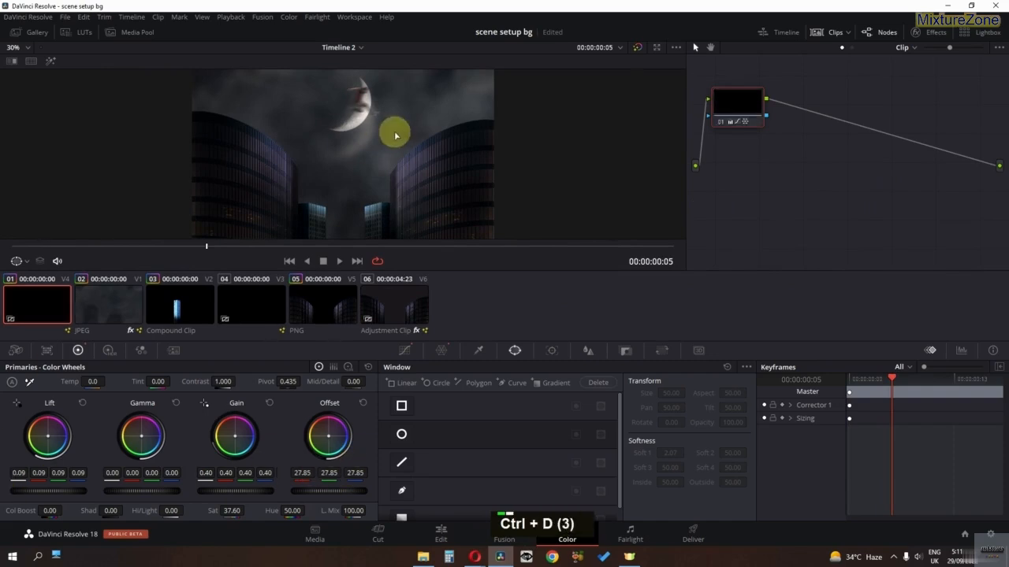
key(ctrl+d)
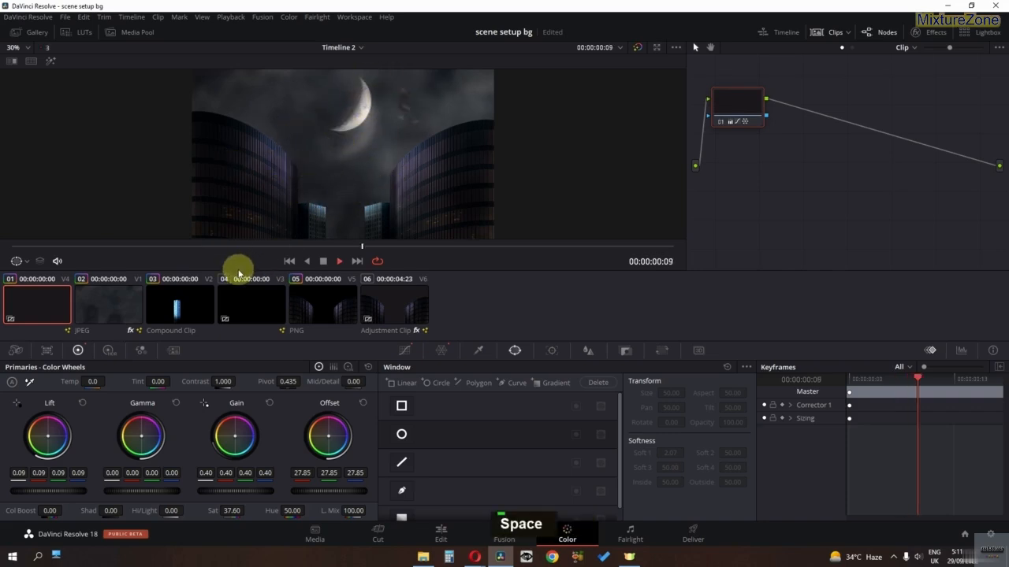
Step: Play the jumping figure's motion with its color node disabled and again with the node re-enabled
key(space)
key(ctrl+d)
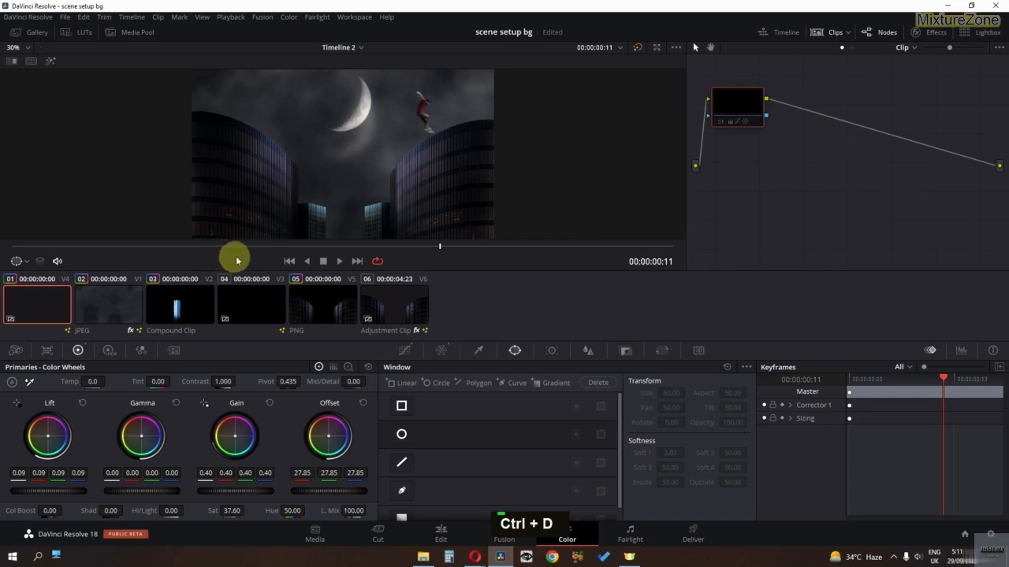
drag(234, 248, 51, 248)
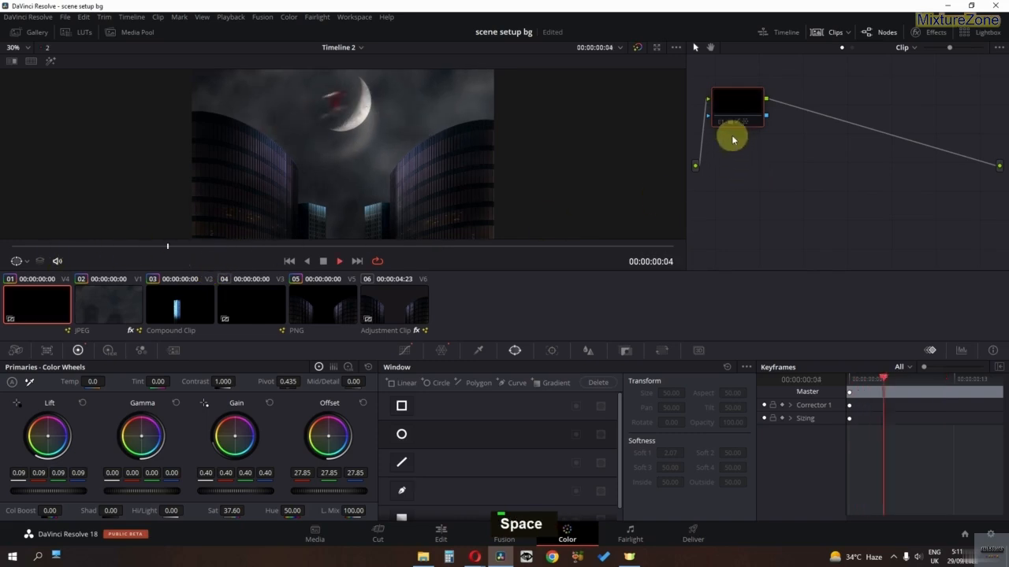
key(space)
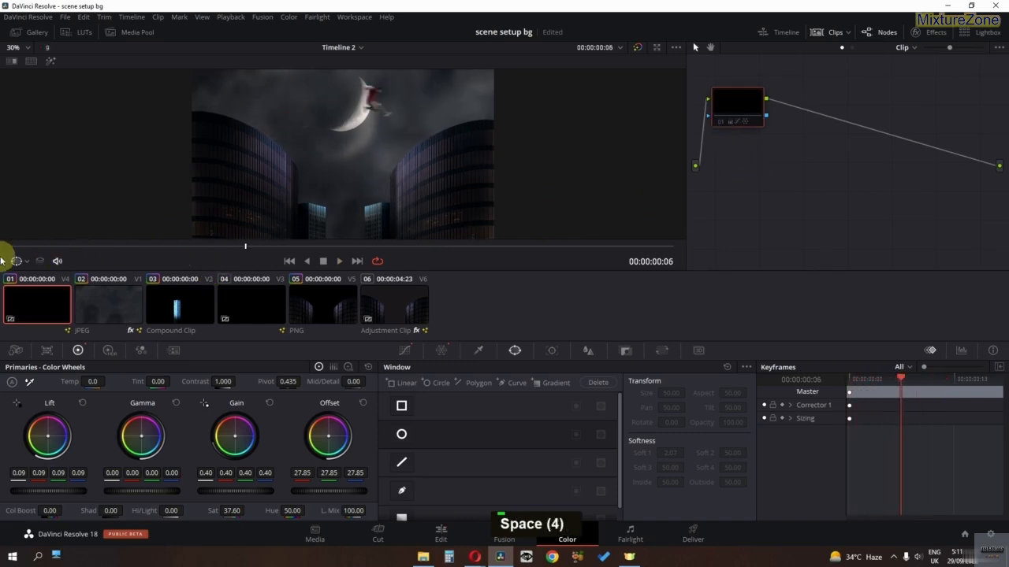
key(ctrl+d)
drag(61, 251, 1, 254)
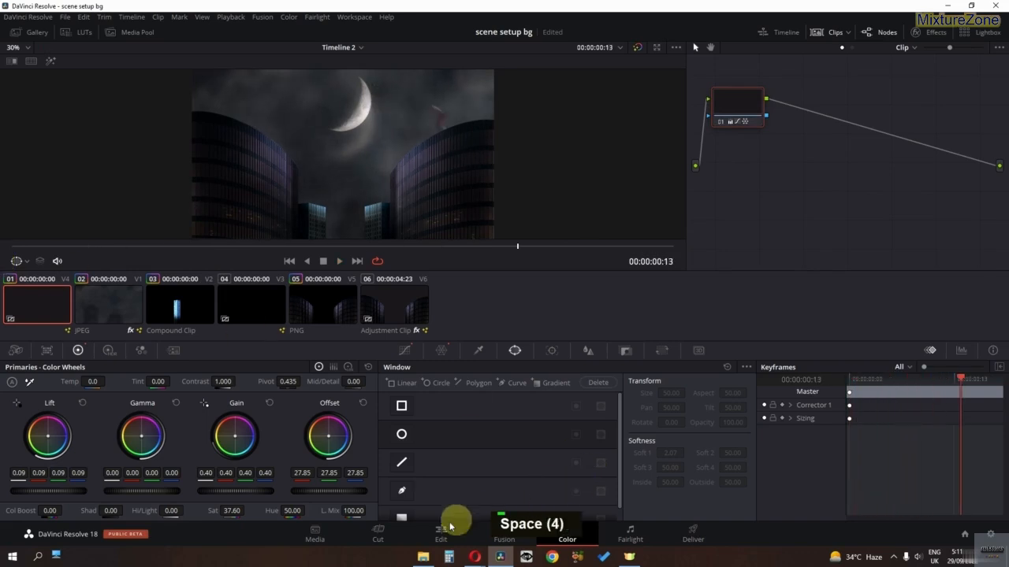
Step: Return to Timeline 2 on the Color page, hide the clip thumbnails and widen the node editor
click(442, 532)
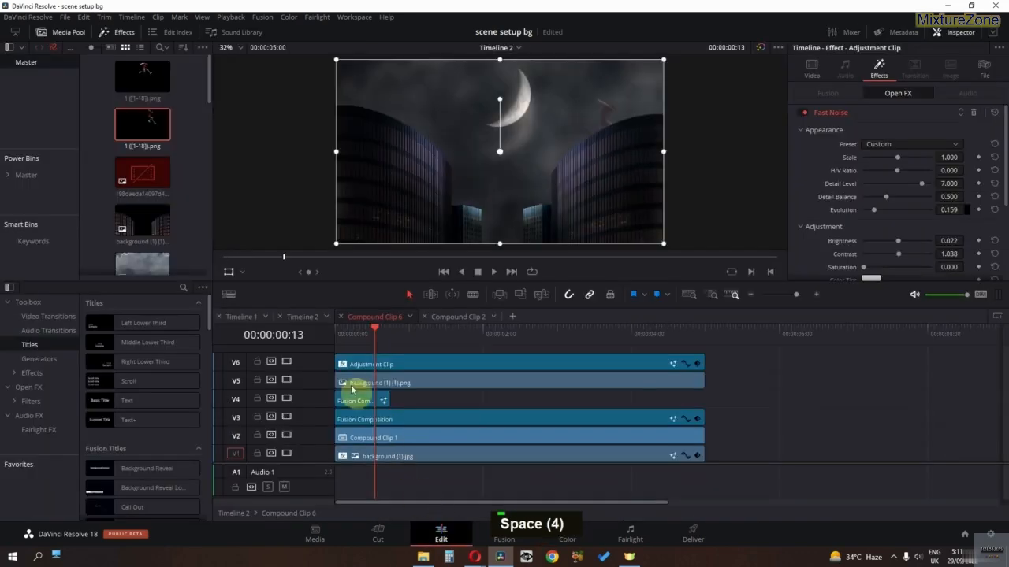
click(320, 314)
click(569, 533)
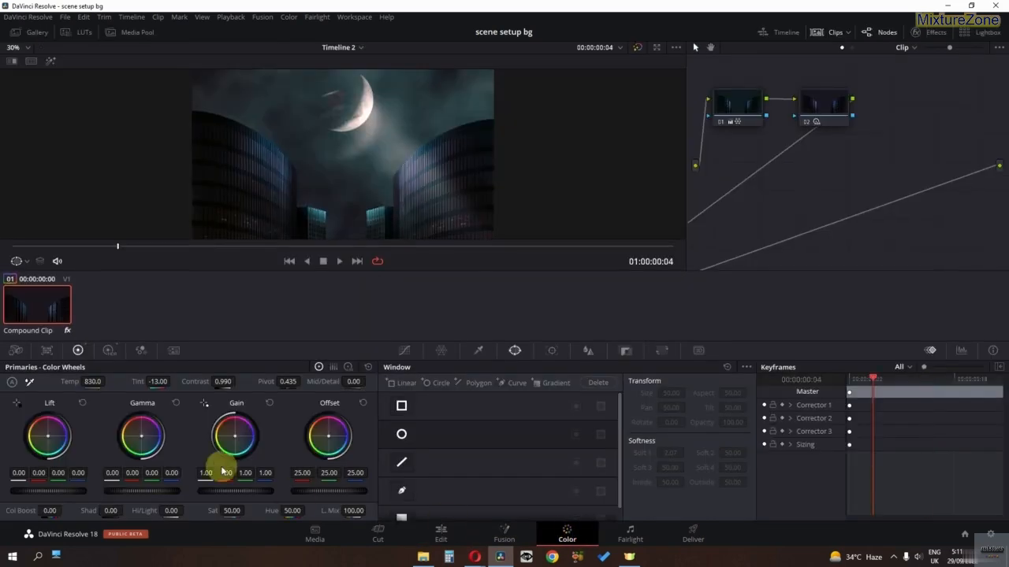
click(822, 41)
ctrl+scroll(562, 151, up, 2)
scroll(562, 150, down, 2)
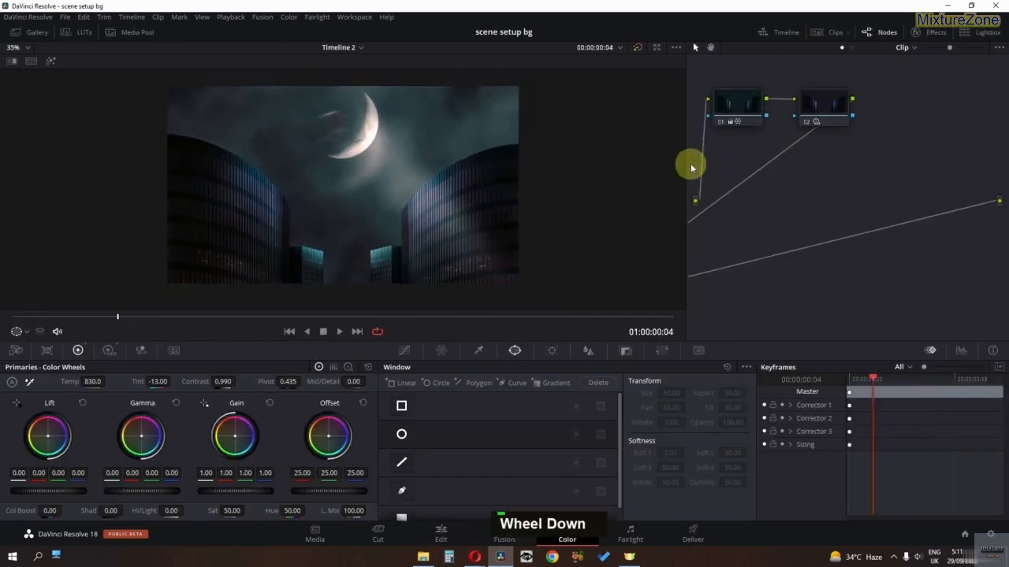
drag(687, 163, 523, 162)
Step: Bring the whole node graph into view and rearrange nodes 01 and 02 for a clearer layout
middle_click(578, 196)
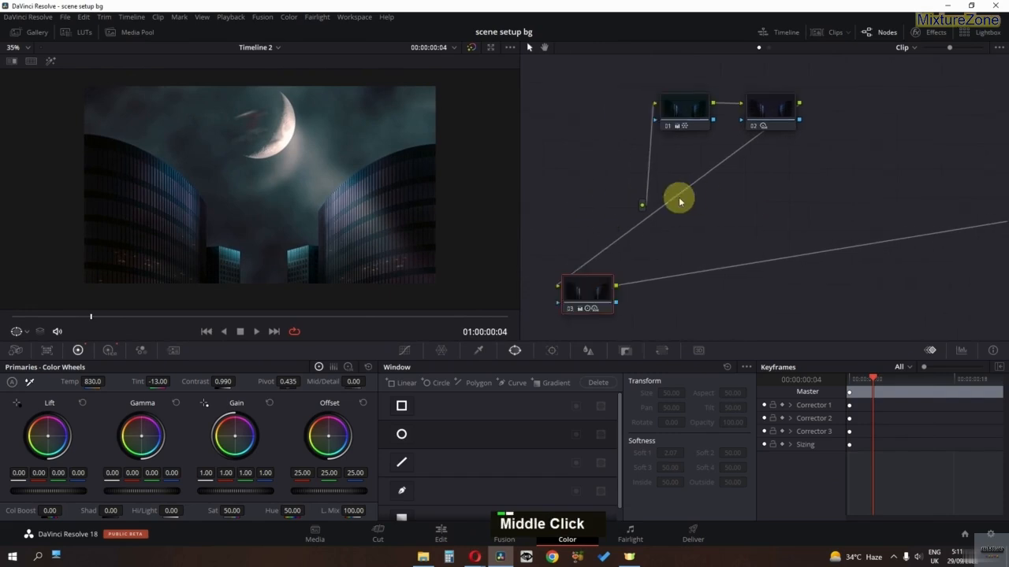
ctrl+scroll(680, 201, down, 1)
alt+scroll(681, 201, down, 2)
alt+scroll(675, 198, up, 1)
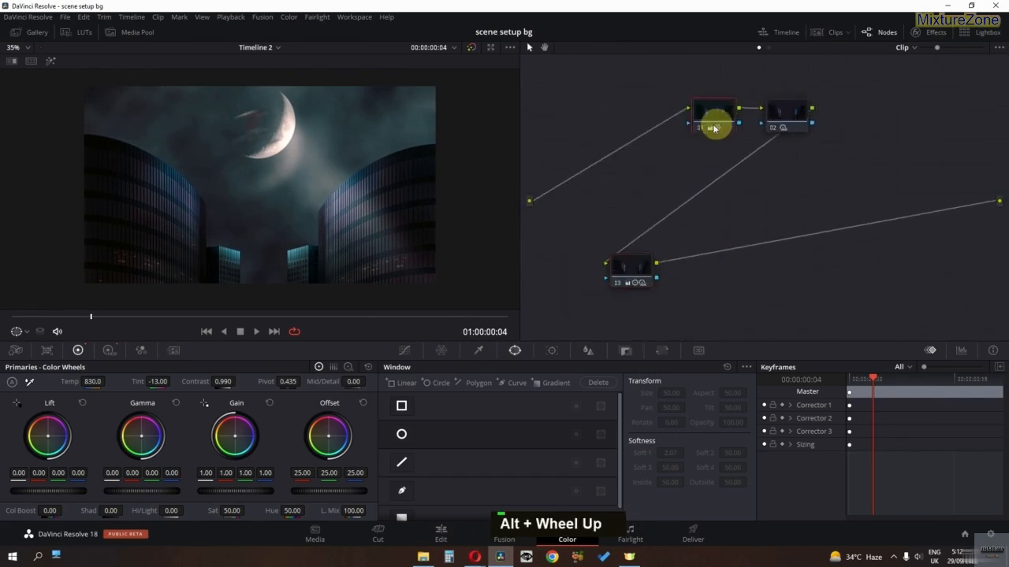
drag(711, 122, 637, 145)
drag(773, 138, 727, 139)
Step: Disable color nodes 03, 02 and 01 to view the ungraded compound clip
click(640, 270)
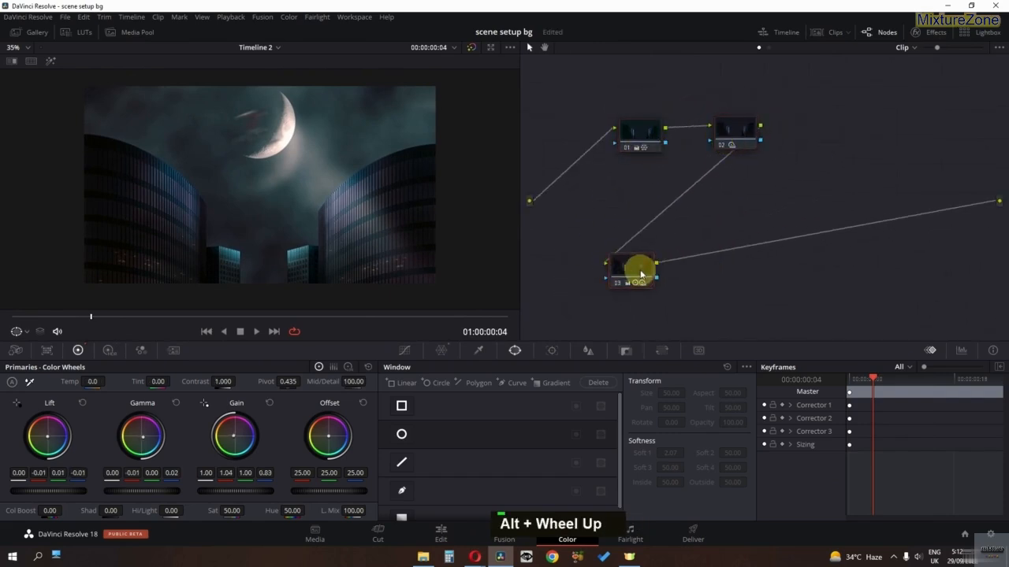
key(ctrl+d)
click(733, 145)
key(ctrl+d)
click(641, 140)
key(ctrl+d)
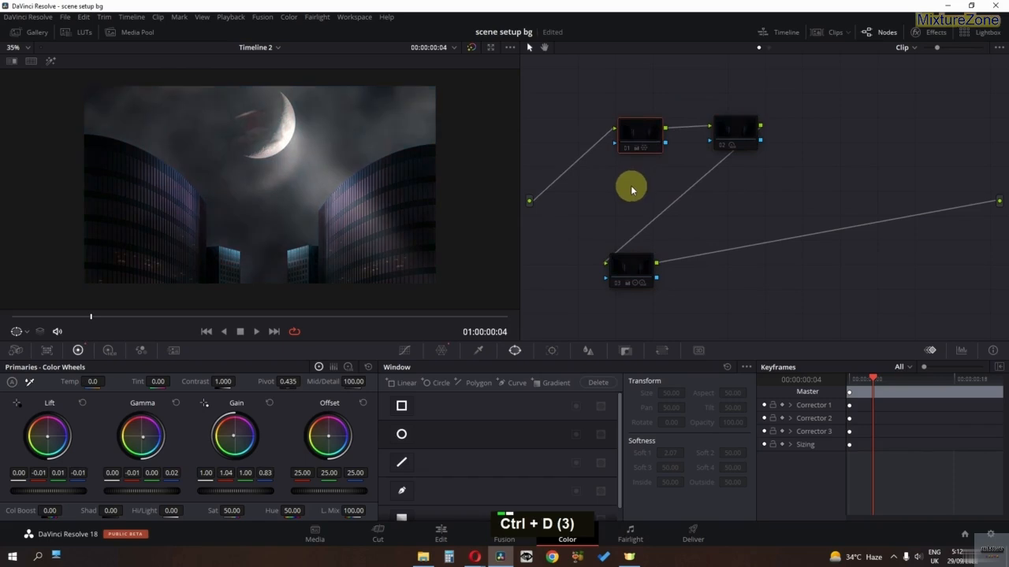
Step: Re-enable nodes 01, 02 and 03 one by one, examining their Color Warper, HDR wheel and Primaries adjustments
key(ctrl+d)
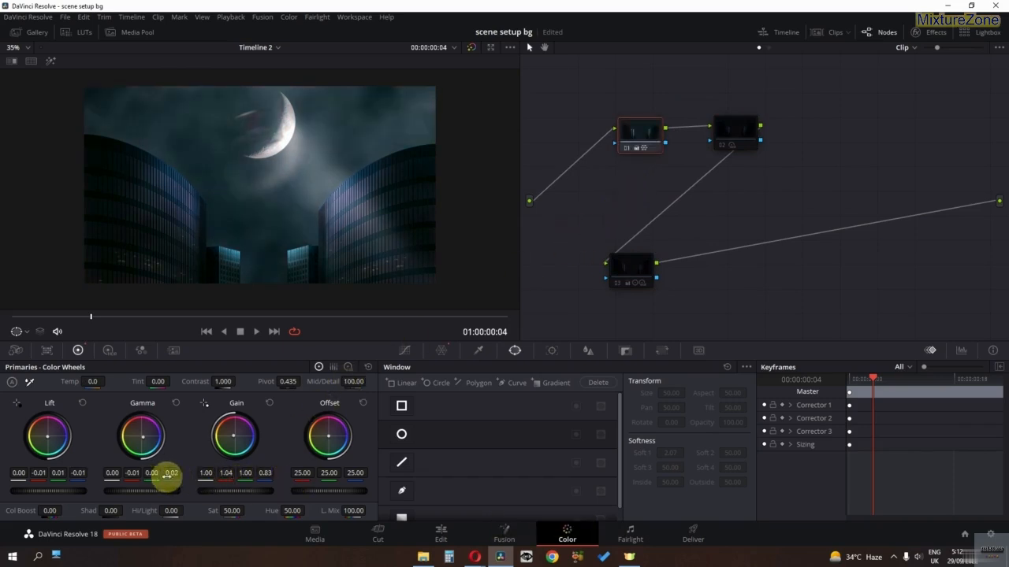
click(442, 353)
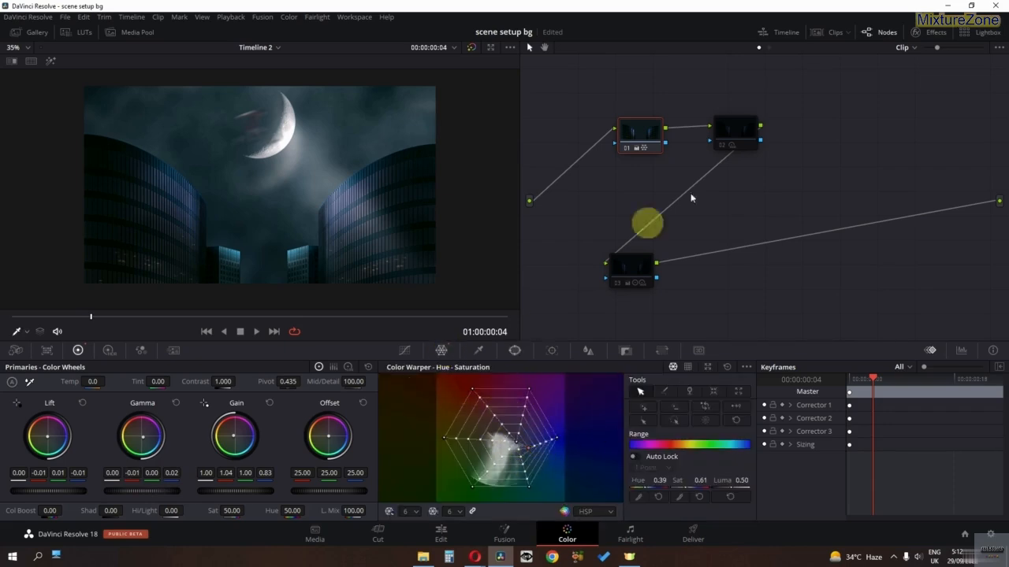
click(734, 132)
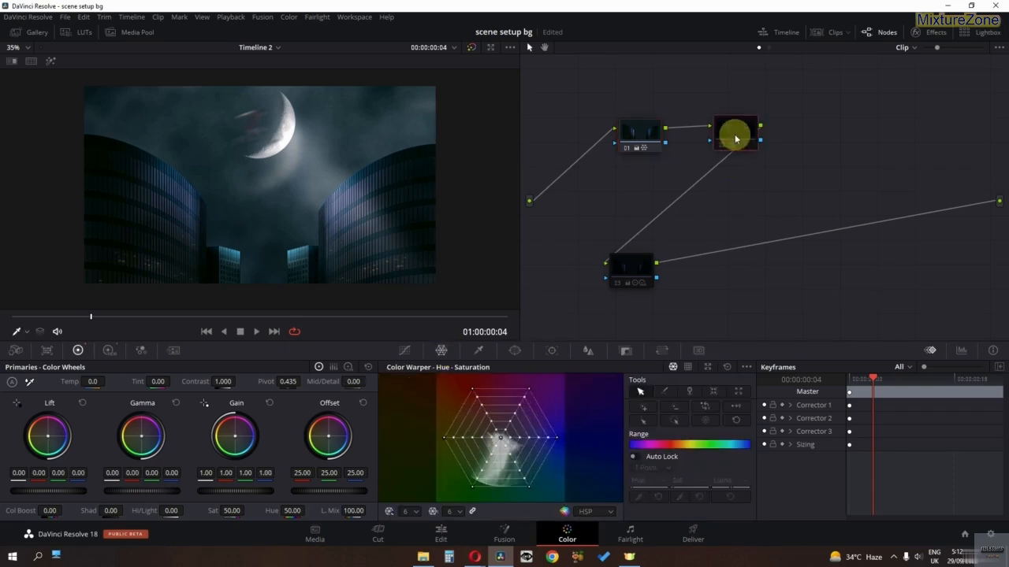
click(109, 349)
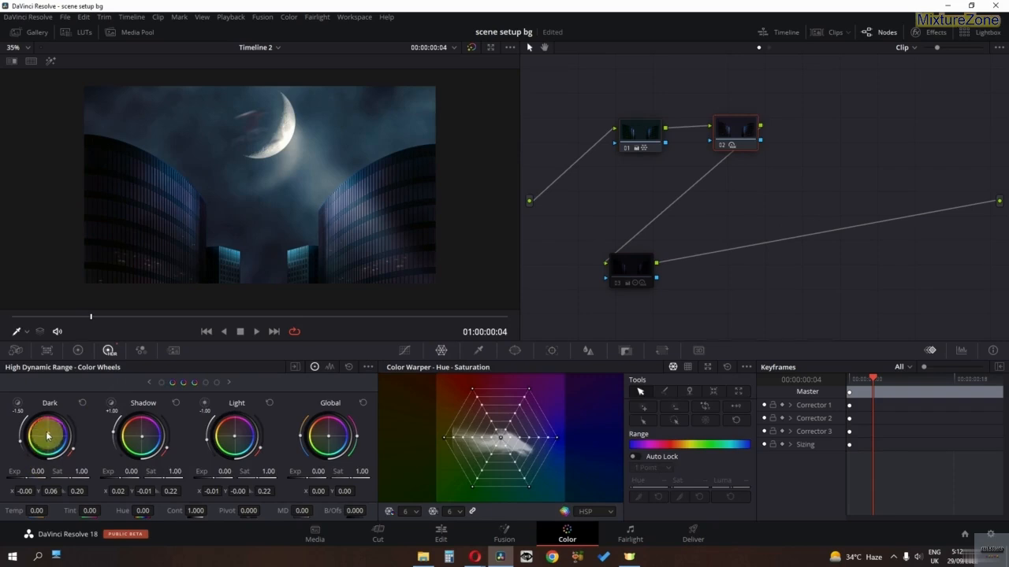
double_click(625, 270)
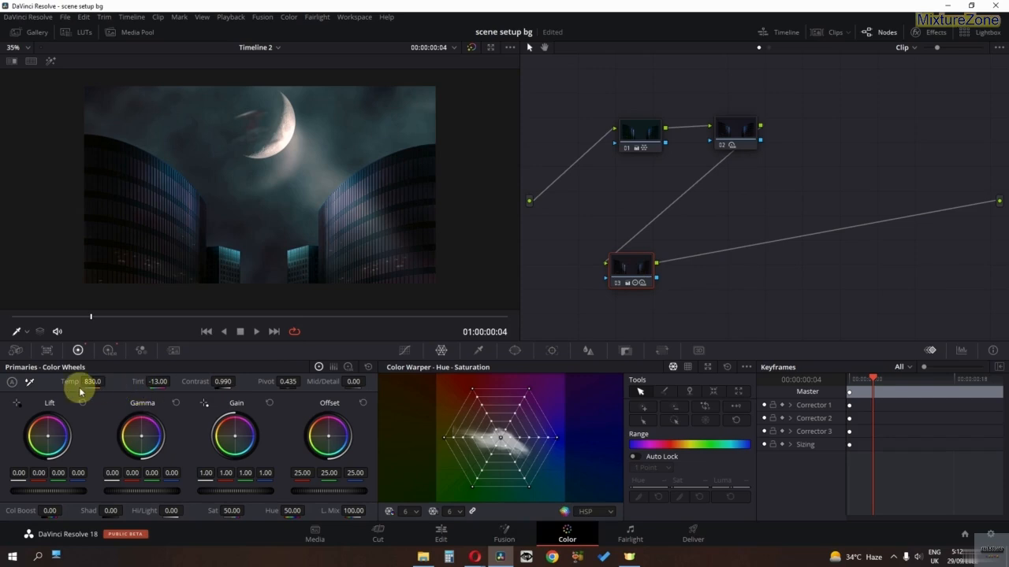
click(108, 351)
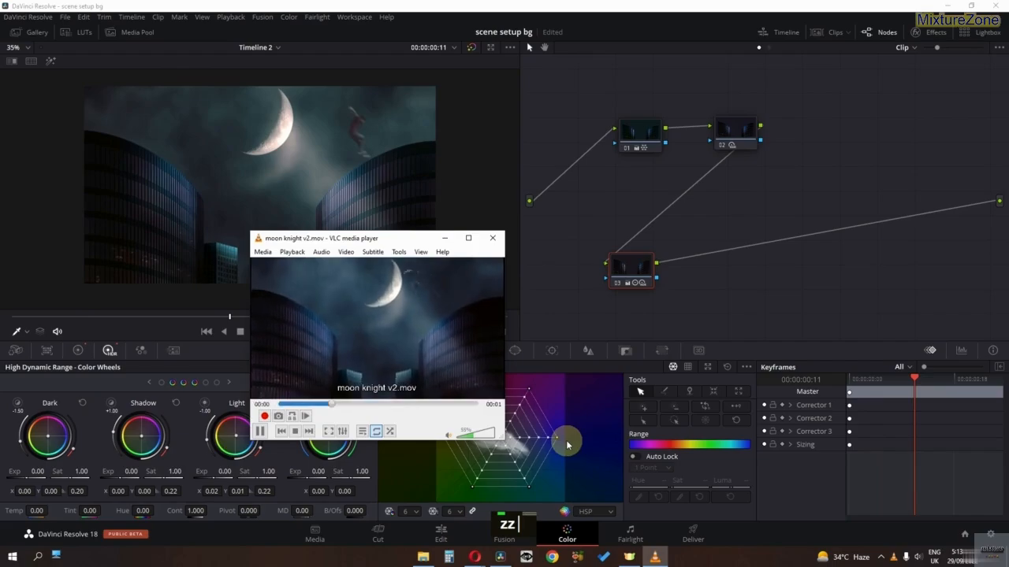
Step: Watch the rendered moon knight v2.mov full screen in VLC, exit full screen and close the player
double_click(390, 288)
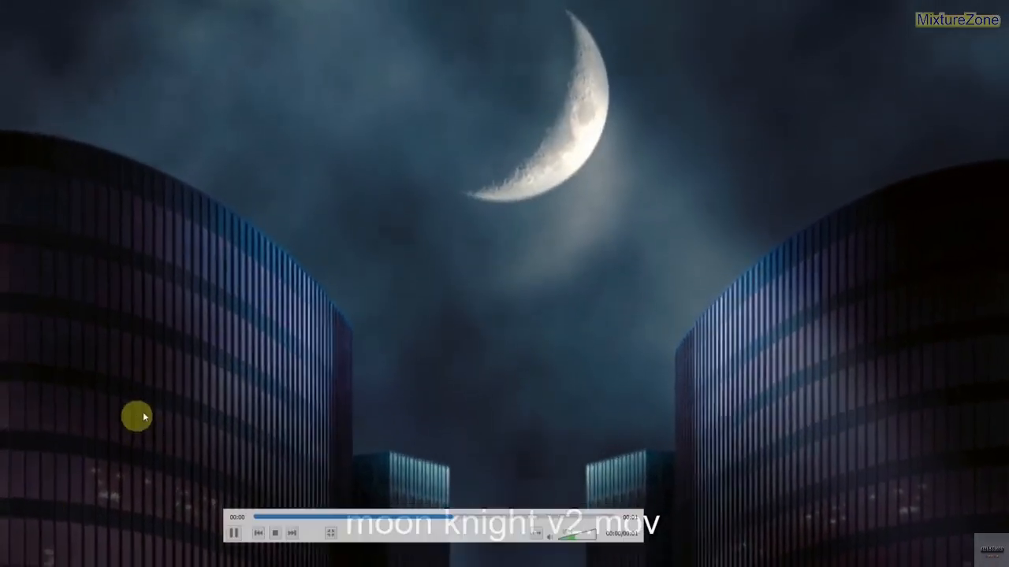
double_click(135, 417)
key(space)
click(498, 232)
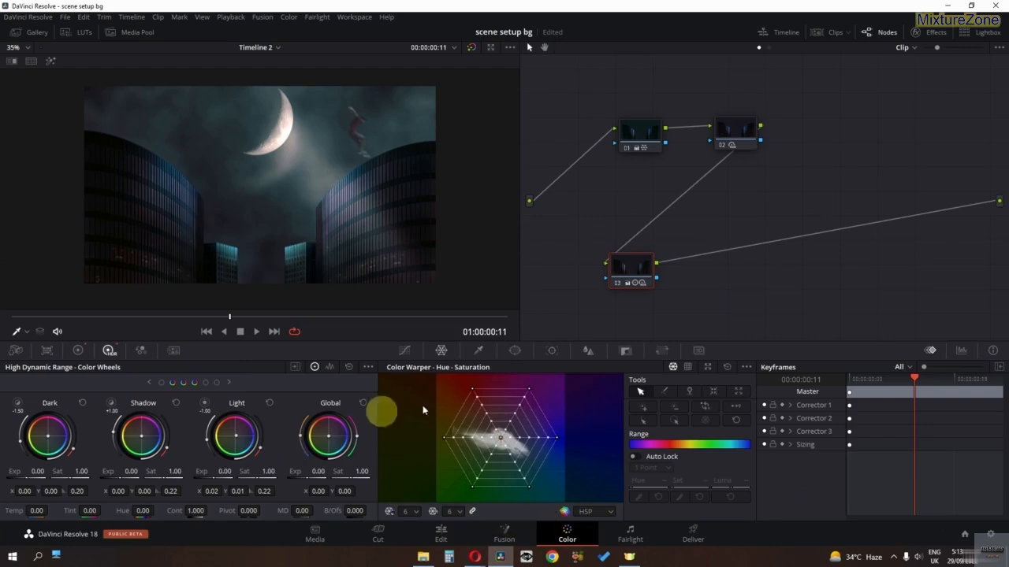